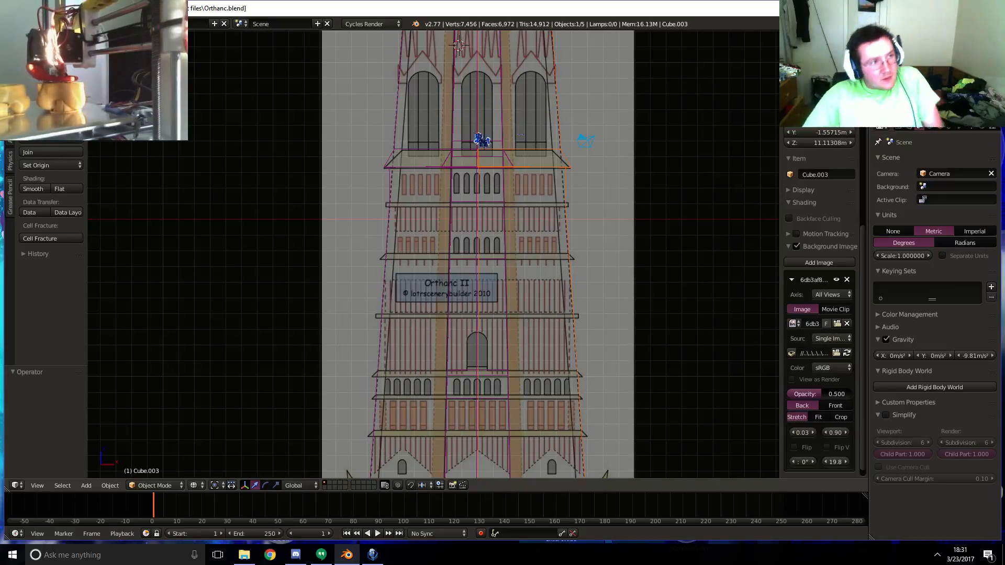
- Delete the three other sections of the tower, keeping a single section to work on
mouse_move(644, 148)
middle_down()
mouse_move(489, 213)
mouse_move(538, 186)
middle_up()
key(z)
right_click(479, 227)
middle_drag(479, 227, 489, 272)
shift+right_click(452, 205)
middle_drag(585, 203, 381, 200)
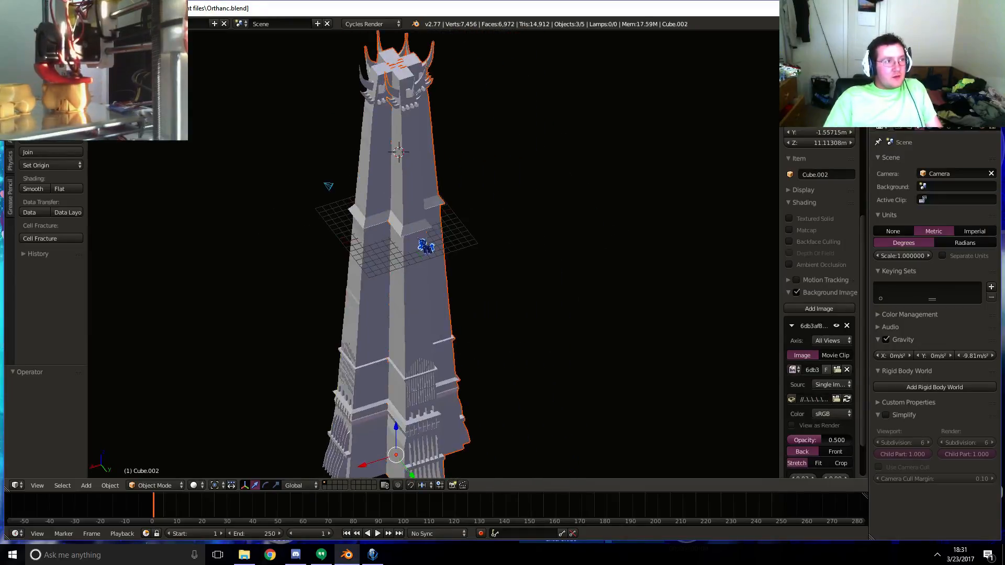
key(Delete)
- Select the remaining tower section and enter Edit Mode on it, lined up with the side reference drawing in wireframe
right_click(383, 310)
key(KP_1)
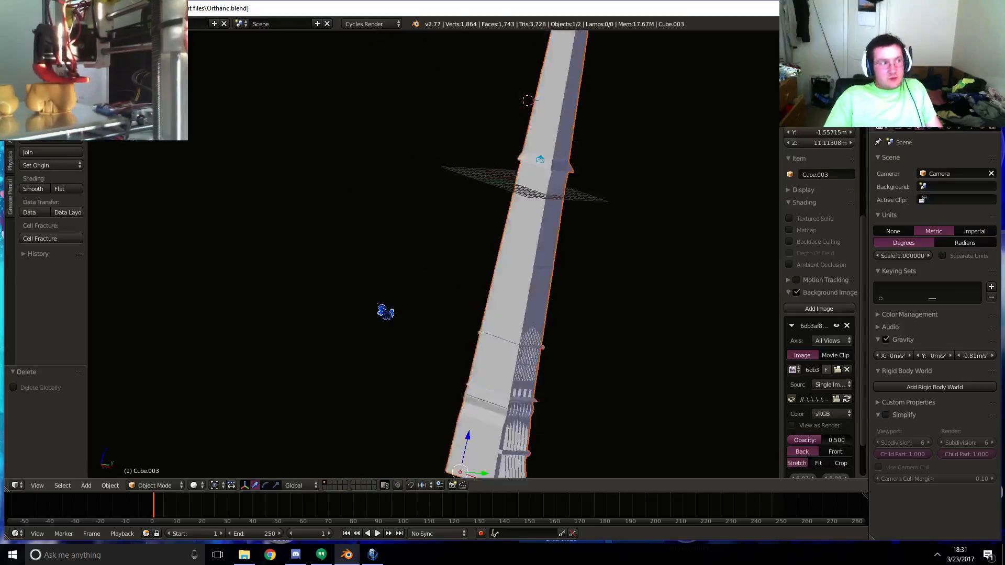
key(KP_3)
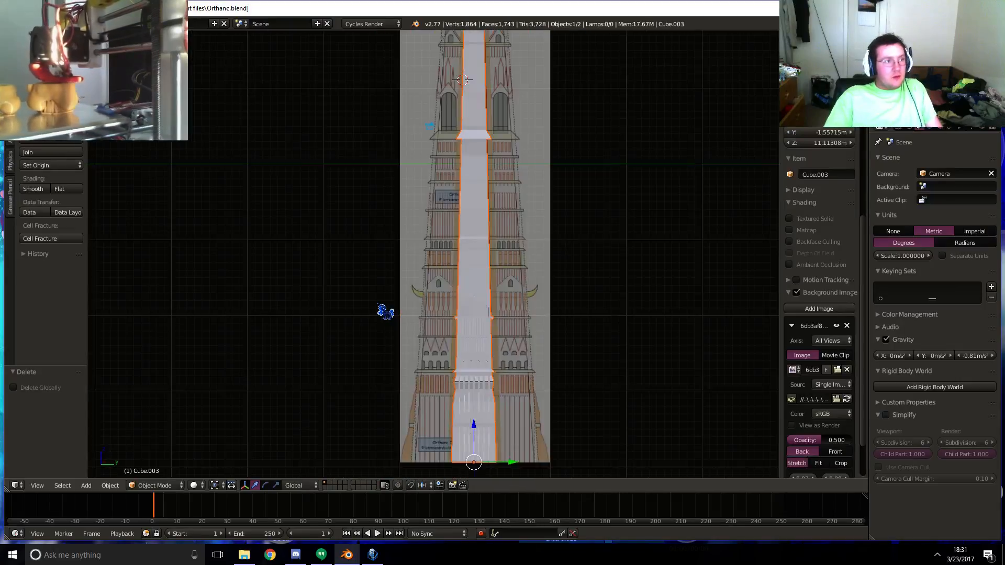
key(z)
scroll(563, 252, up, 5)
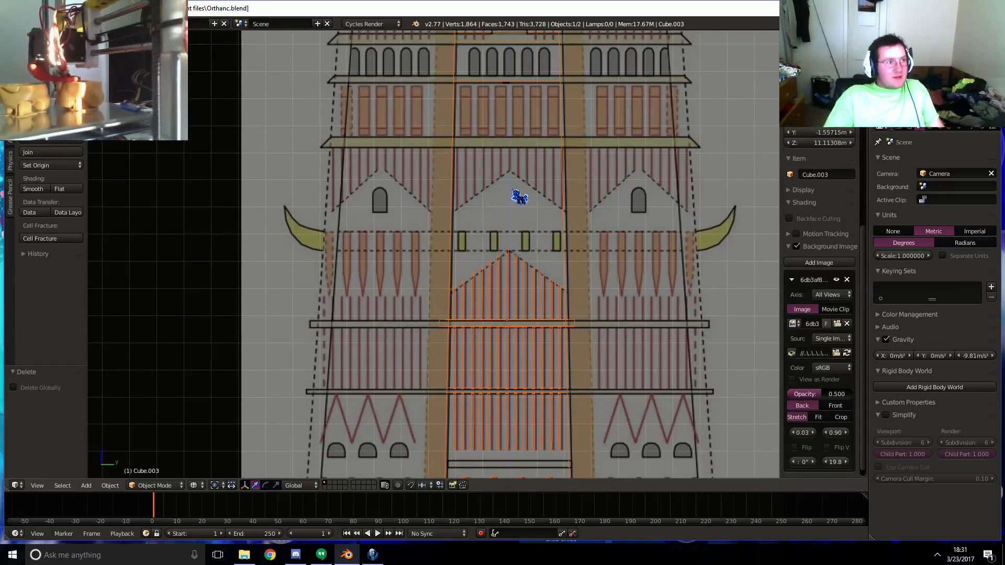
scroll(520, 199, up, 2)
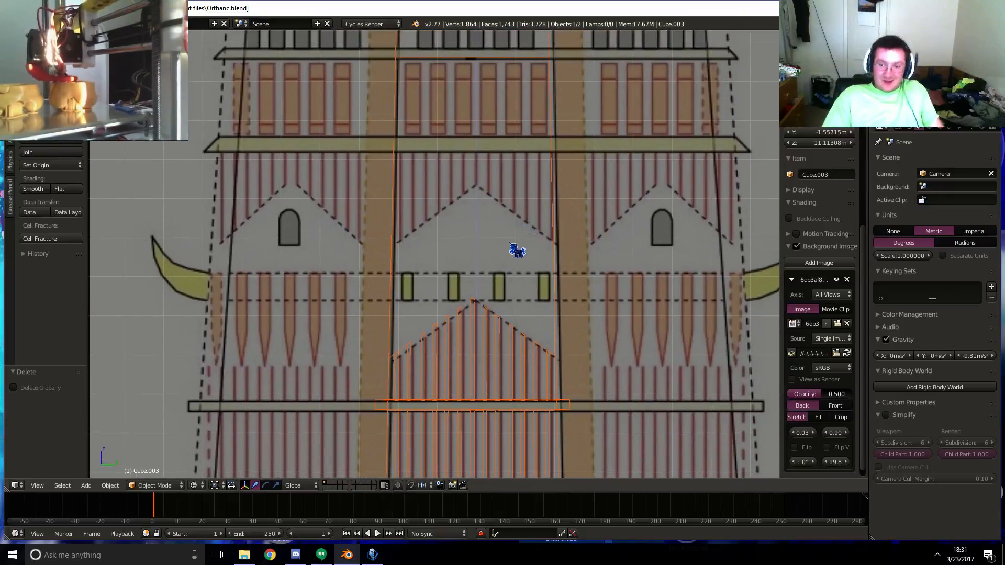
shift+scroll(514, 162, up, 3)
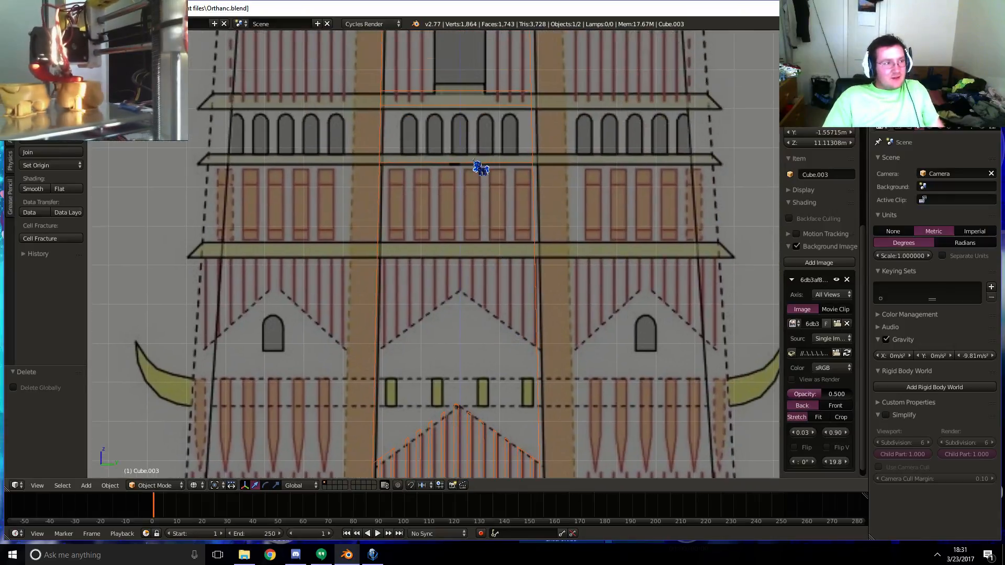
mouse_move(473, 160)
shift+middle_down()
mouse_move(488, 125)
mouse_move(455, 187)
shift+middle_up()
key(z)
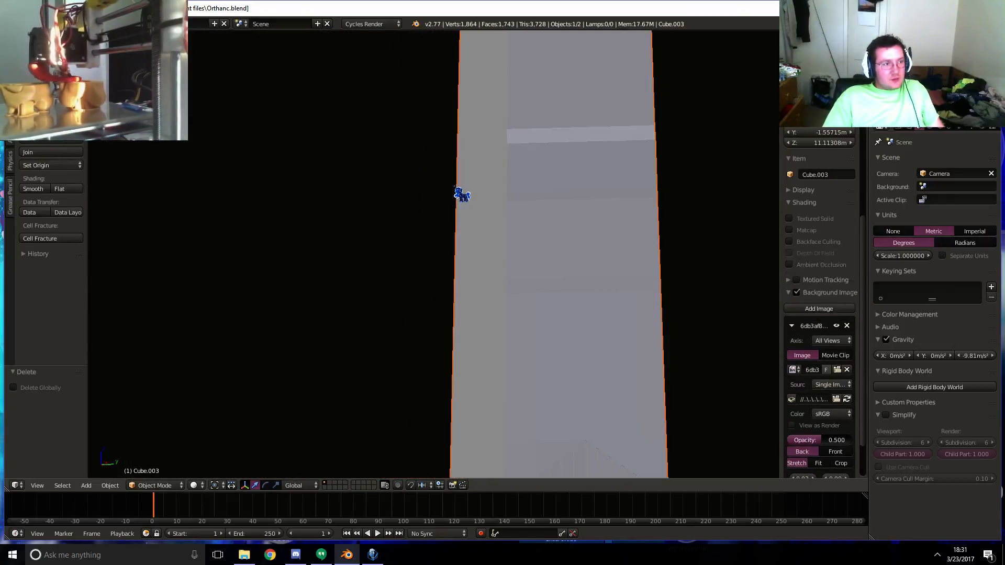
key(KP_1)
key(z)
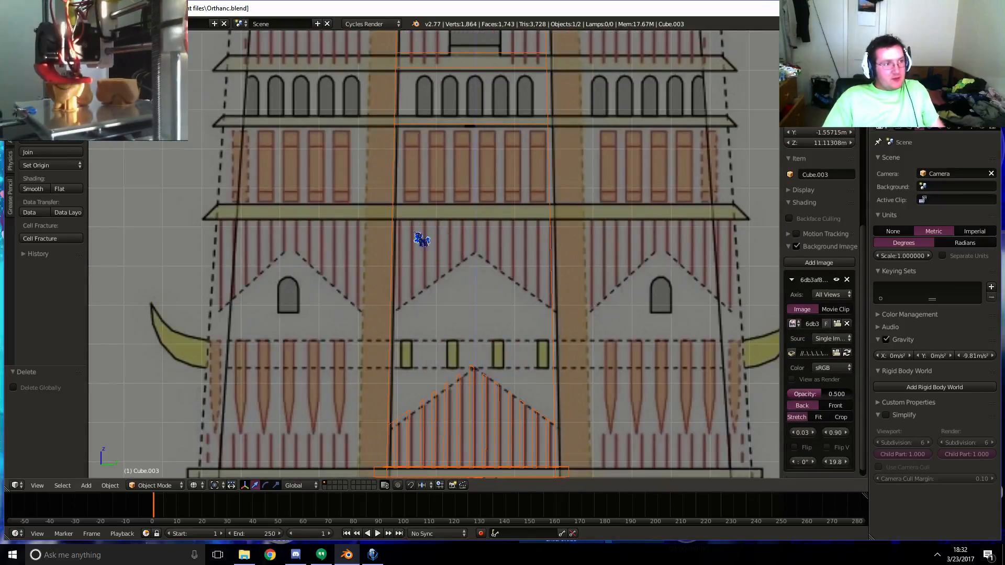
shift+middle_drag(426, 287, 408, 336)
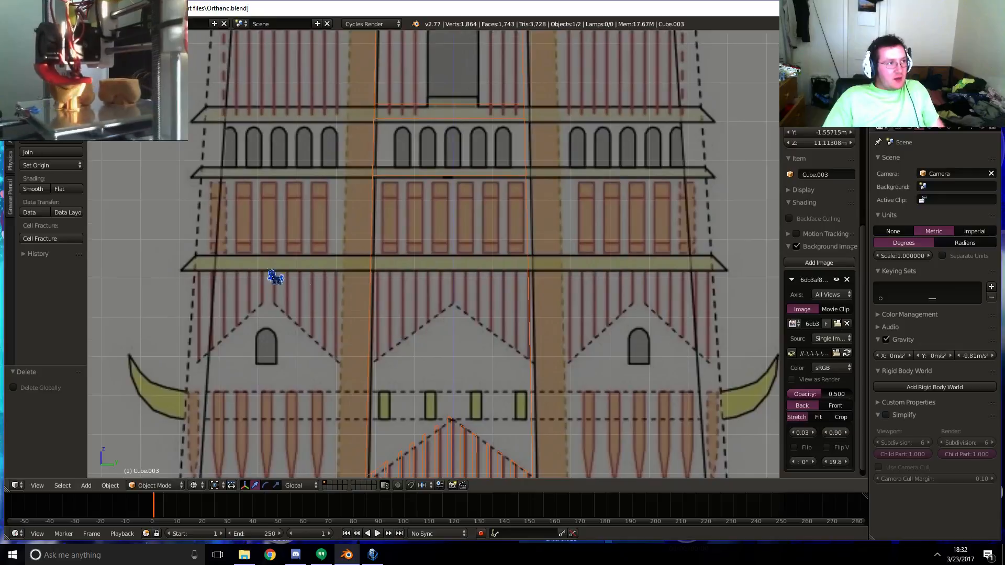
key(Tab)
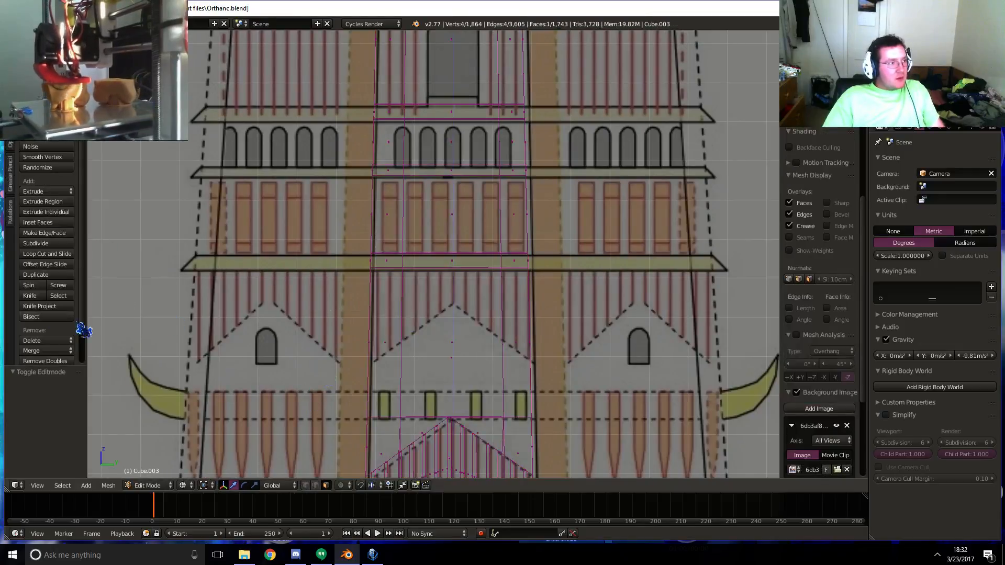
- Select the faces of the thin horizontal band below the tall orange panels, starting across the section's narrow side
scroll(526, 275, up, 4)
right_click(604, 276)
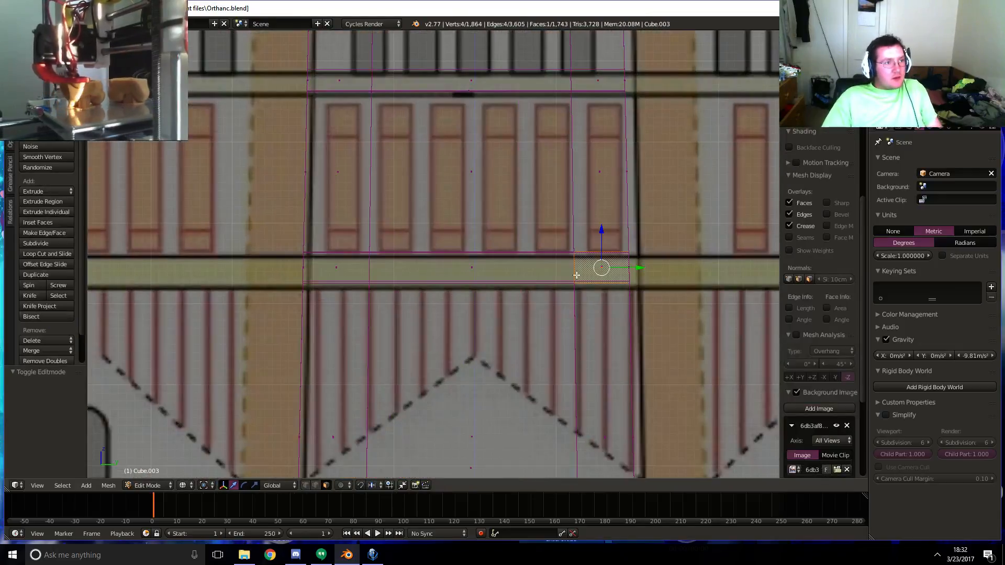
key(z)
middle_drag(518, 274, 513, 291)
key(KP_1)
shift+right_click(547, 238)
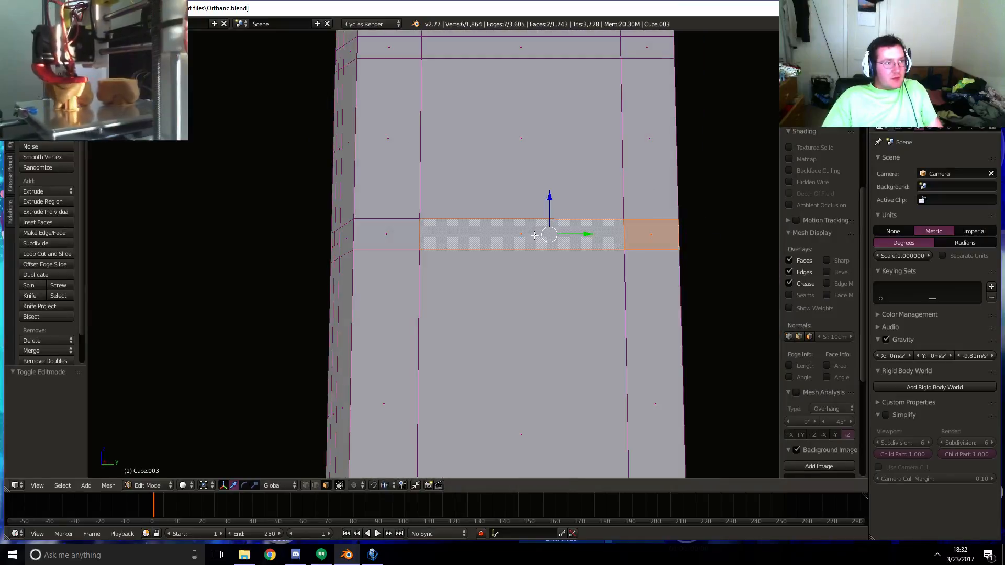
shift+right_click(404, 231)
shift+right_click(342, 243)
middle_drag(341, 244, 403, 274)
scroll(494, 287, down, 3)
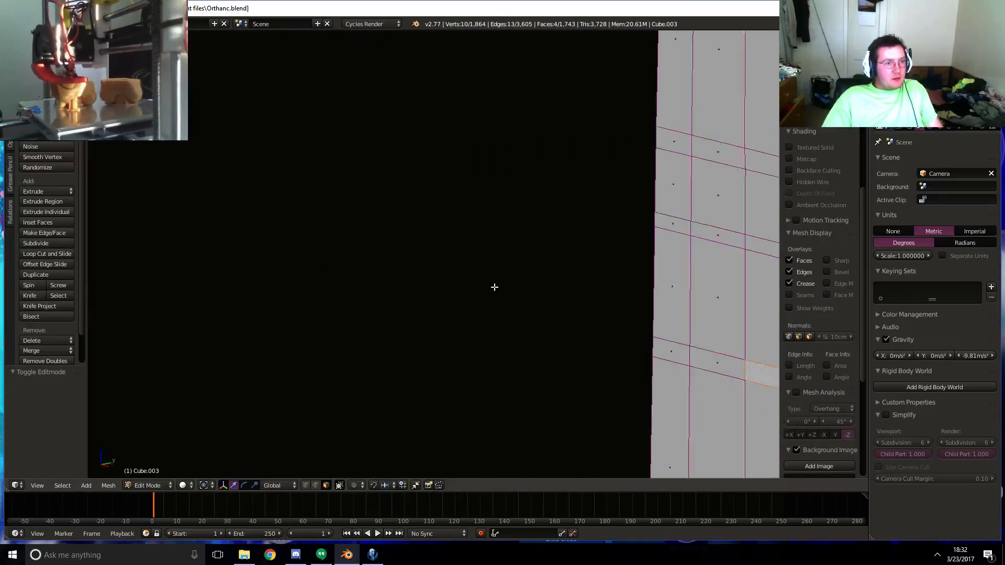
- Extend the face selection around the tower section's remaining outer sides, covering nine faces of the same horizontal band
shift+middle_drag(617, 284, 556, 273)
shift+right_click(543, 314)
shift+right_click(509, 311)
scroll(603, 318, down, 2)
middle_drag(629, 318, 355, 307)
shift+right_click(355, 306)
shift+right_click(382, 296)
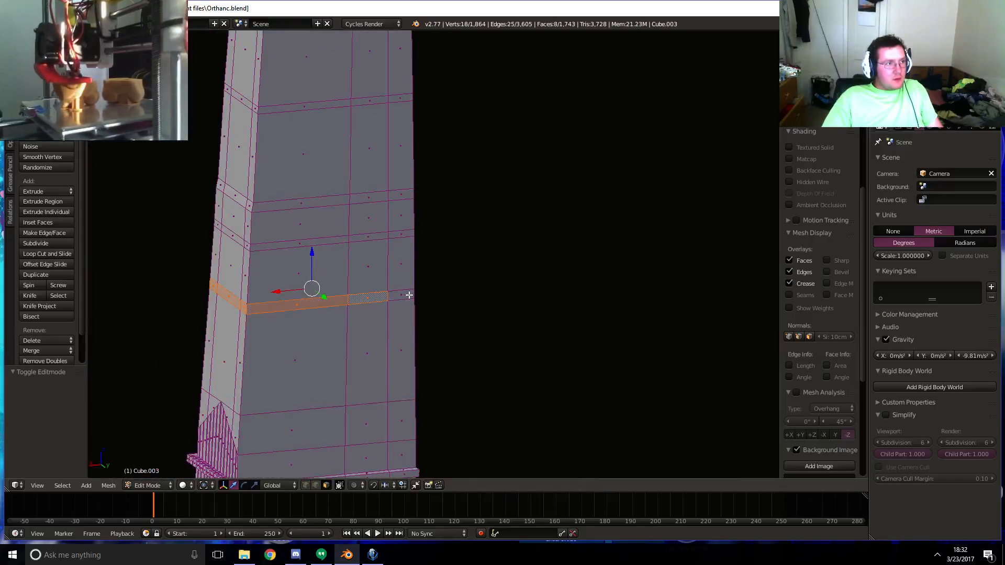
key(KP_1)
scroll(377, 296, up, 3)
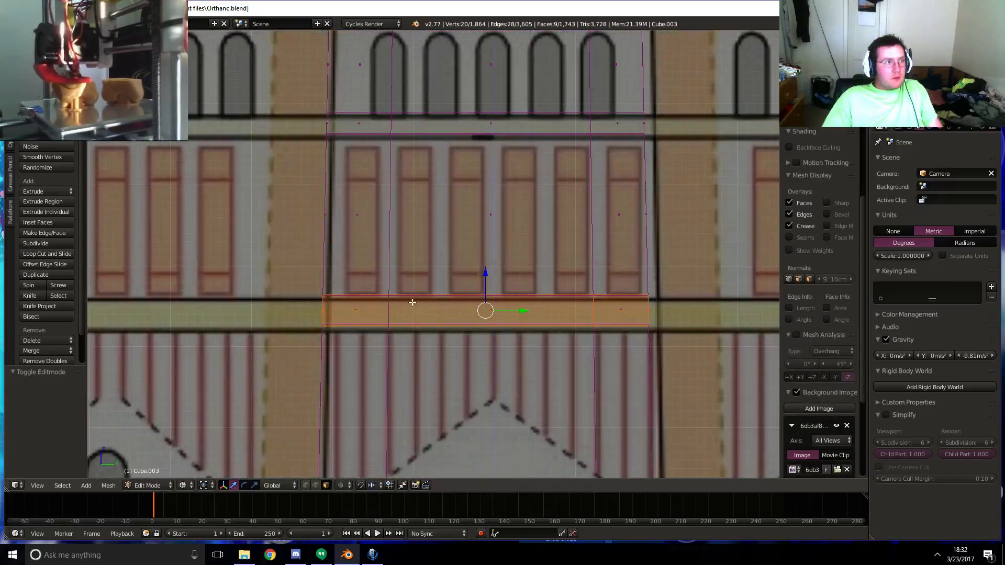
key(s)
key(x)
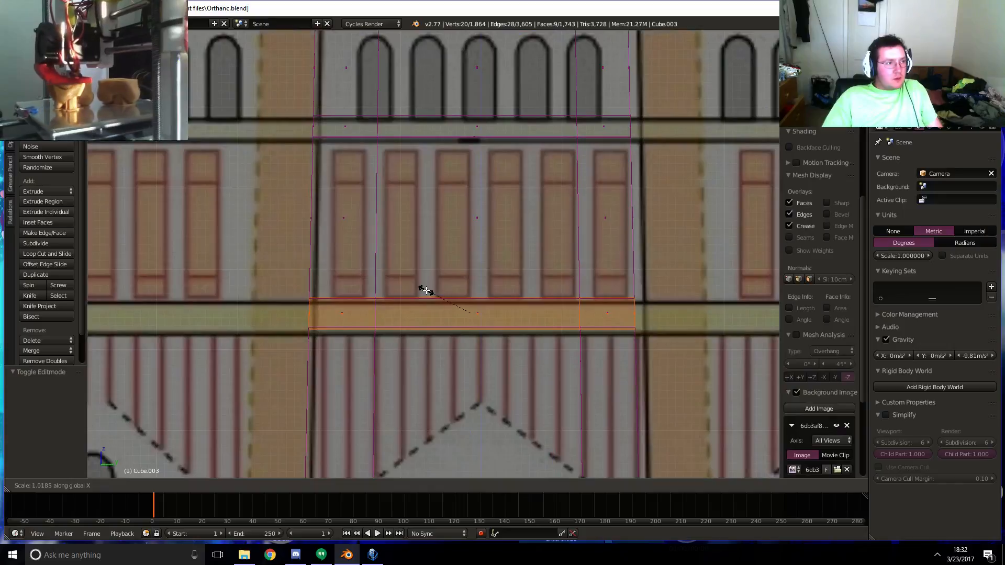
click(419, 294)
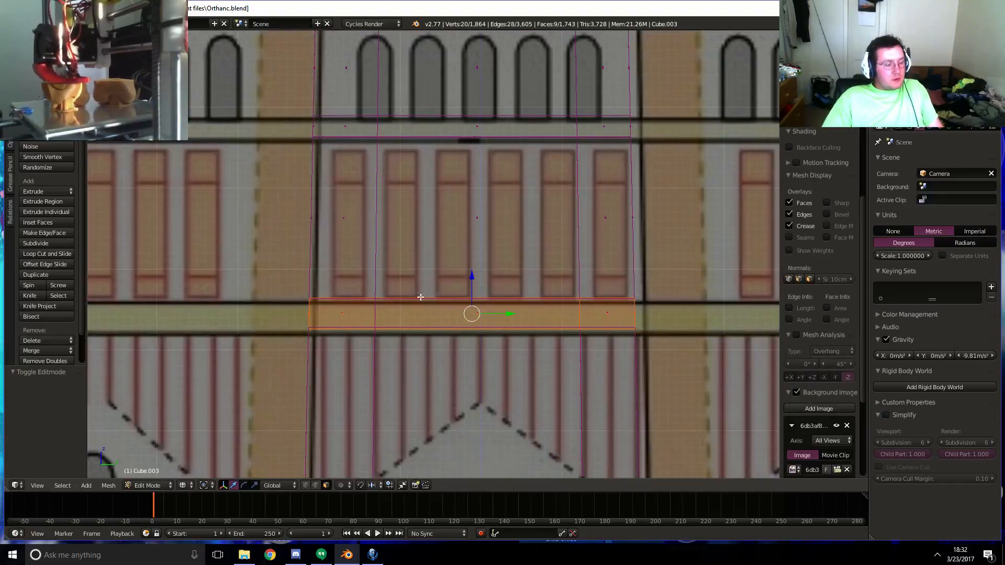
key(s)
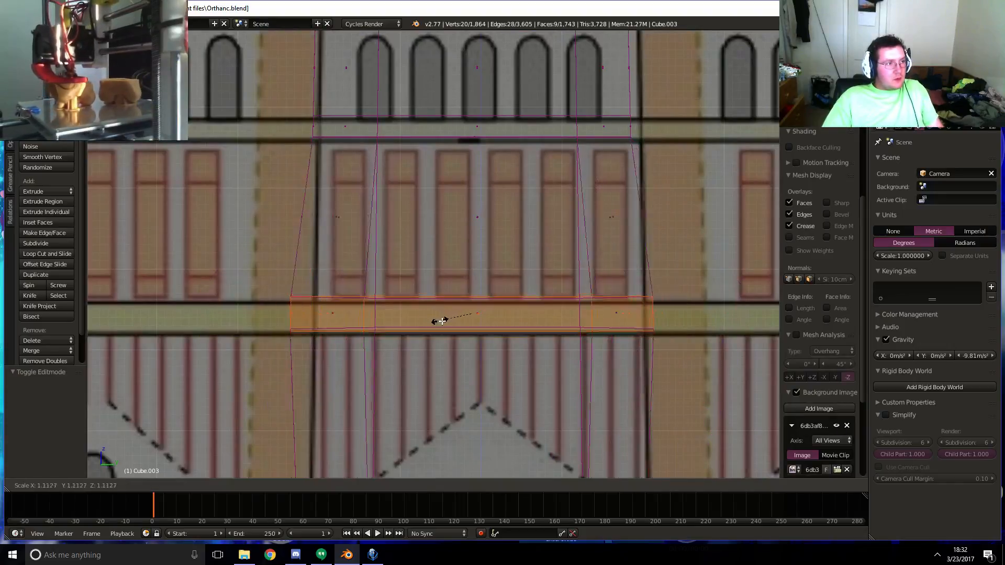
right_click(447, 323)
- Extrude the selected band in place and scale the new faces outward by 1.112 with the Z axis locked
key(e)
right_click(448, 323)
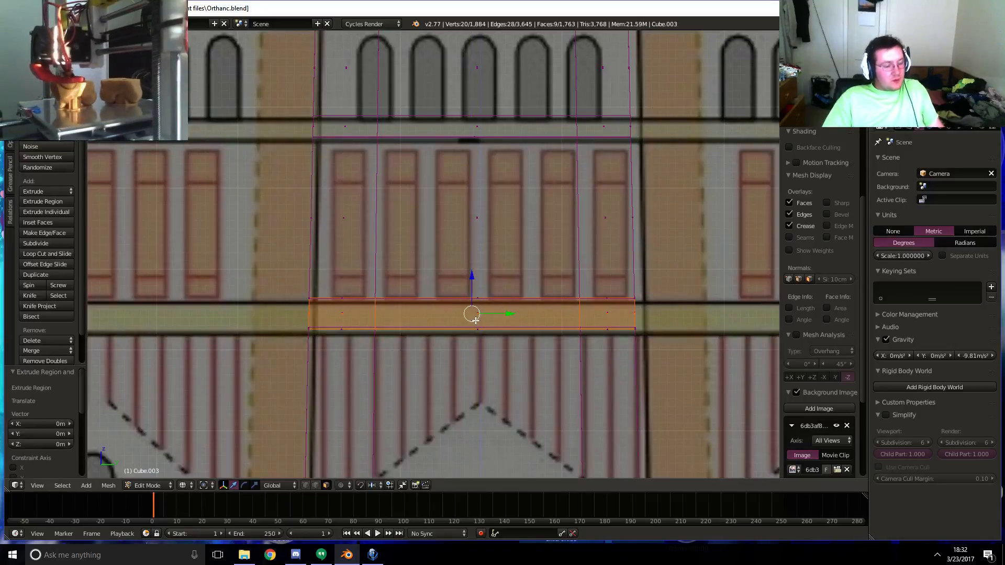
key(s)
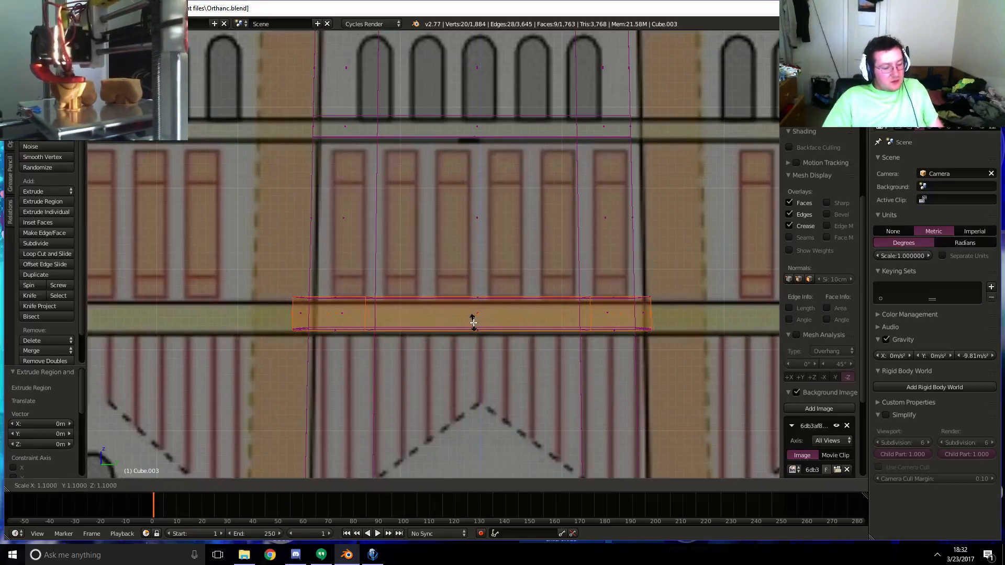
key(z)
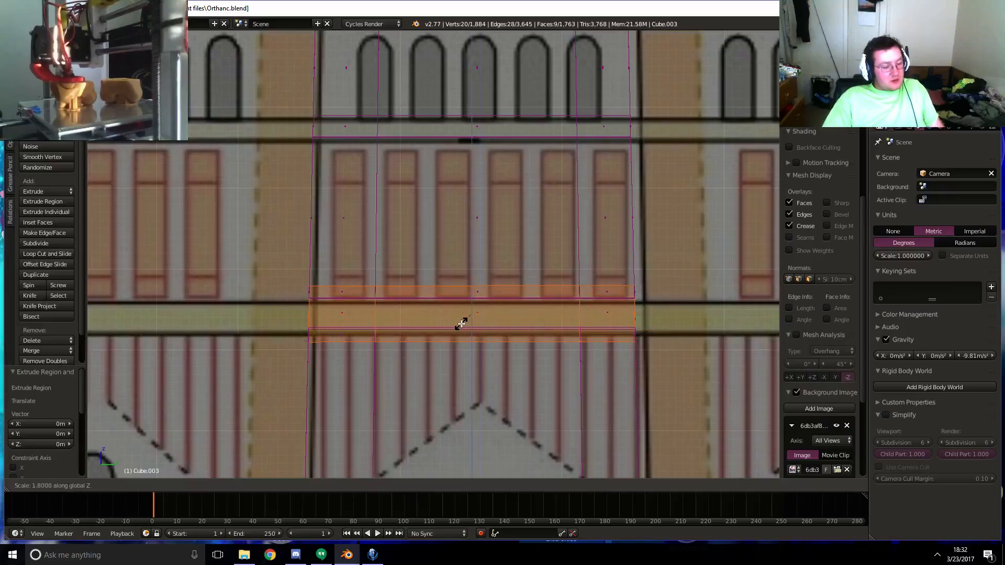
key(shift+z)
key(shift+z)
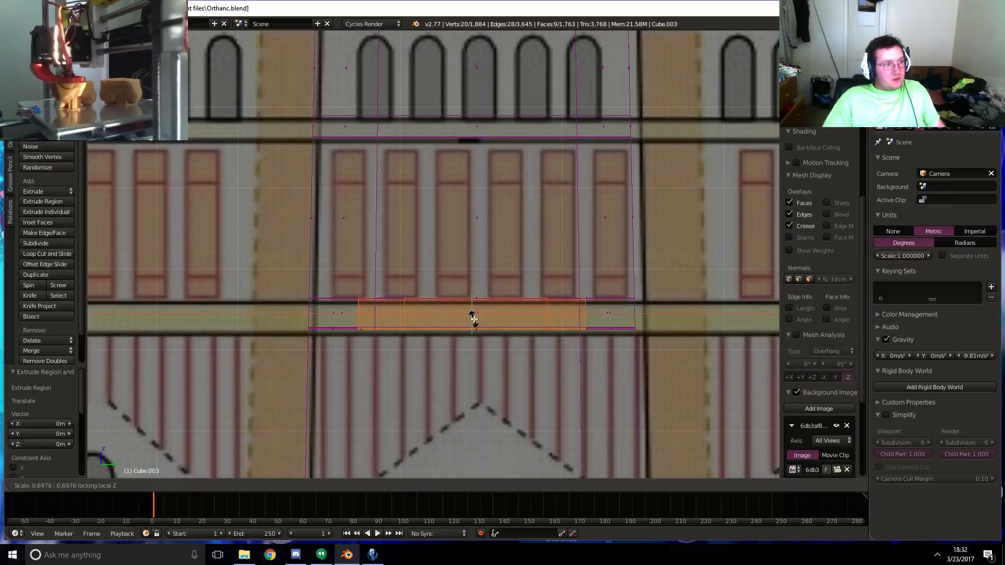
click(482, 322)
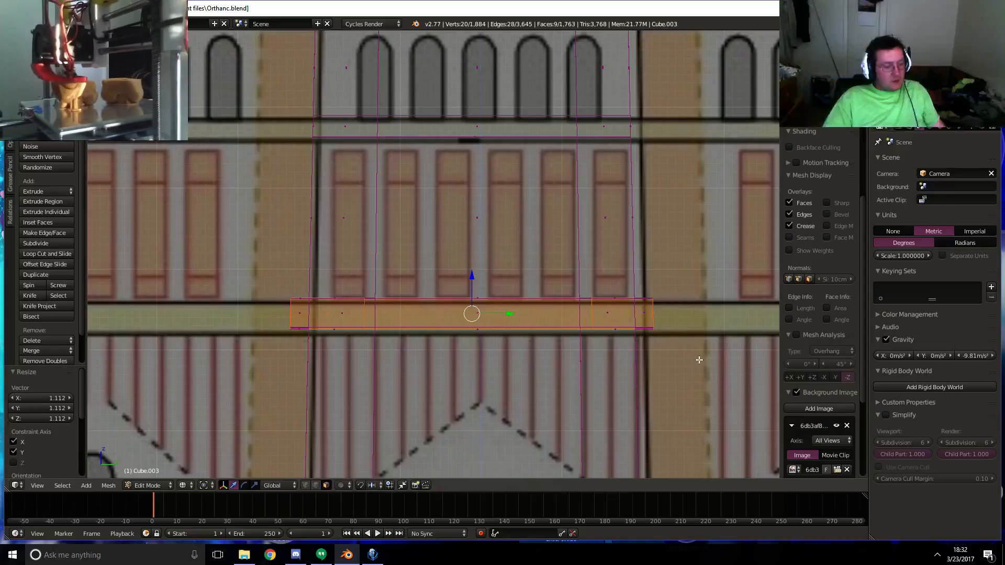
- Scale the extruded band with the Z axis locked, first by 0.965 and again by 1.186 to widen the ledge
key(s)
key(shift+z)
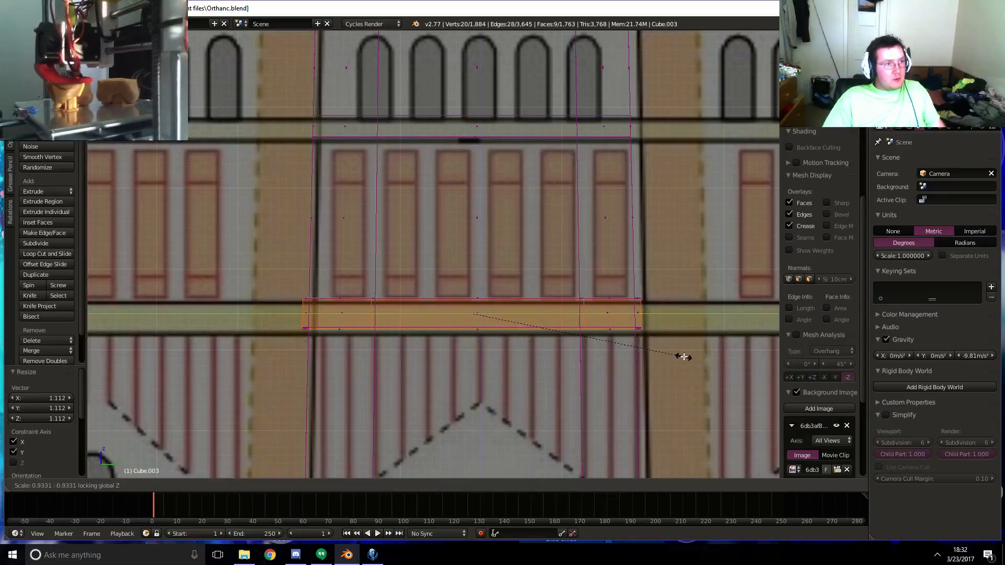
click(690, 358)
scroll(502, 346, down, 2)
shift+middle_drag(459, 333, 481, 323)
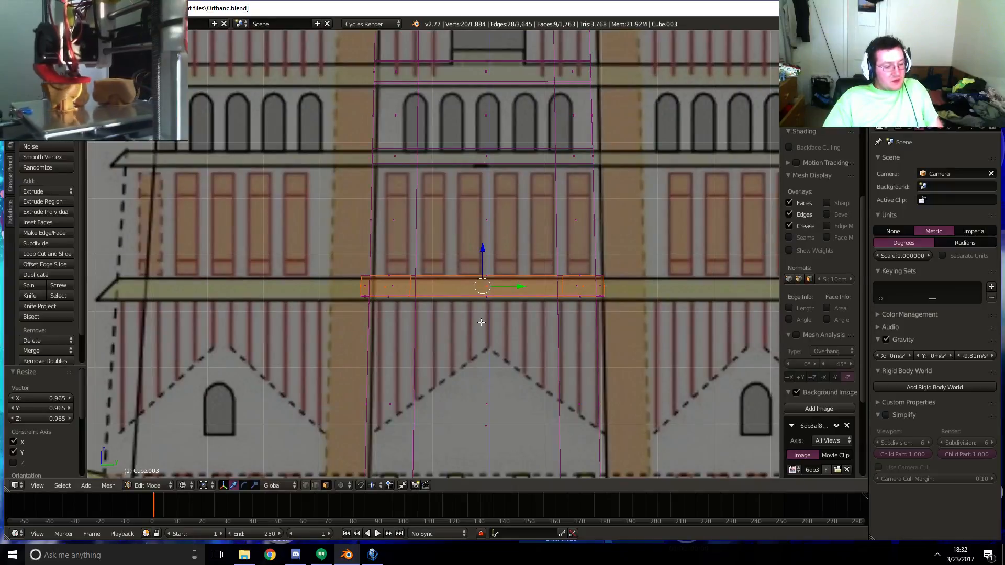
key(s)
key(shift+z)
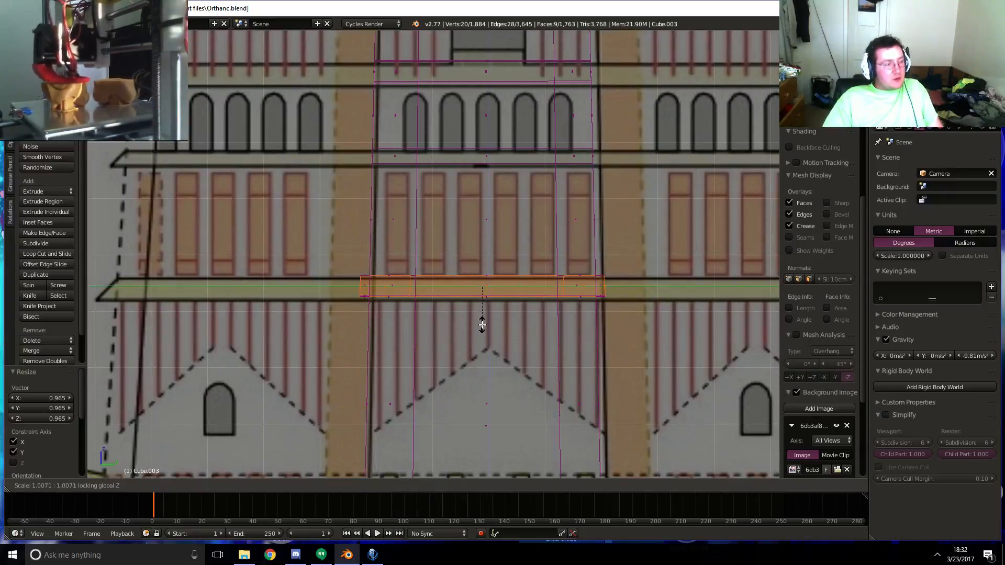
click(473, 330)
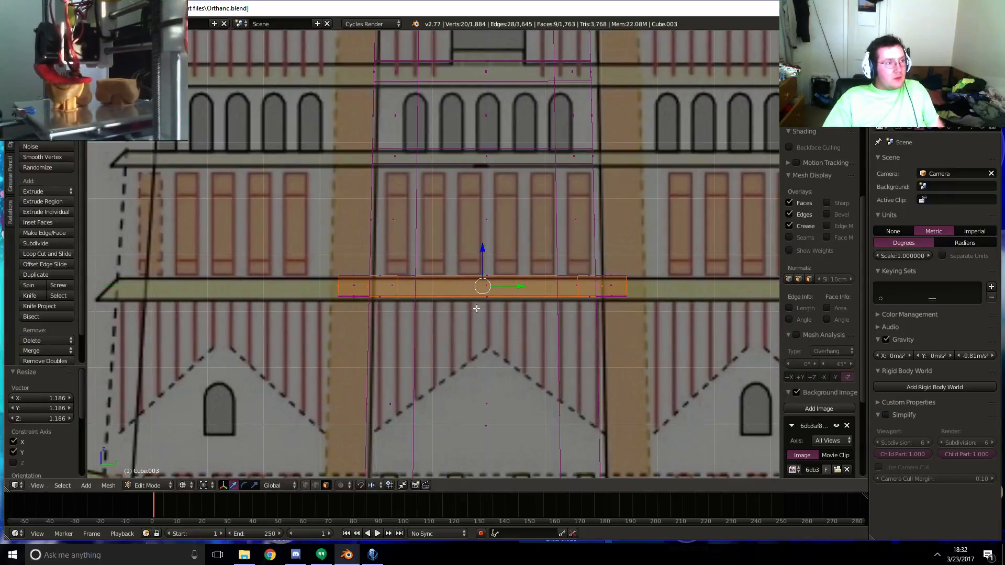
- Scale the ledge horizontally by 0.863 so its end meets the ledge tip in the front reference drawing
key(KP_1)
shift+middle_drag(629, 312, 267, 296)
scroll(554, 283, up, 2)
shift+middle_drag(624, 285, 589, 293)
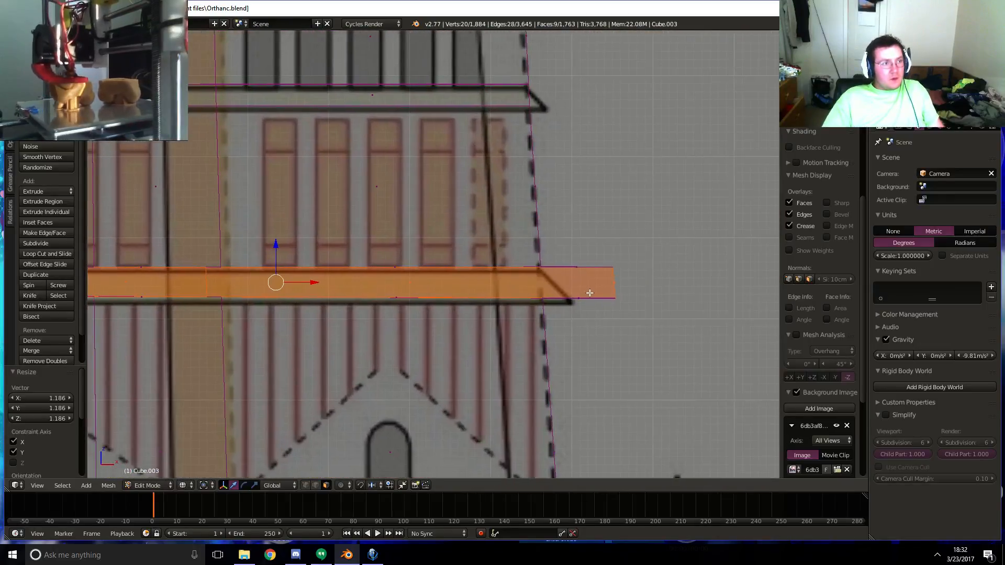
key(s)
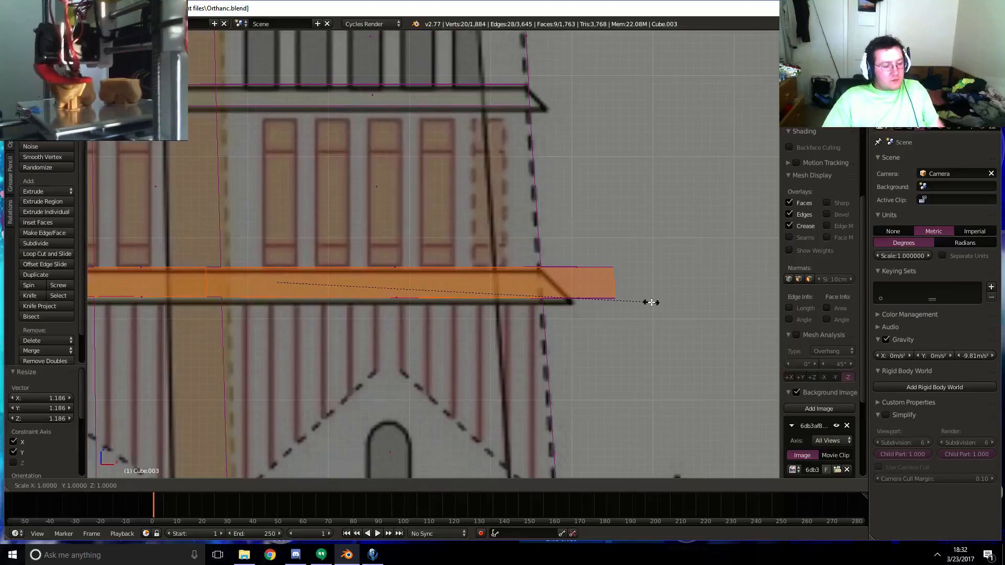
click(601, 305)
key(g)
key(Escape)
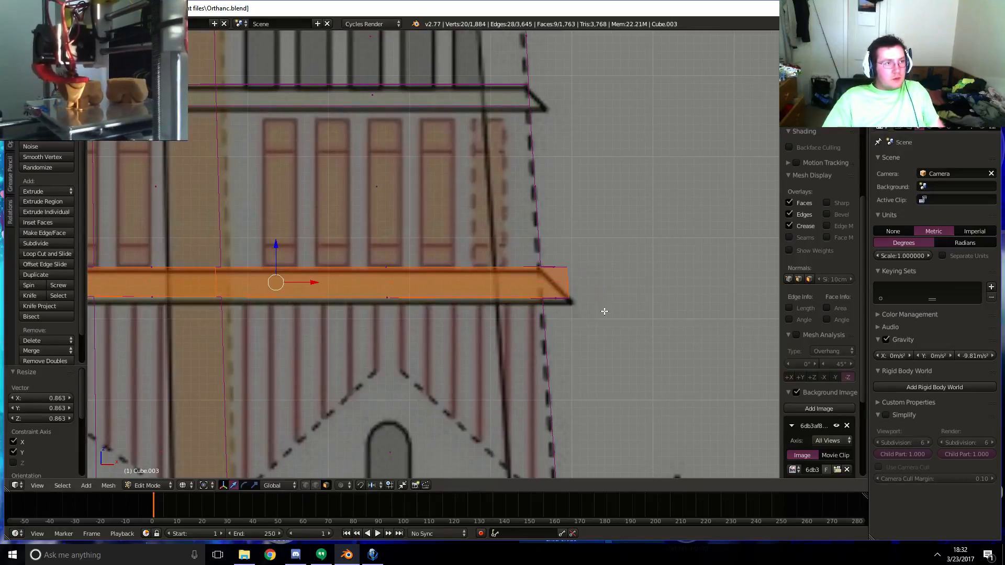
- Switch to edge selection and select the upper outer edges of the extruded ledge around the tower section
scroll(613, 306, up, 2)
key(z)
middle_drag(698, 307, 682, 327)
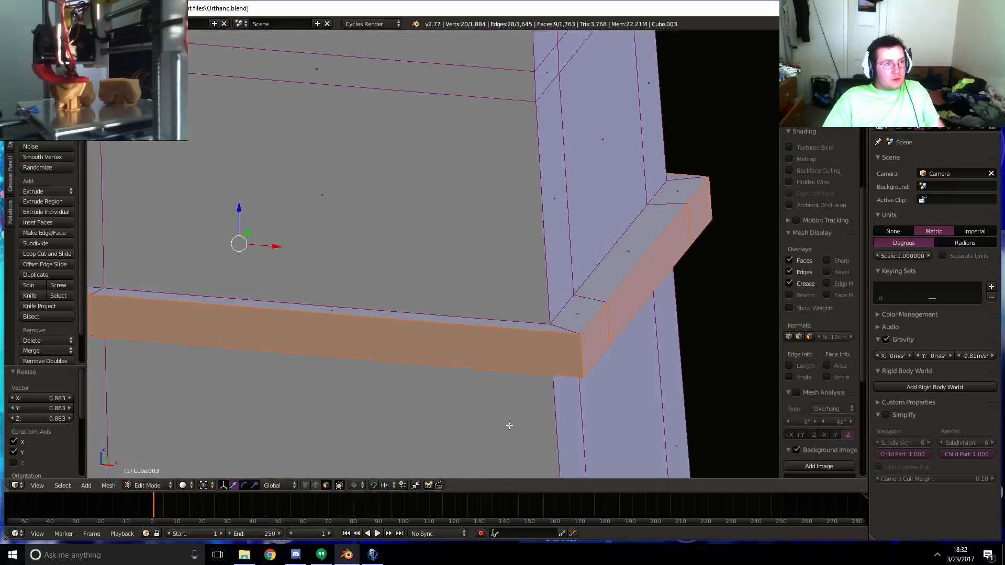
click(316, 485)
right_click(424, 321)
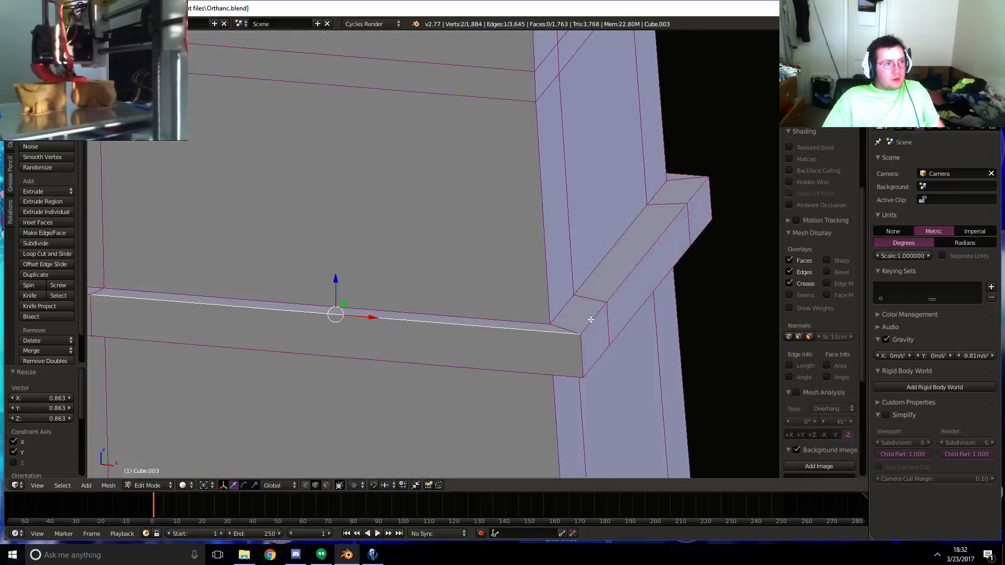
shift+right_click(647, 256)
shift+right_click(702, 192)
middle_drag(680, 168, 352, 343)
shift+right_click(313, 297)
shift+right_click(288, 287)
shift+right_click(445, 359)
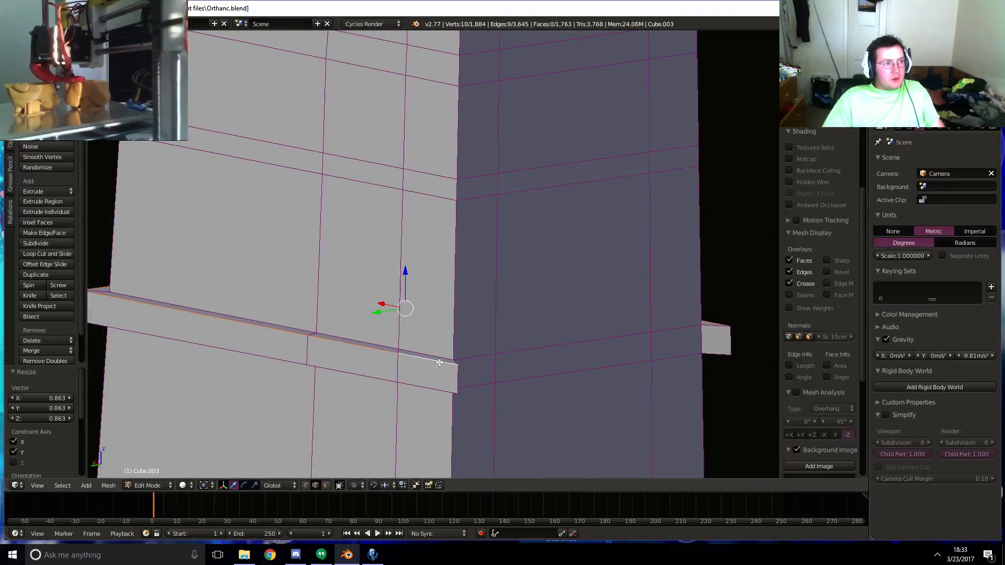
- Lower the selected upper ledge edges by 26.464 cm in Z, and move them a further -11.618 cm in X and 1.936 cm in Z
key(KP_1)
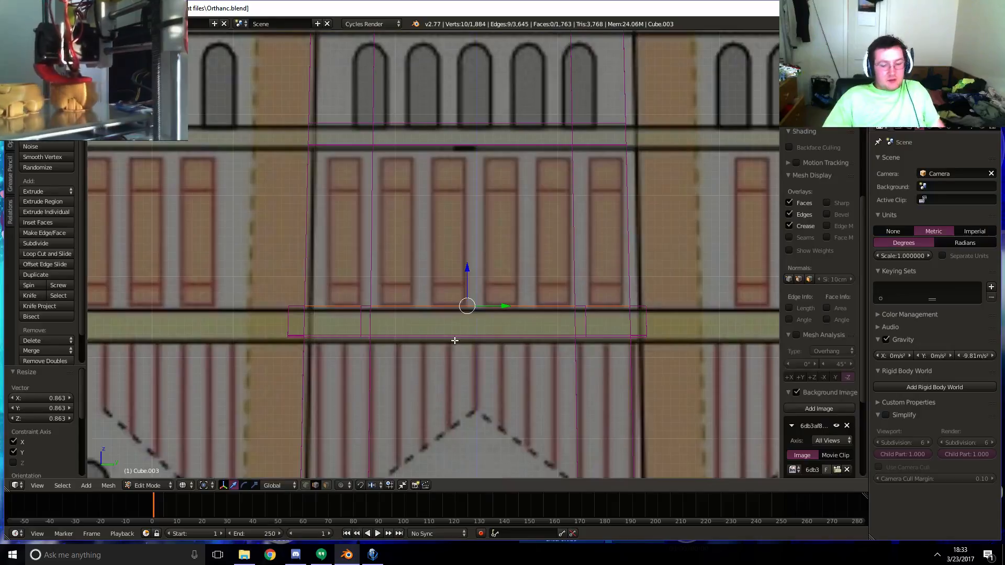
key(KP_1)
shift+middle_drag(565, 332, 375, 329)
scroll(387, 329, up, 3)
key(z)
middle_drag(617, 336, 619, 345)
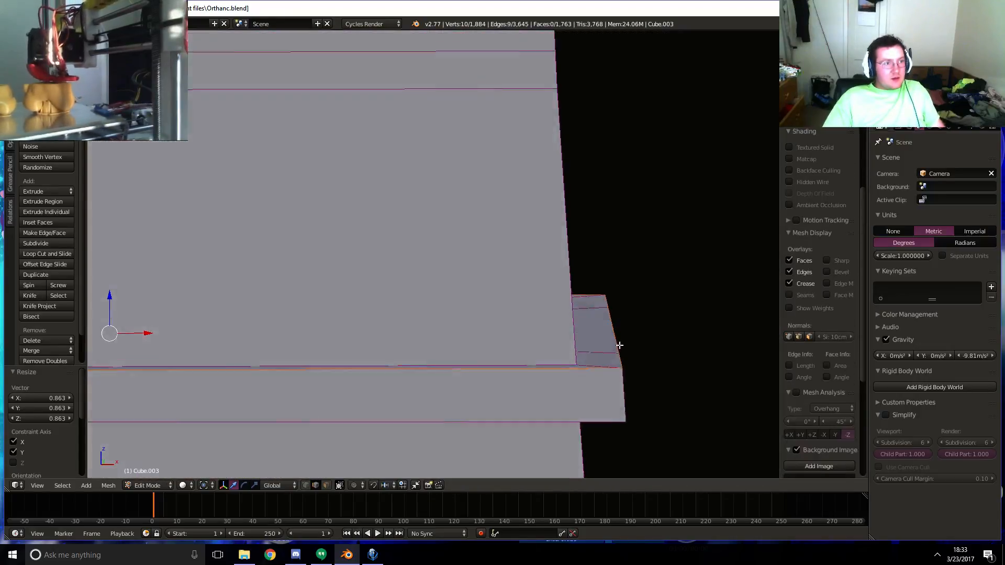
key(KP_1)
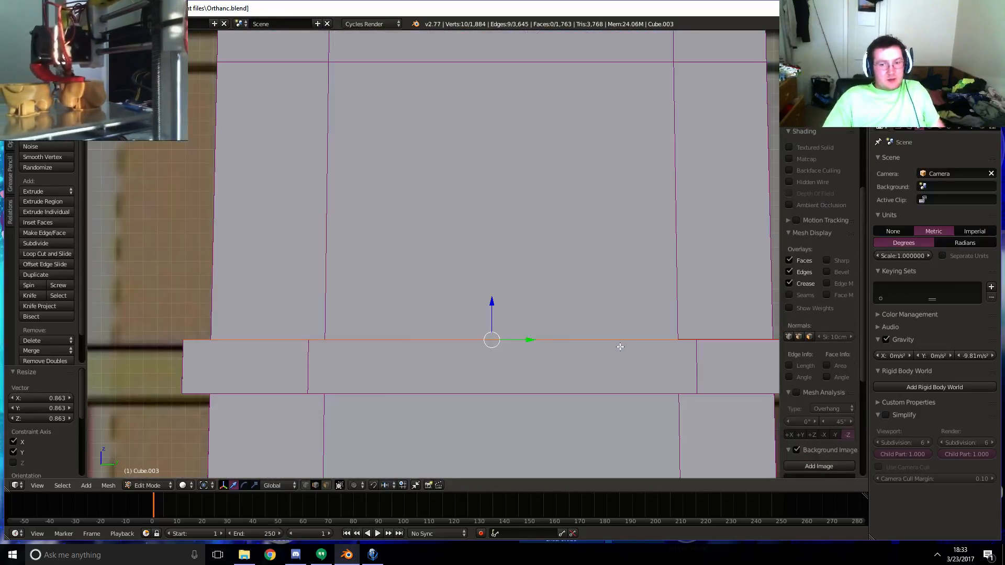
key(KP_1)
shift+middle_drag(629, 355, 575, 302)
key(z)
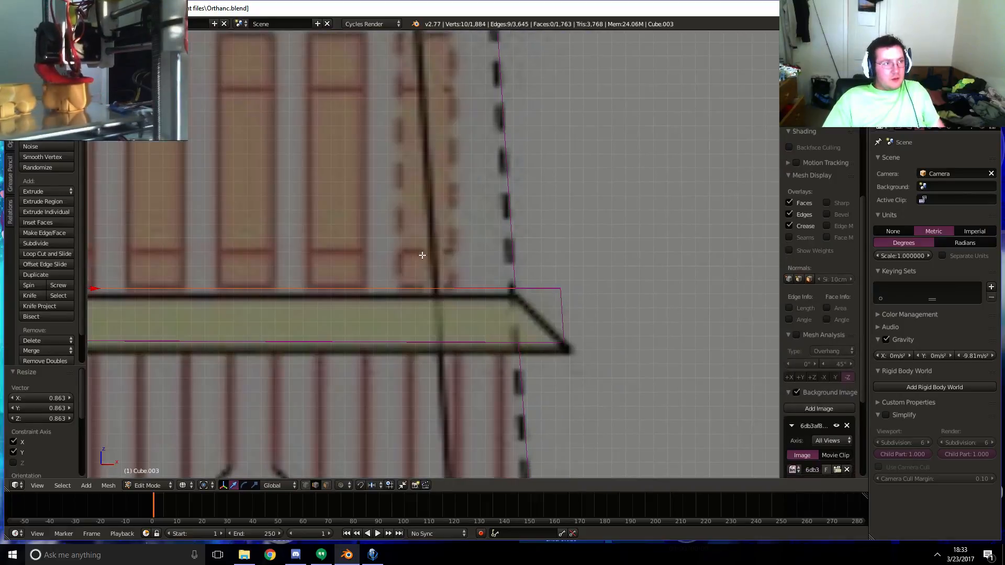
scroll(422, 254, down, 3)
drag(215, 241, 225, 262)
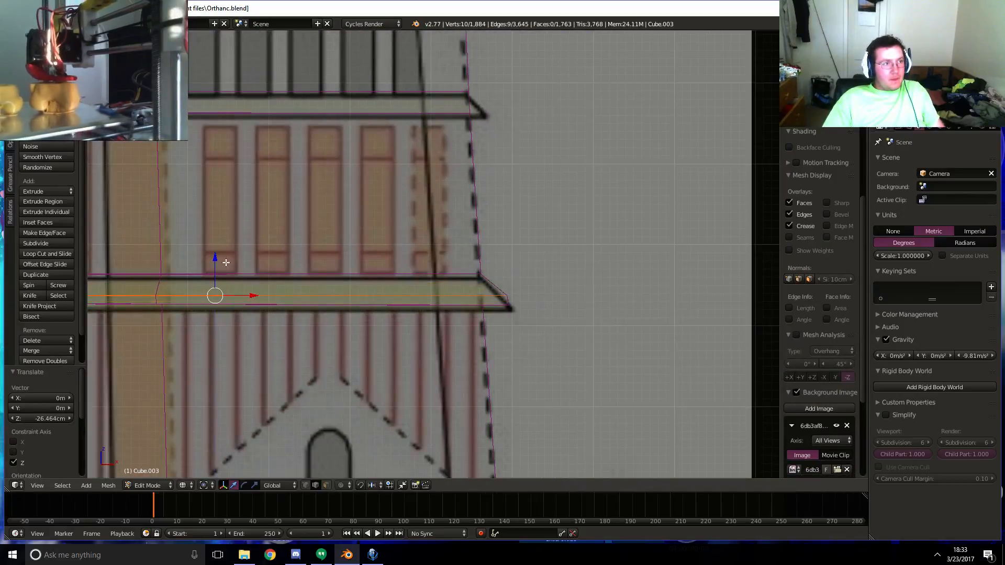
key(g)
click(216, 261)
- Select the four outer corner vertices at the ledge's inner end and move them 32.641 cm in X and 2.162 mm in Z
shift+middle_drag(235, 304, 640, 314)
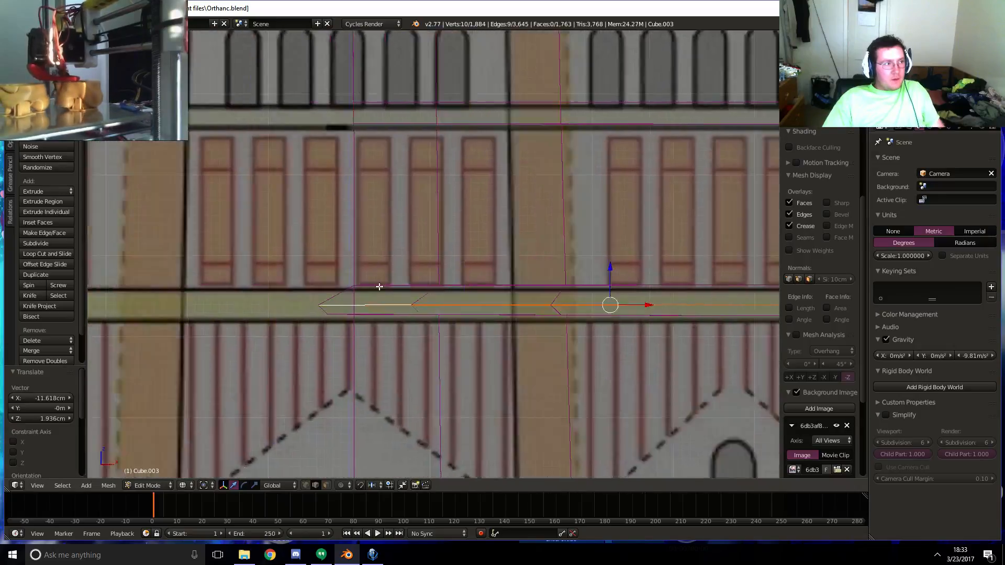
shift+middle_drag(379, 287, 482, 296)
scroll(445, 277, up, 5)
key(z)
mouse_move(410, 276)
middle_down()
mouse_move(395, 340)
mouse_move(415, 359)
mouse_move(408, 366)
middle_up()
click(433, 408)
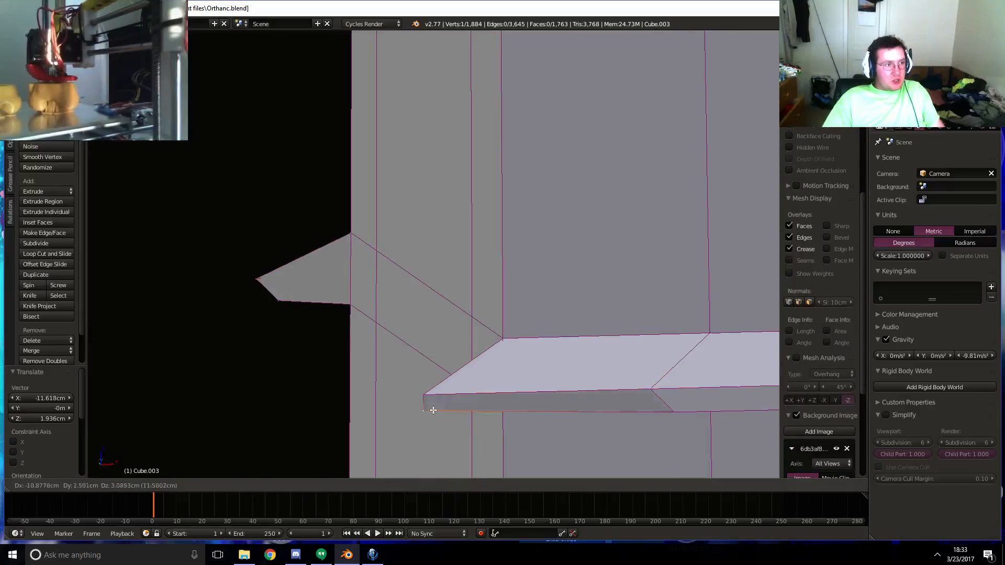
shift+click(420, 395)
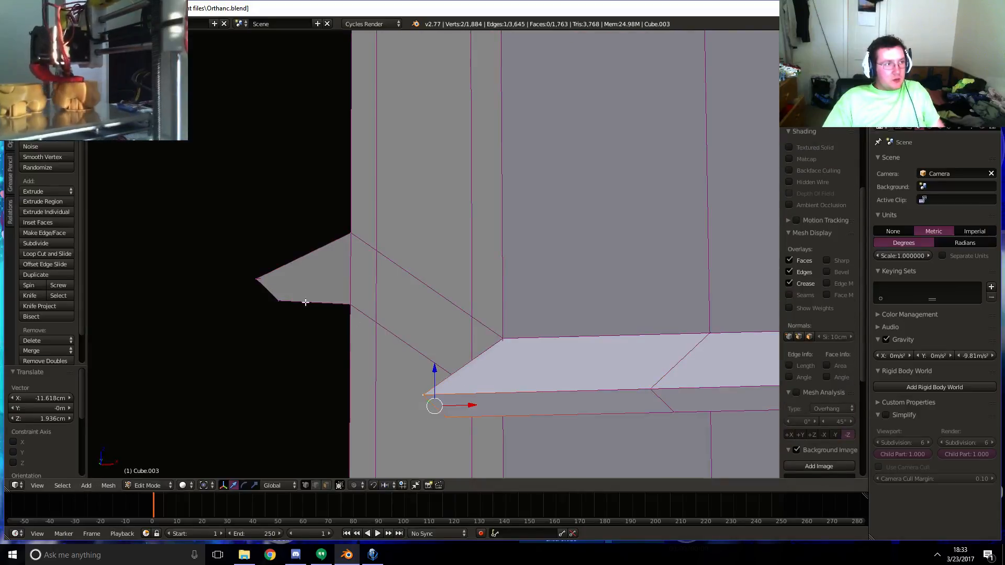
shift+click(281, 298)
key(KP_3)
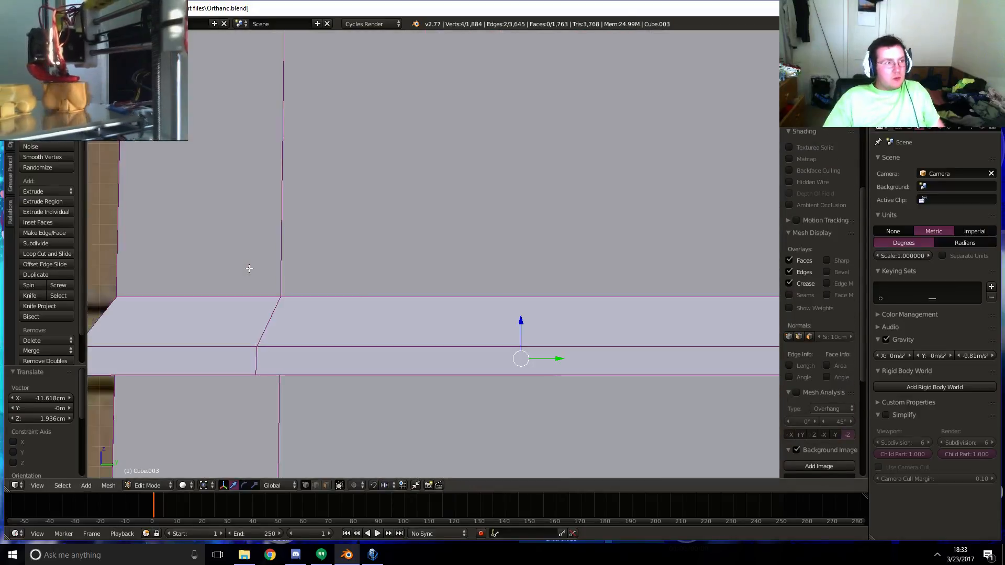
scroll(286, 327, down, 3)
key(z)
key(KP_5)
key(KP_5)
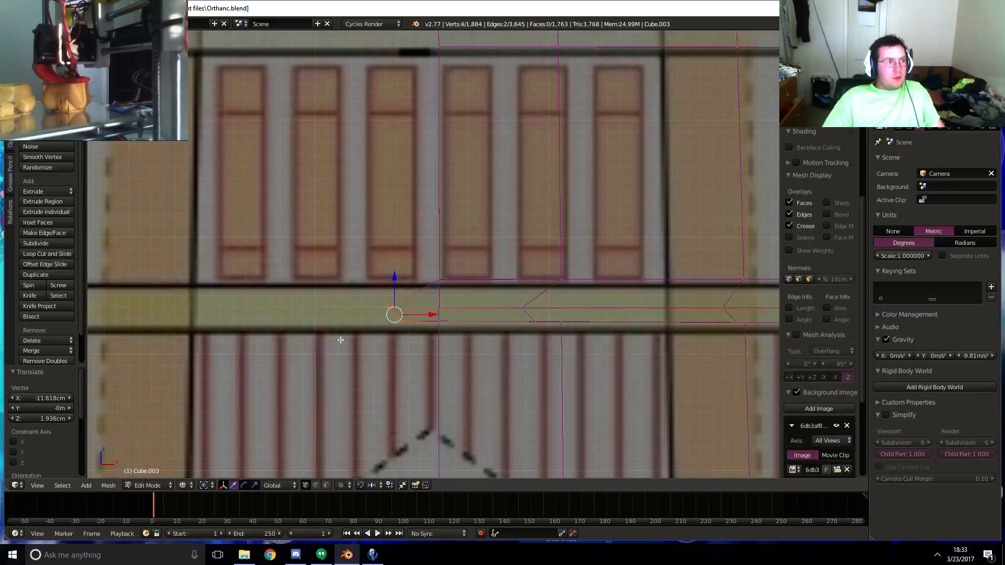
scroll(346, 341, up, 3)
key(g)
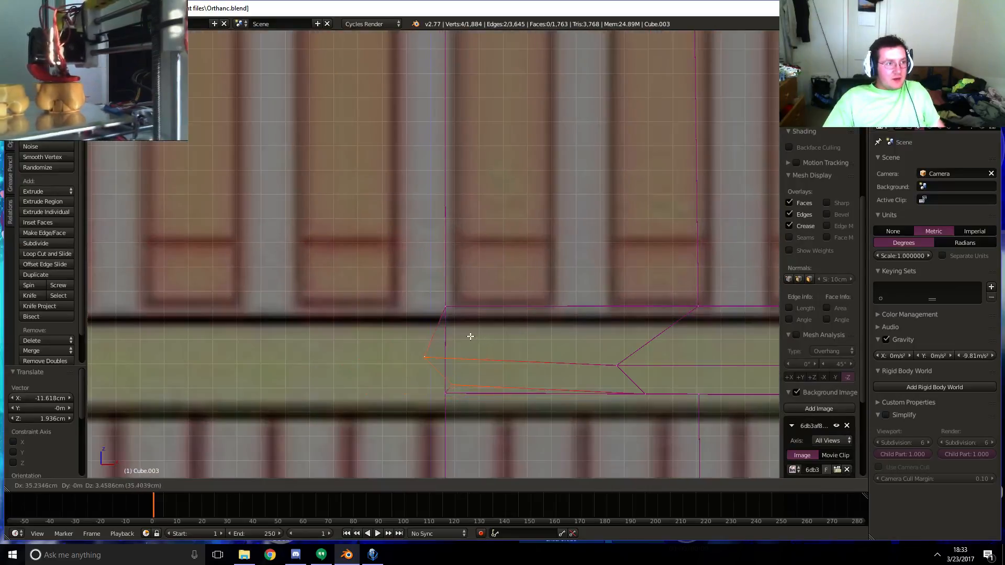
click(463, 344)
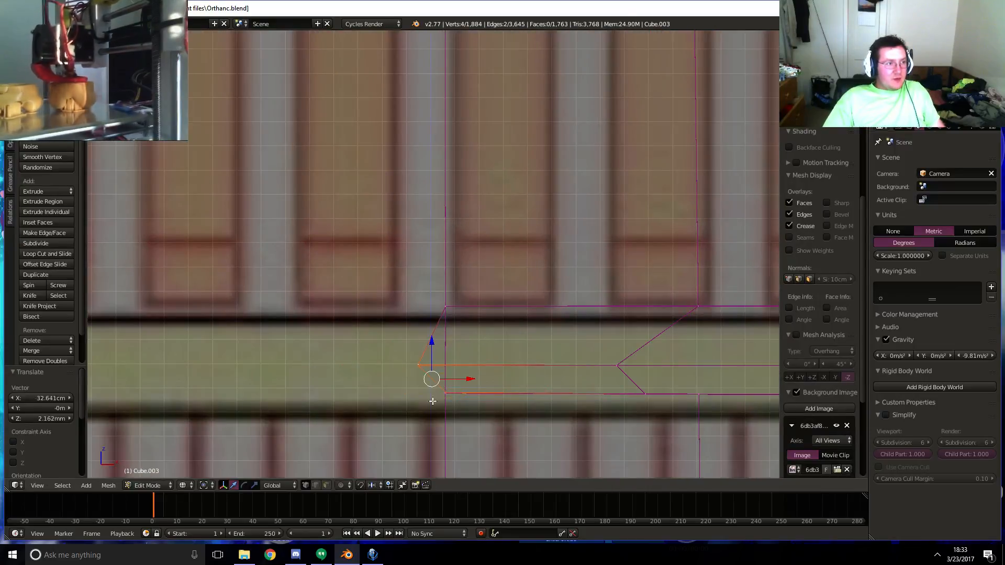
- Deselect the two lower corner vertices and move the remaining tip vertices 11.673 cm in X and 4.323 mm in Z, onto the tower's centre line
key(KP_5)
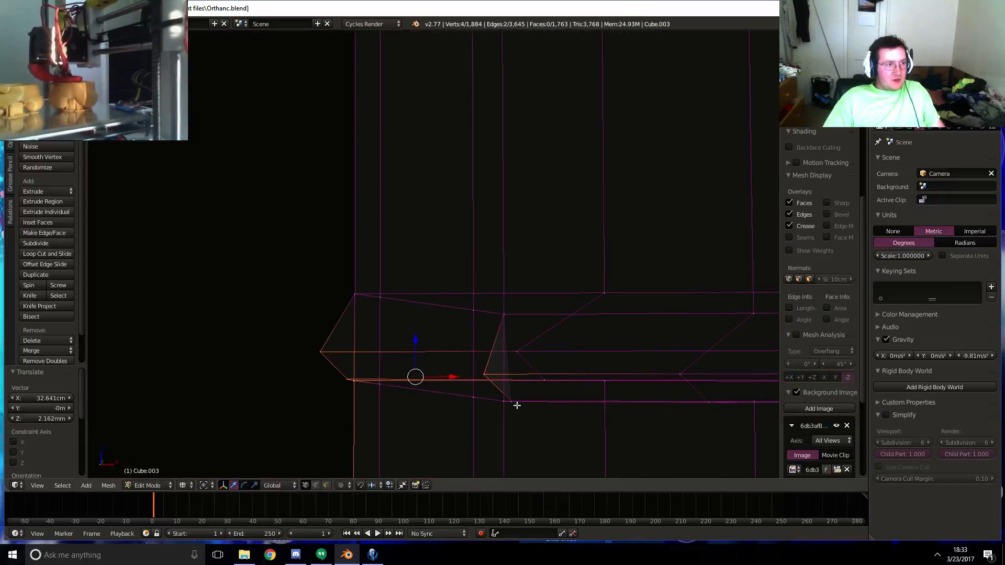
shift+right_click(351, 382)
shift+right_click(344, 380)
key(KP_1)
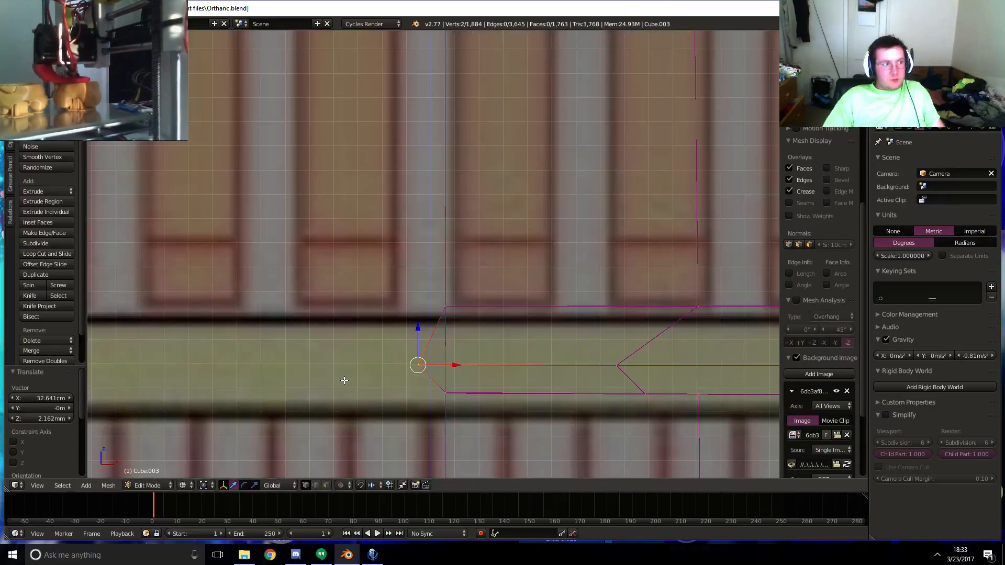
key(g)
click(483, 361)
- Examine the sloped ledge from several sides and compare it with the side reference drawing
scroll(483, 361, down, 3)
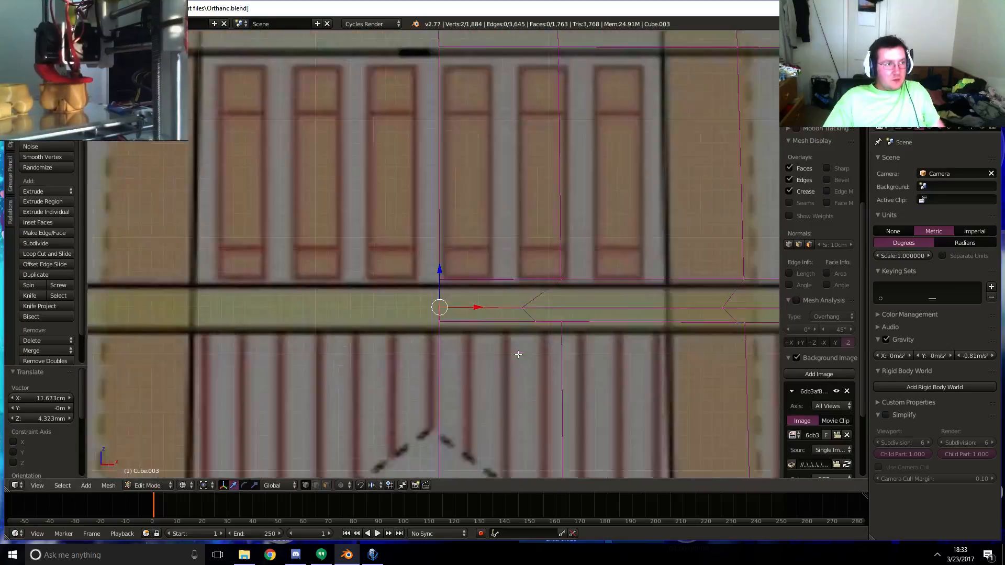
middle_drag(516, 352, 475, 367)
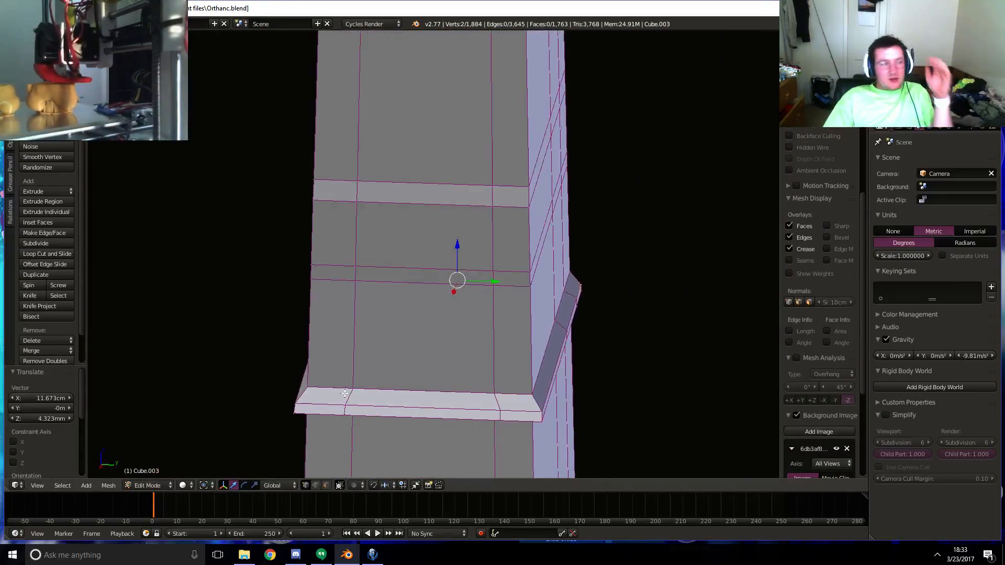
middle_drag(344, 394, 540, 426)
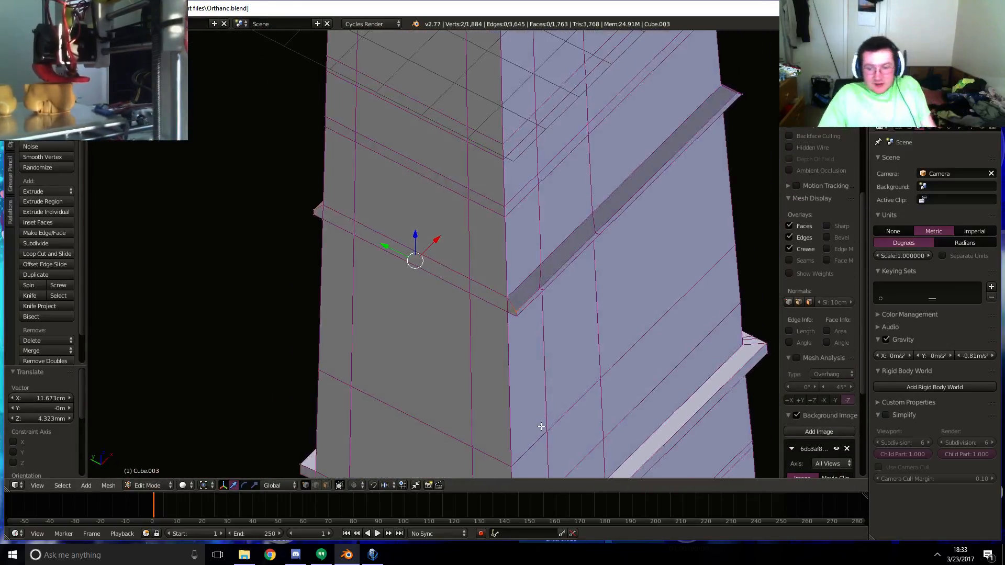
key(KP_1)
scroll(494, 366, up, 3)
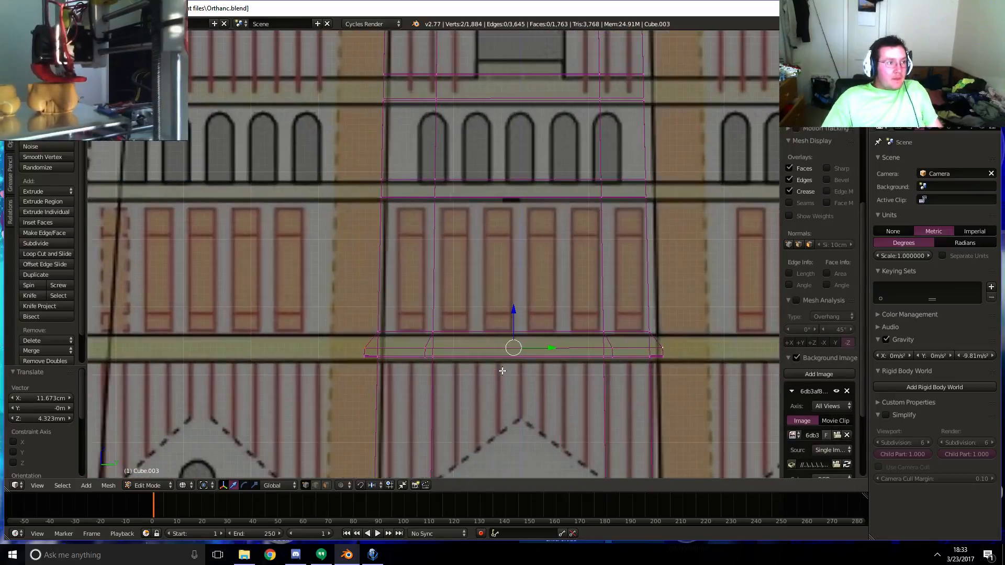
shift+middle_drag(502, 371, 473, 259)
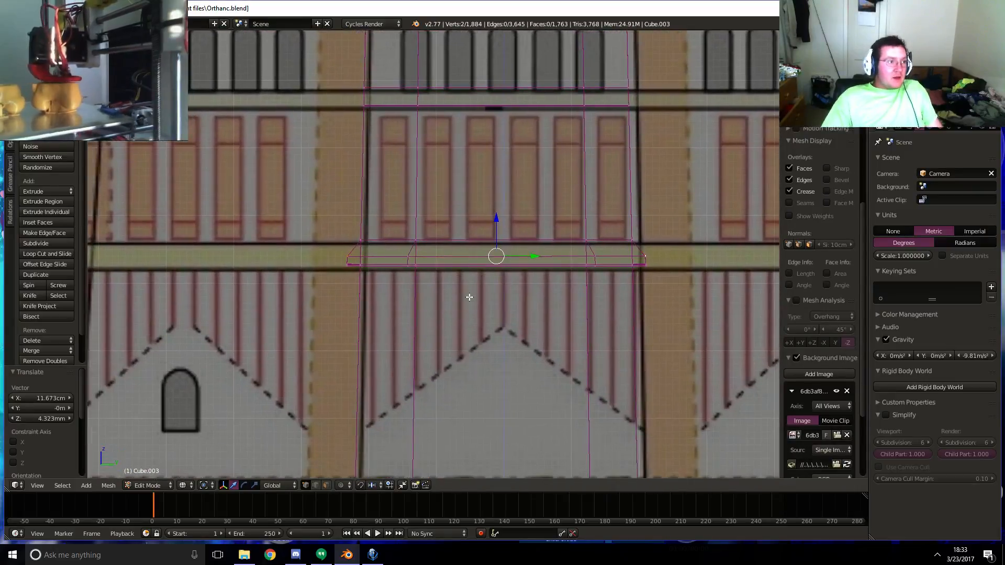
shift+middle_drag(486, 305, 508, 278)
key(z)
key(z)
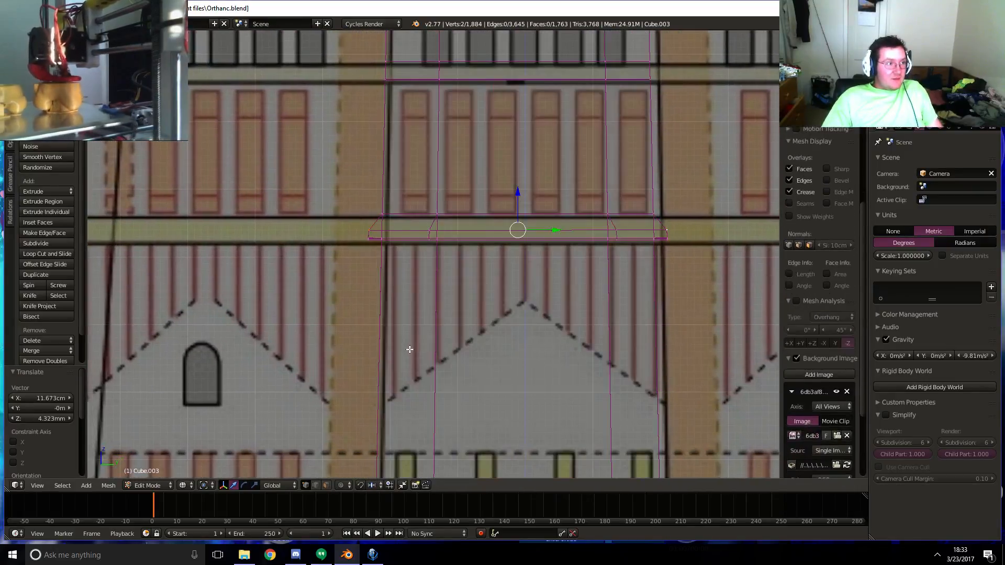
mouse_move(408, 348)
shift+middle_down()
mouse_move(597, 312)
mouse_move(409, 282)
mouse_move(440, 226)
shift+middle_up()
- Compare the tower sections below the ledge with the reference drawing, down to the base
scroll(596, 311, down, 5)
key(z)
key(KP_1)
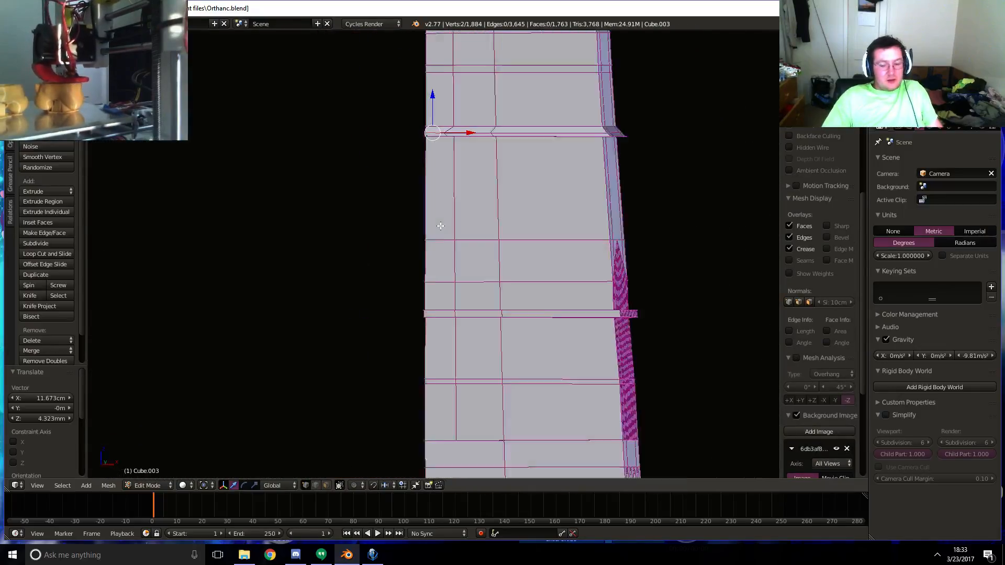
key(z)
scroll(569, 324, up, 2)
mouse_move(667, 331)
shift+middle_down()
mouse_move(511, 268)
mouse_move(465, 204)
mouse_move(474, 100)
shift+middle_up()
shift+middle_drag(493, 322, 516, 309)
scroll(517, 308, down, 4)
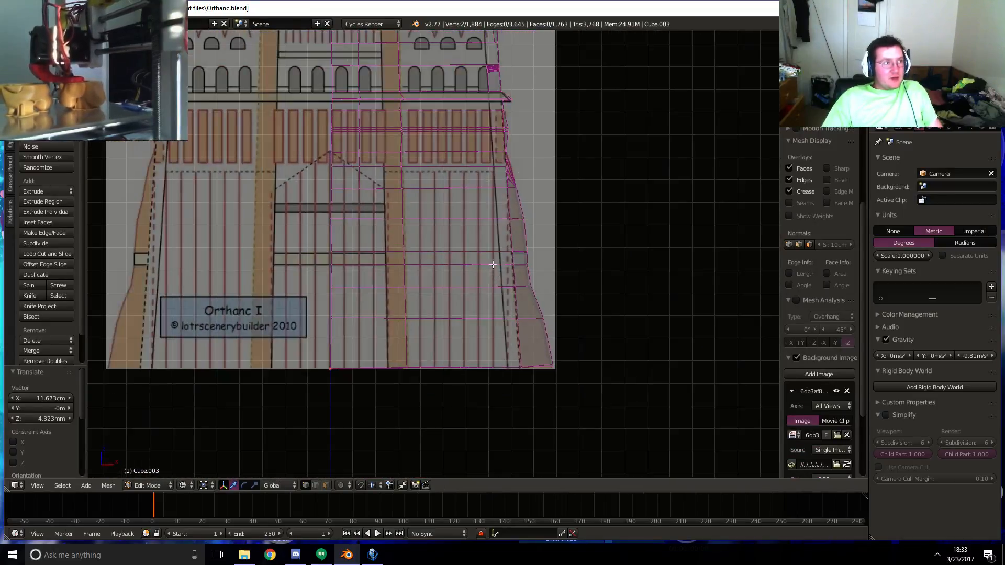
key(z)
scroll(484, 245, up, 1)
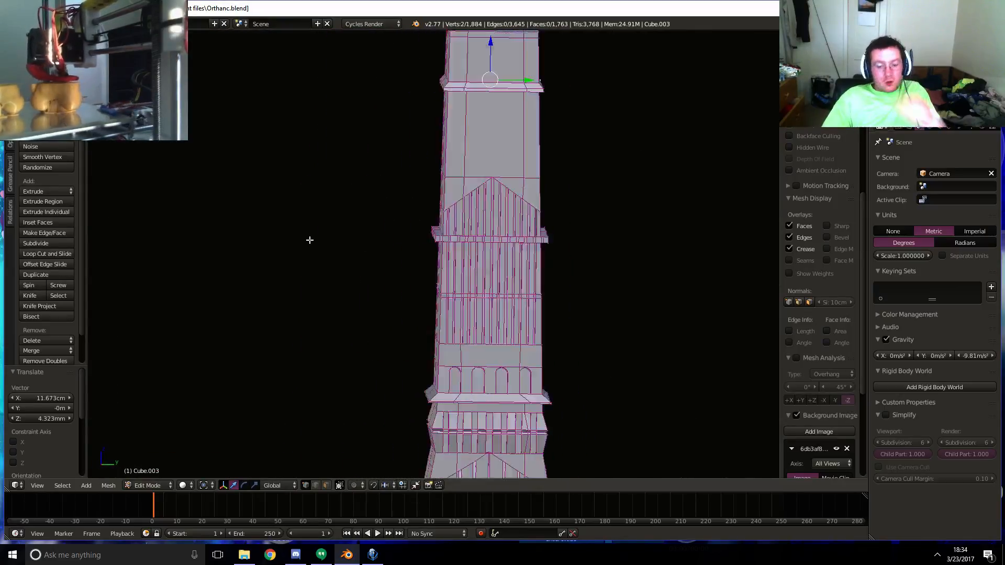
key(KP_1)
key(z)
mouse_move(459, 445)
shift+middle_down()
mouse_move(462, 224)
mouse_move(449, 220)
mouse_move(532, 251)
mouse_move(478, 246)
shift+middle_up()
key(z)
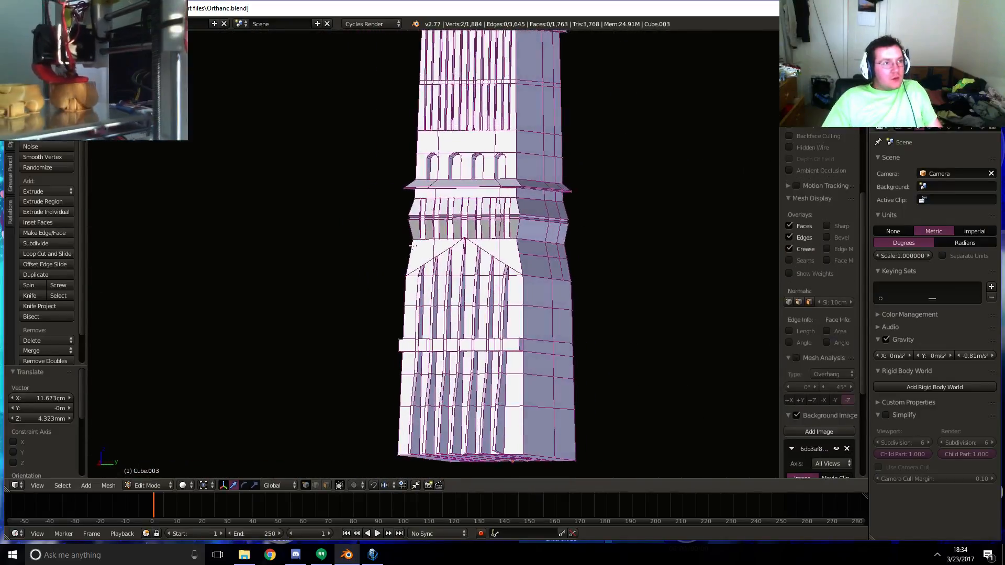
- Try to start a Knife cut in the front view at the tall panel row below the lower ledge
middle_drag(412, 246, 433, 233)
key(KP_1)
scroll(434, 232, up, 3)
key(z)
shift+middle_drag(473, 192, 450, 254)
scroll(483, 238, up, 2)
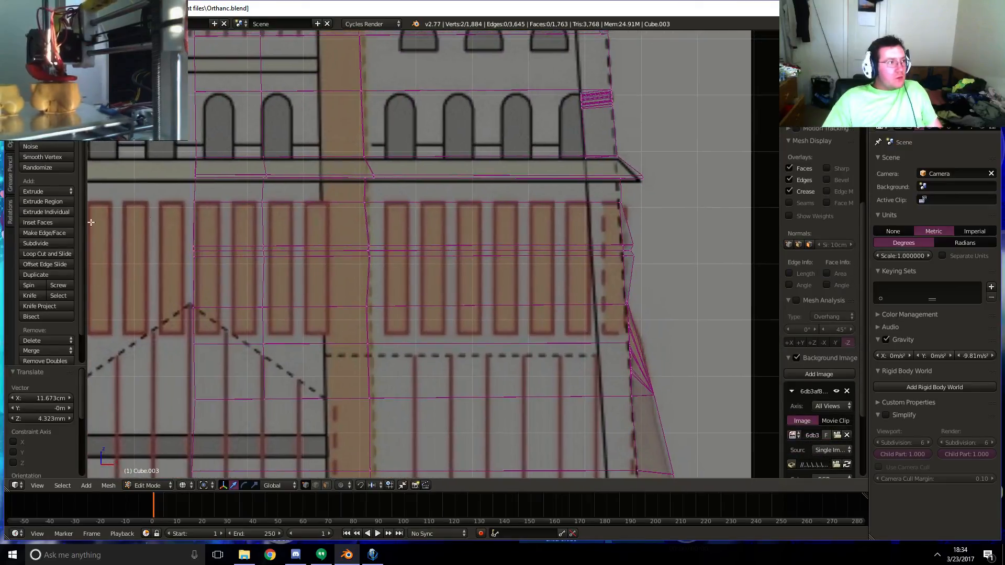
click(37, 296)
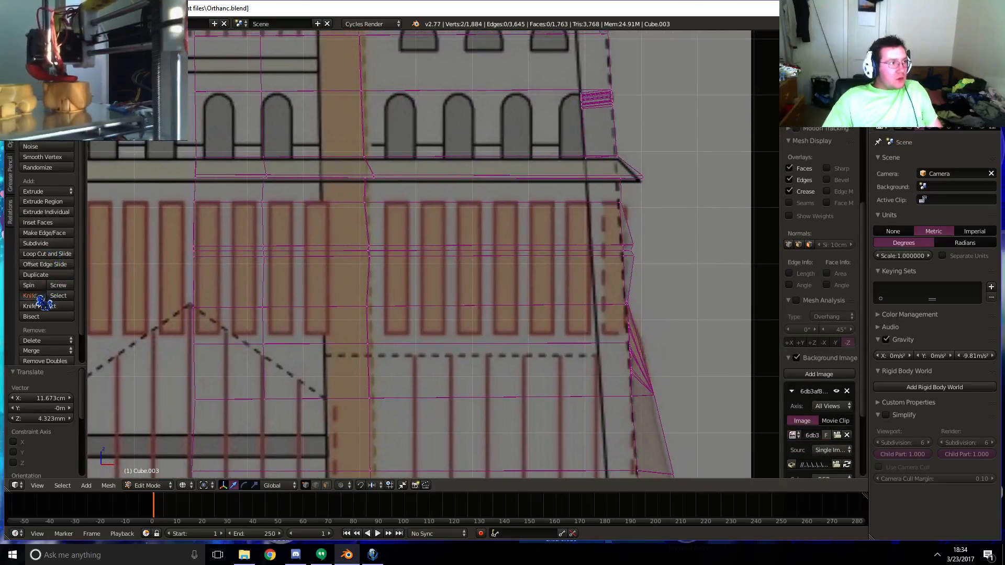
key(Escape)
- Compare the tall panel row below the lower ledge with the reference drawing in the front and side views
scroll(417, 275, up, 2)
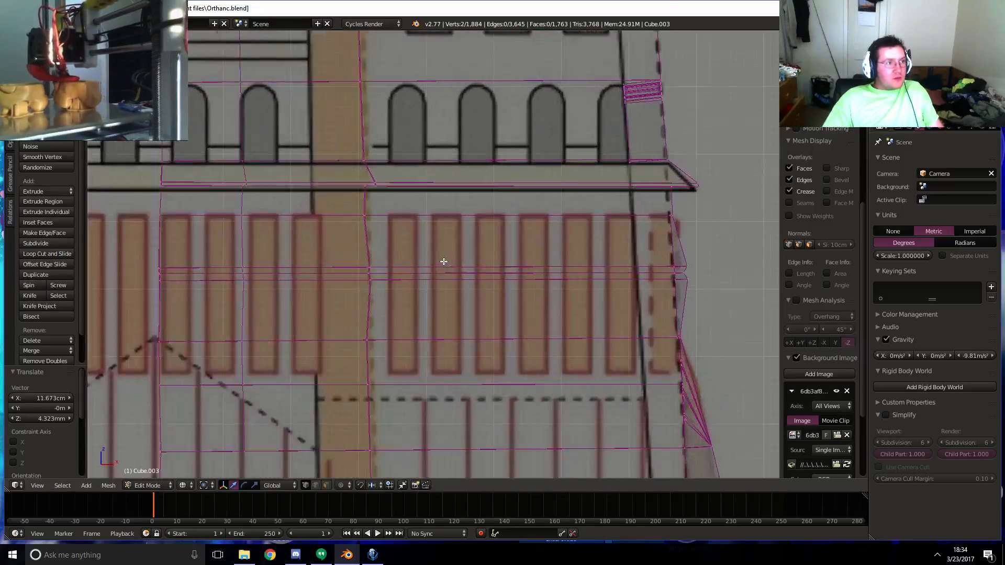
scroll(444, 262, up, 1)
shift+middle_drag(444, 259, 375, 246)
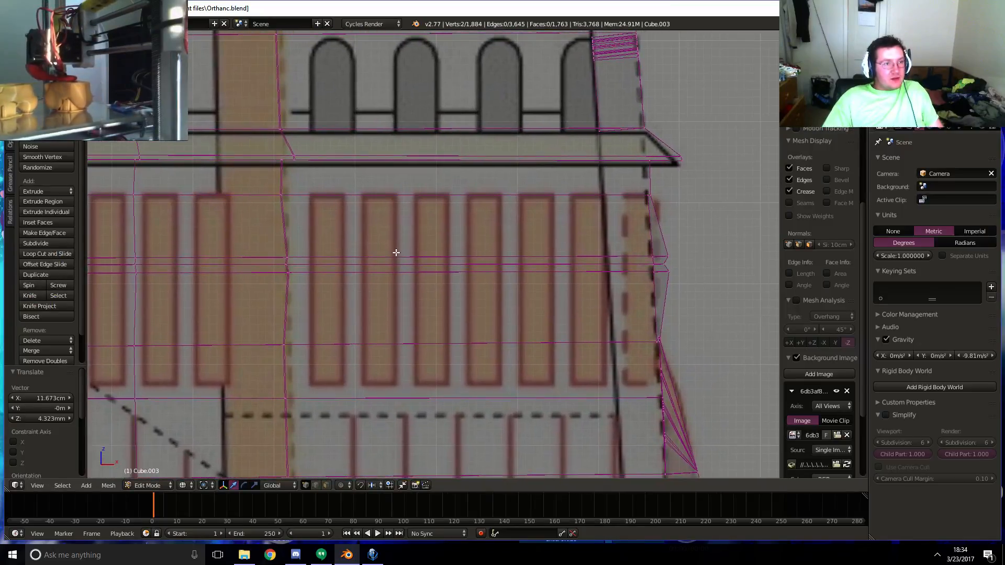
key(KP_3)
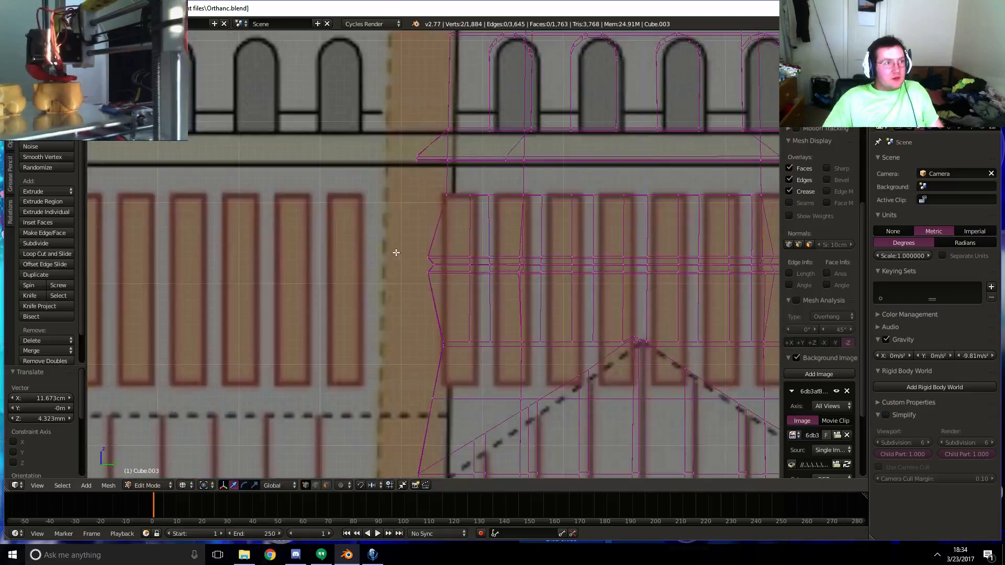
shift+middle_drag(590, 280, 510, 273)
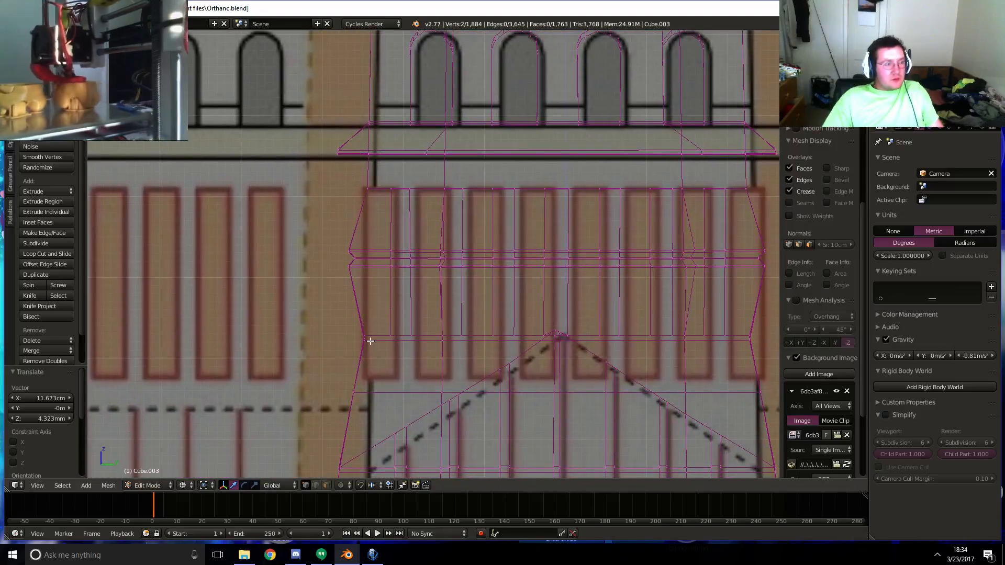
key(KP_1)
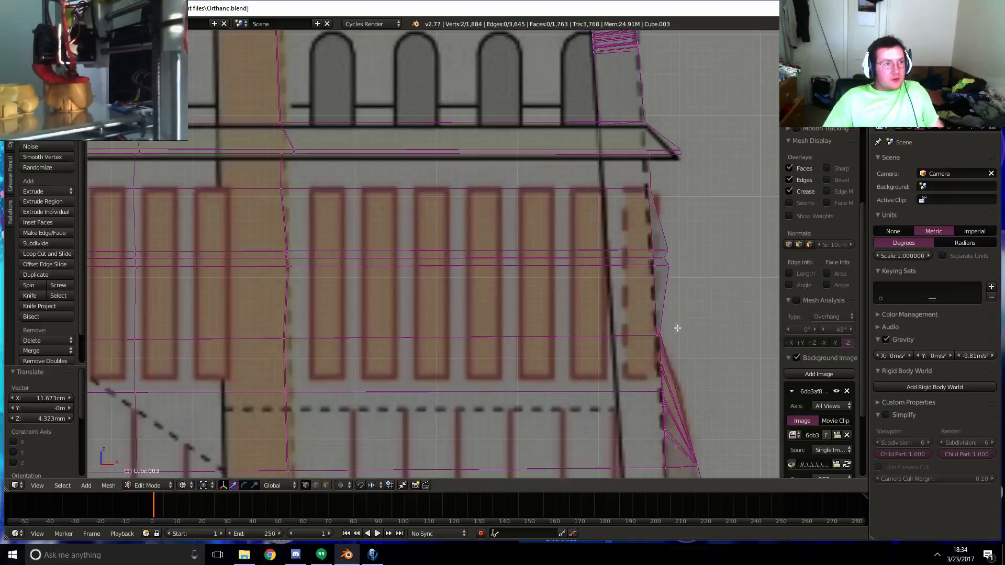
shift+middle_drag(323, 334, 360, 354)
key(z)
middle_drag(427, 333, 417, 343)
key(KP_1)
key(z)
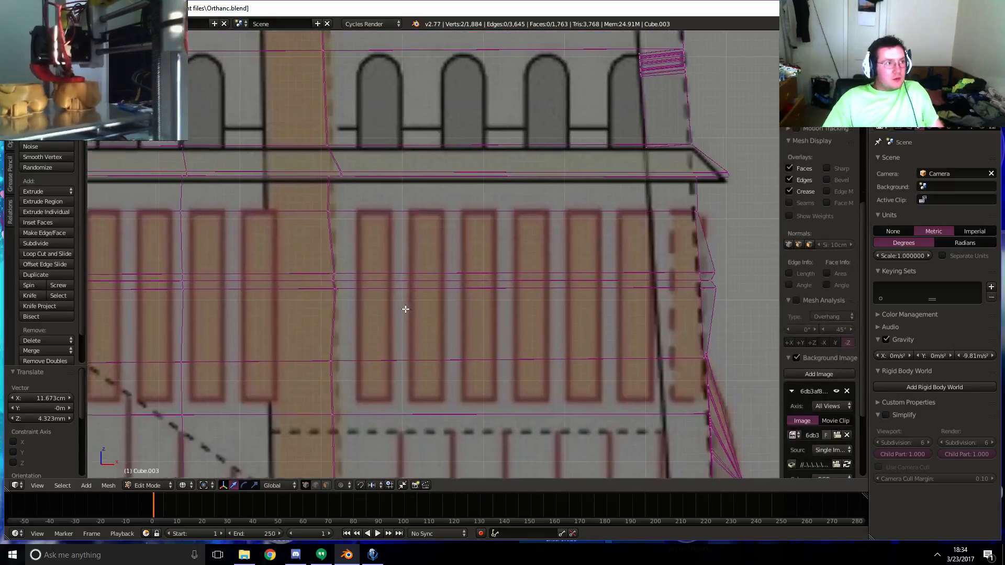
- Knife-cut both vertical edges of the first reference panel beside the shaded column, between the horizontal edges below the lower ledge
shift+middle_drag(368, 186, 384, 225)
key(z)
scroll(385, 226, down, 5)
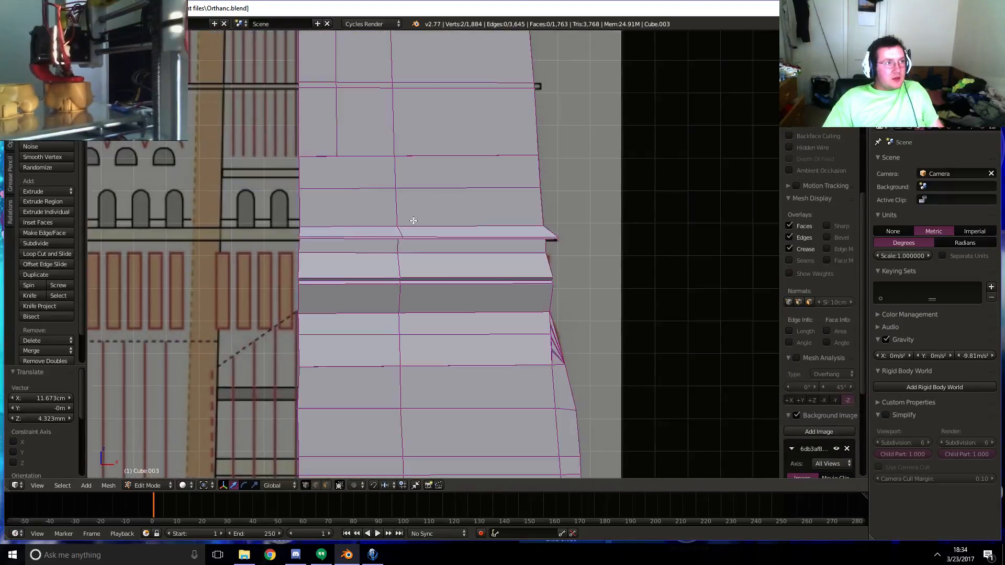
key(z)
scroll(441, 227, up, 3)
shift+middle_drag(528, 282, 535, 263)
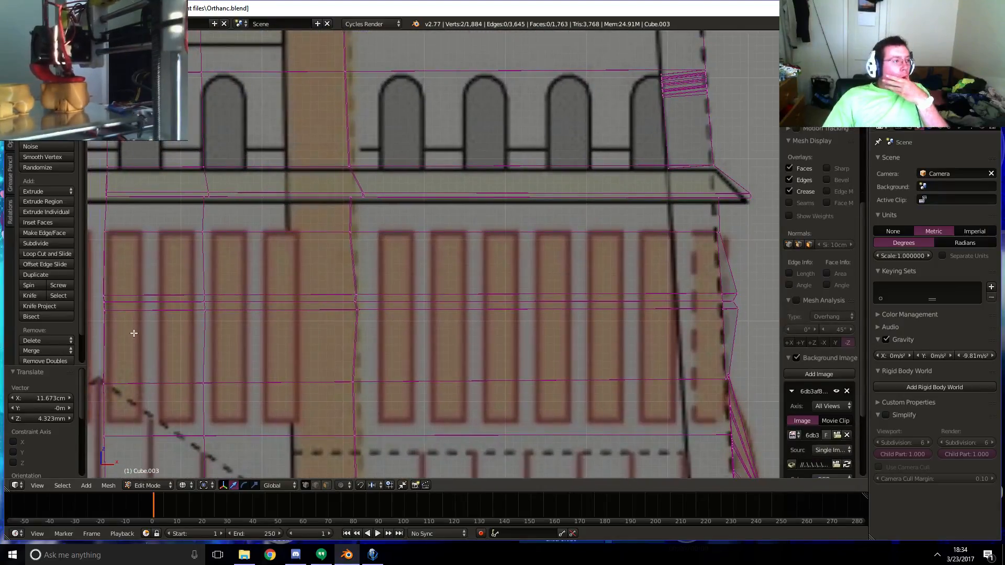
click(42, 295)
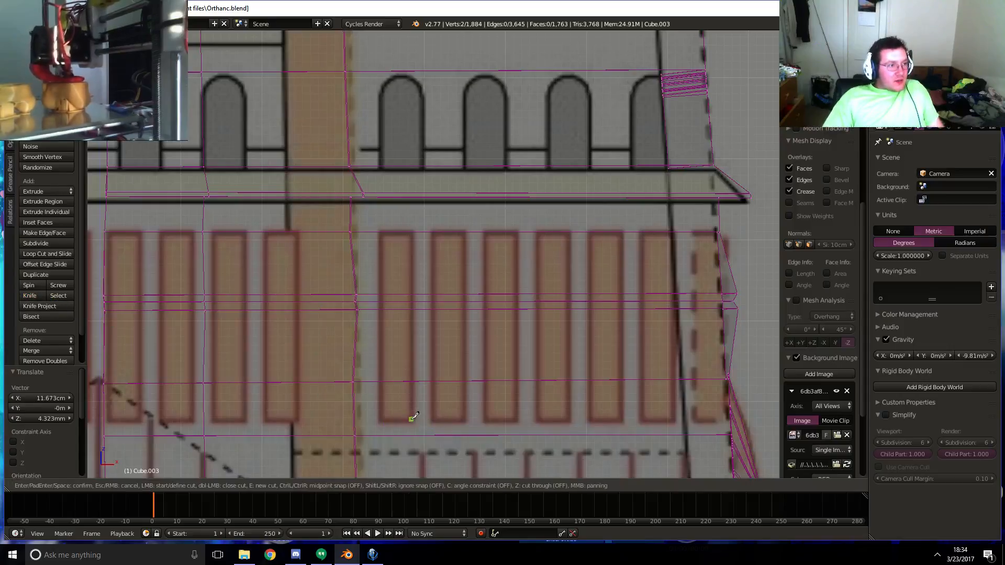
click(415, 381)
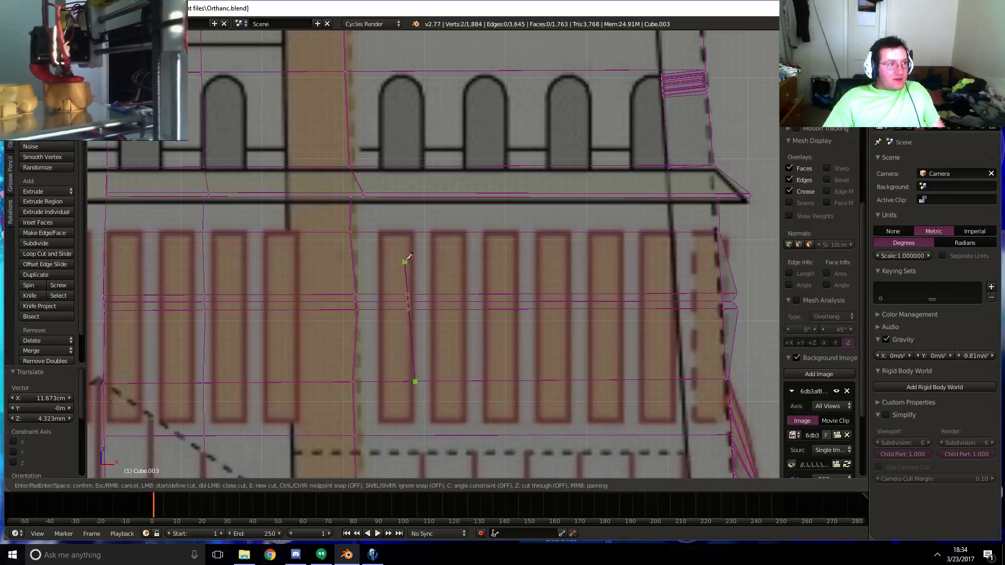
click(416, 231)
key(Return)
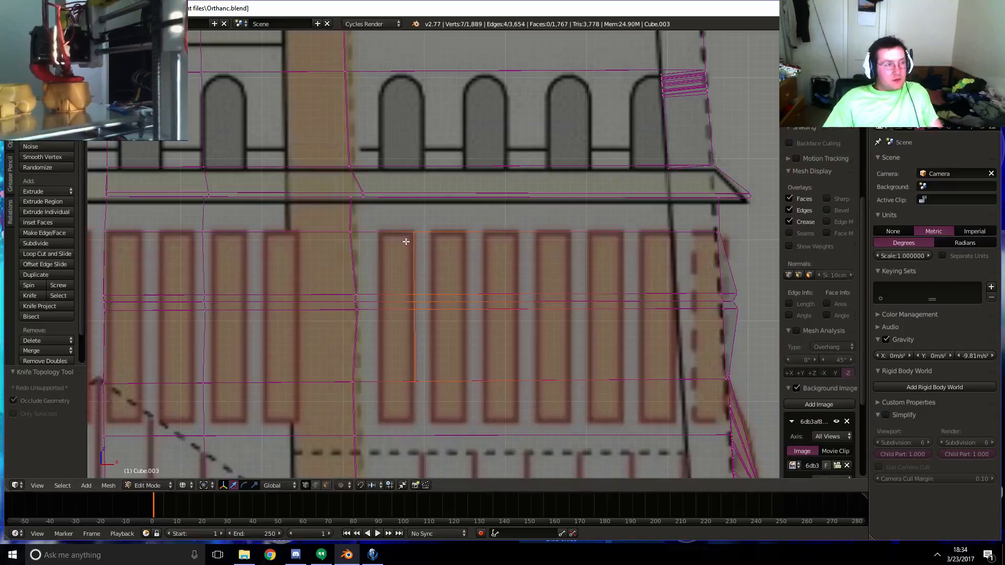
key(k)
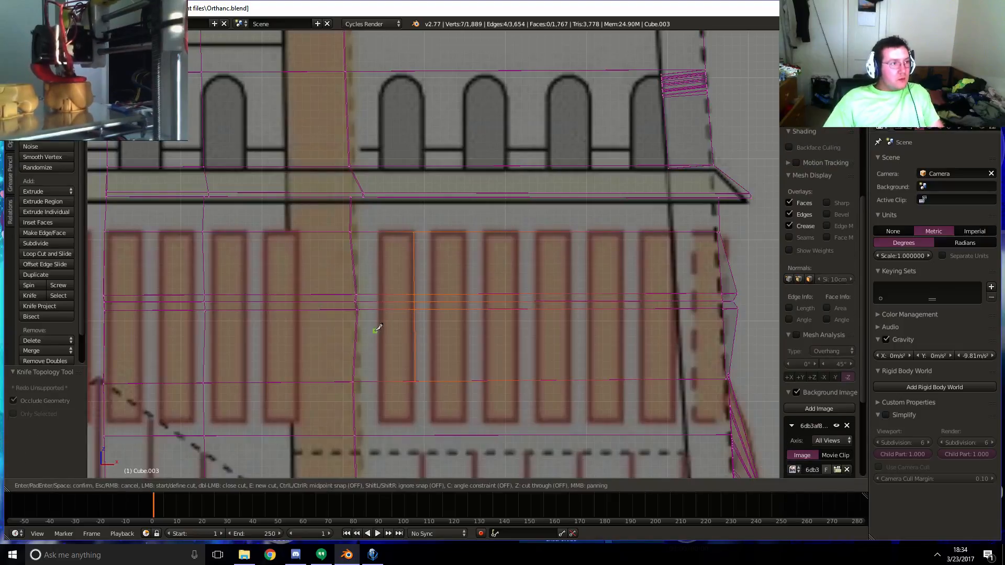
click(381, 381)
click(381, 232)
key(Return)
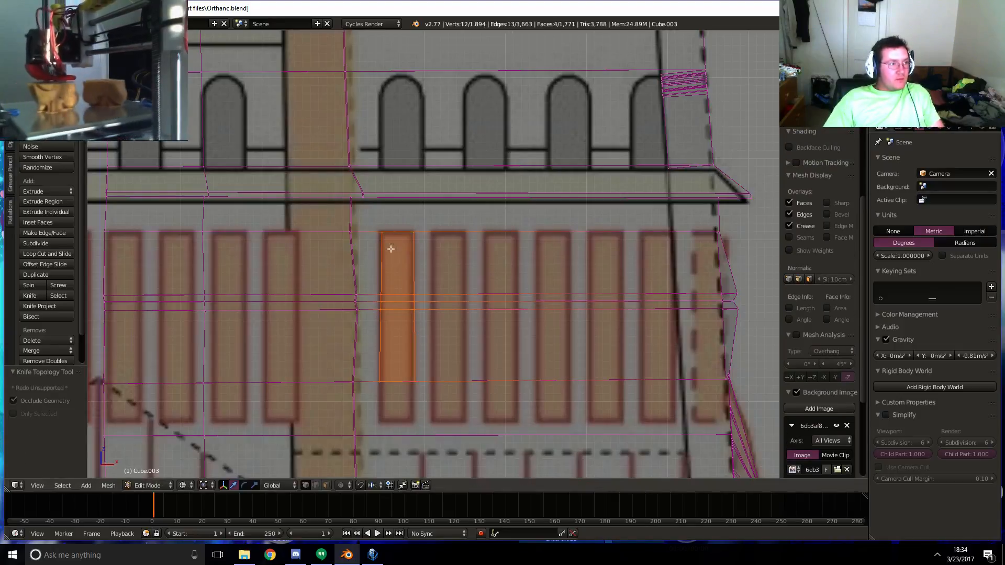
- Knife-cut both vertical edges of the second reference panel in the row below the lower ledge
key(k)
click(468, 377)
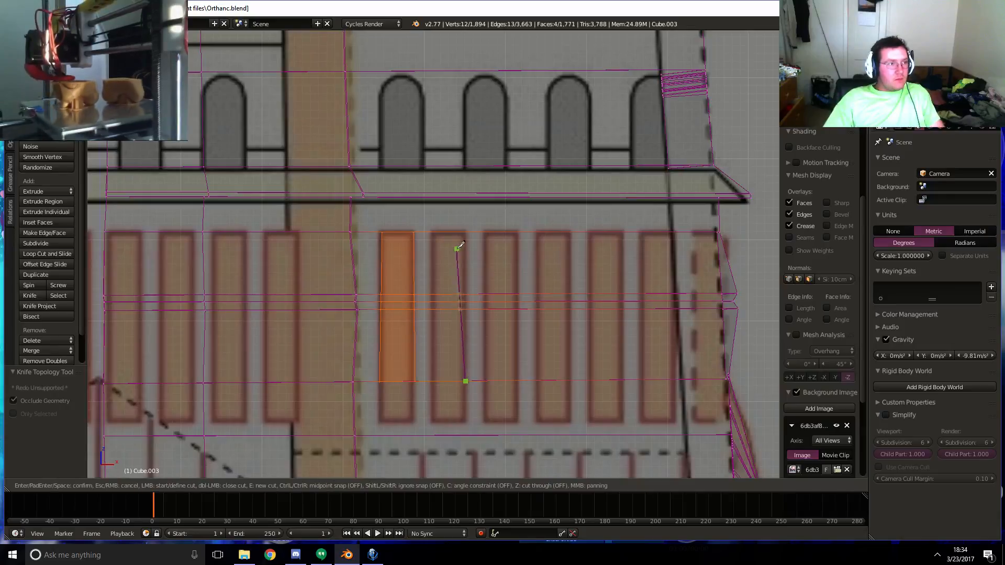
click(466, 233)
key(Return)
key(k)
click(433, 380)
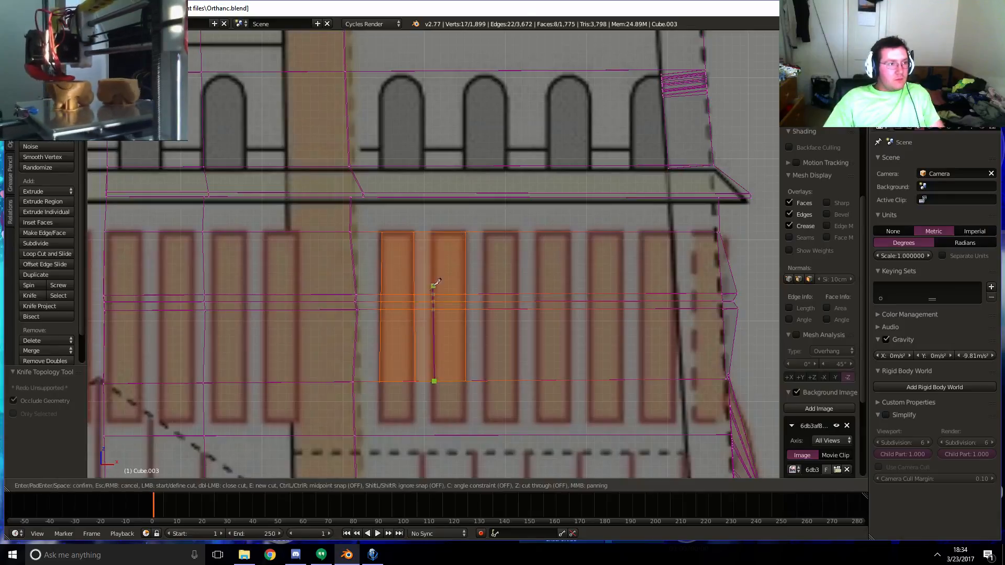
click(433, 233)
key(Return)
- Knife-cut both vertical edges of the third reference panel across the tower's bulging band
key(k)
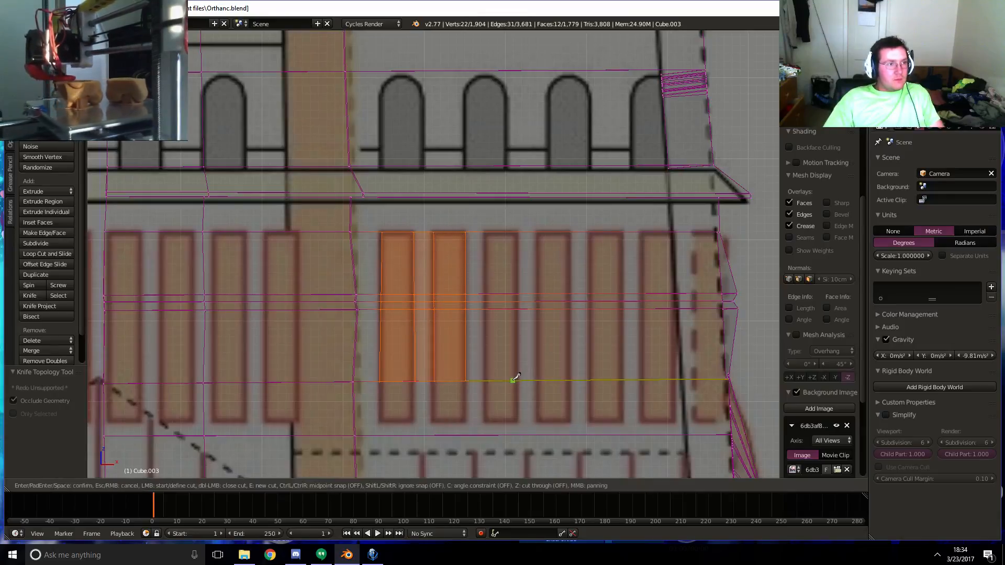
click(516, 380)
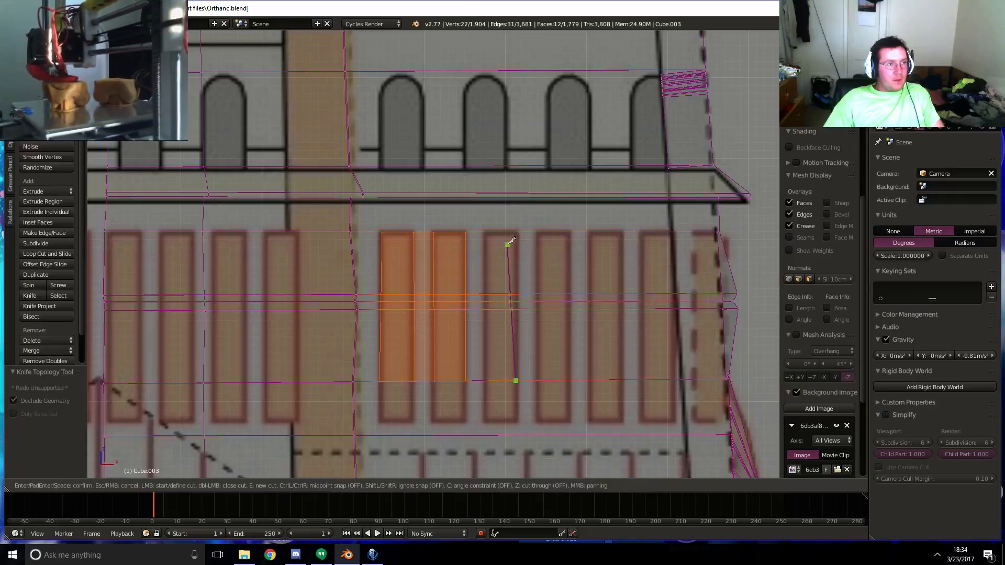
click(518, 233)
key(Return)
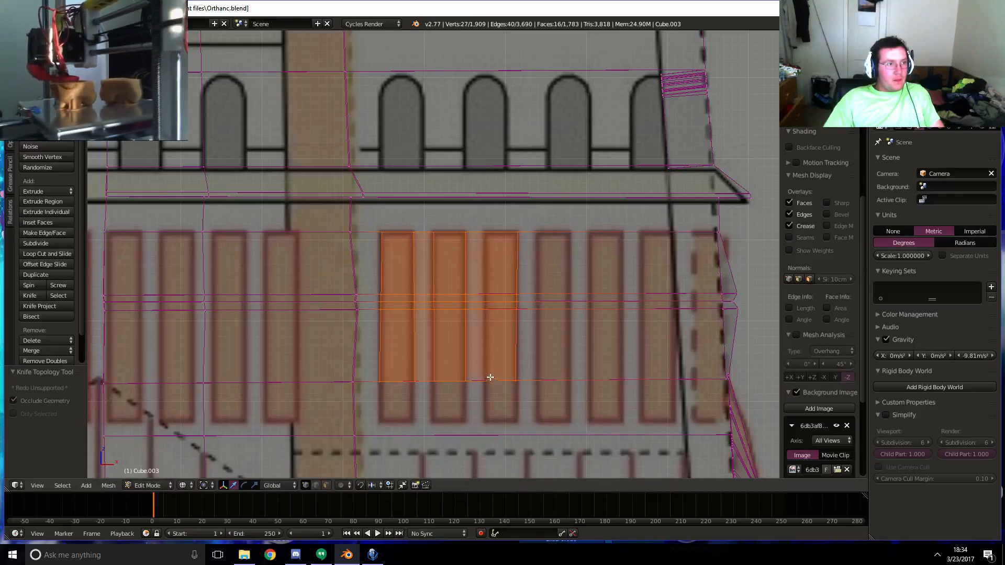
key(k)
click(488, 232)
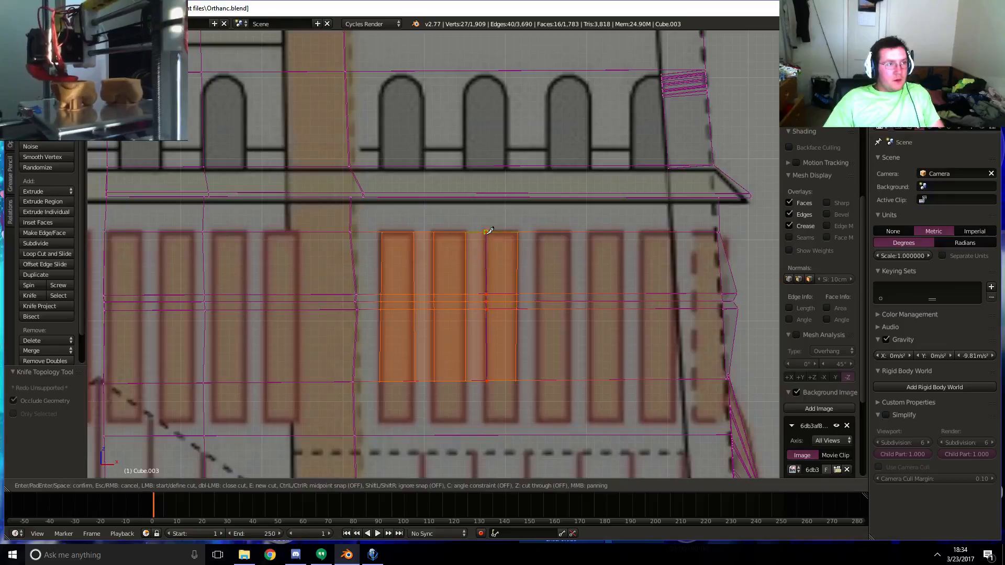
key(Return)
- Knife-cut both vertical edges of the fourth reference panel across the same band
key(k)
click(568, 380)
click(569, 232)
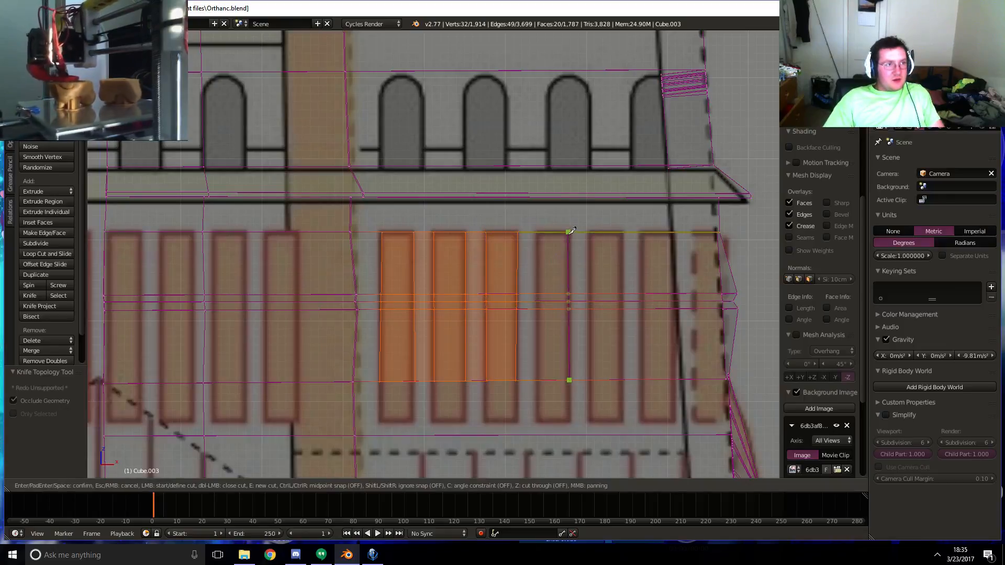
key(Return)
key(k)
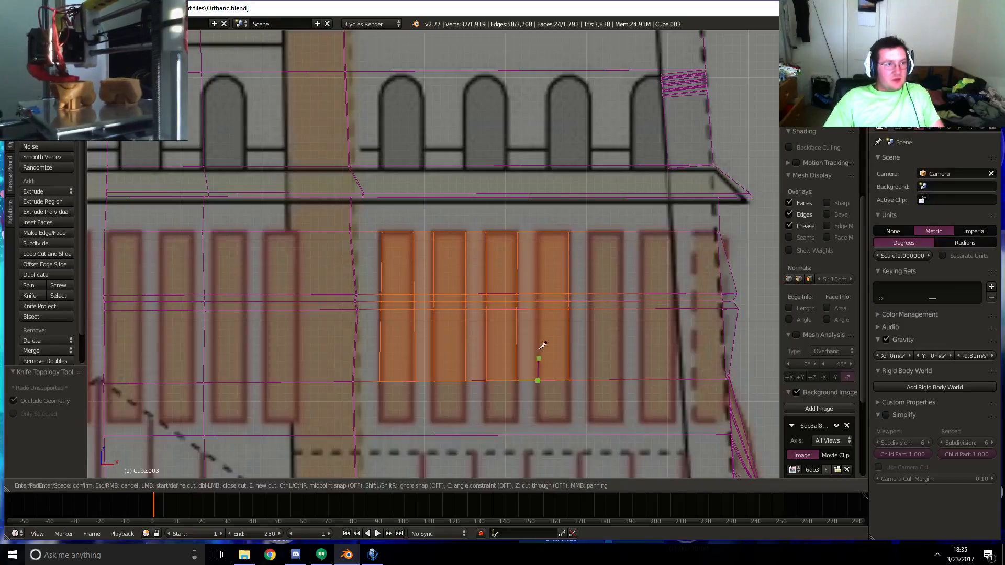
click(539, 232)
key(Return)
- Knife-cut both vertical edges of the fifth reference panel in the tall panel row
key(k)
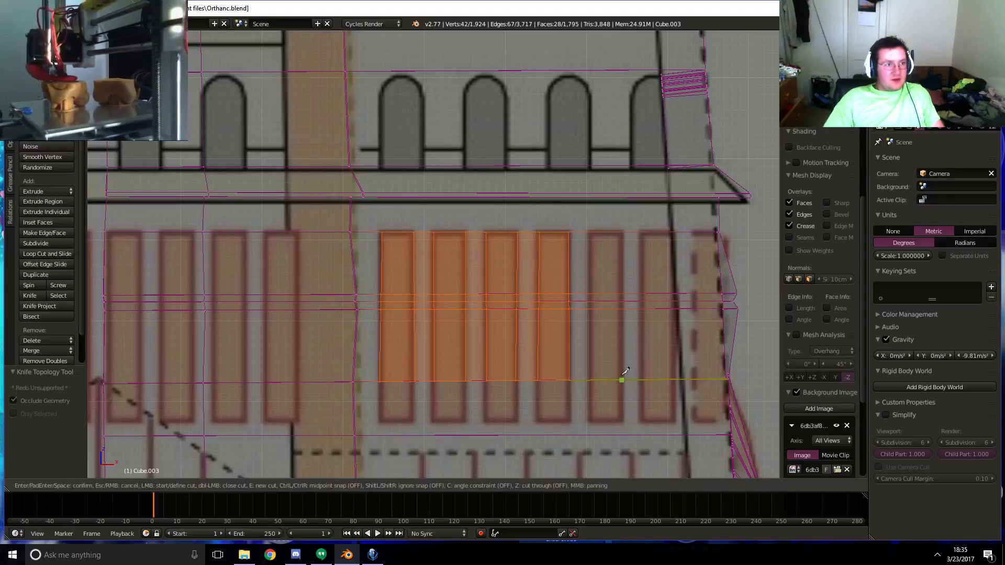
click(623, 380)
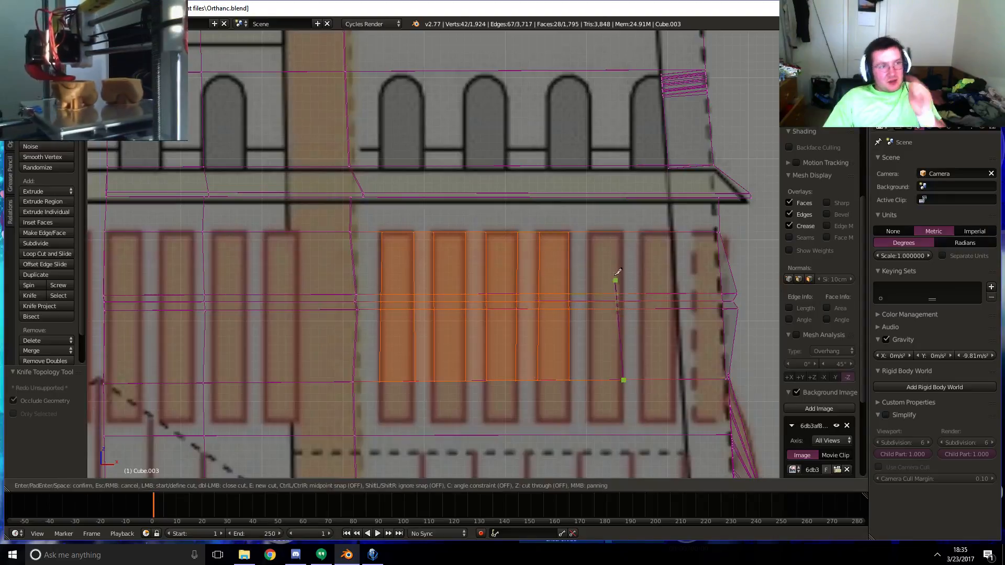
click(624, 233)
key(Return)
key(k)
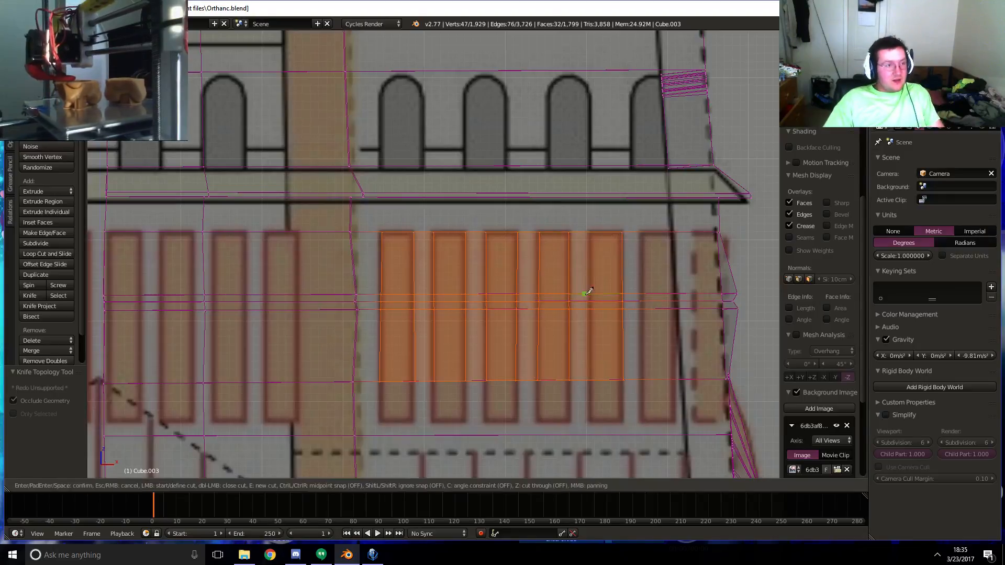
click(590, 379)
click(591, 233)
key(Return)
- Knife-cut both vertical edges of the sixth reference panel, closest to the tower's outer corner
key(k)
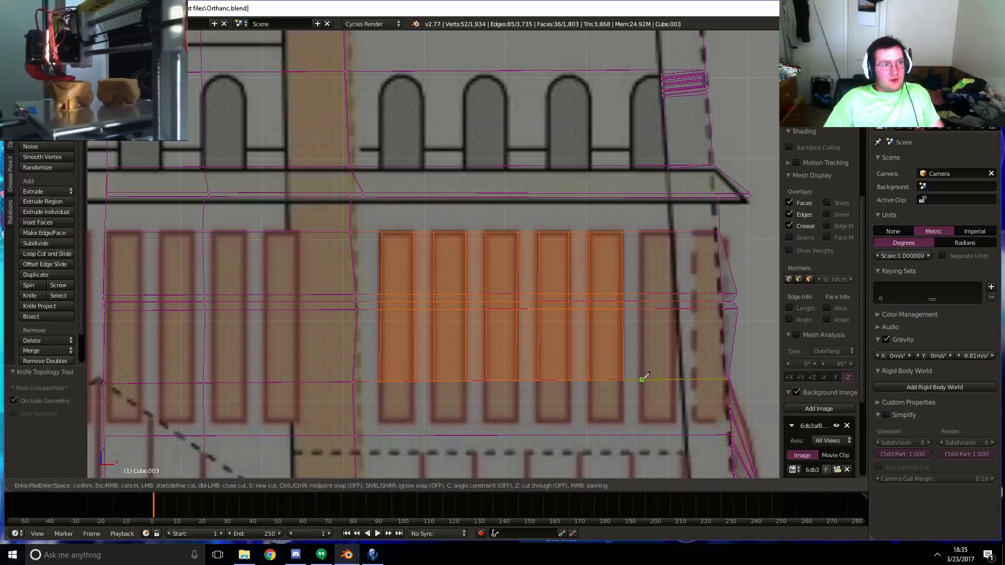
click(643, 379)
click(642, 232)
key(Return)
key(k)
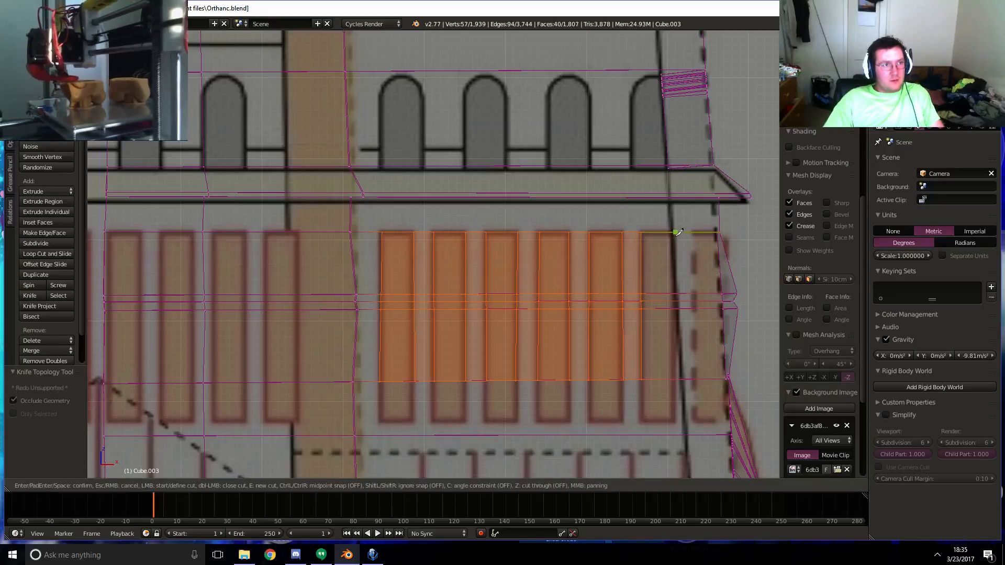
click(673, 232)
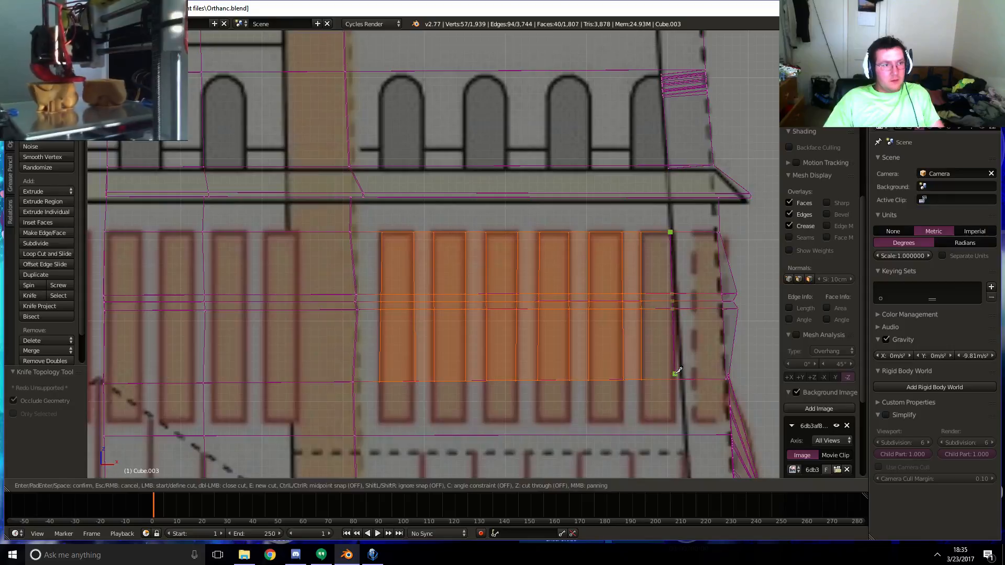
scroll(680, 367, down, 3)
scroll(599, 324, up, 2)
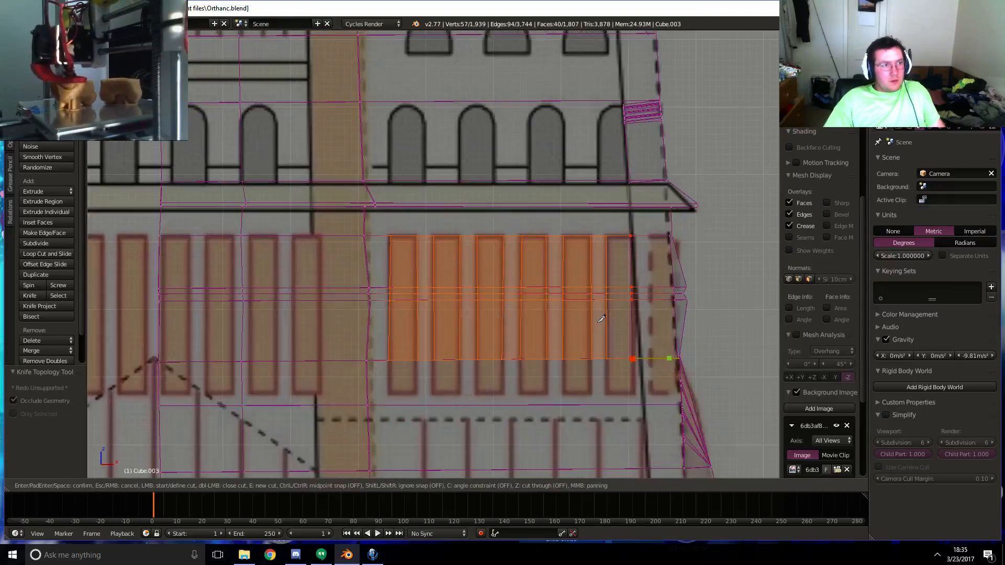
key(Return)
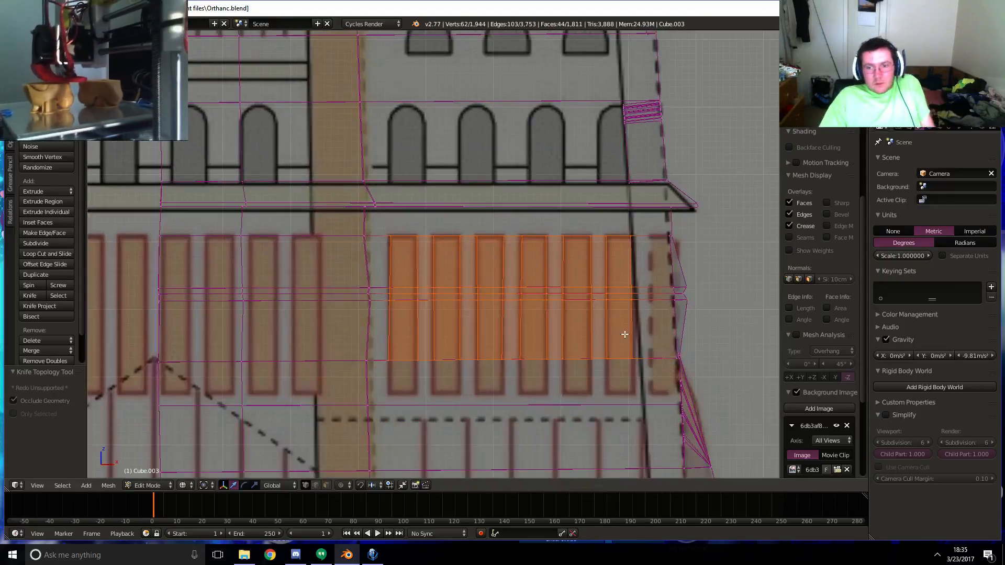
- In face selection with solid shading, select all four faces of the narrow strip between the first and second panels
mouse_move(623, 334)
middle_down()
mouse_move(619, 299)
mouse_move(555, 330)
mouse_move(437, 338)
mouse_move(540, 334)
middle_up()
key(z)
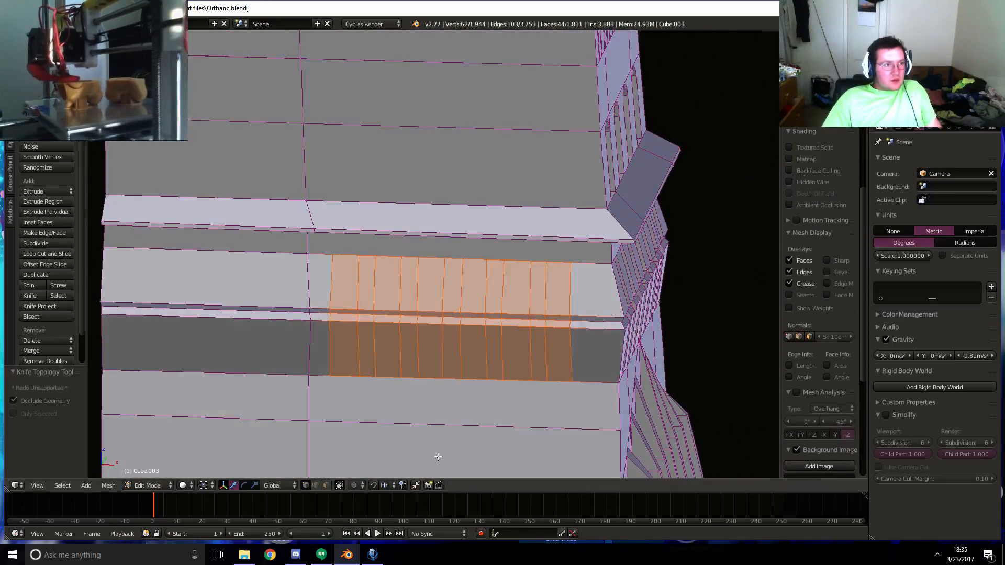
click(326, 485)
scroll(480, 368, up, 2)
shift+middle_drag(480, 367, 374, 358)
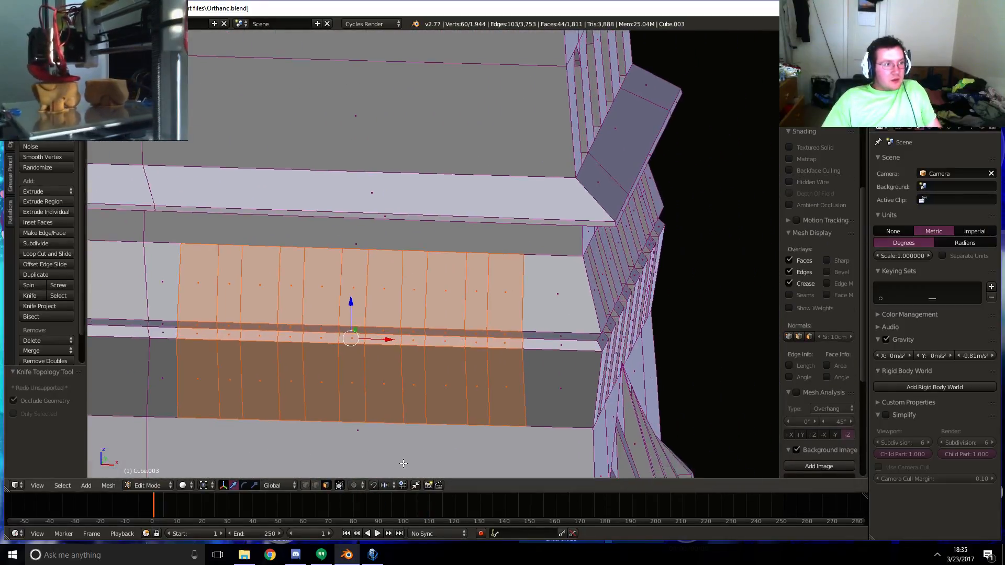
right_click(221, 345)
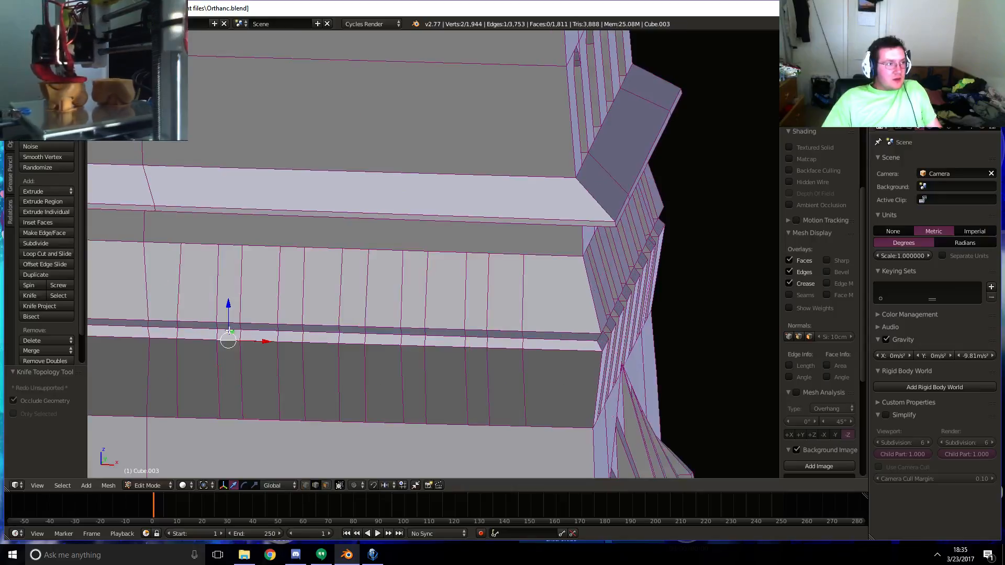
shift+right_click(287, 323)
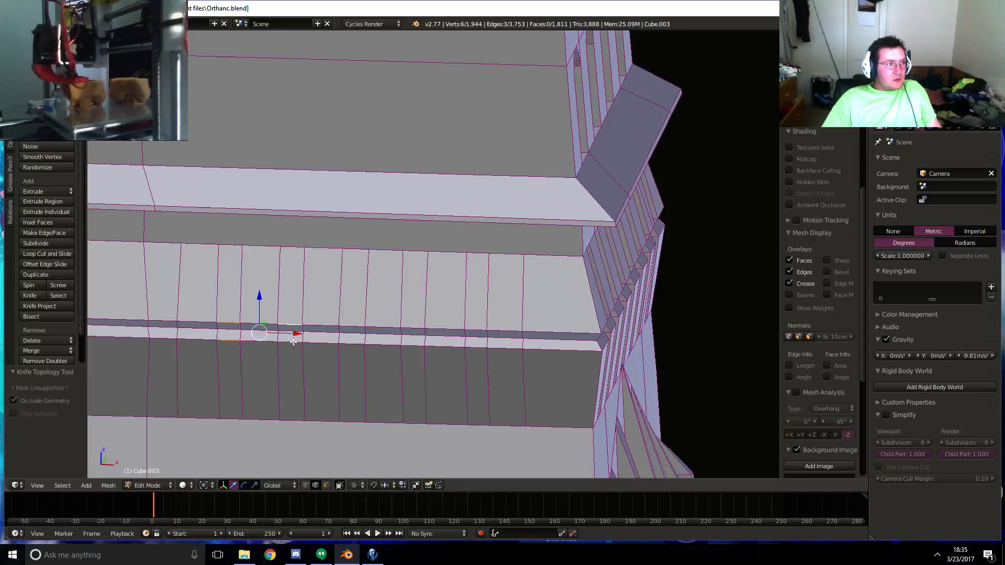
click(325, 485)
right_click(236, 382)
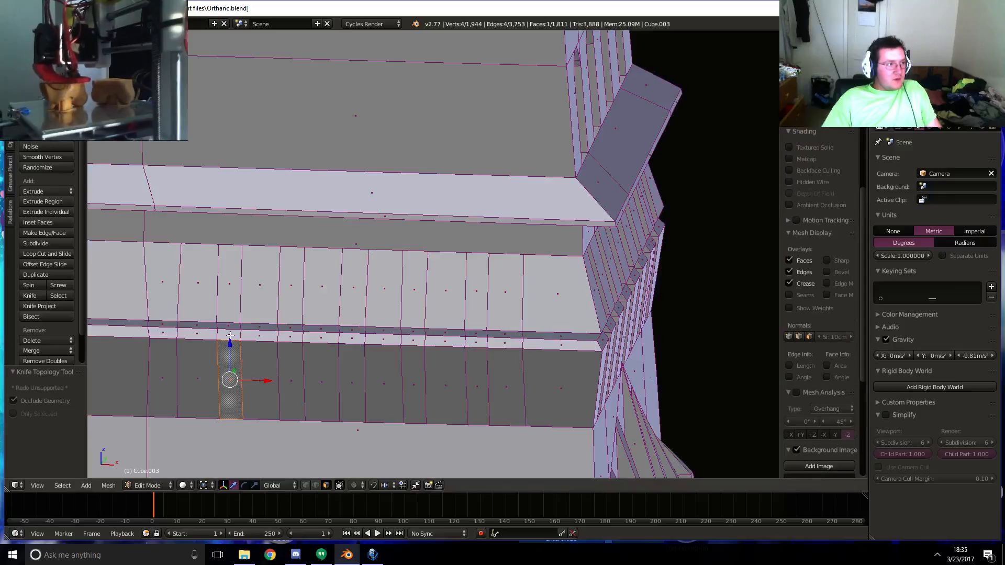
shift+right_click(230, 335)
shift+right_click(229, 326)
shift+right_click(230, 293)
- Add the faces of the second and third narrow strips between the panels to the selection
shift+right_click(291, 299)
shift+right_click(292, 329)
shift+right_click(291, 340)
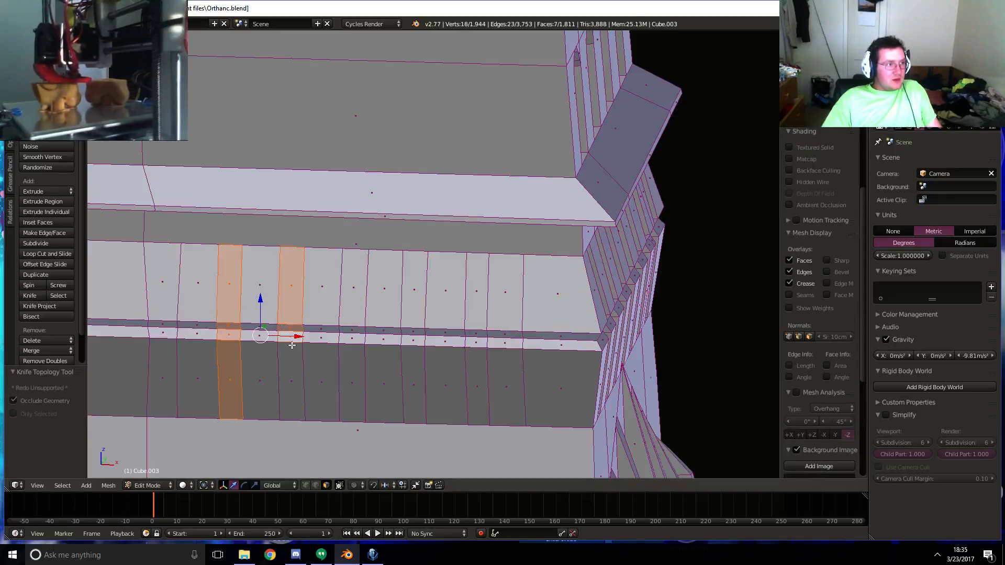
shift+right_click(291, 377)
shift+right_click(351, 377)
shift+right_click(352, 339)
shift+right_click(351, 330)
shift+right_click(354, 288)
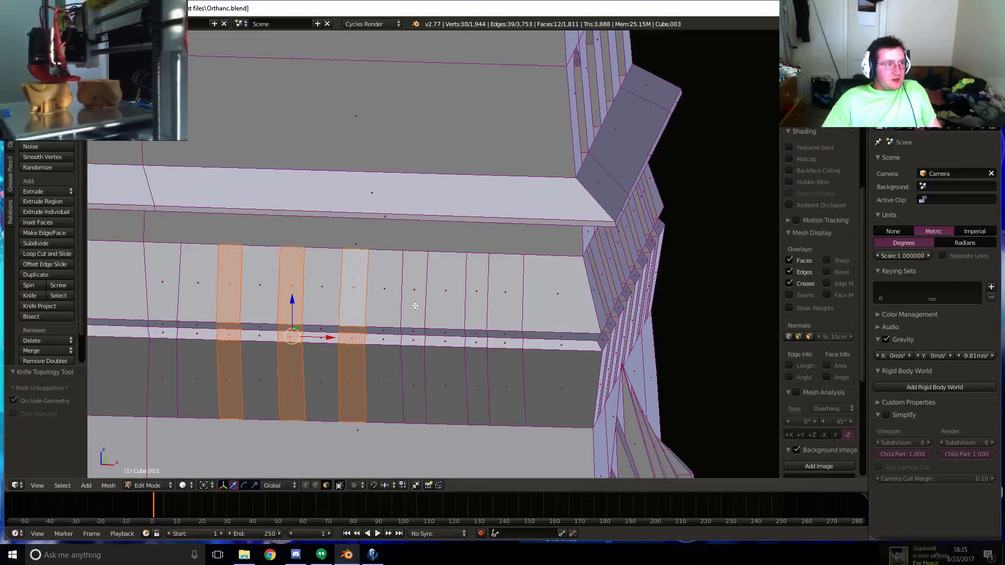
- Add the faces of the fourth and fifth narrow strips between the panels to the selection
shift+right_click(414, 305)
shift+right_click(414, 340)
shift+right_click(414, 351)
shift+right_click(475, 378)
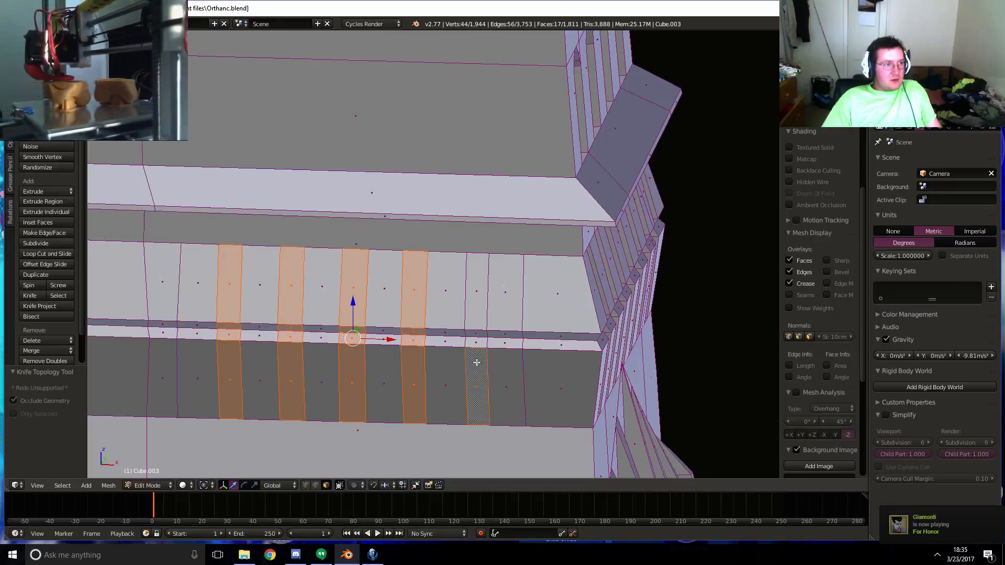
shift+right_click(476, 346)
shift+right_click(475, 335)
shift+right_click(470, 313)
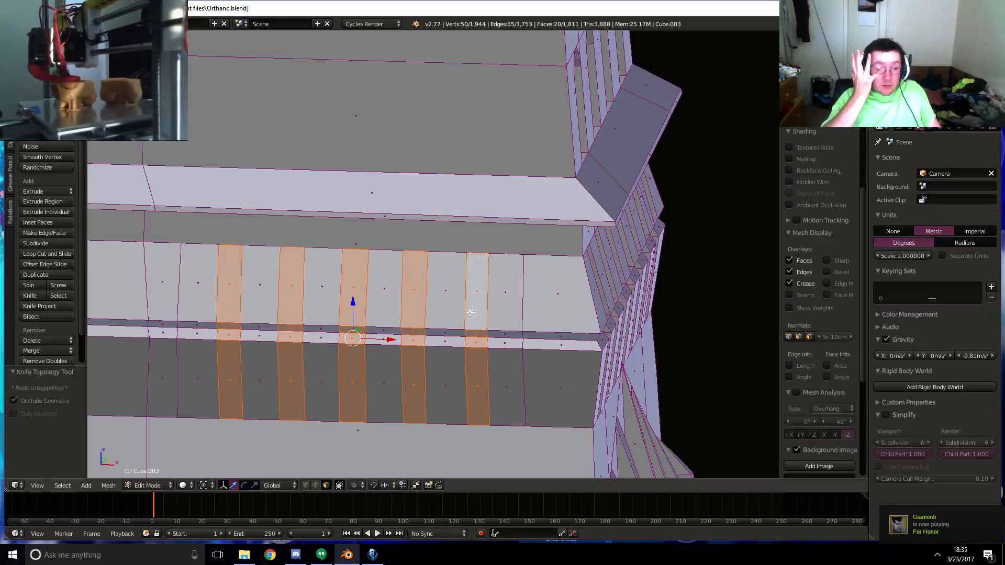
- Check the panel row in the front and side views and compare its outer corner with the reference drawing
key(KP_1)
key(KP_3)
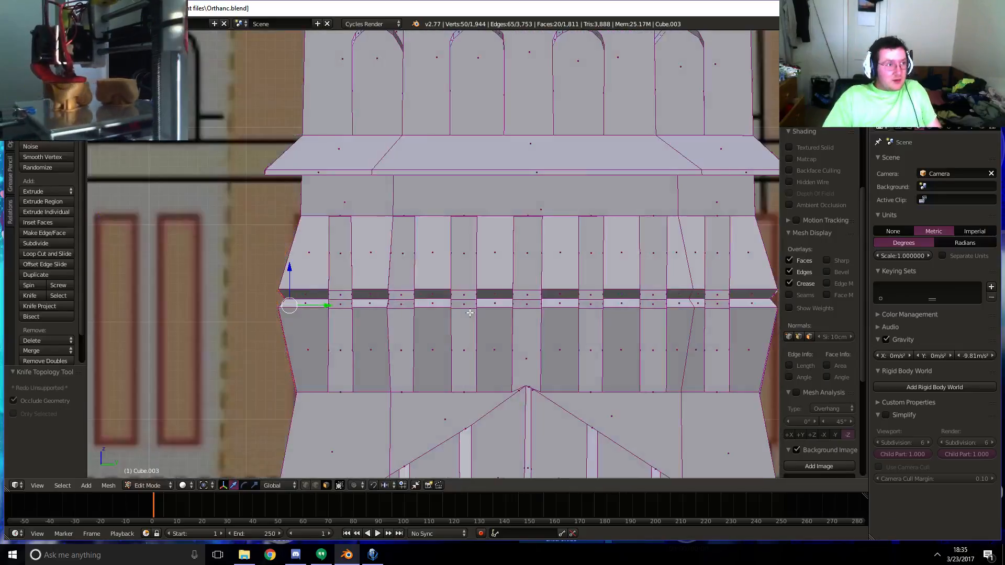
key(KP_1)
key(z)
key(z)
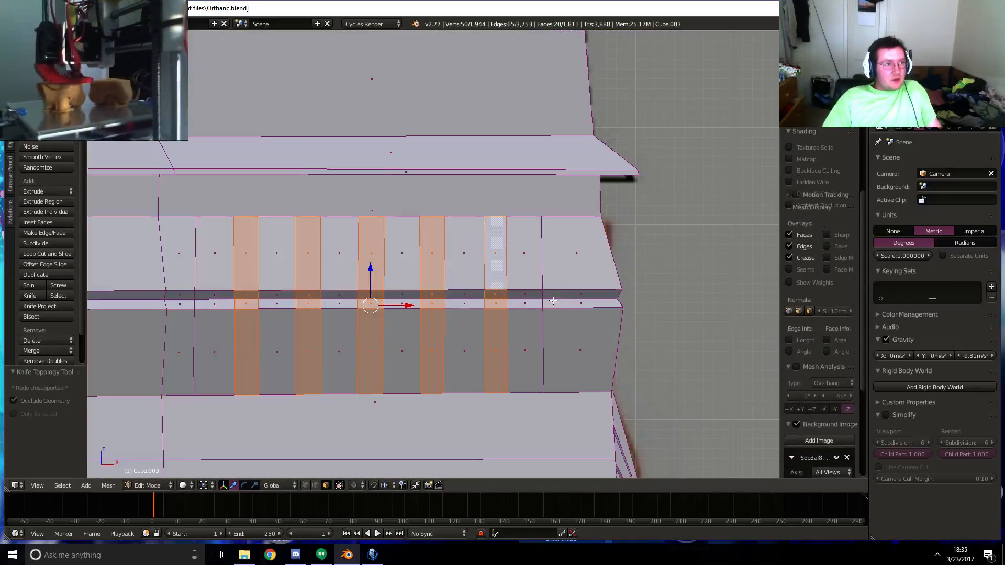
shift+middle_drag(553, 302, 524, 298)
key(z)
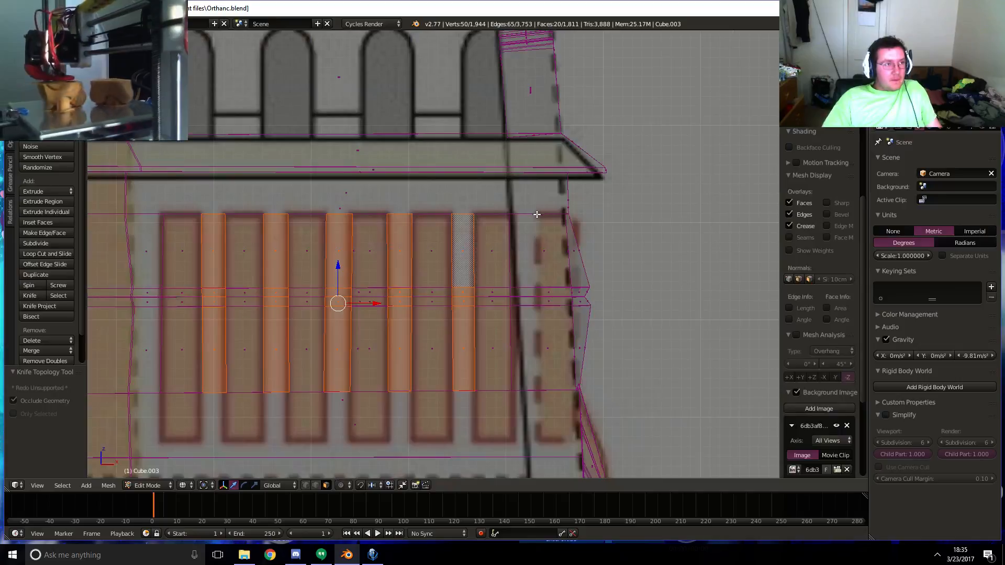
- Knife-cut a vertical line through the panel row along the inner edge of the dashed corner panel
key(k)
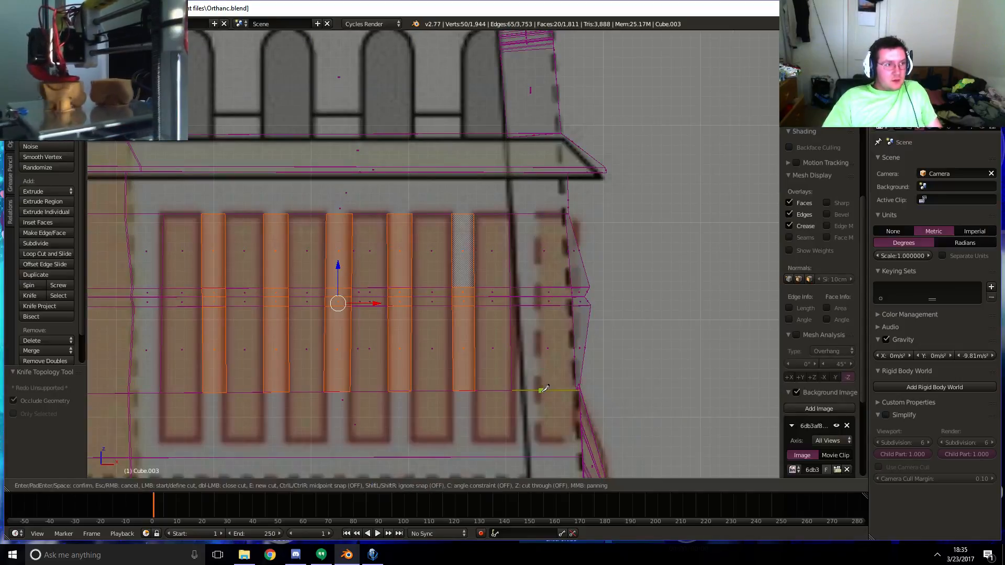
click(541, 390)
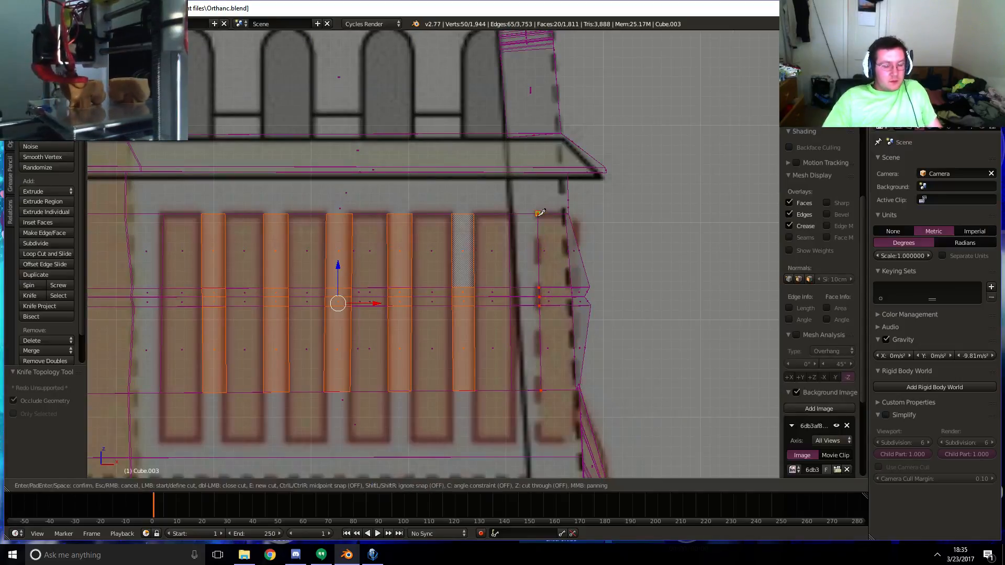
click(540, 213)
key(Return)
- Add the four faces of the sixth narrow strip, beside the dashed corner panel, to the selection
shift+right_click(525, 347)
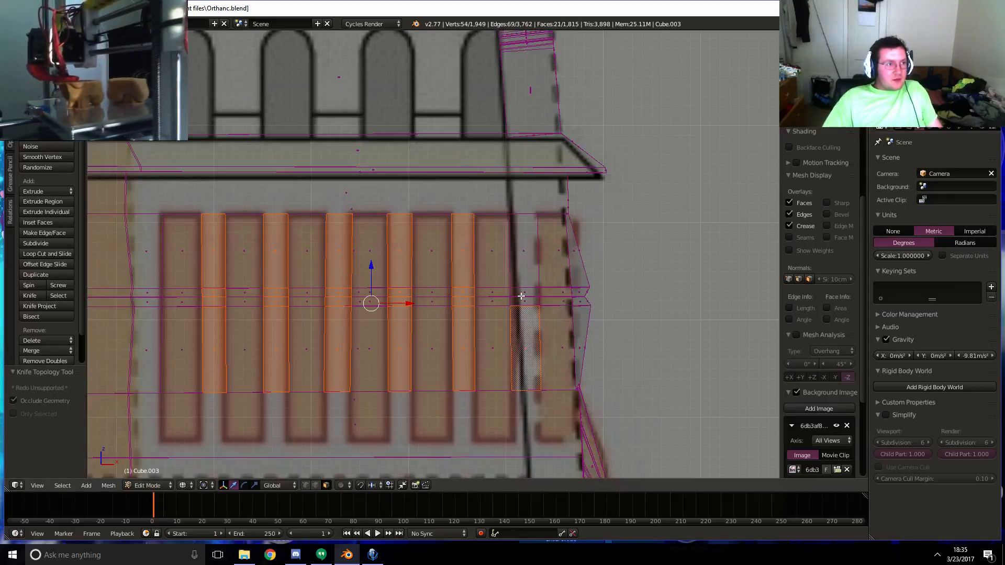
shift+right_click(521, 295)
shift+right_click(521, 301)
shift+right_click(519, 251)
- Extrude the faces of all six selected strips in place, with no offset, in solid shading
key(z)
middle_drag(518, 248, 362, 294)
key(e)
right_click(325, 363)
scroll(325, 363, up, 3)
shift+middle_drag(325, 362, 438, 311)
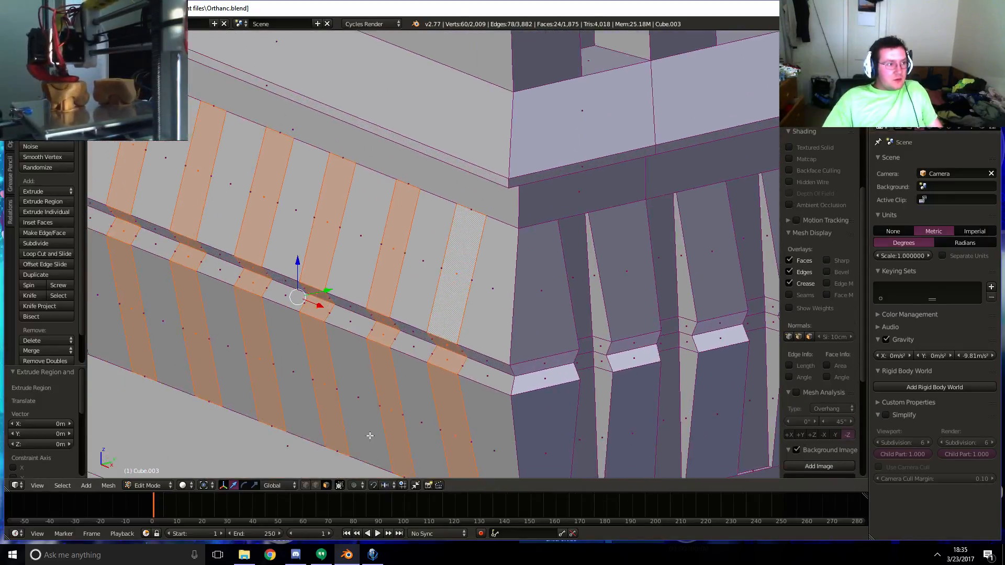
- In edge selection, select the upper and lower ridge edges of the two strips nearest the corner
click(316, 485)
right_click(445, 336)
shift+right_click(437, 377)
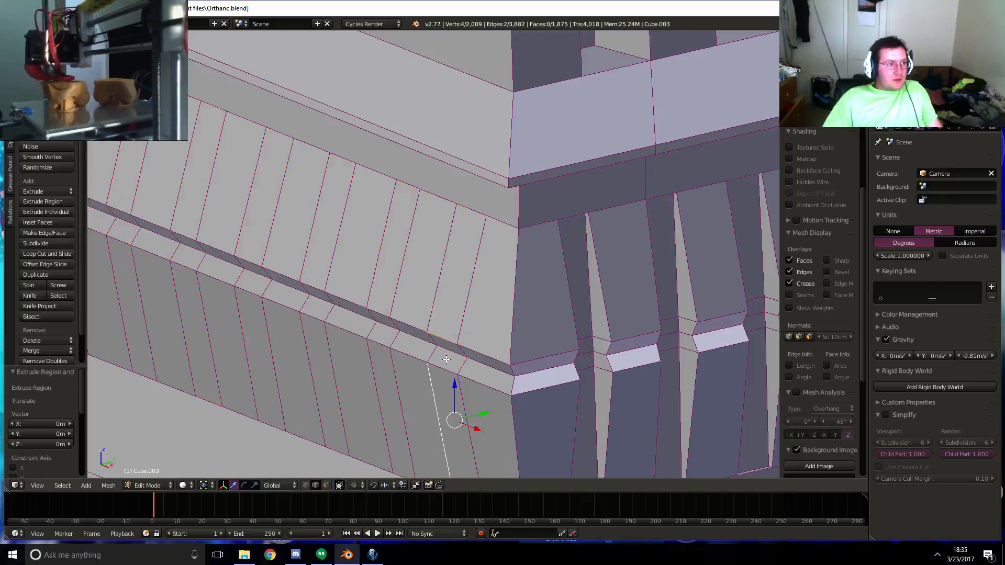
shift+right_click(439, 374)
shift+right_click(442, 367)
shift+right_click(381, 344)
shift+right_click(382, 314)
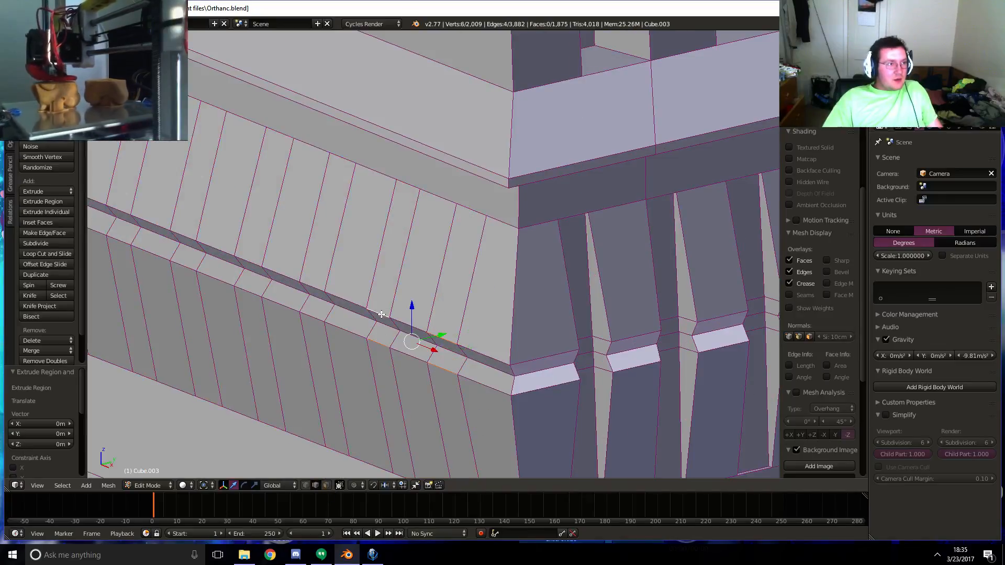
- Add the upper and lower ridge edges of the remaining four strips to the selection
shift+right_click(310, 314)
shift+right_click(317, 288)
shift+right_click(247, 290)
shift+right_click(251, 258)
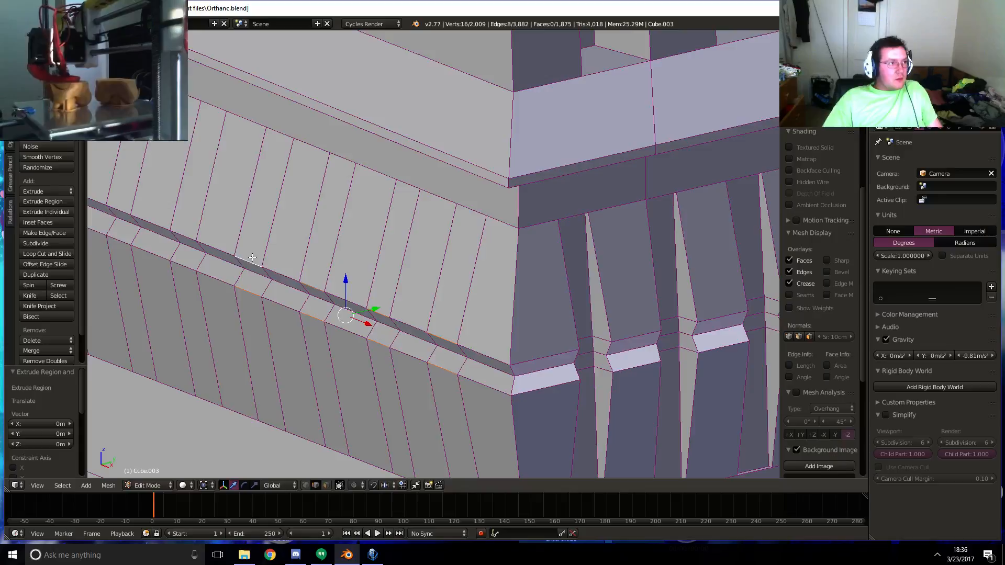
shift+right_click(181, 269)
shift+right_click(187, 236)
shift+right_click(112, 239)
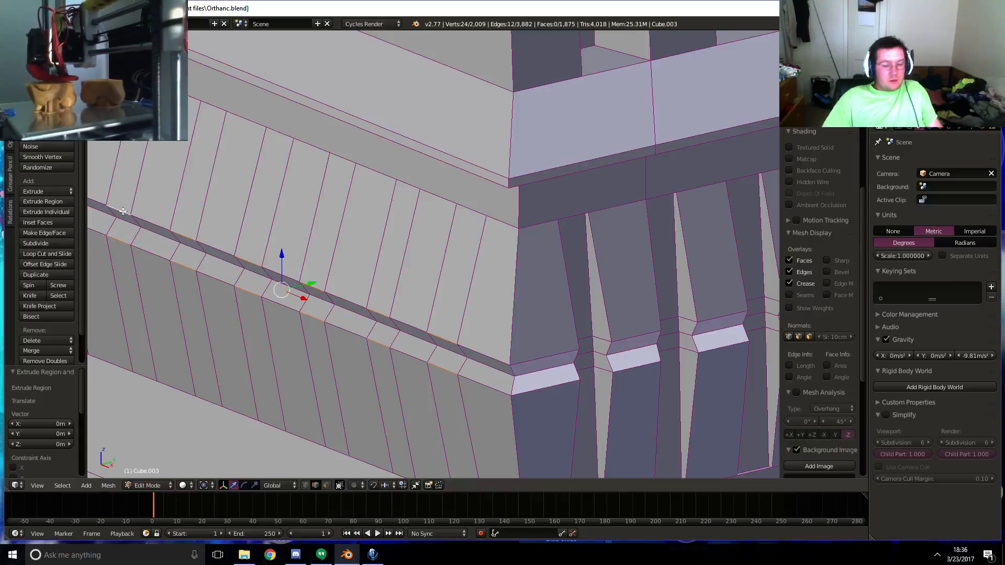
- Move the selected ridge edges inward along Y by about 24.28 cm, checking against the side view
key(KP_3)
key(z)
scroll(134, 218, up, 3)
shift+middle_drag(137, 240, 175, 244)
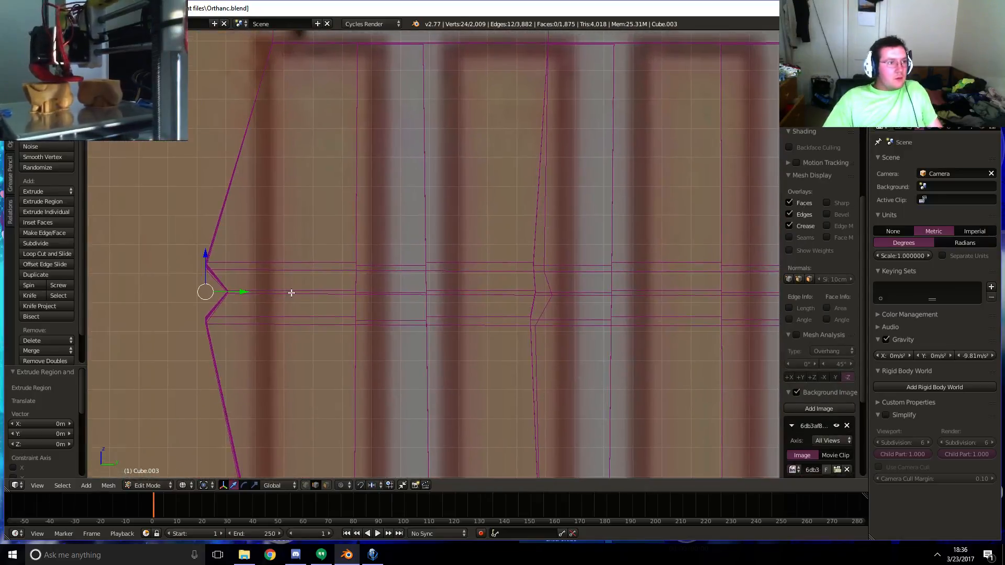
key(KP_1)
scroll(450, 299, down, 5)
shift+middle_drag(580, 320, 421, 299)
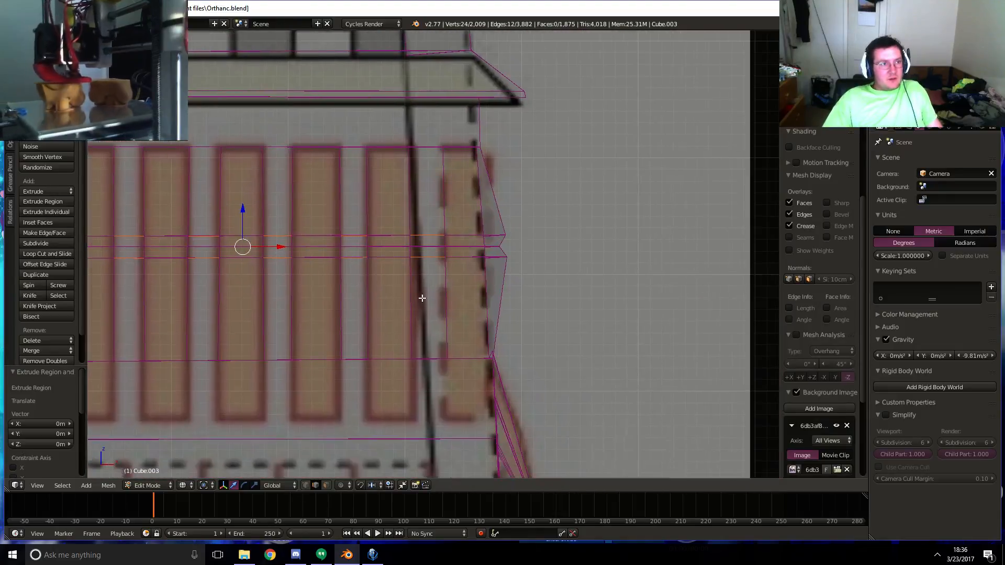
scroll(428, 298, up, 2)
key(KP_3)
shift+middle_drag(262, 281, 285, 293)
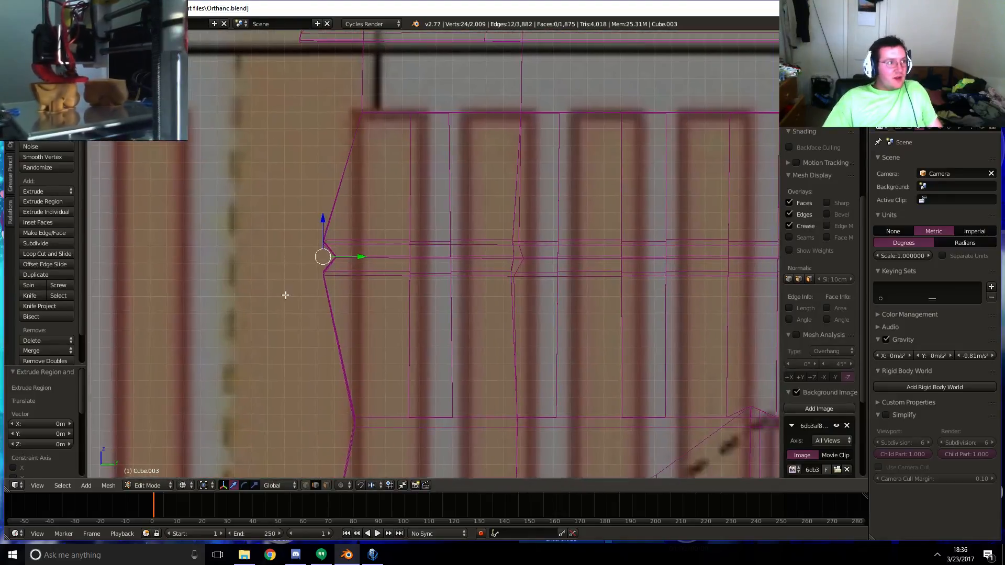
drag(357, 262, 397, 265)
- In solid shading, select the middle groove edges of the three recessed strips nearest the corner
key(z)
middle_drag(331, 288, 376, 270)
right_click(380, 269)
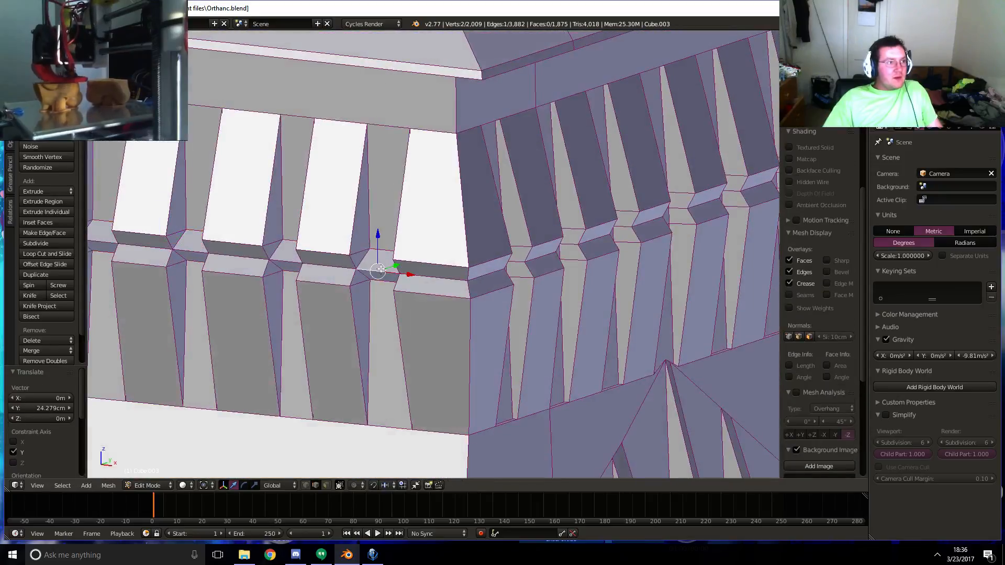
shift+right_click(288, 259)
shift+right_click(198, 255)
- Add the middle groove edges of the other three recessed strips to the selection
shift+middle_drag(198, 255, 407, 268)
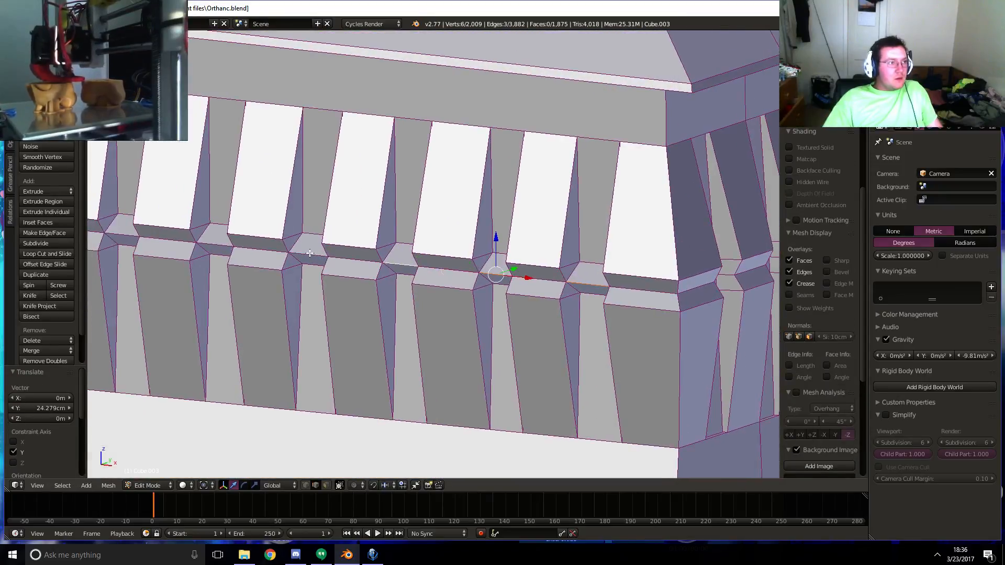
shift+right_click(308, 255)
shift+right_click(205, 247)
shift+middle_drag(205, 247, 333, 284)
shift+right_click(332, 290)
shift+right_click(343, 282)
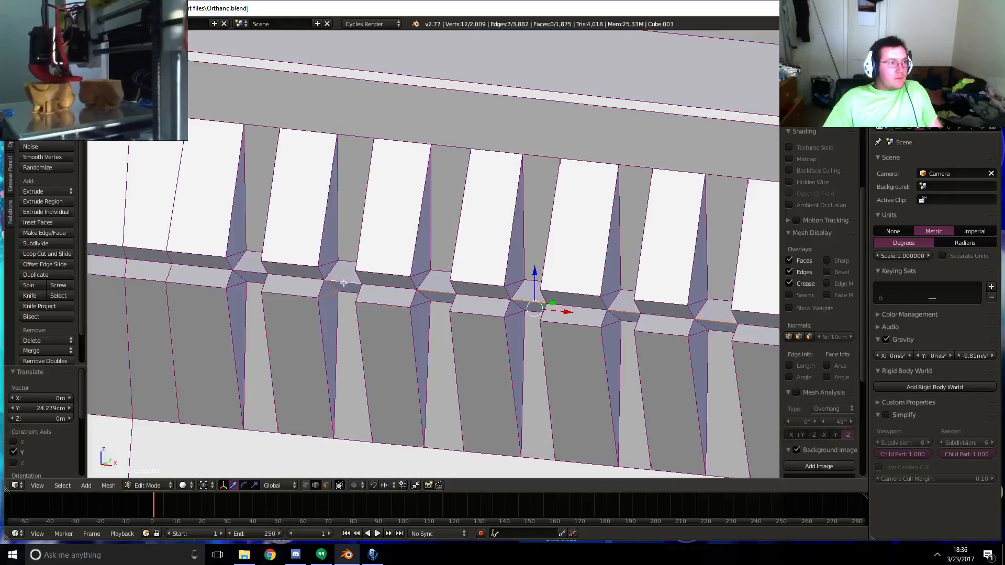
shift+right_click(330, 294)
shift+right_click(251, 268)
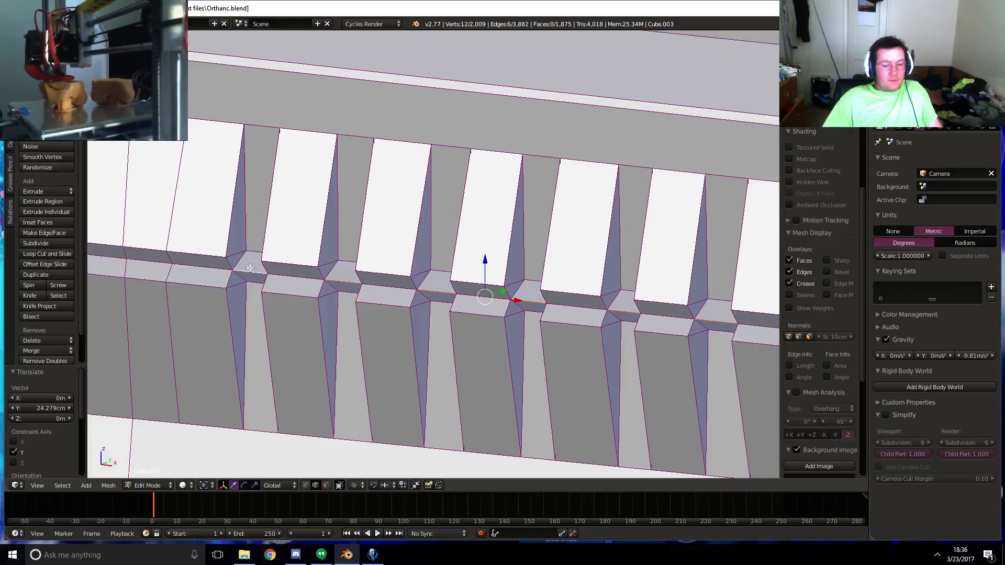
- Move the six middle groove edges inward along Y by about 15.56 cm in the side view
key(KP_3)
key(z)
key(g)
key(y)
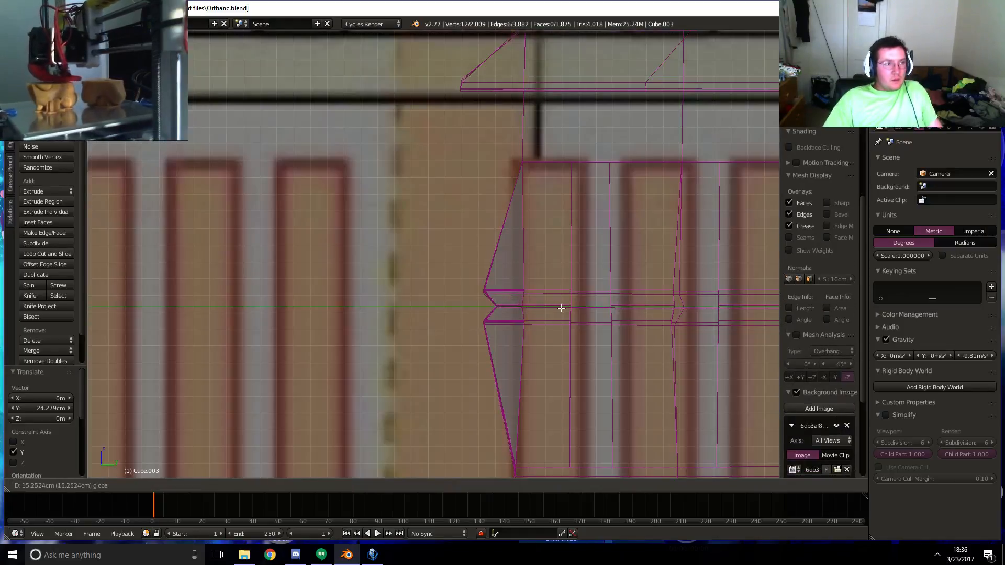
click(561, 309)
middle_drag(419, 276, 503, 306)
key(z)
scroll(523, 309, down, 3)
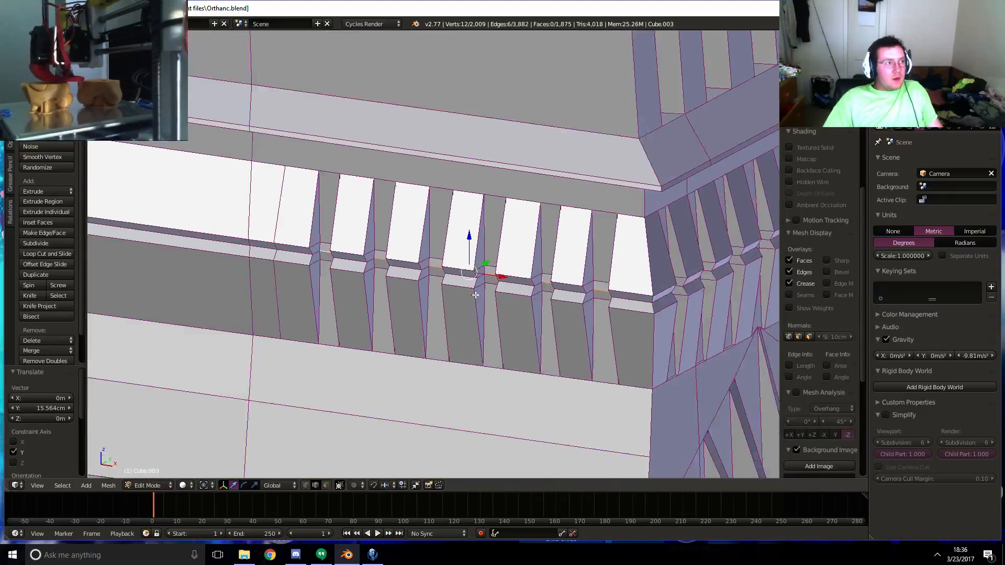
- In the wireframe back view, knife-cut vertical lines along both edges of the panel nearest the tower's centre
mouse_move(563, 312)
middle_down()
mouse_move(579, 326)
mouse_move(442, 320)
mouse_move(620, 321)
mouse_move(418, 314)
mouse_move(419, 276)
mouse_move(327, 311)
middle_up()
key(ctrl+KP_1)
key(z)
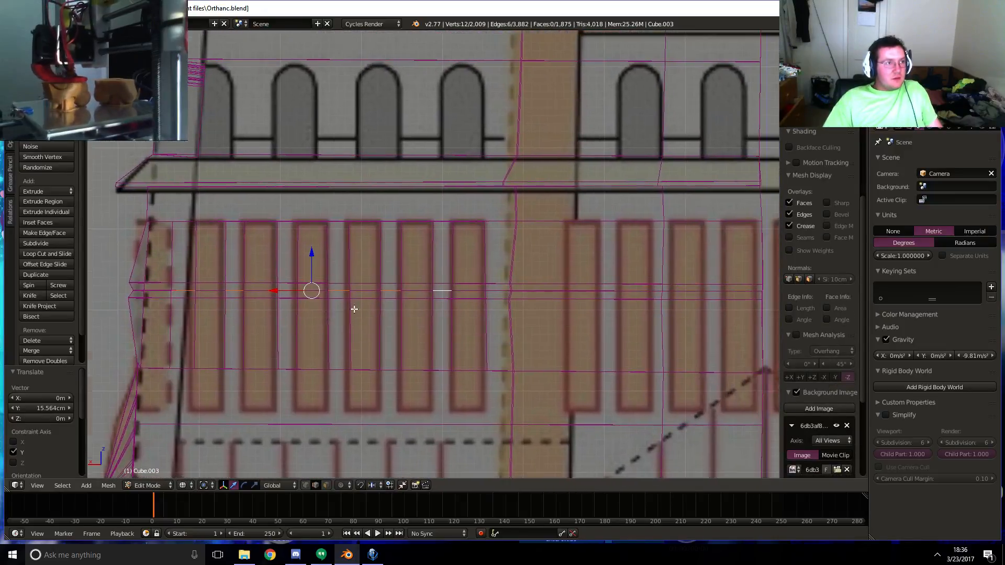
scroll(354, 310, up, 2)
key(k)
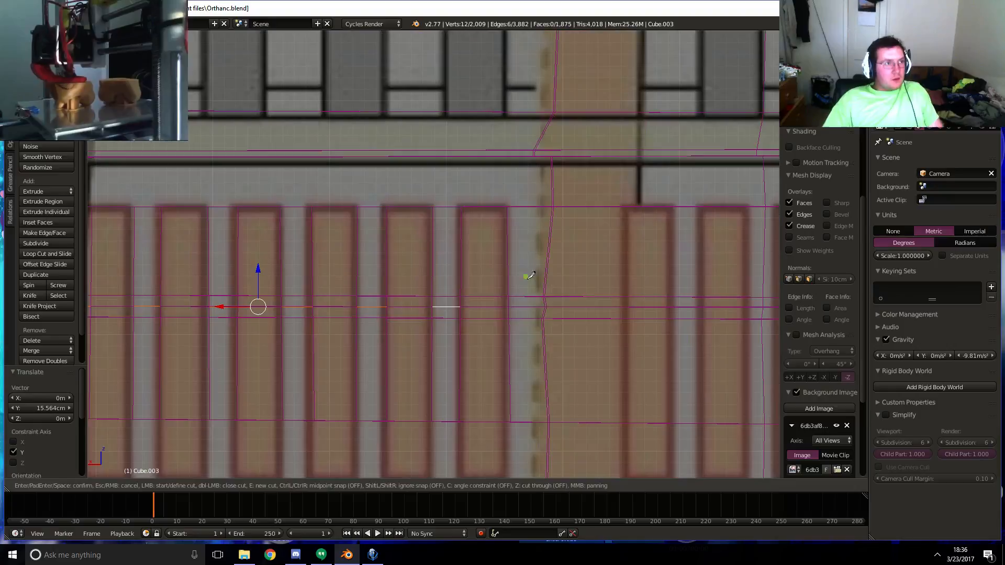
click(510, 421)
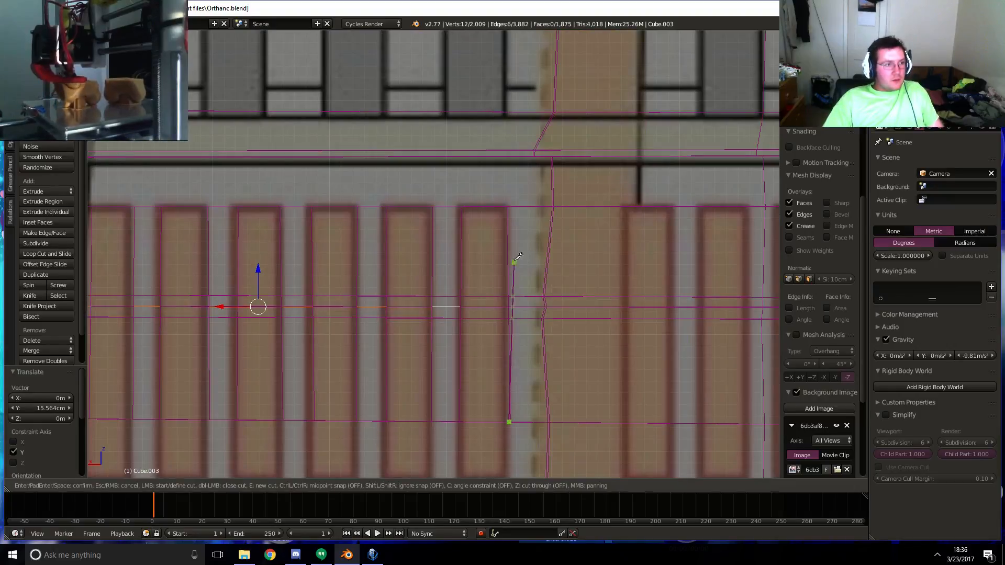
click(507, 208)
key(Return)
key(k)
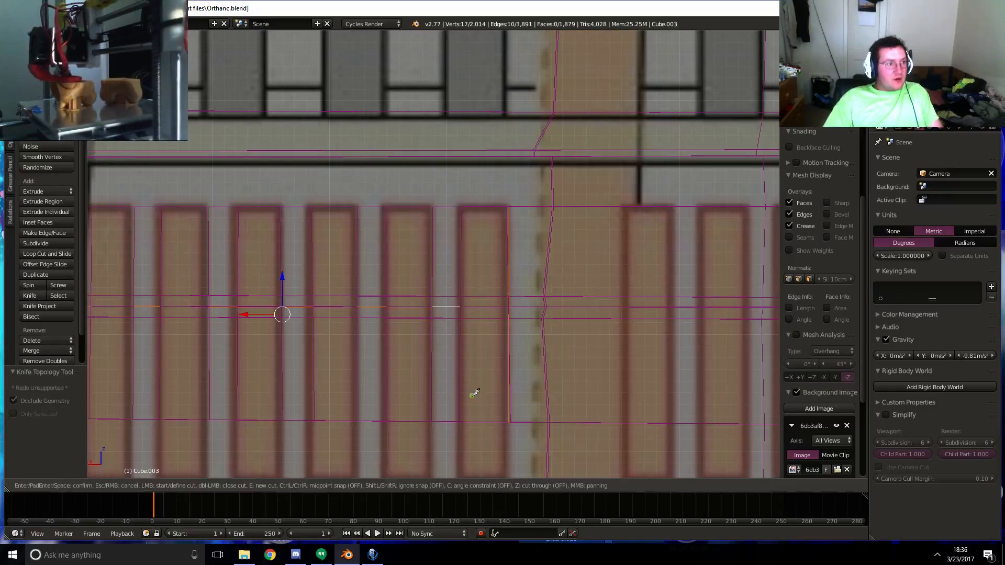
click(458, 422)
click(463, 205)
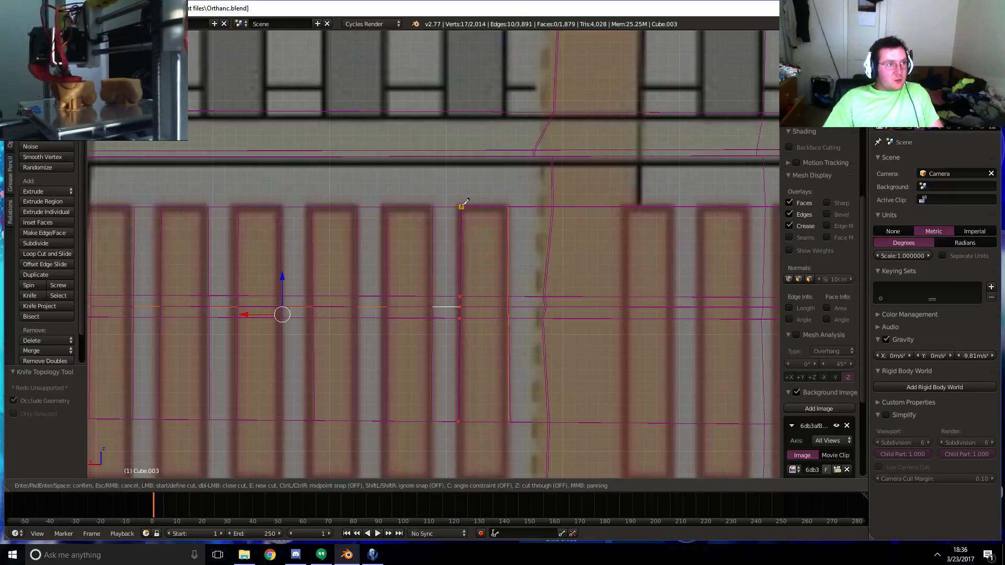
key(Return)
- Knife-cut vertical lines along both edges of the second panel from the centre on the back face
key(k)
click(430, 422)
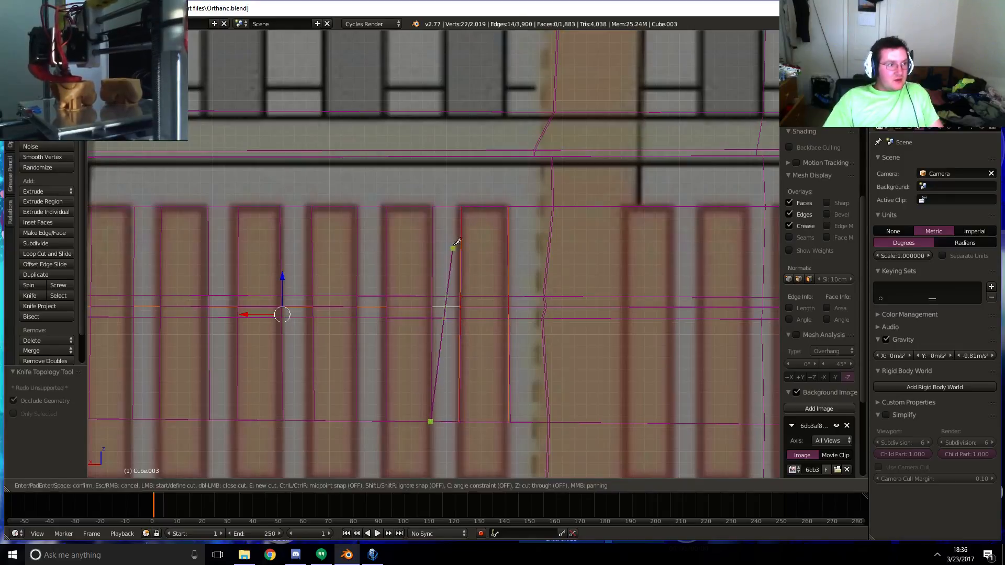
click(431, 208)
key(Return)
key(k)
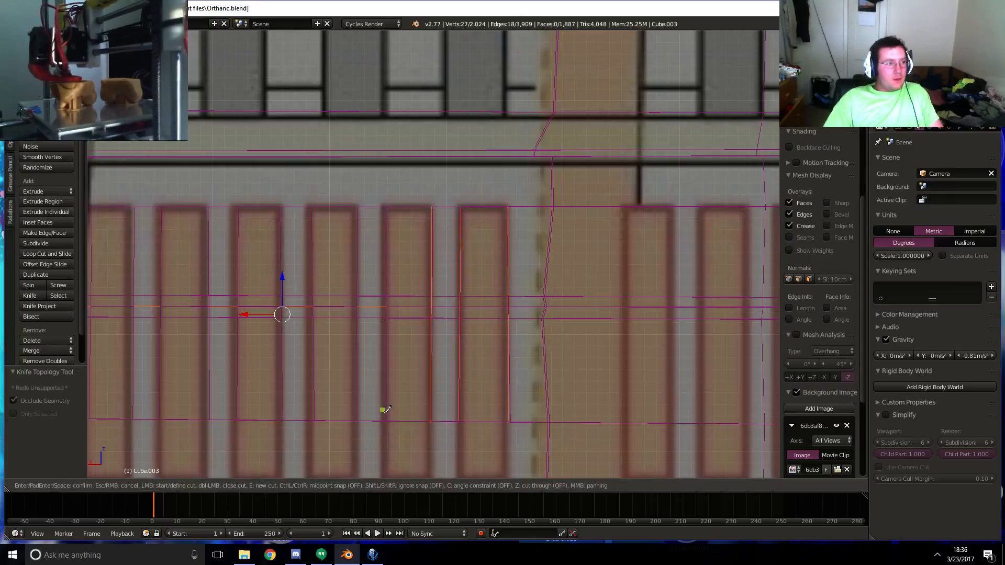
click(386, 421)
click(390, 208)
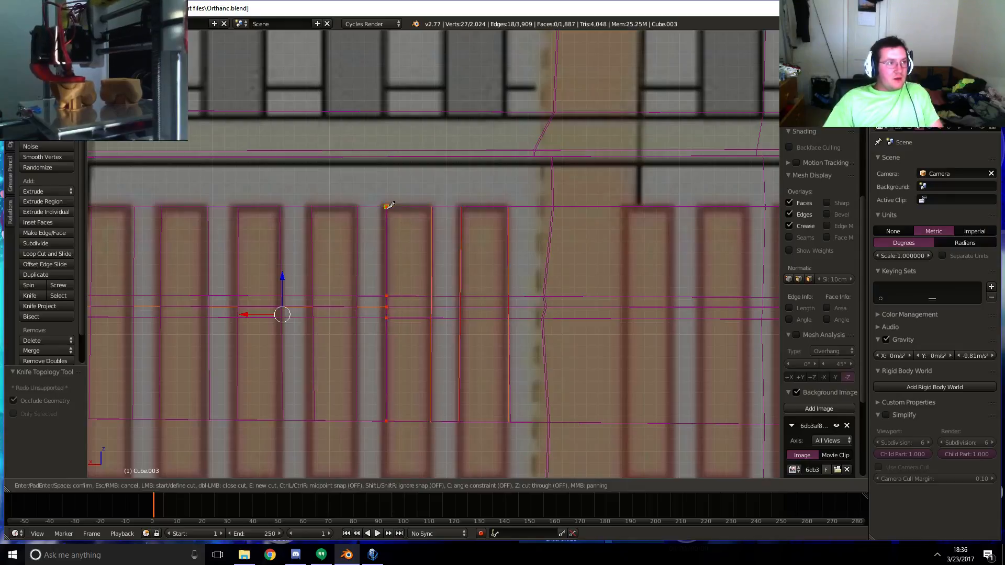
key(Return)
- Knife-cut vertical lines along both edges of the third panel from the centre on the back face
key(k)
click(355, 421)
click(356, 208)
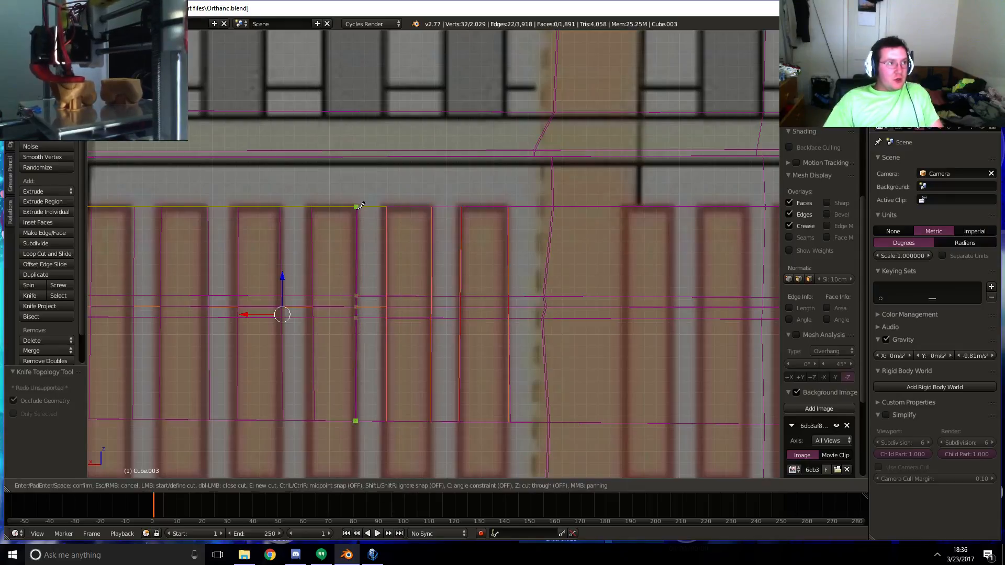
key(Return)
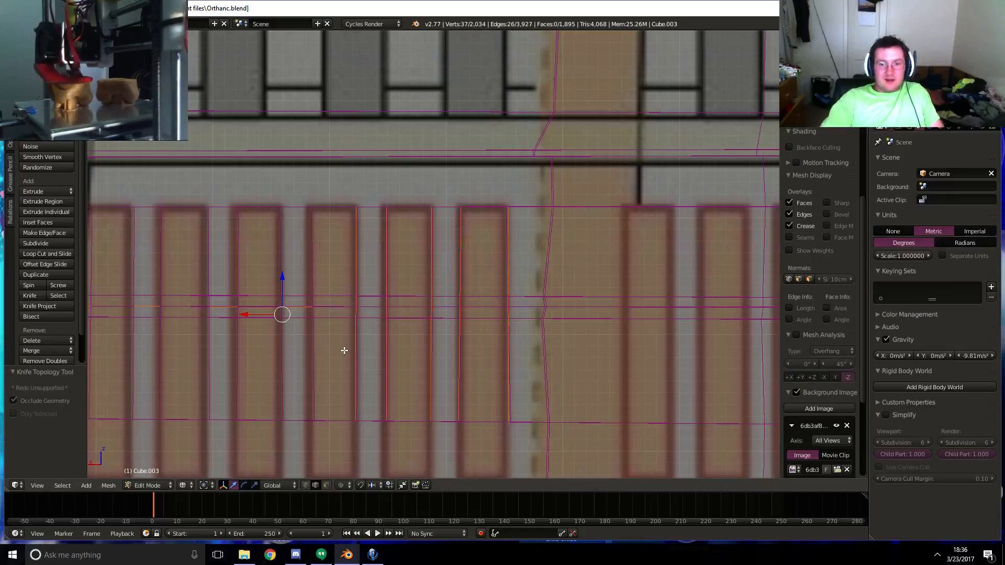
key(k)
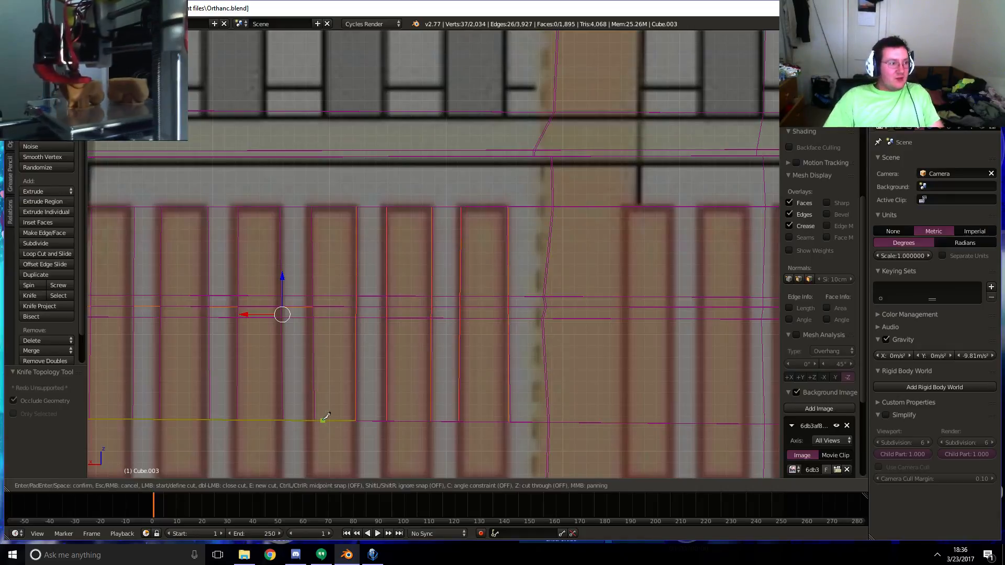
click(311, 420)
click(311, 209)
key(Return)
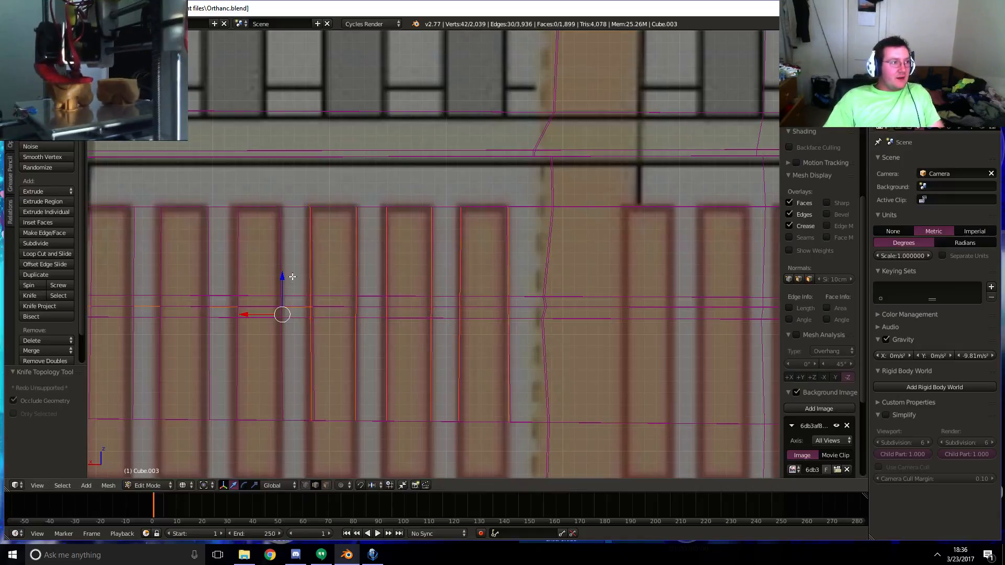
- Knife-cut vertical lines along both edges of the fourth panel from the centre on the back face
key(k)
click(282, 420)
click(282, 209)
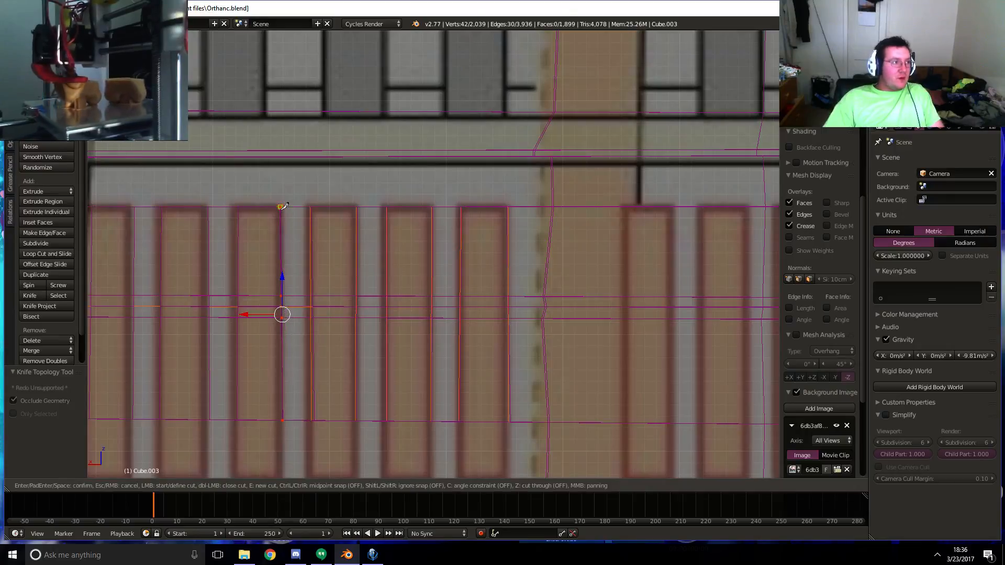
key(Return)
key(k)
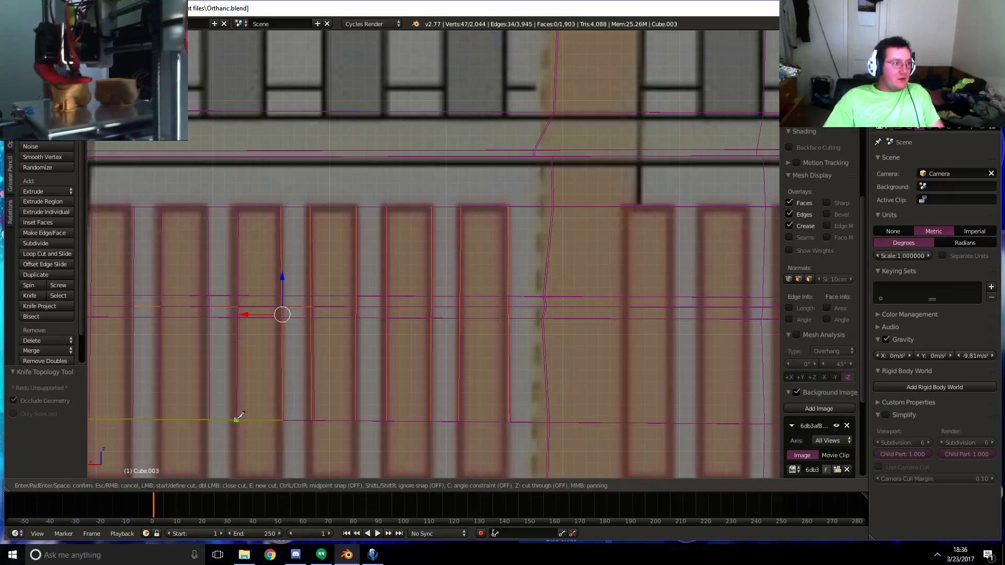
click(235, 420)
click(239, 207)
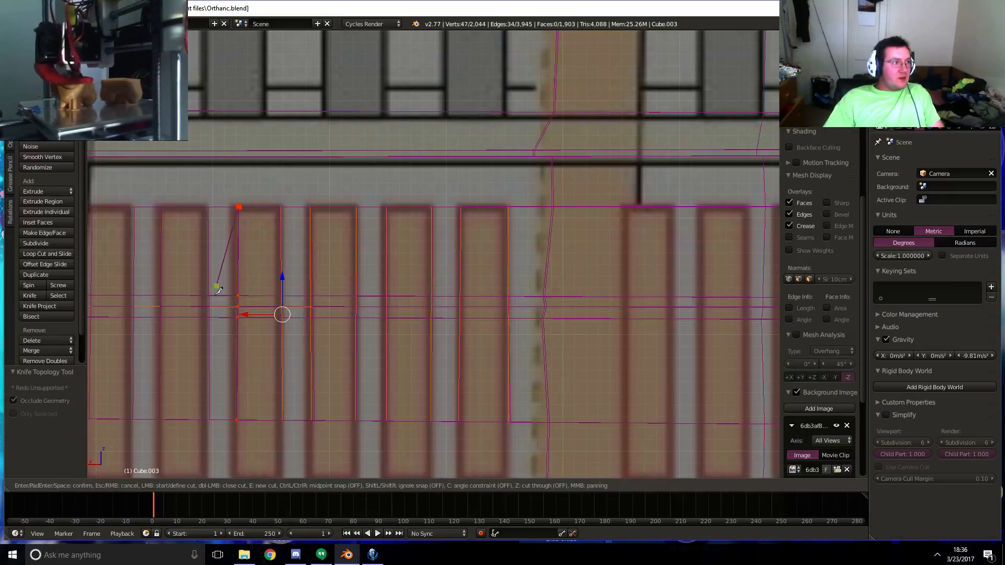
key(Return)
- Knife-cut vertical lines along both edges of the fifth panel from the centre on the back face
key(k)
click(209, 419)
click(209, 207)
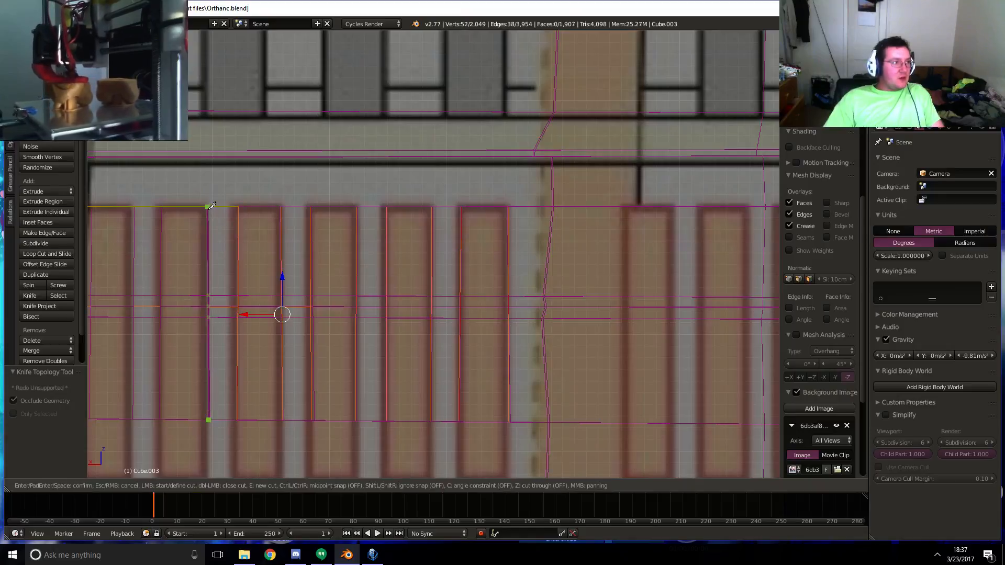
key(Return)
key(k)
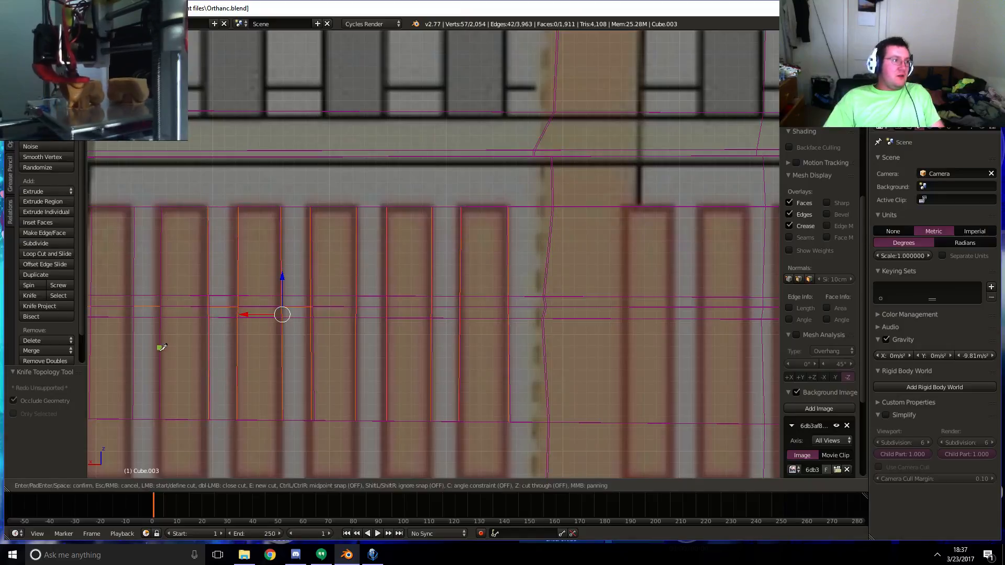
click(159, 419)
click(161, 207)
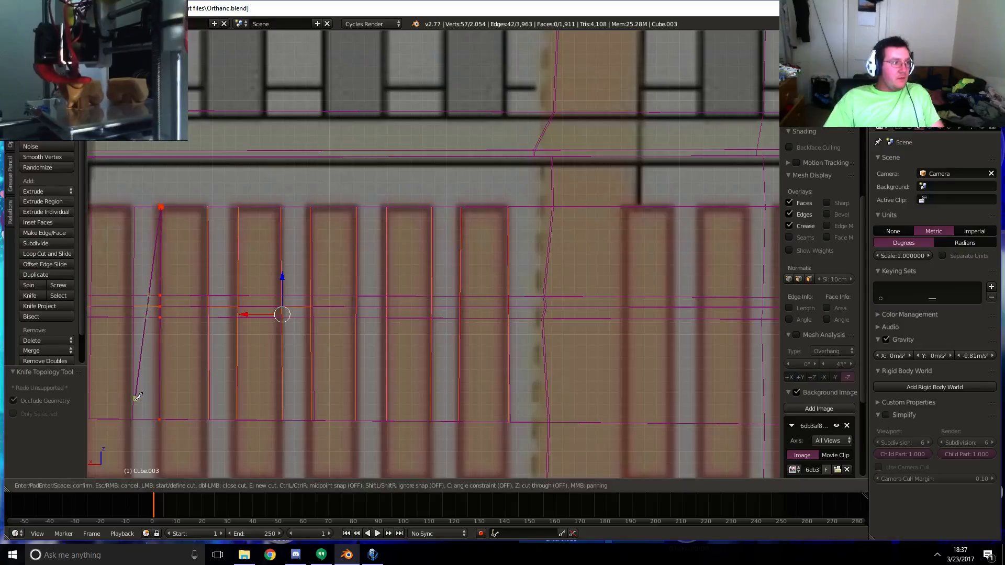
key(Return)
- Knife-cut vertical lines along both edges of the sixth panel from the centre on the back face
key(k)
click(131, 420)
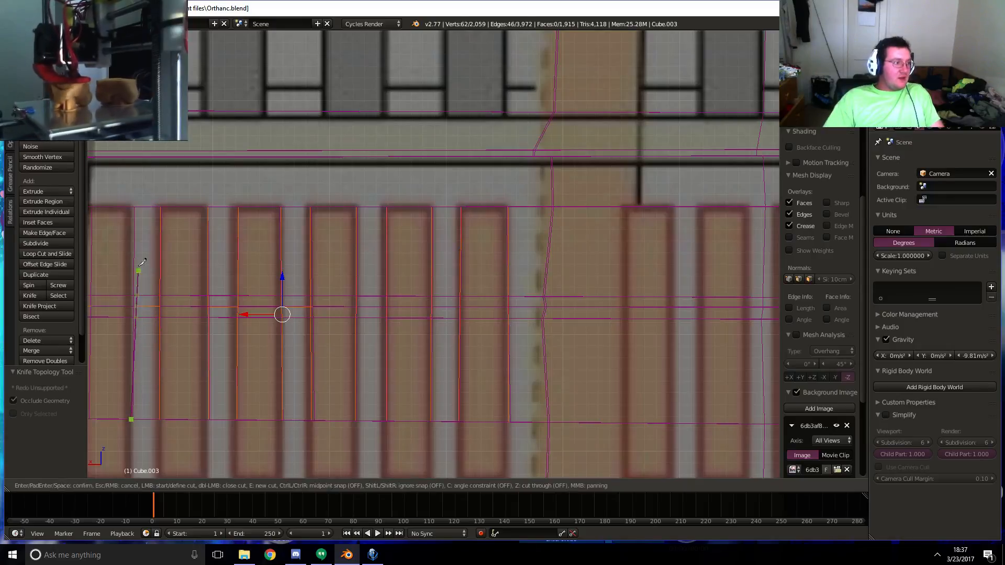
click(131, 208)
key(Return)
key(k)
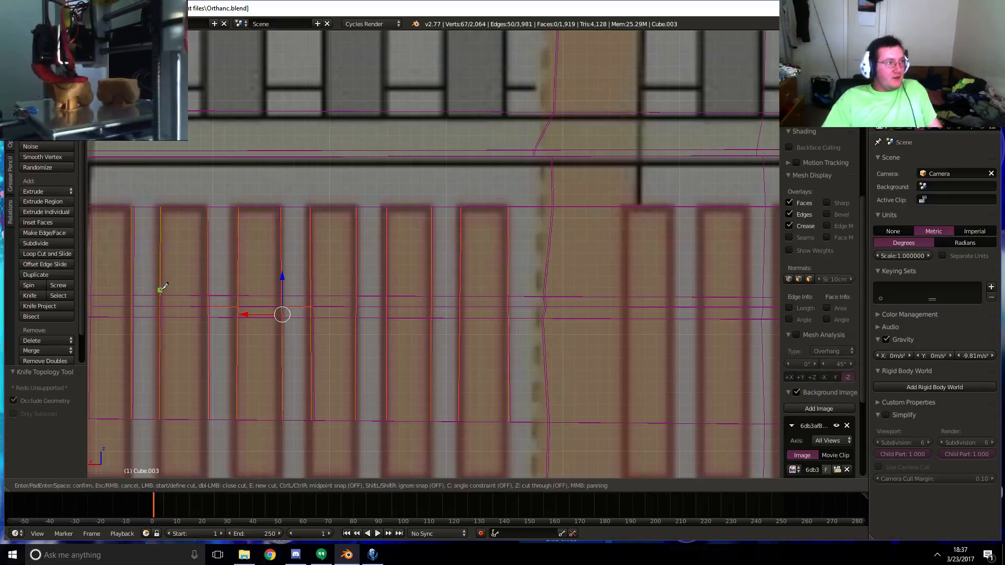
key(Escape)
shift+middle_drag(127, 353, 377, 335)
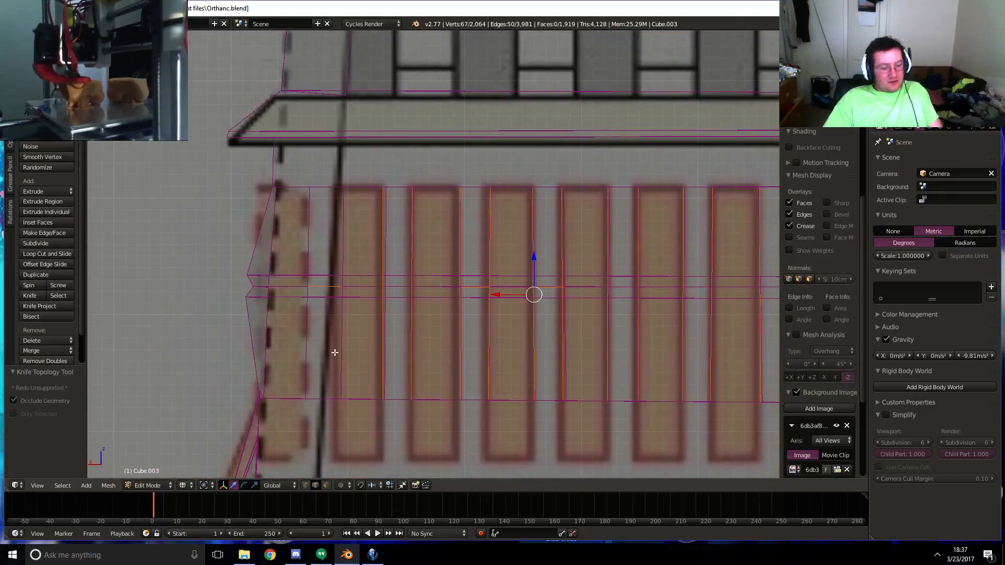
key(k)
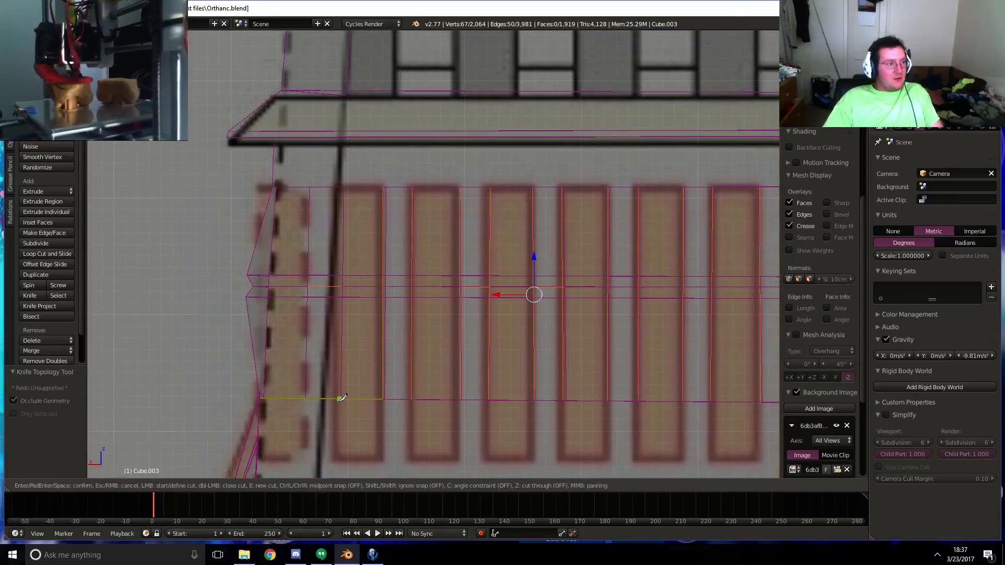
click(344, 398)
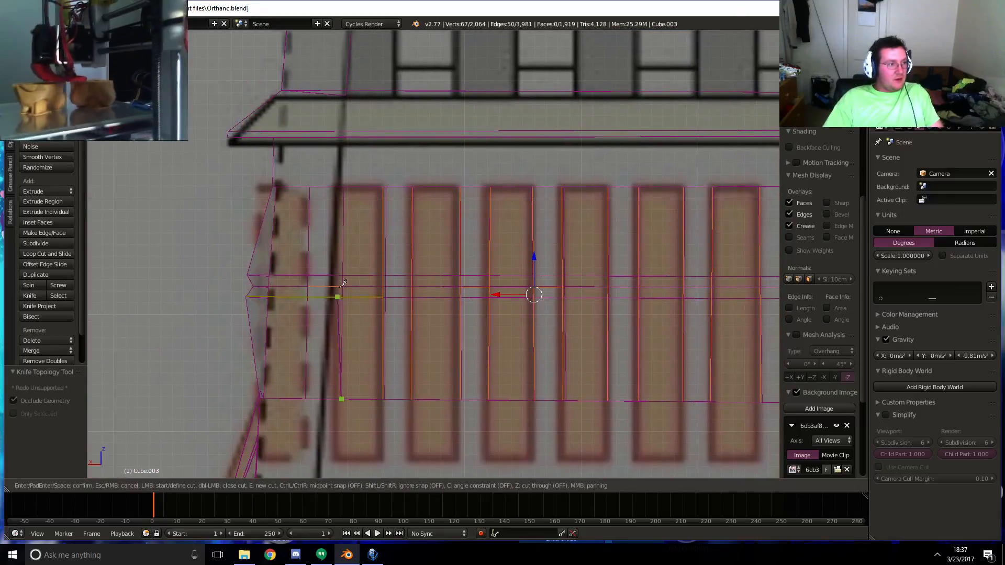
click(344, 187)
key(Return)
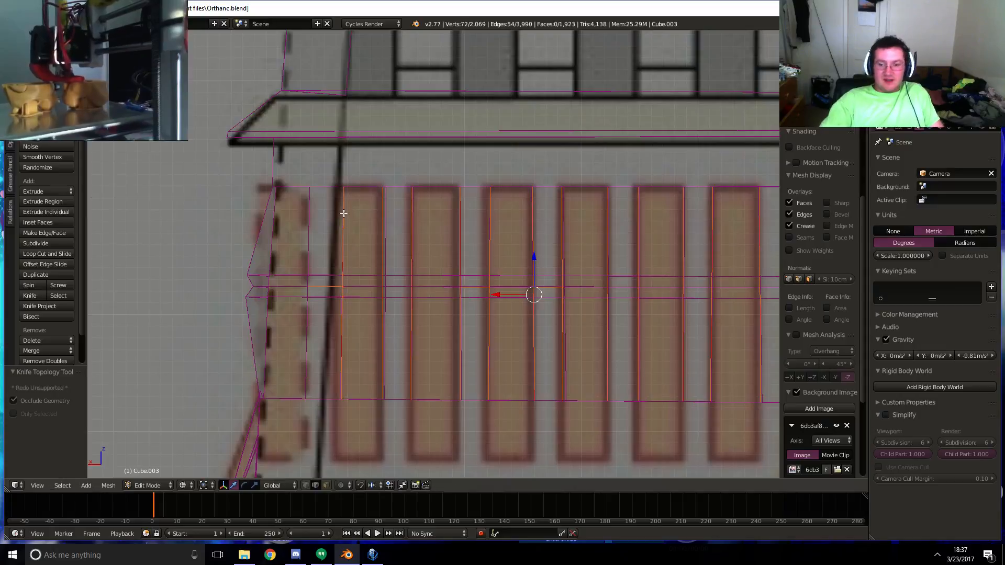
- Knife-cut a vertical line along the inner edge of the dashed panel at the tower's outer corner
key(k)
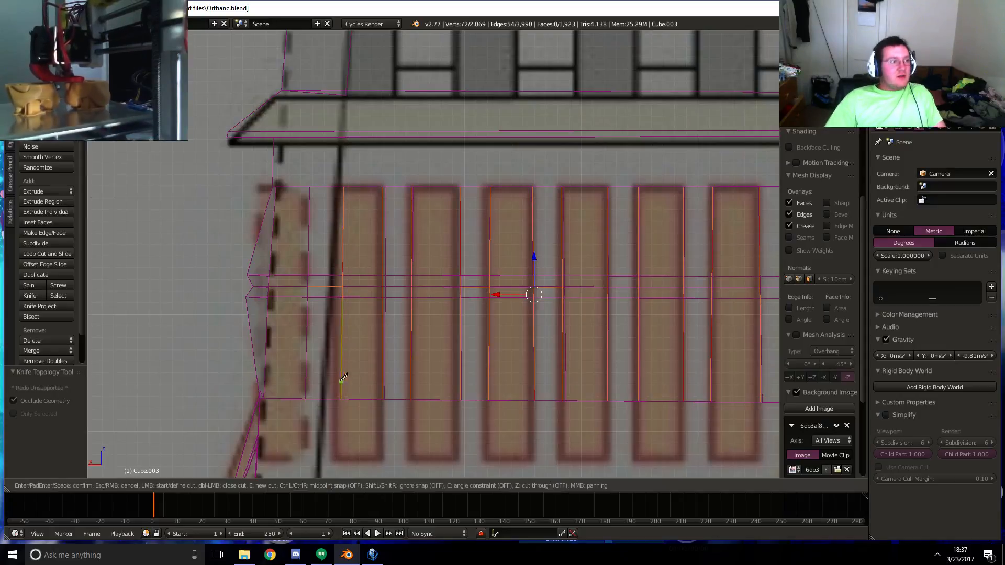
click(307, 398)
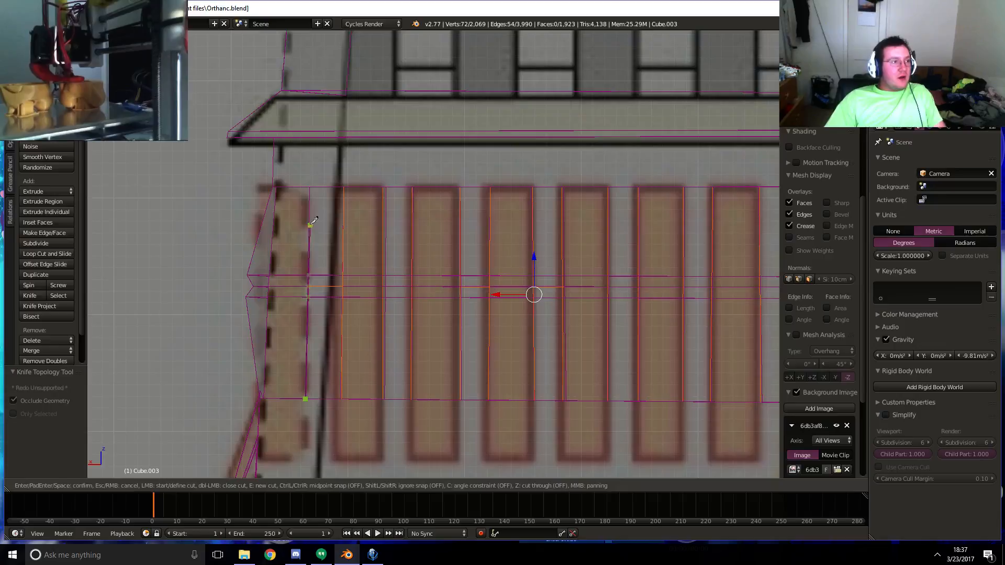
click(311, 187)
key(Return)
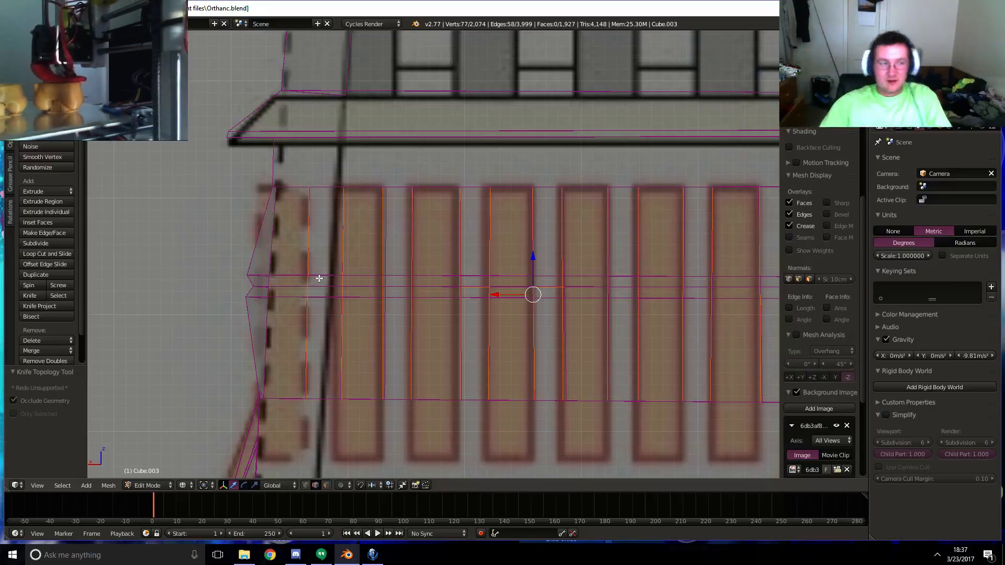
- In solid face selection, select all faces of the first two strips between panels, counted from the outer corner of the back
middle_drag(375, 336, 425, 362)
key(z)
mouse_move(693, 446)
shift+middle_down()
mouse_move(580, 317)
mouse_move(537, 295)
mouse_move(511, 266)
shift+middle_up()
drag(341, 491, 425, 354)
key(KP_1)
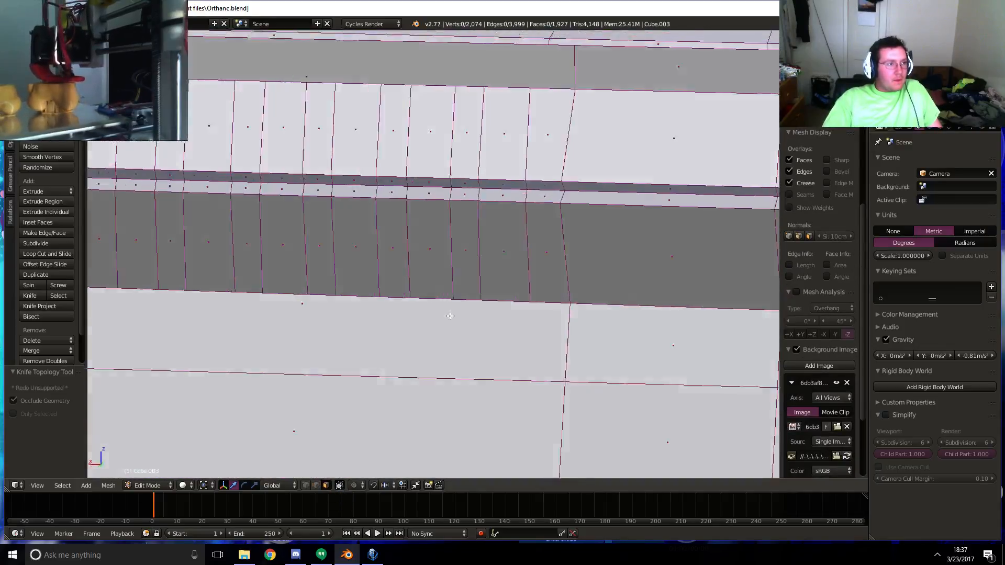
right_click(203, 241)
shift+right_click(195, 228)
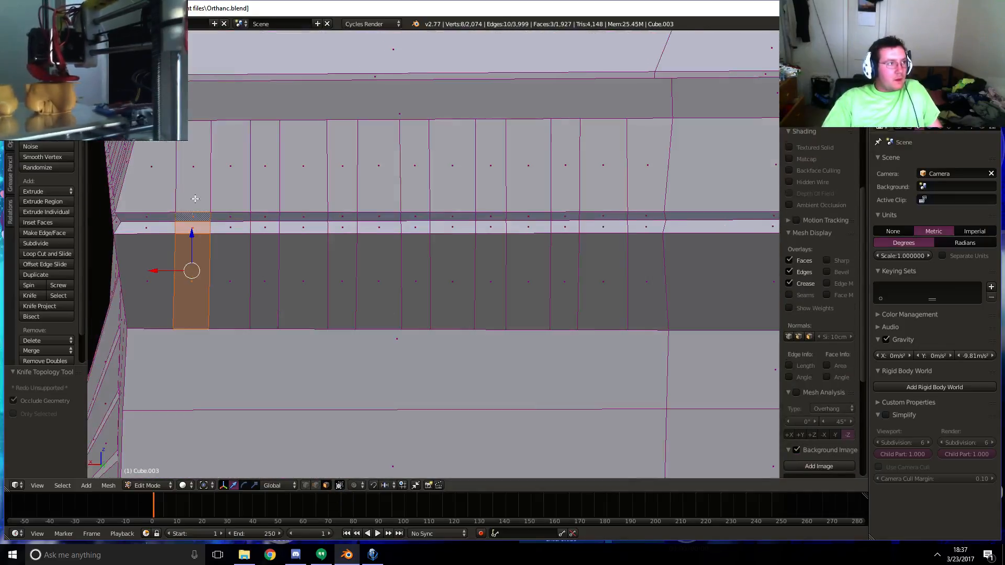
shift+right_click(193, 167)
shift+right_click(264, 167)
shift+right_click(267, 231)
shift+right_click(264, 281)
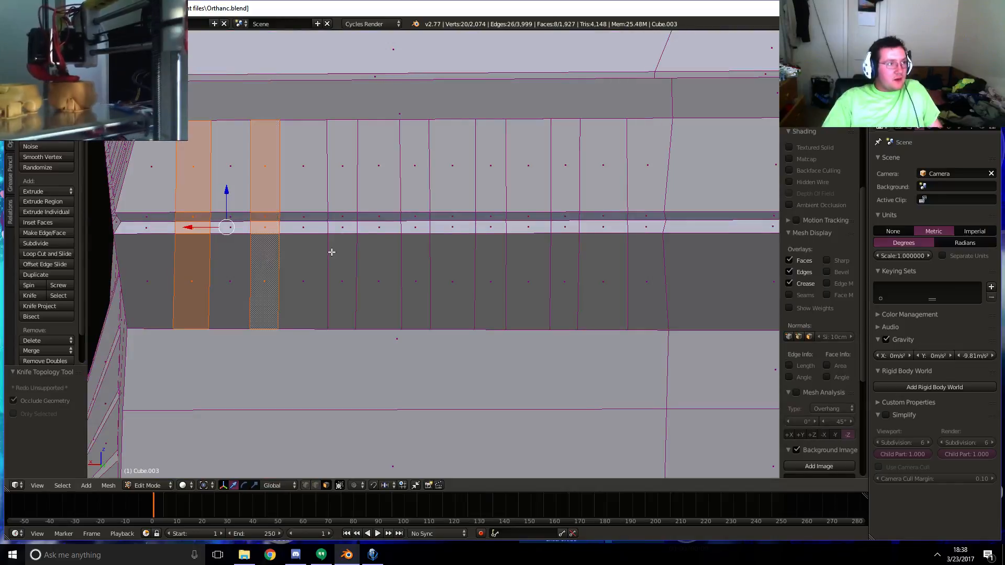
- Add all faces of the third and fourth strips from the outer corner to the selection
shift+right_click(342, 281)
shift+right_click(342, 228)
shift+right_click(342, 217)
shift+right_click(342, 166)
shift+right_click(420, 201)
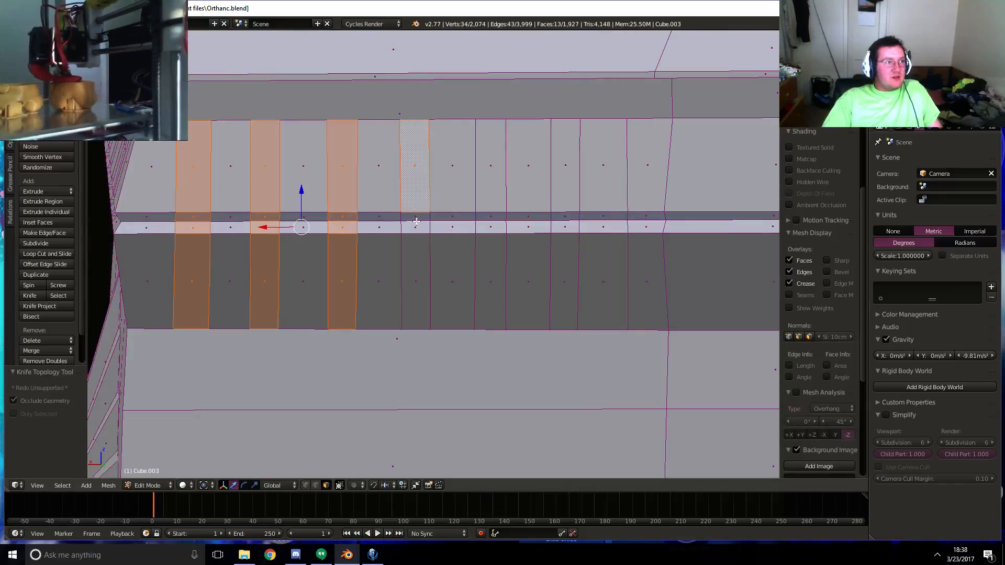
shift+right_click(415, 217)
shift+right_click(415, 227)
shift+right_click(414, 307)
- Add all faces of the fifth and sixth strips from the outer corner to the selection, leaving the panels unselected
shift+right_click(511, 243)
shift+right_click(495, 226)
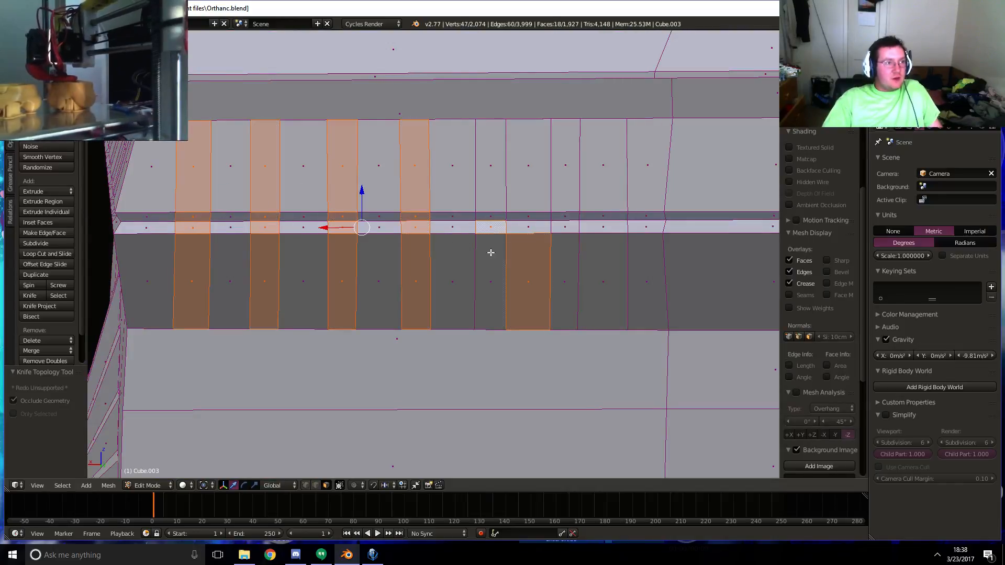
shift+right_click(492, 254)
shift+right_click(512, 252)
shift+right_click(489, 202)
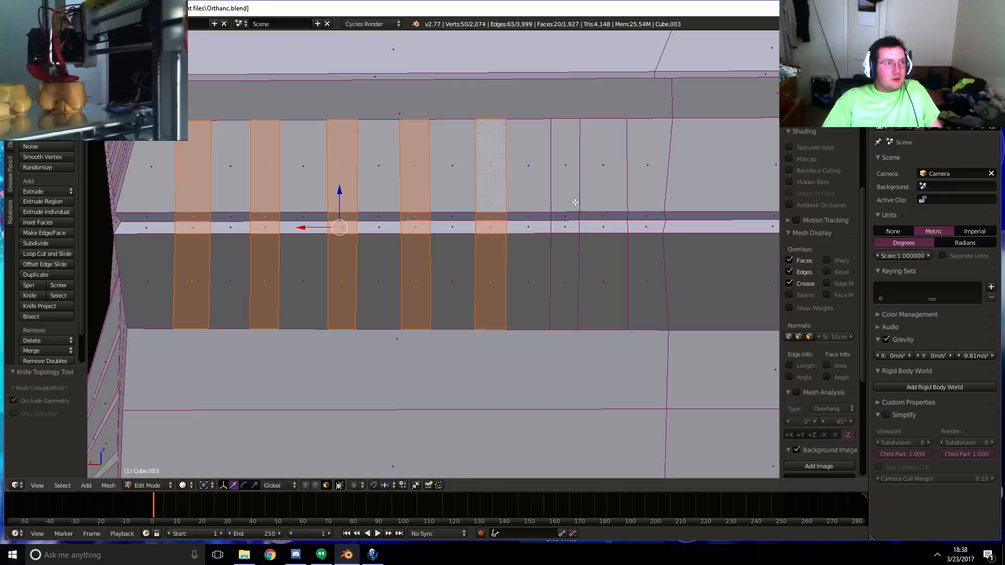
shift+right_click(566, 199)
shift+right_click(566, 215)
shift+right_click(567, 232)
shift+right_click(652, 257)
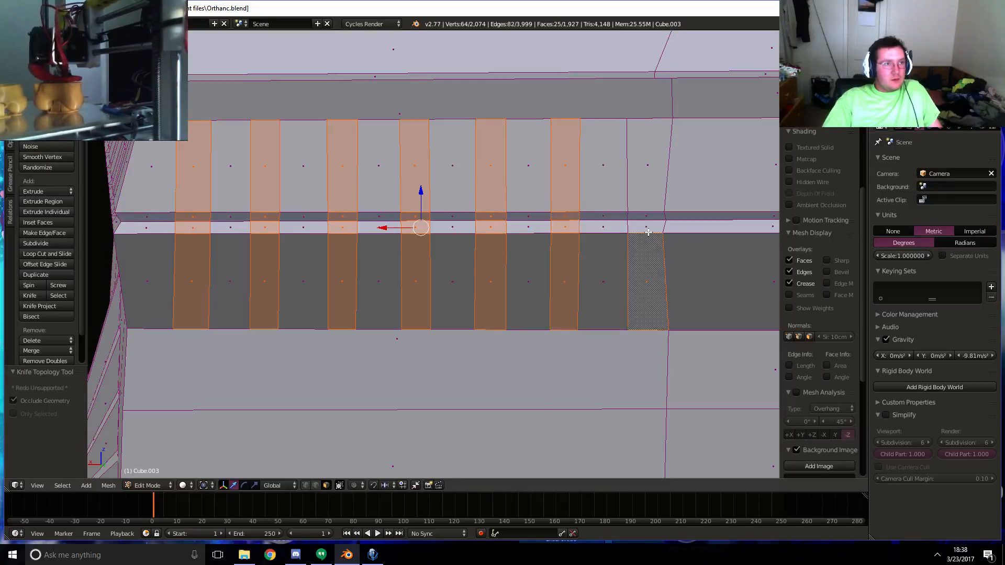
shift+right_click(647, 227)
shift+right_click(642, 200)
shift+right_click(647, 216)
key(z)
mouse_move(625, 236)
middle_down()
mouse_move(629, 222)
mouse_move(638, 251)
mouse_move(640, 239)
mouse_move(369, 255)
middle_up()
key(z)
shift+right_click(312, 287)
shift+right_click(311, 260)
shift+right_click(313, 248)
shift+right_click(318, 209)
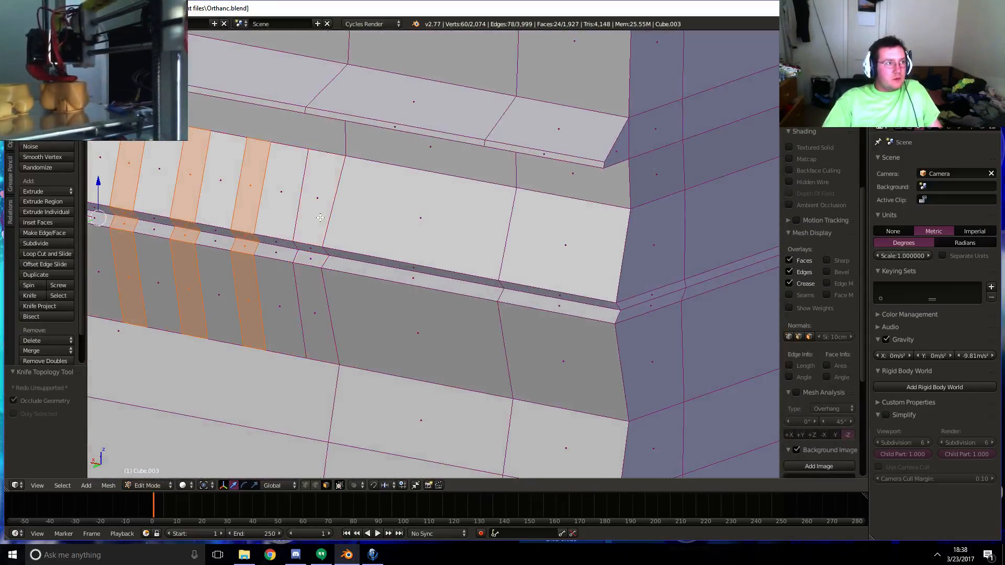
- Extrude the six selected strips in place with no offset
middle_drag(317, 209, 467, 273)
key(e)
right_click(466, 273)
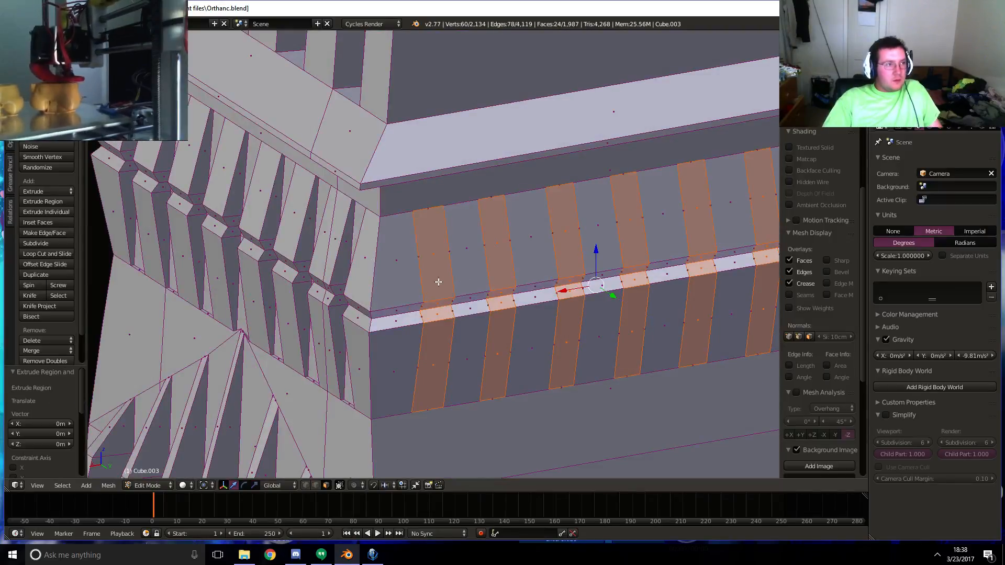
- In edge selection, select the upper and lower horizontal edges bordering the ridge on each of the six extruded strips
right_click(449, 315)
shift+right_click(498, 284)
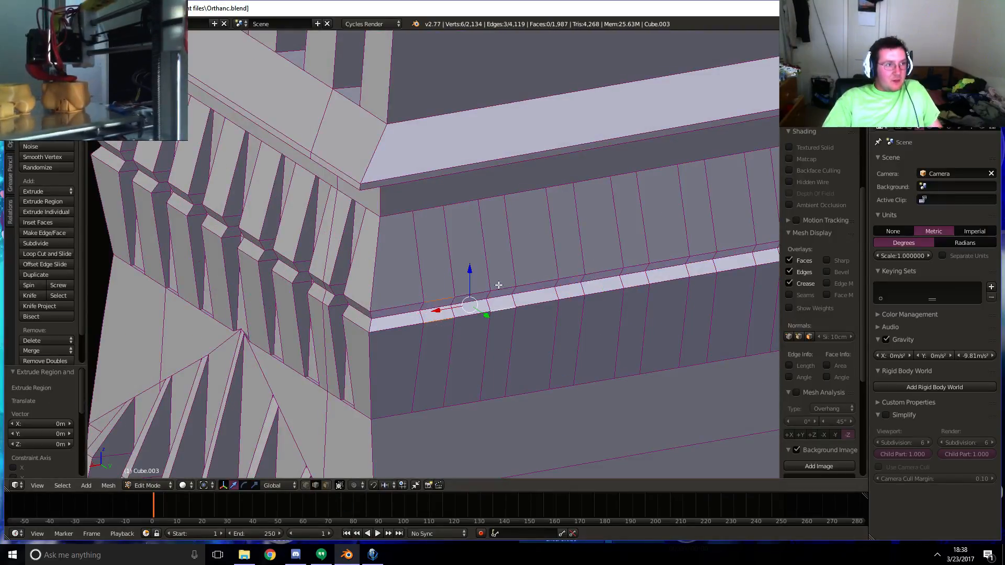
shift+right_click(556, 298)
shift+right_click(634, 289)
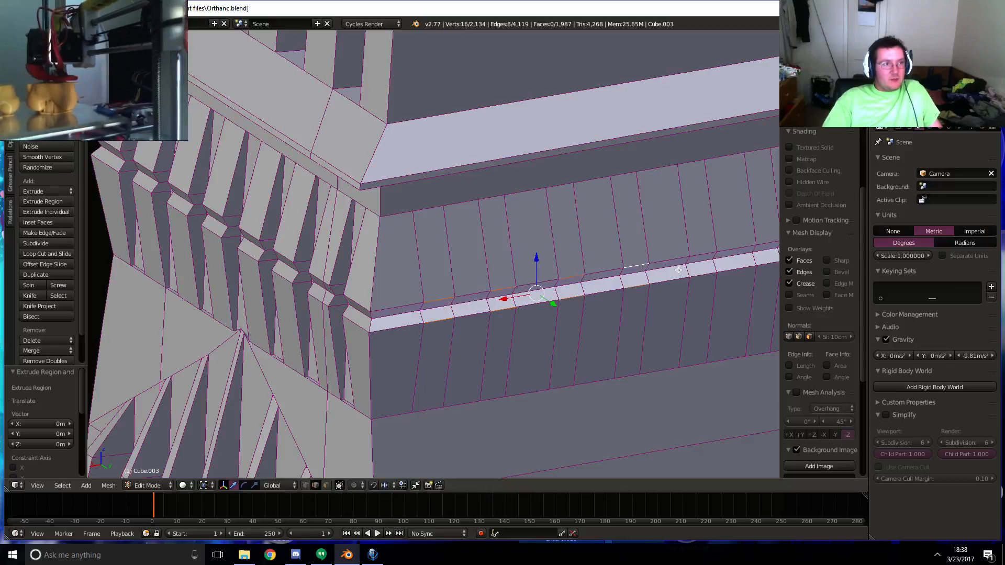
shift+right_click(702, 277)
shift+right_click(702, 255)
shift+middle_drag(718, 256, 522, 257)
shift+right_click(570, 264)
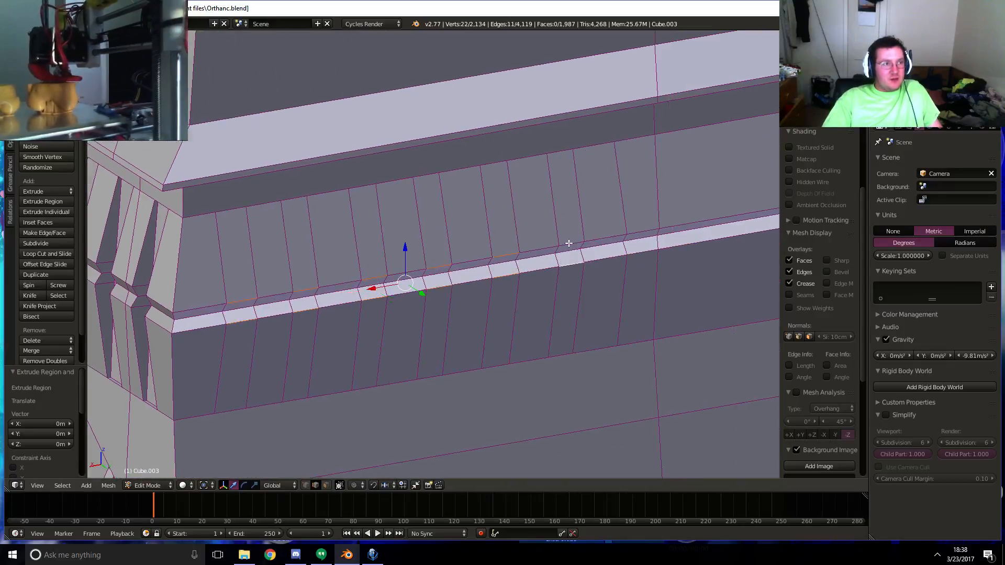
- In the wireframe side view, move the selected strip edges about -19.02 cm along Y, into the tower
key(KP_3)
key(z)
shift+middle_drag(711, 239, 299, 328)
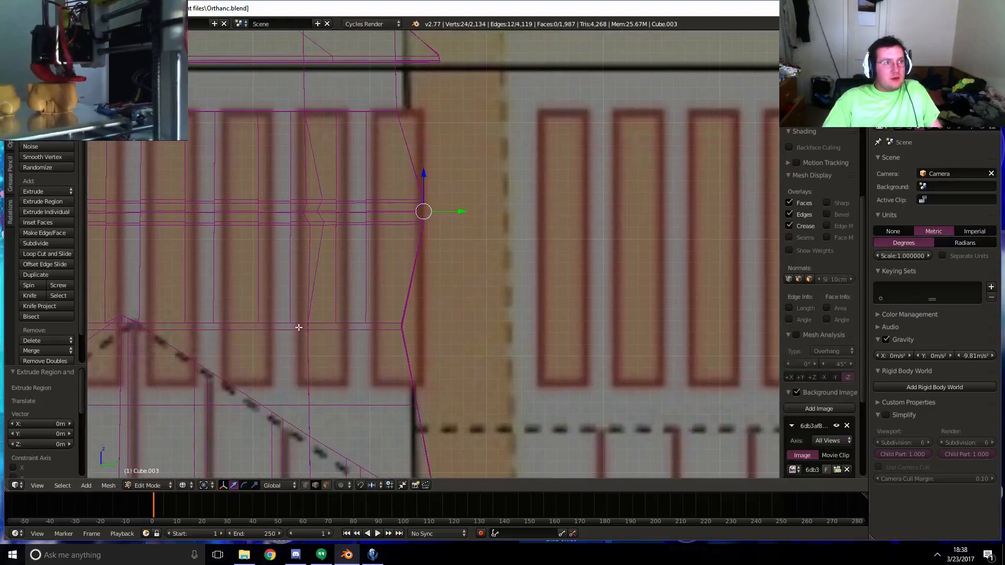
scroll(425, 244, up, 4)
shift+middle_drag(424, 244, 449, 279)
drag(470, 199, 423, 199)
- Select the middle horizontal crease edge of the ridge in each of the six recessed strips
key(z)
middle_drag(449, 217, 450, 244)
right_click(347, 229)
shift+right_click(258, 258)
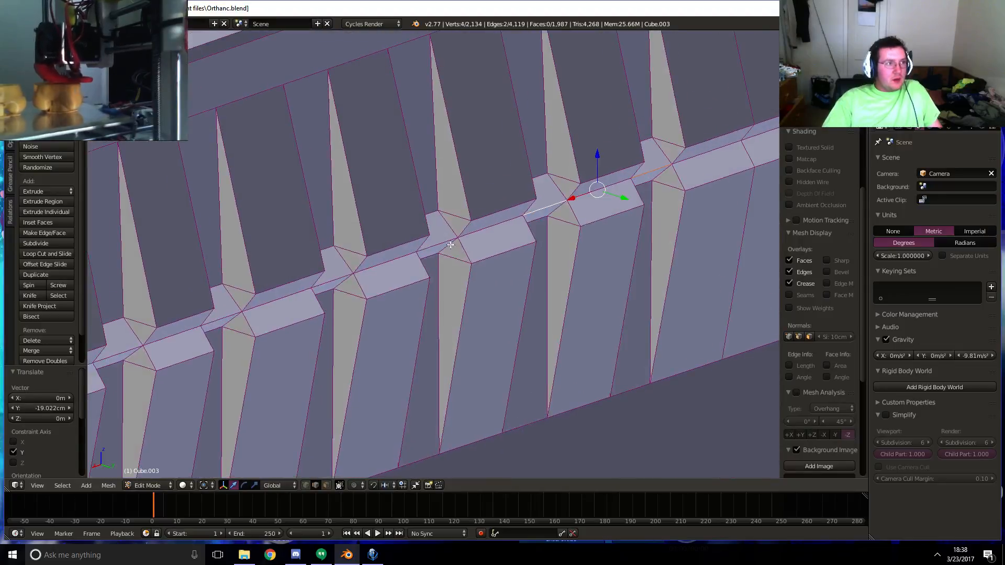
shift+right_click(433, 247)
shift+right_click(321, 279)
shift+right_click(313, 283)
shift+right_click(327, 284)
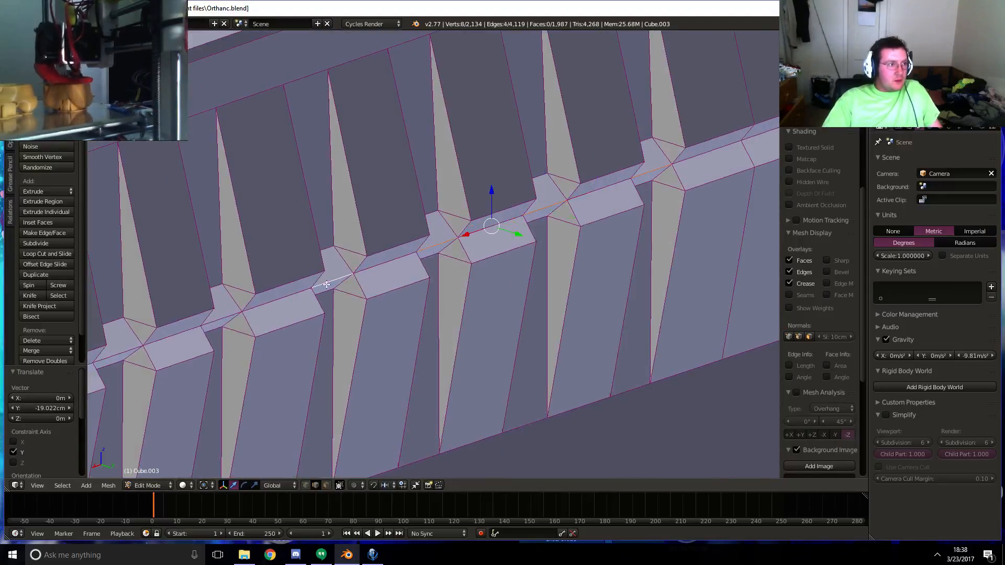
shift+right_click(232, 317)
shift+middle_drag(232, 317, 218, 415)
shift+right_click(320, 285)
- In the side view, move the six selected crease edges about -10.9 cm along Y, into the tower
key(KP_1)
key(z)
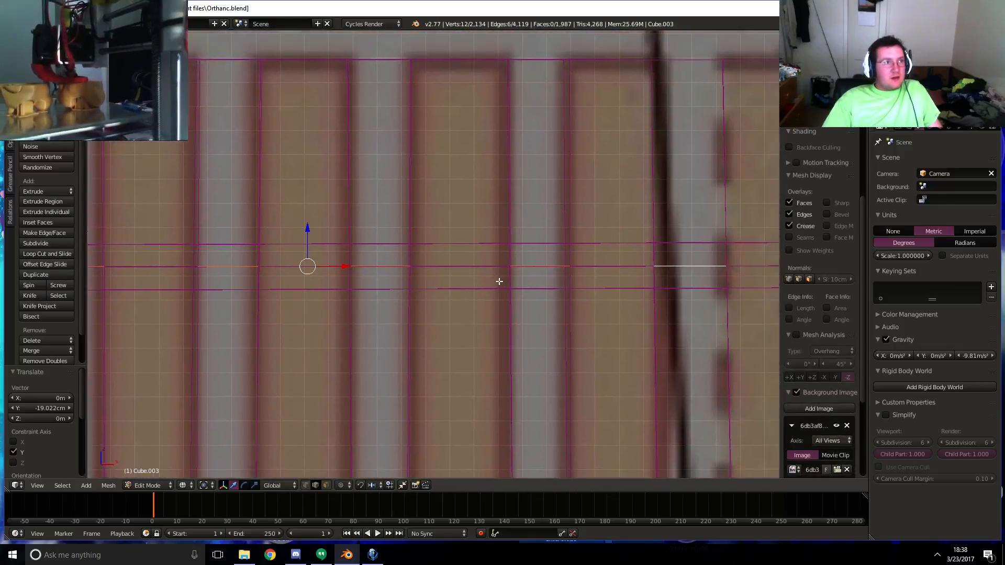
shift+middle_drag(553, 280, 519, 293)
scroll(519, 293, down, 5)
scroll(519, 292, down, 2)
key(KP_3)
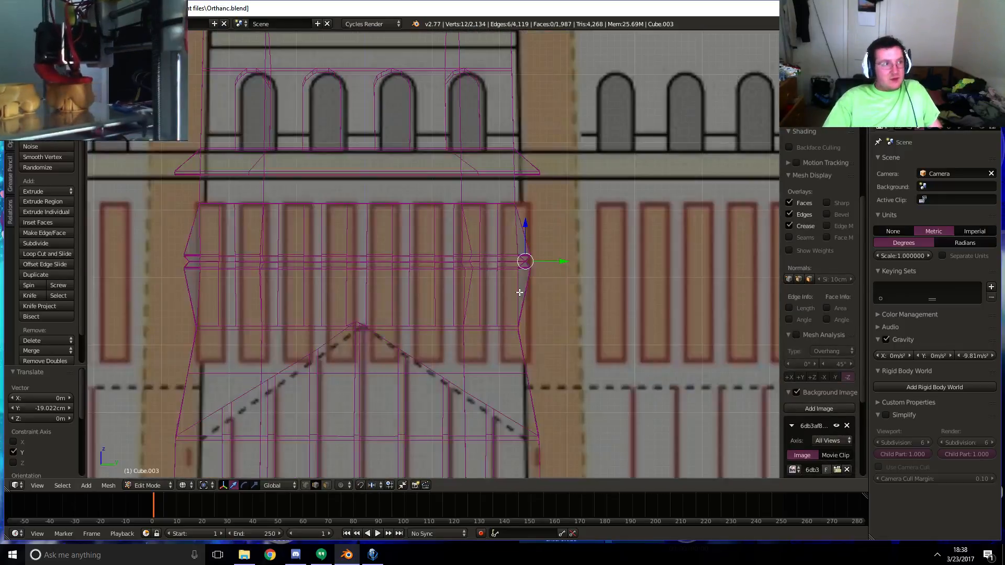
key(z)
scroll(518, 290, up, 5)
shift+middle_drag(643, 283, 559, 302)
key(z)
drag(604, 294, 588, 291)
- Examine the recessed strips on the back and compare the tower's lower section with the reference drawing in front and side views
key(z)
middle_drag(659, 309, 639, 309)
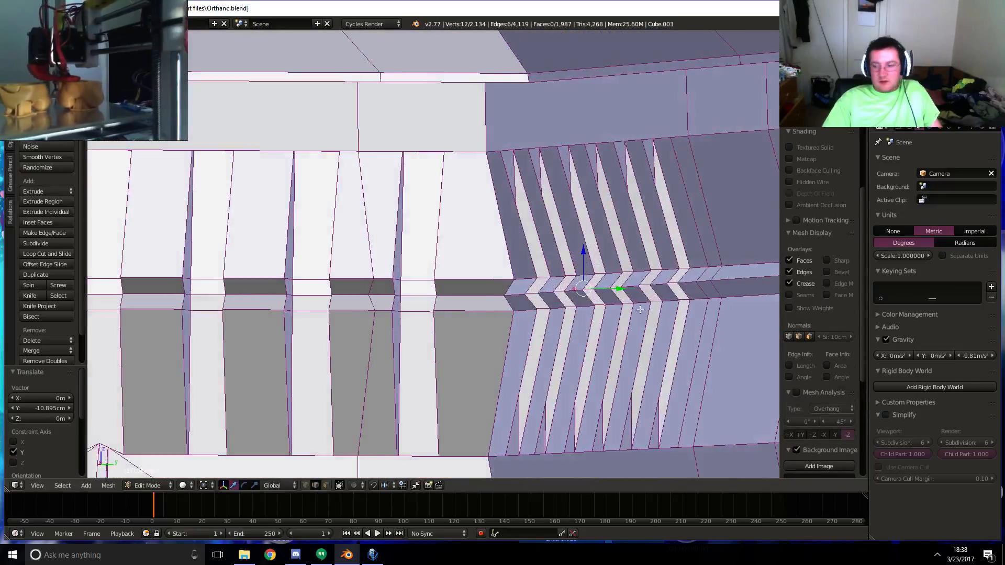
scroll(606, 294, down, 8)
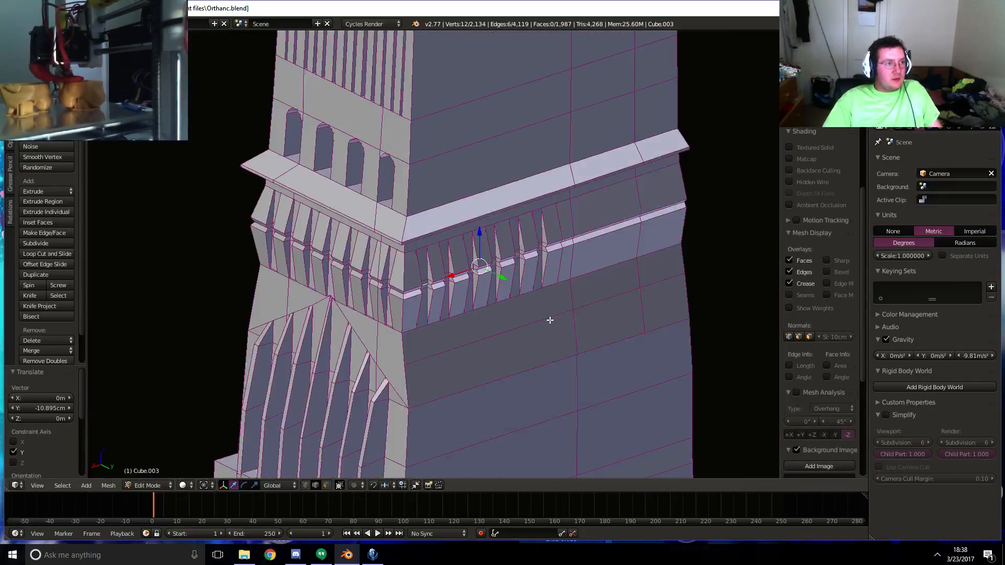
middle_drag(603, 265, 682, 241)
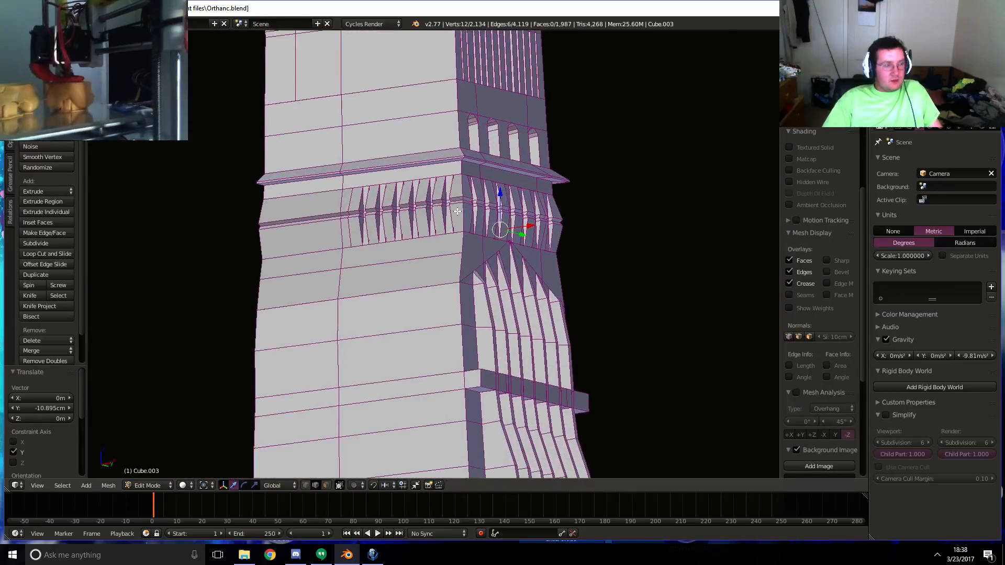
key(KP_1)
key(z)
shift+middle_drag(481, 390, 470, 215)
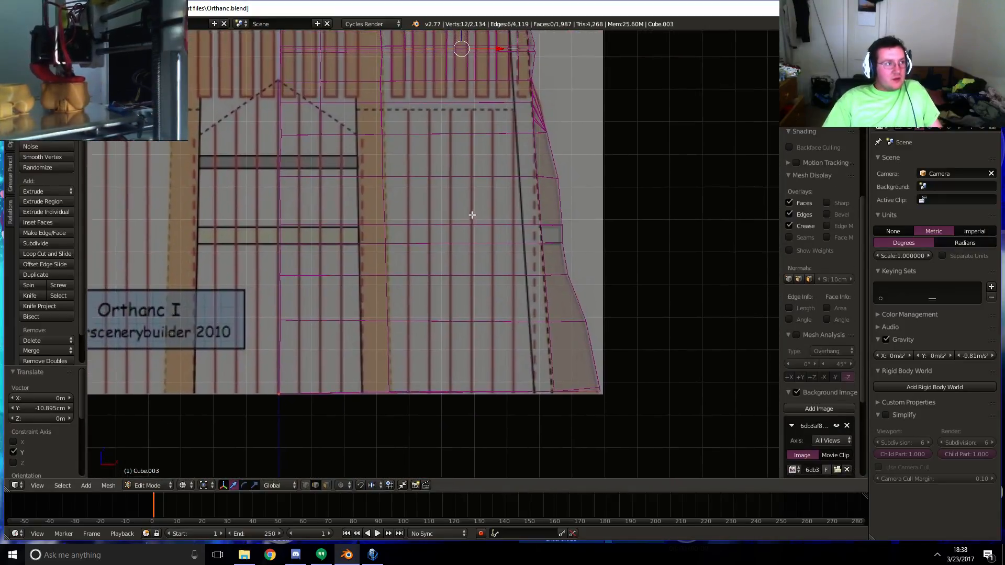
middle_drag(517, 244, 471, 271)
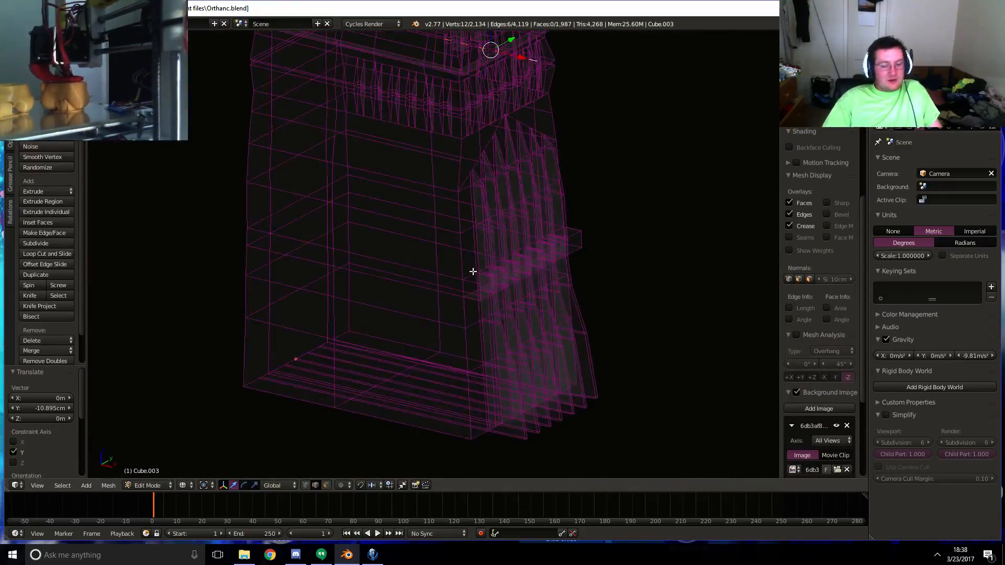
key(KP_3)
key(z)
key(z)
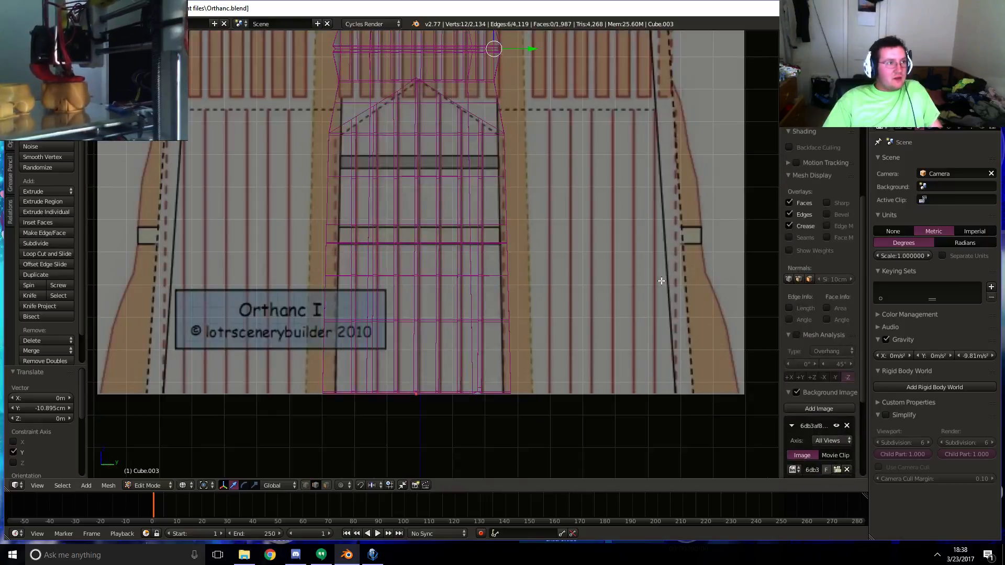
key(KP_1)
shift+middle_drag(569, 253, 584, 305)
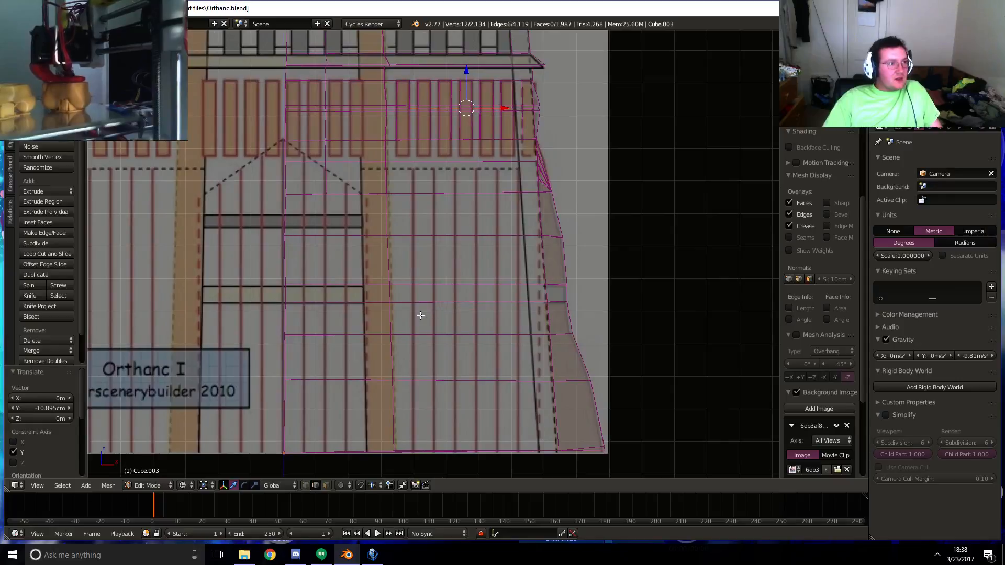
shift+middle_drag(392, 330, 391, 316)
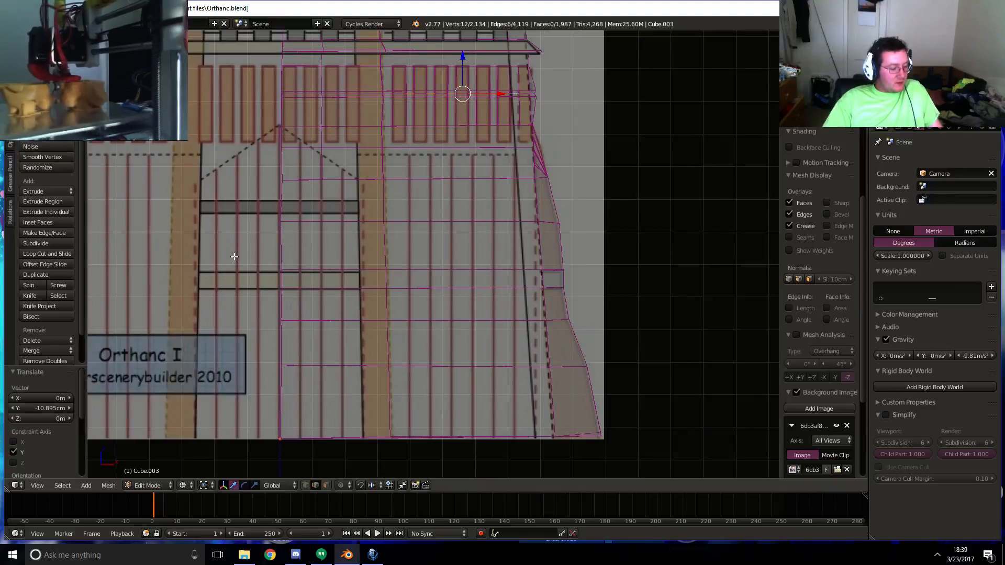
click(34, 295)
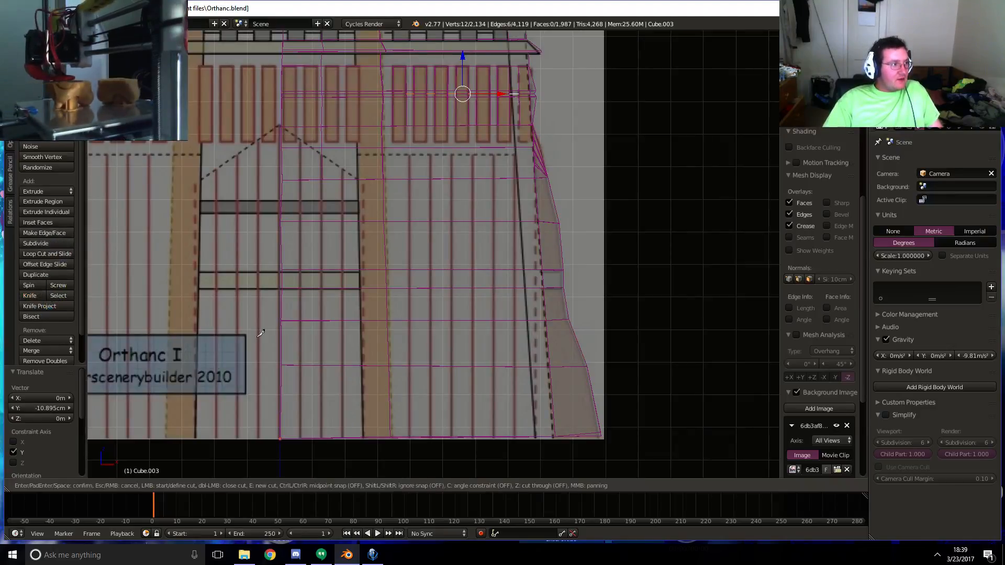
click(409, 435)
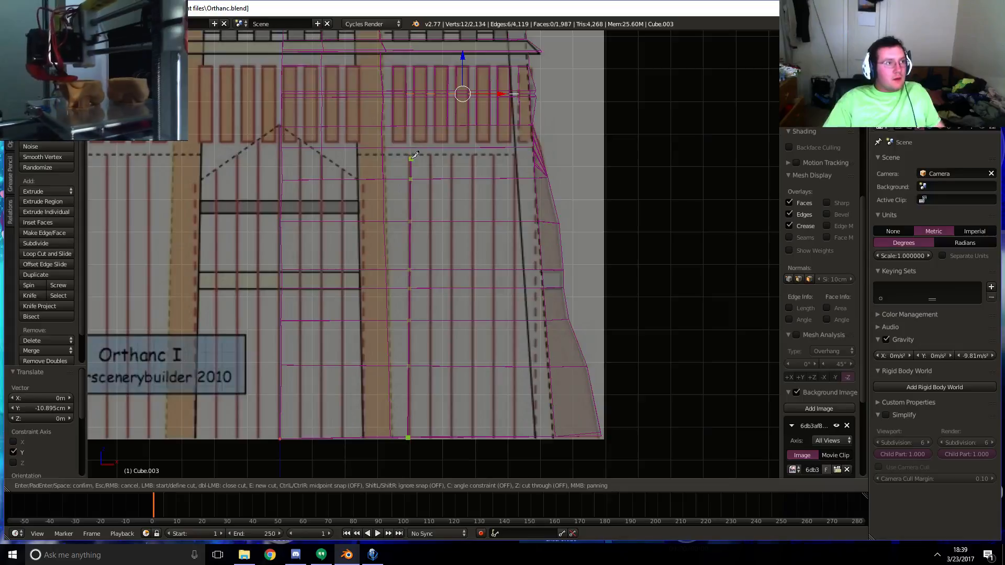
key(Escape)
- Add a single horizontal loop cut across the tower wall, slid onto the reference's dashed line just below the row of tall panels
scroll(446, 193, up, 4)
shift+middle_drag(461, 141, 472, 224)
shift+middle_drag(465, 190, 467, 271)
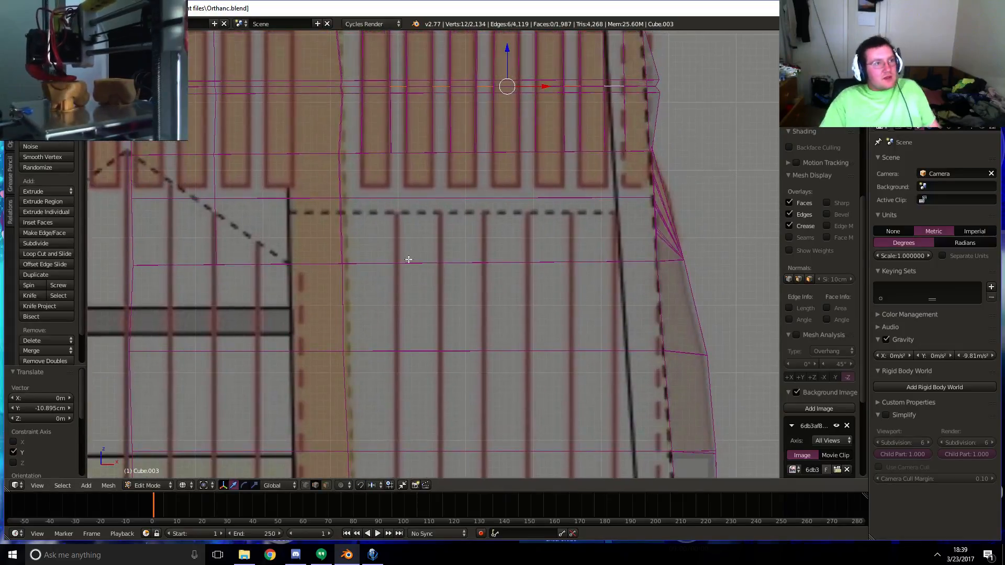
click(47, 254)
click(332, 219)
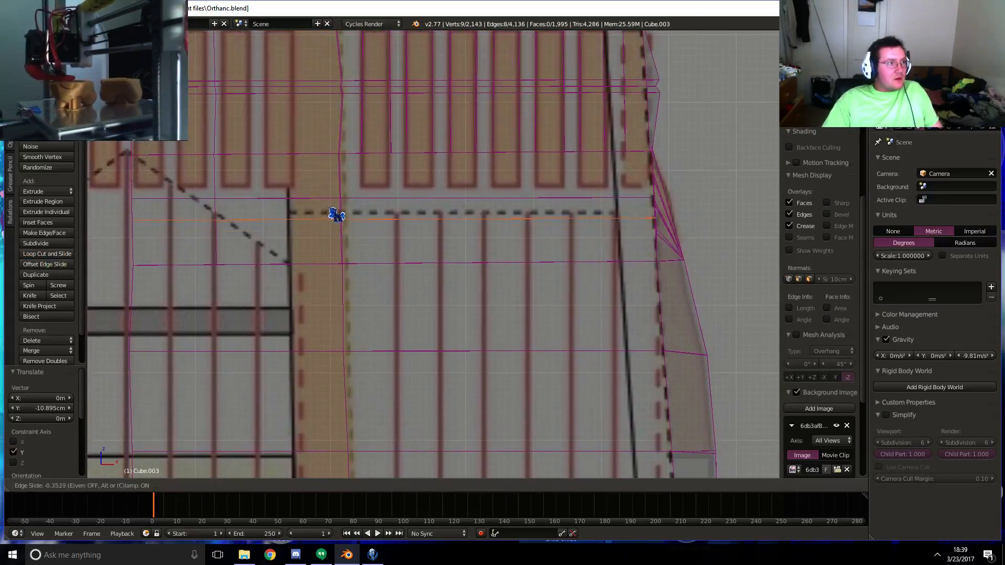
click(330, 202)
shift+middle_drag(524, 261, 520, 209)
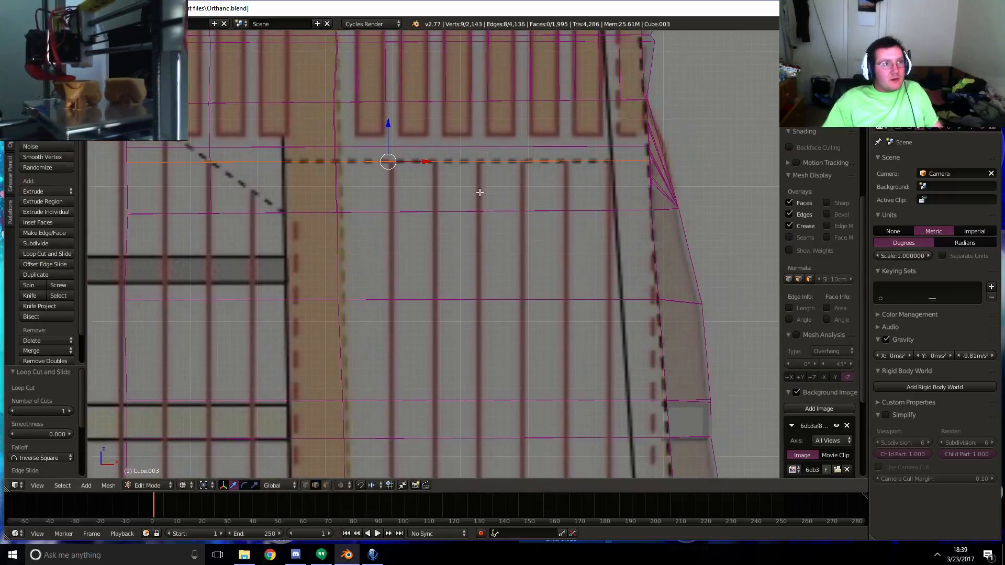
- Compare the lower section in front view with the tower's base in the Making_Orthanc_1 reference photo, and return to the 3D view
scroll(478, 195, down, 8)
scroll(516, 246, up, 4)
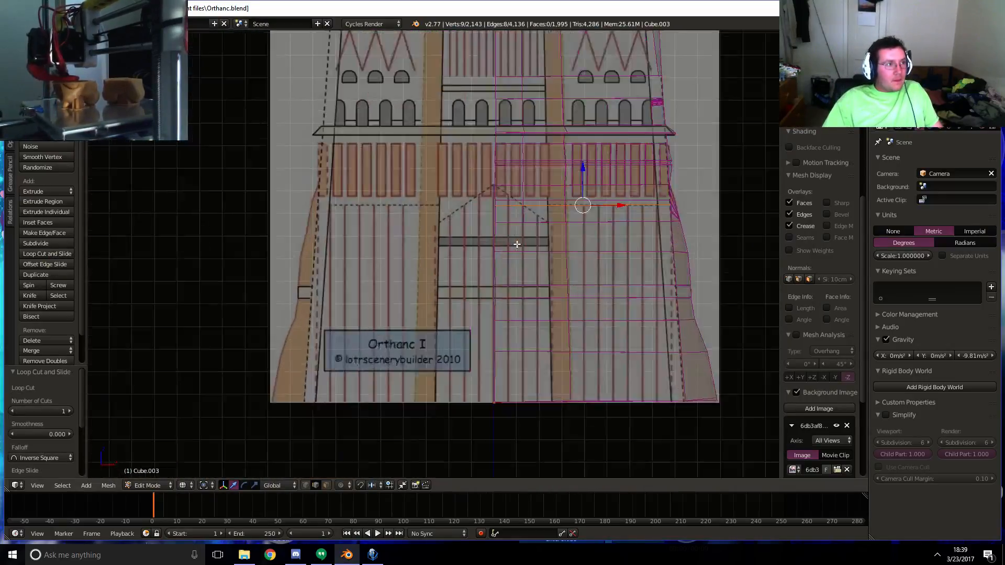
shift+middle_drag(516, 245, 473, 268)
shift+middle_drag(699, 282, 506, 314)
key(KP_1)
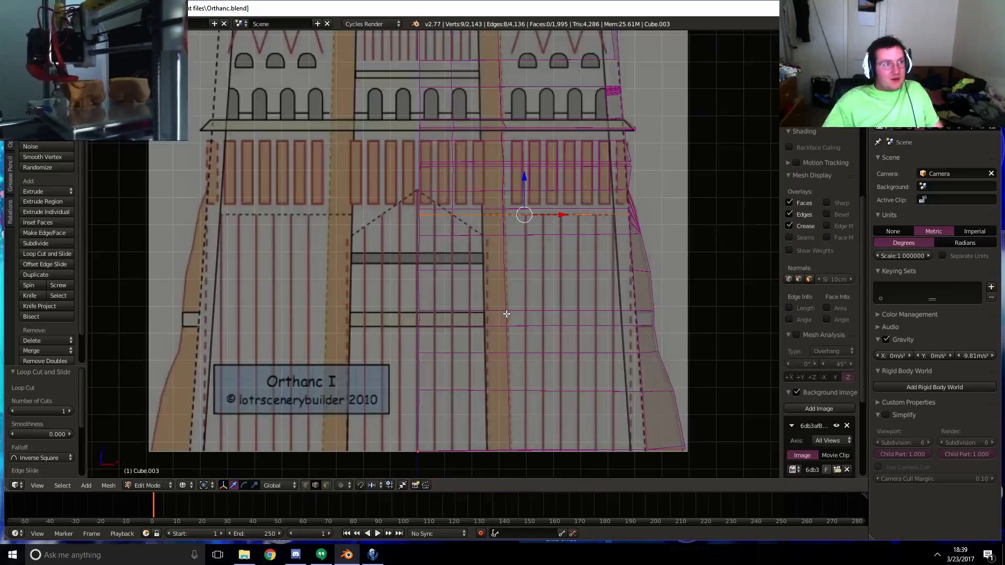
scroll(524, 306, up, 3)
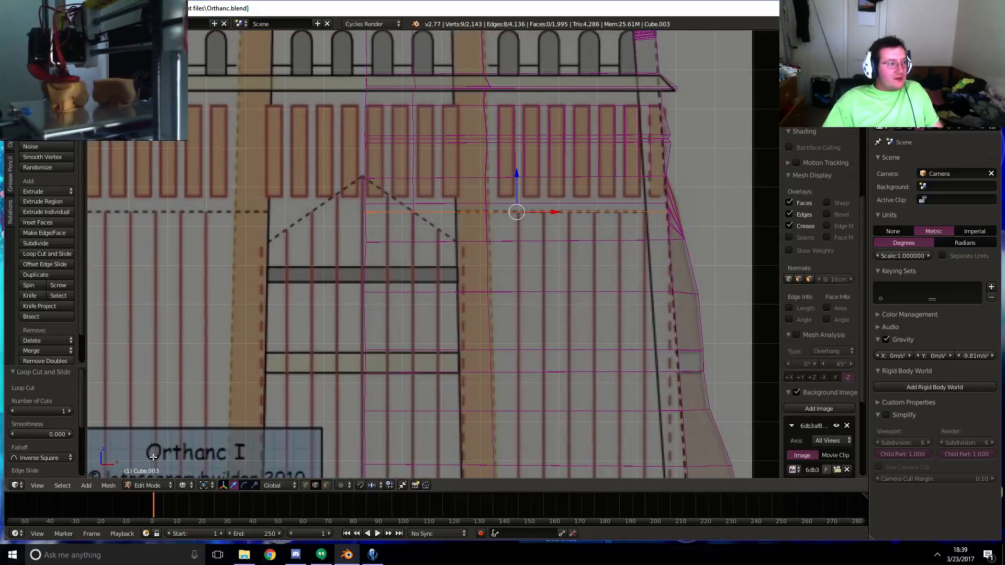
click(17, 485)
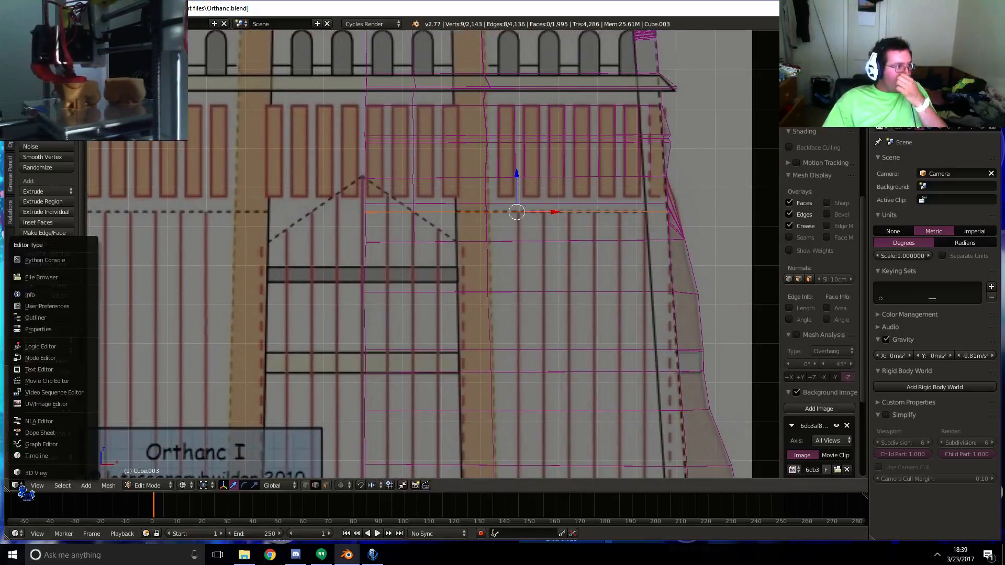
click(47, 403)
scroll(476, 288, down, 3)
scroll(495, 208, up, 6)
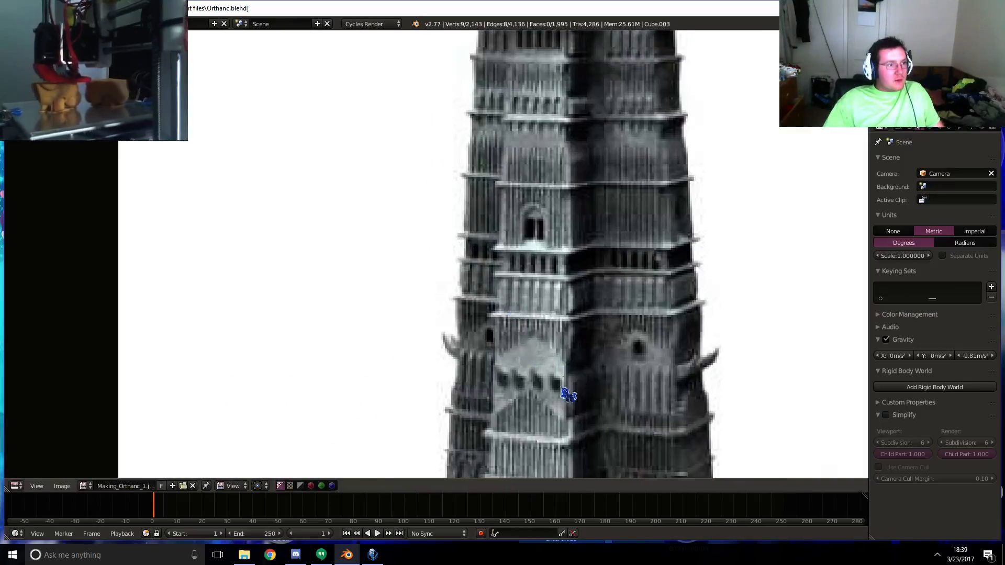
middle_drag(561, 388, 465, 50)
scroll(487, 210, down, 4)
scroll(525, 309, up, 1)
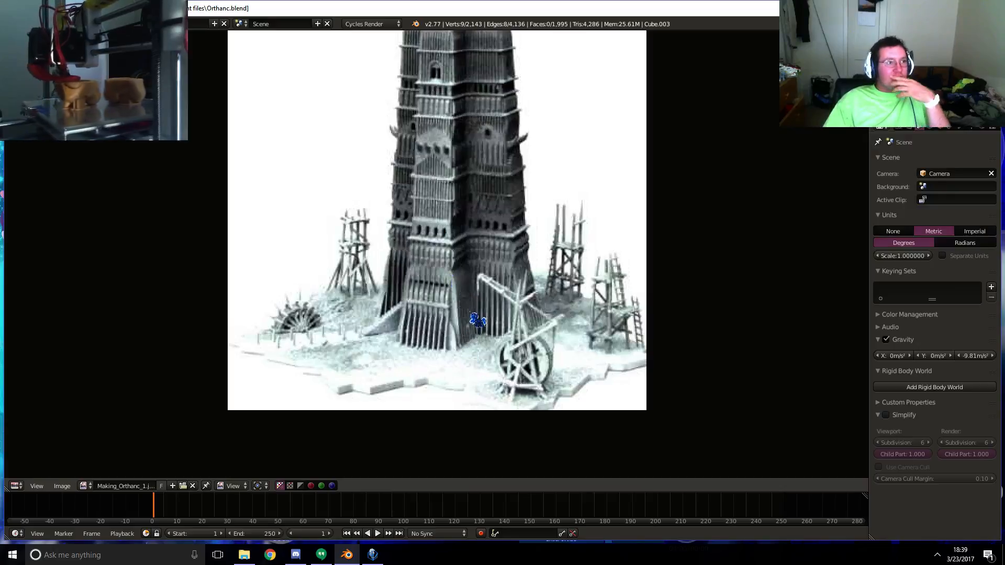
click(16, 486)
click(37, 471)
- Knife two vertical cuts along both sides of the first red line beside the beige column, from the base to the dashed-line loop
shift+middle_drag(492, 323, 384, 484)
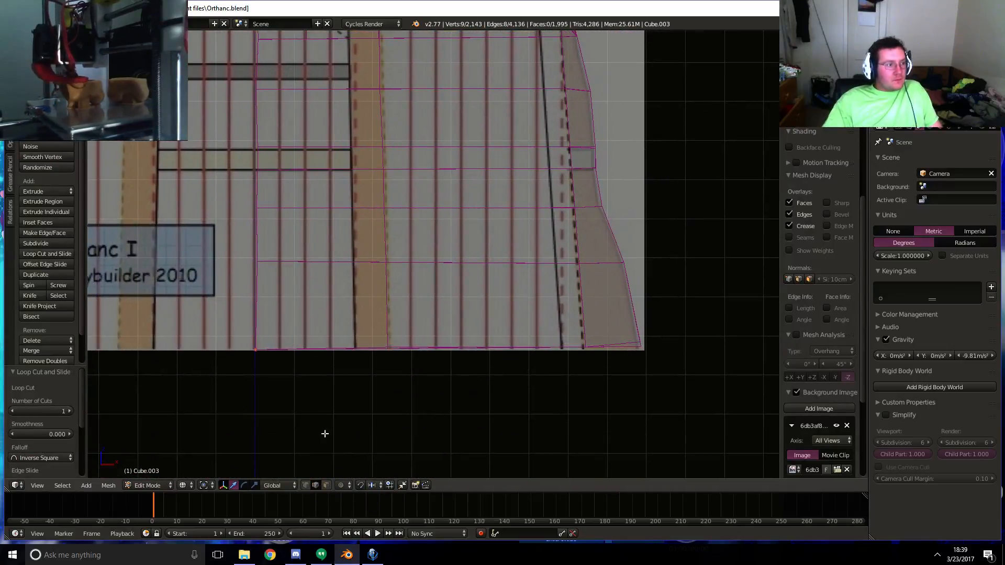
mouse_move(402, 226)
shift+middle_down()
mouse_move(395, 287)
mouse_move(403, 222)
mouse_move(403, 245)
shift+middle_up()
scroll(395, 287, up, 1)
key(k)
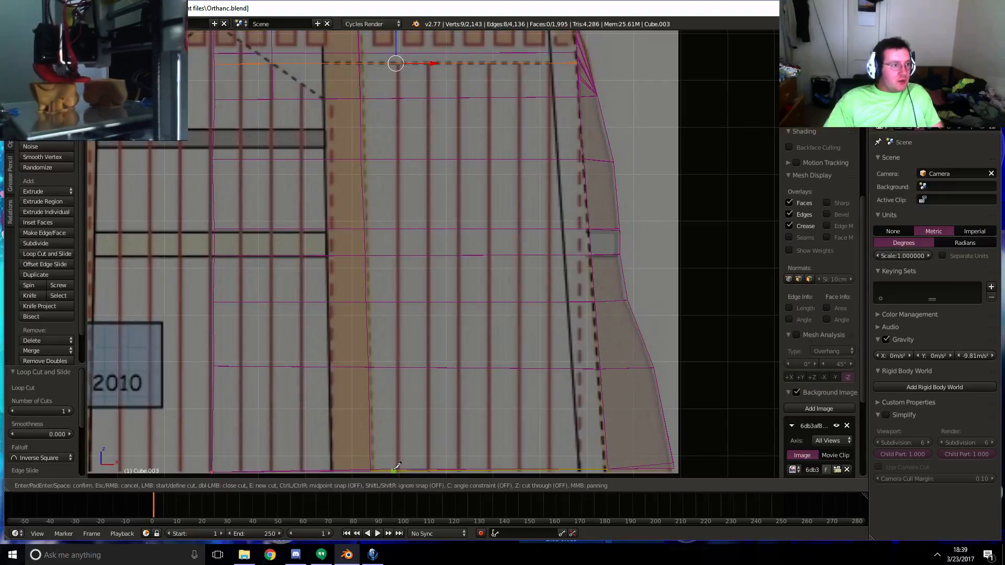
click(396, 470)
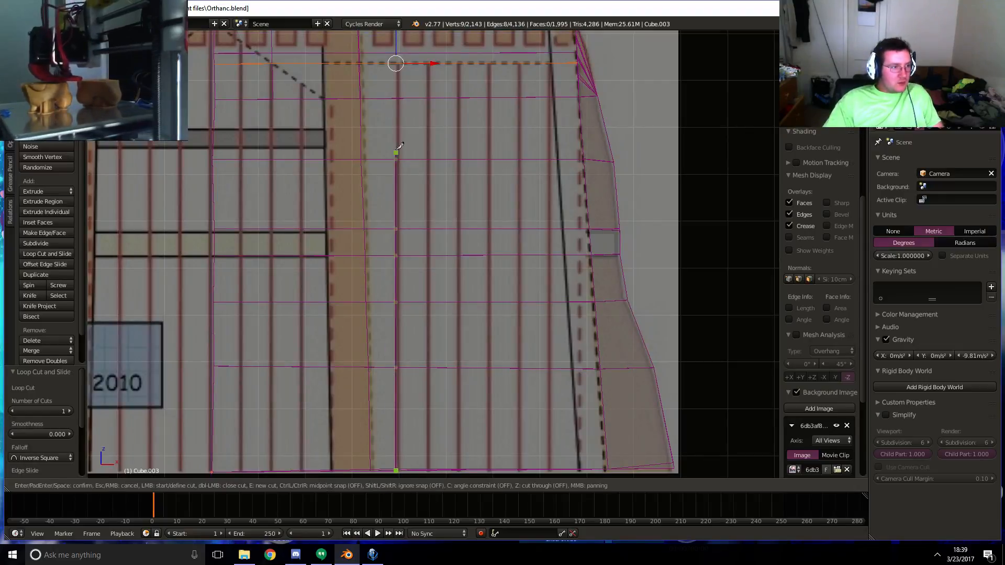
click(396, 63)
key(Return)
key(k)
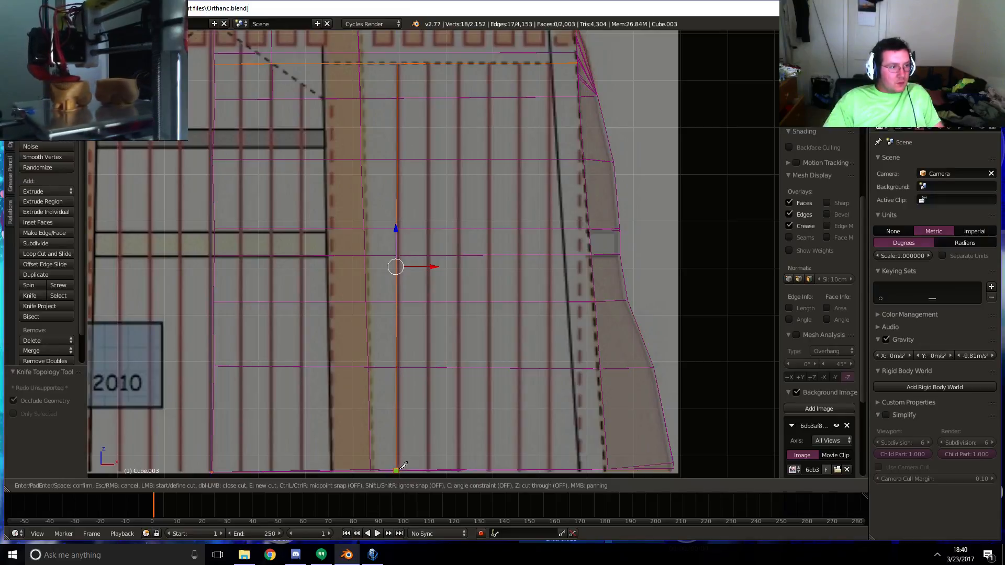
click(401, 470)
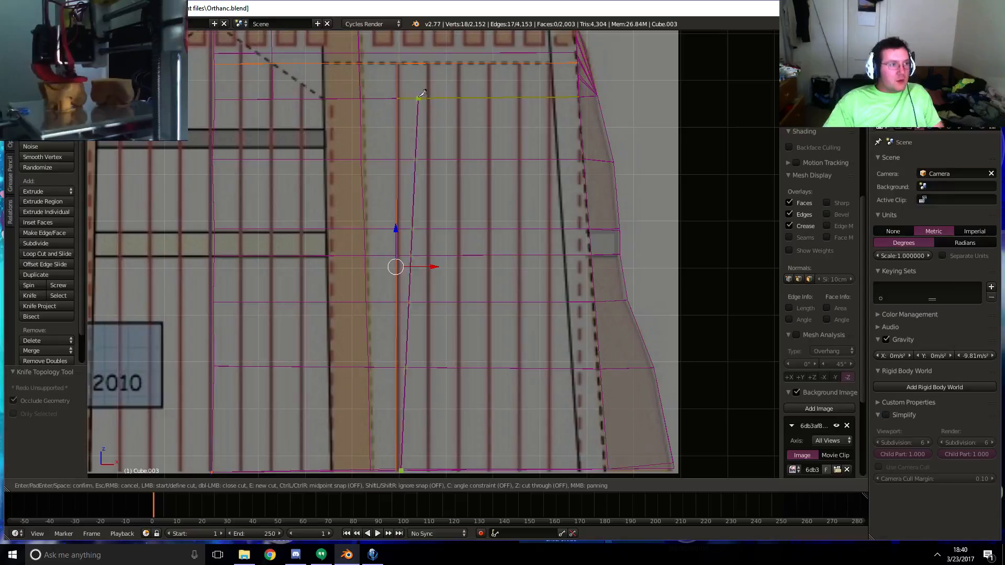
click(402, 63)
key(Return)
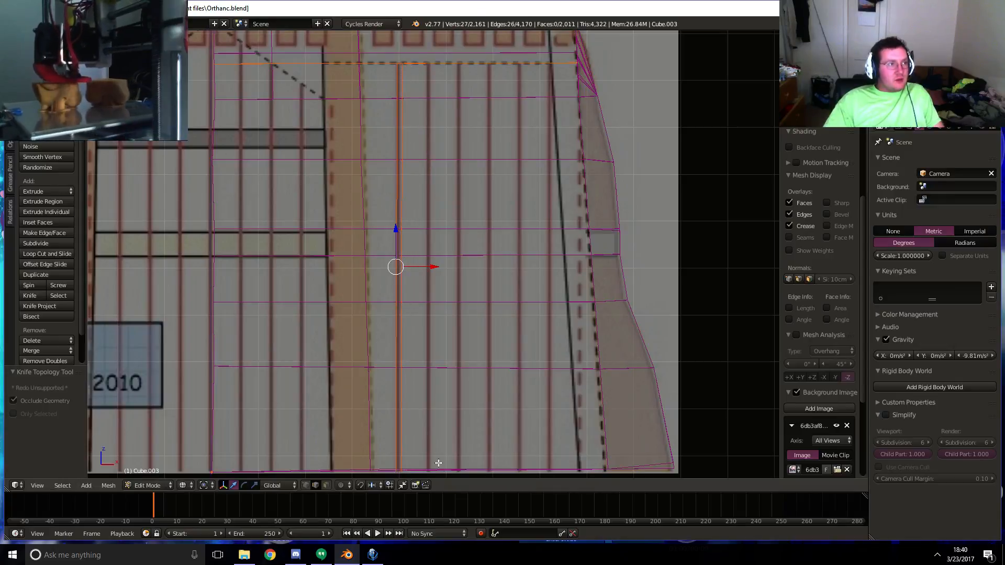
- Knife two vertical cuts along both sides of the second red line from the beige column, from the base to the dashed-line loop
key(k)
click(424, 470)
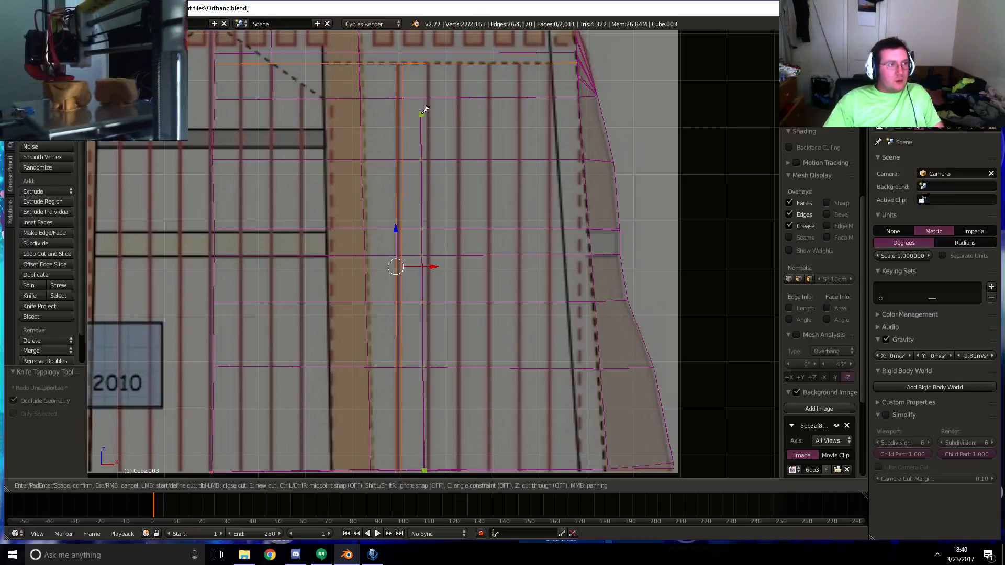
click(427, 62)
key(Return)
key(k)
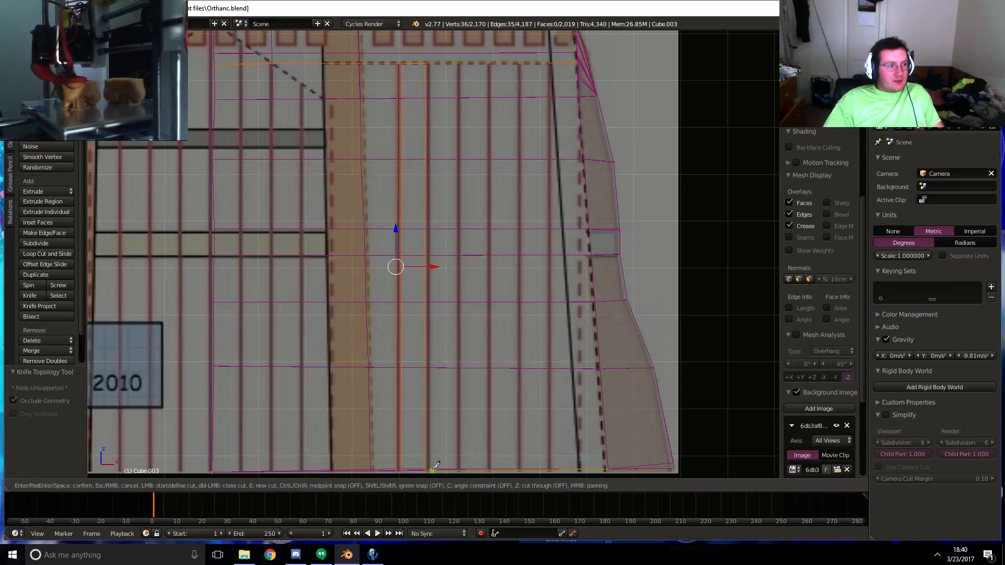
click(433, 465)
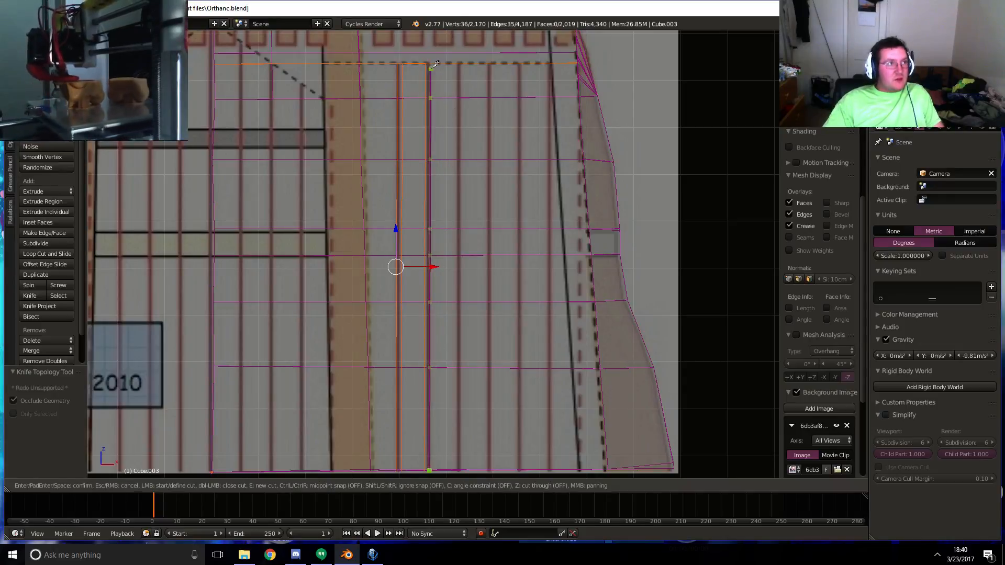
click(428, 64)
key(Return)
- Knife two vertical cuts along both sides of the third red line from the beige column, from the base to the dashed-line loop
key(k)
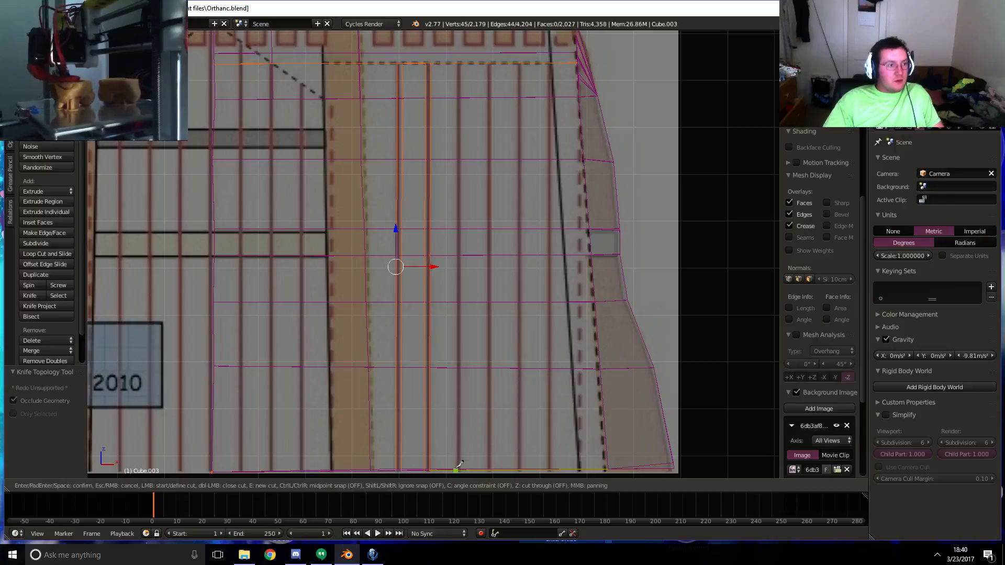
click(456, 470)
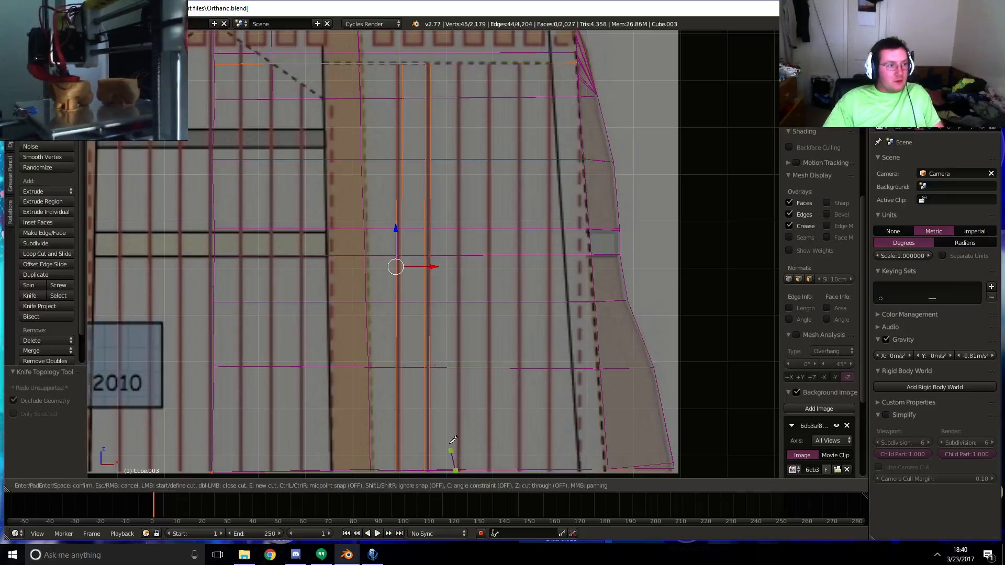
click(460, 64)
key(Return)
key(k)
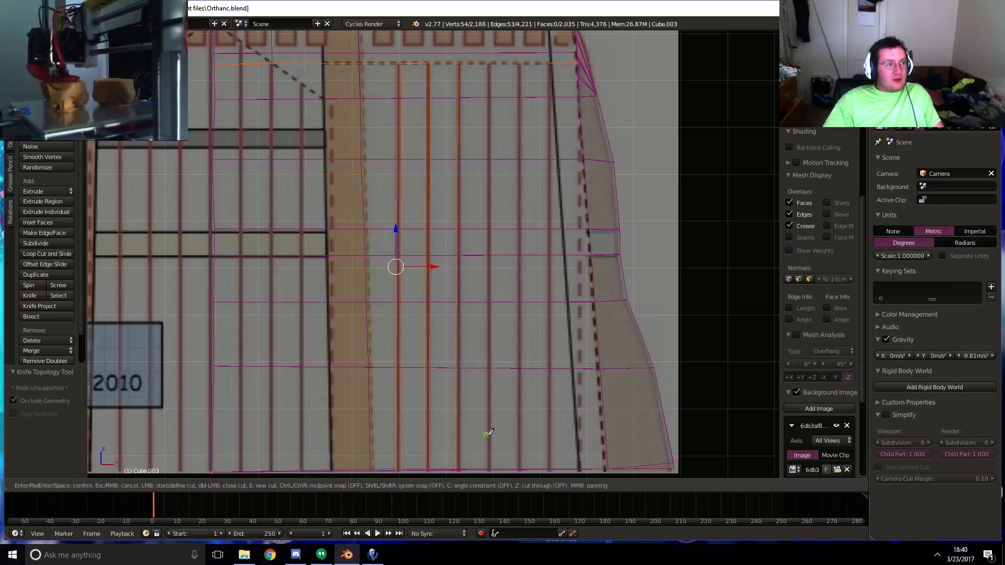
click(461, 470)
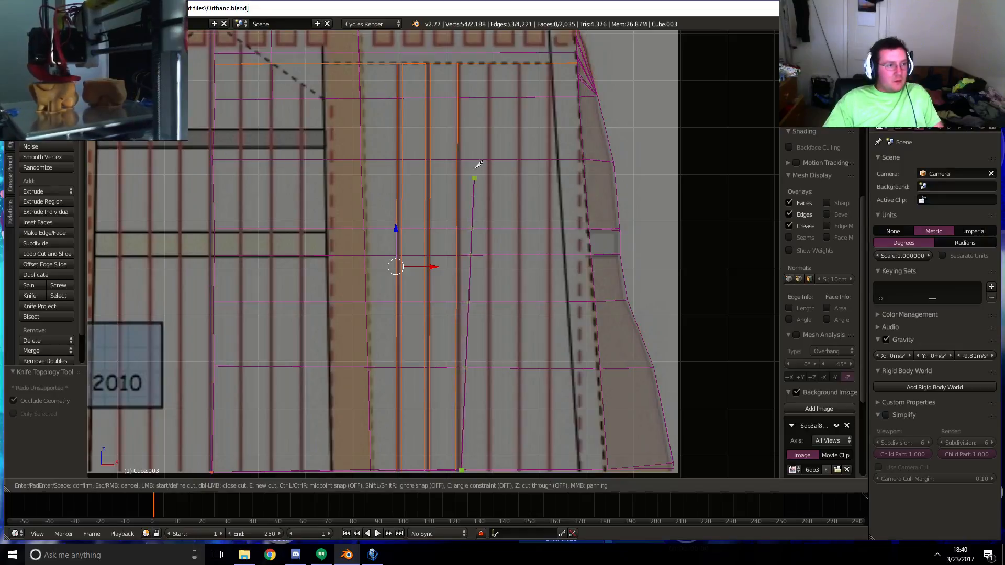
click(462, 62)
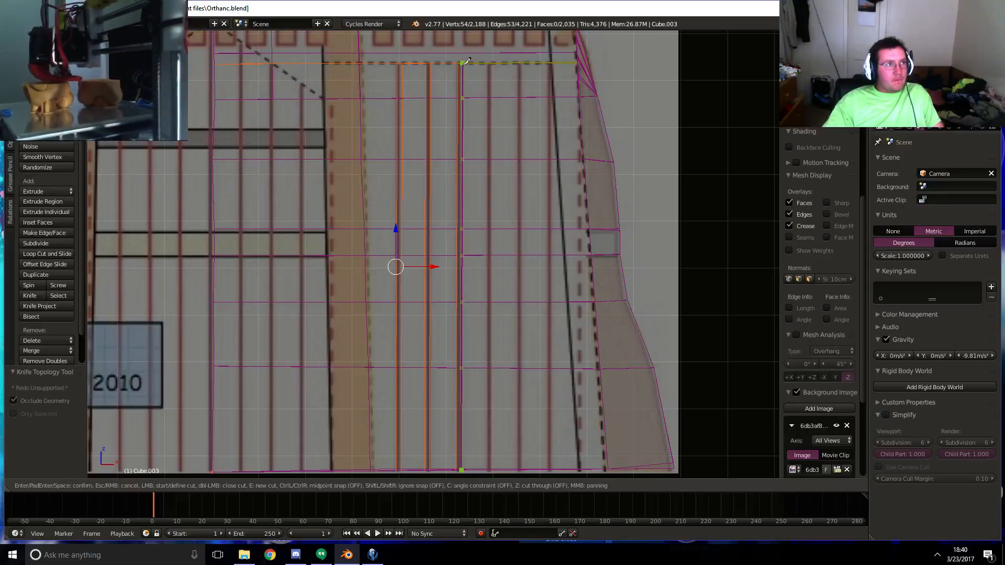
key(Return)
- Knife two vertical cuts along both sides of the fourth red line from the beige column, from the base to the dashed-line loop
key(k)
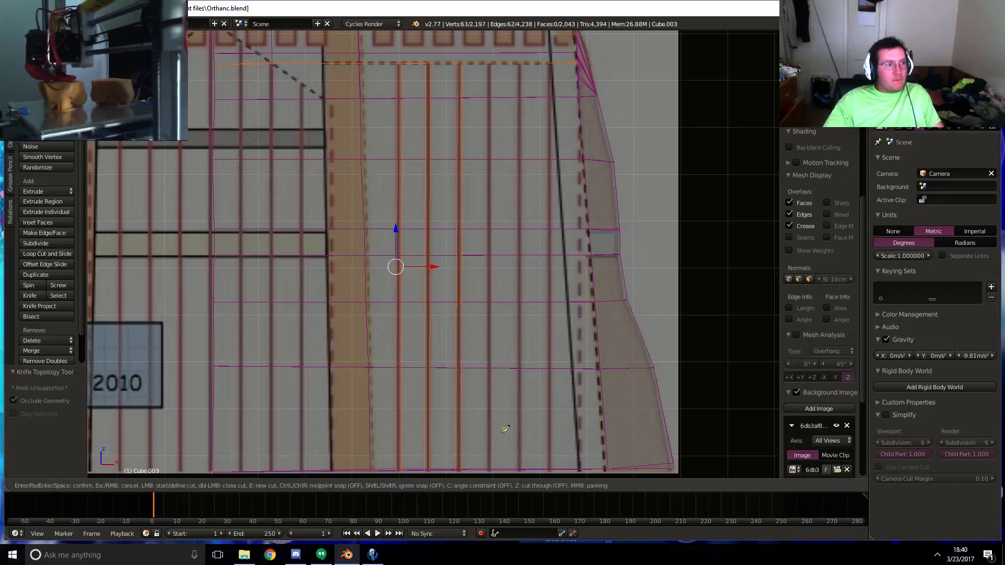
click(488, 469)
click(489, 62)
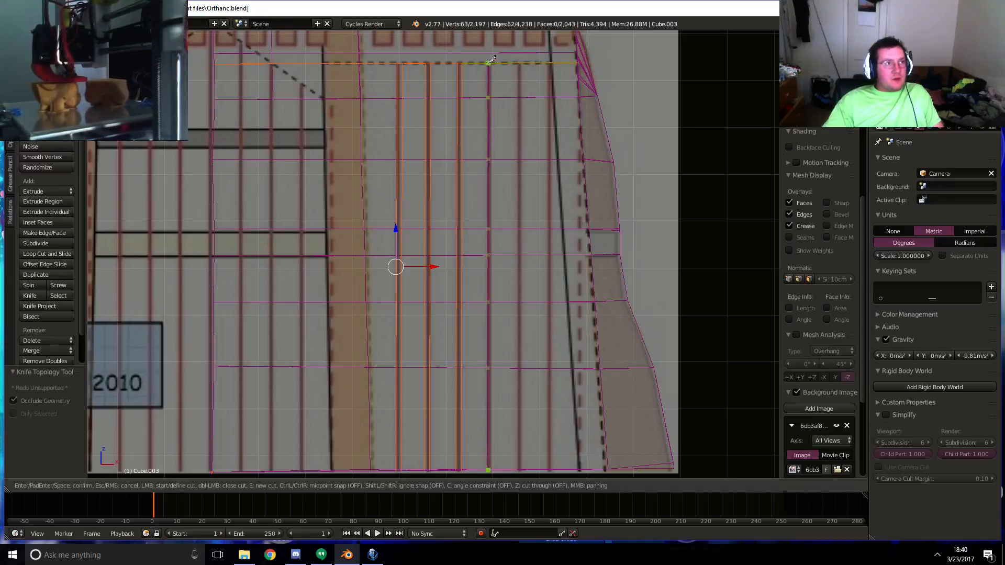
key(Return)
key(k)
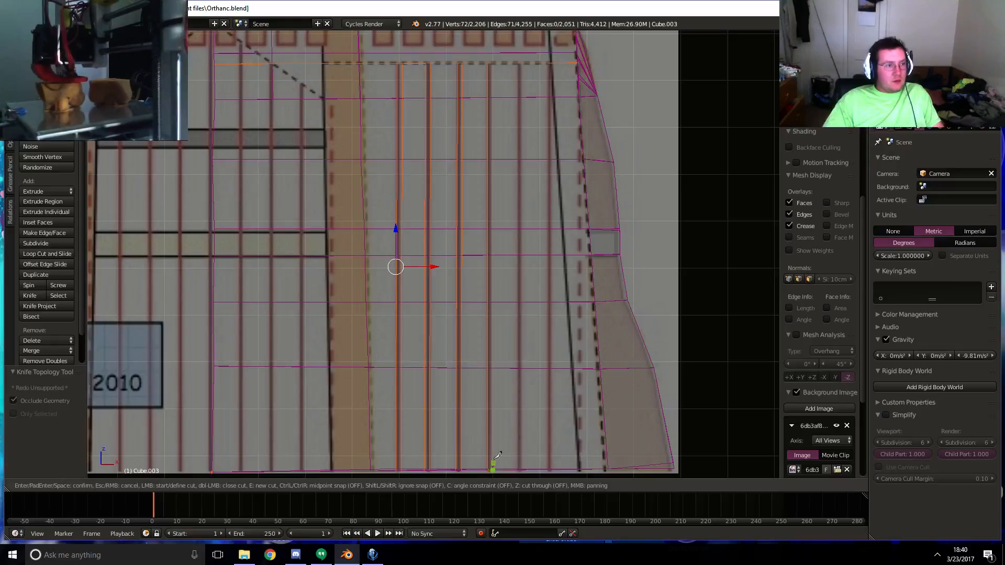
click(494, 465)
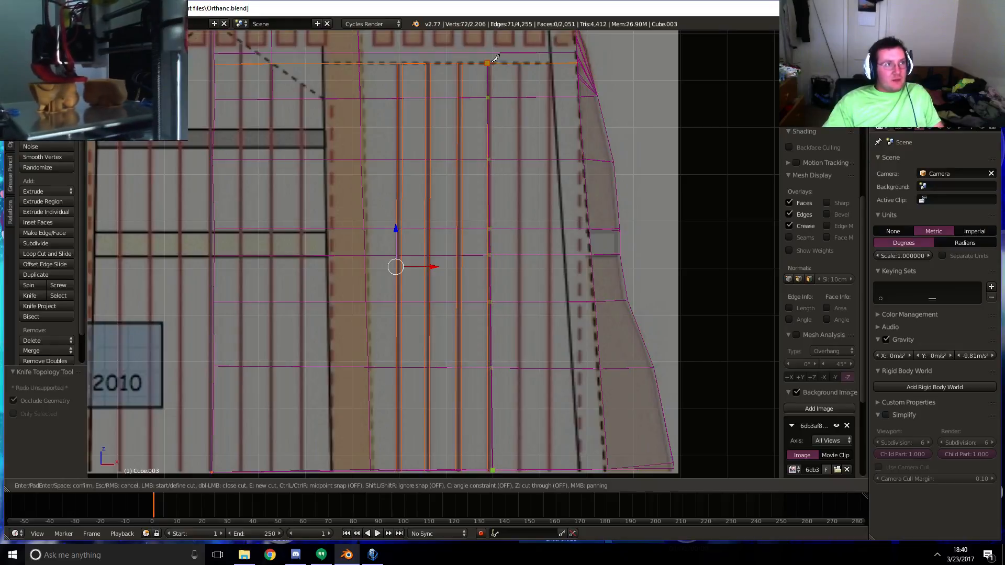
click(493, 62)
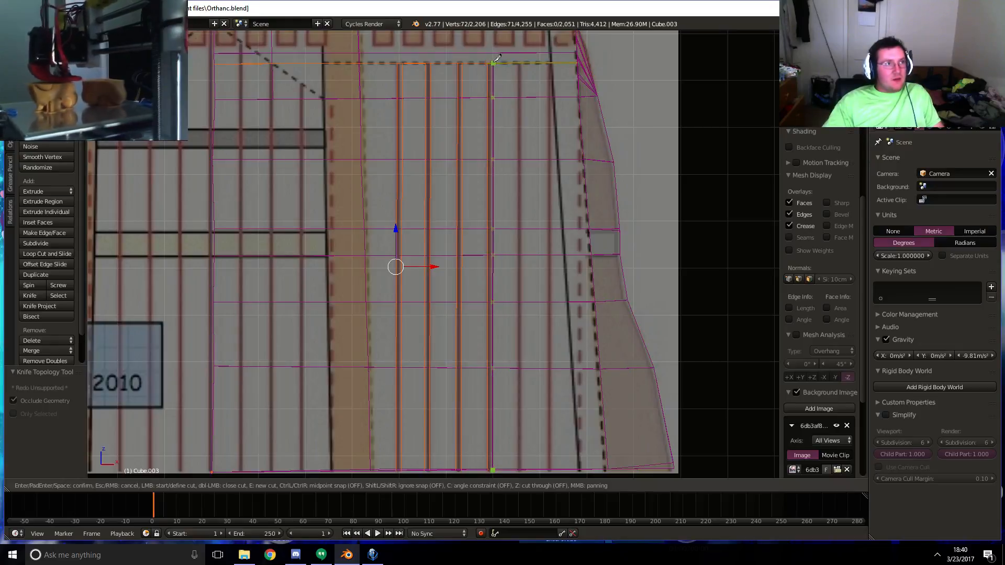
key(Return)
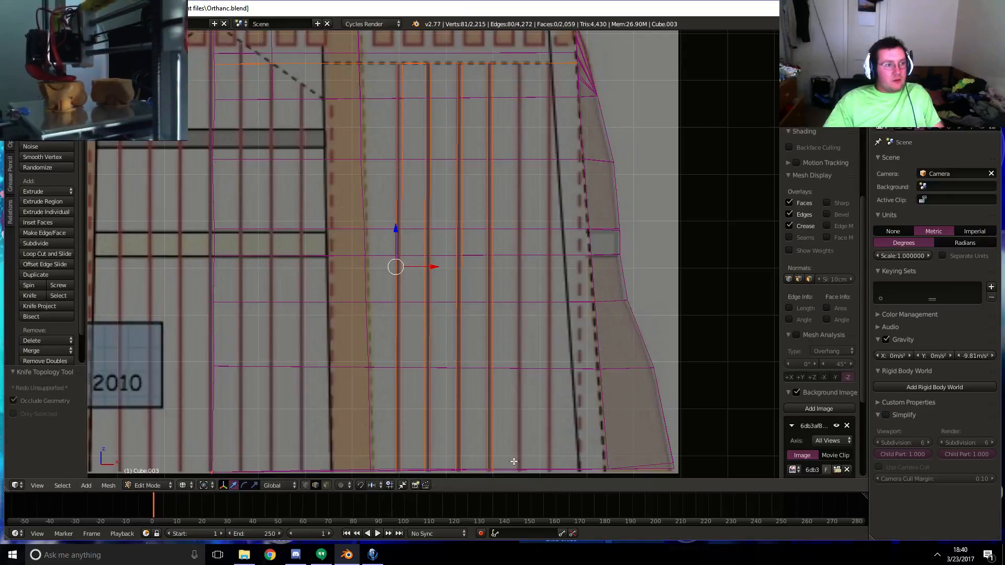
- Knife two vertical cuts along both sides of the fifth red line from the beige column, from the base to the dashed-line loop
key(k)
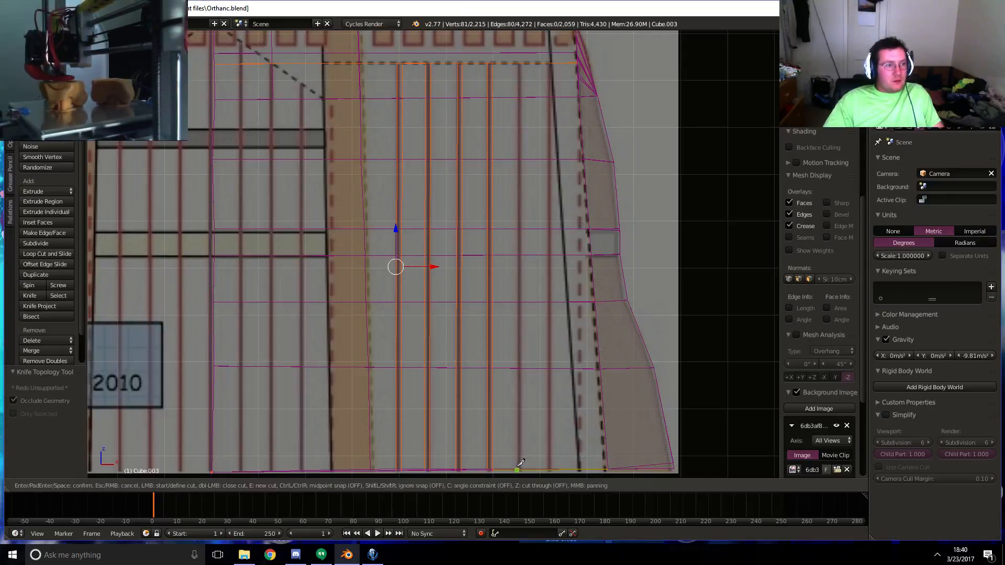
click(518, 467)
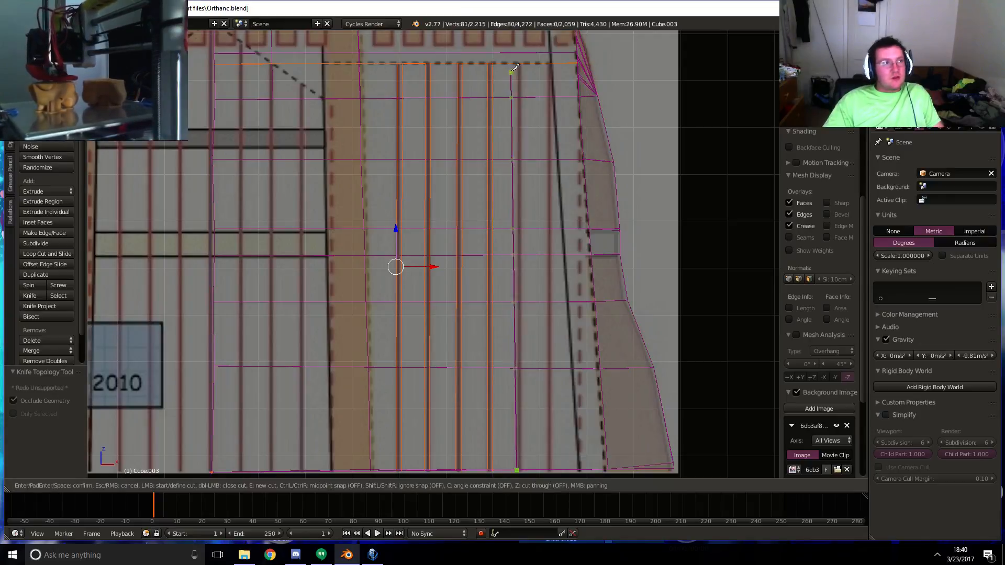
click(515, 67)
key(Return)
key(k)
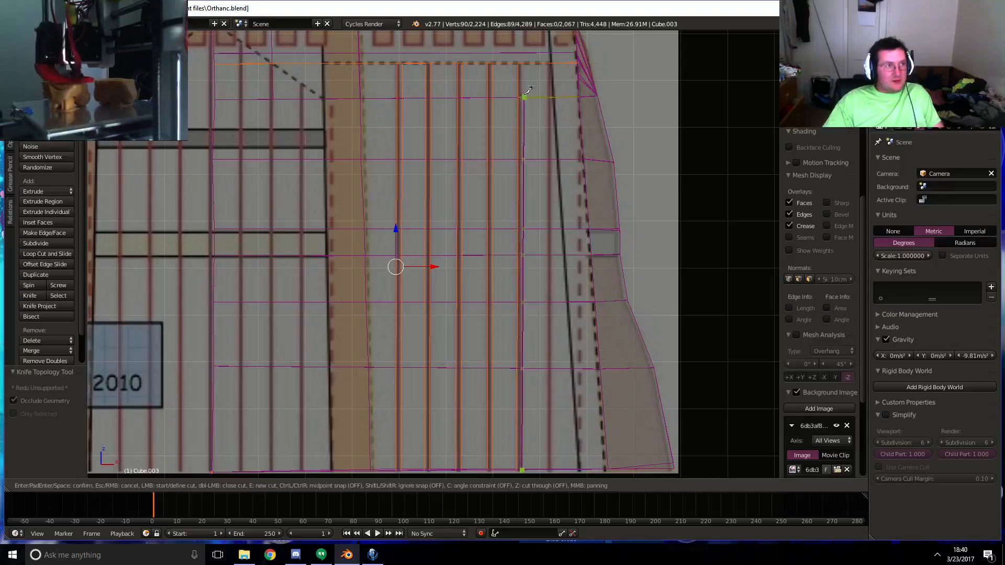
click(522, 63)
key(Return)
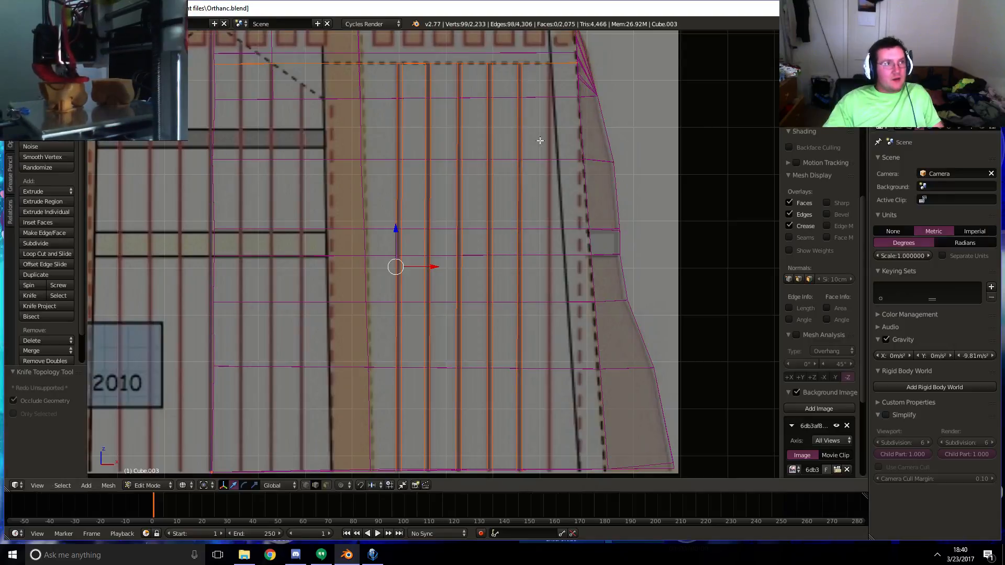
- Knife two vertical cuts along both sides of the sixth red line from the beige column, from the base to the dashed-line loop
key(k)
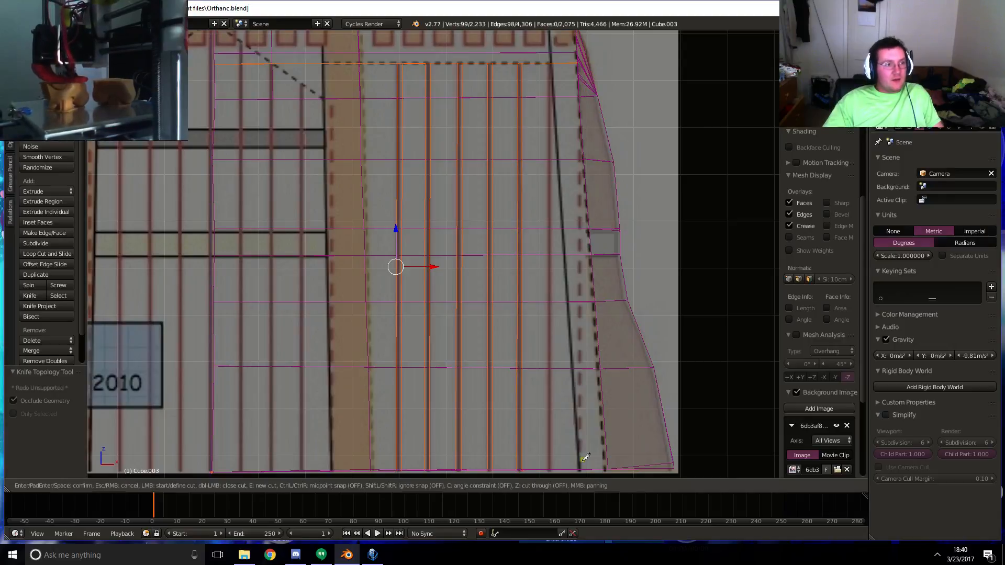
click(548, 469)
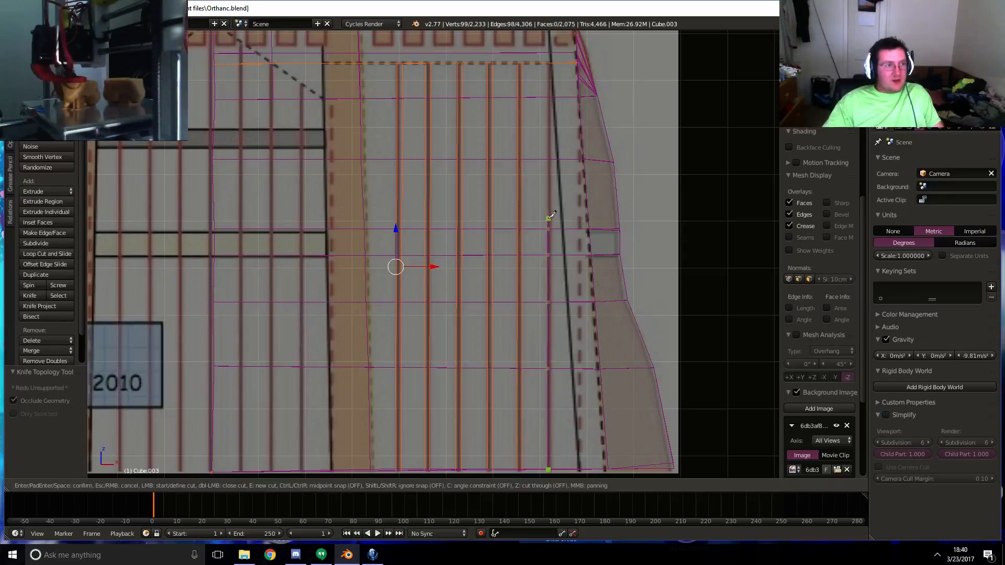
click(549, 62)
key(Return)
key(k)
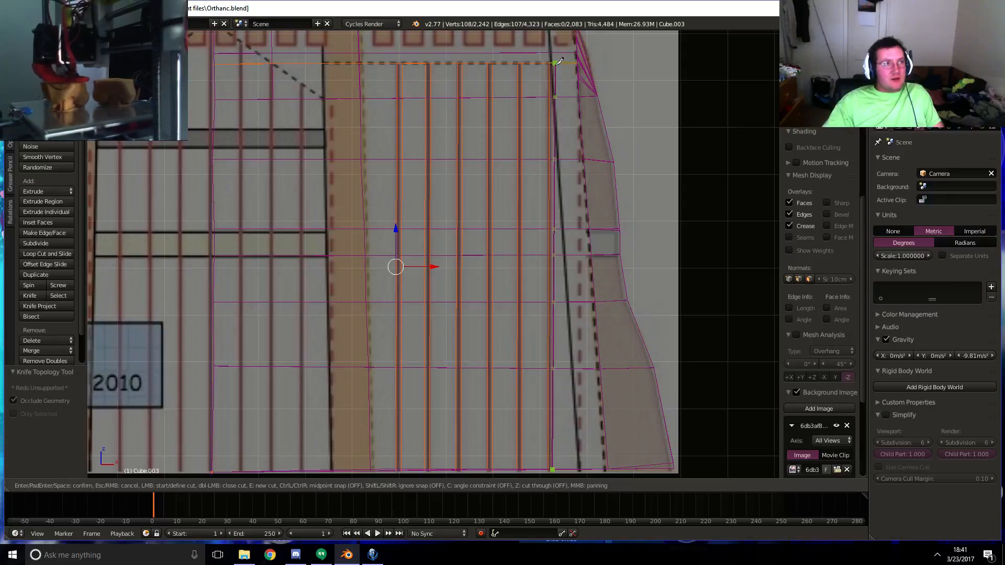
click(558, 62)
key(Return)
- In solid view with face selection, select the bottom-row faces of all six narrow strips on the newly cut wall
scroll(567, 276, down, 2)
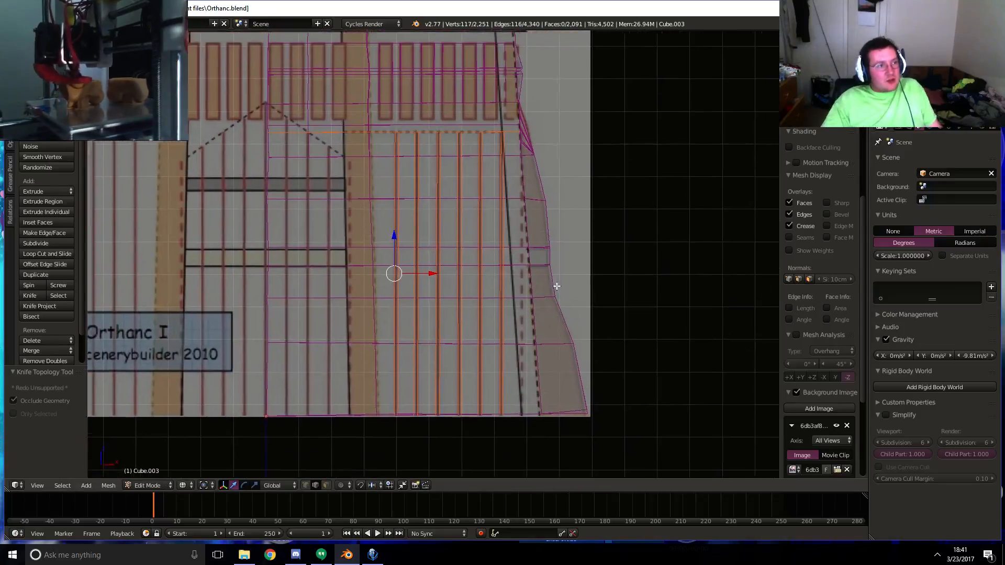
scroll(556, 286, down, 2)
key(z)
middle_drag(556, 285, 509, 302)
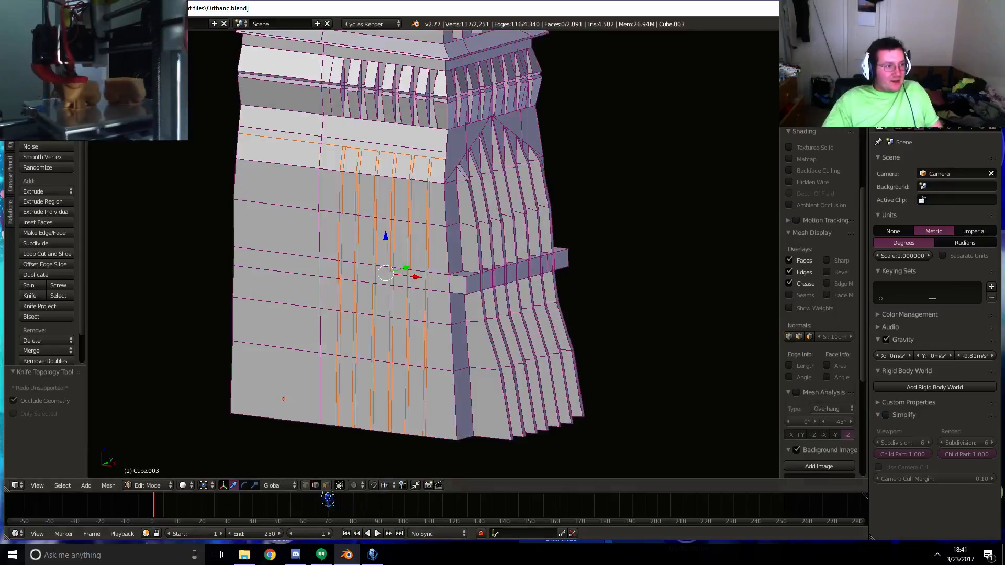
click(326, 485)
scroll(417, 472, up, 2)
shift+middle_drag(418, 473, 451, 400)
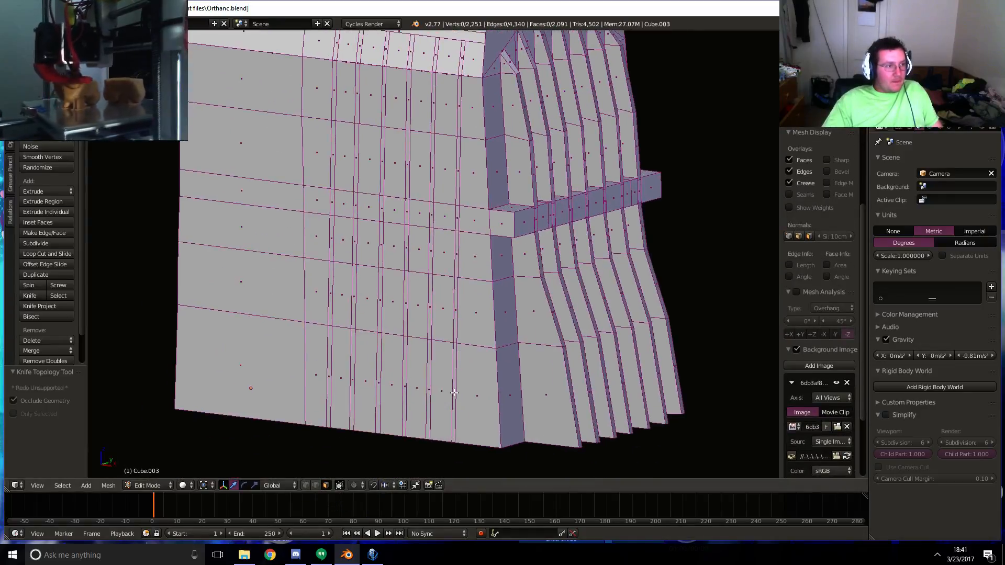
right_click(453, 393)
shift+right_click(428, 393)
shift+right_click(403, 387)
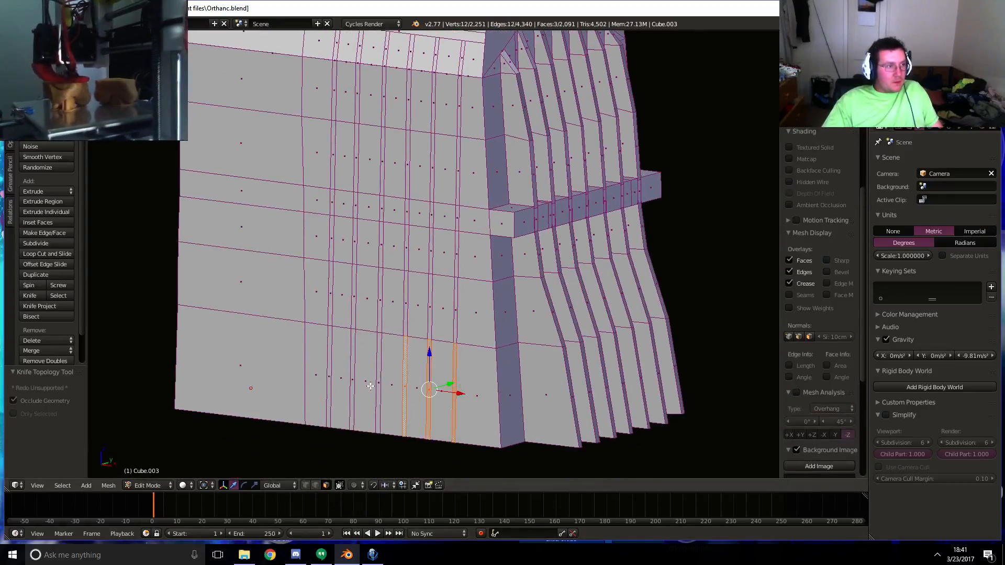
shift+right_click(377, 383)
shift+right_click(353, 385)
shift+right_click(322, 378)
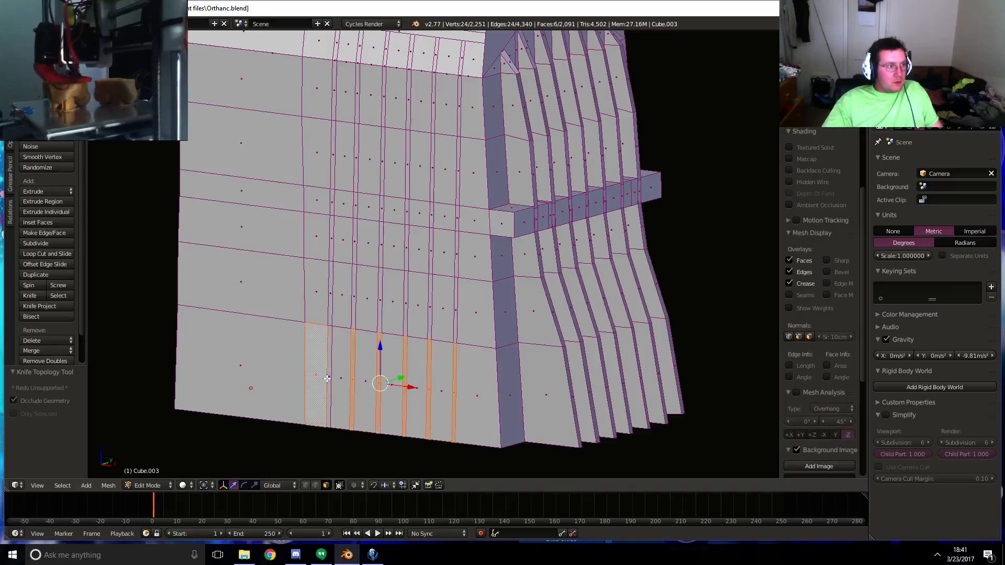
shift+right_click(323, 378)
shift+right_click(328, 376)
- Add the six narrow strip faces in the second row from the base to the selection
shift+click(329, 295)
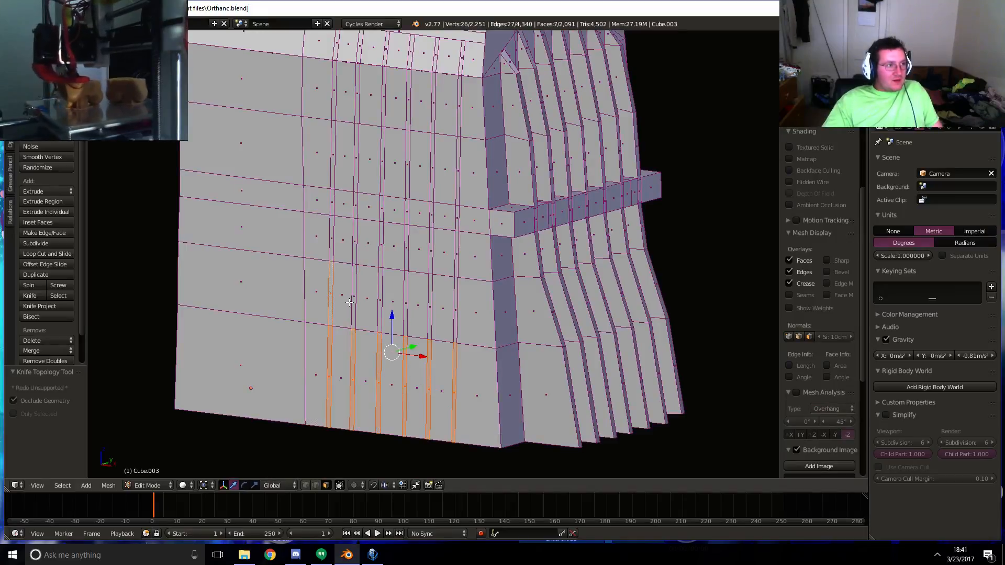
shift+click(351, 303)
shift+click(380, 299)
shift+click(404, 302)
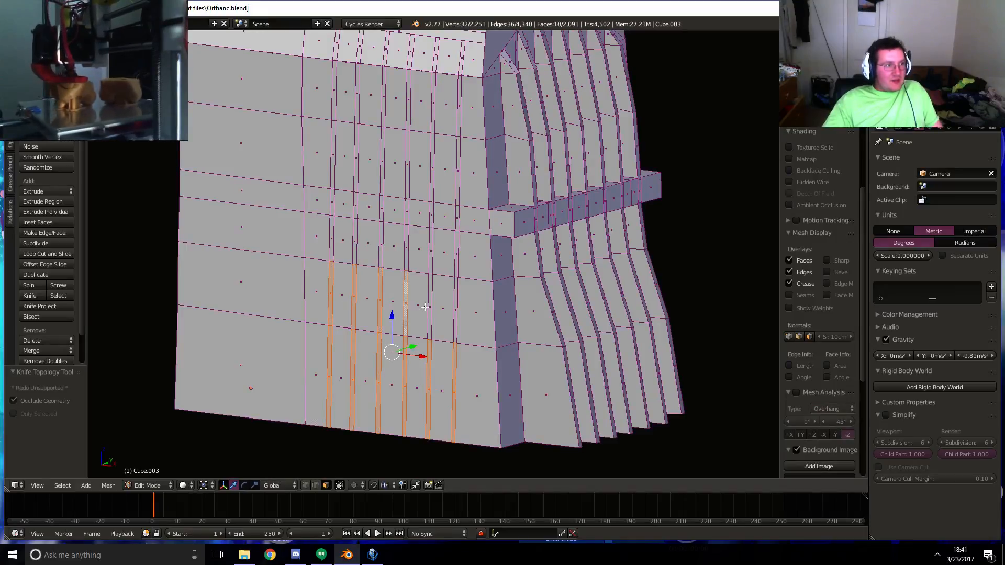
shift+click(429, 308)
shift+click(425, 311)
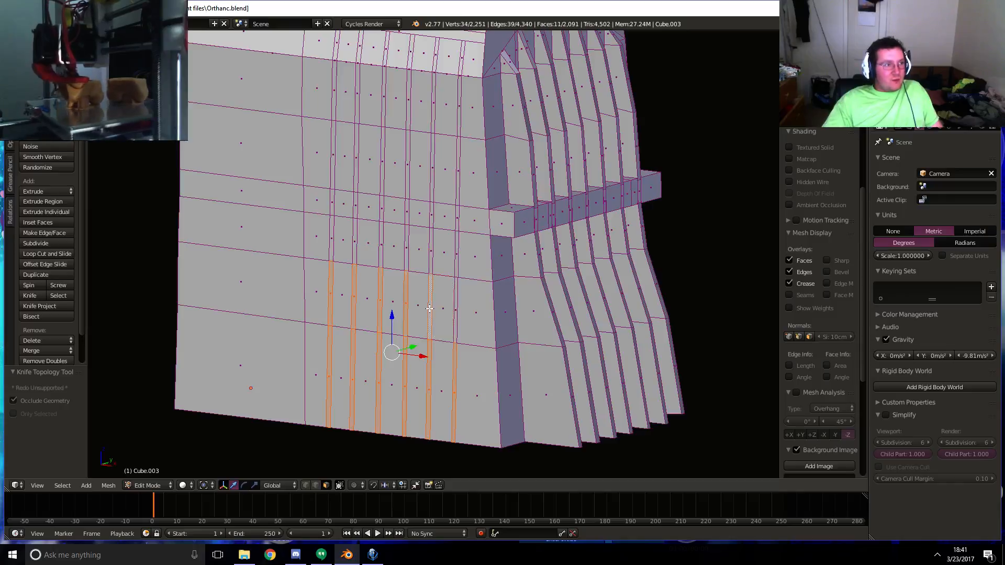
shift+click(458, 311)
shift+click(459, 309)
shift+click(451, 309)
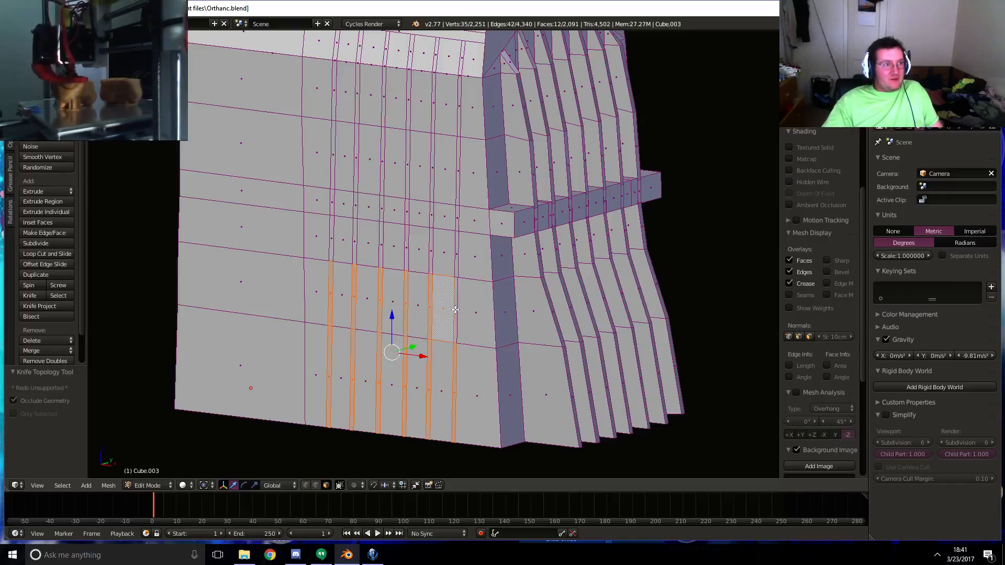
shift+click(449, 310)
- Extend the selection with the narrow strip faces in the third and fourth rows from the base
shift+click(456, 258)
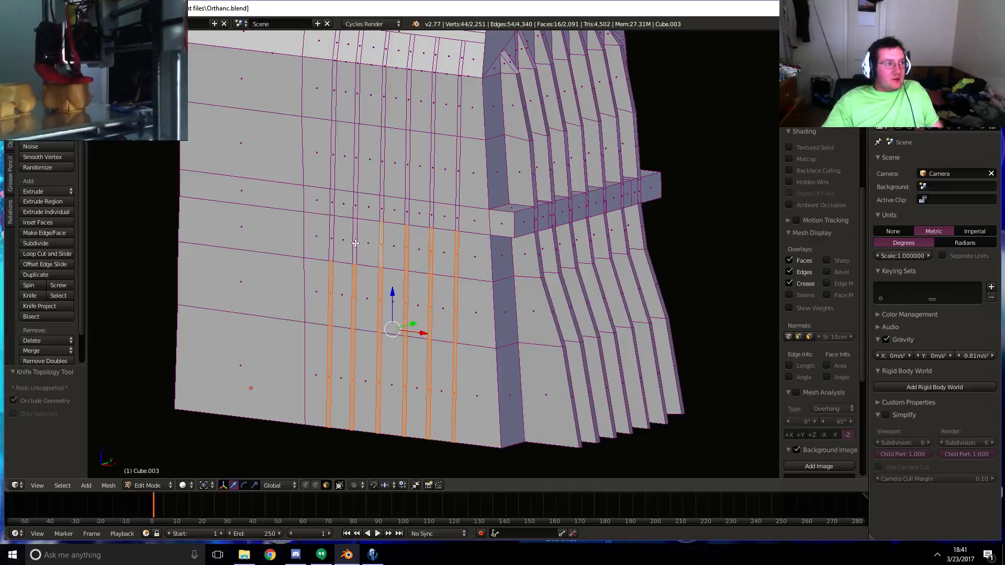
shift+click(341, 203)
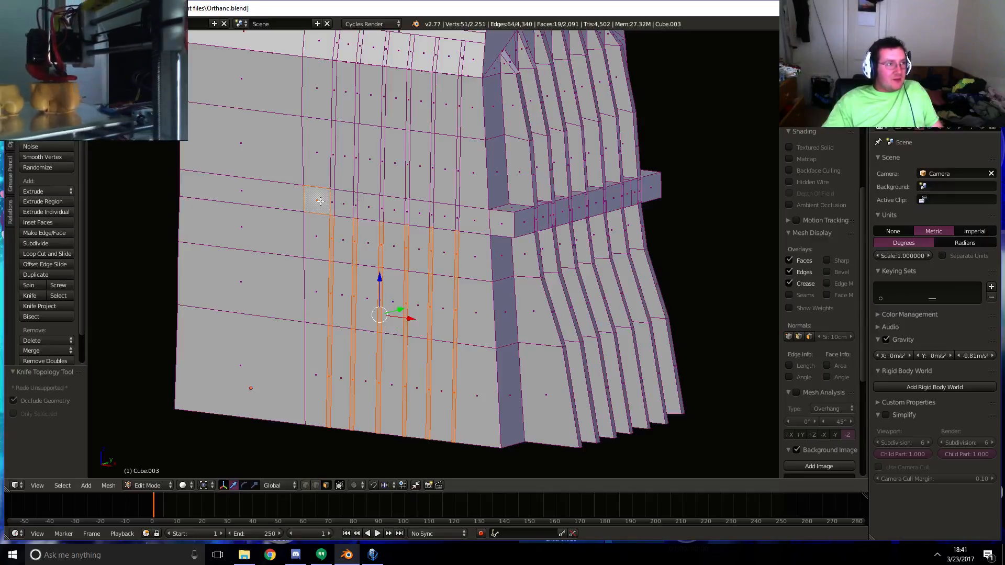
shift+click(321, 201)
shift+click(333, 201)
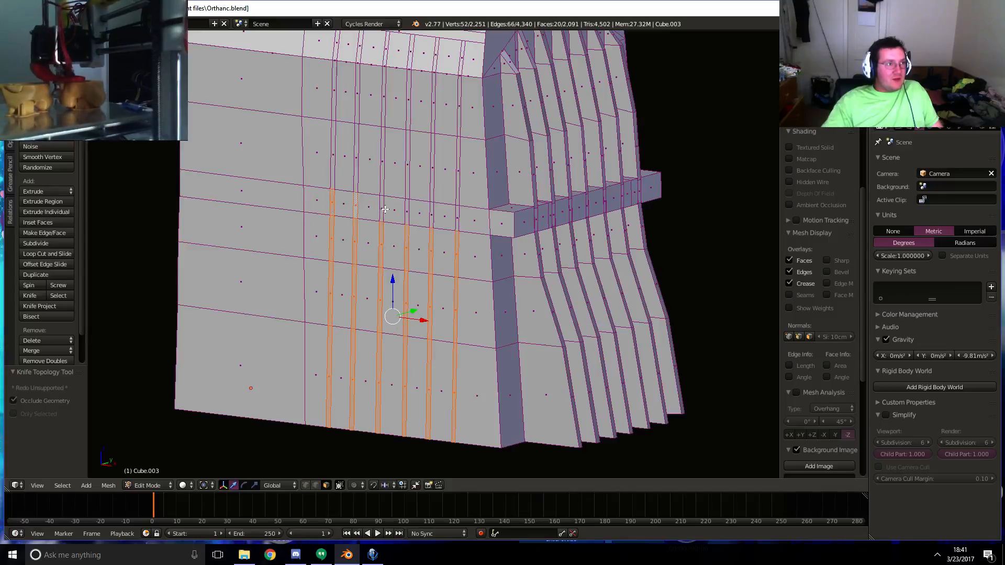
shift+click(419, 214)
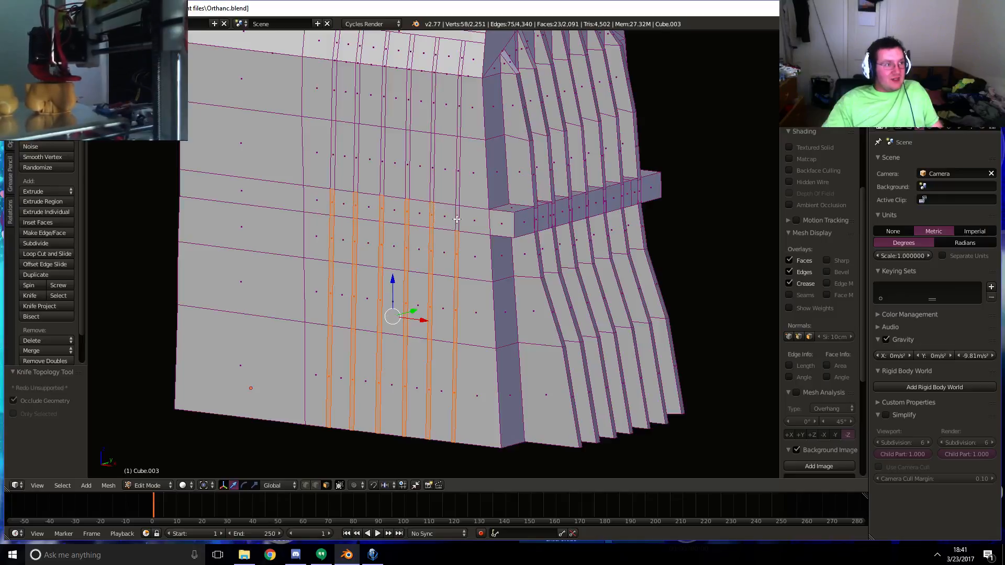
- Add the six strip faces in the fifth row, level with and just above the ledge, to the selection
shift+click(458, 176)
shift+click(432, 170)
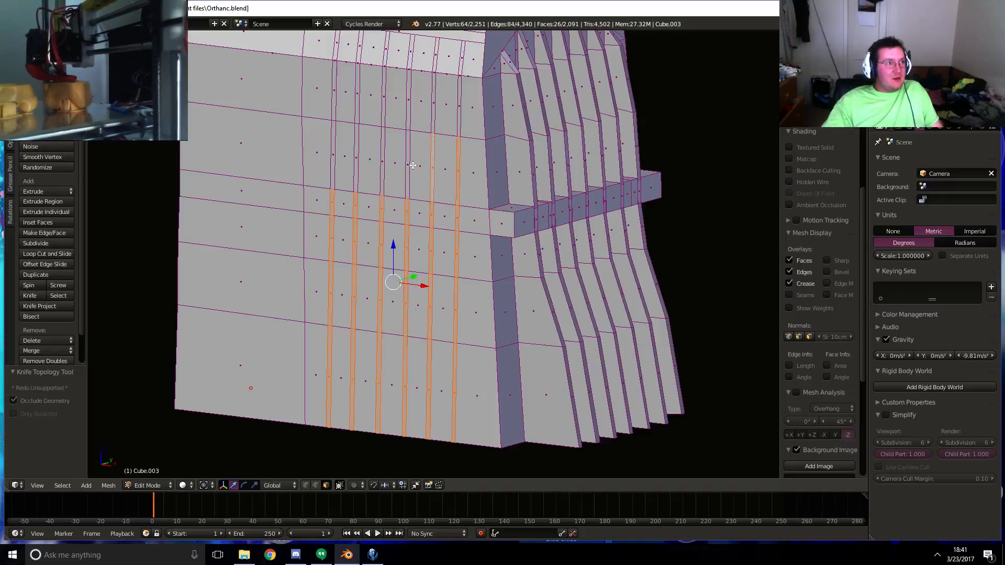
shift+click(409, 165)
shift+click(383, 159)
shift+click(359, 158)
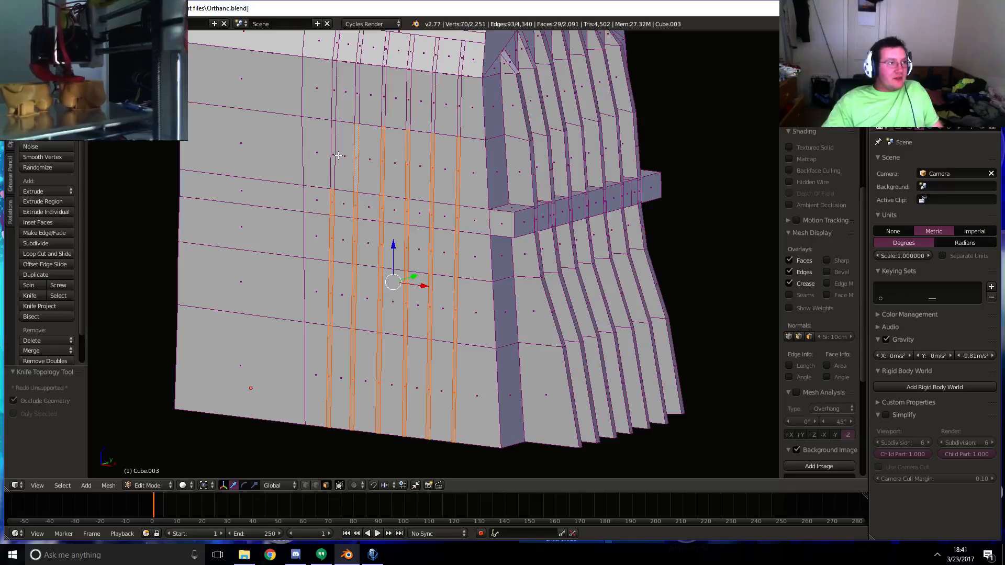
shift+click(334, 156)
- Add the six strip faces in the sixth row, just below the sloped band, to the selection
shift+middle_drag(347, 150, 375, 275)
shift+click(336, 238)
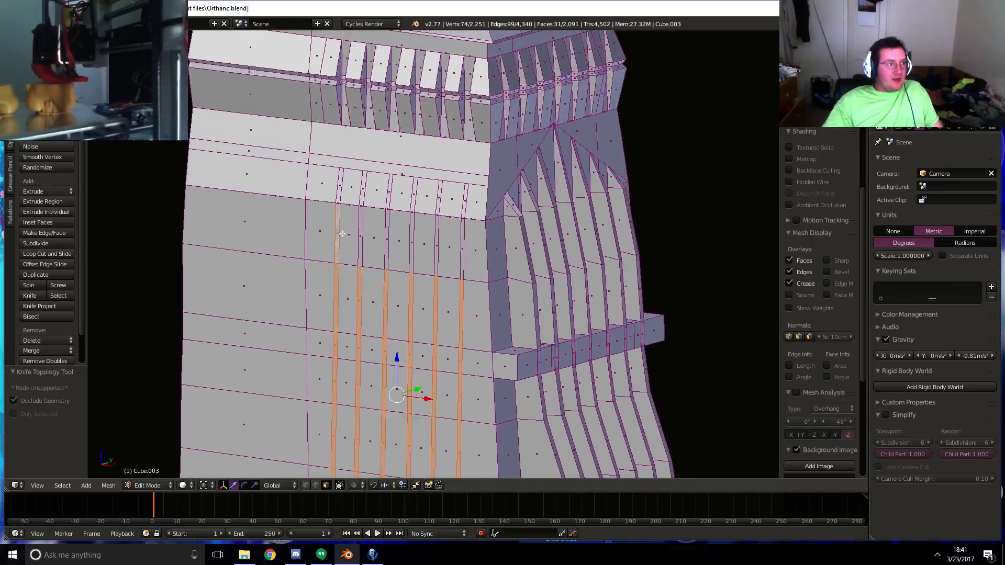
shift+click(360, 238)
shift+click(387, 237)
shift+click(413, 236)
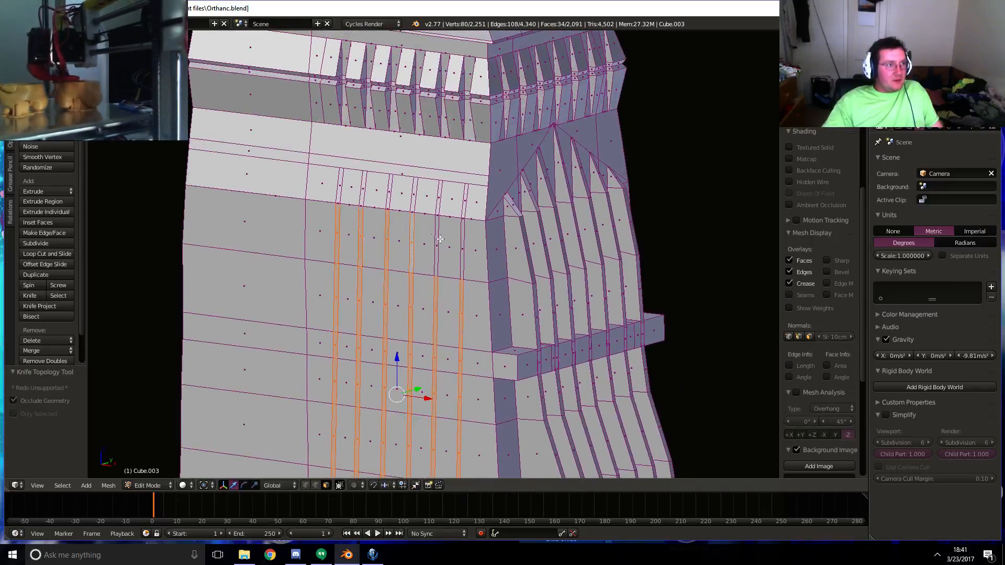
shift+click(436, 240)
shift+click(464, 241)
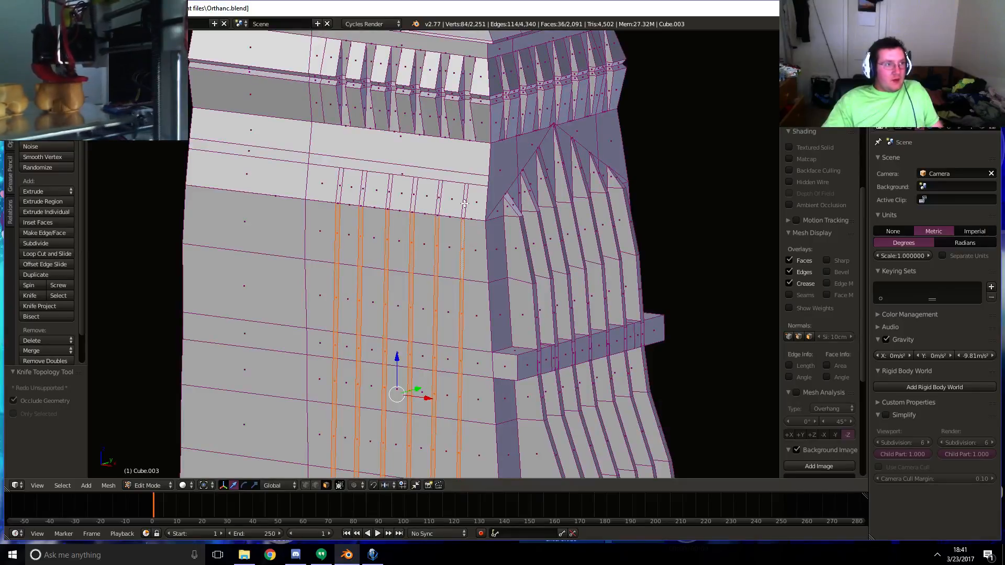
- Complete the selection with the short strip faces at the top, inside the sloped band
shift+click(464, 203)
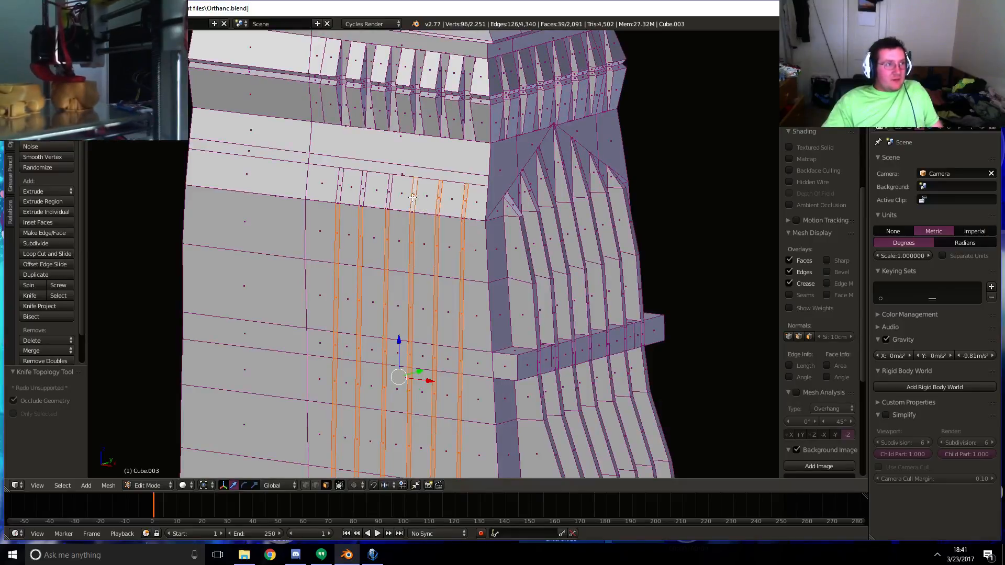
shift+right_click(388, 193)
shift+right_click(388, 193)
shift+right_click(391, 192)
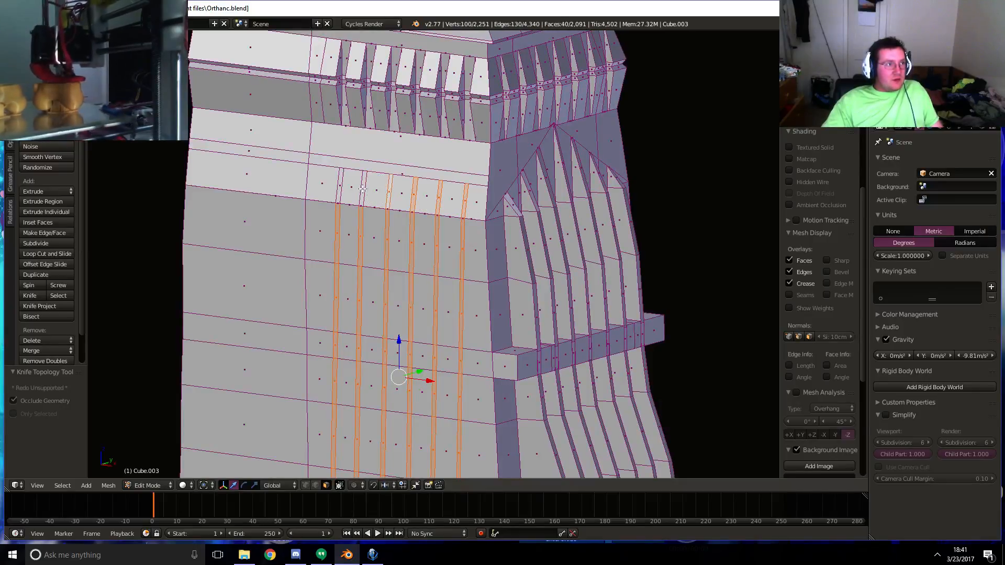
- Extrude the selected strip faces about 43.6 cm outward from the wall to form ribs
middle_drag(344, 187, 445, 230)
key(e)
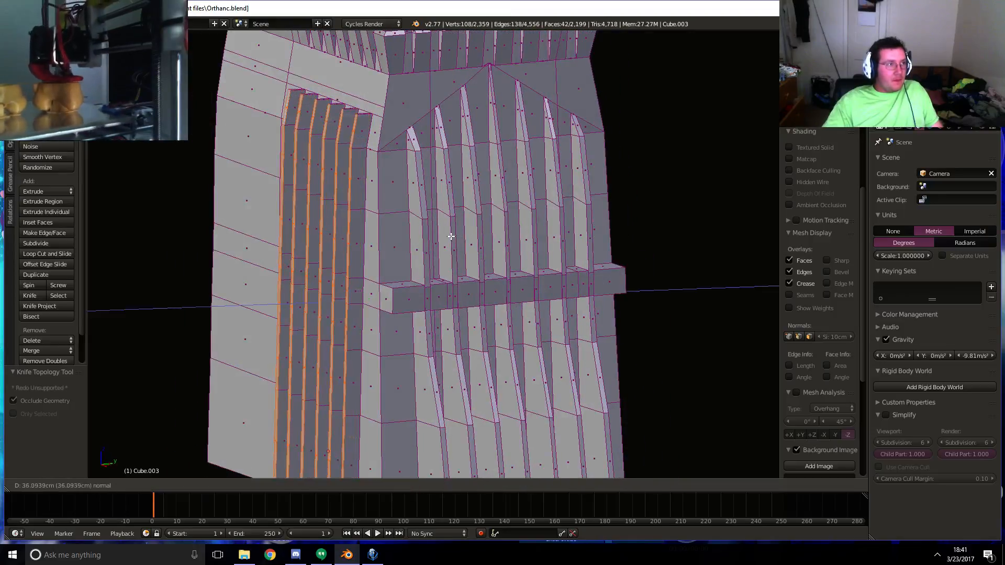
click(448, 237)
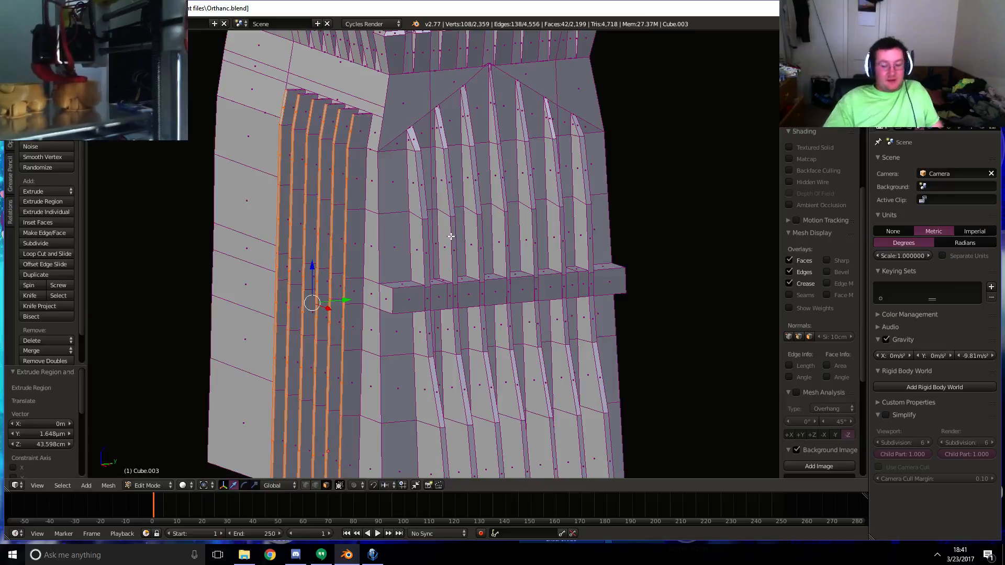
- Move the whole tower about 5.4 m along negative Y and about 30 cm back, aligning it with the Orthanc I section of the drawing
key(KP_1)
scroll(523, 225, up, 4)
scroll(571, 214, up, 2)
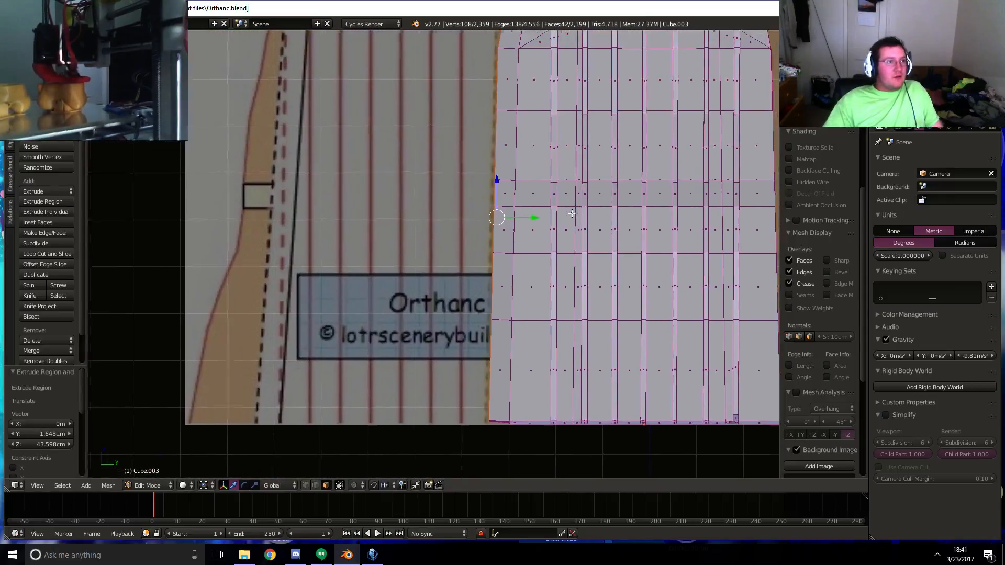
key(Tab)
key(g)
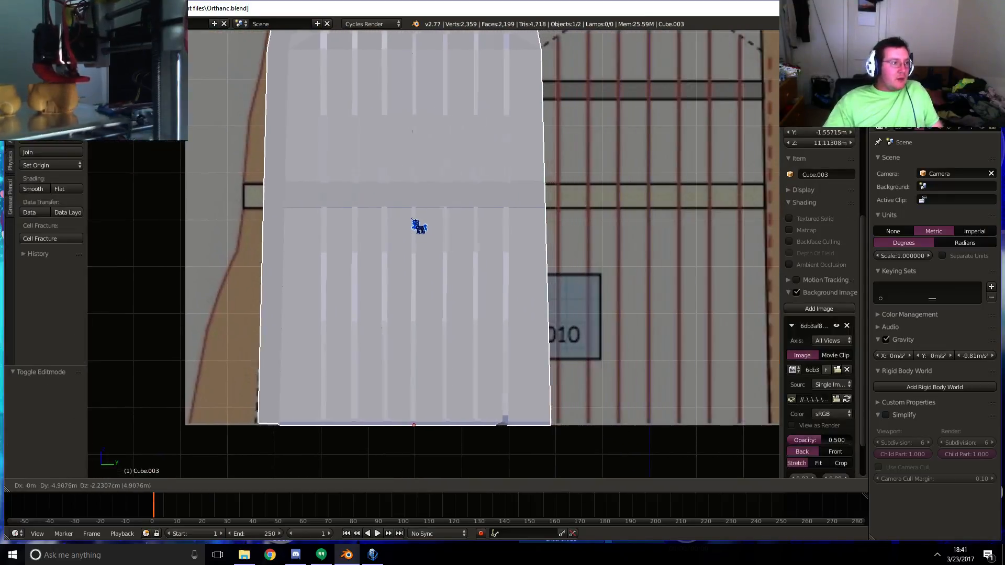
click(389, 217)
key(z)
shift+middle_drag(302, 178, 384, 276)
key(g)
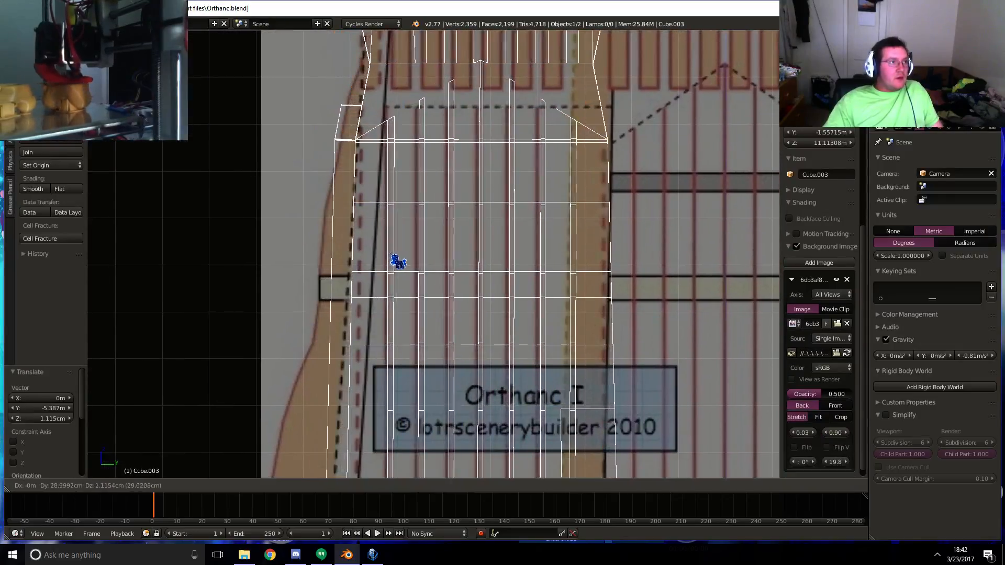
click(396, 260)
shift+middle_drag(396, 260, 448, 171)
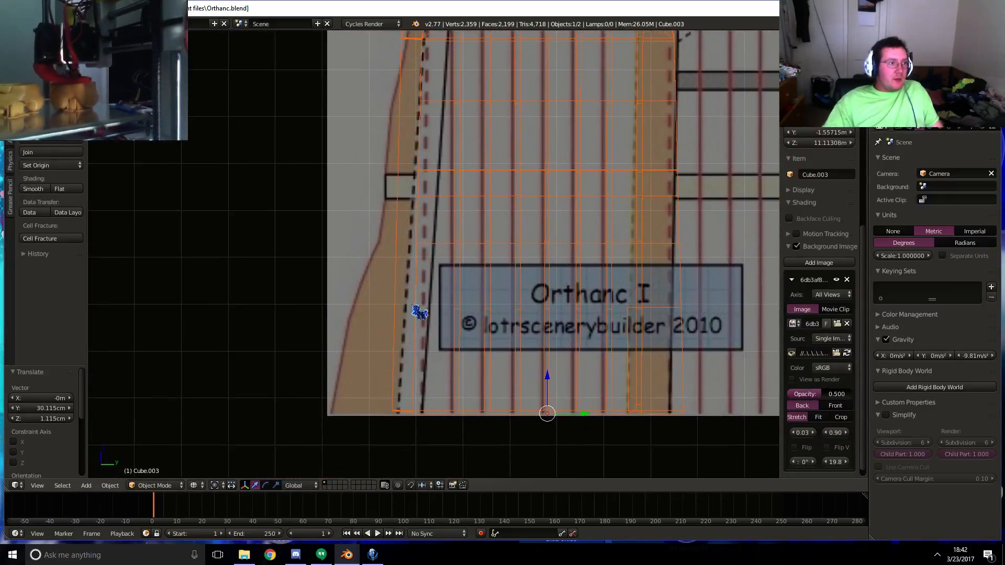
- Move the extruded rib faces about 1.3 m outward along negative Y, beyond the upper part of the drawn buttress outline
key(Tab)
shift+middle_drag(400, 327, 417, 300)
key(g)
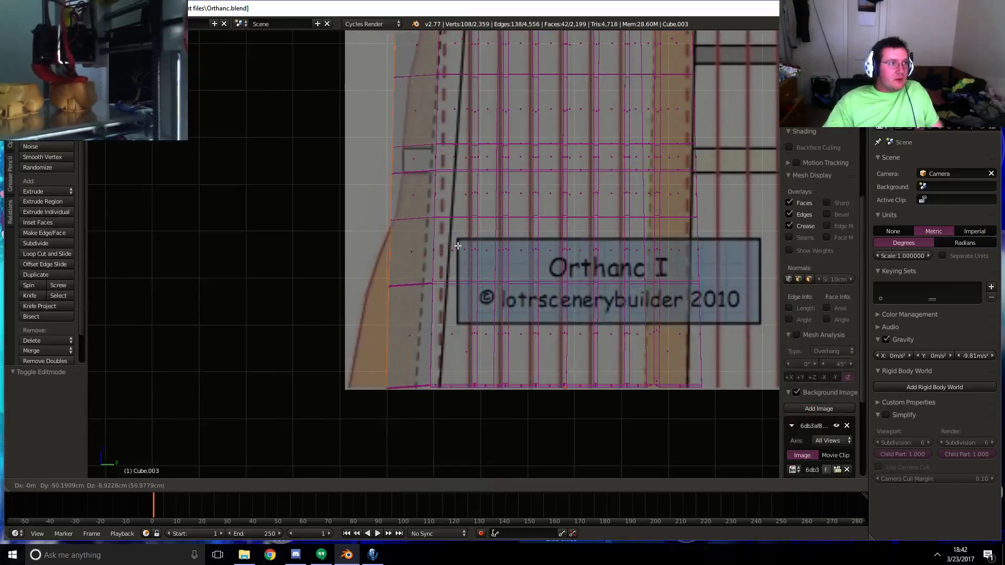
click(422, 244)
shift+scroll(435, 139, up, 1)
shift+middle_drag(435, 139, 465, 190)
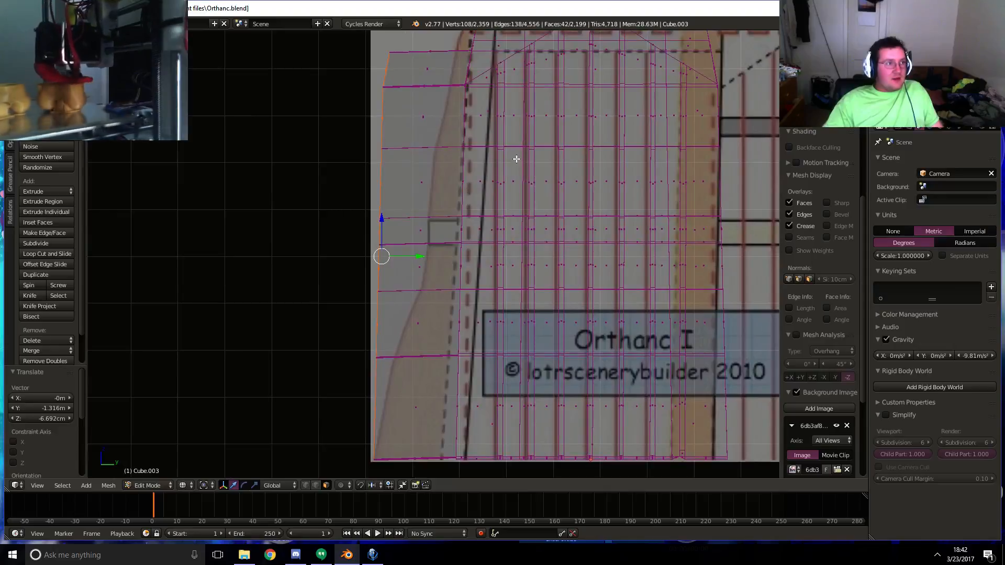
- Move the rib faces about 95 cm back towards the wall and rotate them about 8.2° to match the drawn buttress slope
key(g)
click(570, 139)
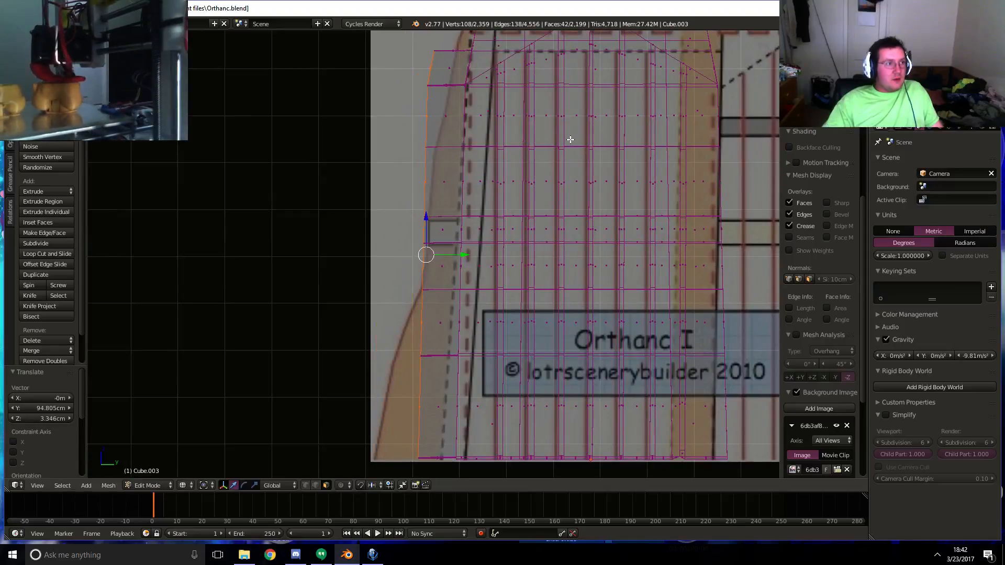
key(r)
click(614, 130)
- Shift the rotated rib faces about 4.5 cm outward and 4.5 cm down onto the drawn buttress outline
key(g)
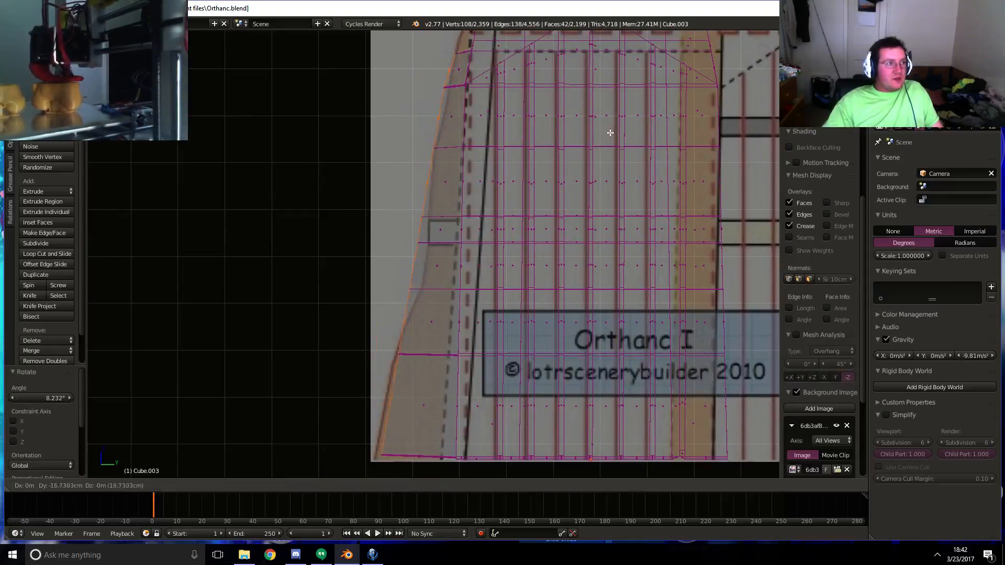
key(z)
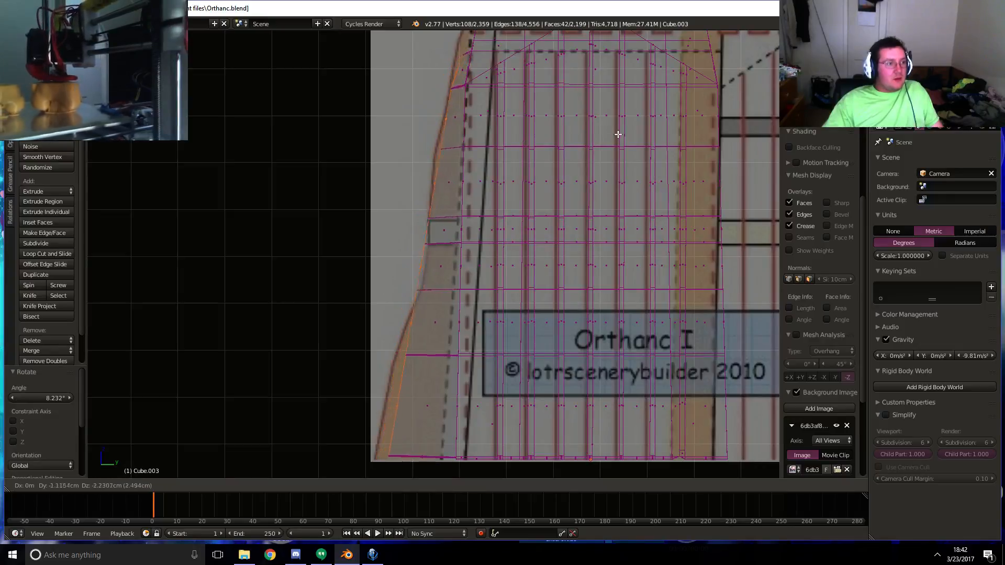
click(618, 135)
- Select the short outer edge at the upper end of each of the six extruded ribs
shift+middle_drag(545, 104, 554, 288)
scroll(497, 256, up, 6)
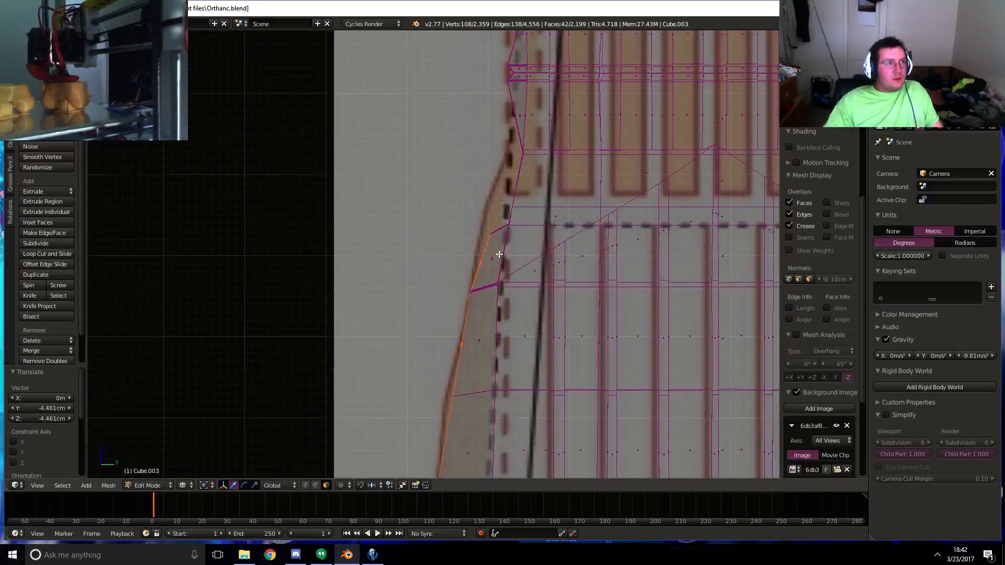
middle_drag(498, 256, 533, 271)
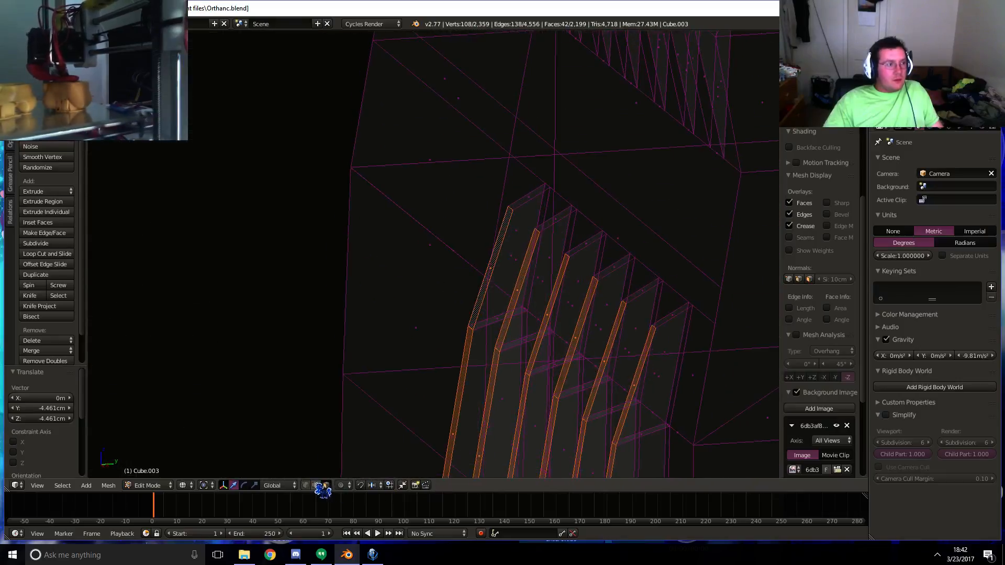
right_click(511, 205)
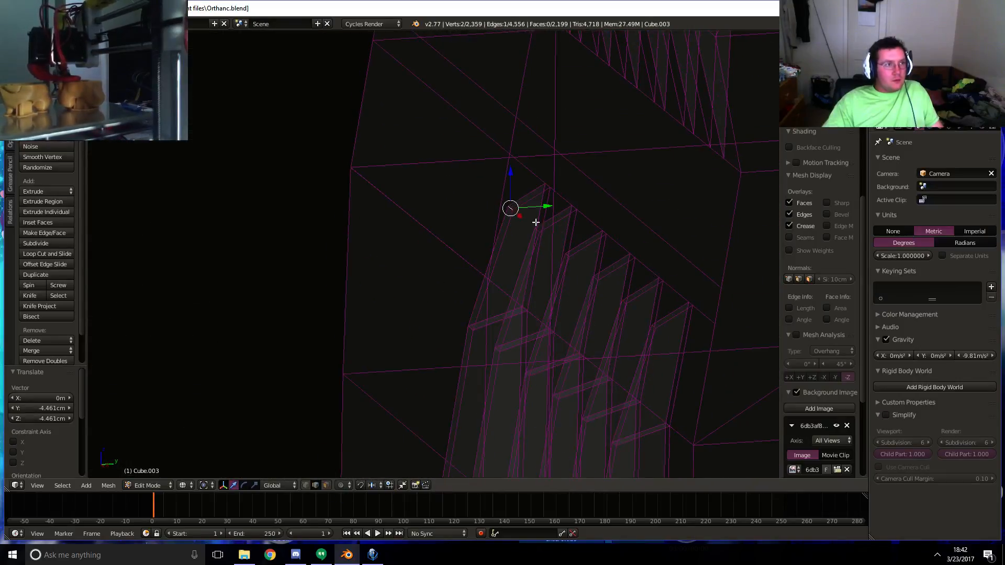
right_click(531, 241)
key(z)
right_click(537, 231)
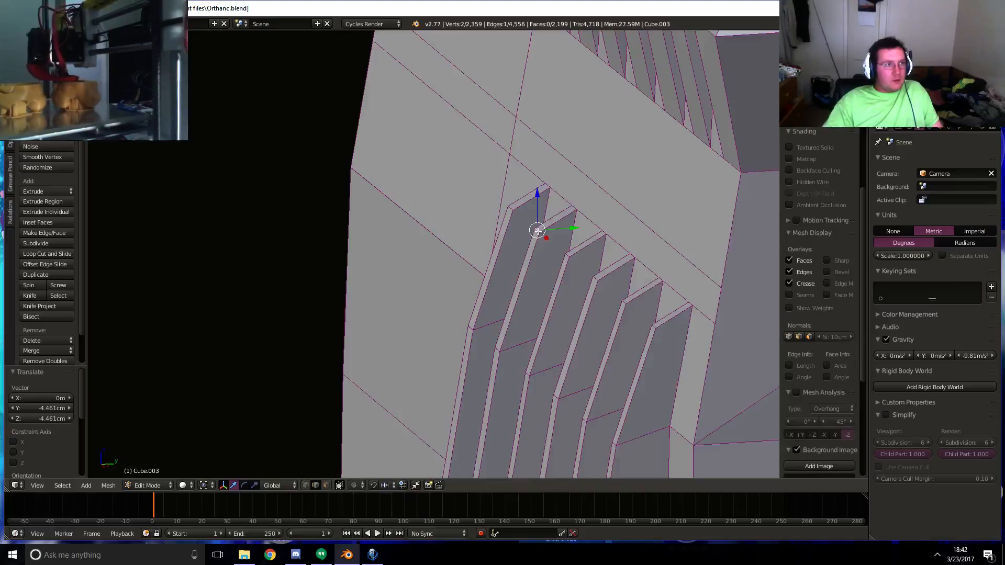
shift+right_click(508, 206)
shift+right_click(508, 208)
shift+right_click(510, 209)
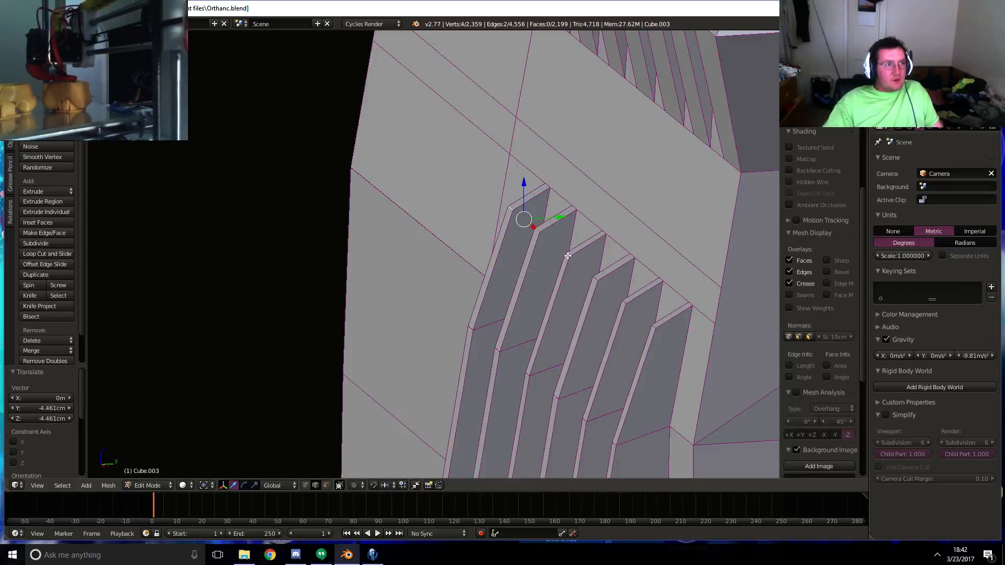
shift+right_click(567, 255)
shift+right_click(596, 278)
shift+right_click(625, 300)
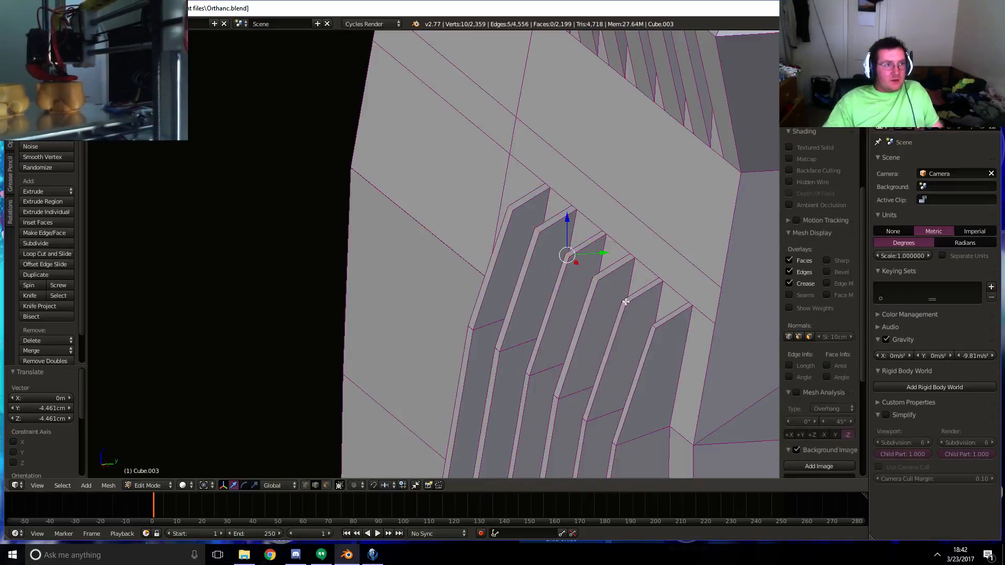
shift+right_click(657, 328)
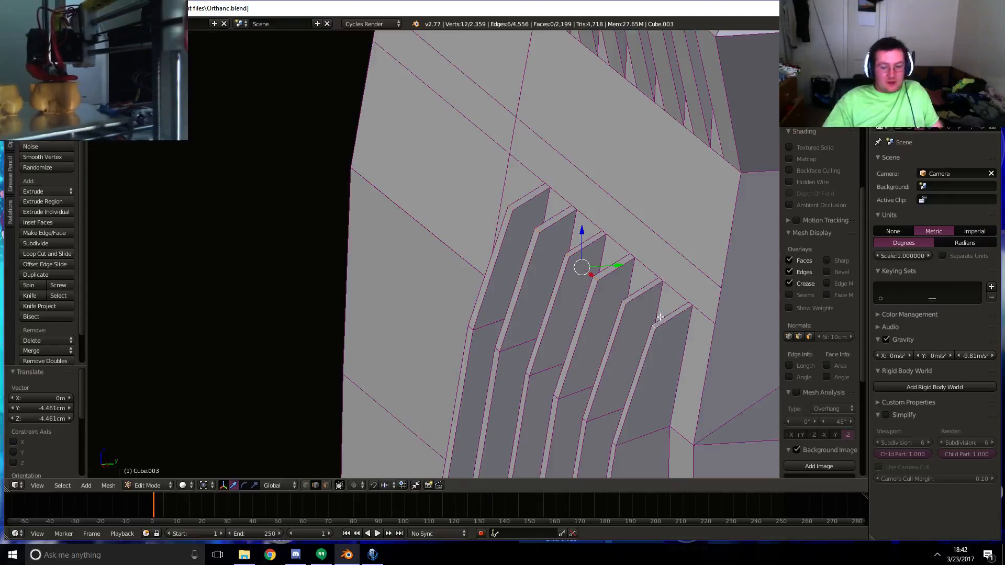
- In the side view, move the selected rib-top edges about 22 cm down and about 5 cm outward to slope the rib tops
key(KP_3)
key(g)
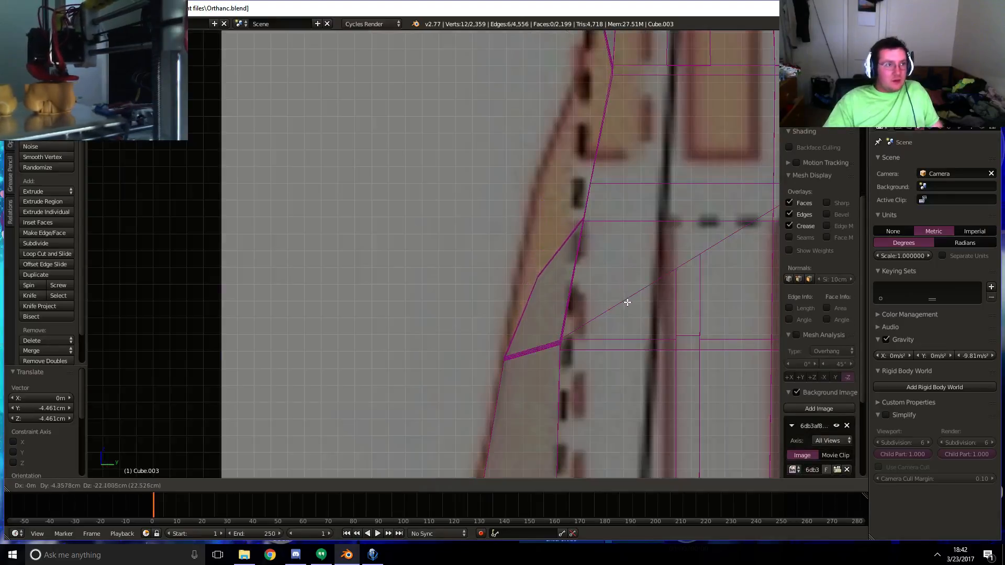
click(630, 308)
middle_drag(630, 307, 602, 301)
scroll(603, 301, down, 6)
mouse_move(626, 266)
middle_down()
mouse_move(560, 251)
mouse_move(639, 253)
middle_up()
shift+middle_drag(602, 188, 515, 311)
key(Tab)
key(Tab)
- Examine the tower's base and upper spires in the Making_Orthanc_1 reference image, and return to the 3D view
click(38, 485)
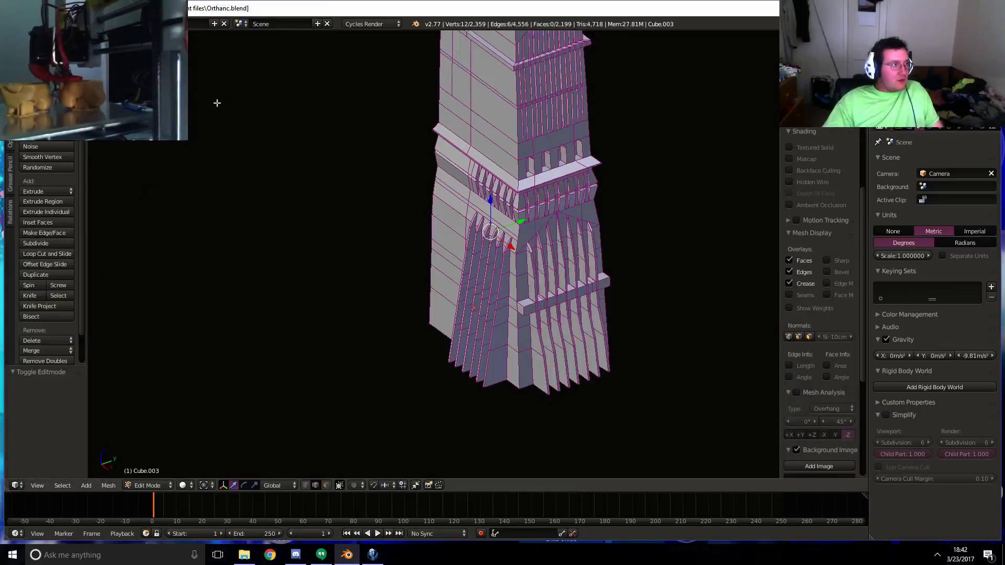
click(17, 485)
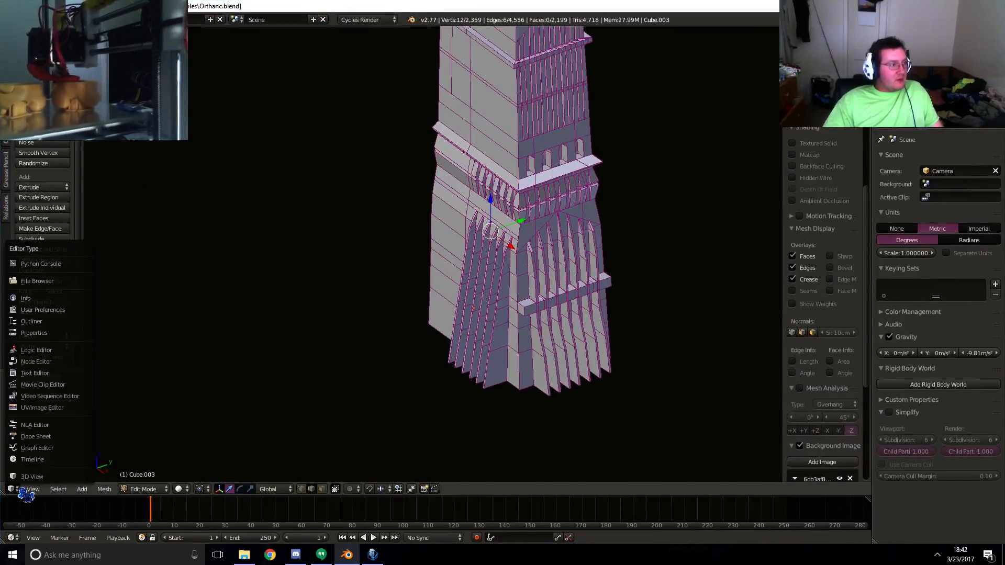
click(47, 409)
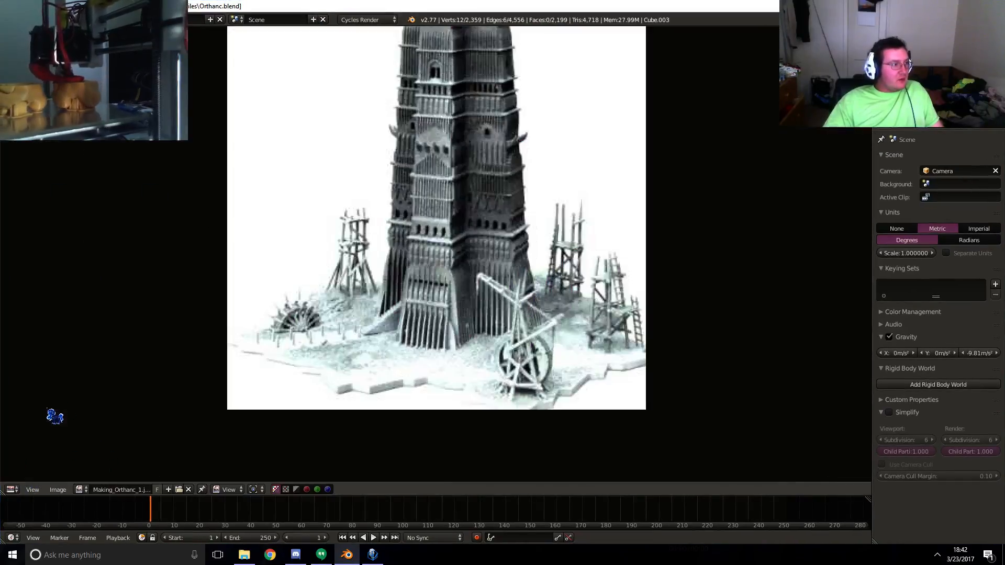
scroll(313, 267, up, 4)
scroll(489, 264, down, 1)
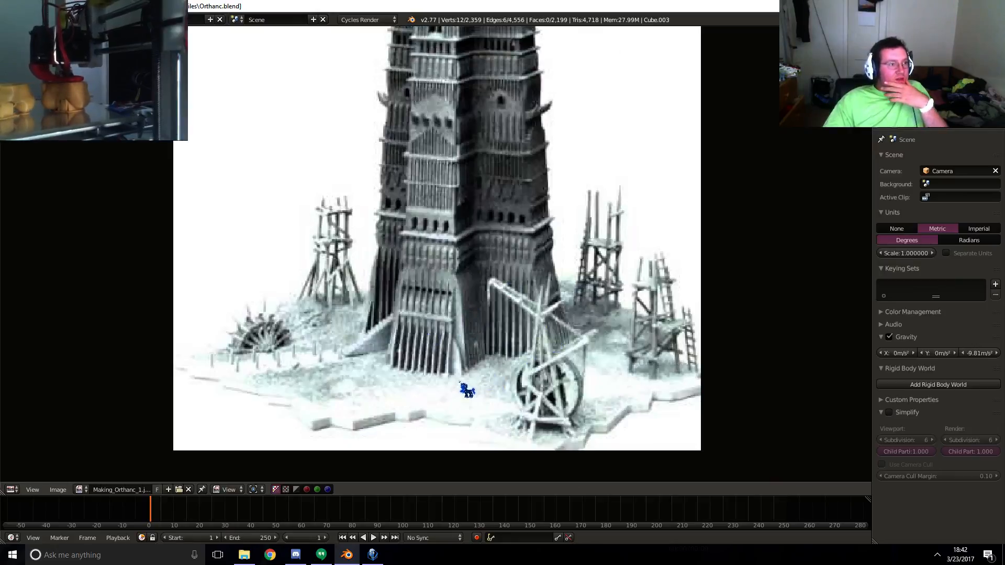
middle_drag(533, 121, 529, 264)
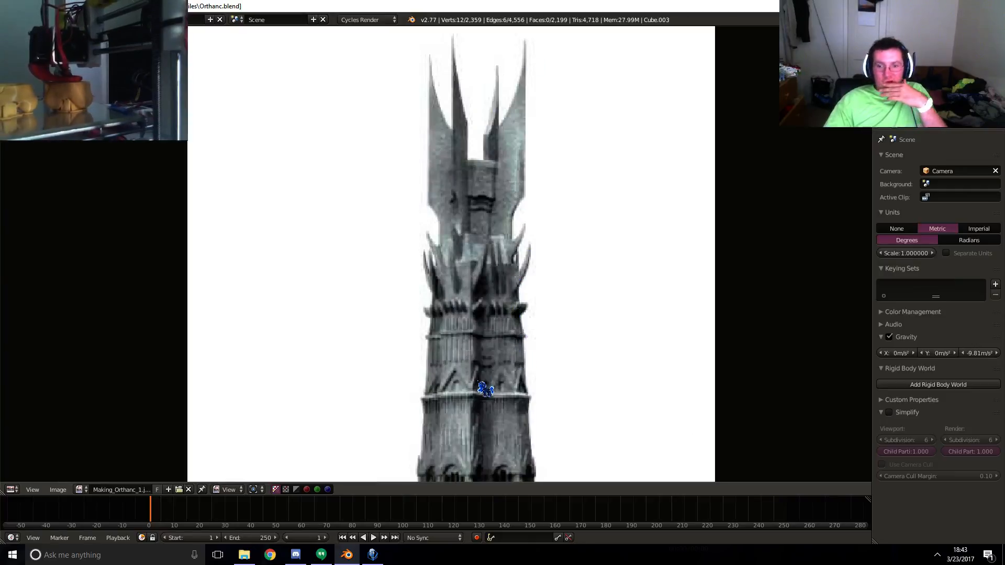
click(12, 489)
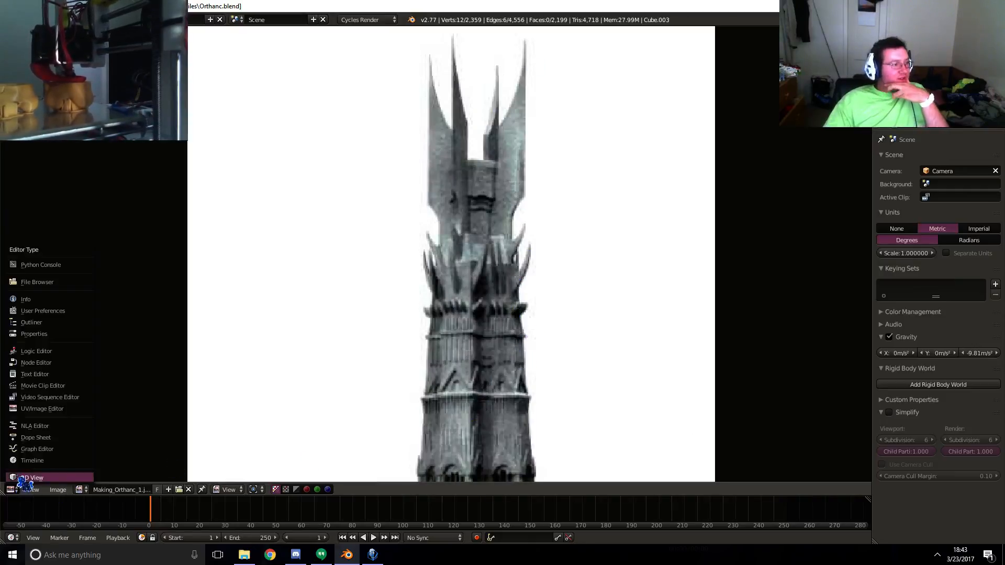
click(21, 477)
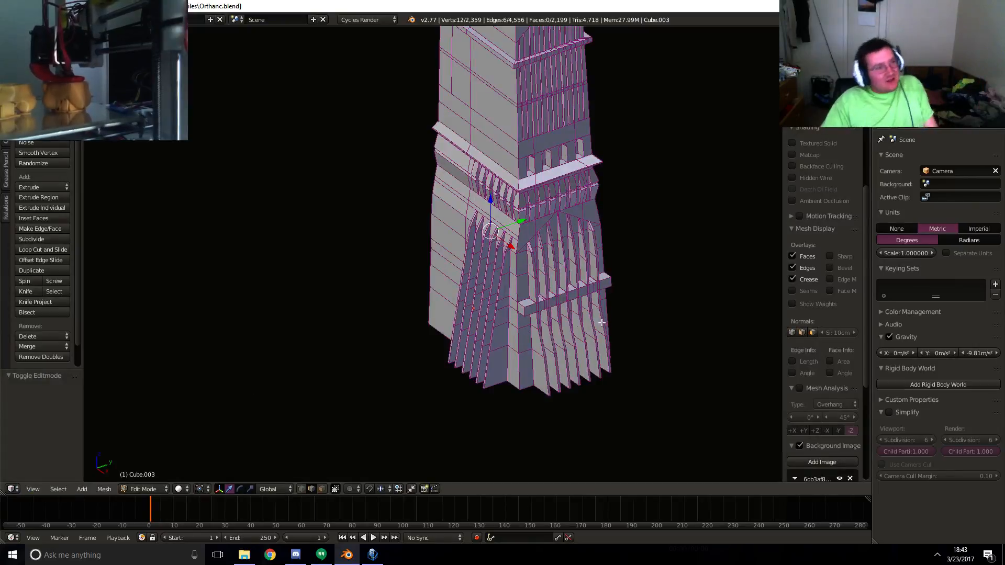
- Compare the lower tower with the reference drawing from the side, front and back
middle_drag(602, 322, 498, 274)
key(KP_3)
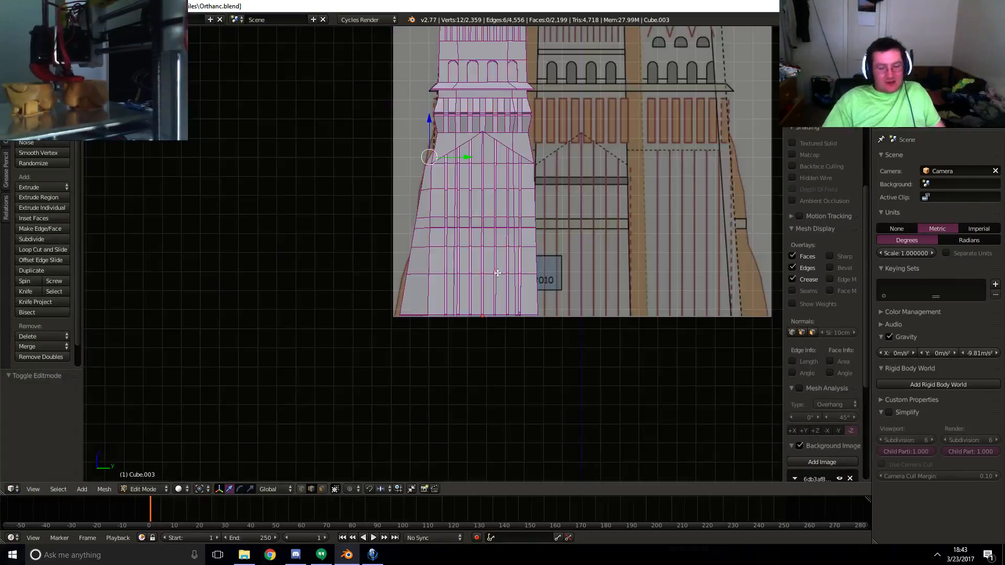
key(KP_1)
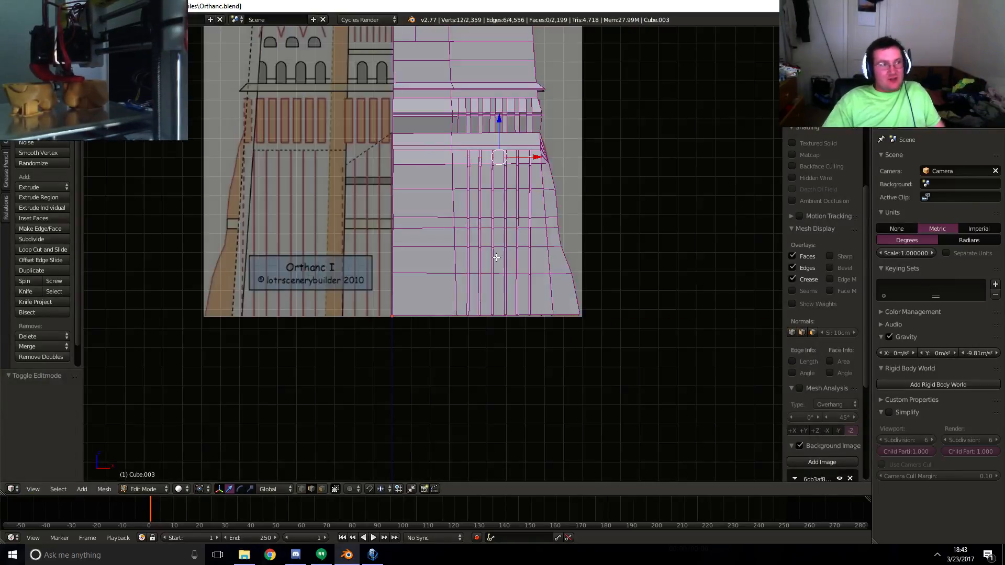
key(ctrl+KP_1)
key(z)
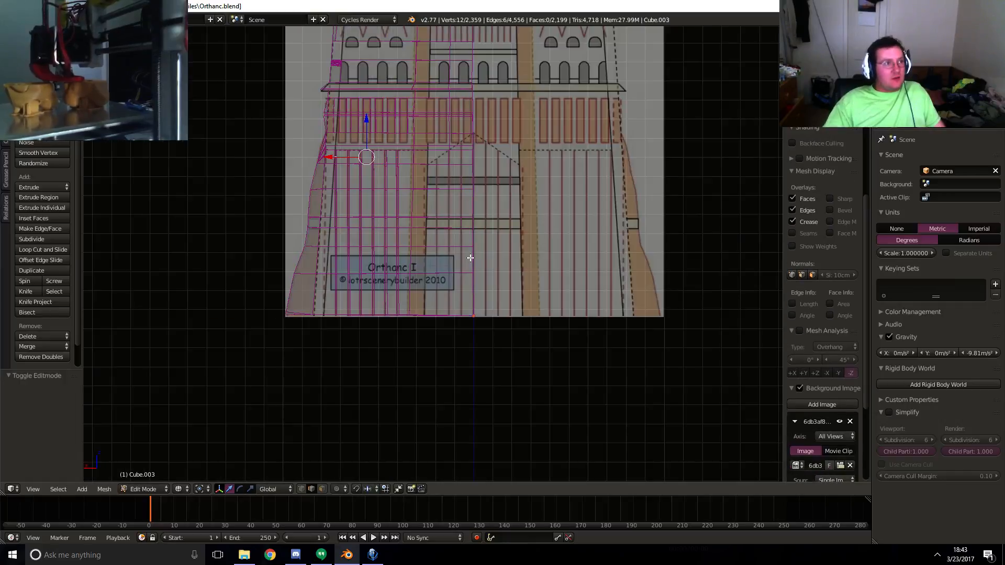
key(z)
key(KP_3)
key(z)
scroll(476, 257, up, 3)
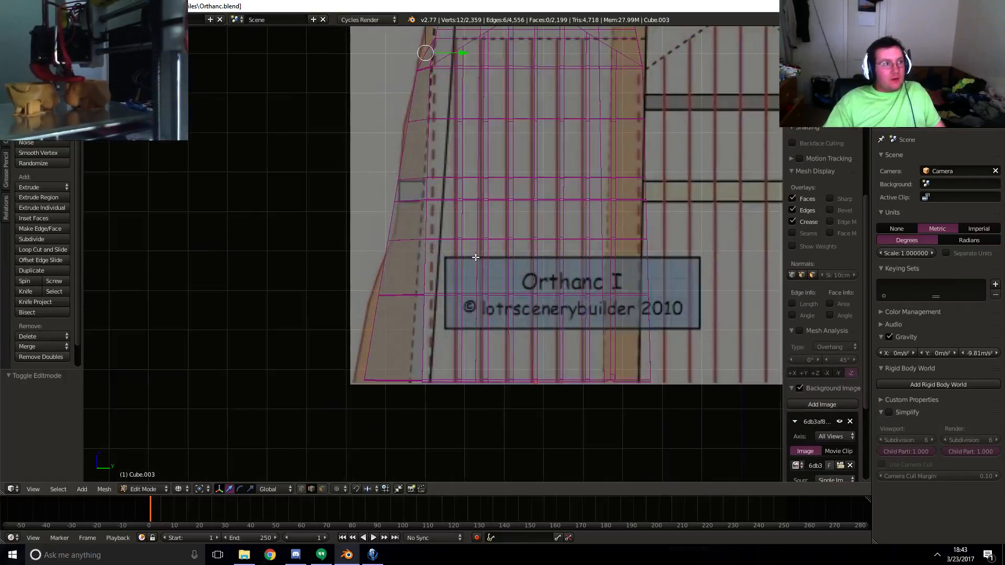
- Move the whole tower about 5.2 m along positive Y, aligning it with the central section of the drawing
key(Tab)
shift+middle_drag(588, 262, 355, 243)
key(g)
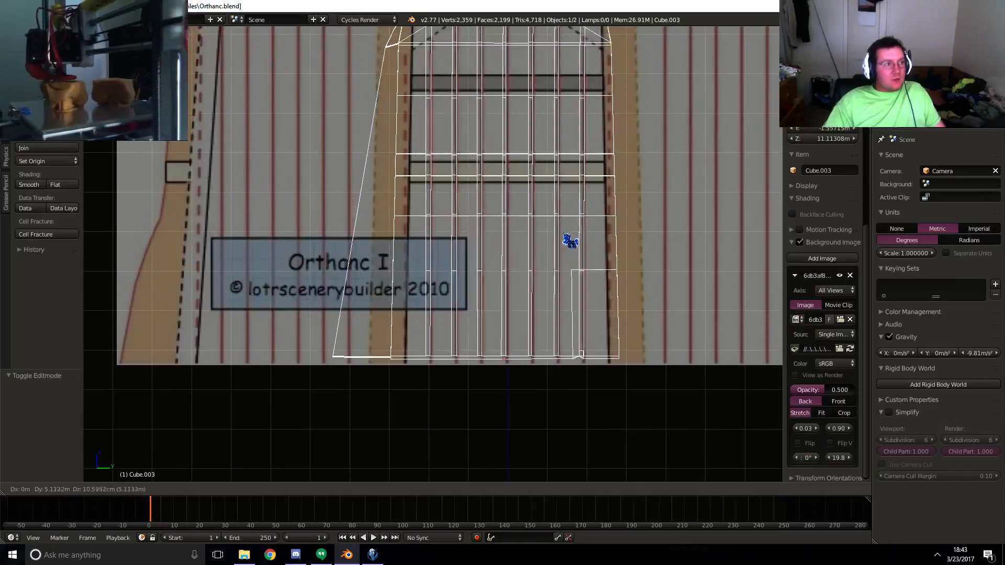
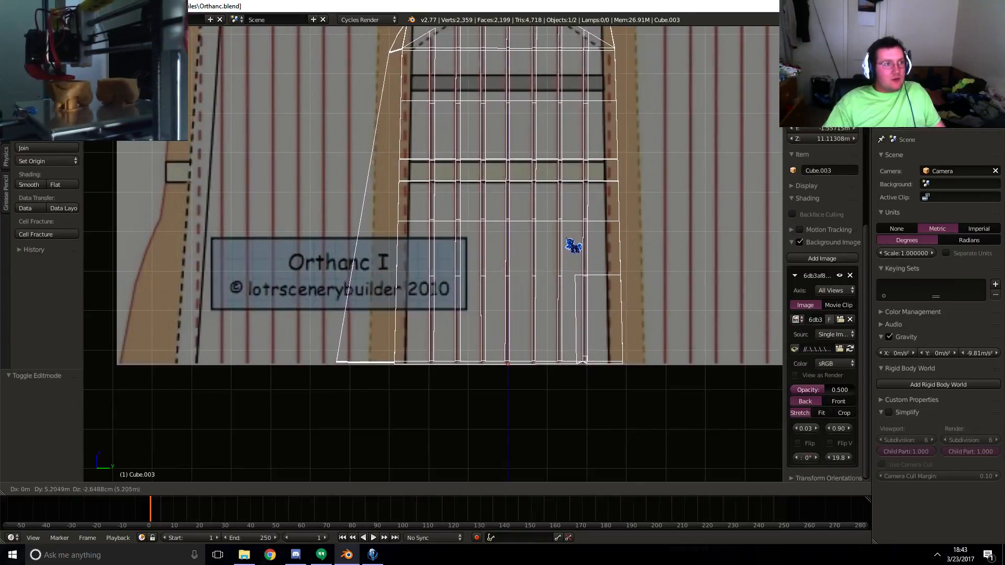
click(569, 237)
shift+middle_drag(519, 141, 529, 312)
key(g)
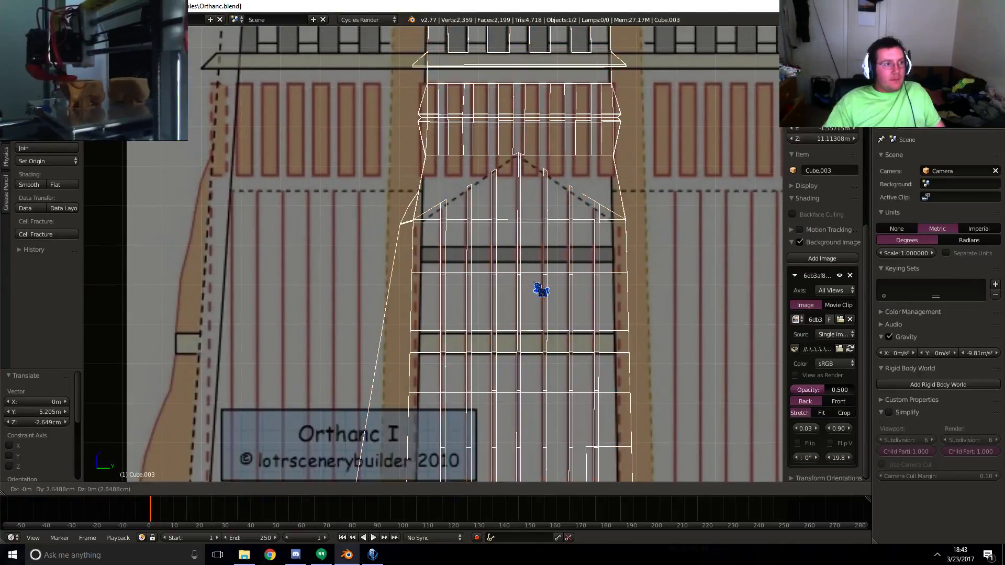
click(535, 285)
shift+middle_drag(627, 259, 552, 227)
- From the back view, knife a vertical cut along the left edge of the outermost drawn rib, from the base to the dashed line
key(Tab)
shift+middle_drag(592, 350, 565, 296)
key(z)
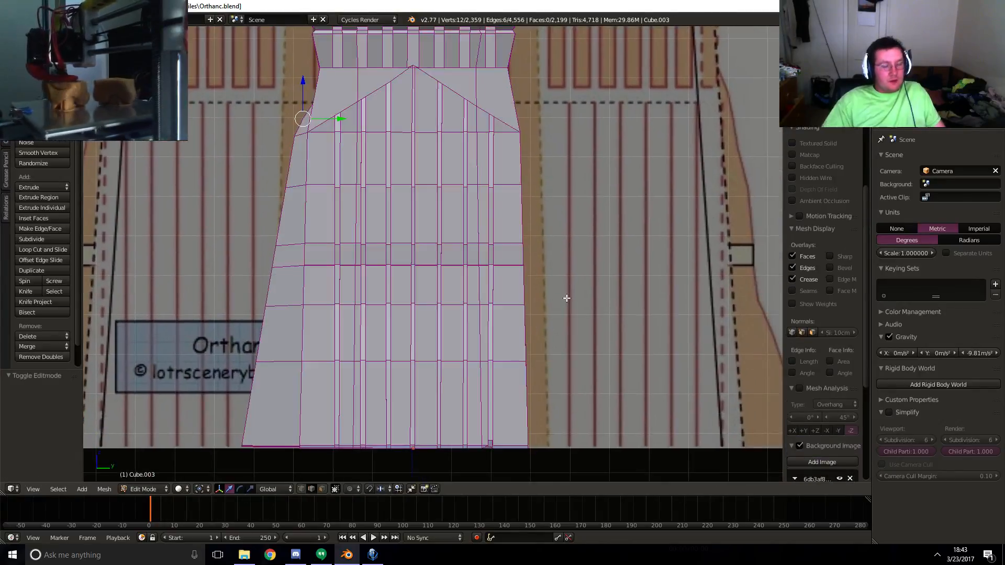
key(ctrl+KP_1)
key(z)
mouse_move(375, 318)
shift+middle_down()
mouse_move(504, 325)
mouse_move(588, 223)
shift+middle_up()
key(z)
scroll(553, 292, up, 2)
key(z)
shift+middle_drag(501, 353, 480, 332)
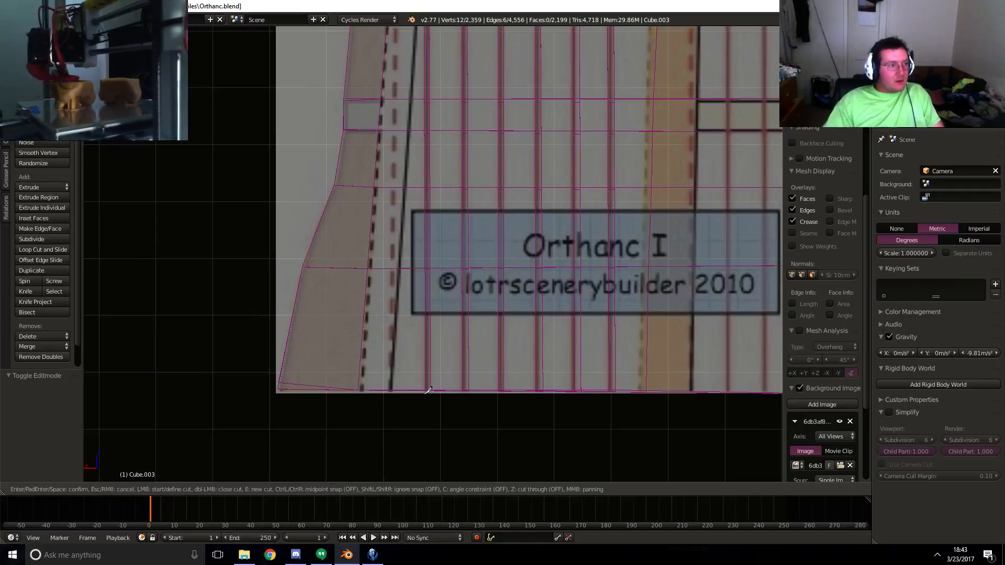
shift+middle_drag(584, 183, 537, 292)
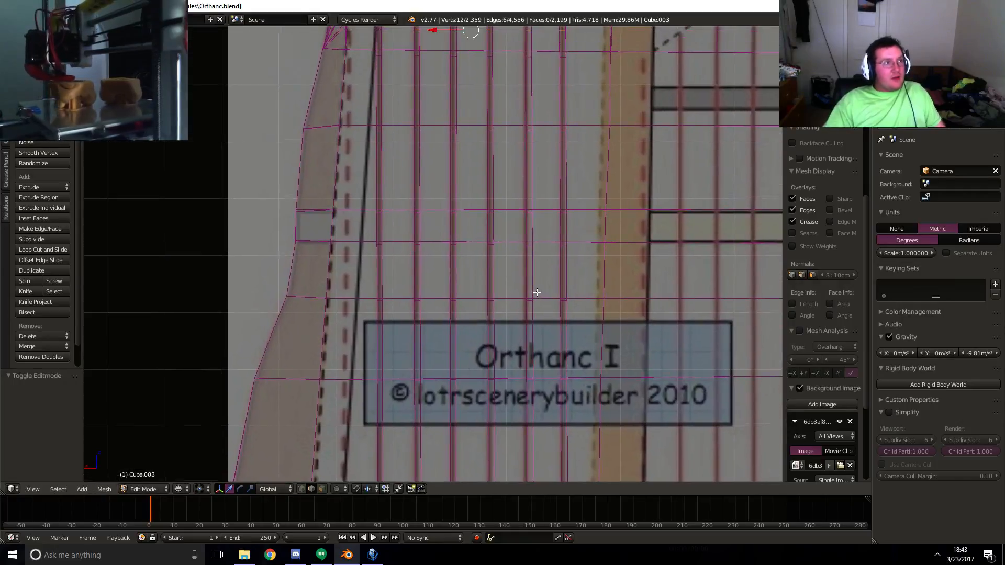
scroll(537, 292, down, 1)
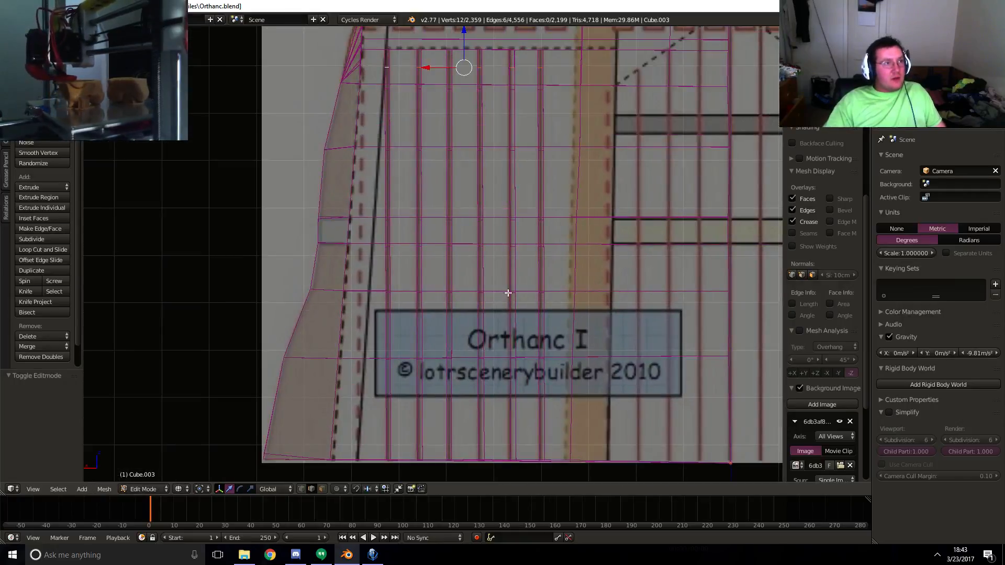
key(a)
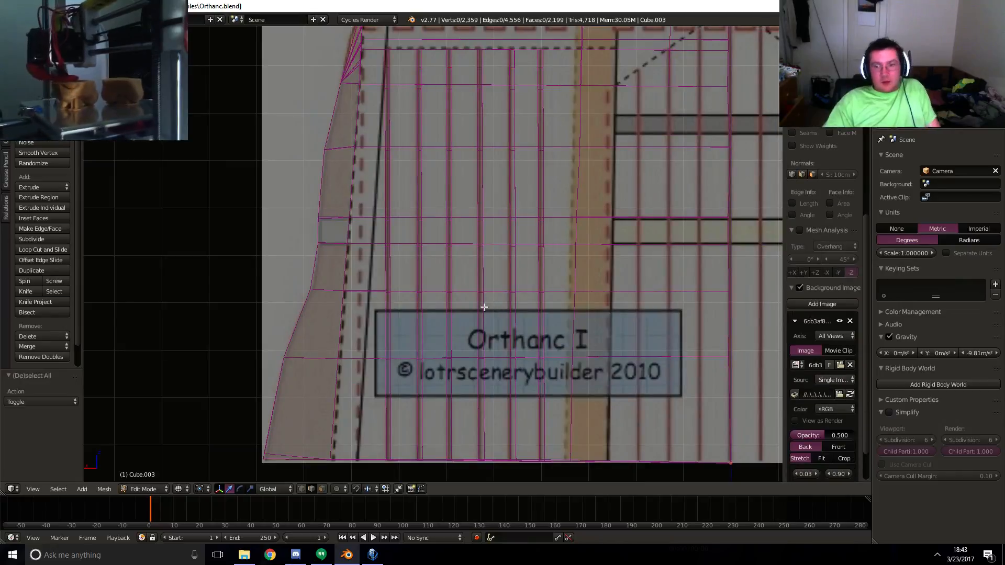
key(k)
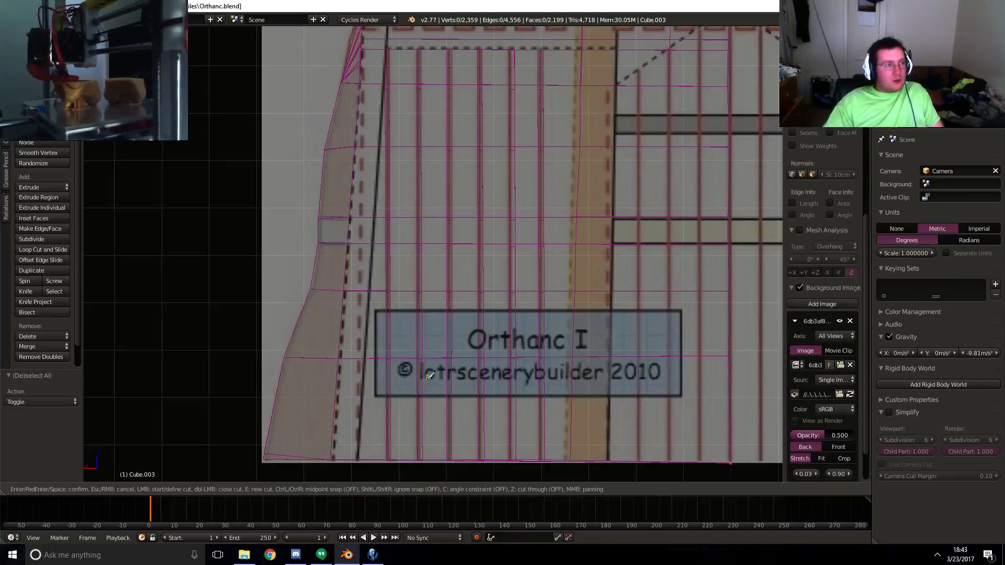
click(388, 459)
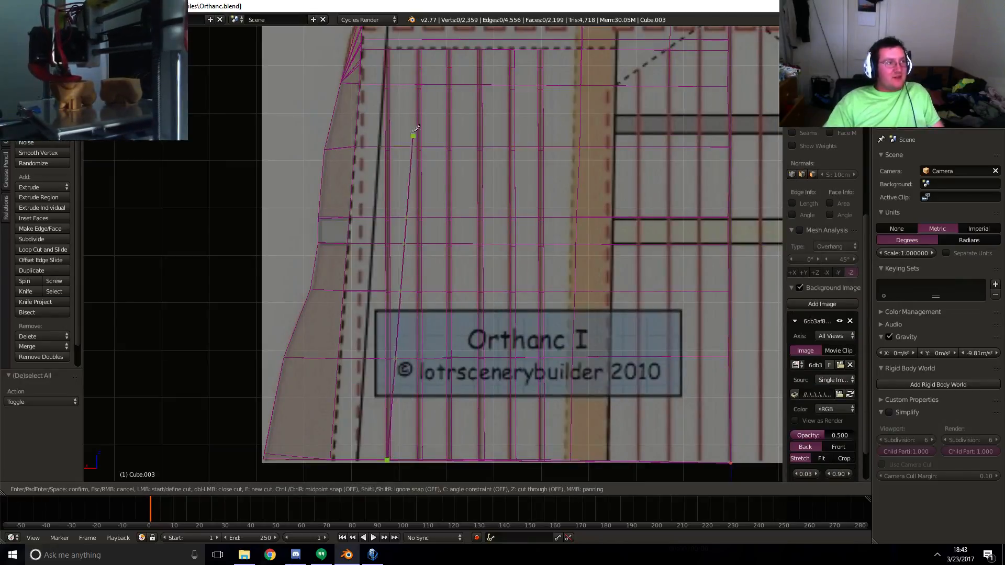
click(387, 48)
key(Return)
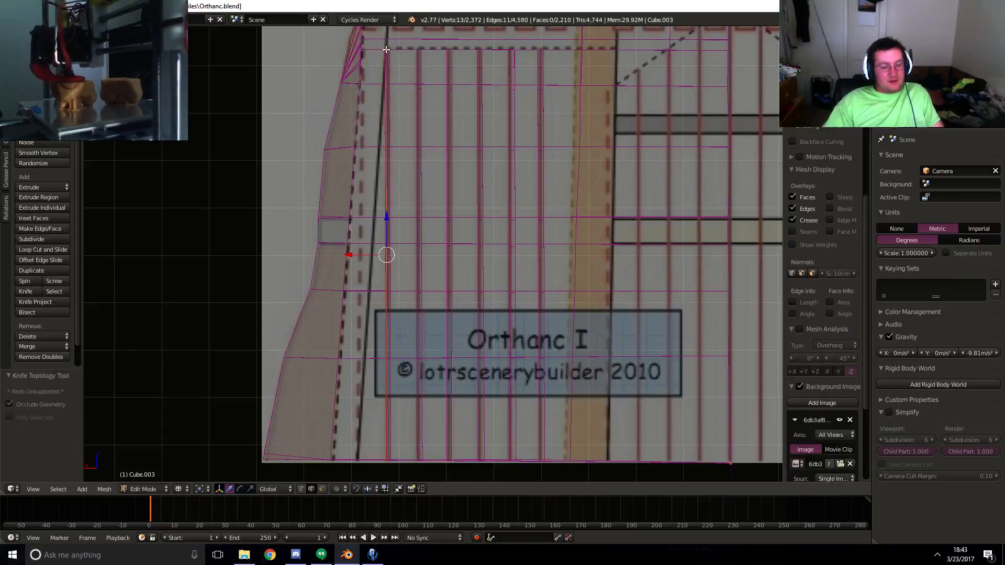
- Knife a second vertical cut along the right edge of the same outermost rib, from the base to the dashed line
key(k)
click(391, 460)
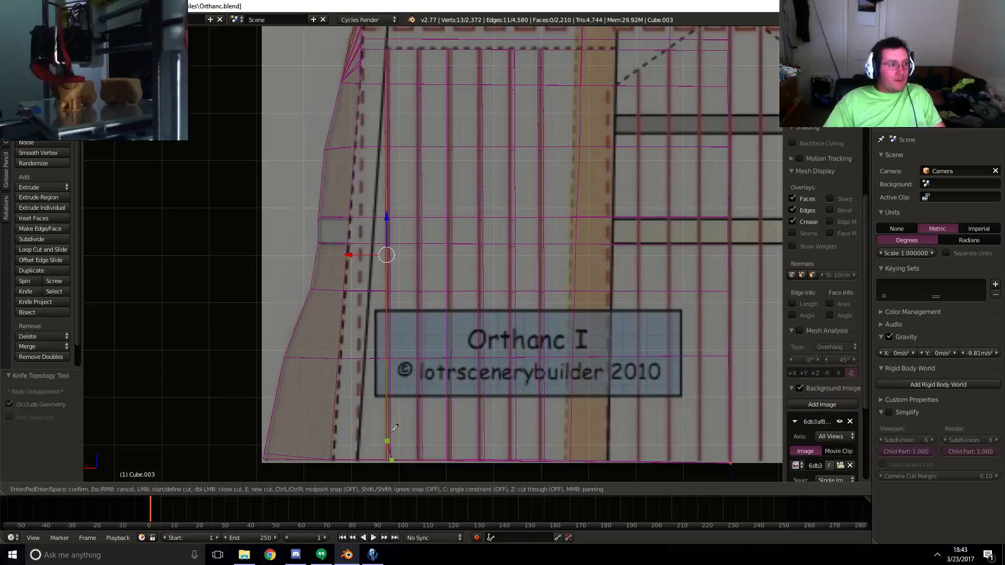
click(390, 49)
key(Return)
- Knife vertical cuts along both edges of the second drawn rib from the outer side, from the base to the dashed line
key(k)
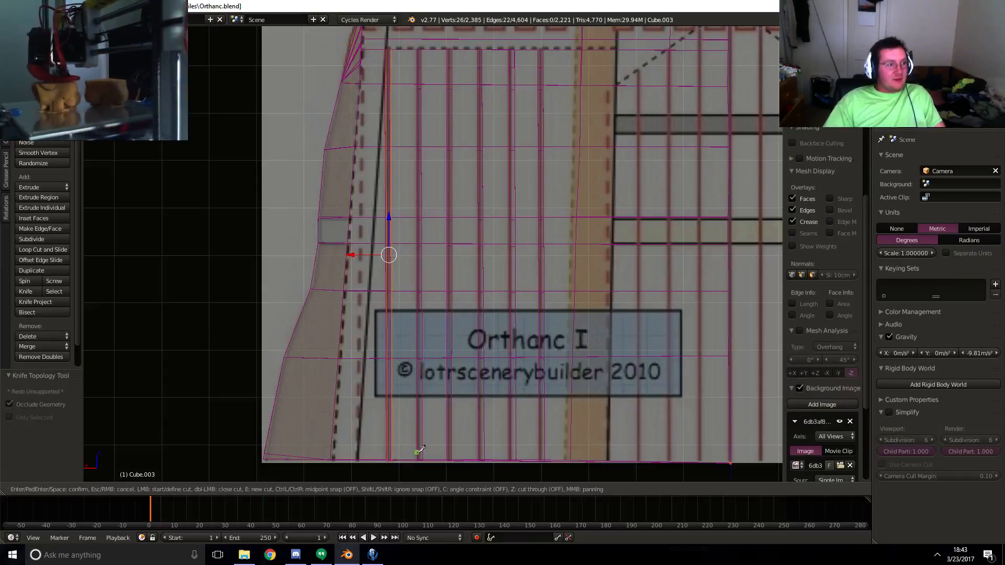
click(417, 460)
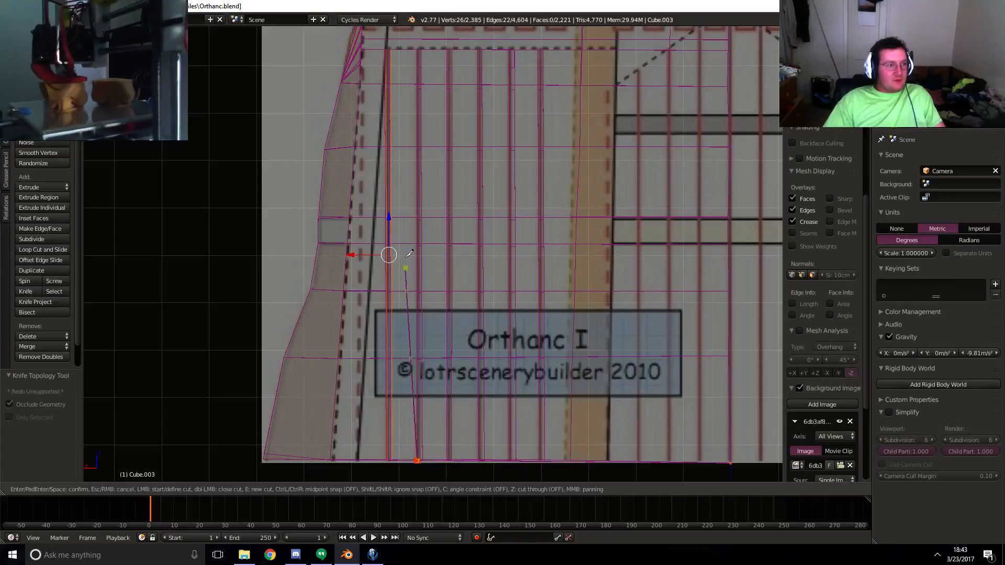
click(421, 47)
key(Return)
key(k)
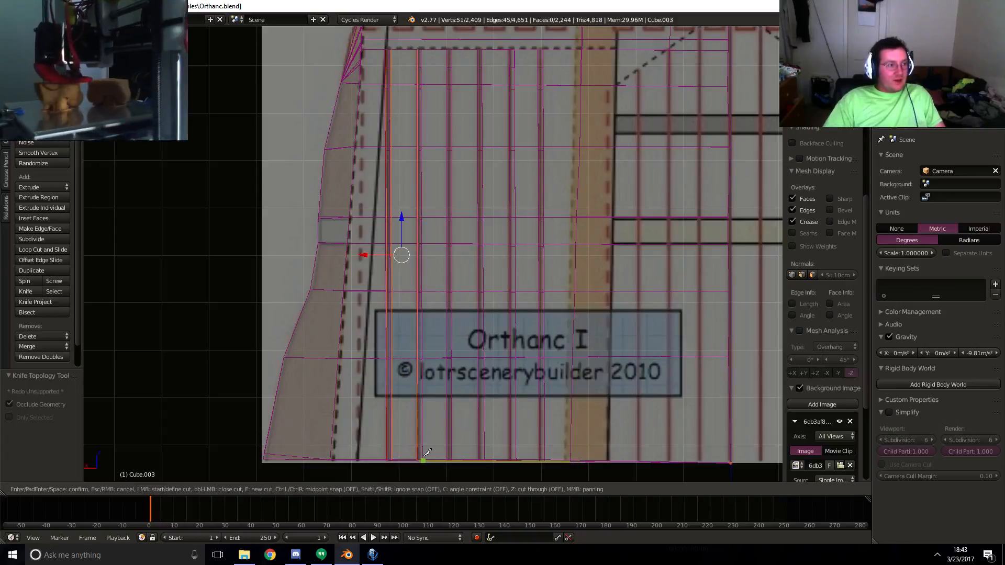
click(422, 460)
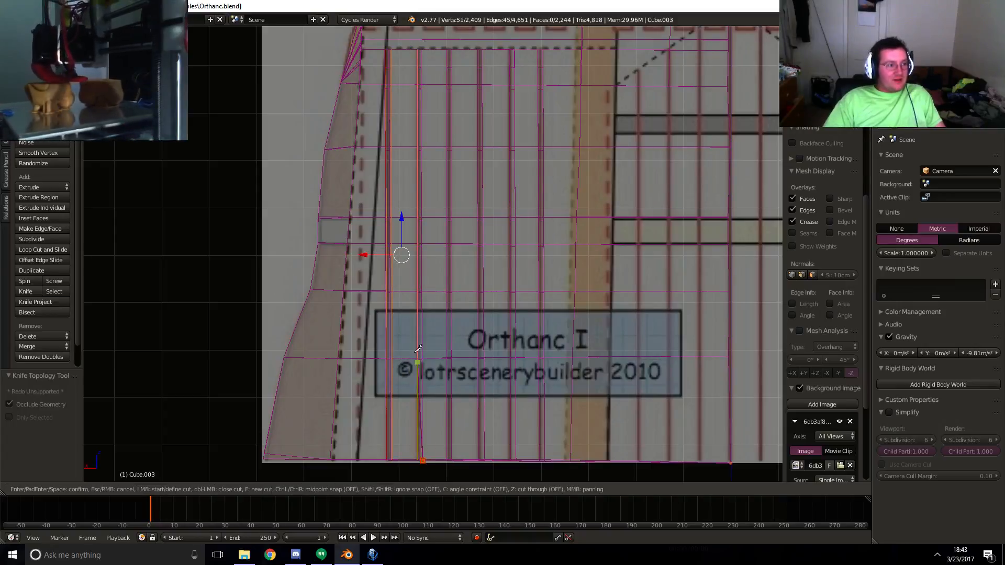
click(425, 45)
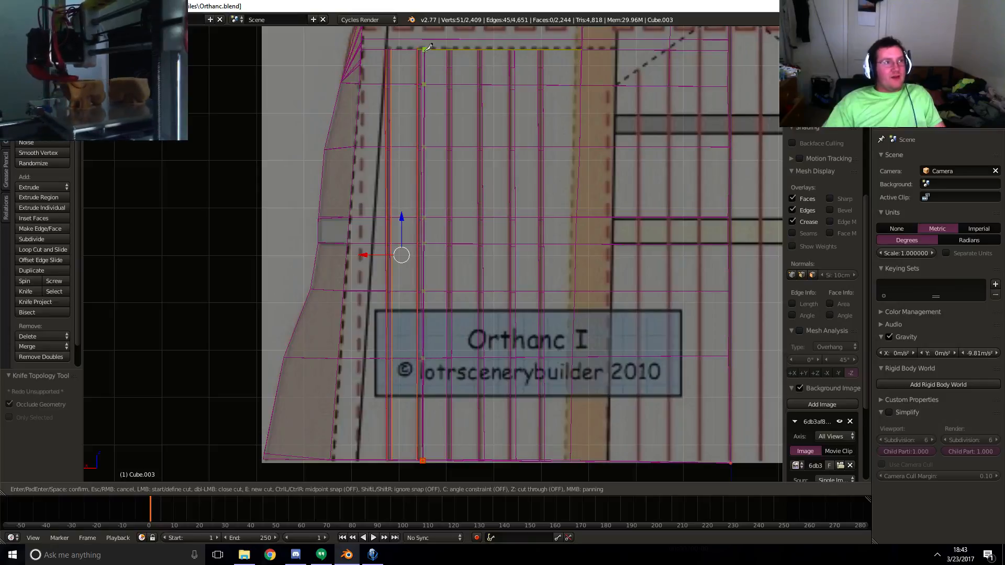
key(Return)
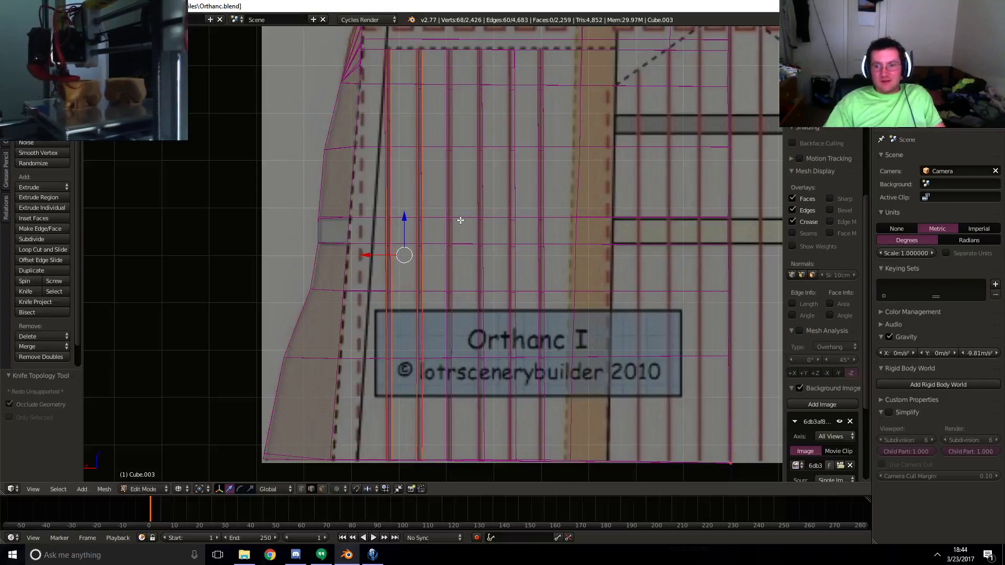
- Knife vertical cuts along both edges of the third drawn rib, from the base to the dashed line
key(k)
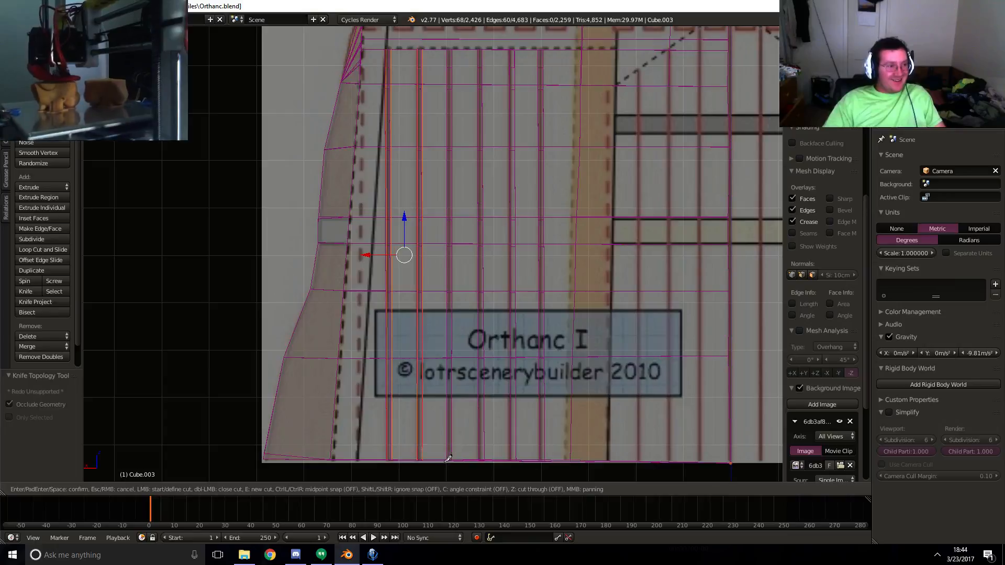
click(448, 458)
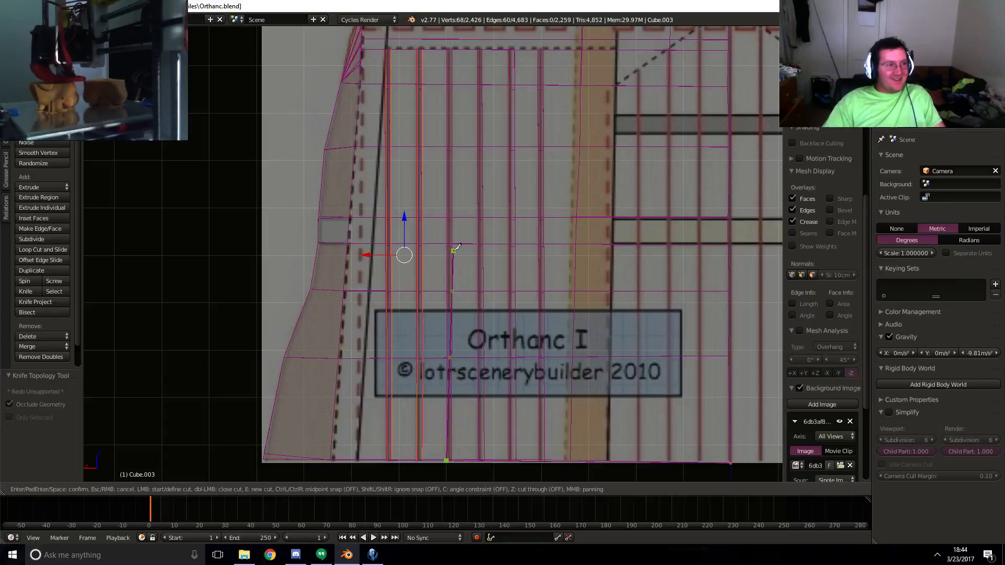
click(450, 48)
key(Return)
key(k)
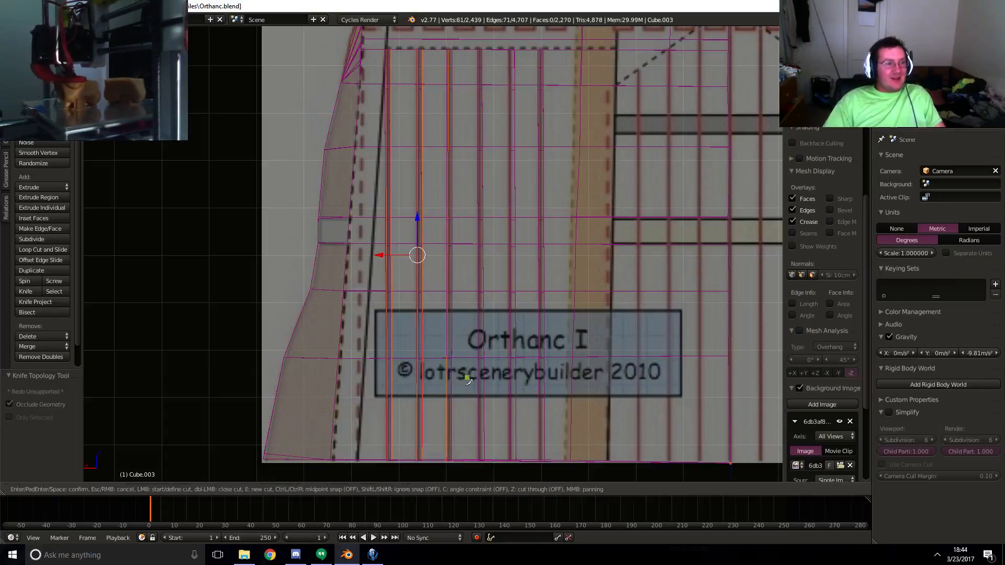
click(455, 455)
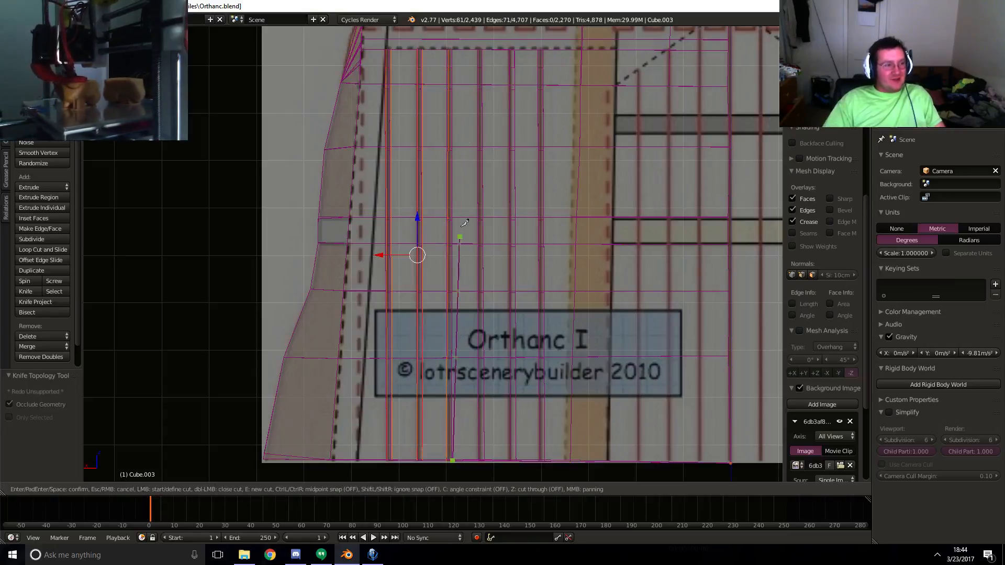
click(454, 47)
key(Return)
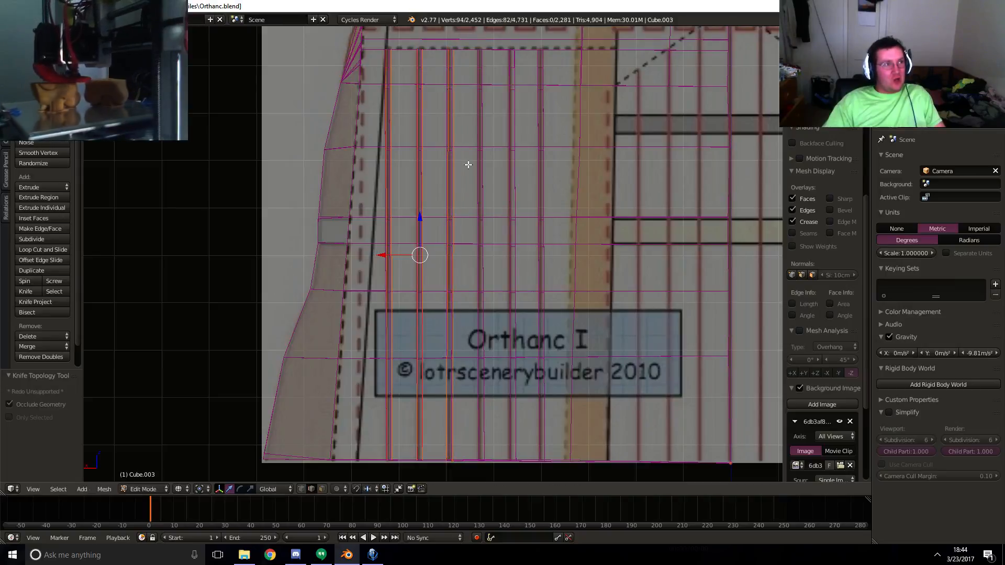
- Knife vertical cuts along both edges of the fourth drawn rib, from the base to the dashed line
key(k)
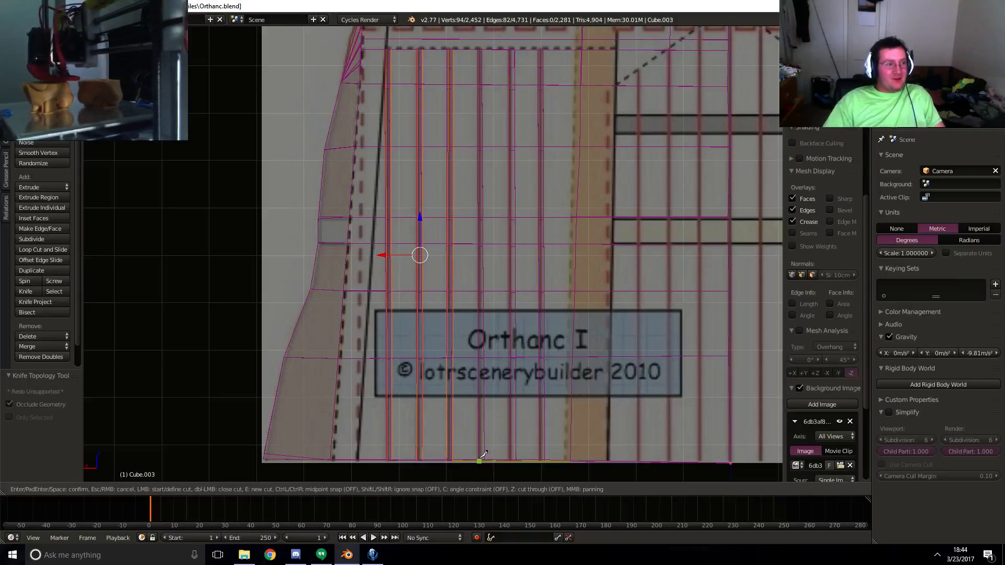
click(482, 456)
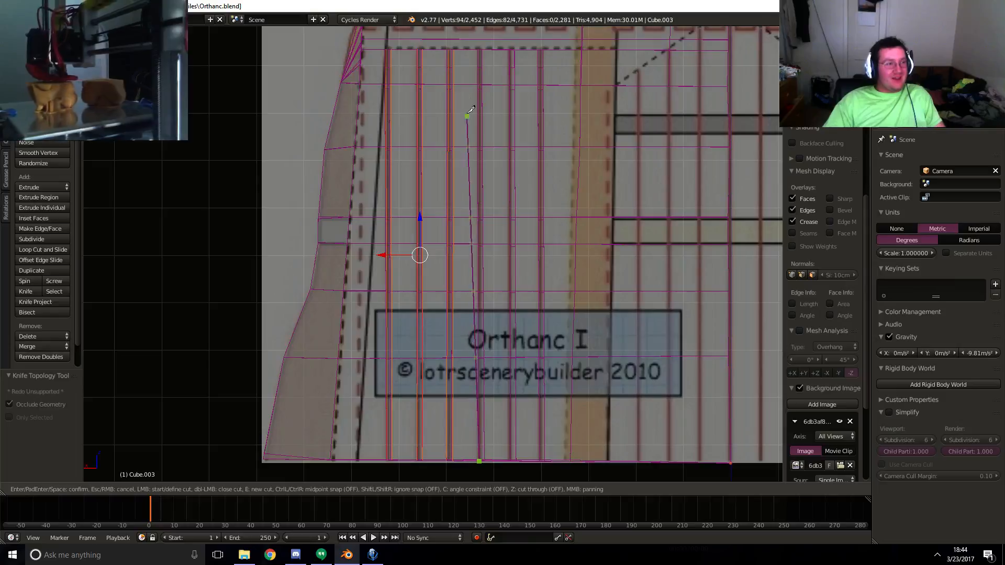
click(480, 48)
key(Return)
key(k)
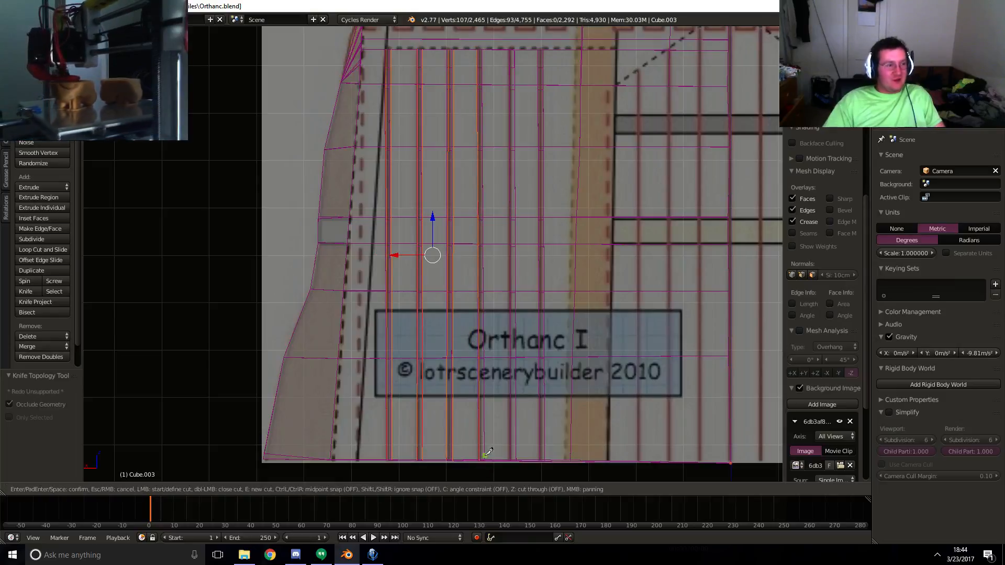
click(487, 457)
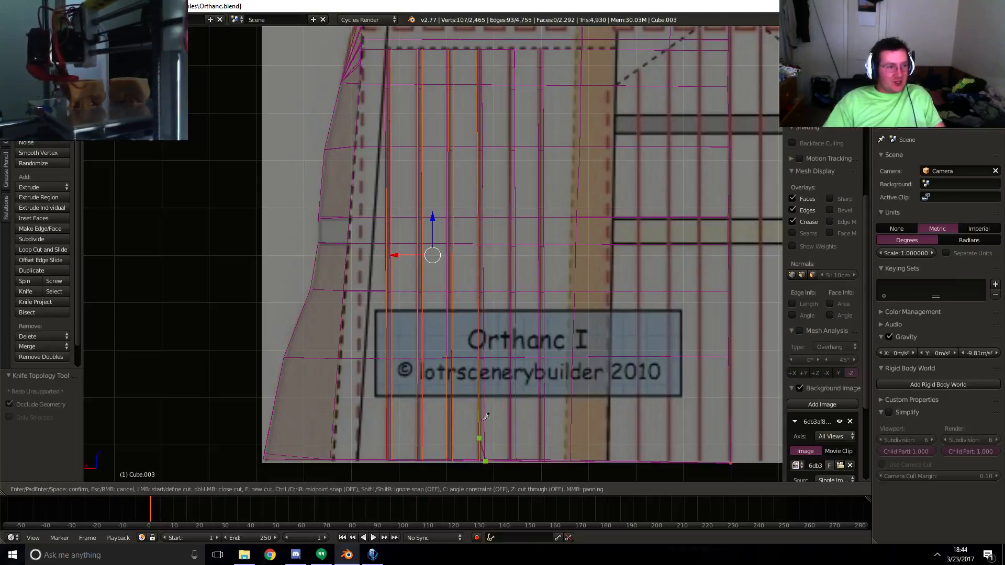
click(487, 47)
key(Return)
- Knife vertical cuts along both edges of the fifth drawn rib, from the base to the dashed line
key(k)
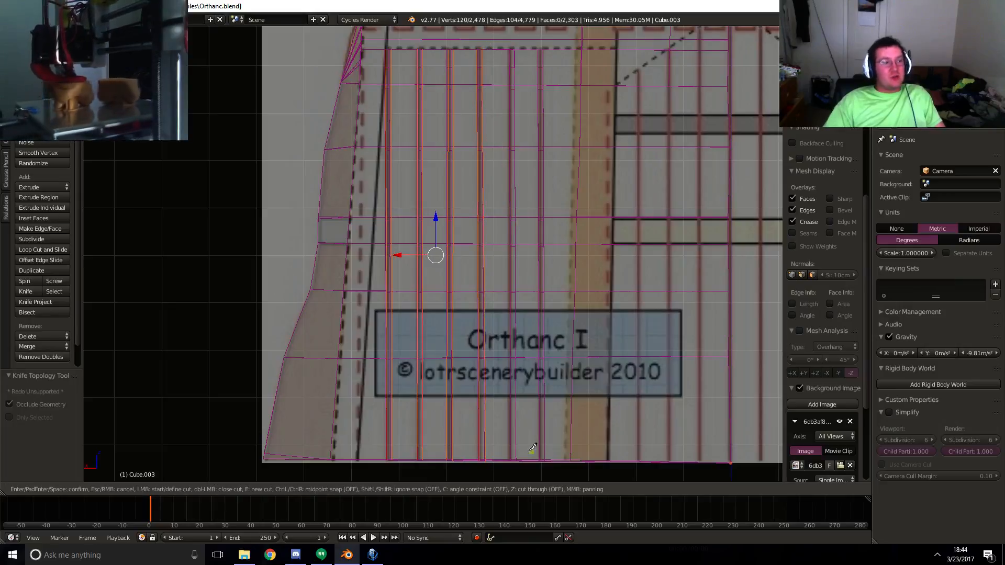
click(510, 458)
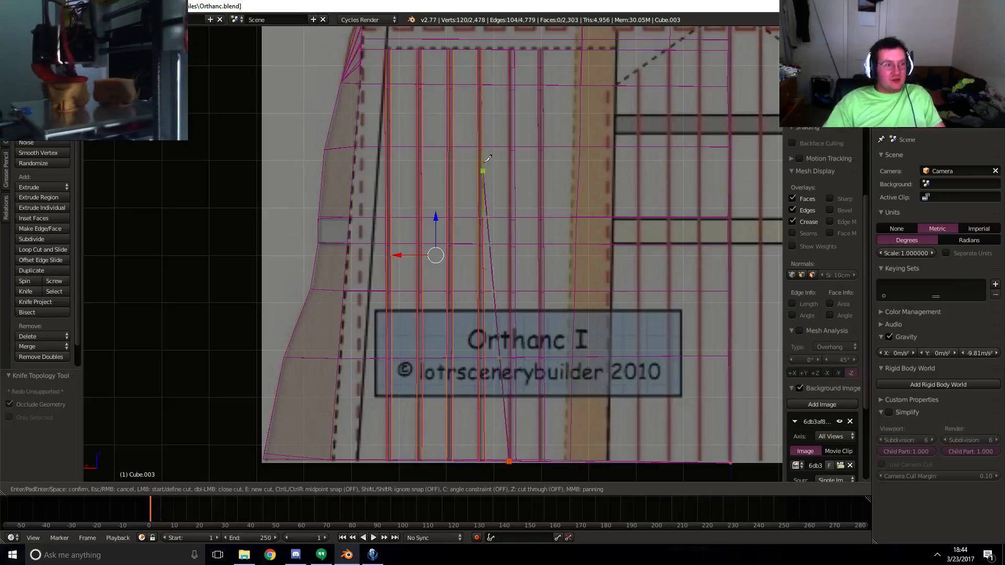
click(511, 47)
key(Return)
key(k)
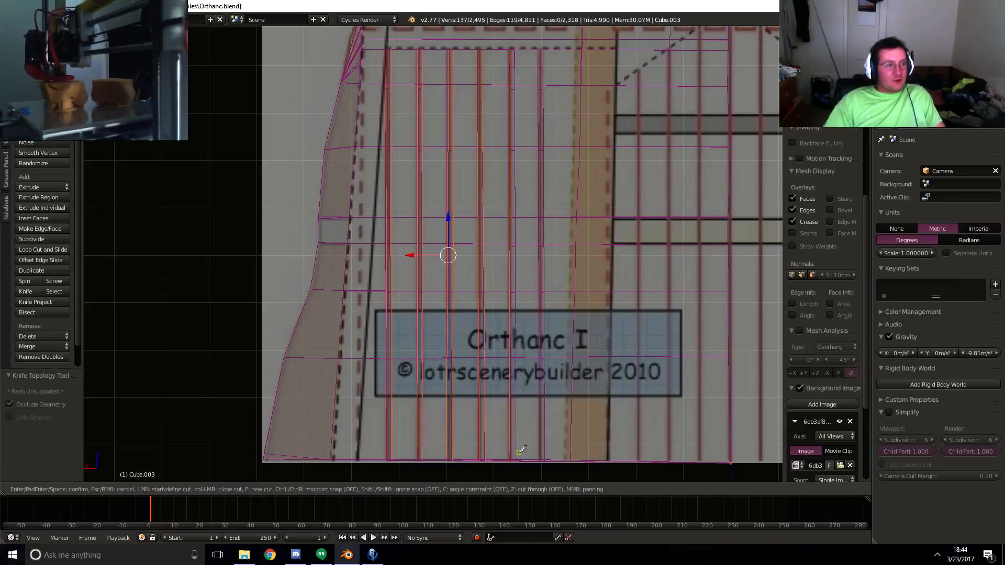
click(517, 457)
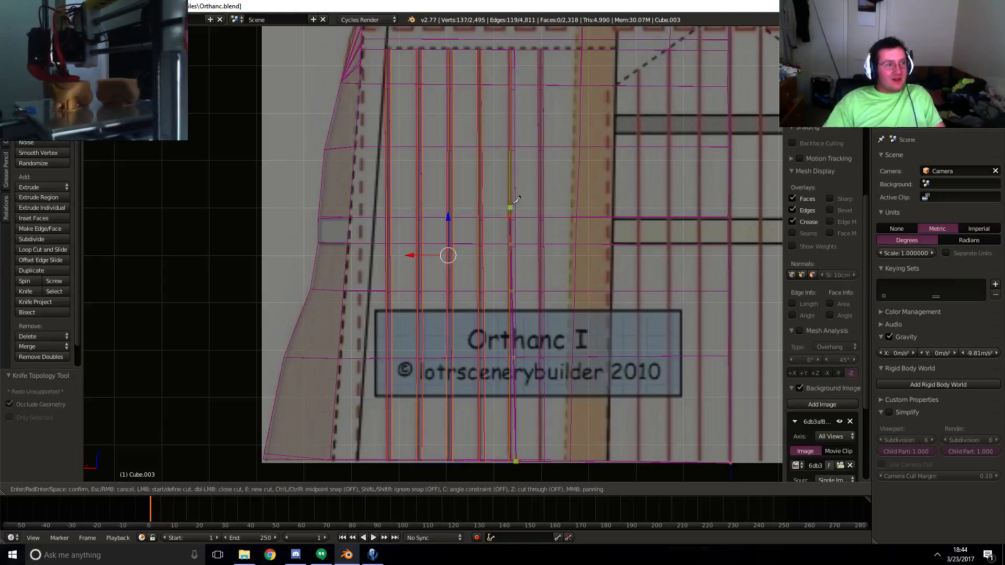
click(516, 48)
key(Return)
- Knife vertical cuts along both edges of the sixth drawn rib, from the base to the dashed line
key(k)
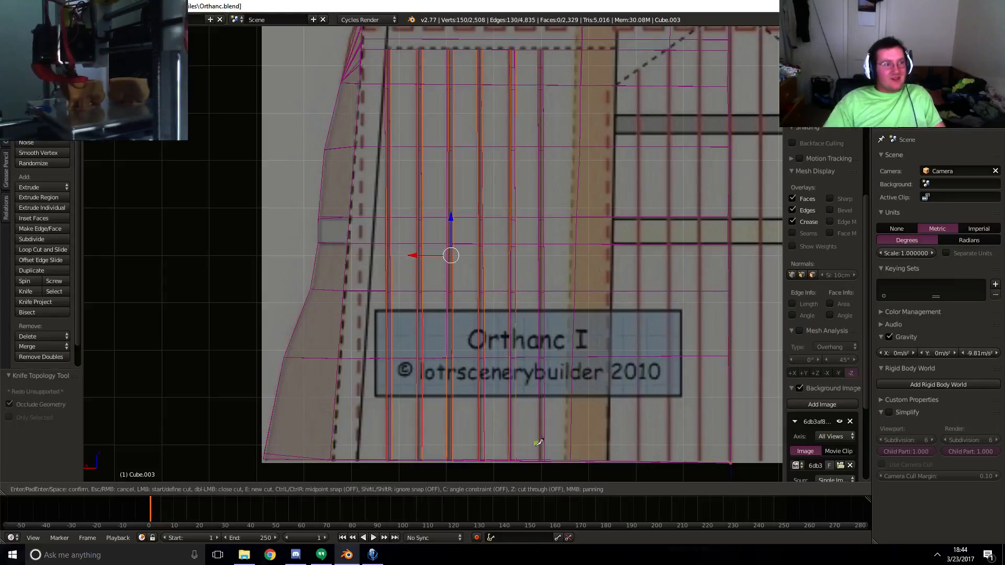
click(541, 48)
key(Return)
key(k)
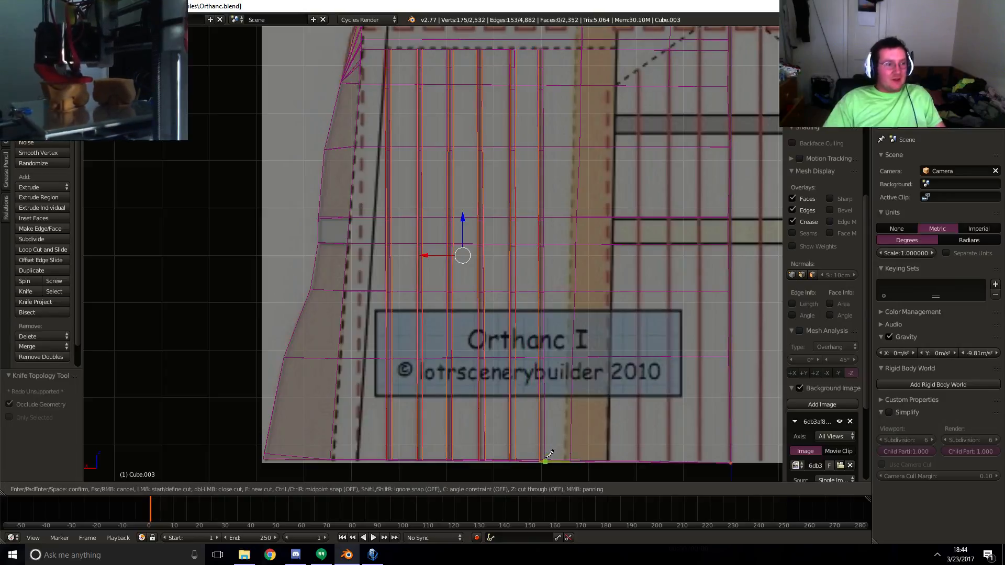
click(546, 461)
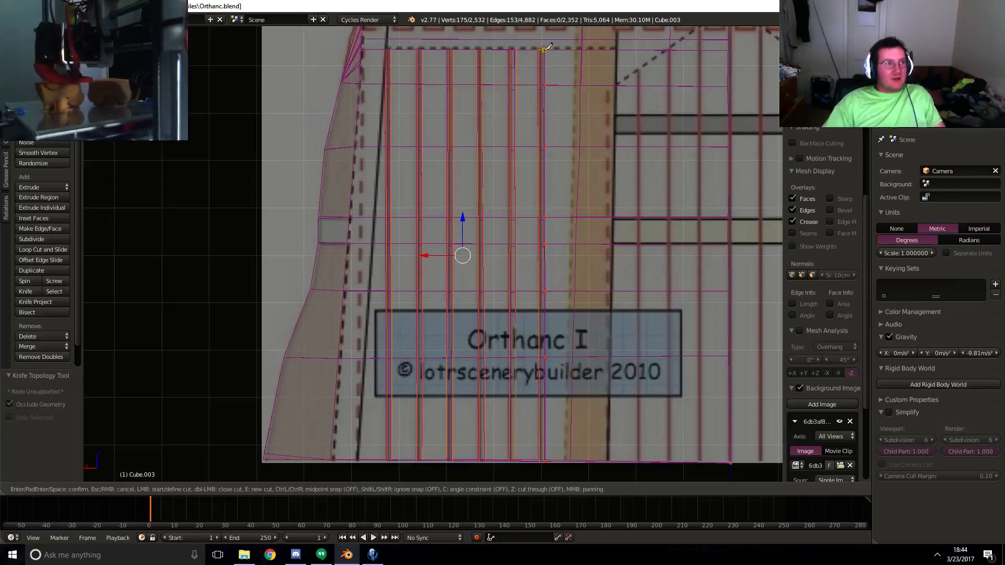
key(Return)
- In solid shading and face select mode, select every face of the outermost narrow rib strip on the back wall, from base to top
middle_drag(507, 186, 497, 289)
key(z)
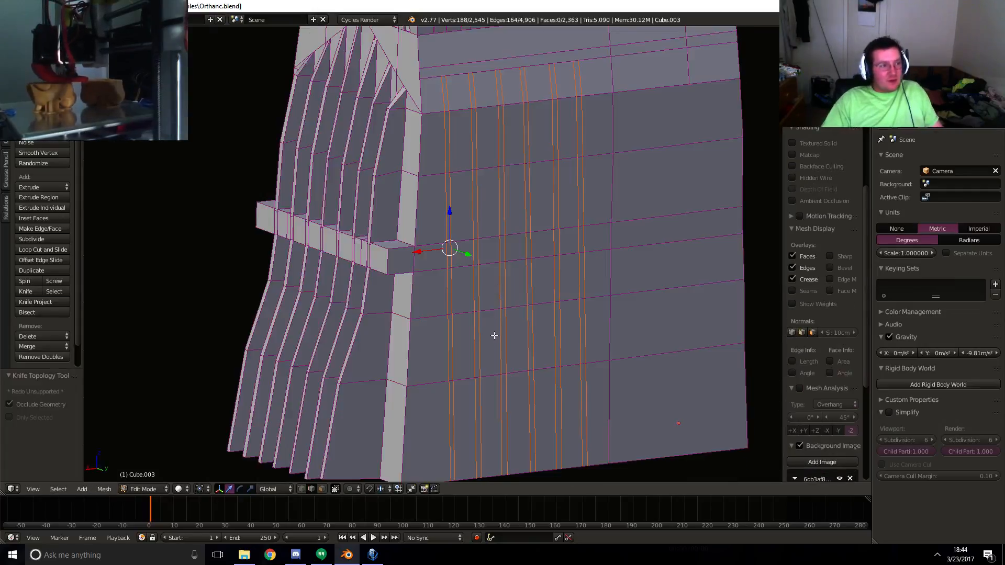
shift+middle_drag(493, 336, 491, 257)
click(323, 489)
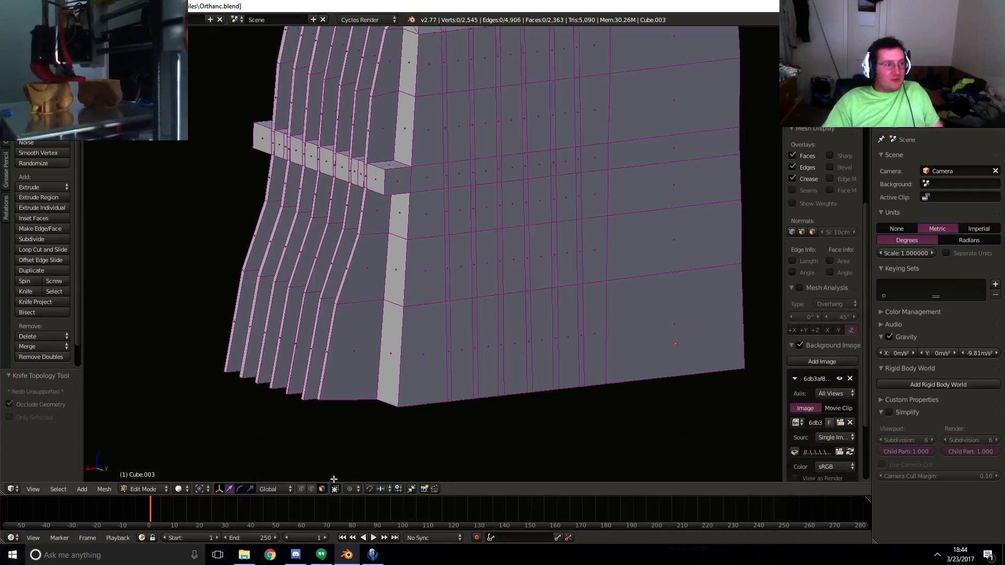
right_click(447, 356)
shift+middle_drag(447, 355, 444, 413)
shift+right_click(446, 319)
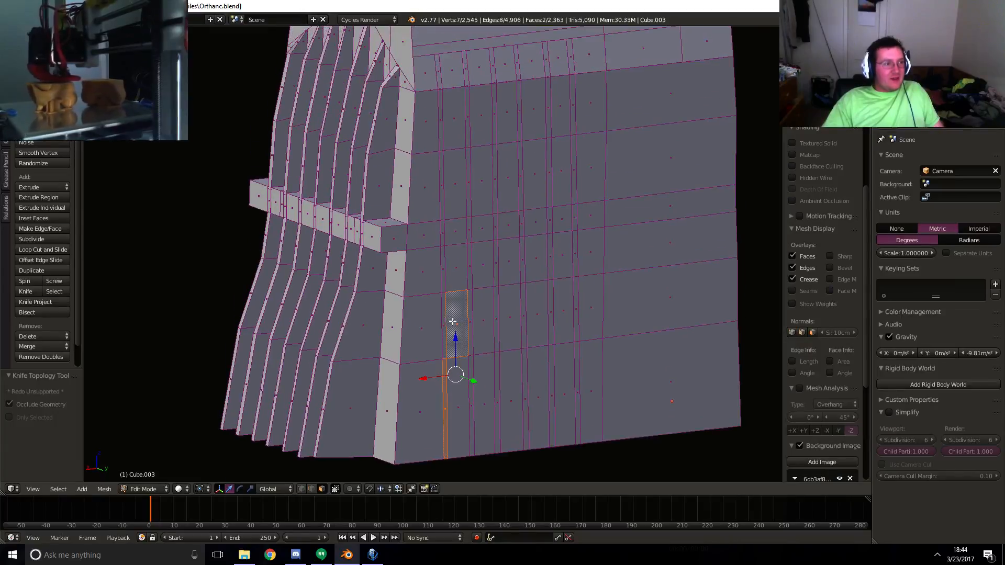
shift+right_click(453, 321)
shift+right_click(444, 325)
shift+right_click(443, 272)
shift+right_click(442, 232)
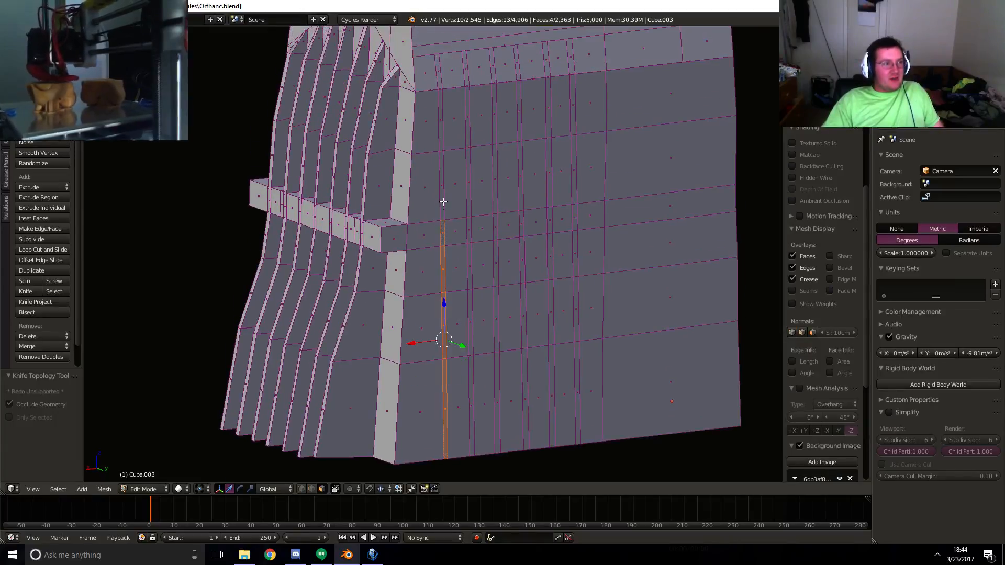
shift+right_click(443, 201)
shift+right_click(439, 97)
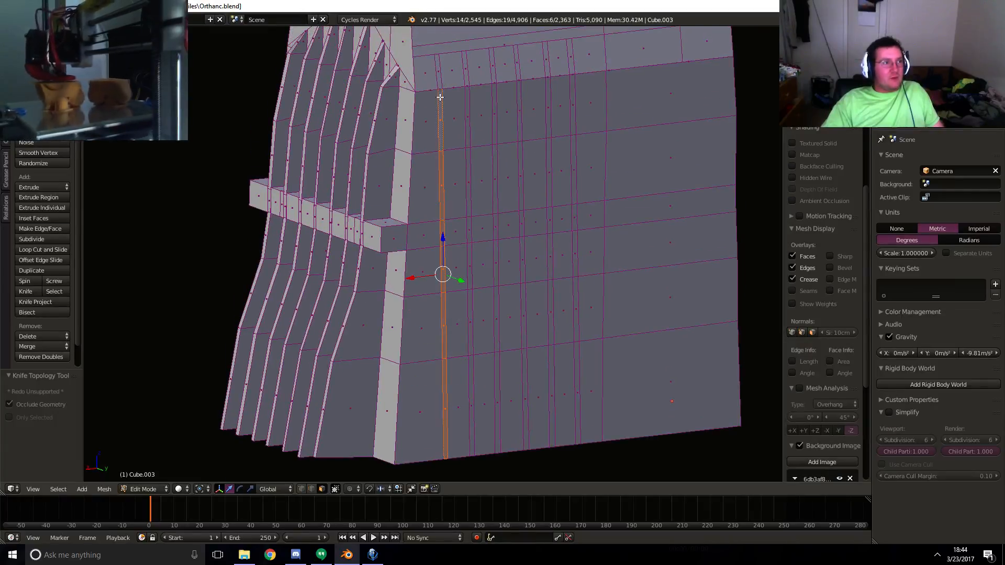
shift+right_click(446, 75)
- Add all faces of the second narrow rib strip on the back wall to the selection, from top to base
shift+right_click(464, 72)
shift+right_click(467, 117)
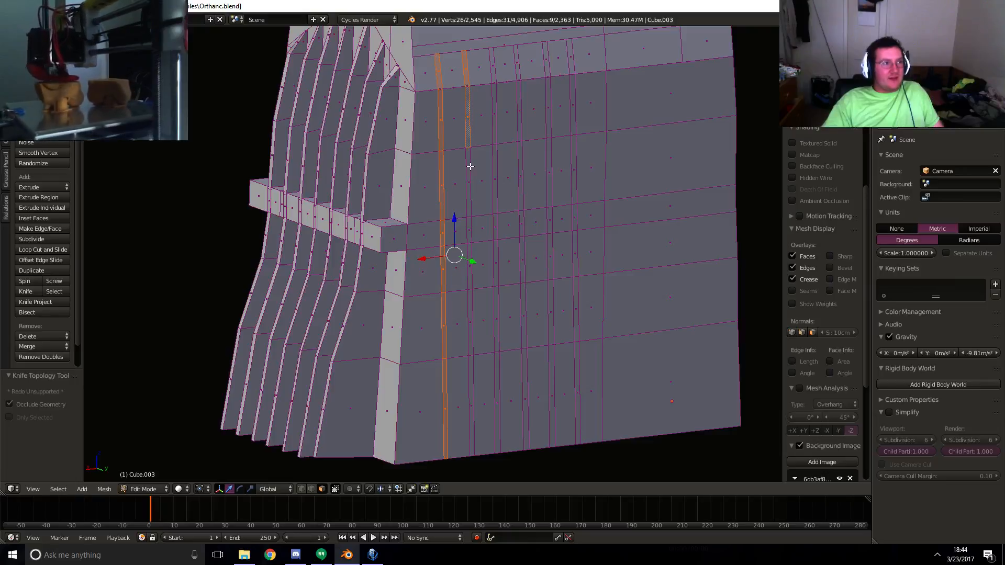
shift+right_click(471, 166)
shift+right_click(470, 265)
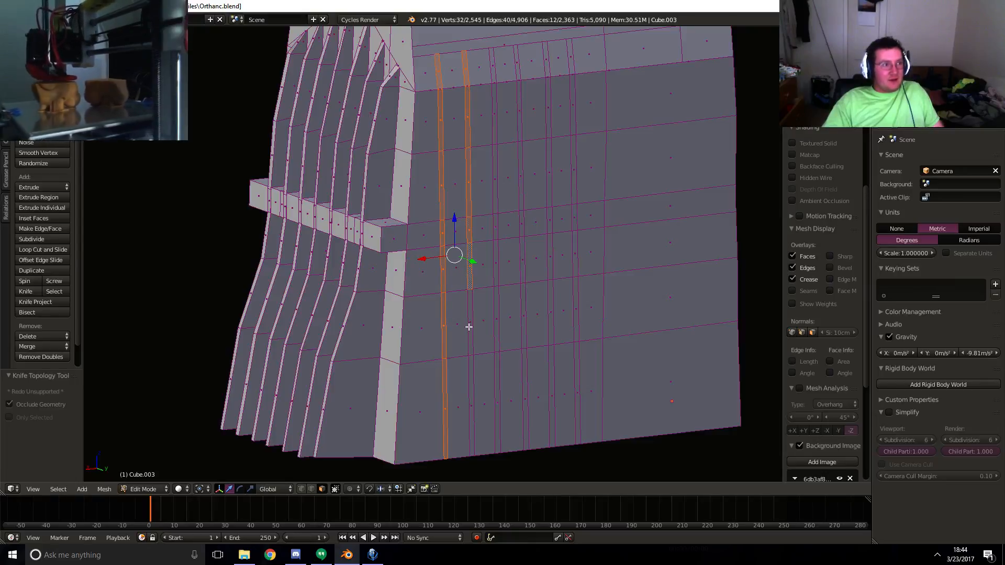
shift+right_click(469, 328)
shift+right_click(471, 388)
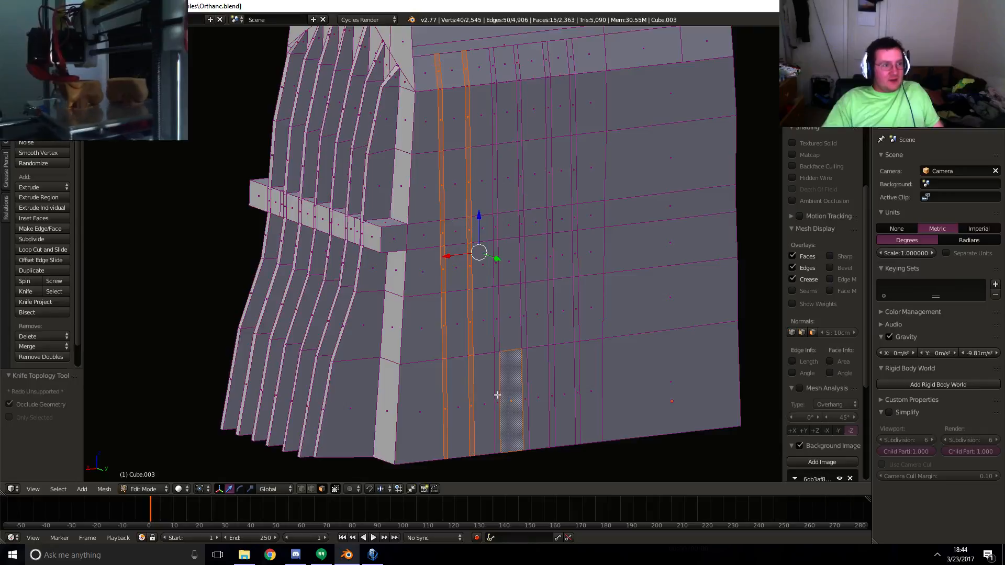
- Add all faces of the third narrow rib strip to the selection, from the base to its top
shift+right_click(496, 400)
shift+right_click(497, 326)
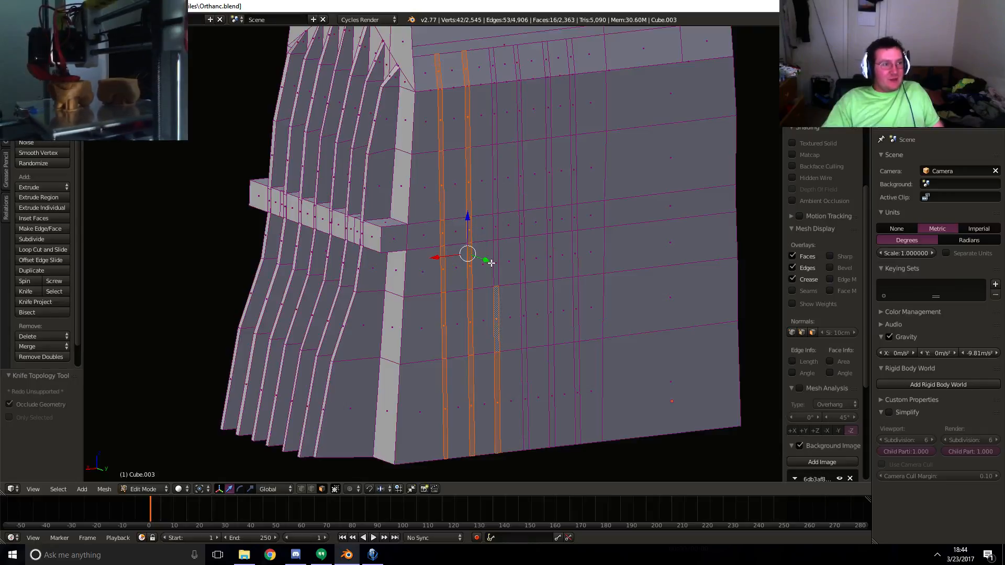
shift+right_click(494, 256)
shift+right_click(493, 171)
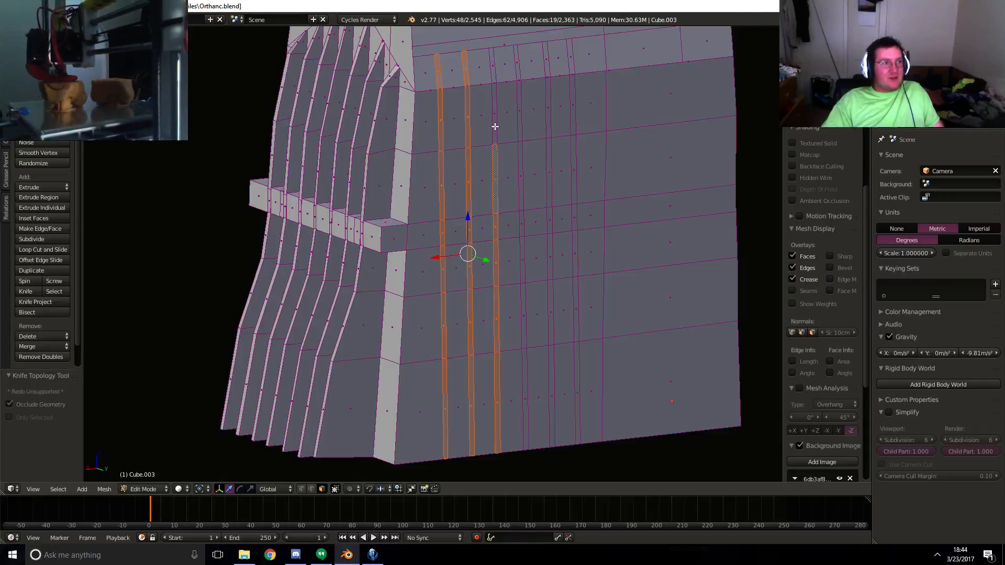
shift+right_click(494, 121)
shift+right_click(493, 68)
- Add all faces of the fourth narrow rib strip to the selection, from its top to the base
shift+right_click(517, 66)
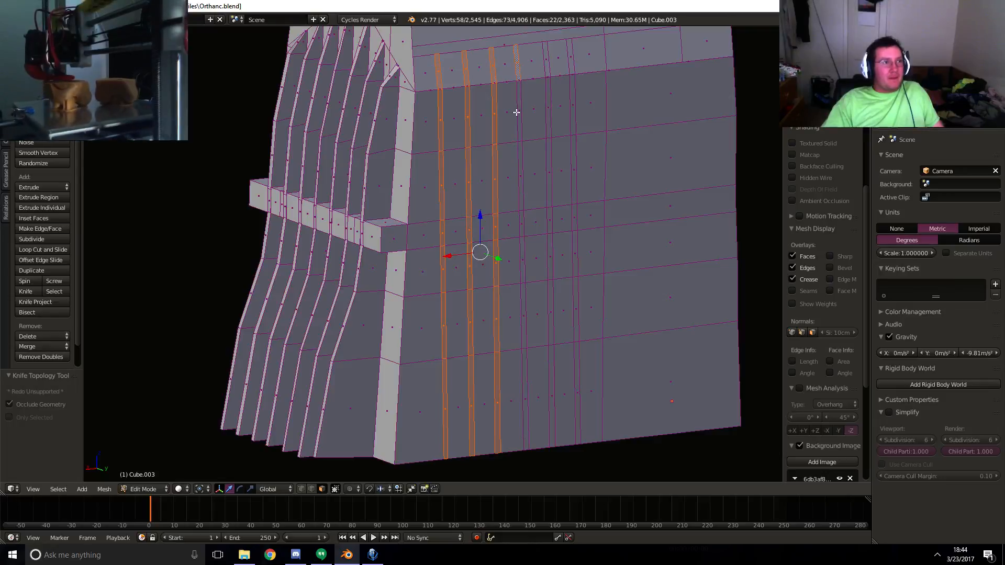
shift+right_click(518, 112)
shift+right_click(519, 169)
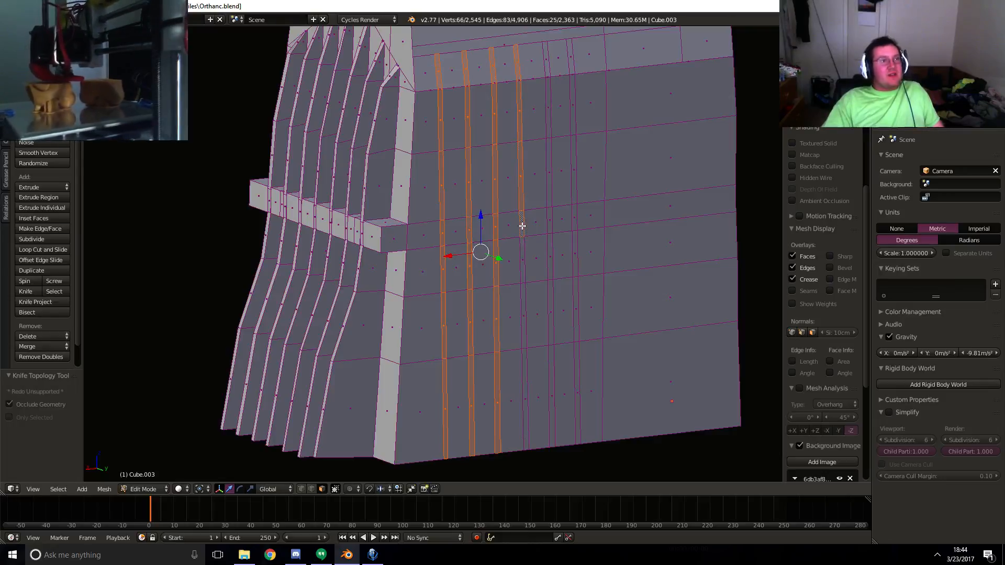
shift+right_click(523, 259)
shift+right_click(523, 307)
shift+right_click(525, 378)
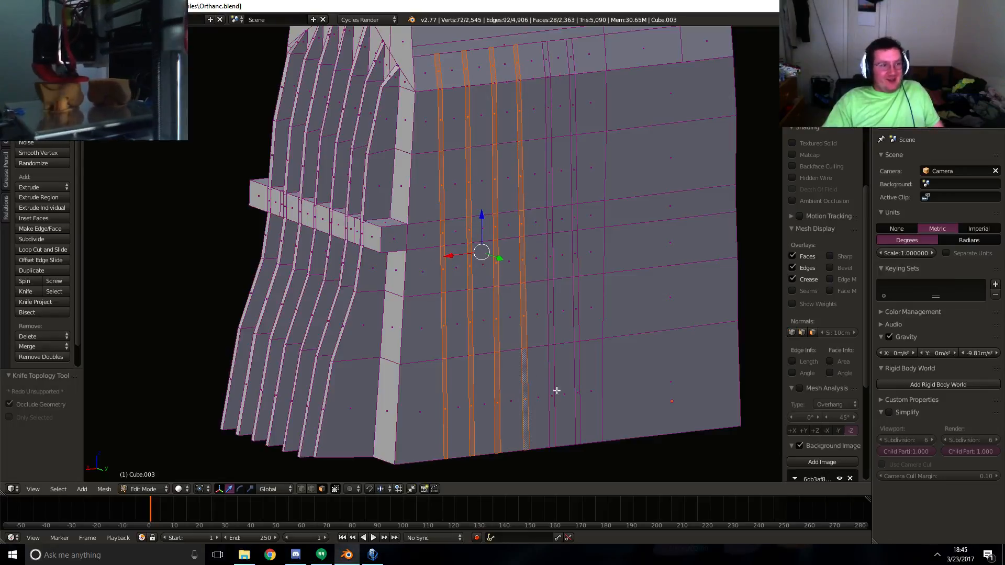
- Add all faces of the fifth narrow rib strip on the back wall to the selection, from the base to its top
shift+right_click(553, 390)
shift+right_click(552, 311)
shift+right_click(545, 251)
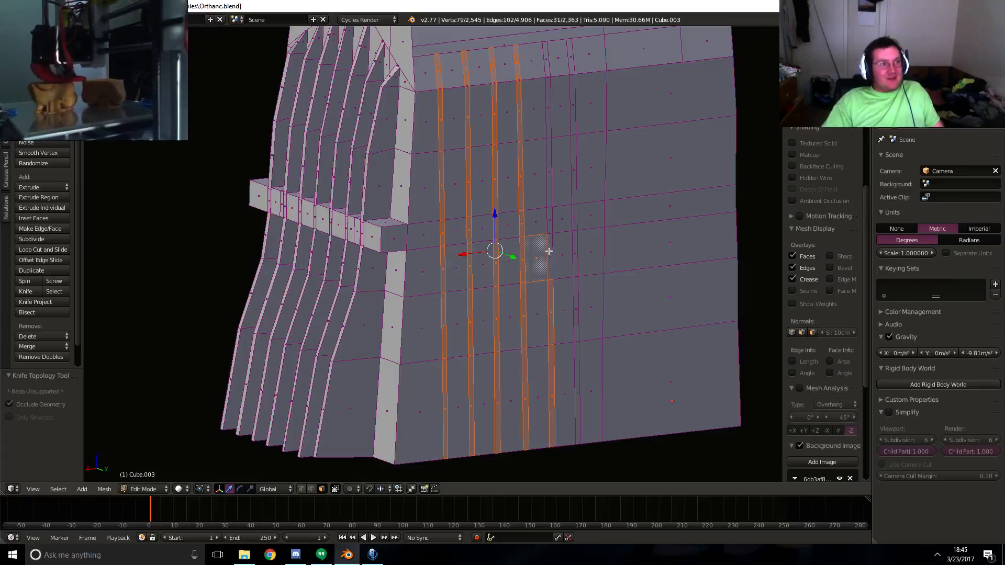
shift+right_click(545, 252)
shift+right_click(550, 253)
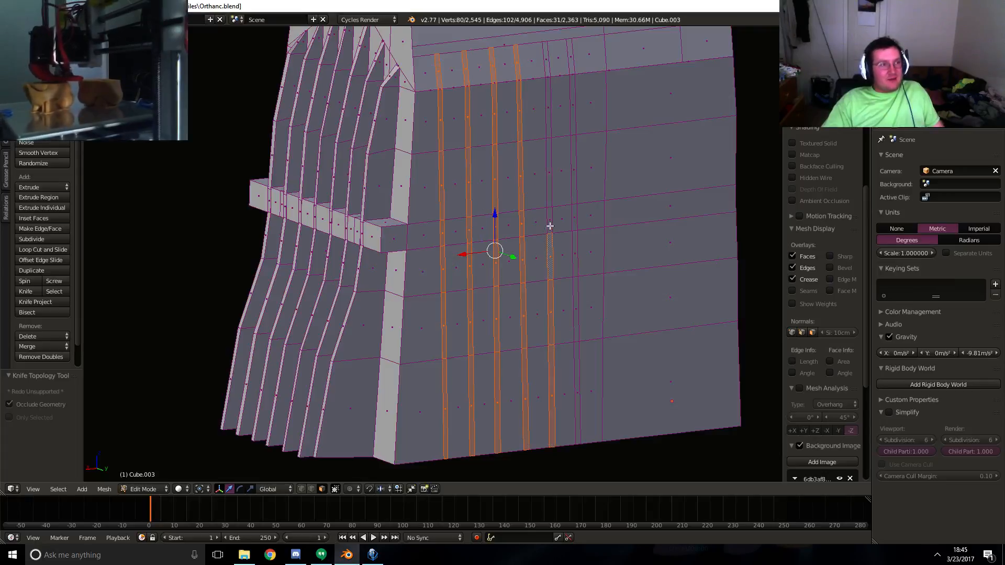
shift+right_click(547, 197)
shift+right_click(548, 91)
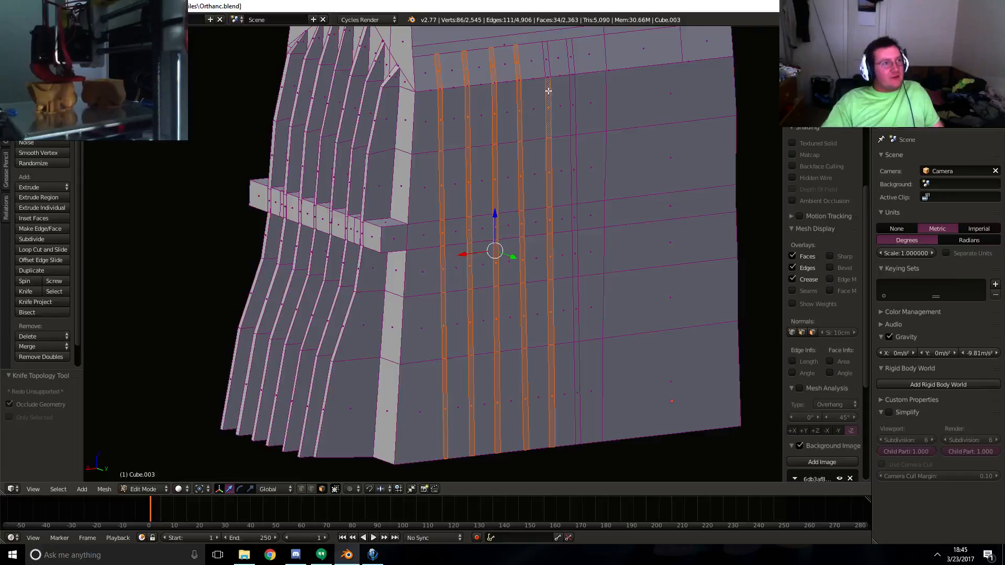
shift+right_click(545, 62)
- Add all faces of the sixth narrow rib strip on the back wall to the selection, from its top to the base
shift+right_click(572, 62)
shift+right_click(574, 97)
shift+right_click(574, 162)
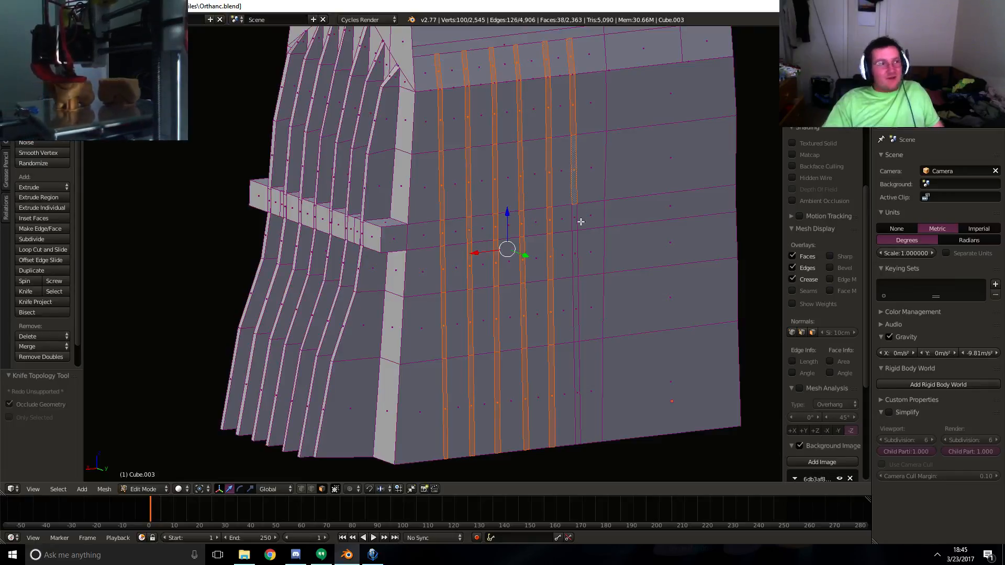
shift+right_click(575, 247)
shift+right_click(576, 299)
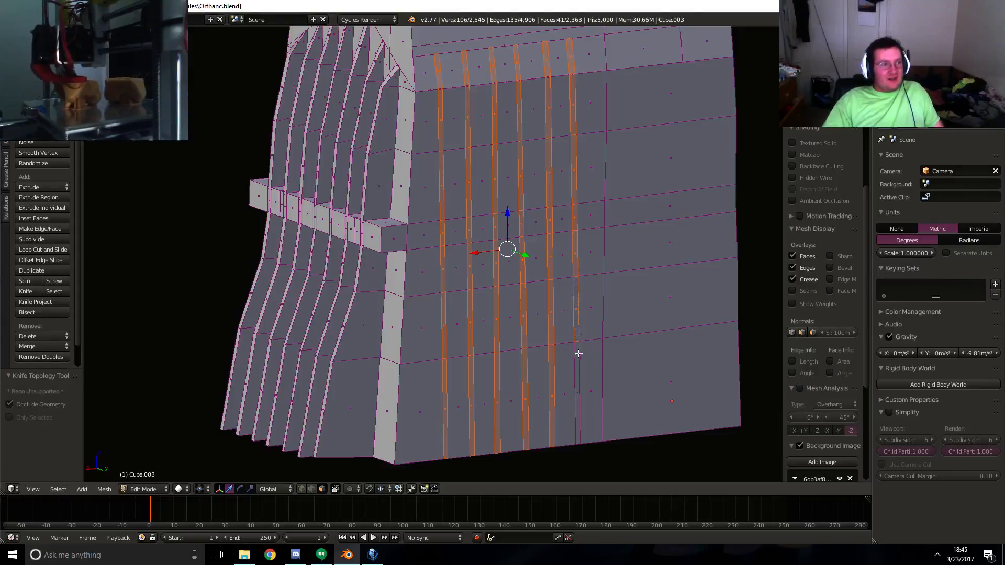
shift+right_click(575, 358)
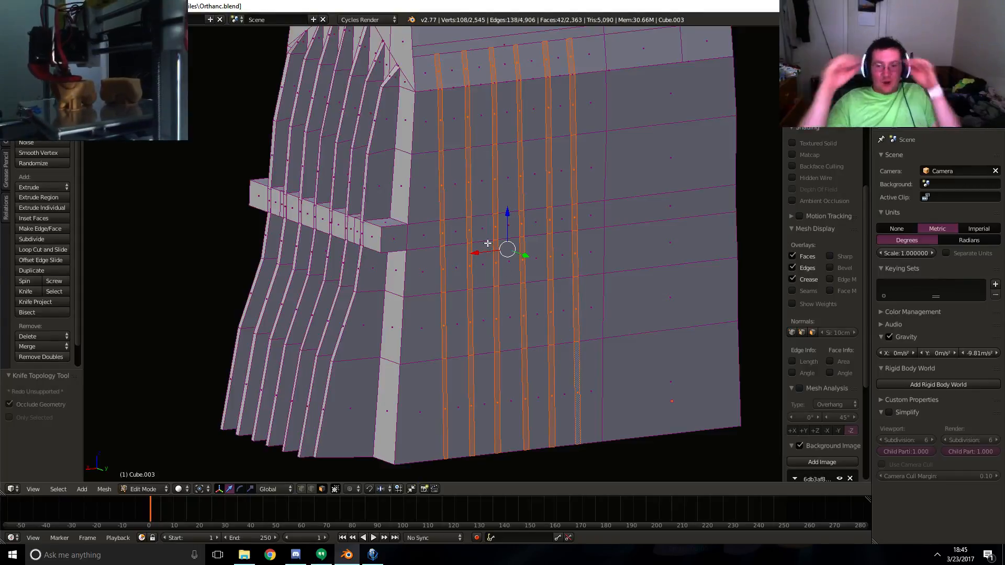
- Extrude the selected faces of all six strips in place, with no offset
middle_drag(487, 242, 539, 242)
key(e)
key(Escape)
key(KP_1)
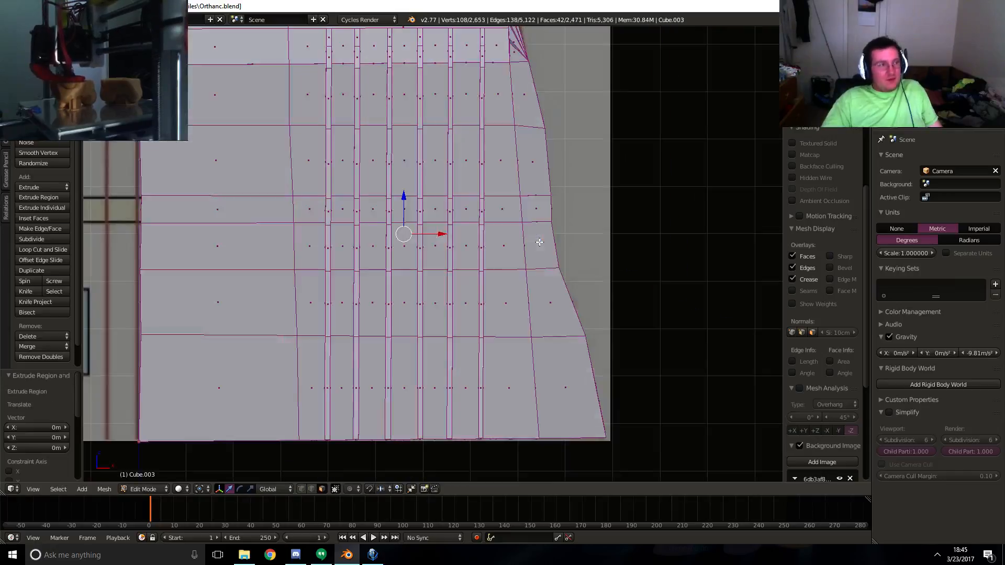
- In a wireframe side view, move the whole tower object about 5.4 m along Y to line up with the reference drawing's outer section
key(Tab)
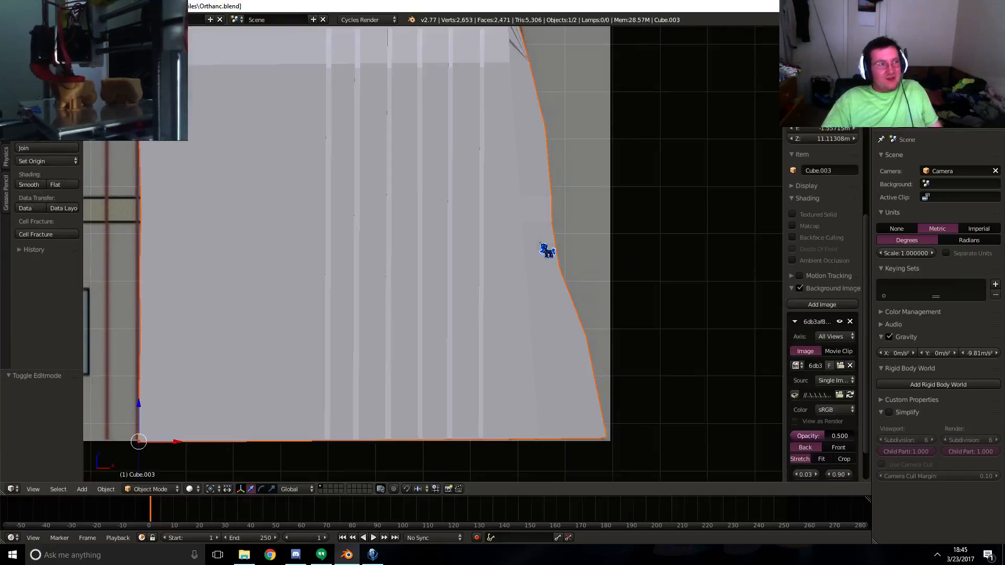
key(KP_3)
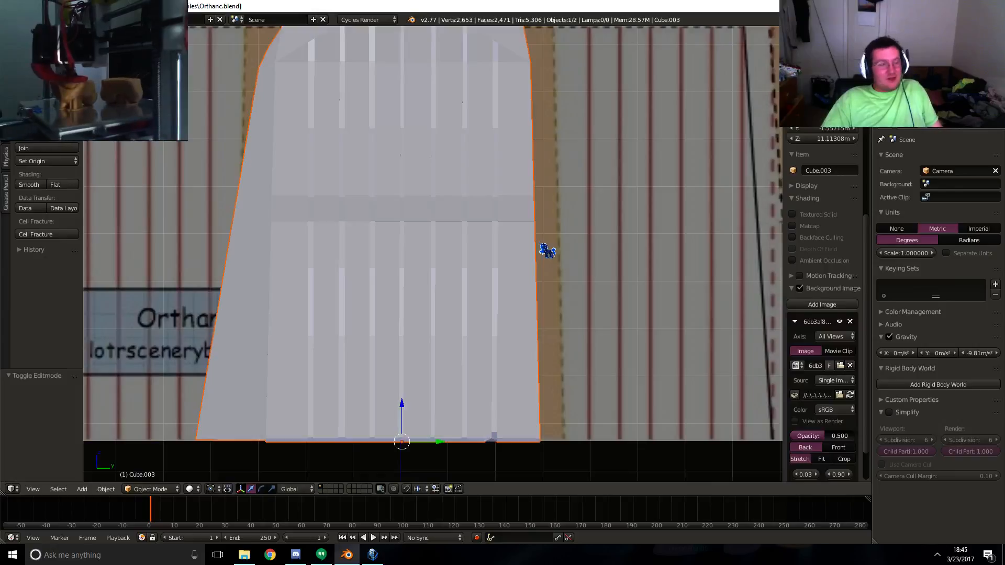
key(z)
scroll(539, 253, down, 6)
key(g)
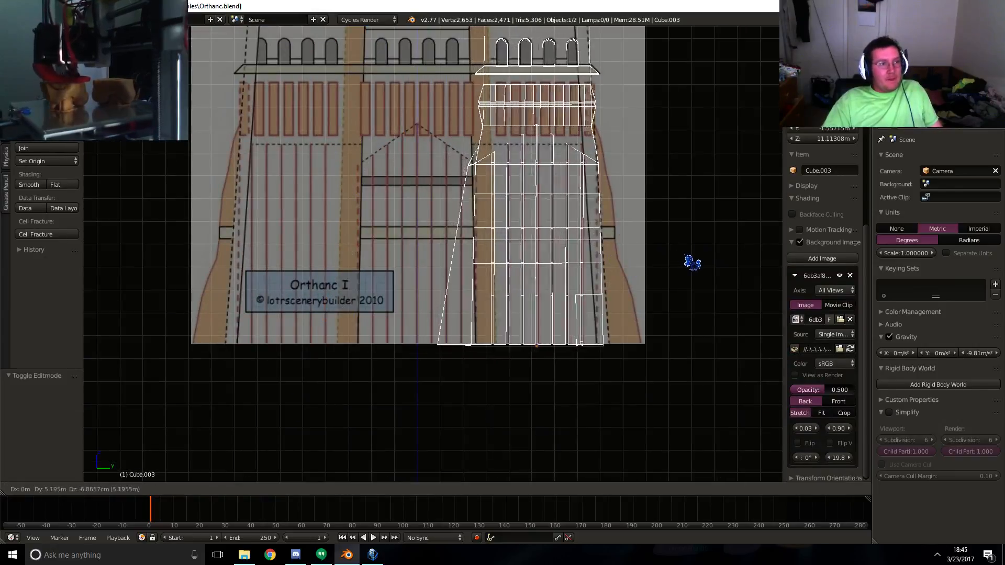
click(695, 262)
scroll(632, 253, up, 4)
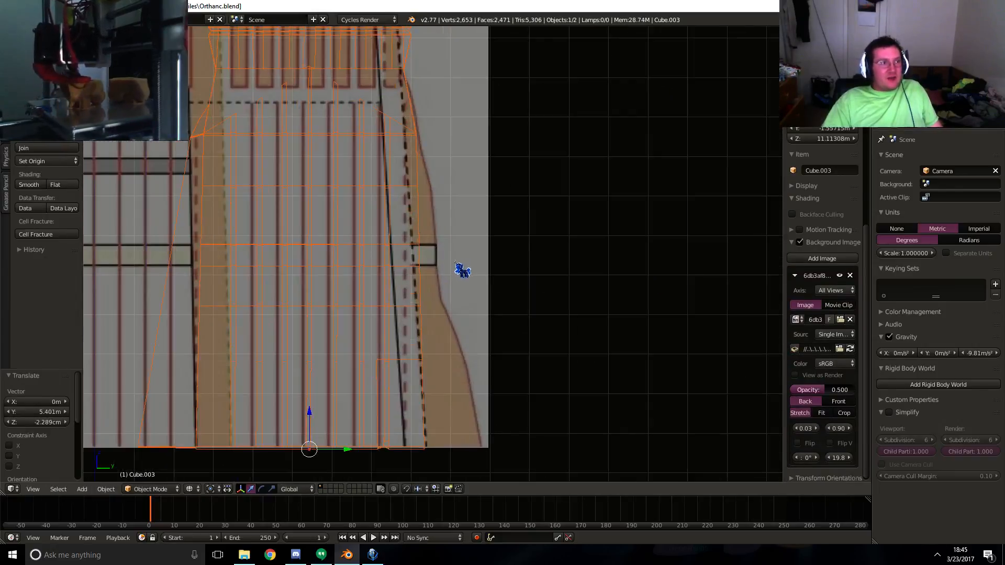
- Pull the extruded rib faces about 45 cm outward along Y, rotate them about -5.6°, and shift them about 44 cm further out
key(Tab)
mouse_move(458, 278)
mouse_down()
mouse_move(477, 272)
mouse_move(475, 280)
mouse_up()
key(r)
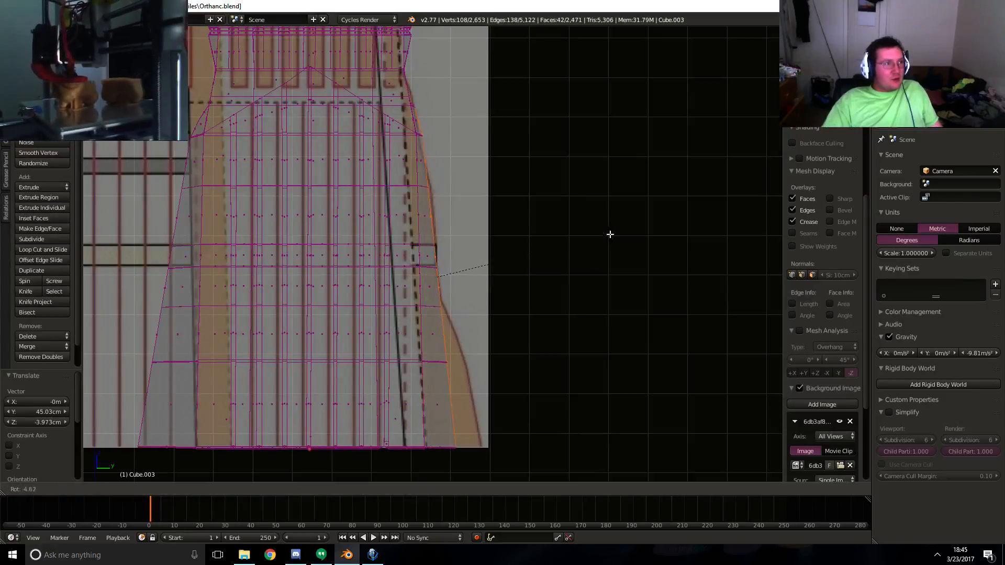
click(612, 229)
key(g)
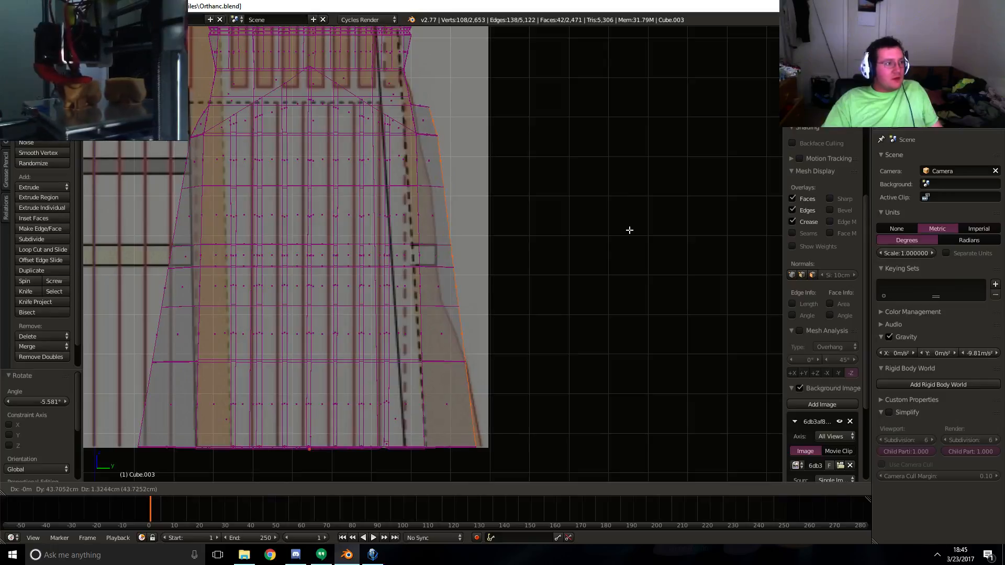
click(629, 229)
- In solid shading, select the top outer edge of each of the six new back-wall ribs
scroll(530, 298, up, 5)
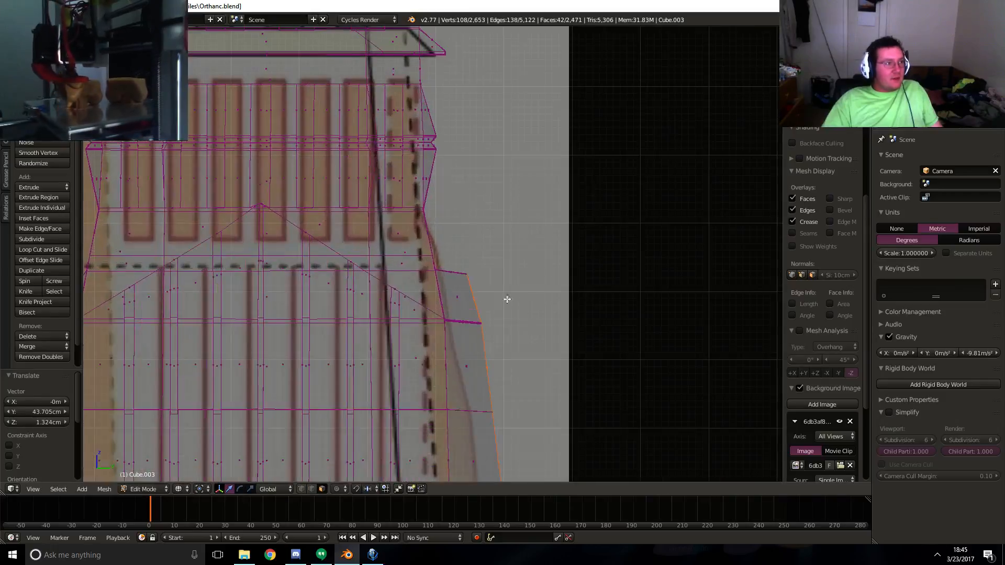
scroll(604, 252, down, 5)
key(z)
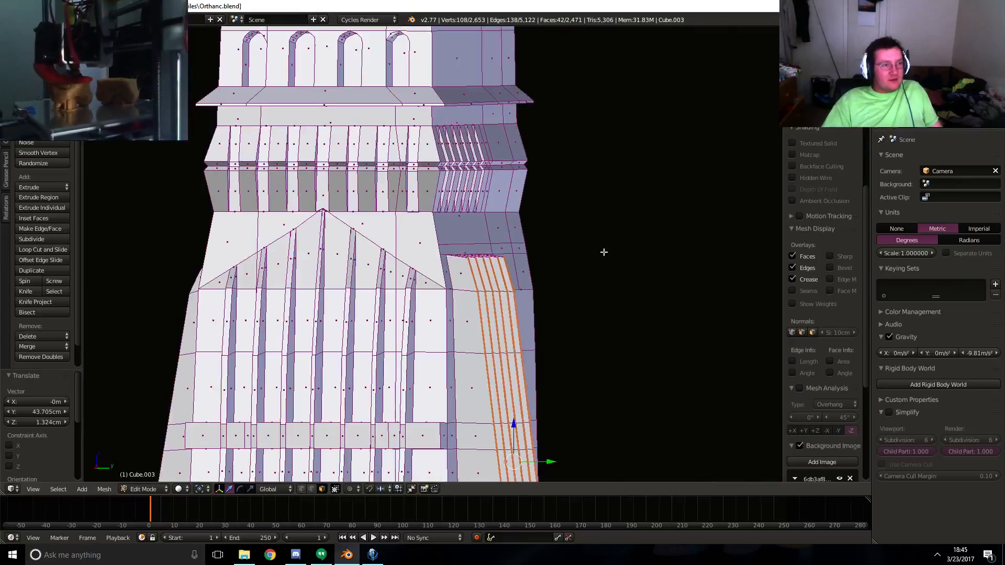
middle_drag(604, 252, 557, 319)
scroll(587, 287, up, 5)
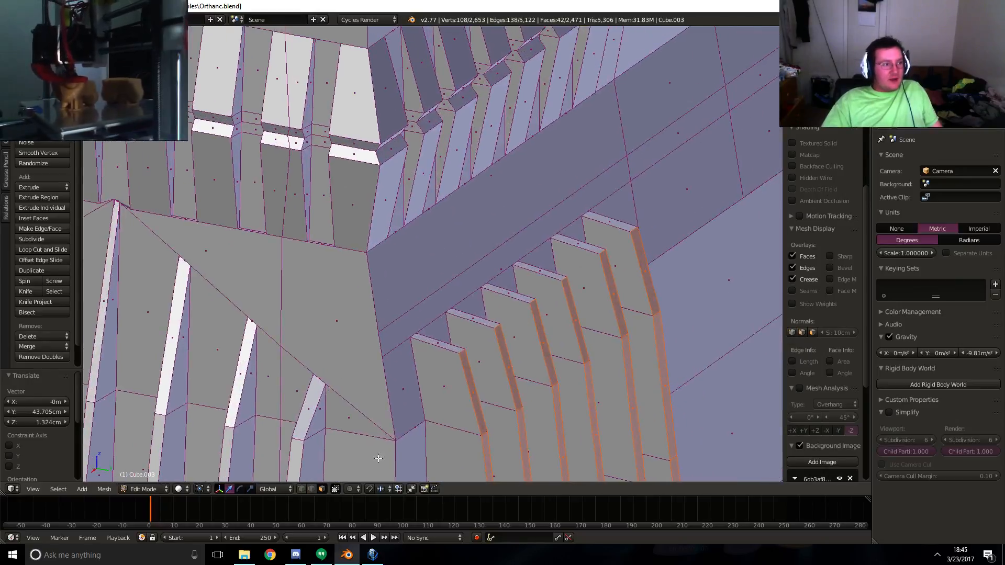
right_click(462, 350)
shift+right_click(499, 327)
shift+right_click(532, 303)
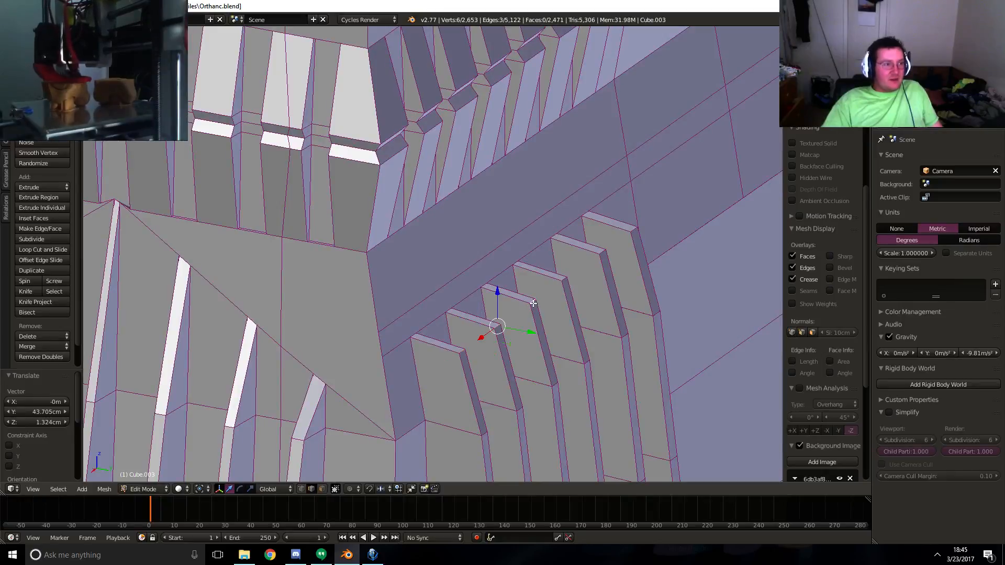
shift+right_click(570, 277)
shift+right_click(603, 253)
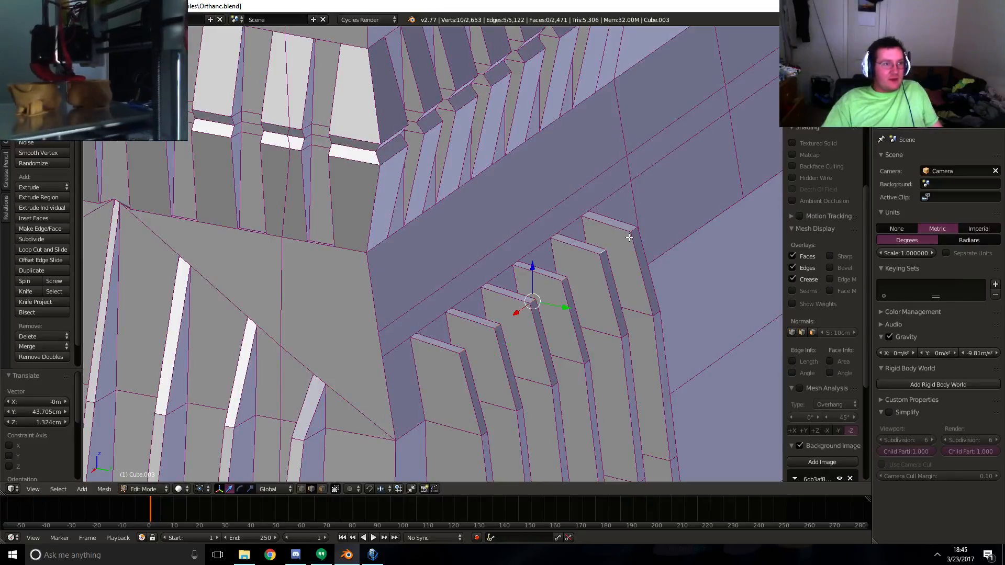
shift+right_click(632, 233)
- Lower the selected rib top edges about 32 cm and move them about 2.6 cm inward in the side view, giving the ribs sloped tops
key(KP_3)
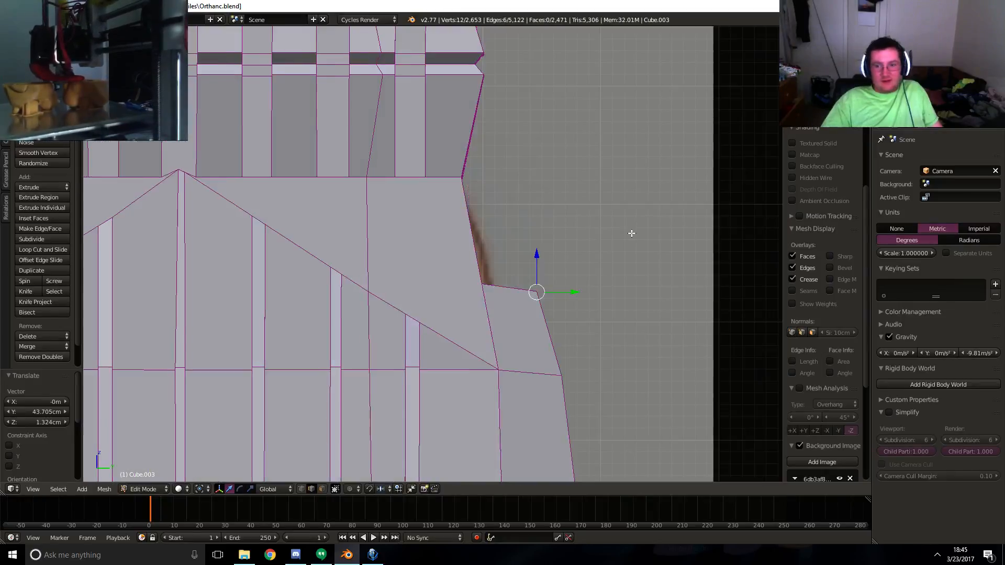
key(z)
scroll(630, 233, up, 4)
mouse_move(655, 280)
shift+middle_down()
mouse_move(630, 271)
mouse_move(586, 128)
shift+middle_up()
key(g)
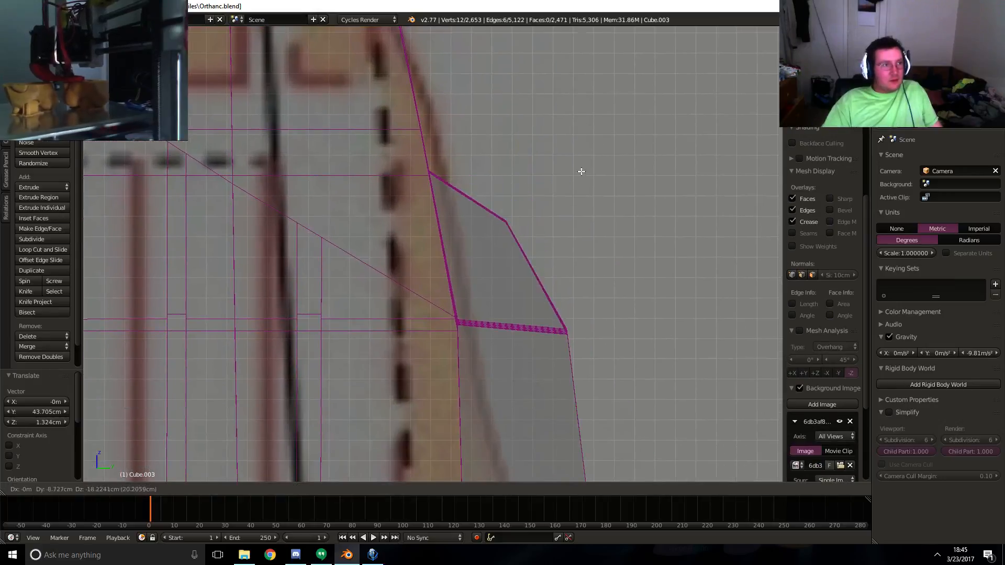
click(595, 200)
key(z)
scroll(556, 244, down, 1)
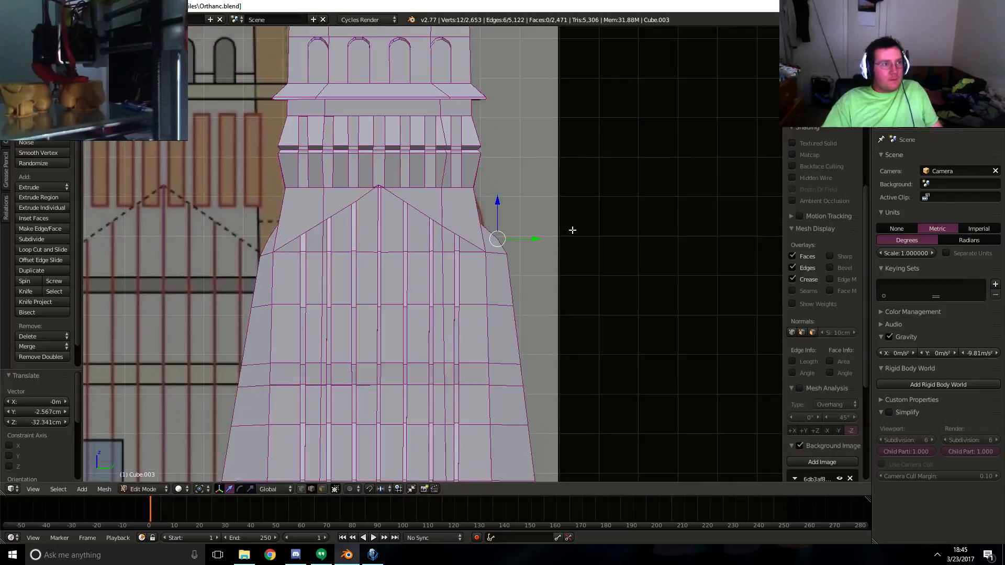
key(g)
click(570, 229)
- Move the whole tower object back about 5.4 m along Y and fine-align it with the centre section of the reference drawing
scroll(563, 269, down, 4)
key(Tab)
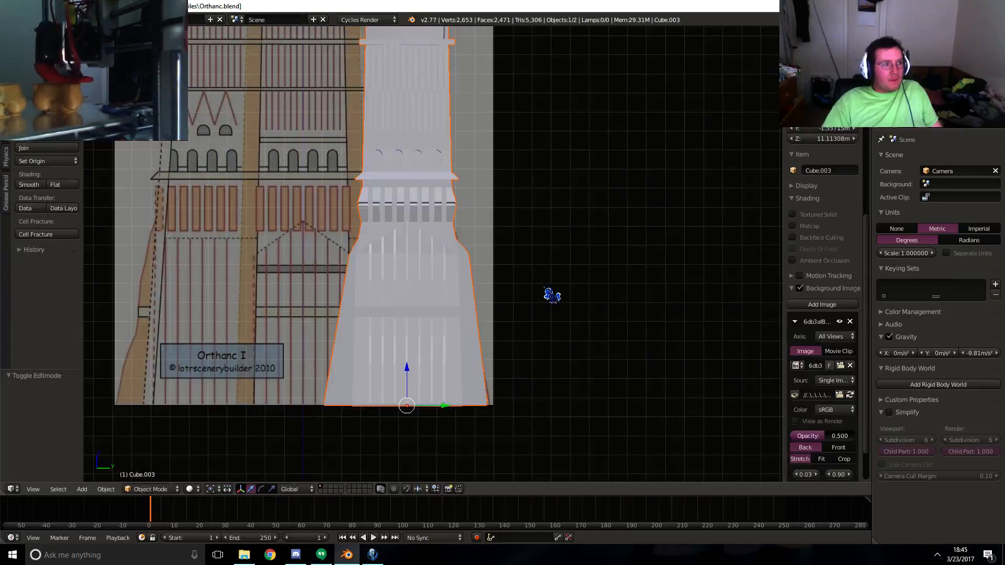
middle_drag(550, 291, 582, 299)
key(KP_1)
key(KP_3)
key(z)
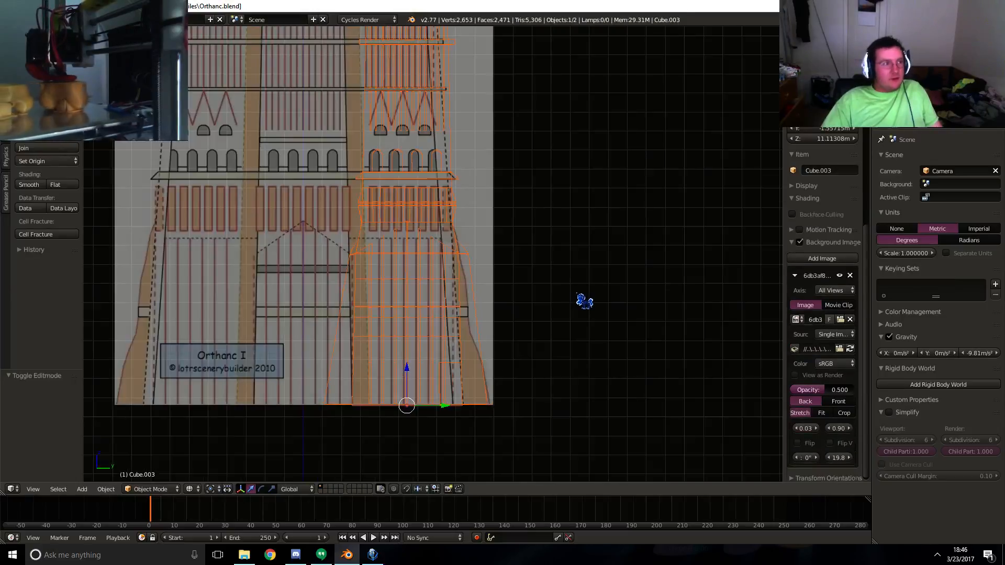
key(g)
click(538, 299)
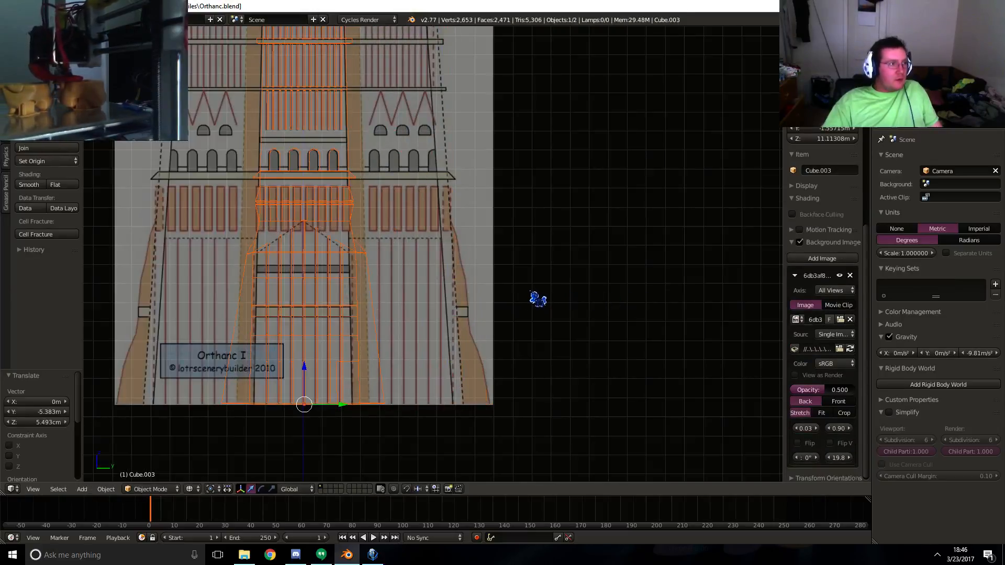
scroll(442, 341, up, 8)
key(g)
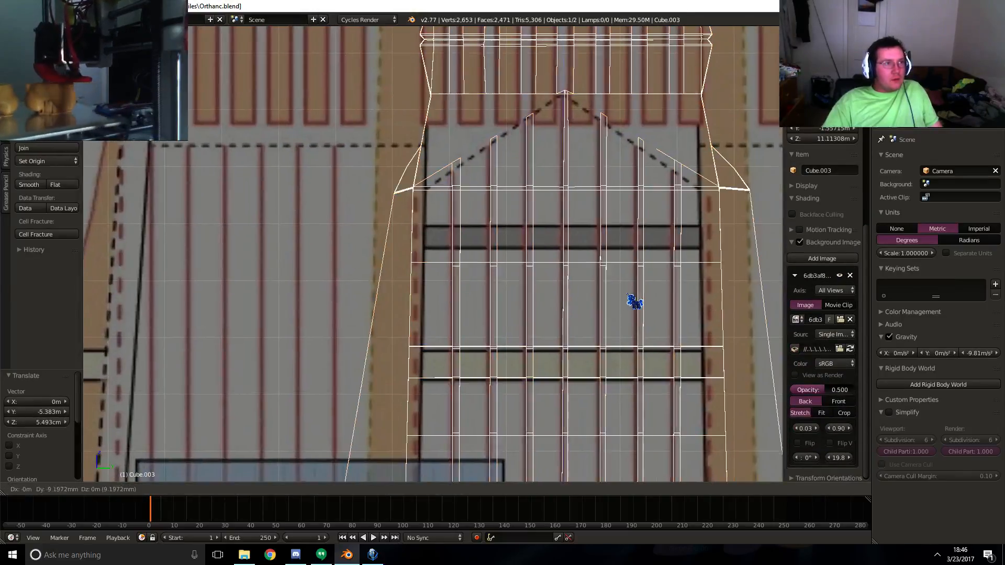
click(627, 295)
- Examine the reference drawing's upper tiers, ledges, zigzag ornaments and arched windows against the tower in the side and front views
scroll(637, 274, down, 7)
shift+middle_drag(623, 159, 608, 290)
shift+middle_drag(519, 255, 541, 240)
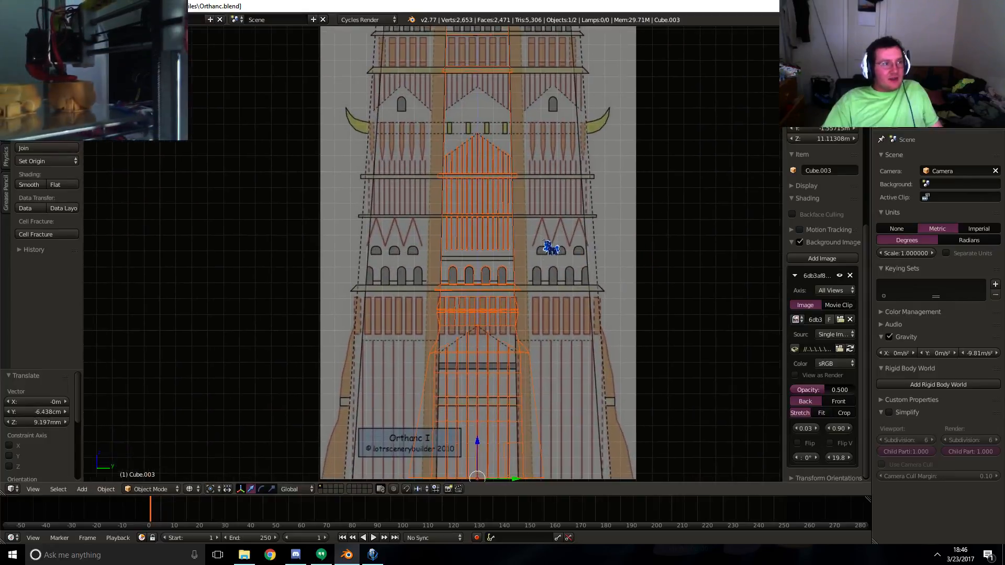
scroll(539, 236, up, 1)
shift+middle_drag(495, 98, 500, 294)
scroll(619, 284, up, 5)
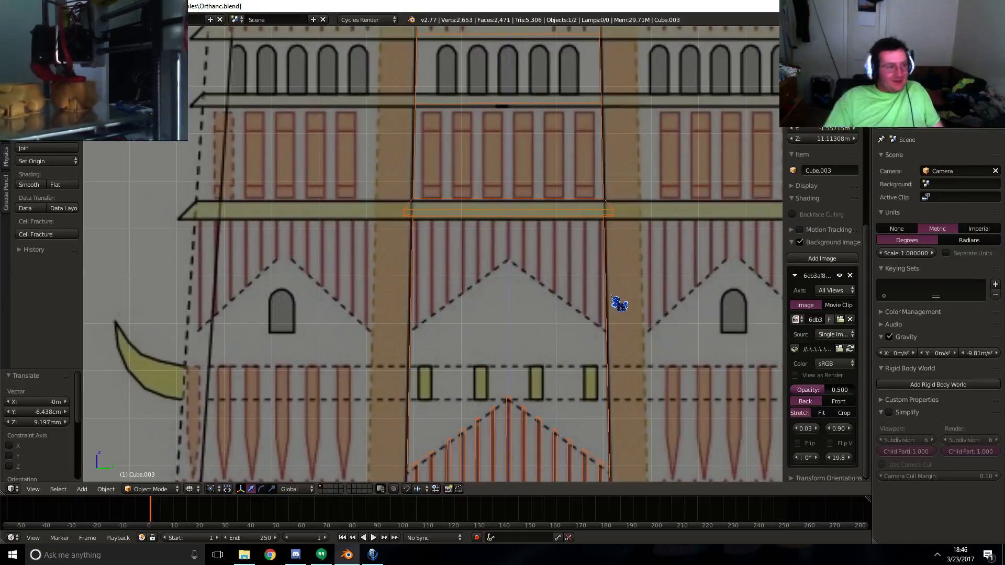
shift+scroll(507, 321, down, 10)
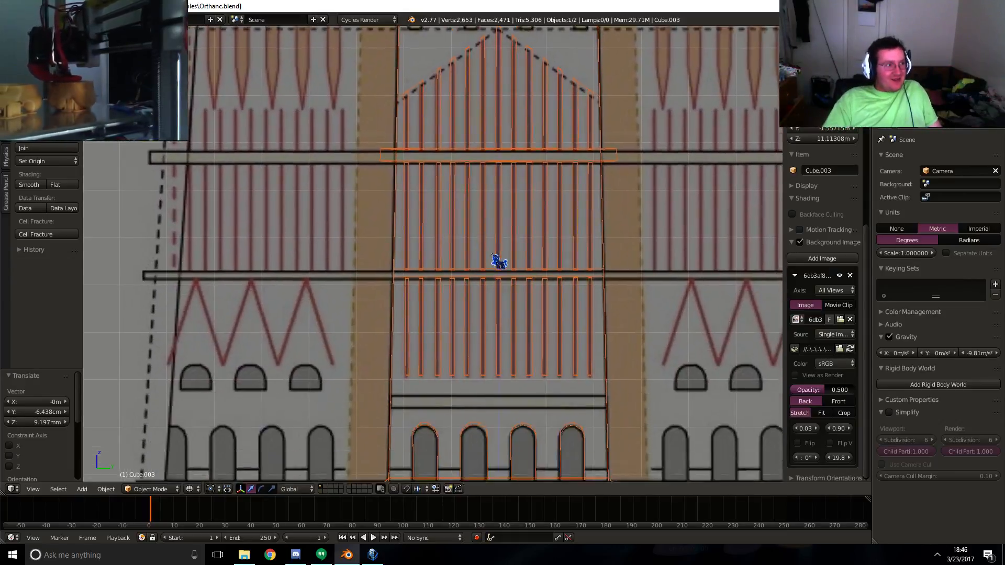
shift+scroll(527, 198, down, 5)
ctrl+scroll(544, 227, right, 5)
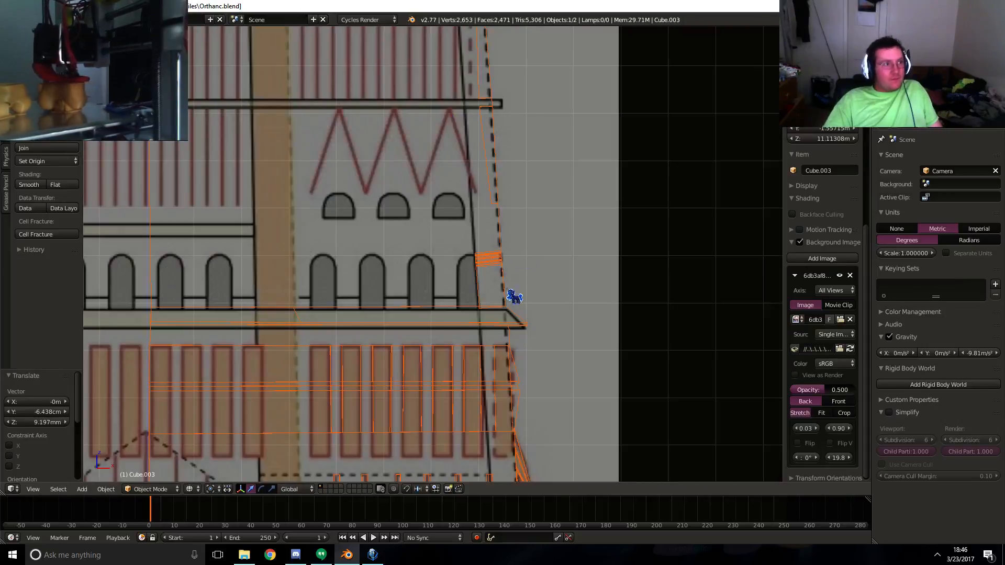
shift+middle_drag(507, 290, 574, 216)
scroll(517, 191, up, 2)
shift+middle_drag(515, 173, 527, 289)
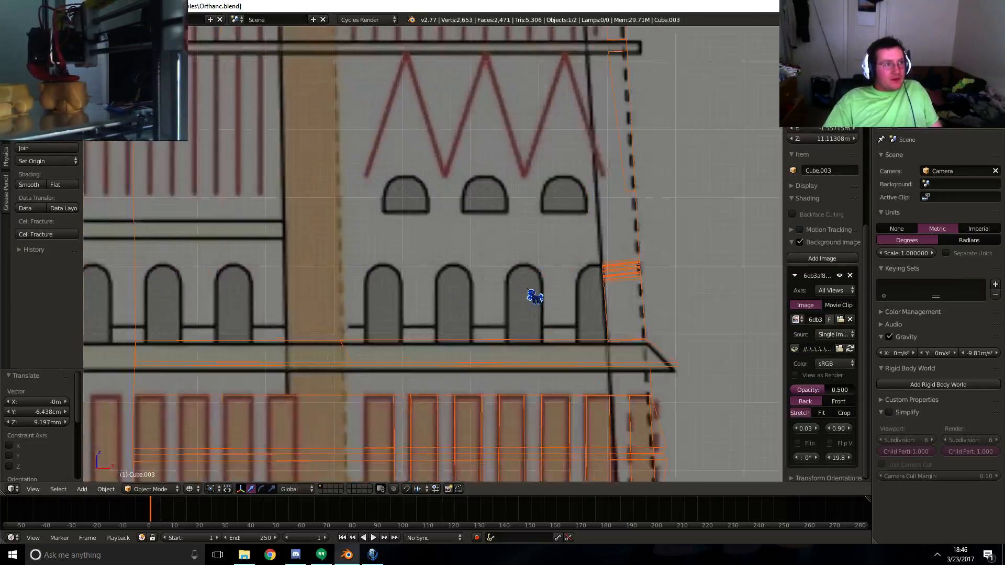
scroll(527, 288, up, 1)
shift+middle_drag(467, 301, 490, 274)
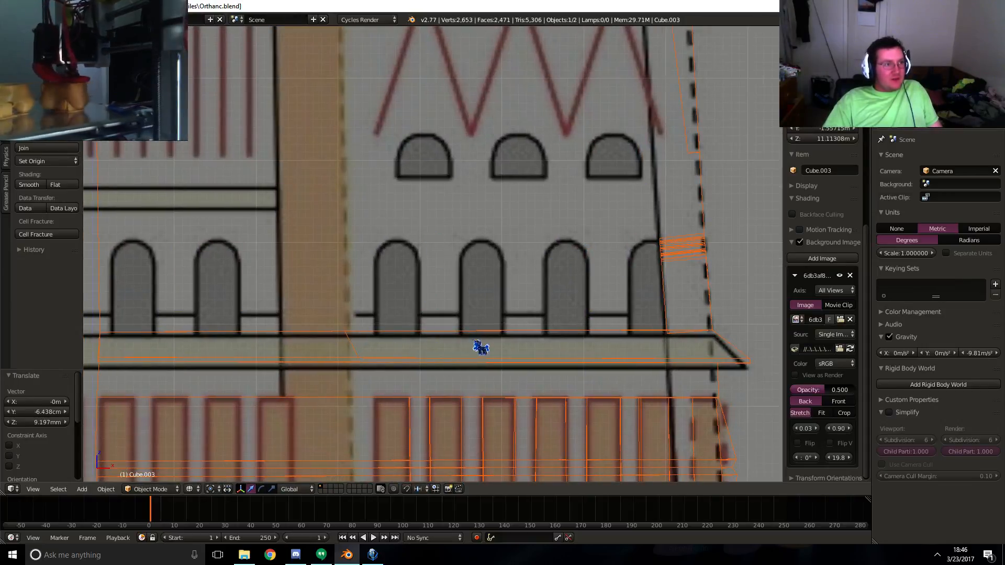
scroll(480, 348, down, 8)
scroll(511, 285, up, 4)
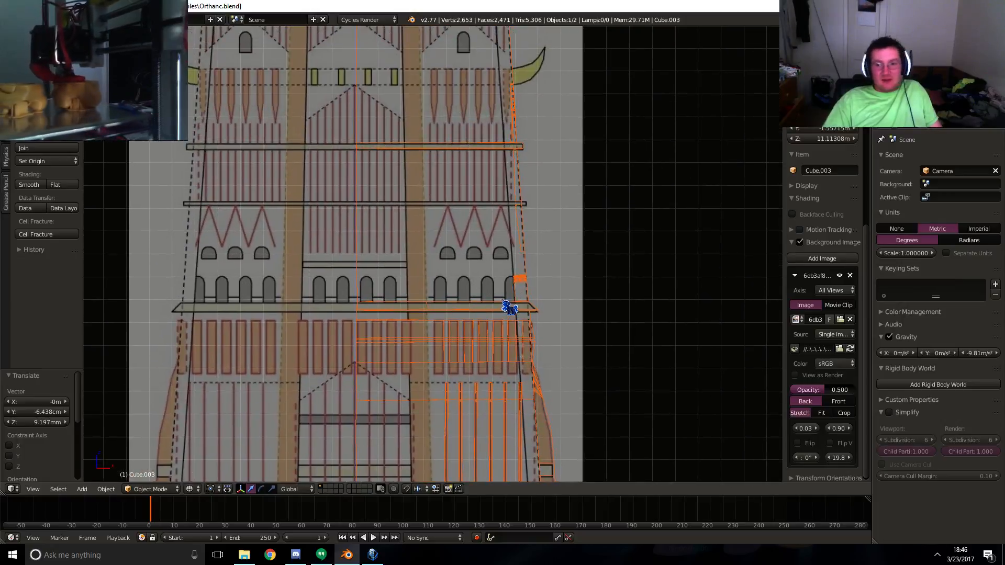
scroll(505, 293, up, 5)
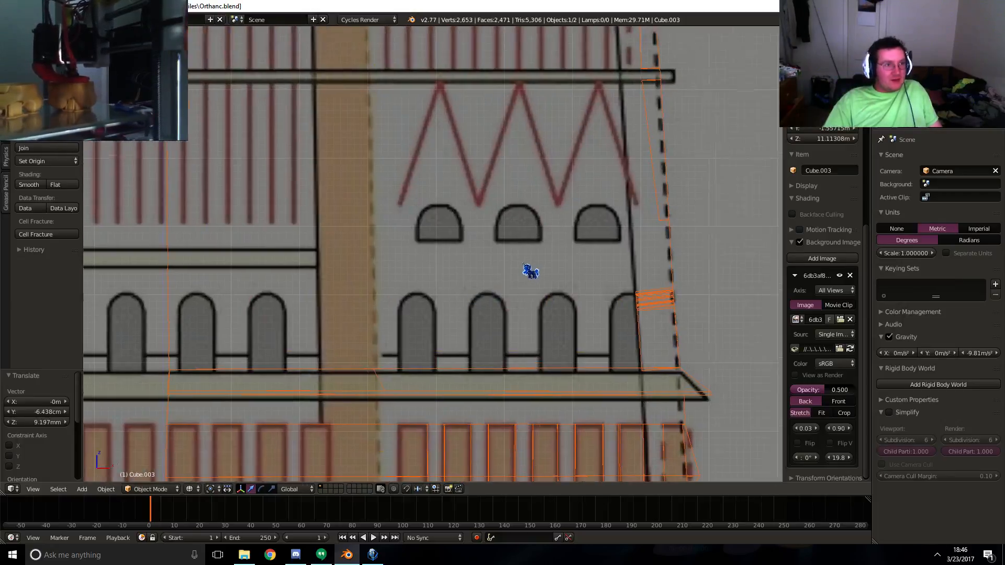
- Knife-cut the outline of the arched window nearest the tan column into the front wall above the lower ledge, tracing the reference drawing
shift+middle_drag(493, 313, 489, 300)
key(Tab)
shift+middle_drag(414, 353, 418, 325)
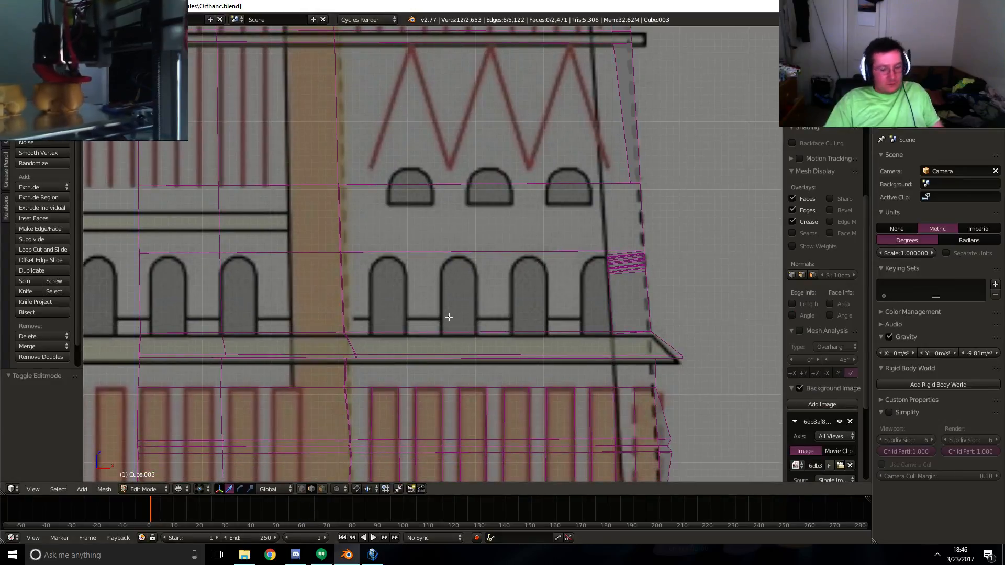
key(k)
click(407, 331)
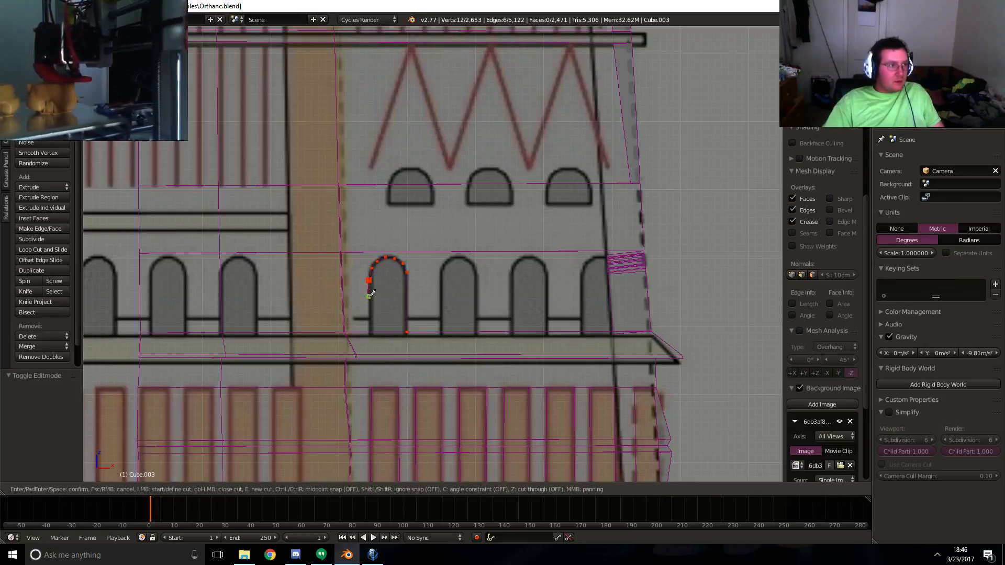
click(371, 332)
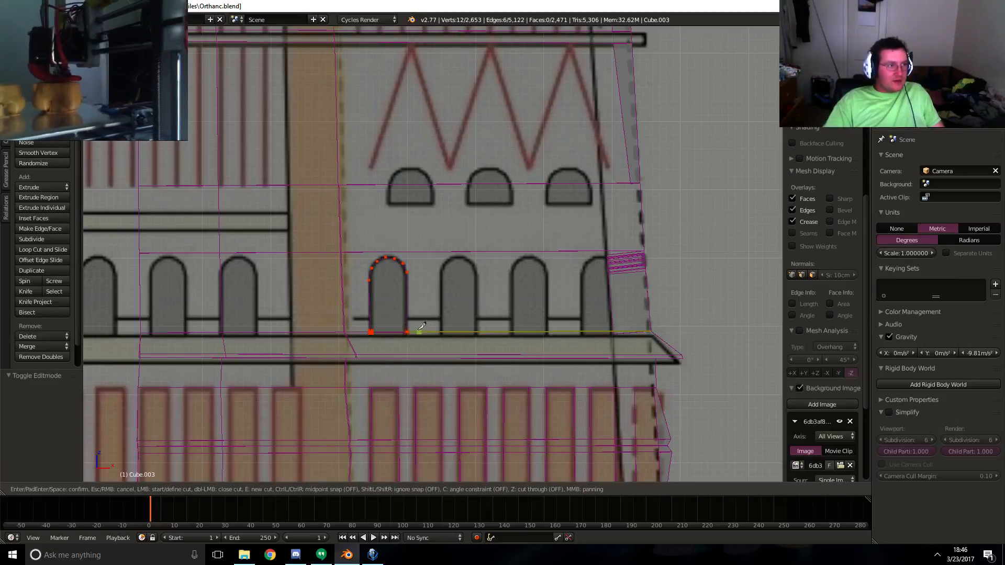
key(Return)
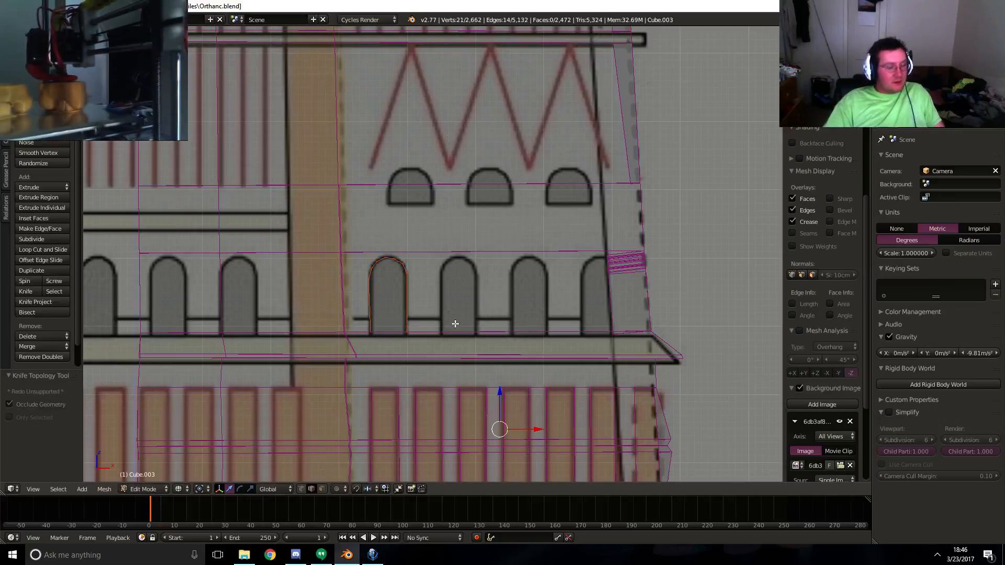
- Knife-cut the second arched window's outline into the front wall, starting and ending on the ledge's upper edge
key(k)
click(476, 332)
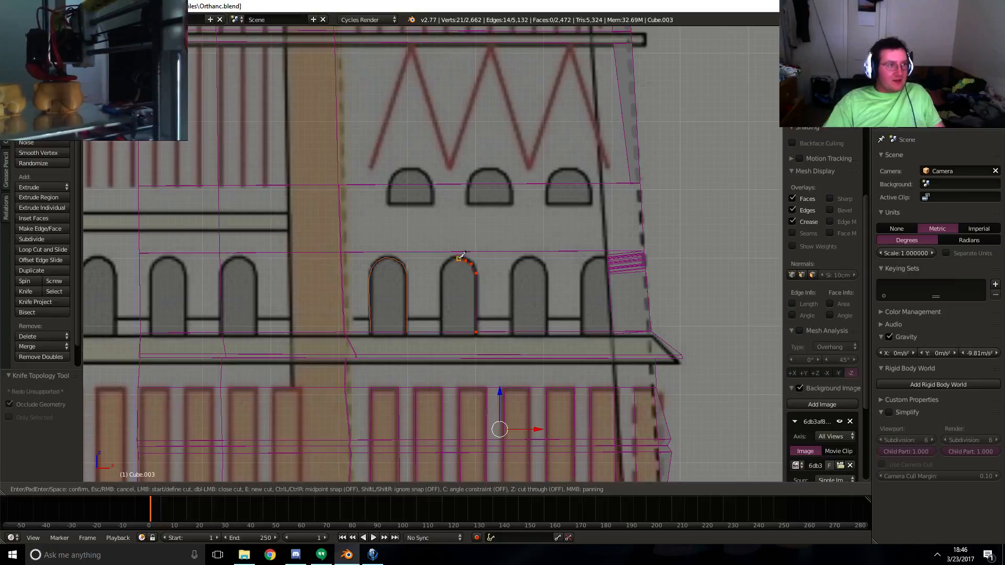
click(440, 331)
key(Return)
- Trace the third arched window of the front wall with the Knife, from the ledge around the arch and back down
key(k)
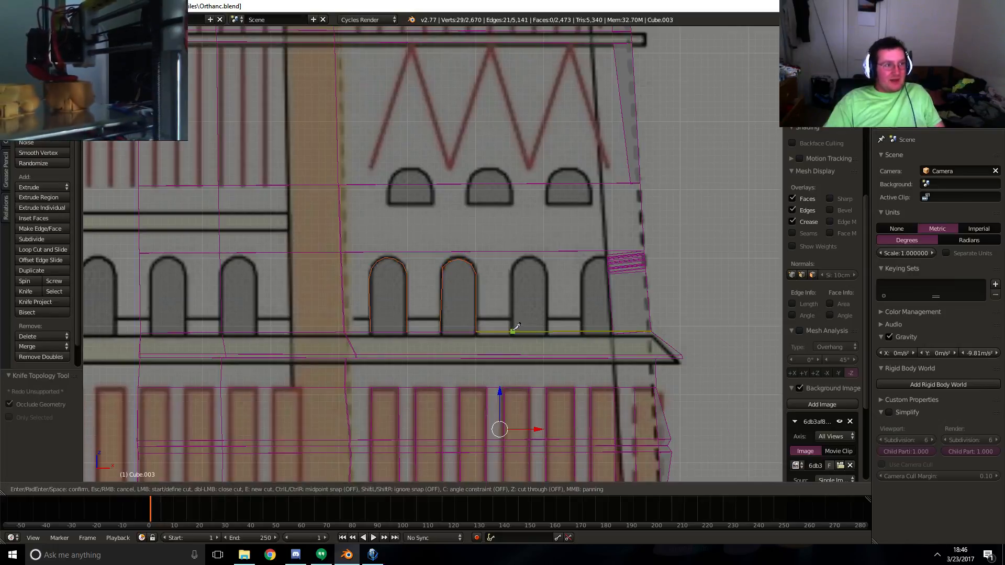
click(514, 329)
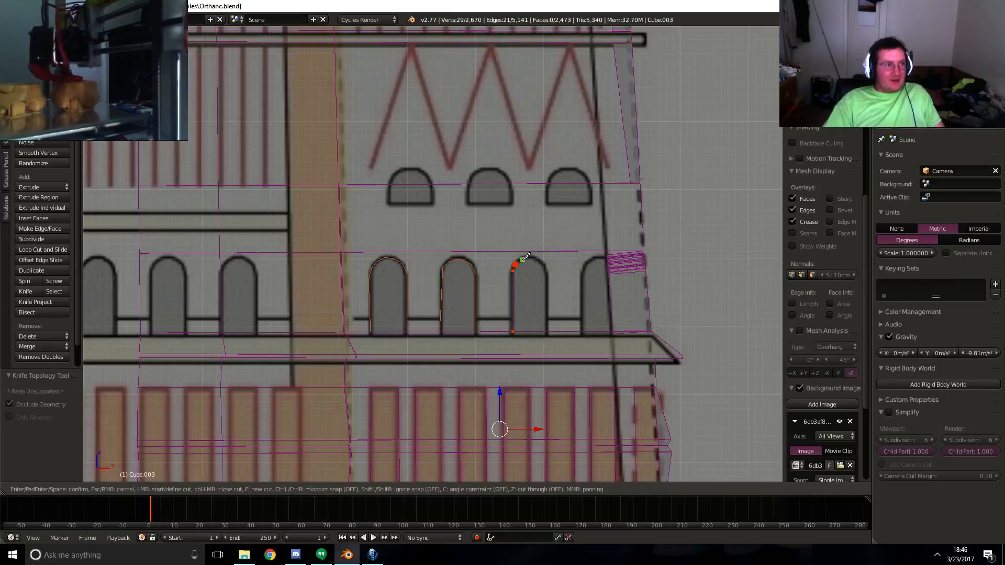
click(523, 259)
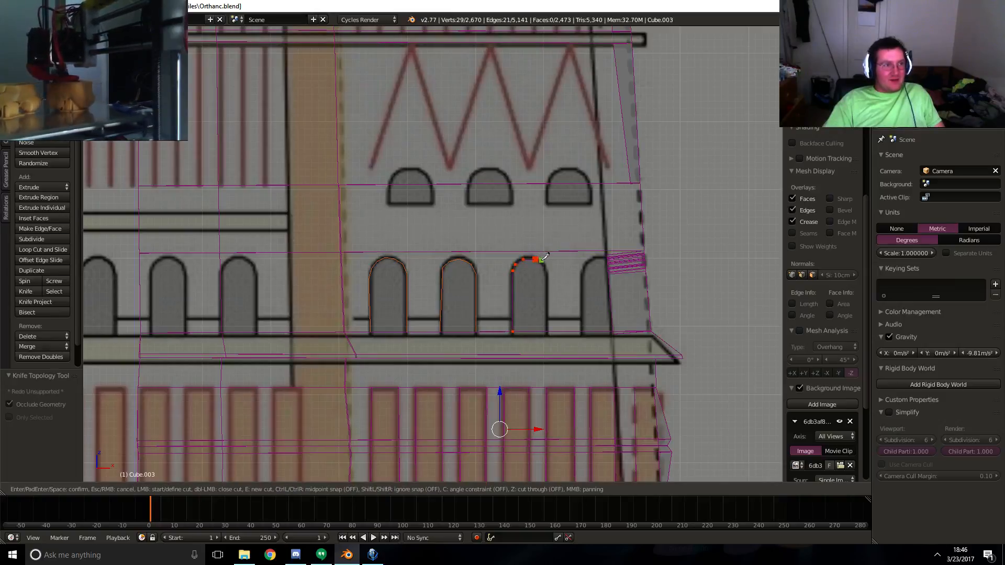
click(544, 263)
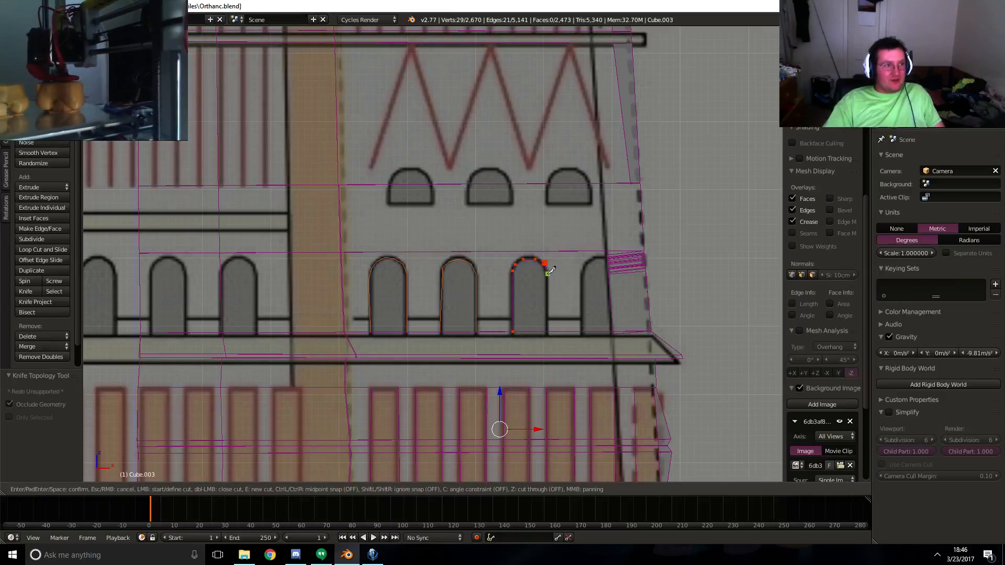
click(547, 273)
click(548, 331)
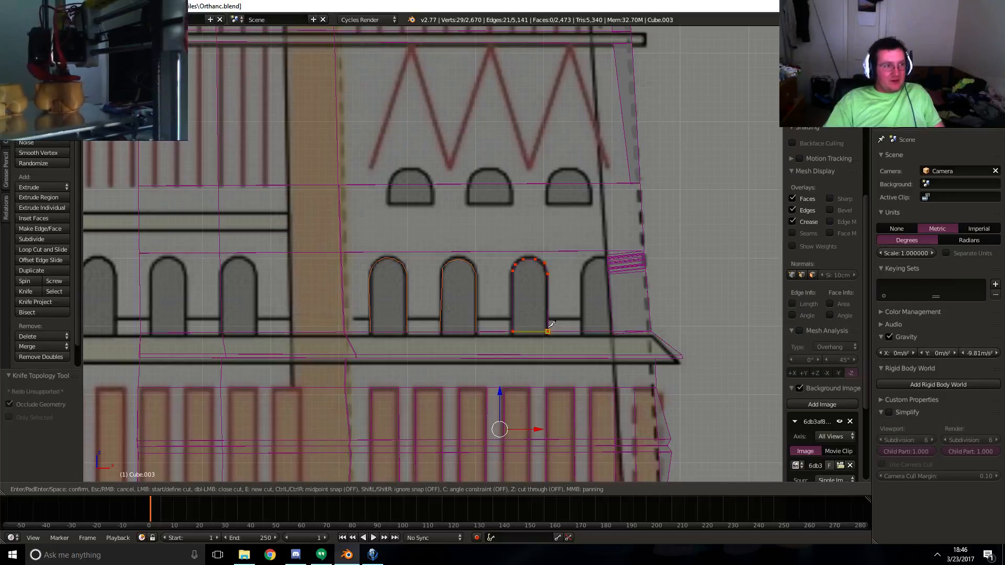
key(Return)
- Knife-cut the fourth, partly hidden arched window beside the front wall's outer corner, closing its straight side at the inner corner line
key(k)
click(580, 331)
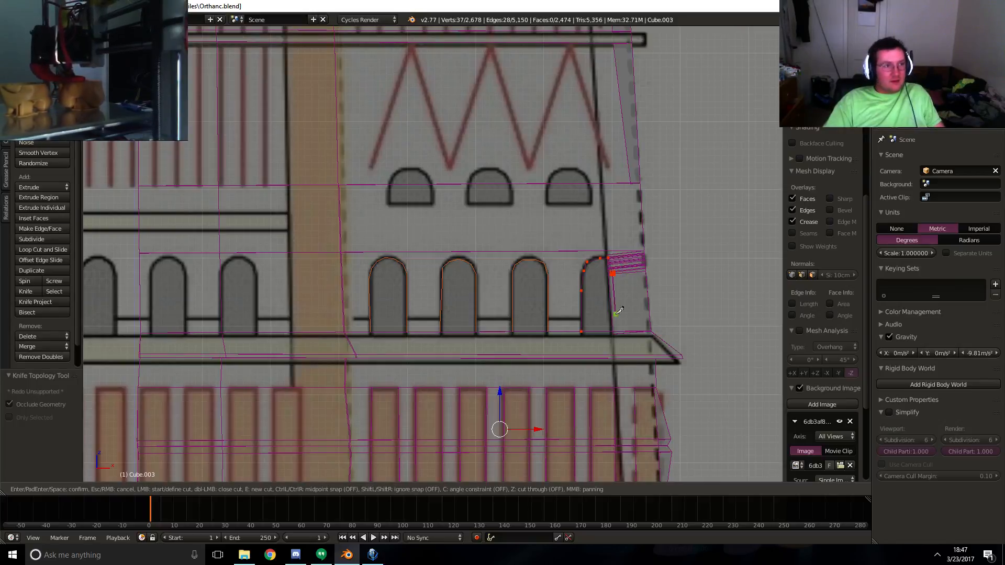
click(613, 331)
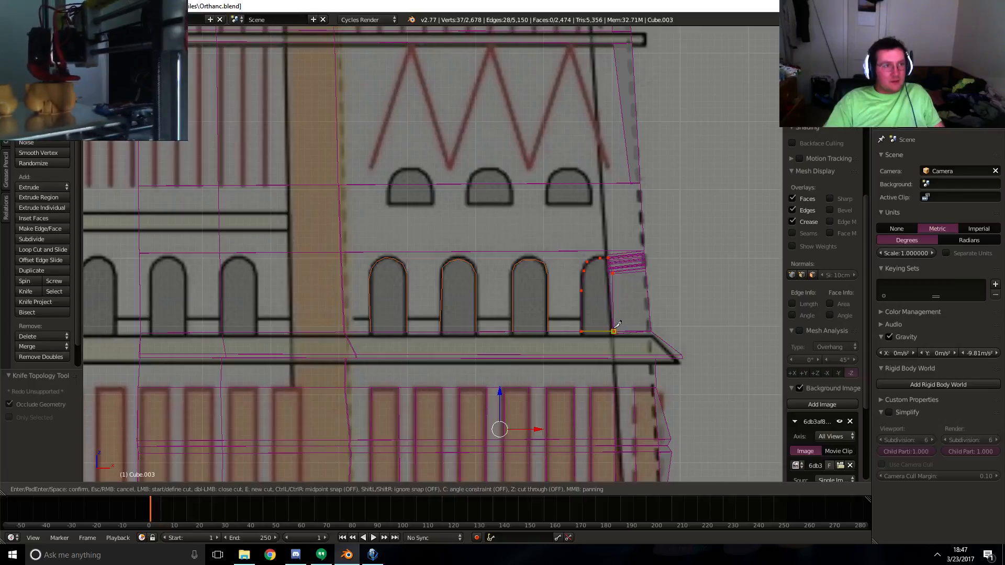
key(Return)
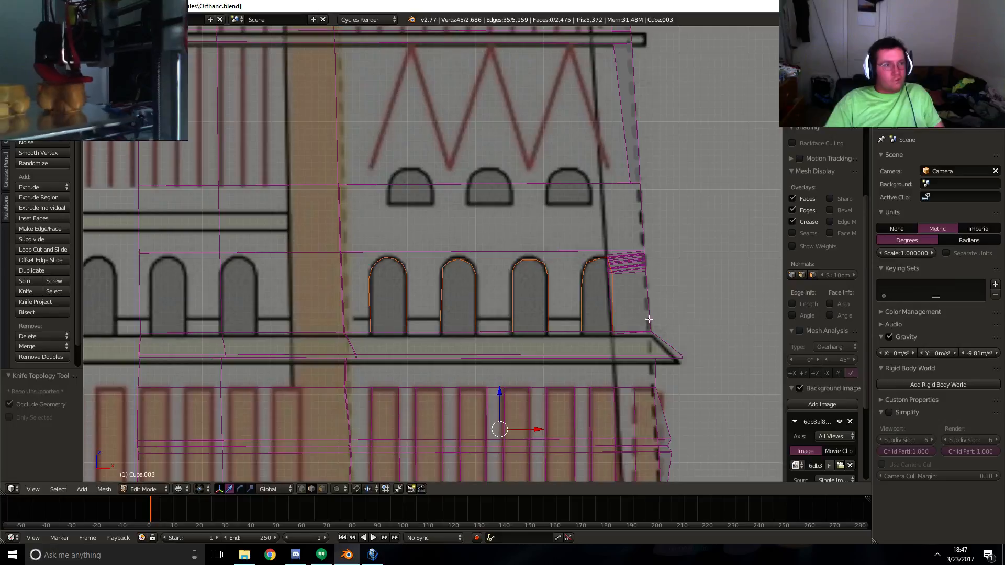
- In solid shading, select the four new arched window faces on the front wall and extrude them about 64 cm inward
scroll(648, 319, down, 2)
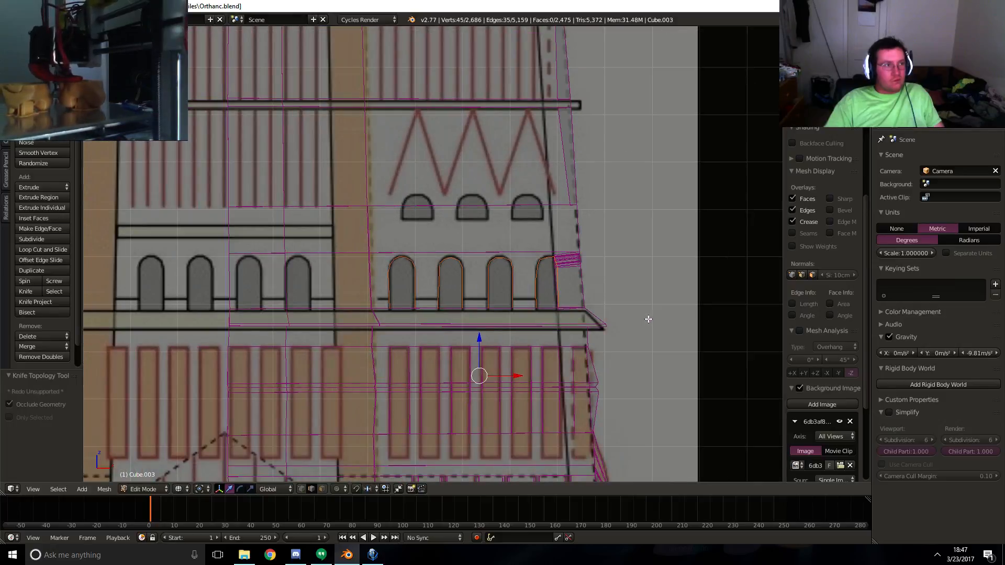
scroll(620, 281, up, 3)
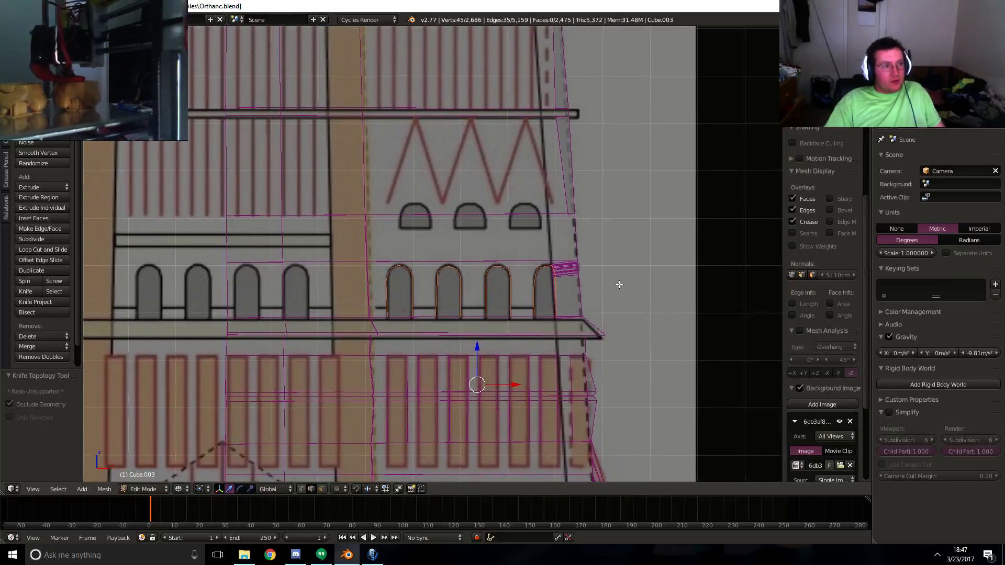
shift+middle_drag(621, 286, 579, 273)
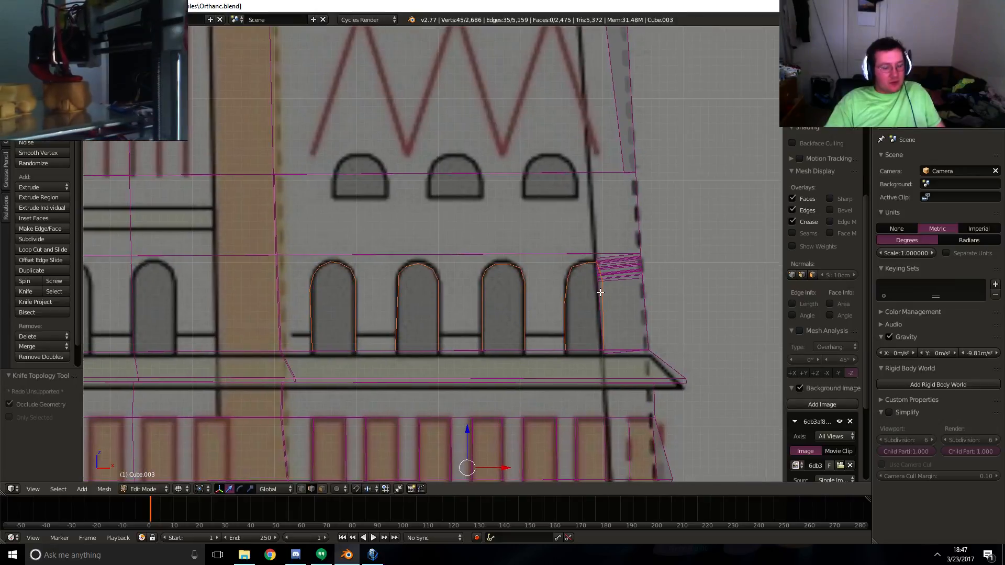
middle_drag(559, 313, 516, 332)
key(z)
key(z)
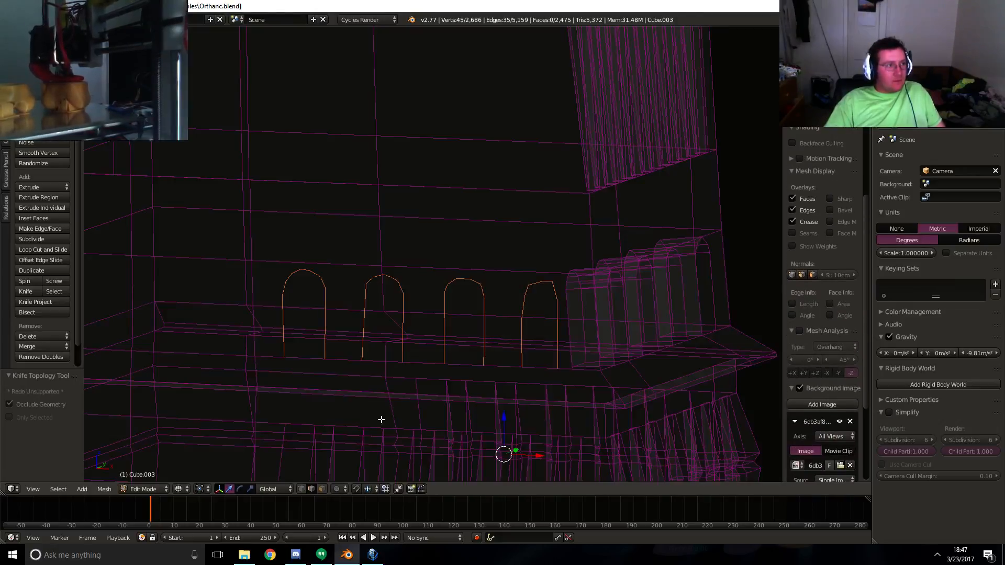
key(z)
click(304, 307)
shift+click(378, 304)
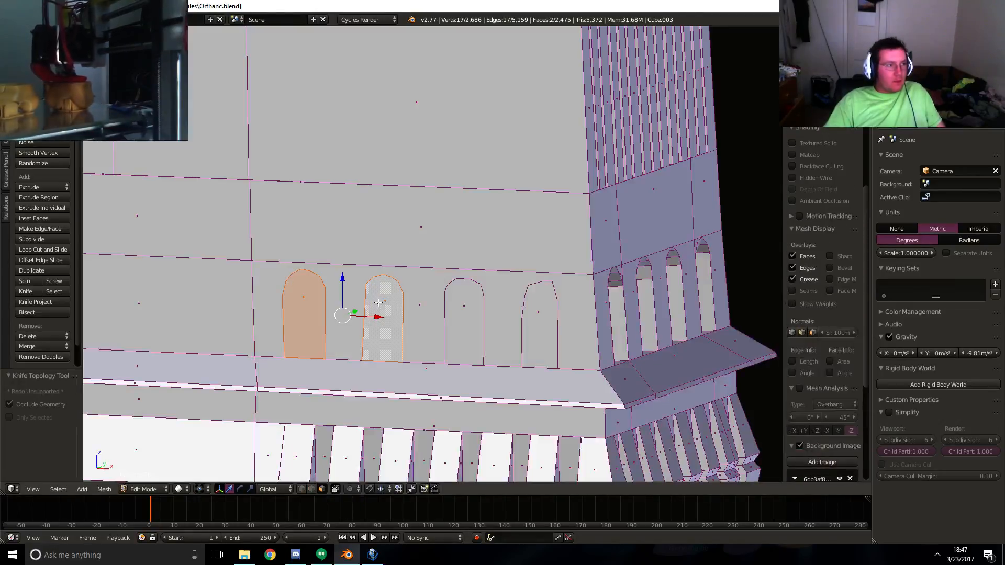
shift+click(464, 314)
shift+click(537, 312)
key(e)
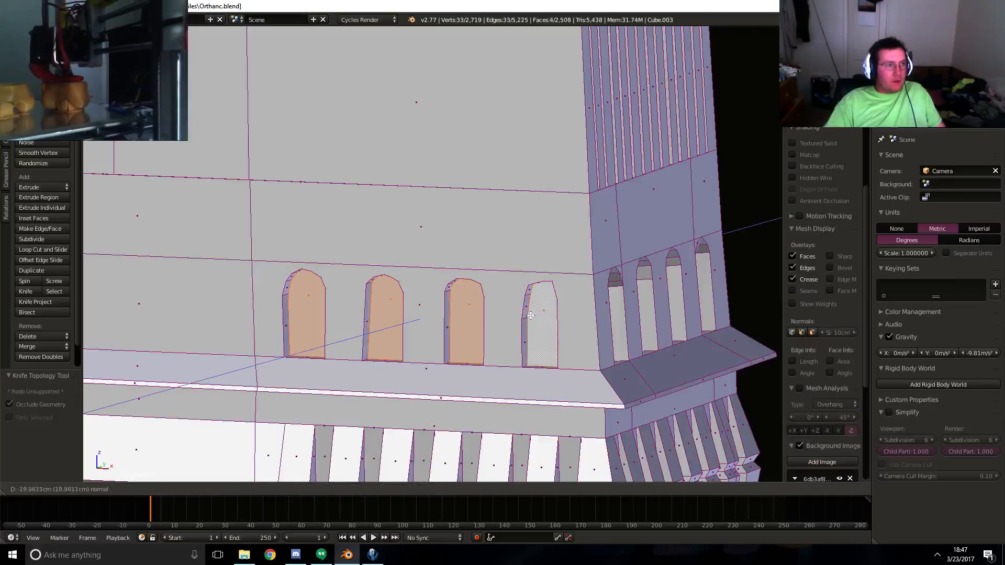
click(545, 312)
- Adjust the depth of the four extruded window faces along the Y axis, checking the recesses from both sides
middle_drag(568, 322, 450, 314)
key(g)
key(y)
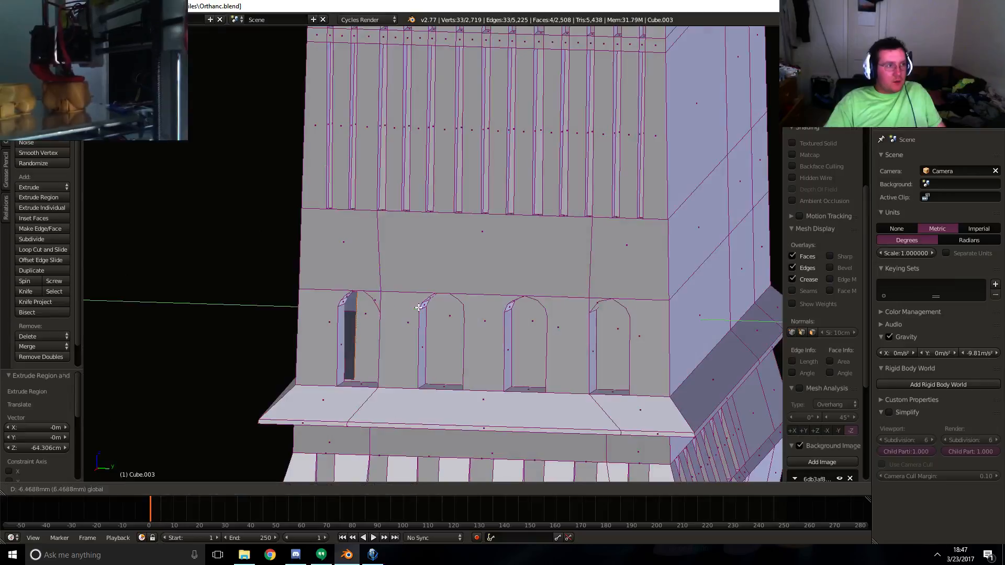
click(388, 309)
middle_drag(335, 317, 433, 307)
key(g)
key(y)
click(504, 312)
- In the wireframe back view, deselect everything and knife-cut the arched window nearest the tan column into the wall above the ledge
scroll(539, 330, down, 3)
key(Tab)
scroll(538, 328, down, 4)
key(KP_1)
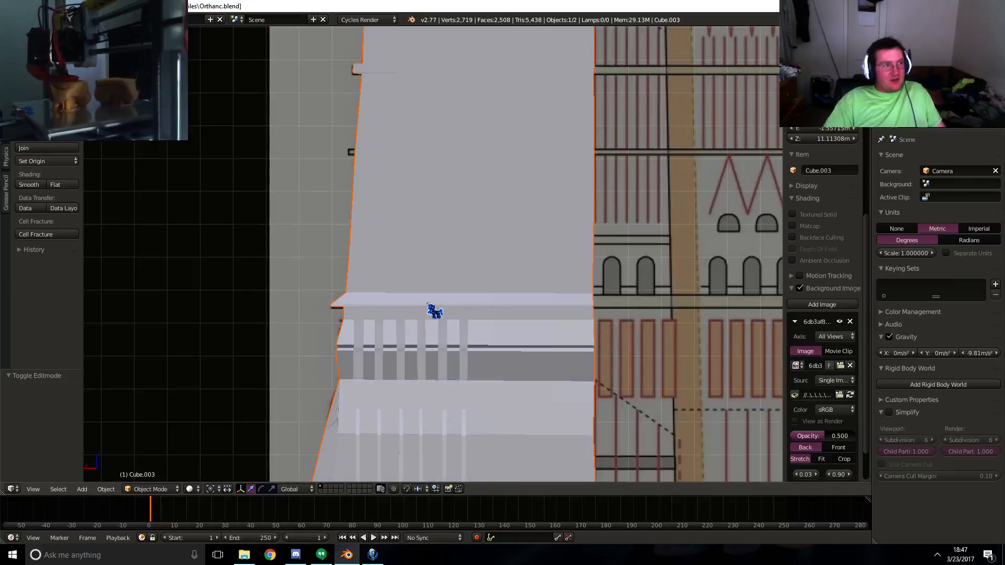
key(z)
scroll(436, 305, up, 3)
key(Tab)
scroll(477, 337, up, 2)
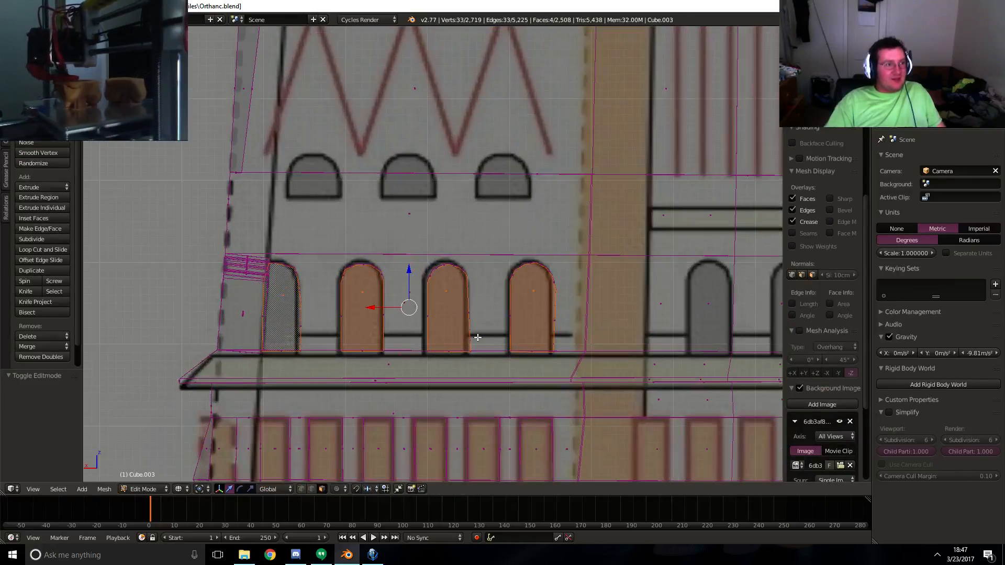
key(a)
key(k)
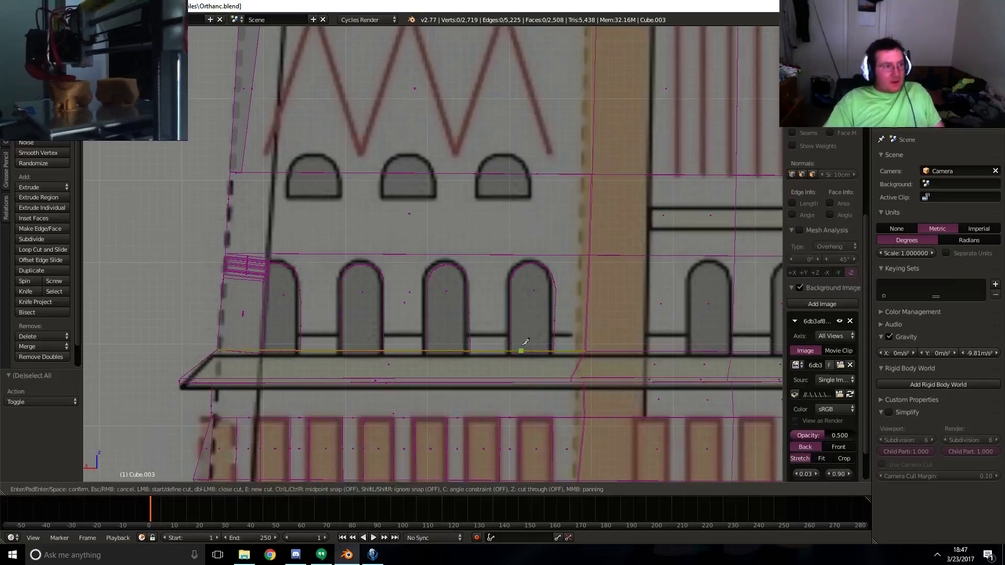
click(552, 348)
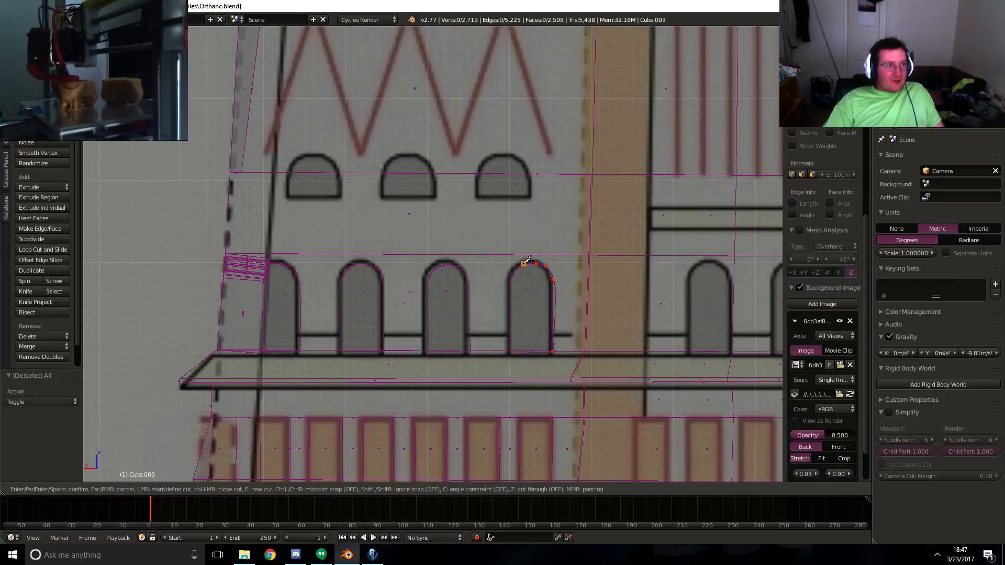
click(509, 351)
key(Return)
- Trace the back wall's second arched window with the Knife, starting from the ledge's upper edge
key(k)
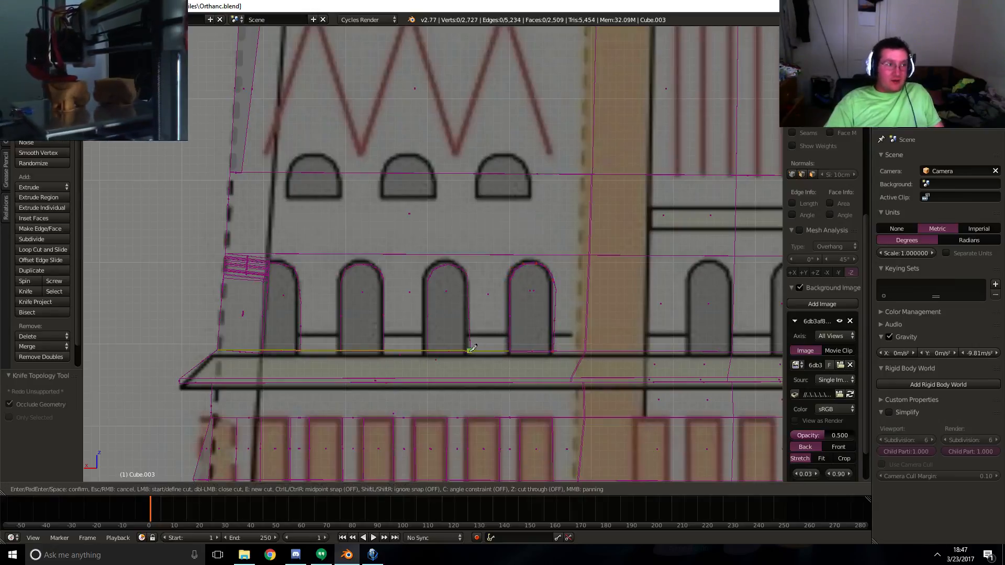
click(468, 350)
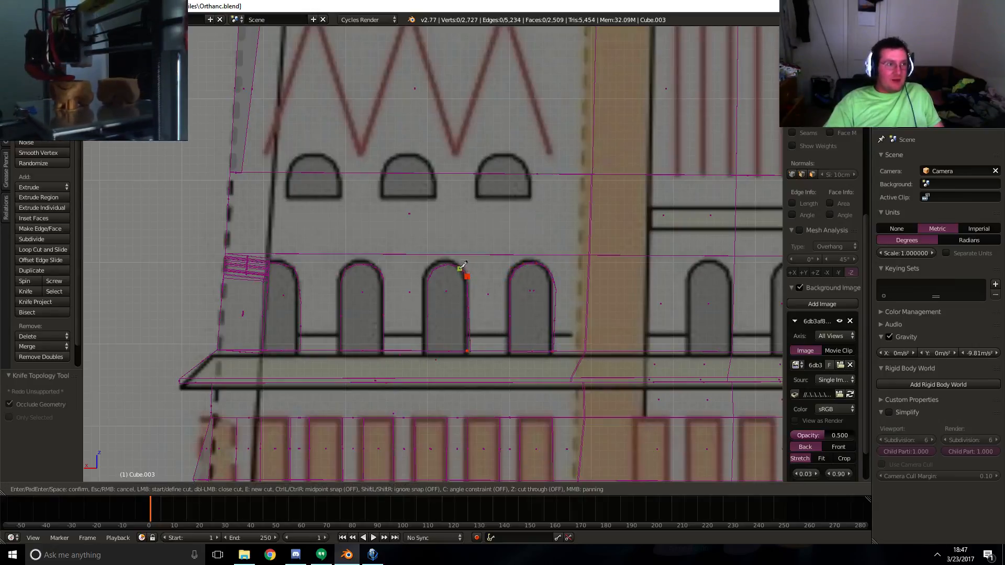
- Finish the knife cut around the second arched window from the orange column, following the blueprint outline down to the ledge
click(462, 267)
click(430, 272)
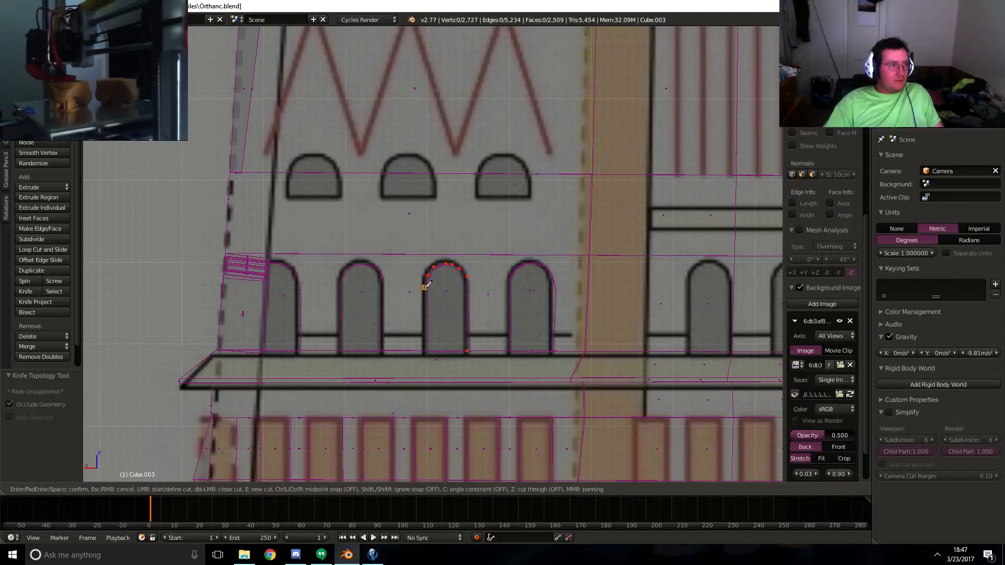
click(425, 351)
key(Return)
- Knife-cut the outline of the next arched window toward the tower's outer edge, starting and ending on the ledge line
key(k)
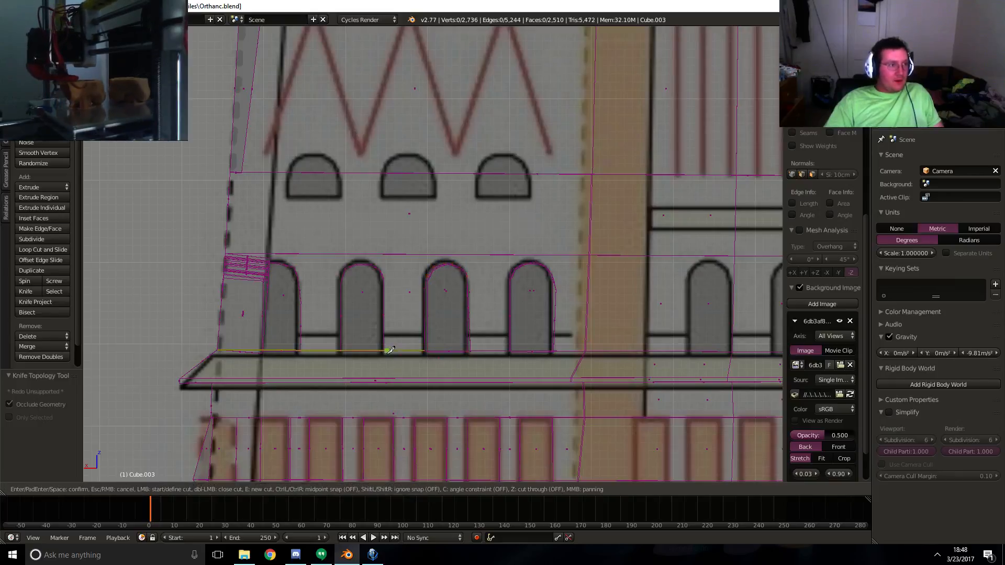
click(385, 349)
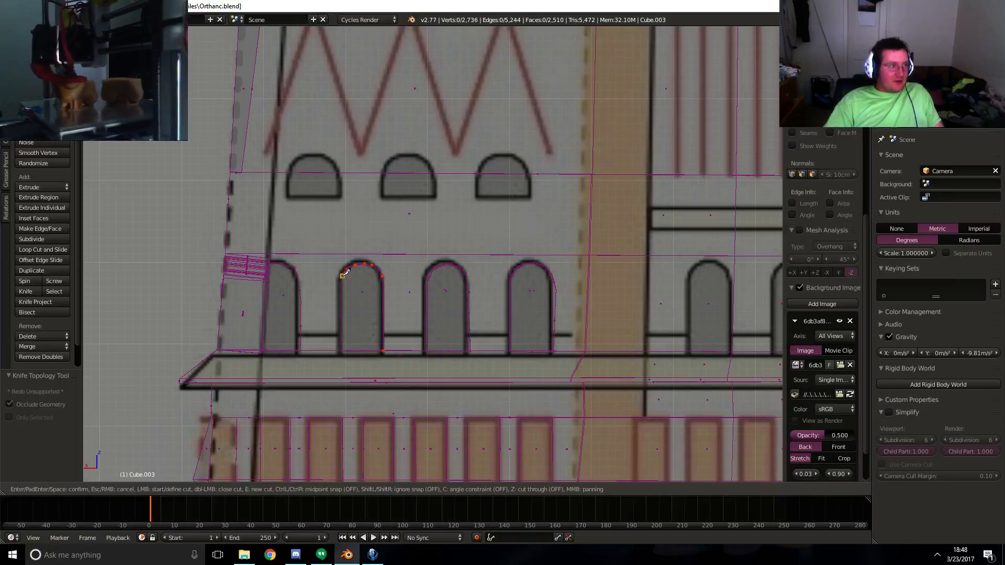
click(340, 350)
key(Return)
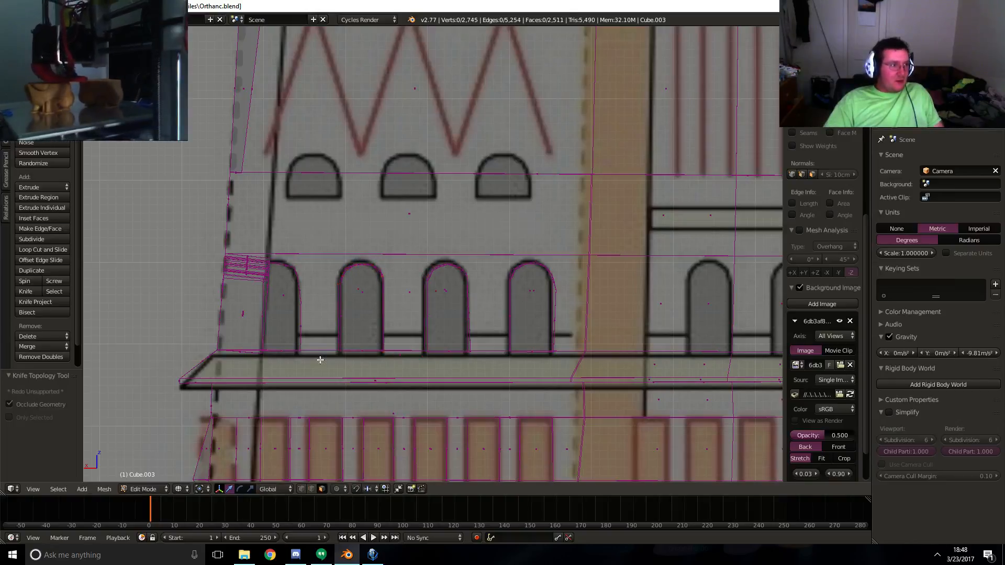
- Knife-cut the outermost arched window beside the tower corner, tracing its arch and closing the cut at the ledge
key(k)
click(300, 350)
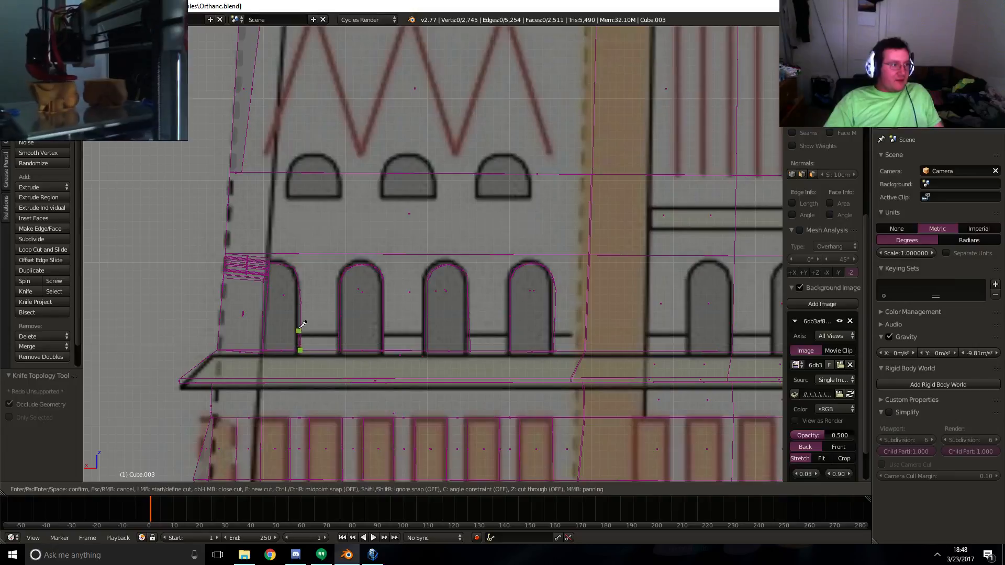
click(304, 287)
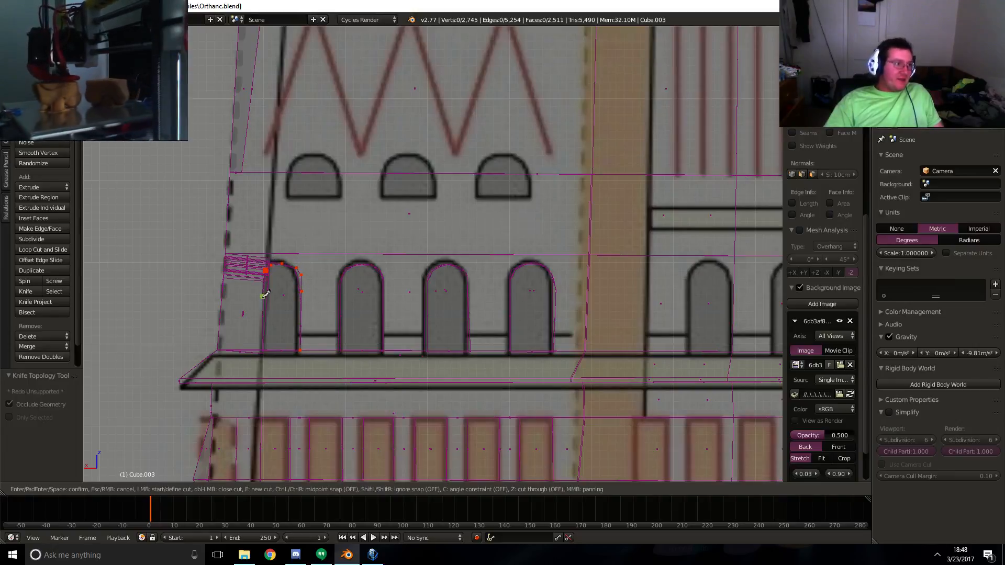
click(263, 348)
key(Return)
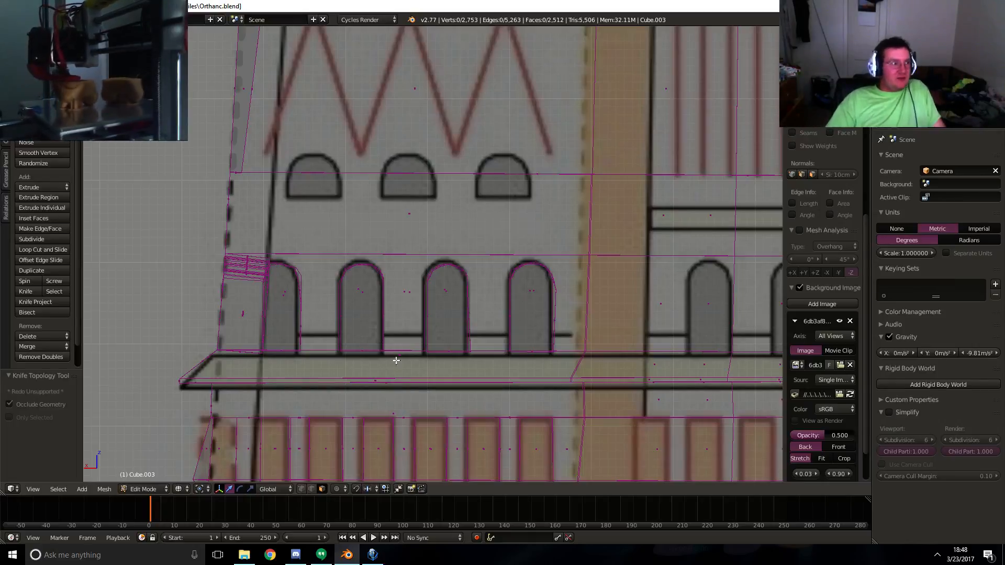
- Extrude the four newly cut arched window faces about 19.5 cm into the wall in solid shading
middle_drag(356, 365, 385, 375)
key(z)
right_click(379, 355)
shift+right_click(454, 340)
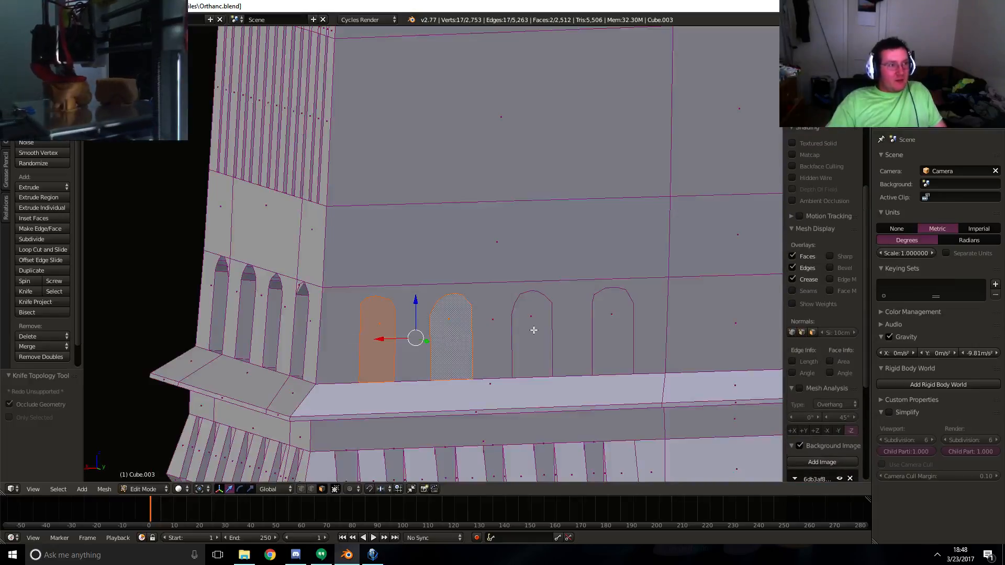
shift+right_click(533, 330)
shift+right_click(606, 335)
scroll(576, 400, down, 8)
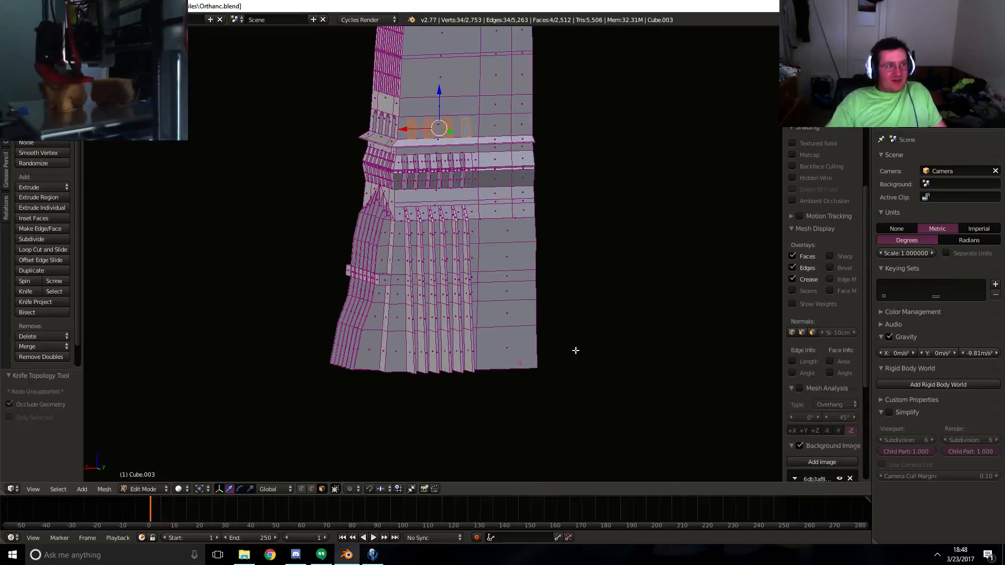
shift+middle_drag(426, 245, 437, 340)
scroll(441, 335, up, 4)
scroll(437, 341, down, 8)
scroll(557, 340, up, 4)
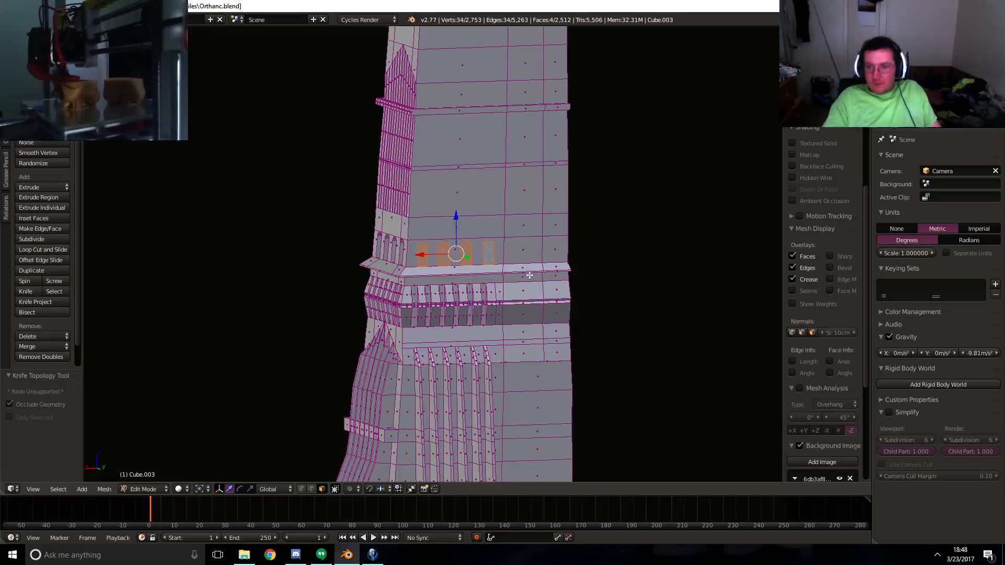
scroll(542, 266, up, 5)
middle_drag(545, 268, 577, 297)
key(e)
click(660, 296)
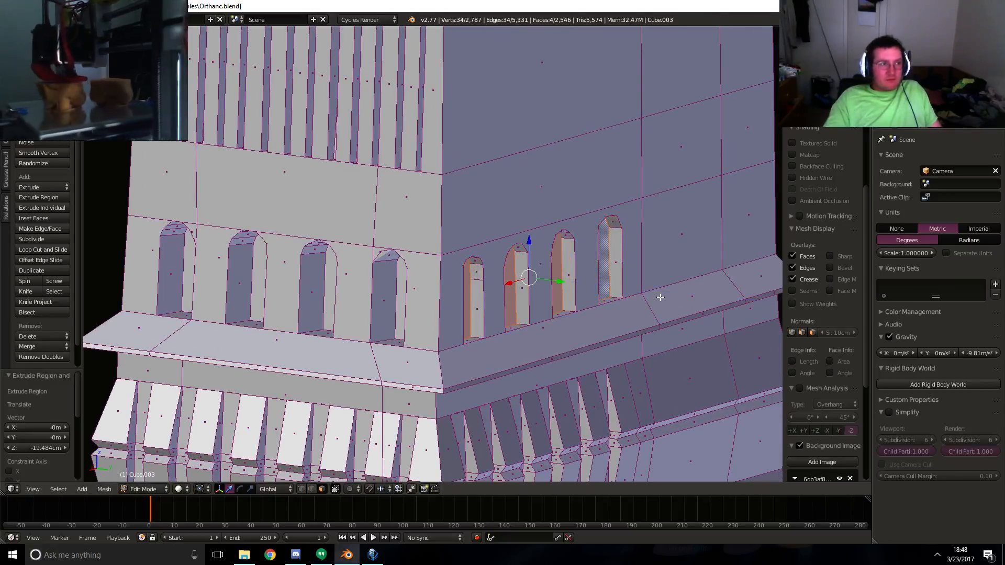
- Move the extruded window faces along Y by about -23.2 cm, and adjust them by about another -3.6 mm
middle_drag(660, 296, 498, 314)
drag(497, 317, 485, 311)
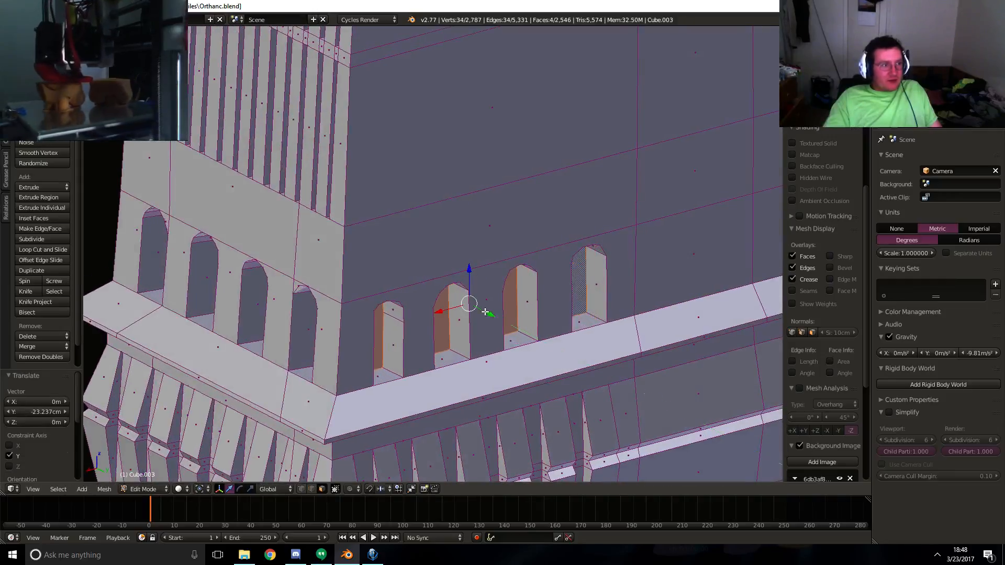
middle_drag(491, 312, 454, 316)
drag(342, 289, 343, 287)
middle_drag(343, 287, 371, 326)
- Examine the whole tower and compare the modelled tiers with the background blueprint in an orthographic wireframe view
scroll(371, 326, down, 10)
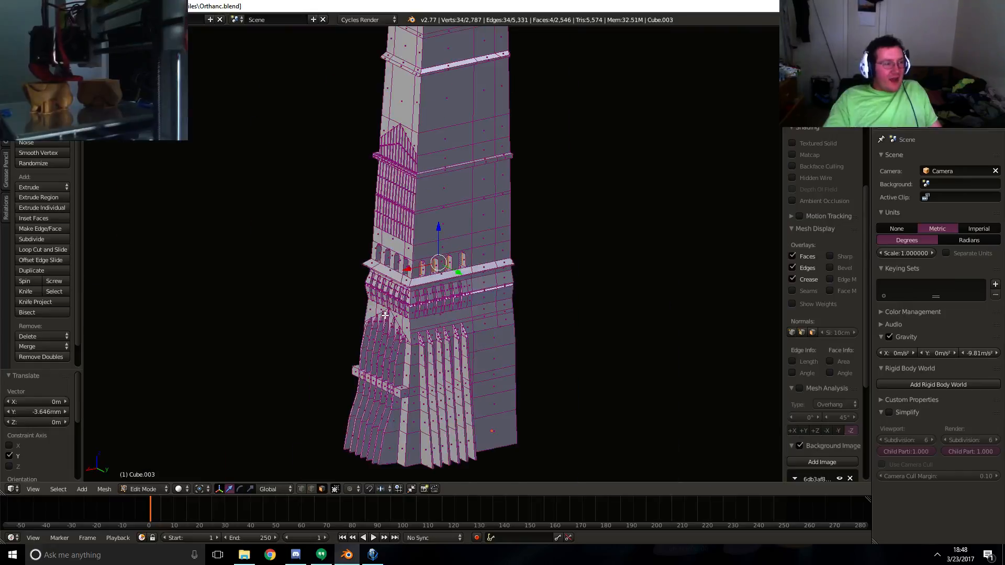
shift+middle_drag(396, 168, 414, 306)
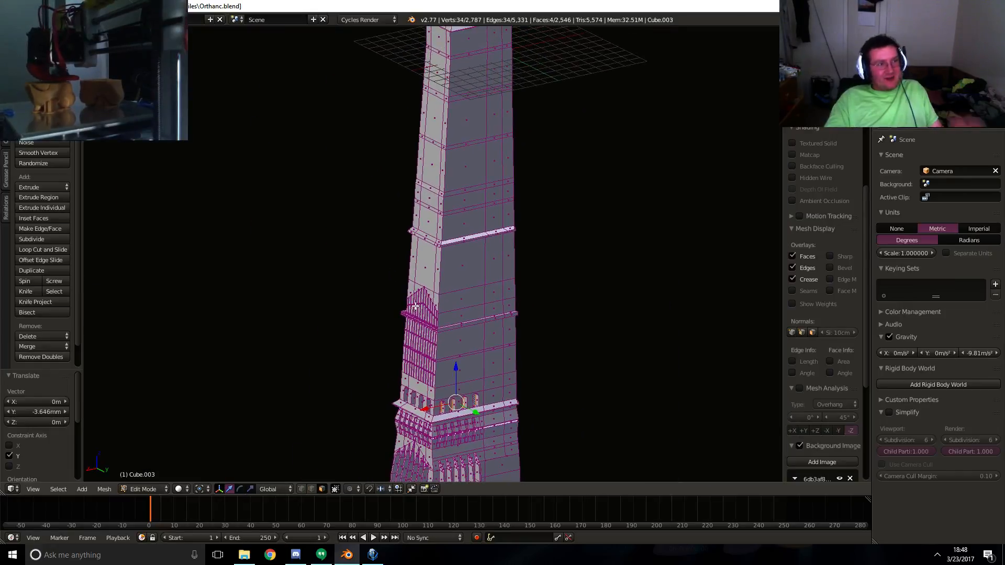
scroll(482, 283, down, 5)
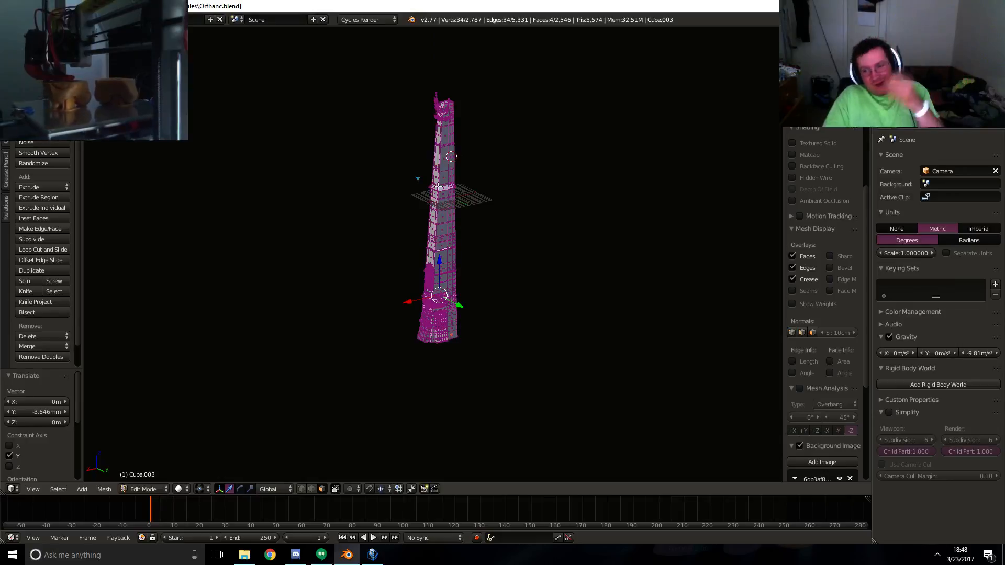
scroll(466, 234, up, 6)
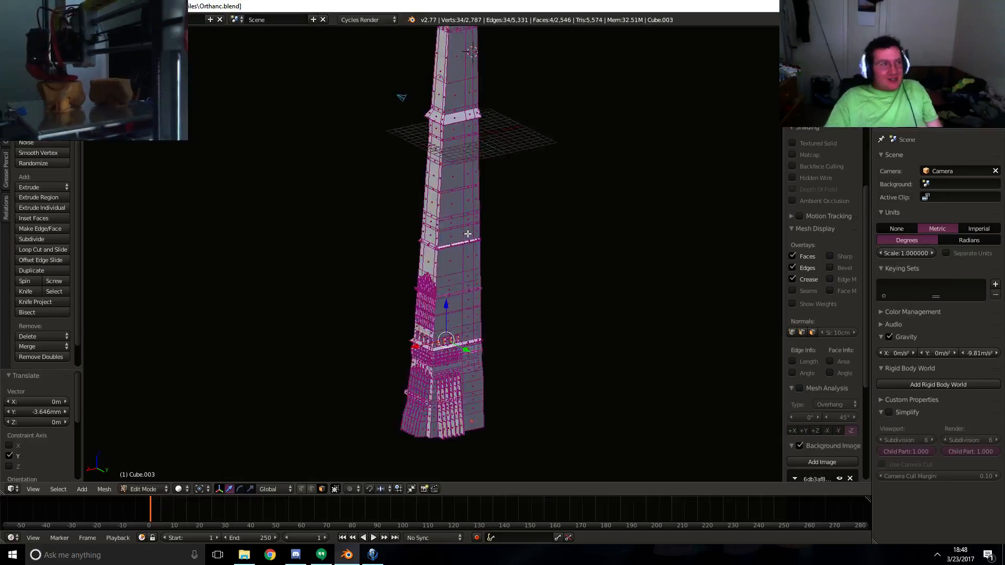
scroll(429, 335, up, 5)
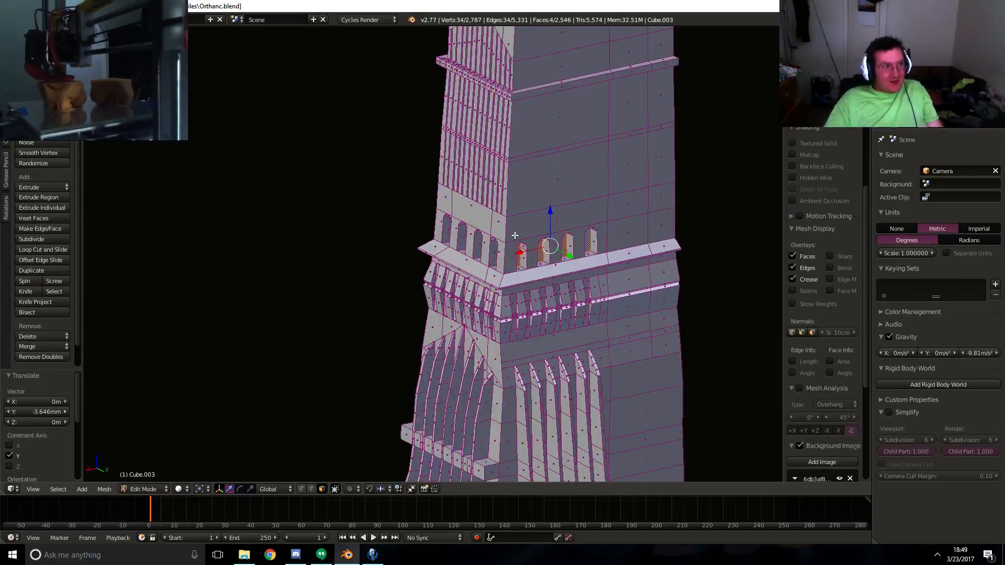
key(KP_1)
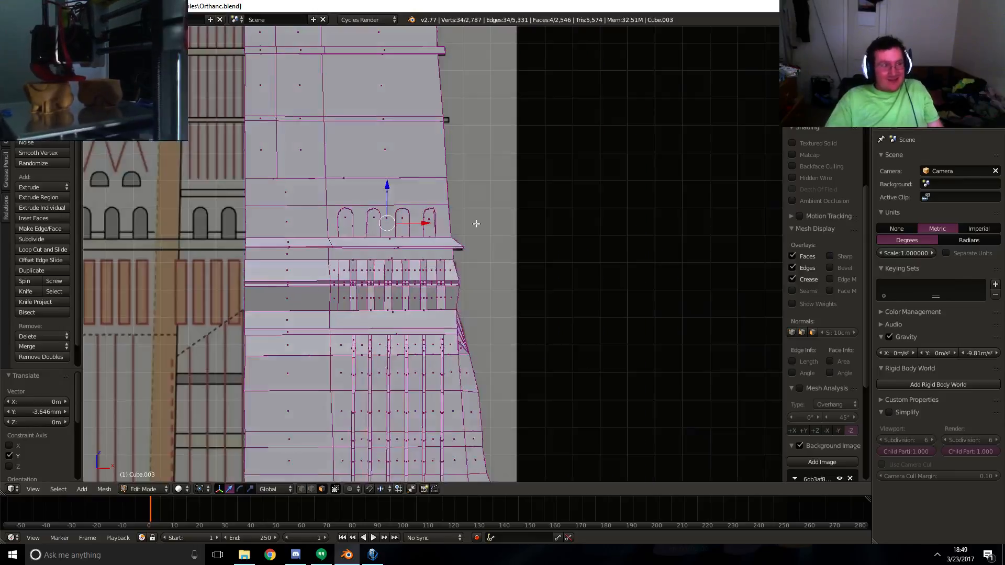
key(z)
key(KP_5)
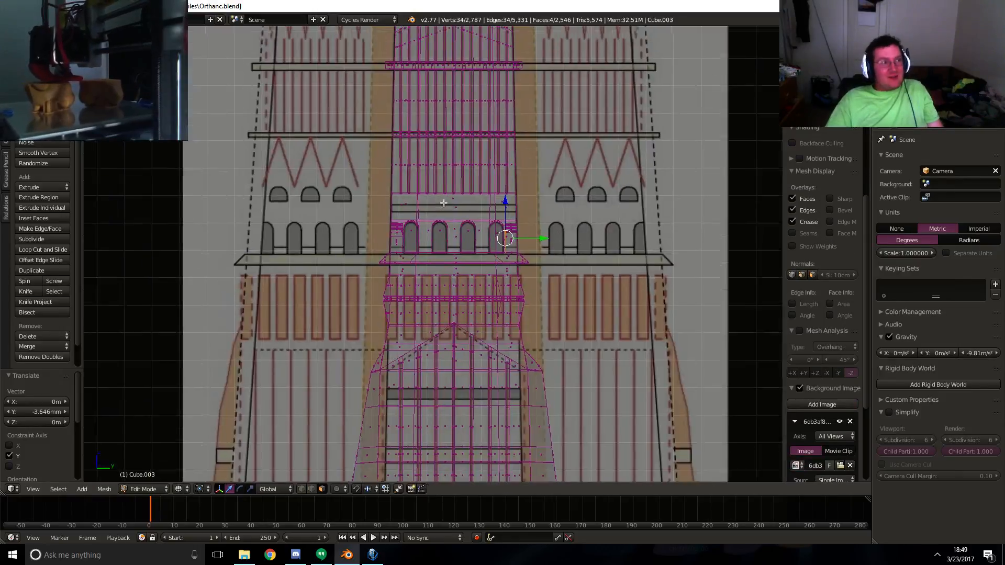
scroll(473, 225, up, 5)
scroll(406, 303, down, 5)
scroll(408, 302, up, 3)
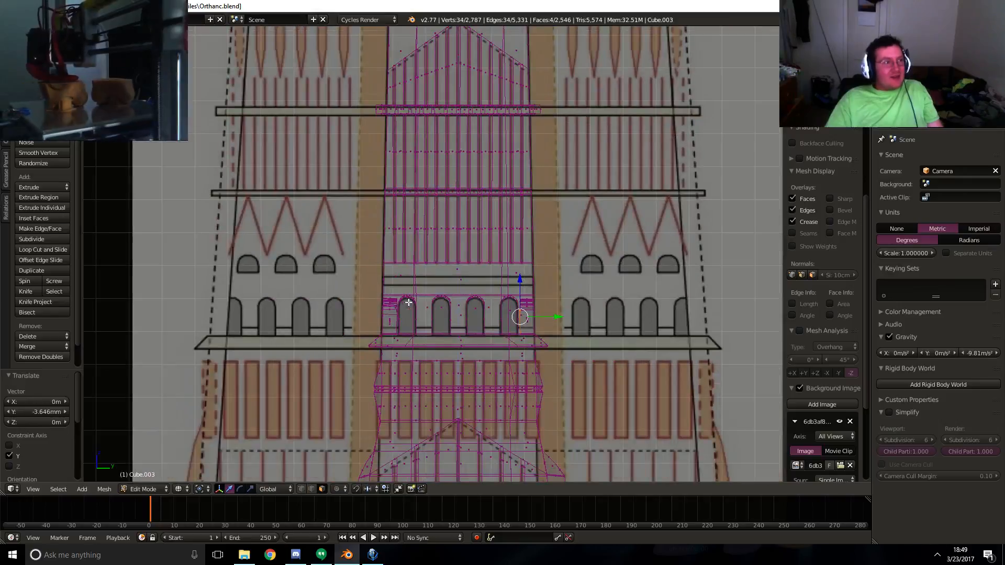
- Examine the tower's facade from the spires to the lower tiers in the Making_Orthanc_1 reference image in the image editor
click(11, 488)
click(42, 407)
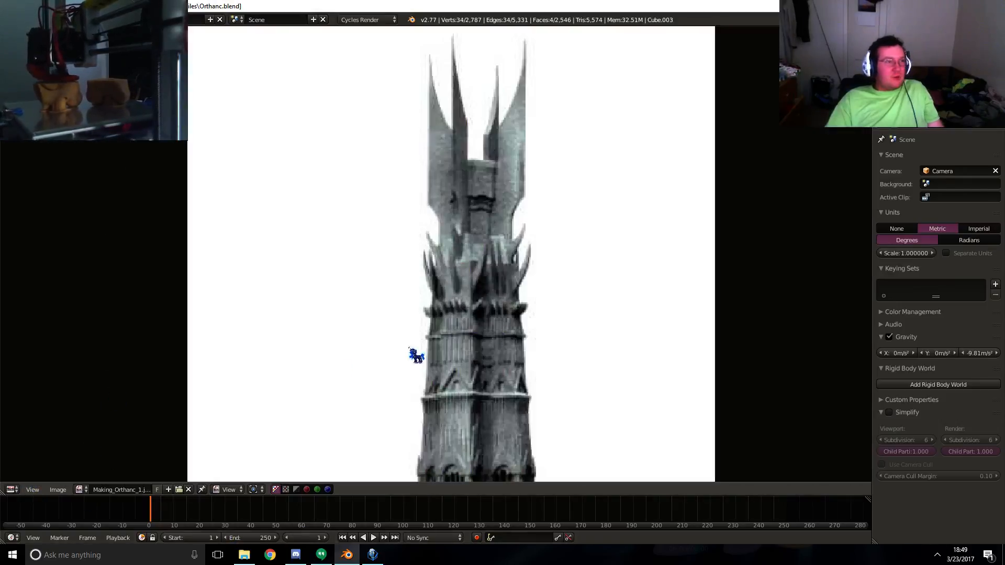
scroll(523, 325, up, 3)
middle_drag(509, 280, 508, 260)
middle_drag(510, 356, 503, 258)
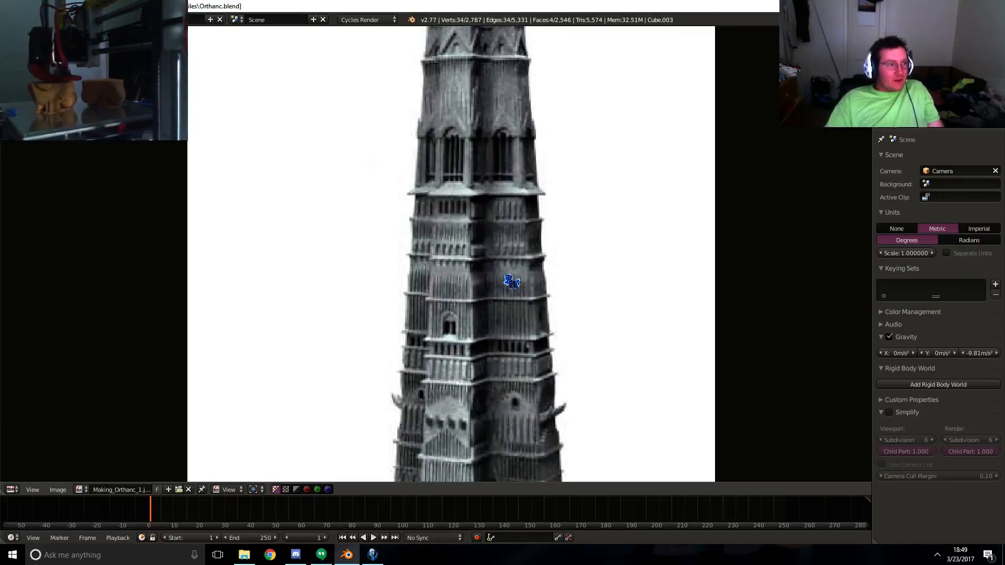
scroll(511, 299, up, 1)
middle_drag(529, 372, 517, 331)
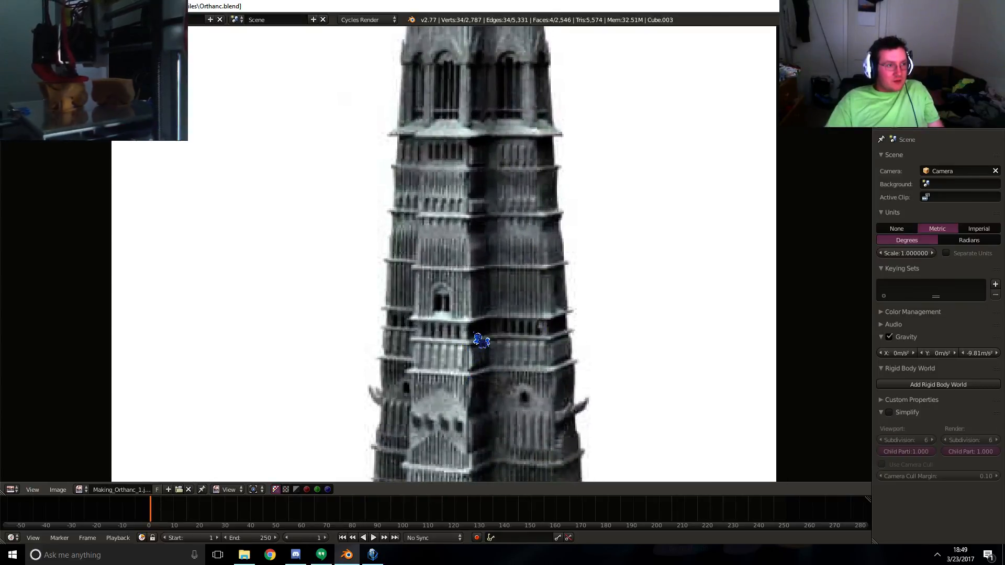
middle_drag(480, 406, 476, 298)
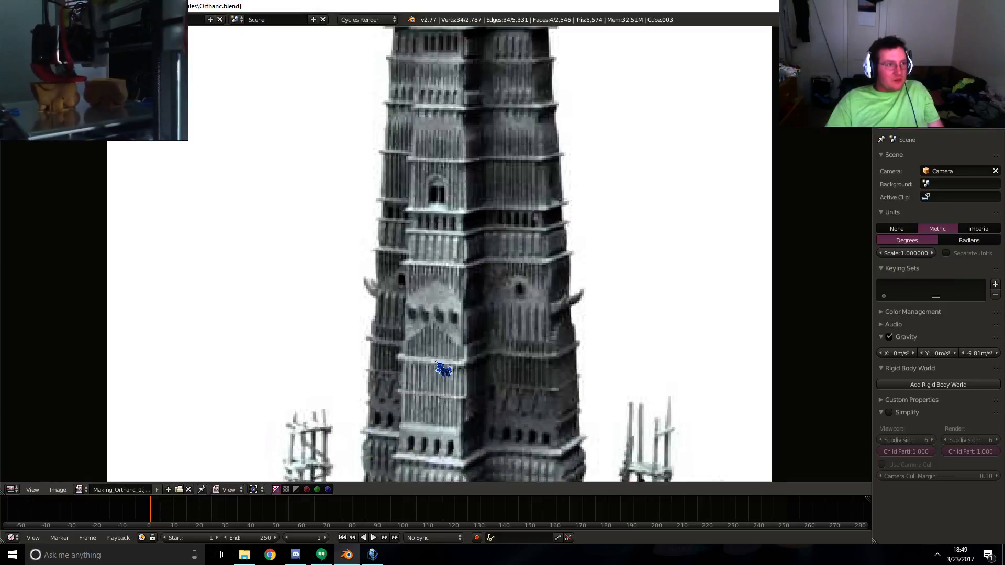
click(347, 555)
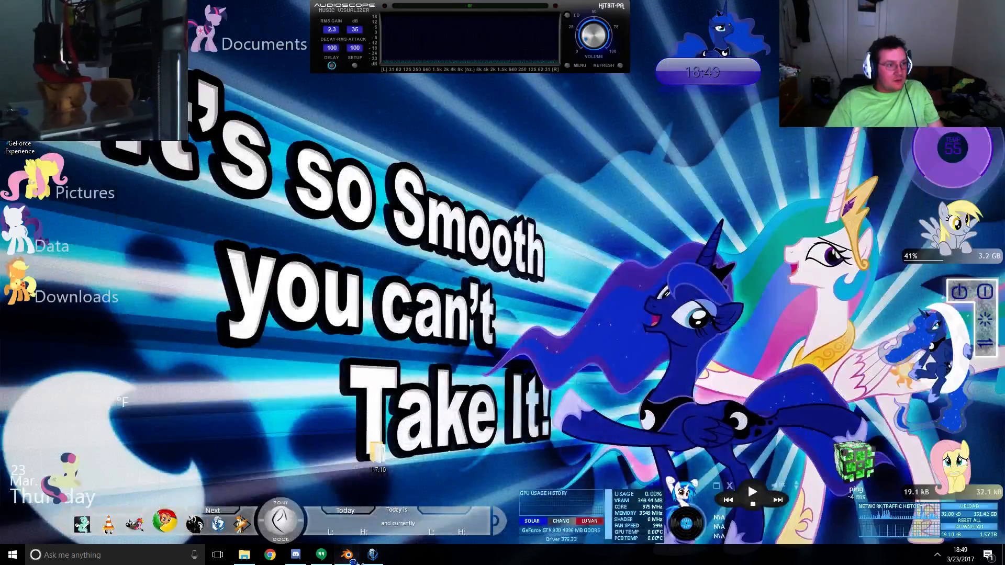
click(347, 555)
- Return to the 3D view and compare the tiers around the arched windows with the background blueprint
click(11, 489)
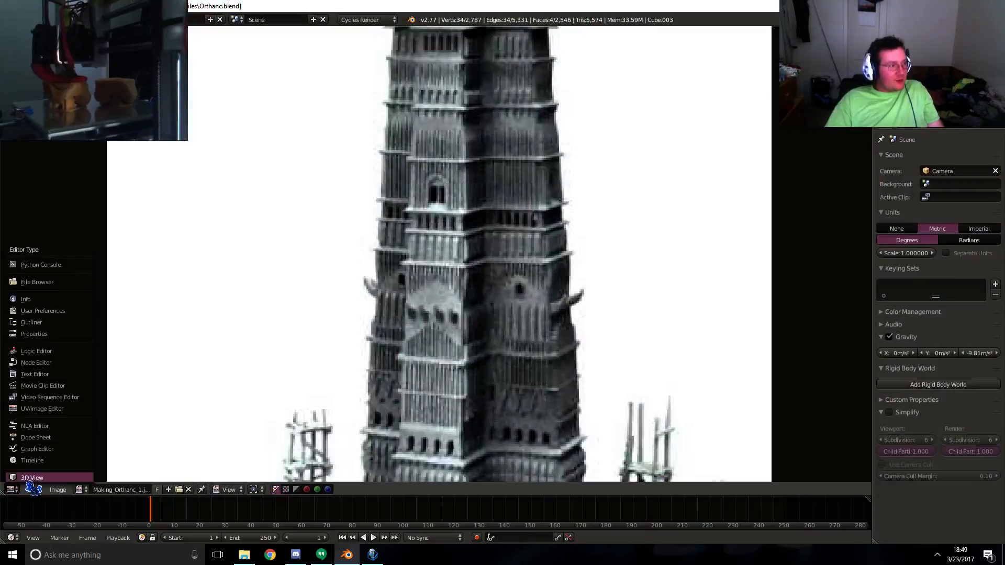
click(31, 477)
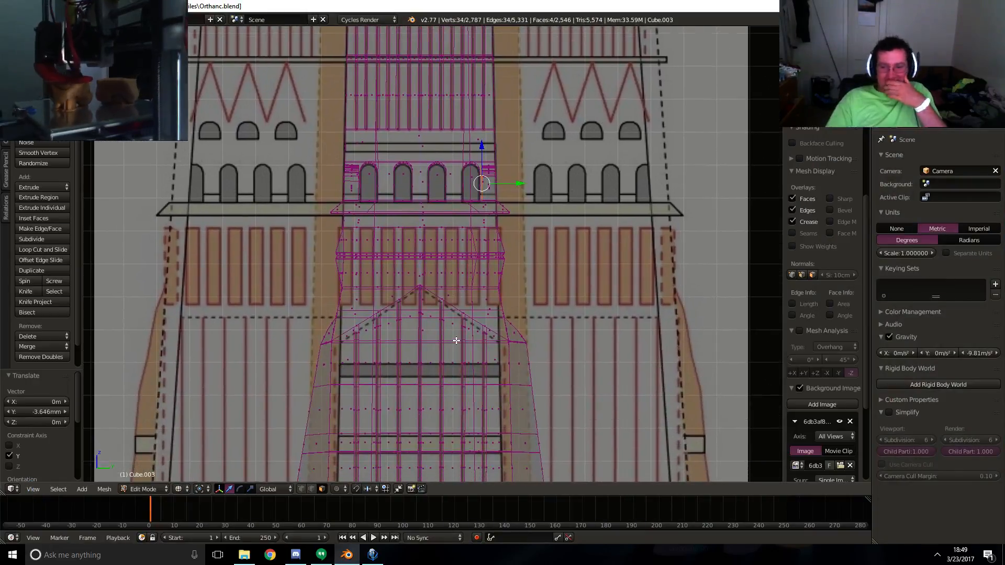
shift+middle_drag(553, 320, 579, 355)
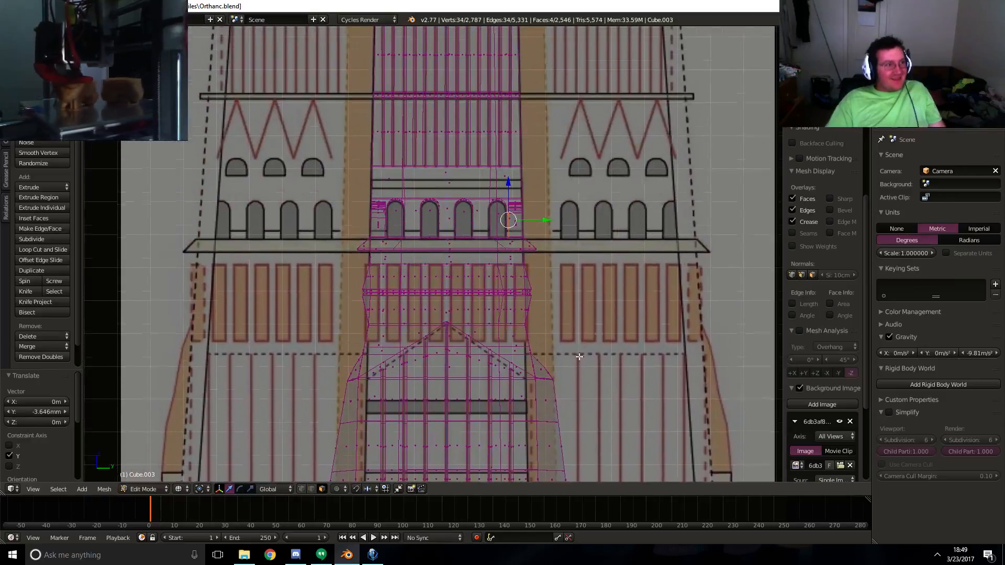
shift+middle_drag(534, 211, 557, 304)
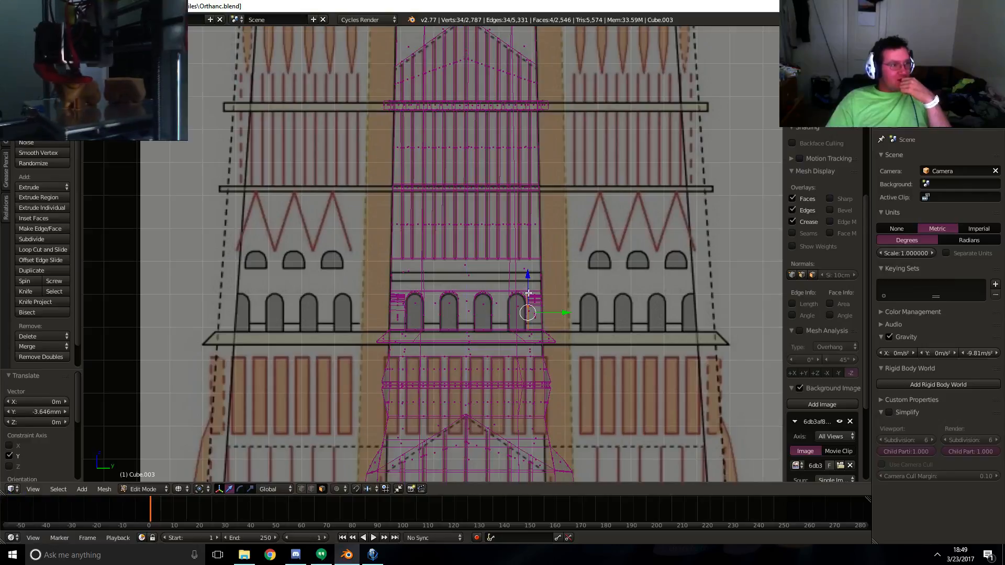
scroll(460, 338, down, 4)
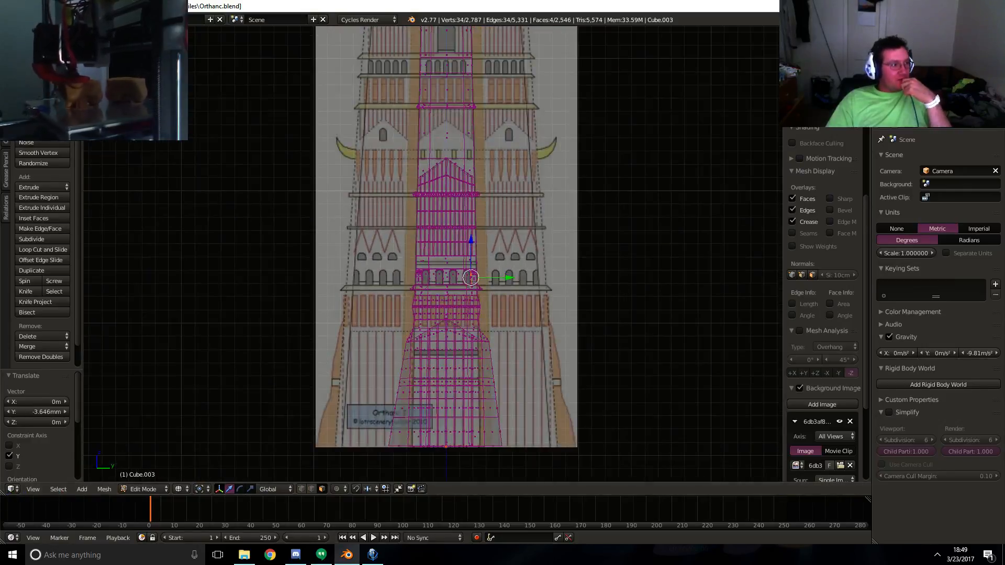
- Check the arched windows and base in the reference image, and return to the 3D view to study the matching blueprint section
click(12, 488)
click(53, 408)
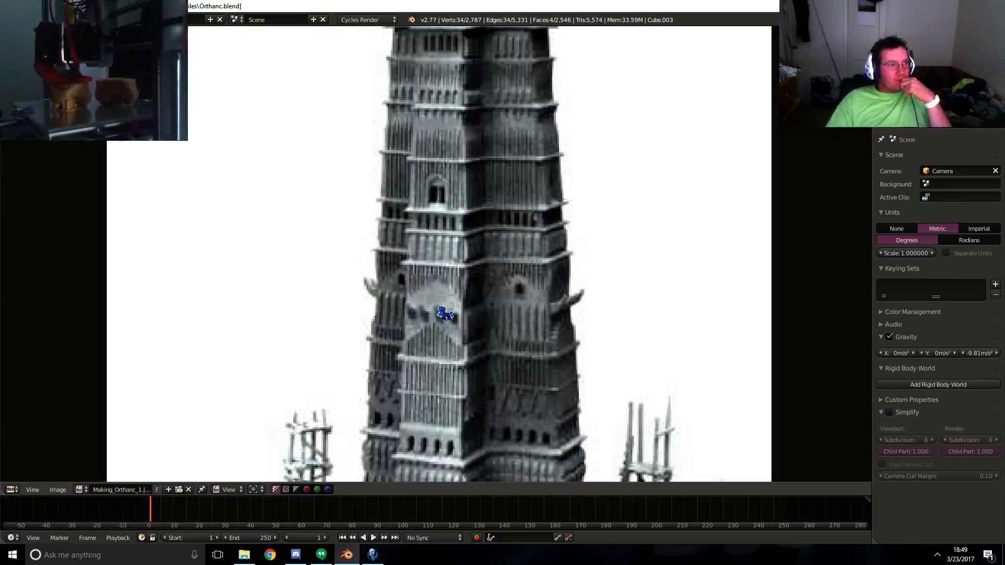
middle_drag(470, 451, 466, 320)
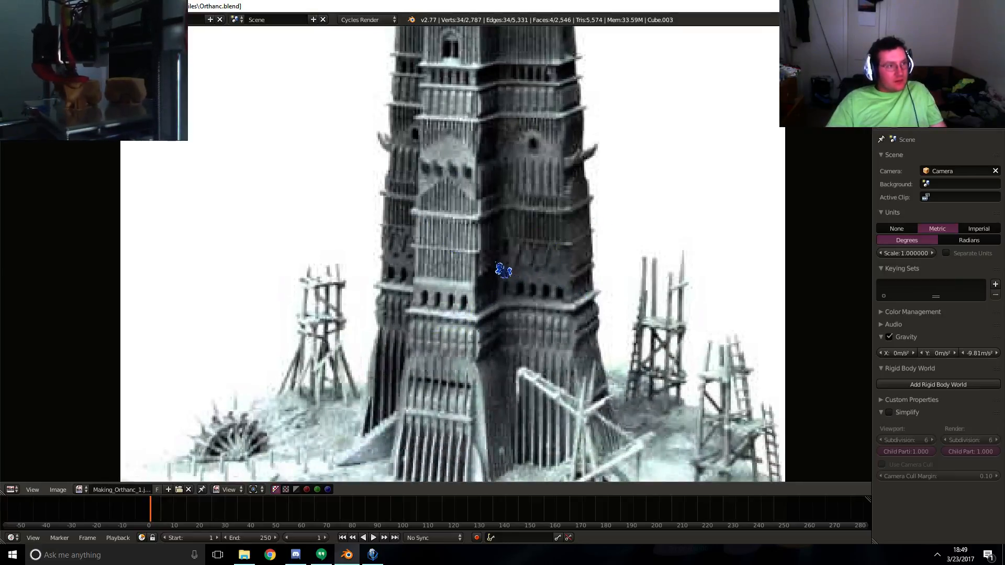
click(19, 488)
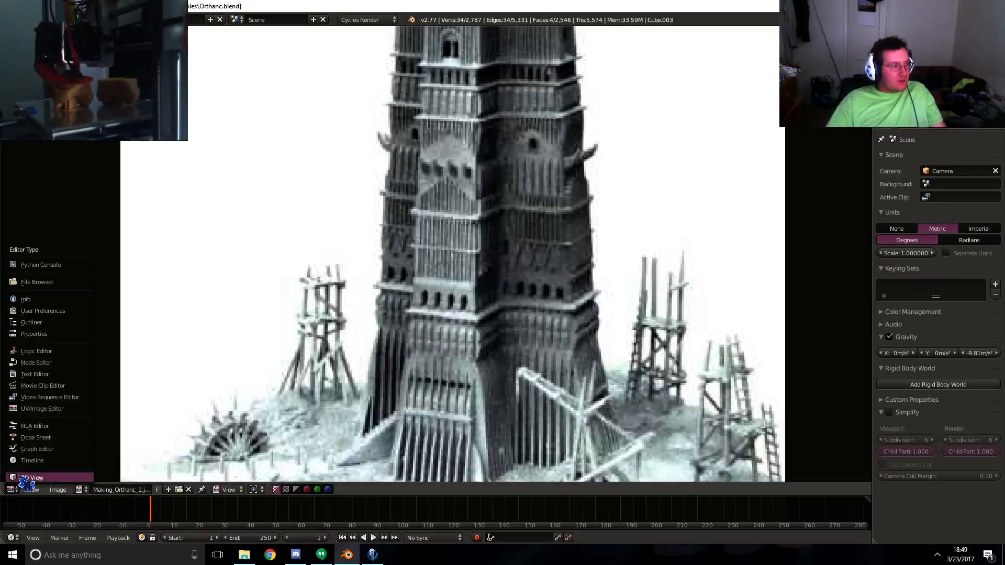
click(29, 477)
scroll(488, 311, up, 5)
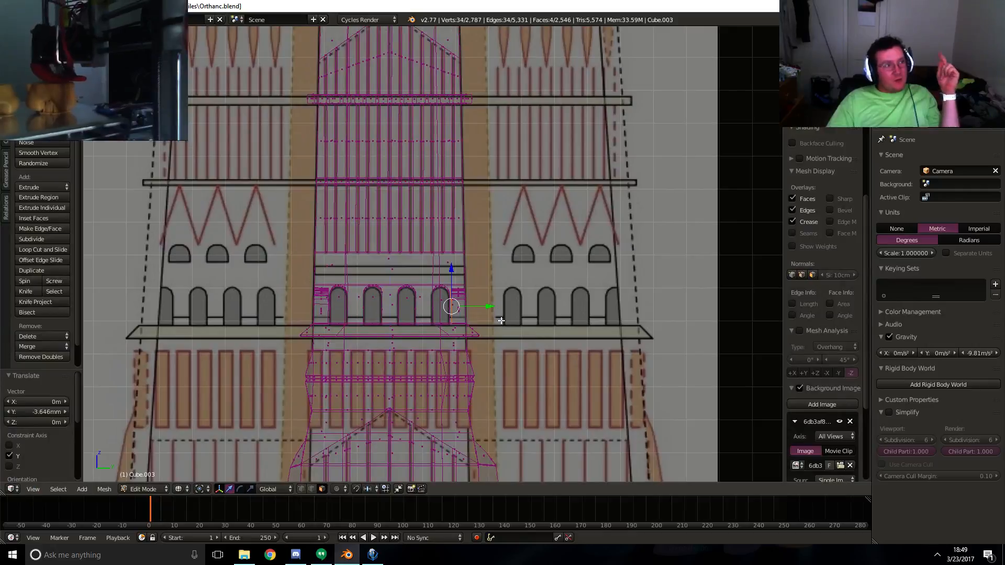
shift+middle_drag(411, 250, 422, 342)
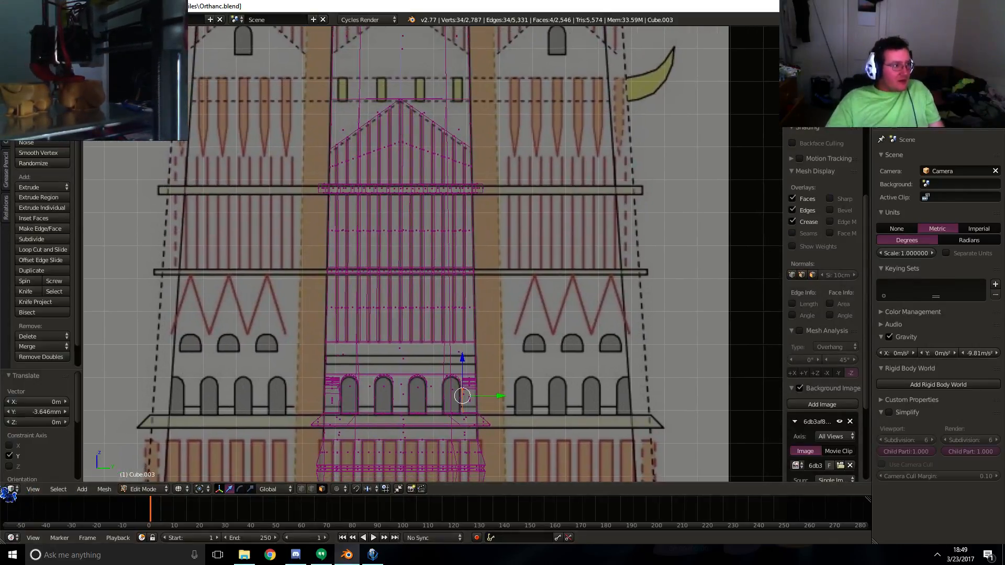
- Compare the small and tall arched windows in the Making_Orthanc_1 reference image with the blueprint section in the 3D view
click(11, 488)
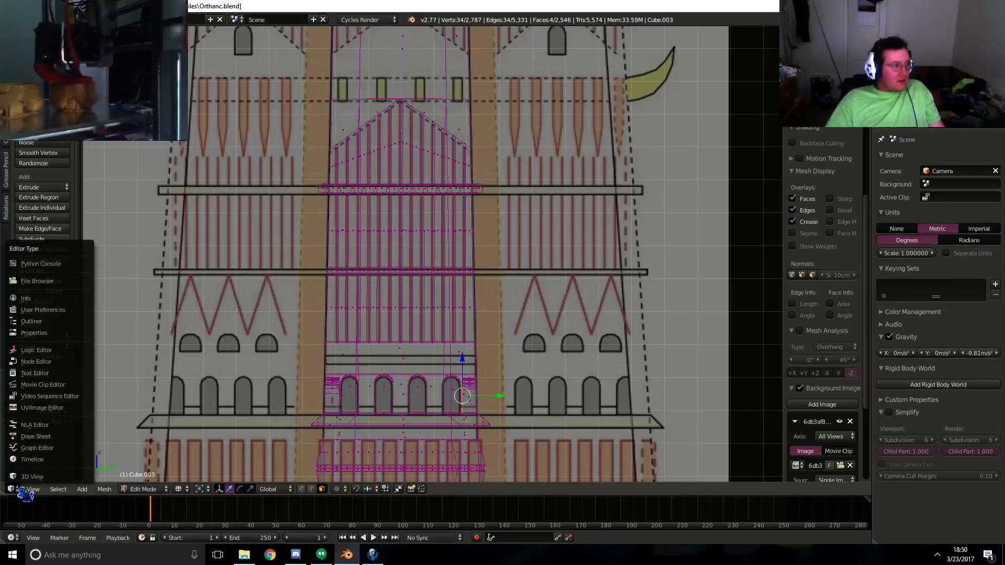
click(40, 418)
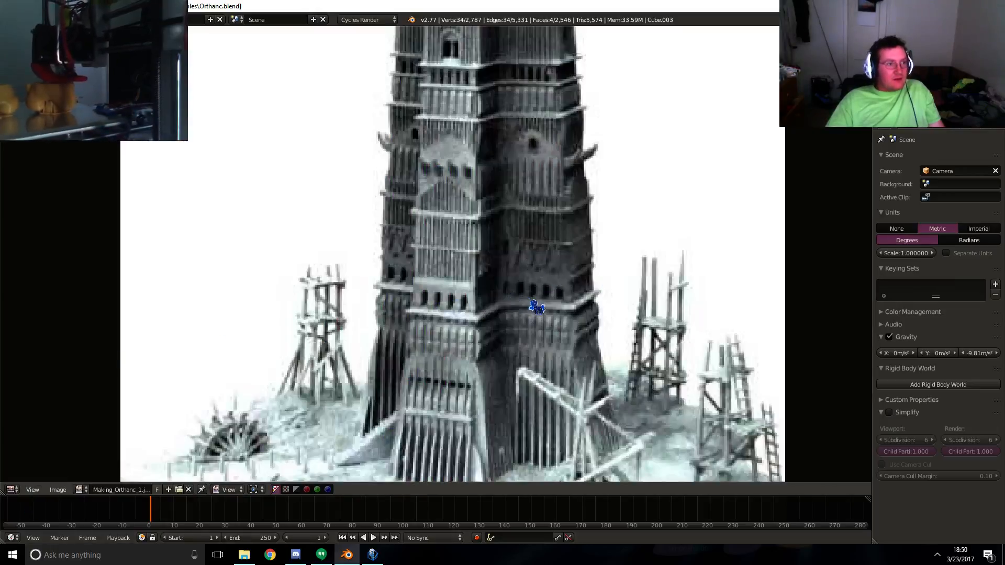
click(11, 488)
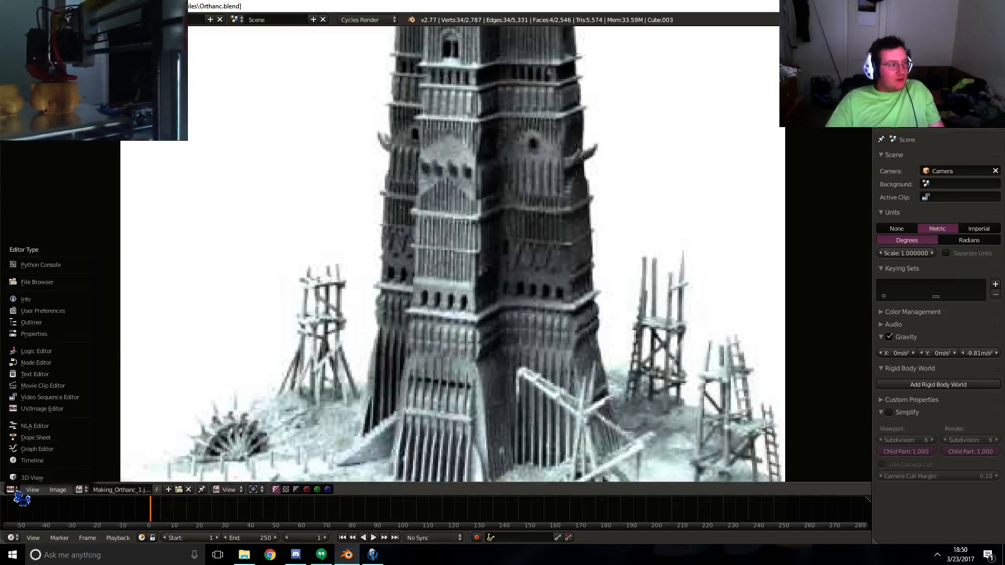
click(32, 446)
scroll(476, 343, up, 4)
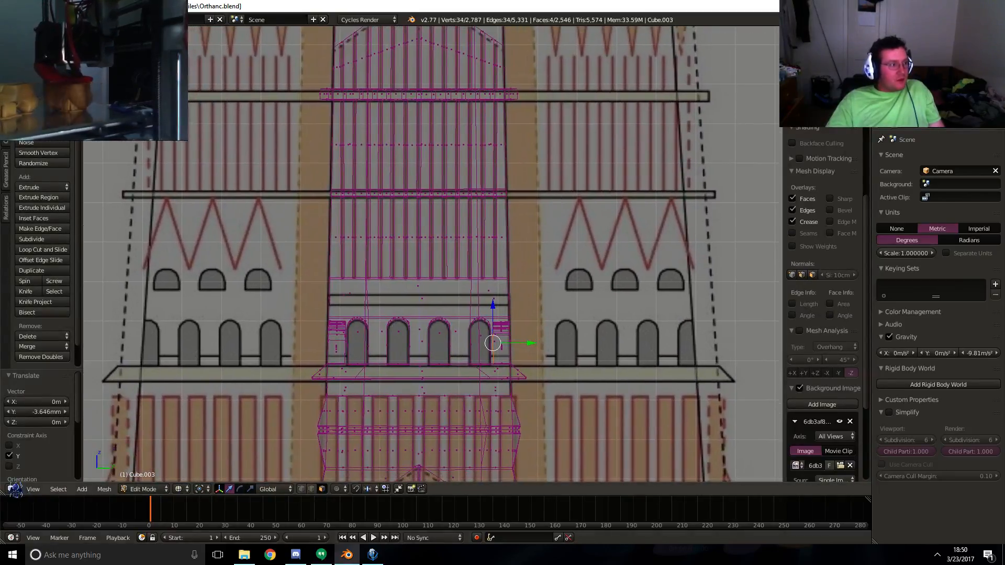
click(10, 489)
click(47, 408)
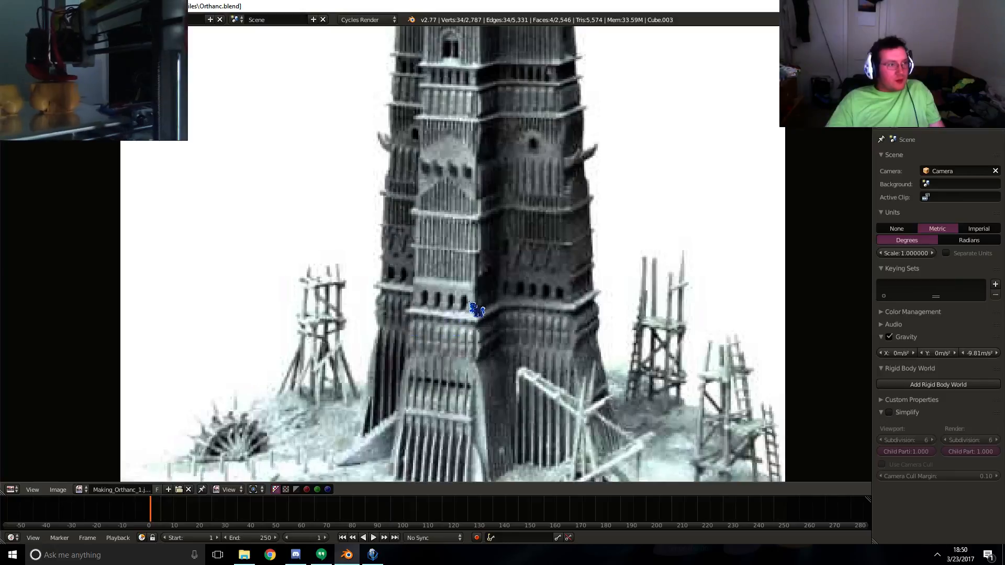
click(11, 489)
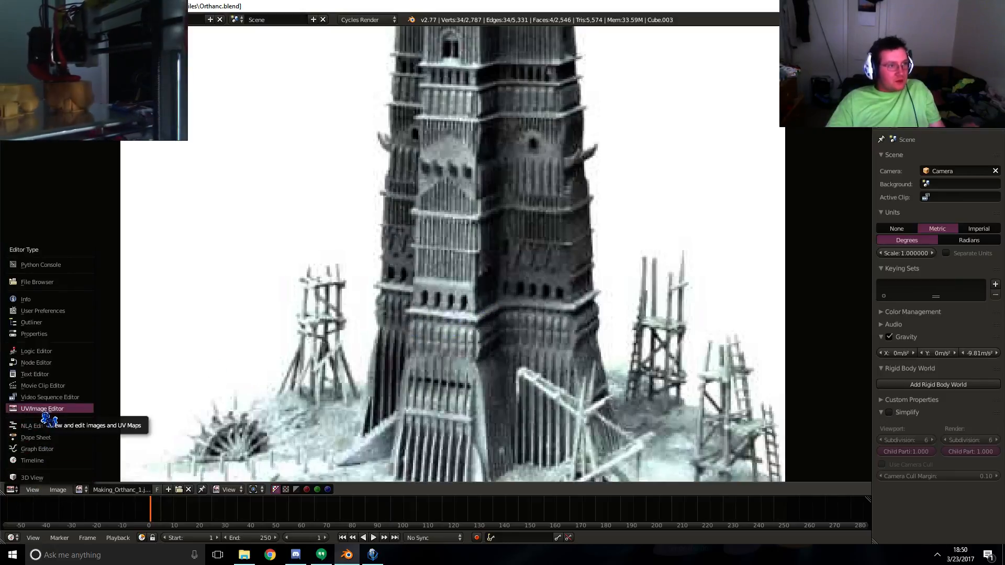
click(31, 477)
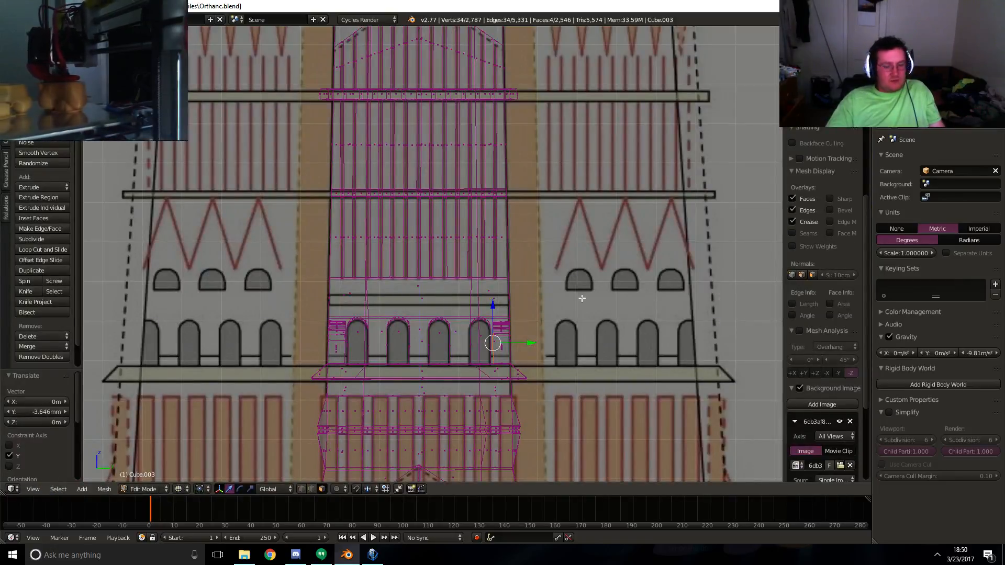
- In front view, add one horizontal loop cut across the wall, aligned with the base of the three small arched windows in the blueprint
key(KP_1)
scroll(480, 319, up, 3)
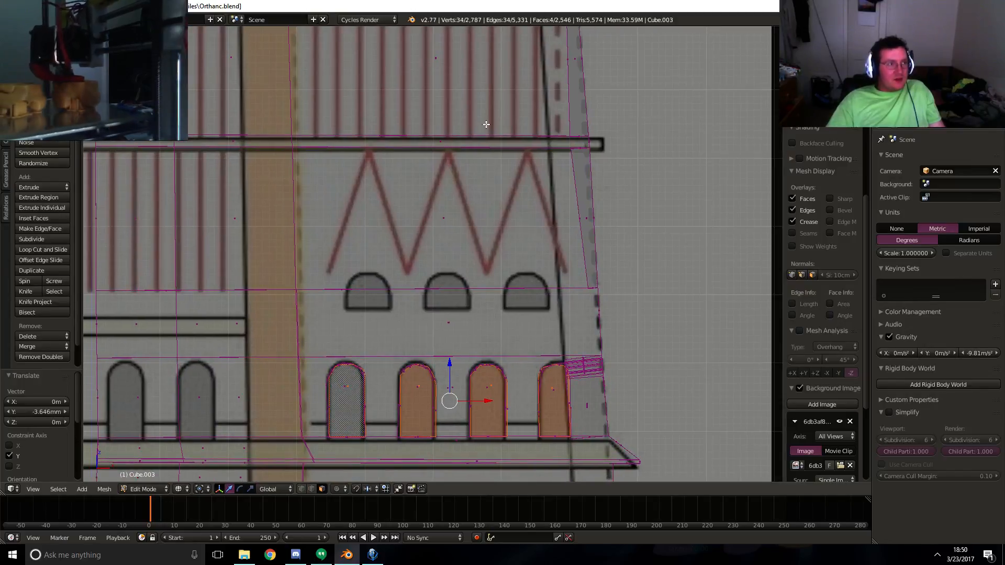
scroll(484, 405, up, 2)
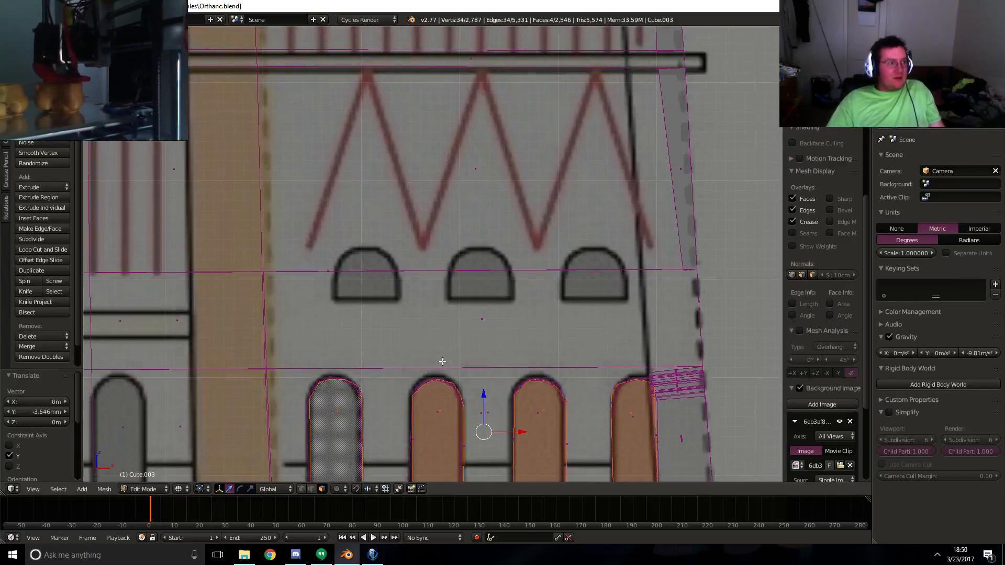
key(k)
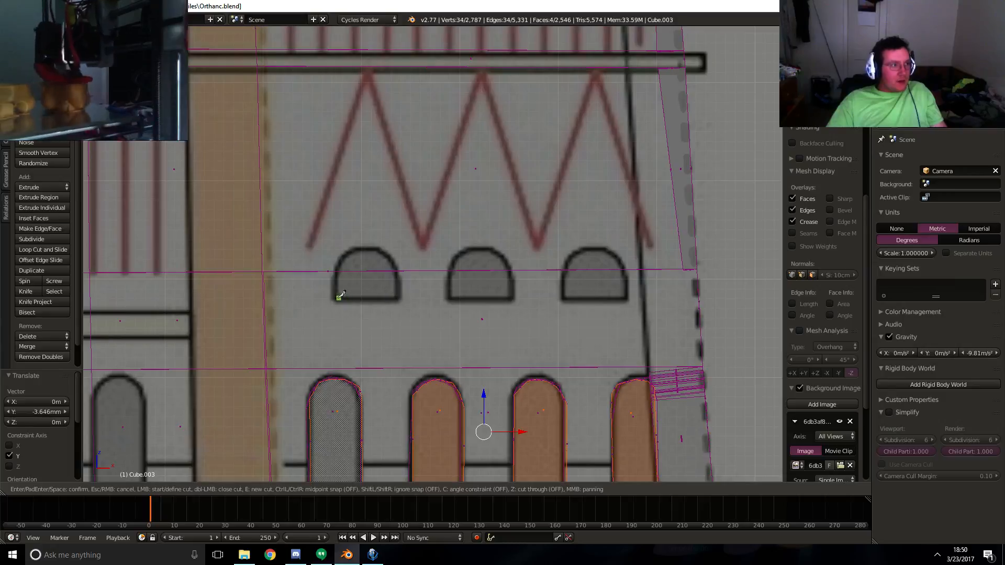
key(Escape)
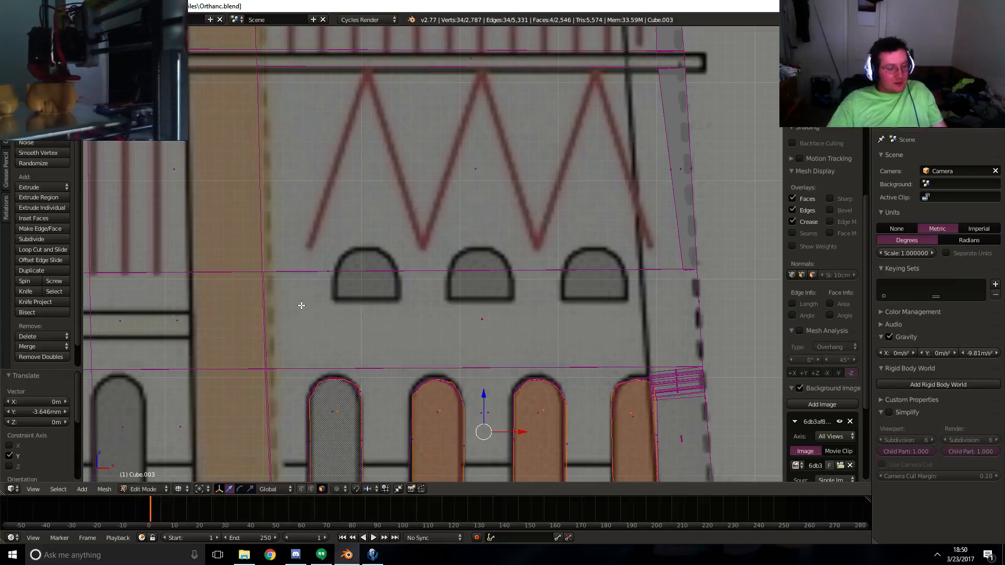
click(57, 253)
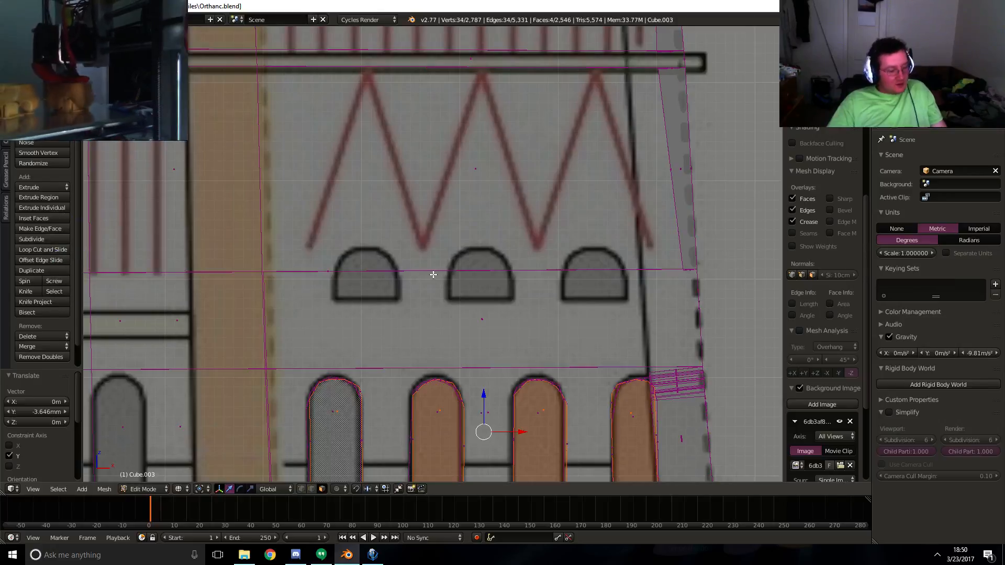
click(712, 283)
click(711, 272)
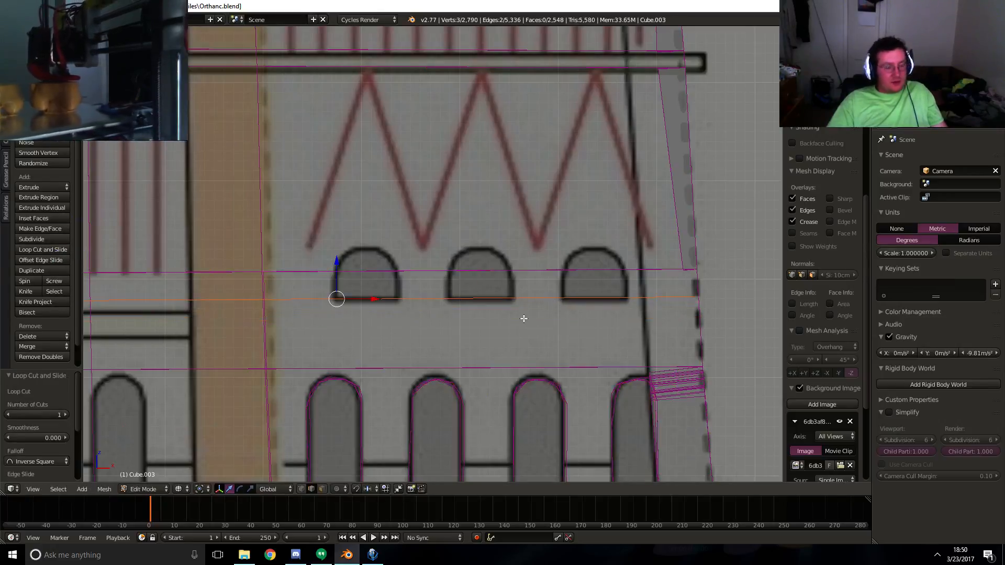
- Knife-cut the outline of the leftmost small arched window, tracing the blueprint from the new base edge around the arch
key(k)
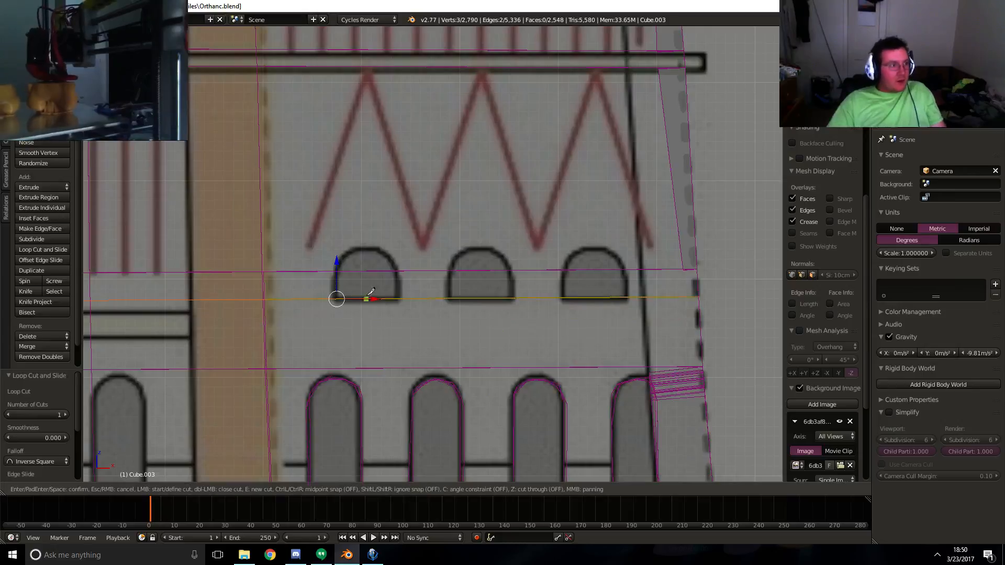
click(397, 298)
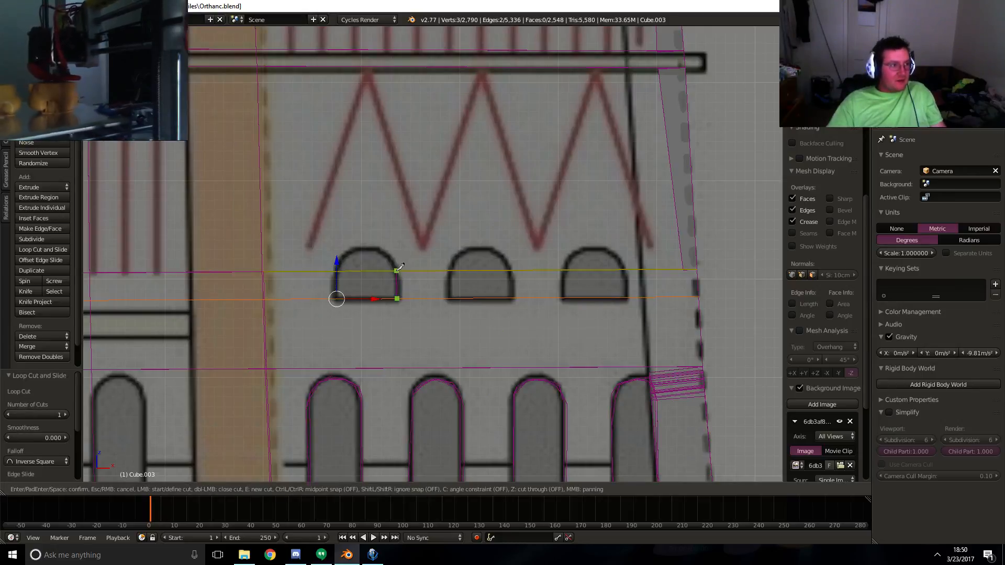
click(392, 260)
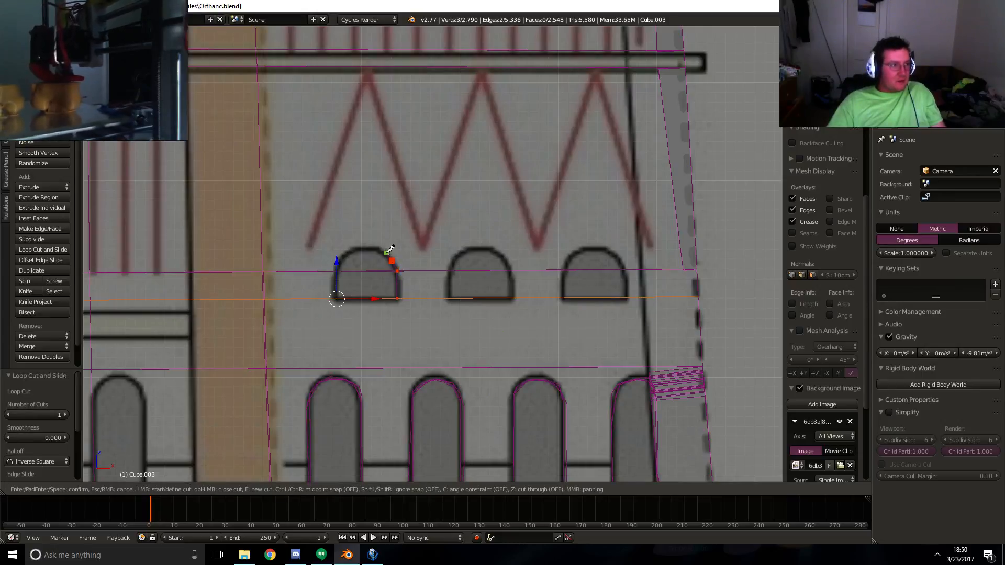
click(346, 250)
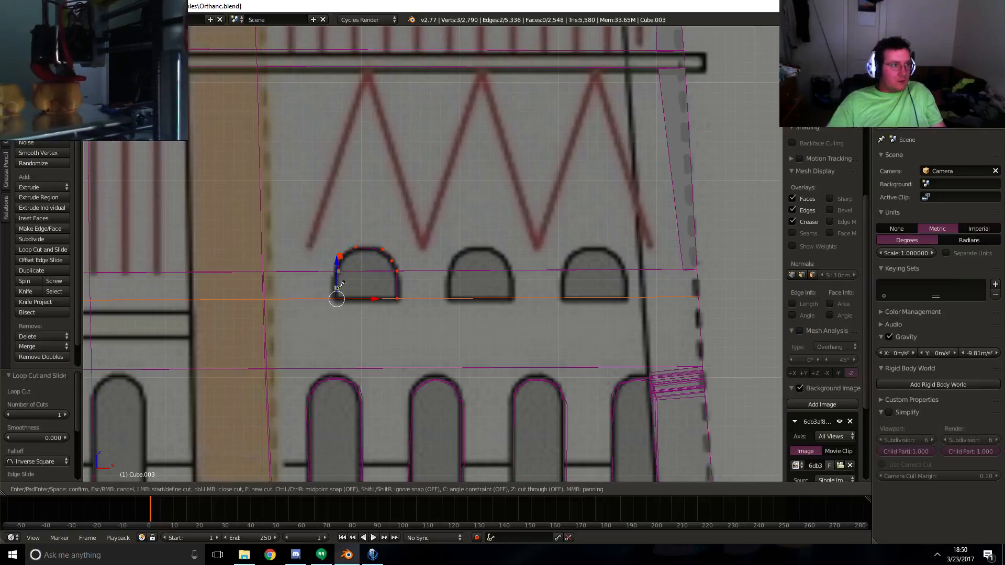
click(335, 271)
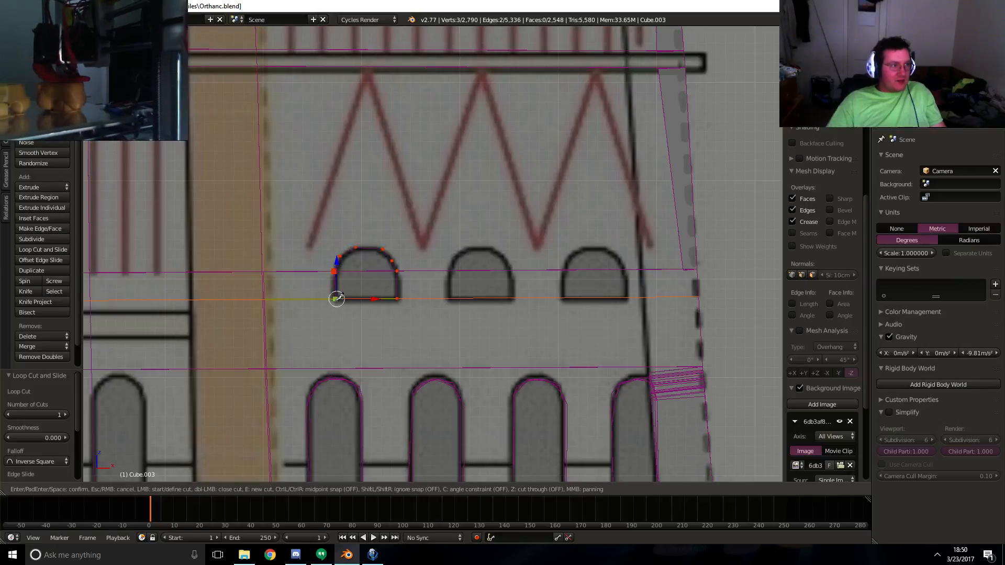
click(336, 299)
key(Return)
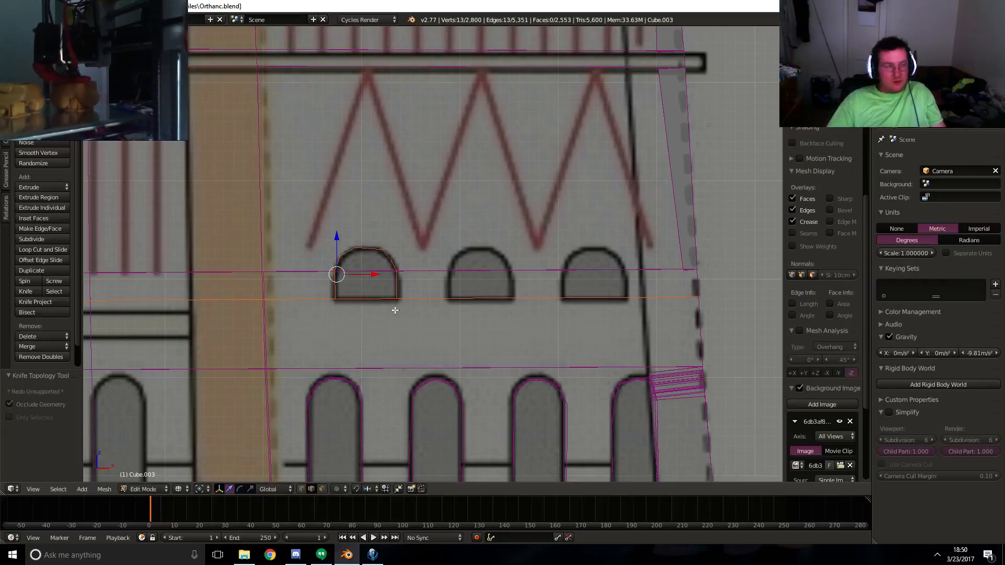
- Knife-cut the middle small arched window's outline along the blueprint, starting and ending on the base edge
key(k)
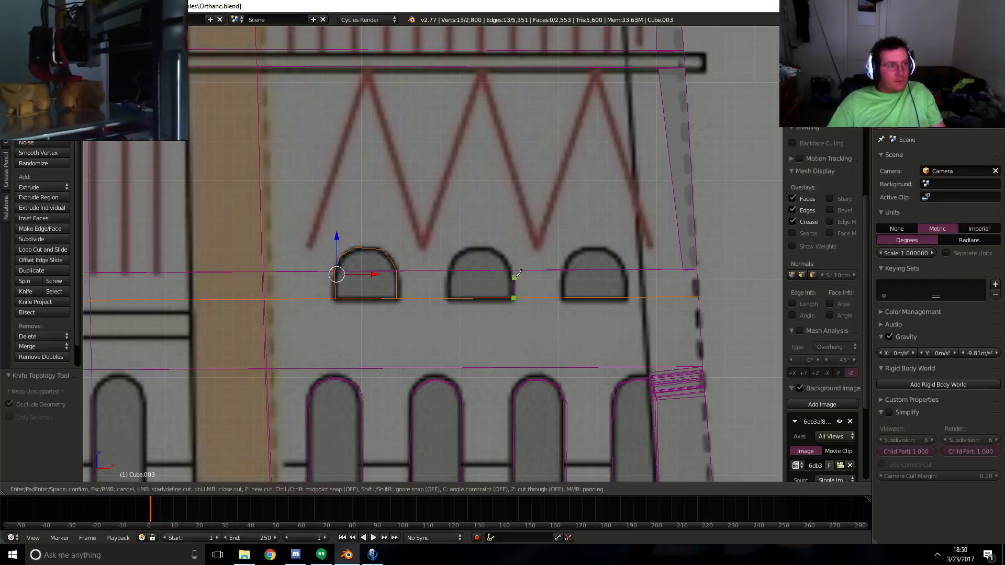
click(513, 298)
click(507, 258)
click(497, 250)
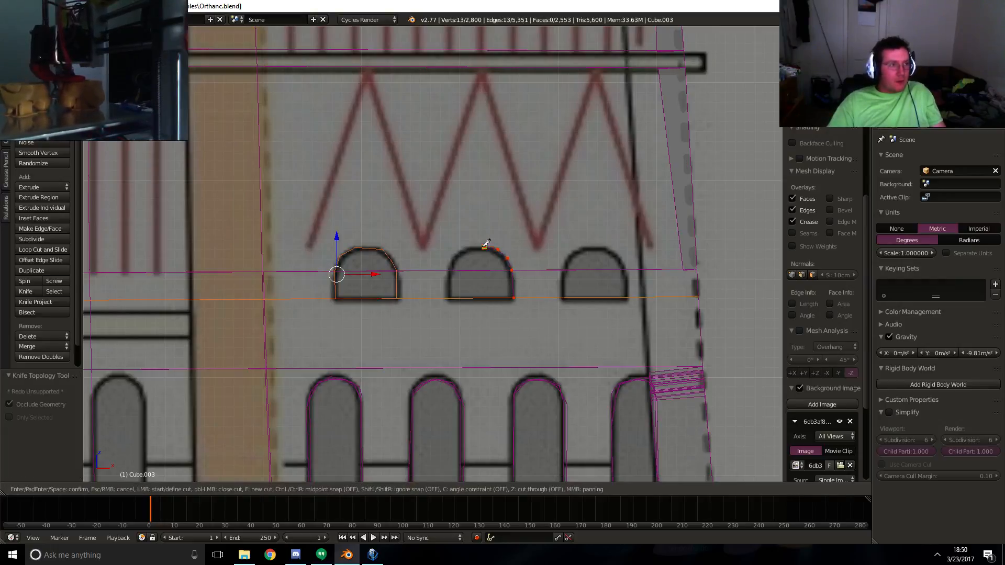
click(448, 270)
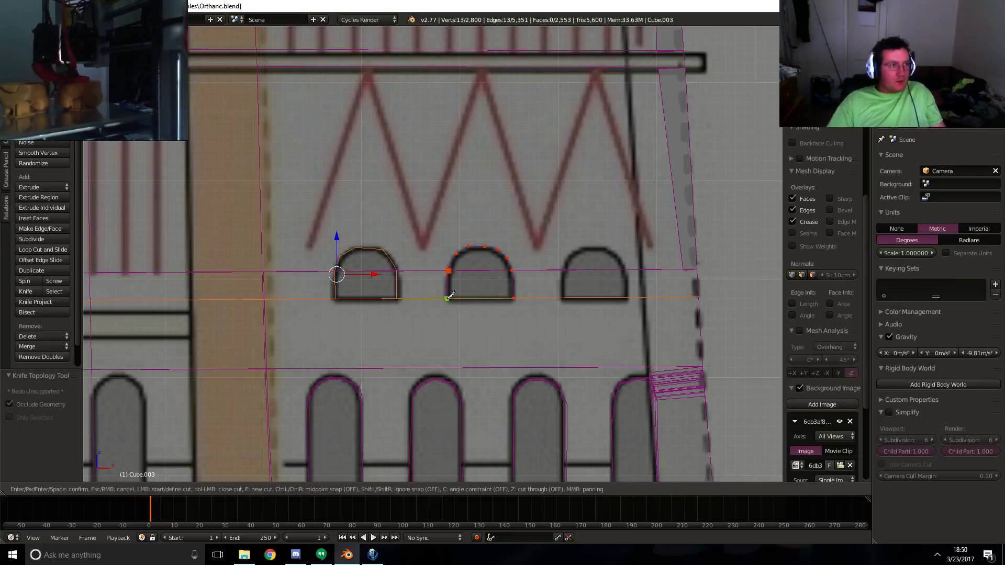
click(448, 298)
key(Return)
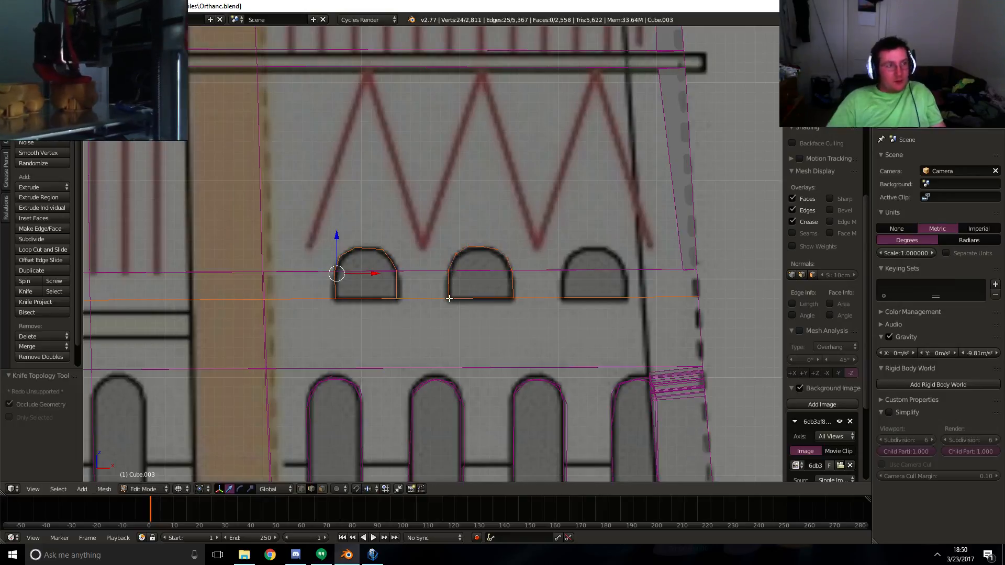
- Knife-cut the rightmost small arched window's outline along the blueprint, closing it on the base edge
key(k)
click(562, 297)
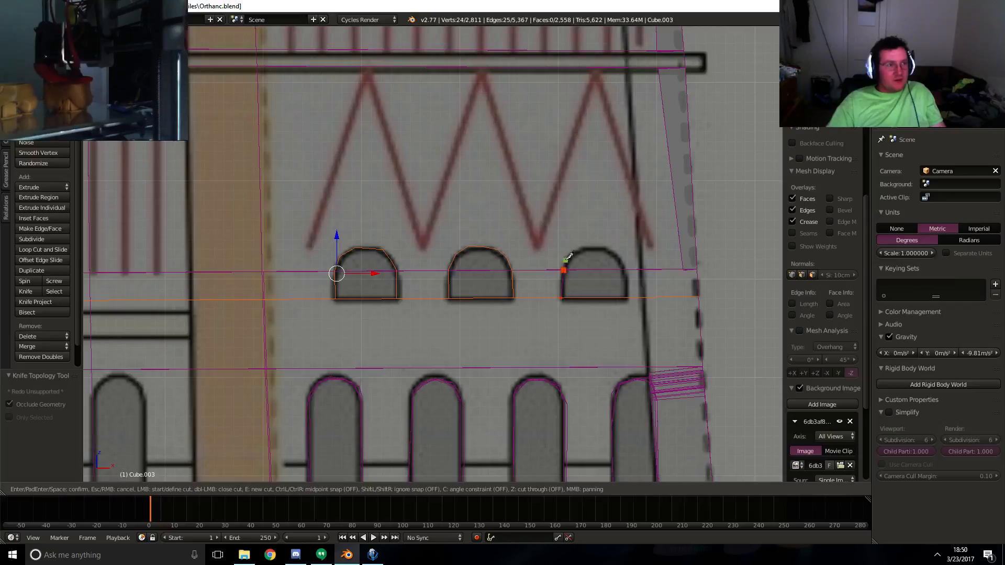
click(597, 245)
click(612, 250)
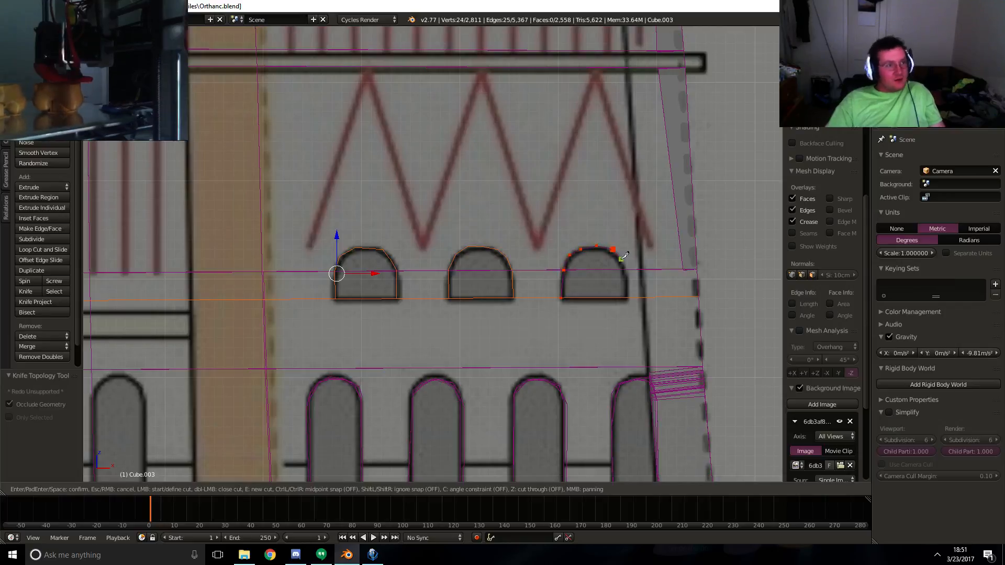
click(621, 259)
click(627, 268)
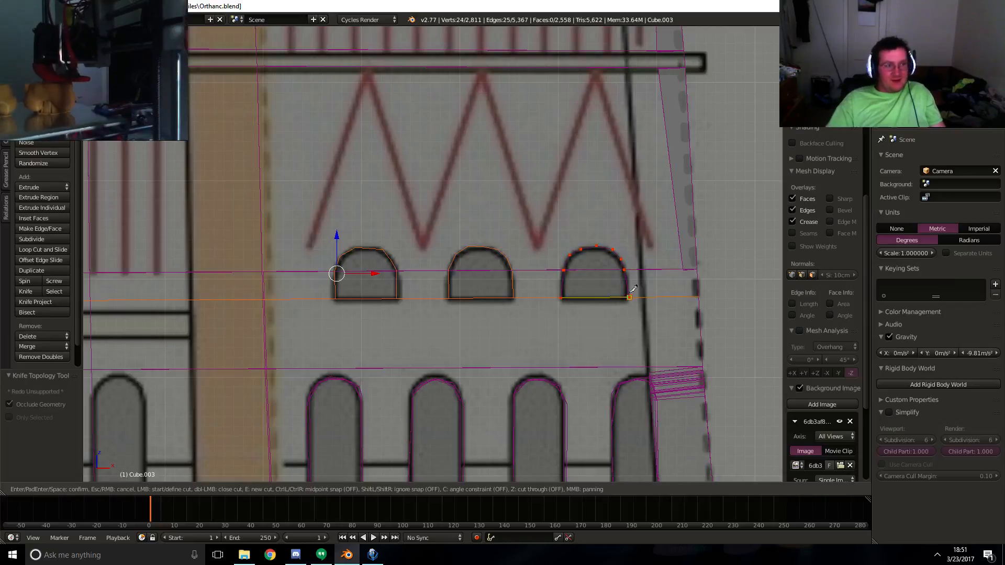
click(629, 293)
key(Return)
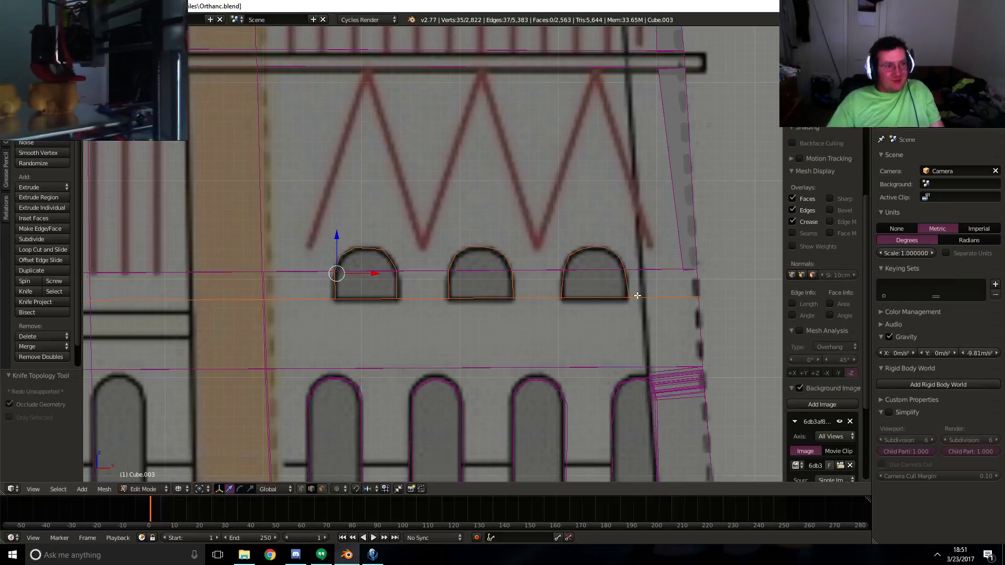
- Switch to face selection and select the upper and lower faces of all three small arched windows
click(322, 489)
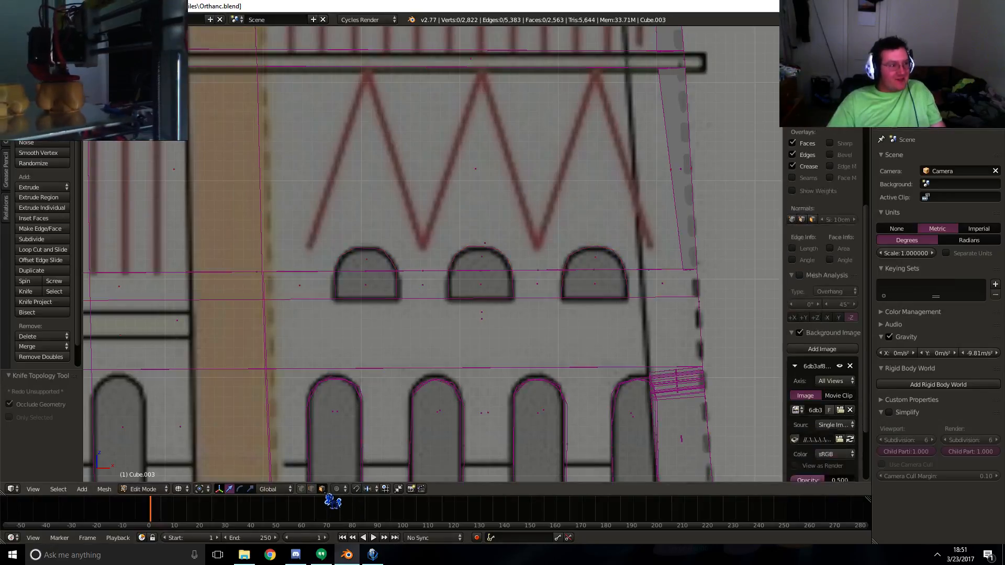
right_click(368, 276)
shift+right_click(379, 258)
shift+right_click(478, 281)
shift+right_click(480, 258)
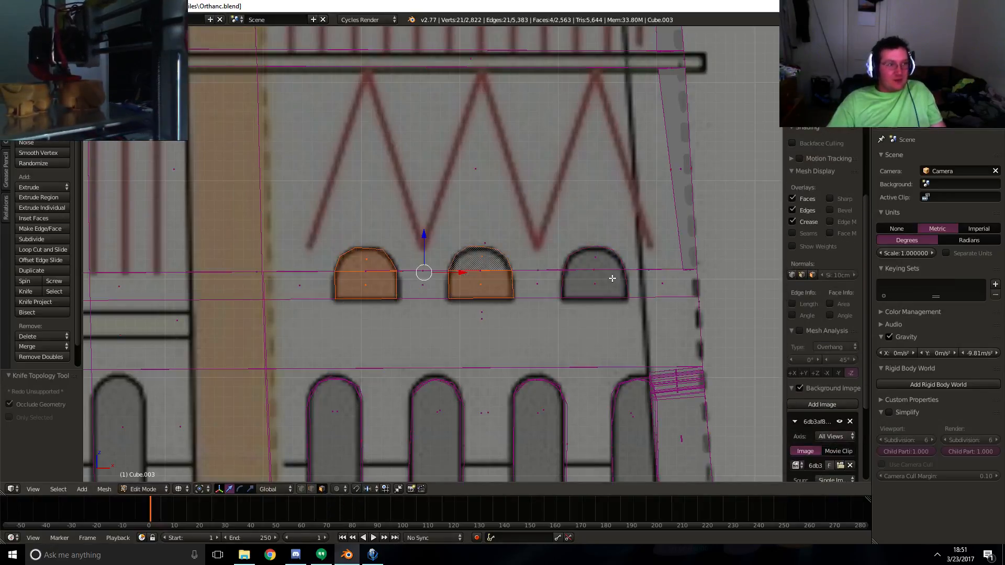
shift+right_click(599, 283)
shift+right_click(600, 254)
- Add the thin sliver face between the middle small window's upper and lower faces to the selection
middle_drag(526, 298, 576, 336)
key(z)
scroll(581, 343, up, 4)
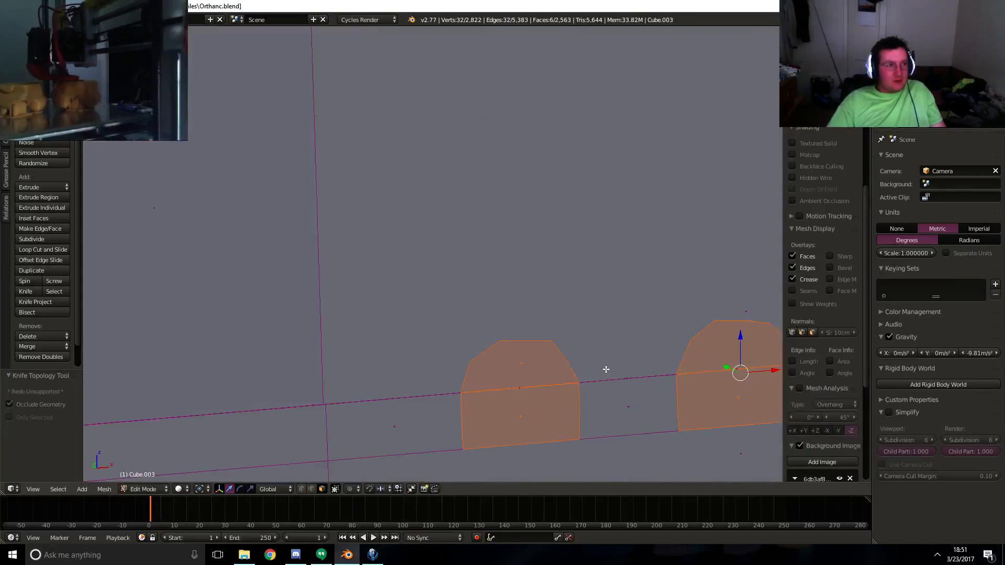
shift+middle_drag(762, 368, 567, 320)
shift+right_click(546, 314)
shift+right_click(527, 310)
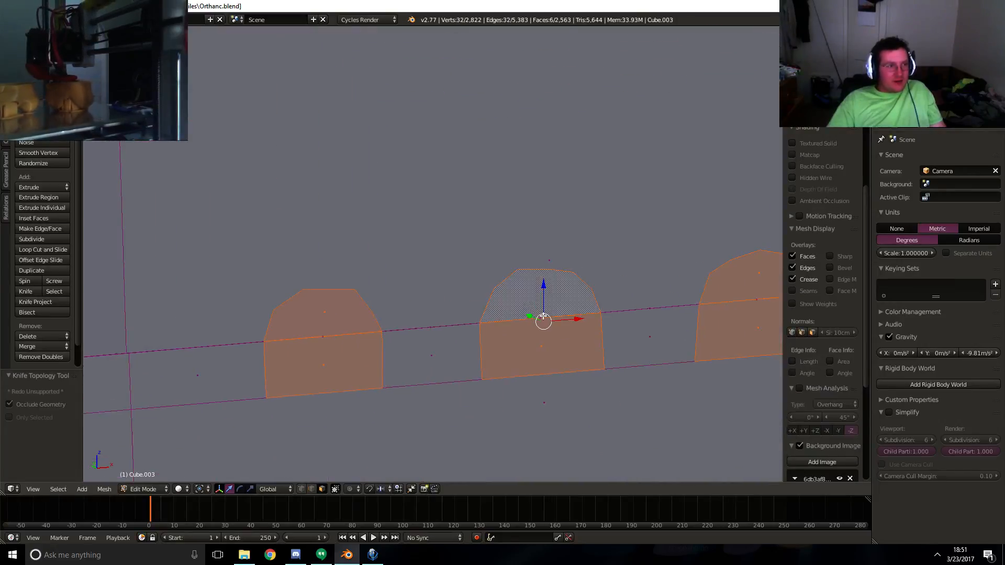
scroll(529, 311, up, 6)
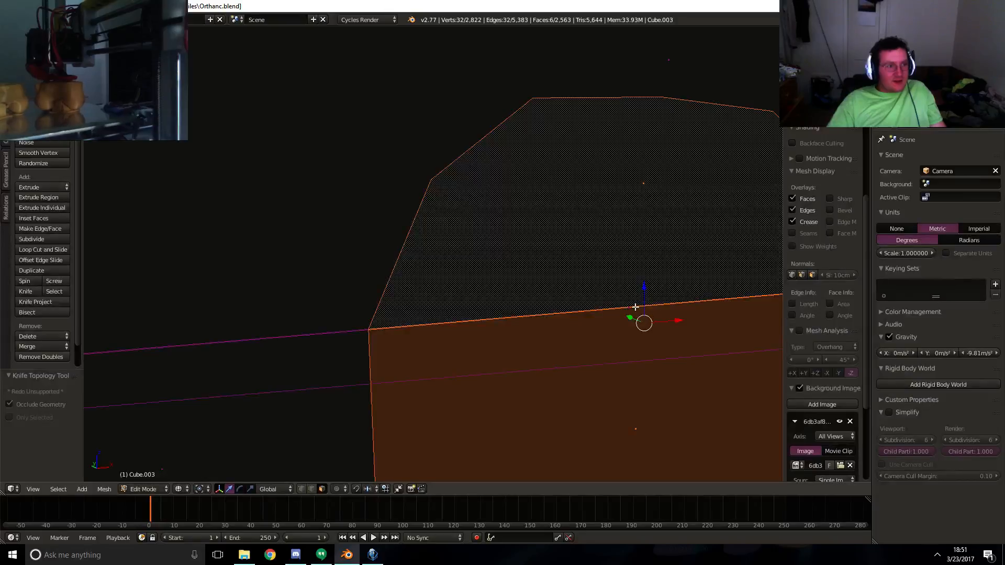
shift+right_click(635, 307)
- Add the thin sliver faces between the upper and lower faces of the two outer small windows to the selection
scroll(635, 307, down, 7)
shift+middle_drag(209, 300, 327, 318)
scroll(335, 319, up, 8)
shift+middle_drag(149, 384, 530, 297)
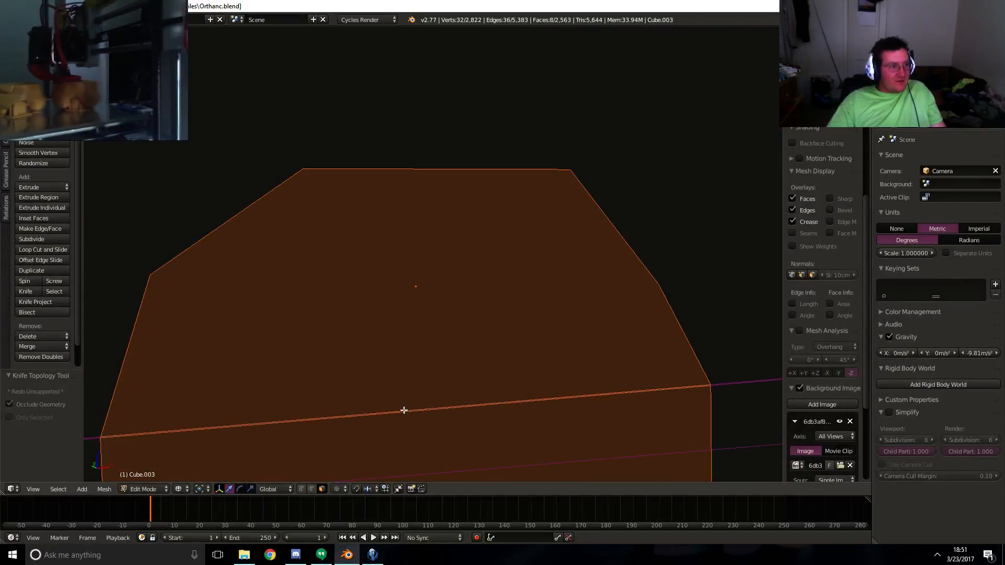
scroll(601, 372, down, 7)
shift+middle_drag(733, 330, 408, 327)
shift+middle_drag(569, 256, 299, 366)
scroll(668, 382, up, 5)
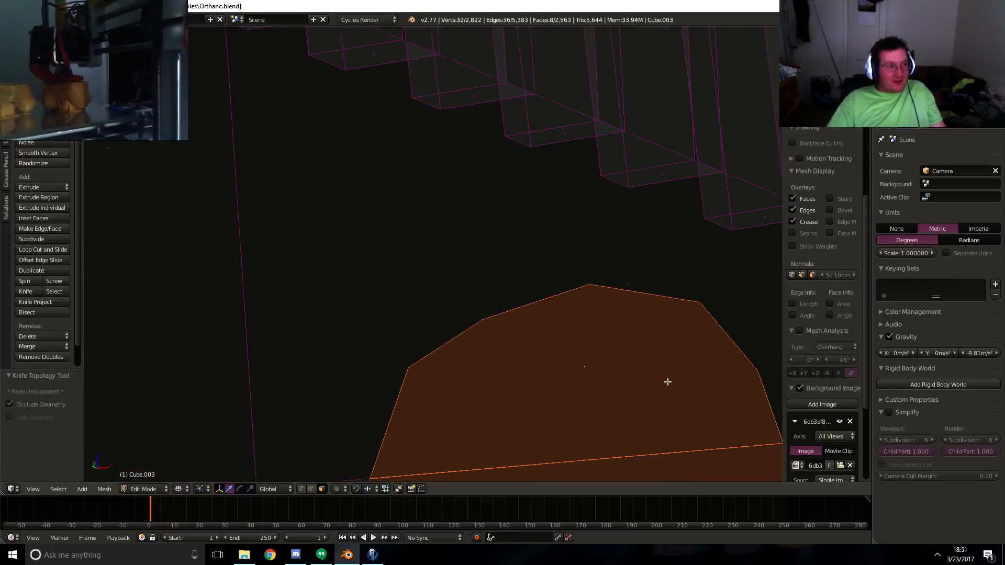
scroll(668, 382, up, 4)
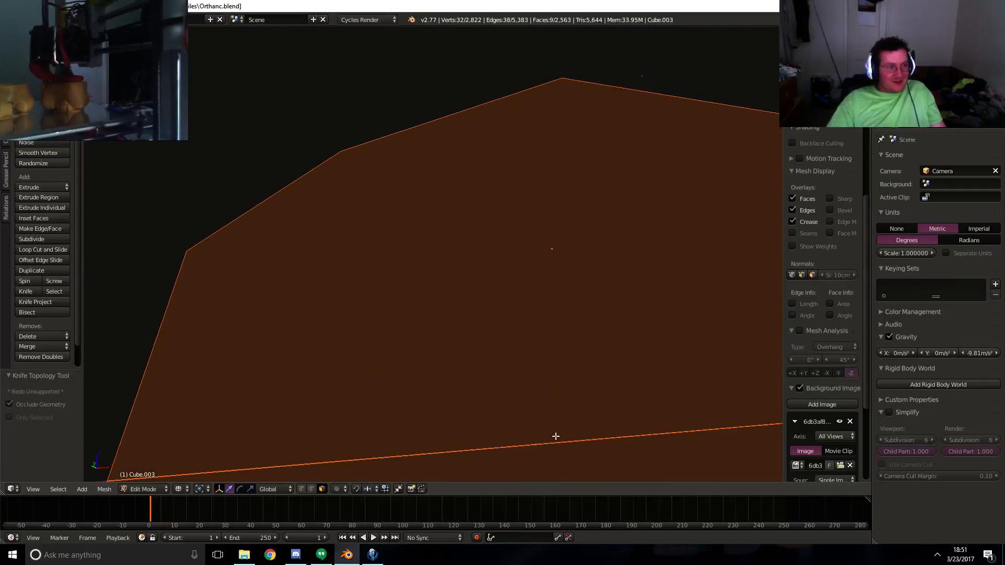
- Extrude the selected faces of the three small arched windows inward by about 40.45 cm
scroll(555, 436, down, 9)
shift+middle_drag(322, 356, 482, 367)
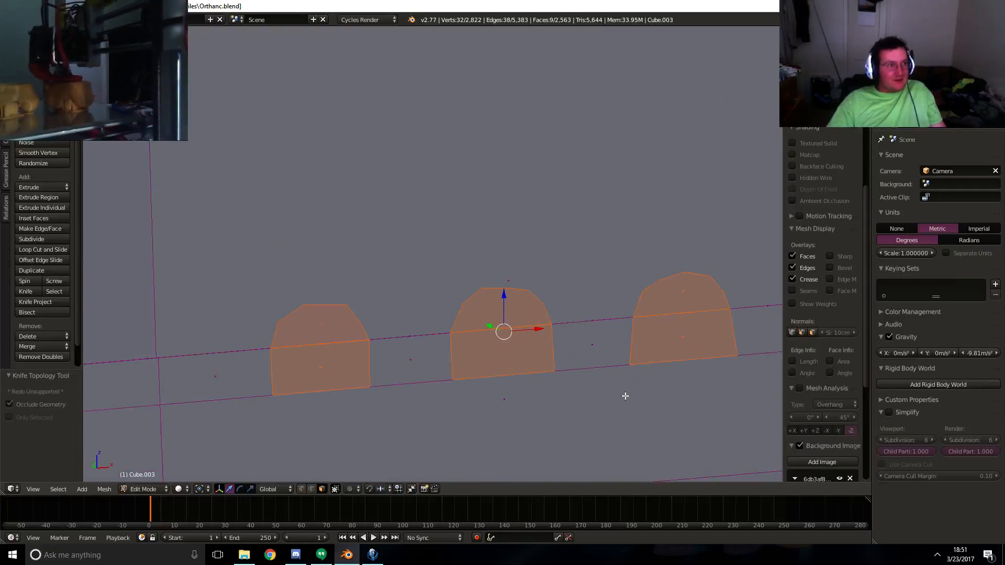
key(e)
click(601, 387)
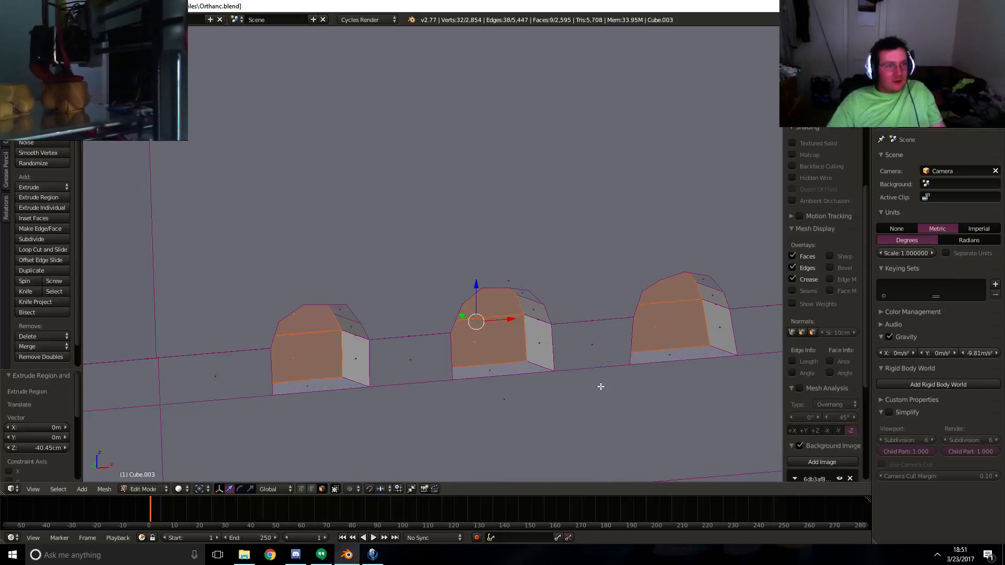
middle_drag(707, 394, 515, 348)
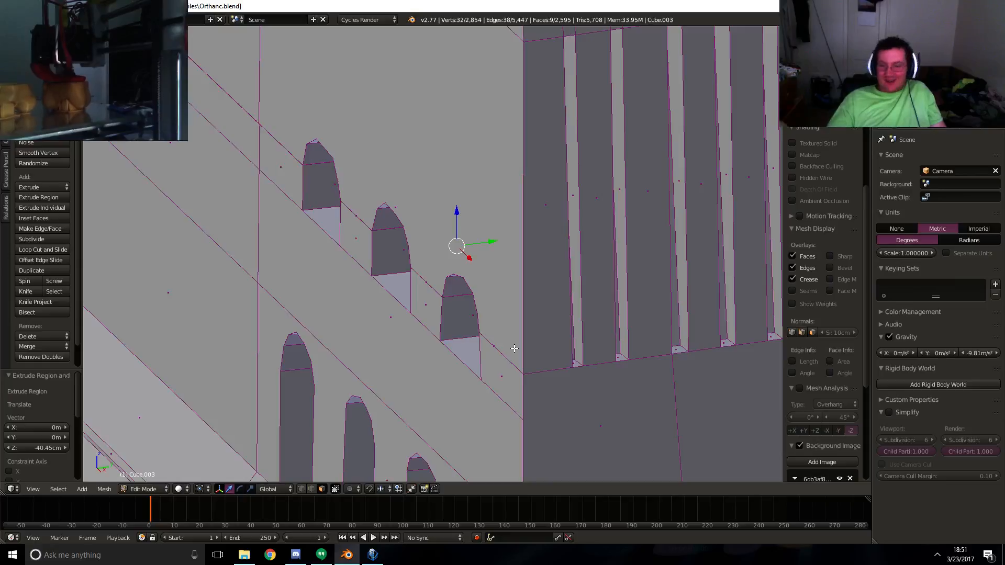
- Add a loop cut across the wall above the small windows and slide it down to the zigzag pattern's lower points
key(KP_3)
key(z)
key(KP_1)
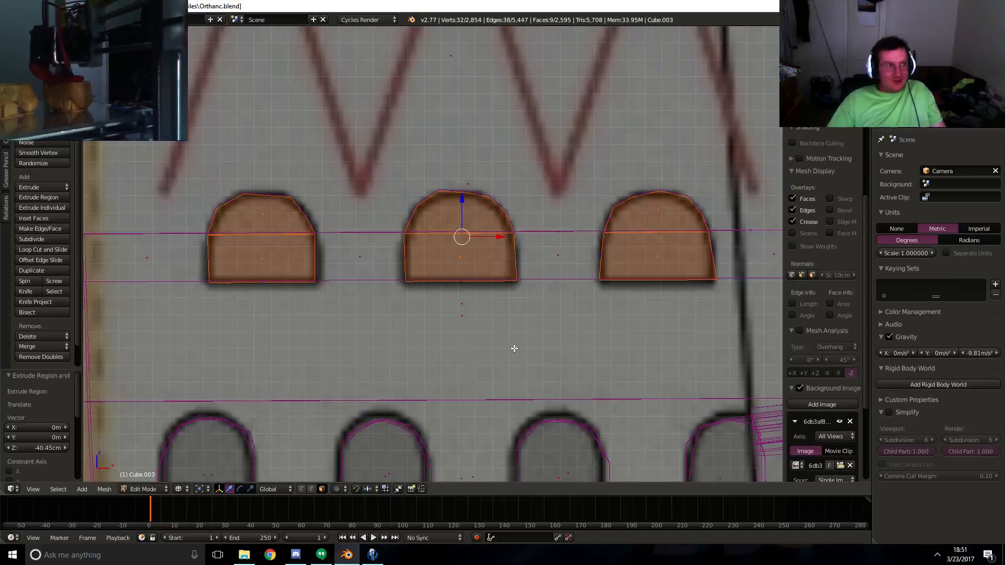
shift+middle_drag(498, 232, 489, 406)
shift+middle_drag(384, 275, 497, 304)
shift+middle_drag(478, 254, 362, 271)
scroll(376, 271, down, 1)
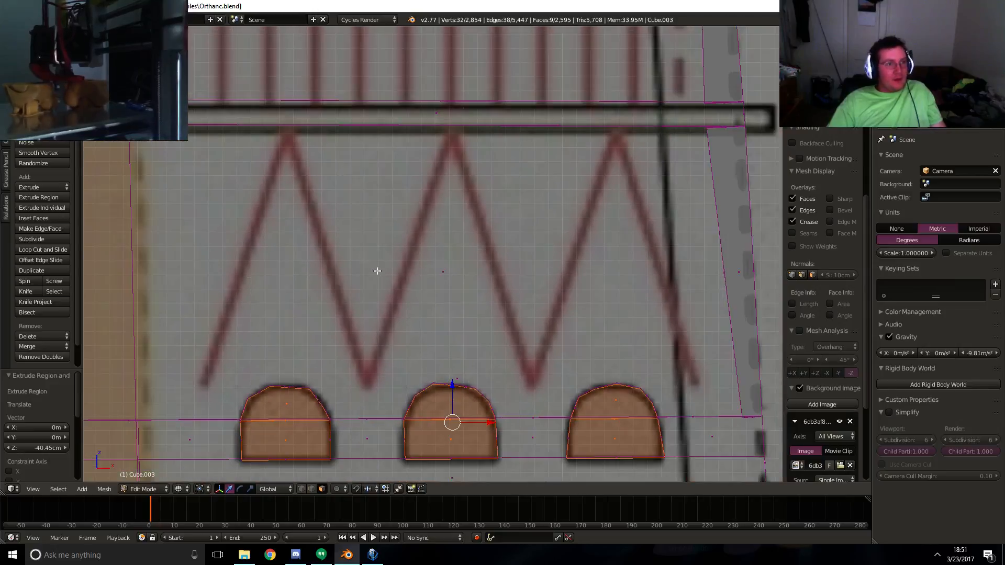
shift+middle_drag(283, 299, 299, 303)
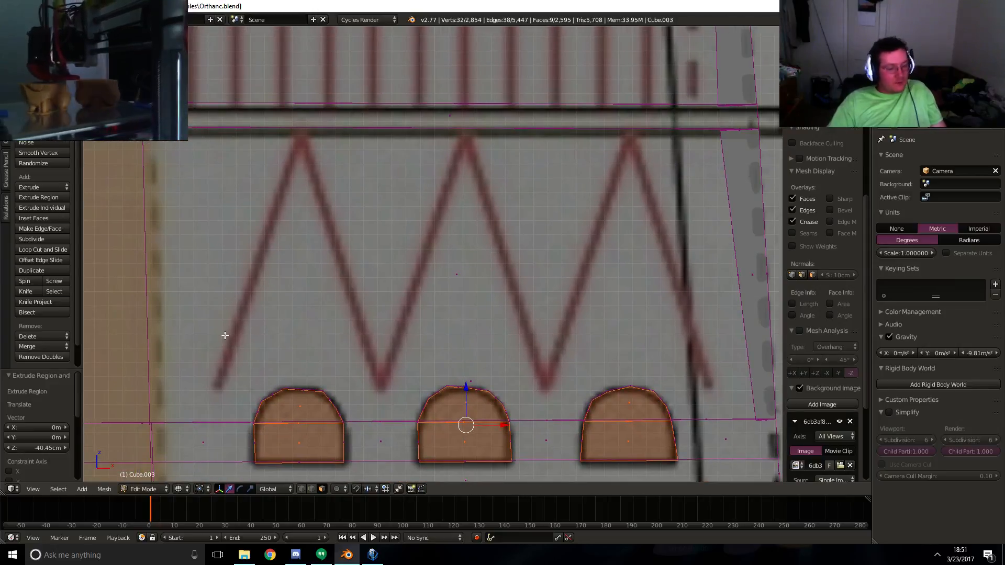
key(ctrl+r)
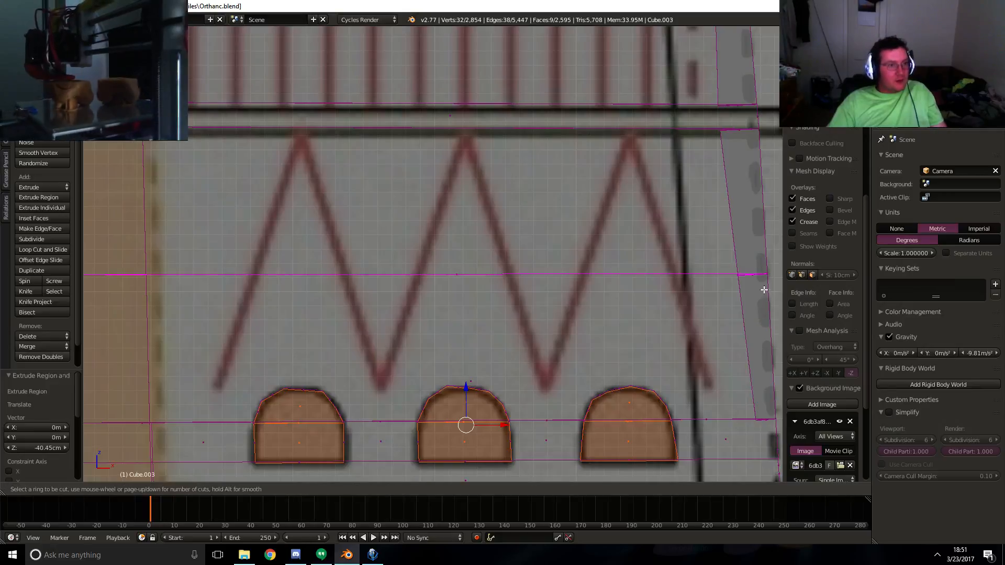
click(763, 289)
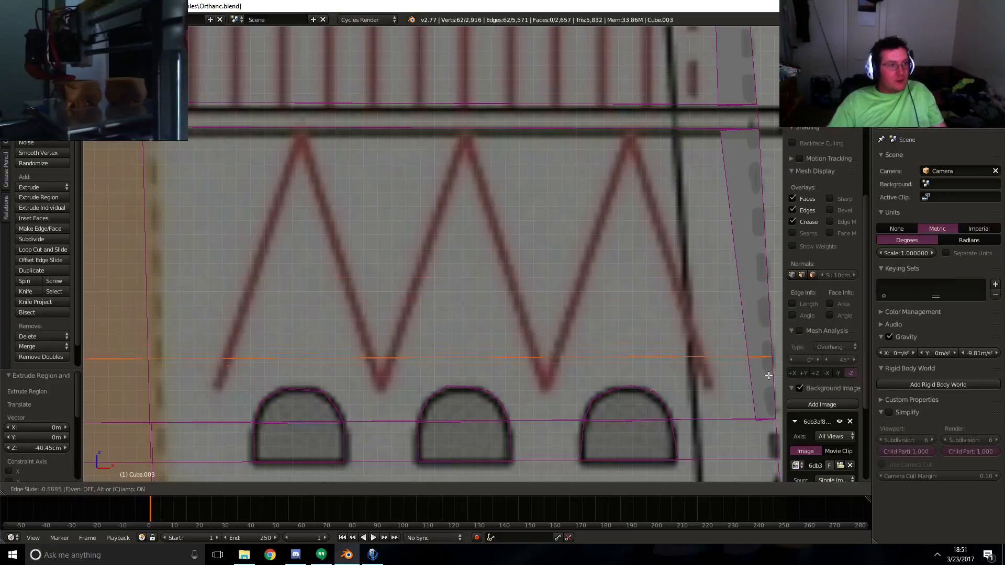
click(772, 401)
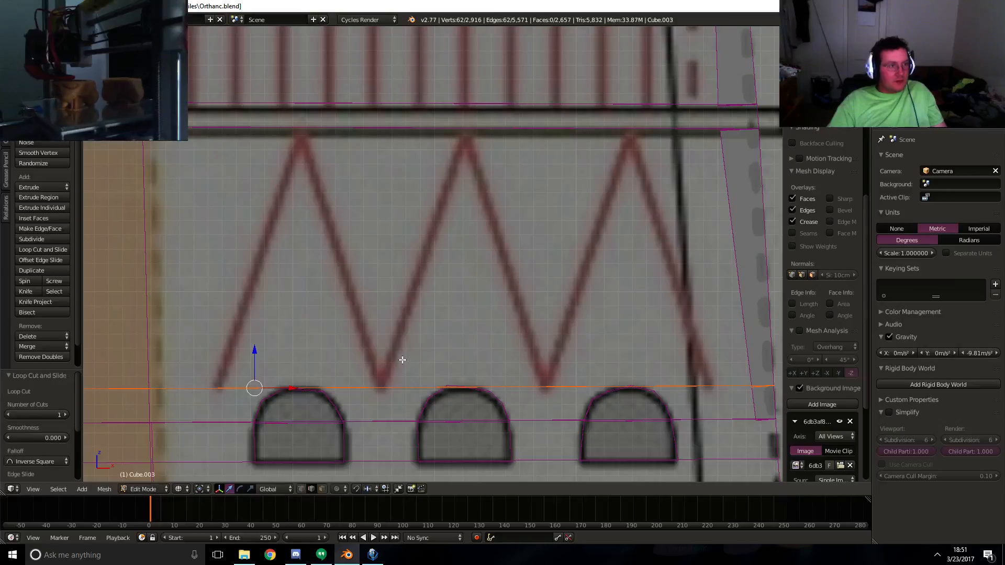
- Knife-cut both edges of the leftmost zigzag stroke from the new edge loop up to the first peak
key(k)
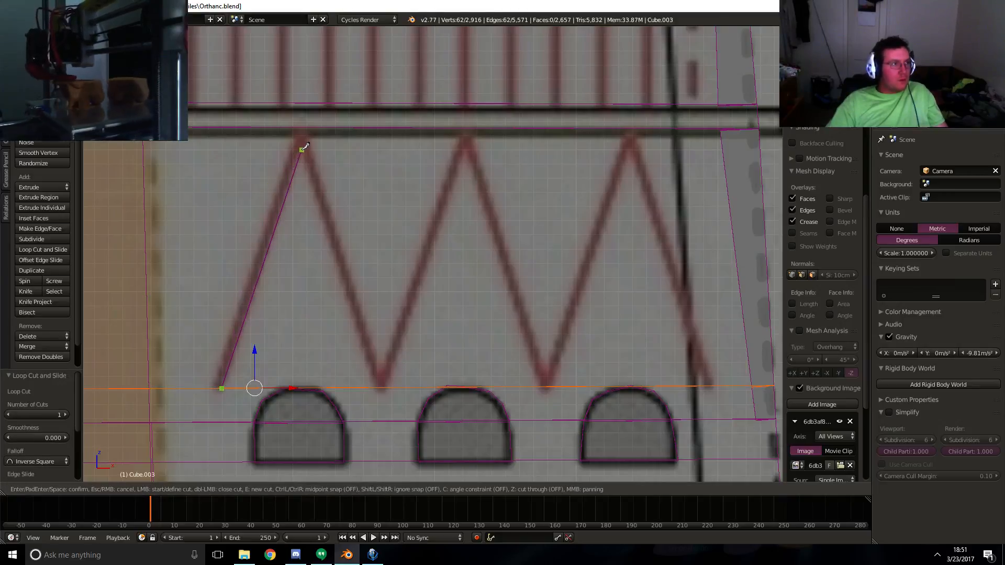
click(308, 127)
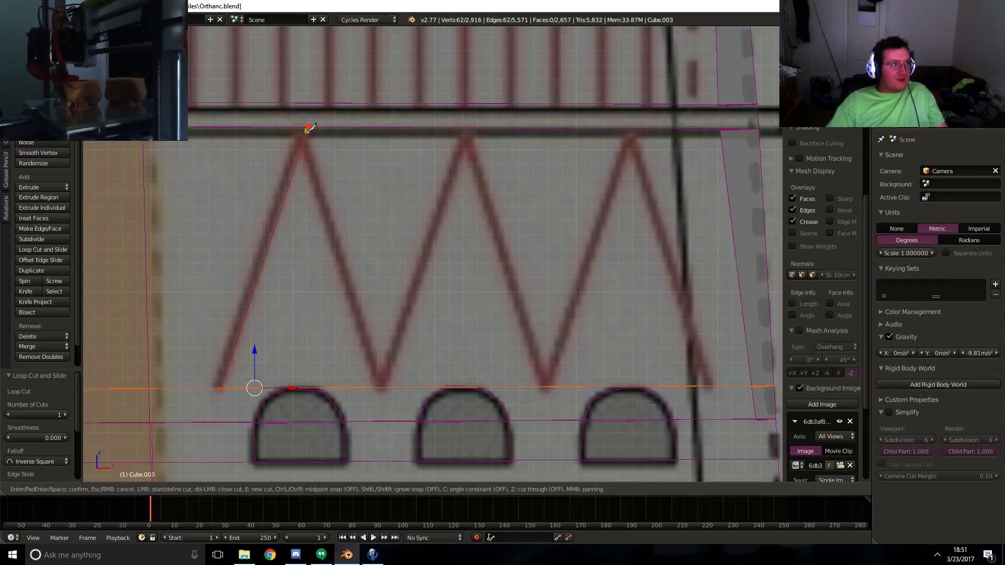
key(Return)
key(k)
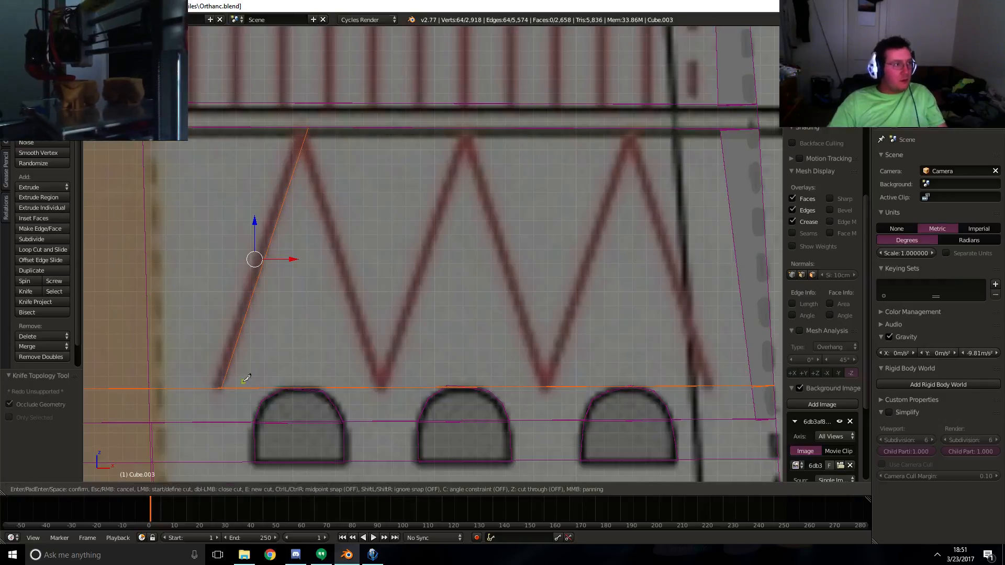
click(211, 388)
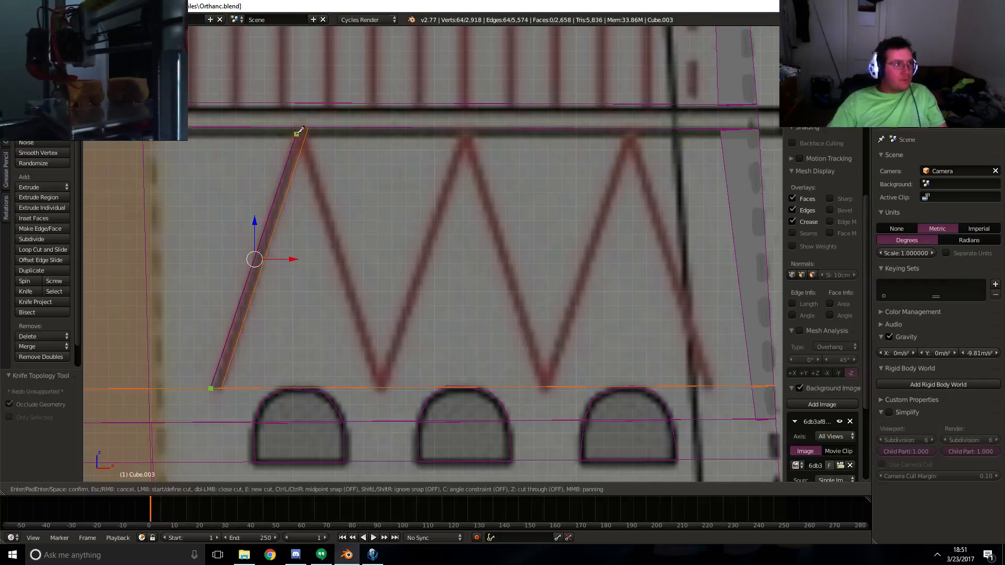
click(298, 129)
key(Return)
- Knife-cut both edges of the second zigzag stroke, from the first peak down to the first valley
key(k)
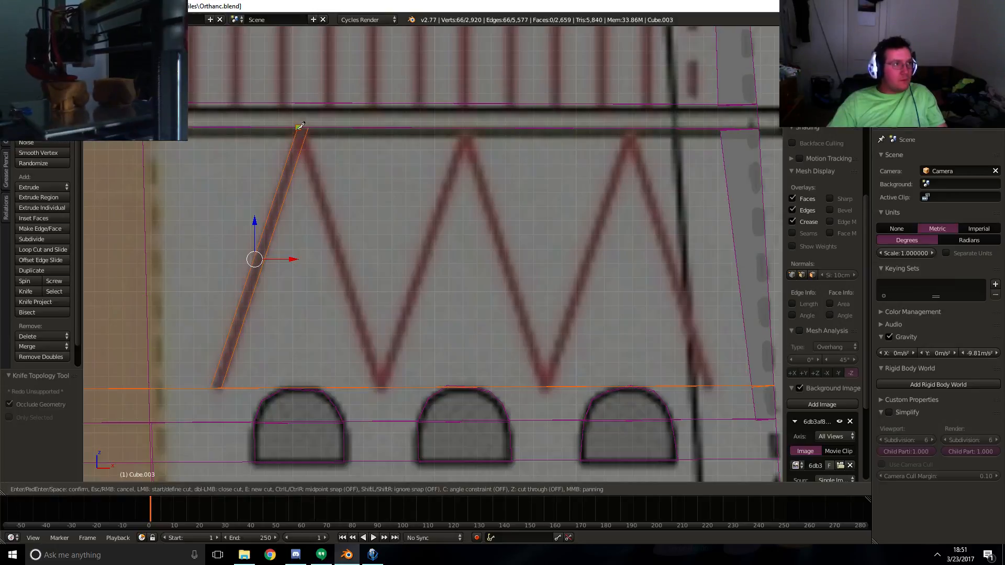
click(299, 127)
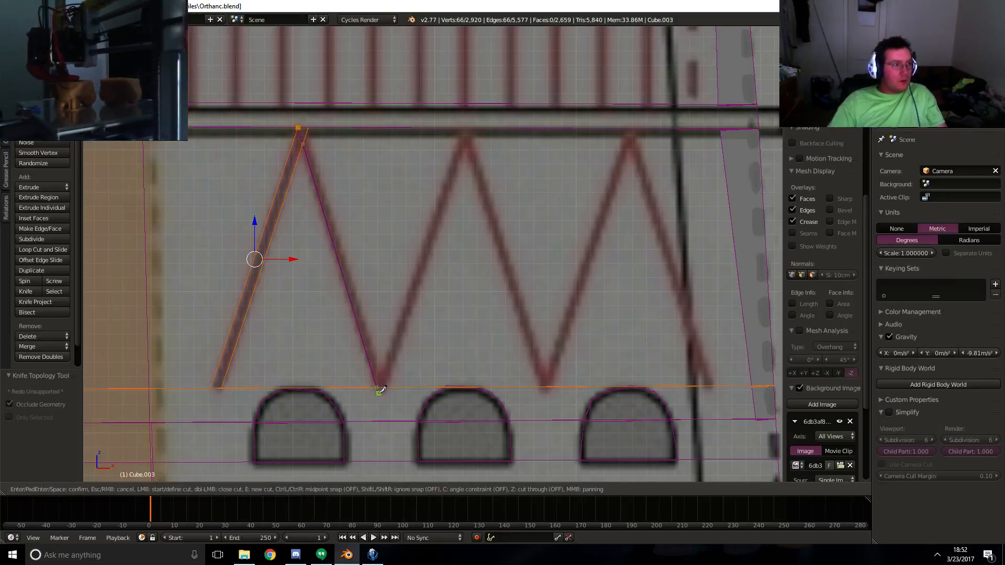
click(377, 387)
key(Return)
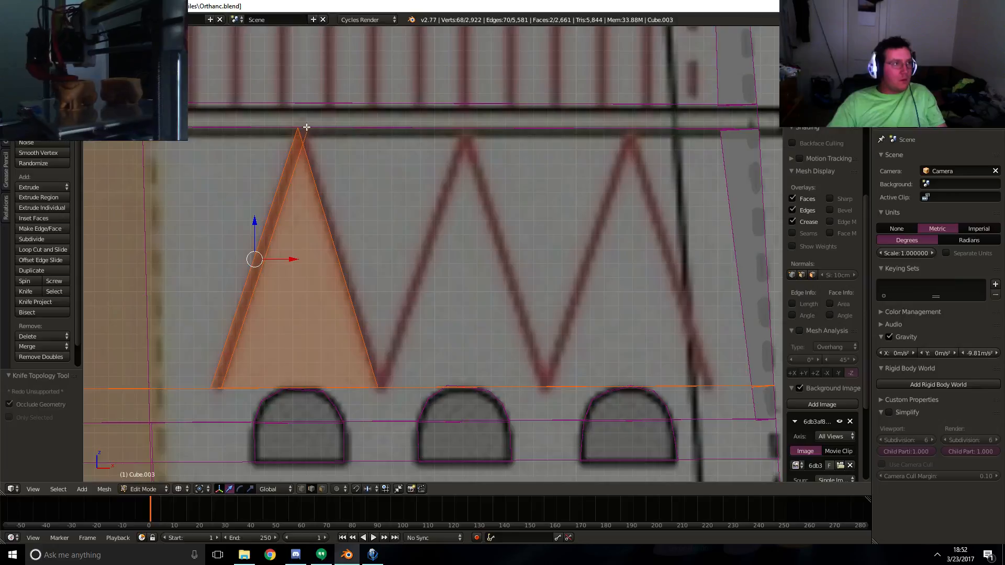
key(k)
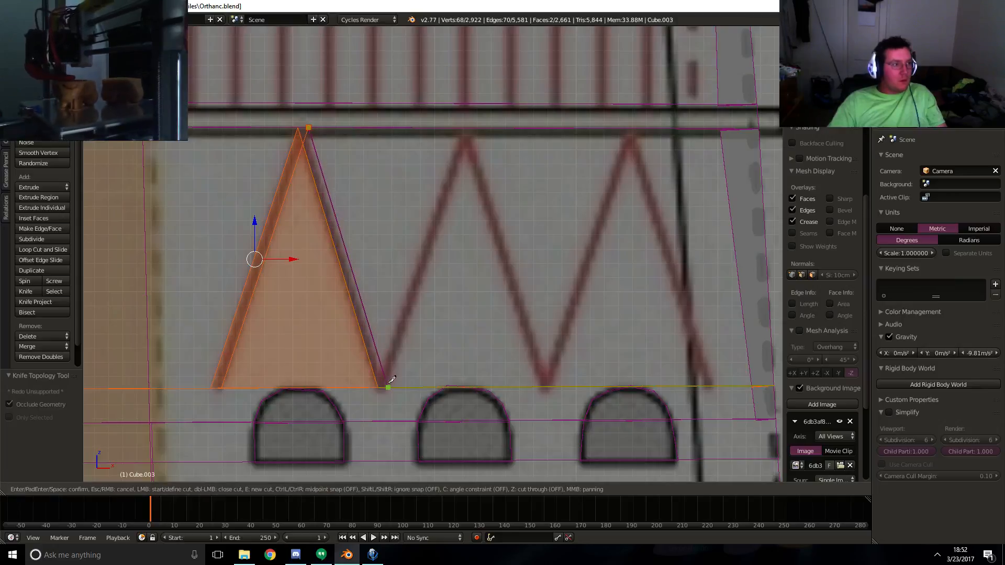
click(391, 381)
key(Return)
- Knife-cut both edges of the third zigzag stroke between the first valley and the middle peak
key(k)
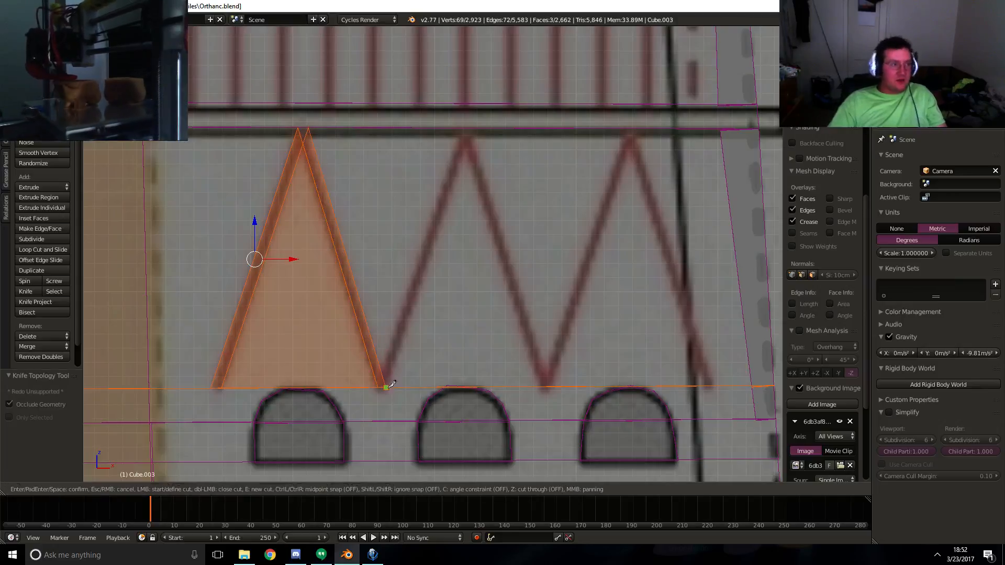
click(389, 383)
click(473, 128)
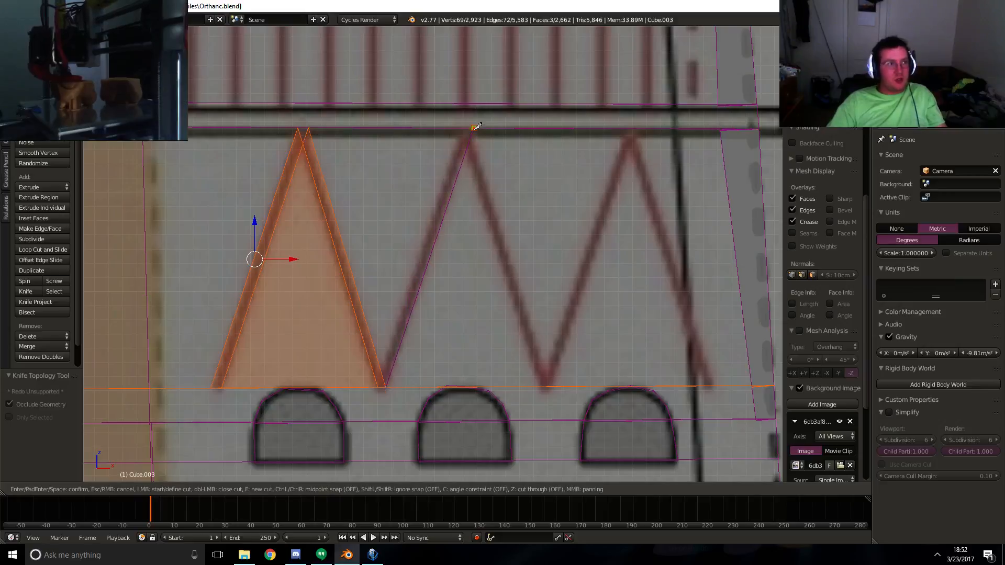
key(Return)
key(k)
click(464, 127)
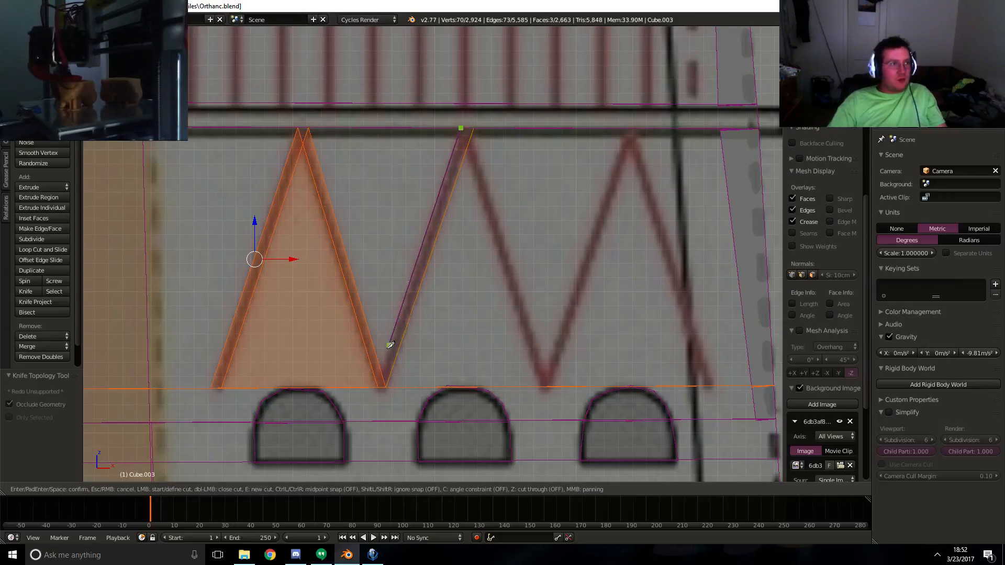
click(384, 386)
key(Return)
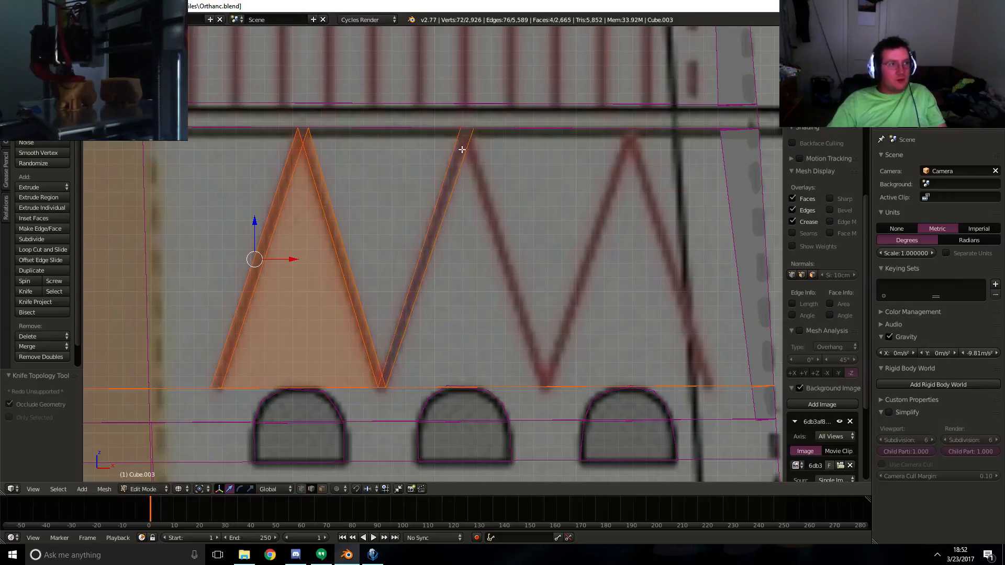
- Knife-cut both edges of the fourth zigzag stroke between the middle peak and the second valley
key(k)
click(460, 129)
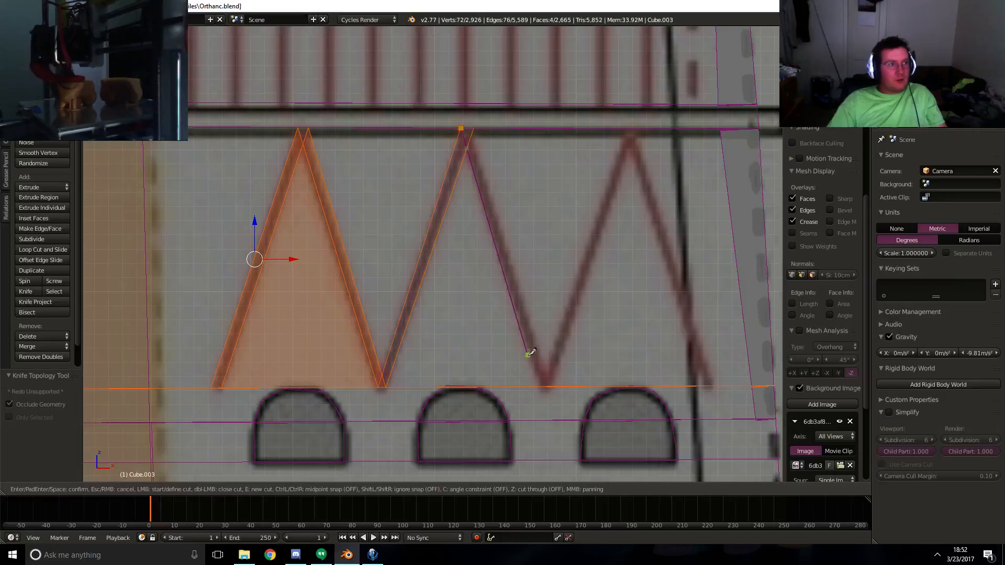
click(543, 387)
key(Return)
key(k)
click(553, 386)
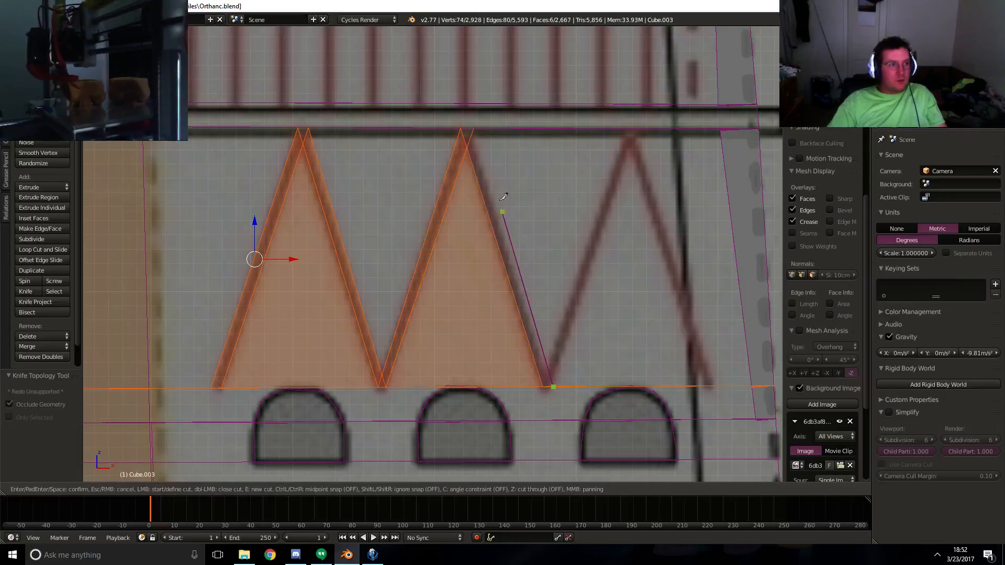
click(471, 130)
key(Return)
- Knife-cut both edges of the fifth zigzag stroke, from the second valley up to the rightmost peak
key(k)
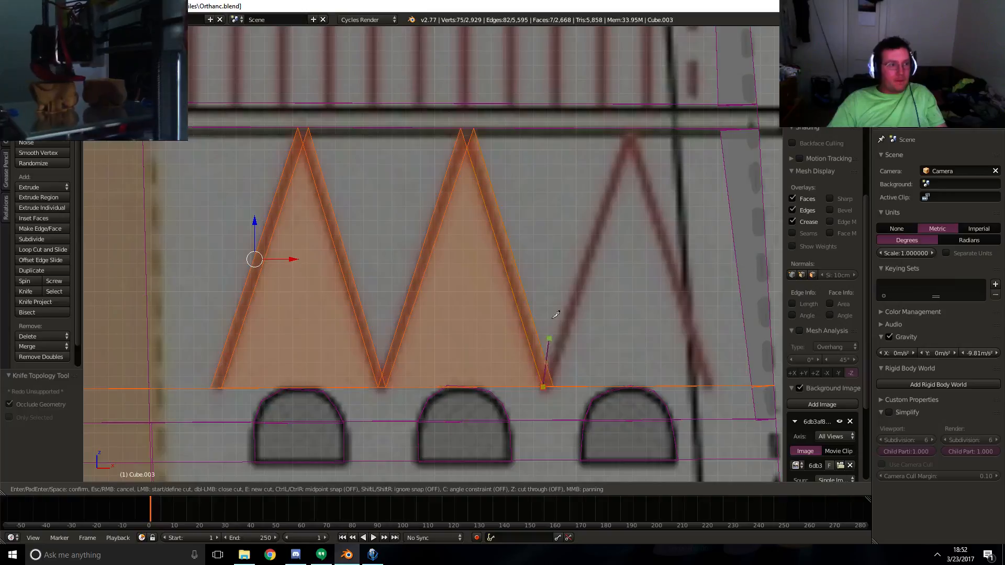
click(627, 130)
key(Return)
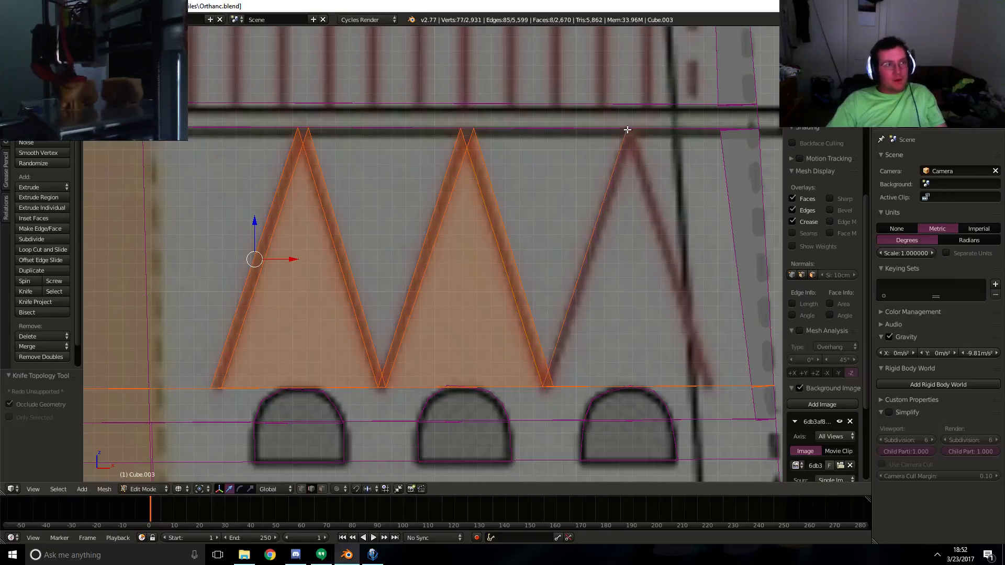
key(k)
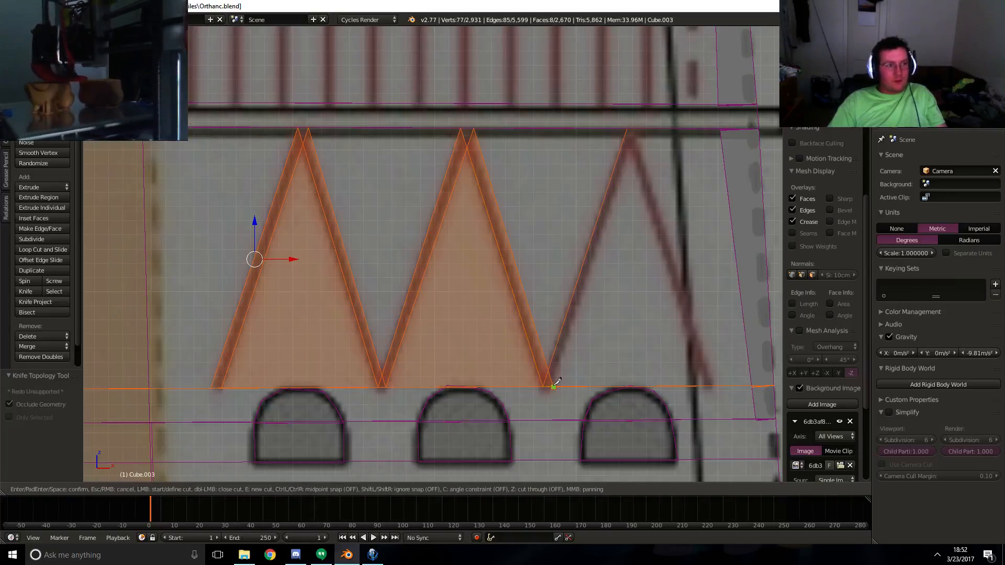
click(553, 386)
click(628, 130)
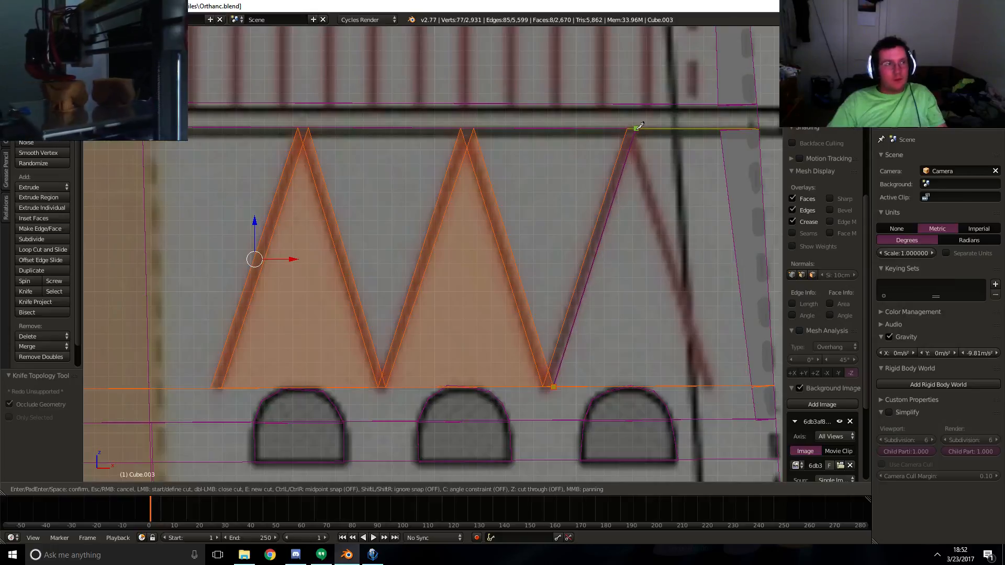
key(Return)
- Knife-cut both edges of the last zigzag stroke between the rightmost peak and the lower edge loop
key(k)
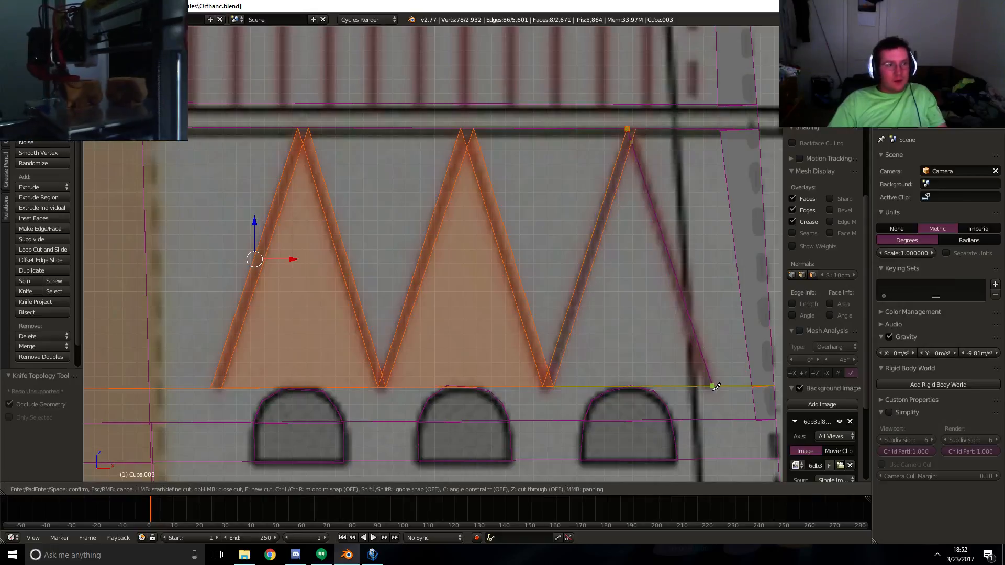
click(704, 386)
key(Return)
key(k)
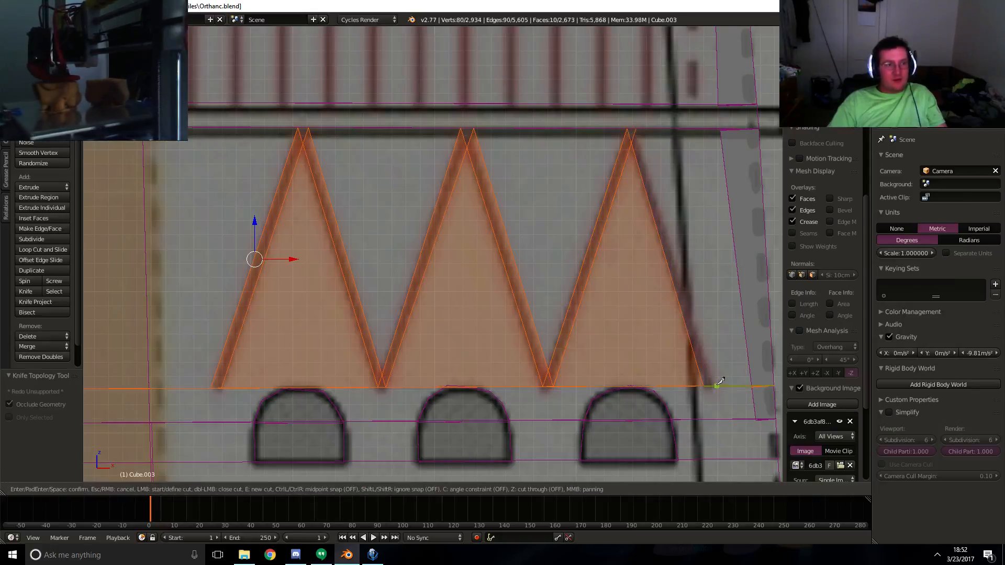
click(719, 380)
click(634, 128)
key(Return)
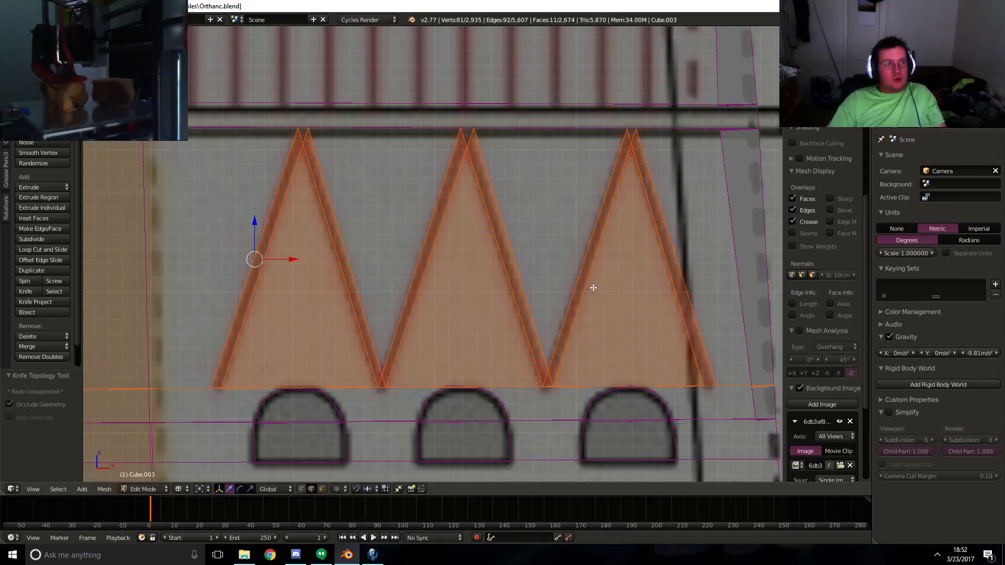
- In solid view and face selection, select the first two zigzag strokes with their small peak and valley faces
middle_drag(549, 222, 486, 215)
key(z)
shift+middle_drag(453, 293, 460, 265)
click(324, 490)
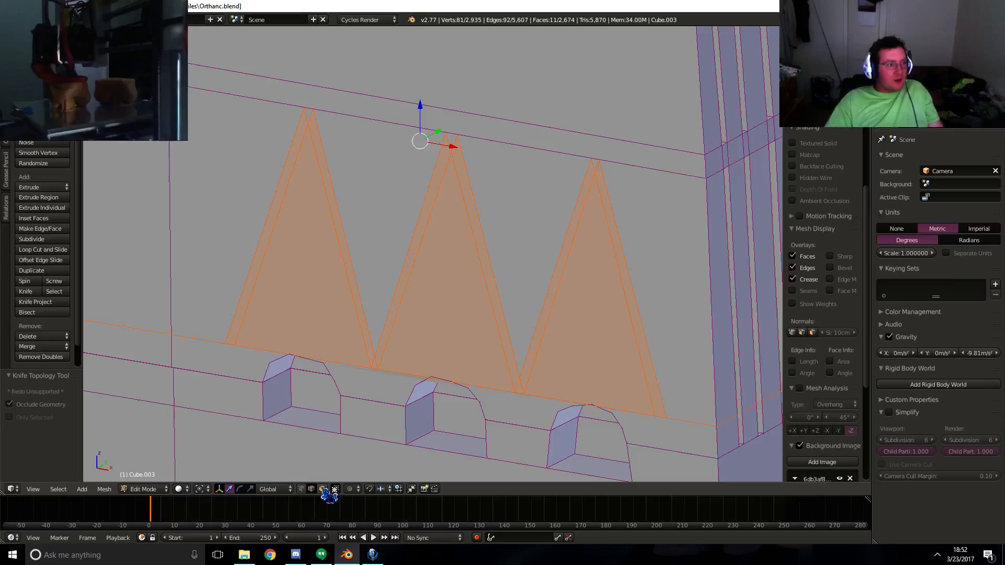
right_click(356, 288)
shift+right_click(253, 276)
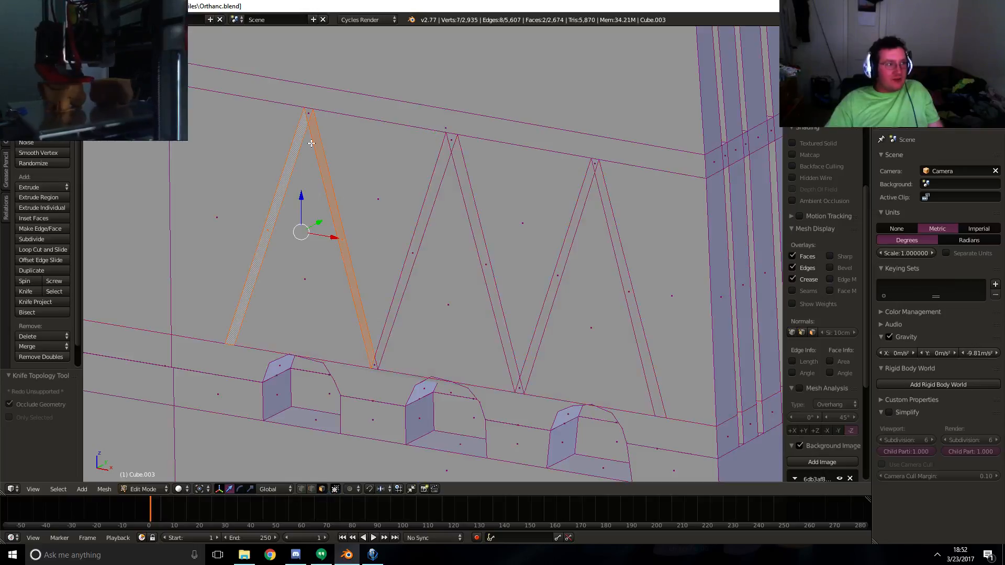
shift+right_click(310, 112)
shift+right_click(372, 365)
- Add the remaining four zigzag strokes, with their small peak and valley faces, to the face selection
shift+right_click(384, 345)
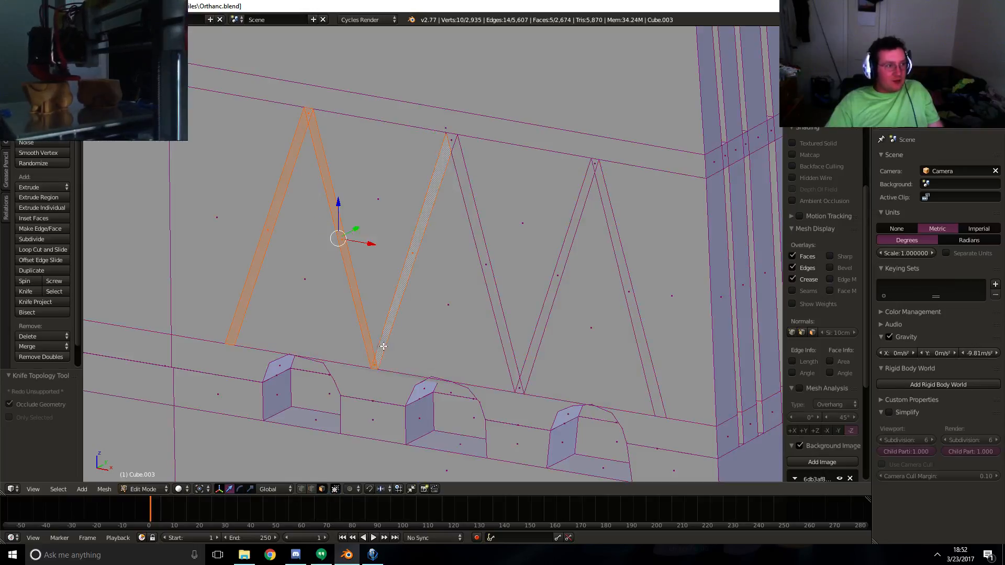
shift+right_click(452, 139)
shift+right_click(470, 214)
shift+right_click(469, 243)
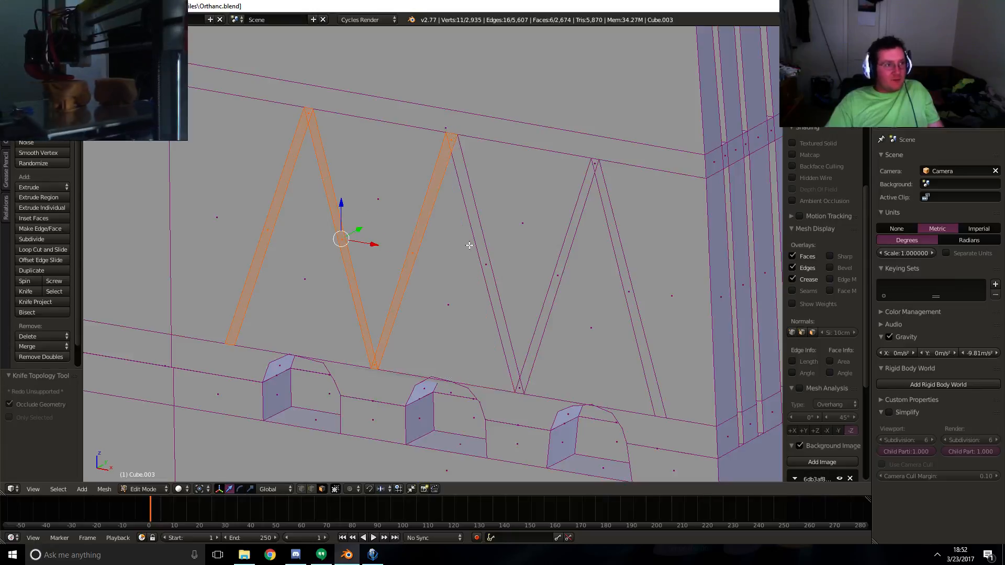
shift+right_click(491, 282)
shift+right_click(521, 387)
shift+right_click(532, 352)
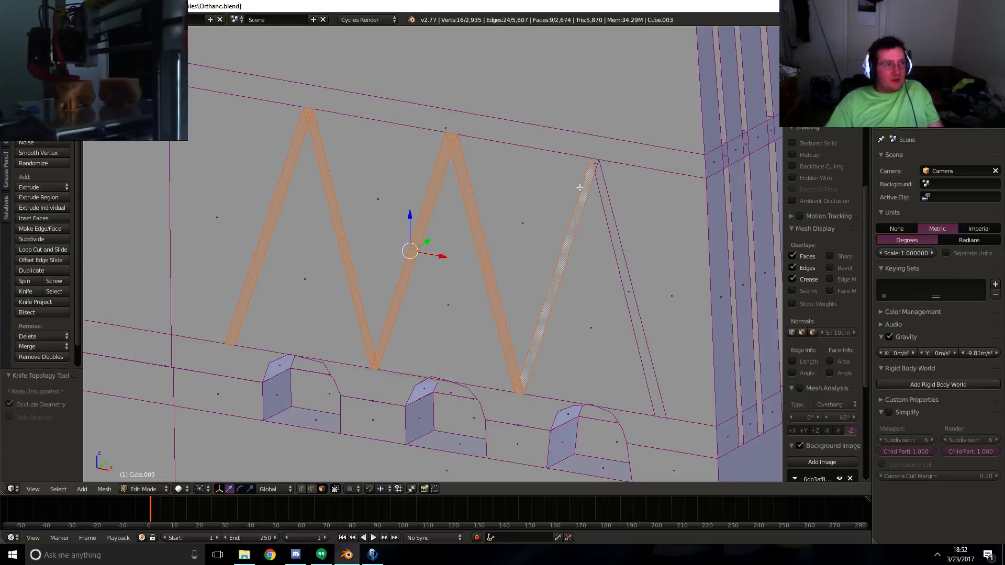
shift+right_click(597, 165)
shift+right_click(605, 192)
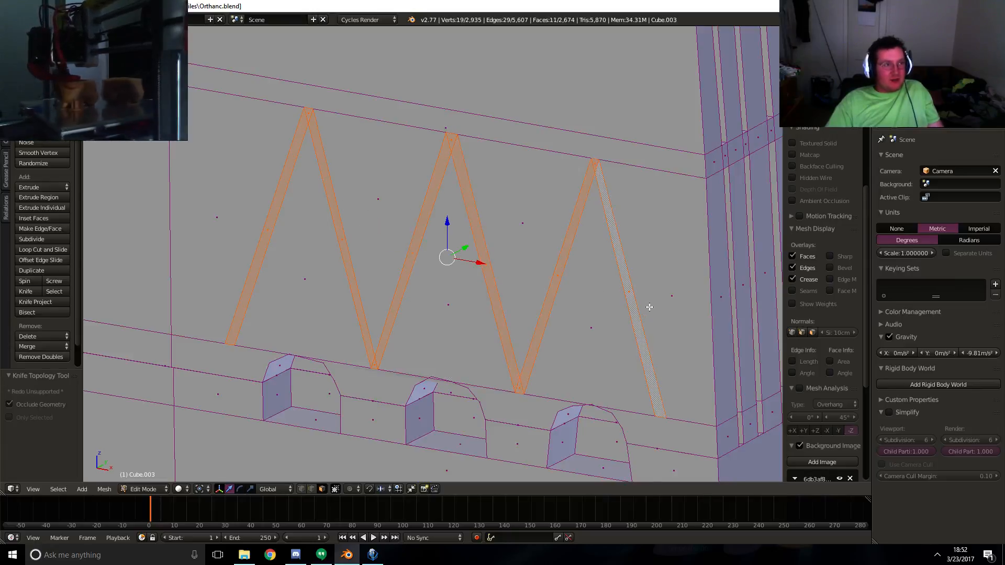
- Extrude the selected zigzag faces outward from the wall by about 9.01 cm
middle_drag(648, 307, 601, 293)
key(e)
click(587, 307)
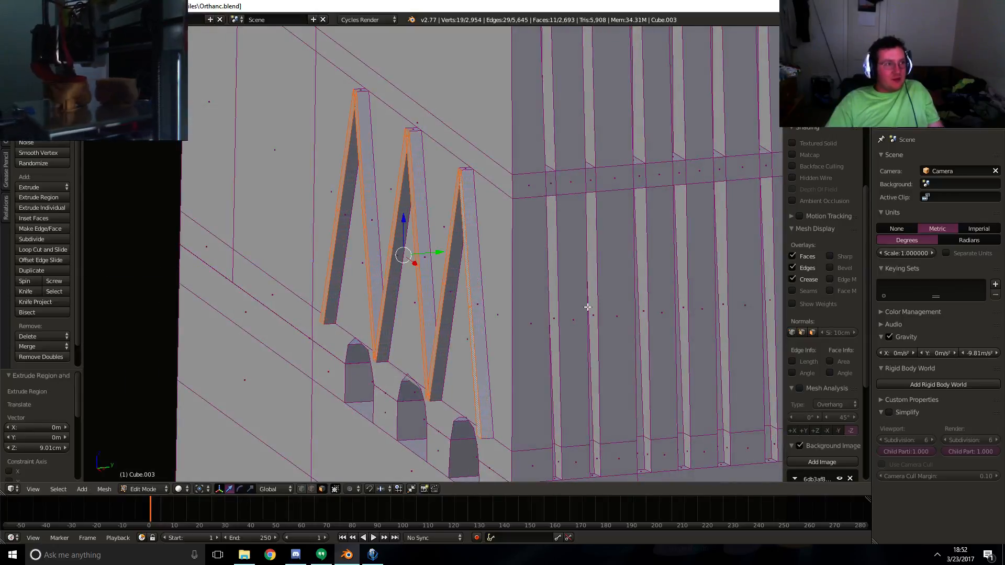
- Examine the tower's bands and zigzags in the Making_Orthanc_1 reference image, and return to the 3D view
click(13, 489)
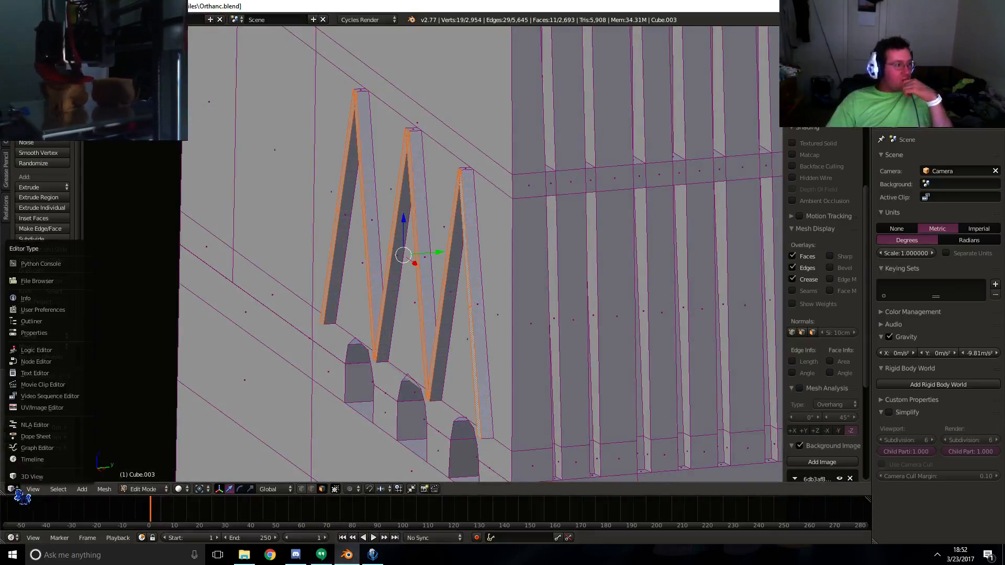
click(37, 408)
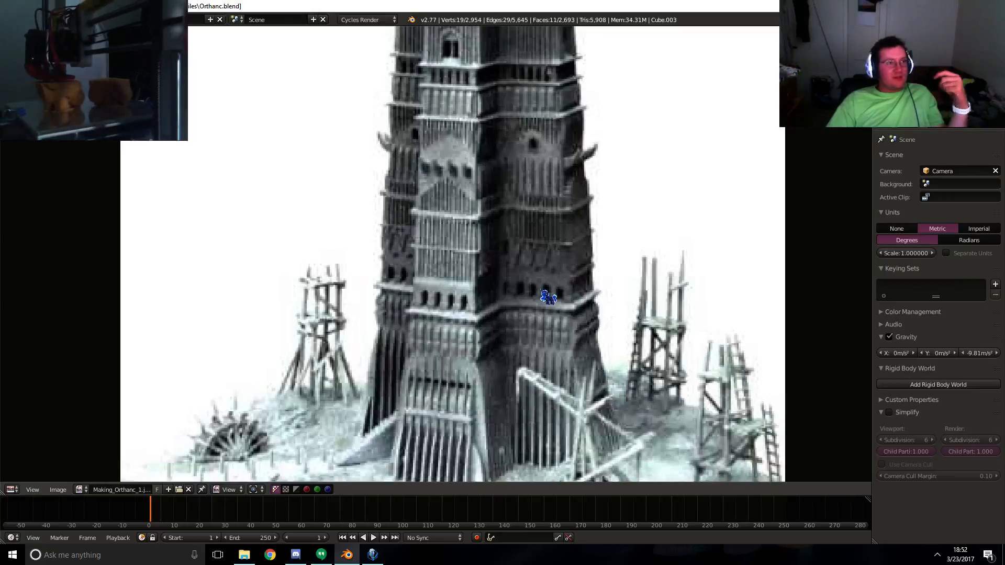
scroll(385, 277, up, 5)
scroll(650, 298, down, 8)
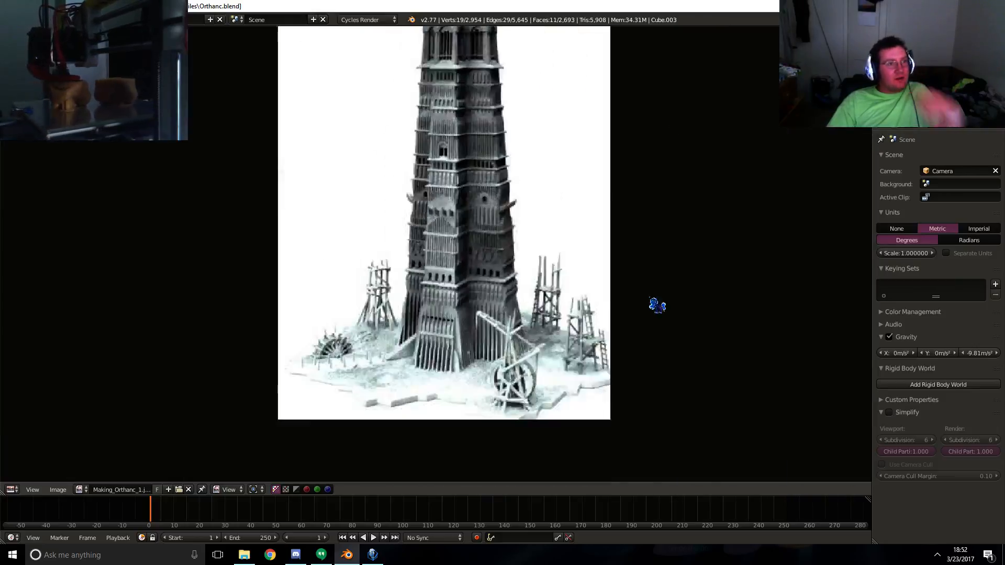
scroll(572, 285, down, 3)
scroll(511, 273, up, 3)
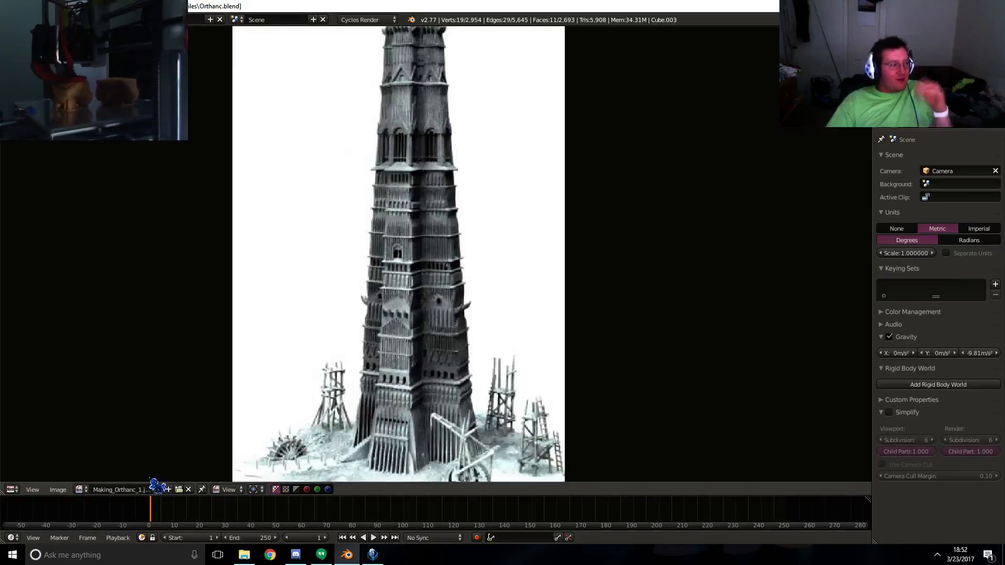
click(12, 490)
click(31, 475)
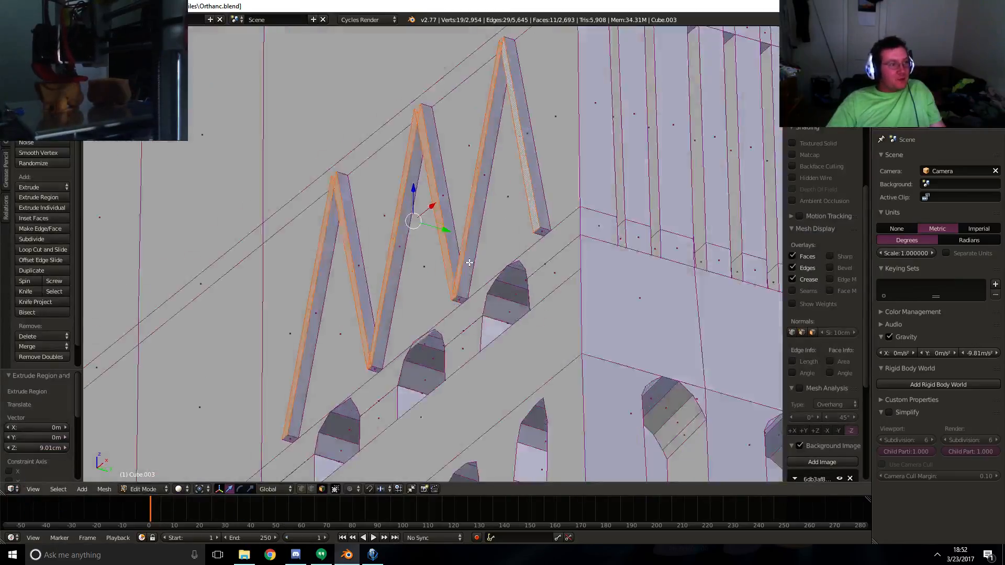
- In edge selection, select the four outer bottom edges at the ends and valleys of the raised zigzag
scroll(469, 263, up, 4)
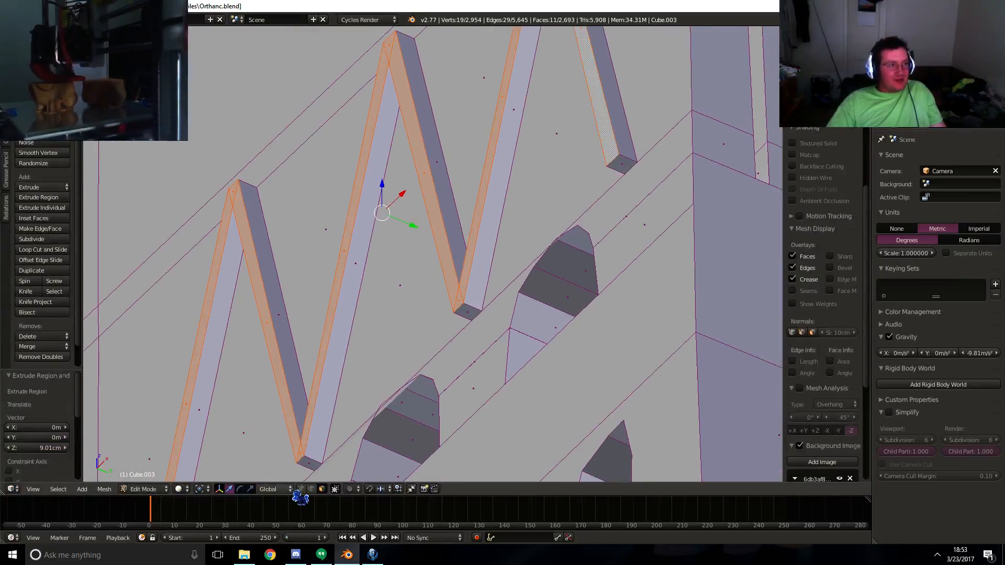
click(311, 490)
shift+middle_drag(270, 439, 375, 312)
shift+middle_drag(252, 477, 325, 357)
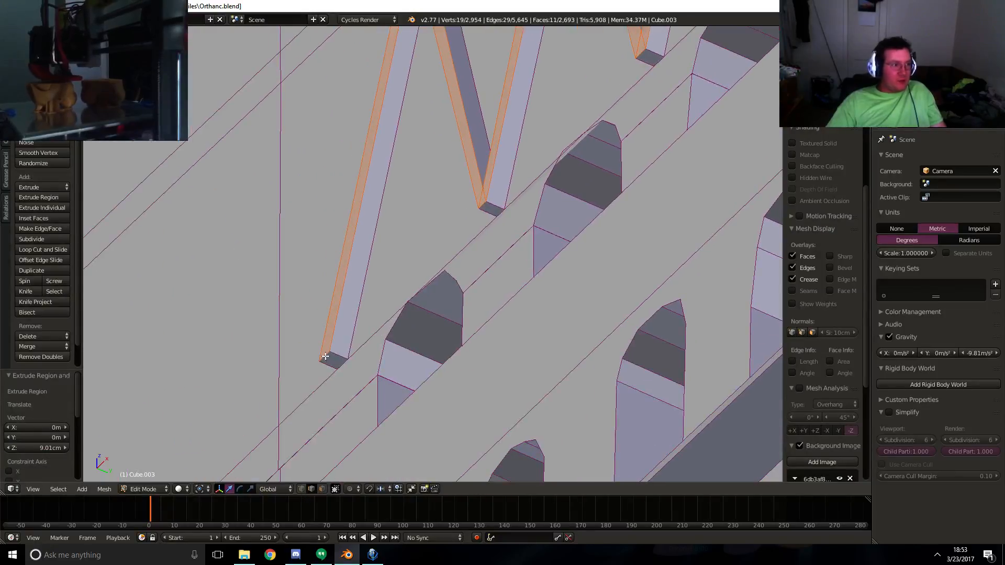
right_click(325, 356)
shift+right_click(486, 203)
shift+middle_drag(688, 125, 469, 361)
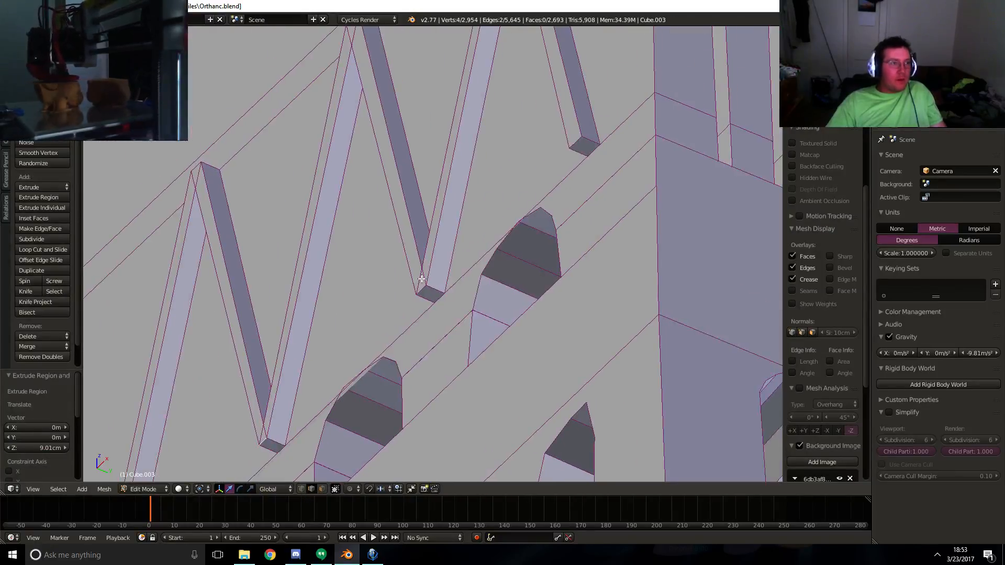
shift+right_click(575, 137)
- Move the selected bottom edges about 2.567 cm along Y and -4.851 cm along Z to slope the zigzag's ends and valleys
key(KP_3)
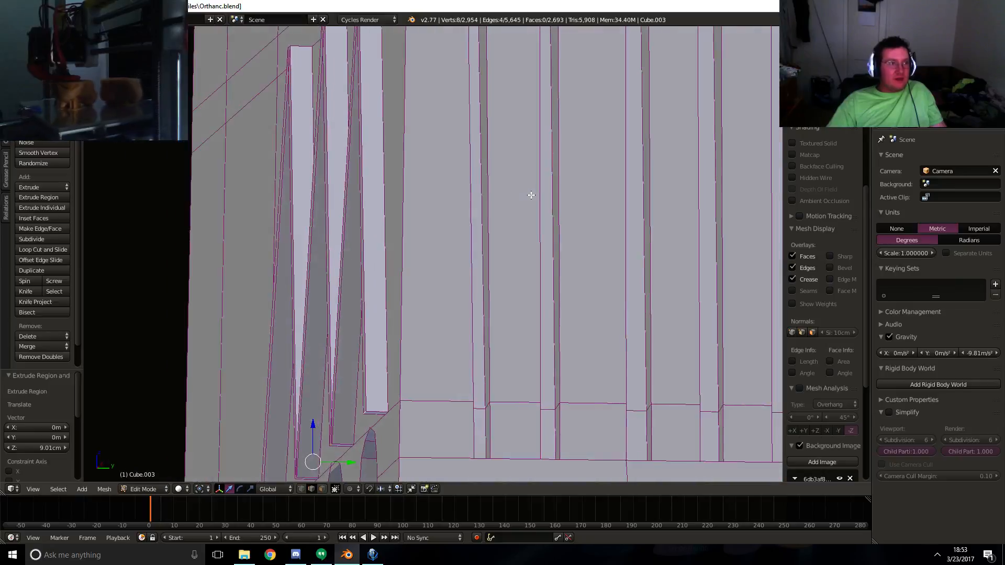
key(KP_1)
key(KP_3)
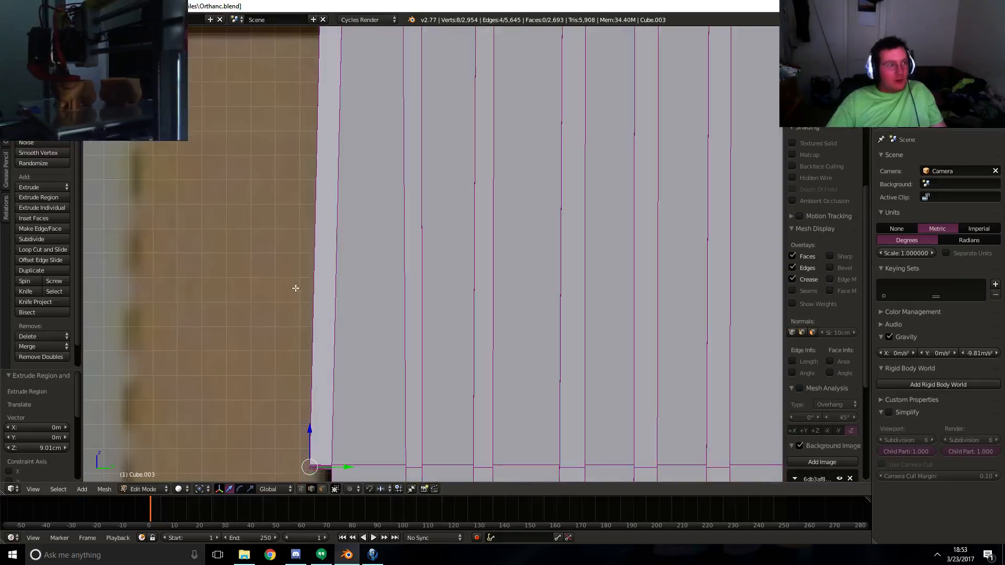
shift+middle_drag(293, 287, 402, 317)
drag(422, 304, 448, 309)
middle_drag(448, 308, 452, 276)
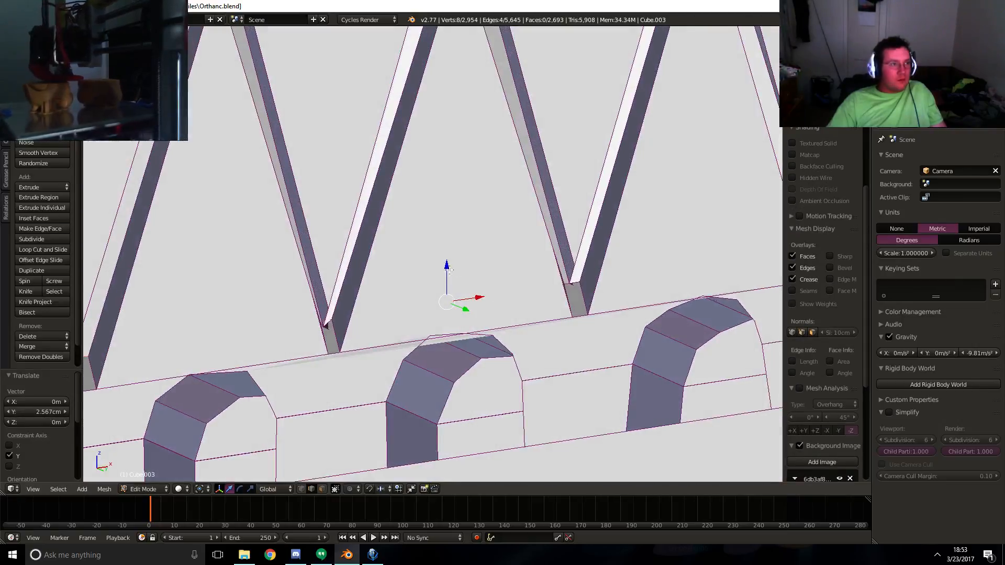
drag(448, 268, 453, 283)
middle_drag(453, 282, 438, 245)
scroll(416, 264, down, 5)
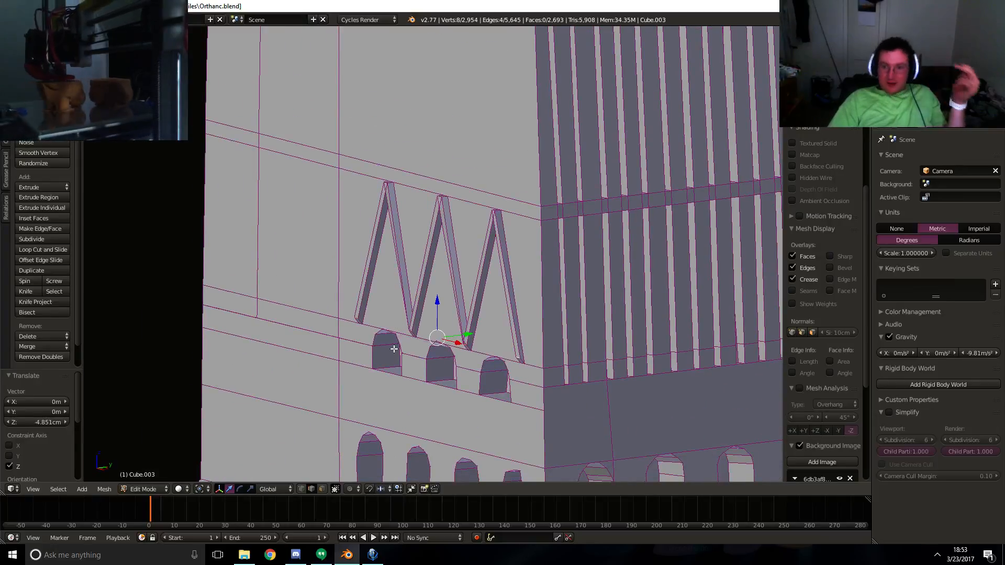
- Inspect the tower's lower windows, ribs and crossbar, and compare the base with the background blueprint in front view
middle_drag(407, 337, 364, 280)
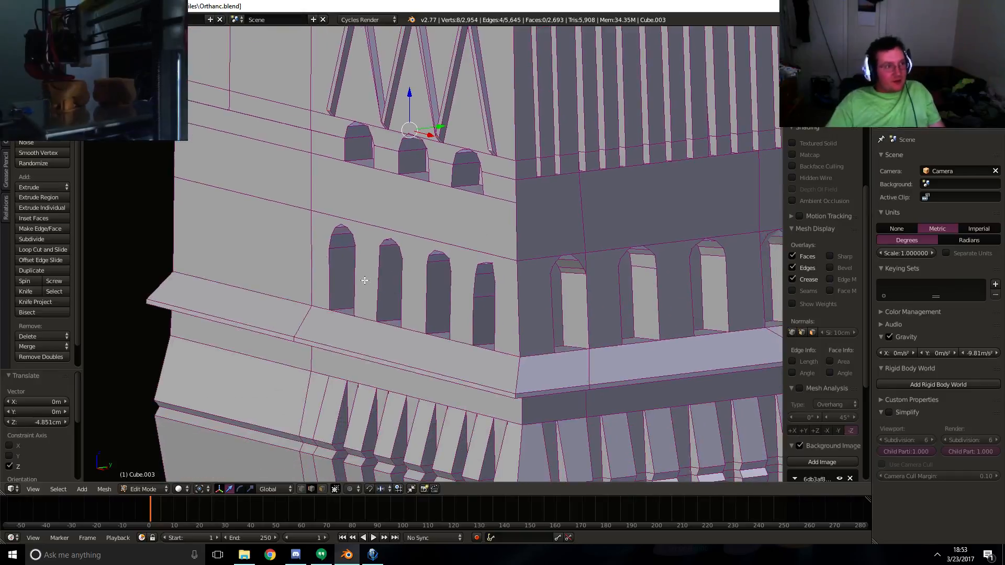
middle_drag(590, 359, 494, 128)
middle_drag(500, 342, 482, 208)
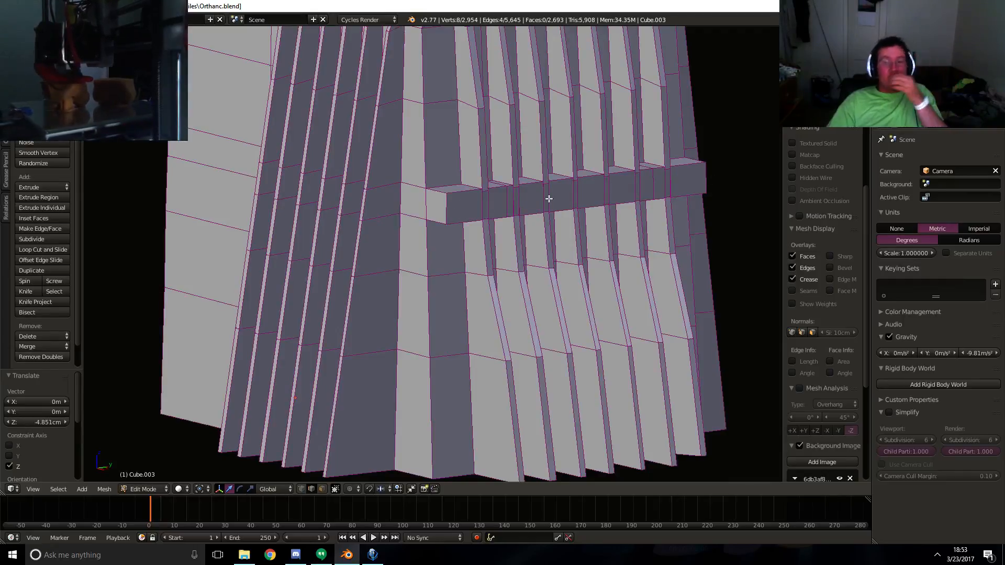
key(KP_1)
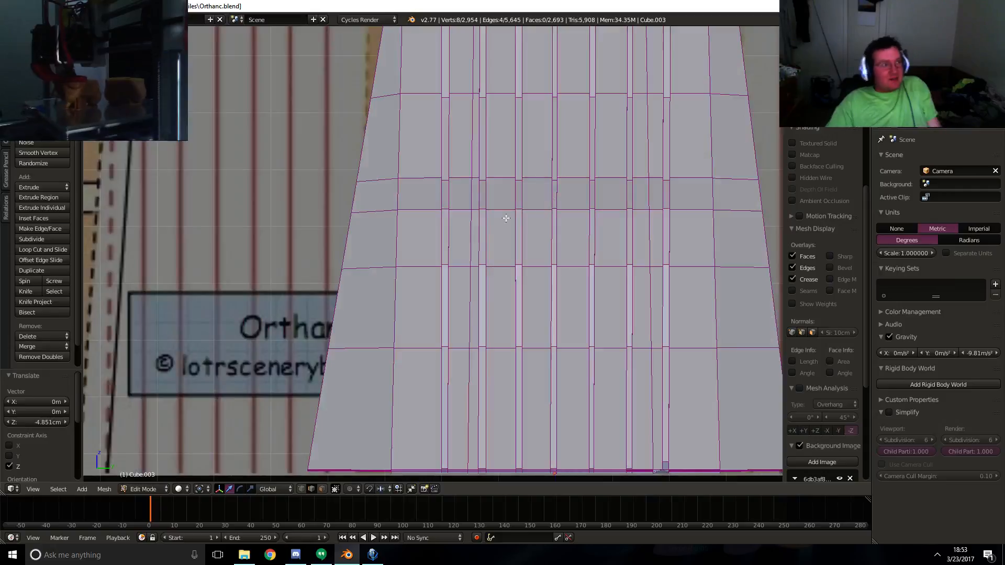
scroll(647, 207, down, 3)
scroll(549, 234, down, 2)
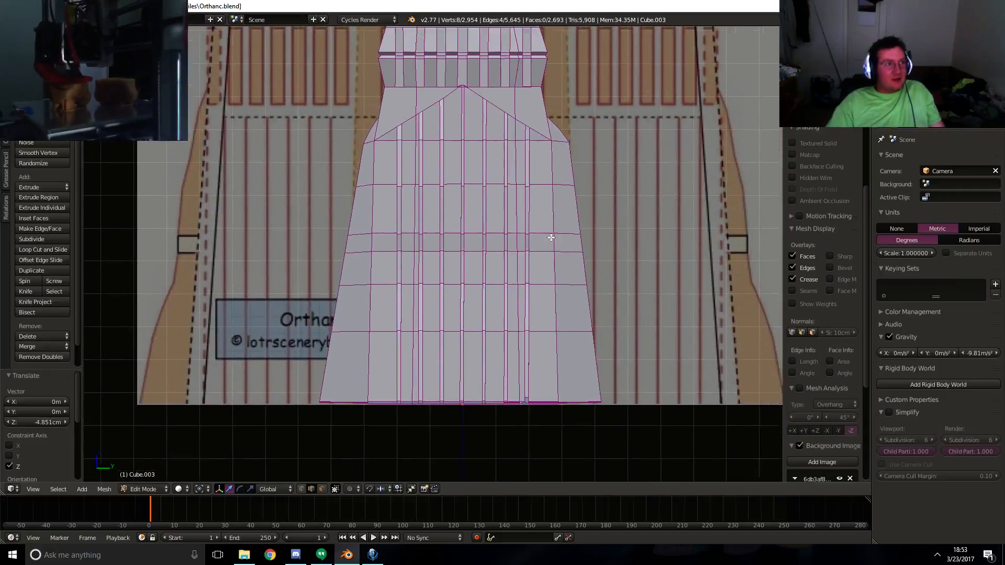
middle_drag(549, 233, 383, 261)
key(z)
key(z)
scroll(382, 260, up, 5)
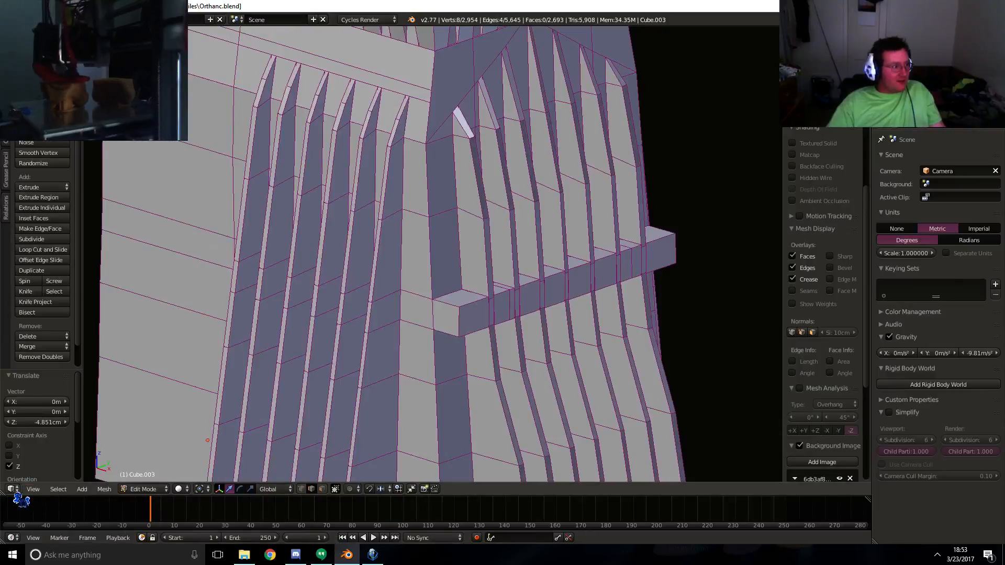
- Compare the modelled base and its ribs with the Making_Orthanc_1 reference image, and return to the 3D view
click(12, 489)
click(41, 408)
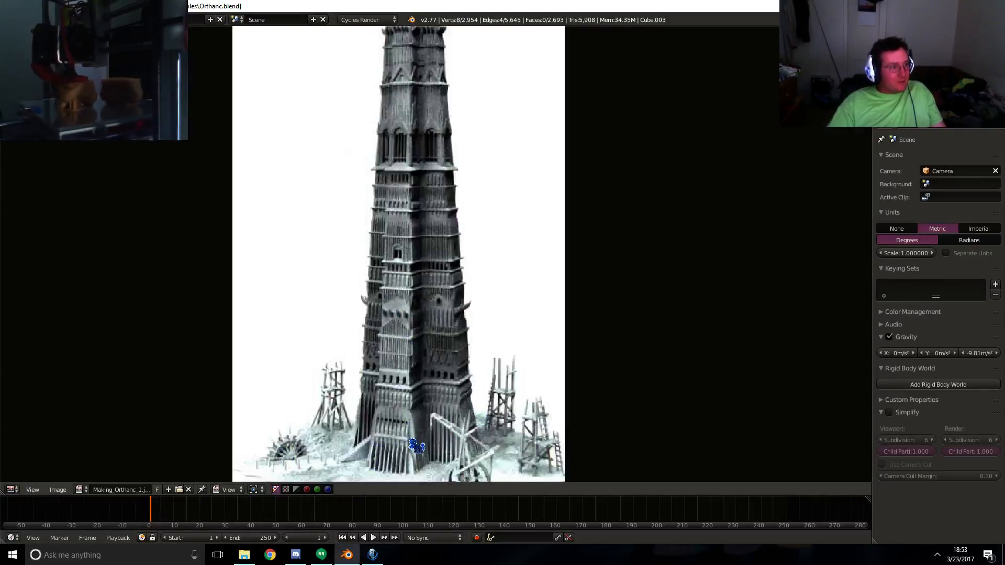
click(12, 489)
click(32, 475)
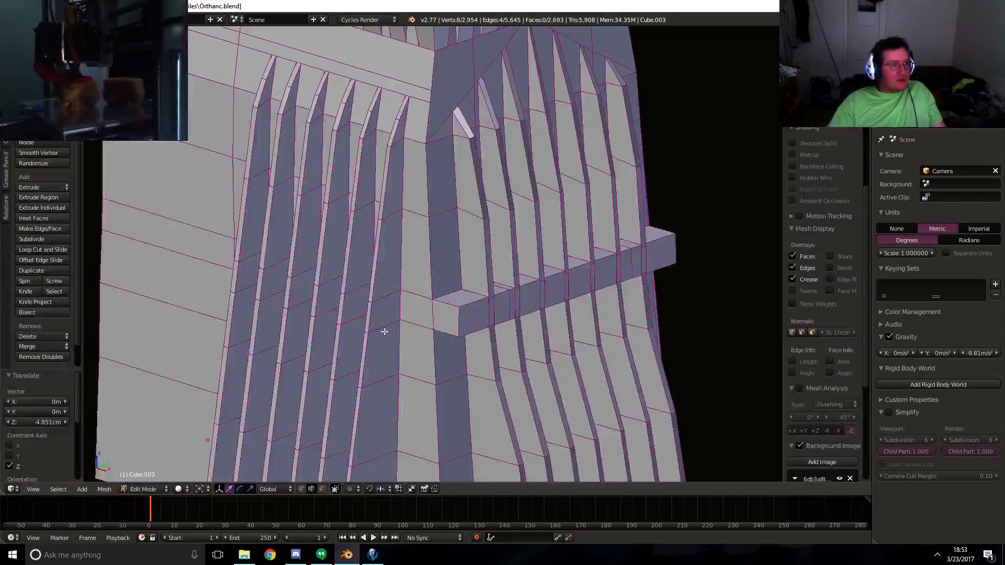
shift+middle_drag(400, 168, 409, 377)
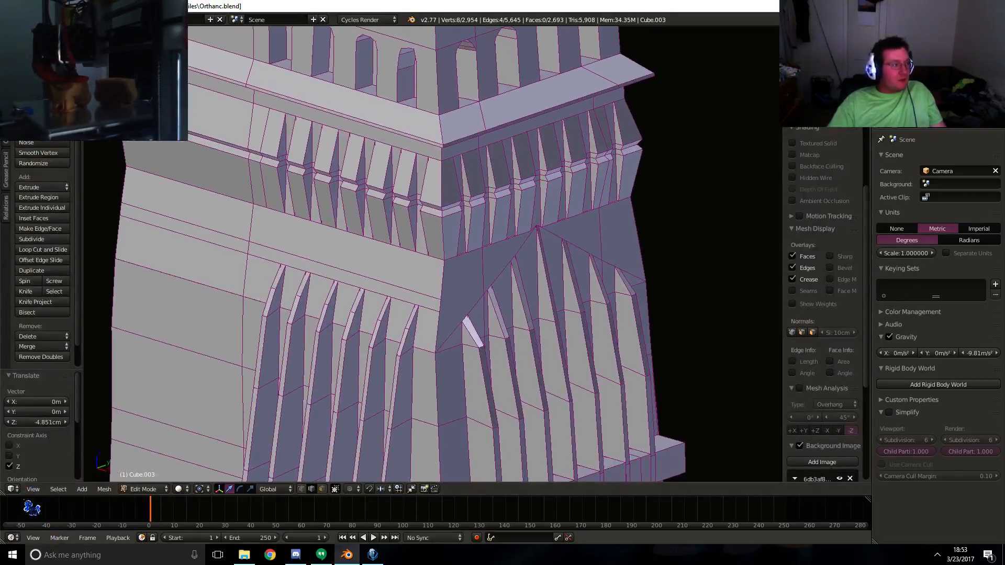
click(13, 489)
click(42, 407)
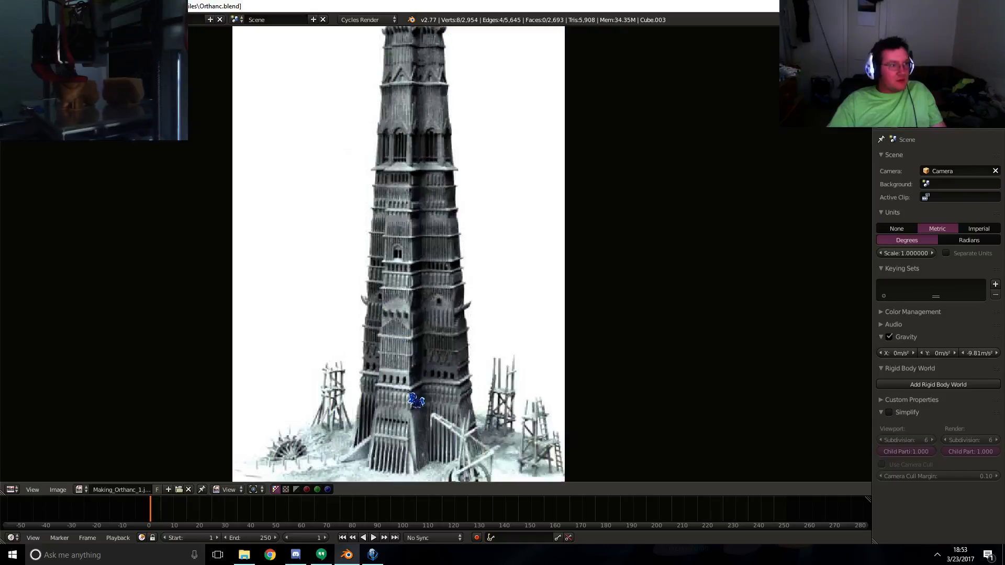
click(12, 488)
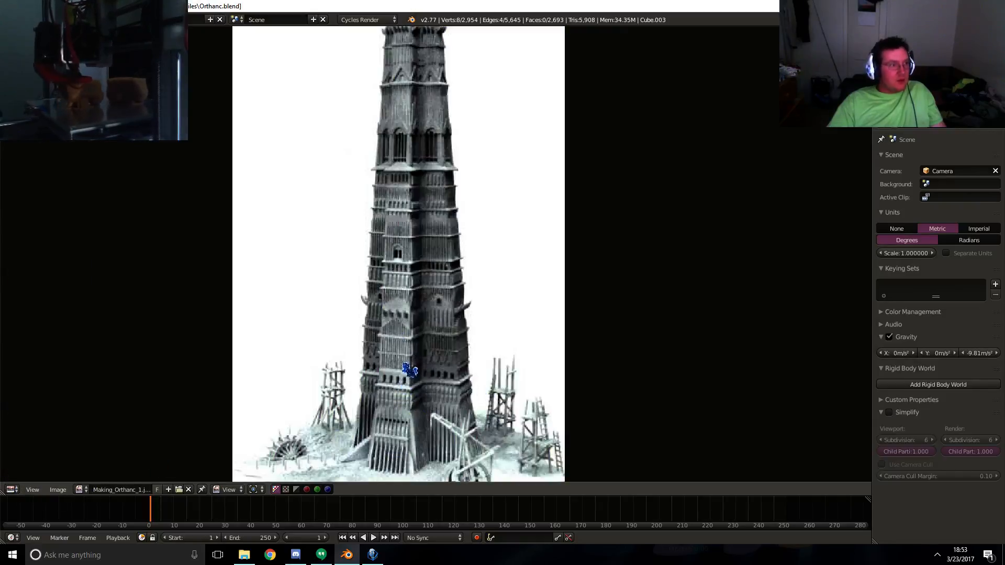
click(11, 489)
click(74, 448)
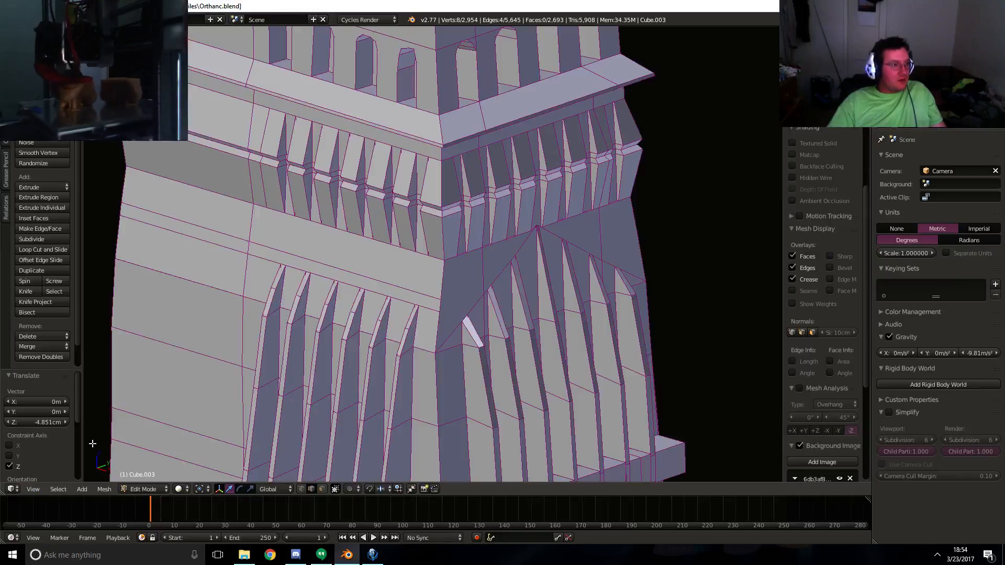
- In the wireframe back view, knife-cut the outer edge of the rightmost zigzag stroke from the lower edge loop to the peak
shift+middle_drag(416, 141, 449, 346)
shift+middle_drag(420, 248, 413, 338)
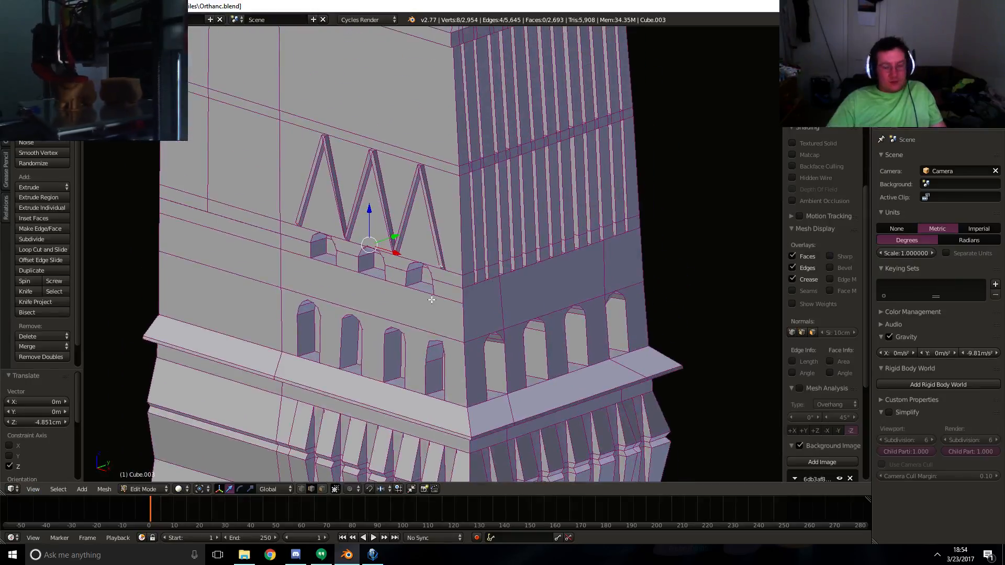
key(KP_1)
key(ctrl+KP_1)
shift+middle_drag(388, 234, 409, 326)
key(z)
scroll(420, 292, up, 4)
scroll(484, 337, up, 3)
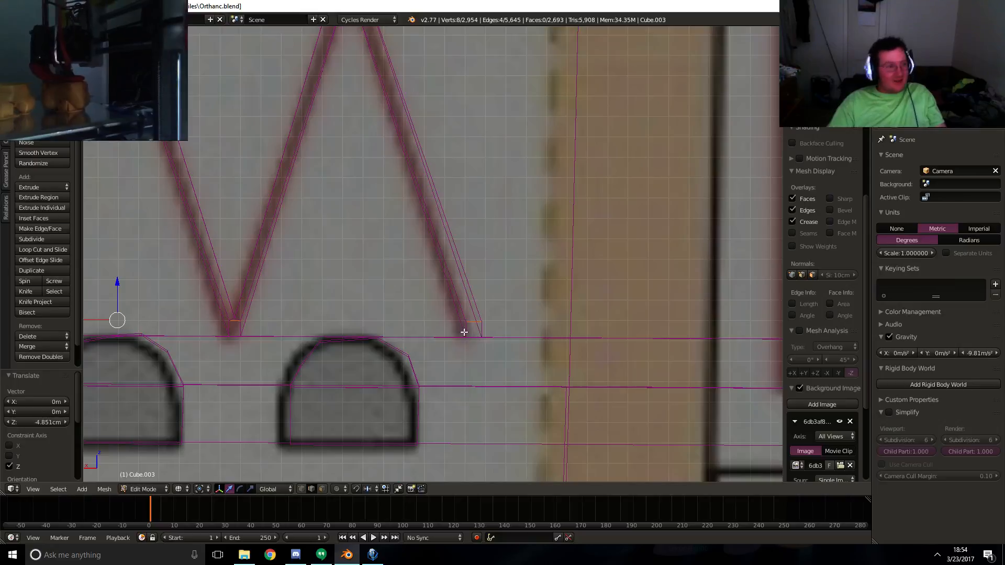
key(k)
shift+middle_drag(439, 218, 678, 318)
scroll(678, 317, down, 2)
shift+middle_drag(490, 297, 513, 294)
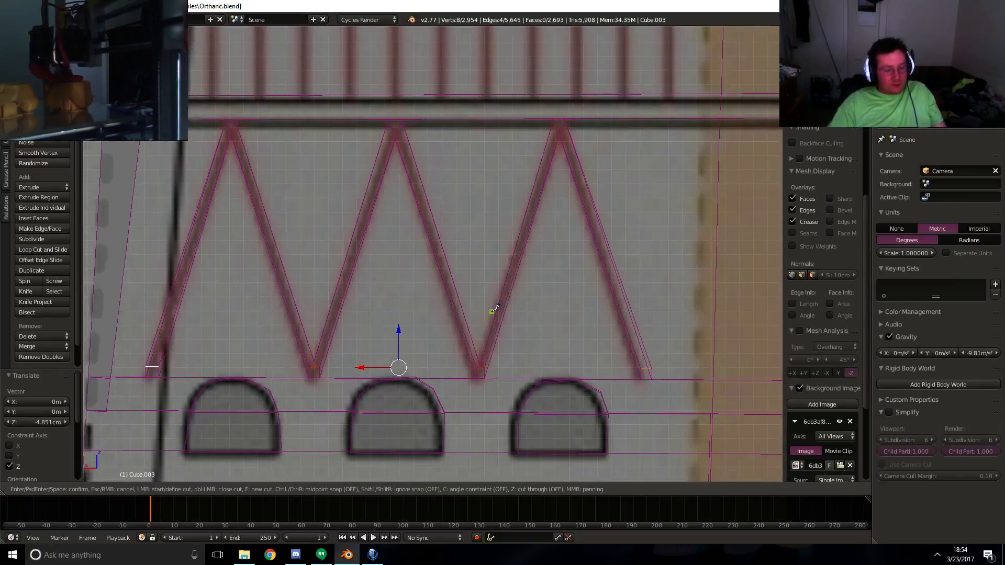
click(653, 376)
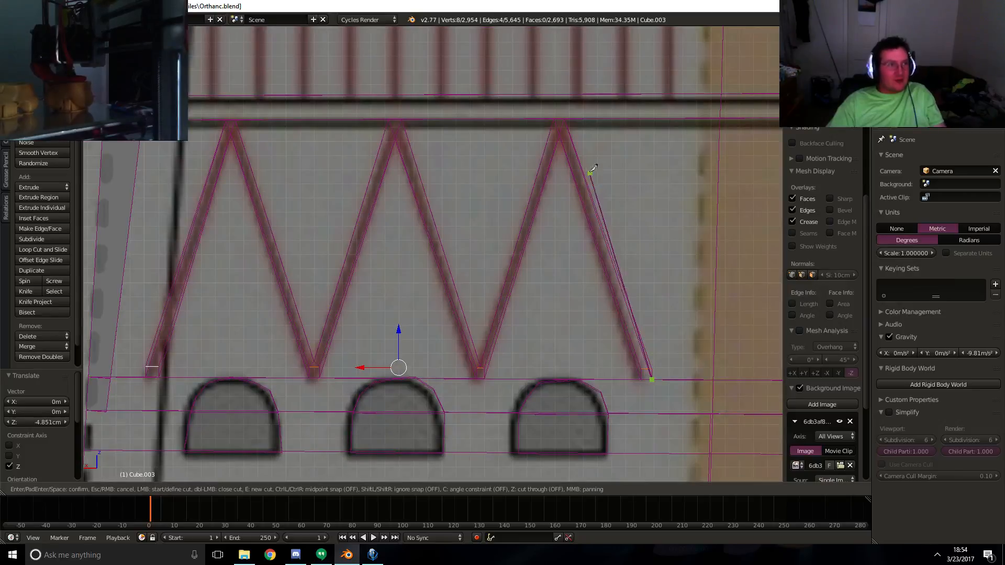
click(568, 114)
key(Return)
- Knife-cut the inner edge of the rightmost zigzag stroke on the back wall, from the lower edge loop to the peak
key(k)
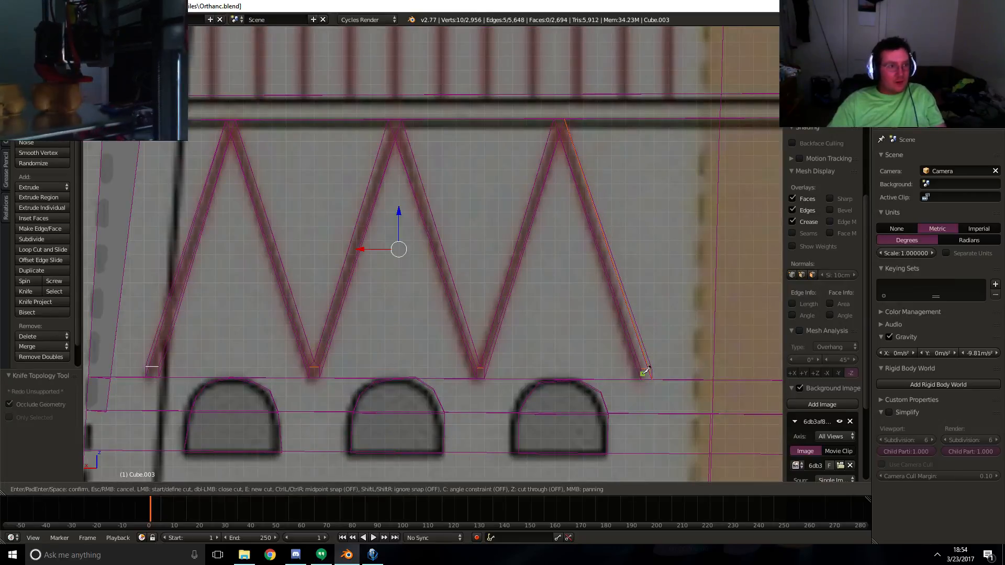
click(643, 374)
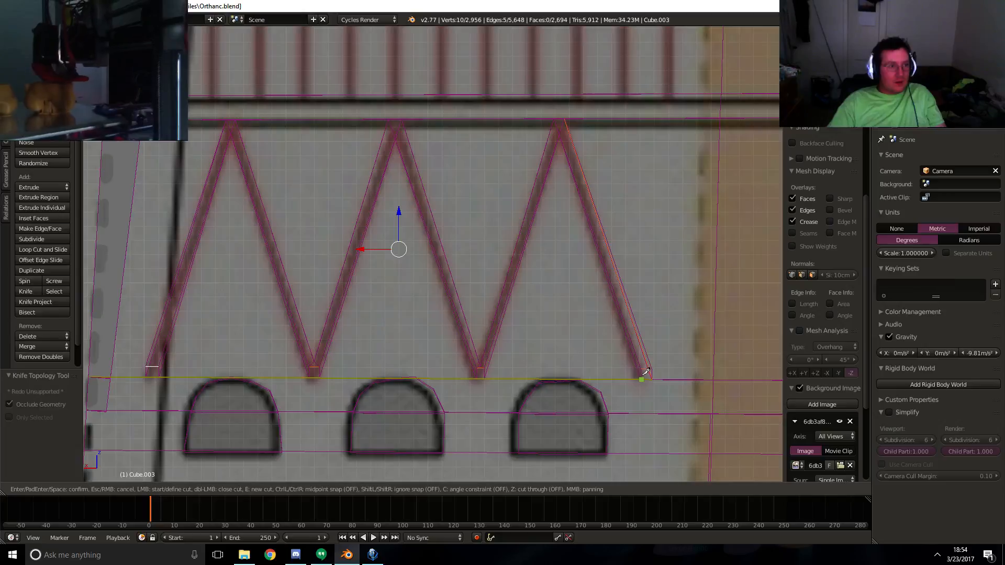
click(557, 117)
key(Return)
- Knife-cut both edges of the left stroke of the rightmost zigzag peak, down to the lower edge loop
key(k)
click(569, 113)
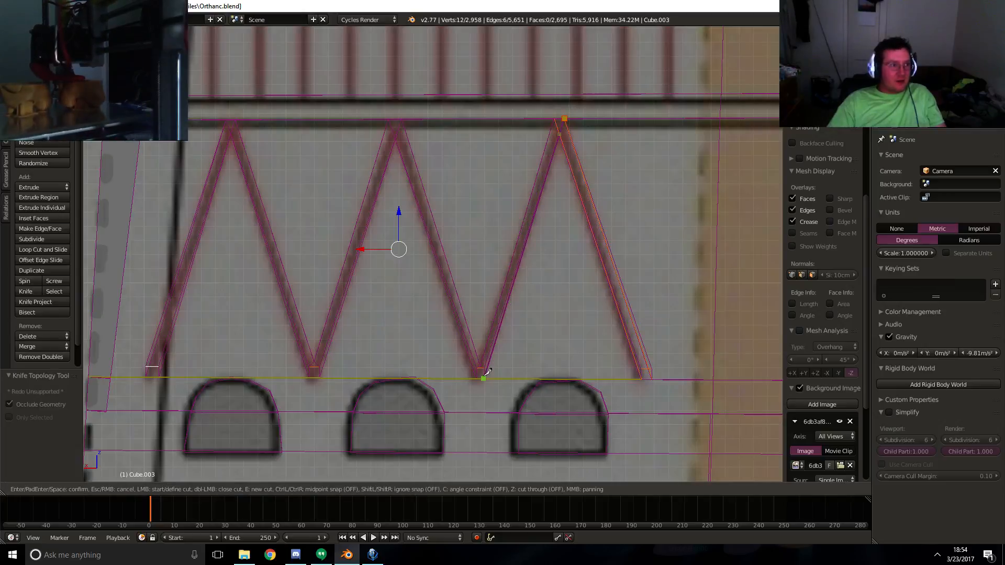
click(484, 376)
key(Return)
key(k)
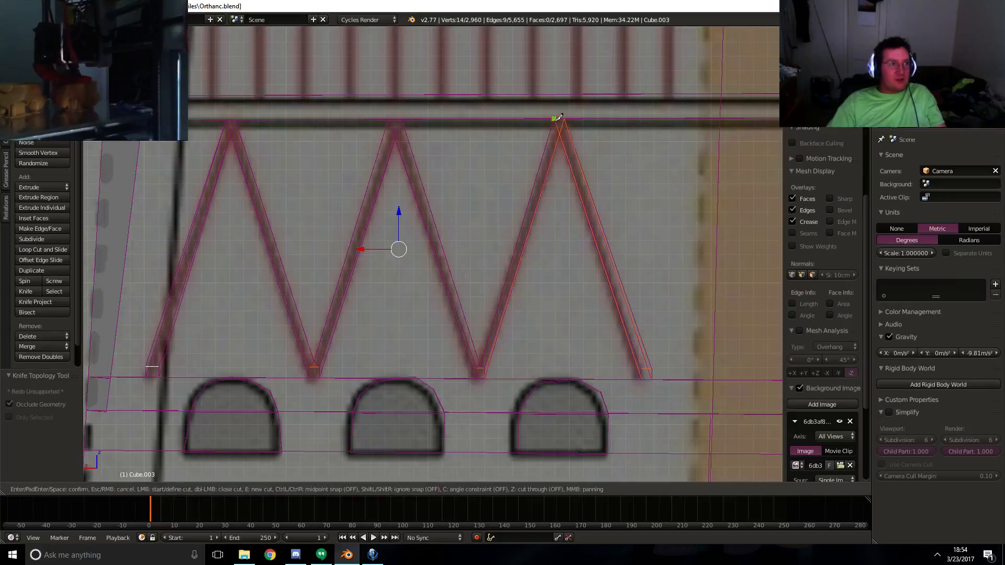
click(480, 377)
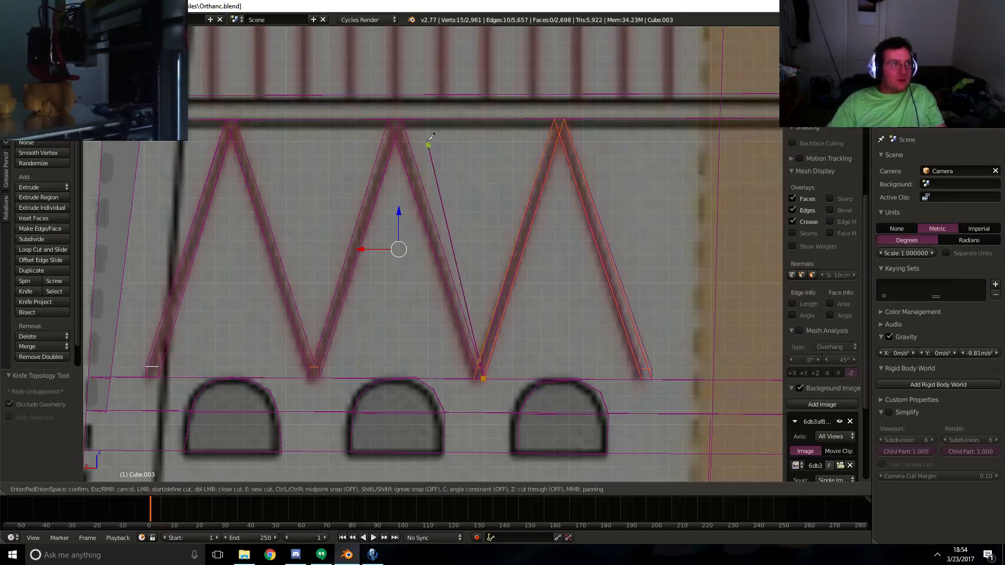
- Knife-cut both edges of the right stroke of the middle zigzag peak, between the lower edge loop and the peak
click(402, 122)
key(Return)
key(k)
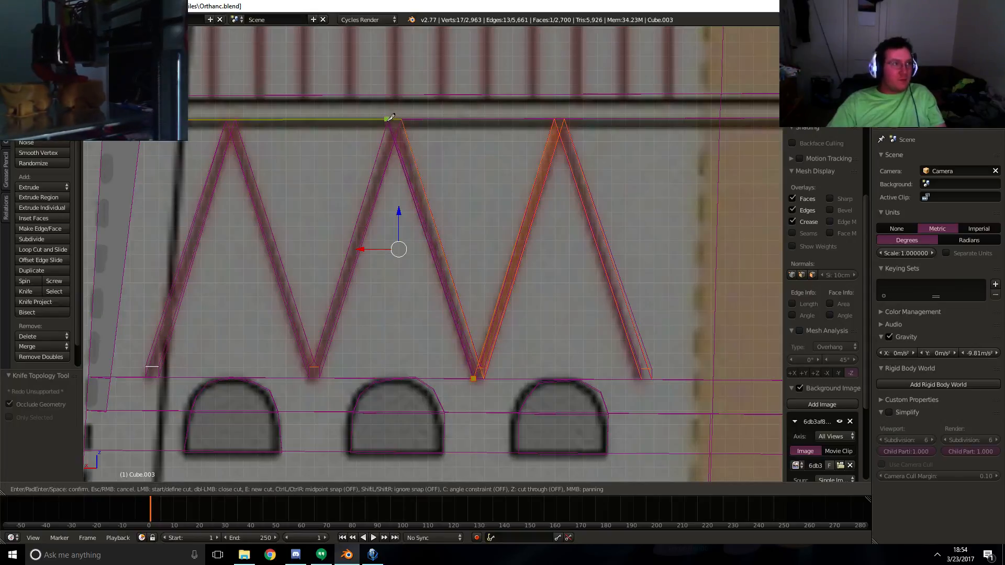
key(Return)
- Knife-cut both edges of the left stroke of the middle zigzag peak, following the blueprint down to the lower edge loop
key(k)
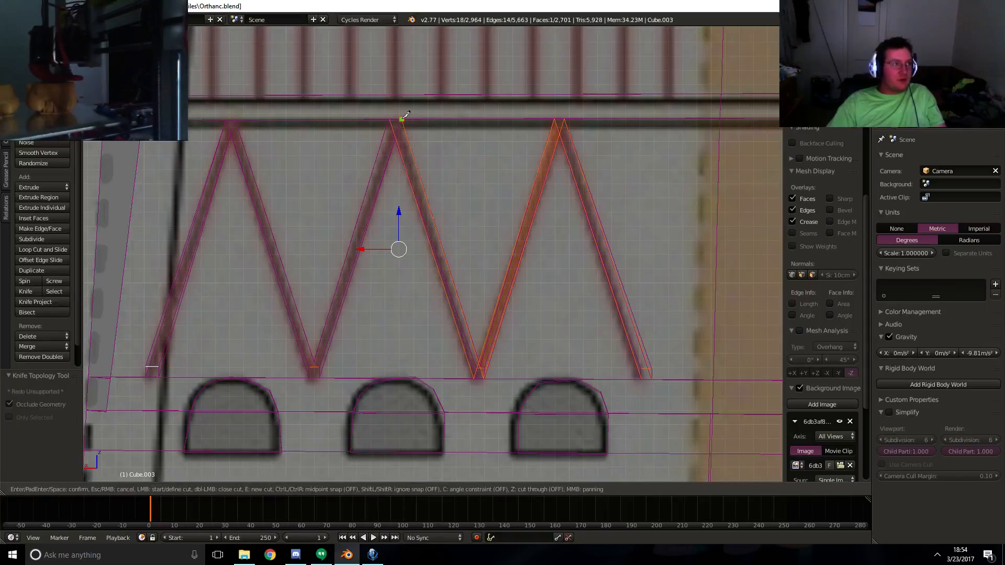
click(402, 119)
click(323, 371)
key(Return)
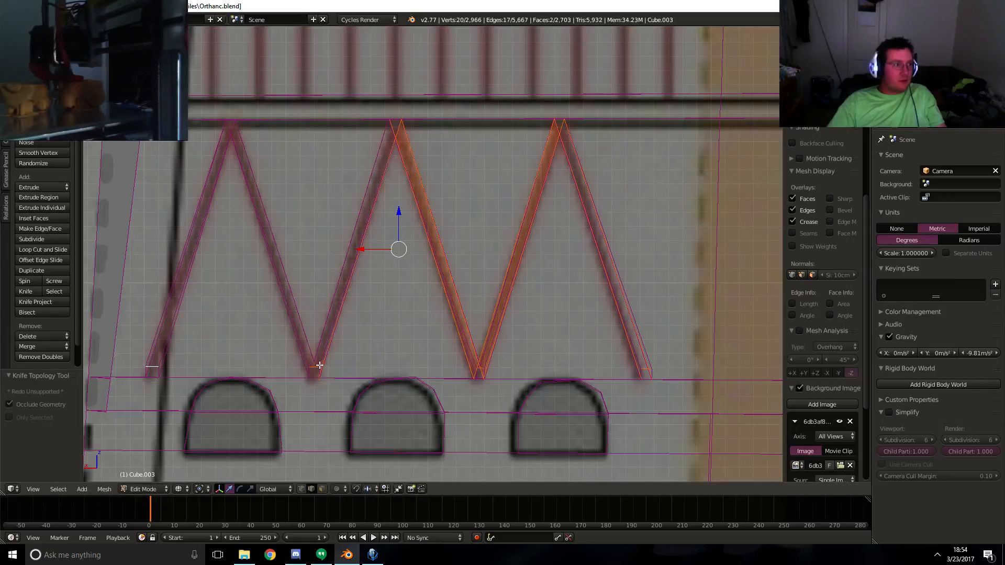
key(k)
click(388, 119)
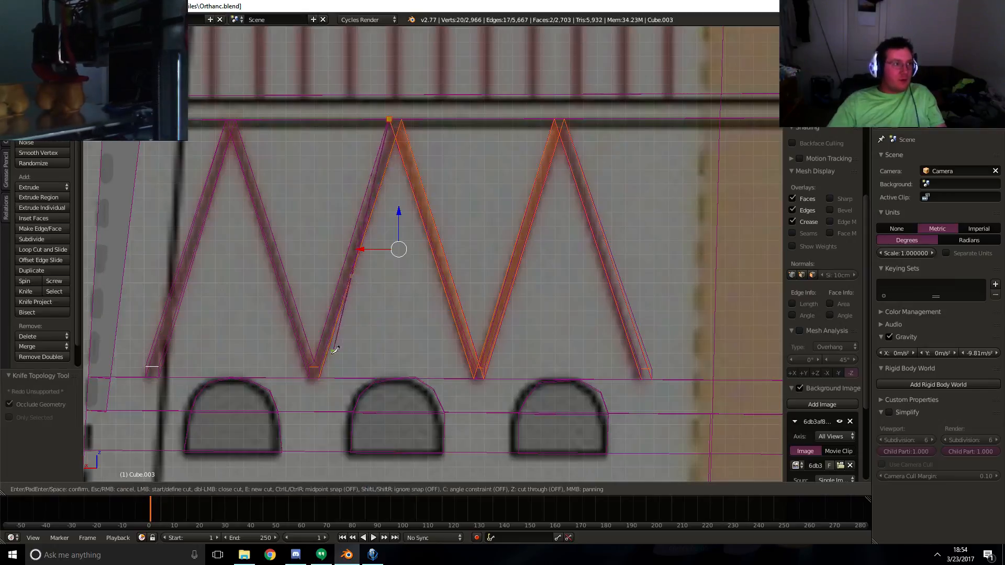
click(316, 375)
key(Return)
- Knife-cut both edges of the right stroke of the leftmost zigzag peak, from the lower edge loop to the peak
key(k)
click(314, 363)
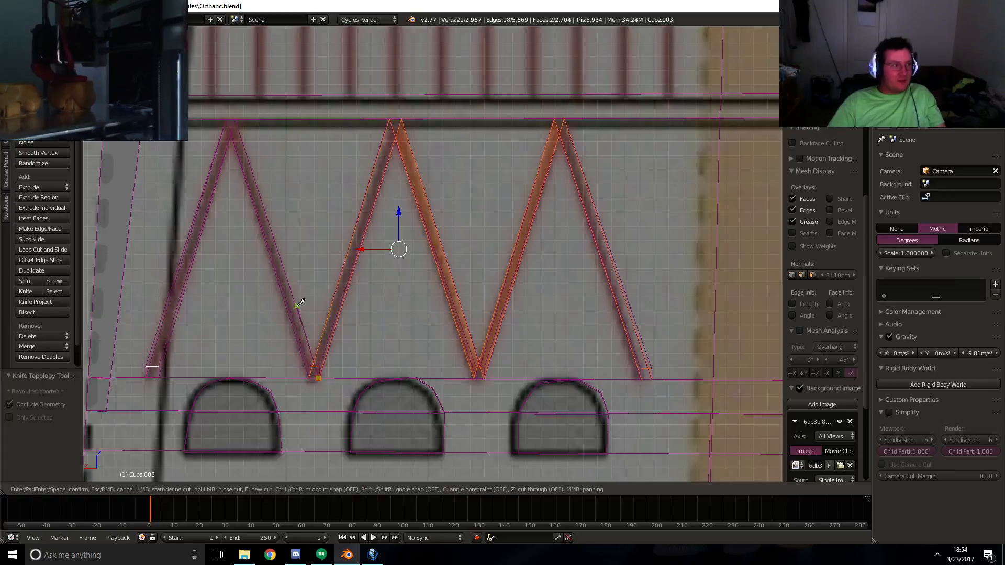
click(234, 119)
key(Return)
key(k)
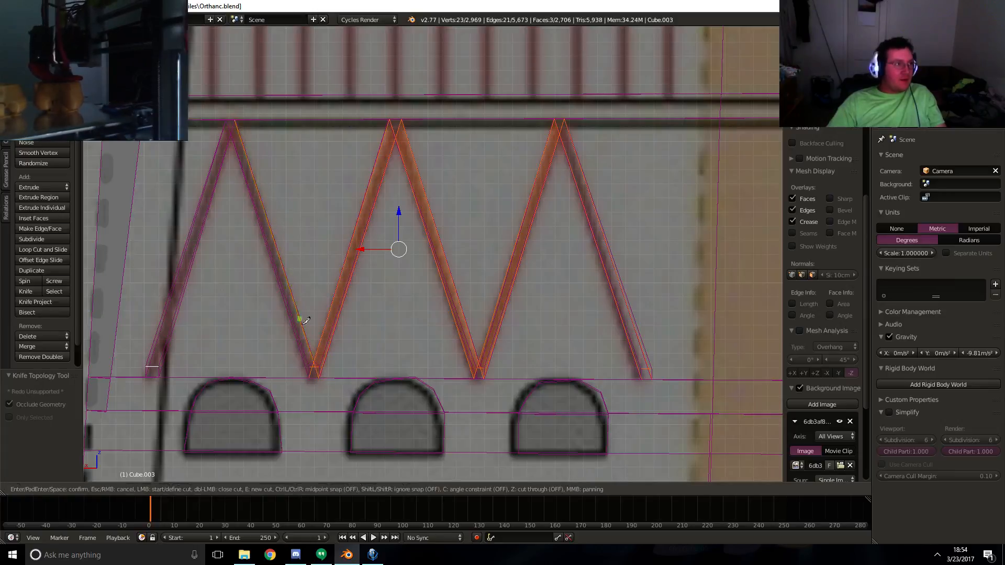
click(309, 378)
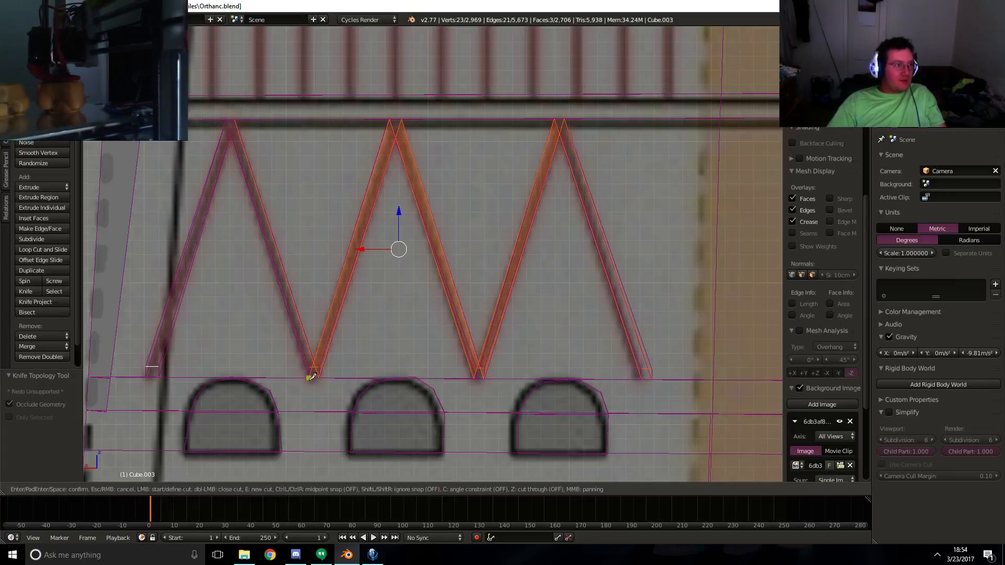
click(231, 119)
key(Return)
- Knife-cut both edges of the outermost left zigzag stroke, from the leftmost peak down to the lower edge loop
key(k)
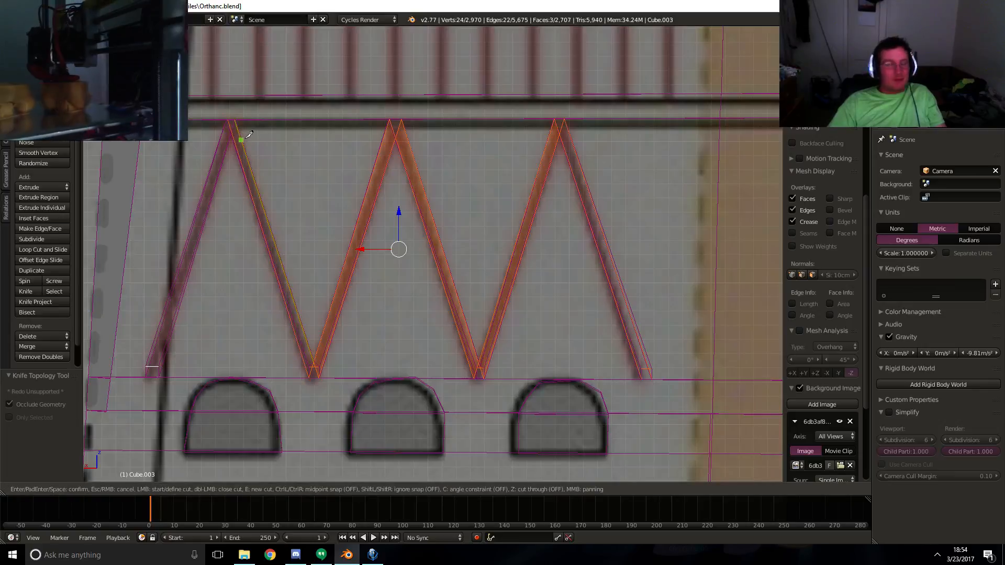
click(234, 120)
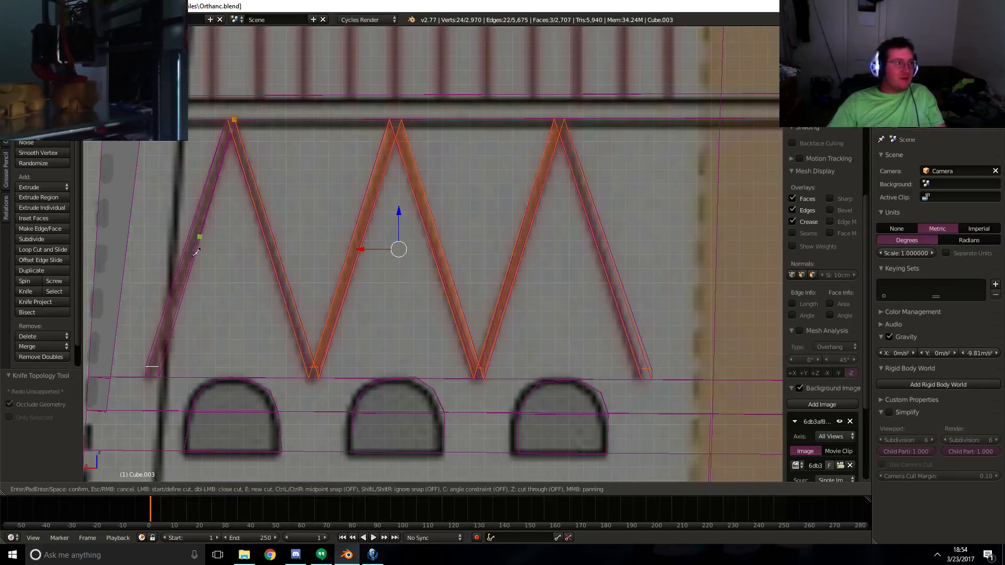
click(161, 375)
key(Return)
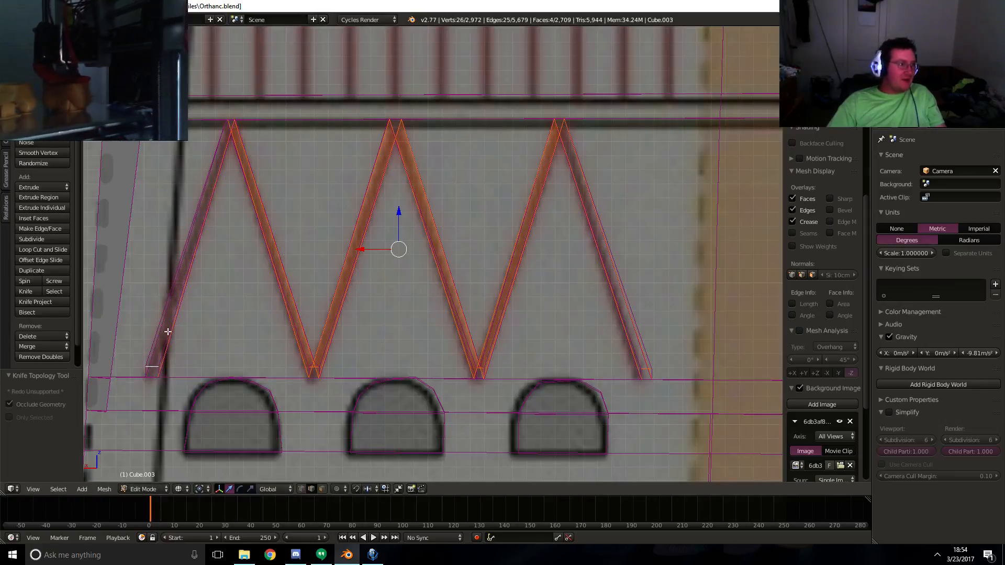
key(k)
click(229, 118)
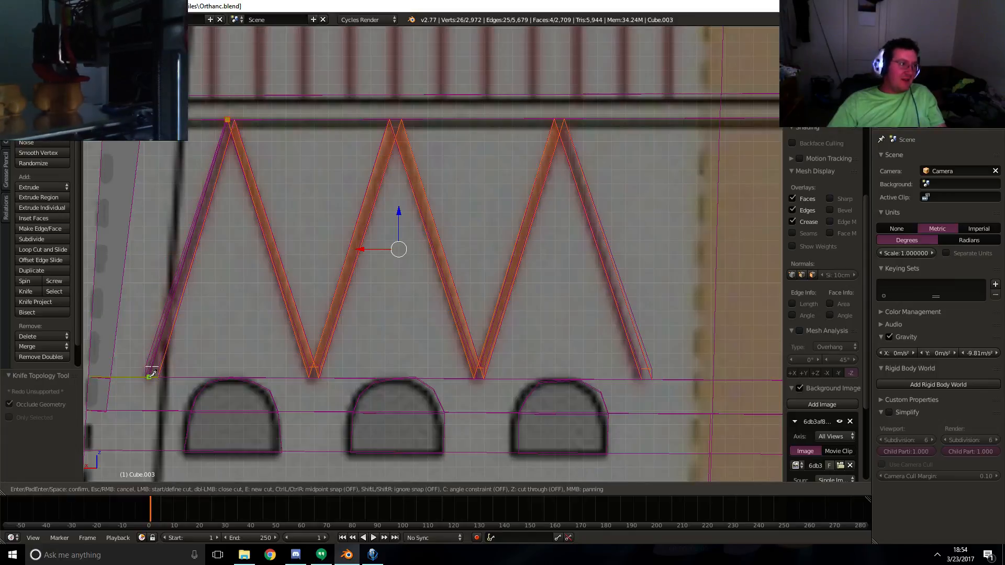
click(151, 374)
key(Return)
- In solid shading, select all faces of the back wall's zigzag strokes, including the overlaps at peaks and valleys, and extrude them outward about 5.7 cm
mouse_move(263, 332)
middle_down()
mouse_move(290, 330)
mouse_move(314, 377)
middle_up()
key(z)
key(a)
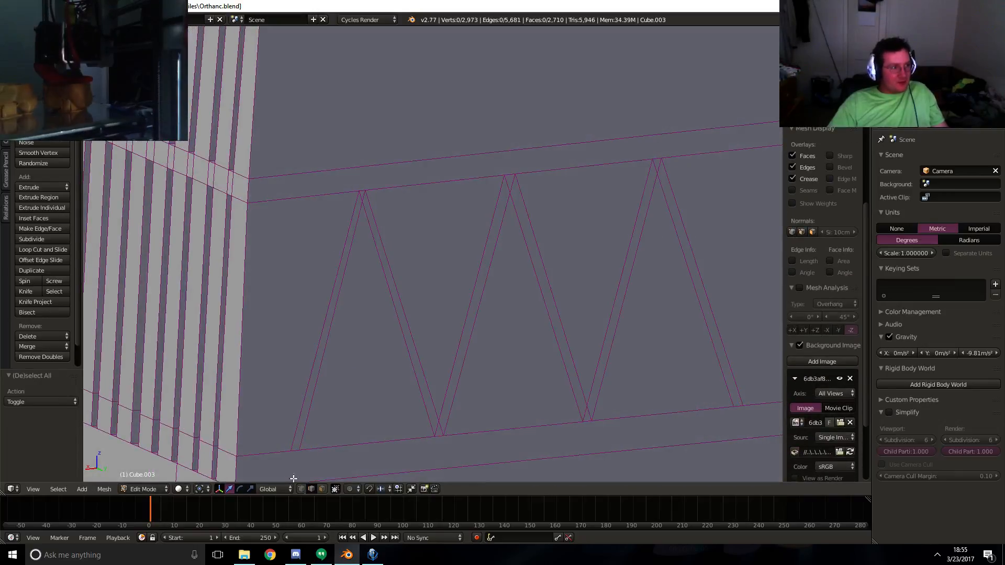
right_click(327, 328)
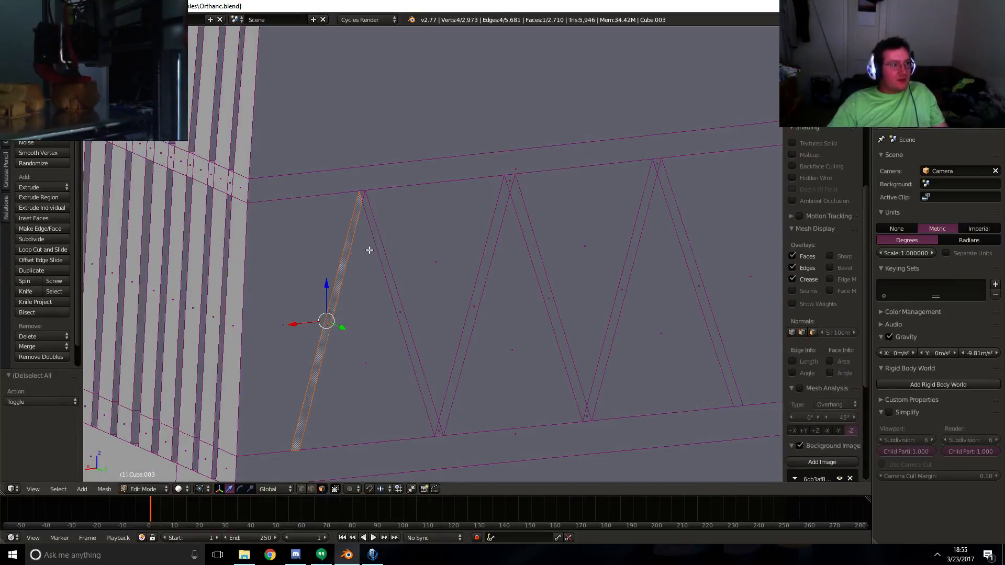
shift+right_click(372, 224)
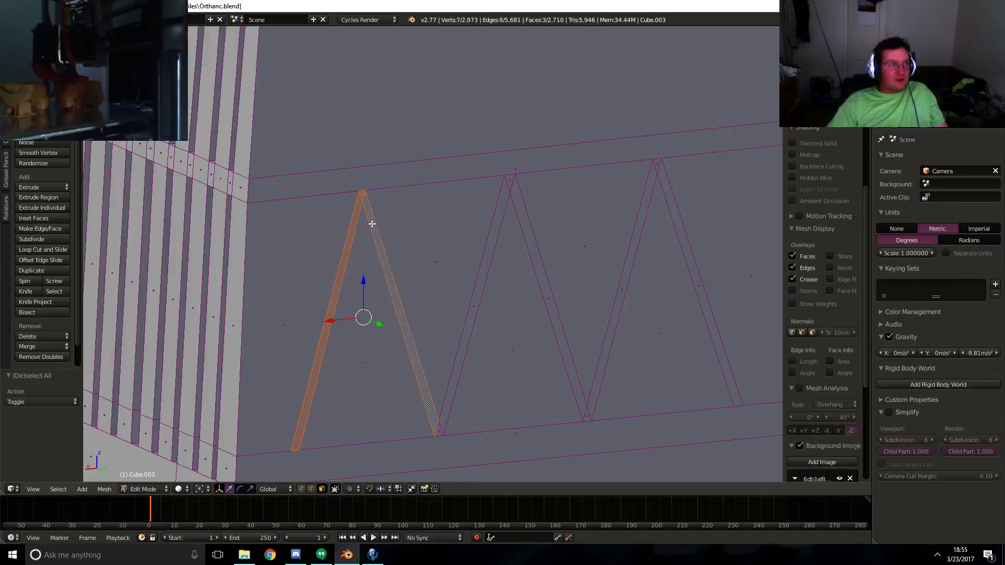
shift+right_click(465, 341)
shift+right_click(591, 416)
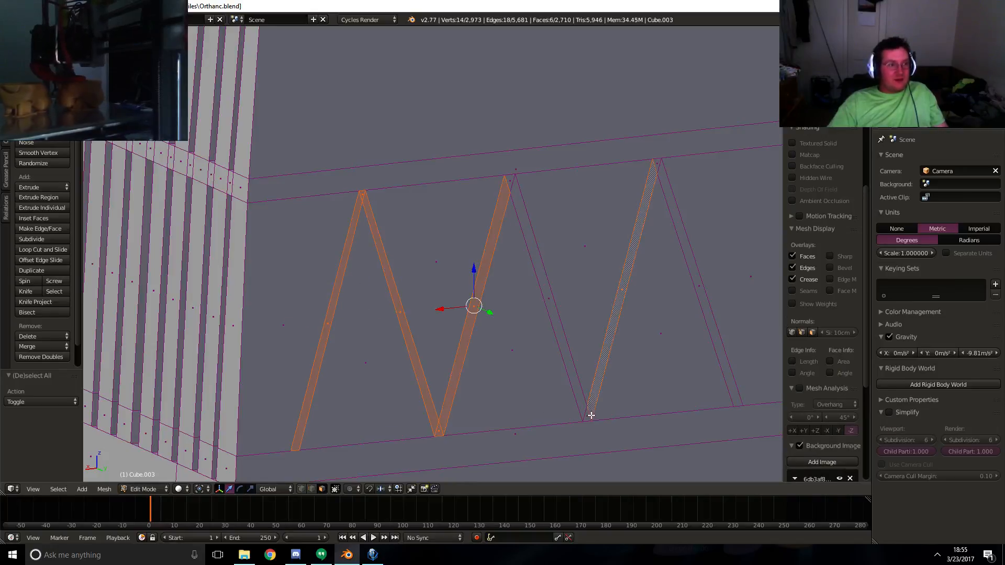
shift+right_click(585, 396)
shift+right_click(583, 355)
shift+right_click(569, 367)
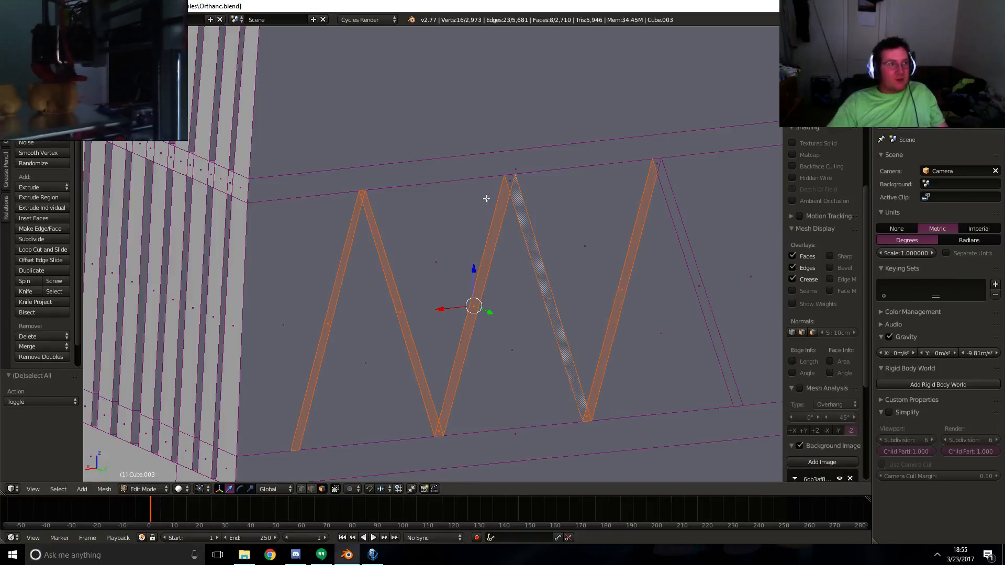
shift+right_click(662, 165)
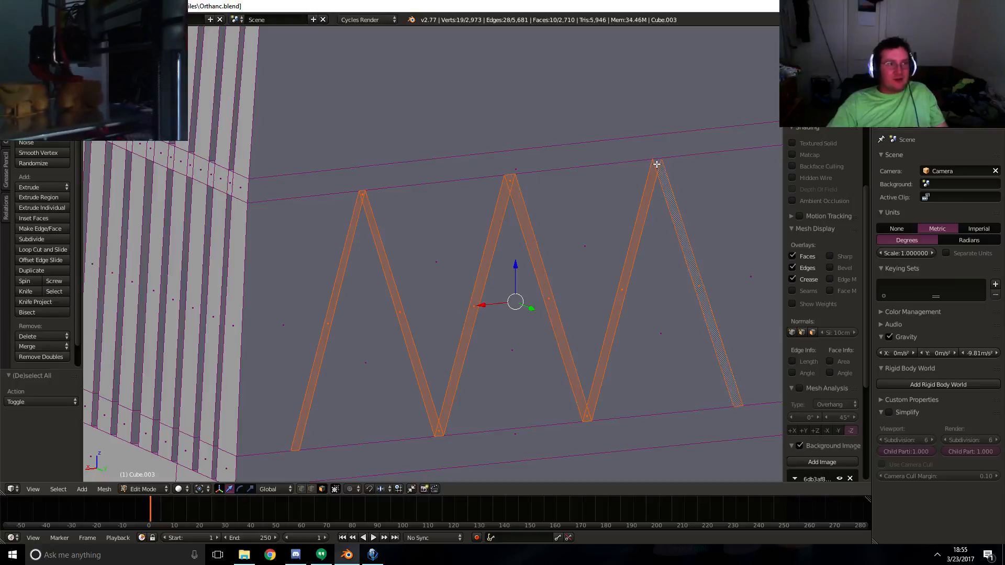
shift+right_click(656, 165)
shift+middle_drag(650, 281, 514, 183)
middle_drag(403, 232, 441, 241)
scroll(440, 241, down, 1)
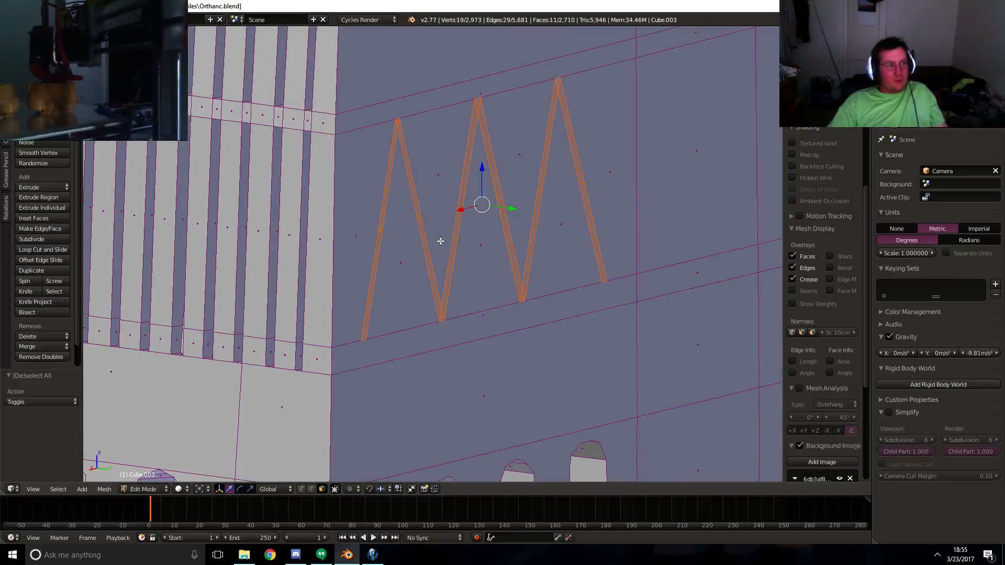
key(e)
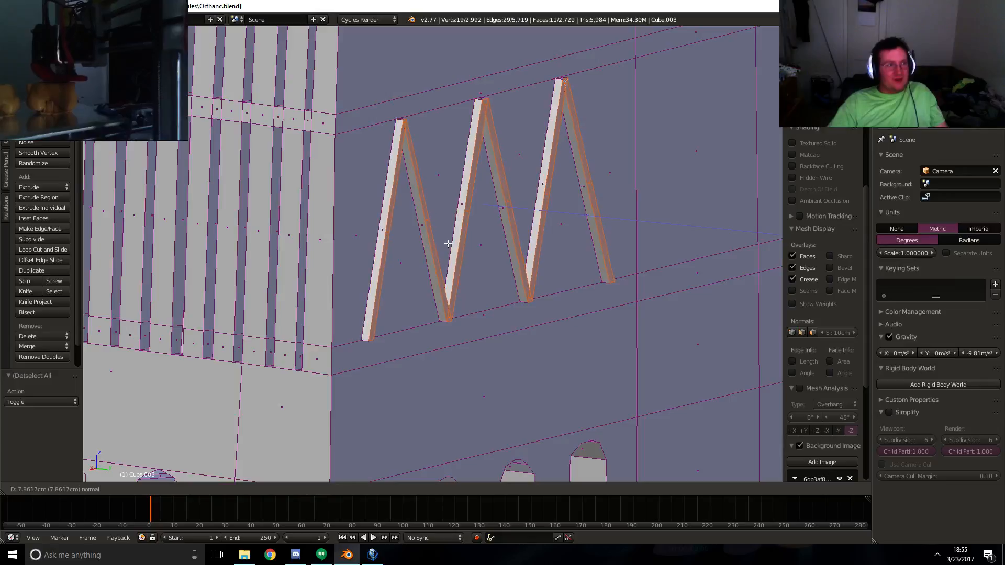
click(445, 245)
- Inspect the extruded zigzag's thickness and lower end against the tower wall in side view and from an angle
key(KP_3)
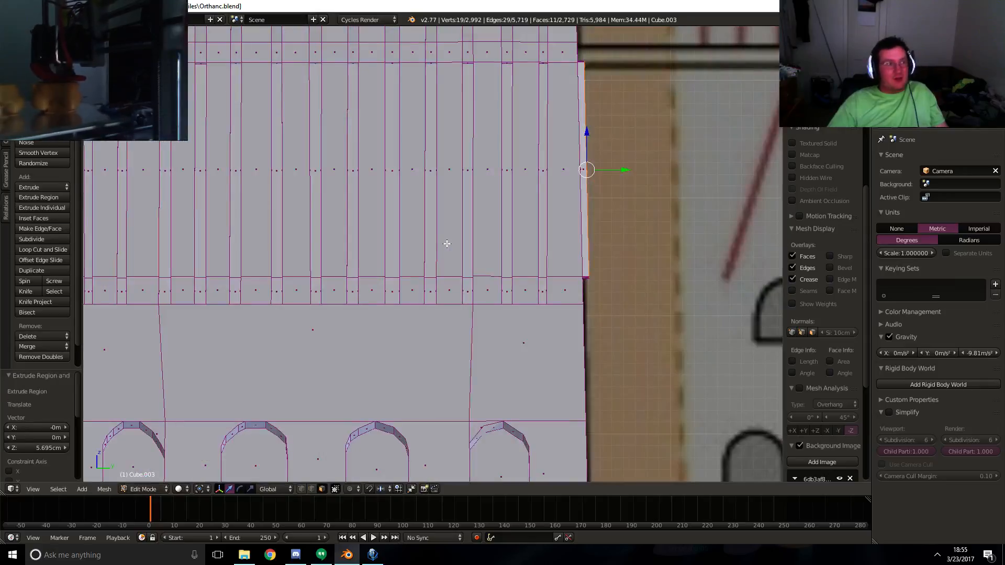
shift+middle_drag(337, 239, 332, 261)
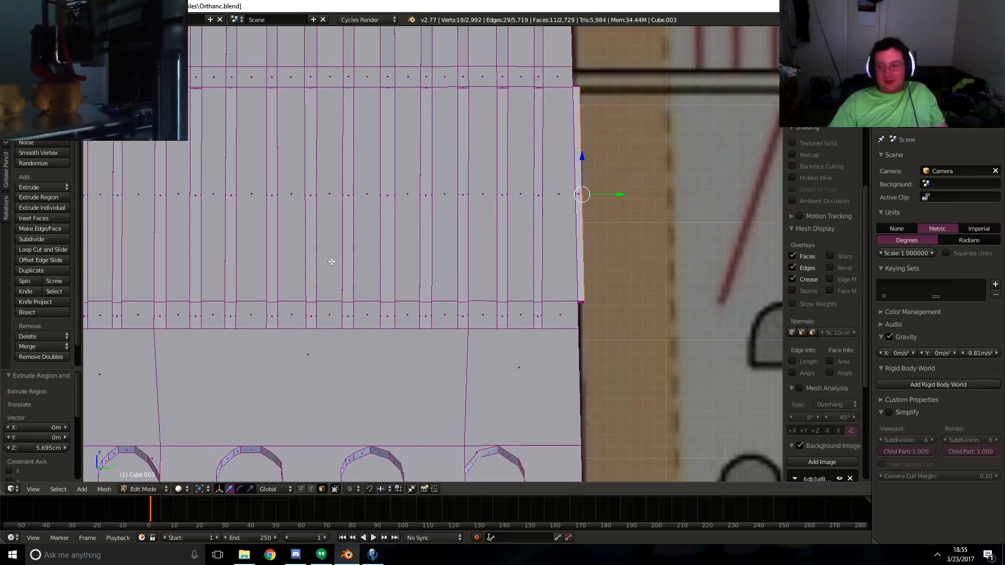
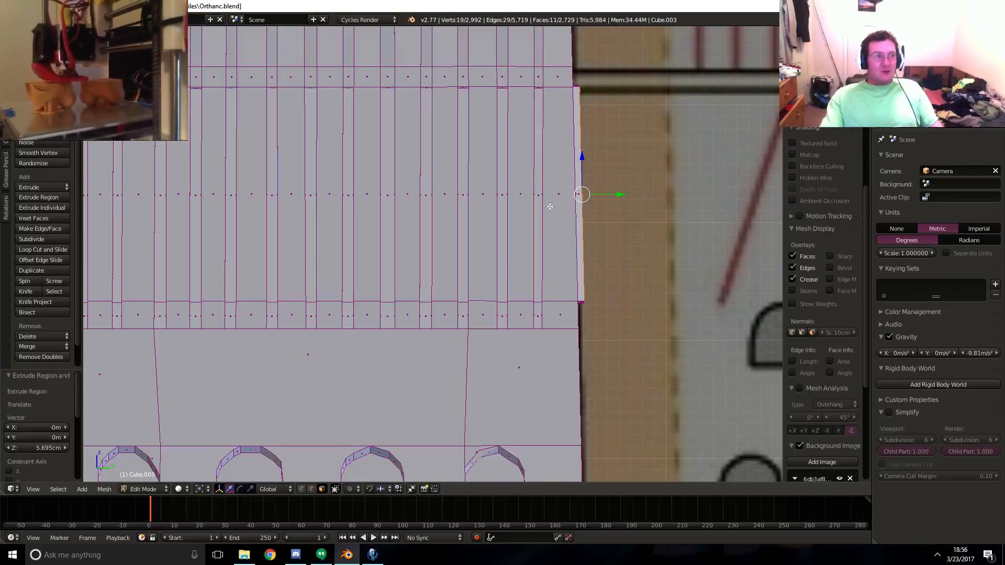
scroll(550, 206, up, 6)
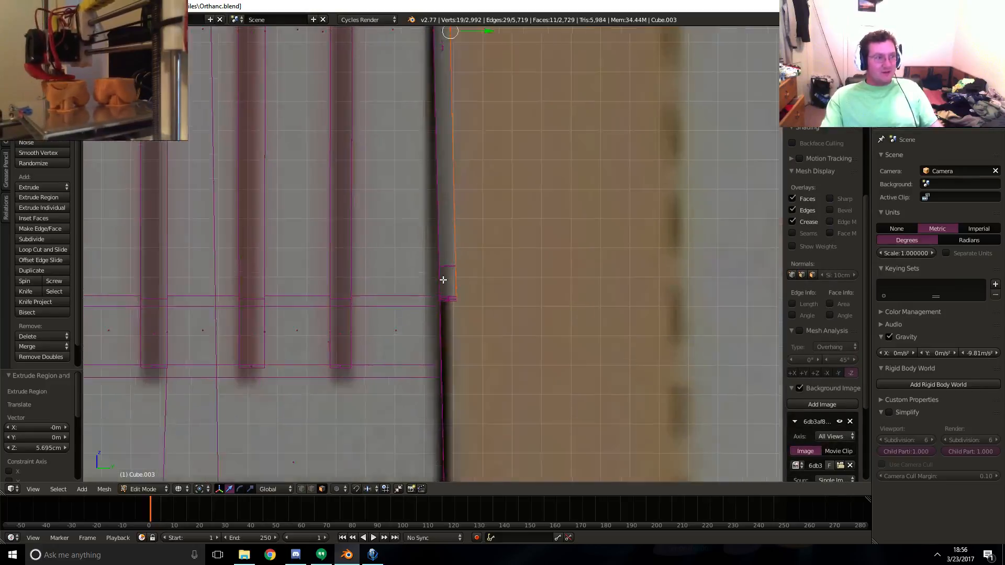
scroll(442, 280, up, 1)
middle_drag(530, 302, 448, 311)
scroll(446, 312, down, 1)
shift+middle_drag(261, 369, 357, 371)
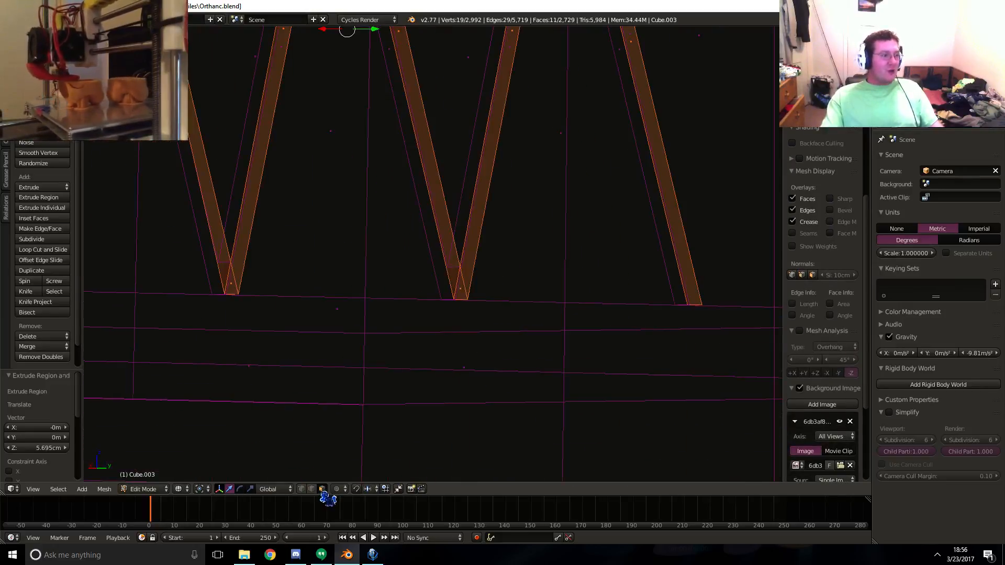
- Select the outer bottom edges at the zigzag's two valleys and right end, and raise them 5.673 cm along Z
key(z)
middle_drag(206, 336, 309, 330)
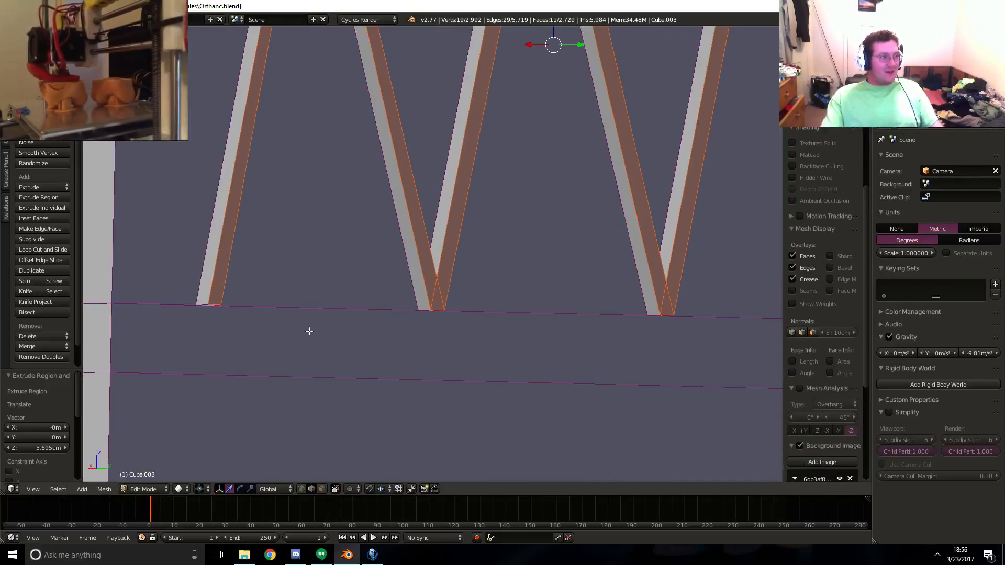
right_click(215, 304)
middle_drag(242, 318, 270, 337)
right_click(470, 362)
shift+middle_drag(613, 347, 479, 365)
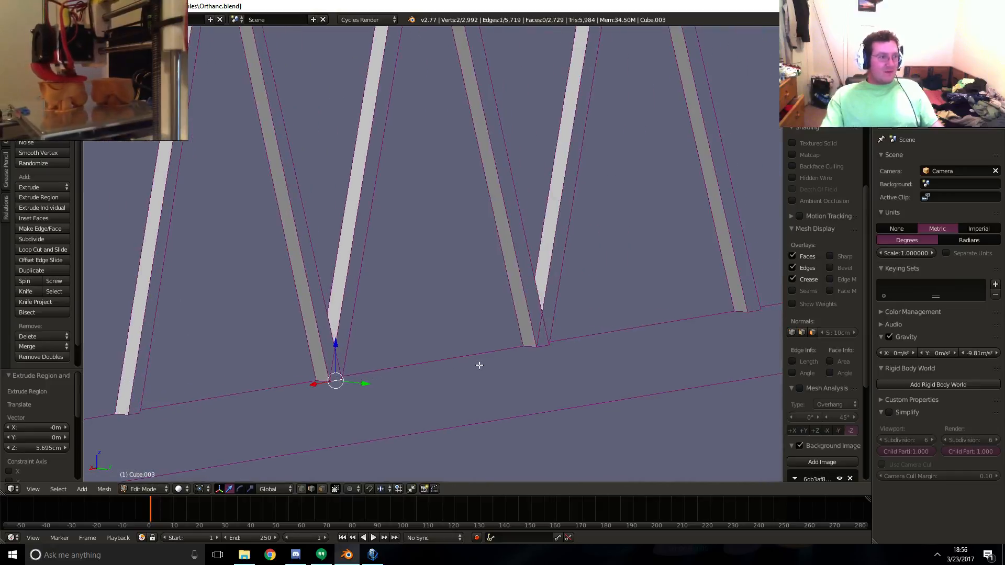
shift+right_click(544, 342)
shift+middle_drag(645, 343, 509, 361)
shift+right_click(621, 328)
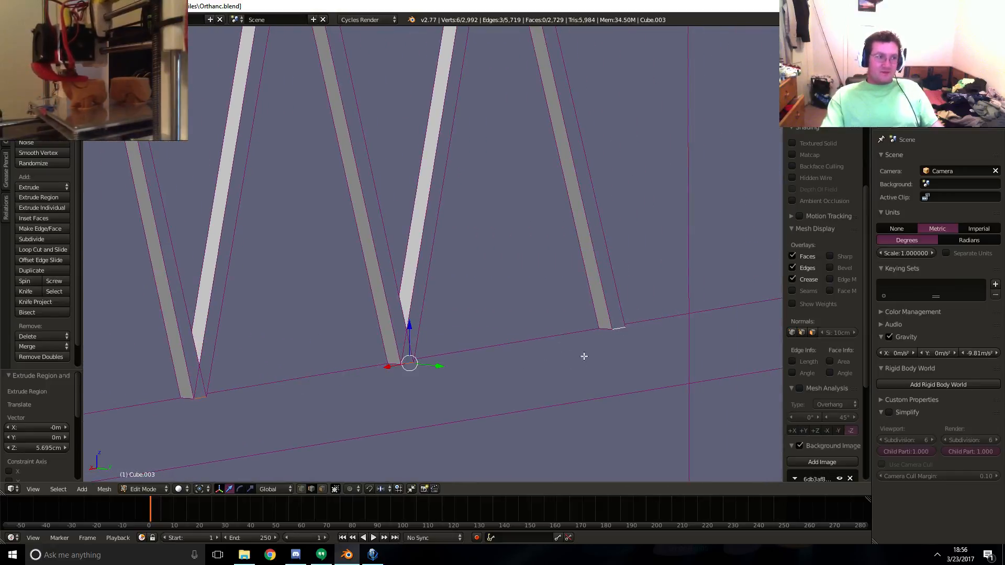
key(KP_1)
key(KP_3)
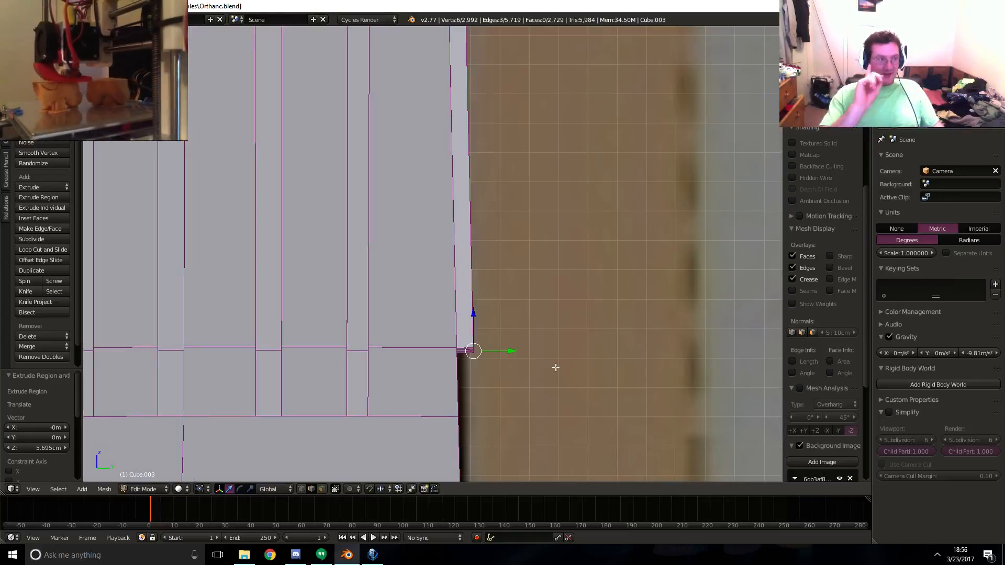
key(z)
scroll(548, 381, up, 6)
shift+middle_drag(548, 381, 514, 190)
scroll(559, 318, down, 3)
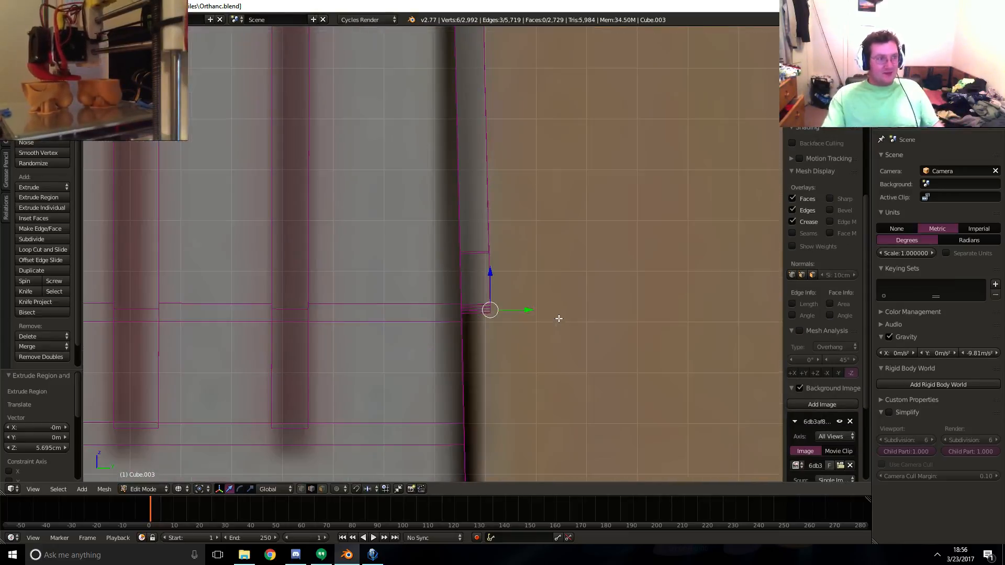
drag(491, 275, 495, 247)
- Raise the selected outer bottom edges of the zigzag a further 5.941 mm along Z in side view
scroll(495, 253, down, 6)
shift+middle_drag(212, 266, 780, 265)
shift+middle_drag(8, 281, 177, 280)
scroll(418, 299, up, 4)
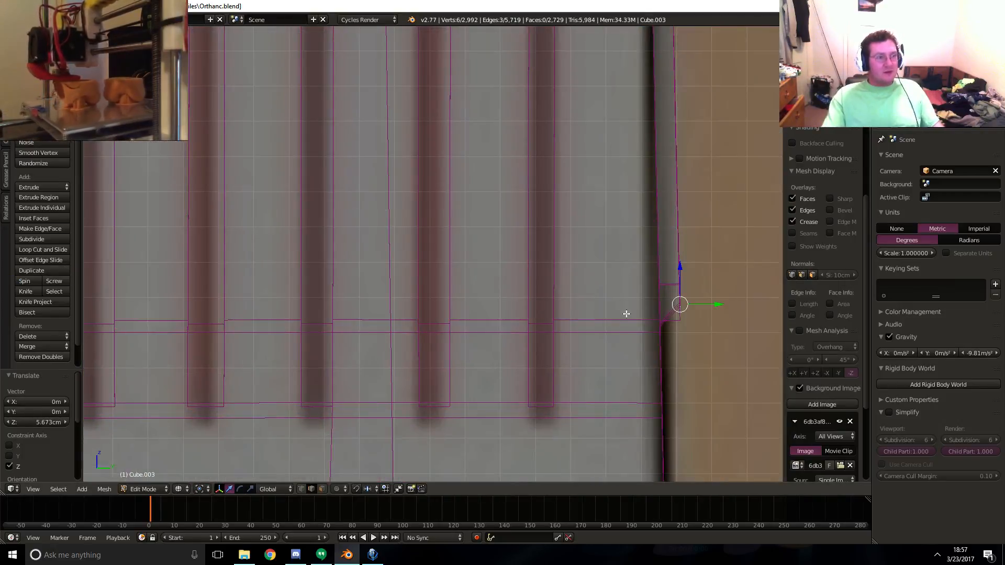
shift+middle_drag(626, 314, 463, 308)
drag(519, 276, 518, 273)
- Select the outer bottom edge at the zigzag's remaining unslanted end and raise it 6.536 cm along Z
key(z)
mouse_move(563, 299)
middle_down()
mouse_move(528, 307)
mouse_move(599, 287)
middle_up()
right_click(192, 391)
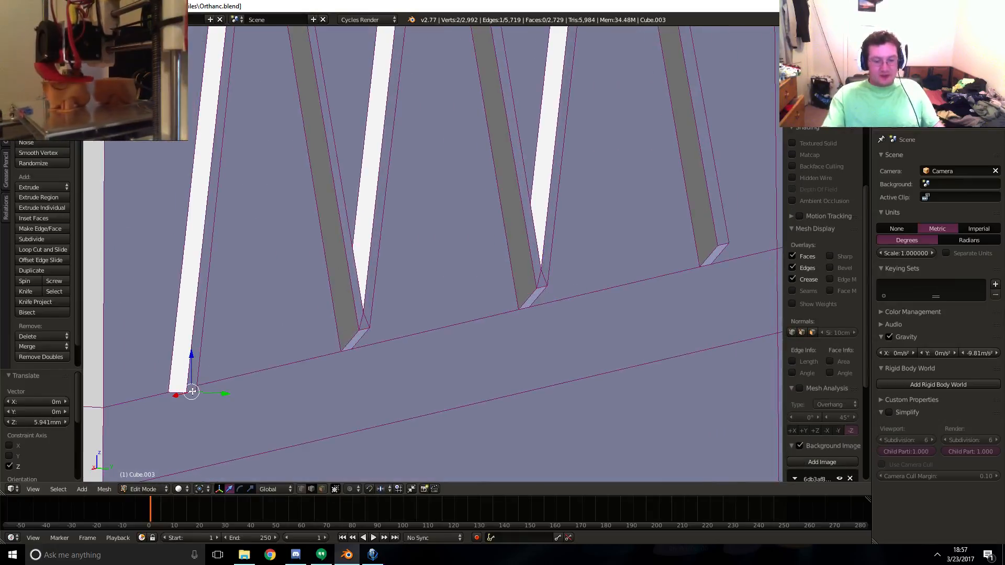
key(KP_1)
key(z)
key(g)
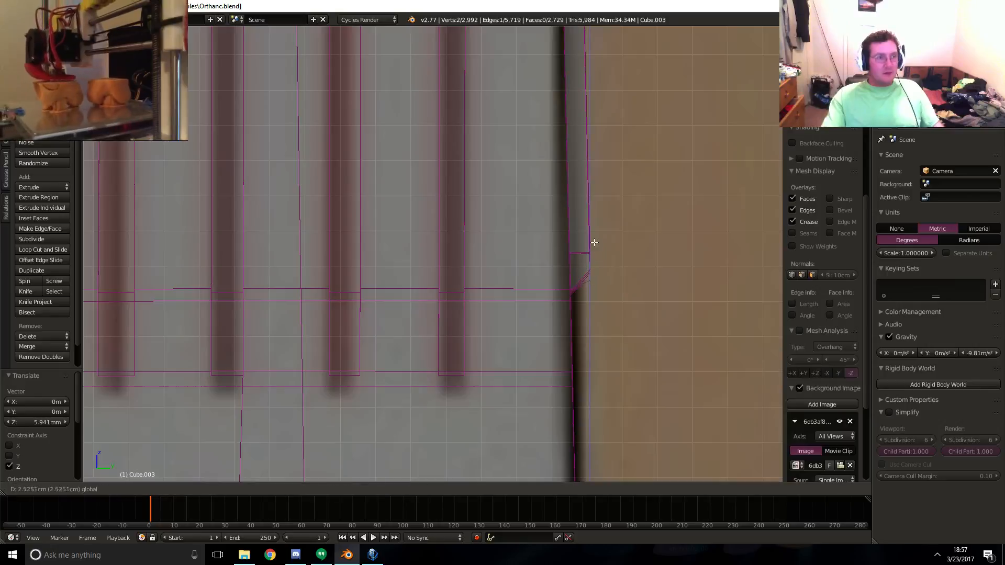
click(596, 229)
key(z)
middle_drag(594, 235, 579, 281)
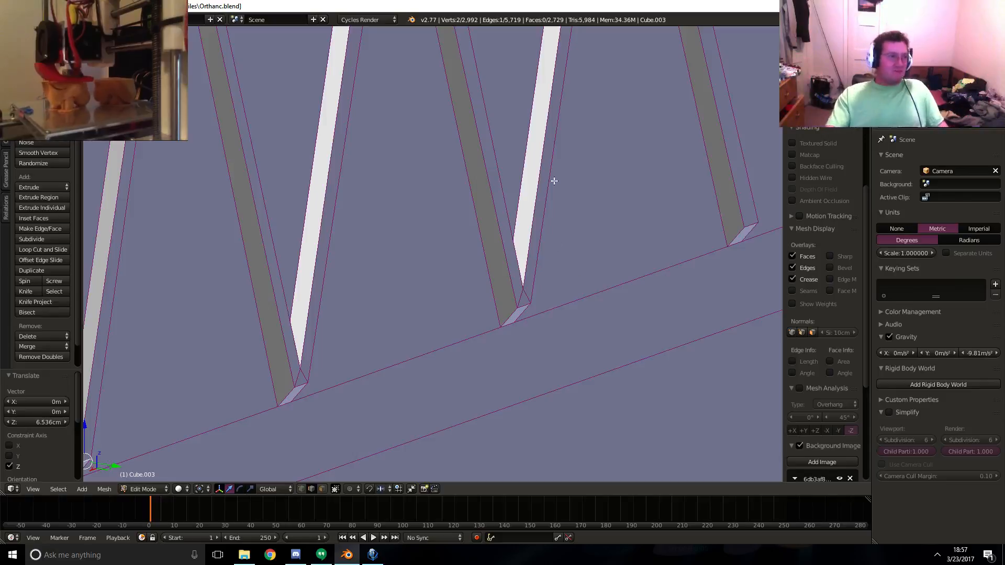
- Examine the slanted zigzag ends on the tower and compare the wall area below them with the blueprint in back view
scroll(554, 181, down, 9)
shift+middle_drag(352, 182, 526, 235)
mouse_move(309, 320)
middle_down()
mouse_move(488, 295)
mouse_move(360, 303)
middle_up()
key(KP_3)
key(z)
key(KP_5)
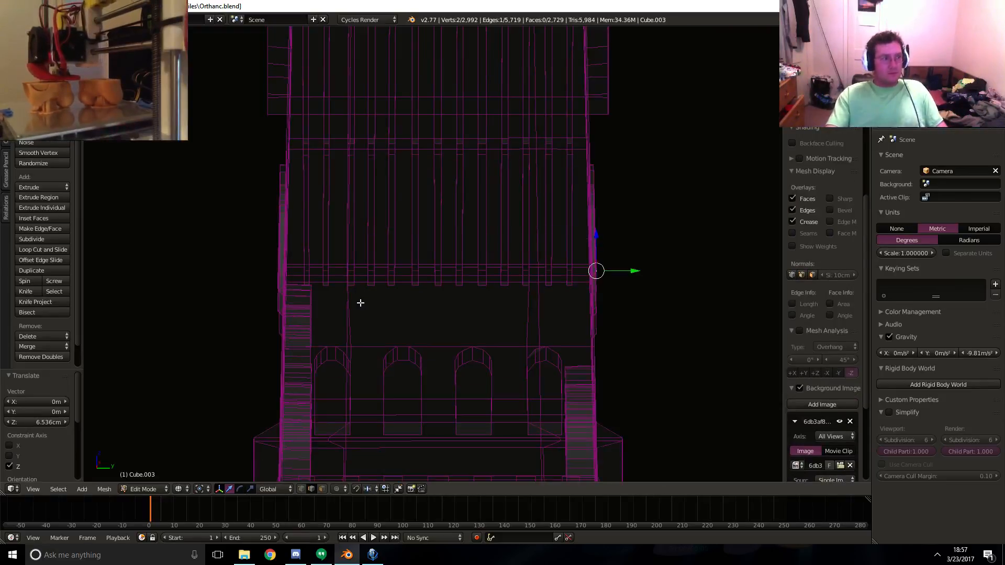
key(KP_1)
key(ctrl+KP_1)
scroll(464, 348, up, 4)
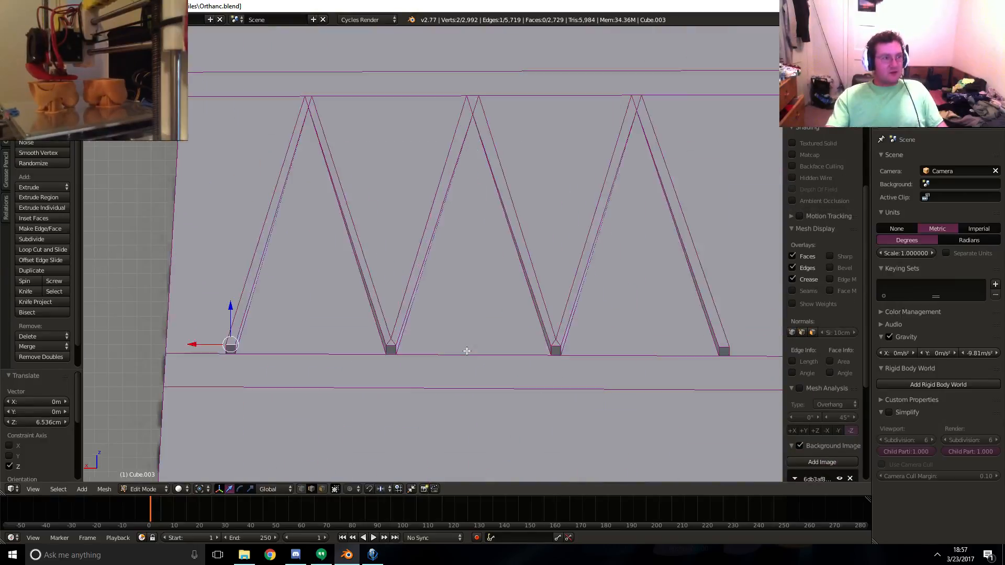
shift+middle_drag(464, 347, 431, 267)
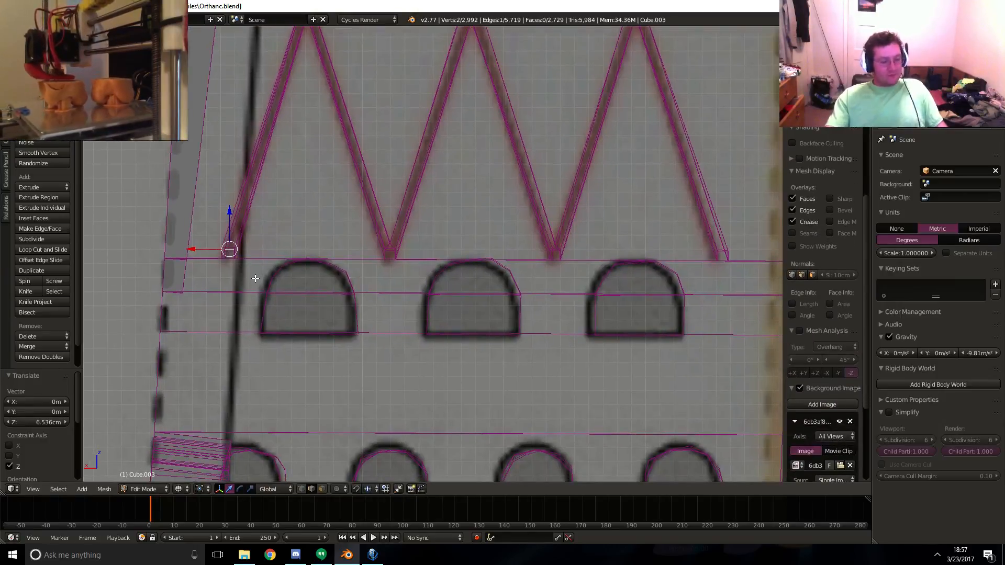
- Check where a loop cut could run below the zigzag and examine the surrounding wall edges in solid and wireframe shading
key(ctrl+r)
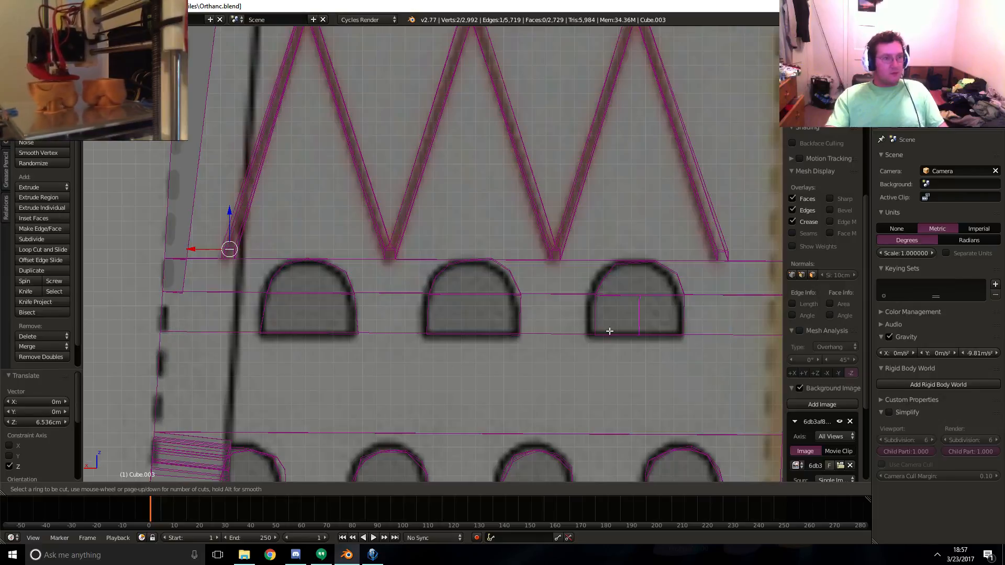
key(Escape)
shift+middle_drag(650, 372, 482, 357)
key(z)
middle_drag(585, 352, 555, 354)
key(z)
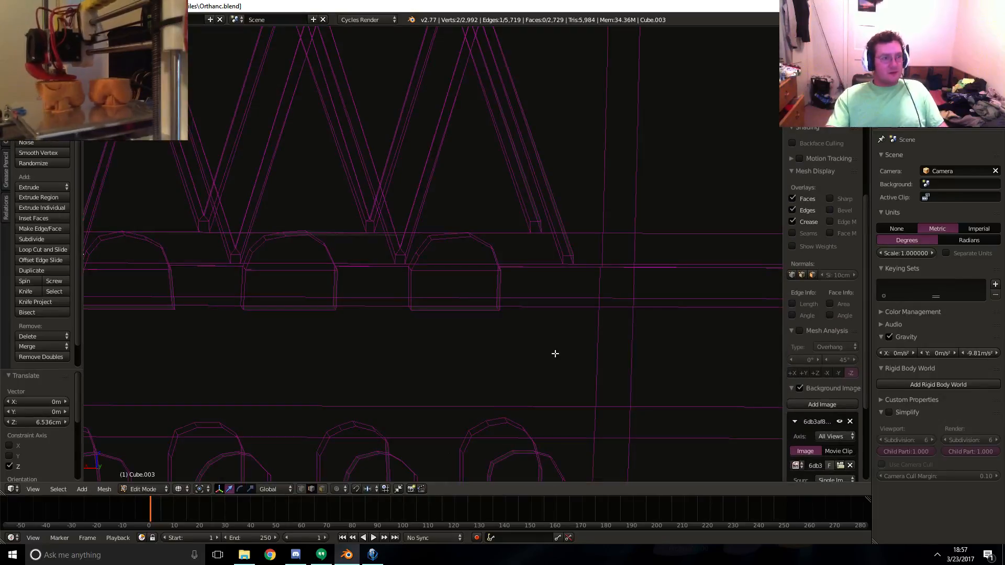
key(z)
key(z)
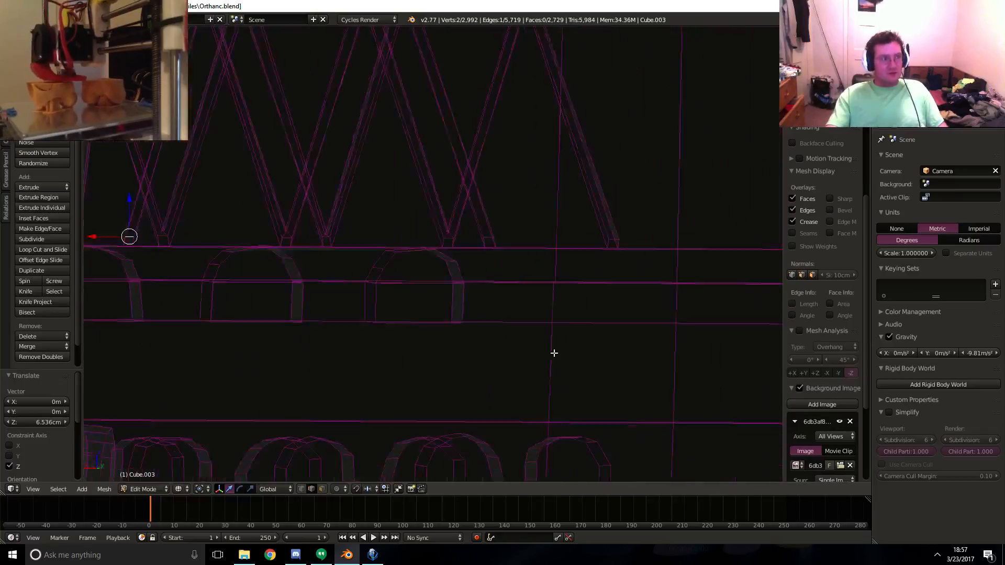
key(z)
mouse_move(417, 365)
shift+middle_down()
mouse_move(503, 346)
mouse_move(552, 360)
shift+middle_up()
key(z)
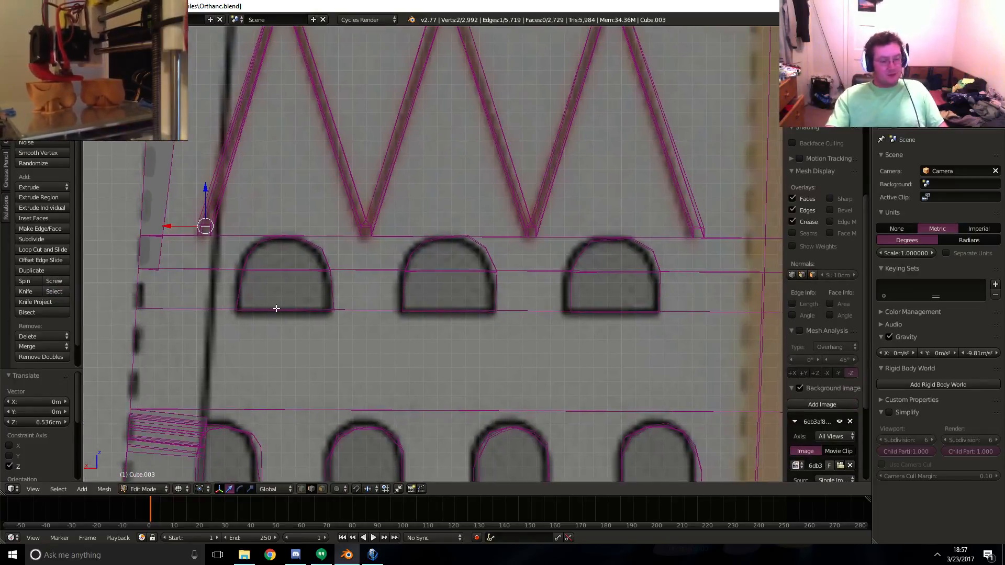
- Knife-cut a horizontal line across the back wall along the base of the three blueprint arches, from the outer edge to the inner vertical edge
key(k)
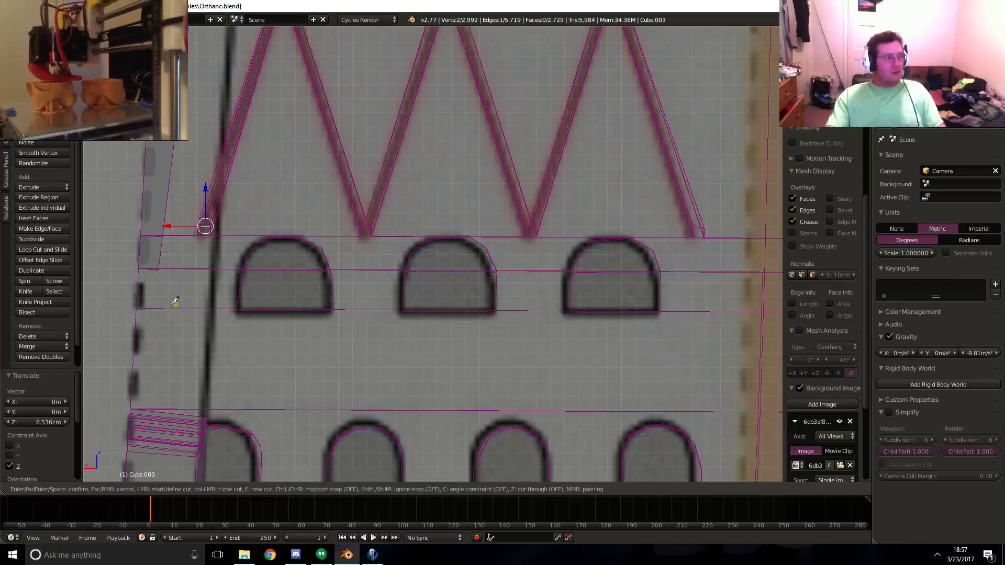
click(137, 307)
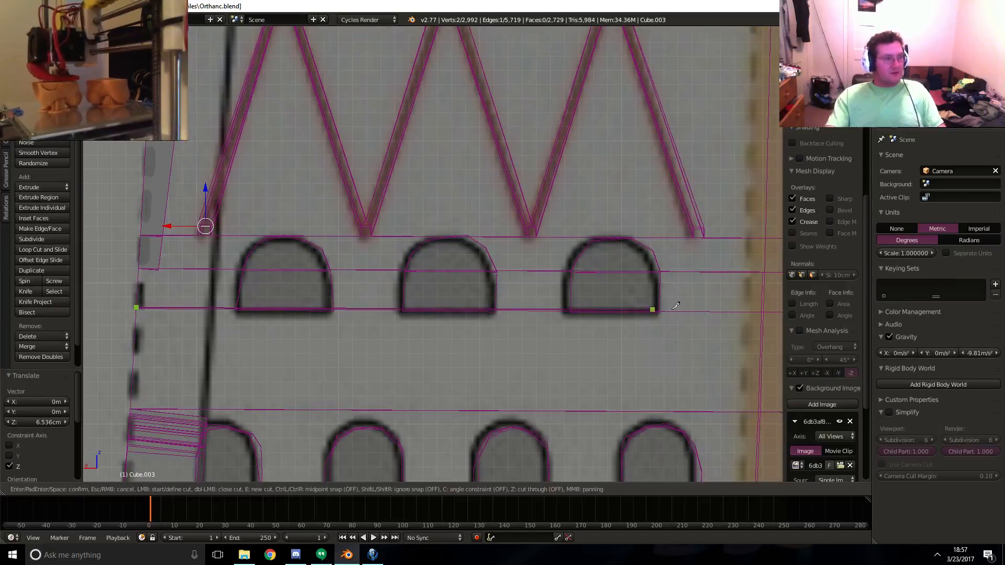
click(763, 311)
key(Return)
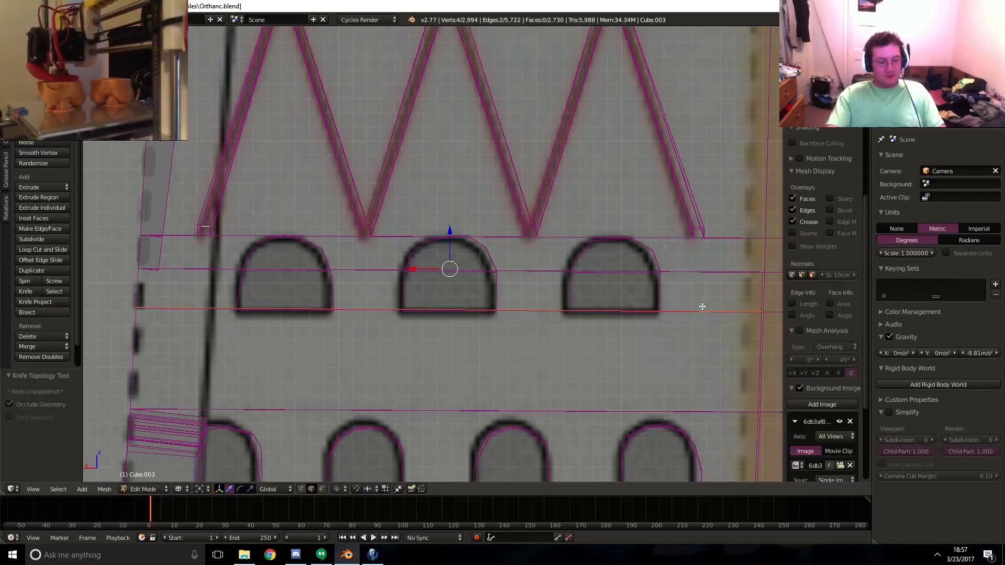
- Knife-cut the outline of the right arched window in back view, tracing the blueprint from base line to base line
key(k)
click(659, 311)
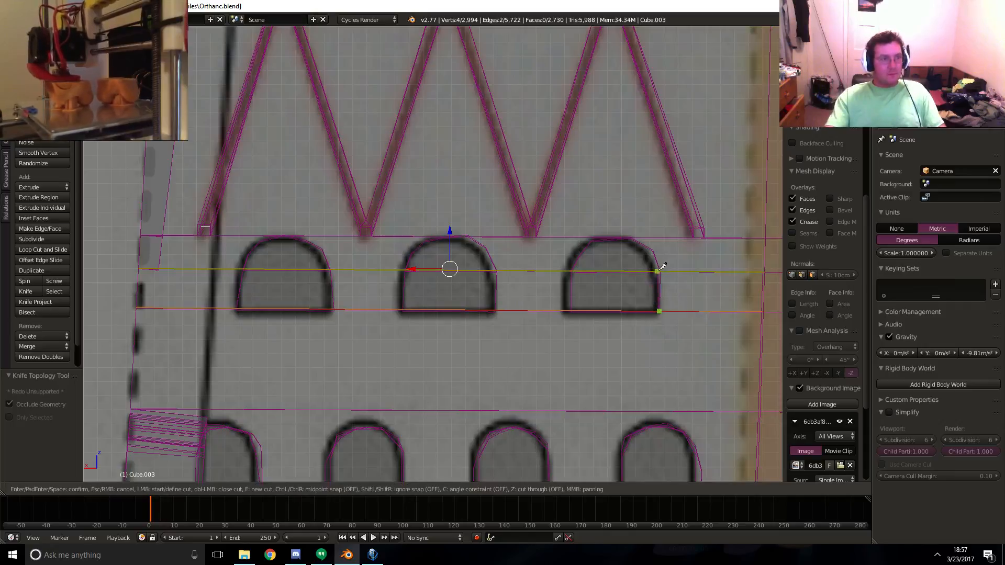
click(661, 270)
click(654, 252)
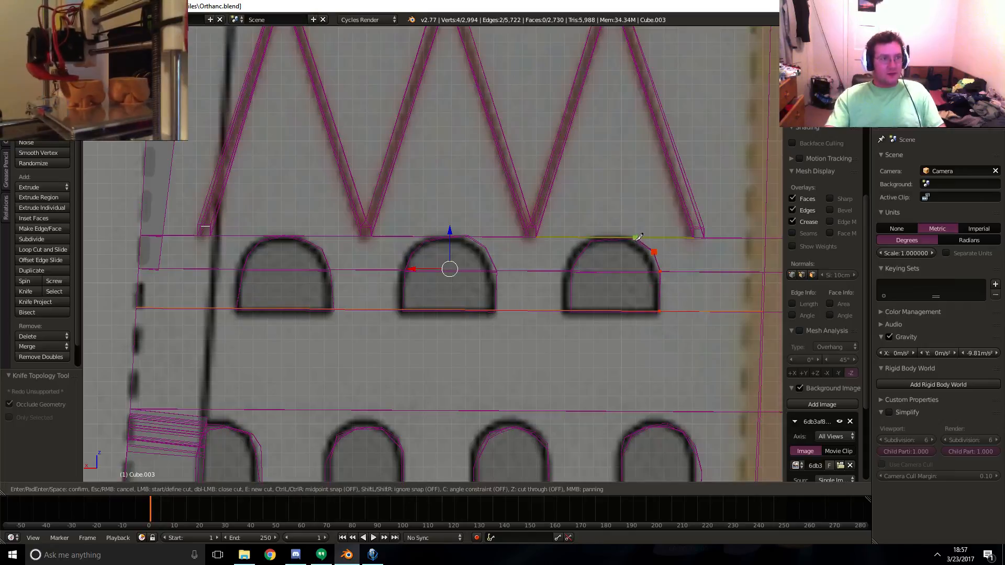
click(635, 238)
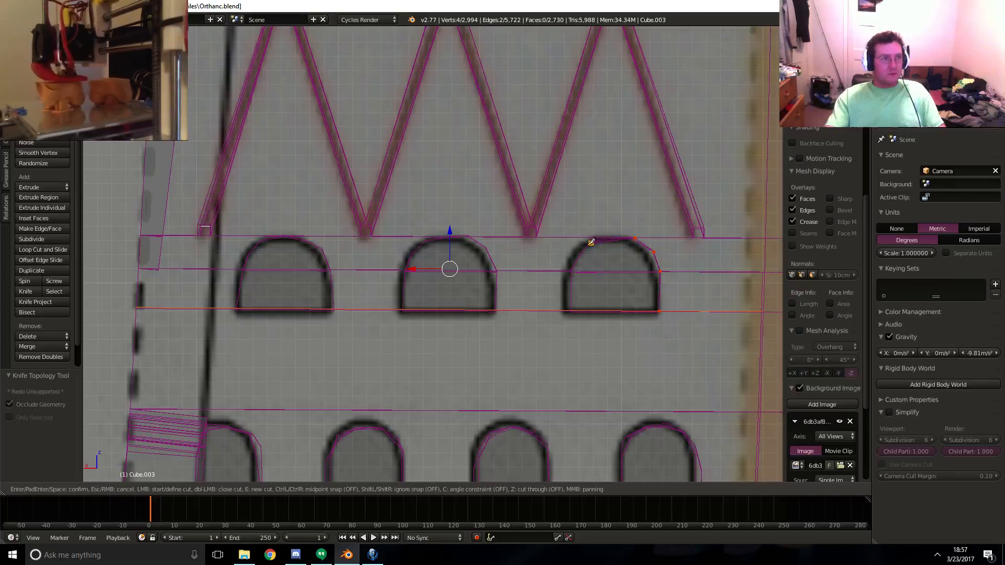
click(571, 272)
click(571, 307)
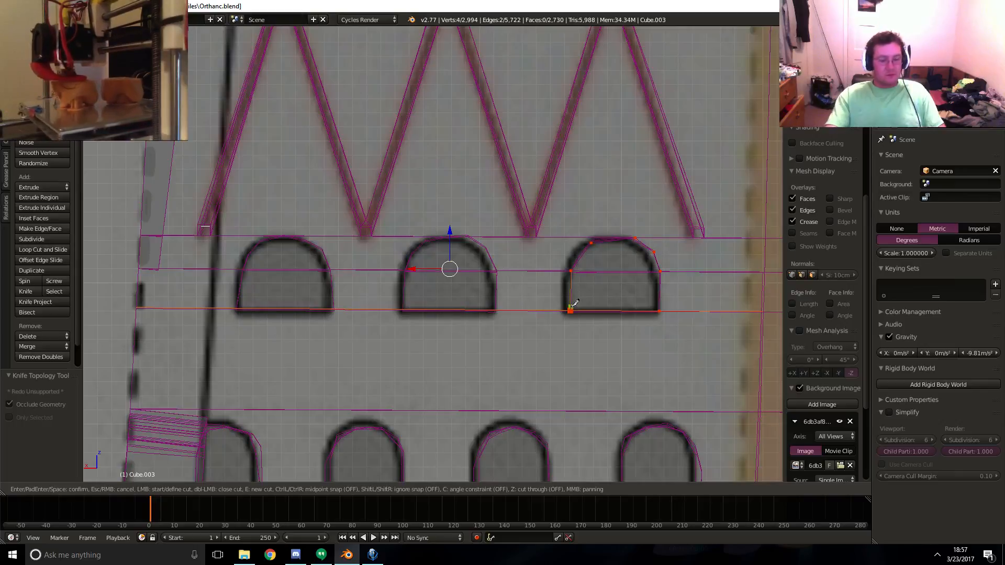
key(Return)
- Knife-cut the outline of the middle arched window along the blueprint, starting and ending on the base line
key(k)
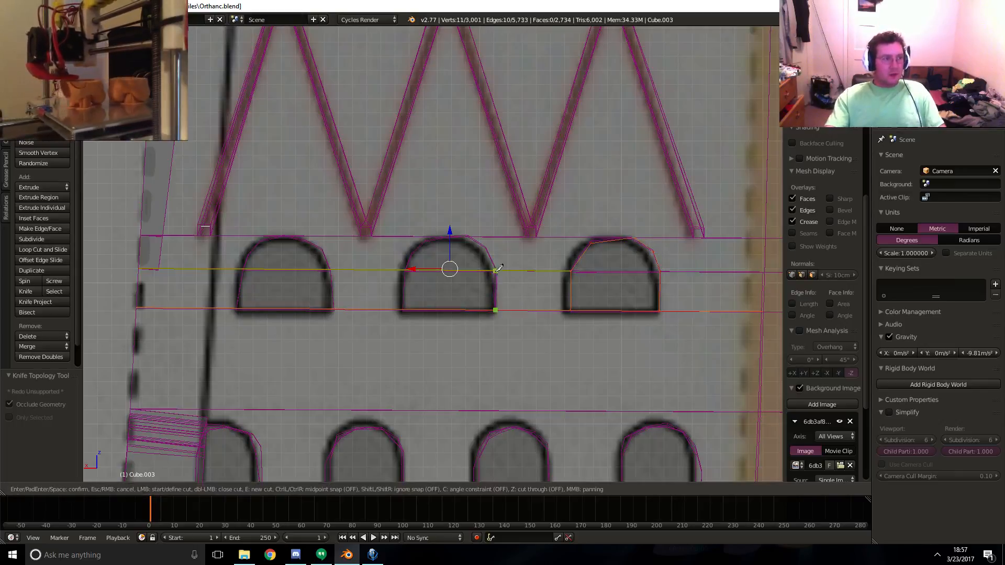
click(488, 244)
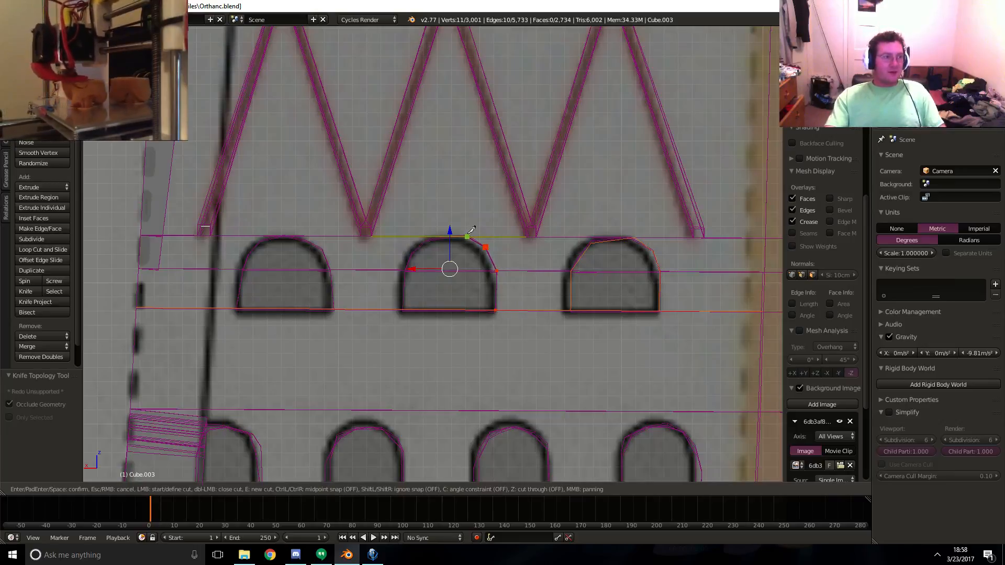
click(425, 237)
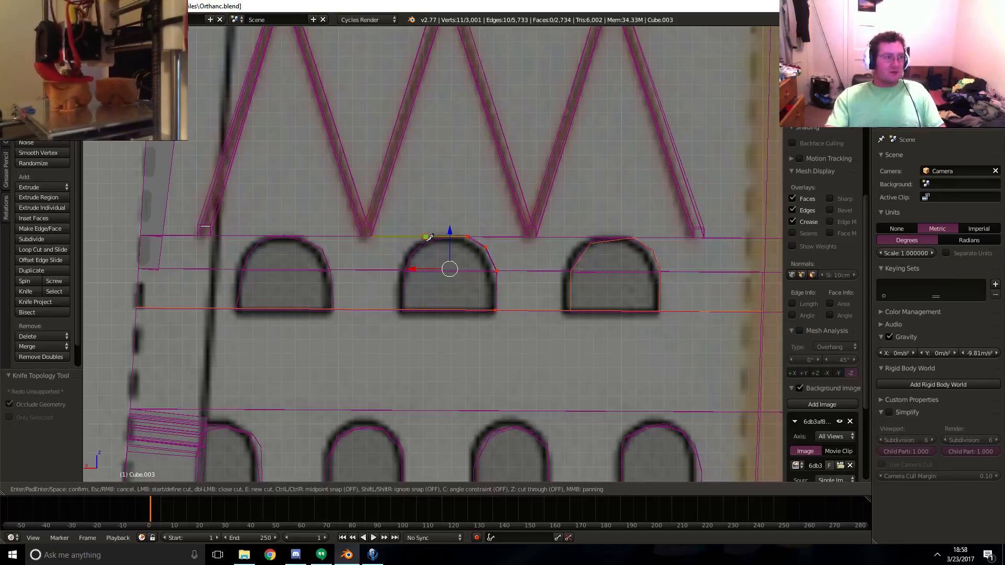
click(403, 270)
click(403, 308)
key(Return)
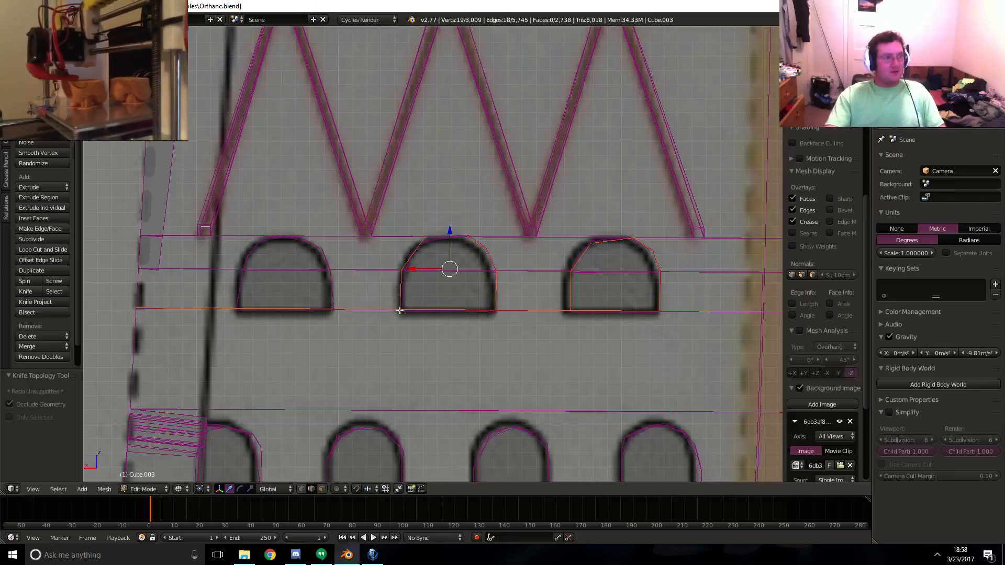
- Knife-cut the outline of the left arched window along the blueprint, starting and ending on the base line
key(k)
click(332, 308)
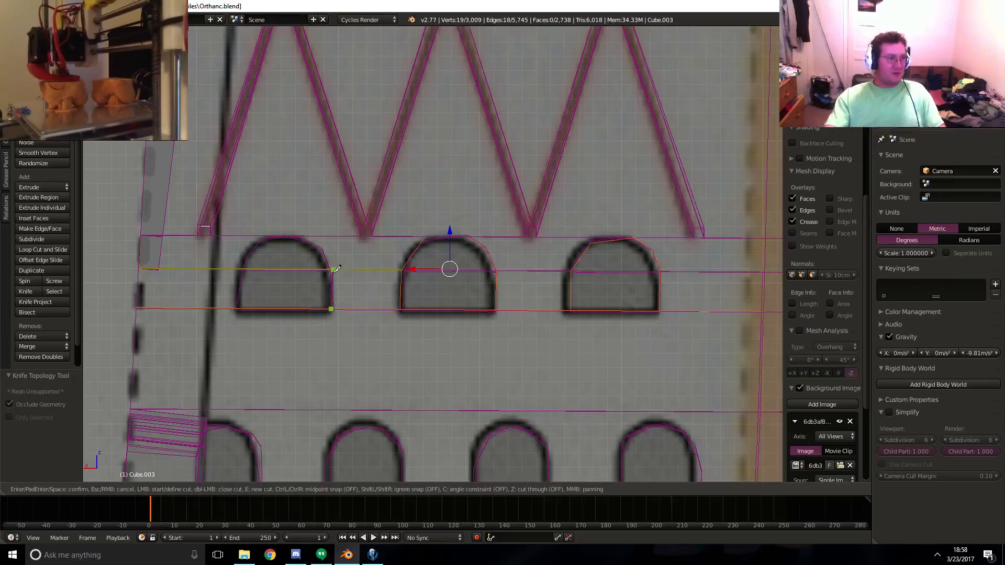
click(317, 244)
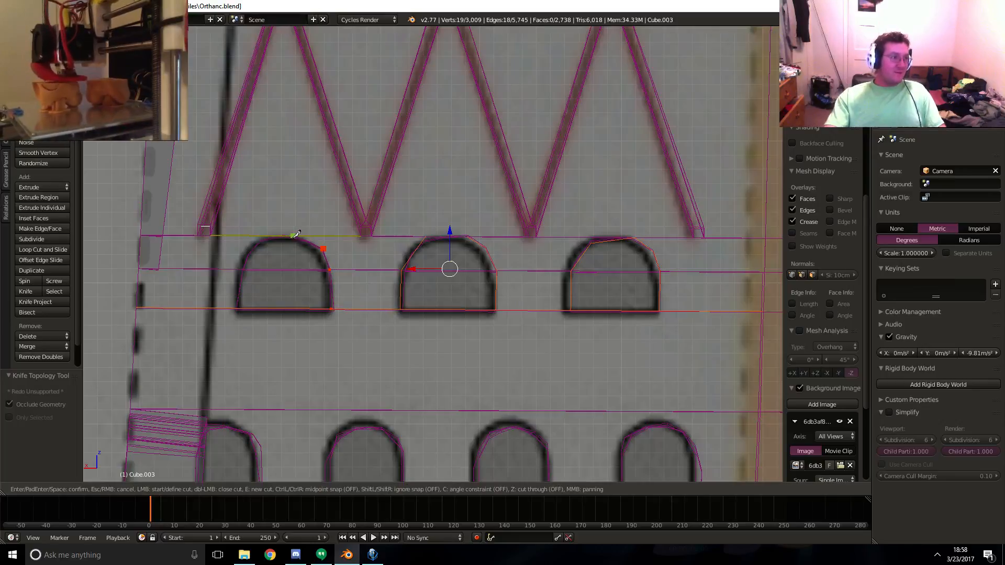
click(246, 255)
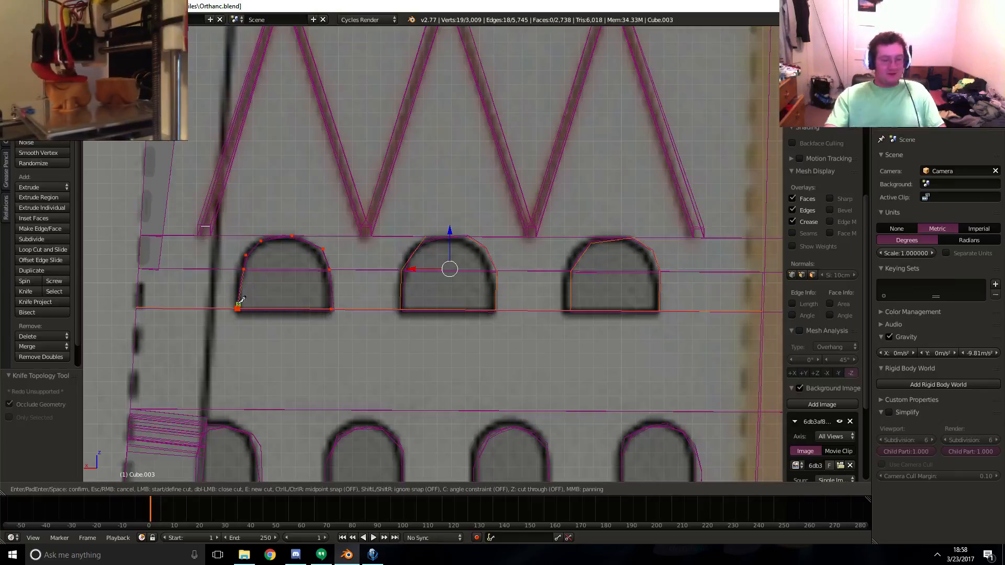
key(Return)
- In solid shading and face select mode, select the upper and lower faces of all three arched windows below the zigzag
mouse_move(238, 304)
middle_down()
mouse_move(276, 305)
mouse_move(375, 364)
middle_up()
key(z)
shift+middle_drag(441, 402, 365, 357)
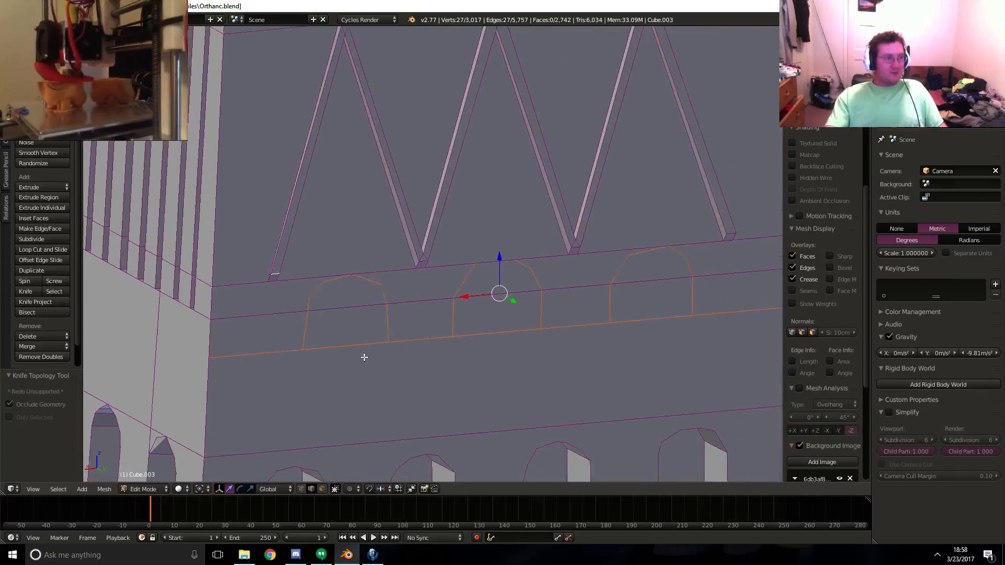
scroll(335, 356, up, 3)
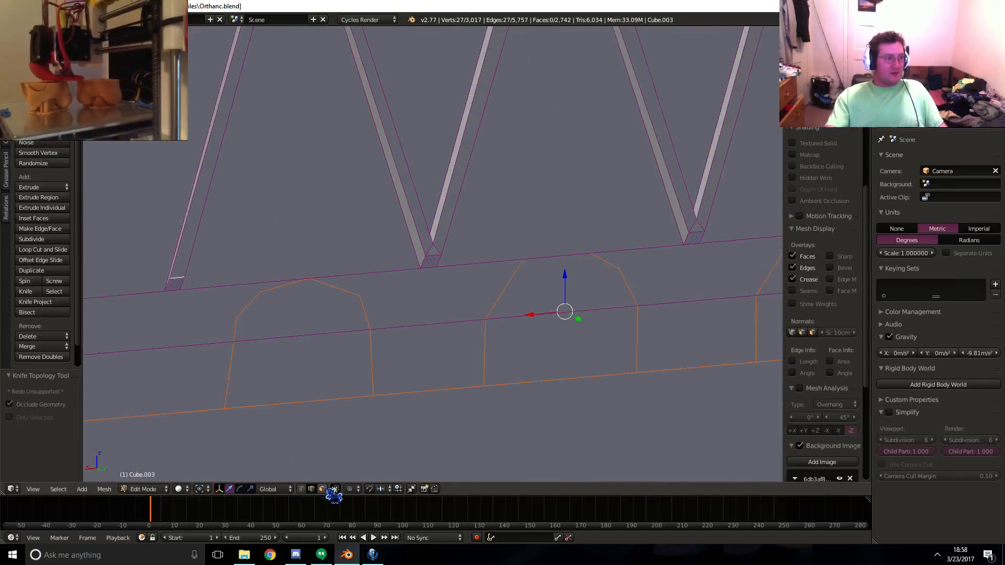
click(322, 489)
click(301, 366)
shift+click(301, 309)
shift+click(571, 342)
shift+click(563, 282)
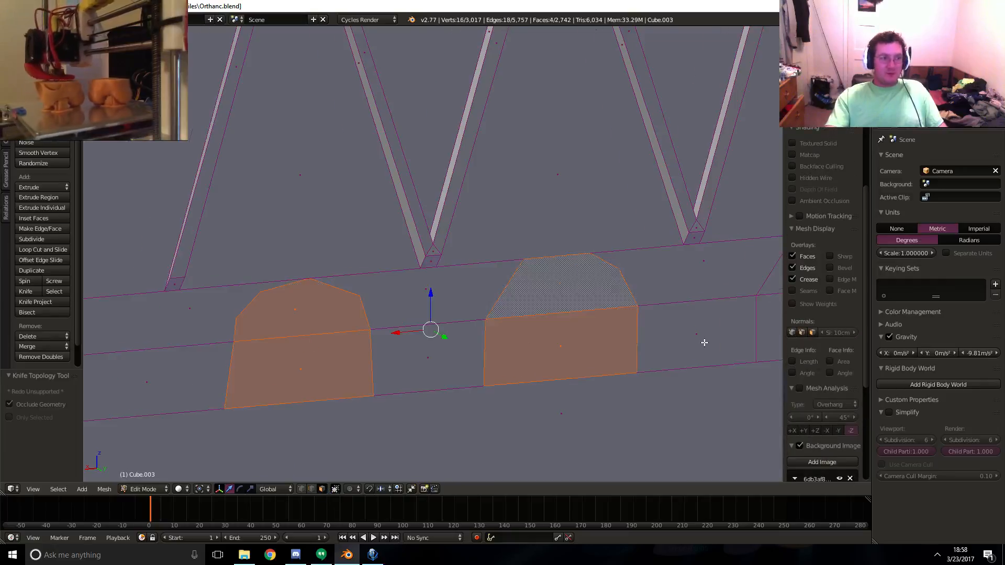
shift+middle_drag(705, 343, 526, 324)
shift+right_click(672, 313)
shift+right_click(638, 242)
shift+middle_drag(142, 357, 401, 305)
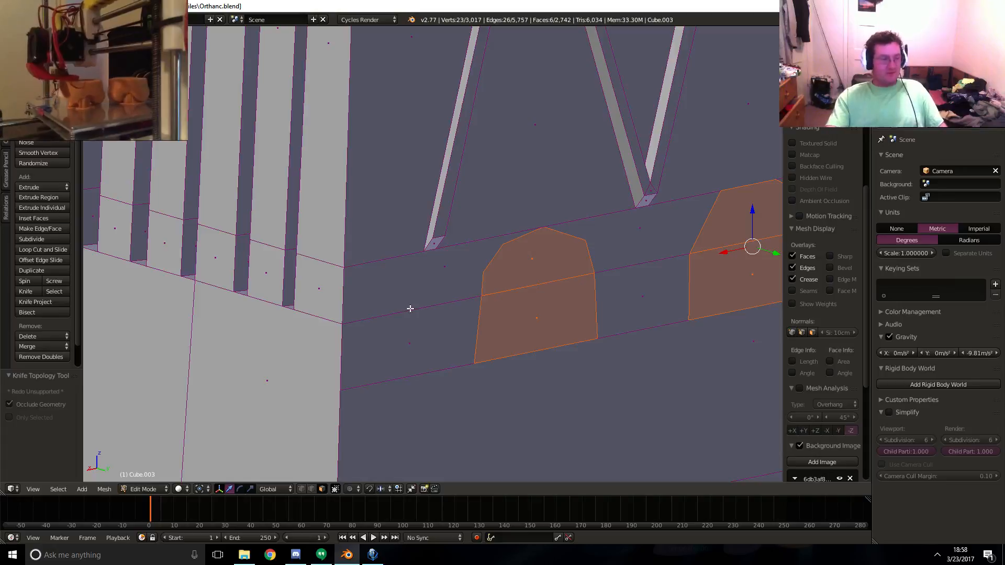
- Extrude the selected arched window faces 30.439 cm inward into the wall
scroll(499, 297, down, 4)
middle_drag(499, 297, 523, 308)
key(e)
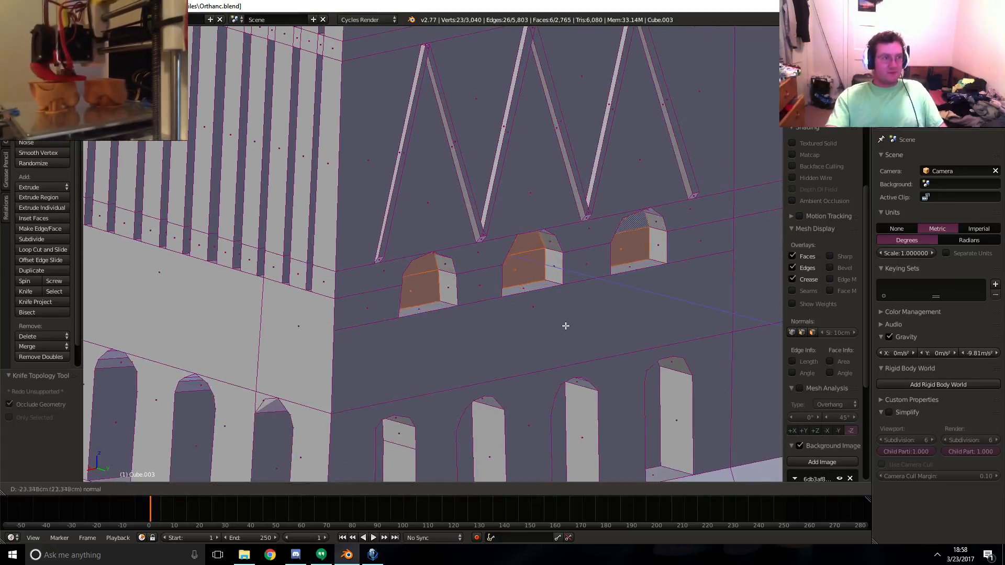
click(560, 325)
- Examine the recessed windows from an angle and compare the horizontal bands above them with the blueprint in front view
mouse_move(384, 316)
middle_down()
mouse_move(406, 312)
mouse_move(316, 280)
mouse_move(384, 297)
middle_up()
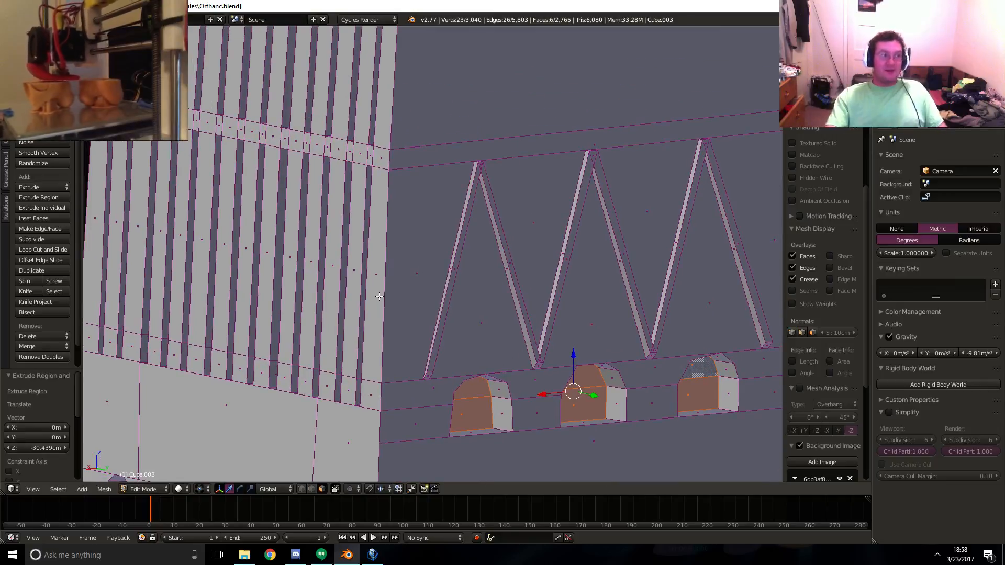
key(KP_1)
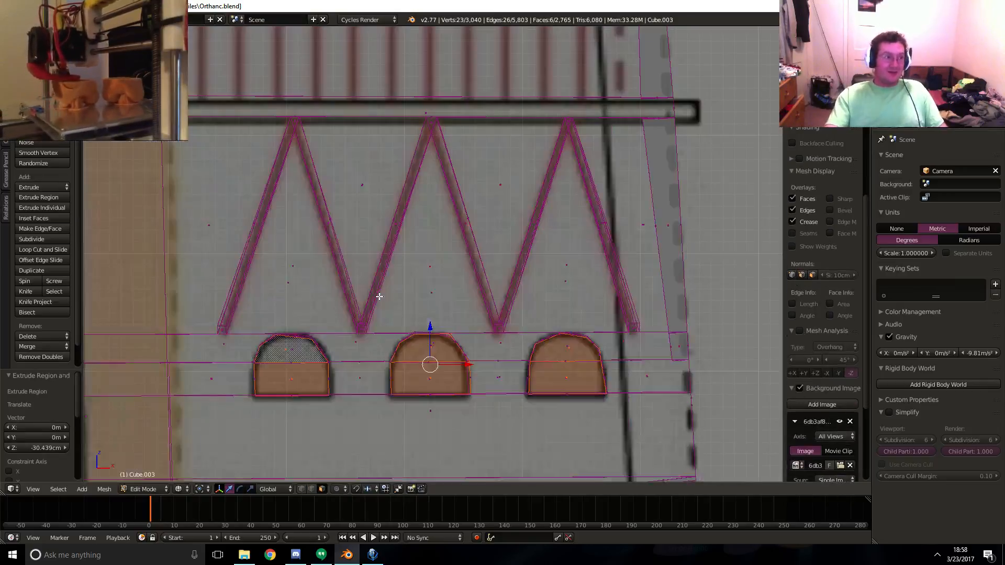
key(KP_3)
scroll(379, 296, down, 5)
key(z)
key(z)
mouse_move(399, 258)
shift+middle_down()
mouse_move(406, 327)
mouse_move(424, 363)
mouse_move(273, 343)
shift+middle_up()
key(z)
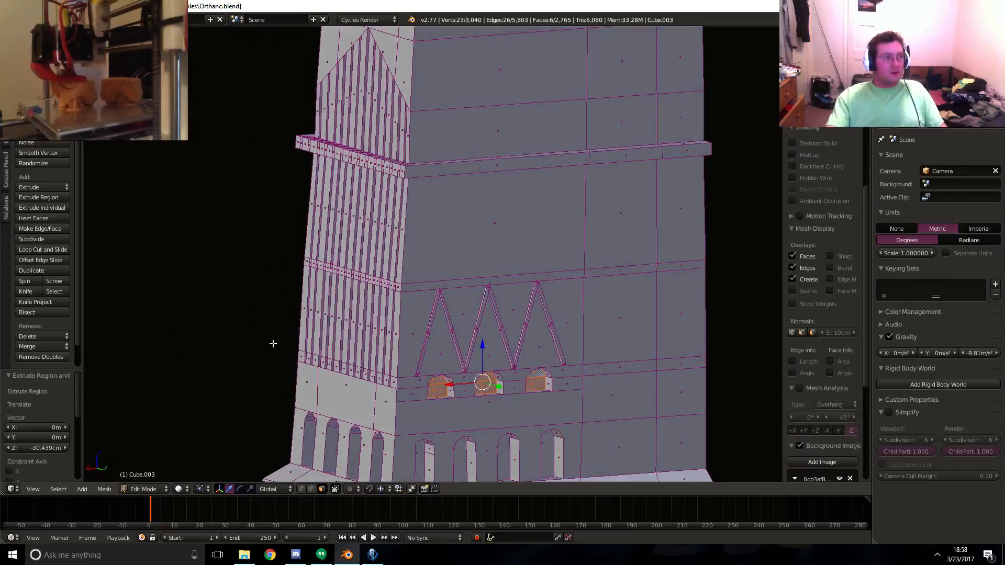
key(KP_1)
key(z)
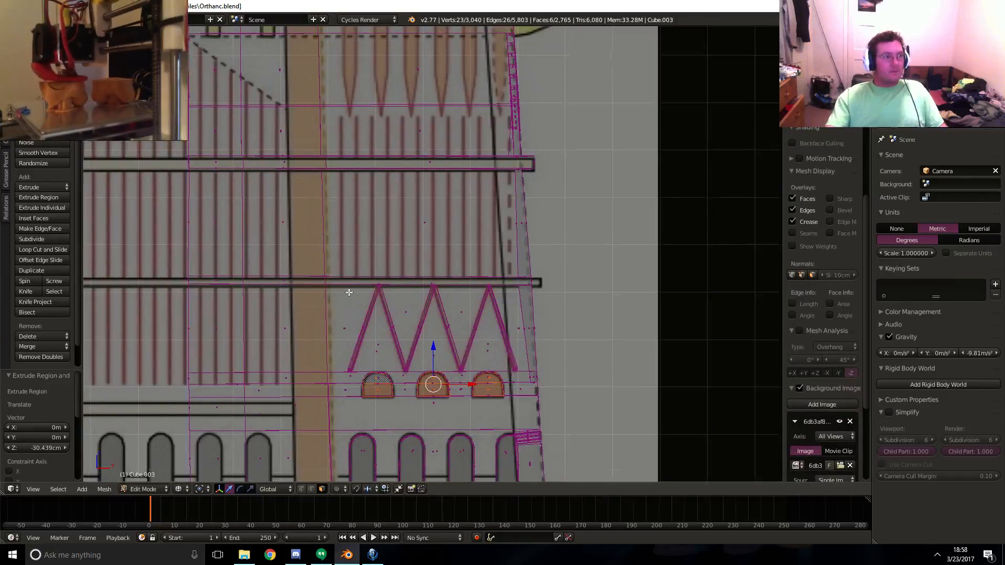
scroll(366, 297, up, 3)
key(z)
key(z)
scroll(667, 349, up, 2)
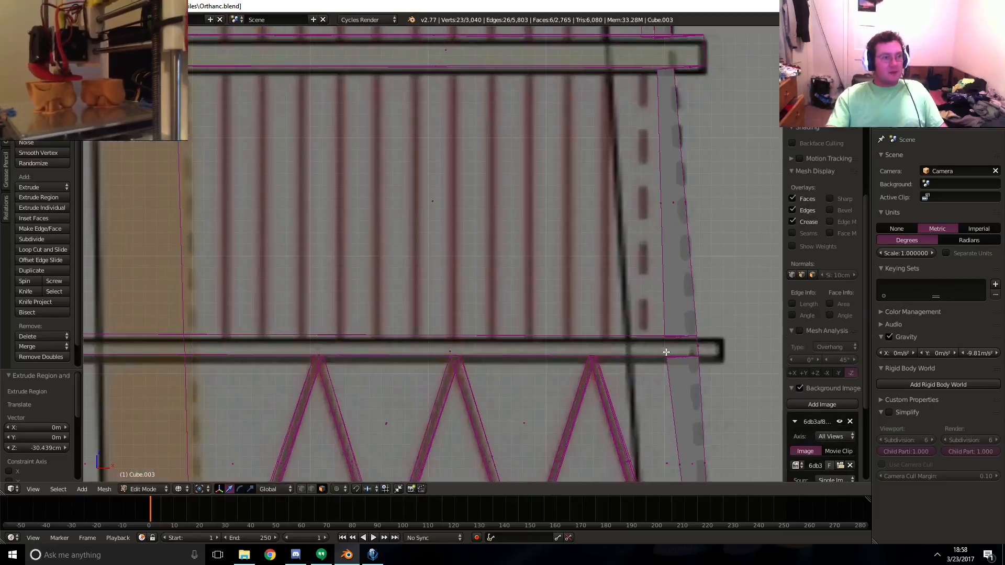
- In solid shading, select the loop of faces forming the horizontal band above the zigzag level on the slatted side wall
middle_drag(722, 343, 600, 362)
key(z)
right_click(443, 396)
shift+right_click(447, 395)
shift+right_click(457, 394)
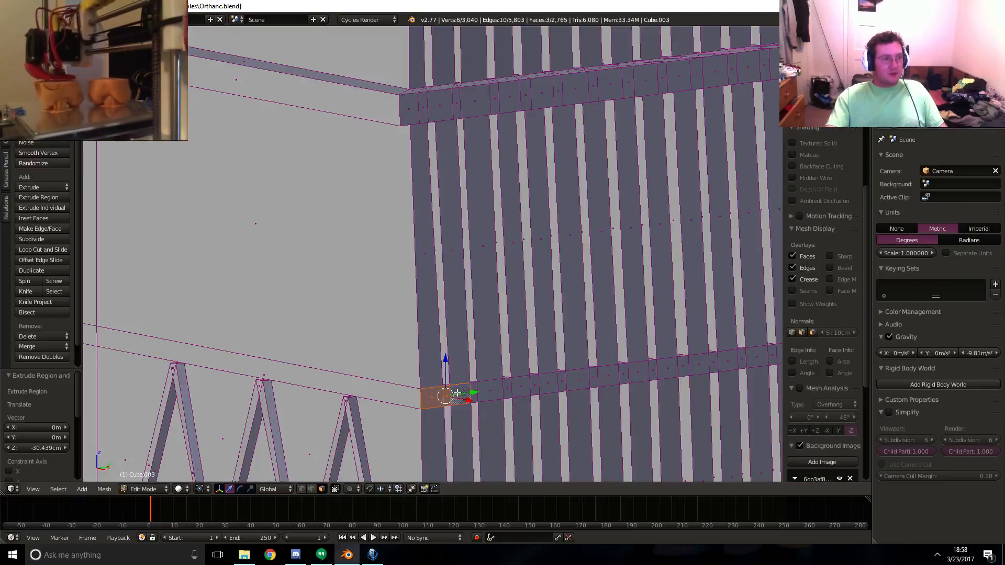
shift+right_click(475, 392)
key(l)
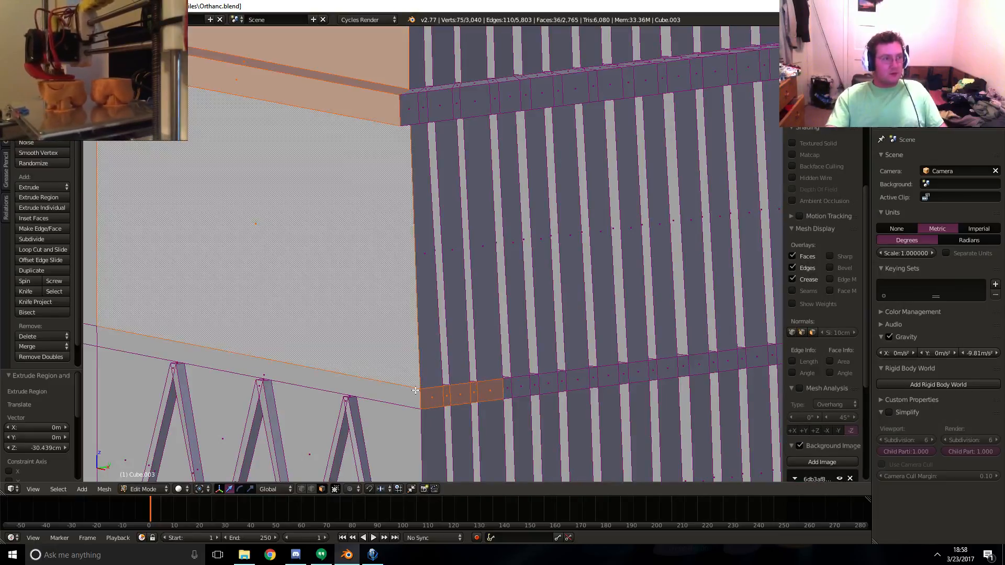
right_click(528, 390)
alt+right_click(540, 385)
- Add the band faces directly above the zigzag to the selection, continuing across the other walls to the open end
shift+right_click(262, 374)
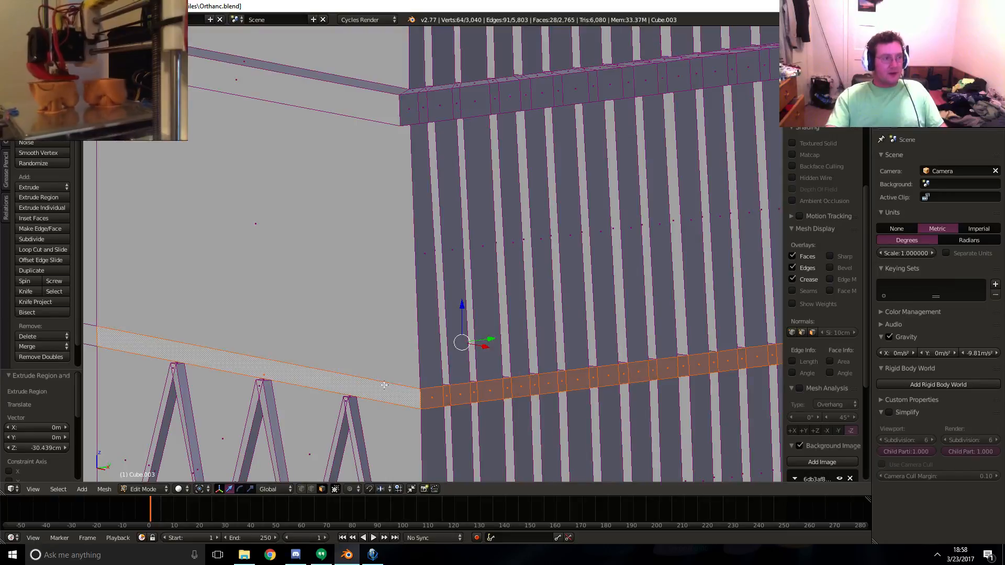
shift+middle_drag(176, 369, 321, 370)
shift+right_click(158, 326)
shift+middle_drag(158, 329, 280, 358)
shift+right_click(193, 334)
shift+middle_drag(193, 334, 371, 384)
shift+right_click(347, 392)
shift+middle_drag(655, 385, 336, 356)
shift+right_click(639, 349)
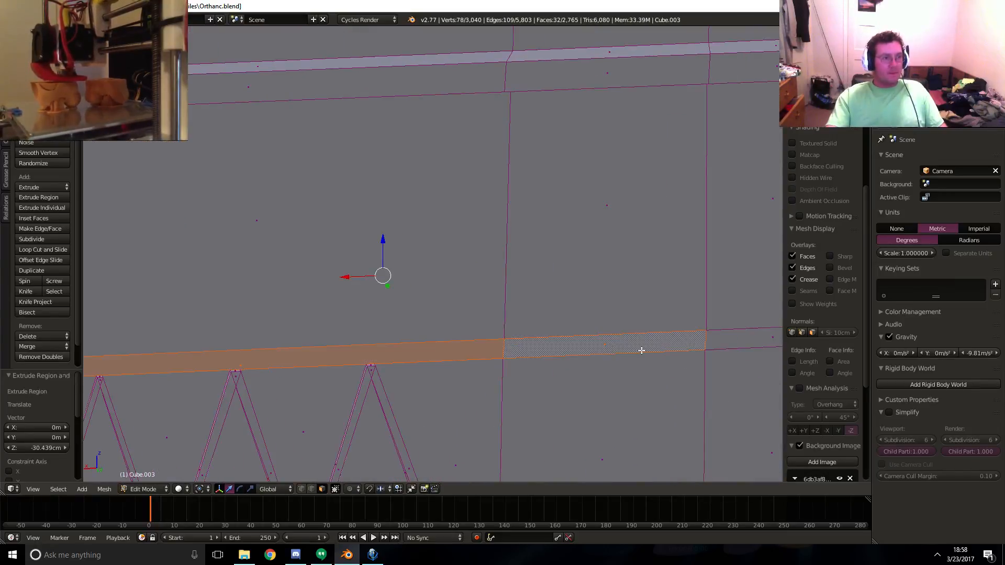
shift+middle_drag(639, 349, 474, 352)
shift+right_click(614, 343)
- Extrude the selected band in place and scale it outward by 1.065 in X and Y, leaving Z locked
scroll(274, 343, down, 3)
middle_drag(191, 330, 287, 346)
shift+middle_drag(288, 345, 394, 329)
key(e)
right_click(394, 330)
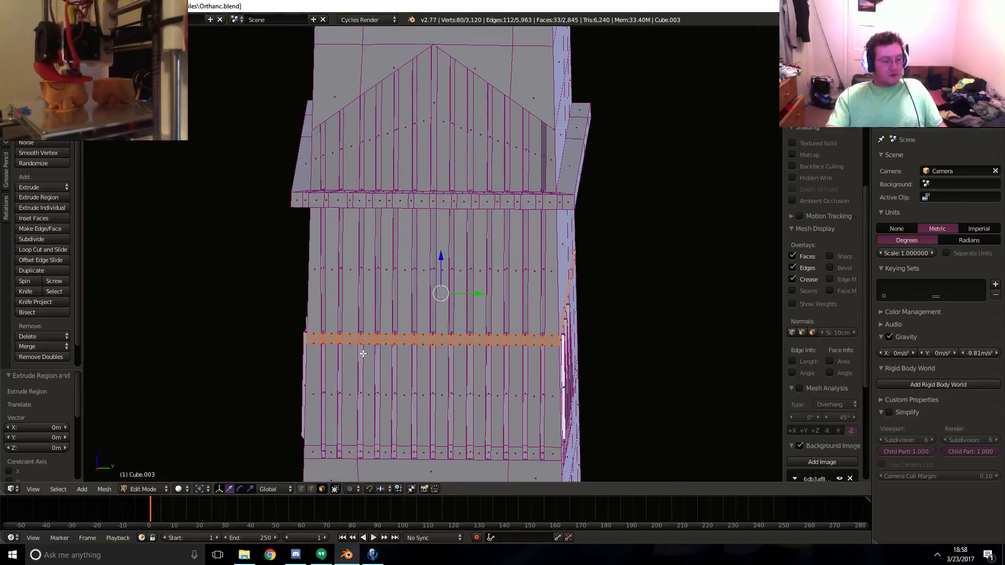
key(s)
key(shift+z)
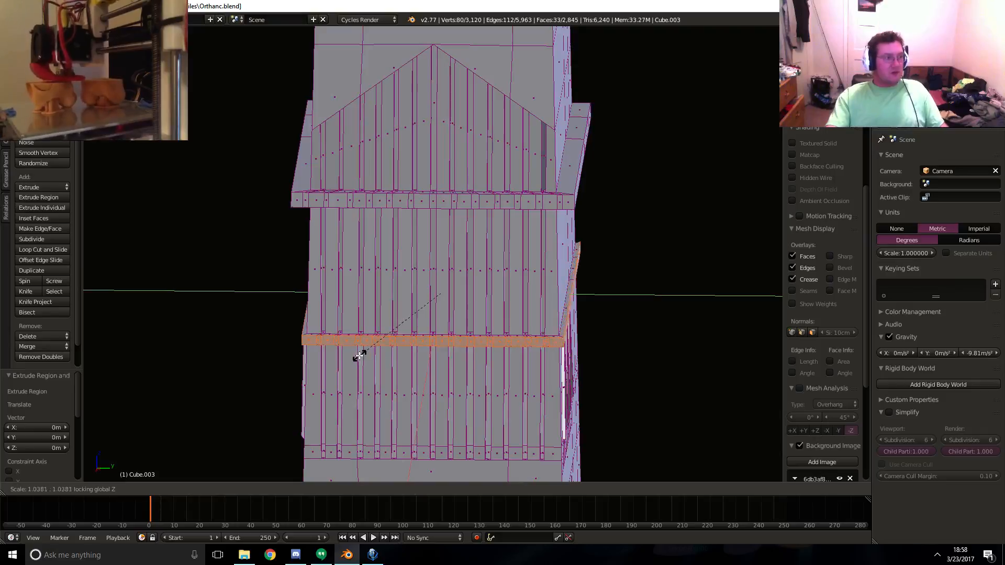
click(356, 353)
- Reduce the band's overhang by scaling it by 0.977 in X and Y with Z locked
middle_drag(356, 353, 360, 314)
scroll(360, 314, up, 6)
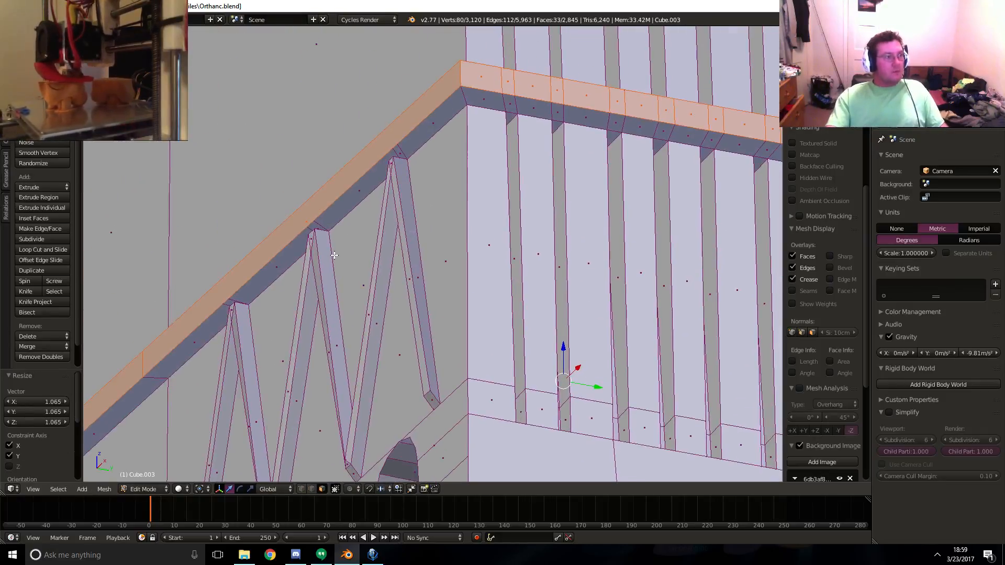
key(s)
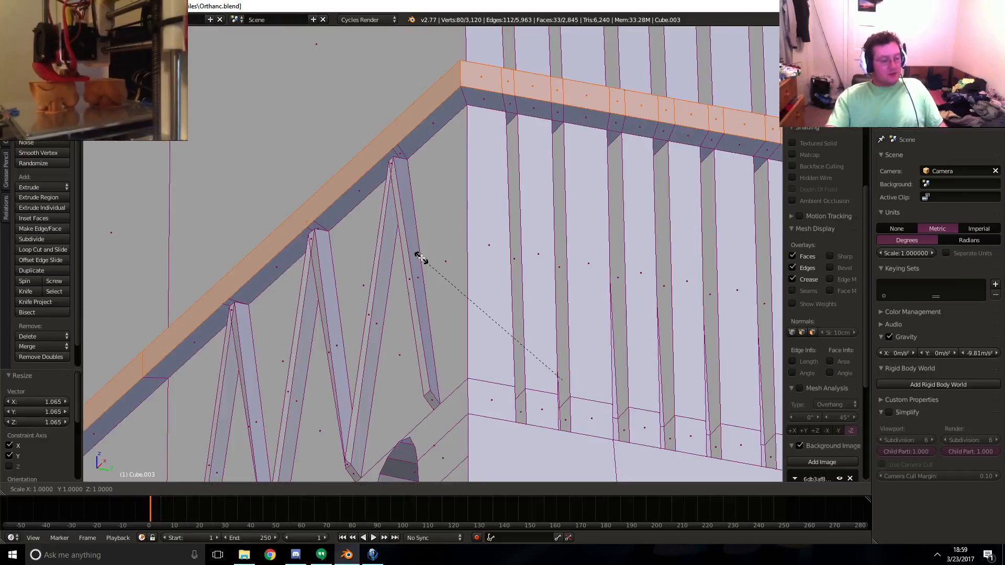
key(shift+z)
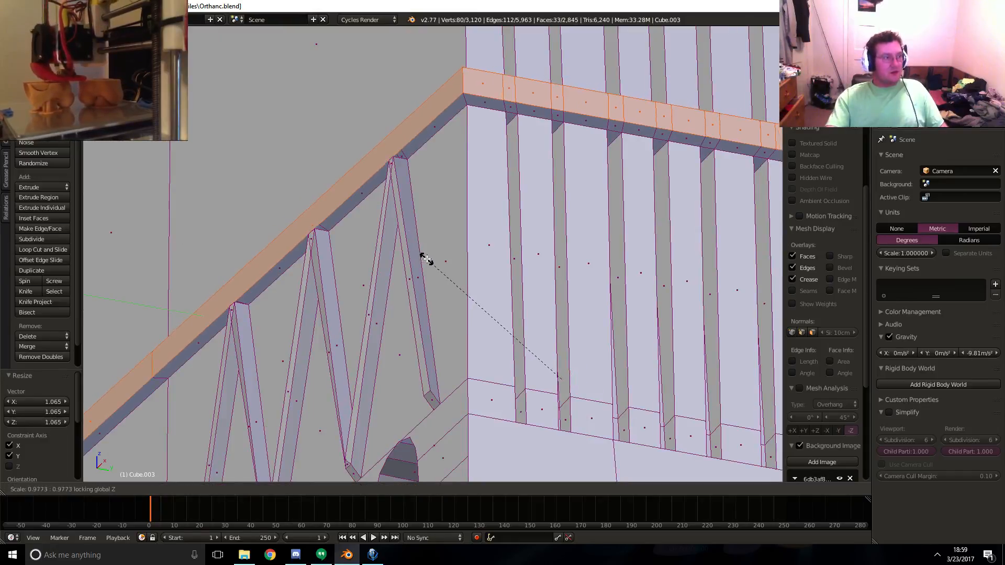
click(426, 259)
- In edge select mode, select the outer vertical edge at each open end of the extruded band
middle_drag(427, 259, 500, 292)
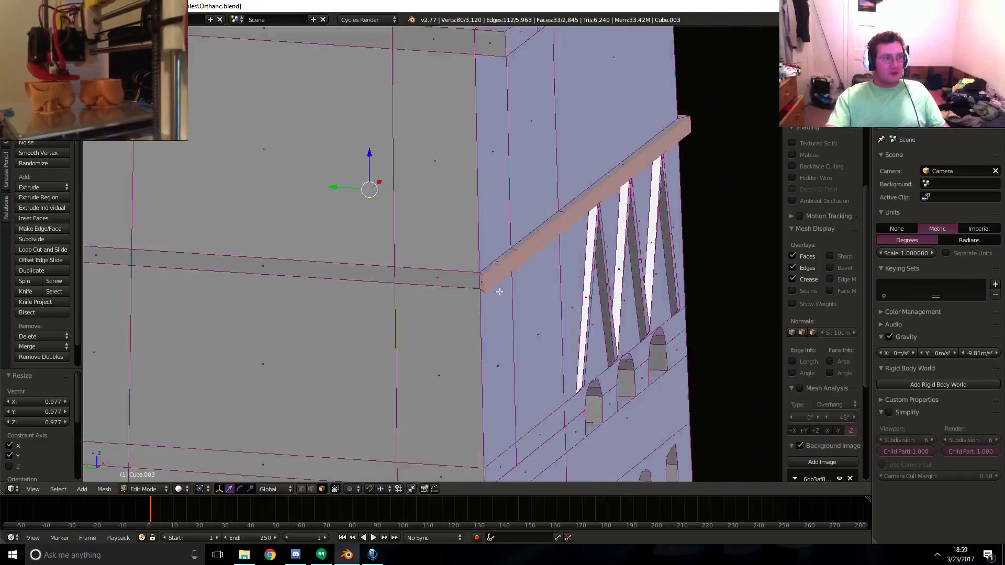
scroll(500, 292, up, 4)
click(313, 489)
right_click(486, 336)
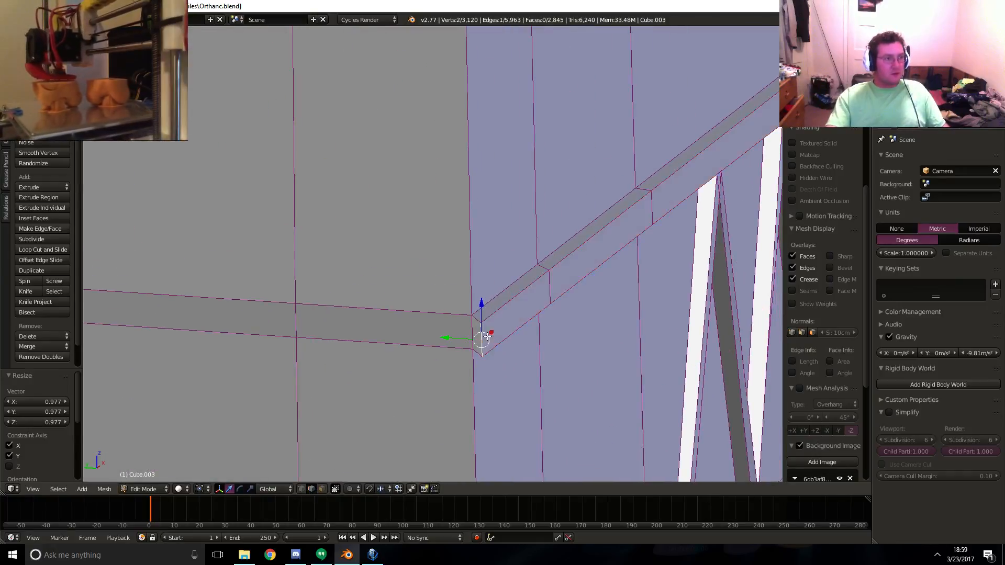
shift+middle_drag(164, 301, 587, 303)
shift+middle_drag(395, 293, 481, 315)
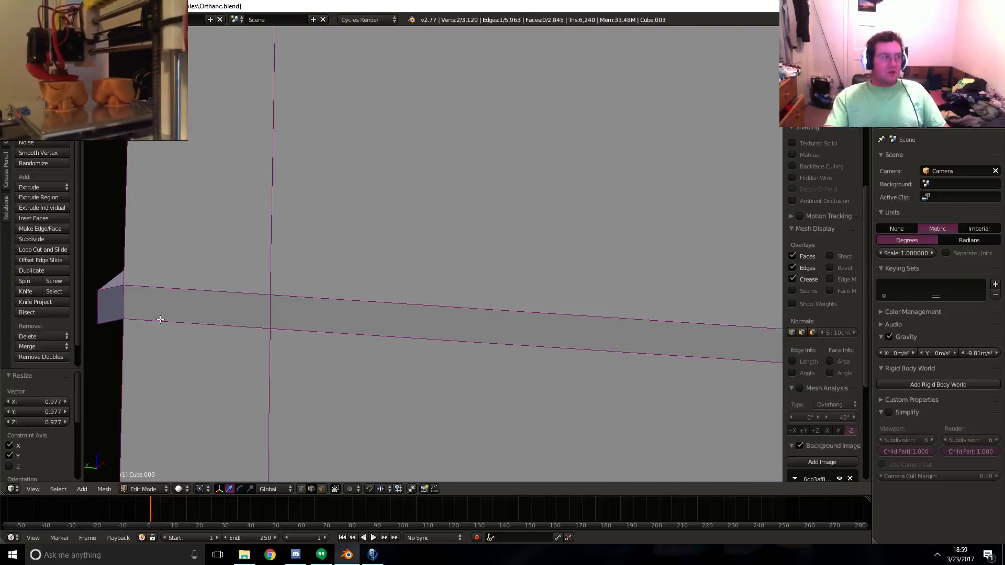
shift+right_click(101, 306)
- Move the two selected band end edges 15.54 cm along X toward the open side of the half model
middle_drag(364, 335, 470, 347)
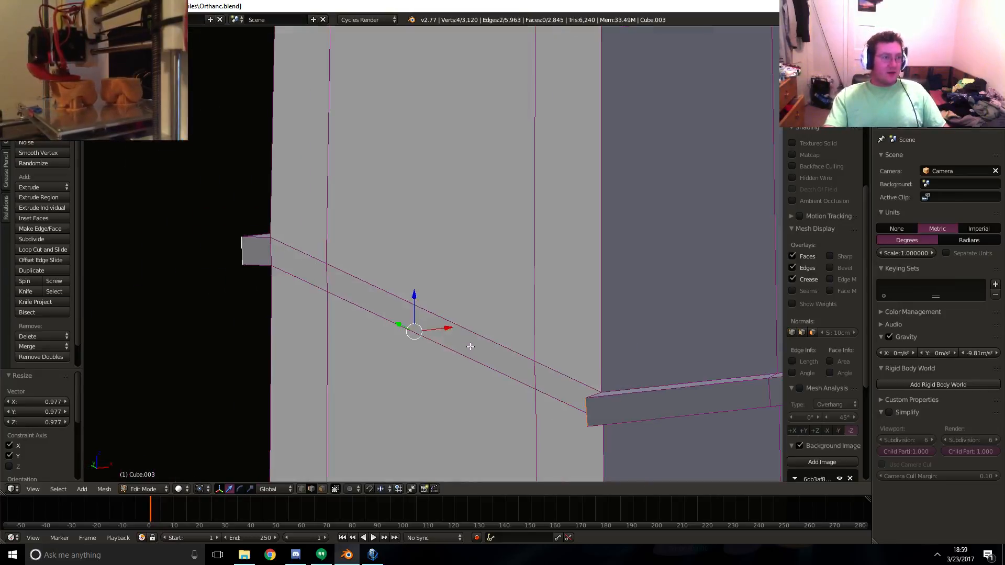
key(g)
key(x)
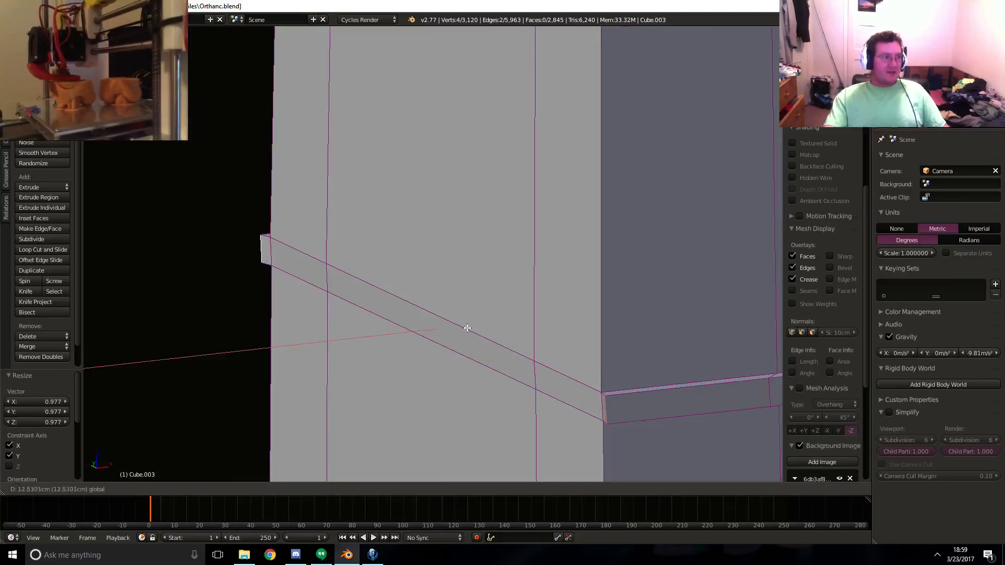
click(472, 332)
middle_drag(532, 347, 584, 356)
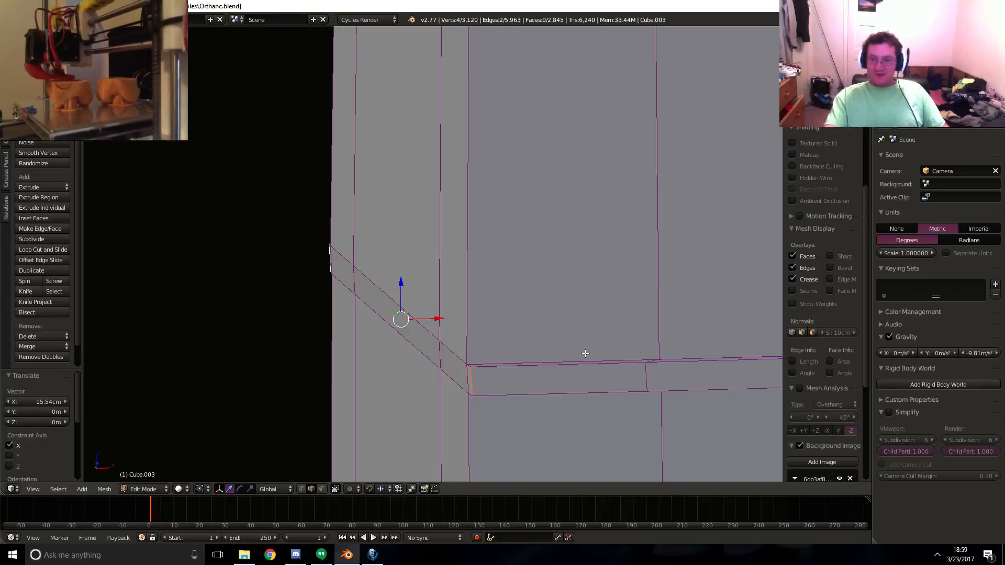
- In wireframe front view, align the band's end edges with the model's centre boundary by moving them -1.188 cm along X
key(KP_3)
key(KP_1)
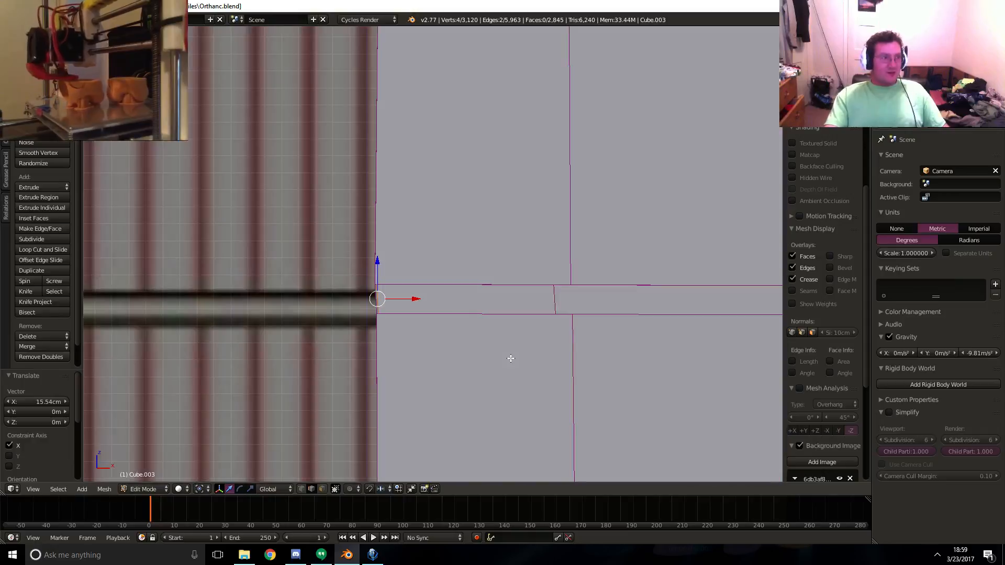
shift+middle_drag(454, 307, 509, 275)
key(z)
scroll(480, 292, up, 4)
key(g)
key(x)
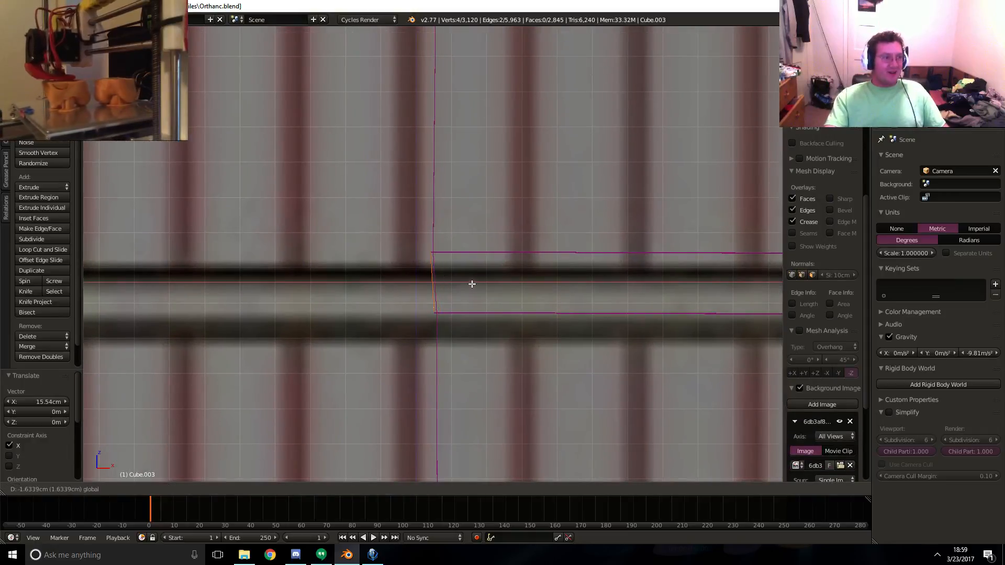
click(472, 284)
- Examine the protruding band from several angles and compare the vertical stripes above the zigzag with the blueprint in front view
key(z)
middle_drag(473, 283, 489, 301)
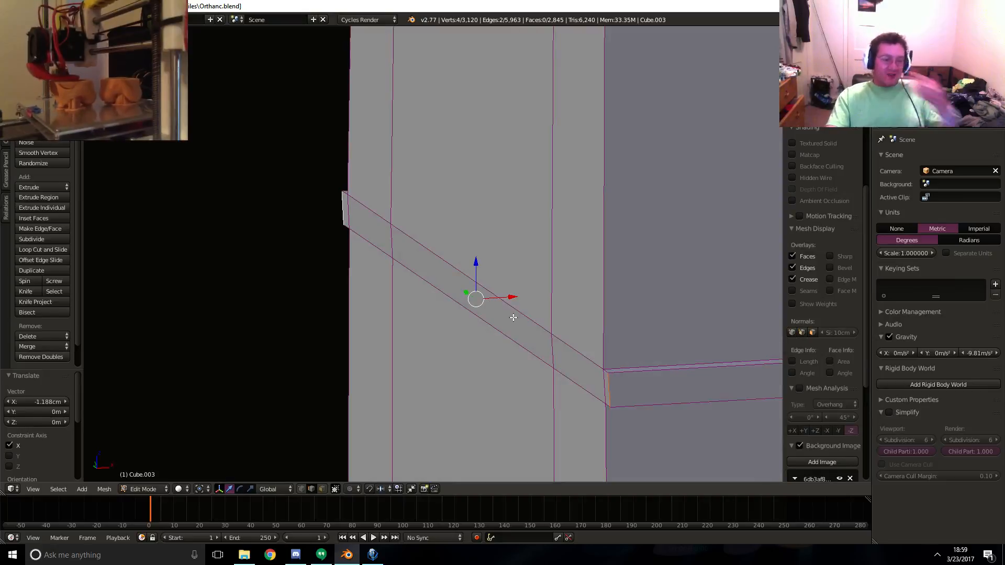
key(KP_3)
scroll(505, 314, down, 6)
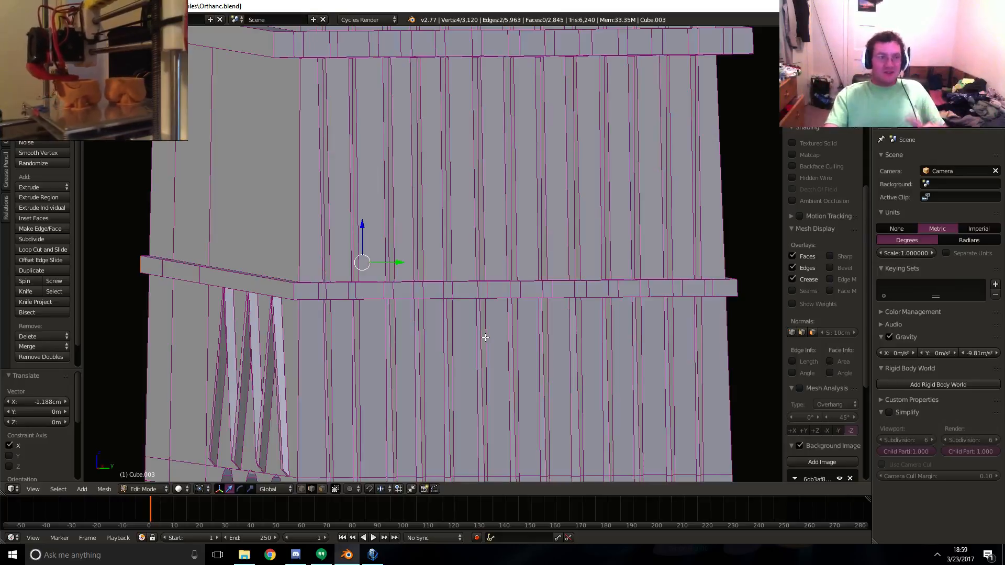
middle_drag(370, 312, 372, 281)
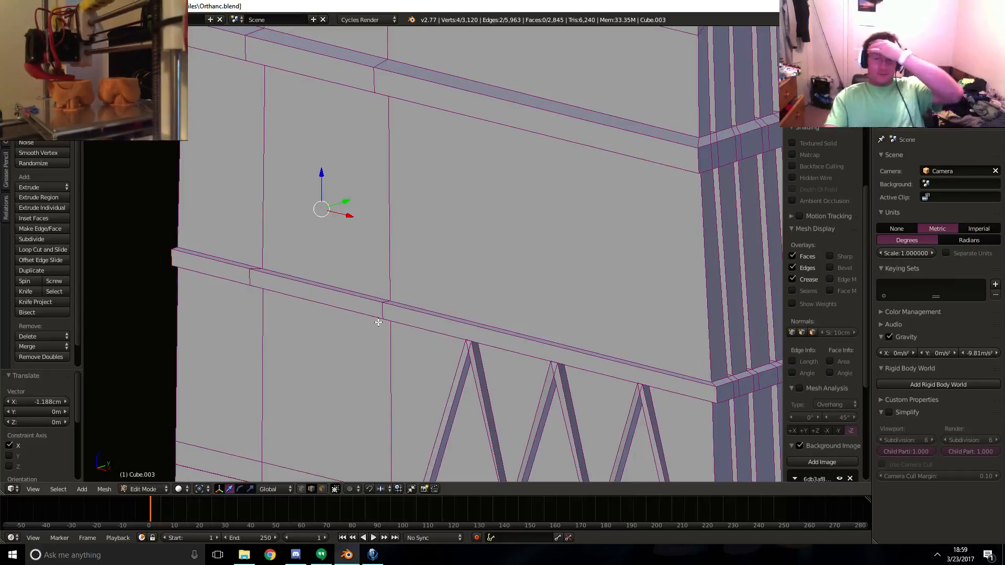
scroll(398, 324, down, 5)
key(KP_1)
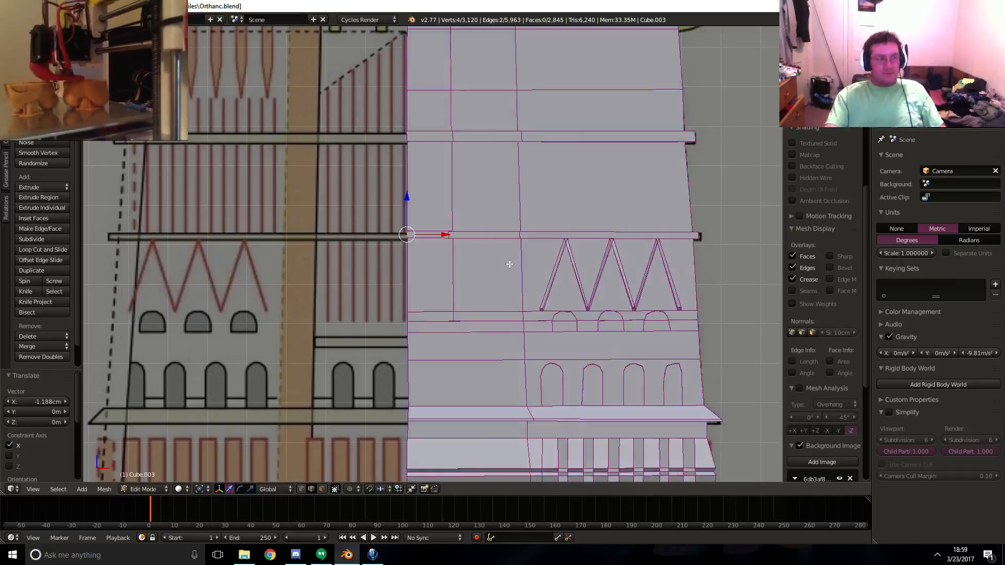
scroll(510, 264, up, 4)
shift+middle_drag(510, 264, 415, 320)
scroll(592, 278, up, 4)
shift+middle_drag(576, 285, 510, 301)
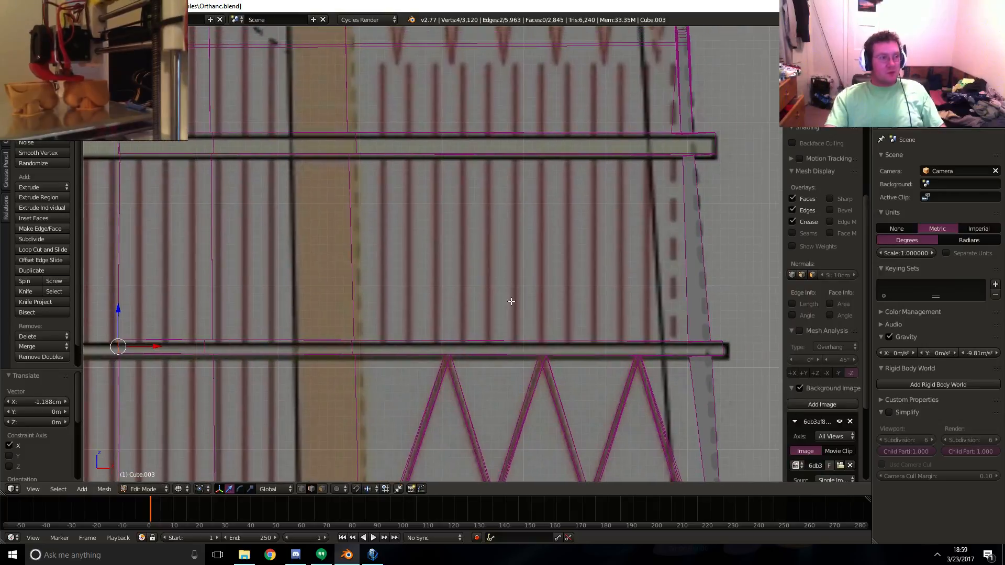
scroll(511, 302, up, 1)
shift+middle_drag(621, 304, 573, 314)
shift+middle_drag(485, 210, 509, 240)
key(z)
key(z)
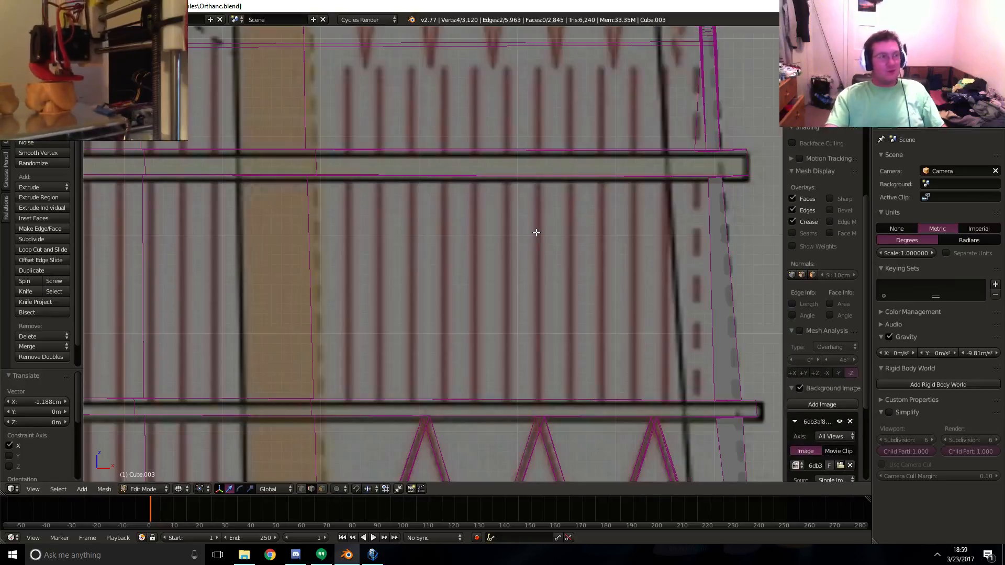
shift+middle_drag(490, 207, 503, 207)
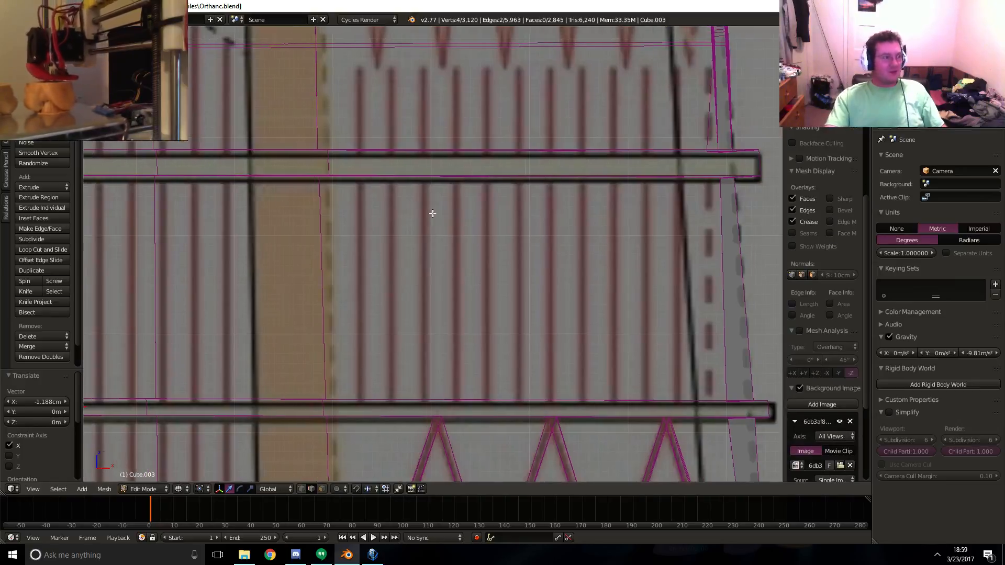
key(k)
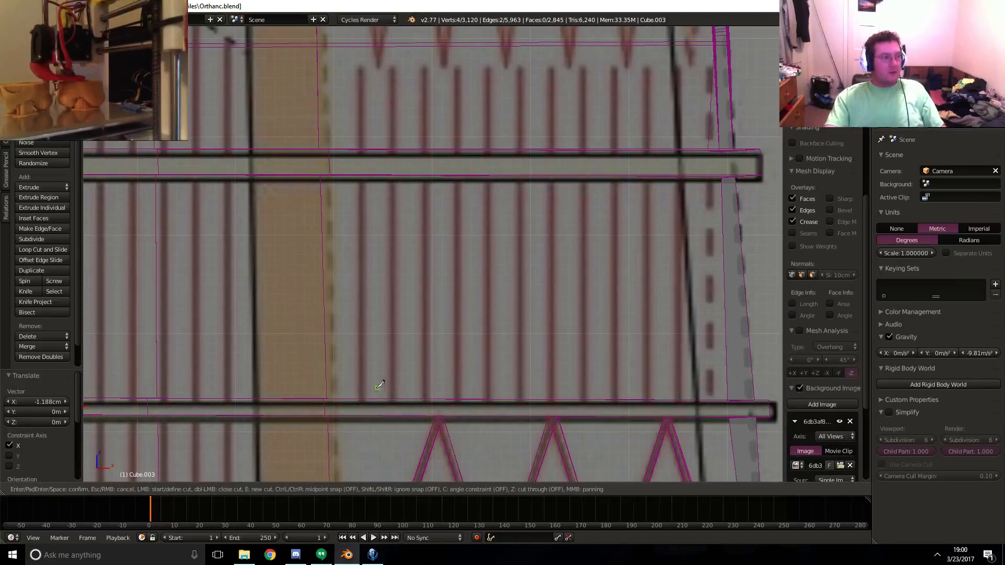
shift+scroll(386, 300, up, 2)
shift+middle_drag(384, 302, 364, 350)
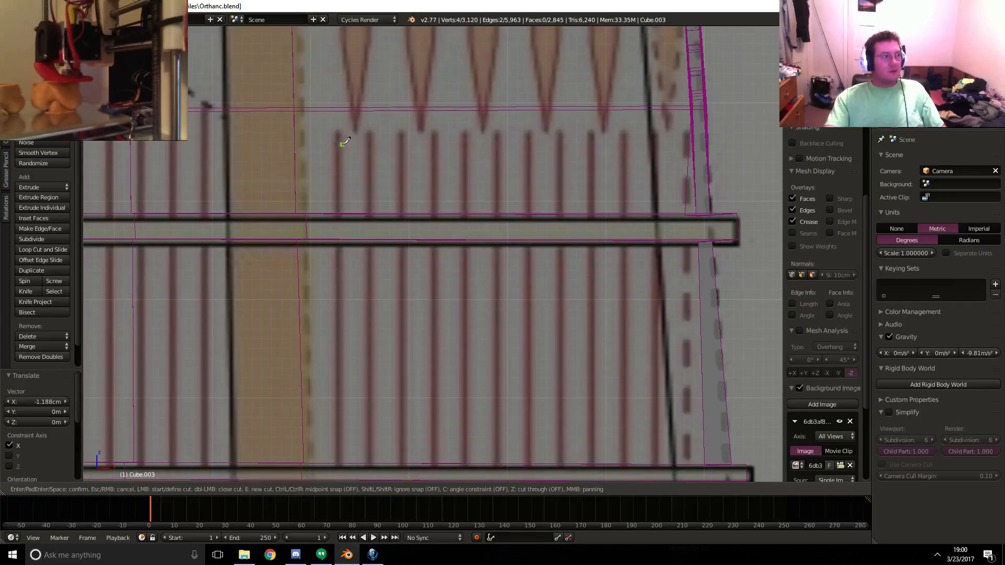
key(Escape)
- Add one horizontal loop cut above the upper band and slide it to the blueprint line where the vertical stripes start
key(ctrl+r)
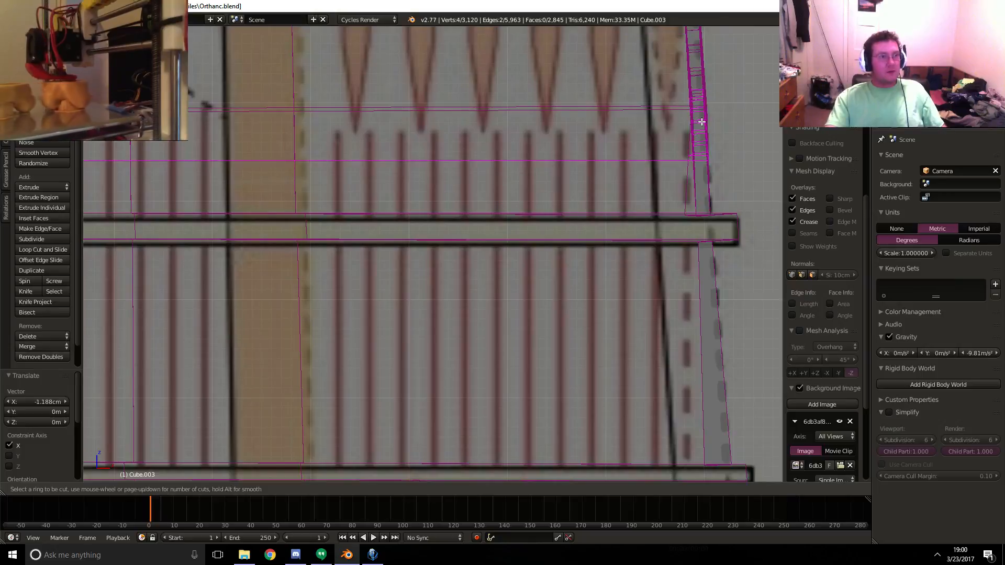
click(695, 155)
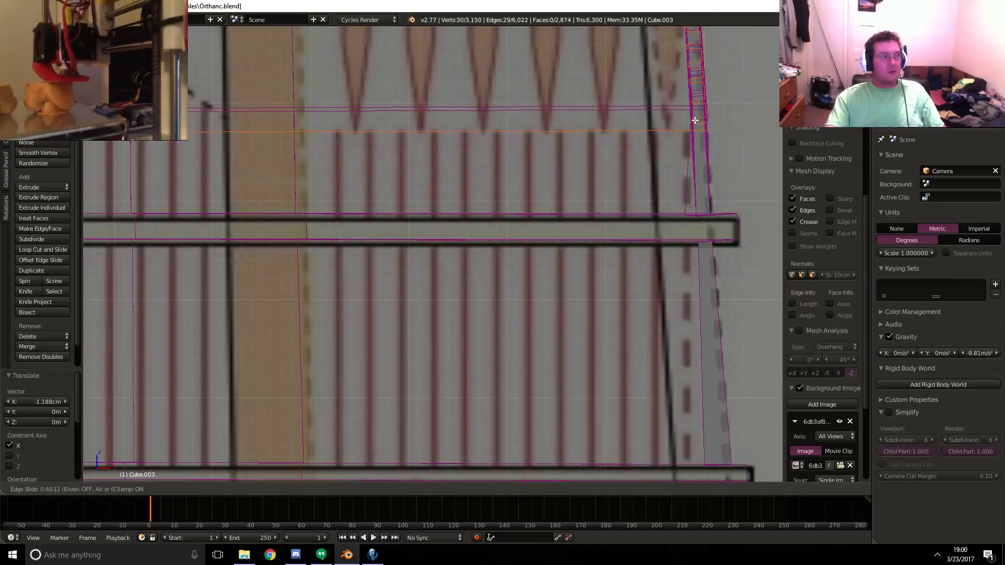
click(694, 121)
shift+middle_drag(505, 104, 488, 205)
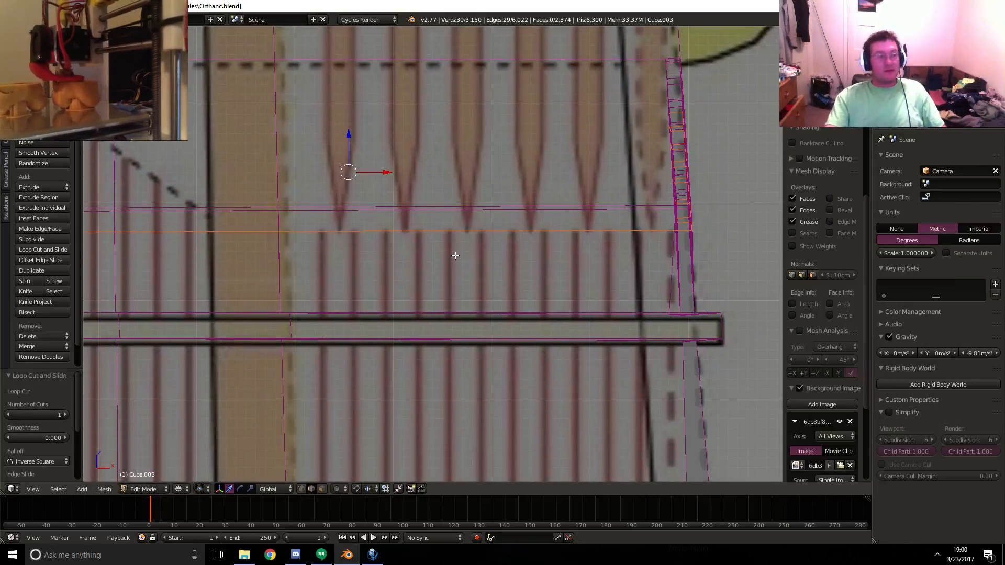
shift+middle_drag(450, 256, 458, 240)
shift+middle_drag(432, 321, 445, 207)
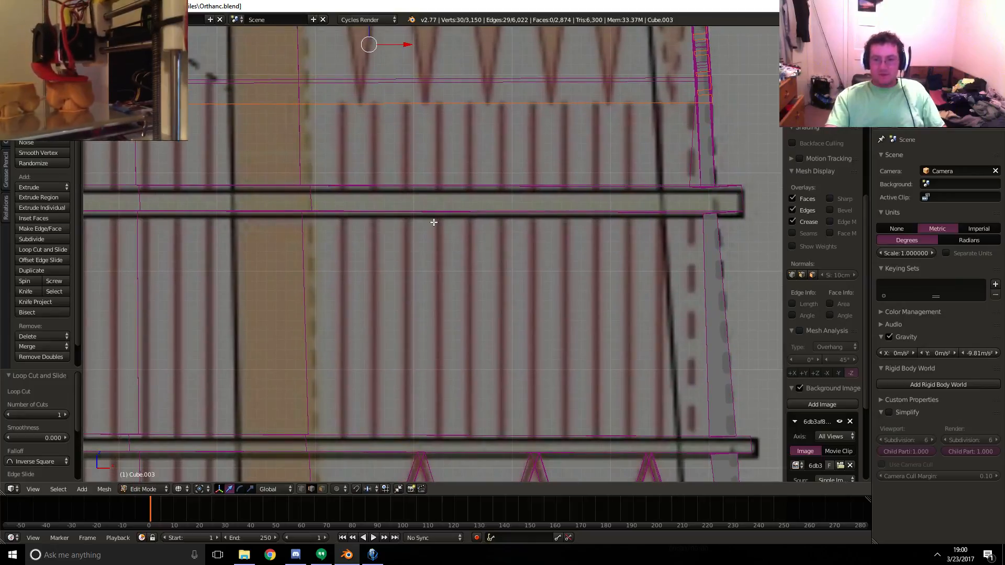
shift+middle_drag(416, 341, 410, 334)
key(k)
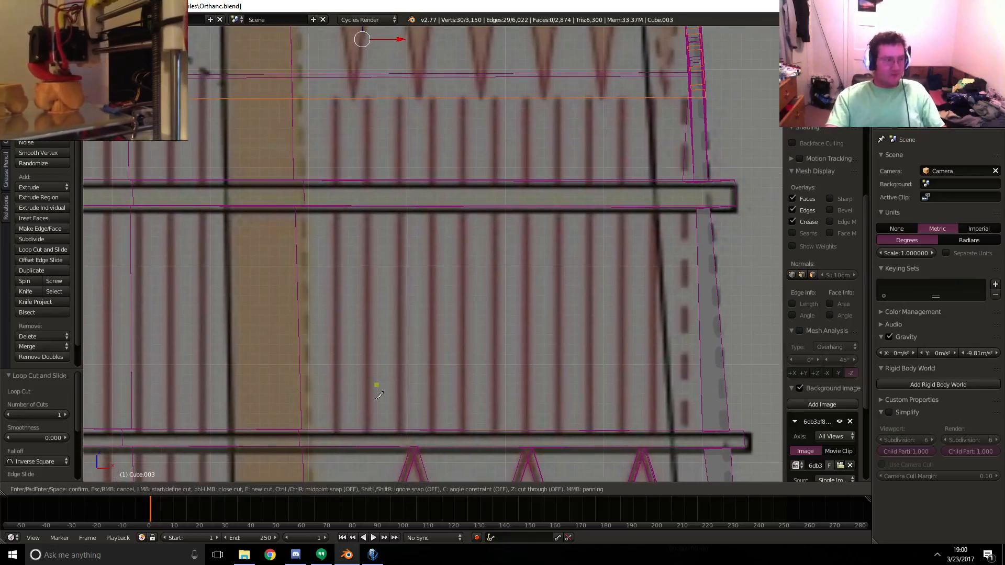
click(367, 429)
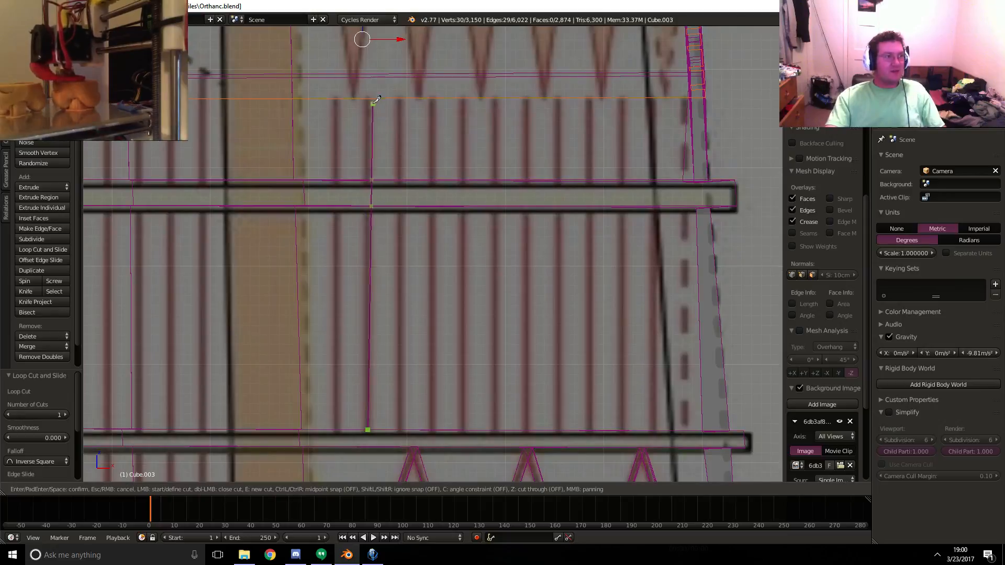
key(Escape)
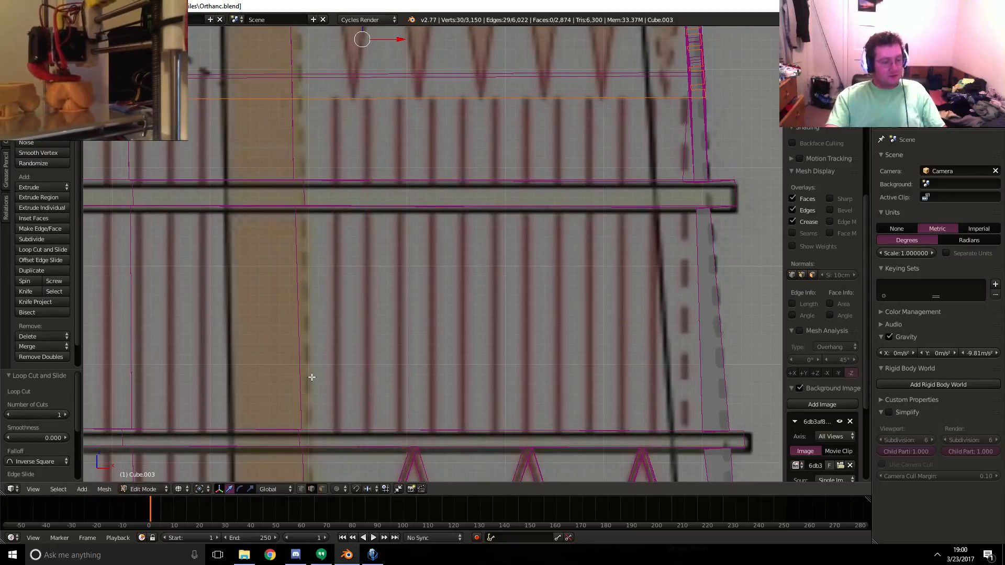
- Try a vertical knife cut along the first stripe, from the lower band up to the horizontal loop cut, and inspect it
key(k)
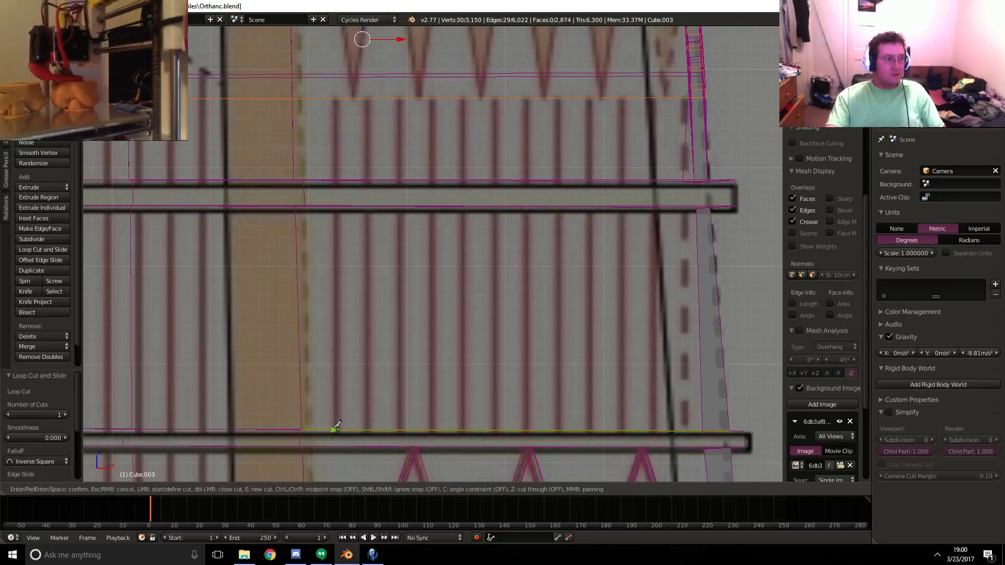
click(333, 429)
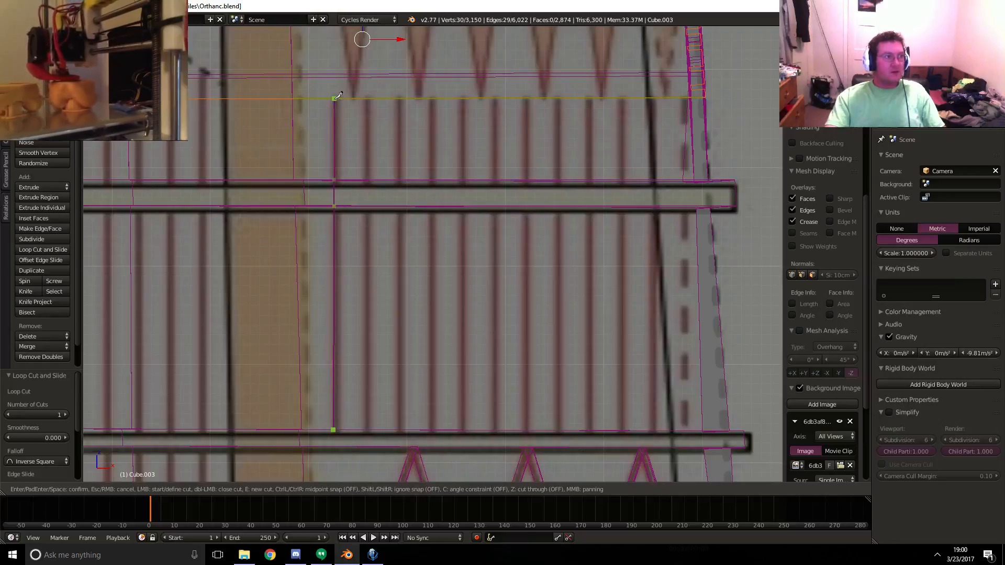
click(335, 97)
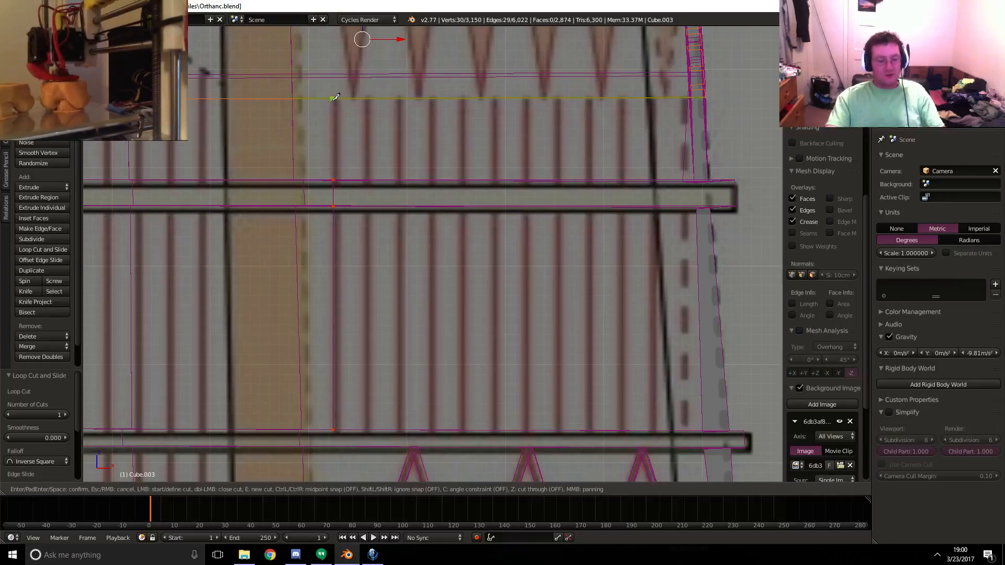
key(Return)
middle_drag(343, 229, 386, 303)
key(z)
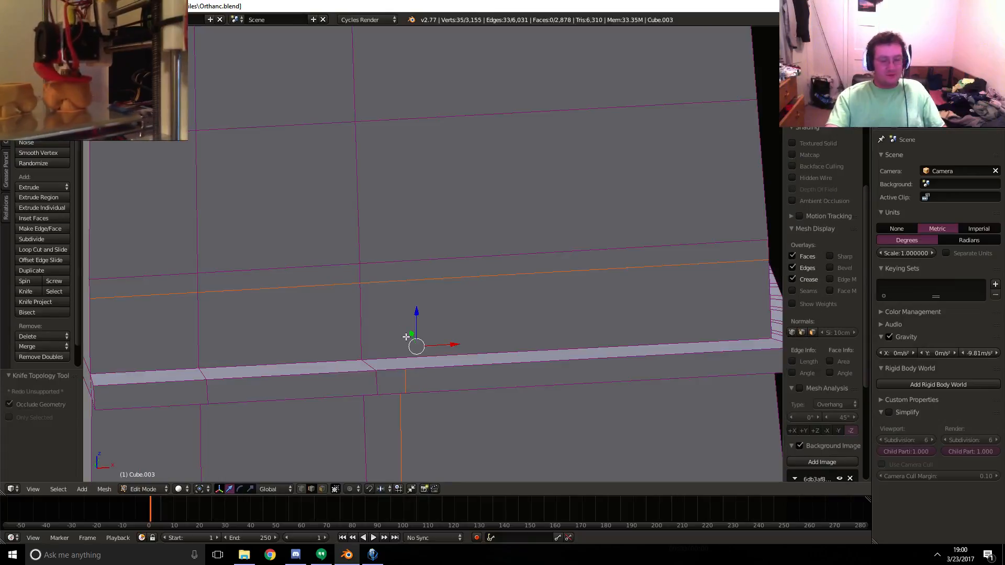
key(KP_1)
key(z)
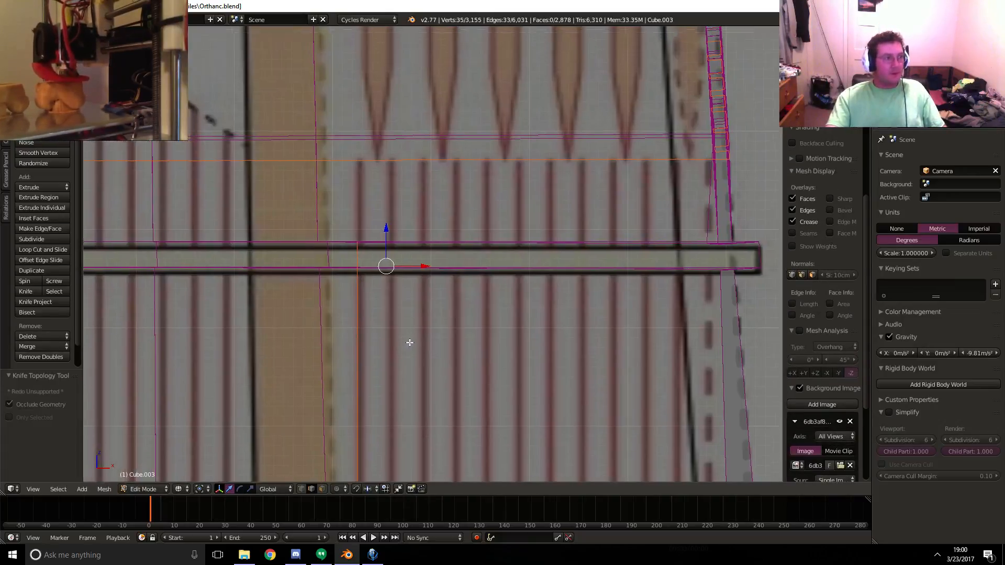
mouse_move(403, 331)
middle_down()
mouse_move(399, 314)
mouse_move(408, 327)
middle_up()
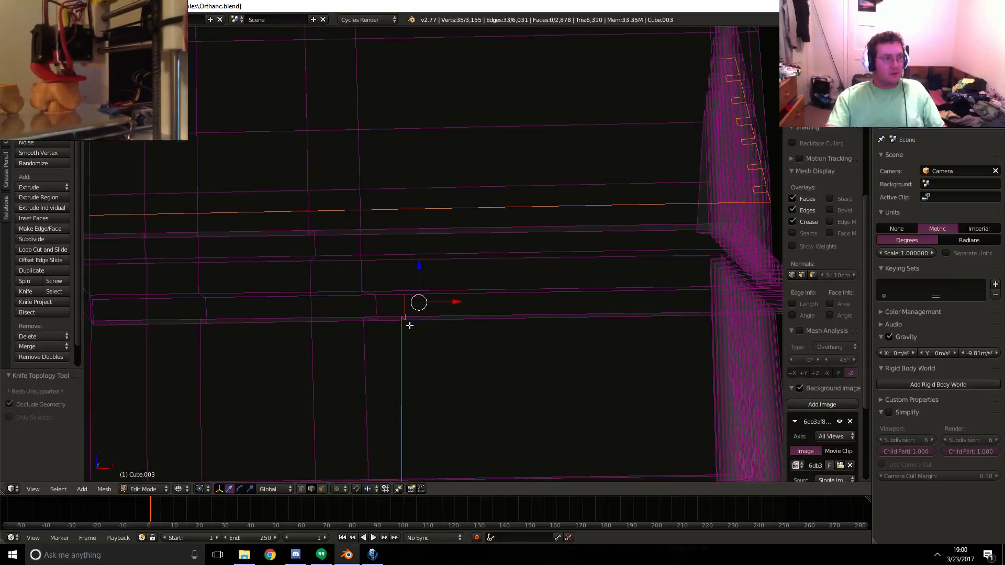
key(ctrl+z)
- Select the front and back top edge loops of the upper band and move them up 2.587 cm along Z
right_click(353, 289)
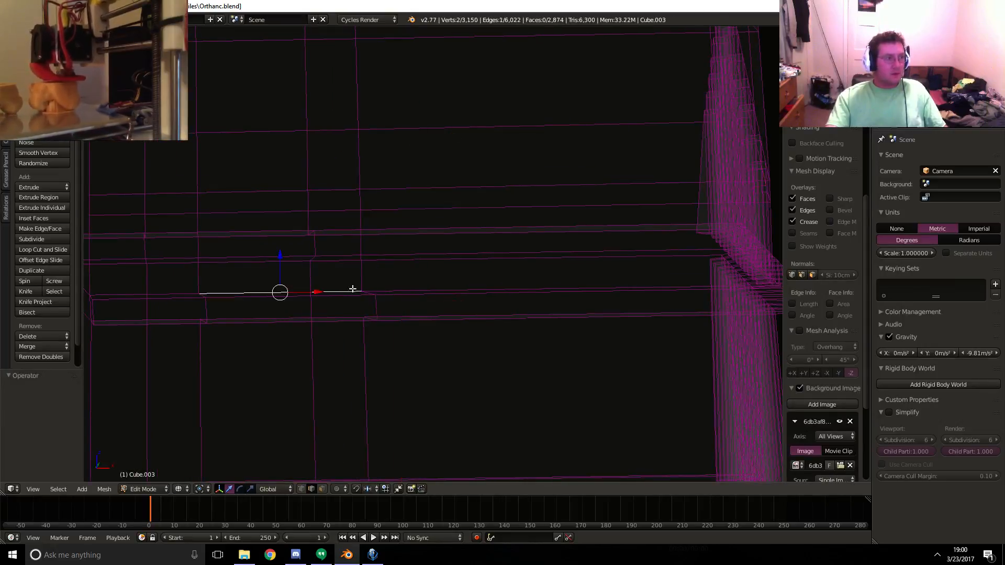
alt+right_click(387, 290)
shift+middle_drag(665, 269, 640, 278)
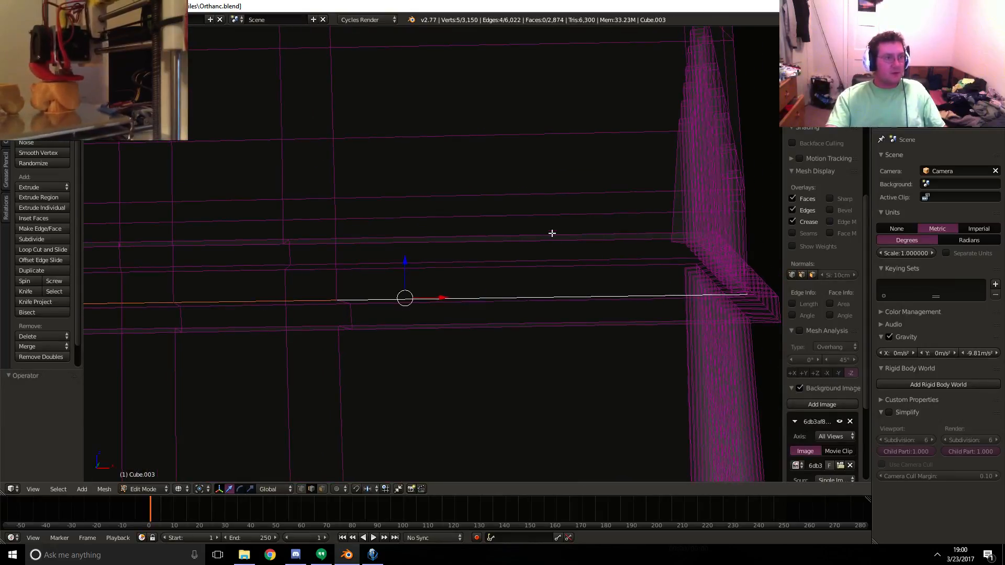
alt+shift+right_click(535, 237)
alt+shift+right_click(505, 236)
alt+shift+right_click(504, 239)
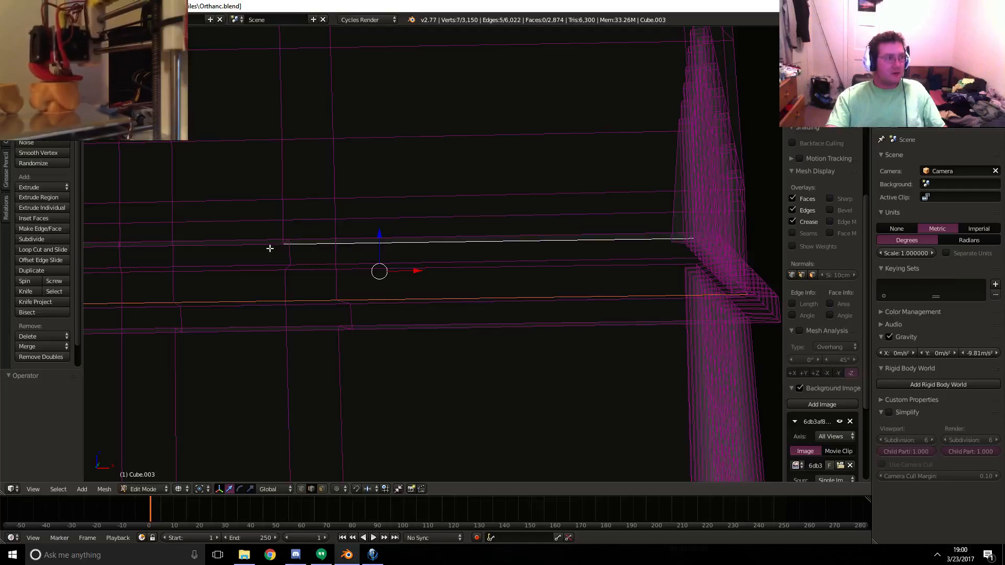
alt+shift+right_click(253, 243)
mouse_move(253, 243)
middle_down()
mouse_move(240, 267)
mouse_move(441, 287)
mouse_move(366, 278)
mouse_move(423, 277)
middle_up()
key(z)
key(z)
key(KP_1)
scroll(402, 268, up, 5)
drag(358, 225, 358, 221)
- Select the front and back bottom edge loops of the upper band and move them -4.435 cm along Z to the blueprint line
shift+middle_drag(524, 345, 509, 303)
key(z)
key(z)
middle_drag(384, 283, 361, 261)
key(z)
right_click(301, 199)
alt+right_click(240, 199)
key(z)
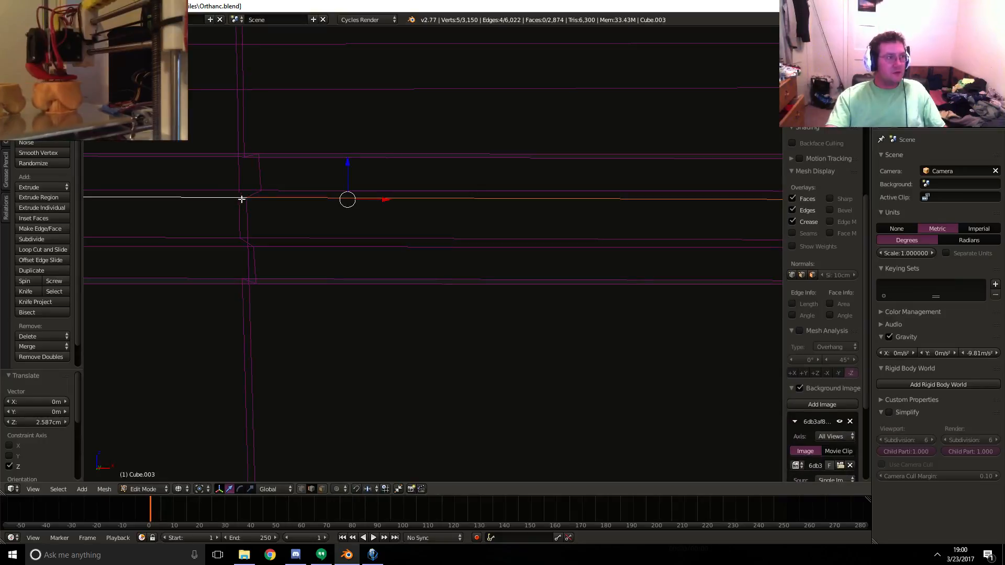
key(z)
key(z)
middle_drag(294, 242, 284, 245)
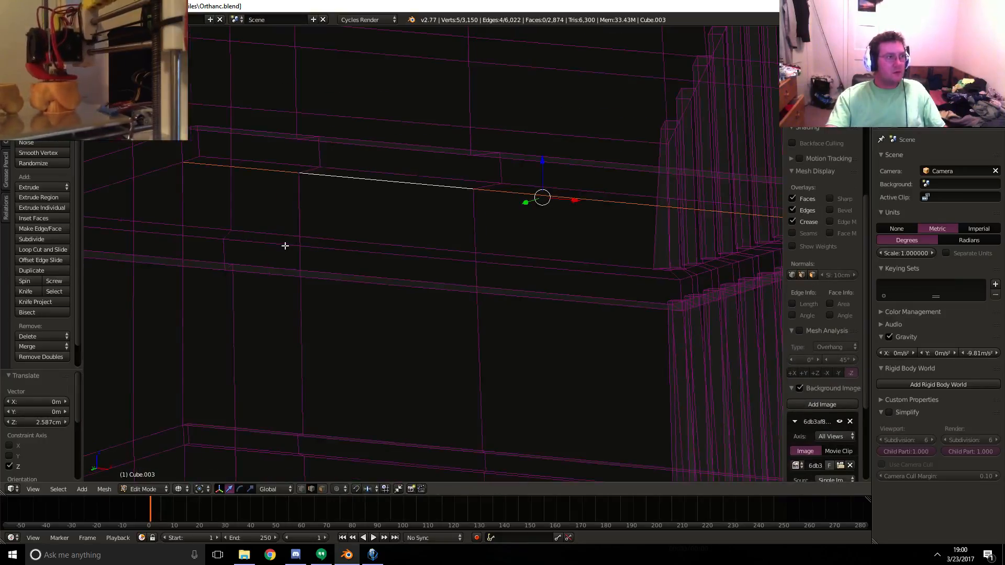
alt+shift+right_click(355, 269)
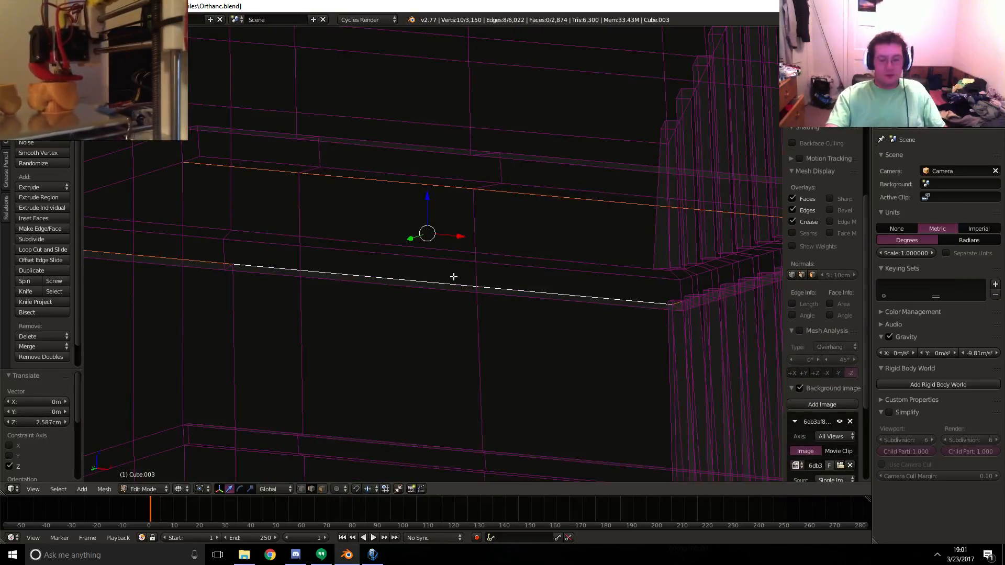
key(KP_1)
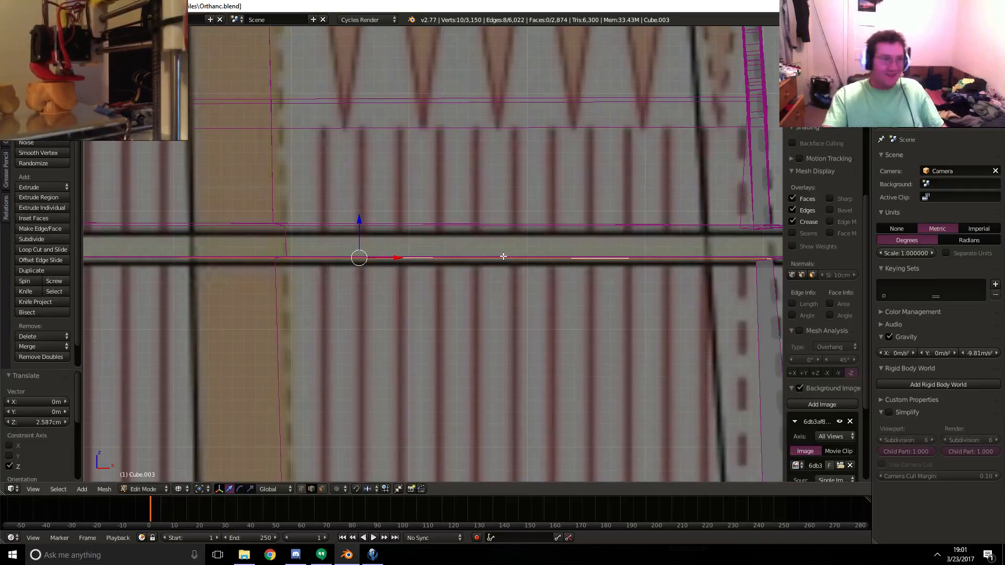
shift+middle_drag(494, 255, 493, 249)
drag(362, 225, 361, 230)
- Examine the whole tower in solid view and compare its lower sections with the blueprint in front view
scroll(437, 272, down, 2)
scroll(437, 272, down, 3)
key(z)
scroll(534, 275, down, 9)
middle_drag(587, 283, 532, 256)
shift+middle_drag(505, 162, 522, 246)
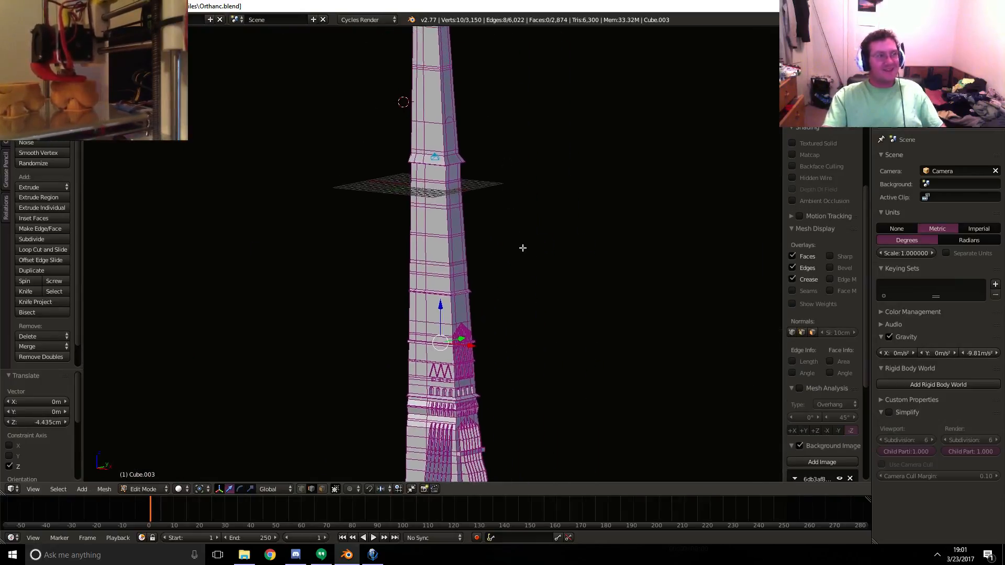
scroll(522, 244, down, 1)
shift+middle_drag(511, 210, 519, 248)
scroll(518, 246, down, 1)
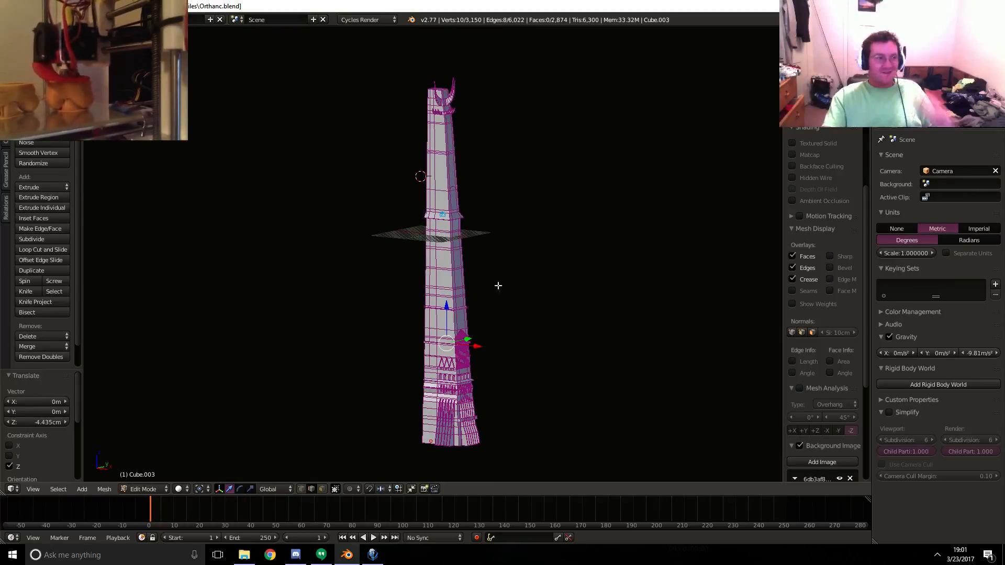
scroll(479, 344, up, 4)
shift+middle_drag(536, 450, 503, 266)
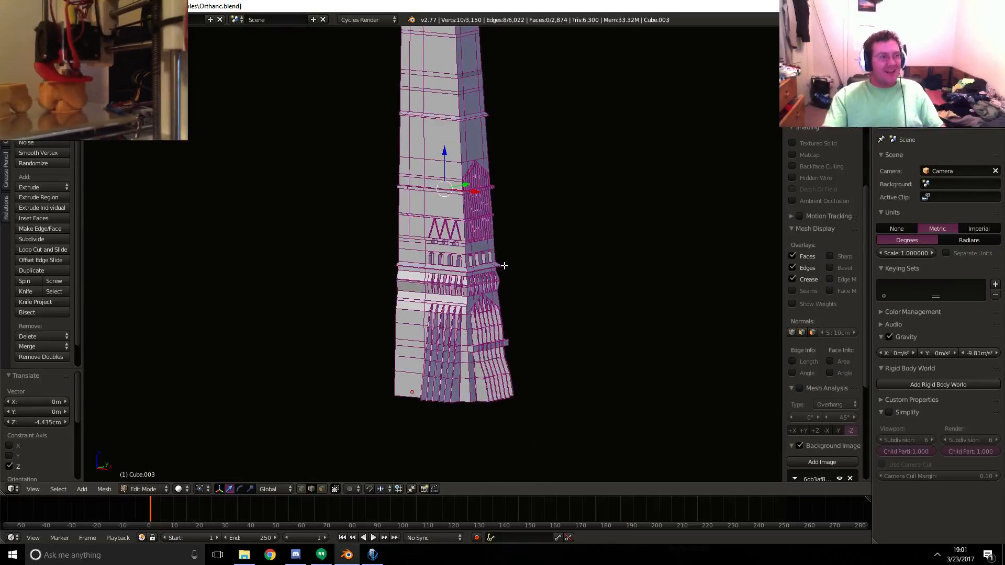
scroll(504, 266, up, 3)
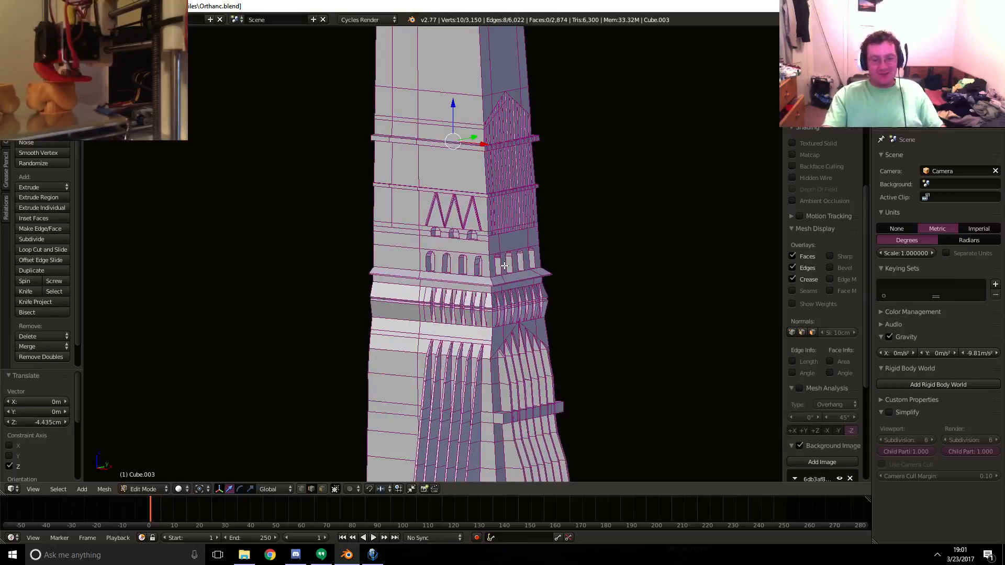
key(KP_1)
key(z)
scroll(504, 266, up, 6)
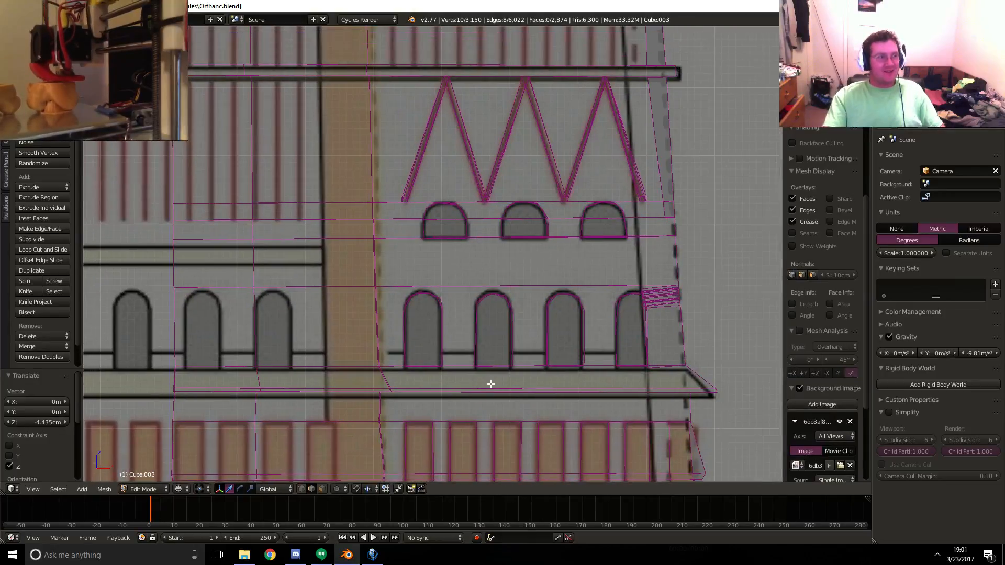
shift+scroll(490, 384, up, 10)
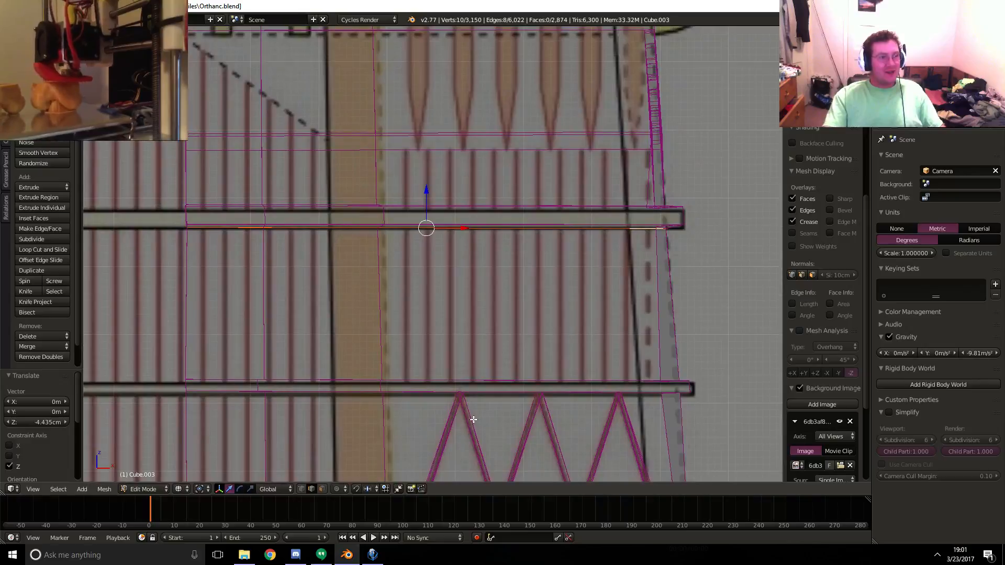
scroll(473, 419, down, 2)
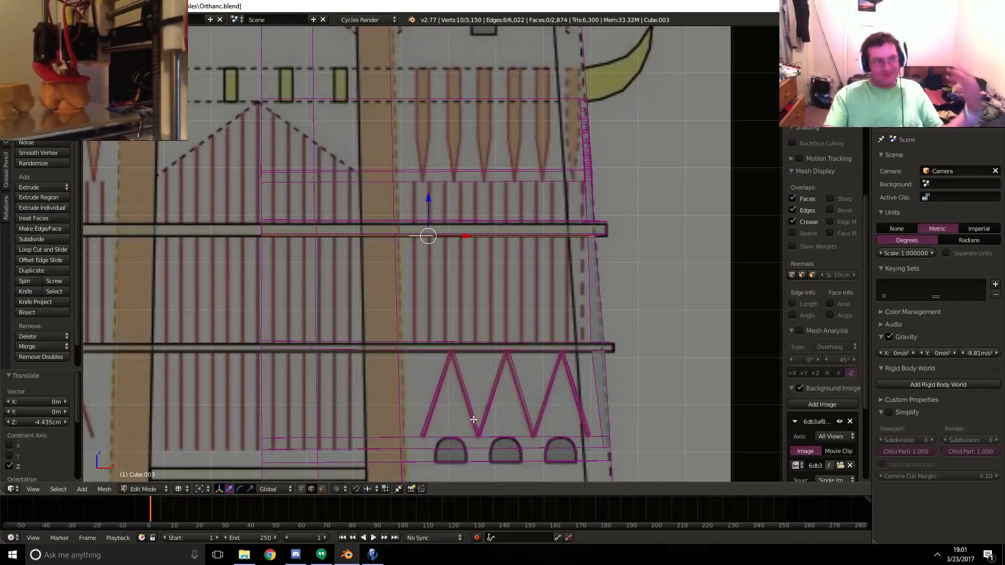
scroll(426, 328, up, 4)
scroll(426, 328, down, 8)
key(z)
mouse_move(515, 315)
middle_down()
mouse_move(476, 315)
mouse_move(455, 272)
middle_up()
scroll(476, 315, down, 4)
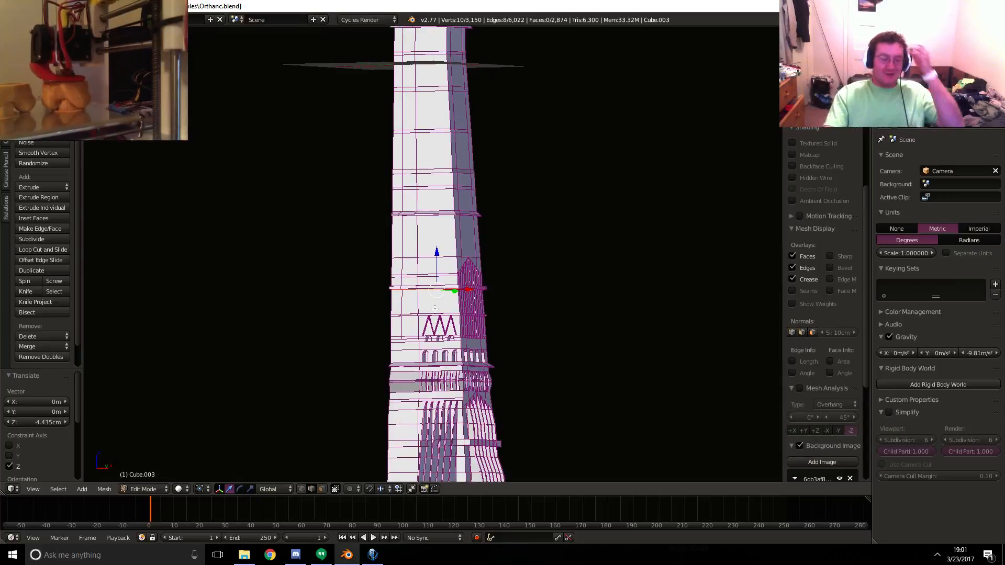
middle_drag(469, 377, 479, 291)
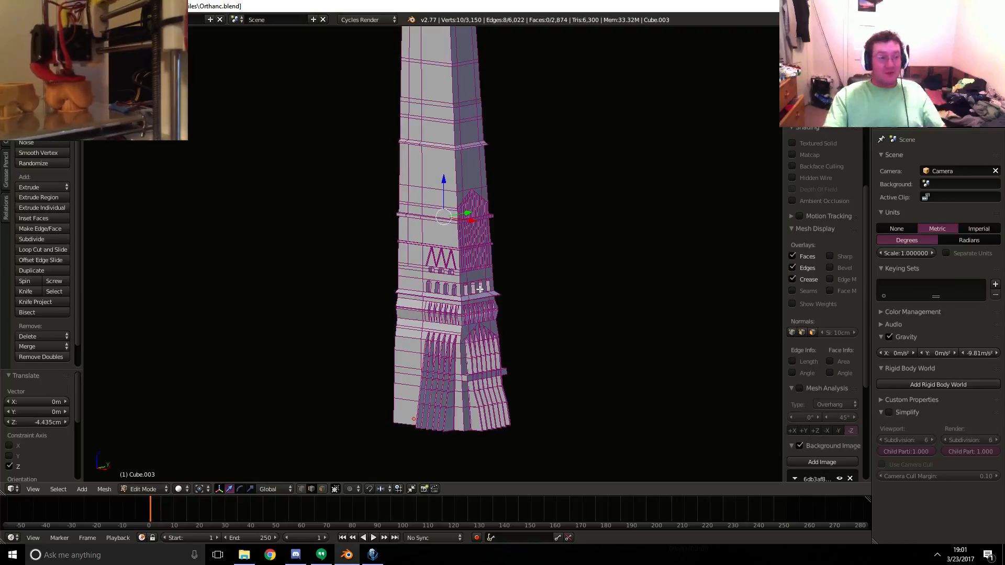
middle_drag(480, 289, 440, 286)
- In wireframe front view, knife-cut both sides of the first vertical stripe beside the orange-shaded column, from the lower band to the horizontal cut
key(KP_1)
shift+middle_drag(482, 255, 470, 320)
scroll(471, 320, up, 5)
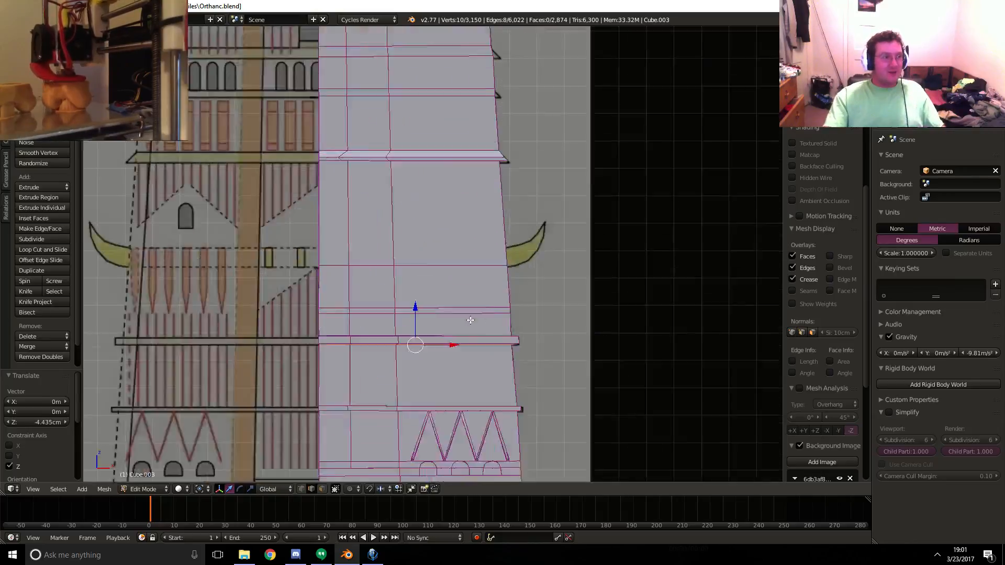
scroll(470, 321, up, 3)
key(z)
shift+middle_drag(435, 361, 485, 249)
scroll(485, 324, up, 4)
shift+middle_drag(486, 371, 442, 239)
key(k)
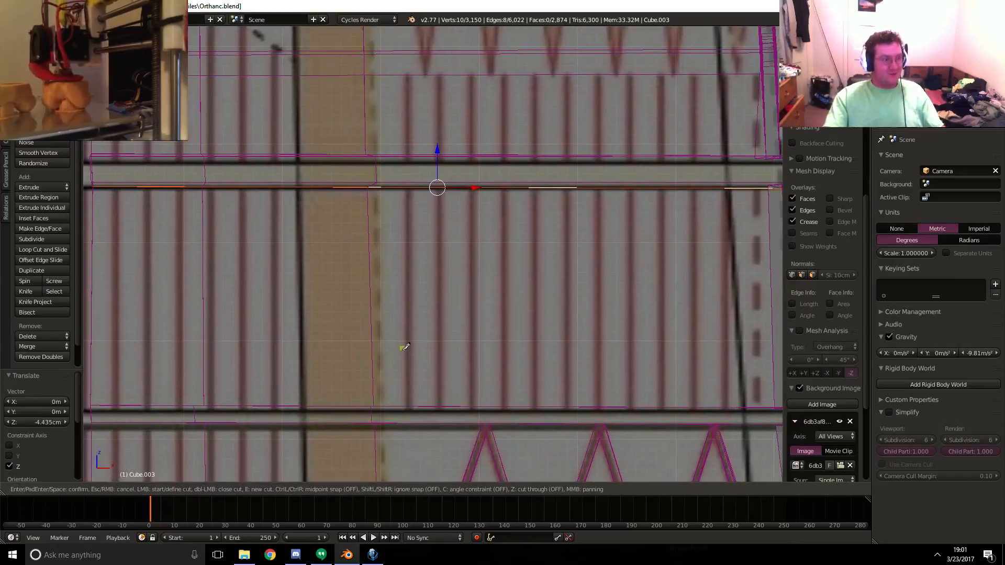
click(414, 406)
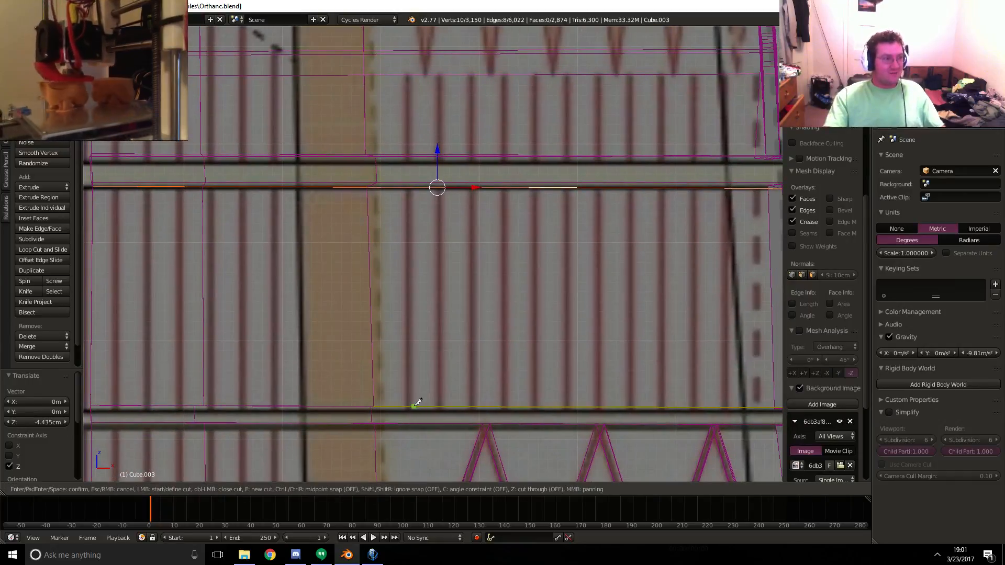
click(412, 75)
key(Return)
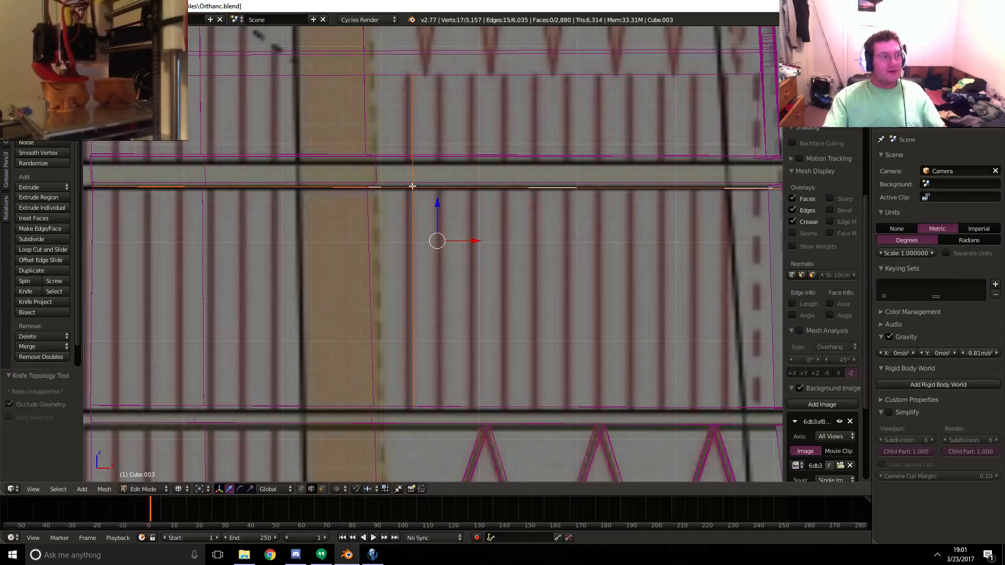
key(k)
click(406, 405)
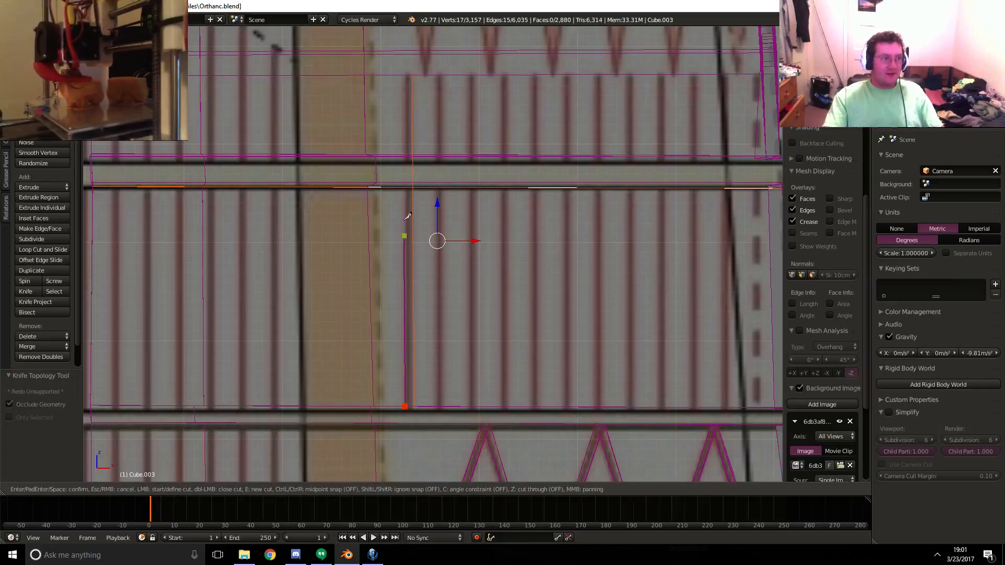
click(406, 75)
key(Return)
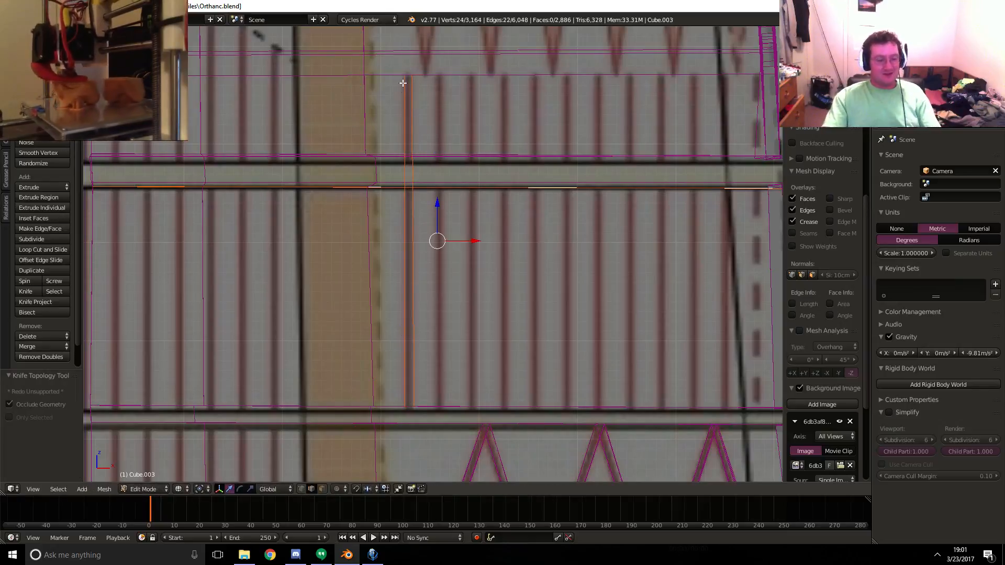
- Knife-cut both sides of the second vertical stripe from the lower band up to the horizontal cut
key(k)
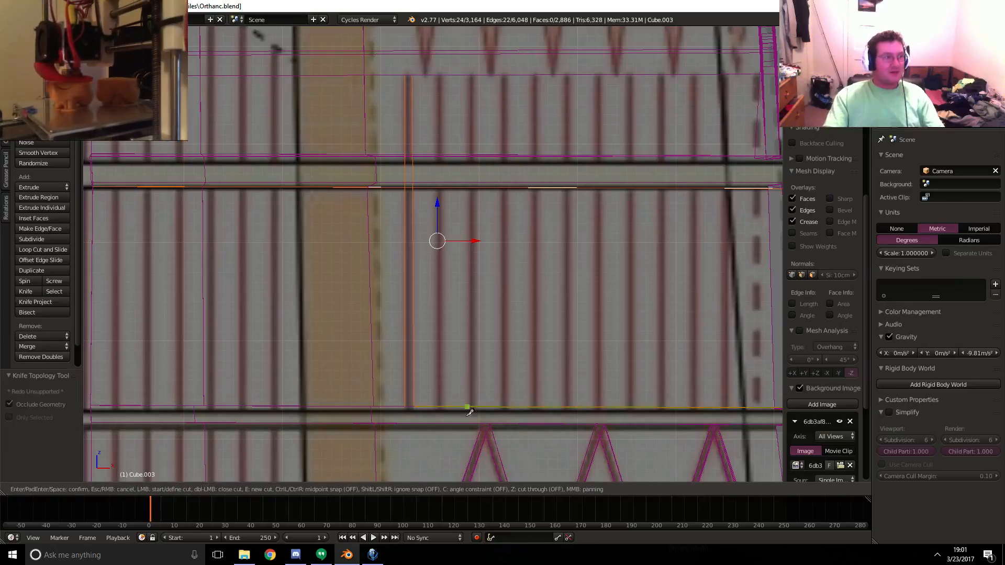
click(438, 406)
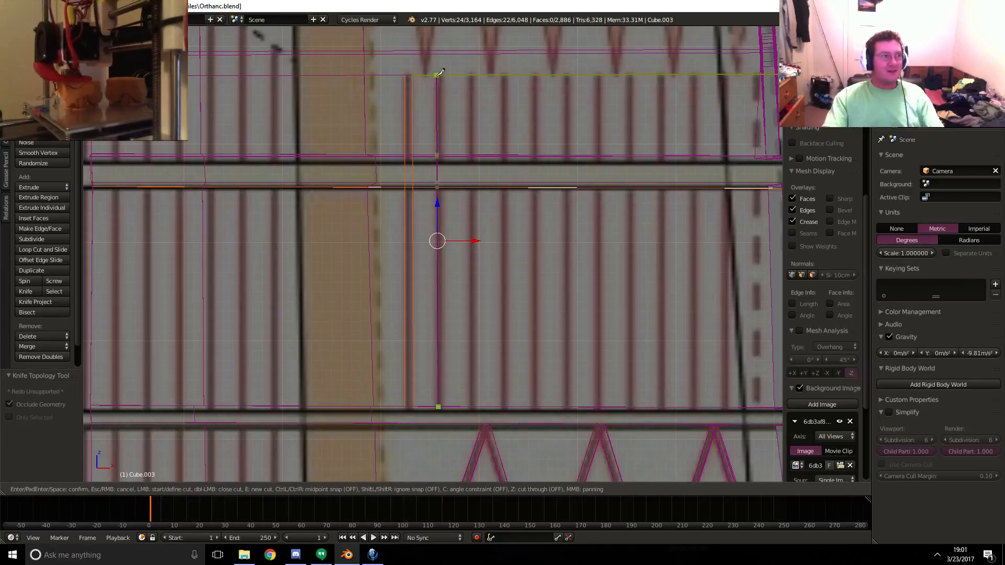
click(439, 73)
key(Return)
key(k)
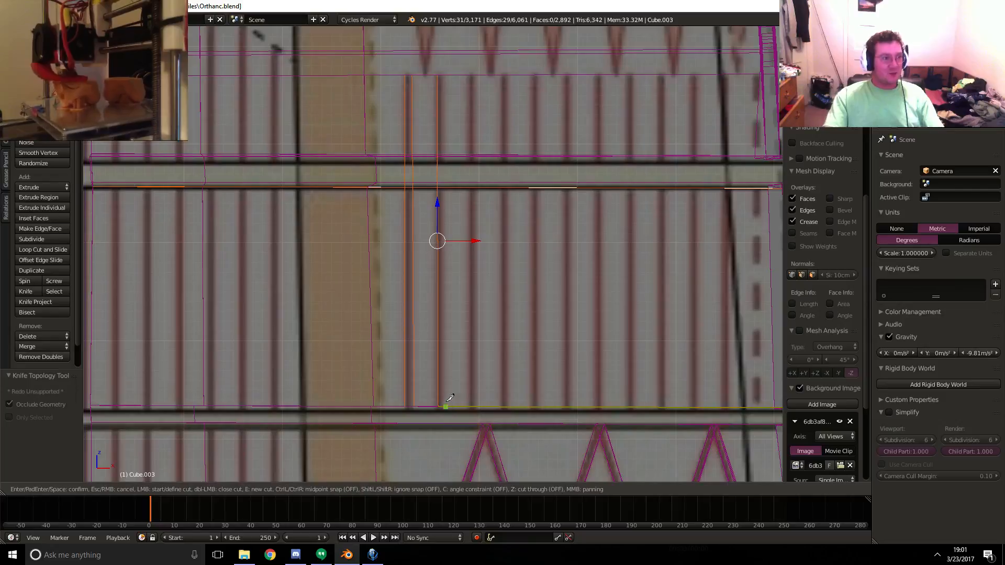
click(445, 404)
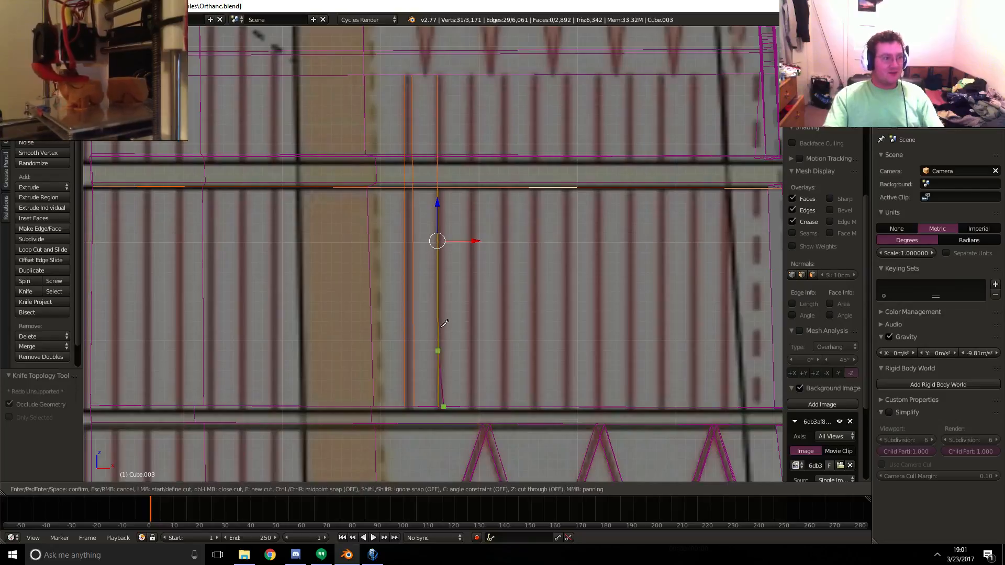
click(444, 74)
key(Return)
- Knife-cut the left side of the third vertical stripe from the lower band up to the horizontal cut
key(k)
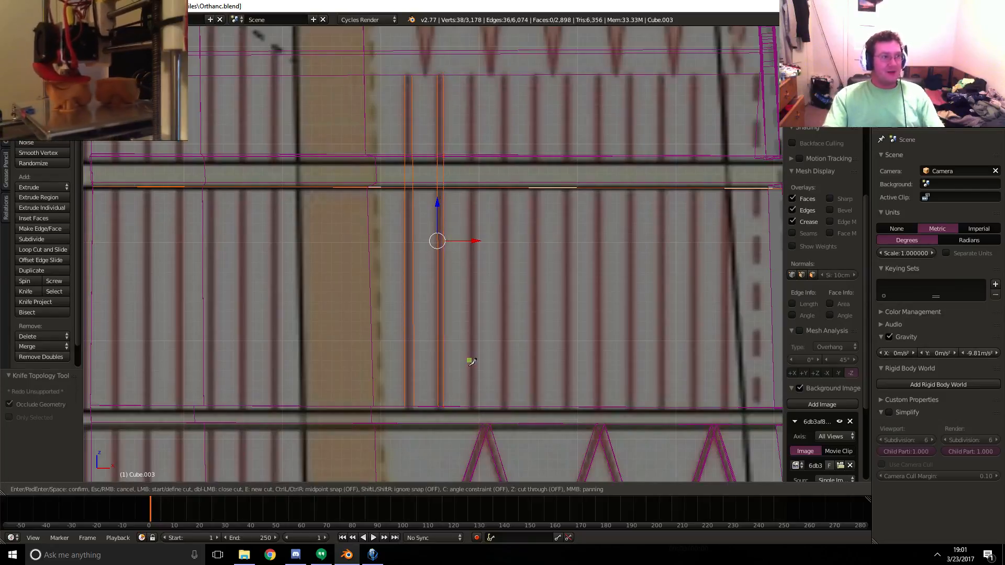
click(472, 404)
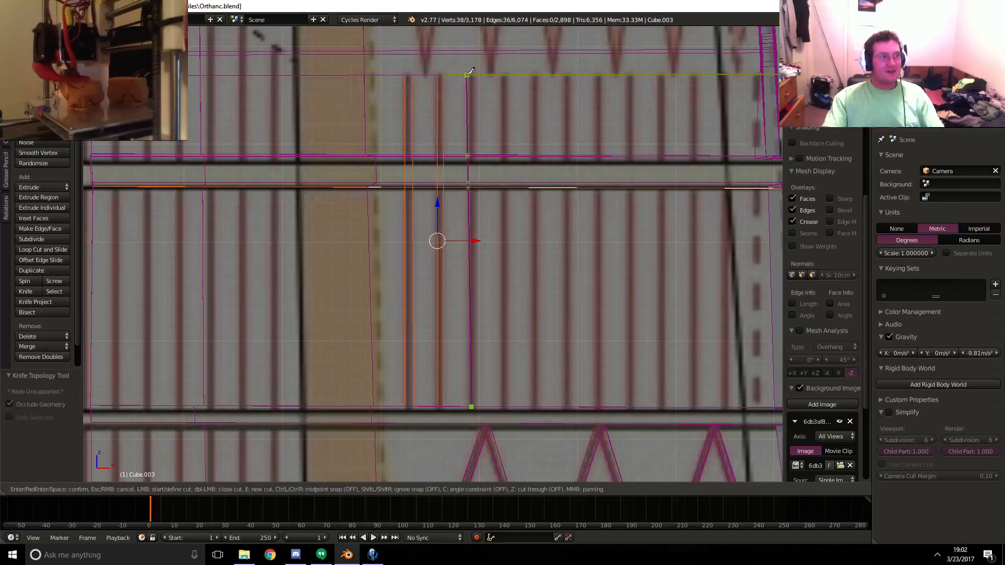
click(469, 74)
key(Return)
key(k)
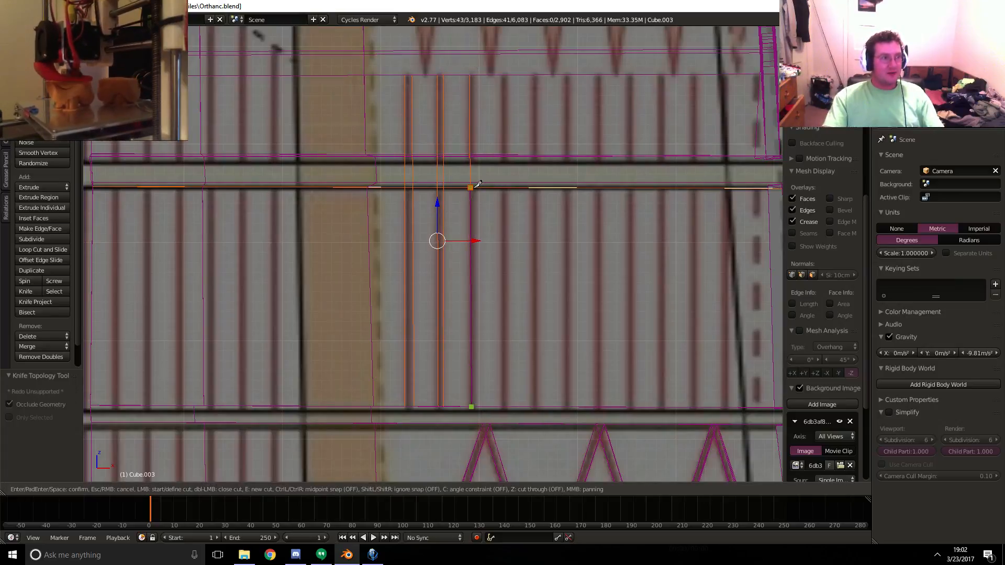
key(Escape)
- Inspect the stripe cuts along the lower band in solid view, and undo the knife cuts made on the vertical stripes
scroll(499, 320, up, 2)
key(z)
mouse_move(504, 309)
middle_down()
mouse_move(505, 270)
mouse_move(500, 347)
mouse_move(478, 283)
middle_up()
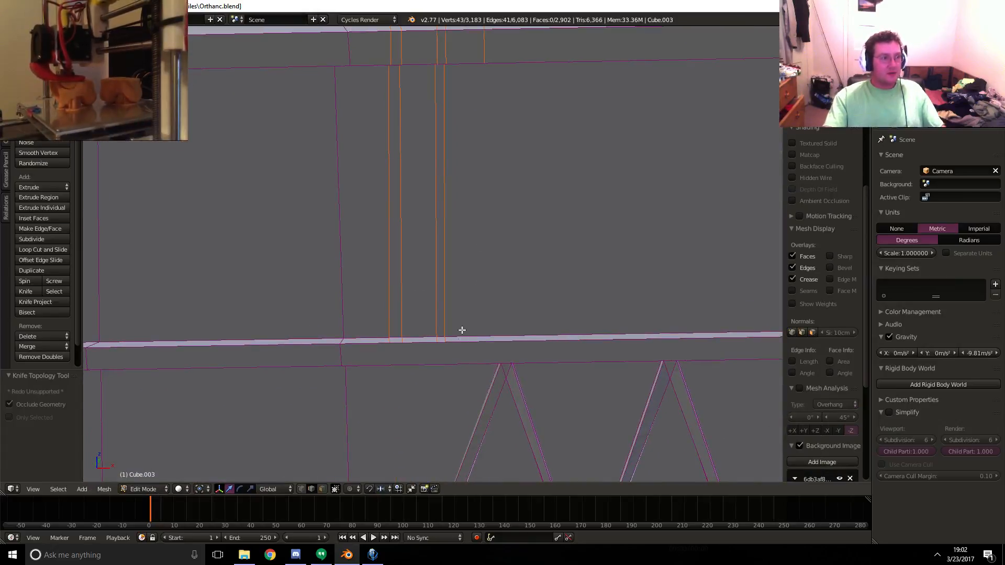
scroll(463, 338, up, 2)
key(ctrl+z)
key(ctrl+z)
key(ctrl+z)
key(ctrl+z)
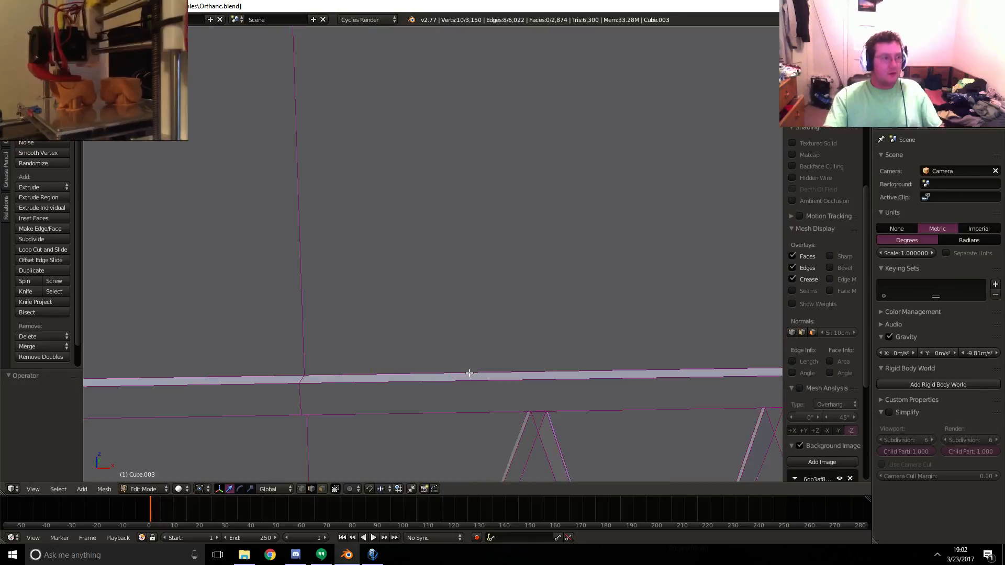
key(ctrl+z)
key(ctrl+z)
- Select the front and back top edge loops of the band above the zigzag and move them 3.91 cm along Z
key(z)
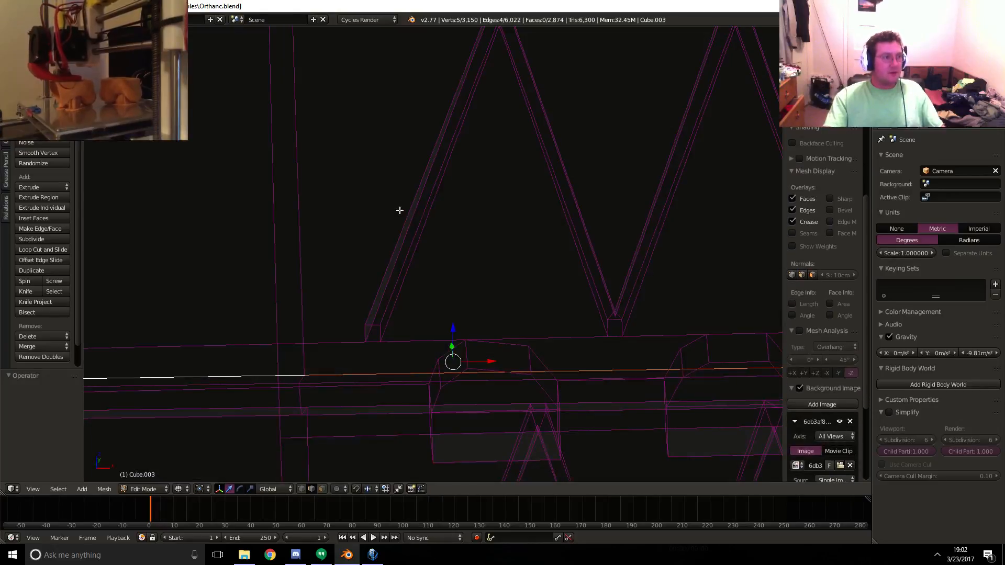
middle_drag(400, 202, 266, 310)
alt+shift+click(200, 228)
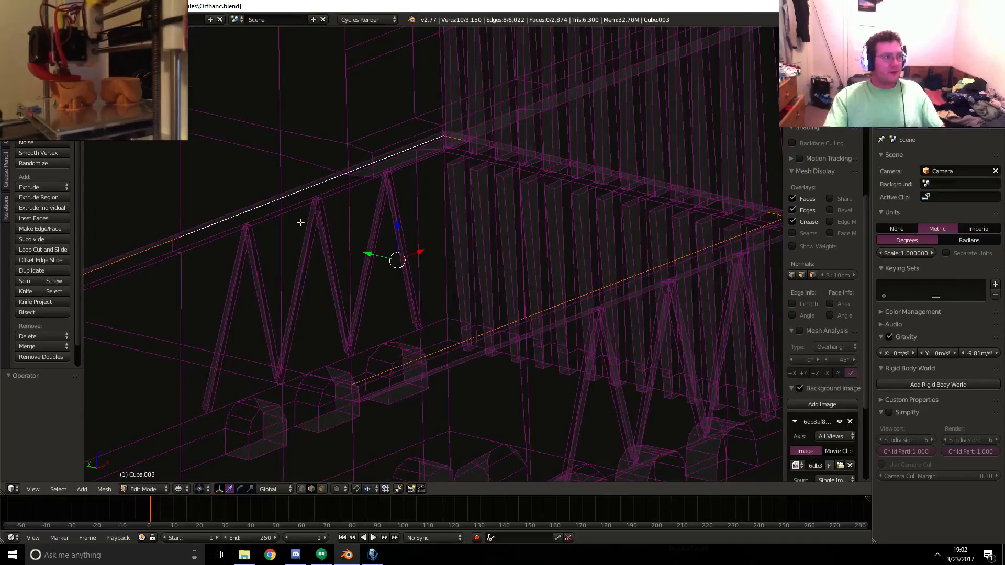
drag(400, 229, 414, 233)
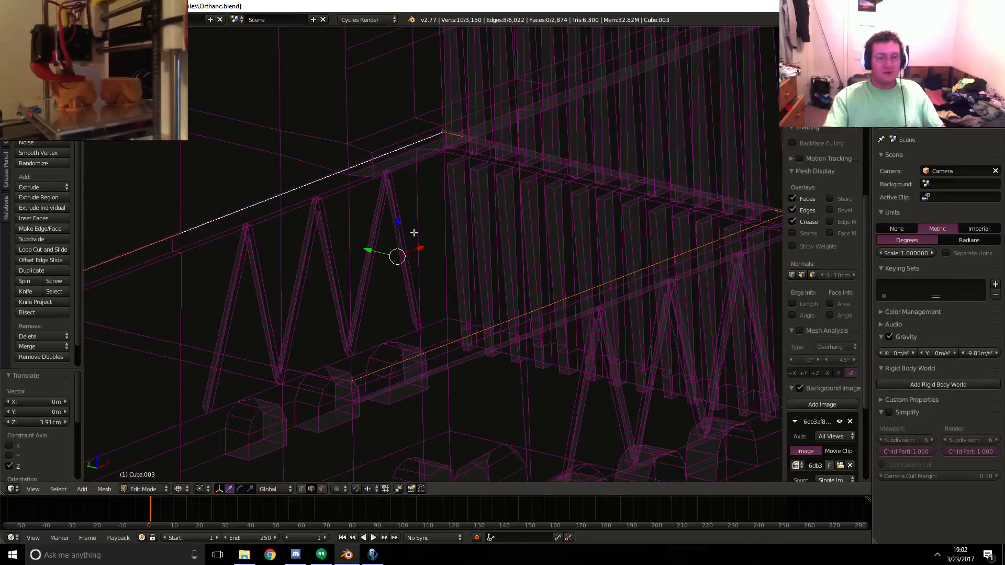
- In wireframe front view, knife-cut the left side of the first vertical stripe beside the orange-shaded column, from the lower band to the horizontal cut
key(KP_1)
key(z)
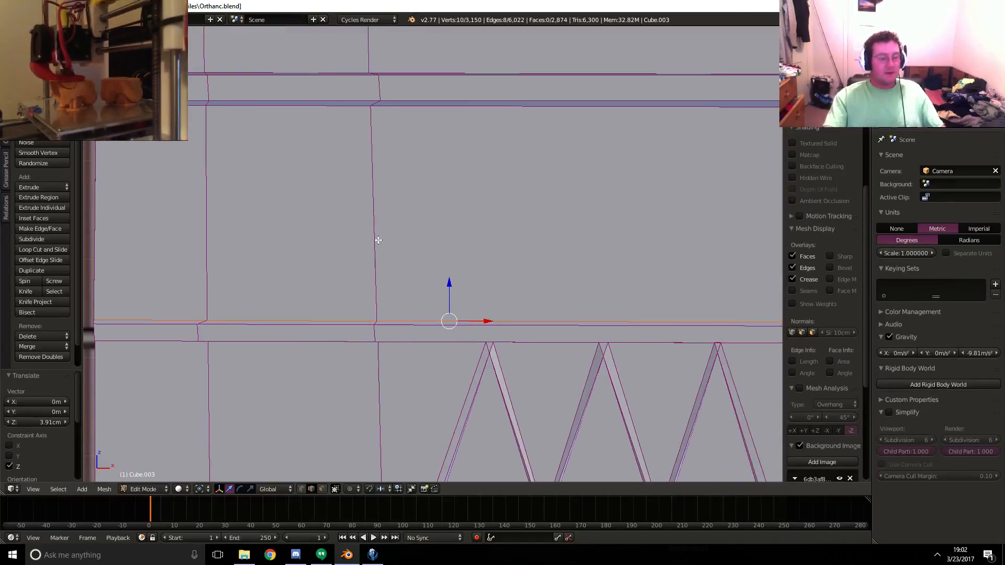
key(alt+z)
shift+middle_drag(438, 197, 411, 246)
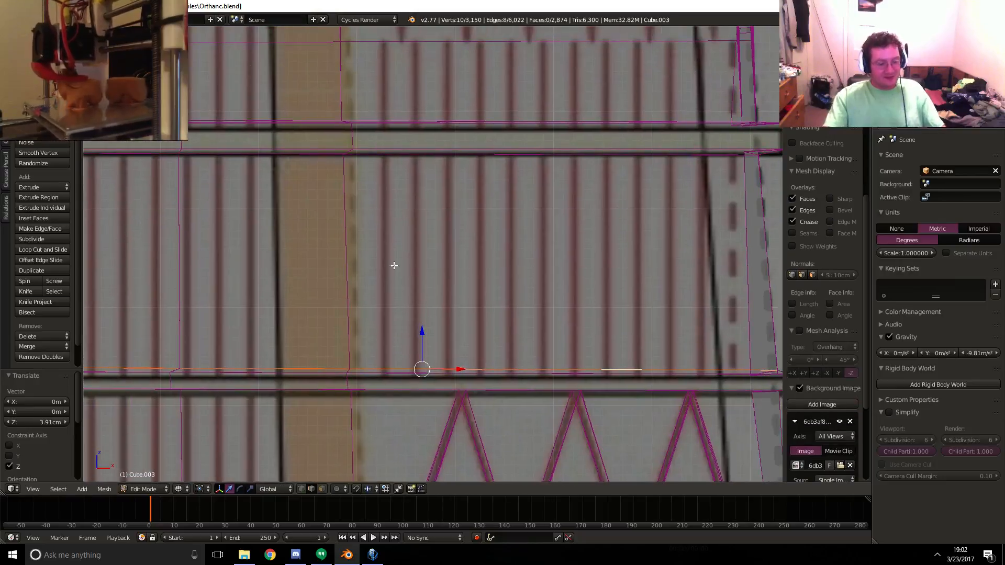
key(k)
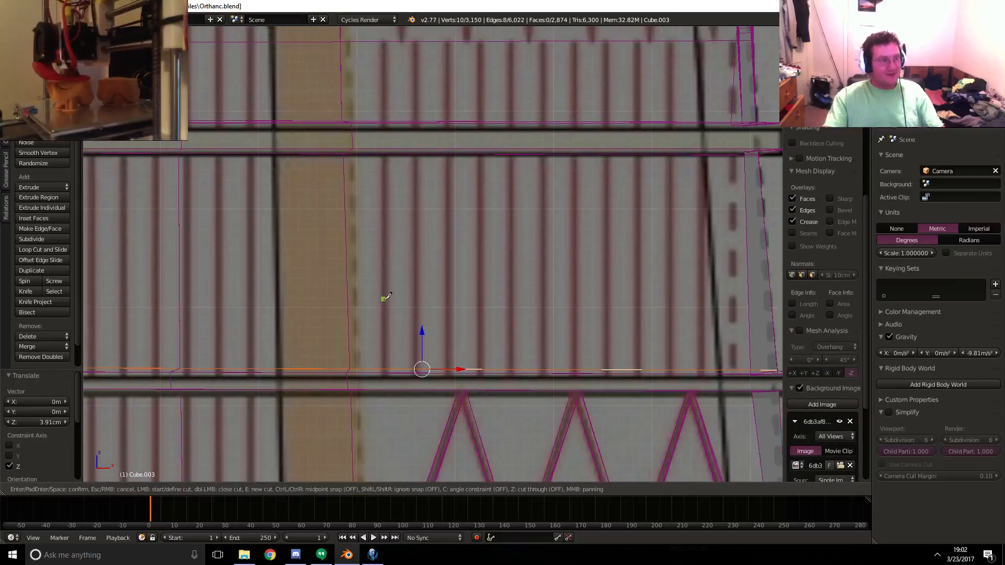
click(387, 363)
click(382, 40)
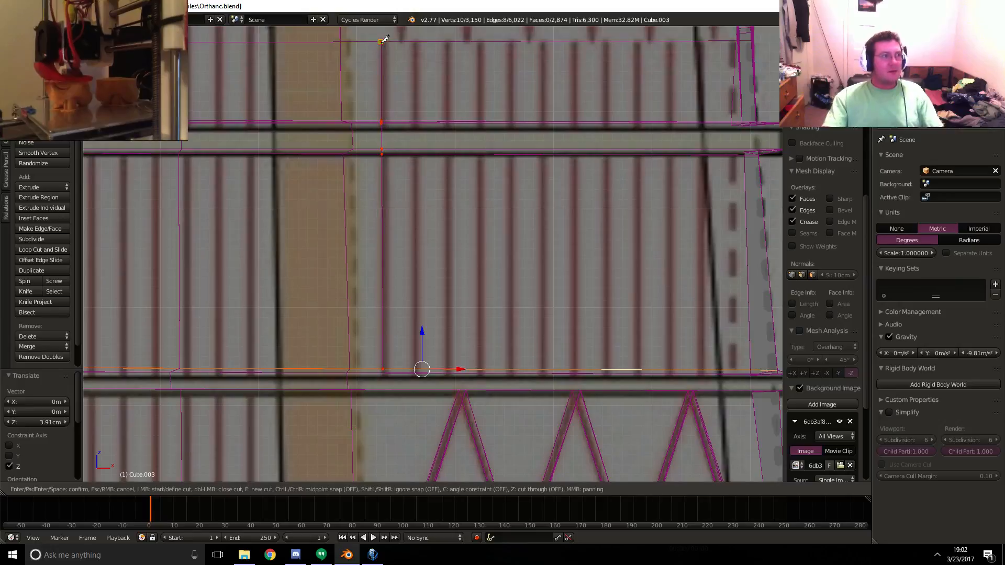
key(Return)
- Knife-cut the right side of the first vertical stripe from the lower band up to the horizontal cut
key(k)
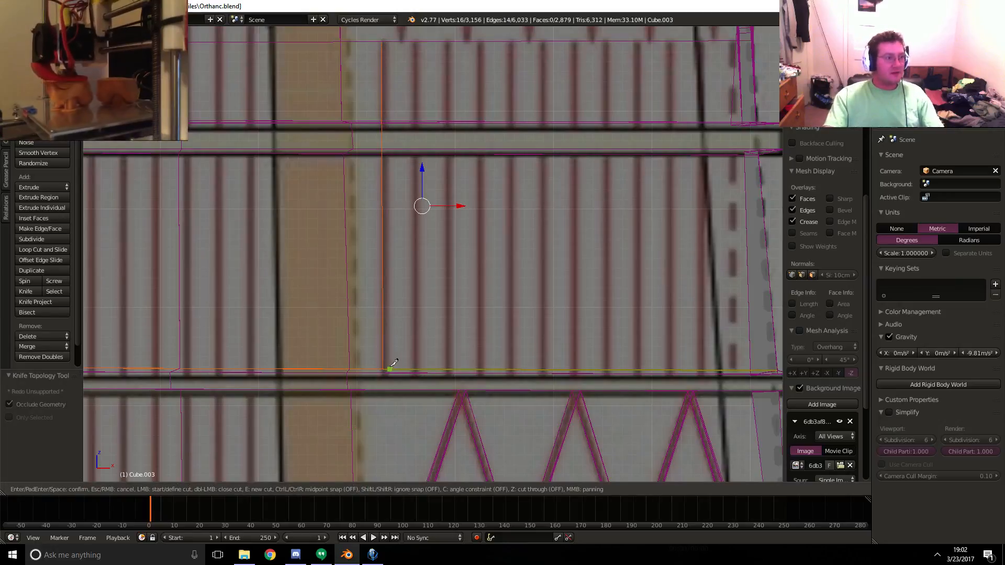
key(Escape)
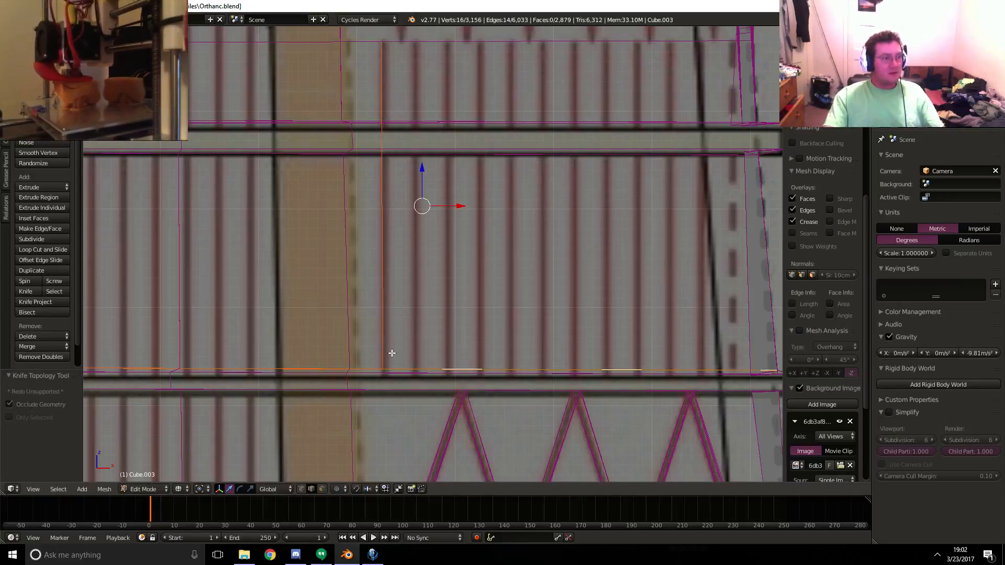
key(k)
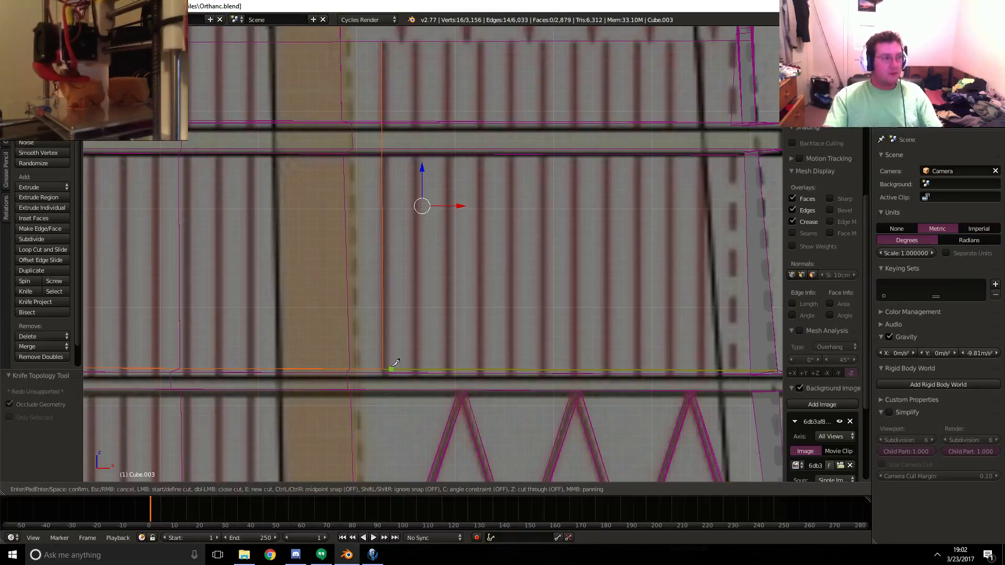
click(391, 368)
click(388, 41)
key(Return)
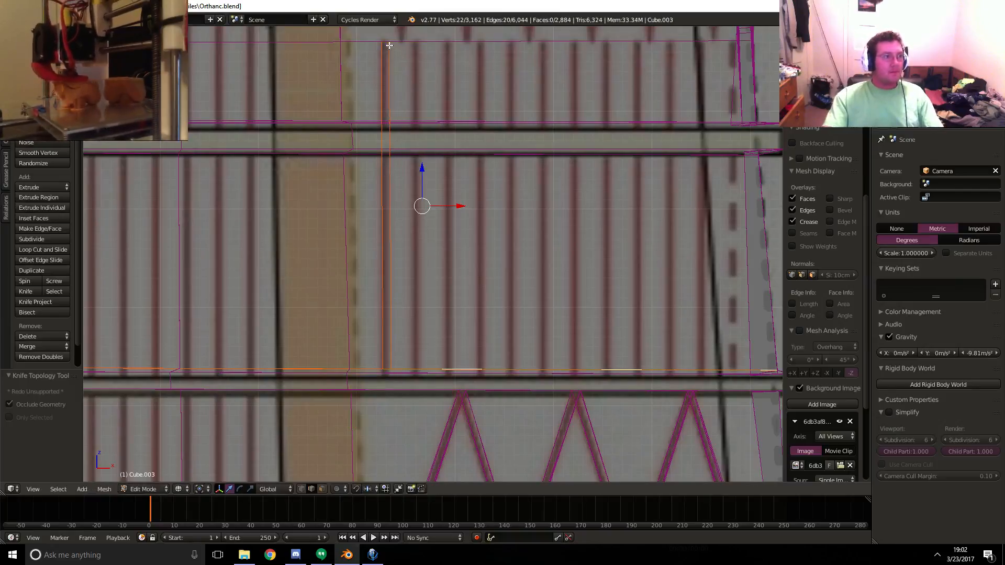
- Knife-cut both sides of the second vertical stripe from the lower band's raised edge up to the horizontal cut
key(k)
click(413, 369)
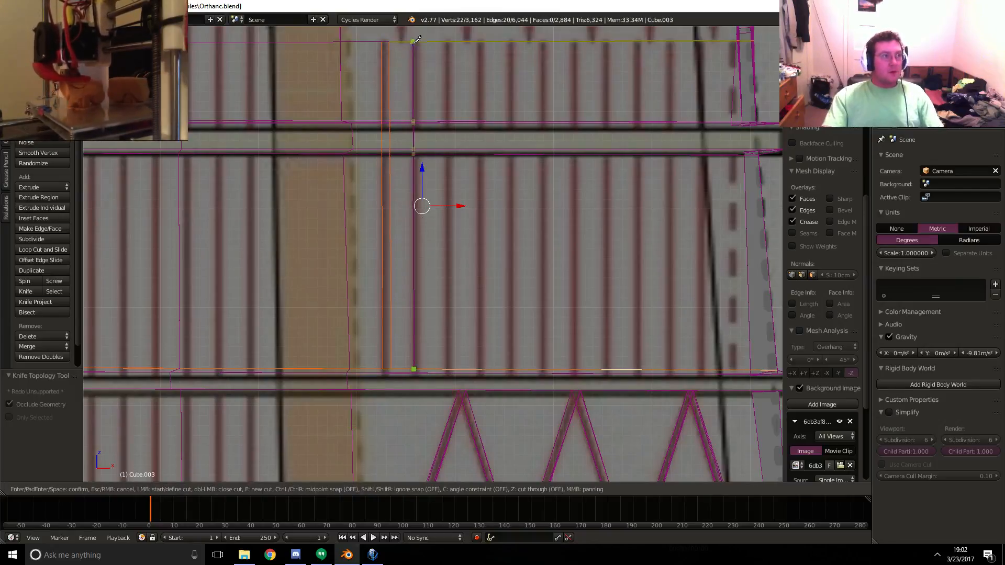
click(414, 41)
key(Return)
key(k)
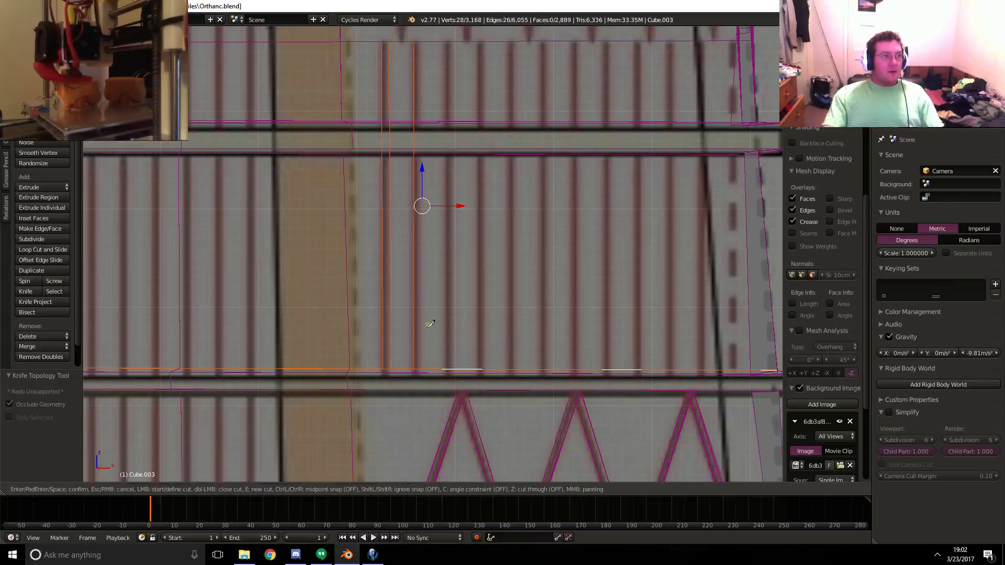
click(422, 365)
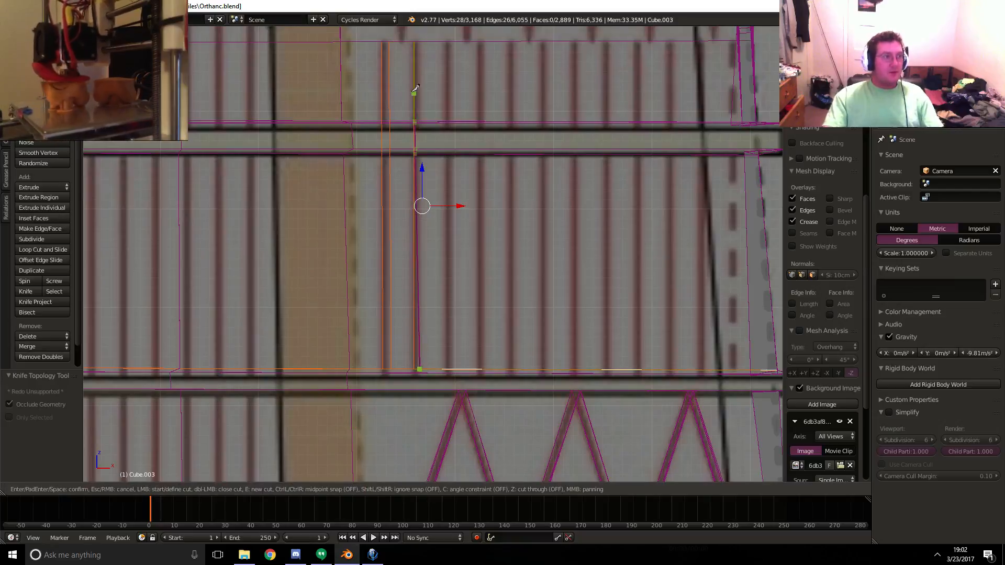
click(421, 41)
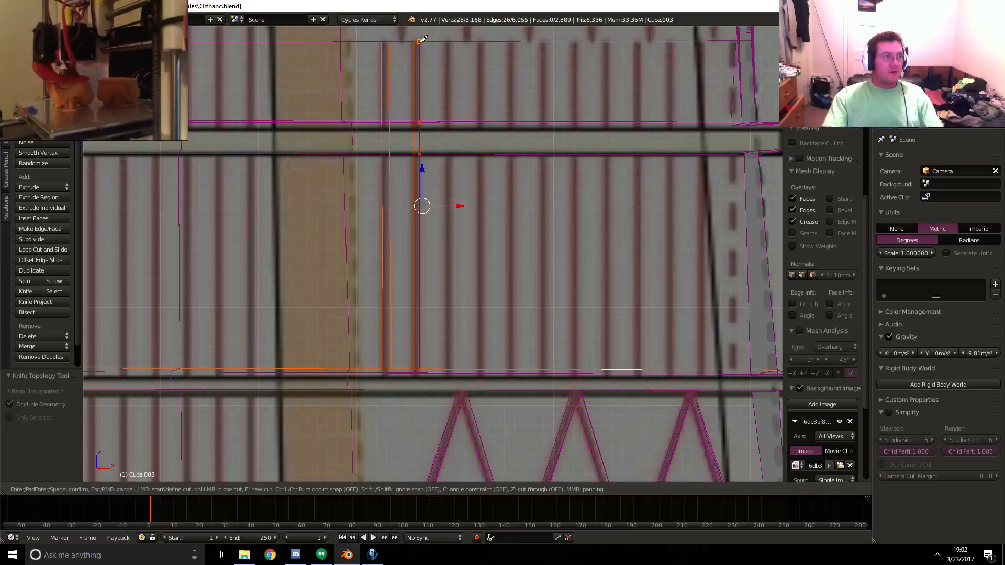
key(Return)
- Knife-cut both sides of the third vertical stripe from the lower band up to the horizontal cut
key(k)
click(448, 366)
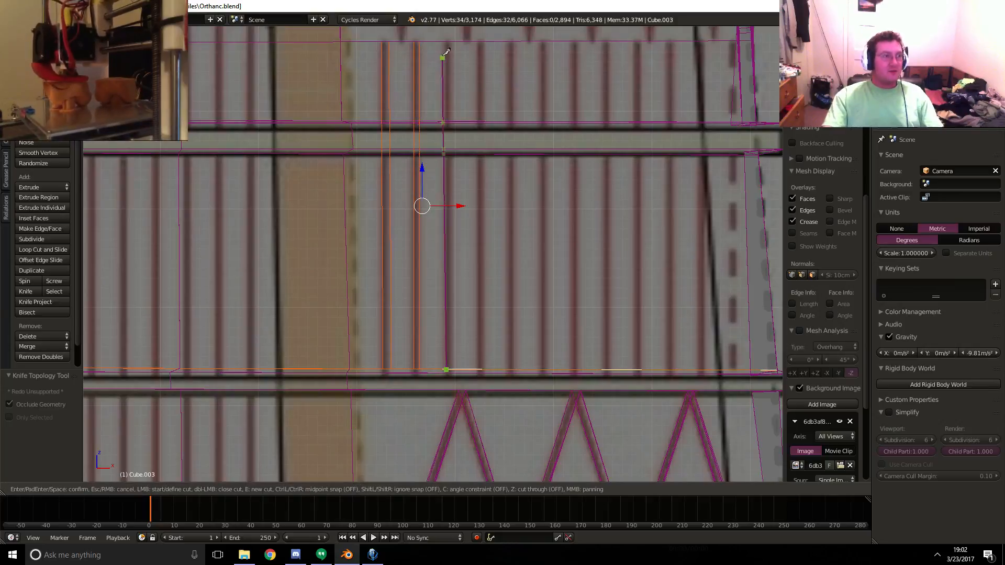
click(445, 41)
key(Return)
key(k)
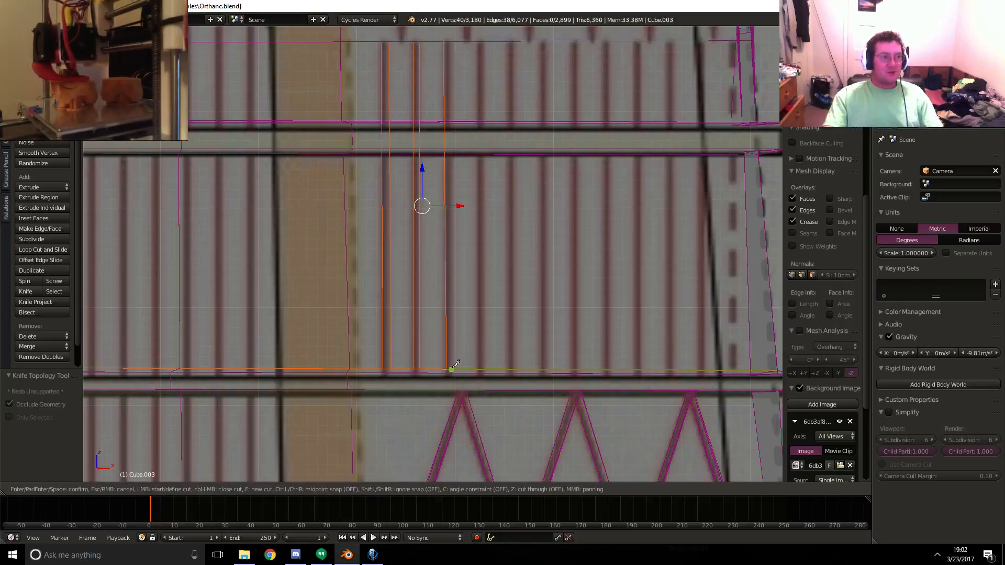
click(456, 365)
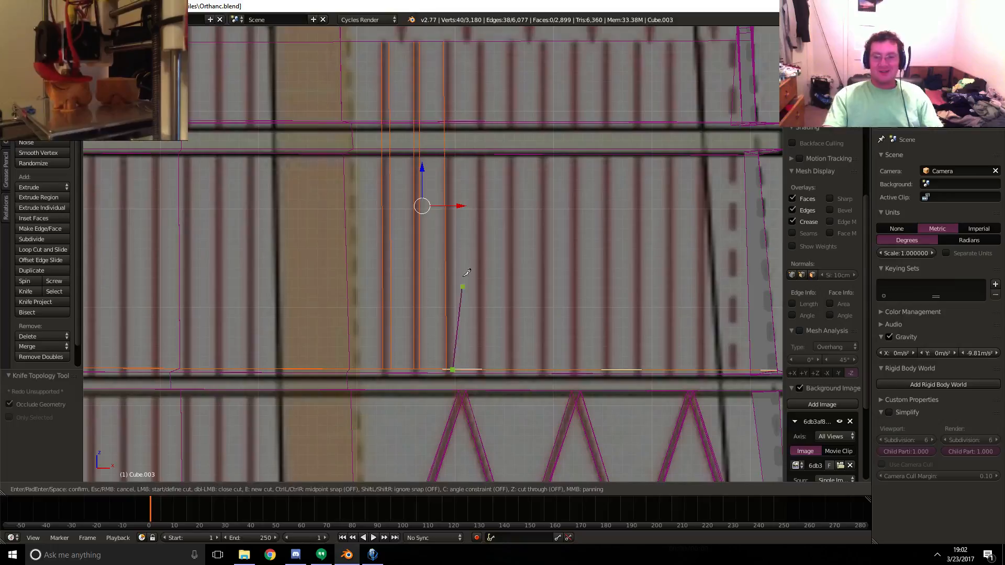
click(456, 38)
key(Return)
- Knife-cut both sides of the fourth vertical stripe from the lower band up to the horizontal cut
key(k)
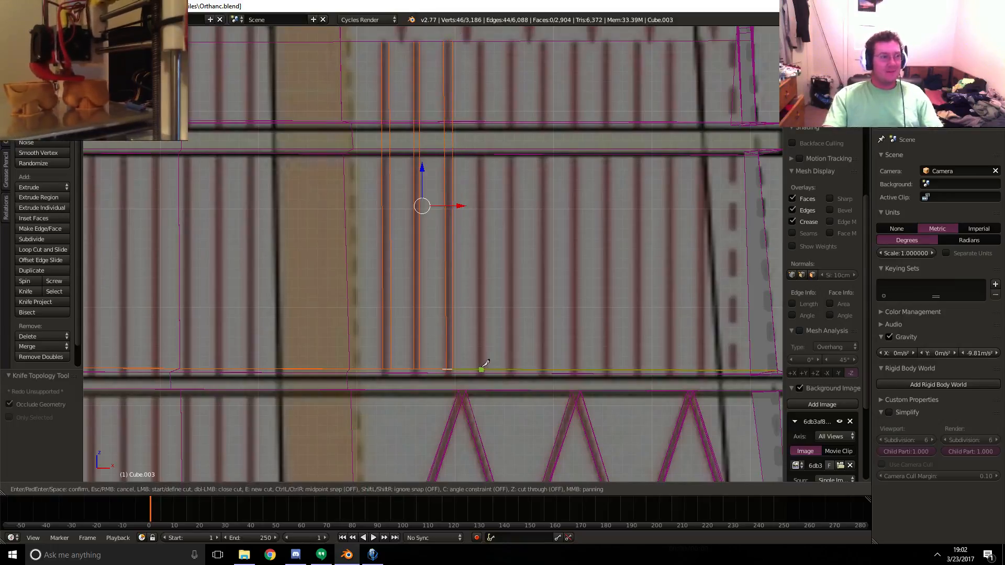
click(484, 366)
key(Escape)
key(k)
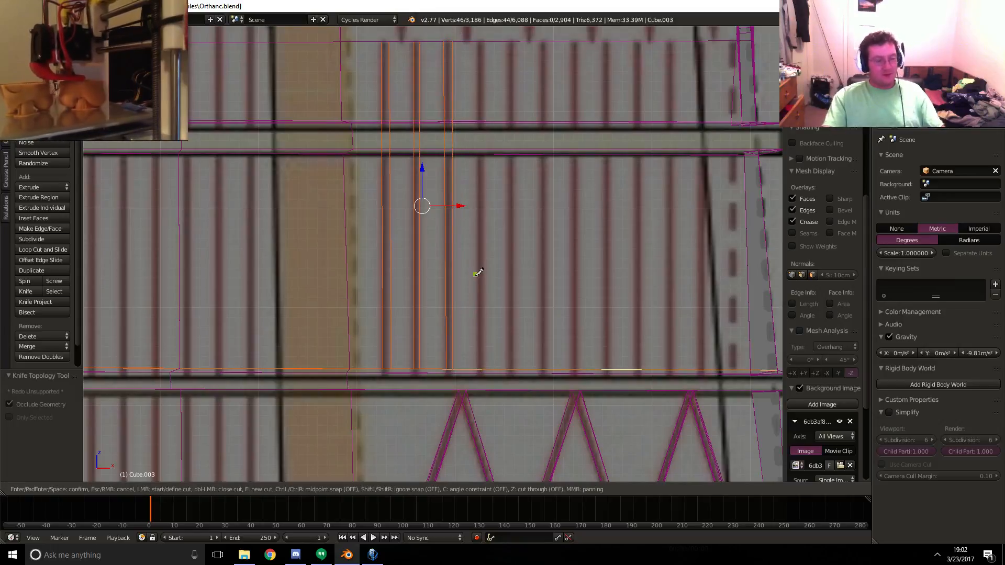
click(482, 361)
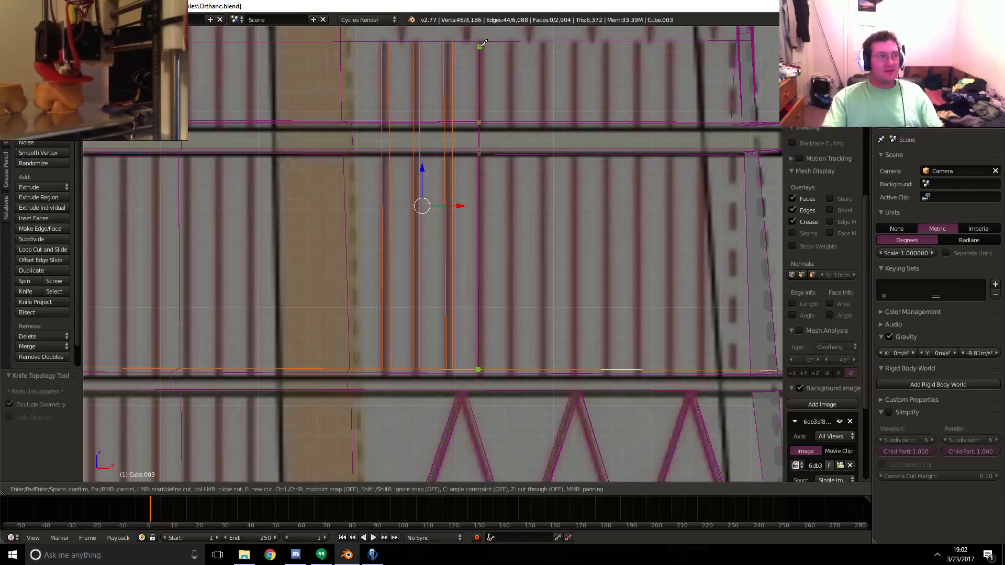
click(481, 40)
key(Return)
key(k)
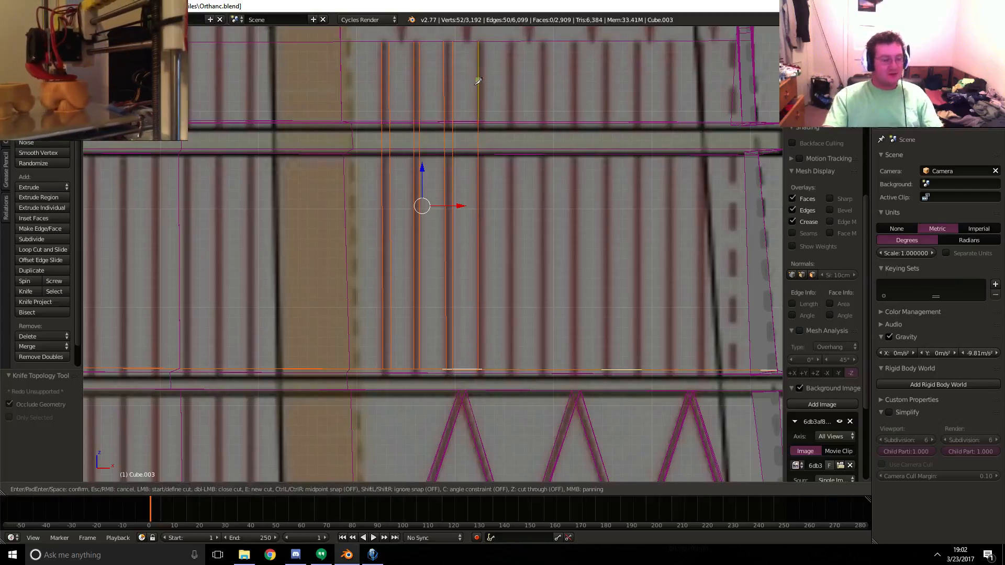
click(488, 364)
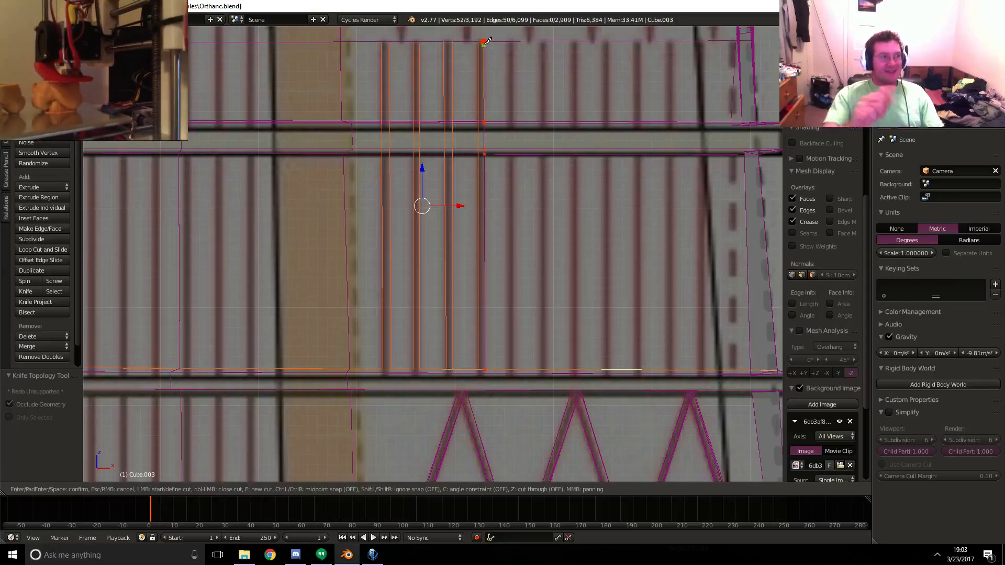
click(486, 41)
key(Return)
- Knife-cut both sides of the fifth vertical stripe from the lower band up to the horizontal cut
key(k)
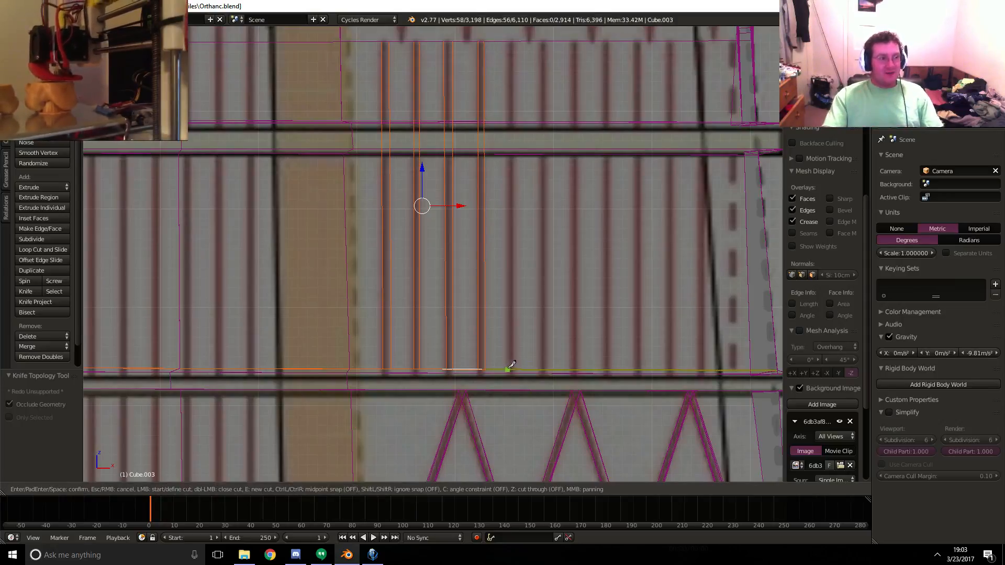
click(508, 369)
click(509, 41)
key(Return)
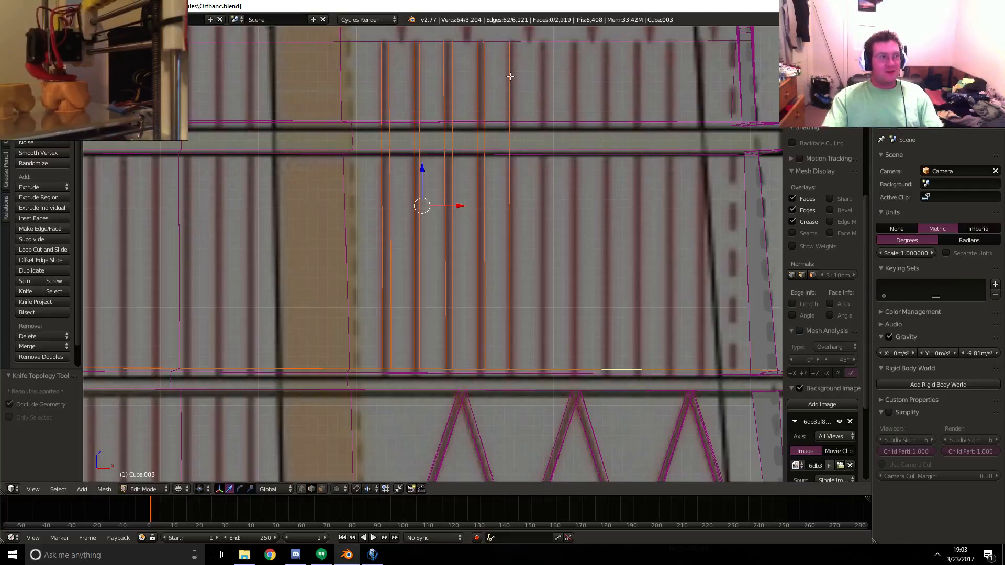
key(k)
click(514, 369)
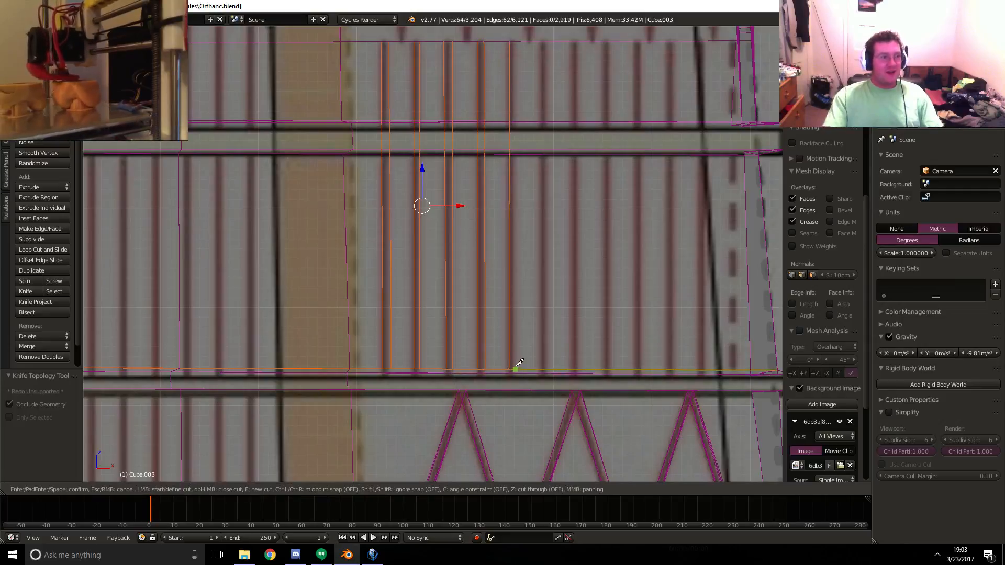
click(516, 40)
key(Return)
- Knife-cut both sides of the sixth vertical stripe from the lower band up to the horizontal cut
key(k)
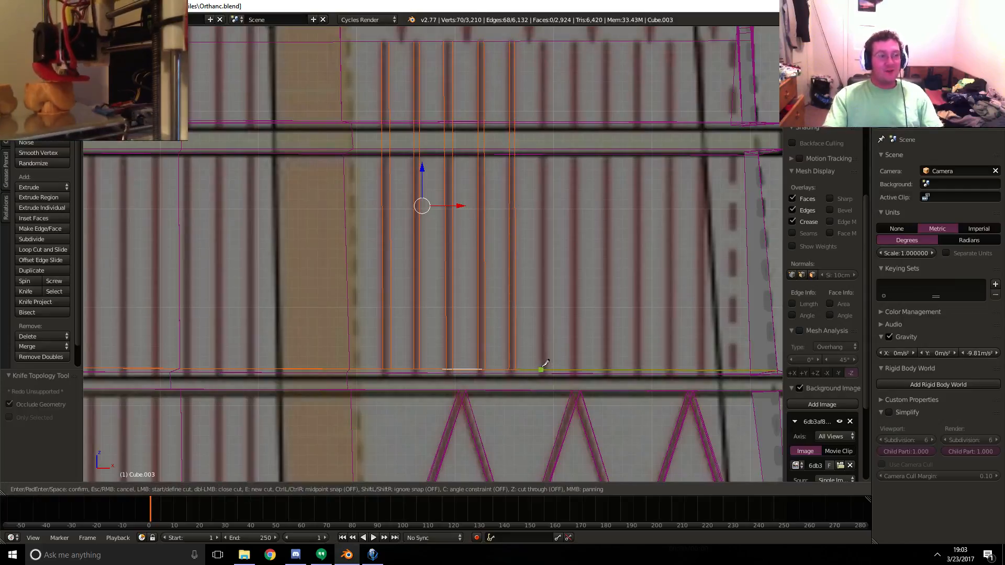
click(541, 369)
click(541, 41)
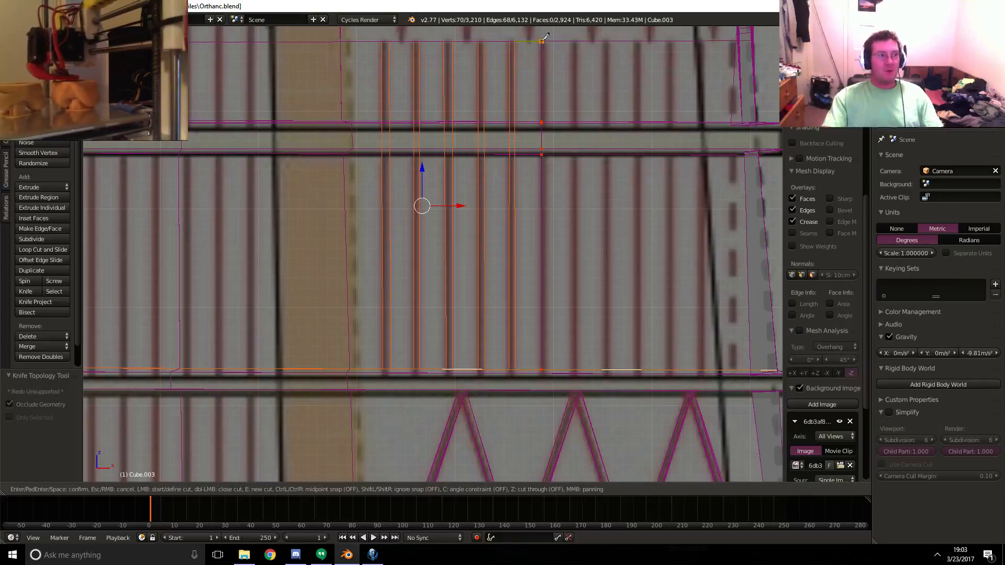
key(Return)
key(k)
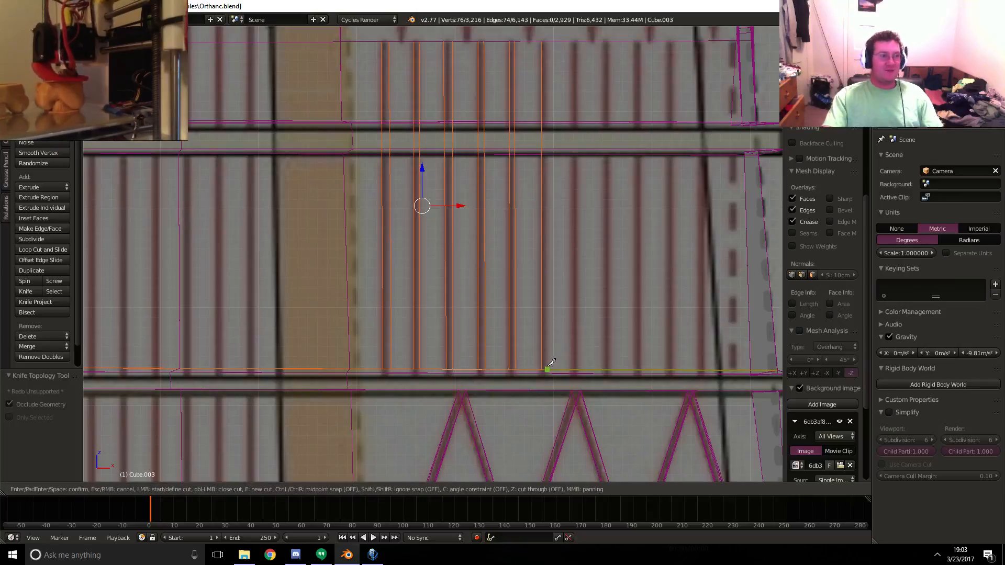
click(551, 362)
click(547, 41)
key(Return)
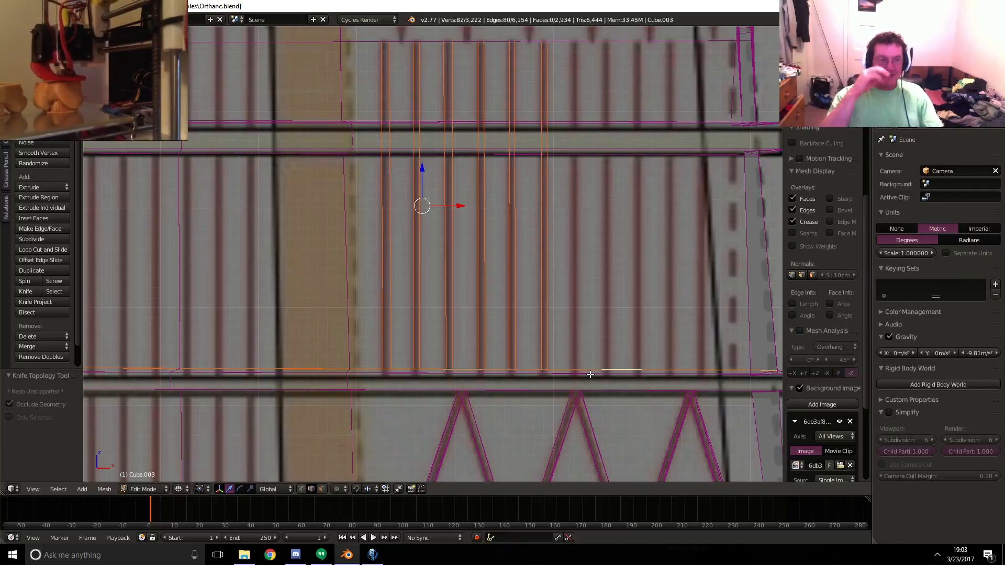
- Knife-cut both sides of the seventh vertical stripe from the lower band up to the horizontal cut
key(k)
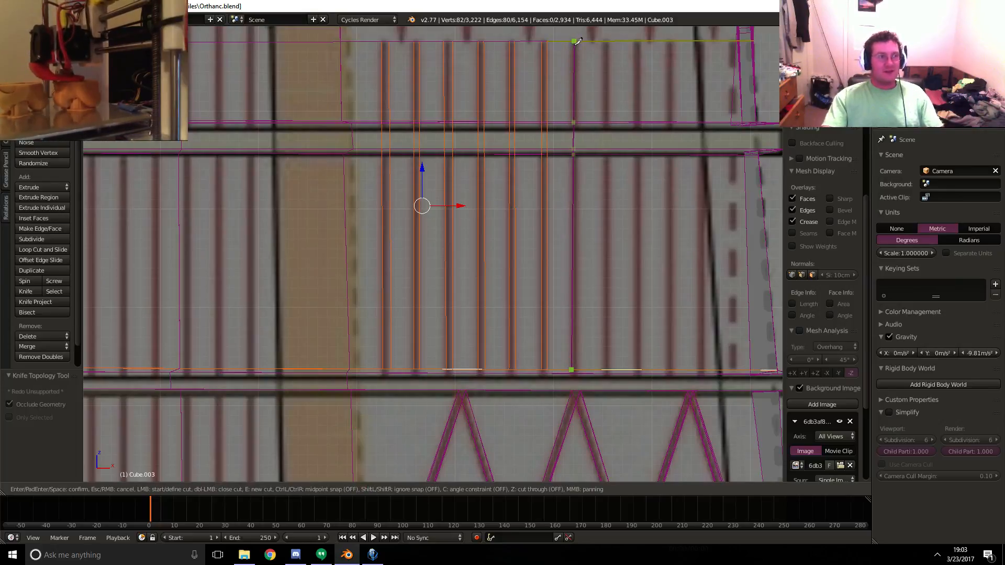
click(575, 42)
key(space)
key(k)
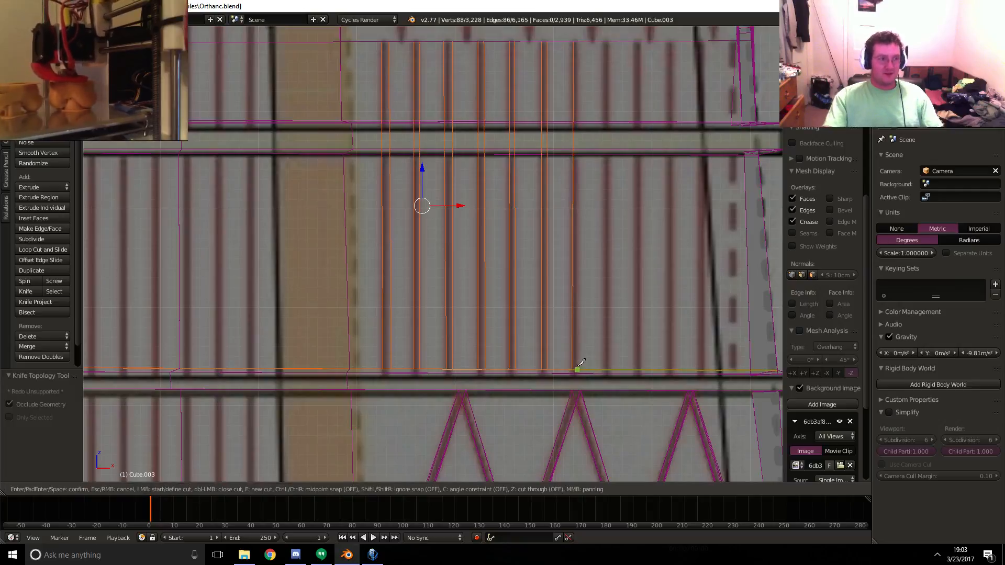
click(577, 370)
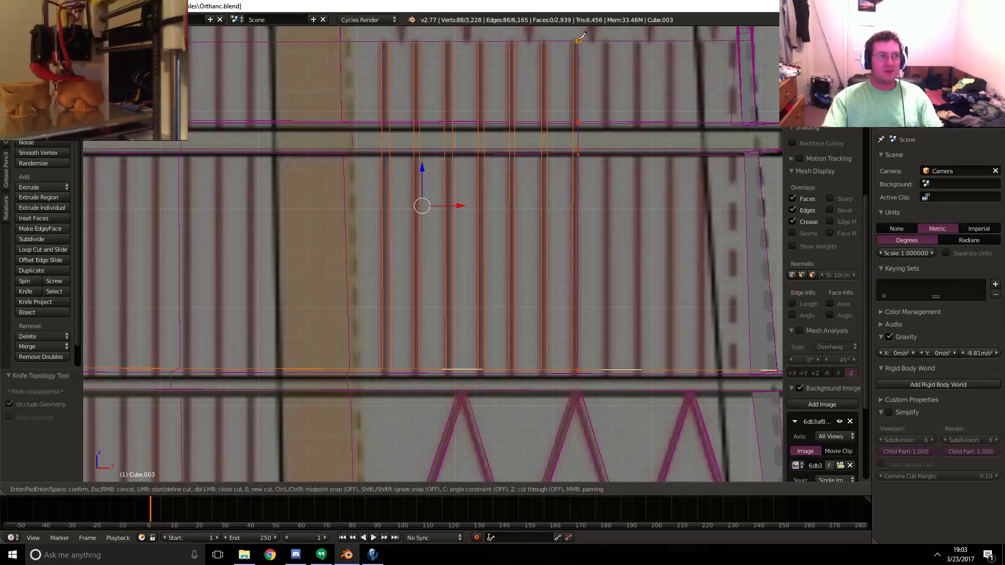
click(578, 40)
key(space)
- Knife-cut both sides of the eighth vertical stripe from the lower band up to the horizontal cut
key(k)
click(608, 364)
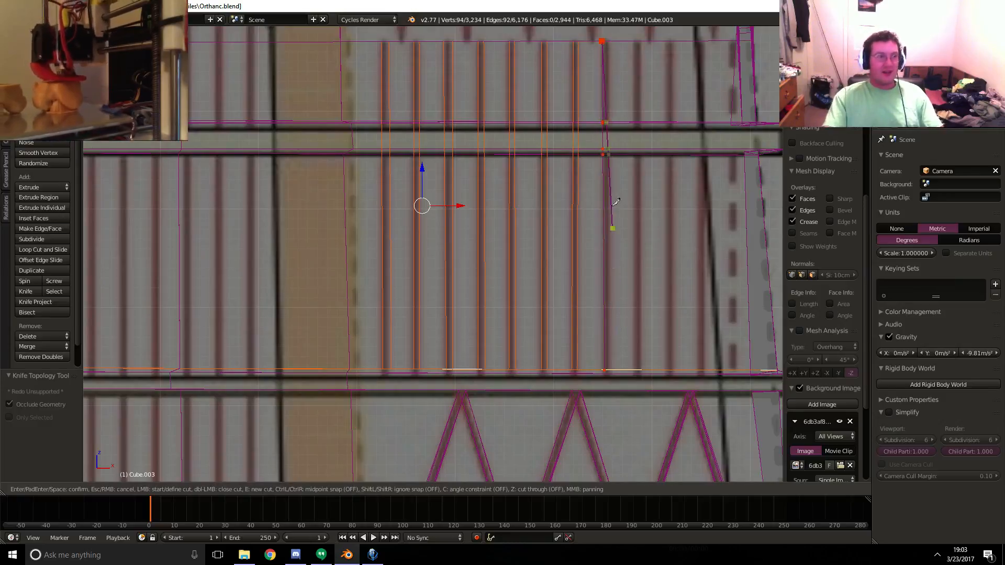
key(space)
key(k)
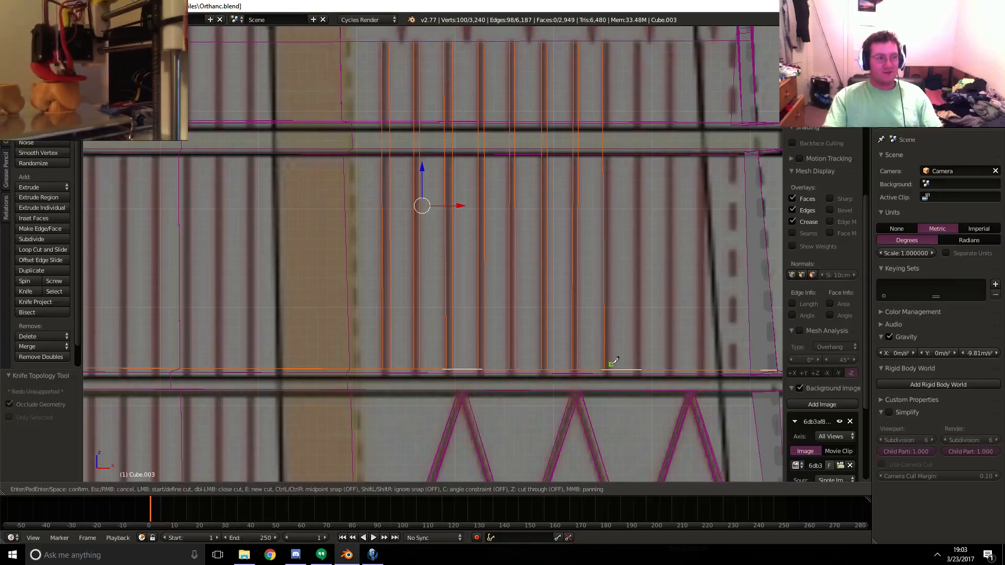
click(611, 368)
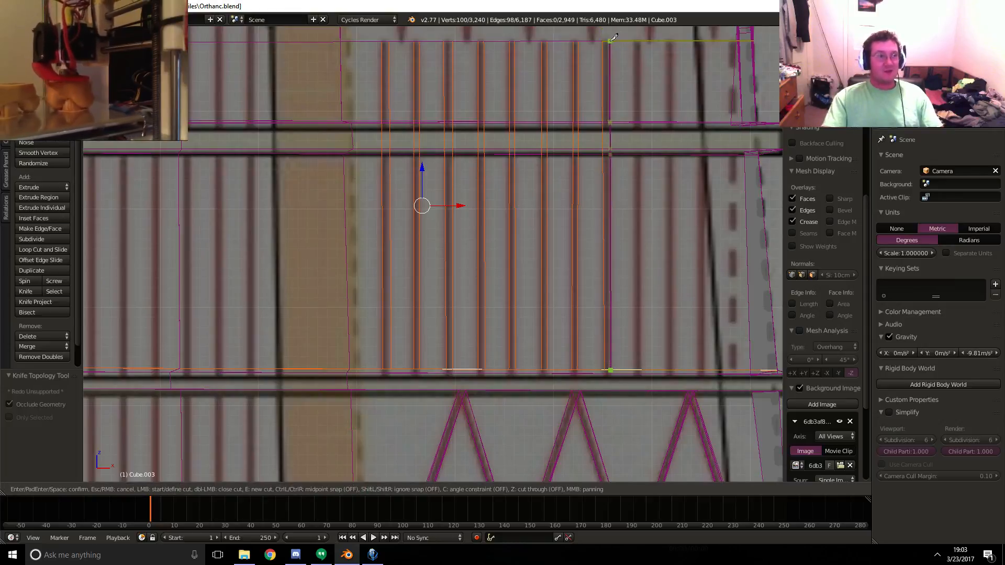
click(611, 40)
key(space)
- Knife-cut both sides of the ninth vertical stripe from the lower band up to the horizontal cut
key(k)
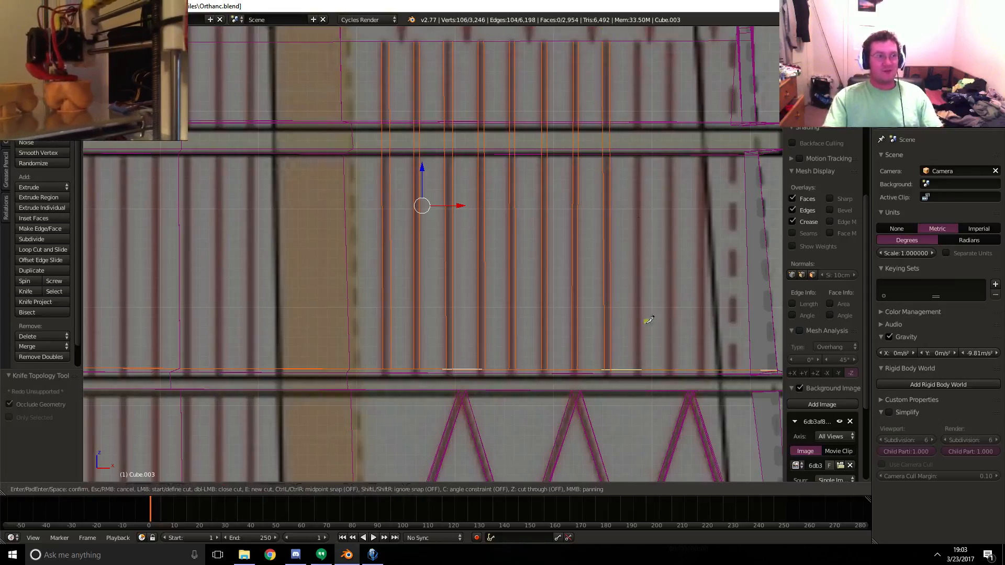
click(634, 369)
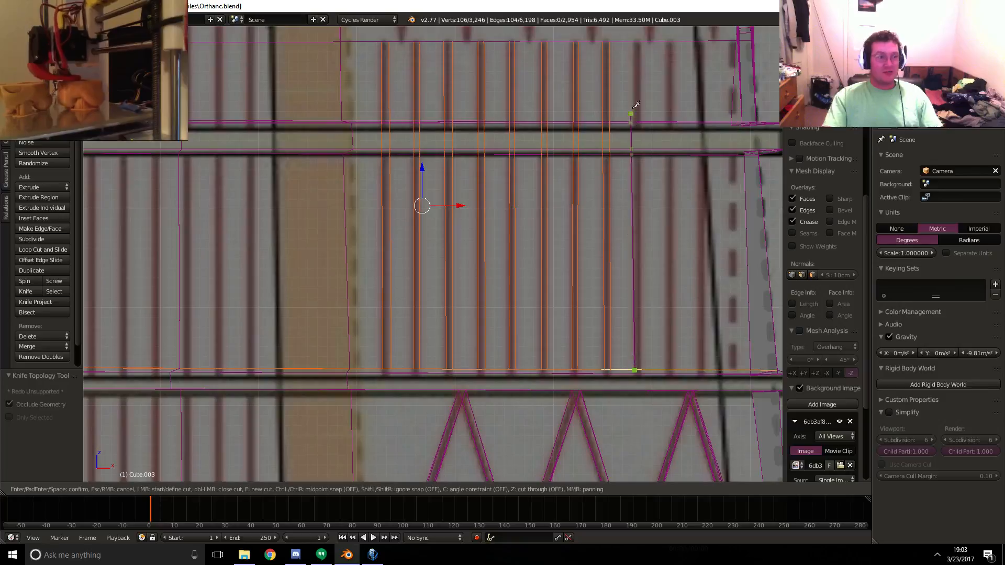
click(635, 41)
key(space)
key(k)
click(641, 370)
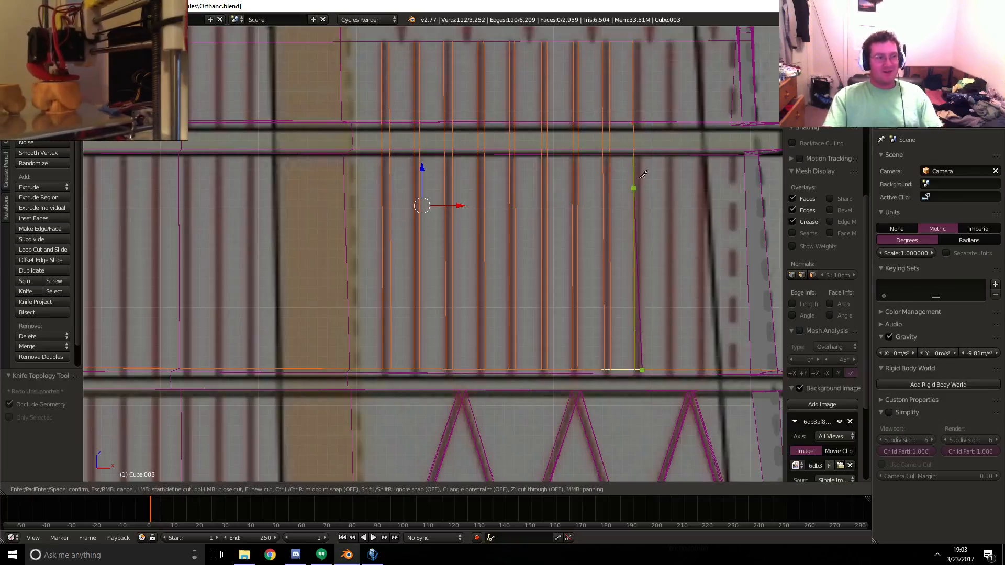
click(642, 42)
key(space)
- Knife-cut both sides of the tenth vertical stripe from the lower band up to the horizontal cut
key(k)
click(669, 368)
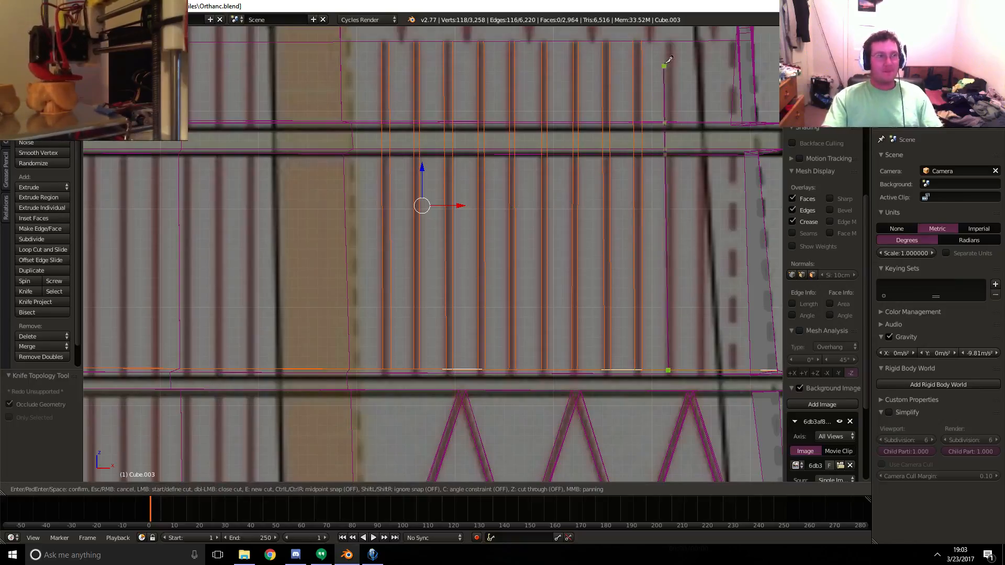
click(665, 40)
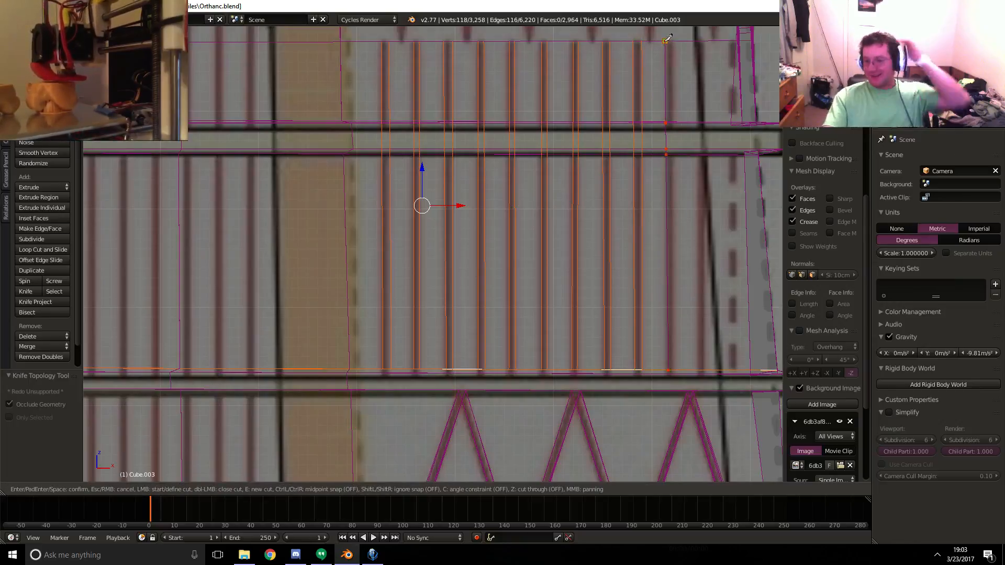
key(space)
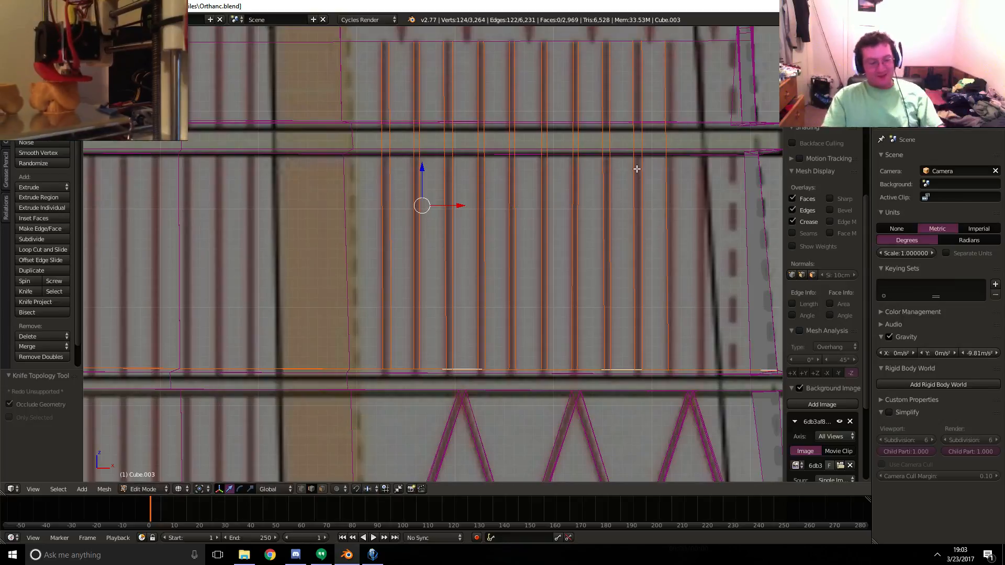
key(k)
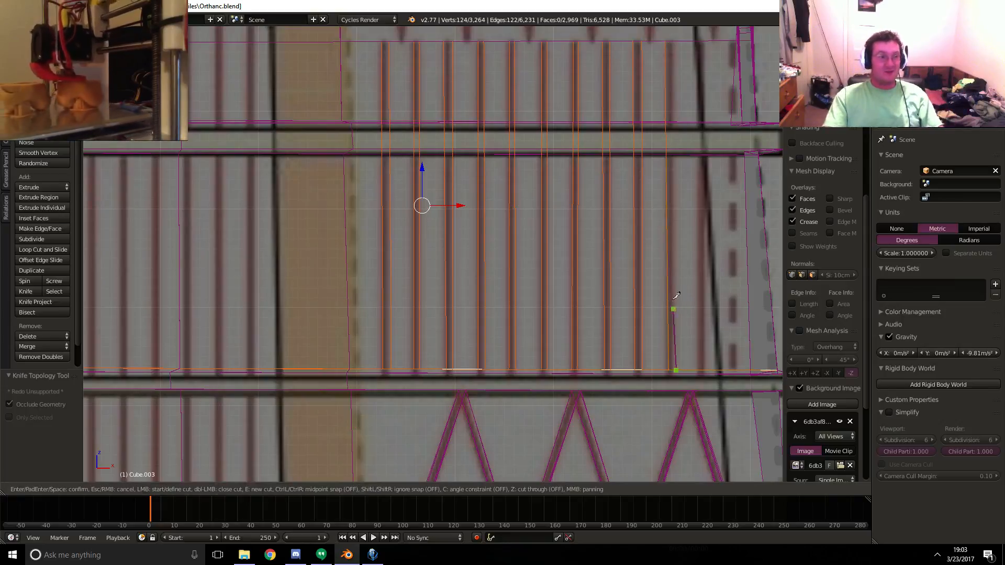
click(672, 41)
key(space)
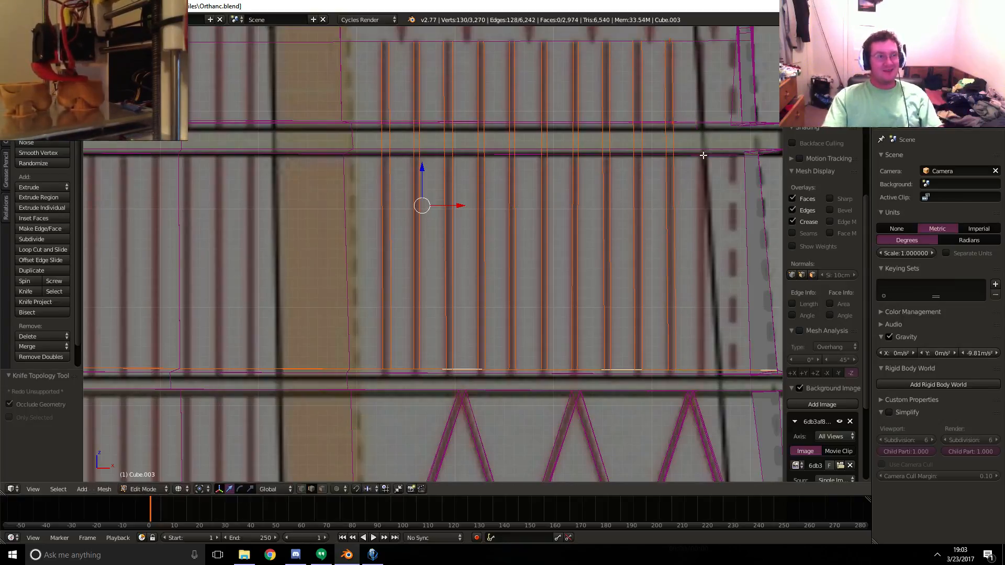
- Knife-cut both sides of the eleventh vertical stripe from the lower band up to the horizontal cut
key(k)
click(699, 368)
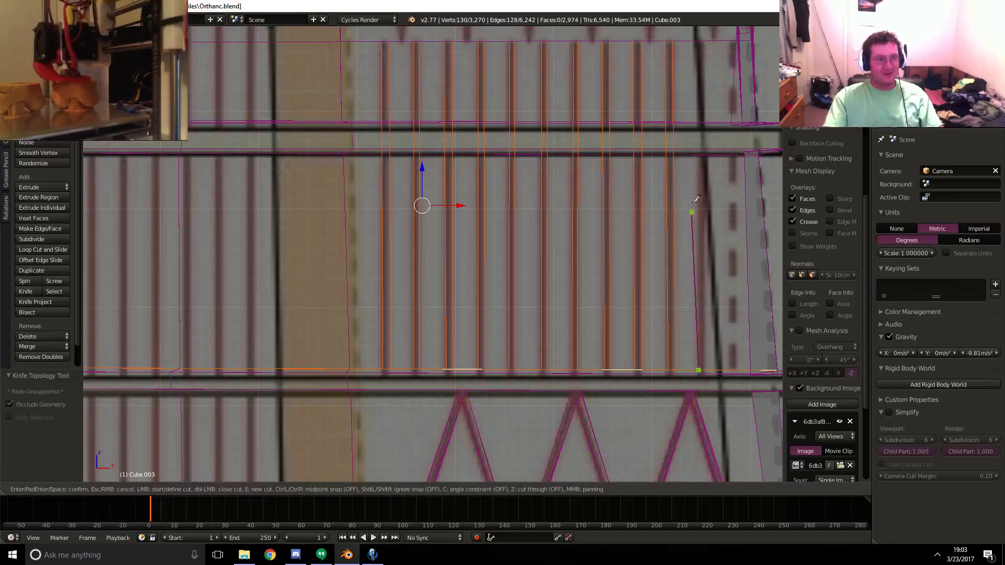
click(700, 38)
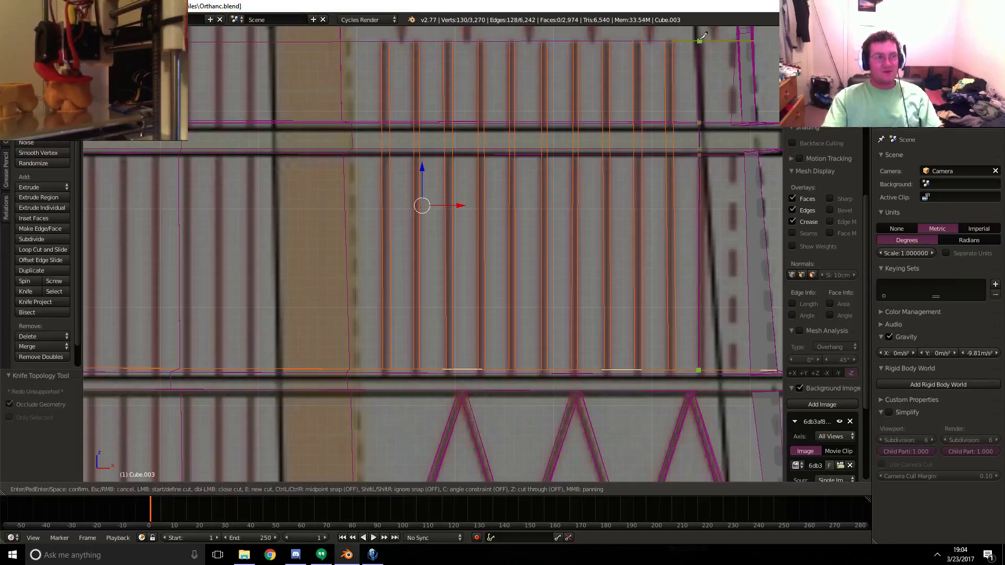
key(space)
key(k)
click(710, 362)
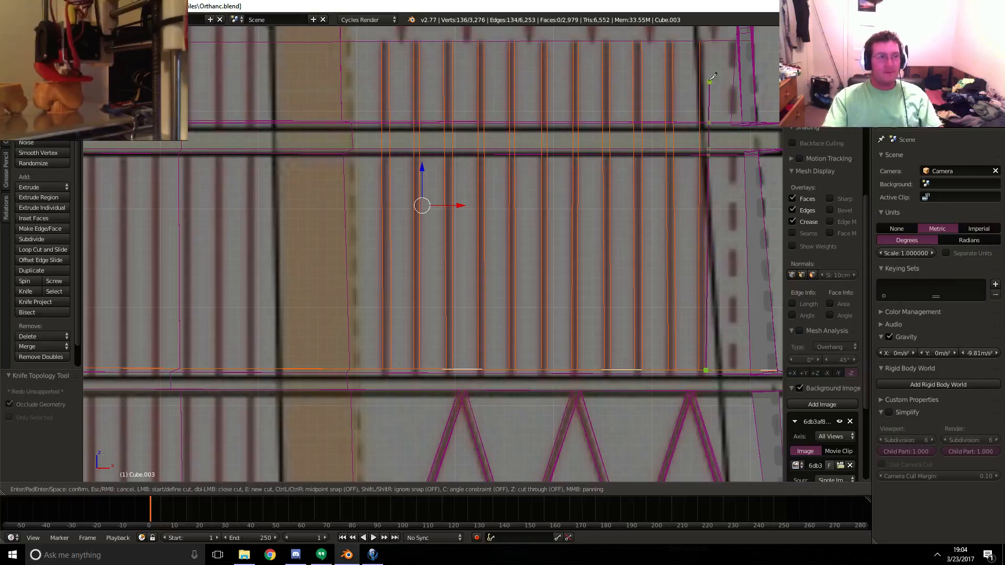
click(701, 39)
key(space)
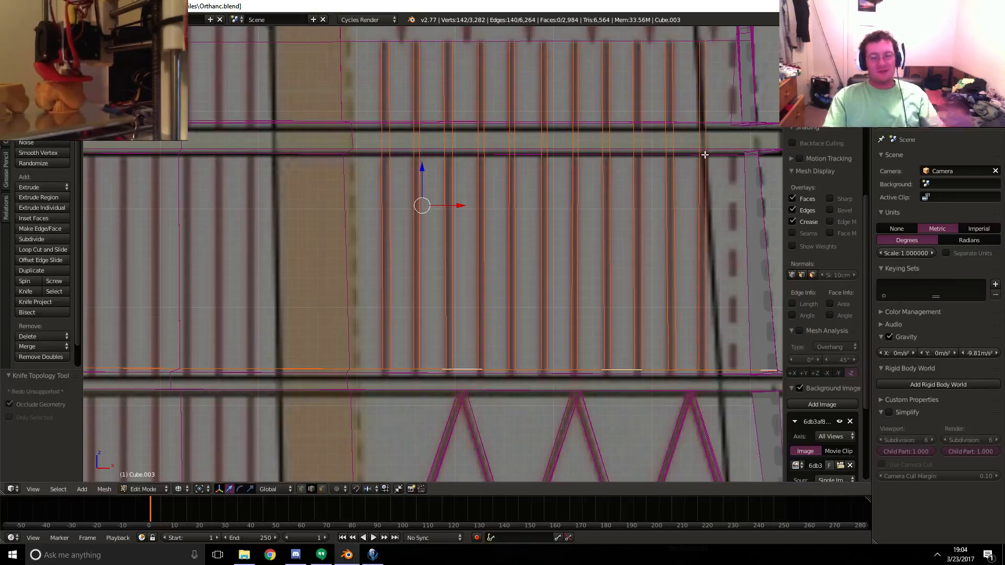
- In solid shading and face select mode, select the eleven narrow stripe faces between the two bands
mouse_move(658, 244)
middle_down()
mouse_move(713, 180)
mouse_move(675, 160)
mouse_move(646, 166)
mouse_move(588, 218)
middle_up()
key(z)
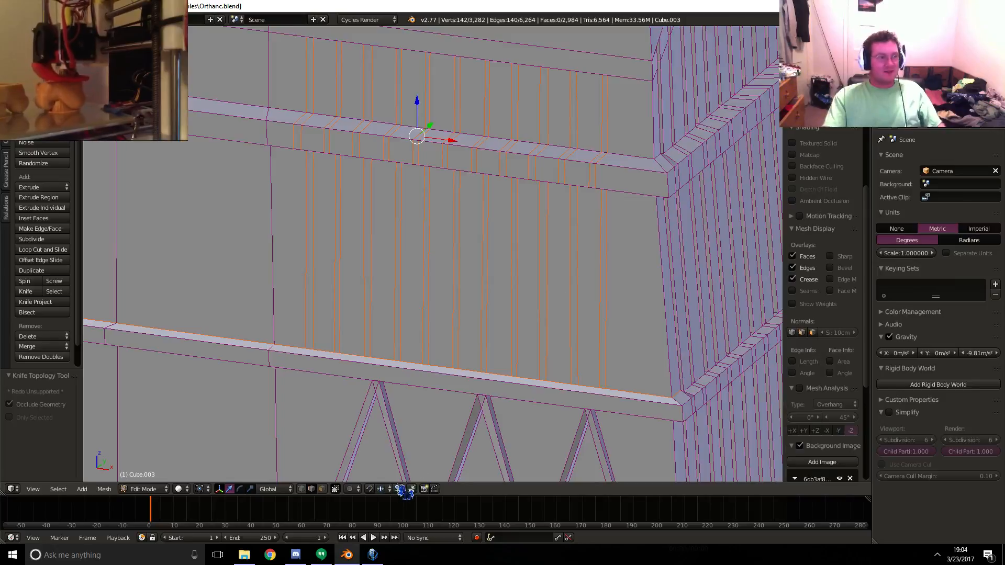
click(322, 488)
right_click(309, 246)
shift+right_click(338, 246)
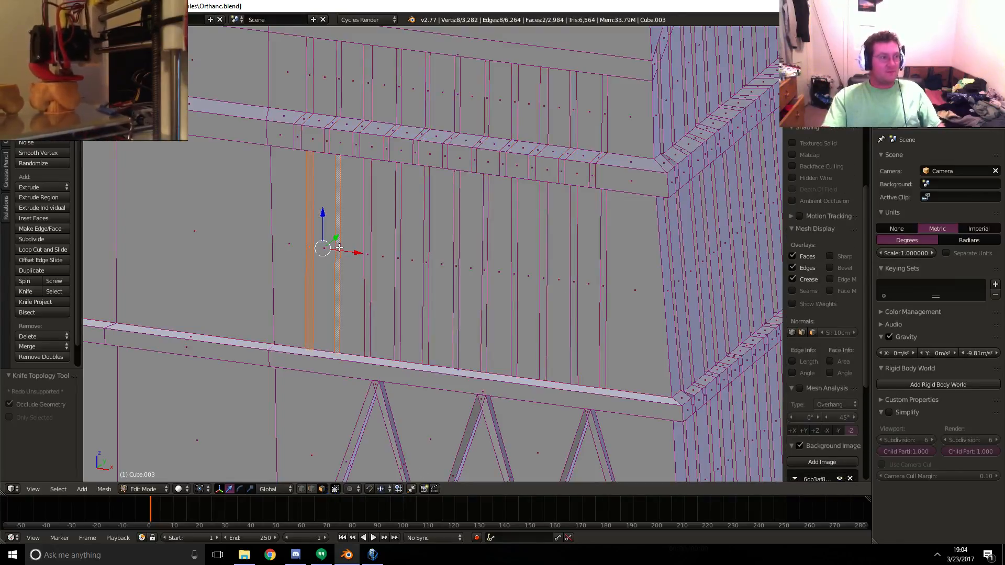
shift+right_click(367, 251)
shift+right_click(396, 262)
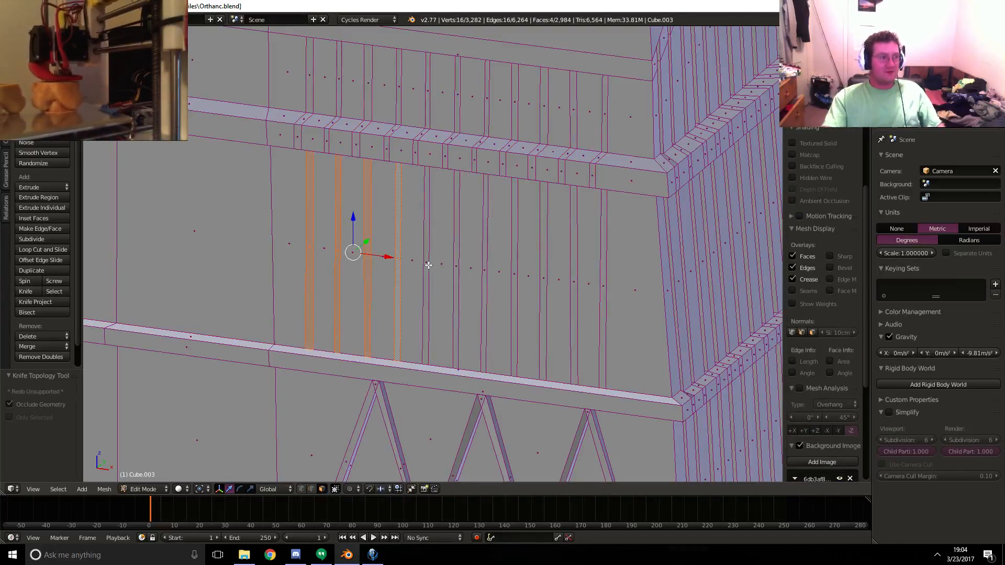
shift+right_click(425, 264)
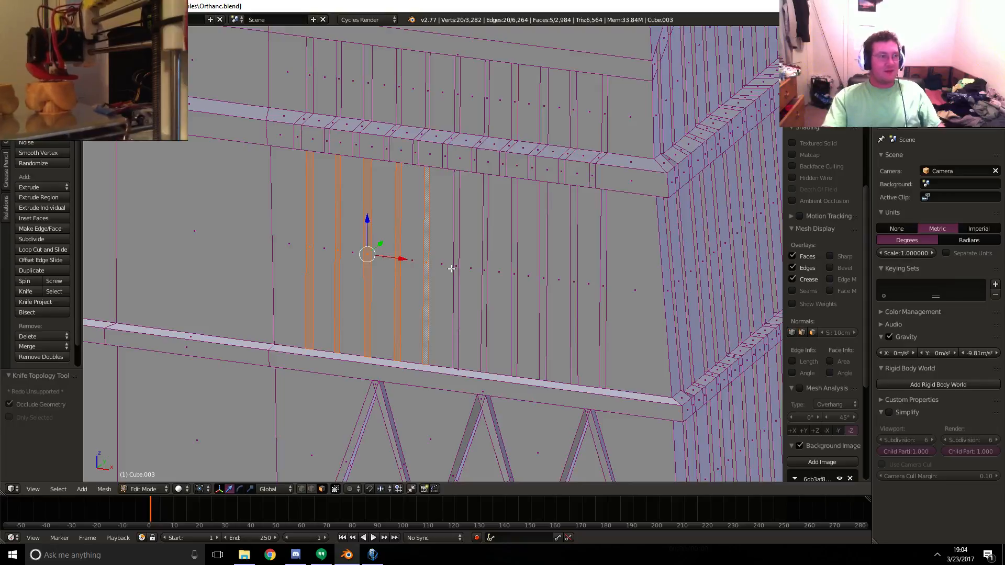
shift+right_click(454, 269)
shift+right_click(484, 277)
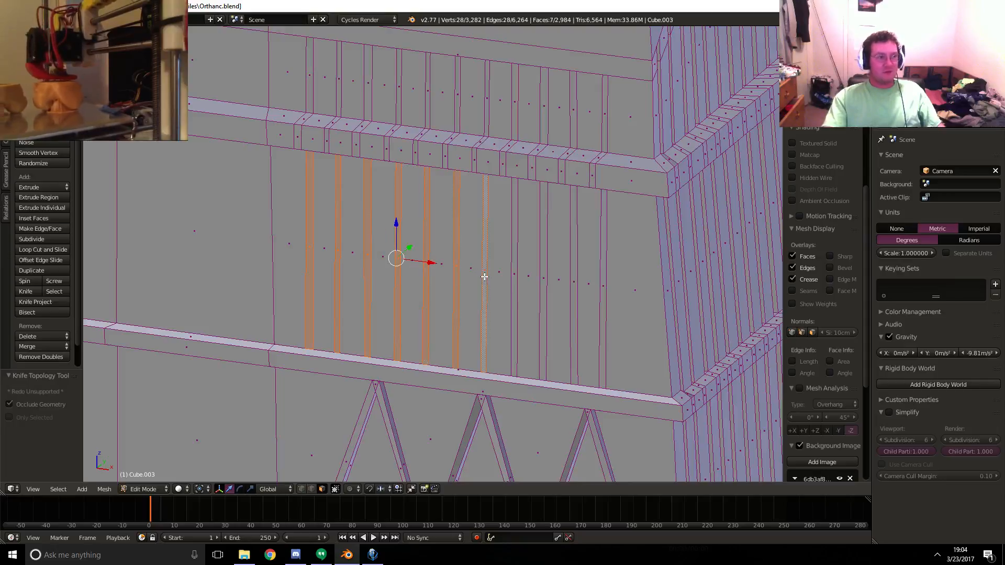
shift+right_click(513, 277)
shift+right_click(545, 285)
shift+right_click(573, 284)
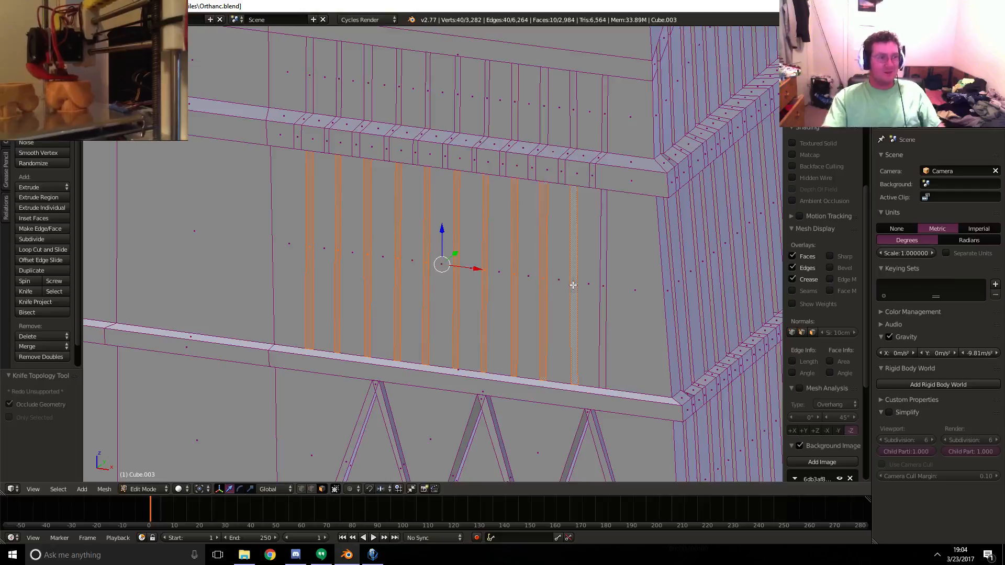
shift+right_click(601, 287)
- Add the eleven narrow stripe faces above the upper band to the selection
shift+right_click(601, 116)
shift+right_click(573, 106)
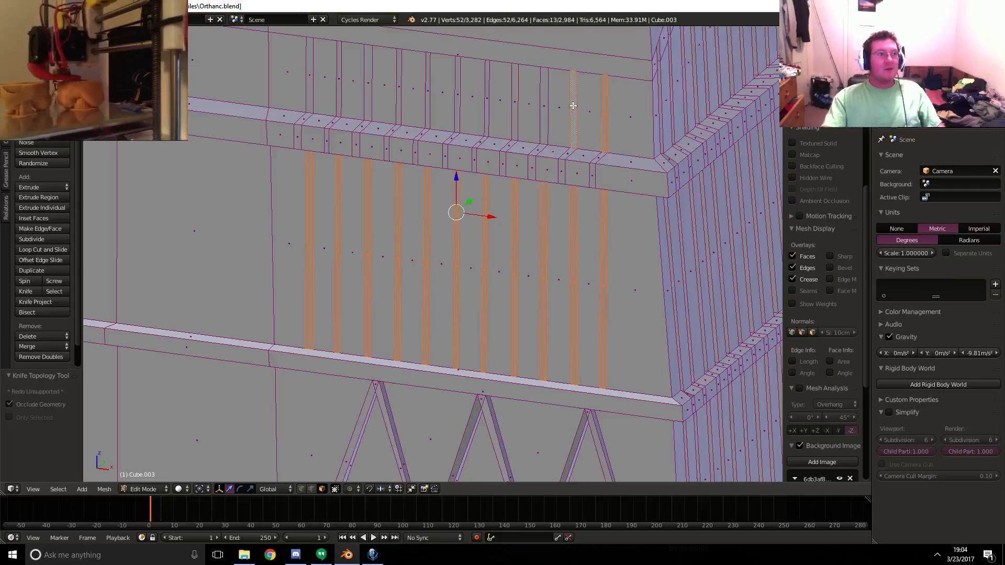
shift+right_click(544, 105)
shift+right_click(515, 100)
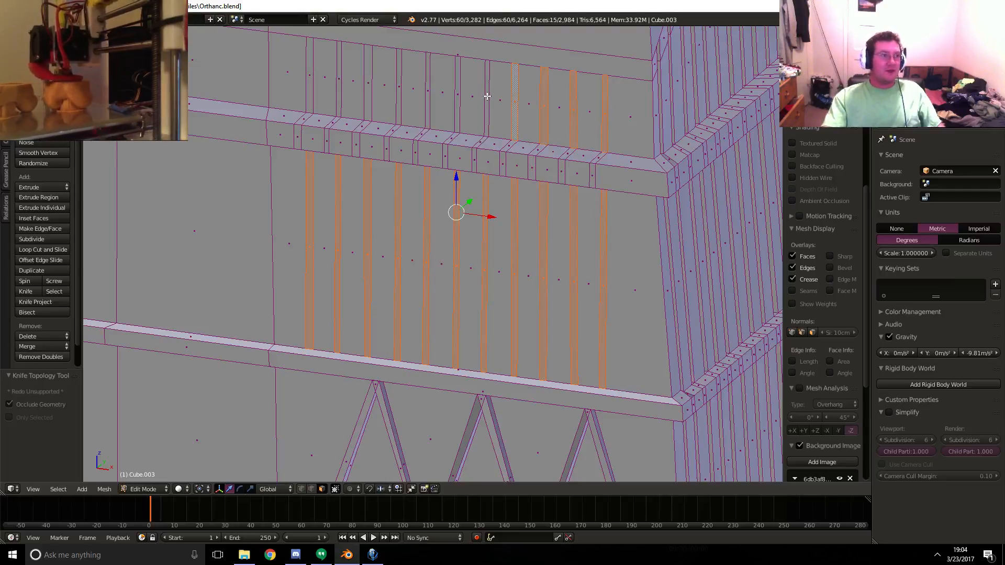
shift+right_click(487, 96)
shift+right_click(458, 93)
shift+right_click(423, 89)
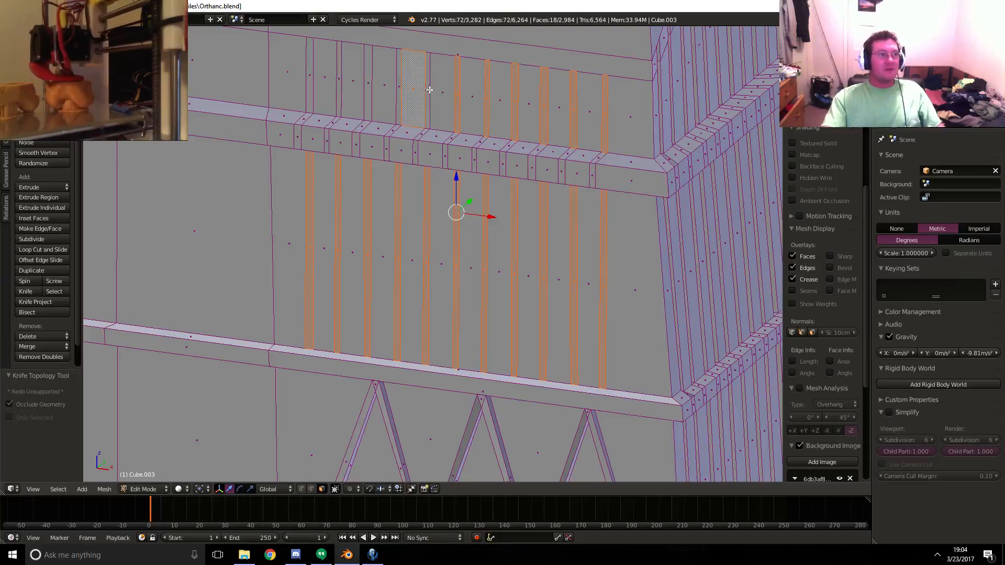
shift+right_click(421, 88)
shift+right_click(430, 90)
shift+right_click(397, 84)
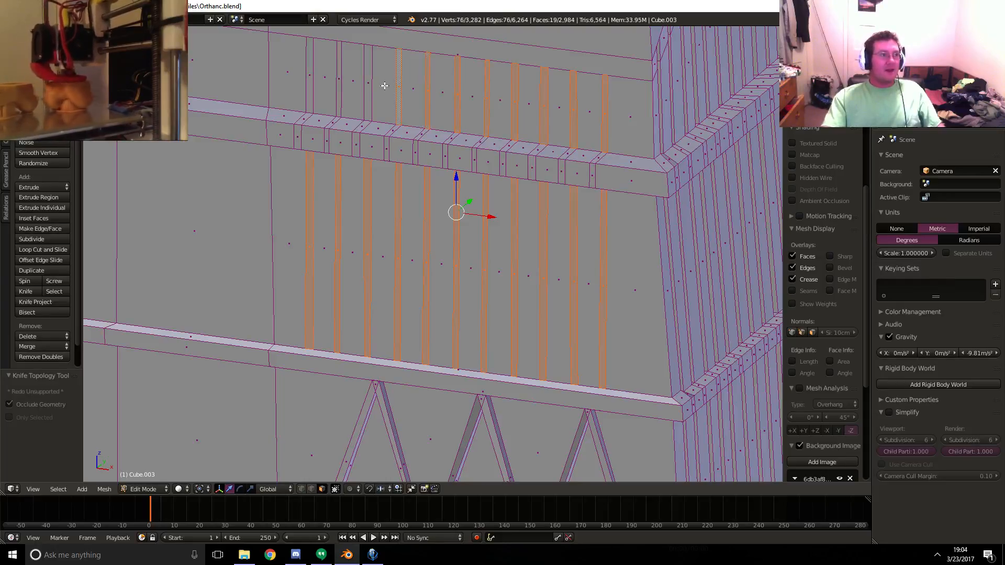
shift+right_click(366, 85)
shift+right_click(338, 78)
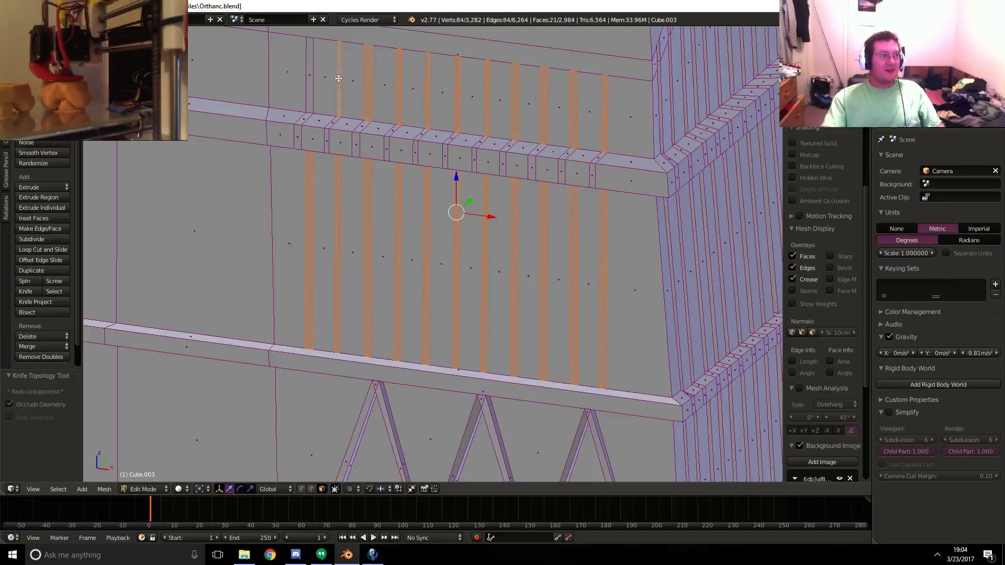
shift+right_click(310, 76)
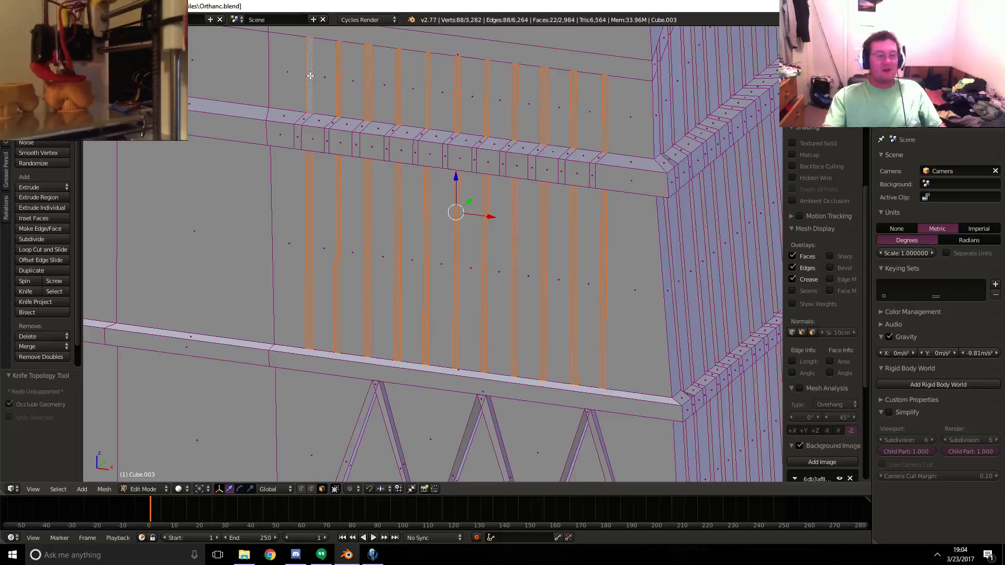
- Extrude the selected stripe faces outward about 30.7 cm, and move them back toward the wall about 18.2 cm along Y
key(e)
click(557, 154)
key(KP_1)
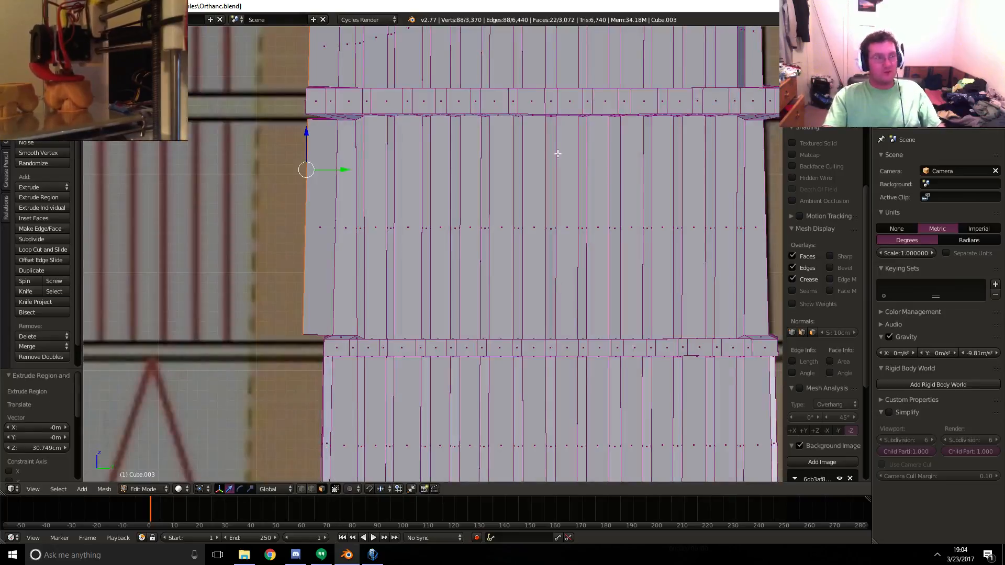
shift+middle_drag(454, 144, 531, 193)
scroll(531, 193, up, 1)
key(g)
key(y)
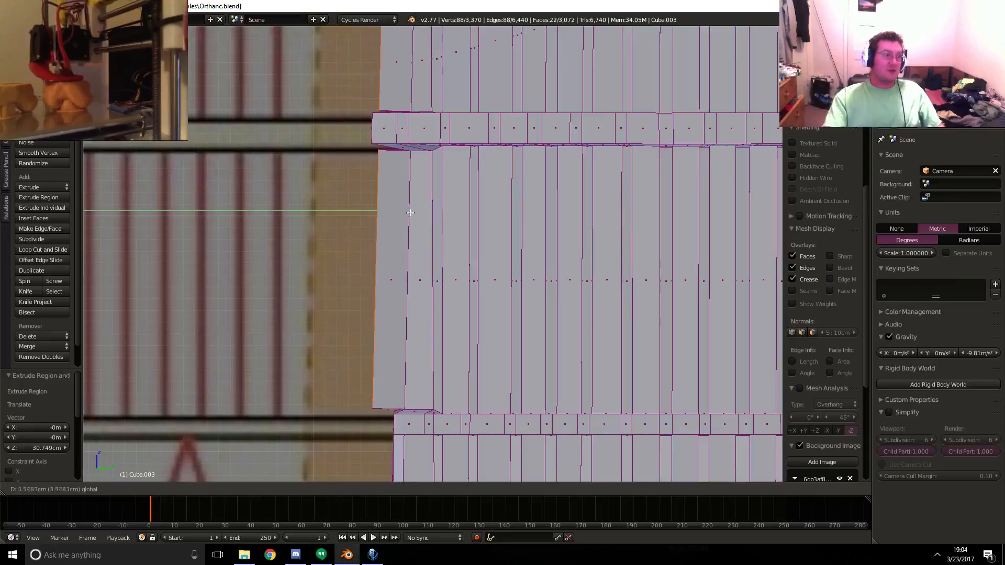
click(425, 213)
- Compare the extruded stripes with the blueprint in wireframe from the front and side views
key(KP_1)
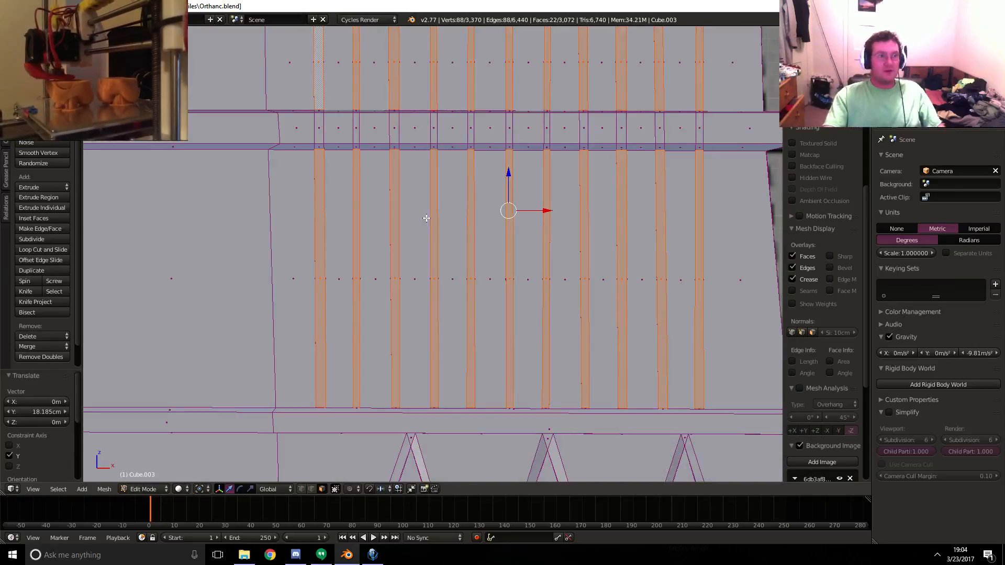
shift+middle_drag(558, 193, 466, 184)
key(z)
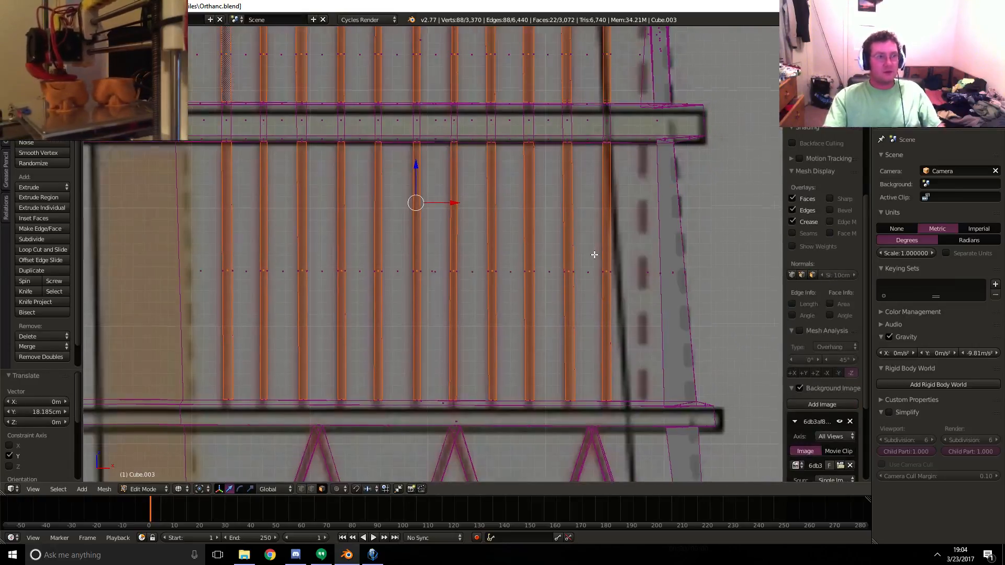
shift+middle_drag(595, 254, 462, 199)
key(KP_3)
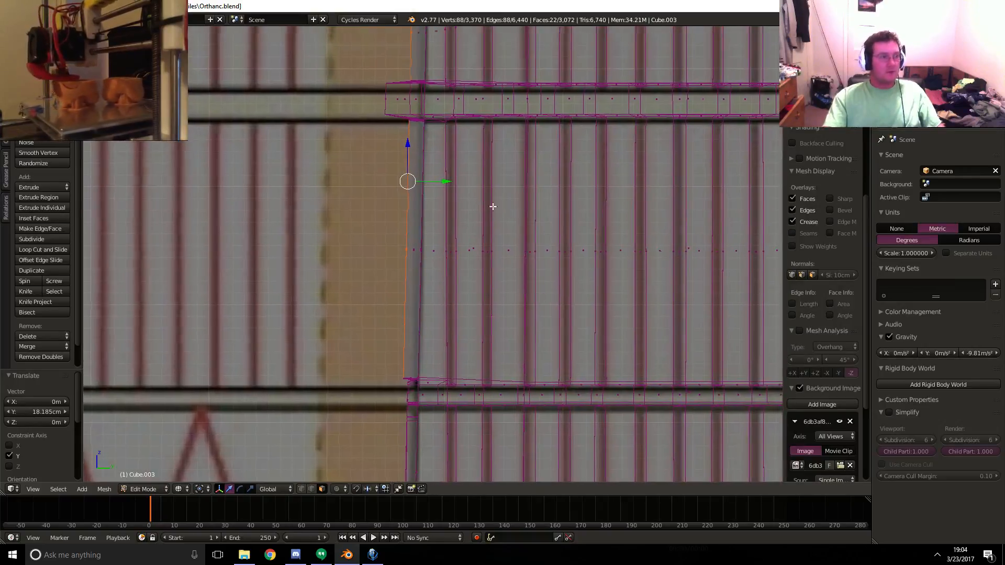
- Move the extruded stripe faces about 3.5 cm along Y, rotate them about -0.91°, and shift them about -3.5 cm in Y and -2.7 cm in Z
drag(431, 188, 435, 183)
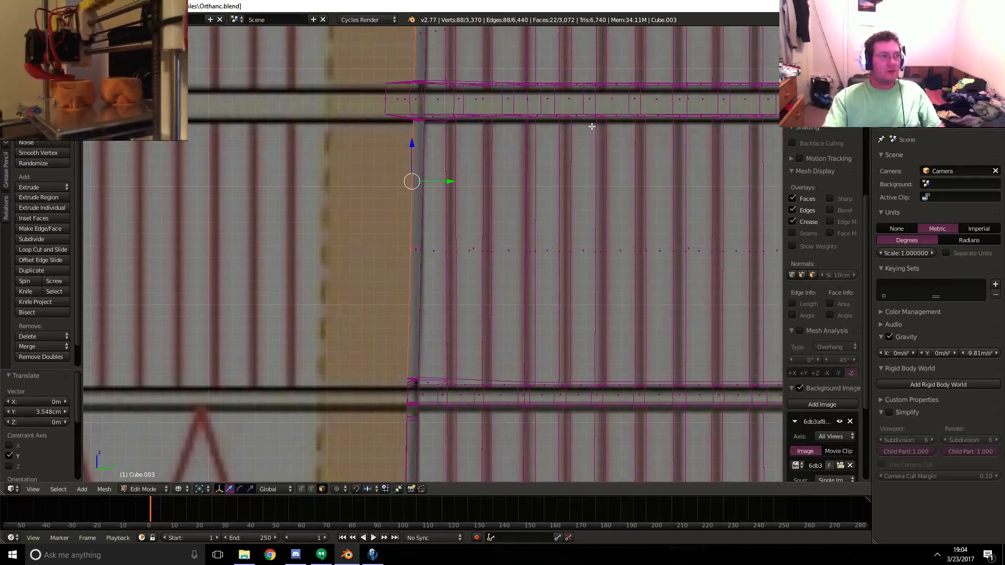
key(r)
click(591, 123)
key(g)
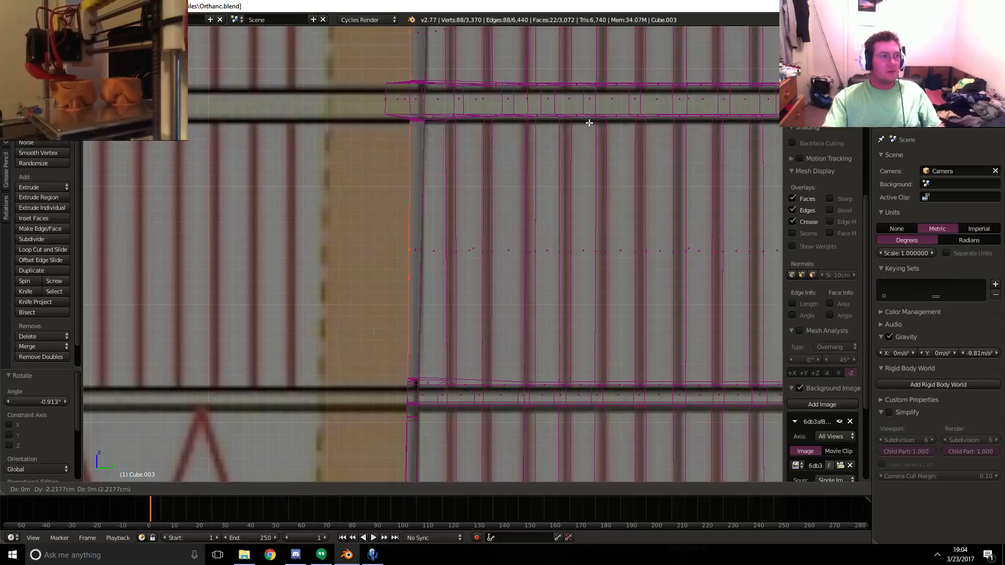
click(587, 126)
middle_drag(587, 126, 534, 254)
scroll(508, 122, up, 5)
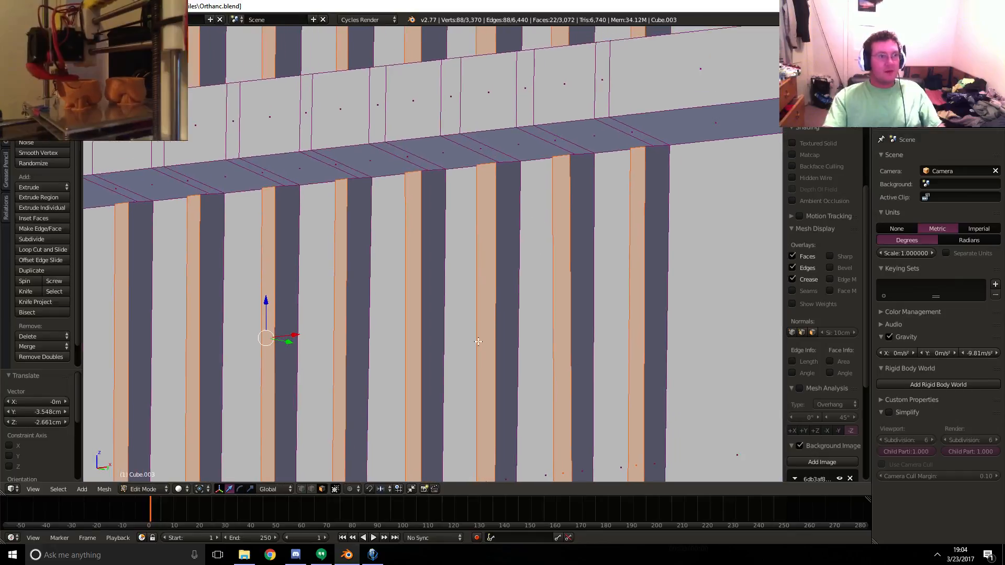
- In edge select mode, select the top front edges of five neighbouring lower ribs beneath the upper band, starting near the tower corner
right_click(639, 151)
middle_drag(639, 151, 559, 160)
shift+right_click(560, 158)
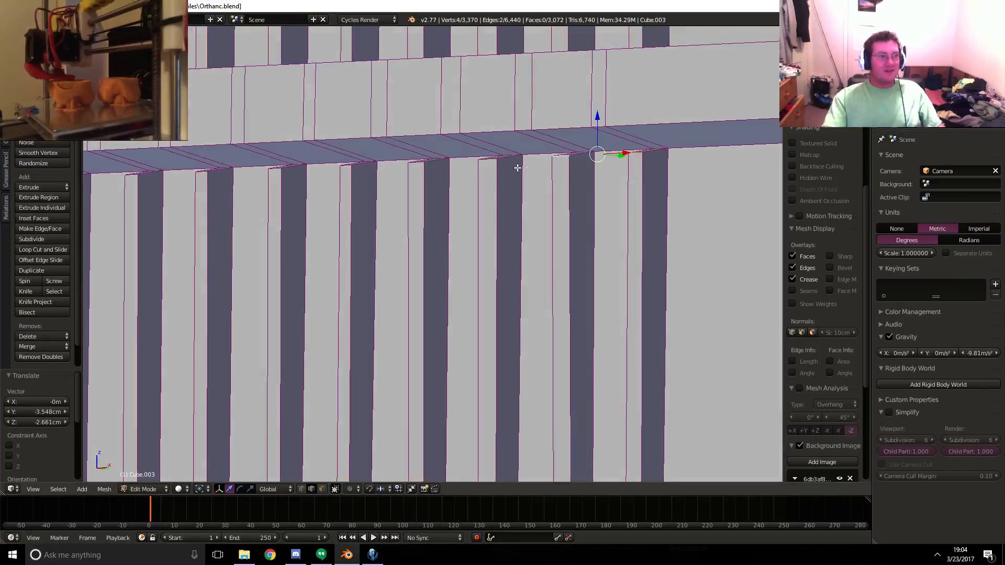
shift+right_click(486, 158)
shift+right_click(416, 163)
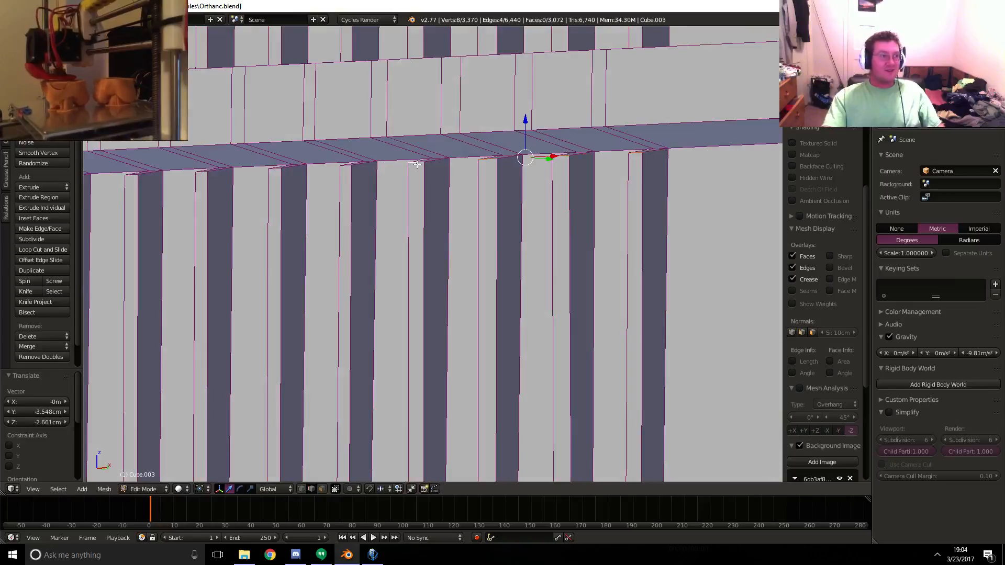
shift+right_click(350, 170)
- Add the top front edges of the remaining six lower ribs to the selection
middle_drag(350, 170, 403, 229)
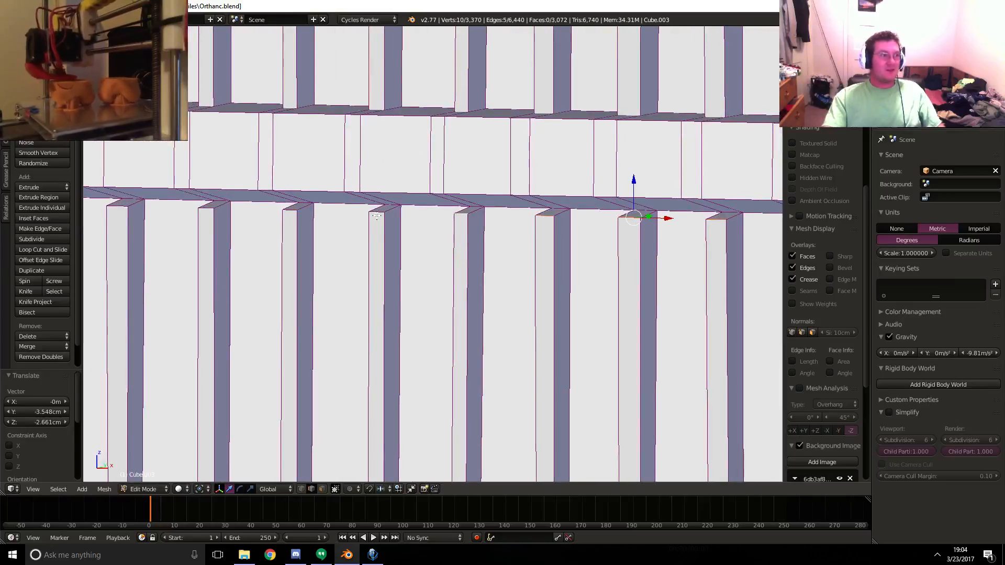
shift+right_click(376, 216)
shift+right_click(288, 209)
shift+right_click(205, 209)
shift+middle_drag(205, 209, 422, 216)
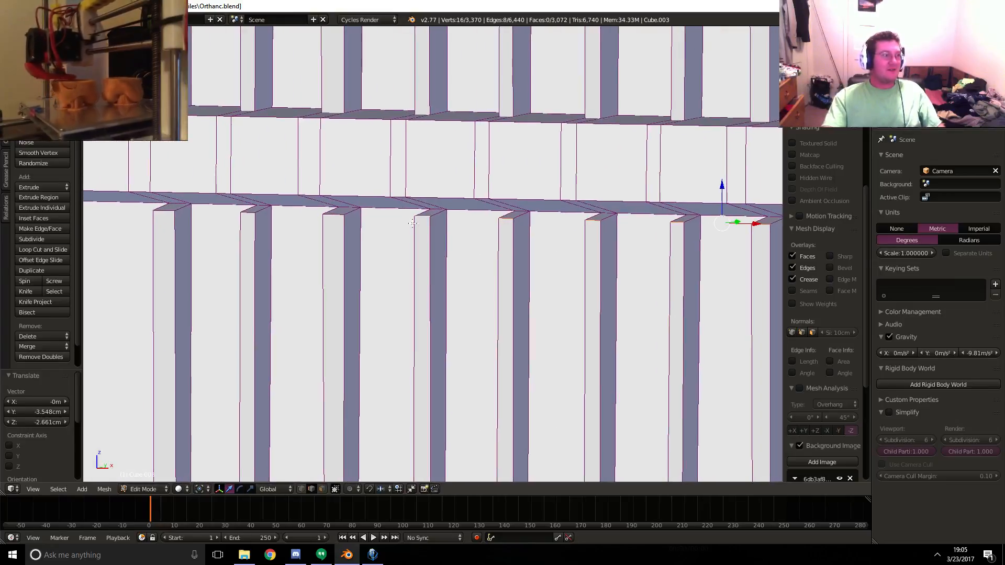
shift+right_click(330, 217)
shift+right_click(244, 213)
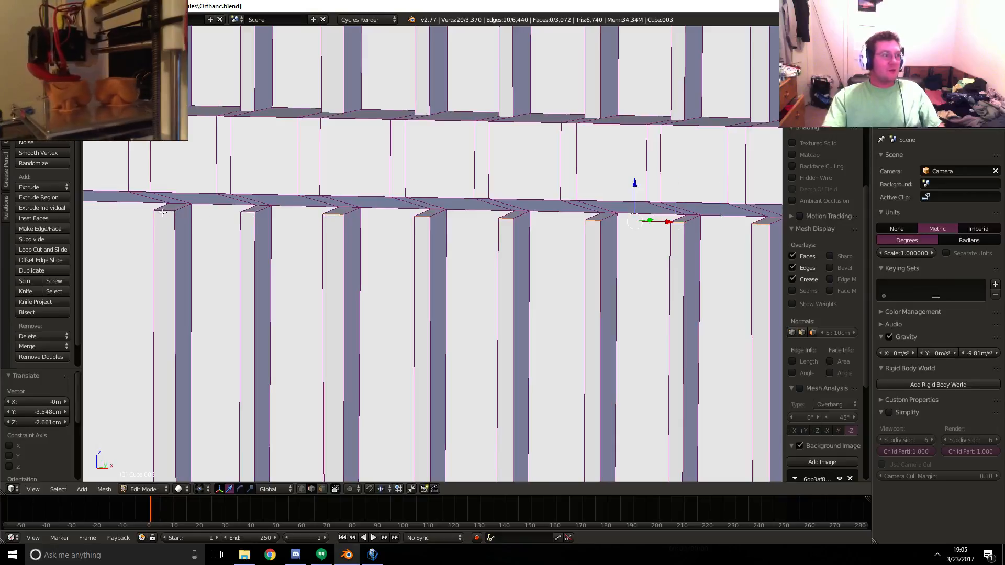
shift+right_click(255, 214)
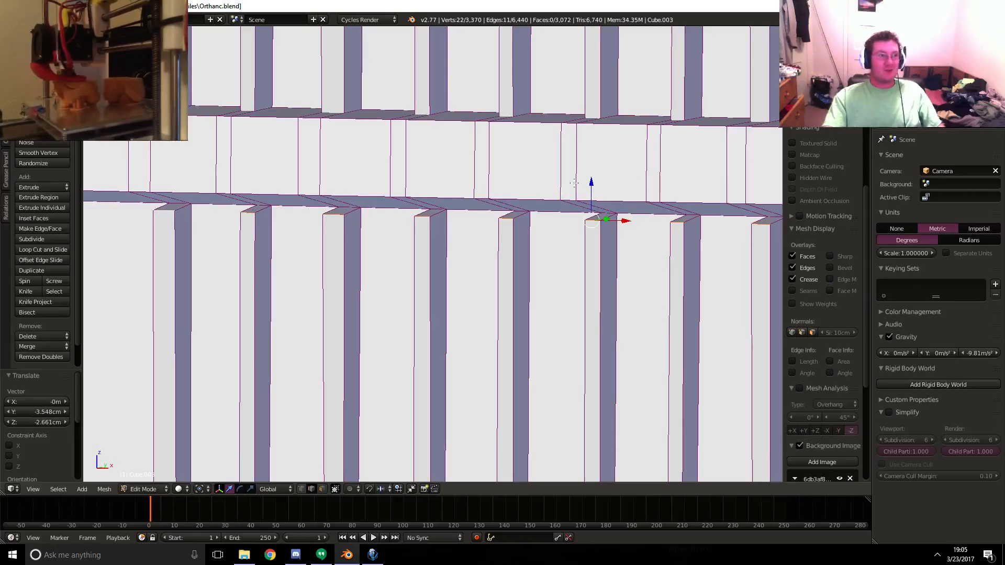
- Raise the eleven selected rib top edges about 5.7 cm along Z toward the underside of the upper band
key(g)
drag(597, 168, 597, 168)
shift+middle_drag(597, 168, 584, 193)
shift+middle_drag(568, 59, 521, 234)
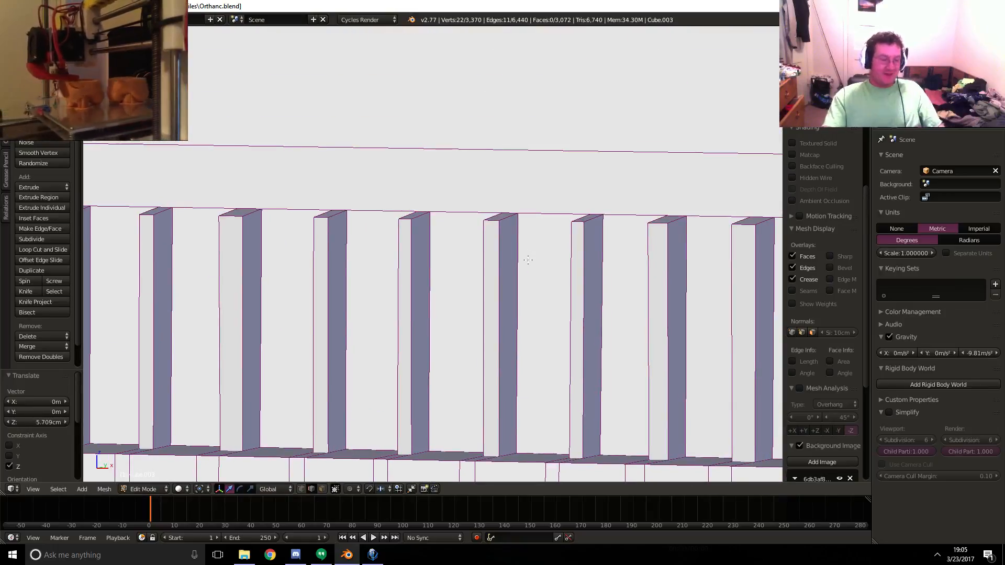
shift+middle_drag(712, 272, 536, 223)
shift+middle_drag(766, 347, 494, 296)
- Examine the tower's ribbed sections in the reference picture, and compare the modelled ribs with the blueprint from the front
click(10, 488)
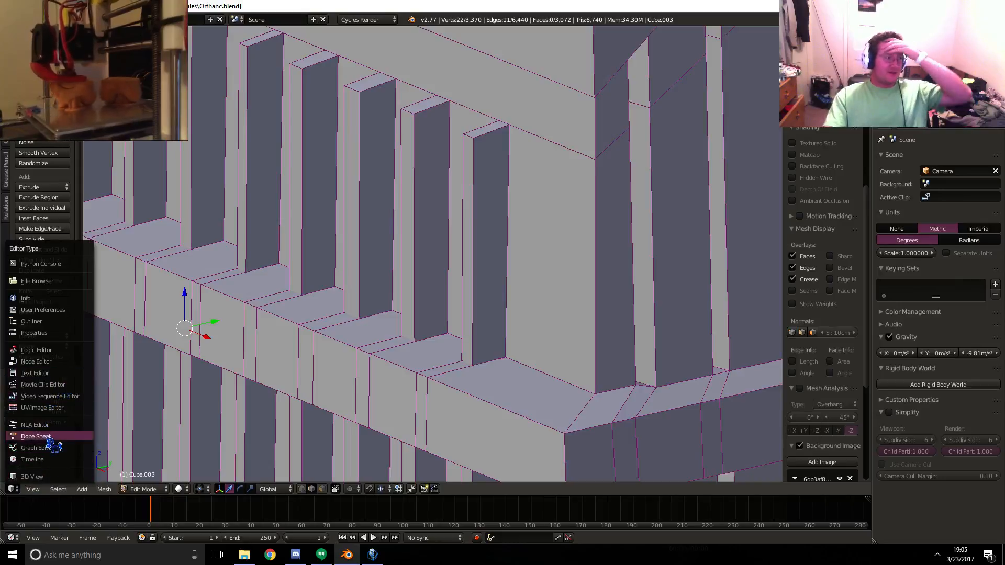
click(60, 408)
scroll(395, 358, up, 3)
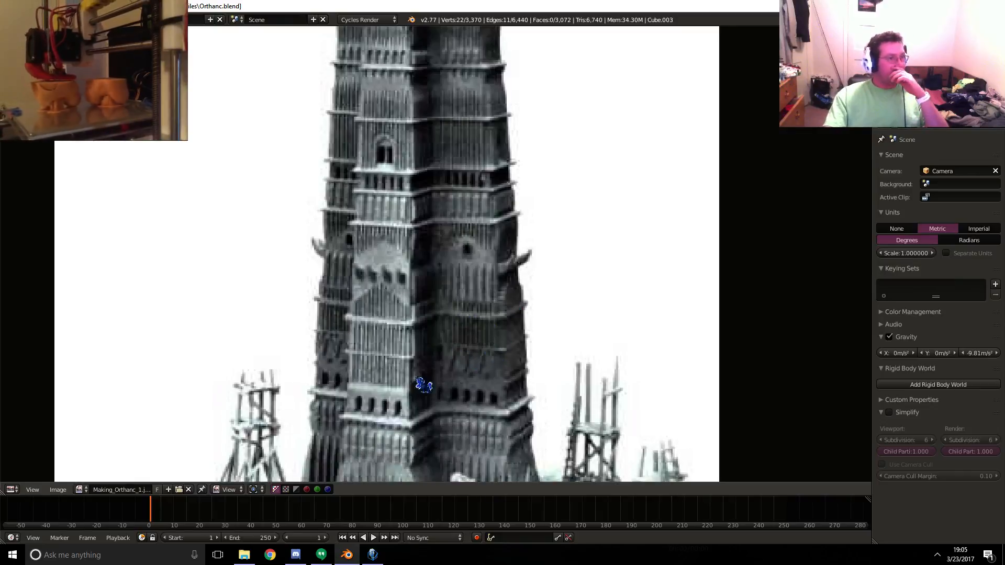
click(10, 491)
click(20, 494)
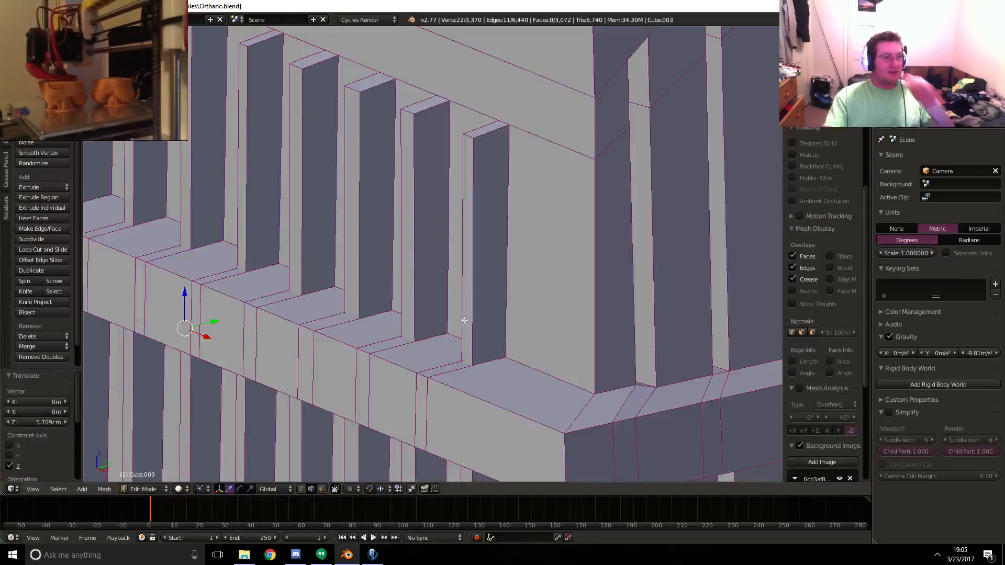
scroll(485, 312, down, 3)
key(KP_1)
scroll(485, 313, down, 7)
shift+middle_drag(244, 314, 312, 297)
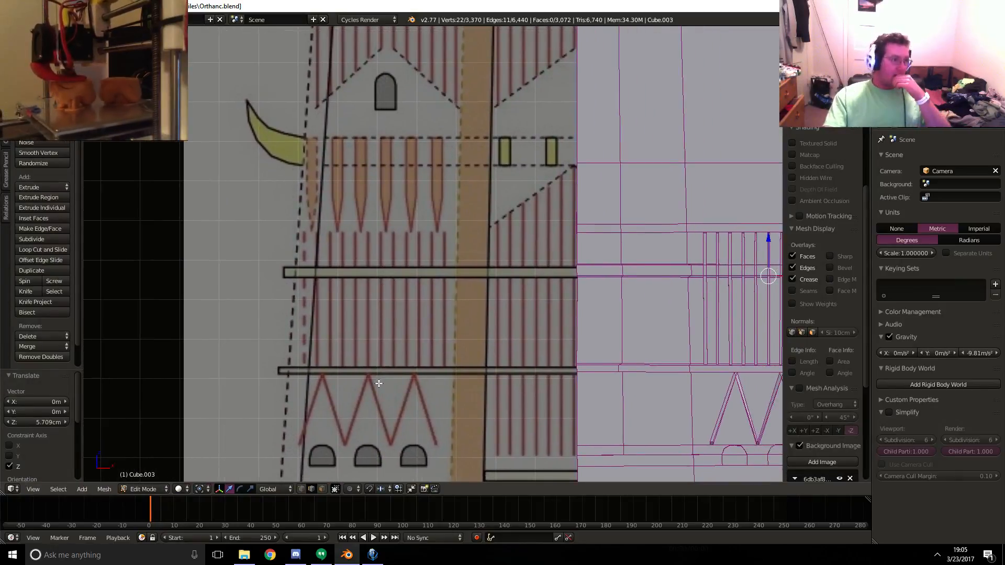
middle_drag(720, 303, 500, 321)
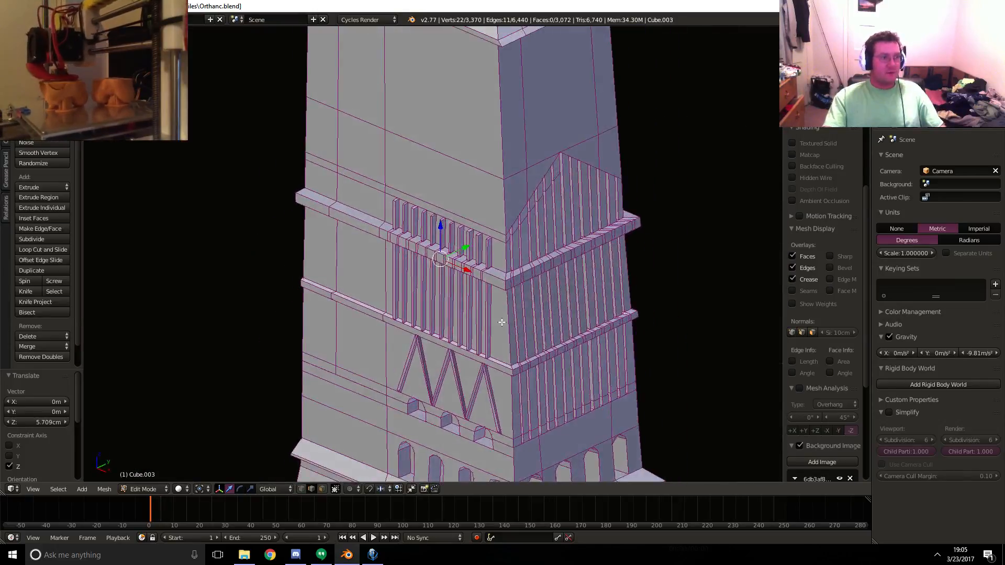
scroll(459, 309, up, 4)
- Undo the rib edge lift, the edge selections, and the rotation and moves made since the stripe faces were extruded
key(ctrl+z)
key(ctrl+z)
key(ctrl+z)
key(ctrl+z)
key(ctrl+z)
key(ctrl+z)
key(ctrl+z)
key(ctrl+z)
key(ctrl+z)
key(ctrl+z)
key(ctrl+z)
key(ctrl+z)
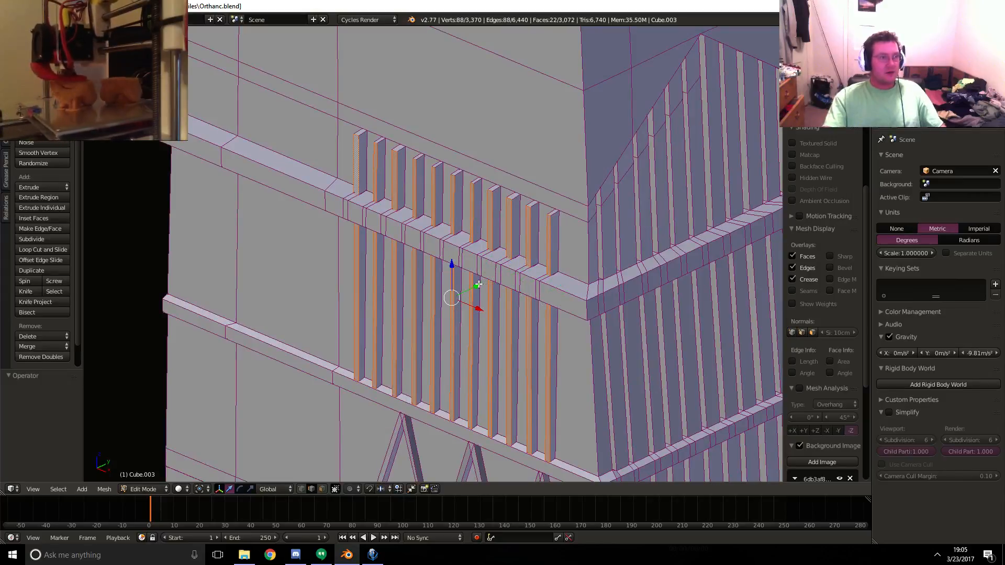
- Move the extruded stripe faces back toward the wall about 25.6 cm along Y, and check the shallower ribs from several sides
key(g)
key(y)
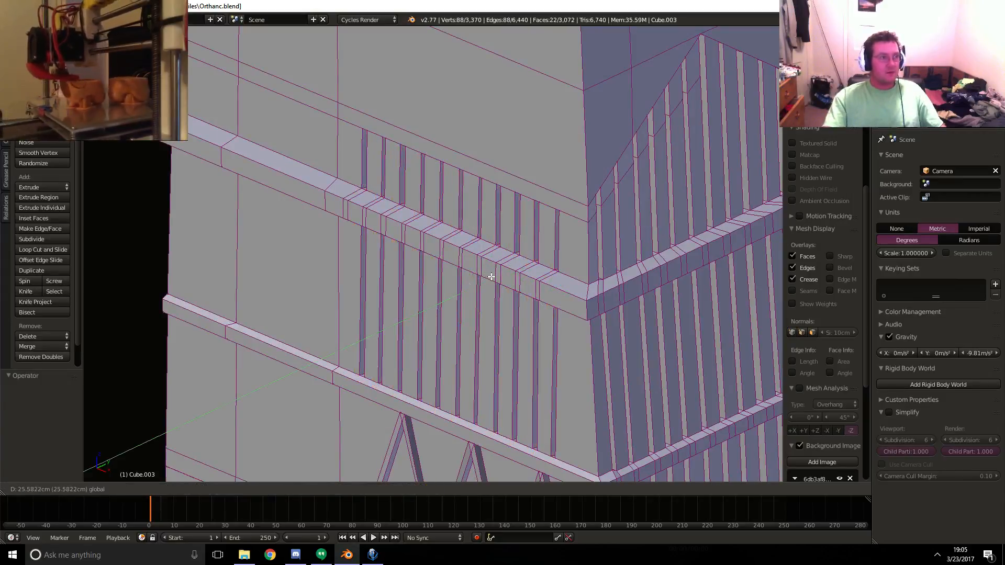
click(490, 276)
middle_drag(490, 276, 437, 232)
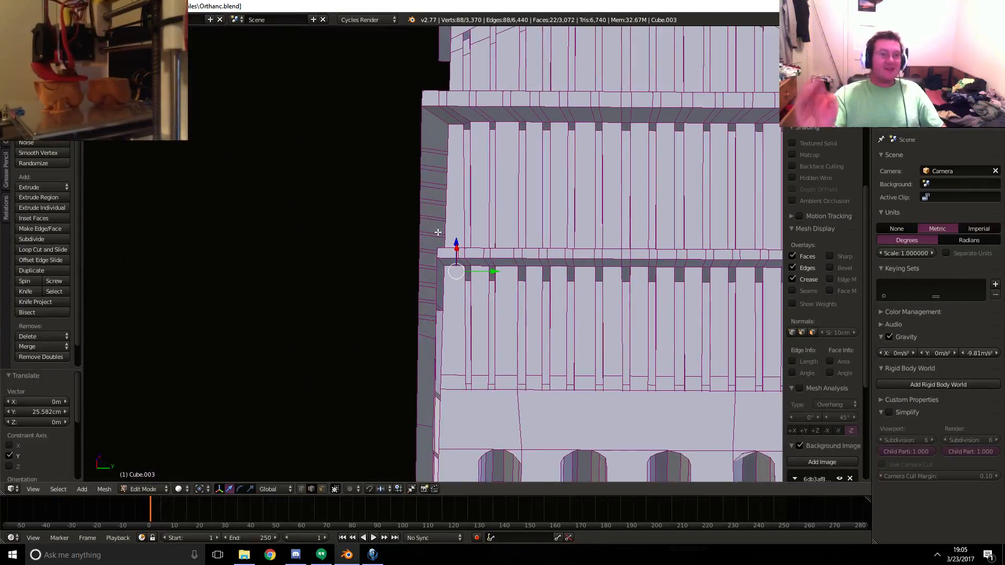
middle_drag(416, 236, 532, 275)
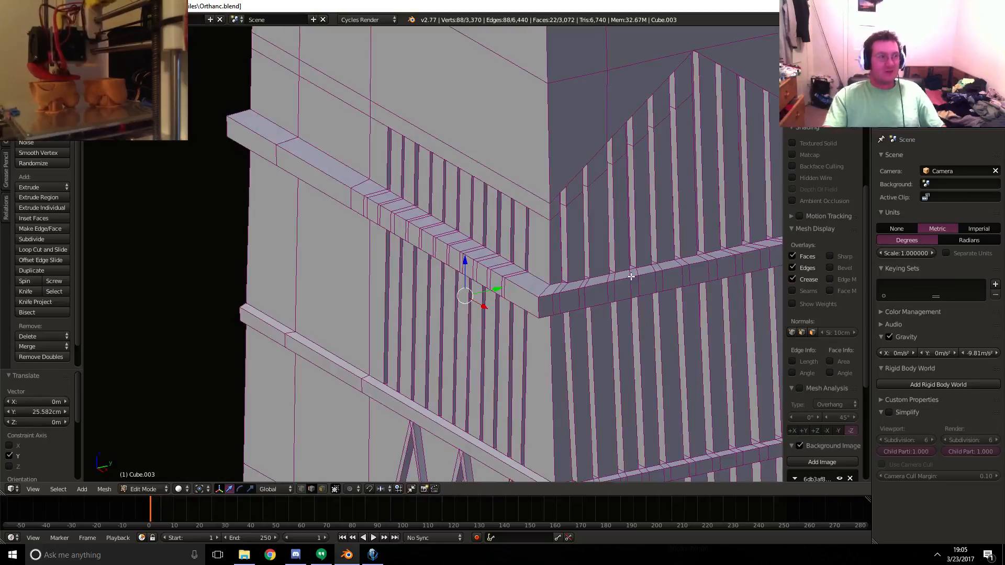
middle_drag(630, 276, 525, 235)
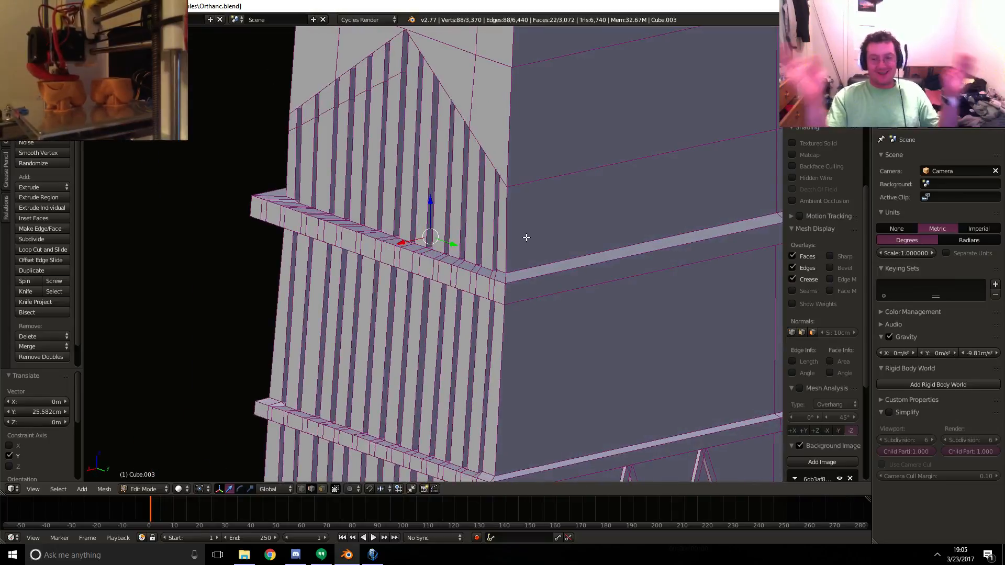
- In wireframe back view, deselect everything and start a knife cut near the lower band above the zigzag
key(KP_1)
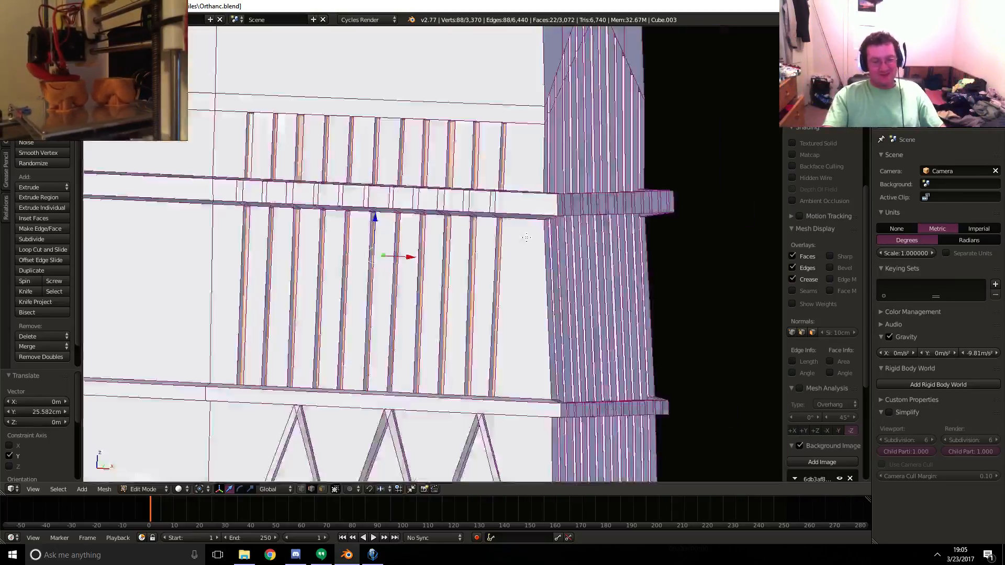
key(ctrl+KP_1)
key(z)
mouse_move(473, 318)
shift+middle_down()
mouse_move(439, 303)
mouse_move(381, 316)
shift+middle_up()
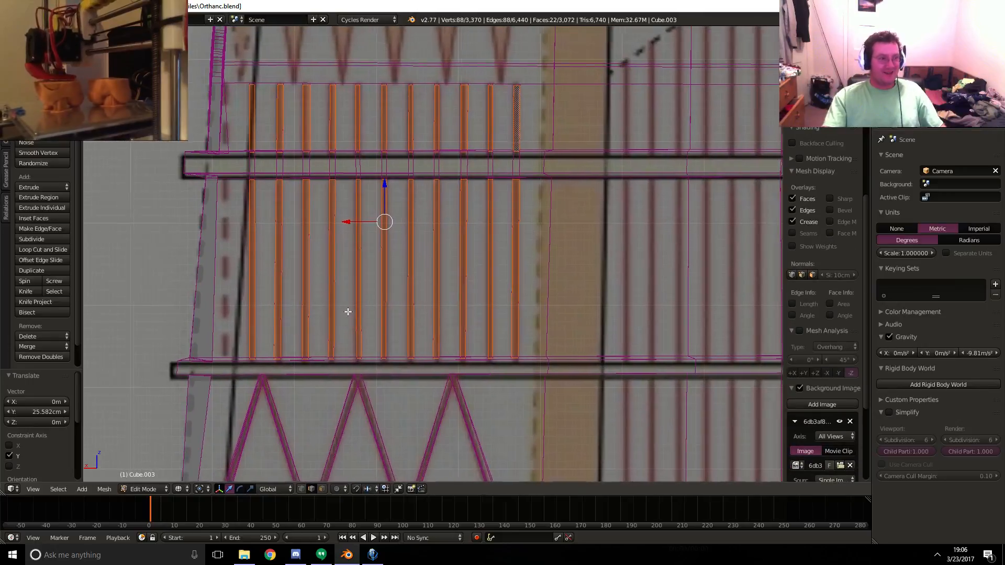
shift+middle_drag(507, 314, 441, 330)
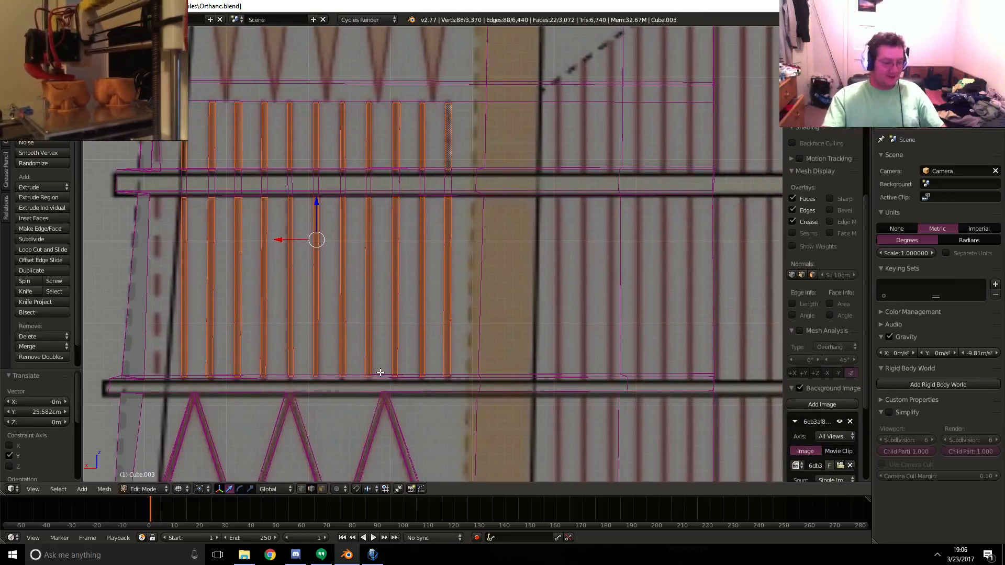
key(a)
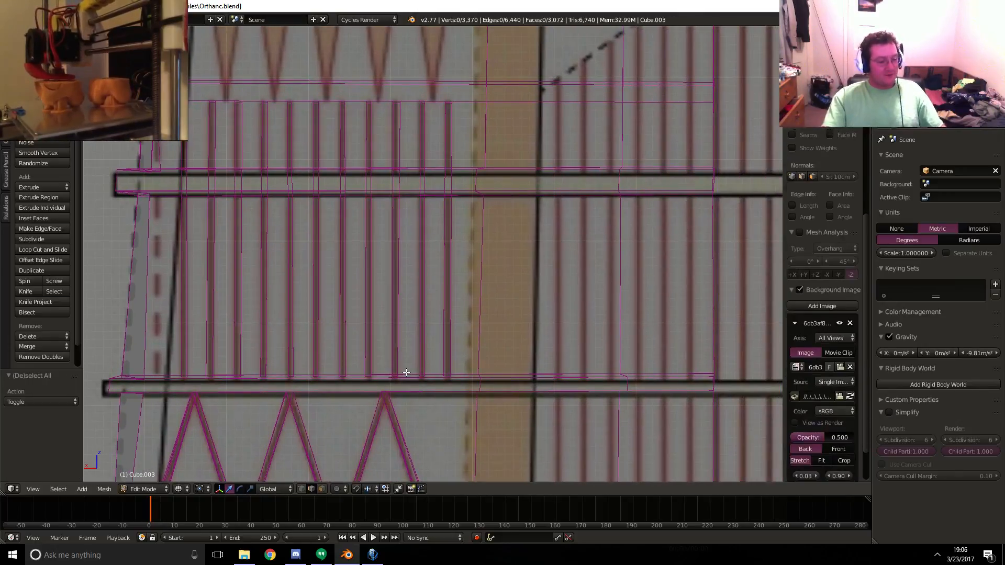
key(k)
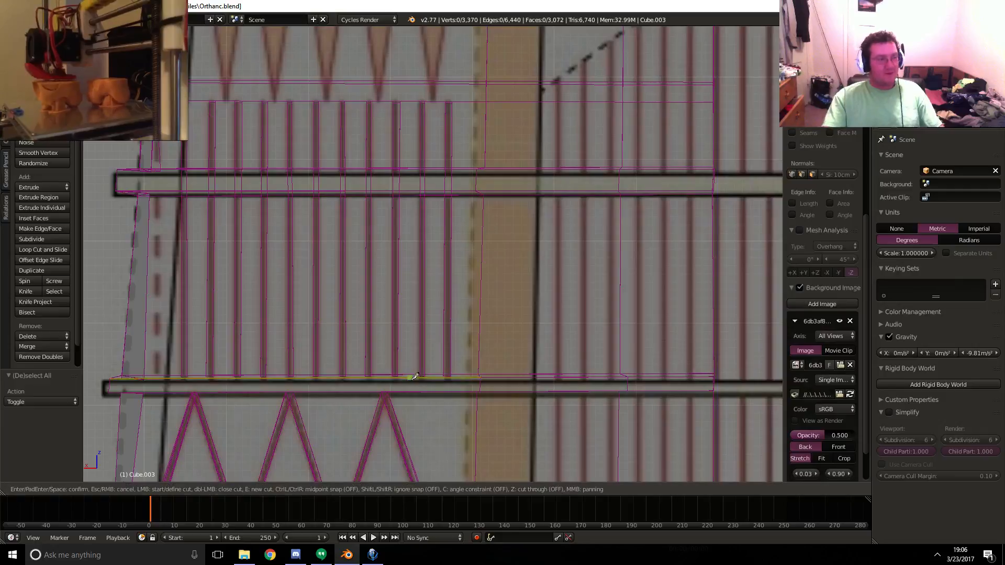
- Try knife-cutting vertical lines along both edges of the rightmost narrow strip, from the lower ledge up to the strip's top
click(451, 374)
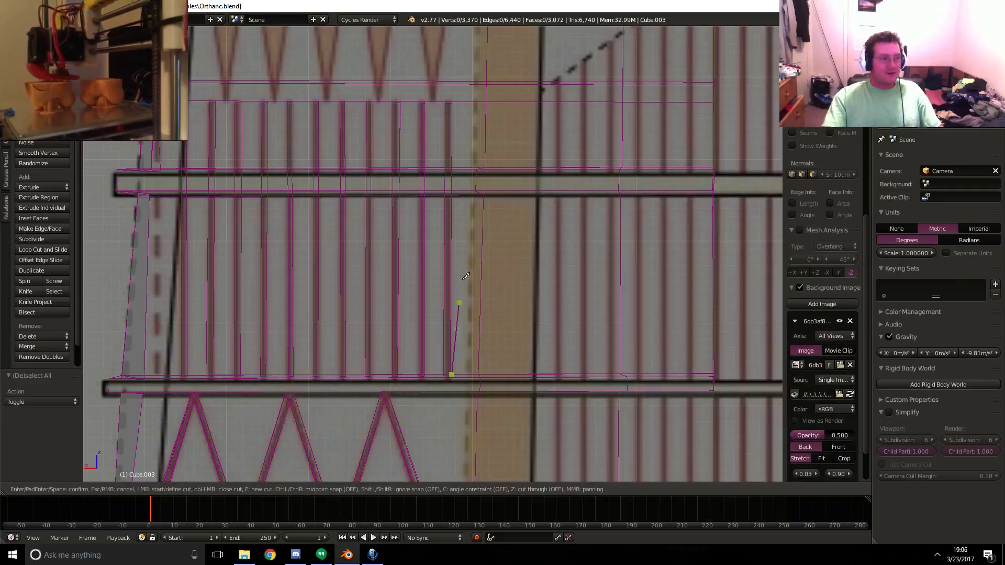
click(451, 100)
key(Return)
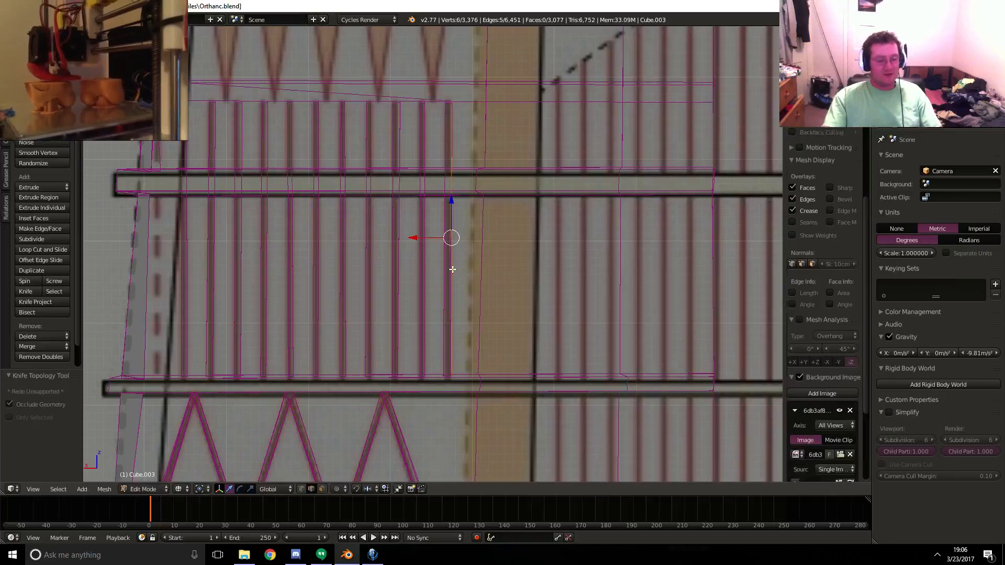
key(k)
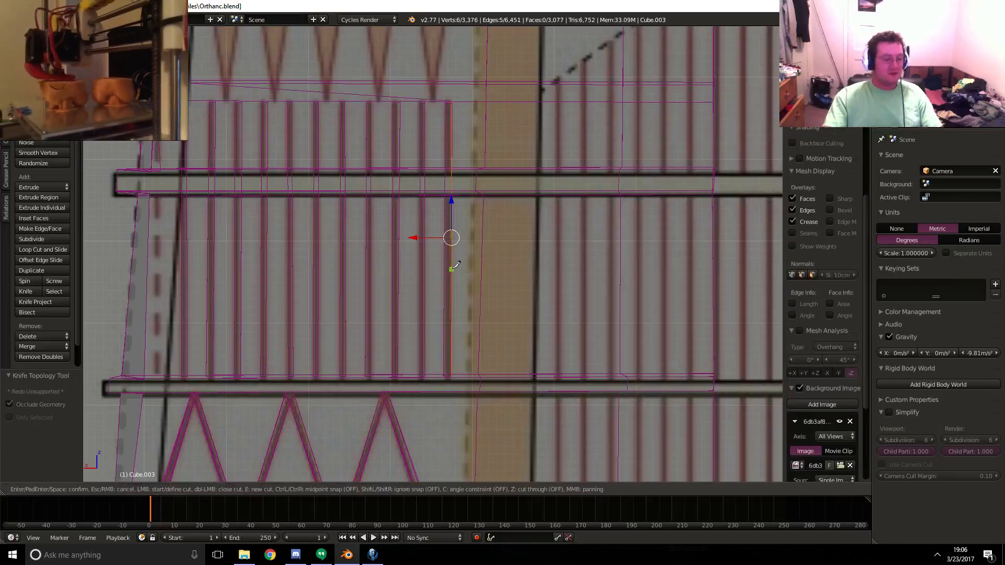
click(445, 374)
click(448, 99)
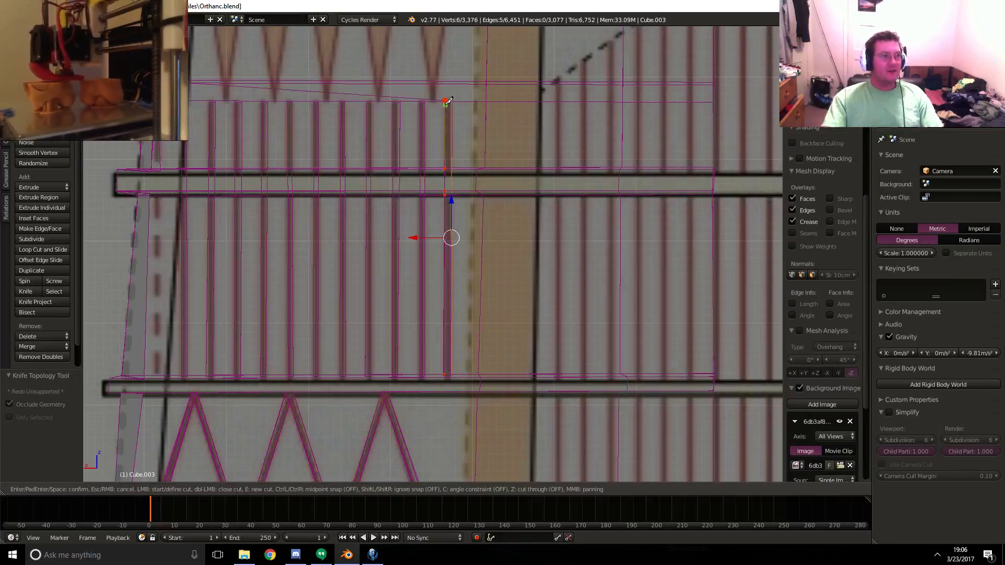
key(Return)
- Abandon the cut on the neighbouring strip and undo the knife cuts made along the rightmost strip
key(k)
click(425, 373)
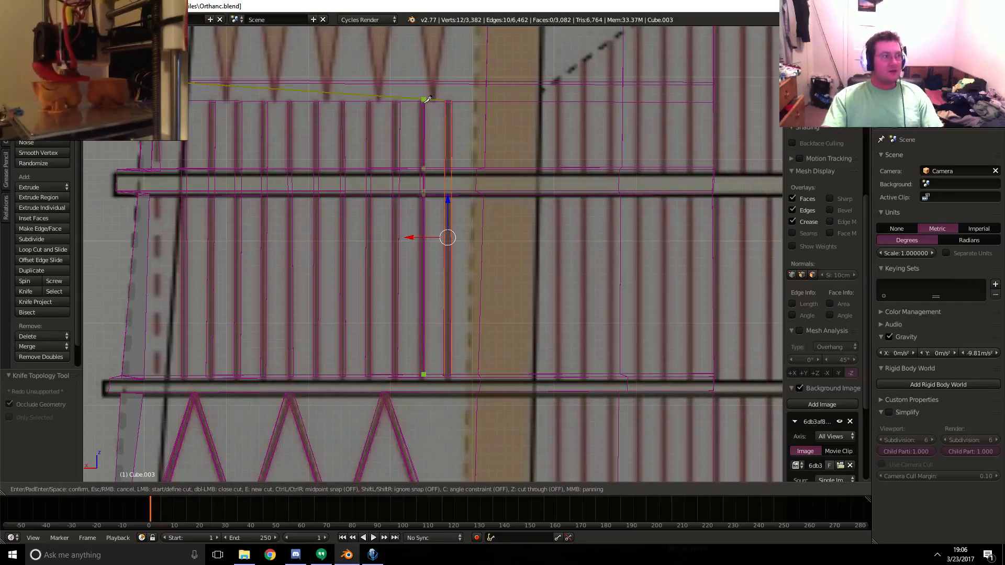
key(Escape)
key(ctrl+z)
key(ctrl+z)
key(ctrl+z)
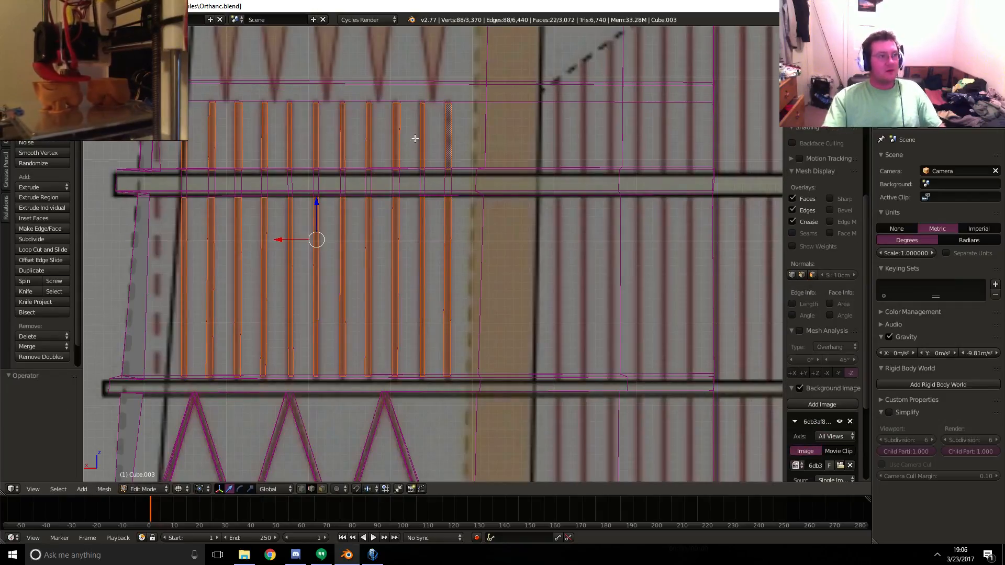
- Try adding a horizontal loop cut to the tower wall just above the upper ledge in solid shading, and undo it
middle_drag(415, 137, 448, 216)
key(z)
key(ctrl+KP_3)
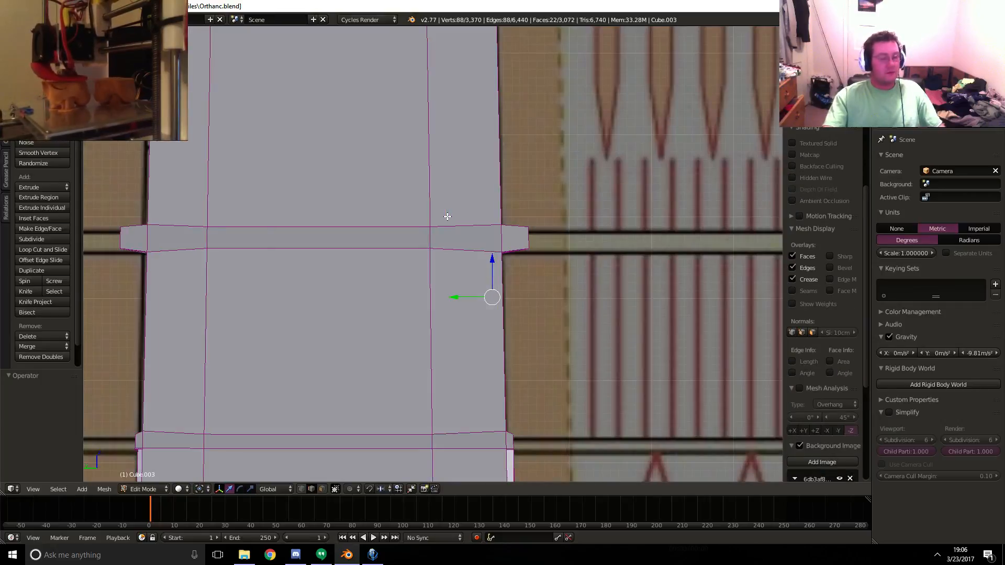
key(ctrl+KP_1)
key(z)
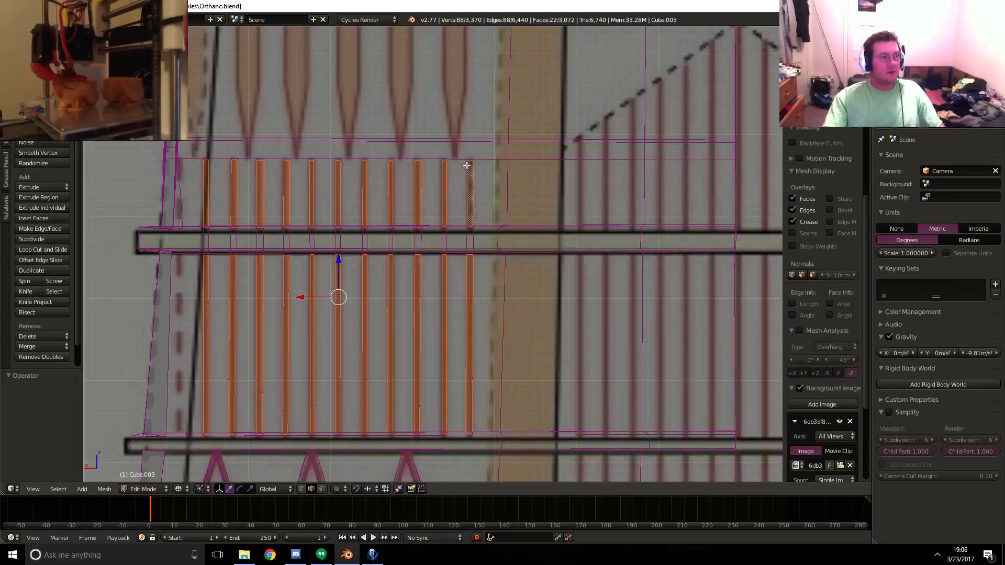
key(z)
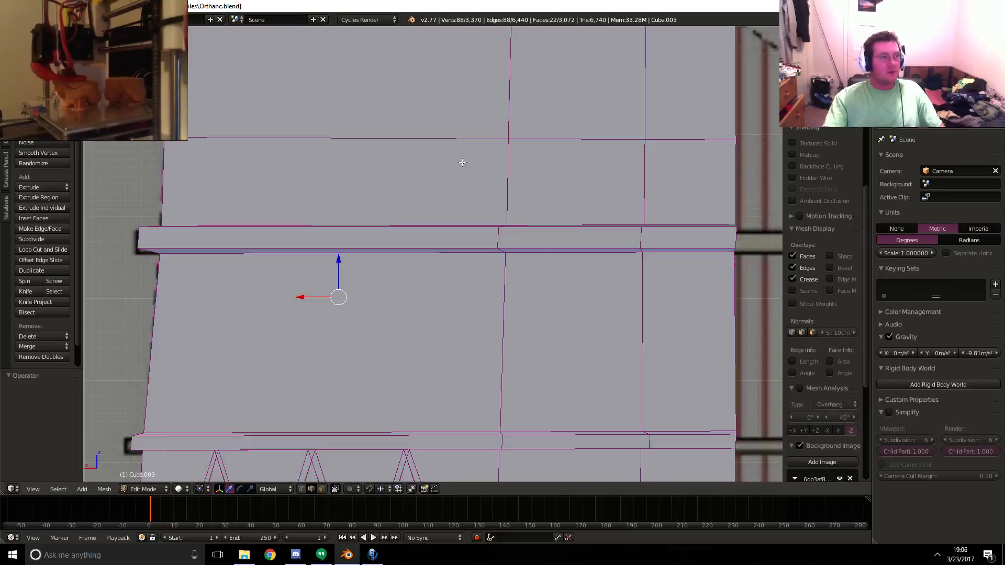
click(53, 260)
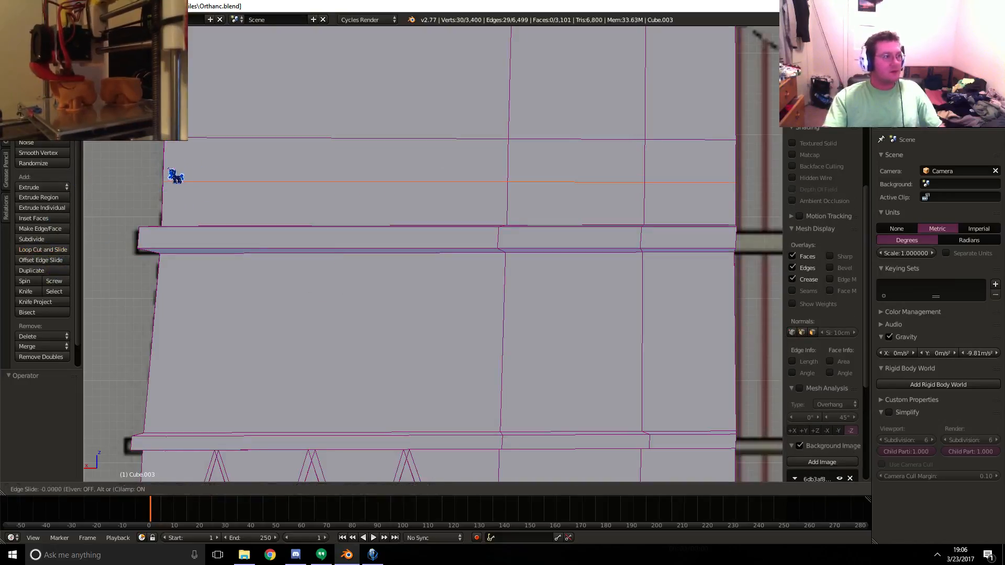
click(176, 144)
key(z)
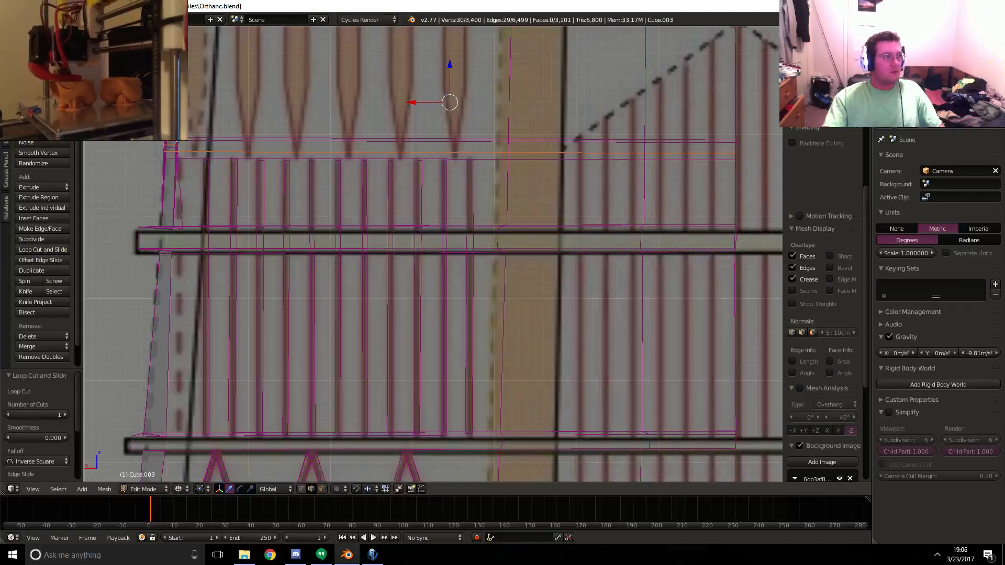
key(ctrl+z)
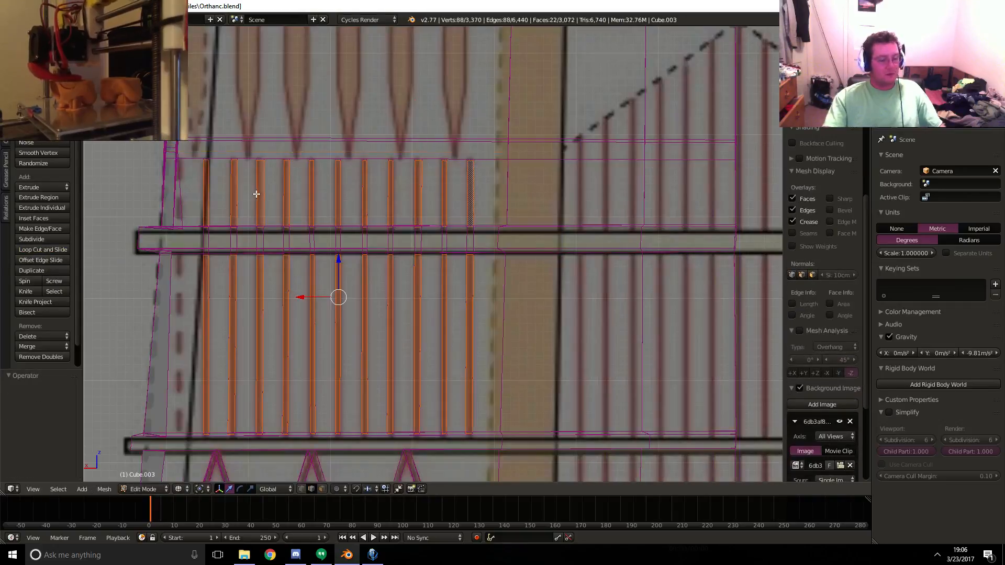
- Try a loop cut through the narrow strips above the upper ledge in wireframe, and undo it
key(ctrl+r)
click(232, 187)
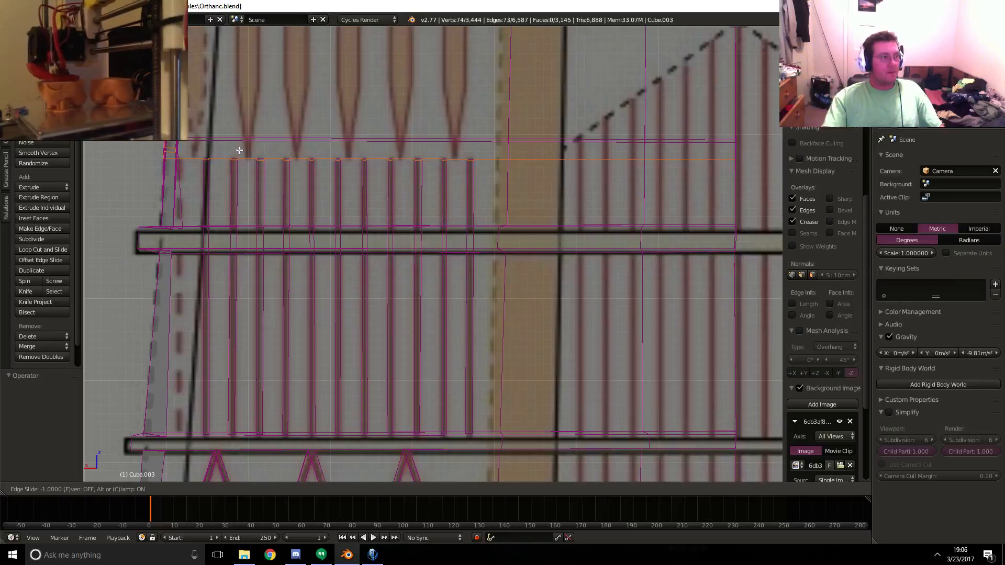
click(264, 182)
key(ctrl+z)
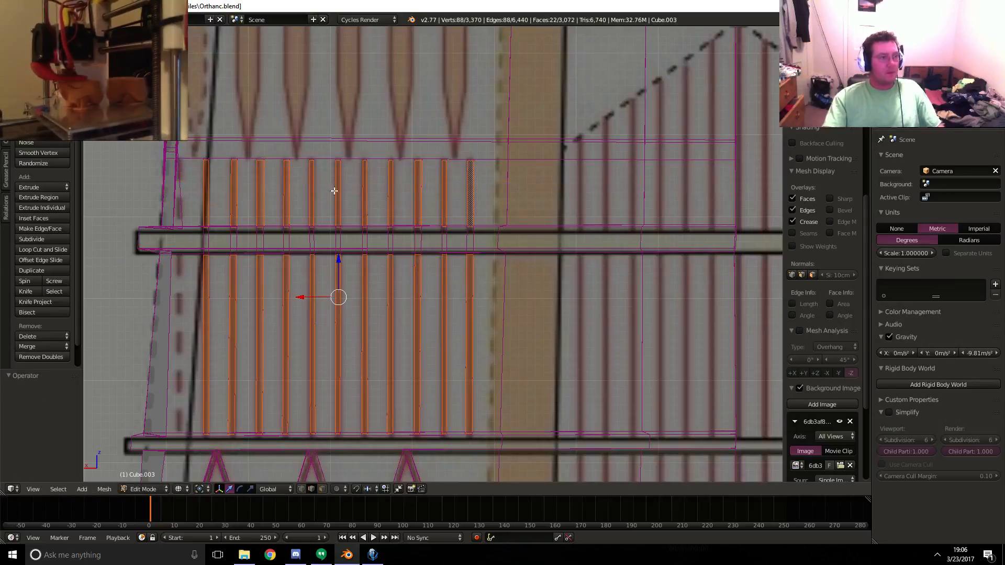
- Mark the strip-top height with the 3D cursor and add one horizontal loop cut around the wall at that height
key(z)
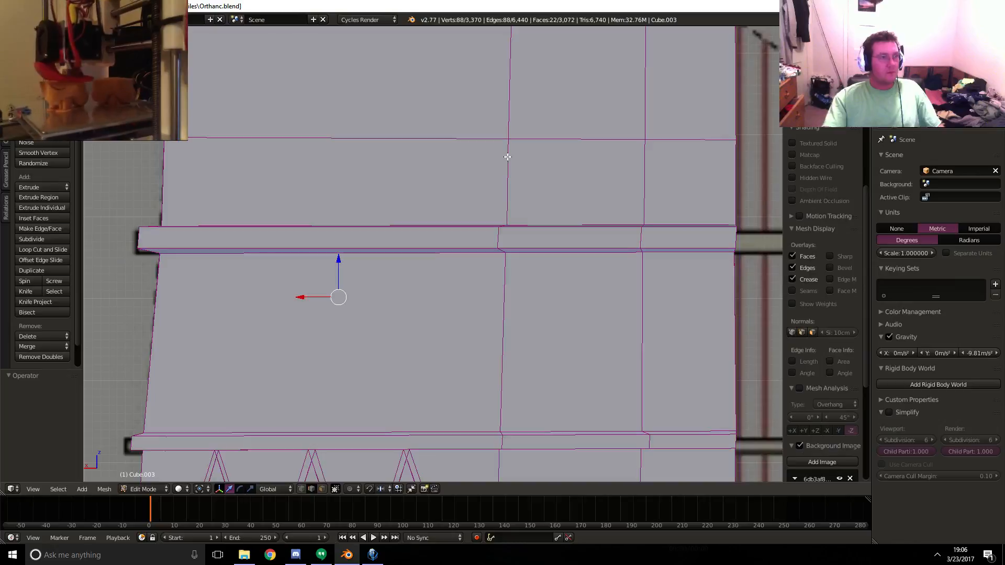
key(z)
key(z)
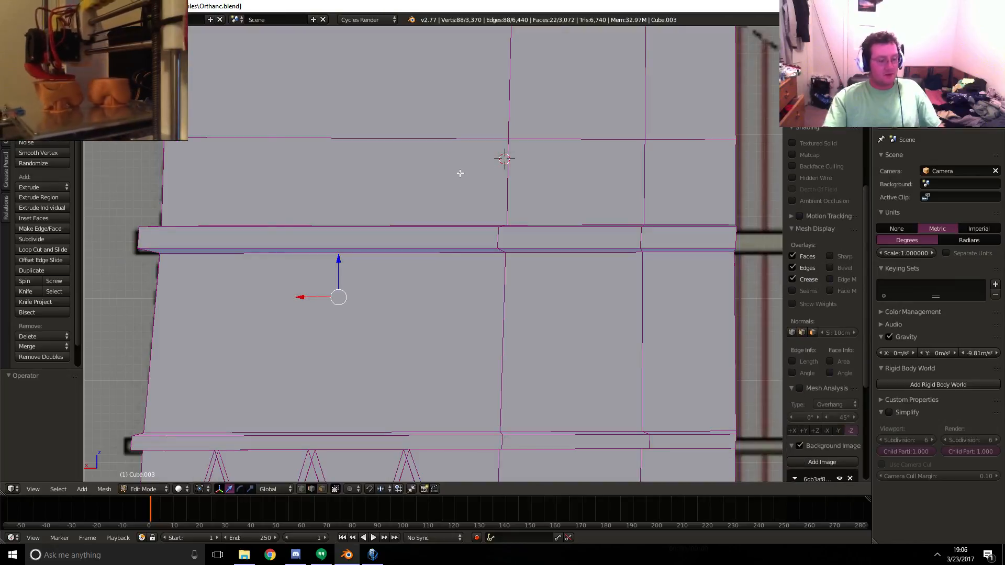
key(ctrl+r)
click(503, 158)
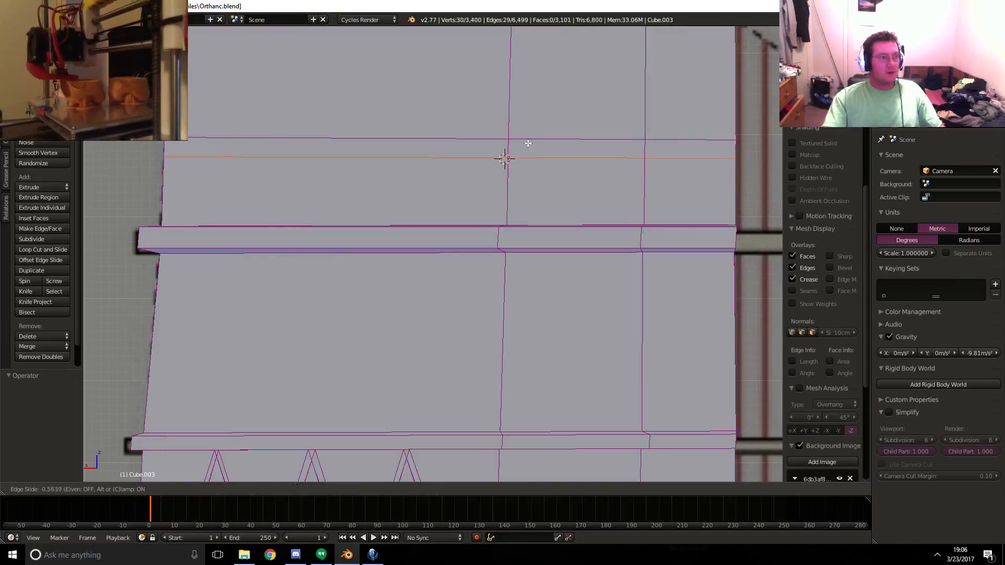
click(524, 145)
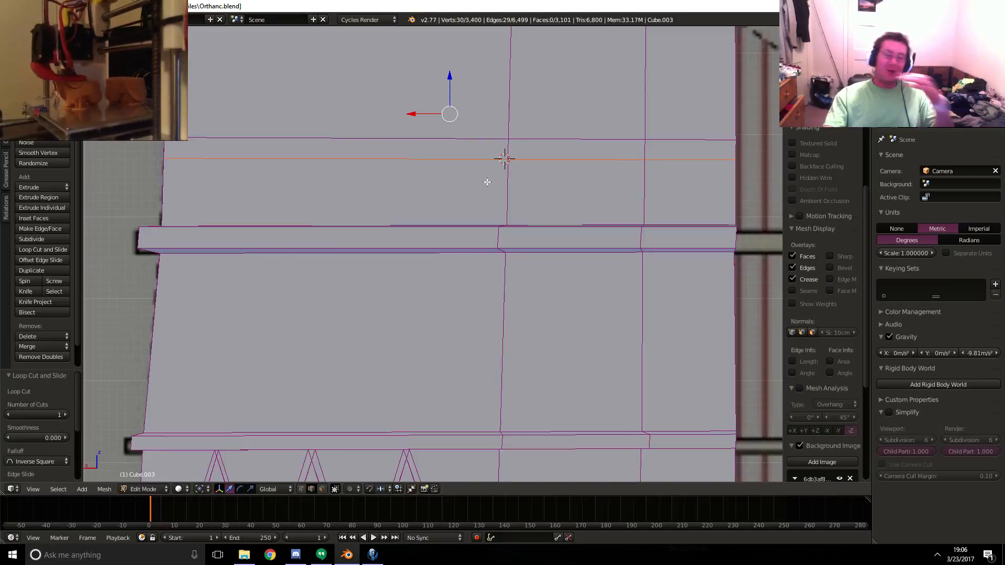
- Knife-cut both edges of the rightmost narrow strip from the lower ledge up to the new horizontal loop
shift+middle_drag(523, 223, 543, 194)
key(z)
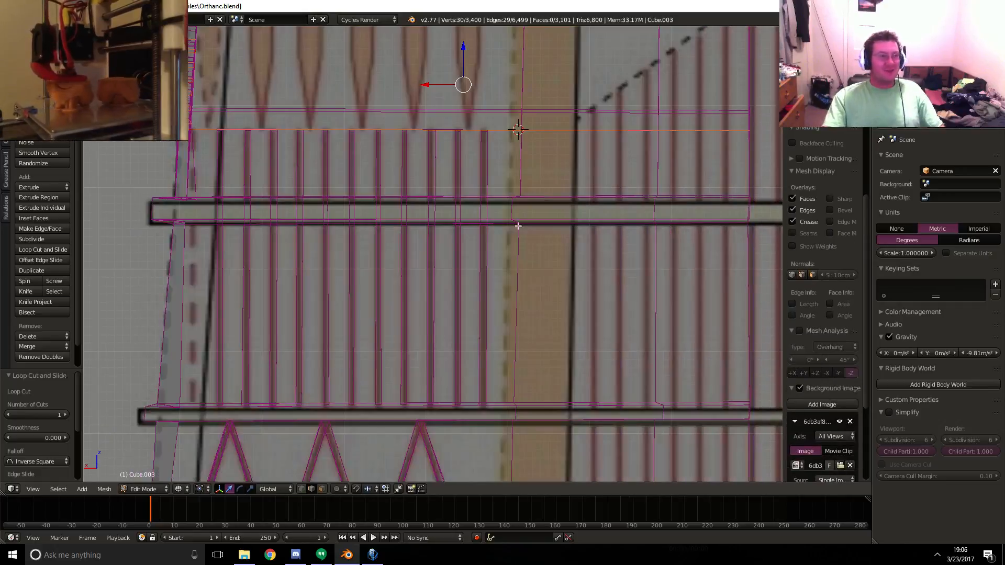
key(k)
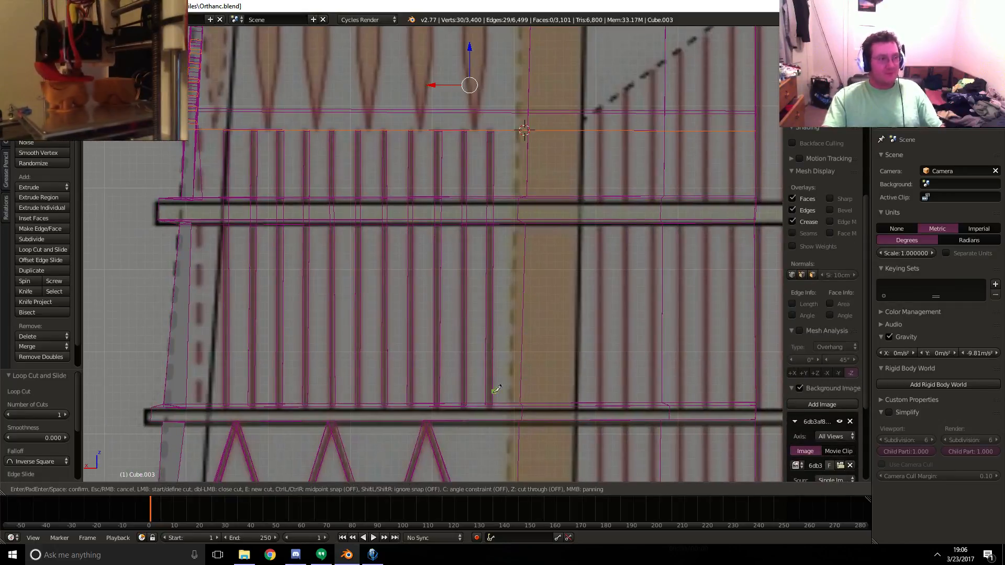
key(Escape)
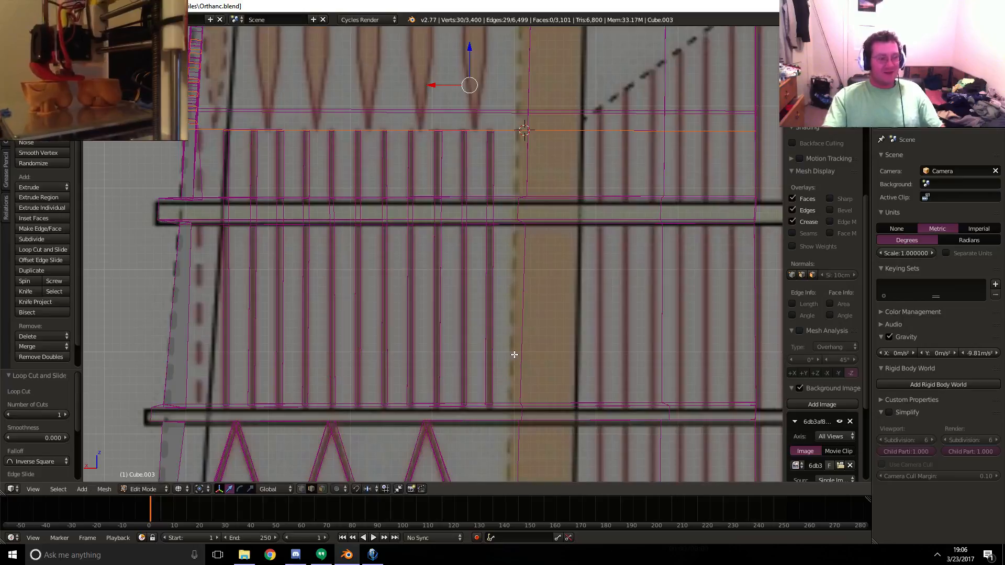
key(k)
click(492, 402)
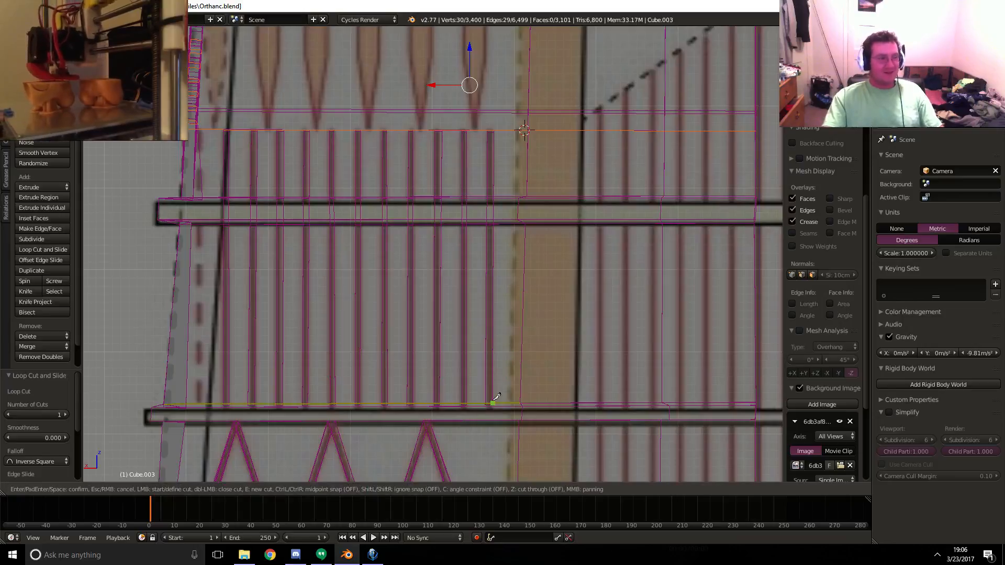
click(494, 130)
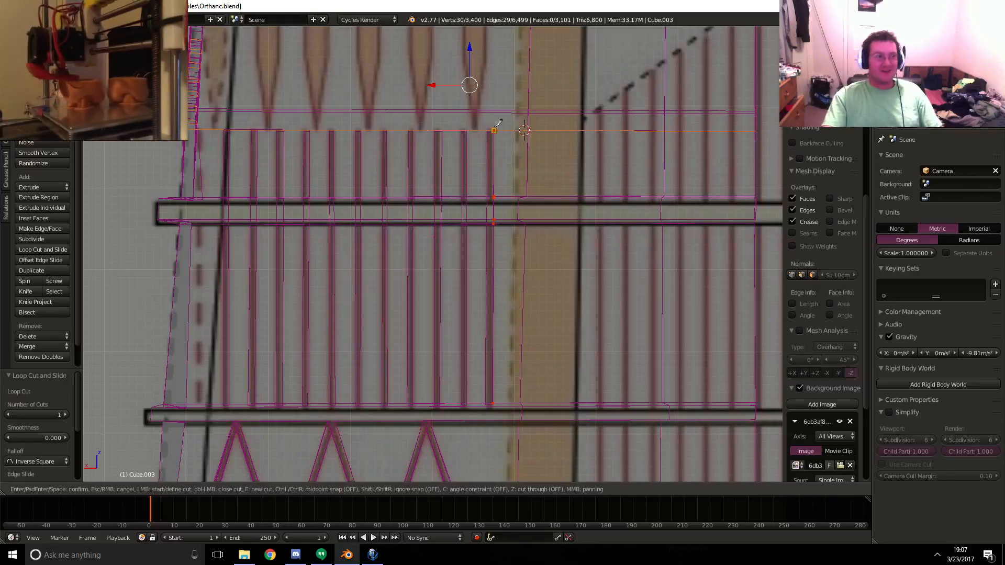
key(Return)
key(k)
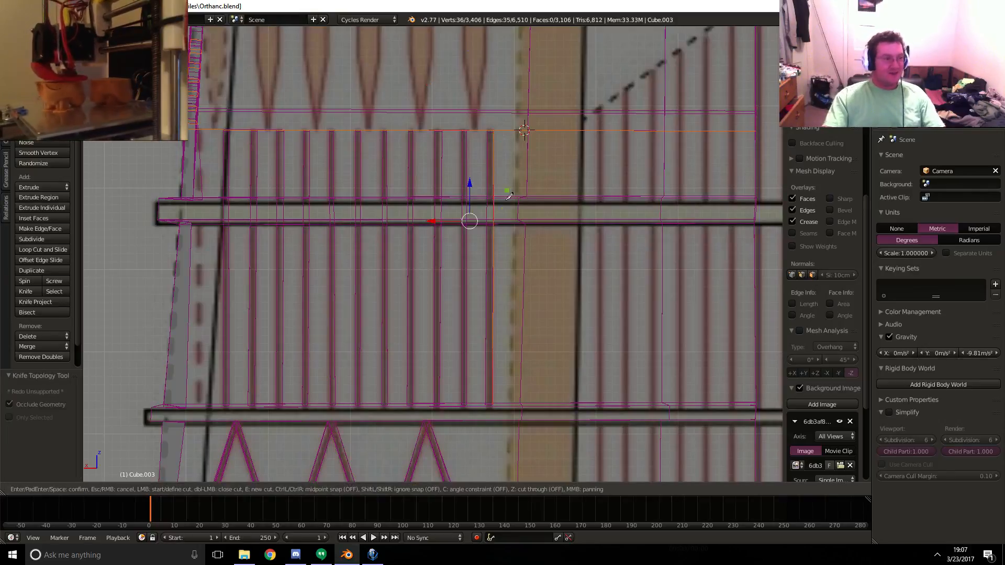
click(485, 401)
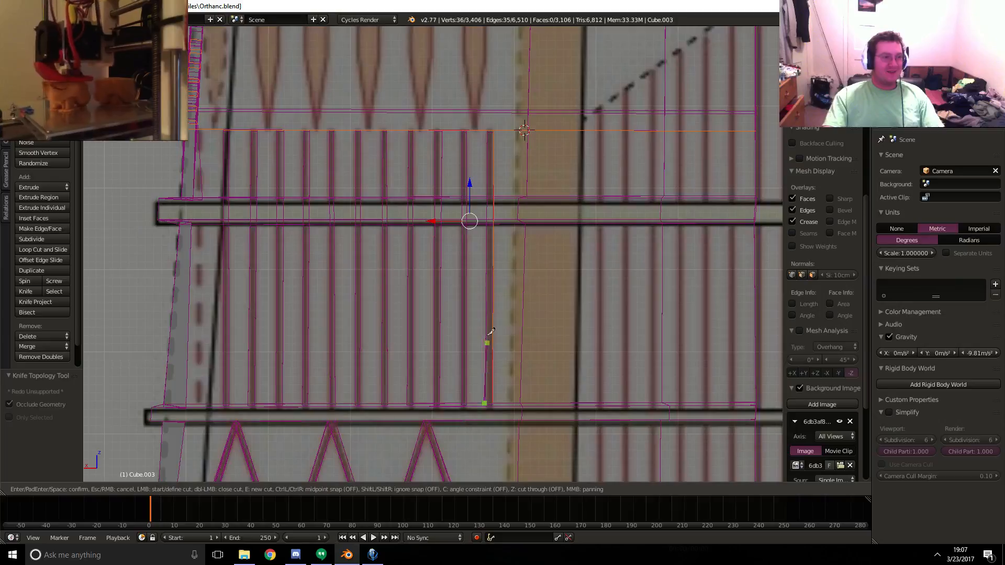
click(490, 128)
key(Return)
- Knife-cut both edges of the second strip from the right, from the lower ledge up to the horizontal loop
key(k)
click(466, 403)
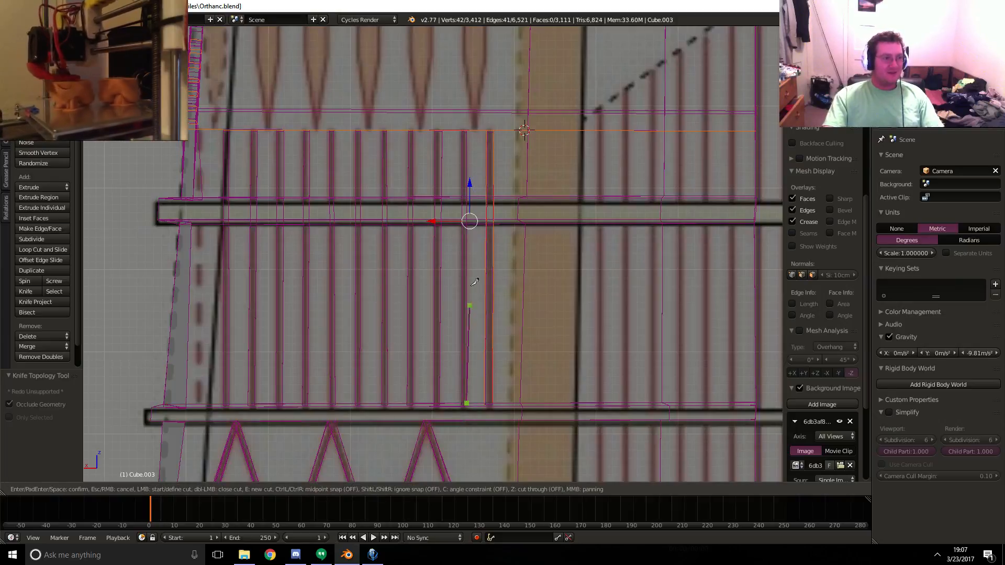
click(466, 131)
key(Return)
key(k)
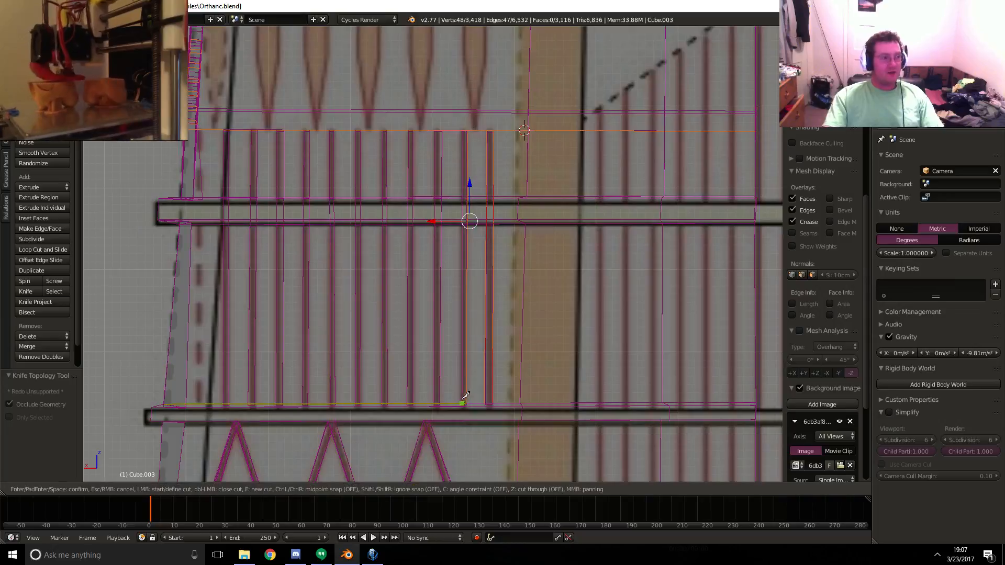
click(460, 402)
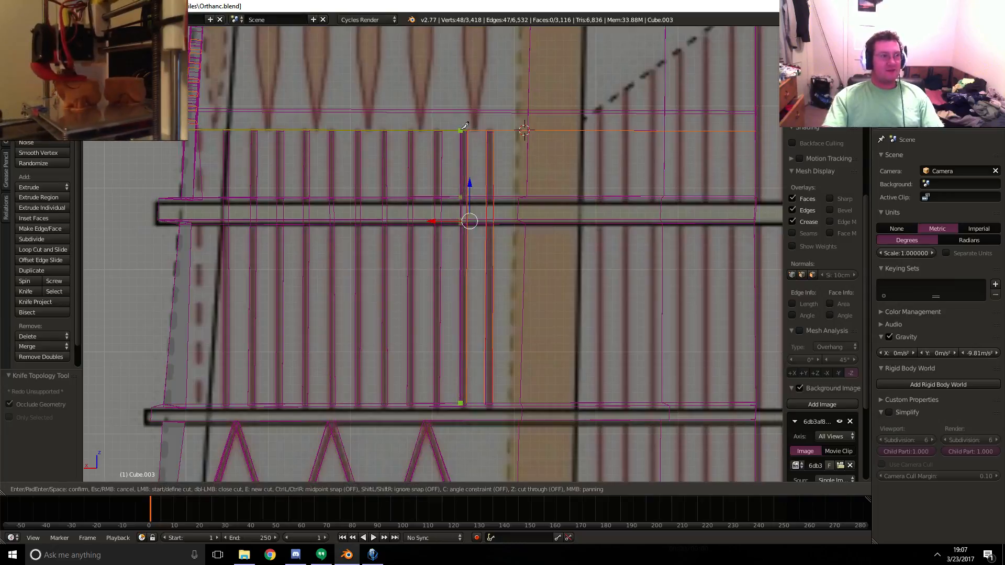
click(460, 131)
key(Return)
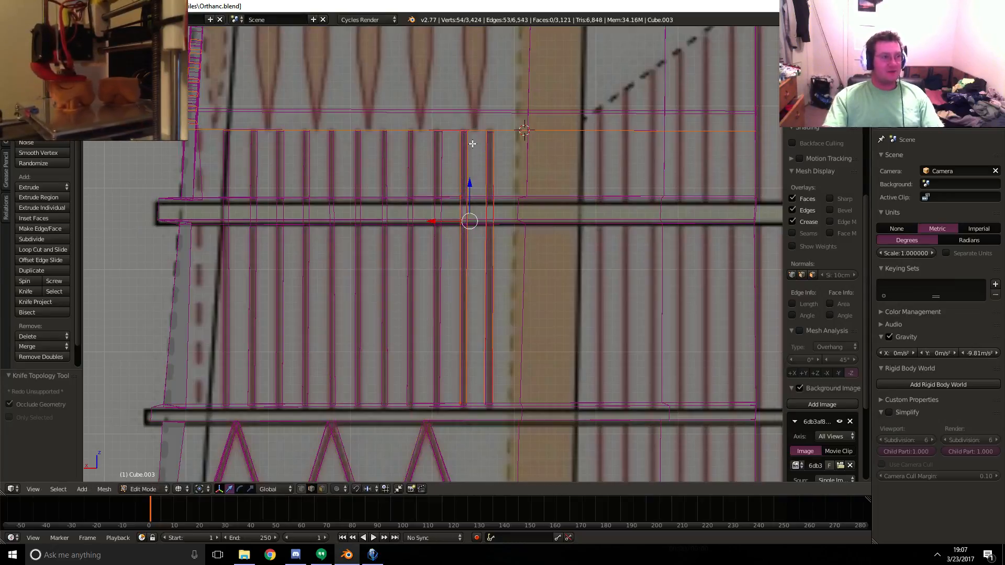
click(375, 556)
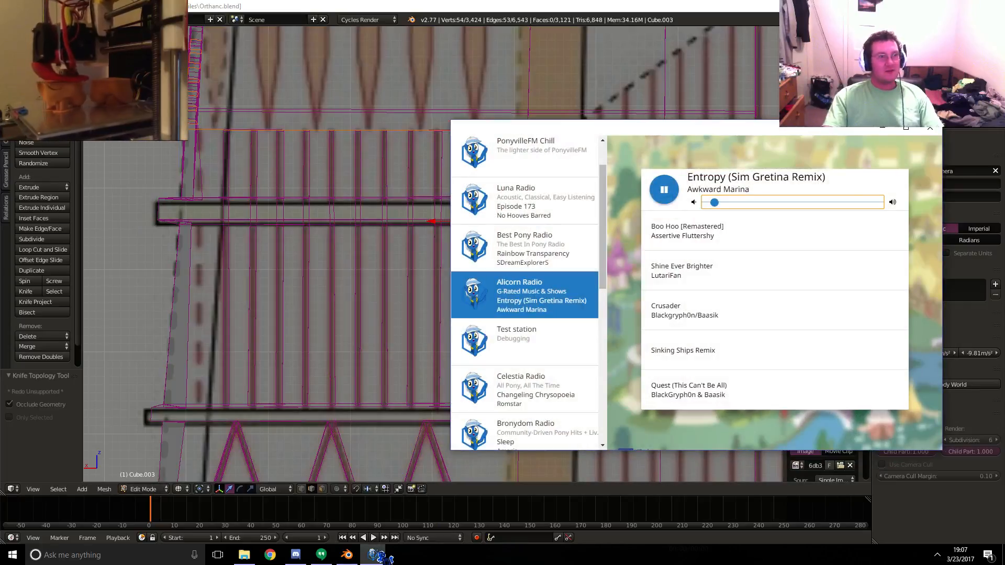
click(376, 556)
- Knife-cut both edges of the third strip from the right, from the lower ledge up to the horizontal loop
key(k)
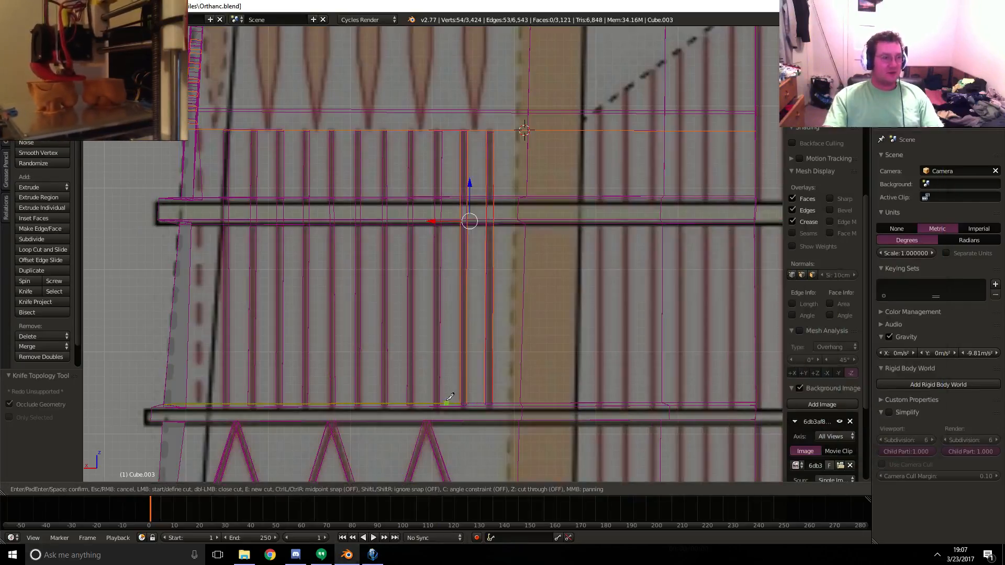
click(440, 401)
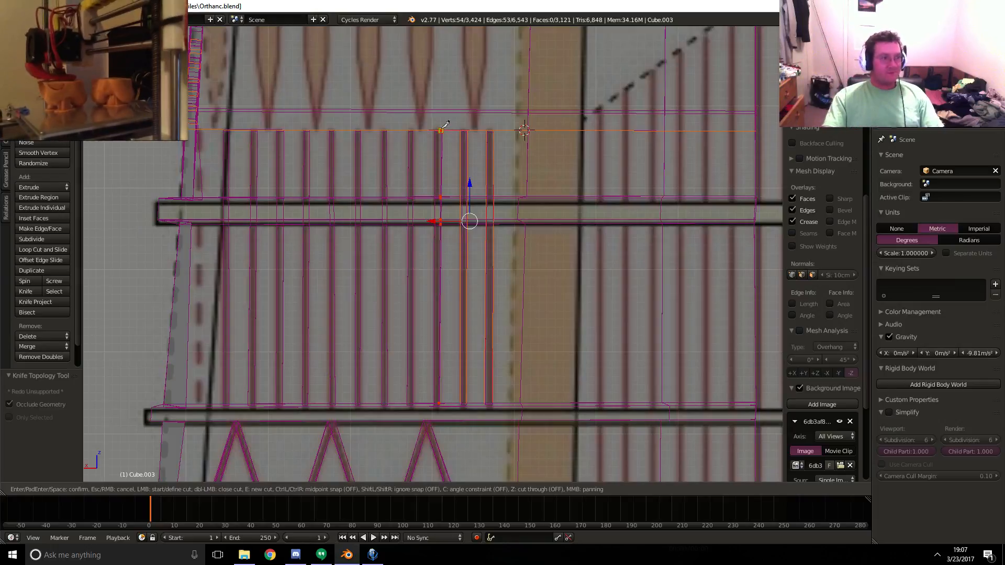
key(Return)
key(k)
click(431, 402)
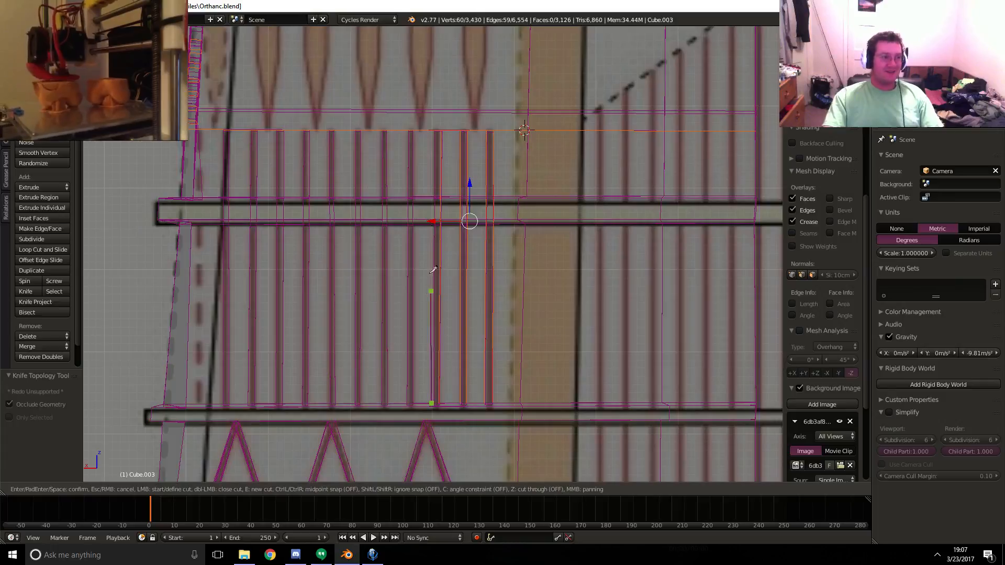
click(435, 120)
key(Return)
- Knife-cut both edges of the fourth strip from the right, from the lower ledge up to the horizontal loop
key(k)
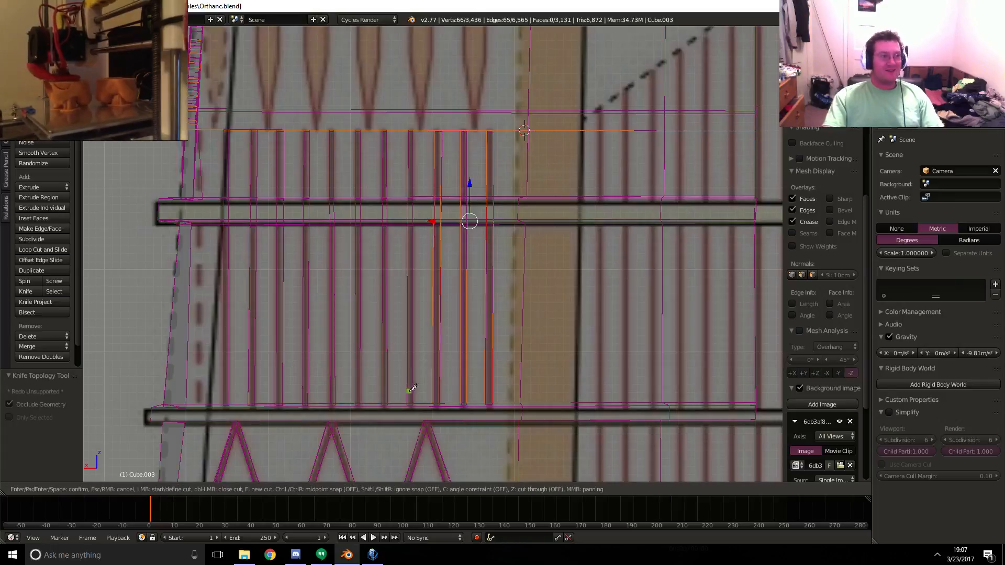
click(413, 403)
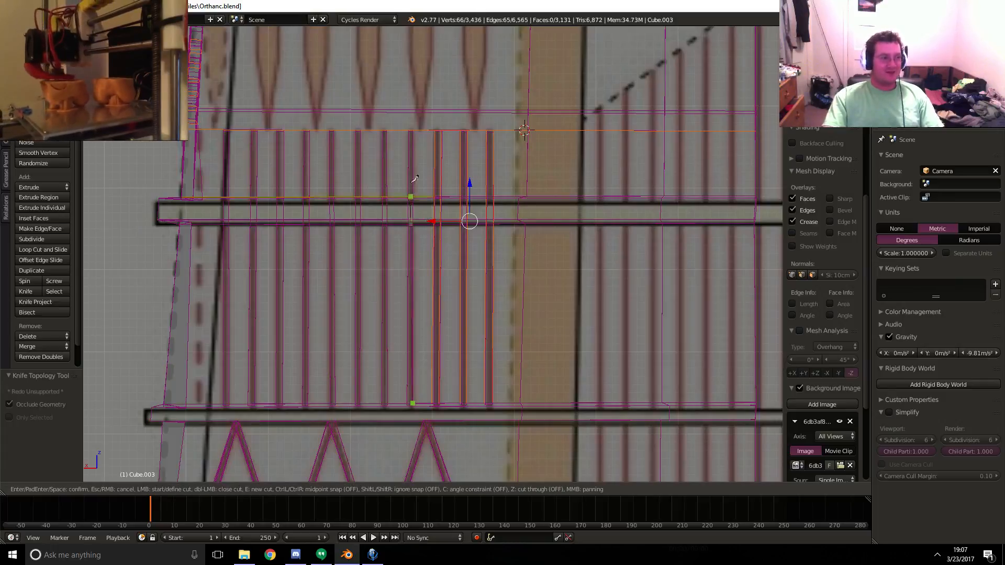
click(413, 130)
key(Return)
key(k)
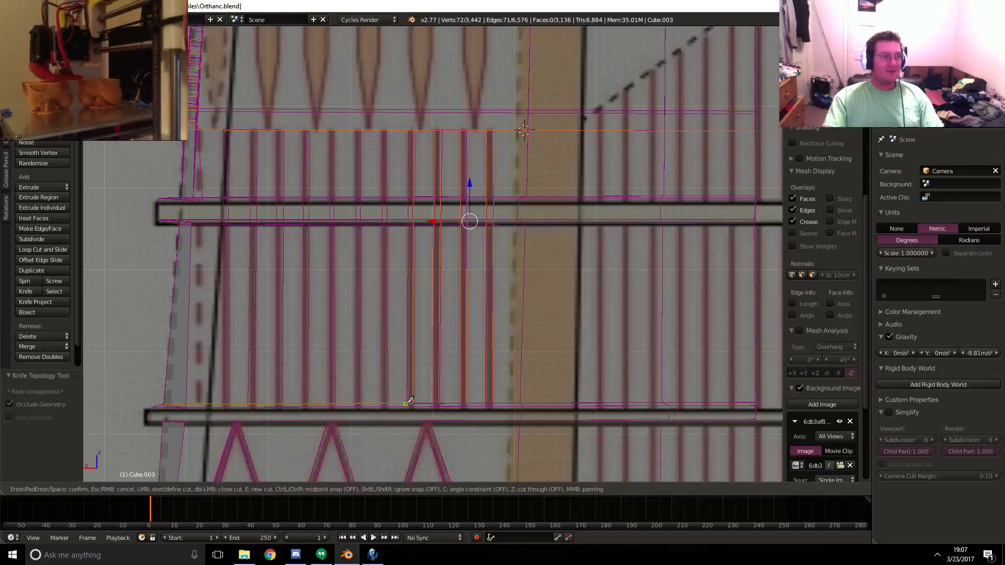
click(408, 403)
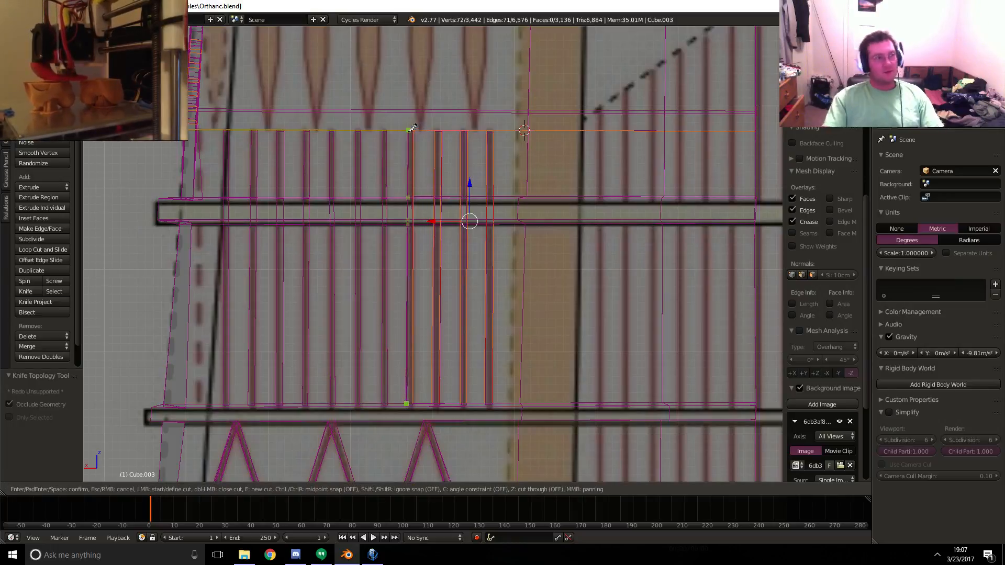
click(408, 131)
key(Return)
- Knife-cut both edges of the fifth strip from the right, from the lower ledge up to the horizontal loop
key(k)
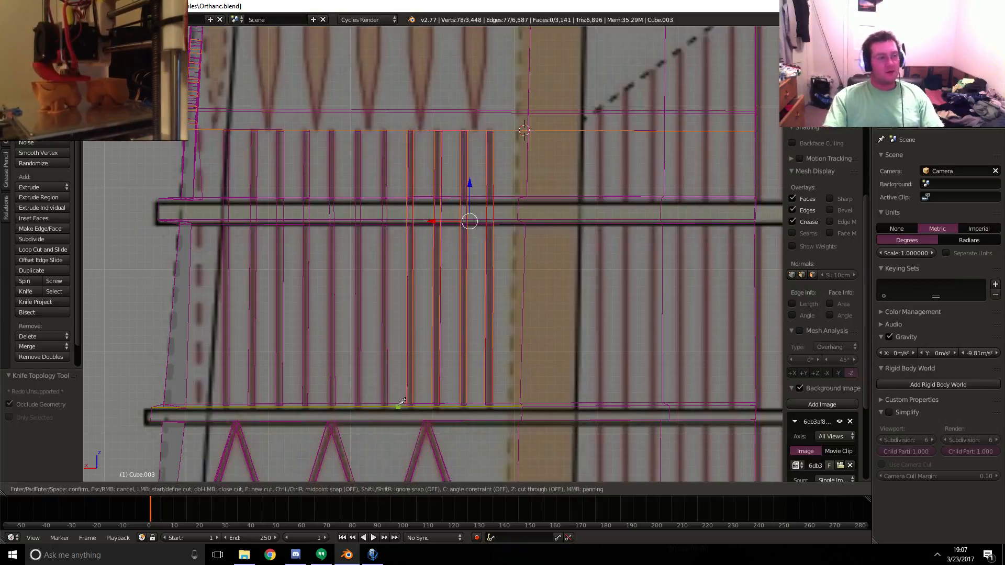
click(388, 403)
click(387, 130)
key(Return)
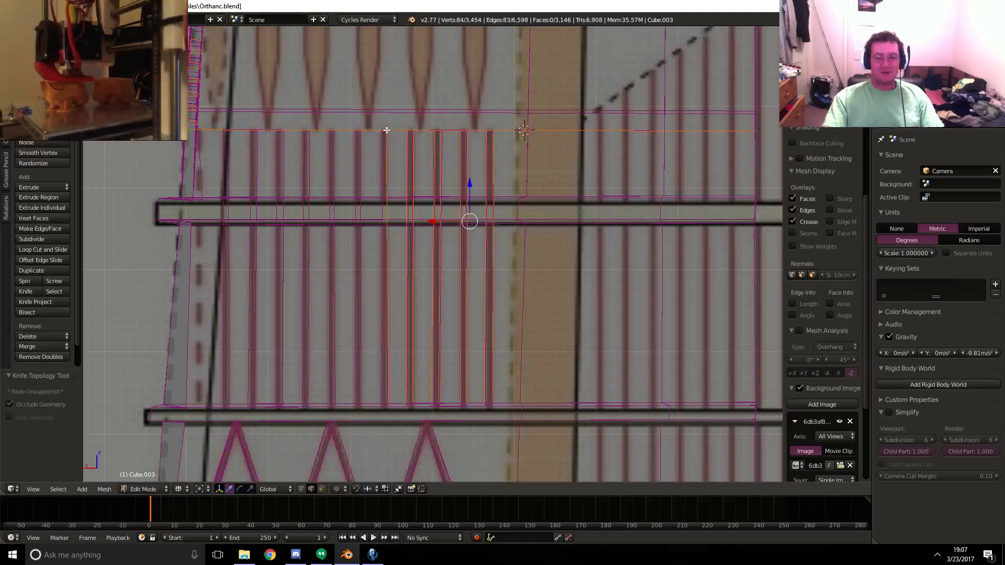
key(k)
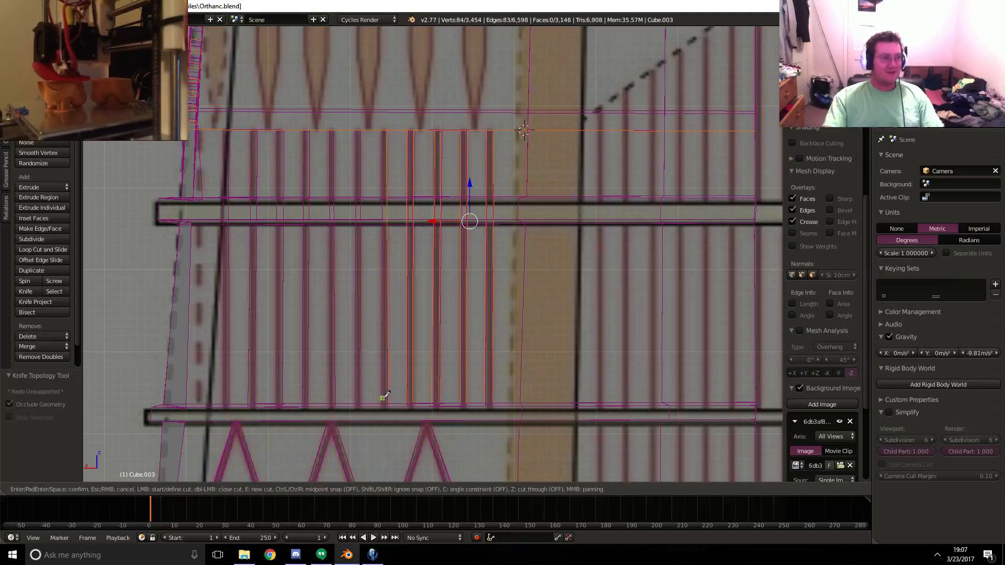
click(382, 403)
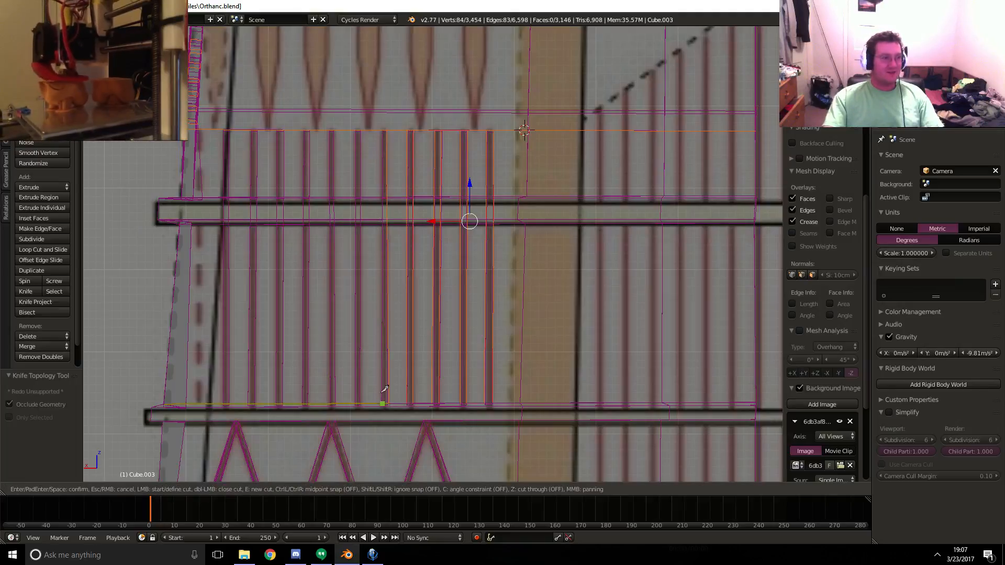
click(383, 130)
key(Return)
- Knife-cut both edges of the sixth strip from the right, from the lower ledge up to the horizontal loop
key(k)
click(362, 403)
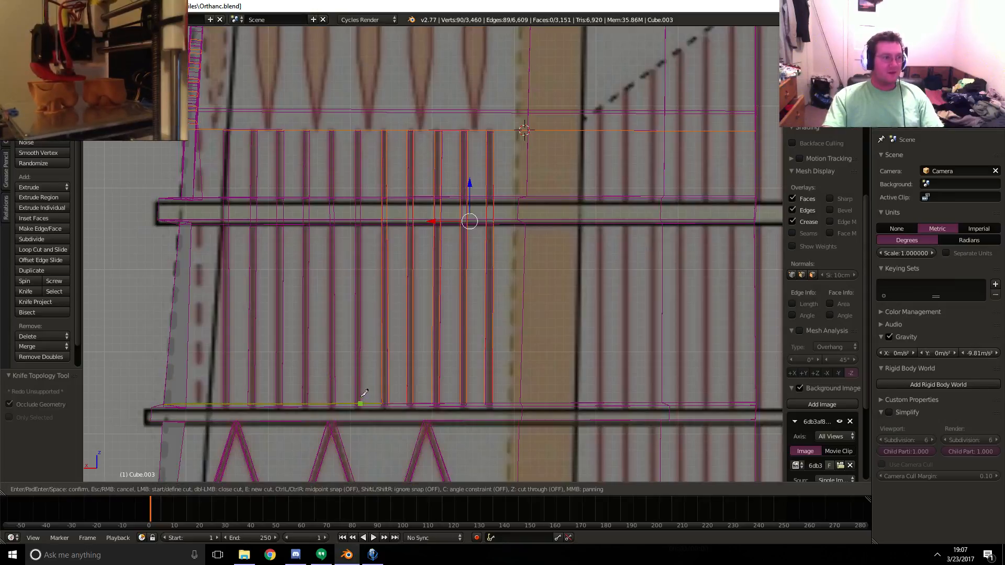
click(360, 129)
key(Return)
key(k)
click(360, 403)
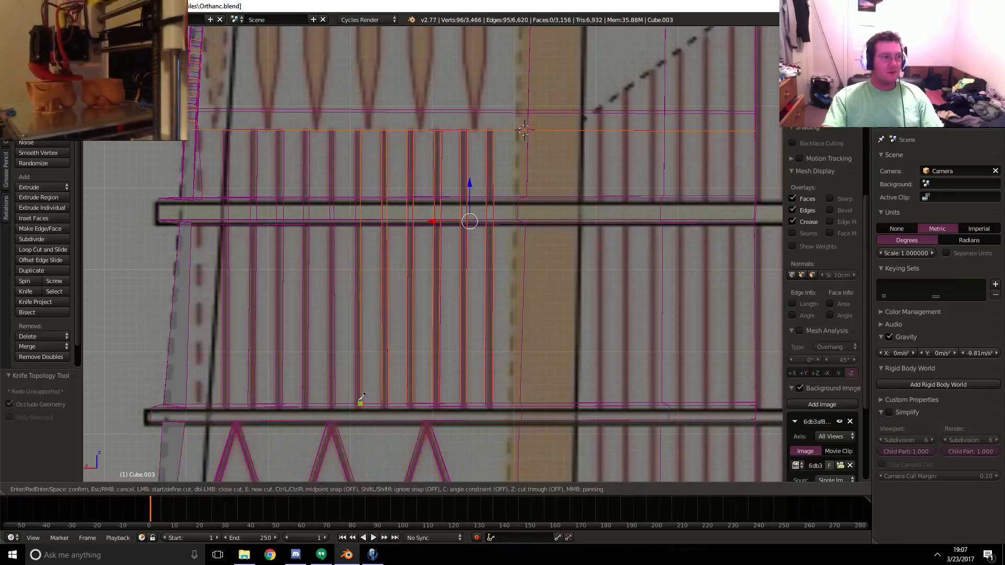
click(356, 130)
key(Return)
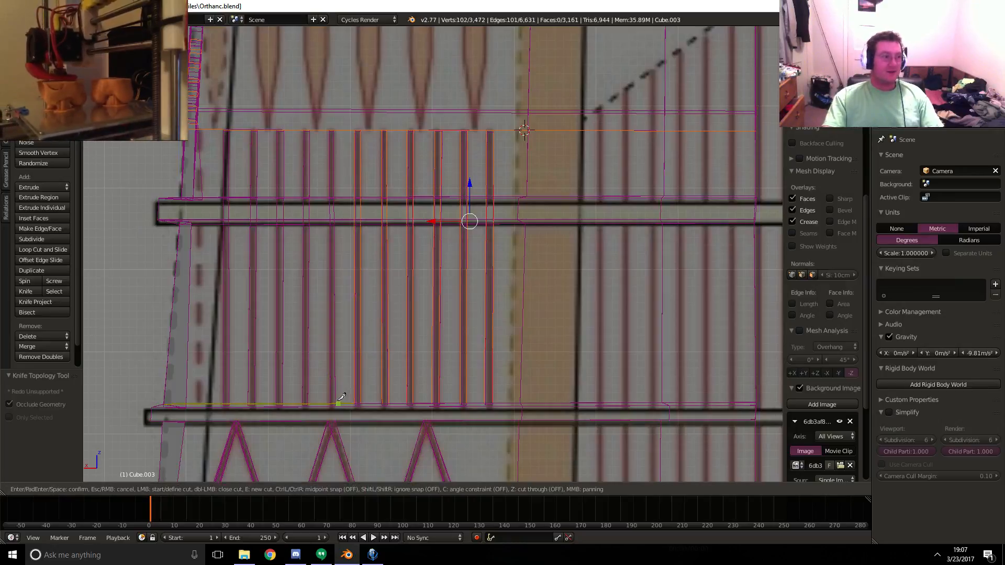
- Knife-cut both edges of the seventh strip from the right, from the lower ledge up to the horizontal loop
click(336, 404)
click(335, 130)
key(Return)
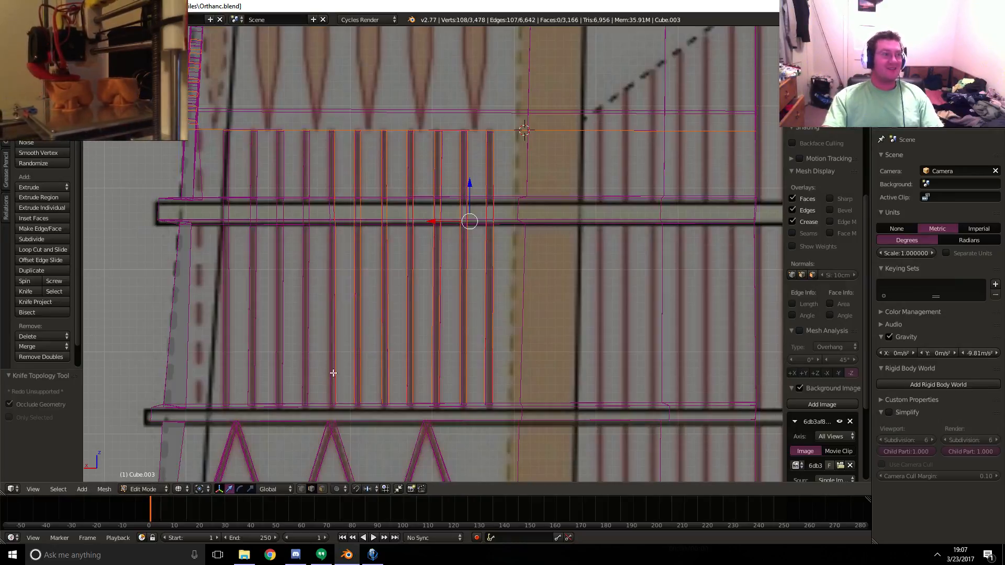
key(k)
click(331, 404)
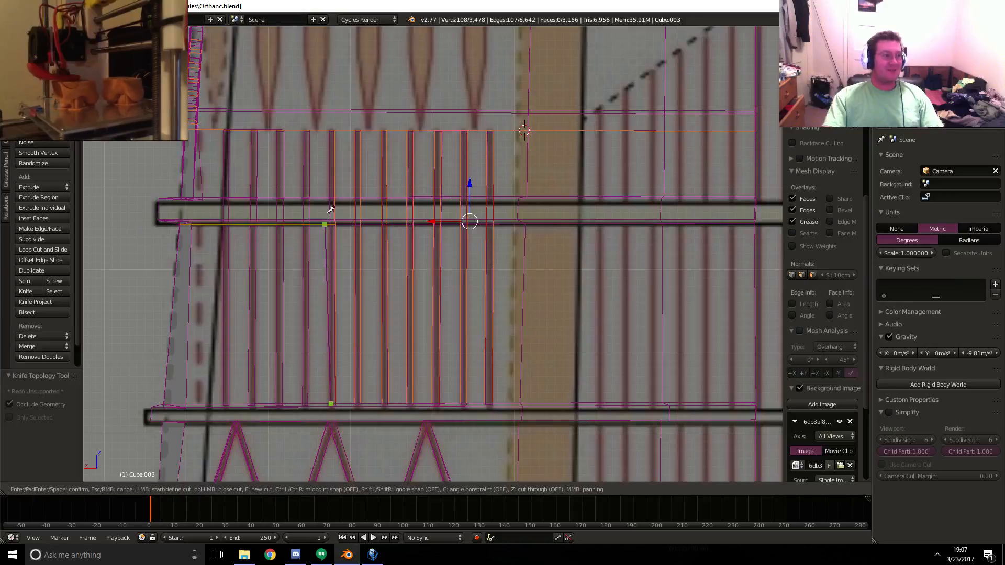
click(329, 131)
key(Return)
- Knife-cut both edges of the eighth strip from the right, from the lower ledge up to the horizontal loop
key(k)
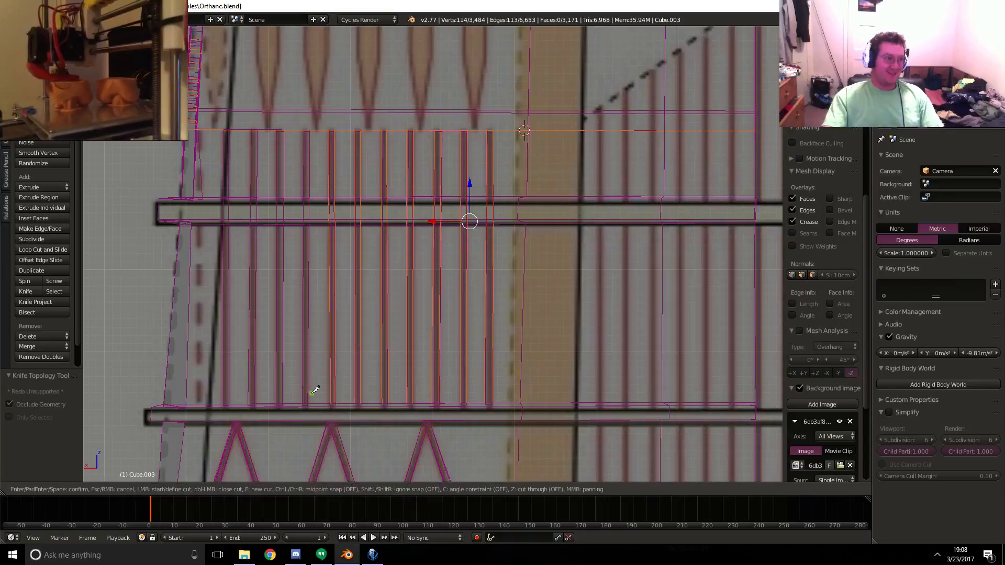
click(309, 403)
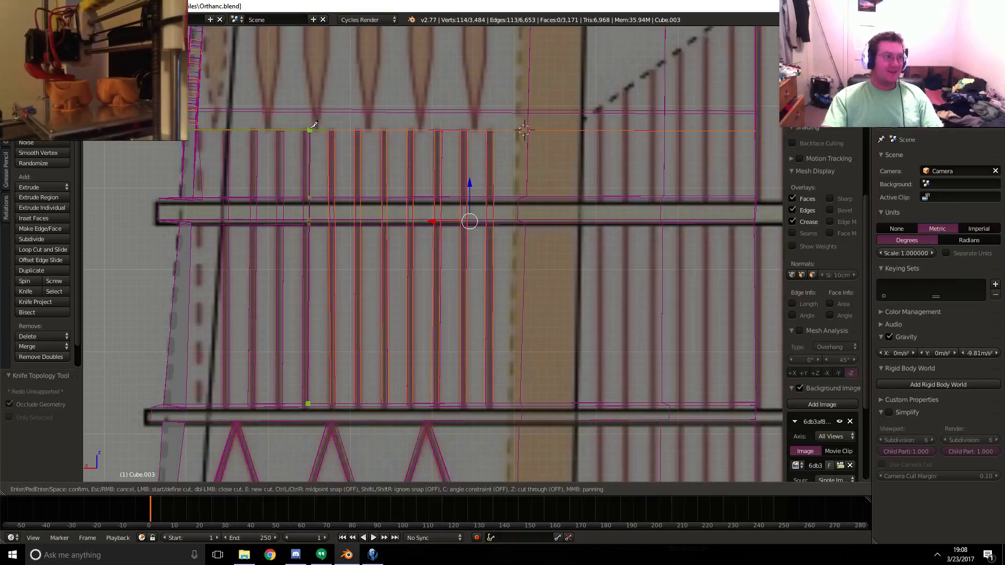
click(310, 129)
key(Return)
key(k)
click(300, 403)
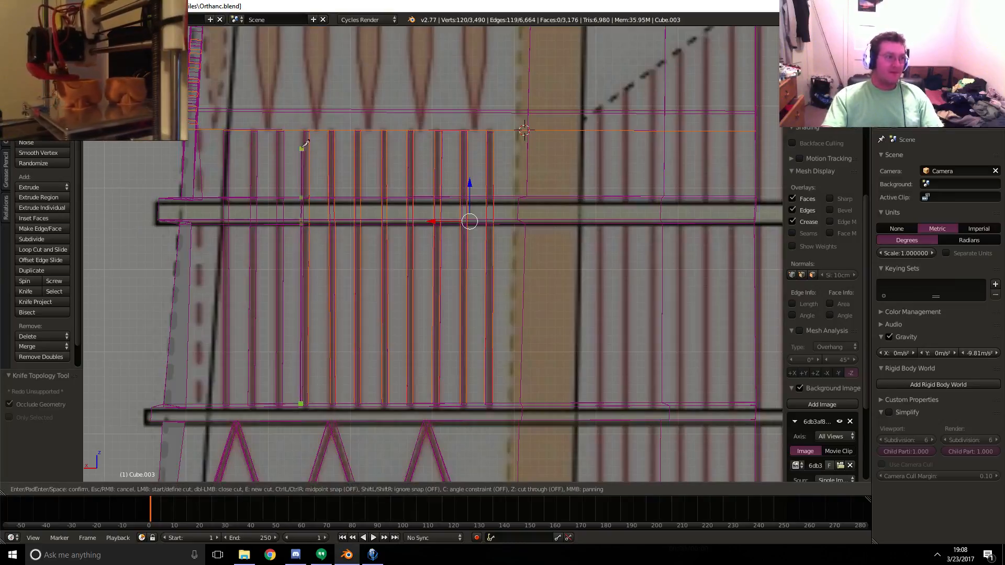
click(306, 129)
key(Return)
- Knife-cut both edges of the ninth strip from the right, from the lower ledge up to the horizontal loop
key(k)
click(282, 404)
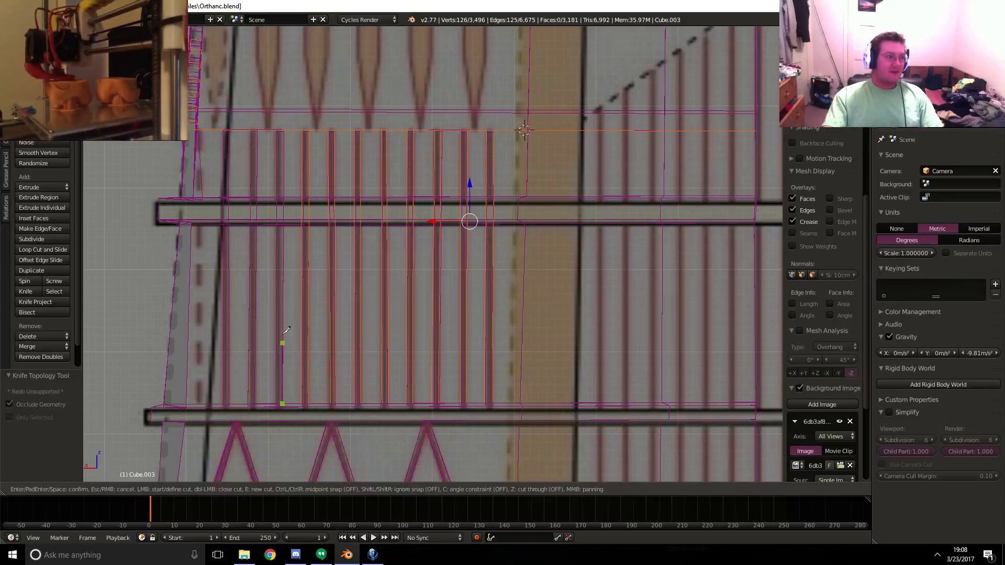
click(287, 127)
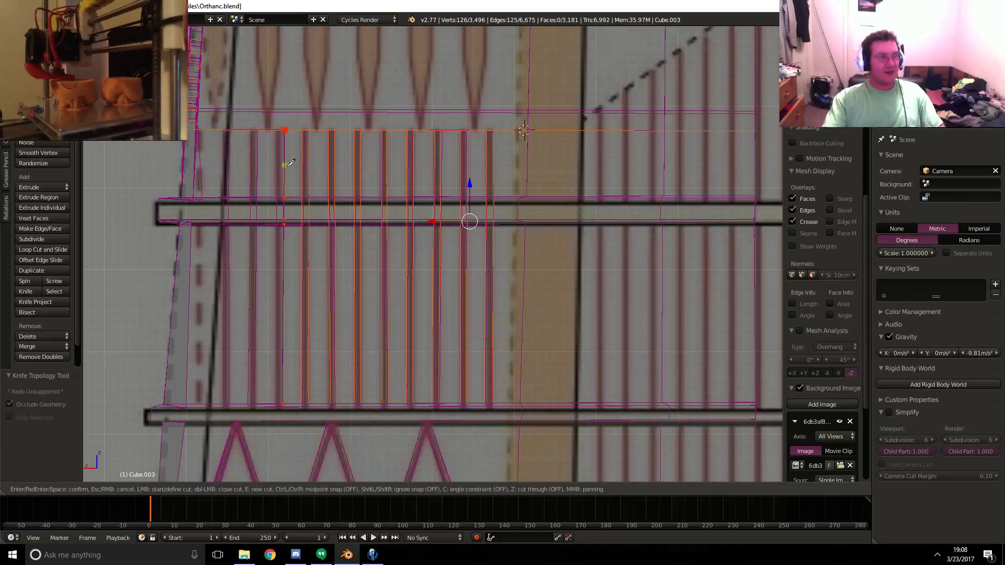
key(Return)
key(k)
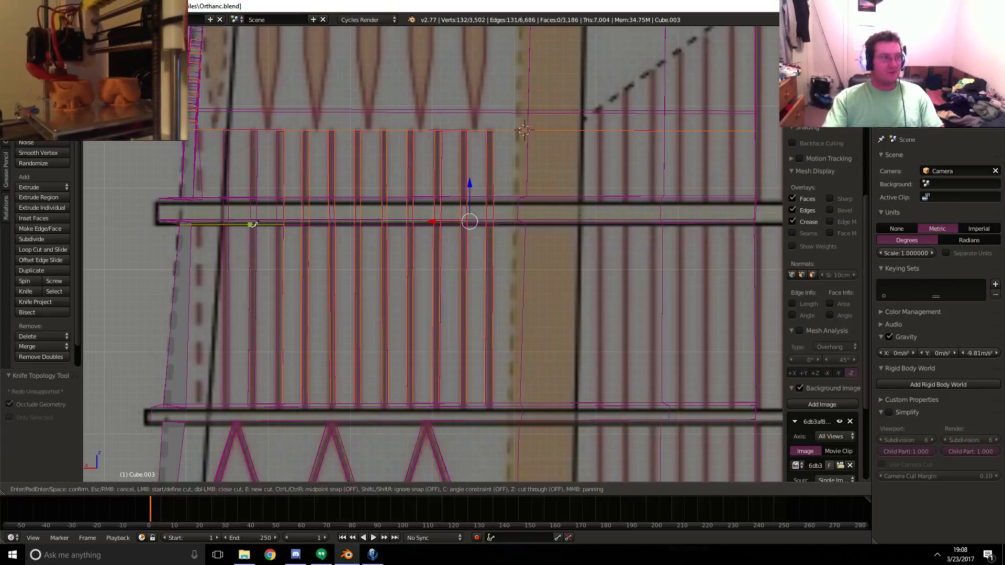
click(277, 403)
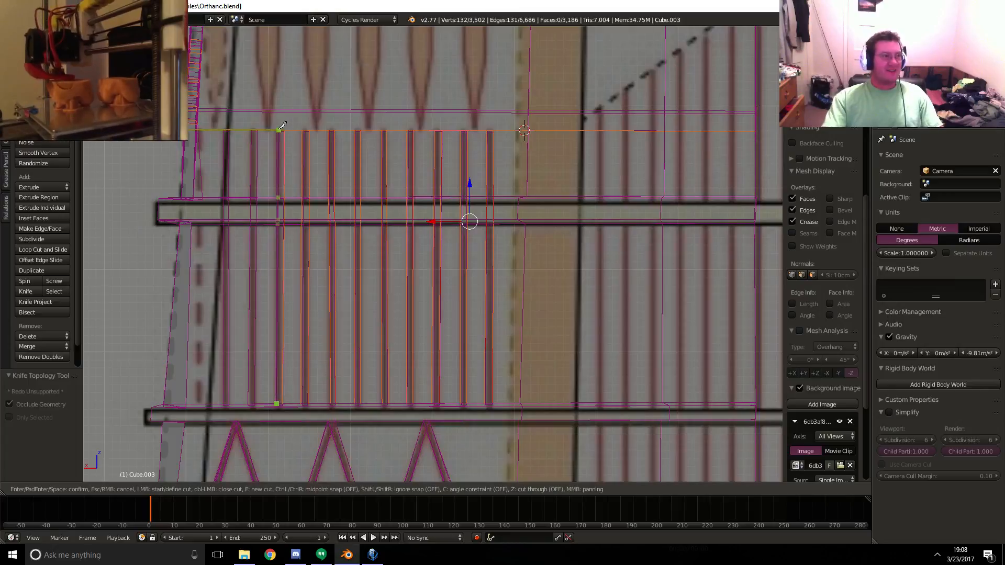
click(282, 125)
key(Return)
- Knife-cut both edges of the tenth strip from the right, from the lower ledge up to the horizontal loop
key(k)
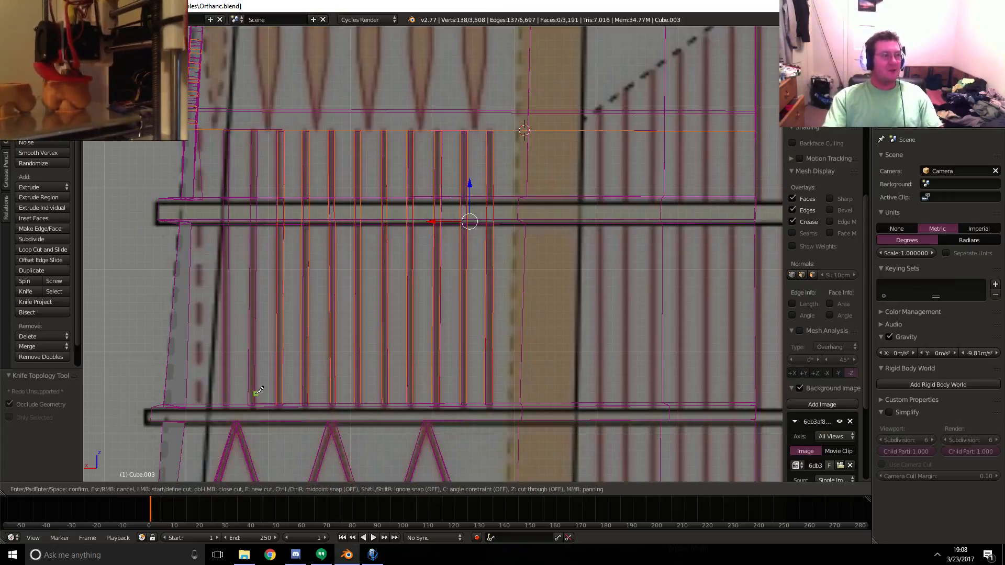
click(255, 404)
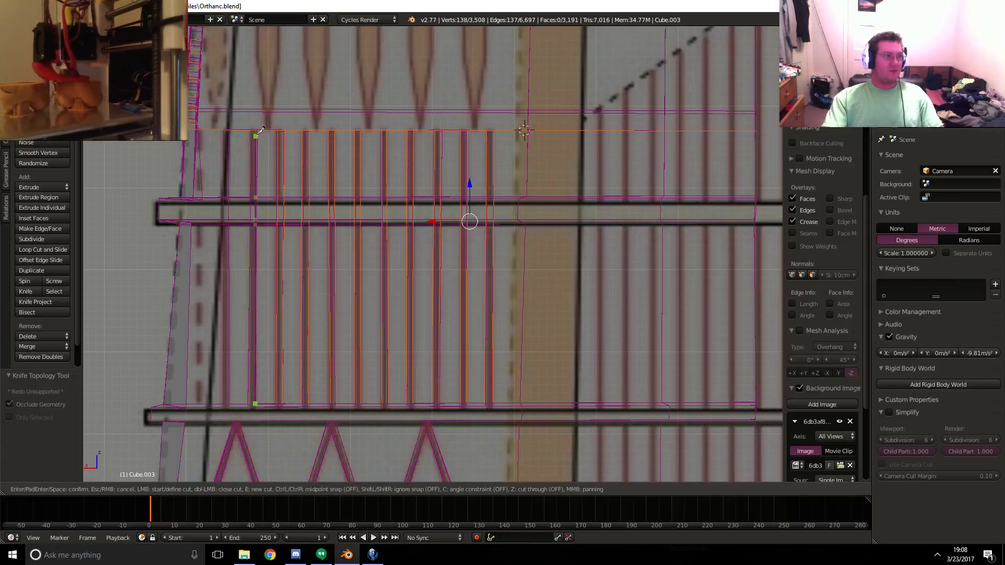
click(255, 131)
key(Return)
key(k)
click(248, 404)
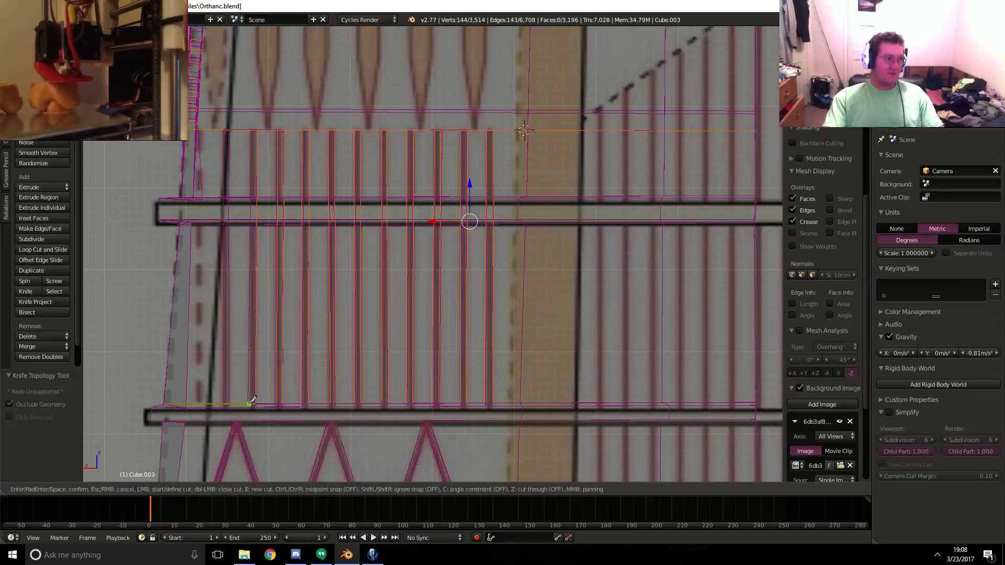
click(246, 131)
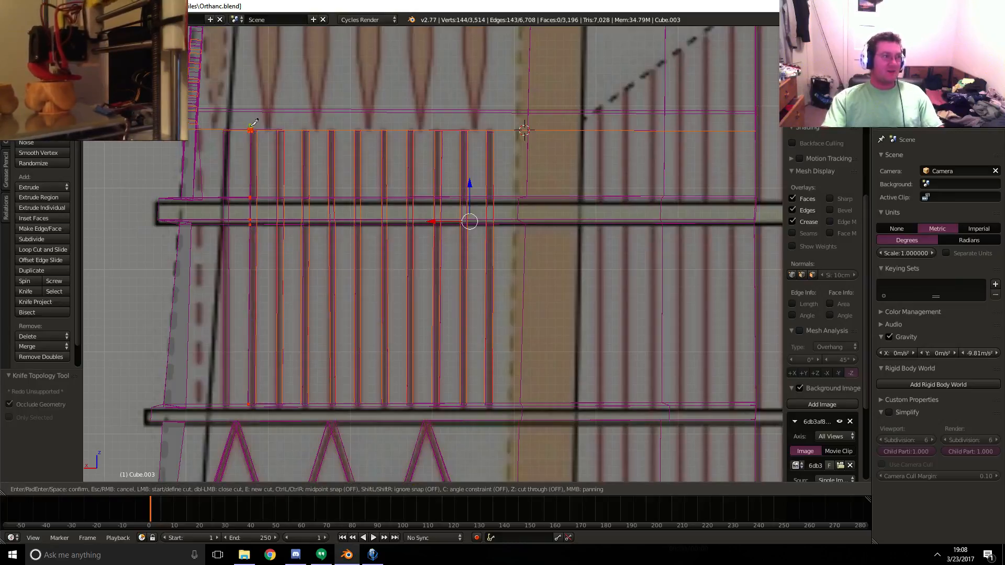
key(Return)
- Knife-cut both edges of the leftmost narrow strip, from the lower ledge up to the horizontal loop
key(k)
click(229, 404)
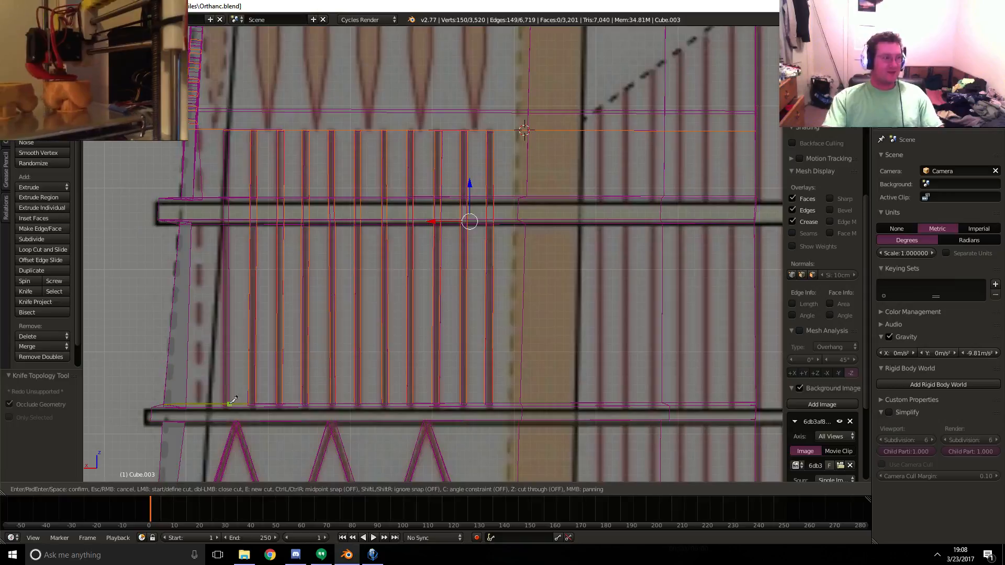
click(230, 130)
key(Return)
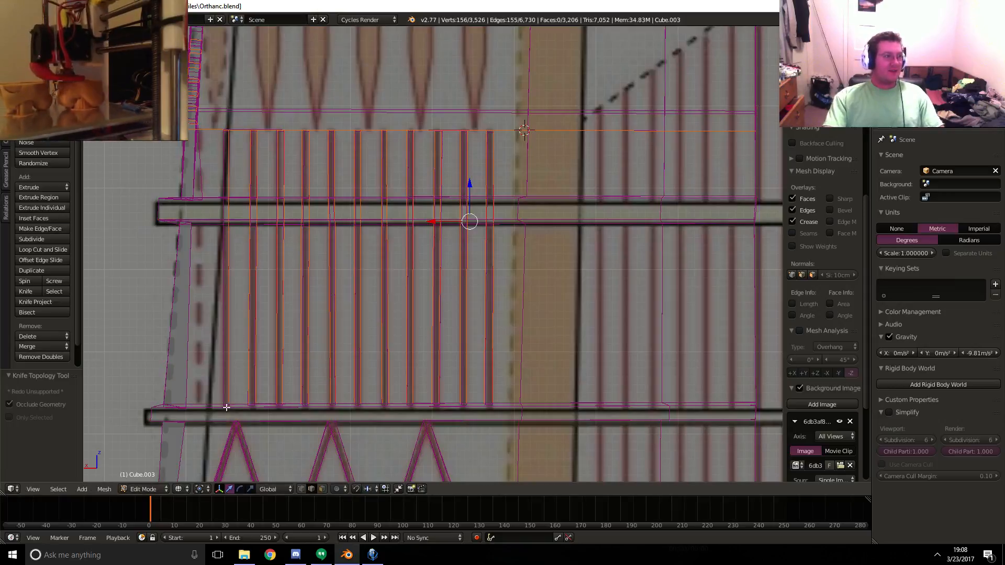
key(k)
click(224, 404)
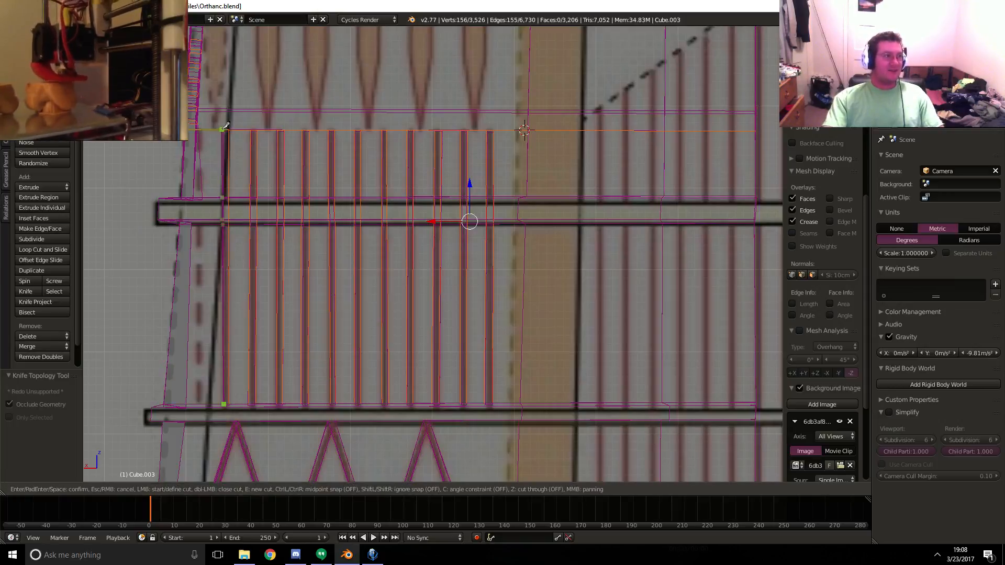
click(224, 129)
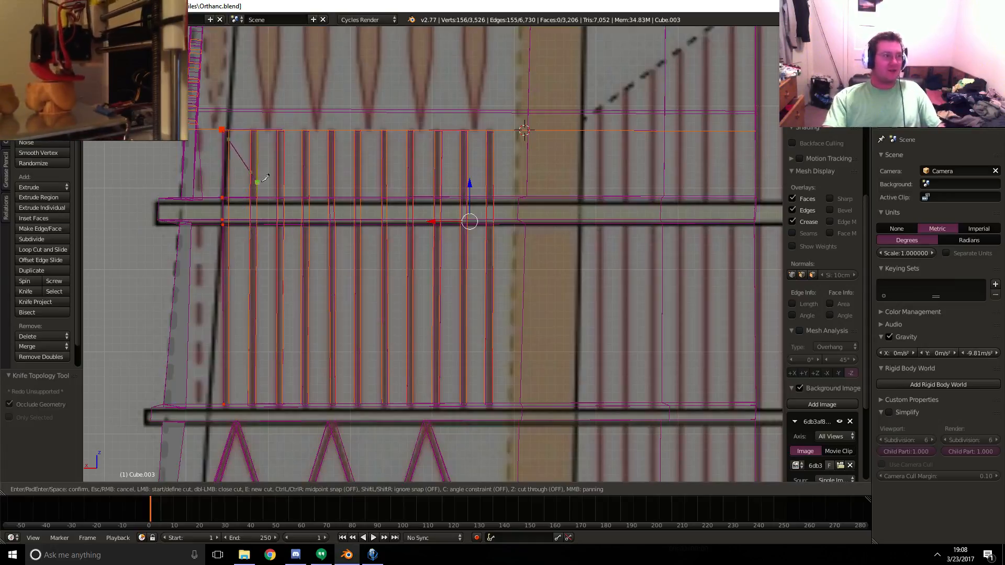
key(Return)
- Switch to face selection in solid shading and select the three leftmost narrow strips' faces above and below the upper ledge
middle_drag(255, 180, 315, 258)
key(z)
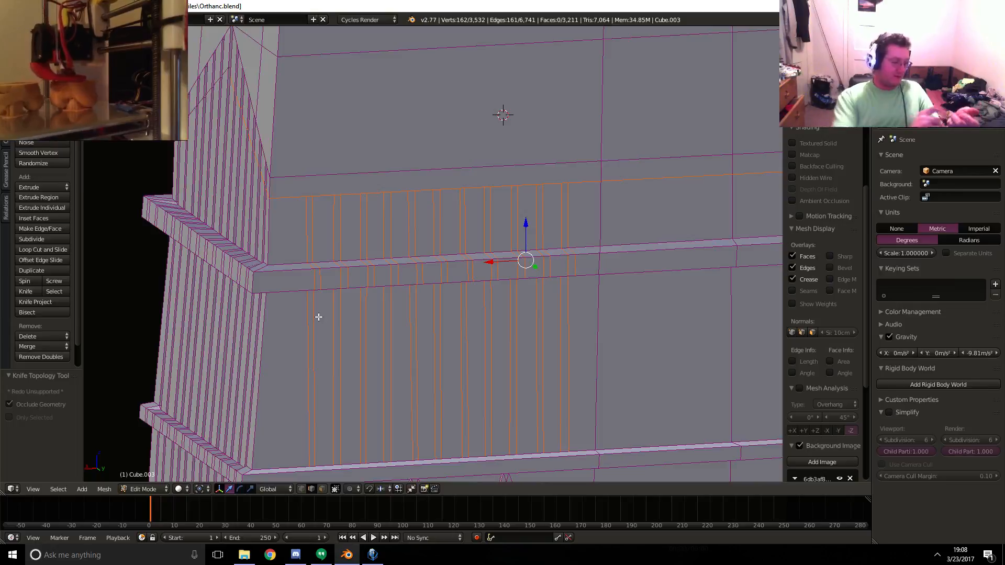
click(322, 489)
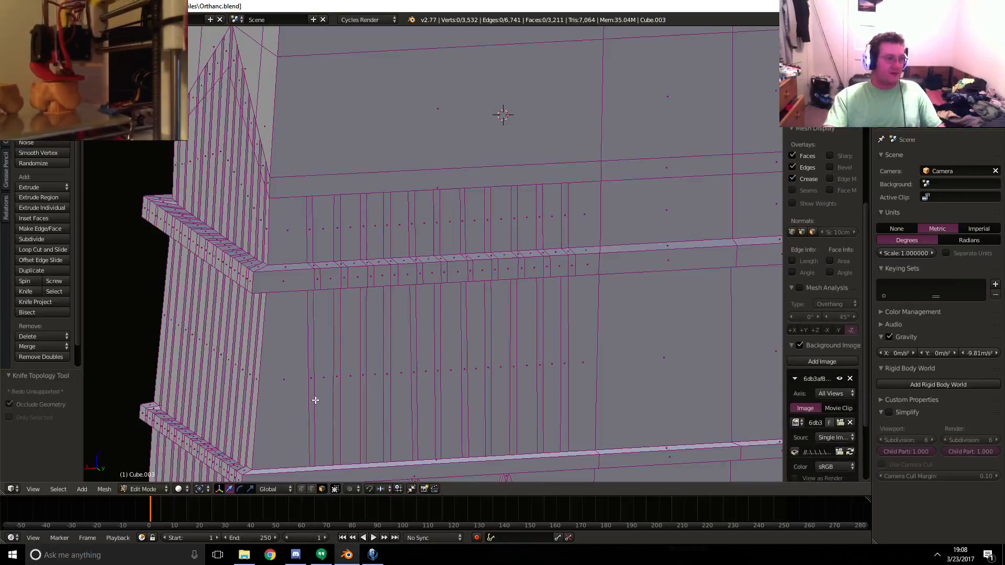
click(315, 389)
click(312, 352)
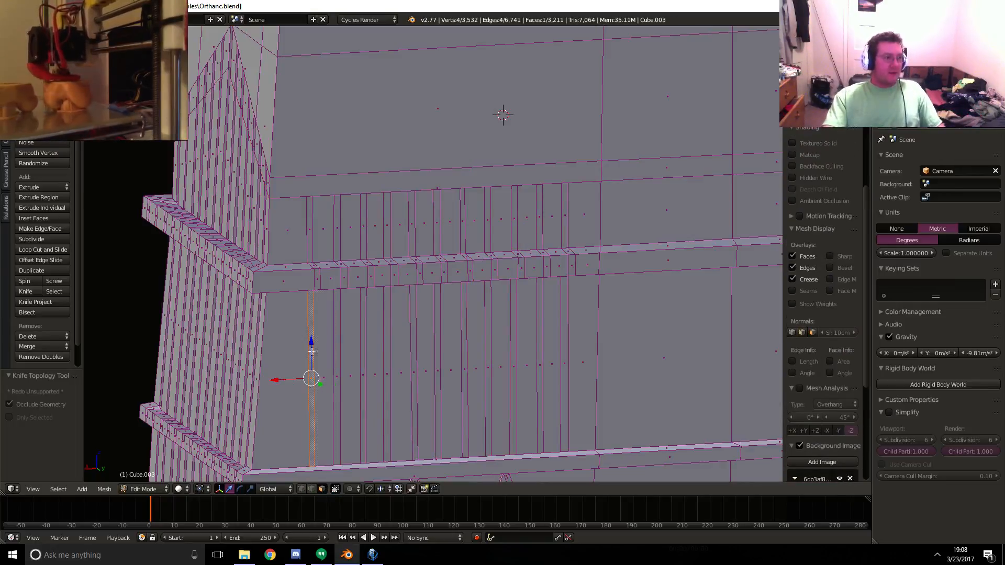
shift+click(311, 226)
shift+click(336, 231)
shift+click(337, 338)
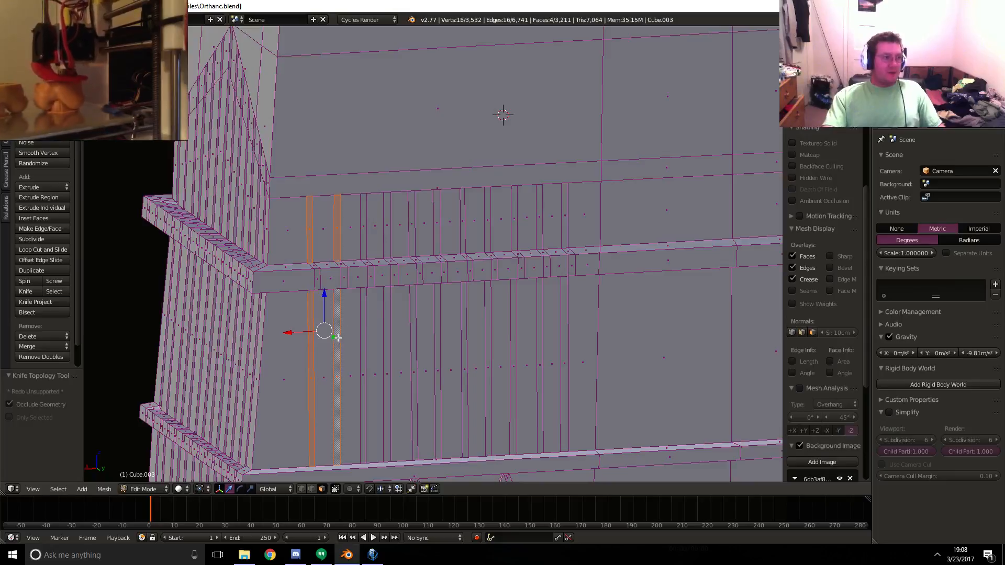
shift+click(362, 356)
shift+click(363, 230)
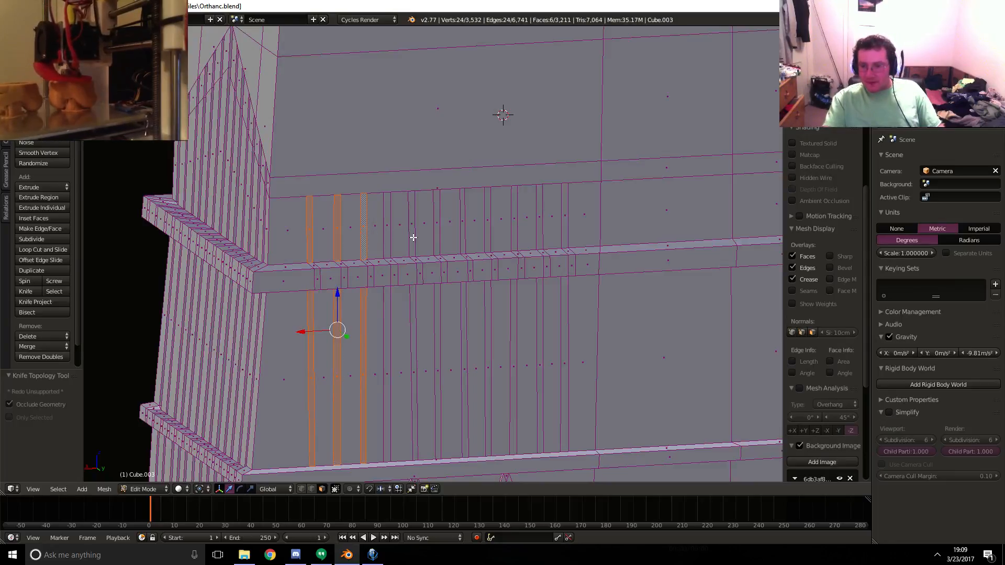
- Add the fourth through eighth strips from the left to the selection, both above and below the upper ledge
shift+click(390, 225)
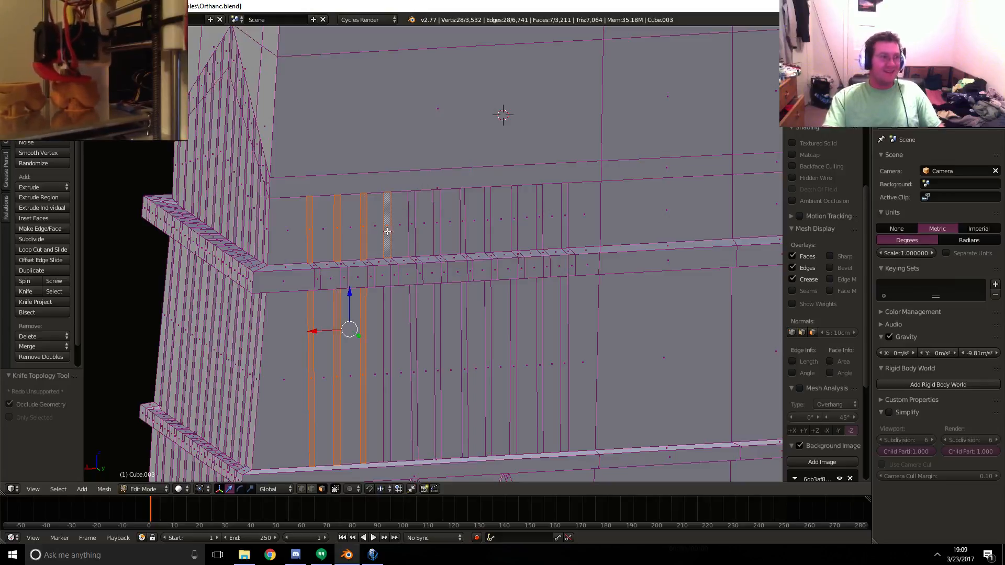
shift+click(390, 332)
shift+click(414, 353)
shift+click(414, 225)
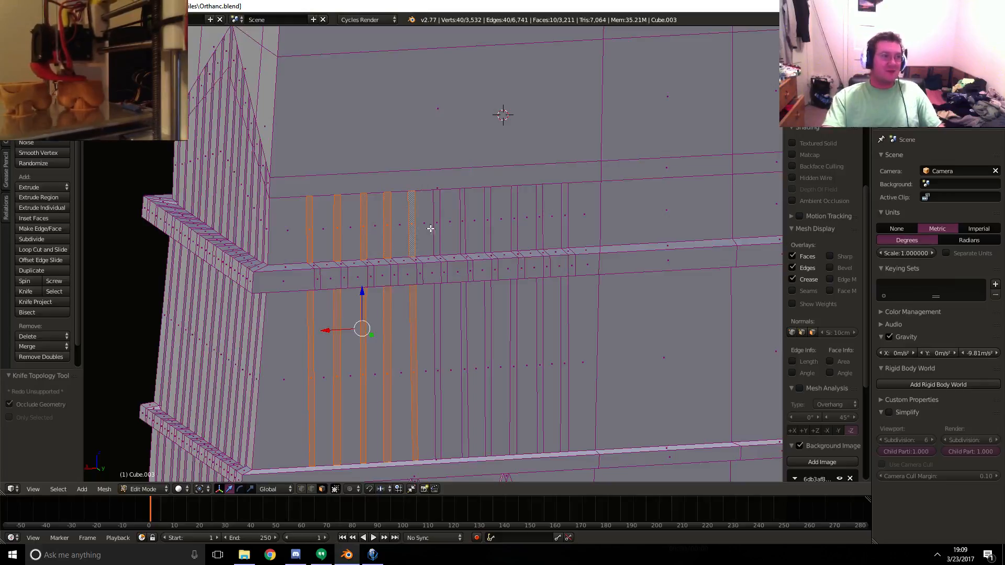
shift+click(436, 228)
shift+click(438, 329)
shift+click(463, 327)
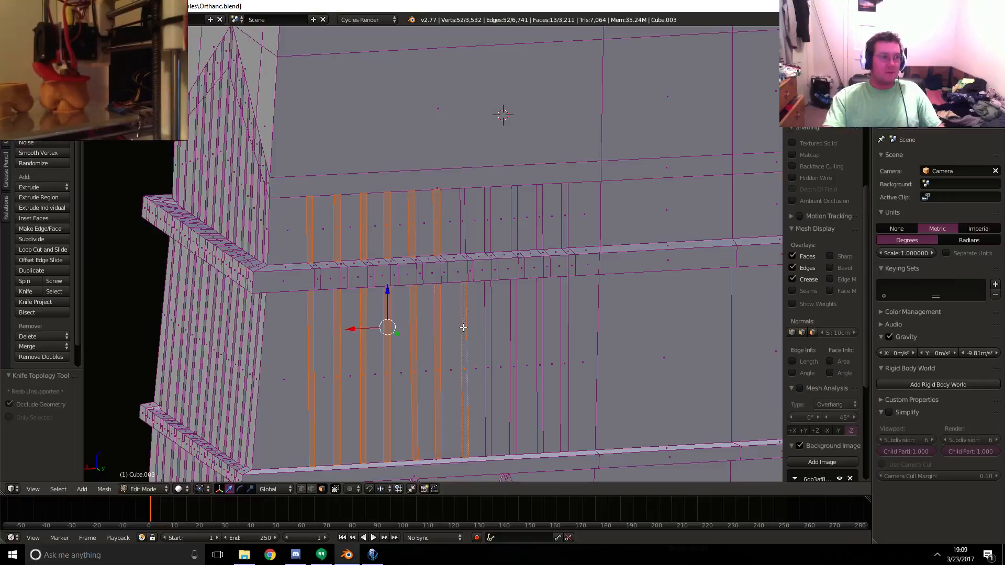
shift+click(463, 225)
shift+click(487, 224)
shift+click(489, 316)
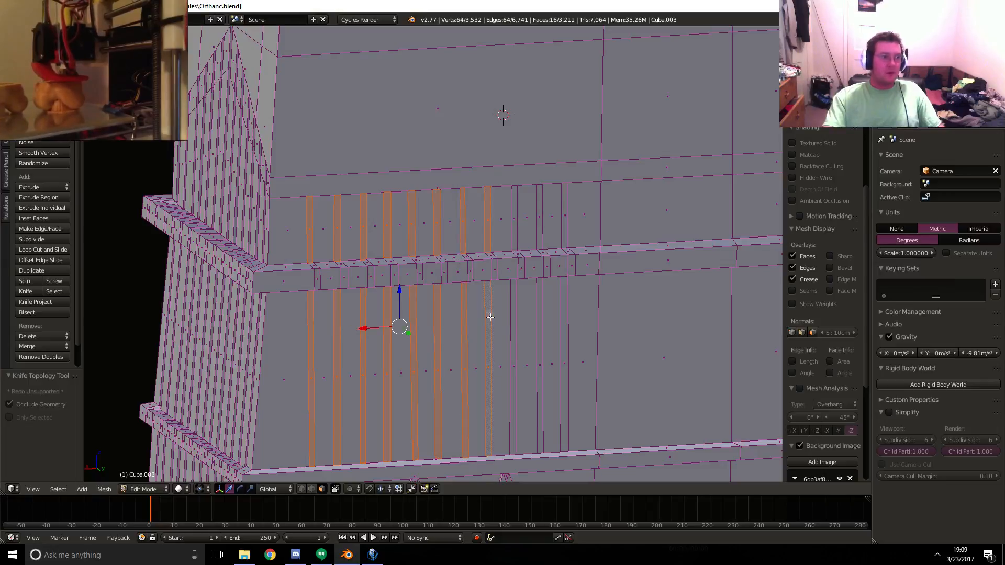
- Add the last three strips on the right to the selection above and below the ledge, leaving out the wide faces between them
shift+click(514, 343)
shift+click(542, 351)
shift+click(571, 358)
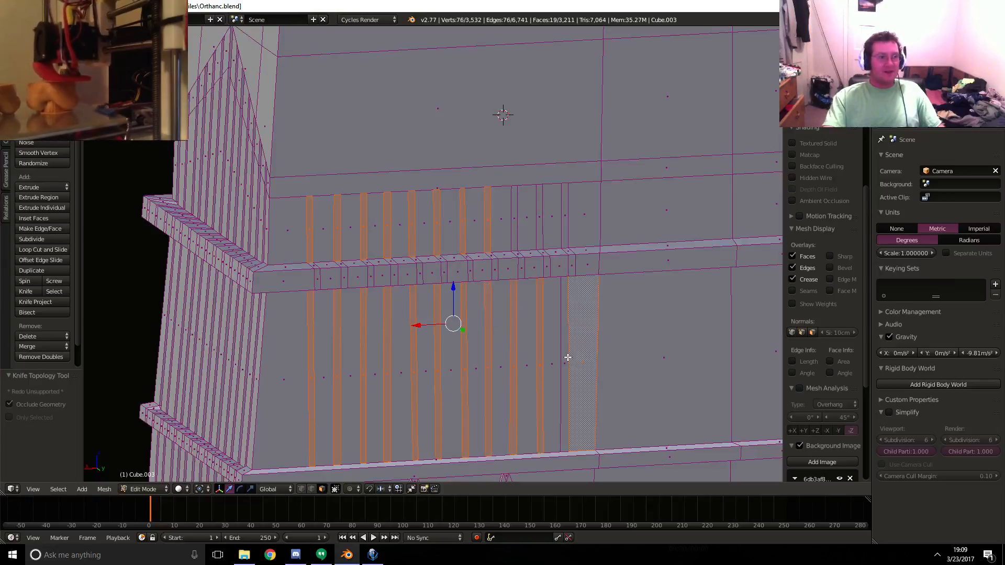
shift+click(564, 358)
shift+click(577, 358)
shift+click(564, 213)
shift+click(535, 221)
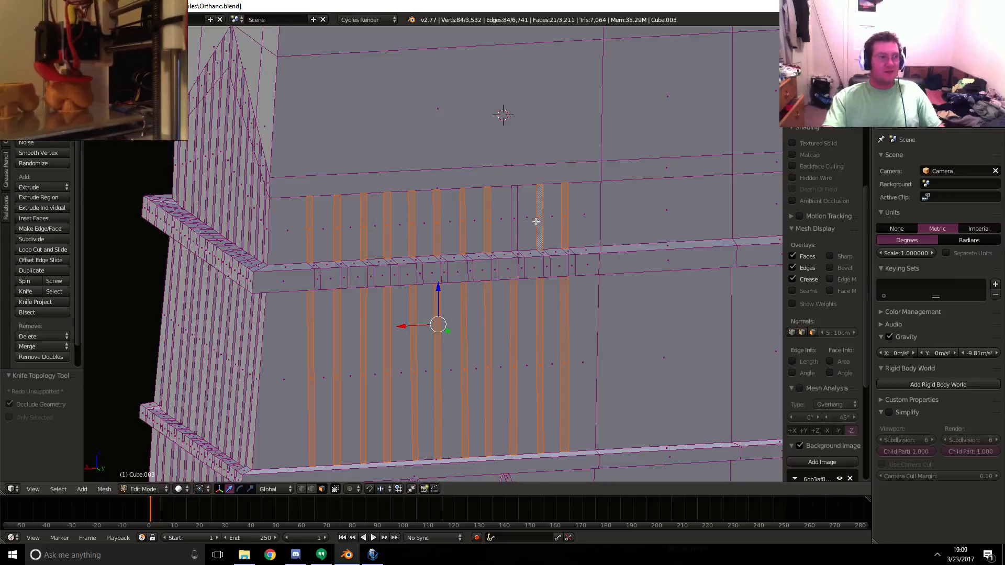
shift+click(514, 225)
middle_drag(516, 224, 486, 295)
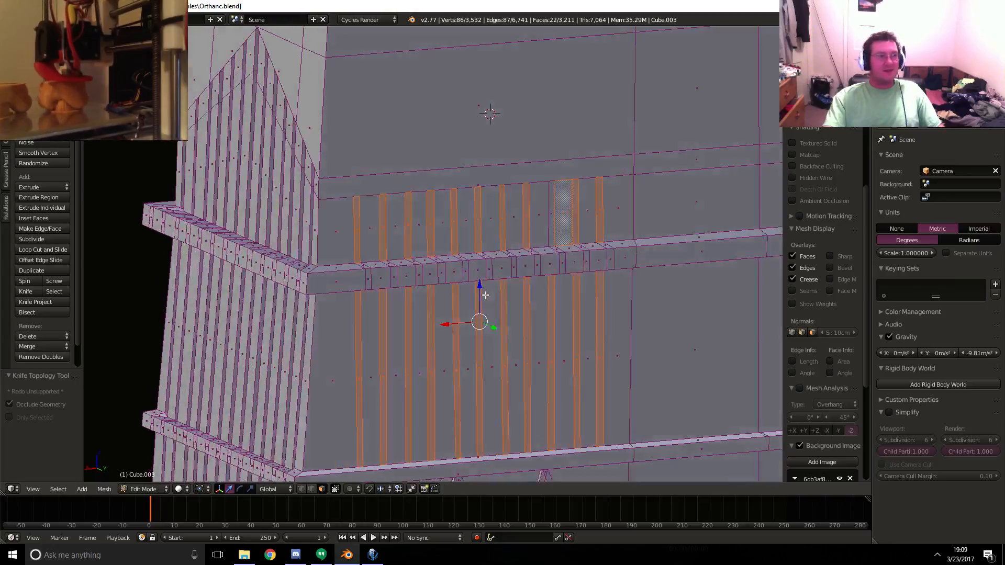
shift+click(563, 214)
shift+click(552, 215)
- Extrude the selected strip faces inward about 39 cm to form grooves and check them from both sides of the tower corner
key(e)
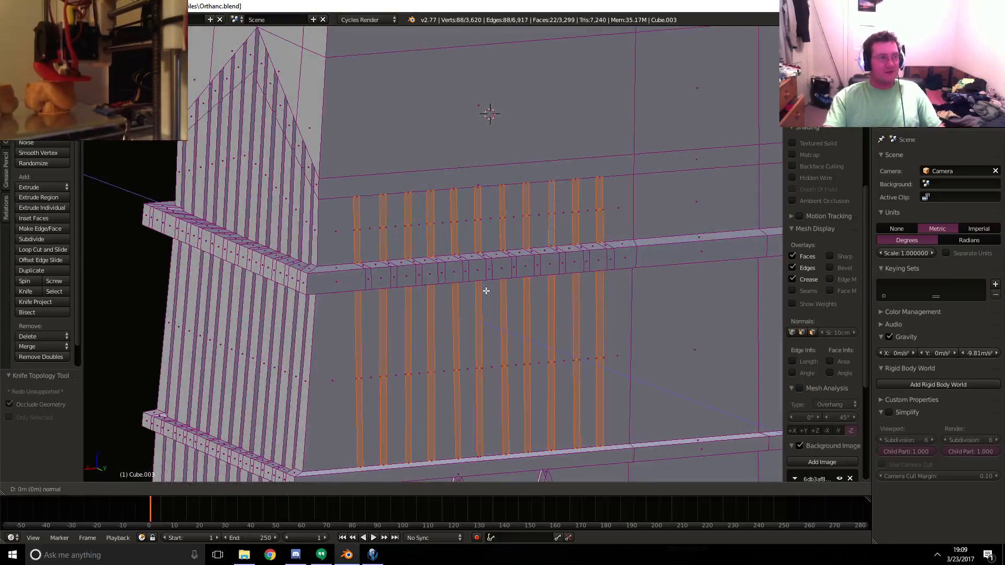
click(478, 282)
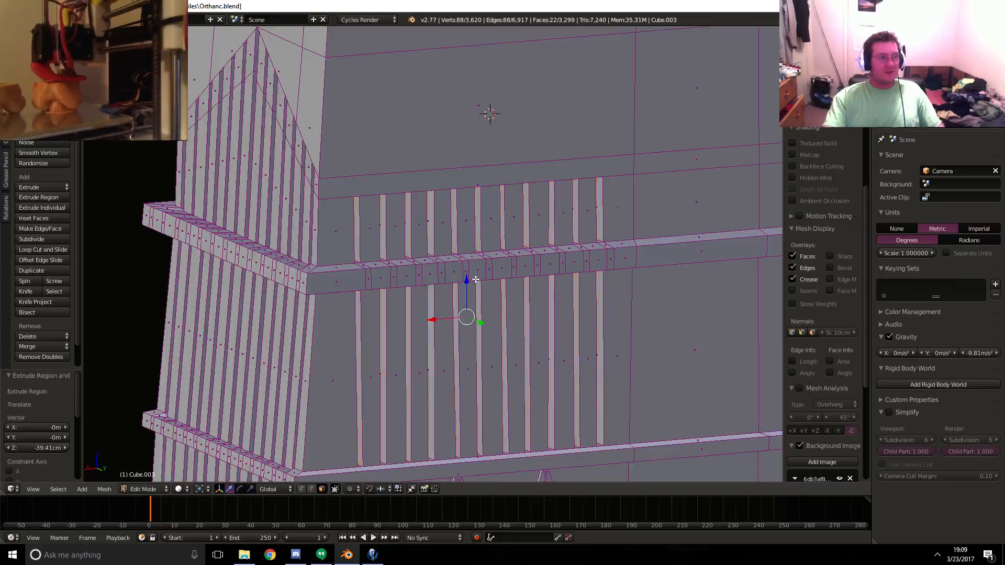
key(z)
middle_drag(497, 314, 464, 303)
key(z)
middle_drag(400, 300, 458, 244)
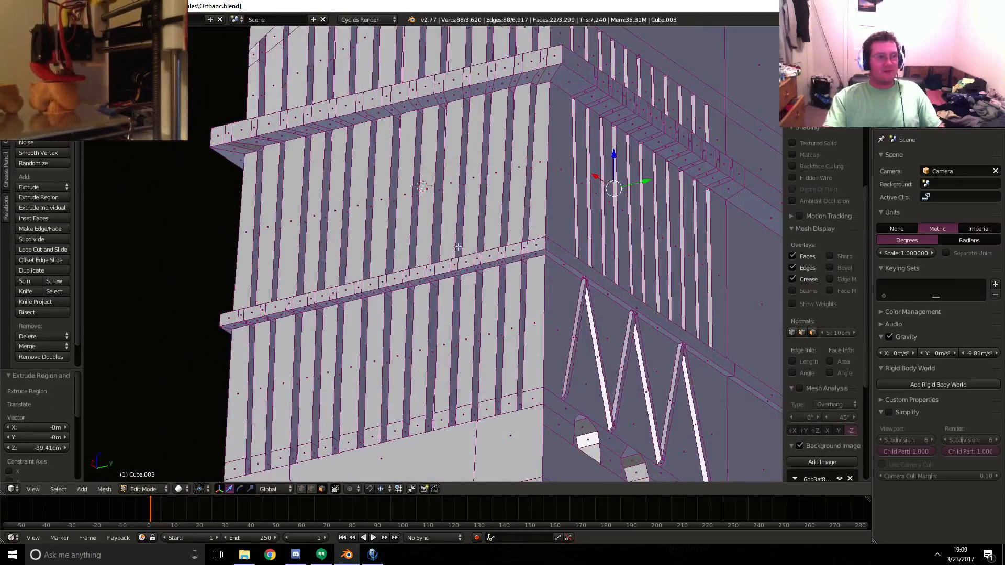
middle_drag(352, 195, 543, 302)
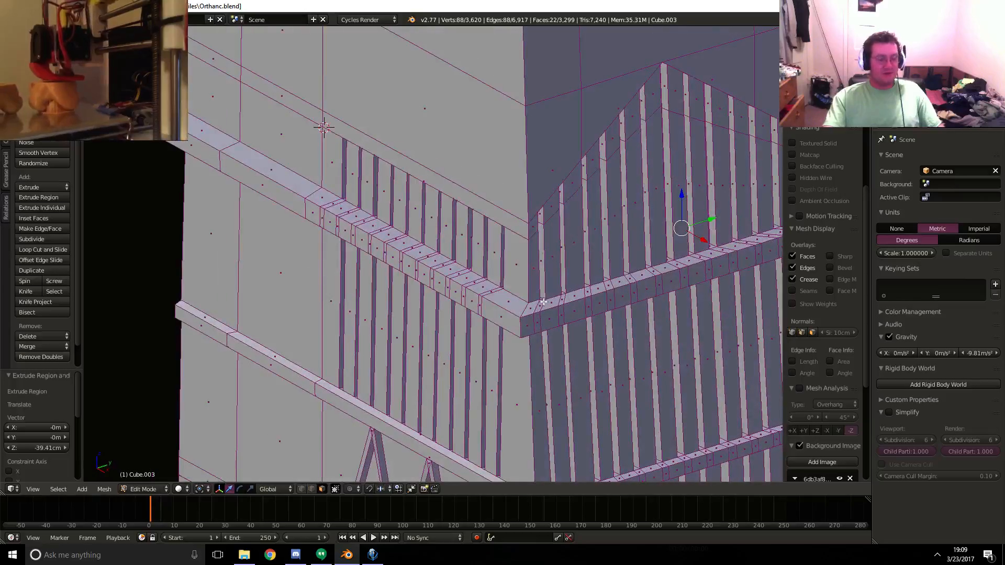
middle_drag(601, 275, 594, 272)
- Examine the tower's wall details in the Making_Orthanc_1 reference photo, and return to the 3D view
click(12, 489)
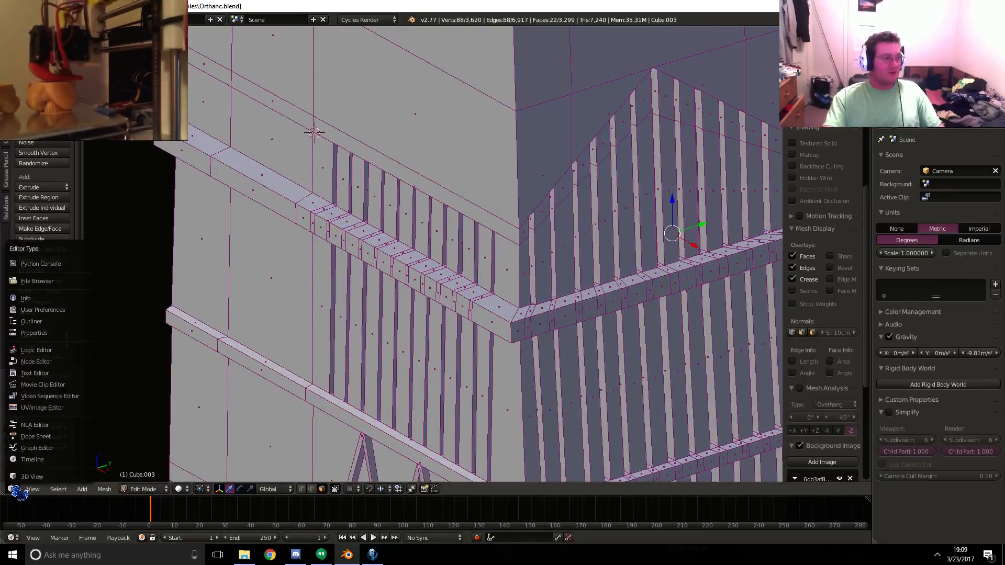
click(43, 409)
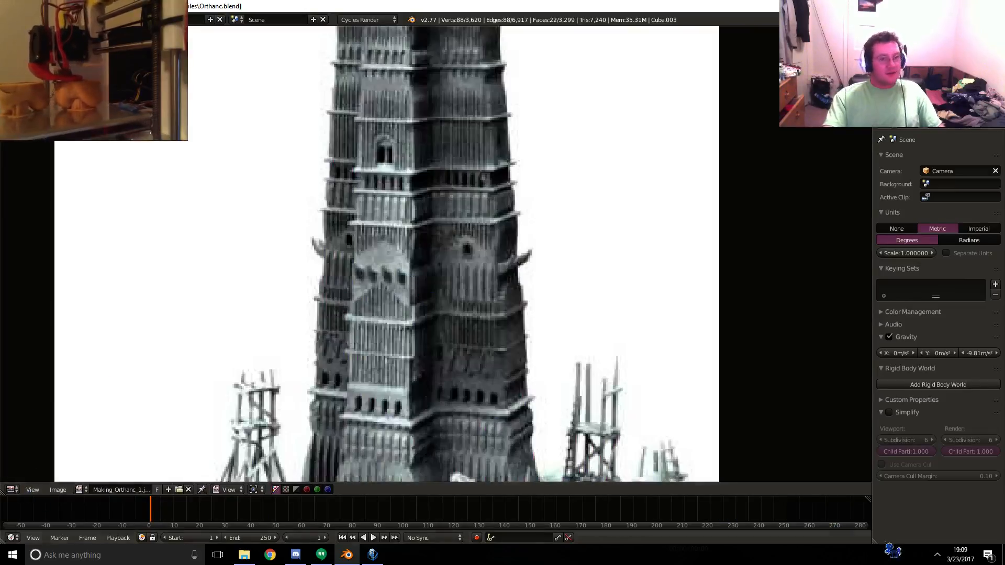
click(938, 555)
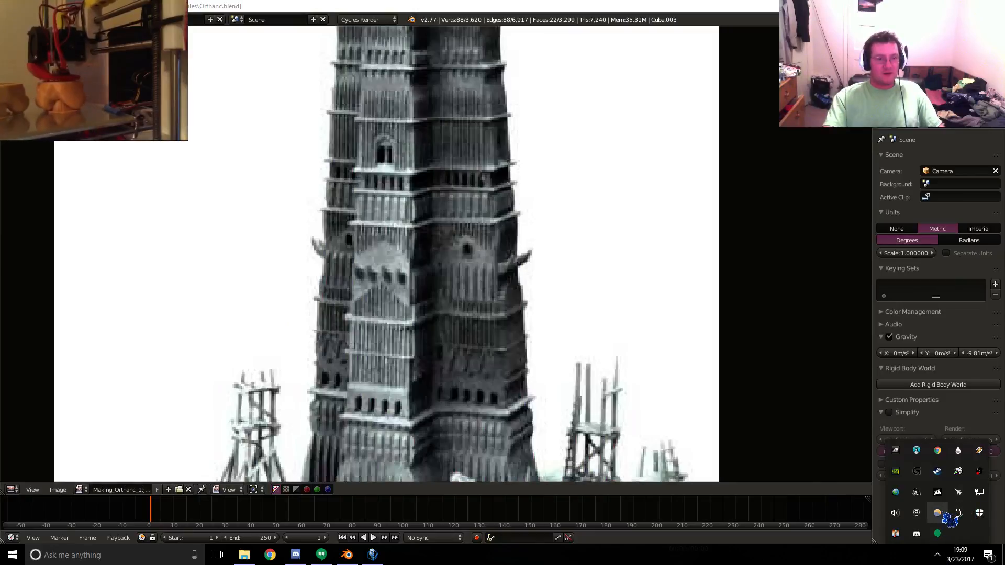
right_click(937, 513)
click(879, 462)
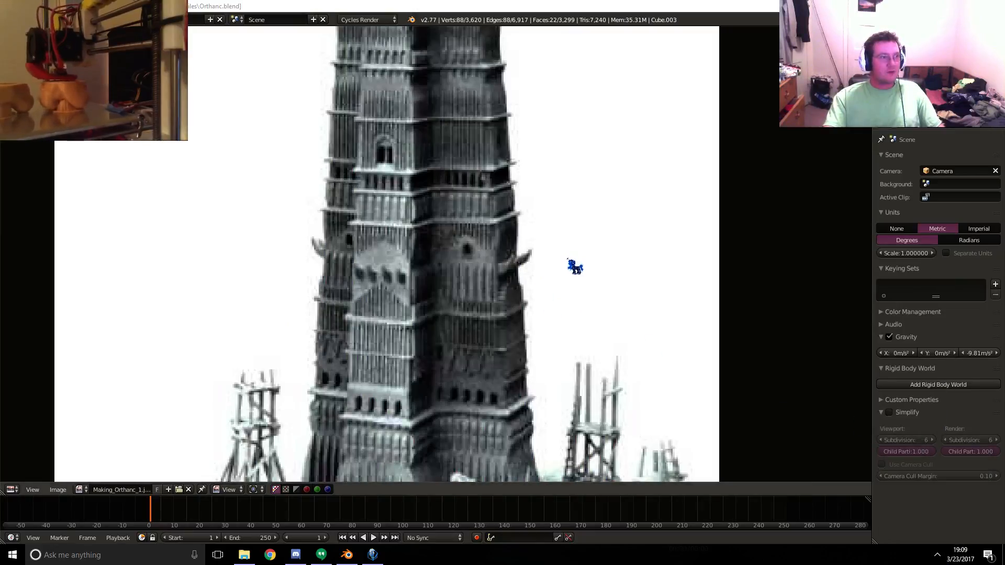
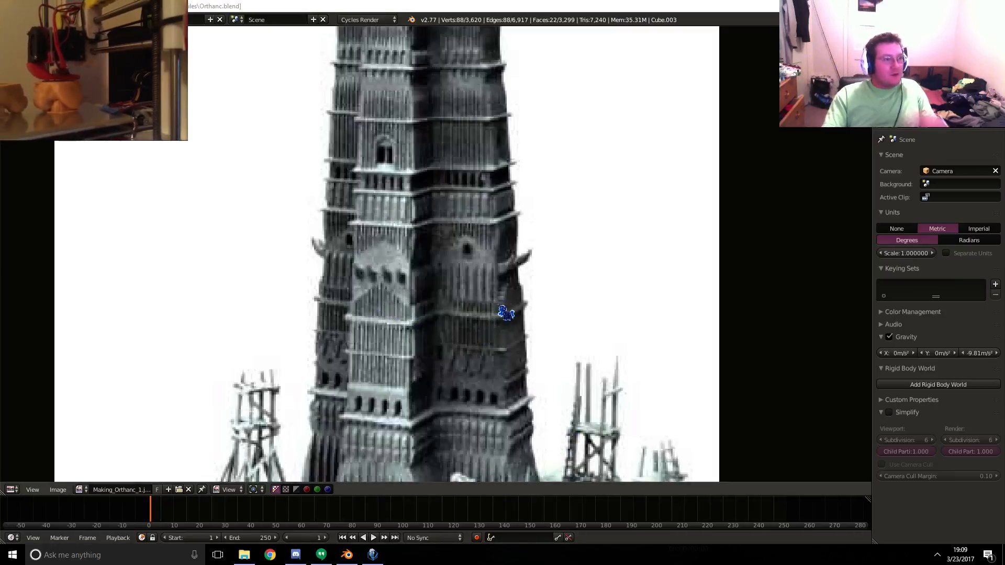
click(11, 489)
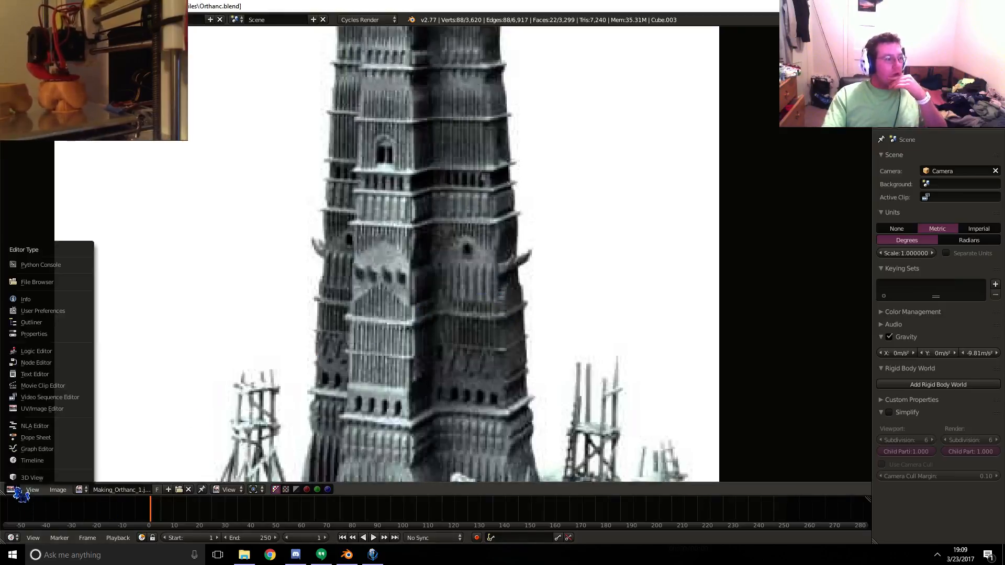
click(32, 478)
- Compare the row of pointed strips above the new grooves in the front-view wireframe blueprint with the tower photo
key(KP_1)
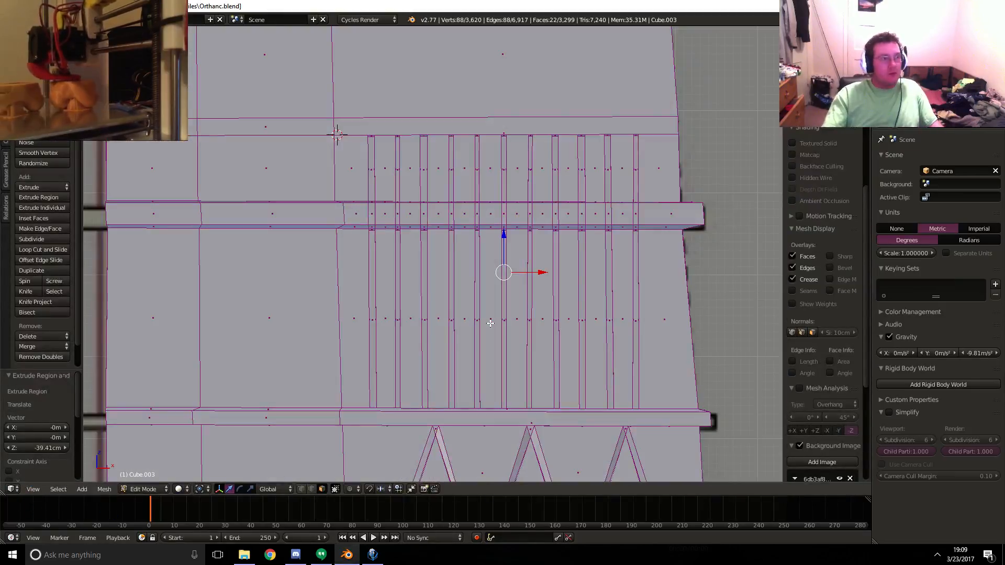
key(z)
shift+middle_drag(522, 151, 482, 383)
shift+middle_drag(517, 328, 507, 331)
click(10, 489)
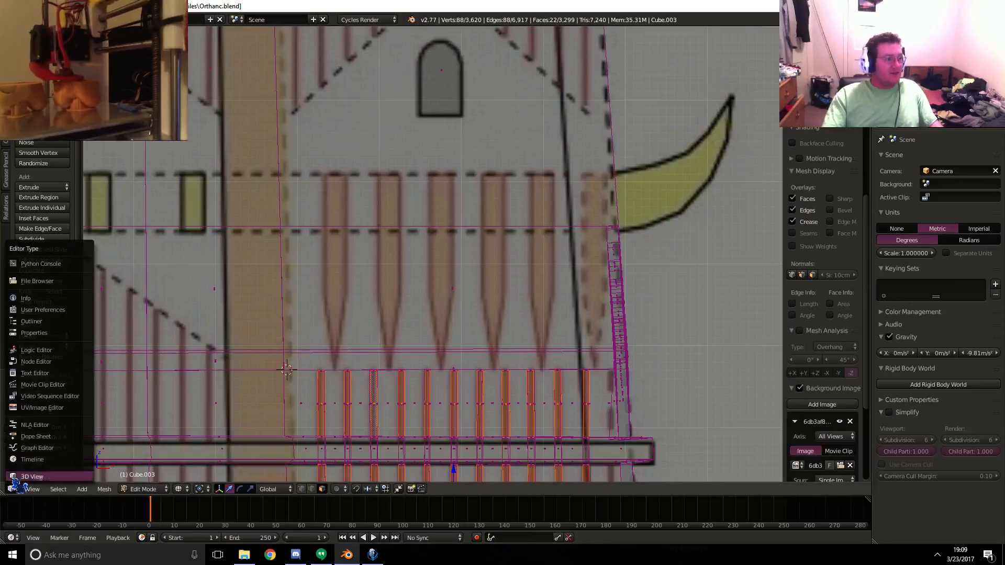
click(40, 413)
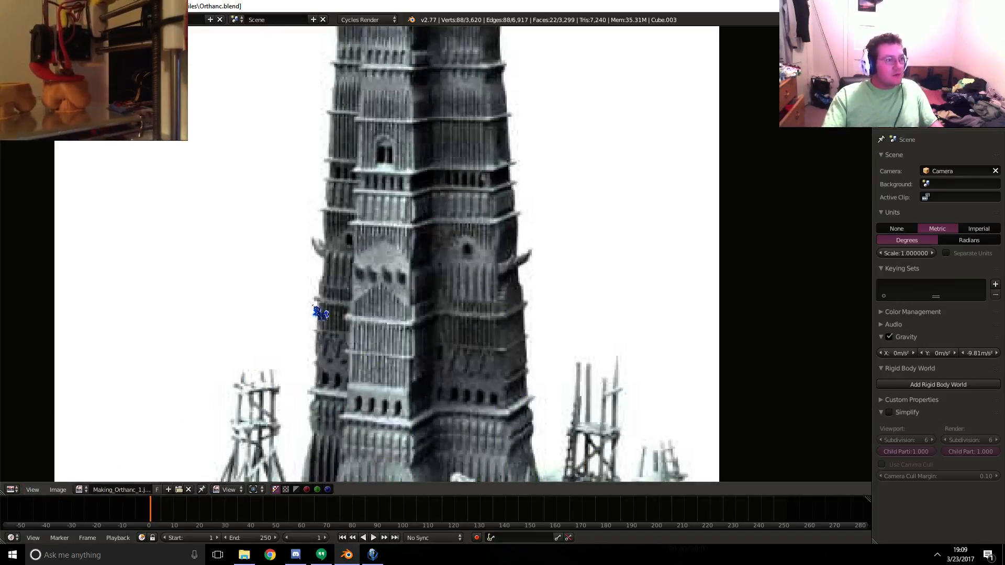
click(10, 490)
click(29, 475)
shift+middle_drag(390, 304, 393, 316)
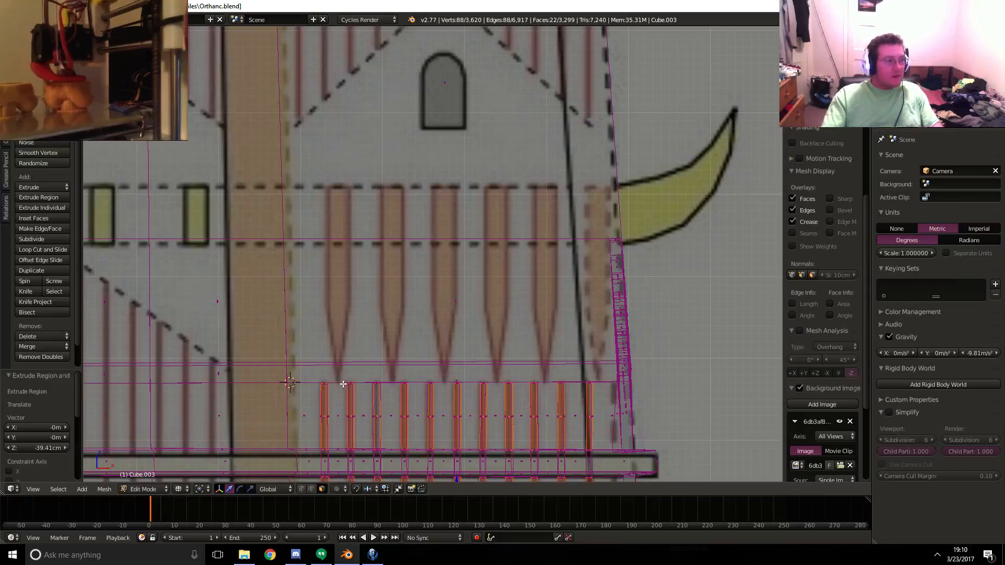
- Add a horizontal loop cut along the upper dashed line at the flat tops of the pointed strips
key(k)
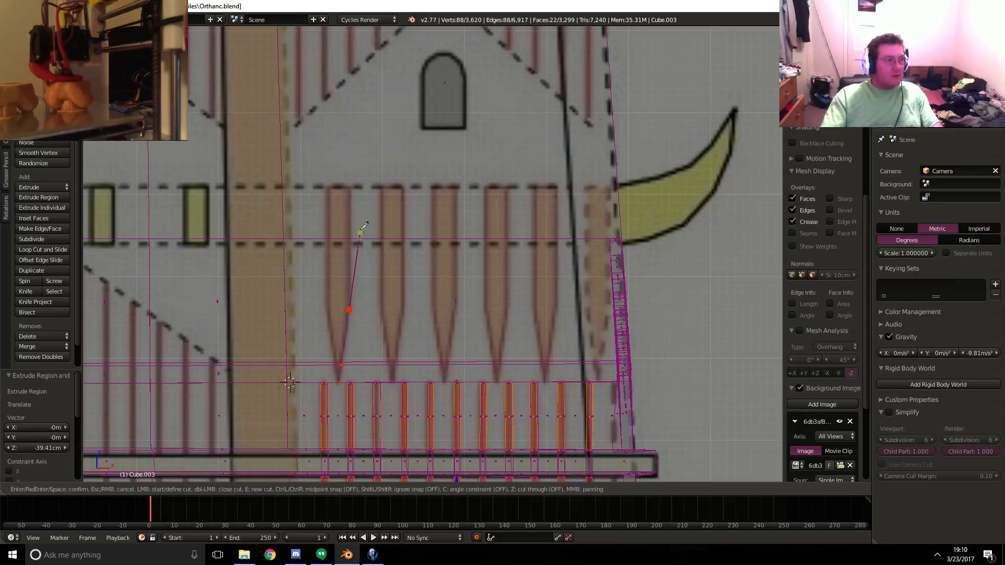
key(Escape)
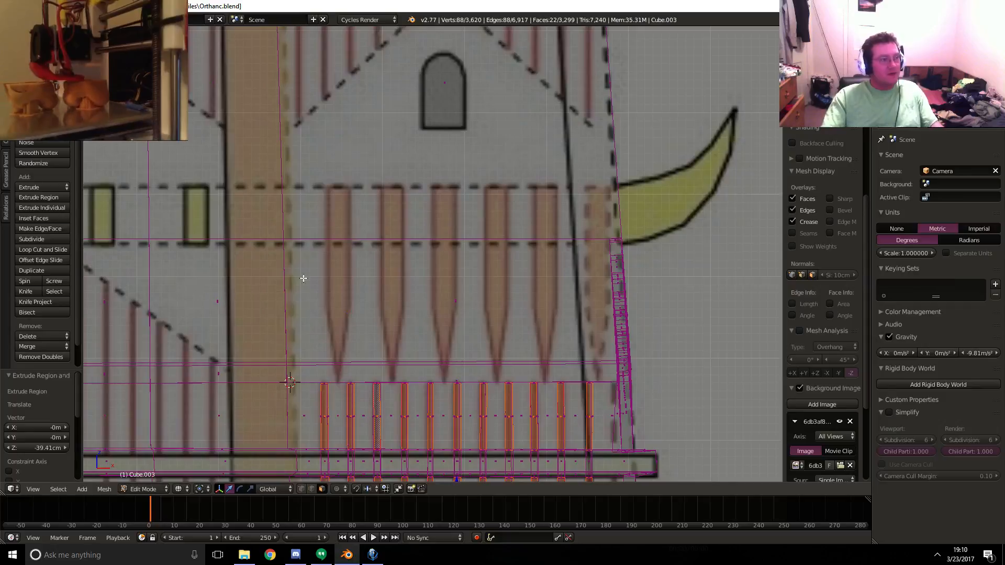
key(ctrl+r)
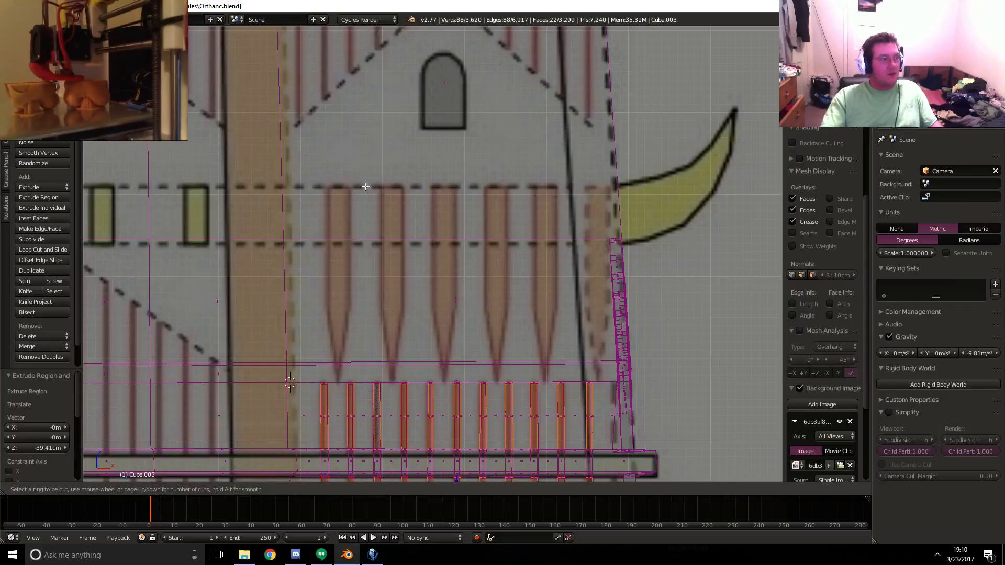
click(640, 180)
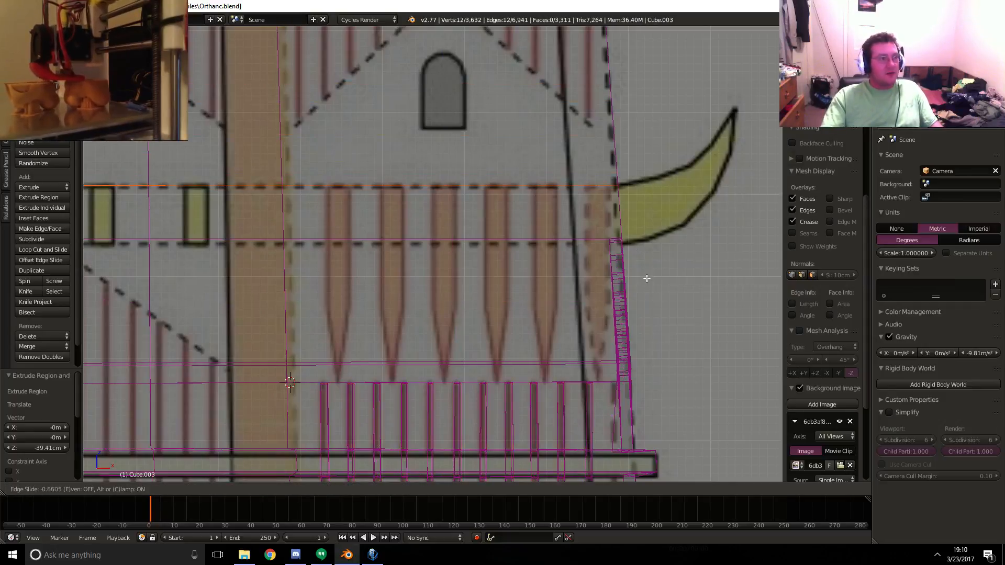
click(645, 277)
key(KP_5)
middle_drag(631, 271, 449, 279)
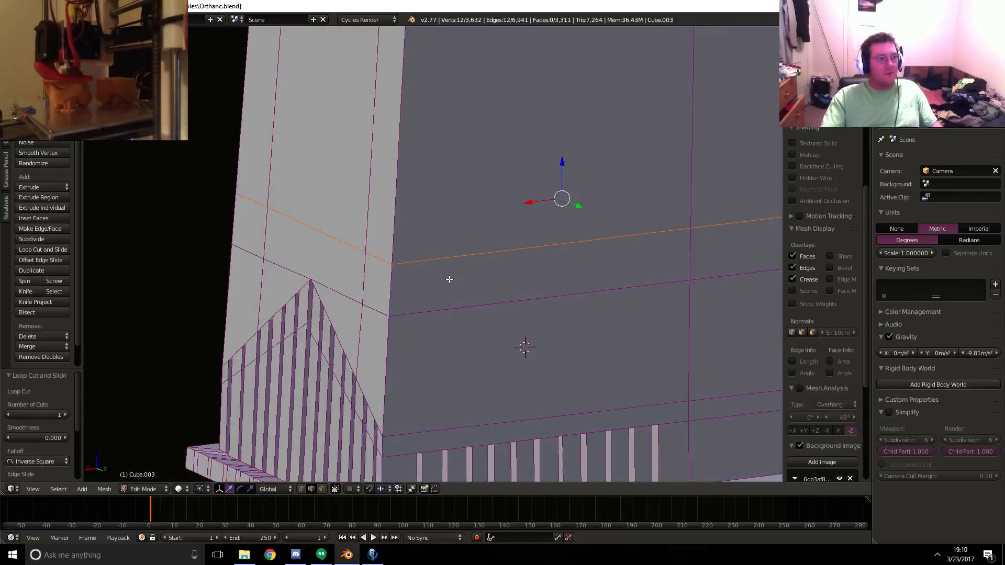
- Knife-cut the outline of the first pointed strip into the front wall, tracing both sides from tip to upper dashed line on the wireframe blueprint
key(KP_1)
key(z)
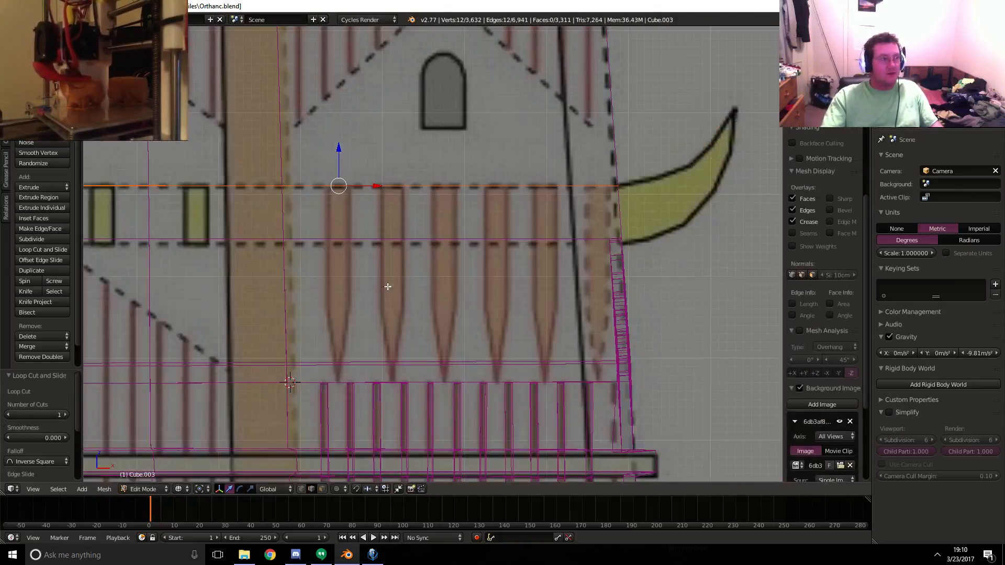
key(k)
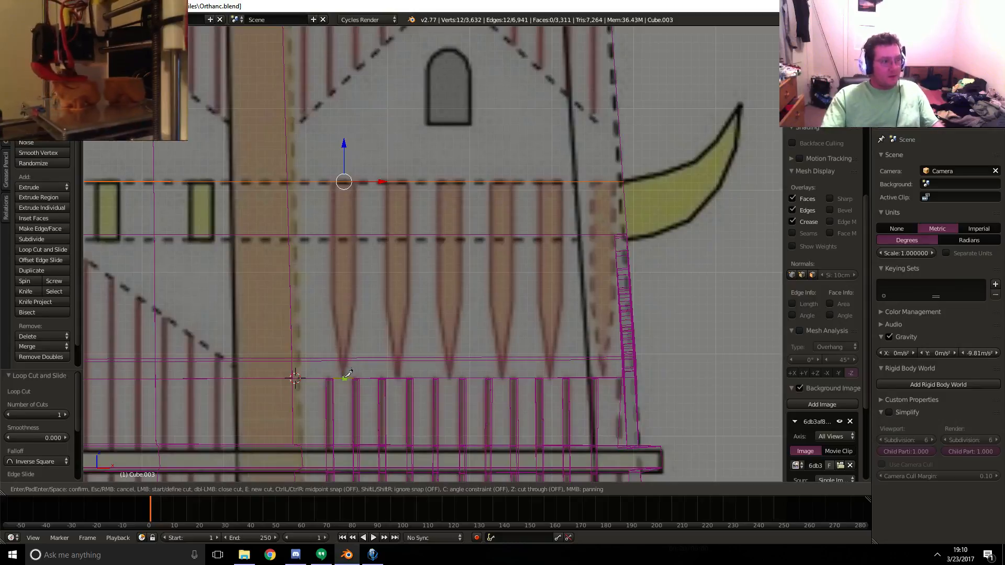
click(345, 378)
click(356, 306)
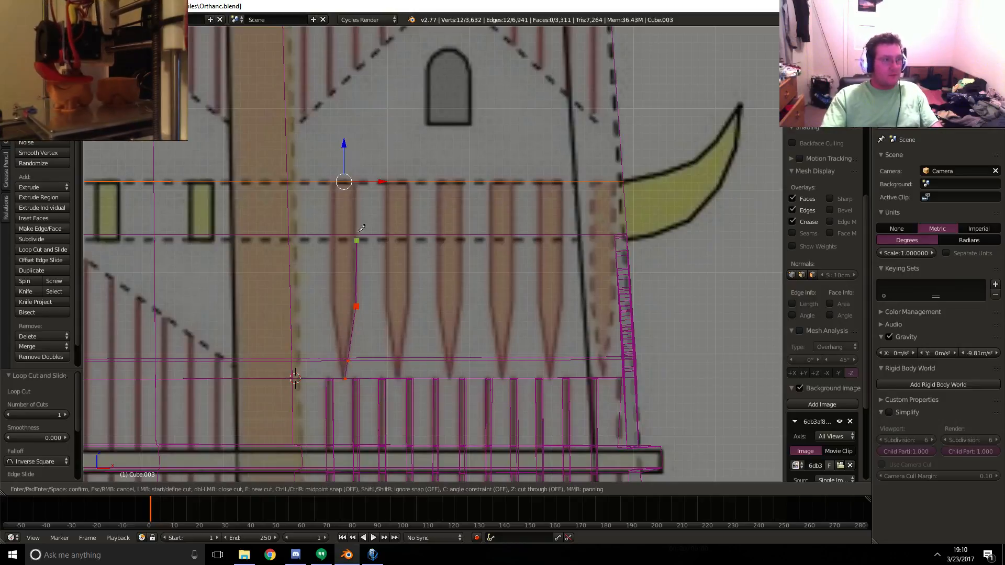
click(357, 182)
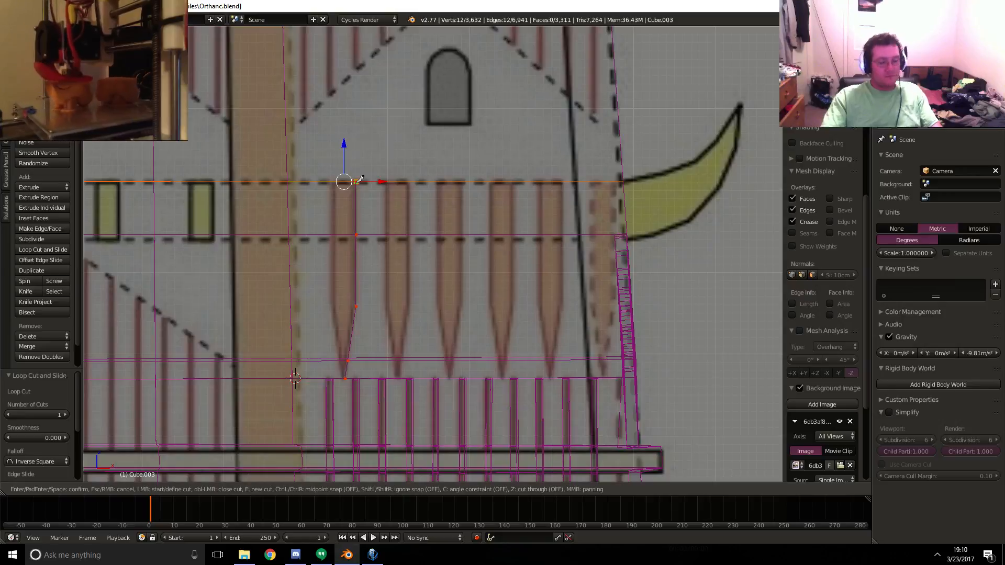
key(Return)
key(k)
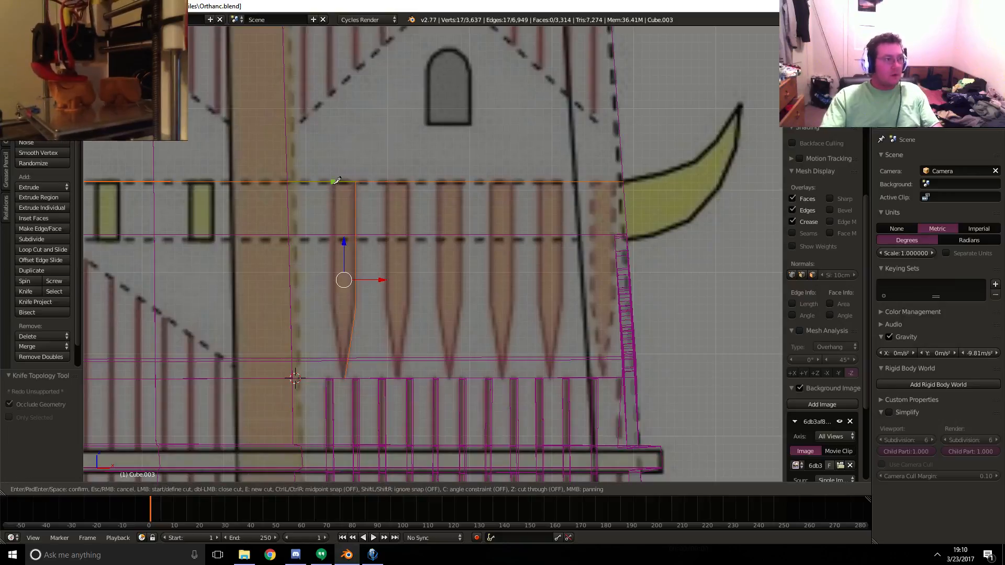
click(335, 181)
click(333, 306)
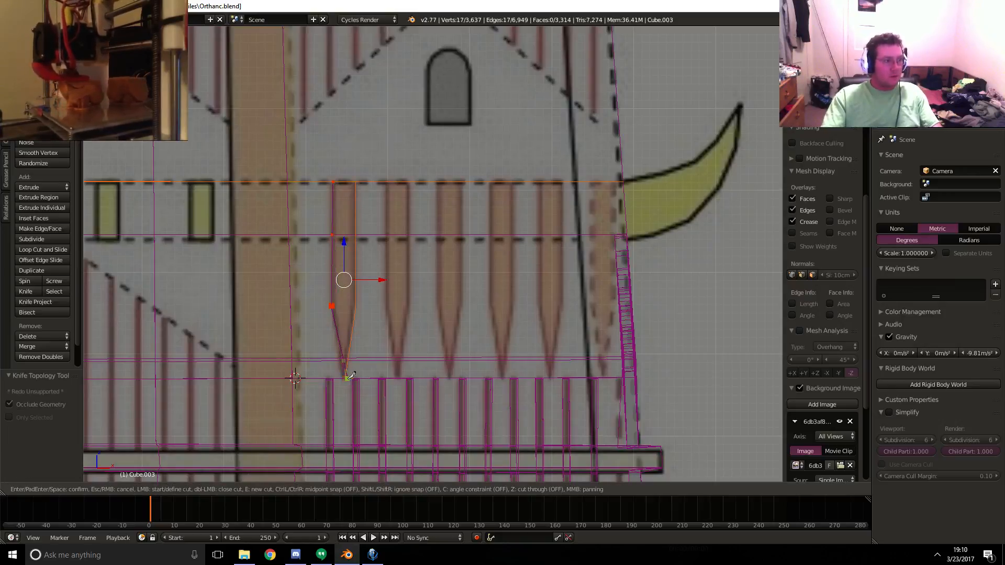
click(344, 376)
key(Return)
- Knife-cut both sides of the second pointed strip between its lower tip and the upper dashed line
key(k)
click(399, 378)
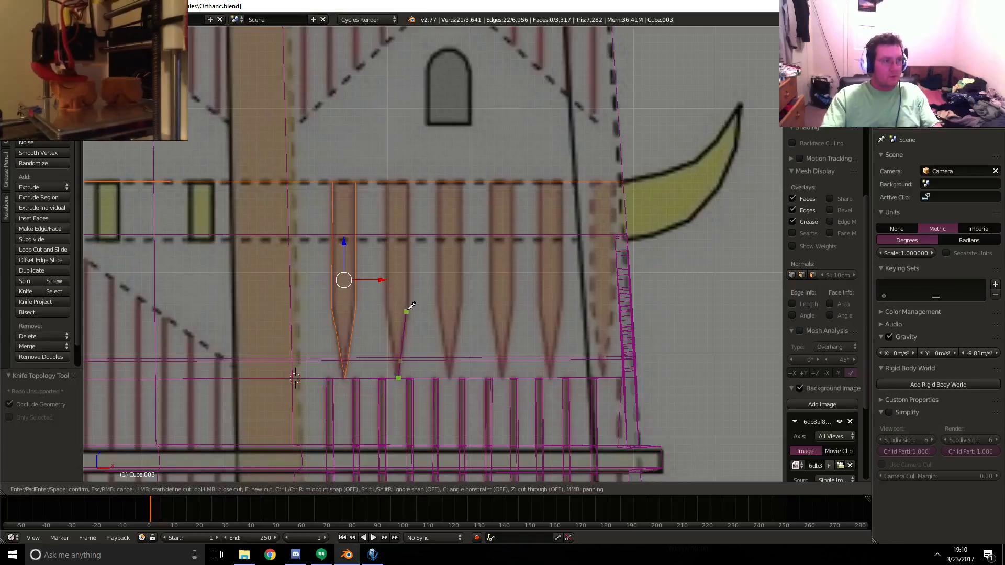
click(408, 307)
click(408, 182)
key(Return)
key(k)
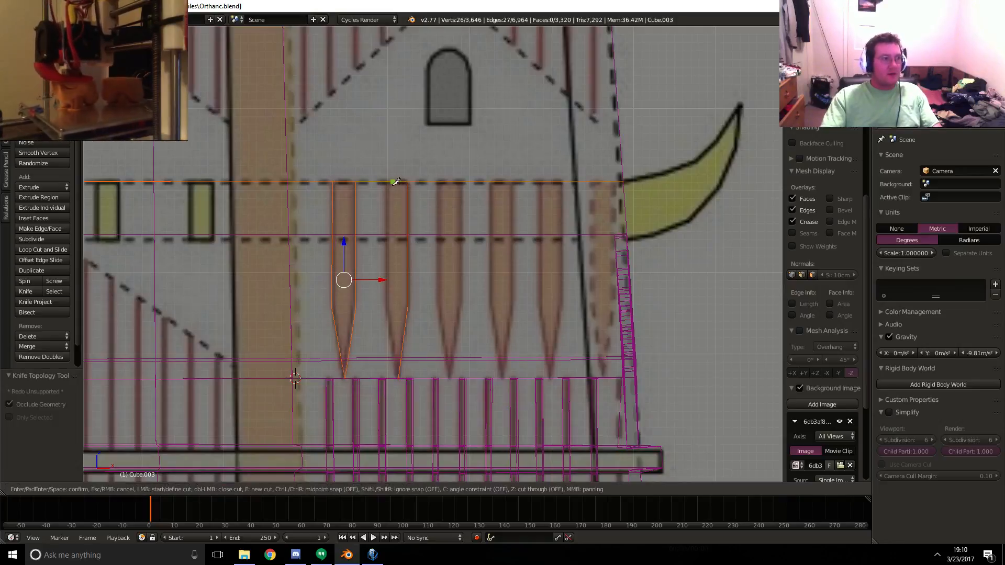
click(389, 181)
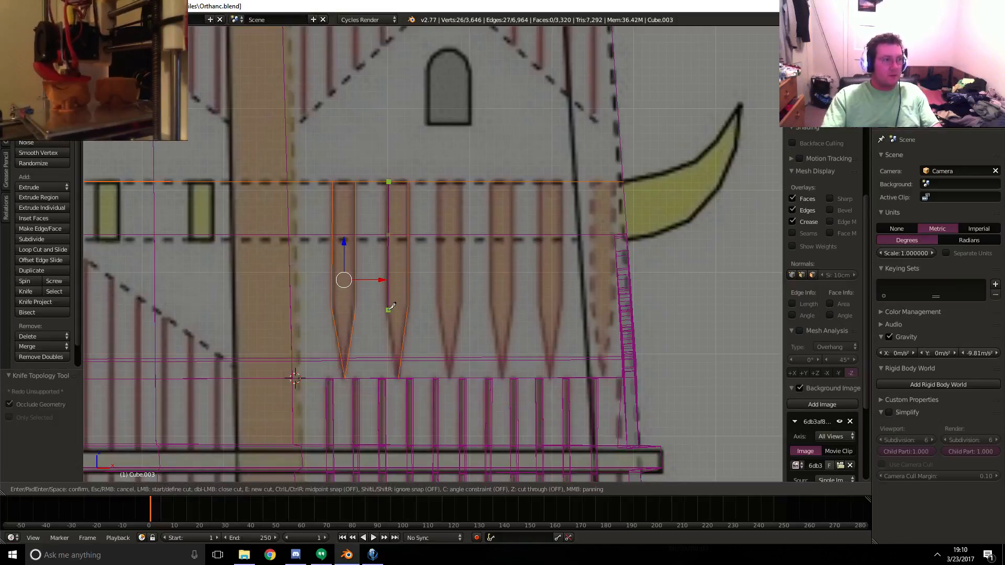
click(387, 310)
click(398, 378)
key(Return)
- Knife-cut the right-hand side of the third pointed strip from its tip up to the upper dashed line
key(k)
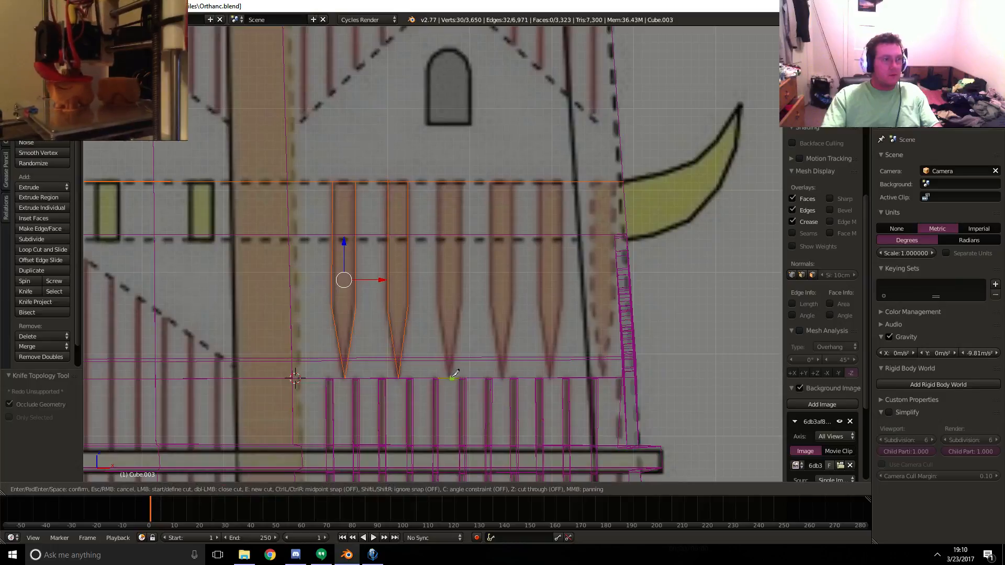
click(448, 378)
click(461, 306)
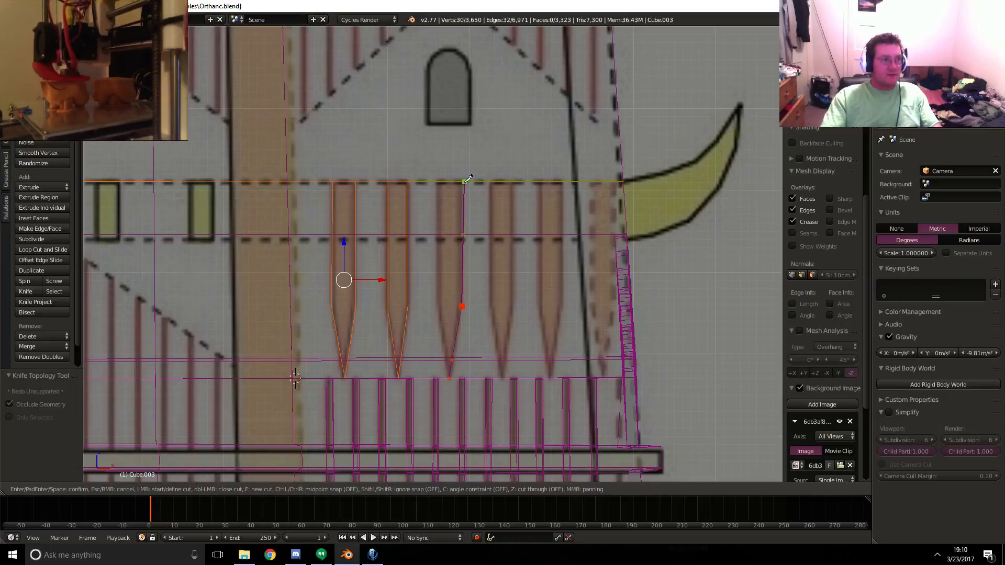
click(464, 182)
key(Return)
click(438, 182)
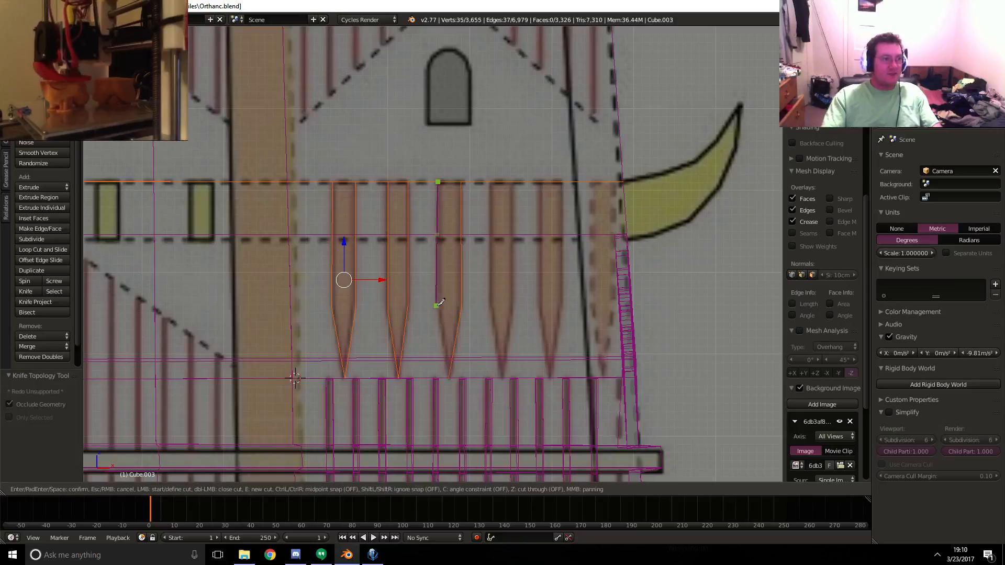
click(448, 317)
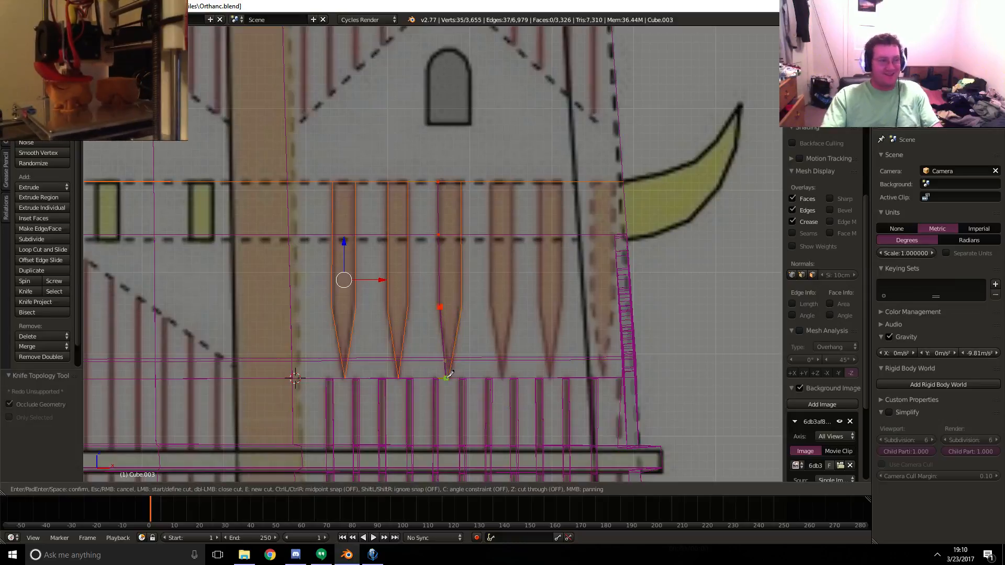
key(Escape)
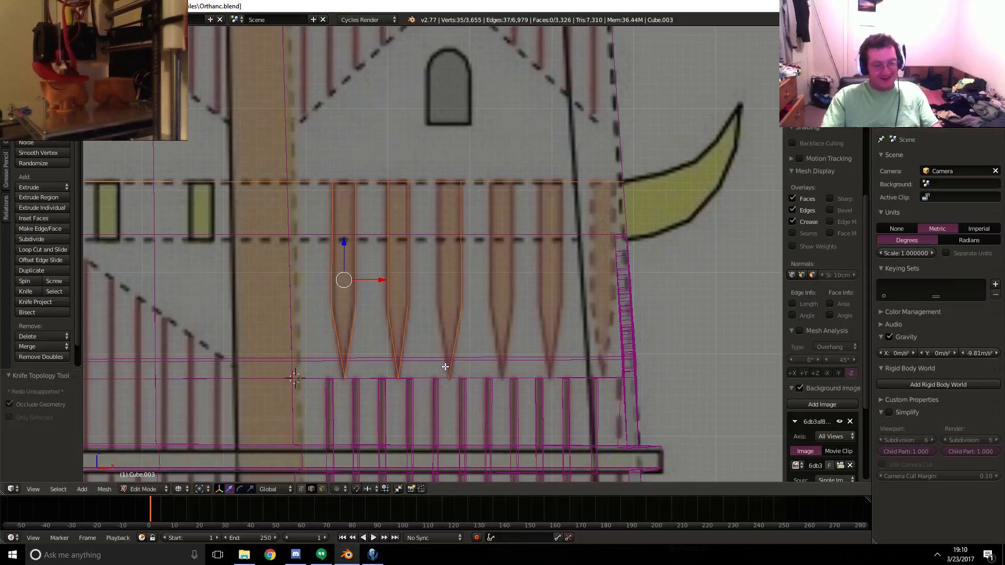
- Knife-cut the left-hand side of the third pointed strip from the upper dashed line down to its tip
key(k)
click(439, 182)
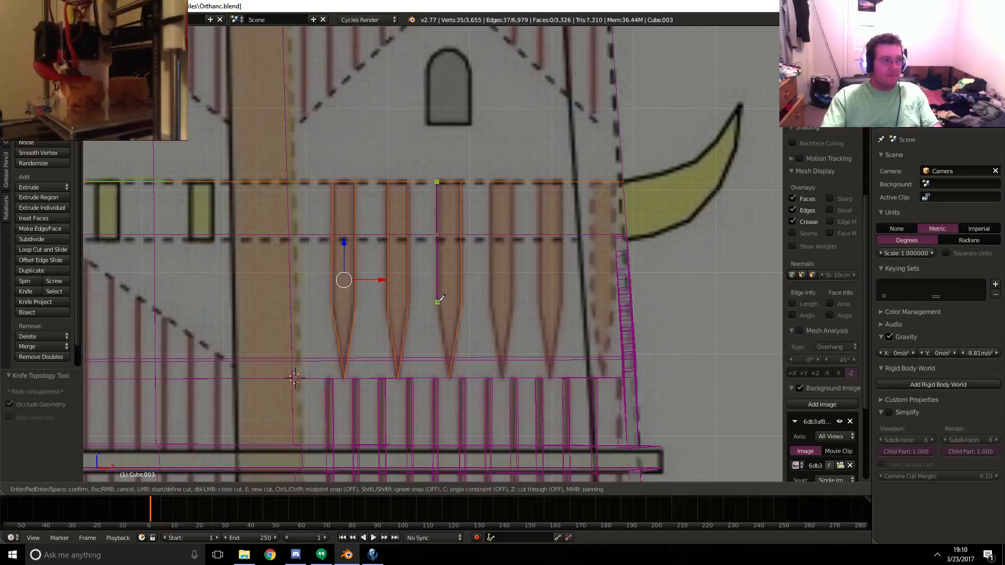
click(437, 302)
click(449, 377)
key(Return)
- Knife-cut both sides of the fourth pointed strip, following its blueprint outline between tip and flat top
key(k)
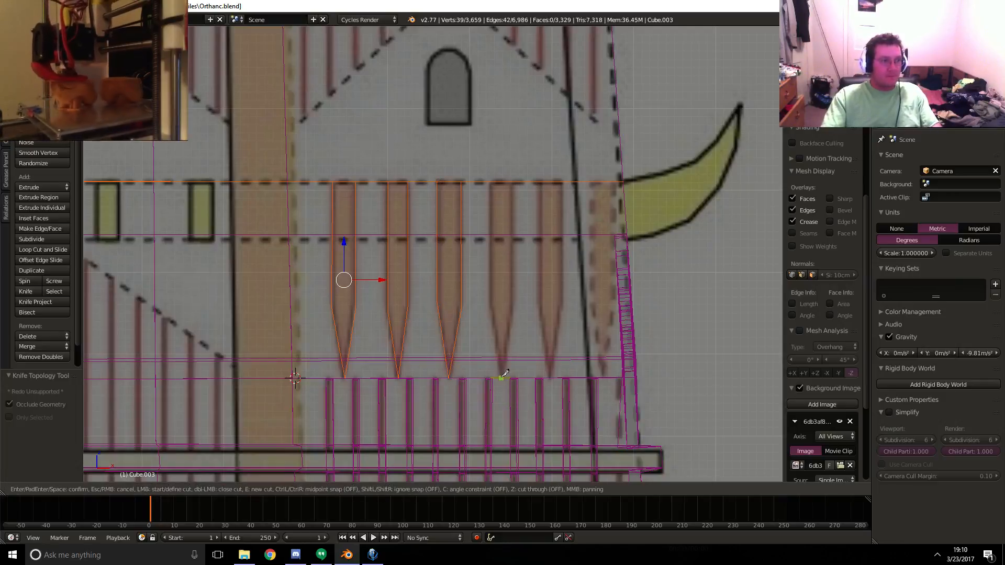
click(501, 377)
click(511, 317)
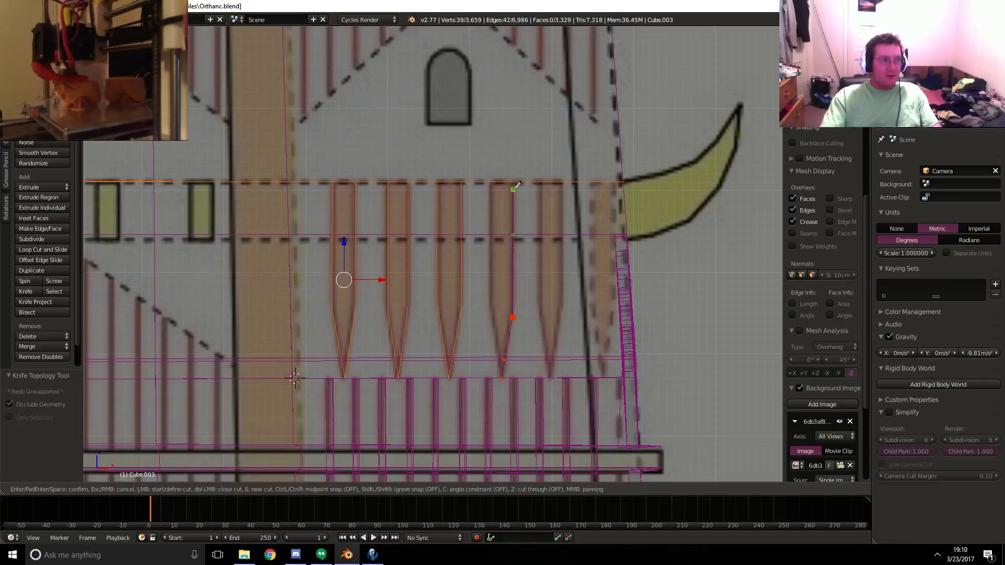
click(512, 181)
key(Return)
key(k)
click(490, 182)
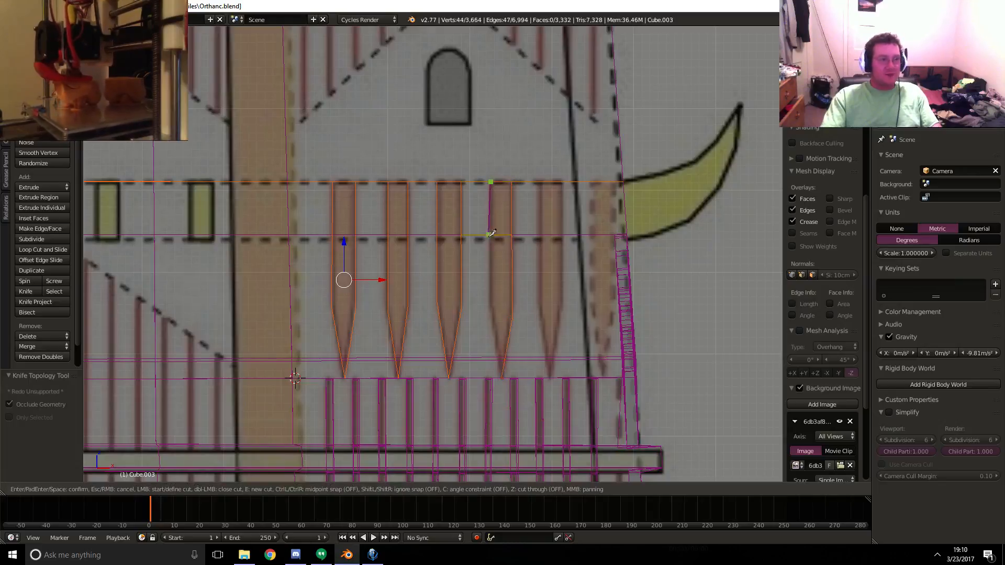
click(490, 305)
click(501, 377)
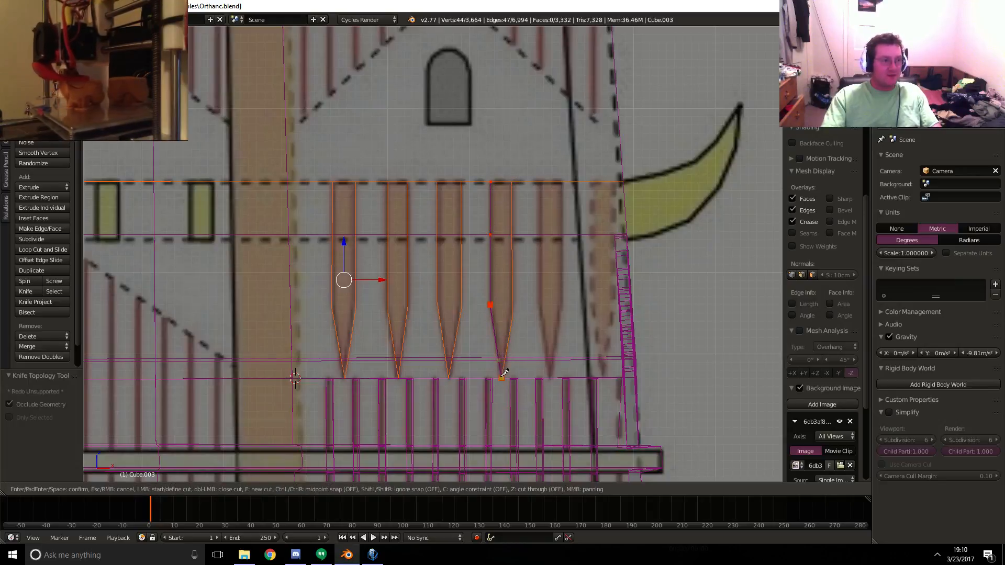
key(Return)
- Knife-cut both sides of the fifth pointed strip, meeting at its tip on the lower edge line
key(k)
click(549, 377)
click(559, 308)
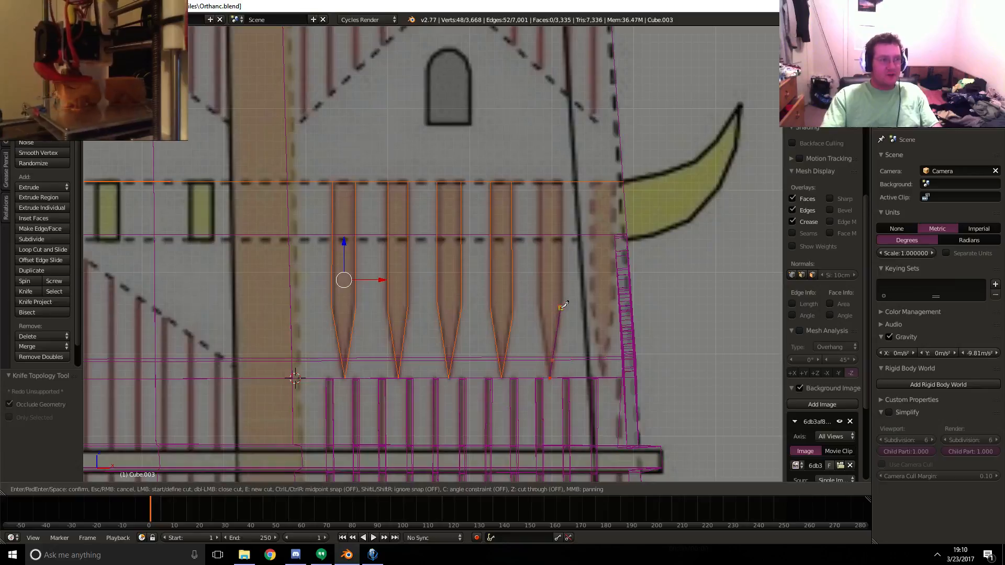
click(562, 180)
key(Return)
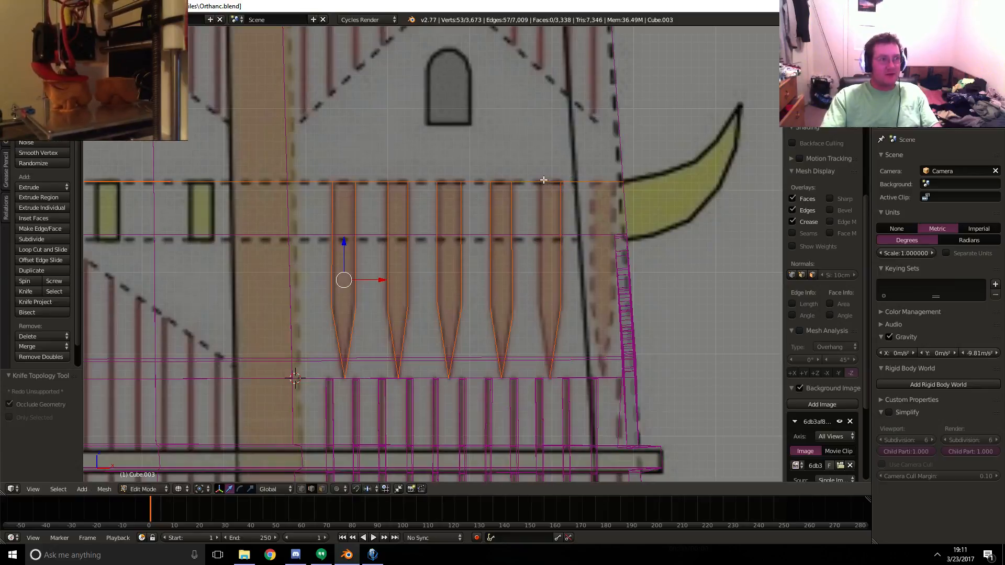
key(k)
click(543, 181)
click(540, 304)
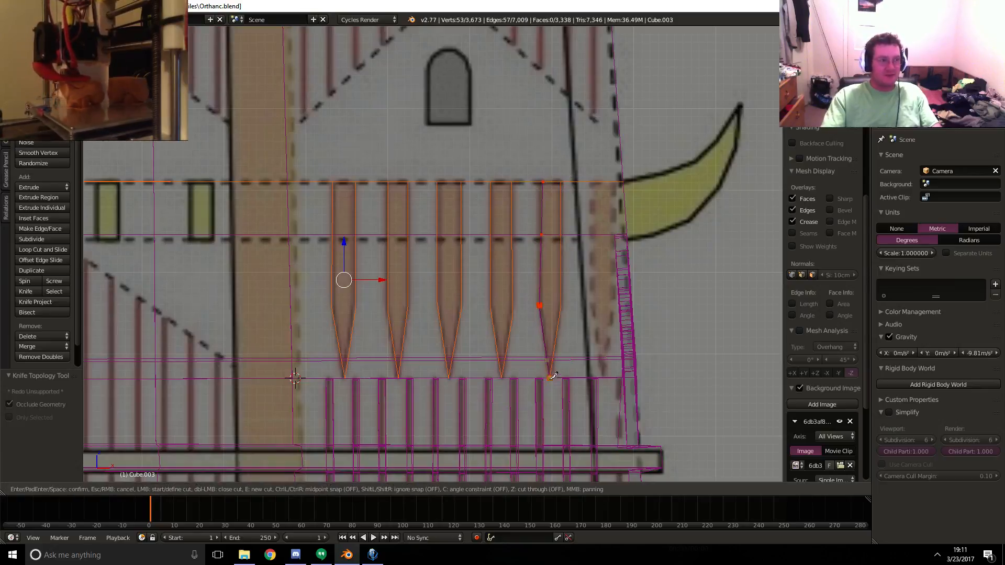
click(550, 376)
key(Return)
- Knife-cut both sides of the sixth, dashed pointed strip beside the tower's outer edge
key(k)
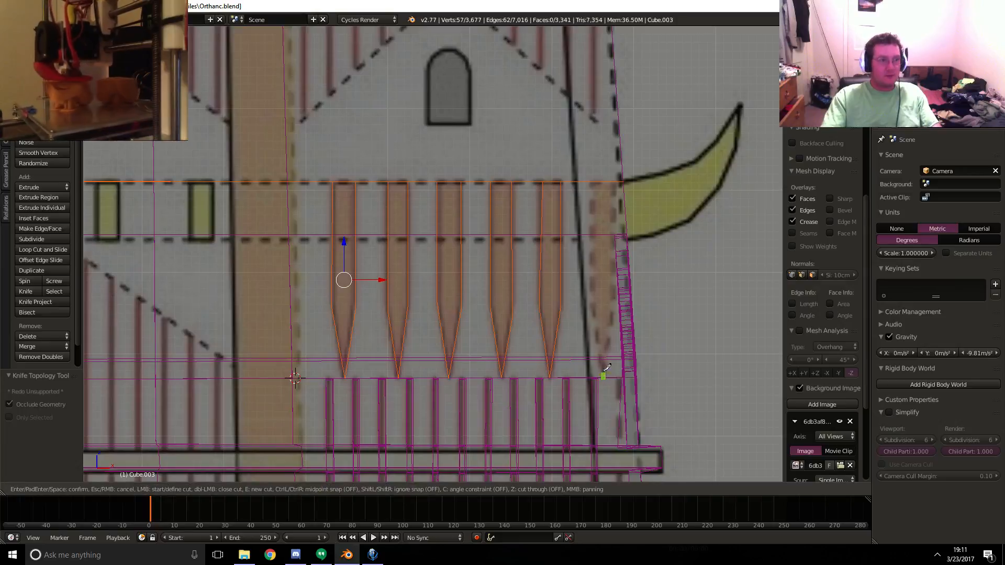
click(602, 376)
click(612, 320)
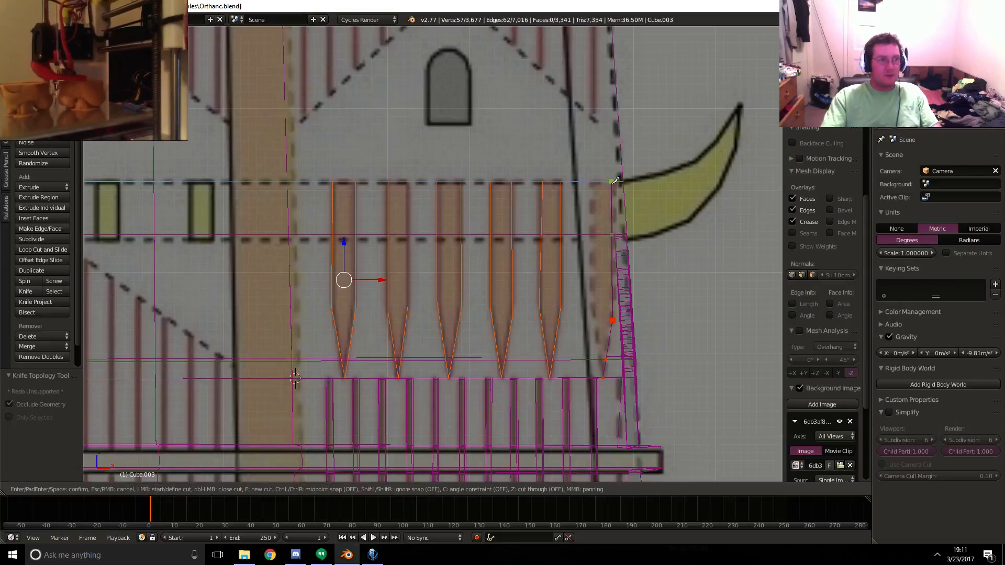
click(615, 181)
key(Return)
key(k)
click(595, 182)
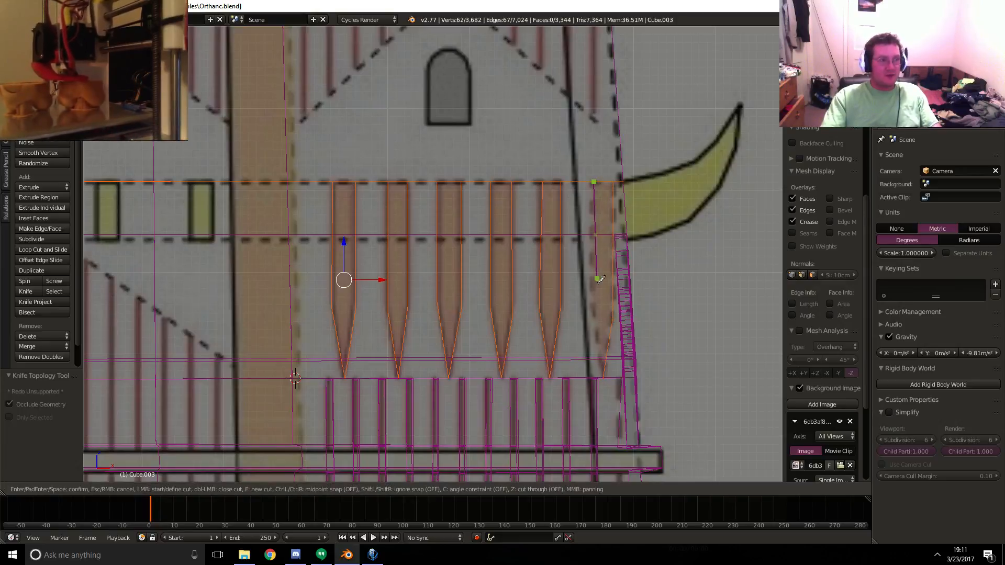
click(593, 307)
click(610, 375)
key(Return)
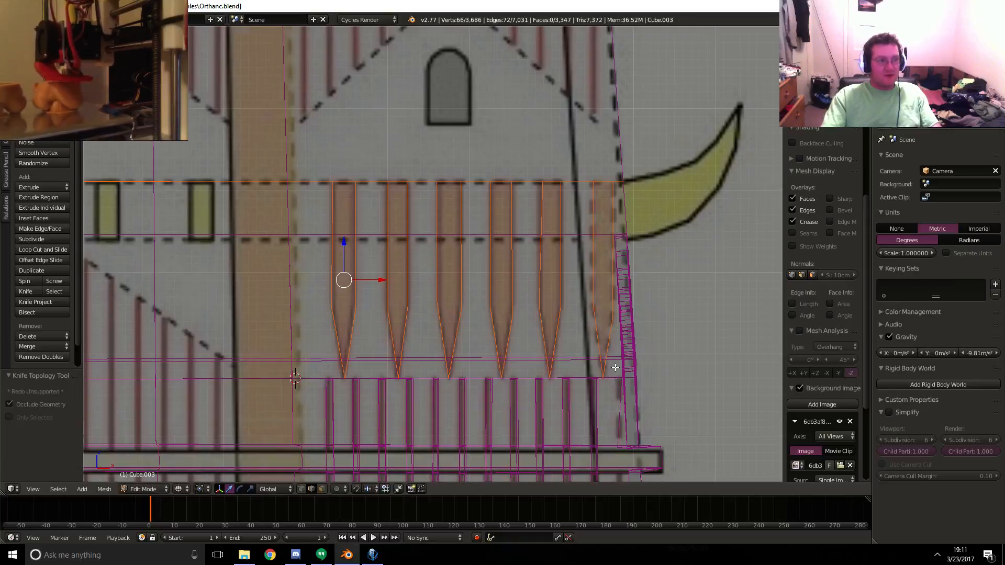
- Clear the selection and, in solid face-select view, select the upper and middle faces of the first two pointed strips
scroll(616, 365, down, 3)
middle_drag(581, 324, 423, 479)
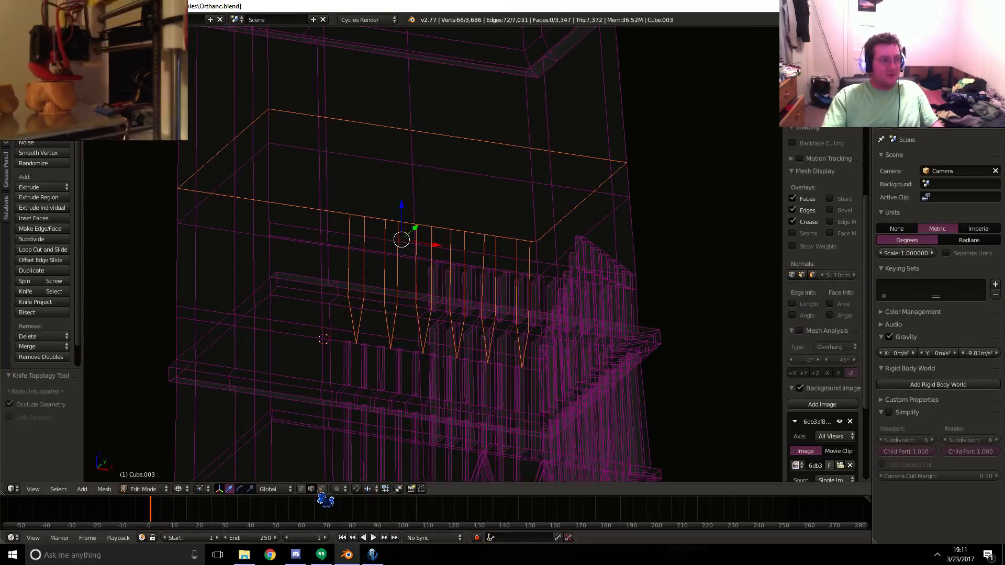
key(a)
key(z)
shift+right_click(360, 239)
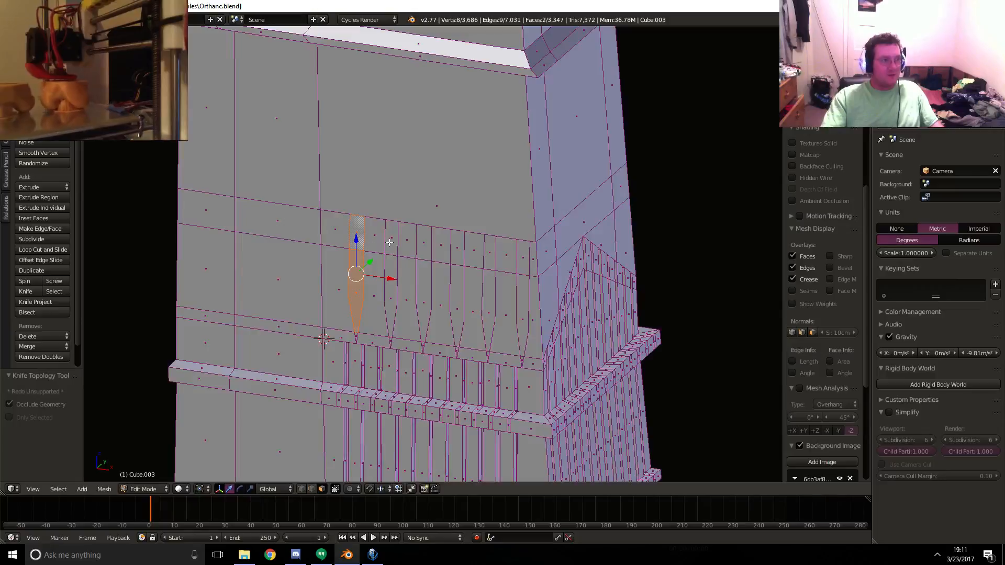
shift+right_click(390, 242)
shift+right_click(388, 293)
- Add the small tip faces of the first two strips and all faces of the third strip to the selection
scroll(366, 352, up, 6)
shift+middle_drag(361, 366, 407, 242)
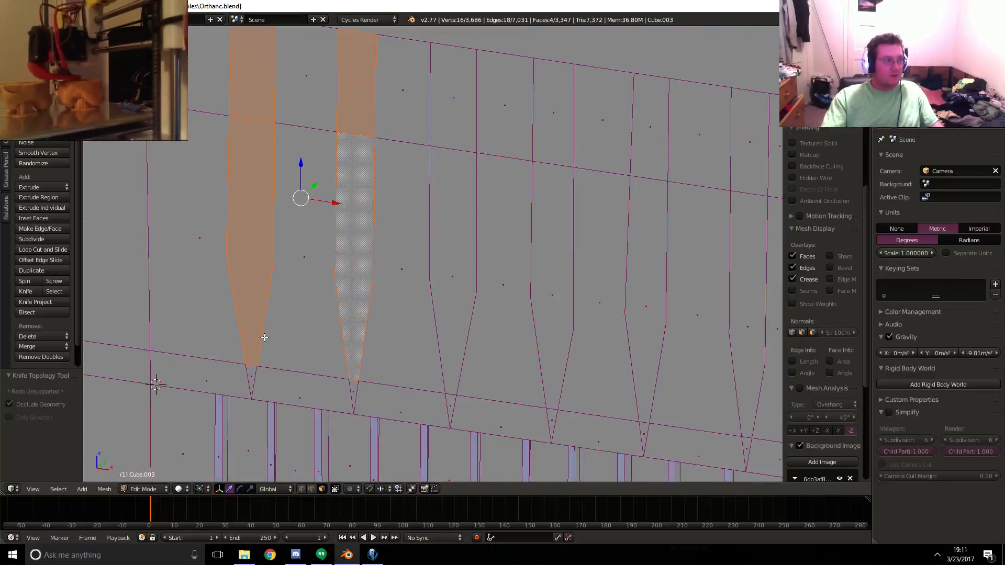
shift+right_click(251, 372)
shift+right_click(450, 409)
shift+right_click(444, 280)
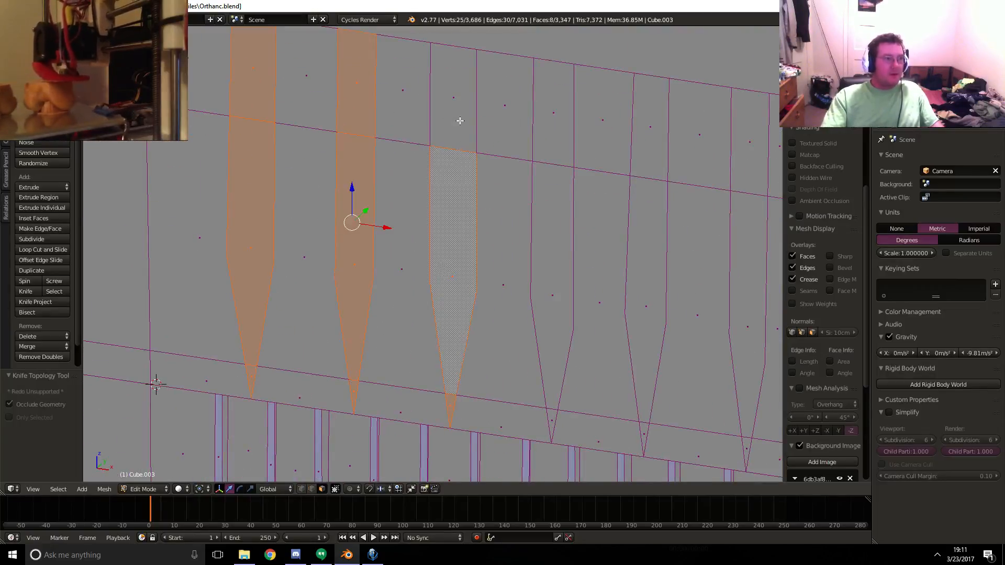
shift+right_click(453, 105)
- Add the top, middle and tip faces of the fourth, fifth and sixth pointed strips to the selection
shift+right_click(557, 134)
shift+right_click(567, 296)
shift+right_click(552, 420)
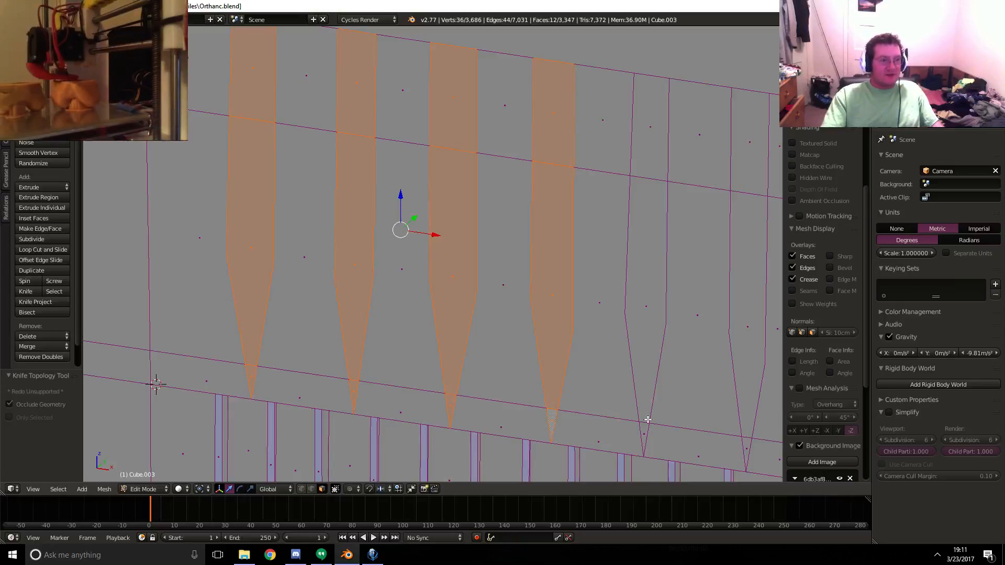
shift+right_click(645, 437)
shift+right_click(650, 314)
shift+right_click(644, 135)
shift+right_click(746, 158)
shift+middle_drag(746, 157, 541, 27)
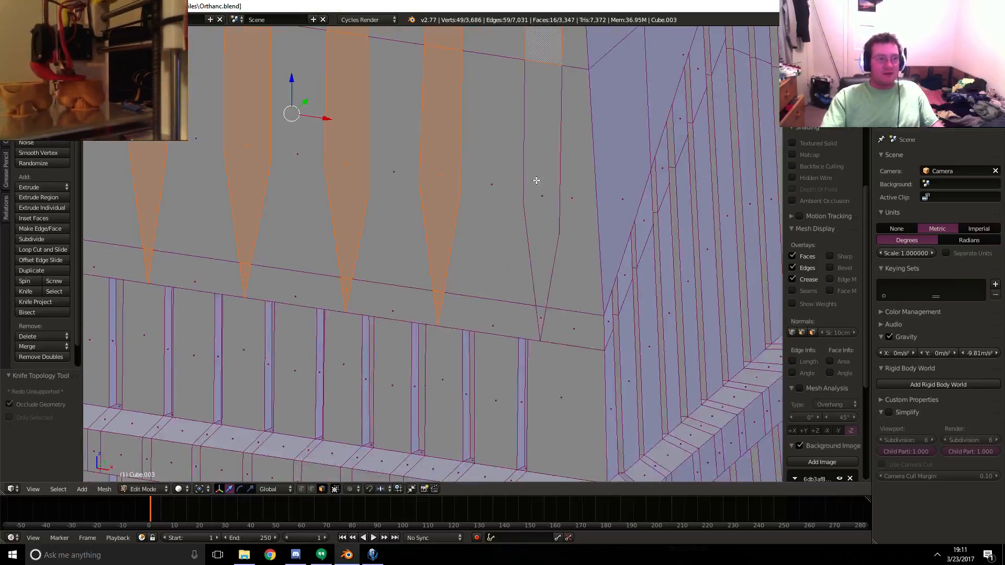
shift+right_click(548, 284)
shift+right_click(543, 324)
- Examine the front-view orthographic blueprint up the tower, from the pointed strips to the horns and windows below the Orthanc III label
key(KP_1)
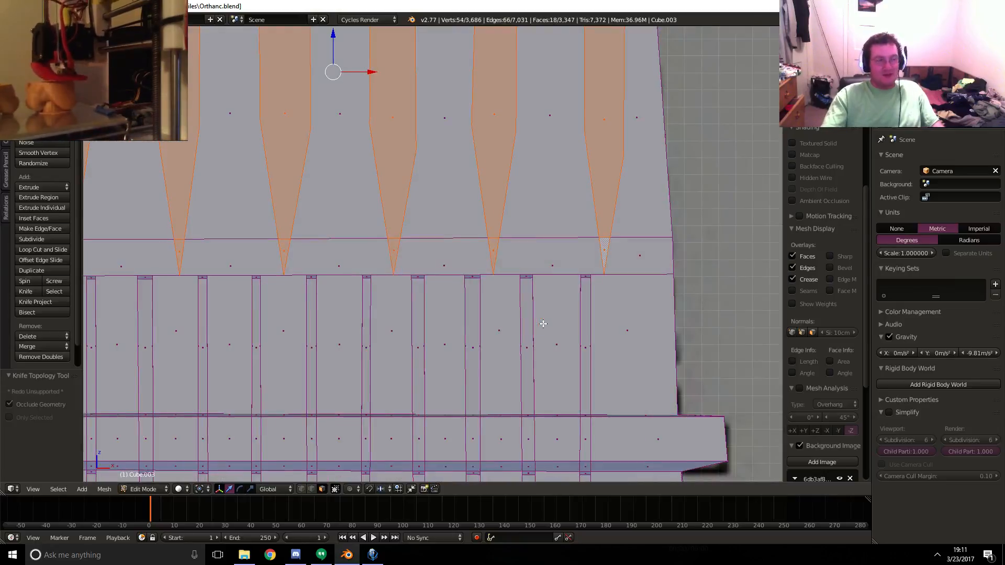
key(KP_5)
scroll(570, 188, down, 4)
scroll(570, 189, down, 1)
shift+middle_drag(464, 88, 492, 284)
shift+middle_drag(482, 95, 496, 268)
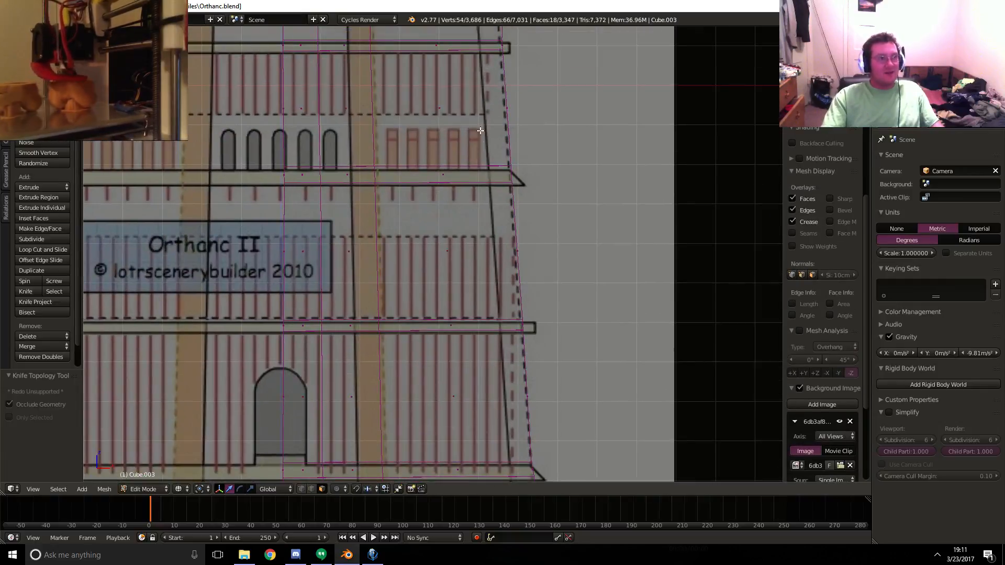
shift+middle_drag(481, 123, 499, 284)
shift+middle_drag(492, 123, 504, 278)
shift+middle_drag(491, 116, 500, 283)
shift+middle_drag(495, 140, 501, 319)
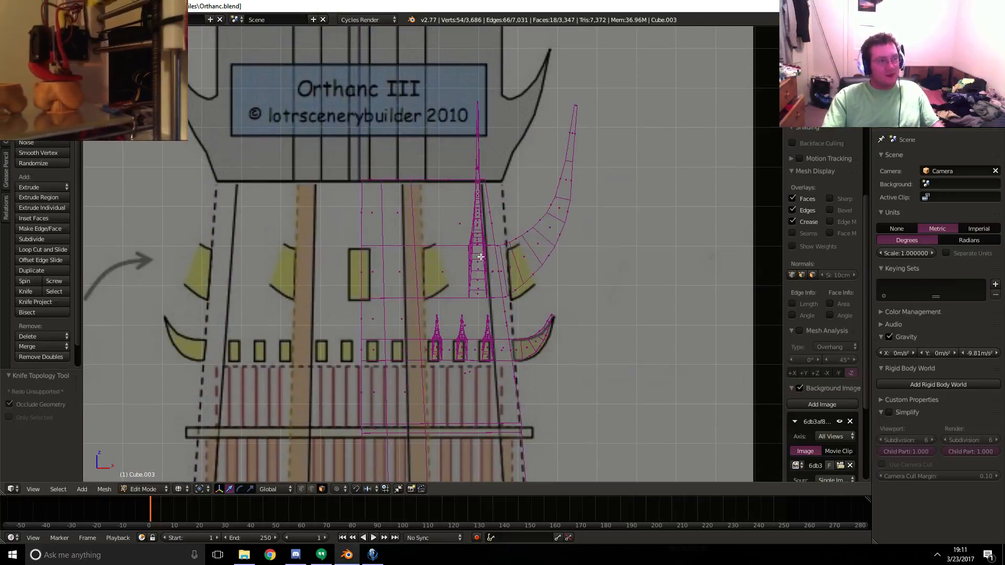
- Examine the blueprint down to the tower's base and back up to the arched windows and ledges around the Orthanc II label
shift+middle_drag(514, 274, 511, 111)
shift+middle_drag(516, 340, 498, 269)
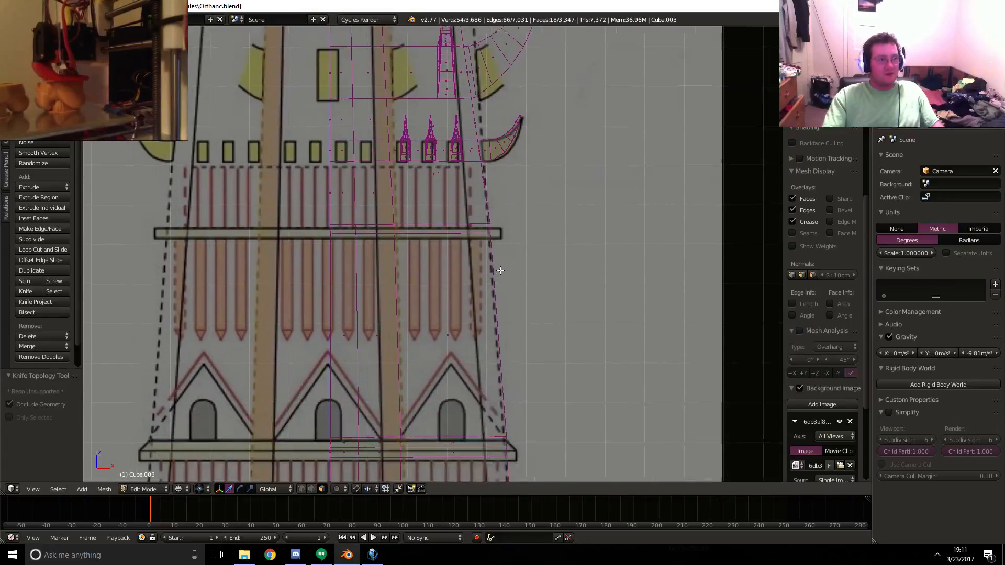
shift+middle_drag(492, 352, 474, 217)
shift+middle_drag(529, 356, 513, 205)
shift+middle_drag(508, 354, 505, 272)
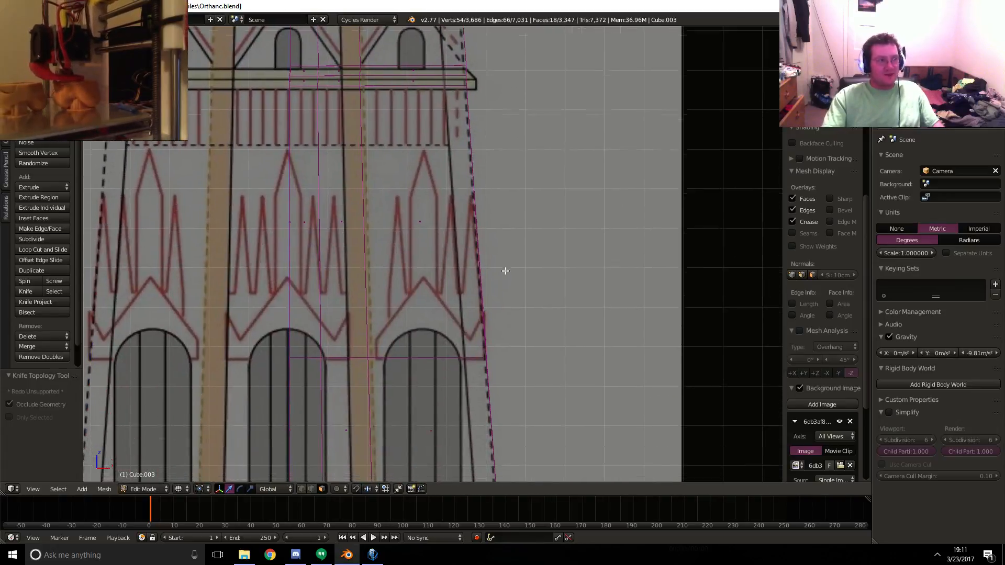
shift+middle_drag(509, 332, 515, 391)
shift+middle_drag(473, 121, 489, 224)
shift+middle_drag(439, 378, 470, 183)
scroll(472, 338, down, 7)
shift+middle_drag(475, 361, 514, 86)
shift+middle_drag(473, 444, 478, 343)
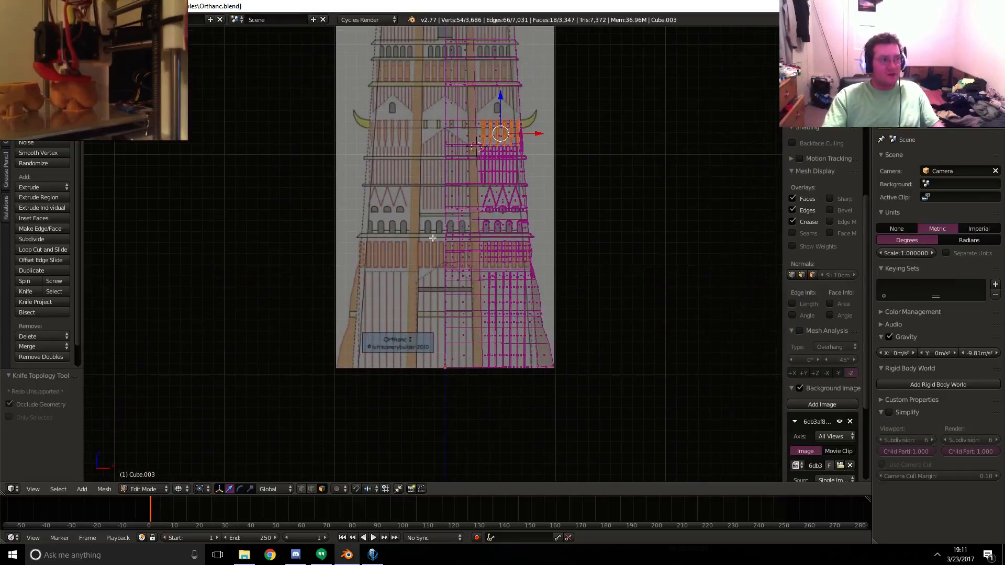
shift+middle_drag(446, 192, 444, 353)
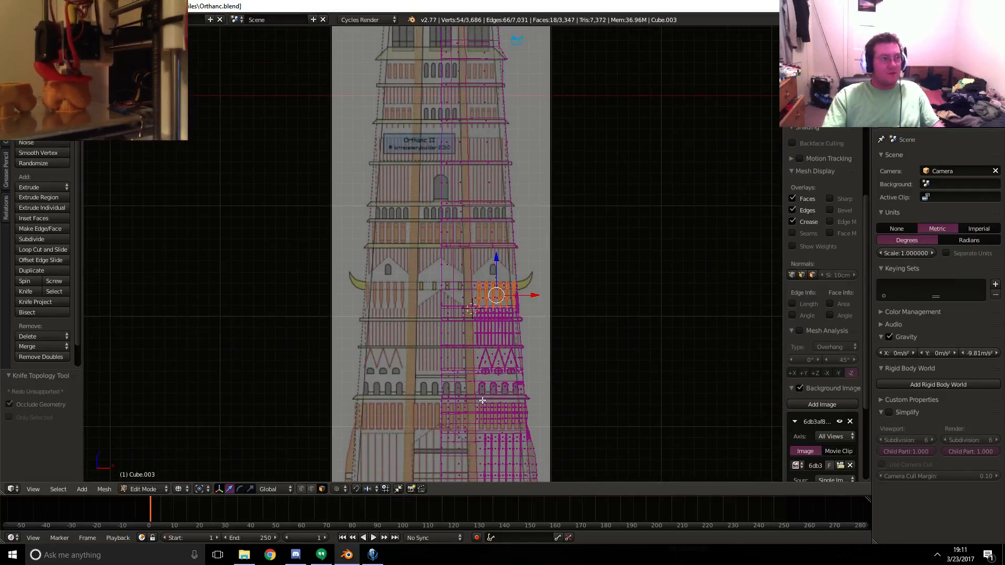
shift+middle_drag(482, 400, 445, 406)
scroll(420, 391, up, 4)
shift+middle_drag(446, 108, 435, 411)
shift+middle_drag(438, 176, 432, 250)
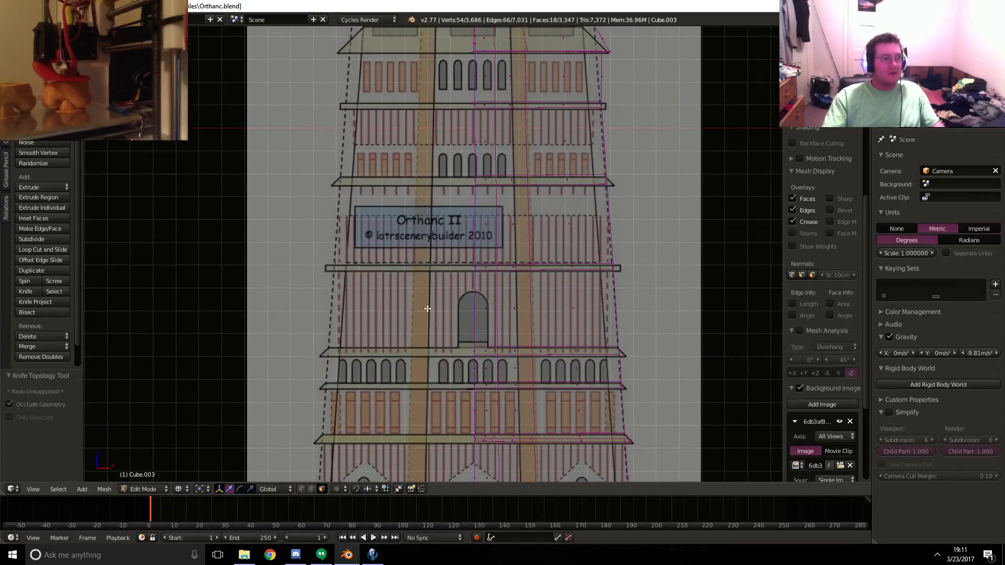
shift+middle_drag(427, 309, 500, 244)
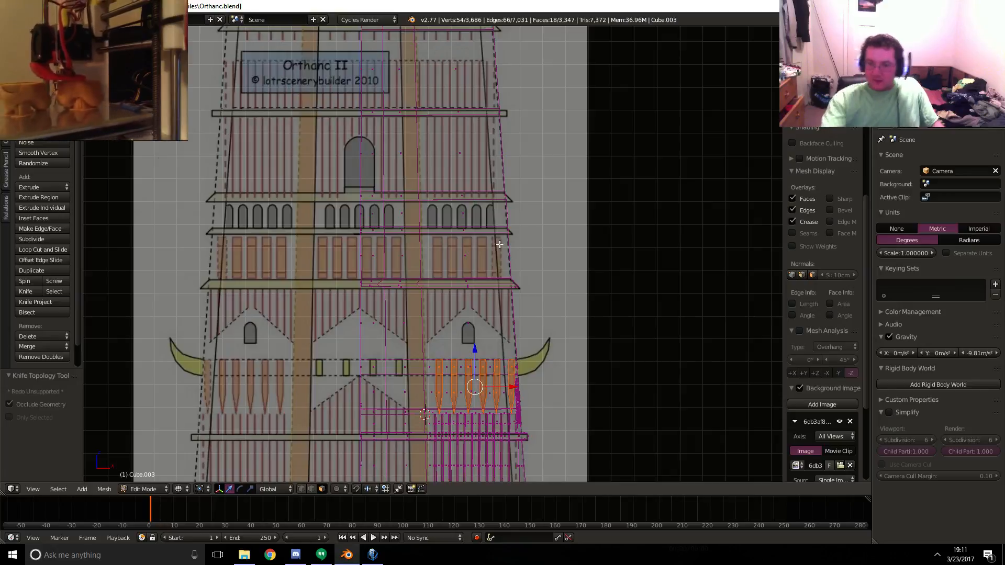
- In solid view, extrude the selected faces of the six pointed strips outward about 16.7 cm
shift+middle_drag(520, 378, 520, 300)
scroll(520, 301, up, 6)
key(z)
middle_drag(618, 324, 557, 327)
shift+middle_drag(570, 355, 571, 230)
middle_drag(575, 230, 543, 255)
key(e)
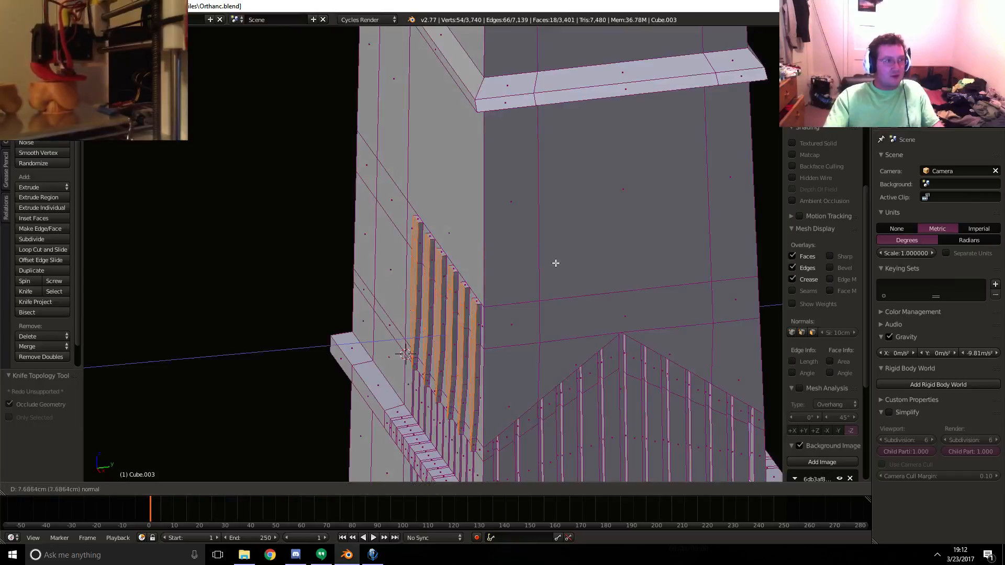
click(548, 260)
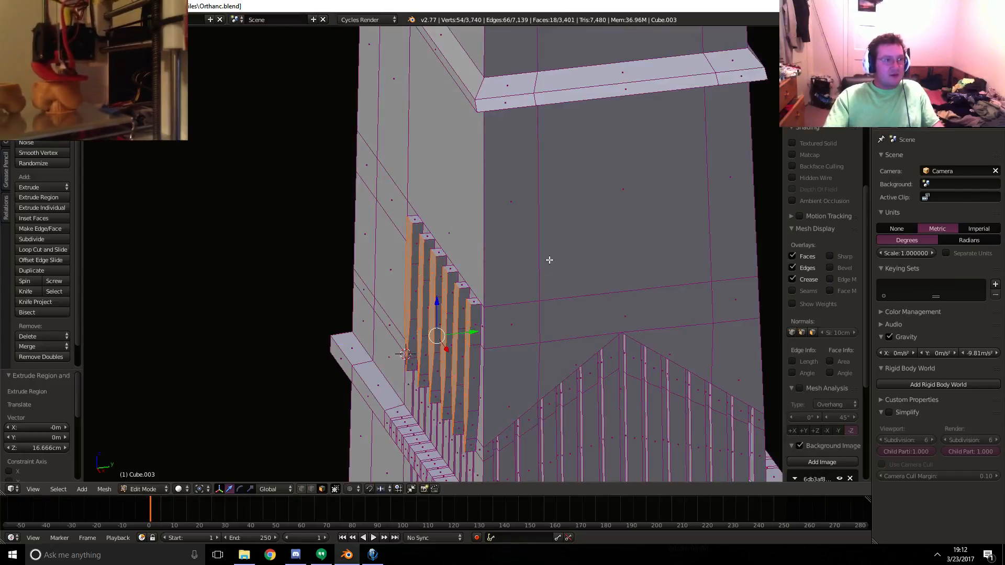
- Select the outer lower tip vertex of each of the six extruded strips
middle_drag(549, 261, 609, 204)
scroll(534, 346, up, 4)
shift+middle_drag(530, 308, 551, 270)
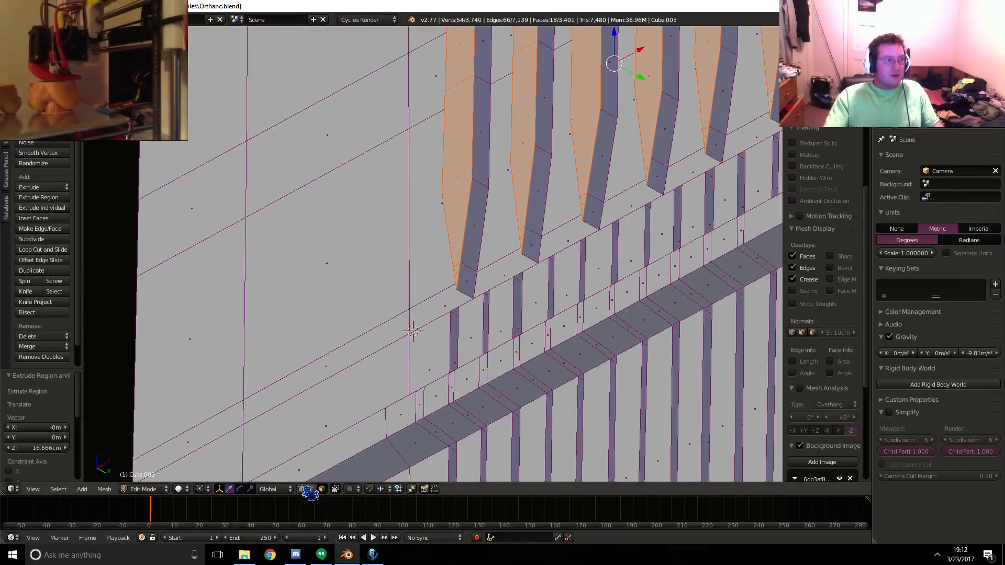
right_click(454, 287)
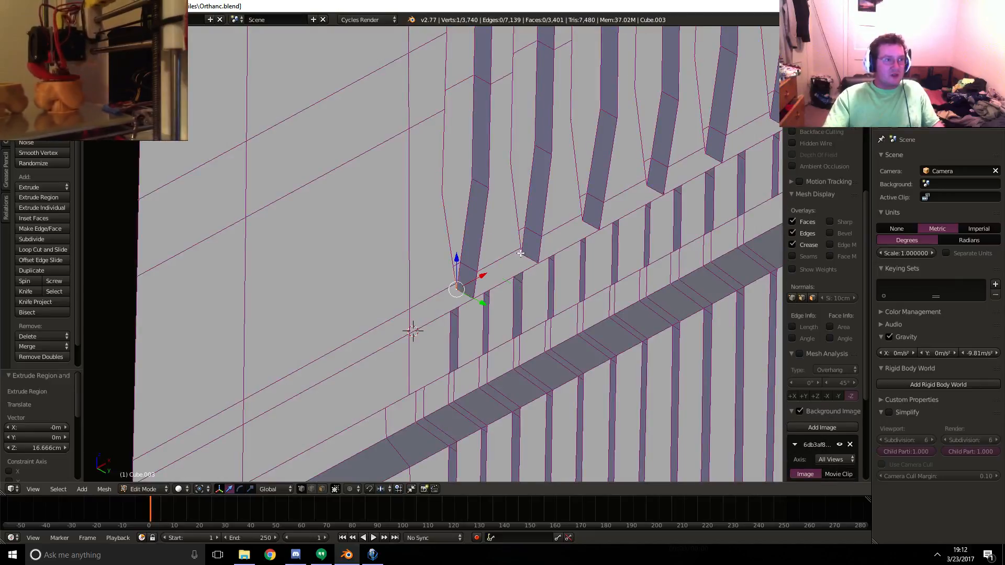
shift+right_click(521, 253)
shift+right_click(585, 216)
shift+right_click(648, 182)
shift+right_click(706, 151)
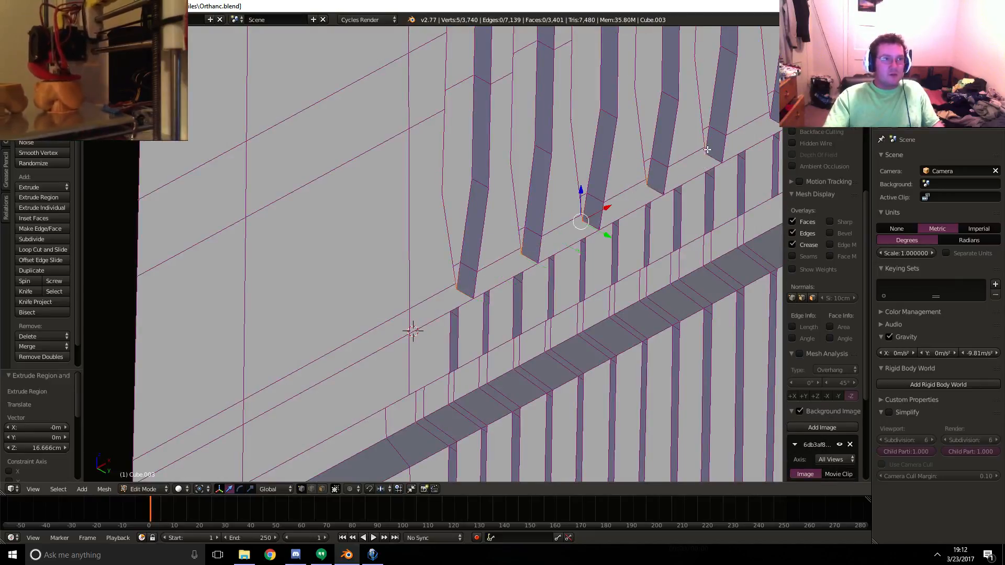
shift+middle_drag(707, 150, 552, 276)
shift+right_click(612, 244)
- In side view, raise the six tip vertices about 19.7 cm, then shift them about 6.6 cm in Y and -7.1 cm in Z to form slanted tips
key(KP_3)
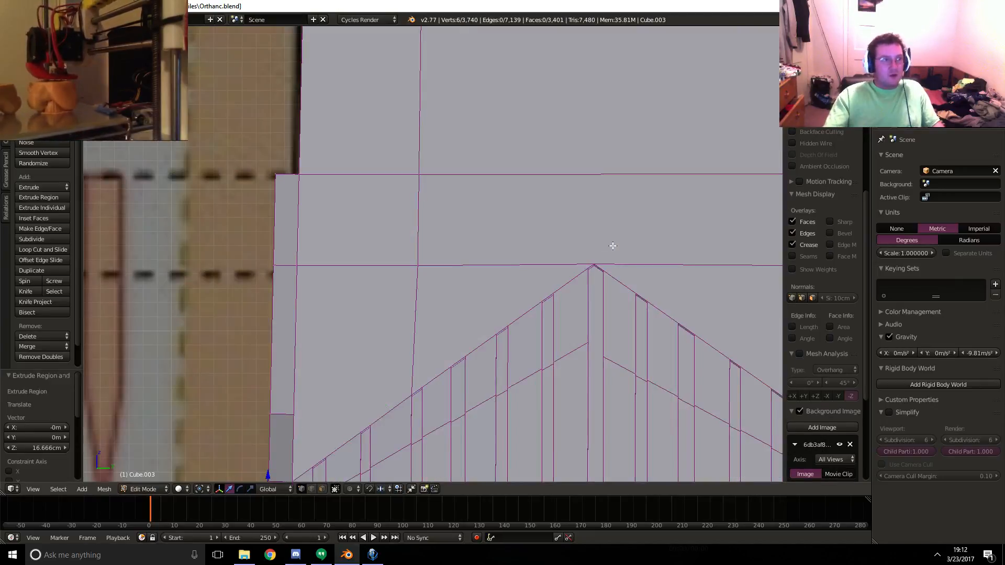
shift+middle_drag(275, 398, 511, 114)
scroll(530, 239, up, 3)
shift+middle_drag(579, 237, 505, 246)
drag(475, 221, 482, 175)
key(g)
key(y)
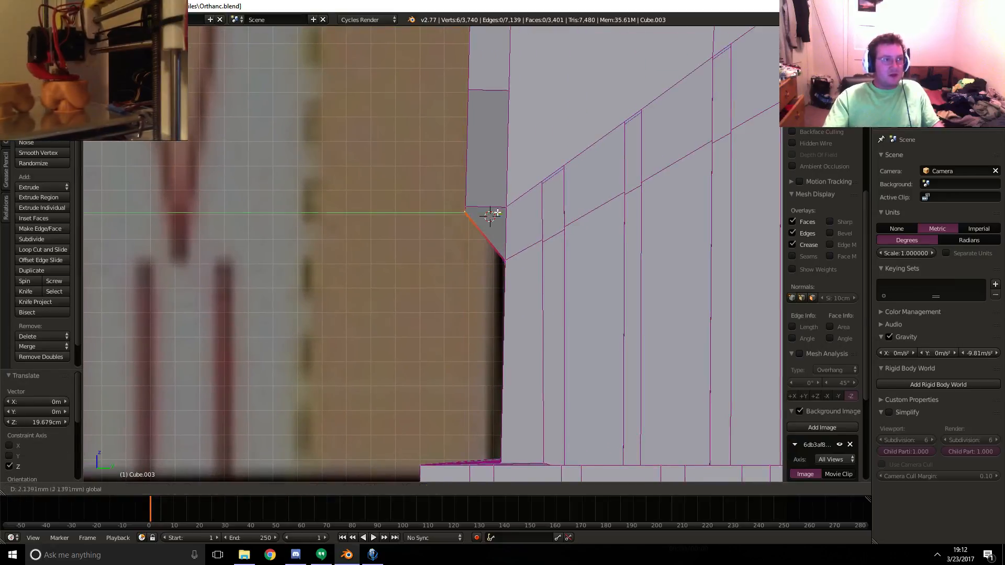
click(494, 215)
key(g)
click(514, 232)
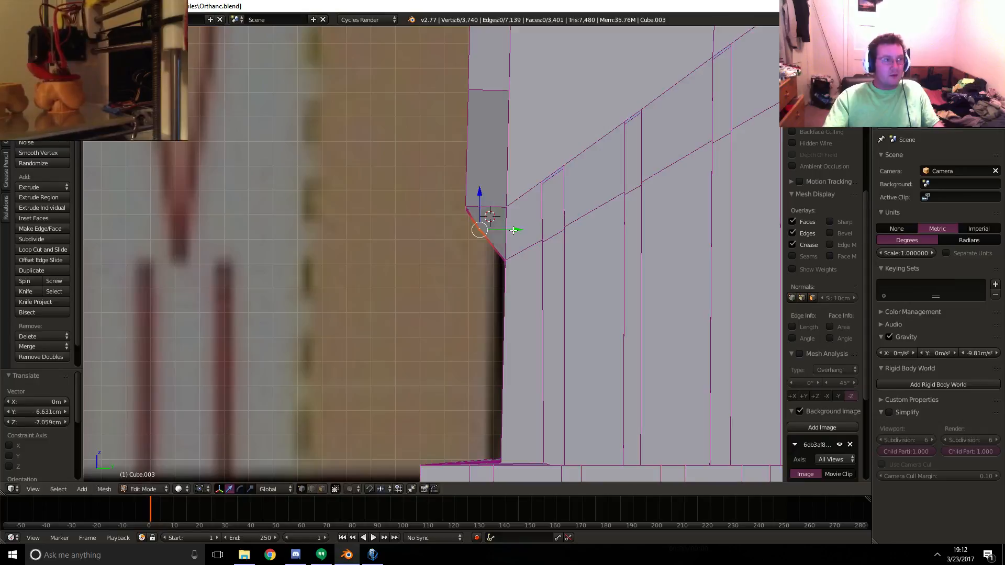
- Inspect the slanted strip tips, the grooves and ledges below, and the adjoining tower walls from several angles
key(z)
key(z)
mouse_move(479, 282)
middle_down()
mouse_move(506, 287)
mouse_move(446, 271)
middle_up()
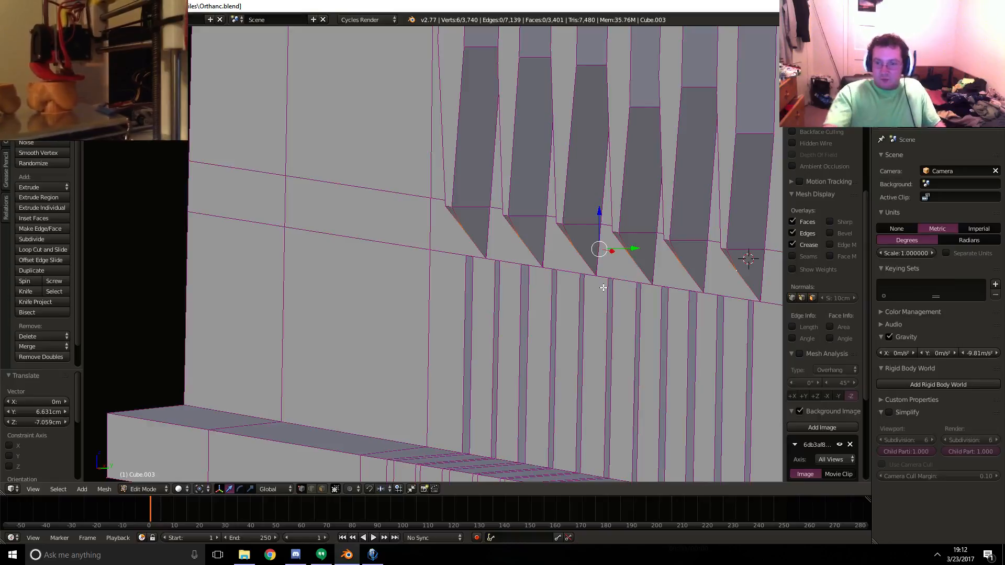
scroll(629, 248, down, 6)
shift+middle_drag(621, 242, 603, 272)
middle_drag(518, 270, 531, 297)
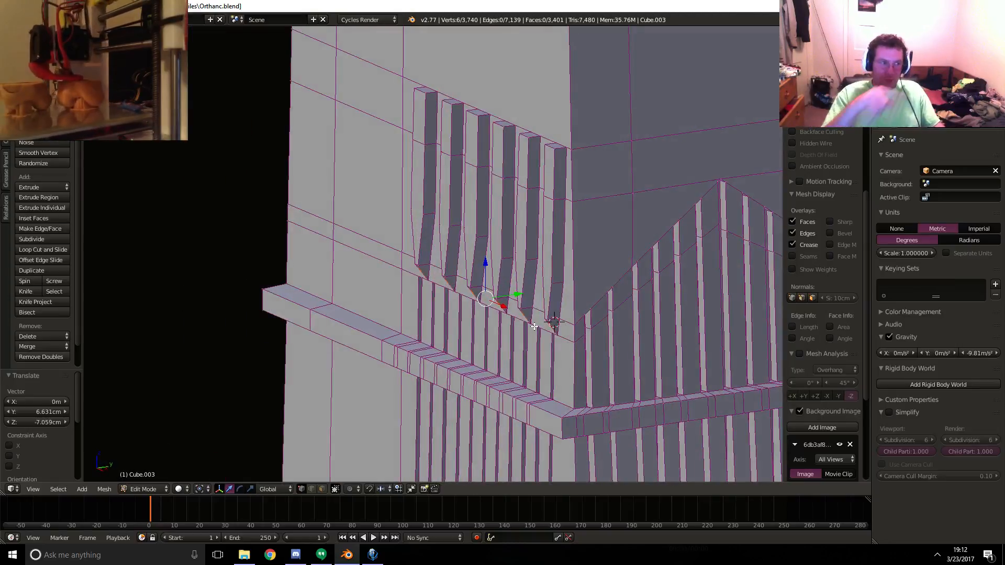
shift+middle_drag(535, 356, 523, 270)
middle_drag(411, 233, 432, 226)
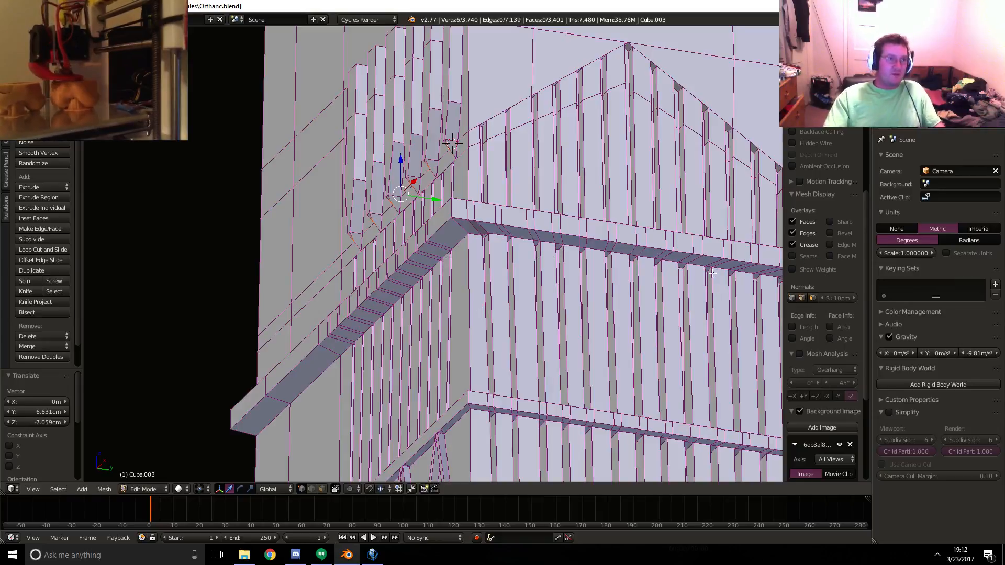
scroll(476, 329, down, 3)
shift+middle_drag(465, 309, 449, 217)
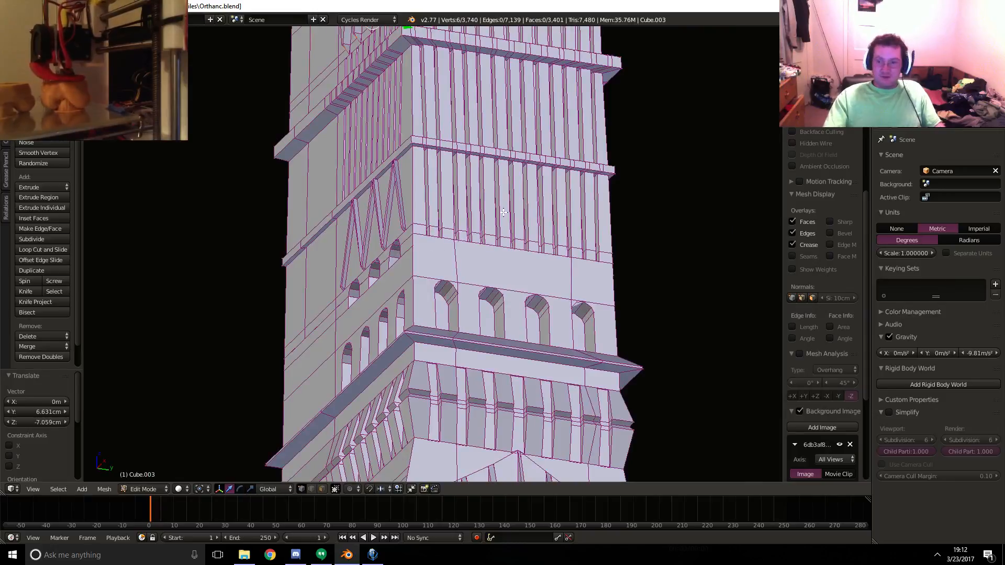
shift+middle_drag(503, 212, 429, 257)
shift+middle_drag(417, 141, 355, 197)
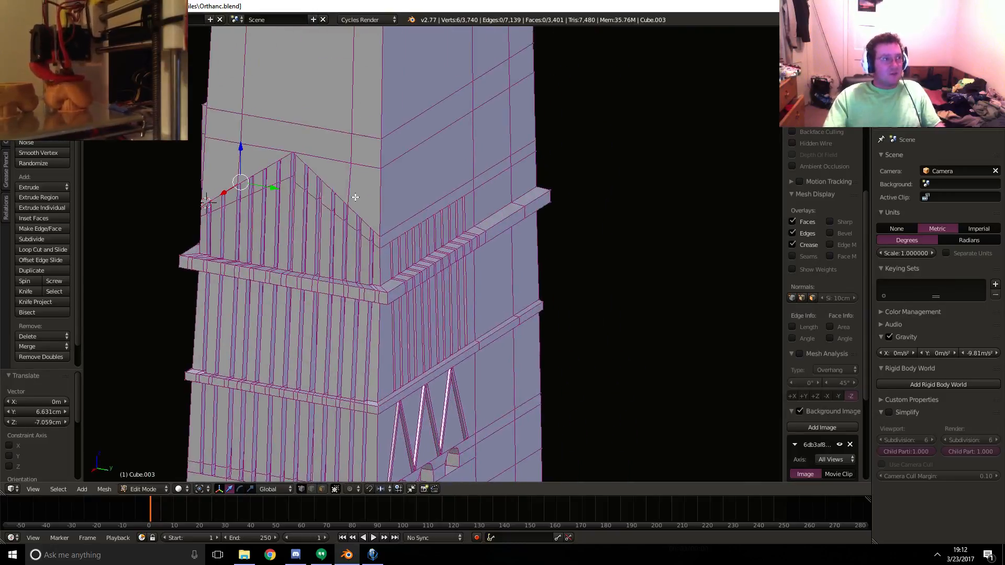
- In the back view, knife-cut both sides of the pointed strip nearest the brown pillar, from its tip to the upper dashed line
key(KP_1)
scroll(337, 208, up, 8)
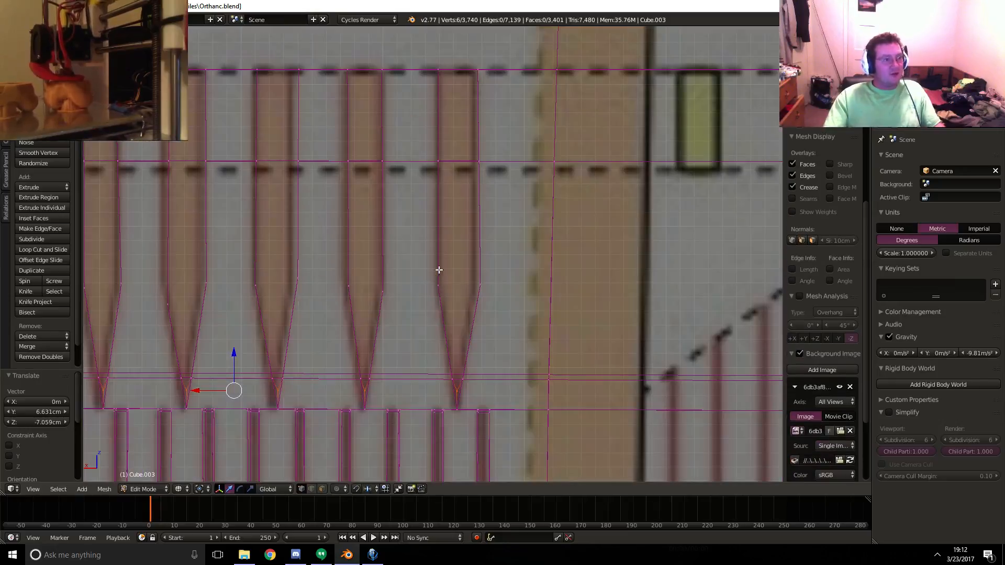
shift+middle_drag(437, 268, 554, 283)
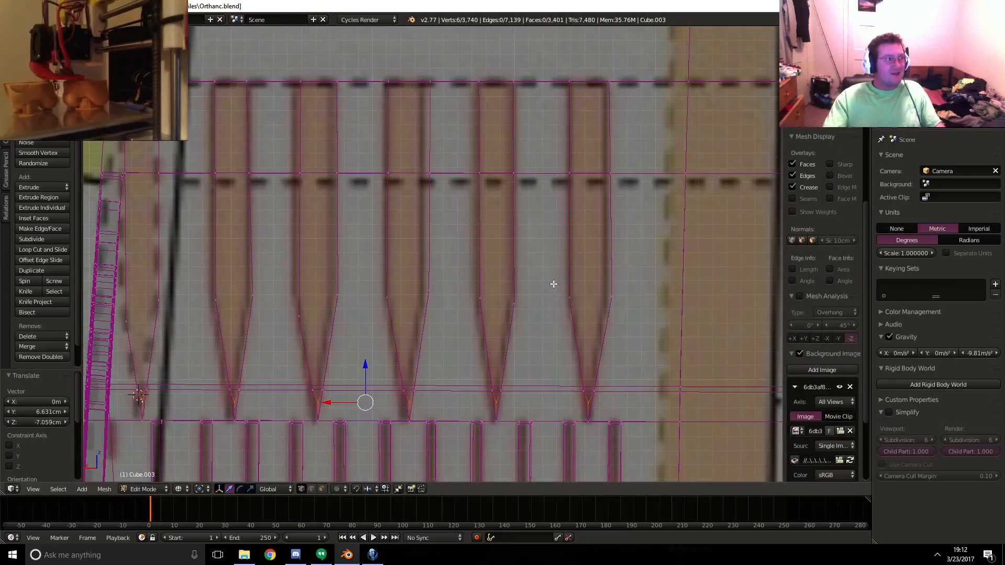
key(k)
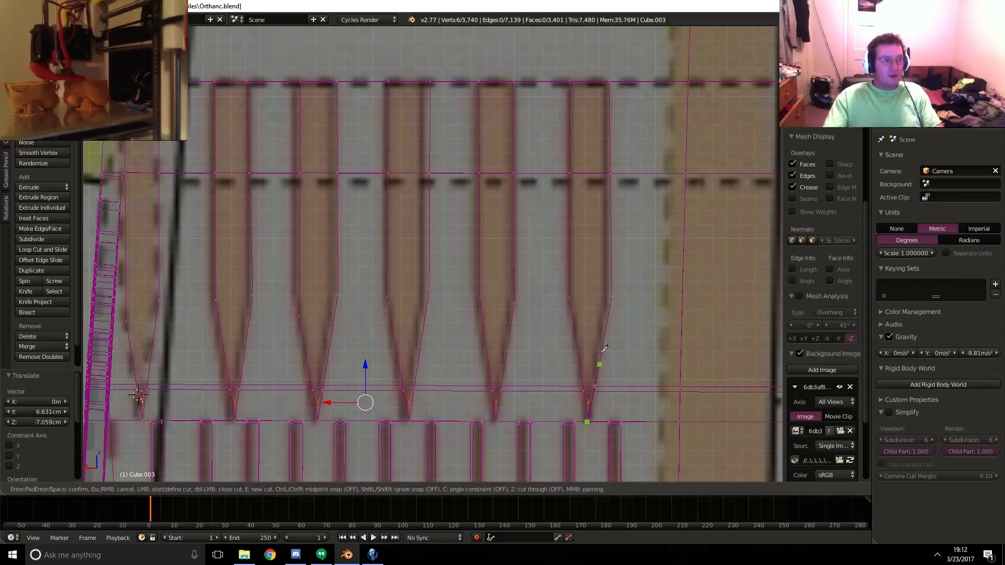
click(612, 294)
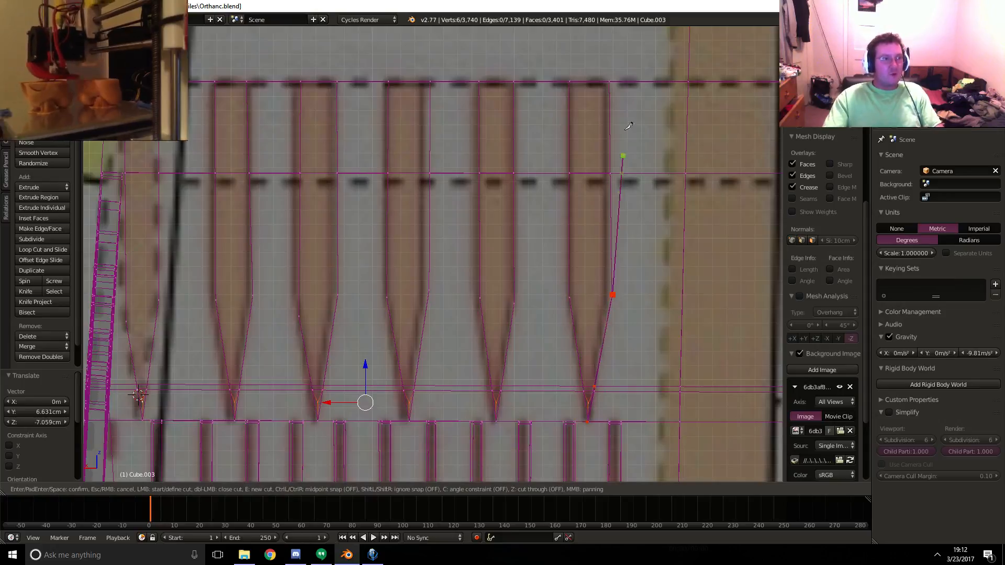
click(610, 81)
key(Return)
key(k)
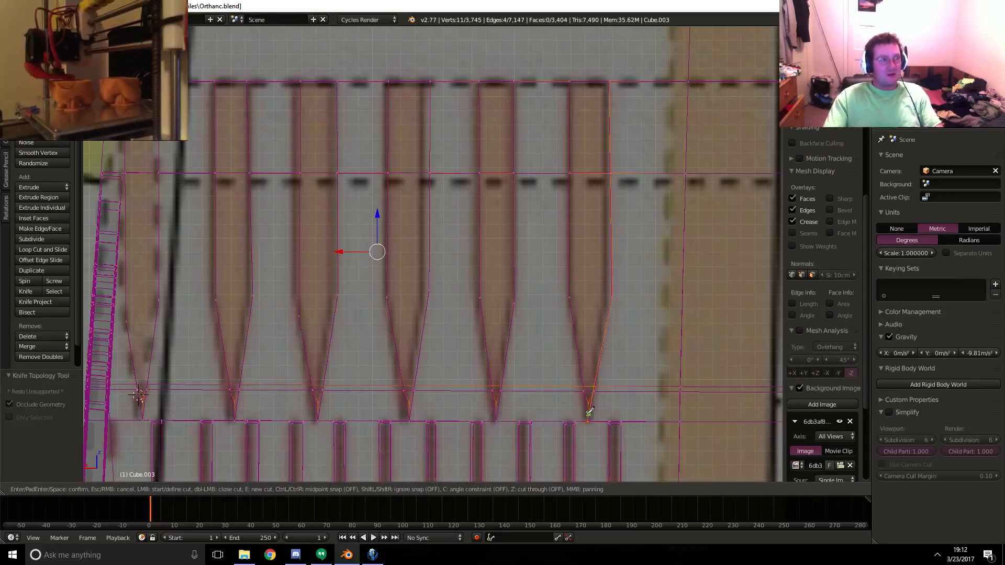
click(588, 420)
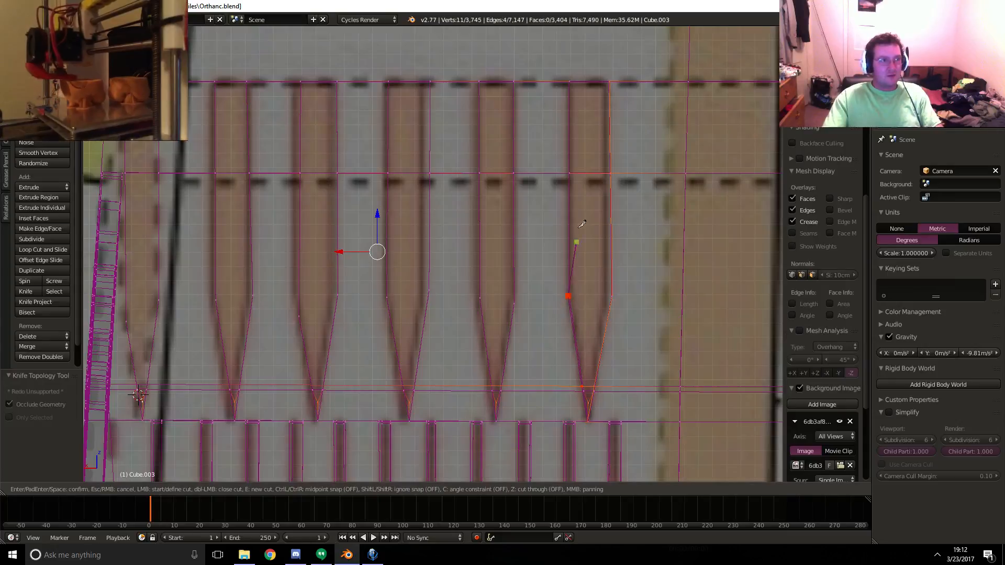
click(568, 82)
key(Return)
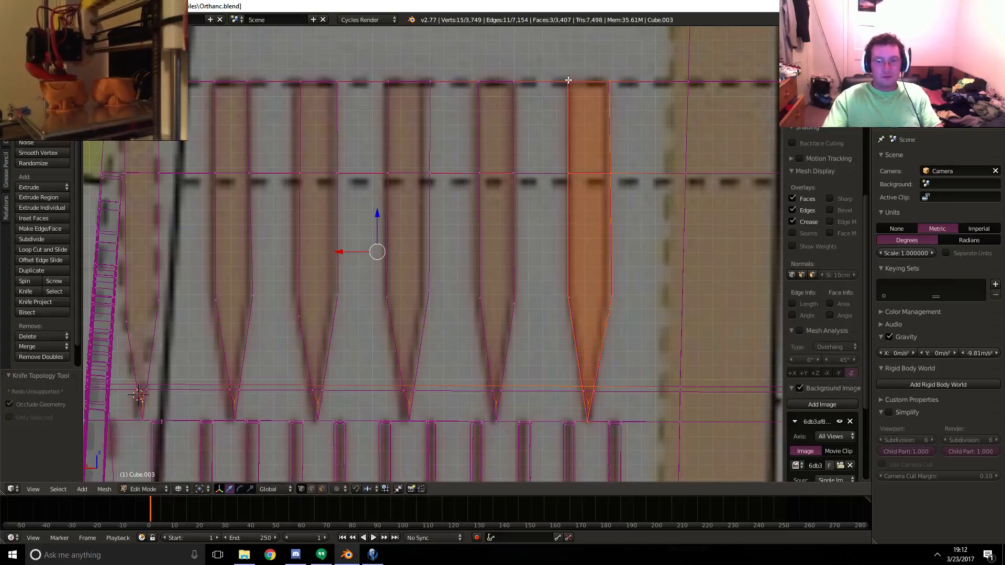
- Knife-cut both sides of the second pointed strip from the brown pillar, from its tip to the upper dashed line
key(k)
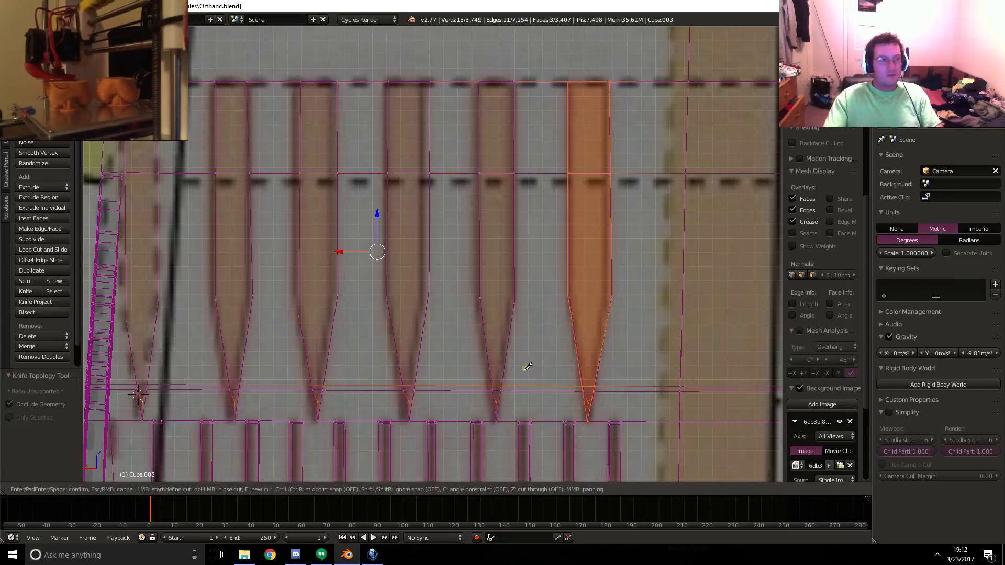
click(497, 421)
click(513, 81)
key(Return)
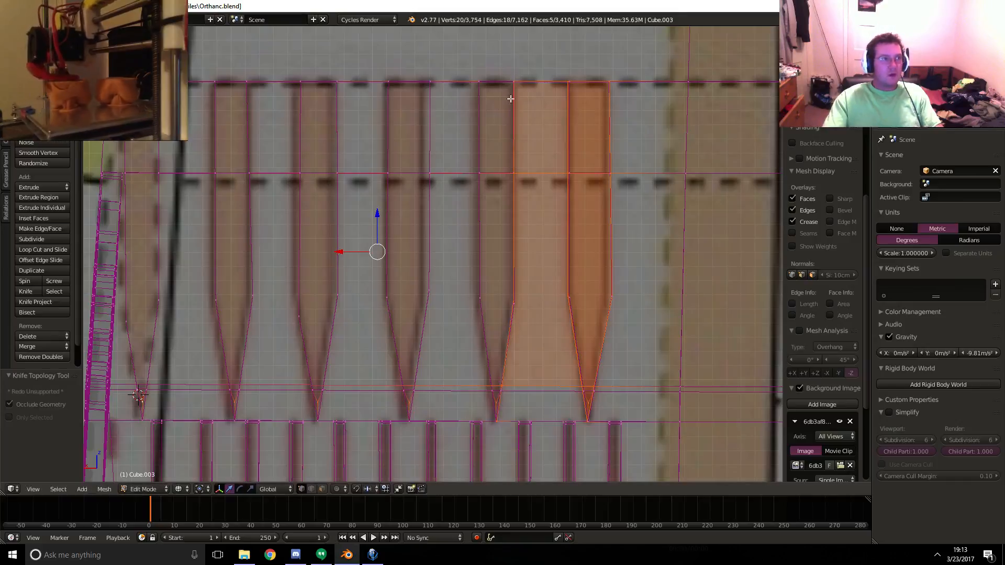
key(k)
click(496, 420)
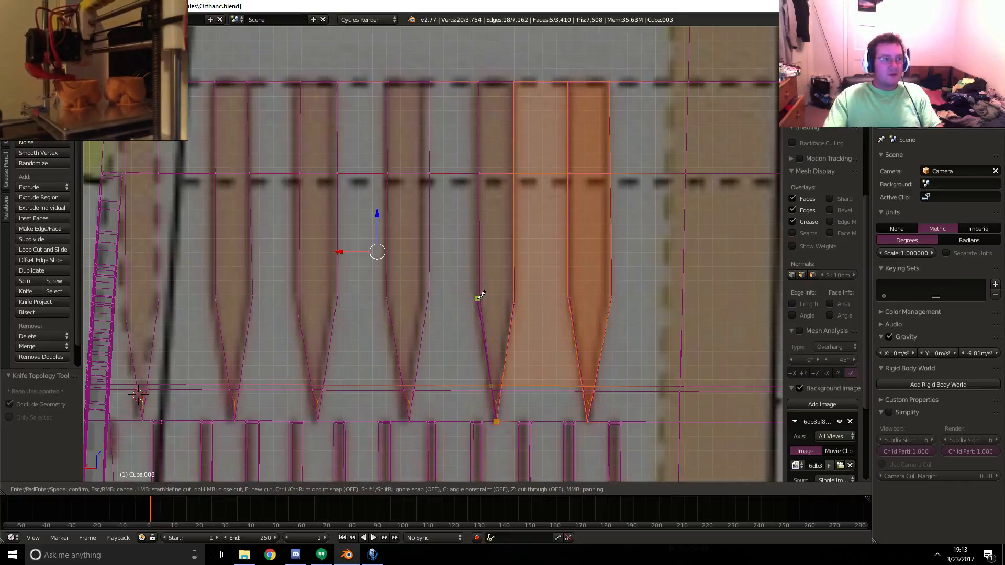
click(478, 82)
key(Return)
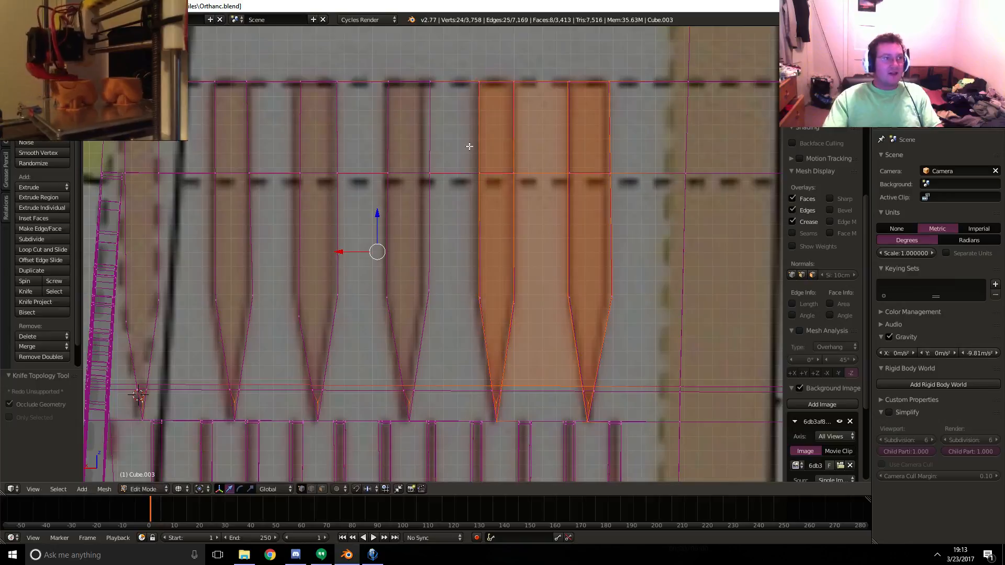
- Knife-cut both sides of the third pointed strip from the brown pillar, following the blueprint from its tip to the upper dashed line
key(k)
click(412, 399)
click(429, 289)
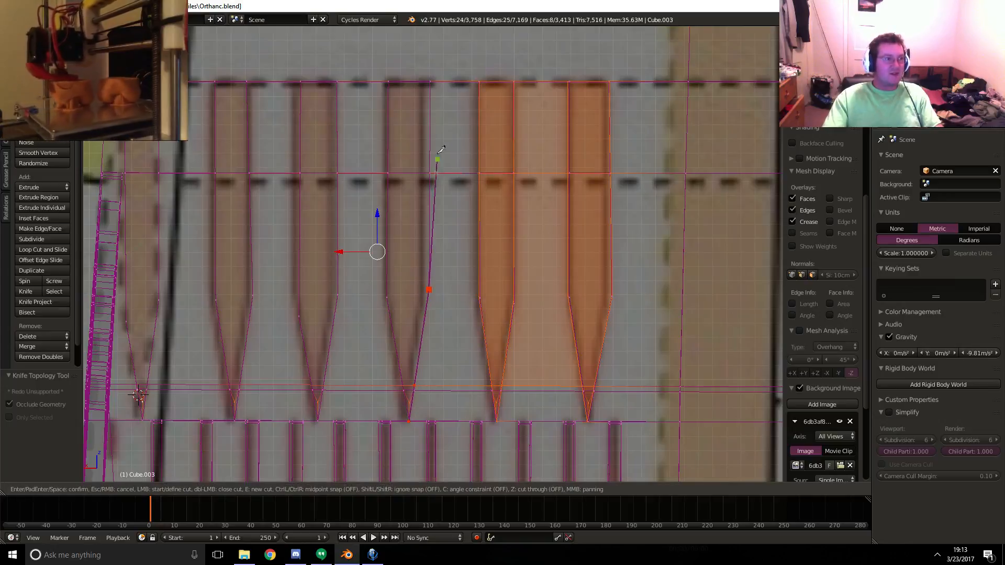
click(429, 82)
key(Return)
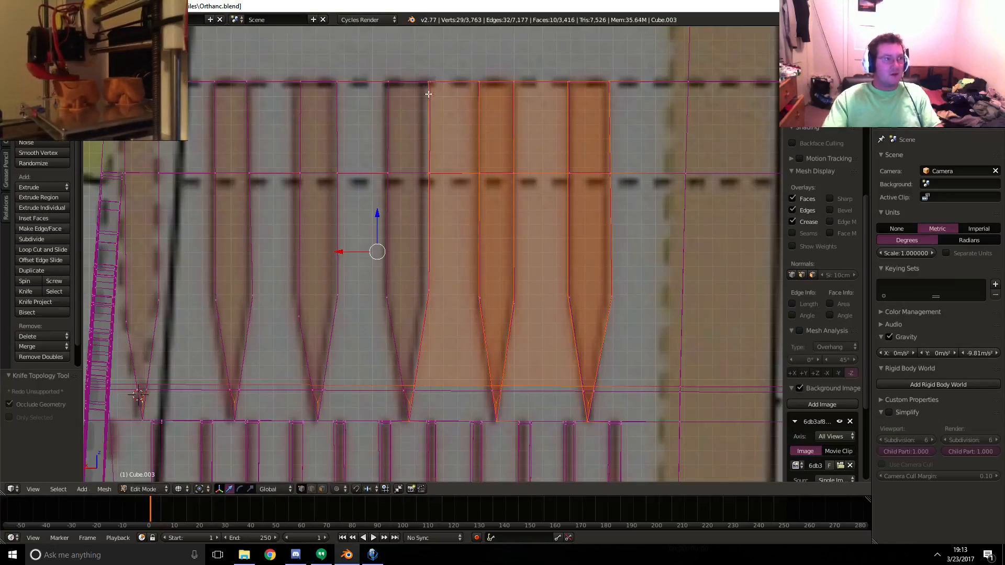
key(k)
click(410, 405)
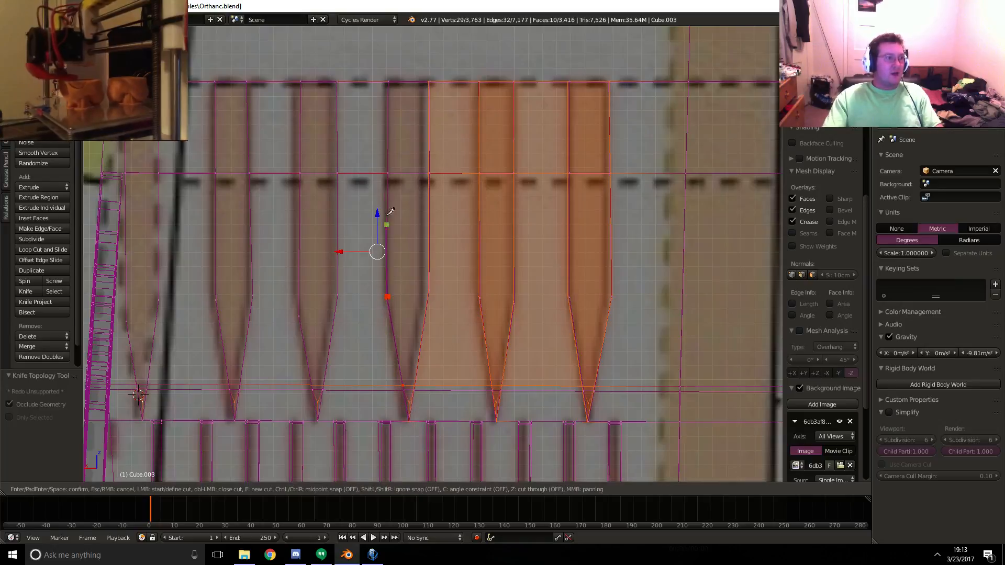
click(388, 81)
key(Return)
- Knife-cut both sides of the fourth pointed strip from the brown pillar, from its tip to the upper dashed line
key(k)
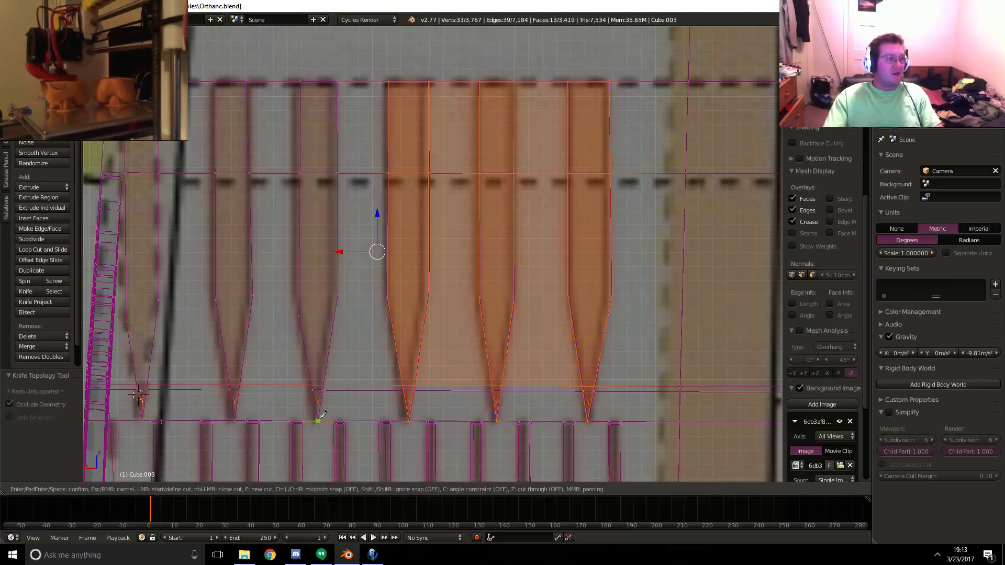
click(319, 419)
click(339, 296)
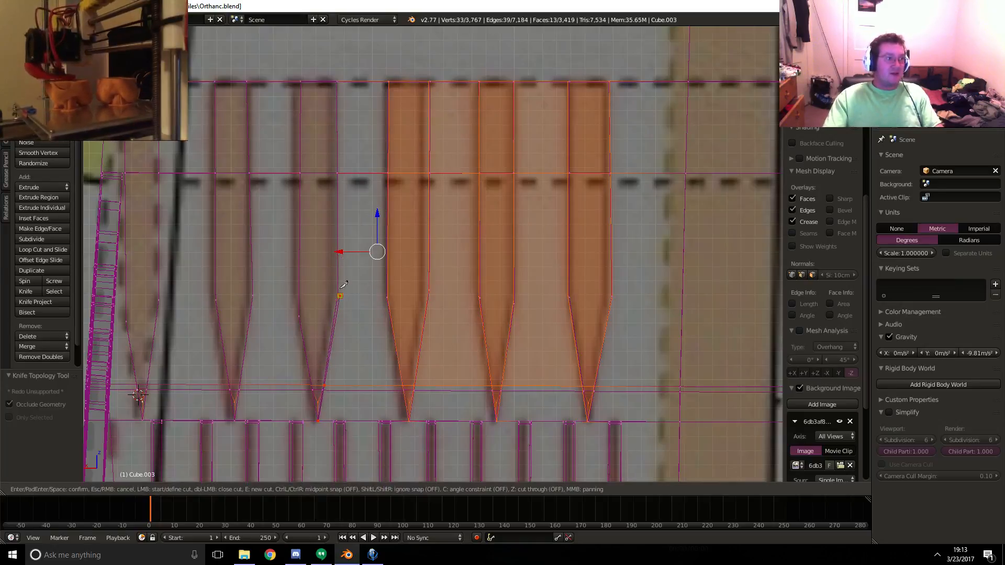
click(341, 82)
key(Return)
key(k)
click(317, 420)
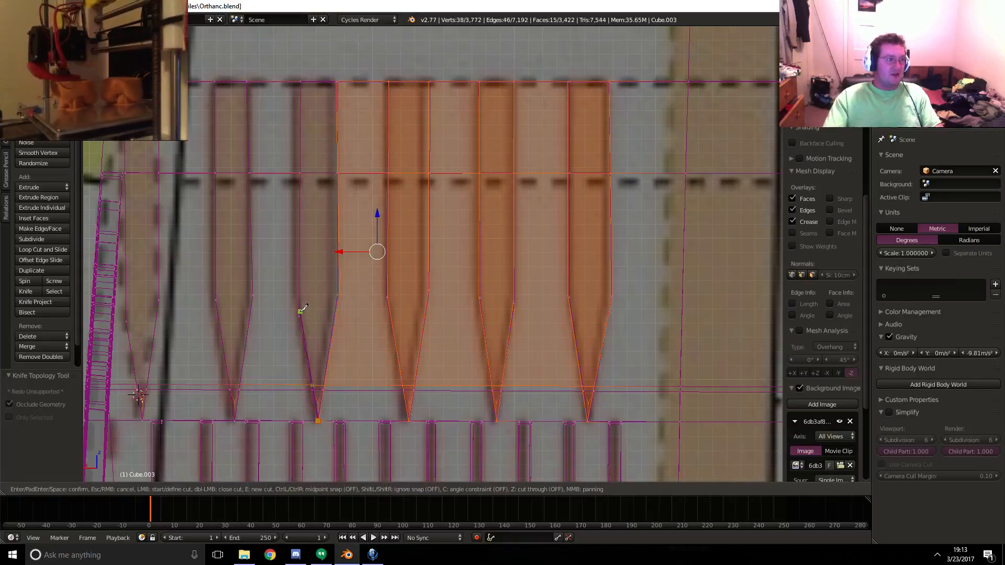
click(300, 312)
click(300, 82)
key(Return)
- Knife-cut both sides of the fifth pointed strip from the brown pillar, following the blueprint from its tip to the upper dashed line
key(k)
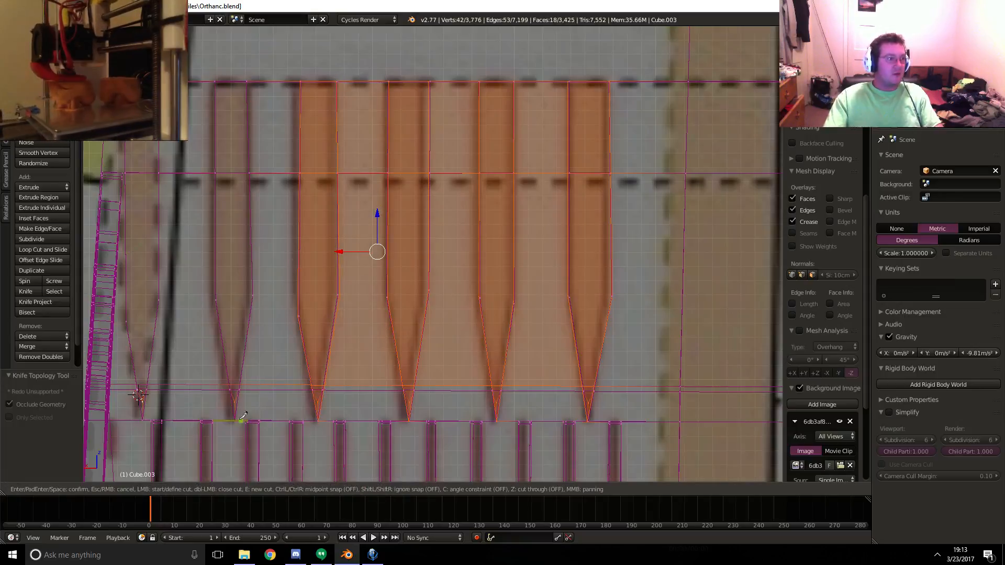
click(233, 419)
click(253, 294)
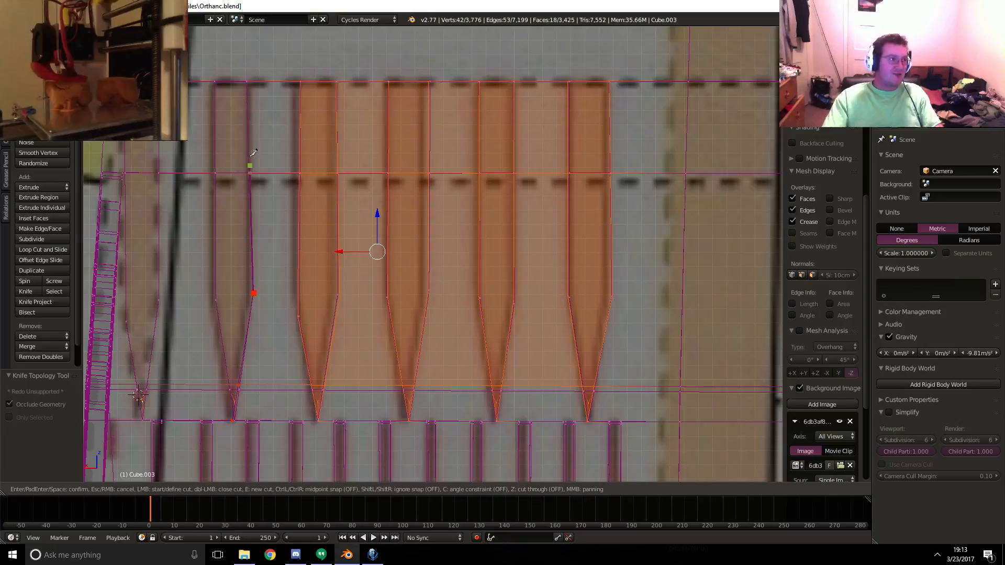
click(248, 80)
key(Return)
key(k)
click(233, 416)
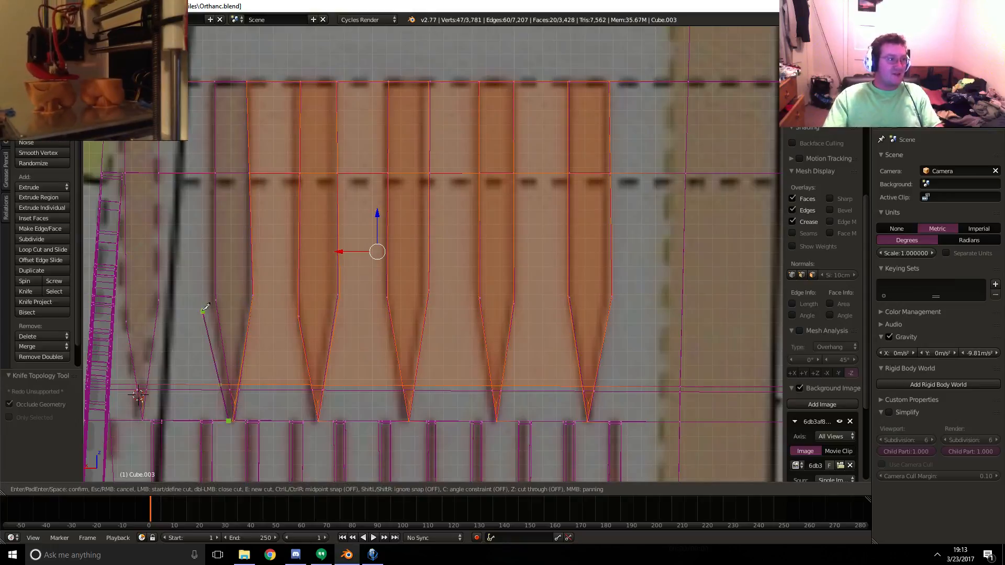
click(215, 296)
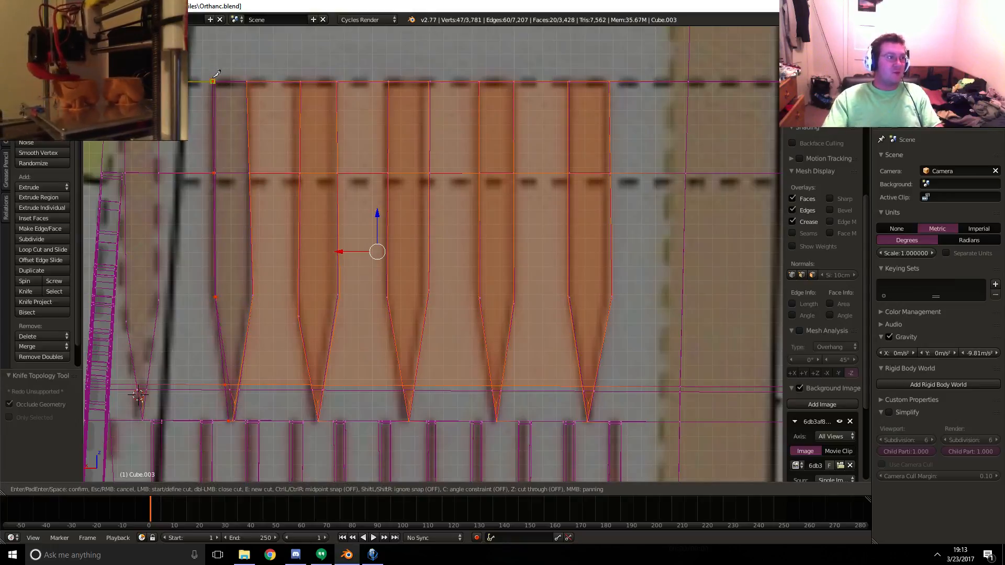
click(213, 81)
key(Return)
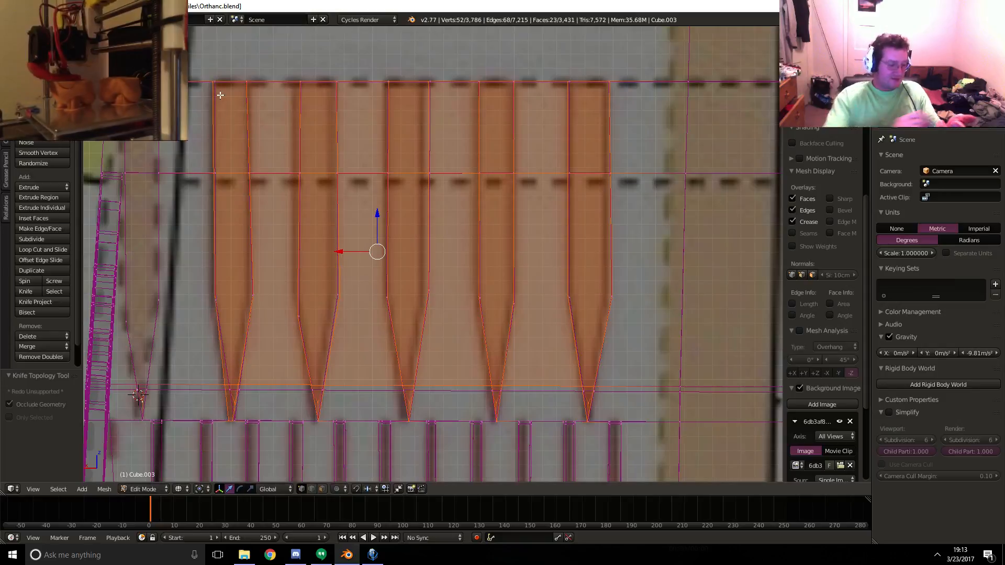
- Knife-cut both sides of the sixth pointed strip, beside the tower corner, from its tip to the upper dashed line
shift+middle_drag(140, 264, 233, 244)
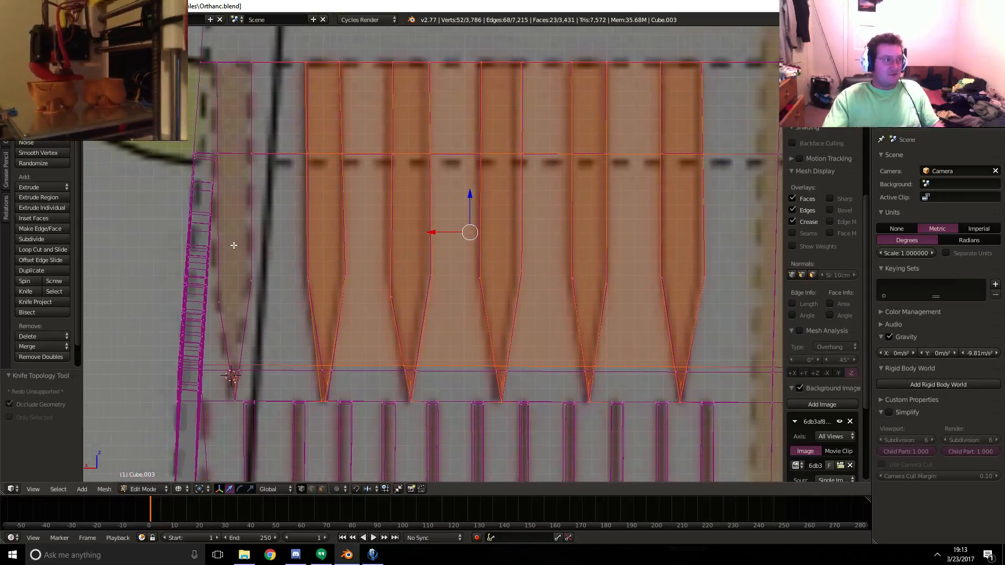
key(k)
click(234, 400)
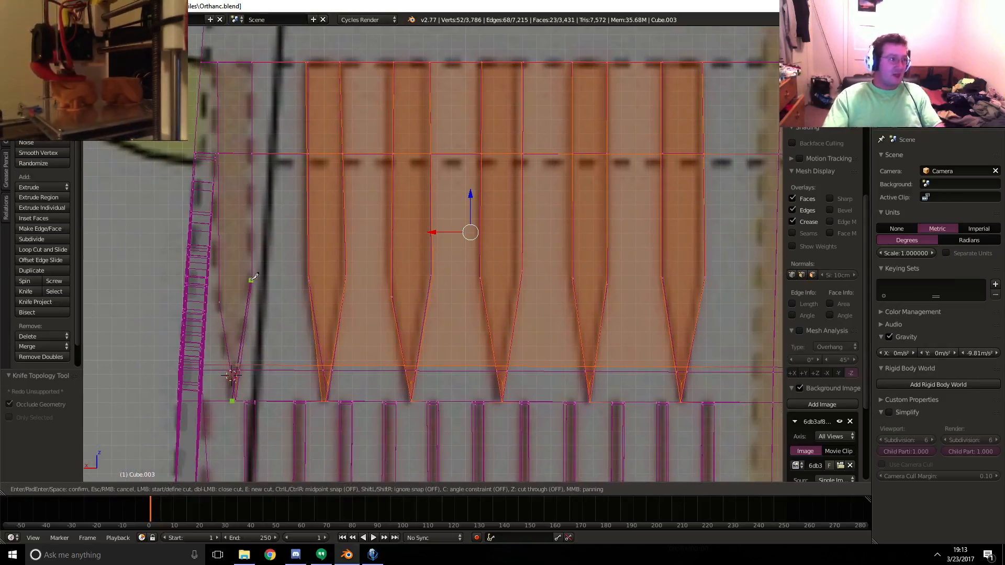
click(250, 280)
click(252, 62)
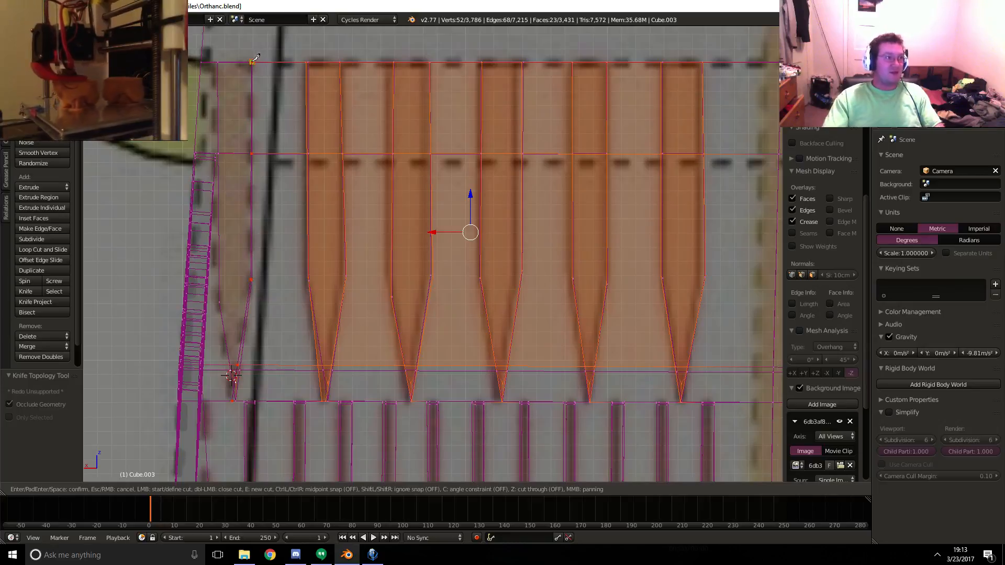
key(Return)
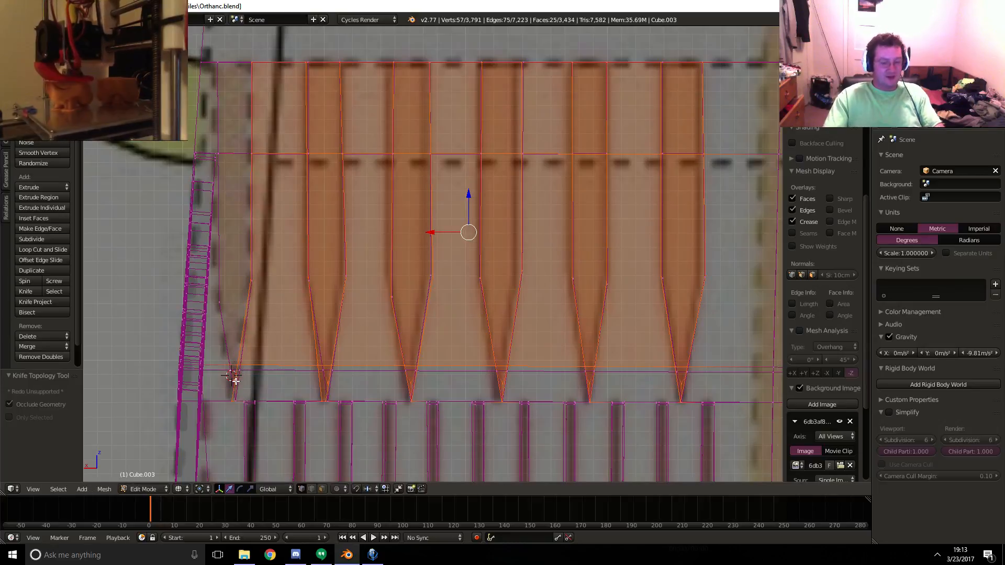
key(k)
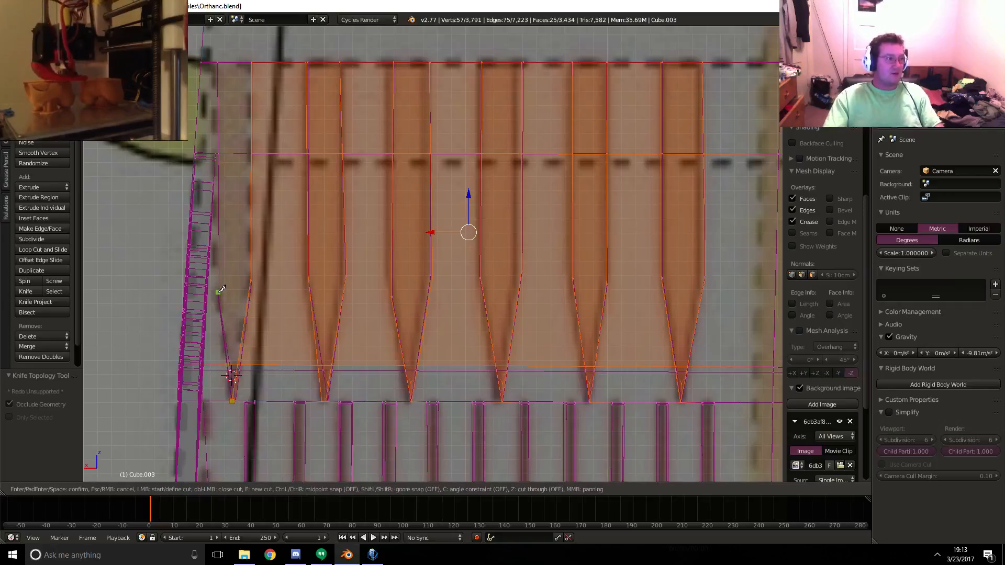
click(218, 296)
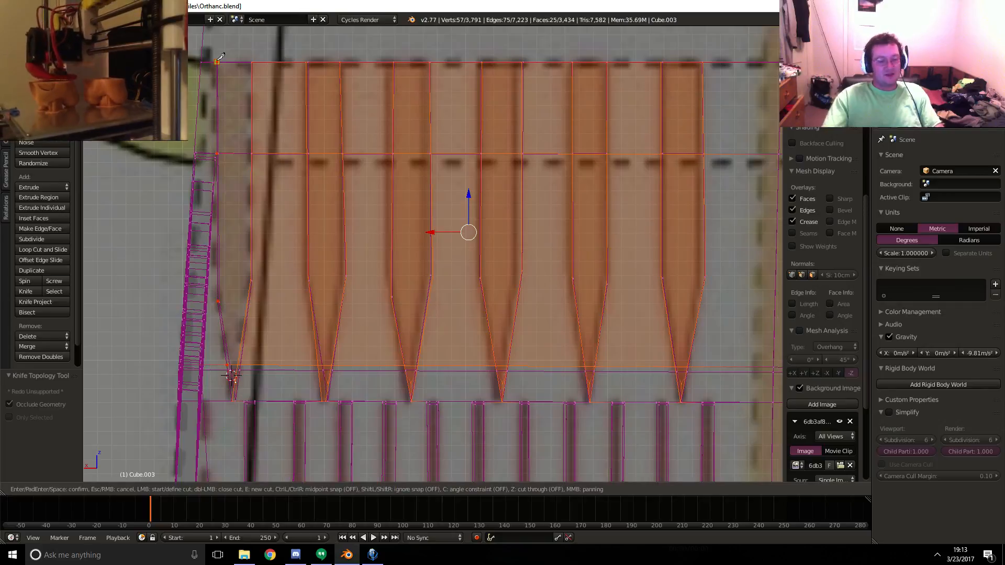
key(Return)
- Clear the selection, switch to face selection, and select all faces of the three pointed strips nearest the tower corner
middle_drag(283, 93, 368, 338)
key(a)
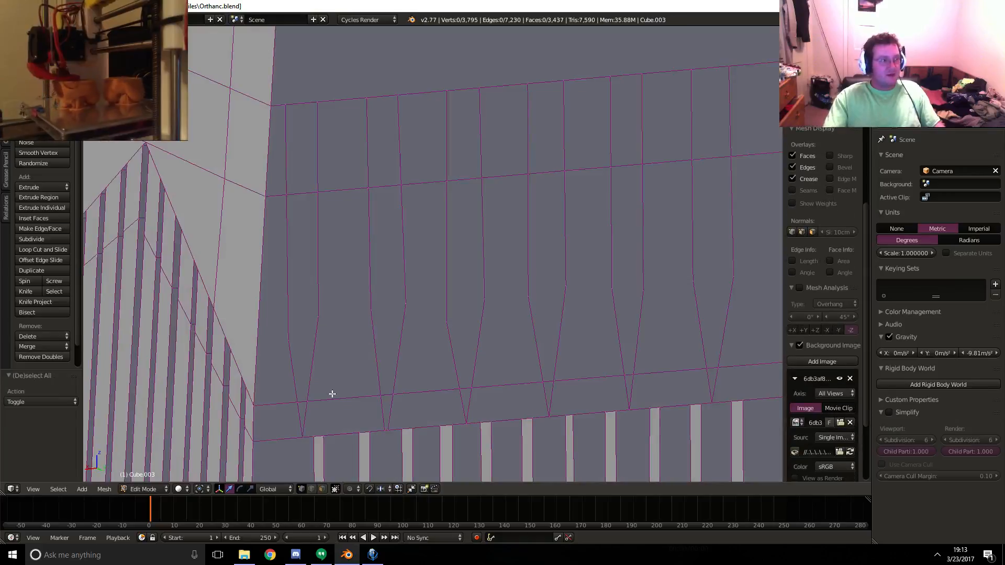
click(320, 489)
click(302, 419)
shift+click(305, 281)
shift+click(302, 149)
shift+click(383, 150)
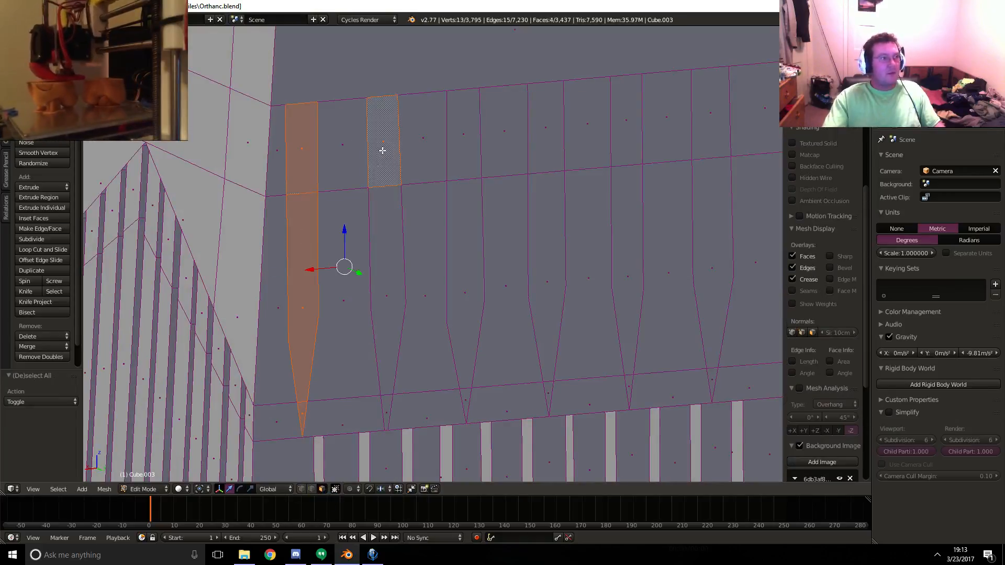
shift+click(386, 288)
shift+click(385, 409)
shift+click(465, 393)
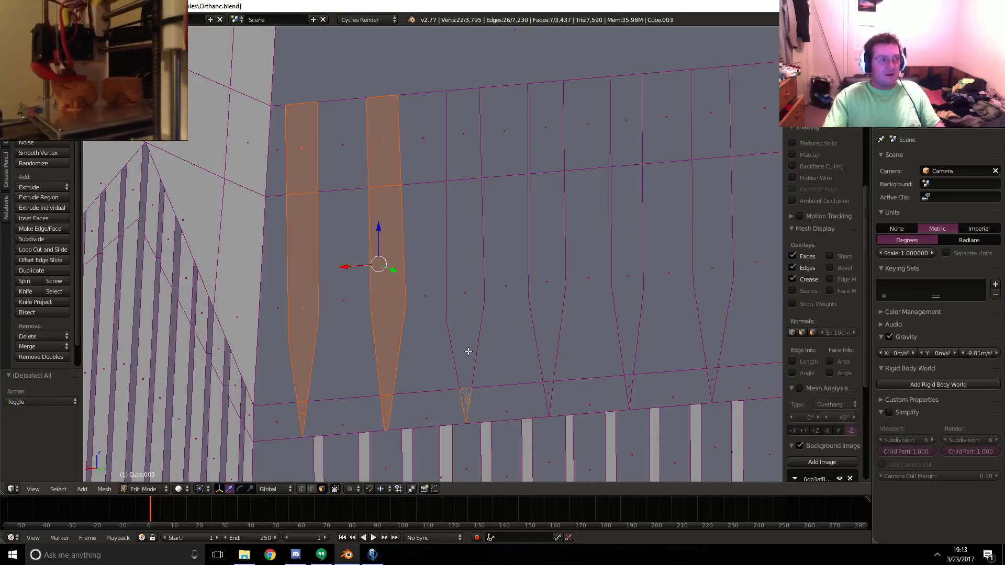
shift+click(465, 228)
shift+click(474, 135)
- Add all faces of the remaining three pointed strips to the selection, including their small tip faces
shift+click(548, 164)
shift+click(549, 268)
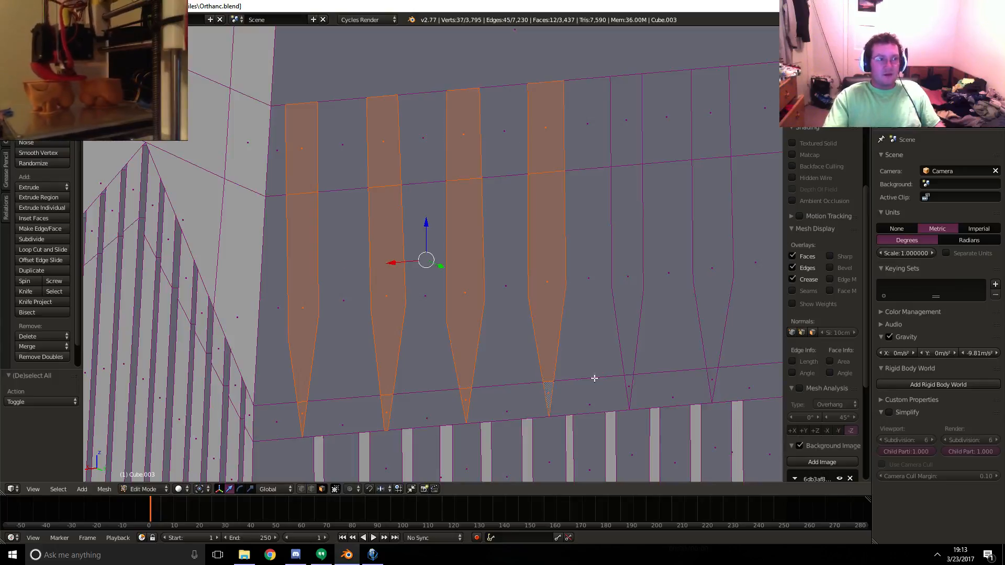
shift+click(627, 389)
shift+click(628, 204)
shift+click(623, 137)
shift+click(699, 146)
shift+click(702, 241)
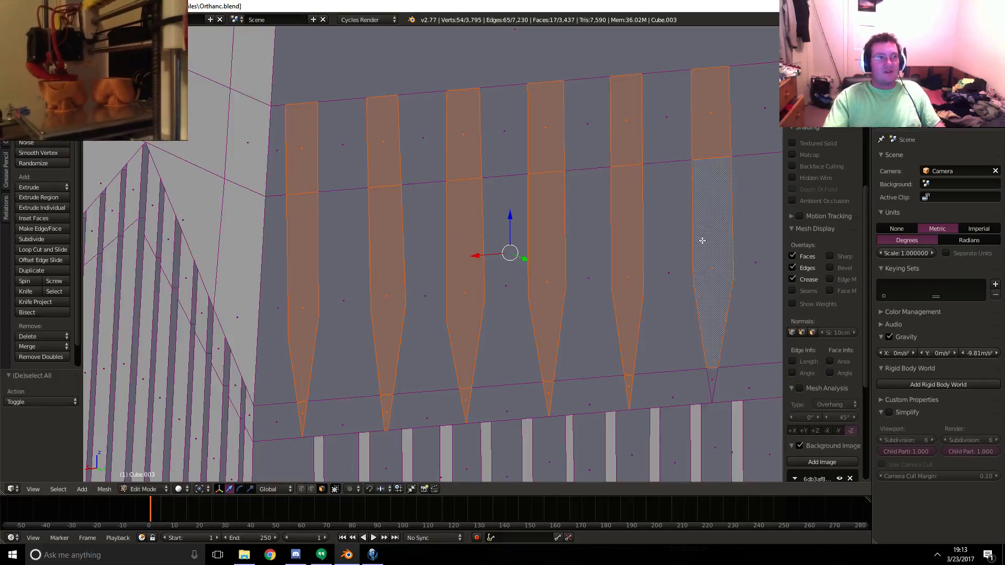
shift+click(708, 386)
shift+click(689, 381)
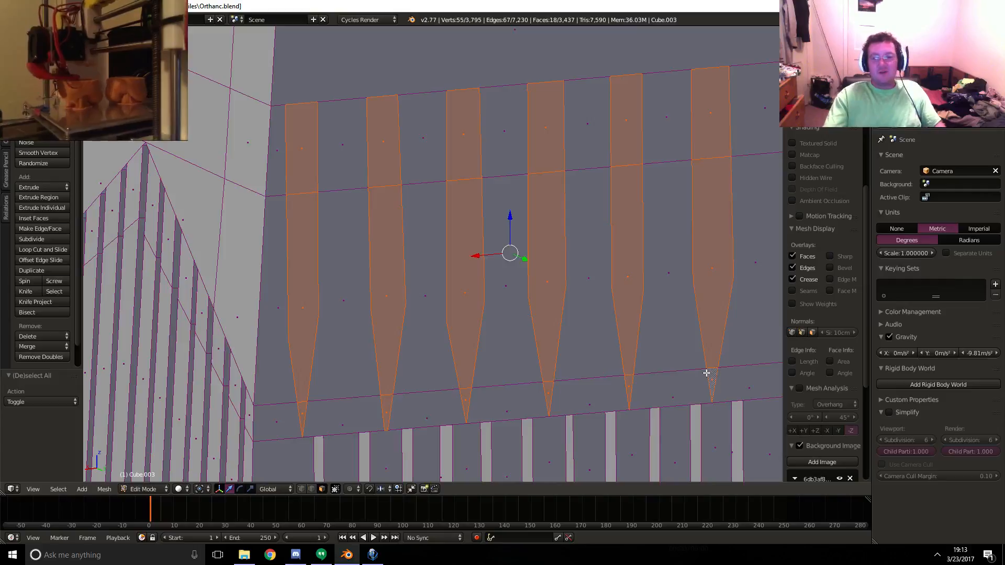
- Examine the whole tower against the front blueprint and compare the detailed sections with the walls still left plain
scroll(705, 373, down, 4)
middle_drag(684, 341, 615, 337)
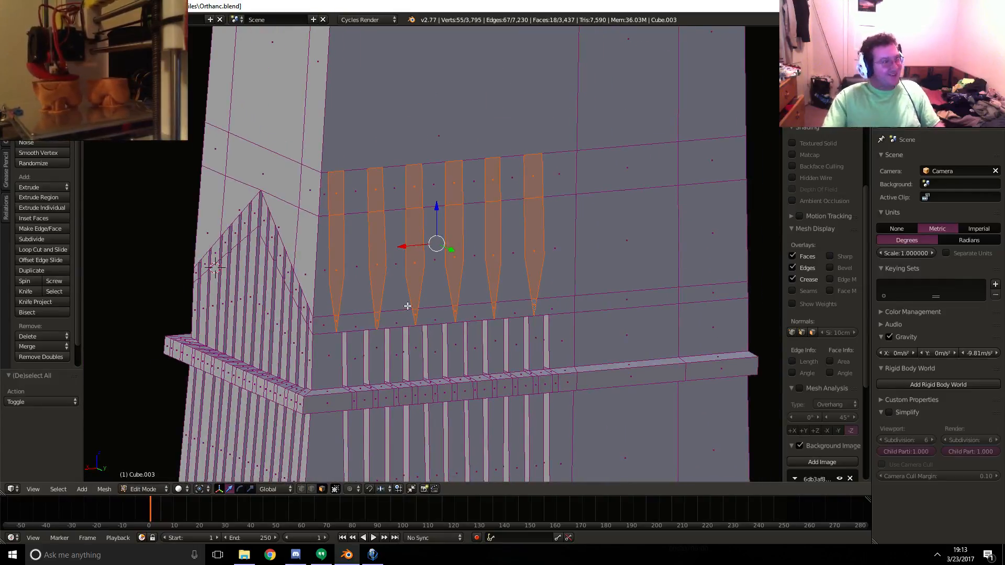
scroll(407, 306, down, 6)
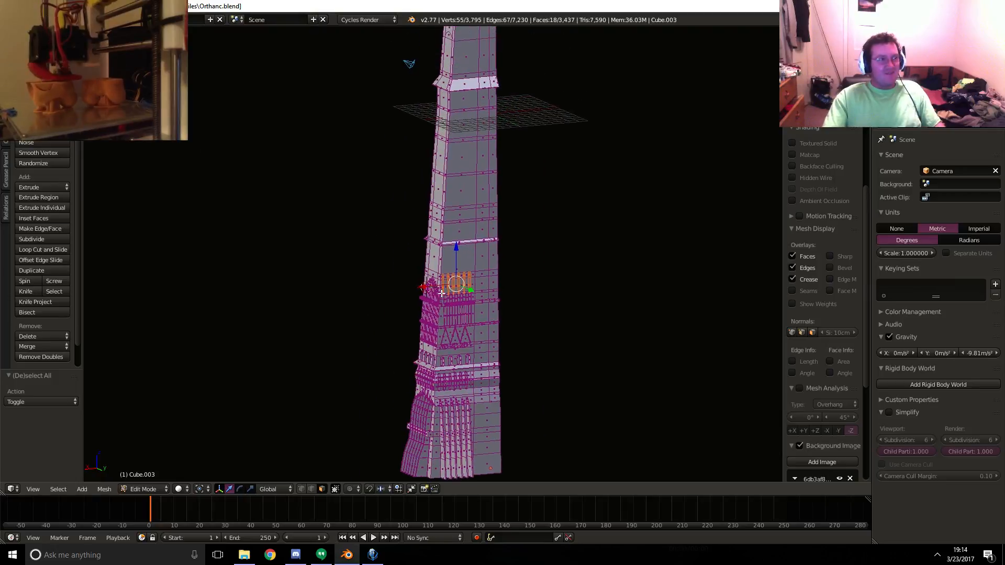
key(z)
key(KP_1)
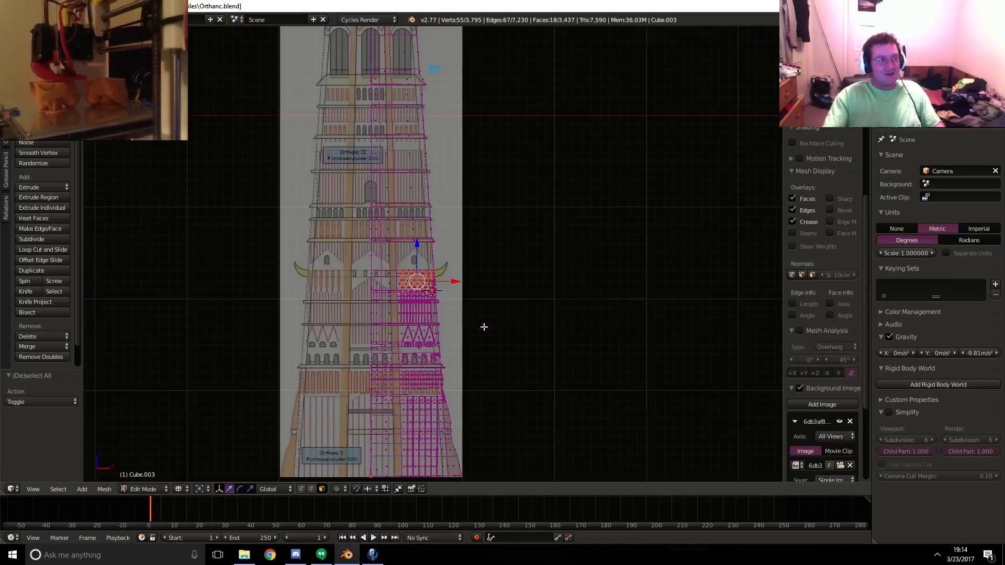
key(z)
mouse_move(367, 68)
shift+middle_down()
mouse_move(412, 135)
mouse_move(417, 200)
shift+middle_up()
scroll(412, 135, down, 4)
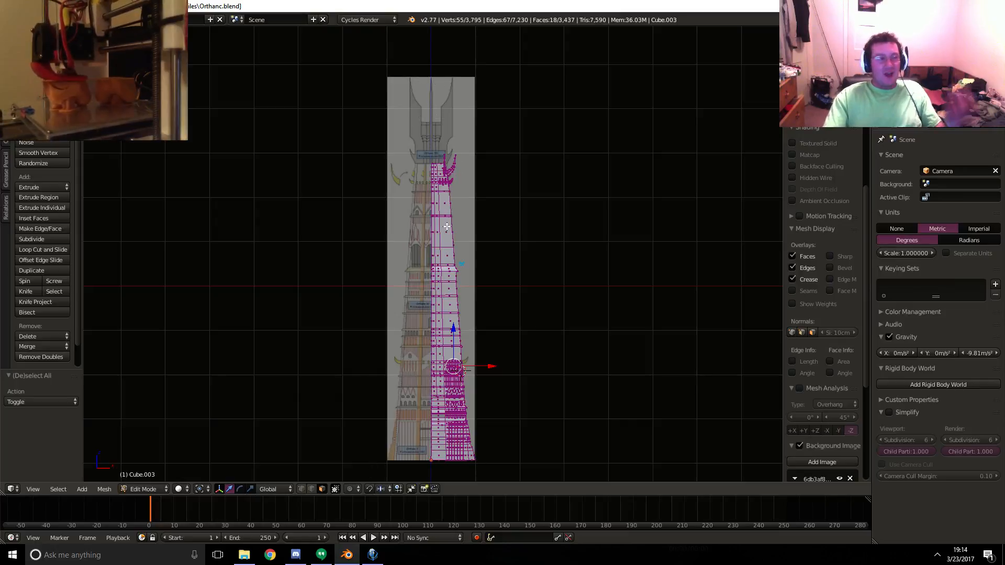
scroll(513, 272, up, 5)
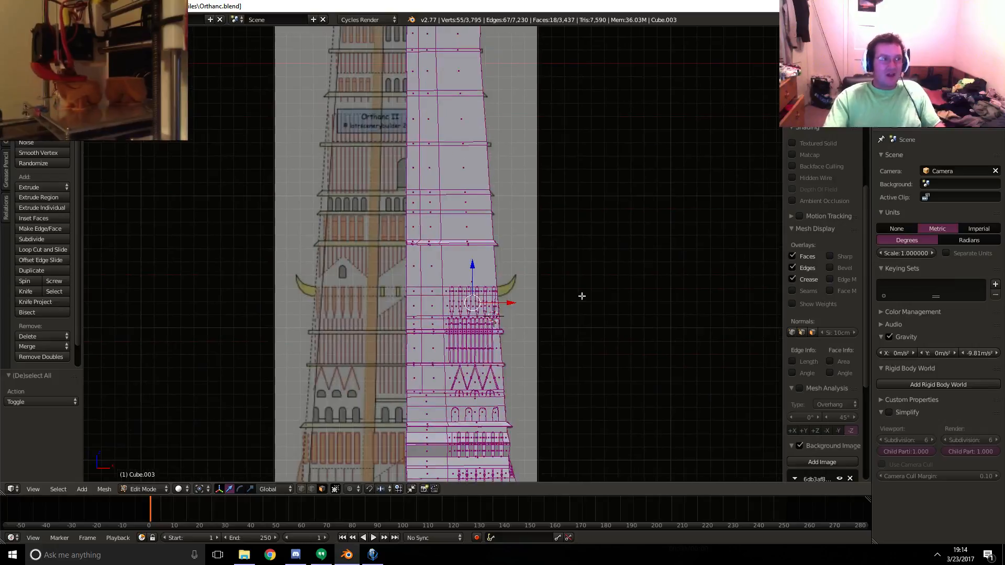
key(z)
middle_drag(581, 294, 509, 219)
key(z)
key(KP_1)
scroll(473, 355, up, 6)
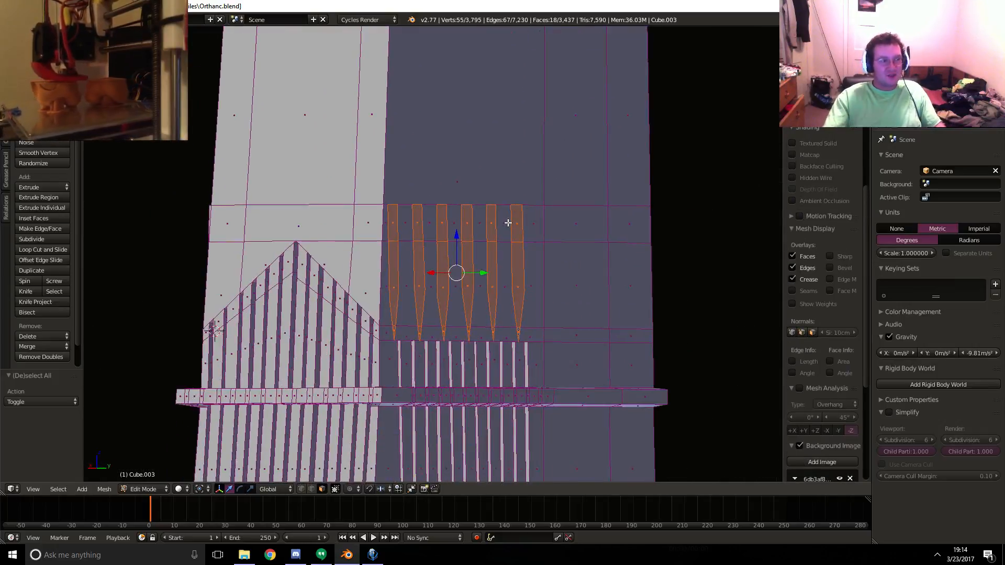
- Study the Making_Orthanc_1 reference picture in the UV/Image Editor, focusing on the lower tower, and return to the 3D view
click(12, 488)
click(42, 407)
scroll(429, 351, down, 4)
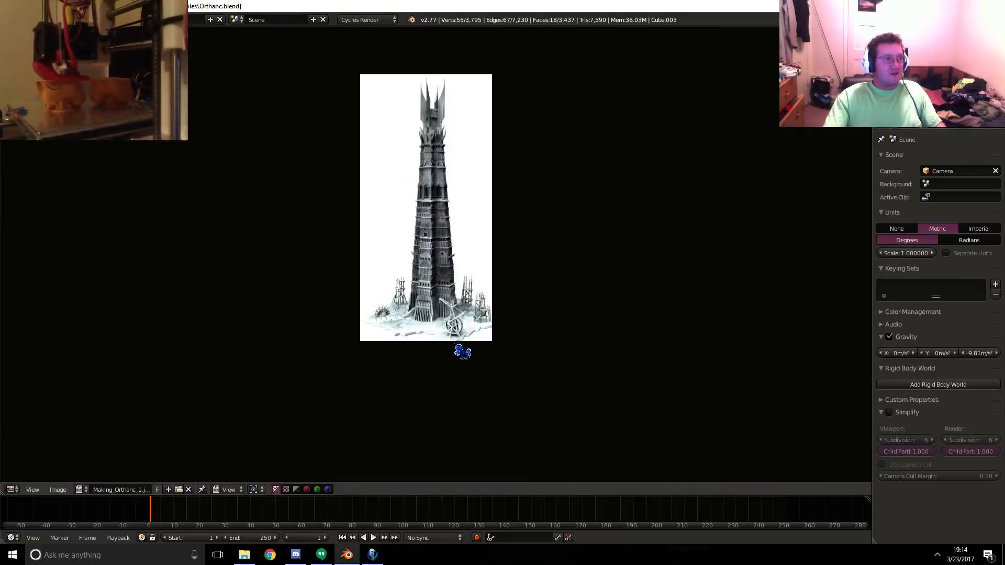
scroll(461, 348, up, 2)
click(12, 489)
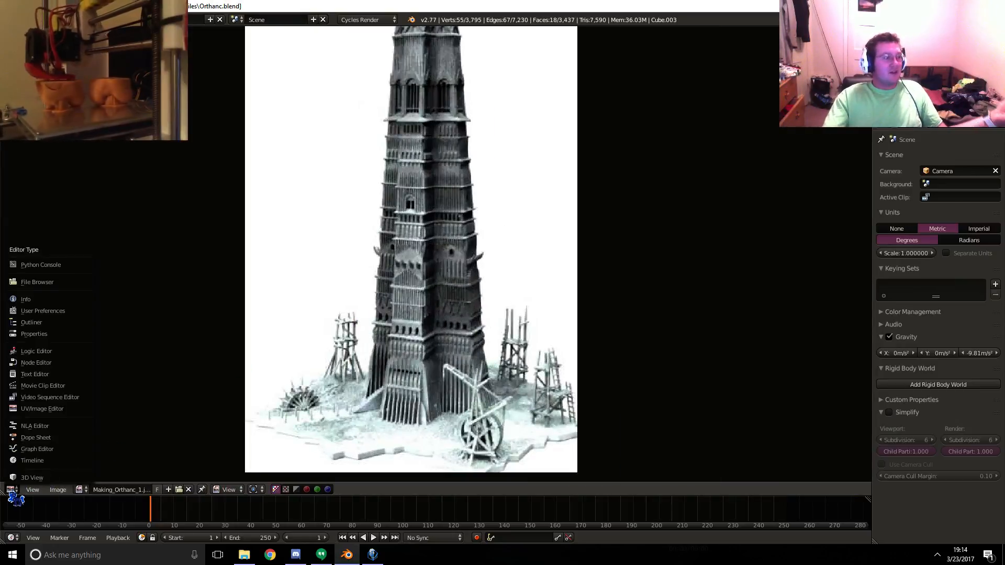
click(22, 467)
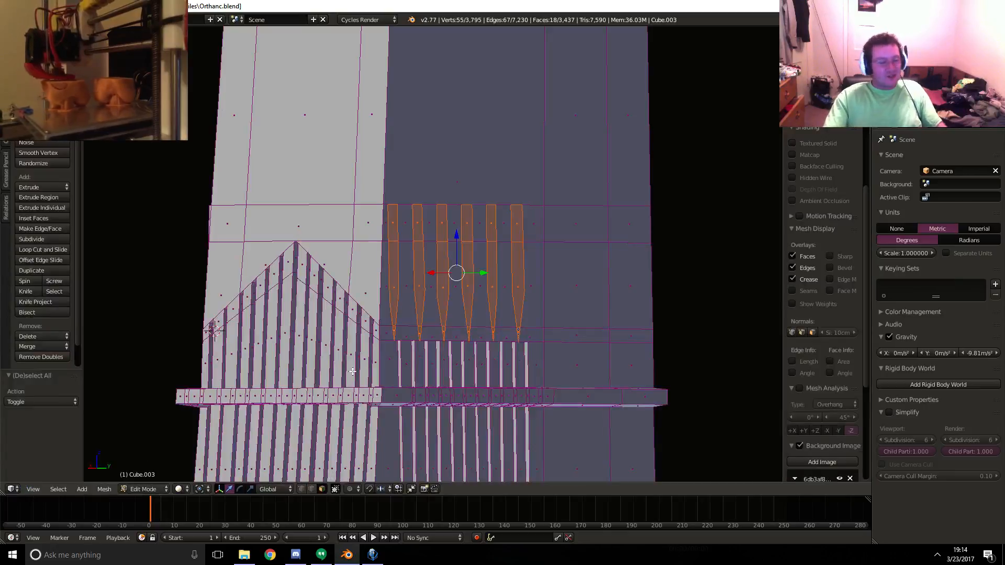
- Extrude the six selected pointed strips outward from the back wall by about 14.77 cm
middle_drag(352, 371, 464, 314)
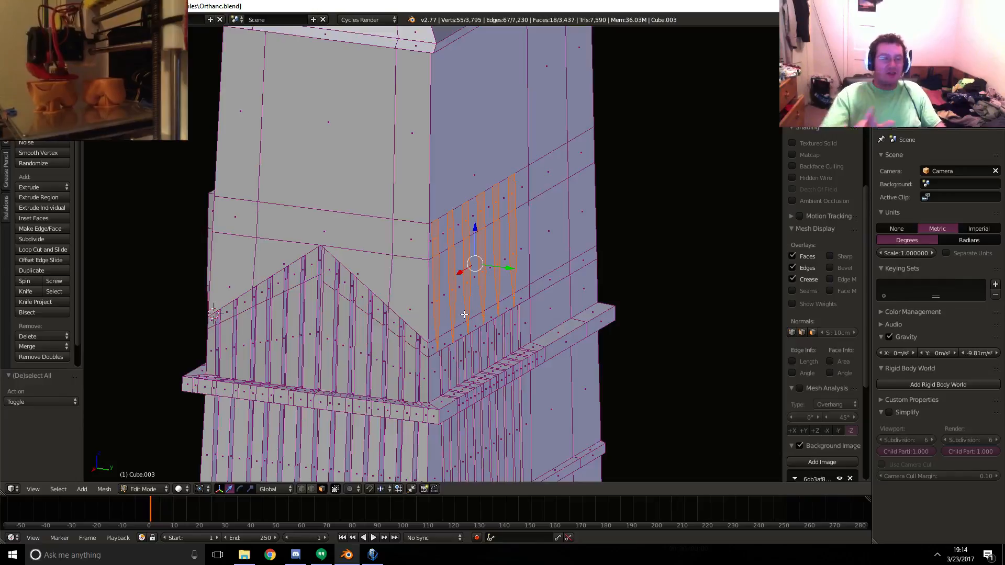
scroll(459, 312, up, 4)
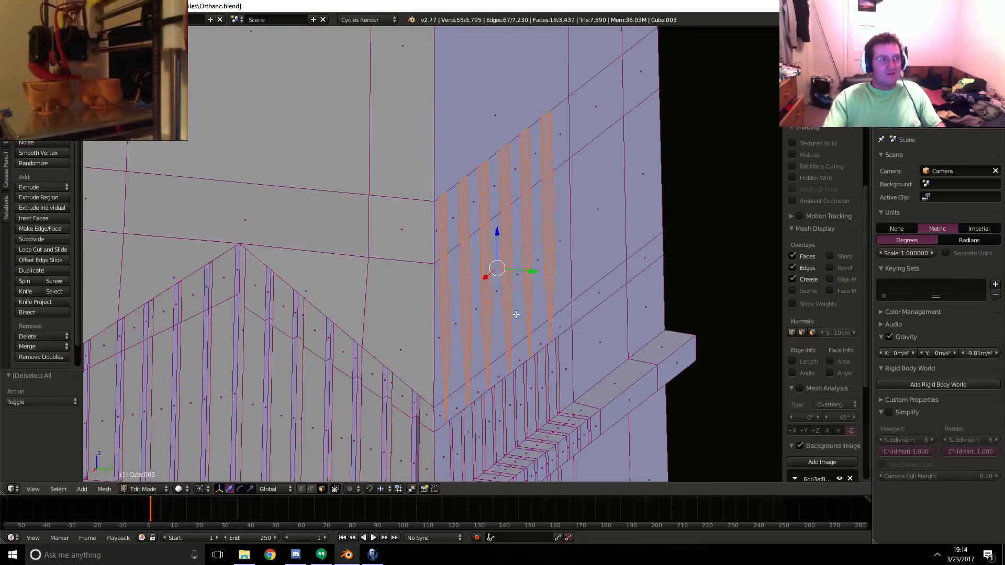
key(e)
click(537, 313)
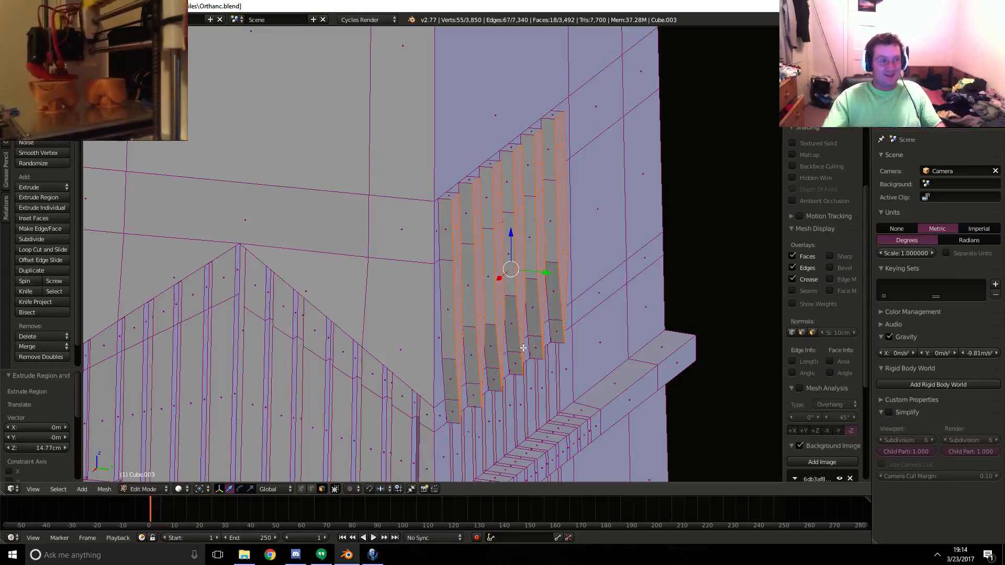
- In vertex selection mode, select the lowest outer tip vertex of each of the six extruded strips on the back wall
key(KP_1)
key(KP_3)
scroll(523, 347, up, 6)
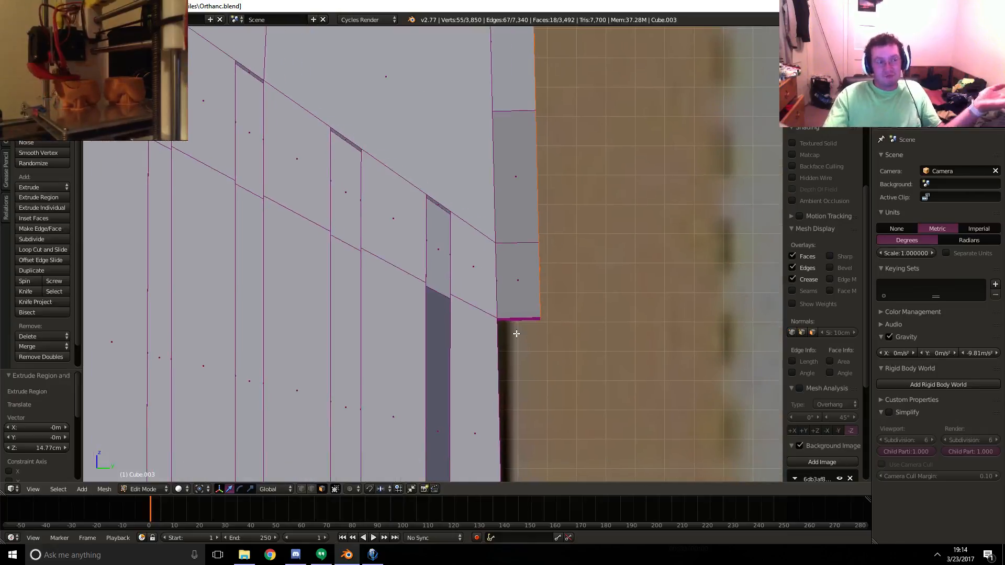
middle_drag(569, 320, 553, 323)
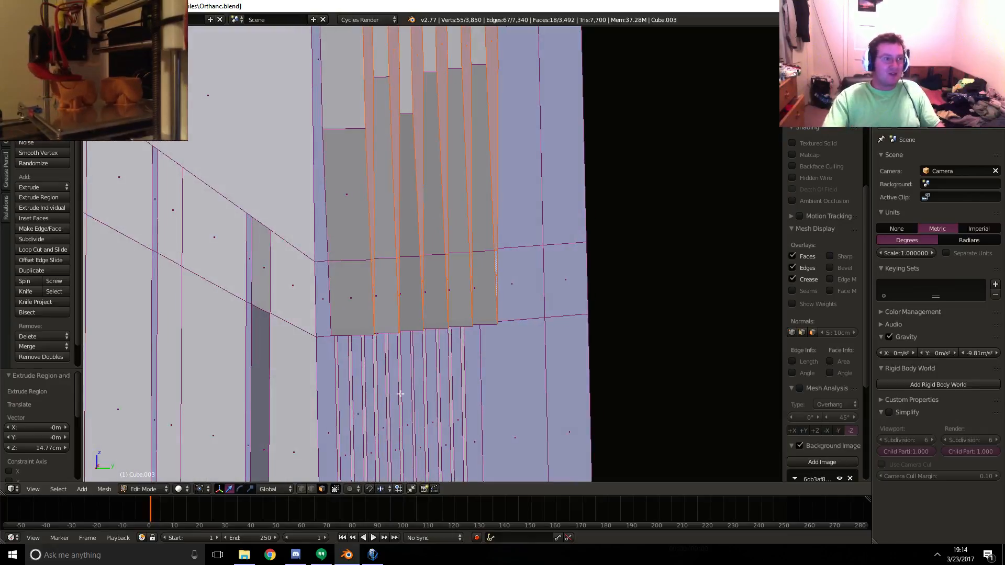
scroll(400, 394, up, 2)
shift+middle_drag(370, 434, 394, 399)
click(302, 490)
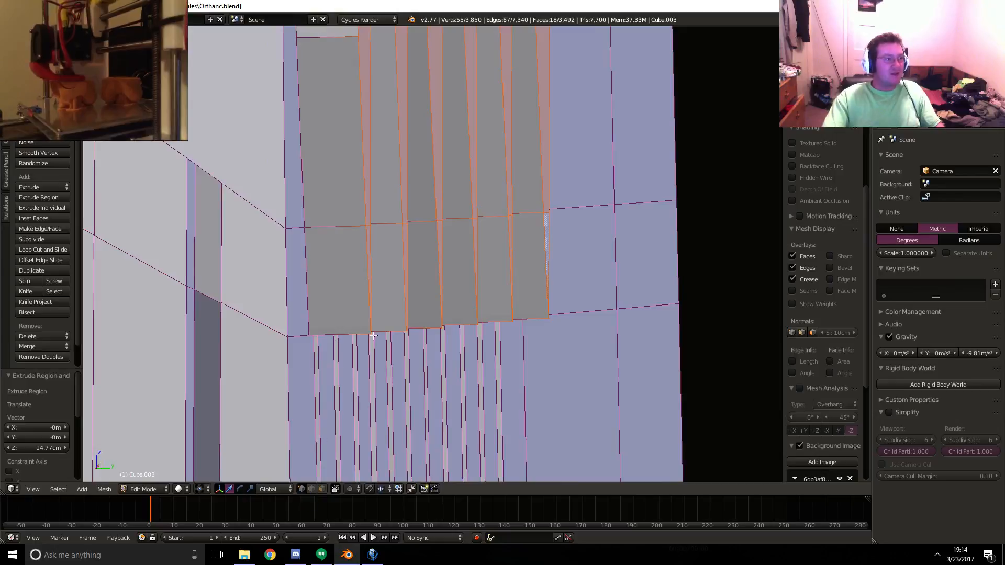
mouse_move(373, 336)
middle_down()
mouse_move(302, 386)
mouse_move(361, 330)
middle_up()
right_click(229, 322)
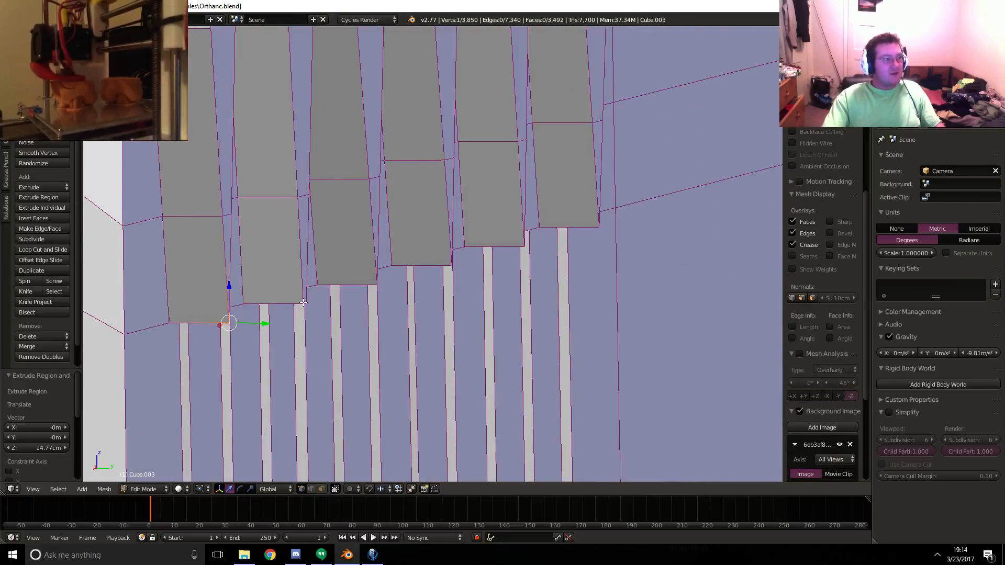
shift+right_click(303, 302)
shift+right_click(375, 285)
shift+right_click(451, 264)
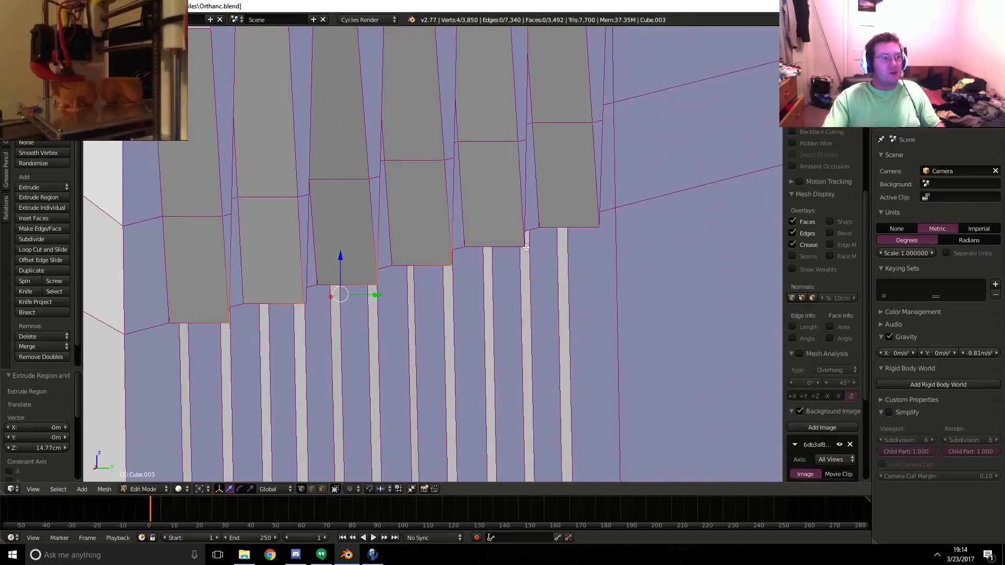
shift+right_click(524, 246)
shift+right_click(600, 227)
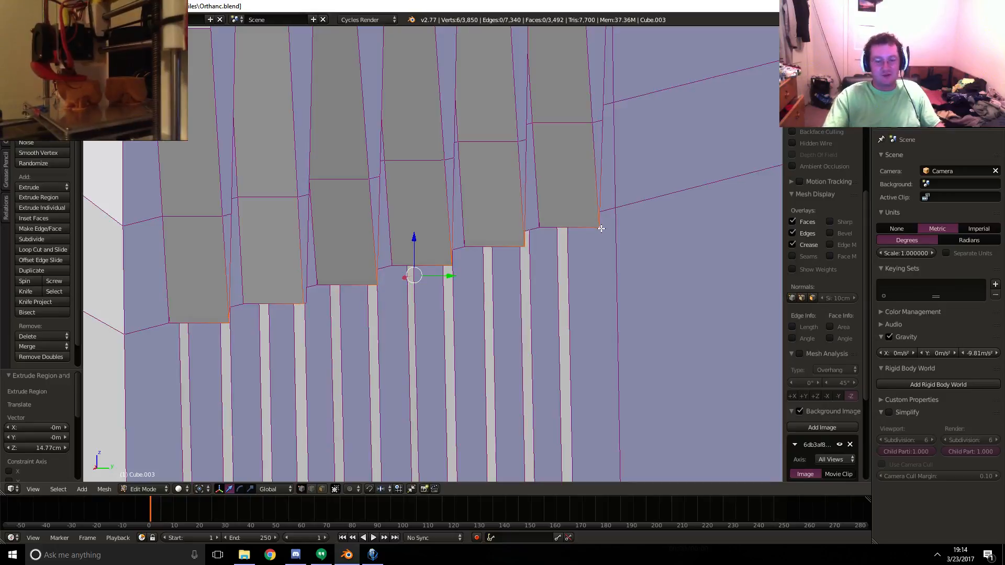
key(KP_3)
key(z)
shift+middle_drag(682, 213, 447, 275)
key(g)
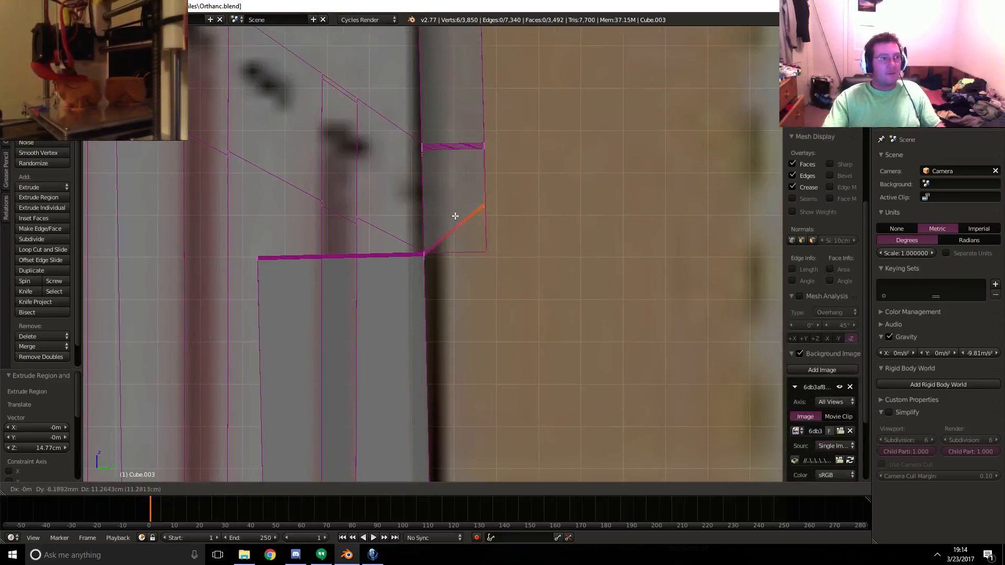
right_click(526, 244)
- Add the missed outer tip vertex of the second pointed strip to the selected tip vertices
middle_drag(569, 255, 548, 257)
key(z)
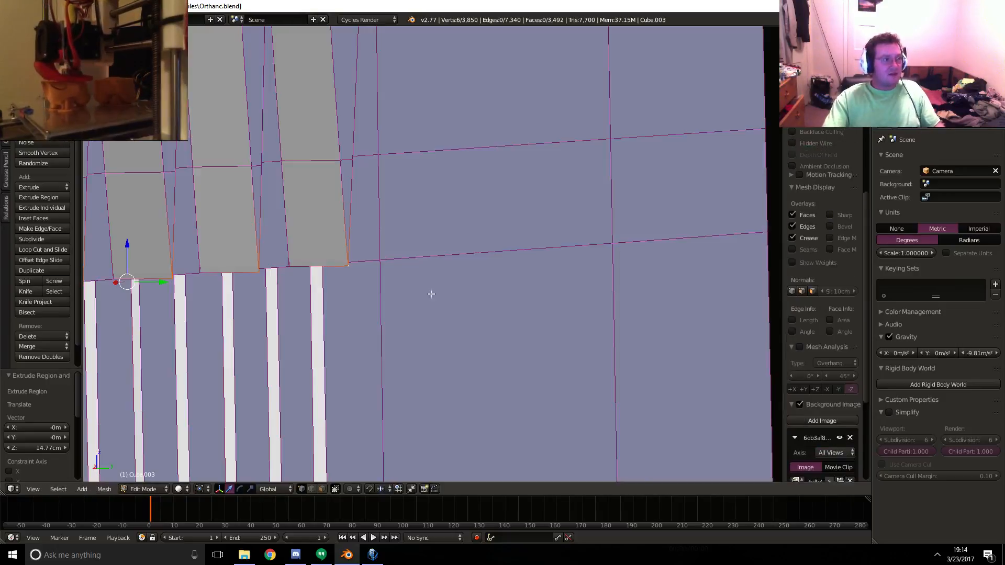
shift+middle_drag(346, 302, 552, 283)
key(z)
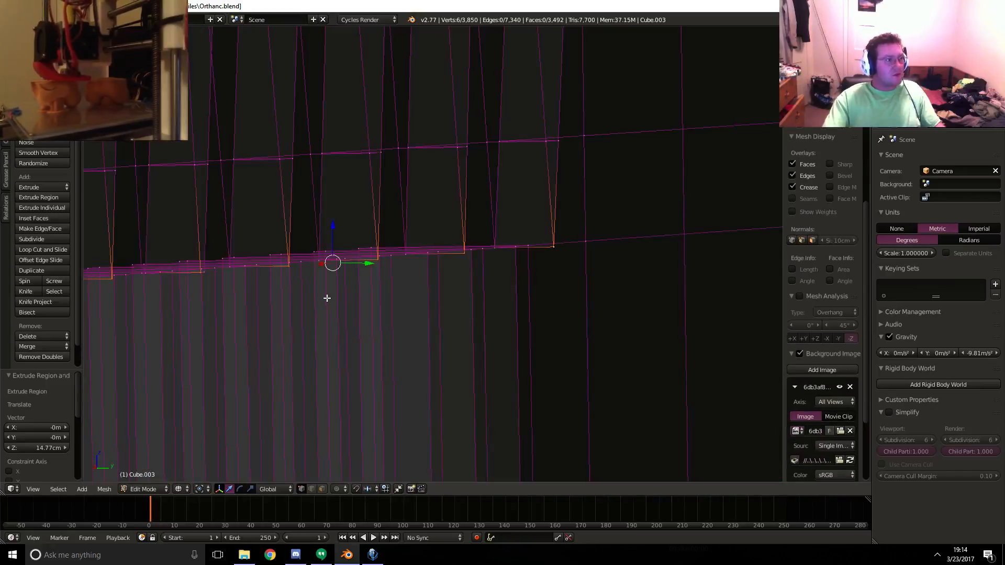
shift+right_click(202, 275)
key(z)
shift+middle_drag(191, 294, 244, 302)
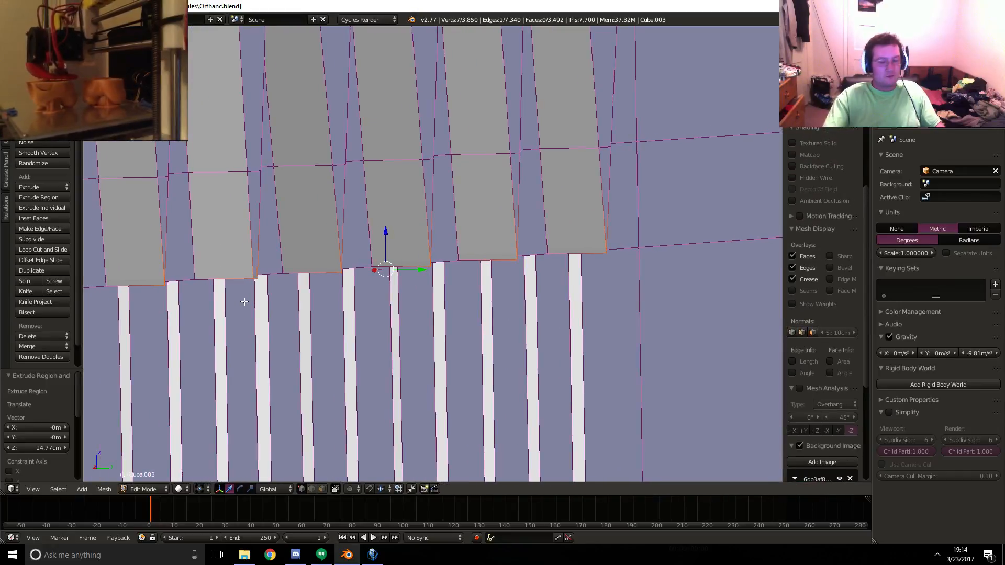
- Move the selected strip tip vertices in side view by about -8.046 cm in Y and 11.512 cm in Z to slope the undersides
key(KP_3)
key(g)
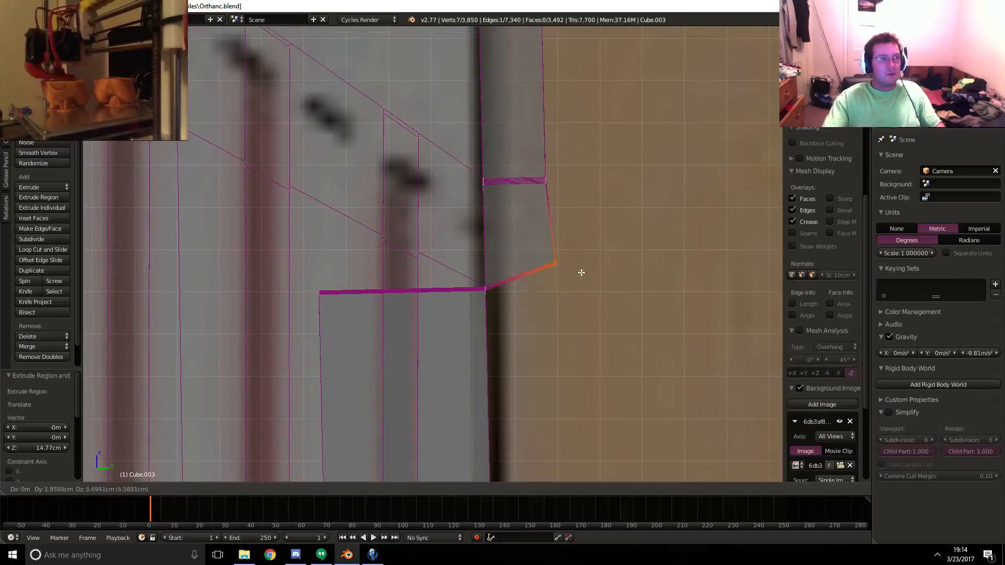
click(544, 250)
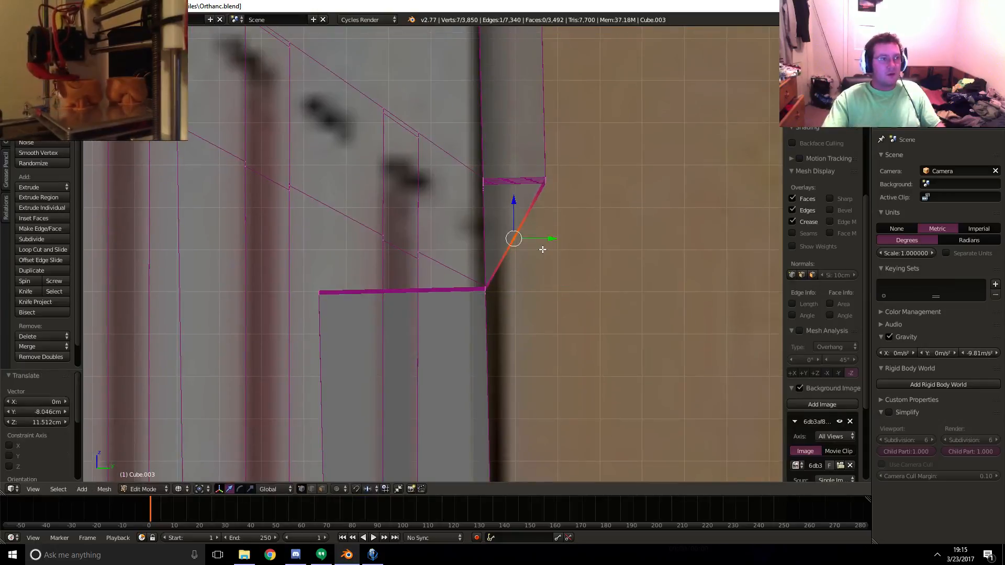
- Examine the sloped tips of the six strips and the neighbouring gabled wall against the blueprint and in shaded perspective
scroll(543, 254, down, 4)
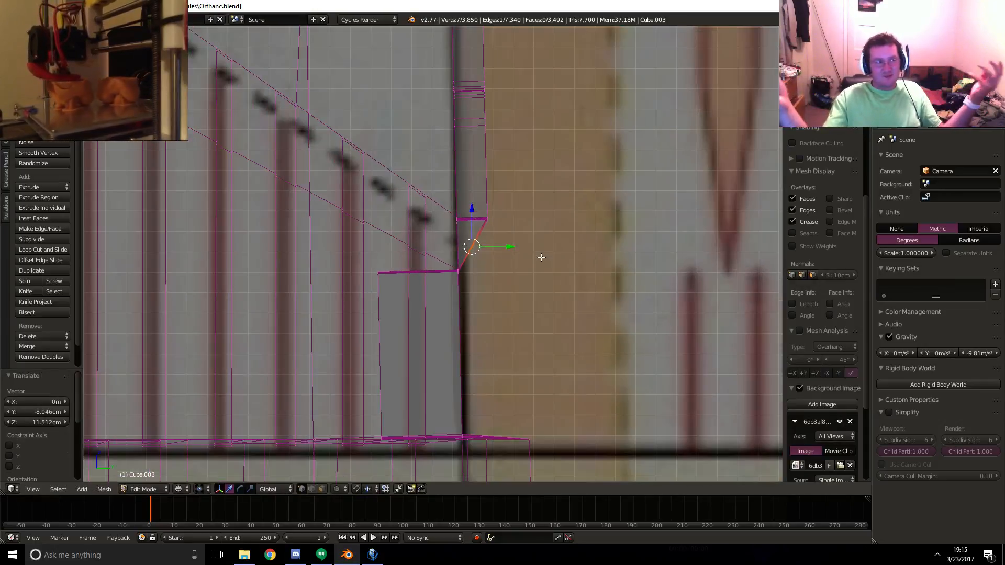
shift+middle_drag(540, 199, 532, 389)
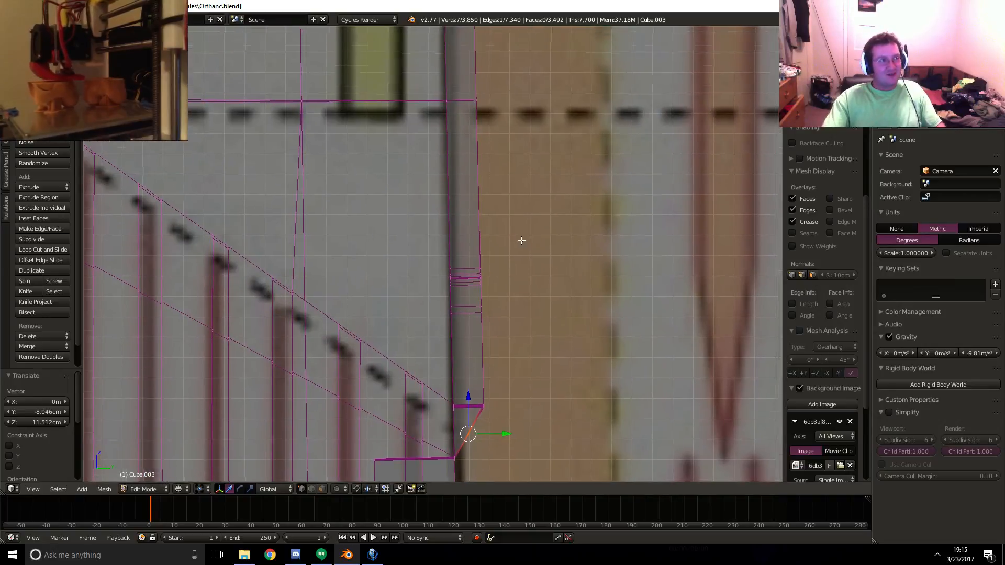
middle_drag(520, 240, 487, 257)
scroll(487, 257, down, 4)
shift+middle_drag(431, 285, 475, 266)
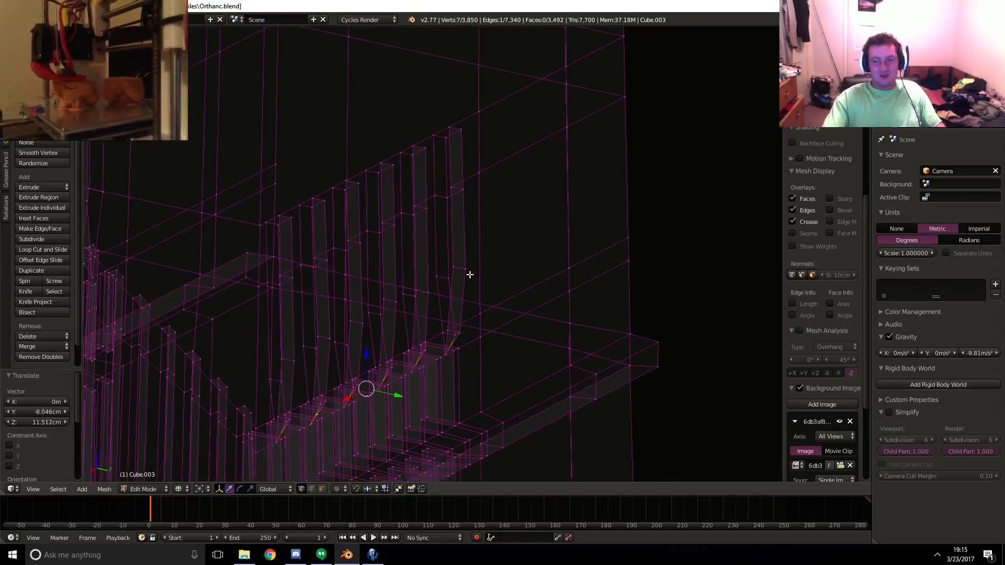
key(z)
shift+middle_drag(318, 380, 505, 298)
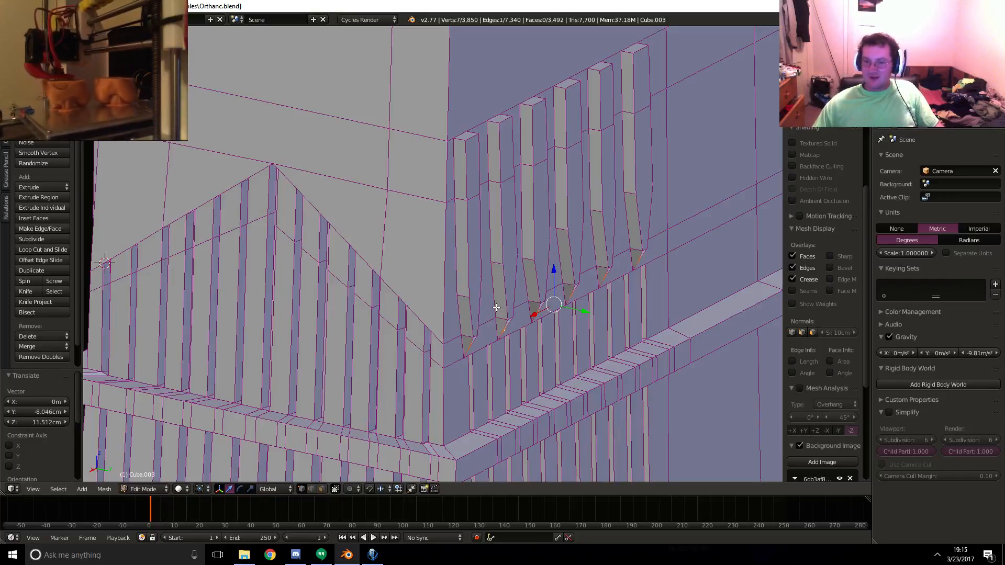
shift+middle_drag(310, 292, 429, 346)
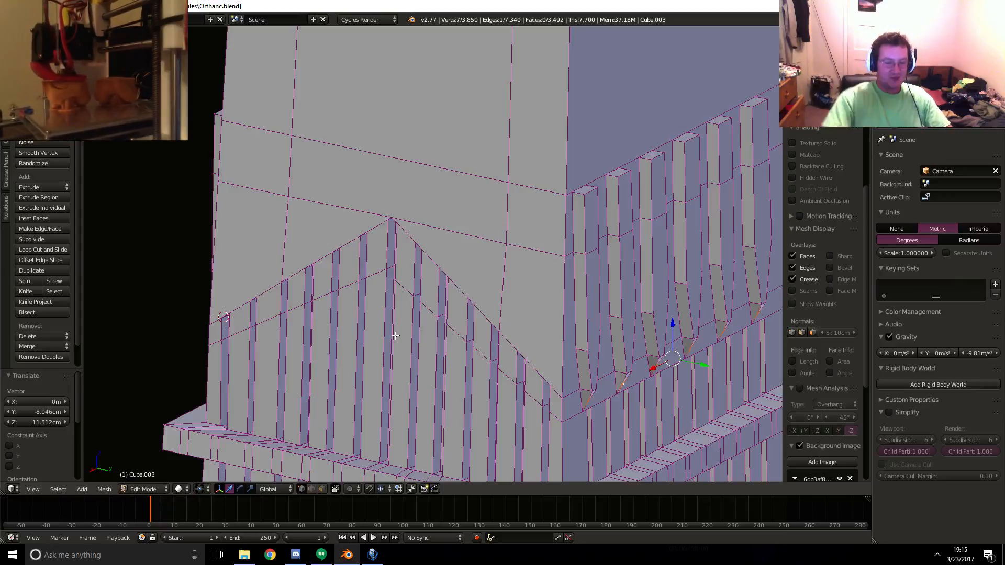
shift+middle_drag(534, 275, 567, 297)
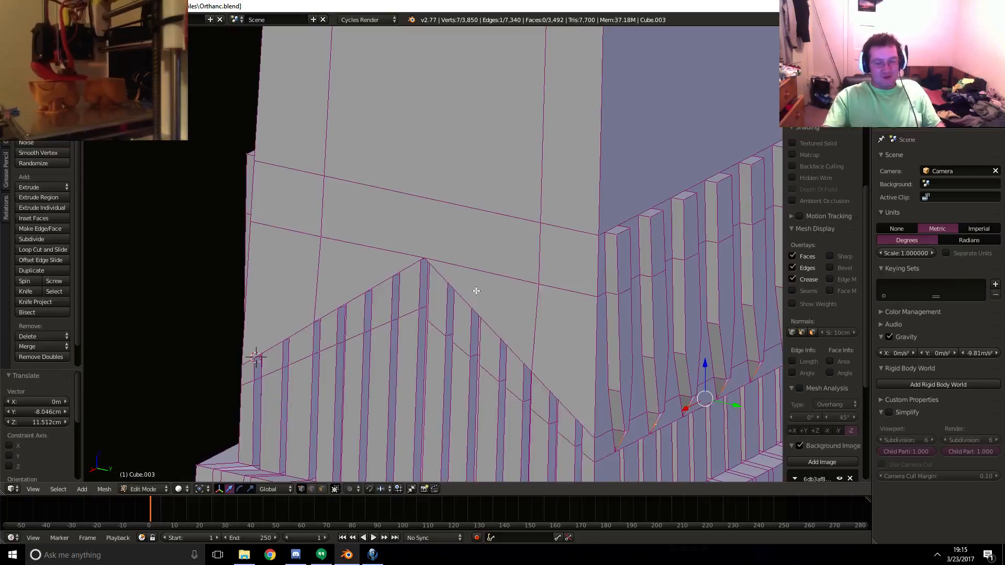
- Study the middle tower section in the Making_Orthanc_1 reference picture in the UV/Image Editor, and return to the 3D view
click(10, 489)
click(34, 416)
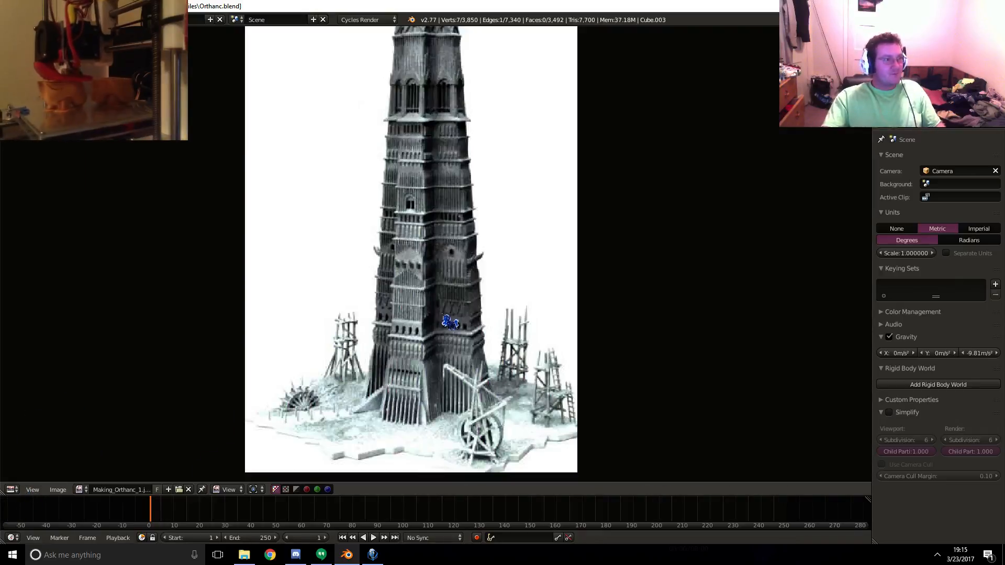
scroll(450, 321, up, 3)
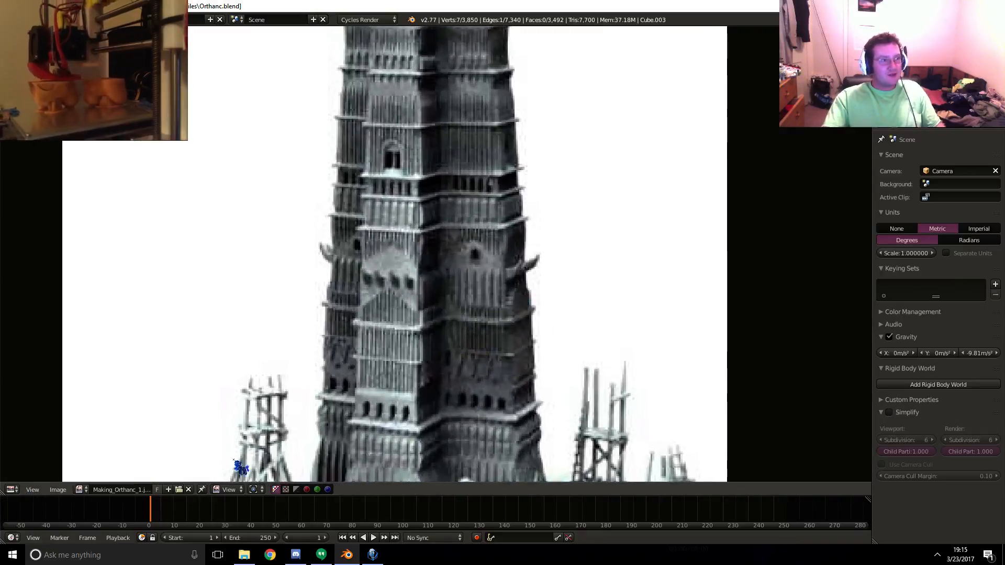
click(11, 488)
click(29, 475)
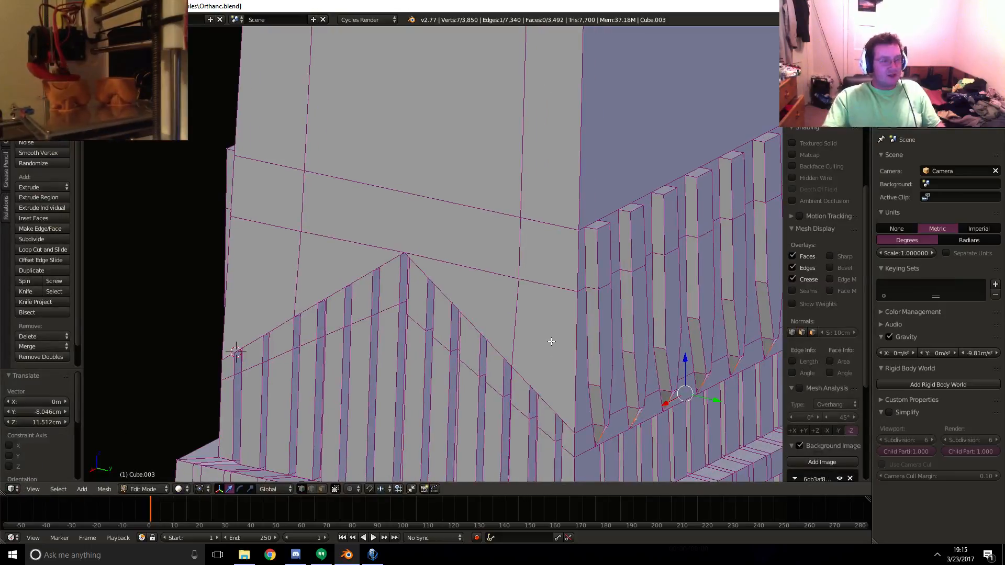
- In wireframe side view, knife-cut both vertical edges of the rightmost blueprint window into the wall band above the gable
key(KP_1)
key(z)
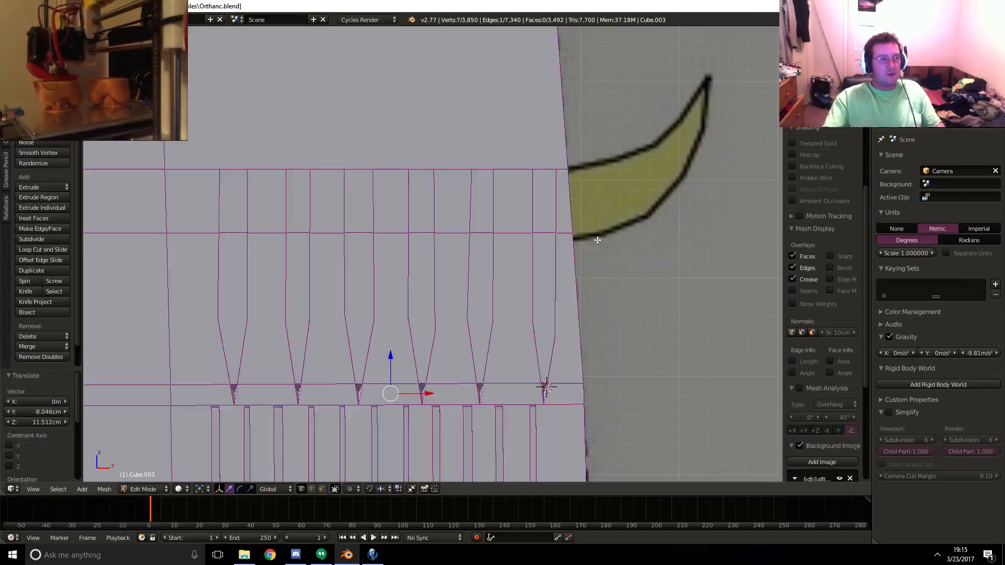
key(KP_3)
shift+middle_drag(612, 209, 534, 250)
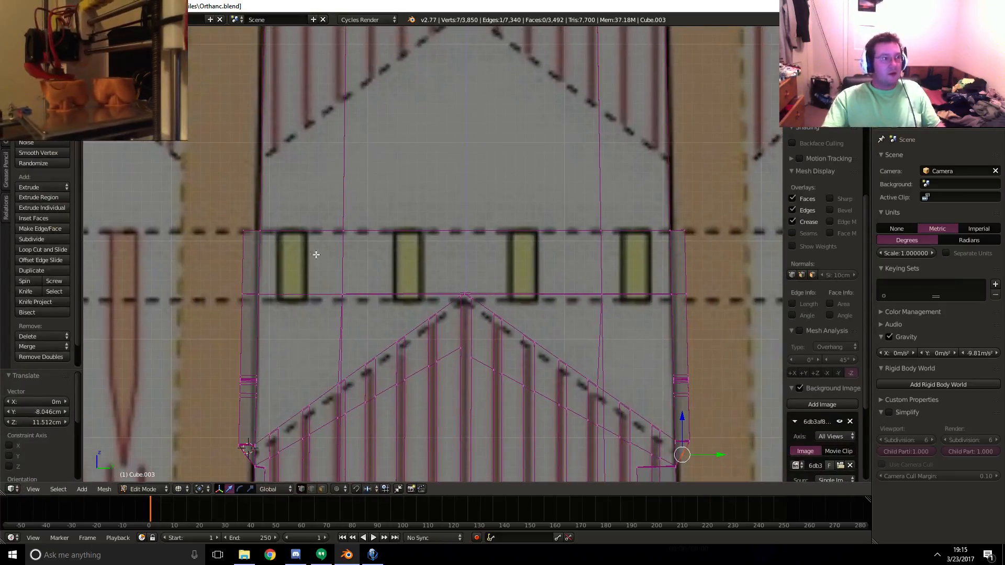
shift+middle_drag(600, 300, 527, 300)
scroll(453, 304, up, 1)
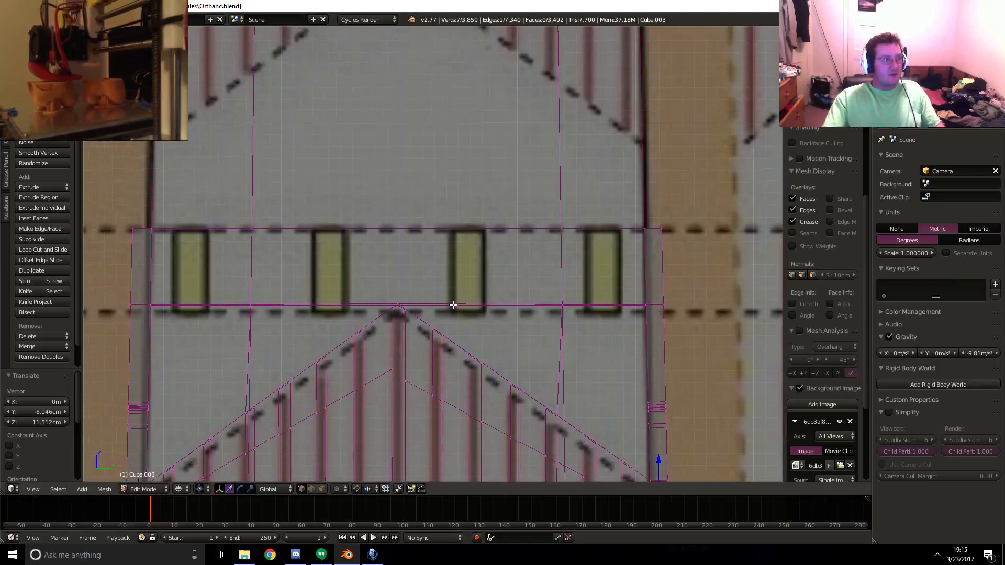
key(j)
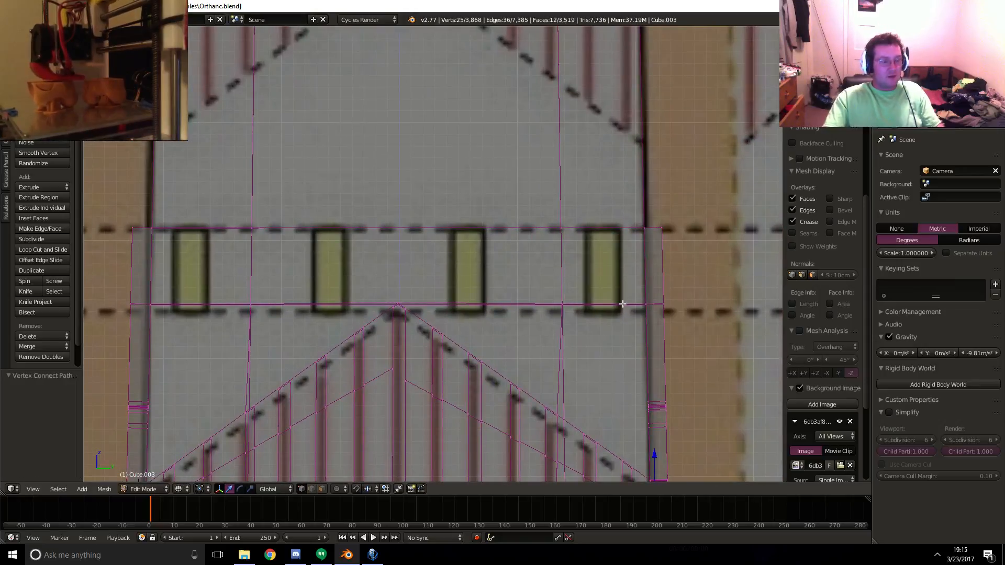
key(ctrl+z)
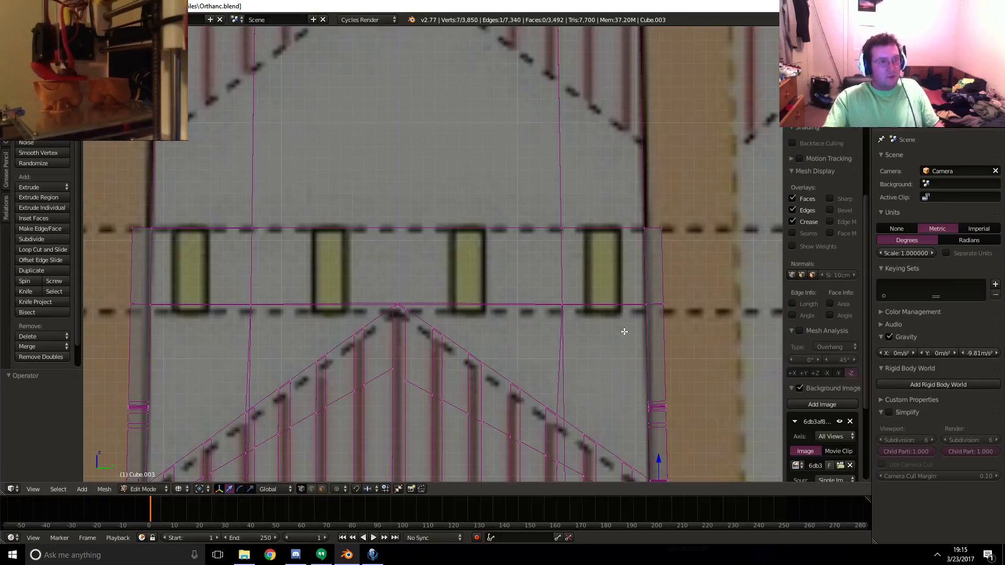
key(k)
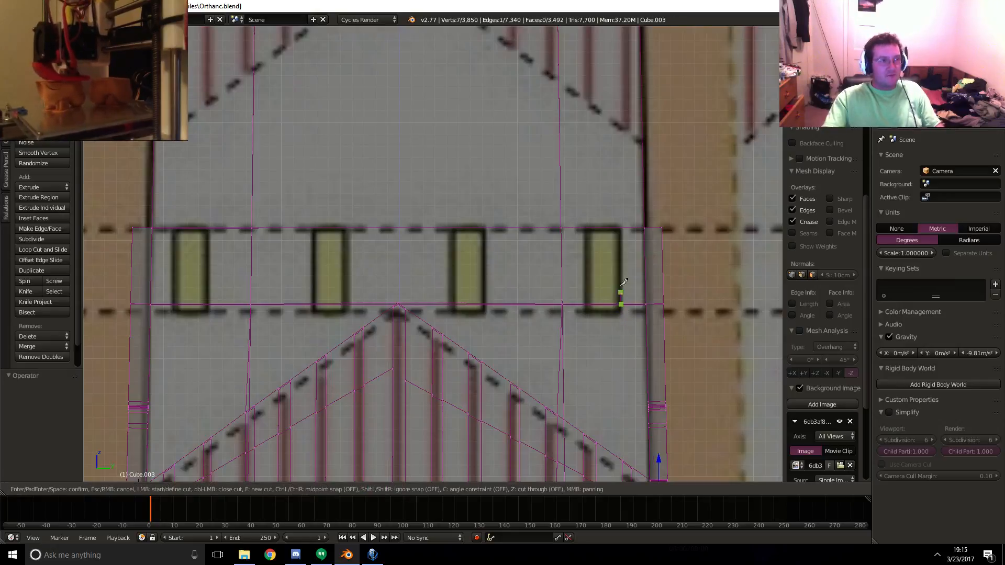
key(Return)
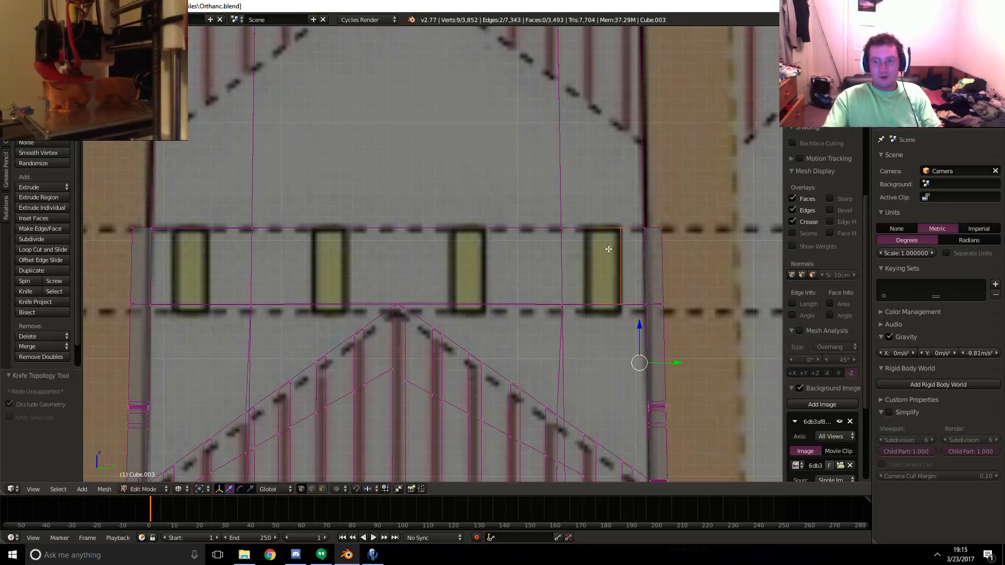
key(k)
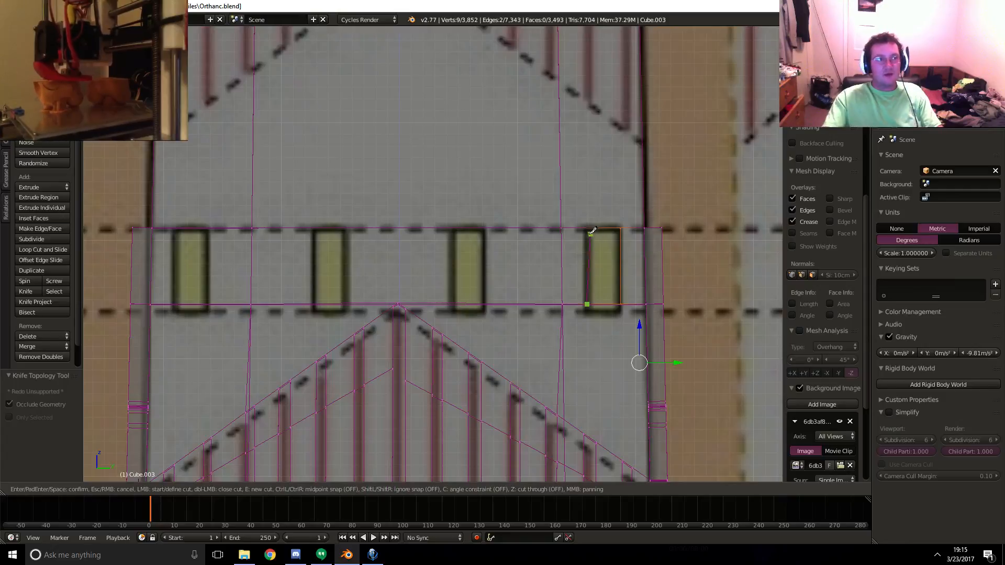
key(Return)
- Knife-cut both vertical edges of the second blueprint window from the right into the wall band
key(k)
click(484, 304)
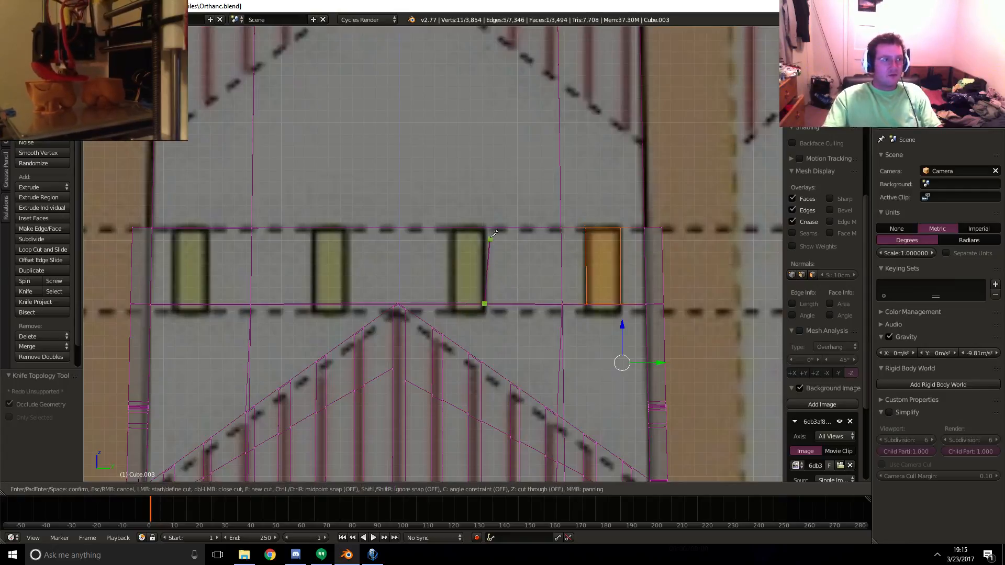
key(Return)
key(k)
click(398, 304)
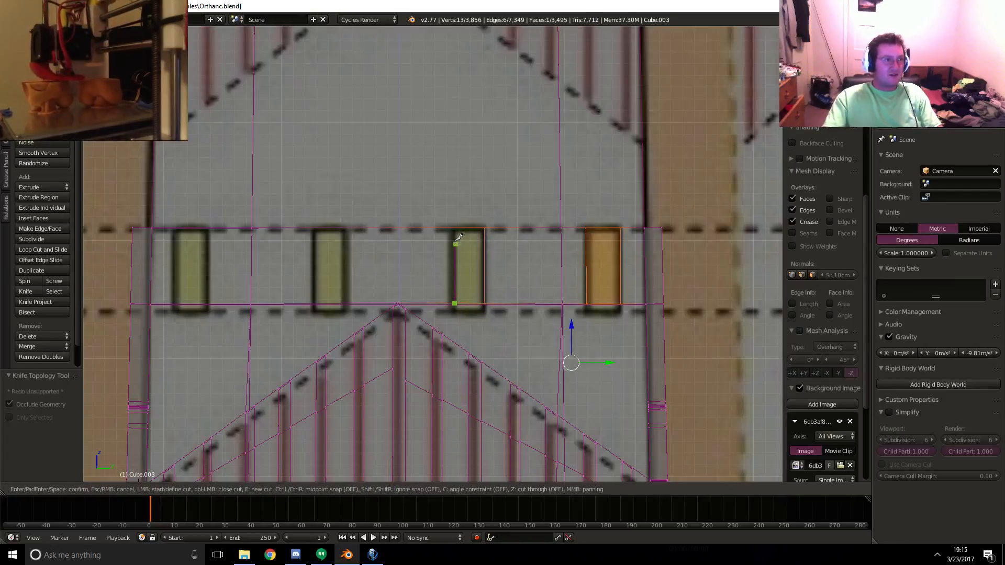
click(455, 230)
key(Return)
- Knife-cut both vertical edges of the third blueprint window from the right between the band's lower and upper edges
key(k)
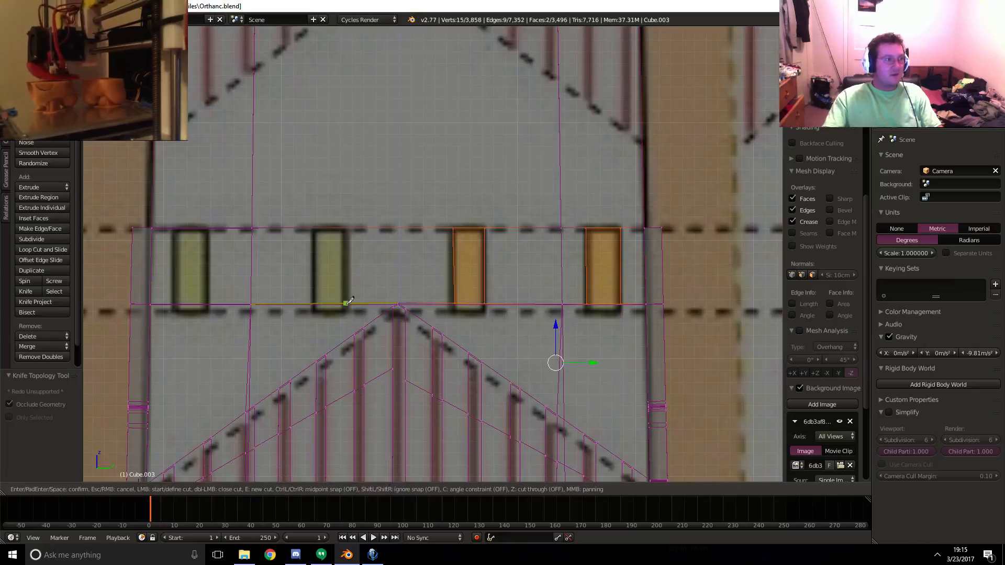
click(343, 304)
click(343, 229)
key(Return)
key(k)
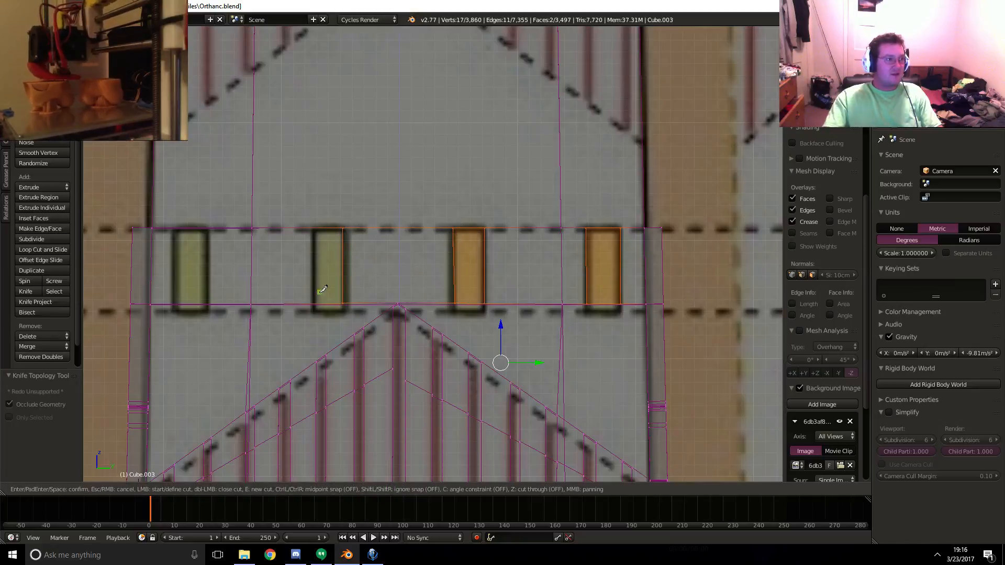
click(314, 303)
click(315, 230)
key(Return)
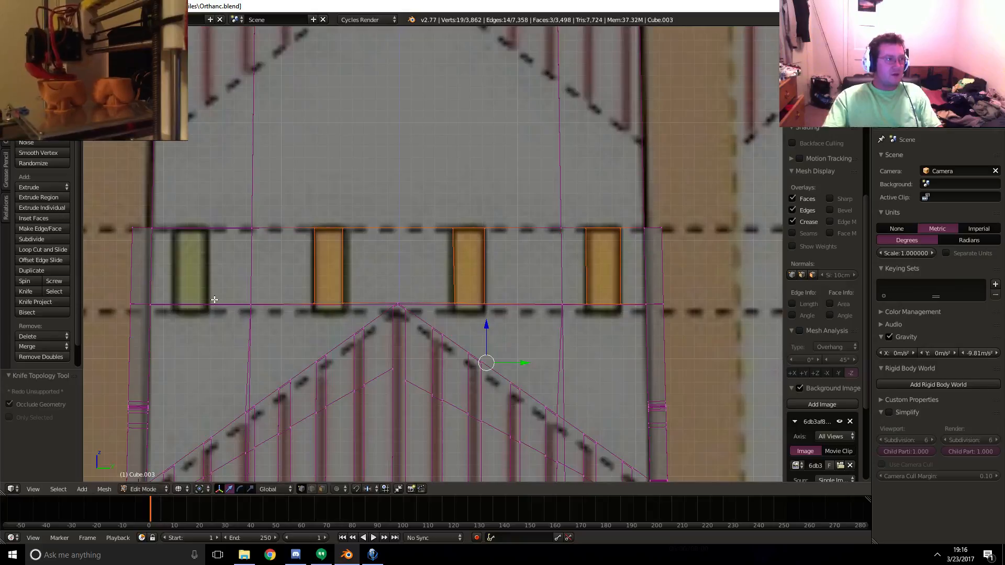
- Knife-cut both vertical edges of the leftmost blueprint window between the wall band's lower and upper edges
key(k)
click(206, 304)
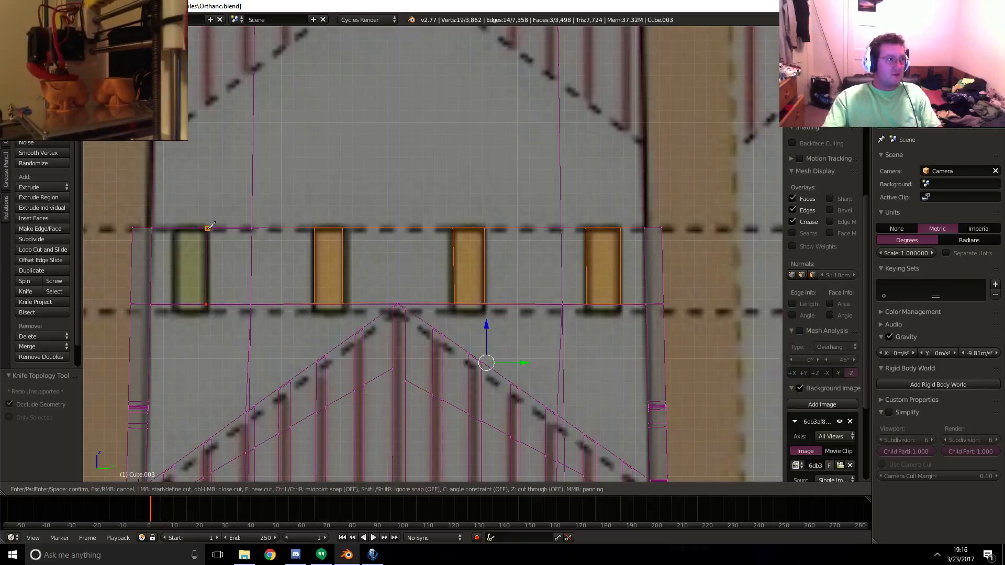
click(207, 228)
key(Return)
key(k)
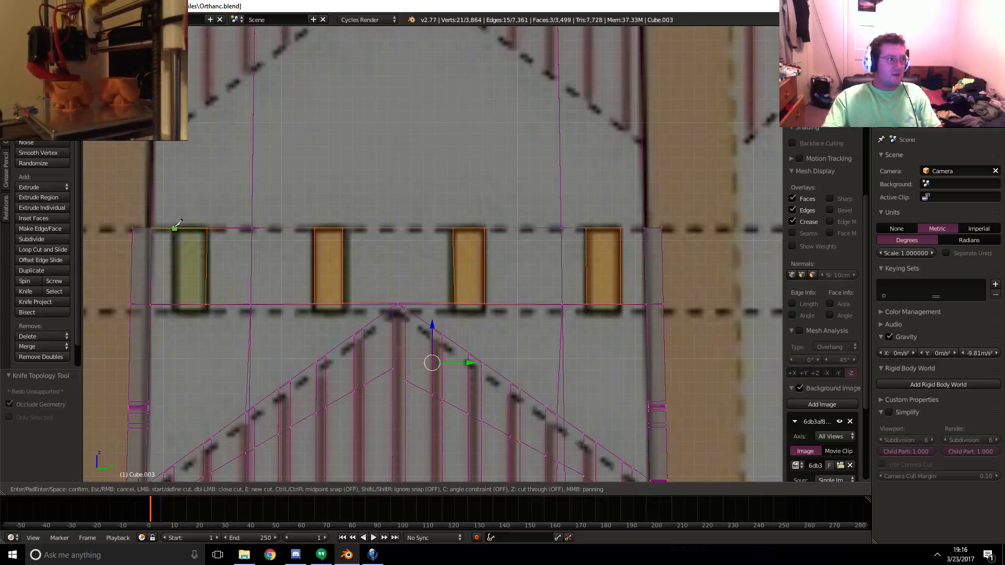
click(175, 307)
key(Return)
- Select the four window faces in the wall band and extrude them outward about 68 cm in front view
click(323, 490)
right_click(195, 266)
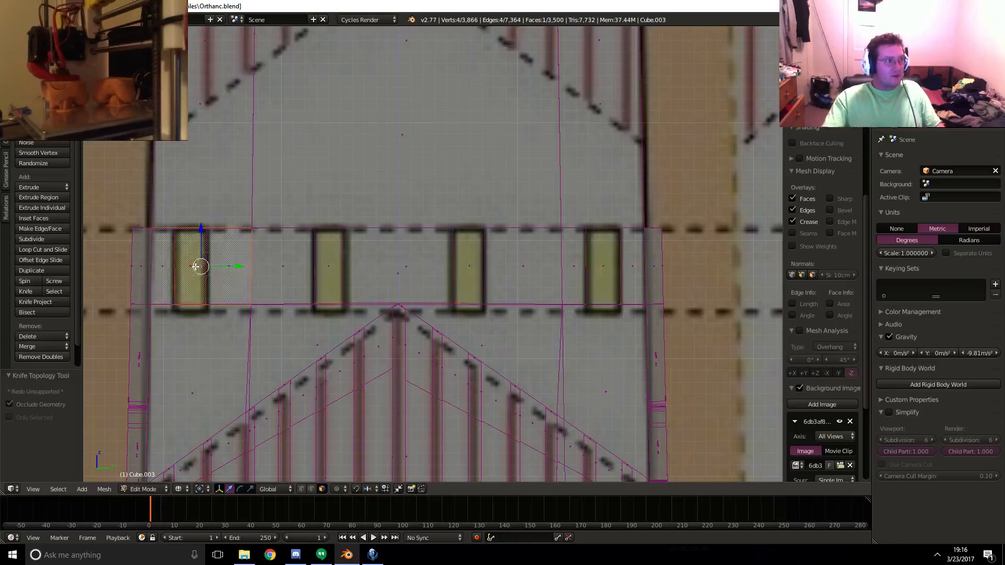
key(z)
right_click(191, 267)
shift+right_click(328, 267)
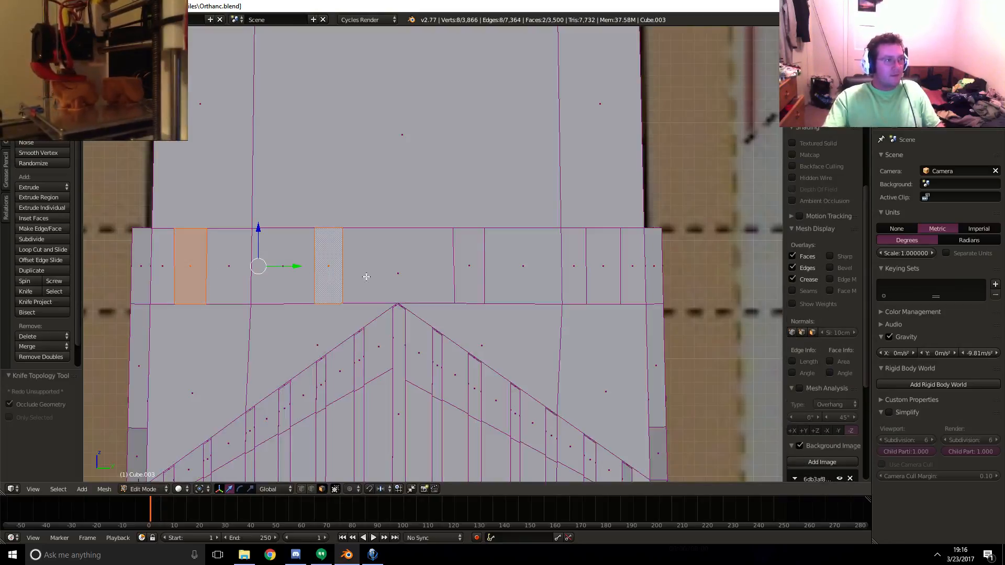
shift+right_click(471, 267)
shift+right_click(609, 269)
key(KP_1)
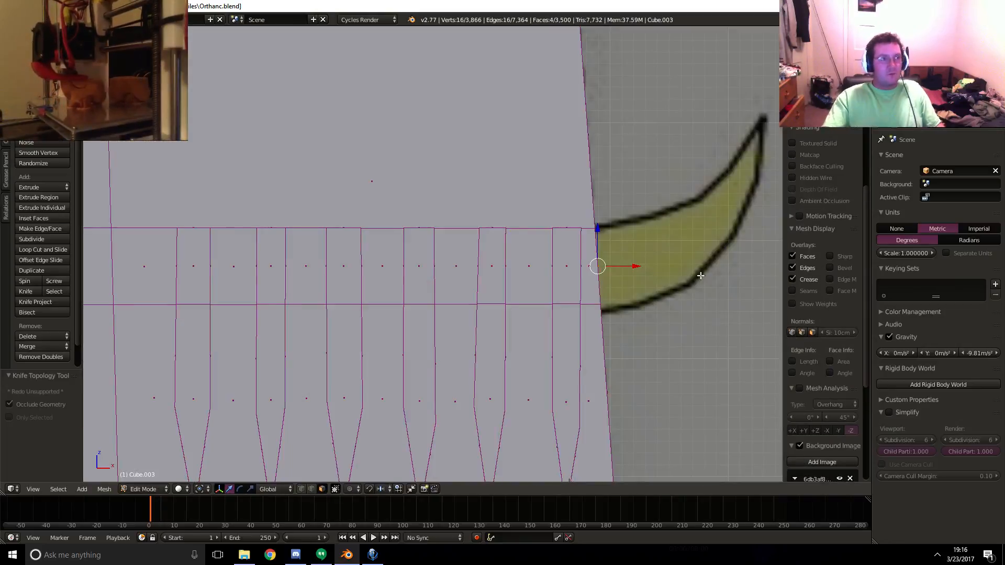
shift+middle_drag(700, 275, 573, 278)
key(e)
click(657, 257)
- Move the four extruded end faces onto the blueprint horn's first segment and rotate them about -9.2° to follow its curve
key(g)
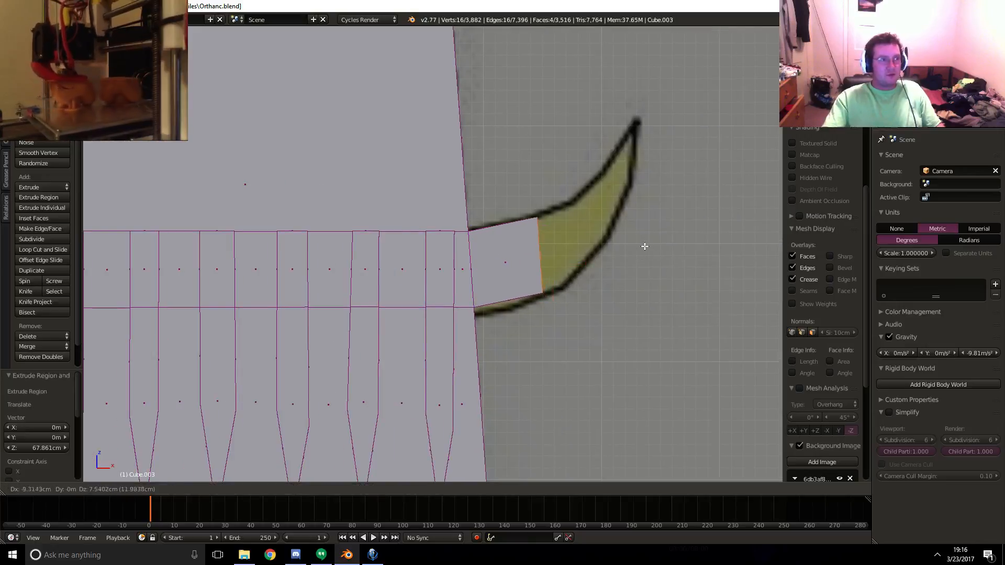
click(644, 247)
key(r)
click(703, 193)
- Extrude the rightmost stub's end face along the blueprint horn, rotate it about -18° and scale it down to the outline
middle_drag(637, 229, 604, 236)
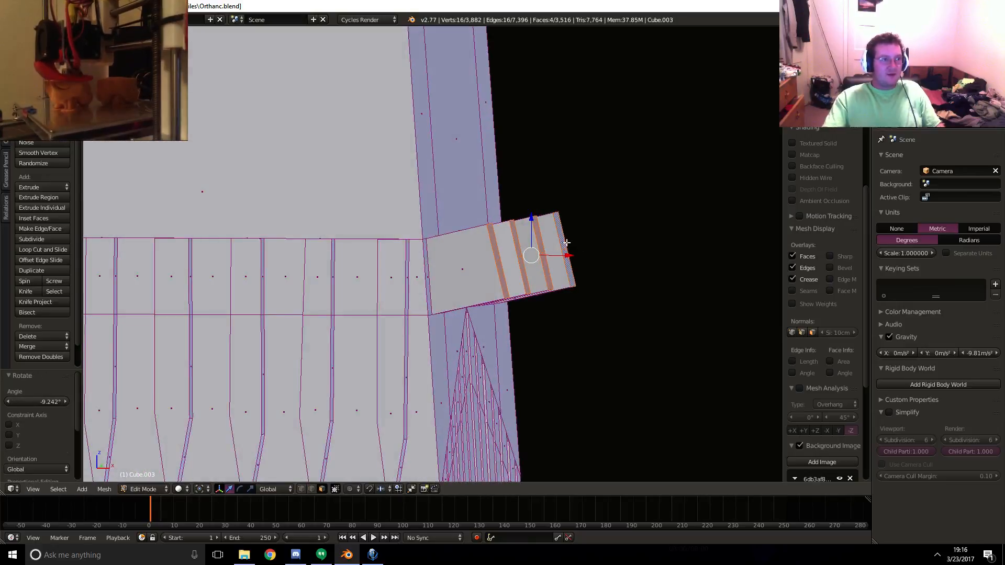
right_click(565, 243)
key(KP_1)
shift+middle_drag(628, 195, 561, 231)
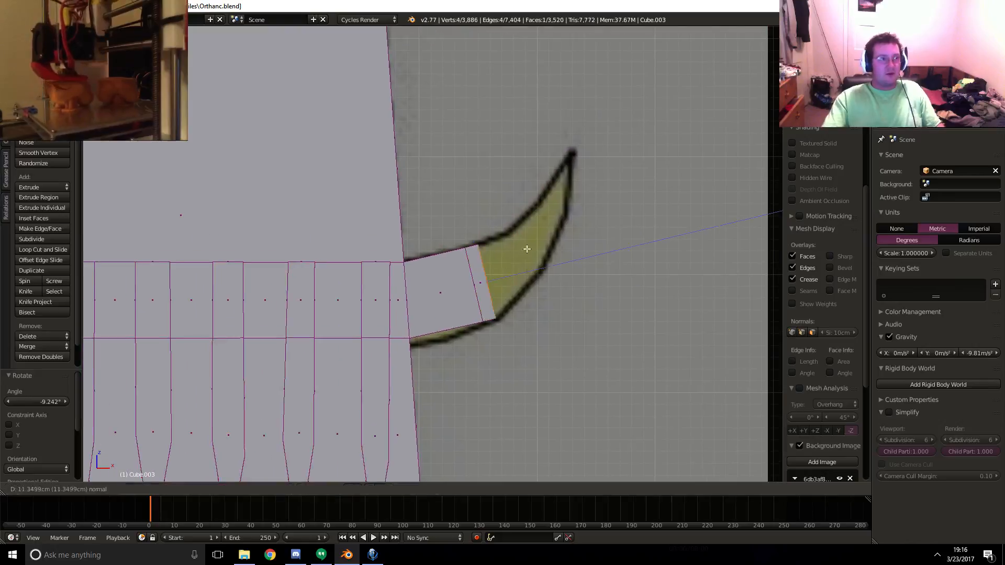
key(e)
click(561, 231)
key(r)
click(654, 152)
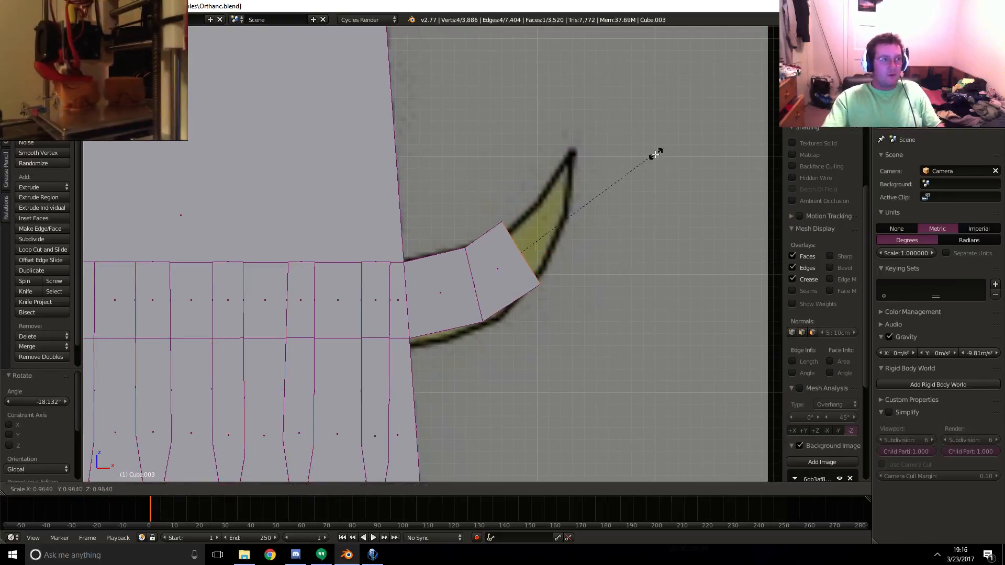
key(s)
click(612, 177)
- Extrude the rightmost horn's third segment about 50 cm, rotating its end about -24° and narrowing it to the blueprint curve
key(e)
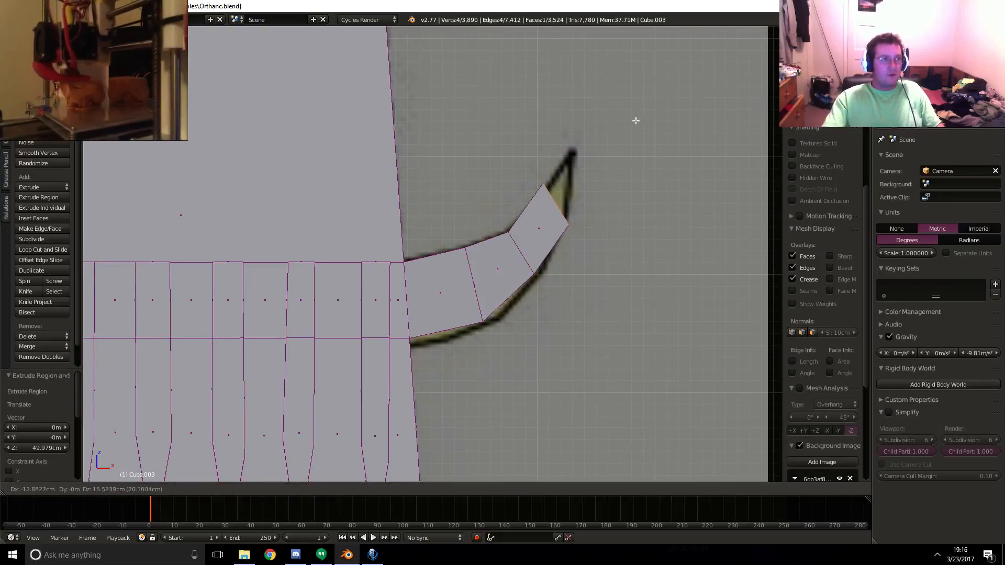
click(635, 118)
key(r)
click(694, 102)
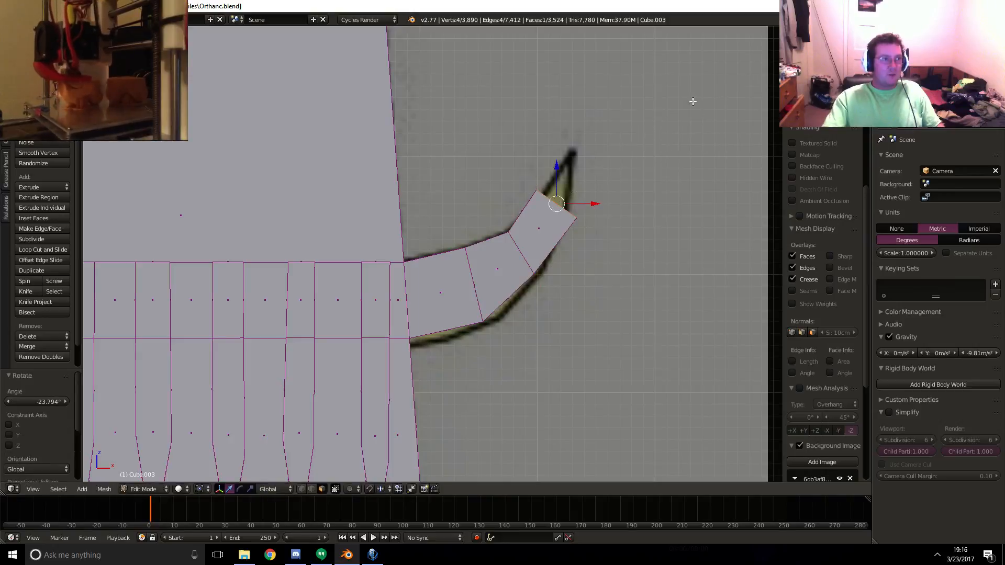
key(s)
click(636, 126)
- Extrude the rightmost horn's final segment about 53 cm, rotate its end about -21° and scale it to 0.234 as a tip
key(e)
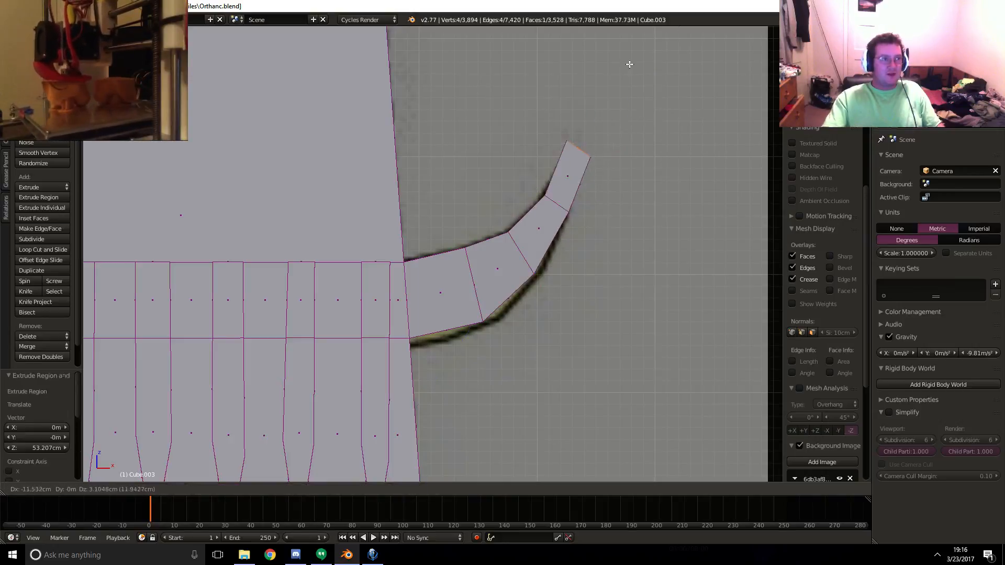
click(627, 66)
key(r)
click(700, 82)
key(s)
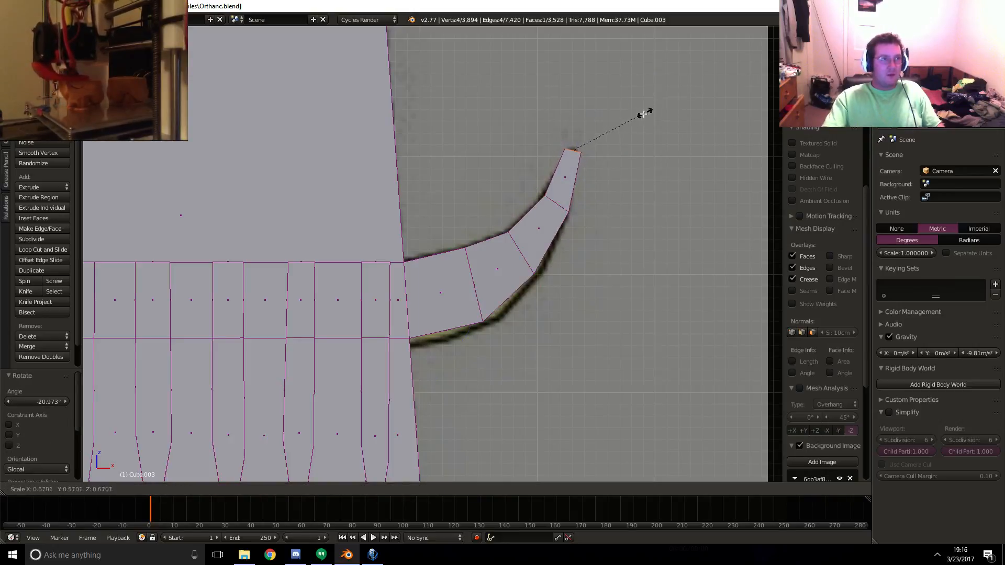
click(600, 130)
- Extrude the second horn's stub about 48.6 cm in wireframe front view, fitting its end to the blueprint bend with scale 0.655
key(z)
middle_drag(576, 254, 482, 280)
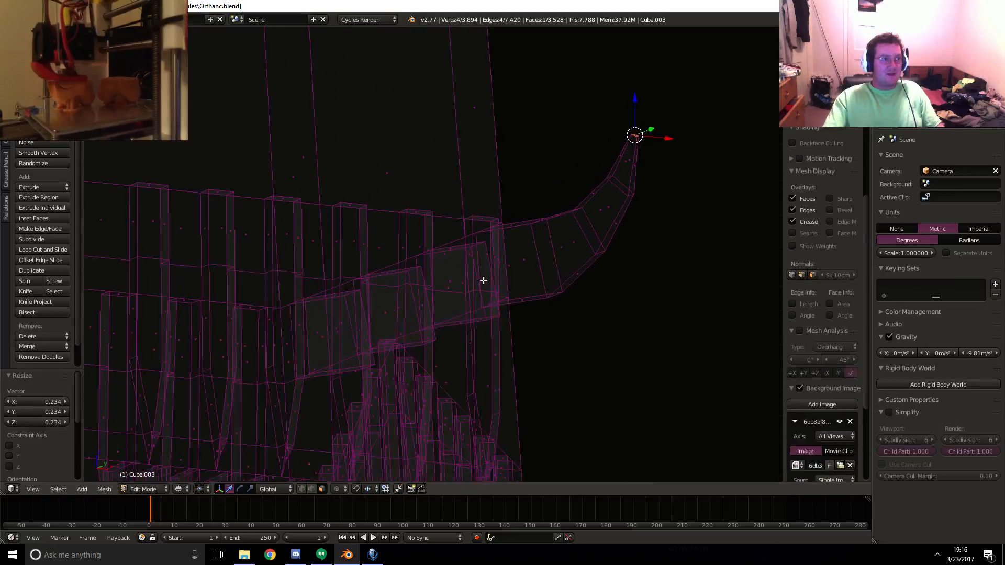
key(KP_1)
key(e)
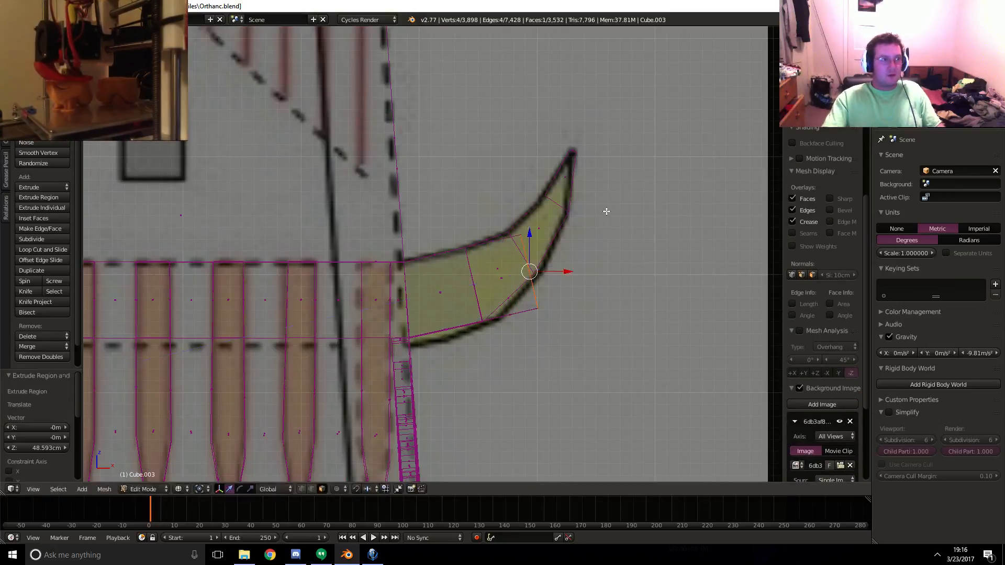
click(595, 189)
key(r)
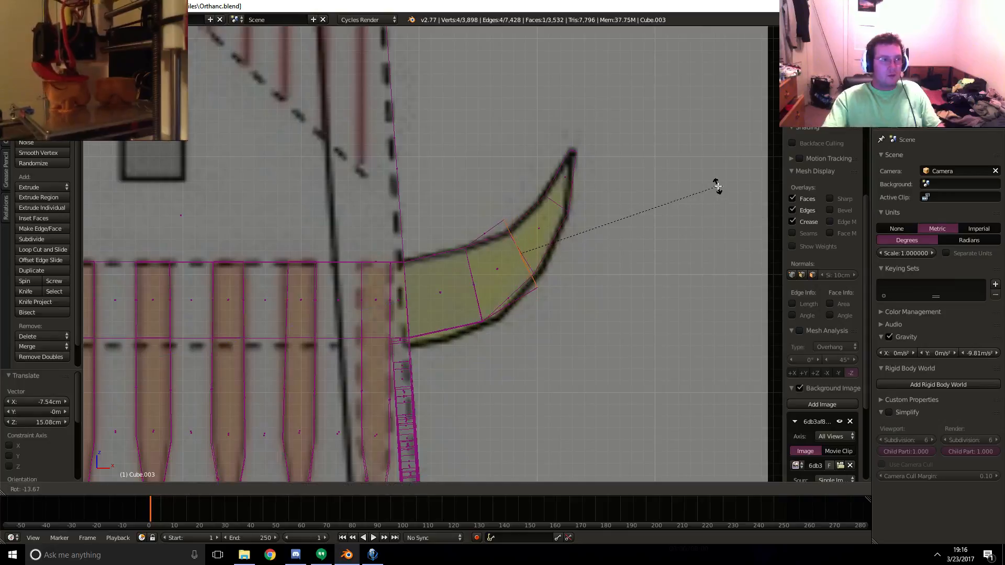
click(721, 172)
key(s)
click(650, 193)
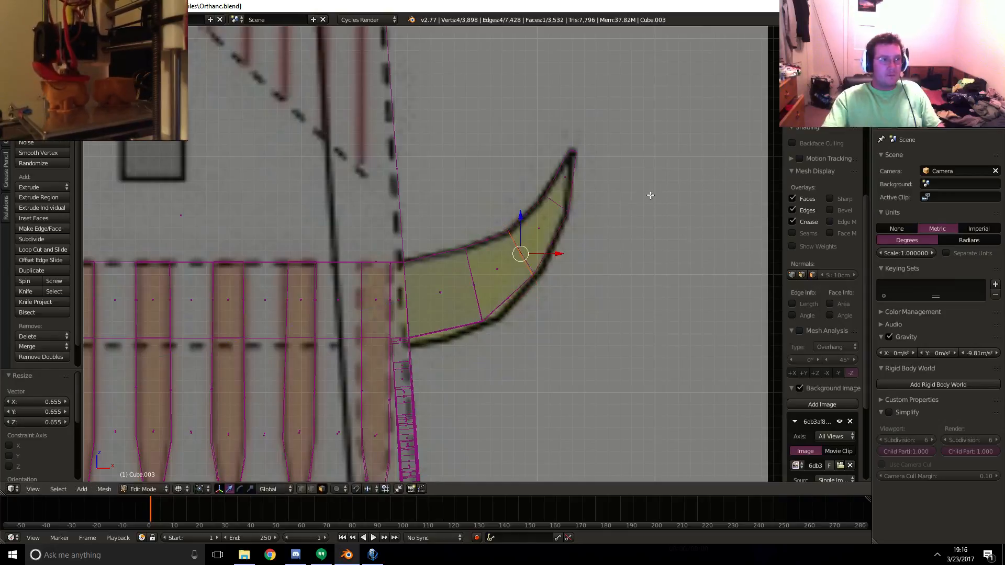
key(g)
click(649, 194)
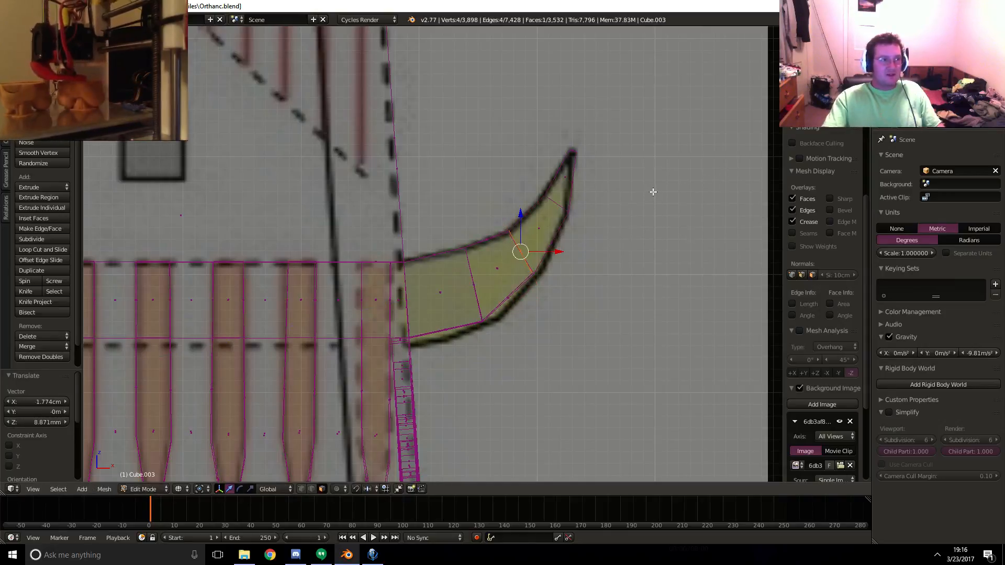
key(r)
click(684, 182)
- Extrude the second horn's third segment about 57 cm, move it onto the blueprint, rotate it about -28° and narrow its end
key(e)
click(690, 157)
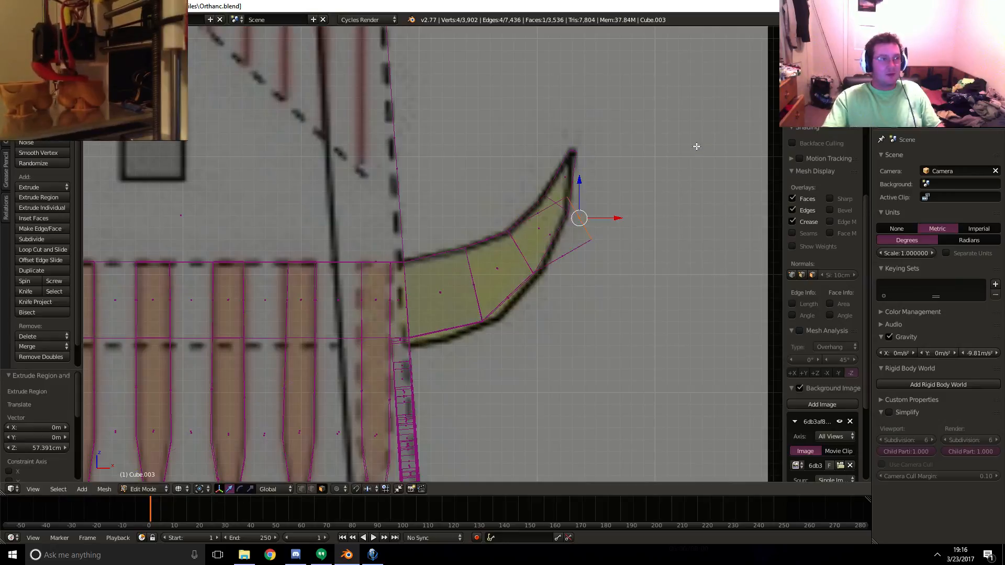
key(g)
click(671, 129)
key(r)
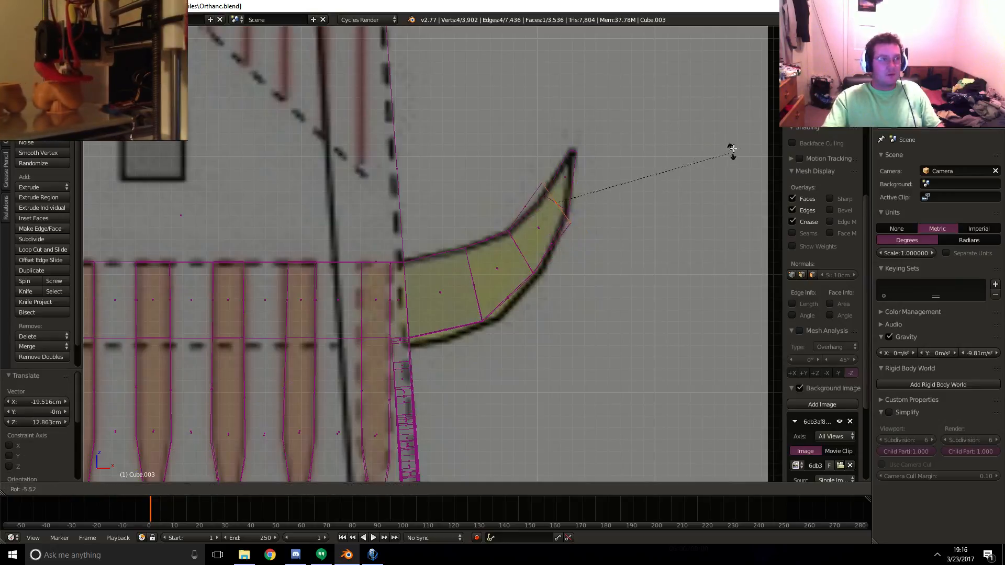
click(742, 52)
key(s)
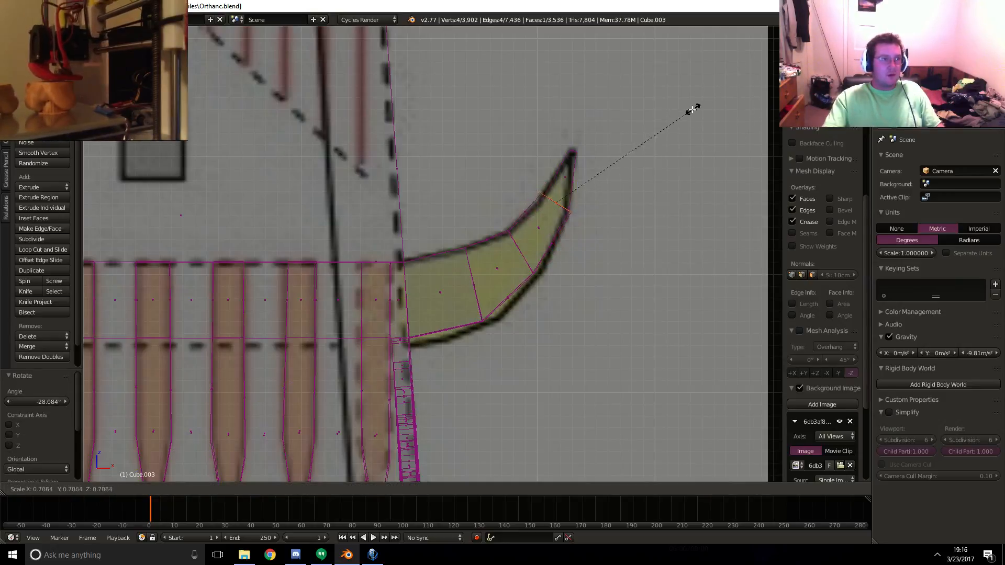
click(675, 115)
- Extrude the second horn's tip about 52 cm, align it to the blueprint point, rotate it about -25° and scale it to 0.233
key(e)
click(684, 57)
key(g)
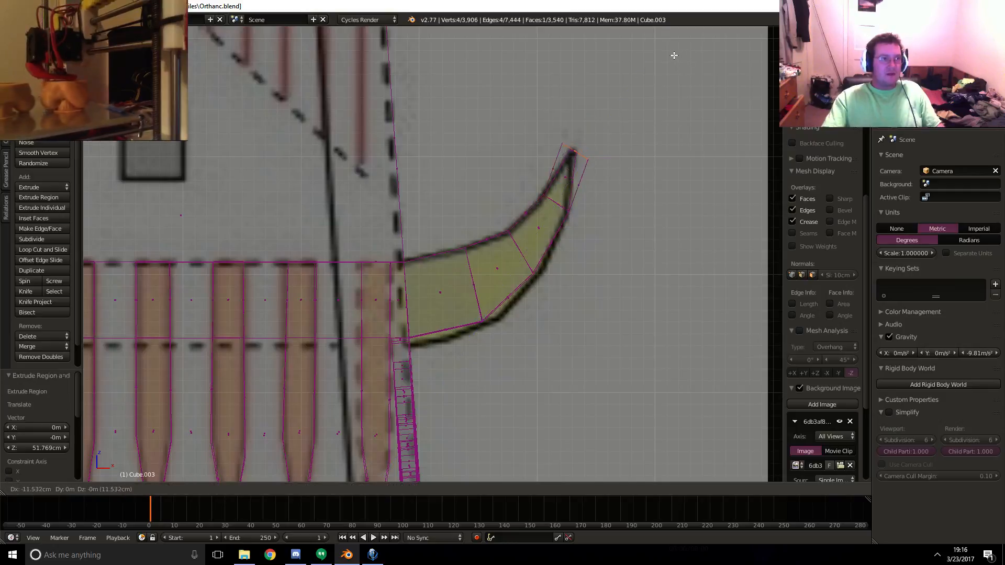
click(673, 54)
key(r)
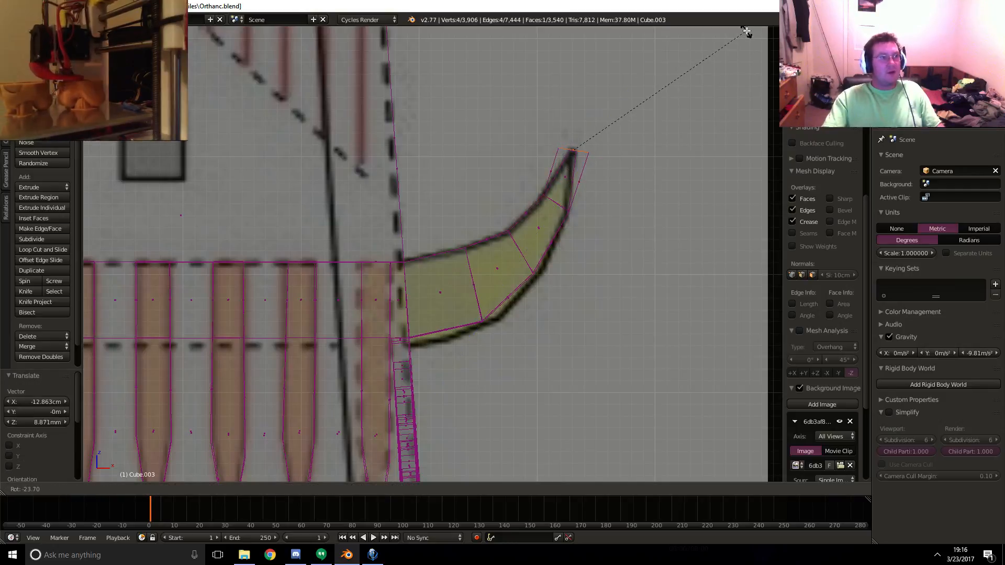
click(746, 38)
key(s)
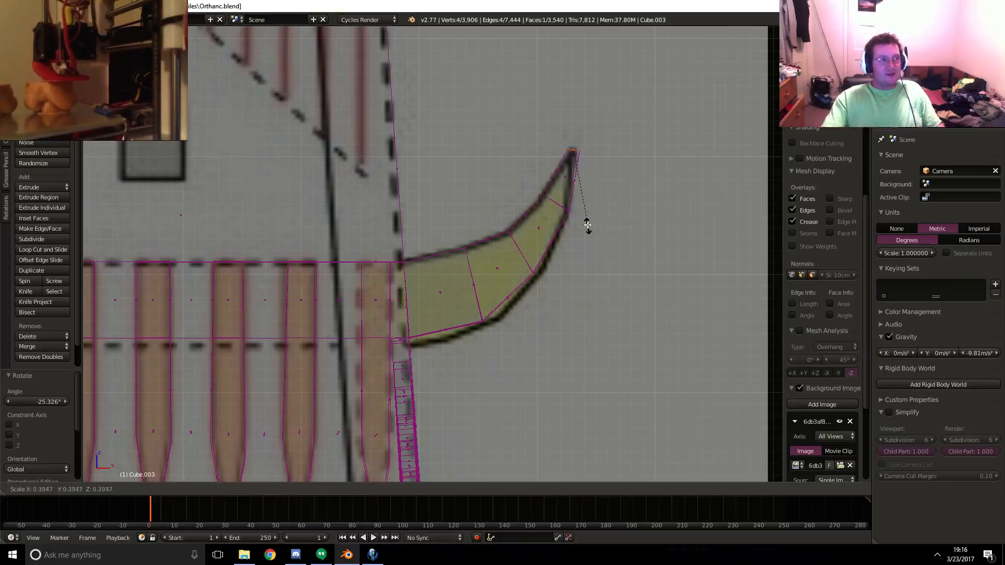
click(581, 195)
- Select the third horn stub's end face and extrude it about 46.5 cm, shifting and rotating it toward the blueprint's next bend
key(z)
mouse_move(630, 335)
middle_down()
mouse_move(617, 372)
mouse_move(413, 323)
middle_up()
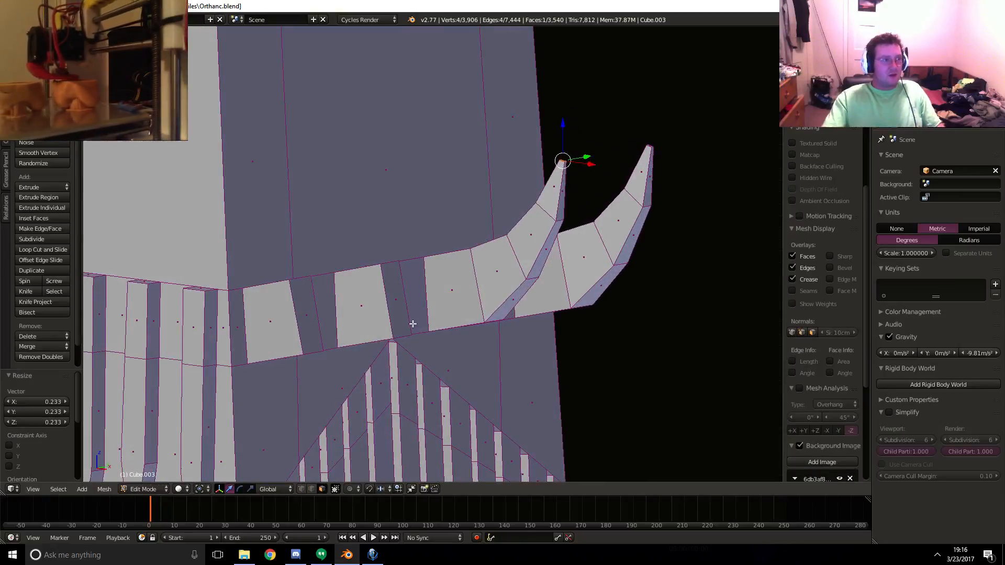
right_click(401, 306)
key(KP_1)
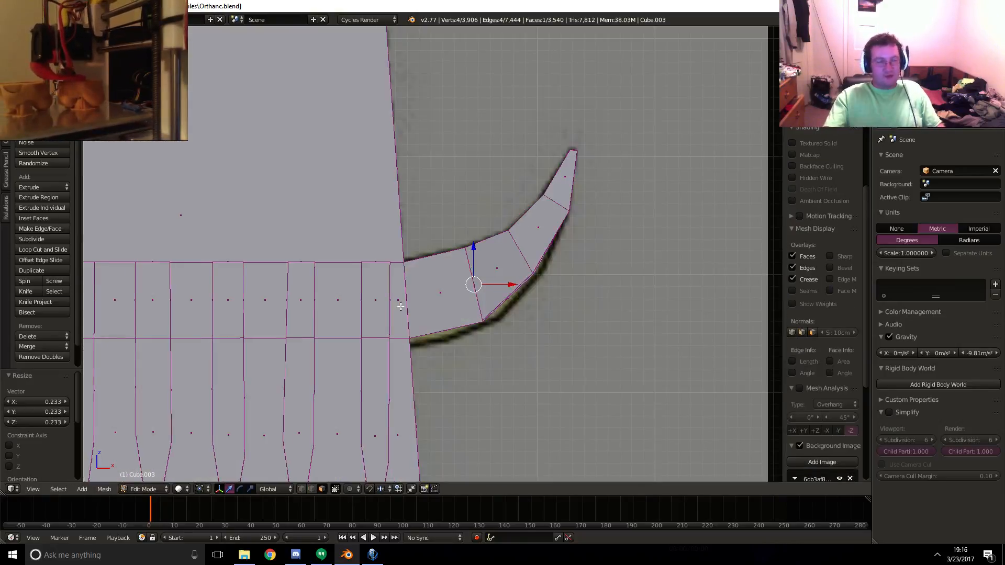
key(z)
key(g)
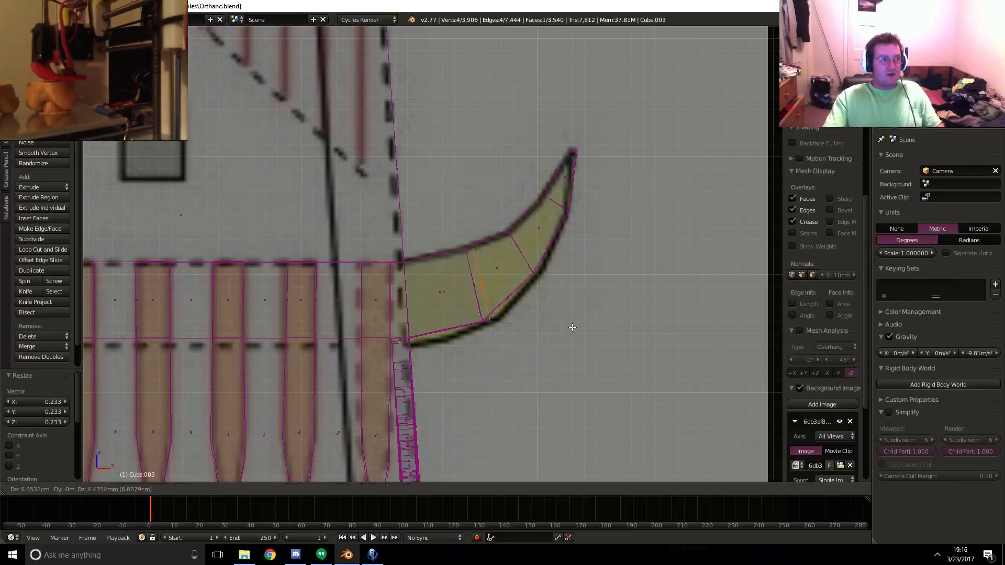
key(Escape)
key(e)
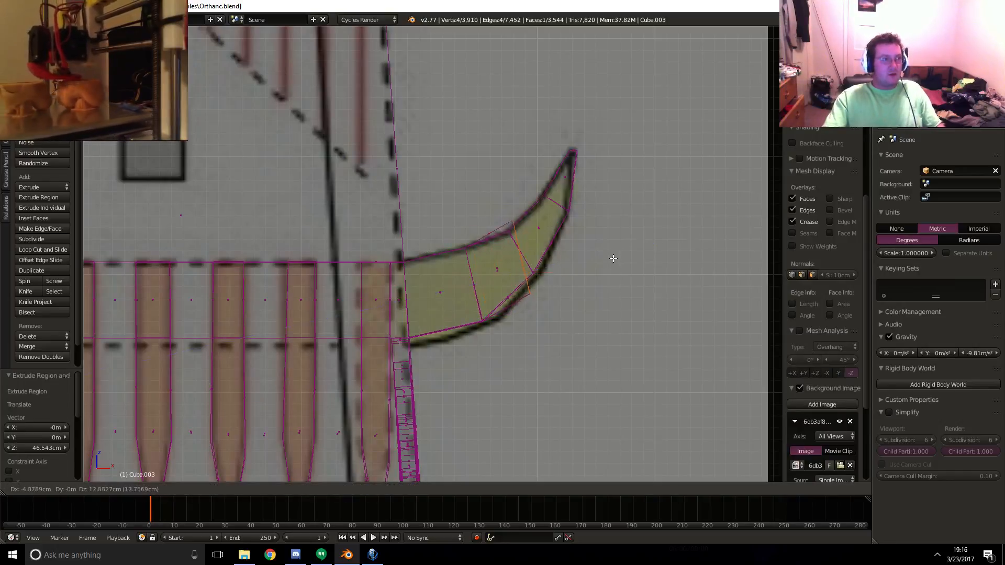
click(614, 254)
key(r)
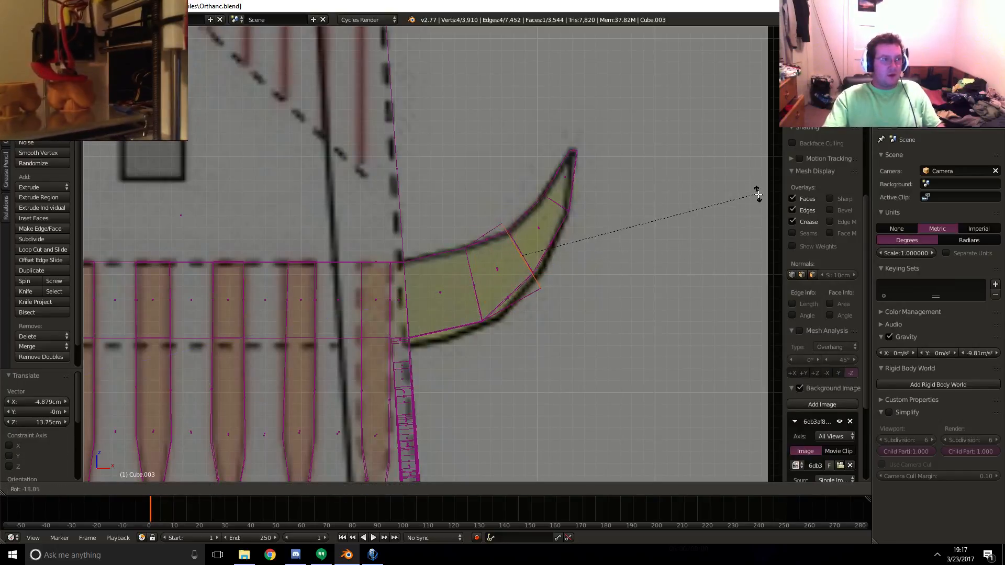
click(758, 198)
- Fine-tune the position, size and rotation of the third horn's second-segment end face to match the blueprint outline
key(g)
click(762, 194)
key(s)
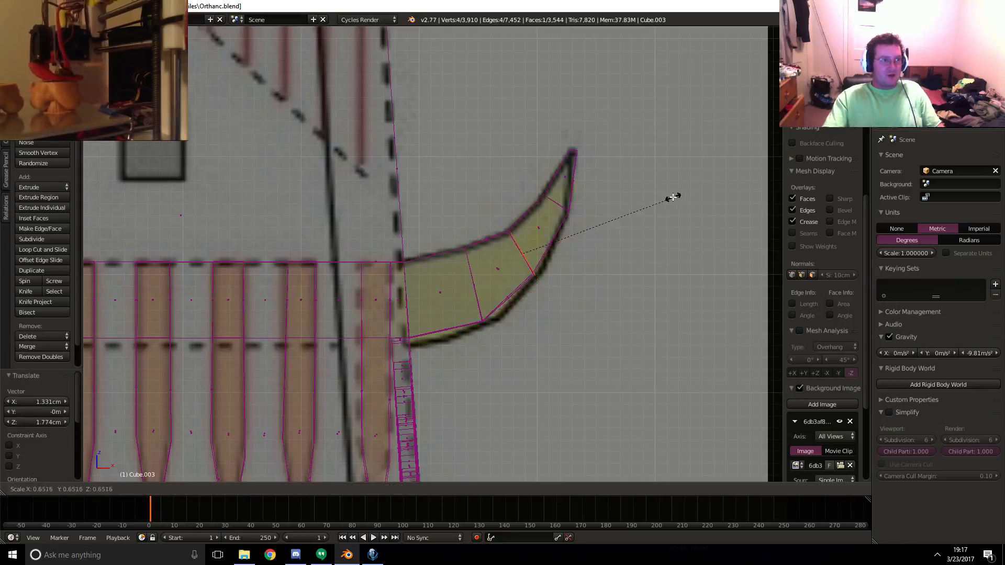
click(686, 199)
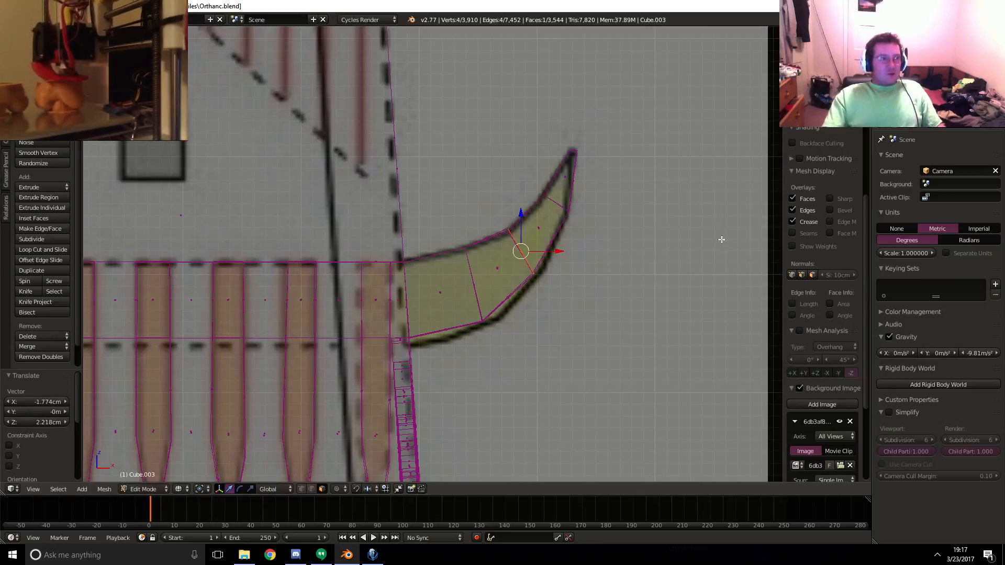
key(r)
click(734, 222)
- Extrude the third horn's next segment about 64.6 cm, move and rotate its end onto the blueprint curve, and scale it to 0.561
key(e)
click(79, 184)
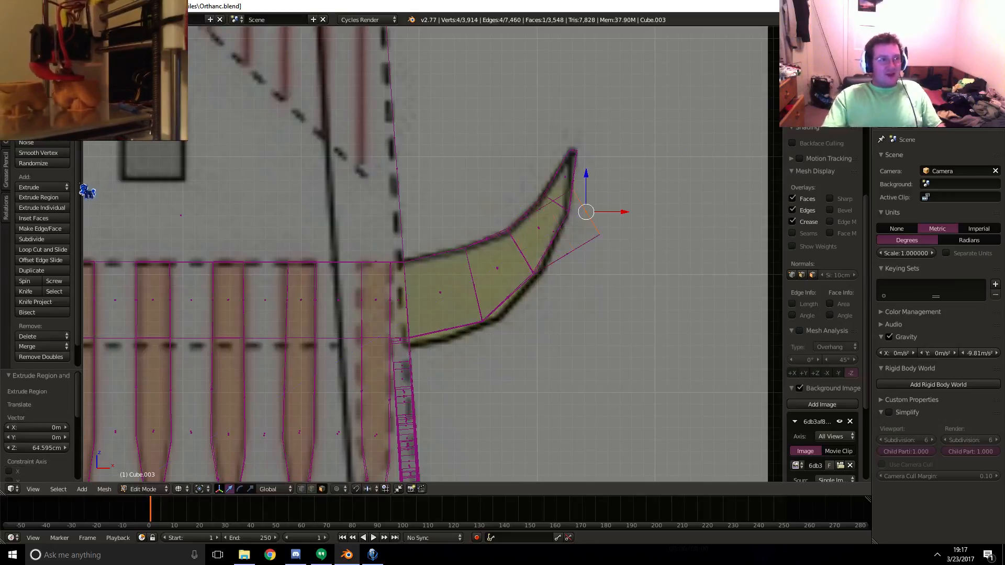
key(g)
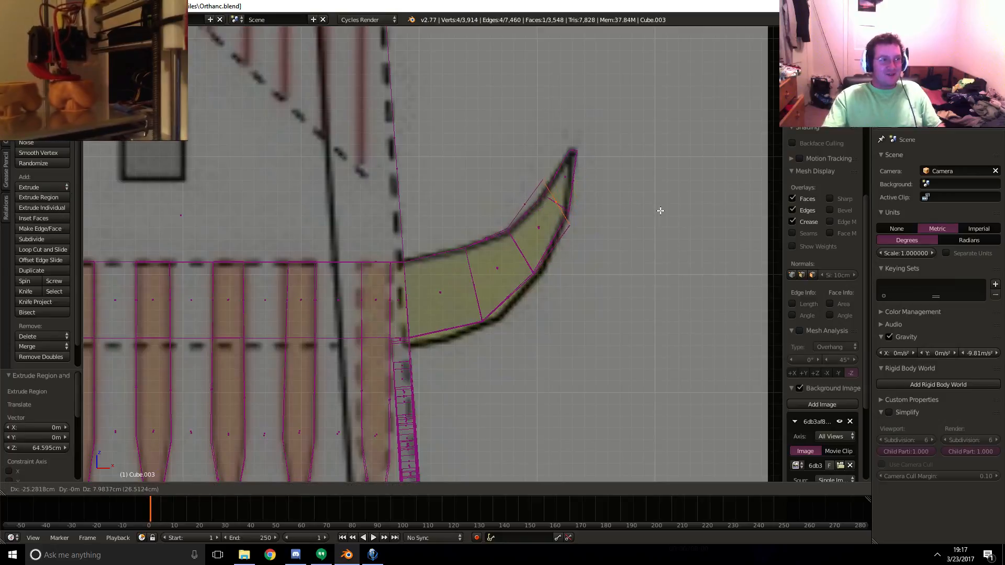
click(661, 210)
key(r)
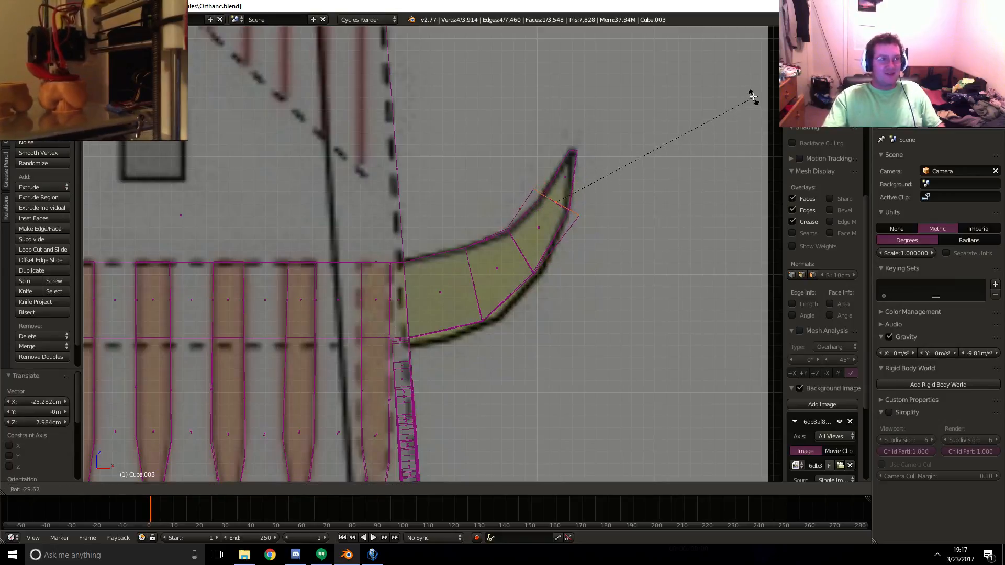
click(752, 99)
key(s)
click(662, 182)
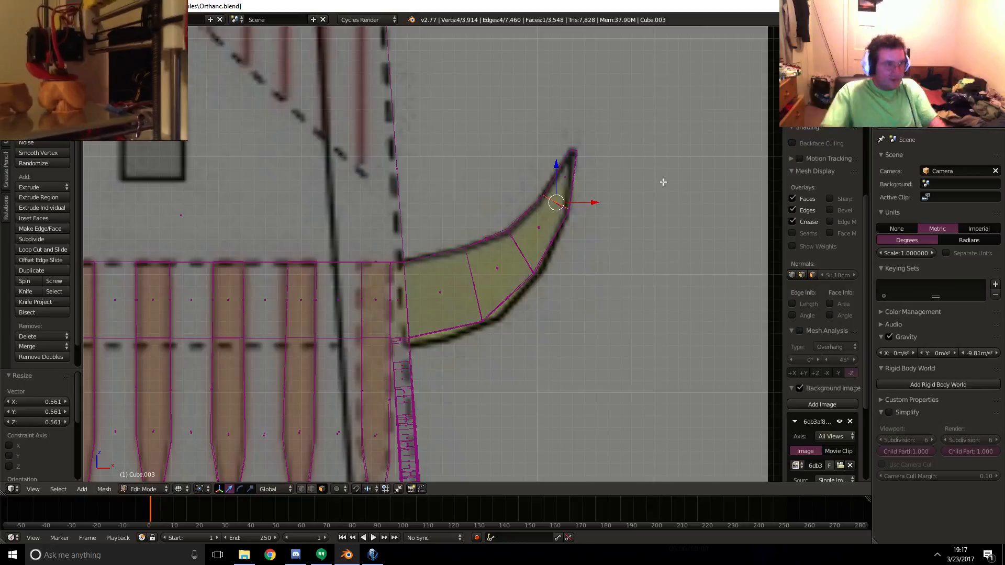
- Nudge the third horn's end face, extrude its tip about 44 cm, rotate it about -30°, and shrink and align it to the blueprint point
key(g)
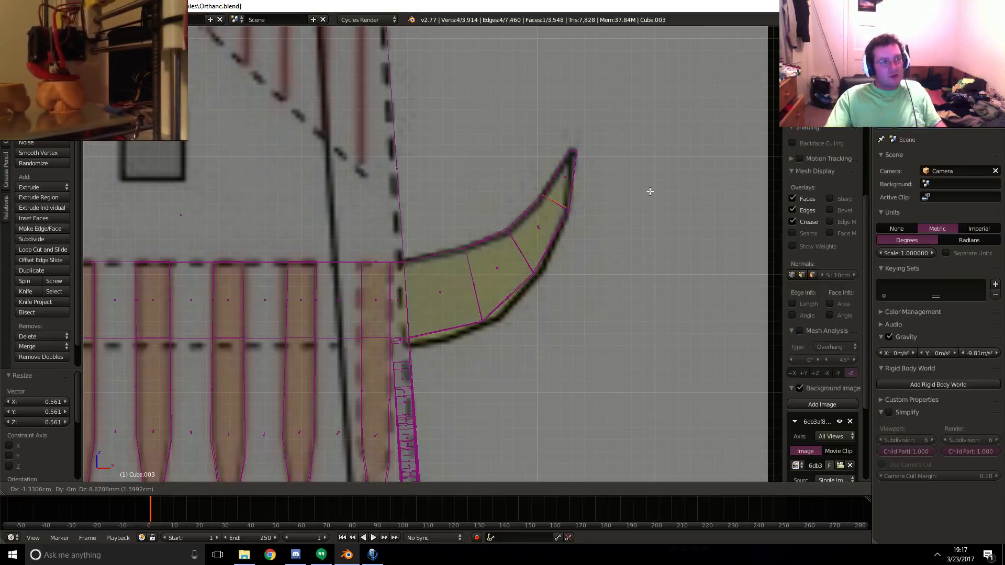
click(652, 193)
key(e)
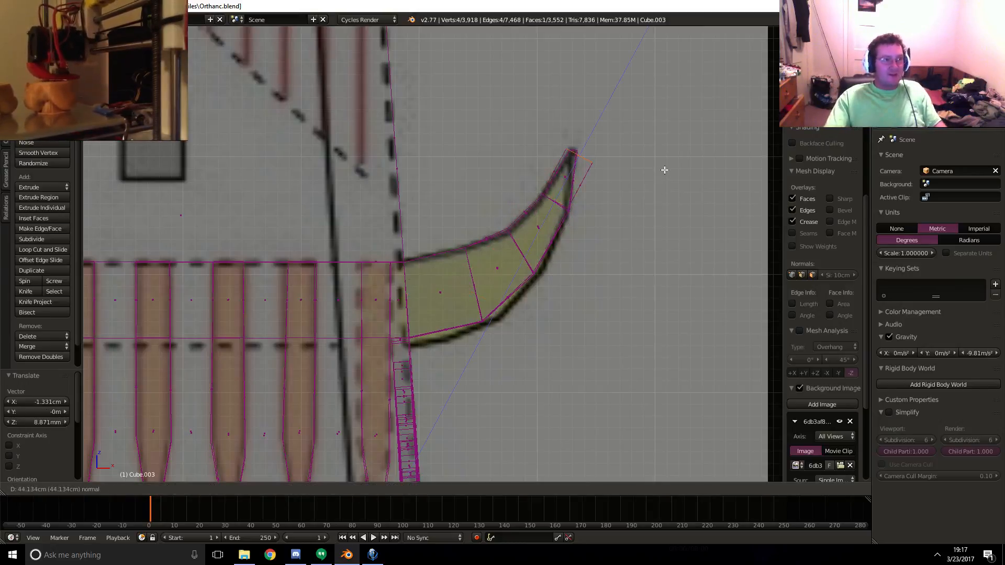
click(664, 170)
key(g)
click(659, 166)
key(r)
click(716, 120)
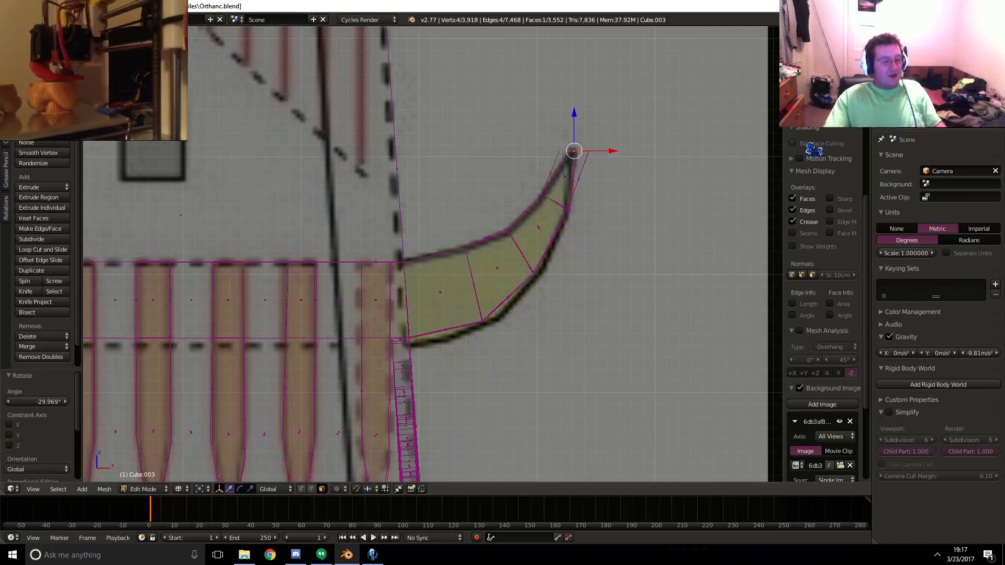
key(g)
click(610, 118)
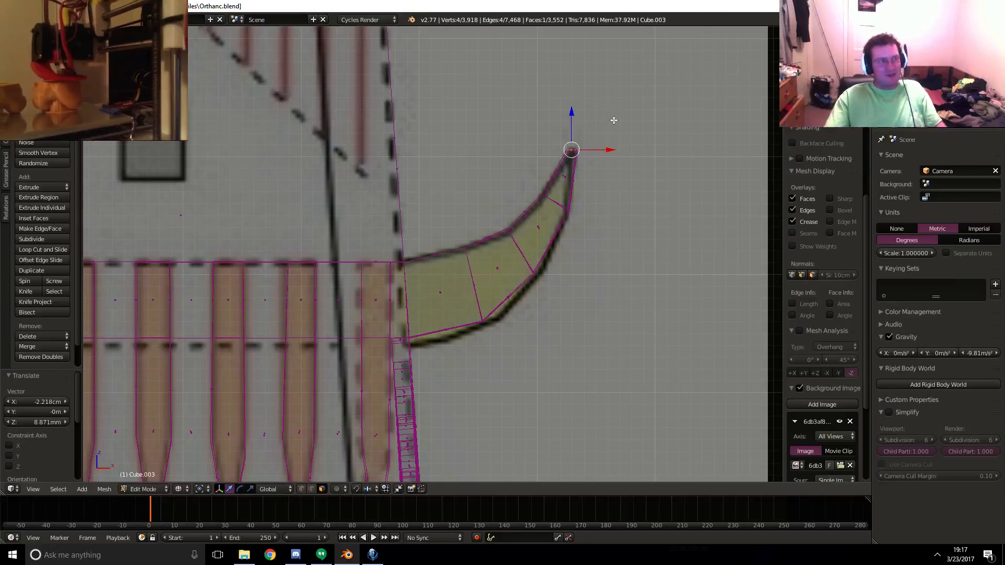
- Select the end face of the fourth horn stub and extrude it about 51.6 cm in the front wireframe view
scroll(306, 272, down, 7)
shift+middle_drag(338, 298, 455, 346)
scroll(576, 276, down, 2)
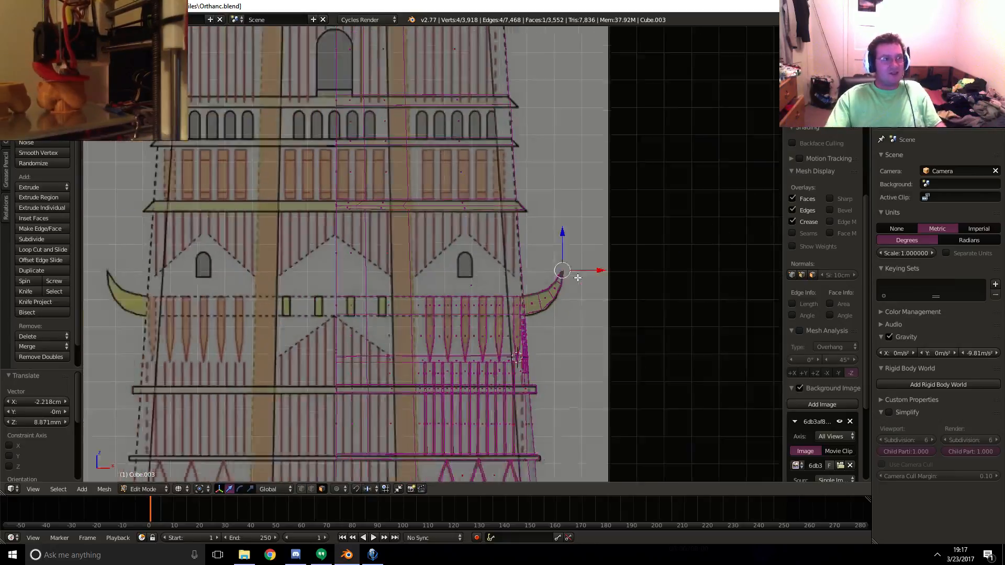
key(z)
middle_drag(576, 276, 557, 274)
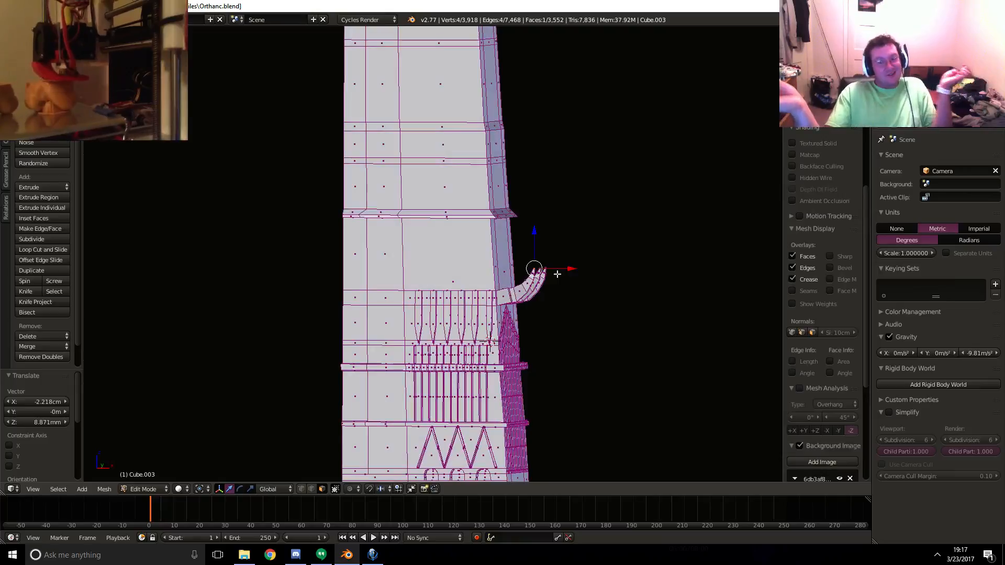
middle_drag(542, 270, 510, 292)
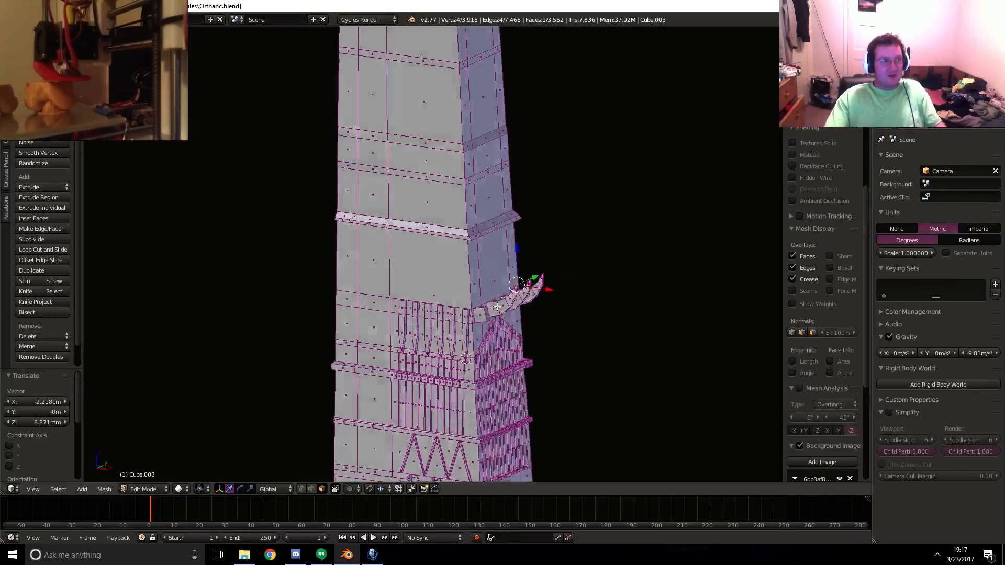
scroll(544, 346, up, 4)
shift+middle_drag(559, 379, 486, 278)
right_click(499, 306)
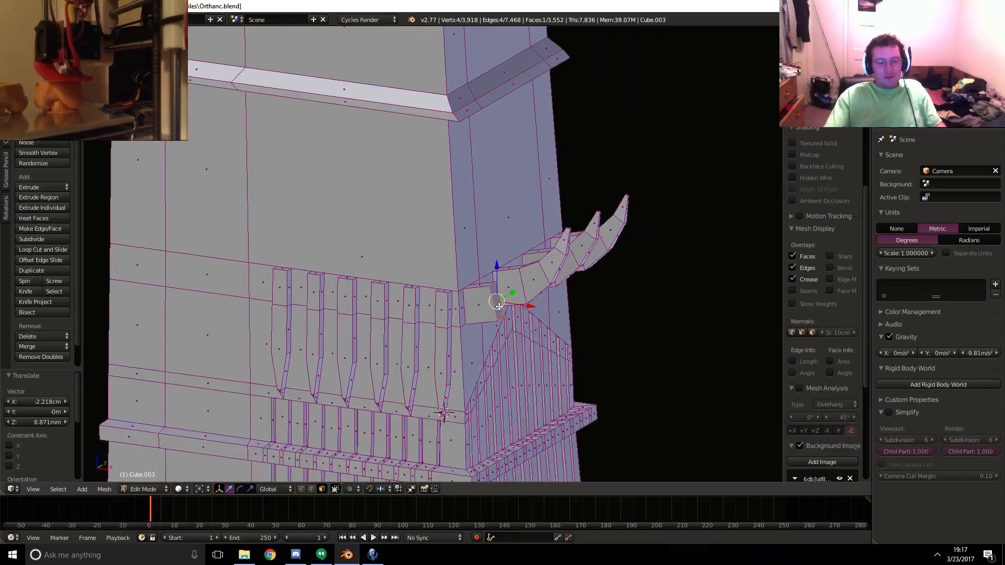
key(KP_1)
key(z)
shift+middle_drag(632, 272, 534, 288)
scroll(560, 294, up, 5)
shift+middle_drag(592, 303, 544, 305)
key(e)
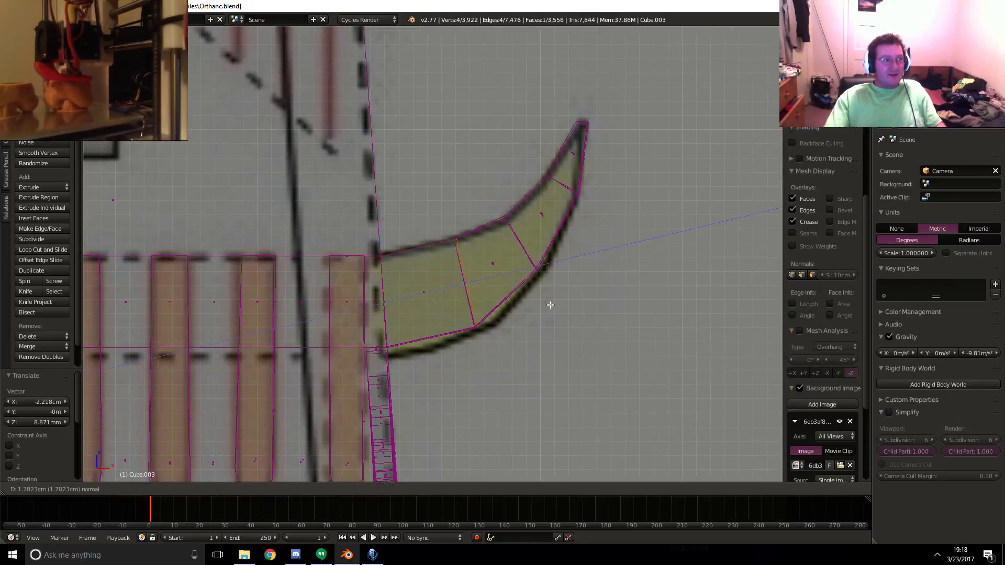
click(603, 254)
- Move the fourth horn's extruded end onto the blueprint bend, rotate it about -18.4° and scale it down to the outline
key(g)
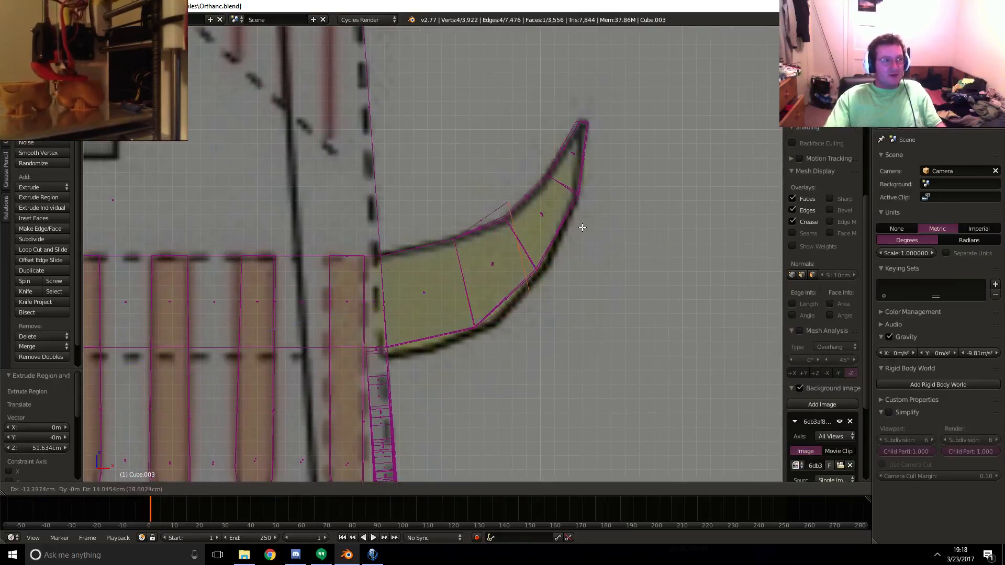
click(587, 234)
key(r)
click(706, 251)
key(s)
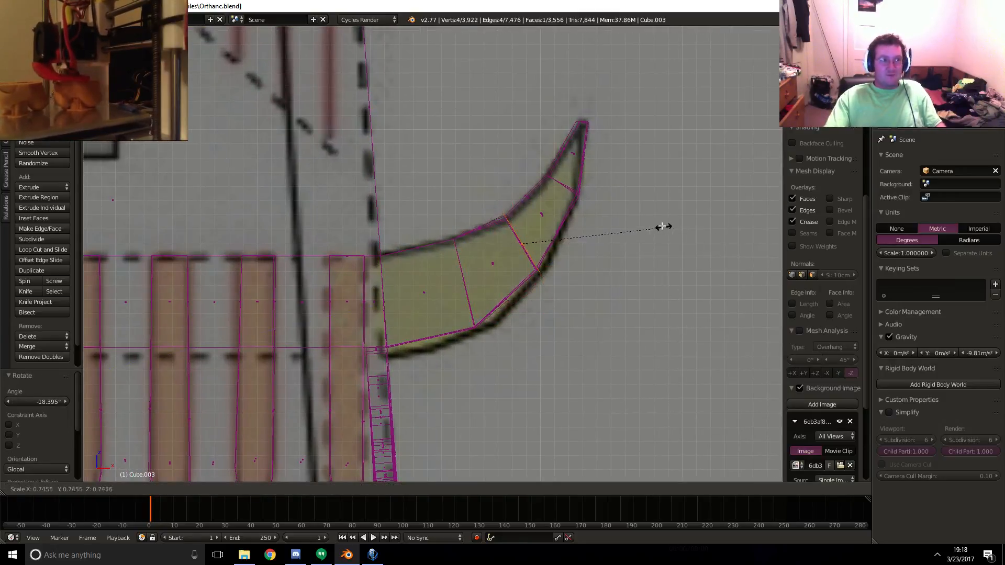
click(654, 219)
- Extrude the fourth horn's next segment about 50 cm, align its end to the blueprint curve, rotate it about -26.5° and scale it down
key(e)
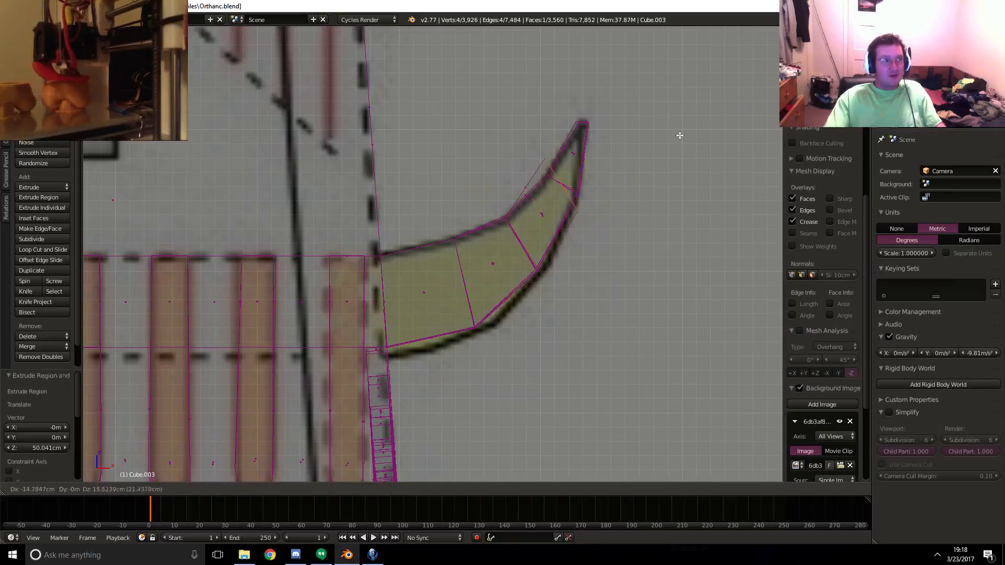
click(680, 136)
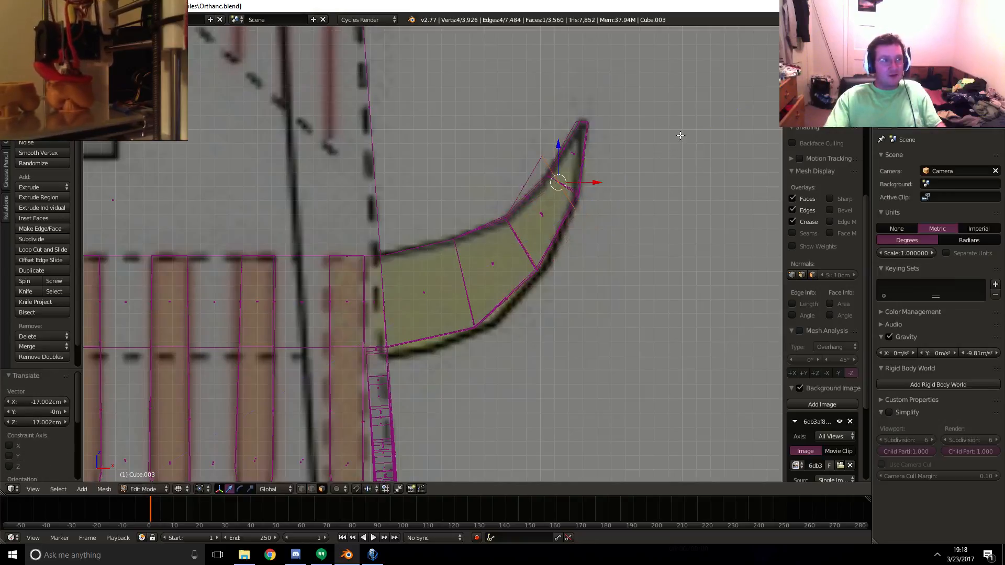
key(g)
right_click(718, 189)
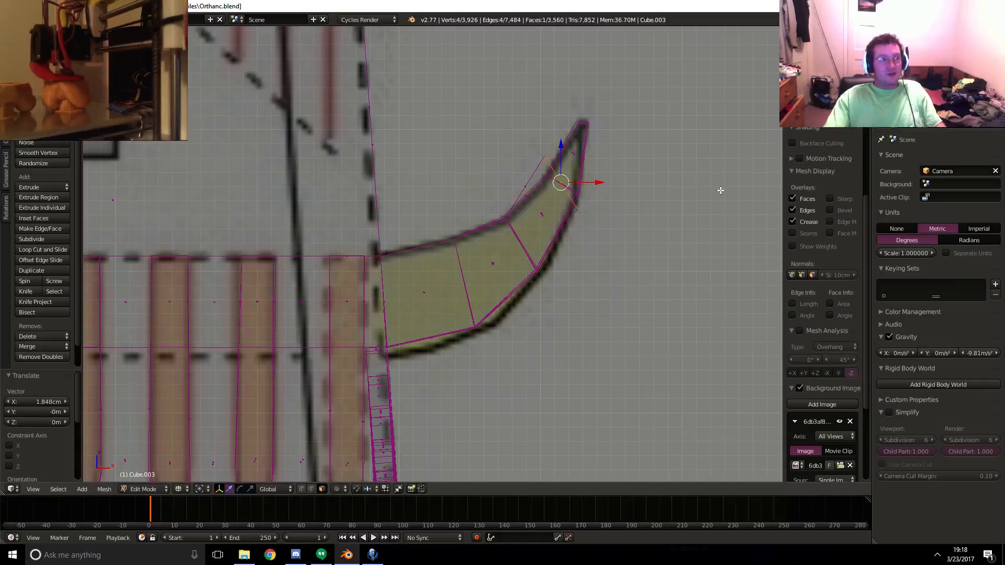
key(r)
click(681, 155)
key(s)
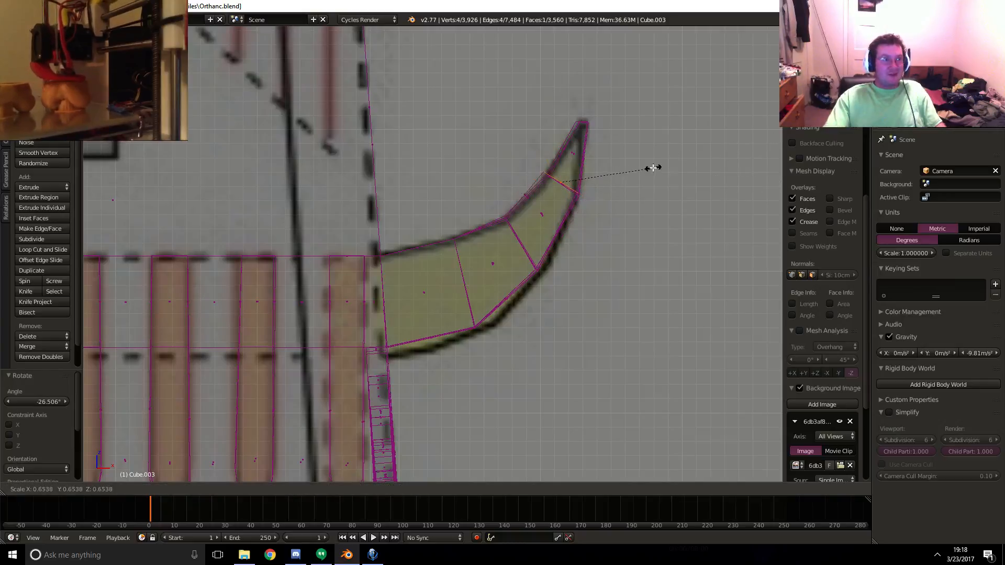
click(626, 169)
- Extrude the fourth horn's tip about 48.2 cm, align it to the blueprint point, rotate it about -35.6° and scale it to 0.274
key(e)
click(651, 66)
key(g)
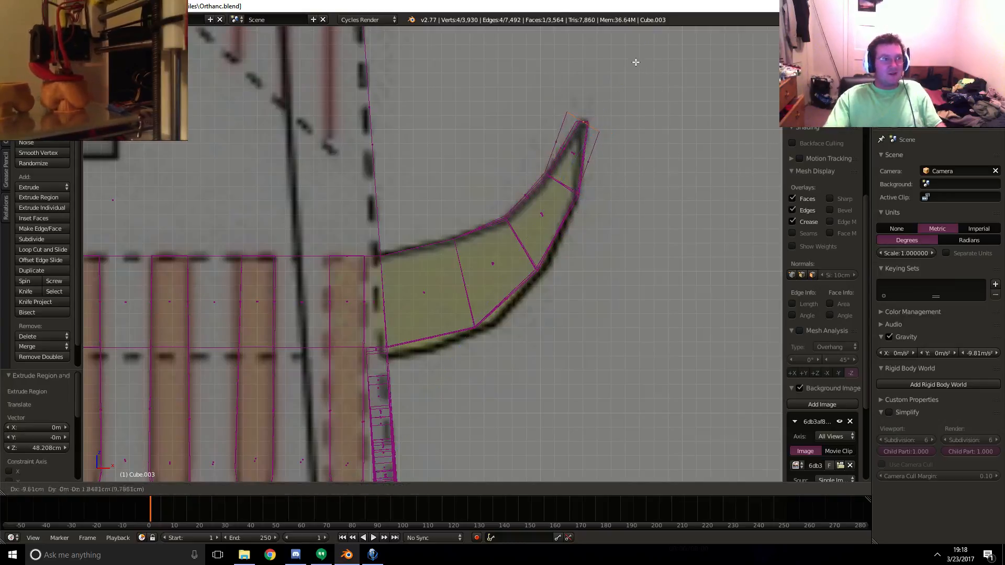
click(636, 62)
key(r)
click(747, 467)
key(s)
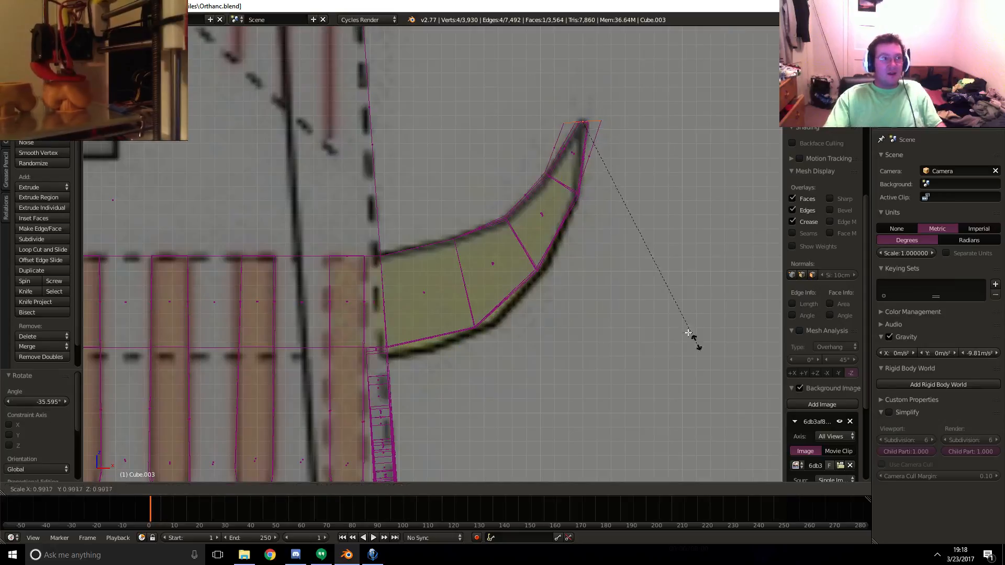
click(589, 191)
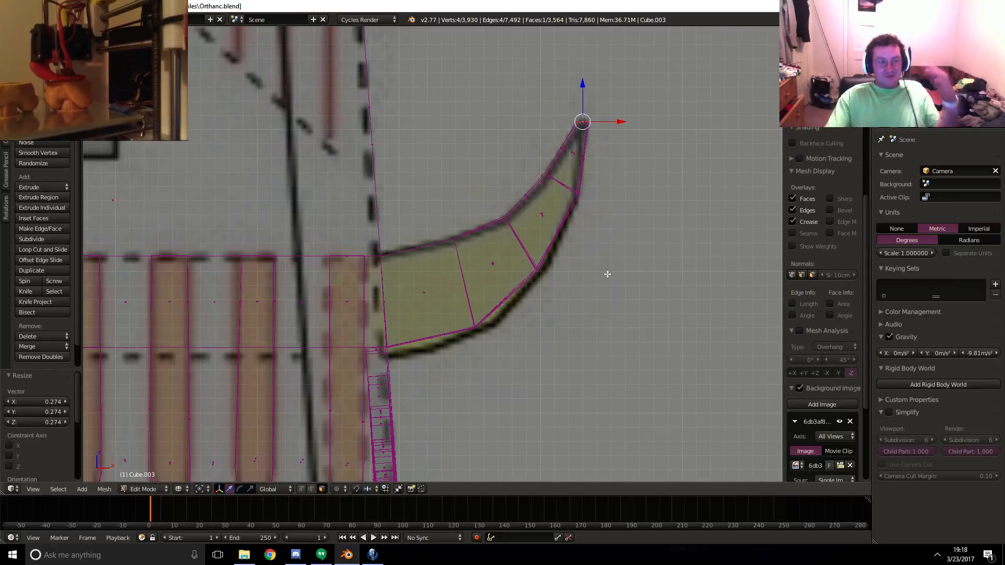
- Examine the four horns and the overall tower wall in solid shading from several angles
scroll(602, 261, down, 3)
middle_drag(588, 271, 538, 298)
key(z)
shift+middle_drag(360, 339, 407, 328)
mouse_move(501, 299)
middle_down()
mouse_move(549, 258)
mouse_move(369, 231)
mouse_move(355, 282)
mouse_move(327, 316)
mouse_move(438, 316)
middle_up()
key(KP_1)
key(z)
key(z)
key(Tab)
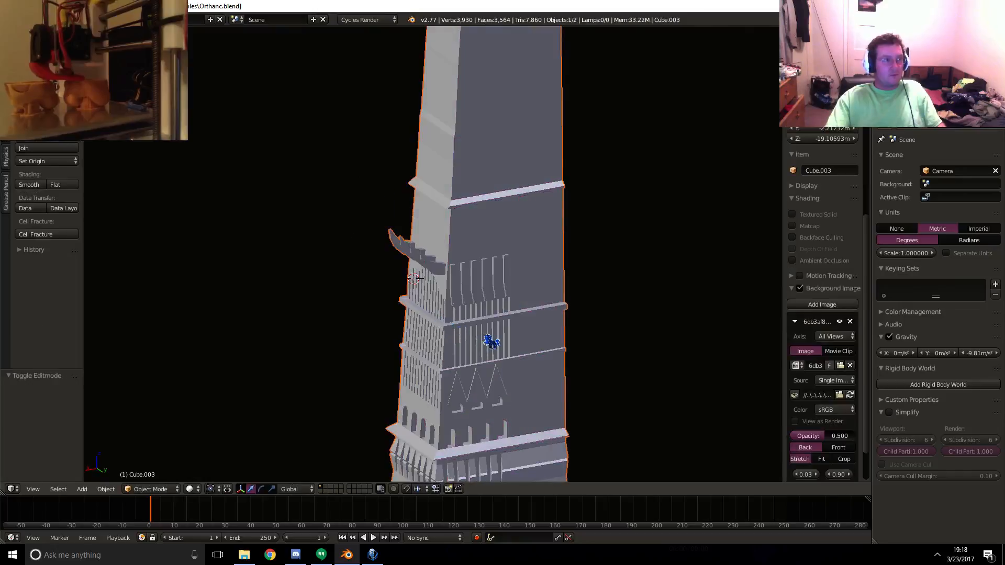
middle_drag(489, 342, 517, 309)
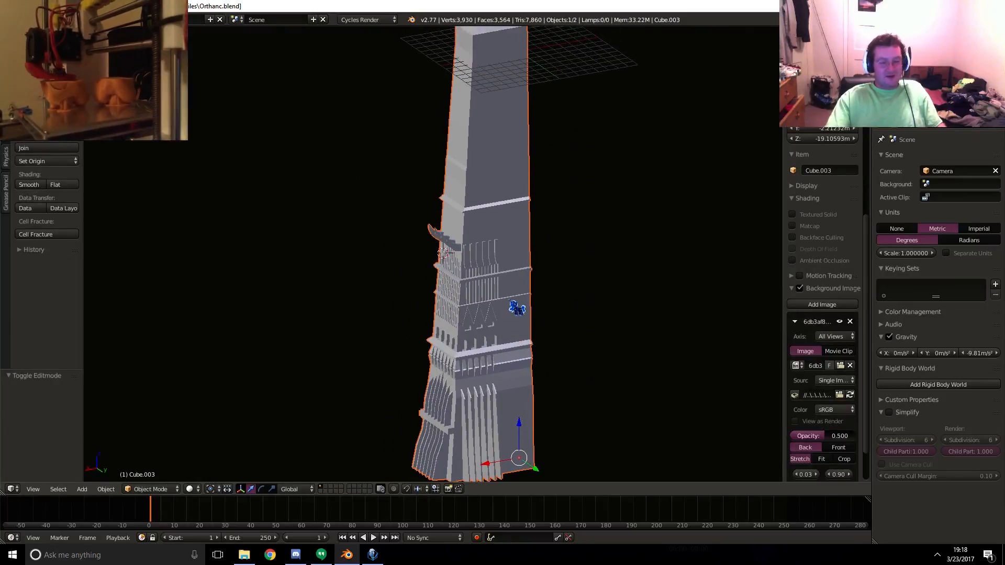
key(KP_7)
key(KP_1)
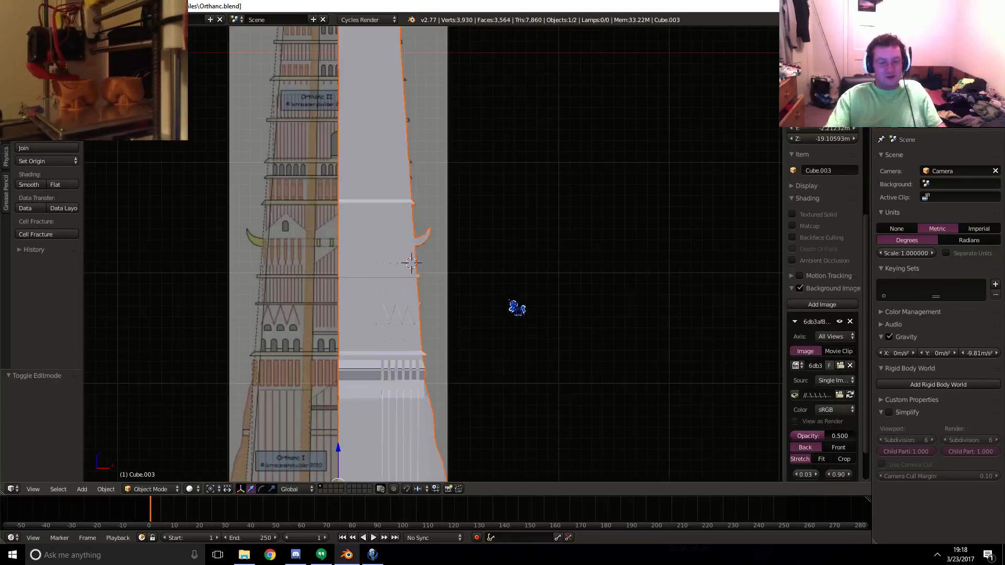
key(z)
mouse_move(516, 307)
middle_down()
mouse_move(427, 321)
mouse_move(440, 318)
middle_up()
key(z)
key(KP_1)
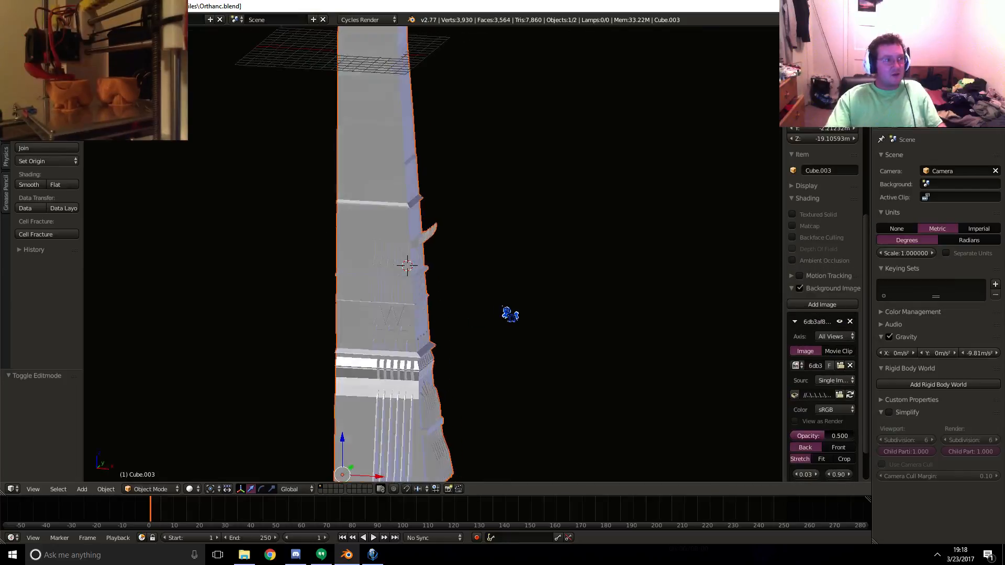
- Try to add a loop cut across the wall section above the horns, near the base of the arched window
key(KP_5)
key(z)
scroll(390, 225, up, 6)
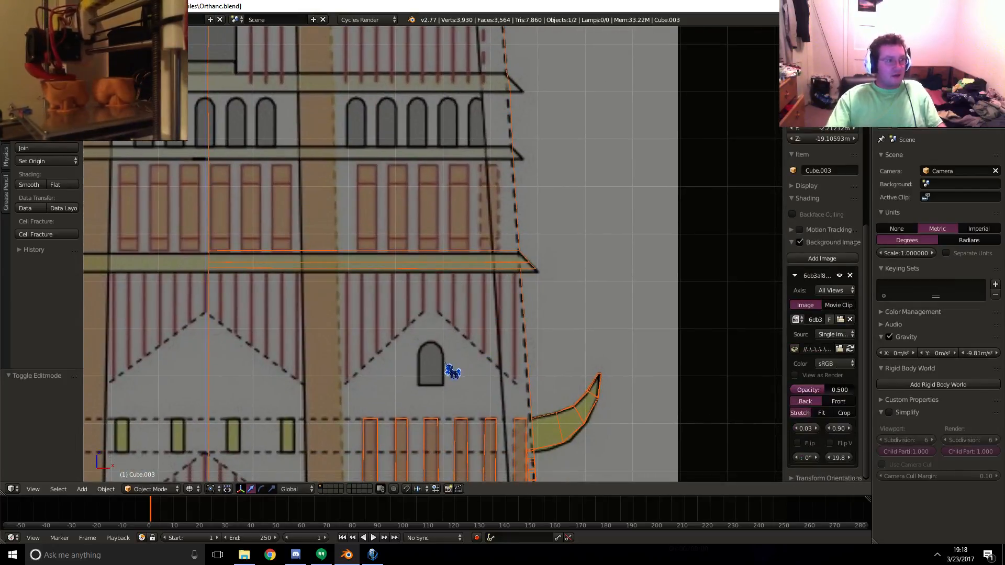
scroll(422, 352, up, 1)
scroll(458, 366, up, 1)
shift+middle_drag(455, 379, 486, 325)
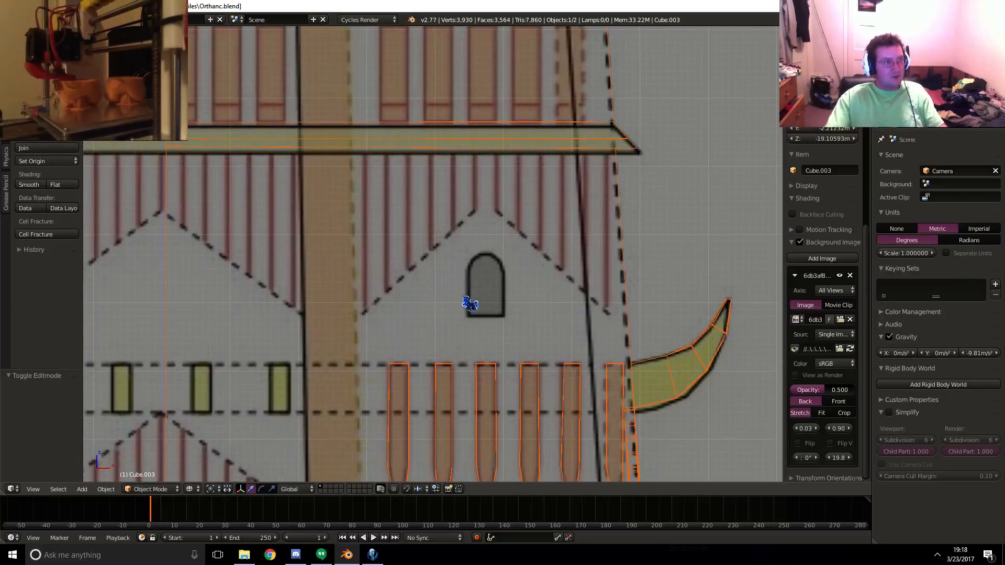
key(Tab)
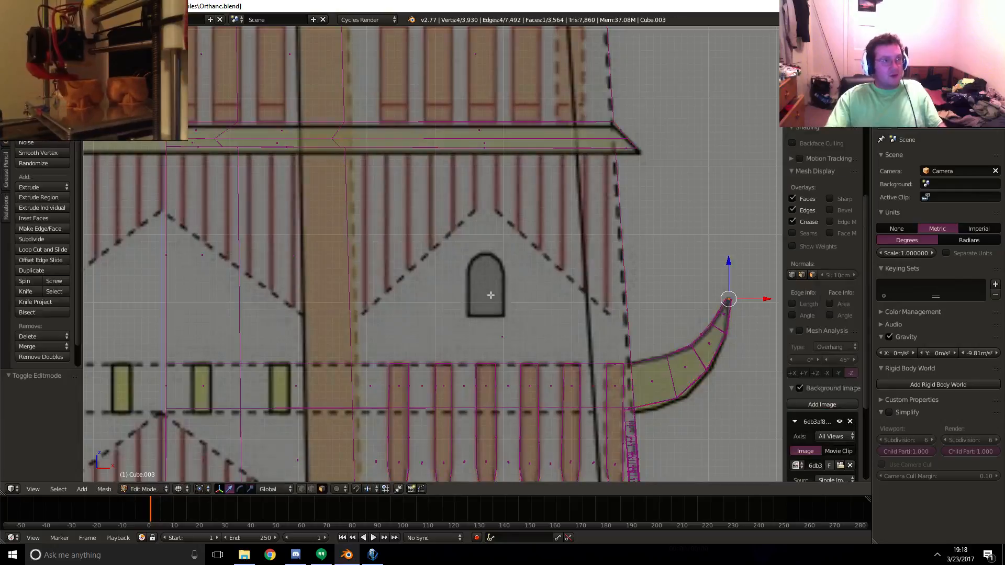
key(ctrl+r)
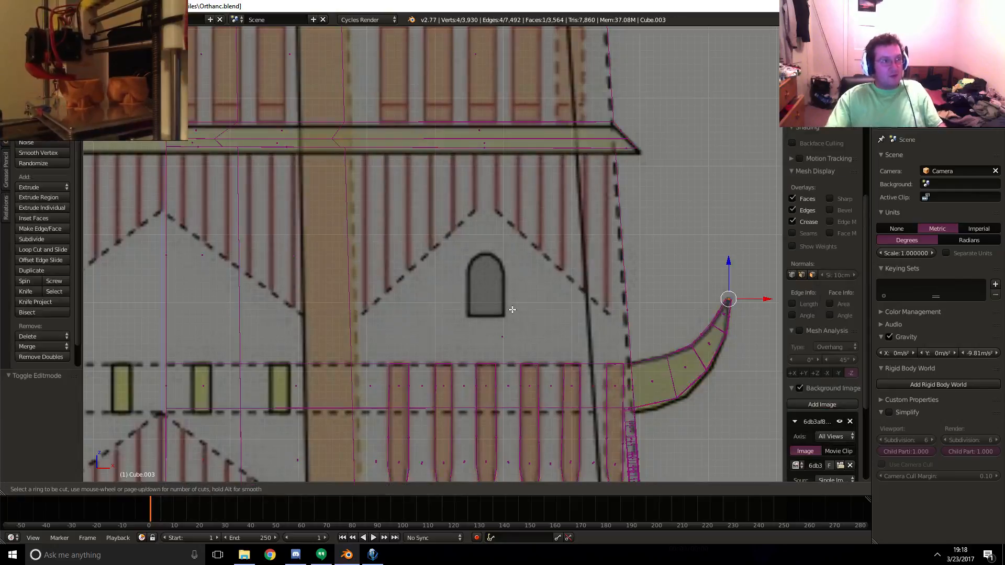
click(625, 310)
key(ctrl+r)
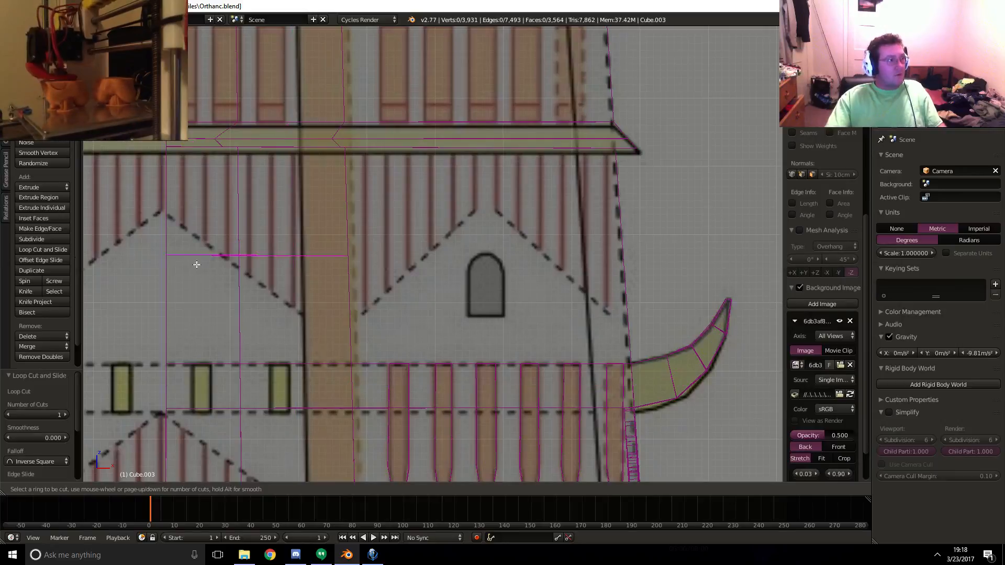
key(Escape)
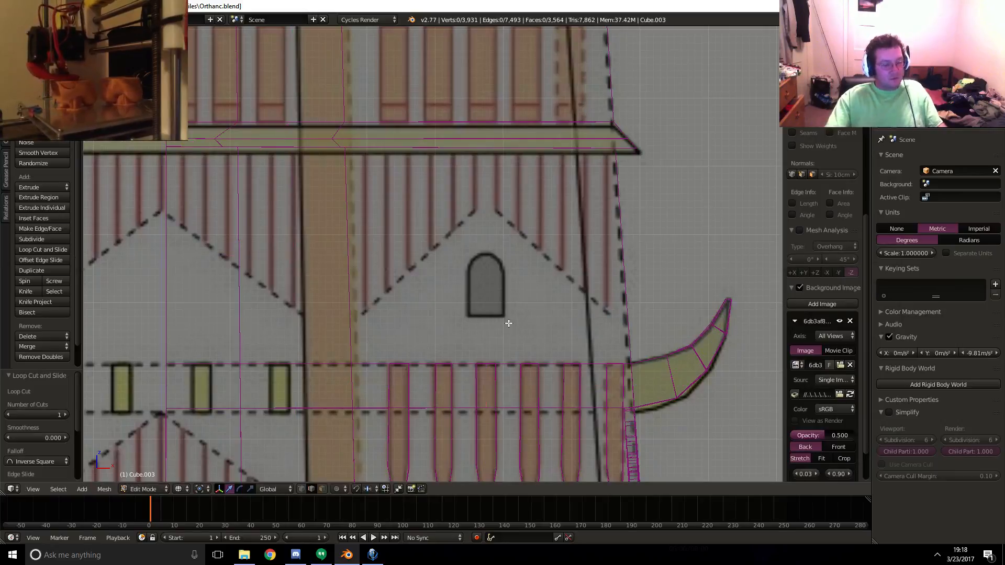
- Knife-cut a horizontal line across the wall at the base of the arched window, from the inner edge to the outer edge
key(k)
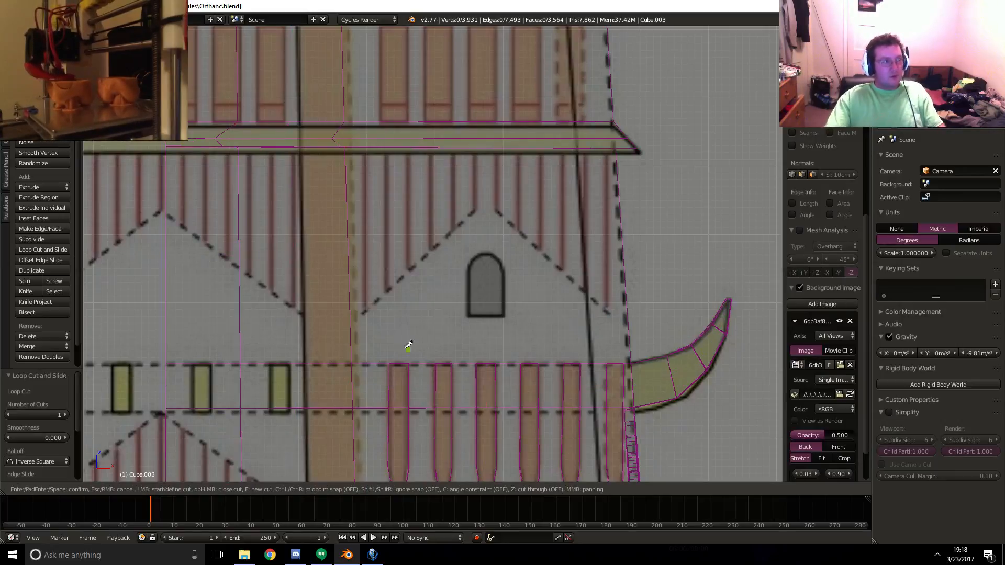
click(349, 314)
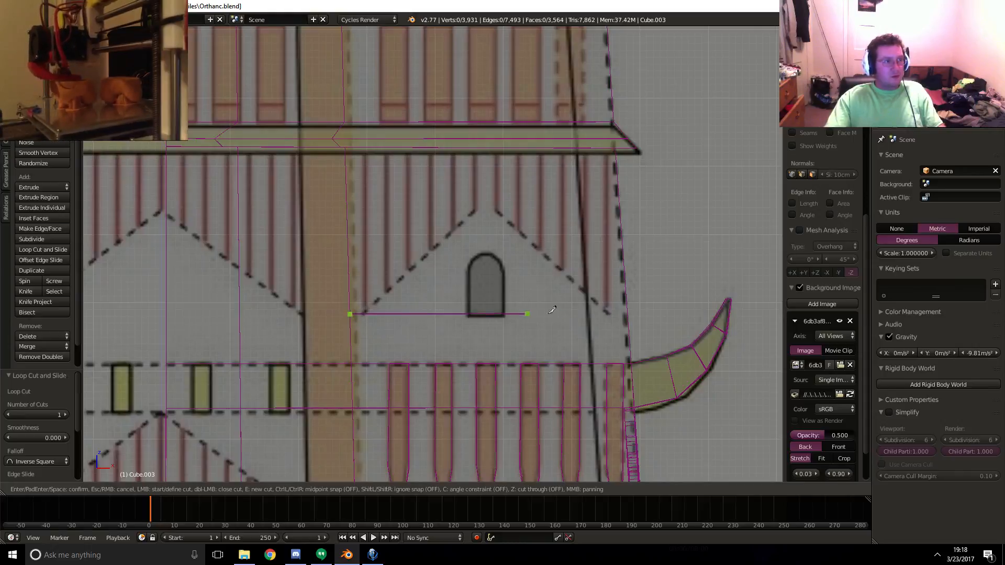
click(629, 314)
key(Return)
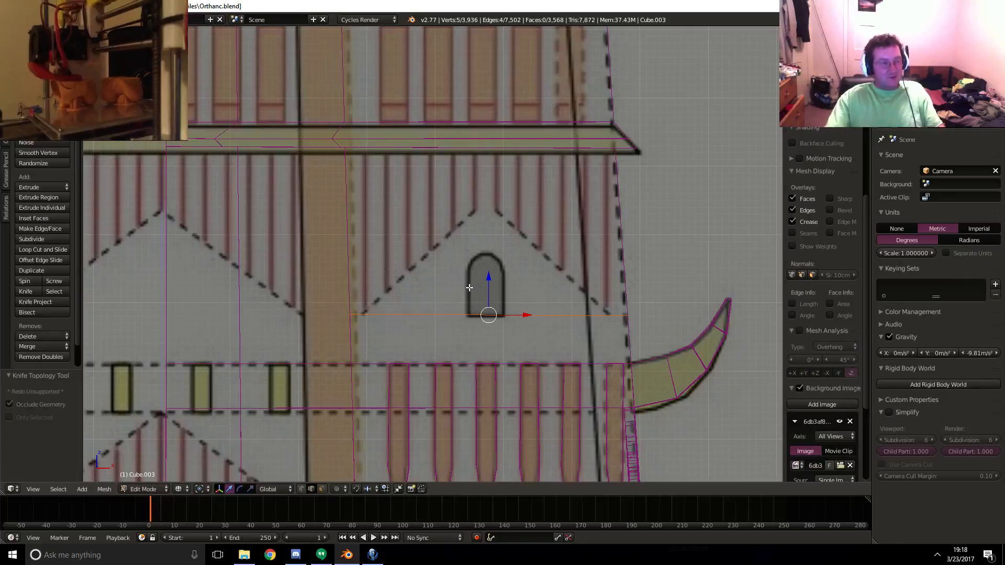
- Knife-cut the arched window's outline into the wall along the blueprint, starting and ending on the horizontal base cut
key(k)
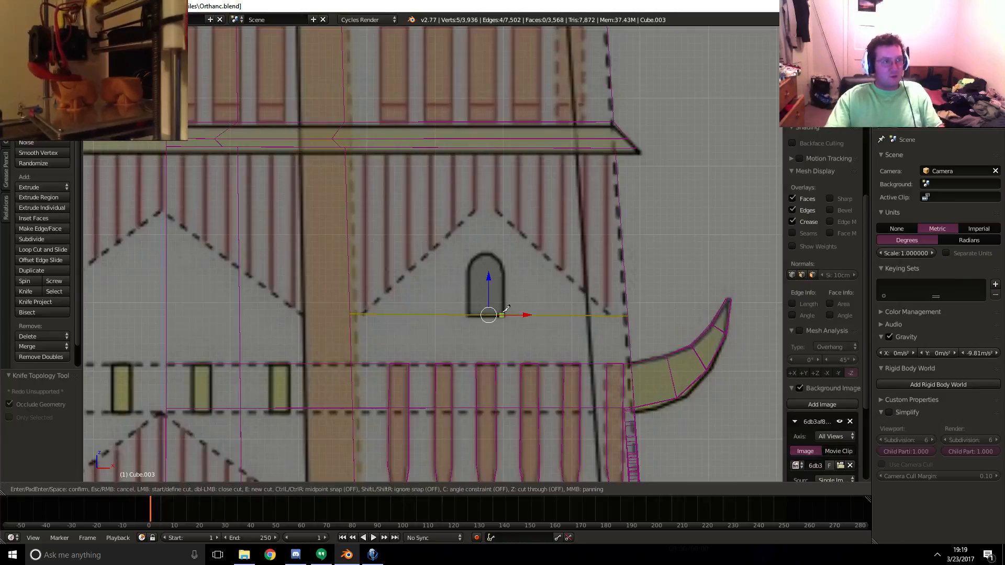
click(503, 270)
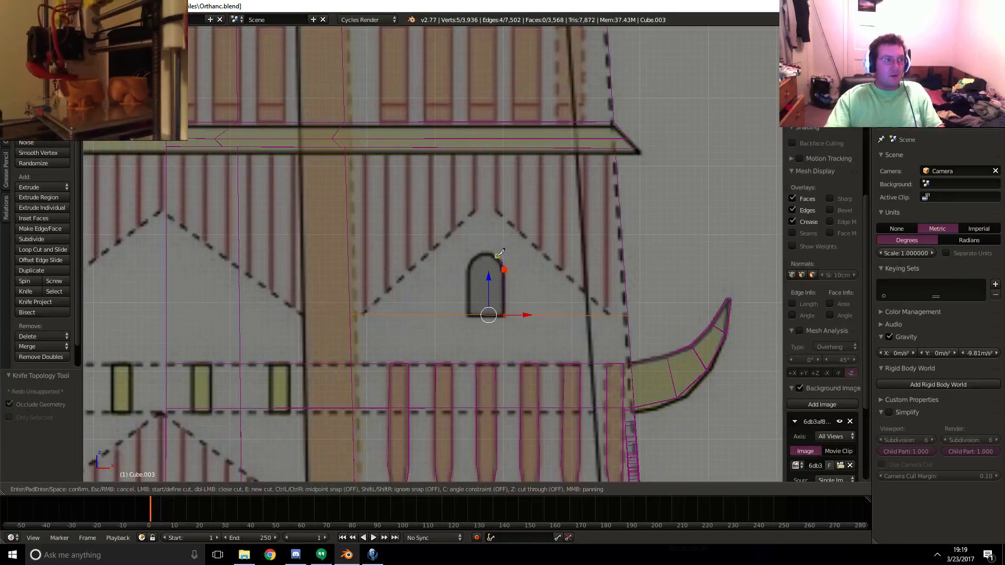
click(495, 254)
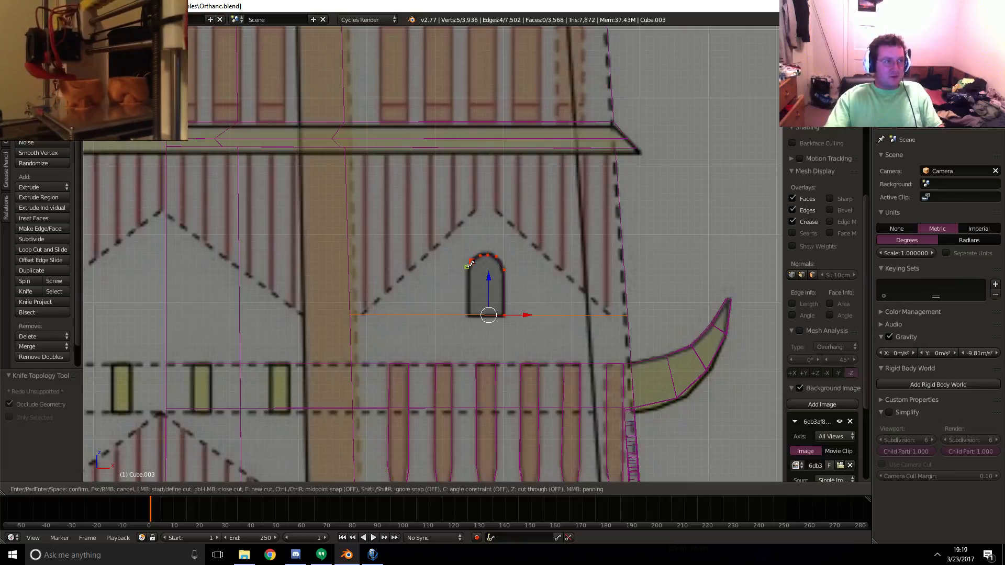
click(467, 312)
key(Return)
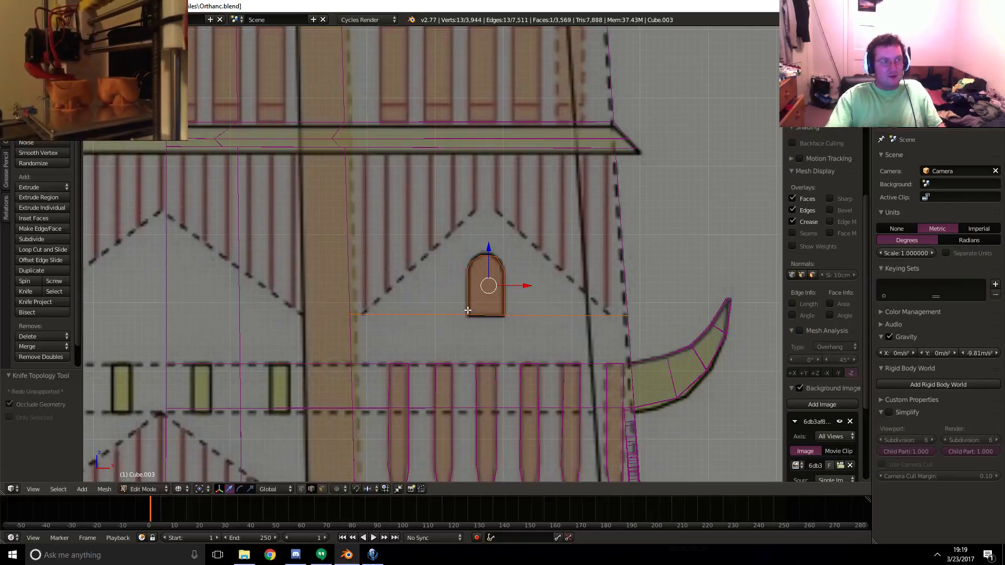
- Place the 3D cursor on the back wall's inner vertical edge at the height of the arched window's base
key(ctrl+KP_1)
key(KP_3)
key(ctrl+KP_1)
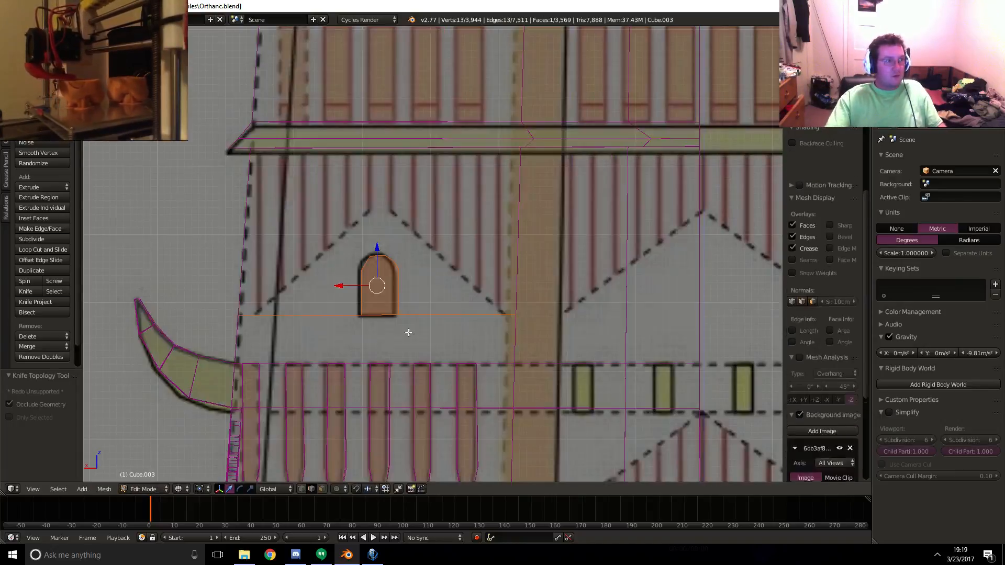
key(z)
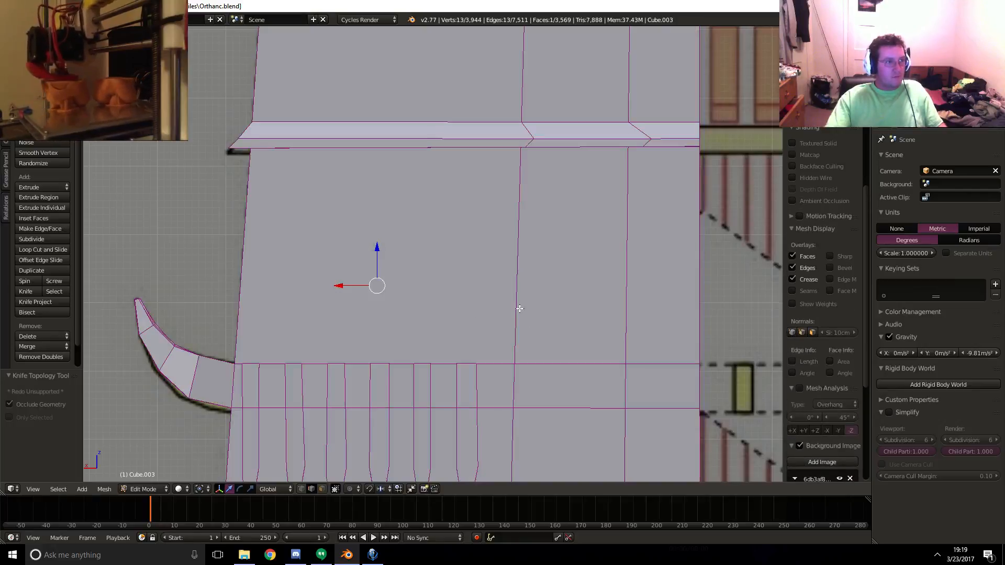
key(z)
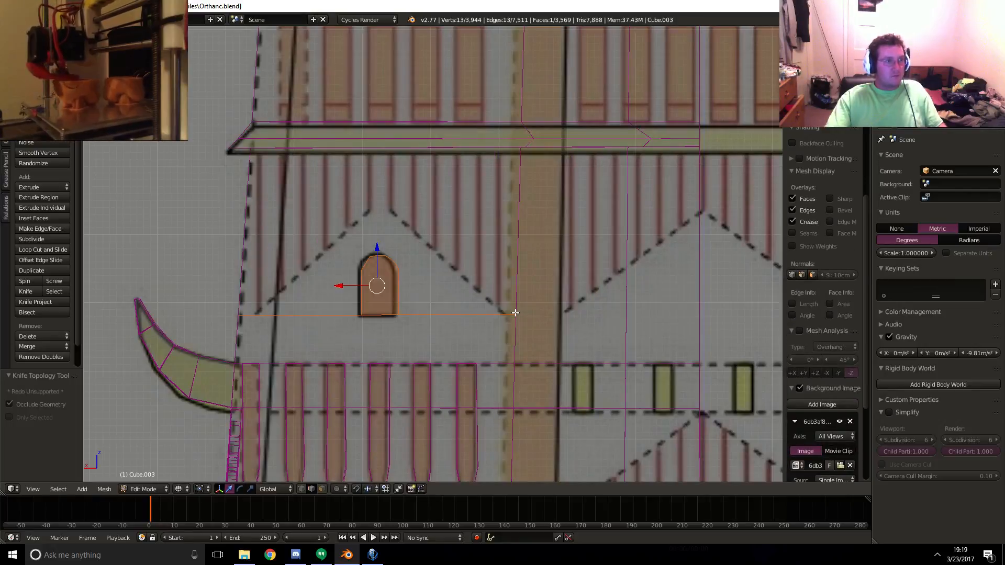
click(515, 313)
key(z)
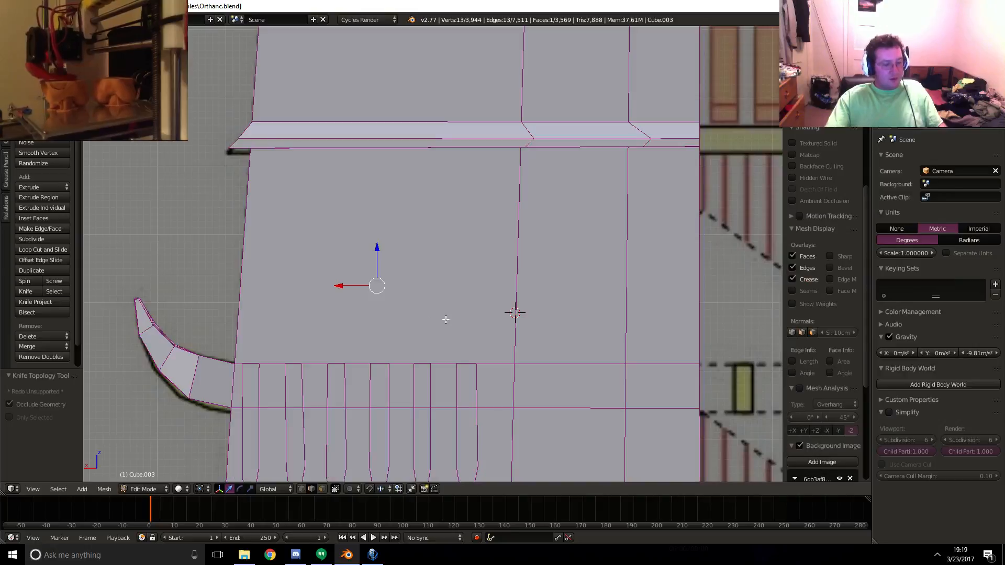
key(ctrl+r)
key(Escape)
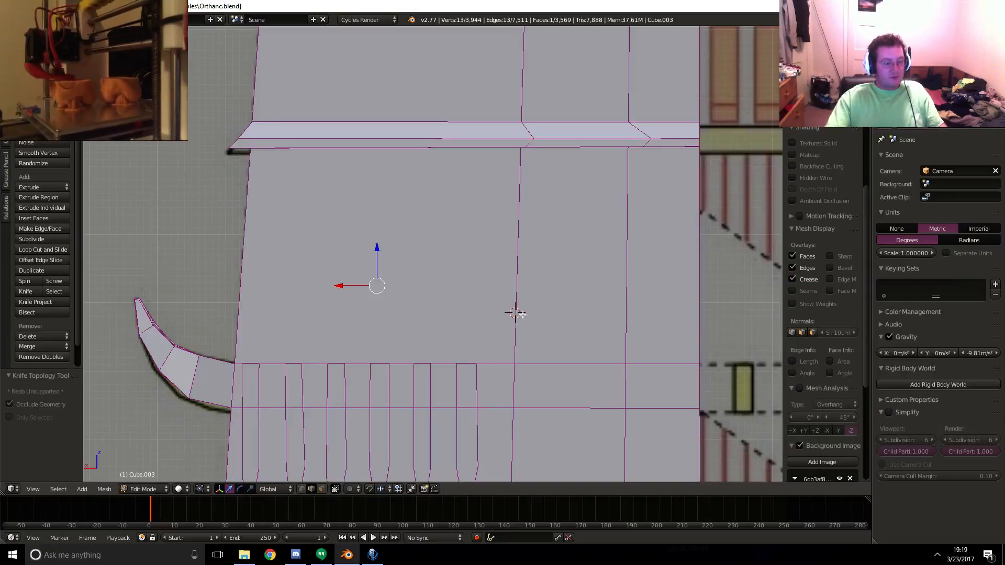
key(ctrl+r)
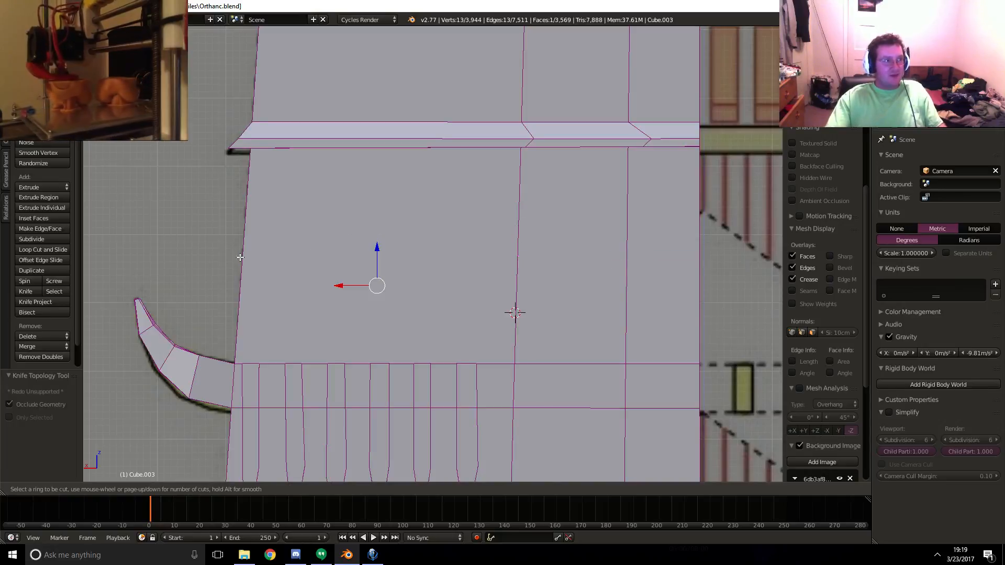
key(Escape)
middle_drag(220, 250, 257, 261)
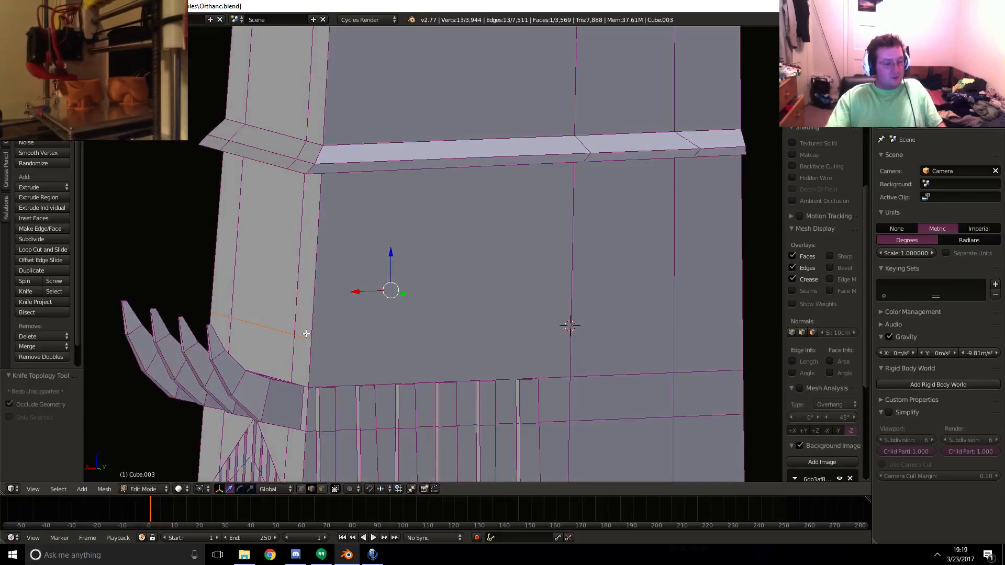
key(ctrl+r)
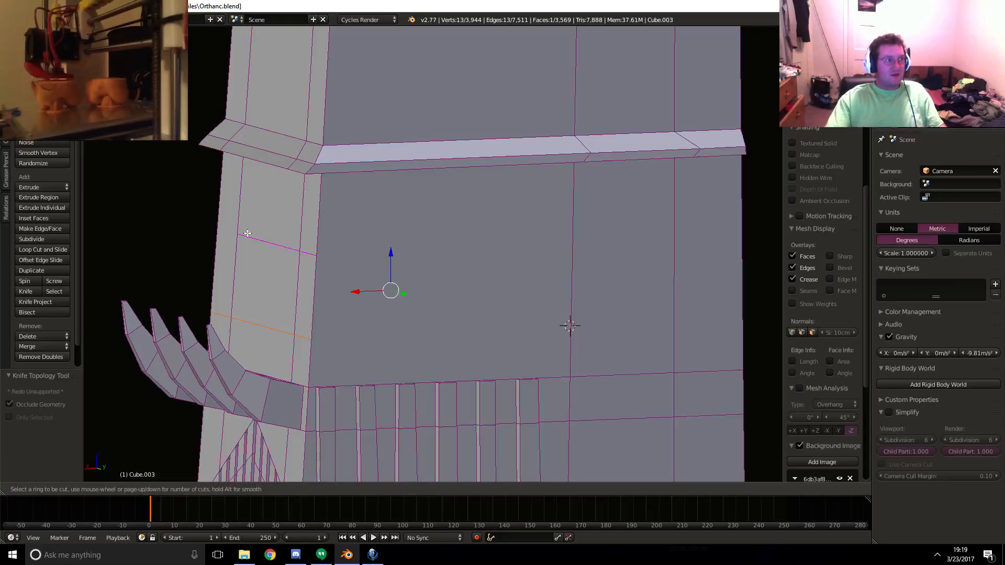
key(Escape)
- Knife-cut a horizontal line across the back wall from the 3D cursor on the inner edge to the outer edge
key(ctrl+KP_1)
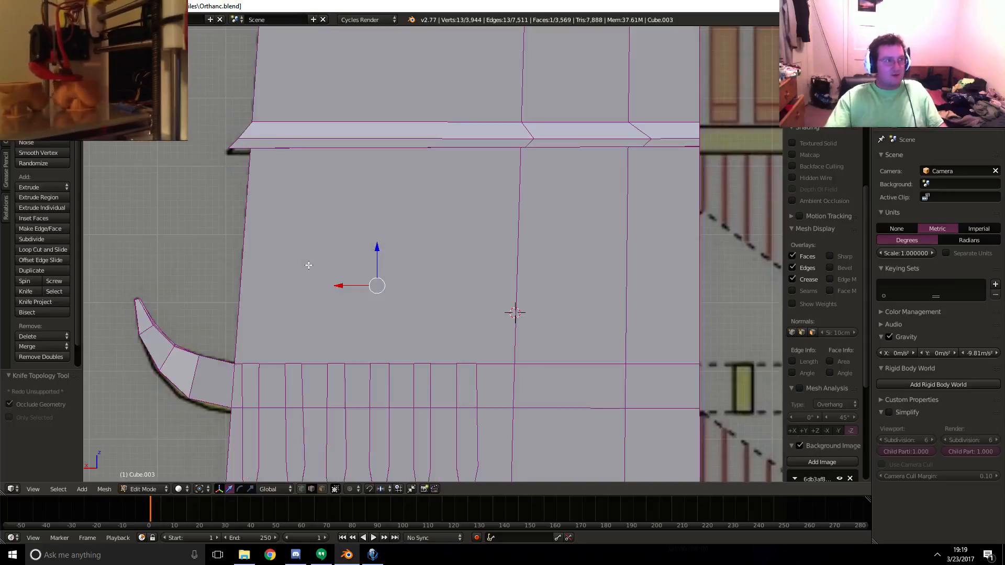
key(z)
scroll(377, 305, up, 3)
key(z)
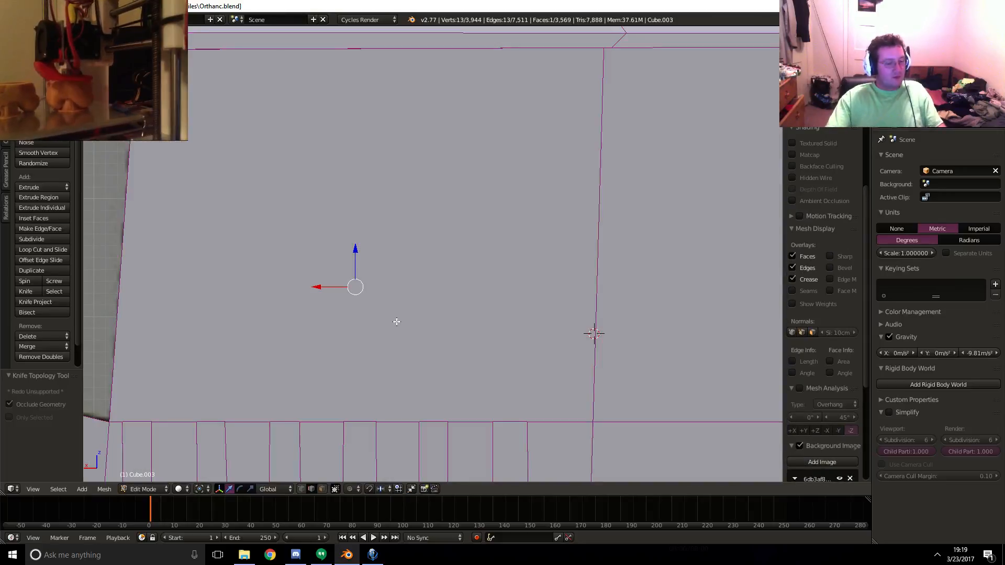
key(k)
click(594, 333)
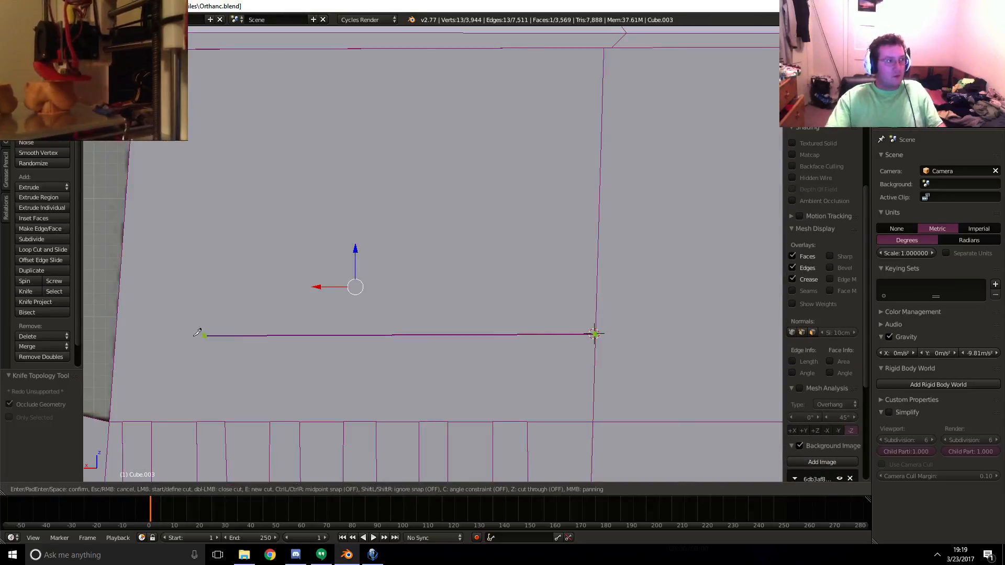
click(116, 330)
key(z)
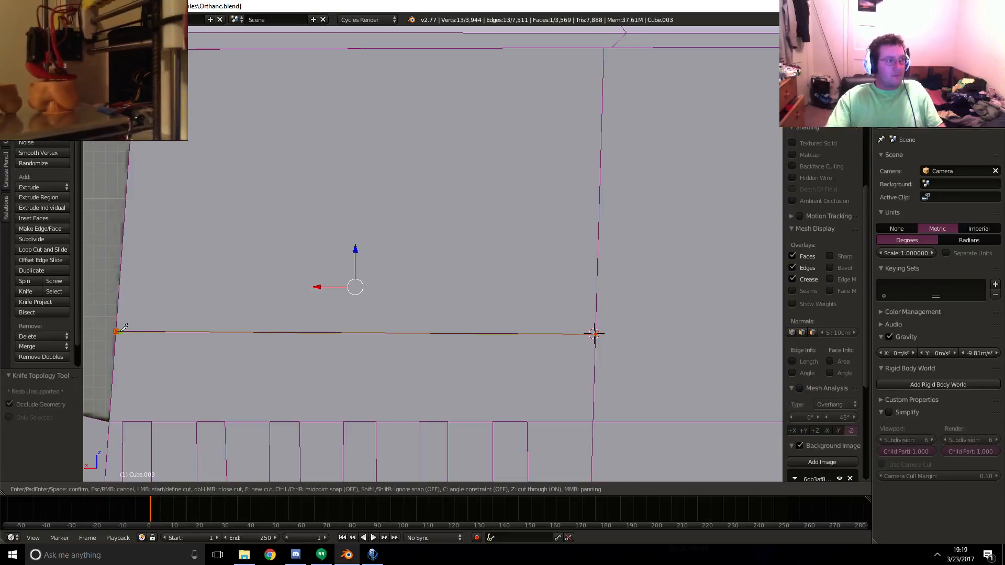
key(Return)
- Move the vertex at the outer end of the back wall's horizontal cut down about 6.2 cm to meet the adjoining cut
key(z)
shift+middle_drag(225, 347, 254, 344)
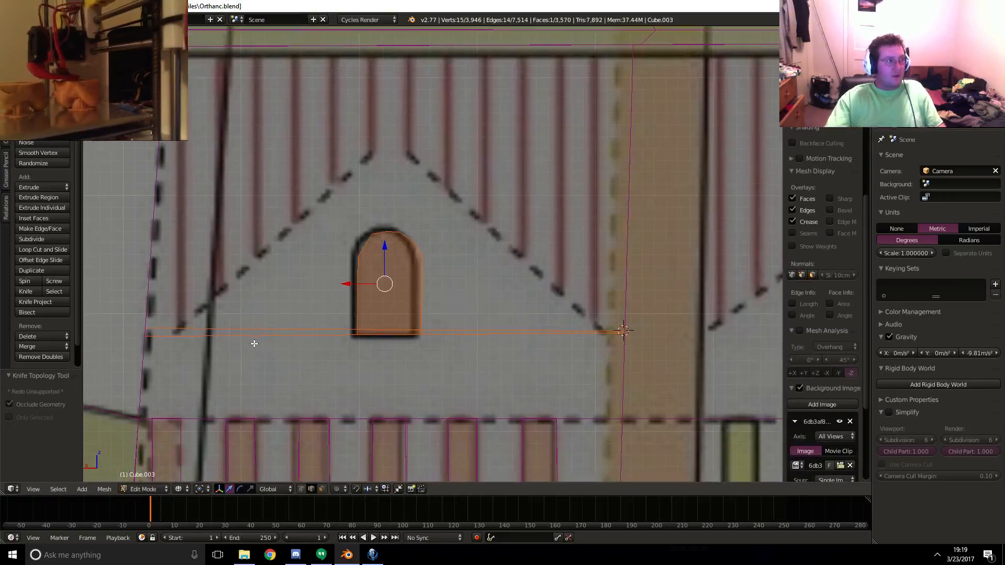
key(z)
key(z)
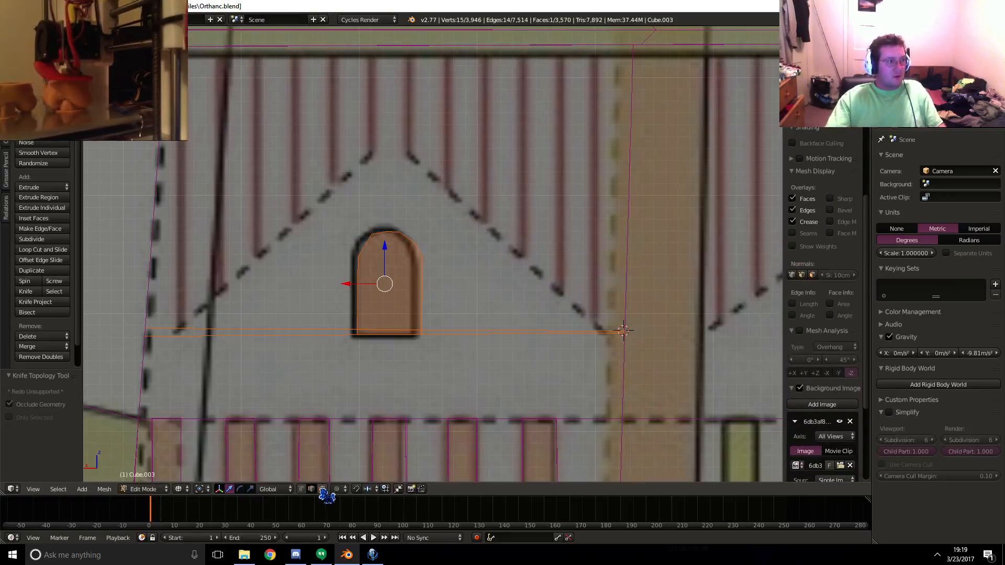
click(302, 489)
key(z)
right_click(146, 328)
key(z)
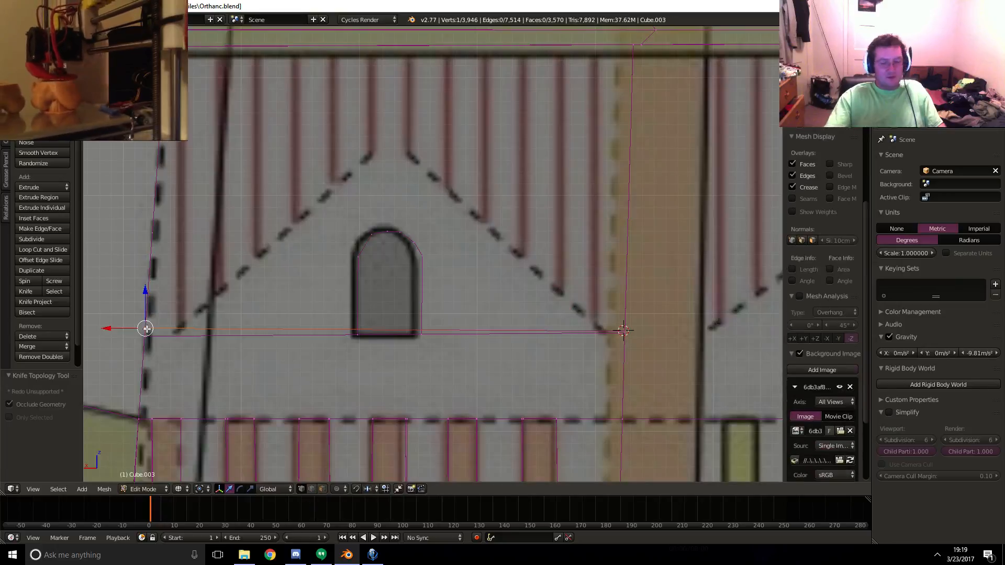
key(KP_1)
key(ctrl+KP_1)
key(g)
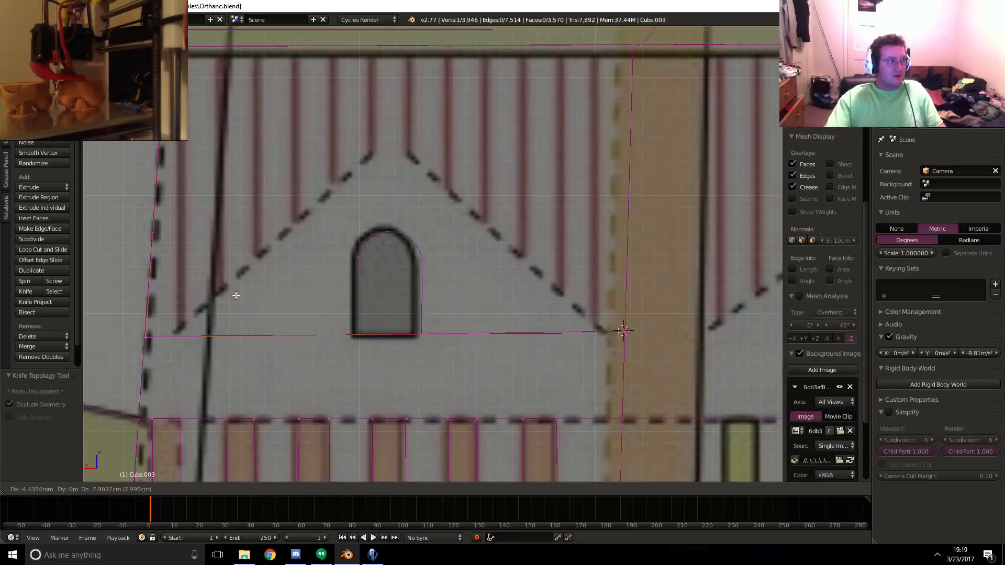
key(Escape)
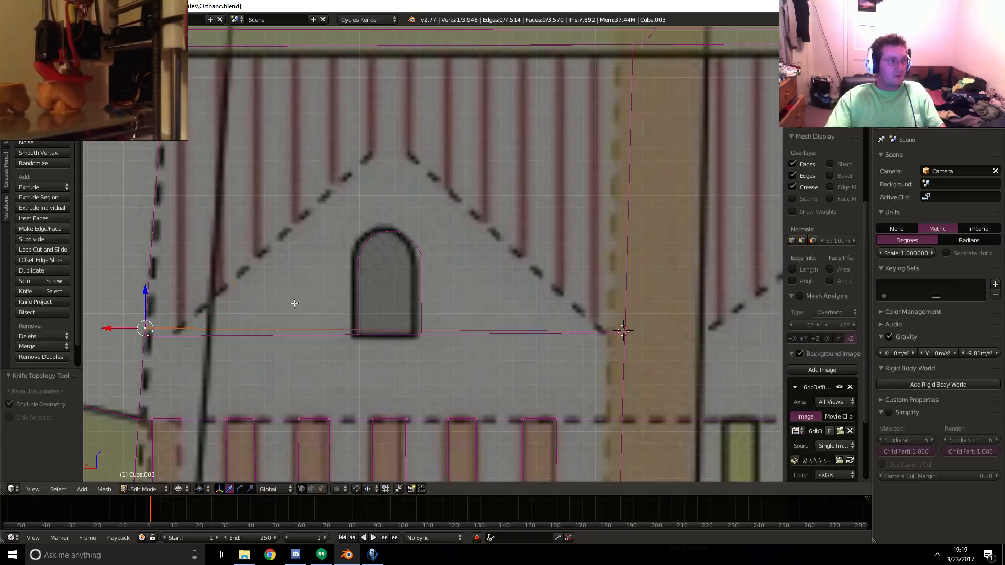
key(g)
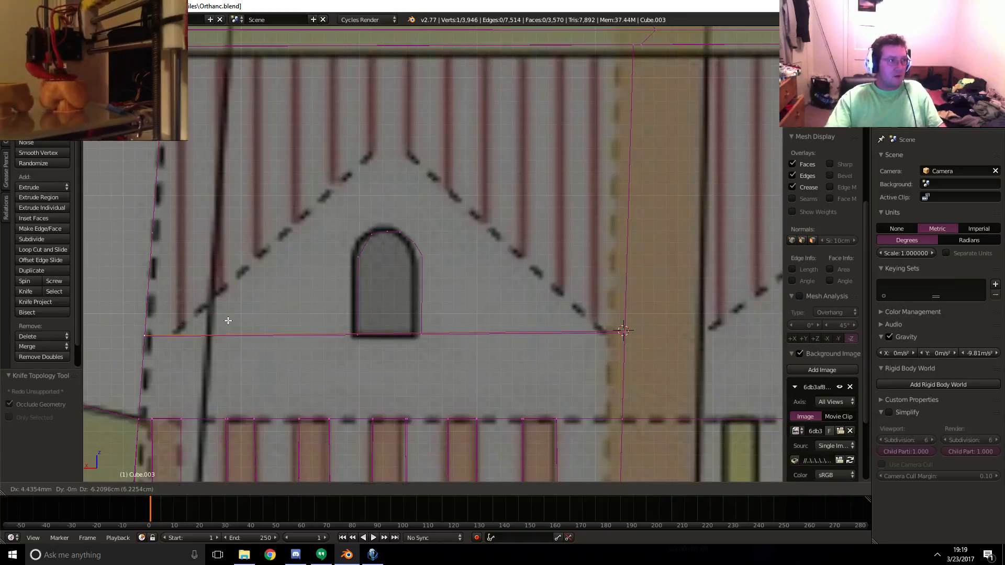
click(228, 320)
key(z)
mouse_move(212, 349)
middle_down()
mouse_move(233, 357)
mouse_move(221, 355)
middle_up()
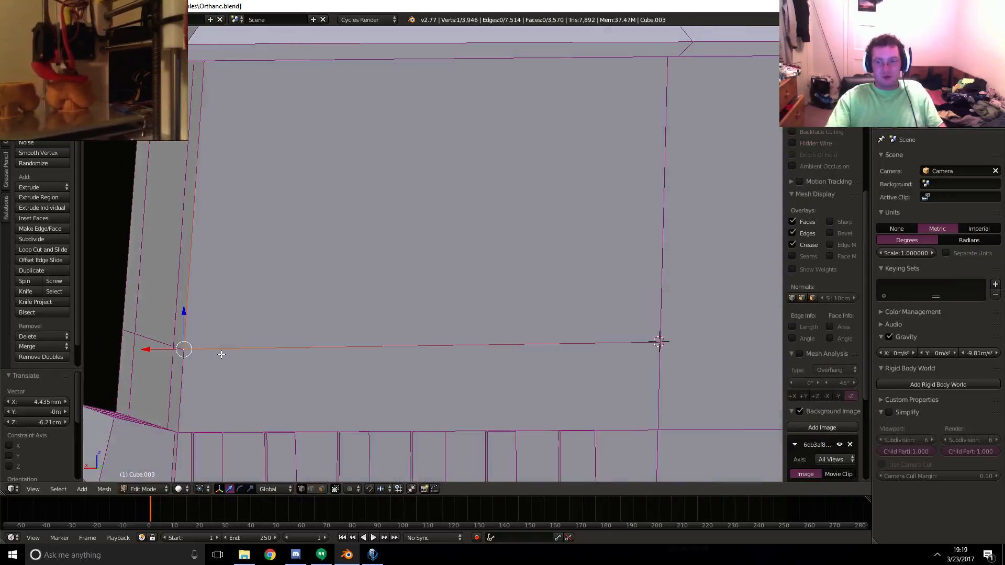
- Knife-cut the arched window's outline into the back wall along the existing arch, starting and ending on the horizontal base cut
key(KP_3)
key(KP_1)
key(z)
key(ctrl+KP_1)
key(z)
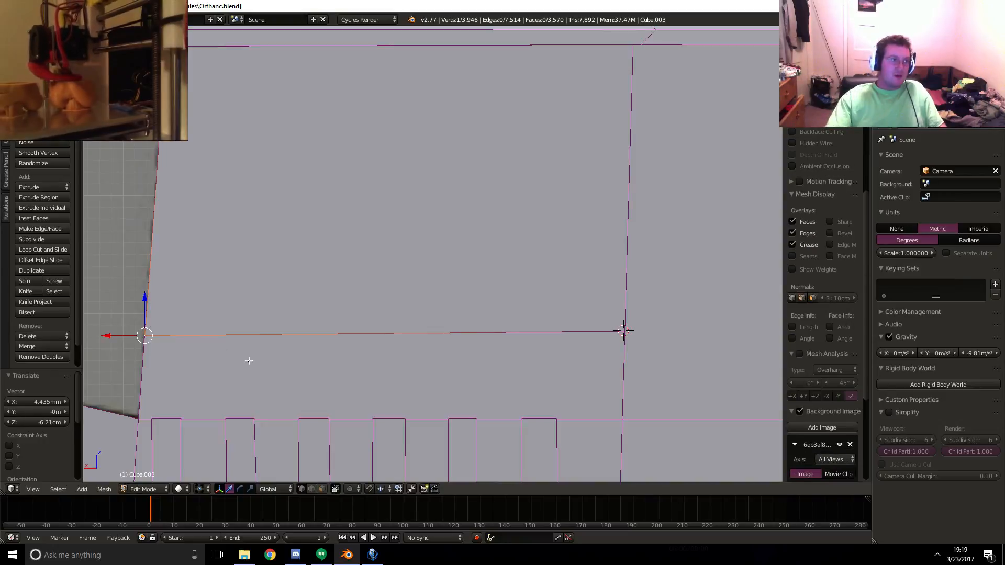
key(z)
key(k)
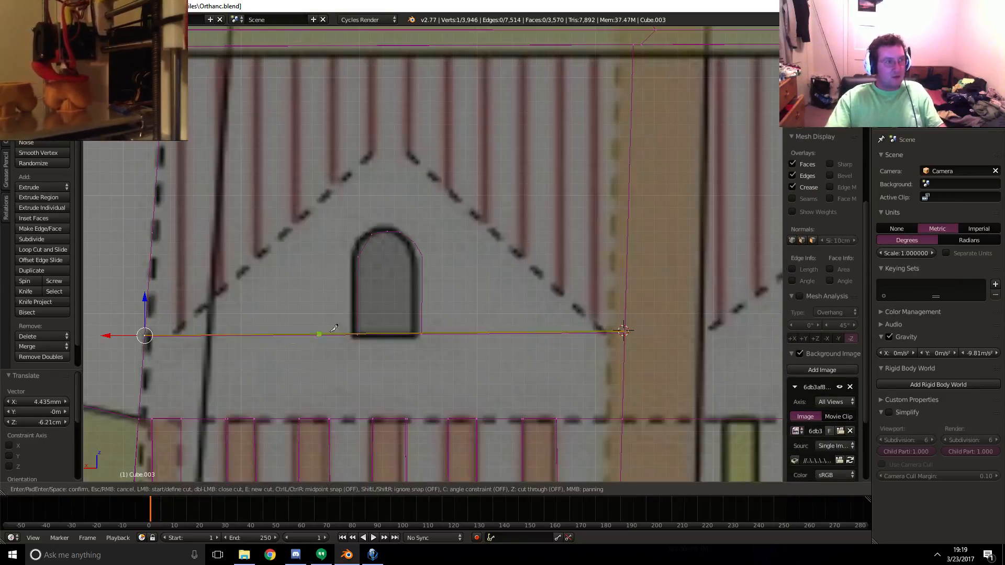
click(423, 332)
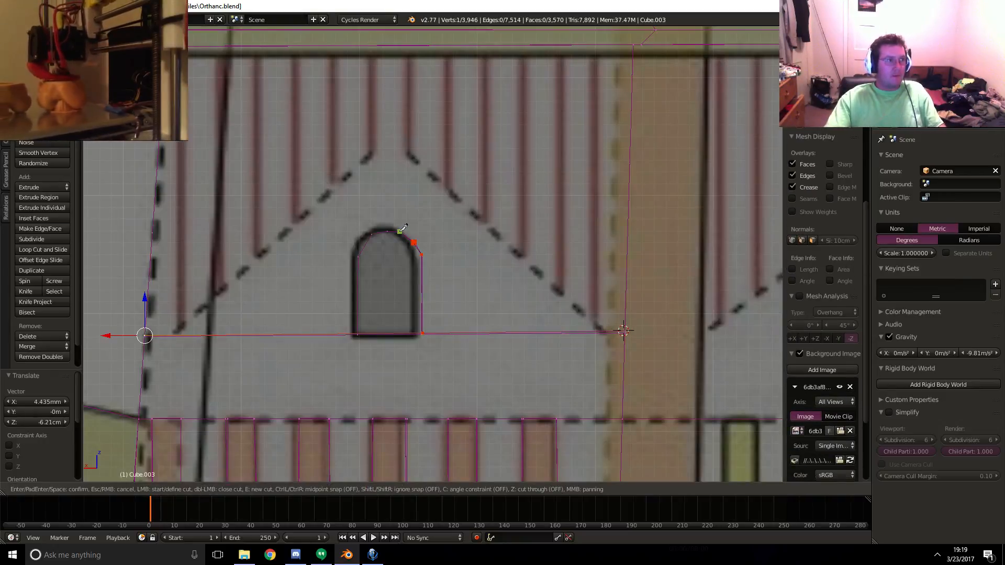
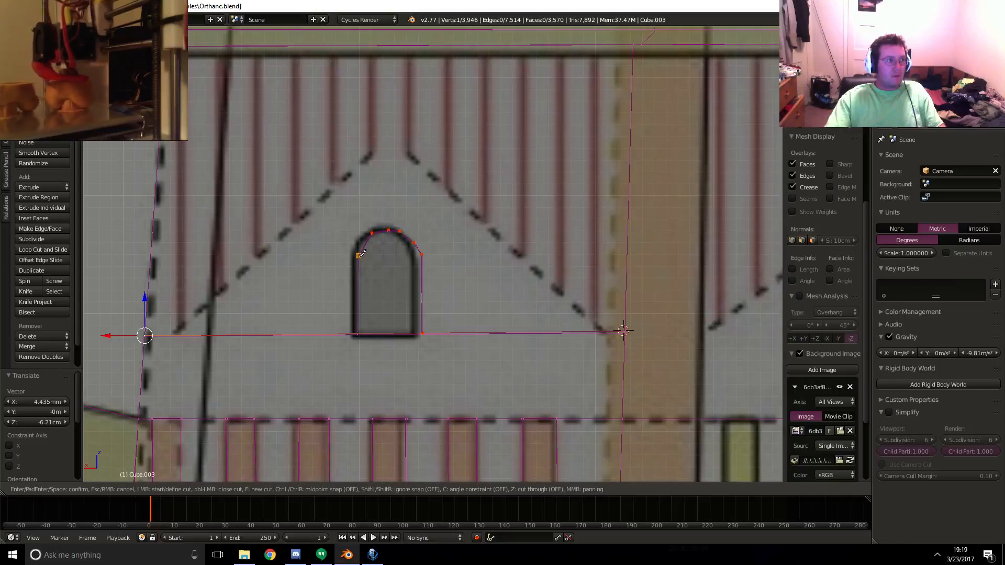
click(358, 333)
key(Return)
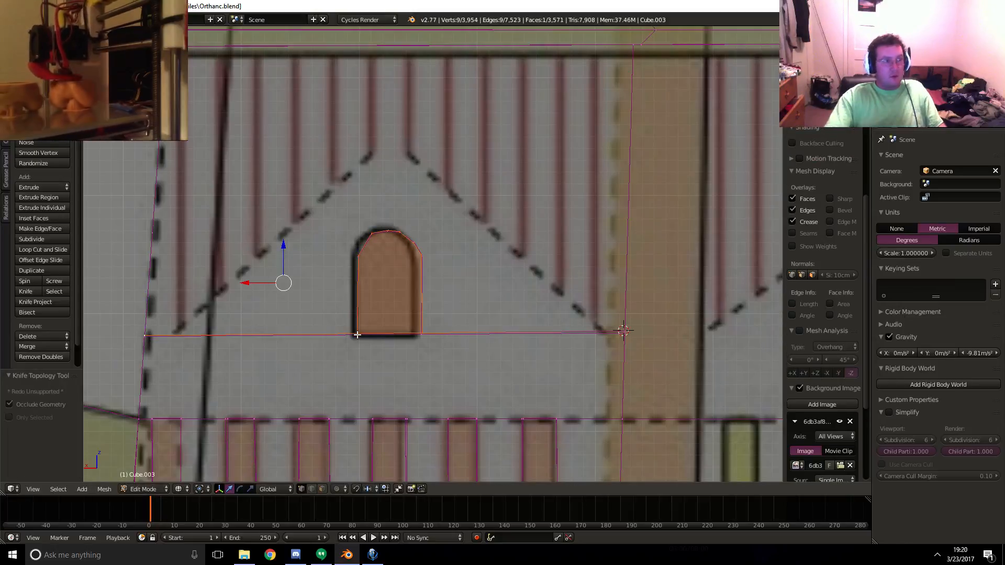
- Extrude the back wall's arched window face about 33 cm into the wall
key(z)
middle_drag(391, 314, 443, 346)
key(e)
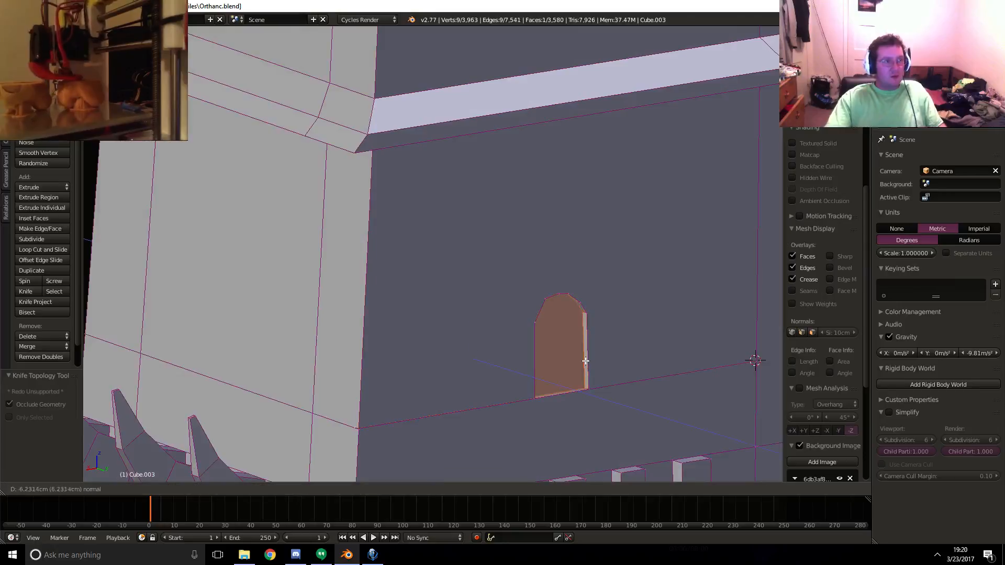
click(571, 355)
- Extrude the matching arched window face on the front wall about 31 cm inward and compare it with the blueprint
middle_drag(298, 372, 495, 276)
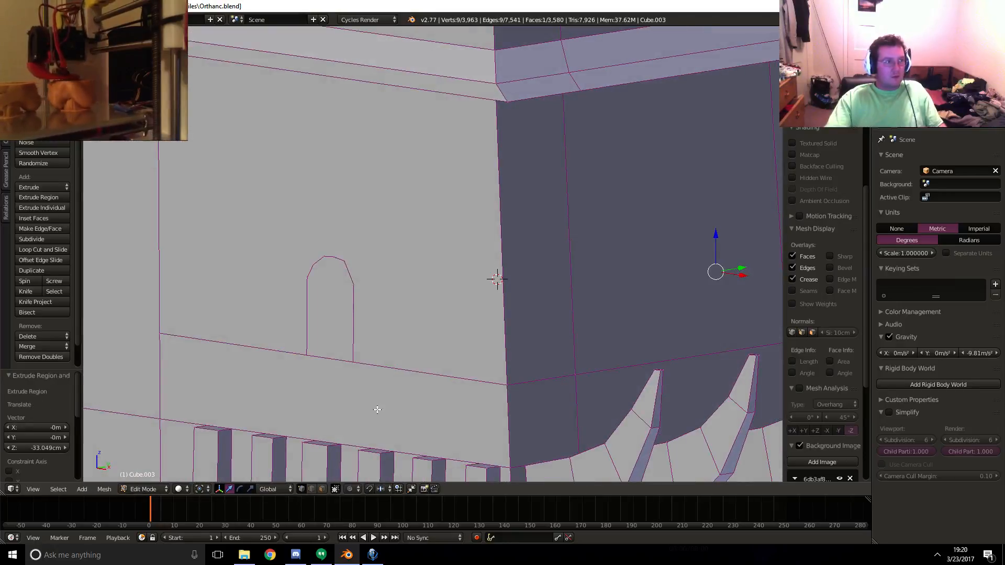
key(e)
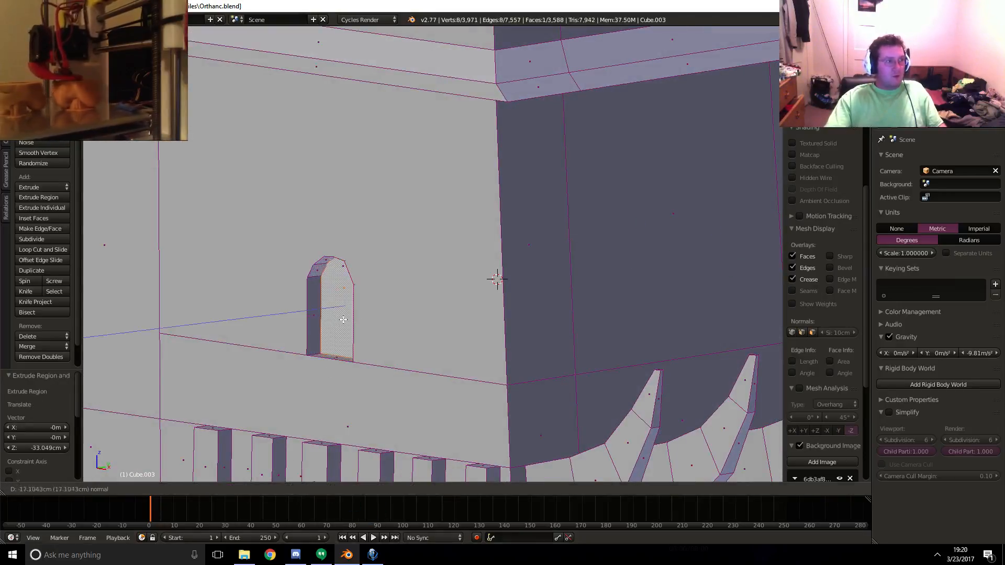
click(354, 319)
key(z)
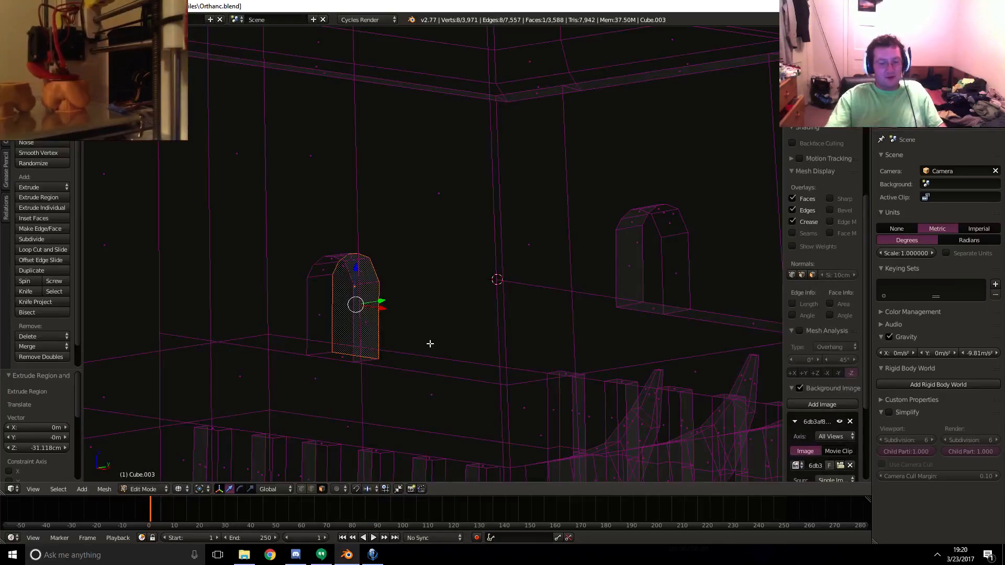
key(KP_1)
scroll(428, 340, up, 6)
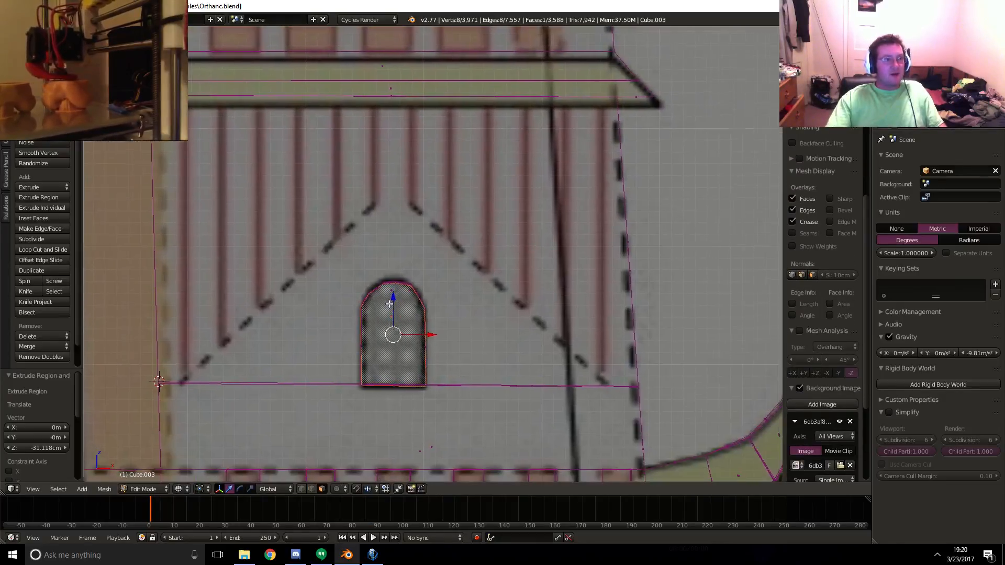
- Knife-cut the peaked outline into the wall above the horns, from one wall edge up to the apex and down to the other
scroll(390, 303, down, 5)
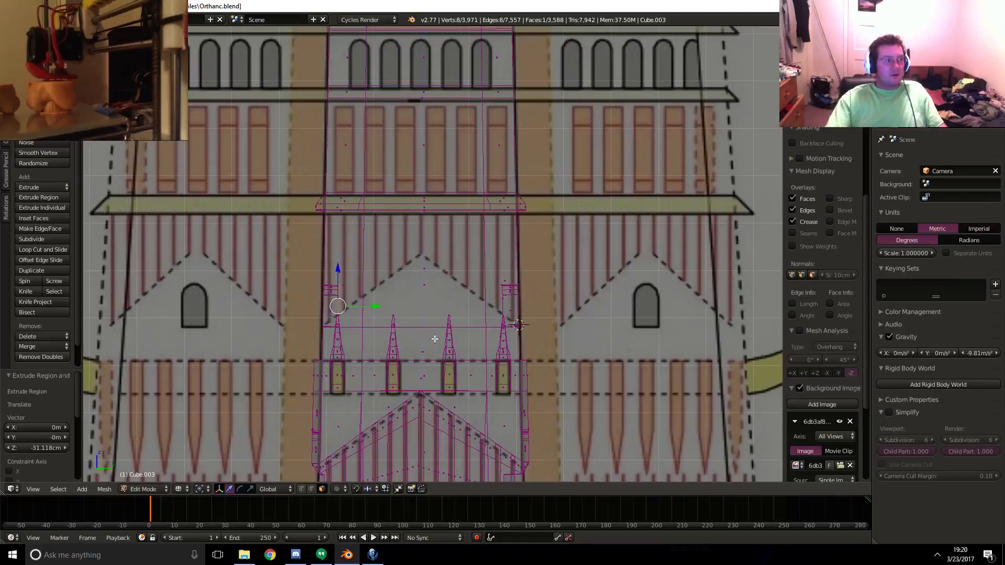
scroll(440, 328, up, 4)
key(z)
shift+middle_drag(426, 381, 469, 344)
key(z)
key(z)
key(z)
key(KP_1)
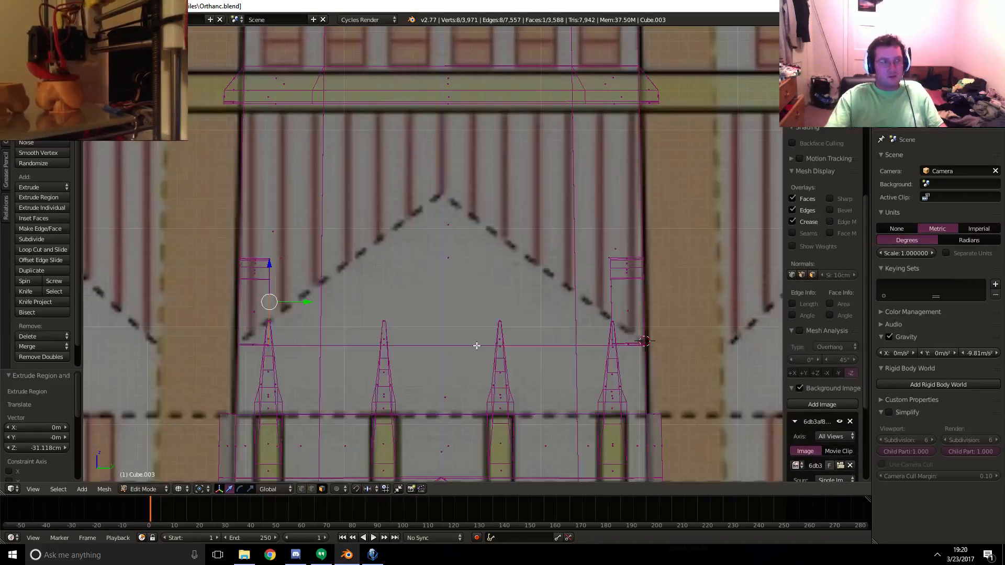
key(z)
key(z)
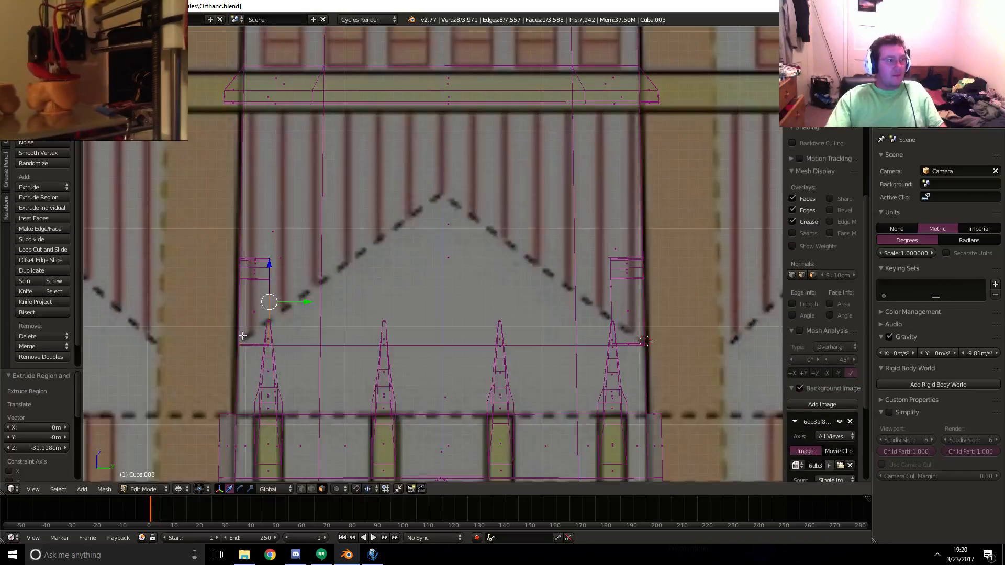
key(k)
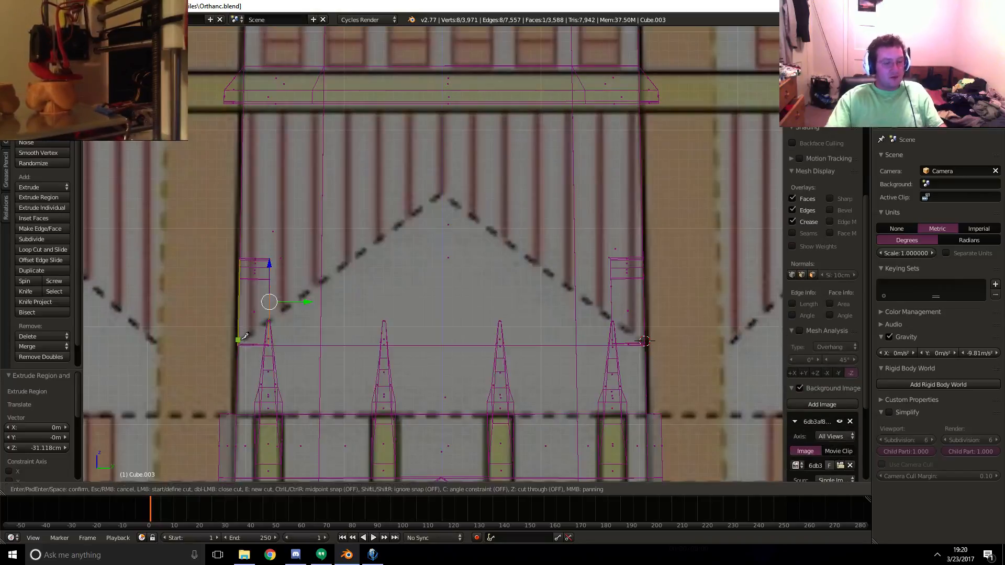
click(266, 324)
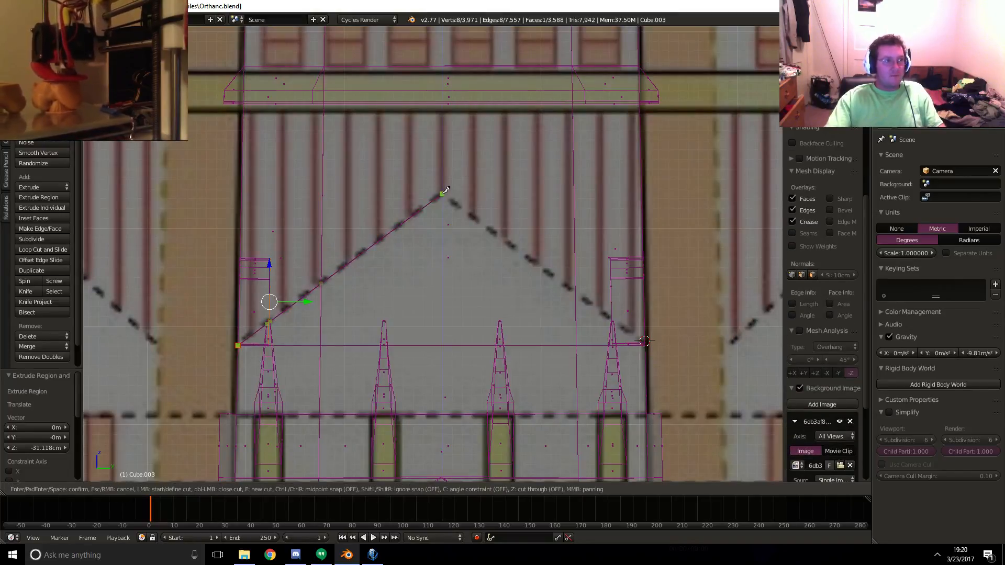
click(443, 194)
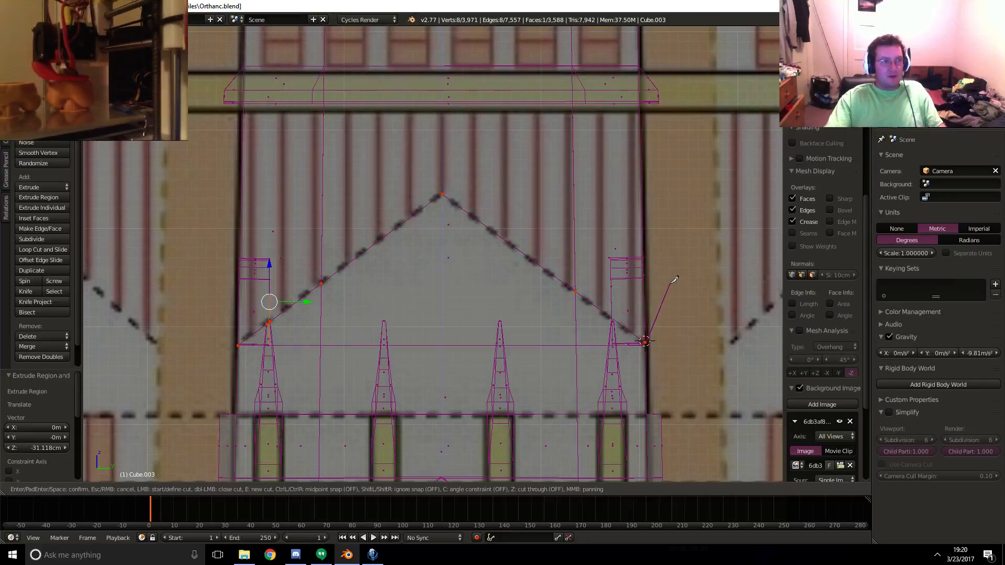
key(Return)
middle_drag(675, 278, 541, 293)
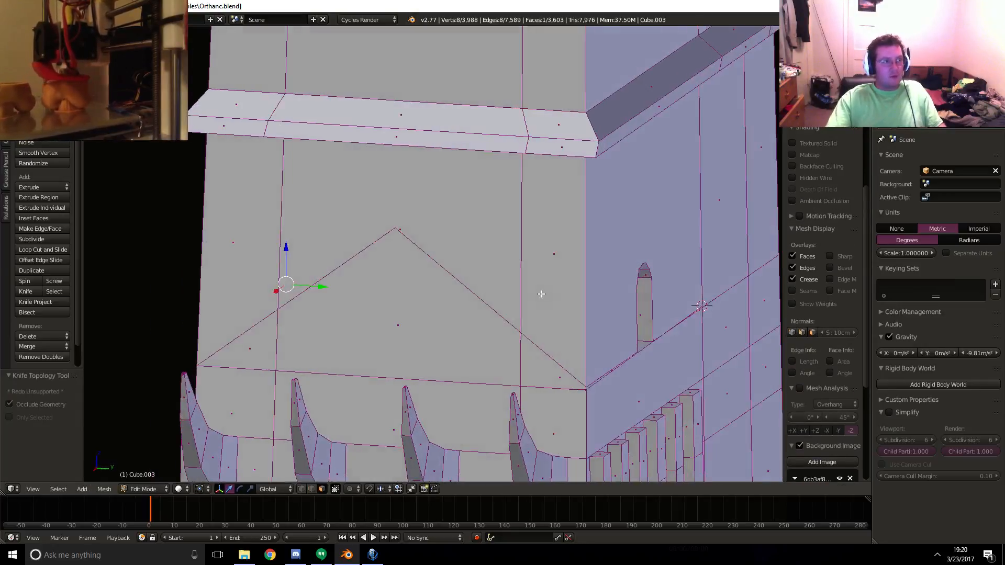
key(KP_1)
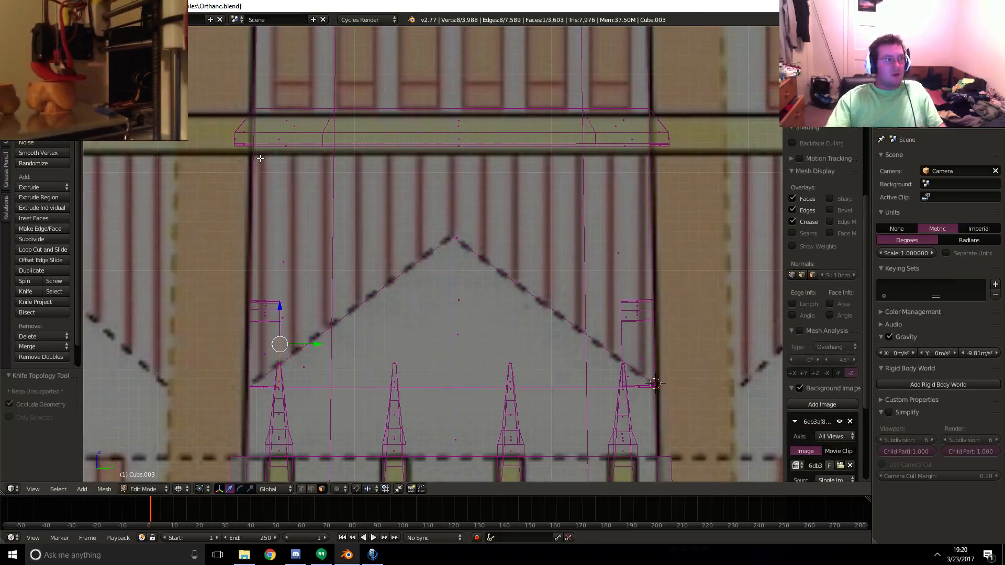
- Select the edges where the walls meet the underside of the ledge and move them down 4.79 cm to the blueprint line
middle_drag(260, 158, 295, 346)
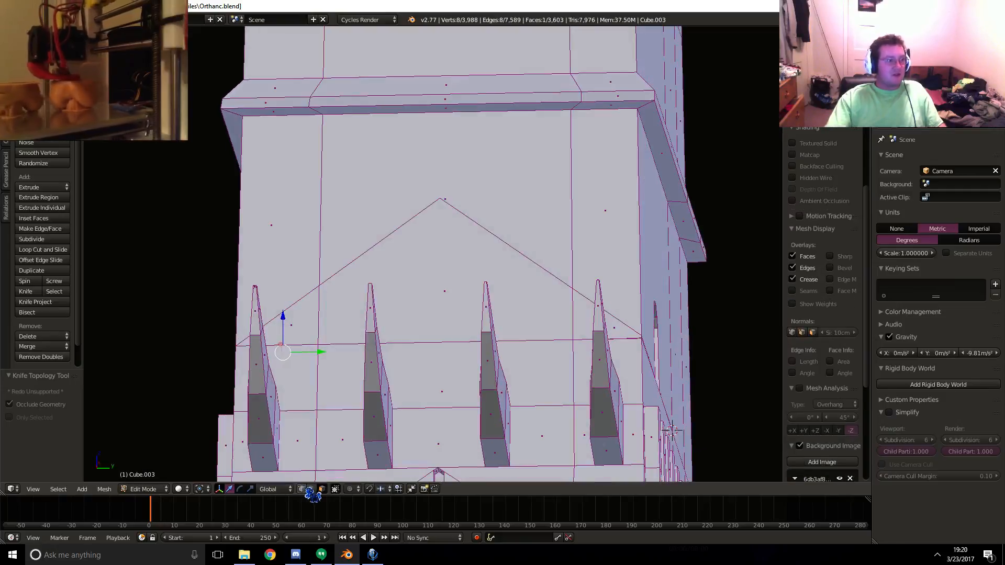
middle_drag(120, 215, 328, 187)
right_click(254, 210)
shift+right_click(310, 187)
shift+right_click(443, 134)
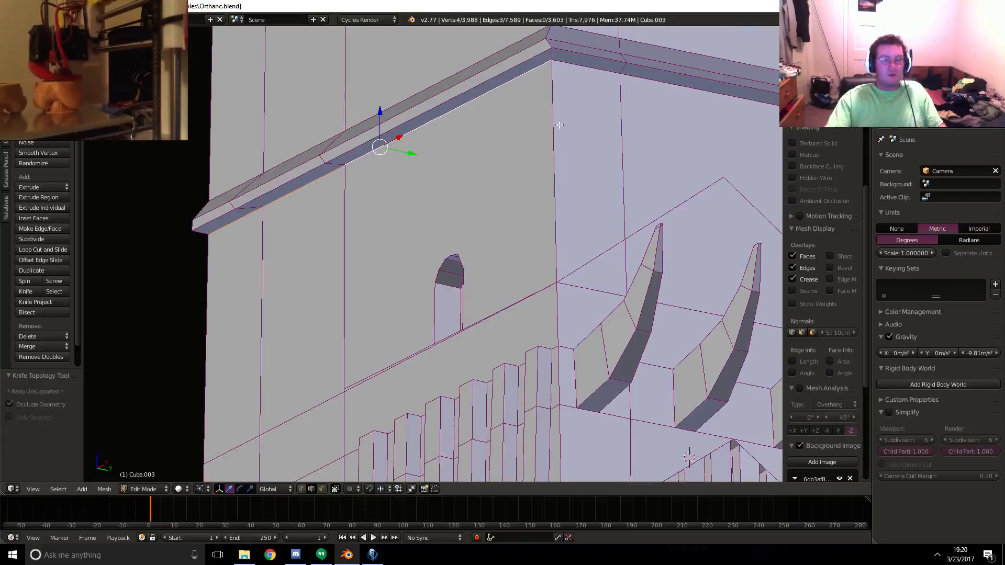
shift+middle_drag(580, 110, 459, 167)
shift+right_click(483, 135)
shift+right_click(609, 157)
shift+right_click(737, 178)
middle_drag(738, 177, 601, 172)
alt+shift+right_click(446, 68)
scroll(446, 68, down, 4)
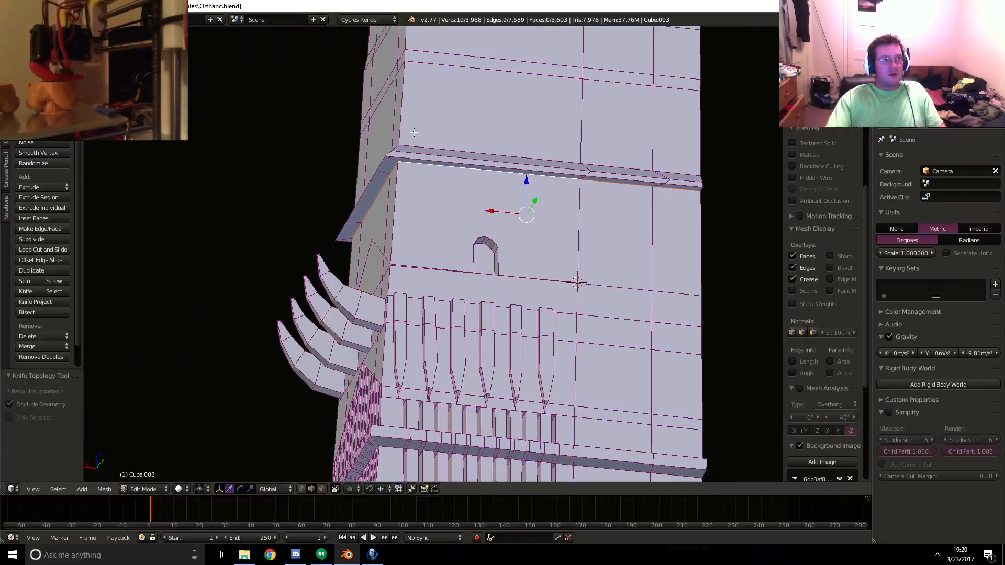
middle_drag(439, 153, 469, 167)
key(KP_1)
scroll(444, 227, up, 4)
key(z)
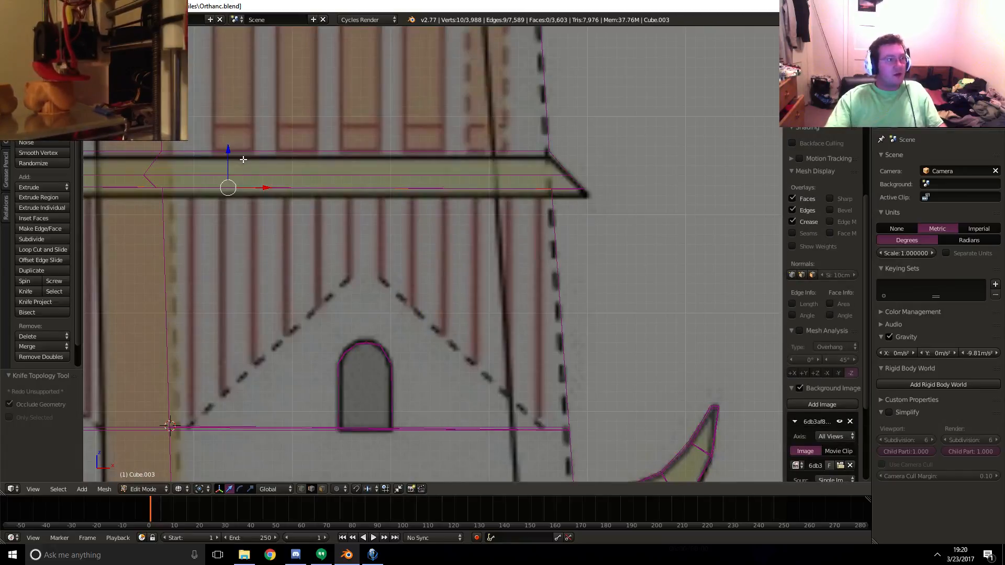
key(g)
key(z)
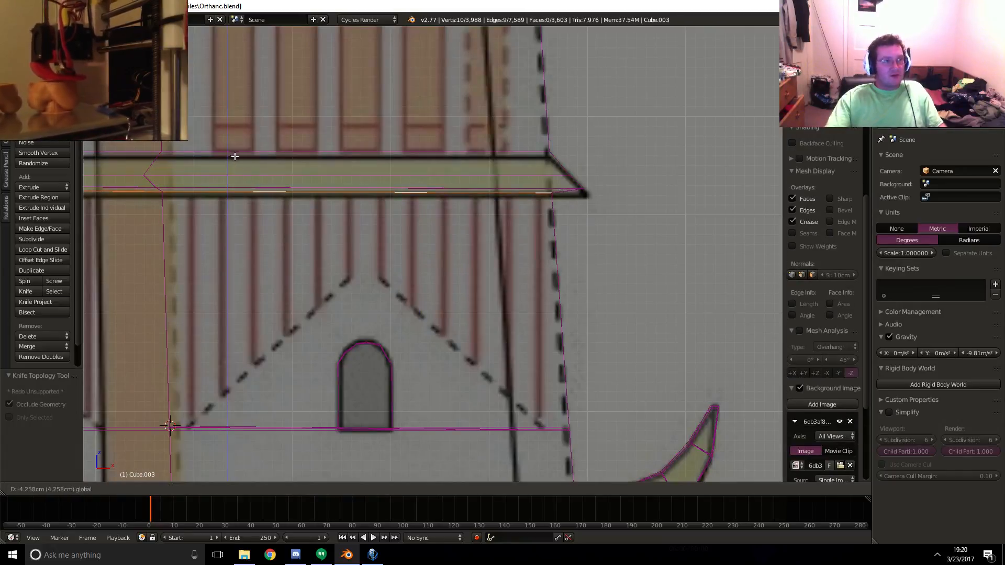
click(235, 157)
key(z)
- Knife-cut both edges of the central stripe vertically from the peak up to the underside of the ledge
key(KP_3)
scroll(460, 230, up, 1)
key(z)
scroll(462, 232, up, 1)
shift+middle_drag(463, 232, 362, 203)
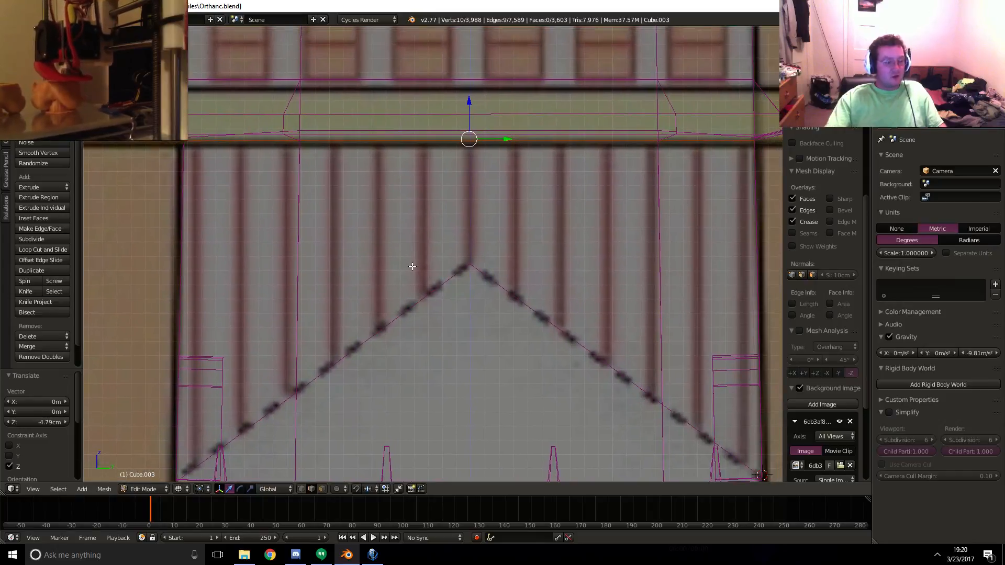
key(k)
click(475, 268)
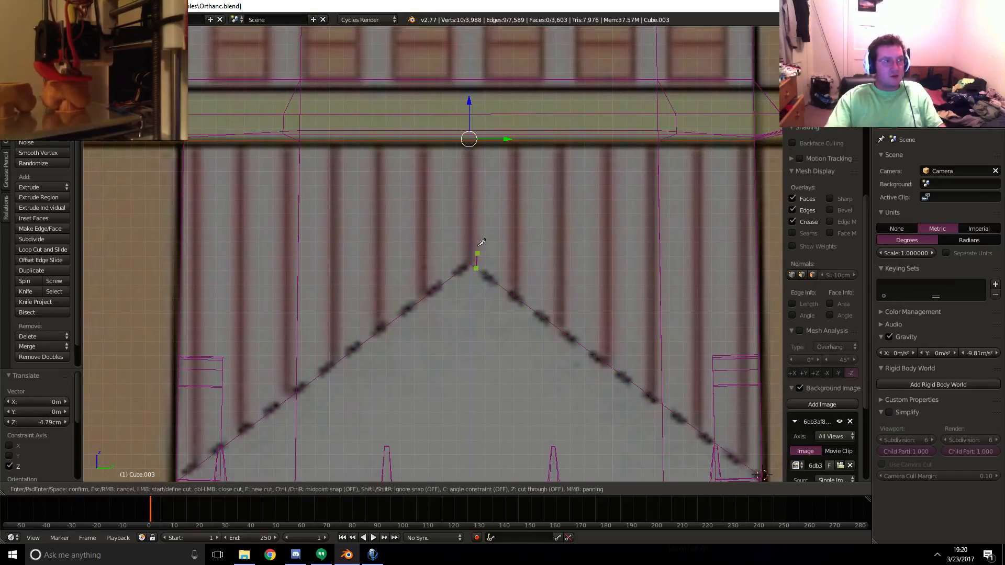
click(474, 141)
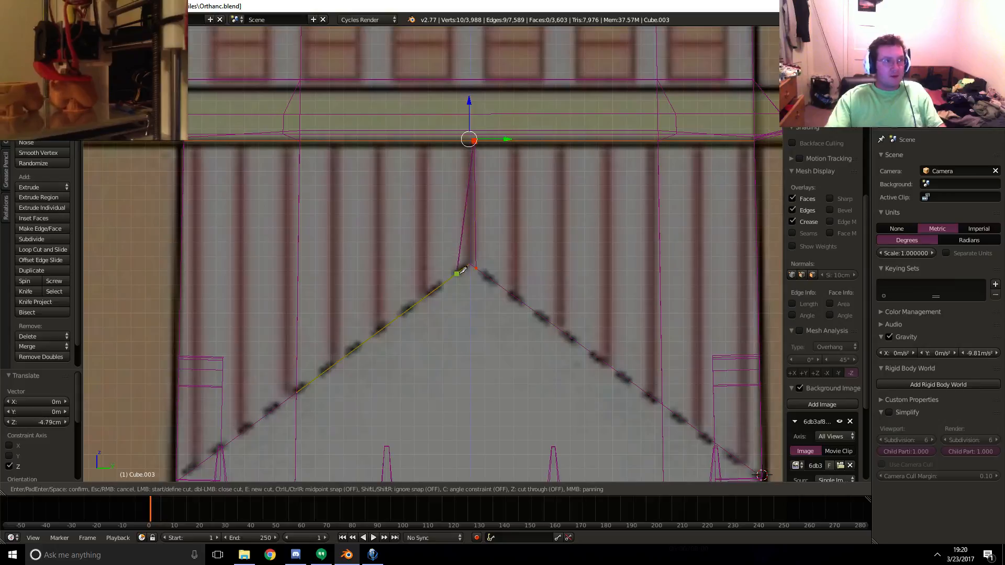
key(Return)
key(k)
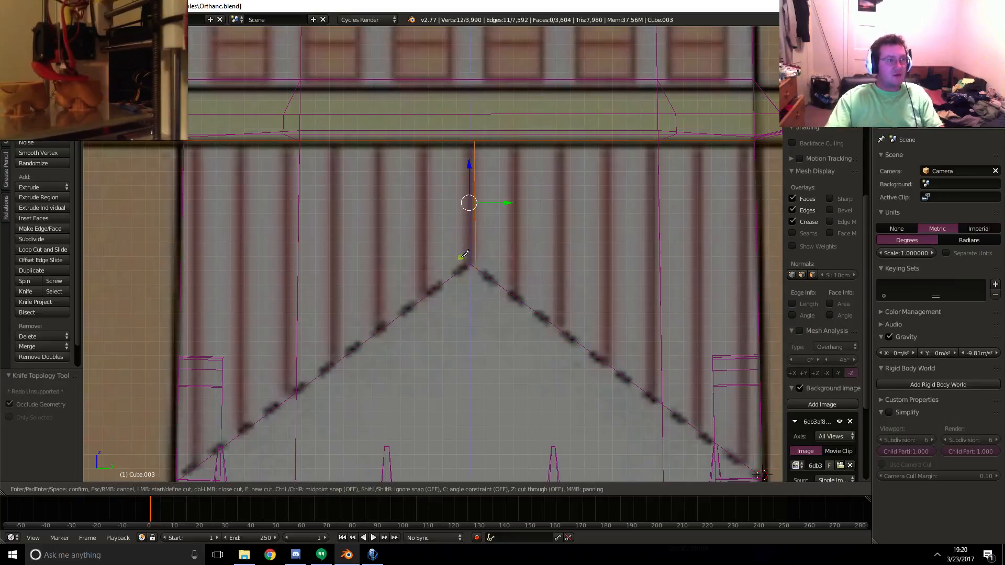
click(463, 269)
click(463, 140)
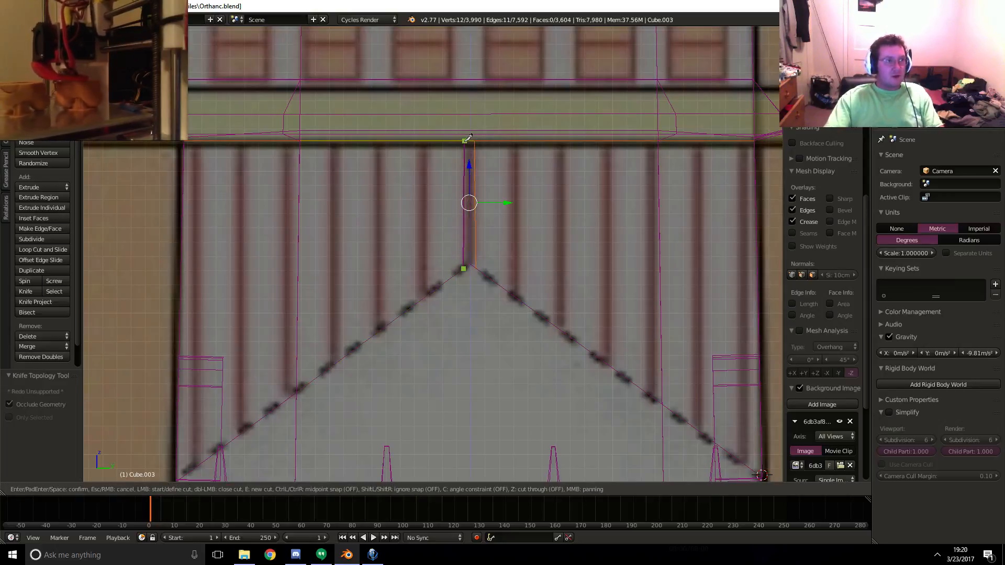
key(Return)
- Knife-cut both edges of the first stripe right of the peak, from the sloped outline up to the ledge
key(k)
click(508, 291)
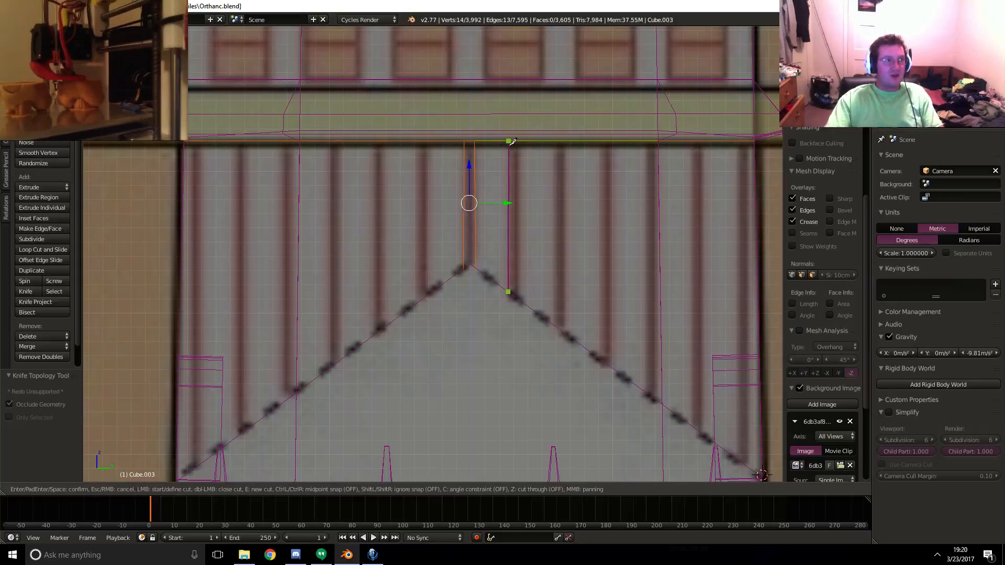
click(508, 141)
key(Return)
key(k)
click(521, 301)
click(521, 140)
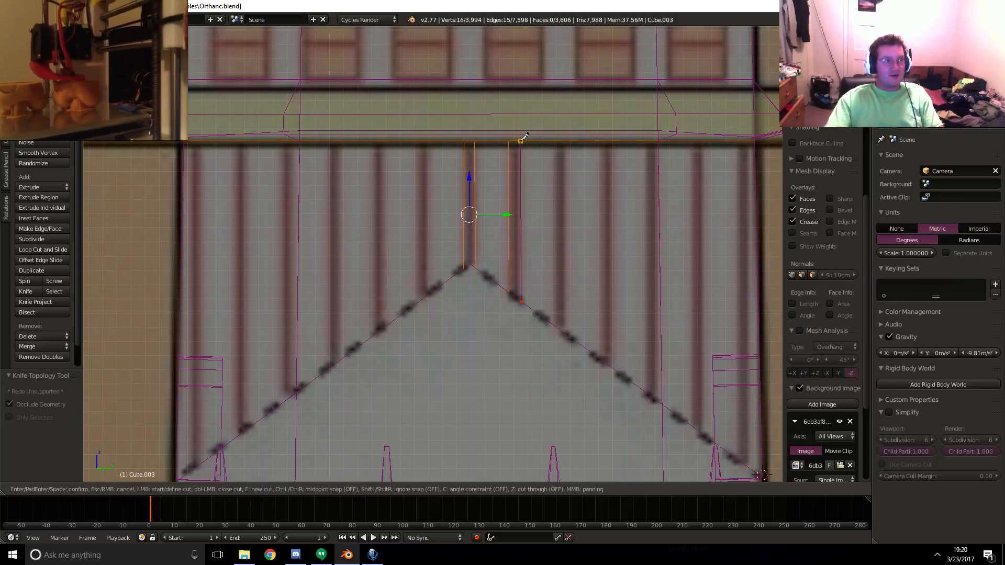
key(Return)
- Knife-cut both edges of the second stripe right of the peak, from the sloped outline up to the ledge
key(k)
click(553, 326)
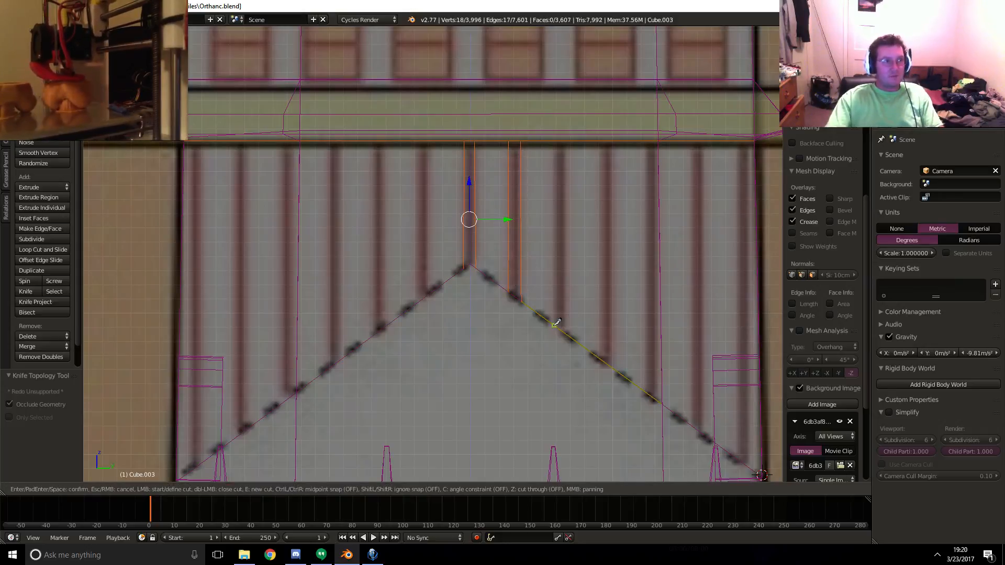
click(553, 140)
key(Return)
key(k)
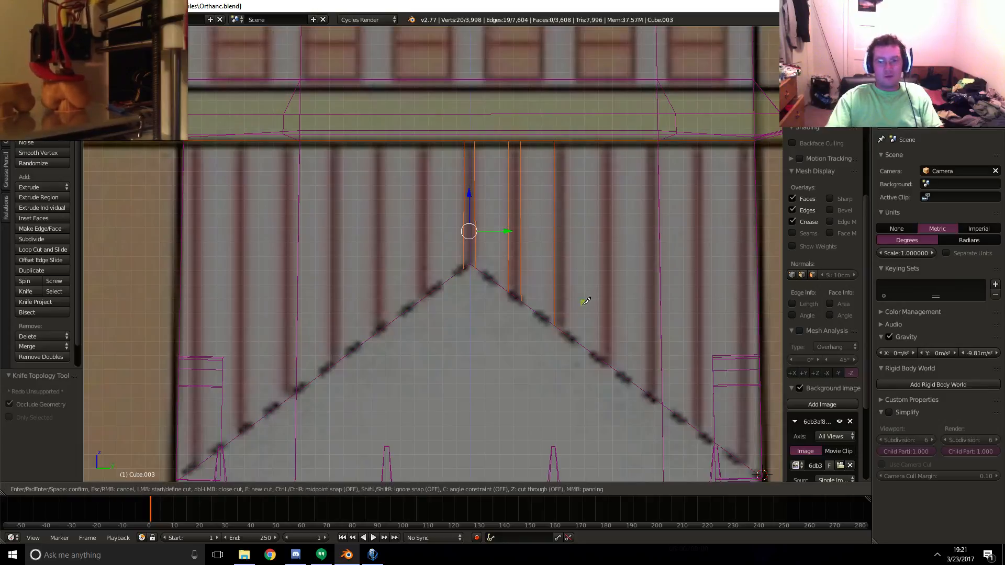
click(564, 332)
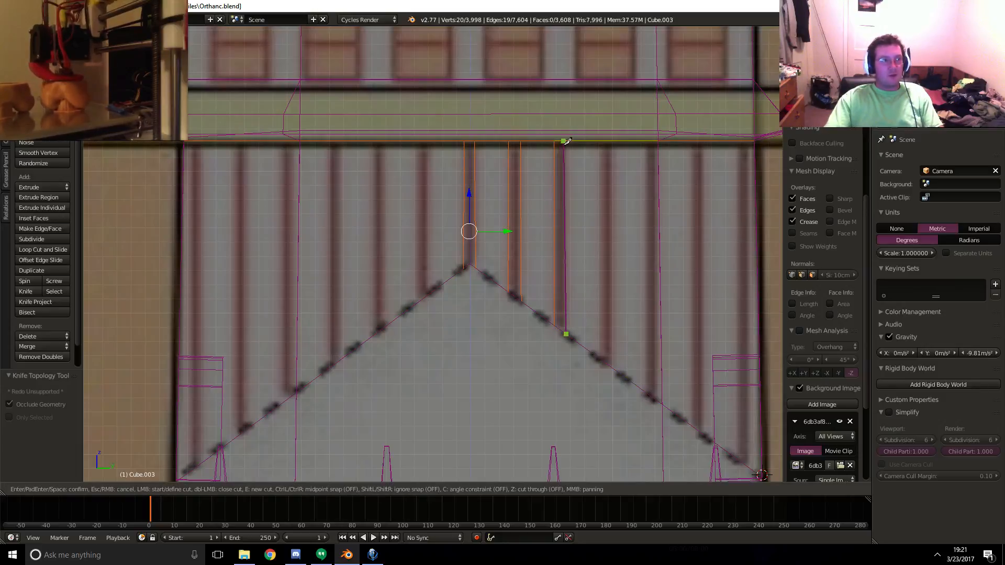
click(564, 140)
key(Return)
- Knife-cut both edges of the third stripe right of the peak, from the sloped outline up to the ledge
key(k)
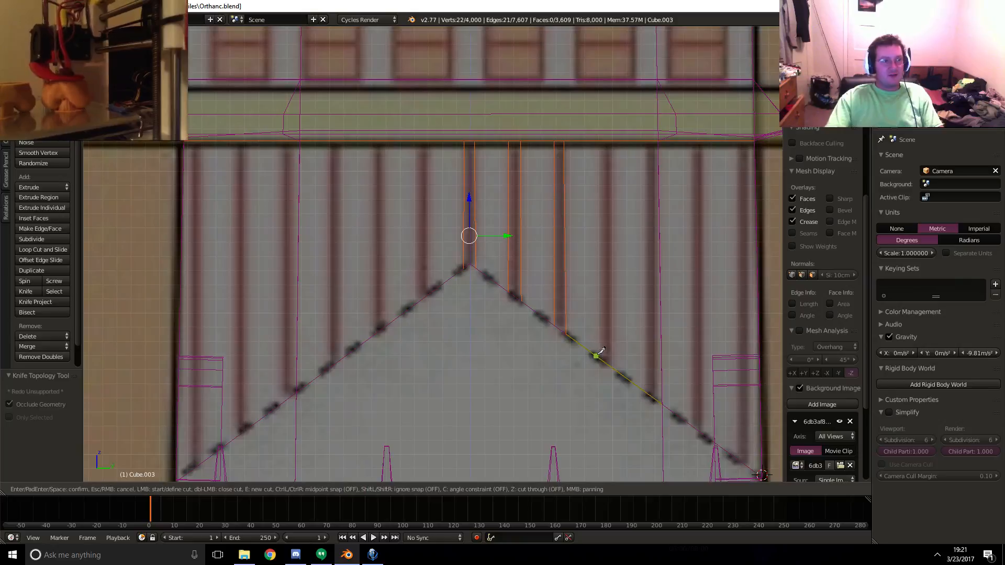
click(597, 356)
click(598, 140)
key(Return)
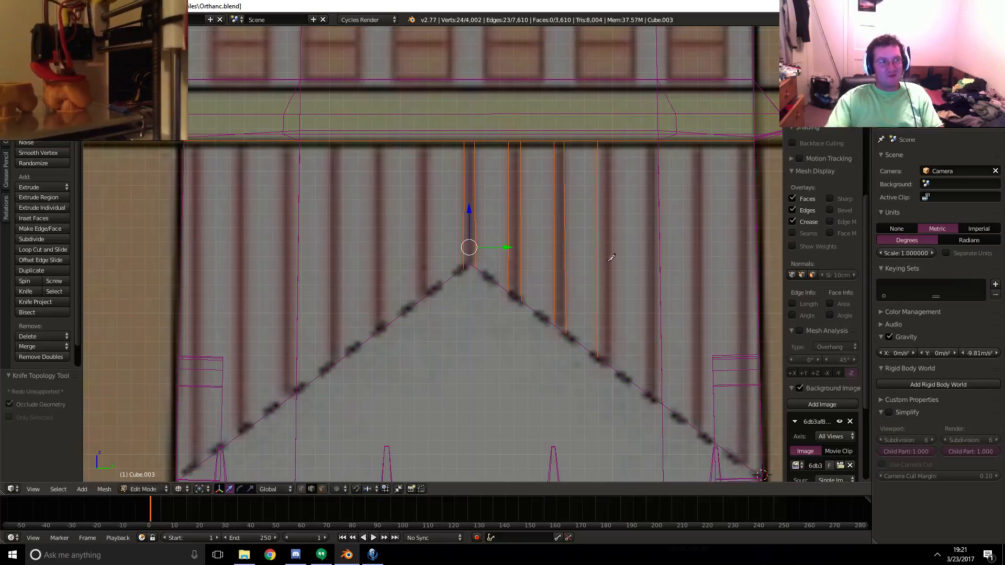
key(k)
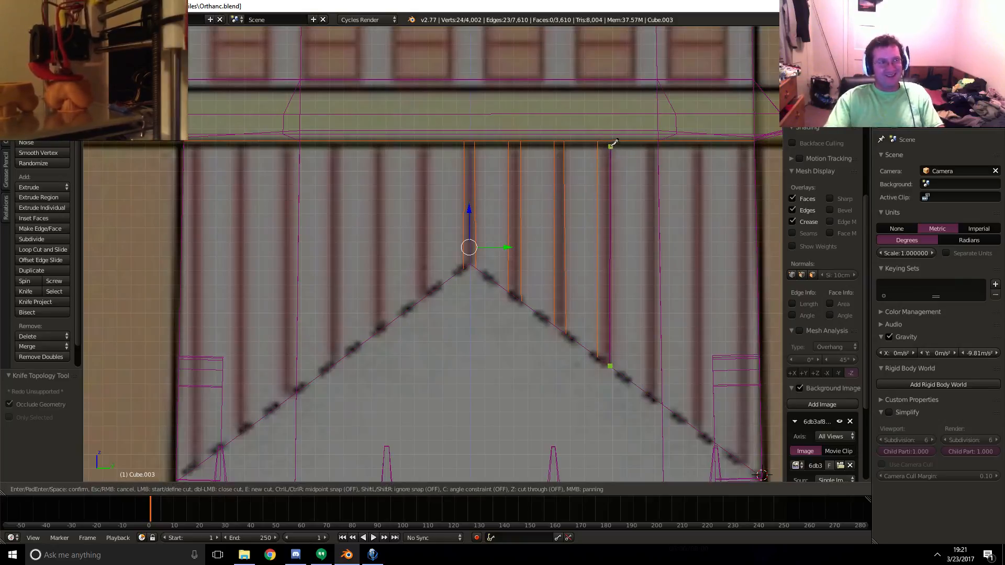
click(608, 140)
key(Return)
- Knife-cut the inner edge of the fourth stripe right of the peak, beside the existing vertical edge, up to the ledge
key(k)
click(643, 389)
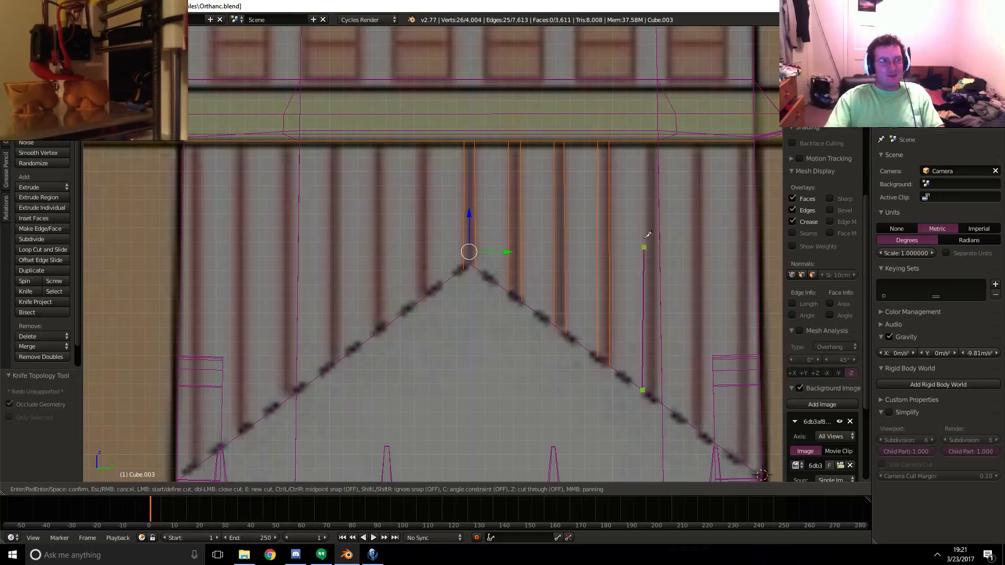
click(644, 141)
key(Return)
- Knife-cut both edges of the fifth stripe right of the peak, from the sloped outline up to the ledge
key(k)
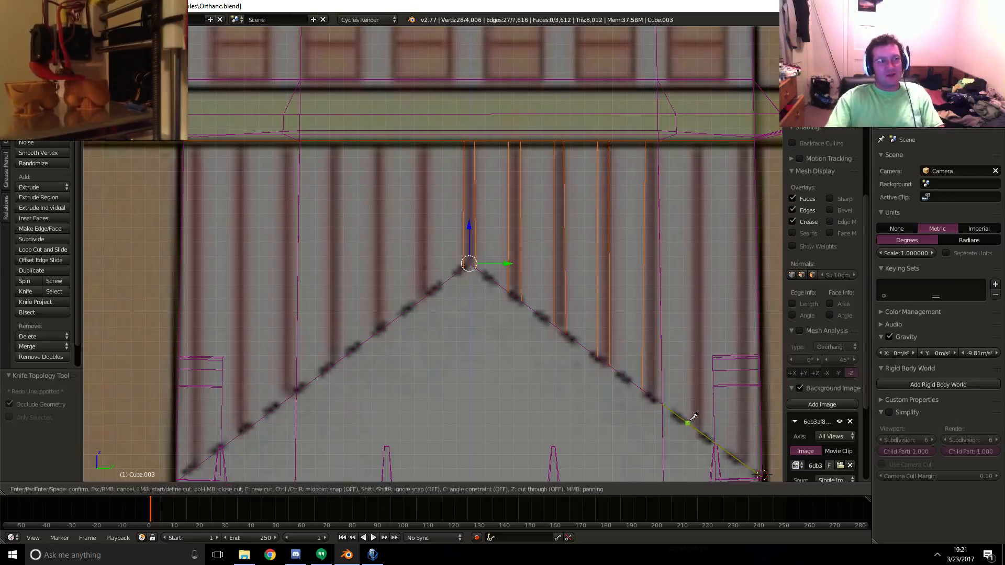
click(693, 419)
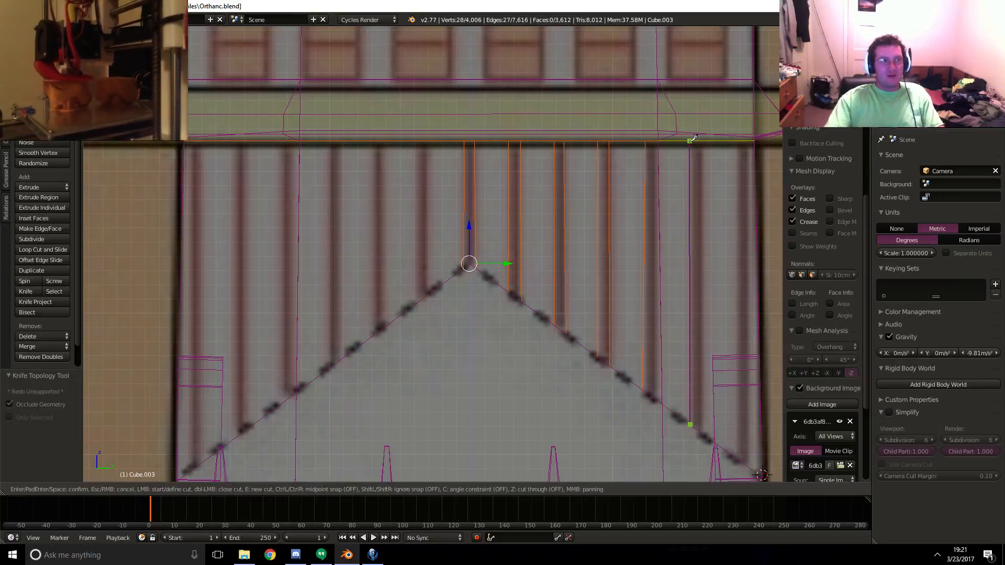
click(693, 141)
key(Return)
key(k)
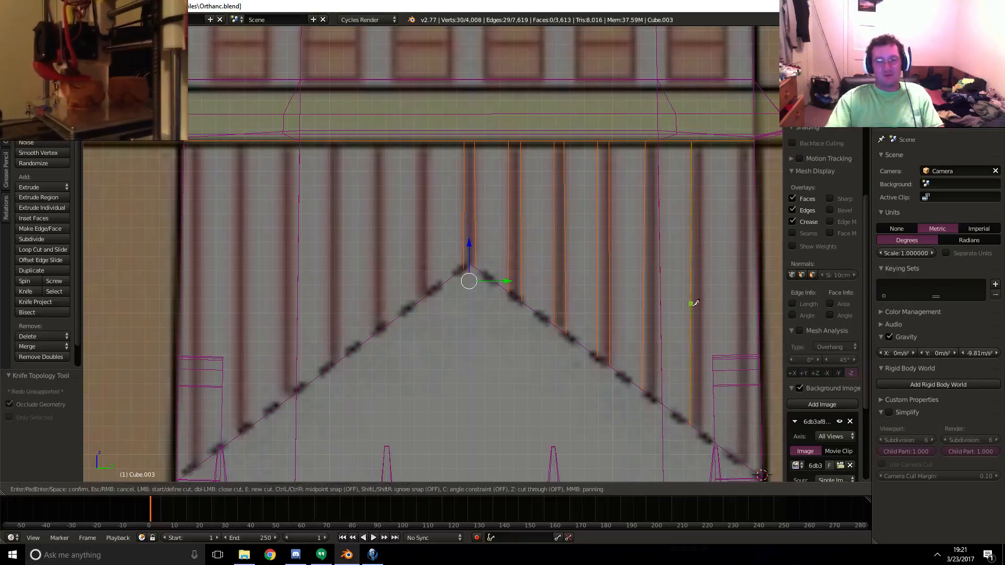
click(704, 431)
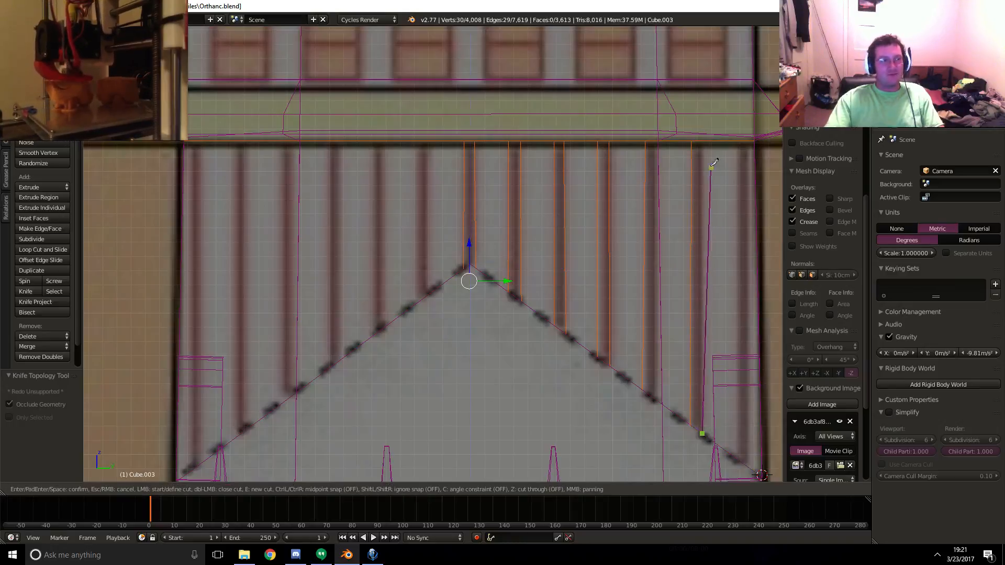
click(701, 141)
key(Return)
- Knife-cut both edges of the outermost stripe right of the peak, next to the wall corner, up to the ledge
shift+middle_drag(725, 424, 613, 311)
key(k)
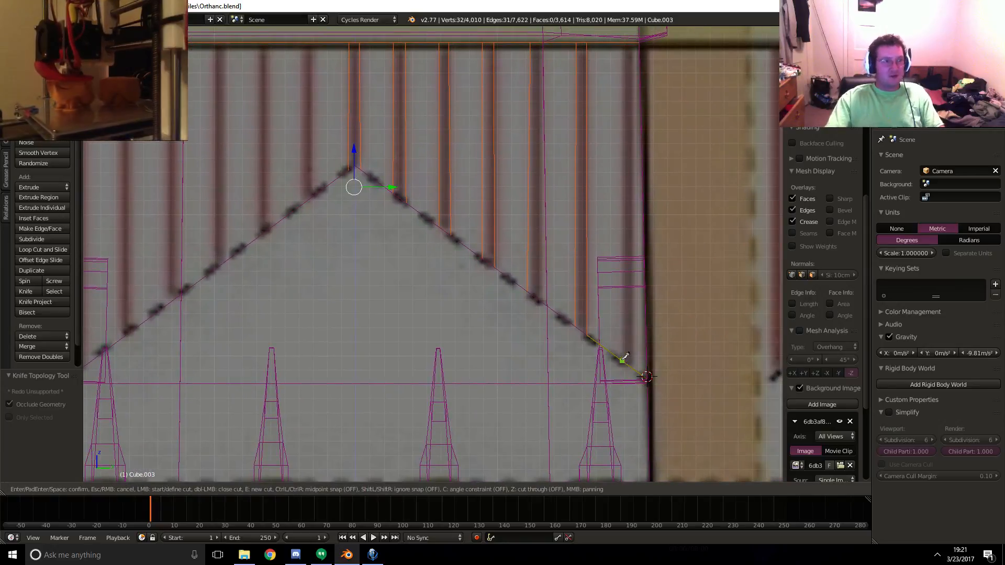
click(622, 360)
click(622, 44)
key(Return)
key(k)
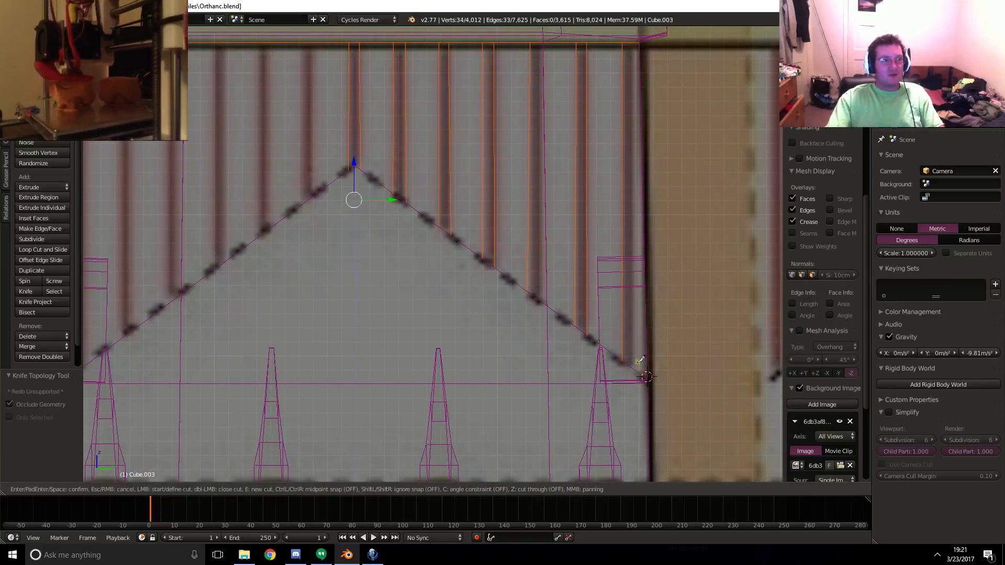
click(633, 369)
click(634, 43)
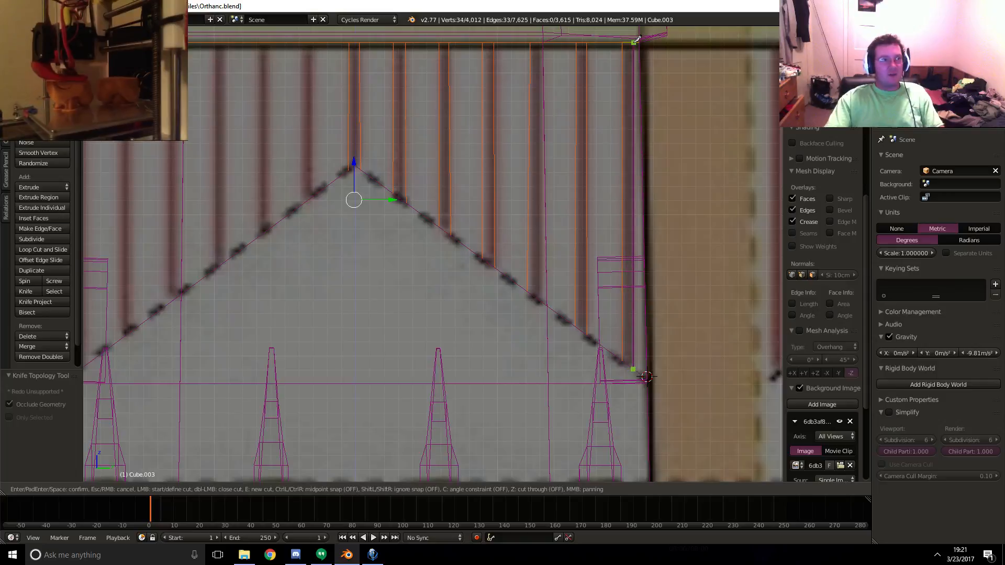
key(Return)
- Knife-cut both edges of the first stripe left of the peak, from the sloped outline up to the ledge
shift+middle_drag(306, 213, 477, 247)
key(k)
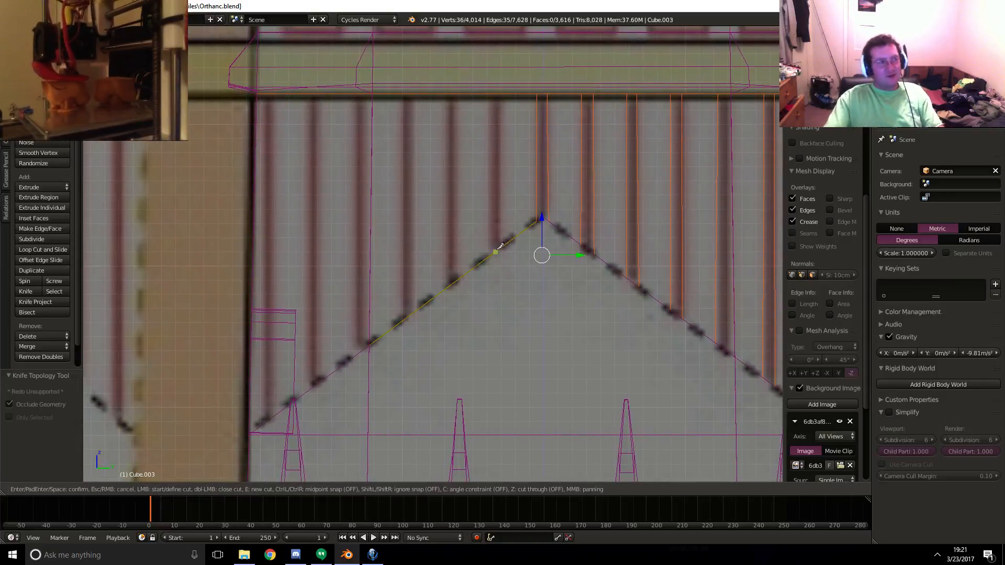
click(499, 249)
click(504, 86)
key(Return)
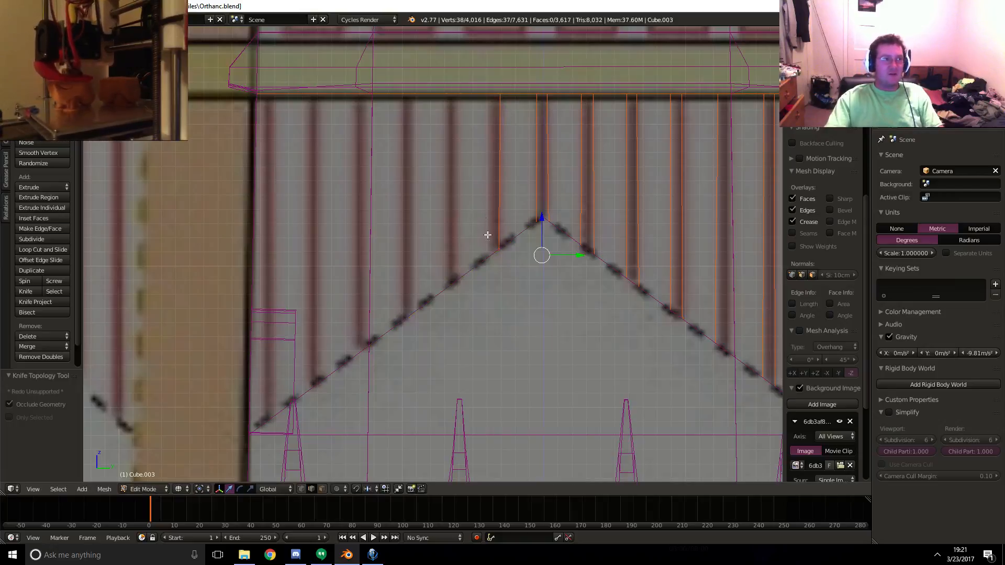
key(k)
click(491, 254)
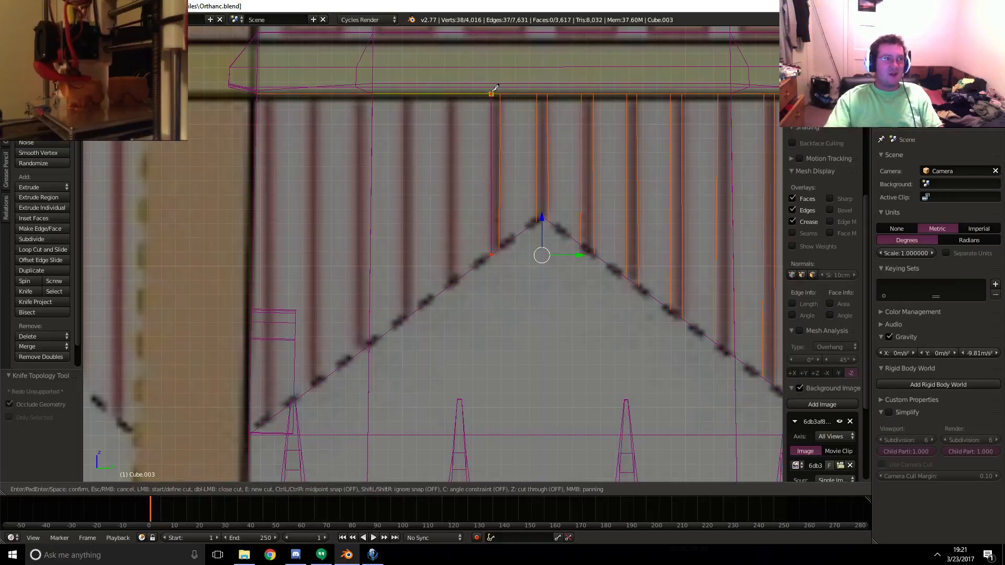
click(495, 88)
key(Return)
- Knife-cut the inner edge of the second stripe left of the peak, from the sloped outline up to the ledge
key(k)
click(458, 281)
click(456, 94)
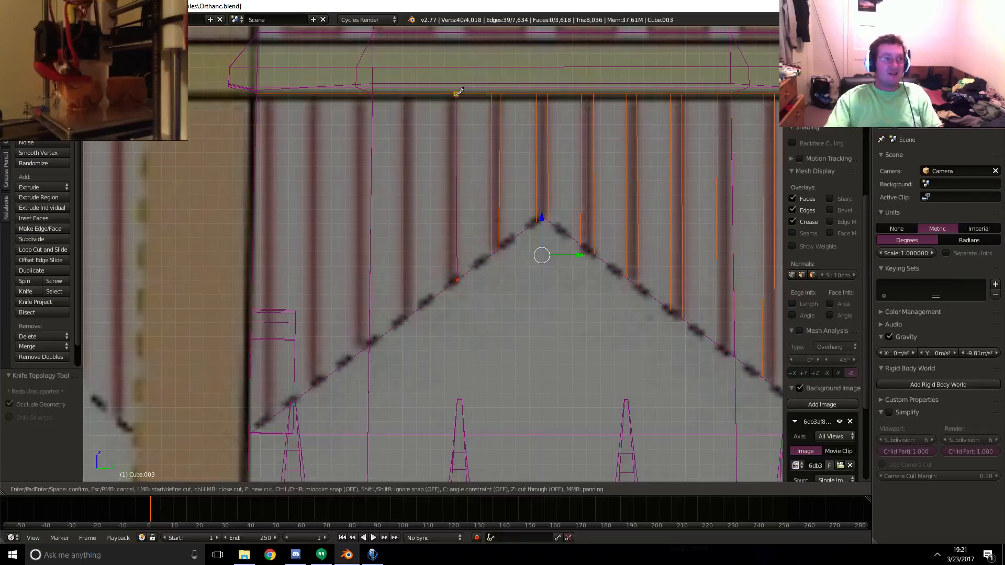
- Knife-cut both edges of the second groove left of the gable peak on the side wall, from the slope up to the ledge
key(Return)
key(k)
click(446, 287)
click(447, 96)
key(Return)
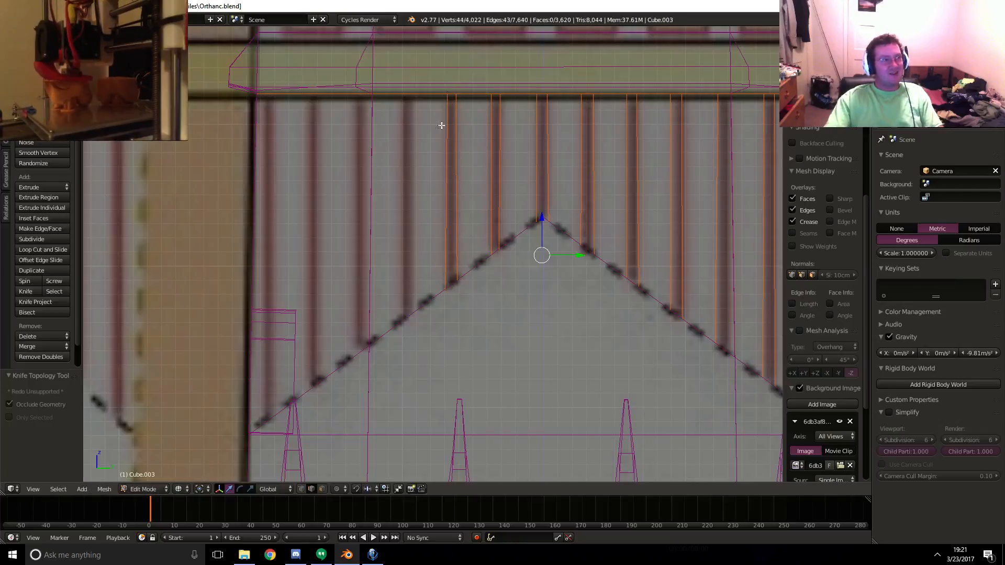
- Knife-cut both edges of the third groove left of the side gable's peak, from the slope up to the ledge
key(k)
click(416, 310)
click(416, 95)
key(Return)
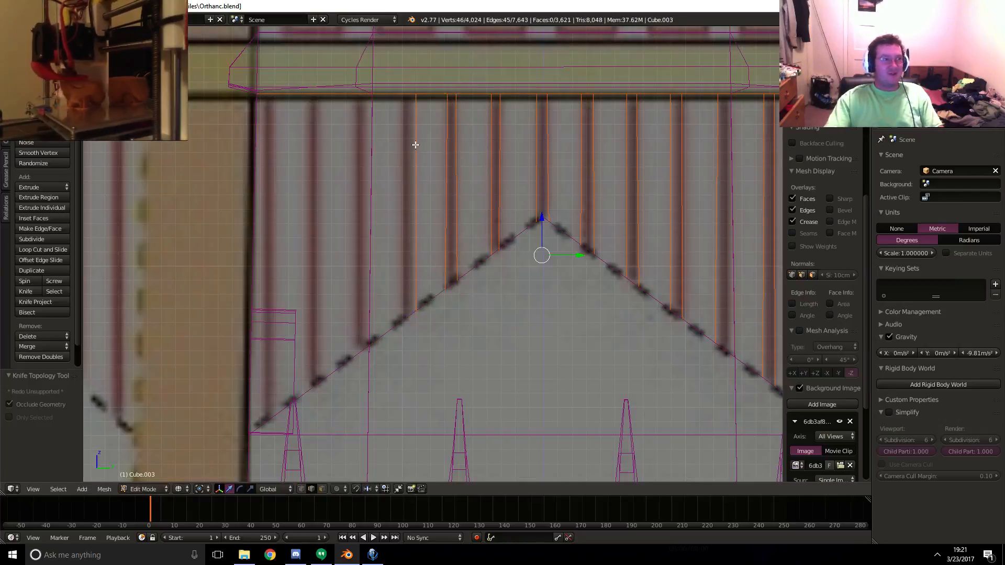
key(k)
key(Escape)
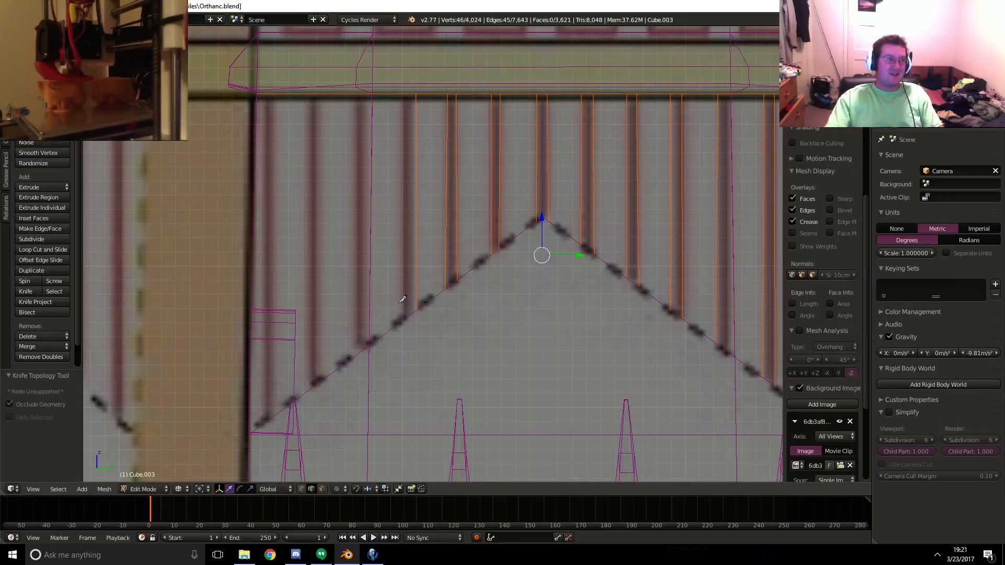
key(k)
click(403, 318)
click(404, 96)
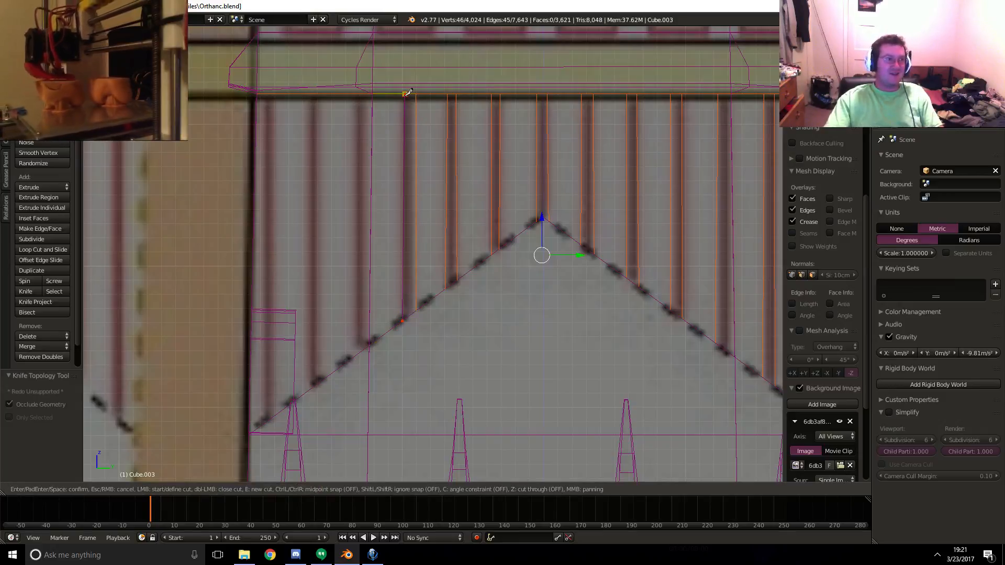
key(Return)
- Knife-cut the left edge of the fourth groove left of the side gable's peak, from the slope up to the ledge
key(k)
click(360, 352)
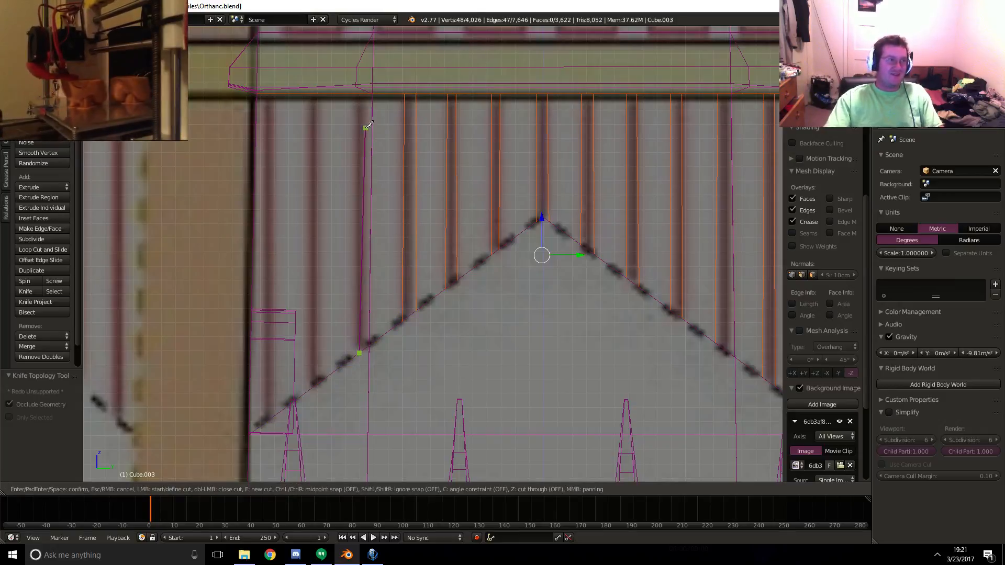
click(359, 93)
key(Return)
- Knife-cut both edges of the fifth groove left of the side gable's peak, following the reference drawing
key(k)
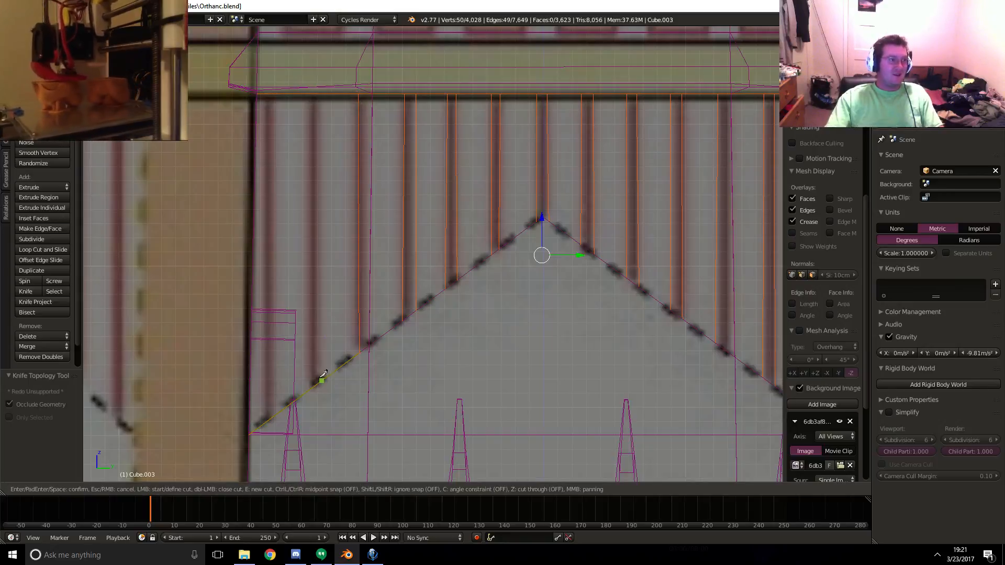
click(319, 96)
key(Return)
key(k)
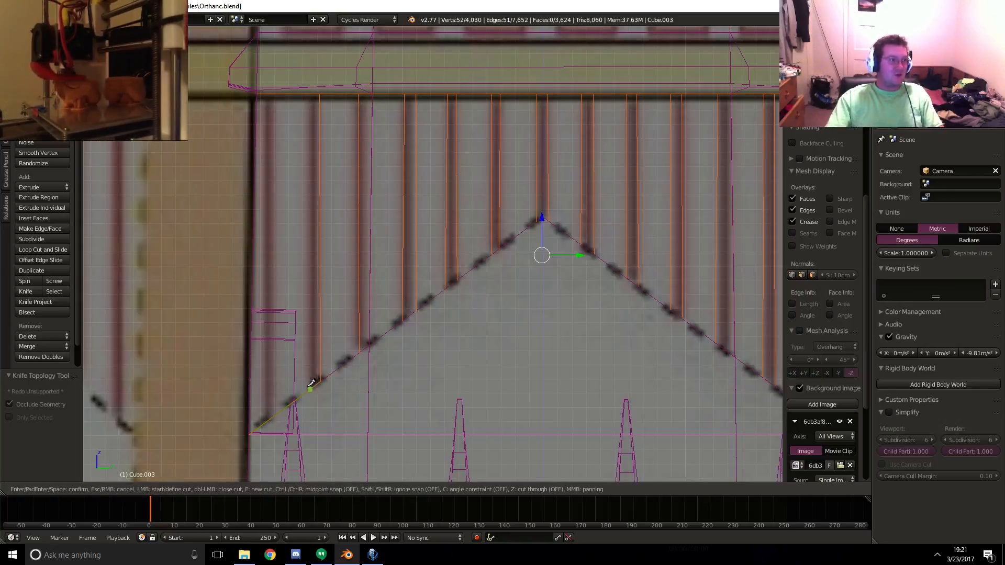
click(306, 392)
click(307, 96)
key(Return)
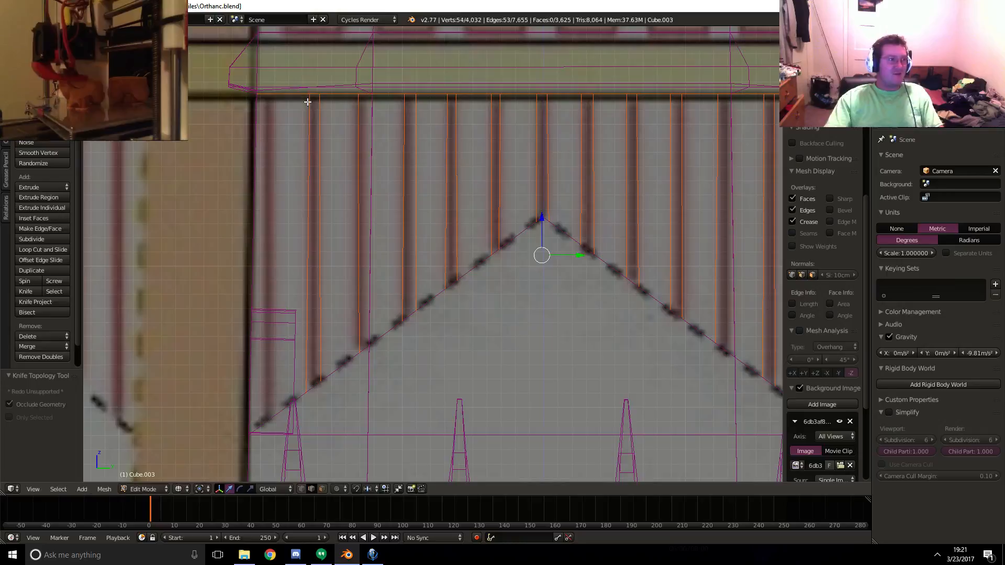
- Knife-cut both edges of the outermost left groove beside the side wall's corner, from the slope up to the ledge
key(k)
click(273, 414)
click(272, 97)
key(Return)
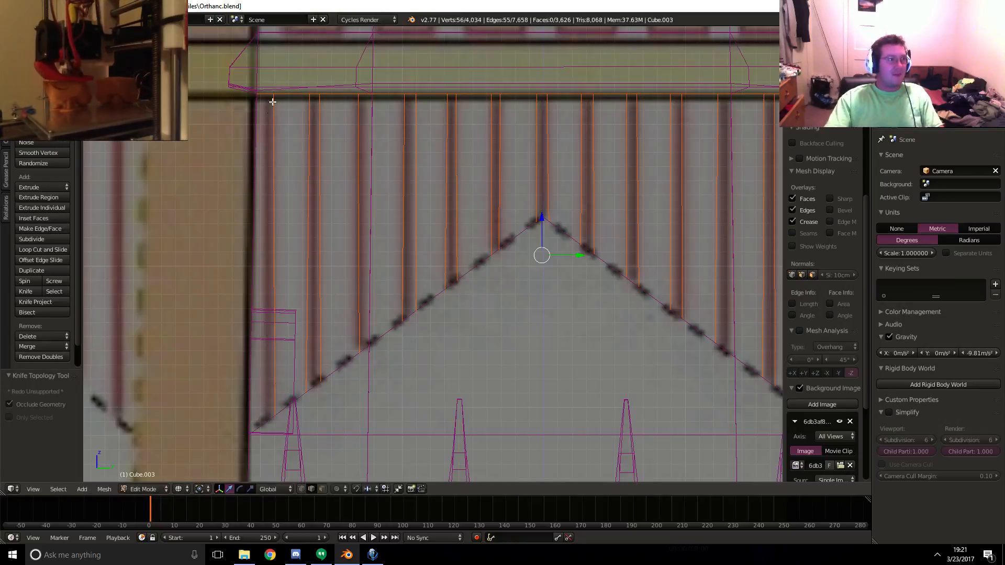
key(k)
click(265, 423)
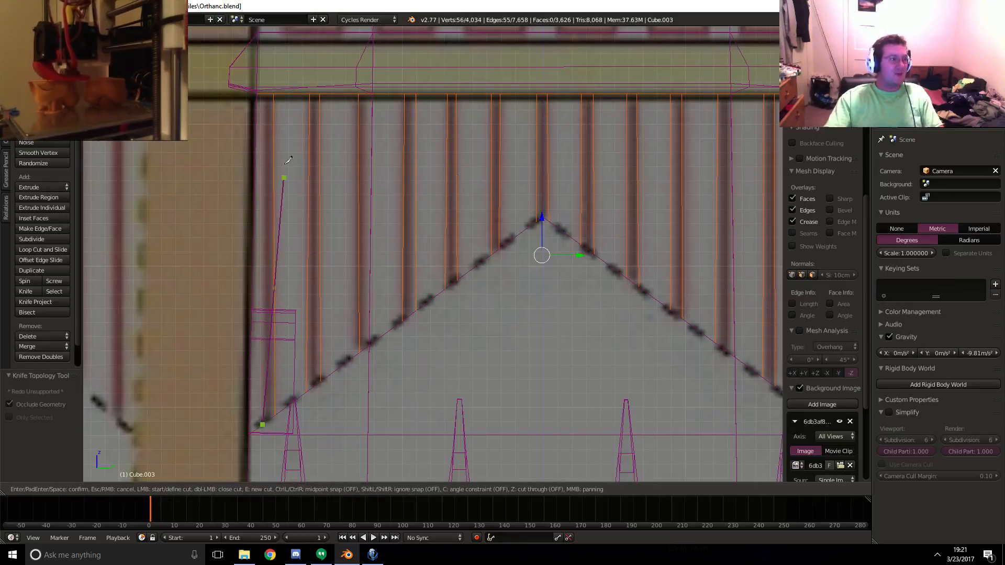
click(263, 96)
key(Return)
- Select the thirteen narrow groove faces above the side gable in solid shading and extrude them inward about 14.8 cm
scroll(317, 279, down, 2)
middle_drag(331, 238, 346, 249)
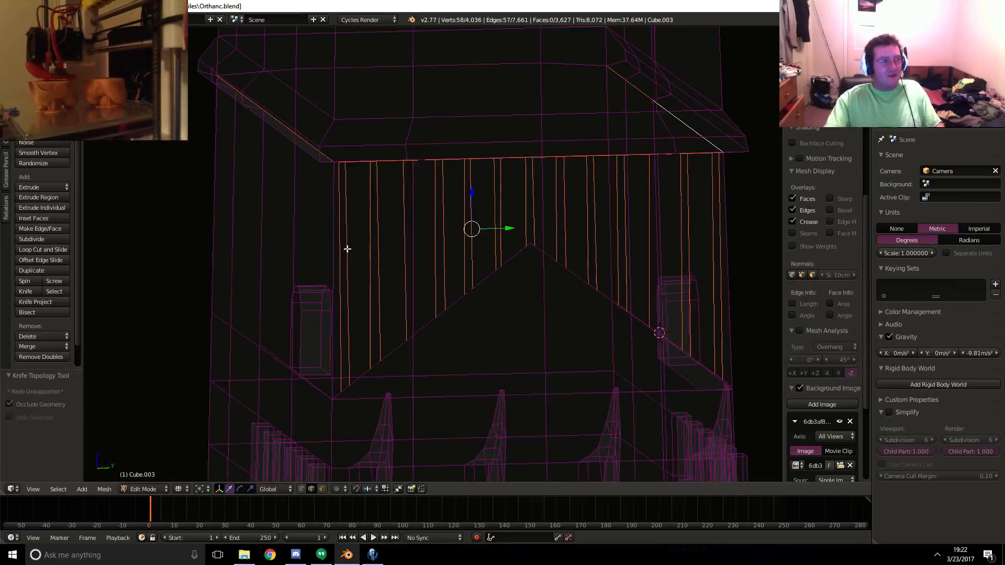
key(z)
key(z)
key(z)
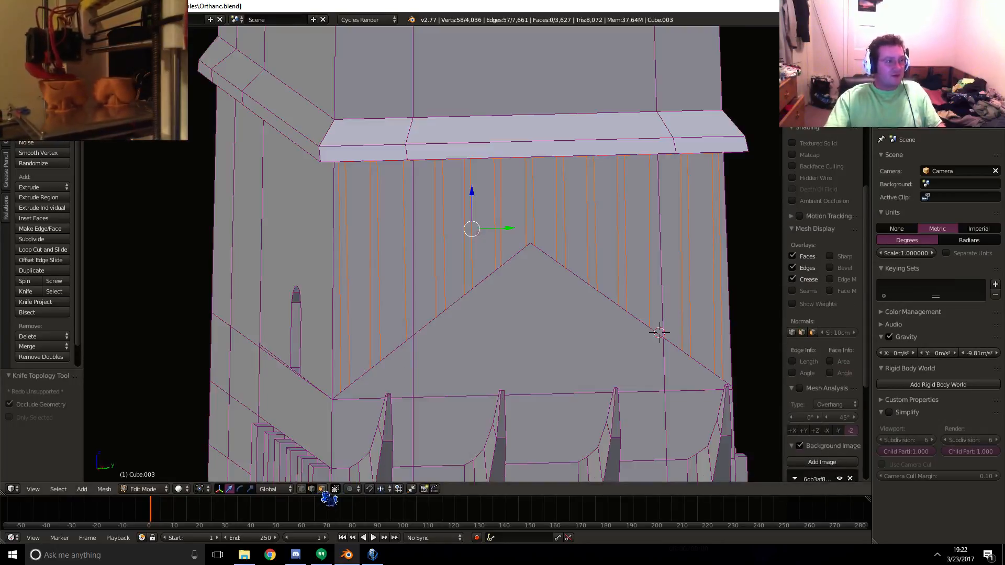
click(348, 273)
shift+click(374, 259)
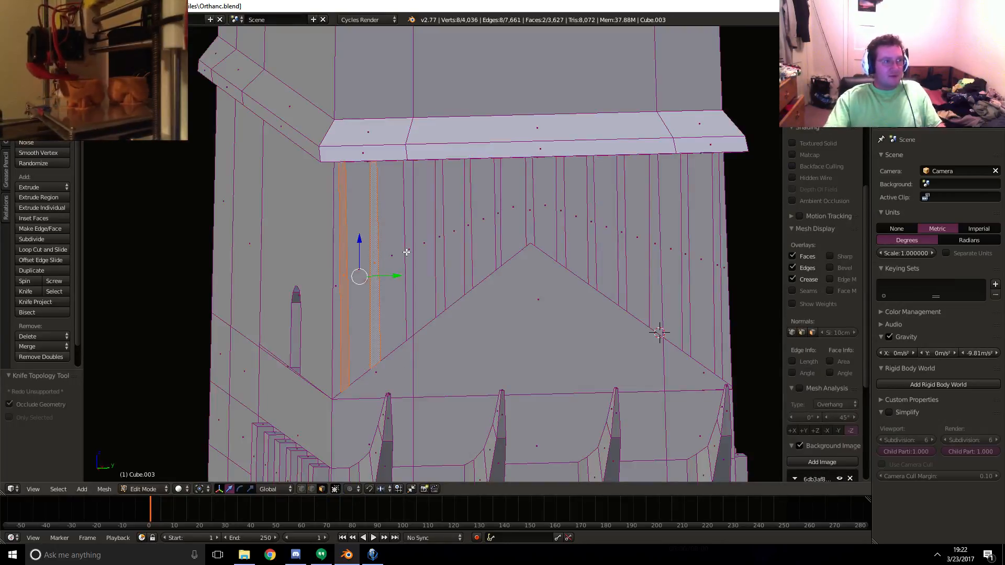
shift+click(408, 250)
shift+click(439, 230)
shift+click(465, 226)
shift+click(495, 215)
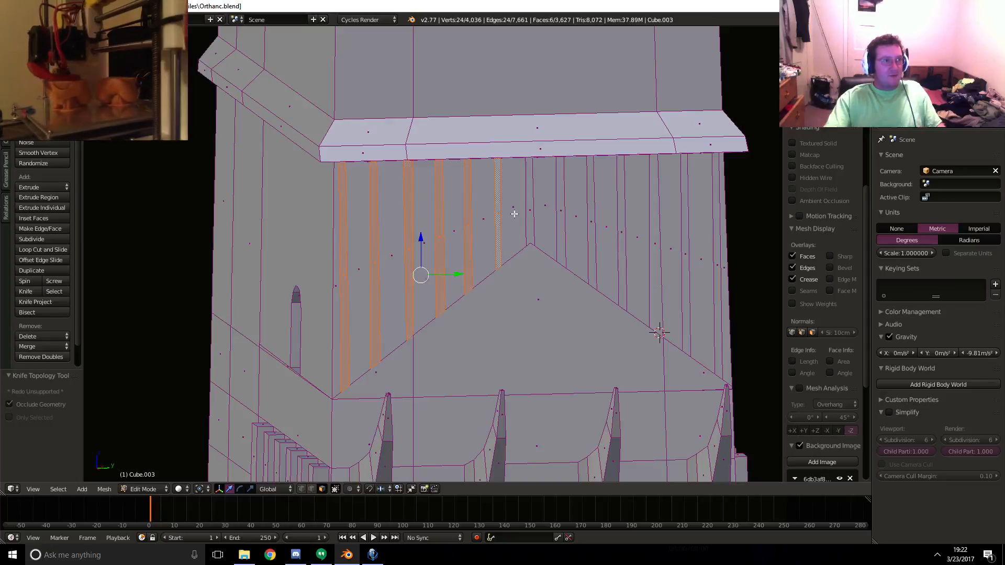
shift+click(527, 215)
shift+click(560, 225)
shift+click(590, 236)
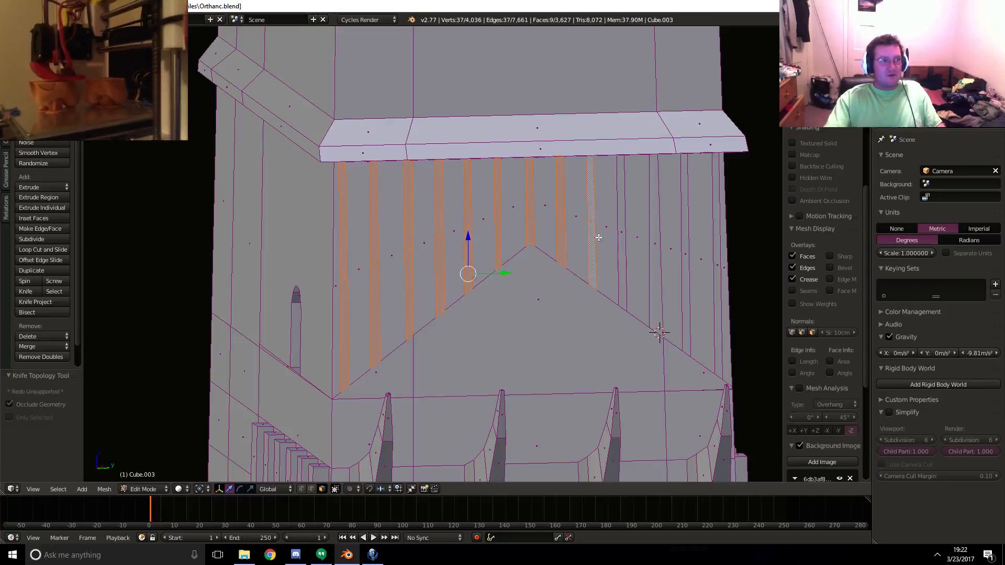
shift+click(621, 247)
shift+click(659, 272)
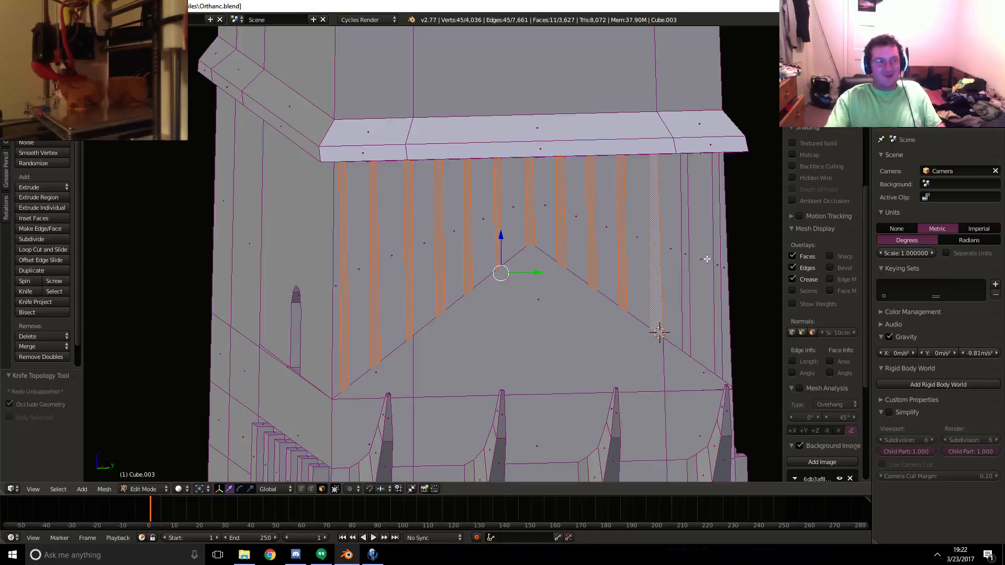
shift+click(684, 245)
shift+click(716, 270)
mouse_move(717, 270)
middle_down()
mouse_move(535, 315)
mouse_move(746, 437)
middle_up()
key(e)
click(672, 283)
key(z)
key(z)
- Examine the tower's groove and gable details in the Making_Orthanc_1 reference image, and return to the 3D view
click(11, 488)
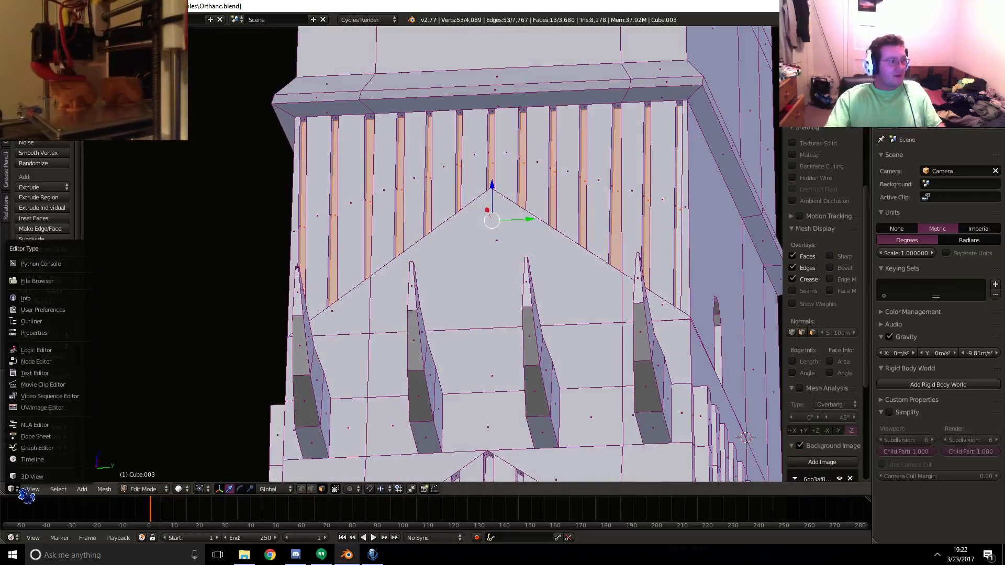
click(32, 410)
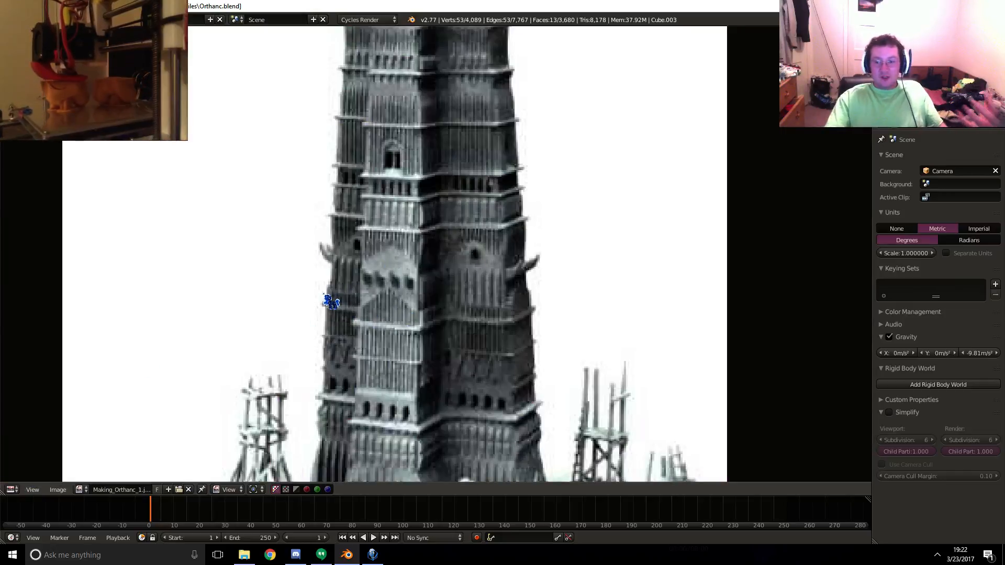
click(12, 489)
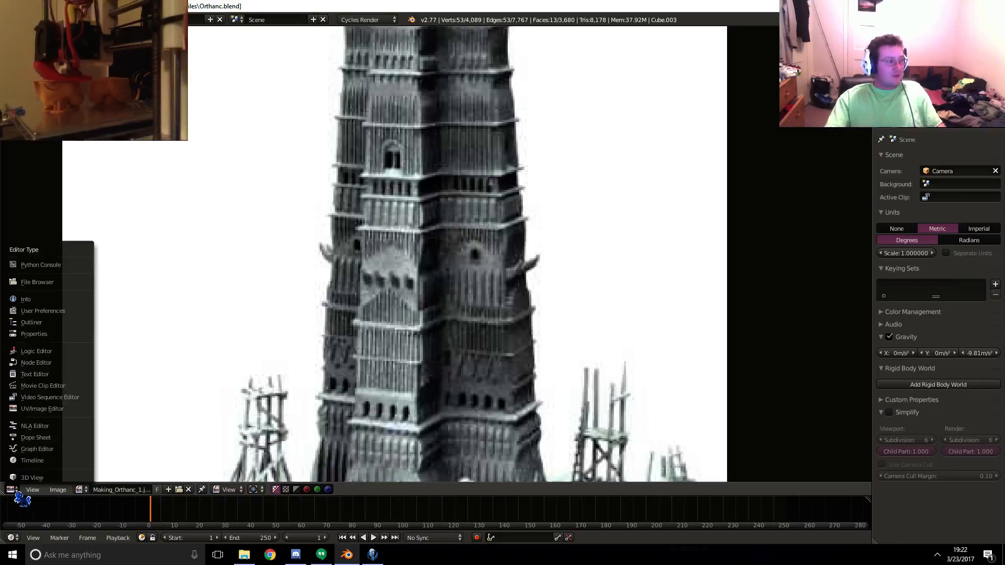
click(29, 474)
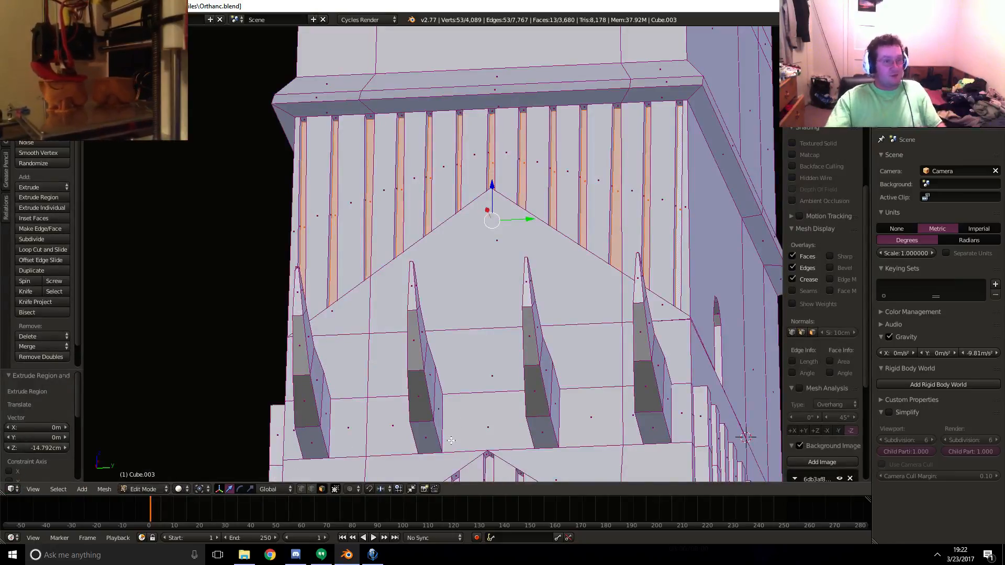
- In the front wireframe view, knife-cut the triangular gable outline above the arched window along the dashed reference lines
key(KP_3)
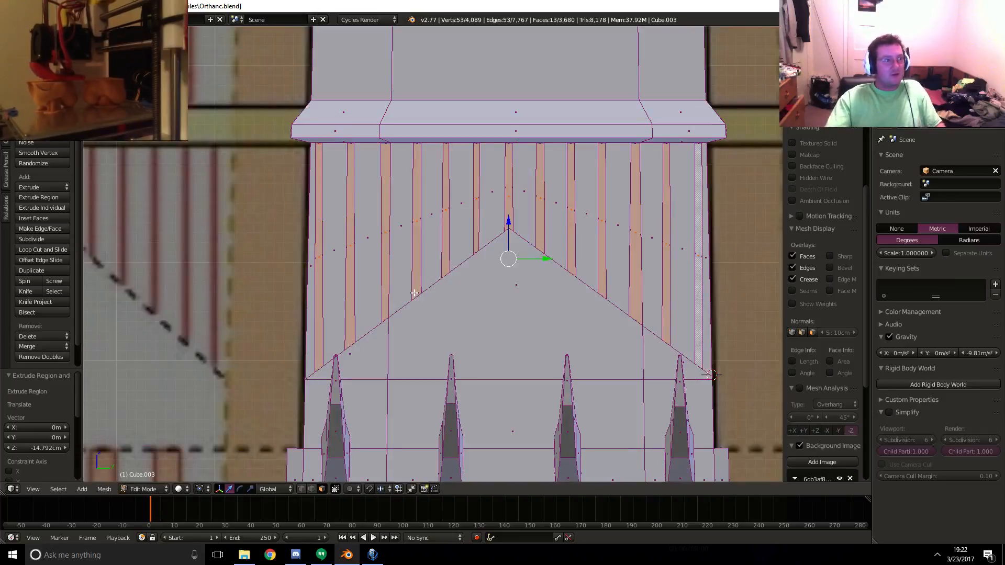
key(KP_1)
key(z)
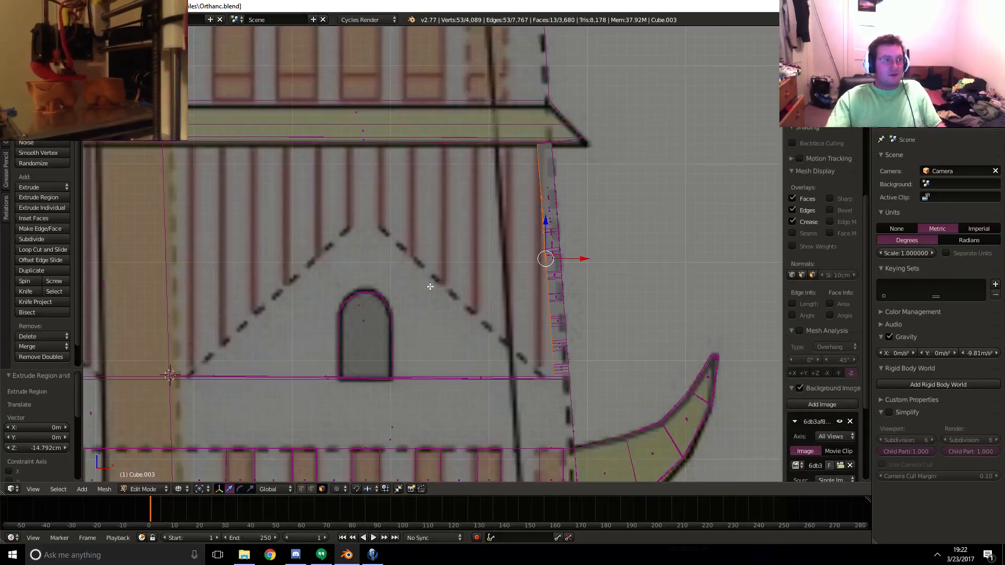
shift+middle_drag(525, 268, 543, 279)
shift+middle_drag(299, 338, 435, 317)
mouse_move(232, 276)
shift+middle_down()
mouse_move(401, 277)
mouse_move(234, 278)
shift+middle_up()
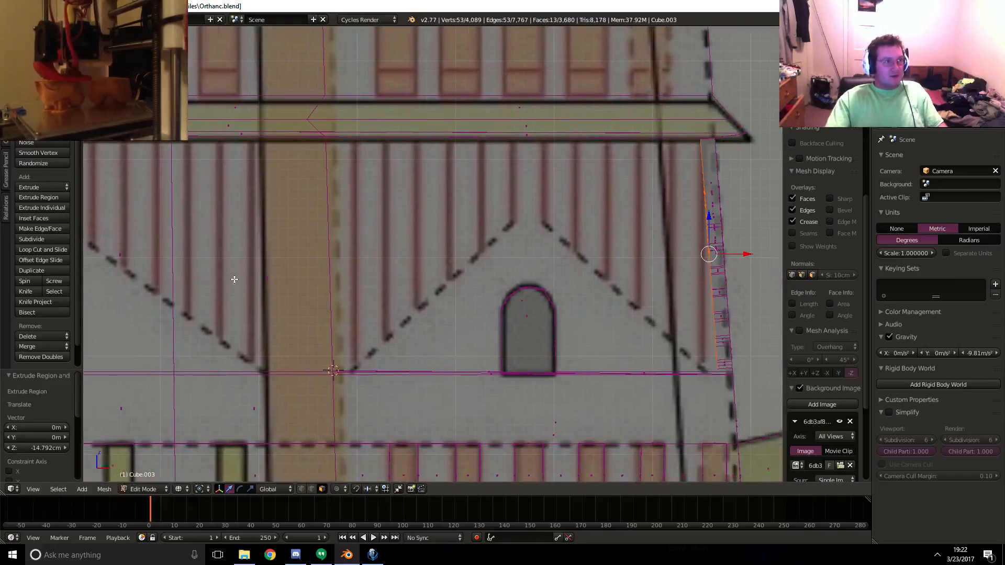
shift+middle_drag(432, 339, 331, 335)
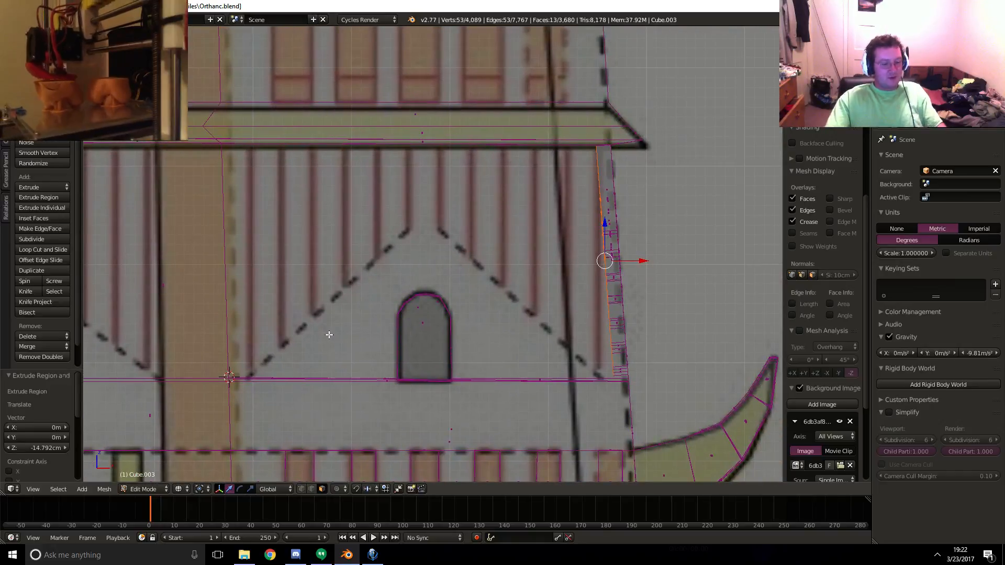
key(k)
click(604, 381)
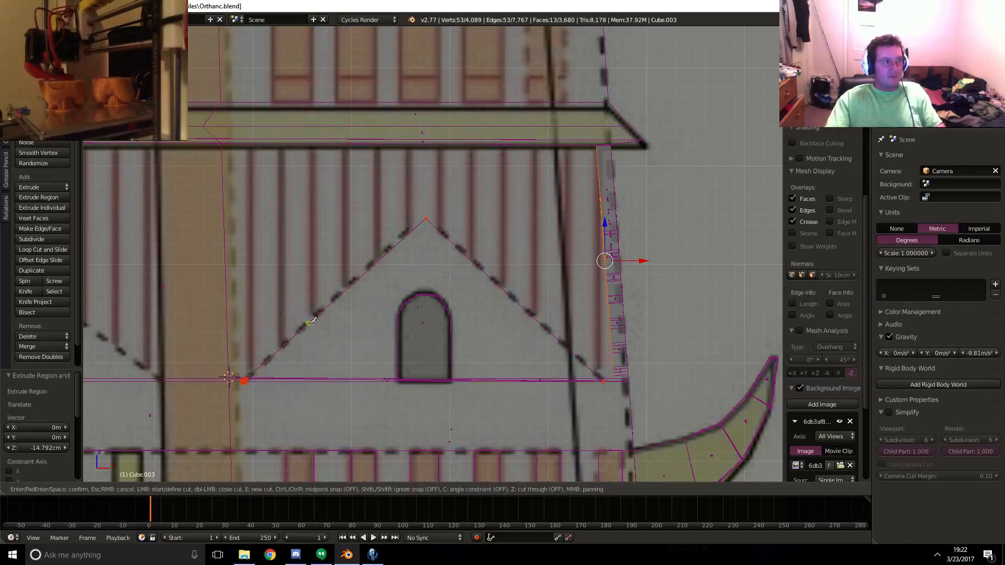
key(Return)
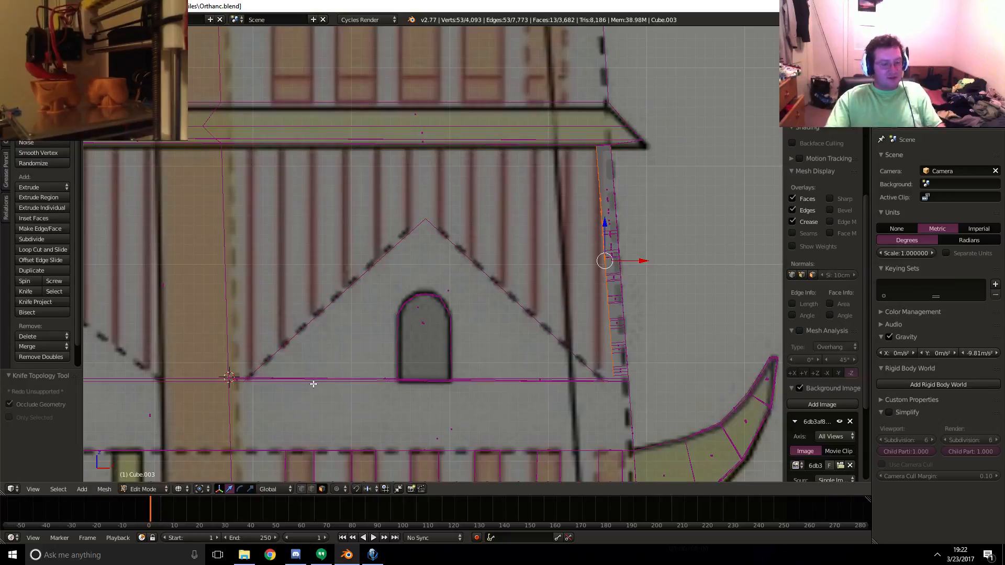
- Knife-cut both edges of the first groove left of the front gable's peak, from the slope up to the ledge
key(k)
click(412, 230)
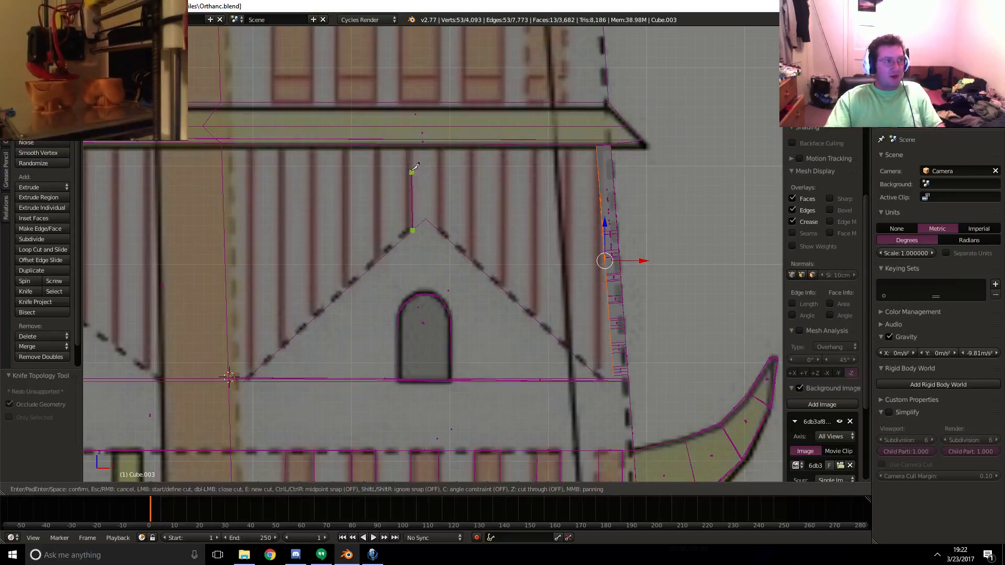
click(413, 143)
key(Return)
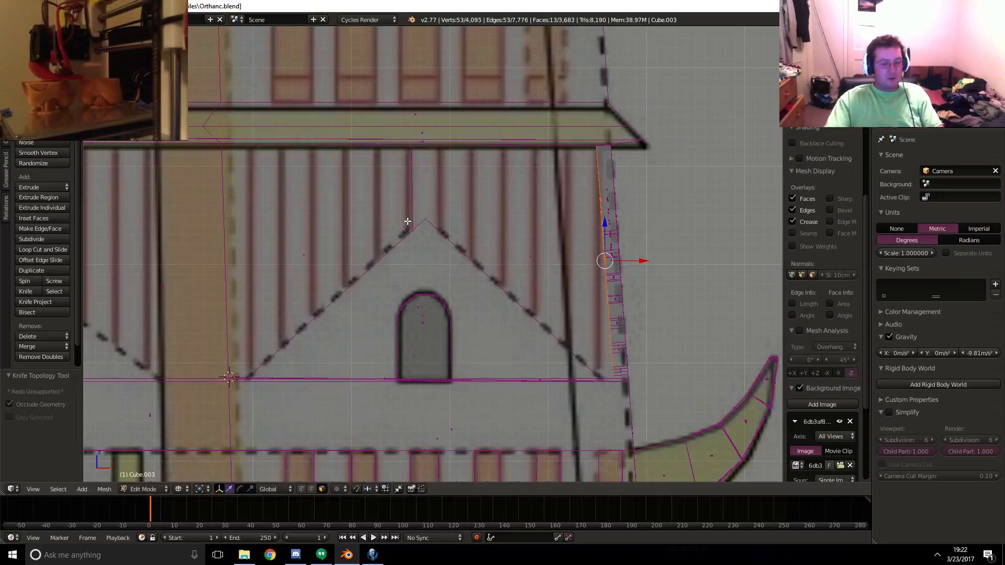
key(k)
click(403, 237)
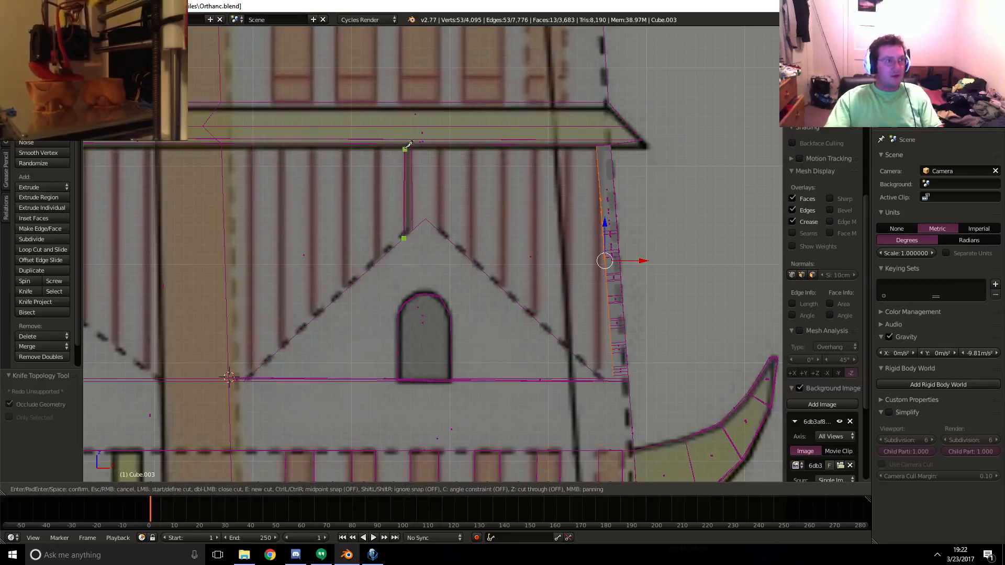
click(405, 145)
key(Return)
- Knife-cut both edges of the second groove left of the front gable's peak, from the slope up to the ledge
key(k)
click(383, 256)
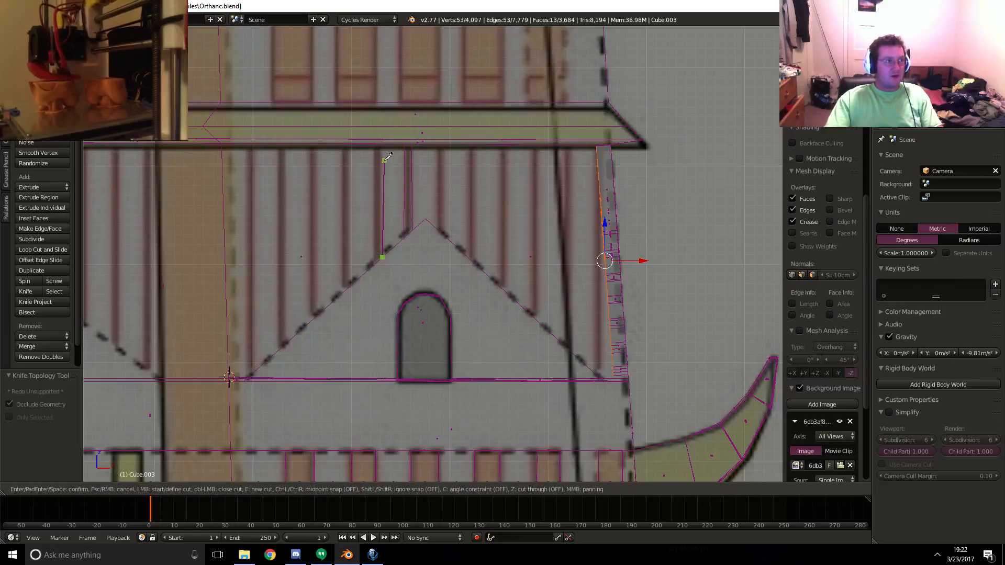
click(383, 144)
key(Return)
key(k)
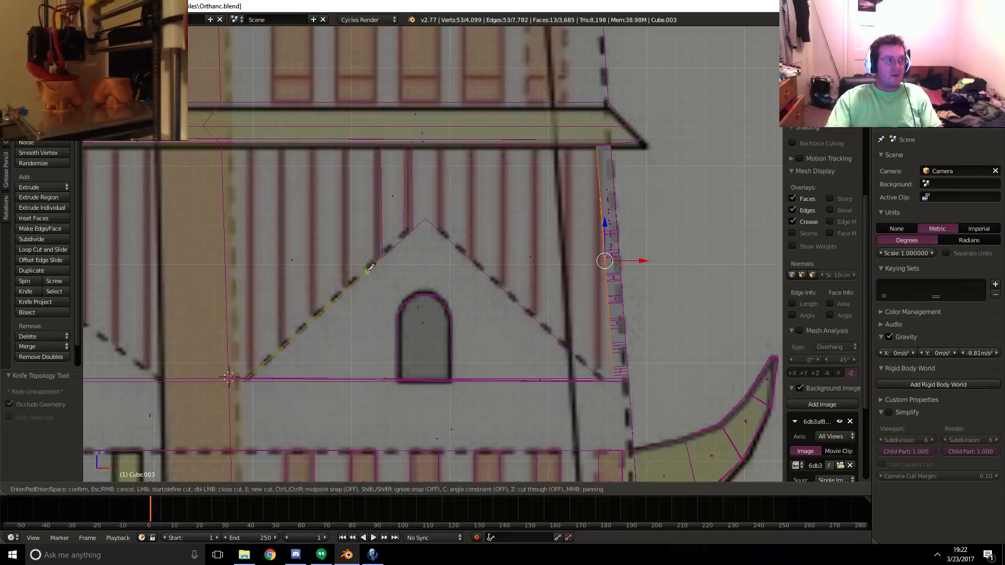
click(375, 265)
click(376, 148)
key(Return)
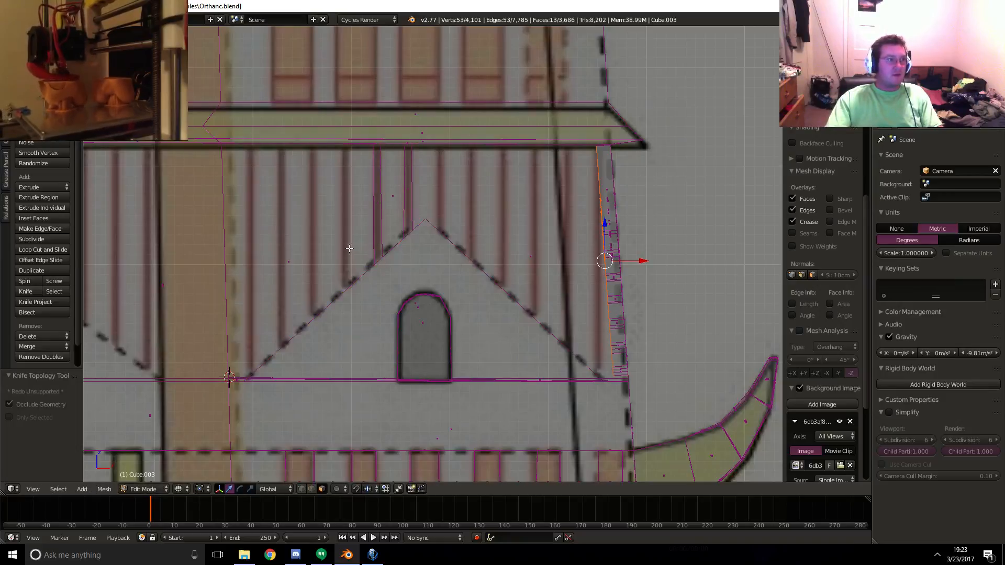
- Knife-cut both edges of the third groove left of the front gable's peak, from the slope up to the ledge
key(k)
click(353, 281)
click(350, 149)
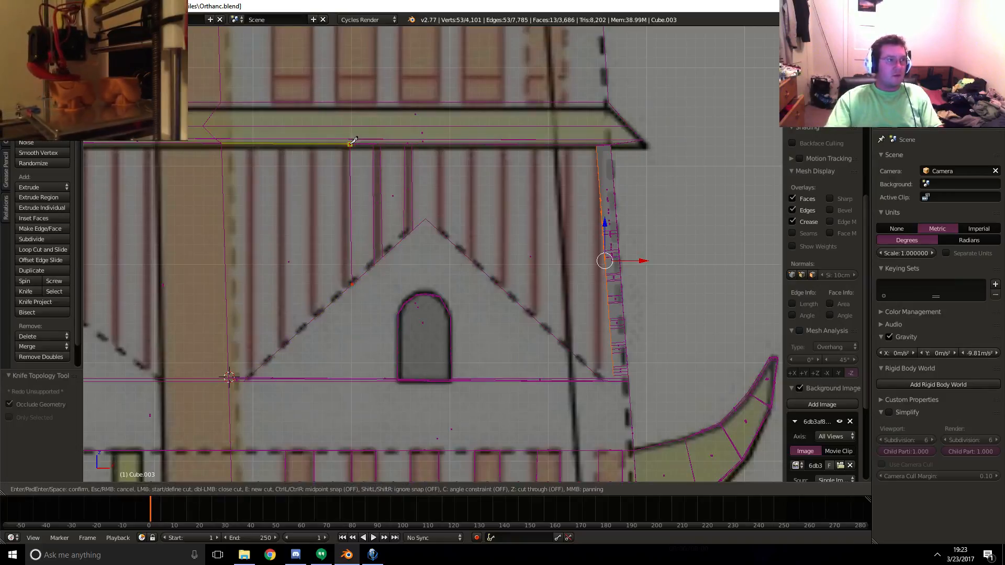
key(Return)
key(k)
click(343, 289)
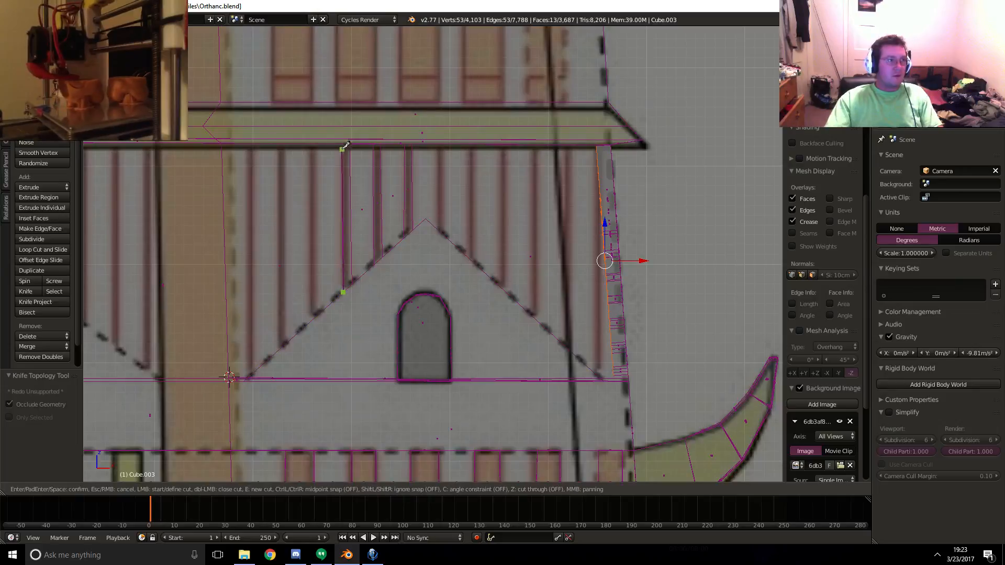
click(346, 148)
key(Return)
- Knife-cut both edges of the fourth groove left of the front gable's peak, from the slope up to the ledge
key(k)
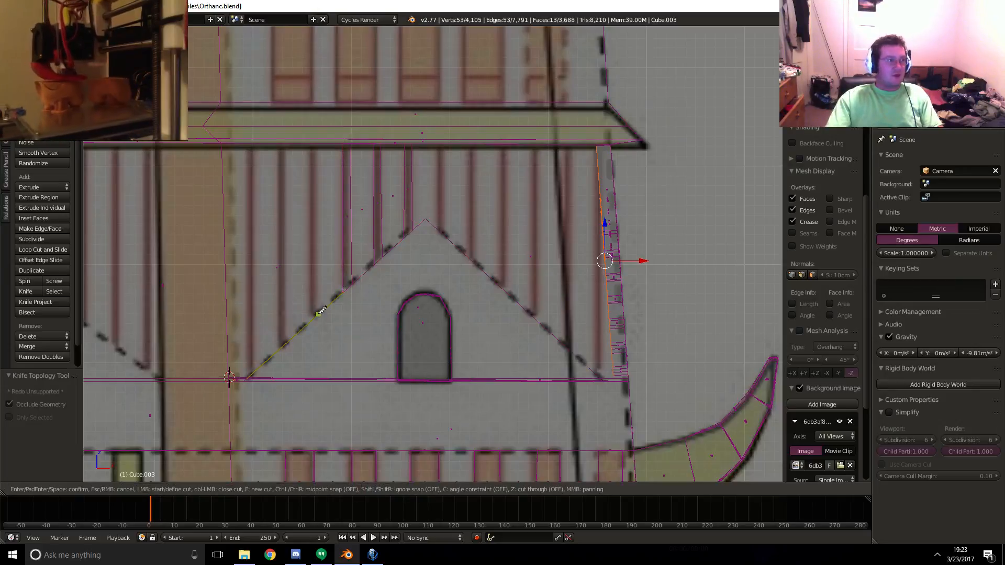
click(317, 314)
click(321, 143)
key(Return)
key(k)
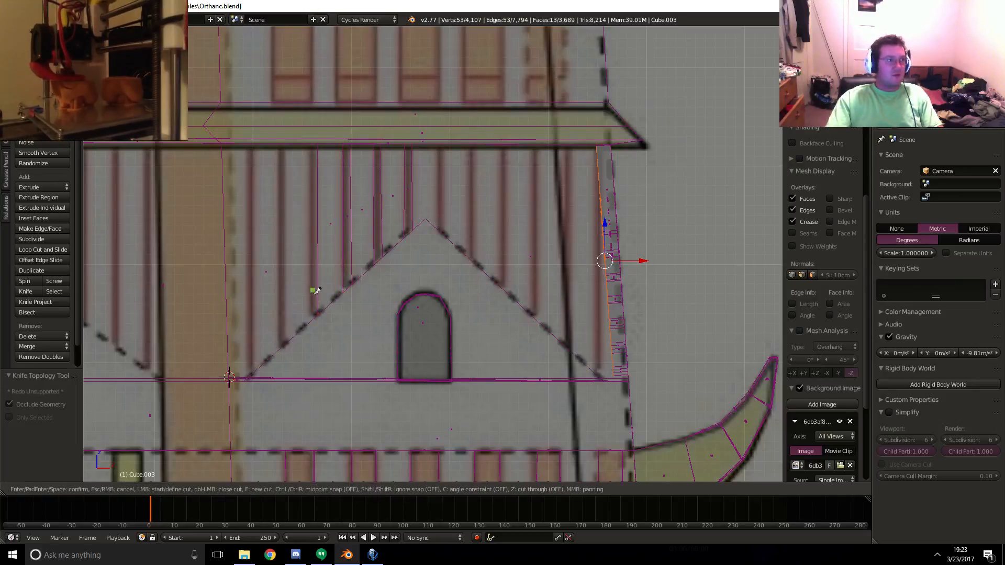
click(305, 147)
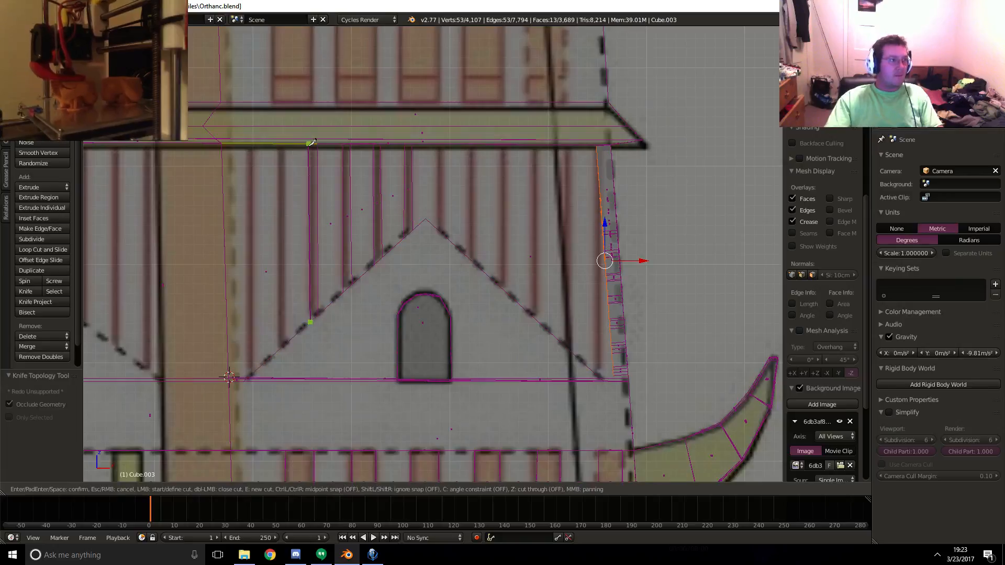
key(Return)
- Knife-cut both edges of the fifth groove left of the front gable's peak, from the slope up to the ledge
key(k)
click(286, 343)
click(285, 149)
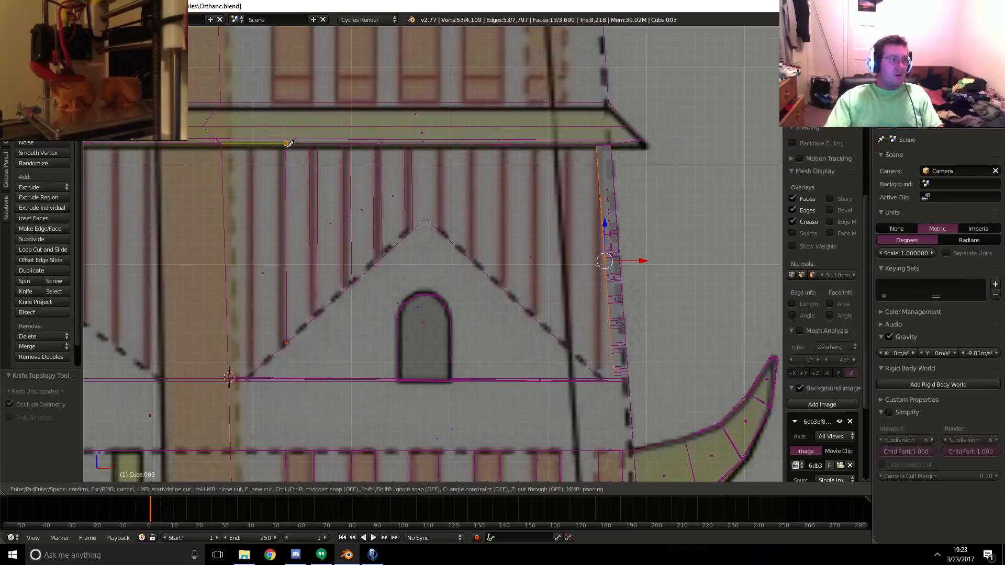
key(Return)
key(k)
click(280, 348)
click(280, 150)
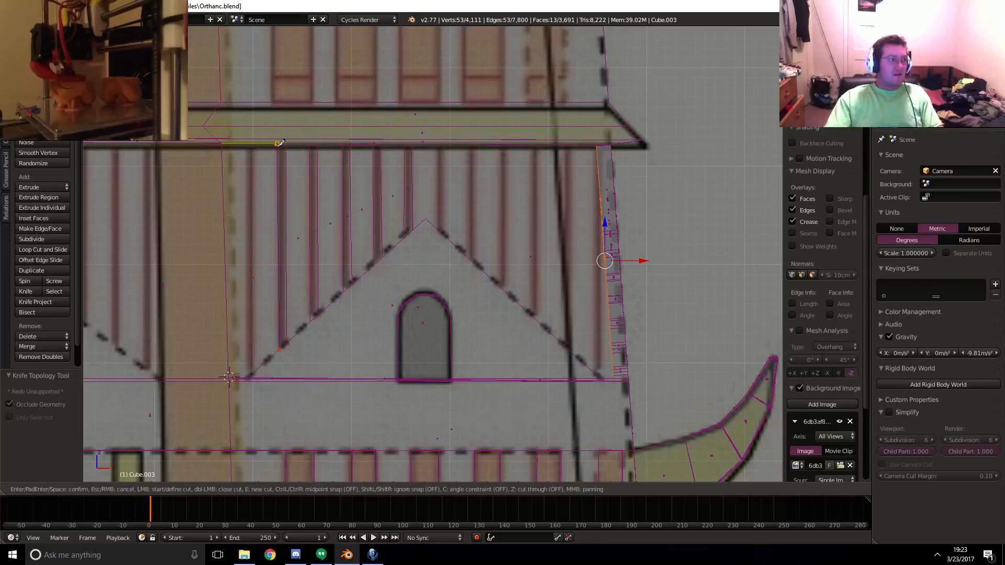
key(Return)
- Knife-cut both edges of the sixth groove left of the front gable's peak, from the slope's lower end up to the ledge
key(k)
click(256, 365)
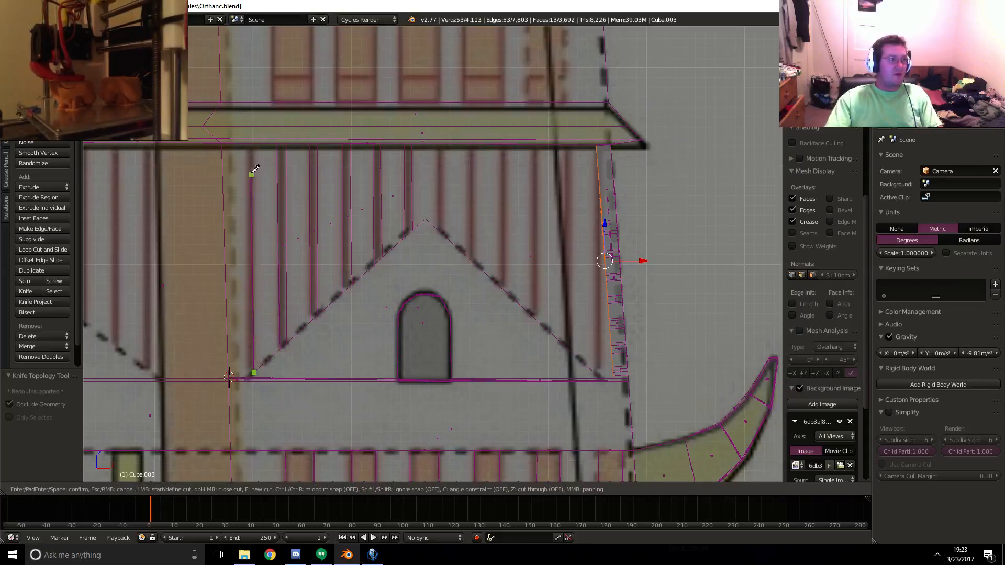
click(254, 149)
key(Return)
key(k)
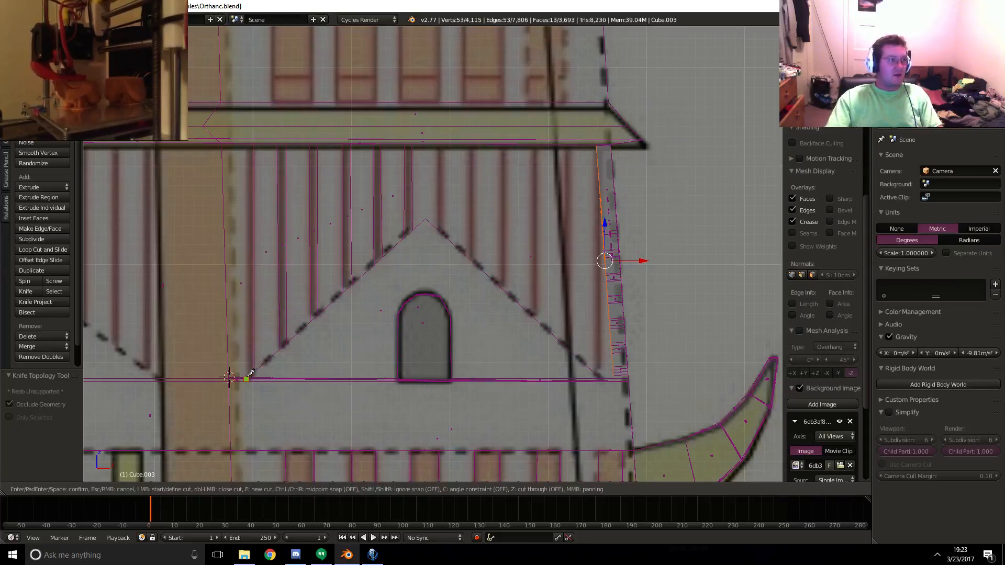
click(245, 148)
key(Return)
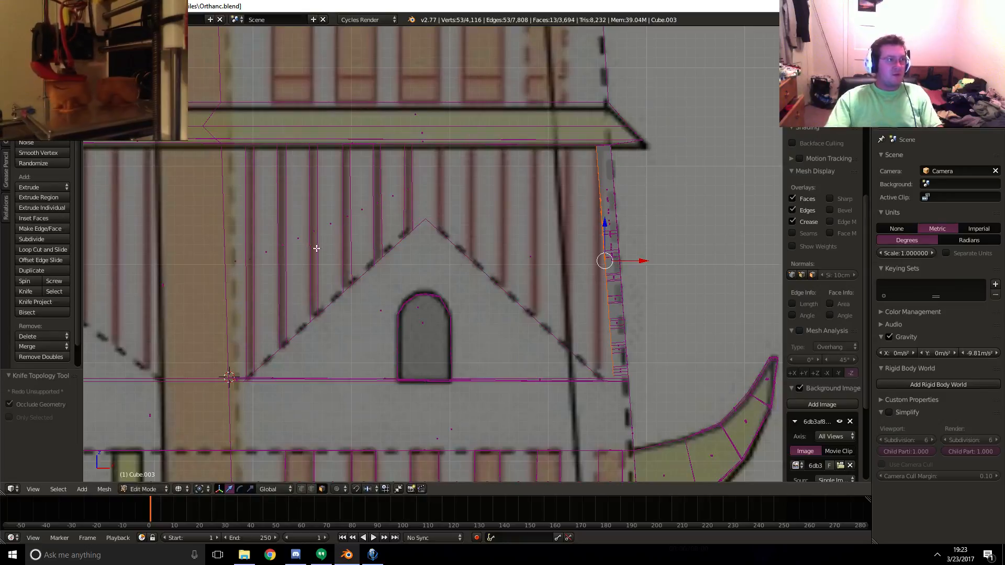
- Examine the whole tower in solid shading against the background reference drawing
shift+middle_drag(491, 286, 482, 285)
scroll(482, 284, down, 9)
key(z)
scroll(445, 157, down, 4)
shift+middle_drag(442, 152, 454, 305)
scroll(453, 305, down, 2)
mouse_move(457, 261)
shift+middle_down()
mouse_move(440, 146)
mouse_move(451, 257)
shift+middle_up()
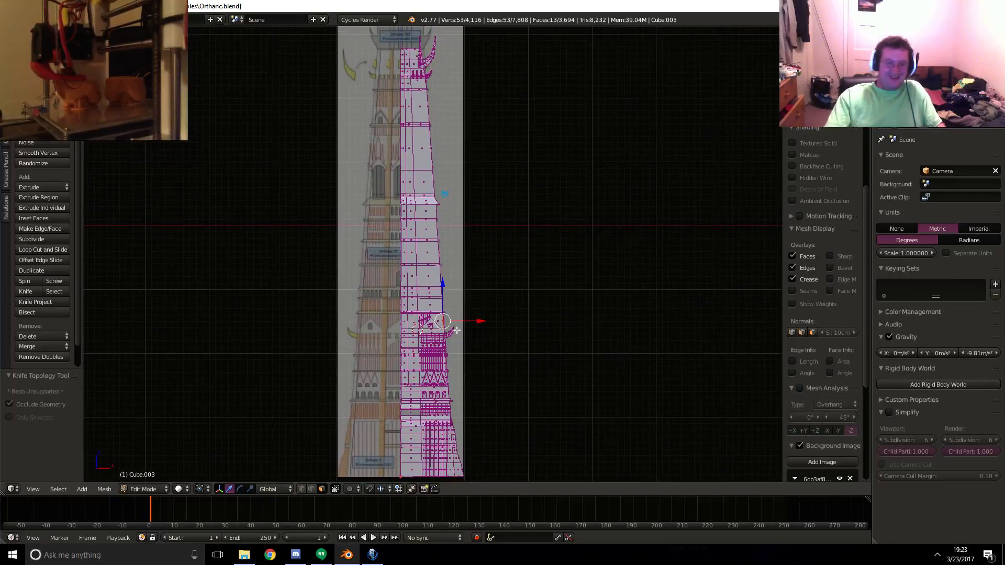
scroll(456, 330, up, 8)
shift+middle_drag(453, 377, 482, 133)
scroll(482, 132, up, 5)
key(z)
shift+middle_drag(499, 378, 466, 274)
scroll(499, 222, up, 3)
- Knife-cut both edges of the first groove right of the front gable's peak, from the slope up to the ledge
key(k)
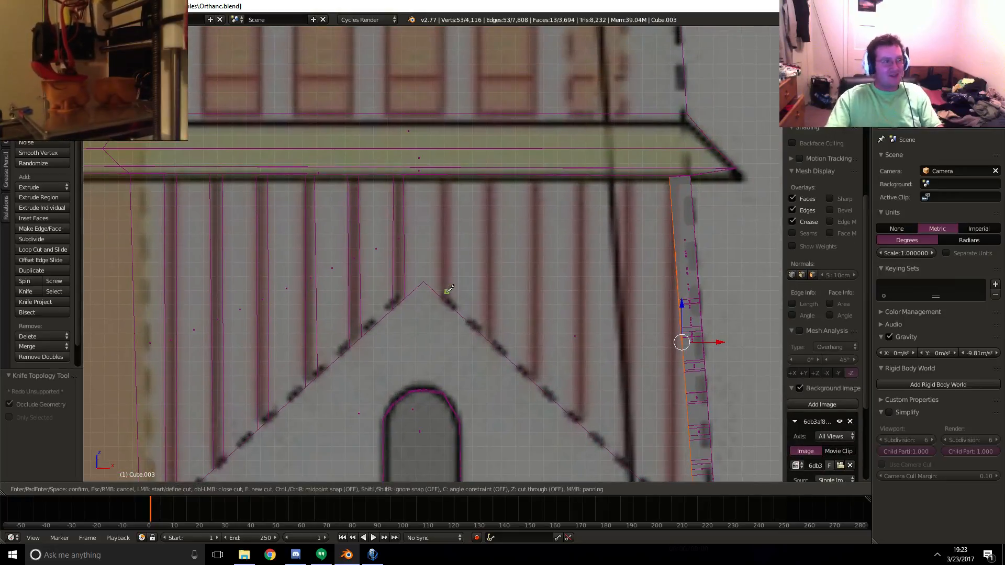
click(441, 297)
click(441, 176)
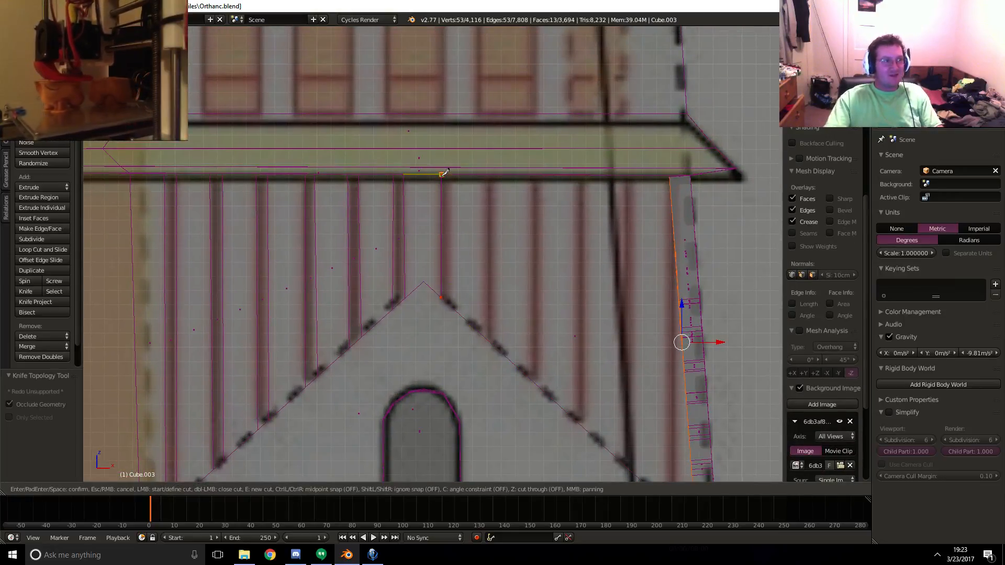
key(Return)
key(k)
click(453, 308)
click(449, 176)
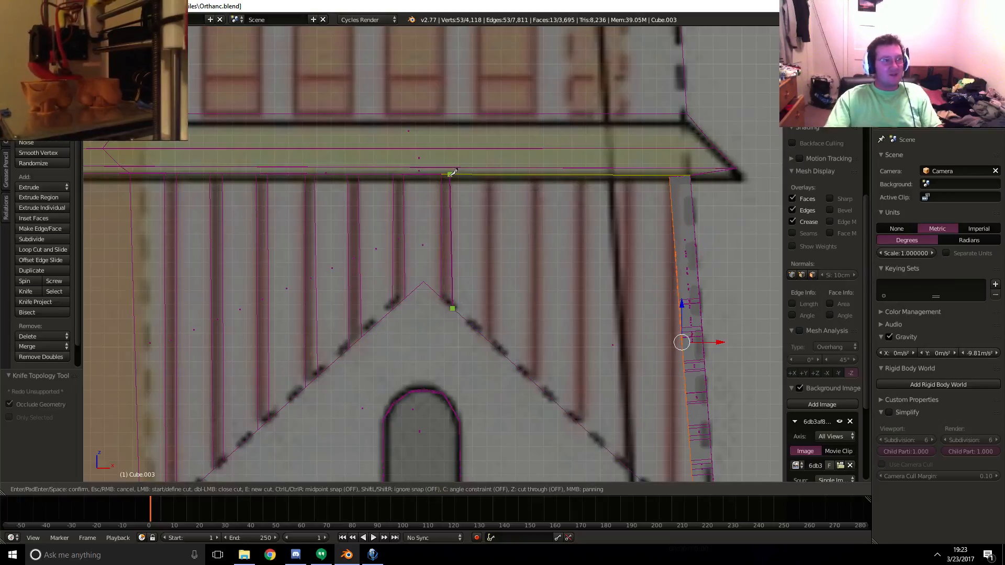
key(Return)
key(k)
click(482, 335)
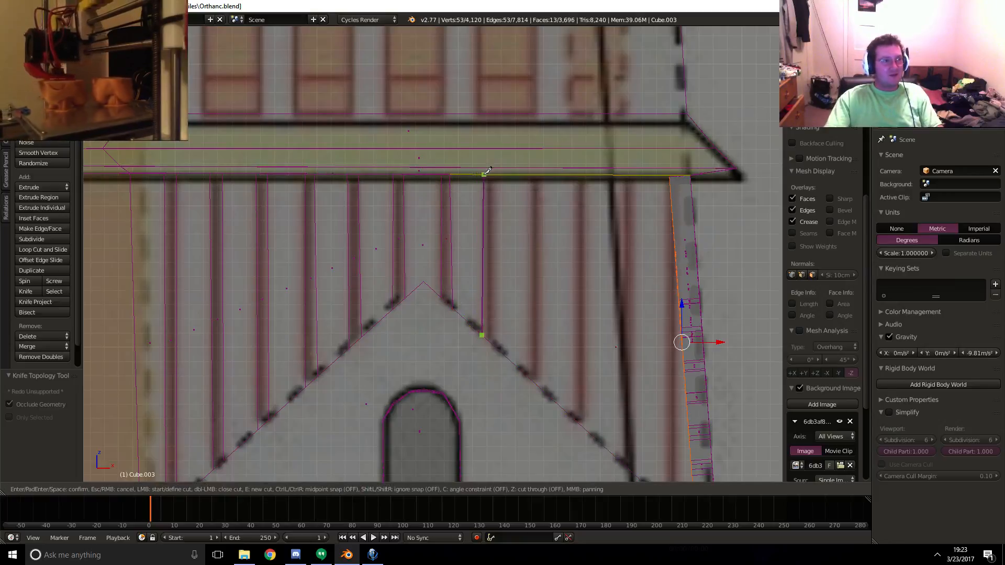
click(480, 176)
scroll(460, 183, down, 14)
scroll(460, 185, down, 5)
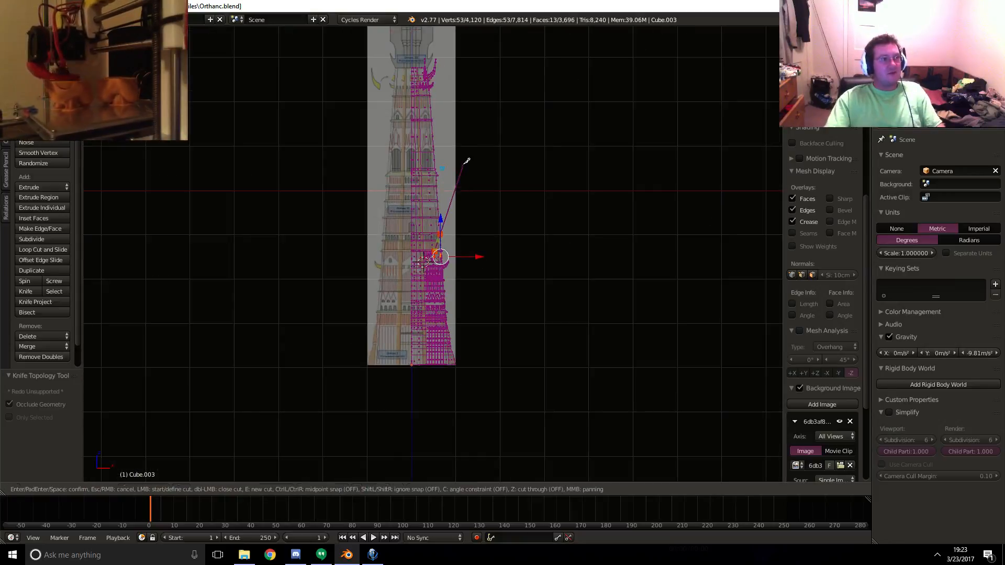
key(Return)
scroll(461, 267, up, 12)
scroll(474, 265, up, 4)
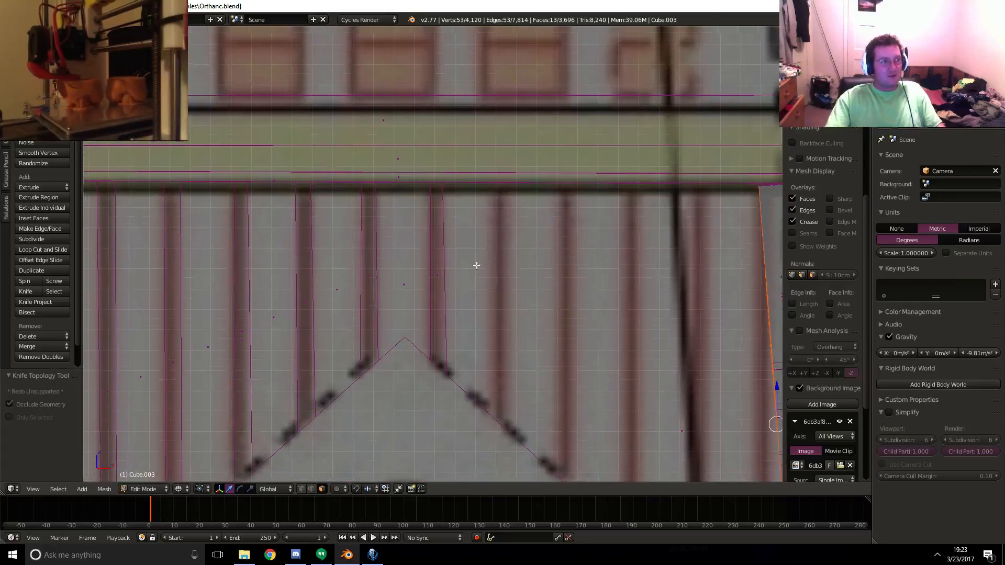
key(ctrl+z)
- Knife-cut both edges of the second groove right of the front gable's peak, from the slope up to the ledge
shift+scroll(490, 260, down, 2)
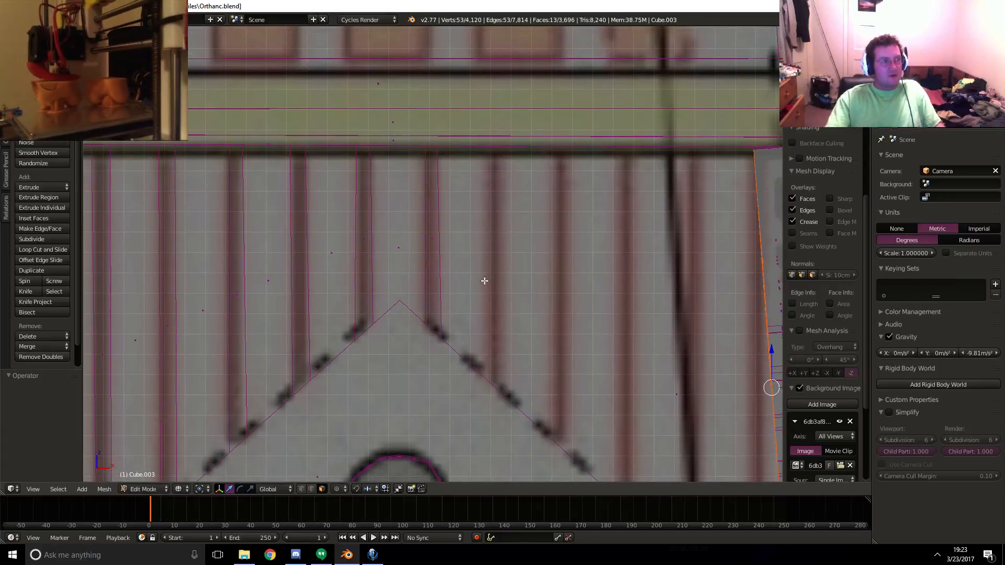
key(k)
click(485, 378)
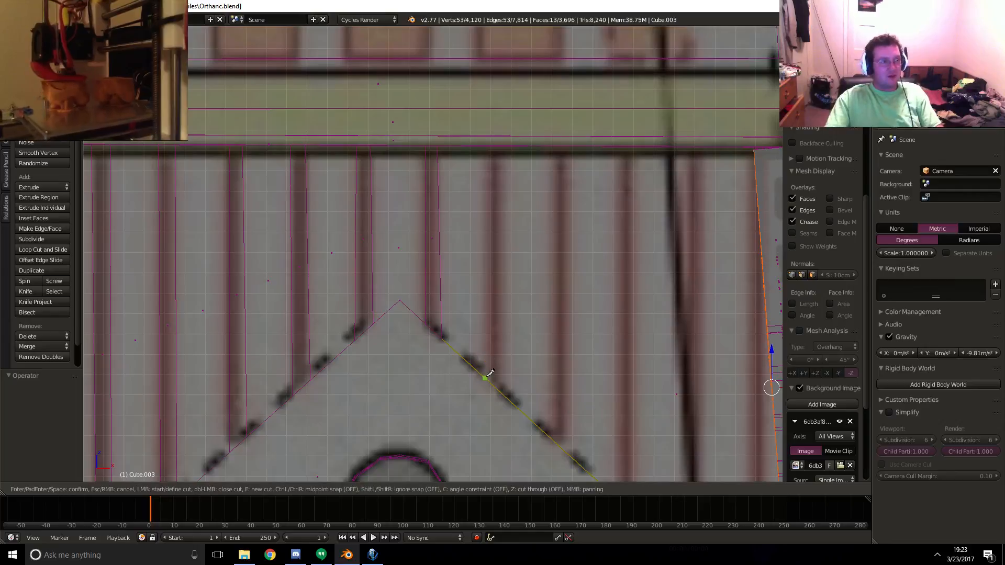
click(486, 148)
key(Return)
key(k)
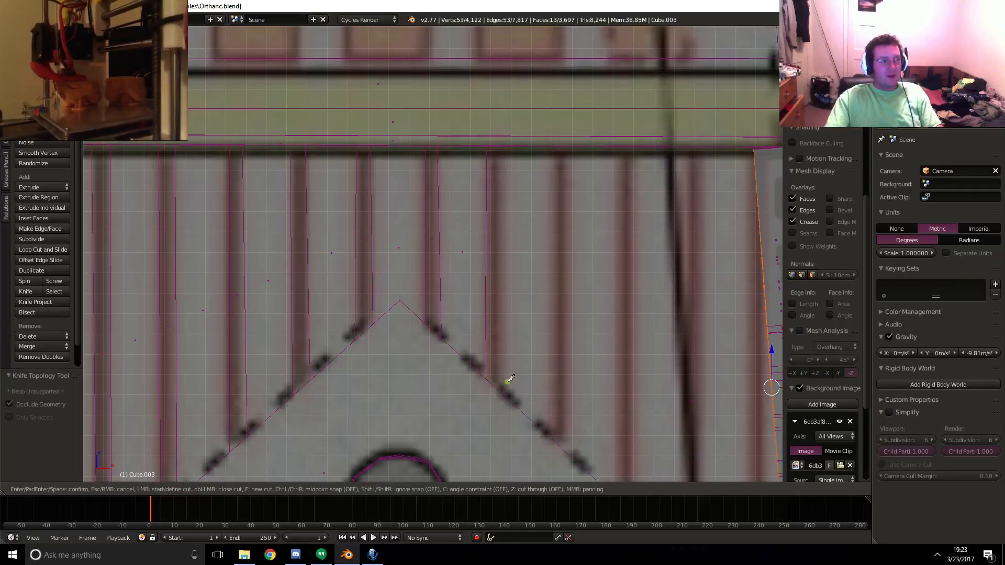
click(502, 393)
click(503, 148)
key(Return)
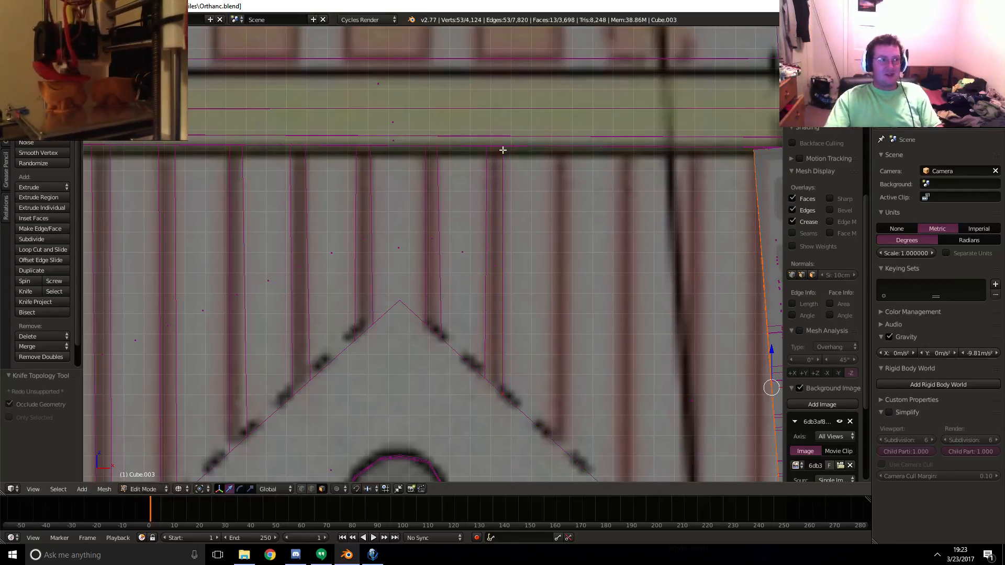
- Knife-cut both edges of the third groove right of the front gable's peak, from the slope up to the ledge
key(k)
click(548, 430)
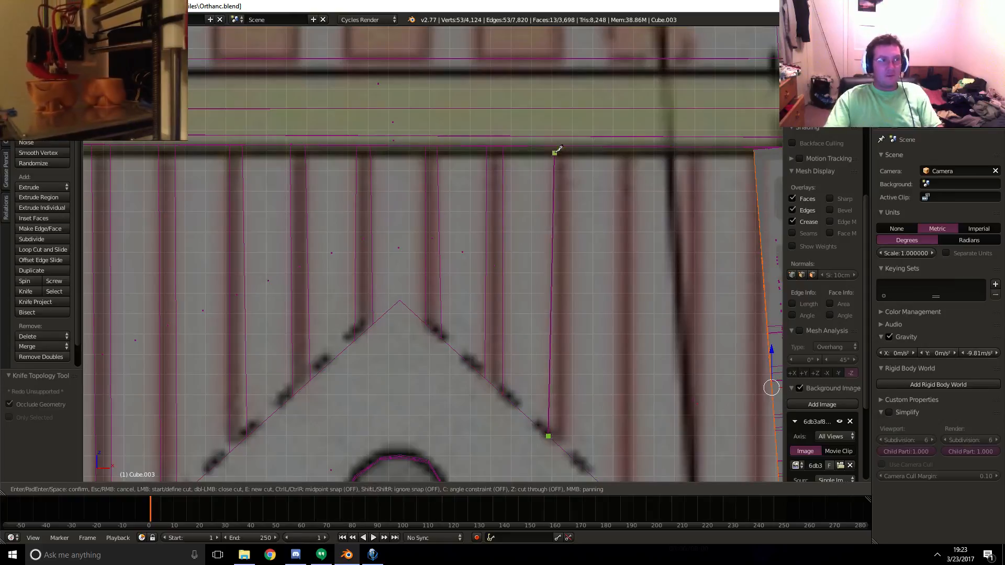
click(556, 148)
key(Return)
key(k)
click(564, 450)
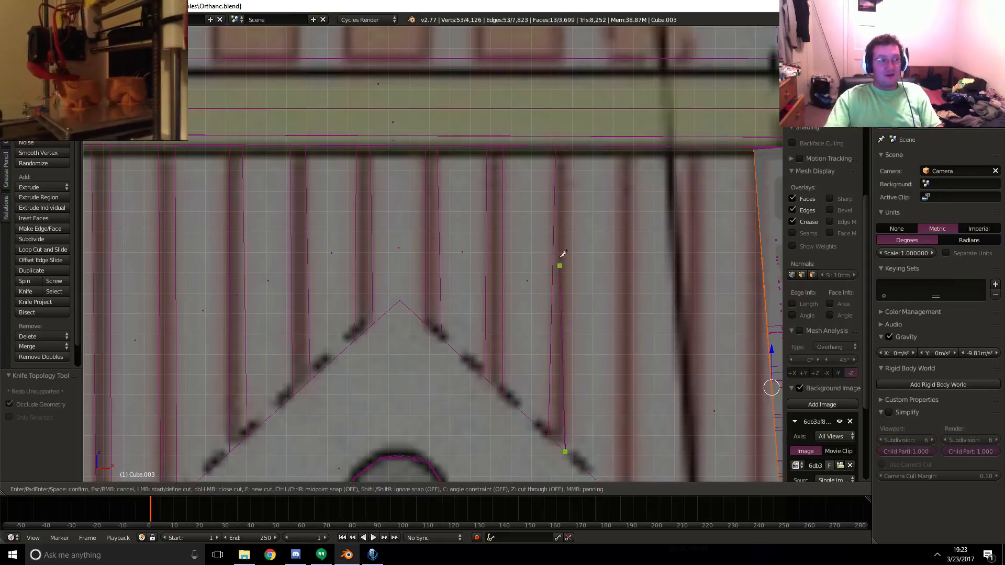
click(570, 148)
key(Return)
- Knife-cut both edges of the fourth groove right of the front gable's peak, from the slope up to the ledge
shift+scroll(632, 291, down, 1)
shift+middle_drag(632, 292, 443, 208)
scroll(426, 198, down, 2)
key(k)
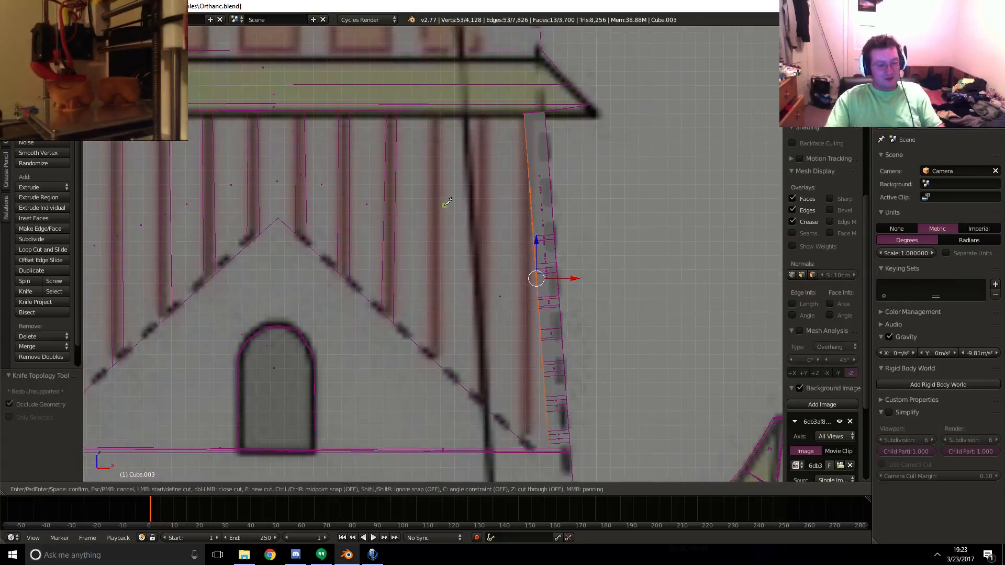
click(427, 353)
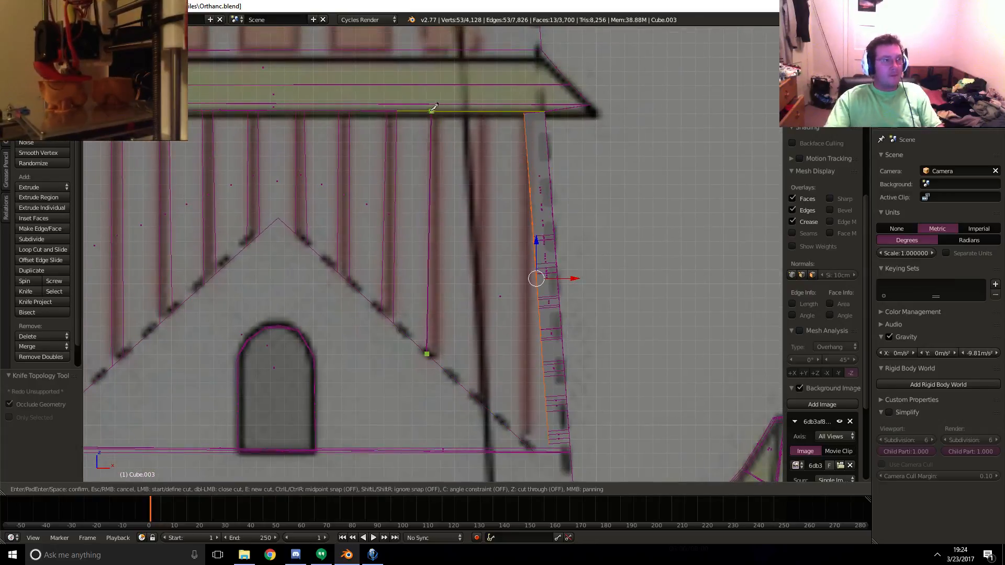
key(Return)
key(k)
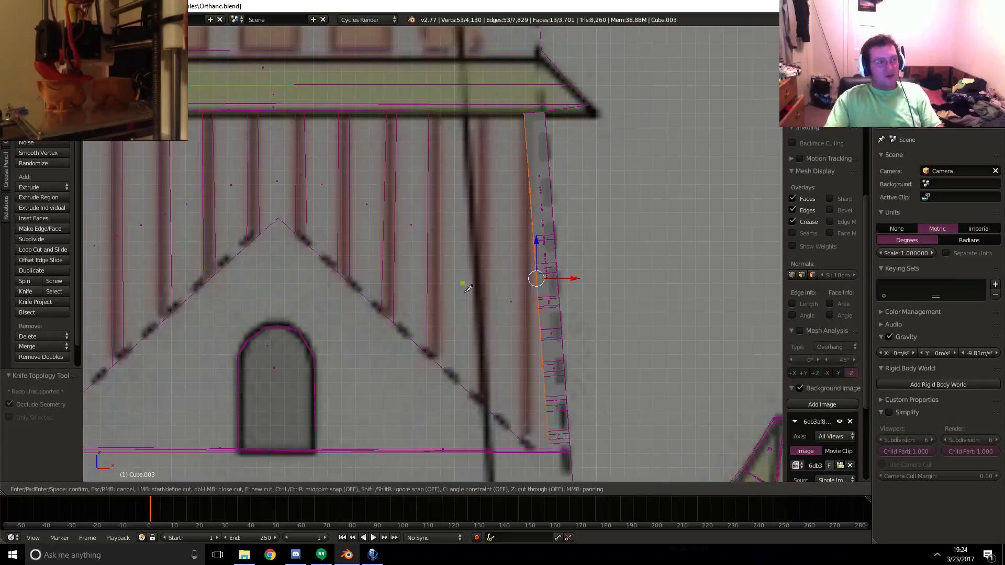
click(439, 363)
click(433, 112)
key(Return)
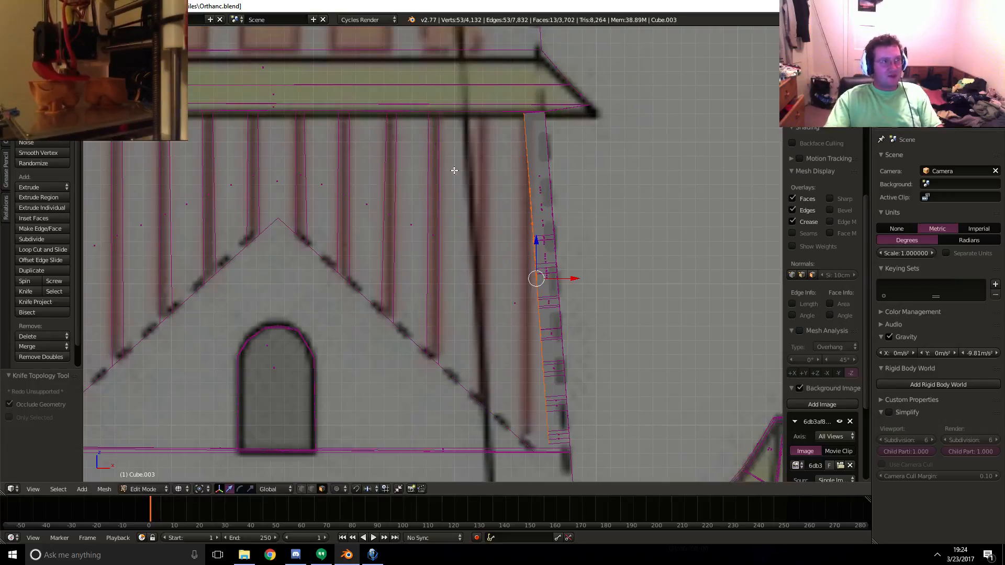
- Knife-cut both edges of the fifth groove right of the front gable's peak, from the slope up to the ledge
key(k)
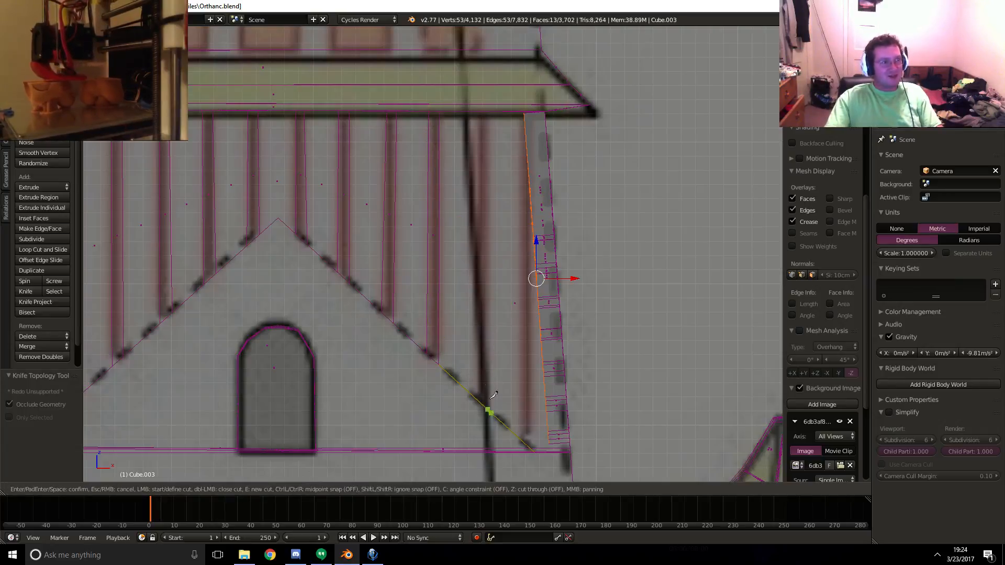
click(489, 412)
click(486, 112)
key(Return)
key(k)
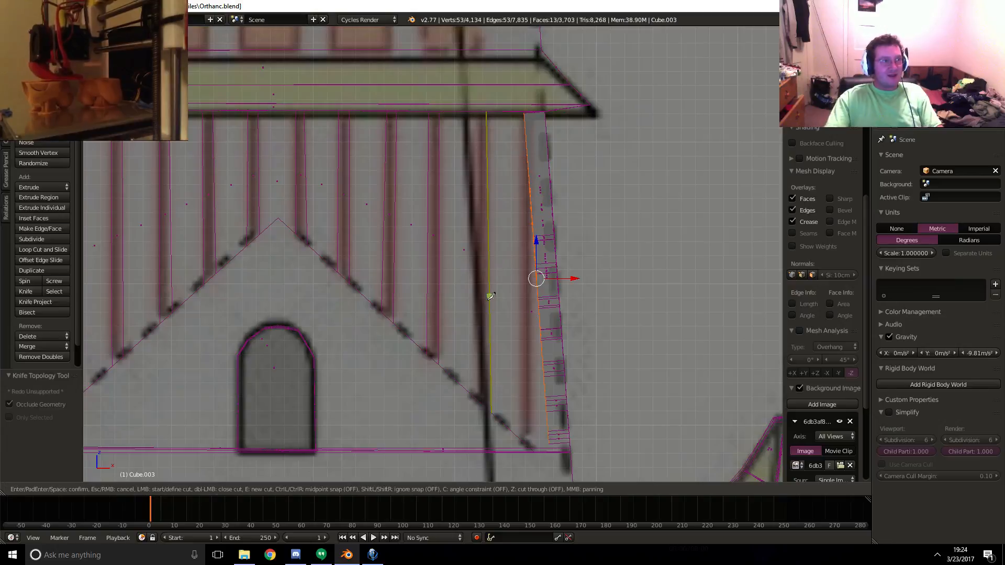
click(477, 400)
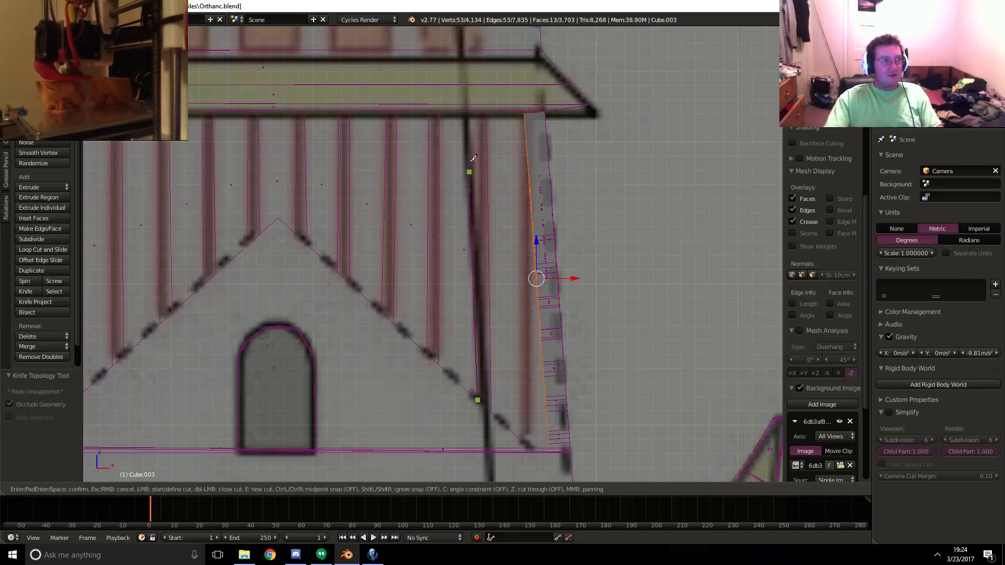
click(480, 111)
key(Return)
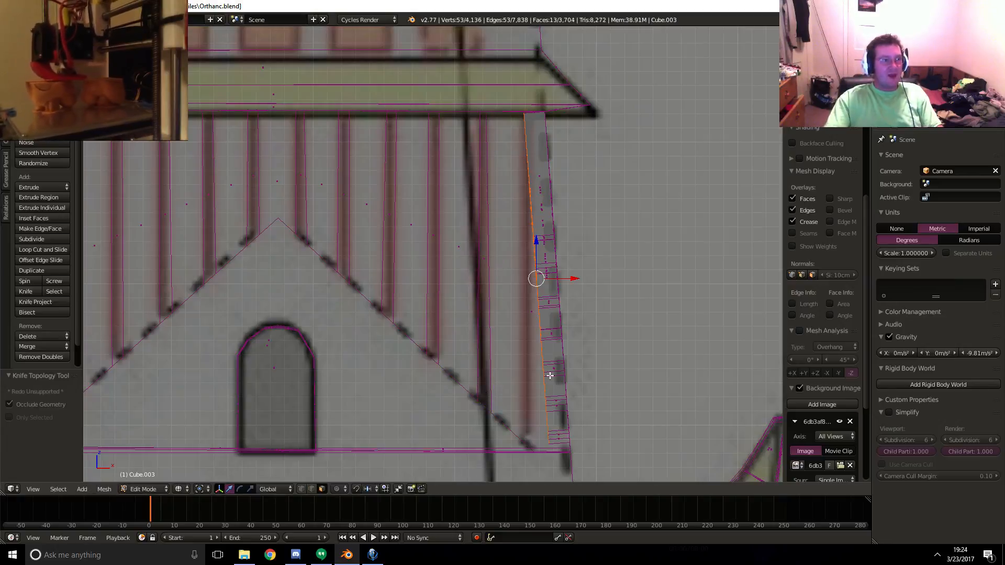
- Knife-cut both edges of the sixth groove right of the front gable's peak, from the slope's lower end up to the ledge
key(k)
click(522, 440)
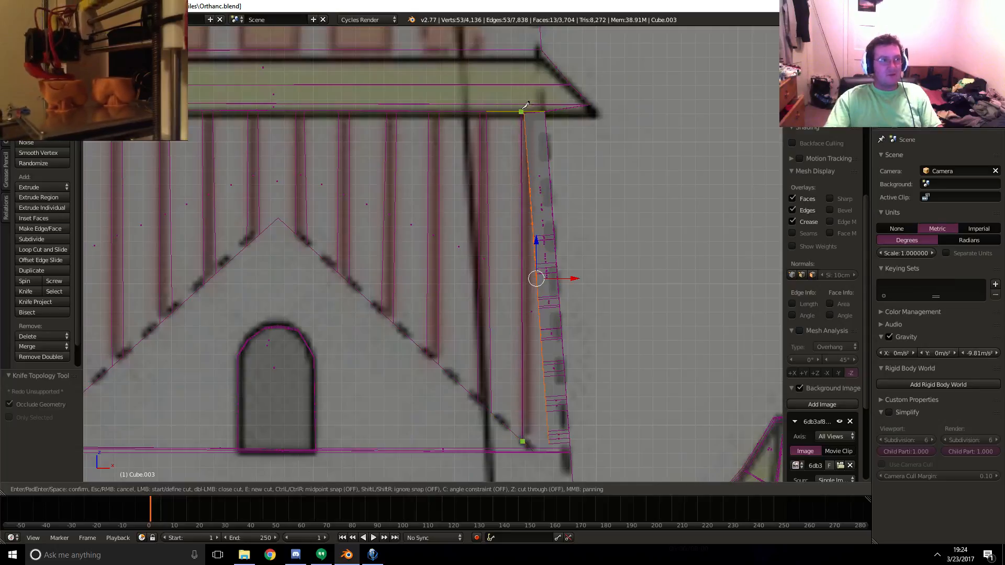
click(524, 110)
key(Return)
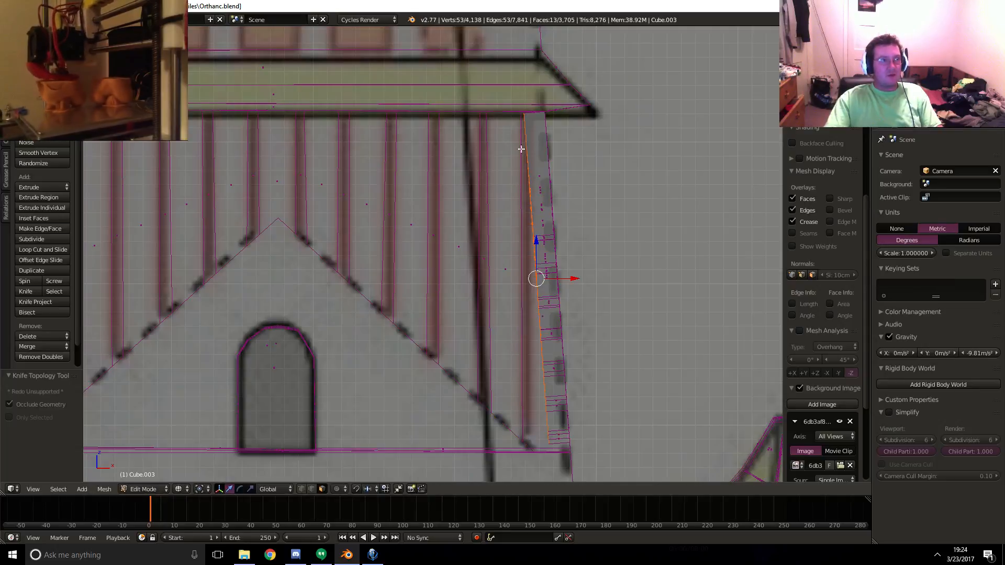
key(k)
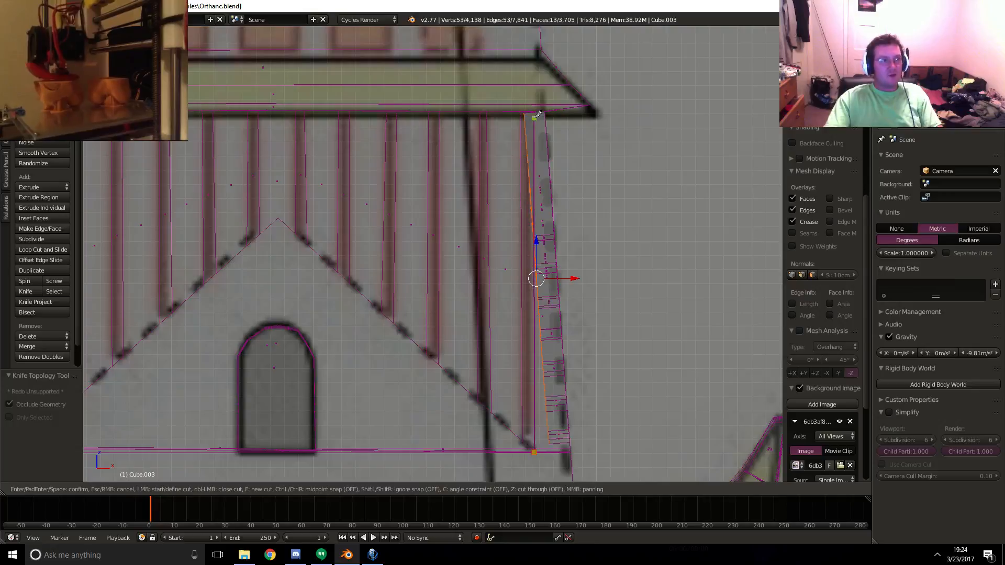
click(530, 112)
key(Return)
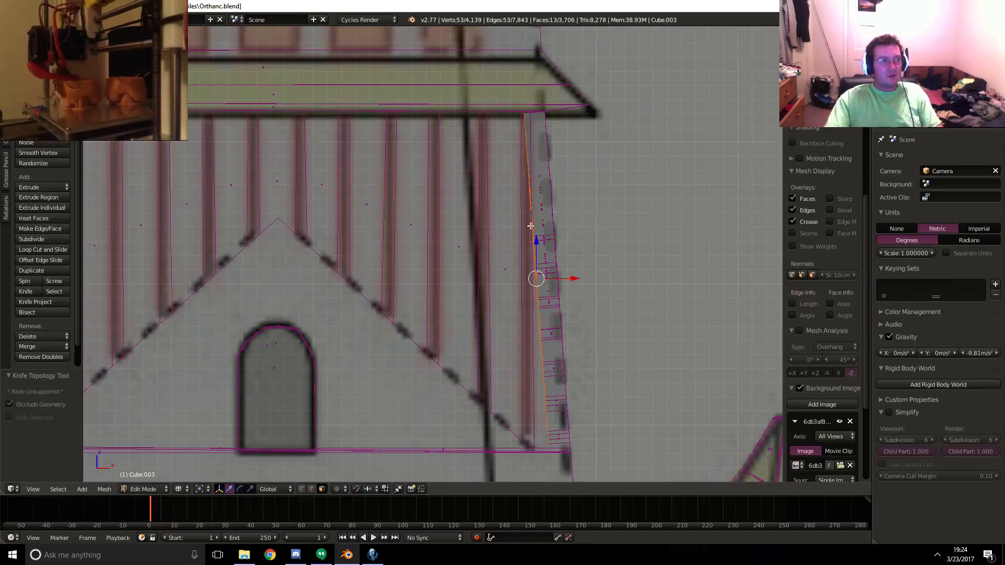
- Select the six groove faces right of the front gable's peak and the first one left of it
middle_drag(529, 234, 507, 242)
key(z)
right_click(464, 287)
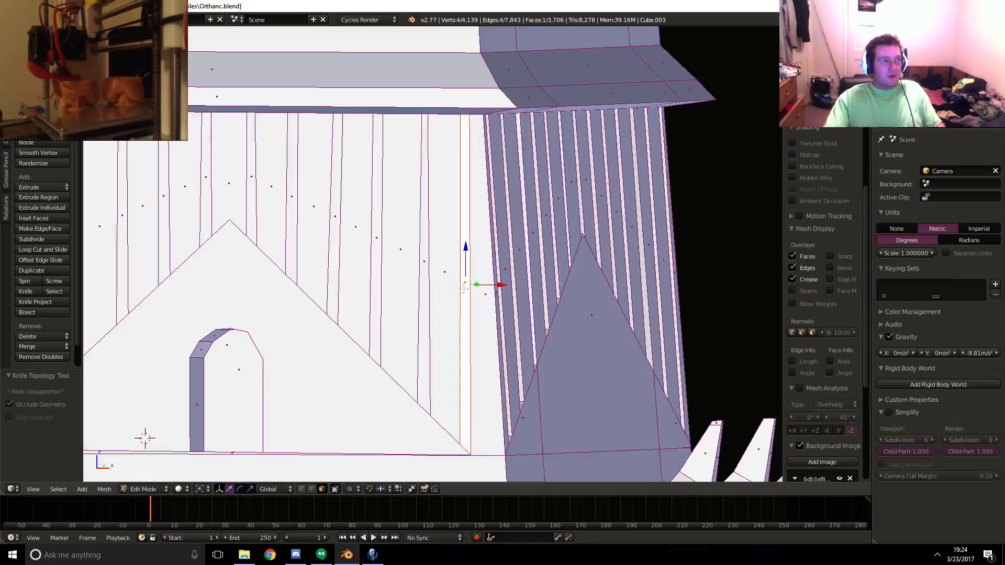
shift+right_click(422, 258)
shift+right_click(376, 241)
shift+right_click(335, 220)
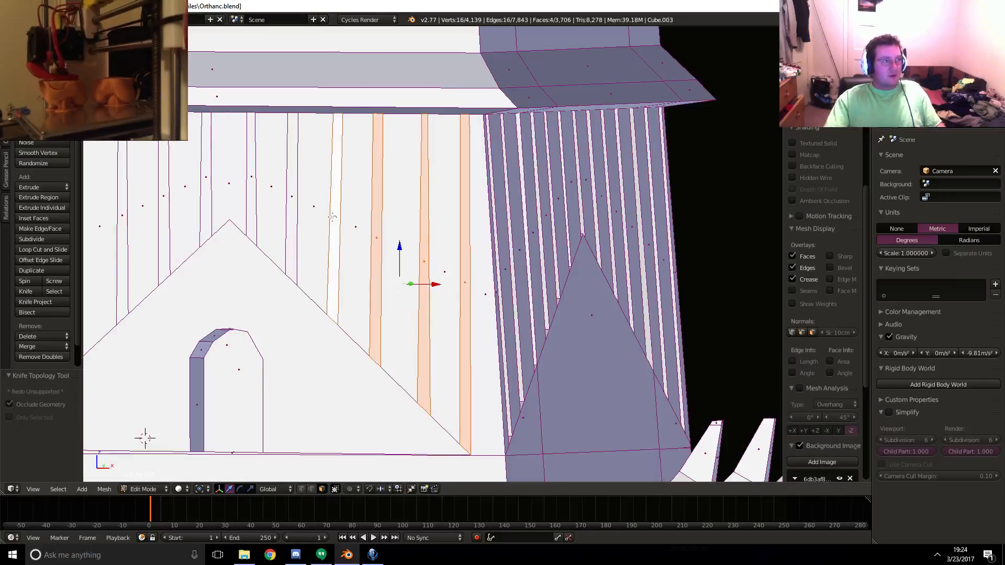
shift+right_click(285, 199)
shift+right_click(251, 188)
shift+right_click(292, 196)
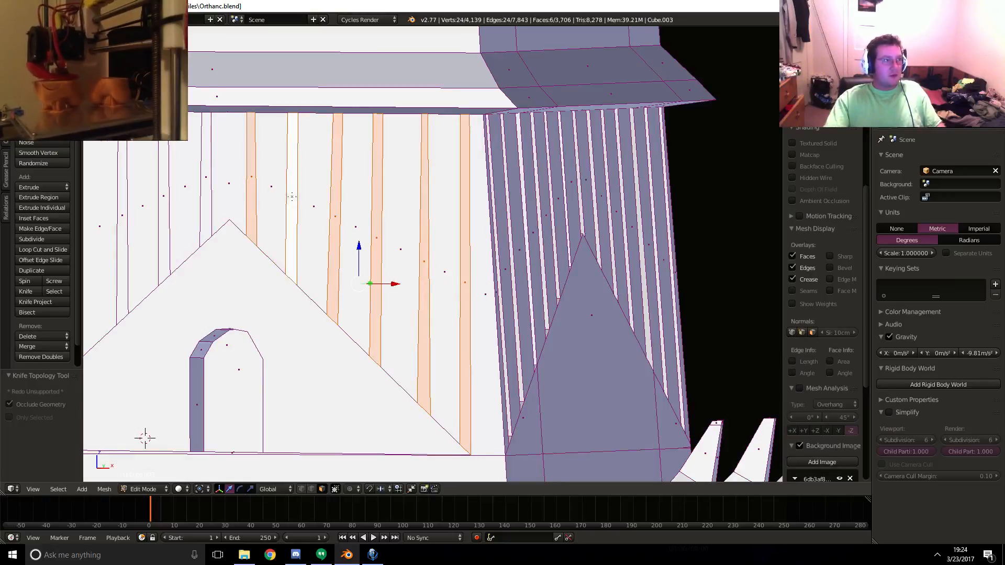
shift+right_click(212, 178)
- Add the remaining five groove faces left of the front gable's peak to the selection
scroll(467, 240, down, 5)
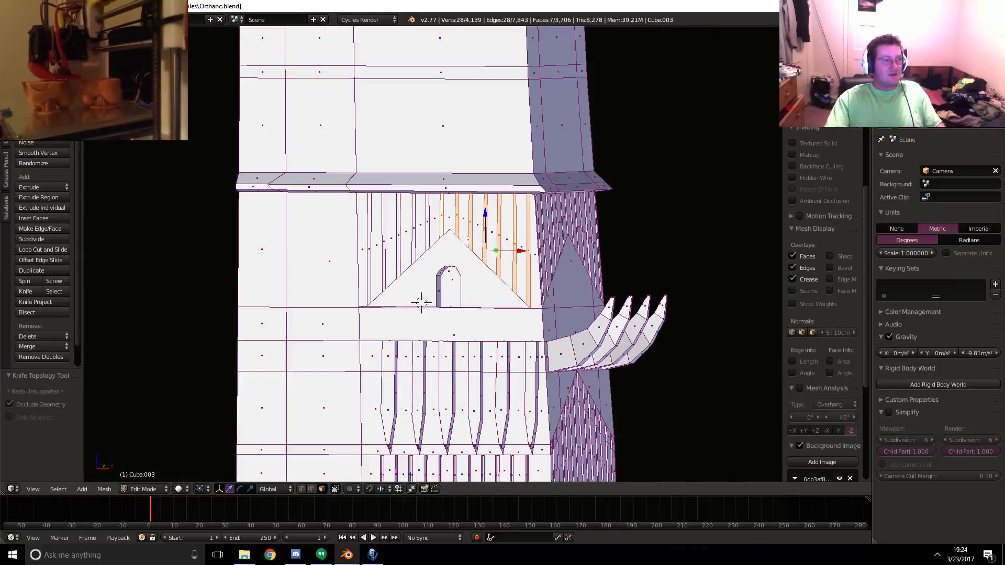
scroll(421, 302, up, 5)
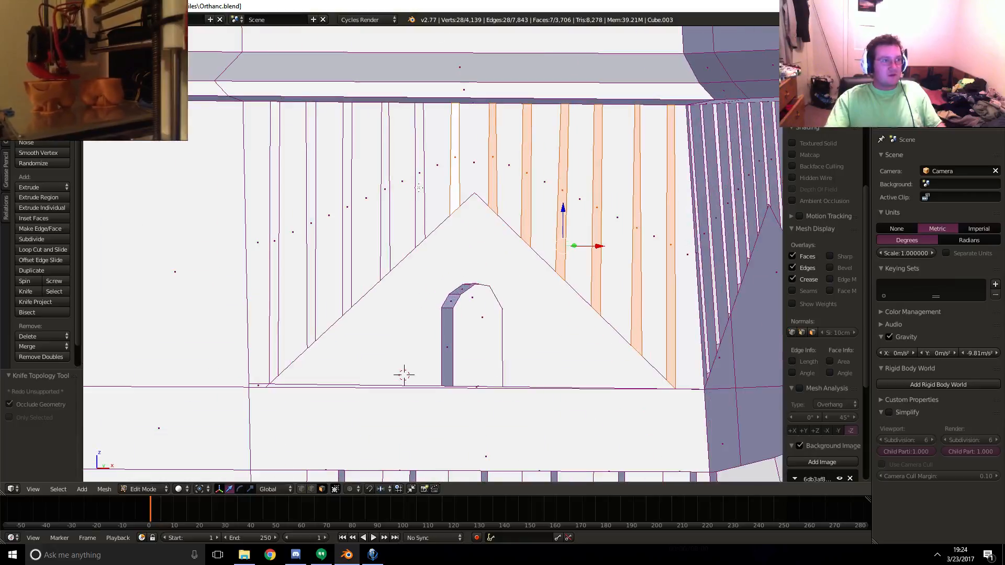
shift+right_click(421, 171)
shift+right_click(385, 191)
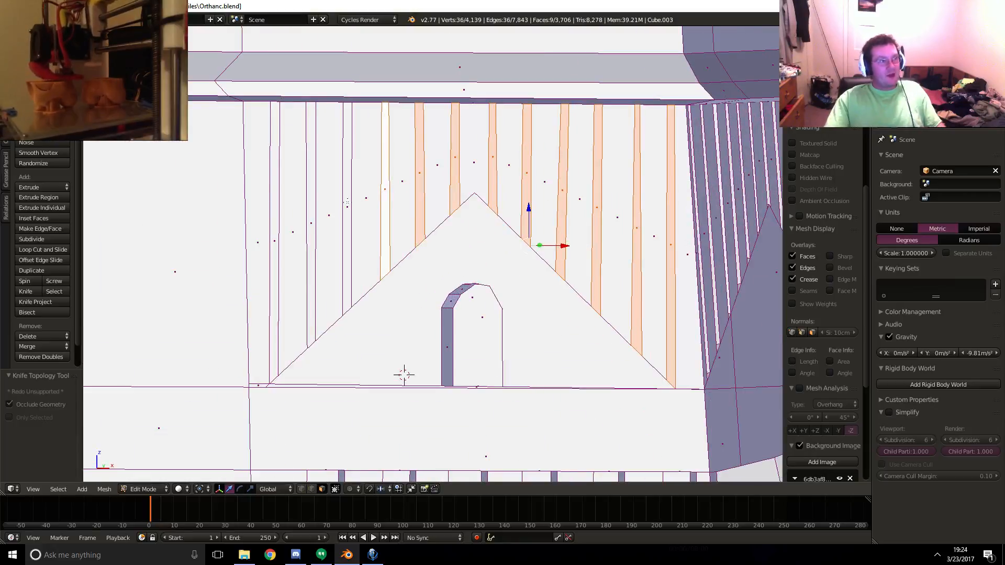
shift+right_click(347, 203)
shift+right_click(311, 208)
shift+right_click(275, 242)
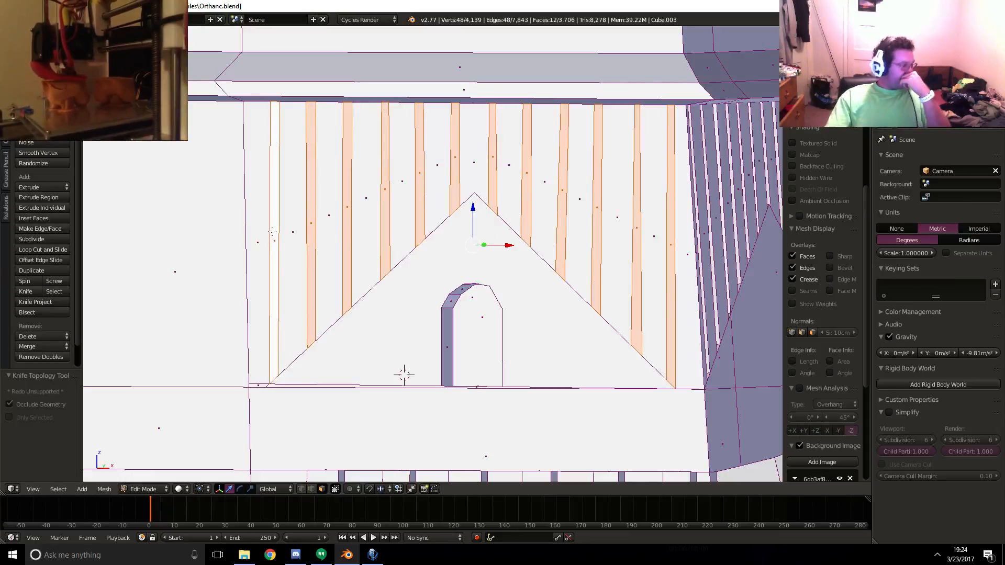
- Extrude the twelve selected groove faces inward about 5.3 cm to recess them into the front wall
middle_drag(323, 281, 383, 298)
key(e)
click(452, 302)
- Knife-cut the gable outline on the tower's rear wall, from one lower corner over the peak to the other
key(ctrl+KP_1)
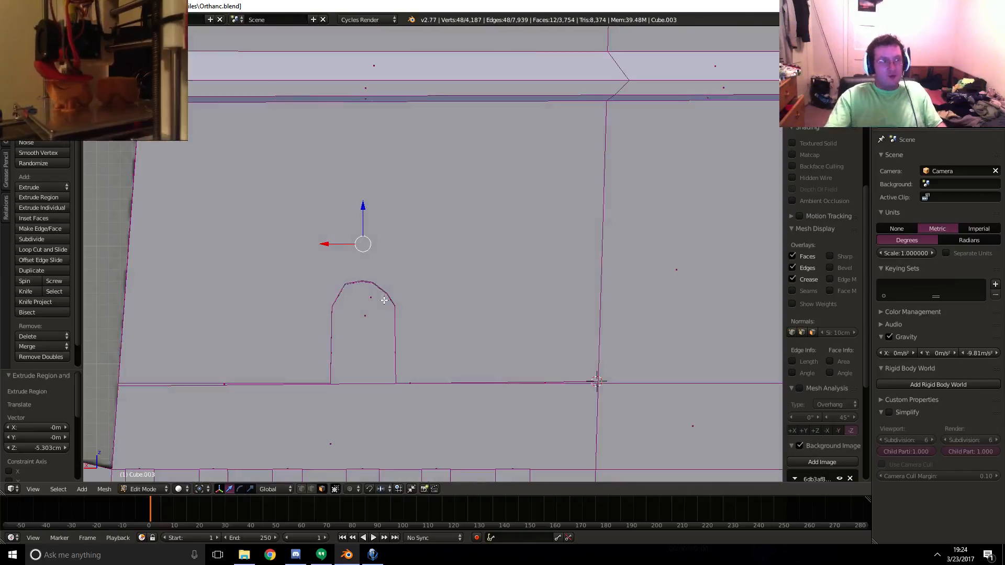
key(z)
shift+middle_drag(319, 321, 429, 316)
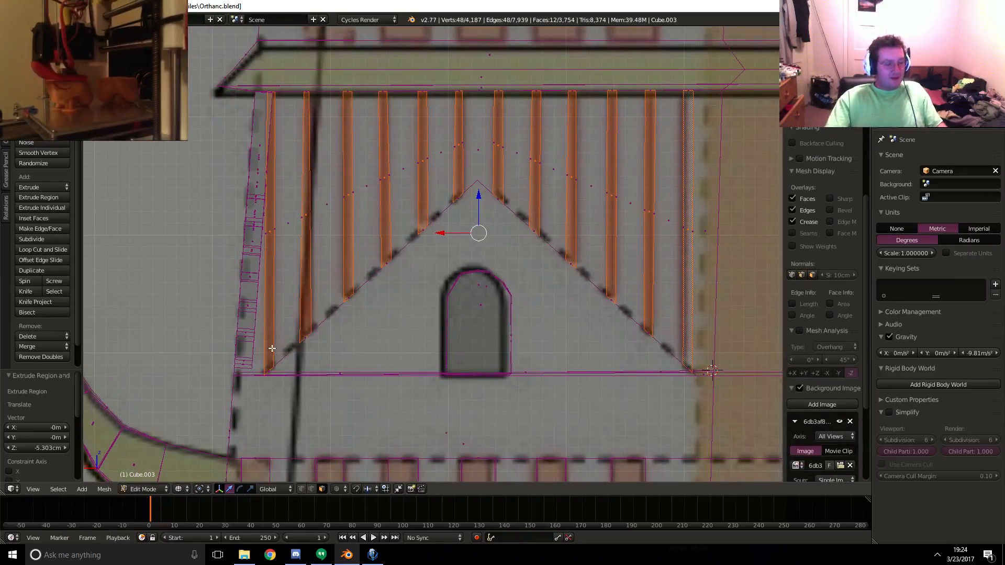
key(k)
click(267, 372)
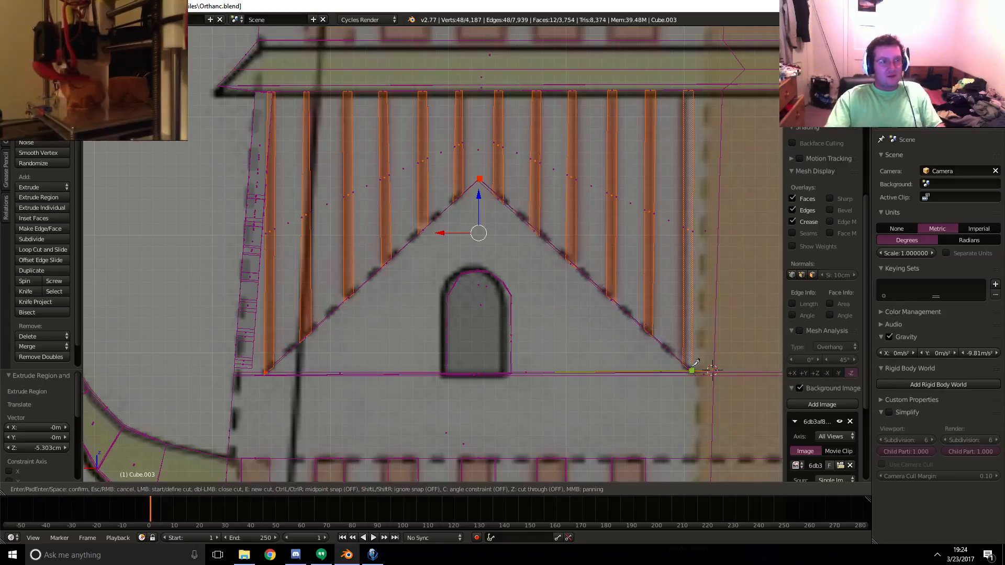
key(Return)
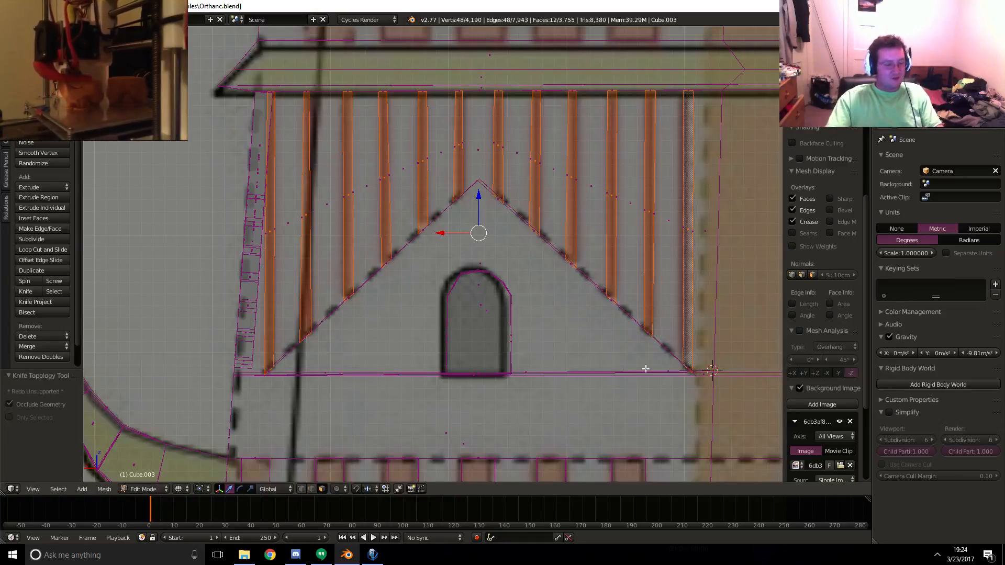
- Knife-cut both edges of the first groove left of the rear gable's peak, from the slope up to the ledge
key(k)
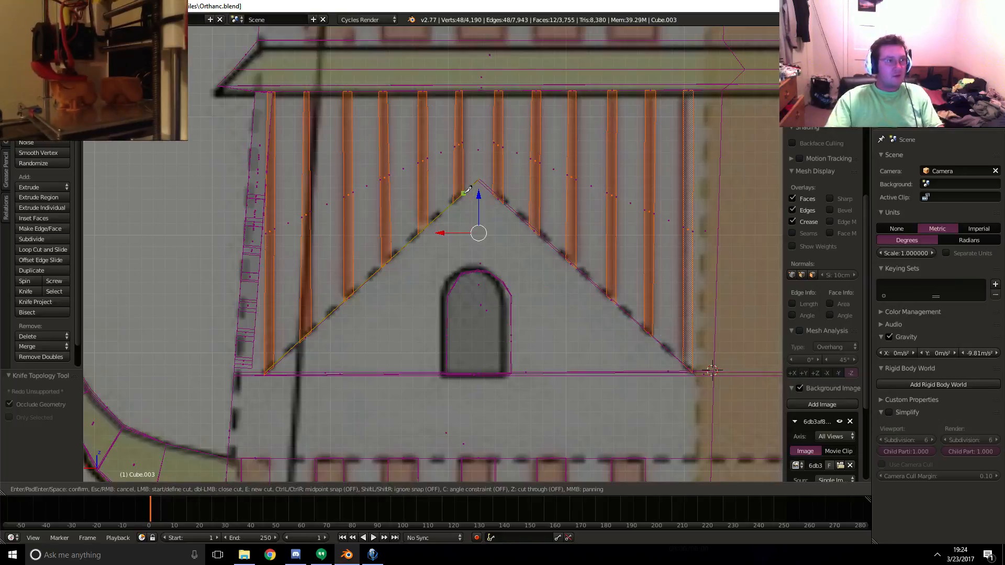
click(463, 194)
click(464, 91)
key(Return)
key(k)
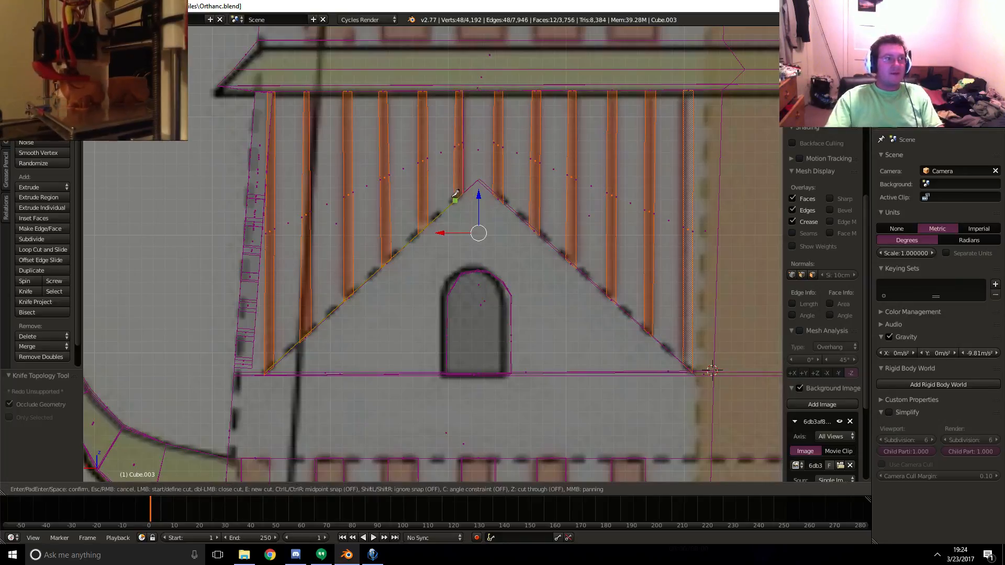
click(453, 202)
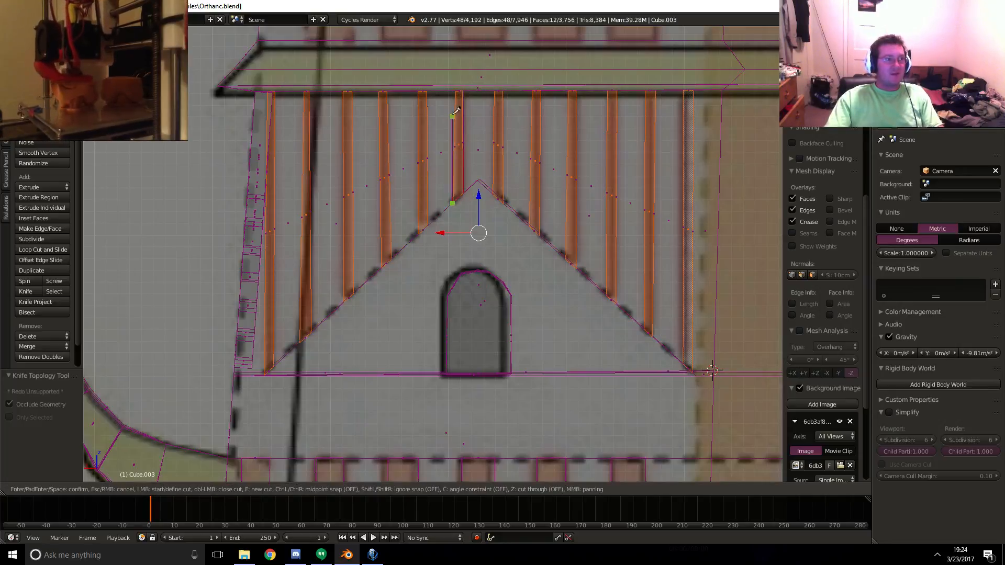
click(460, 85)
key(Return)
- Knife-cut both edges of the second groove left of the rear gable's peak up to the ledge and deselect everything
key(k)
click(427, 225)
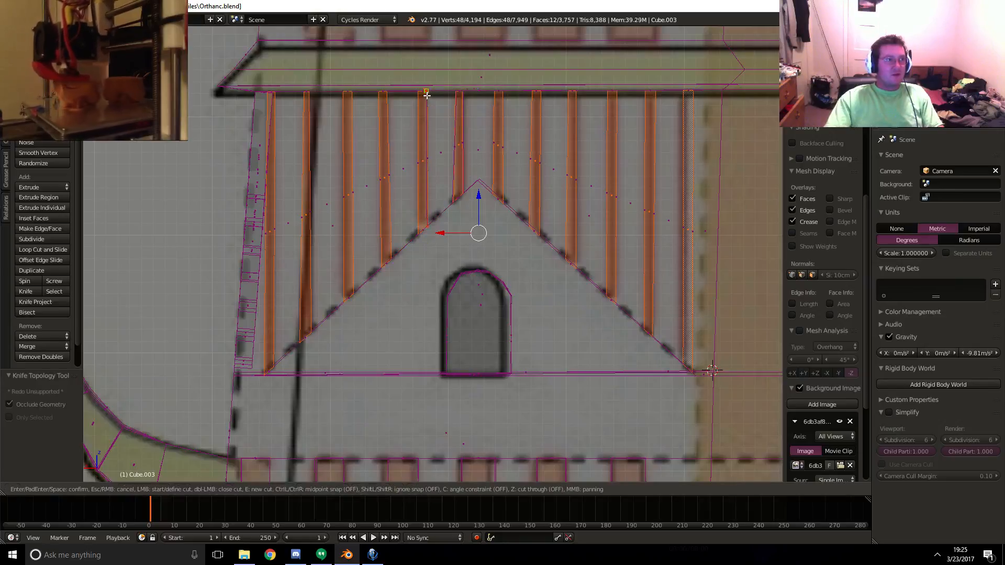
click(427, 95)
key(Return)
key(k)
click(416, 235)
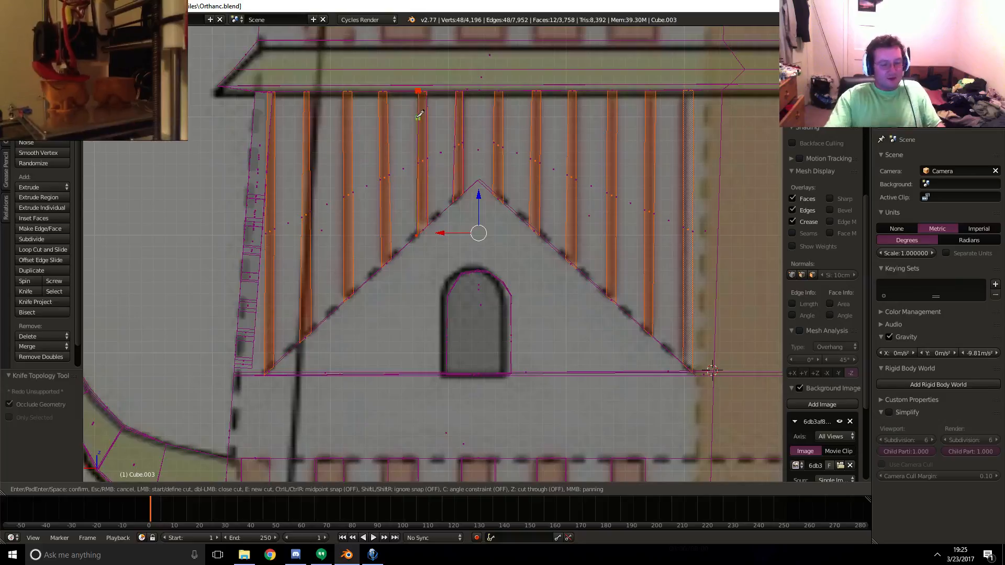
click(419, 114)
key(Return)
key(a)
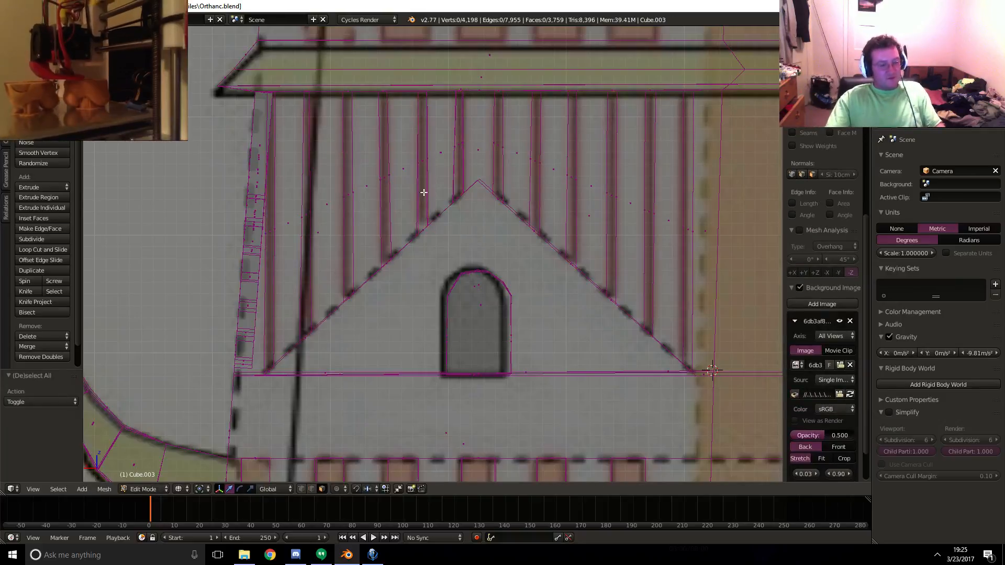
- Knife-cut both edges of the third groove left of the rear gable's peak, from the slope up to the ledge
key(k)
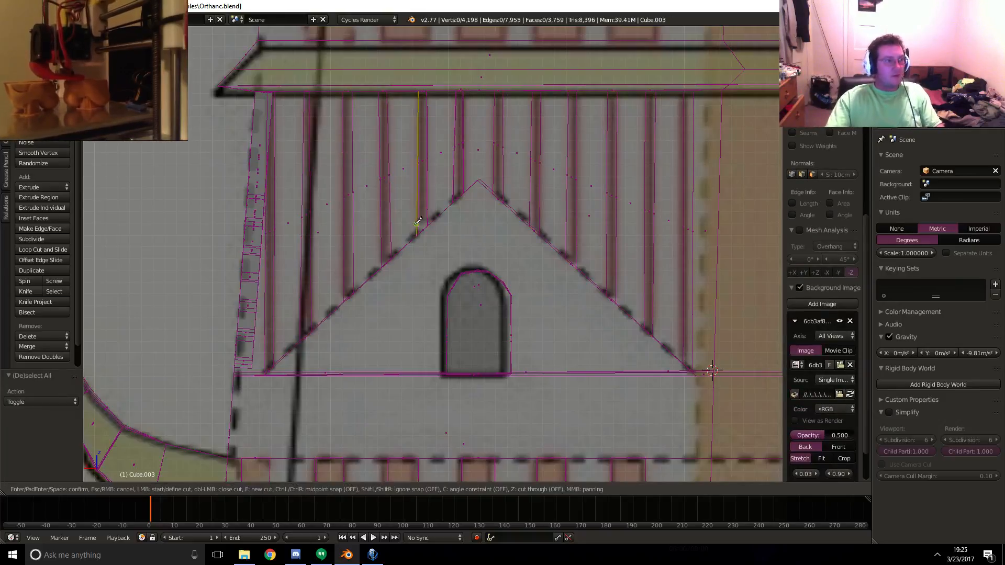
click(390, 259)
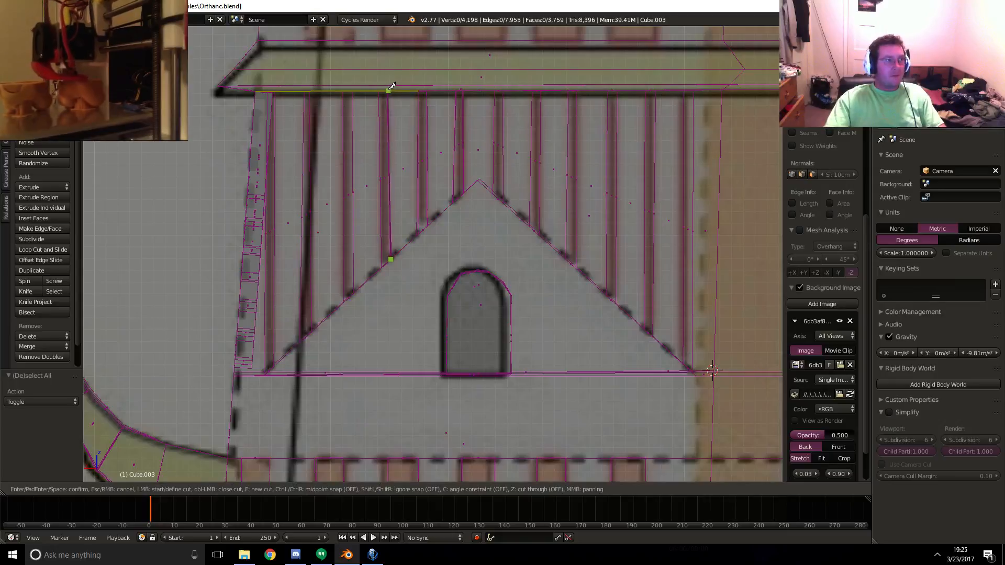
click(391, 110)
key(Return)
key(k)
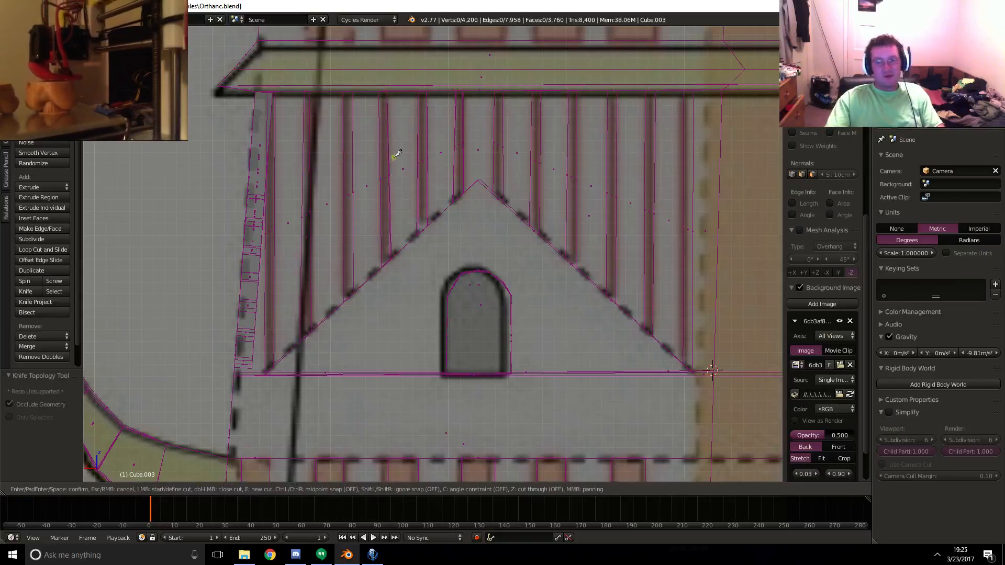
click(382, 257)
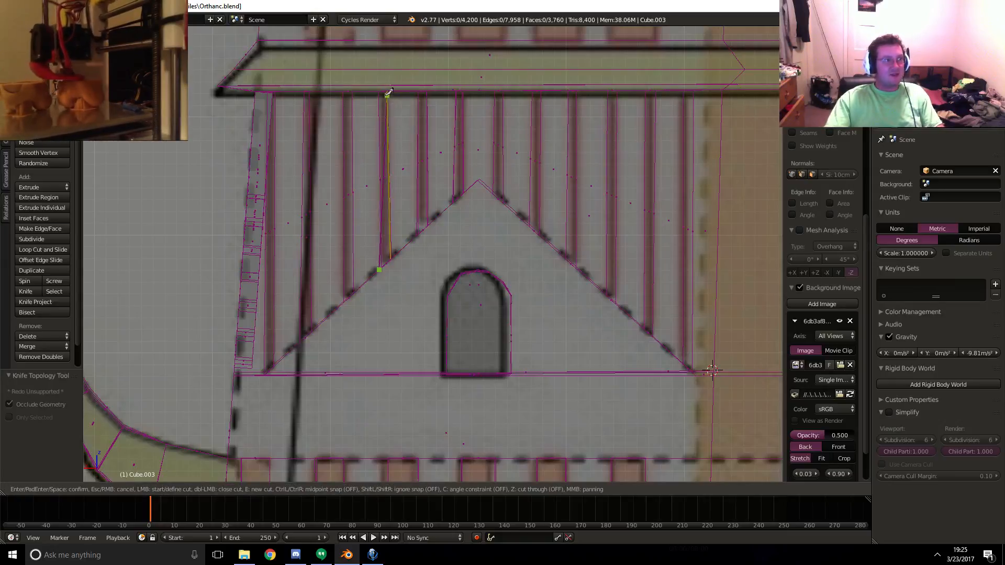
click(385, 93)
key(Return)
- Knife-cut the right edge of the fourth groove left of the rear gable's peak, from the slope up to the ledge
key(k)
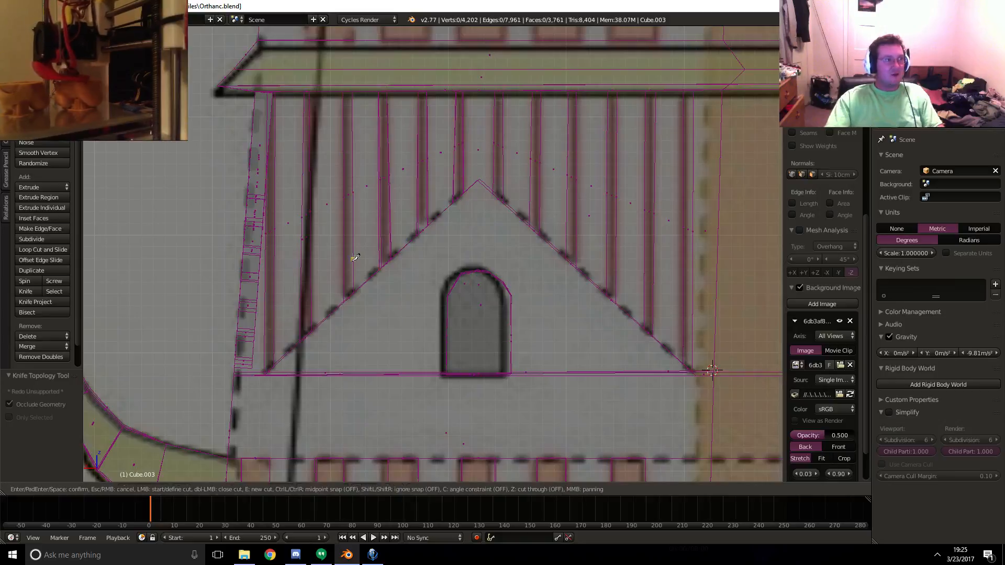
click(354, 292)
click(351, 93)
key(Return)
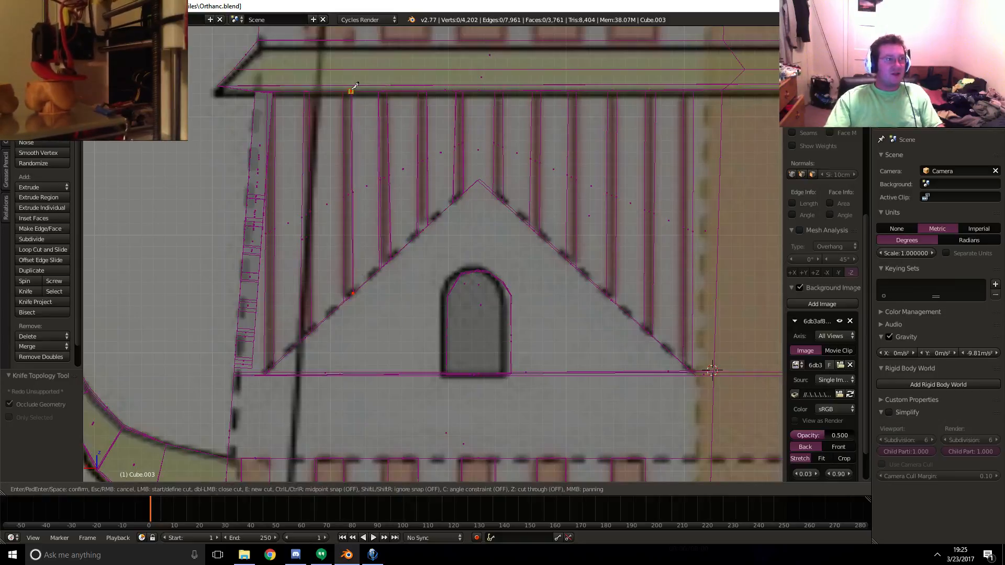
key(k)
click(342, 301)
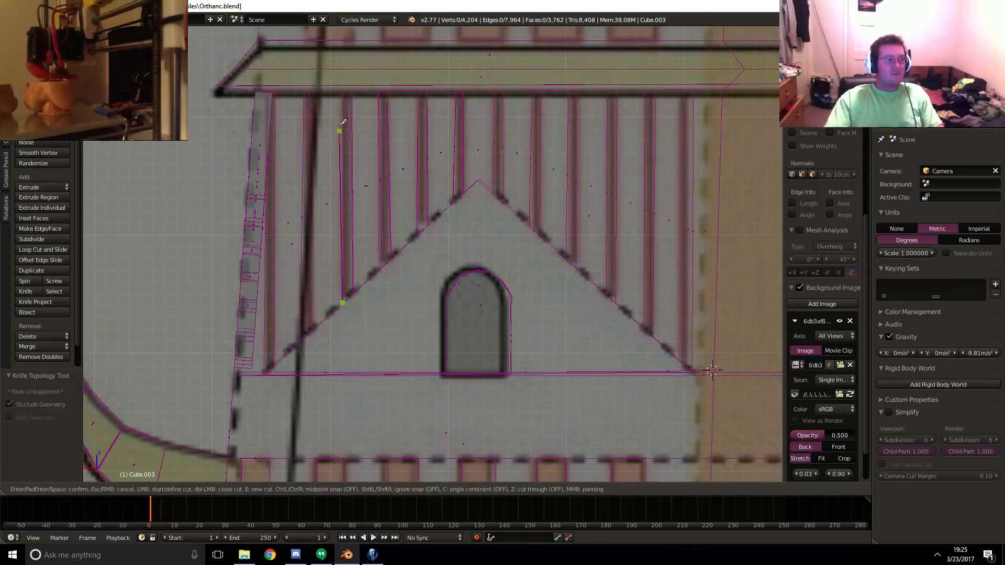
click(342, 87)
key(Escape)
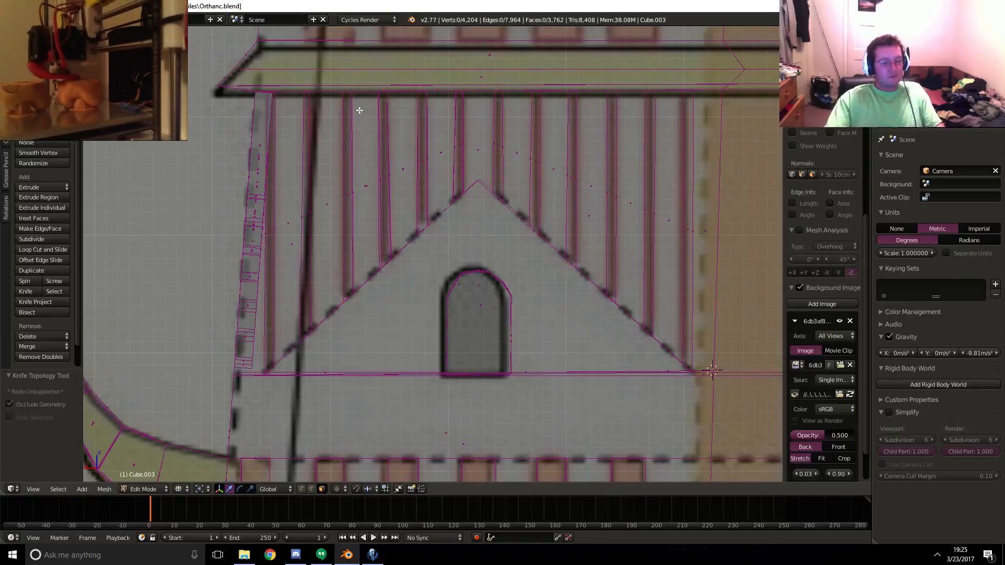
- Knife-cut the left edge of the fourth groove left of the rear gable's peak, from the slope up to the ledge
key(k)
click(342, 302)
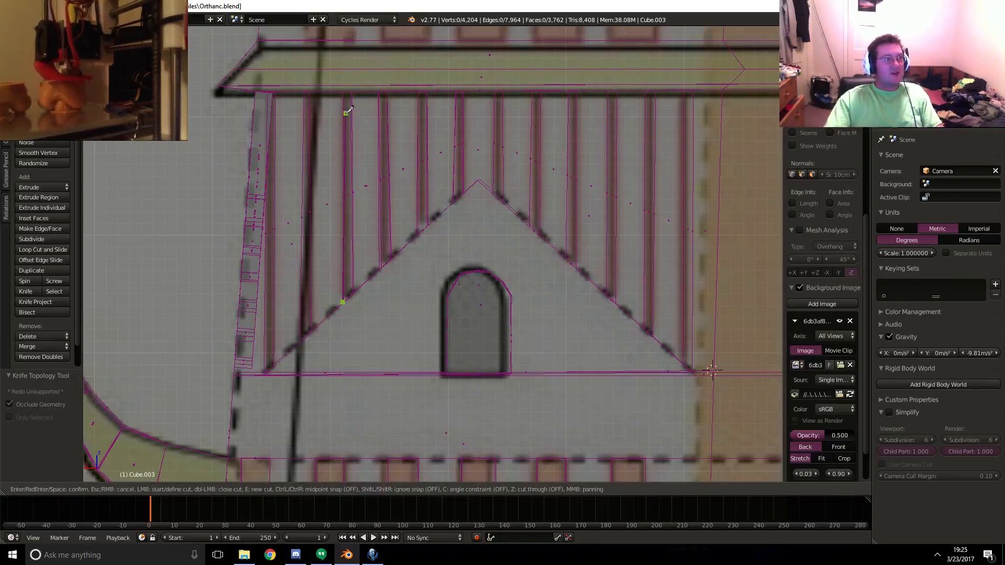
click(344, 90)
key(Return)
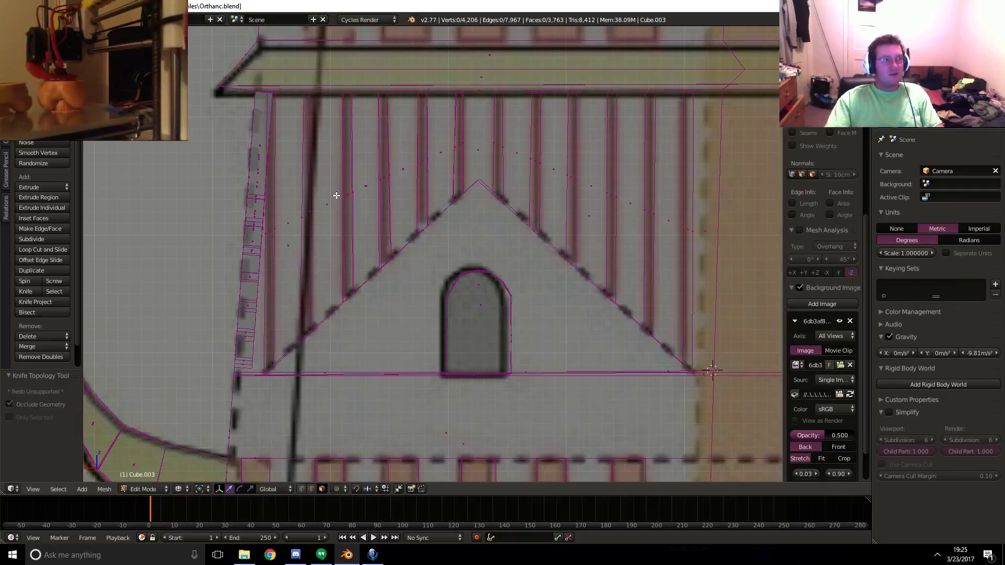
- Knife-cut both edges of the fifth groove left of the rear gable's peak, from the slope up to the ledge
key(k)
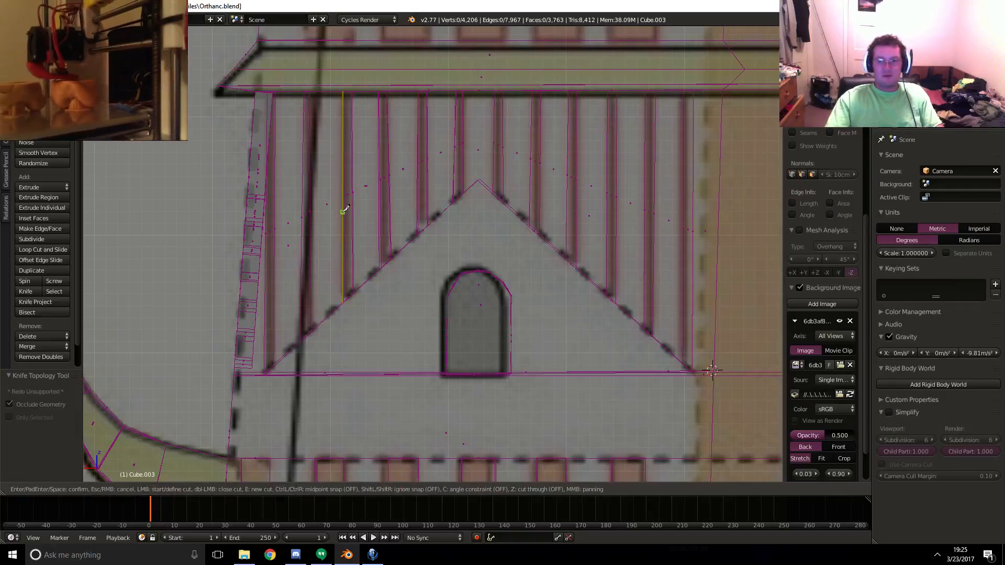
click(311, 332)
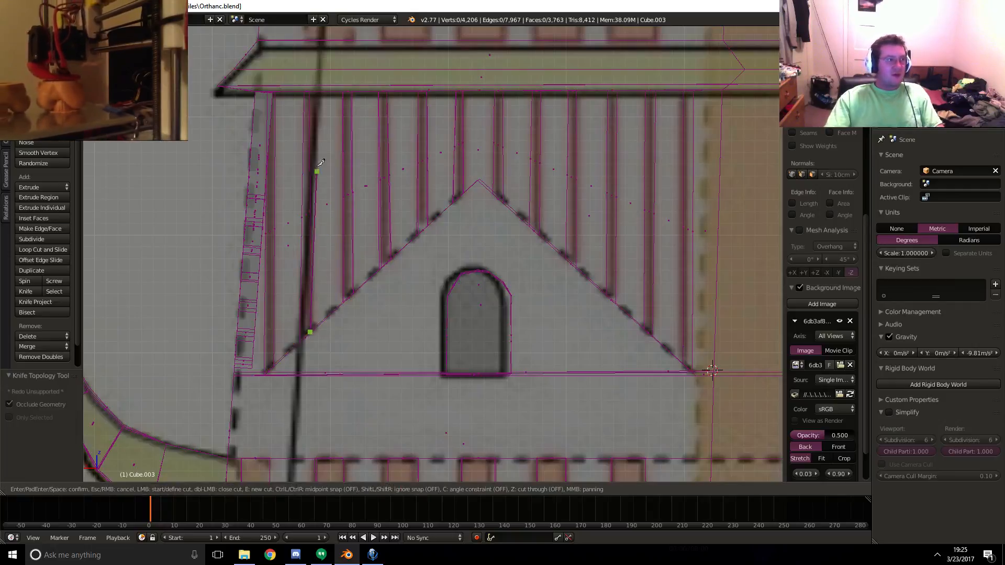
click(313, 90)
key(Return)
key(k)
click(266, 372)
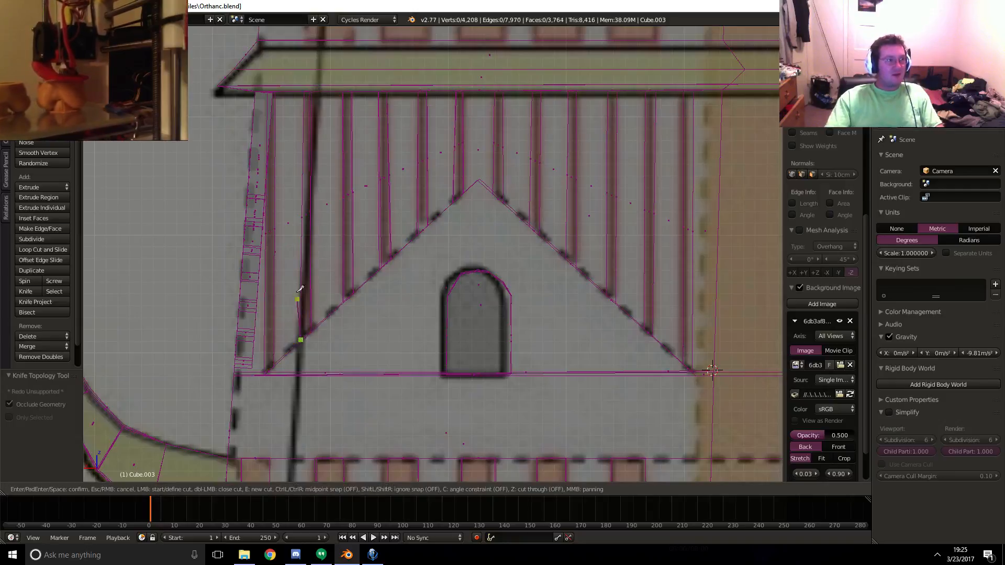
click(307, 88)
key(Return)
- Knife-cut both edges of the sixth groove left of the rear gable's peak, from the slope's lower end up to the ledge
key(k)
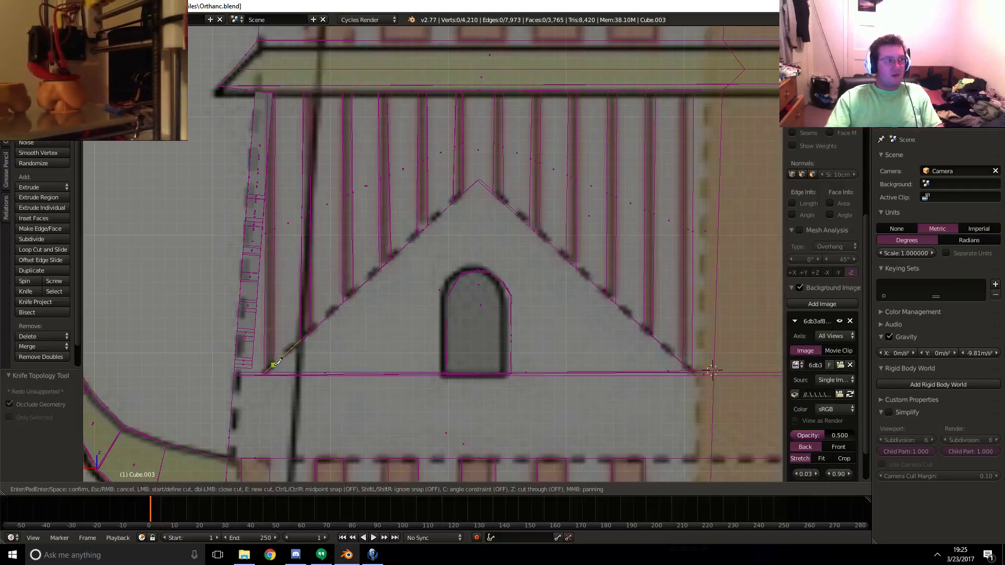
click(274, 95)
key(Return)
key(k)
click(268, 364)
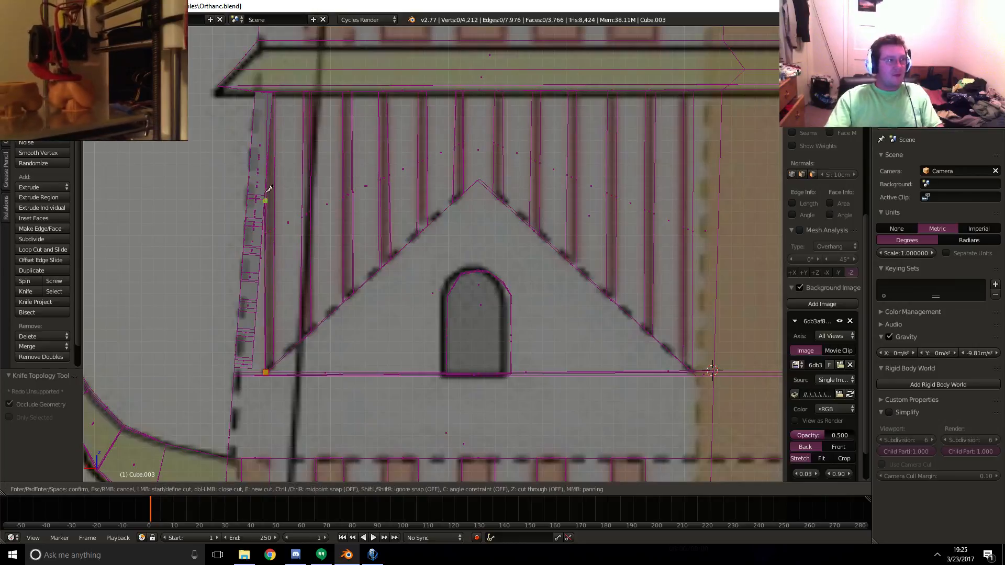
click(266, 92)
key(Return)
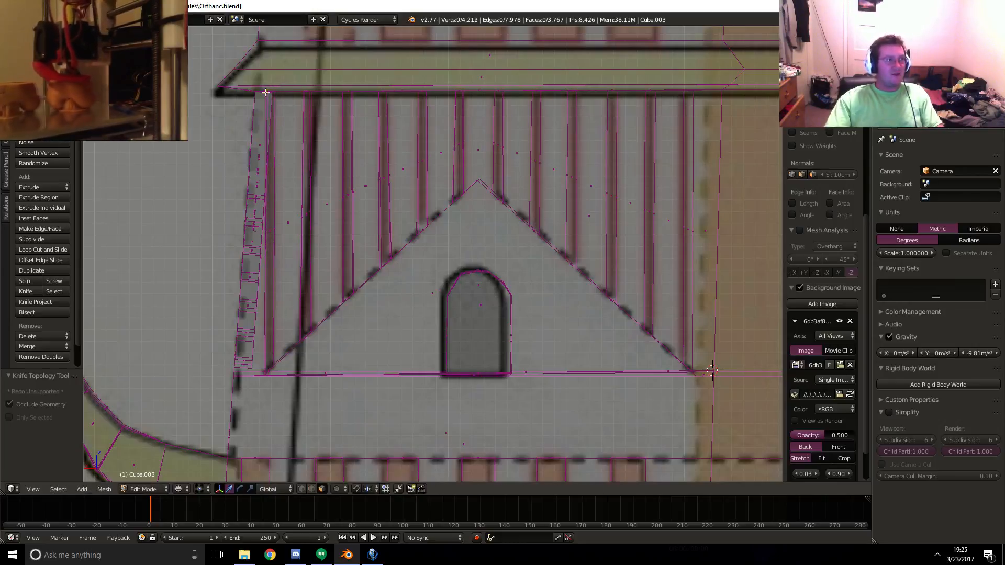
- Knife-cut both edges of the first groove right of the rear gable's peak, from the slope up to the ledge
key(z)
middle_drag(504, 263, 489, 258)
key(KP_1)
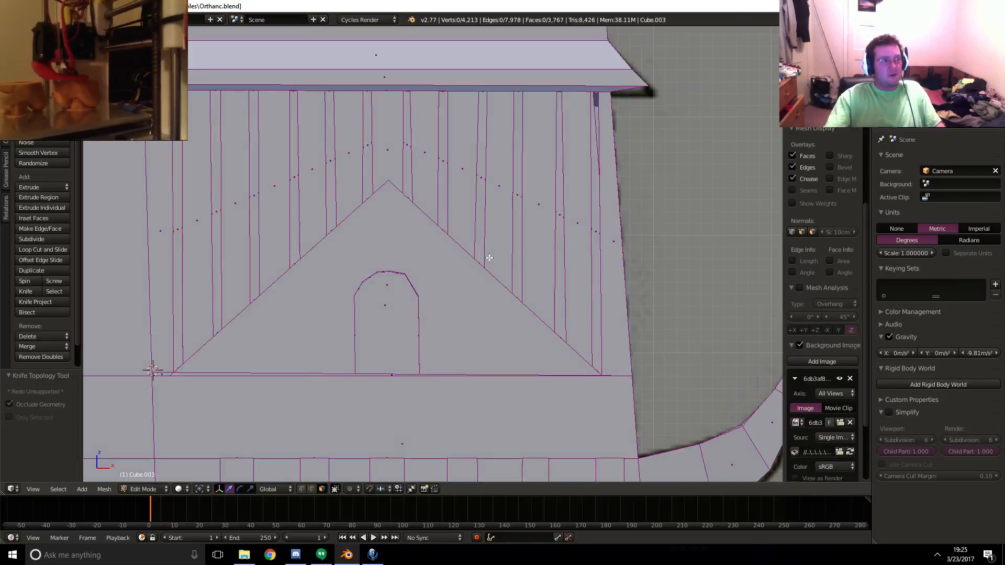
key(ctrl+KP_1)
key(z)
shift+middle_drag(527, 178, 471, 212)
key(k)
click(436, 226)
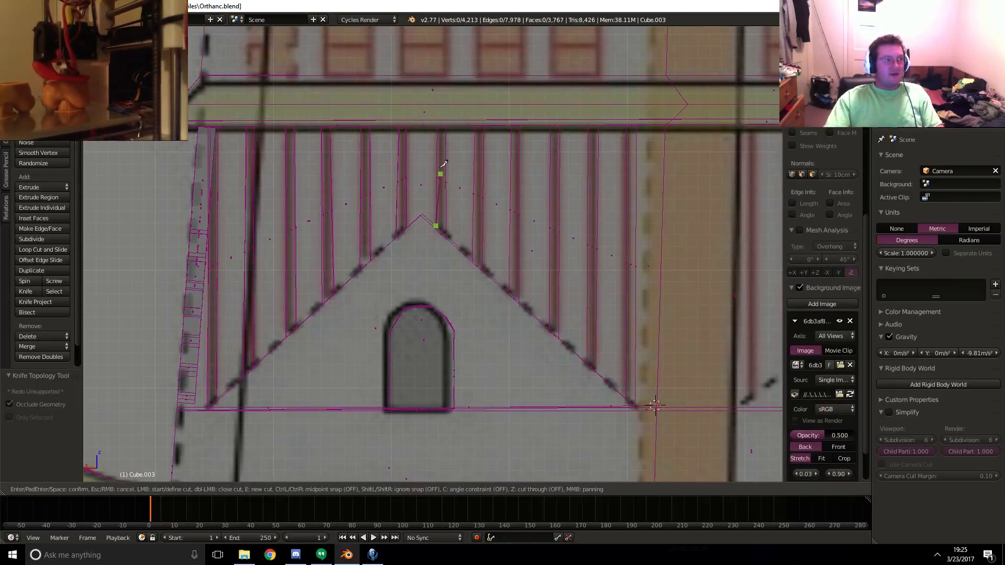
click(441, 123)
key(Return)
key(k)
click(447, 235)
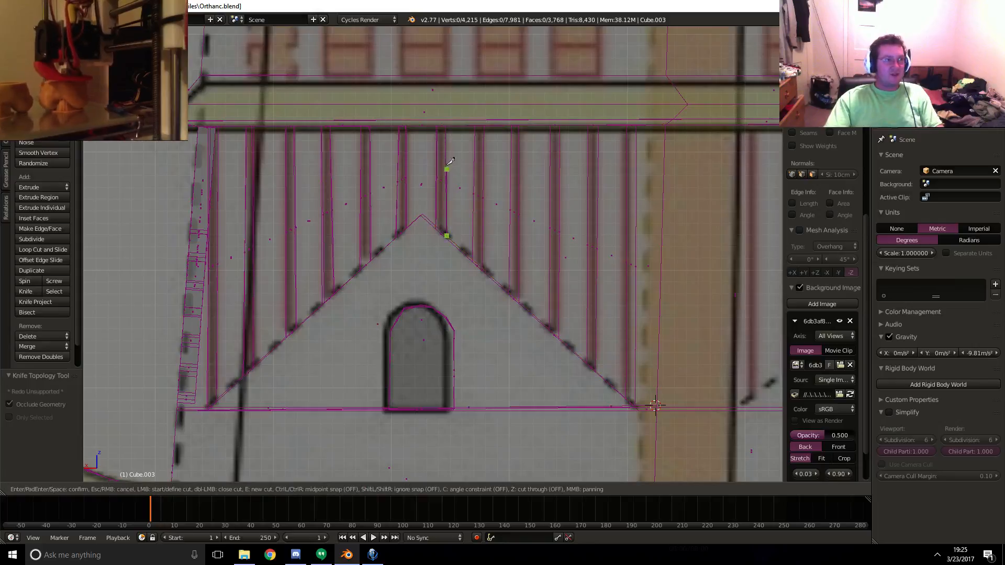
click(452, 122)
key(Return)
- Knife-cut both edges of the second groove right of the rear gable's peak, from the slope up to the ledge
key(k)
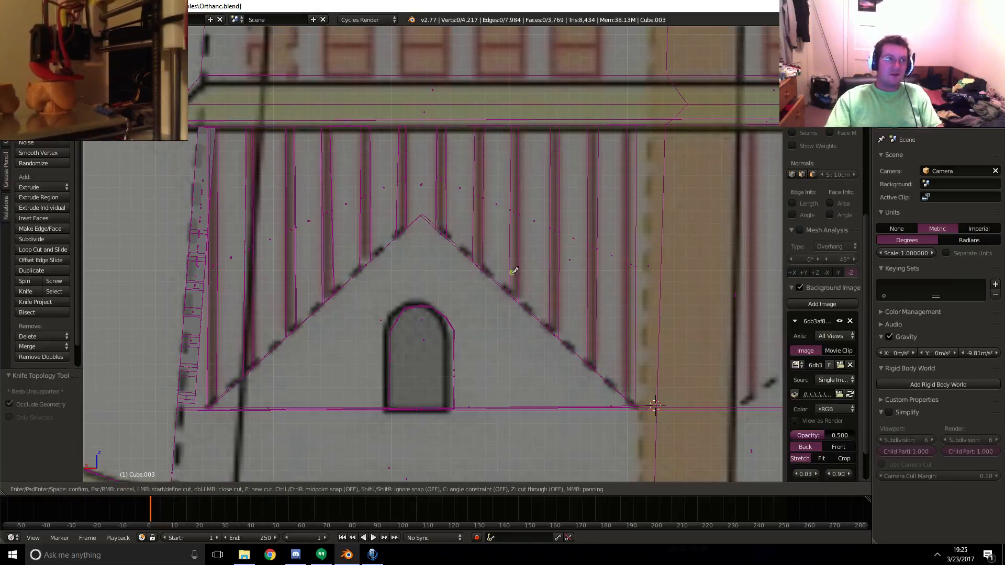
click(475, 259)
click(474, 124)
key(Return)
key(k)
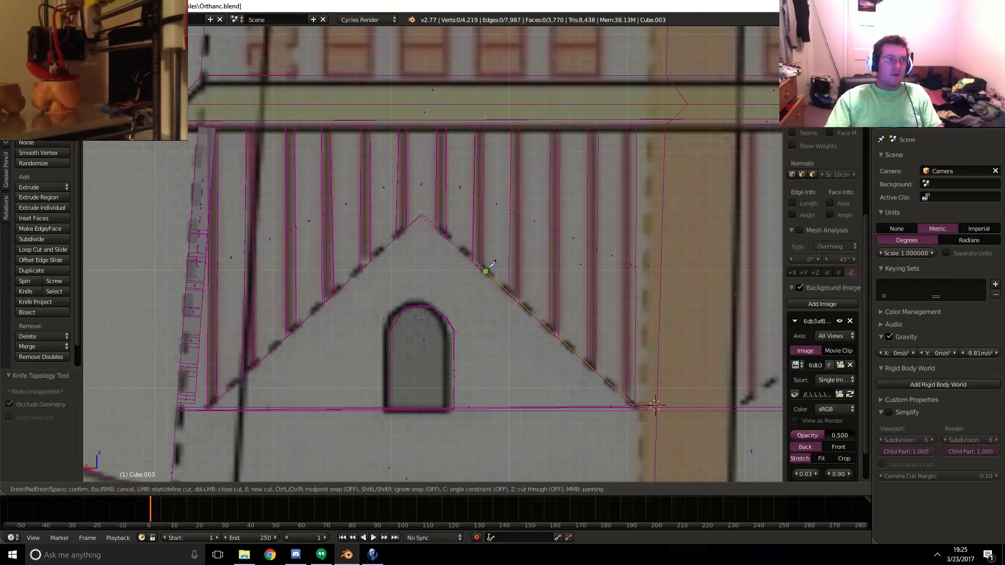
click(484, 269)
click(486, 124)
key(Return)
- Knife-cut both edges of the third groove right of the rear gable's peak, from the slope up to the ledge
key(k)
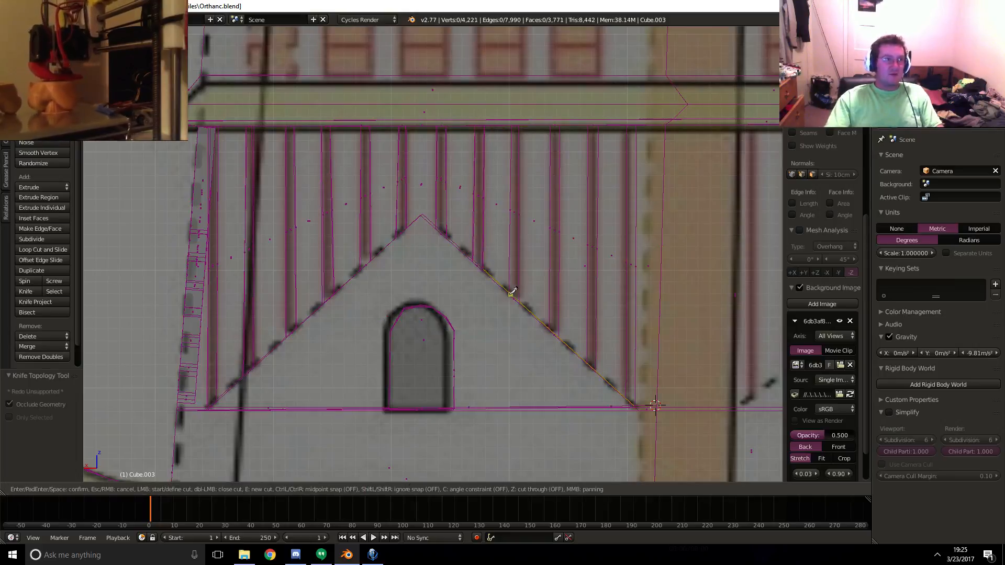
click(511, 292)
click(511, 123)
key(Return)
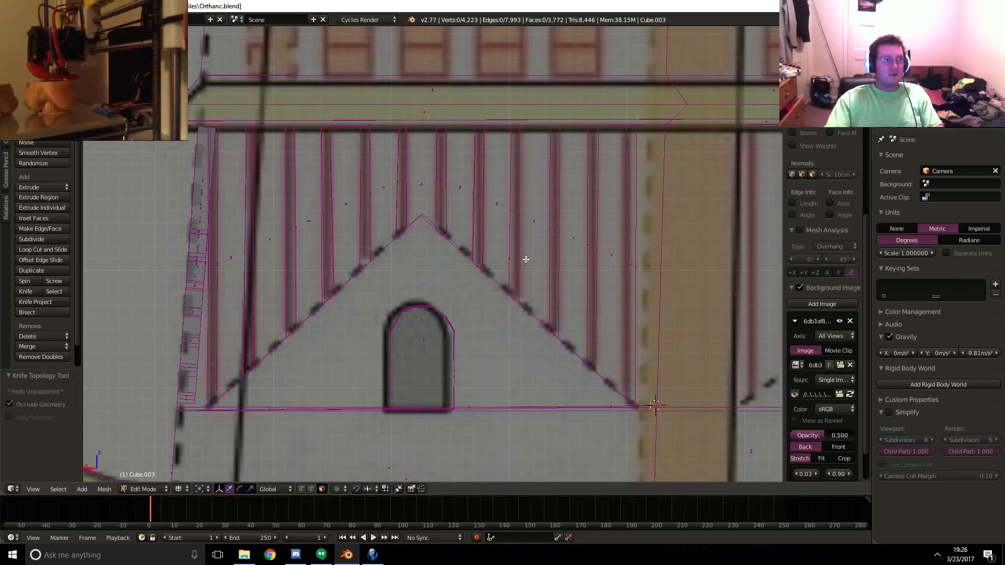
key(k)
click(522, 303)
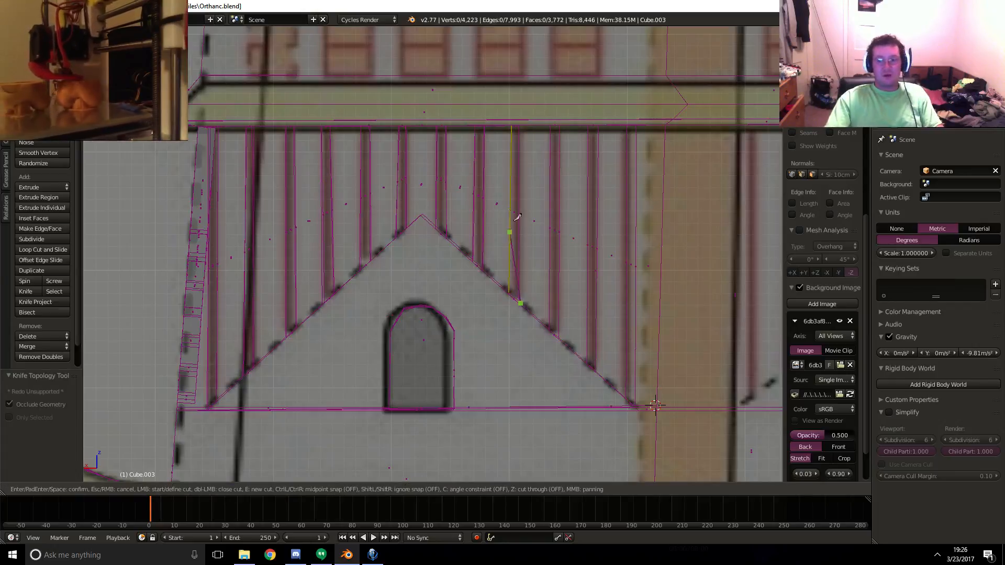
click(522, 124)
key(Return)
- Knife-cut both edges of the fourth groove right of the rear gable's peak, from the slope up to the ledge
key(k)
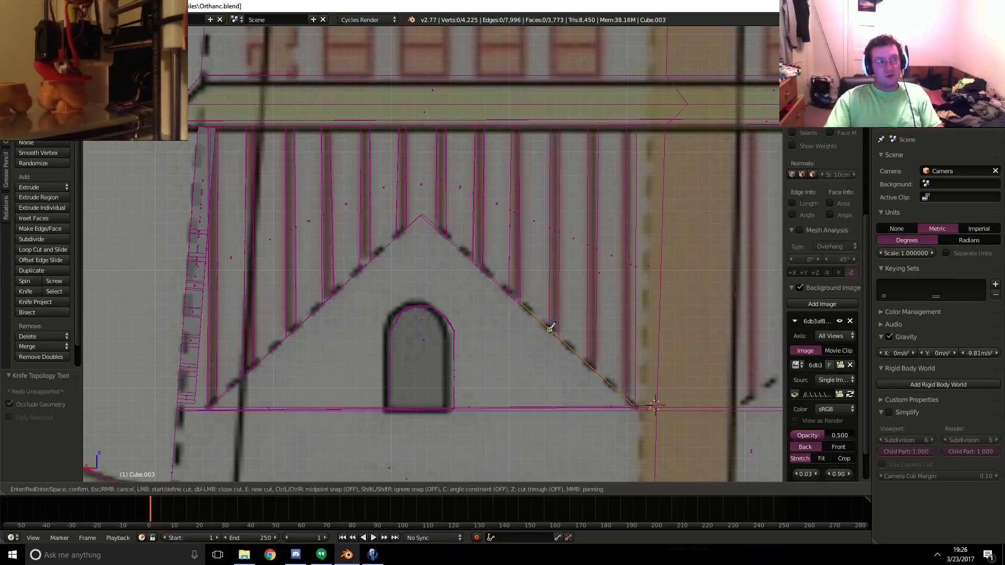
click(548, 320)
click(550, 124)
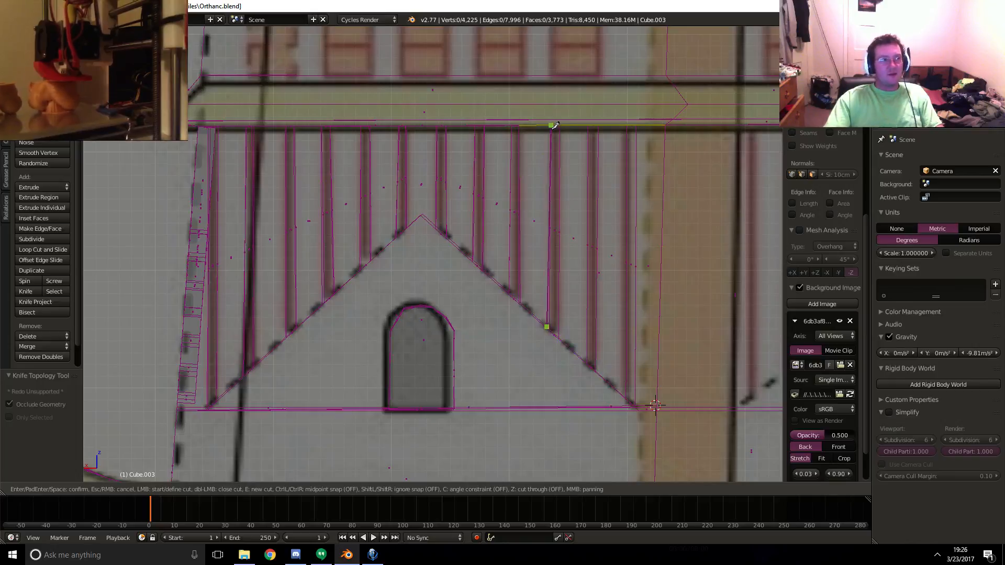
key(Return)
key(k)
click(559, 335)
click(559, 123)
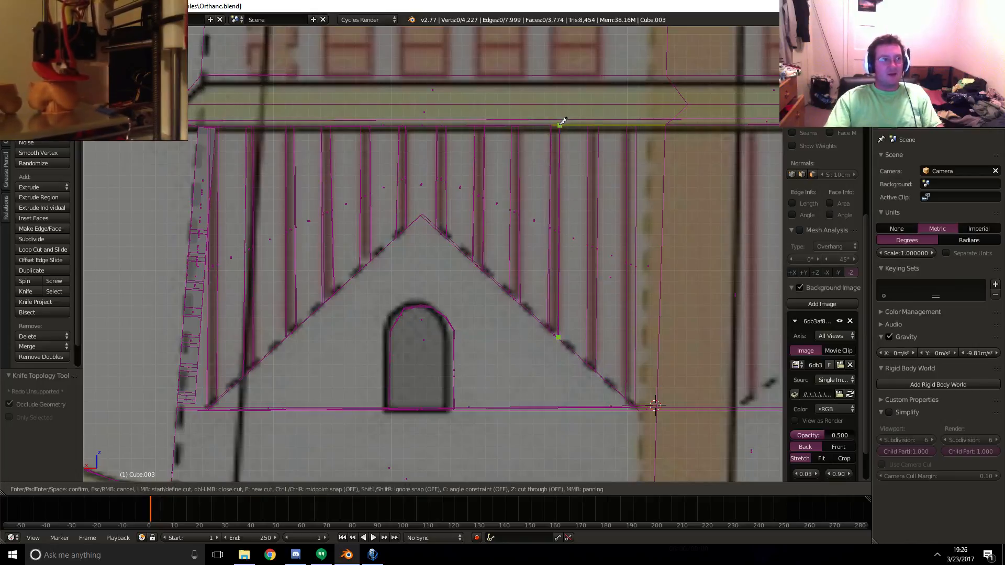
key(Return)
- Knife-cut both edges of the fifth groove right of the rear gable's peak, from the slope up to the ledge
key(k)
click(587, 363)
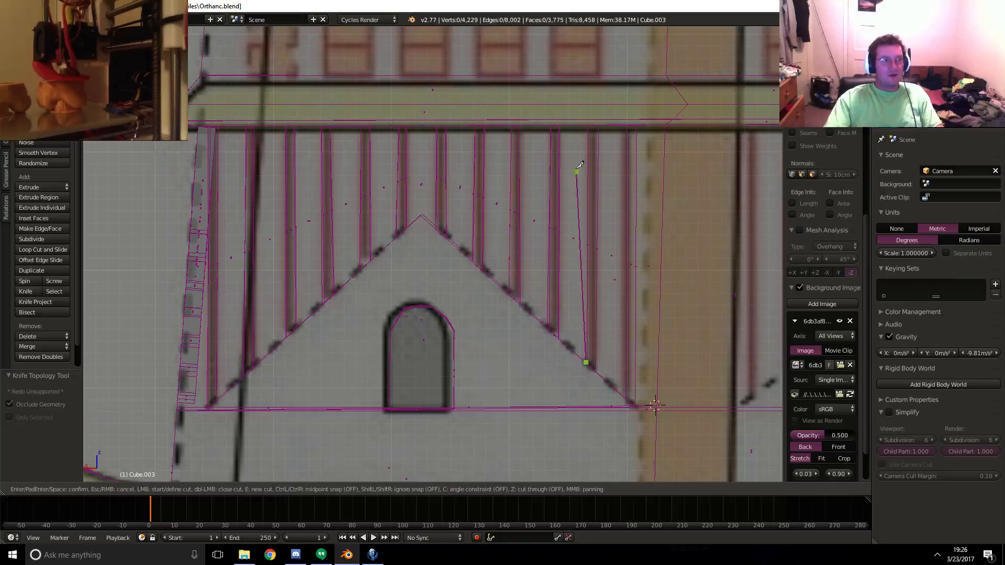
click(586, 123)
key(Return)
key(k)
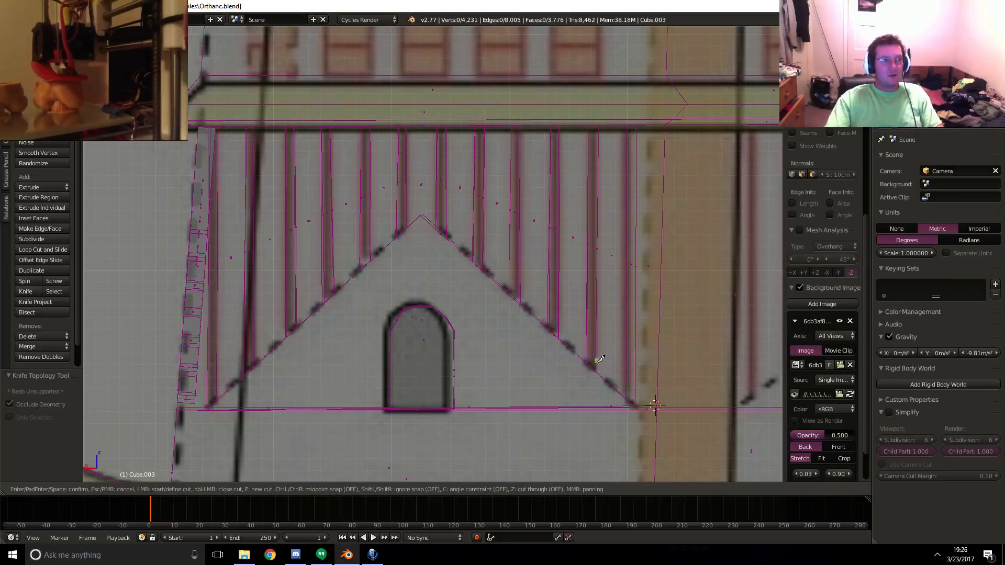
click(597, 126)
key(Return)
- Knife-cut both edges of the sixth groove right of the rear gable's peak, from the slope's lower end up to the ledge
key(k)
click(626, 398)
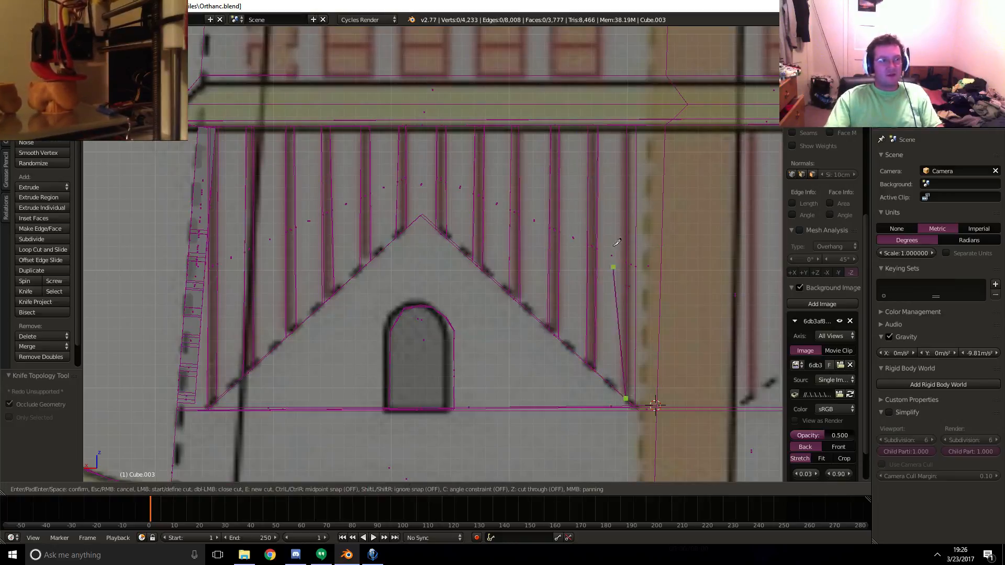
click(630, 121)
key(Return)
key(k)
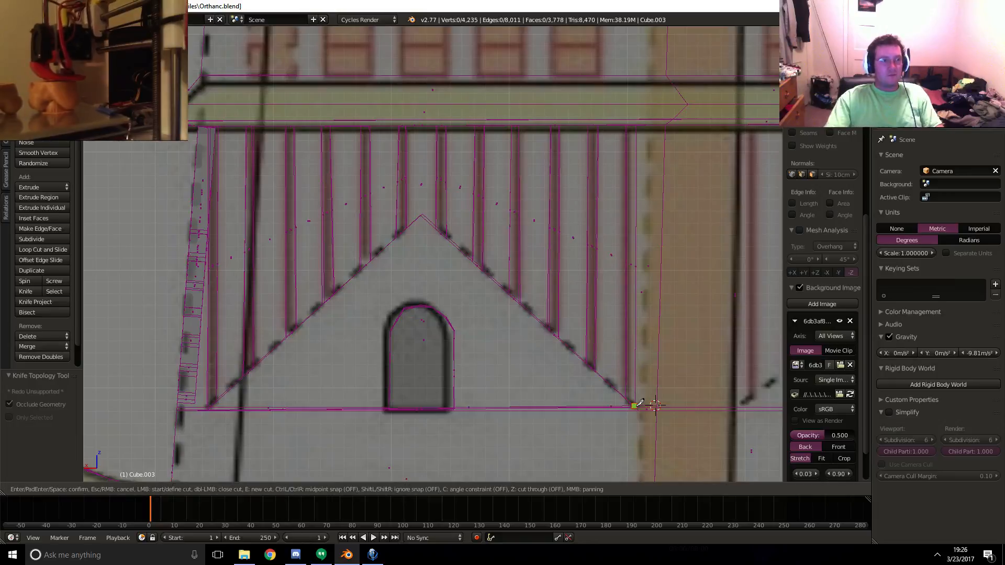
click(634, 405)
click(635, 124)
key(Return)
- Select the twelve groove faces above the rear gable and extrude them about 7.98 cm into the wall
scroll(518, 257, down, 3)
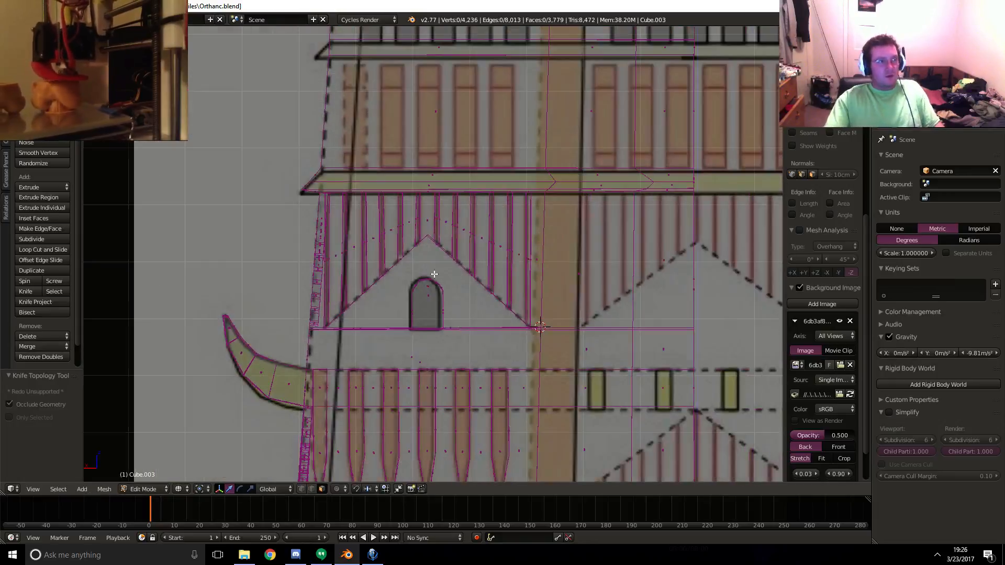
middle_drag(434, 274, 388, 324)
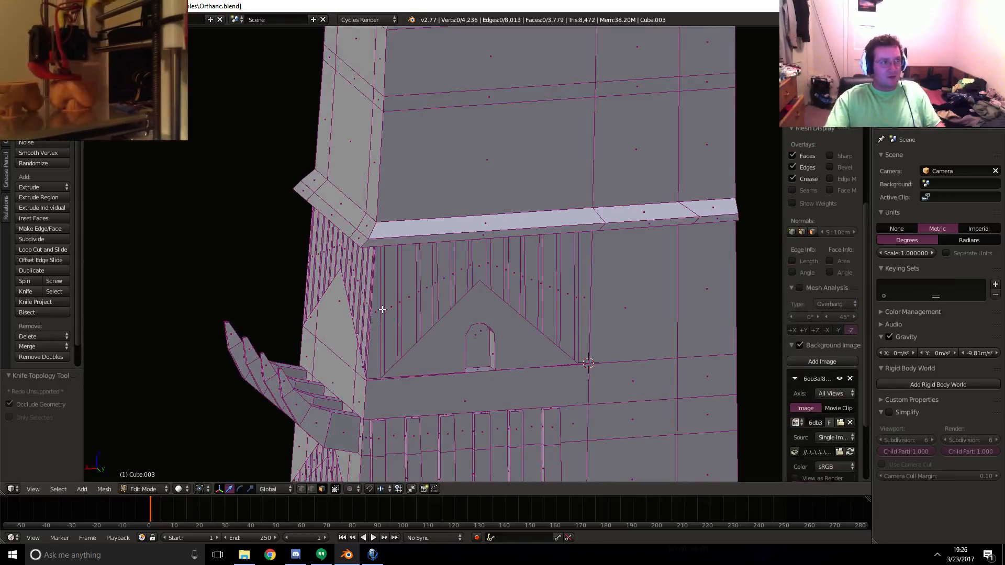
right_click(383, 310)
shift+right_click(401, 290)
shift+right_click(419, 282)
shift+right_click(434, 281)
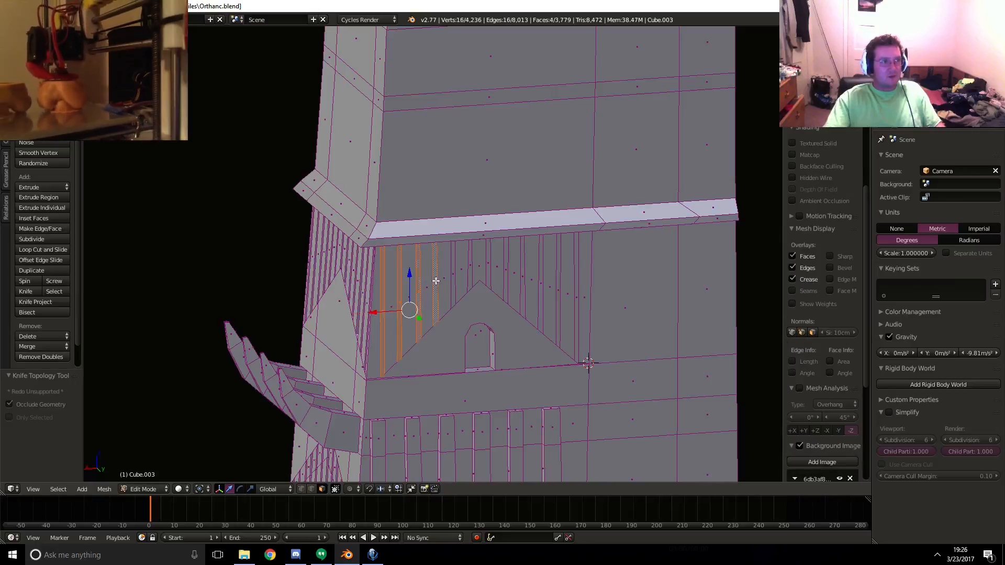
shift+right_click(454, 274)
shift+right_click(470, 263)
shift+right_click(486, 261)
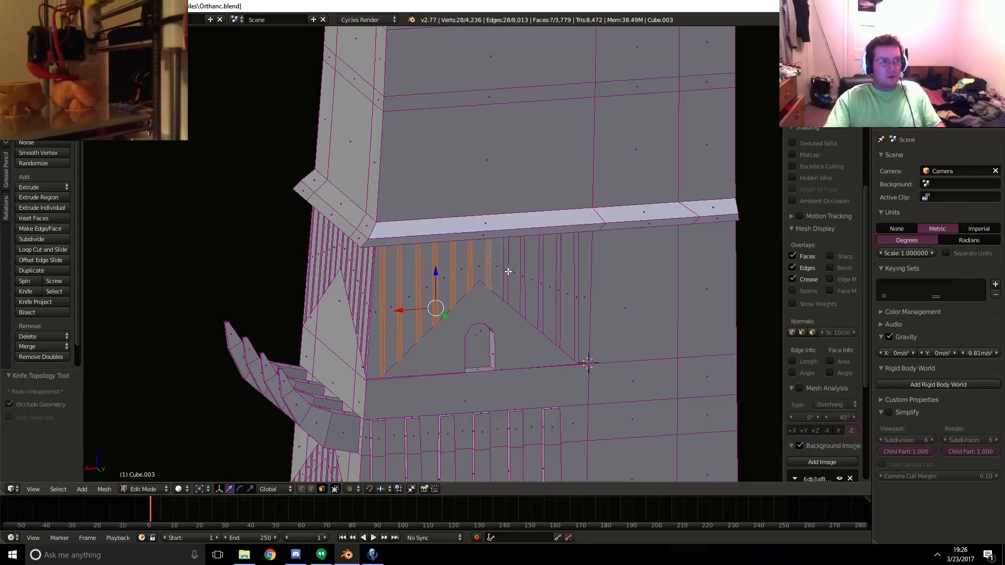
shift+right_click(515, 274)
shift+right_click(518, 275)
shift+right_click(506, 272)
shift+right_click(523, 278)
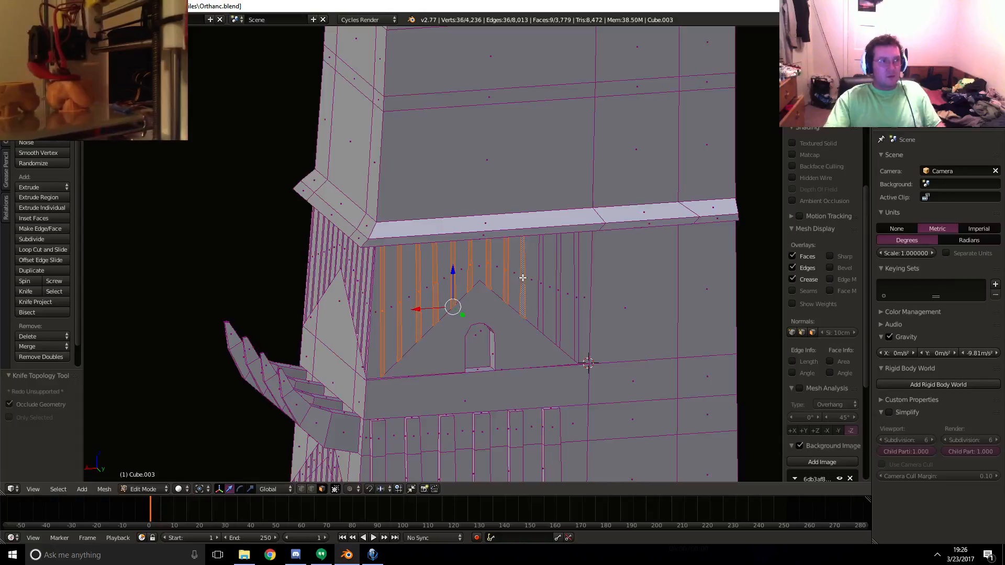
shift+right_click(540, 283)
scroll(540, 293, up, 3)
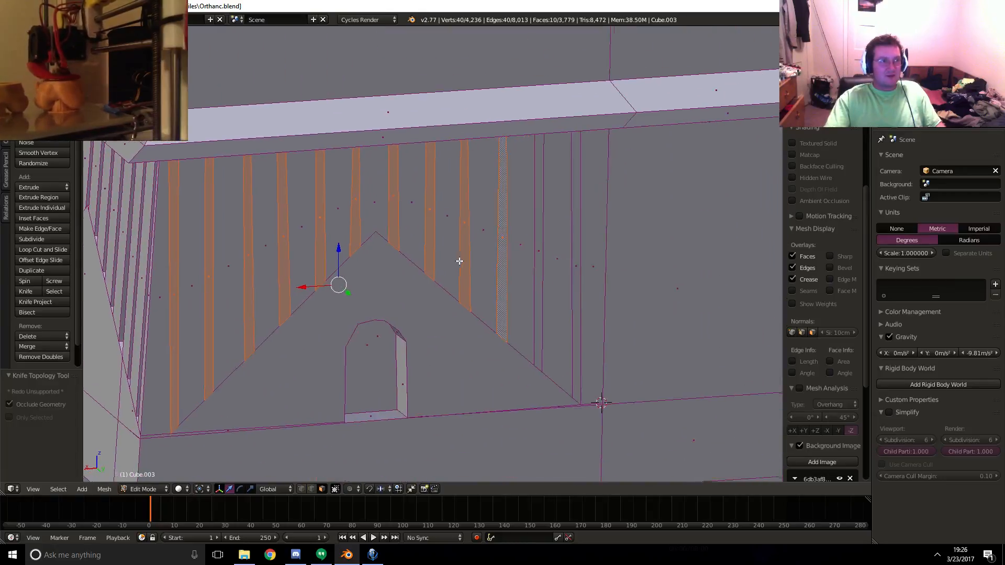
shift+right_click(543, 258)
shift+right_click(582, 268)
shift+right_click(584, 268)
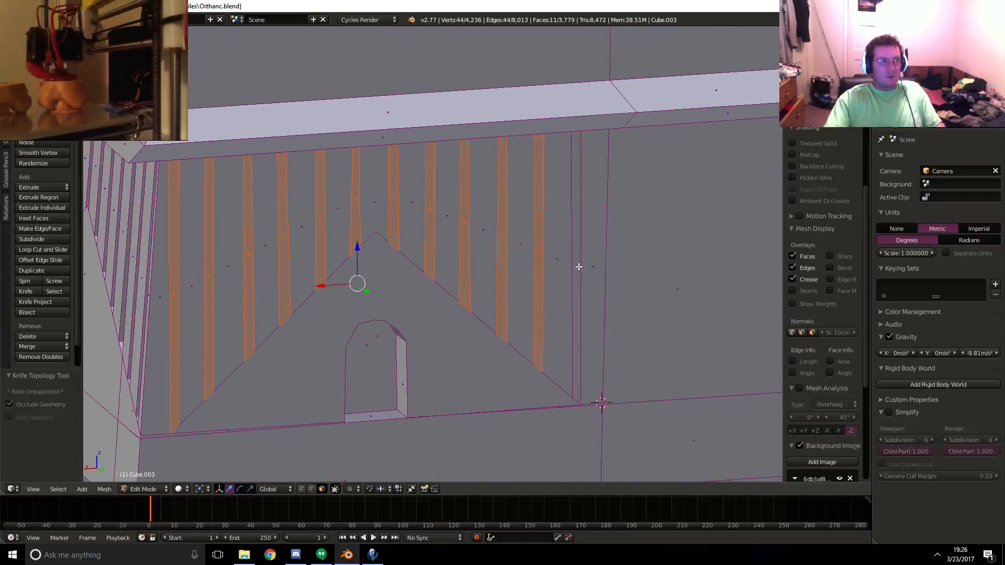
shift+right_click(577, 268)
middle_drag(462, 308, 480, 272)
key(e)
click(509, 303)
- Examine the tower's front view against the background drawing and check the panelled band above the gable in the Making_Orthanc_1 reference image
scroll(480, 271, down, 6)
middle_drag(545, 246, 612, 300)
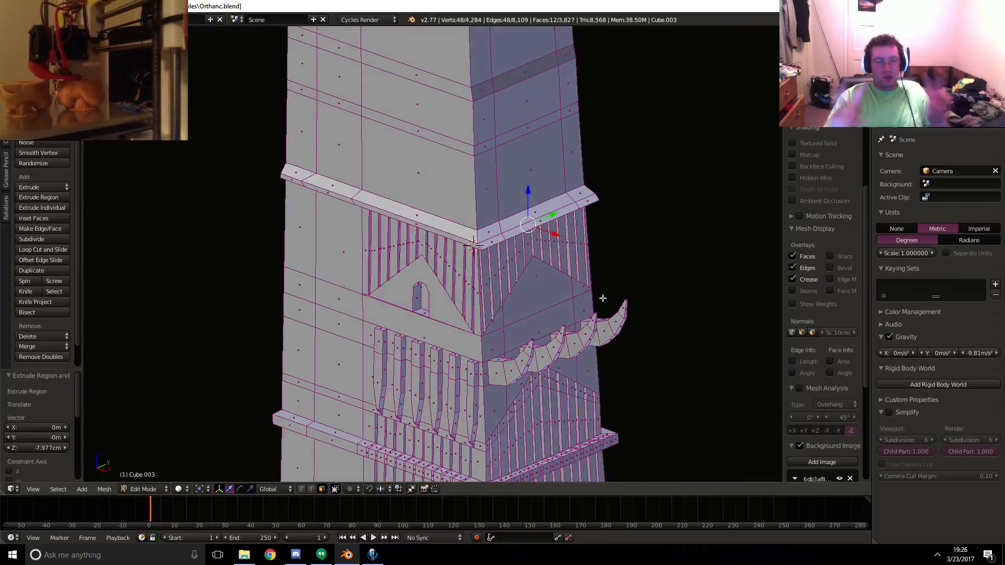
key(KP_1)
scroll(590, 179, up, 5)
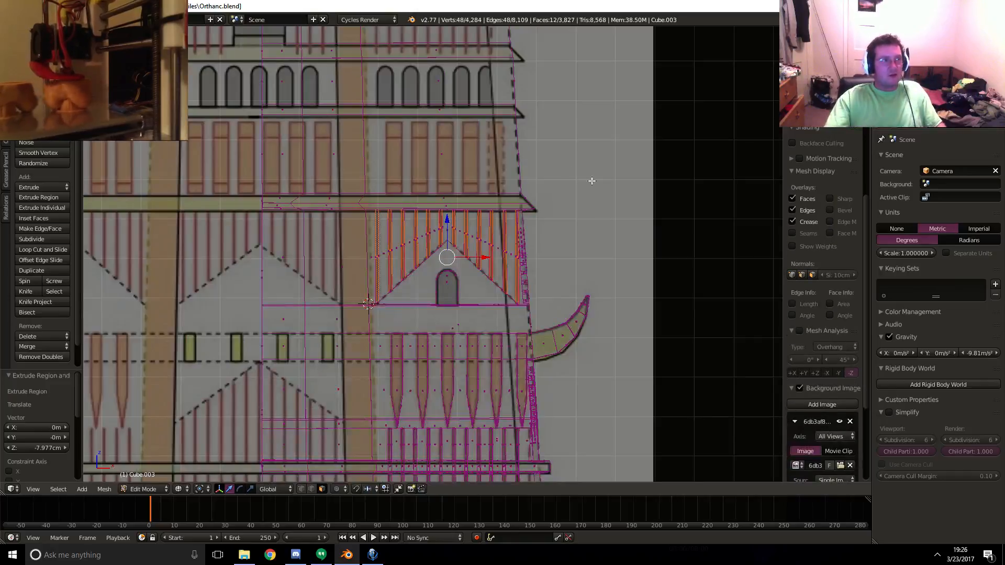
shift+middle_drag(496, 280, 491, 126)
shift+middle_drag(474, 358, 474, 108)
shift+middle_drag(508, 361, 507, 114)
shift+middle_drag(505, 246, 470, 471)
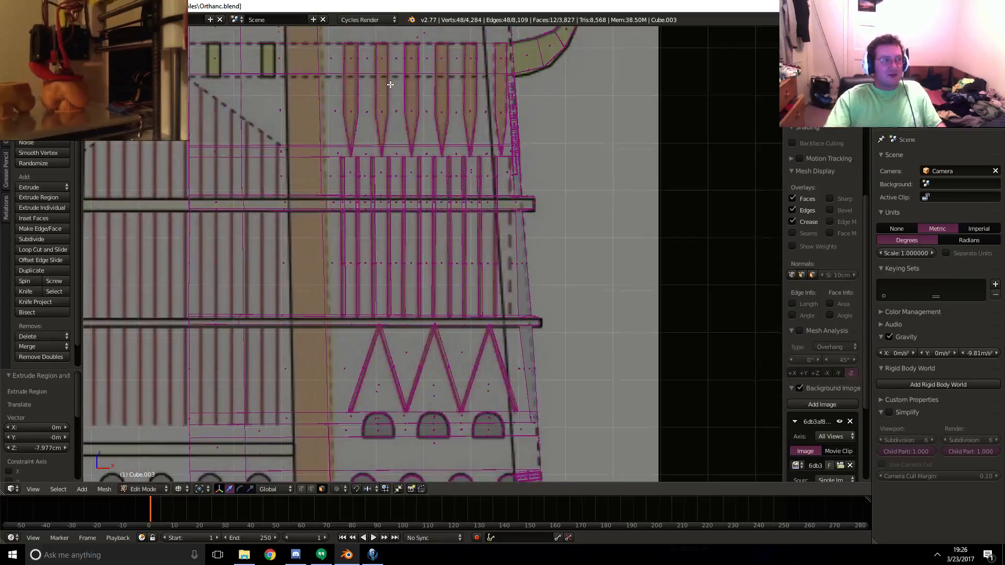
shift+middle_drag(387, 85, 413, 419)
shift+middle_drag(465, 179, 468, 286)
shift+middle_drag(314, 323, 421, 262)
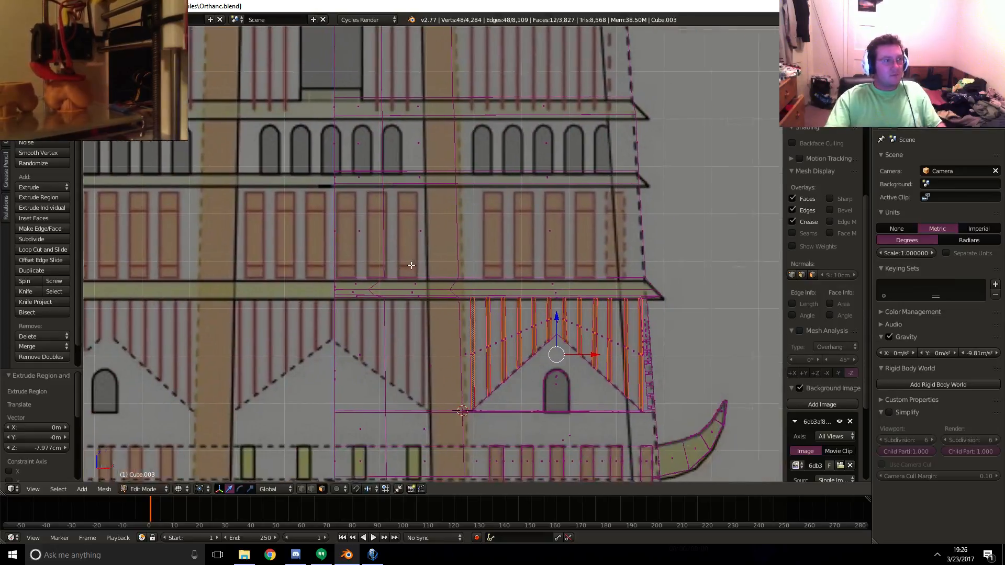
shift+middle_drag(543, 286, 491, 294)
scroll(493, 294, up, 1)
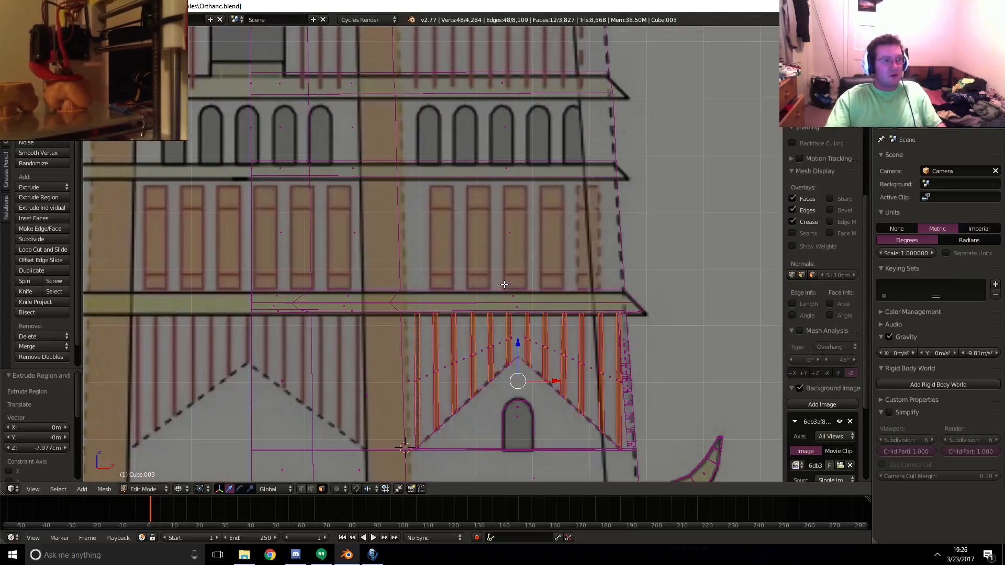
click(12, 489)
click(31, 412)
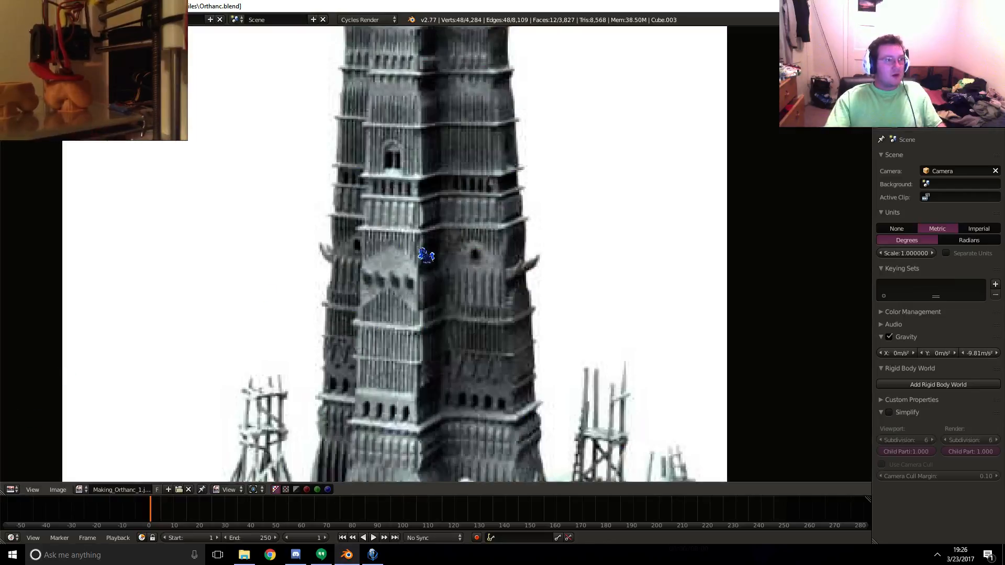
click(11, 488)
click(30, 450)
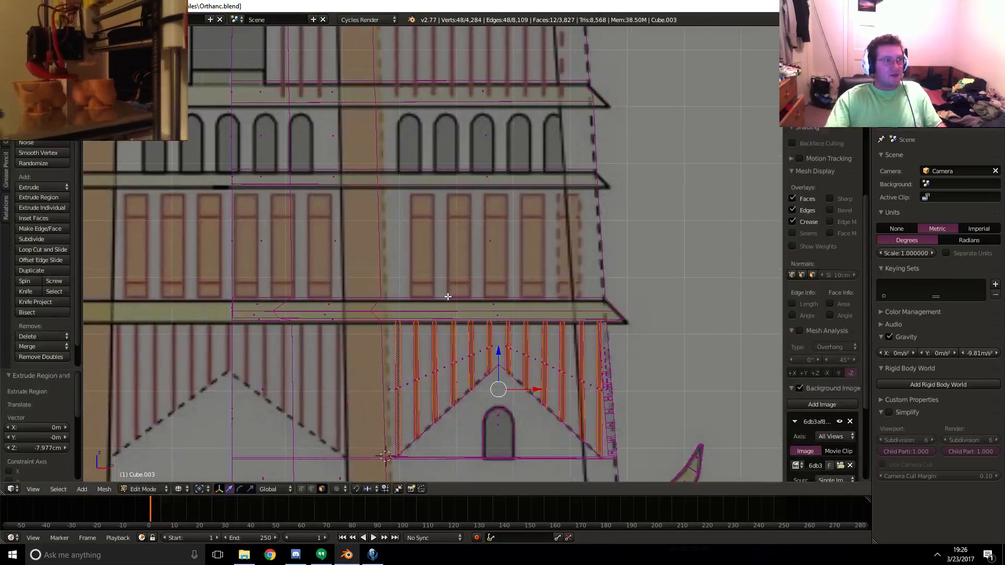
- Add three horizontal loop cuts to the panelled band above the gable ledge: one centred, one slightly below and one slightly above
scroll(447, 296, up, 2)
click(43, 249)
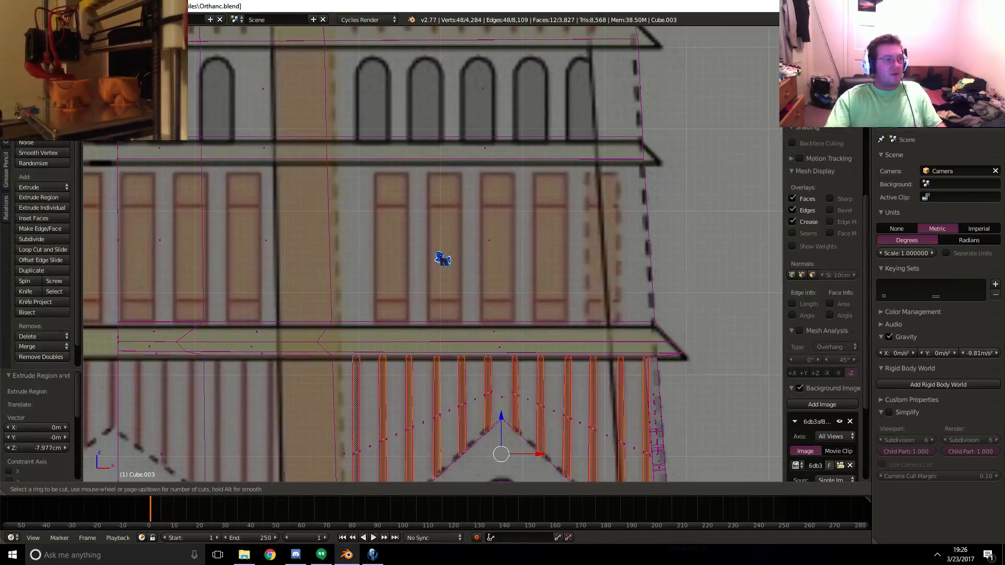
click(649, 246)
right_click(646, 241)
key(ctrl+r)
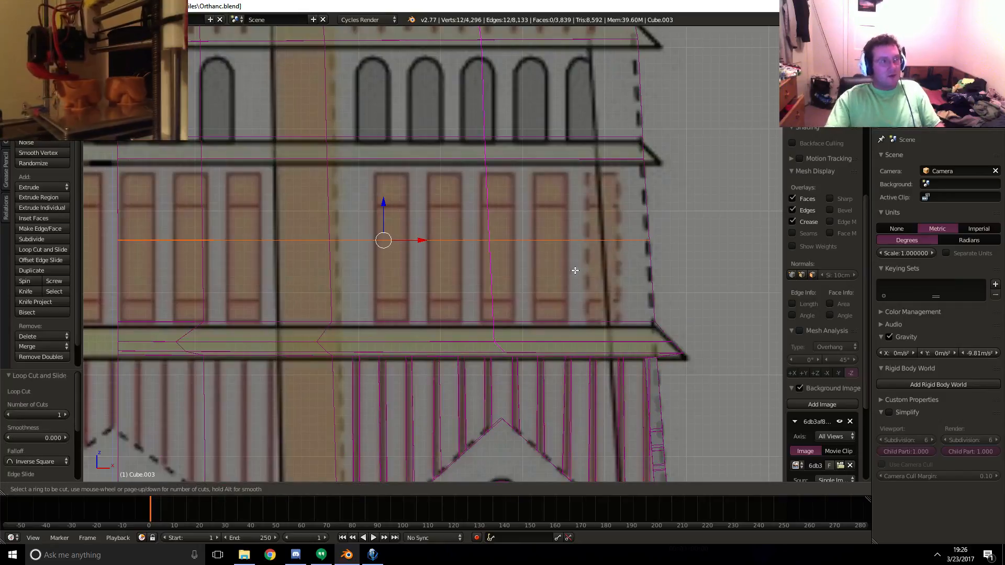
click(648, 265)
click(655, 239)
key(ctrl+r)
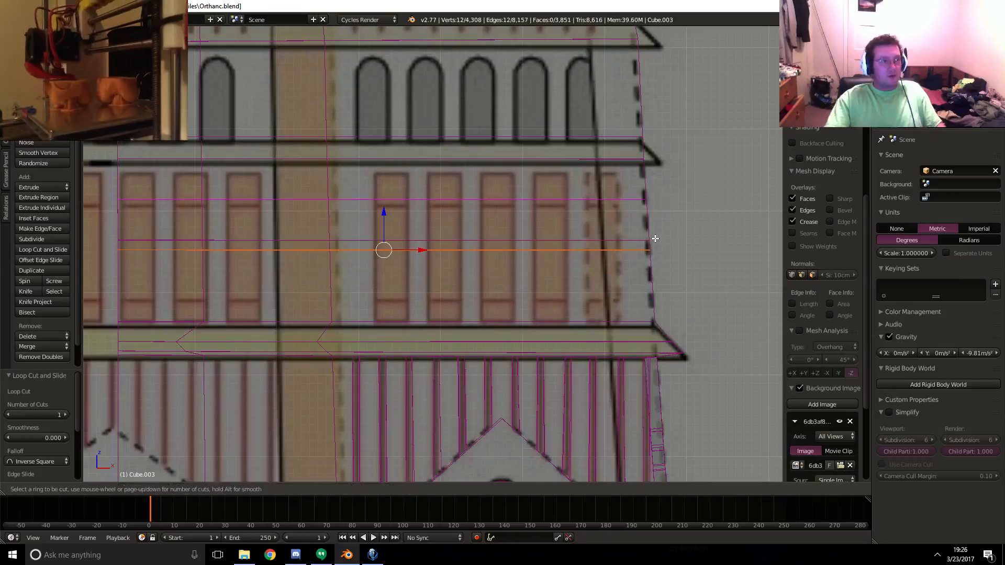
click(653, 210)
click(648, 231)
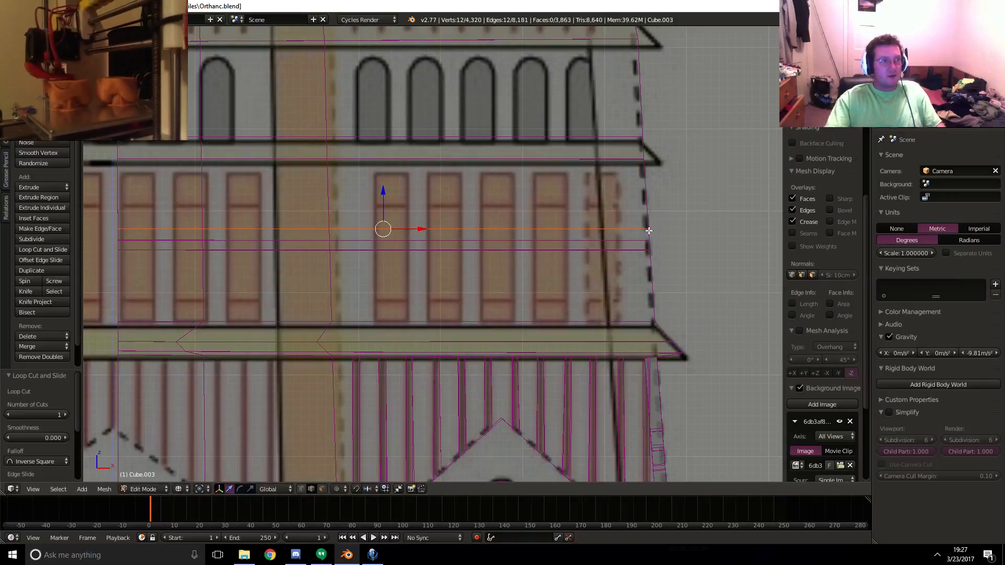
key(ctrl+KP_1)
key(z)
mouse_move(494, 274)
middle_down()
mouse_move(565, 272)
mouse_move(526, 273)
middle_up()
key(KP_1)
key(z)
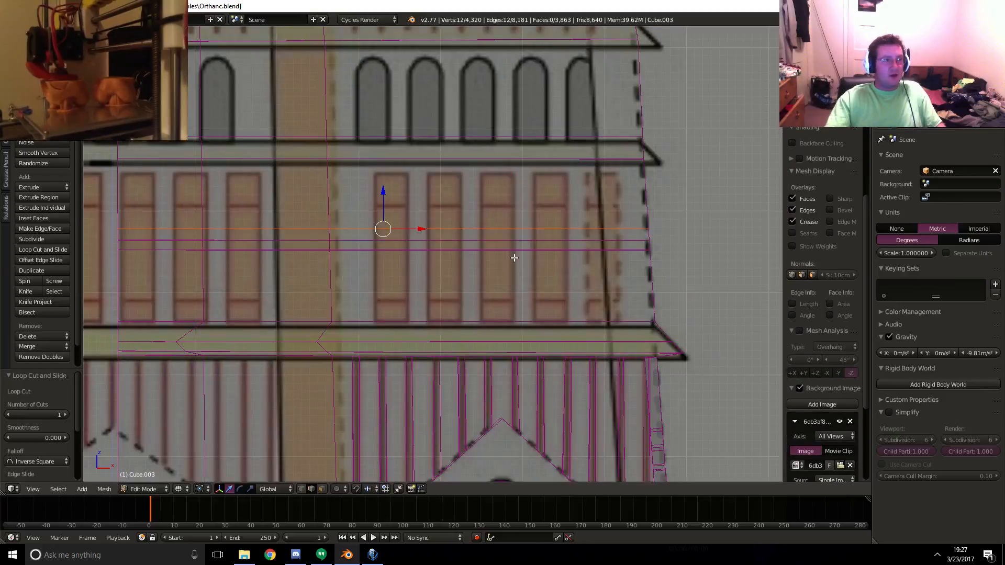
scroll(503, 262, up, 2)
key(k)
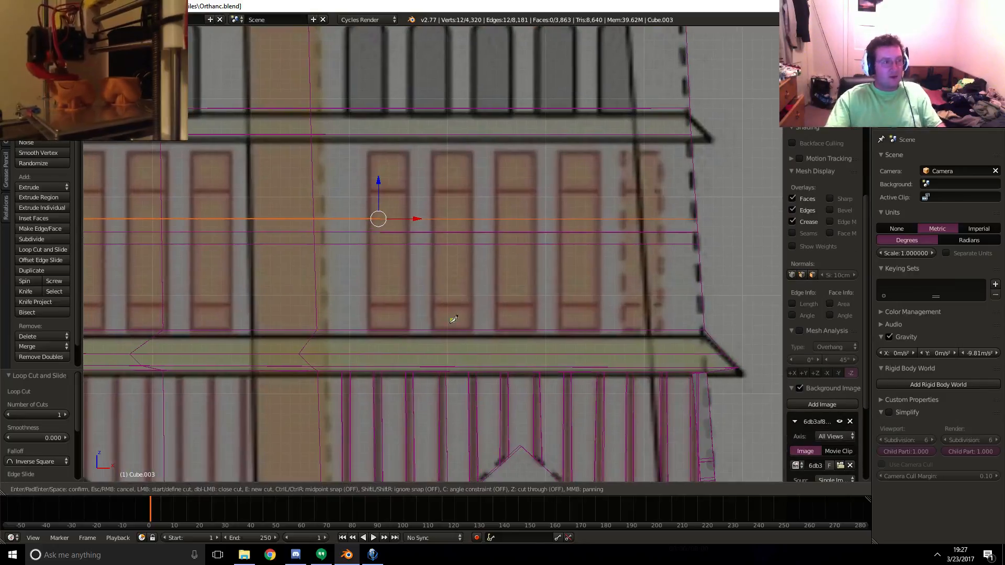
click(407, 329)
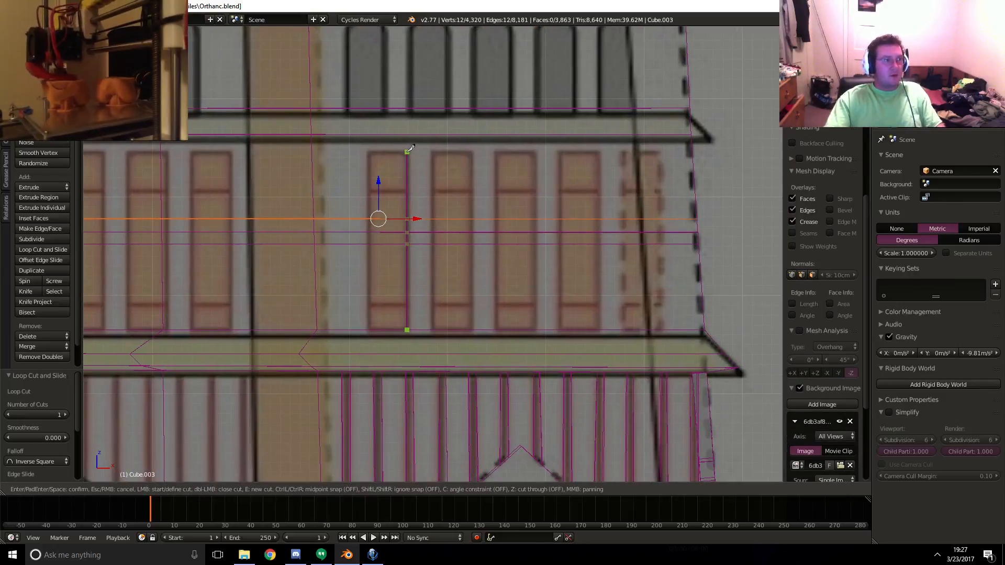
key(Escape)
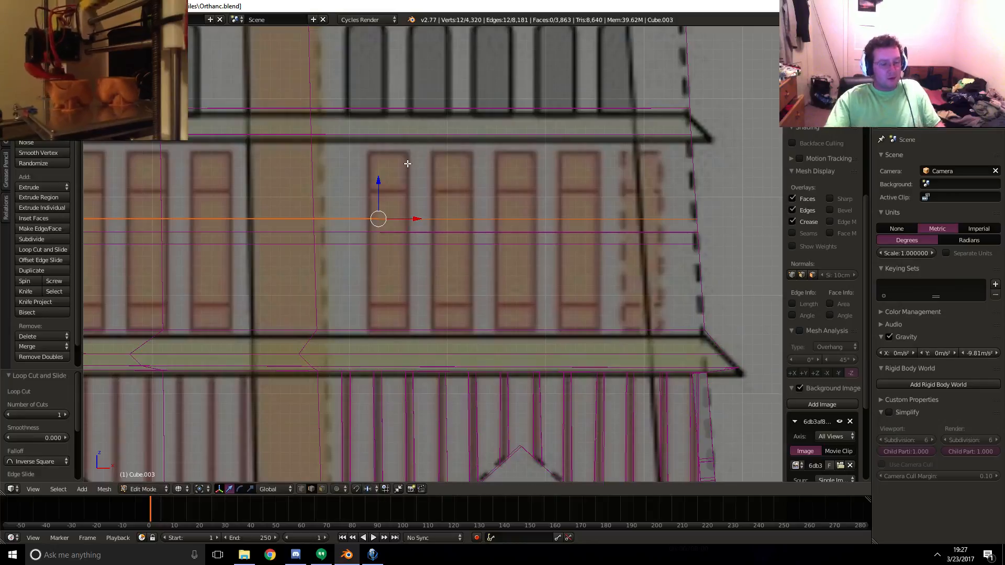
- Add a horizontal loop cut to the panelled band and slide it to the top edge of the drawn panels
key(ctrl+r)
click(684, 148)
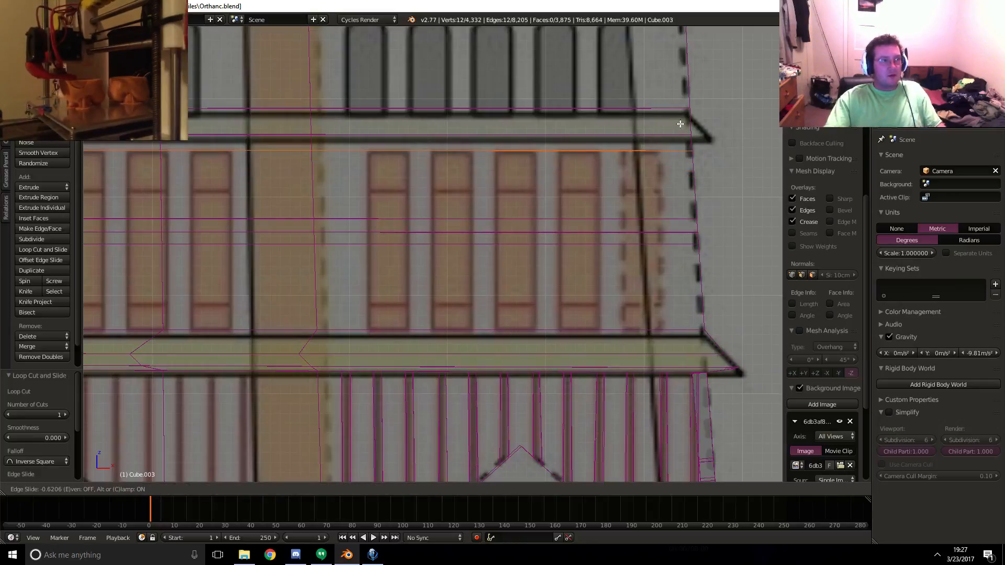
click(680, 125)
- Knife-cut both side edges of the innermost drawn panel on the front wall's right half, from the ledge up to the top loop cut
key(k)
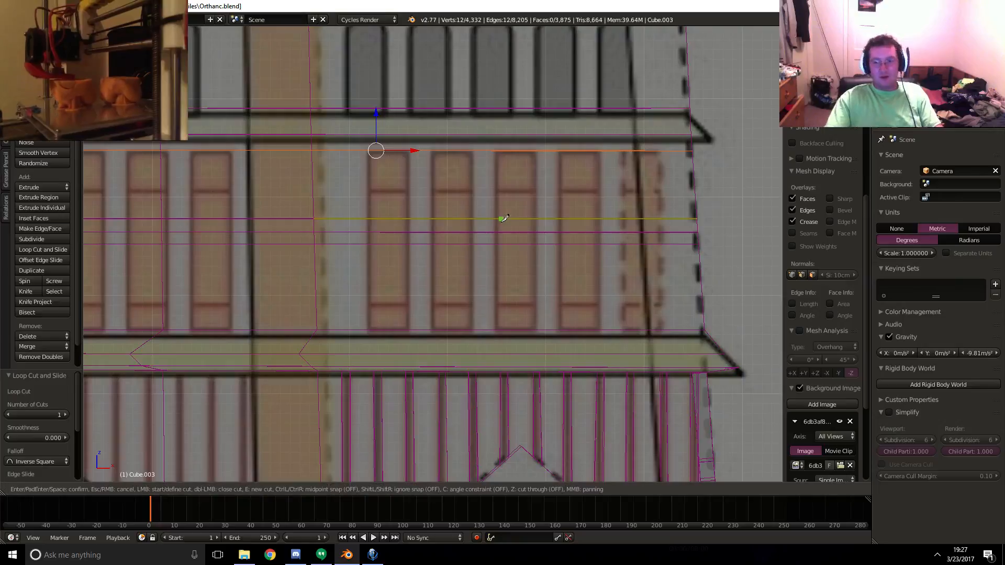
click(407, 329)
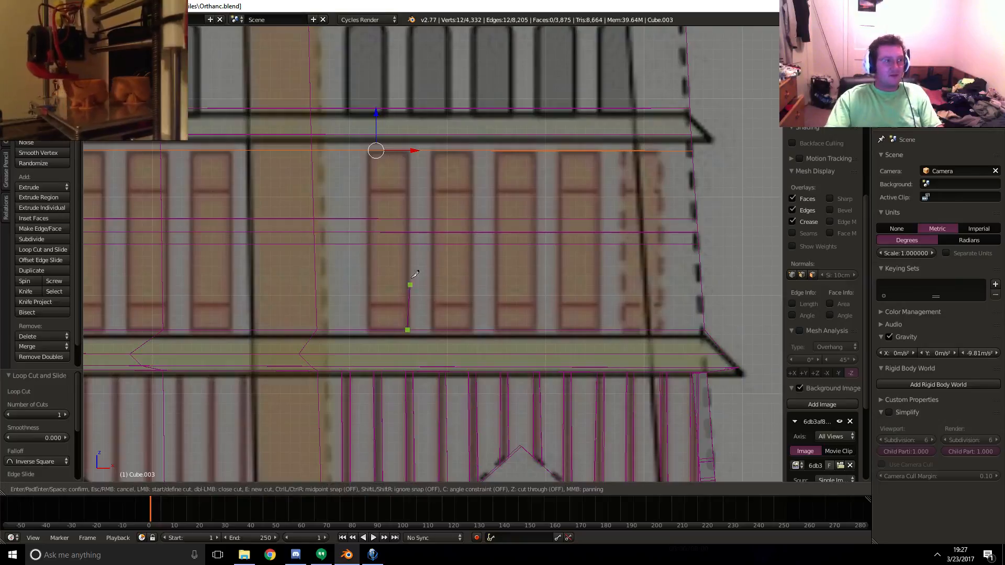
click(411, 148)
key(Return)
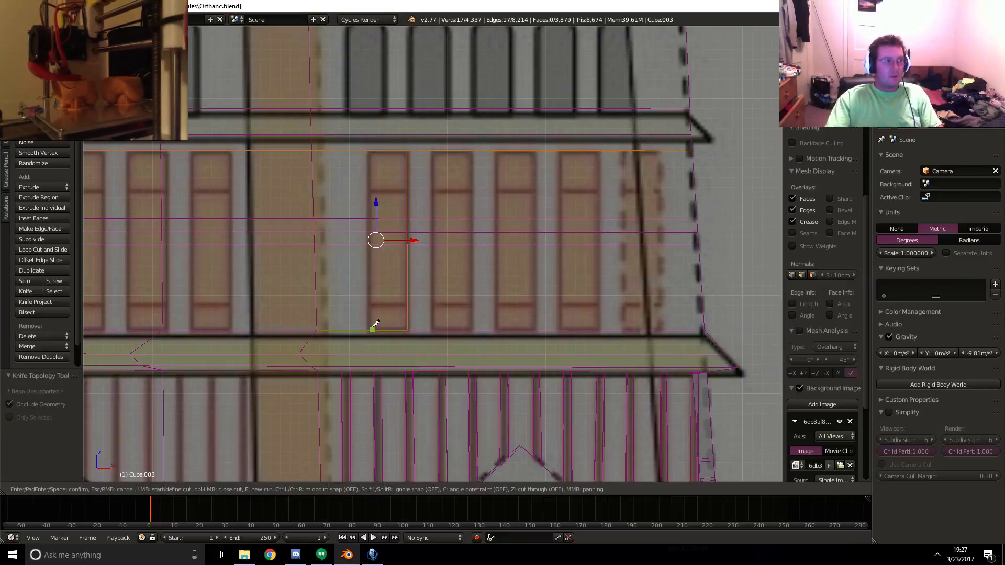
click(368, 151)
key(Return)
- Knife-cut both side edges of the second drawn panel, from the ledge up to the top loop cut
key(k)
click(431, 330)
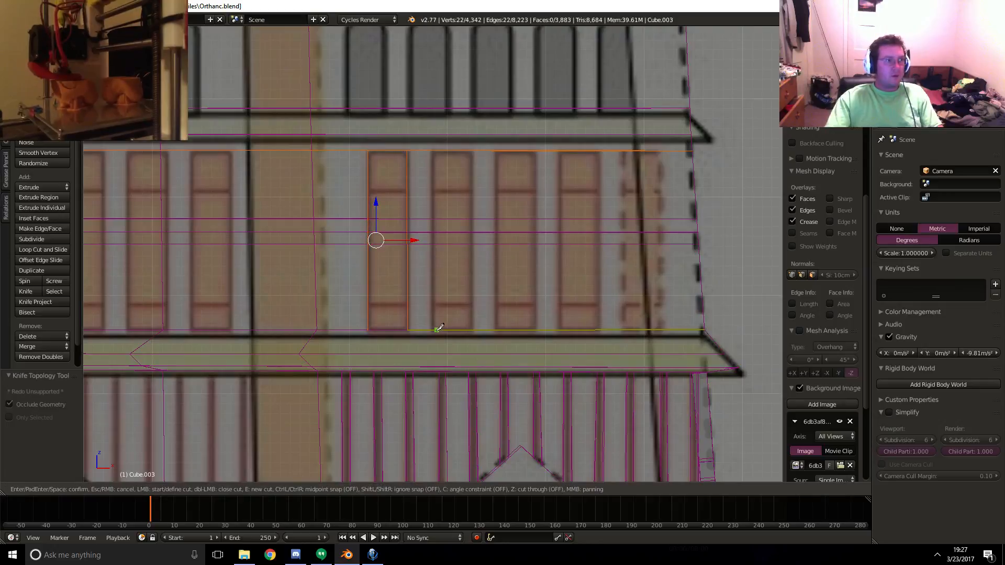
click(431, 150)
key(Return)
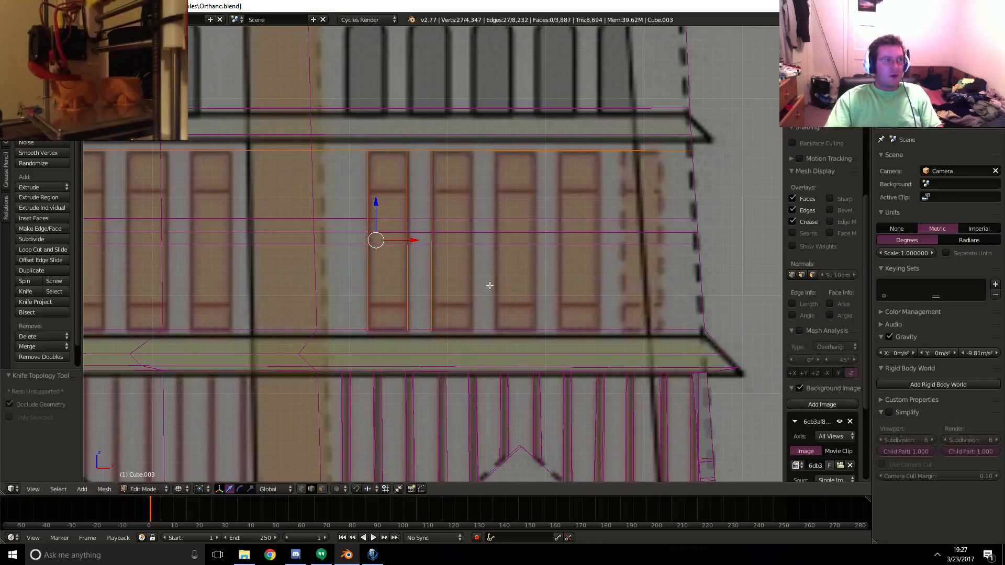
key(k)
click(468, 330)
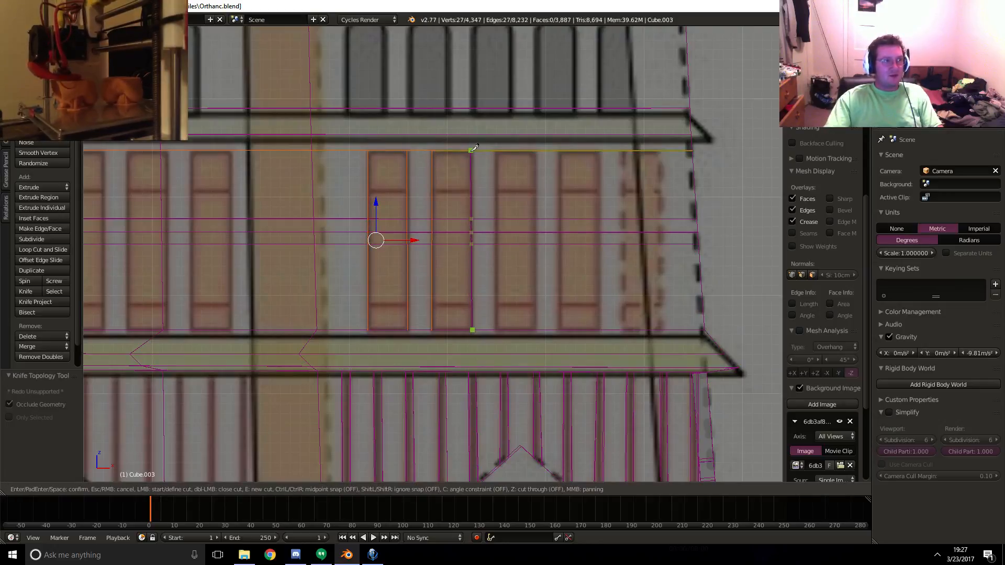
click(473, 151)
key(Return)
- Knife-cut both side edges of the third drawn panel, from the ledge up to the top loop cut
key(k)
click(496, 330)
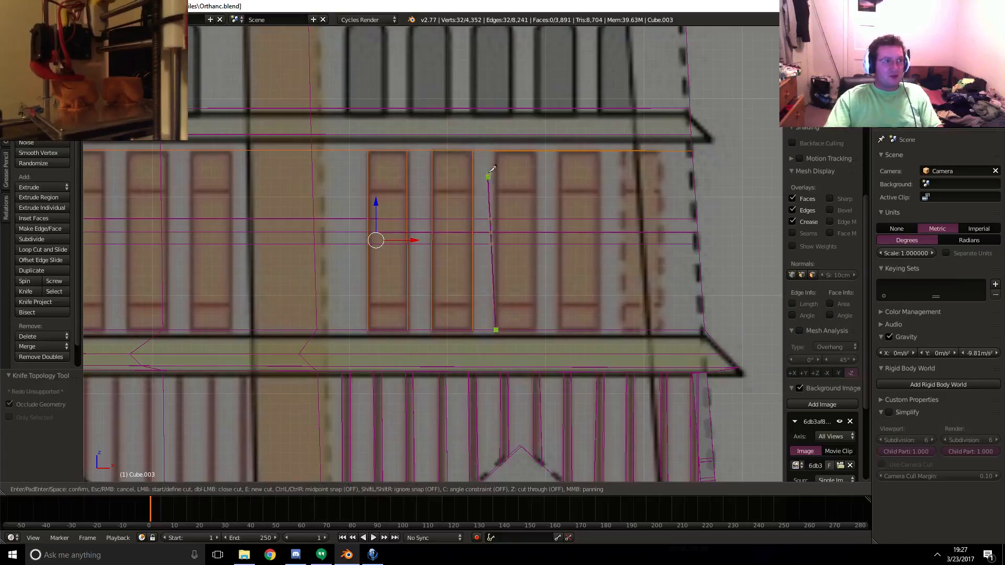
click(536, 329)
click(535, 151)
key(Return)
- Knife-cut both side edges of the fourth drawn panel, from the ledge up to the top loop cut
key(k)
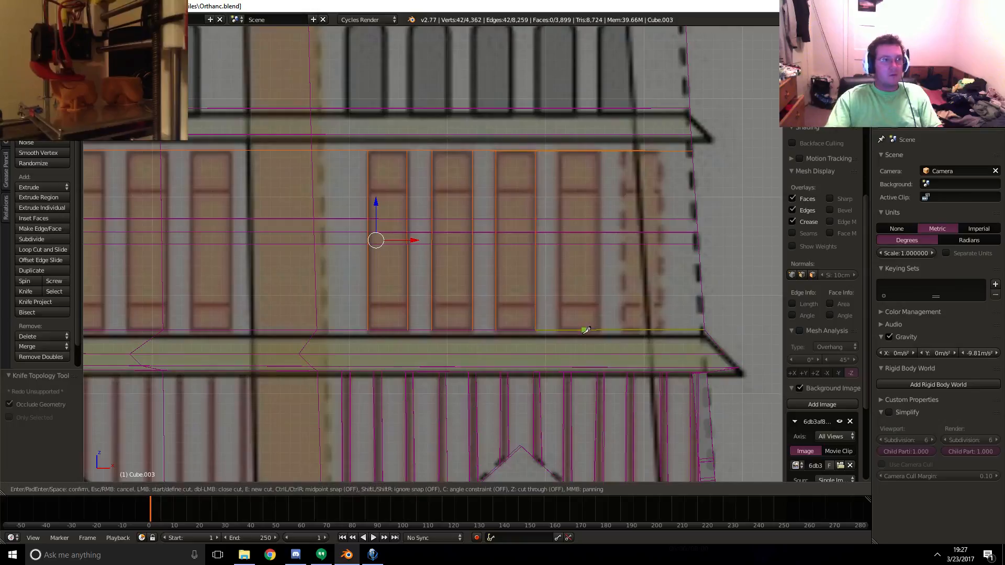
click(561, 330)
click(560, 151)
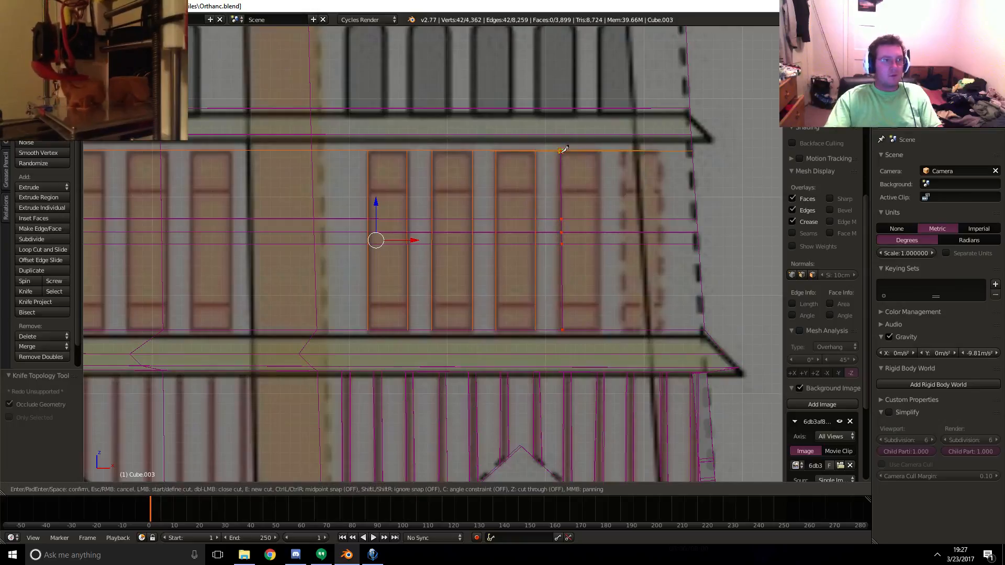
key(Return)
key(k)
click(599, 330)
click(600, 151)
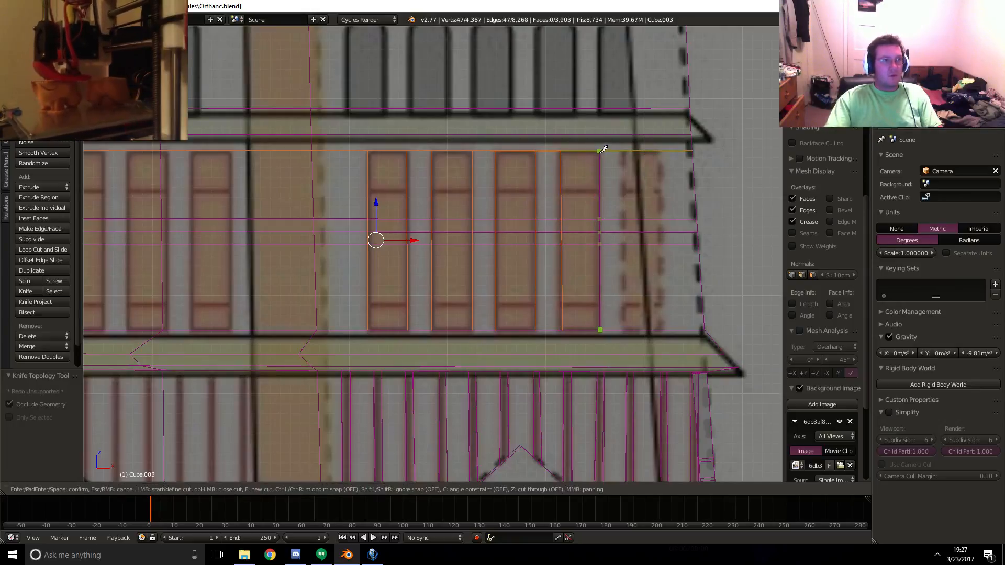
key(Return)
- Knife-cut both side edges of the fifth, dashed panel beside the tower's corner, from the ledge up to the top loop cut
key(k)
click(625, 330)
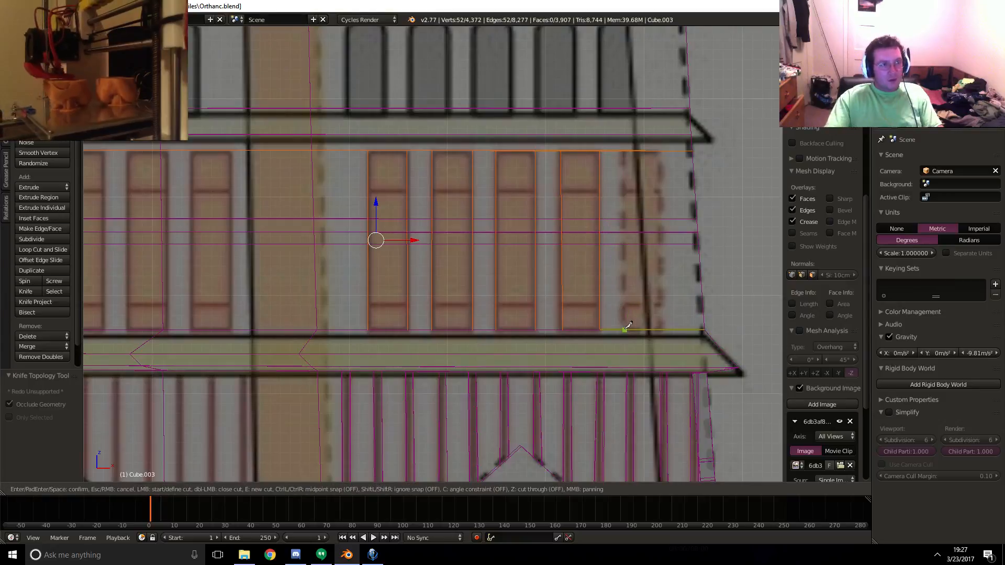
click(624, 151)
key(Return)
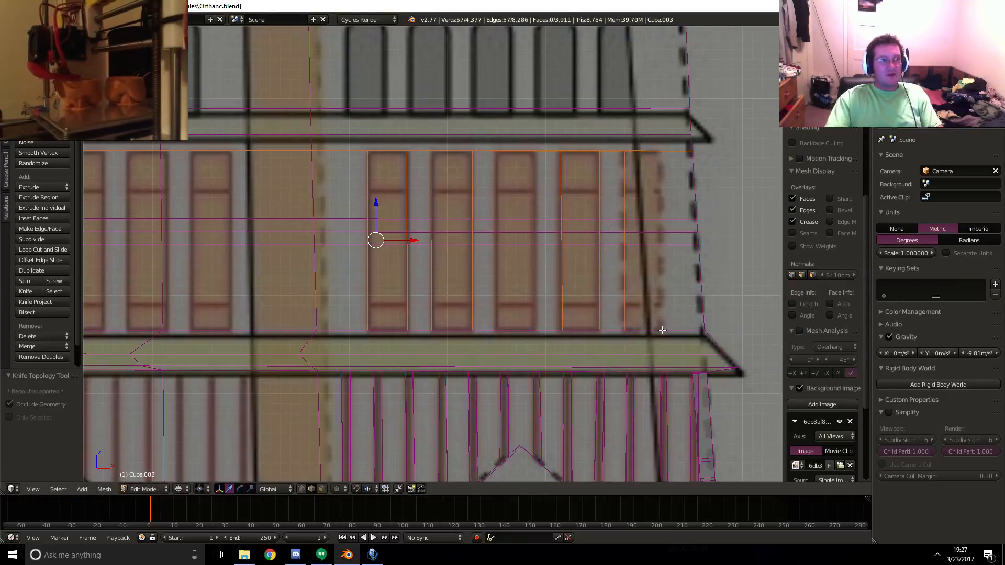
key(k)
click(662, 330)
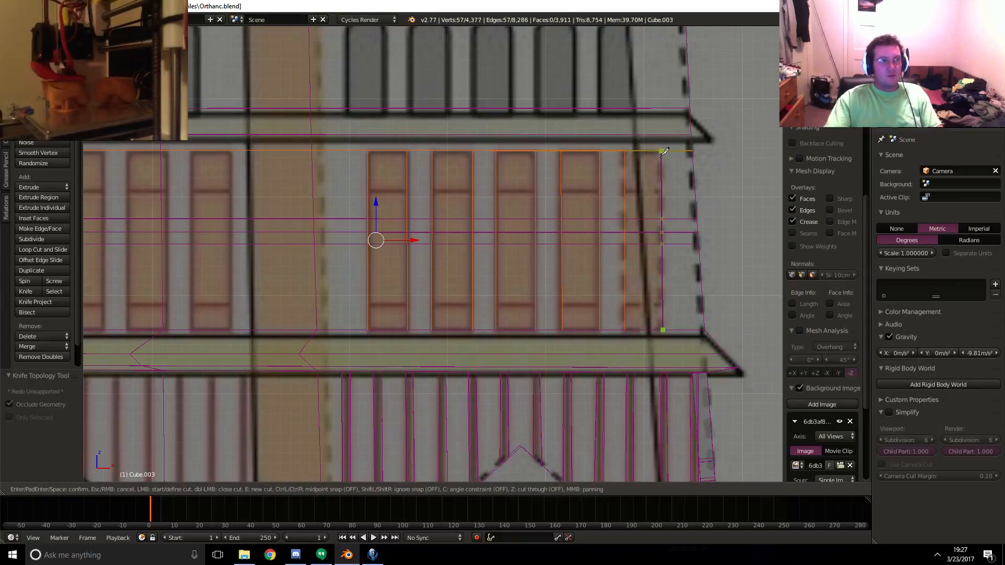
click(664, 152)
middle_drag(664, 151, 619, 233)
key(Return)
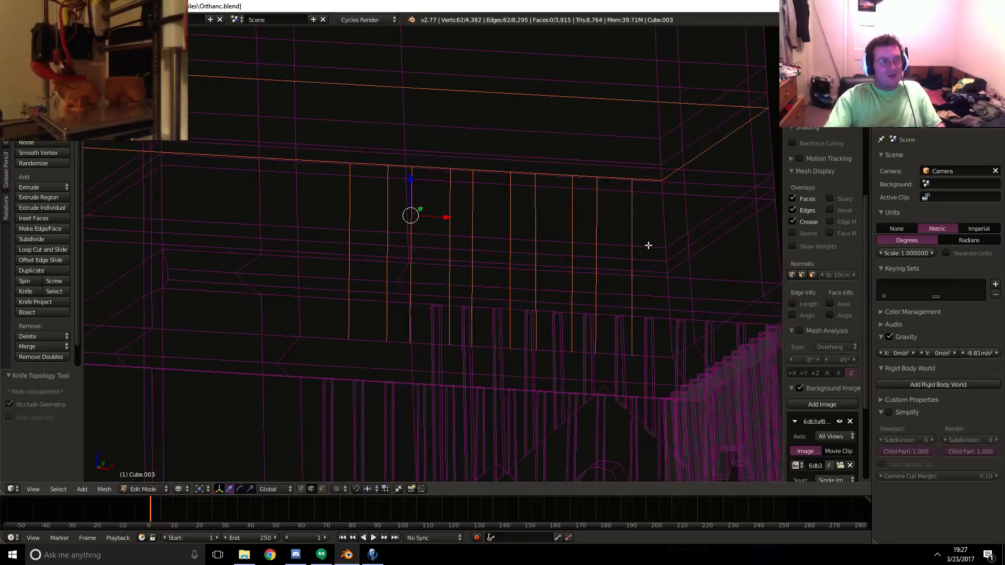
- Clear the edge selection and select all four stacked faces in each of the five cut panels in solid view
key(z)
key(a)
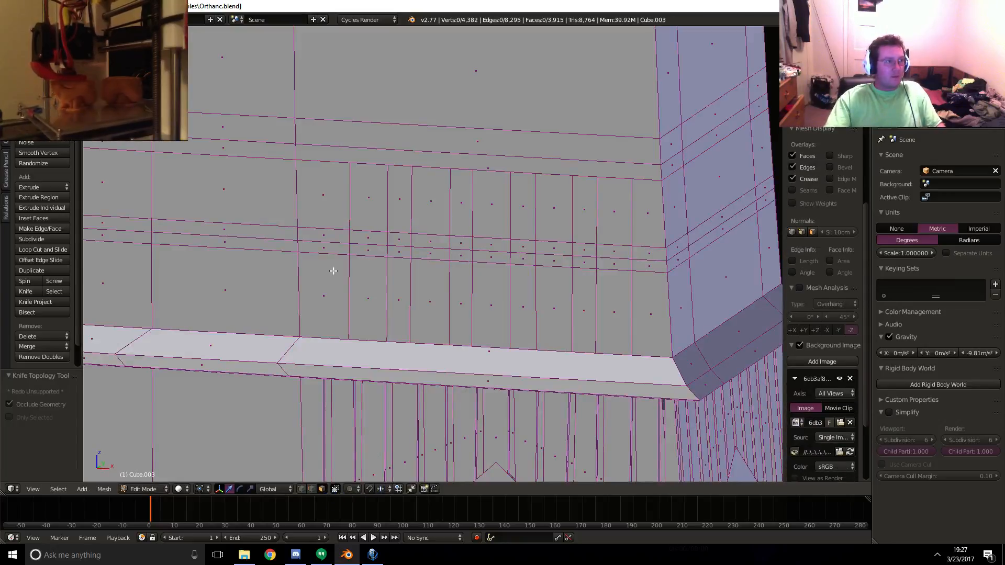
key(z)
key(KP_1)
key(z)
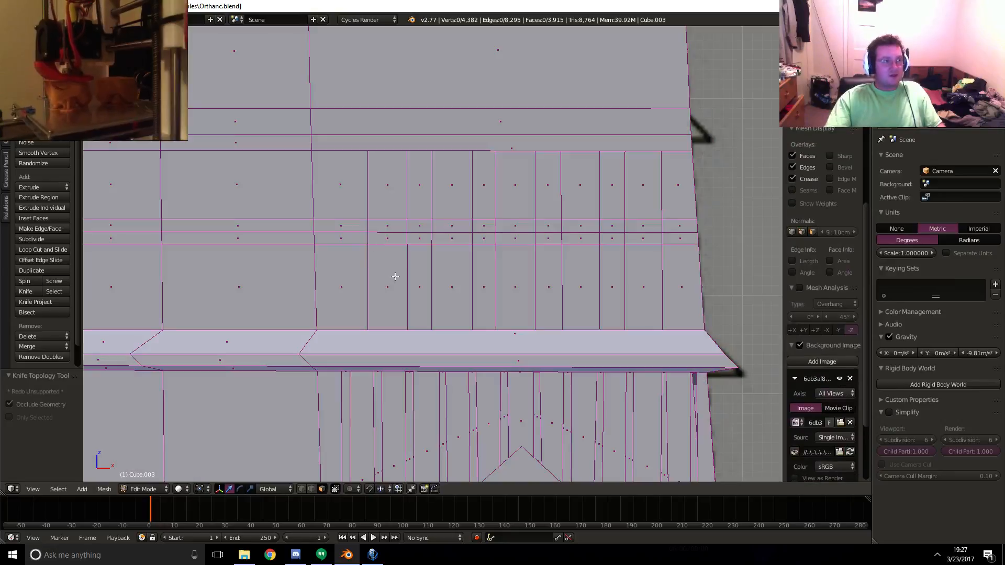
right_click(387, 277)
shift+right_click(394, 188)
shift+right_click(452, 185)
shift+right_click(452, 230)
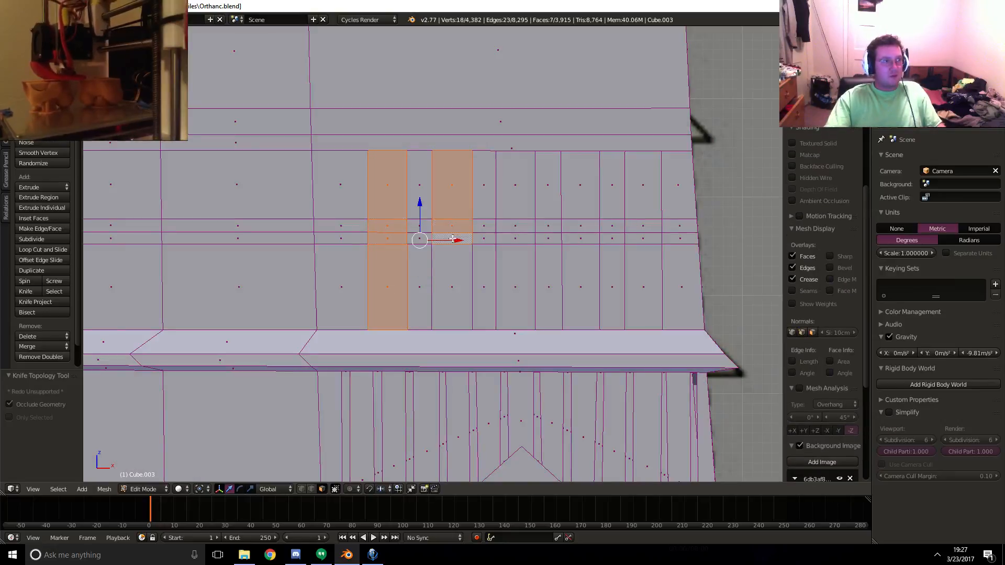
shift+right_click(451, 285)
shift+right_click(512, 249)
shift+right_click(513, 247)
shift+right_click(512, 254)
shift+right_click(513, 238)
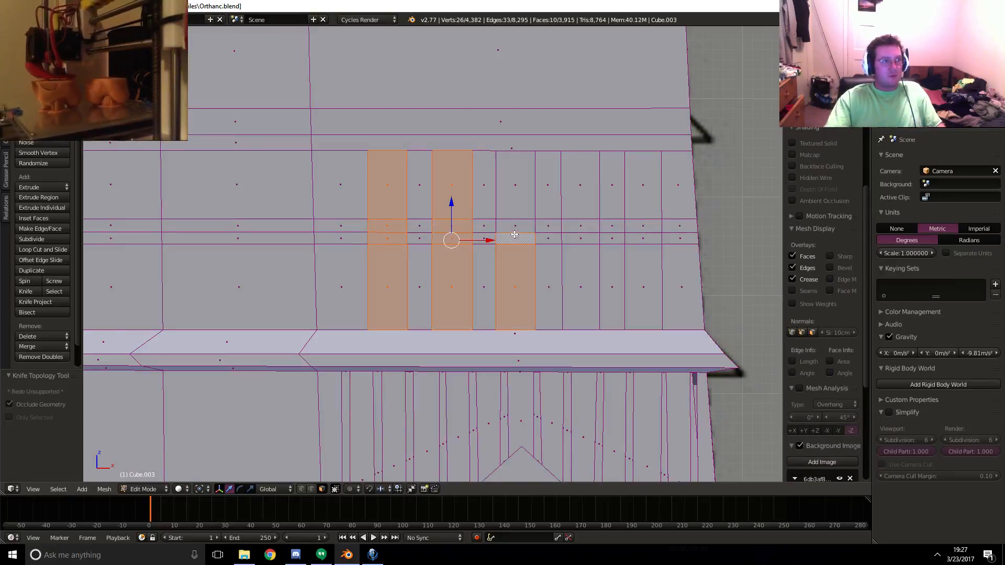
shift+right_click(513, 225)
shift+right_click(517, 208)
shift+right_click(582, 210)
shift+right_click(581, 226)
shift+right_click(581, 238)
shift+right_click(581, 285)
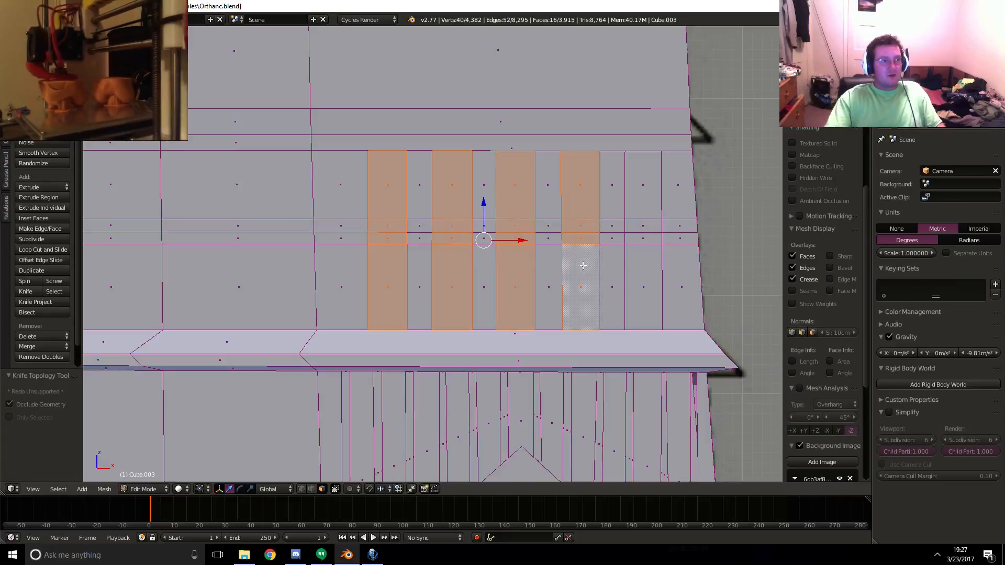
shift+right_click(634, 261)
shift+right_click(643, 238)
- Try extruding the five selected panels about 18.57 cm along their normals, check the shape, and undo the extrusion
middle_drag(637, 184, 570, 270)
key(e)
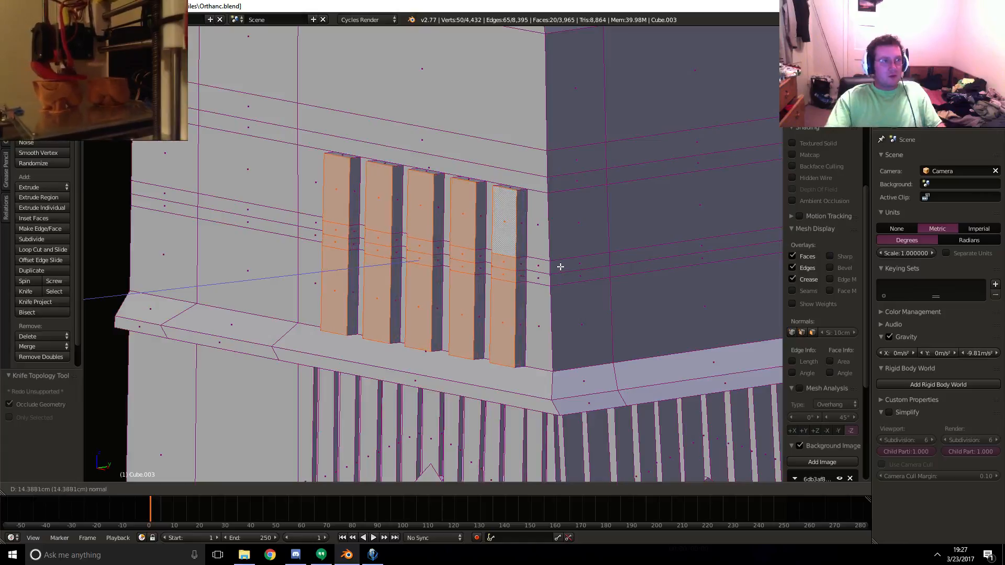
click(557, 267)
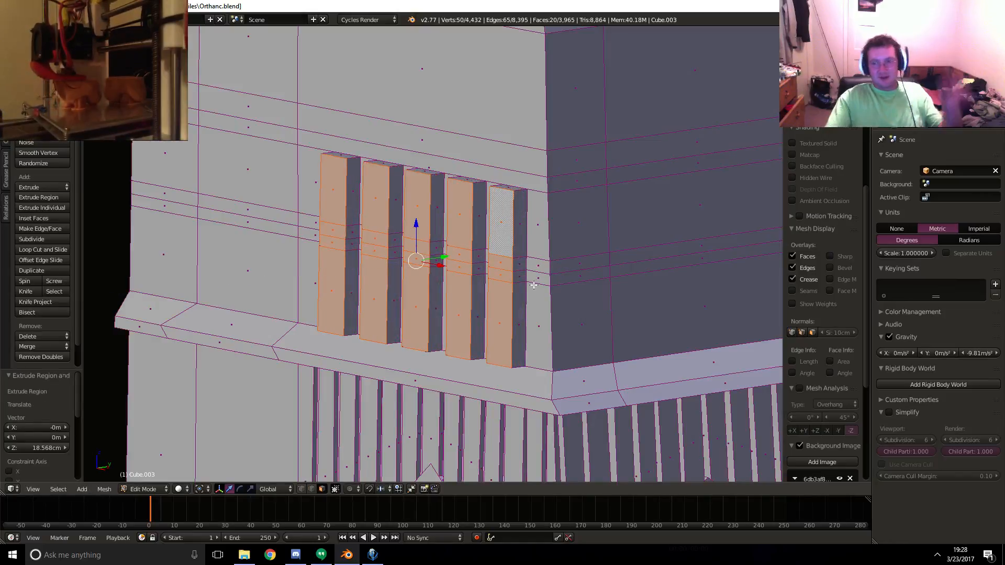
key(KP_1)
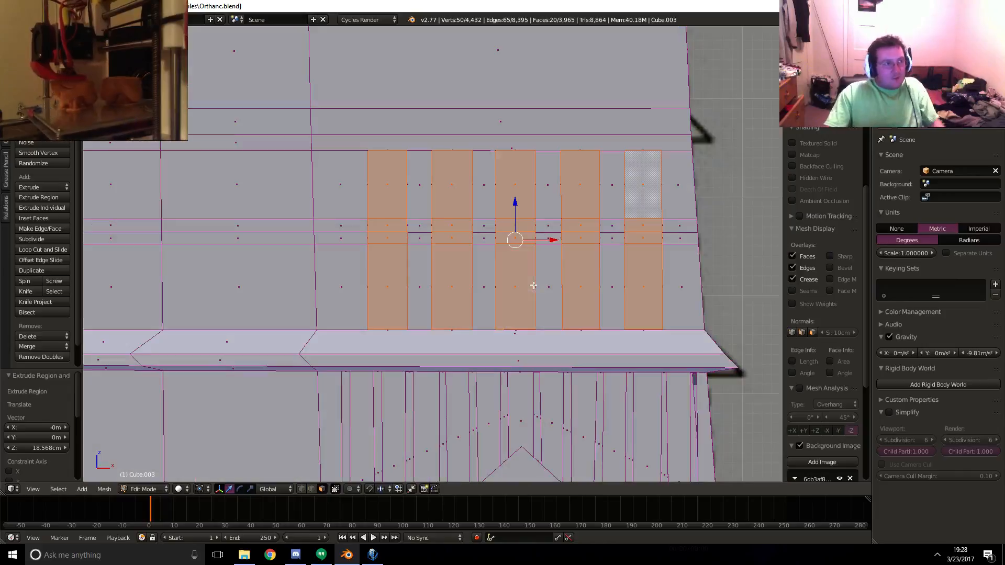
key(KP_3)
key(KP_1)
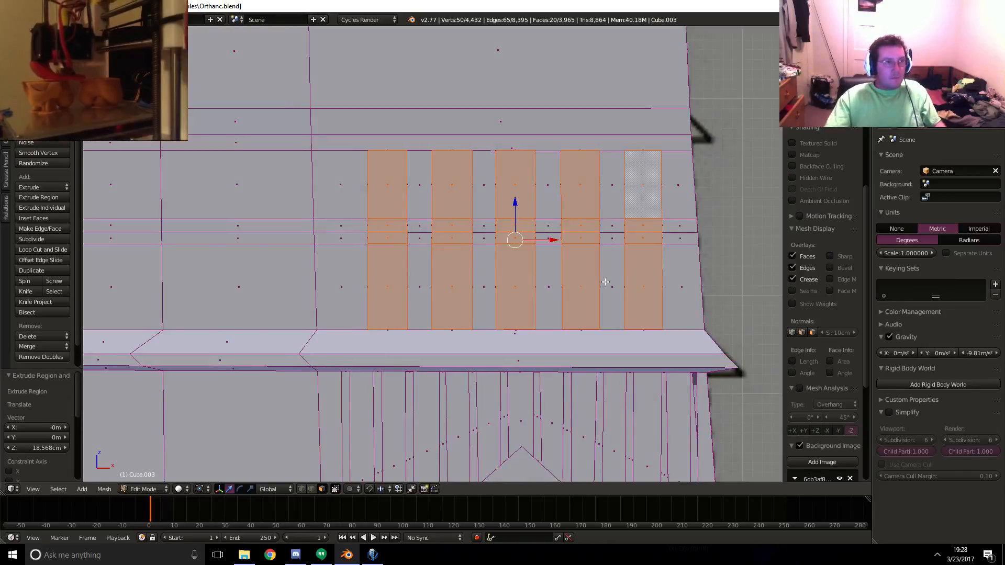
middle_drag(603, 282, 545, 293)
key(ctrl+z)
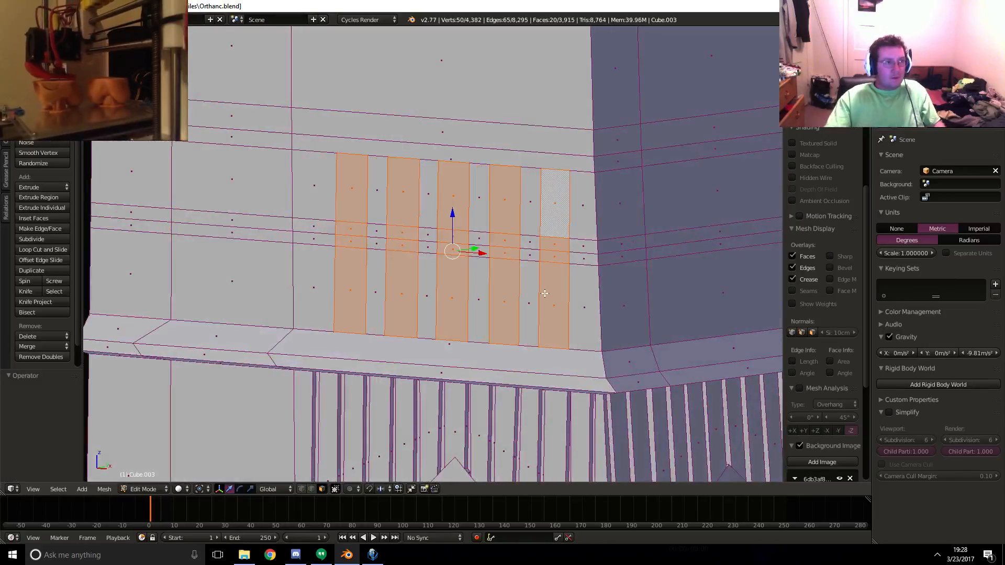
right_click(555, 253)
shift+right_click(508, 254)
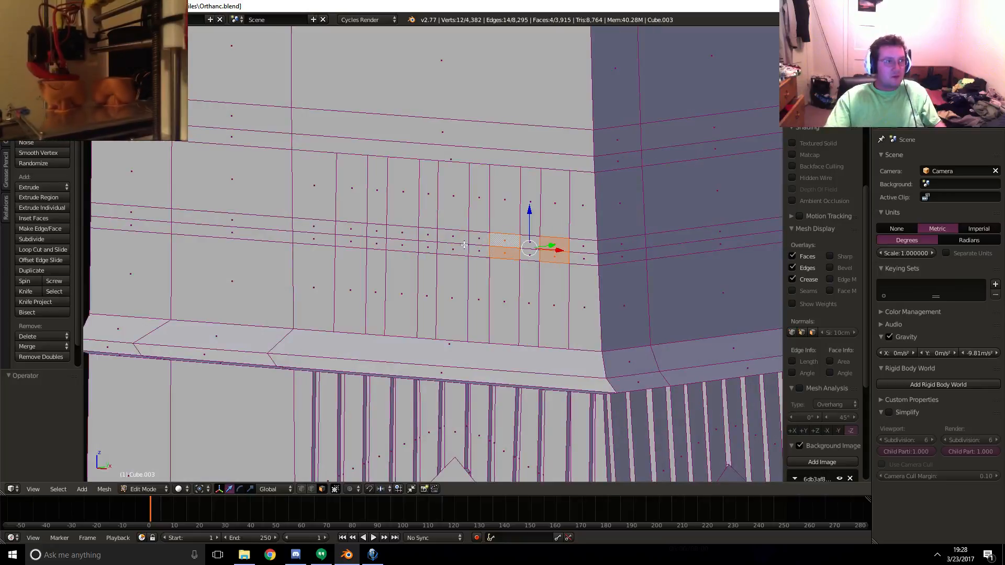
key(ctrl+z)
key(ctrl+z)
key(ctrl+z)
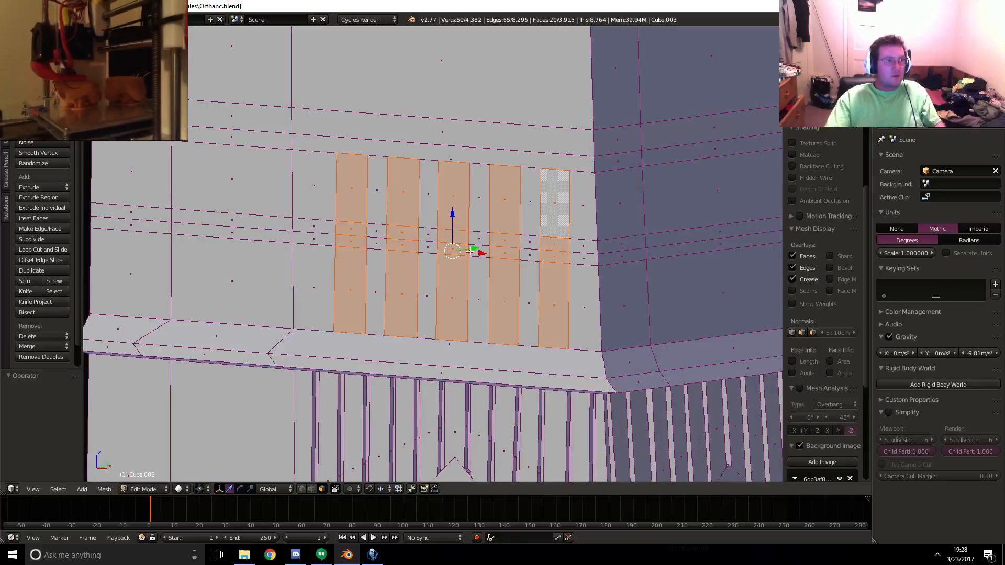
- Extrude the five panels in place with zero offset, and select only the two narrow middle faces of each panel
key(e)
right_click(470, 251)
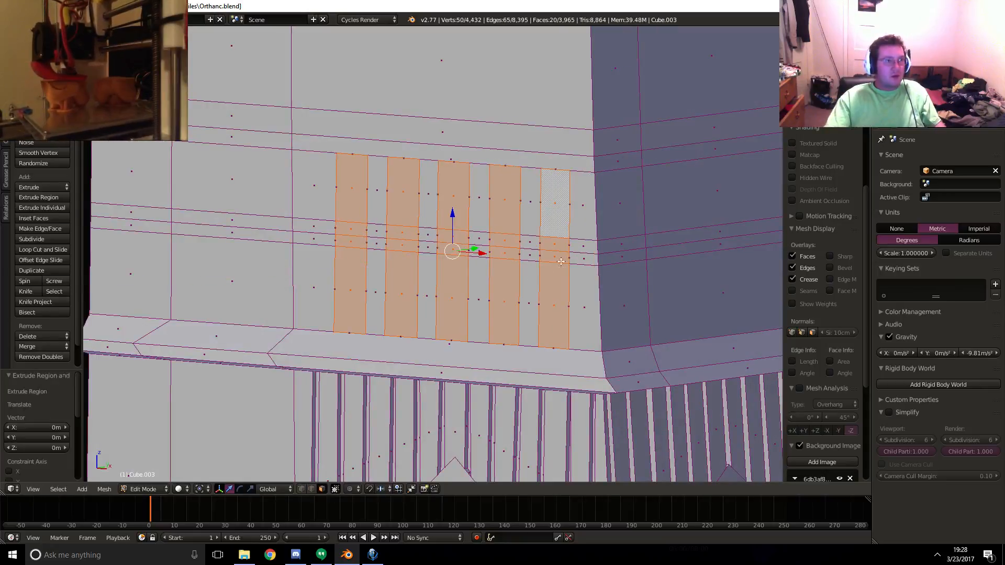
right_click(559, 257)
shift+right_click(545, 244)
shift+right_click(496, 252)
shift+right_click(500, 240)
shift+right_click(457, 248)
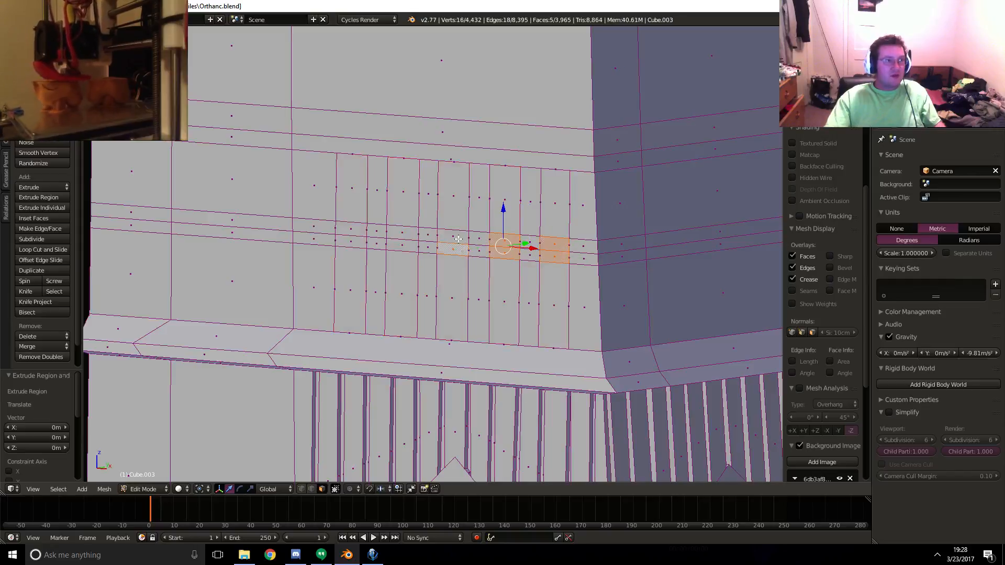
shift+right_click(458, 239)
shift+right_click(407, 247)
shift+right_click(404, 233)
shift+right_click(356, 243)
shift+right_click(359, 232)
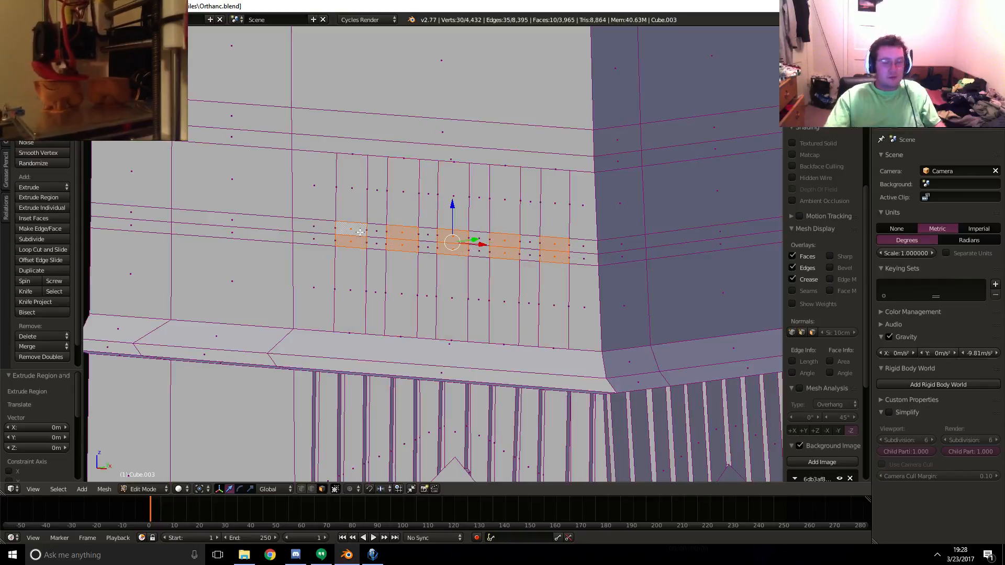
- Move the selected middle faces of the five panels outward by -14.374 cm along Y against the side reference drawing
key(KP_3)
key(z)
scroll(386, 242, up, 4)
shift+middle_drag(313, 255, 419, 292)
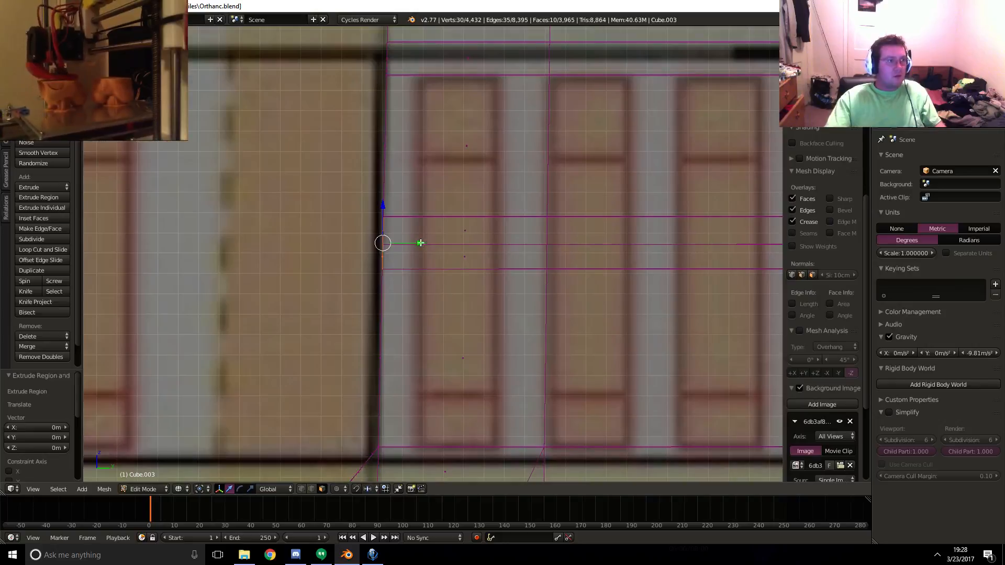
drag(420, 242, 389, 240)
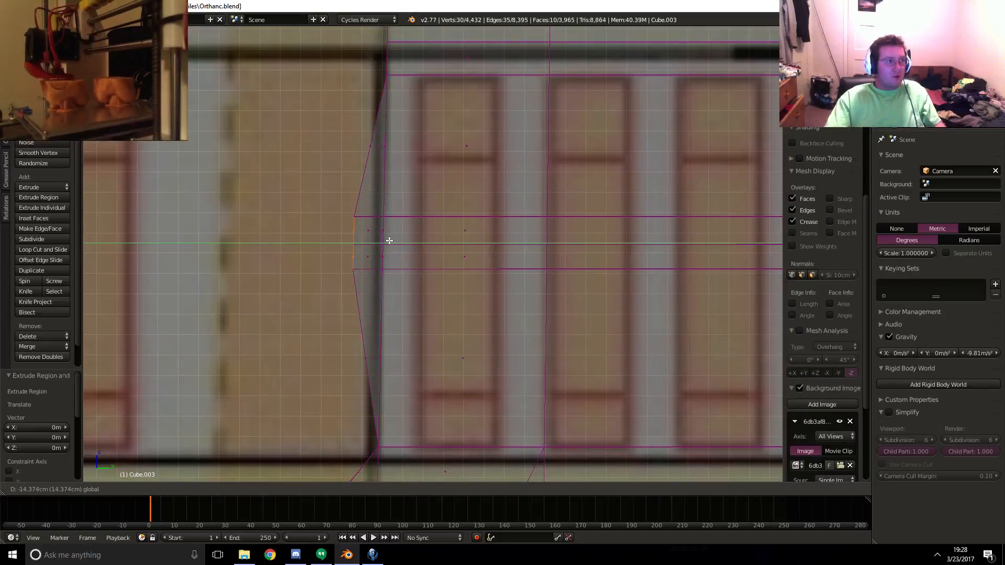
middle_drag(390, 240, 475, 266)
key(z)
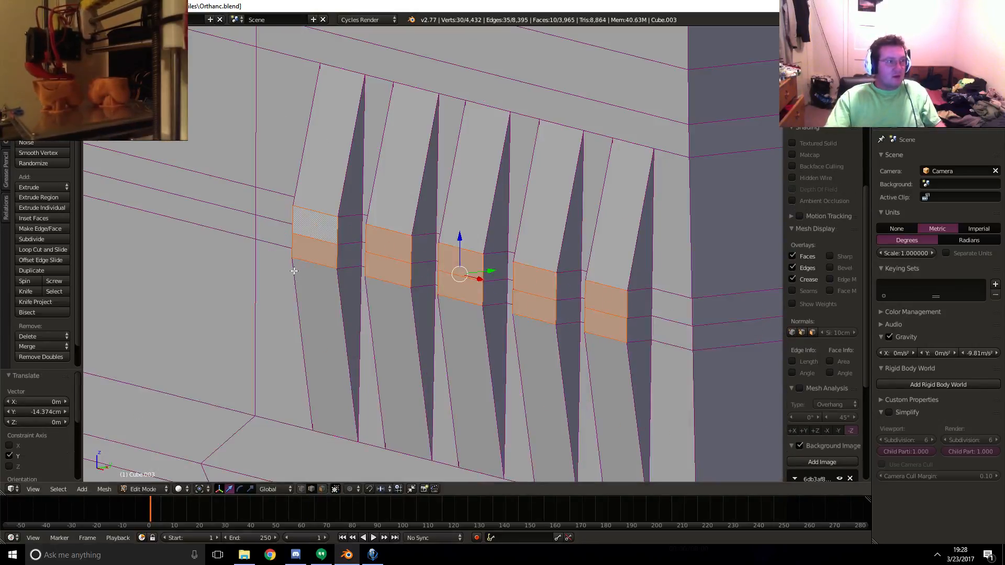
- Select the horizontal centre edge of each of the five panels and push them inward 10.01 cm along Y
right_click(316, 242)
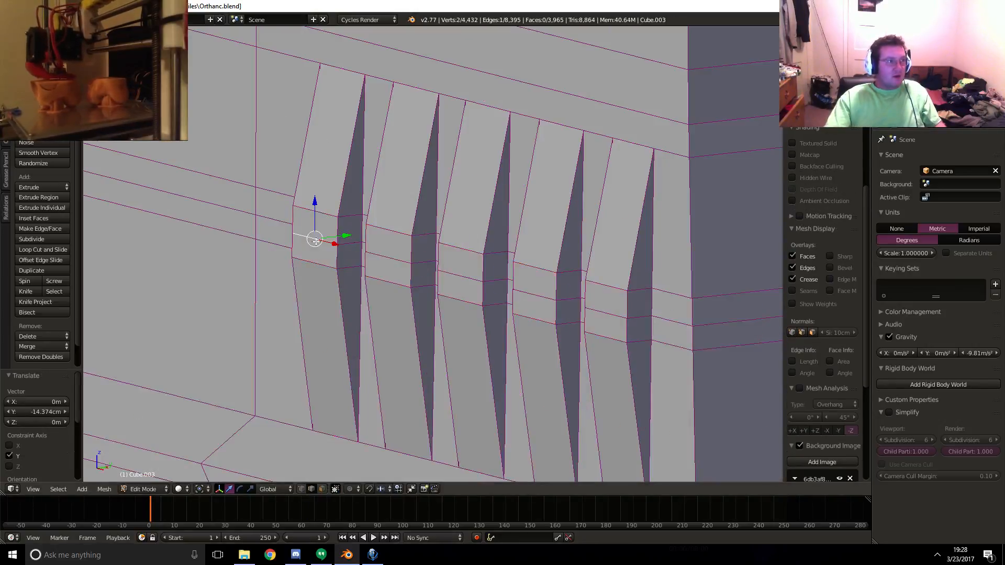
shift+right_click(606, 313)
key(KP_3)
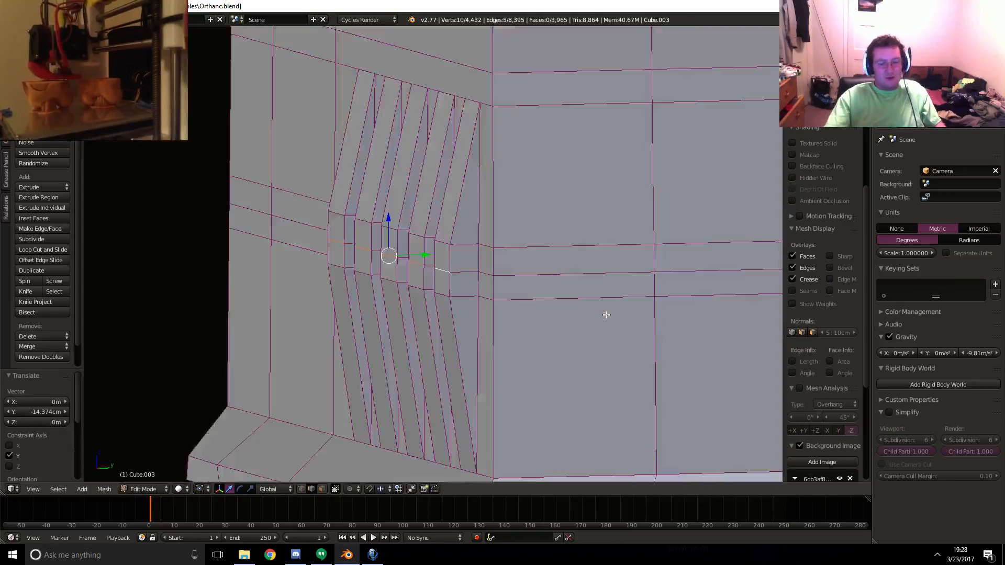
key(z)
drag(392, 244, 413, 246)
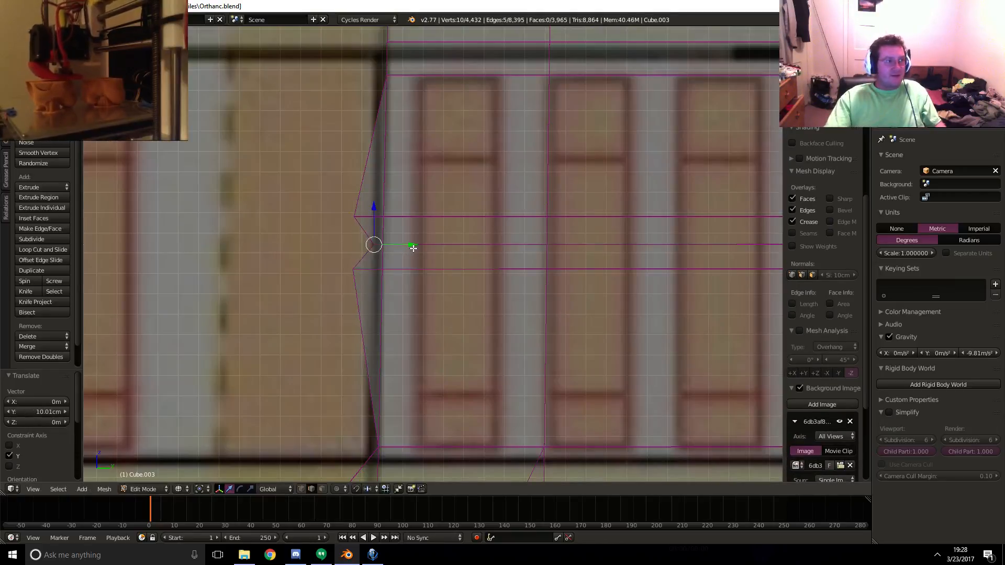
- Inspect the notched panels in solid view against the tower's ledges, gables and lower wall details
key(z)
mouse_move(388, 270)
middle_down()
mouse_move(438, 300)
mouse_move(424, 297)
middle_up()
scroll(425, 298, down, 6)
shift+middle_drag(529, 343, 489, 152)
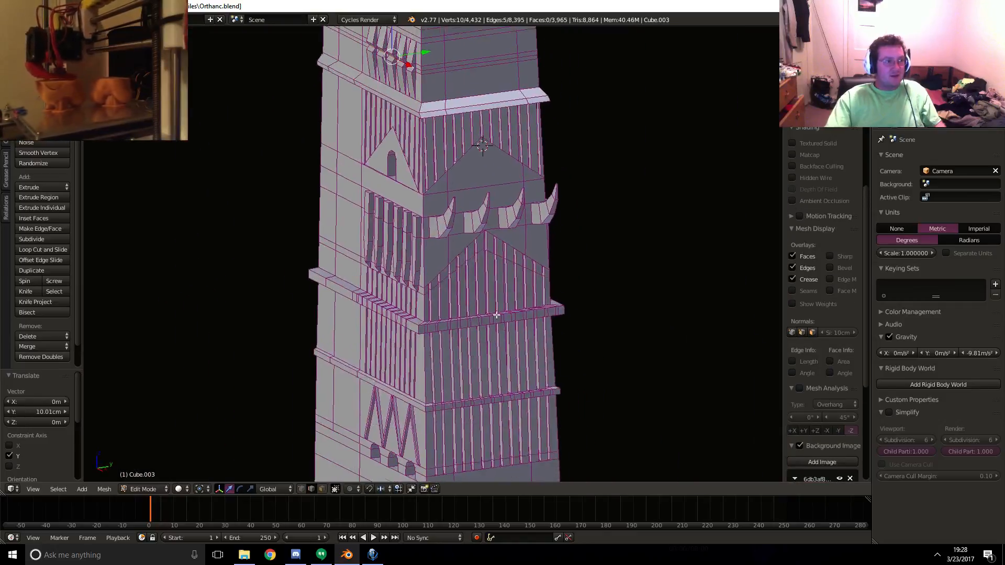
shift+middle_drag(495, 314, 469, 159)
shift+middle_drag(398, 153, 405, 479)
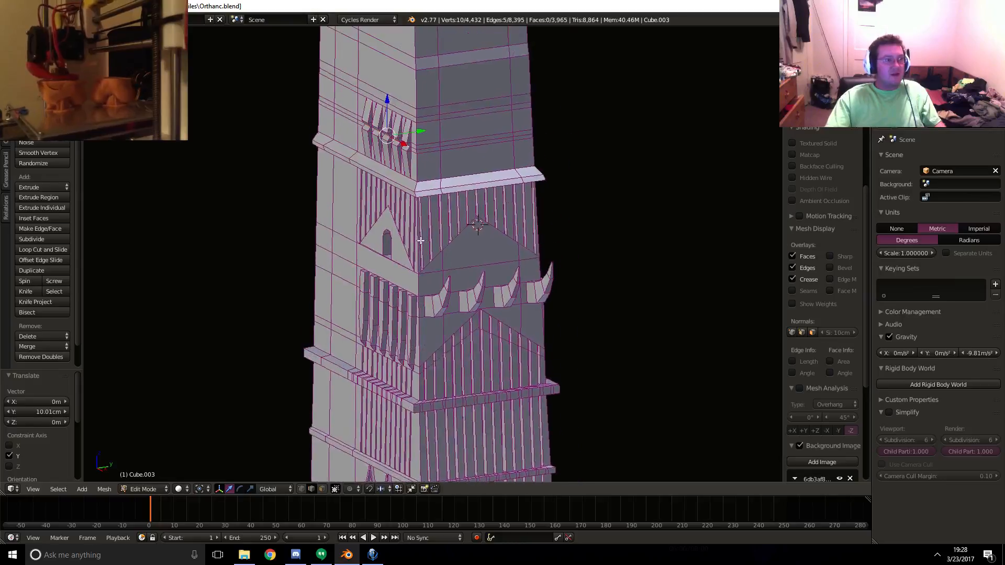
shift+middle_drag(413, 189, 386, 224)
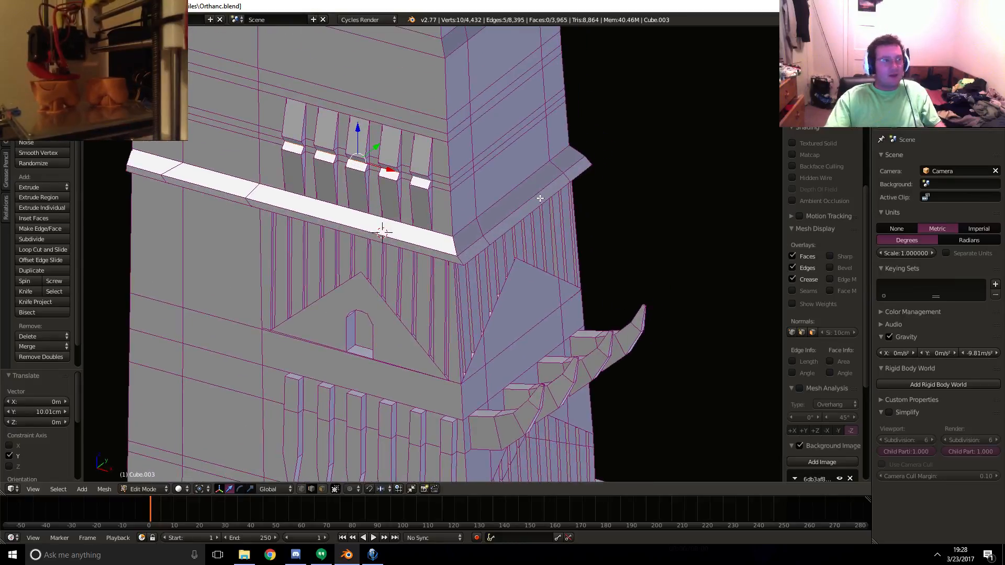
- Knife-cut both side edges of the first panel on the adjacent wall, between the ledge and the top loop cut, following the reference
key(KP_1)
key(KP_3)
key(z)
shift+middle_drag(484, 123, 461, 274)
scroll(458, 289, up, 3)
shift+middle_drag(429, 309, 444, 297)
key(k)
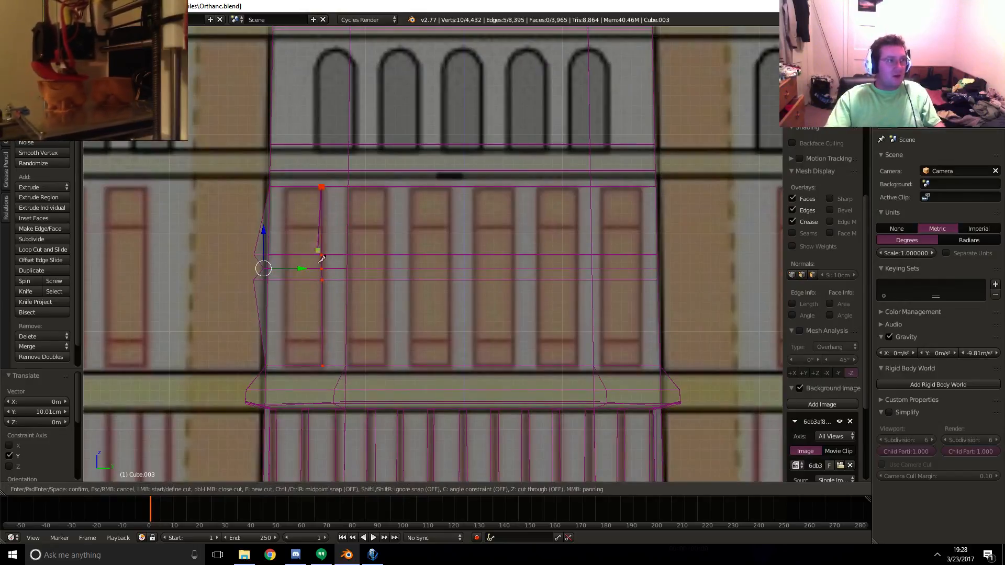
key(Return)
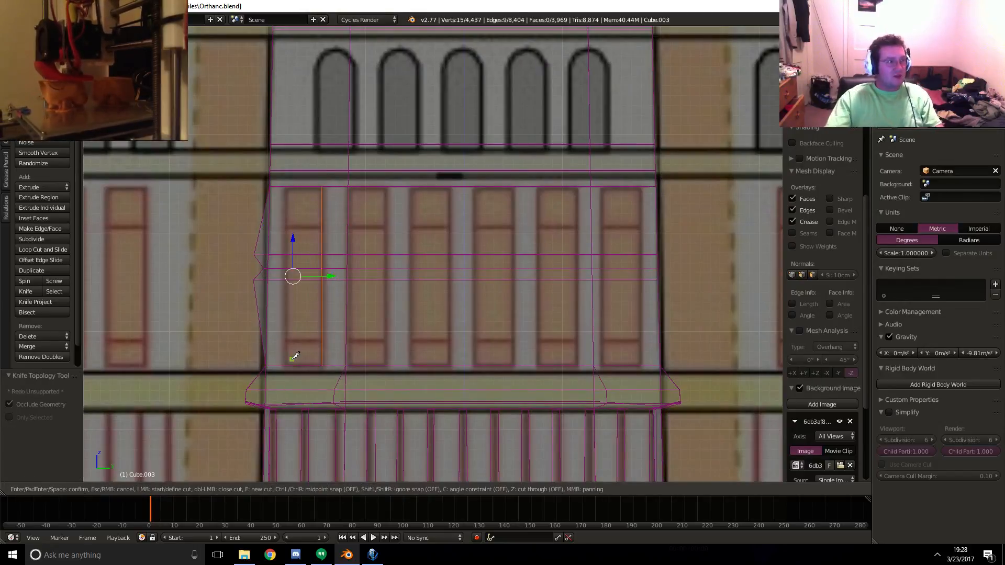
click(287, 365)
click(288, 186)
key(Return)
key(k)
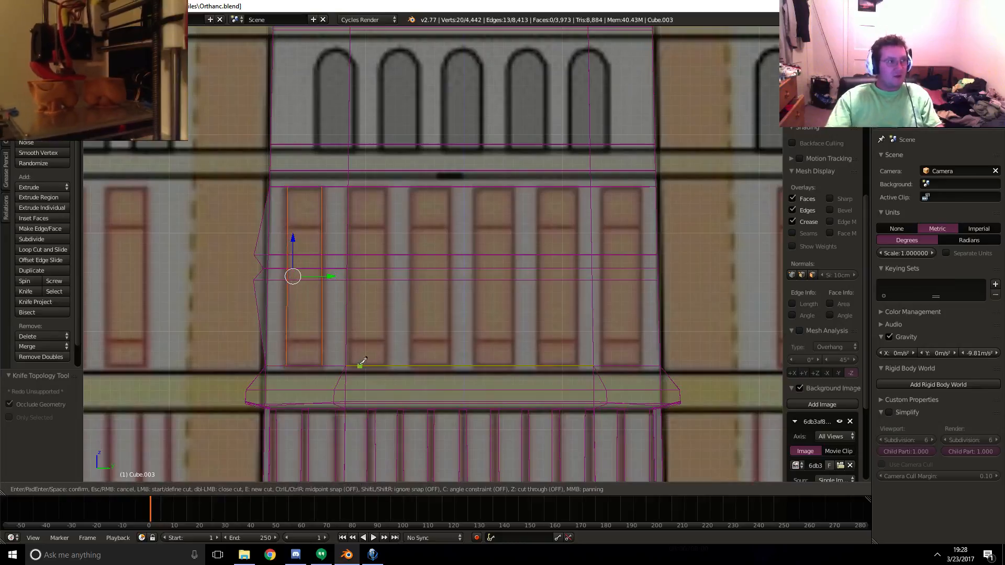
click(352, 362)
key(Escape)
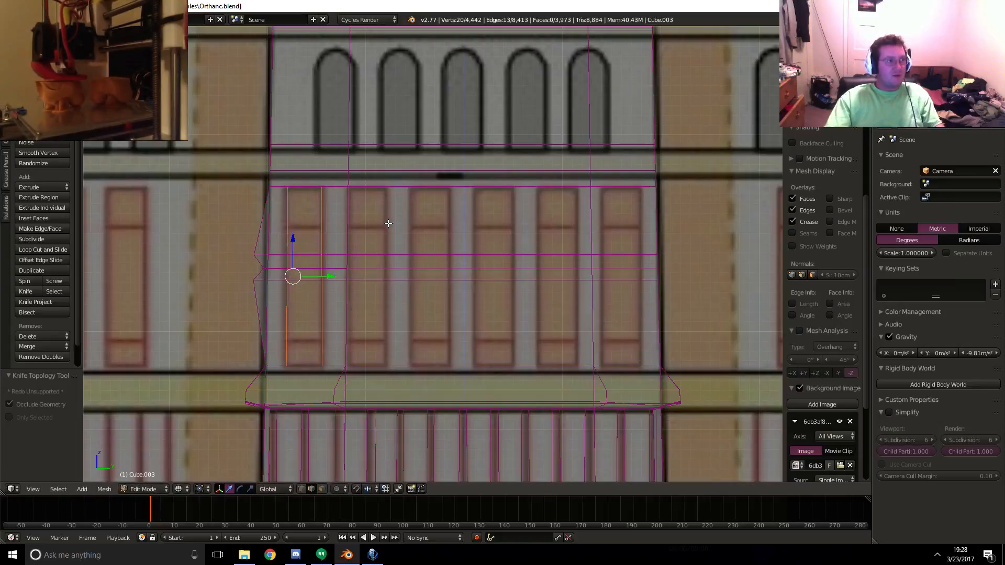
- Knife-cut the second panel's edge facing the third panel, from the ledge up to the top loop cut
key(k)
click(386, 365)
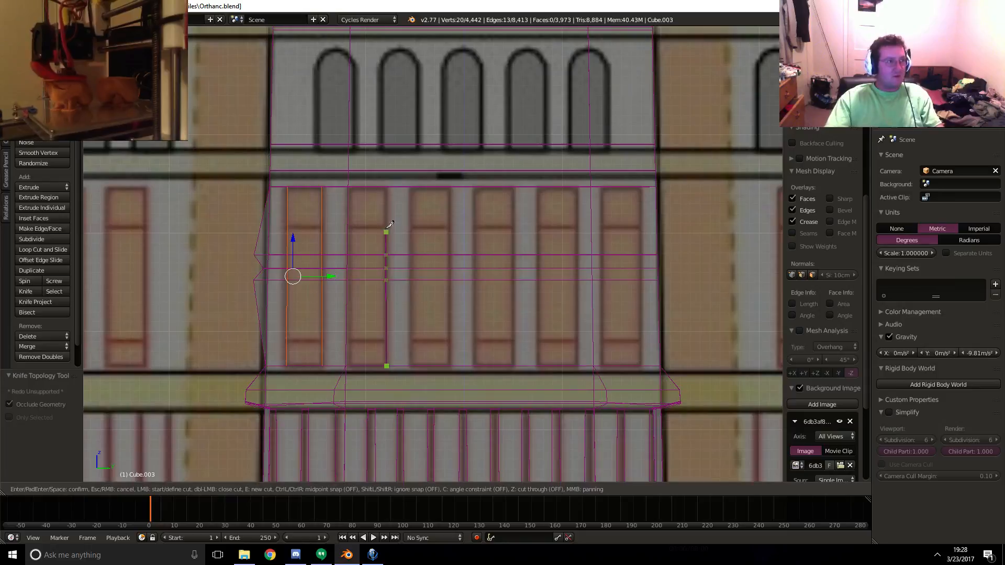
click(389, 186)
key(Return)
- Knife-cut both side edges of the third panel from the ledge up to the top loop cut
key(k)
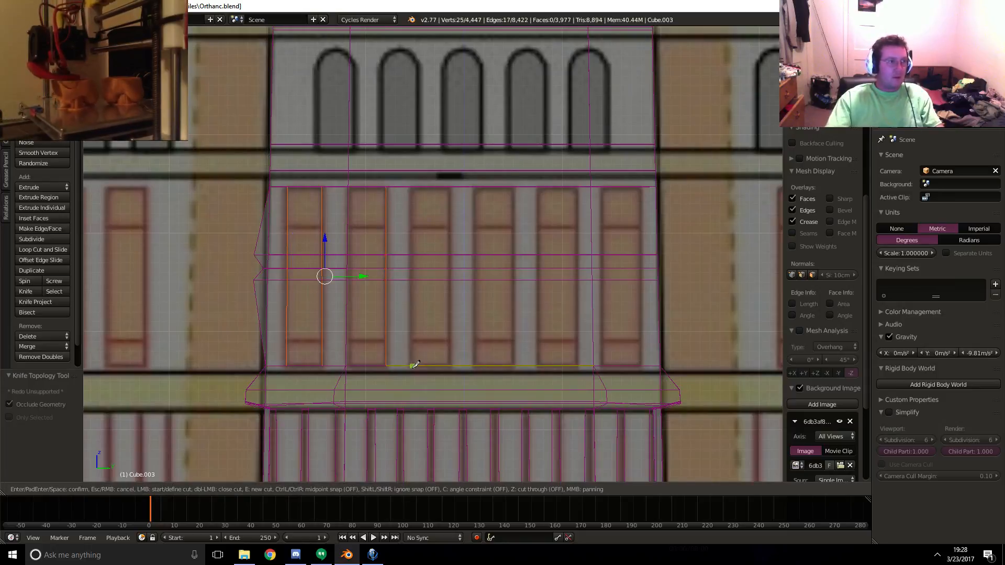
click(412, 366)
click(412, 186)
key(Return)
key(k)
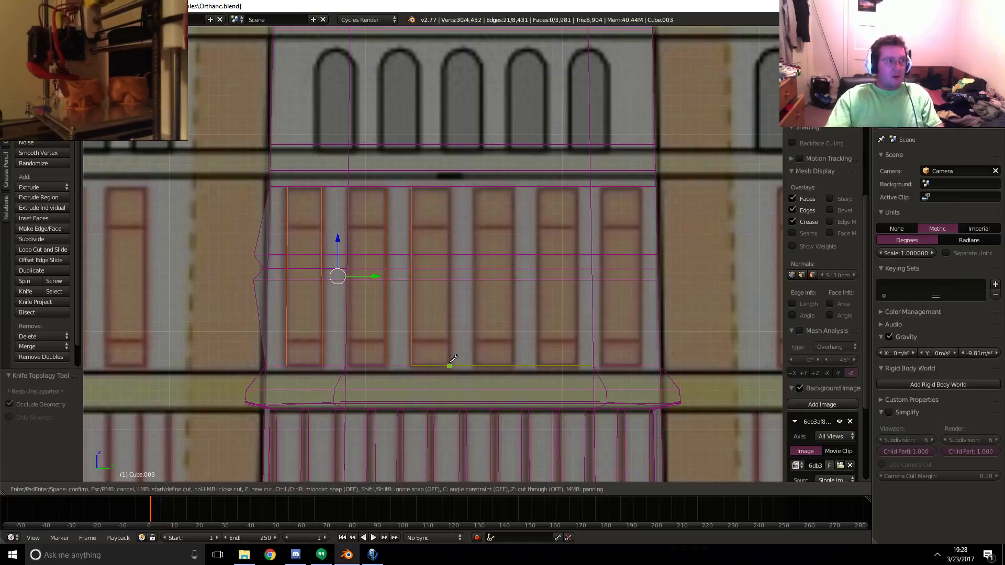
click(452, 171)
key(Return)
- Knife-cut both side edges of the fourth panel from the ledge up to the top loop cut
key(k)
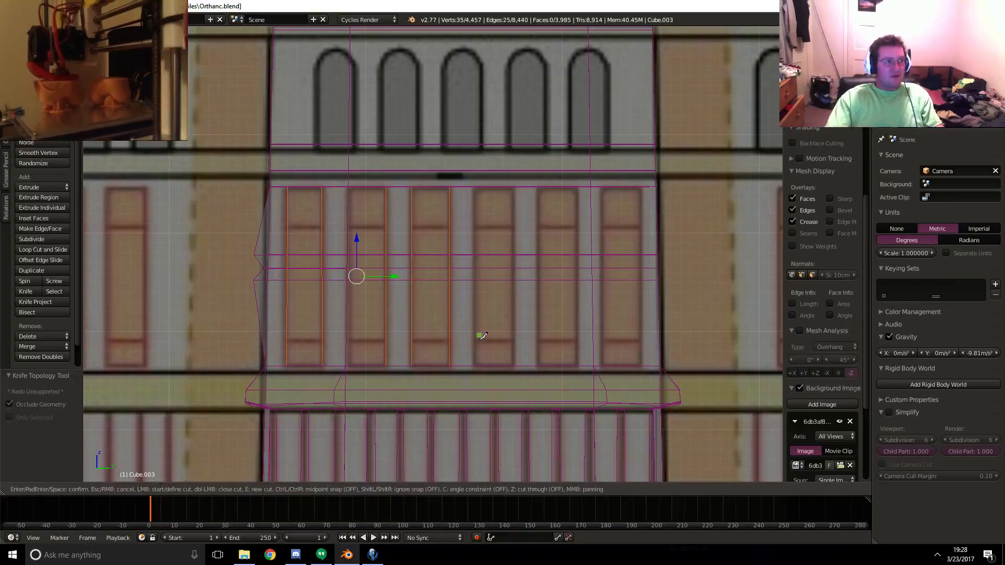
click(475, 366)
click(475, 186)
key(Return)
key(k)
click(514, 366)
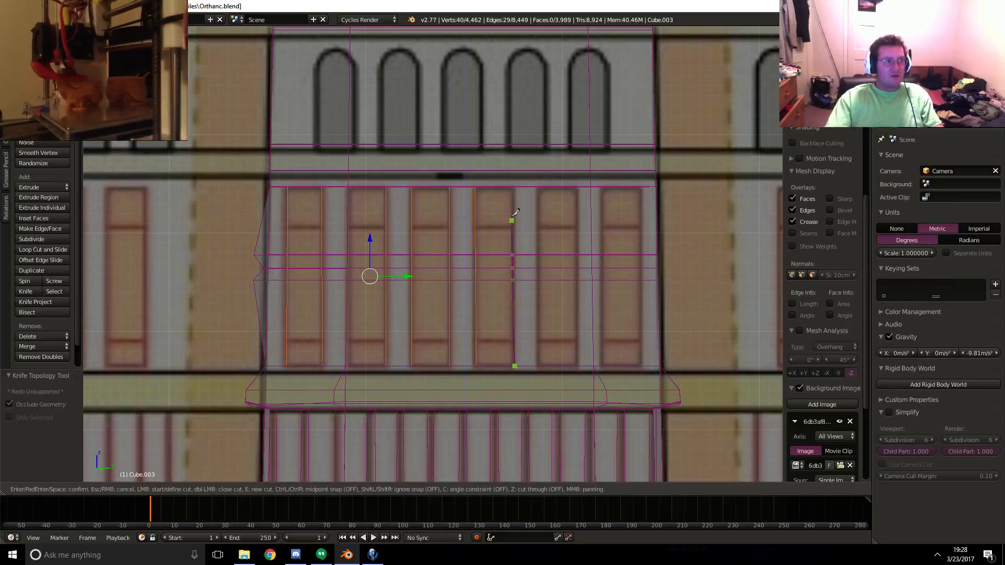
click(512, 187)
key(Return)
- Knife-cut both side edges of the fifth panel from the ledge up to the top loop cut
key(k)
click(539, 366)
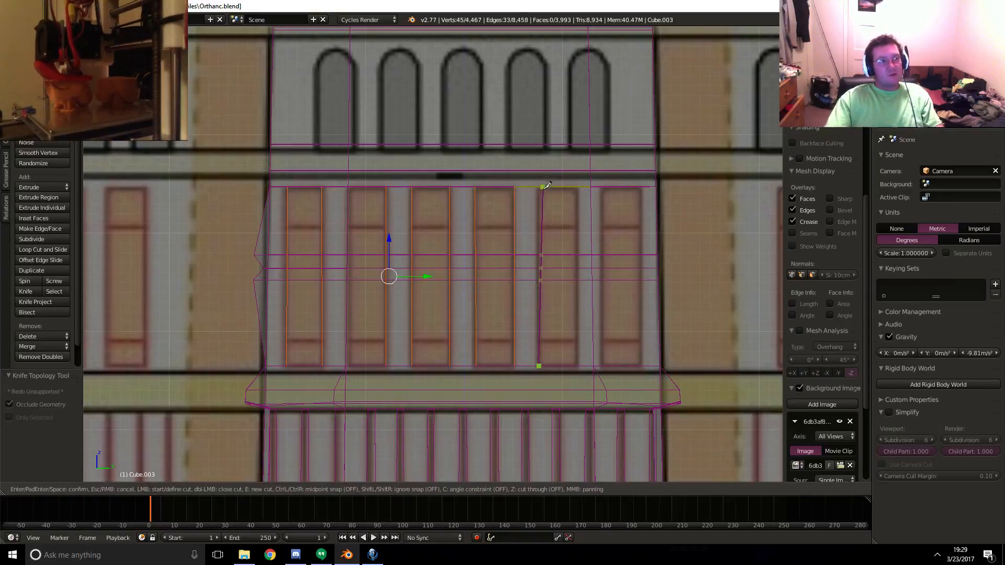
click(539, 187)
key(Return)
key(k)
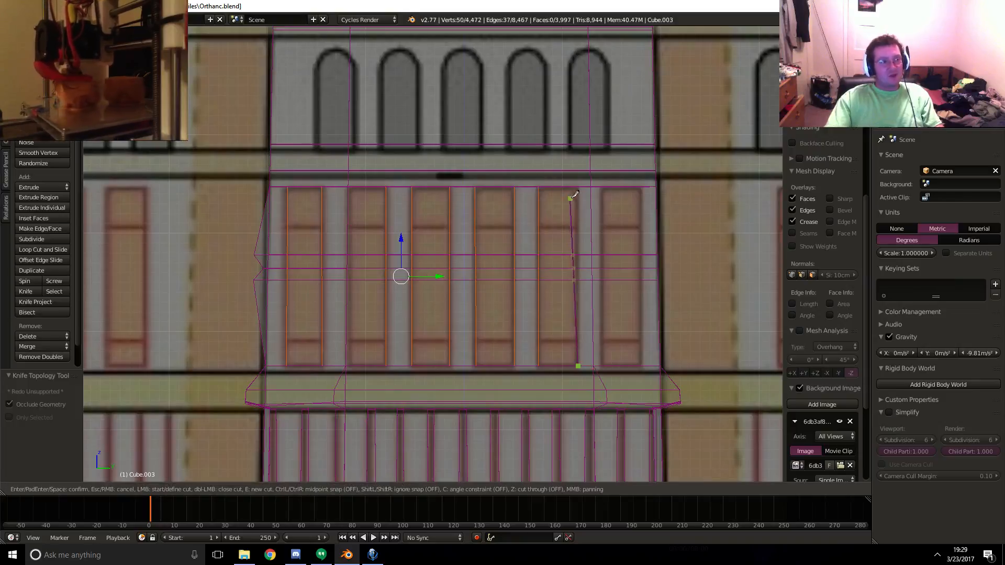
click(573, 195)
key(Return)
- Knife-cut both side edges of the sixth panel, beside the far corner, from the ledge up to the top loop cut
key(k)
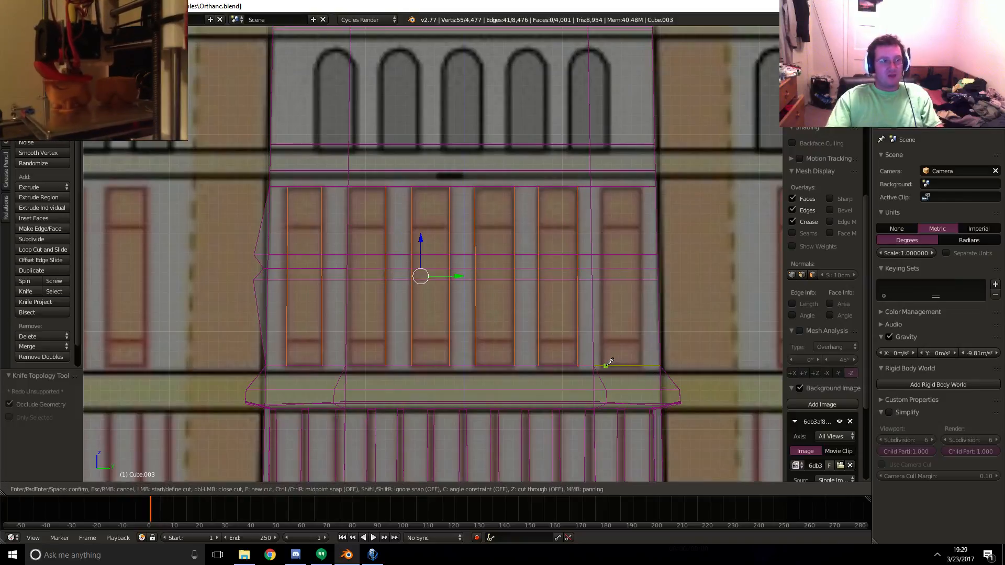
click(641, 366)
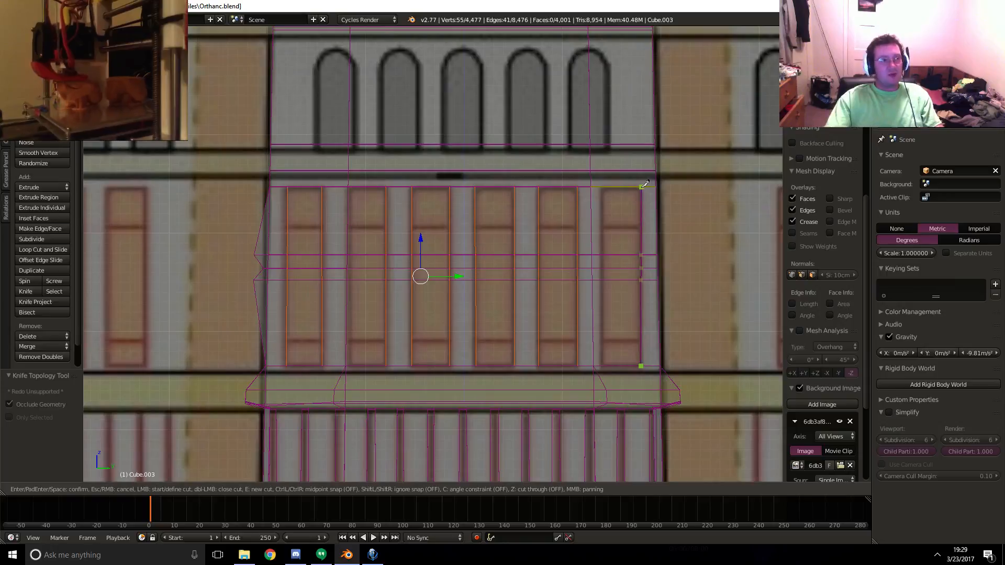
click(644, 185)
key(Return)
key(k)
click(601, 365)
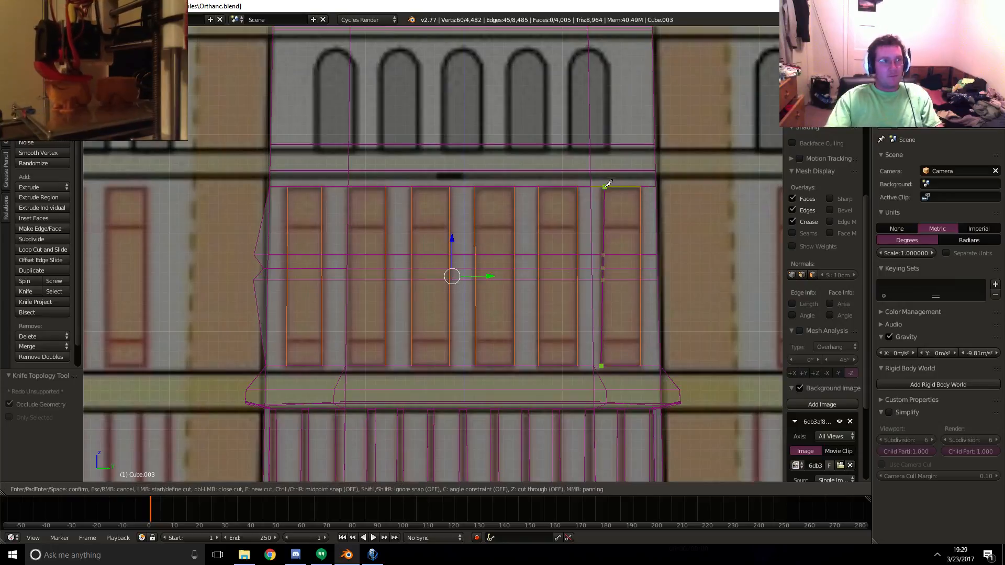
click(603, 186)
key(Return)
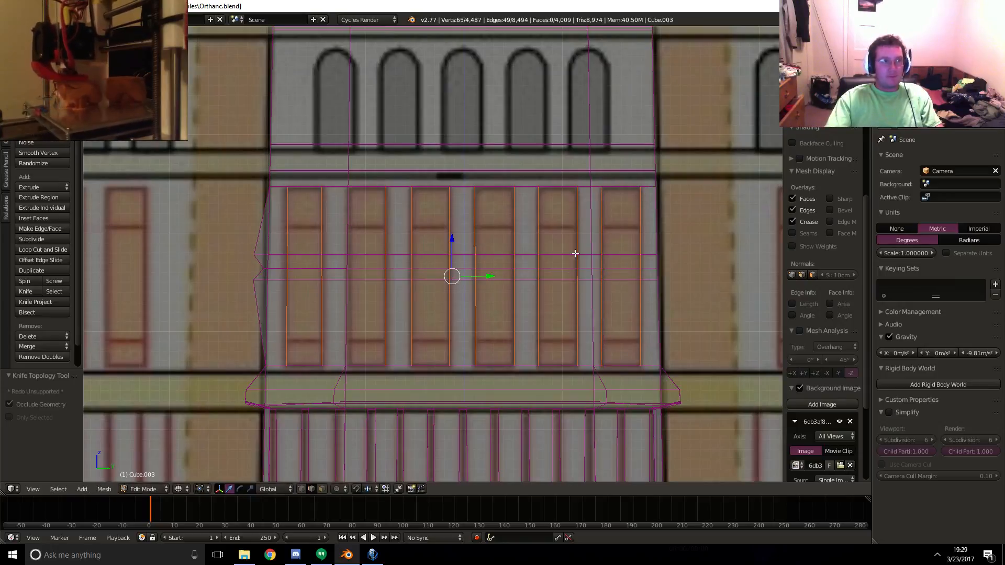
- Switch to face selection in solid view and select all four stacked faces of the first two panels
click(323, 490)
right_click(311, 327)
key(z)
right_click(305, 320)
shift+right_click(305, 275)
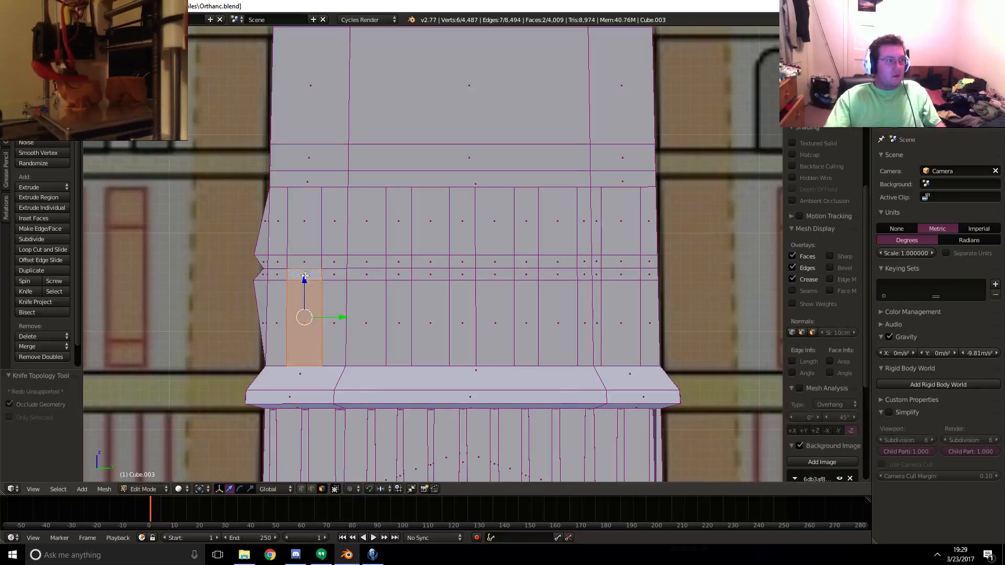
shift+right_click(304, 261)
shift+right_click(304, 221)
shift+right_click(366, 221)
shift+right_click(366, 262)
shift+right_click(367, 274)
shift+right_click(367, 322)
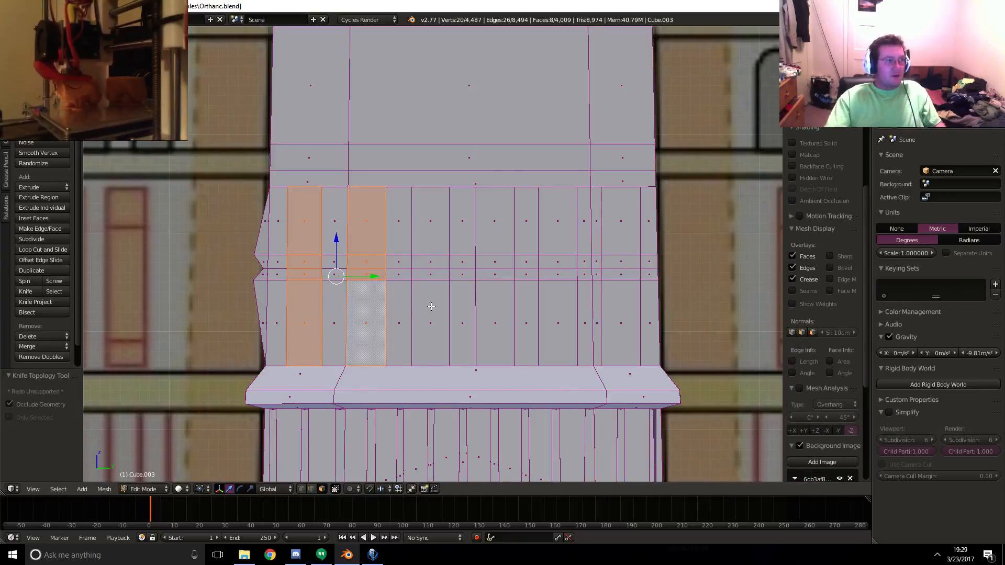
- Add all four stacked faces of the third, fourth, fifth and sixth panels to the selection
shift+right_click(430, 322)
shift+right_click(430, 274)
shift+right_click(430, 261)
shift+right_click(430, 221)
shift+right_click(494, 221)
shift+right_click(496, 259)
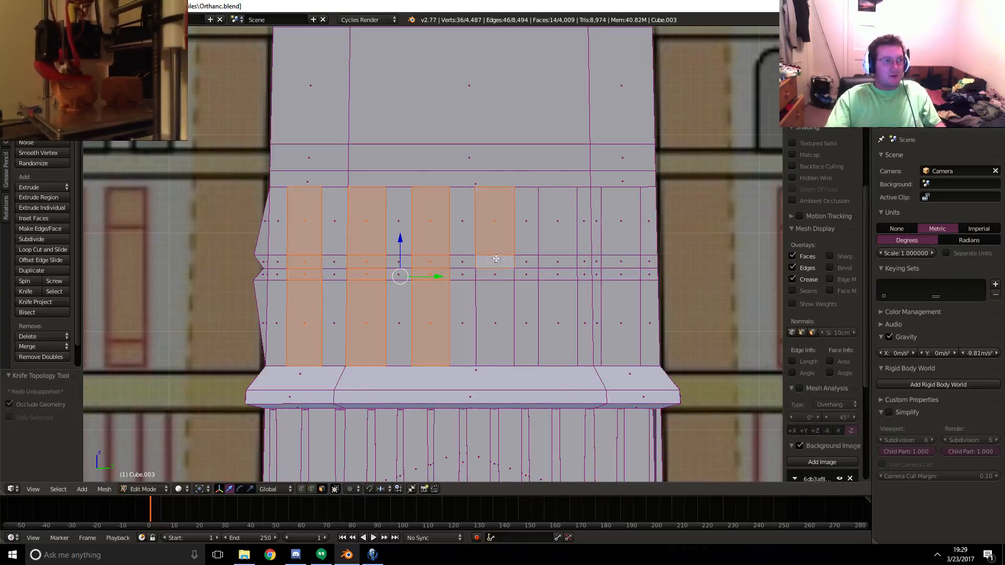
shift+right_click(494, 274)
shift+right_click(495, 322)
shift+right_click(557, 323)
shift+right_click(557, 274)
shift+right_click(557, 261)
shift+right_click(557, 220)
shift+right_click(617, 235)
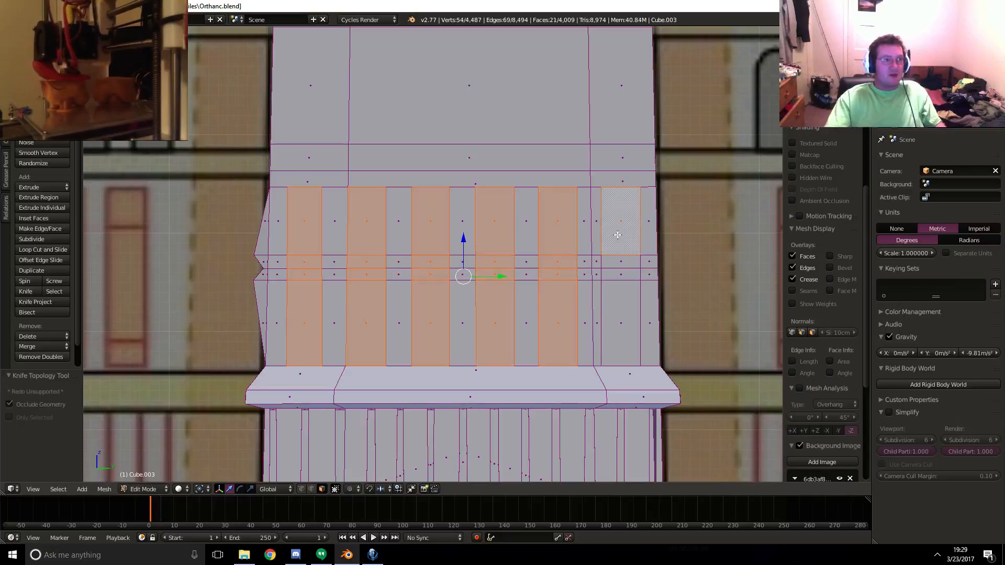
shift+right_click(621, 264)
shift+right_click(623, 304)
shift+right_click(621, 278)
- Extrude the six panels in place with zero offset, and select only the two narrow middle faces of each panel
key(e)
right_click(619, 300)
right_click(624, 273)
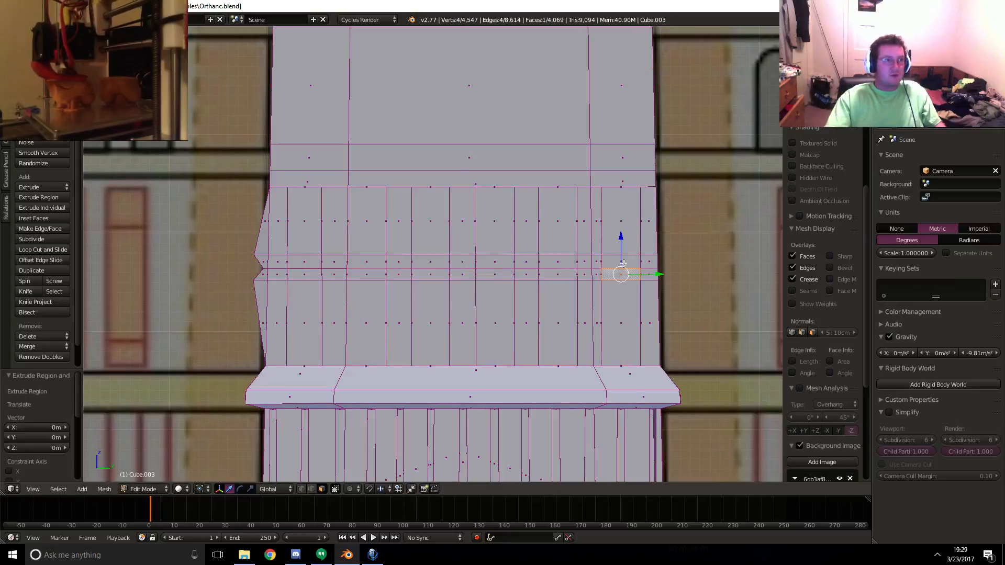
shift+right_click(620, 261)
shift+right_click(557, 275)
shift+right_click(558, 261)
shift+right_click(495, 274)
shift+right_click(494, 261)
shift+right_click(430, 274)
shift+right_click(437, 266)
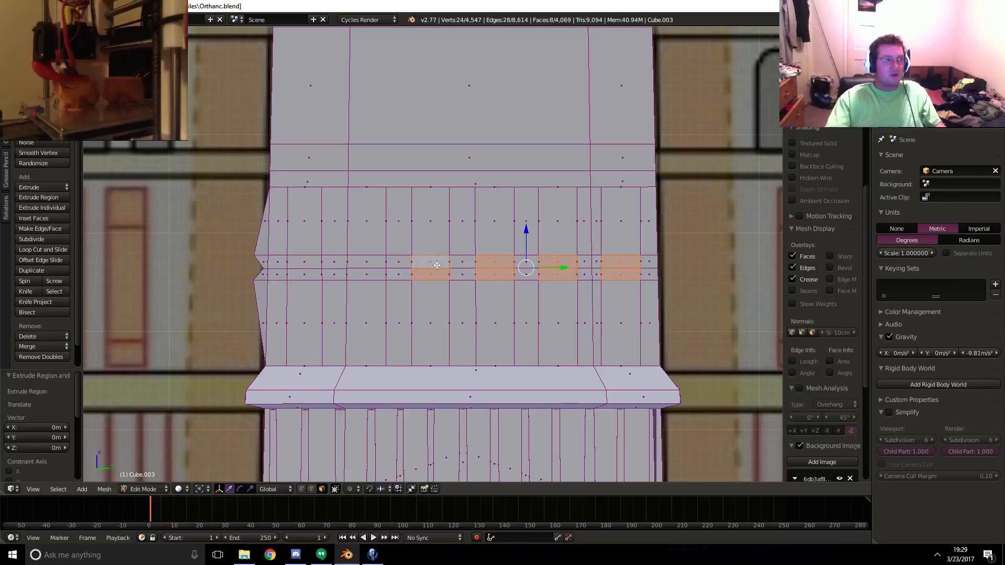
shift+right_click(366, 262)
shift+right_click(366, 275)
shift+right_click(303, 274)
shift+right_click(303, 262)
- Try extruding the six panels' middle faces along their normals against the back-view reference, and undo the extrusion
middle_drag(515, 306, 476, 316)
key(KP_3)
key(ctrl+KP_1)
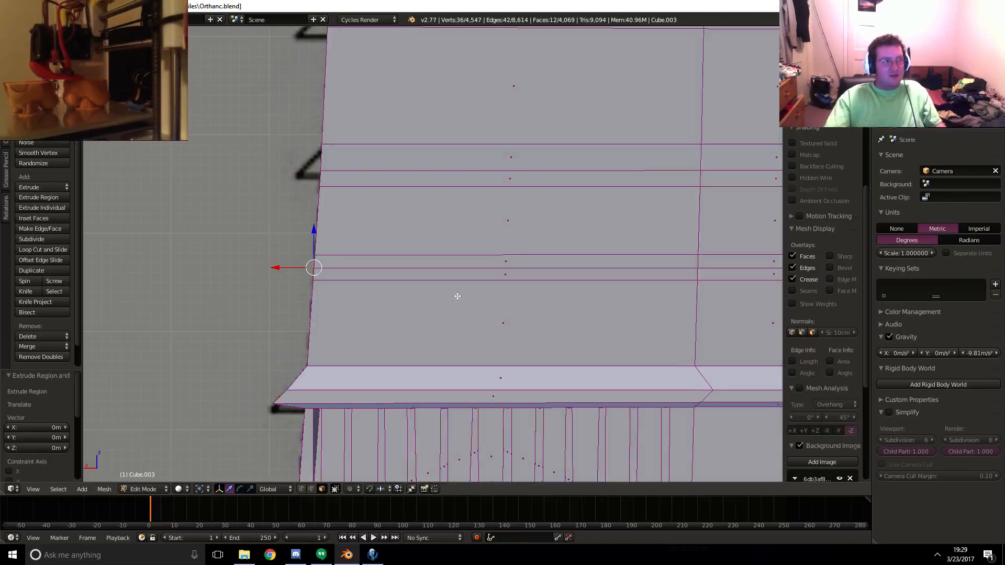
scroll(458, 296, up, 3)
shift+middle_drag(271, 308, 454, 319)
key(z)
key(e)
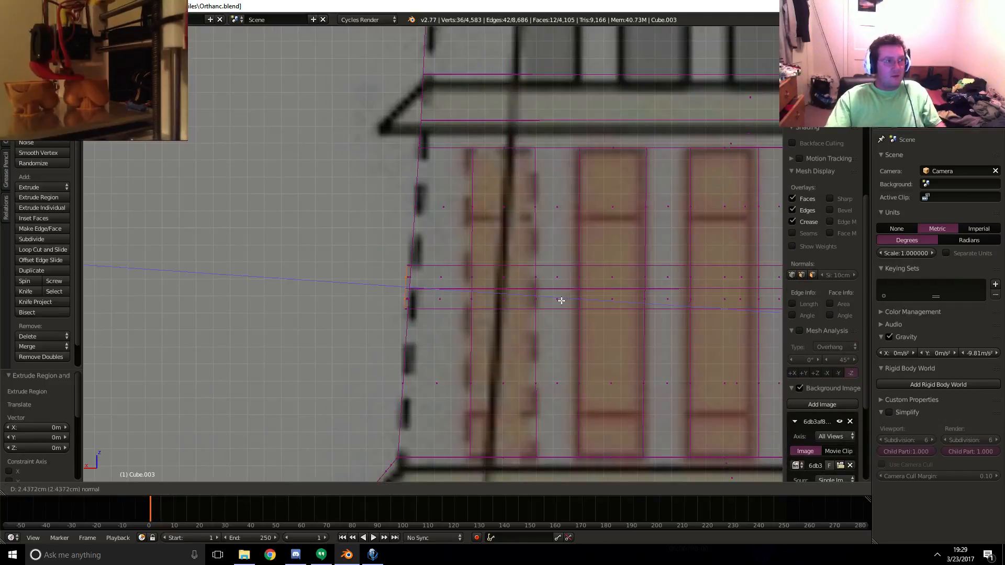
key(Escape)
key(ctrl+z)
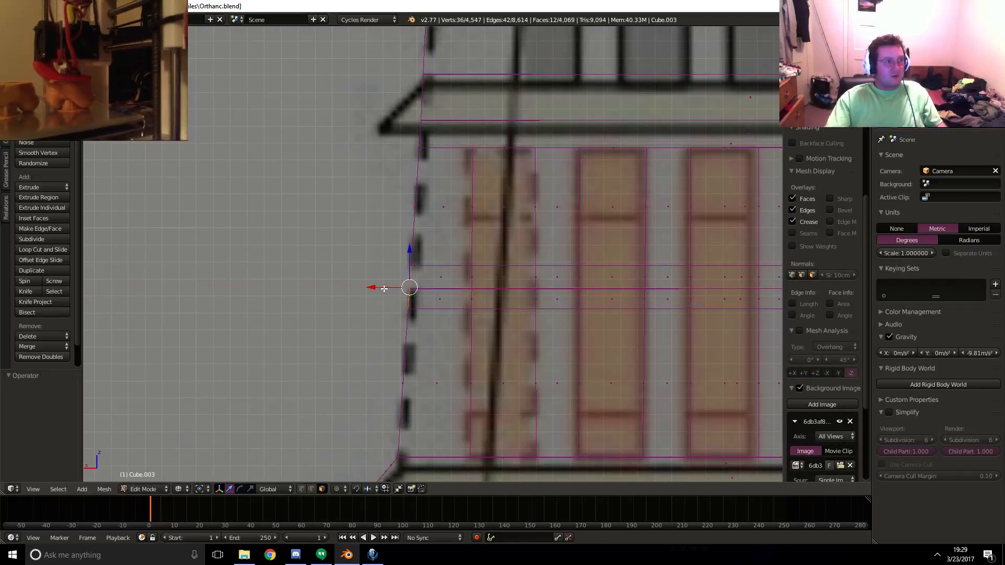
- Move the six panels' selected middle faces outward 14.785 cm along X and check the shape in solid view
drag(384, 288, 359, 291)
key(z)
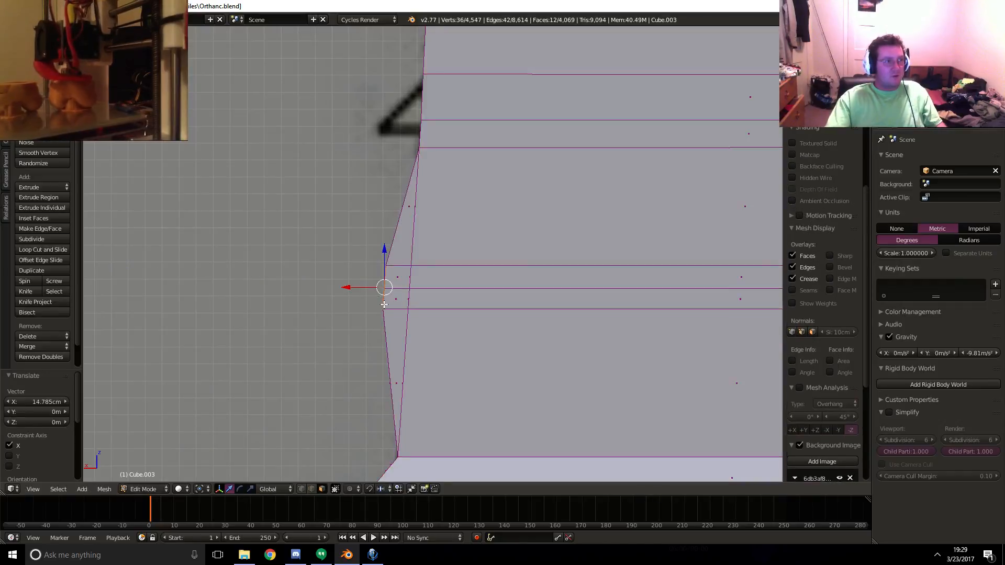
middle_drag(360, 291, 416, 316)
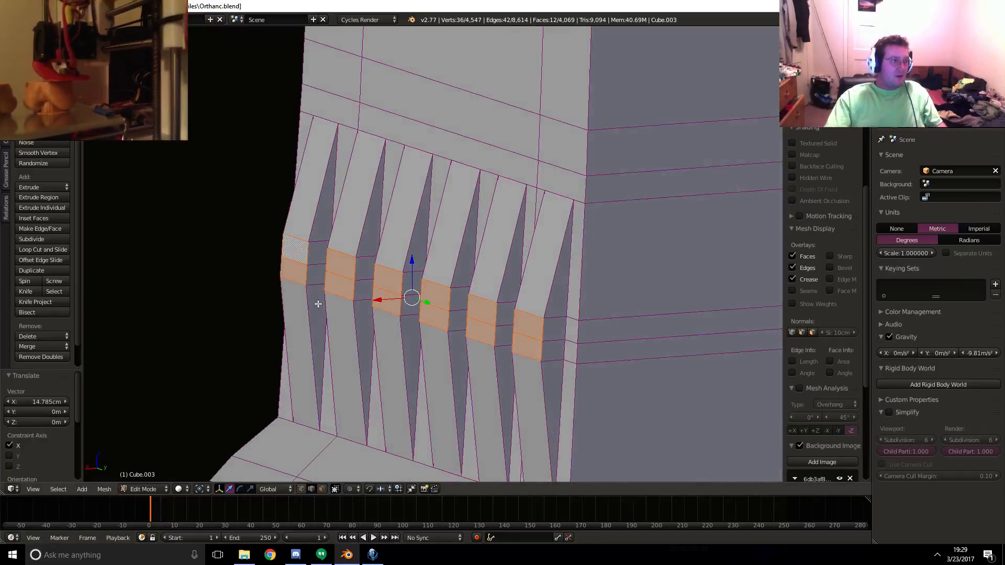
- Select the six panels' central horizontal edges and move them inward 10.164 cm along X to form the notches
right_click(304, 266)
shift+right_click(439, 308)
shift+right_click(477, 320)
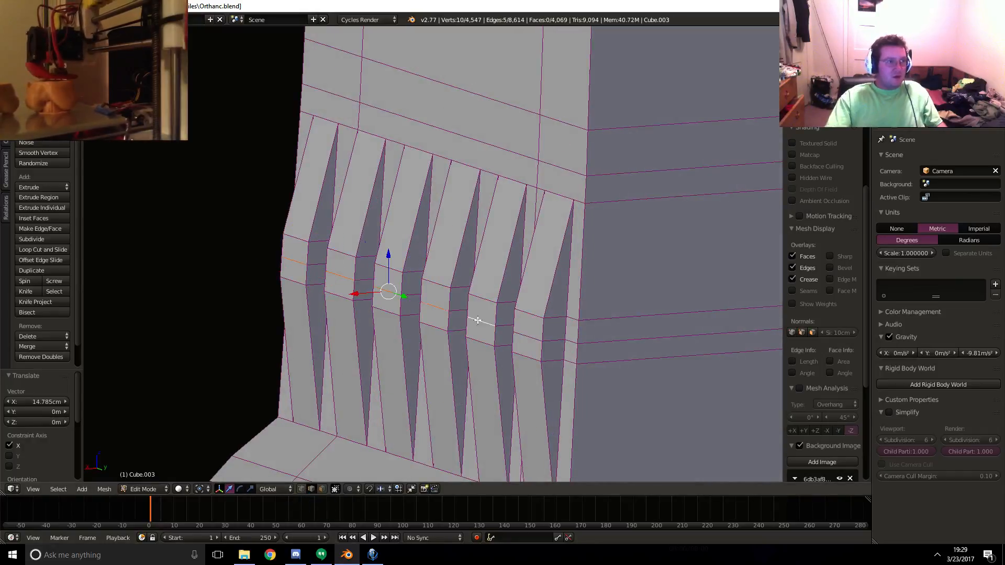
key(ctrl+KP_3)
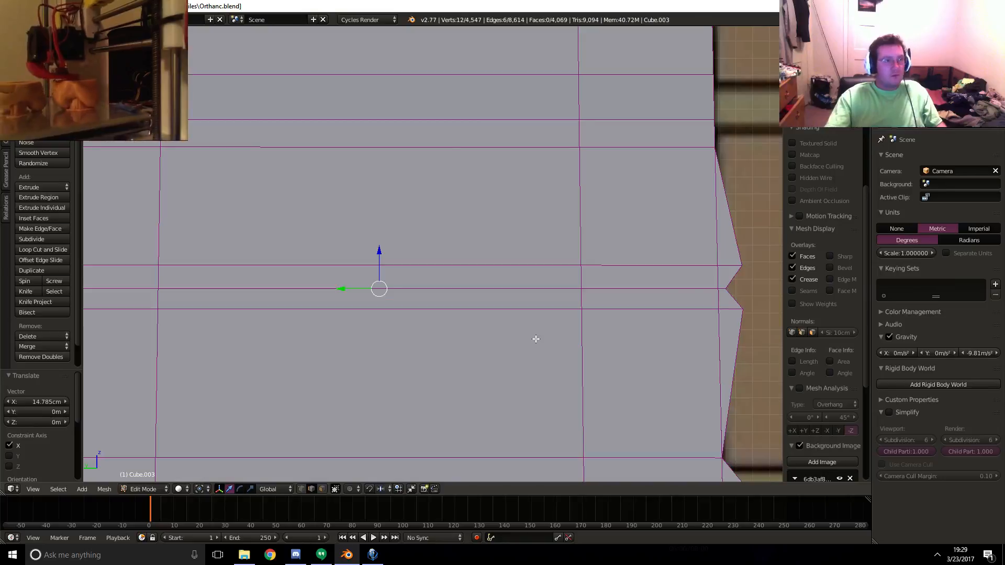
key(KP_1)
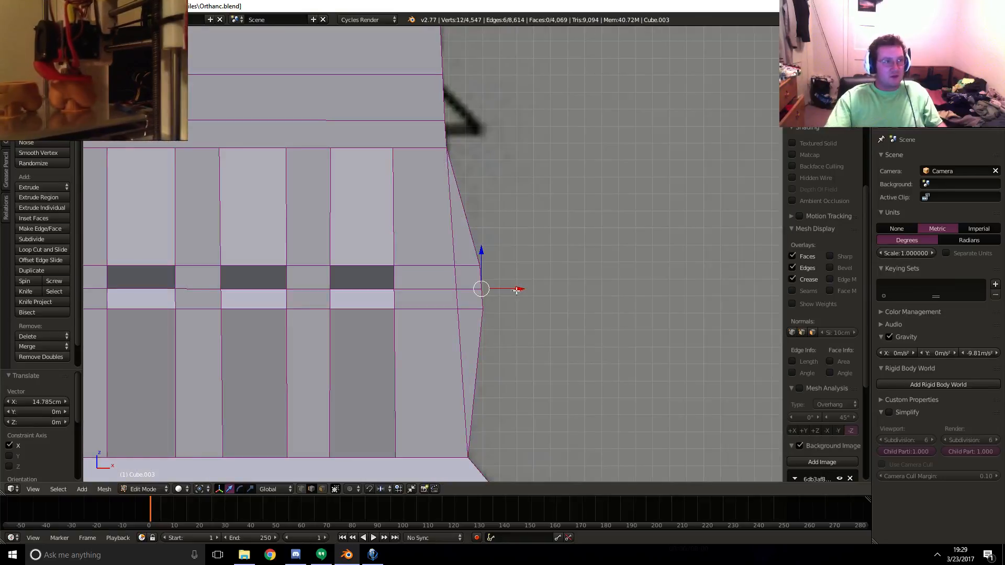
drag(517, 290, 499, 285)
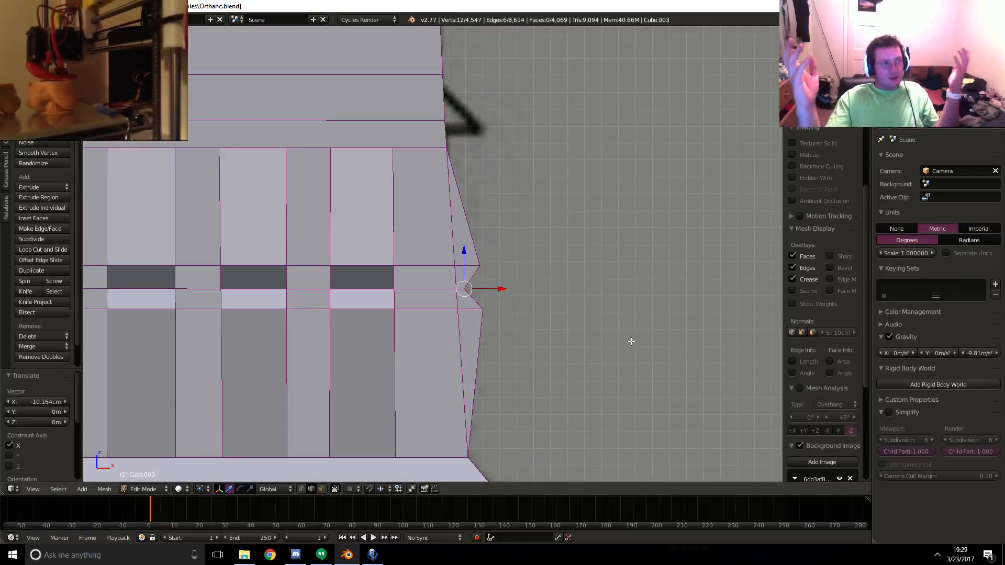
middle_drag(631, 341, 467, 316)
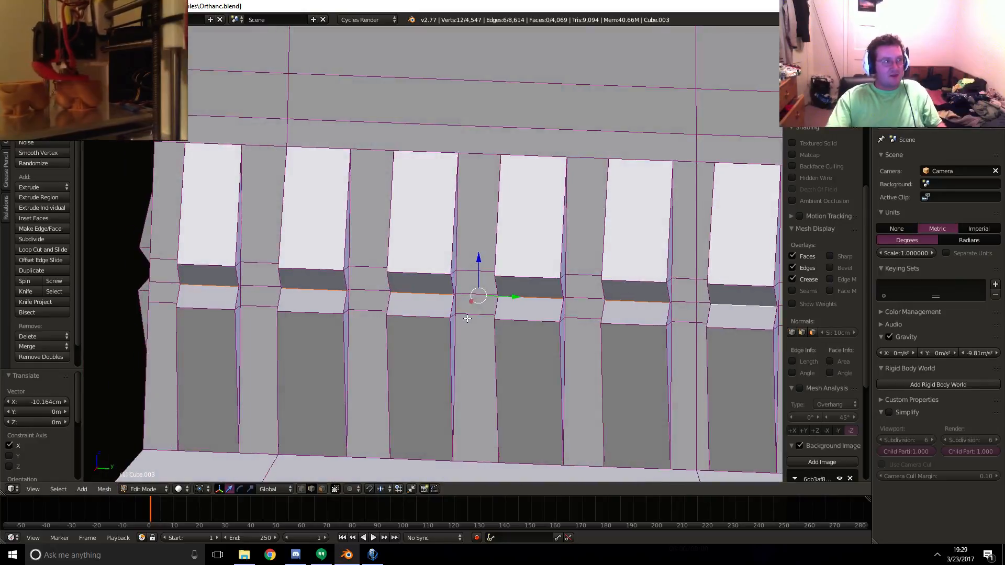
scroll(467, 316, down, 5)
middle_drag(607, 325, 444, 311)
- In the back-view wireframe, knife-cut both vertical sides of the outermost reference panel between the two ledges
key(ctrl+KP_1)
scroll(551, 307, up, 1)
key(z)
scroll(552, 307, up, 2)
key(k)
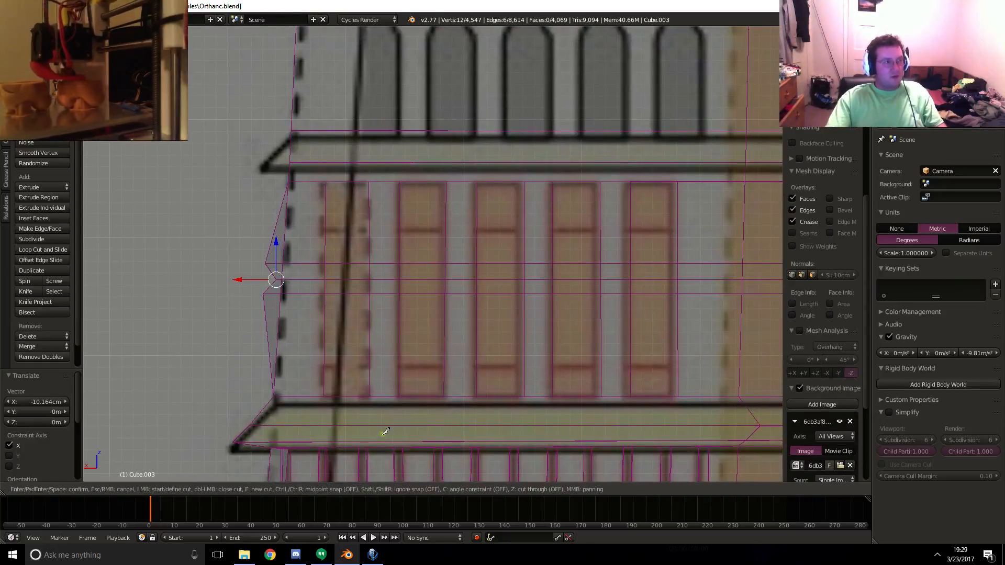
click(370, 396)
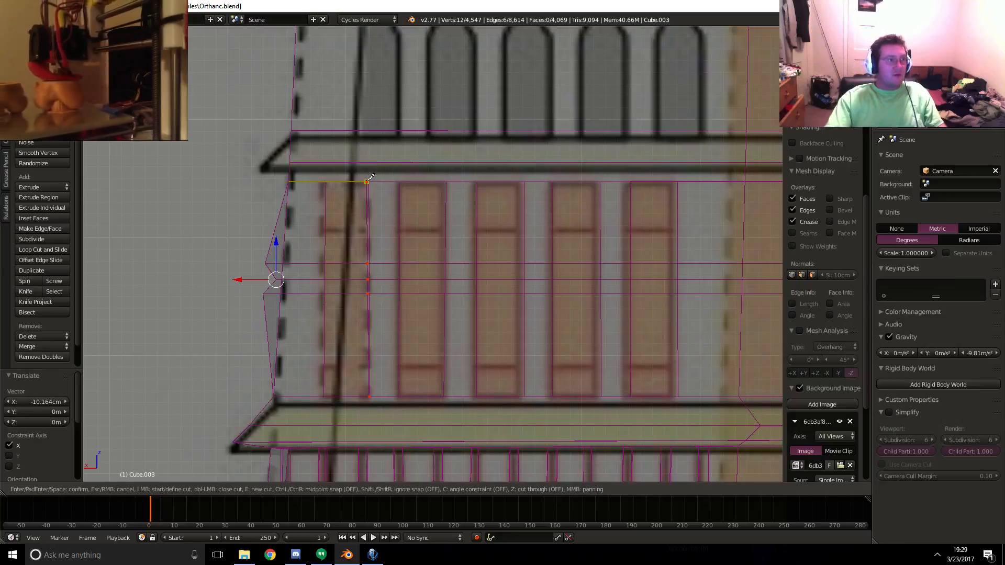
key(Return)
key(k)
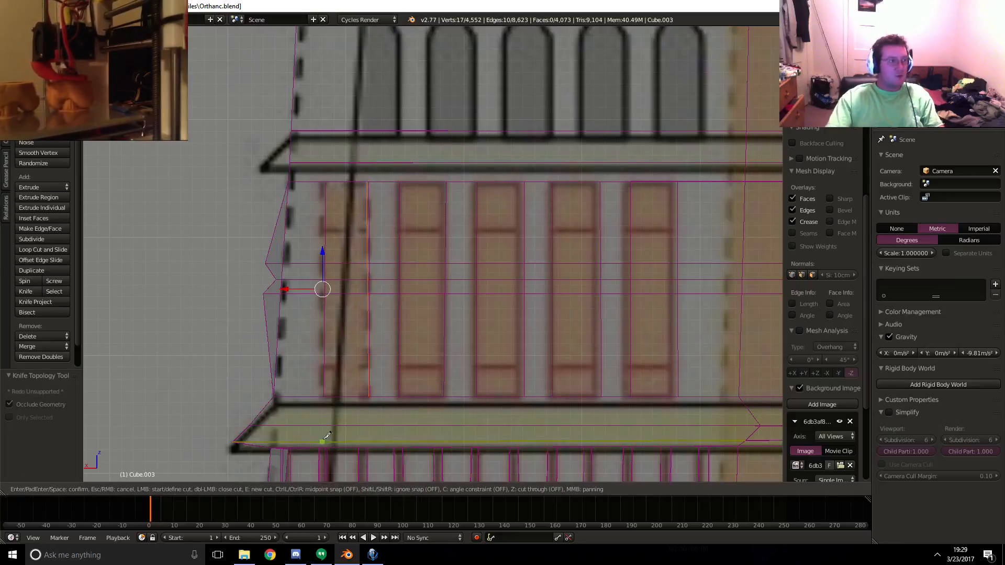
click(335, 192)
key(Return)
- Knife-cut both vertical sides of the second reference panel on the back wall
key(k)
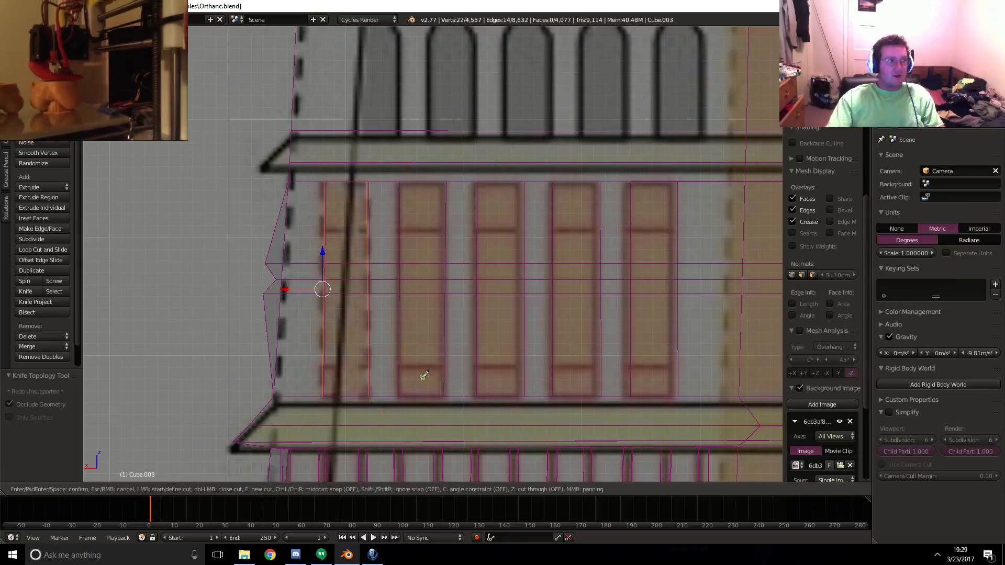
click(398, 396)
click(399, 182)
key(Return)
key(k)
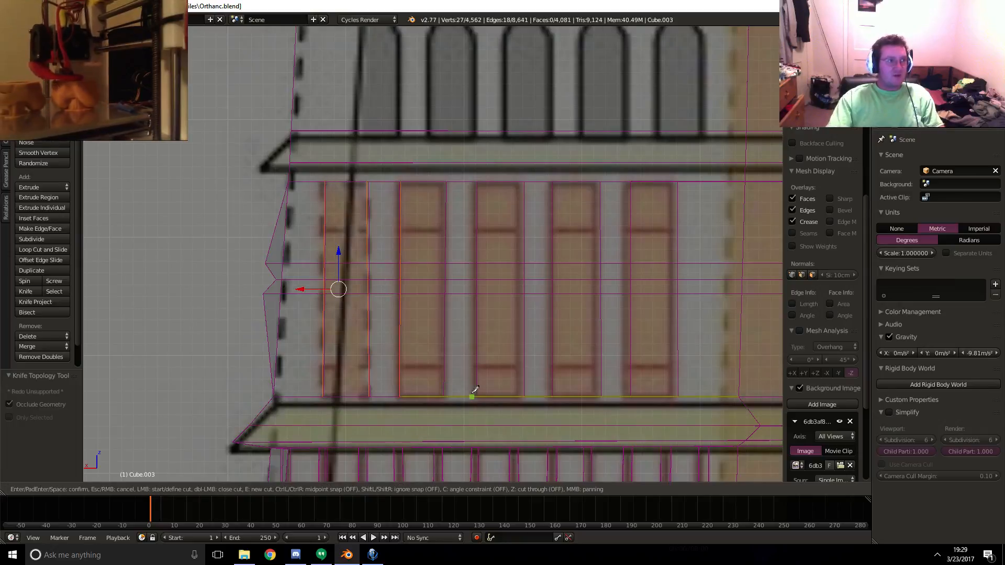
click(442, 396)
click(444, 184)
key(Return)
- Knife-cut both vertical sides of the third reference panel on the back wall
key(k)
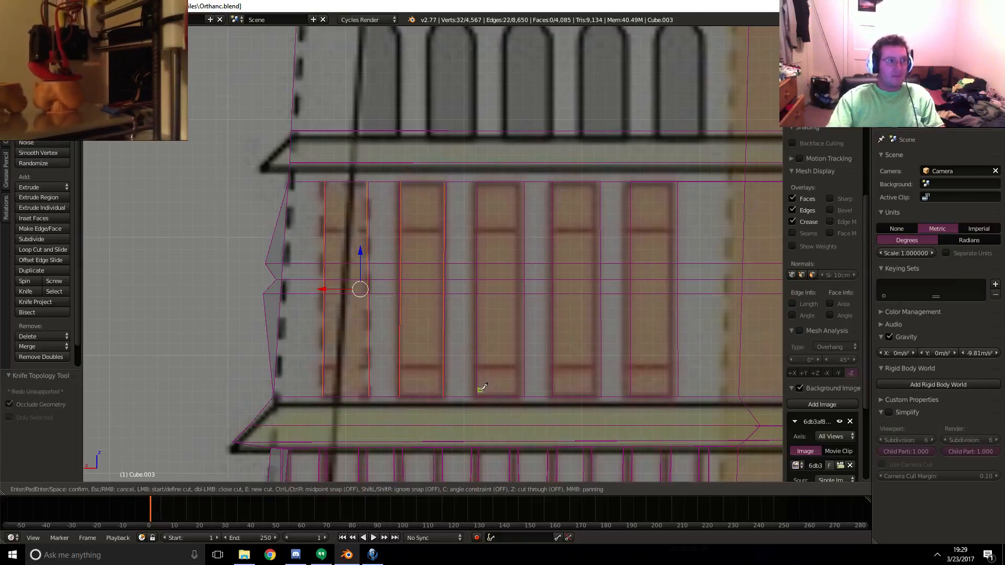
click(477, 183)
key(Return)
key(k)
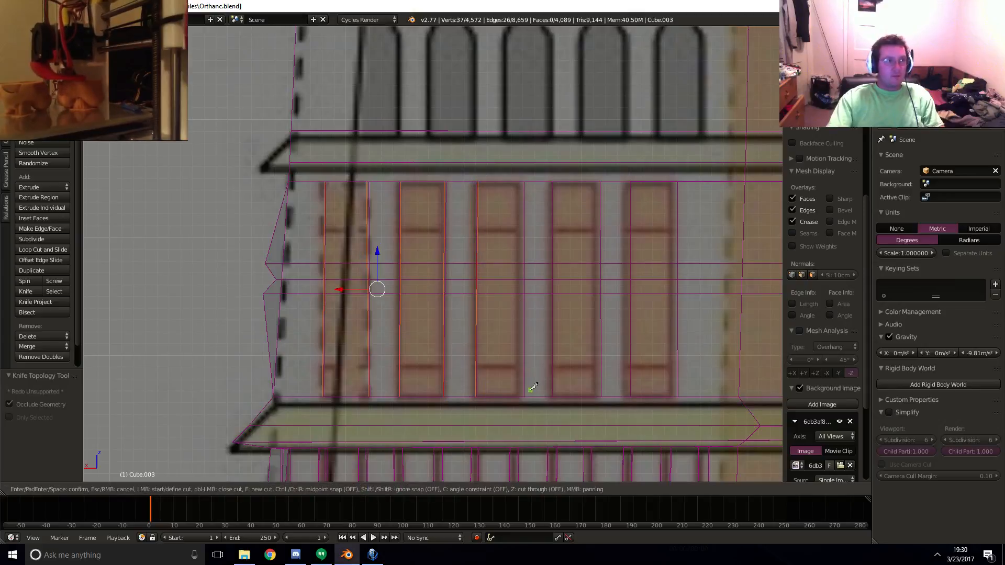
click(525, 397)
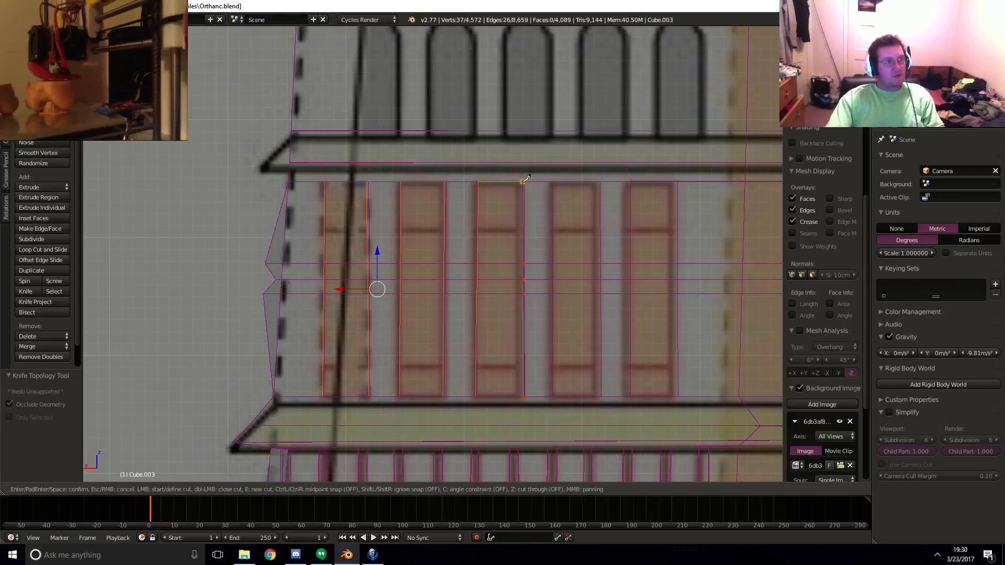
click(525, 182)
key(Return)
- Knife-cut both vertical sides of the fourth reference panel on the back wall
key(k)
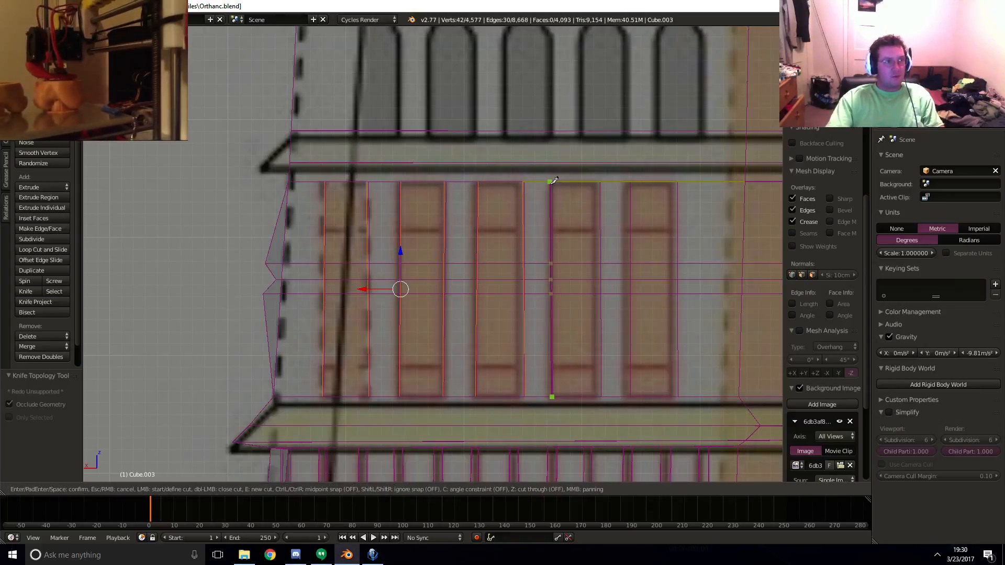
click(553, 181)
key(Return)
key(k)
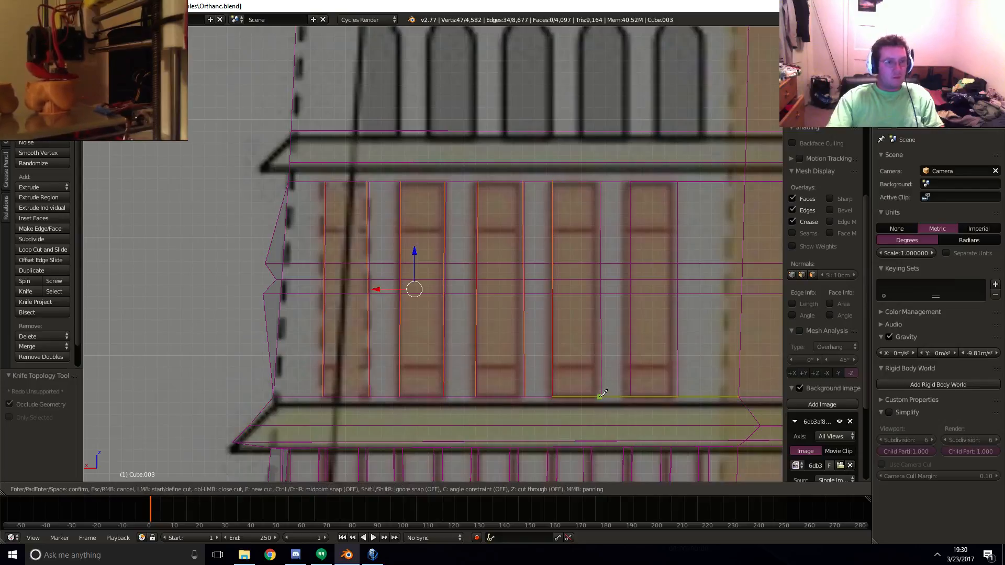
click(600, 397)
click(602, 181)
key(Return)
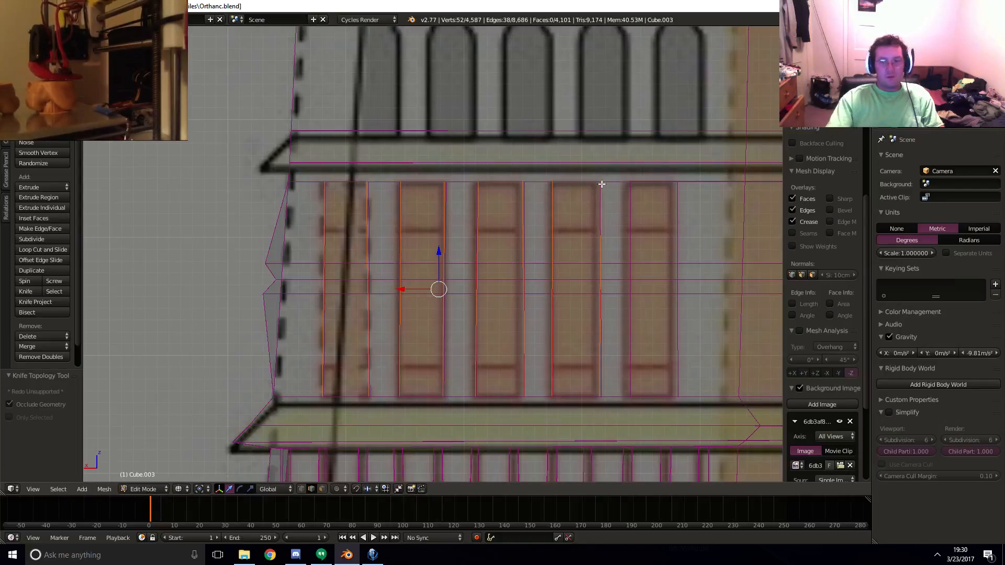
- Knife-cut both vertical sides of the fifth reference panel on the back wall
key(k)
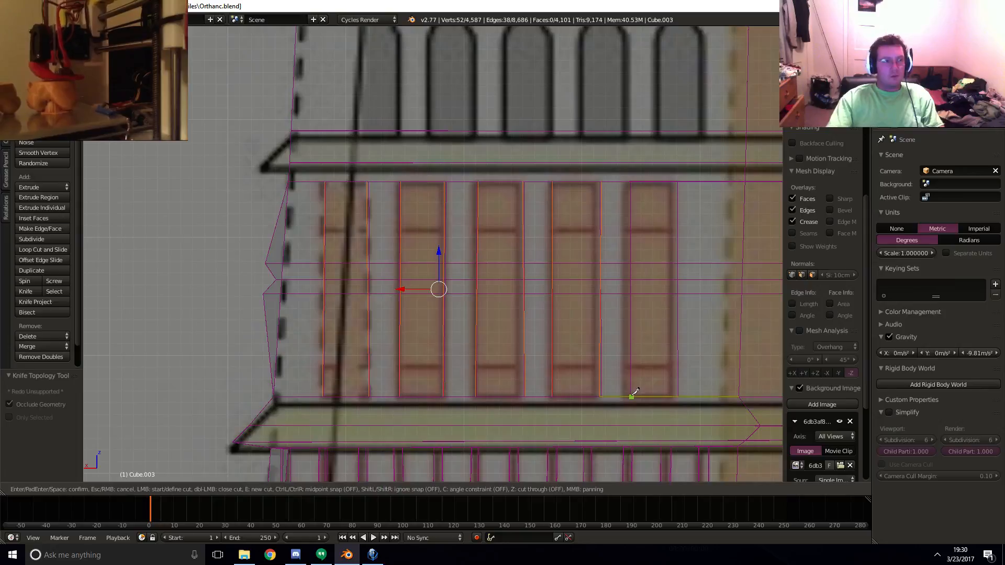
key(Escape)
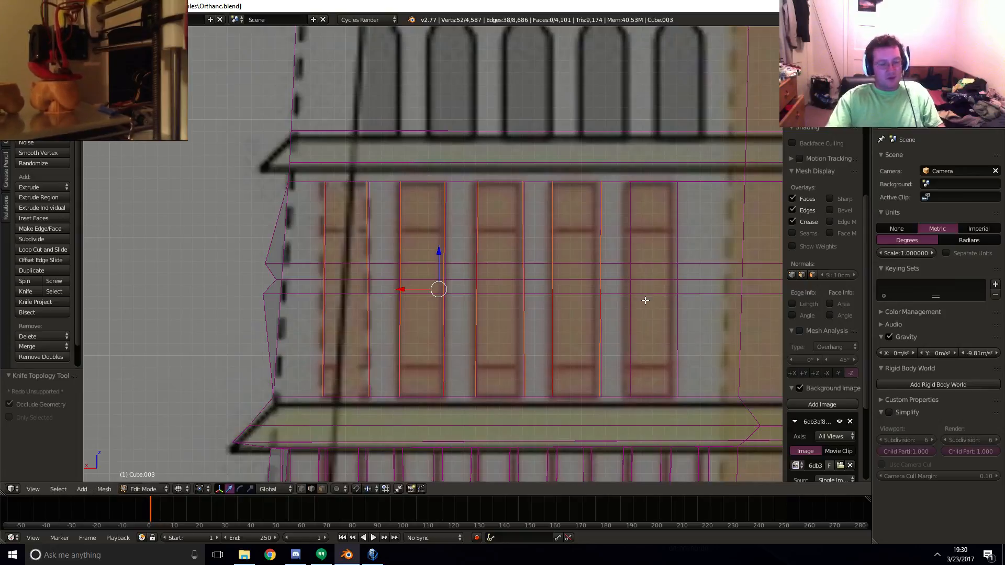
key(k)
click(635, 201)
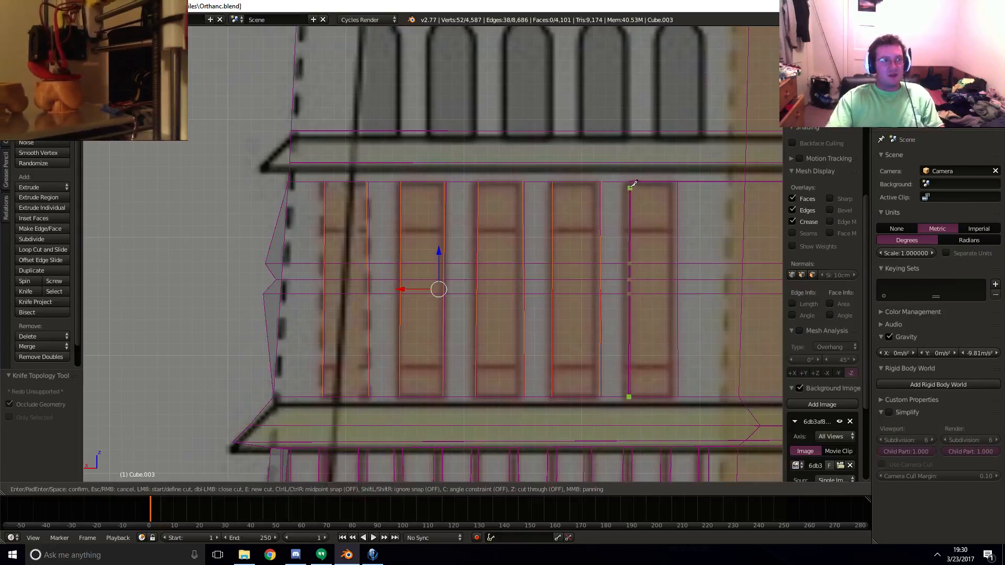
key(Return)
key(k)
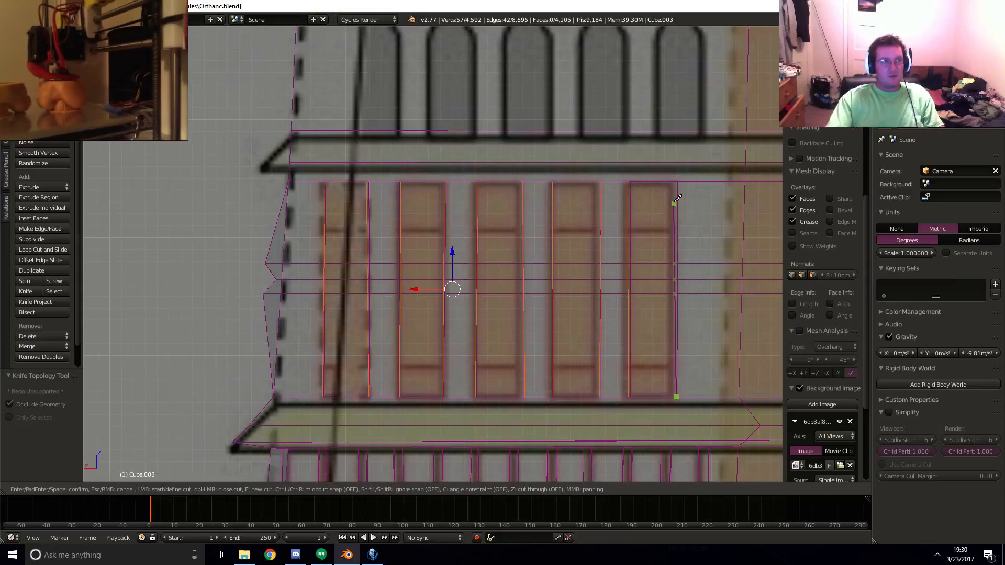
click(675, 201)
key(Return)
- Select all four stacked faces of the first and second newly cut panels in face select mode
middle_drag(644, 401, 504, 366)
click(323, 489)
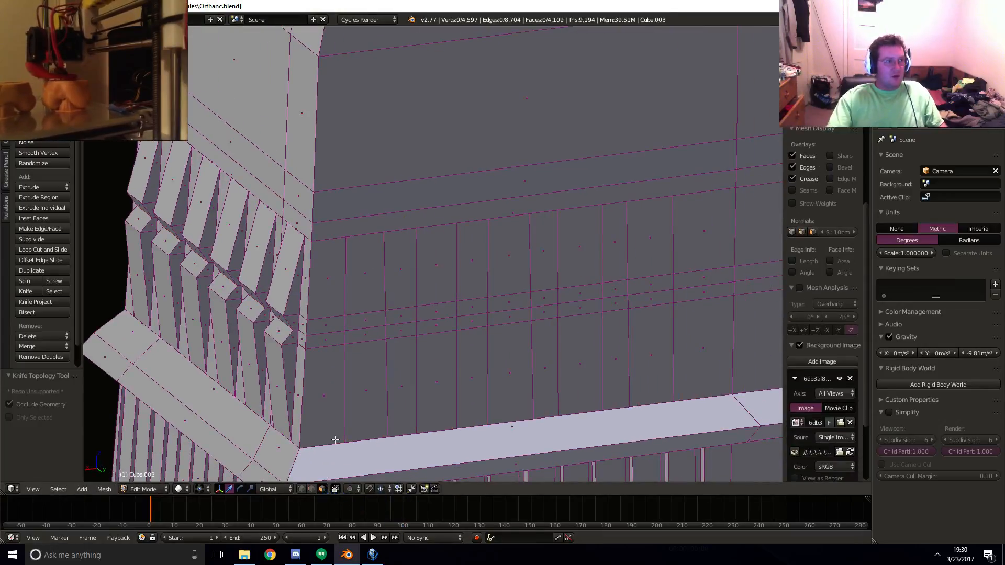
right_click(372, 370)
shift+right_click(375, 333)
shift+right_click(370, 318)
shift+right_click(370, 293)
shift+right_click(449, 275)
shift+right_click(444, 312)
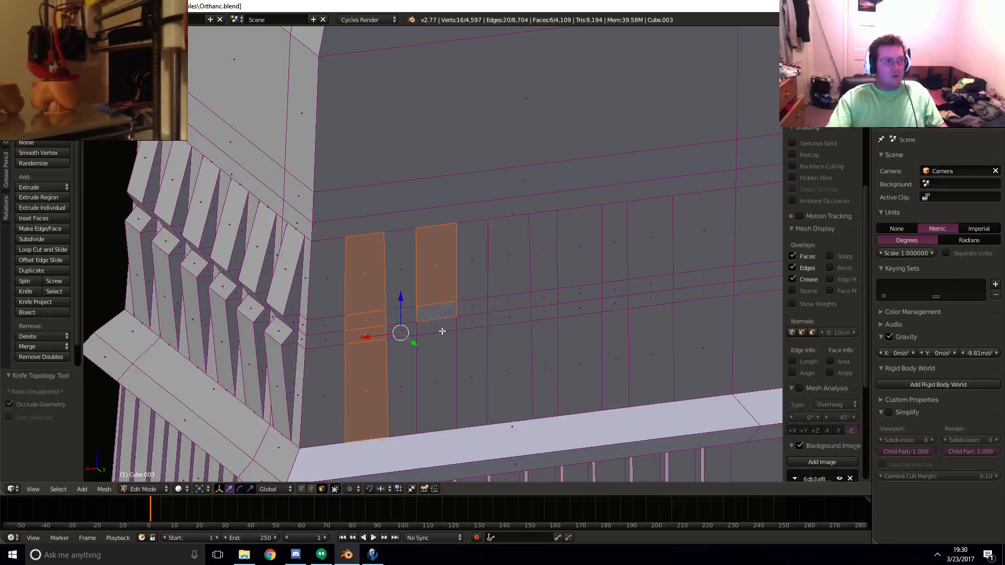
shift+right_click(442, 330)
shift+right_click(446, 355)
- Add all four stacked faces of the third, fourth and fifth panels to the selection
shift+right_click(502, 357)
shift+right_click(506, 327)
shift+right_click(510, 315)
shift+right_click(509, 333)
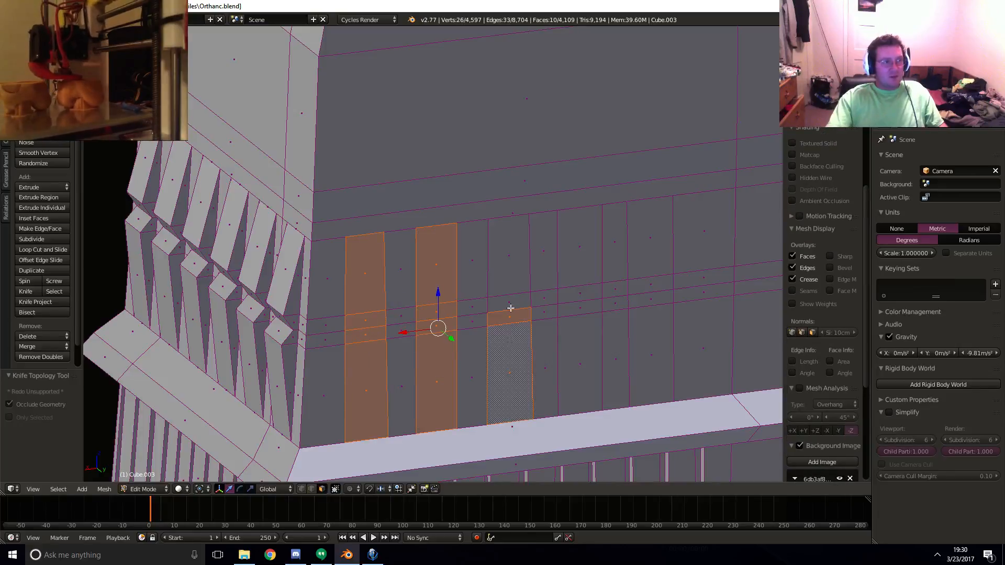
shift+right_click(514, 292)
shift+right_click(579, 361)
shift+right_click(579, 309)
shift+right_click(579, 294)
shift+right_click(579, 247)
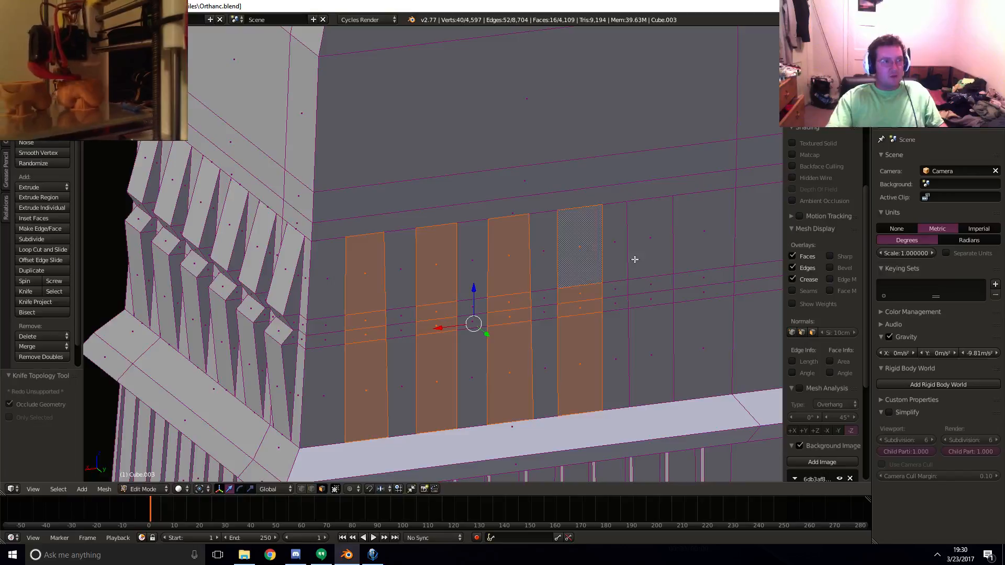
shift+right_click(648, 238)
shift+right_click(653, 297)
shift+right_click(652, 323)
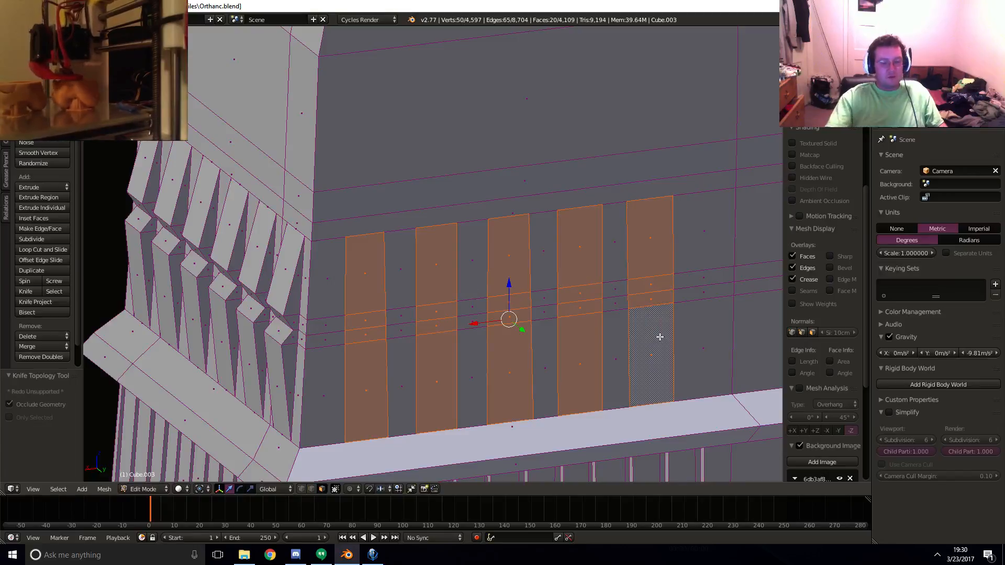
- Extrude the five selected panels in place with zero offset
key(KP_1)
key(z)
shift+middle_drag(527, 298, 536, 305)
key(z)
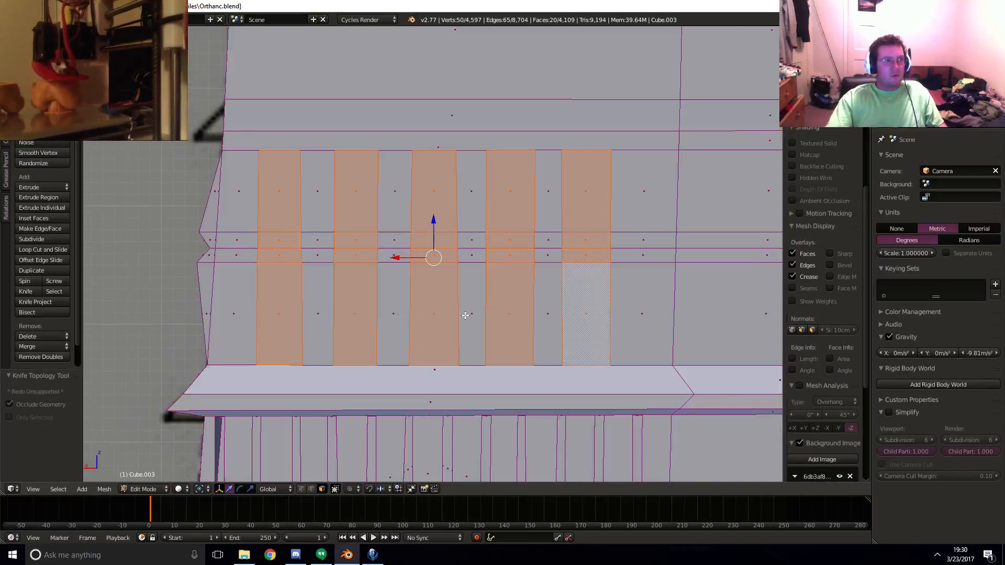
middle_drag(464, 315, 515, 338)
key(e)
right_click(515, 338)
- Select only the two narrow middle faces of each of the five extruded panels
right_click(439, 332)
shift+right_click(441, 316)
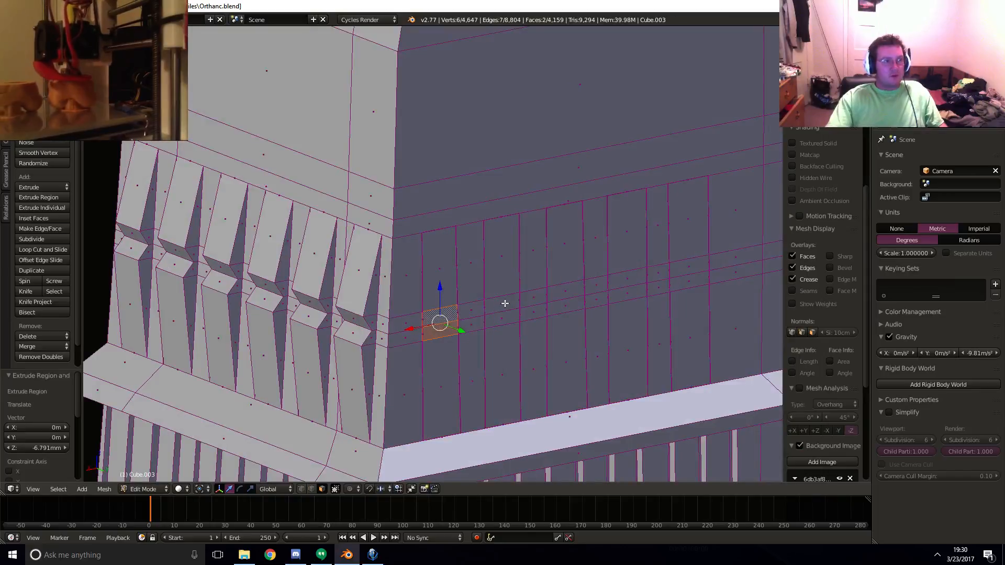
shift+right_click(505, 303)
shift+right_click(510, 315)
shift+right_click(570, 303)
shift+right_click(571, 291)
shift+right_click(627, 278)
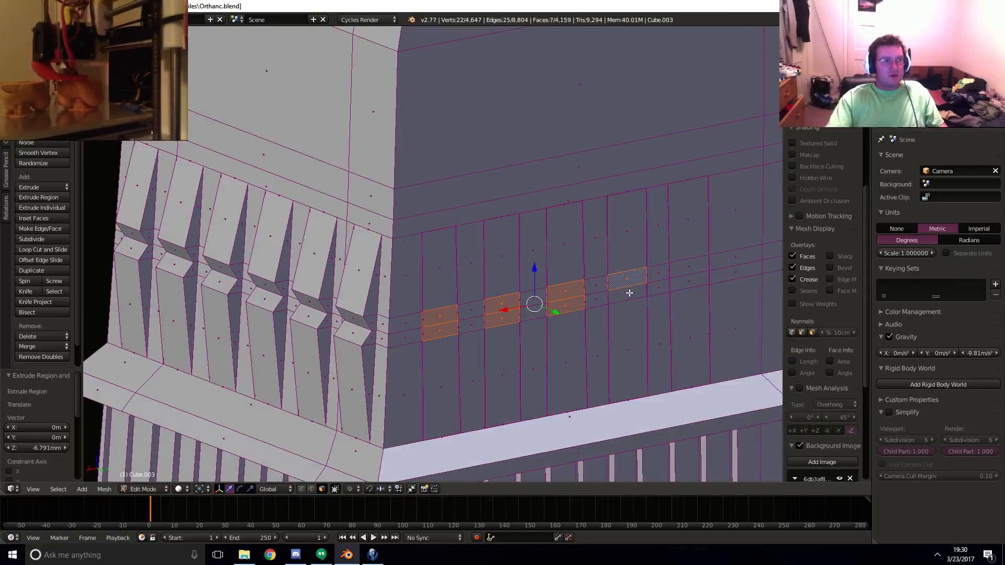
shift+right_click(696, 280)
shift+right_click(690, 266)
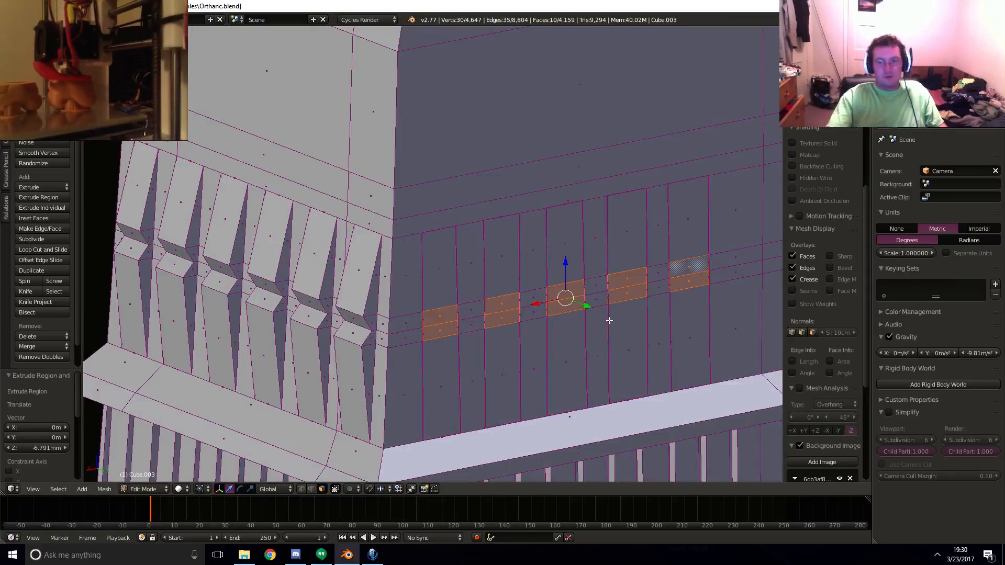
- Move the five panels' middle faces outward along Y in side view, and correct their position by -2.661 cm along Y
key(KP_1)
key(KP_3)
shift+middle_drag(726, 252, 624, 289)
key(g)
key(y)
click(606, 270)
drag(656, 274, 653, 273)
middle_drag(638, 315, 562, 359)
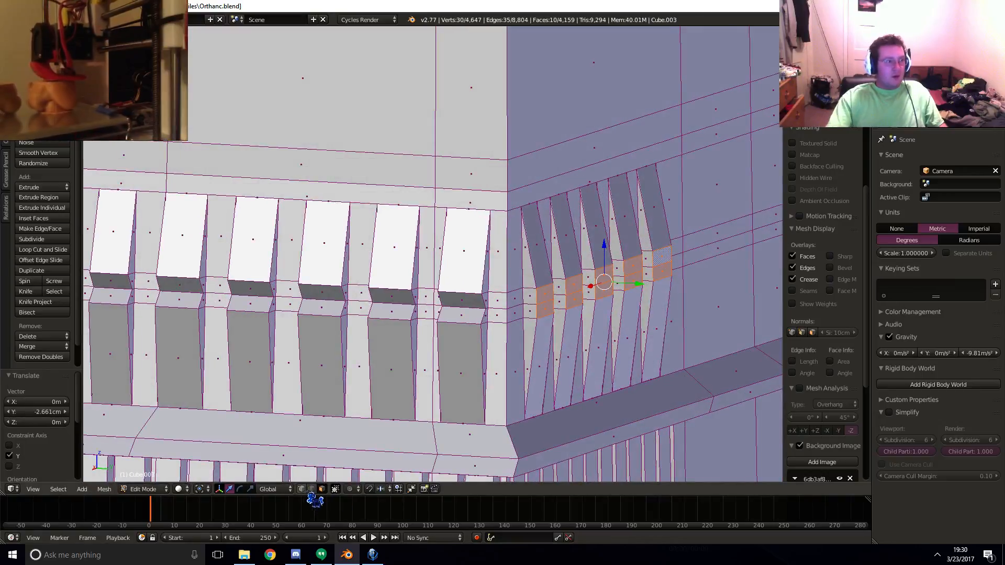
- Select the five panels' central horizontal edges and move them inward 11.532 cm along Y to form the notches
right_click(549, 301)
shift+right_click(609, 283)
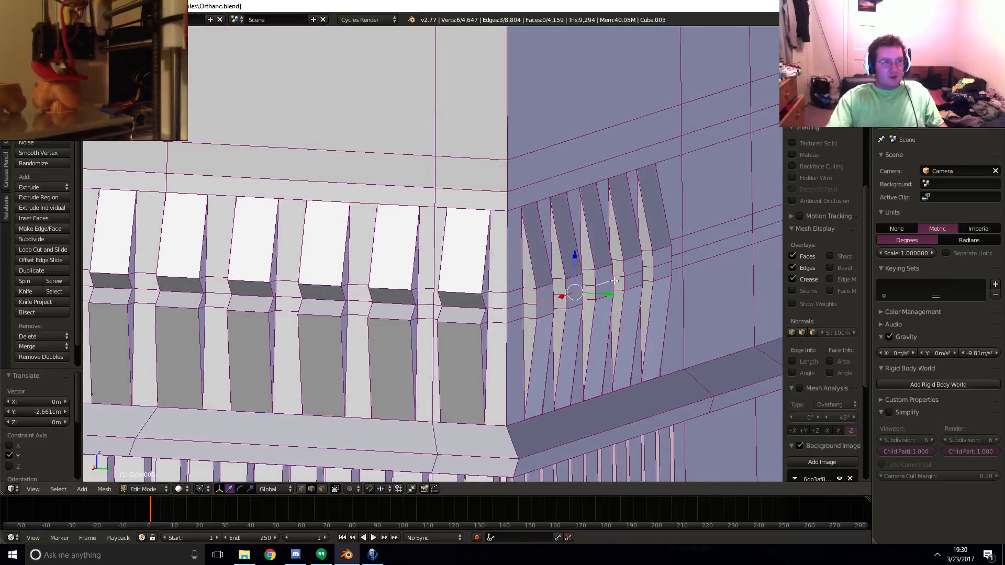
shift+right_click(635, 275)
shift+right_click(660, 266)
key(KP_3)
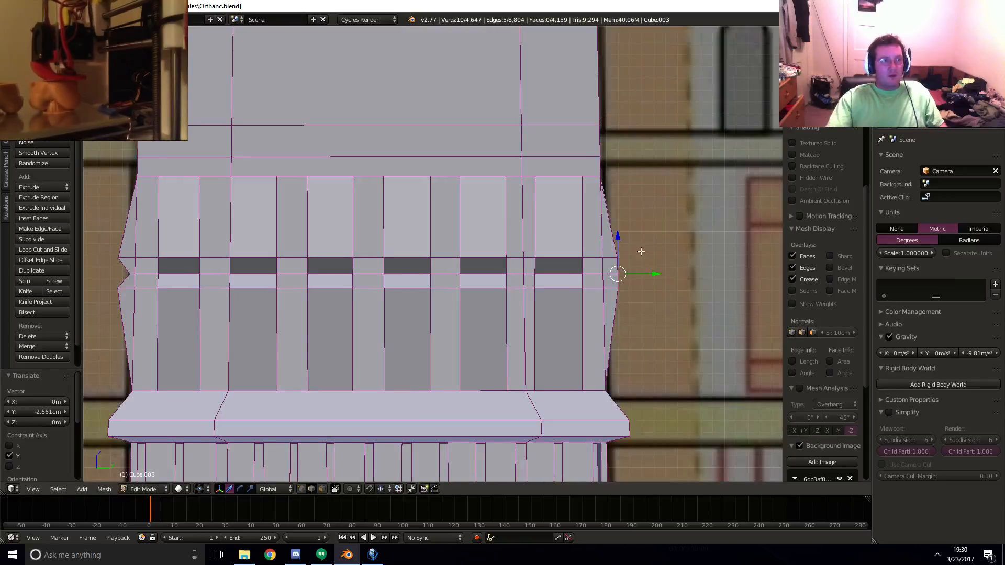
key(g)
key(y)
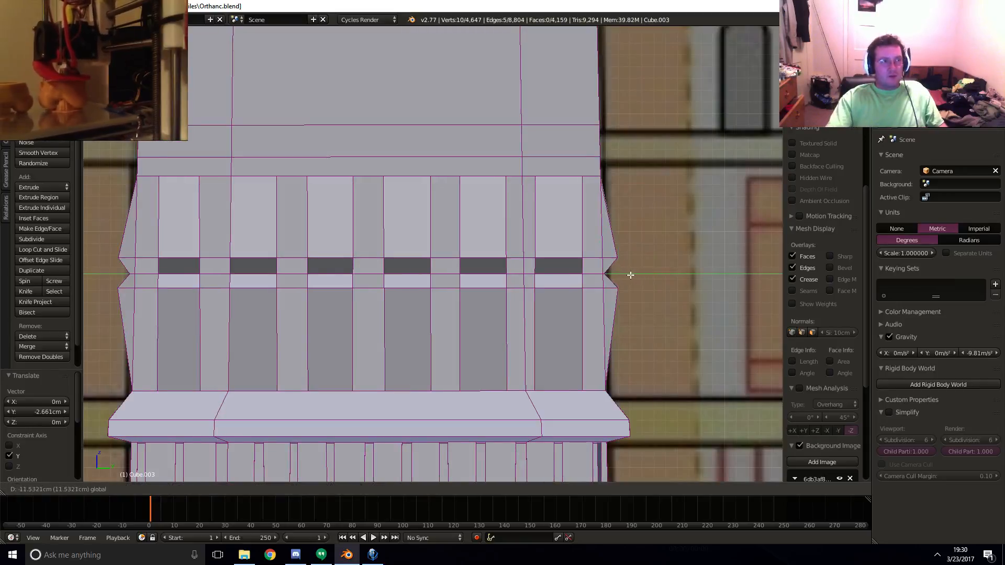
click(630, 274)
middle_drag(649, 294, 513, 327)
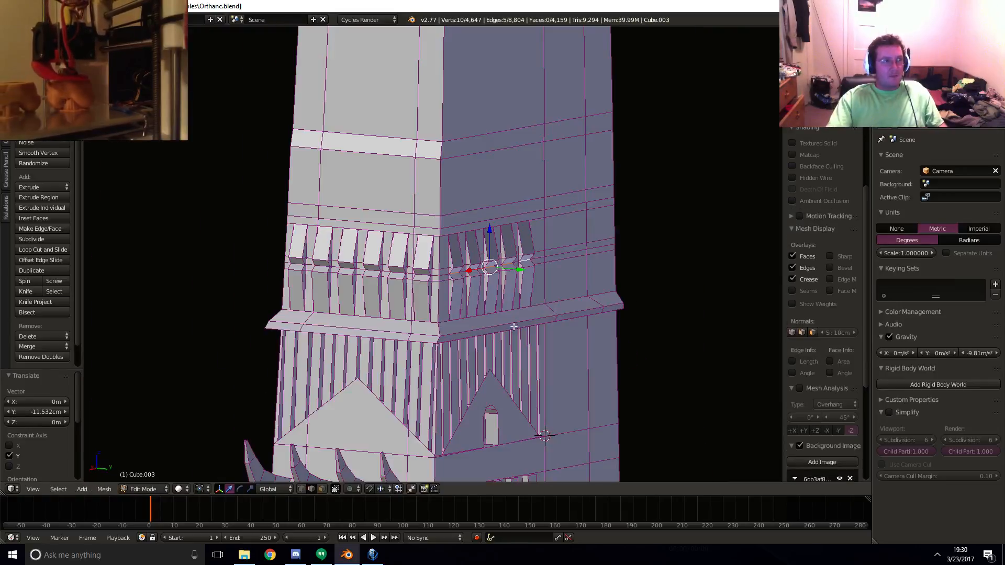
- Select the three faces of the narrow horizontal band just above the notched panels on the side wall
key(KP_3)
scroll(539, 324, up, 5)
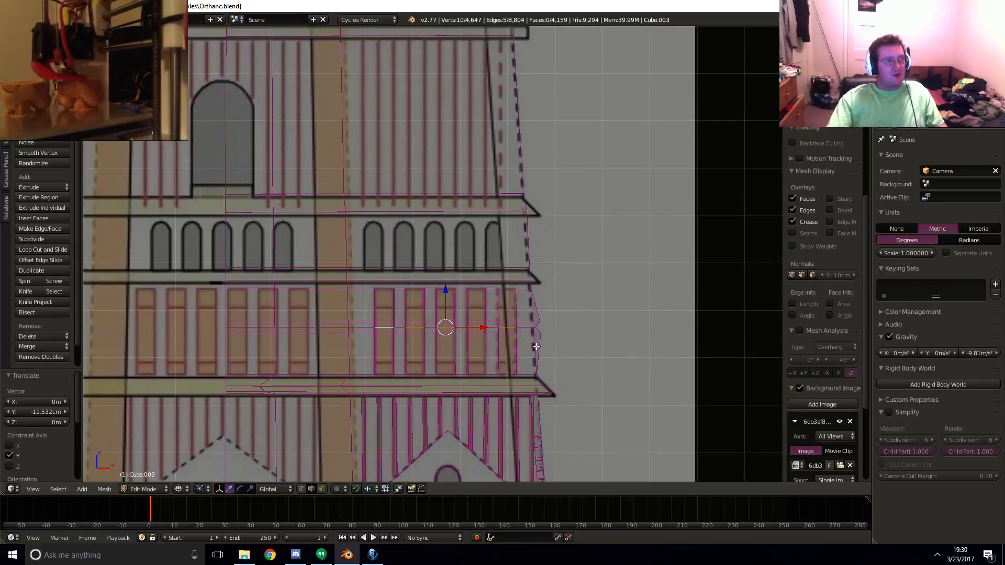
scroll(536, 347, up, 3)
key(z)
click(322, 489)
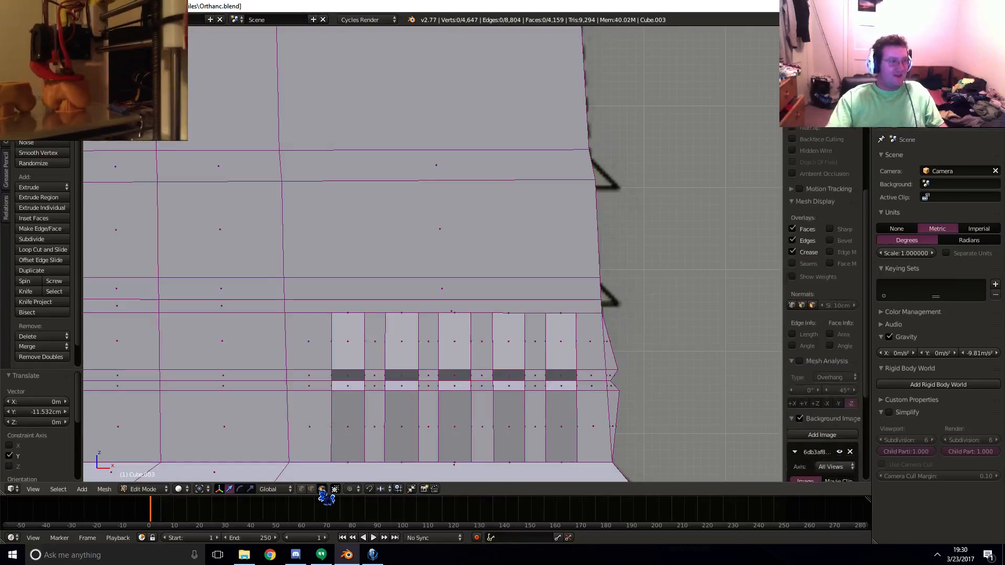
right_click(333, 289)
shift+right_click(225, 283)
shift+right_click(113, 288)
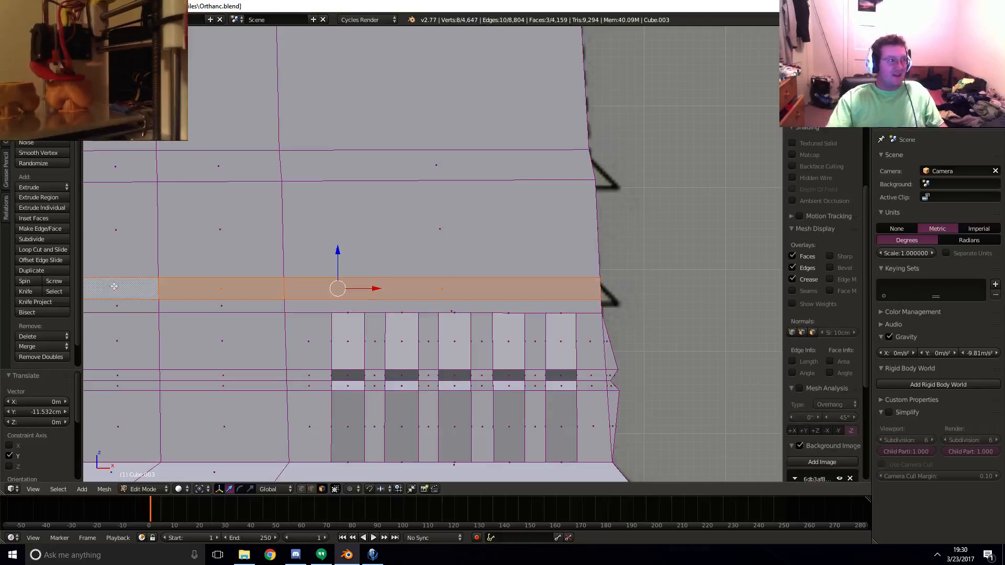
mouse_move(176, 300)
shift+middle_down()
mouse_move(404, 307)
mouse_move(177, 300)
shift+middle_up()
middle_drag(177, 300, 104, 312)
alt+shift+right_click(479, 296)
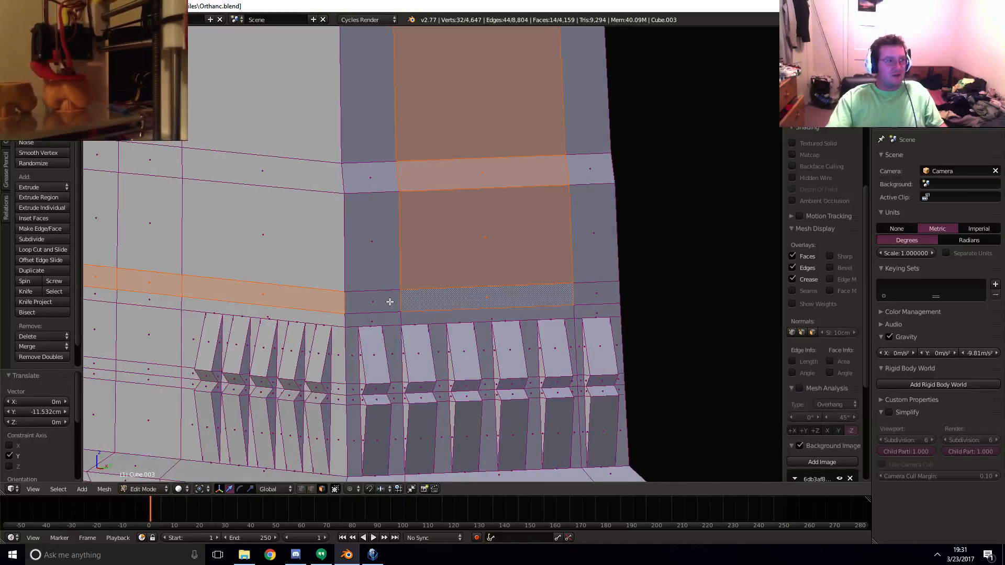
right_click(381, 305)
key(ctrl+z)
key(ctrl+z)
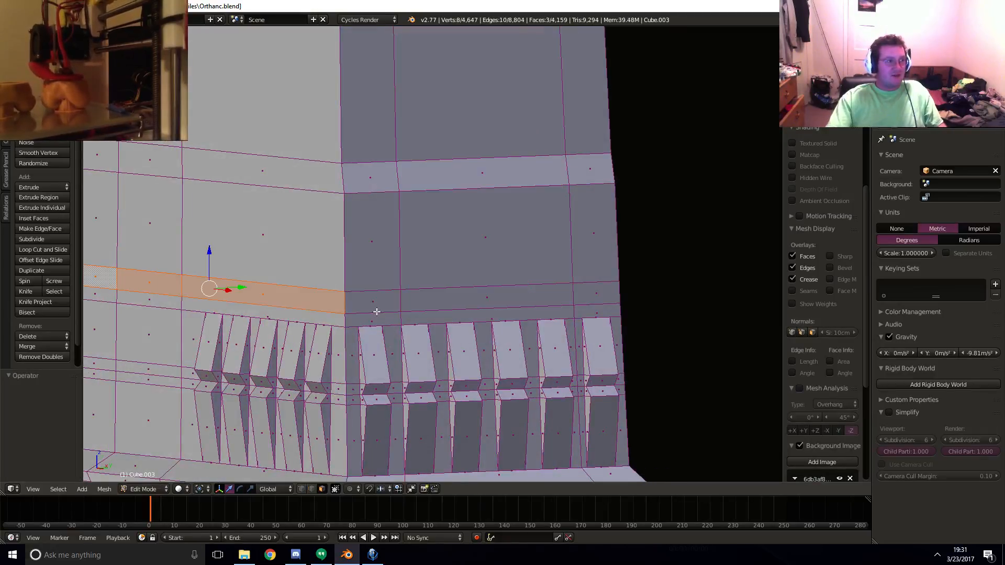
- Add the same narrow band's faces on the two neighbouring walls to the selection, nine faces in total
shift+right_click(378, 310)
shift+right_click(505, 298)
shift+right_click(592, 296)
middle_drag(594, 298, 391, 305)
shift+right_click(390, 305)
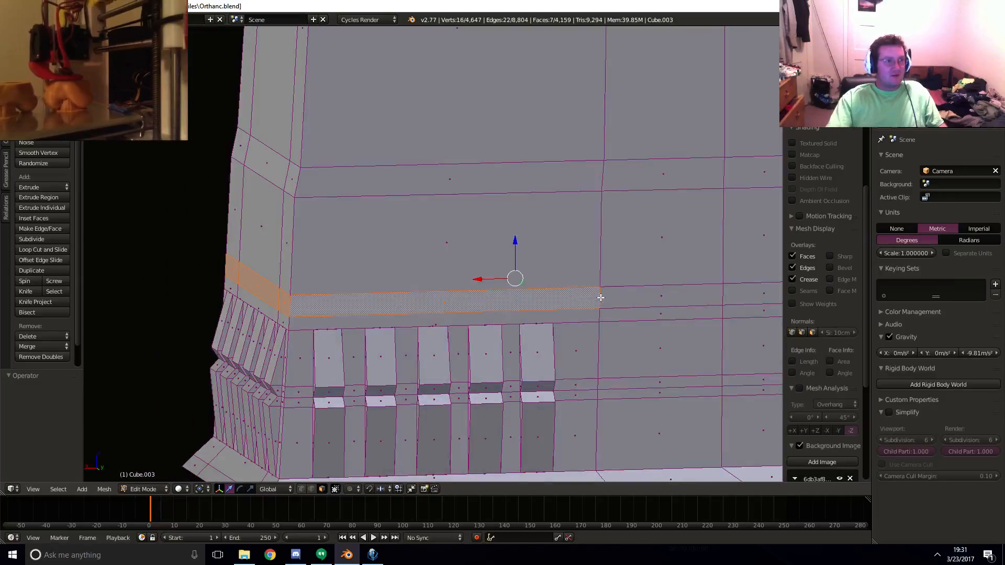
shift+right_click(693, 296)
shift+middle_drag(736, 297, 610, 292)
shift+right_click(614, 293)
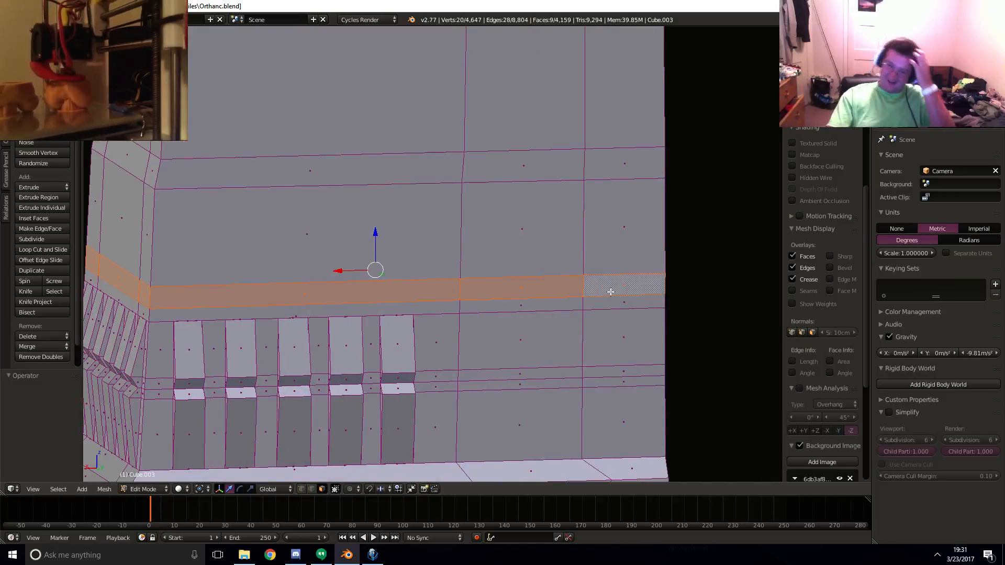
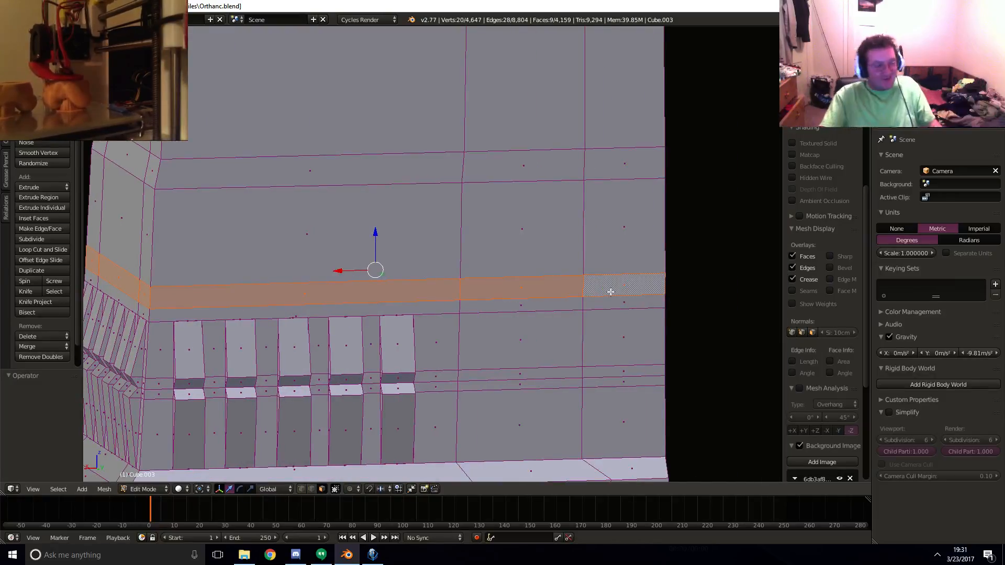
- Extrude the selected band in place and scale it outward by 1.094 in X and Y only to form a ledge
key(e)
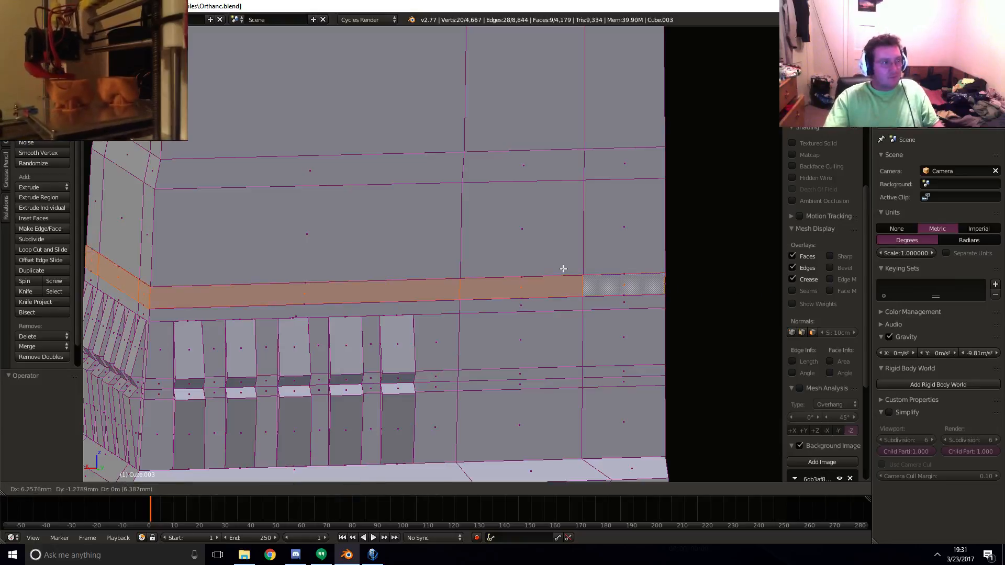
right_click(562, 268)
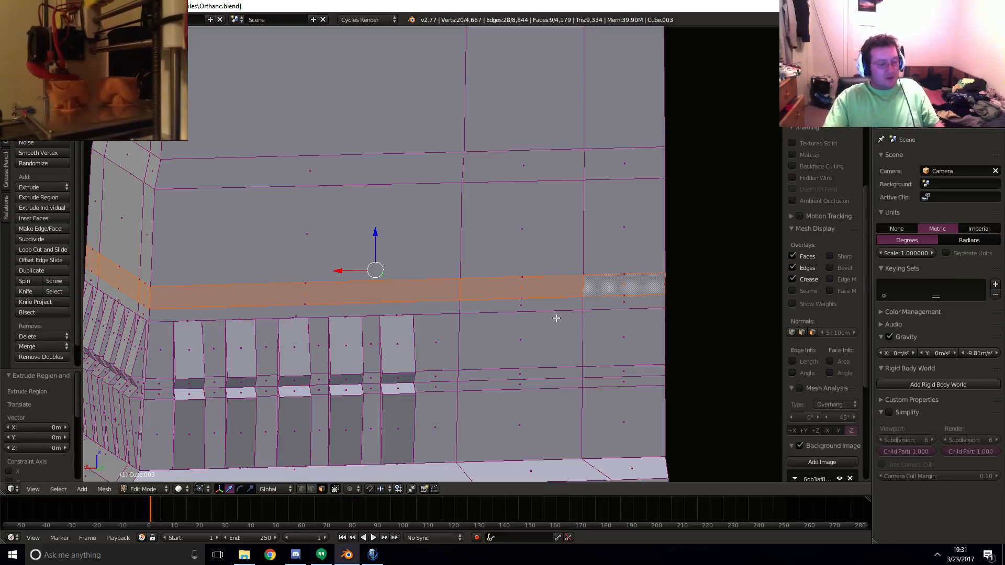
key(shift+z)
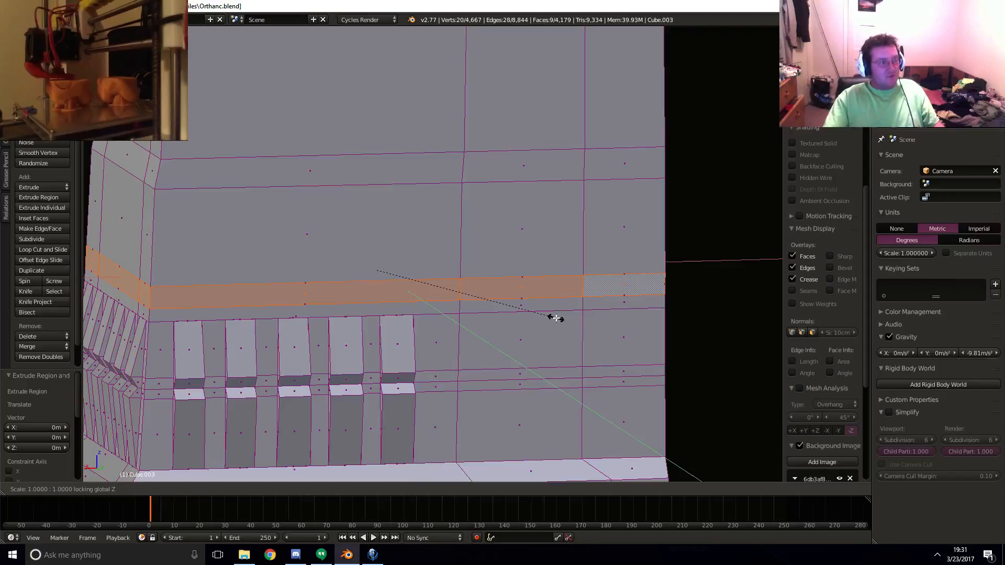
click(570, 326)
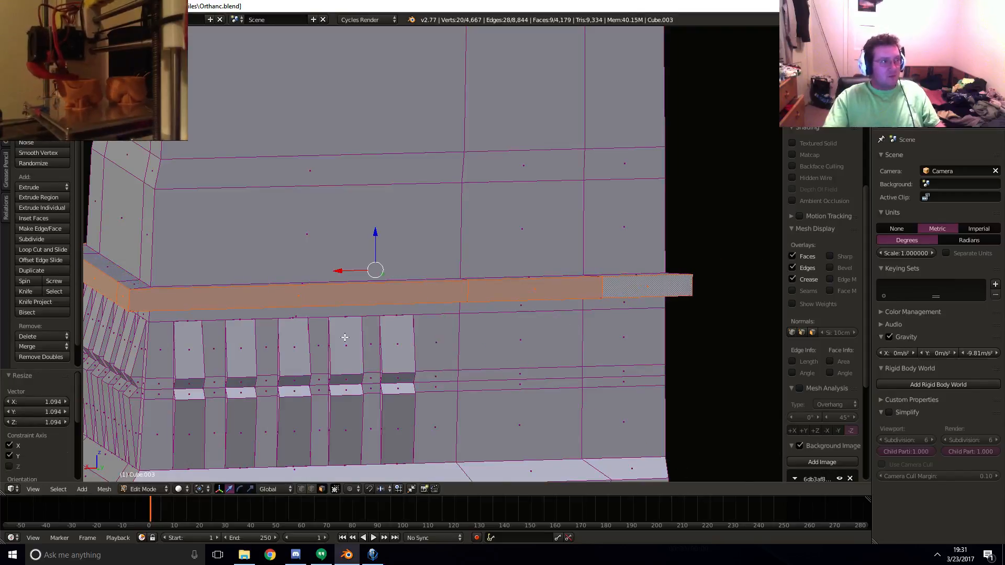
- Select only the upper outer edge loop running around the new ledge
middle_drag(346, 338, 459, 324)
click(312, 489)
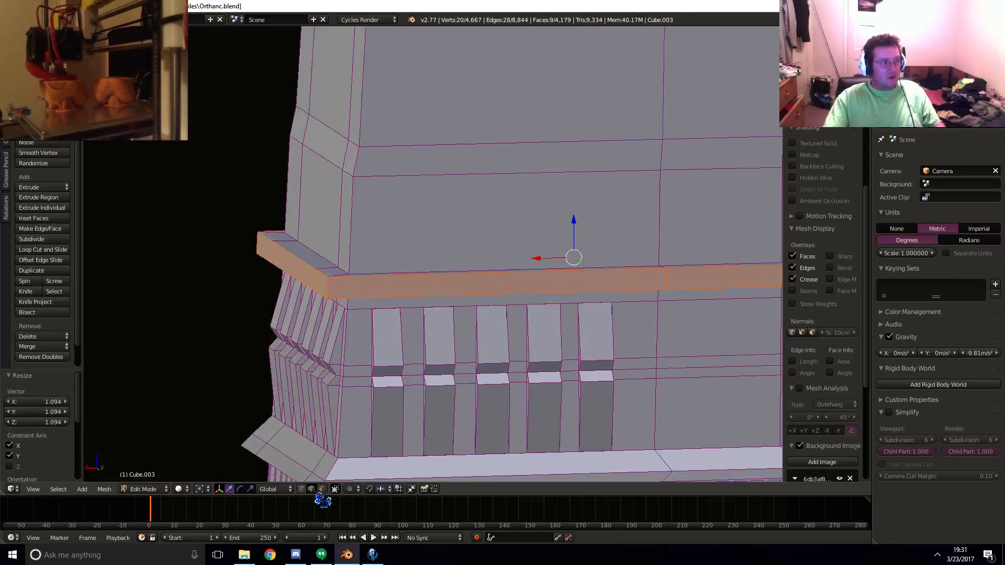
right_click(305, 262)
alt+right_click(325, 277)
middle_drag(295, 260, 336, 286)
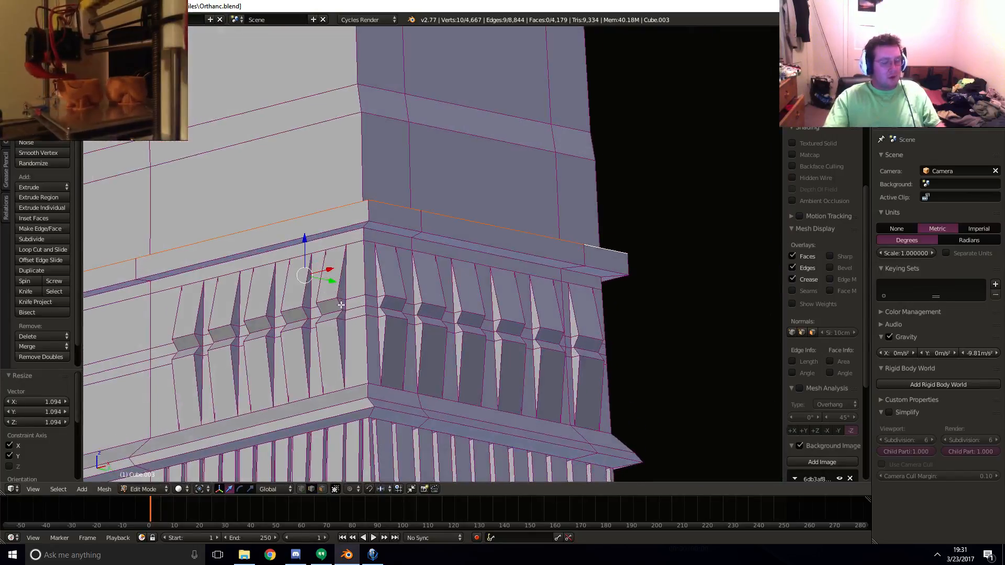
- Slope the ledge's top by moving the edge loop -16.633 cm along Z, then by -10.719 cm in X and -7.392 cm in Z
key(KP_1)
scroll(442, 308, up, 3)
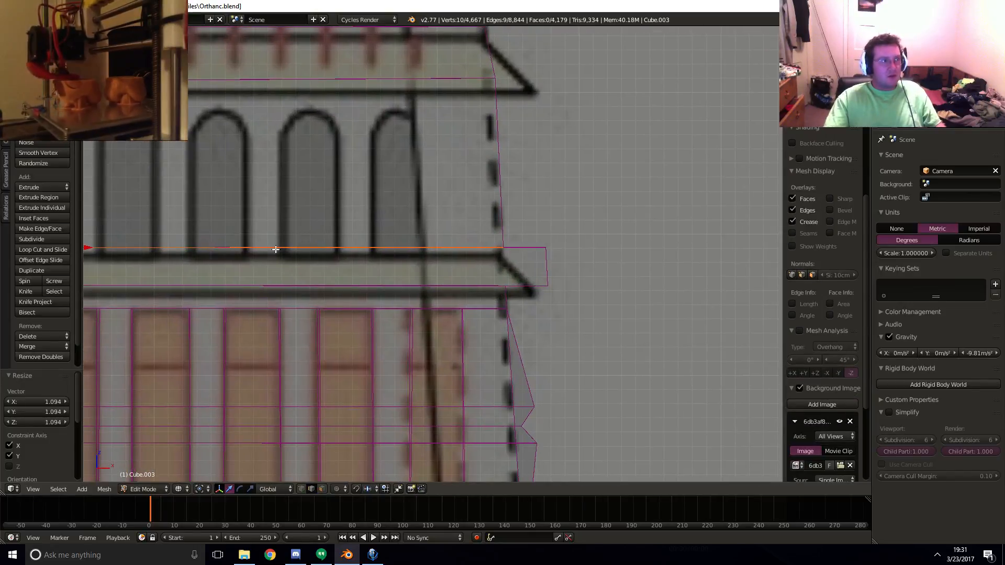
key(g)
key(z)
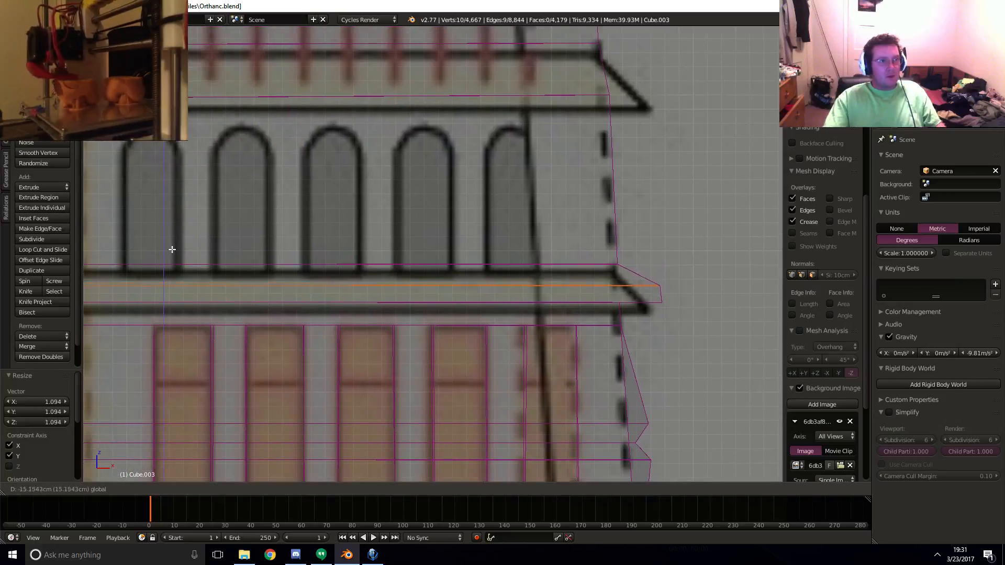
click(318, 255)
key(g)
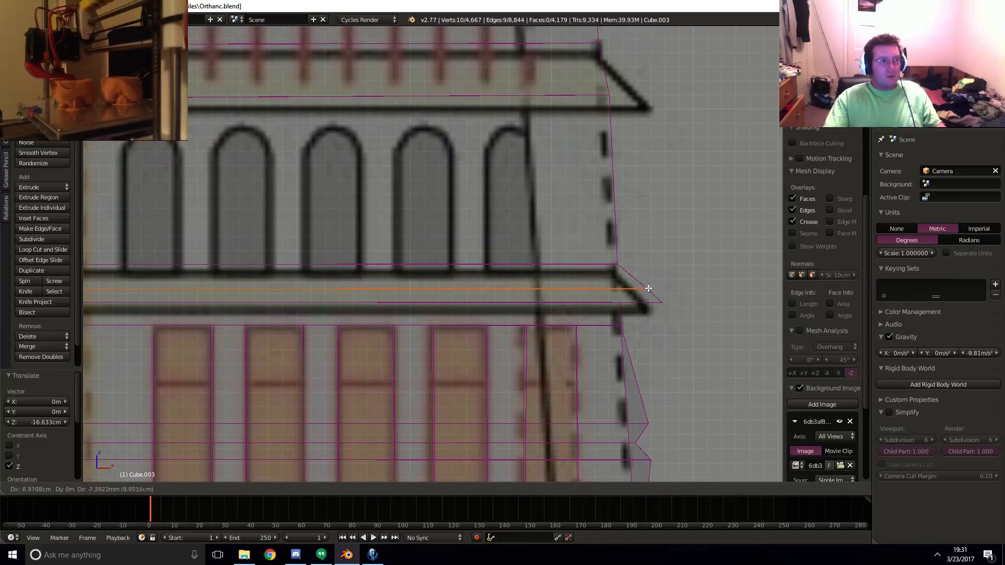
click(647, 288)
- Select the two end vertices of the ledge's upper outer edge and move them 11.337 cm along X to line up with the lower corners
shift+middle_drag(368, 307, 390, 477)
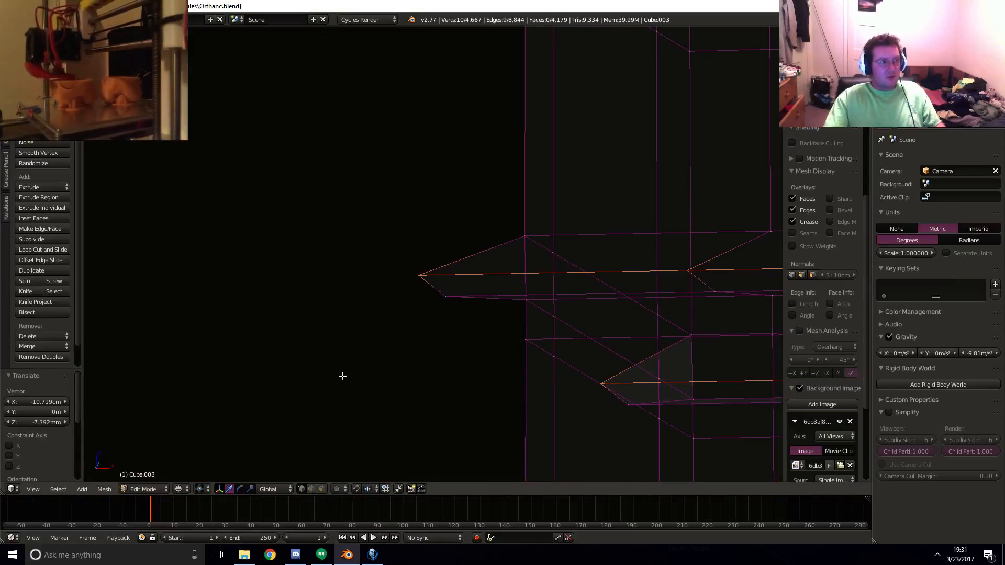
right_click(418, 275)
shift+right_click(601, 383)
key(KP_1)
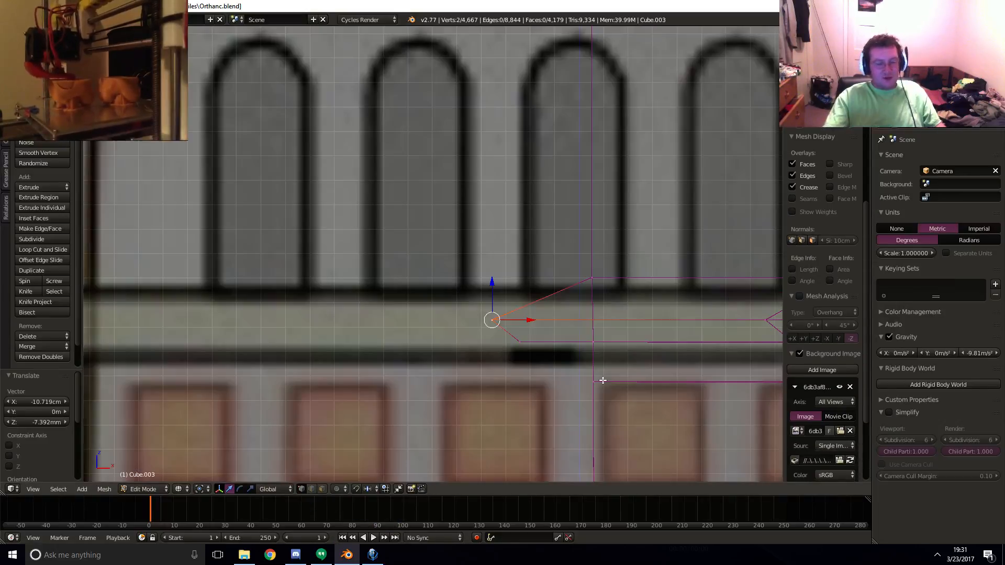
key(e)
key(x)
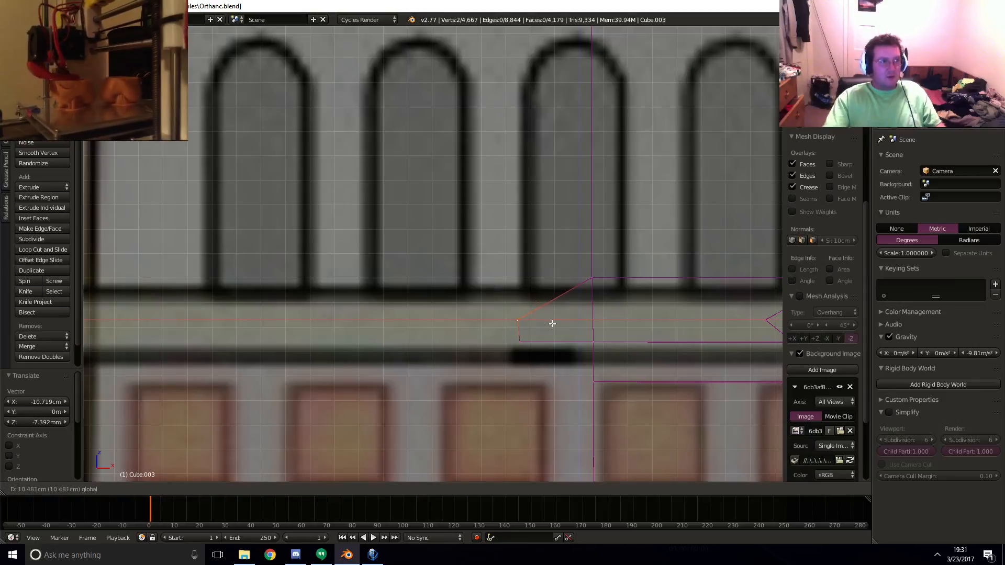
click(549, 324)
- Move the ledge's four outer end vertices 30.16 cm along X, bringing its ends flush with the wall edges
key(g)
key(x)
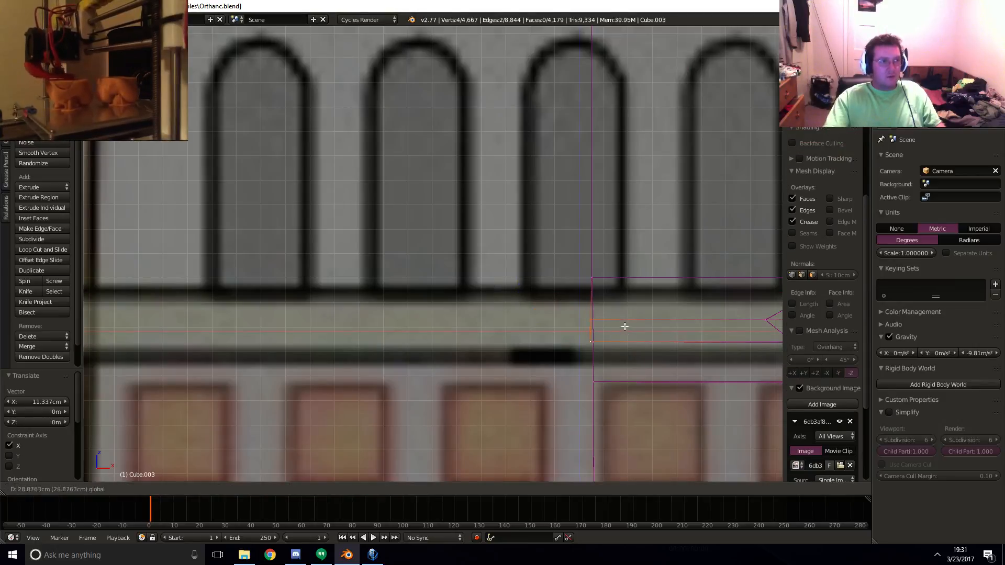
click(627, 326)
key(z)
scroll(637, 333, down, 7)
mouse_move(674, 336)
middle_down()
mouse_move(599, 347)
mouse_move(555, 335)
mouse_move(610, 351)
middle_up()
- In front view, knife-cut the first arched window outline above the ledge, tracing the leftmost complete arch beside the brown column in the reference
key(KP_1)
key(z)
shift+middle_drag(671, 300, 392, 309)
scroll(392, 309, up, 4)
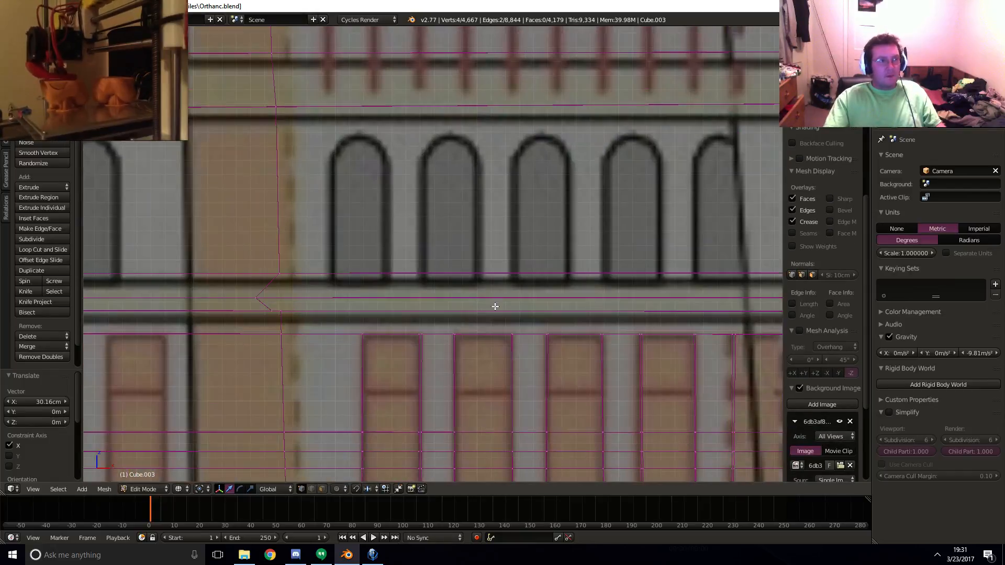
shift+middle_drag(602, 283, 431, 320)
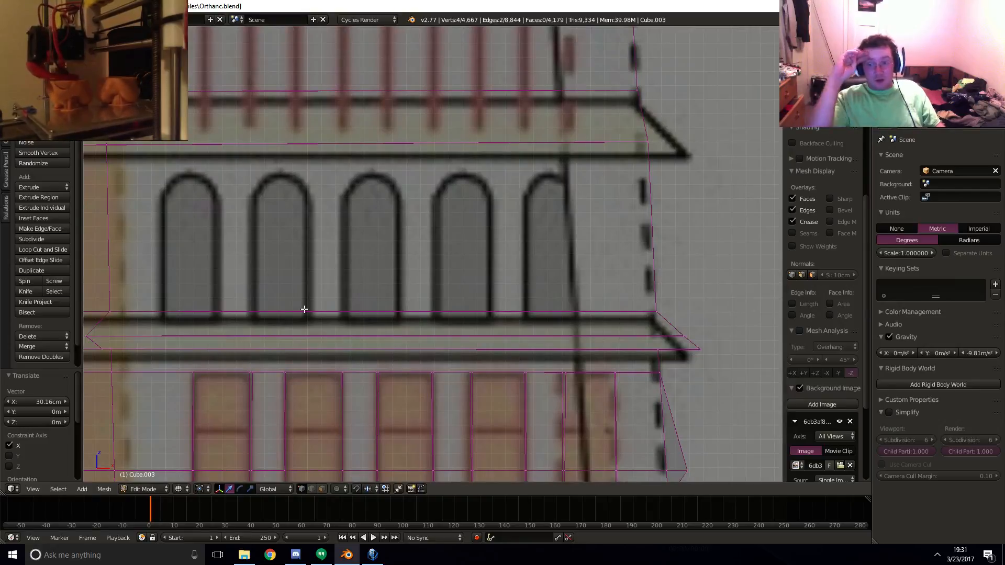
shift+middle_drag(309, 289, 321, 315)
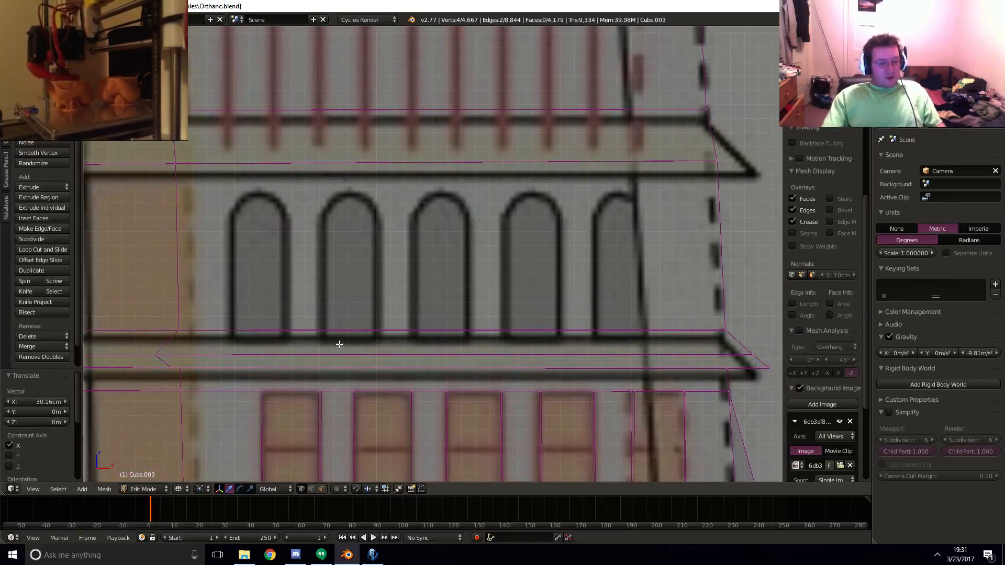
key(k)
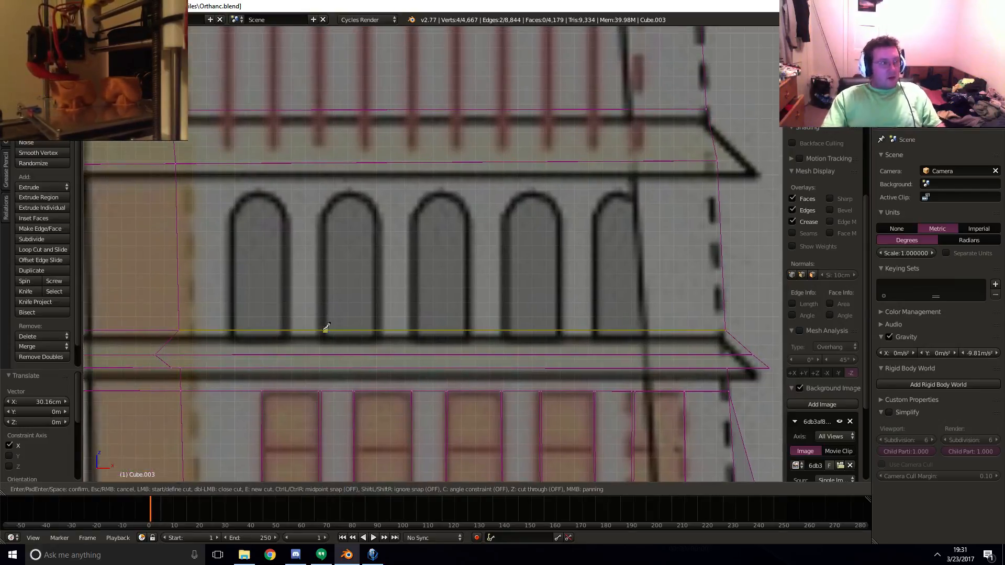
click(285, 329)
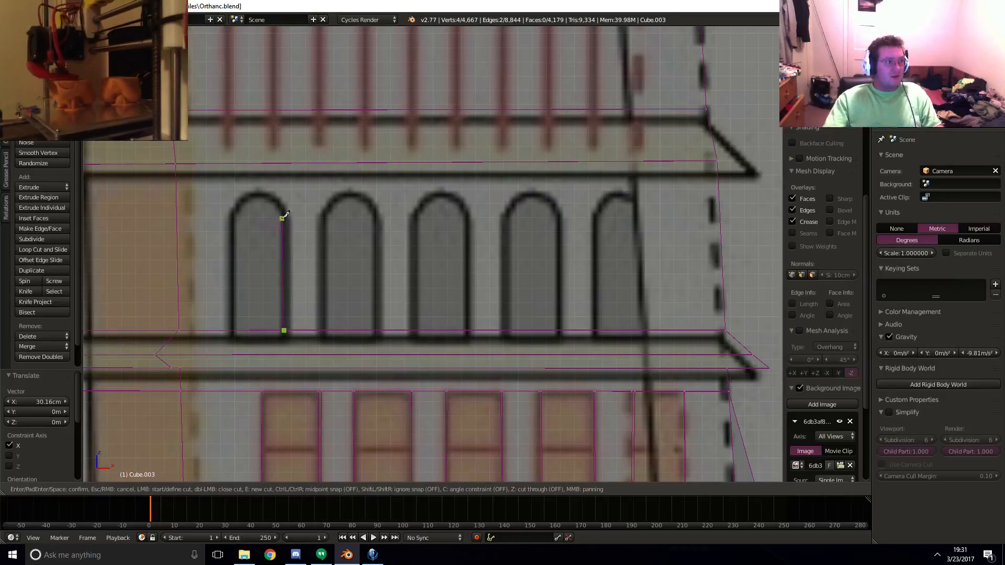
click(284, 218)
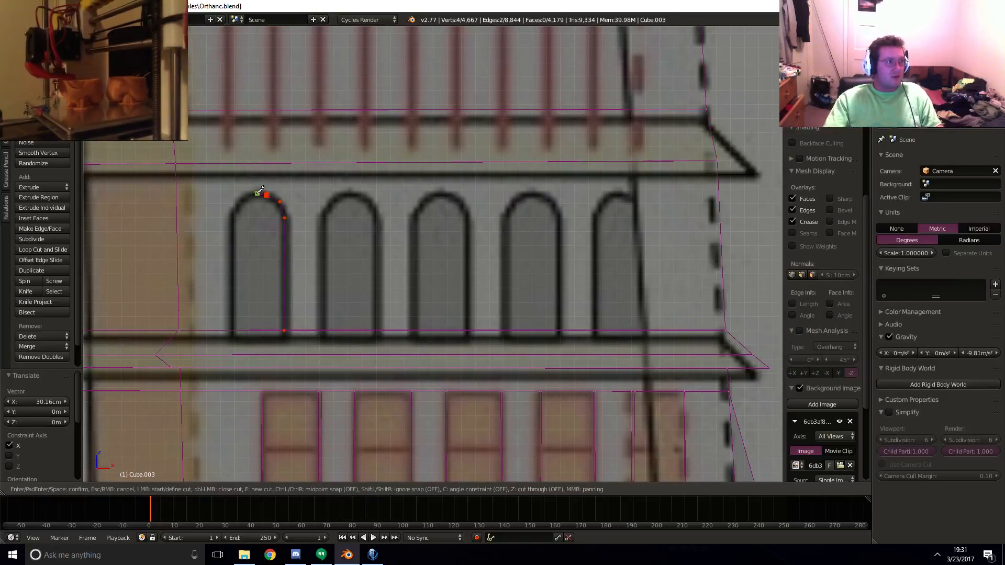
click(234, 218)
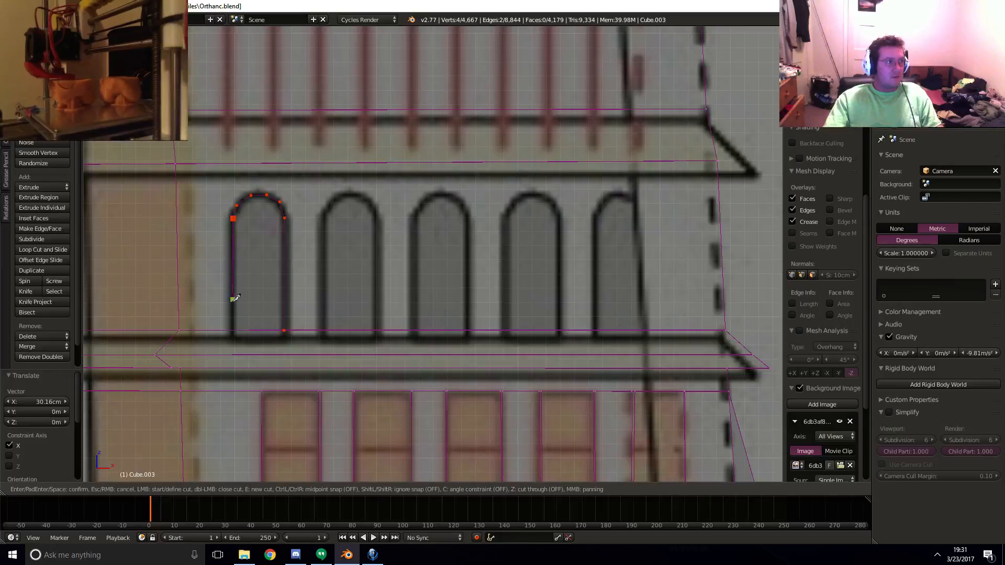
click(232, 330)
key(Return)
- Knife-cut the second arched window outline into the wall above the ledge, tracing the reference drawing
key(k)
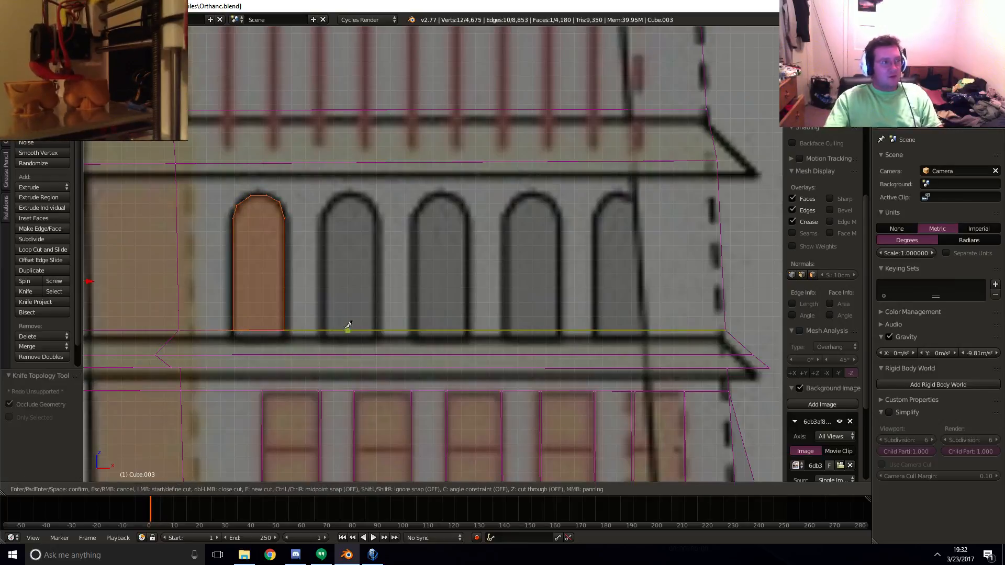
click(324, 330)
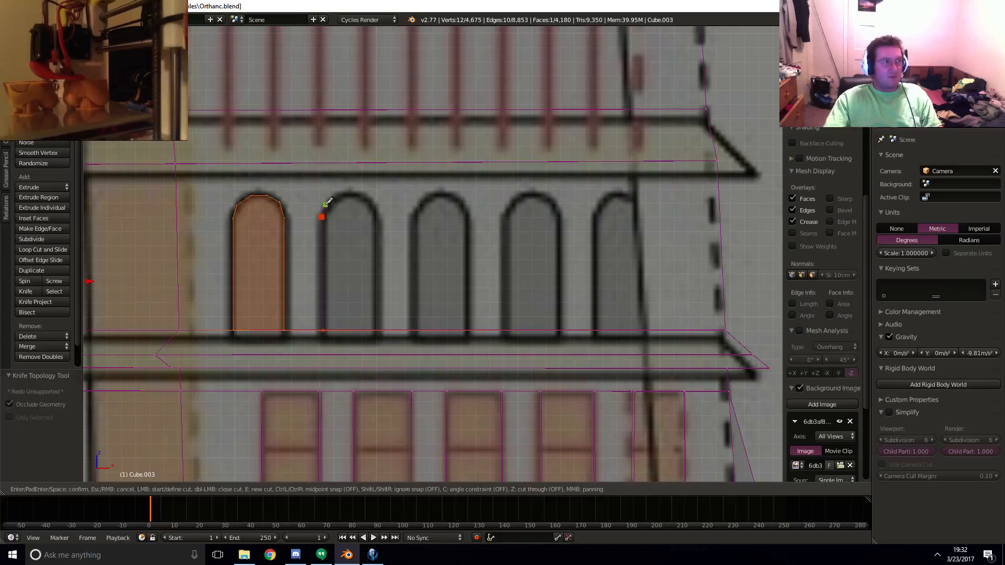
click(351, 196)
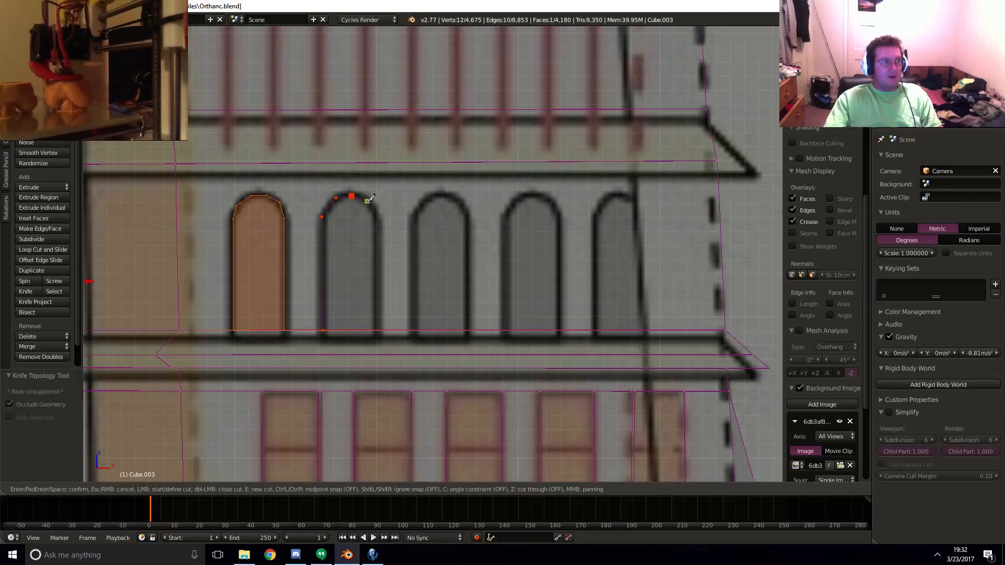
click(368, 202)
click(375, 213)
click(376, 330)
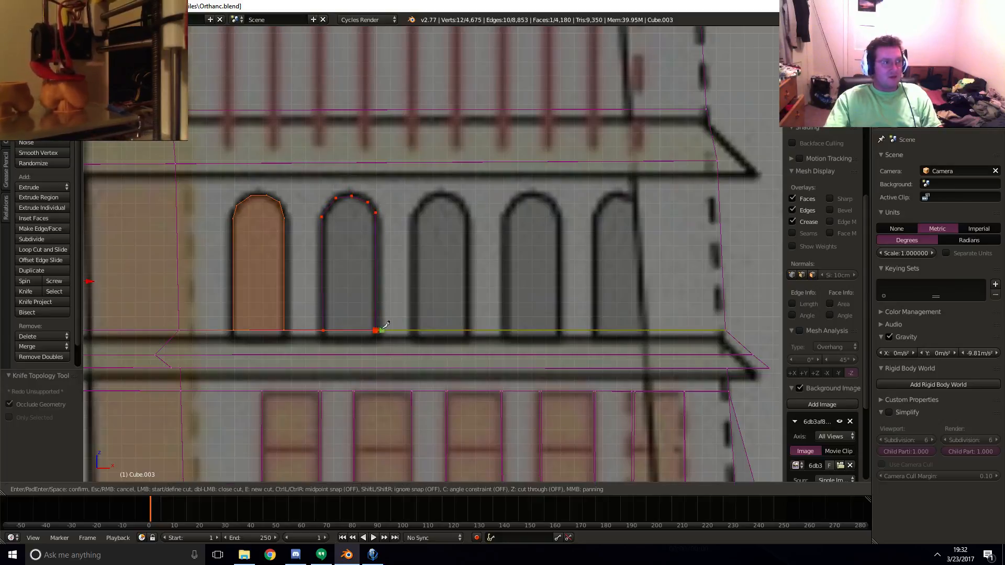
key(Return)
- Knife-cut the third arched window outline into the wall, starting and ending on the ledge's top edge
key(k)
click(417, 330)
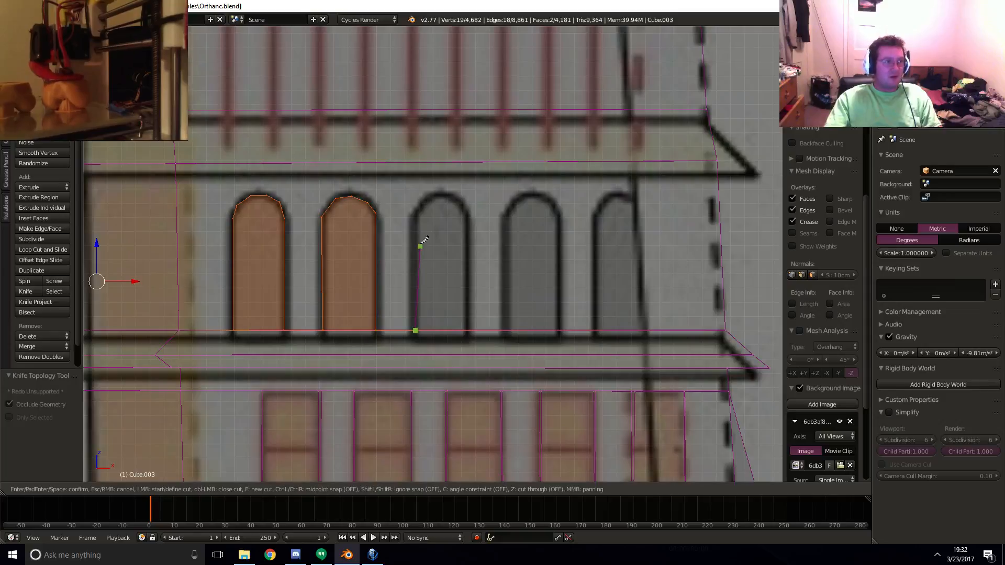
click(416, 216)
click(439, 195)
click(451, 197)
click(464, 209)
click(466, 218)
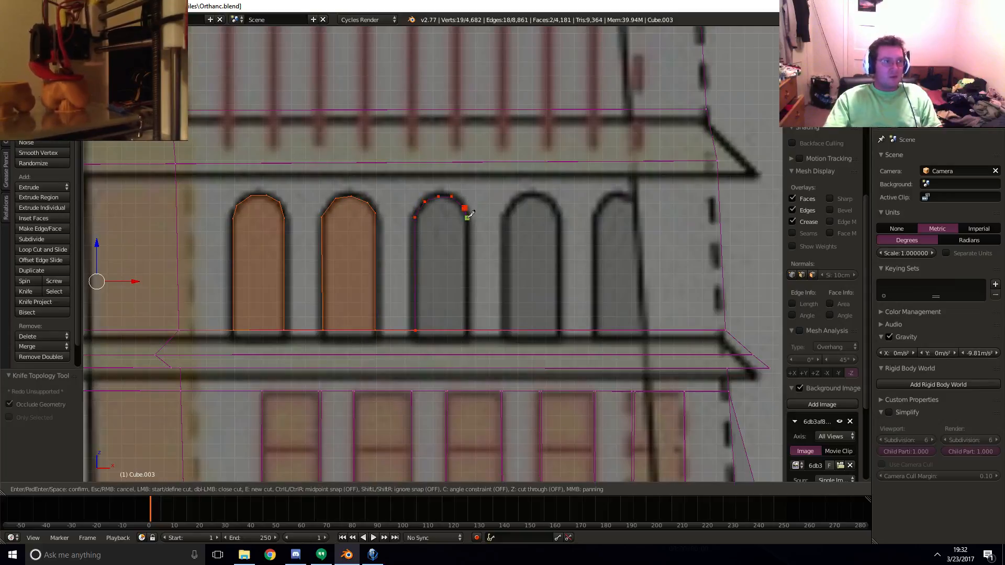
click(468, 330)
key(Return)
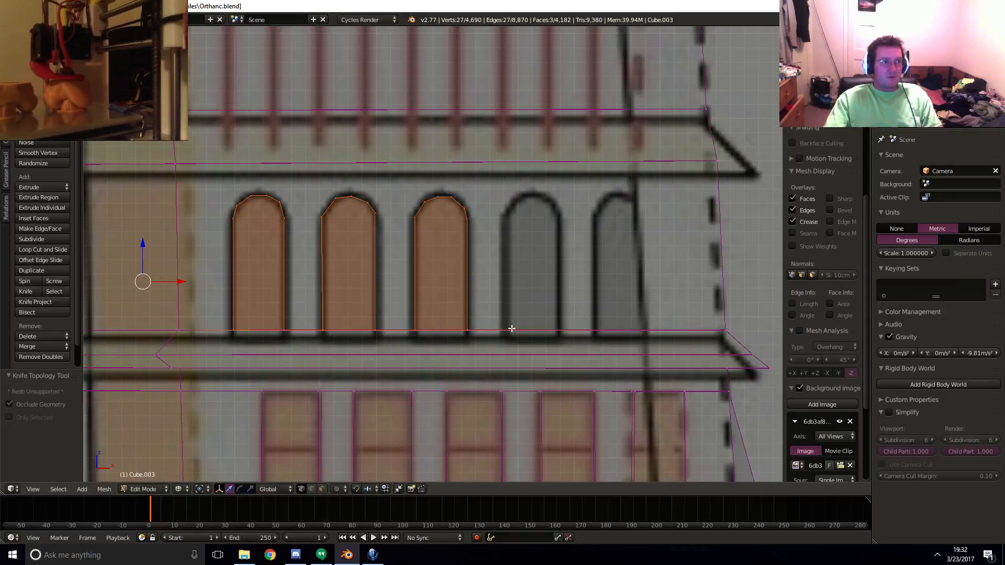
- Knife-cut the fourth arched window outline into the front wall above the ledge, tracing the reference drawing
key(k)
click(505, 330)
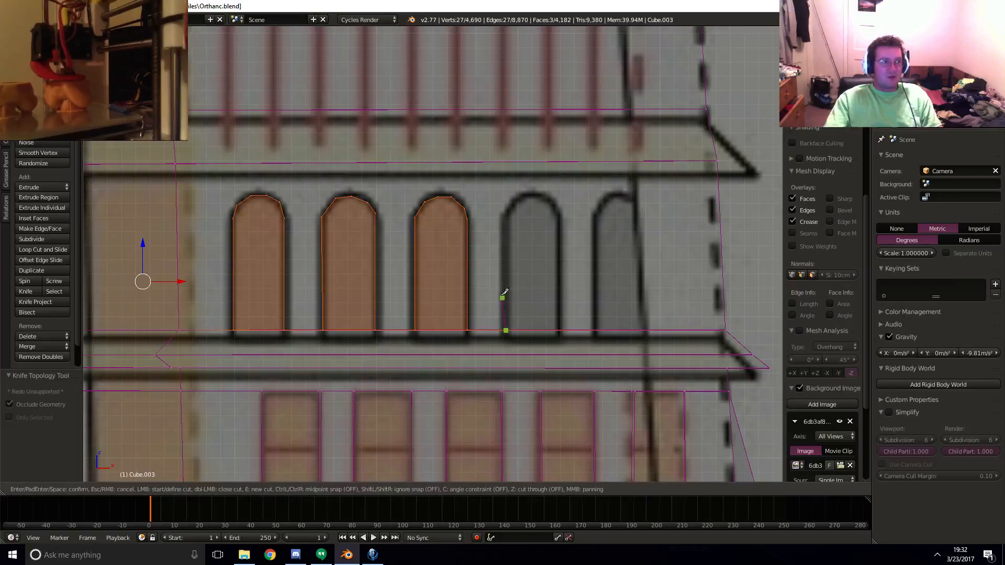
click(519, 200)
click(533, 197)
click(551, 199)
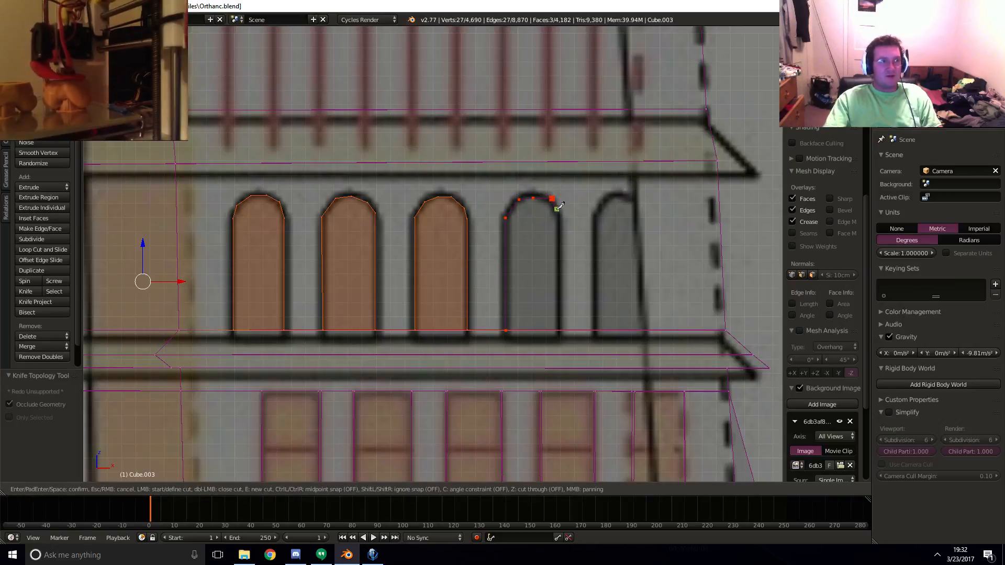
click(563, 215)
click(561, 330)
key(Return)
- Try knife-cutting a fifth arched window outline beside the fourth, tracing the partly hidden arch in the reference
key(k)
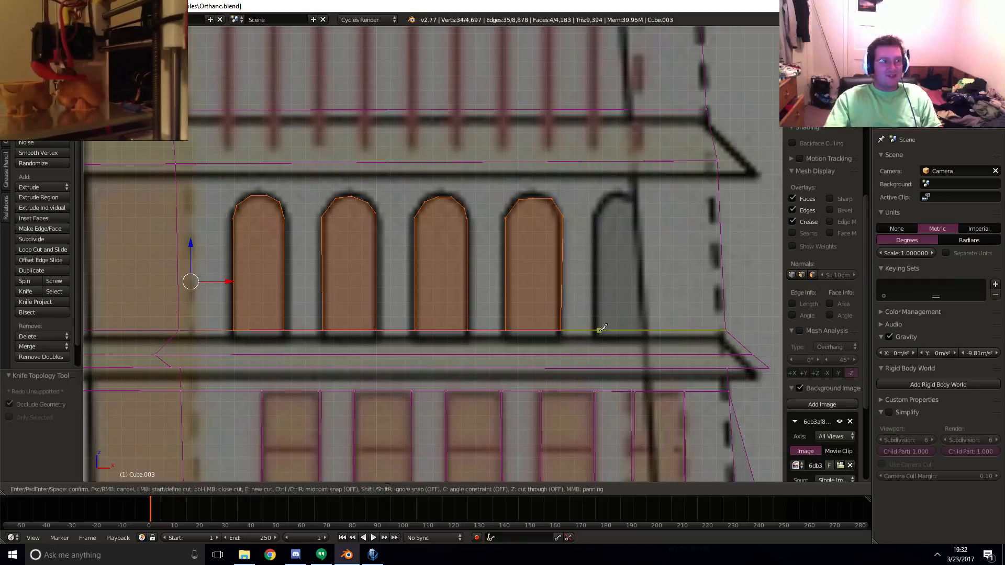
click(595, 330)
click(595, 216)
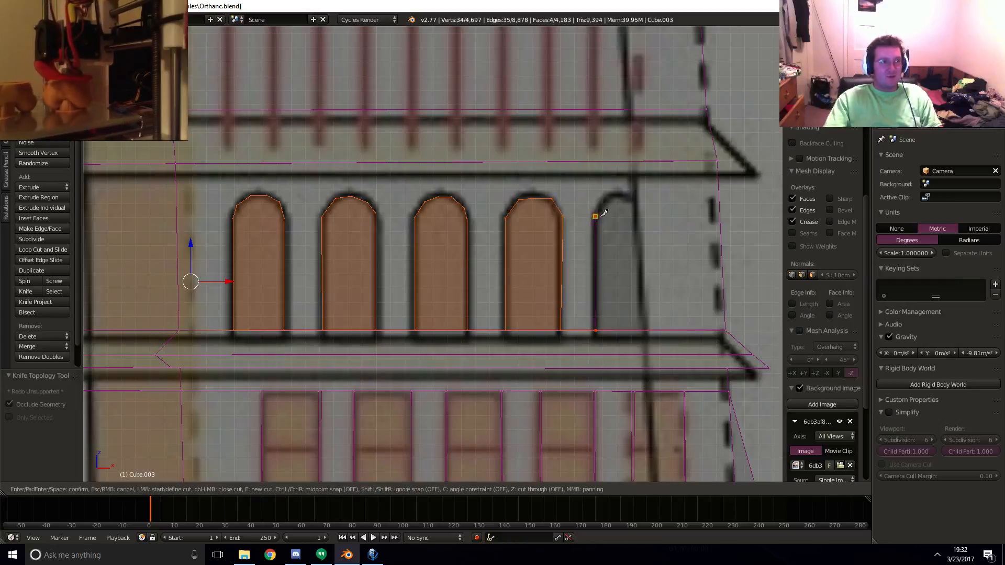
click(624, 195)
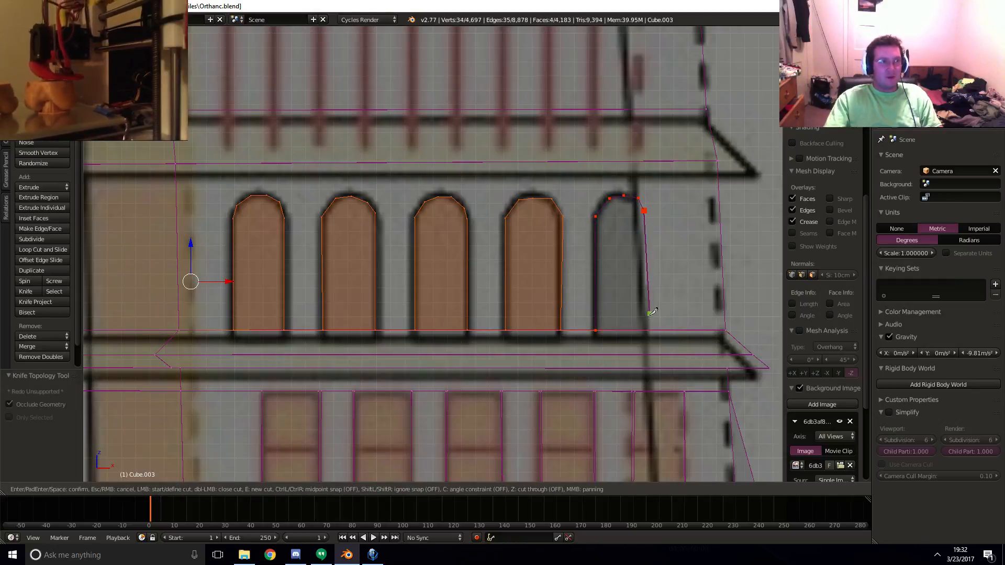
click(643, 330)
key(Return)
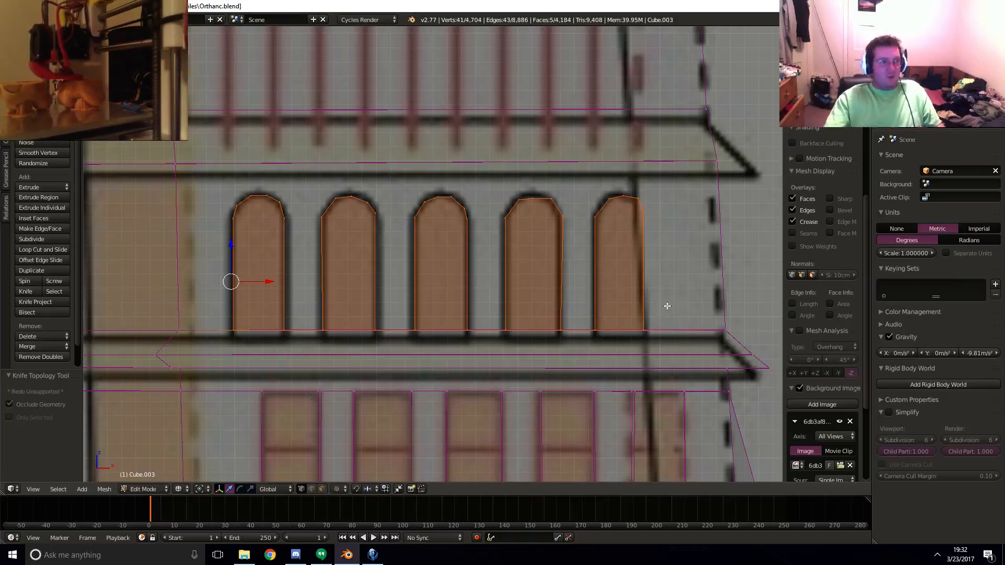
- Extrude the five arched window faces 47.721 cm into the wall
middle_drag(667, 306, 451, 382)
key(z)
key(e)
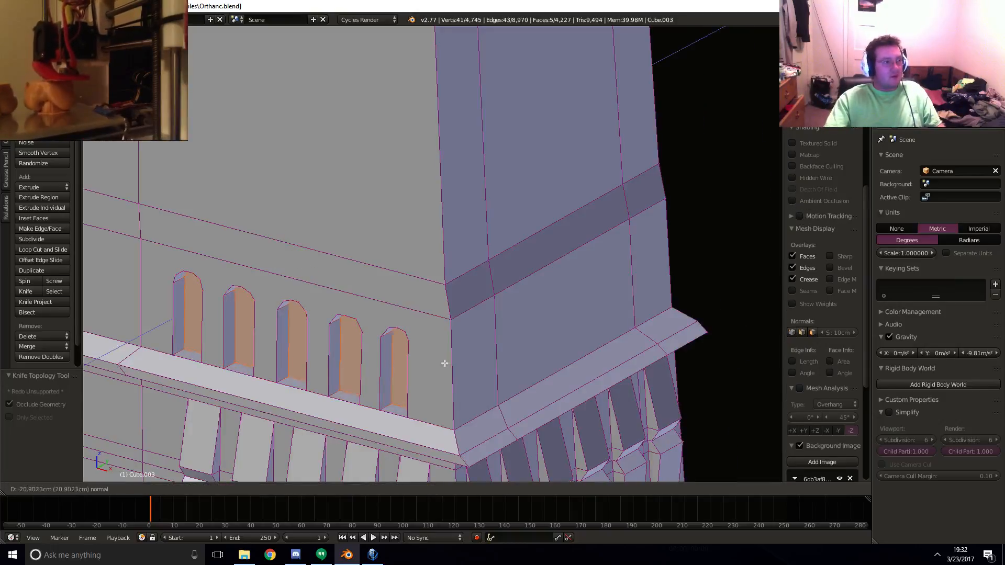
click(458, 354)
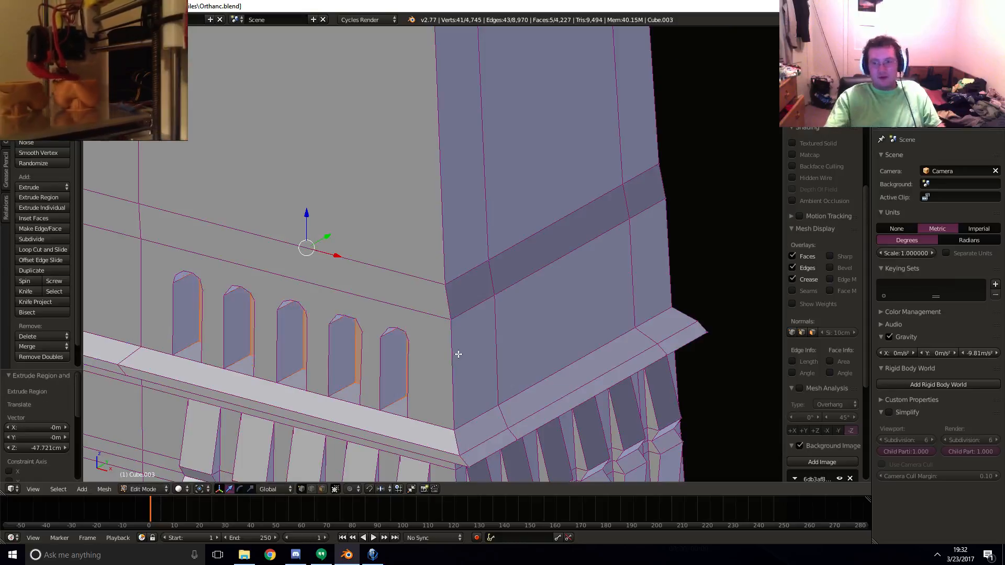
- Try shifting the extruded window faces -8.132 cm along Y in side view, and undo back to the four-window cut
key(KP_1)
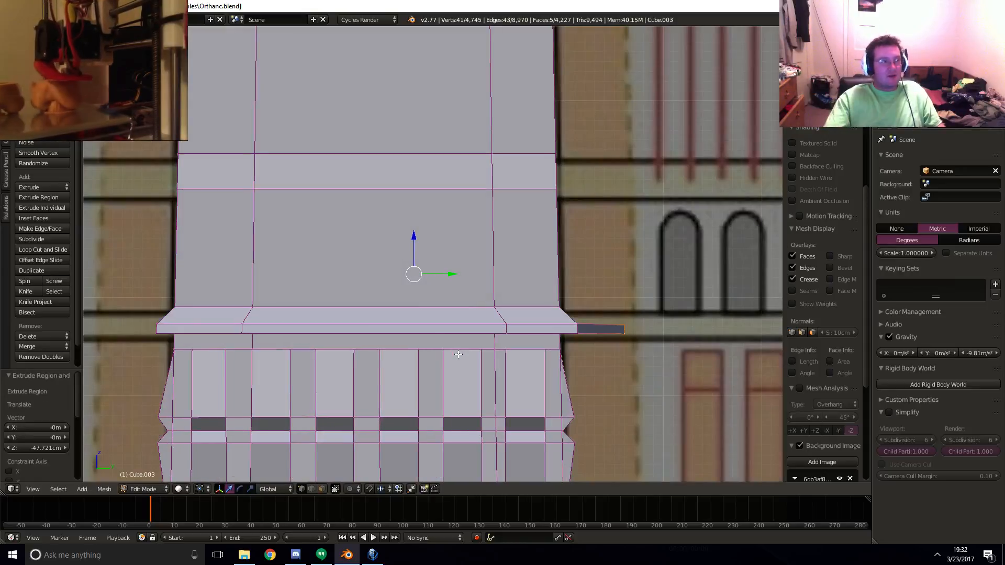
key(z)
shift+middle_drag(337, 304, 403, 304)
scroll(343, 303, up, 2)
shift+middle_drag(249, 300, 453, 281)
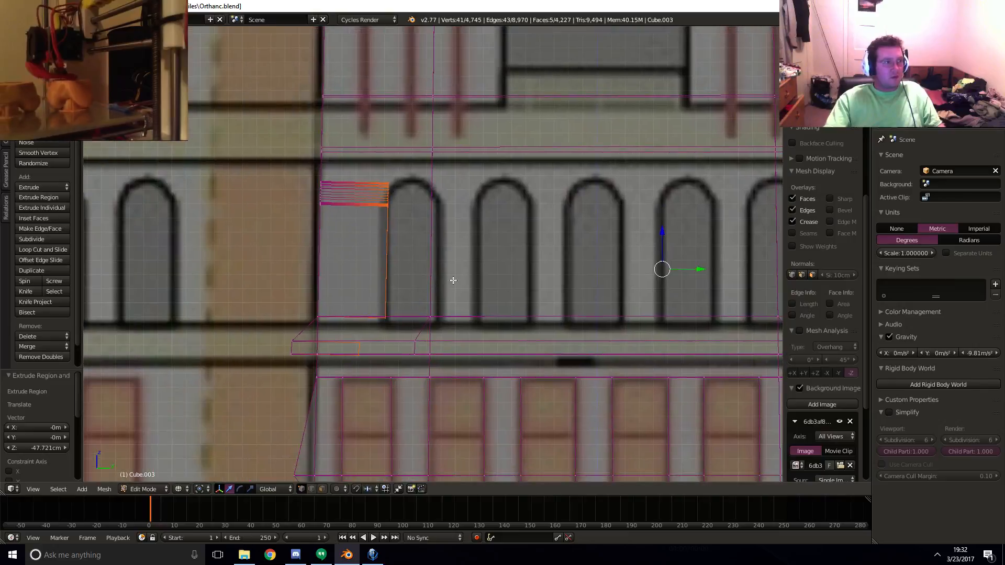
drag(711, 272, 698, 271)
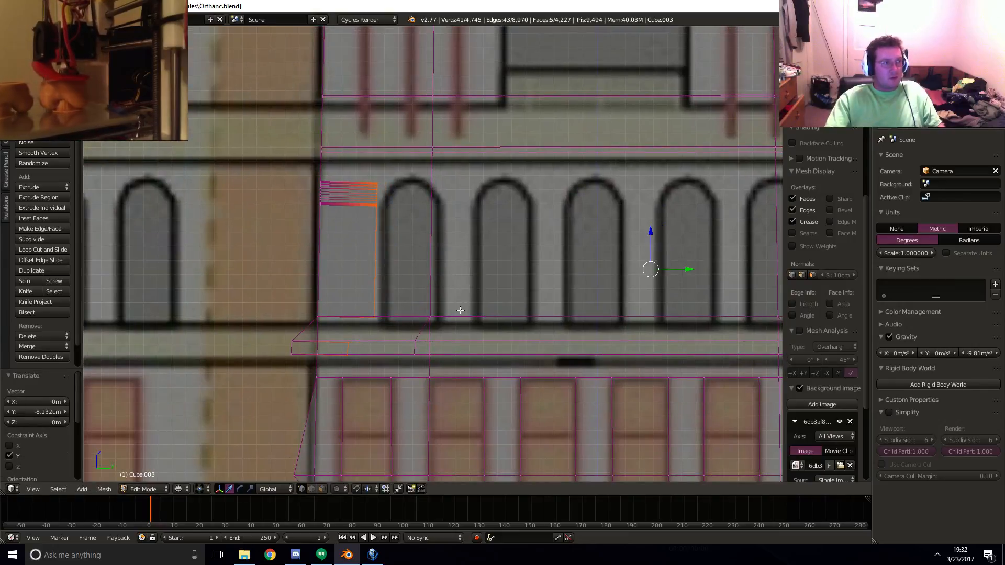
key(ctrl+z)
- In face select mode, select only the four arched window faces and extrude them 23.429 cm into the wall
middle_drag(460, 310, 277, 334)
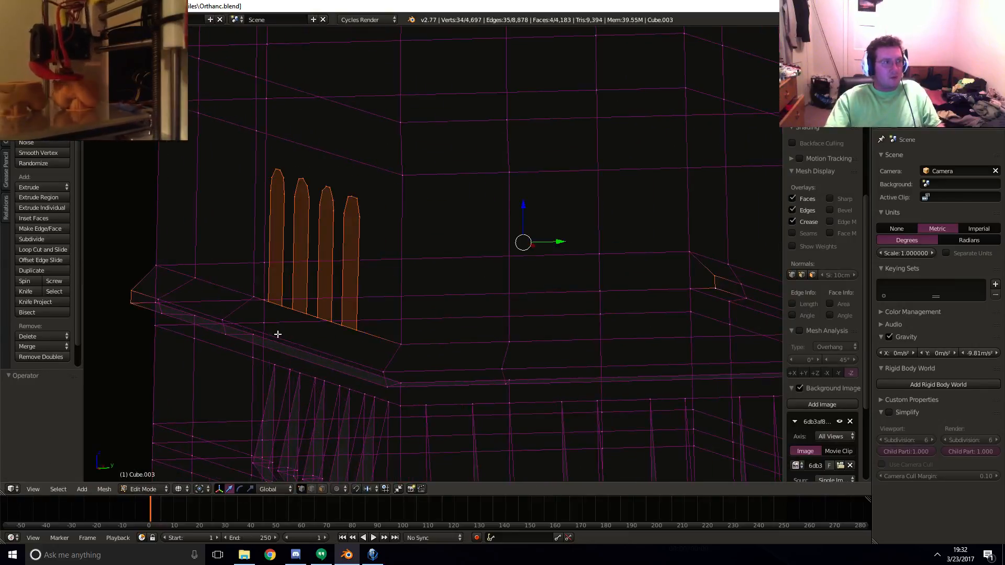
click(322, 489)
right_click(351, 266)
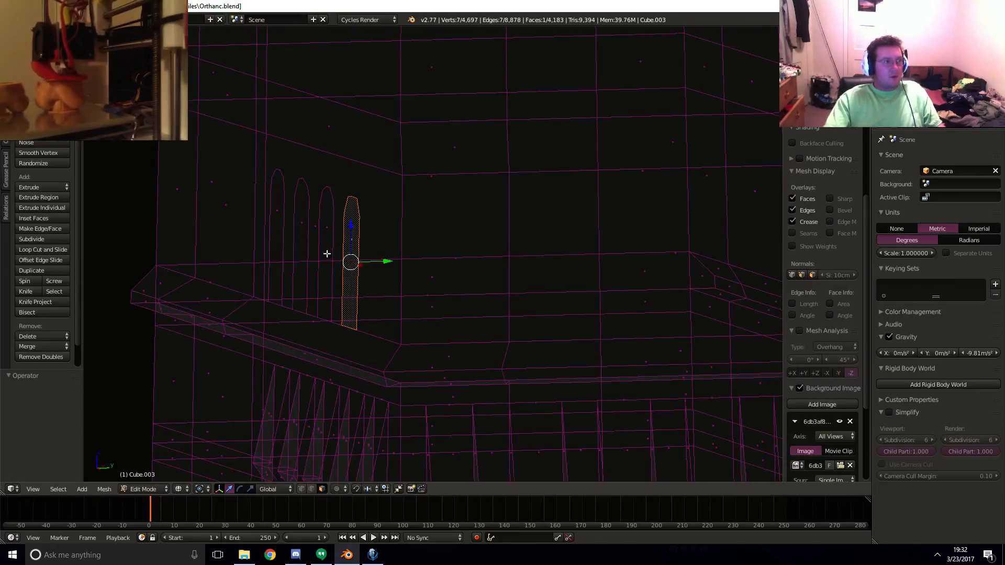
shift+right_click(325, 253)
shift+right_click(302, 241)
shift+right_click(274, 221)
key(e)
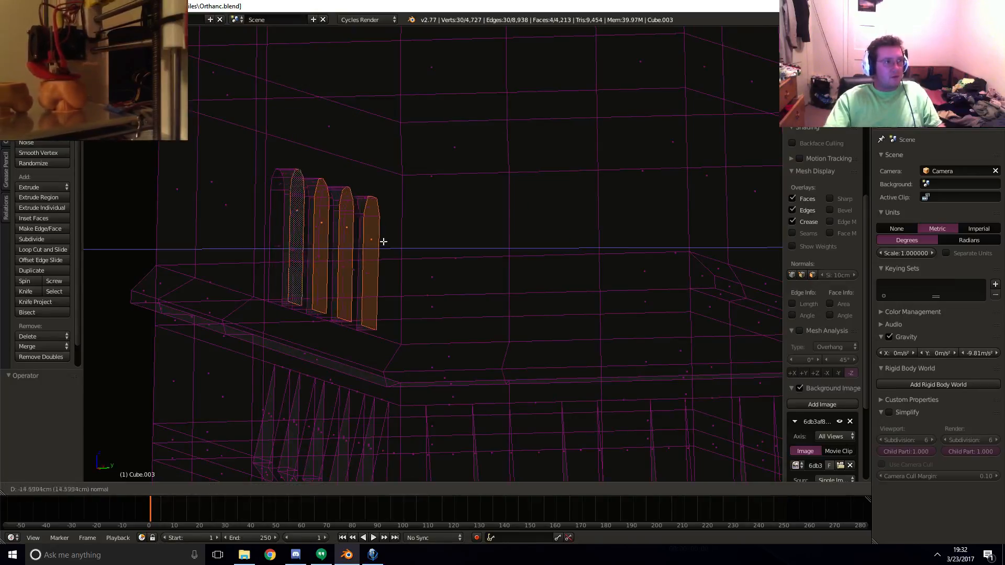
click(391, 242)
- In side view, knife-cut the first arched window outline into the adjacent wall, tracing the arch nearest the extruded windows
key(KP_1)
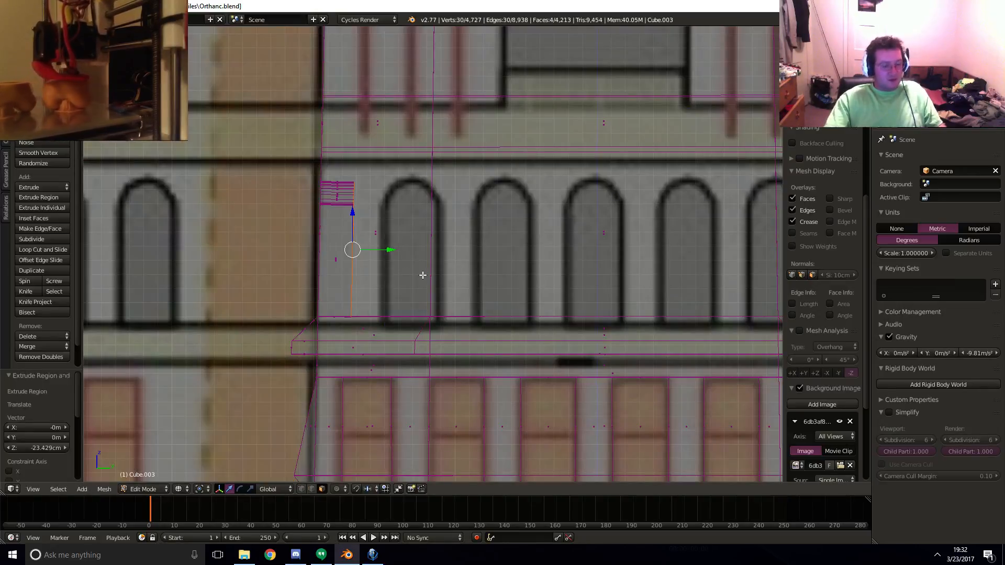
key(k)
click(386, 313)
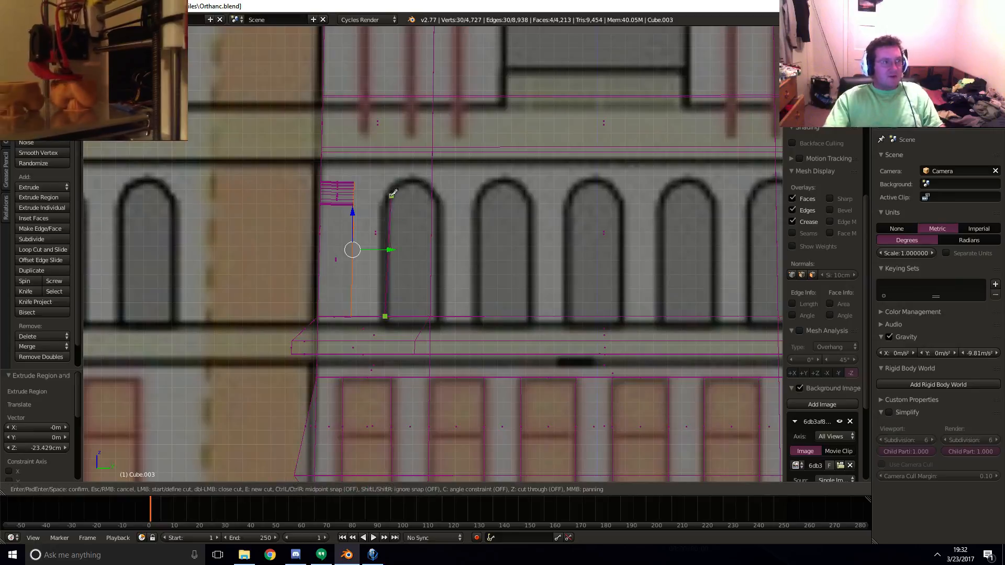
click(391, 189)
click(405, 182)
click(418, 182)
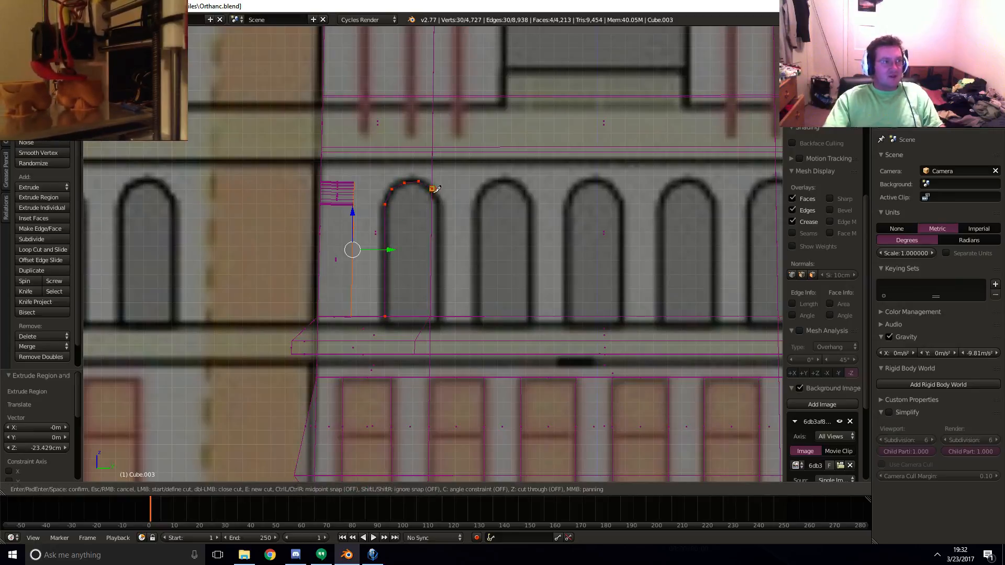
click(440, 203)
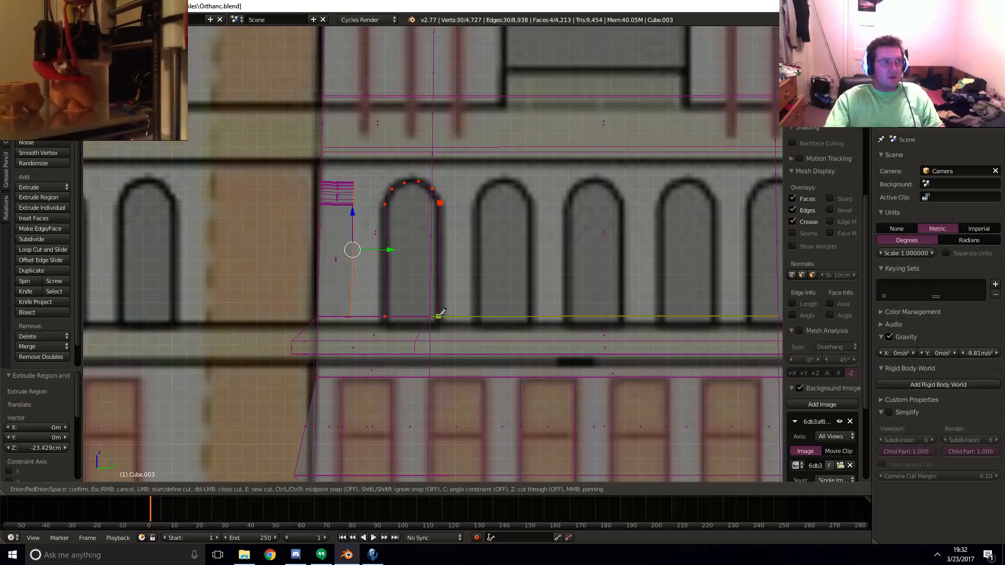
click(438, 315)
key(Return)
- Knife-cut the second arched window outline into the side wall, starting and ending on the ledge's top edge
key(k)
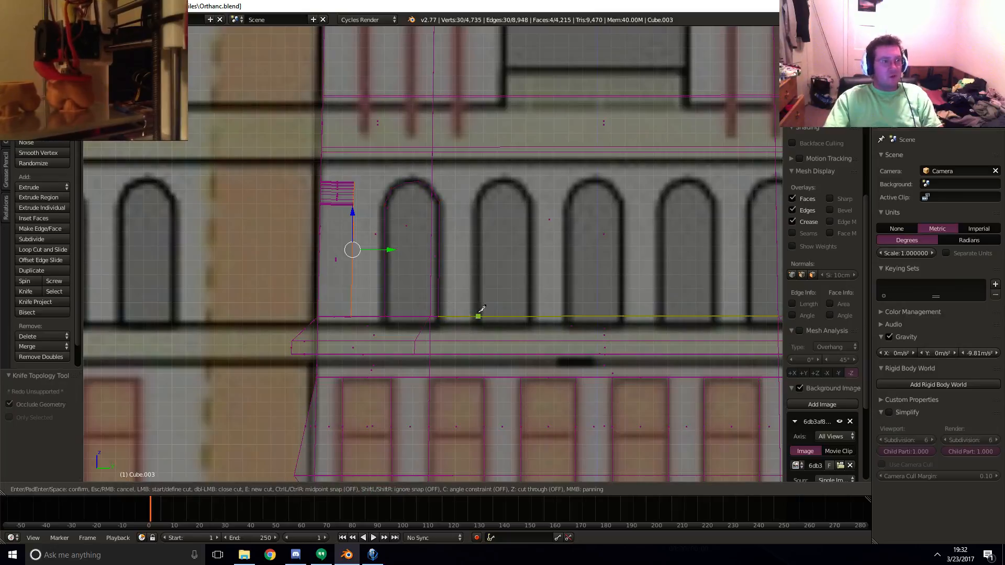
click(478, 317)
click(480, 201)
click(483, 188)
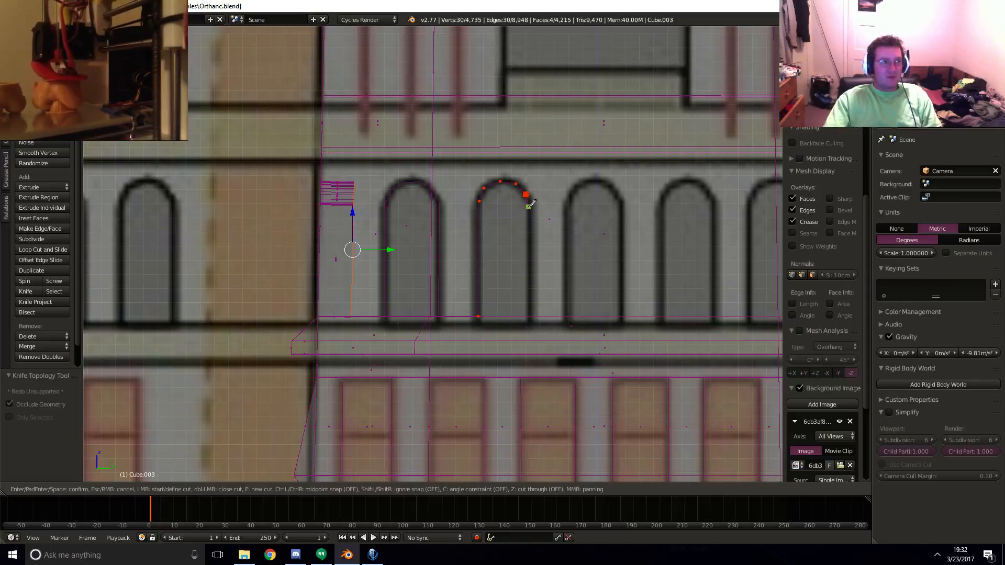
click(532, 316)
key(Return)
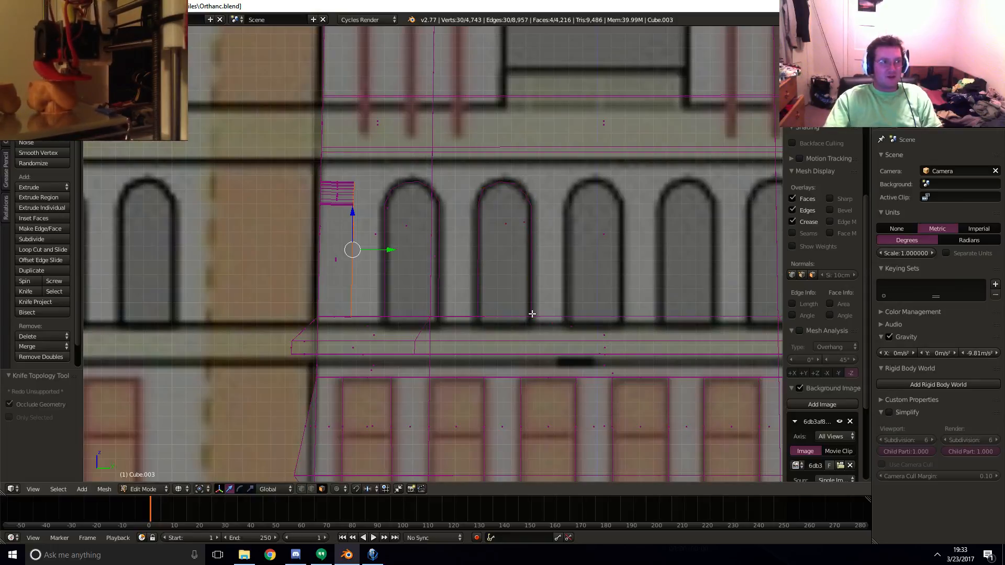
- Knife-cut the third, middle arched window outline into the side wall, tracing the reference drawing
key(k)
click(567, 316)
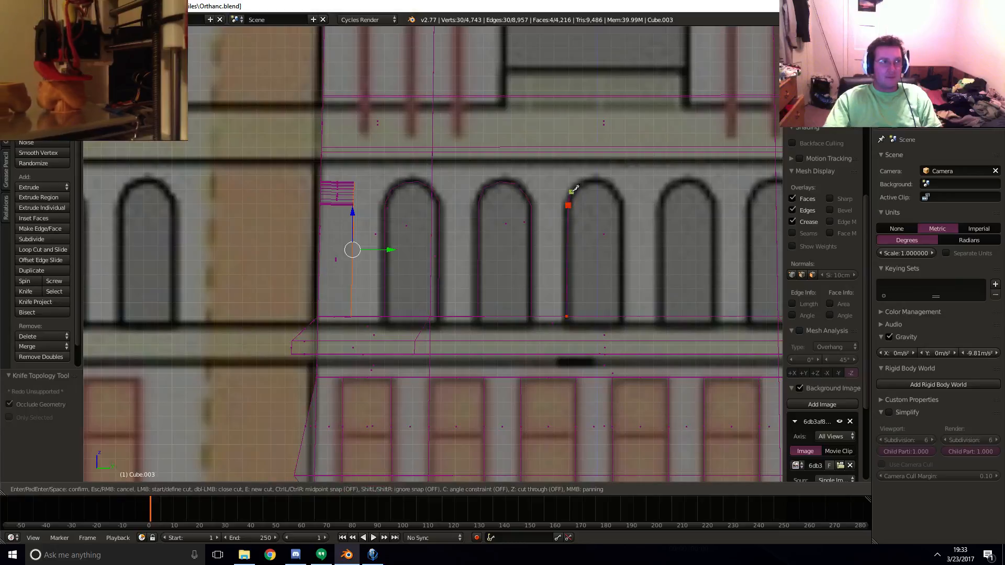
click(588, 184)
click(601, 182)
click(617, 187)
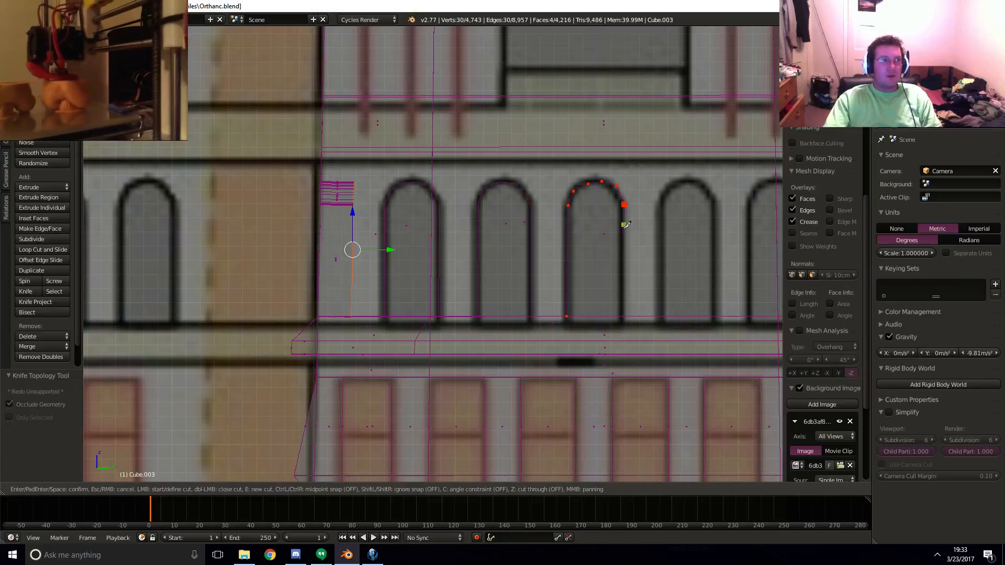
click(623, 316)
key(Return)
- Knife-cut the fourth arched window outline into the side wall, following the reference arch down to the ledge
key(k)
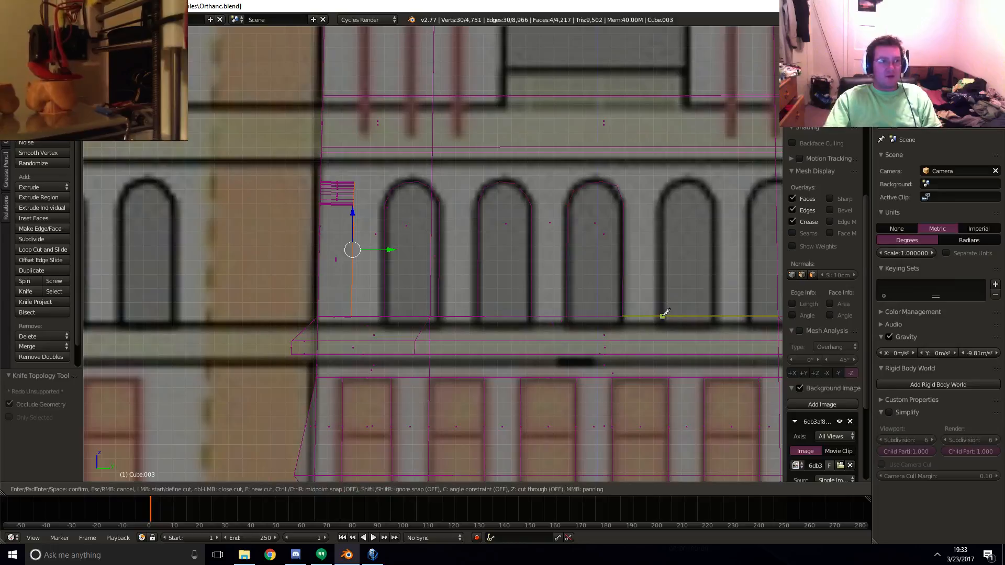
click(662, 316)
click(690, 182)
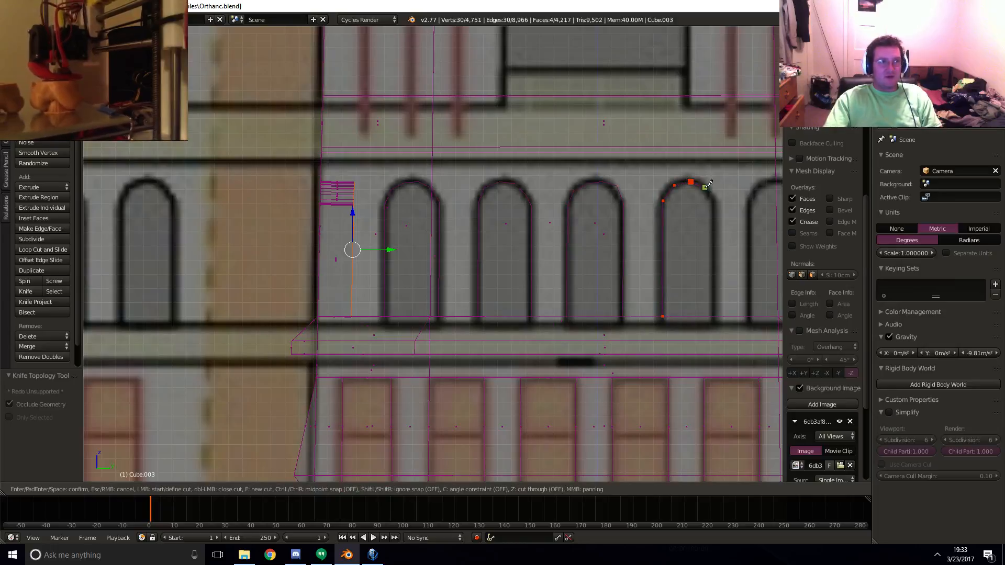
click(707, 190)
click(713, 202)
click(715, 316)
key(Return)
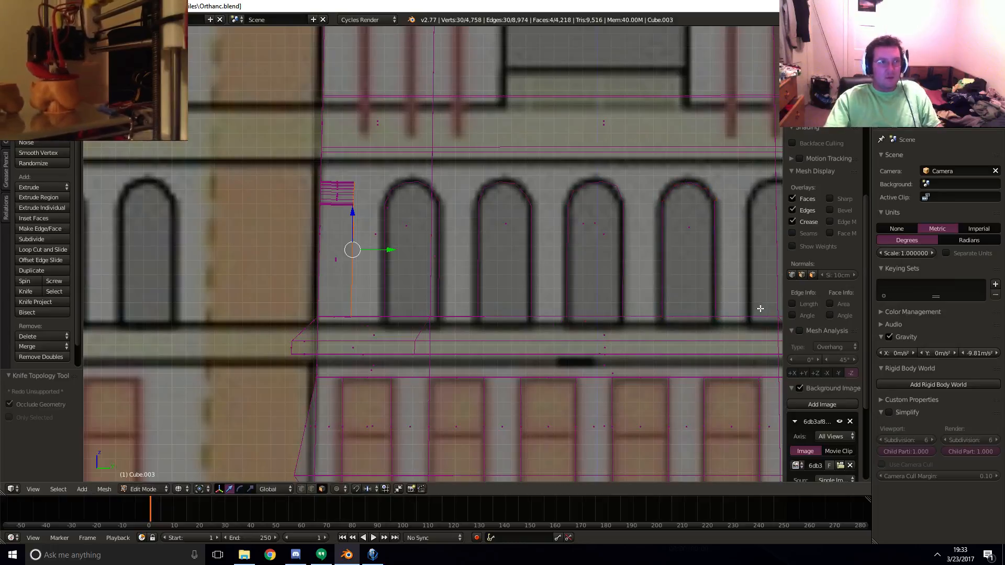
- Knife-cut the fifth and last arched window outline into the side wall, crossing the wall's vertical edge at the arch top
shift+middle_drag(760, 309, 542, 303)
key(k)
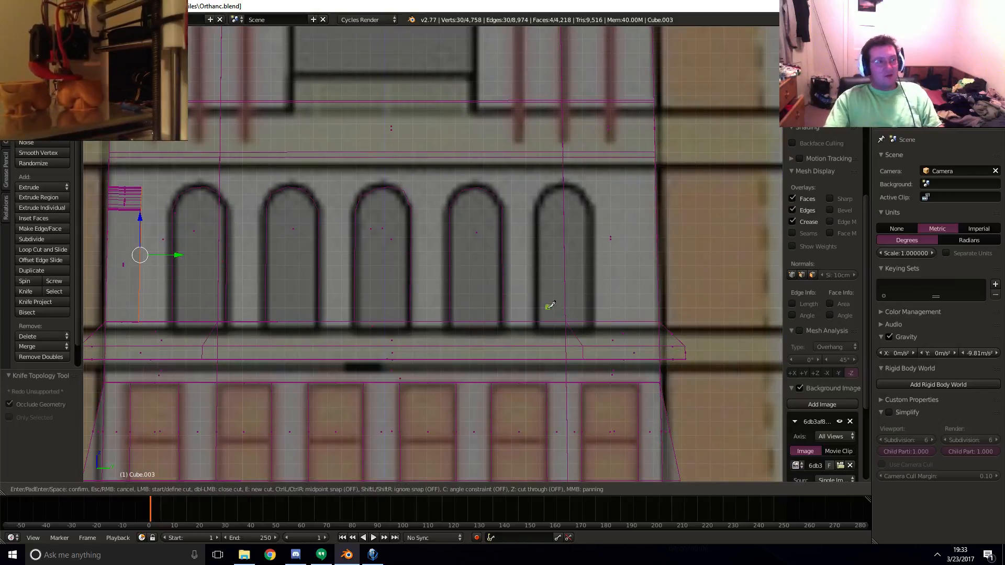
click(538, 321)
click(538, 205)
click(550, 190)
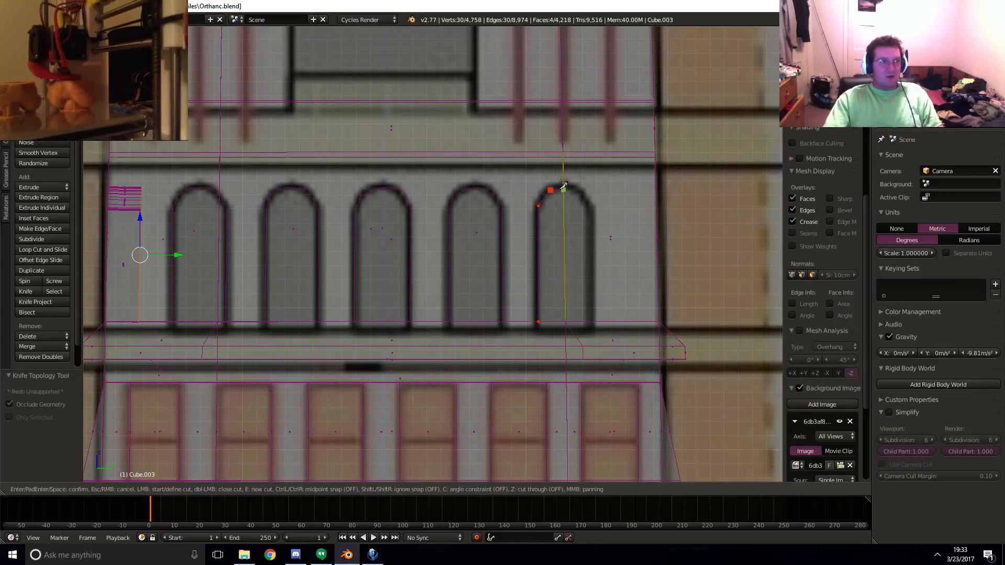
click(564, 186)
click(594, 208)
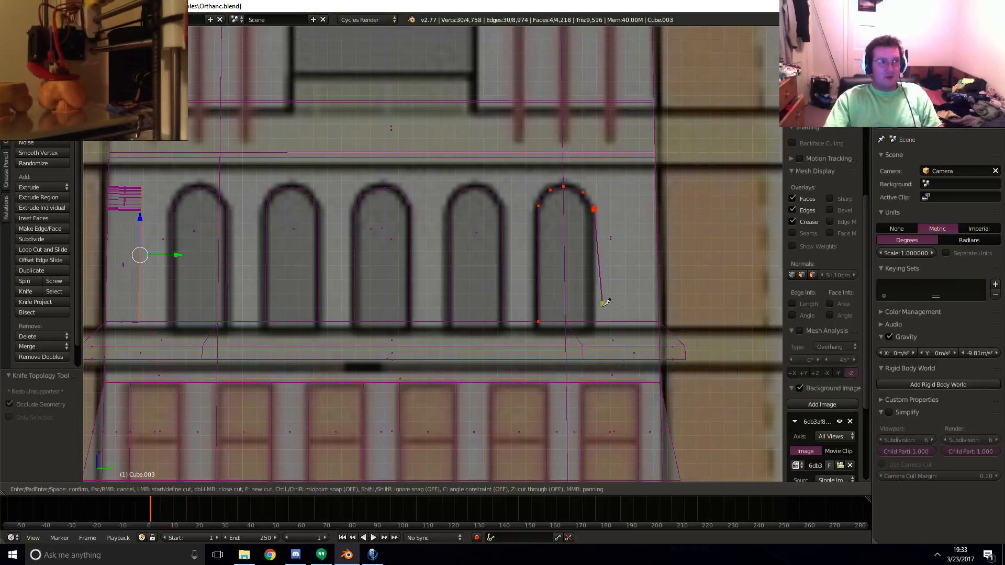
click(594, 316)
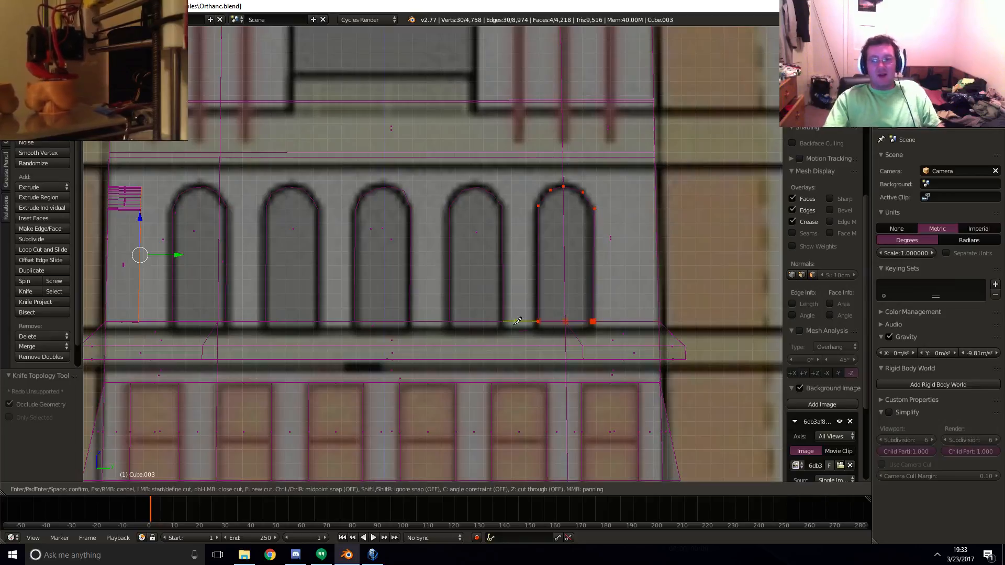
middle_drag(529, 320, 509, 352)
key(Return)
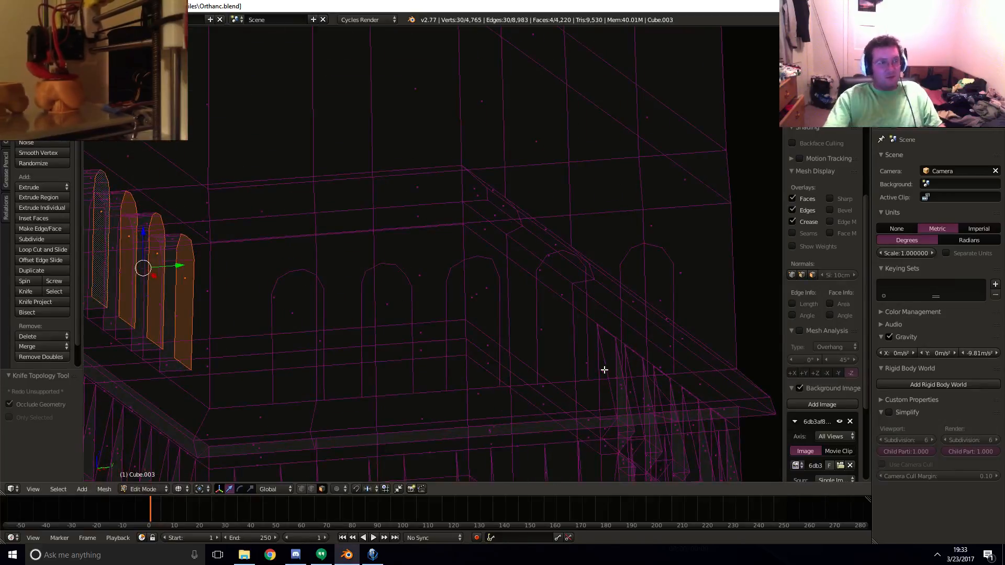
- Select all faces of the side wall's five arched windows, including the split halves, and extrude them 19.99 cm into the wall
key(z)
click(302, 337)
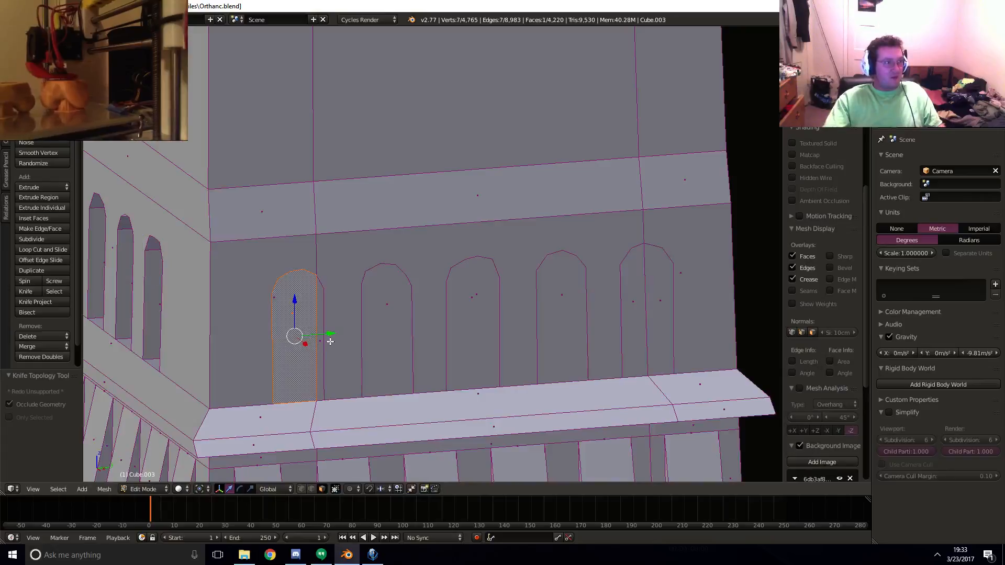
shift+click(319, 343)
shift+click(378, 333)
shift+click(470, 314)
shift+click(548, 312)
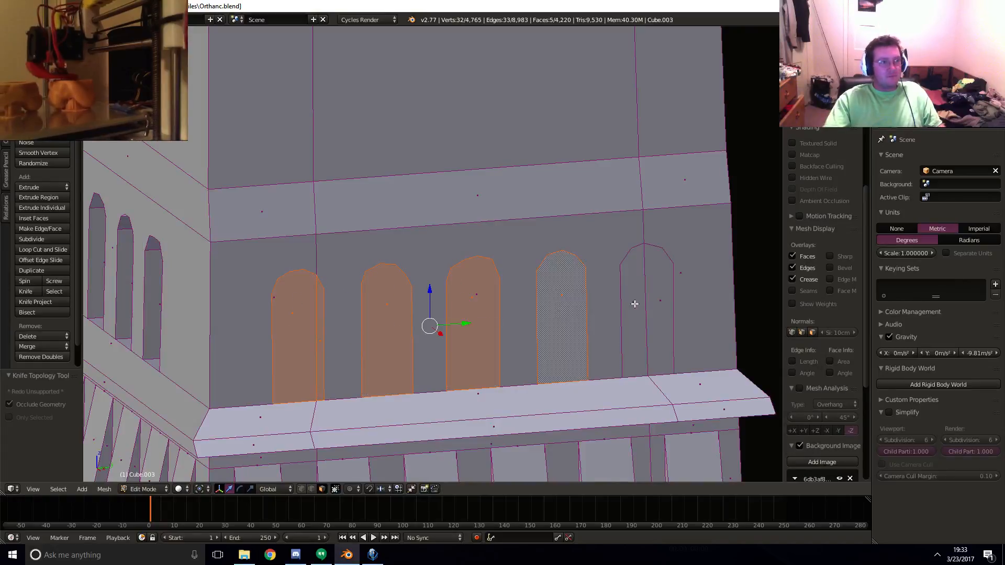
shift+click(635, 303)
shift+click(659, 309)
middle_drag(602, 332, 630, 359)
key(e)
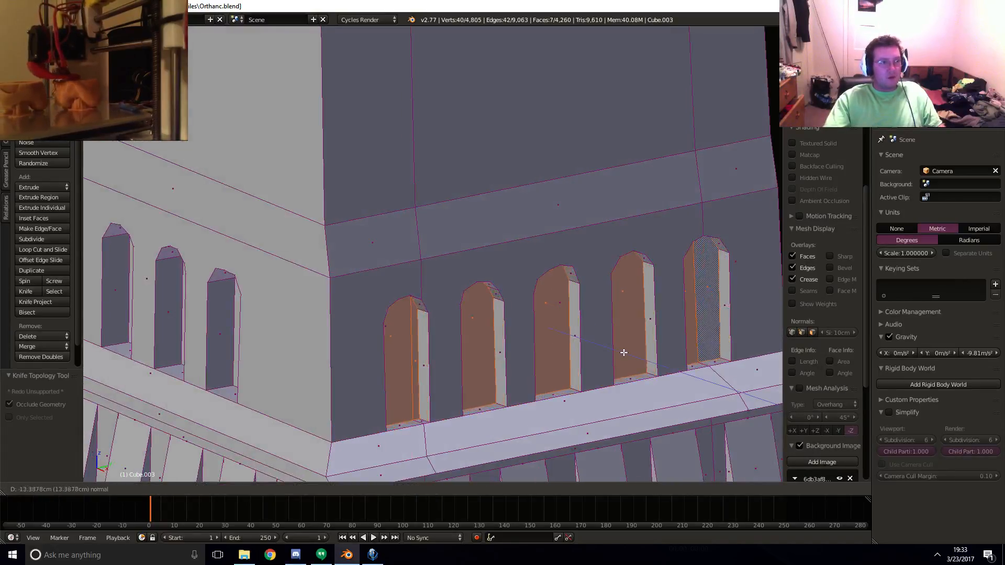
click(620, 346)
click(561, 300)
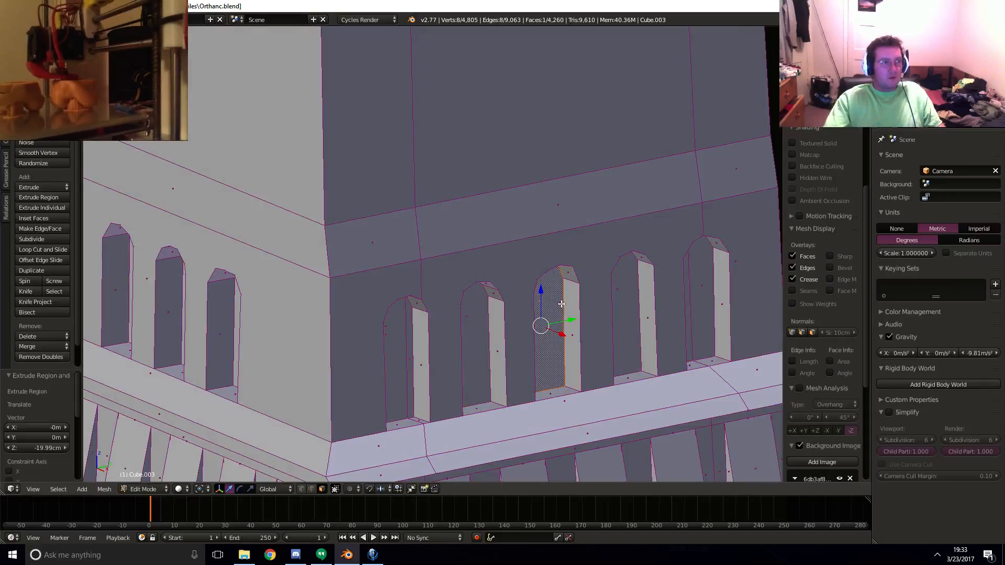
- Compare the arched windows with the reference drawing from the rear view, in both solid and wireframe display
key(z)
click(560, 302)
key(z)
mouse_move(606, 343)
middle_down()
mouse_move(520, 321)
mouse_move(496, 339)
mouse_move(525, 348)
middle_up()
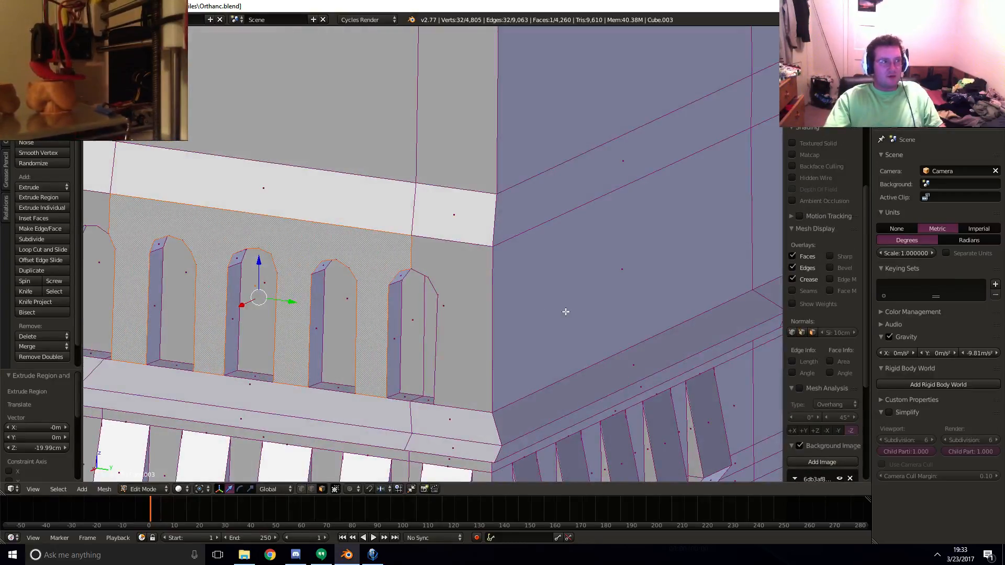
middle_drag(565, 312, 536, 310)
key(ctrl+KP_1)
key(z)
shift+middle_drag(339, 314, 367, 325)
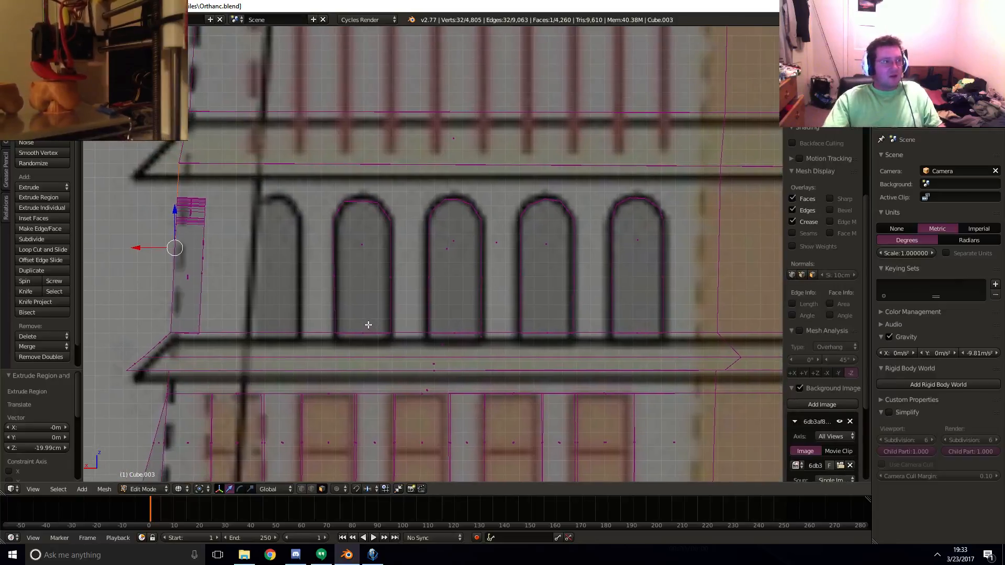
key(z)
key(z)
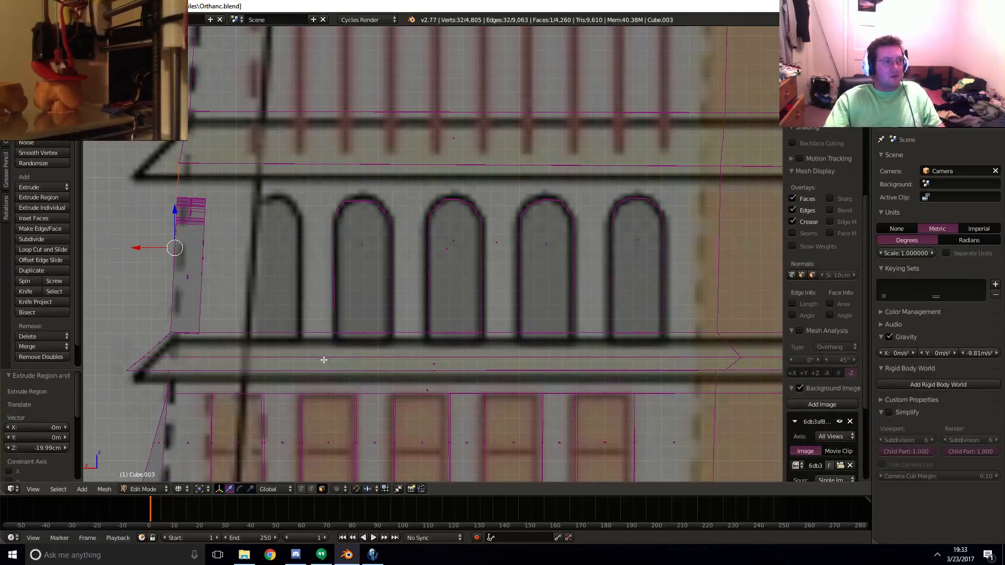
middle_drag(324, 360, 323, 369)
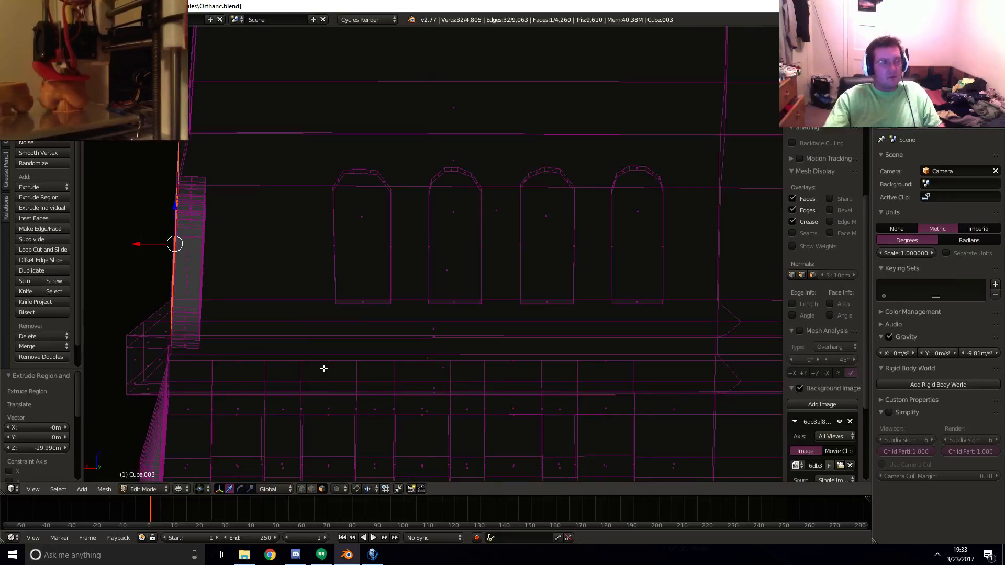
- Knife-cut the missing fifth arched window outline near the front wall's outer edge, tracing the reference arch down to the ledge
key(ctrl+KP_3)
key(KP_3)
key(KP_1)
key(z)
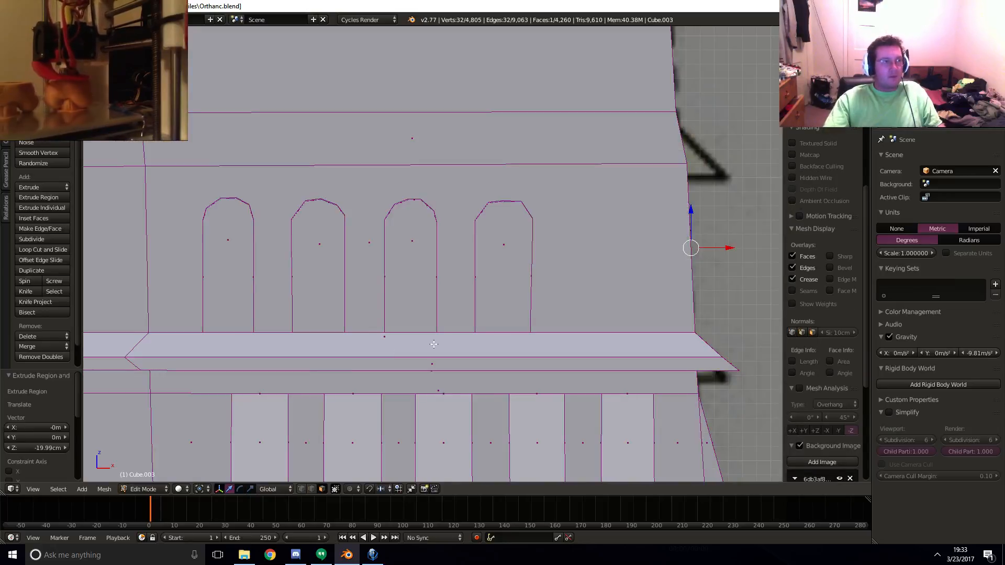
key(z)
shift+middle_drag(434, 344, 383, 340)
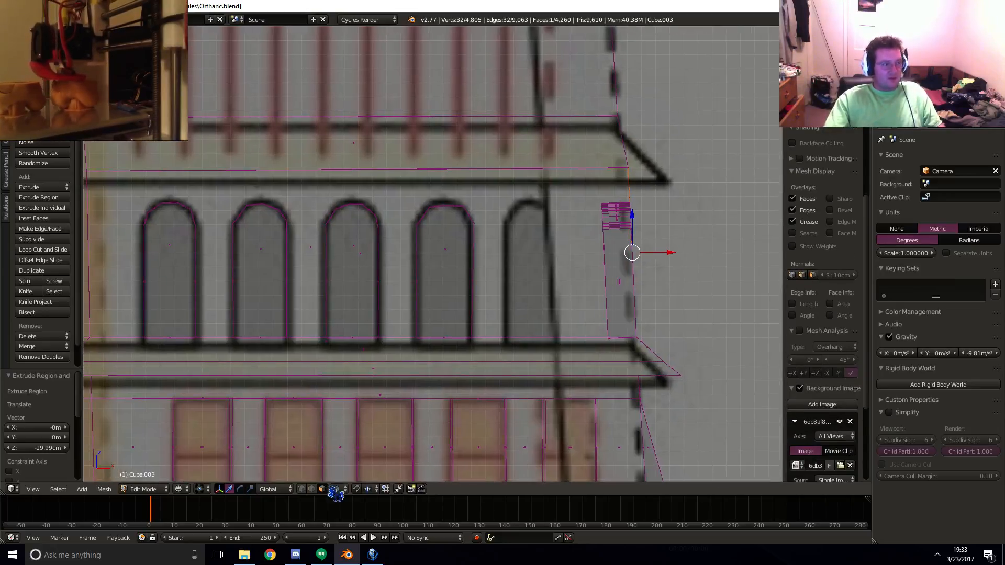
key(k)
click(507, 338)
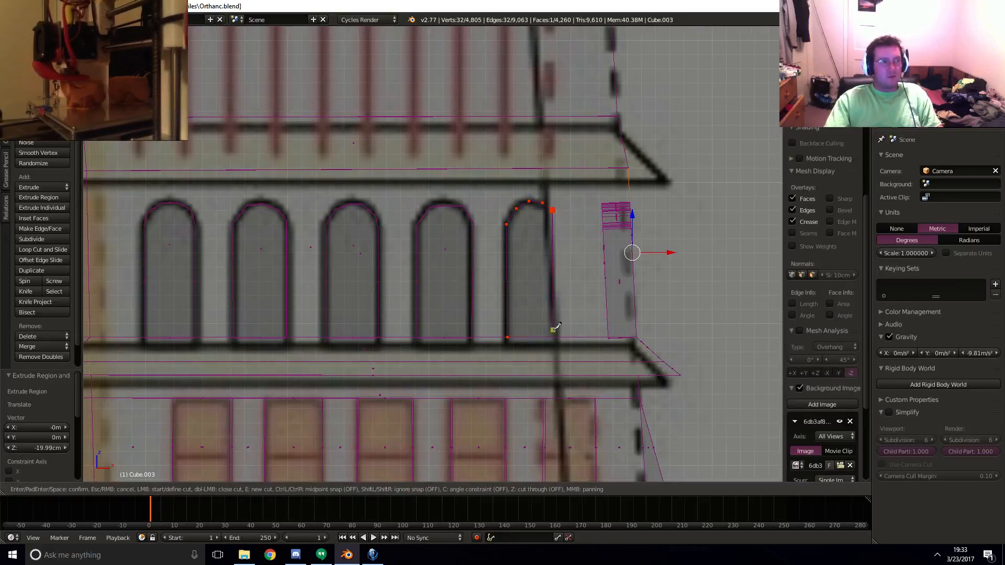
click(561, 224)
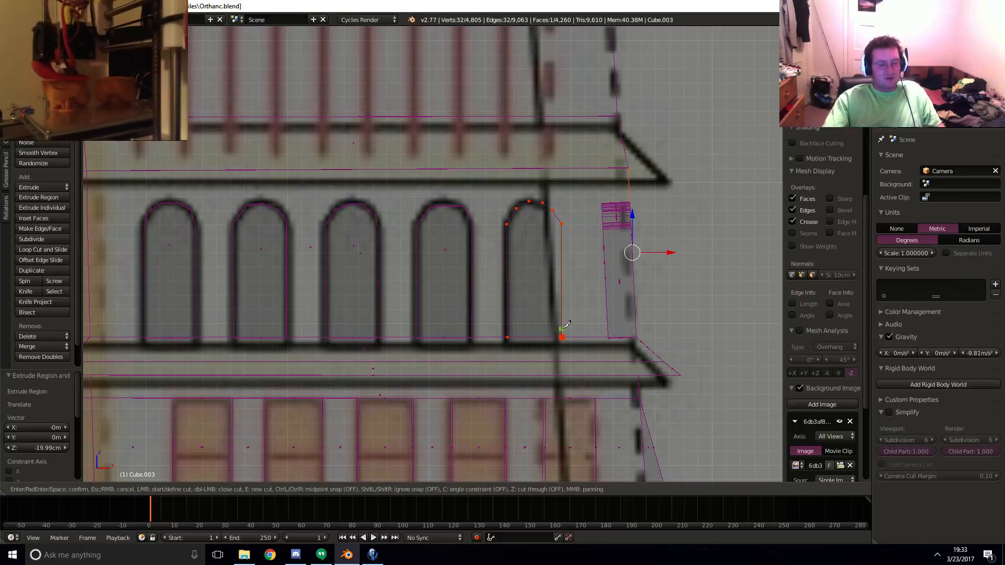
key(Return)
- Select the front wall's newly cut window face and extrude it about 21.46 cm into the wall
key(z)
right_click(529, 281)
mouse_move(528, 282)
middle_down()
mouse_move(523, 306)
mouse_move(453, 334)
middle_up()
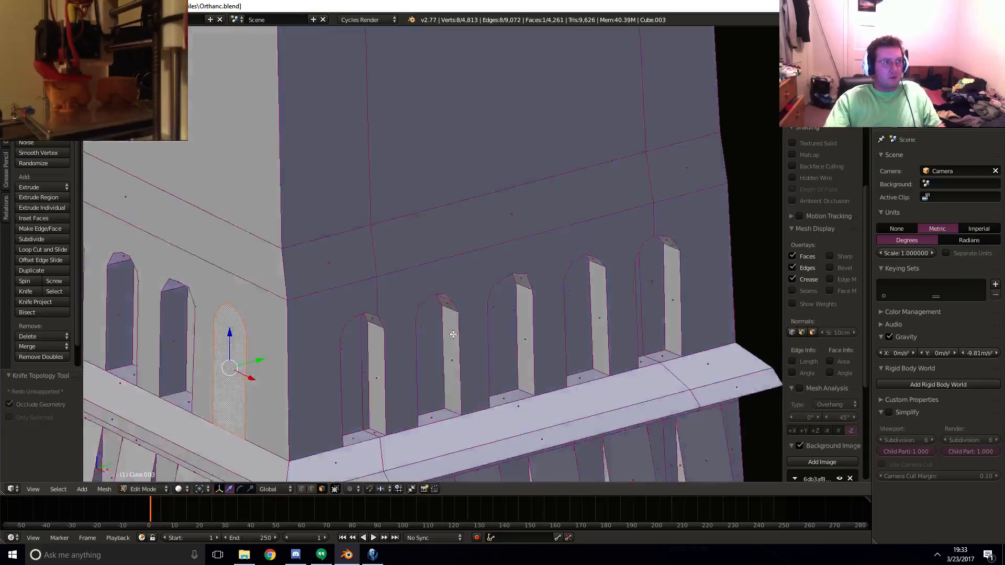
key(e)
click(233, 358)
- Move the recessed window face 2.957 cm along Y to match the depth of the neighbouring windows
key(KP_1)
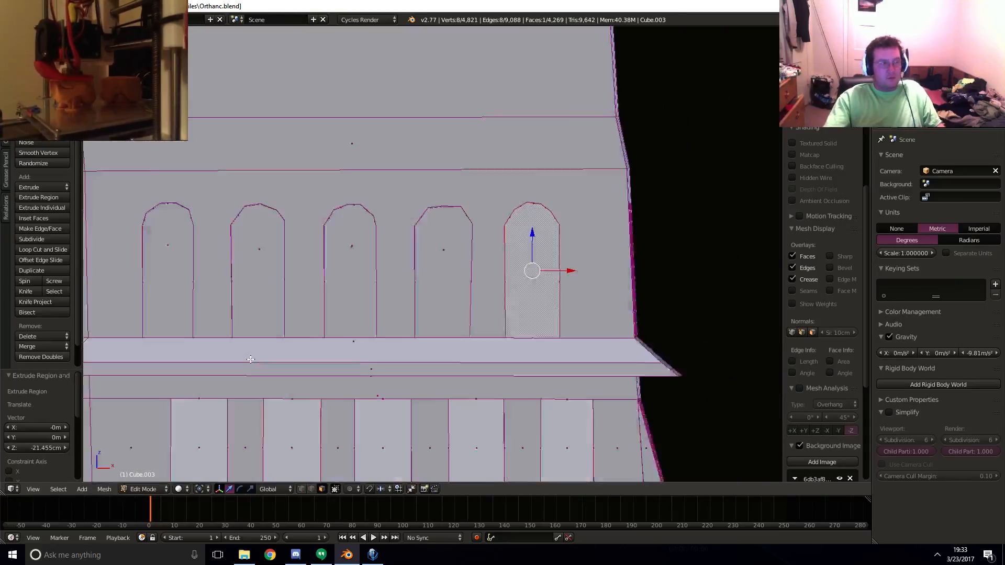
key(z)
key(z)
key(KP_3)
key(z)
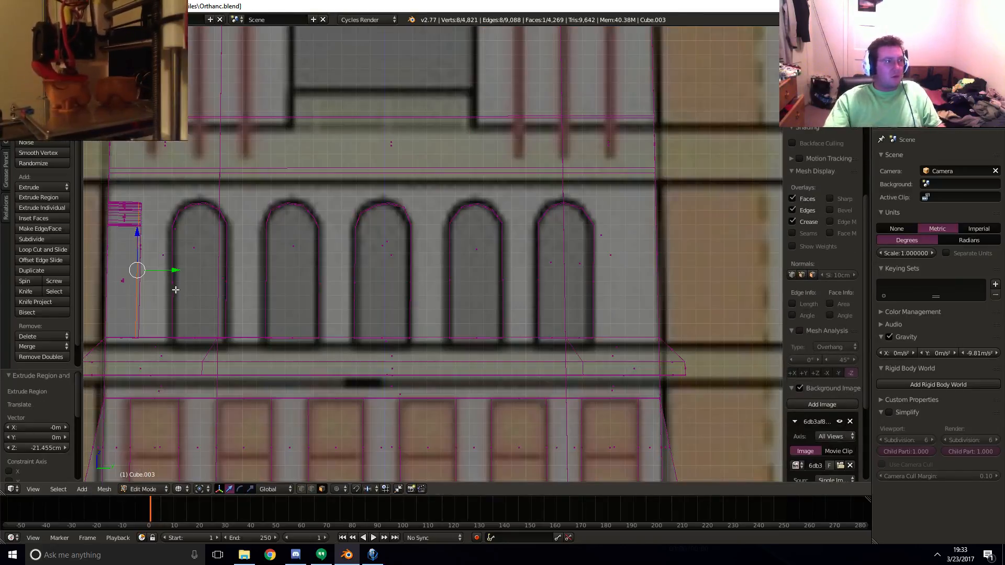
key(g)
key(y)
click(169, 274)
- Knife-cut the first arched window outline into the rear wall nearest its outer edge, following the reference drawing
key(KP_1)
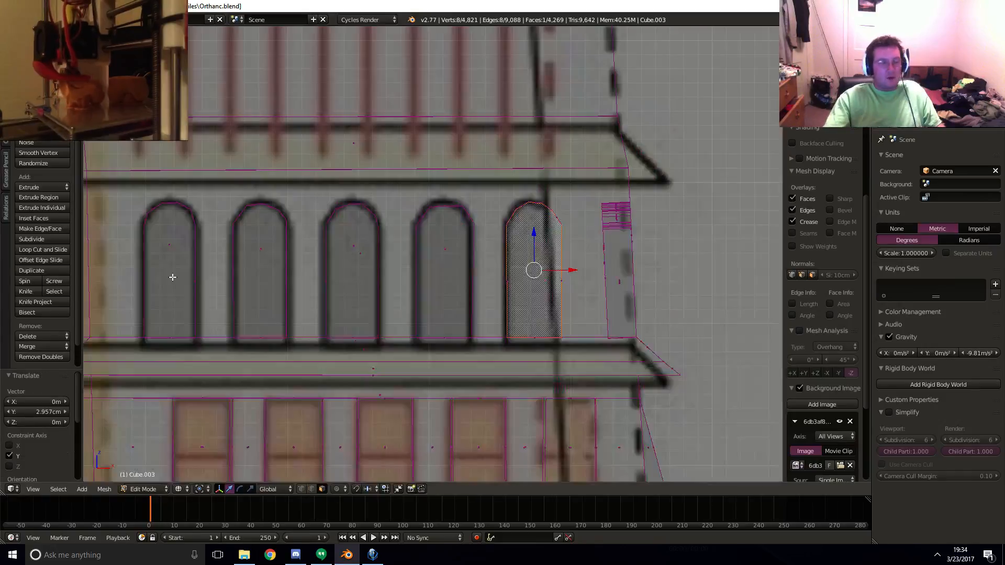
key(z)
key(ctrl+KP_1)
shift+middle_drag(393, 267, 404, 274)
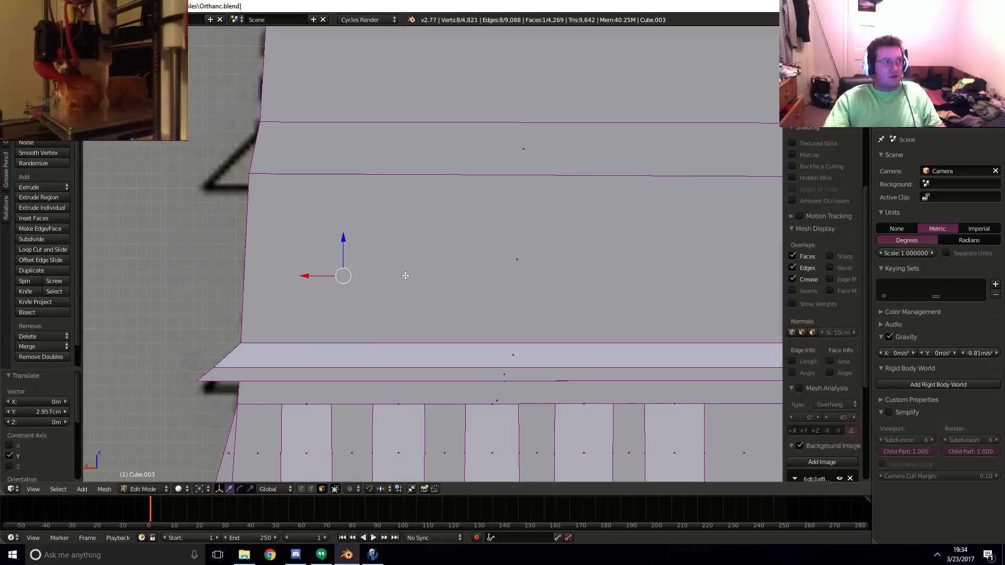
key(z)
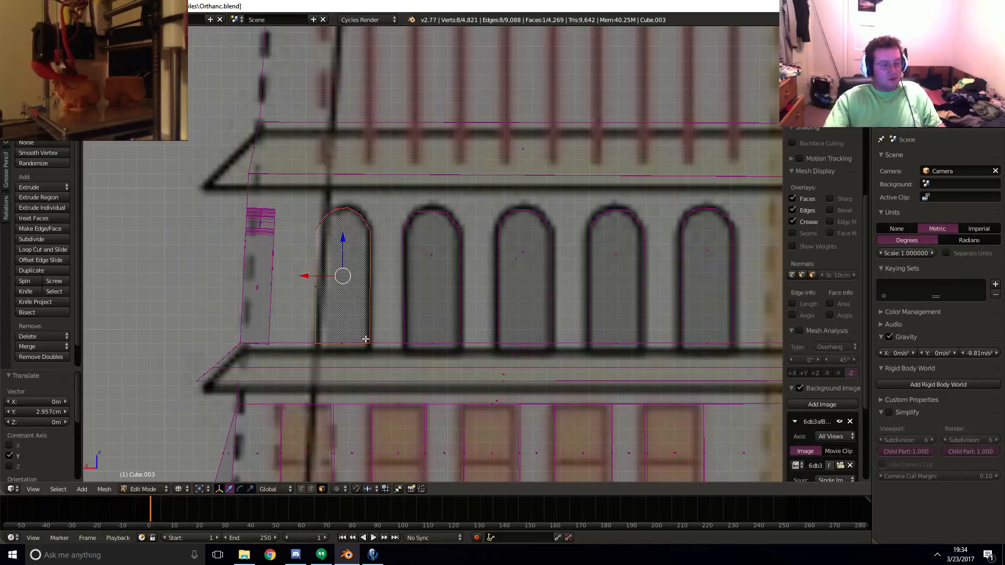
key(k)
click(371, 342)
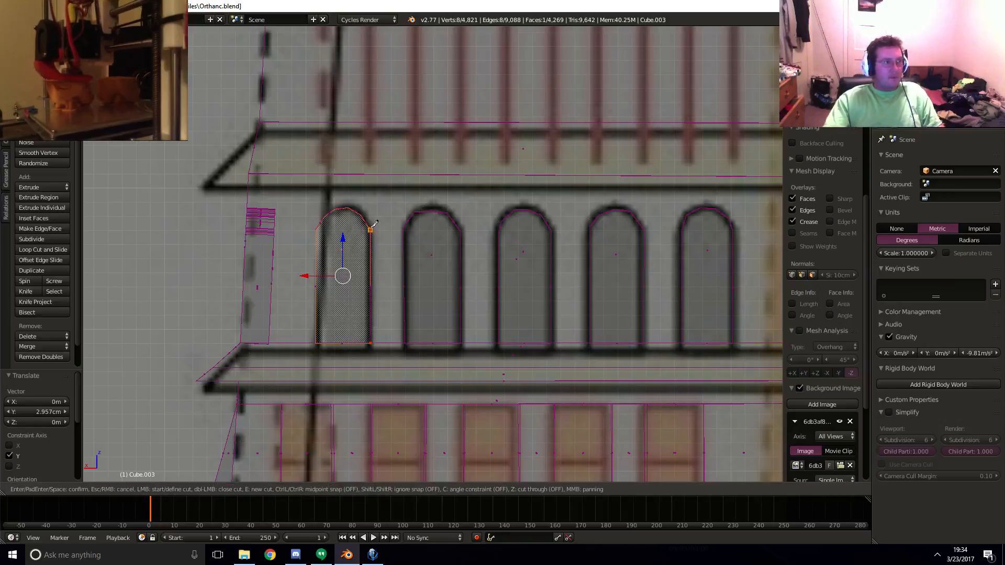
click(365, 218)
click(340, 207)
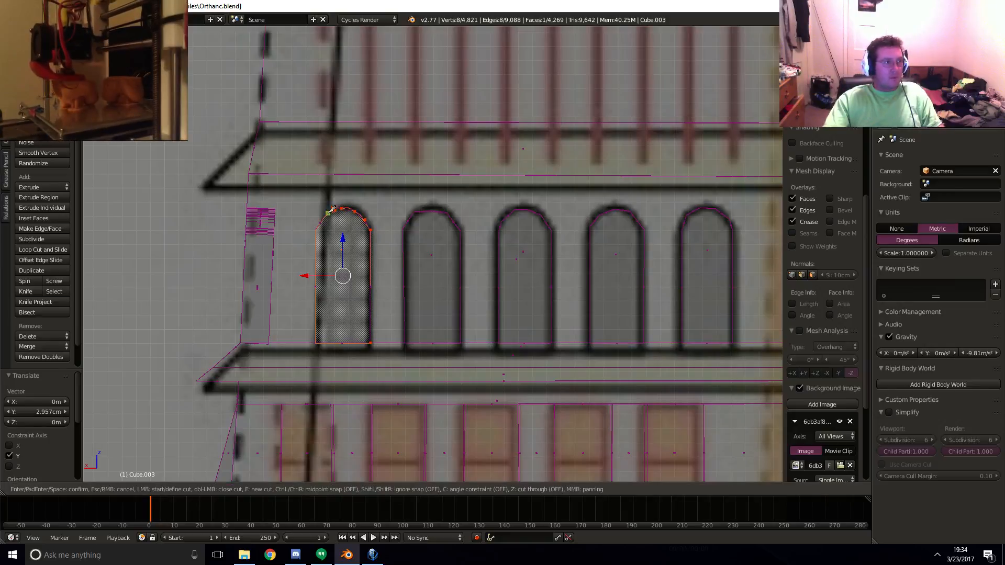
click(316, 228)
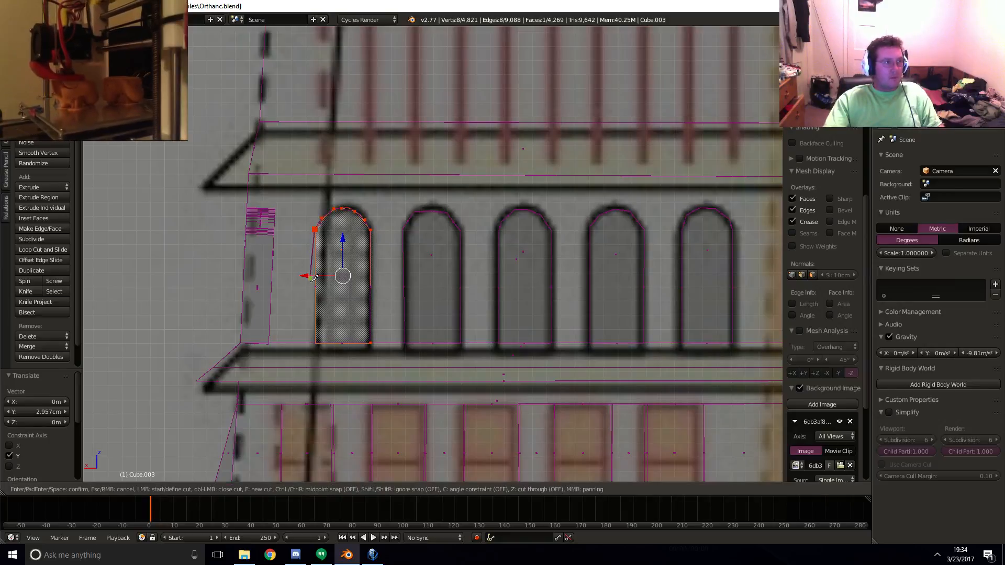
click(317, 335)
key(Return)
- Knife-cut the second arched window outline into the rear wall, tracing the reference arch
key(k)
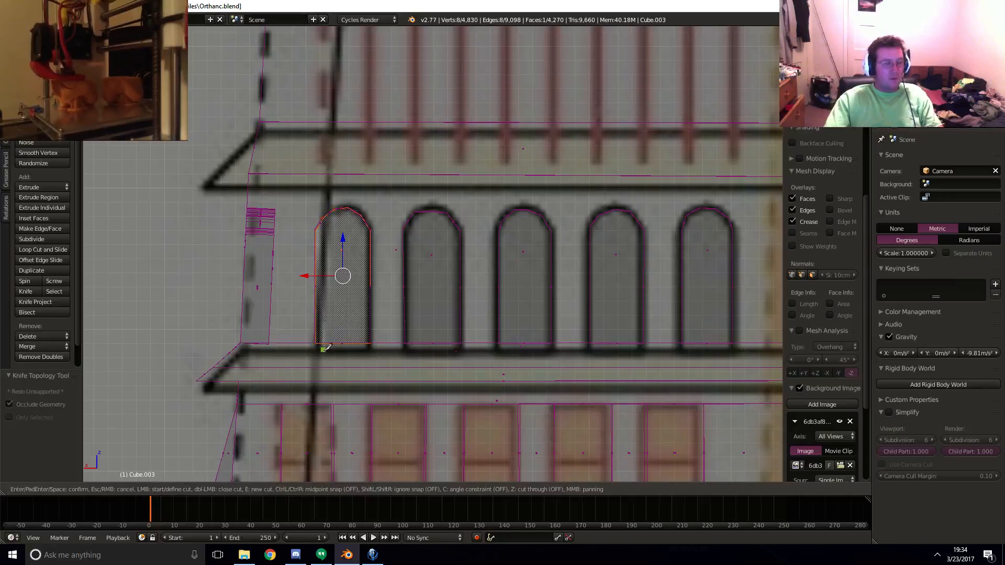
click(407, 342)
click(403, 228)
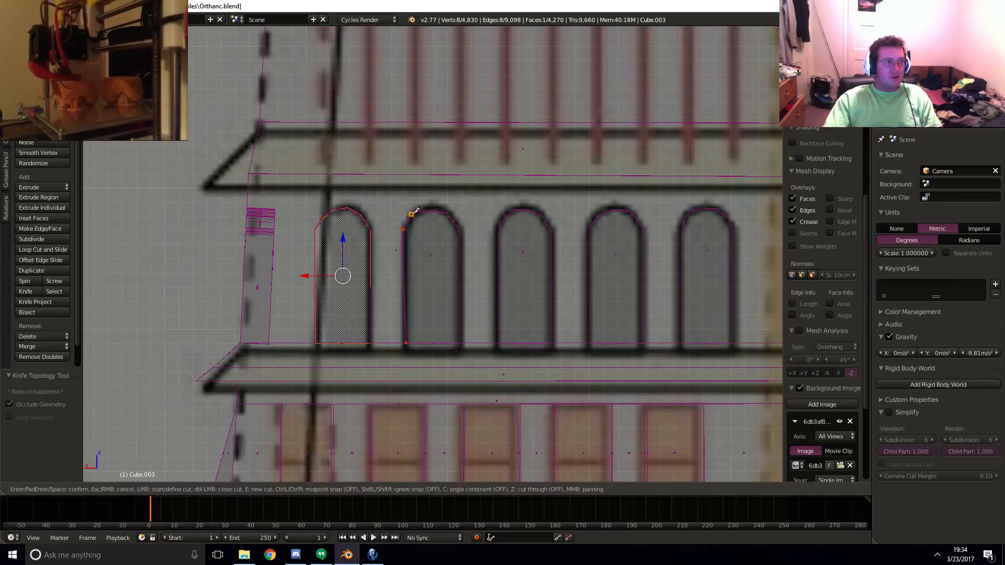
click(464, 230)
click(460, 343)
key(Return)
- Knife-cut the third, middle arched window outline into the rear wall, from the ledge up around the reference arch
key(k)
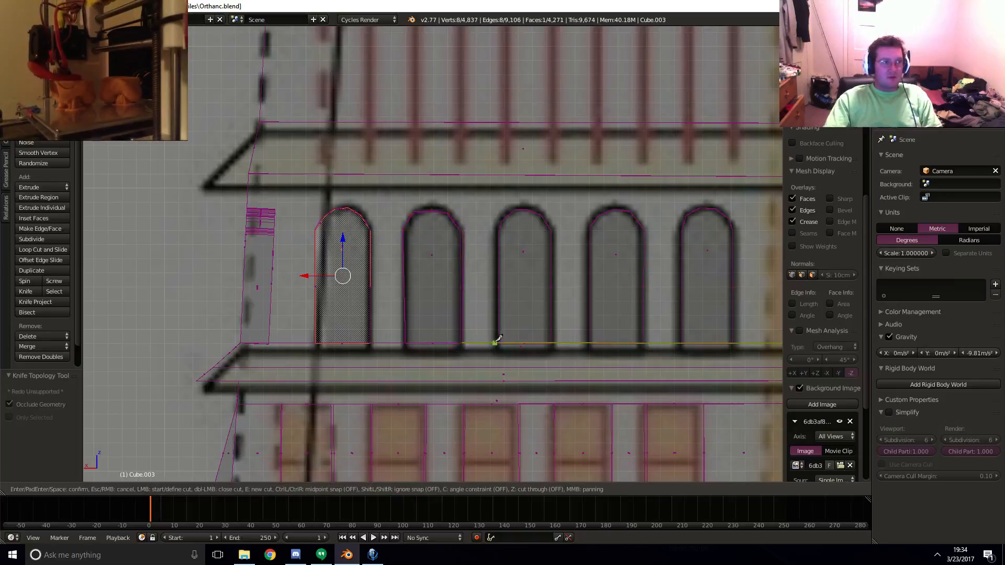
click(495, 342)
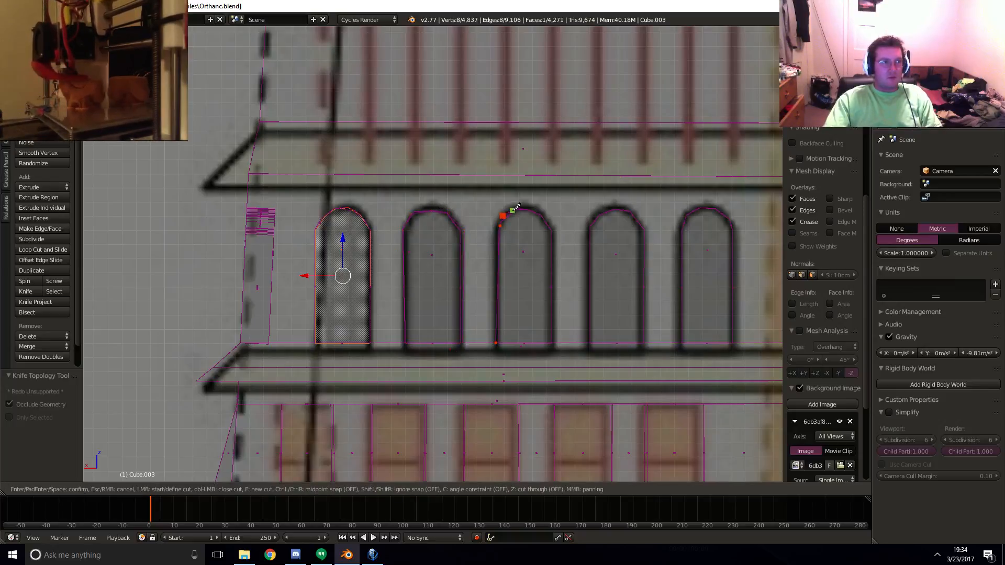
click(535, 209)
click(543, 215)
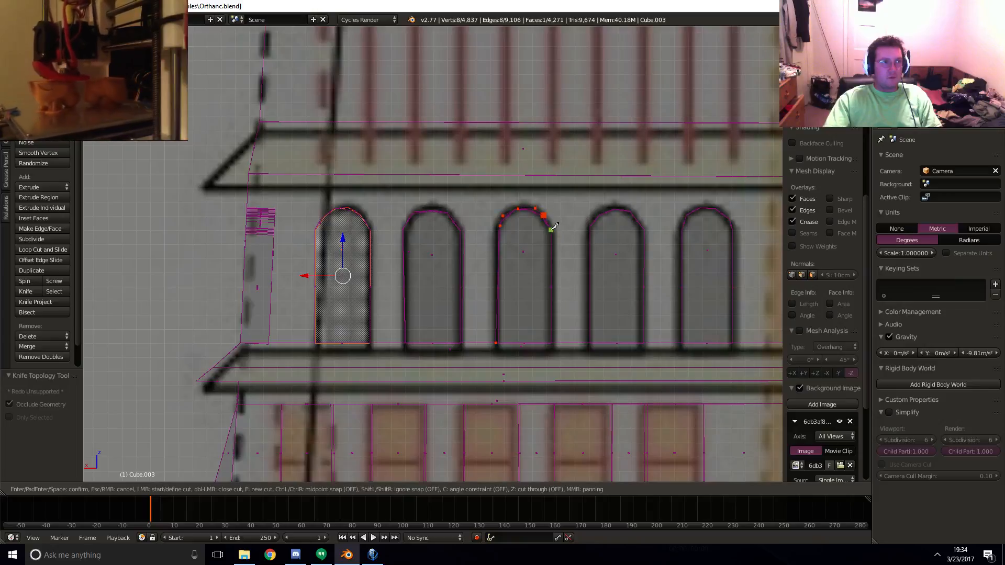
click(552, 343)
key(Return)
- Knife-cut the fourth arched window outline into the rear wall, following the reference arch down to the ledge
key(k)
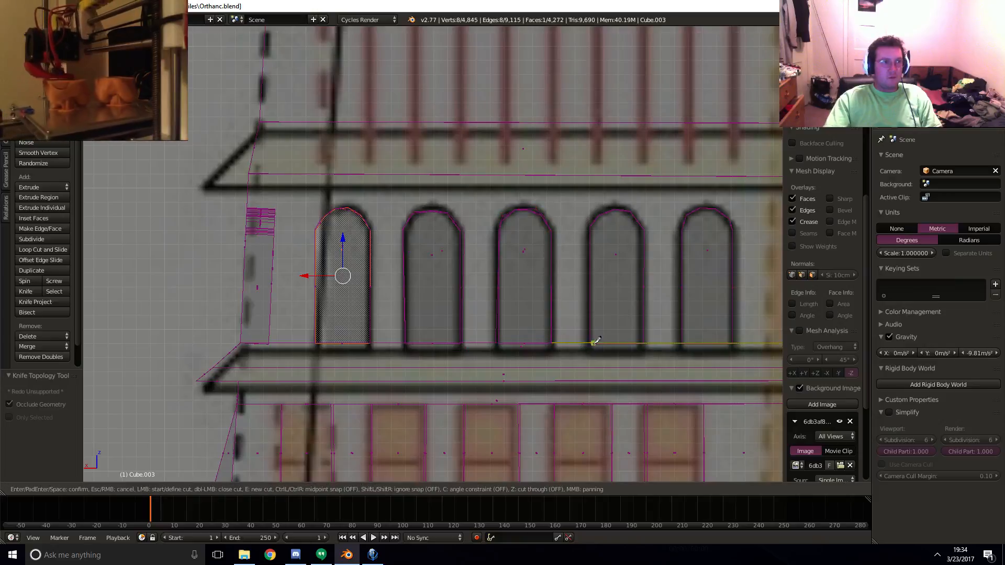
click(591, 343)
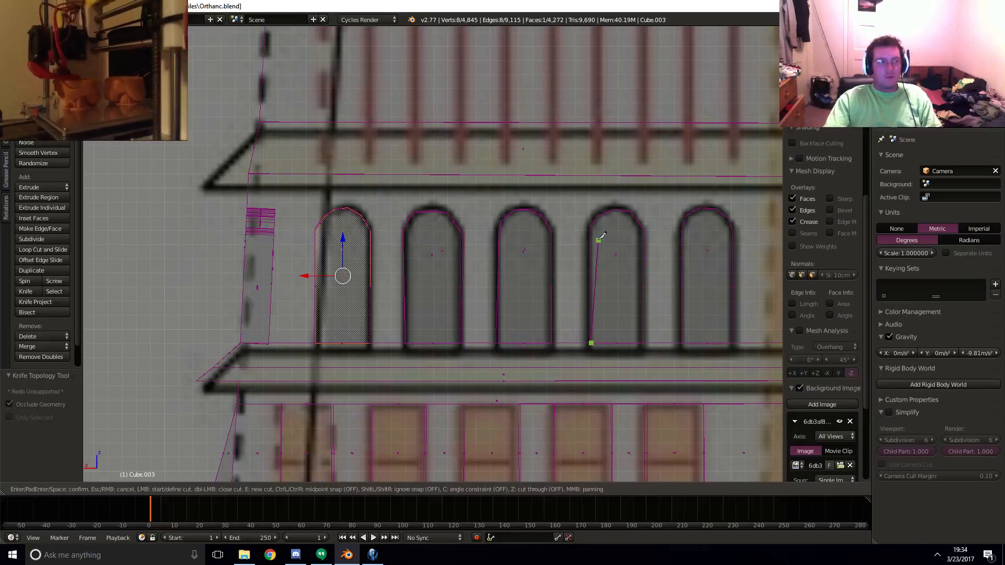
click(591, 225)
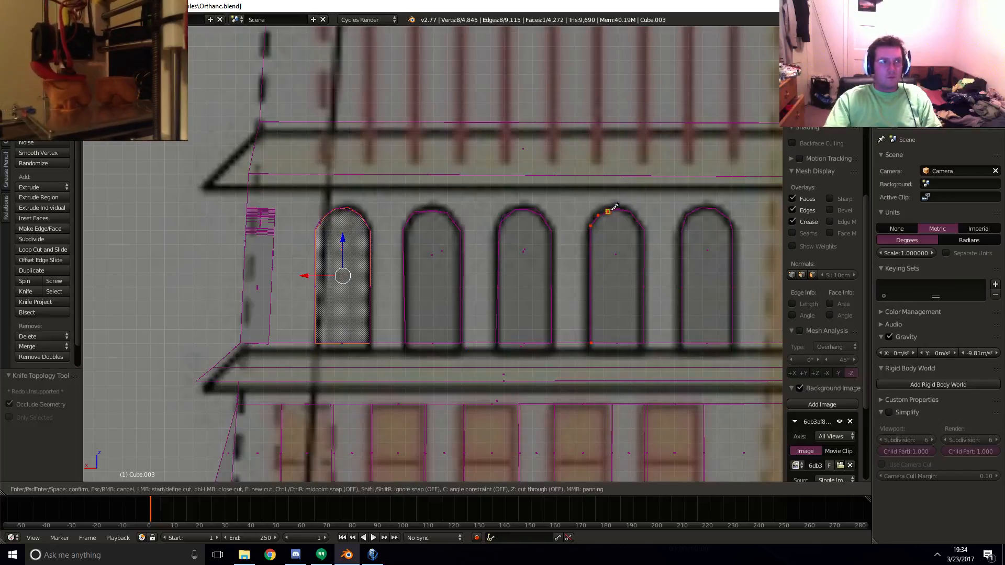
click(640, 212)
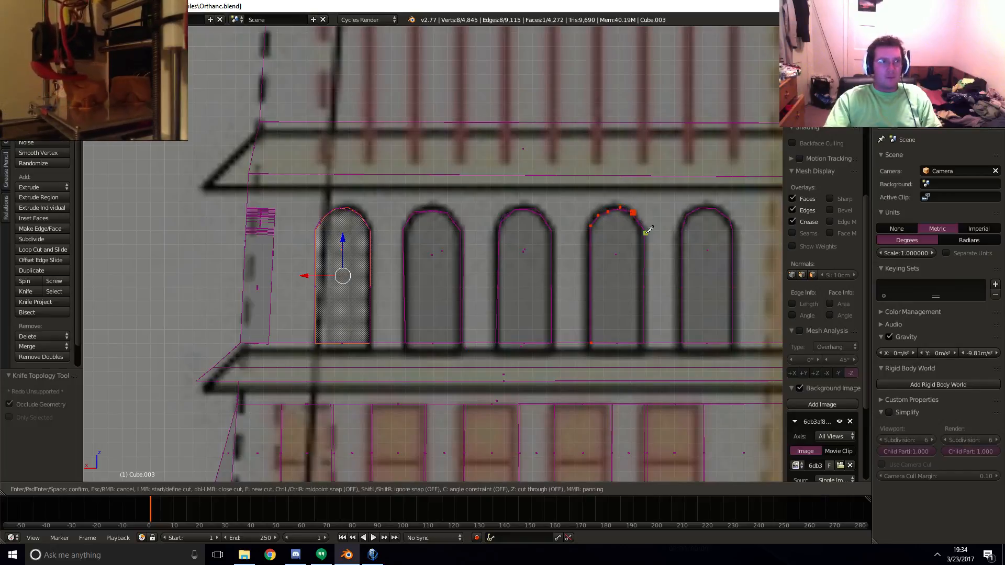
click(643, 343)
key(space)
- Knife-cut the fifth and last arched window outline into the rear wall, tracing the reference drawing
key(k)
click(682, 343)
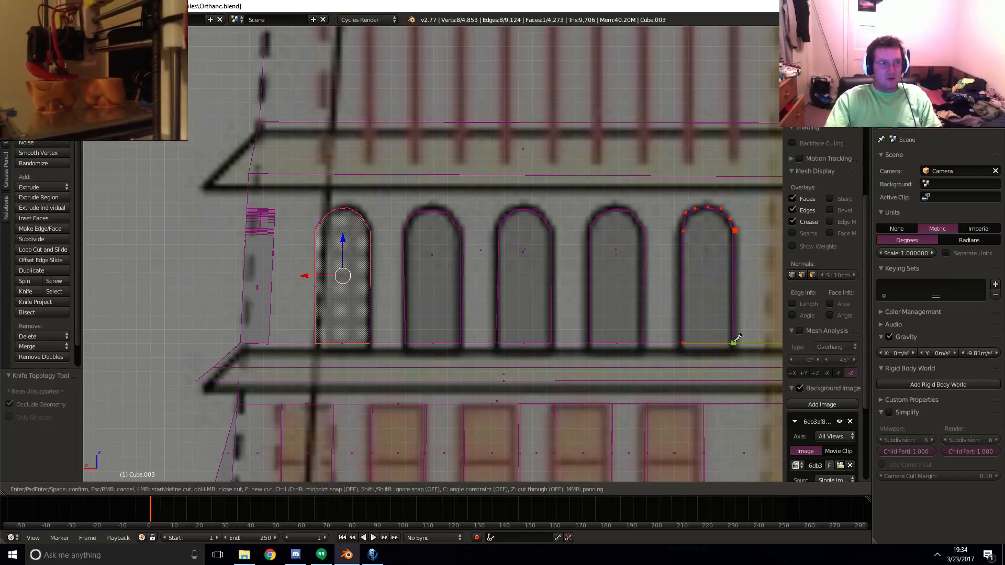
key(Return)
middle_drag(511, 365, 526, 371)
key(x)
key(Escape)
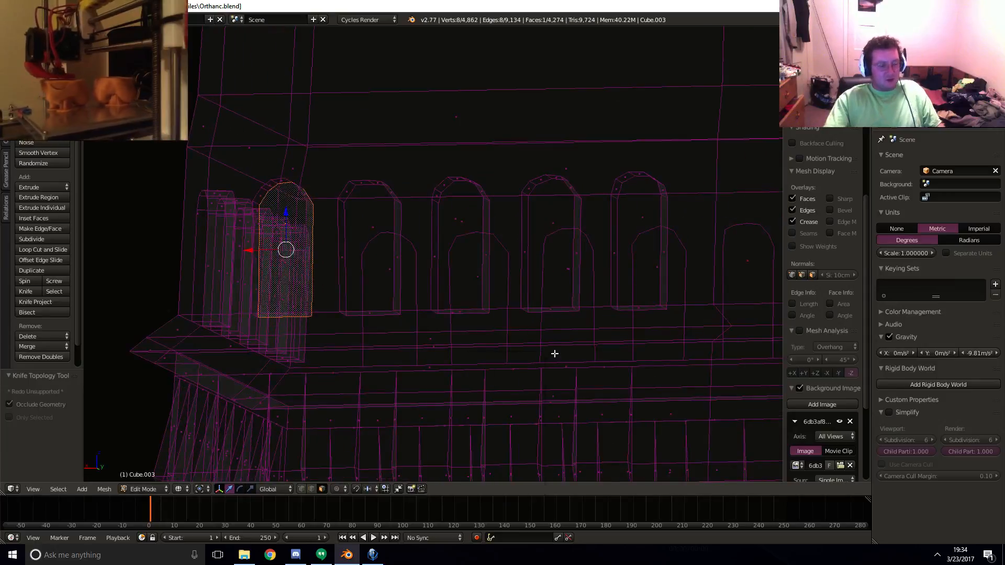
- Select the rear wall's five arched window faces and extrude them about 99.11 cm into the wall
key(z)
right_click(390, 298)
shift+right_click(478, 298)
shift+right_click(575, 293)
shift+right_click(657, 293)
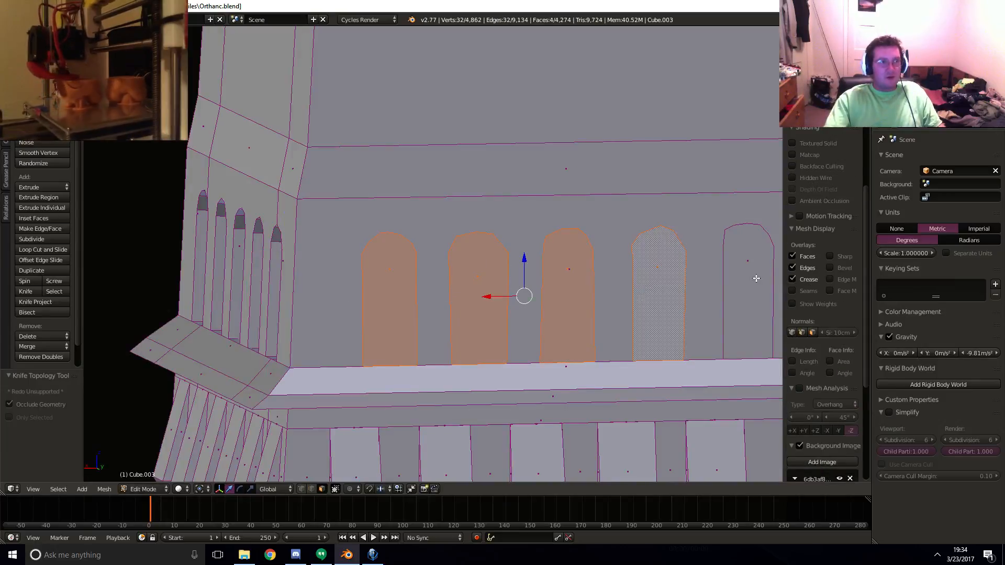
shift+right_click(755, 281)
middle_drag(756, 280, 617, 307)
key(e)
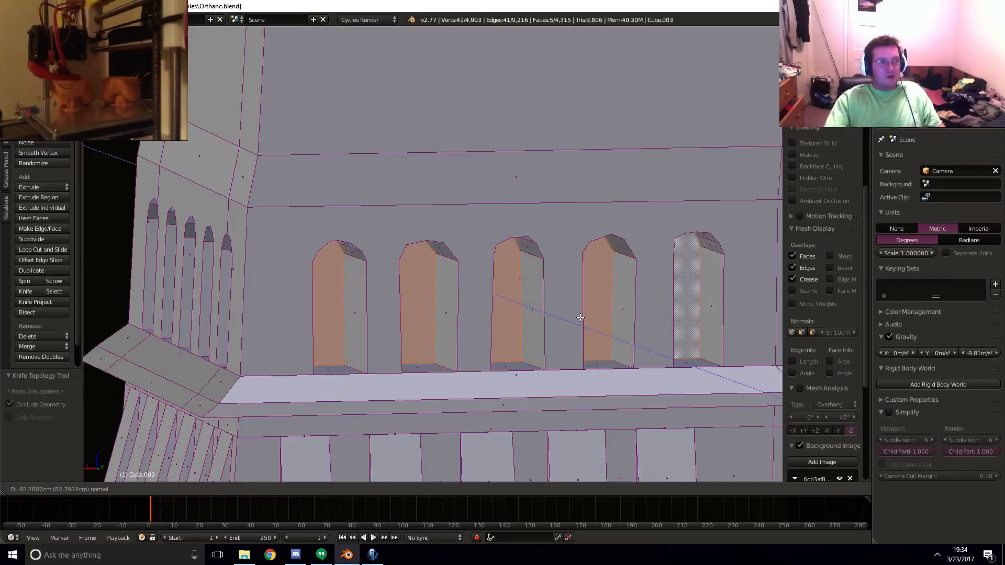
click(578, 315)
- Select the three faces of the narrow horizontal band above the front wall's arched windows
scroll(576, 327, down, 4)
shift+middle_drag(456, 310, 472, 337)
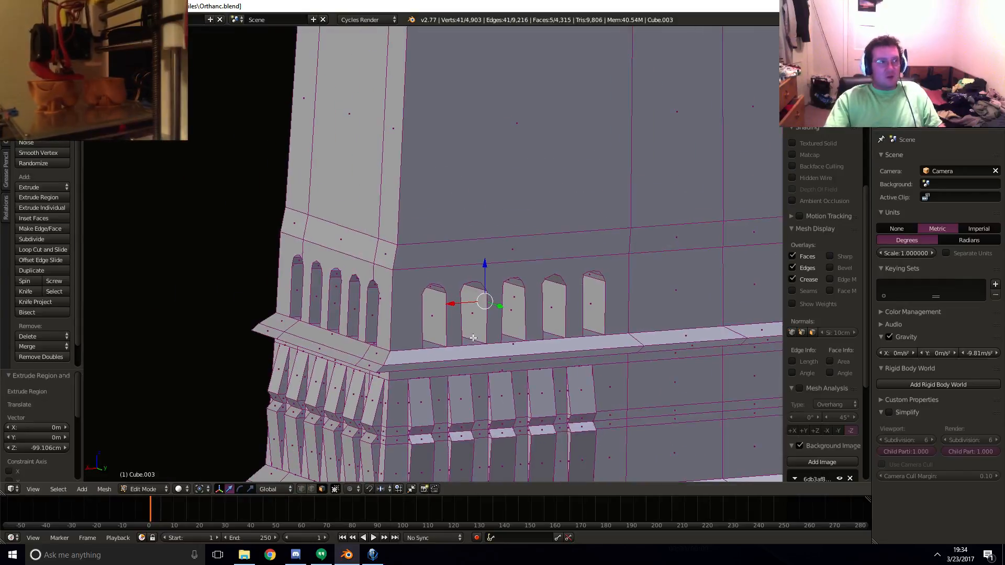
key(KP_1)
key(z)
shift+middle_drag(438, 287, 468, 326)
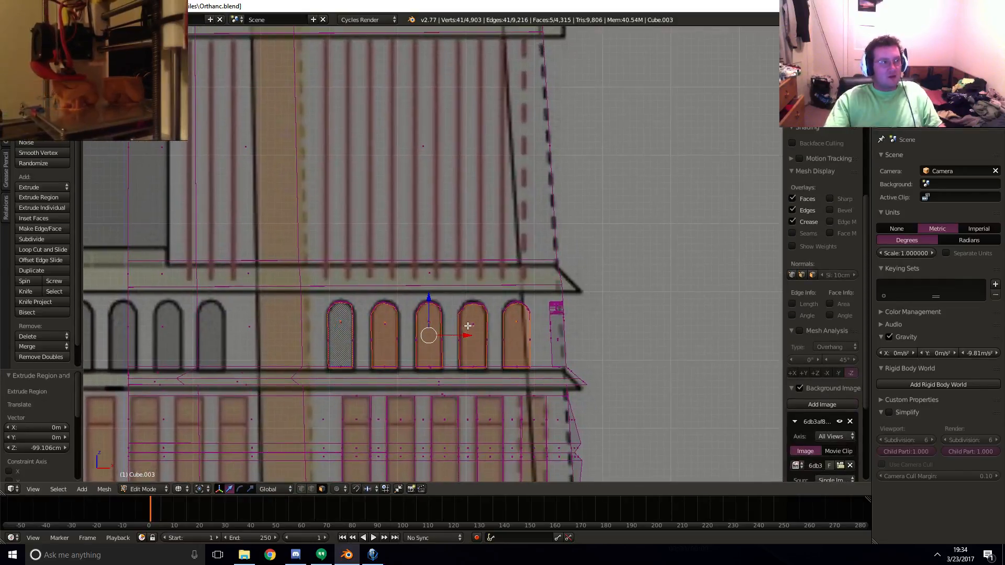
right_click(187, 284)
key(z)
shift+right_click(250, 278)
shift+right_click(408, 279)
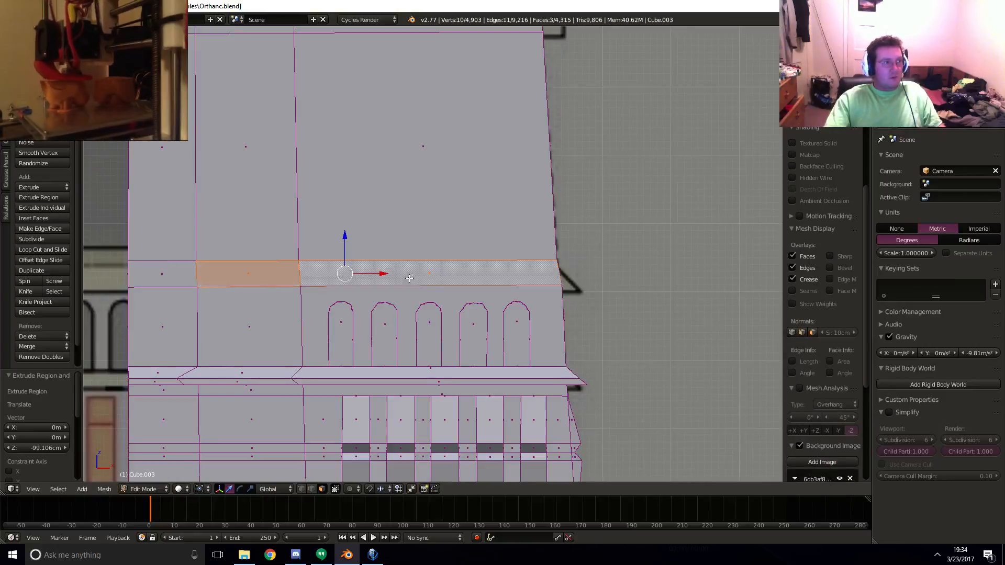
shift+right_click(186, 280)
- Add the band faces above the windows on the adjoining side and rear walls to the selection
middle_drag(484, 285, 415, 294)
shift+right_click(413, 294)
shift+right_click(462, 292)
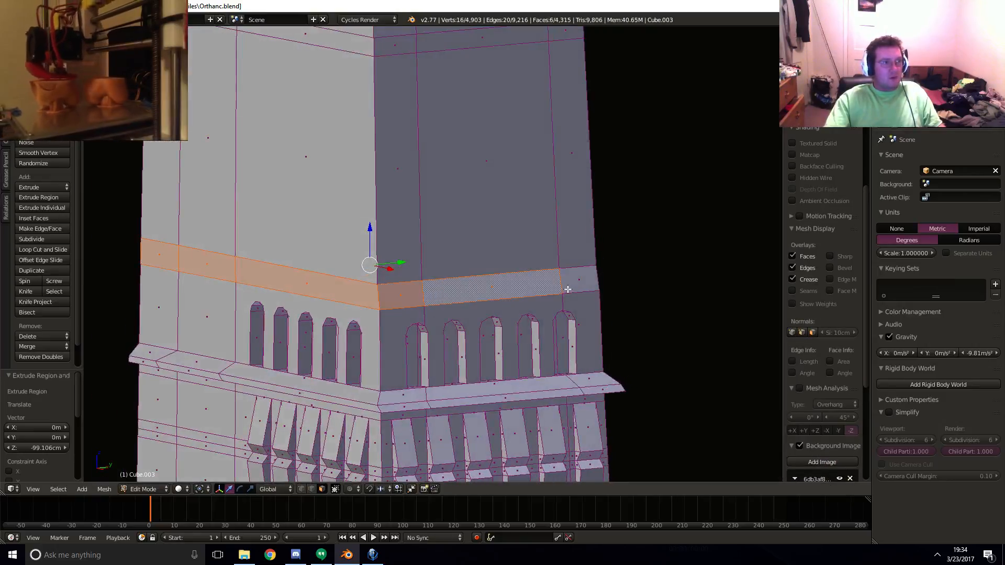
shift+right_click(569, 287)
middle_drag(569, 286, 417, 289)
shift+right_click(418, 290)
shift+right_click(603, 286)
- Extrude the selected band faces above the arched windows and scale them outward by 1.132 in X and Y only
middle_drag(604, 287, 536, 307)
key(e)
right_click(536, 307)
key(s)
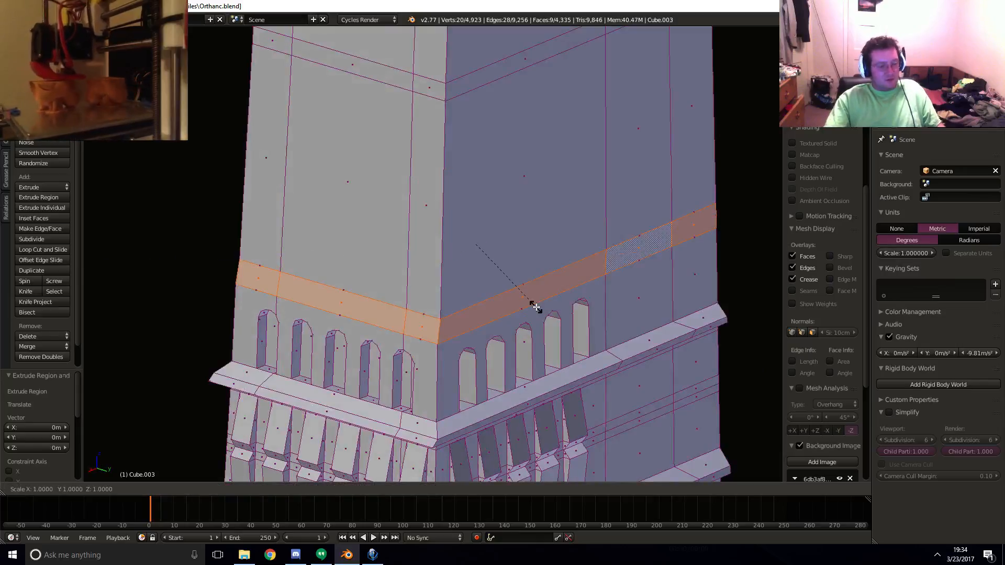
key(shift+z)
click(547, 311)
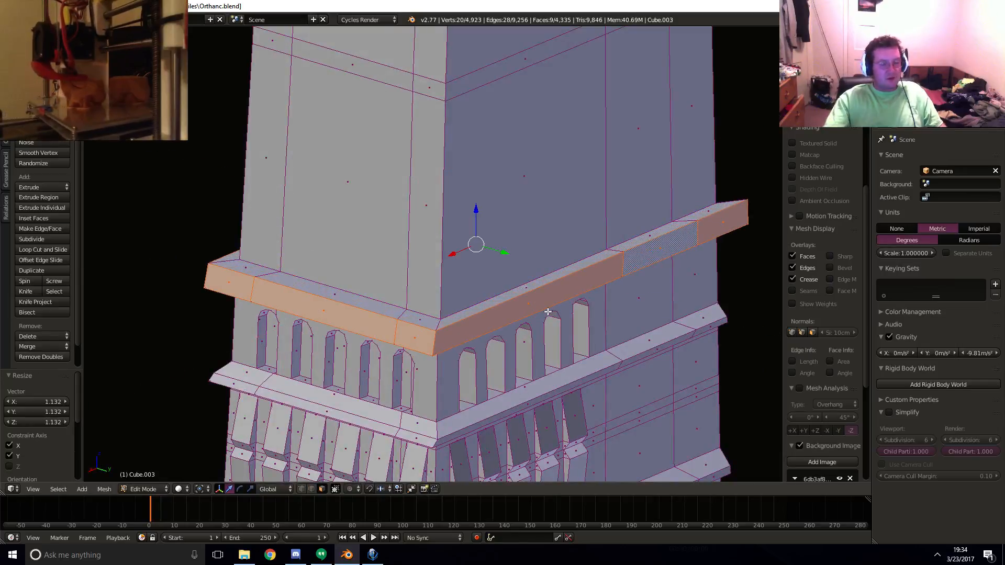
- In front view, move the extruded ledge faces about -9.76 cm in X and -7.54 cm in Z to match the reference drawing
key(KP_1)
scroll(669, 301, up, 5)
shift+middle_drag(668, 302, 617, 291)
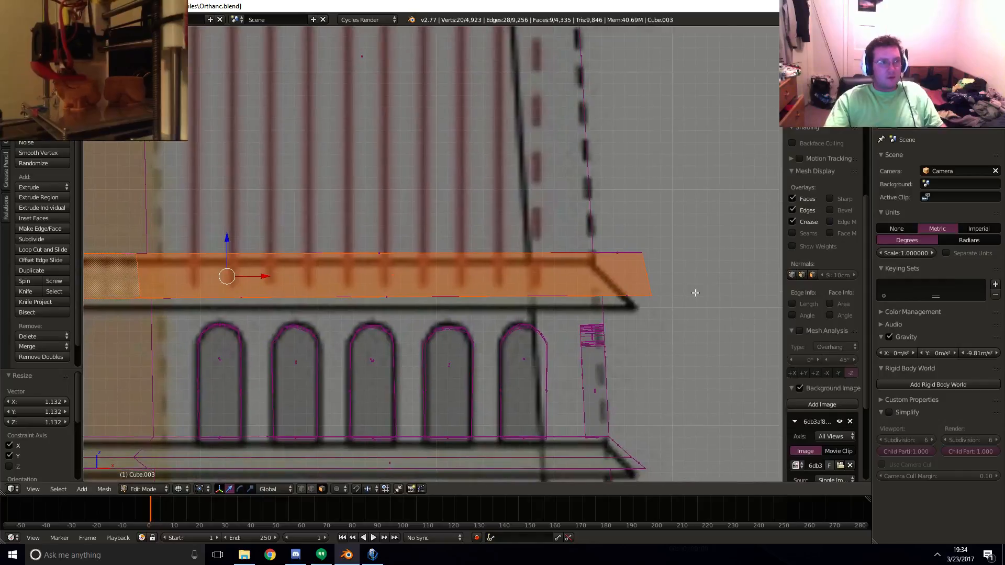
key(g)
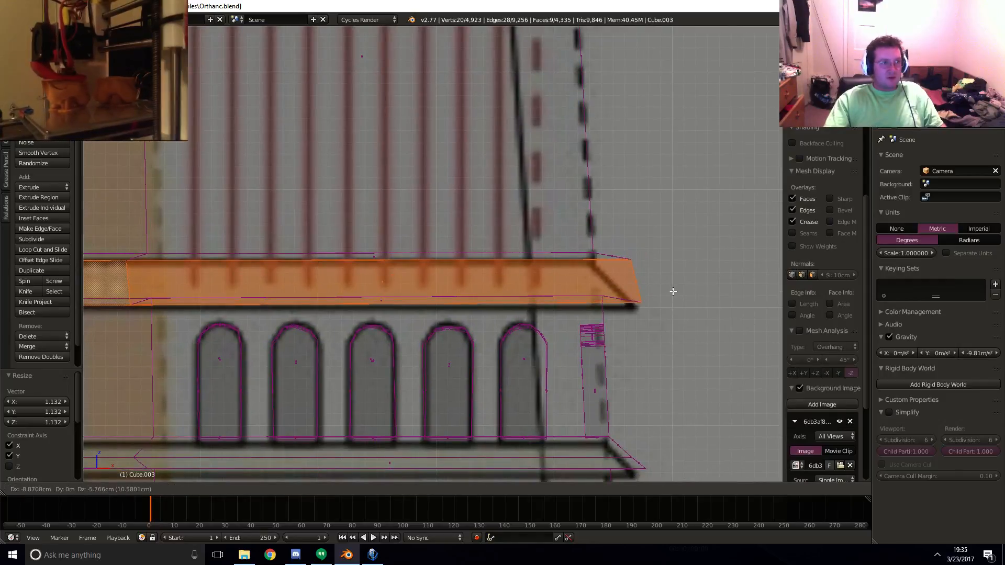
click(658, 297)
key(z)
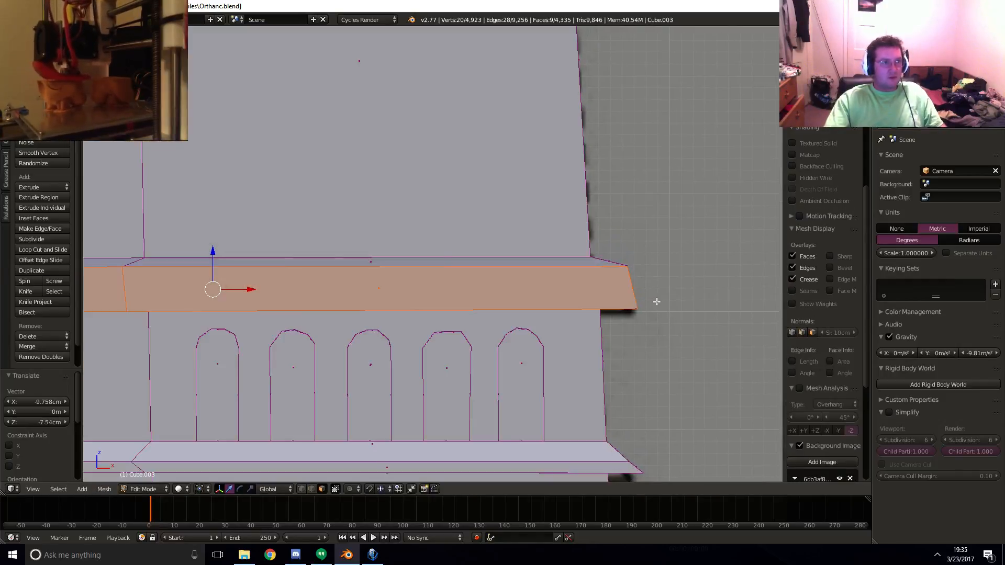
- Select the ledge's upper outer edge loop and move it inward and down to slope the ledge along the reference line
middle_drag(658, 298, 369, 500)
right_click(400, 325)
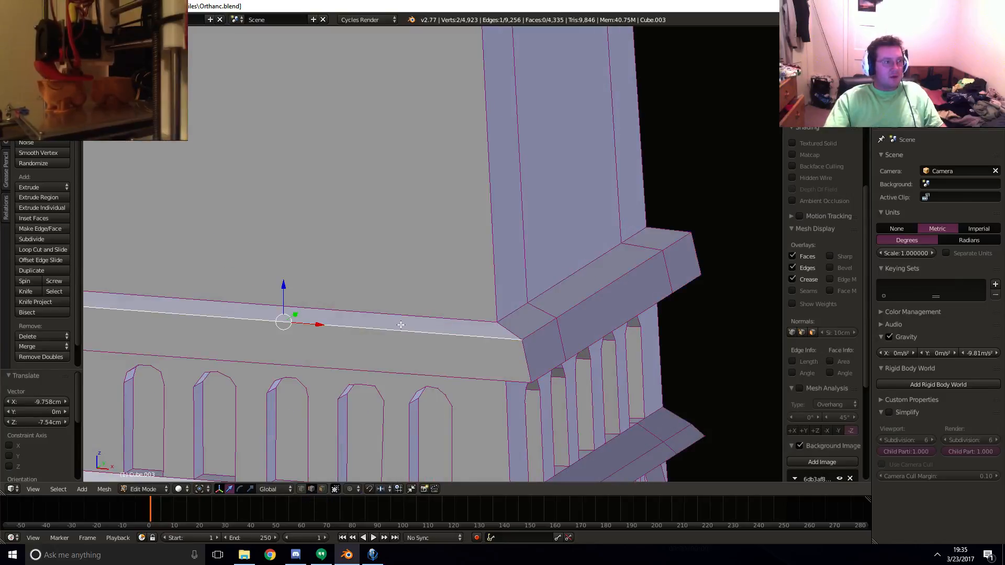
alt+right_click(540, 328)
key(KP_1)
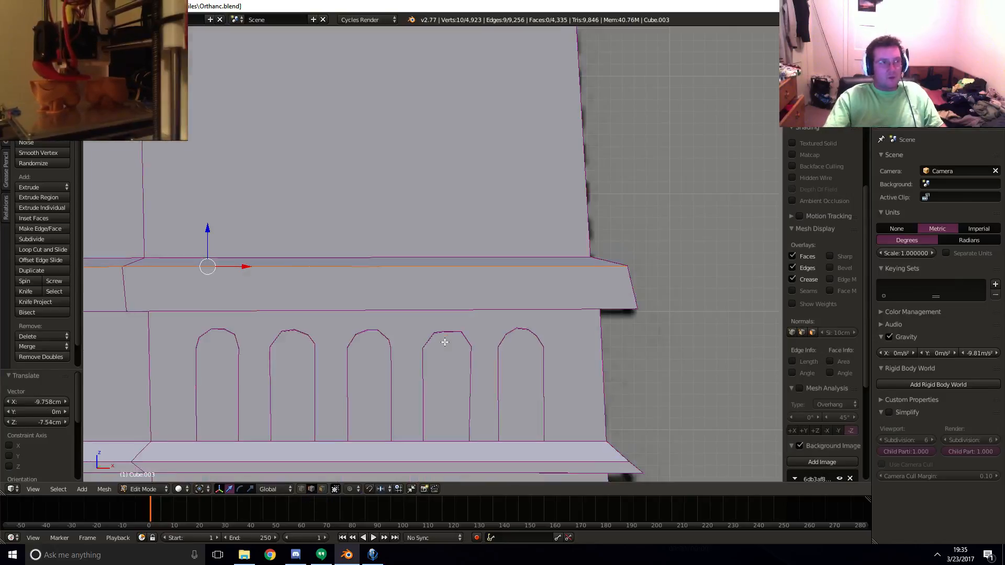
key(z)
key(g)
click(663, 263)
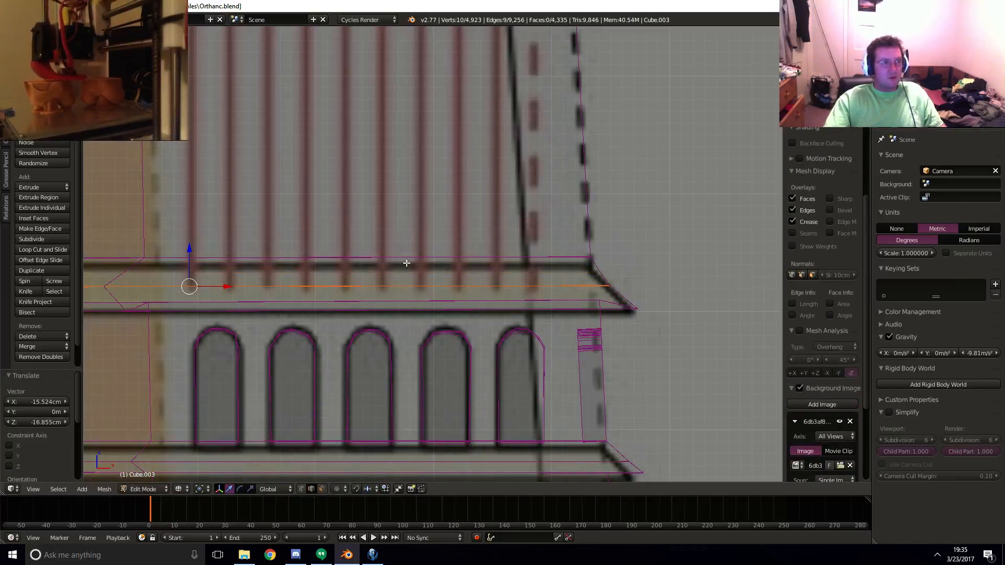
key(g)
click(594, 265)
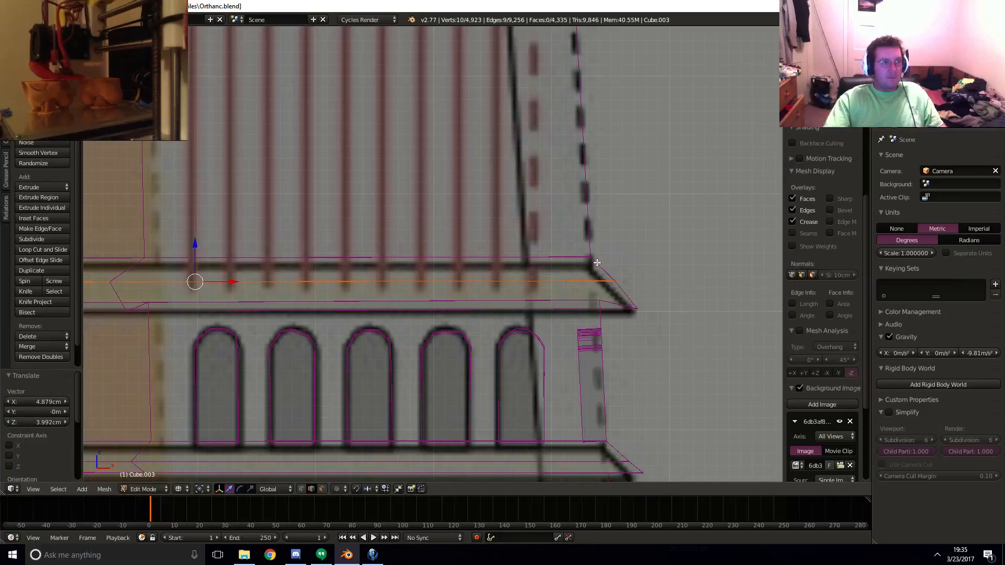
- Move the vertices at the ledge's overhanging inner end about 51.63 cm along X to the tower's centre line and leave Edit Mode
scroll(596, 253, down, 8)
key(z)
shift+middle_drag(550, 279, 553, 286)
shift+middle_drag(466, 322, 513, 314)
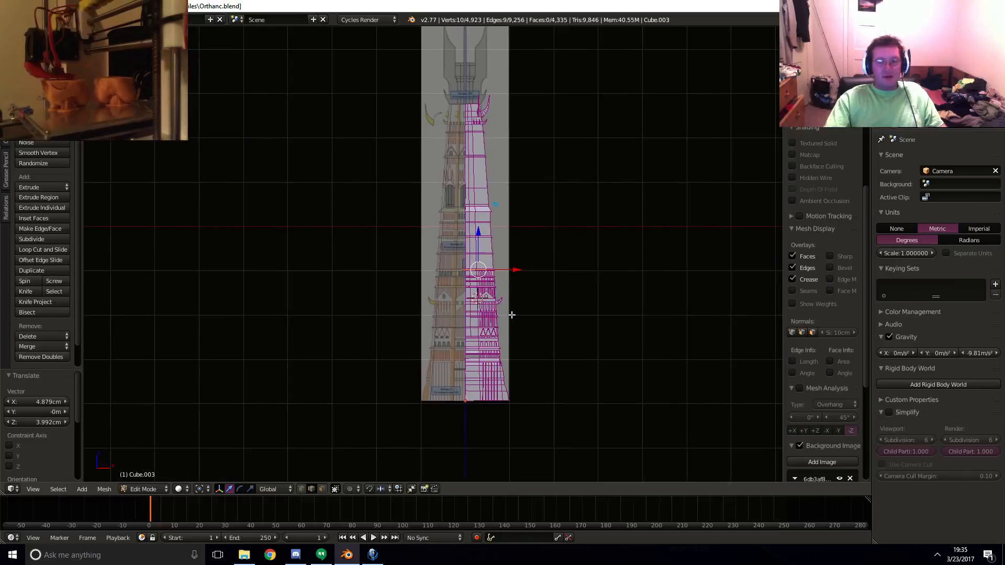
scroll(518, 314, up, 10)
key(z)
shift+middle_drag(649, 360, 413, 298)
scroll(412, 320, up, 7)
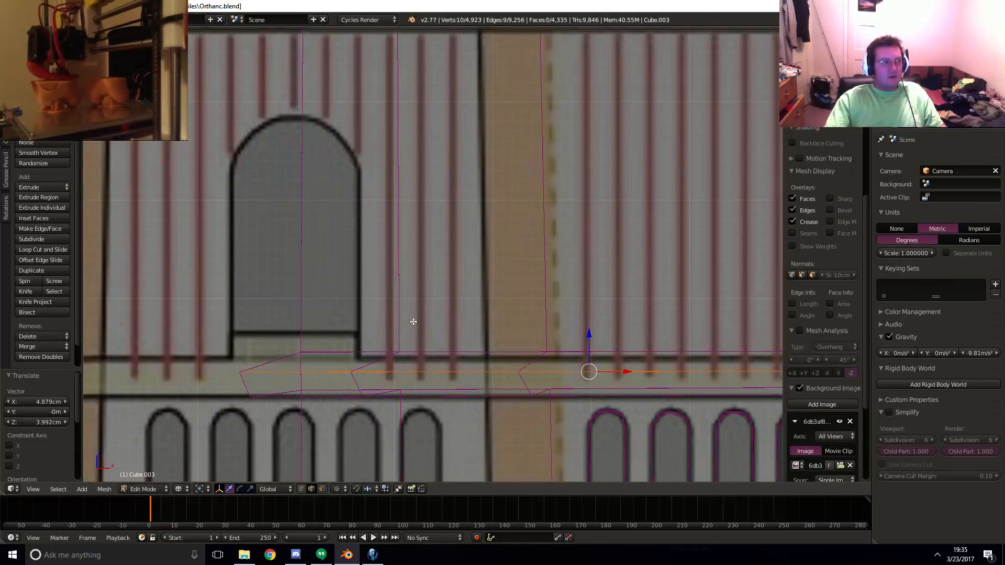
shift+middle_drag(324, 383, 396, 351)
click(319, 489)
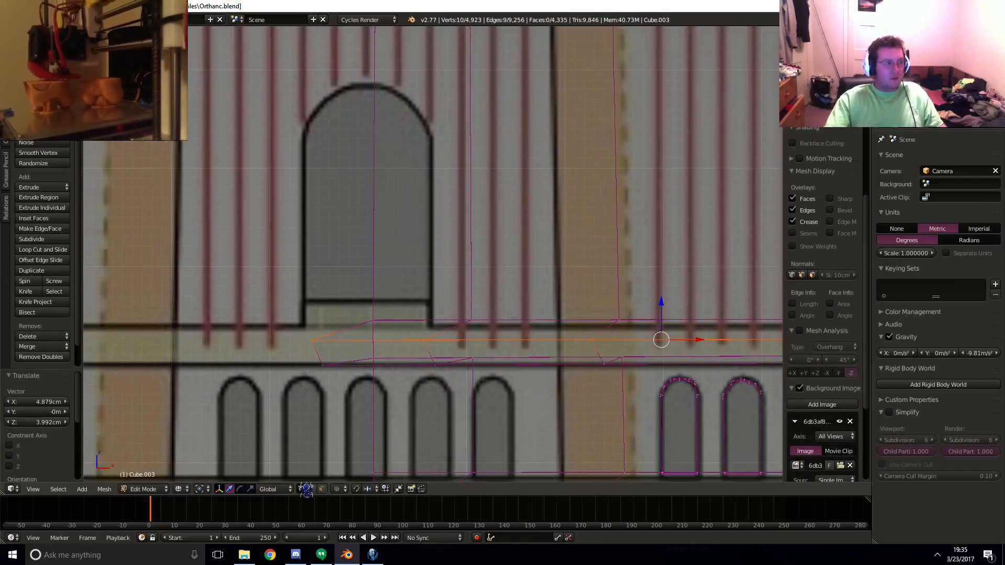
right_click(310, 340)
shift+right_click(322, 362)
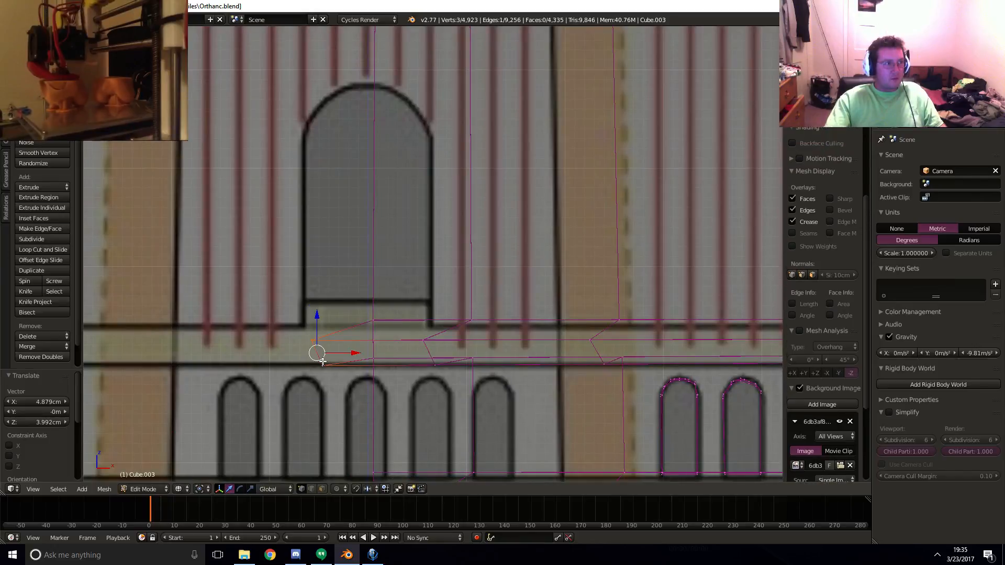
drag(349, 354, 402, 349)
right_click(361, 339)
key(Tab)
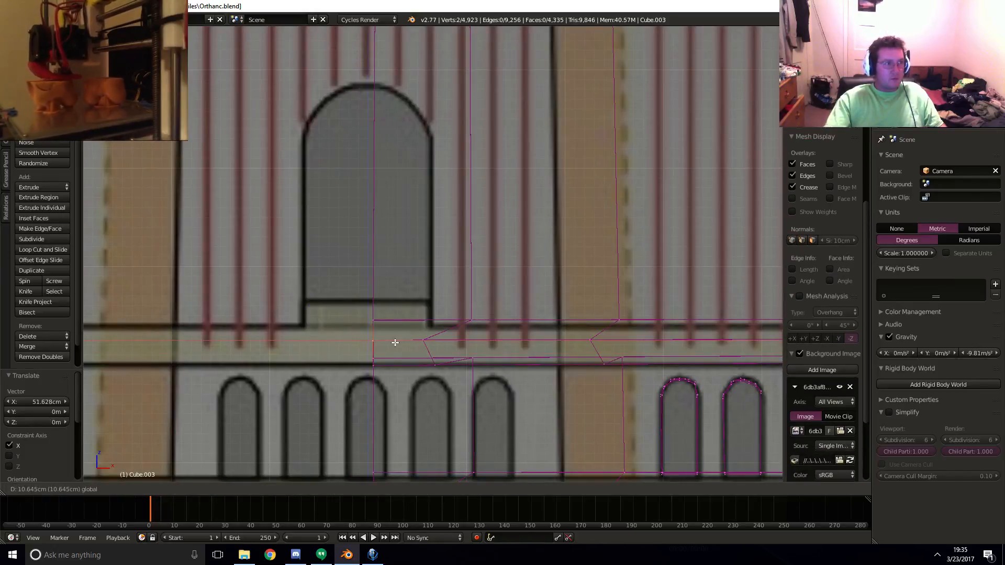
- In top view, duplicate the tower section in place and rotate the copy 90°
scroll(383, 341, down, 5)
middle_drag(601, 348, 539, 388)
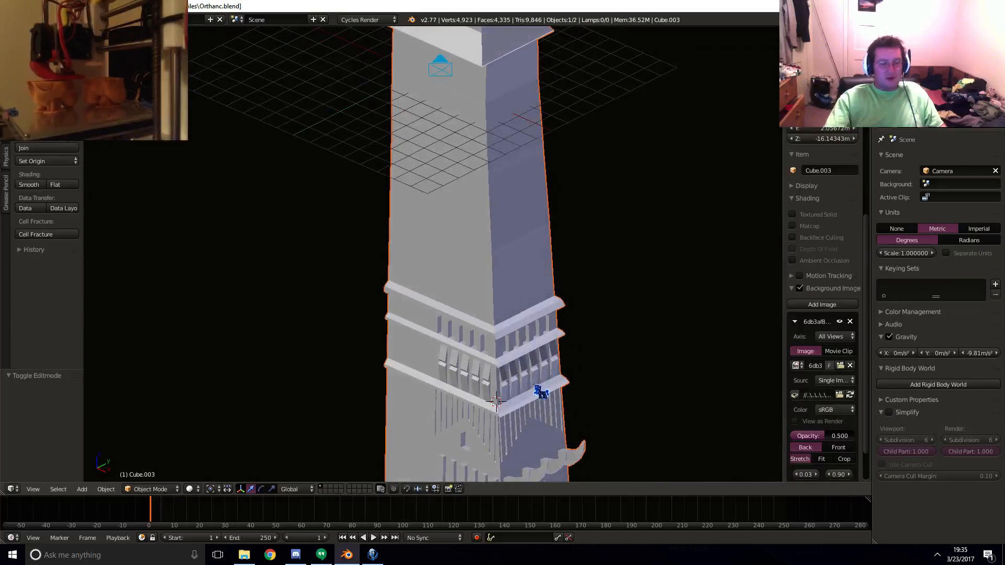
key(KP_7)
key(shift+d)
key(Escape)
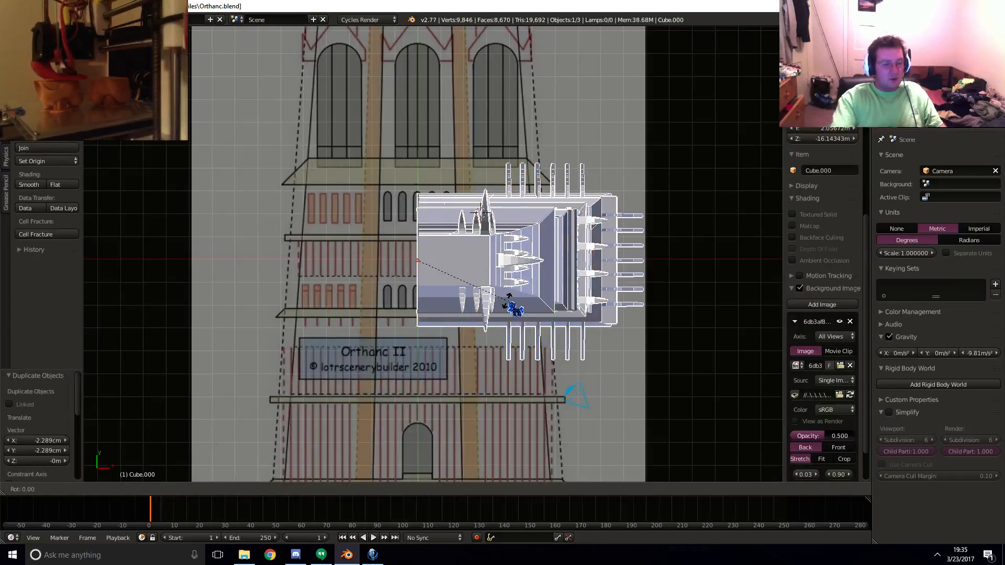
key(r)
key(9)
key(0)
key(Return)
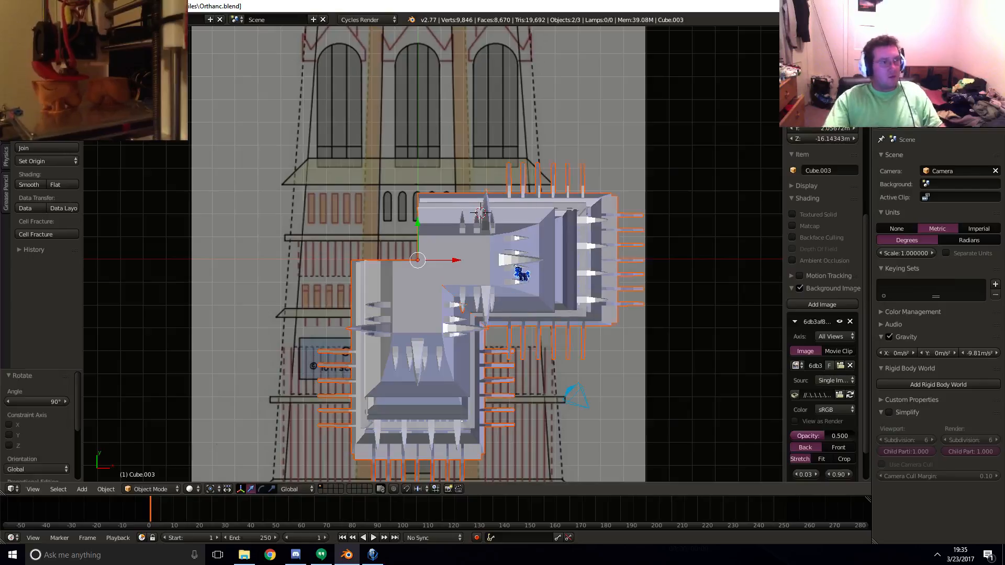
- Duplicate both tower sections in place and rotate the copies 180° to complete the four-sided tower
key(g)
key(Escape)
key(shift+d)
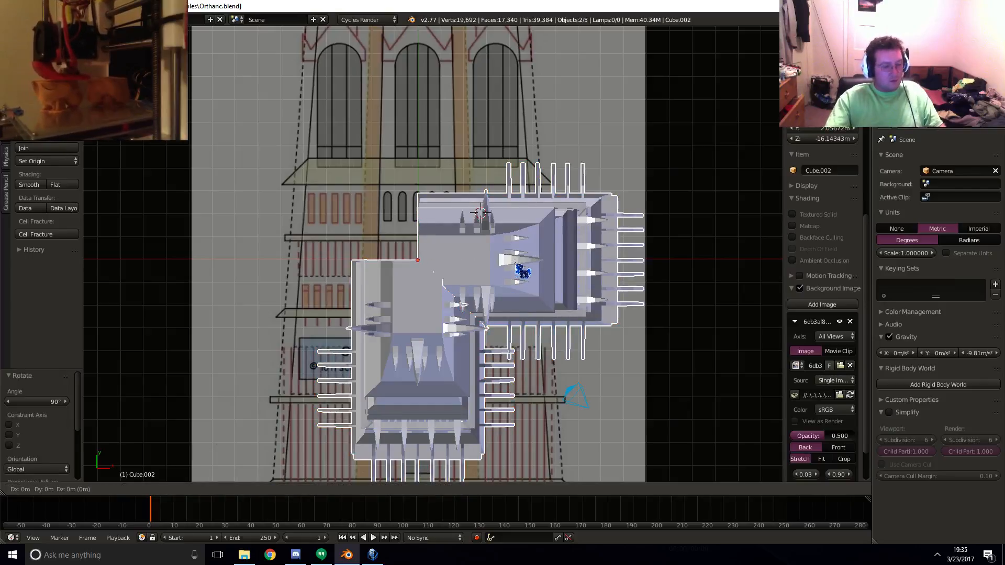
key(1)
key(8)
key(0)
key(Return)
- Inspect the assembled four-part tower from below and from the side, checking the base and wall details
key(z)
middle_drag(514, 263, 497, 225)
key(z)
scroll(485, 355, down, 5)
middle_drag(485, 354, 447, 272)
middle_drag(497, 177, 510, 137)
scroll(456, 299, up, 4)
shift+middle_drag(457, 298, 478, 202)
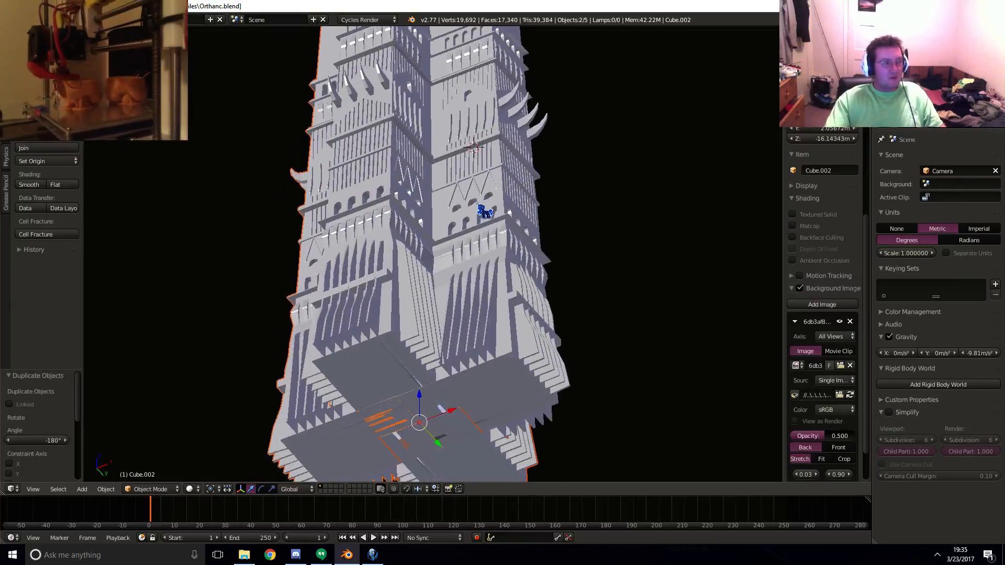
scroll(481, 220, up, 3)
shift+middle_drag(502, 367, 516, 215)
scroll(538, 298, down, 4)
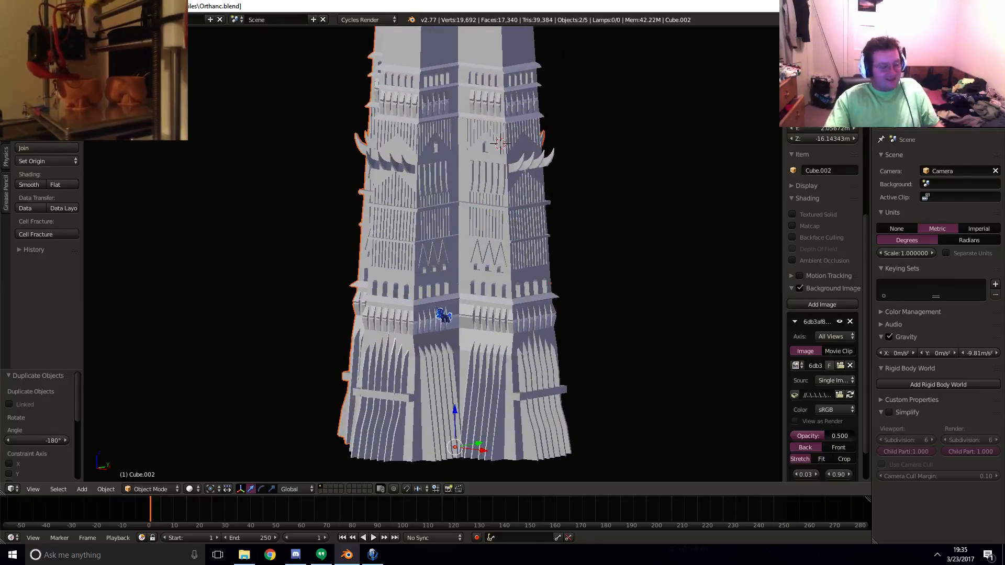
shift+middle_drag(505, 281, 595, 282)
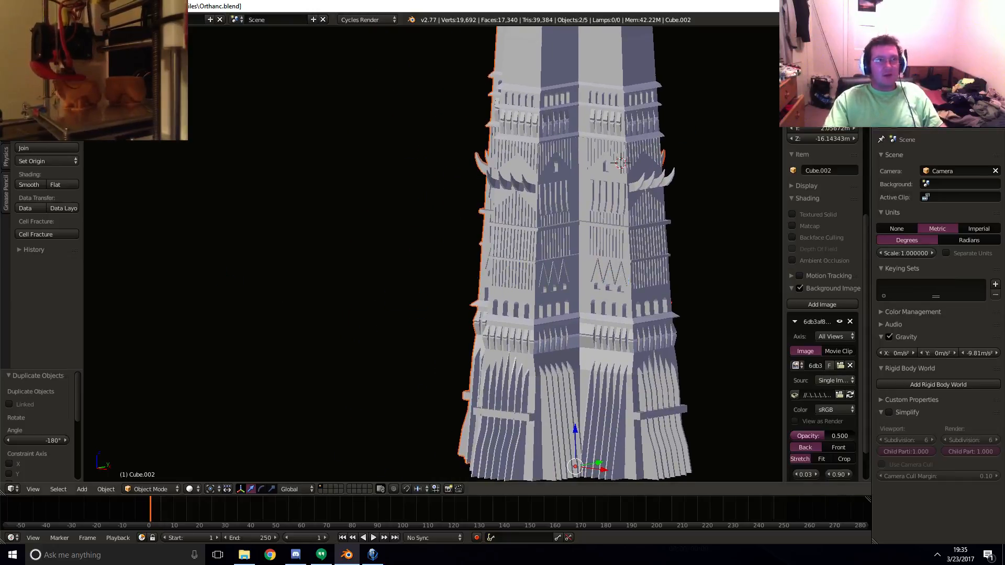
- Split the 3D view into two side-by-side areas and hide the tool shelf and properties region in the first one
drag(867, 30, 459, 68)
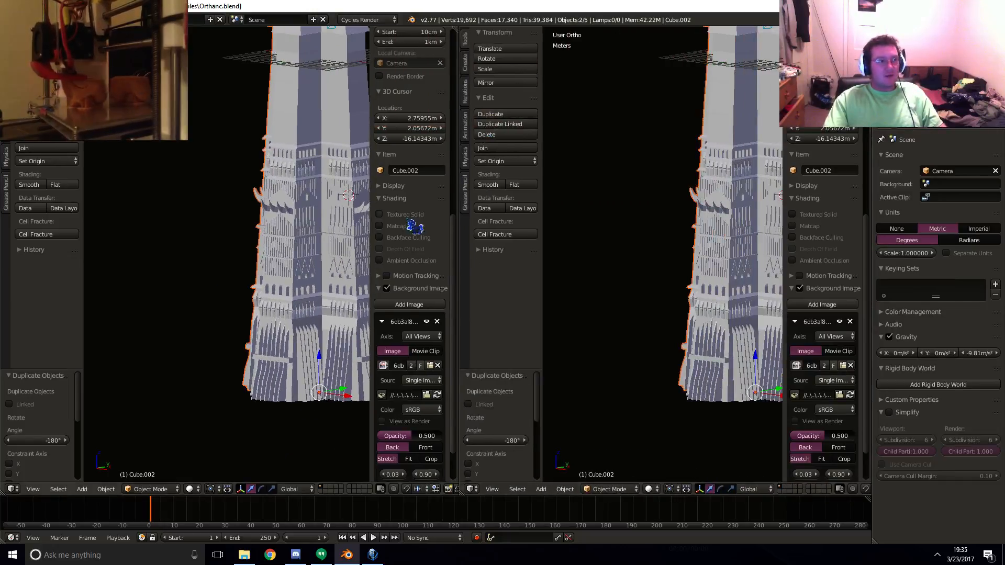
key(n)
key(t)
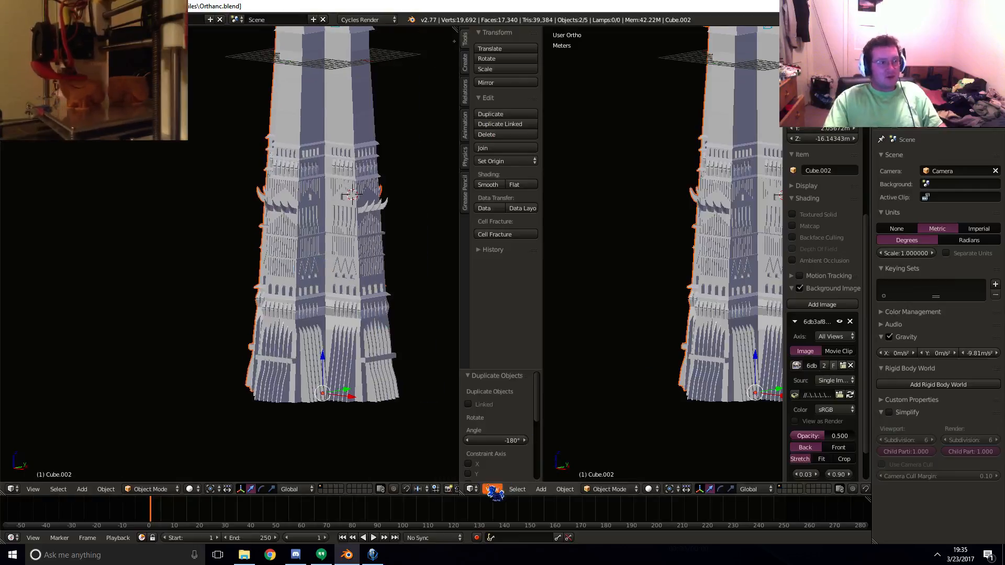
- Show the Making_Orthanc_1 reference picture in an image editor beside the model and enlarge it
click(472, 489)
click(500, 408)
scroll(630, 231, down, 4)
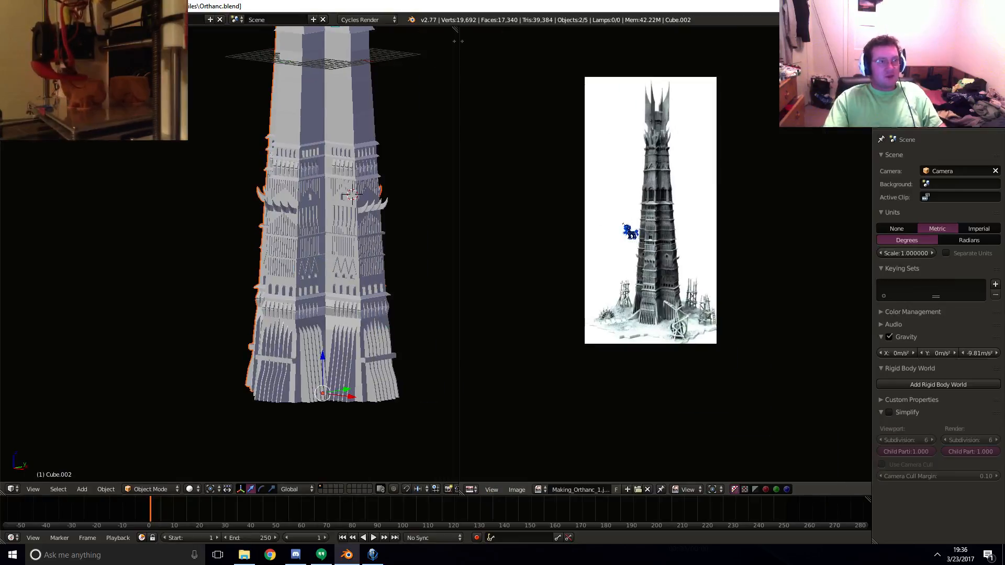
scroll(630, 232, up, 2)
scroll(631, 232, up, 5)
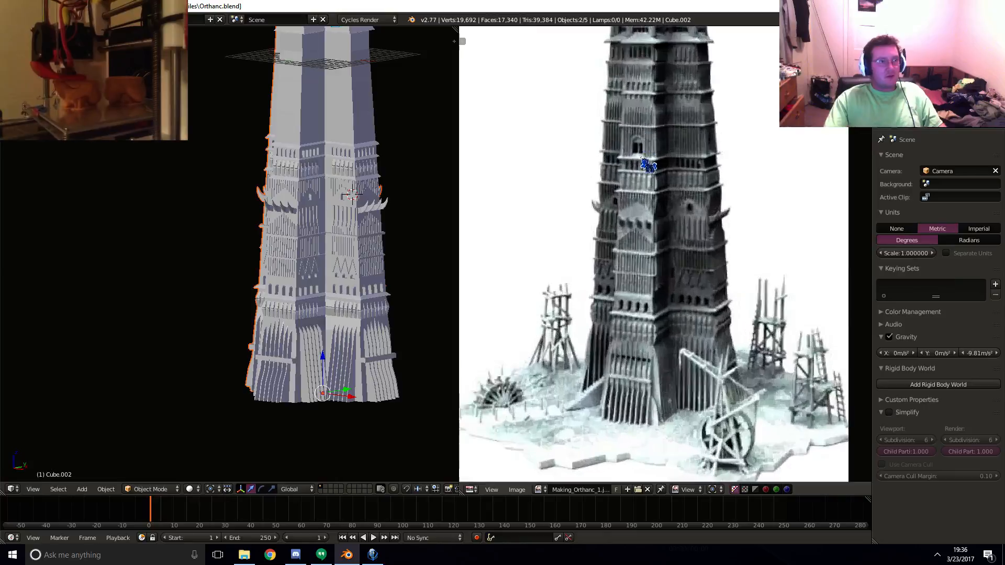
- Compare the modelled tower's lower and middle sections with the Orthanc reference picture
middle_drag(614, 133, 604, 215)
mouse_move(344, 104)
shift+middle_down()
mouse_move(332, 152)
mouse_move(345, 89)
shift+middle_up()
middle_drag(666, 252, 651, 105)
shift+middle_drag(348, 213, 320, 166)
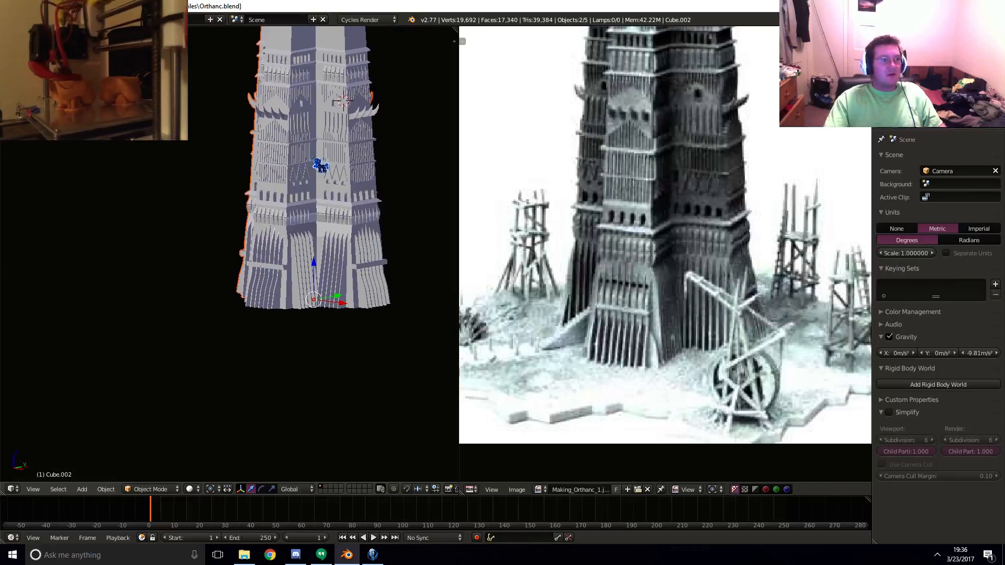
mouse_move(354, 209)
middle_down()
mouse_move(355, 197)
mouse_move(354, 233)
mouse_move(363, 206)
middle_up()
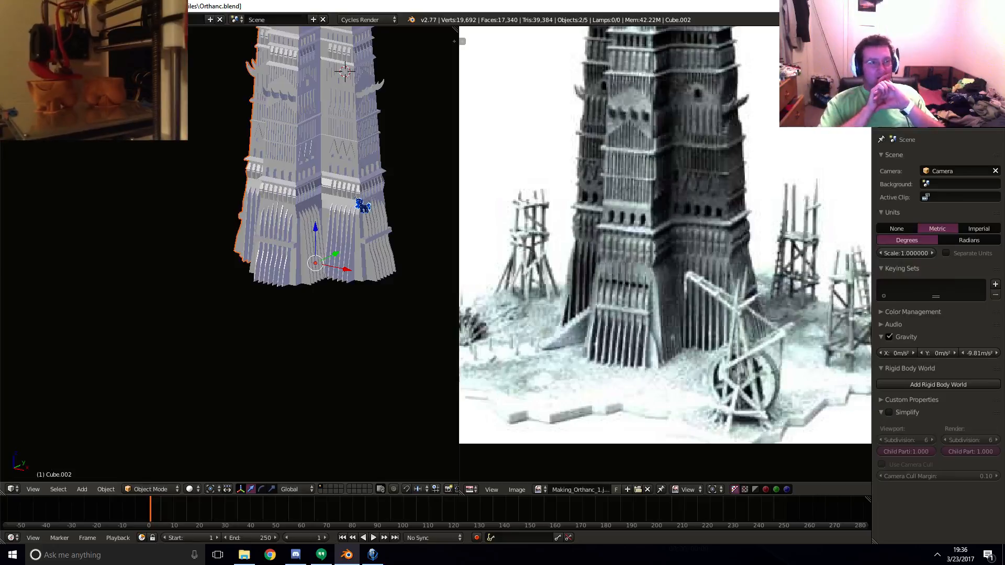
shift+middle_drag(409, 113, 392, 305)
middle_drag(701, 157, 707, 301)
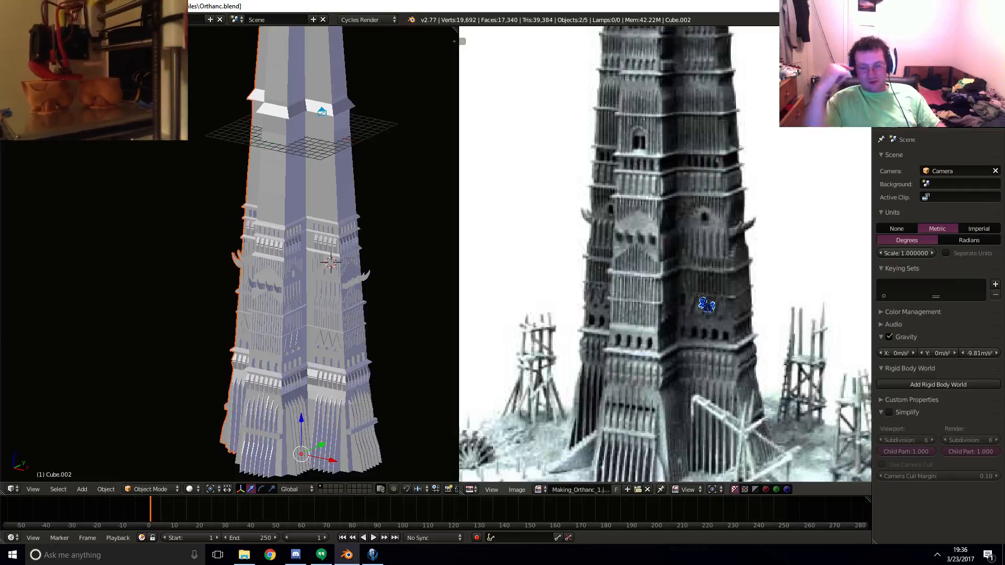
- Examine the tower in side view against the background blueprint, checking its outline and the flared base
key(KP_3)
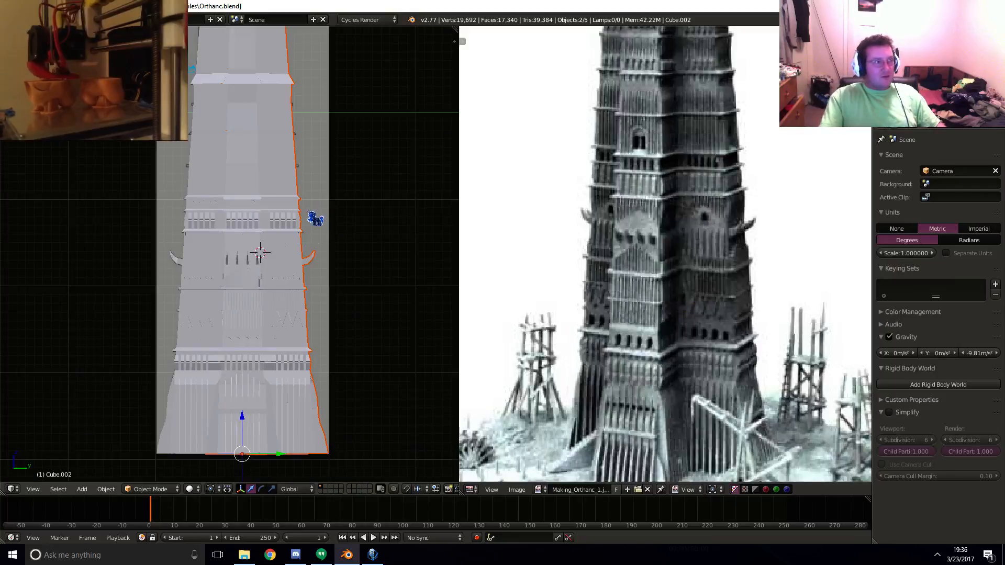
shift+middle_drag(295, 267, 310, 411)
shift+middle_drag(304, 175, 303, 434)
shift+middle_drag(252, 246, 274, 27)
middle_drag(291, 303, 303, 238)
key(KP_3)
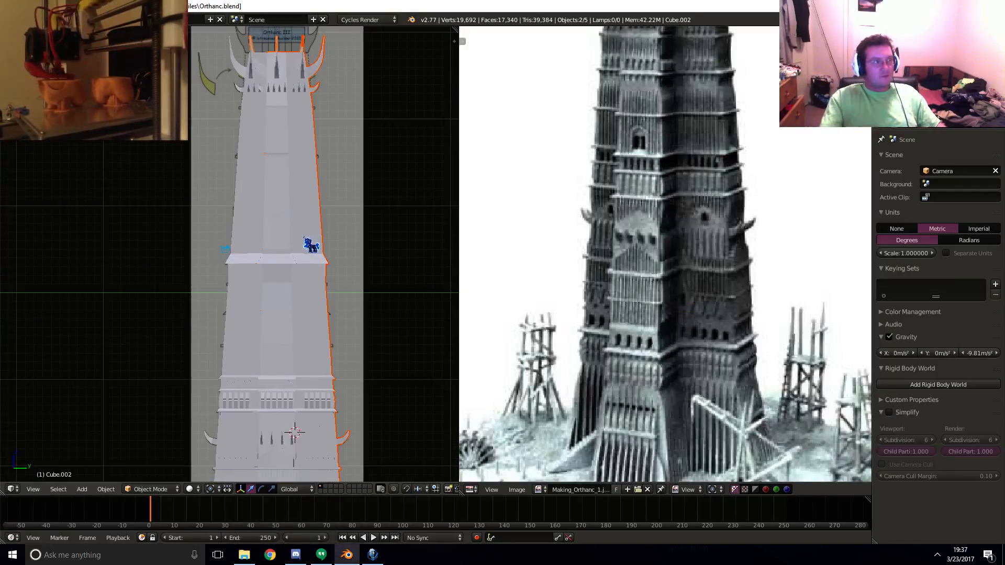
shift+middle_drag(334, 306, 311, 134)
shift+middle_drag(318, 328, 320, 233)
key(z)
scroll(327, 333, up, 4)
shift+middle_drag(332, 351, 273, 186)
key(z)
scroll(306, 236, up, 3)
shift+middle_drag(318, 248, 336, 211)
scroll(323, 231, down, 2)
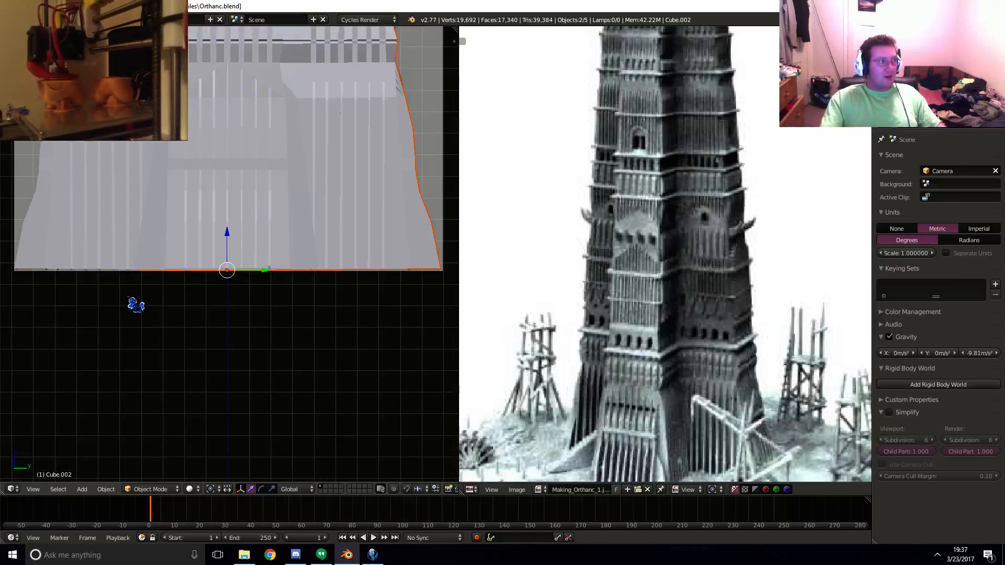
shift+middle_drag(92, 276, 97, 295)
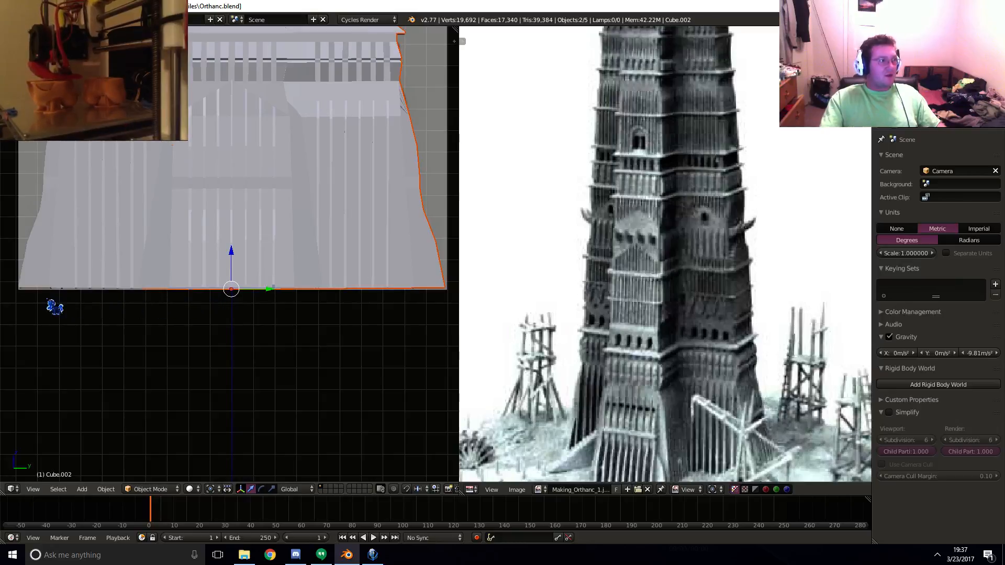
shift+middle_drag(121, 307, 62, 341)
shift+middle_drag(224, 259, 271, 287)
scroll(279, 285, down, 5)
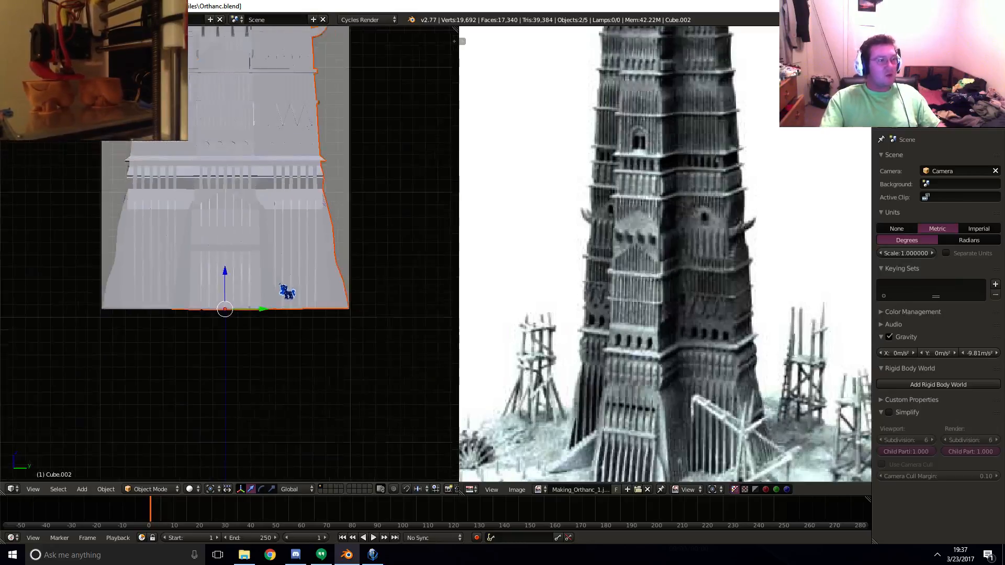
- Examine the tower's full height against the blueprint, from the base up to the unmodelled top spires
shift+middle_drag(274, 239, 274, 330)
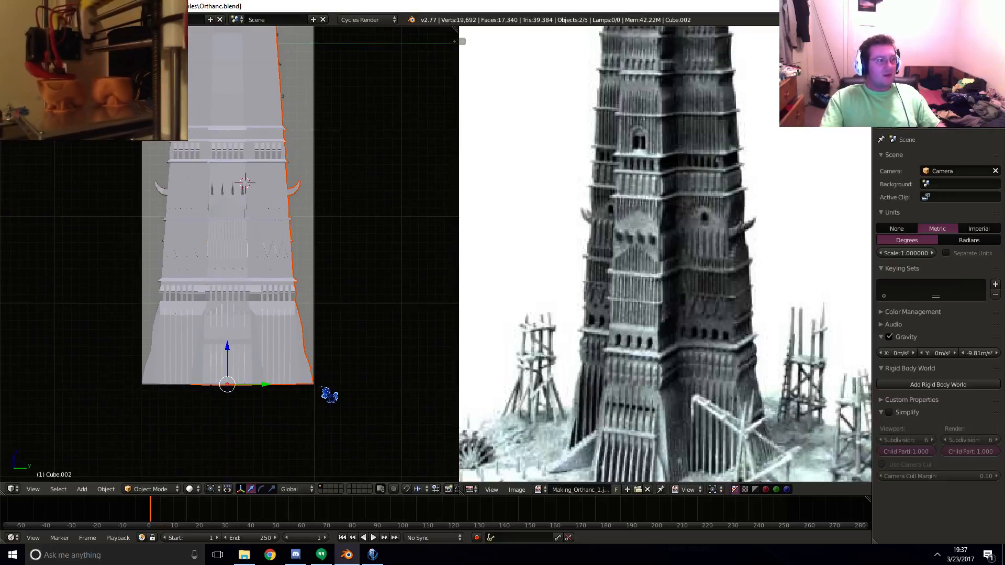
shift+middle_drag(313, 380, 409, 357)
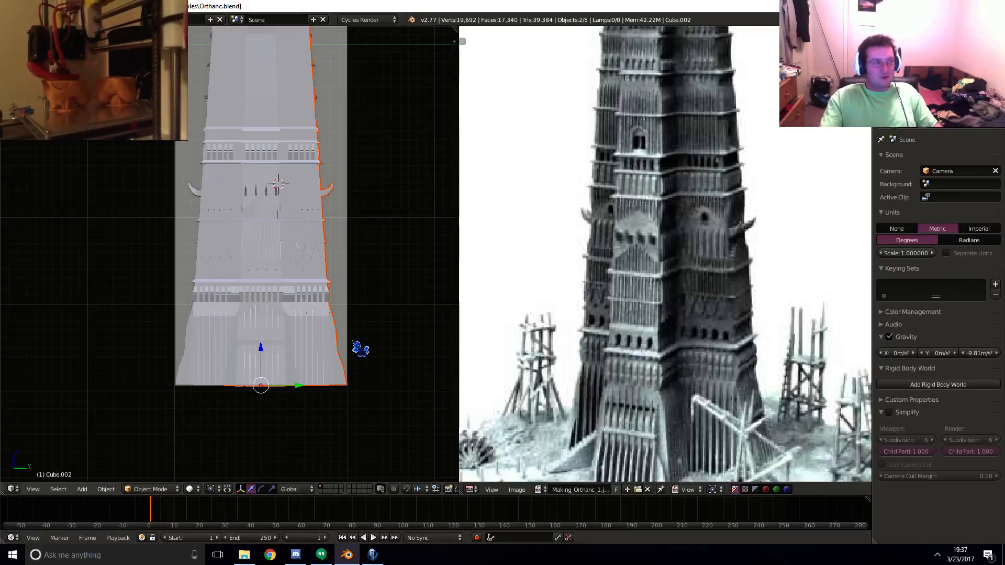
shift+middle_drag(384, 305, 375, 340)
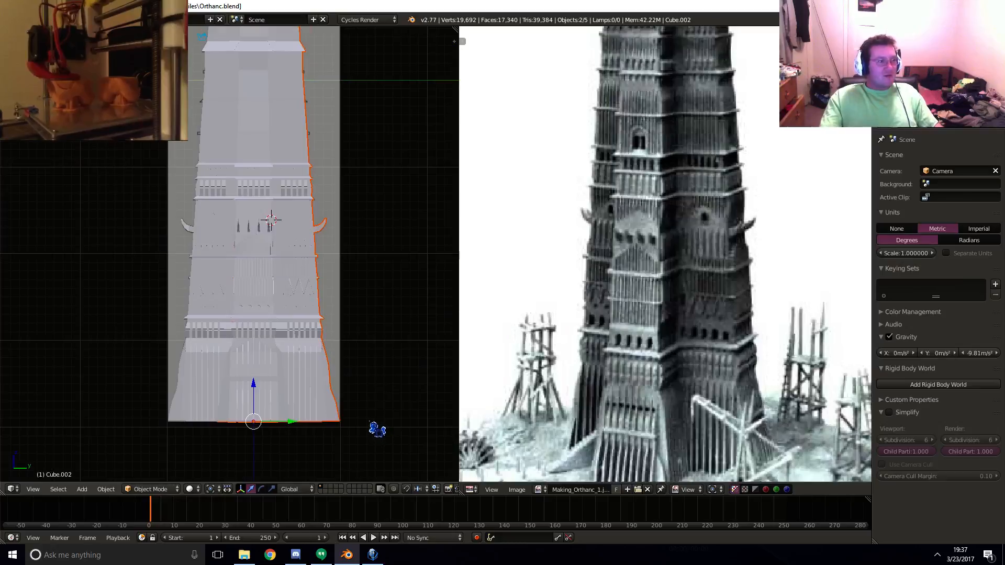
shift+middle_drag(377, 397, 365, 433)
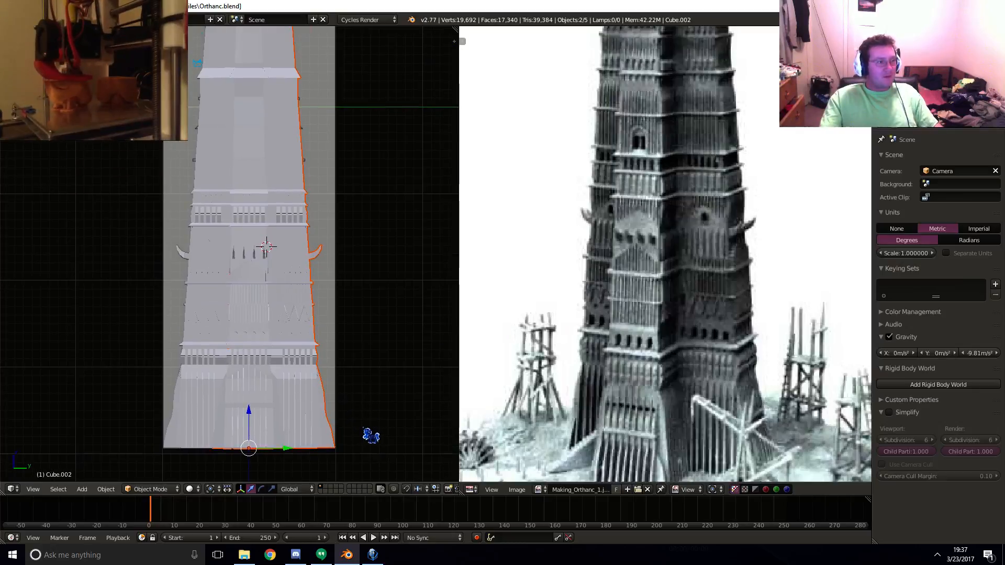
shift+middle_drag(366, 200, 365, 344)
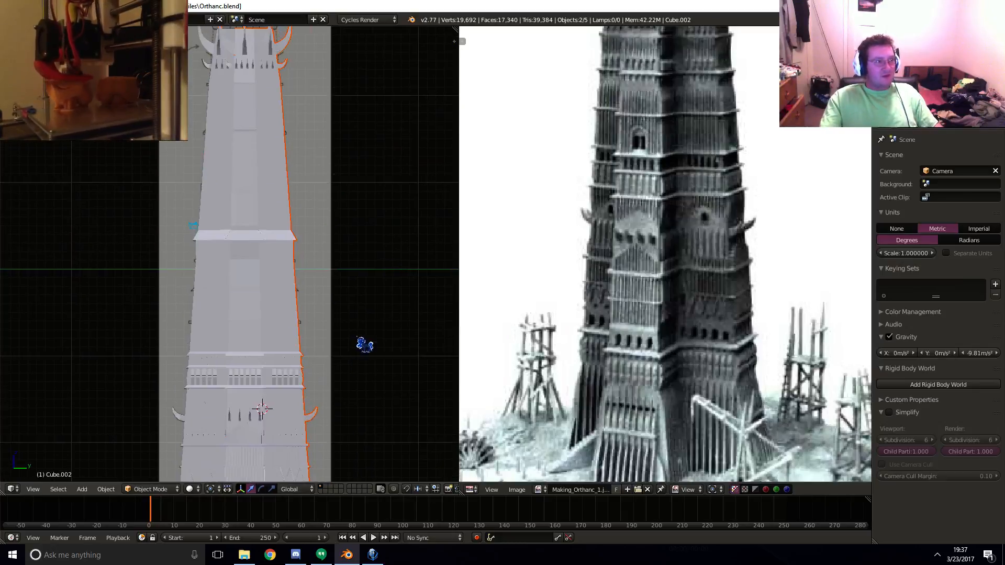
shift+middle_drag(365, 179, 359, 325)
shift+middle_drag(359, 181, 359, 263)
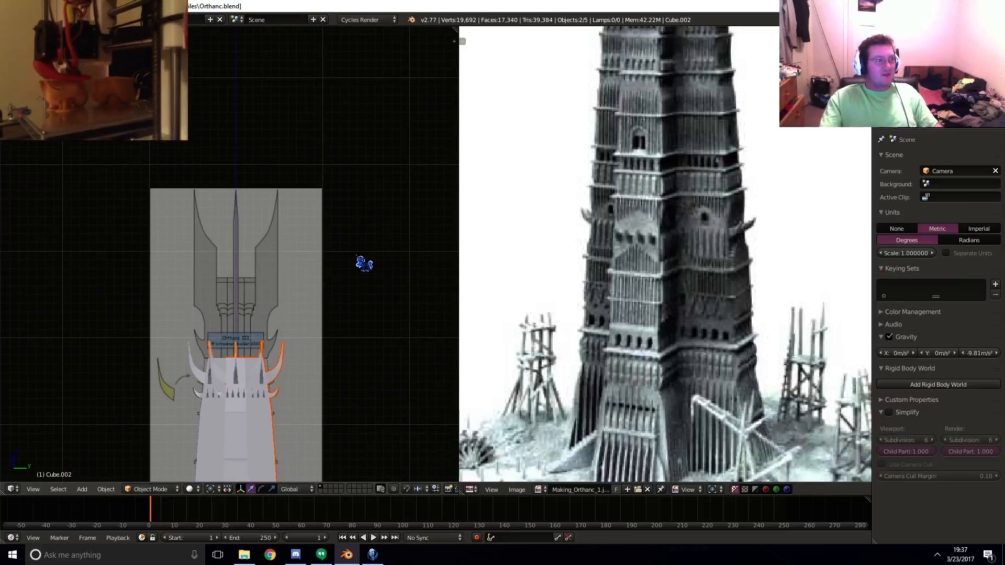
shift+middle_drag(352, 206, 359, 260)
scroll(292, 273, up, 5)
scroll(292, 273, down, 3)
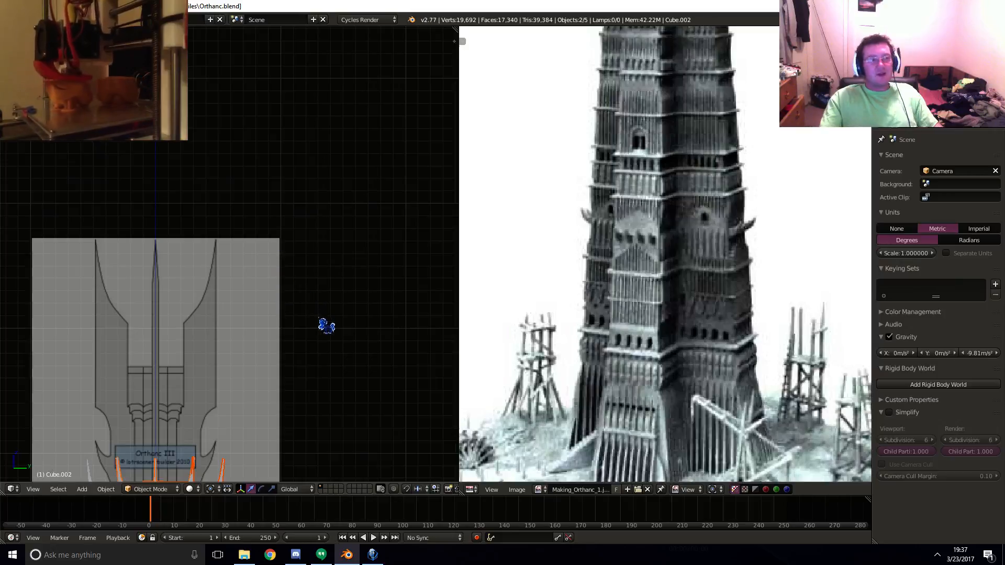
shift+middle_drag(342, 318, 367, 150)
scroll(334, 262, down, 6)
shift+middle_drag(305, 398, 335, 271)
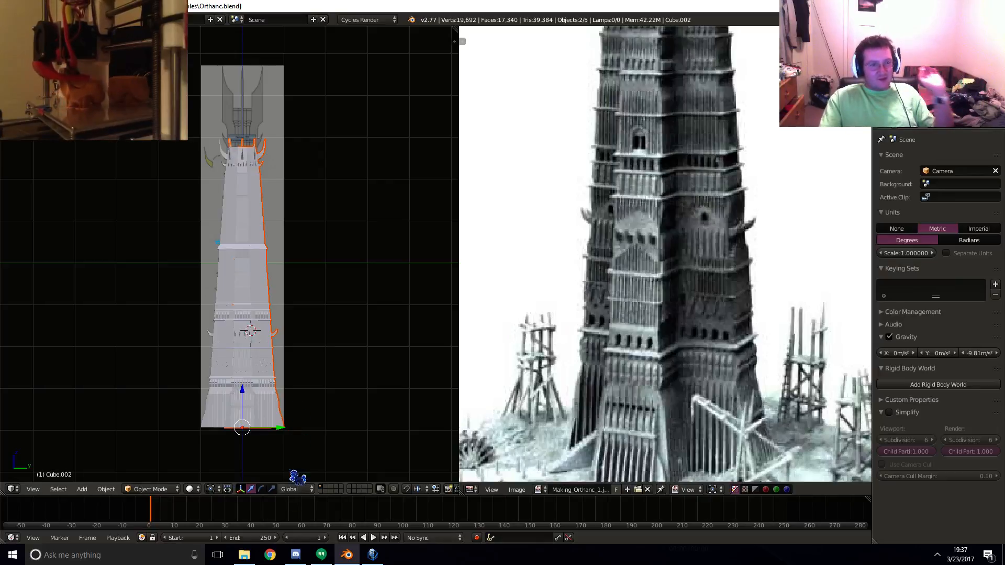
- Switch to Chrome and open one of the suggested addresses
click(270, 555)
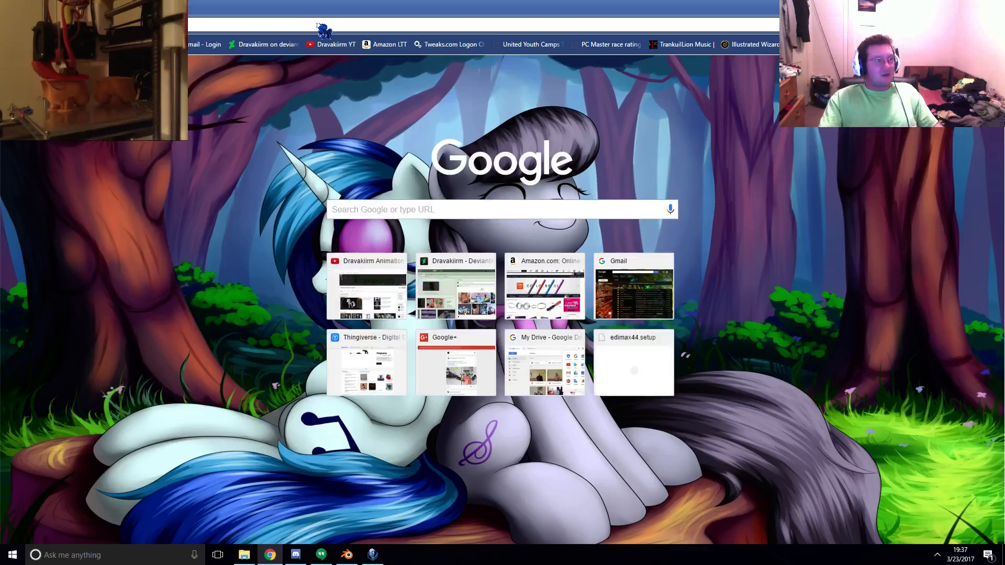
click(317, 24)
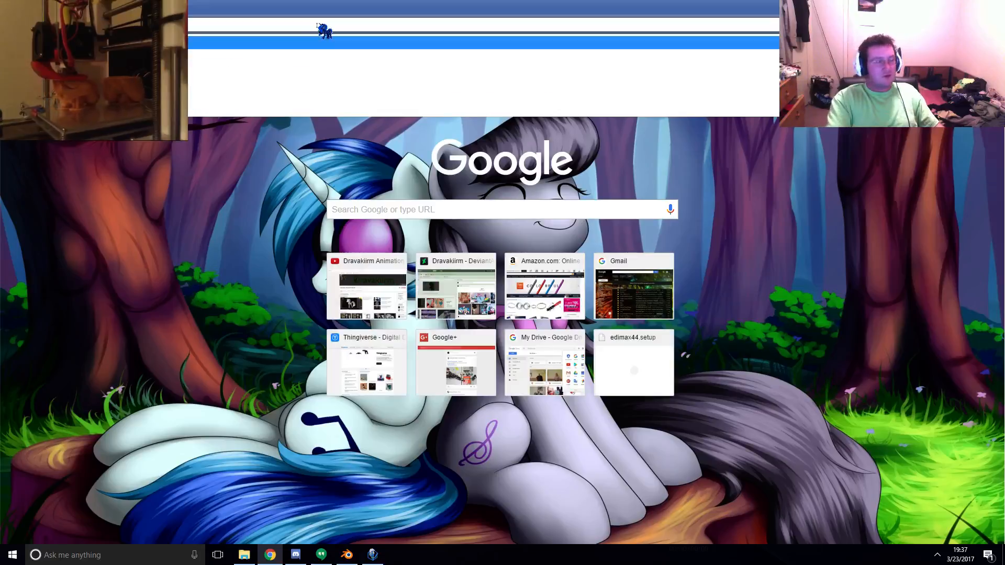
key(Down)
key(Down)
key(Down)
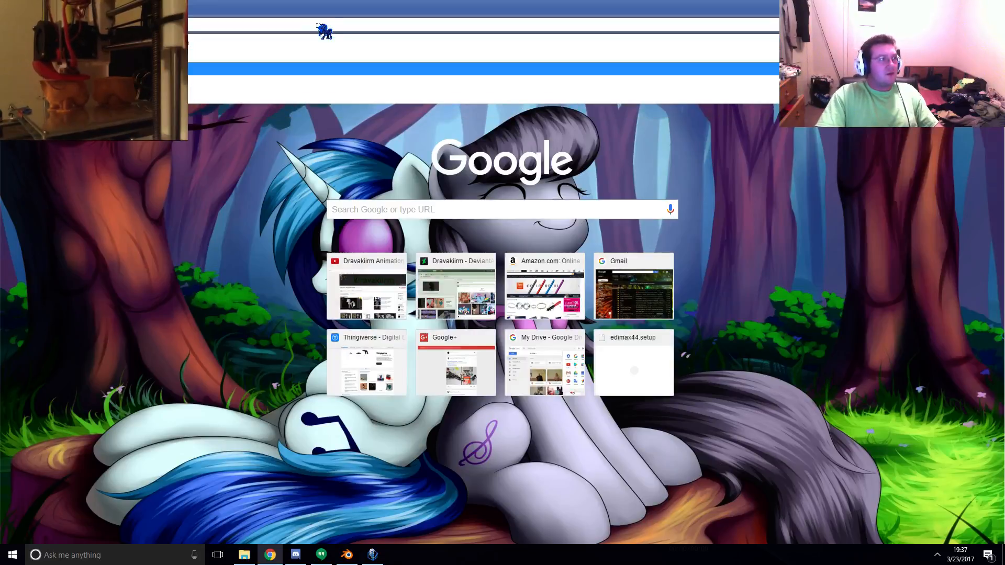
key(Return)
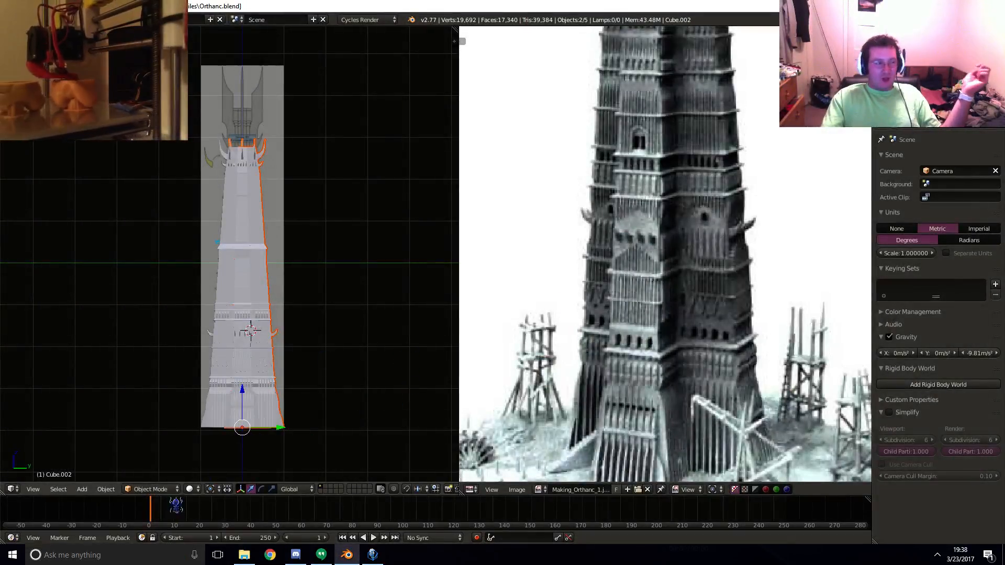
- Calculate 860/160 with the Windows search
click(119, 563)
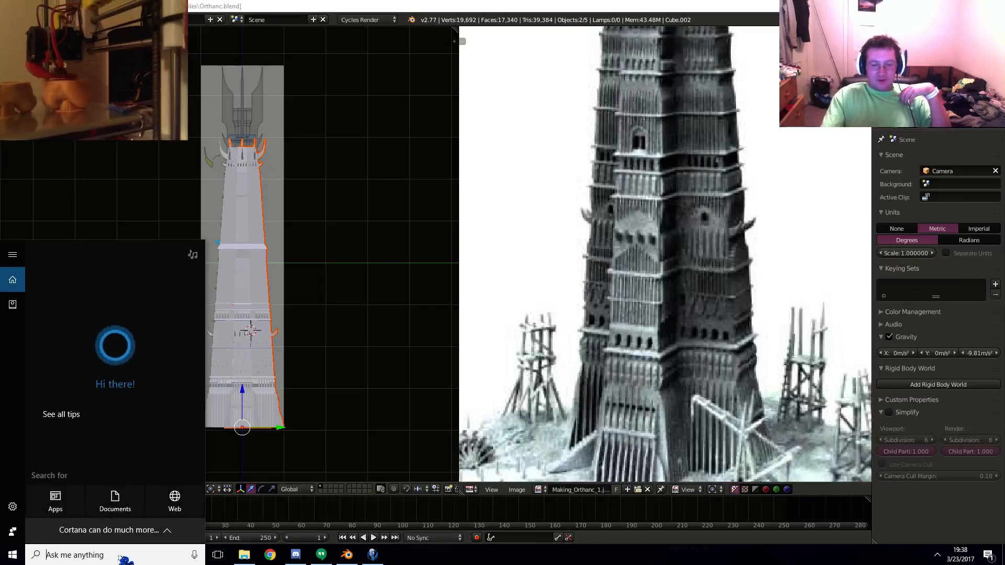
text(860/160)
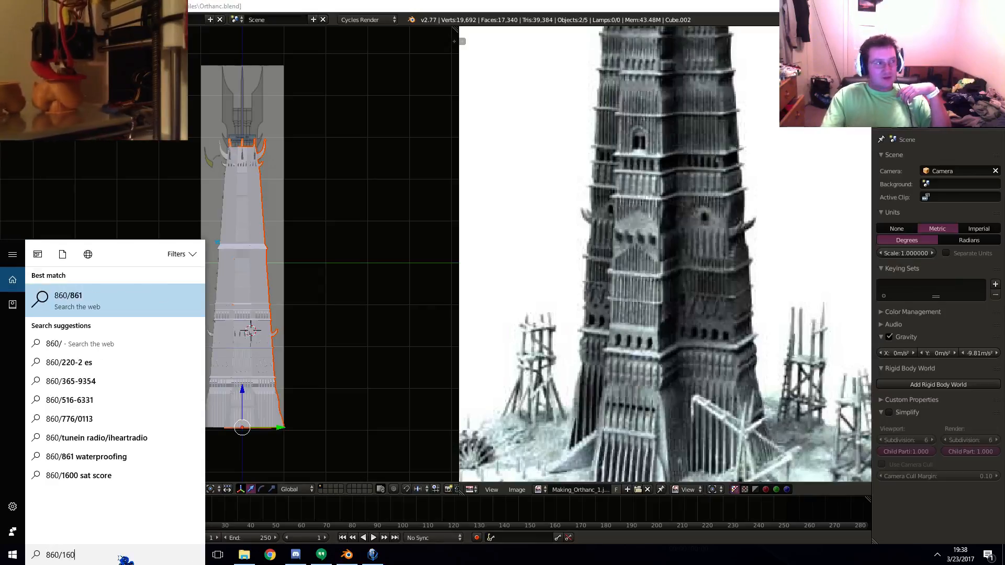
key(Return)
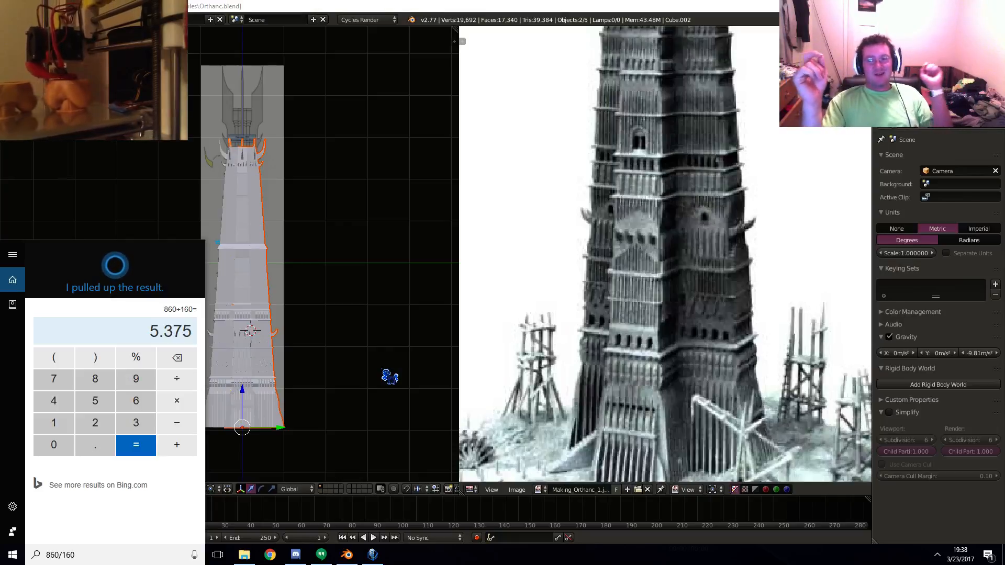
click(381, 369)
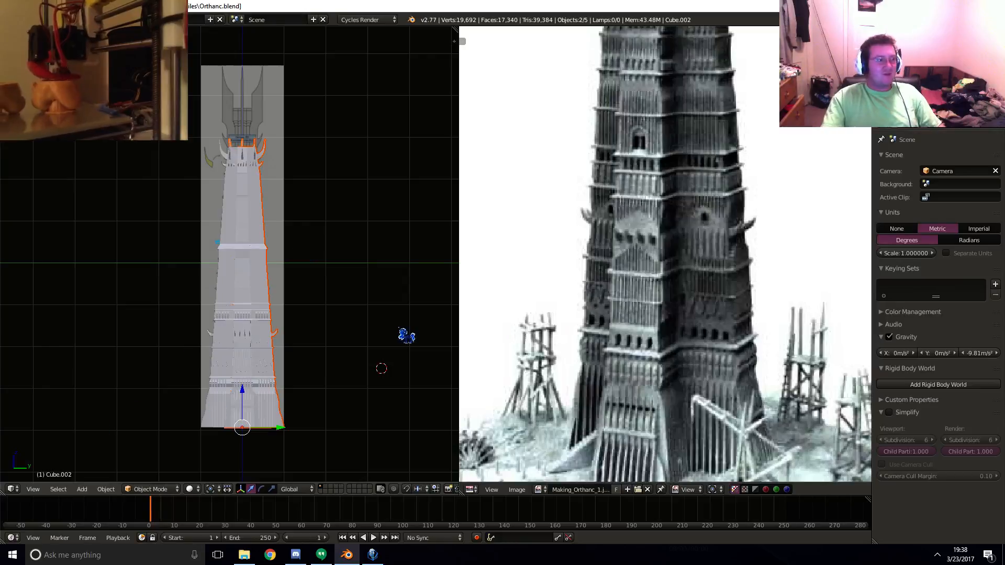
- Merge the two editors into one large 3D view of the tower with tool shelf and properties shown
drag(455, 29, 617, 159)
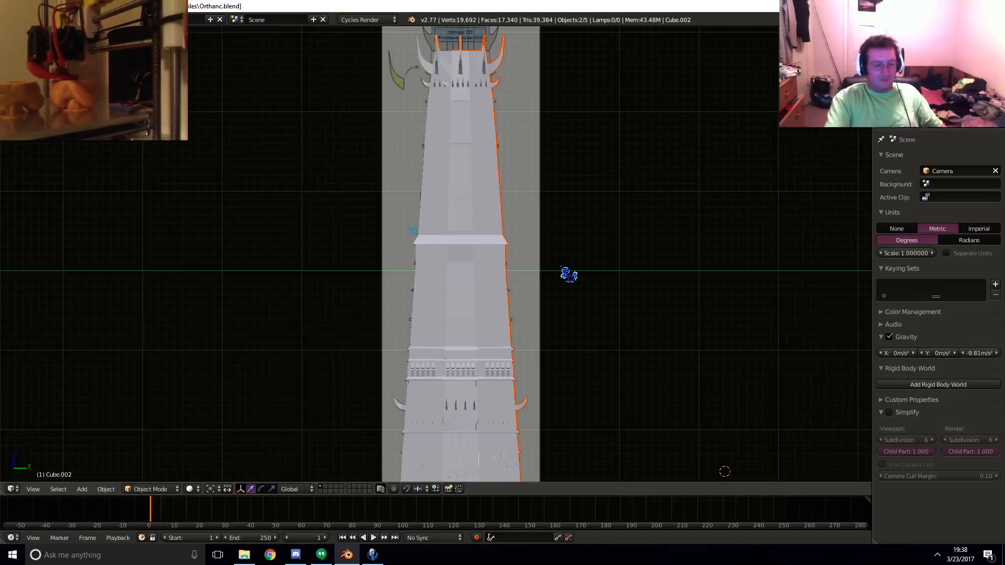
key(n)
key(t)
middle_drag(664, 428, 585, 446)
middle_drag(508, 249, 495, 251)
shift+middle_drag(494, 251, 529, 182)
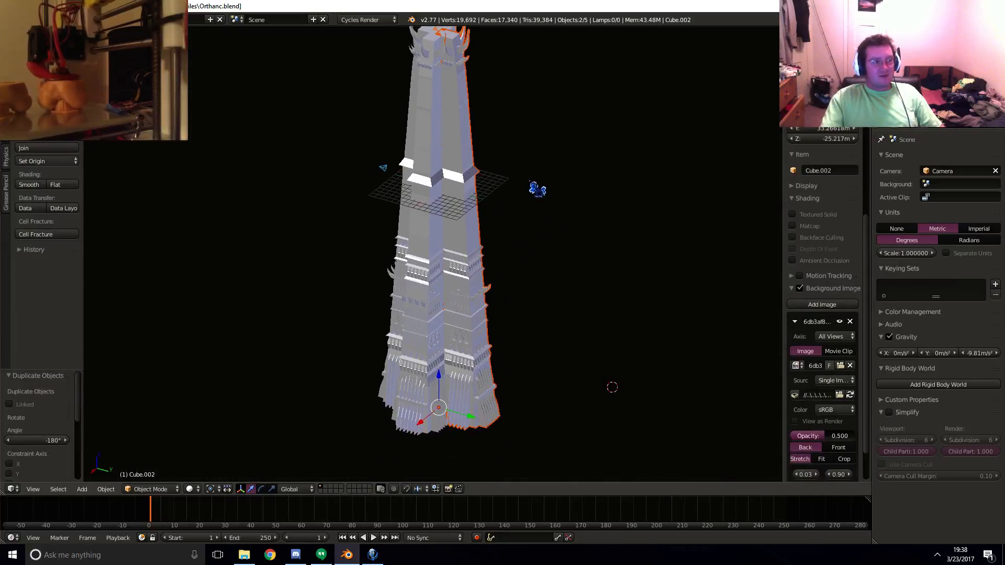
- Delete three of the tower's four duplicated sides, keeping only Cube.001
scroll(441, 274, up, 2)
middle_drag(441, 274, 384, 318)
right_click(402, 287)
shift+right_click(441, 227)
shift+right_click(419, 219)
key(x)
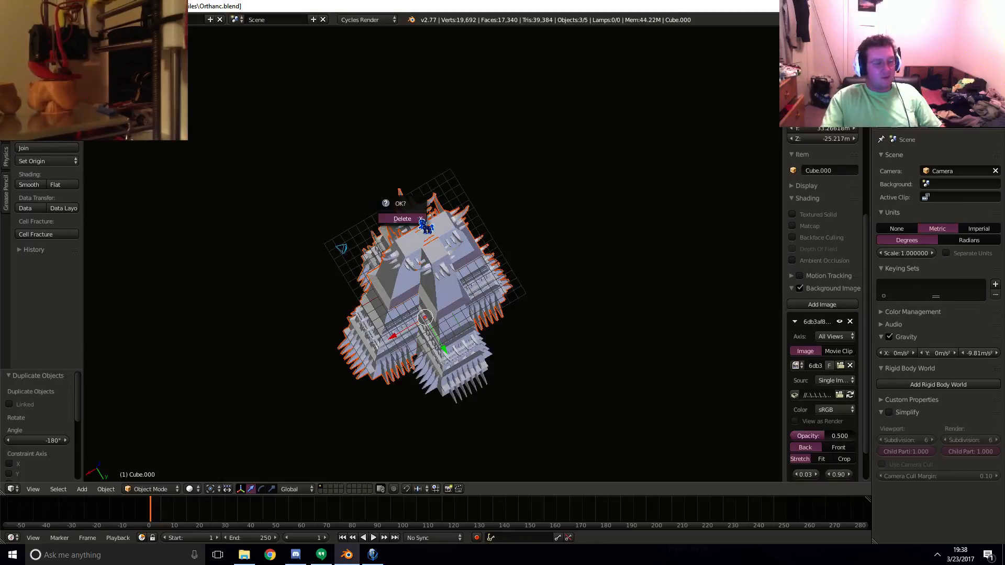
click(418, 219)
- Rotate the remaining tower side by 180° in top view
right_click(434, 291)
key(KP_1)
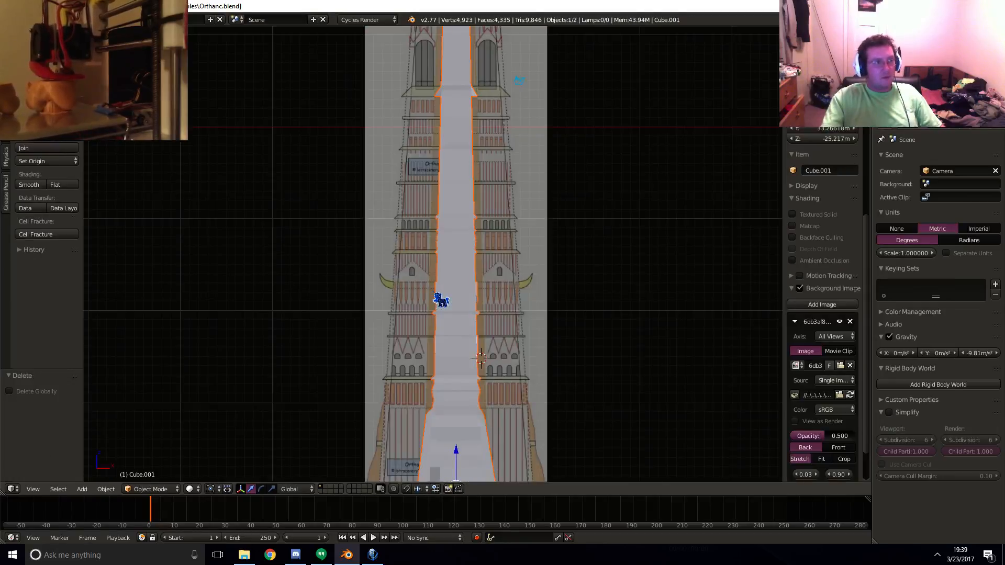
key(KP_7)
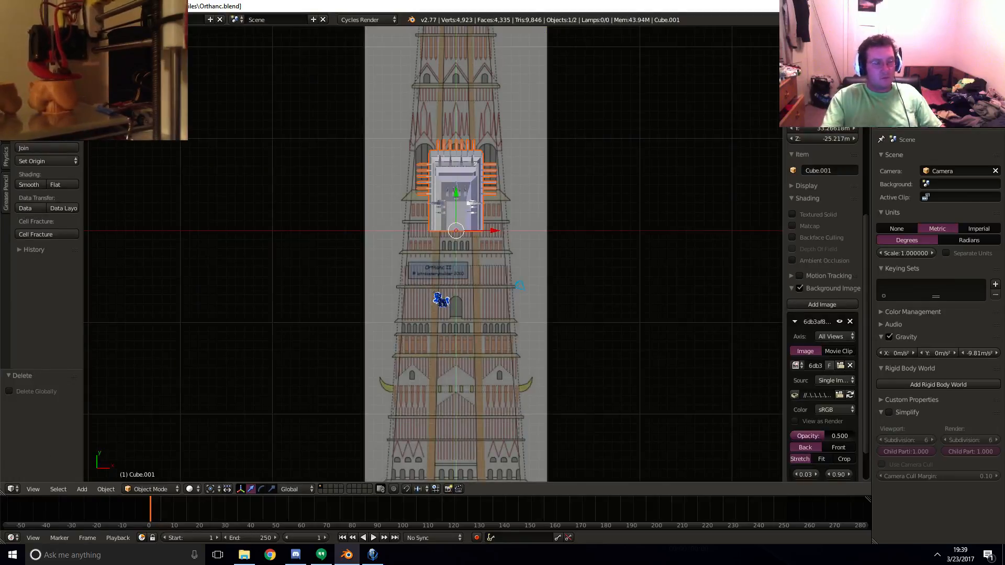
text(r180)
key(Return)
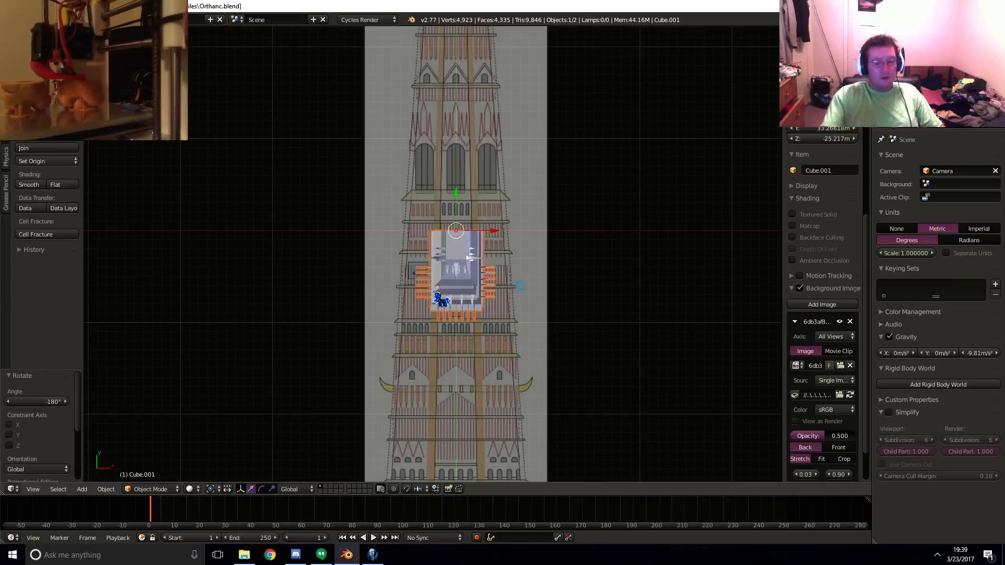
- Put the remaining tower side into Edit Mode with face selection, close to its arched window row
key(KP_1)
scroll(454, 302, up, 5)
mouse_move(501, 299)
shift+middle_down()
mouse_move(490, 205)
mouse_move(493, 275)
mouse_move(520, 287)
mouse_move(435, 320)
mouse_move(362, 314)
mouse_move(374, 314)
shift+middle_up()
key(z)
scroll(500, 282, up, 5)
key(z)
key(Tab)
click(321, 489)
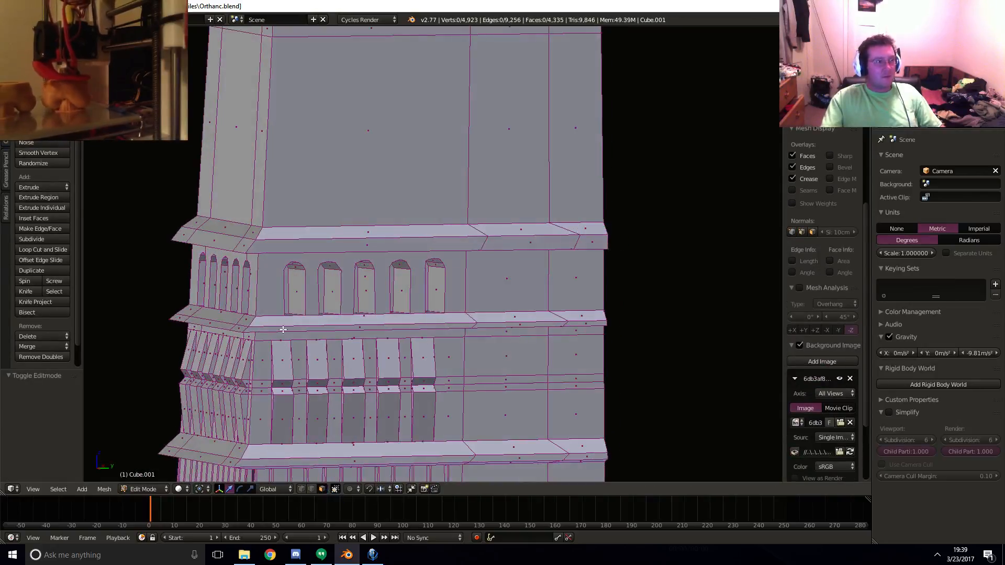
- Select the five arched window faces in the row on one side wall of the tower
right_click(291, 285)
key(KP_1)
shift+right_click(285, 283)
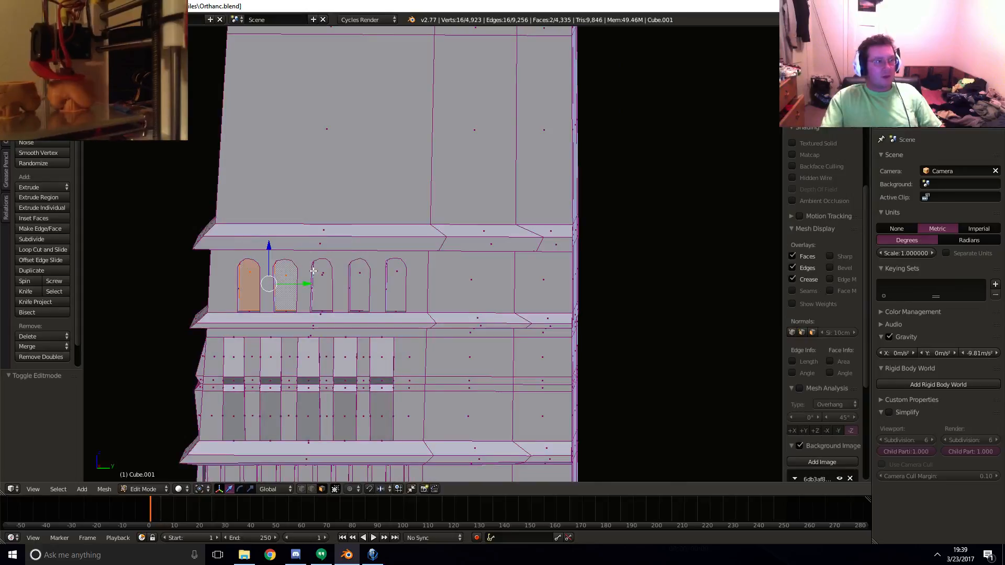
shift+right_click(322, 286)
shift+right_click(351, 284)
shift+right_click(391, 293)
middle_drag(393, 294, 438, 316)
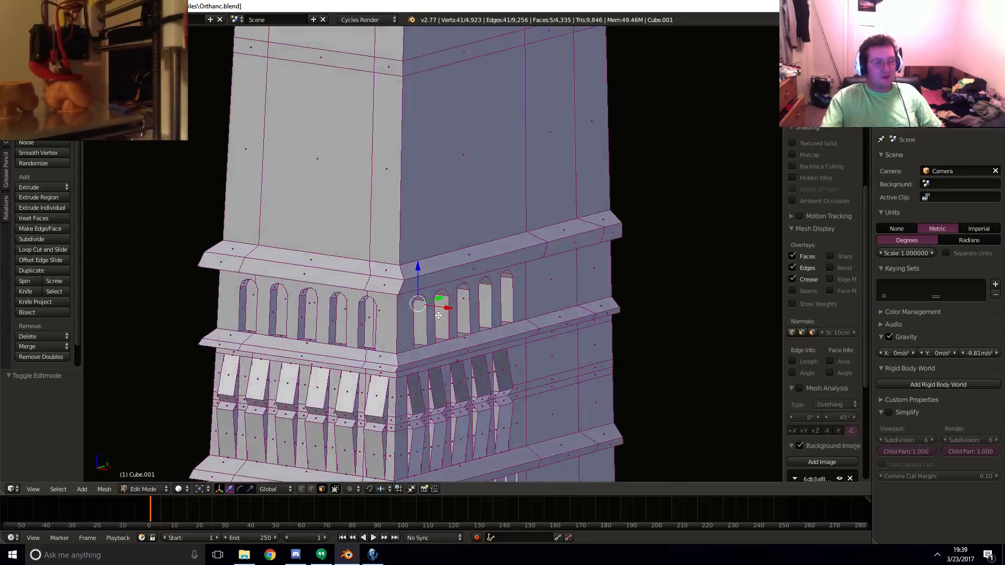
- Move the selected window faces about 63 cm along X in front wireframe view to change the depth of their recesses
key(KP_1)
key(z)
scroll(439, 315, up, 5)
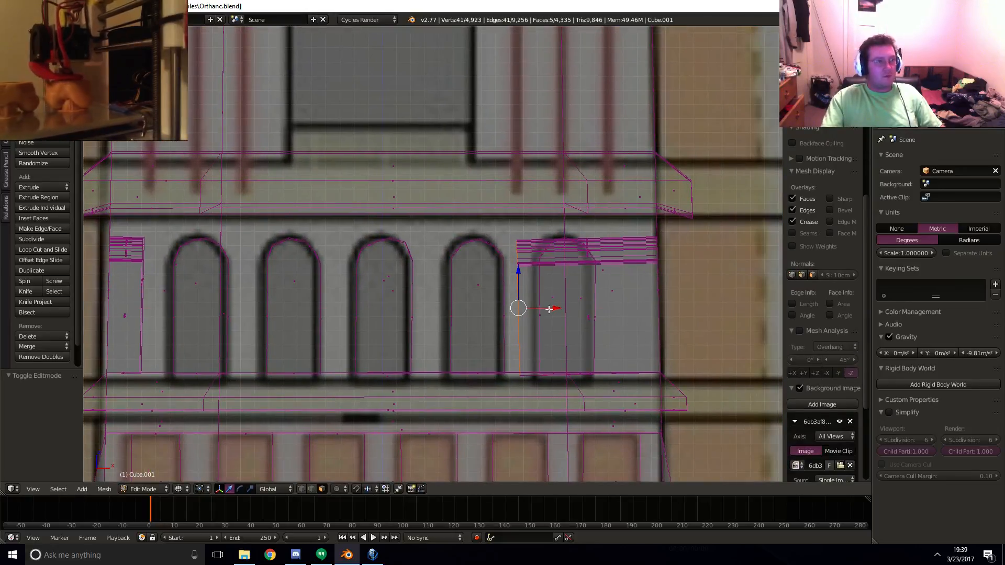
drag(548, 309, 637, 308)
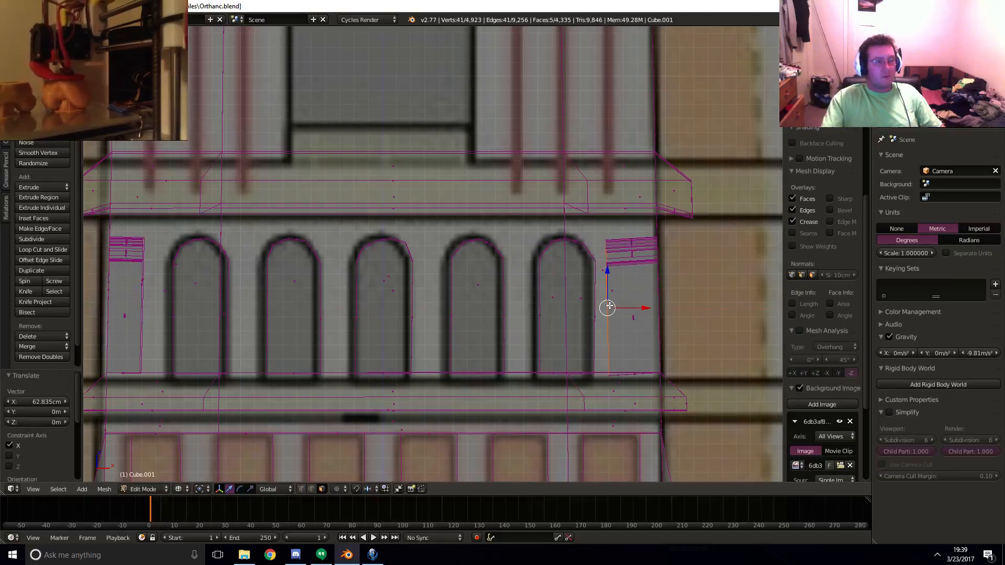
key(KP_3)
mouse_move(201, 273)
shift+middle_down()
mouse_move(644, 290)
mouse_move(631, 289)
shift+middle_up()
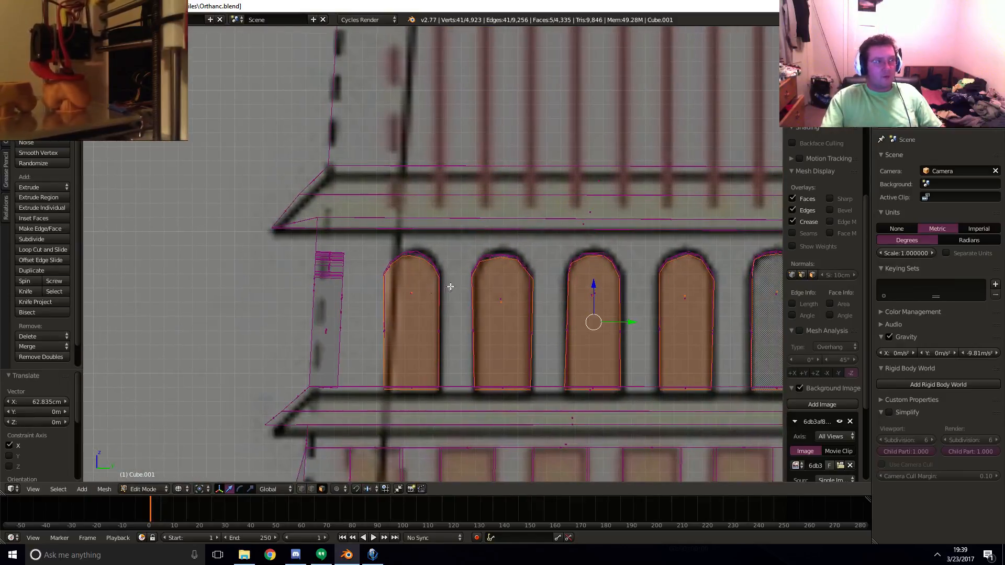
- Select the back faces of all five arched windows on the adjacent wall, including the narrow strips split by vertical edges
mouse_move(319, 298)
middle_down()
mouse_move(356, 309)
mouse_move(363, 330)
middle_up()
key(z)
right_click(190, 295)
shift+right_click(266, 316)
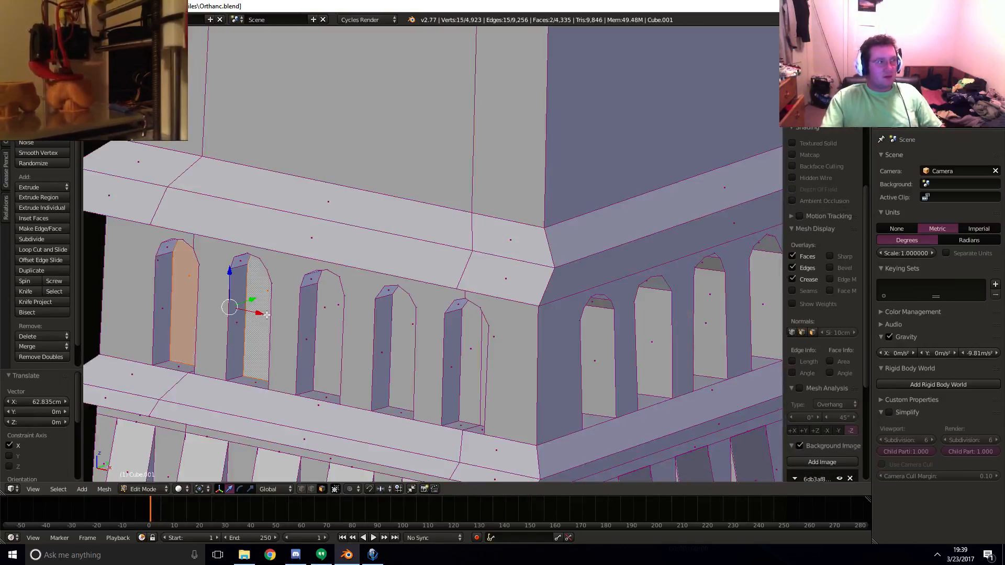
shift+right_click(321, 322)
shift+right_click(416, 352)
shift+right_click(477, 350)
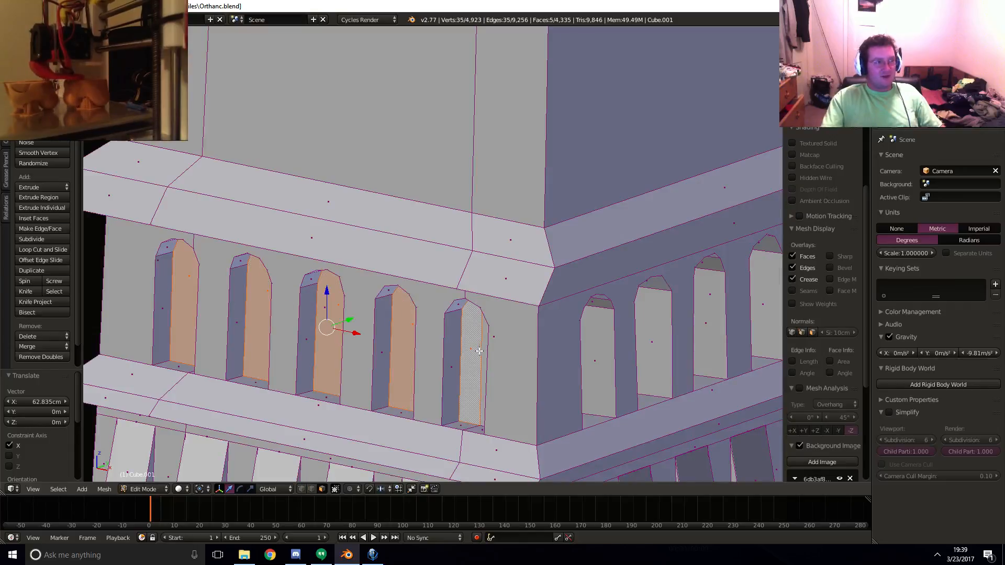
shift+right_click(482, 351)
middle_drag(482, 351, 278, 352)
shift+right_click(271, 346)
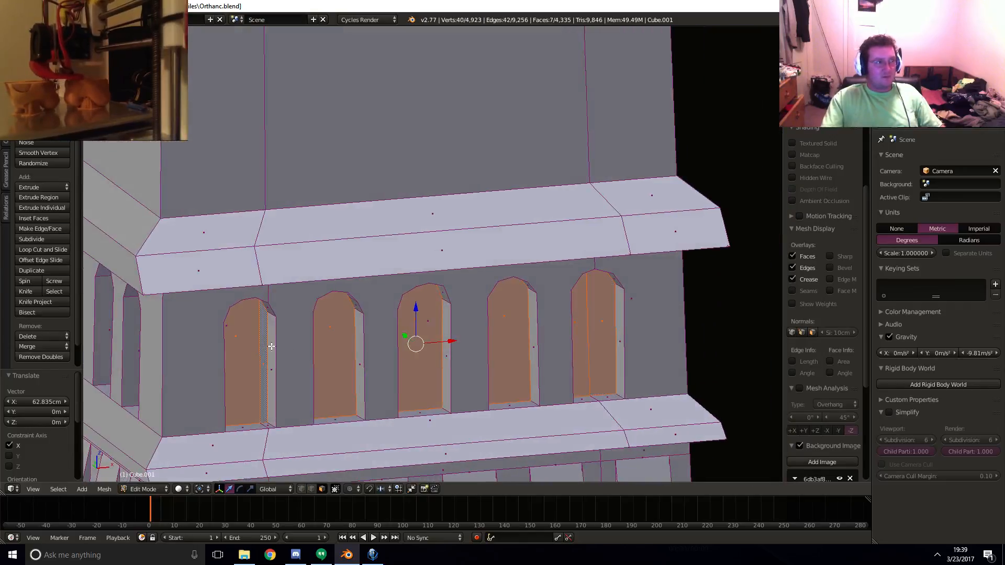
- Push the selected window back faces about 11.8 cm along Y
drag(399, 335, 391, 336)
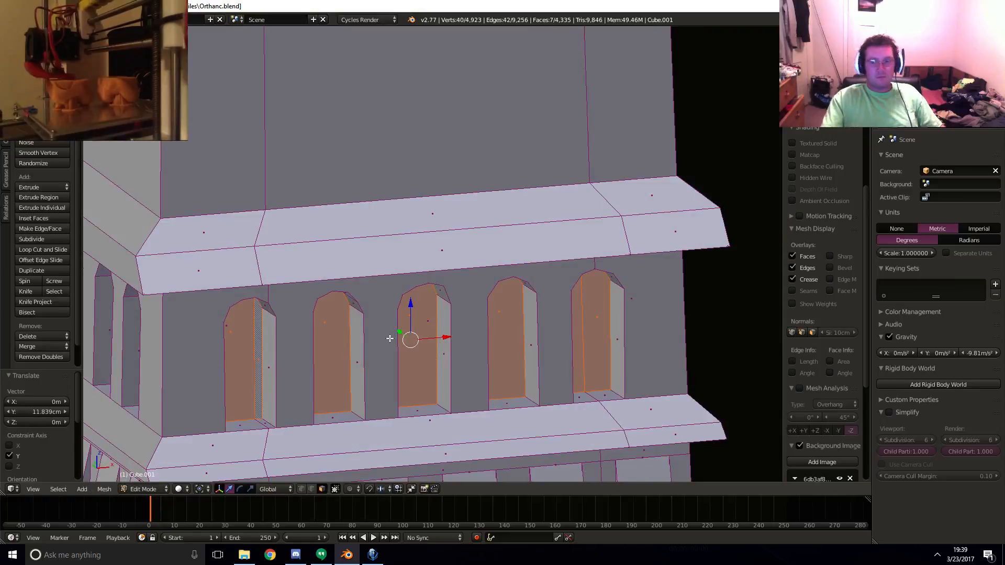
shift+middle_drag(400, 309, 421, 334)
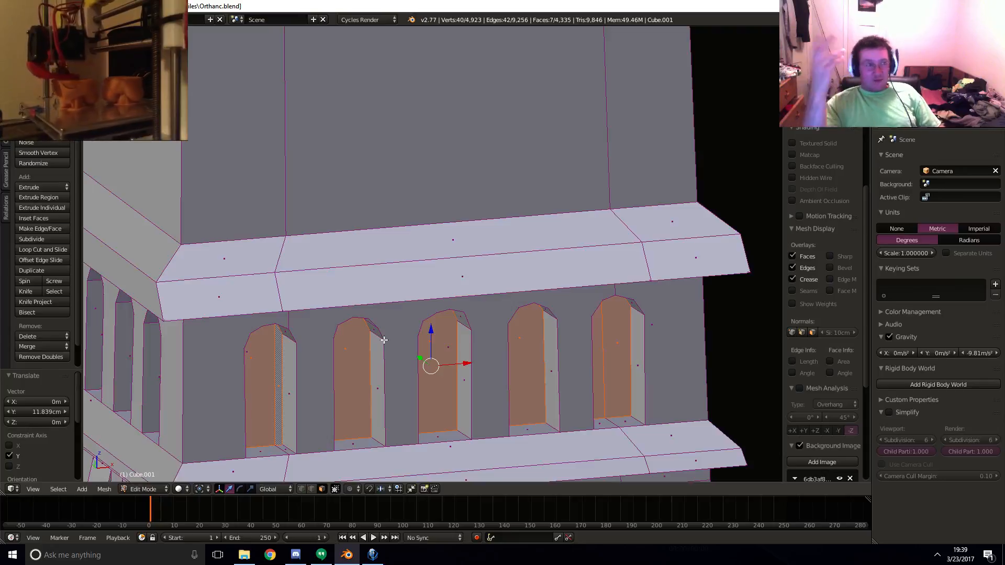
click(359, 559)
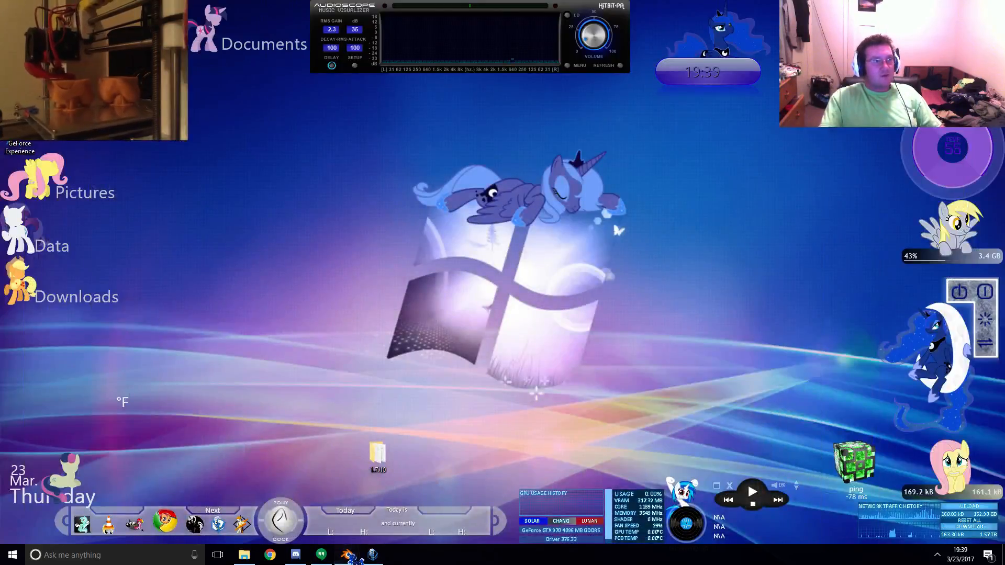
click(351, 554)
shift+middle_drag(340, 232, 364, 226)
- Knife-cut the outline of the large arched opening into the wall above the window row's ledge, tracing the blueprint in front view
key(KP_1)
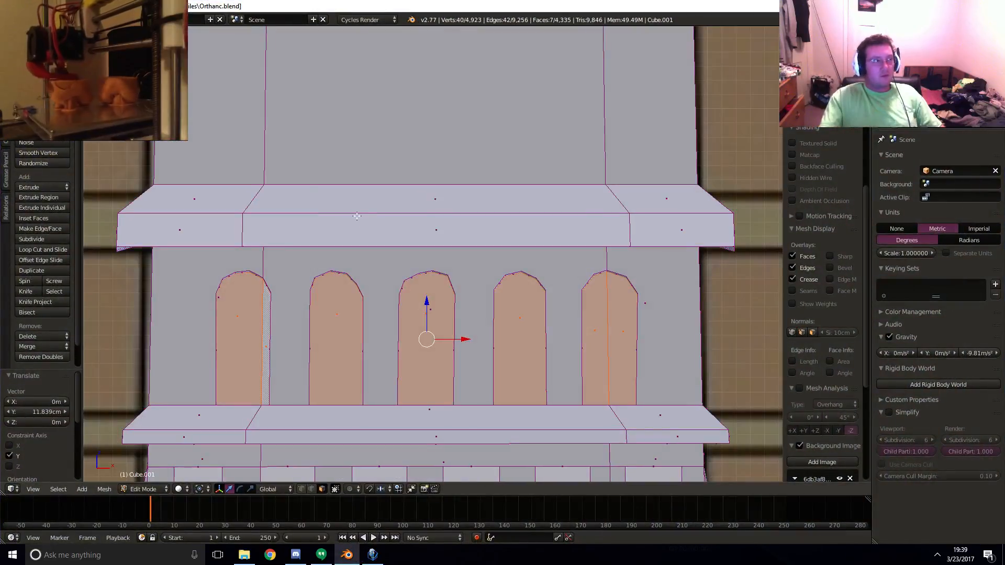
scroll(345, 251, up, 6)
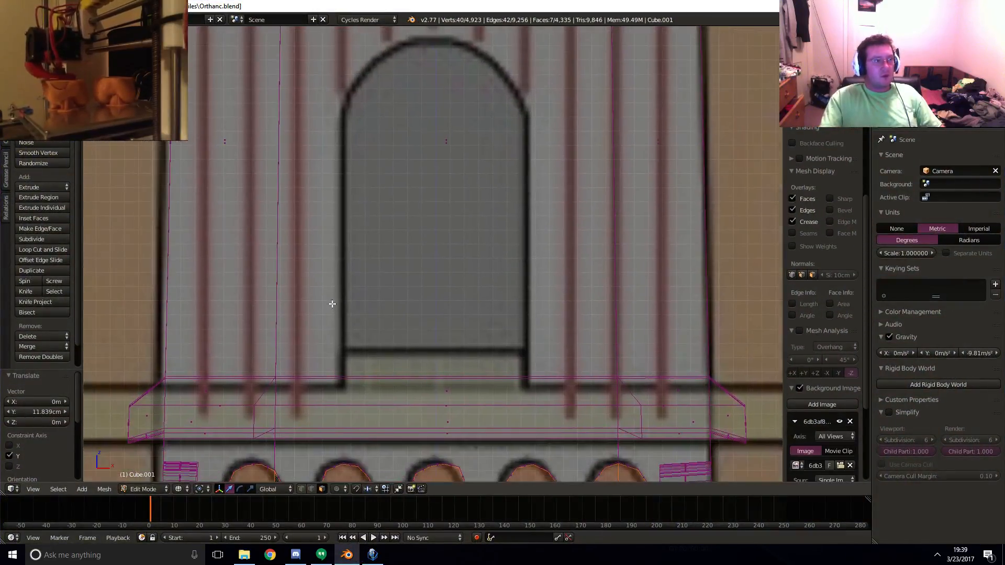
scroll(332, 304, down, 5)
shift+middle_drag(386, 217, 343, 237)
scroll(395, 314, up, 1)
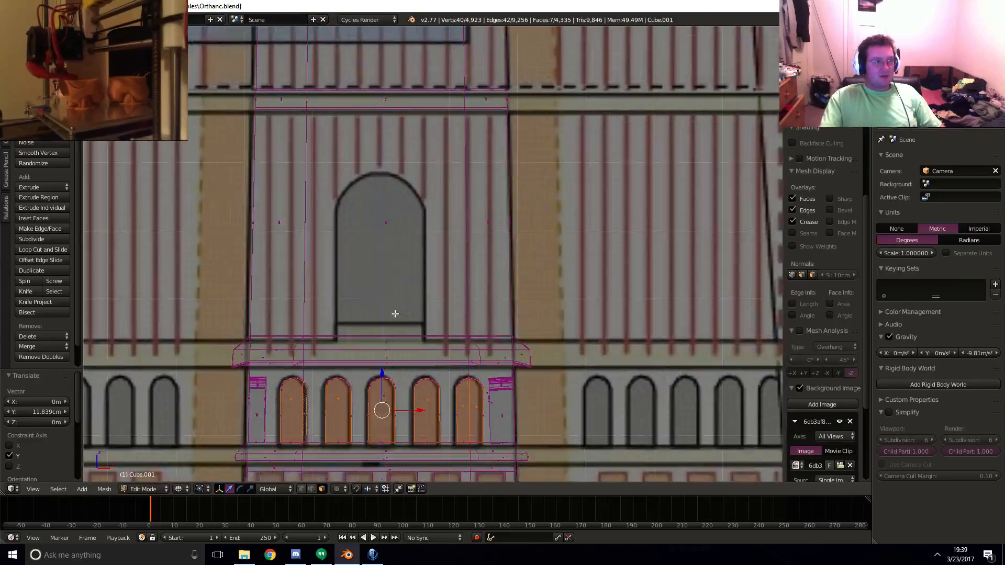
key(z)
scroll(389, 306, up, 1)
key(z)
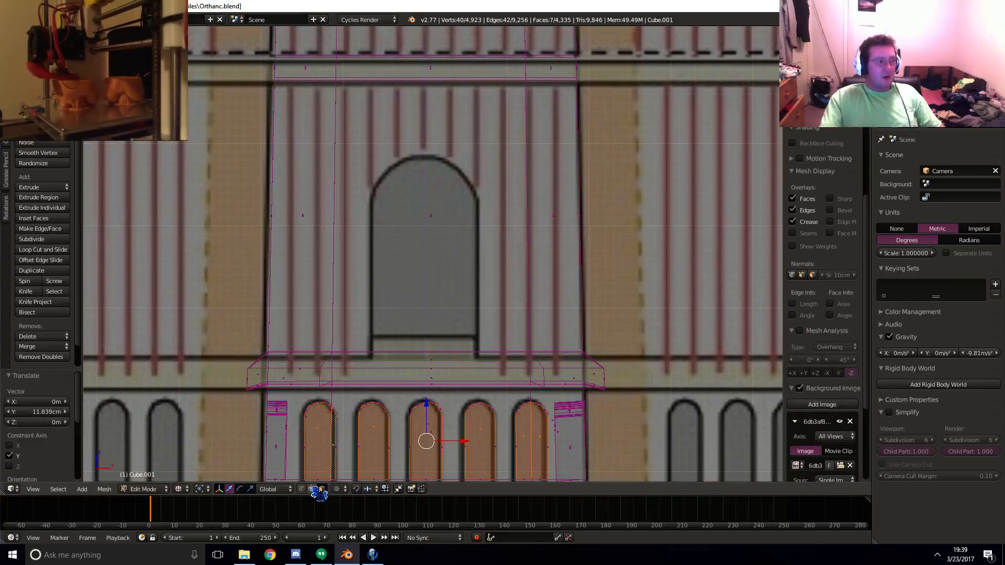
key(k)
click(374, 351)
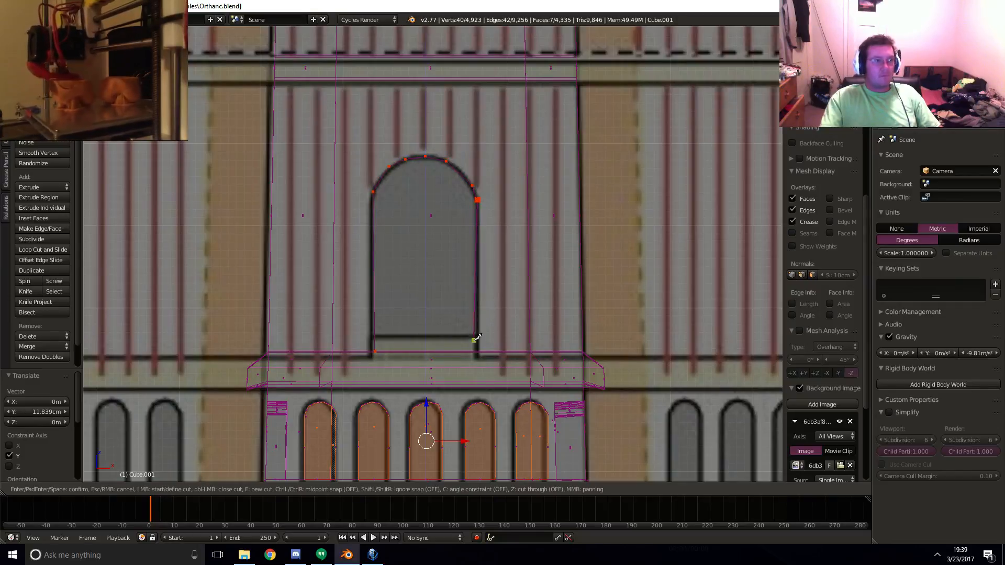
middle_drag(388, 332, 447, 349)
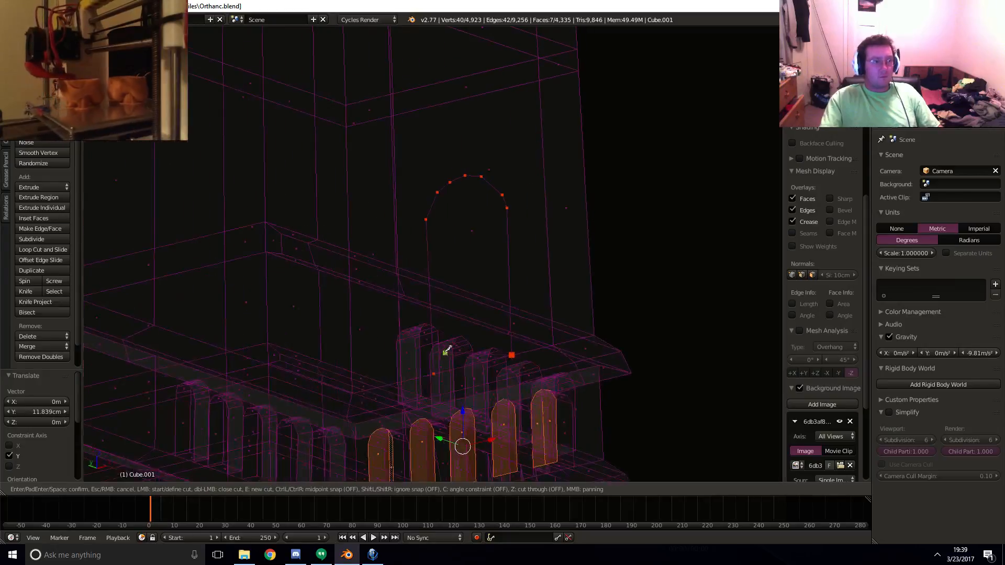
key(Return)
key(z)
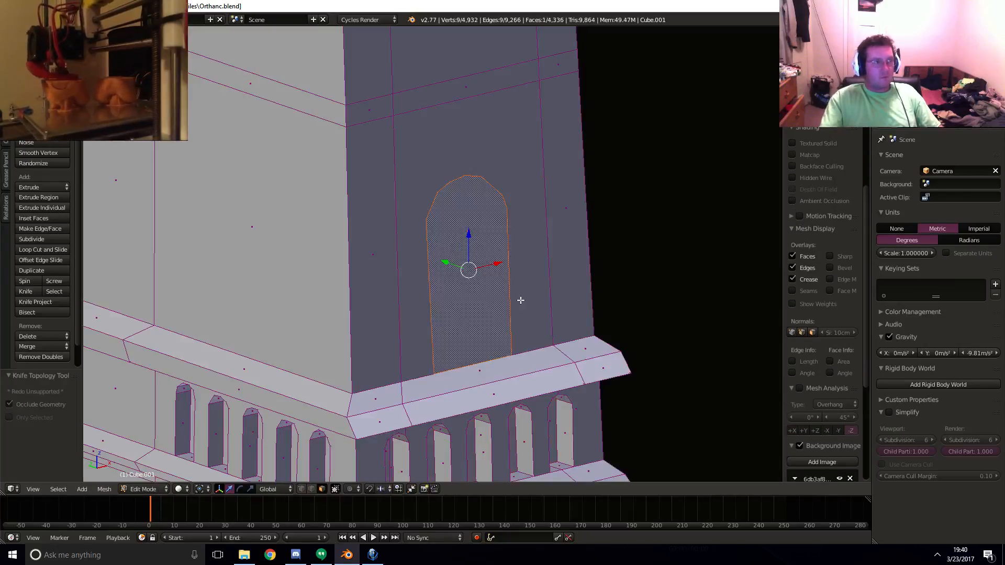
- Extrude the large arched face about 1.2 m into the wall
key(e)
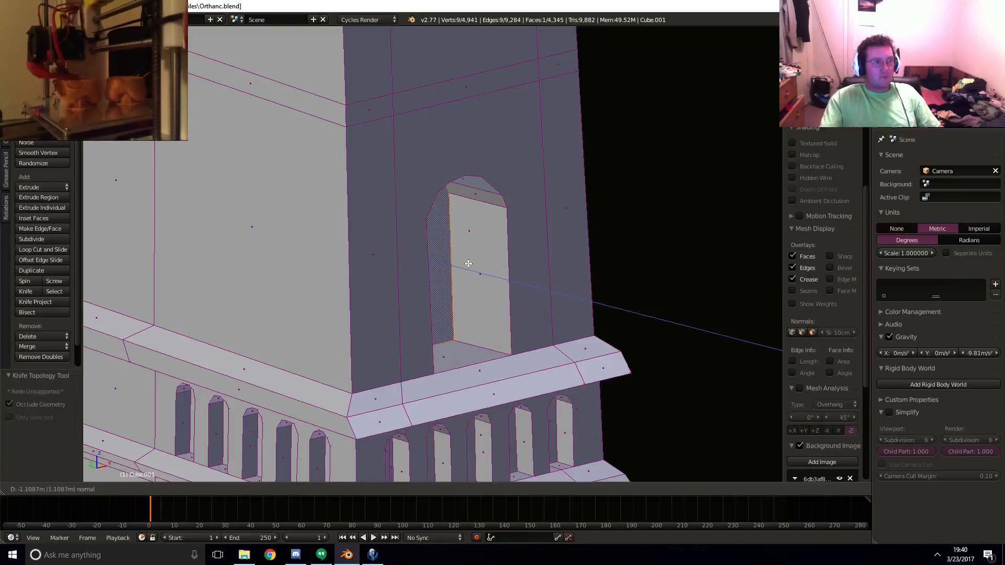
click(463, 259)
middle_drag(463, 259, 390, 250)
mouse_move(477, 244)
middle_down()
mouse_move(514, 276)
mouse_move(428, 278)
middle_up()
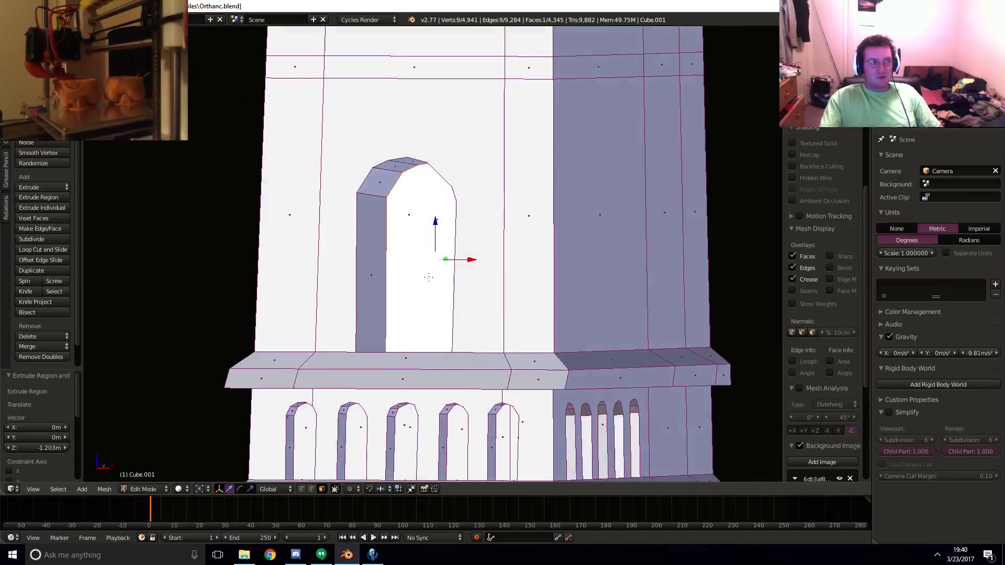
key(KP_1)
key(z)
shift+middle_drag(394, 247, 386, 331)
scroll(447, 283, up, 1)
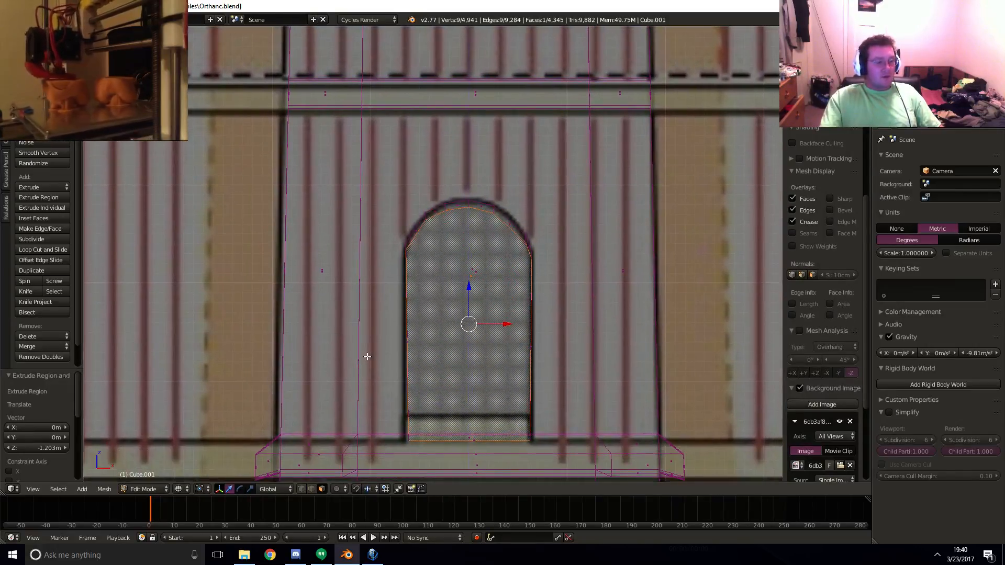
key(k)
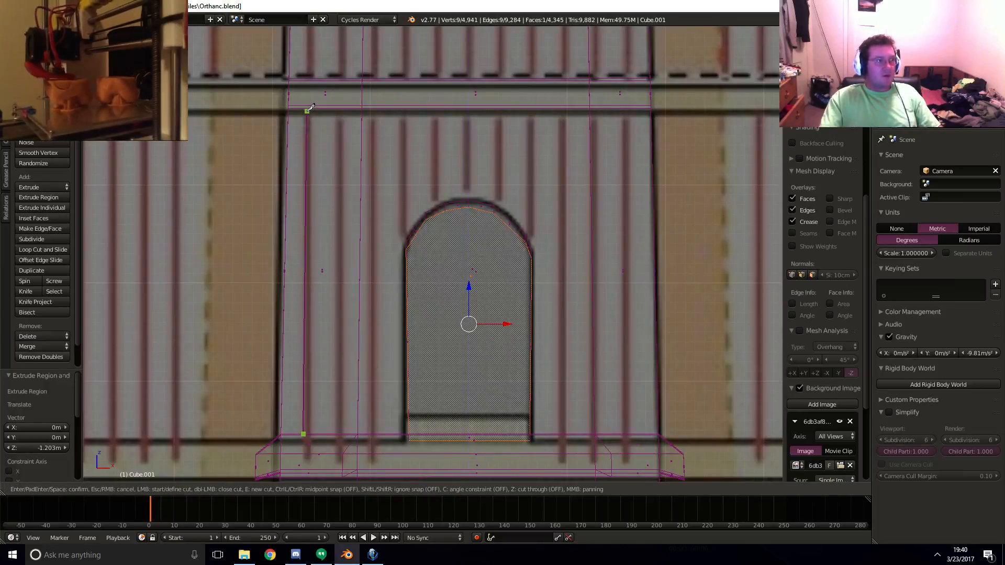
key(Escape)
- Add a horizontal loop cut above the plain ledge, slid to about 0.22 to match the blueprint's upper dashed line
scroll(314, 139, down, 6)
shift+middle_drag(321, 171, 316, 220)
scroll(396, 283, up, 2)
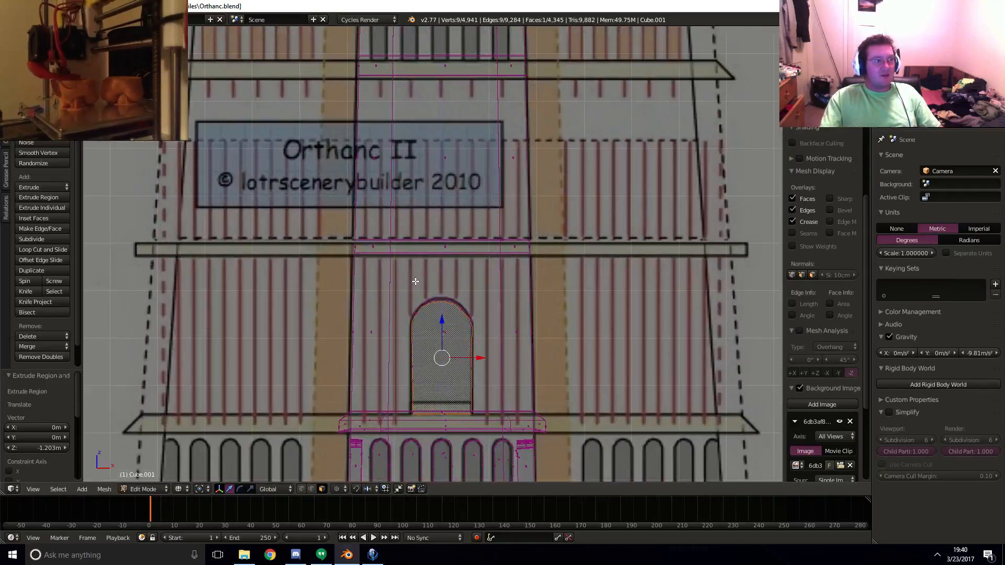
shift+middle_drag(445, 214, 455, 194)
scroll(428, 238, up, 2)
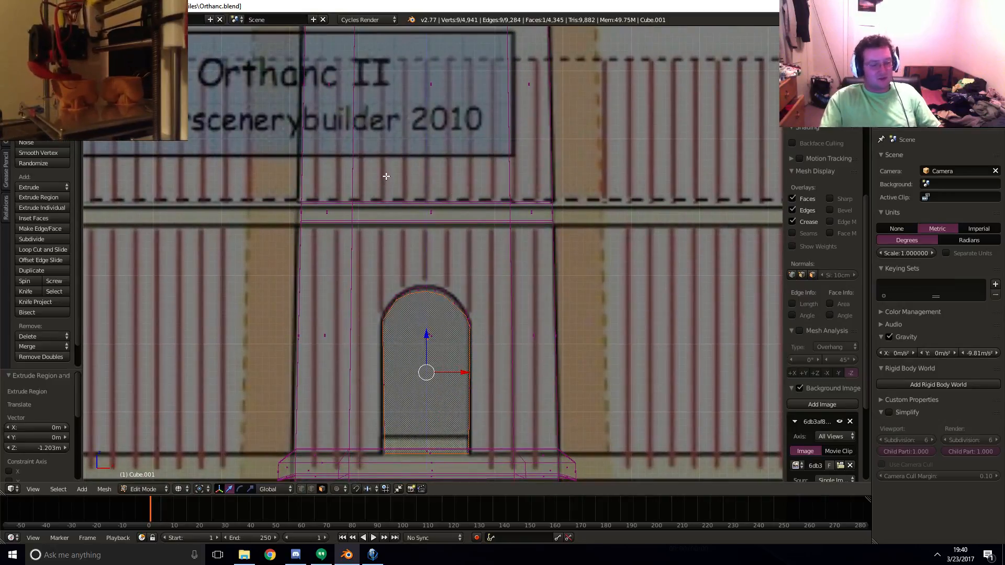
key(ctrl+r)
click(310, 59)
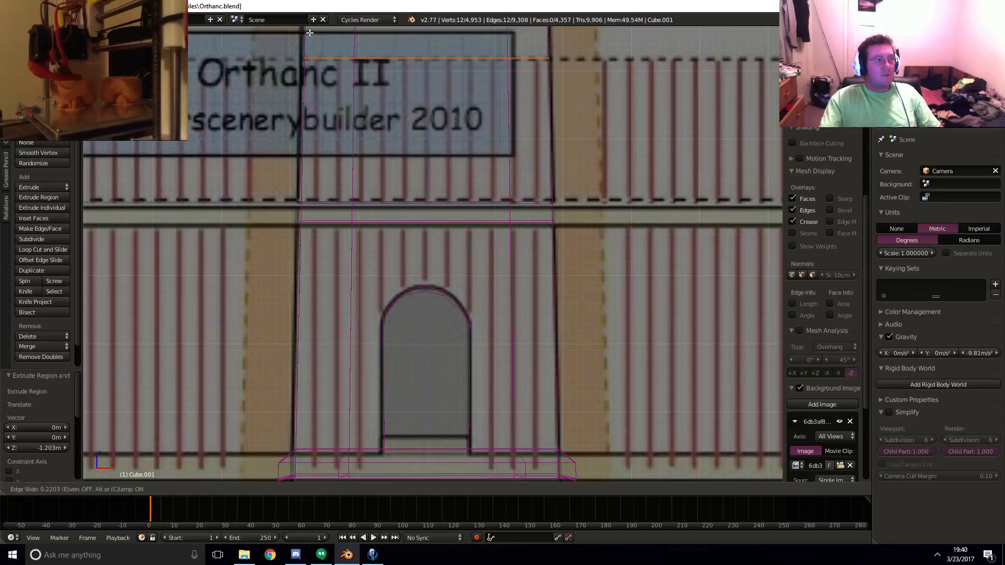
click(310, 32)
- Knife-cut both vertical edges of the blueprint's leftmost rib on the tower wall, from the lower ledge up to the new loop
key(k)
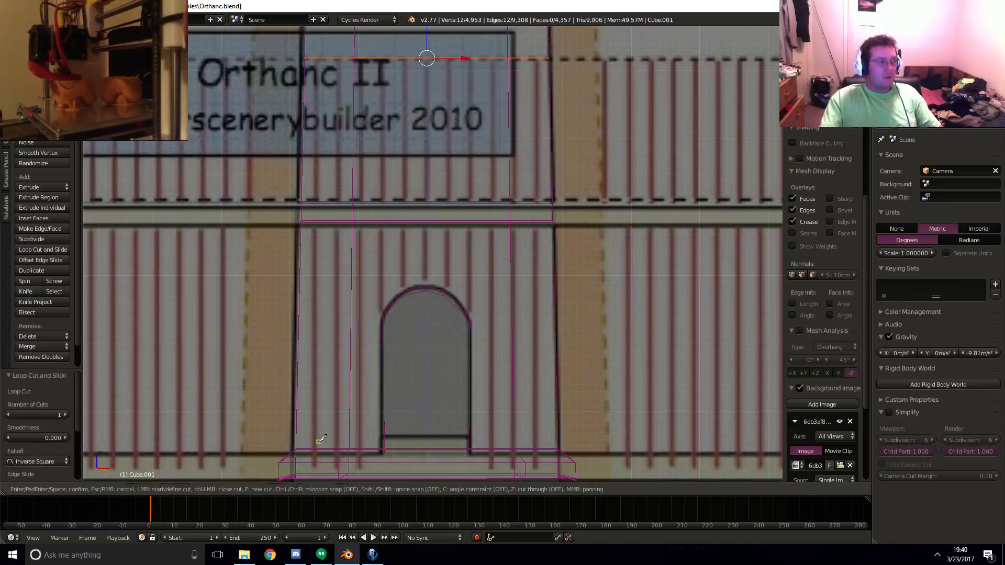
click(317, 449)
click(301, 184)
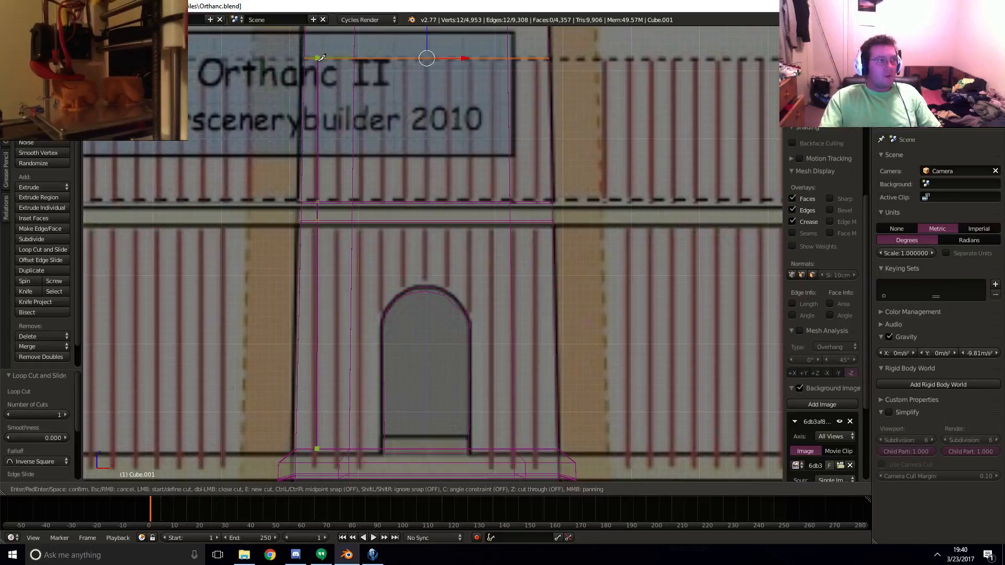
click(321, 56)
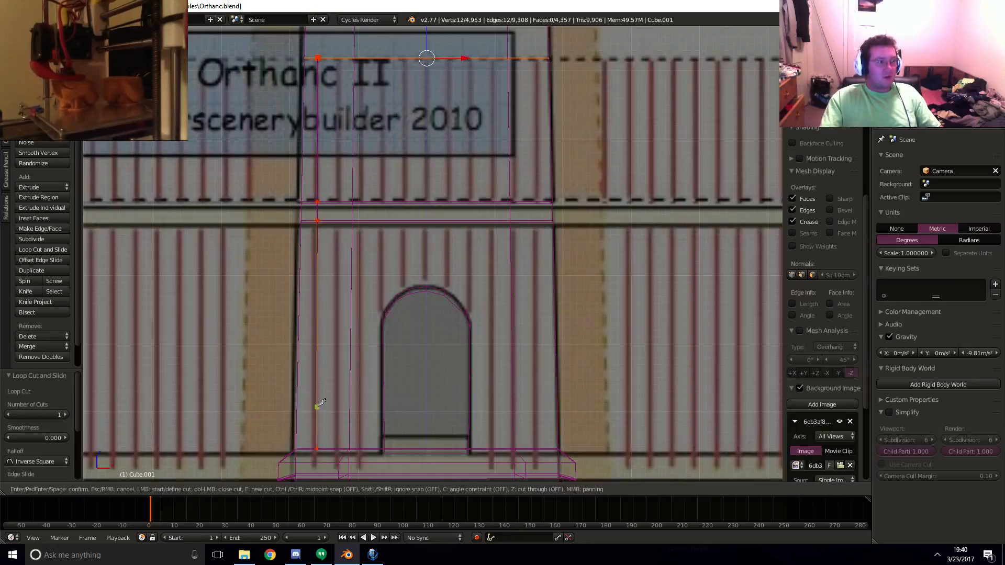
key(Return)
key(k)
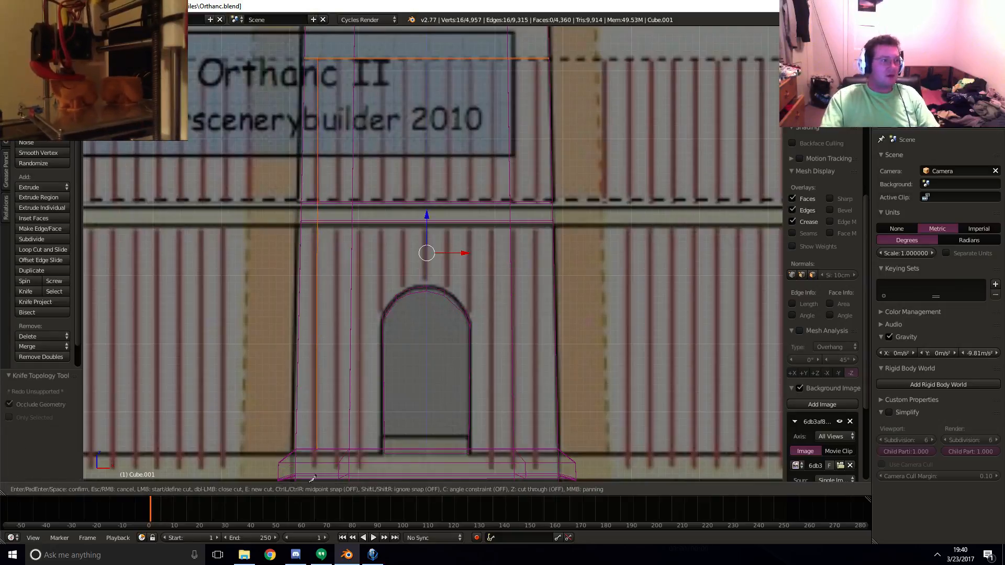
click(313, 447)
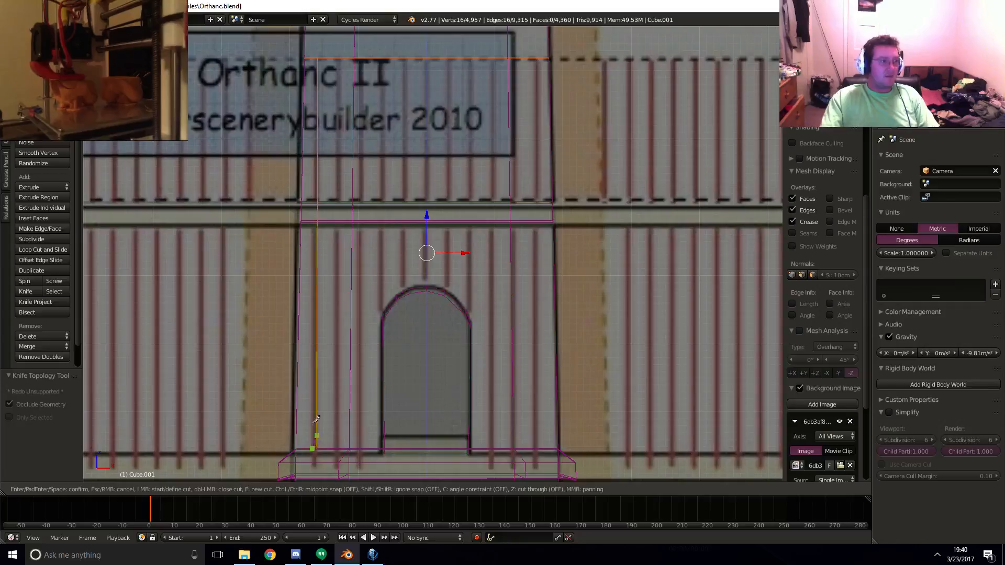
click(316, 54)
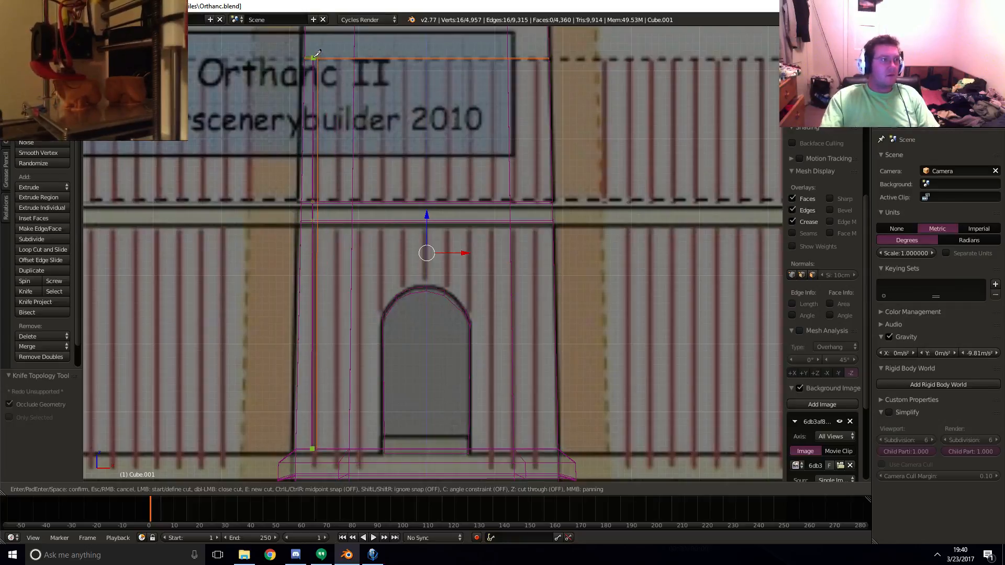
key(Return)
- Knife-cut both vertical edges of the second rib from the left, from the lower ledge up to the new loop
key(k)
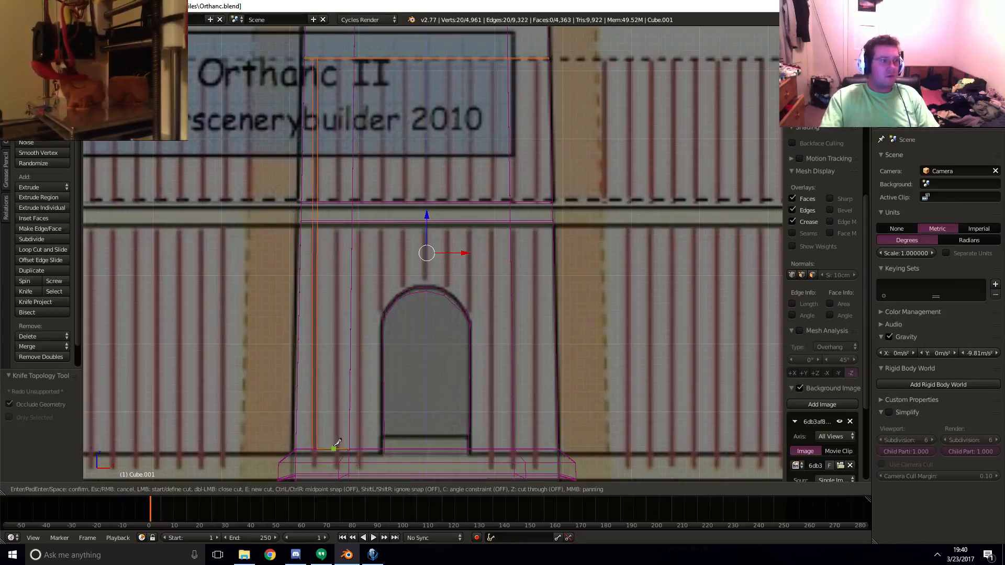
click(337, 444)
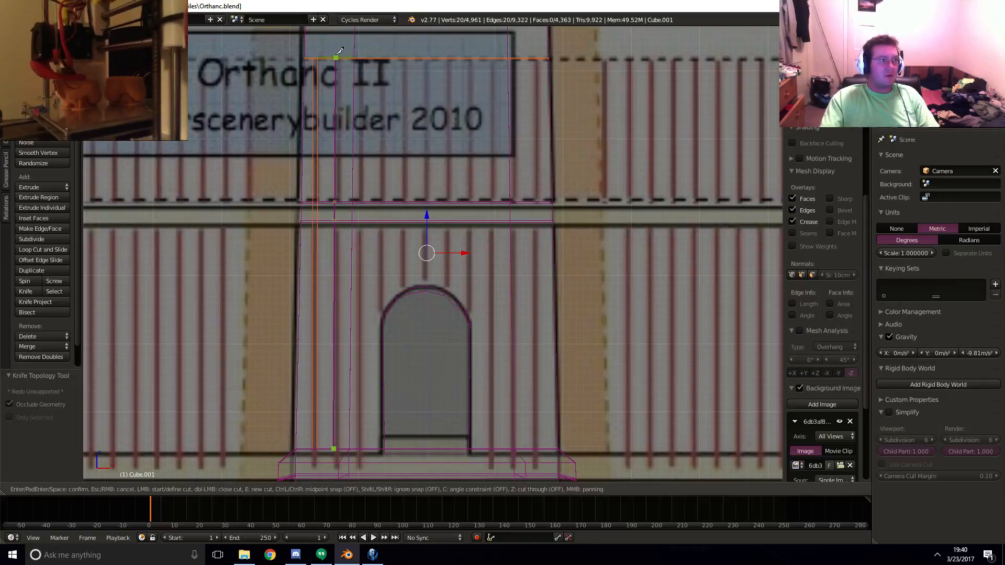
click(339, 51)
key(Return)
key(k)
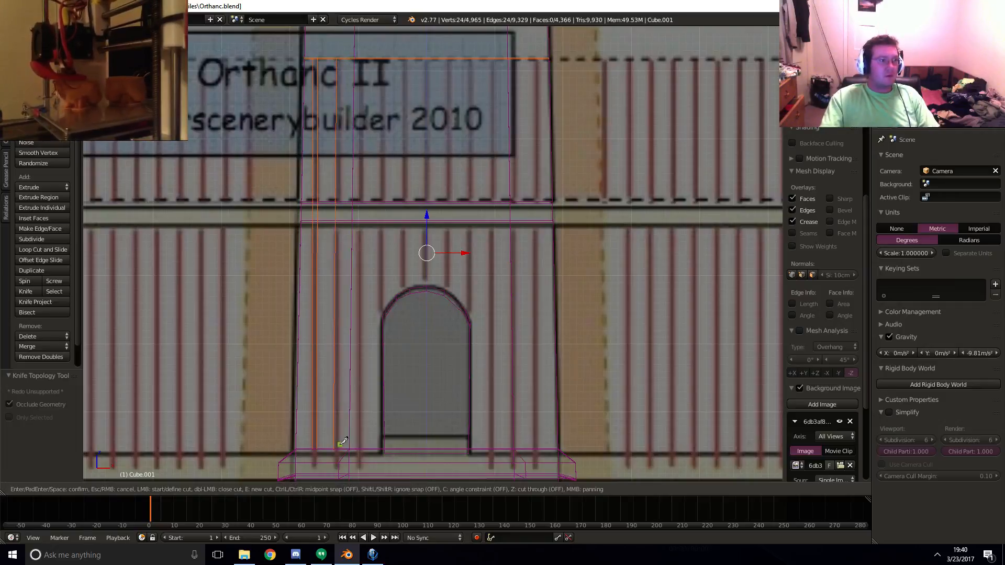
click(340, 446)
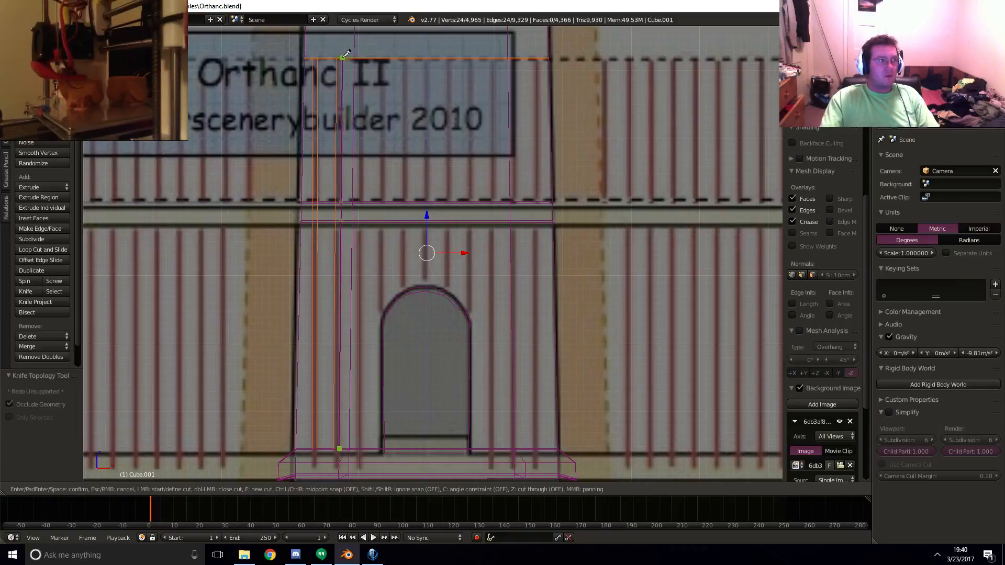
click(343, 56)
key(Return)
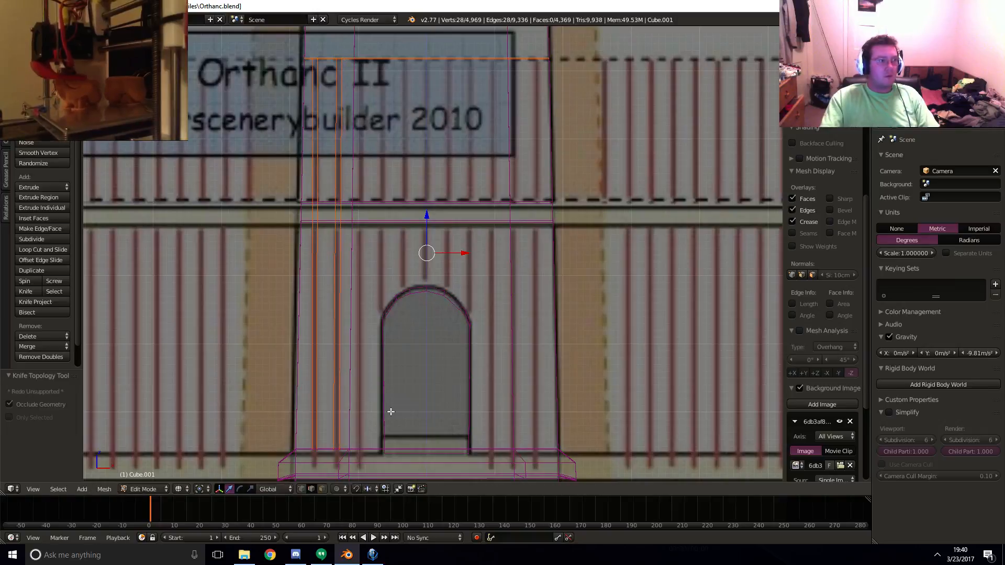
- Knife-cut both vertical edges of the third rib from the left, from the lower ledge up to the upper loop
key(k)
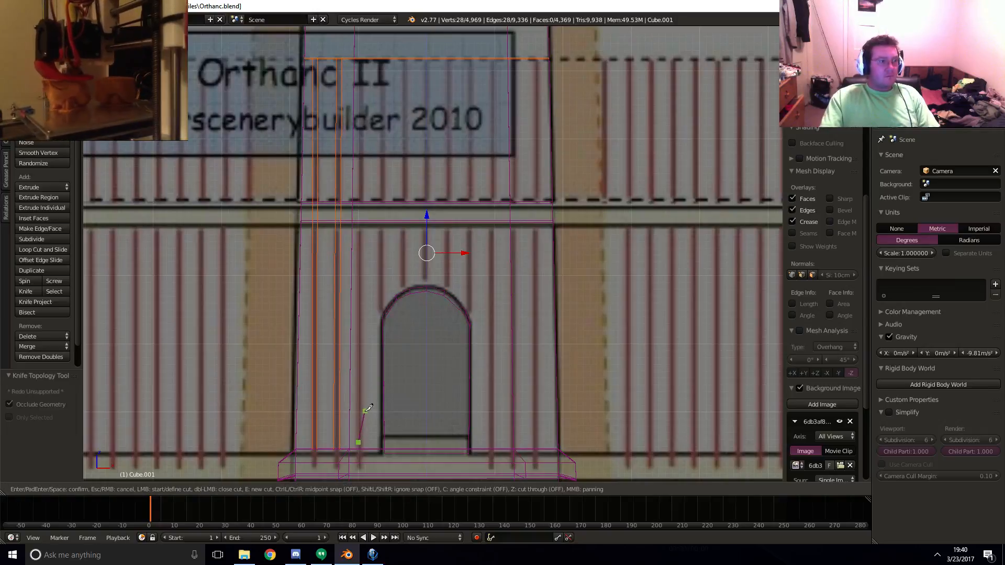
key(Escape)
key(k)
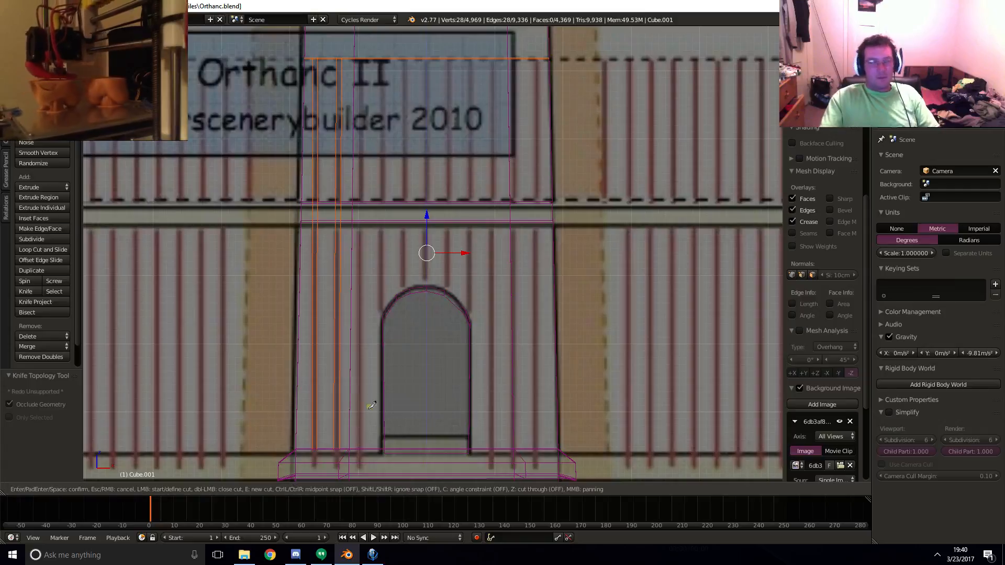
click(365, 445)
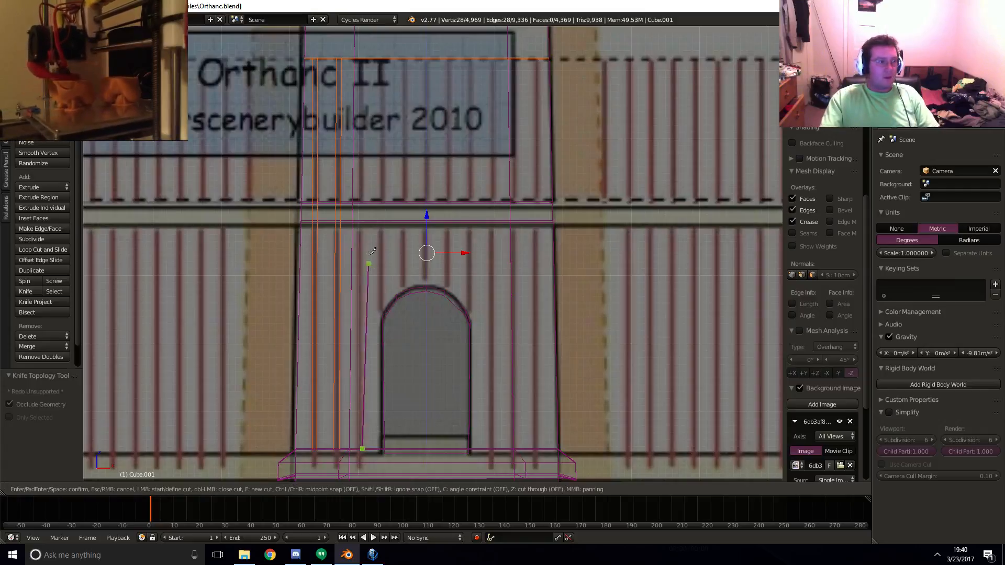
click(365, 58)
key(Return)
key(k)
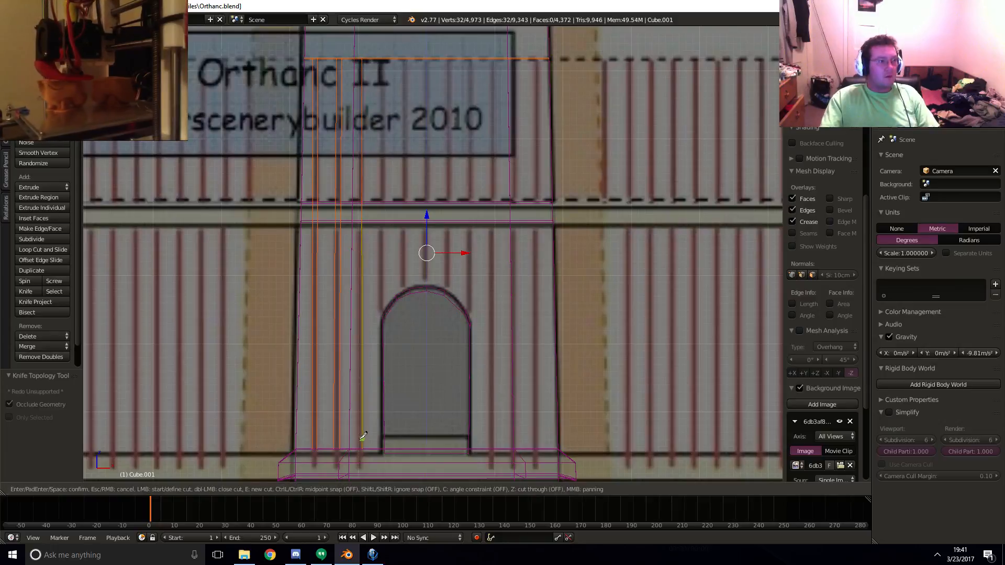
click(357, 449)
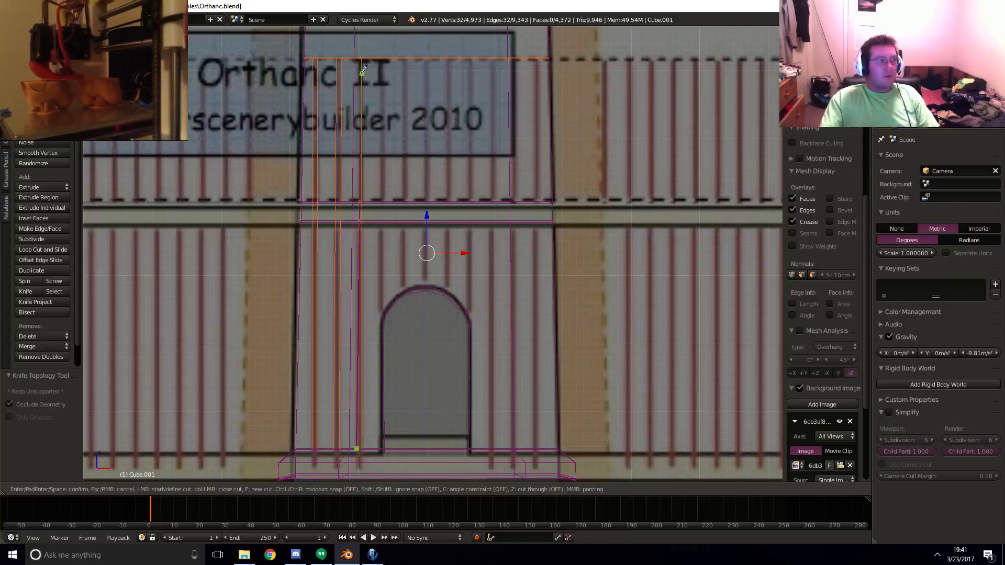
click(359, 57)
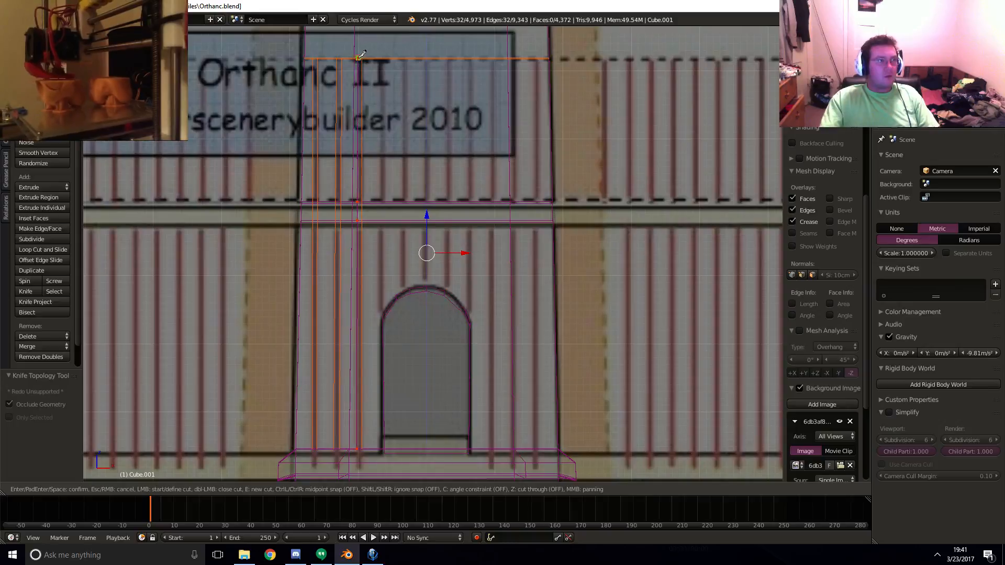
key(Return)
- Knife-cut both edges of the fourth rib from the left, from the large arch's left shoulder up to the upper loop
key(k)
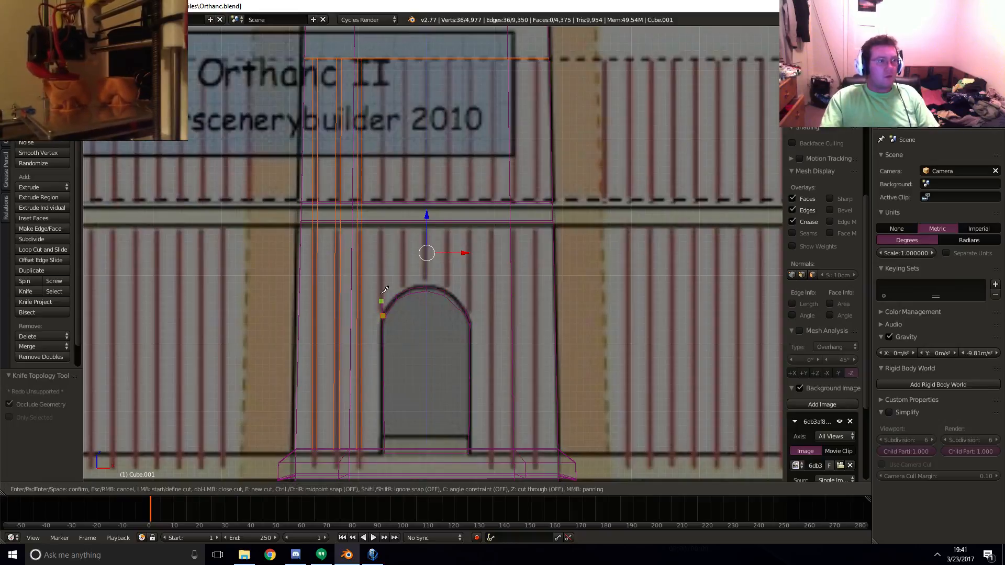
click(387, 56)
key(Return)
key(k)
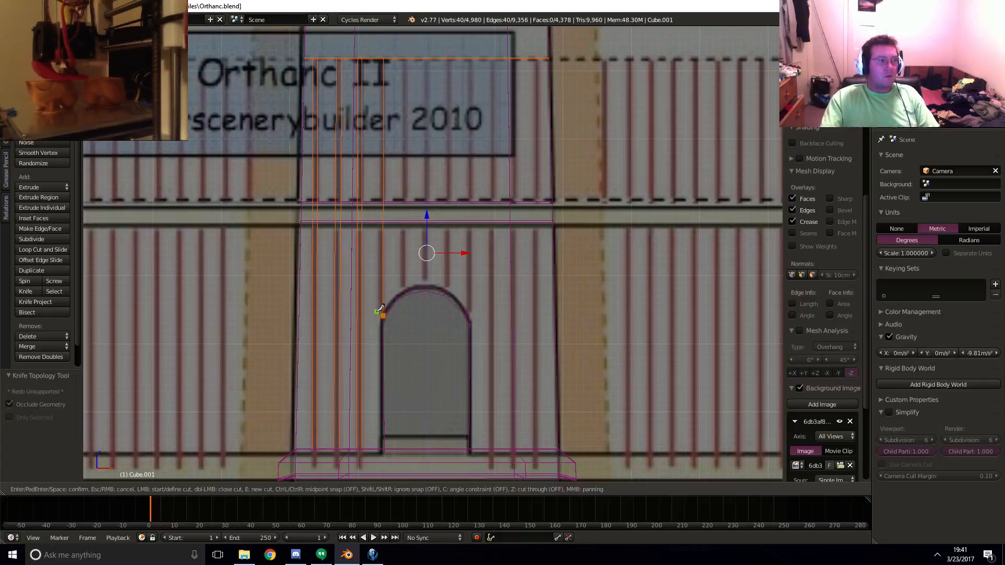
click(381, 54)
key(Return)
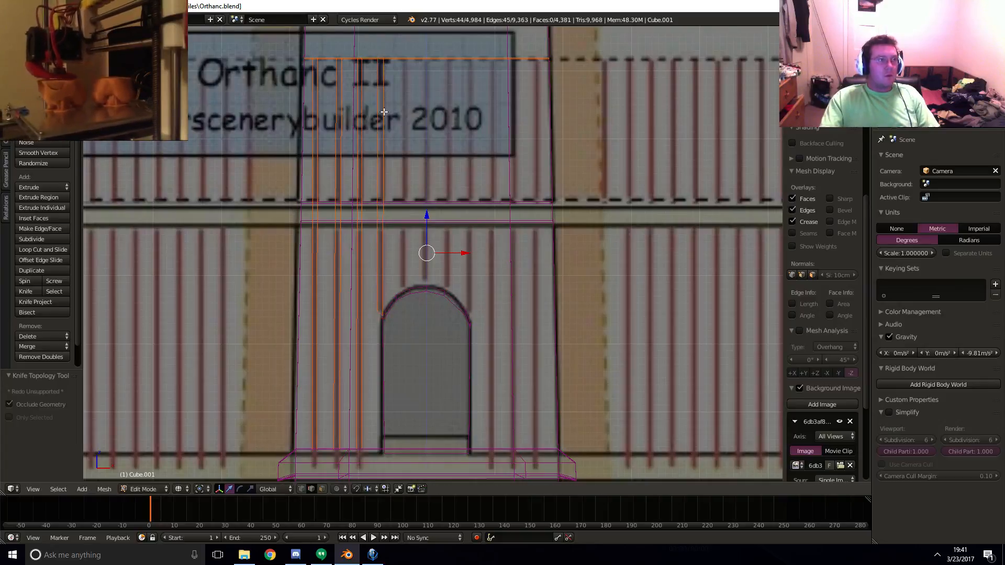
key(k)
click(403, 286)
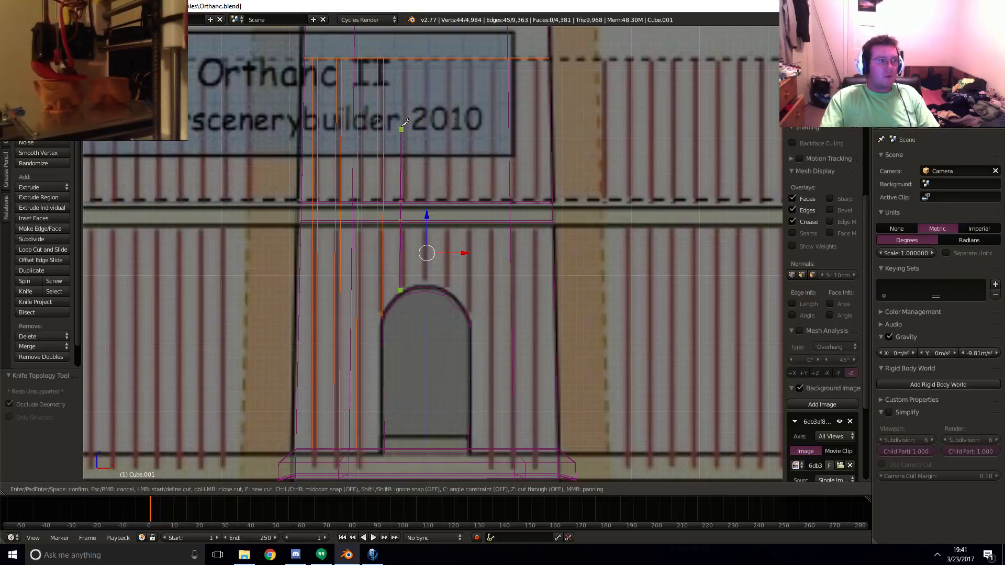
key(Escape)
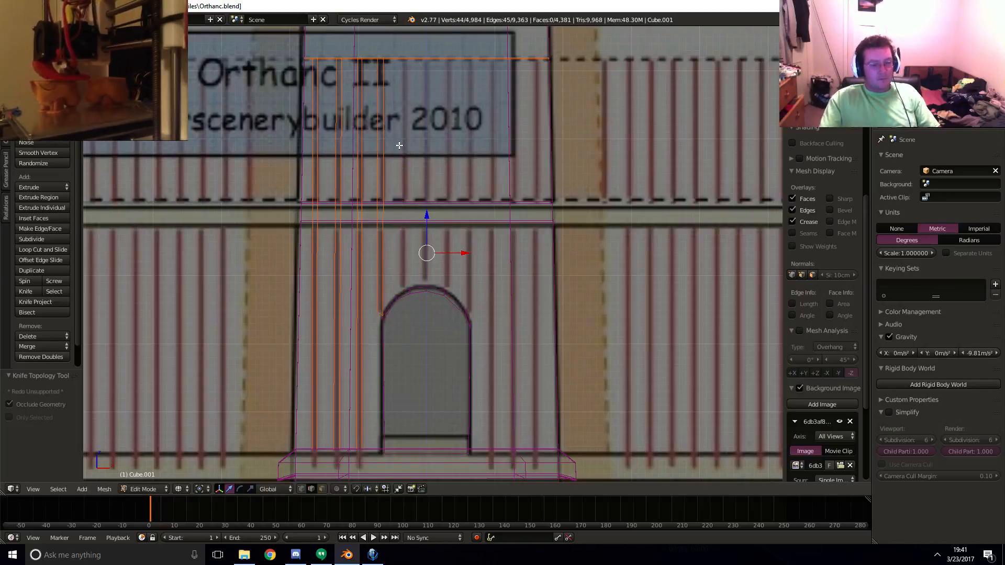
- Knife-cut both edges of the fifth rib from the left, from the arch's upper-left curve up to the upper loop
key(k)
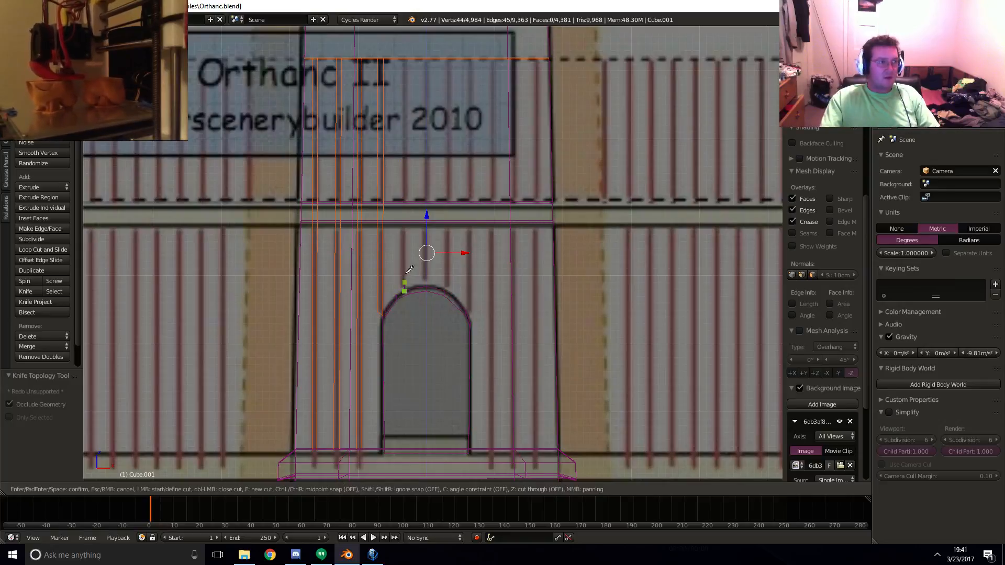
click(410, 56)
key(Return)
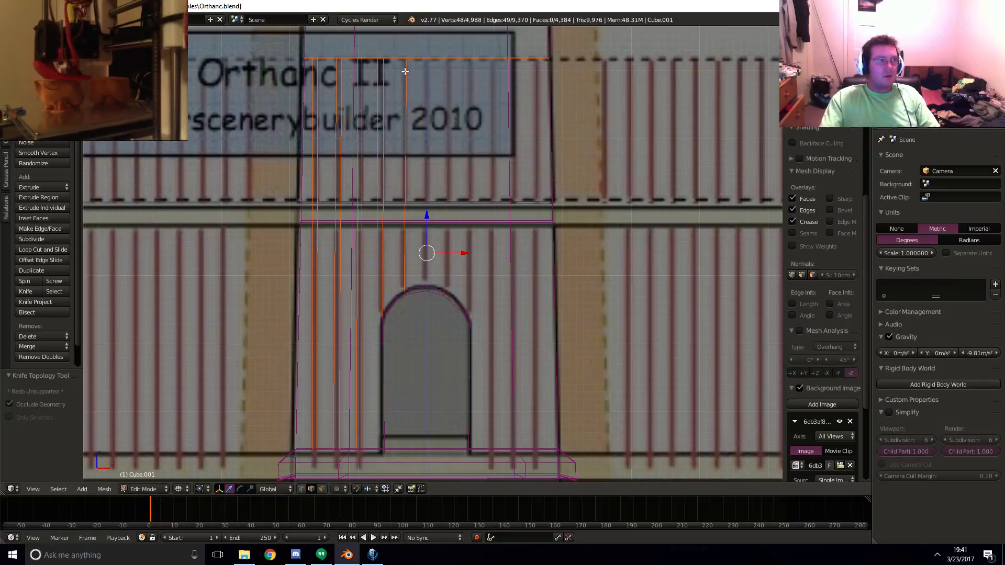
key(k)
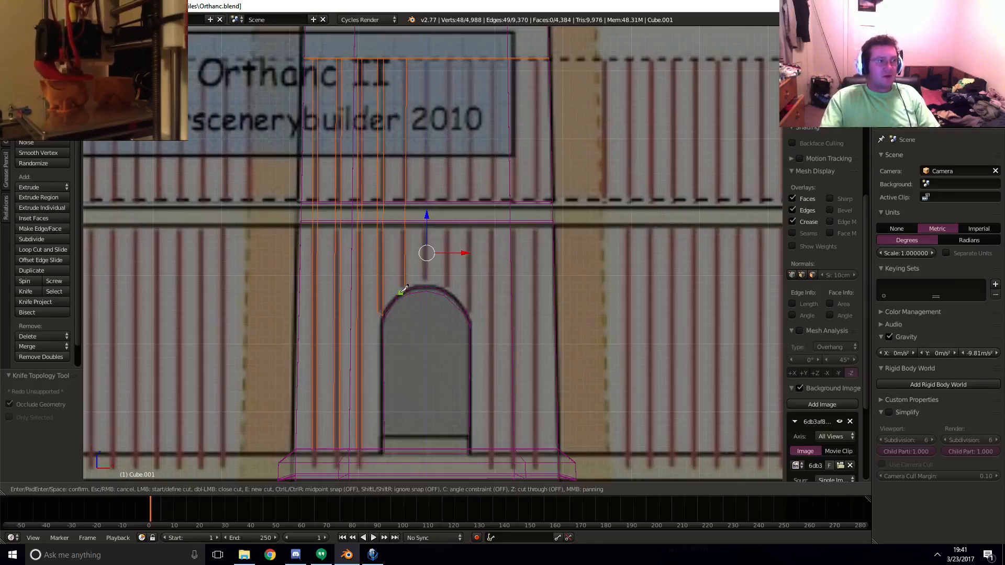
click(400, 292)
click(402, 58)
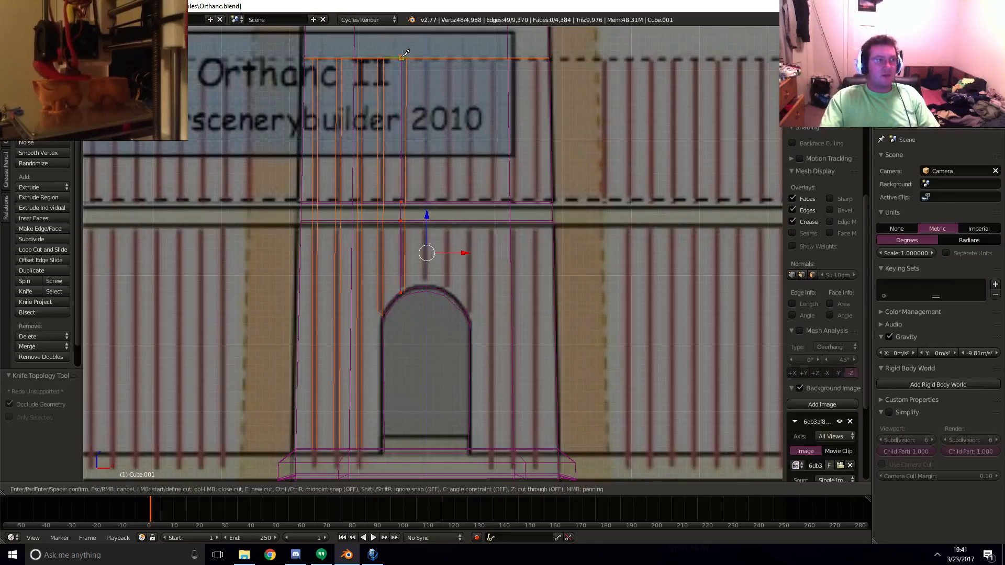
key(Return)
- Knife-cut both edges of the central rib, from the top of the large arch up to the upper loop
key(k)
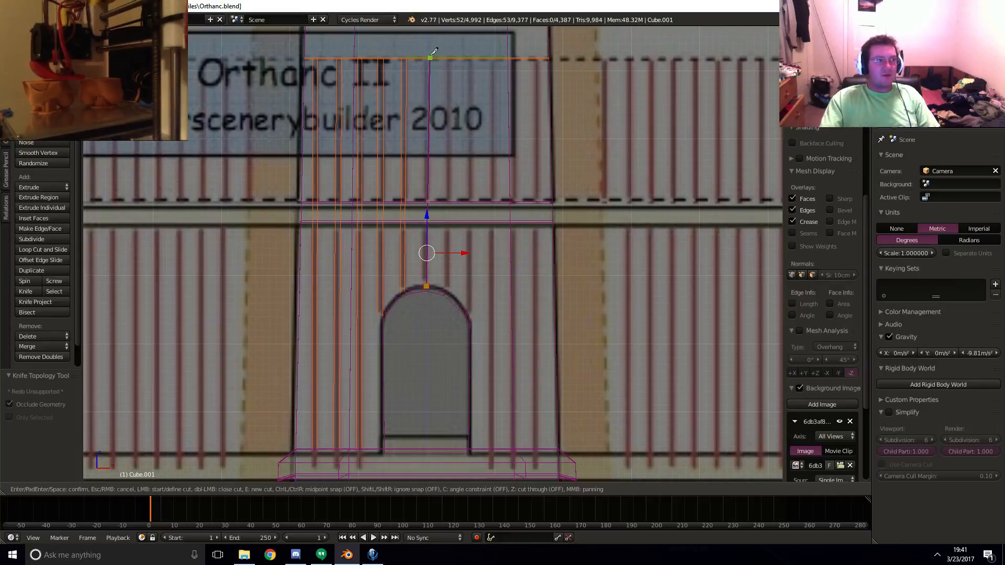
click(429, 56)
key(Return)
key(k)
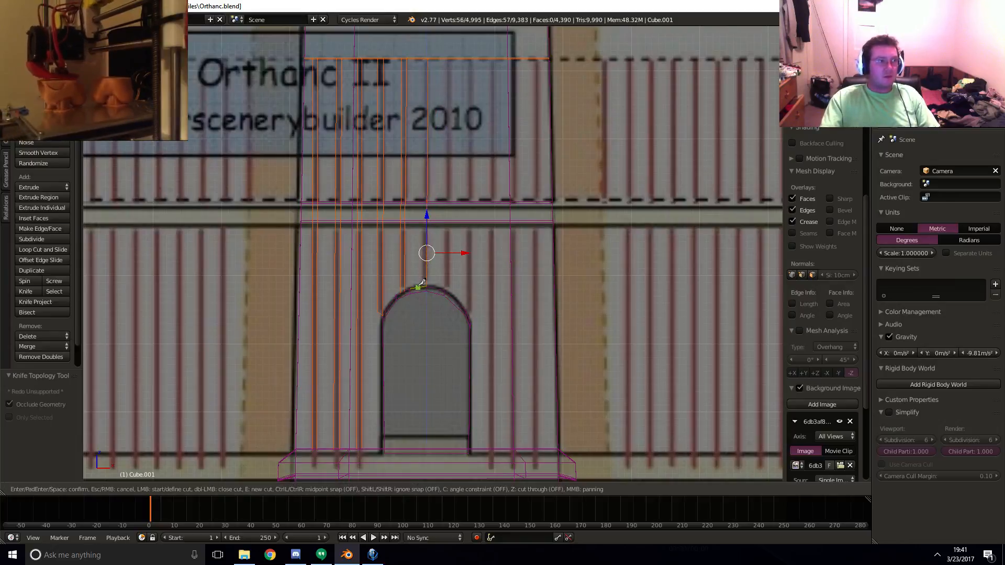
click(425, 281)
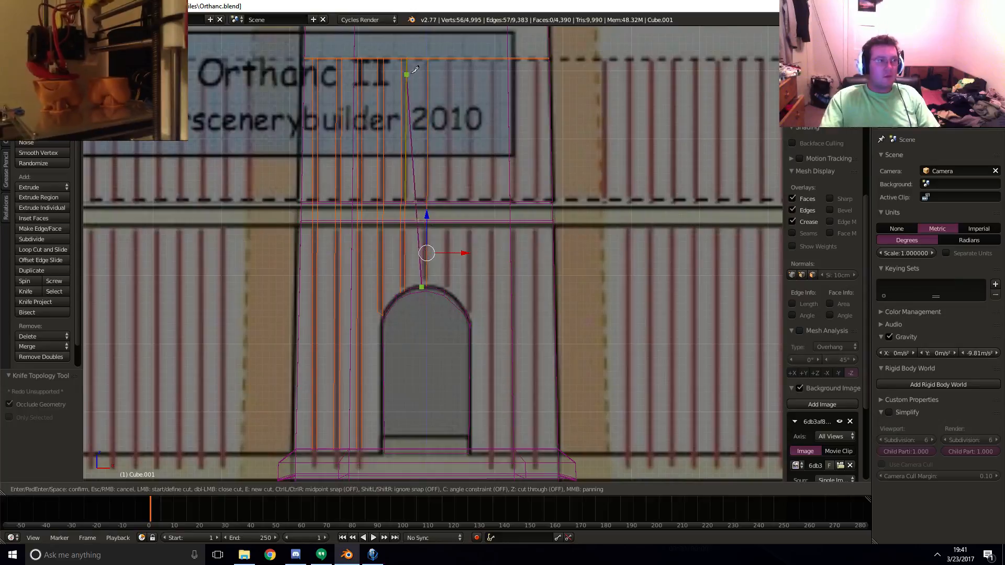
click(428, 51)
key(Return)
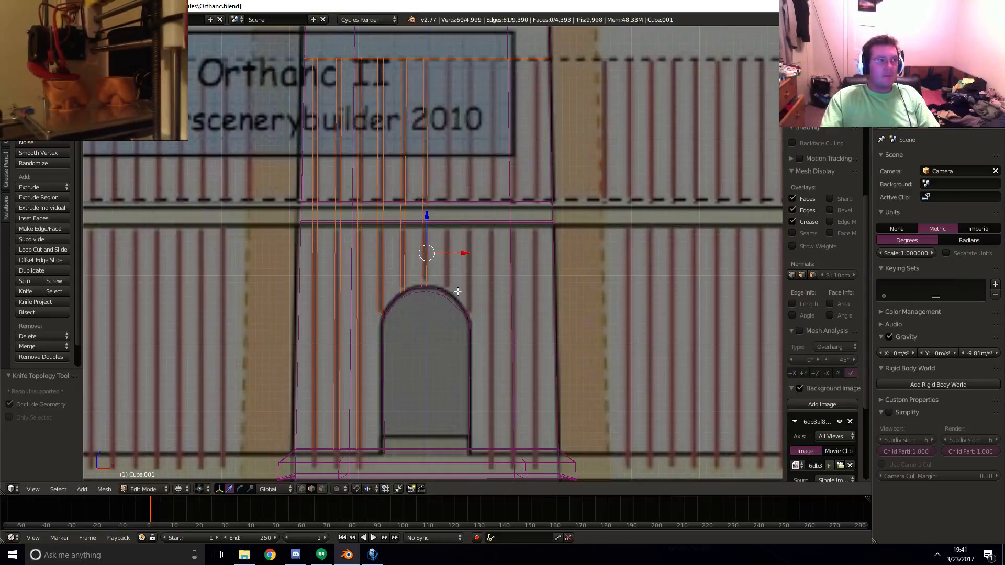
- Knife-cut both edges of the first rib right of centre, from the arch's upper-right curve up to the upper loop
key(k)
click(444, 290)
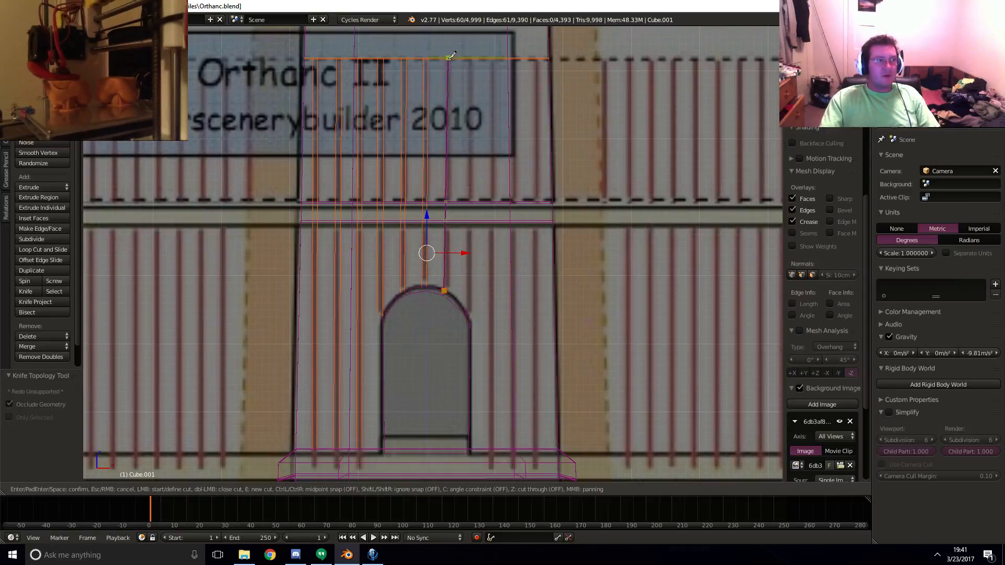
click(447, 57)
key(Return)
key(k)
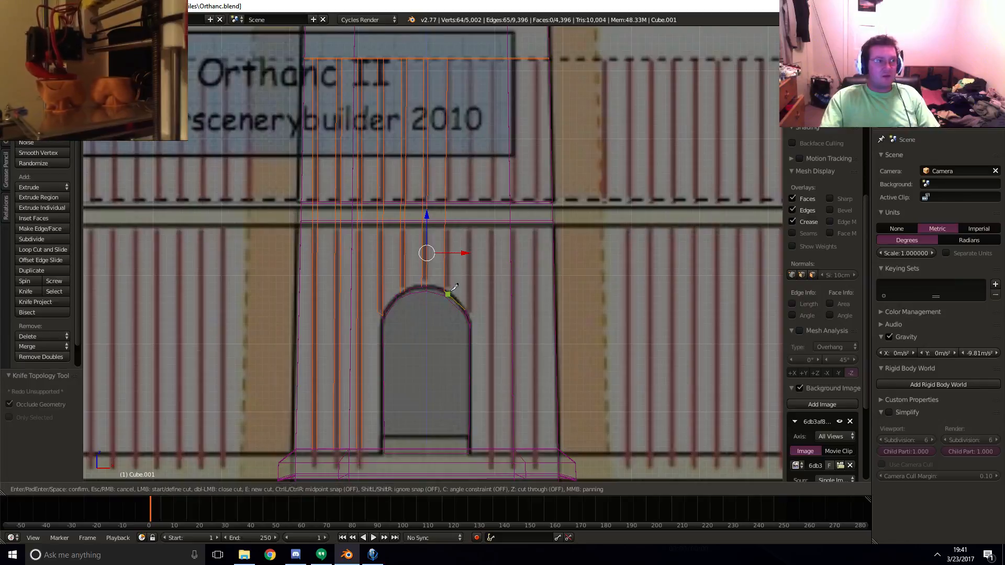
click(450, 296)
click(451, 58)
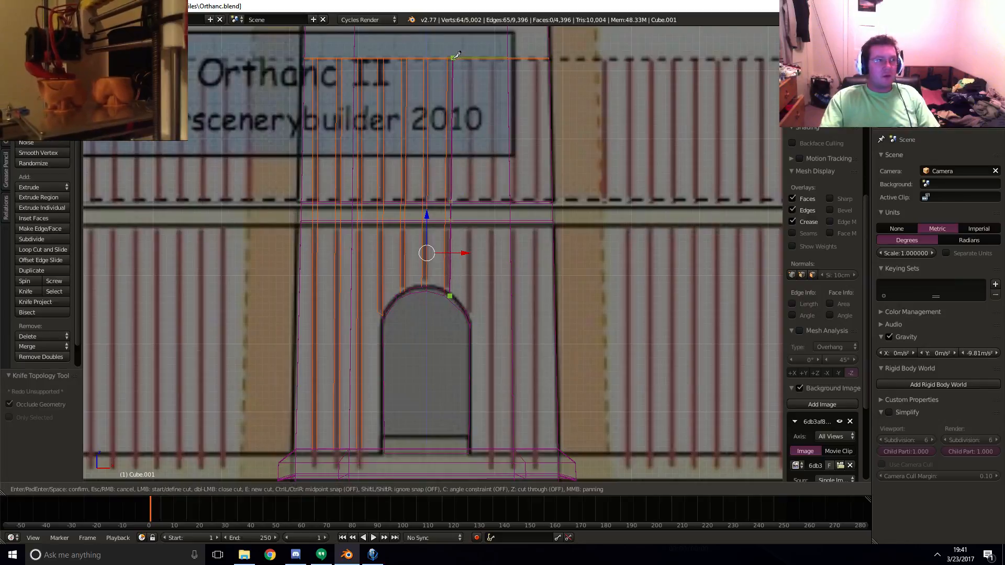
key(Return)
- Knife-cut both edges of the rib above the arch's right shoulder, from the arch outline up to the upper loop
key(k)
click(466, 313)
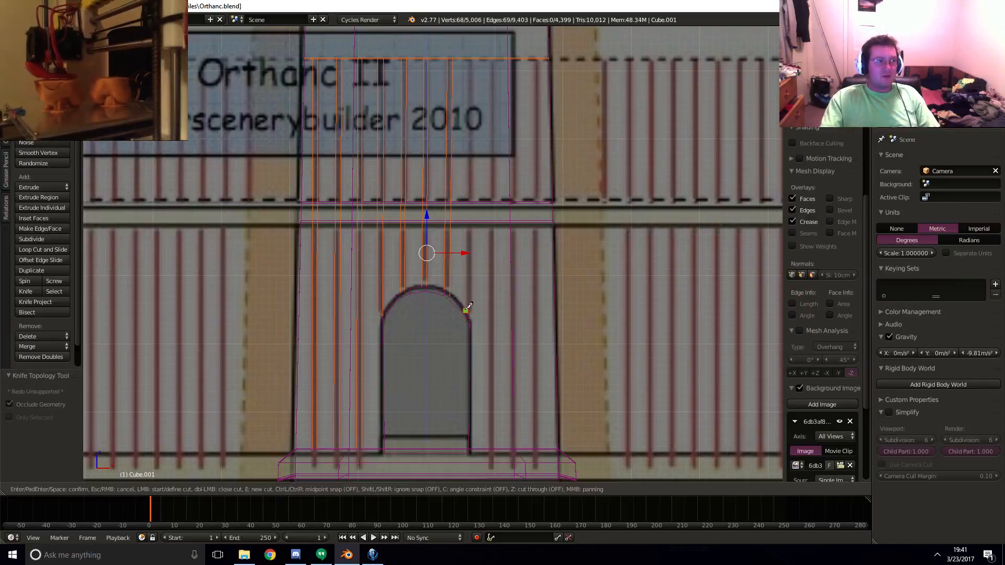
click(471, 56)
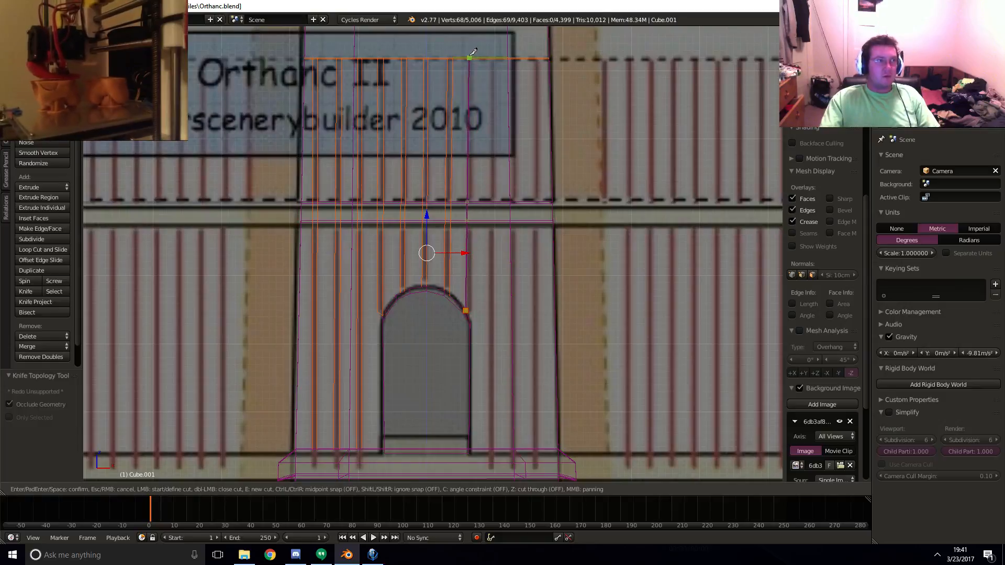
key(Return)
key(k)
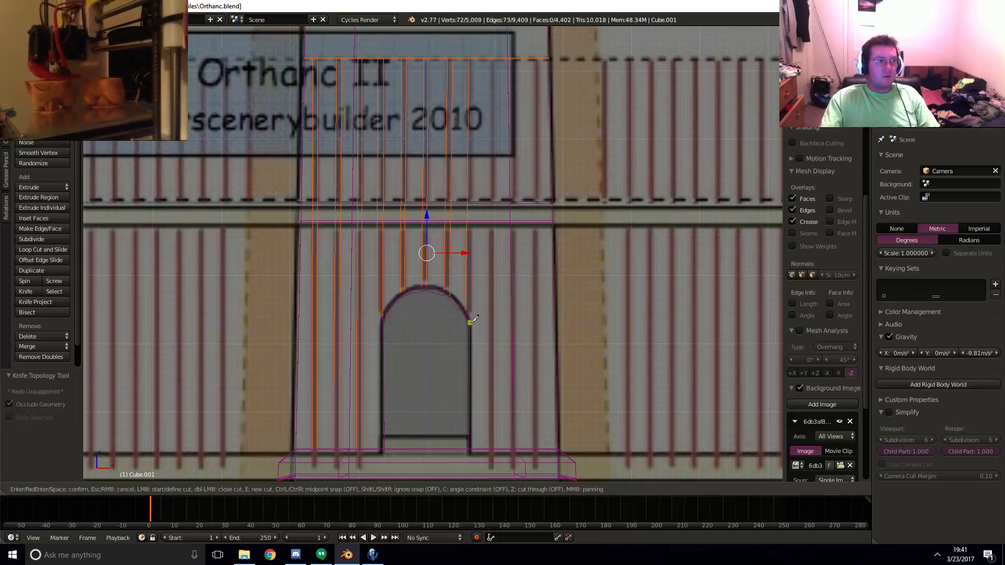
click(470, 322)
click(476, 54)
key(Return)
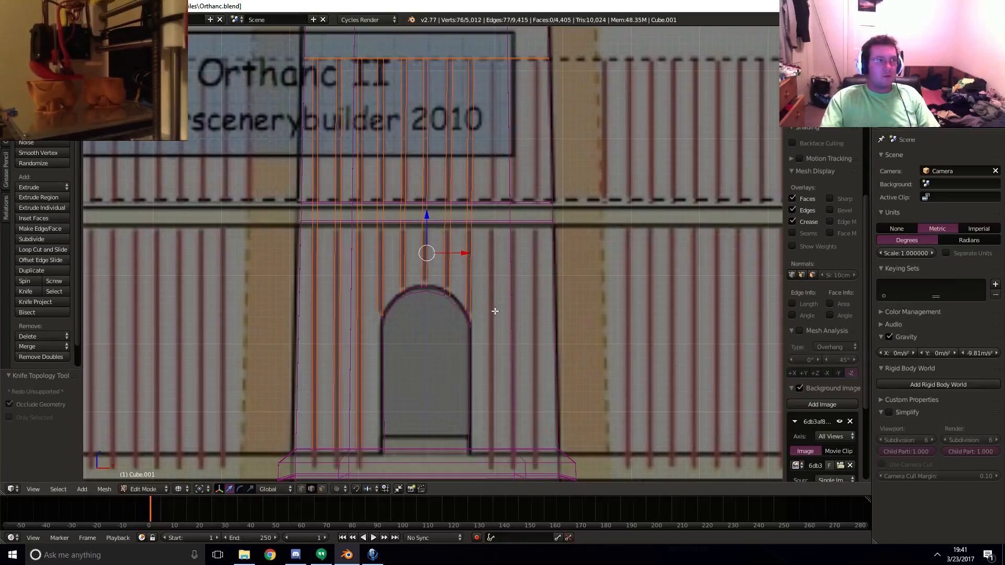
- Knife-cut both edges of the first full-height rib right of the arch, from the lower ledge up to the upper loop
key(k)
click(494, 449)
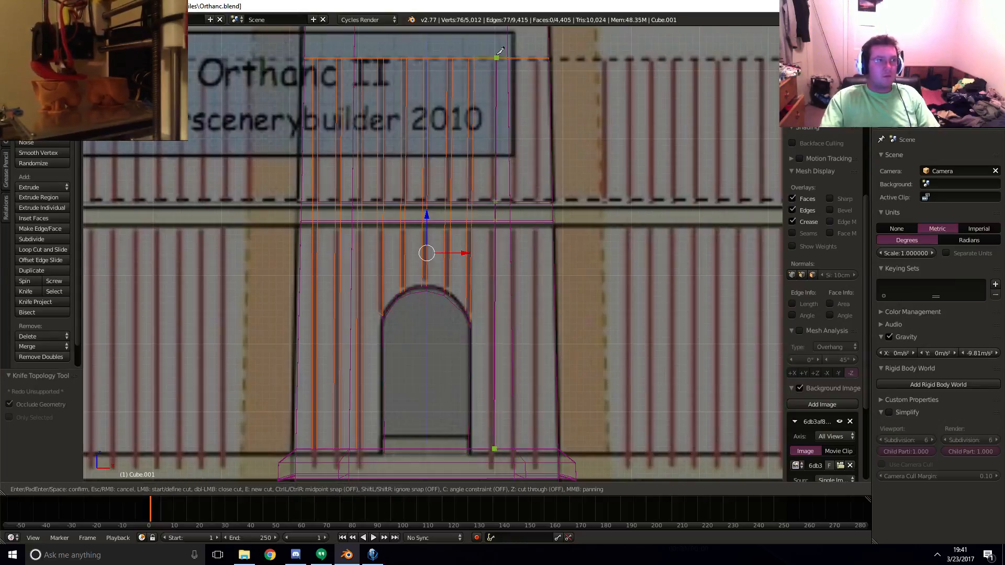
click(495, 58)
key(Return)
key(k)
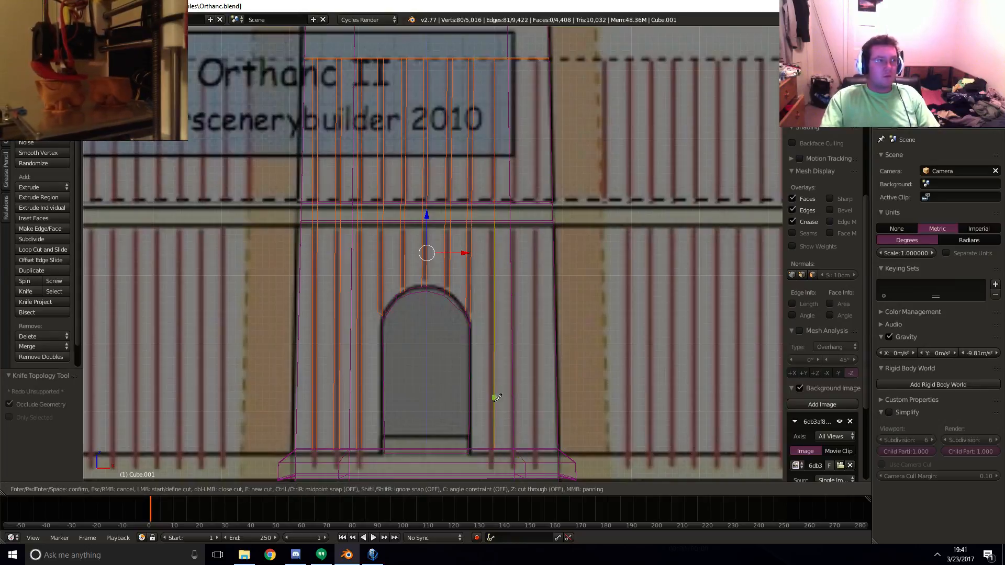
click(487, 448)
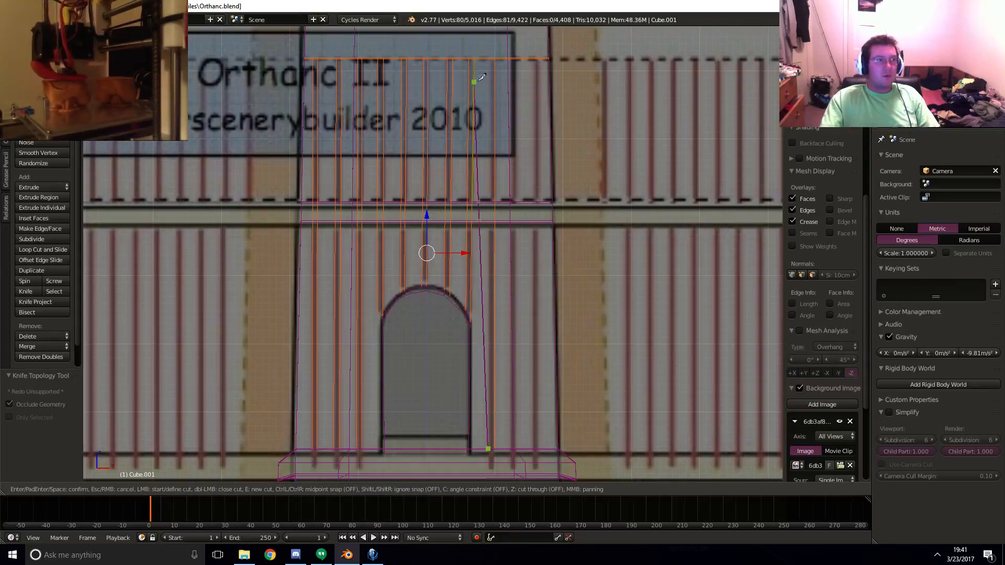
click(491, 54)
key(Return)
- Knife-cut the right edge of the second full-height rib right of the arch, from the lower ledge up to the upper loop
key(k)
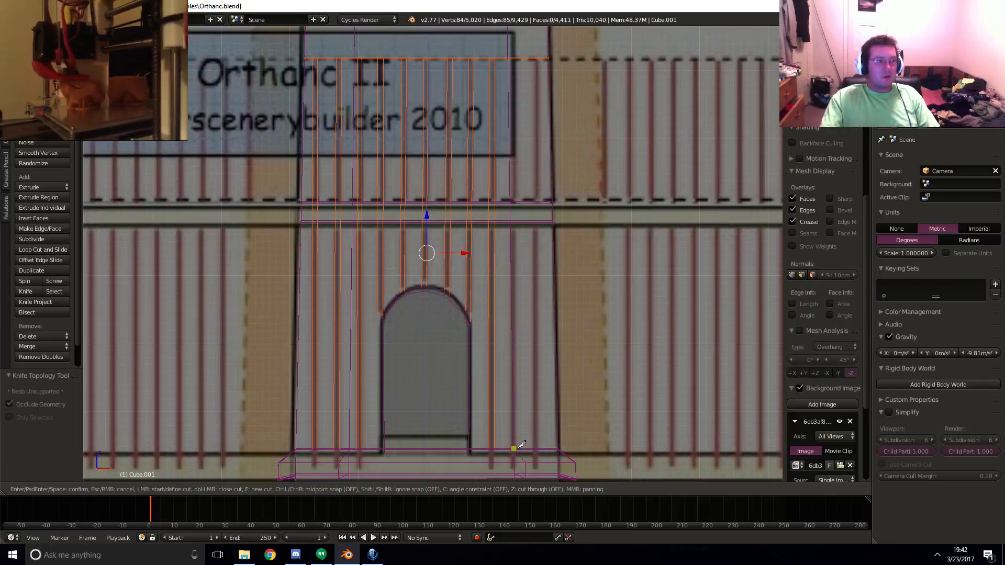
click(520, 448)
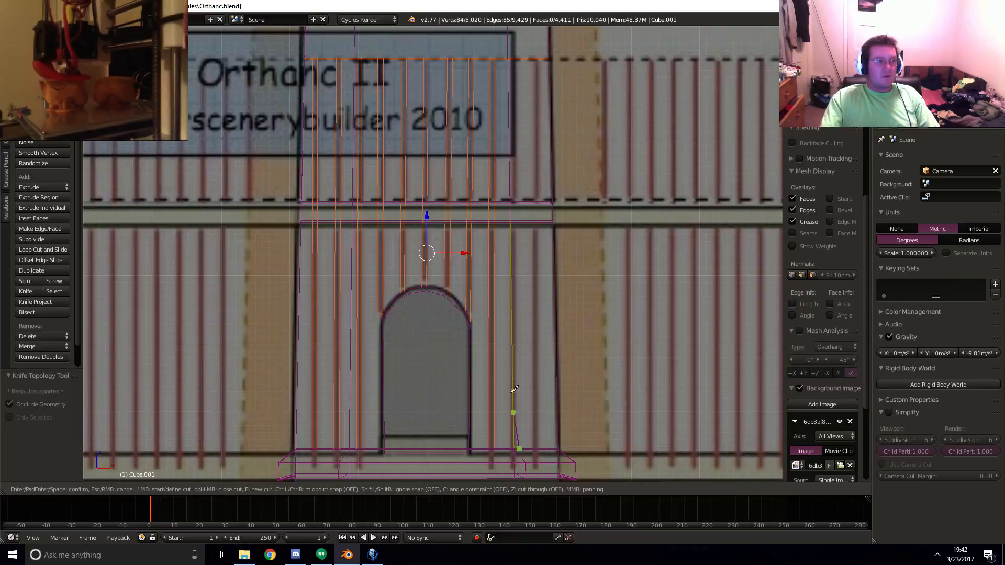
click(519, 57)
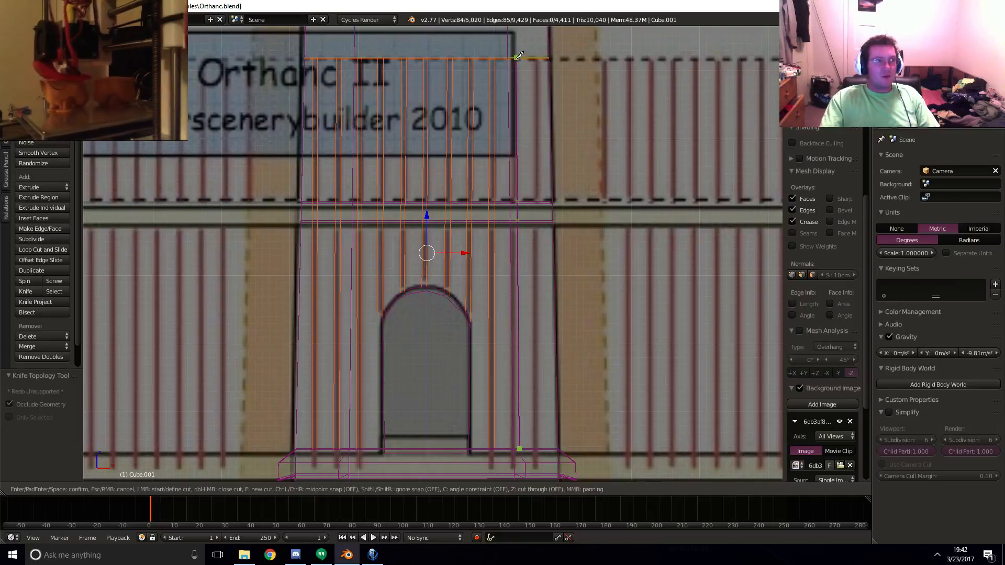
key(Return)
- Knife-cut both edges of the outermost full-height rib right of the arch, from the lower ledge up to the upper loop
key(k)
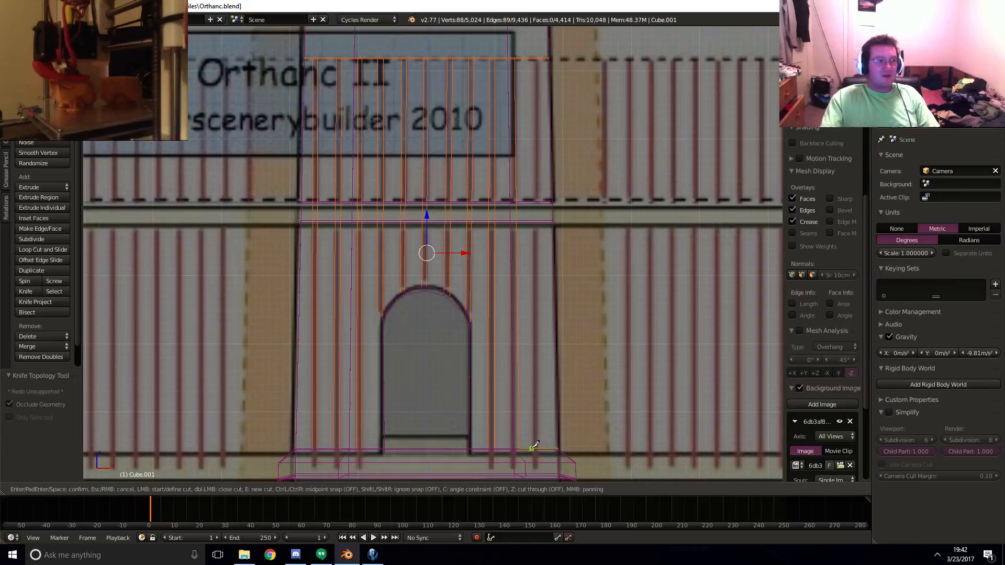
click(533, 448)
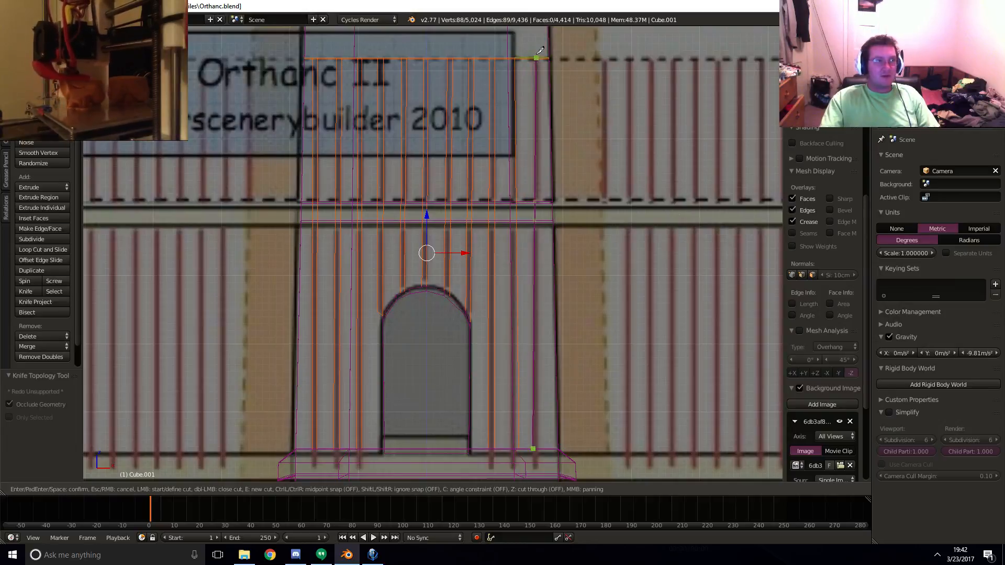
click(534, 58)
key(Return)
key(k)
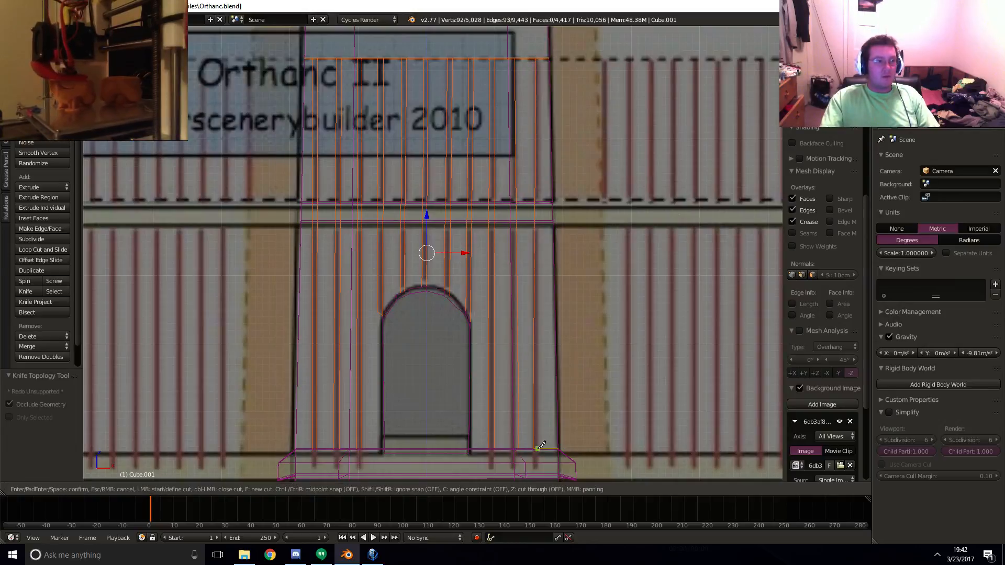
click(541, 447)
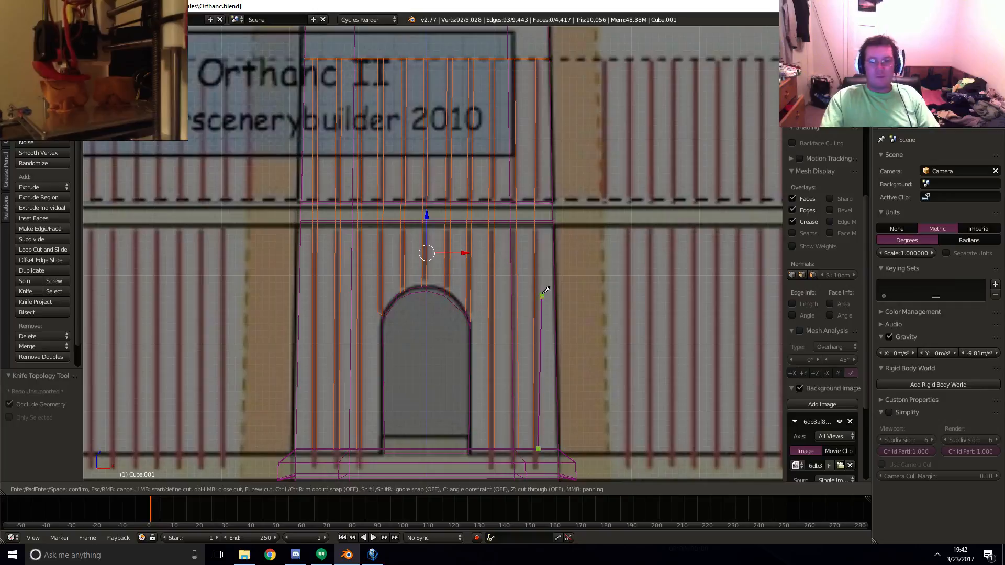
click(541, 57)
key(Return)
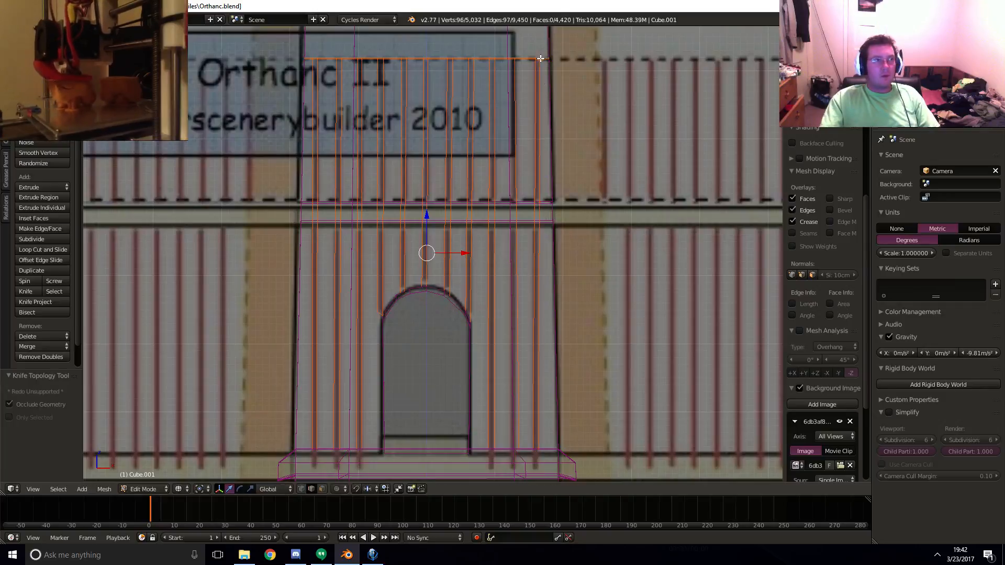
- In solid shading with face selection, select the lower and upper faces of the two leftmost ribs on the arched wall
middle_drag(465, 301, 444, 334)
key(x)
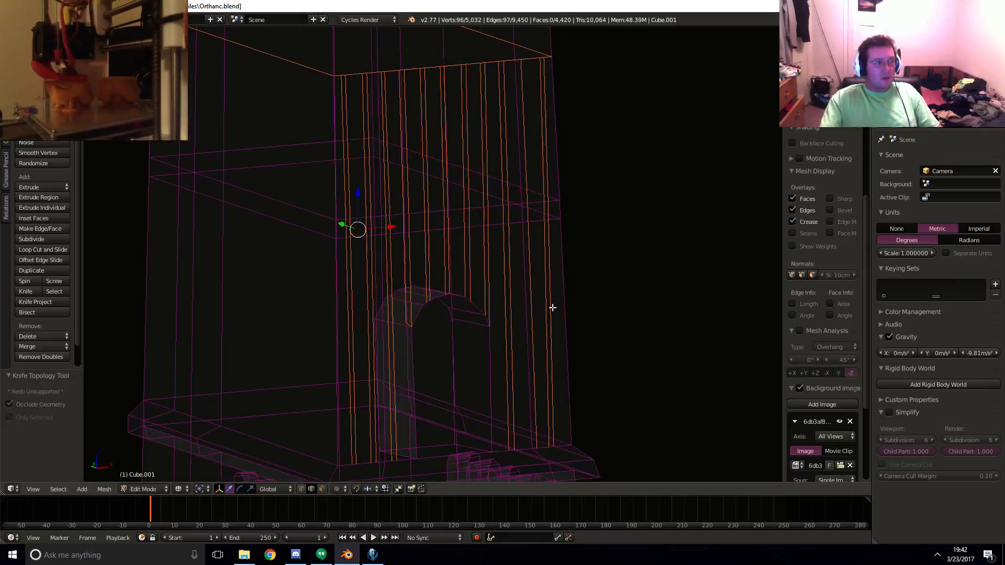
key(z)
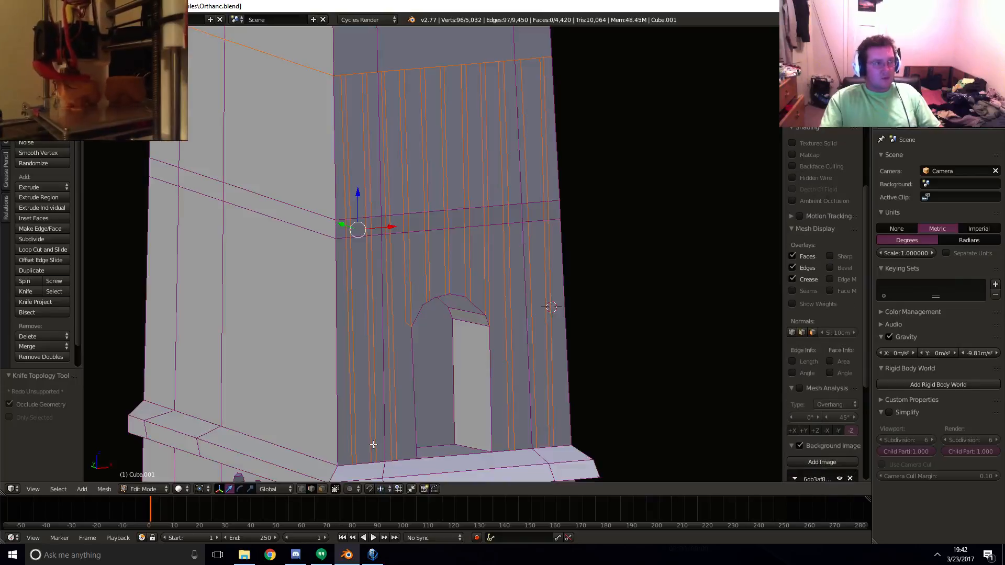
click(323, 490)
click(351, 348)
shift+click(371, 351)
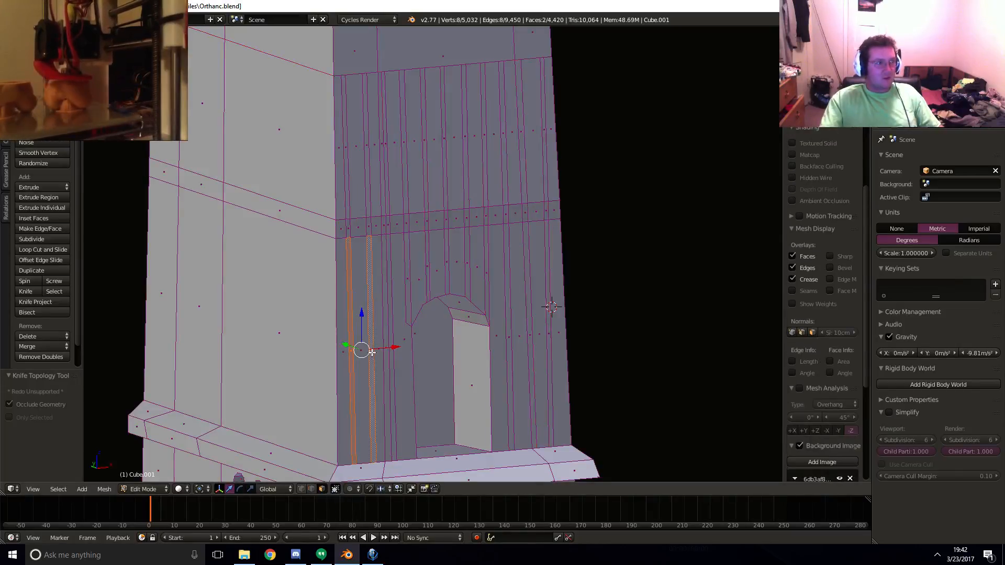
shift+click(349, 187)
shift+click(370, 153)
- From the front view, add the lower and upper faces of the third and fourth ribs from the left to the selection
key(KP_1)
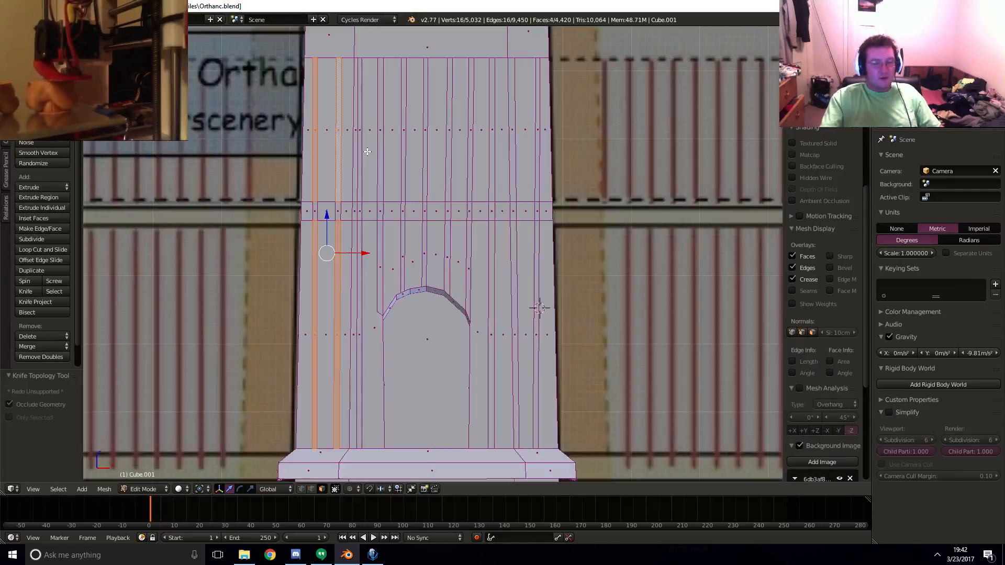
shift+click(360, 236)
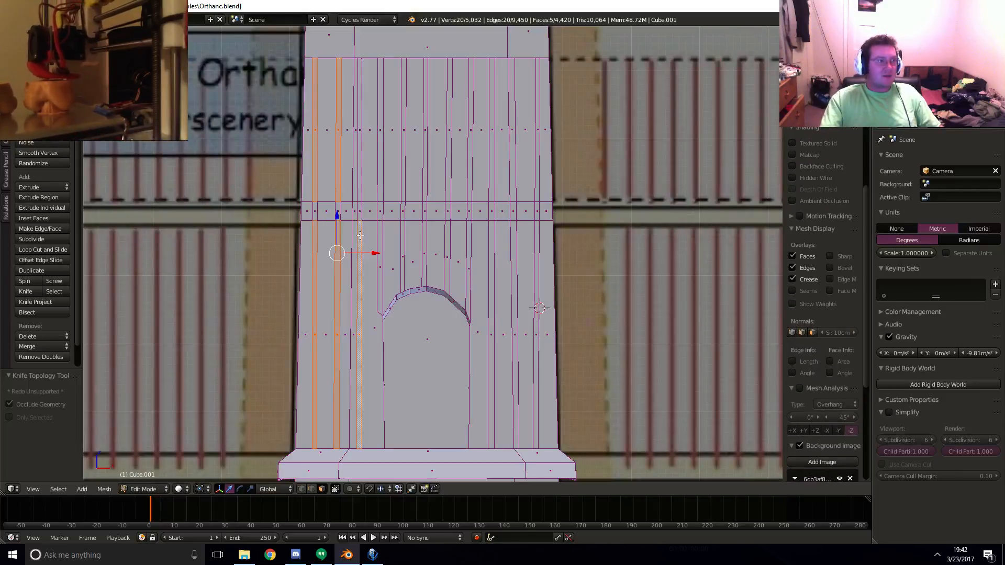
shift+click(361, 151)
shift+click(384, 140)
shift+click(384, 138)
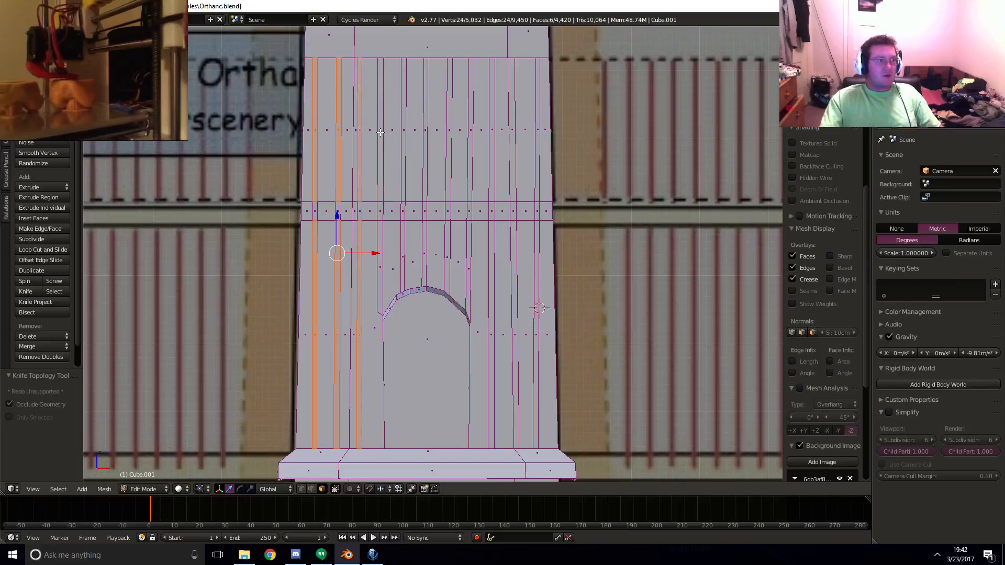
shift+click(379, 131)
shift+click(379, 246)
- Add the faces below and above the horizontal band on the remaining four ribs over the arch to the selection
shift+click(402, 251)
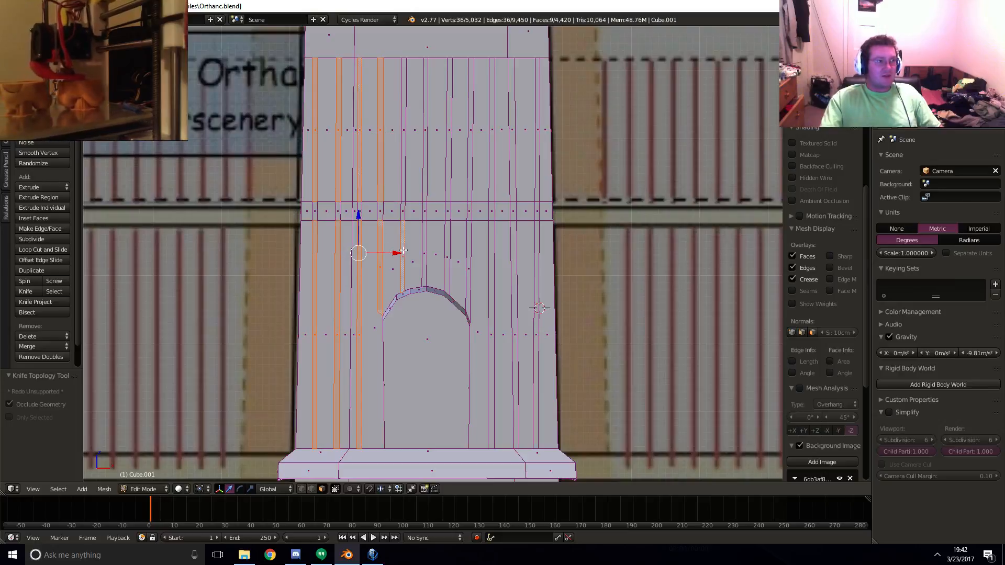
shift+click(404, 168)
shift+click(426, 167)
shift+click(416, 246)
shift+click(424, 245)
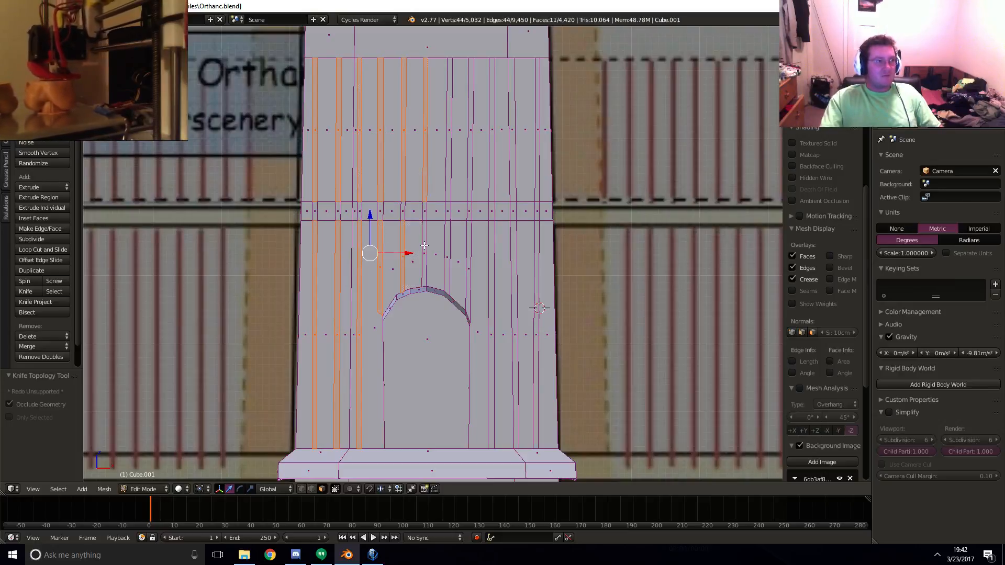
shift+click(446, 259)
shift+click(450, 186)
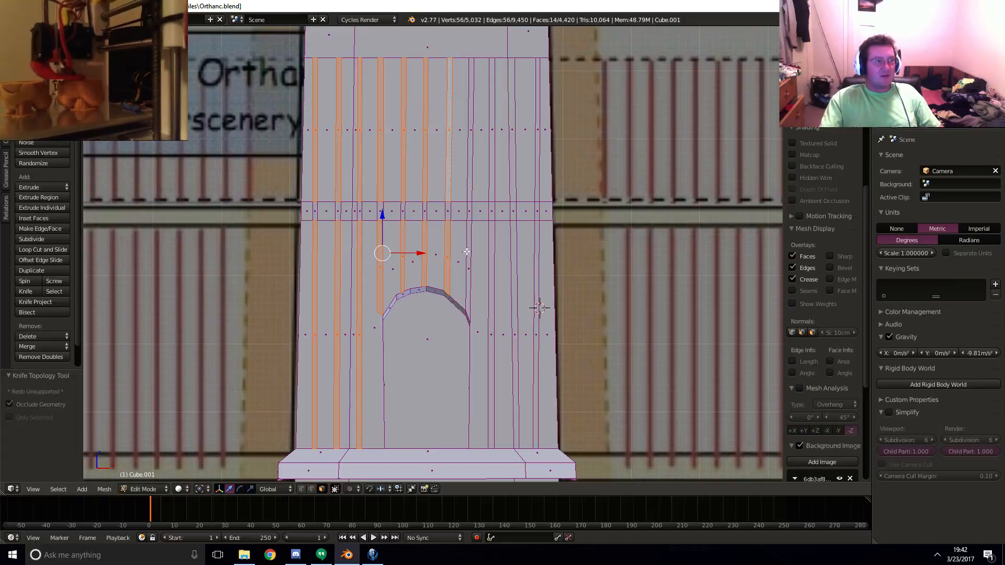
shift+click(465, 232)
shift+click(468, 189)
- Add the lower and upper faces of the three full-height ribs right of the arch to the selection
shift+click(490, 200)
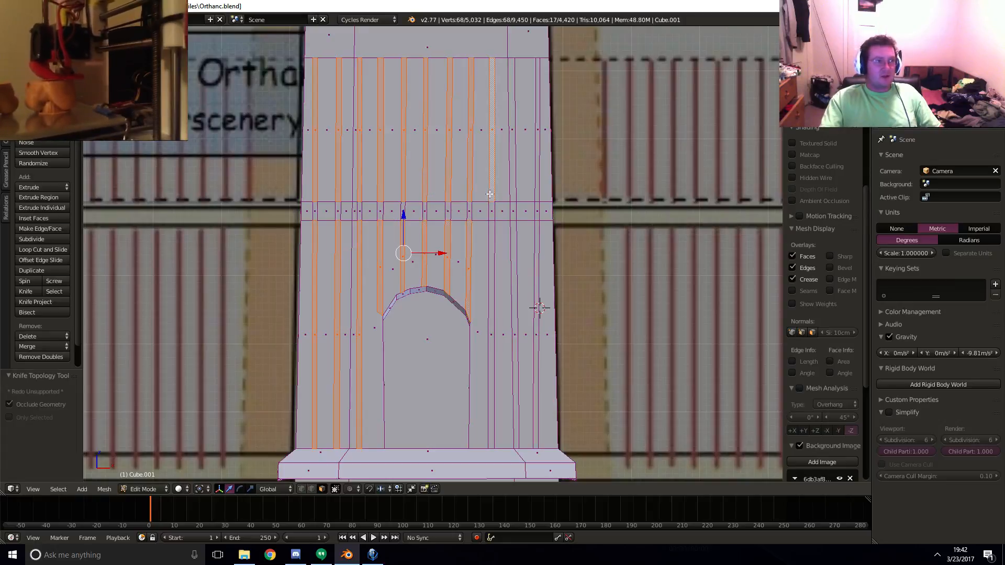
shift+click(493, 237)
shift+click(515, 243)
shift+click(535, 243)
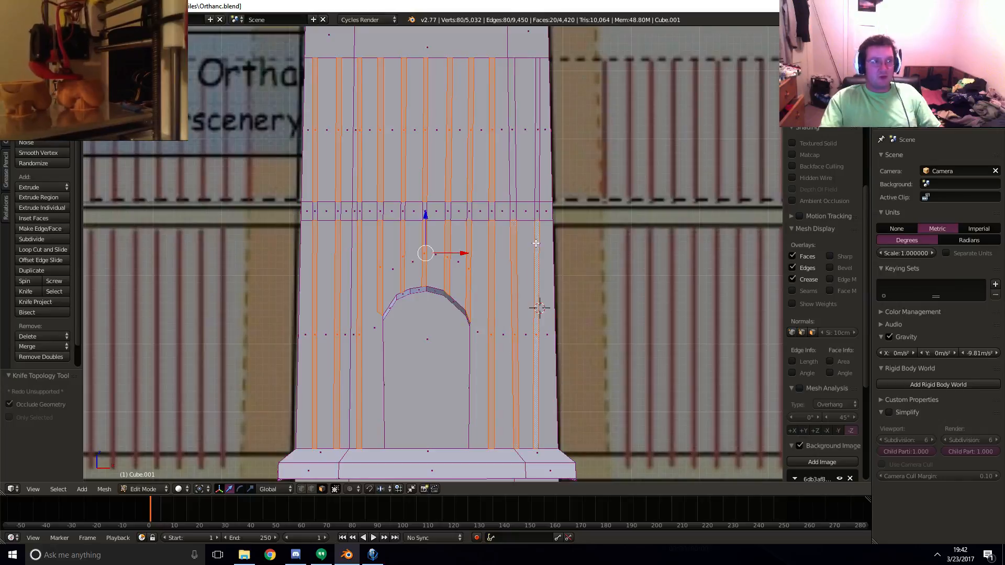
shift+click(536, 177)
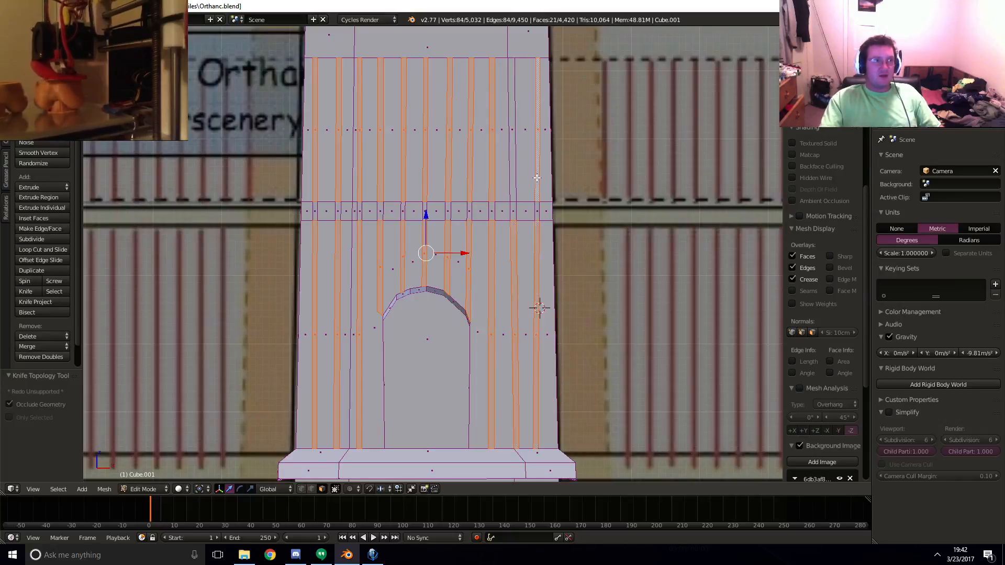
shift+click(510, 171)
- Extrude the selected rib faces about 26.8 cm into the wall to form recessed grooves
middle_drag(511, 173, 559, 270)
key(e)
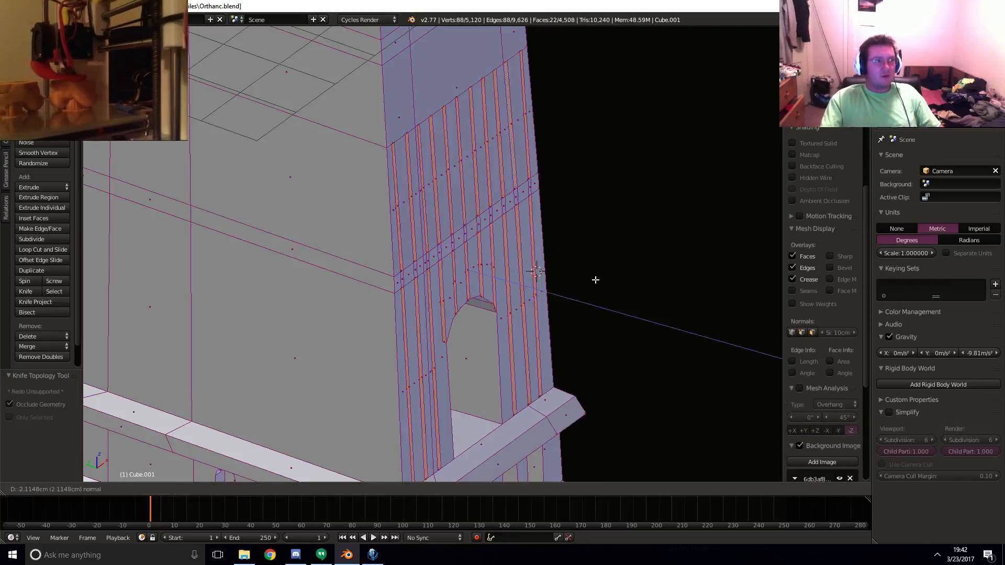
click(584, 270)
middle_drag(578, 312, 481, 251)
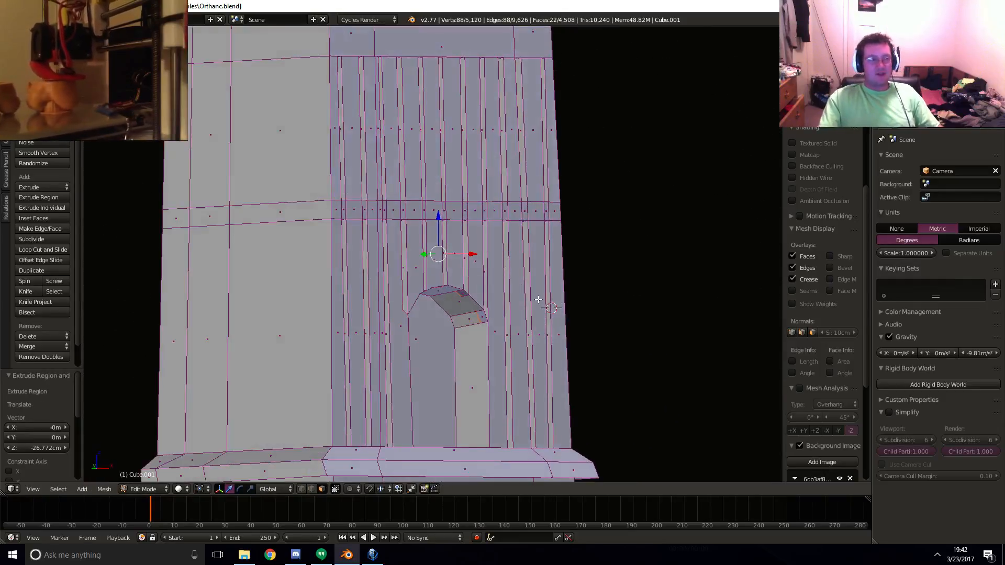
middle_drag(538, 300, 452, 273)
- In the wireframe side view, knife-cut the right edge of the rib nearest the tan strip, from the ledge to the upper loop
key(z)
key(KP_1)
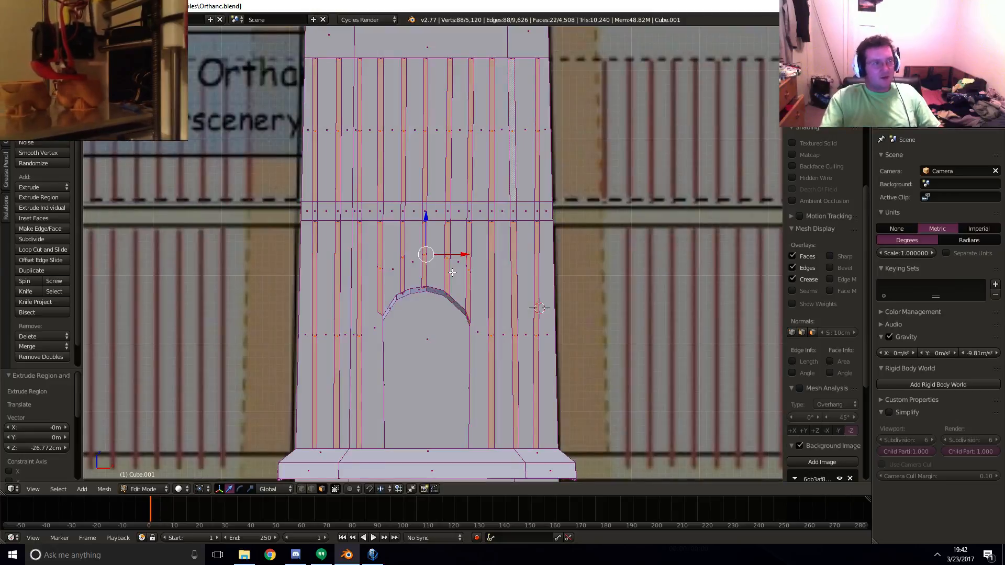
key(ctrl+KP_1)
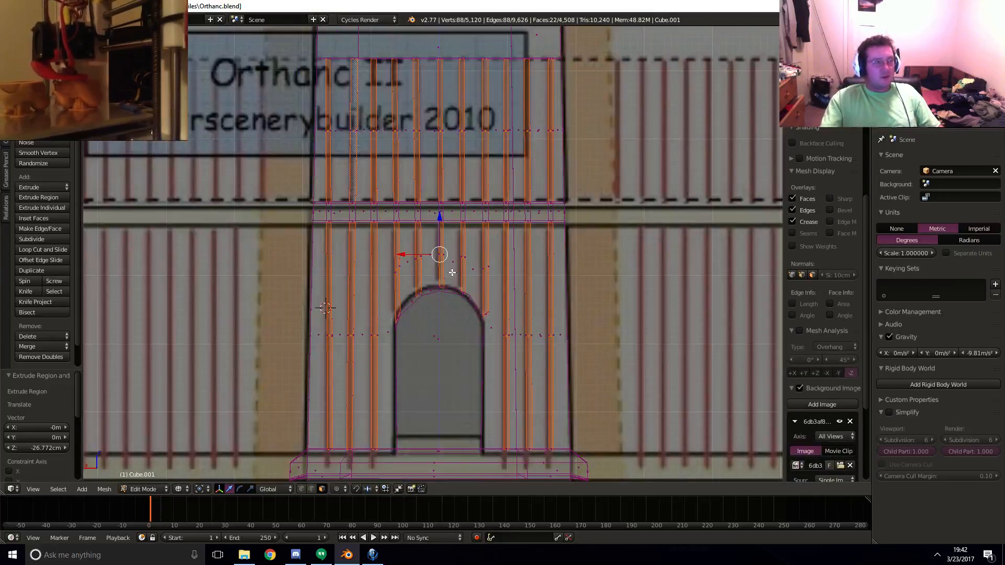
key(KP_3)
key(z)
key(z)
mouse_move(541, 307)
shift+middle_down()
mouse_move(486, 293)
mouse_move(456, 305)
mouse_move(510, 284)
shift+middle_up()
key(z)
key(KP_3)
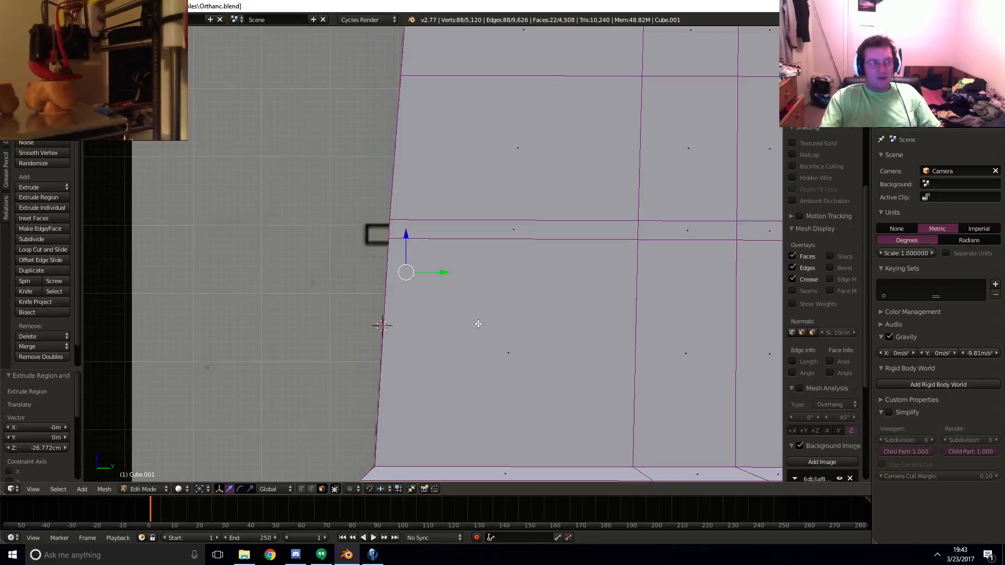
key(z)
mouse_move(513, 350)
shift+middle_down()
mouse_move(495, 298)
mouse_move(468, 303)
shift+middle_up()
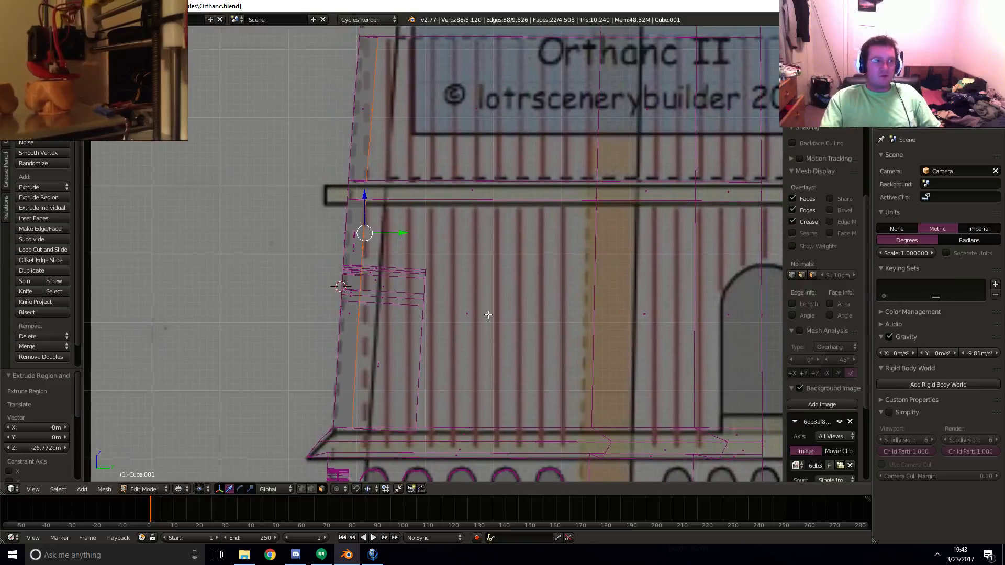
key(k)
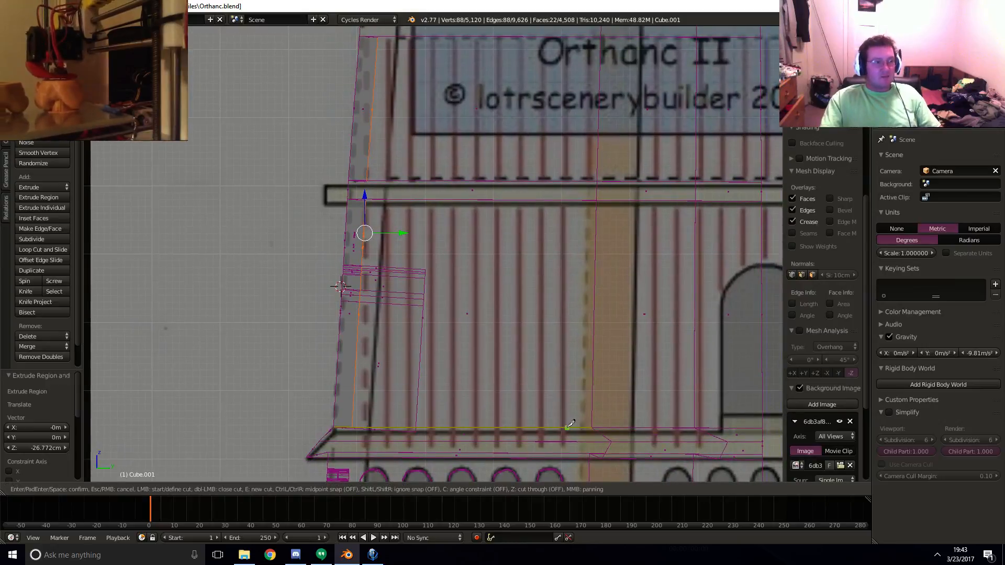
click(567, 427)
click(573, 31)
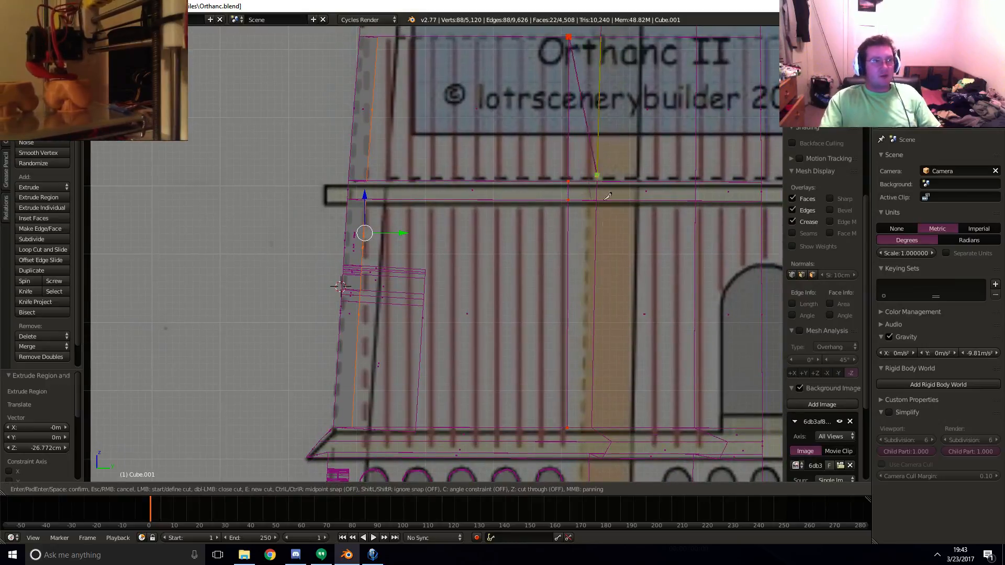
key(Return)
- Knife-cut the left edge of the rib nearest the tan strip, from the lower ledge up to the upper loop
key(k)
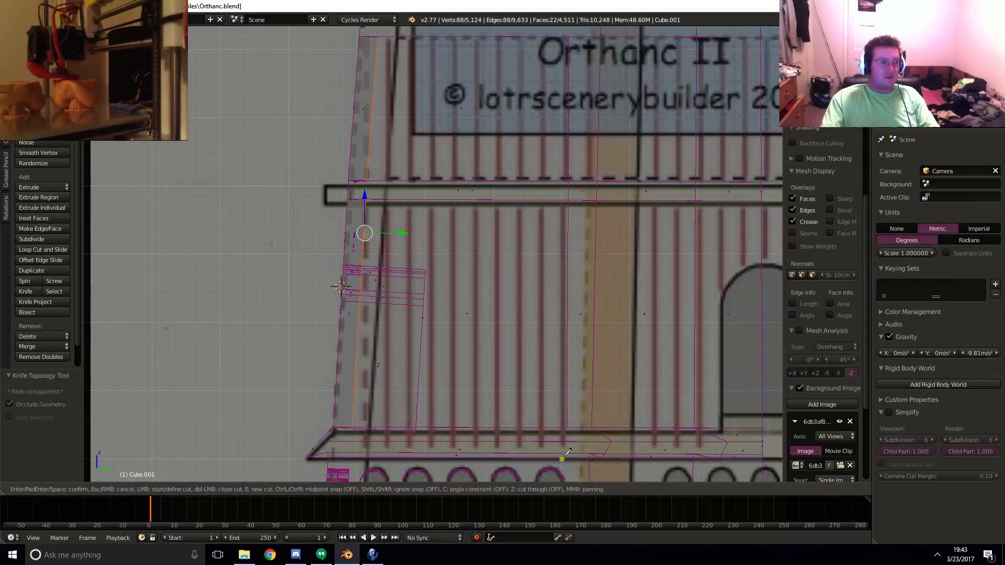
click(560, 427)
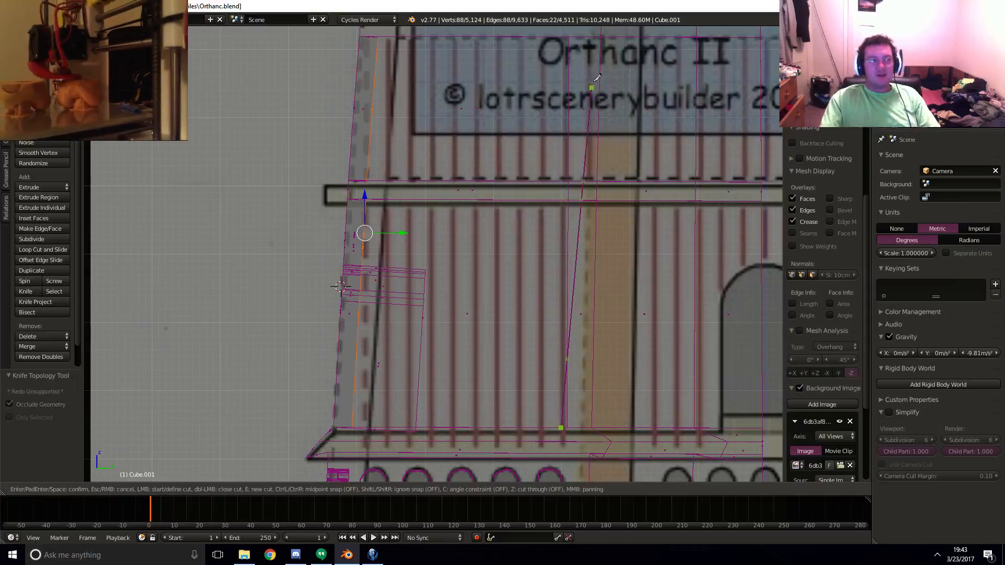
click(565, 30)
key(Return)
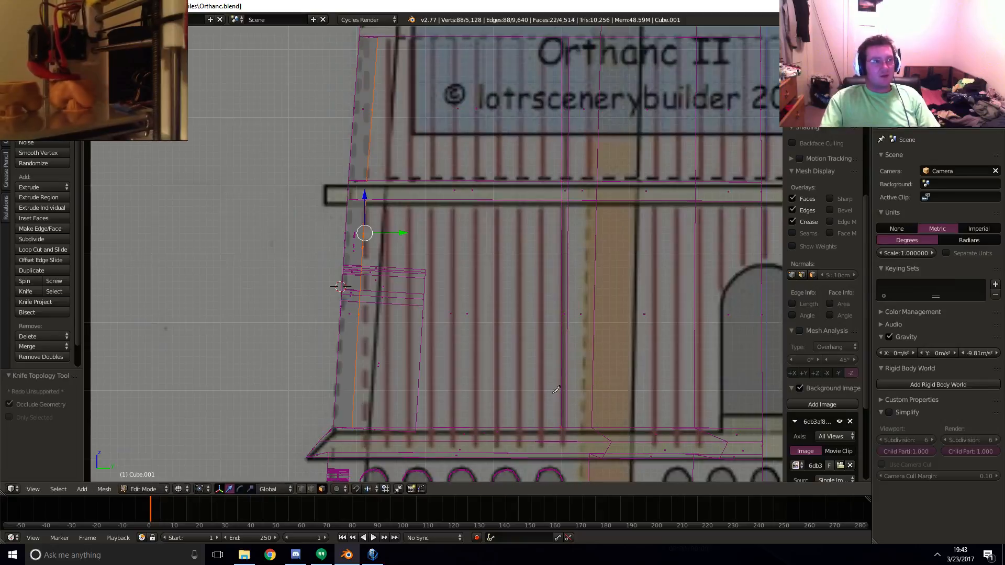
- Knife-cut both edges of the second rib left of the tan strip, from the lower ledge up to the upper loop
key(k)
click(546, 427)
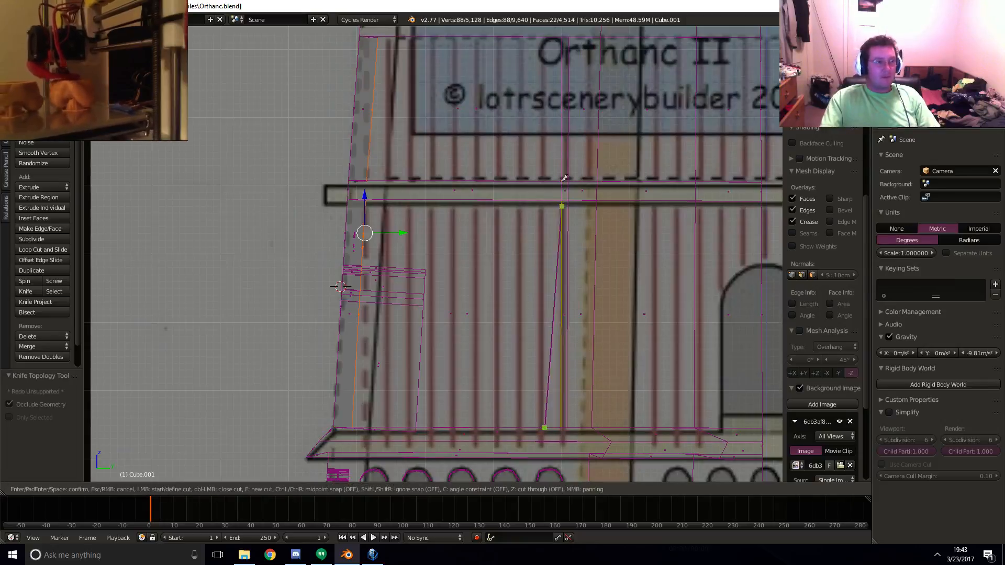
click(547, 35)
key(Return)
key(k)
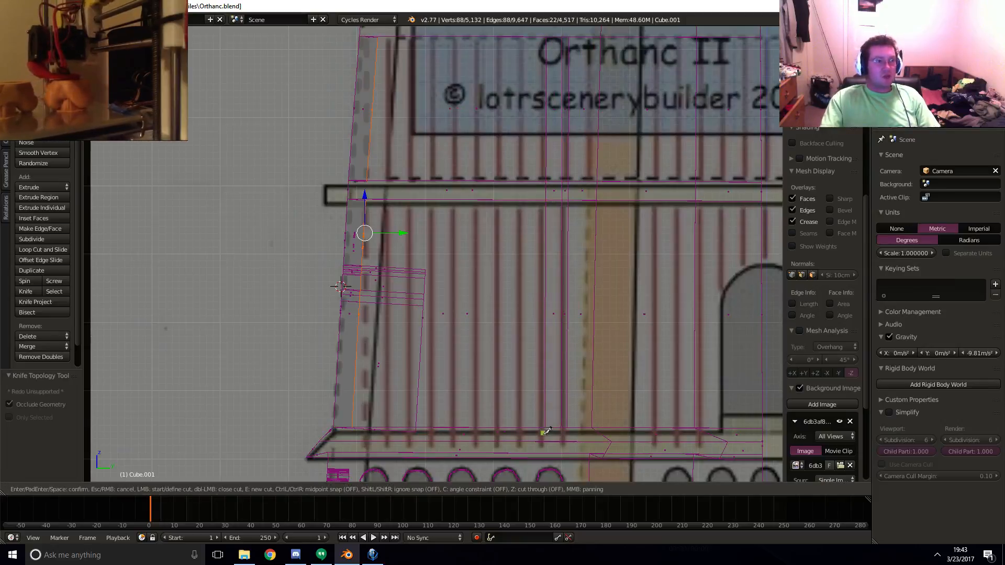
click(539, 428)
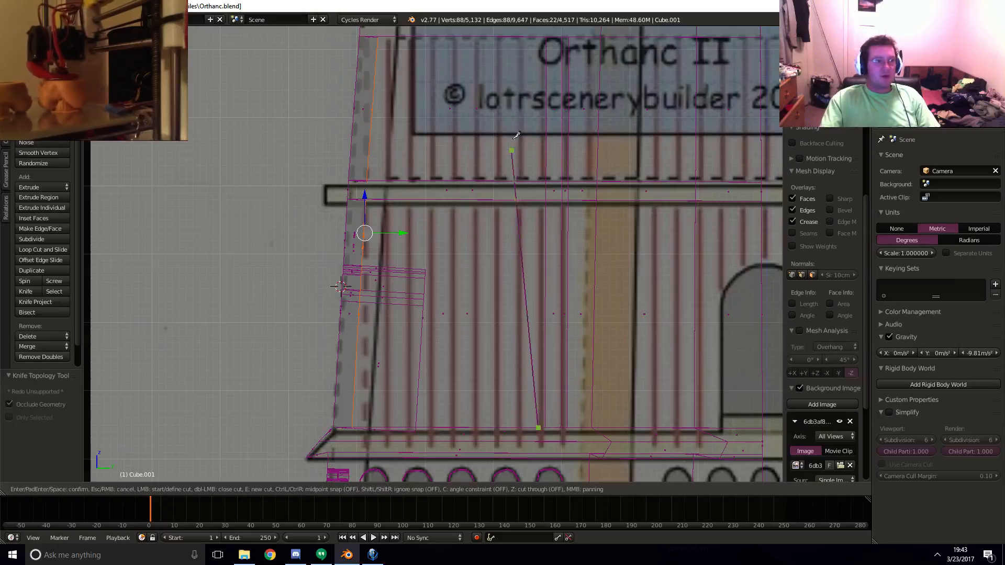
click(542, 35)
key(Return)
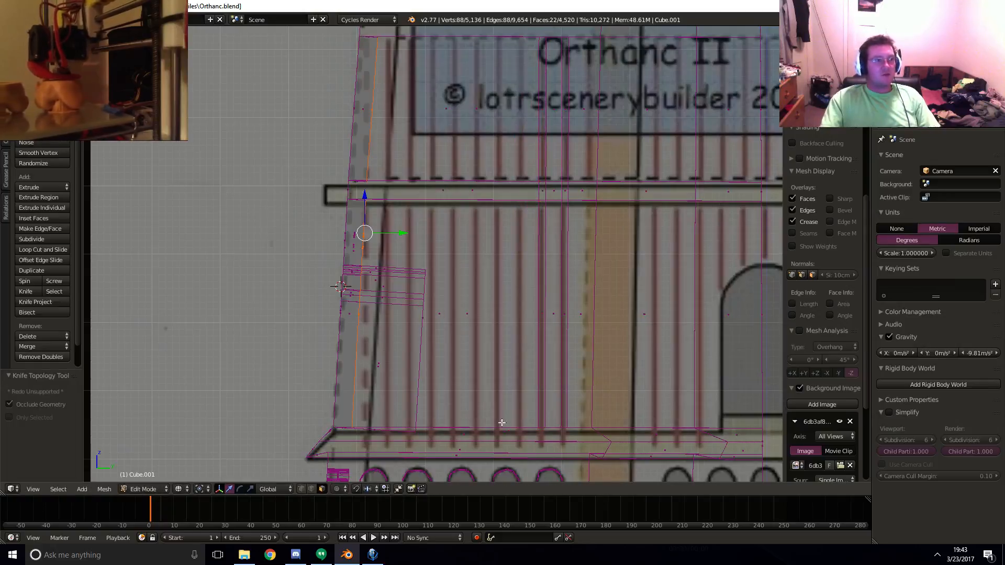
- Knife-cut both edges of the third rib left of the tan strip, from the lower ledge up to the upper loop
key(k)
click(525, 427)
click(525, 37)
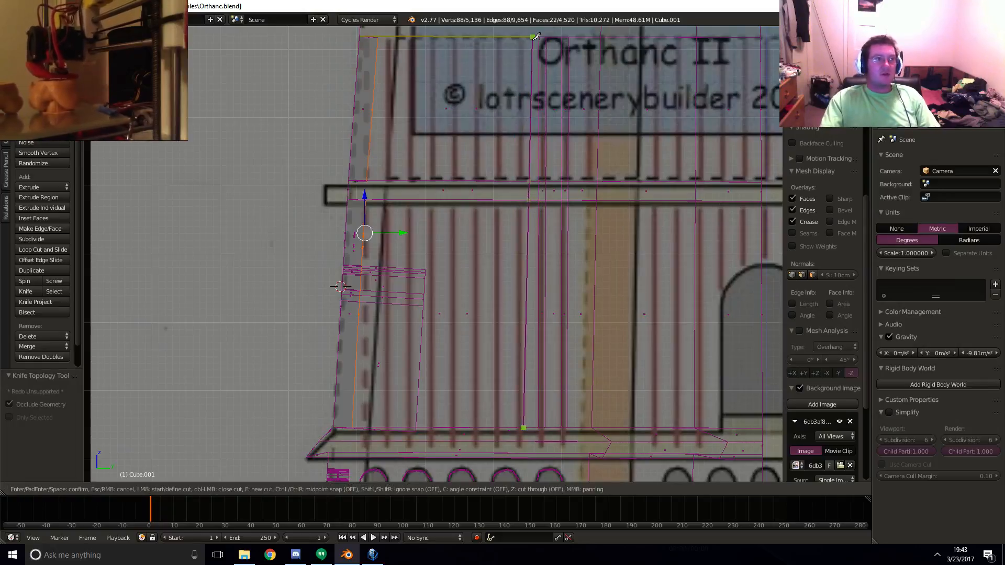
key(Return)
key(k)
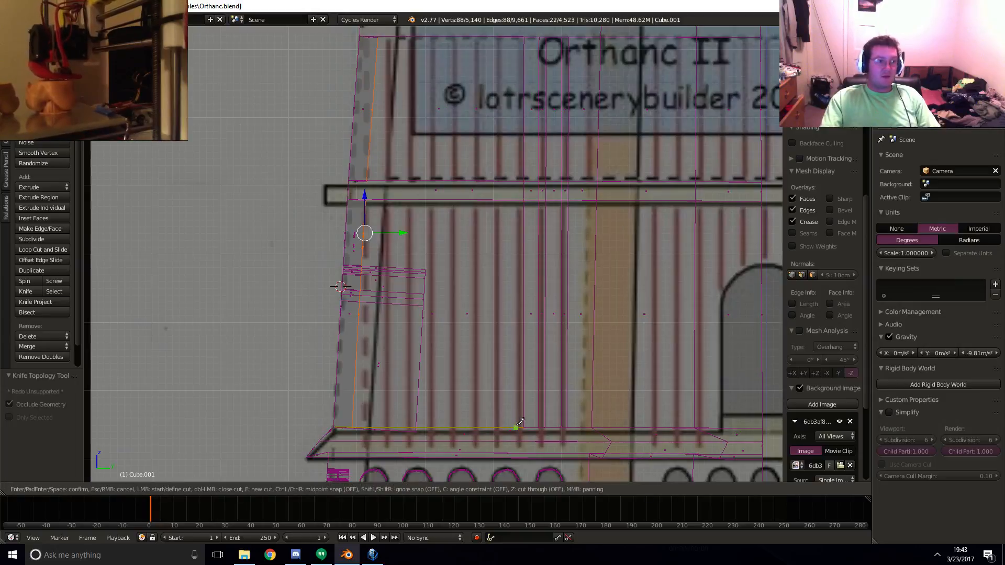
click(515, 427)
click(524, 36)
key(Return)
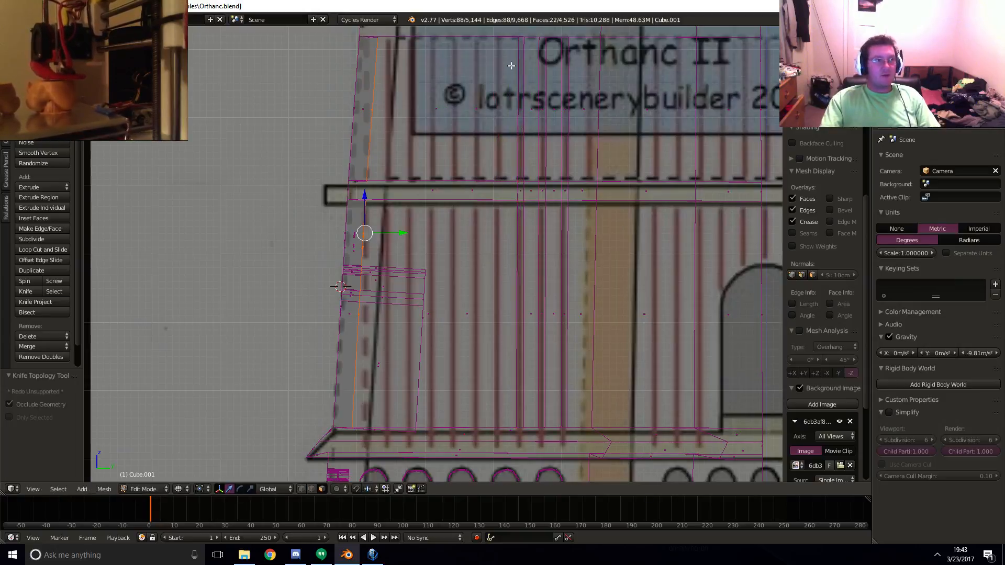
- Knife-cut both edges of the fourth rib left of the tan strip, from the lower ledge up to the upper loop
key(k)
click(500, 427)
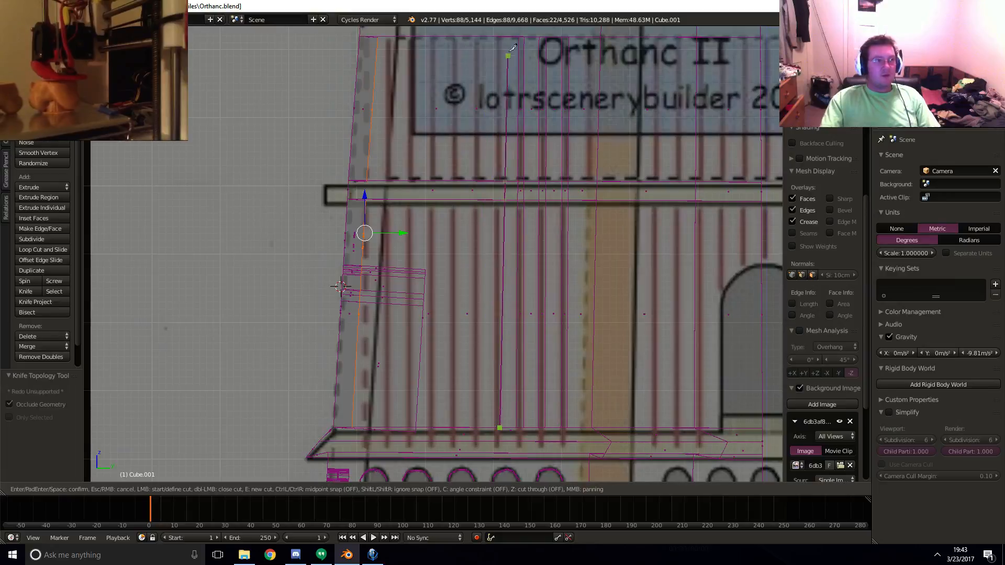
click(503, 36)
key(Return)
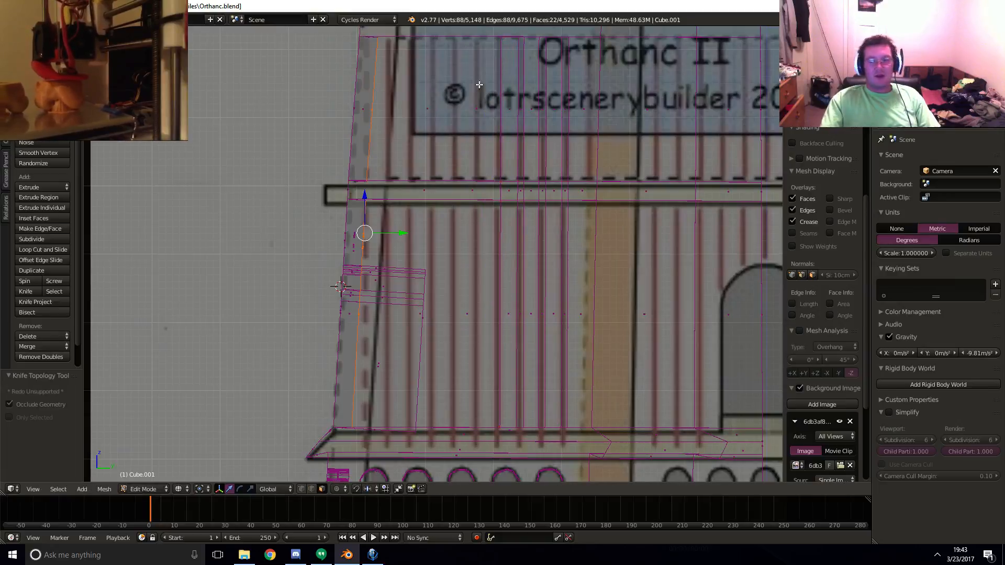
key(k)
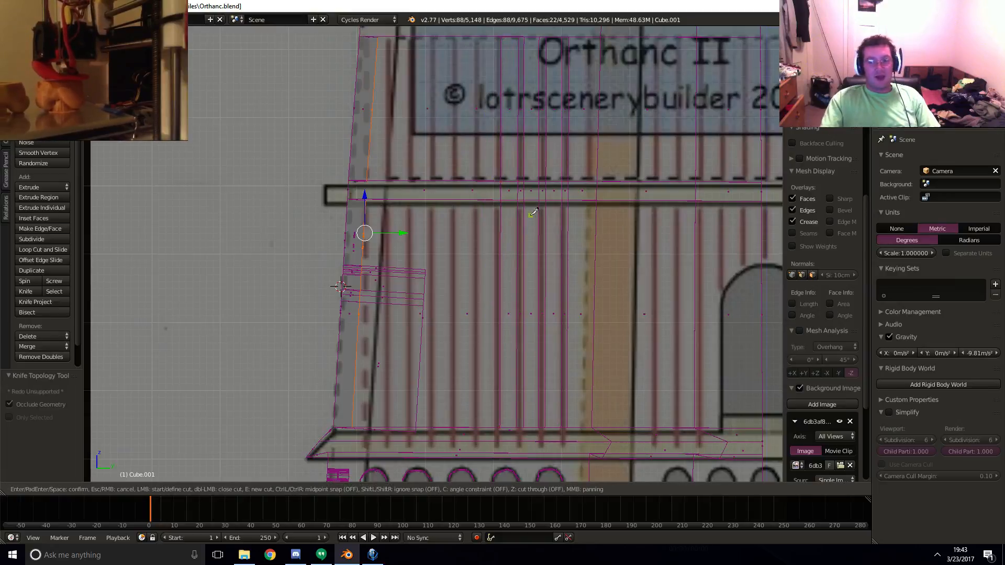
click(495, 426)
click(501, 33)
key(Return)
- Knife-cut both edges of the fifth rib left of the tan strip, from the lower ledge up to the upper loop
key(k)
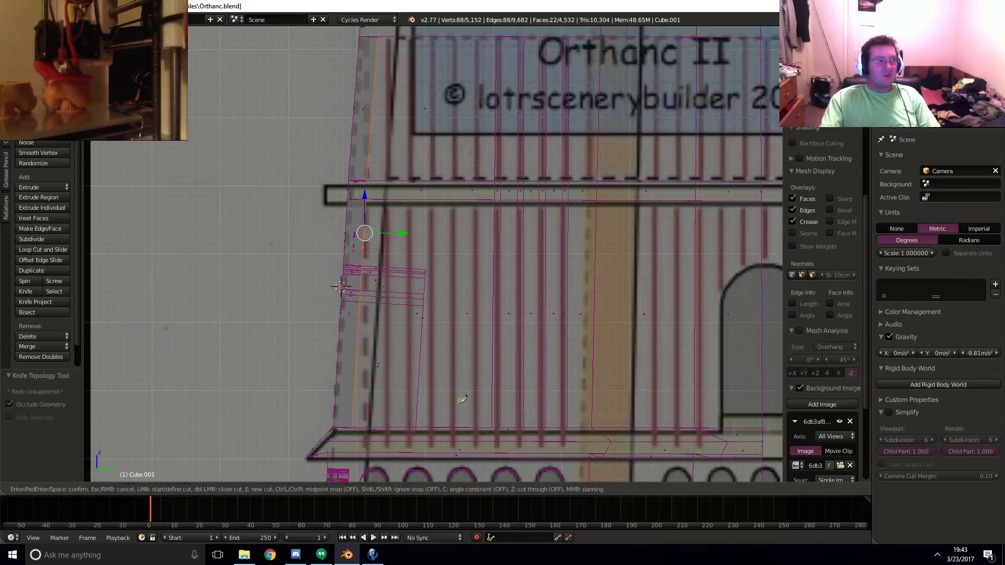
click(477, 427)
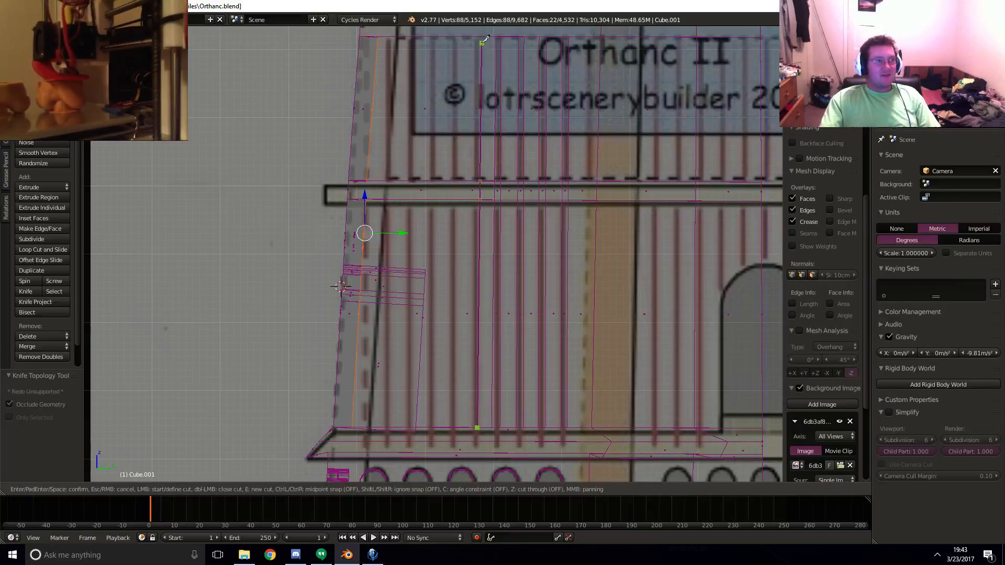
click(481, 37)
key(Return)
key(k)
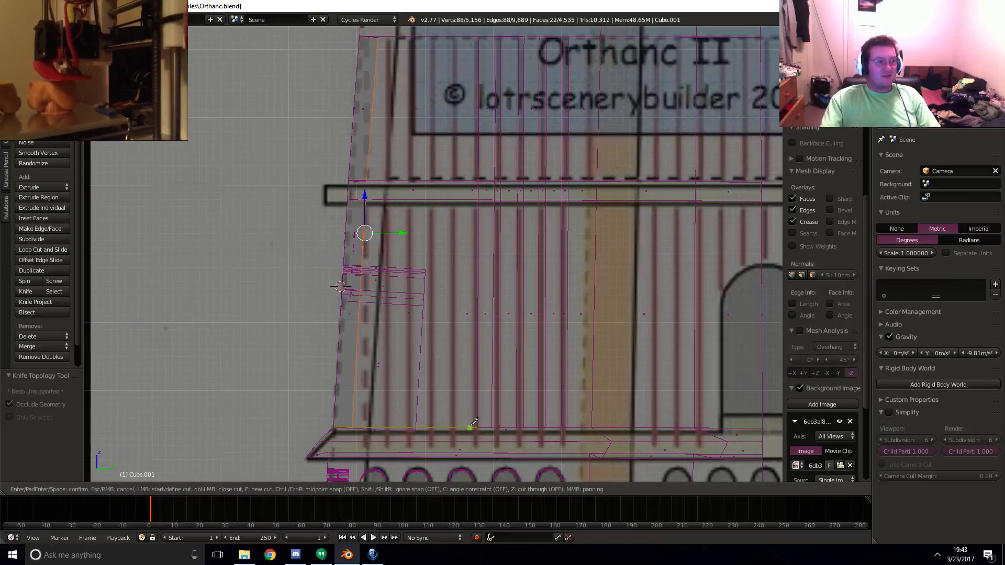
click(472, 427)
click(474, 33)
key(Return)
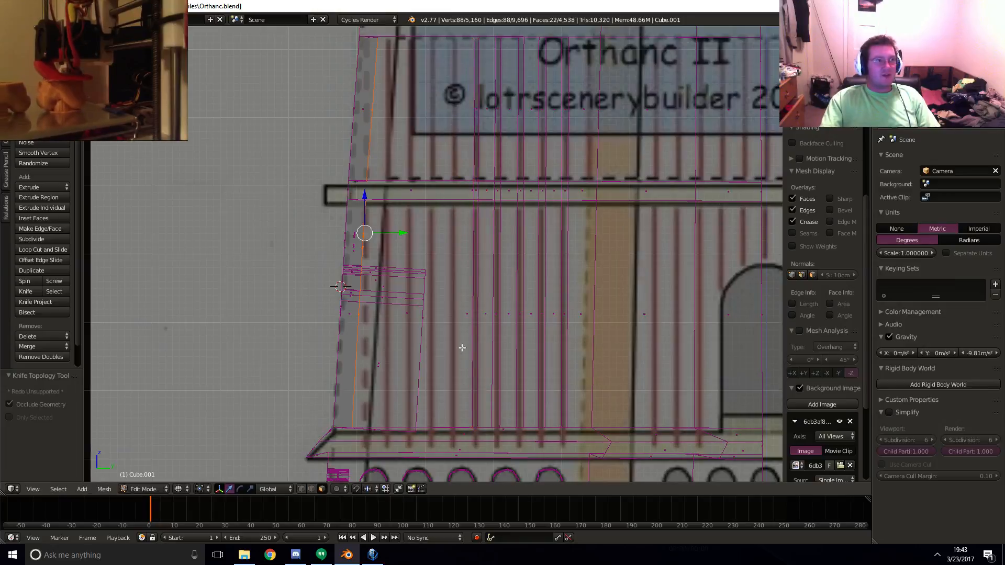
- Knife-cut both edges of the sixth rib left of the tan strip, from the lower ledge up to the upper loop
key(k)
click(455, 427)
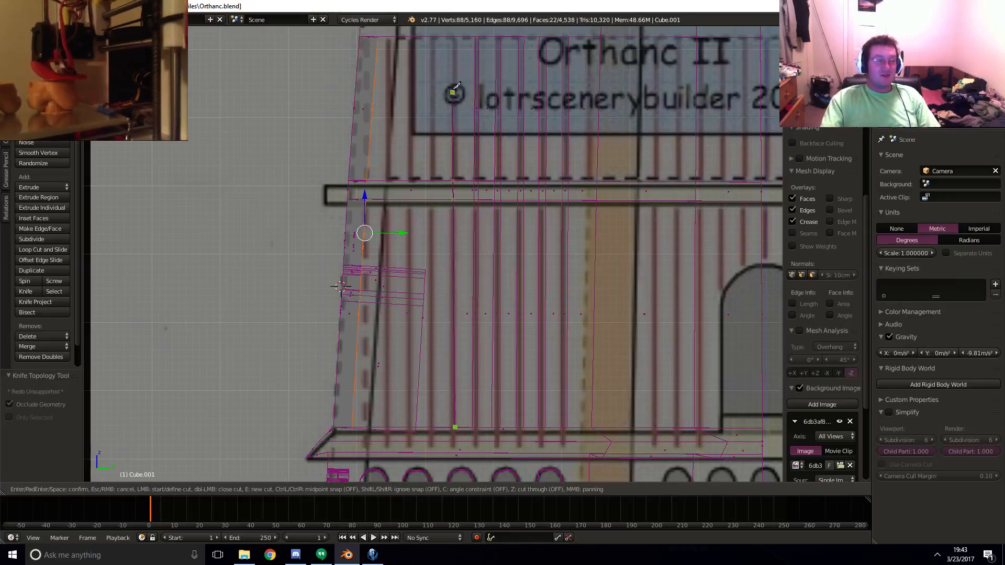
click(458, 35)
key(Return)
key(k)
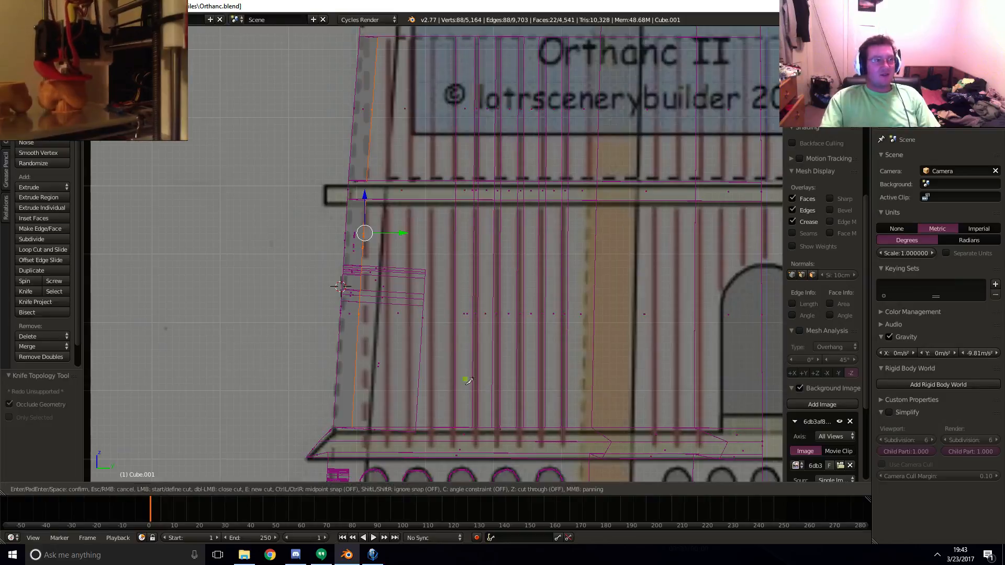
click(452, 422)
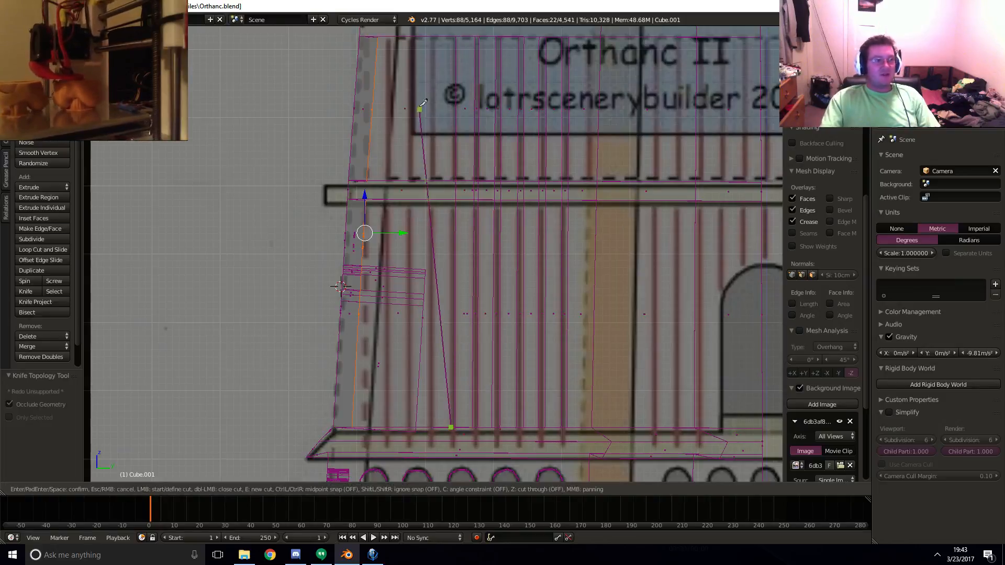
click(455, 28)
key(Return)
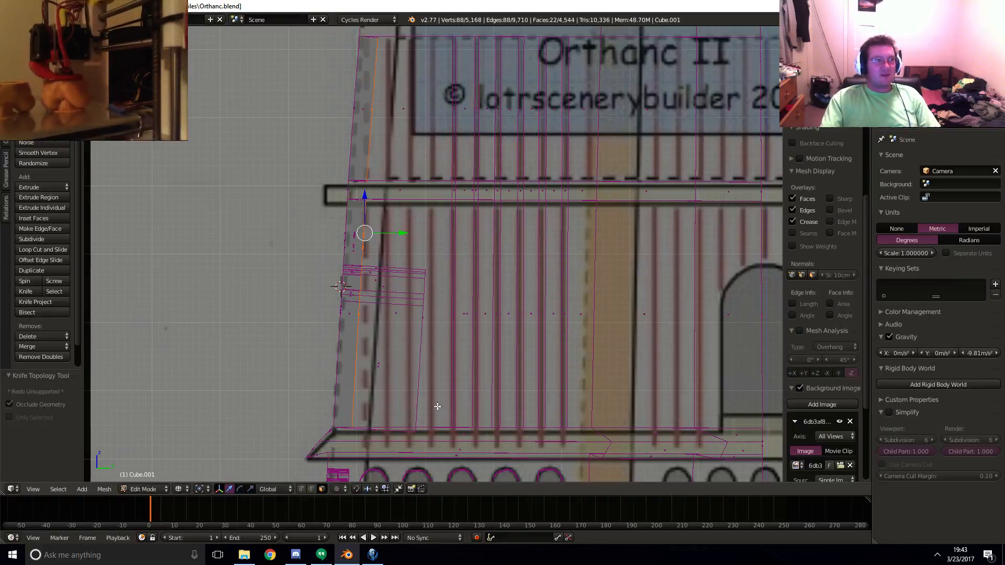
- Knife-cut both edges of the seventh rib left of the tan strip, from the lower ledge up to the upper loop
key(k)
click(436, 426)
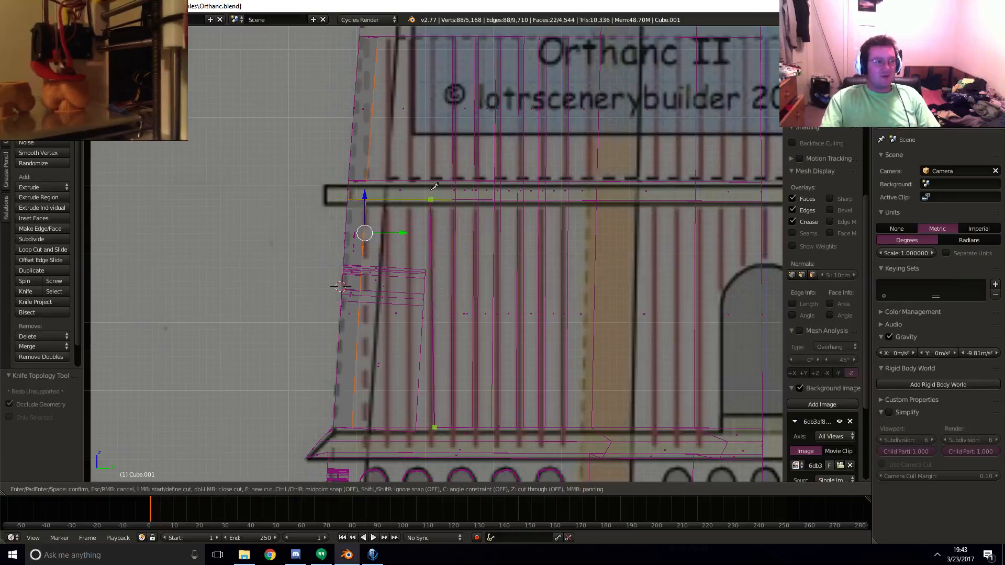
click(436, 35)
key(Return)
key(k)
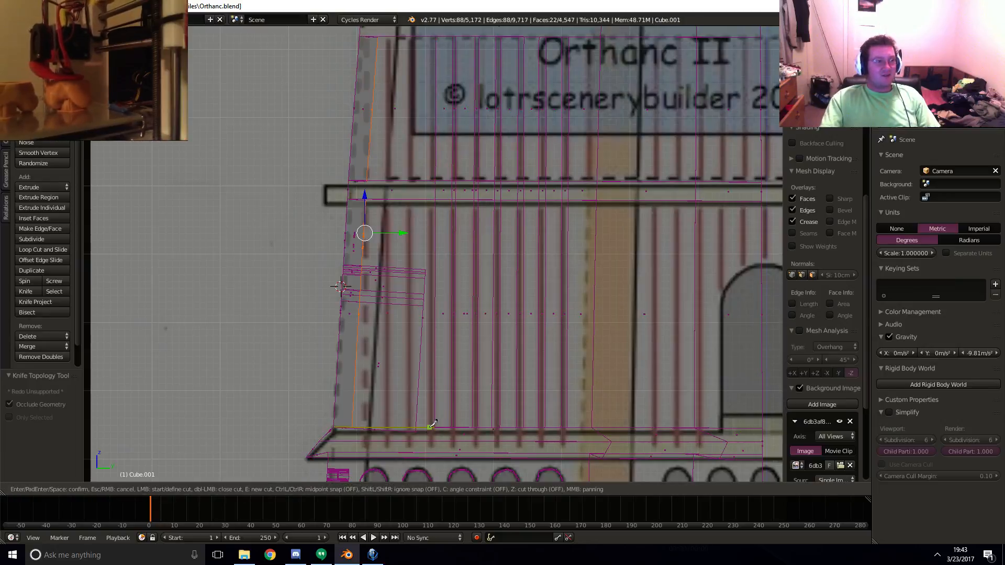
click(429, 426)
click(429, 38)
key(Return)
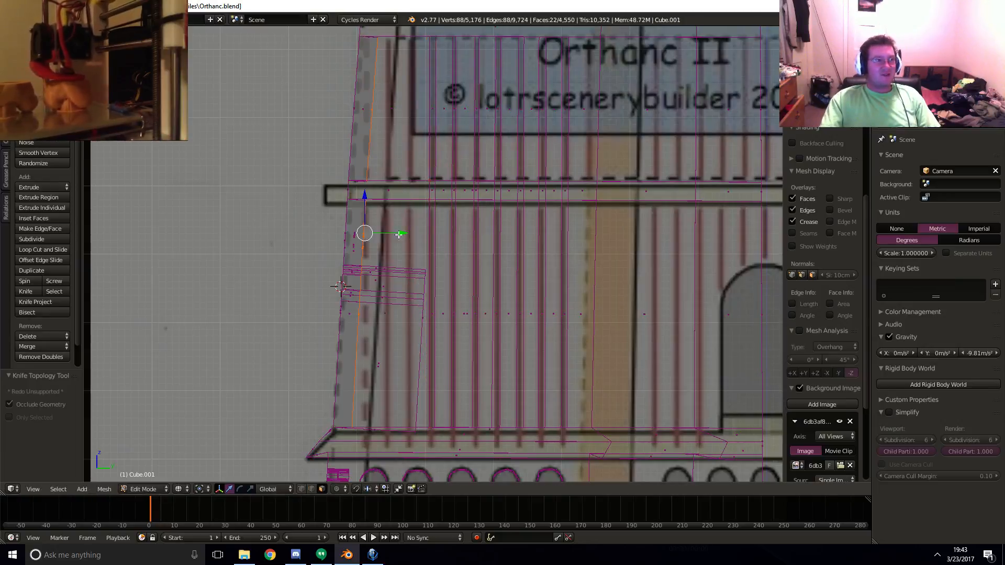
- Knife-cut both edges of the eighth rib left of the tan strip, from the lower ledge up to the upper loop
key(k)
click(412, 428)
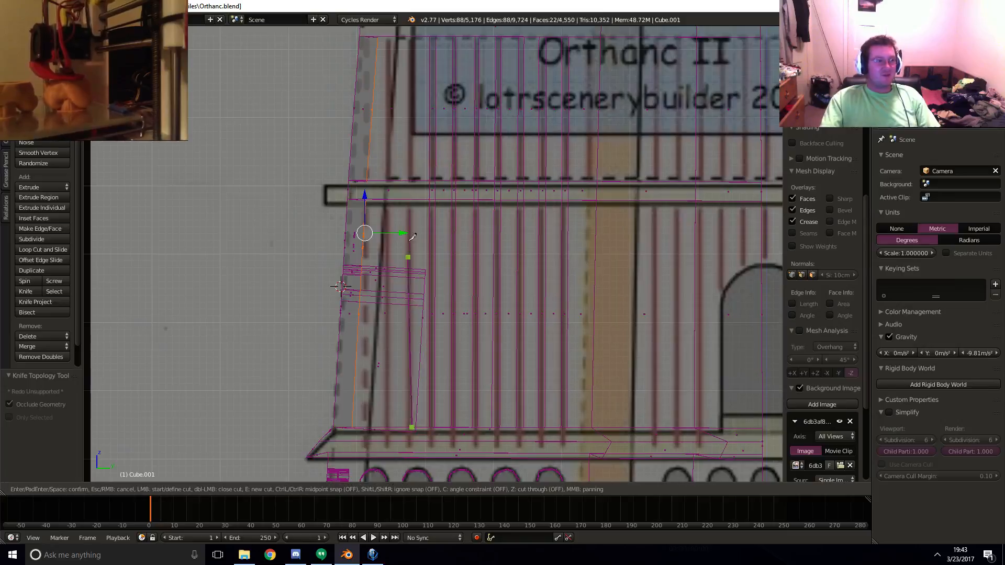
click(413, 35)
key(Return)
key(k)
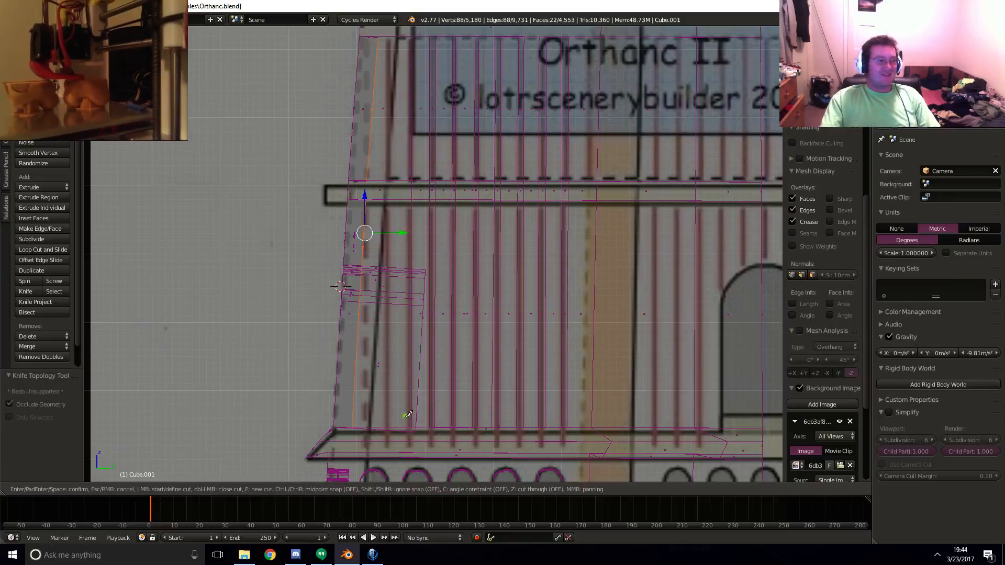
click(406, 428)
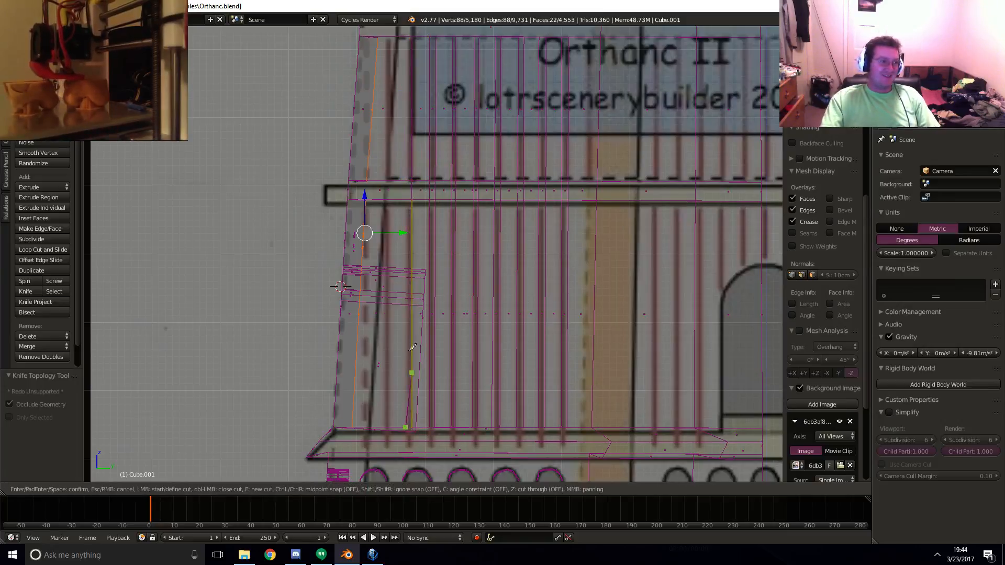
click(410, 35)
key(Return)
- Knife-cut both edges of the ninth rib left of the tan strip, nearest the wall corner, from the lower ledge to the upper loop
key(k)
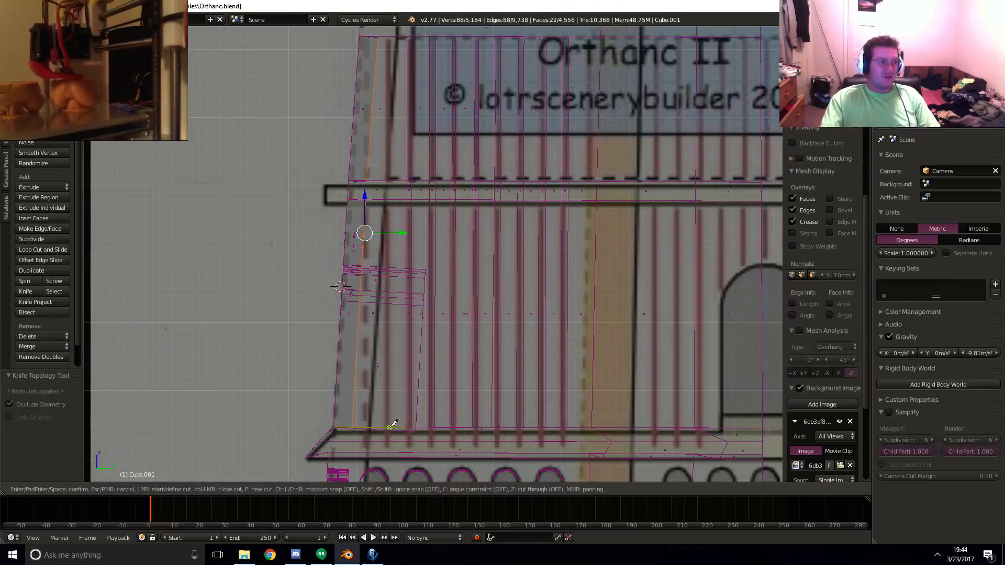
click(390, 427)
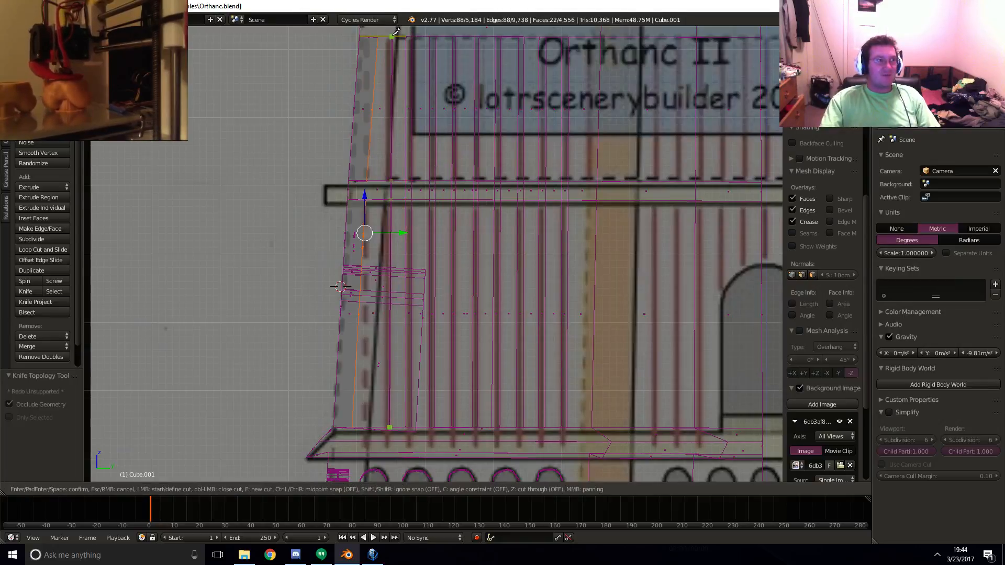
click(393, 35)
key(Return)
key(k)
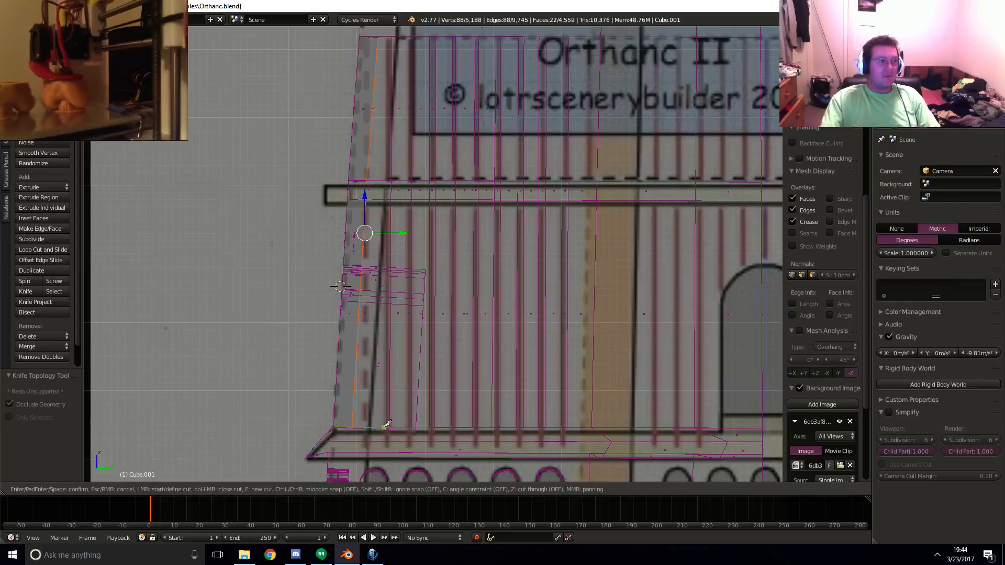
click(385, 426)
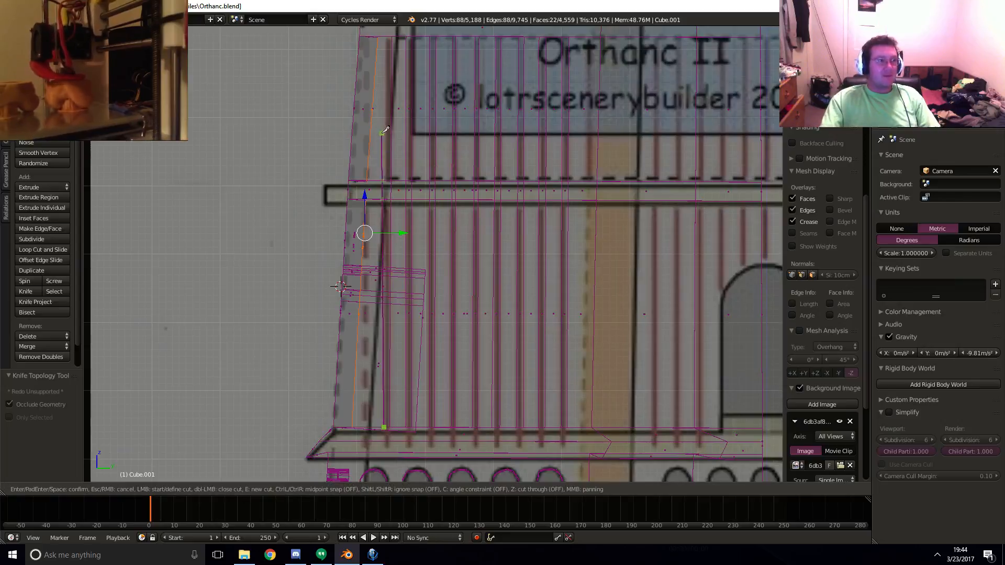
click(386, 35)
key(Return)
- In solid shading, select all nine ribs' faces above and below the horizontal band and extrude them about 28.6 cm inward
middle_drag(408, 237, 431, 256)
key(x)
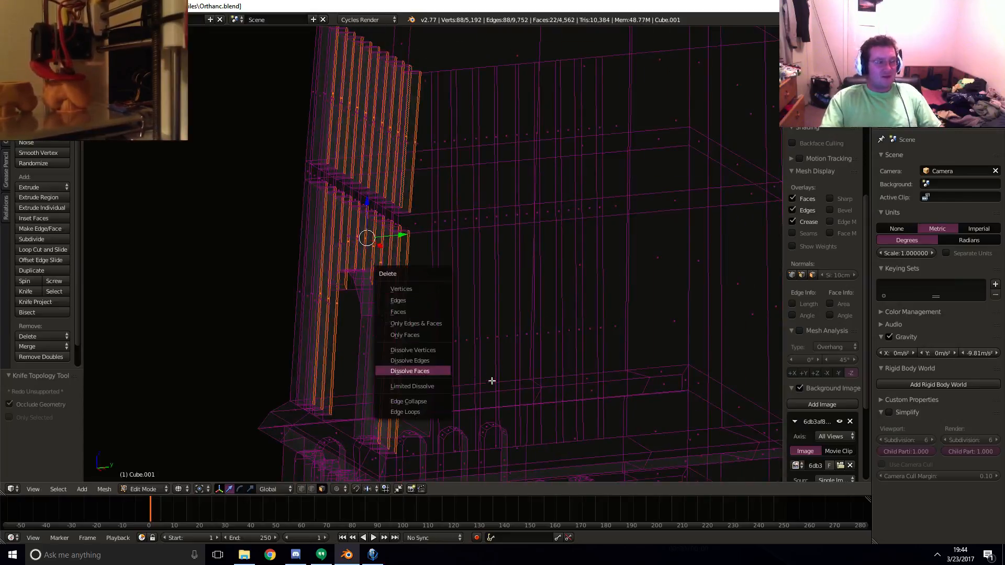
click(507, 387)
key(z)
right_click(436, 342)
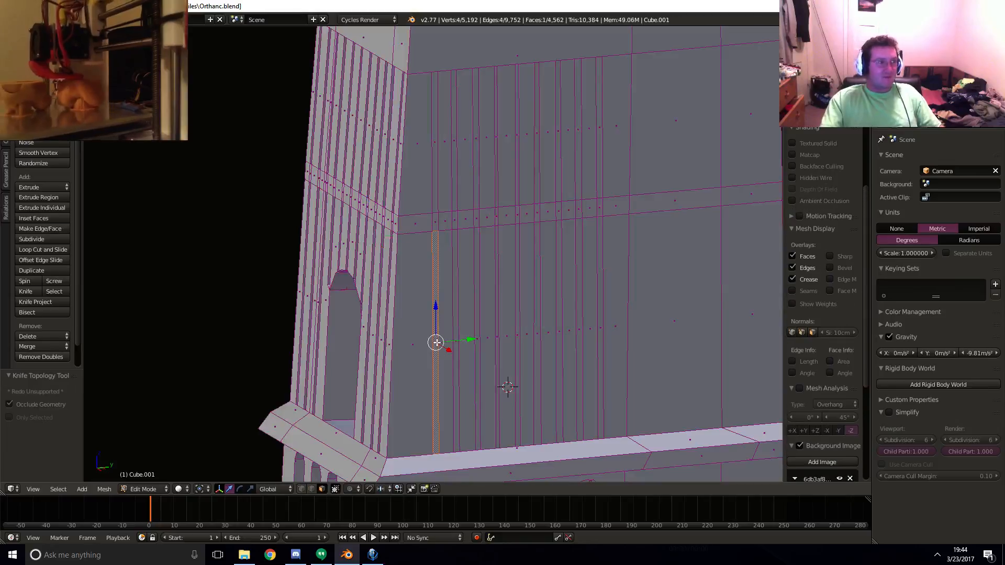
shift+right_click(437, 196)
shift+right_click(454, 186)
shift+right_click(459, 251)
shift+right_click(477, 251)
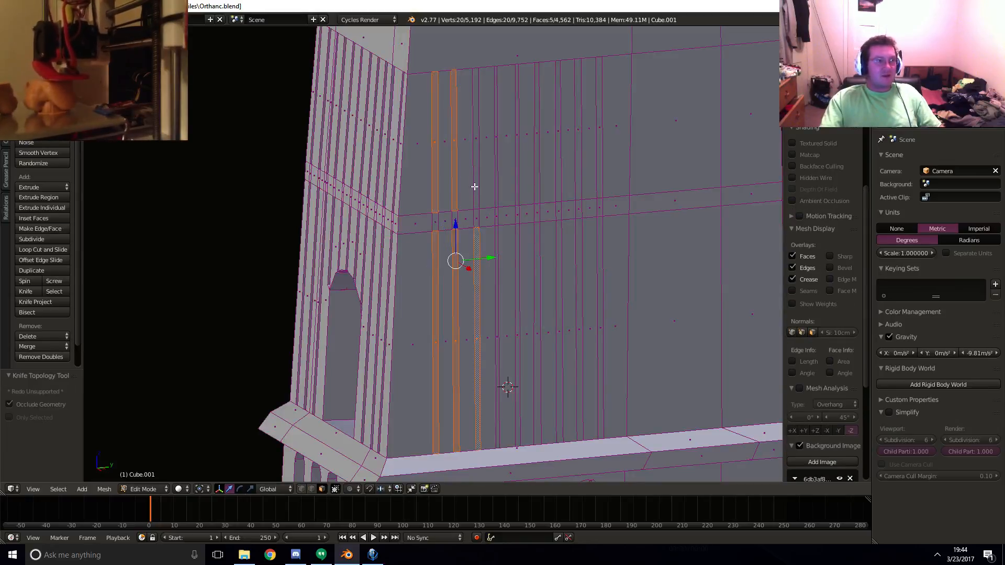
shift+right_click(476, 179)
shift+right_click(497, 193)
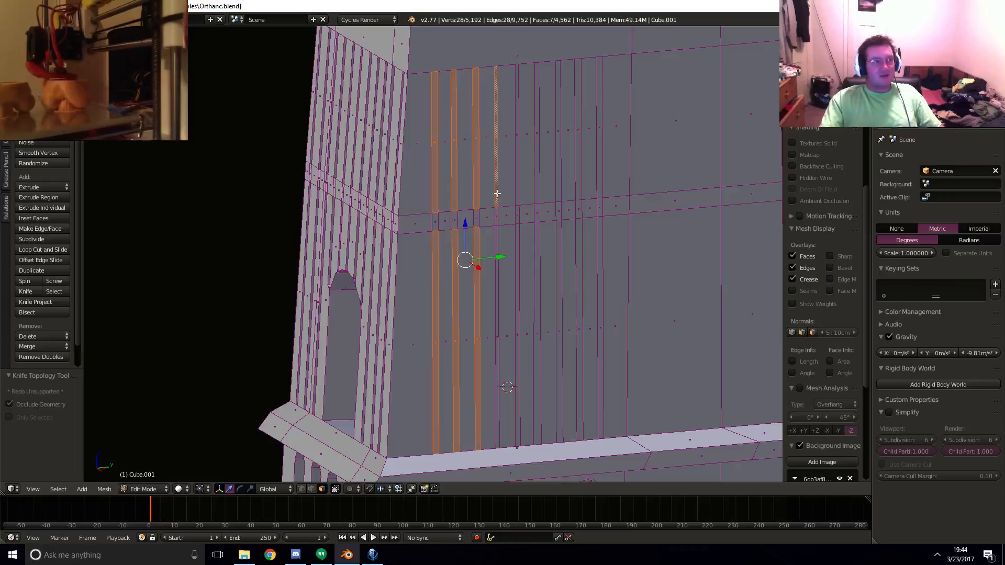
shift+right_click(497, 234)
shift+right_click(518, 238)
shift+right_click(515, 195)
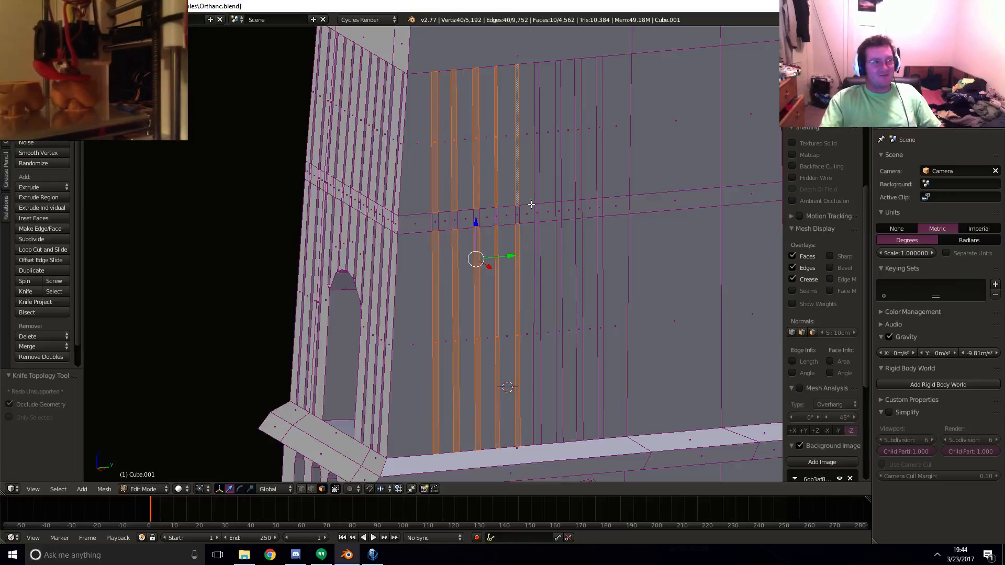
shift+right_click(539, 199)
shift+right_click(539, 232)
shift+right_click(559, 240)
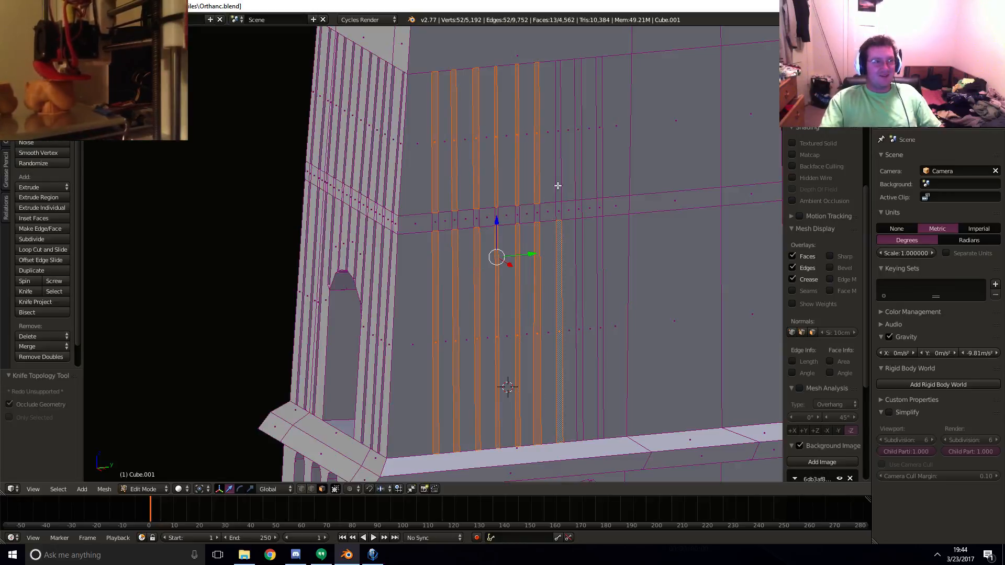
shift+right_click(558, 186)
shift+right_click(579, 184)
shift+right_click(579, 226)
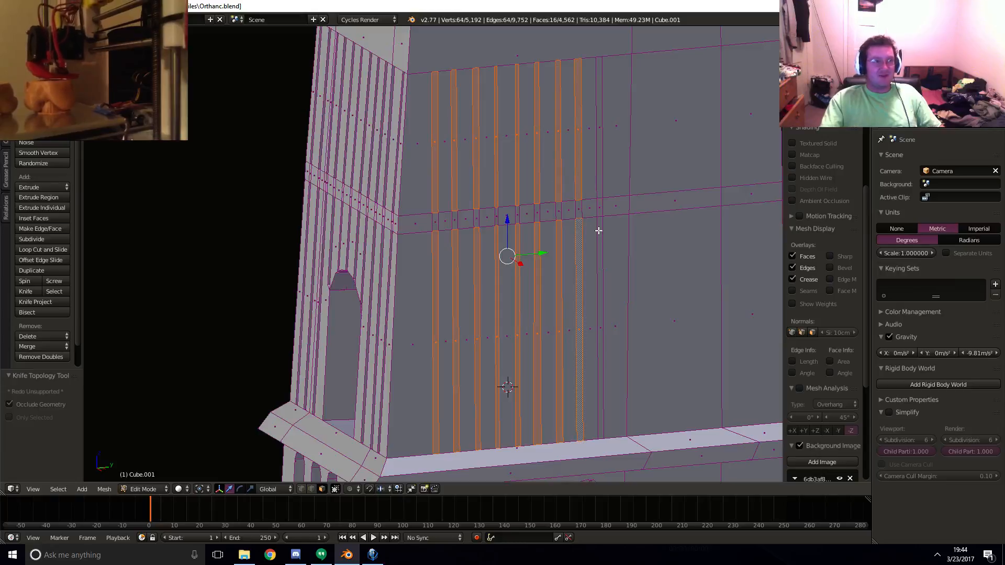
shift+right_click(598, 230)
shift+right_click(599, 175)
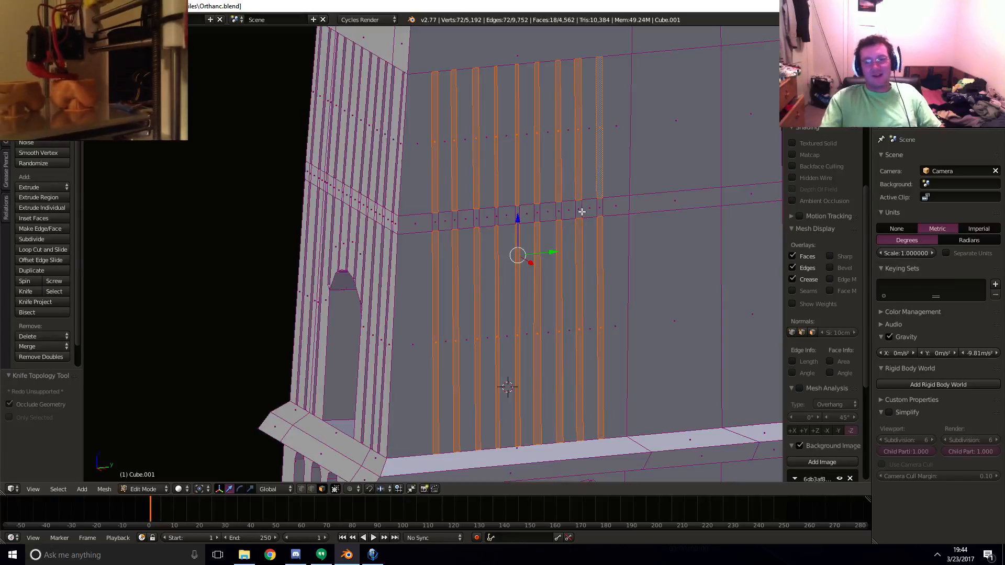
middle_drag(581, 212, 330, 217)
key(e)
click(633, 254)
- In the opposite wireframe side view, knife-cut both edges of the outlined rib nearest the tan strip, from the lower ledge to the upper loop
key(ctrl+KP_3)
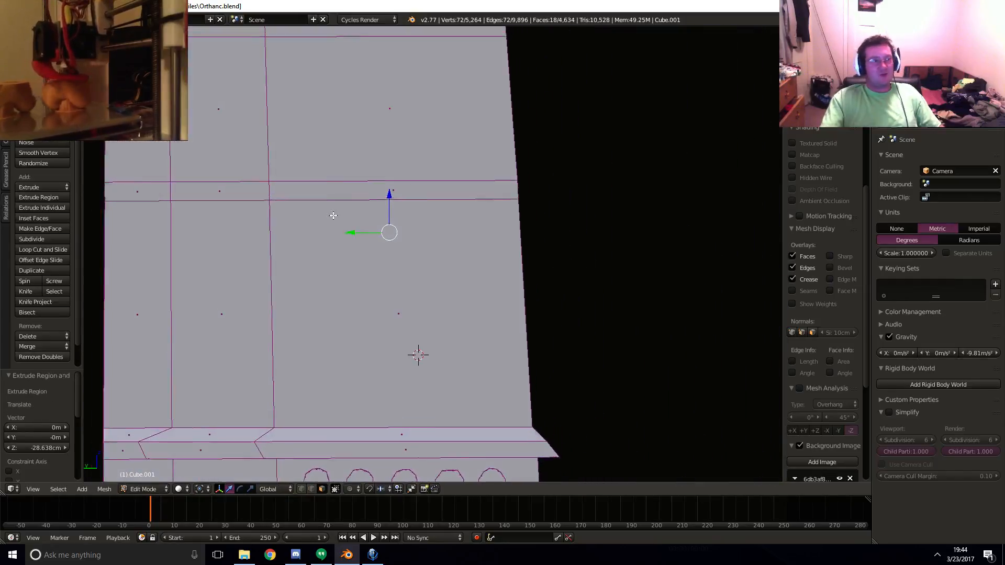
key(z)
shift+middle_drag(385, 315, 400, 268)
shift+middle_drag(347, 294, 388, 333)
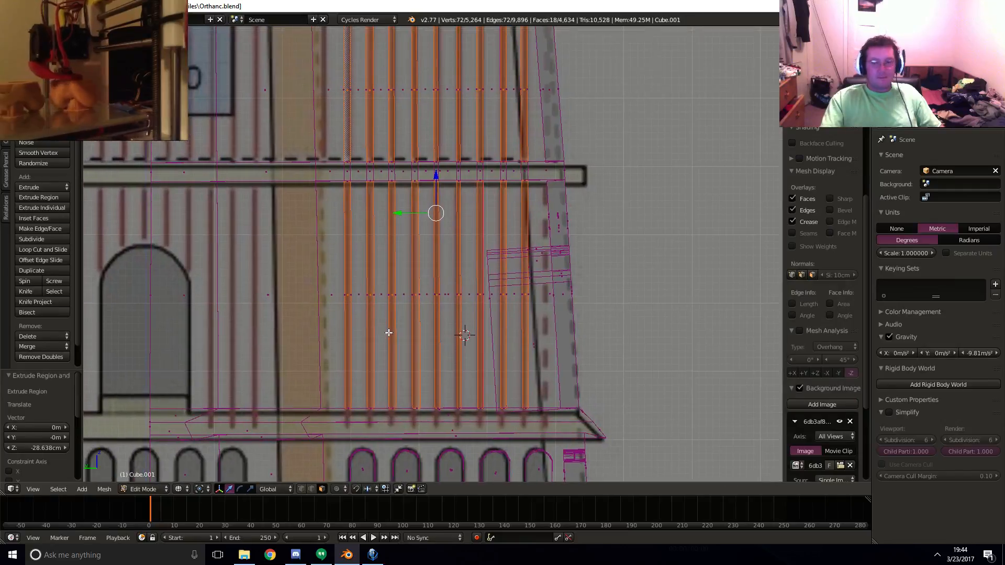
shift+middle_drag(364, 300, 373, 333)
key(k)
click(353, 443)
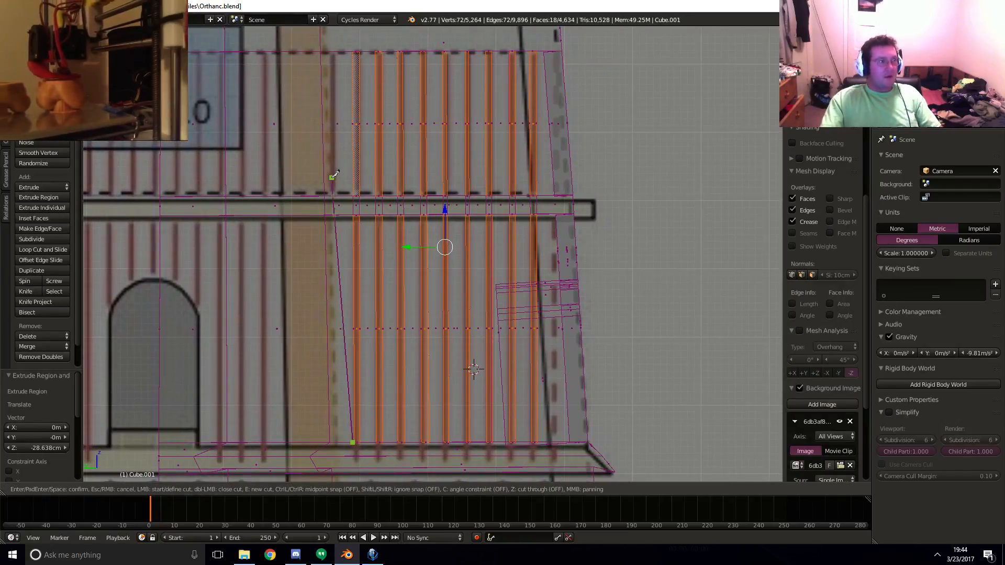
click(356, 59)
key(Return)
key(k)
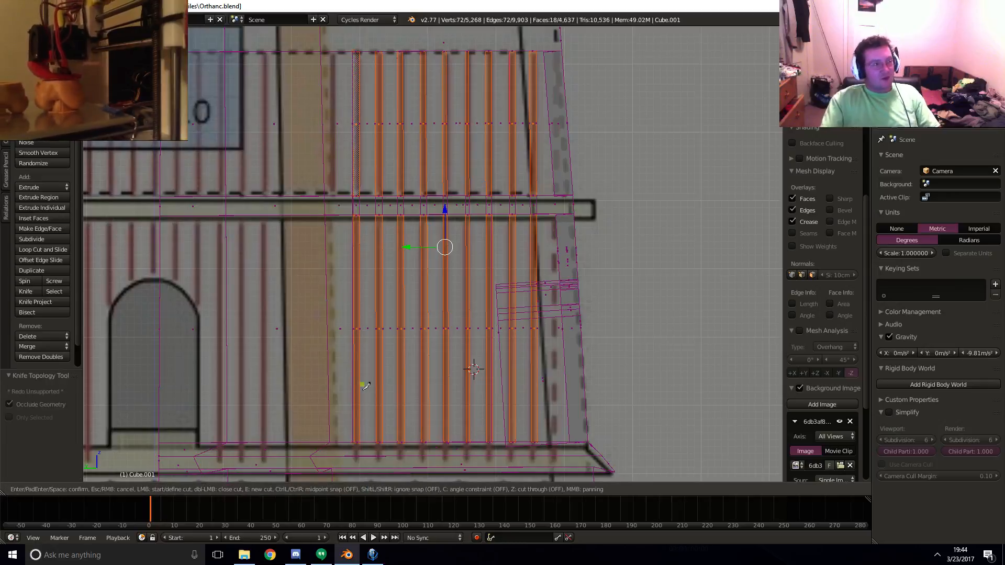
click(359, 443)
click(359, 52)
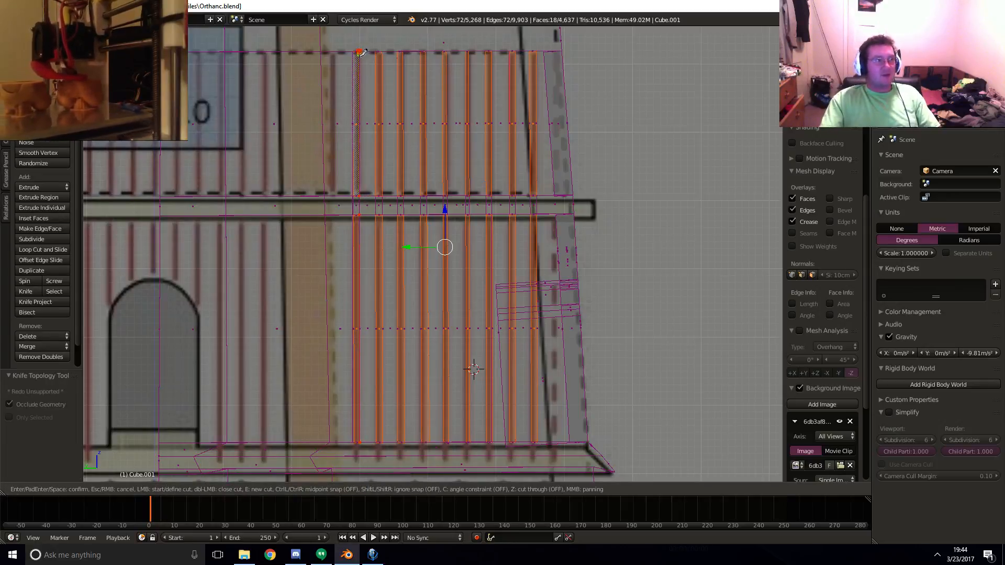
key(Return)
- Knife-cut both edges of the second outlined rib right of the tan strip, from the lower ledge up to the upper loop
key(k)
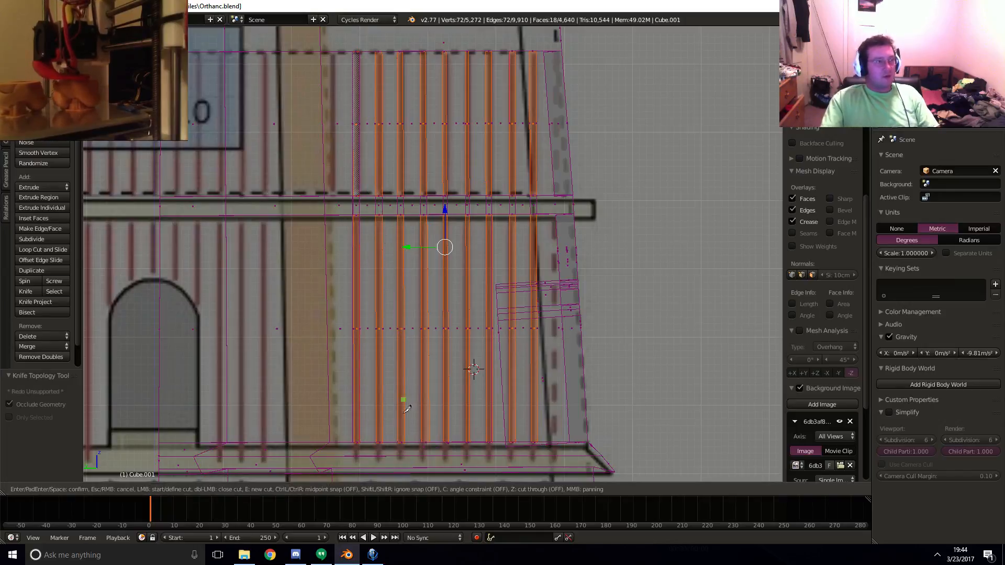
click(376, 440)
click(375, 50)
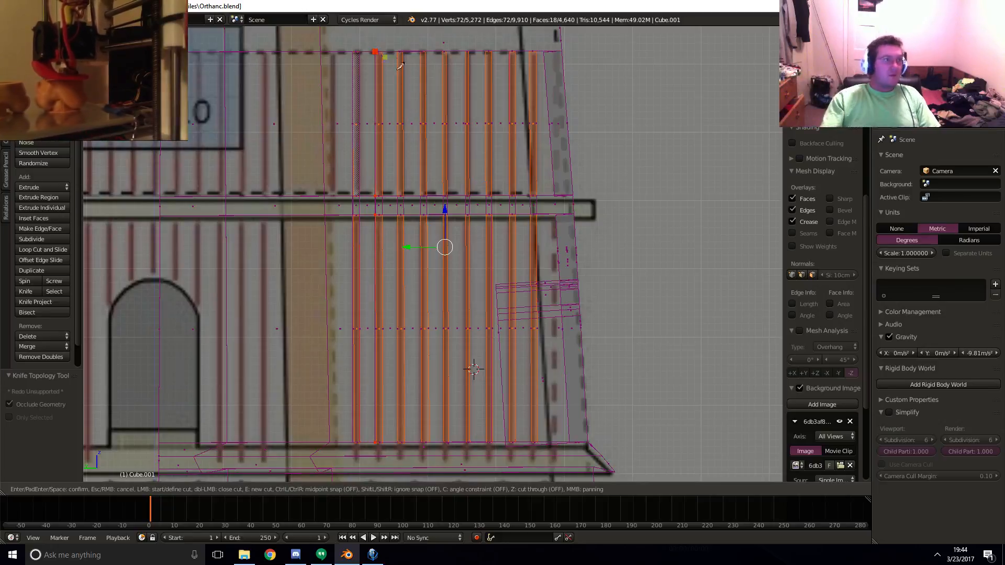
key(Return)
key(k)
click(383, 442)
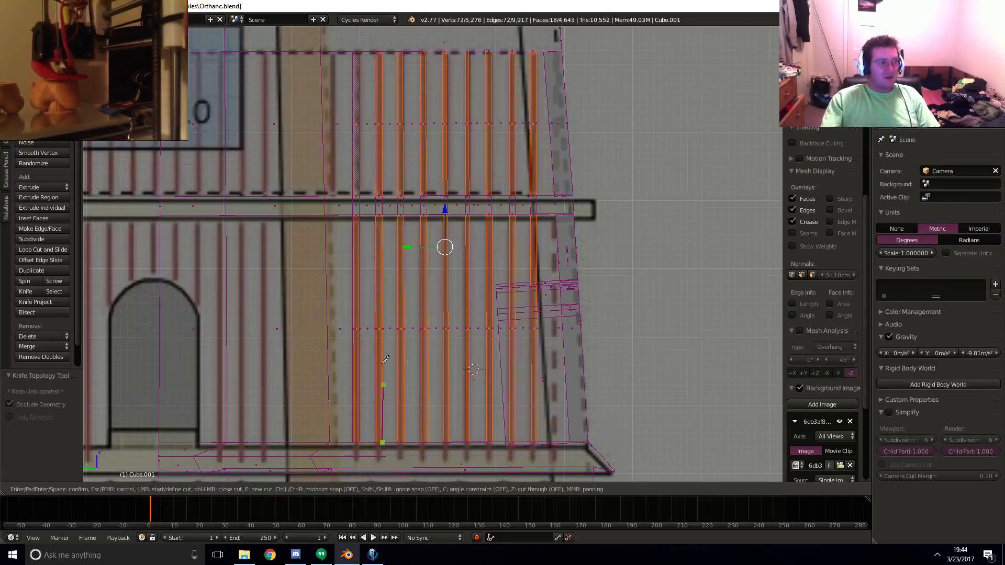
click(393, 50)
key(Return)
- Knife-cut both edges of the third outlined rib right of the tan strip, from the lower ledge to the upper loop
key(k)
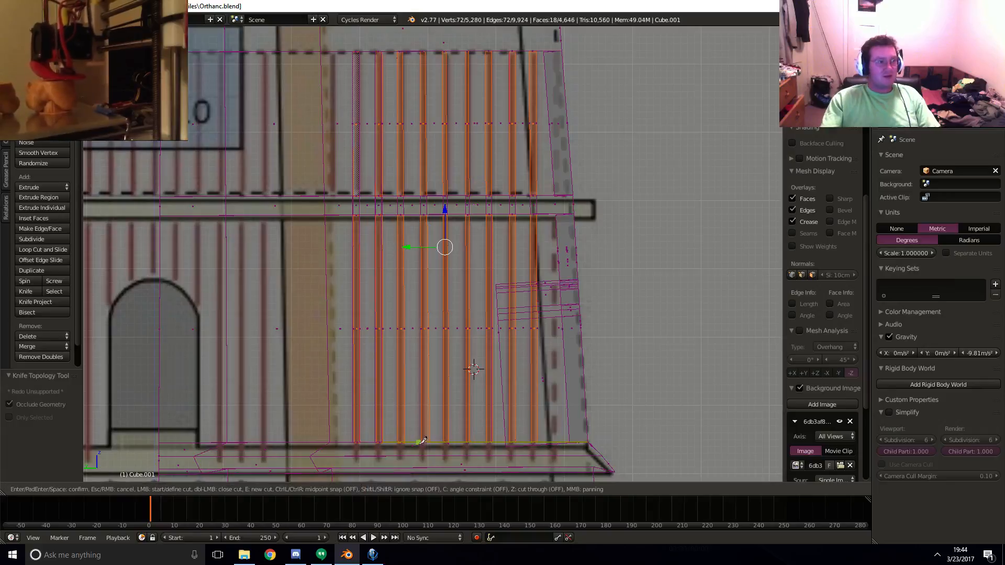
click(399, 441)
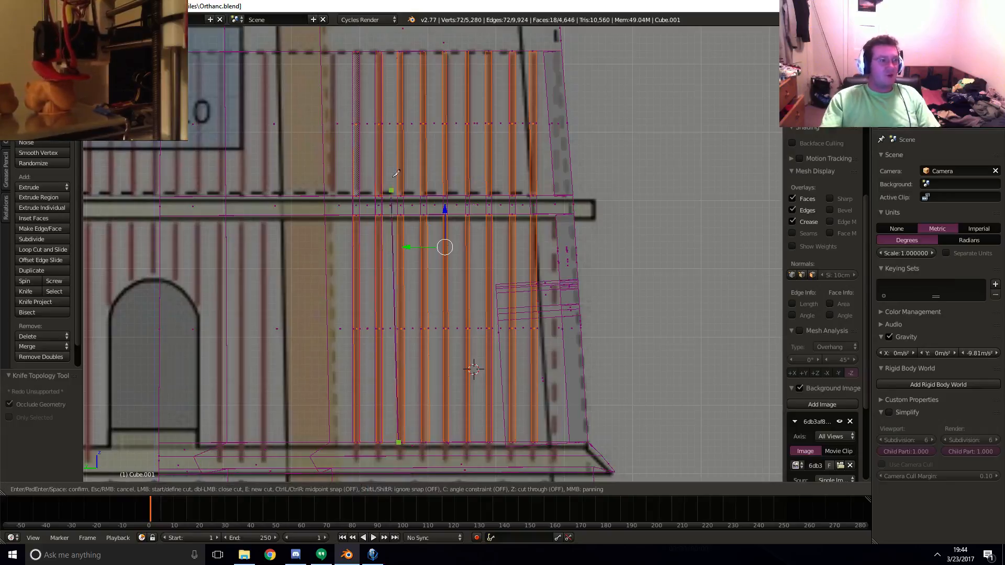
click(400, 51)
key(Return)
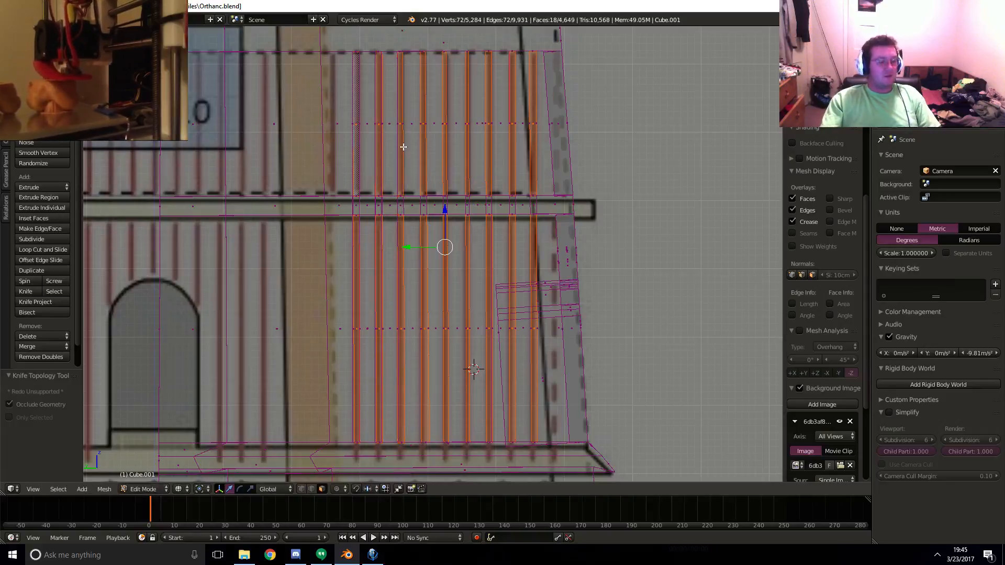
key(z)
key(z)
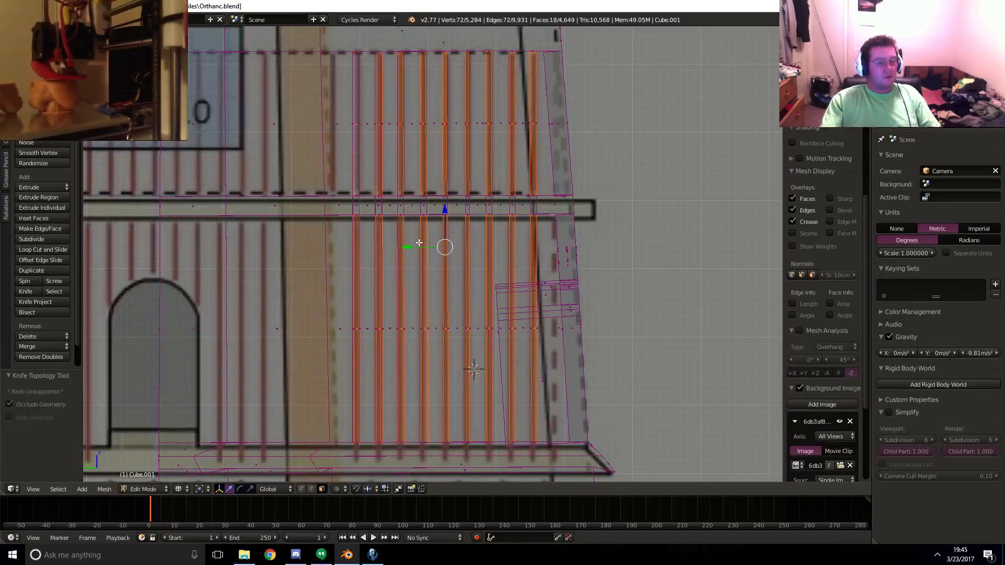
key(k)
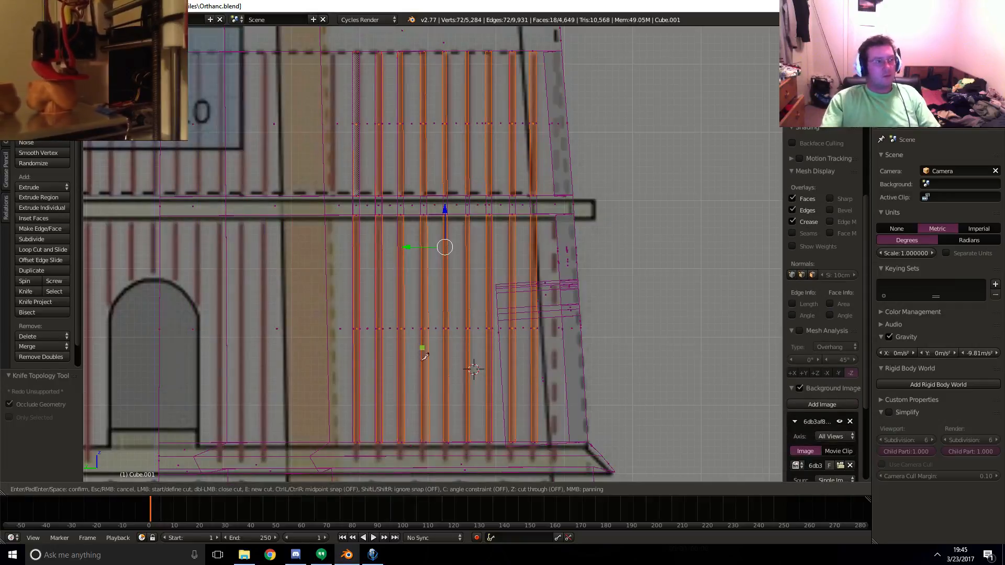
click(405, 442)
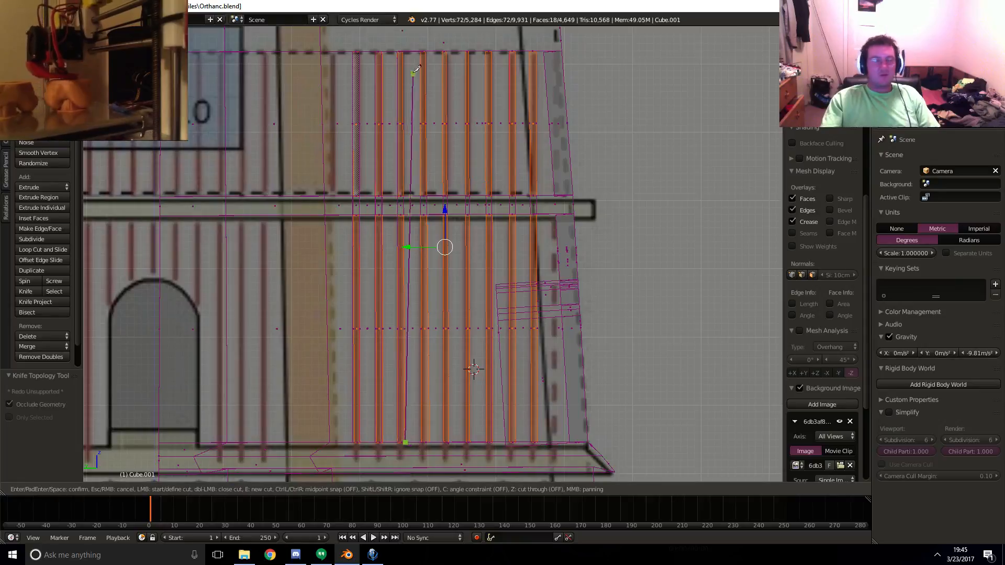
click(406, 46)
key(Return)
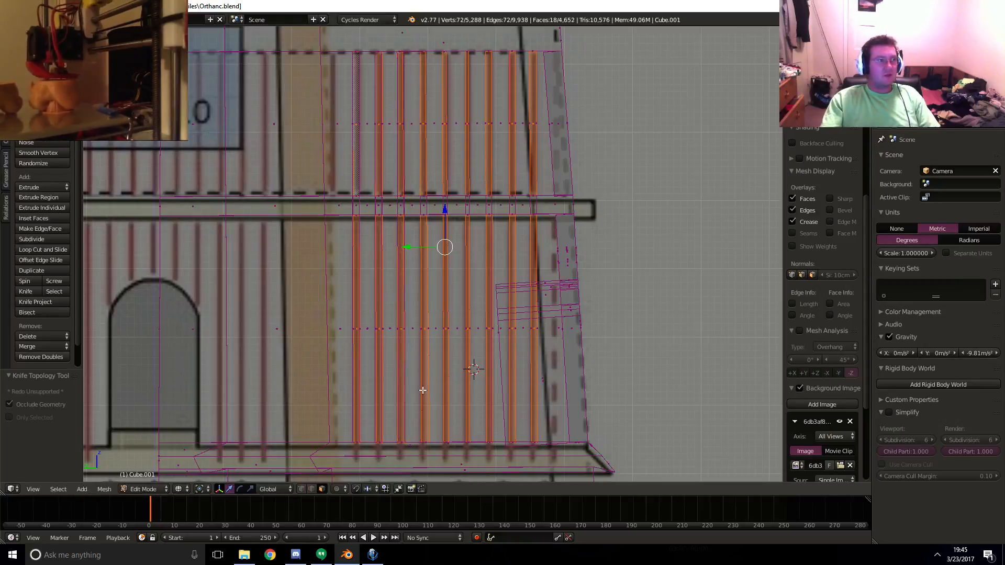
- Knife-cut both edges of the fourth outlined rib right of the tan strip, from the lower ledge to the upper loop
key(k)
click(421, 442)
click(421, 52)
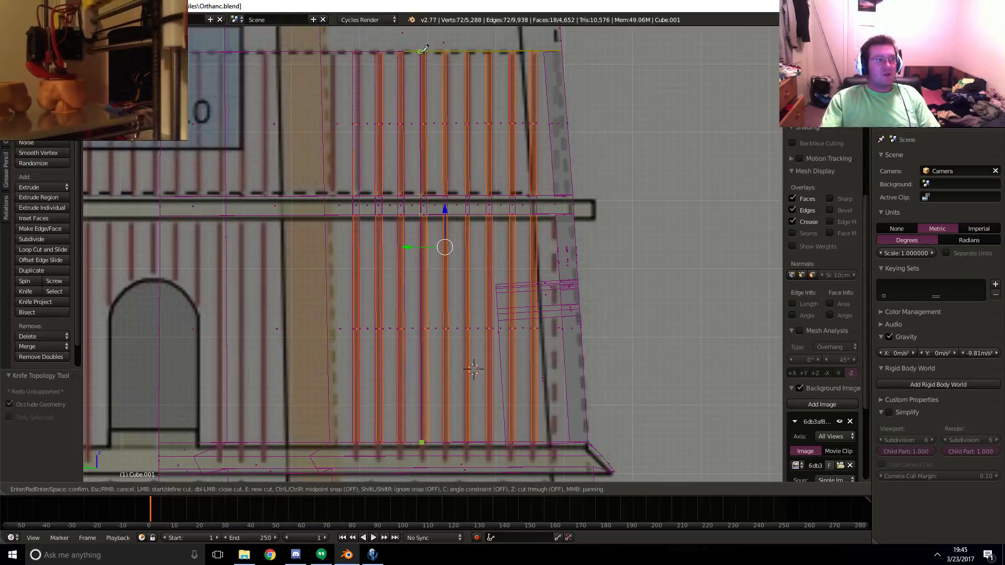
key(Return)
key(k)
click(429, 442)
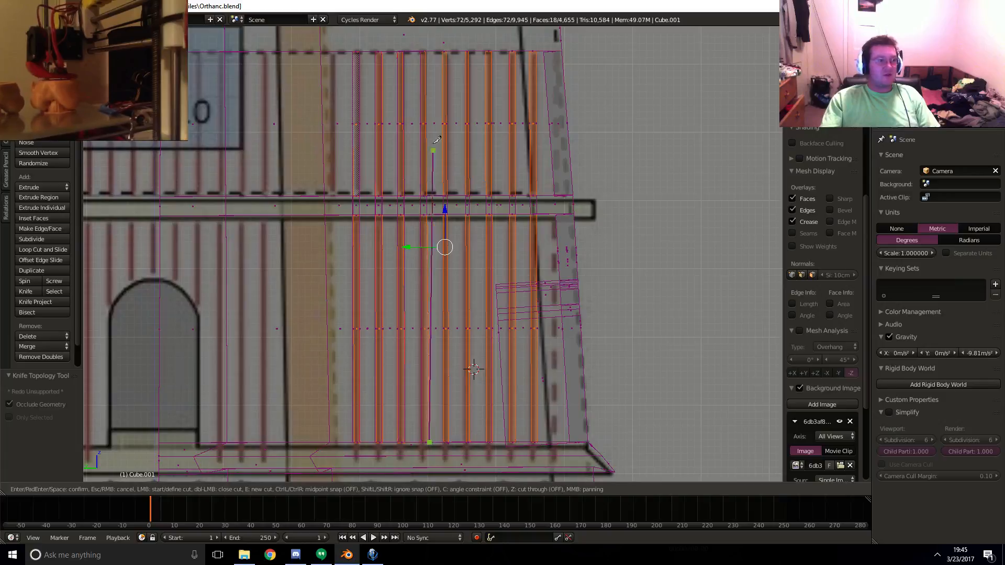
click(428, 49)
key(Return)
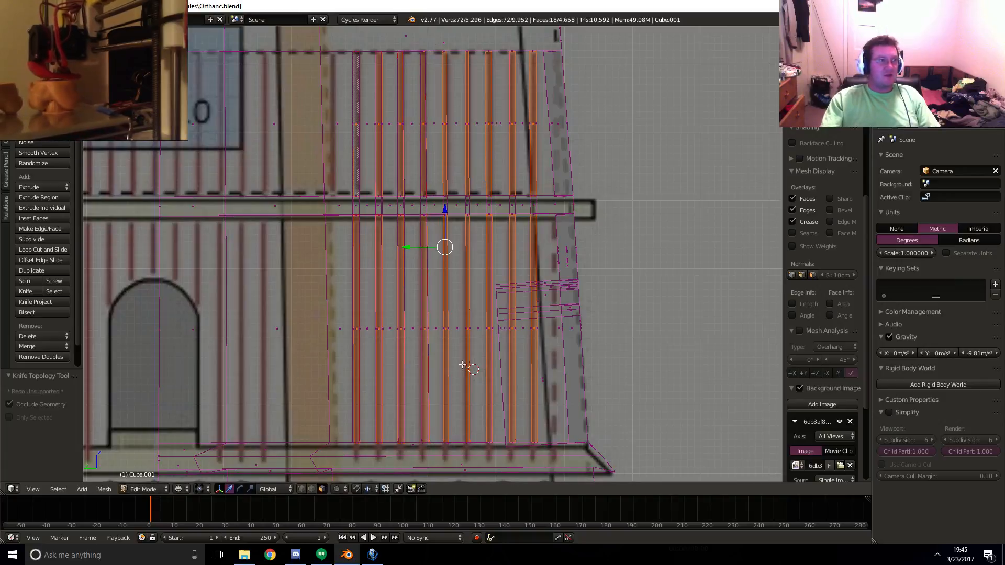
- Knife-cut both edges of the fifth, middle outlined rib right of the tan strip, from the lower ledge to the upper loop
key(k)
click(442, 441)
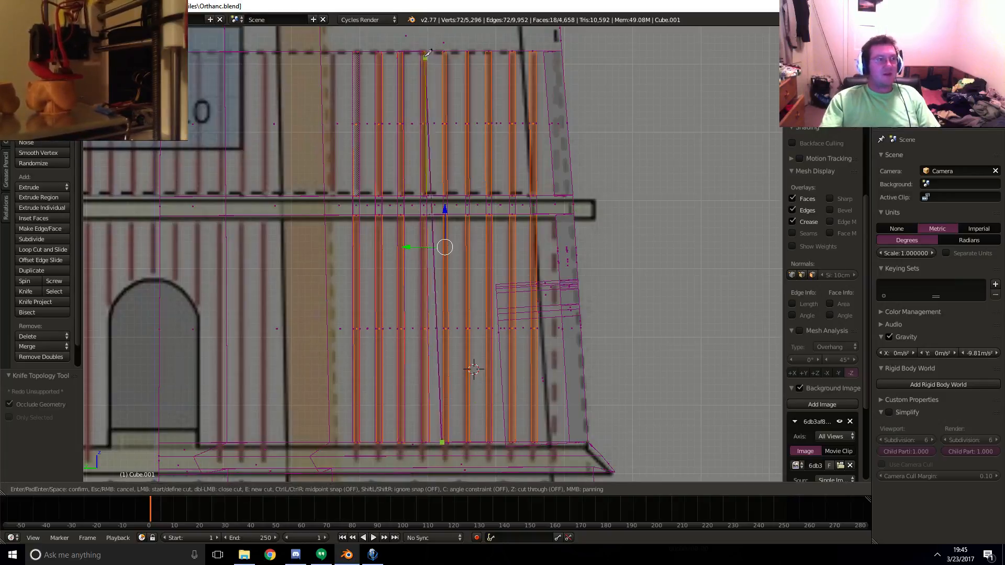
click(442, 51)
key(Return)
key(k)
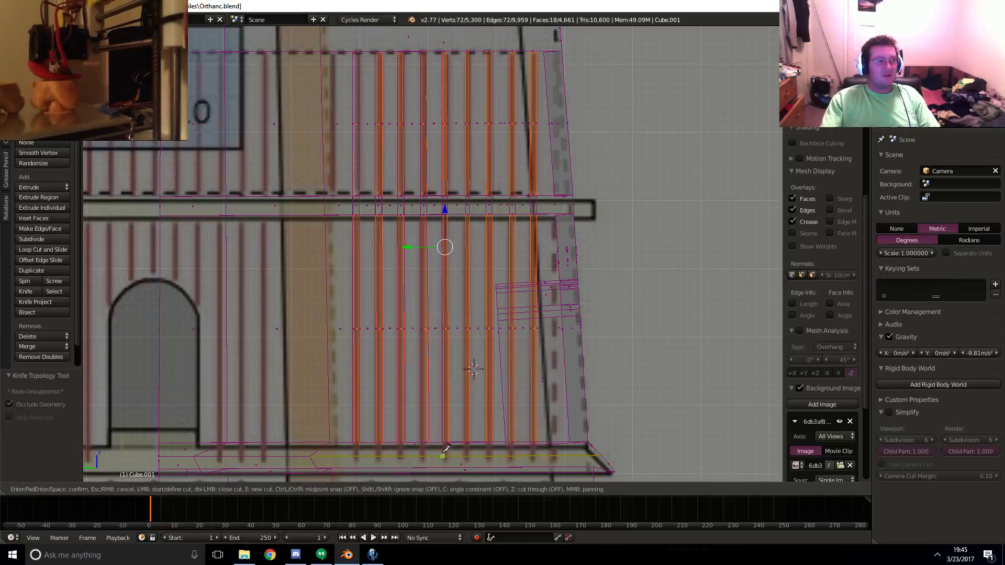
click(449, 443)
click(444, 51)
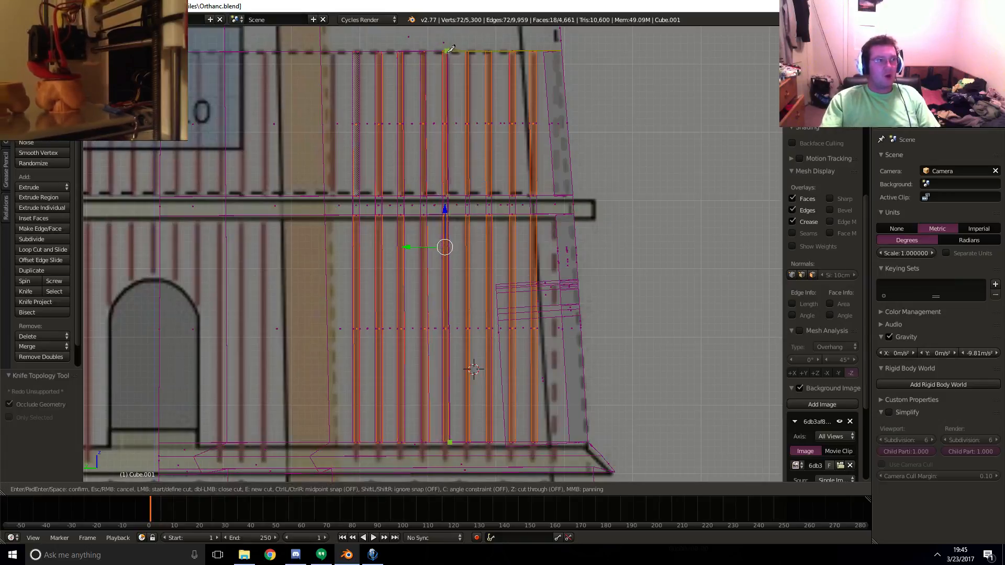
key(Return)
- Knife-cut both edges of the sixth outlined rib right of the tan strip, from the lower ledge to the upper loop
key(k)
click(483, 455)
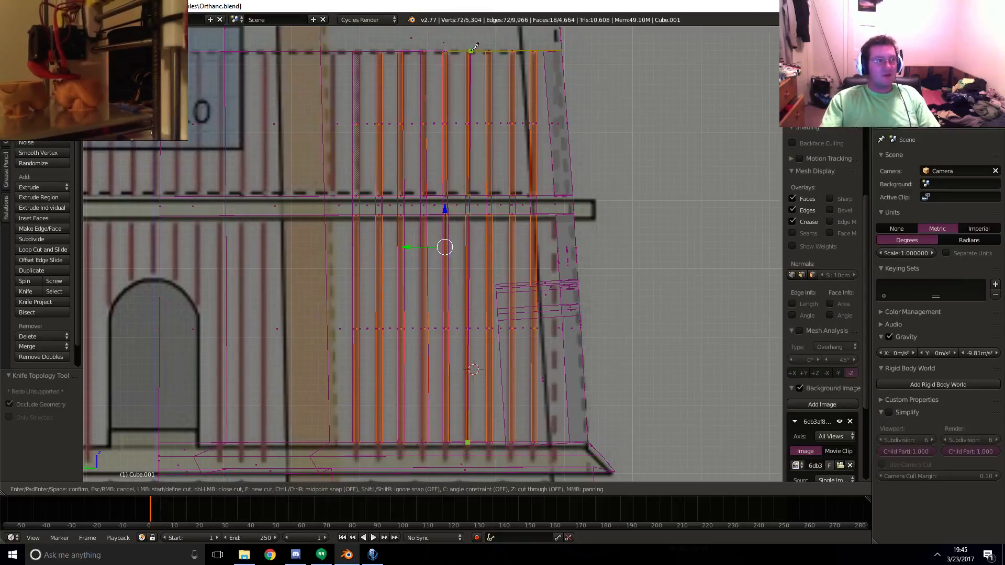
click(465, 51)
key(Return)
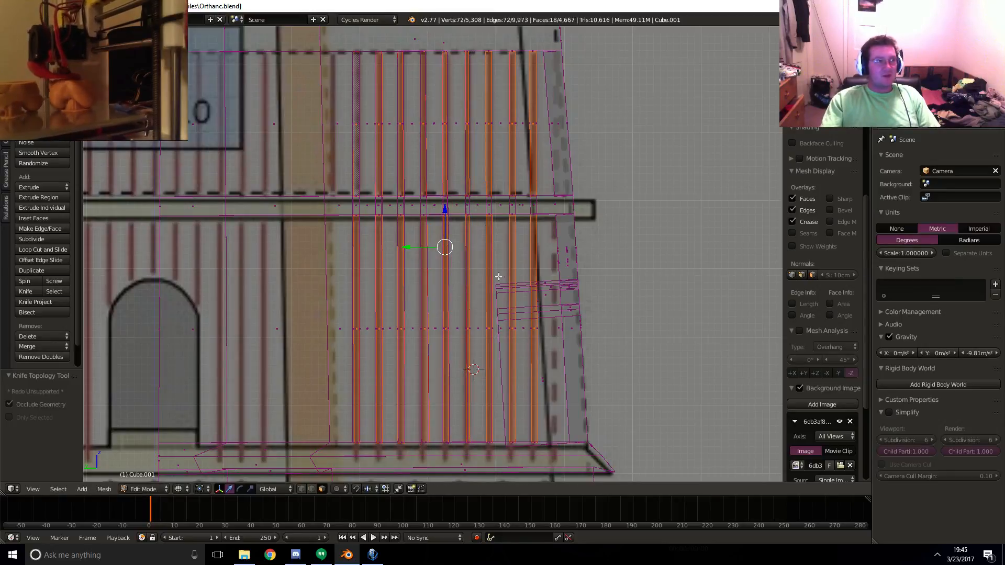
key(k)
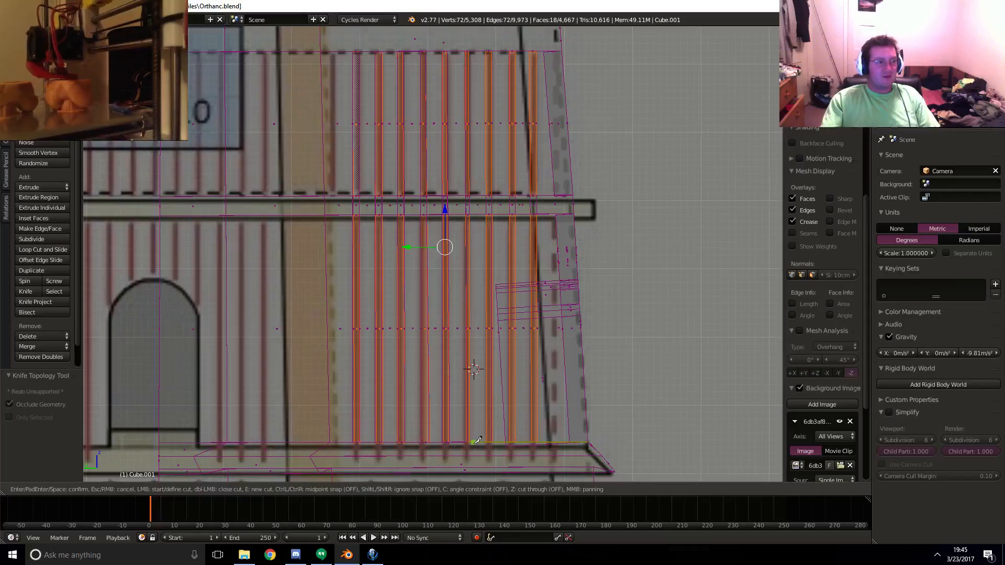
click(473, 442)
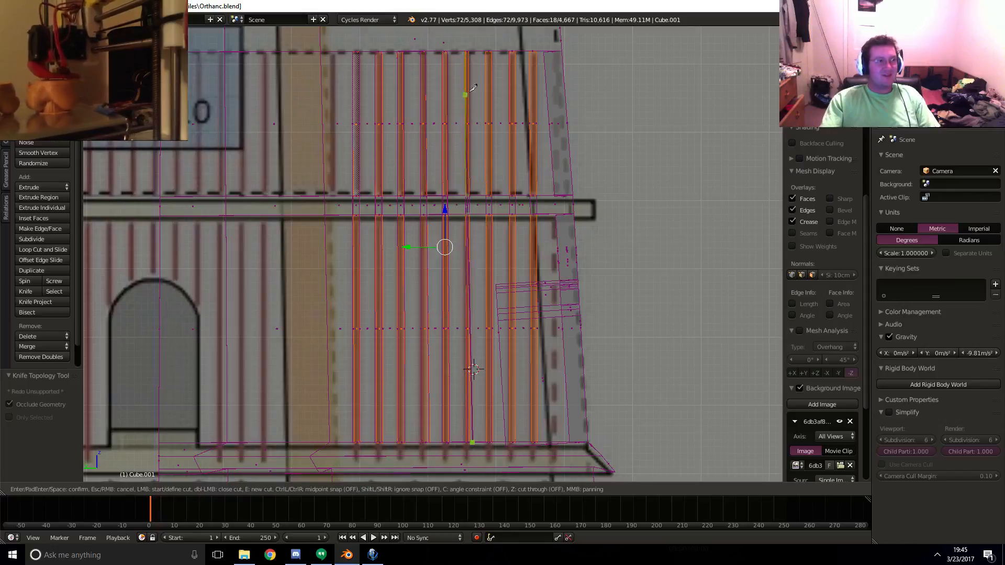
click(470, 53)
key(Return)
- Knife-cut both edges of the seventh outlined rib right of the tan strip, from the lower ledge to the upper loop
key(k)
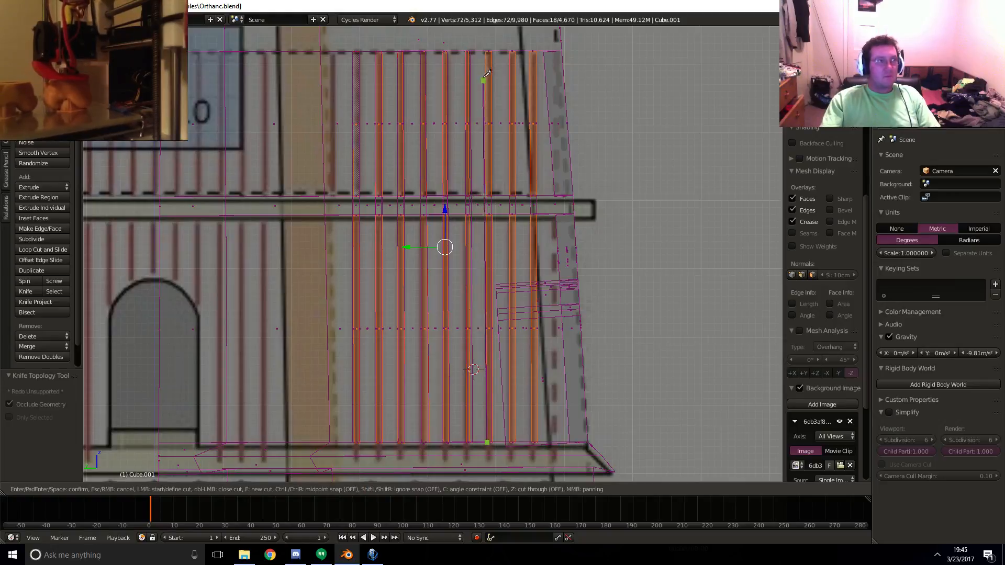
click(487, 50)
key(Return)
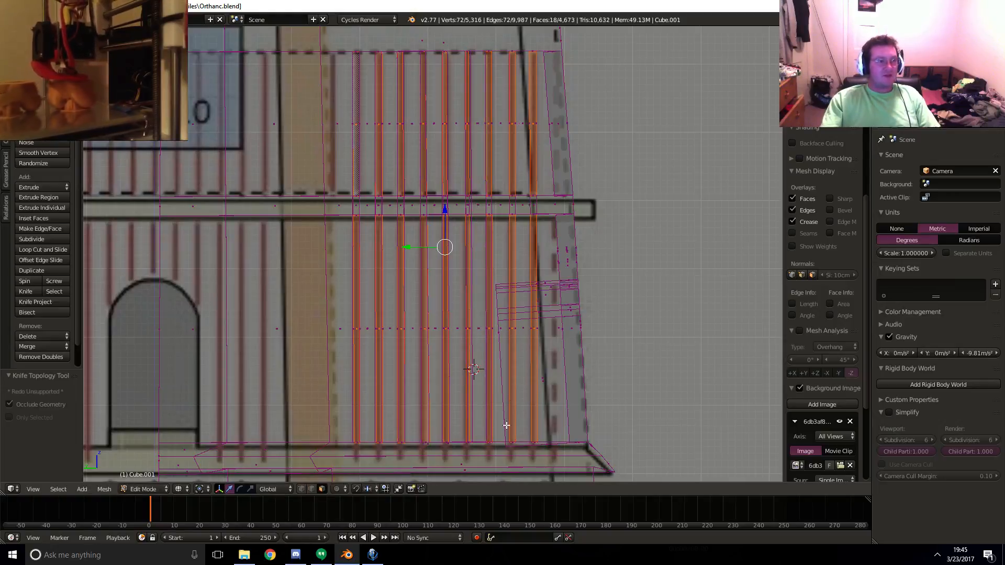
key(k)
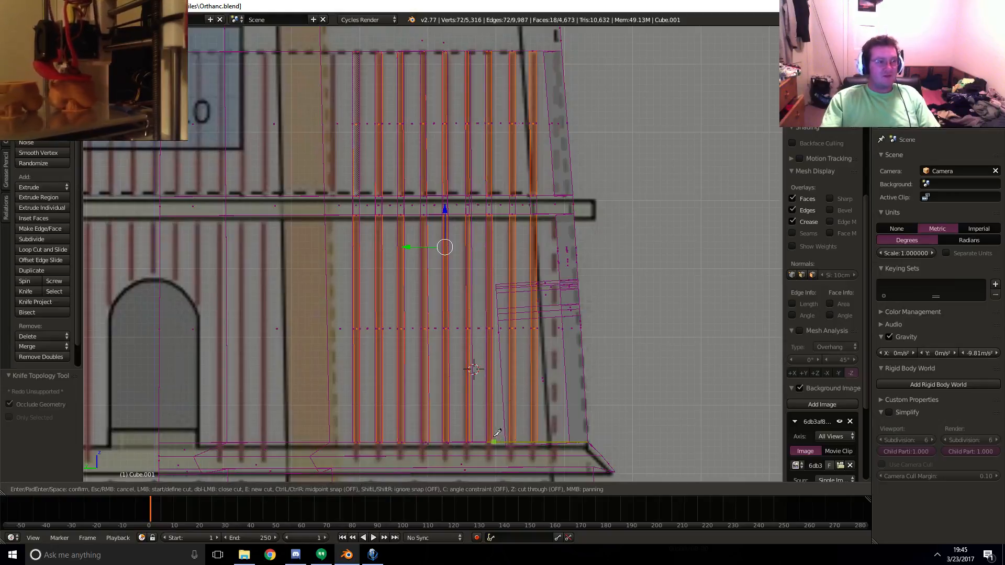
click(494, 50)
key(Return)
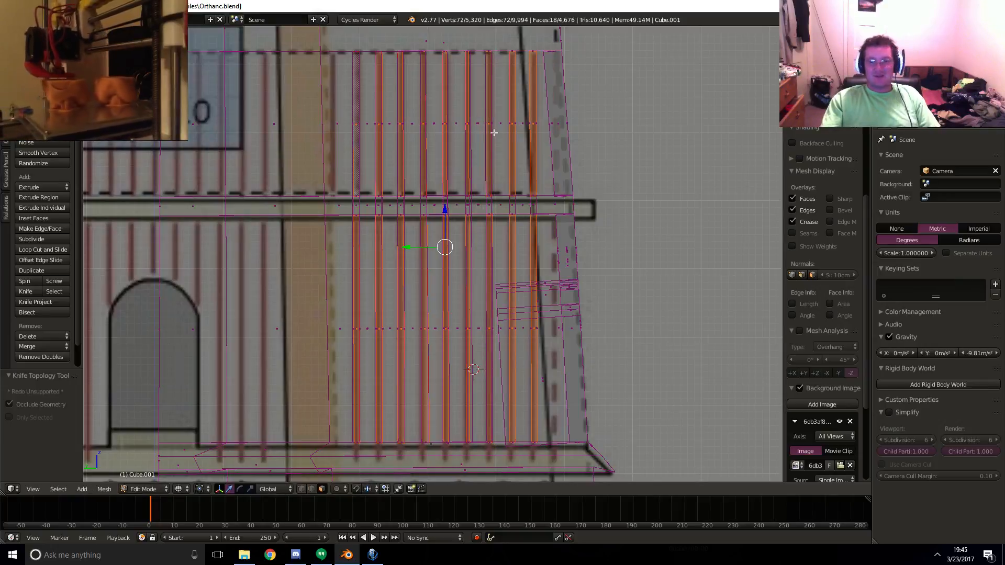
- Knife-cut both edges of the eighth outlined rib right of the tan strip, from the lower ledge to the upper loop
key(k)
click(510, 442)
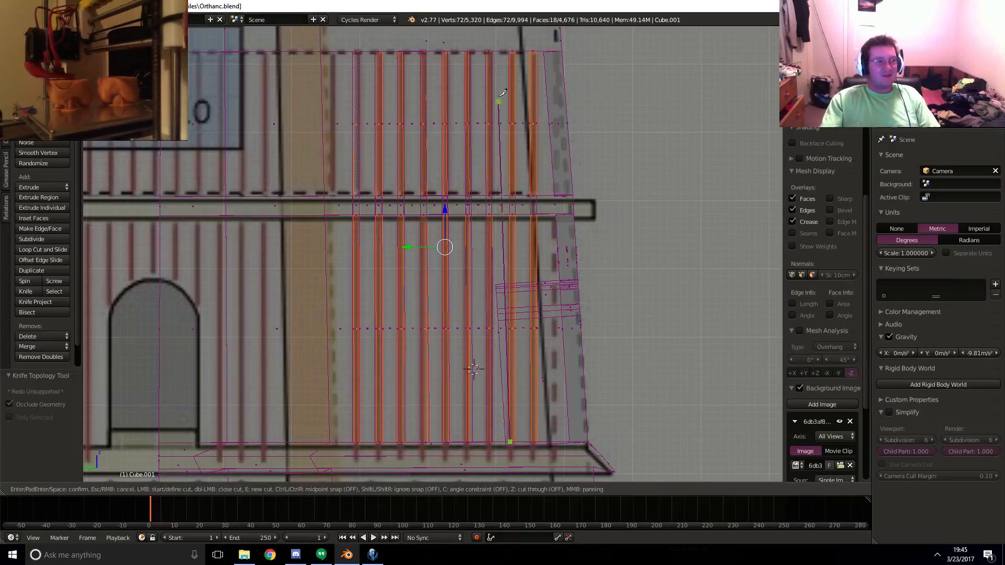
click(511, 50)
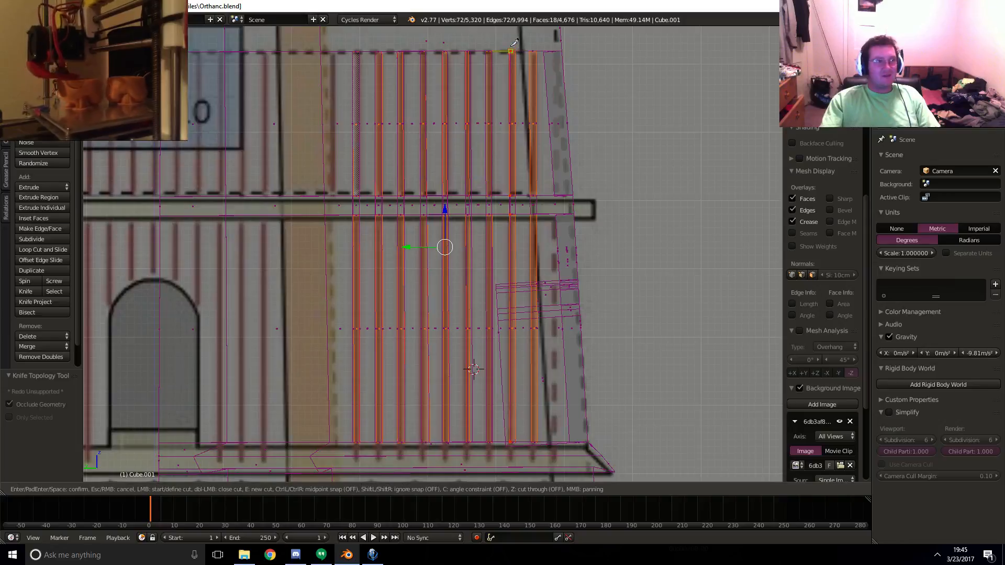
key(Return)
key(k)
click(517, 441)
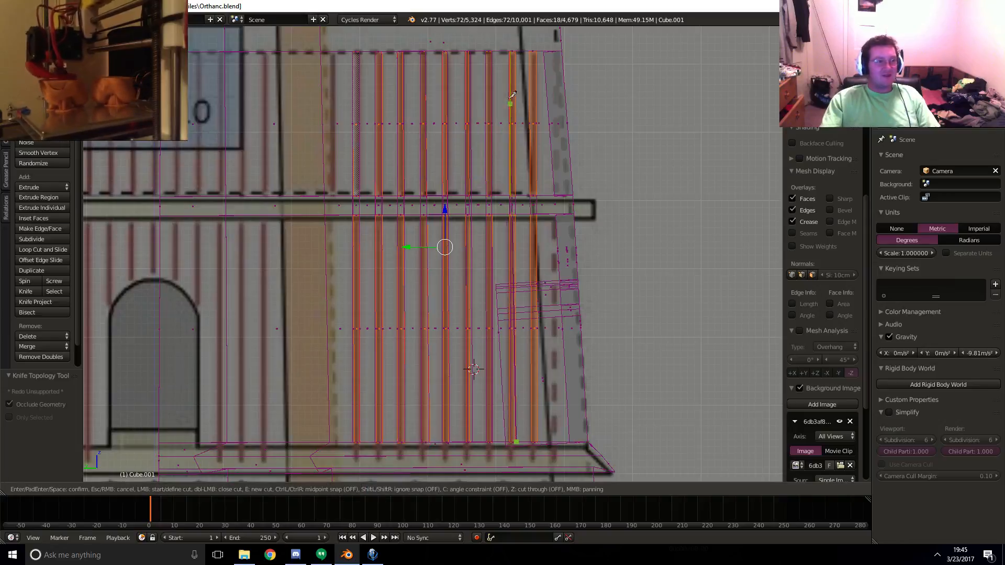
click(518, 50)
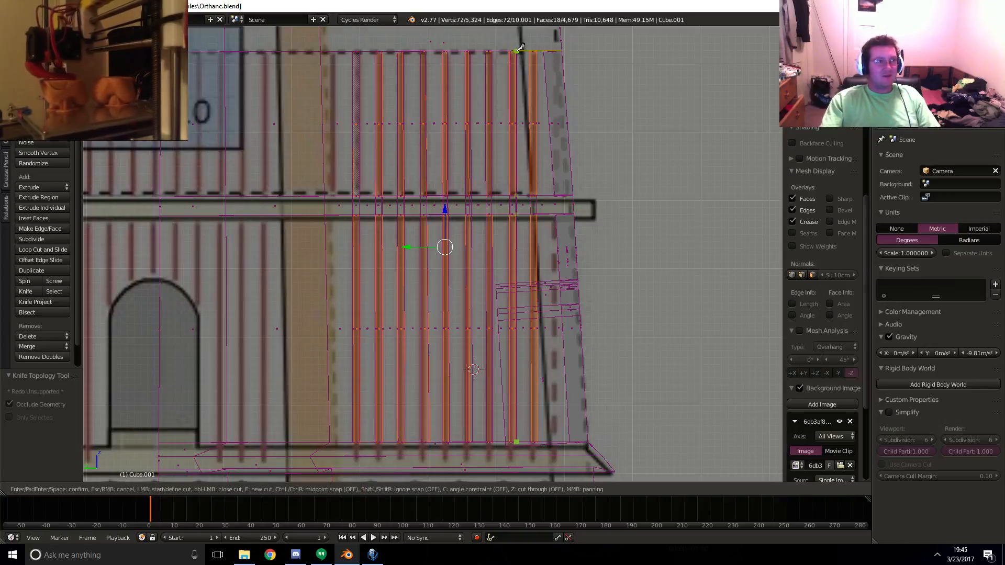
key(Return)
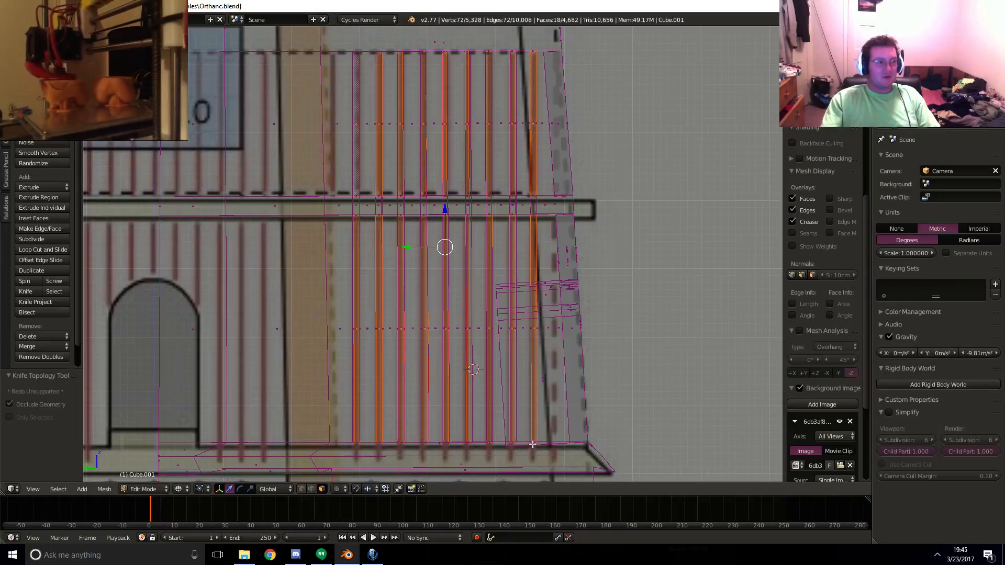
- Knife-cut both edges of the ninth outlined rib, nearest the wall corner, from the lower ledge to the upper loop
key(k)
click(533, 438)
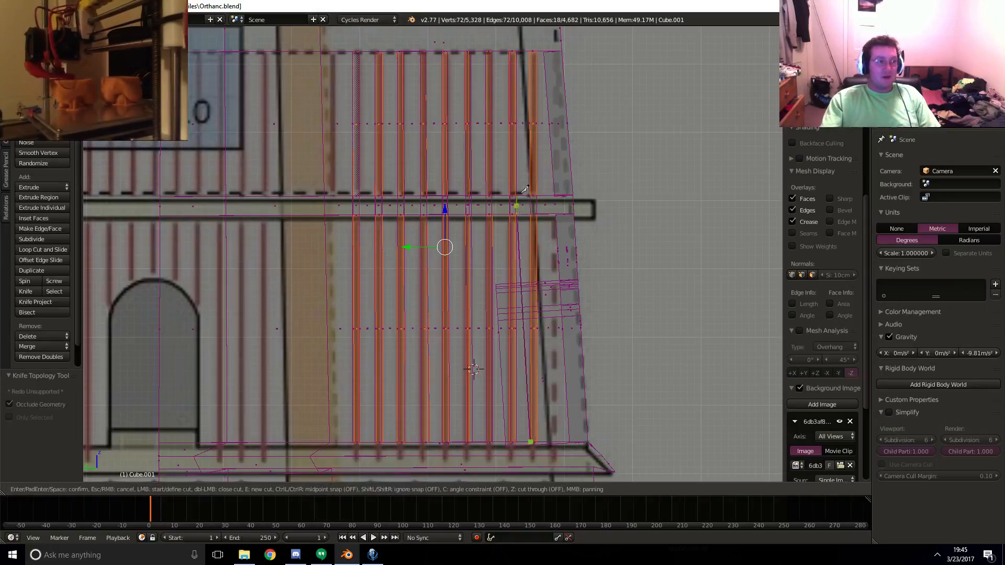
click(532, 48)
key(Return)
key(k)
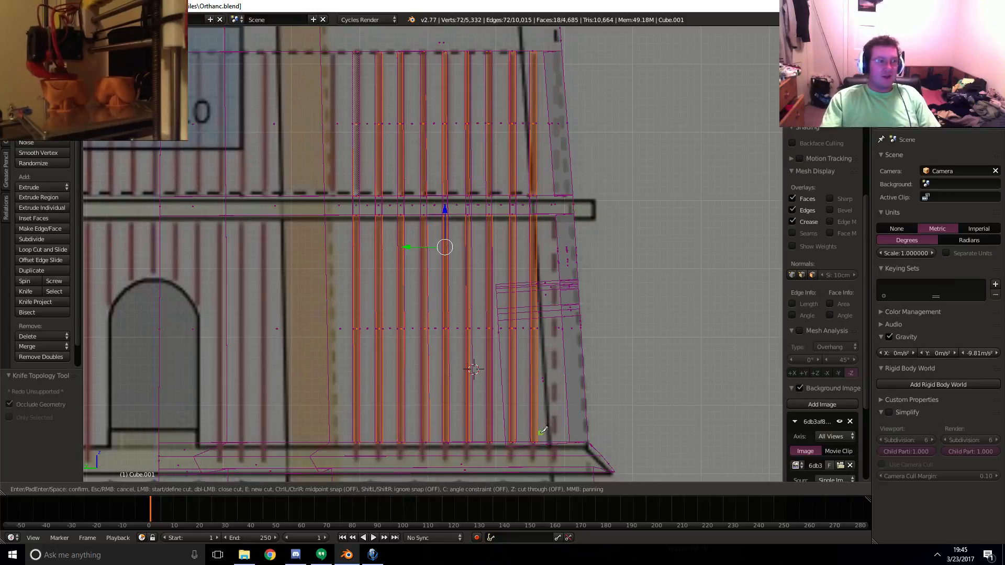
click(539, 440)
click(533, 51)
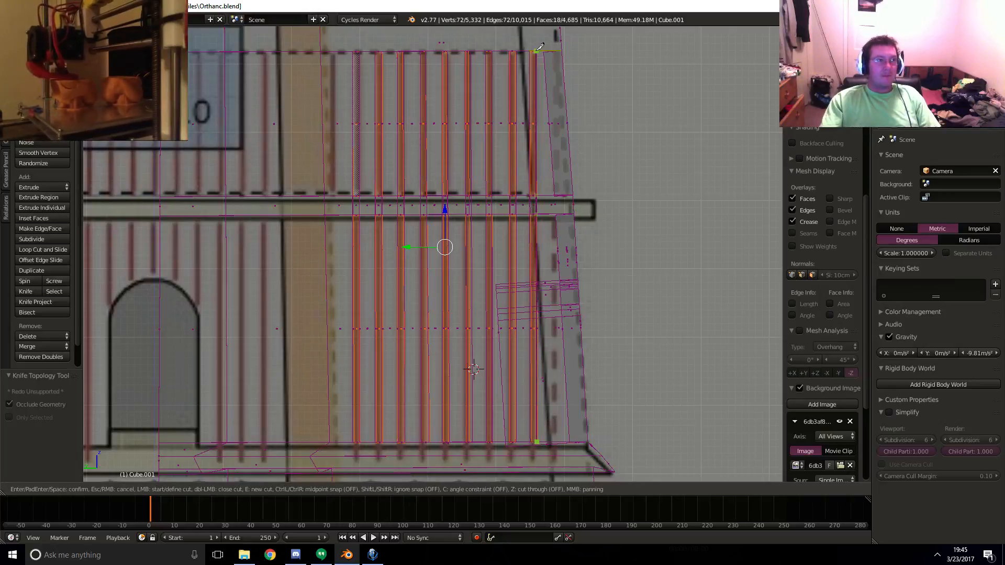
key(Return)
- Select the nine narrow rib faces below the horizontal band on the newly cut wall
middle_drag(533, 70, 479, 332)
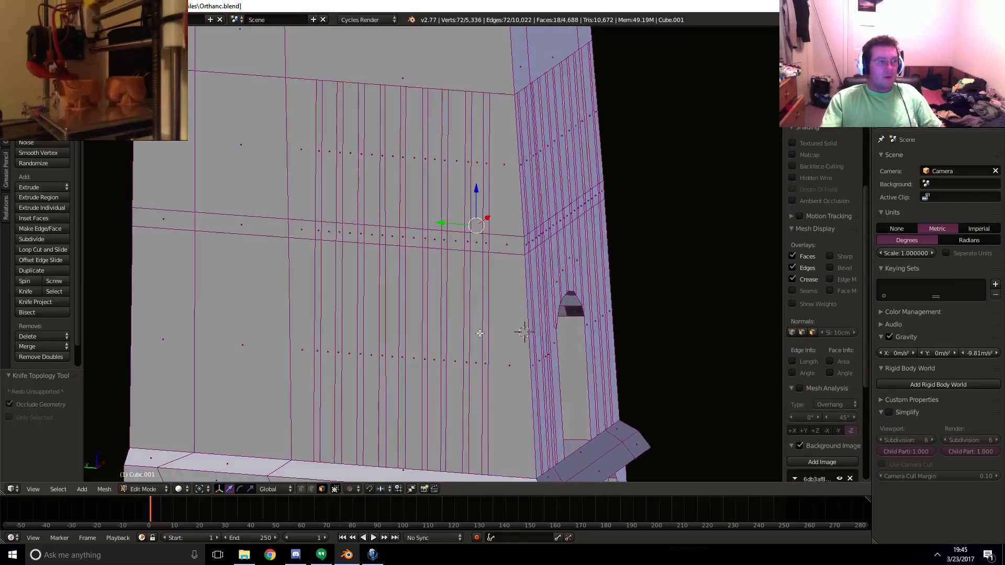
click(487, 354)
shift+click(465, 355)
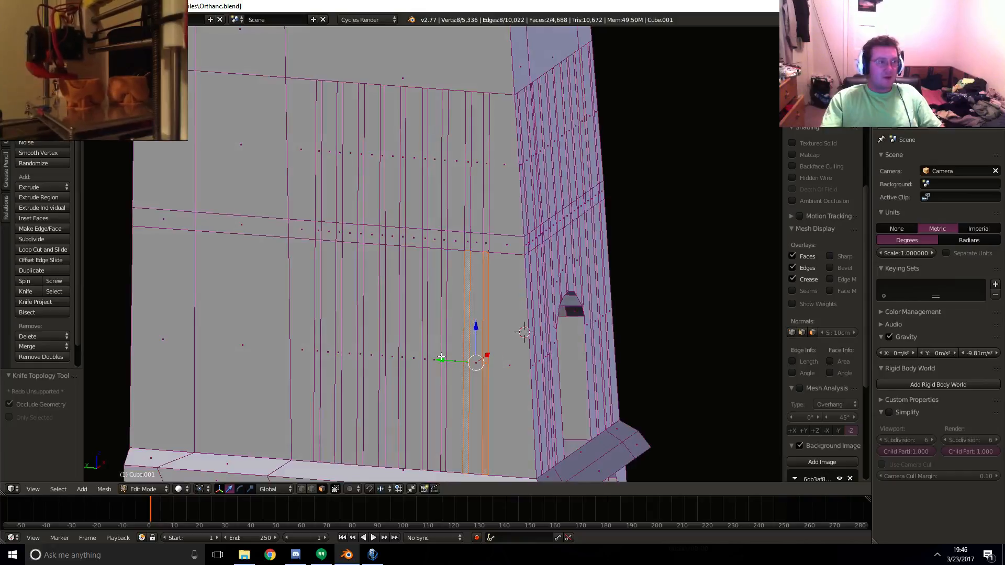
shift+click(443, 359)
shift+click(424, 358)
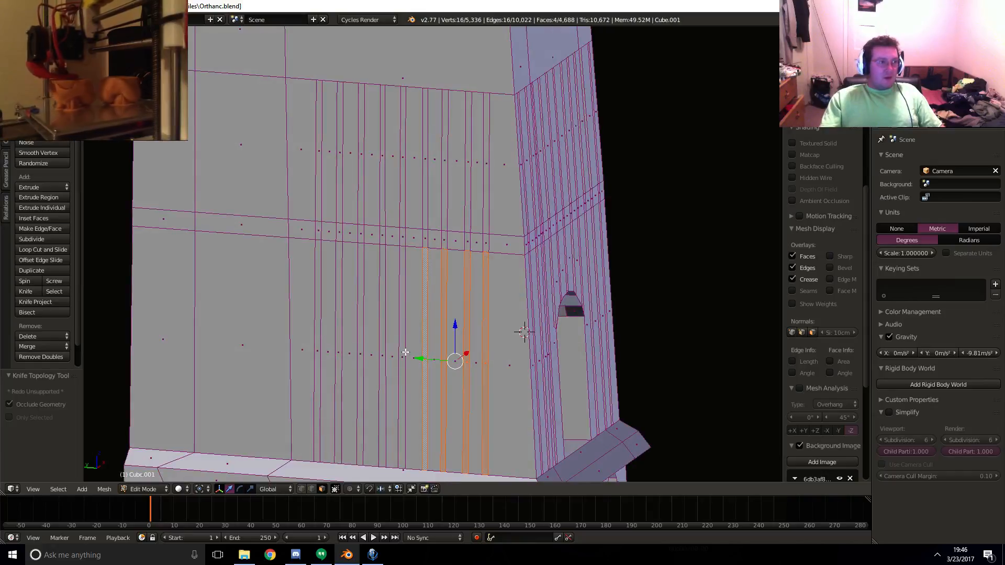
shift+click(403, 352)
shift+click(381, 352)
shift+click(359, 352)
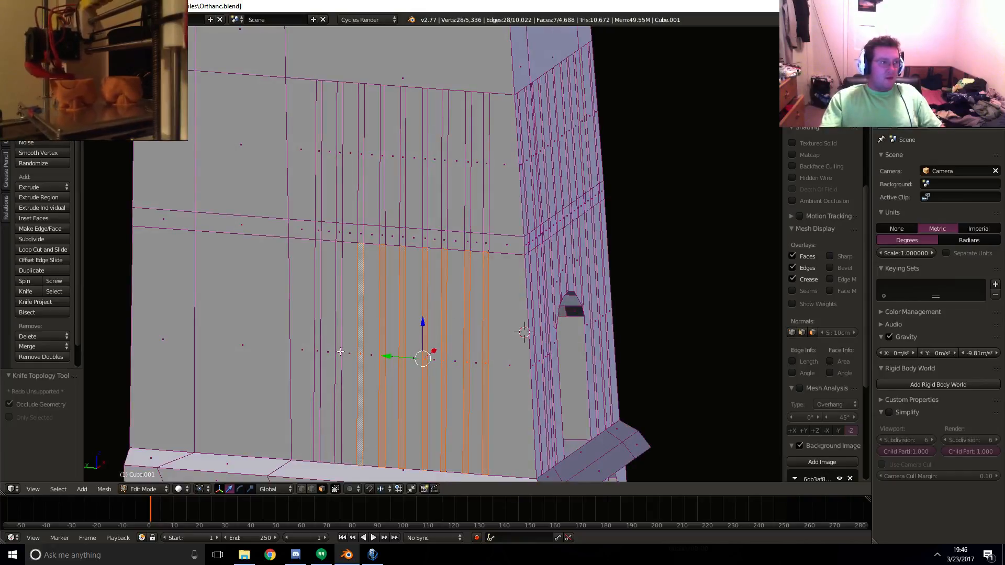
shift+click(339, 352)
shift+click(319, 346)
- Add the nine rib faces above the horizontal band to the selection and extrude all of them inward about 25 cm
shift+click(318, 153)
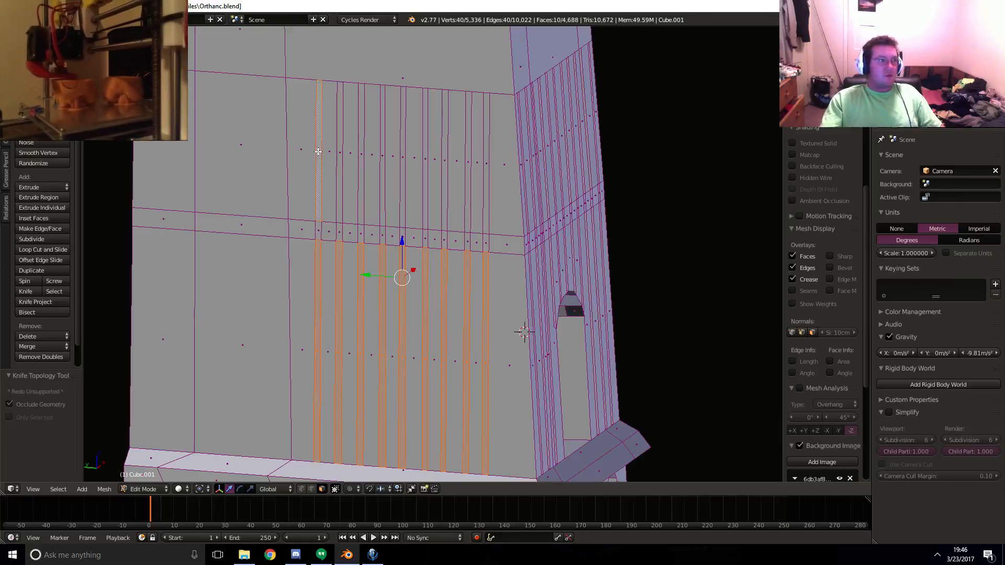
shift+click(341, 153)
shift+click(339, 154)
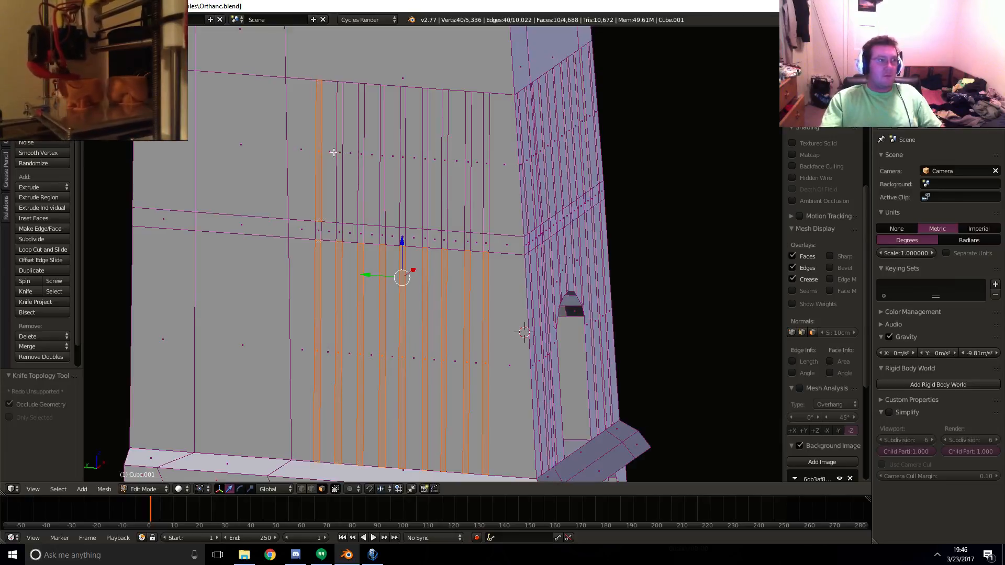
shift+click(339, 153)
shift+click(363, 159)
shift+click(382, 159)
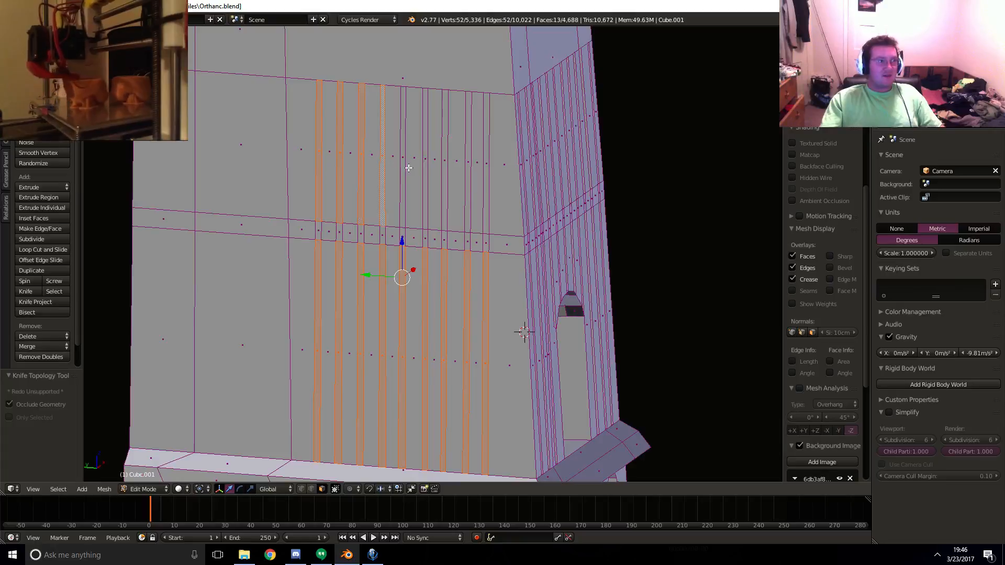
shift+click(404, 162)
shift+click(427, 165)
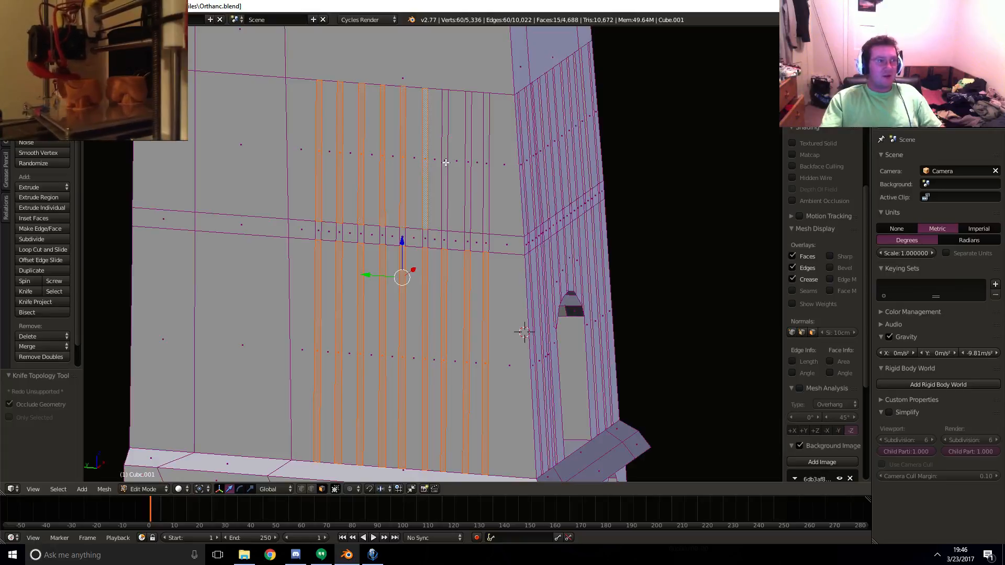
shift+click(445, 162)
shift+click(468, 162)
shift+click(486, 164)
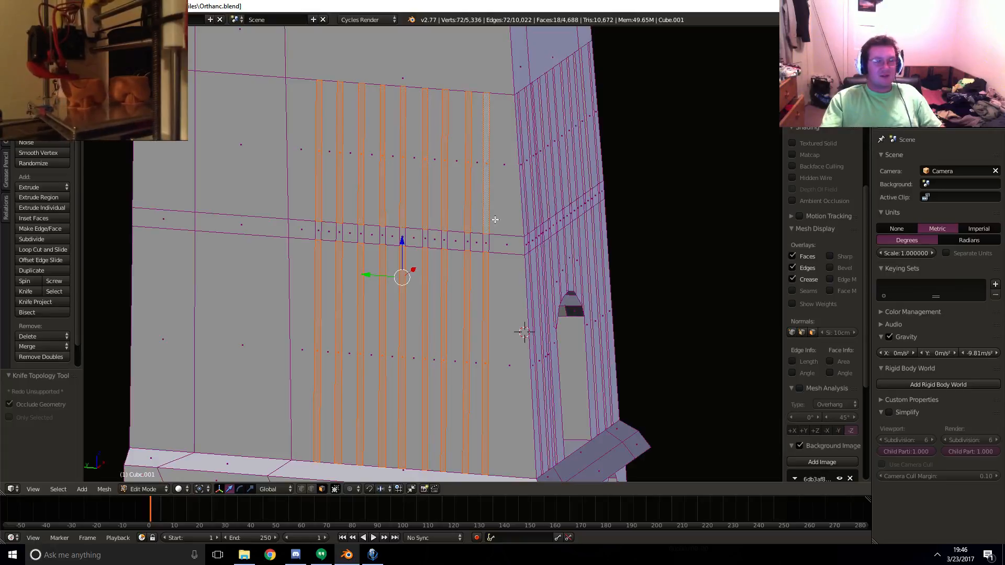
middle_drag(493, 218, 350, 261)
key(e)
click(433, 206)
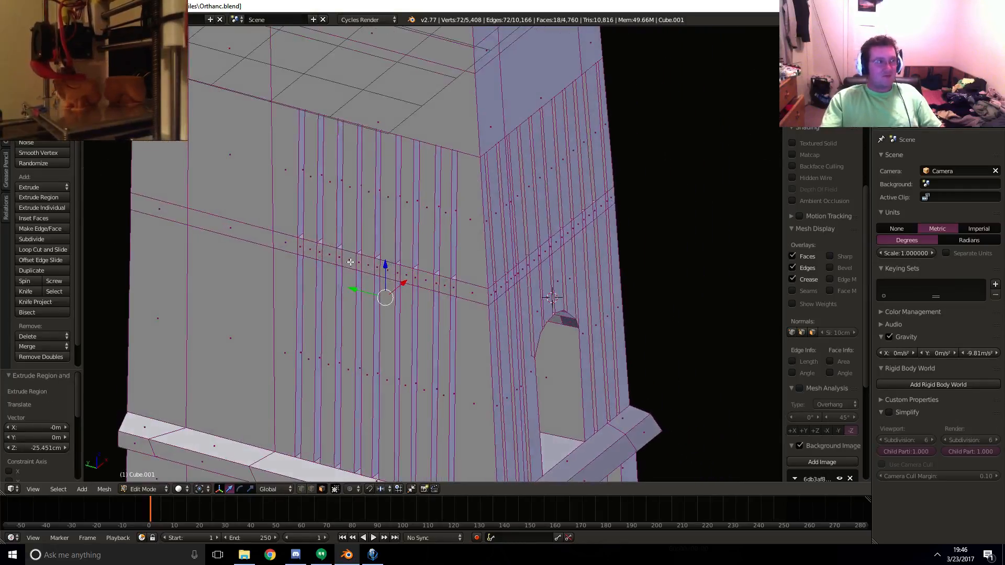
- Select the horizontal band's face loop around the tower, extrude it in place, and scale it by about 1.062 in X and Y only
right_click(224, 229)
alt+shift+right_click(285, 245)
right_click(290, 245)
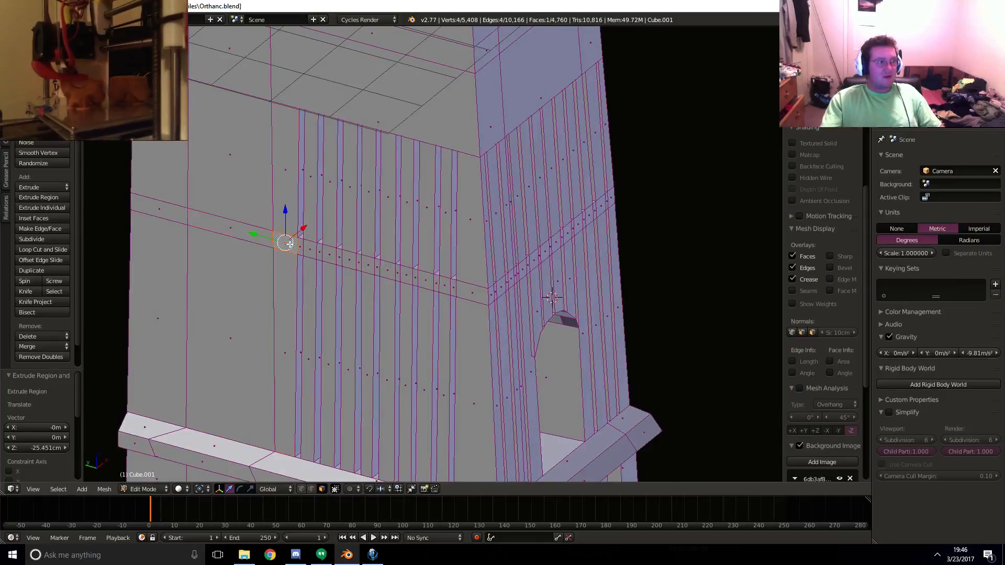
shift+right_click(257, 236)
alt+shift+right_click(302, 246)
middle_drag(569, 248, 393, 238)
key(e)
right_click(397, 240)
key(s)
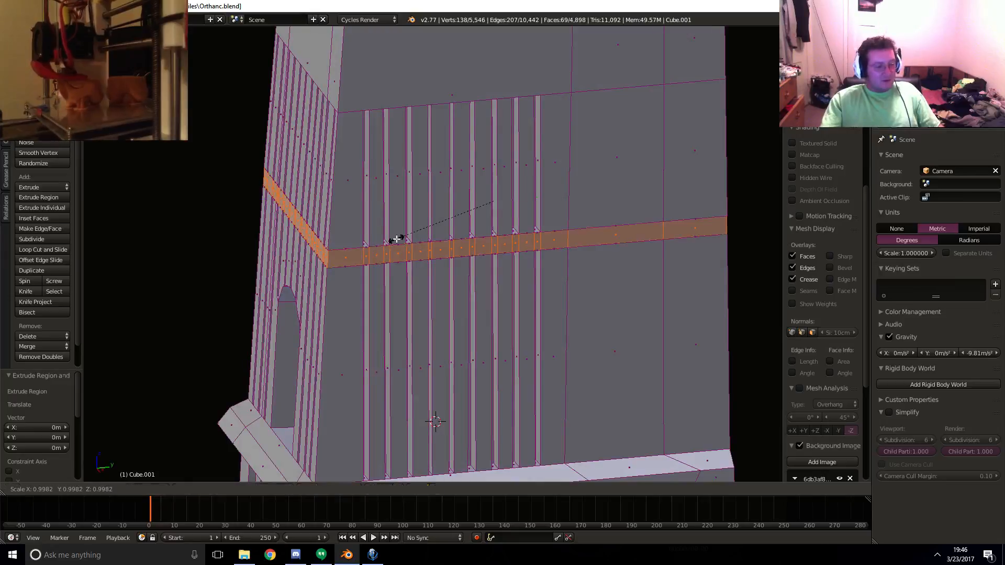
key(shift+z)
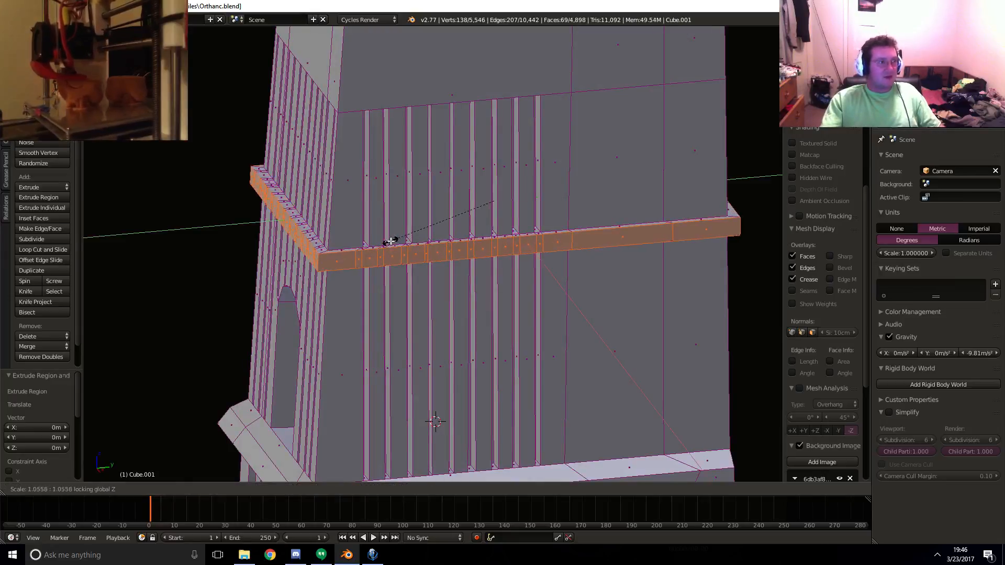
click(393, 240)
- Select the three outer faces of the protruding band on the plain back wall and move them about -20 cm along Y
middle_drag(393, 241, 469, 276)
right_click(367, 319)
shift+right_click(468, 315)
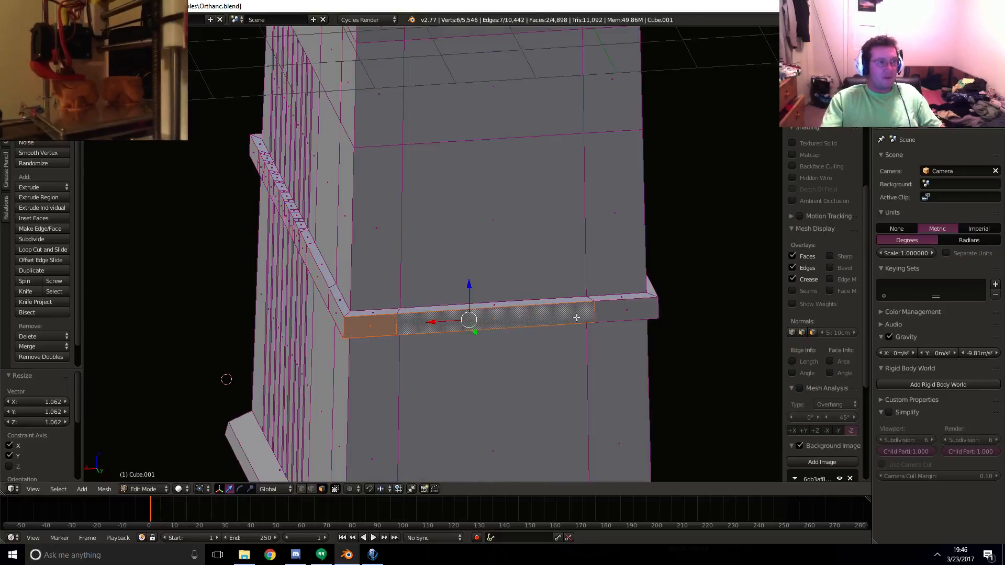
shift+right_click(626, 309)
drag(508, 329, 508, 324)
- Examine the Making_Orthanc reference image from the middle tiers up to the spires, then return to the 3D model
middle_drag(625, 316, 472, 312)
scroll(482, 300, down, 4)
scroll(482, 297, down, 3)
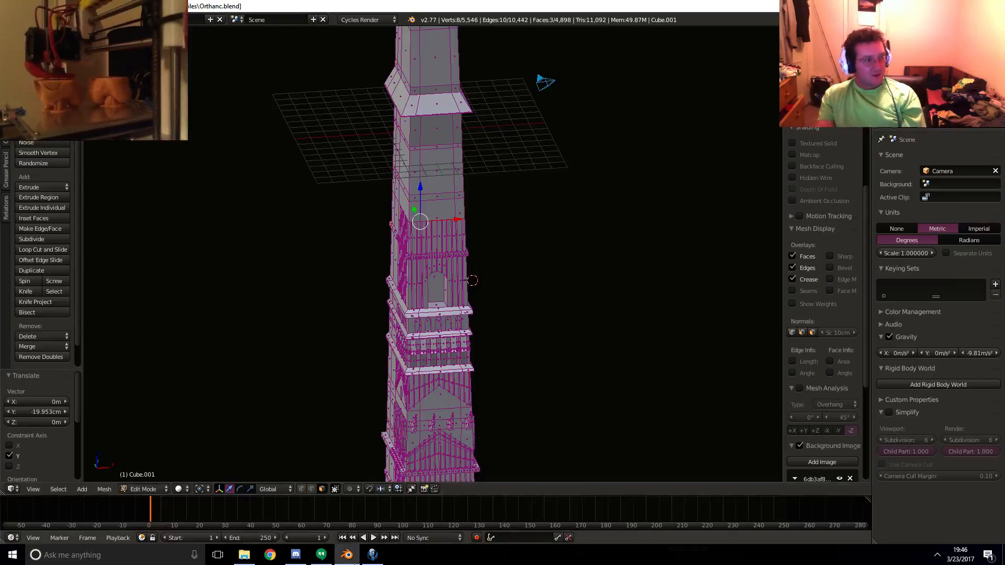
click(13, 489)
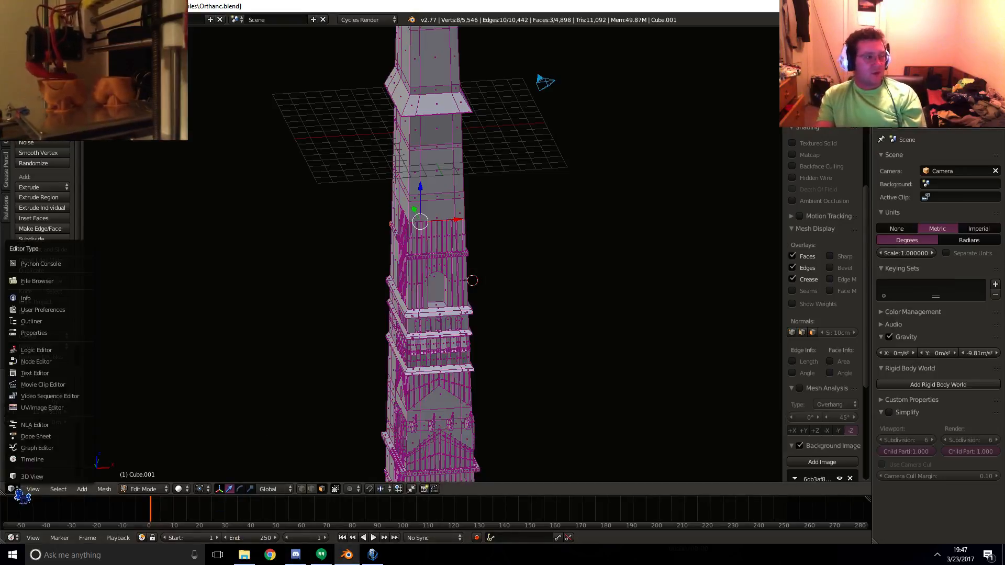
click(64, 406)
middle_drag(484, 203, 501, 319)
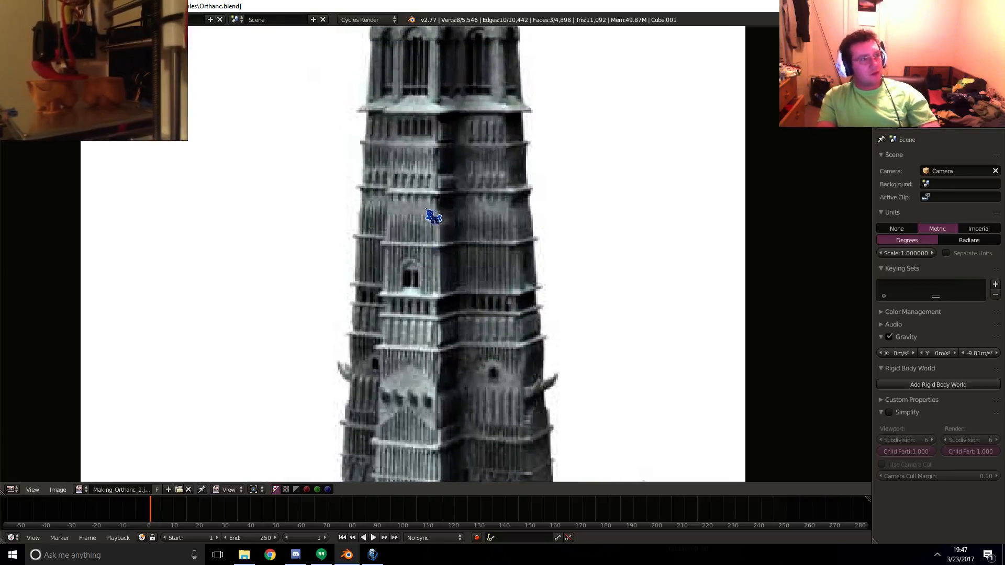
middle_drag(505, 207, 431, 444)
click(9, 495)
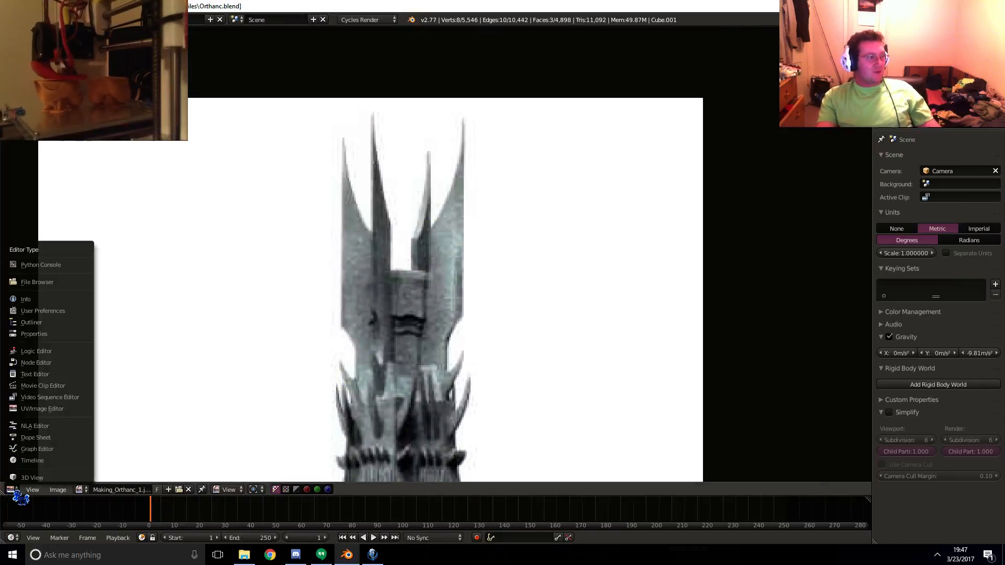
click(47, 475)
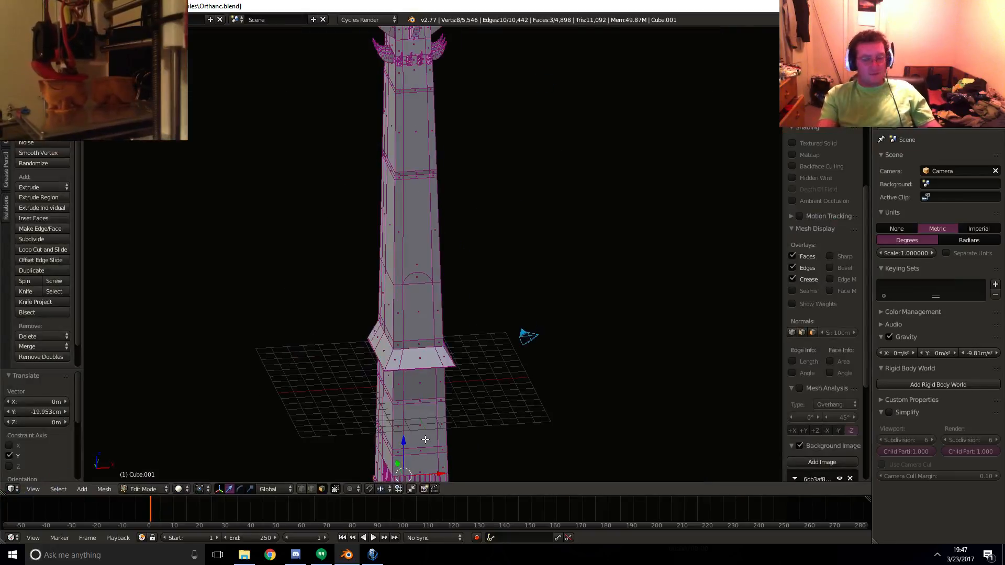
- Compare the tower's horned top against the front orthographic blueprint and the spires in the reference image
key(KP_1)
shift+middle_drag(453, 412, 424, 271)
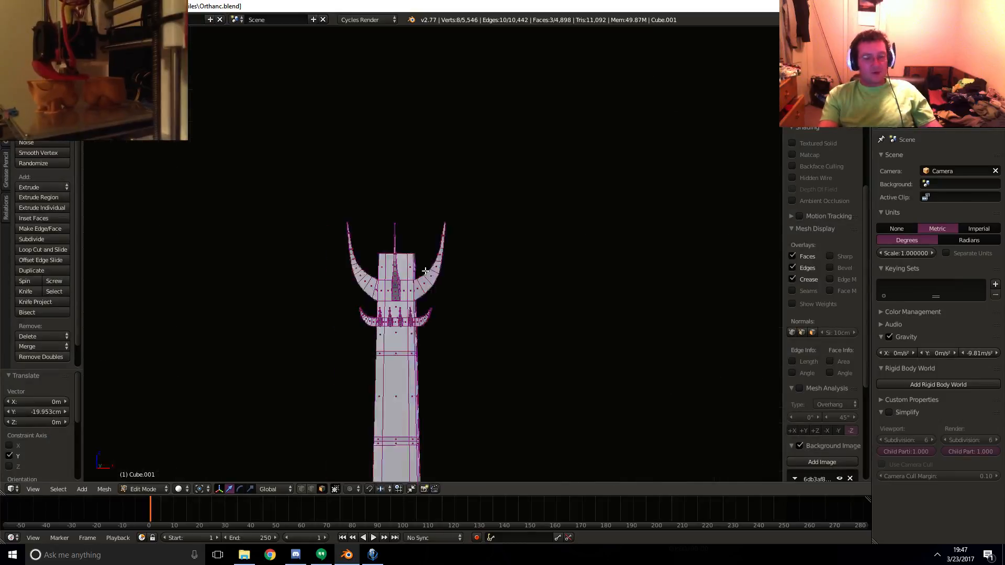
key(KP_5)
scroll(410, 354, up, 6)
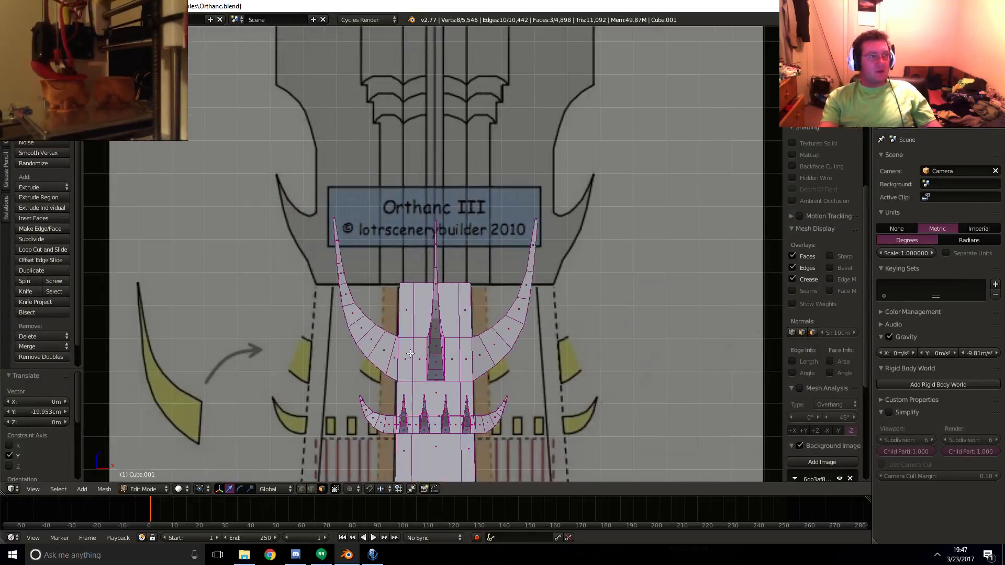
click(10, 489)
click(46, 412)
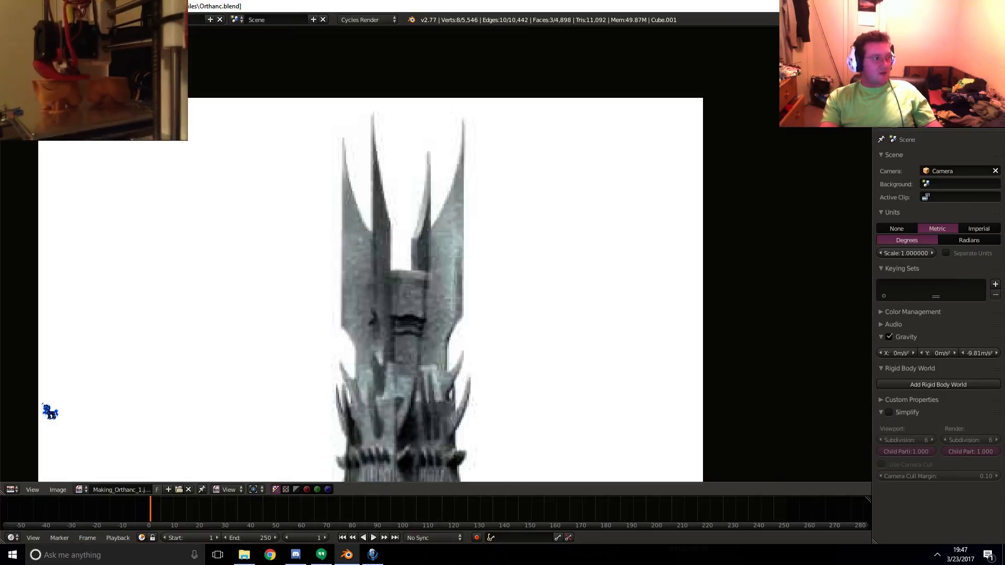
middle_drag(386, 353, 396, 332)
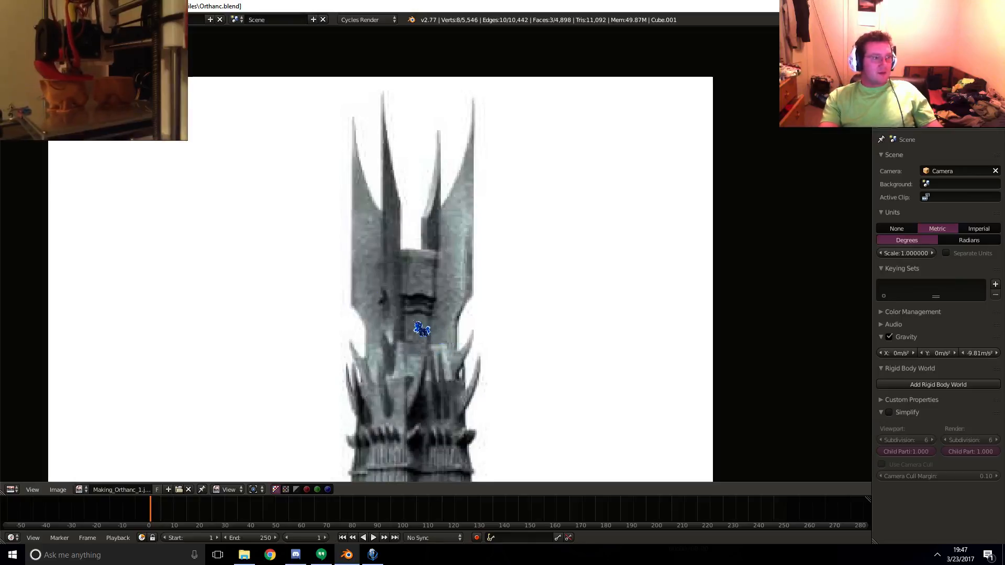
click(10, 488)
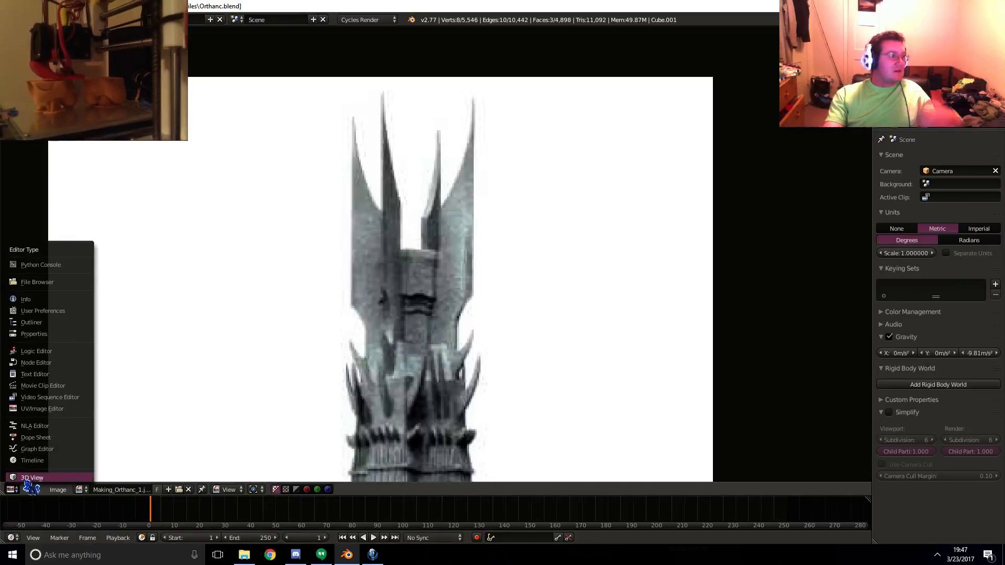
click(29, 477)
shift+middle_drag(407, 281, 411, 303)
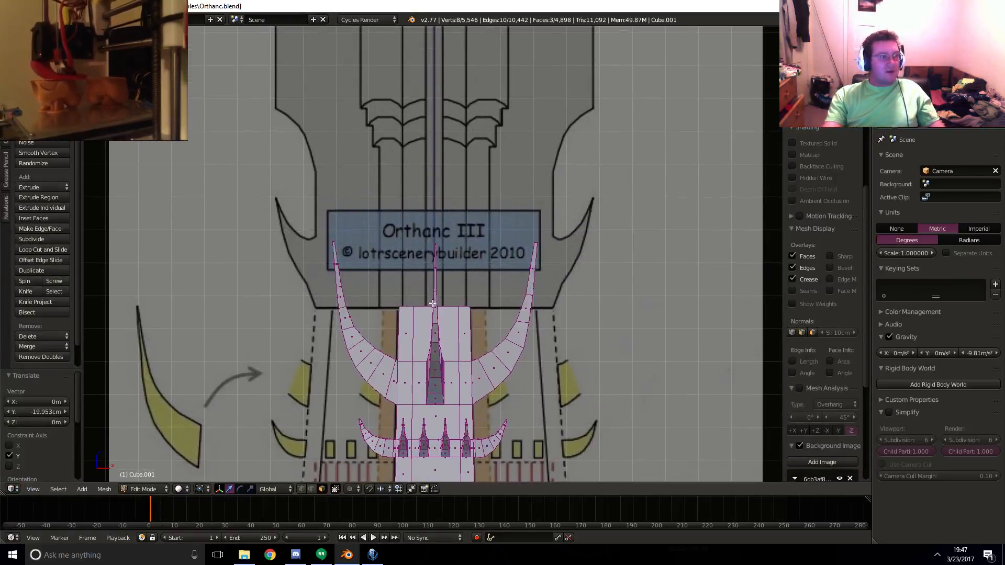
- Leave mesh editing and add a separate cylinder with 8 vertices at the tower's top
key(Tab)
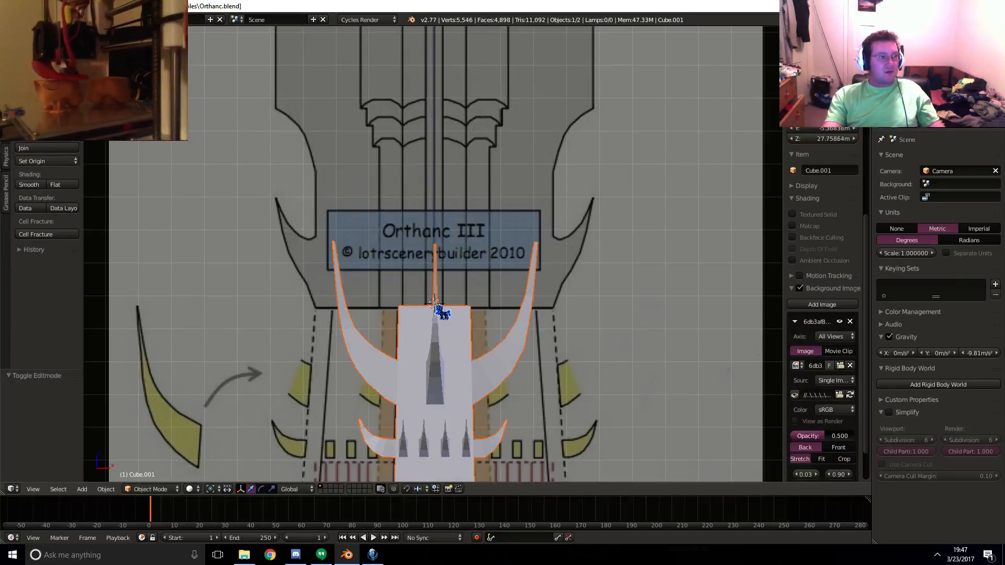
key(shift+a)
mouse_move(437, 306)
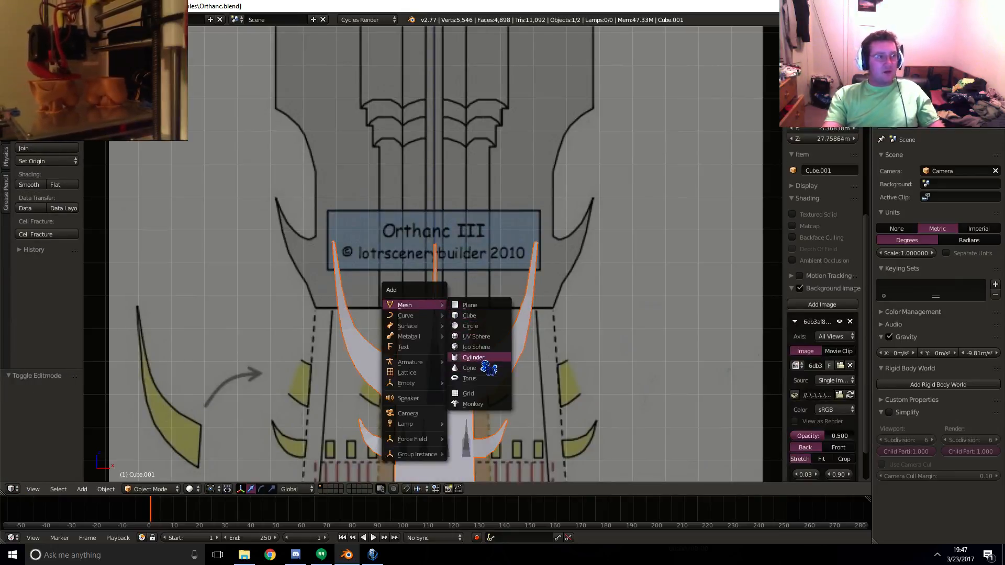
click(484, 359)
click(36, 399)
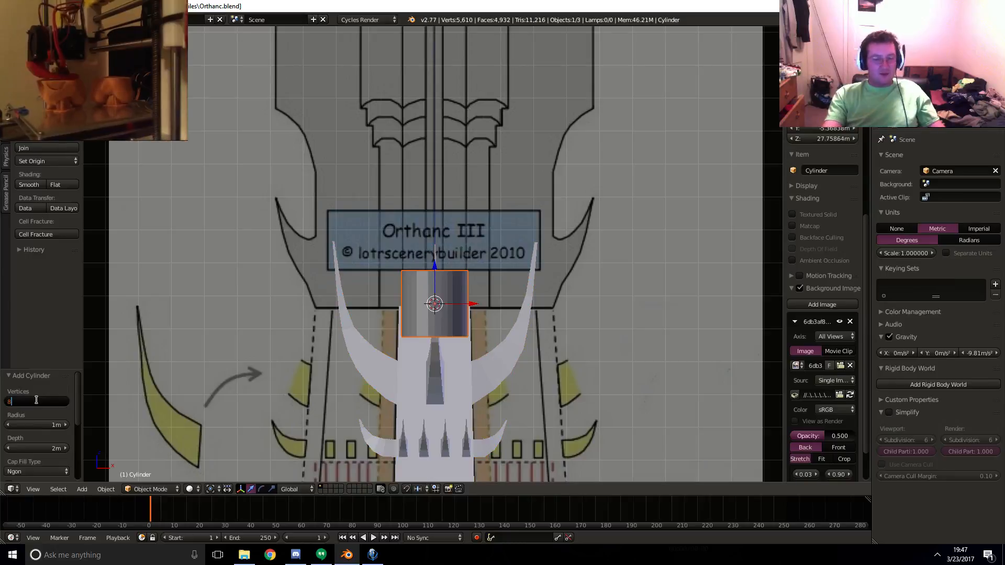
text(8)
key(Return)
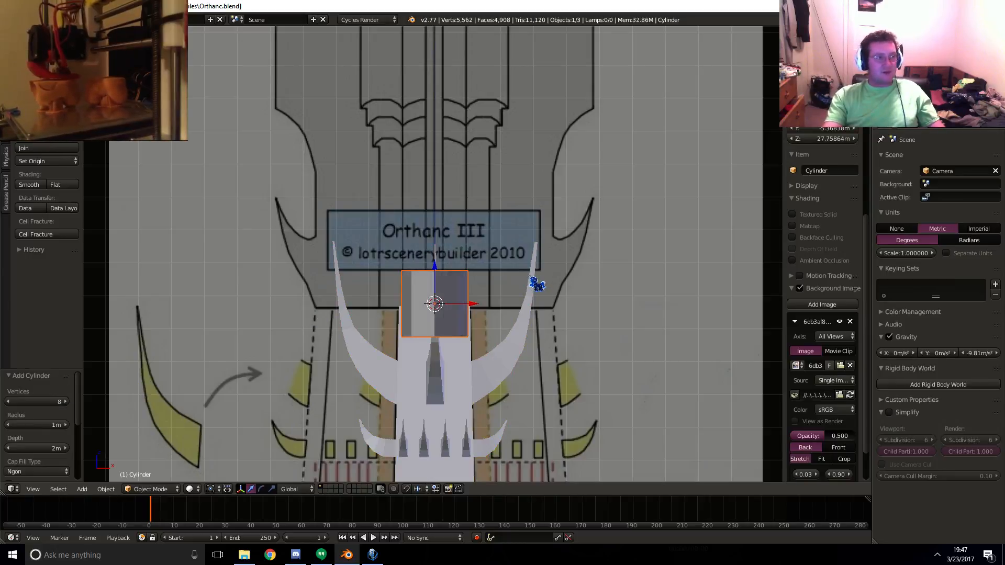
- In the top view, move the octagonal cylinder about 5.3 m along Y and centre it on the tower's axis
key(KP_7)
shift+scroll(536, 284, down, 5)
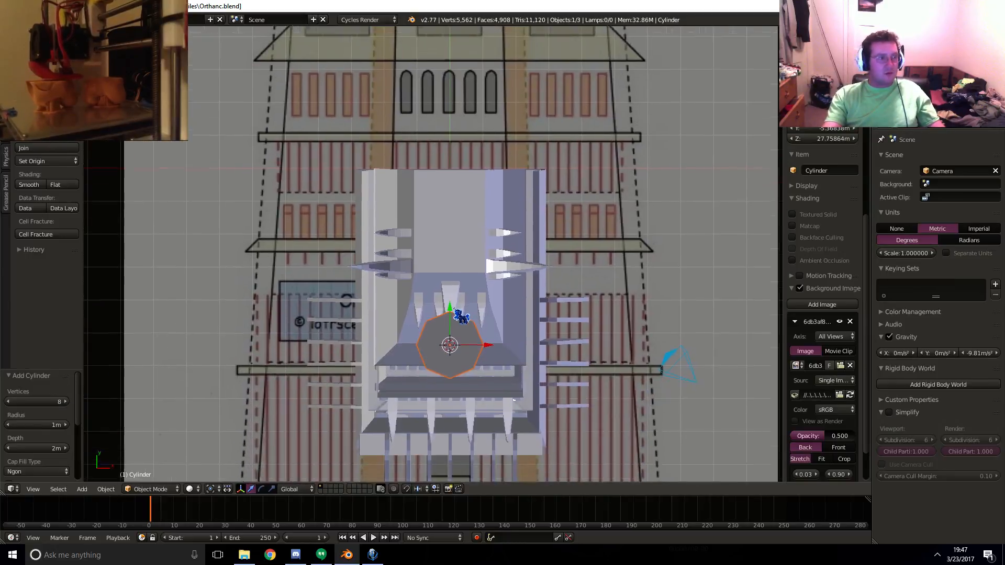
key(g)
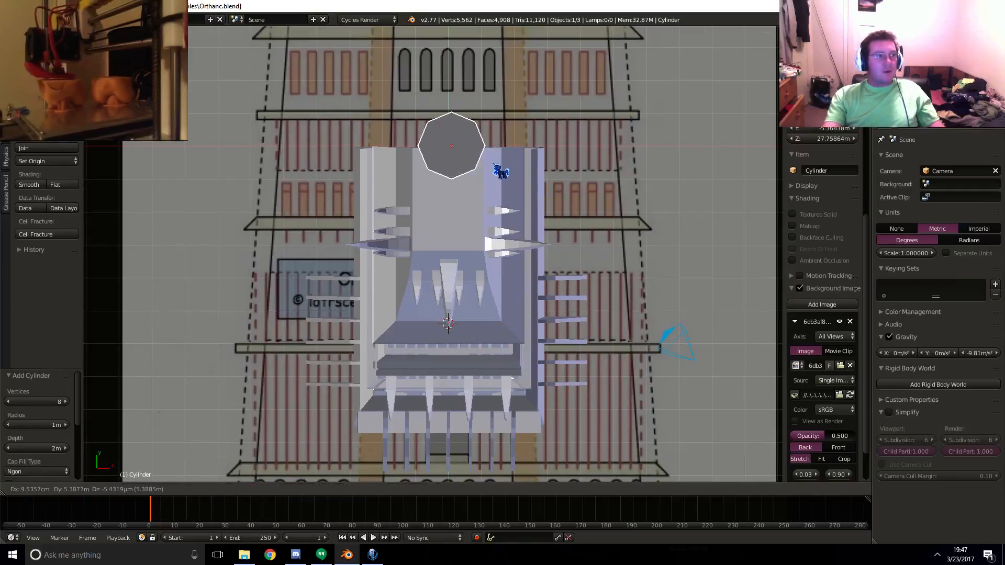
click(493, 164)
shift+middle_drag(494, 185, 451, 295)
key(z)
scroll(501, 260, up, 6)
key(g)
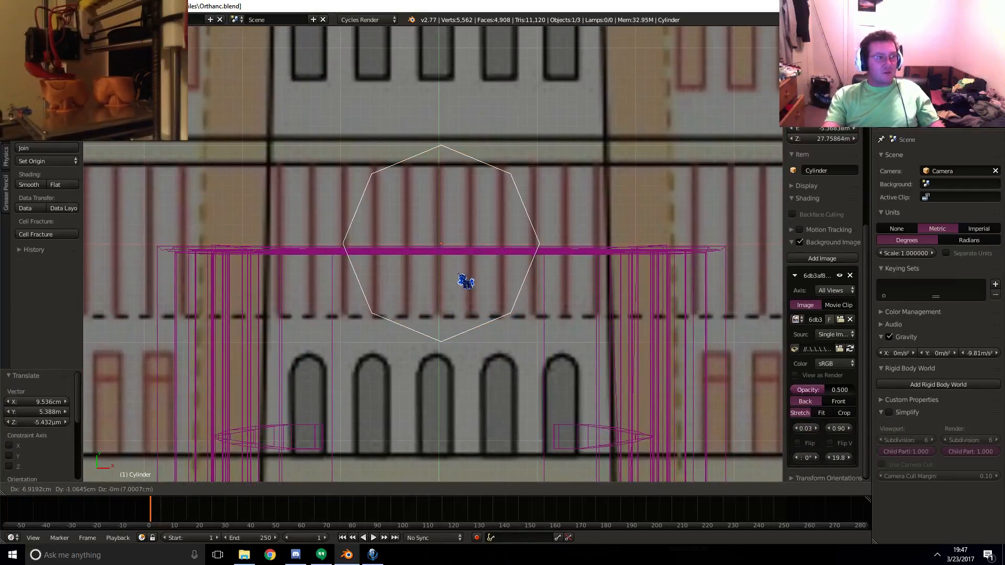
click(462, 287)
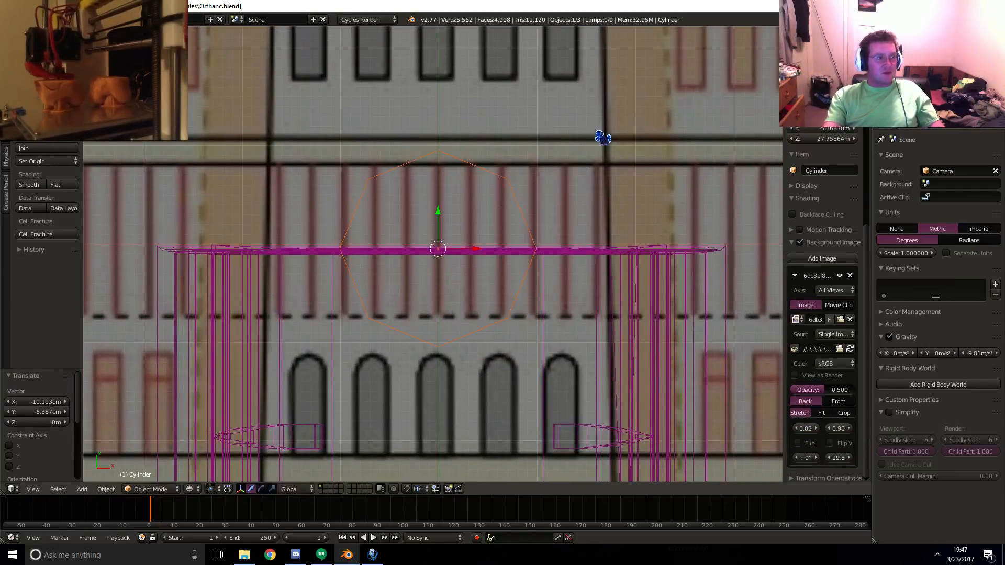
- Rotate the octagonal cylinder about 22.8° in the top view so its flat sides align with the axes, and return to the front view
key(r)
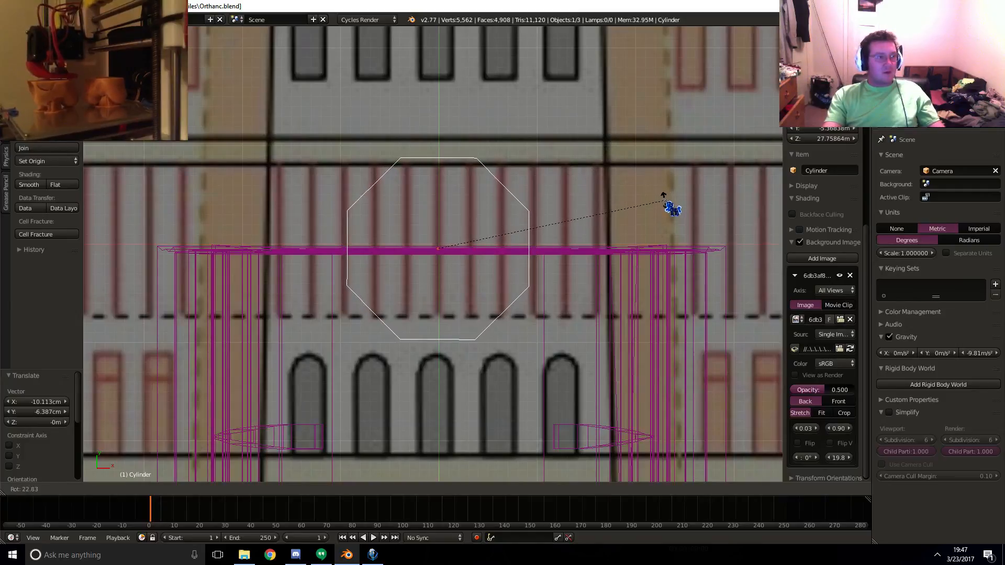
click(663, 195)
key(KP_1)
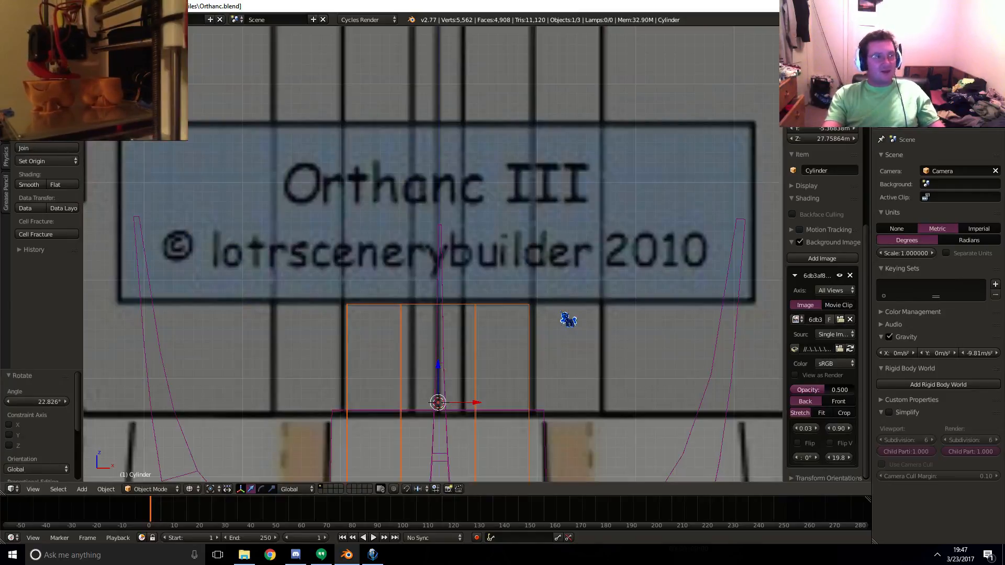
- Raise the octagonal cylinder's bottom face along Z until it sits level with the tower's top
shift+middle_drag(527, 366, 529, 282)
scroll(521, 289, down, 2)
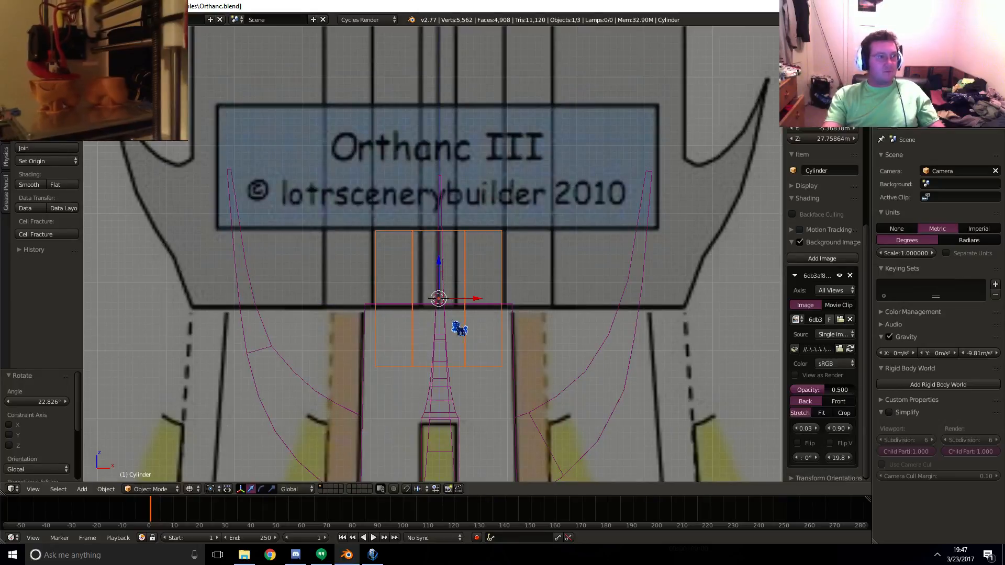
key(Tab)
right_click(443, 365)
drag(440, 336, 436, 274)
shift+middle_drag(436, 274, 439, 320)
key(Tab)
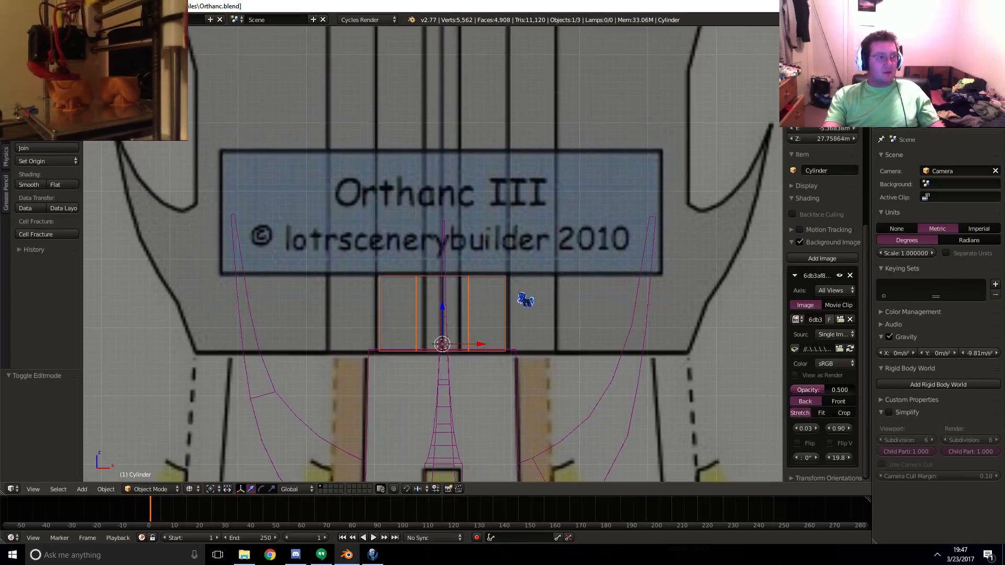
- Scale the octagonal cylinder by 1.808 to the blueprint's shaft width and raise its bottom face about 9.2 cm back to the tower's top
key(s)
click(623, 293)
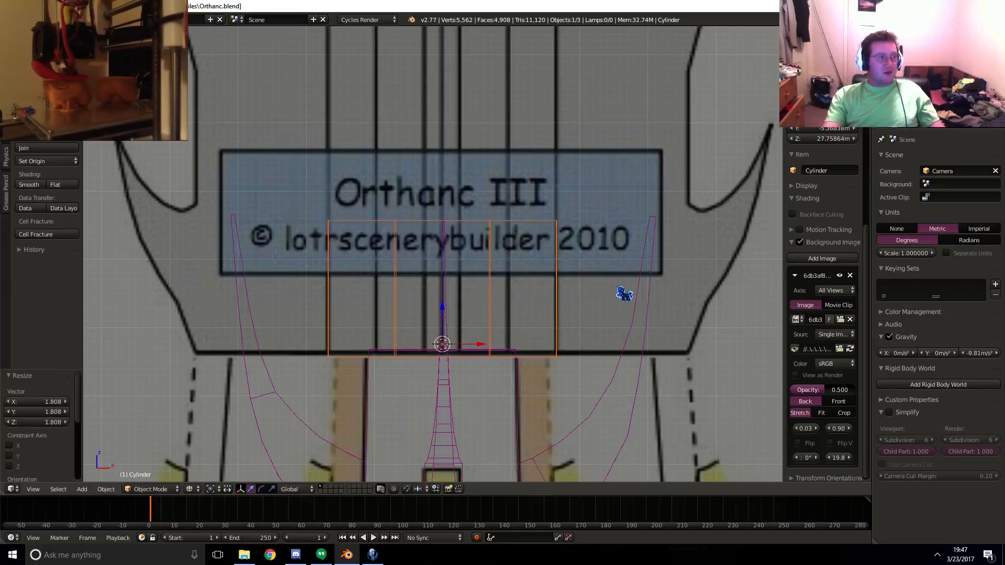
key(Tab)
drag(443, 336, 441, 330)
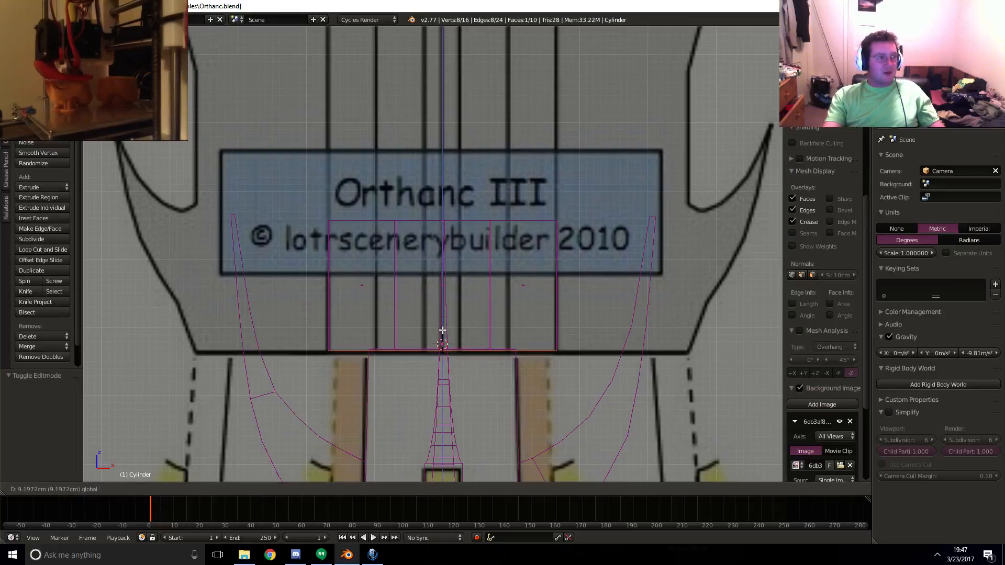
- Extrude the cylinder's top face 2.958 m upward to the base of the blueprint's lowest stepped band
shift+middle_drag(451, 269, 446, 360)
right_click(448, 281)
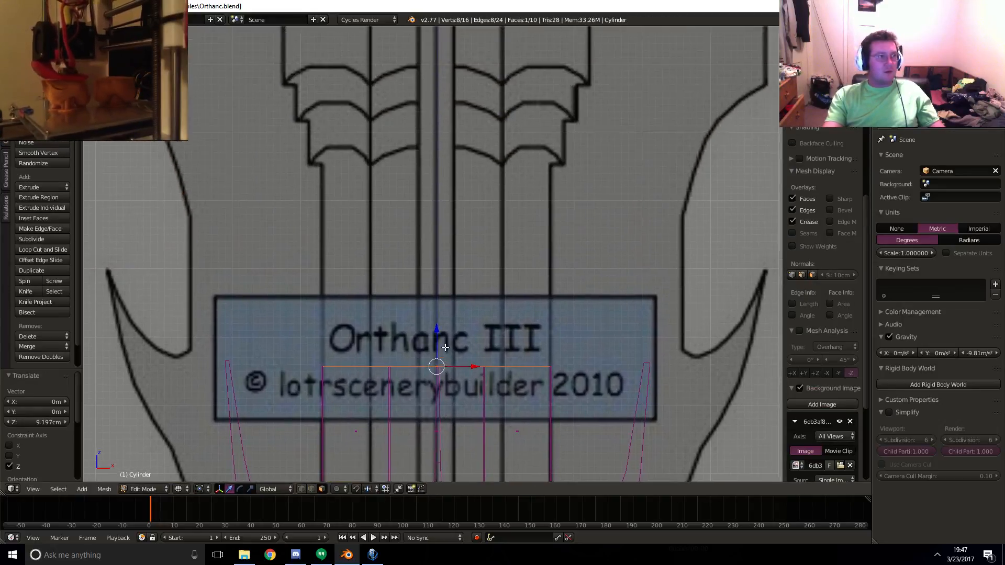
key(e)
click(434, 145)
shift+middle_drag(433, 145, 437, 280)
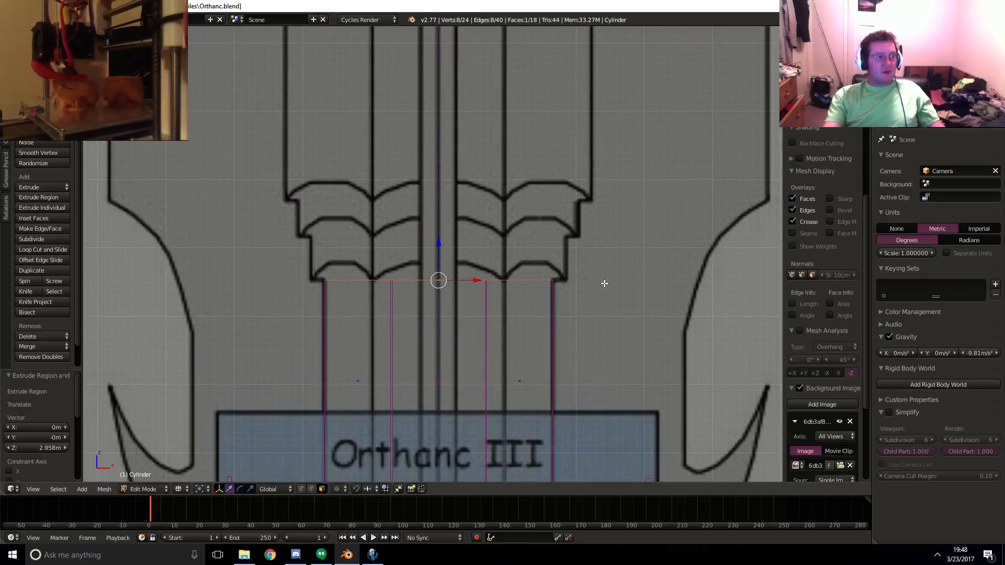
- Form the lowest stepped band by extruding the top face, widening it to the blueprint outline, and extruding it about 58.2 cm upward
shift+middle_drag(542, 268, 539, 297)
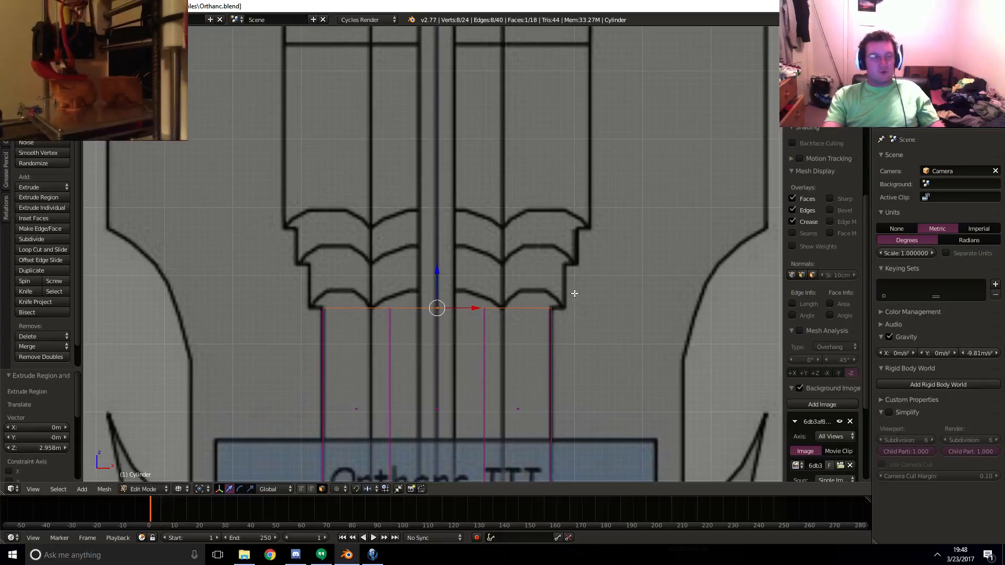
key(e)
click(596, 291)
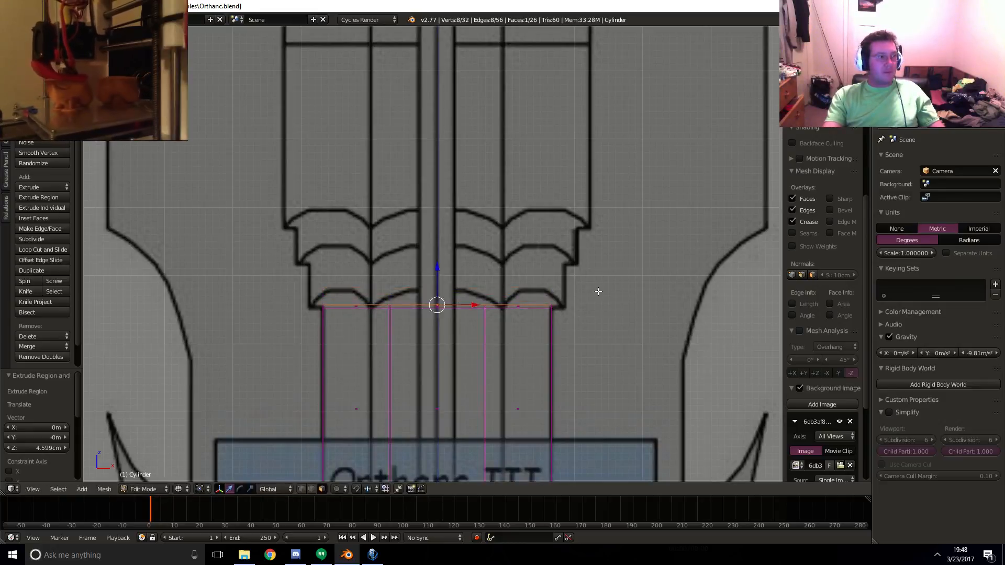
key(e)
click(621, 247)
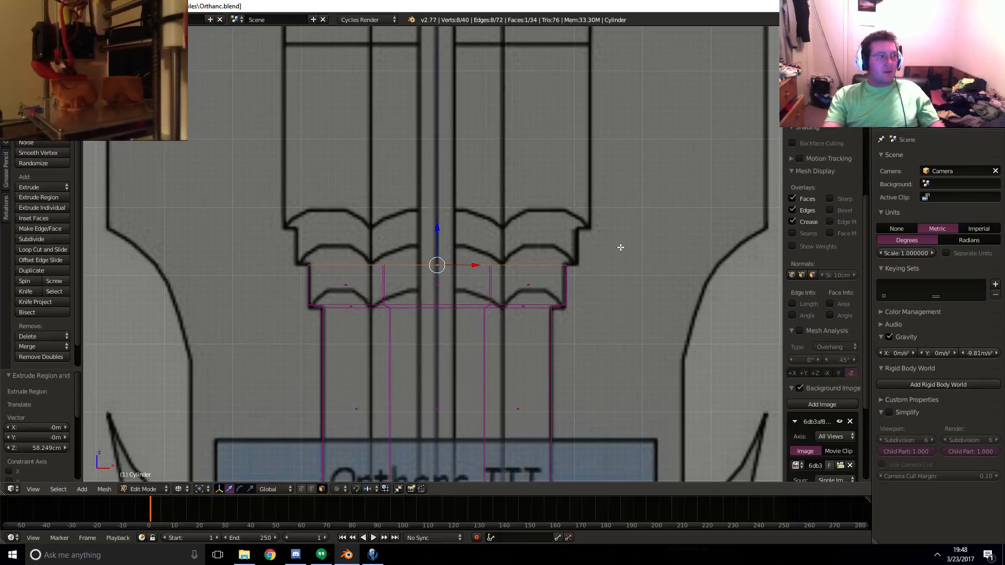
- Form the second stepped band by extruding the top face outward at scale 1.102 and extruding it about 51.4 cm upward
key(e)
key(s)
click(633, 245)
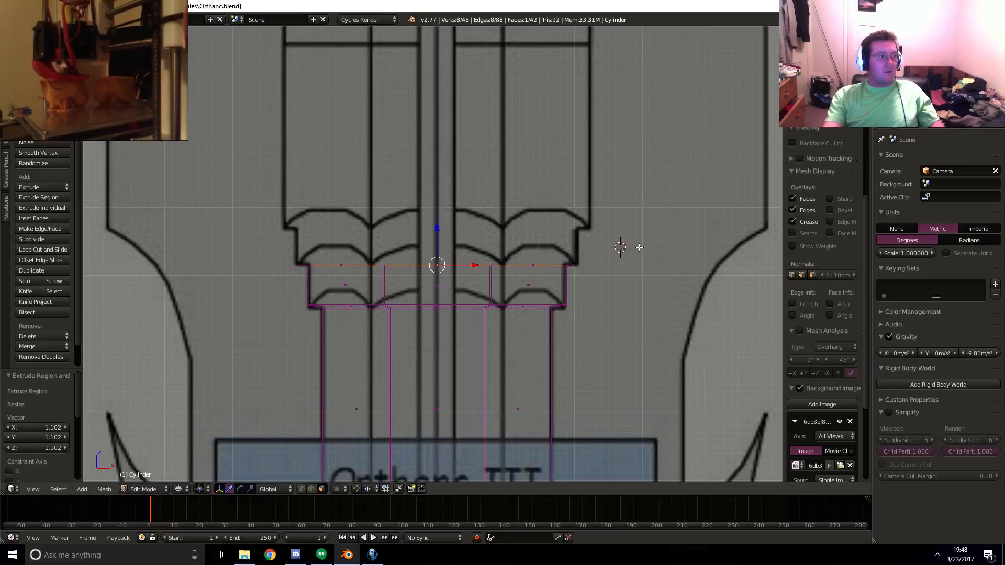
key(e)
click(640, 212)
- Extrude the top face slightly upward and scale it by 1.079 to form the ledge of the widest section
key(e)
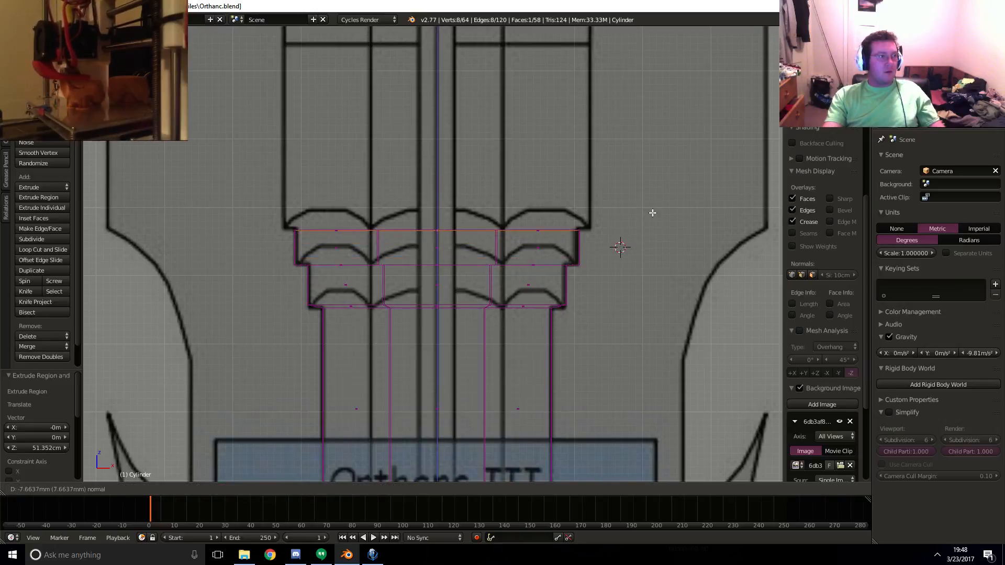
click(654, 209)
key(s)
click(660, 210)
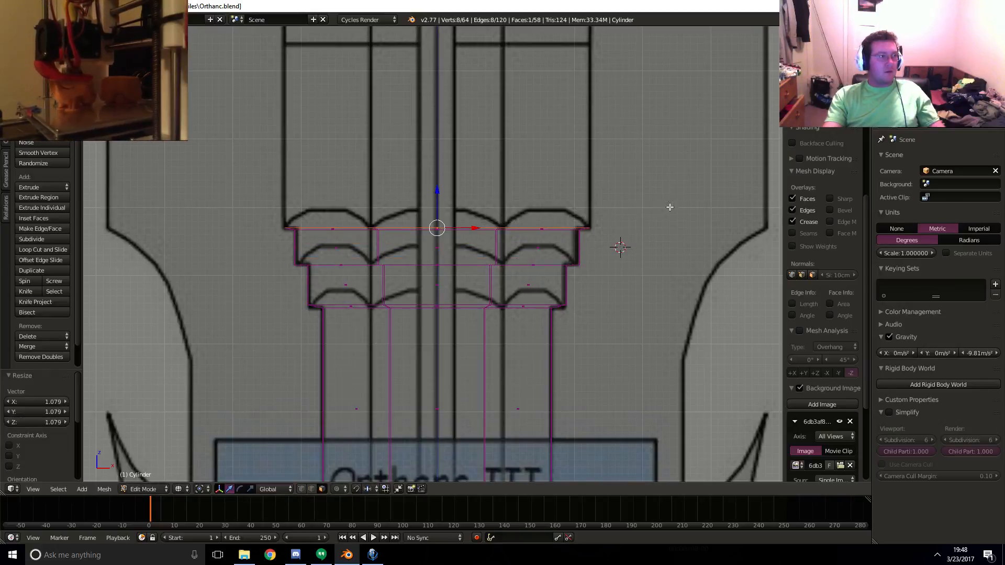
- Extrude the widest section 2.706 m upward and add a rim band about 50.6 cm high, matching the front blueprint
shift+middle_drag(656, 209, 580, 337)
key(e)
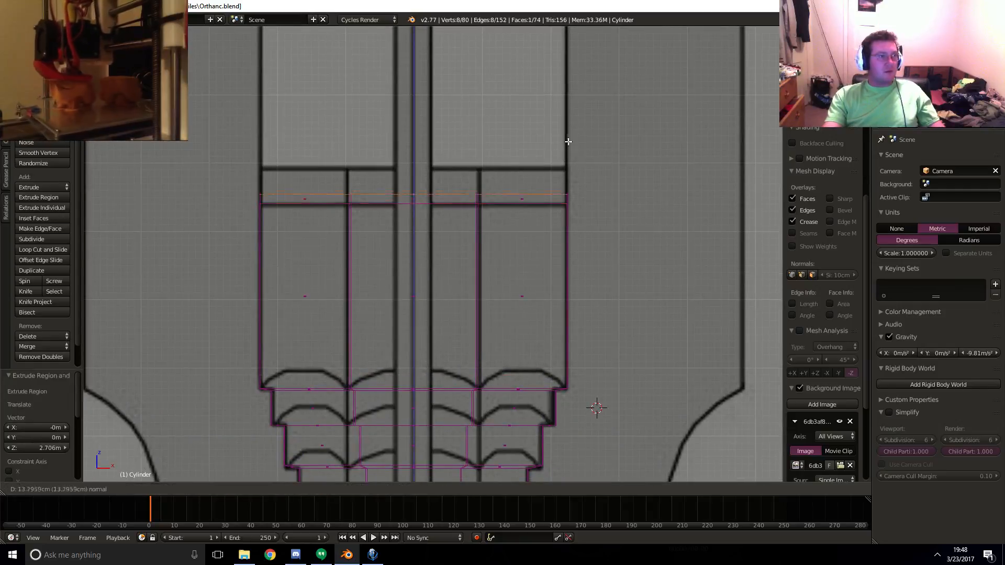
click(562, 173)
scroll(523, 261, down, 3)
middle_drag(507, 325, 505, 386)
key(z)
key(KP_1)
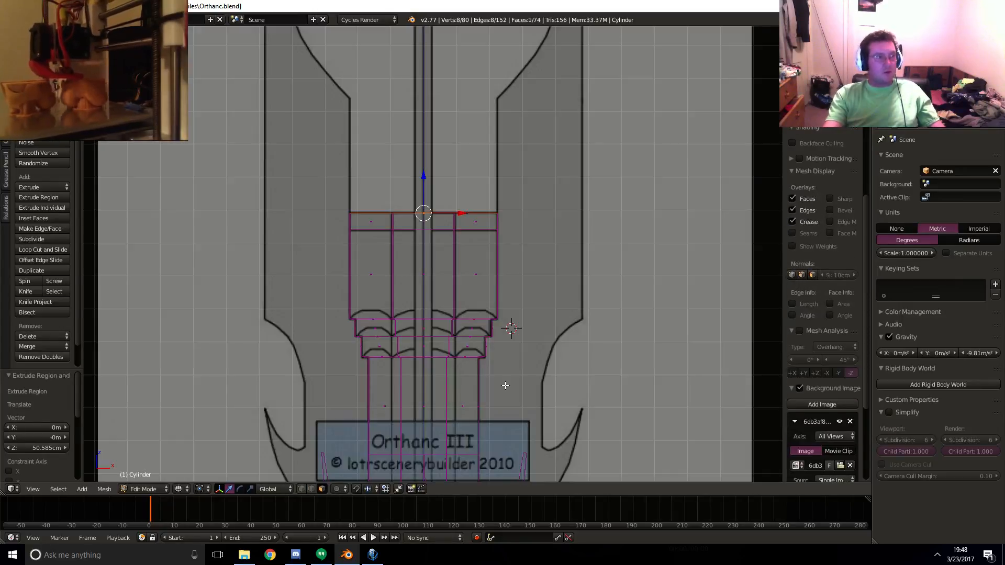
- Add vertical loop cuts through the front face at its centre and at the right edge of the blueprint's narrow central strip
shift+middle_drag(430, 451, 417, 355)
scroll(443, 419, up, 3)
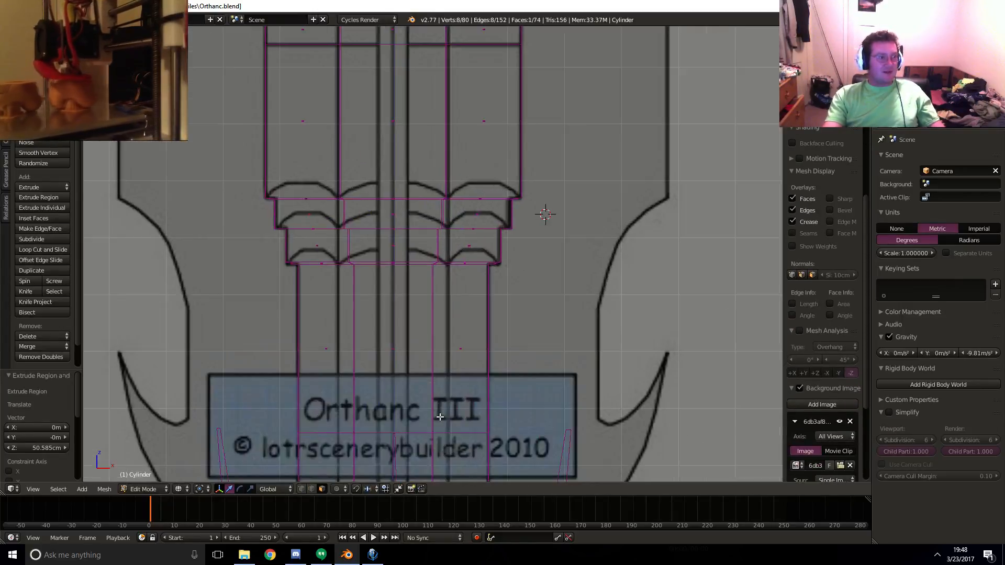
shift+middle_drag(440, 421, 474, 417)
scroll(427, 283, down, 1)
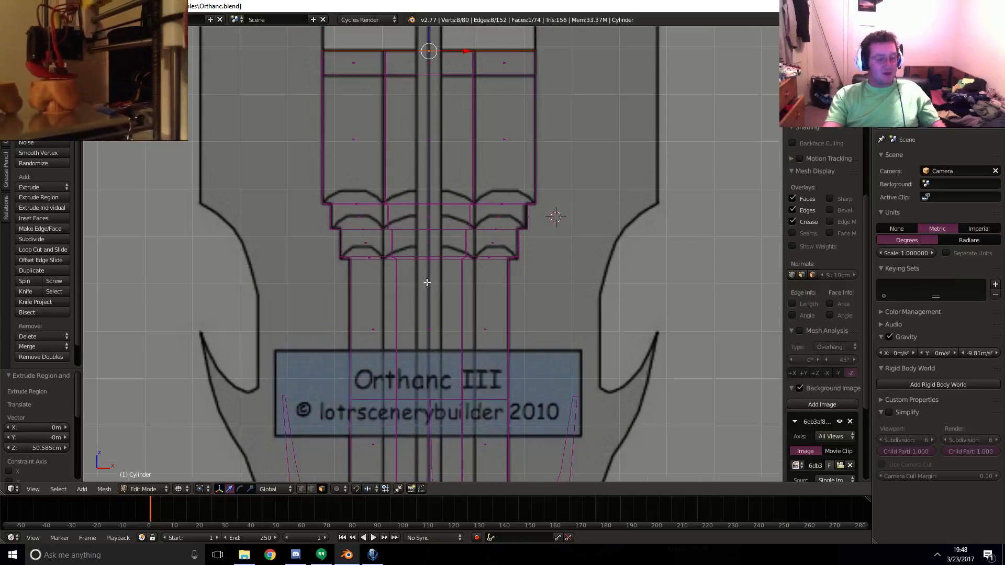
scroll(433, 290, down, 3)
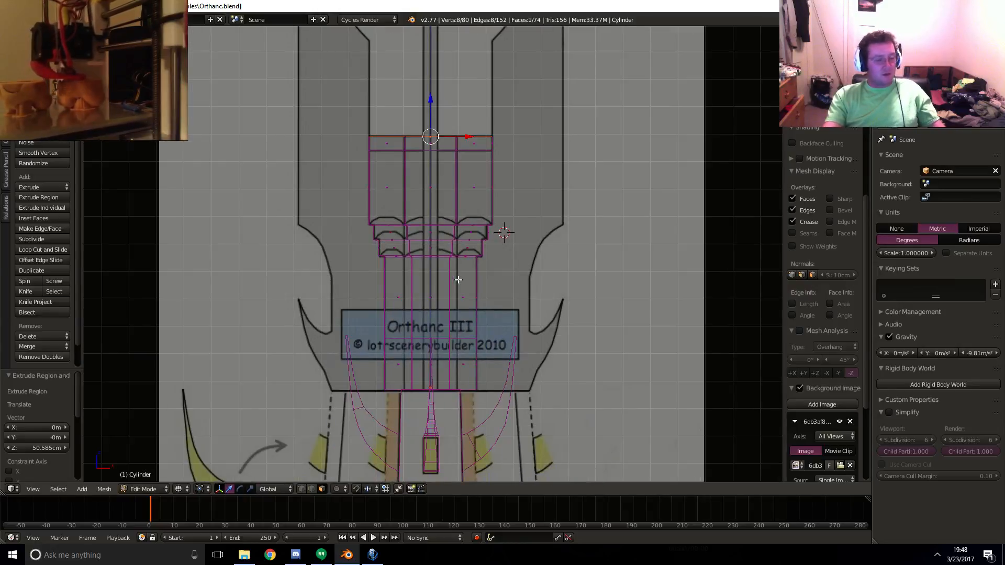
key(ctrl+r)
click(436, 148)
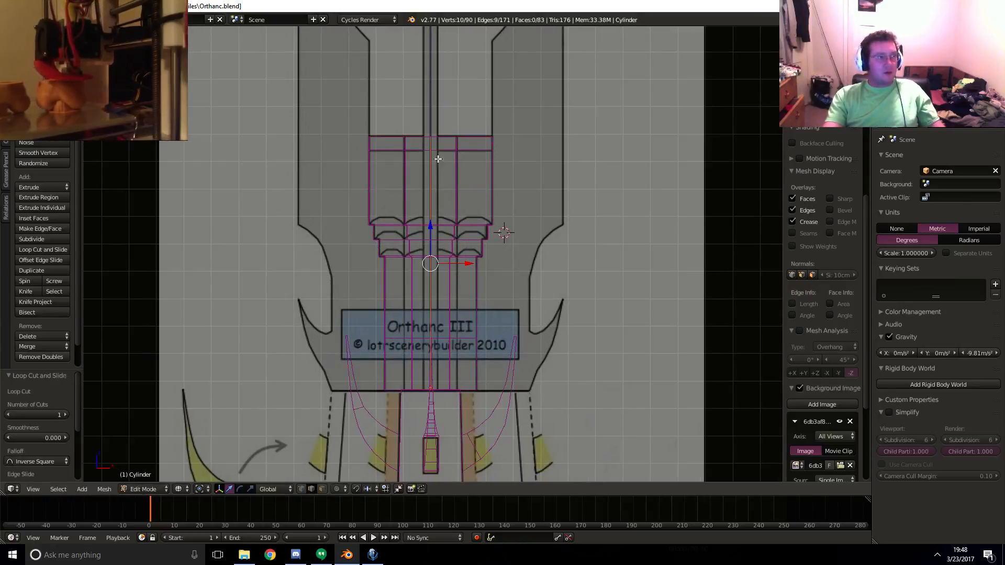
click(442, 176)
click(445, 145)
click(439, 141)
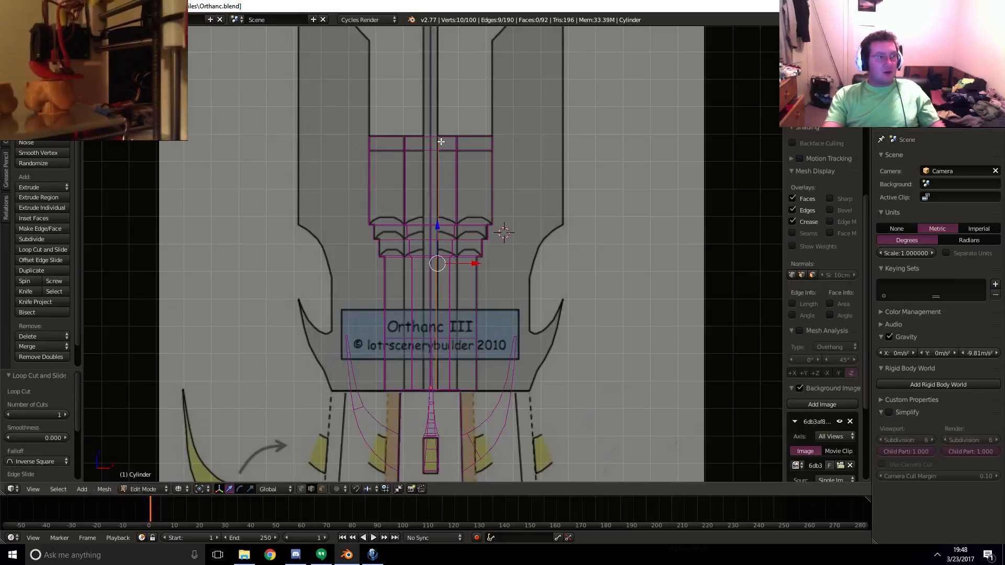
- Try a vertical loop cut at the left edge of the blueprint's narrow central strip
key(ctrl+r)
click(420, 135)
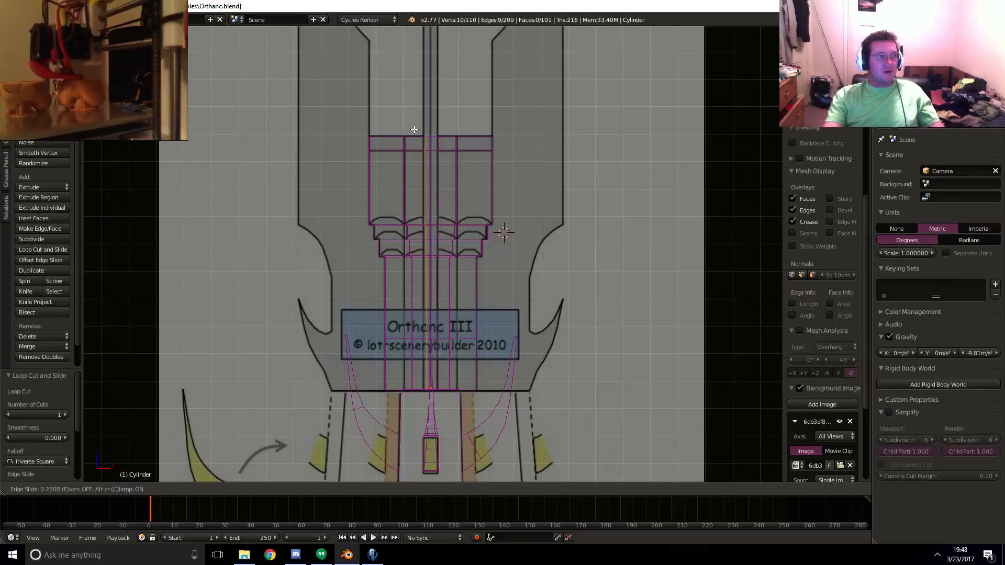
click(414, 129)
middle_drag(414, 129, 430, 231)
key(KP_1)
key(ctrl+z)
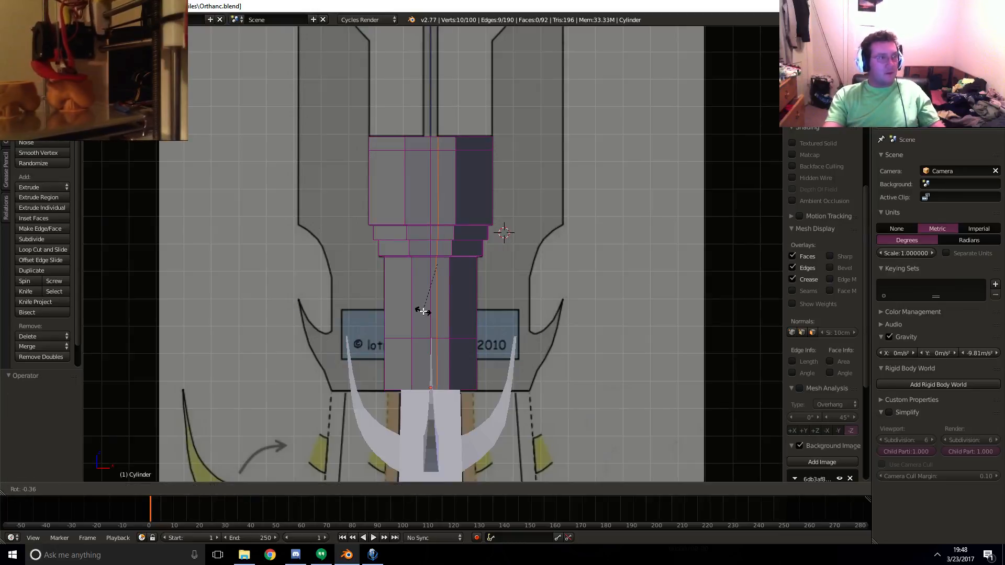
- Add a vertical loop cut left of the front face's centre cut, aligned with the narrow strip's left edge
key(ctrl+r)
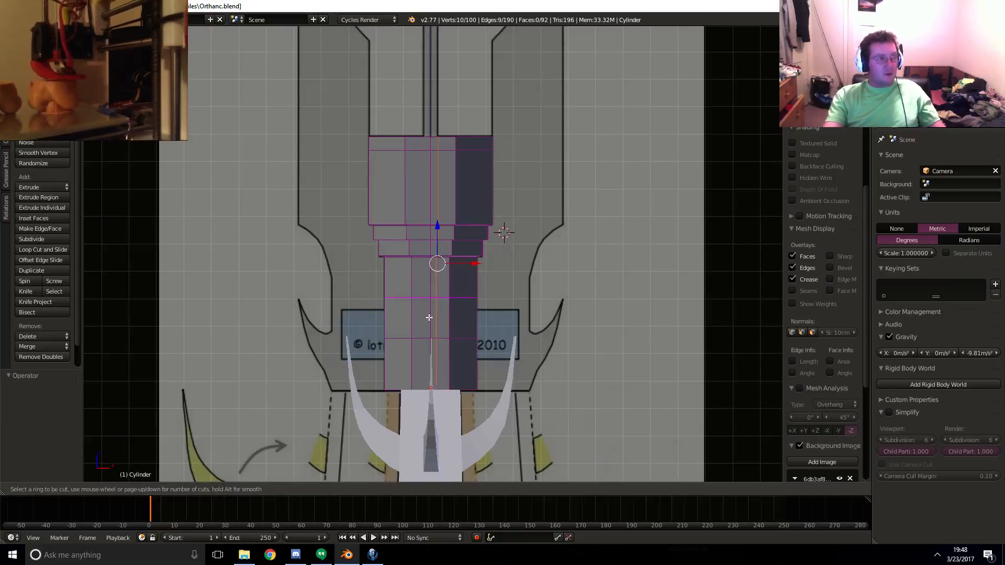
click(424, 388)
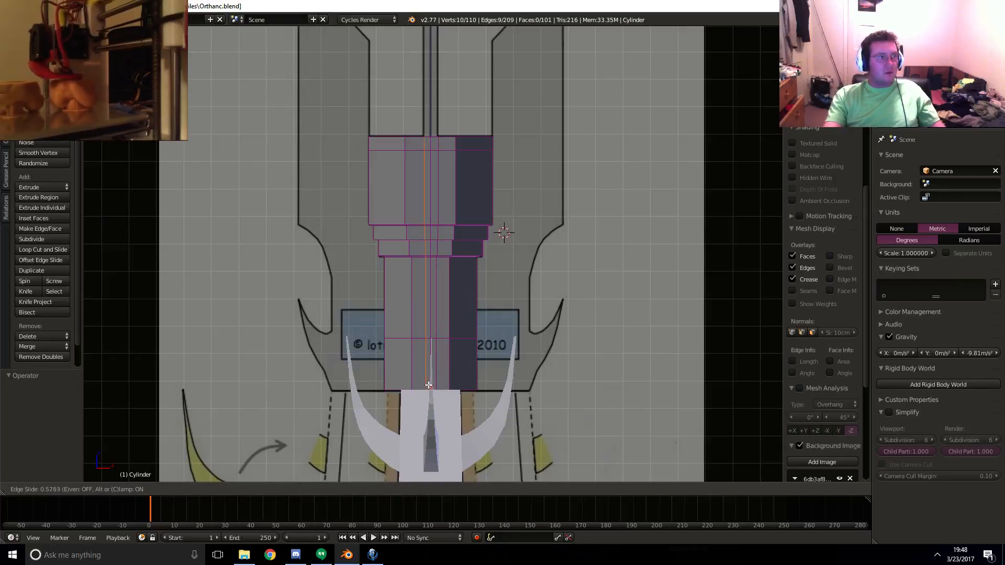
click(428, 384)
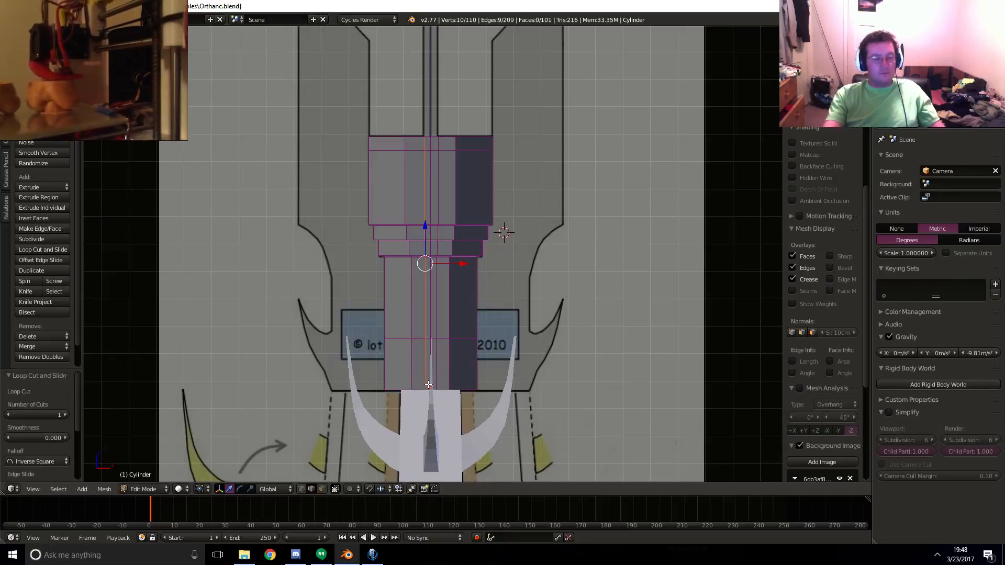
key(KP_3)
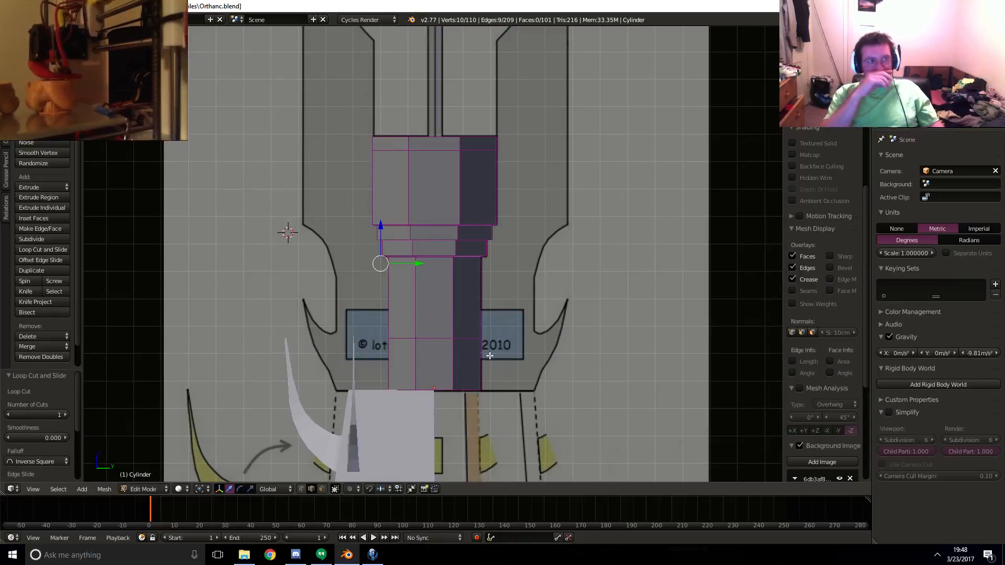
key(KP_7)
scroll(438, 276, up, 3)
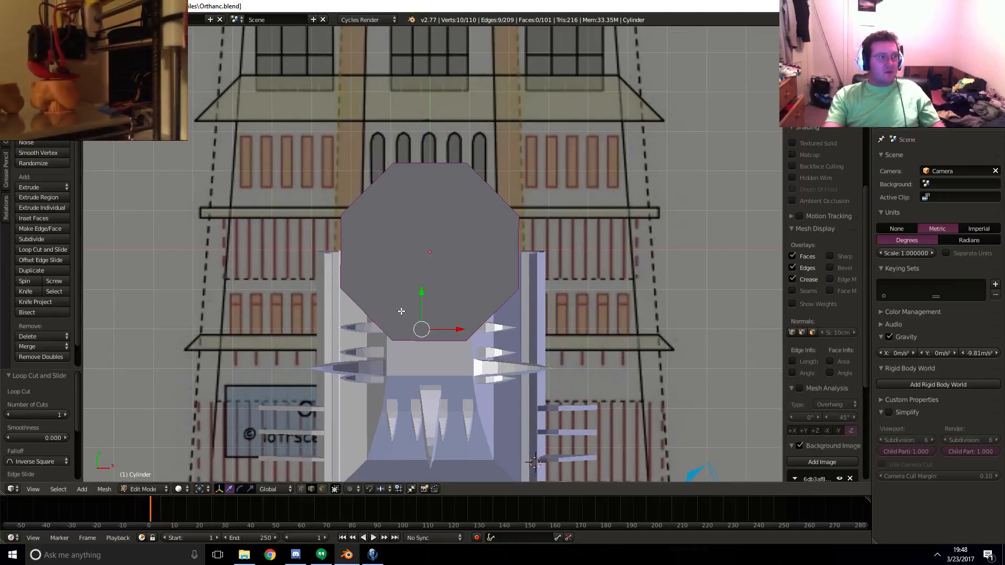
middle_drag(554, 252, 494, 210)
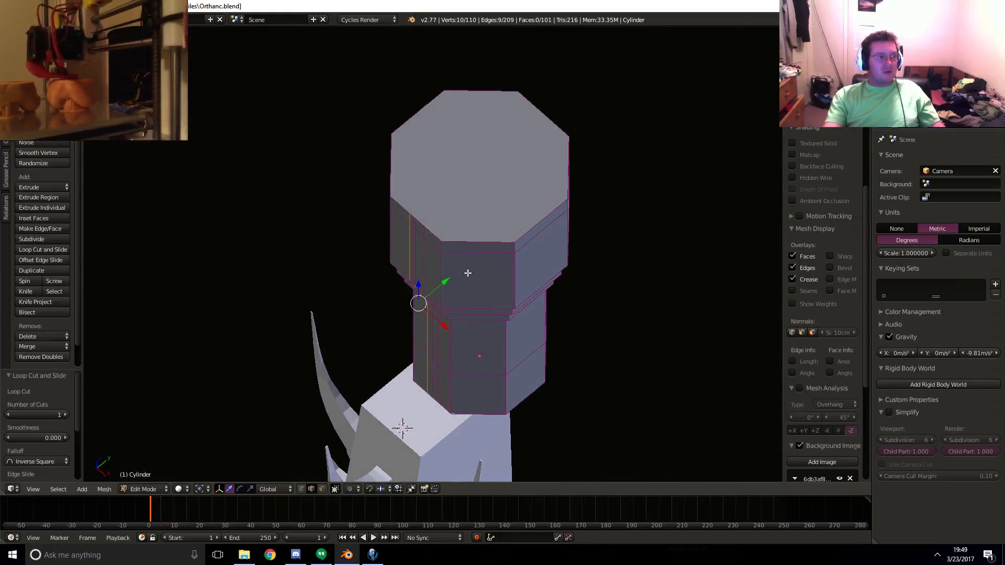
mouse_move(467, 272)
middle_down()
mouse_move(506, 258)
mouse_move(476, 267)
middle_up()
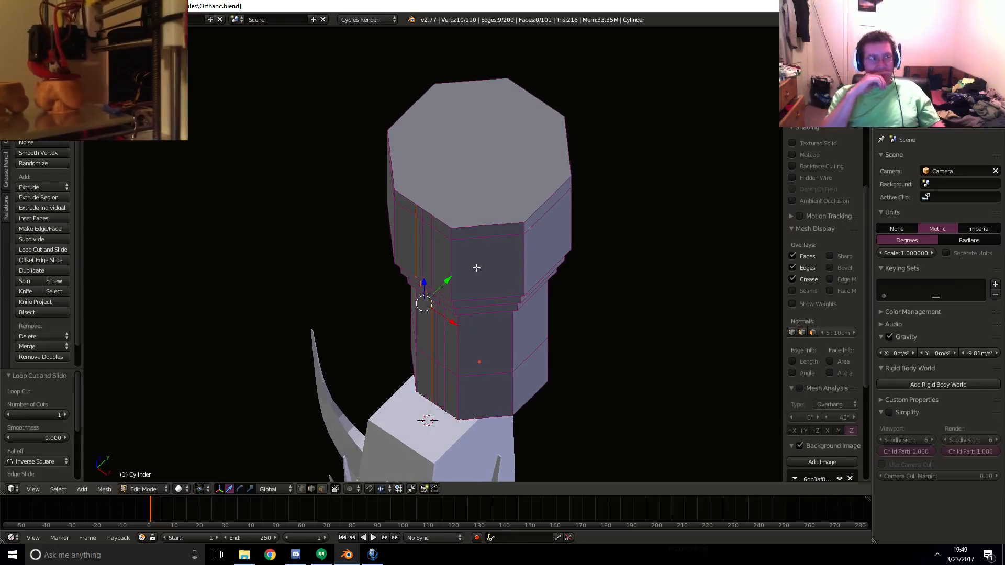
- Switch to face selection and select the front's narrow central strip along the lower shaft and the underside of the lowest ledge
key(KP_1)
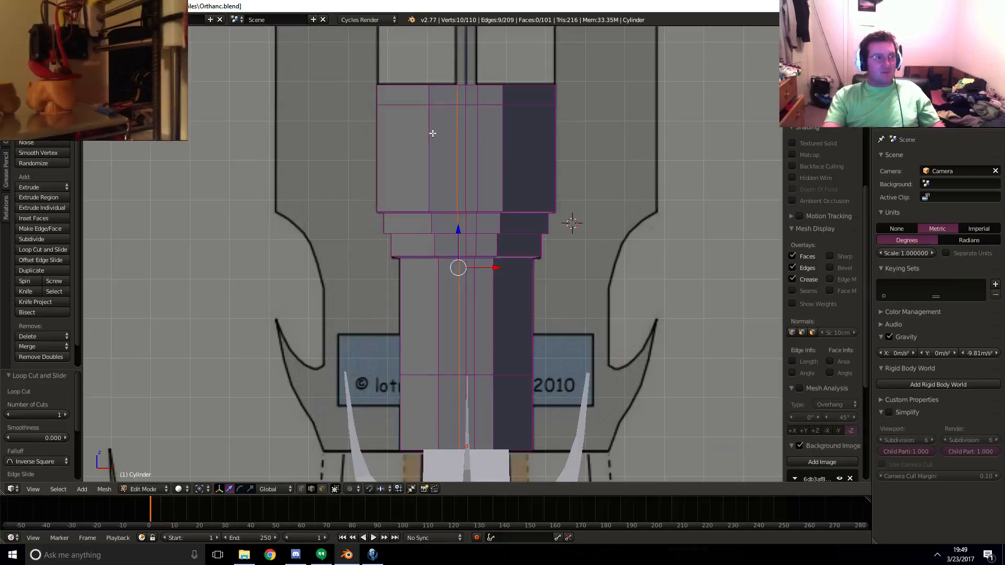
click(322, 489)
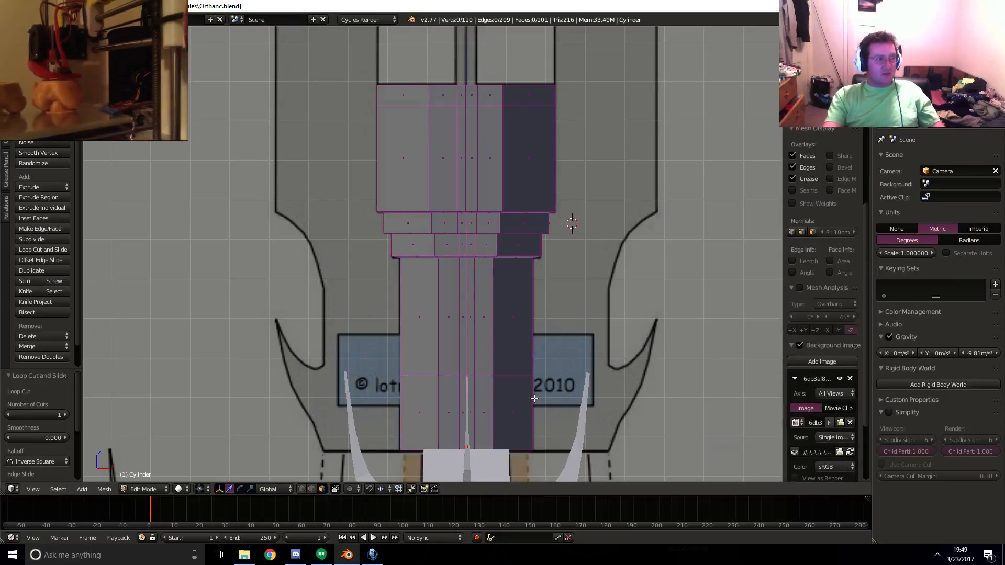
click(471, 405)
shift+click(468, 354)
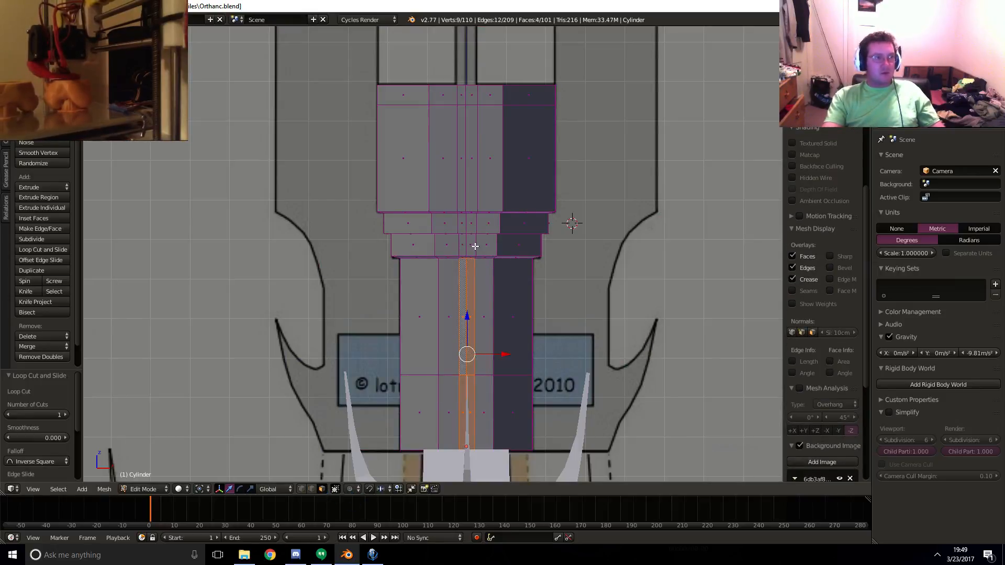
scroll(473, 284, up, 5)
middle_drag(497, 313, 510, 282)
shift+right_click(531, 240)
shift+right_click(514, 240)
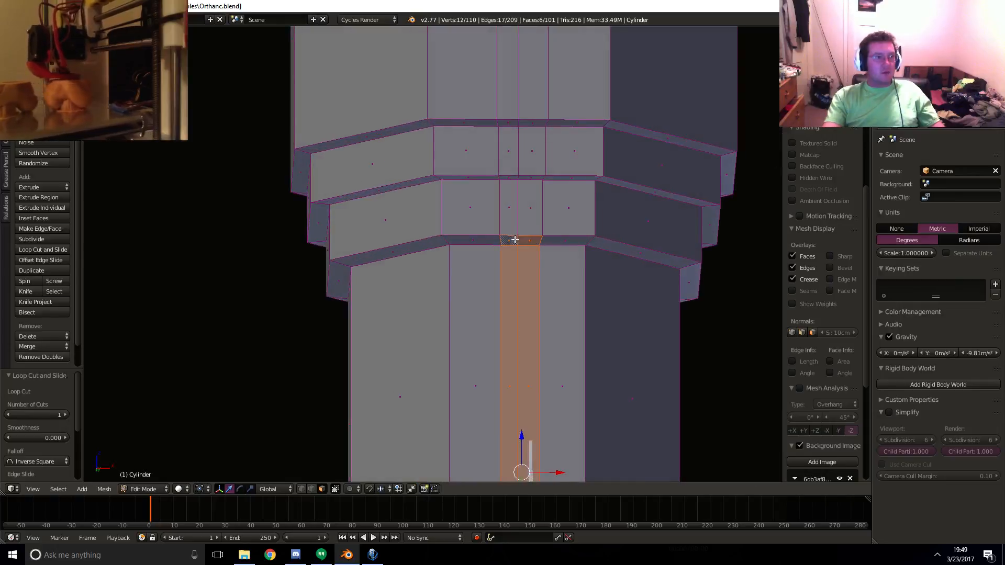
- Add the central strip faces of both stepped bands and the ledge between them to the selection
shift+right_click(509, 210)
shift+right_click(529, 209)
shift+right_click(531, 152)
shift+right_click(507, 152)
shift+right_click(517, 177)
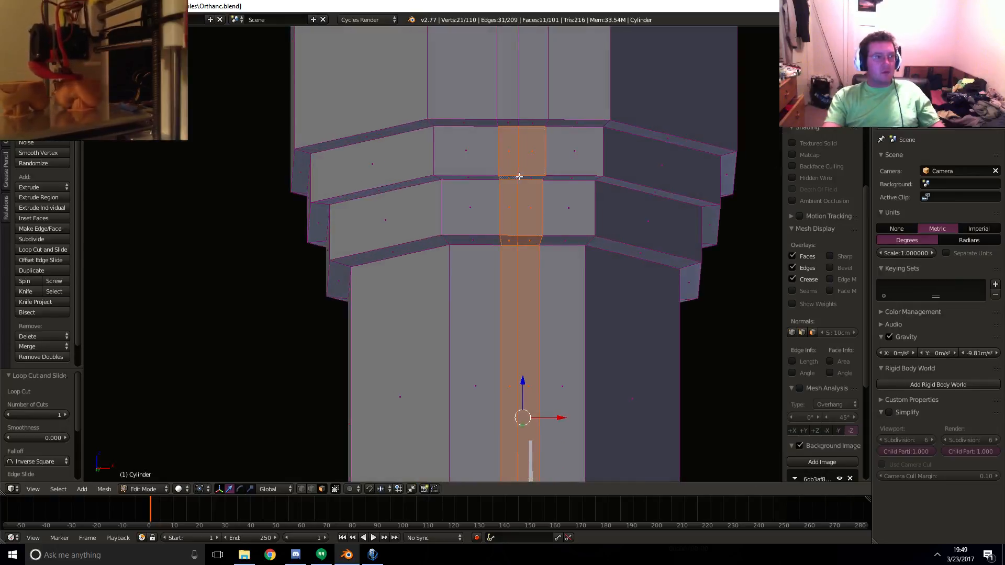
- Extend the strip selection up over the uppermost ledge, the tall upper wall and the rim band
shift+right_click(534, 124)
shift+right_click(507, 92)
shift+right_click(533, 84)
shift+right_click(512, 124)
shift+middle_drag(511, 118, 532, 200)
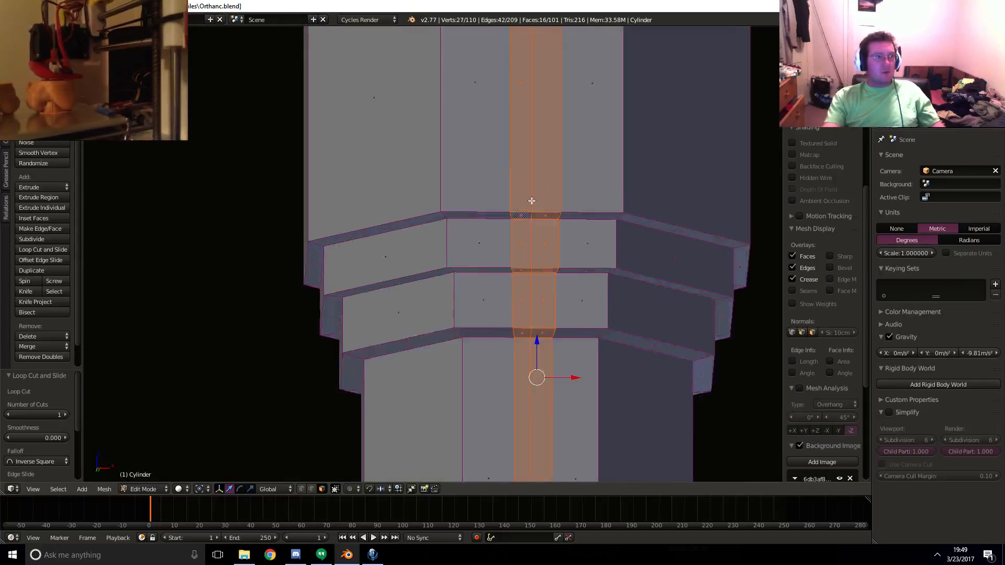
shift+scroll(531, 200, up, 4)
shift+right_click(538, 137)
shift+right_click(517, 123)
key(KP_1)
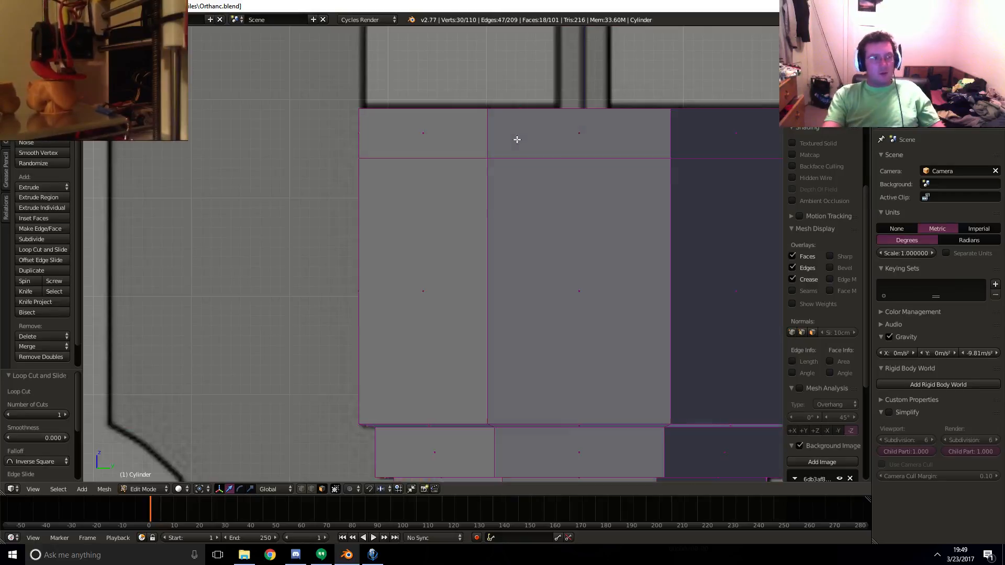
- Extrude the selected central strip outward about 2.7 m and raise it about 1.1 m to meet the blueprint's outer fin edge
scroll(520, 135, down, 6)
key(e)
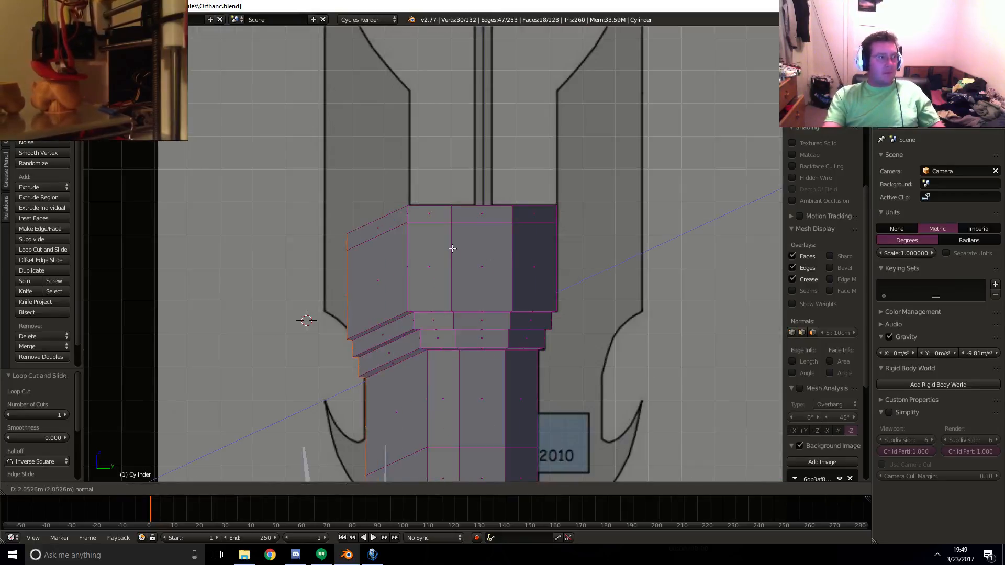
click(429, 242)
key(g)
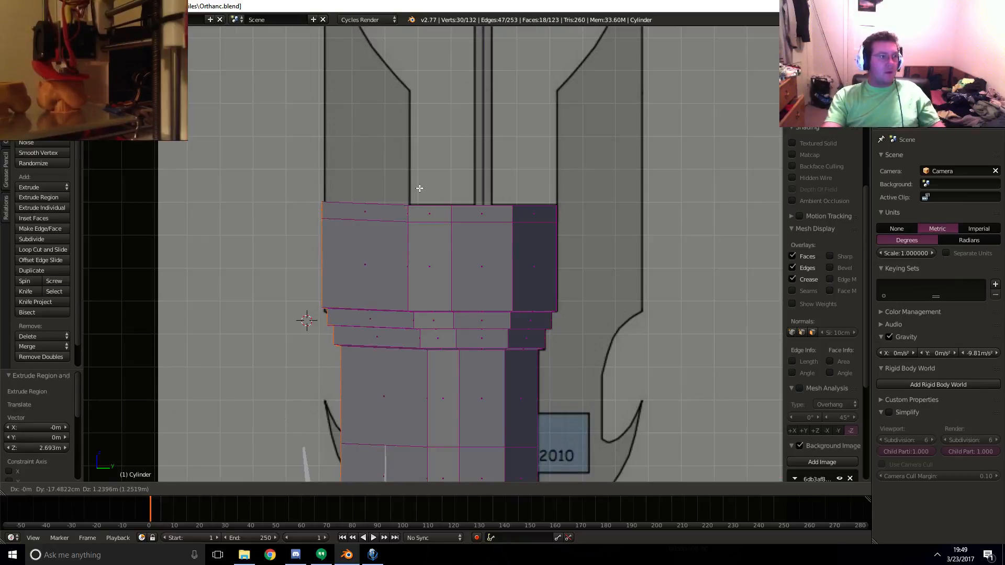
click(420, 193)
- Move the fin's outer face on the lower shaft inward about 69 cm along Y, onto the blueprint's vertical line
shift+middle_drag(380, 280, 417, 167)
key(z)
scroll(441, 348, up, 3)
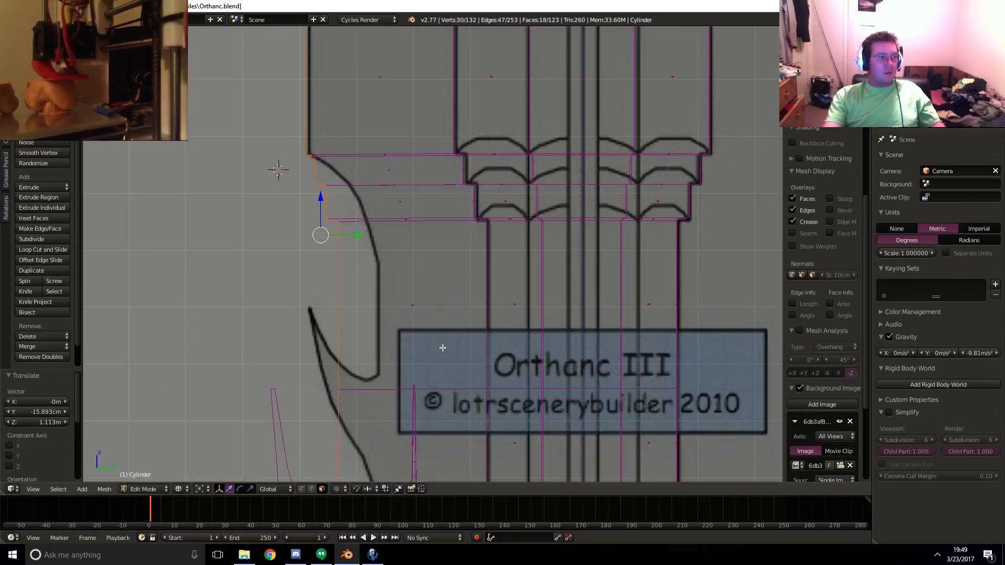
shift+middle_drag(410, 346, 448, 234)
shift+middle_drag(375, 177, 396, 259)
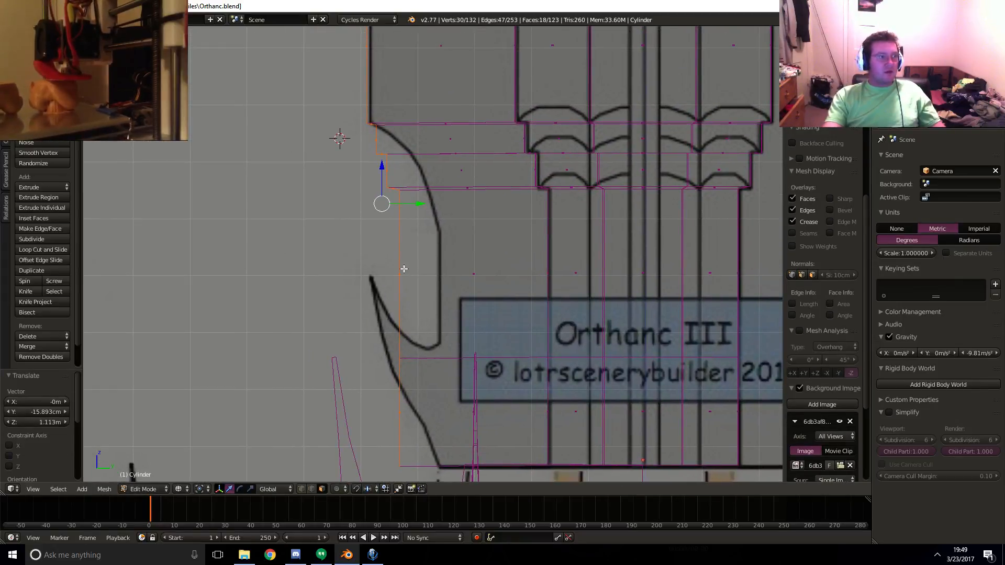
right_click(402, 270)
key(g)
key(y)
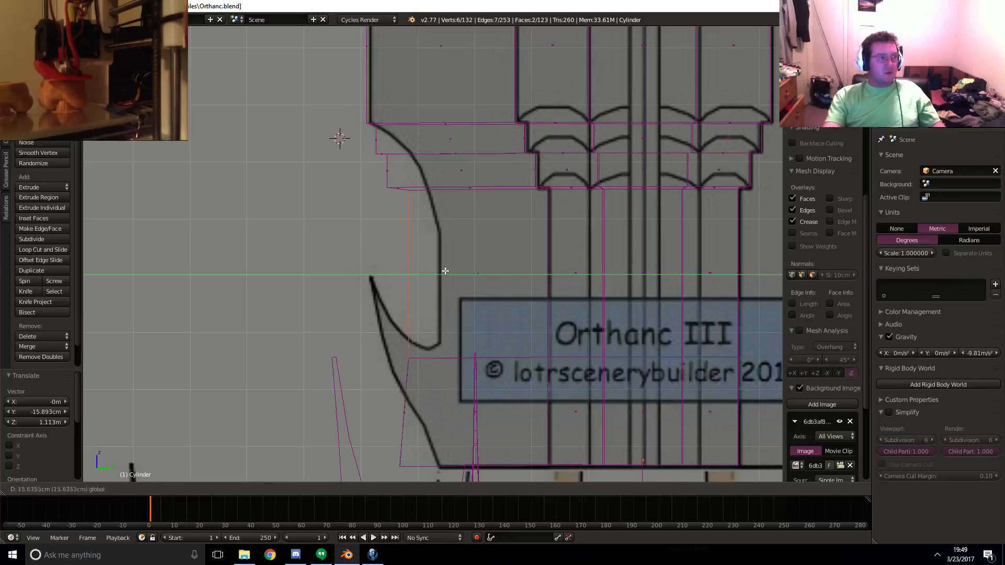
click(473, 270)
- In vertex selection, move the fin's lowest outer vertices inward about 71 cm to the blueprint's bottom corner
shift+middle_drag(468, 329, 471, 248)
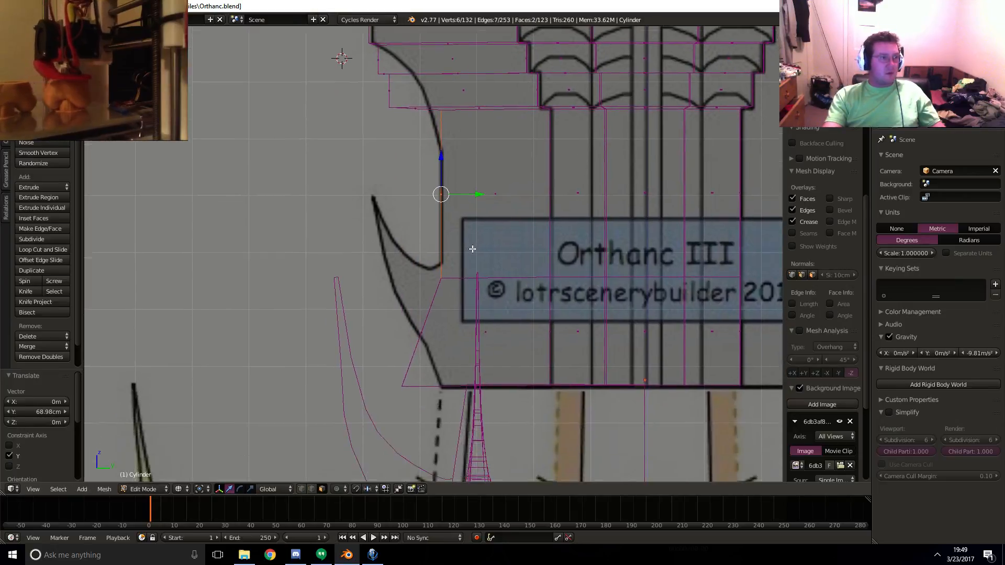
scroll(439, 408, up, 2)
shift+middle_drag(438, 413, 457, 283)
click(311, 489)
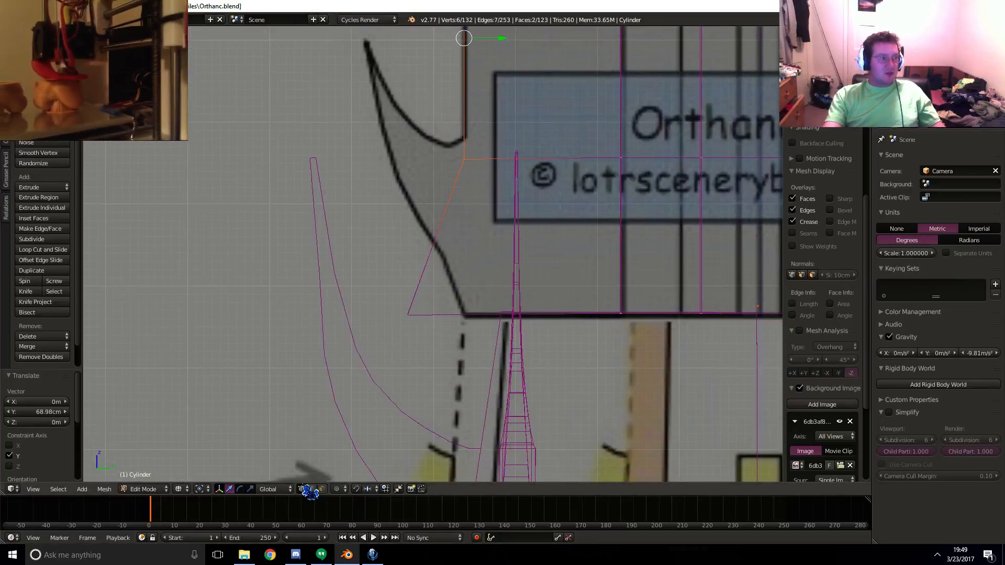
key(a)
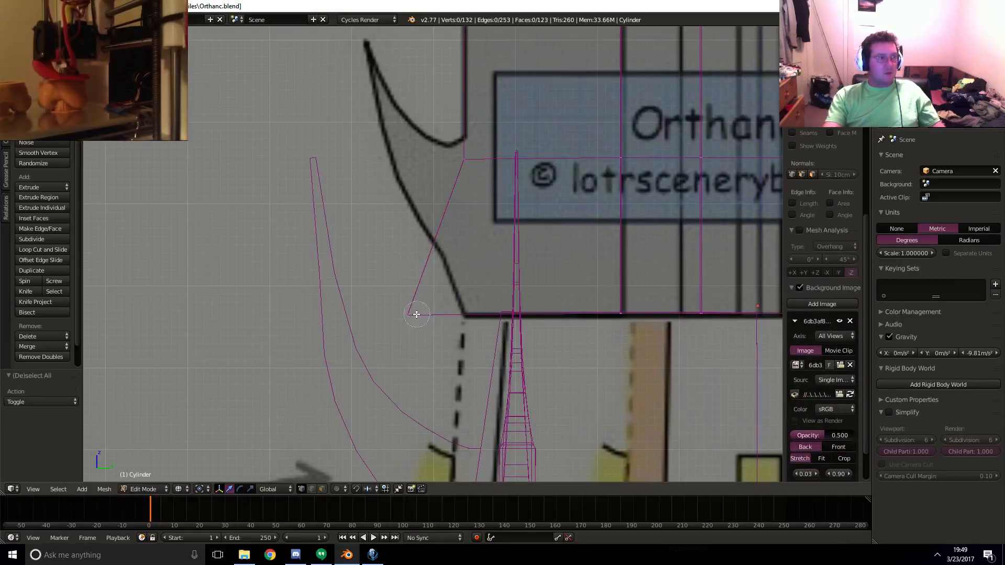
key(c)
click(416, 313)
key(g)
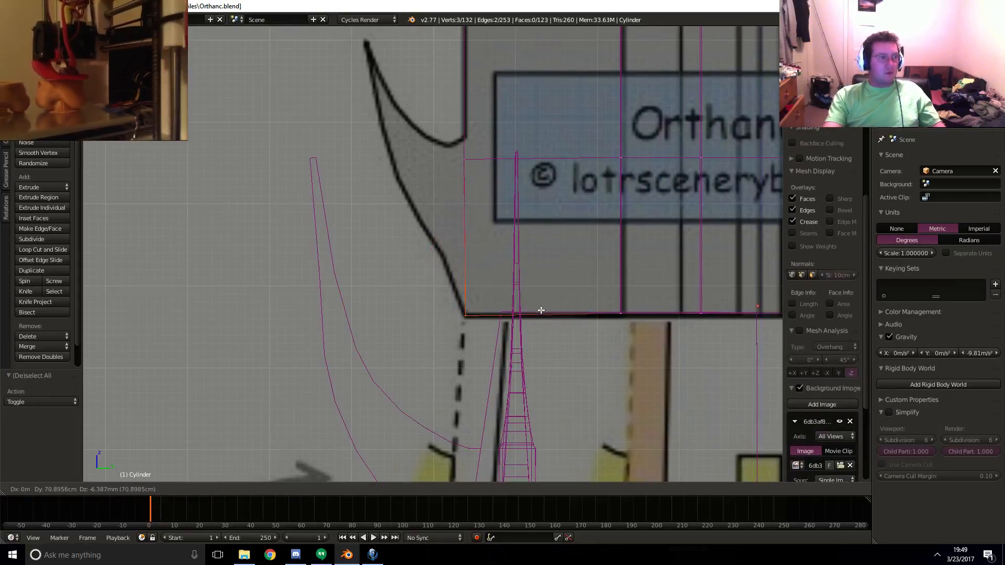
click(491, 307)
- Add a horizontal loop cut through the lowest section and move its outer fin vertices about 28 cm outward onto the hook outline
shift+middle_drag(232, 239, 204, 275)
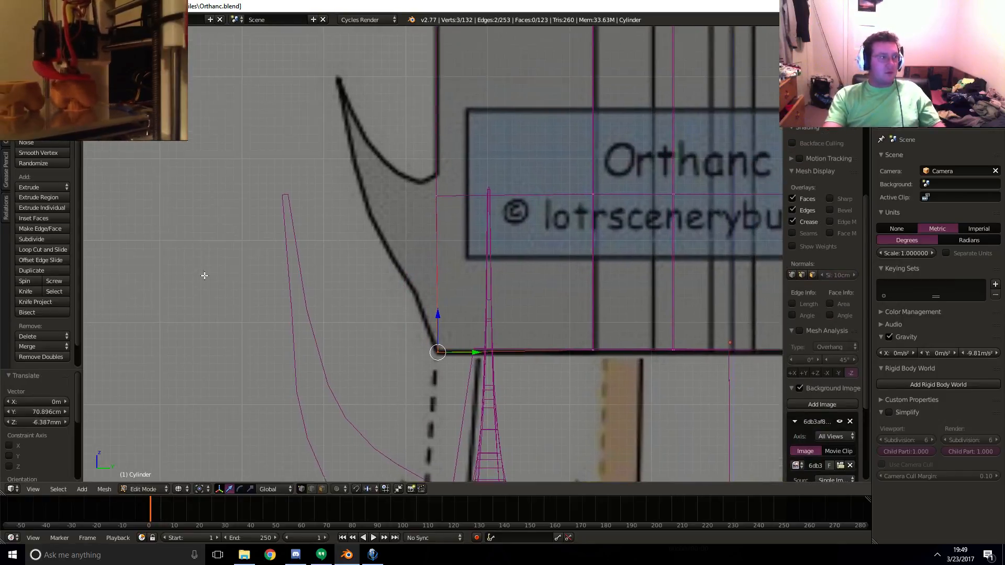
click(53, 250)
click(469, 274)
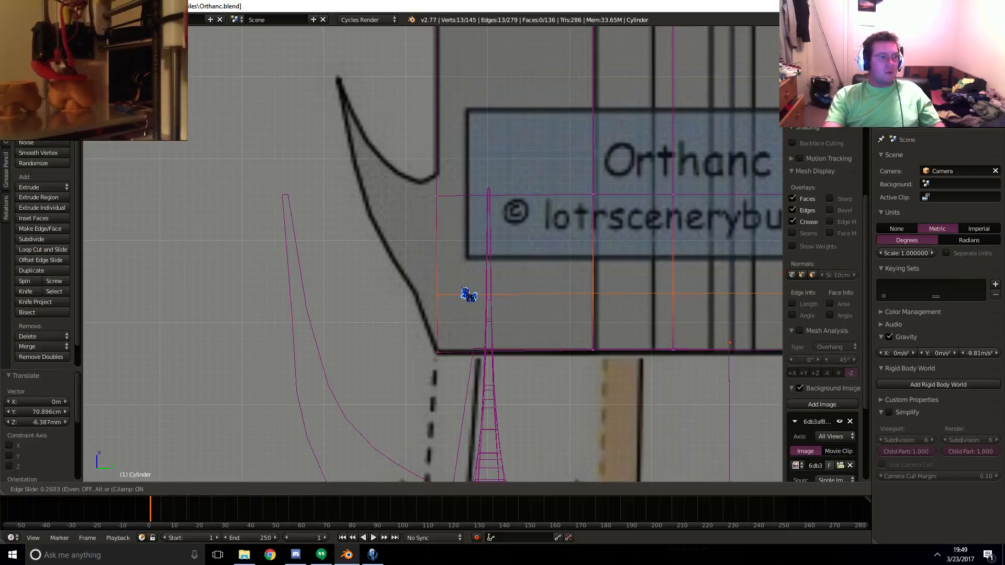
click(469, 294)
key(a)
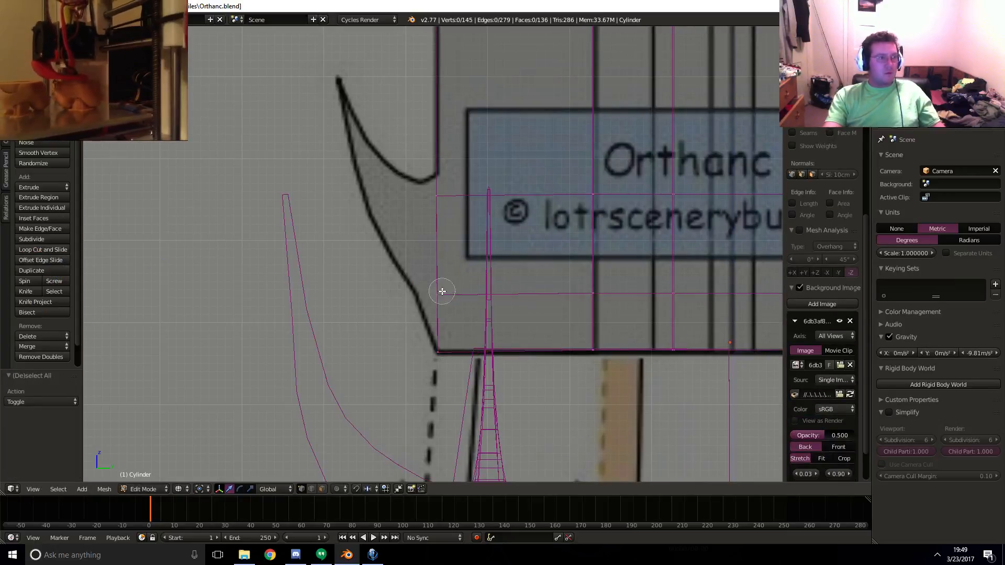
right_click(442, 291)
key(g)
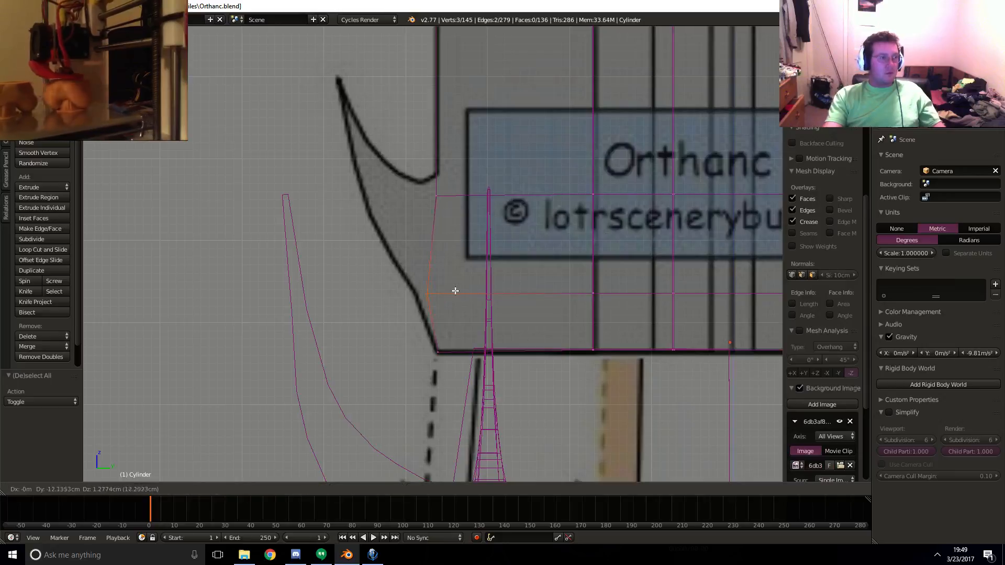
click(443, 290)
- Move the outer fin vertices above the new cut to the corner where the blueprint's hook meets the vertical shaft line
shift+middle_drag(440, 229, 457, 254)
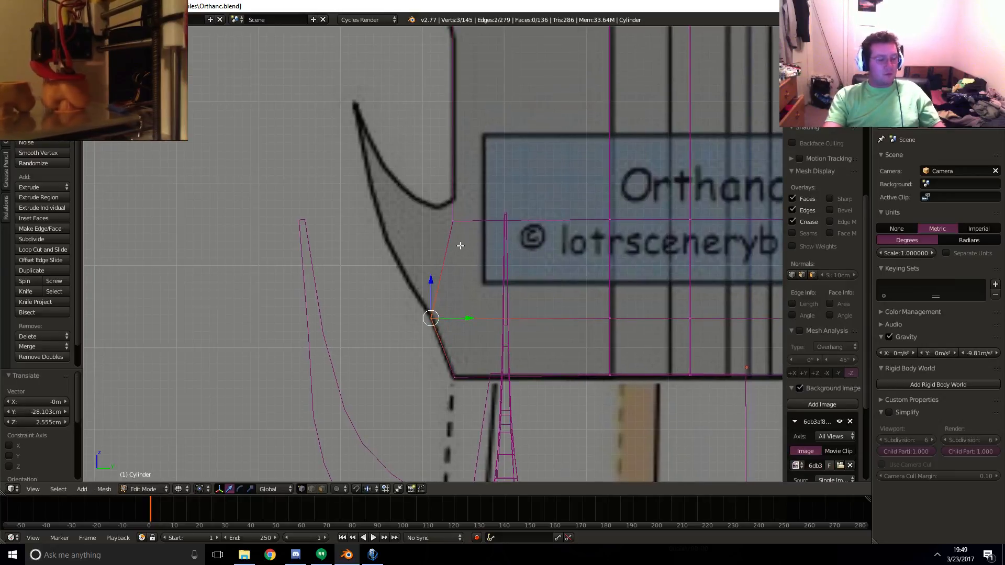
key(a)
key(c)
click(450, 224)
right_click(450, 225)
key(g)
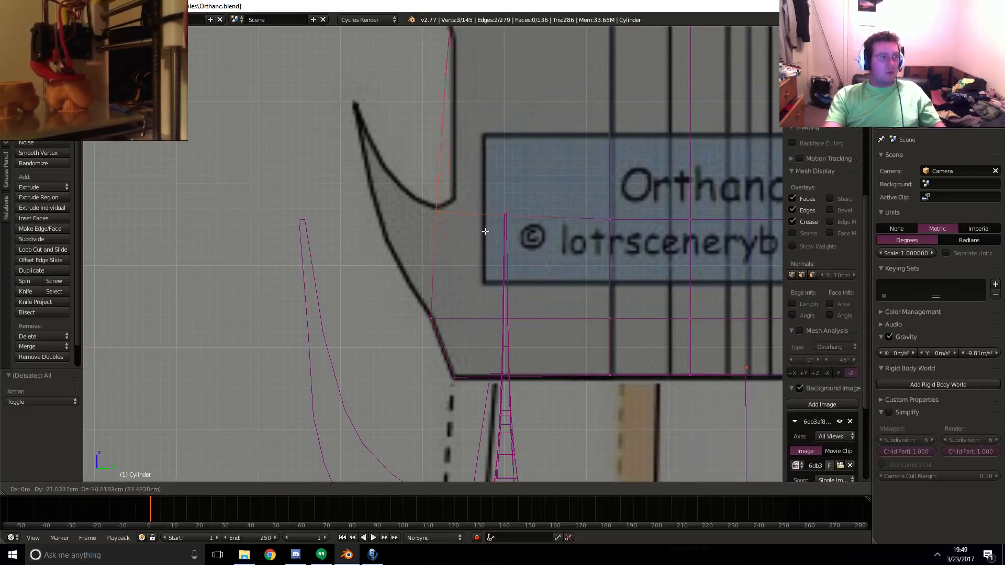
click(440, 258)
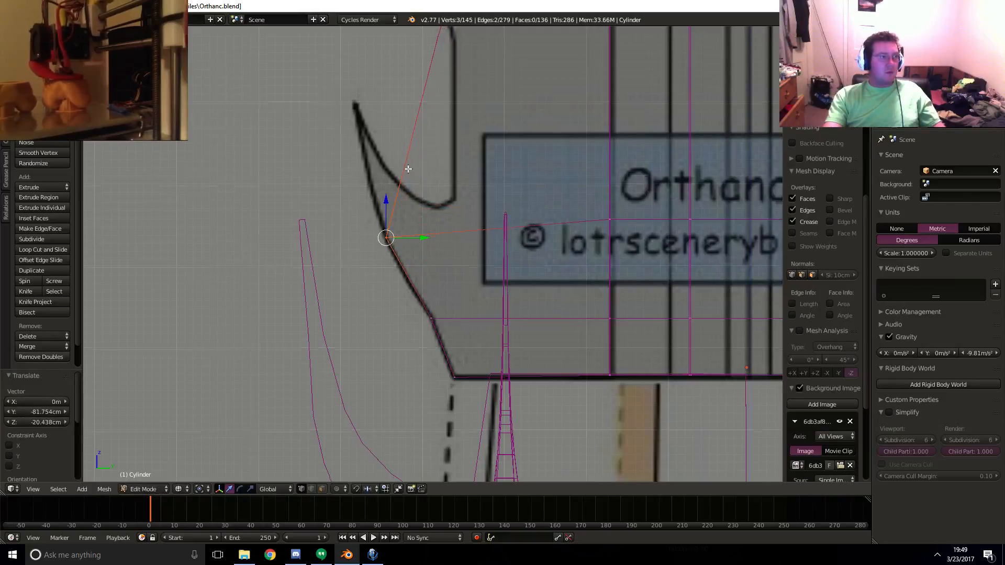
mouse_move(408, 168)
shift+middle_down()
mouse_move(395, 303)
mouse_move(377, 310)
mouse_move(384, 287)
shift+middle_up()
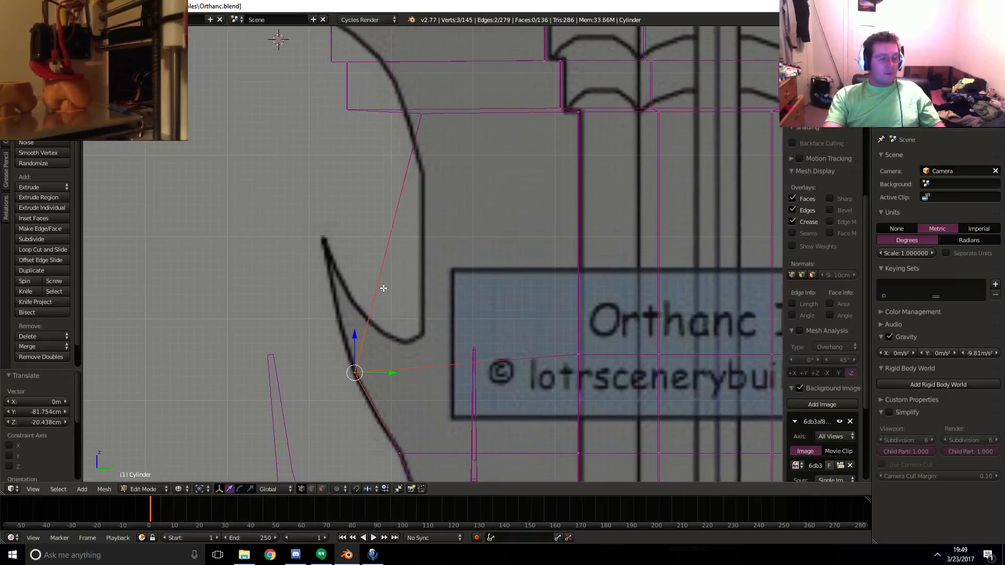
shift+middle_drag(531, 262, 516, 249)
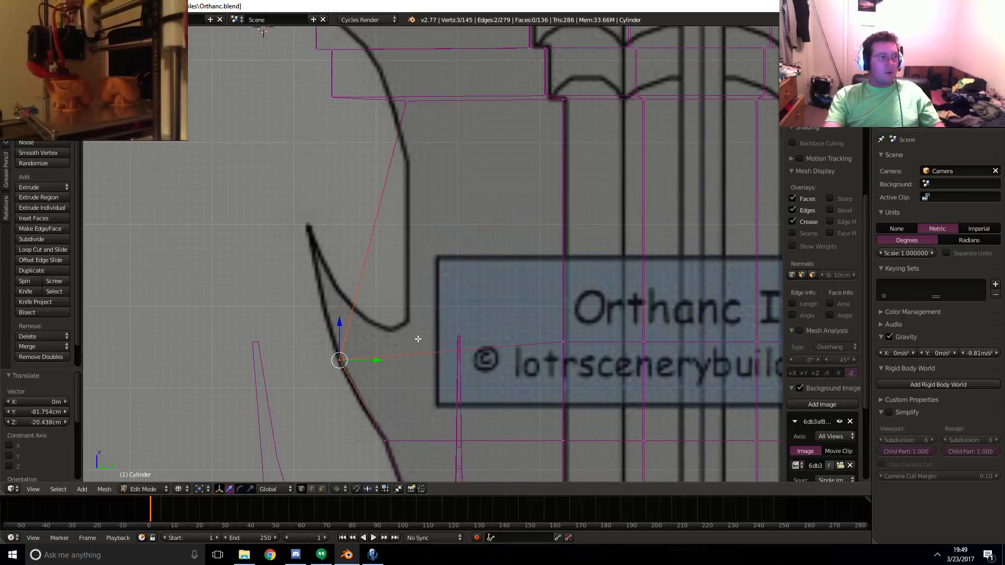
key(g)
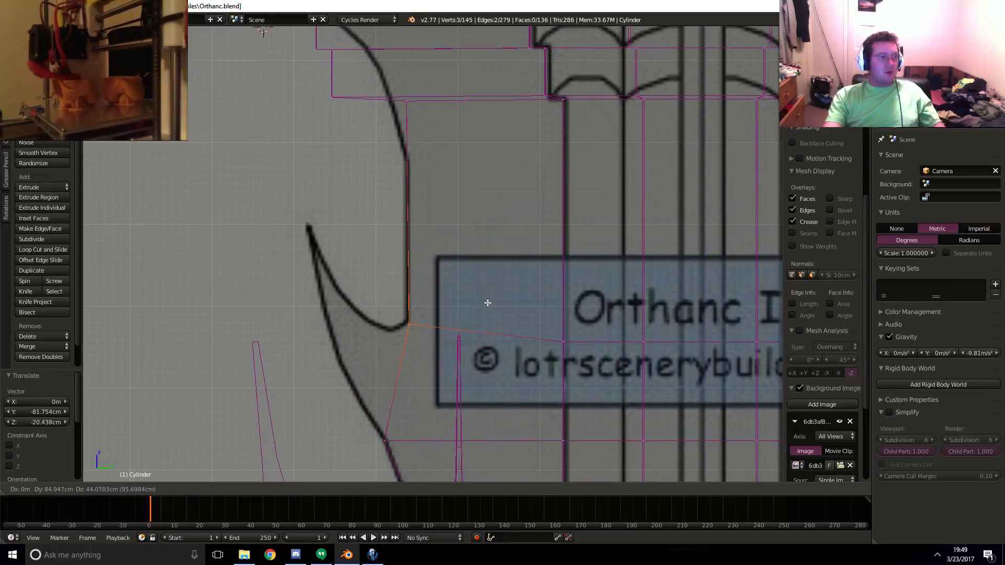
click(483, 300)
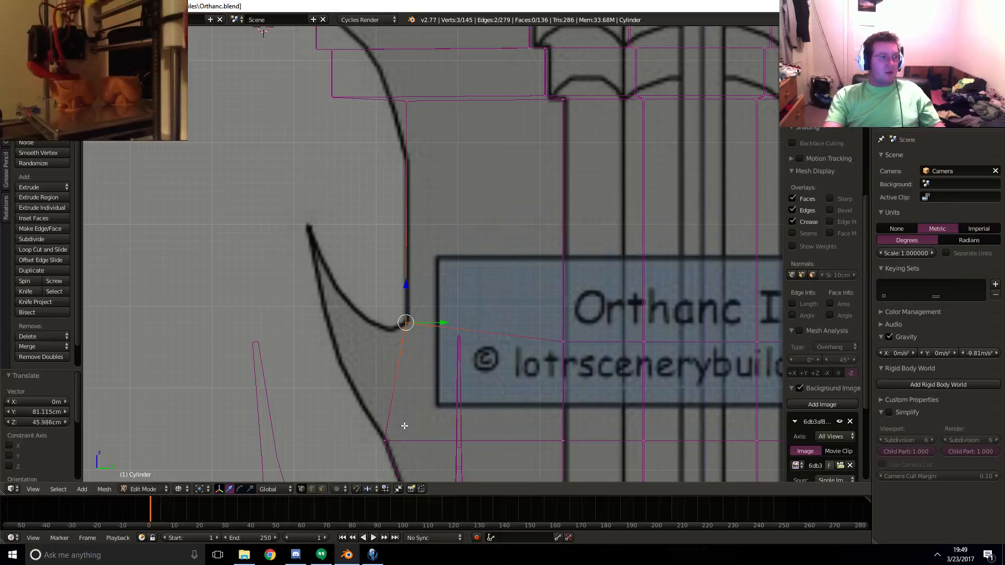
- In face selection, extrude the fin's outer face at the hook's base about 41 cm and reposition it towards the outline
click(323, 489)
right_click(398, 382)
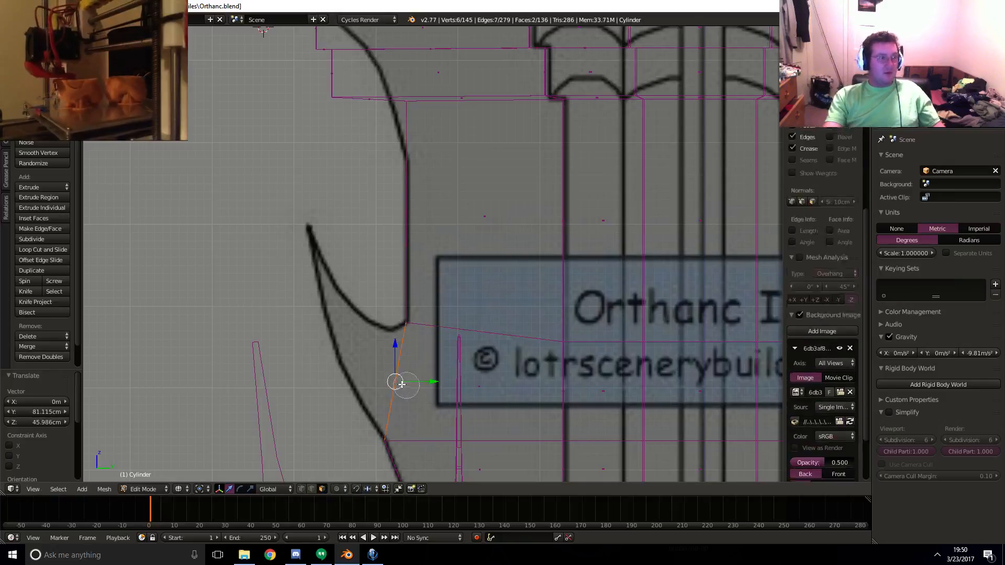
key(e)
click(444, 385)
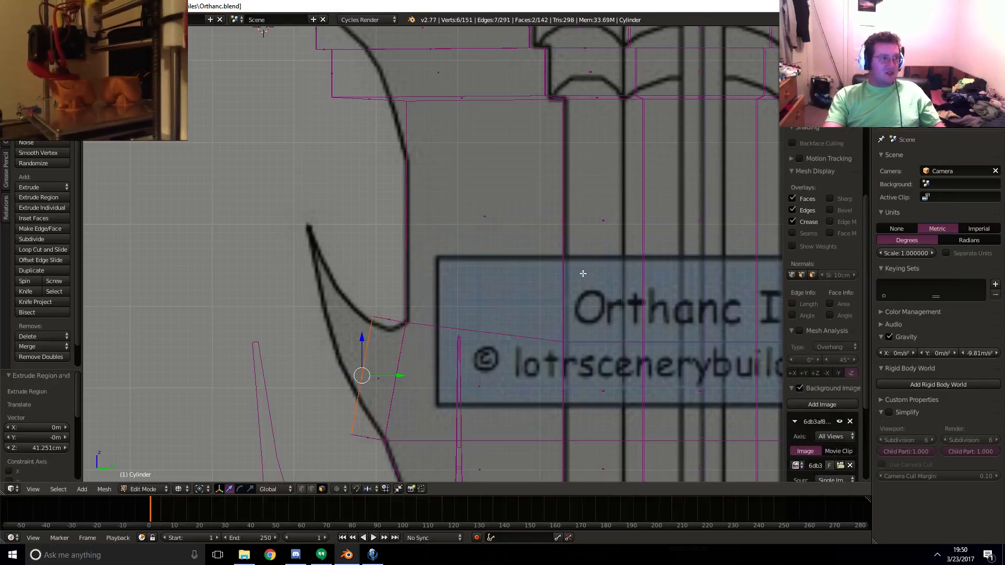
key(g)
click(597, 289)
- Scale the extruded hook face by 0.871 and 0.958 and shift it so both ends sit on the blueprint's hook outline
key(s)
click(614, 257)
key(g)
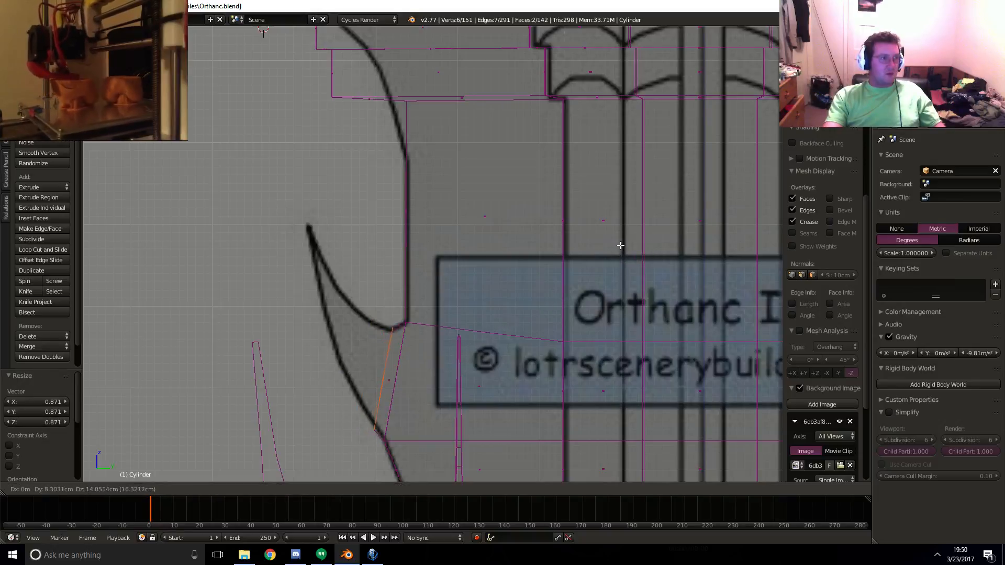
click(621, 247)
key(s)
click(626, 238)
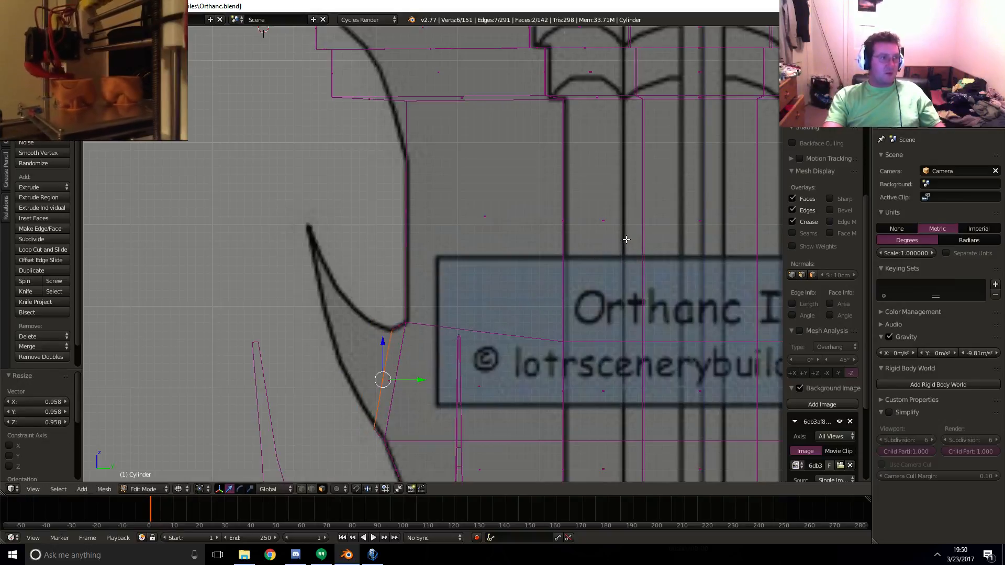
key(g)
click(627, 237)
- Extrude a second hook segment, then rotate, move and scale its end face to follow the curved outline
key(e)
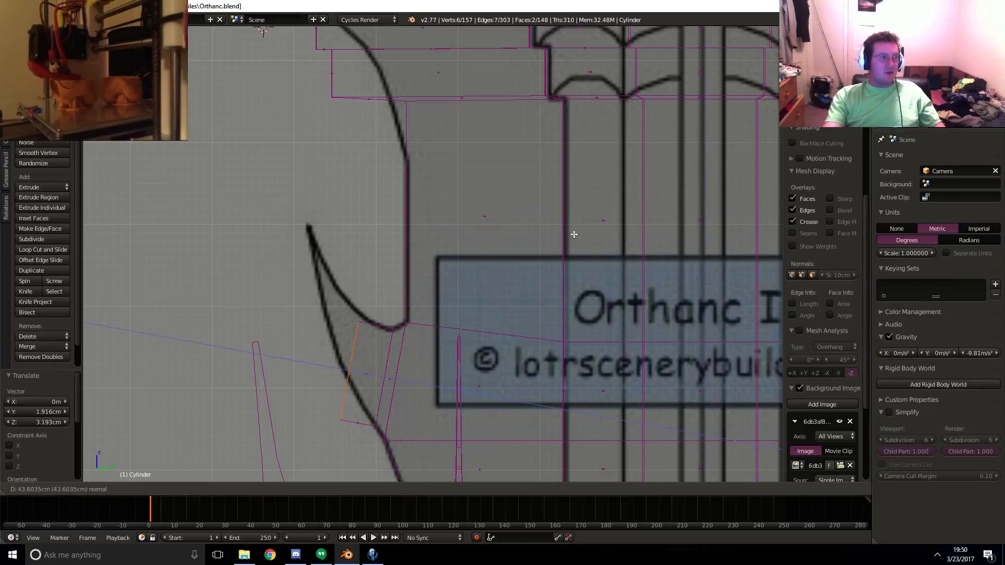
click(573, 232)
key(r)
click(737, 311)
key(g)
click(743, 303)
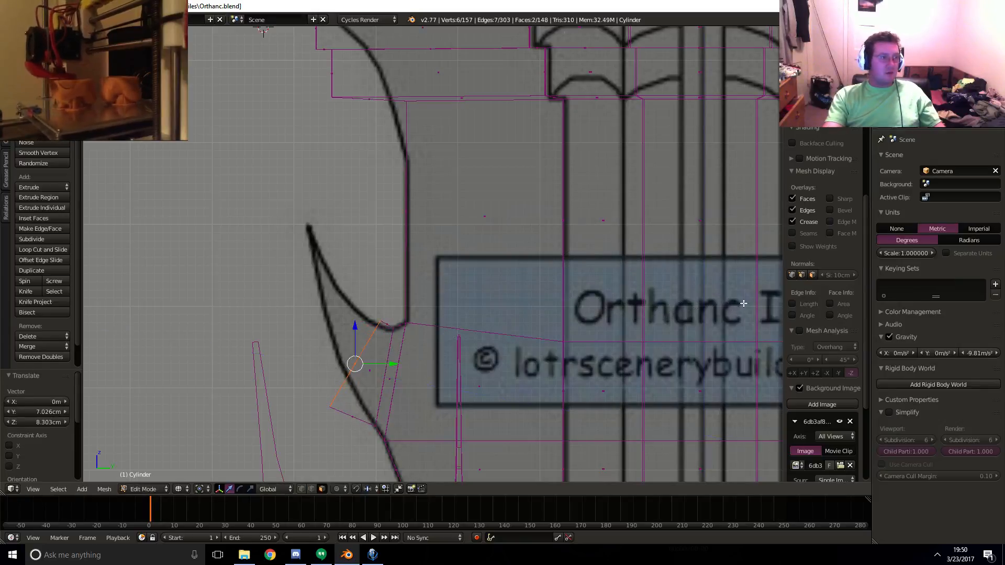
key(g)
click(602, 271)
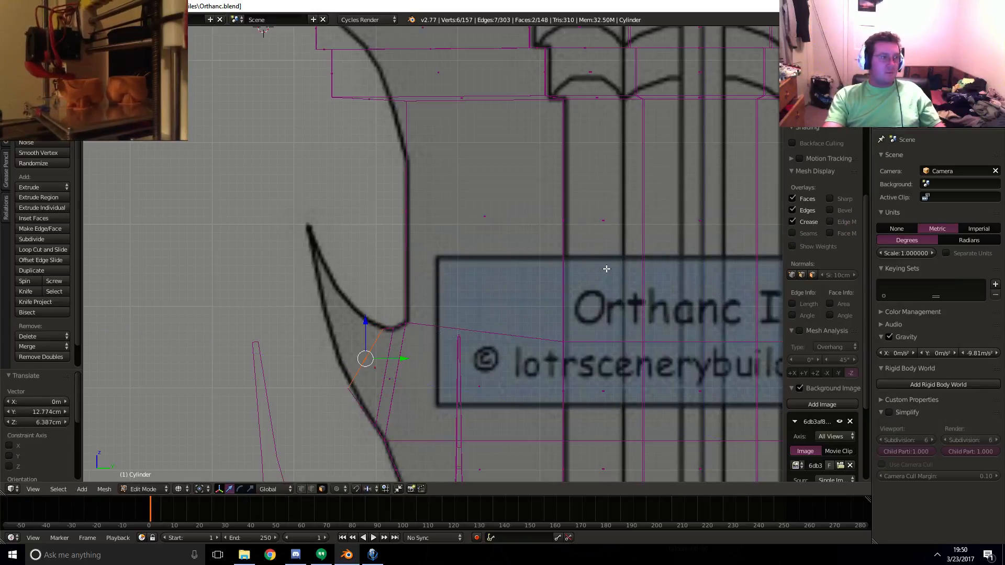
key(s)
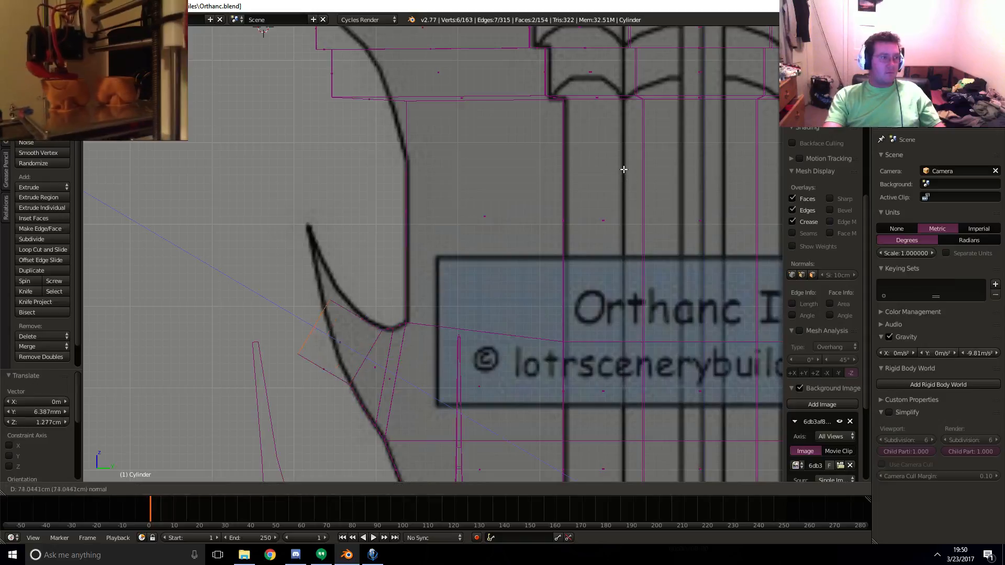
- Place the third extruded hook segment, rotate its end face along the curve and scale it to 0.677
click(662, 173)
key(r)
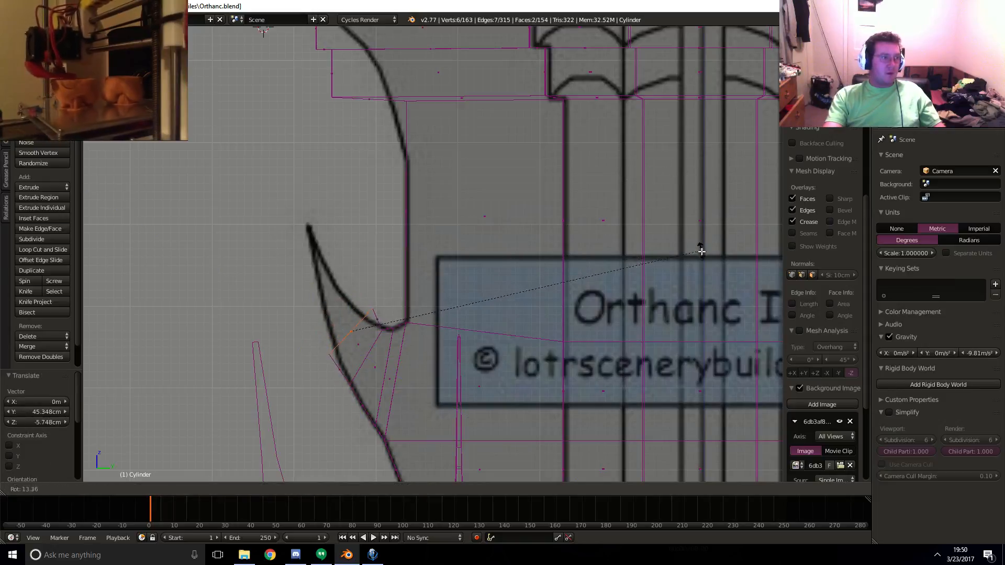
click(691, 270)
key(s)
click(590, 269)
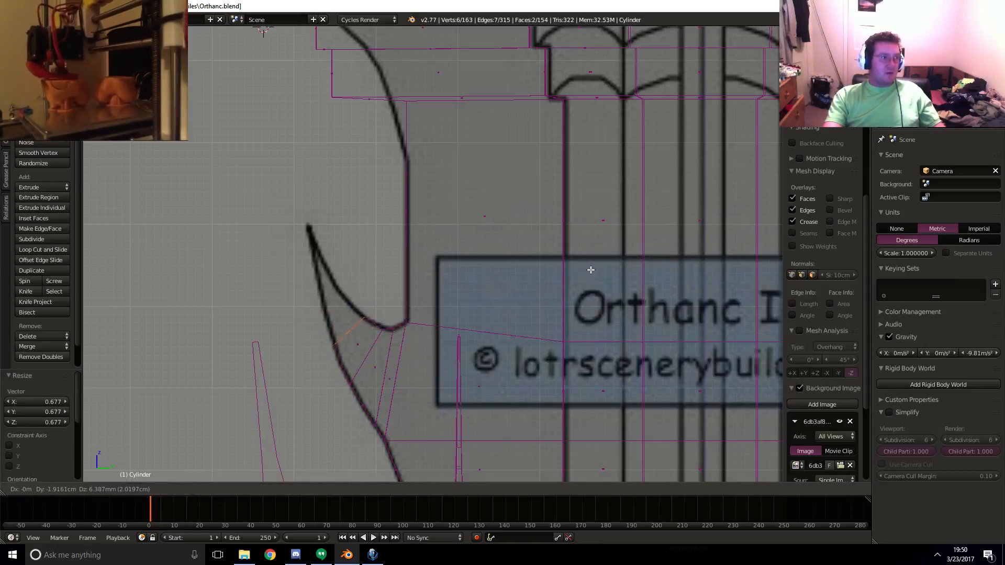
- Extrude a fourth hook segment about 35 cm and rotate, move and narrow its end face to fit the outline
key(e)
click(605, 215)
key(r)
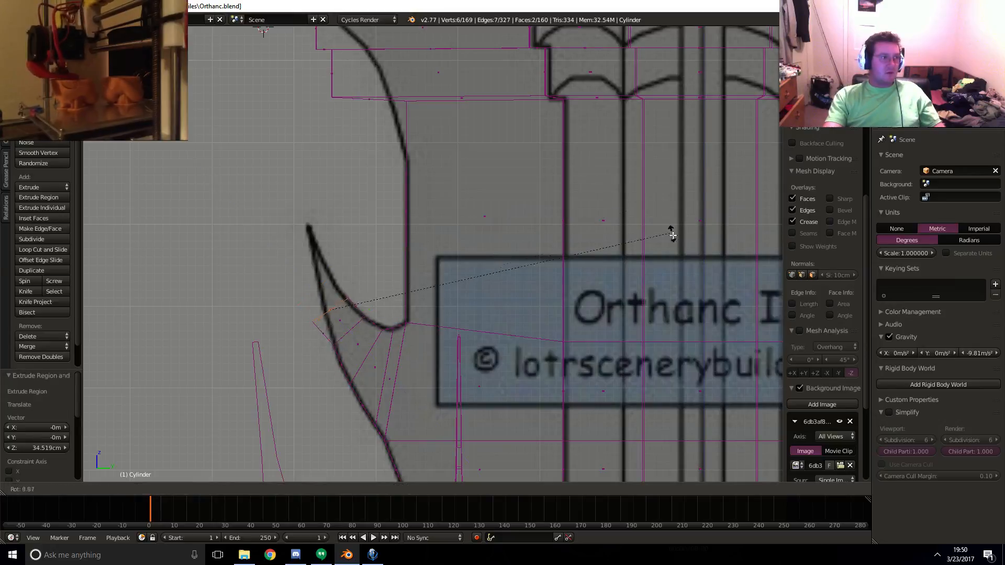
click(676, 255)
key(g)
click(681, 240)
key(s)
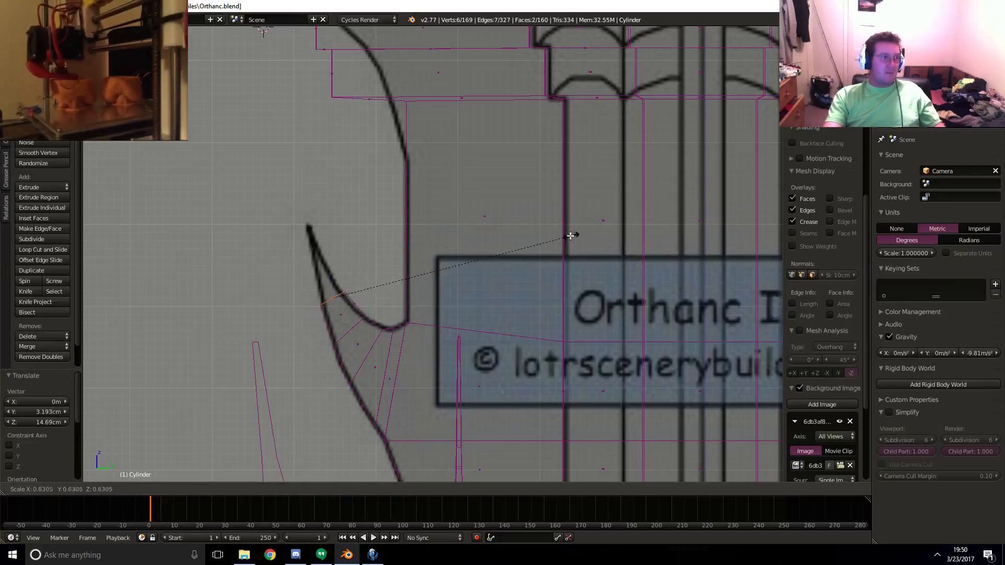
click(535, 234)
- Extrude the last segment to the hook's tip, rotate it about 8°, scale it to 0.306 and return to solid shading
key(e)
click(520, 157)
key(r)
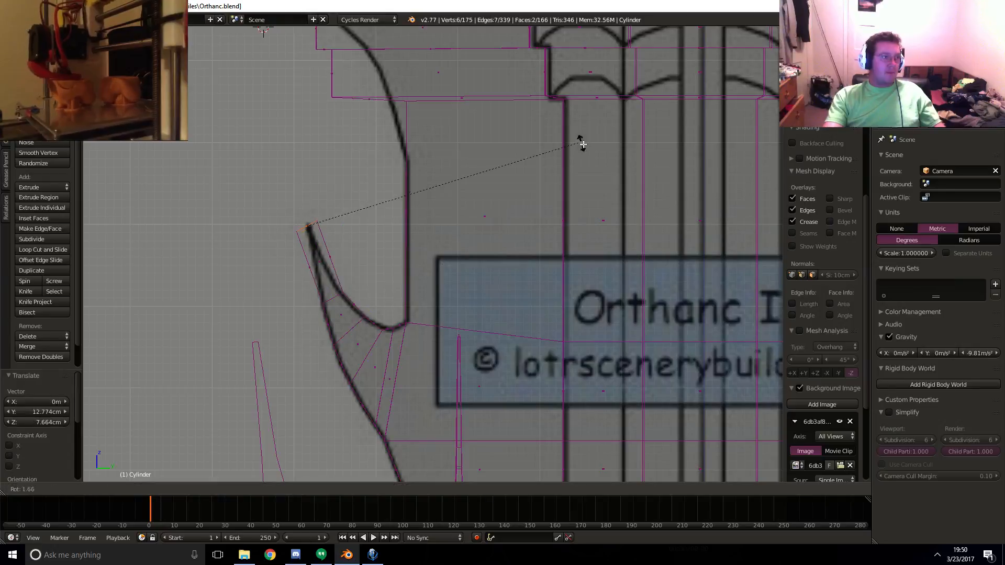
click(607, 174)
key(s)
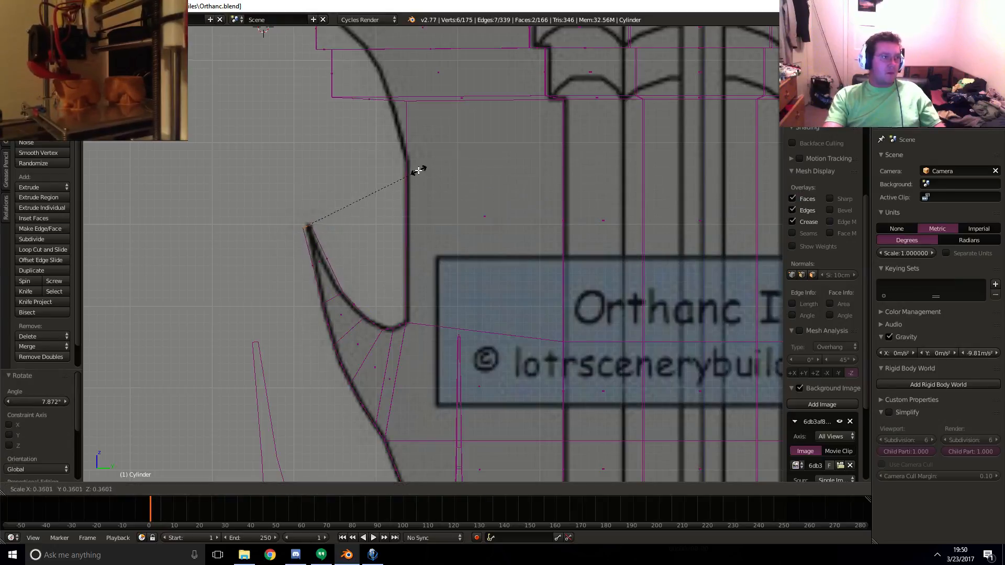
click(400, 168)
key(z)
scroll(403, 178, down, 4)
middle_drag(409, 188, 501, 221)
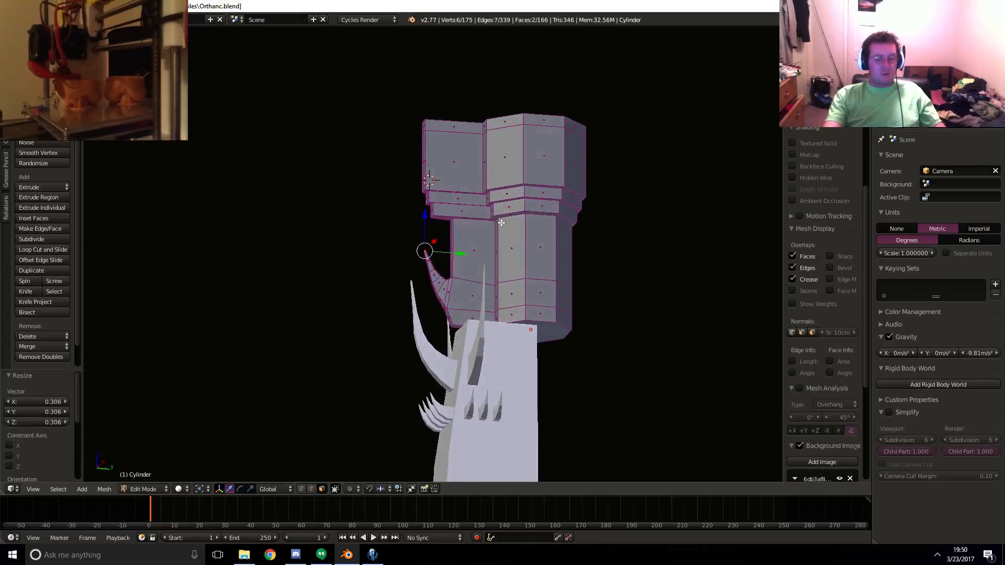
- In side wireframe view, move the vertices at the fin's lowest stepped outer corner about 72 cm onto the blueprint's curved outline
key(KP_3)
key(z)
scroll(501, 222, up, 8)
shift+middle_drag(472, 152, 416, 292)
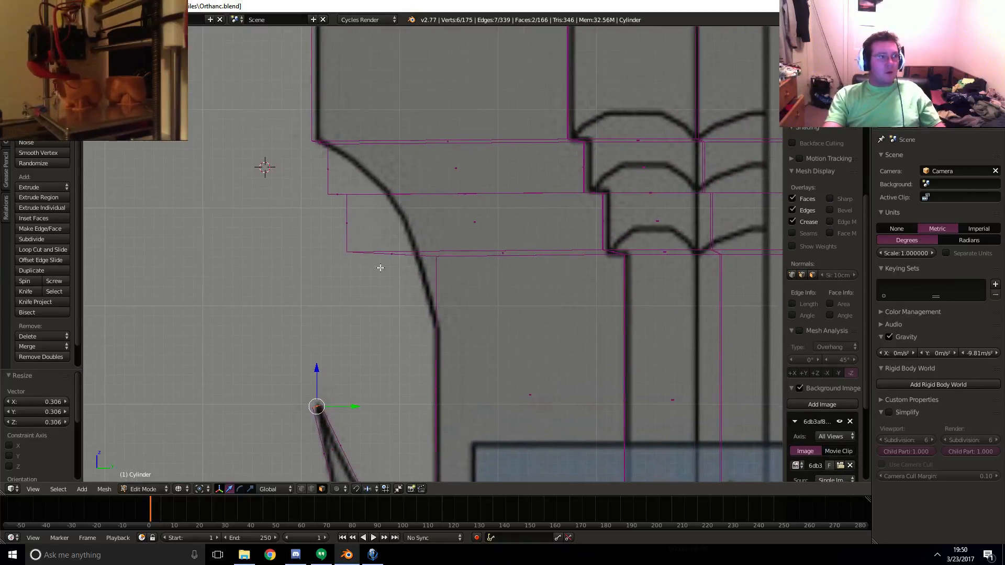
right_click(356, 254)
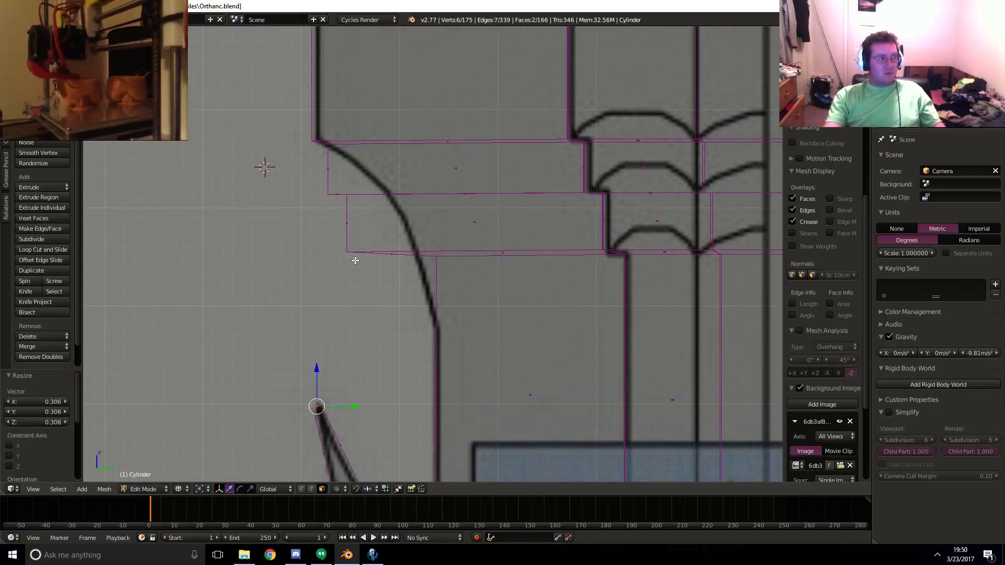
click(302, 489)
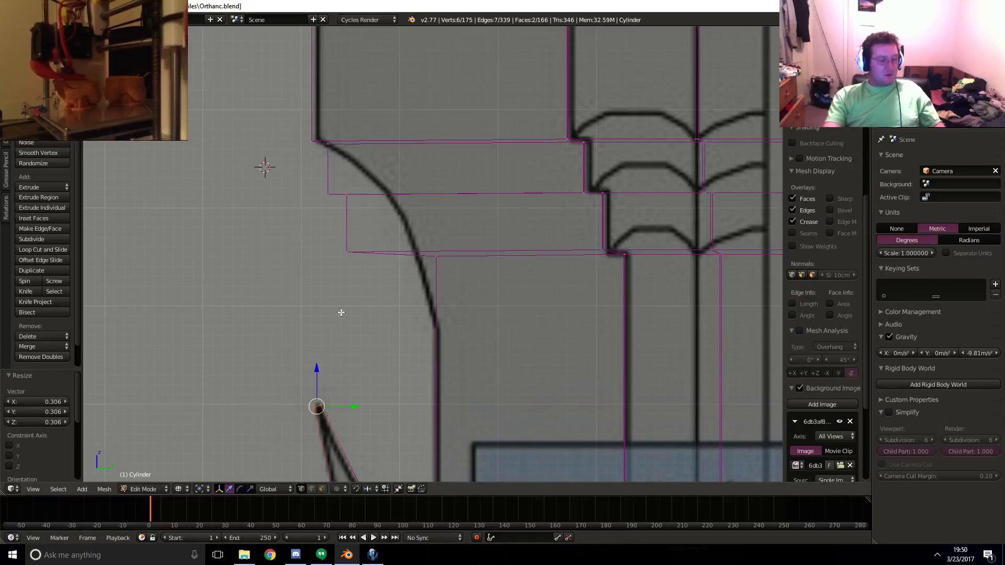
key(c)
click(345, 250)
key(g)
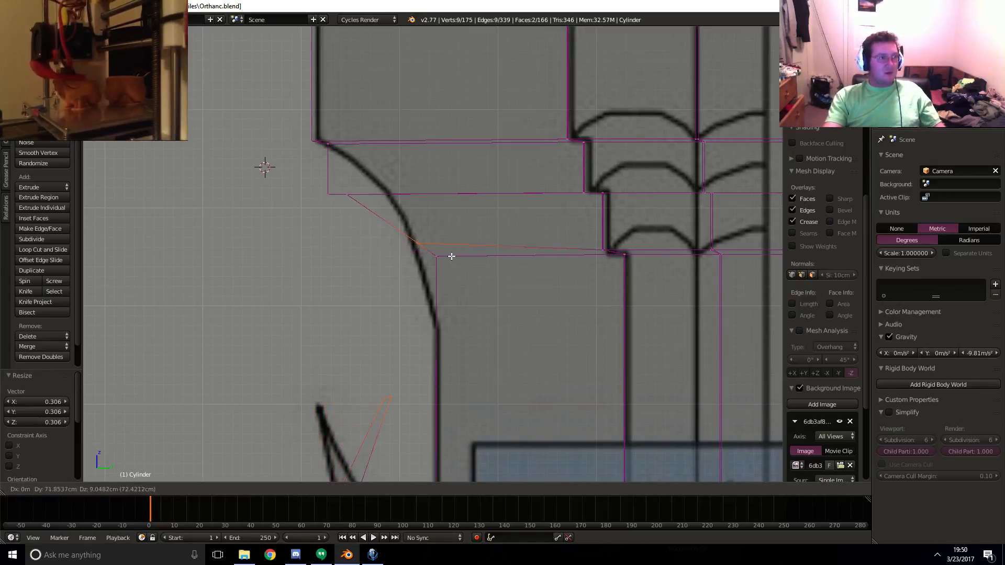
click(449, 258)
key(a)
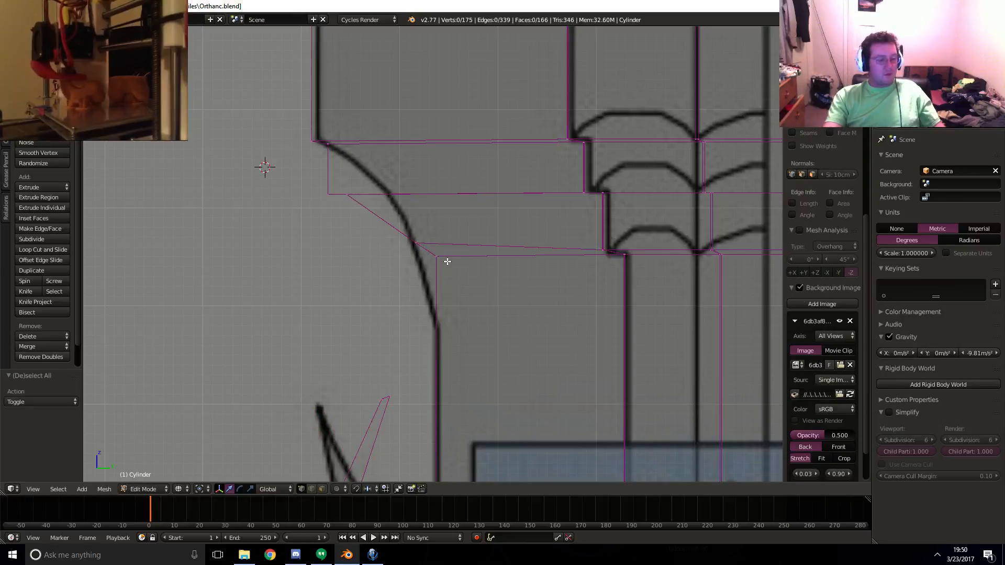
- Move the outer vertices just below the lowest step down to where the blueprint's curve meets the straight edge
click(439, 258)
key(g)
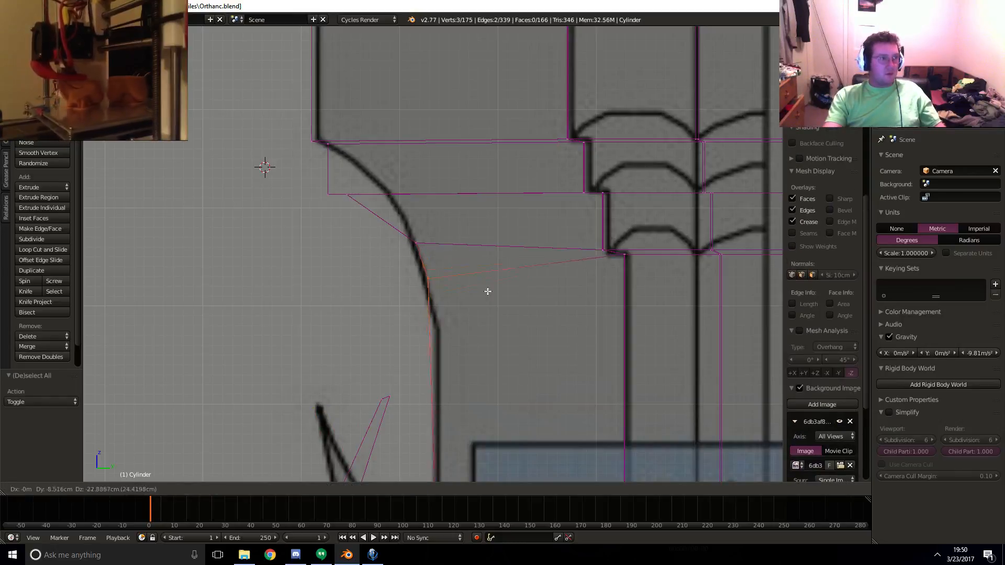
click(496, 335)
shift+middle_drag(436, 233, 448, 301)
key(a)
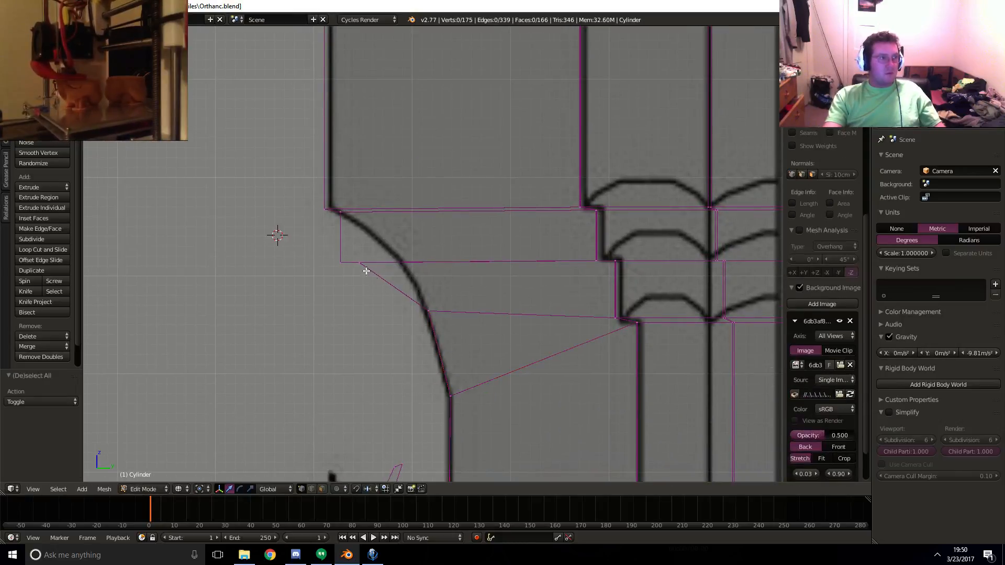
- Move the inner and outer corner vertices beneath the fin's upper step onto the curved outline
click(361, 256)
key(g)
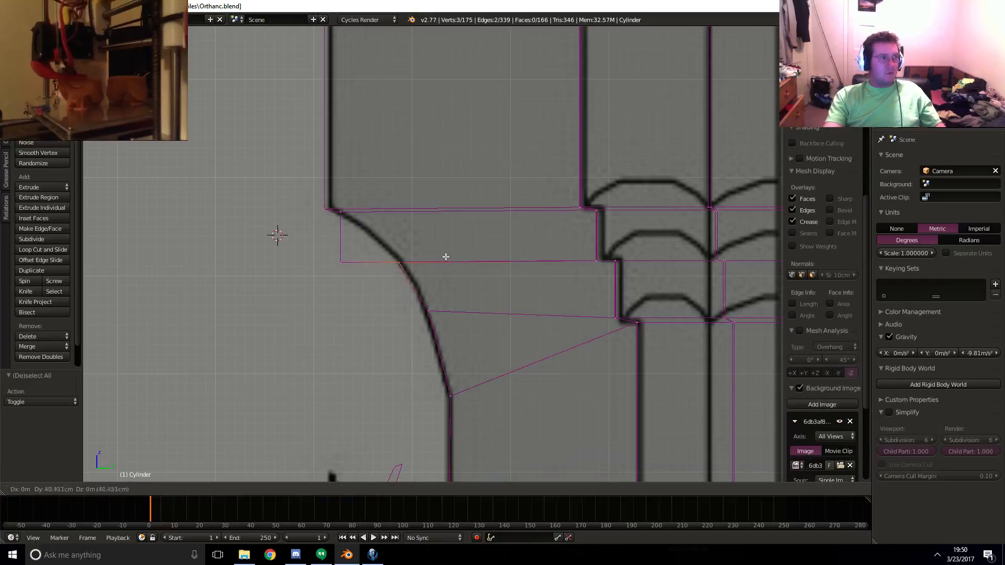
click(462, 274)
key(a)
key(b)
drag(332, 270, 360, 256)
key(g)
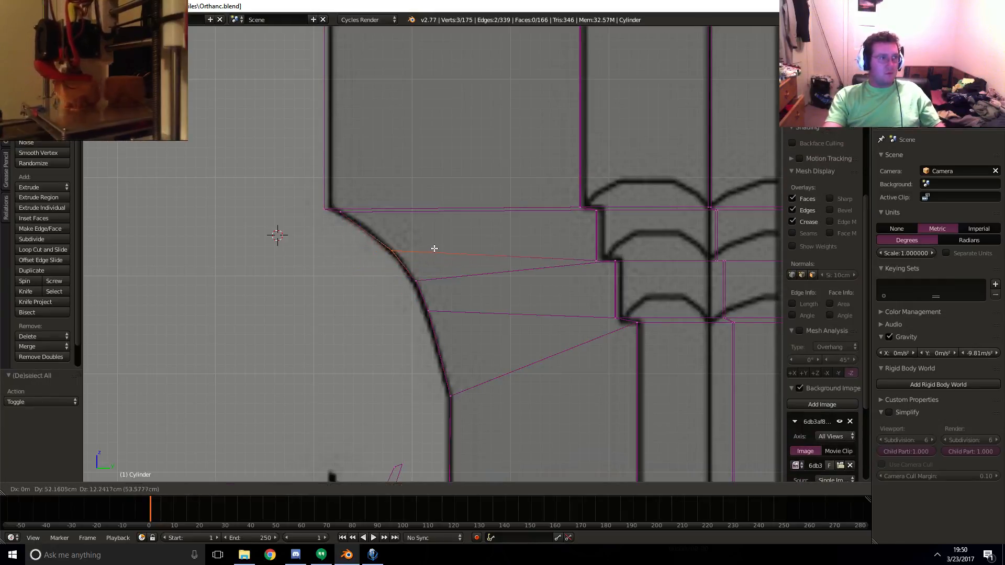
click(428, 251)
- Move the vertices at the top of the upper step about 23 cm inward and 18 cm down along the curve
shift+middle_drag(427, 251, 434, 283)
key(a)
click(351, 245)
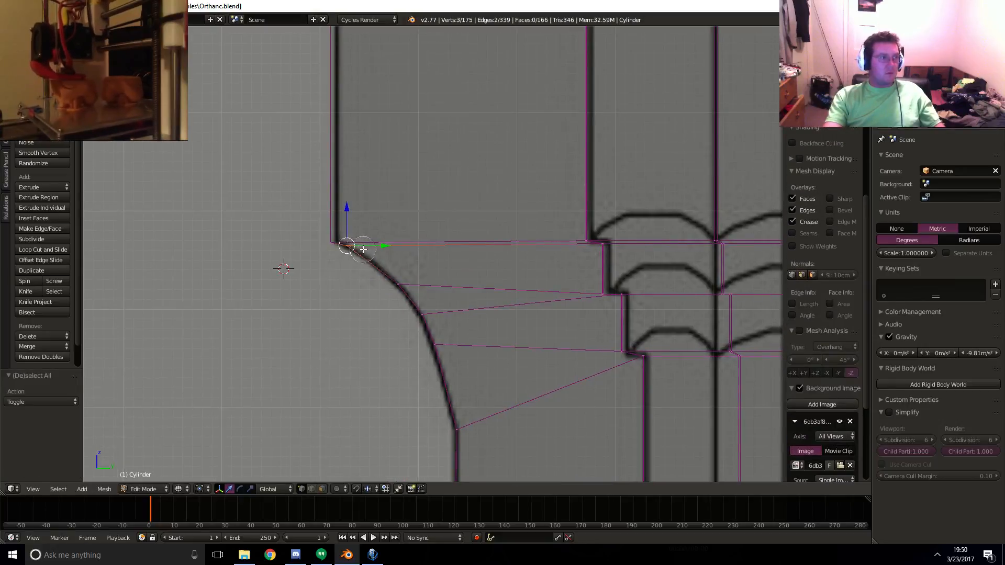
key(g)
click(395, 265)
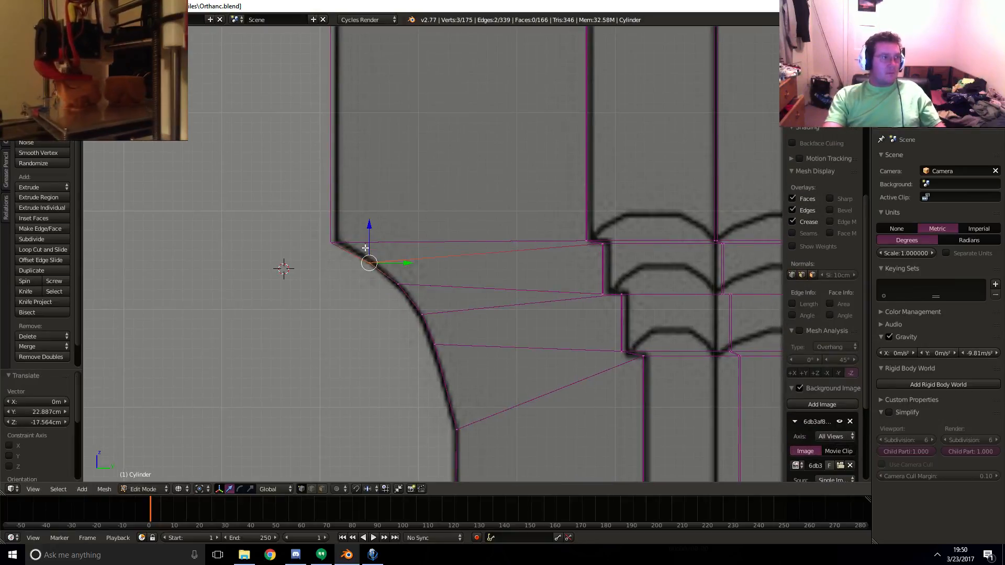
- Move the outer corner vertices at the curve's upper end about 4 cm inward and 2 cm down onto the outline
key(a)
key(c)
click(337, 240)
right_click(338, 240)
key(g)
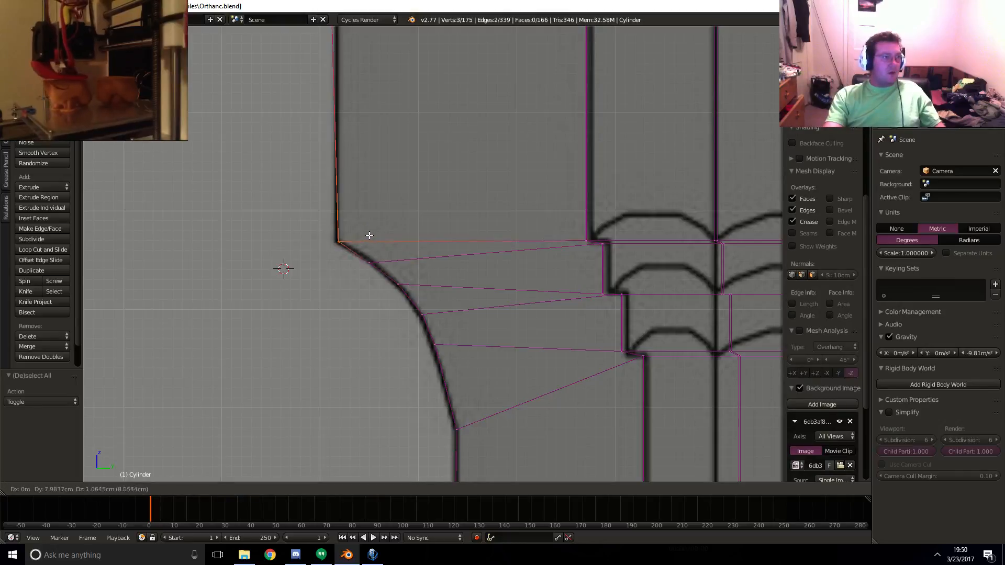
click(366, 237)
- Move the outer vertices of the edge loop just below the fin's top inward onto the blueprint's vertical line
shift+middle_drag(366, 237, 373, 425)
shift+middle_drag(359, 204, 358, 344)
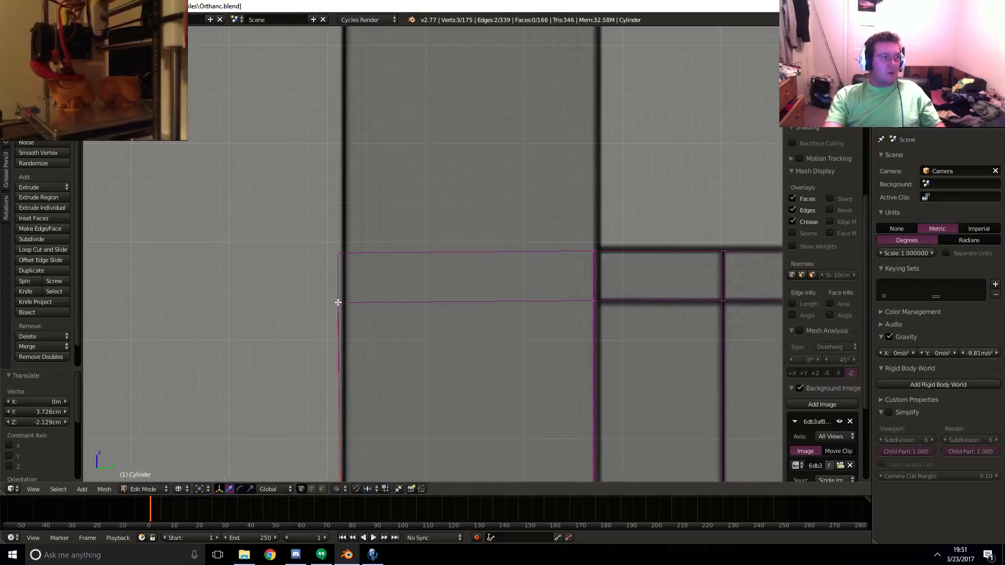
key(a)
key(c)
click(339, 303)
right_click(339, 303)
key(g)
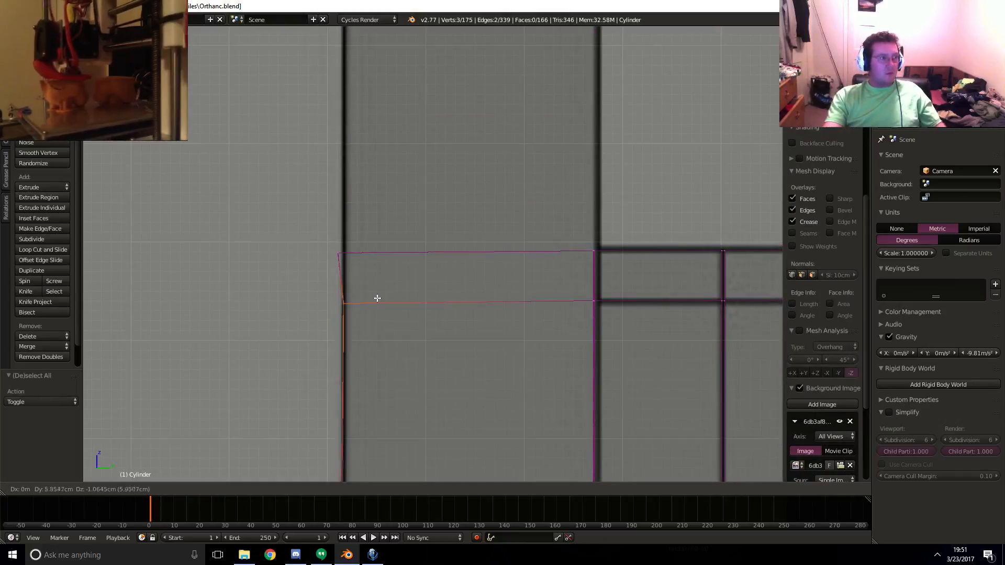
click(377, 297)
- Move the fin's top outer corner vertices about 6 cm inward onto the blueprint's vertical line
key(a)
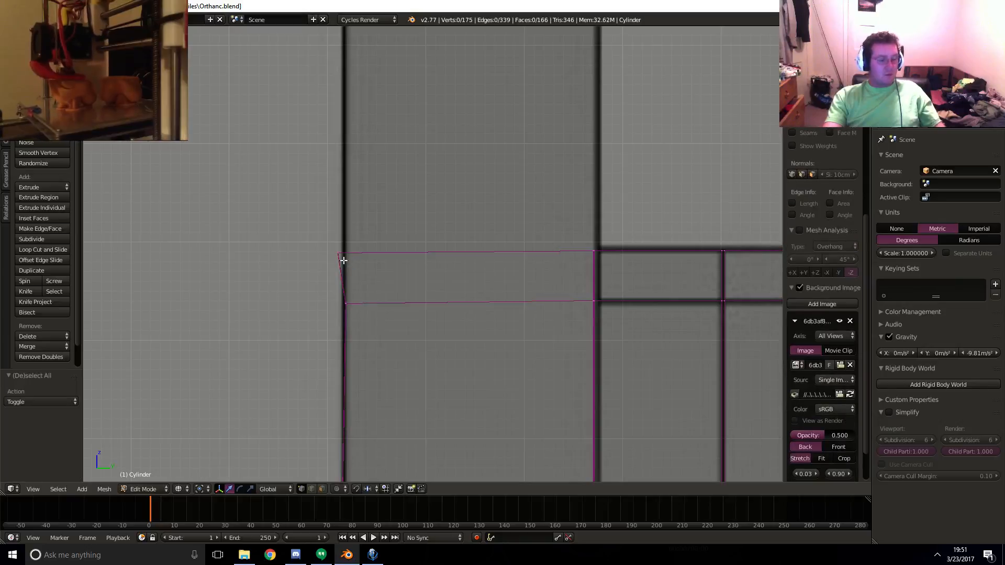
click(338, 251)
right_click(339, 252)
key(g)
click(359, 254)
- In face selection, select both faces on top of the fin and extrude them 3.508 m up to the spike's base
middle_drag(394, 256, 427, 306)
key(z)
click(322, 489)
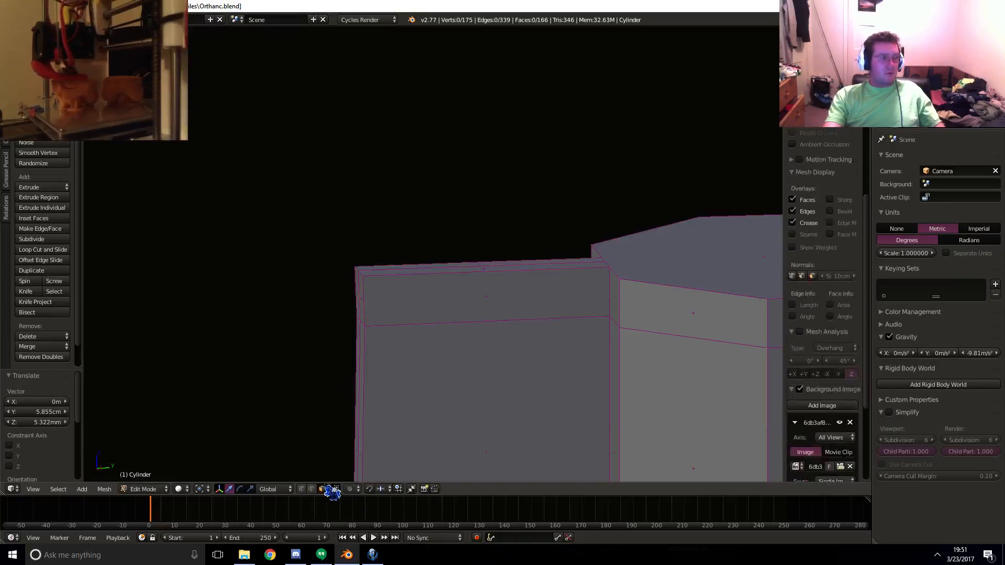
right_click(477, 269)
shift+right_click(478, 264)
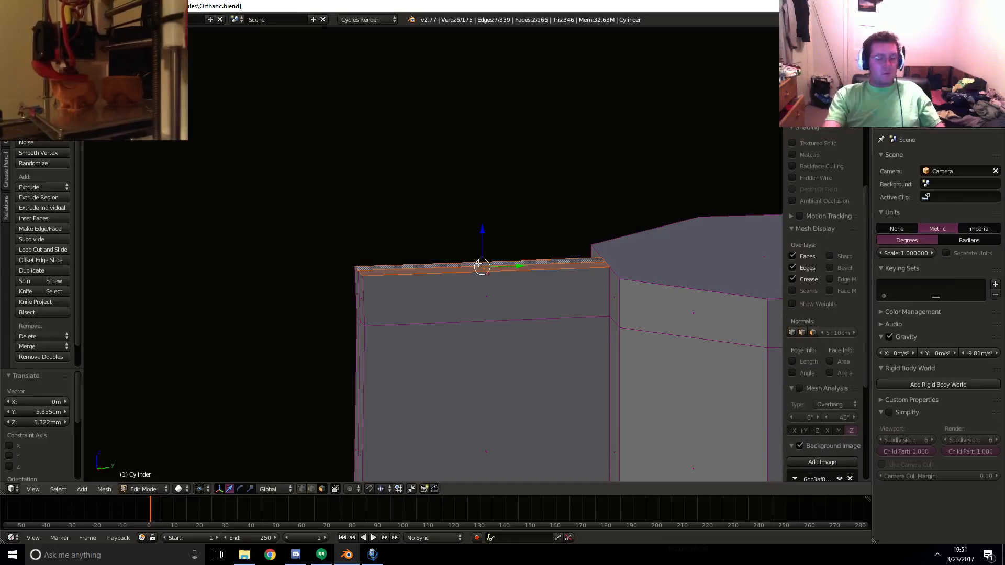
key(KP_1)
scroll(470, 251, down, 4)
key(e)
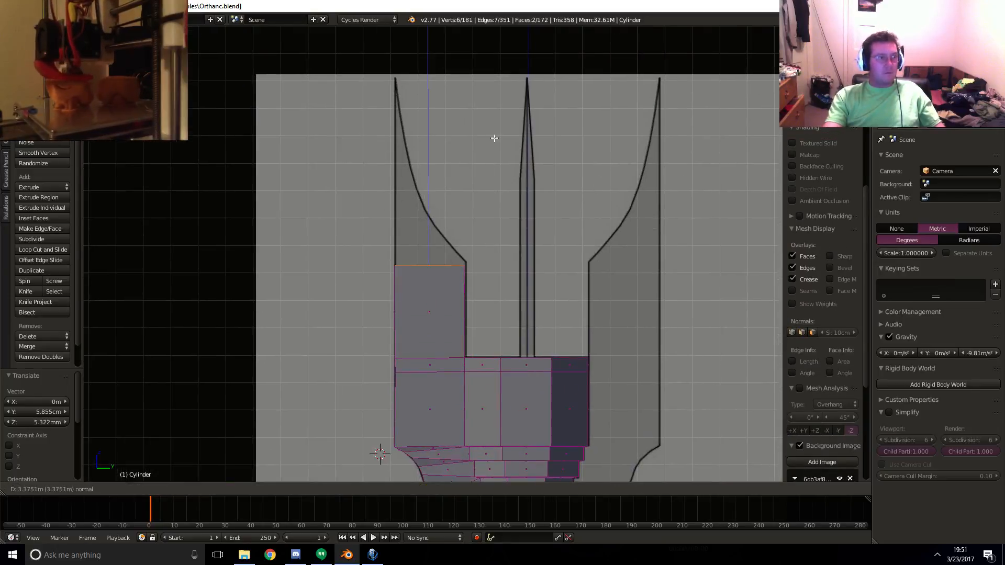
click(496, 134)
- Extrude the spike's first tapering segment 1.438 m, then move its end face and scale it to 0.594 and 0.912 to fit the outline
scroll(499, 239, up, 6)
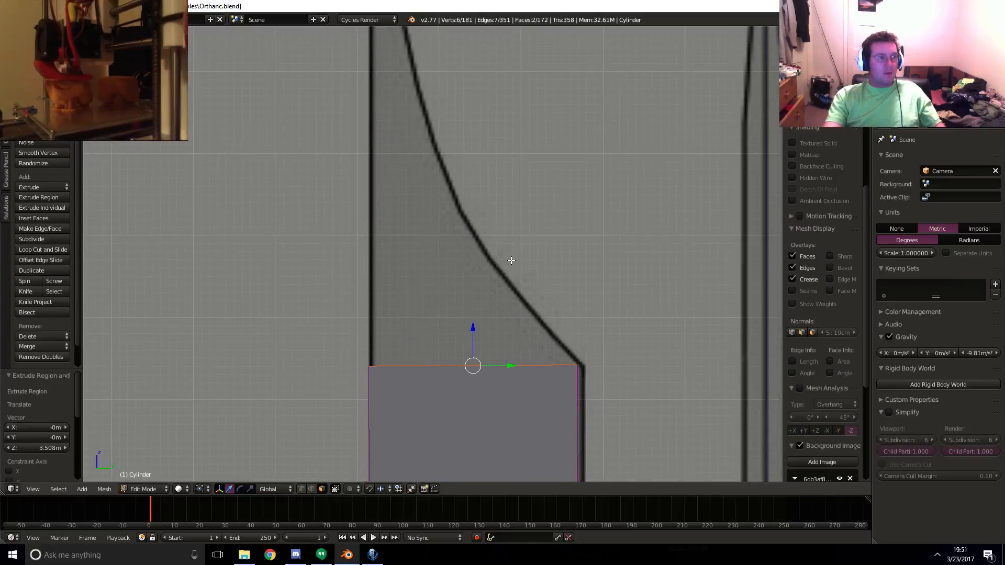
key(e)
click(563, 159)
key(z)
key(g)
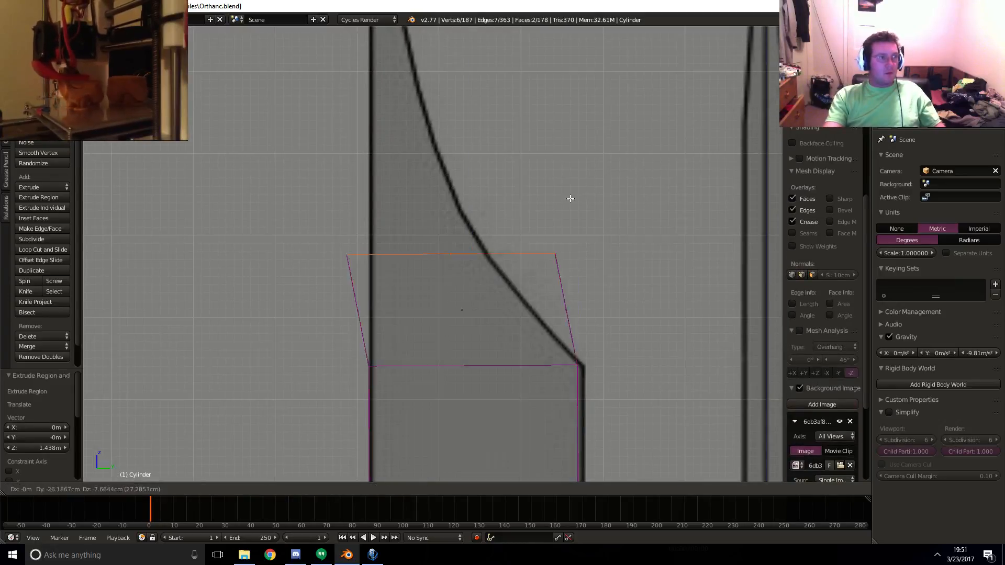
click(549, 196)
key(s)
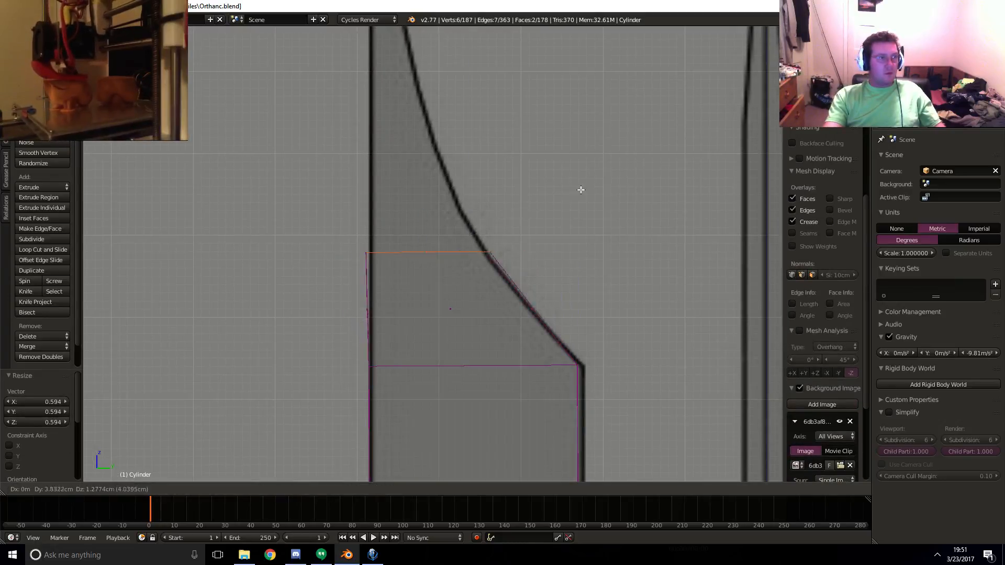
click(585, 191)
key(s)
click(615, 184)
key(g)
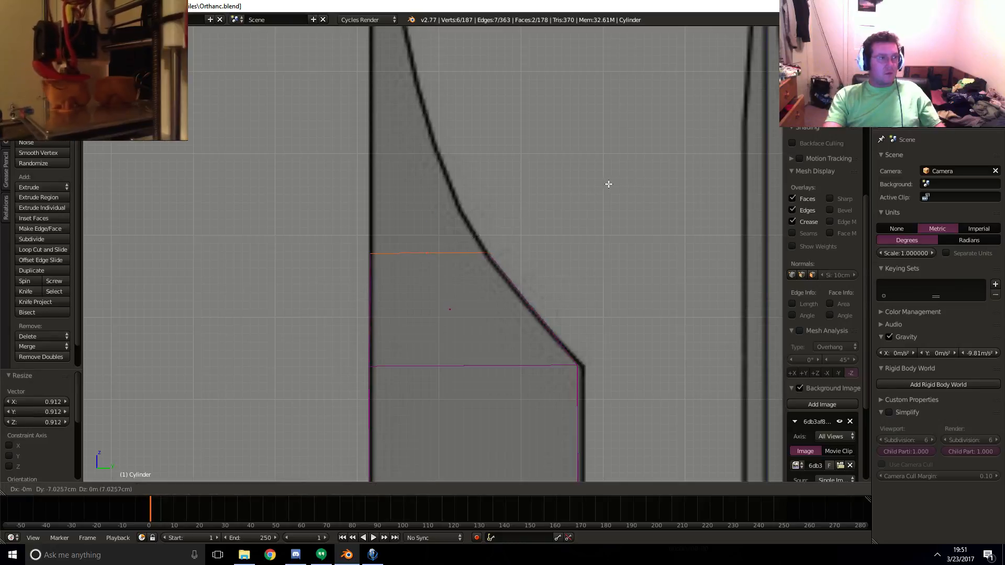
click(608, 184)
- Extrude the spike's second segment 1.266 m, shift its end face toward the outer edge and scale it to 0.666
shift+middle_drag(555, 182, 555, 248)
key(e)
click(537, 122)
key(g)
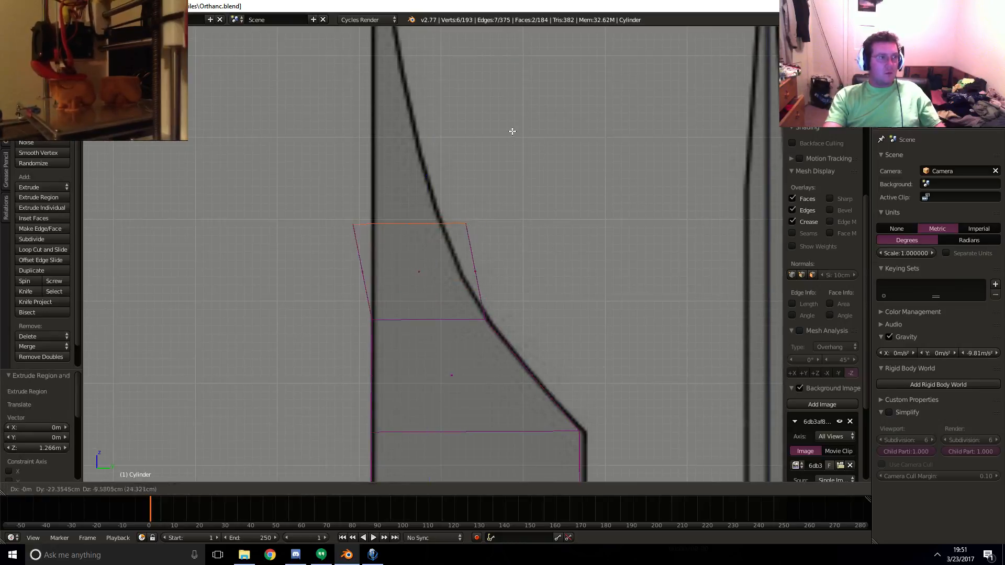
click(507, 128)
key(s)
click(485, 148)
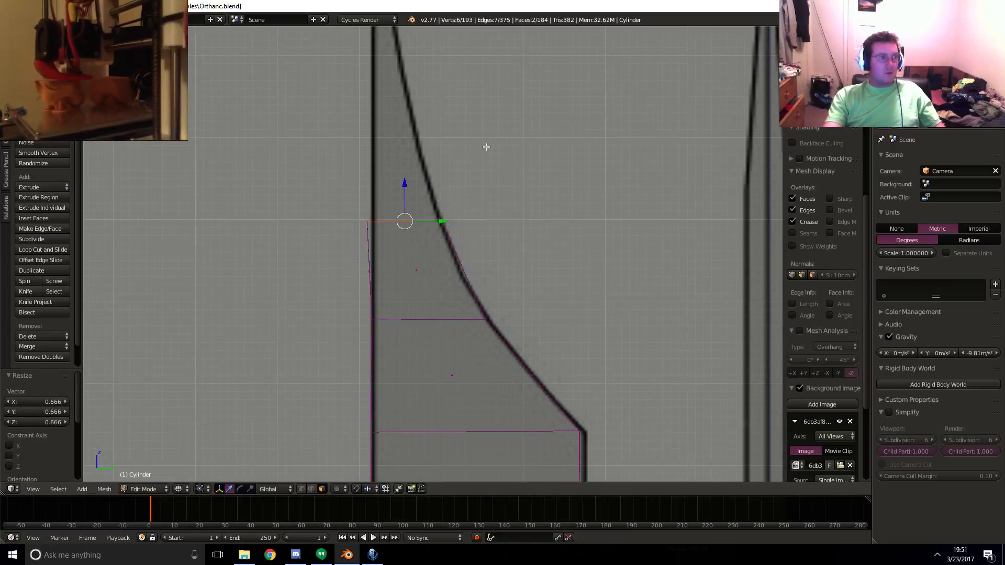
- Scale the second segment's end face by a further 0.877 and reposition it within the spike outline
key(g)
click(490, 145)
key(s)
click(540, 152)
shift+middle_drag(539, 152, 529, 260)
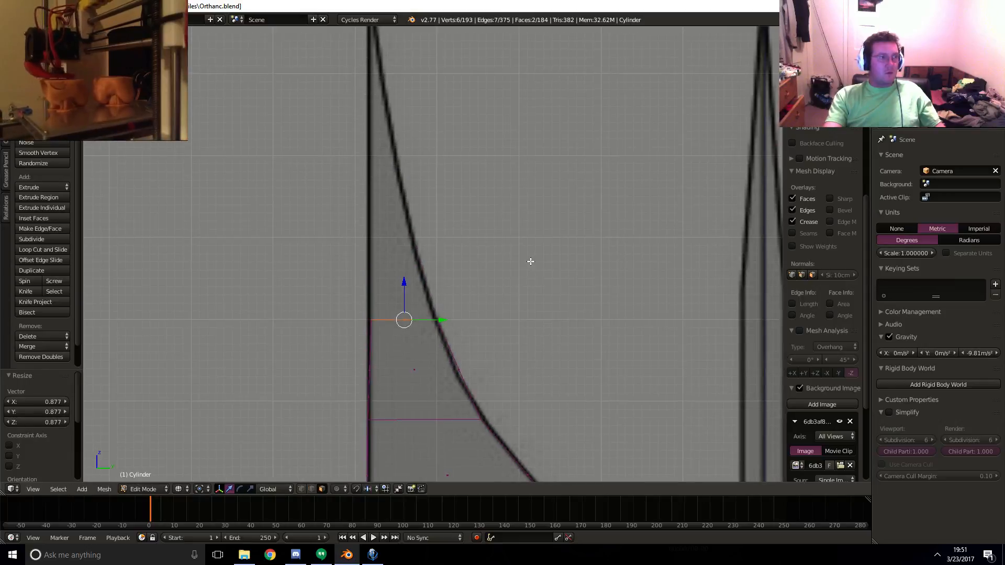
key(g)
click(529, 260)
- Extrude the spike's third segment about 1.98 m, move its end face about 17 cm outward and scale it to 0.492
key(e)
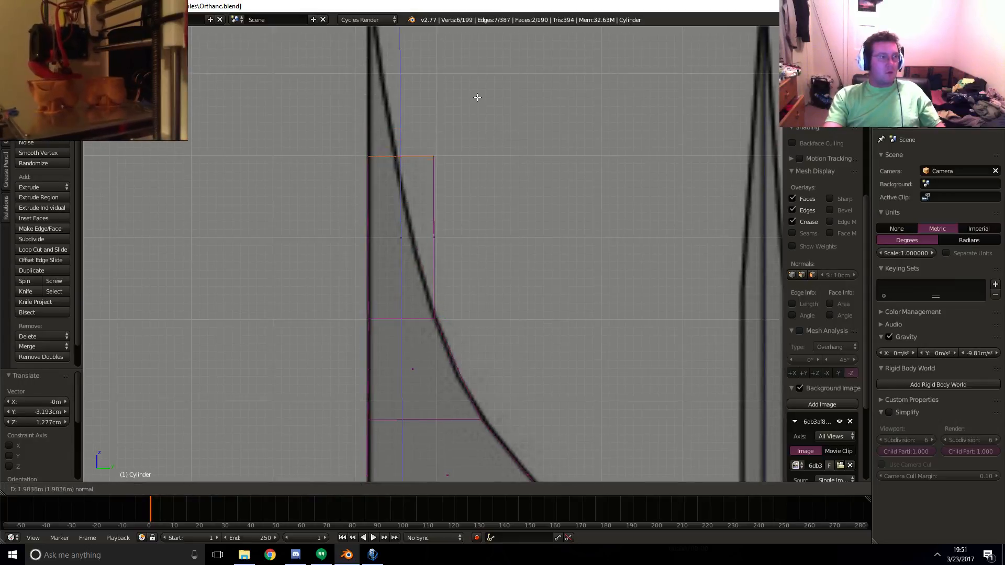
right_click(477, 97)
key(g)
click(457, 97)
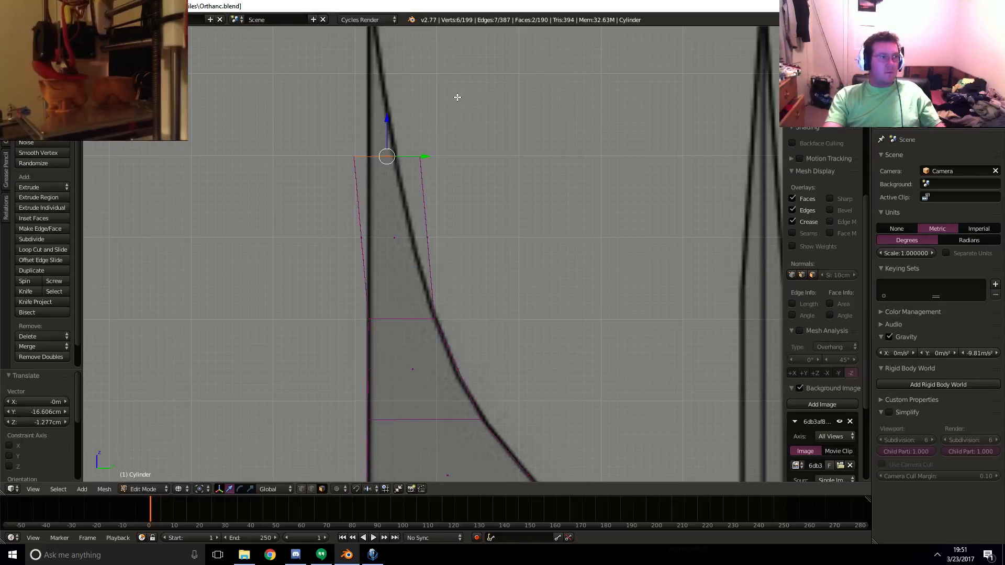
key(s)
click(457, 98)
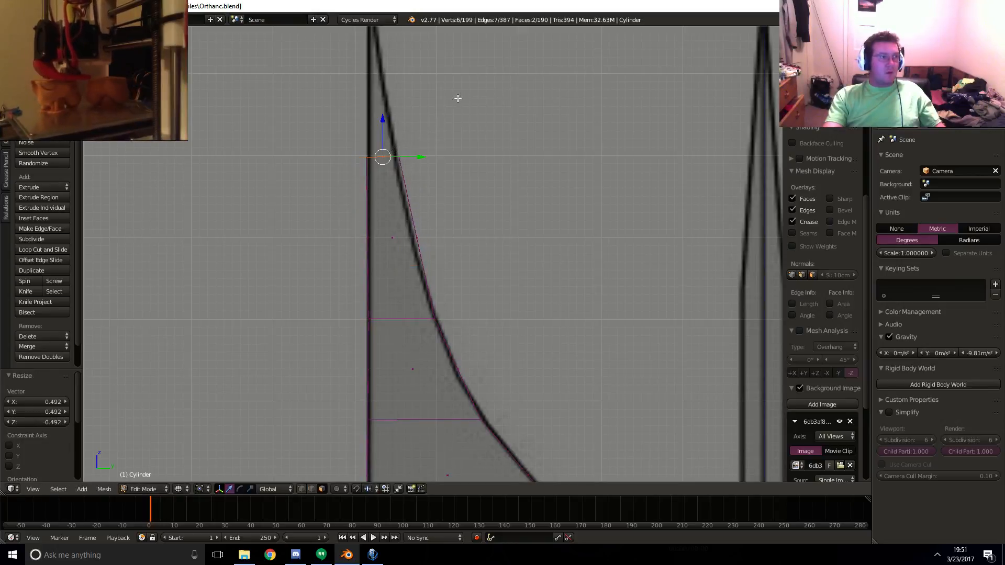
- Extrude the last segment 2.13 m to the spike's tip, narrow its end face to about 0.15, align it and return to solid shading
shift+middle_drag(477, 122, 461, 262)
key(e)
click(416, 60)
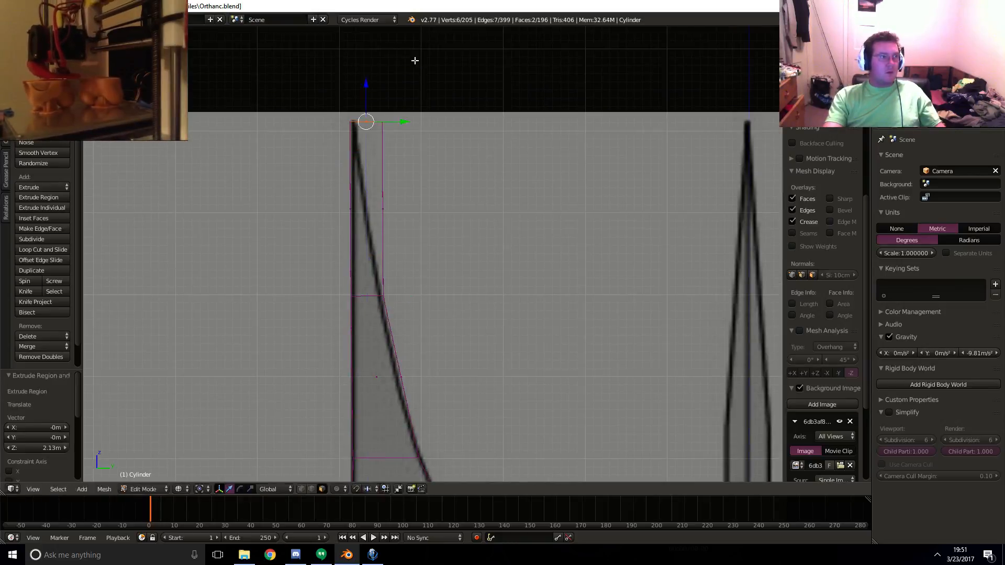
key(g)
click(402, 61)
key(s)
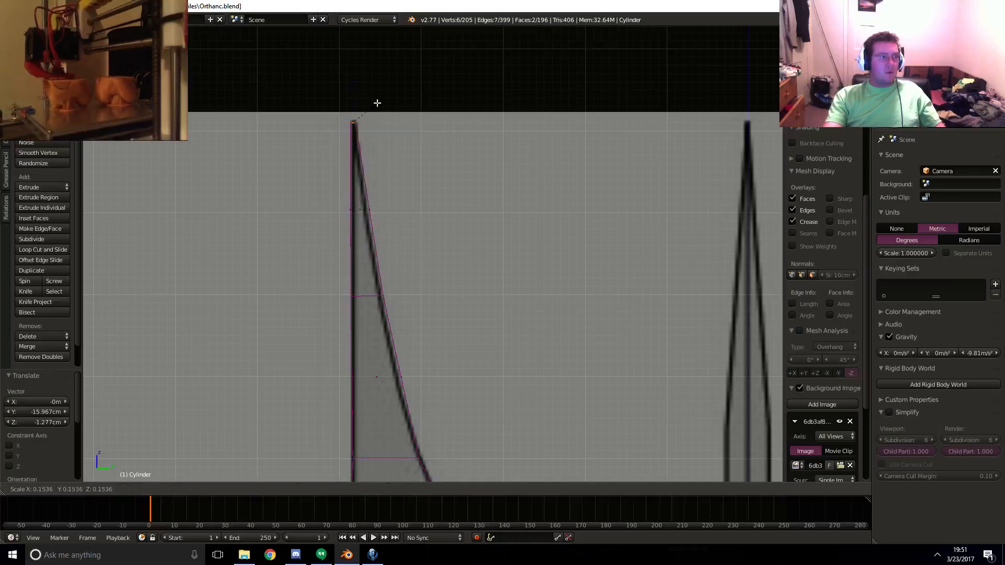
click(377, 104)
key(g)
click(378, 103)
key(z)
scroll(378, 104, down, 9)
shift+middle_drag(448, 329, 412, 224)
mouse_move(412, 263)
middle_down()
mouse_move(414, 377)
mouse_move(412, 335)
middle_up()
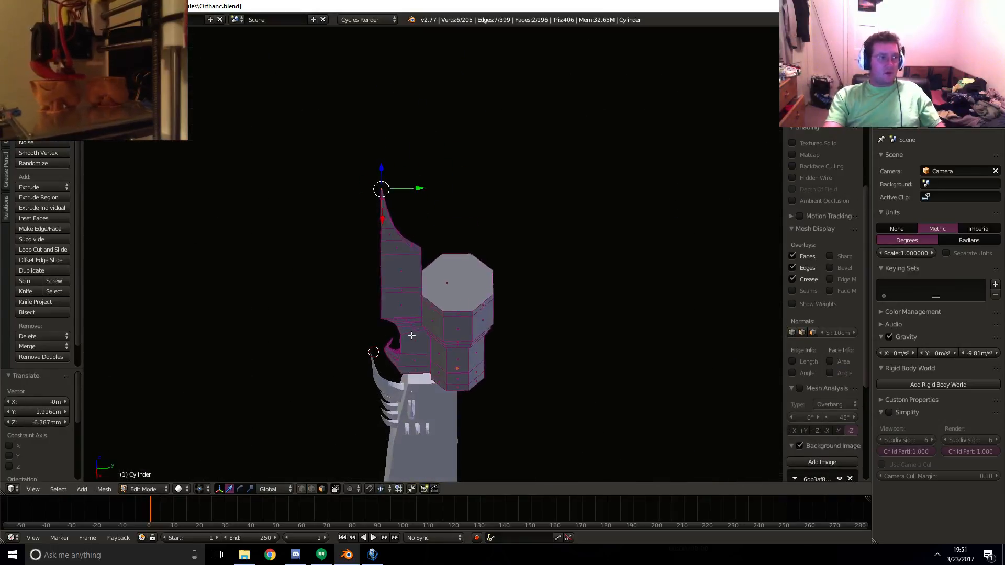
- Delete the octagonal cap face at the top of the column beside the fin
scroll(445, 345, up, 5)
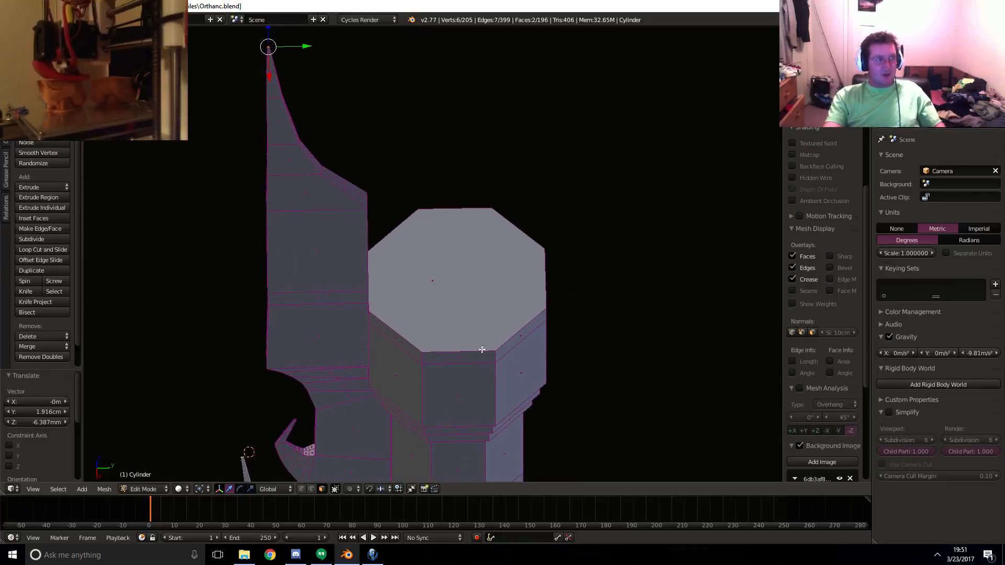
right_click(454, 278)
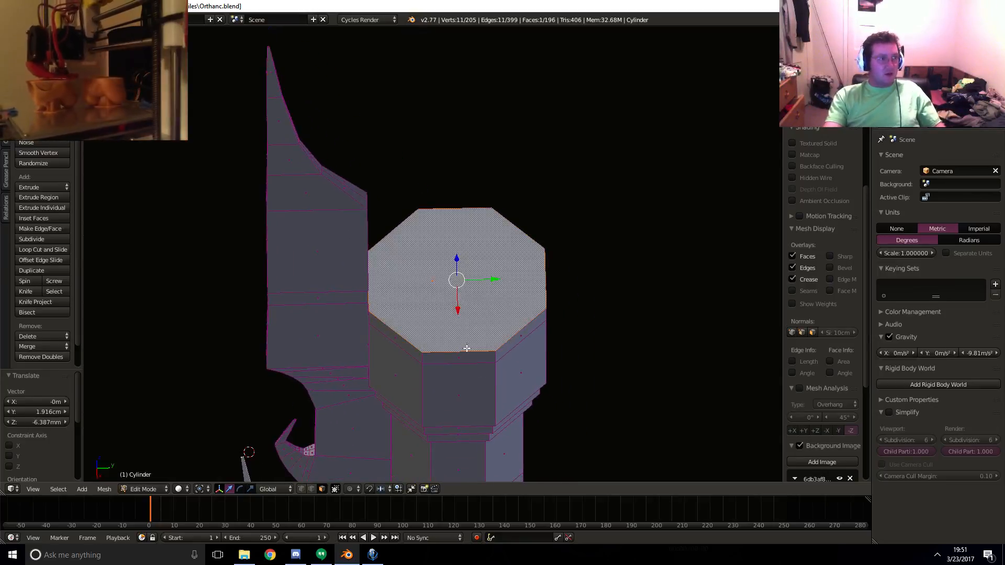
key(z)
key(z)
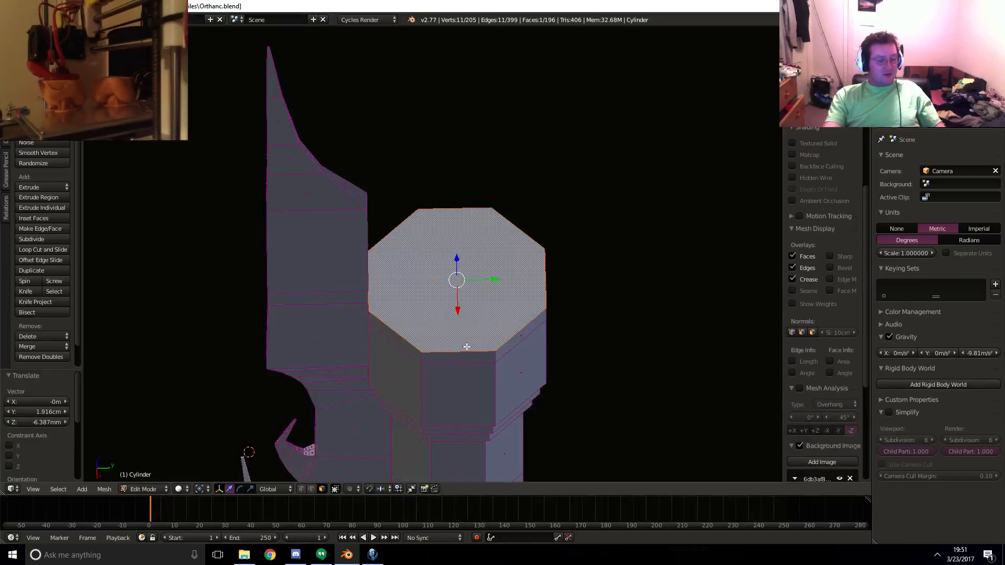
key(x)
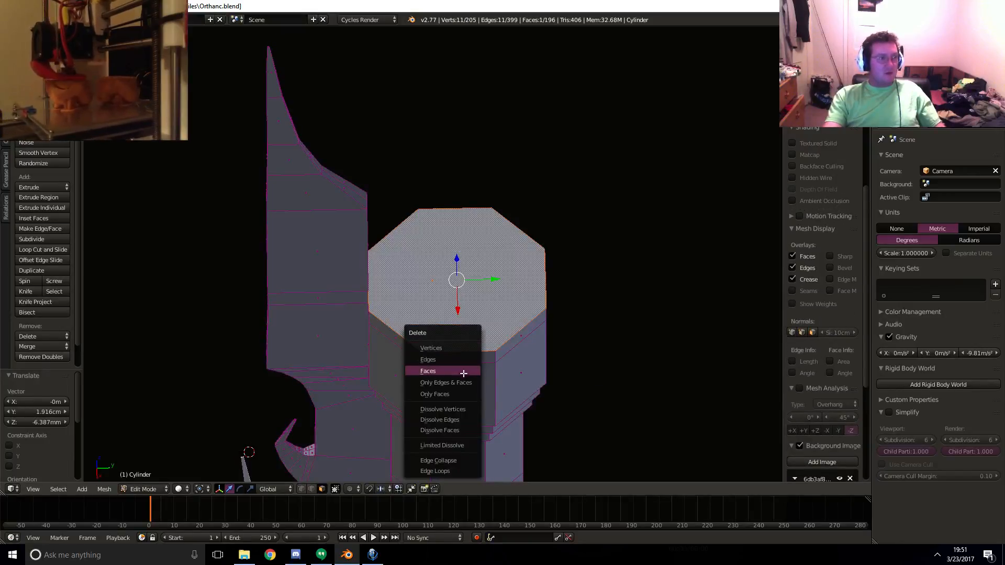
click(464, 371)
- Delete the octagonal face closing the underside of the column
middle_drag(474, 373, 440, 390)
mouse_move(426, 180)
shift+middle_down()
mouse_move(435, 242)
mouse_move(435, 190)
shift+middle_up()
right_click(434, 150)
key(z)
key(x)
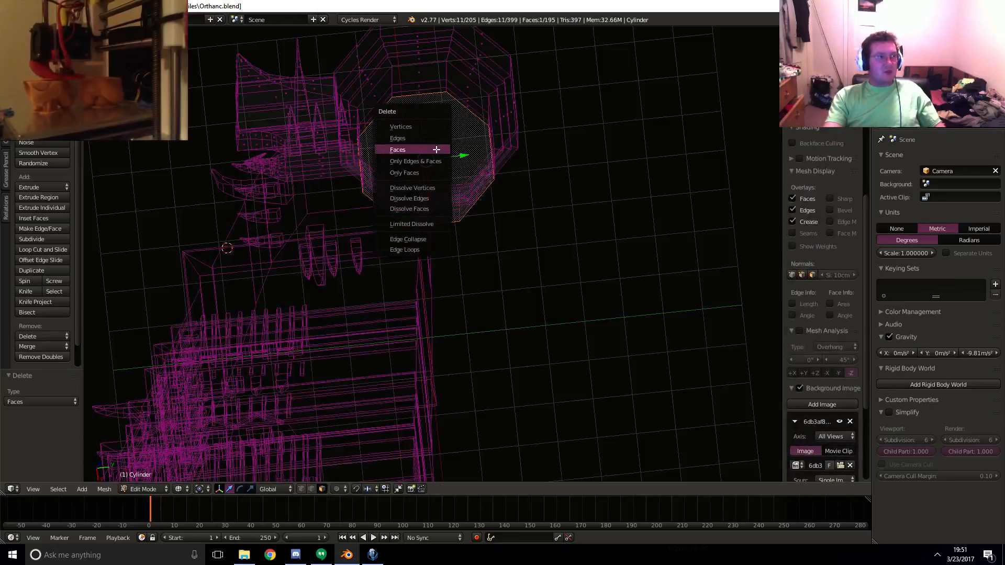
click(435, 150)
key(z)
- Add a centred vertical loop cut down the column's front face and another down the opposite face
middle_drag(439, 154, 462, 187)
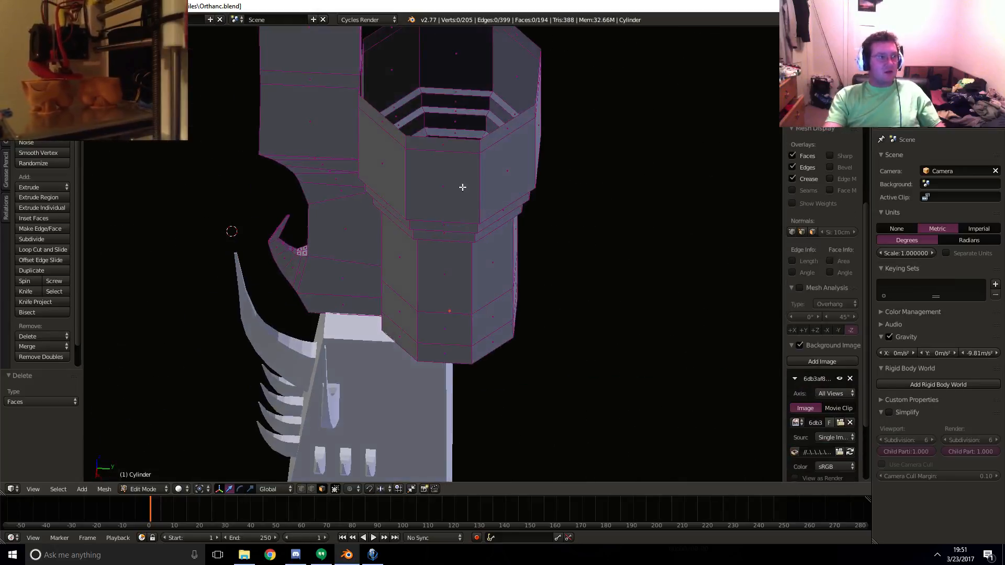
click(46, 249)
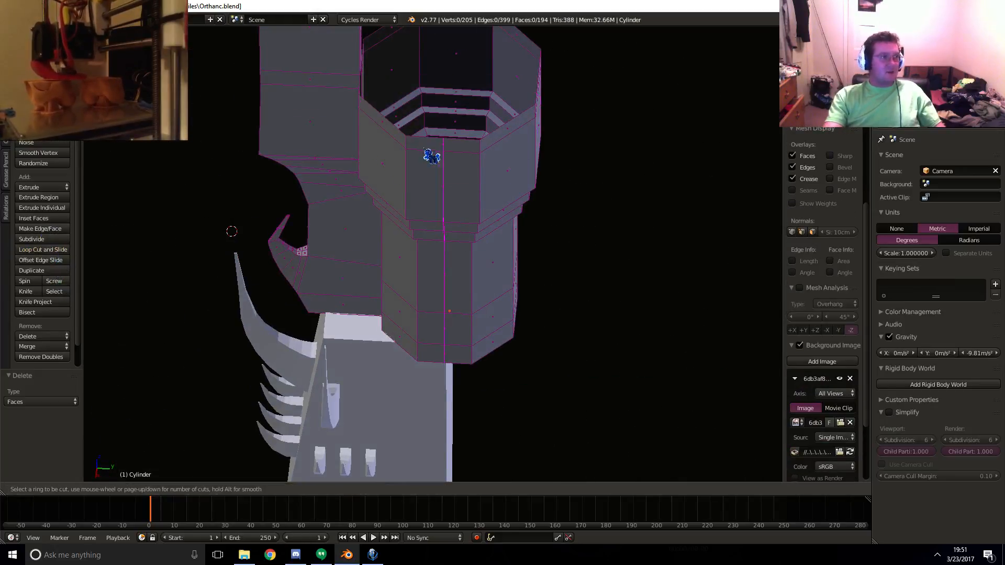
click(431, 147)
right_click(432, 147)
shift+middle_drag(443, 125, 437, 308)
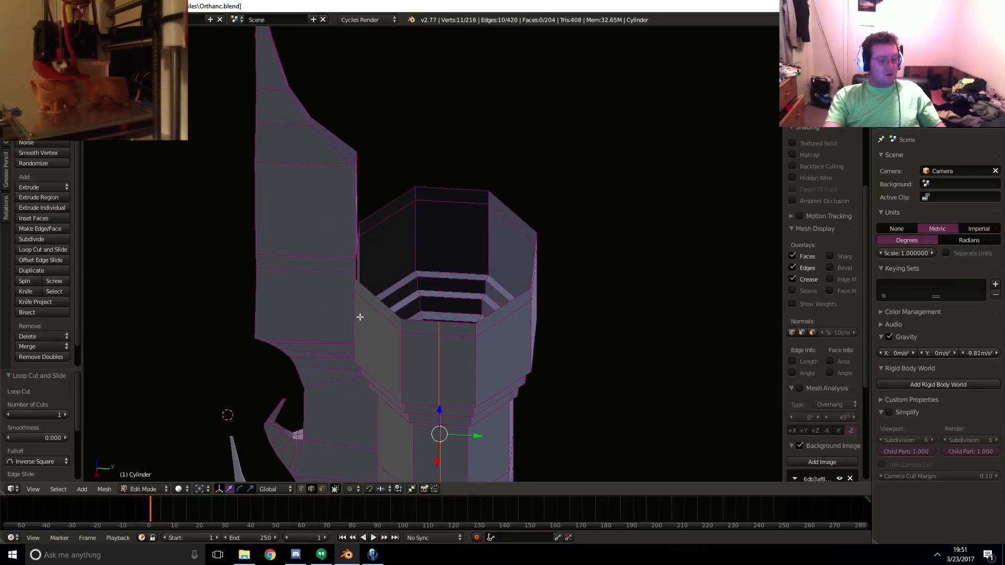
click(51, 250)
click(460, 205)
right_click(460, 204)
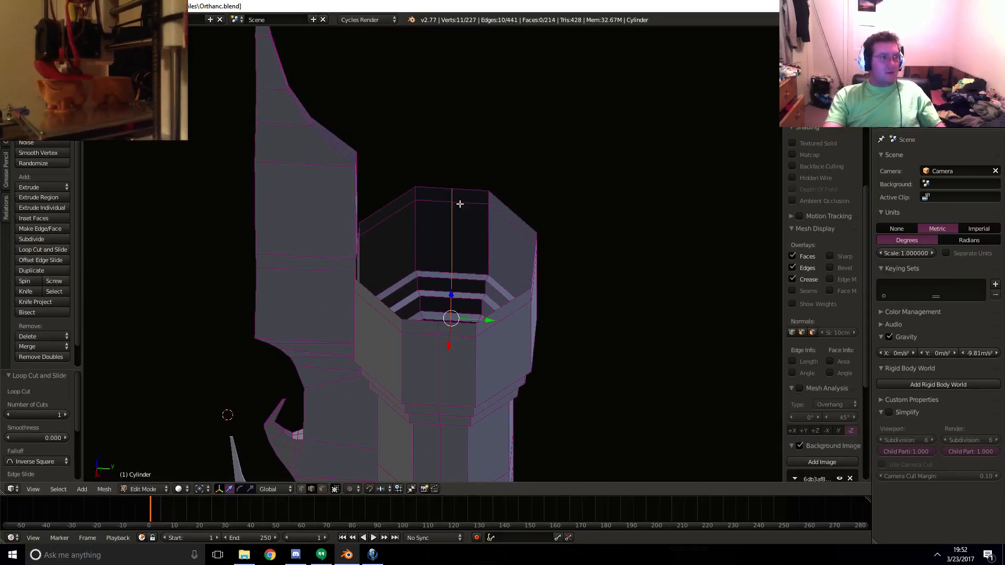
- In the side wireframe view, delete all faces of the column's half facing away from the fin, up to the centre cut
middle_drag(485, 297, 493, 254)
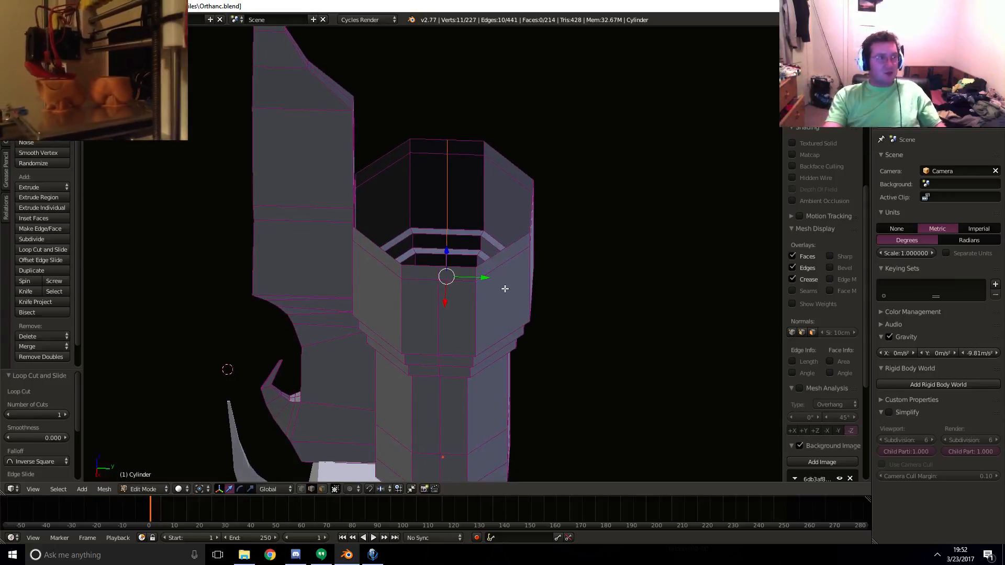
shift+middle_drag(515, 352, 497, 291)
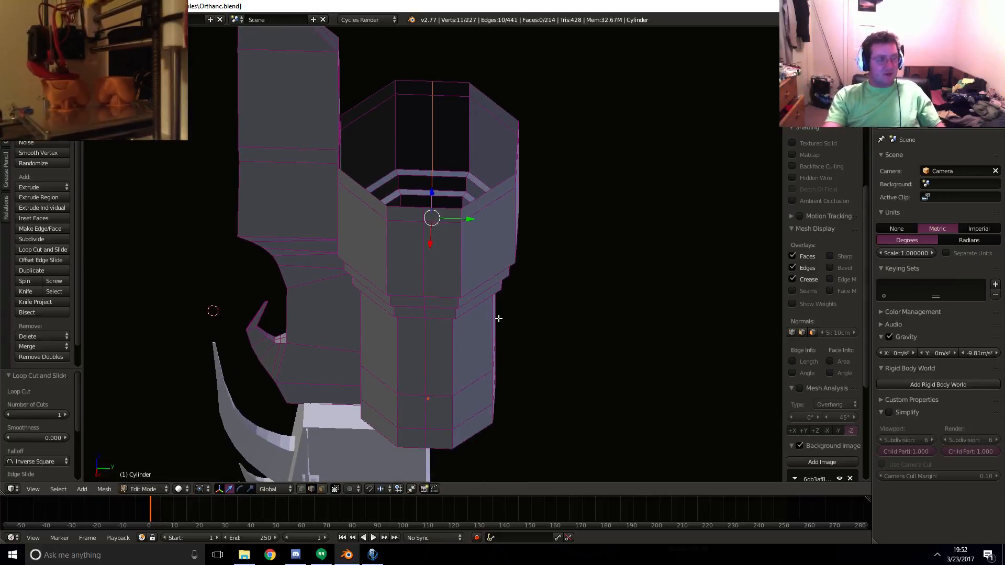
key(KP_3)
key(z)
shift+middle_drag(523, 355, 473, 233)
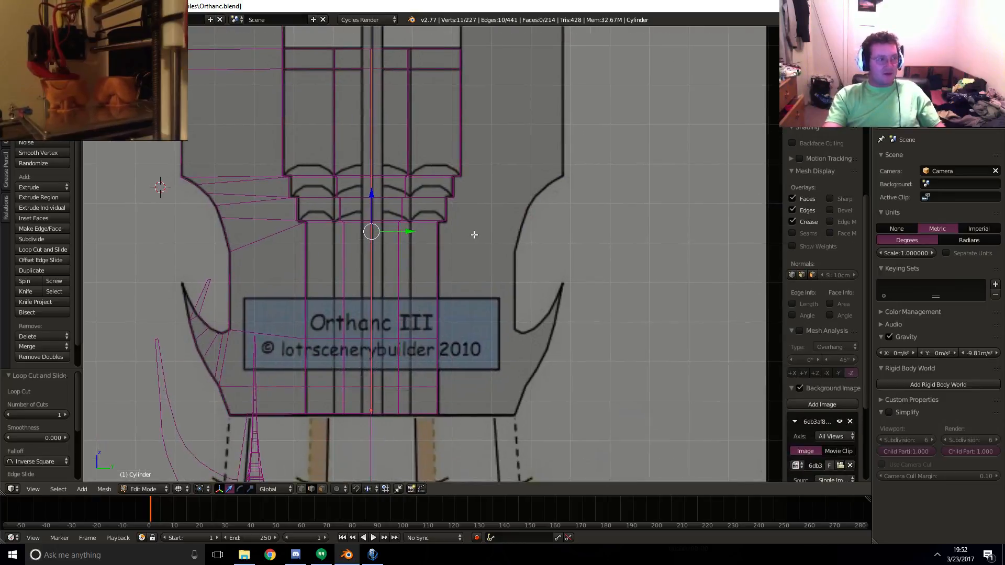
scroll(473, 234, down, 1)
key(a)
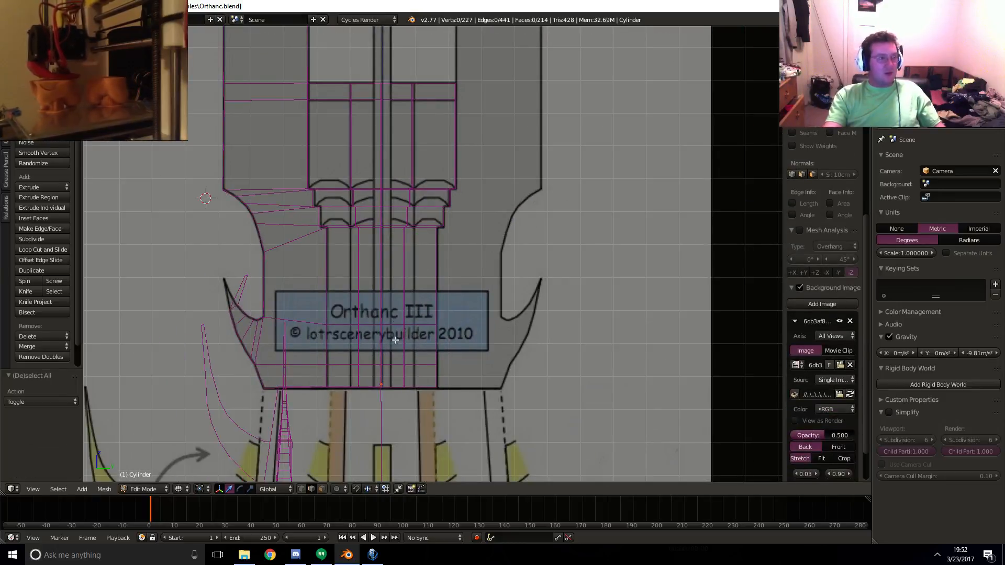
key(b)
drag(382, 406, 472, 93)
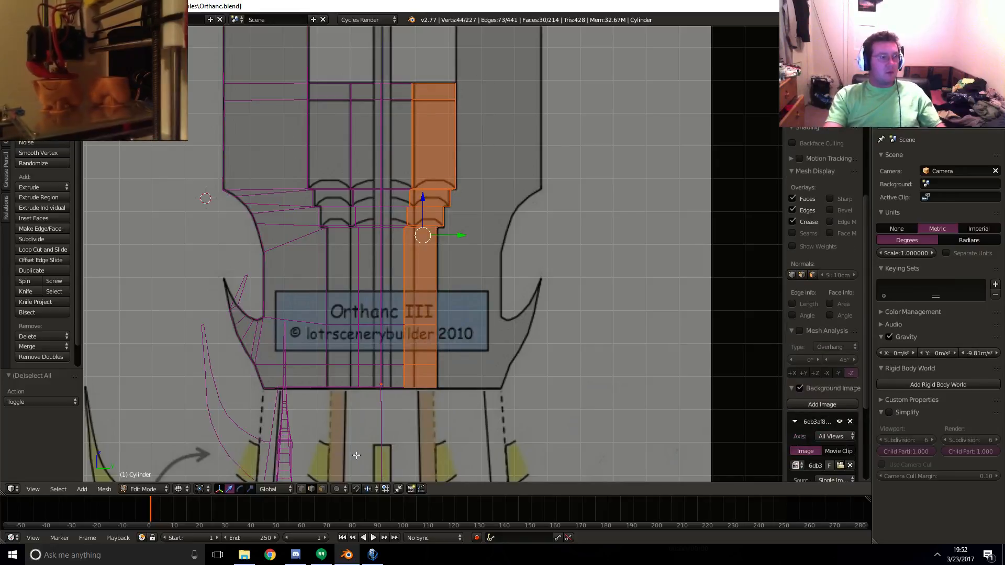
key(b)
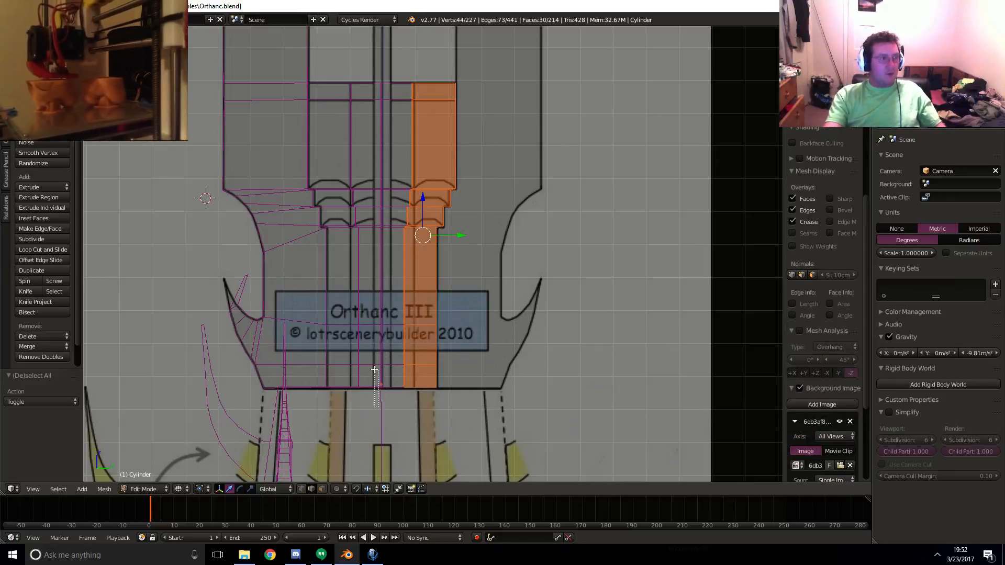
drag(381, 406, 440, 57)
key(x)
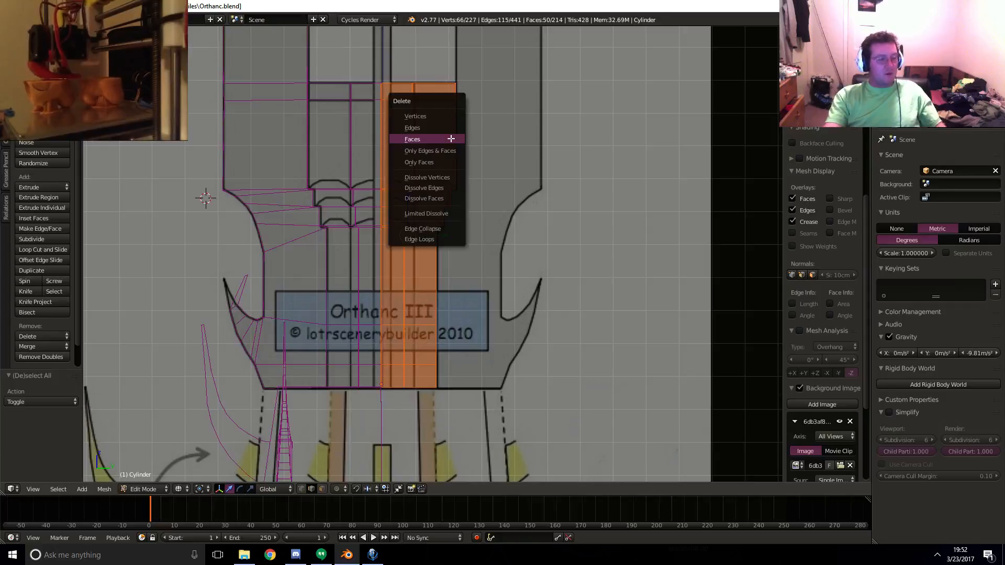
click(448, 139)
- In the front view, delete all faces of the column and fin on the negative X side of the centreline
middle_drag(448, 141, 511, 150)
key(KP_1)
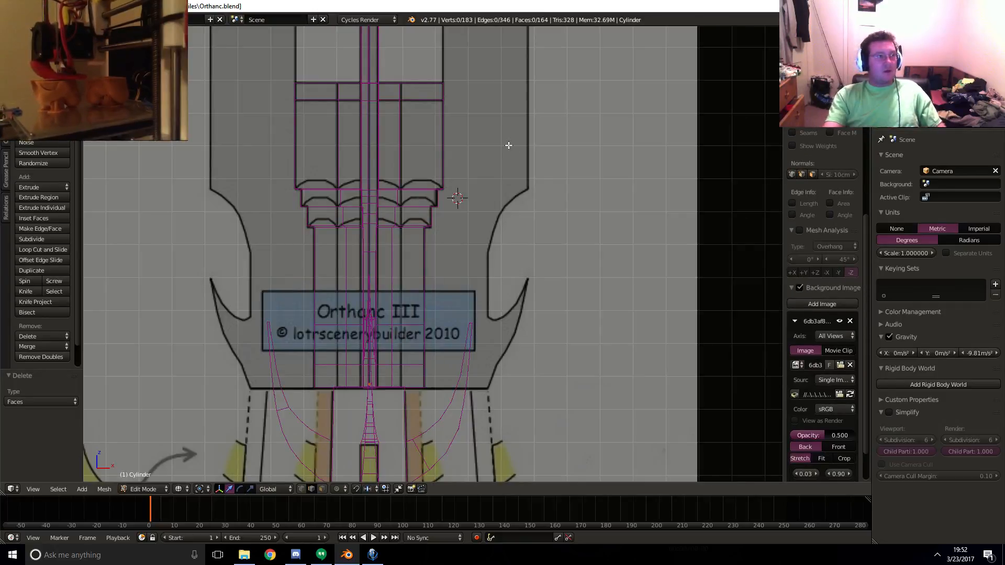
scroll(348, 236, down, 5)
scroll(379, 235, up, 5)
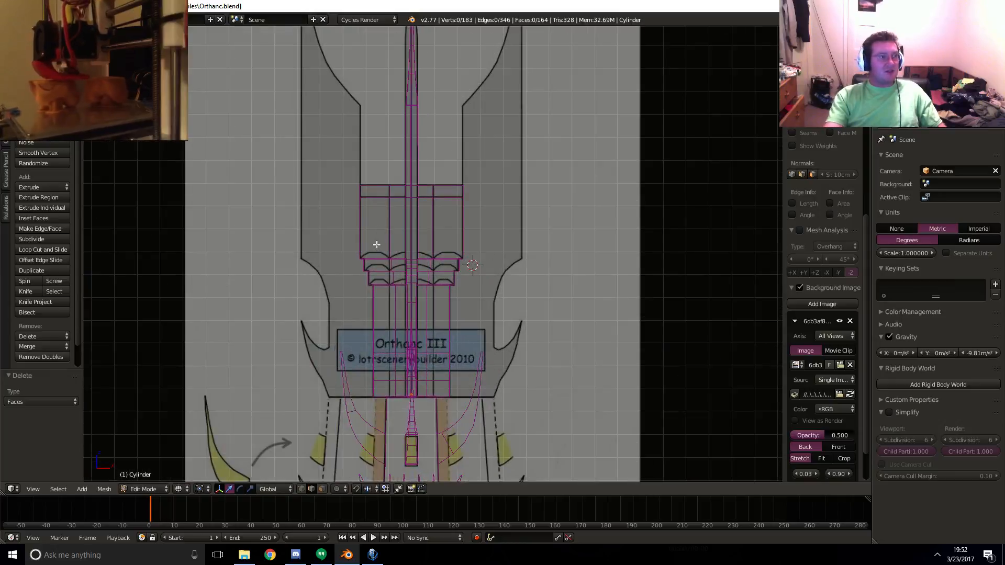
key(x)
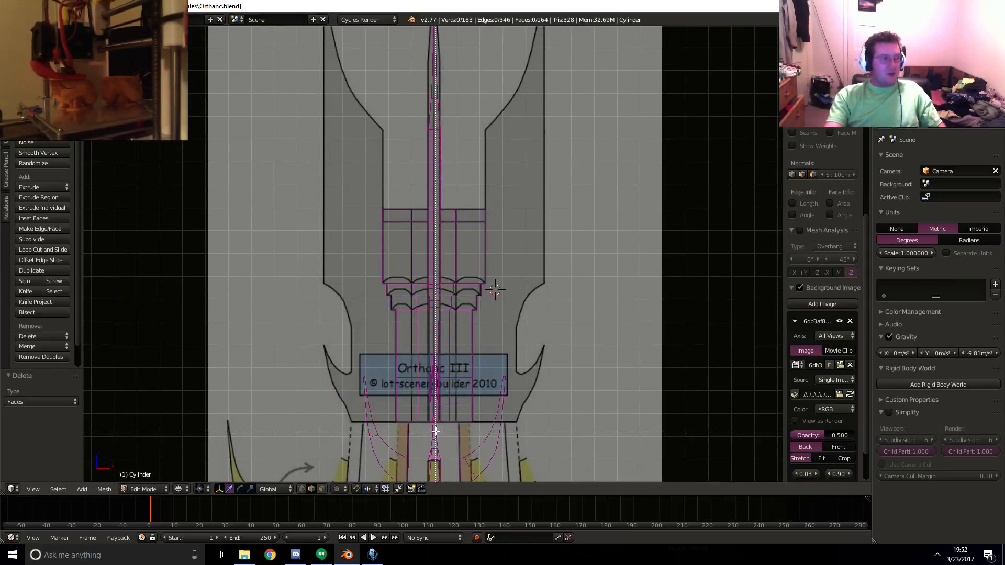
drag(435, 432, 338, 24)
shift+middle_drag(501, 63, 518, 172)
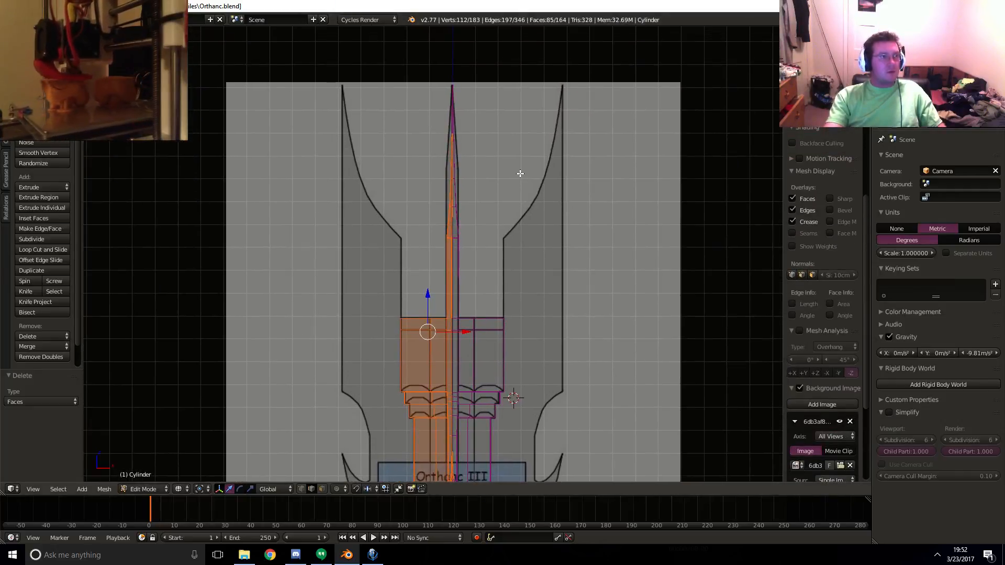
key(x)
click(517, 171)
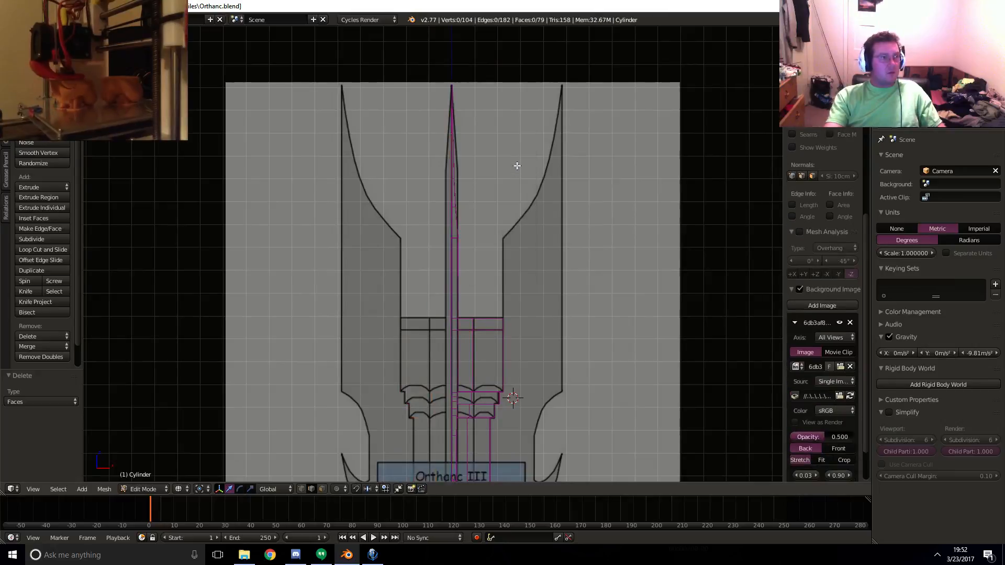
- Delete the leftover faces on the negative X side of the spike's tip segment and inspect the tip
scroll(467, 263, up, 6)
scroll(385, 268, up, 4)
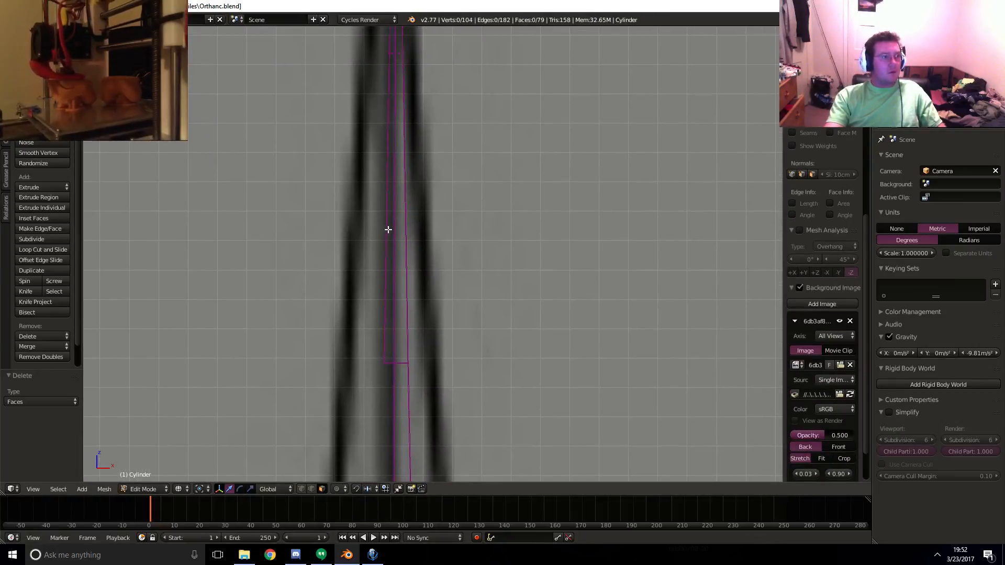
shift+middle_drag(391, 143, 390, 242)
right_click(389, 151)
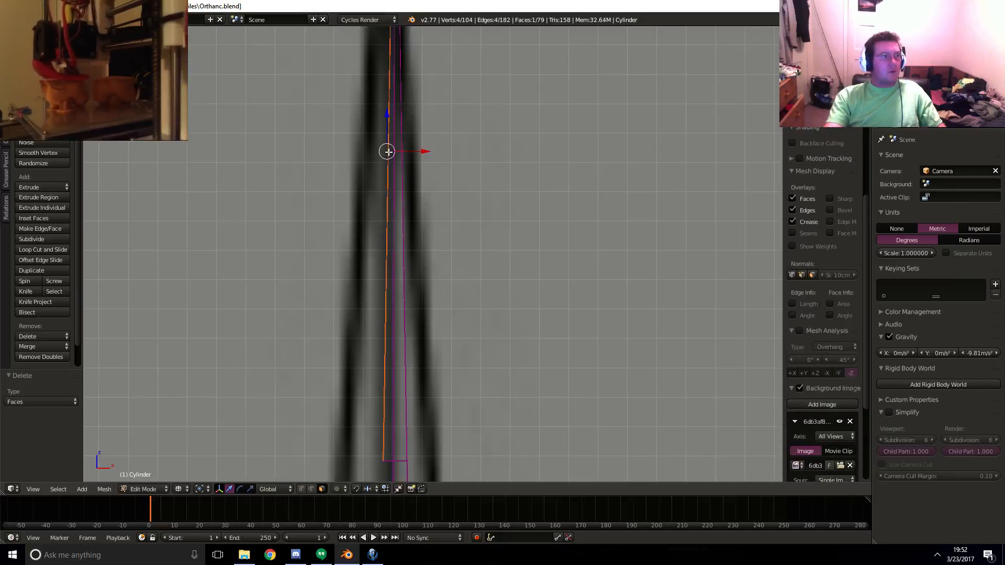
key(x)
click(387, 152)
scroll(396, 150, down, 2)
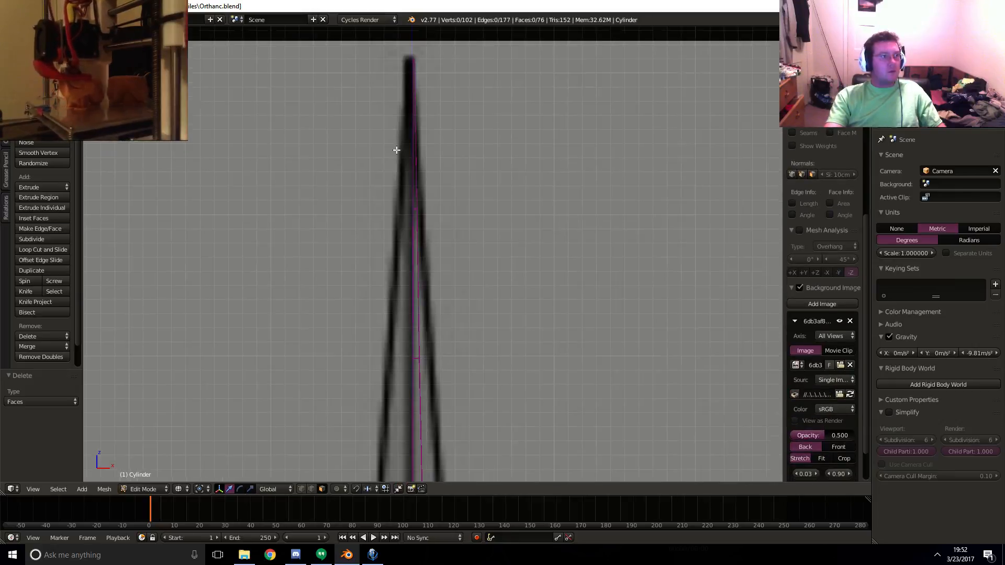
shift+middle_drag(396, 150, 427, 328)
scroll(429, 290, up, 8)
middle_drag(483, 185, 484, 197)
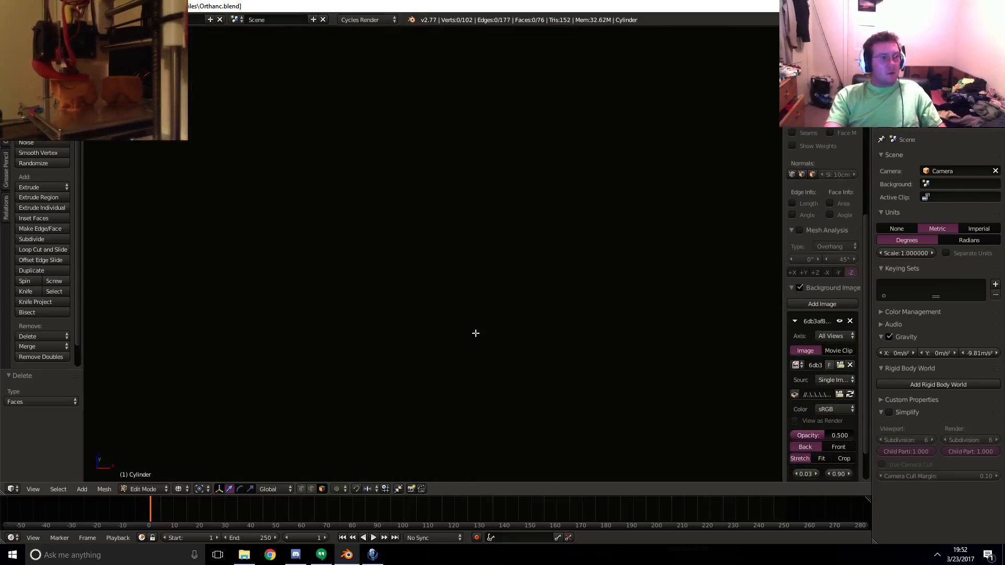
- Delete the stray face near the upper end of the thin column and return to object mode
middle_drag(459, 261, 474, 245)
scroll(473, 245, up, 6)
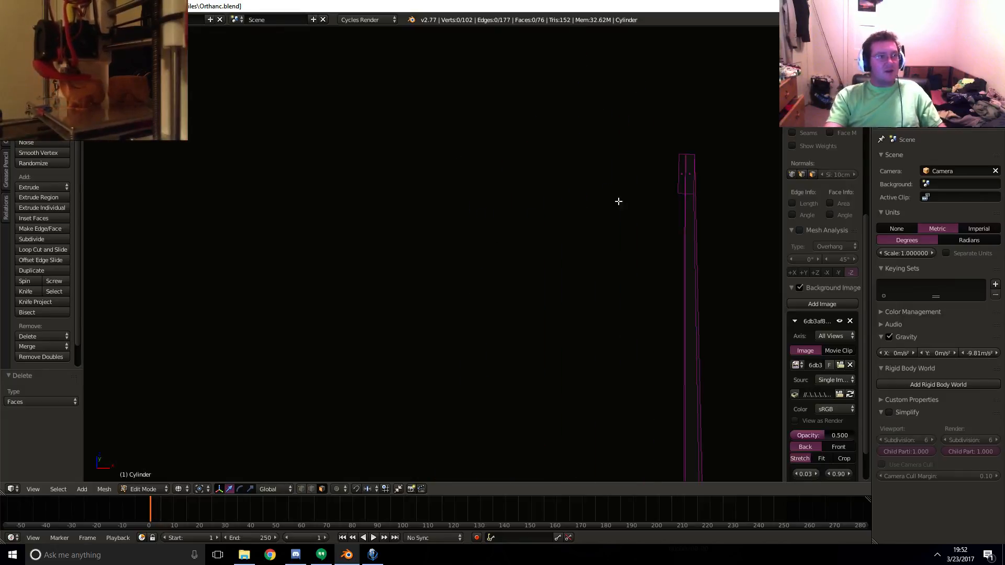
middle_drag(617, 202, 587, 216)
right_click(641, 191)
key(x)
click(639, 192)
key(z)
mouse_move(639, 192)
middle_down()
mouse_move(615, 293)
mouse_move(523, 277)
middle_up()
scroll(514, 287, down, 6)
key(Tab)
middle_drag(416, 314, 410, 248)
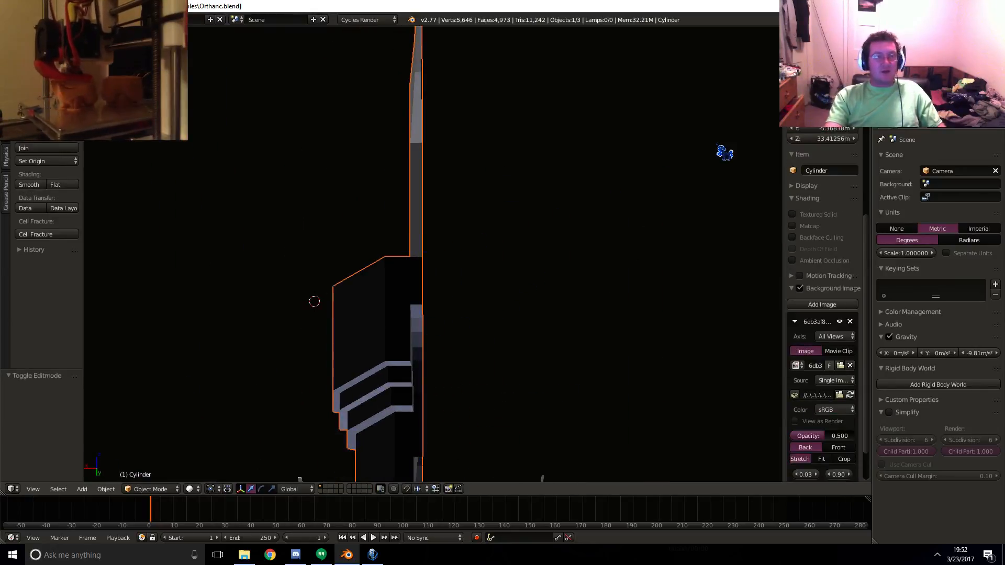
- Add a Mirror modifier to the partial tower mesh and view it from above
click(967, 132)
click(917, 159)
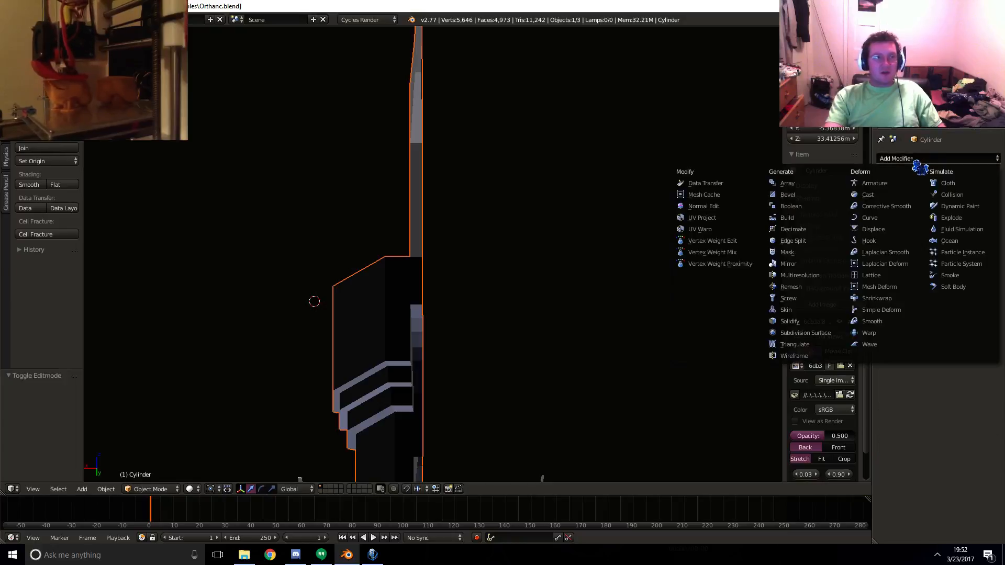
click(815, 263)
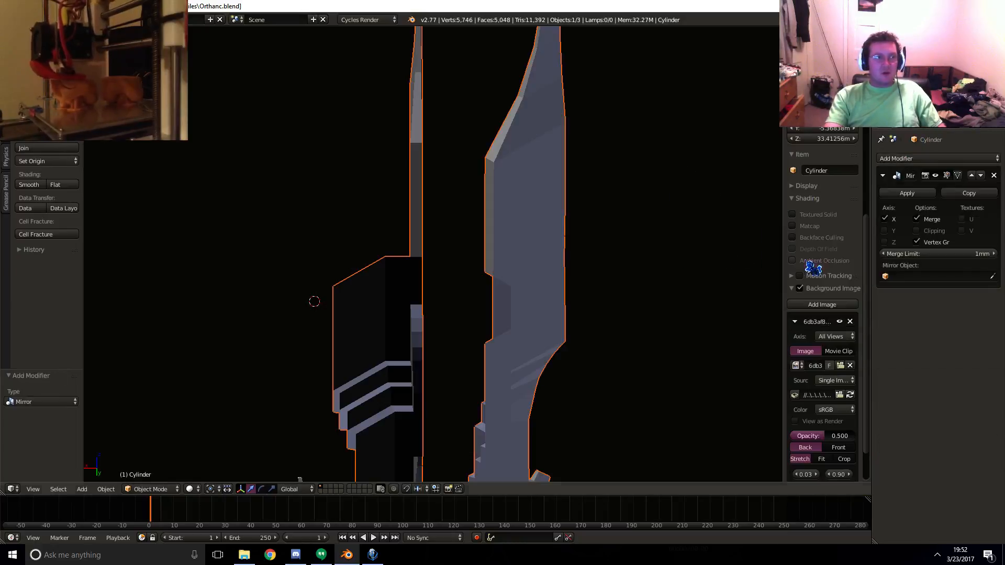
middle_drag(623, 295, 603, 311)
key(KP_7)
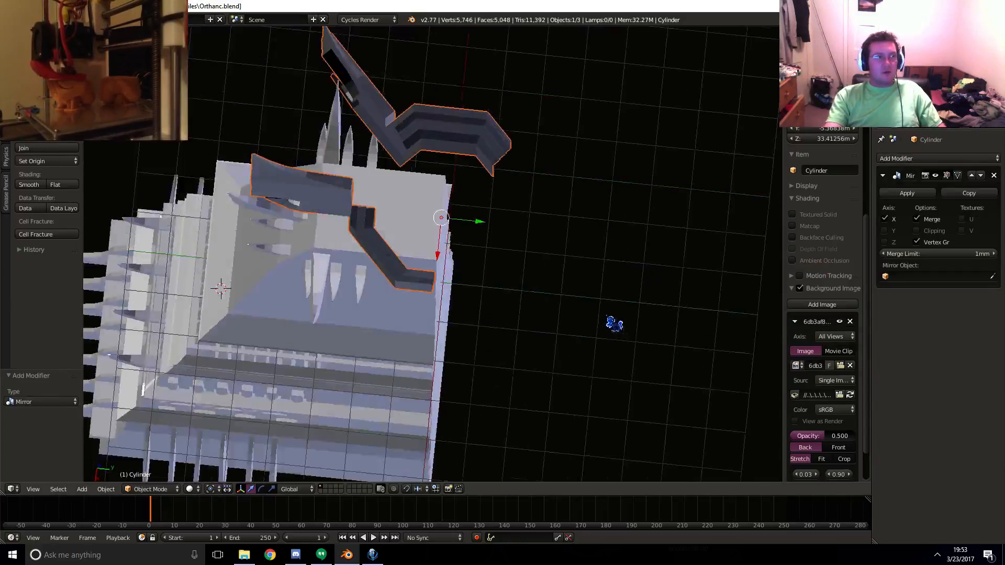
scroll(621, 329, up, 4)
- Try rotating the whole mesh about the 3D cursor placed at the object's origin
key(Tab)
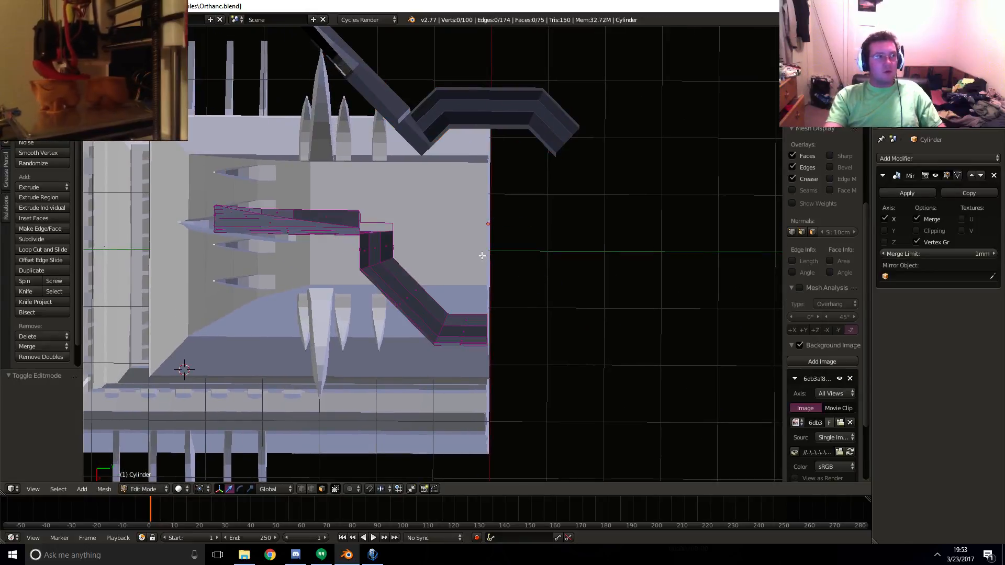
key(KP_1)
key(a)
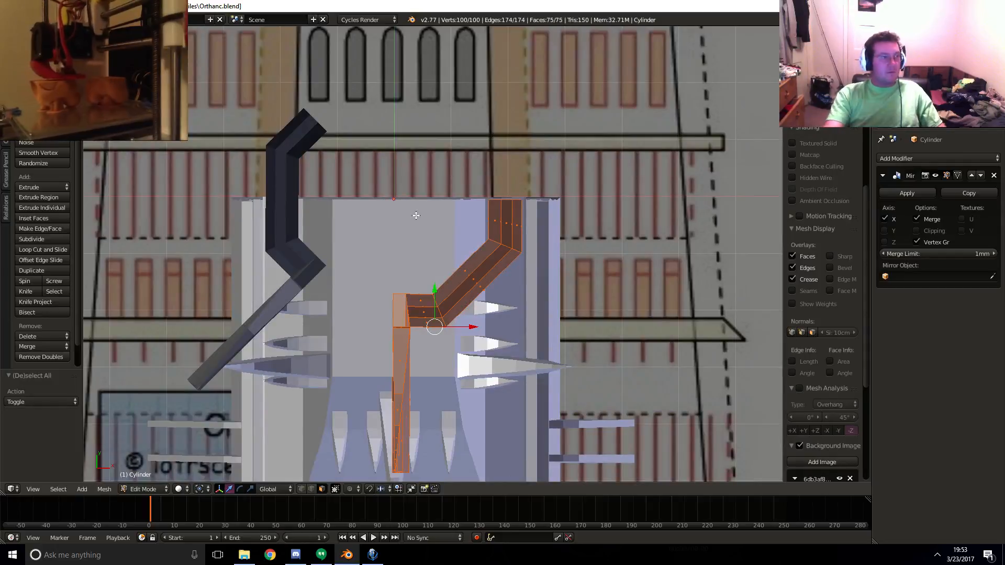
key(period)
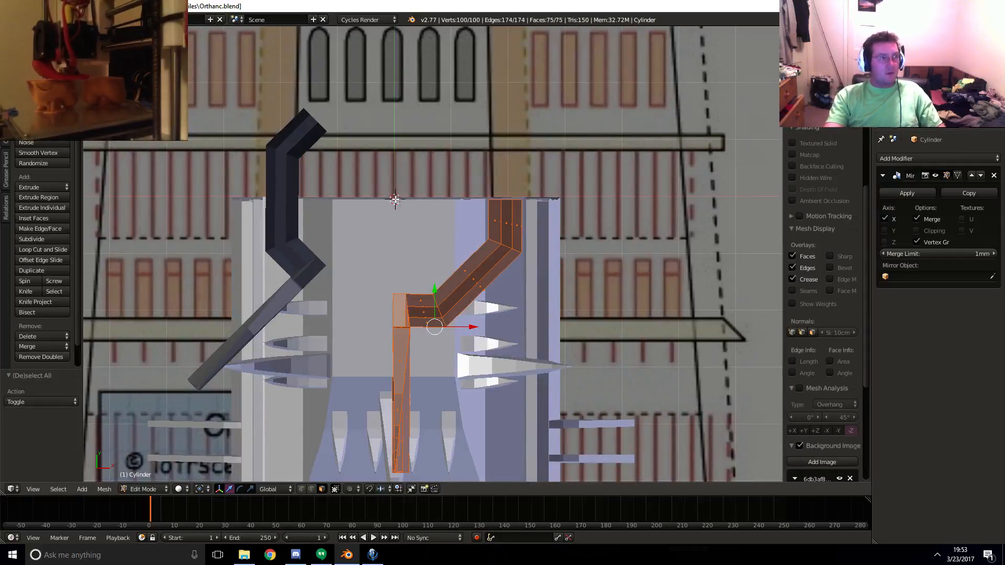
key(r)
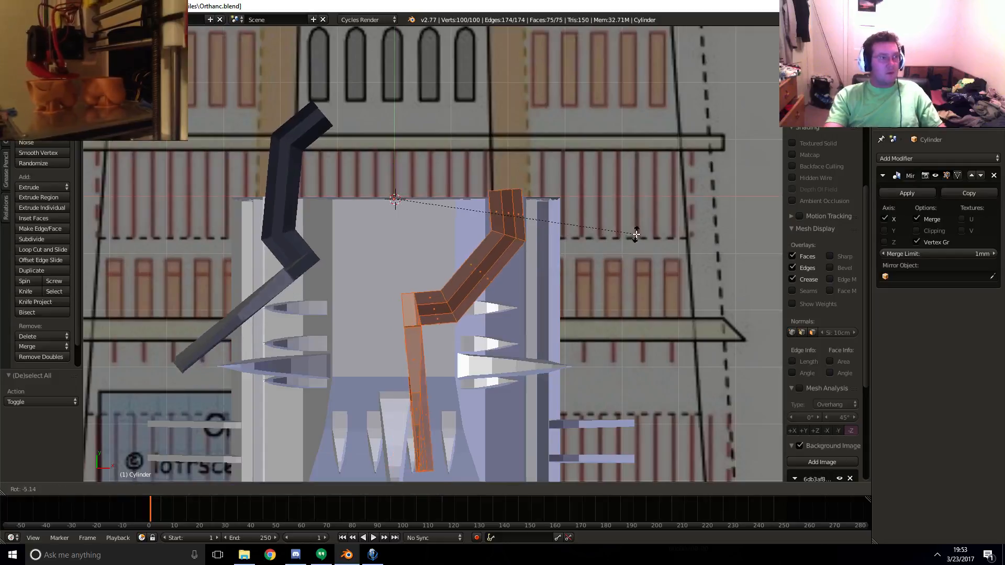
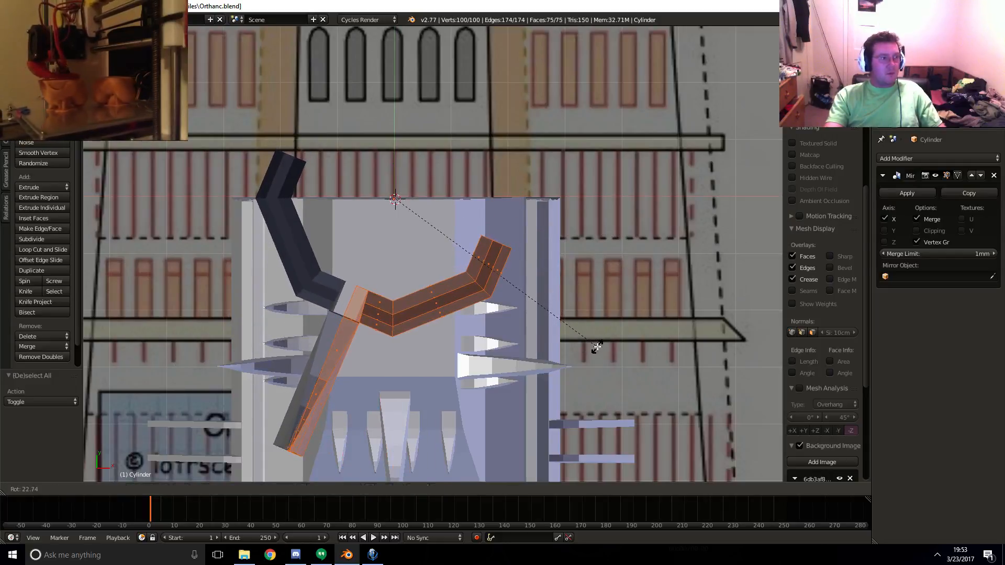
click(597, 348)
key(Tab)
key(z)
middle_drag(430, 312, 368, 277)
key(z)
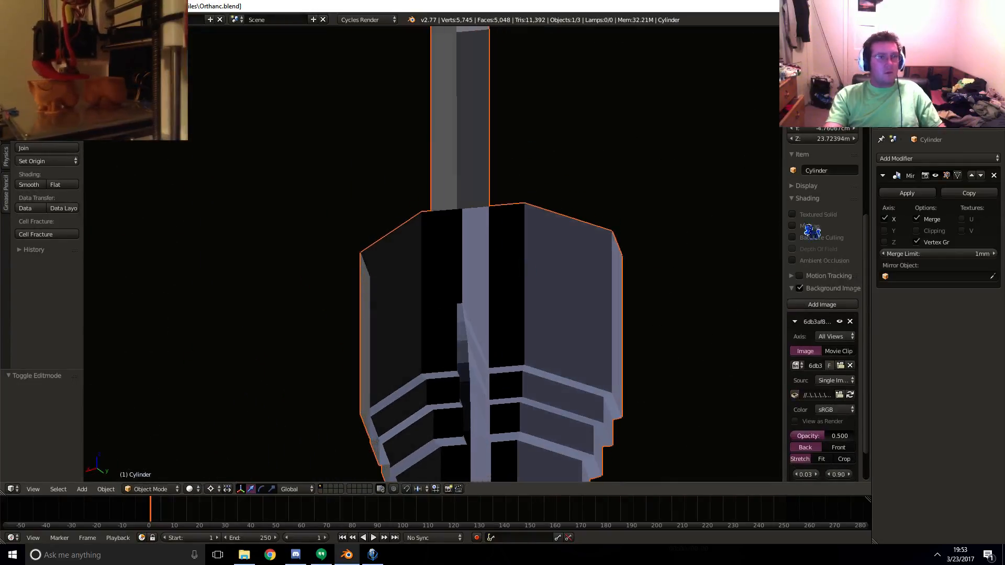
- Enable mirroring along Y as well as X and apply the Mirror modifier
click(884, 231)
middle_drag(573, 250, 641, 271)
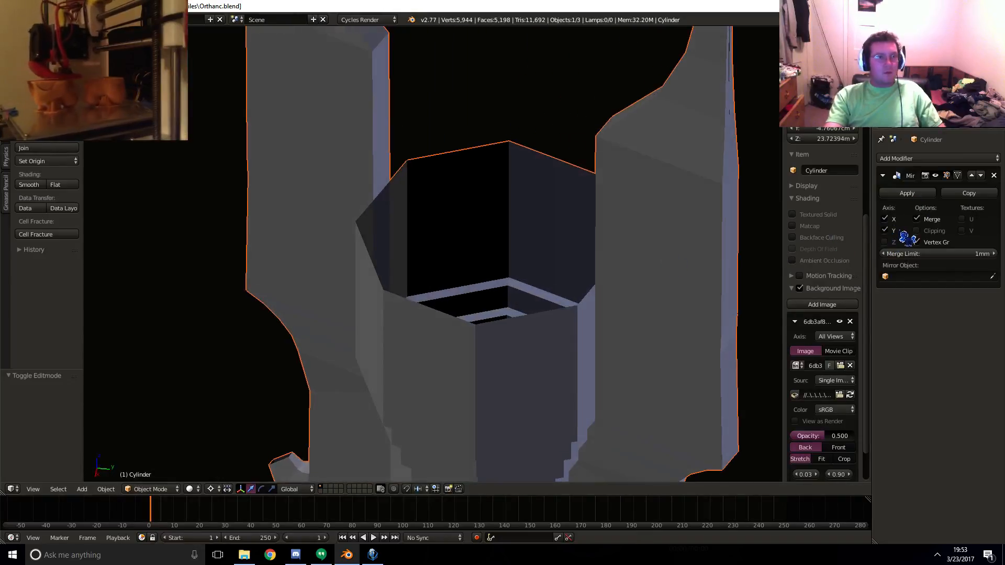
click(885, 231)
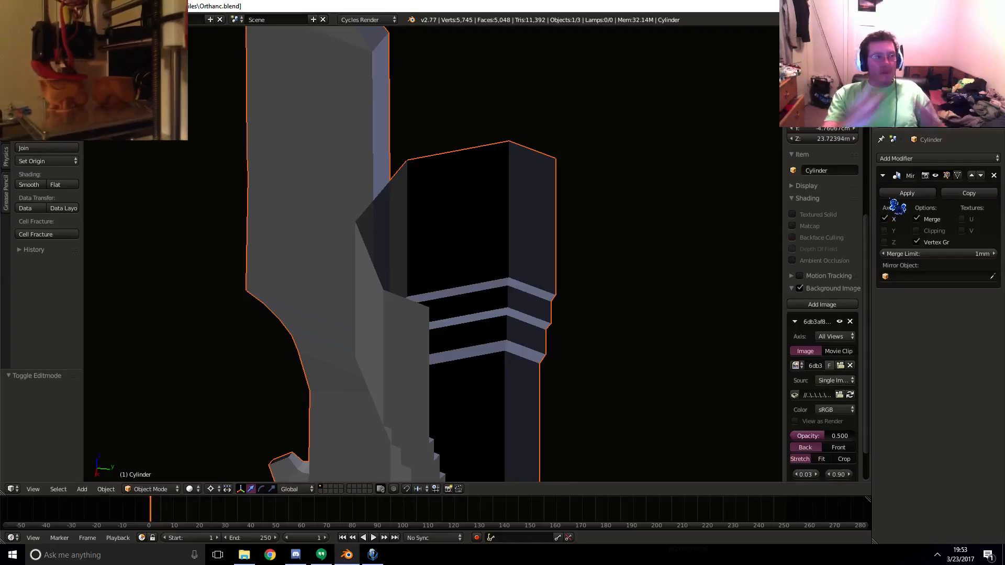
click(885, 220)
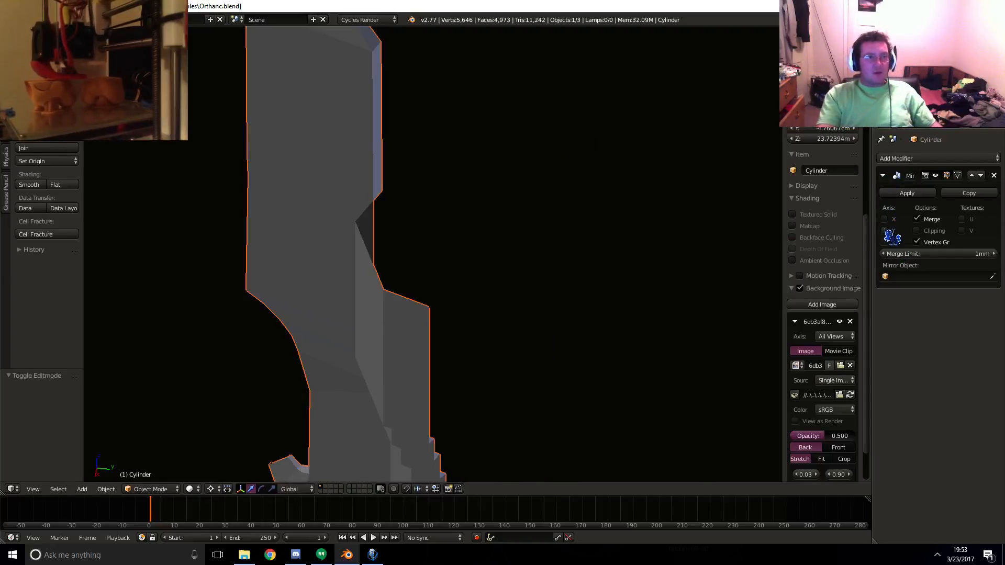
click(885, 231)
middle_drag(570, 261, 516, 267)
click(900, 219)
click(907, 193)
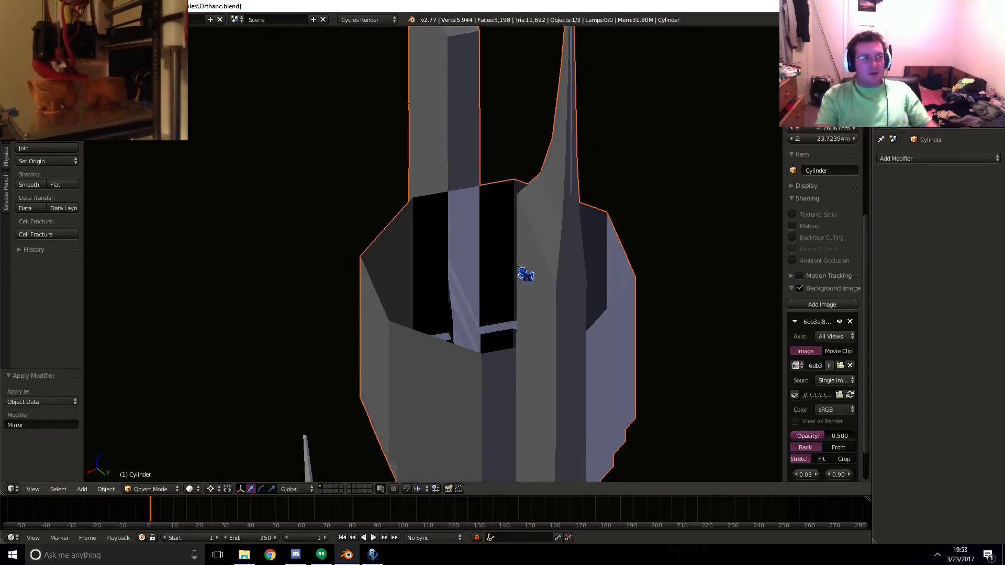
- Clear the selection on the mirrored mesh in edit mode, and undo back to the unmirrored quarter
key(Tab)
middle_drag(570, 248, 618, 225)
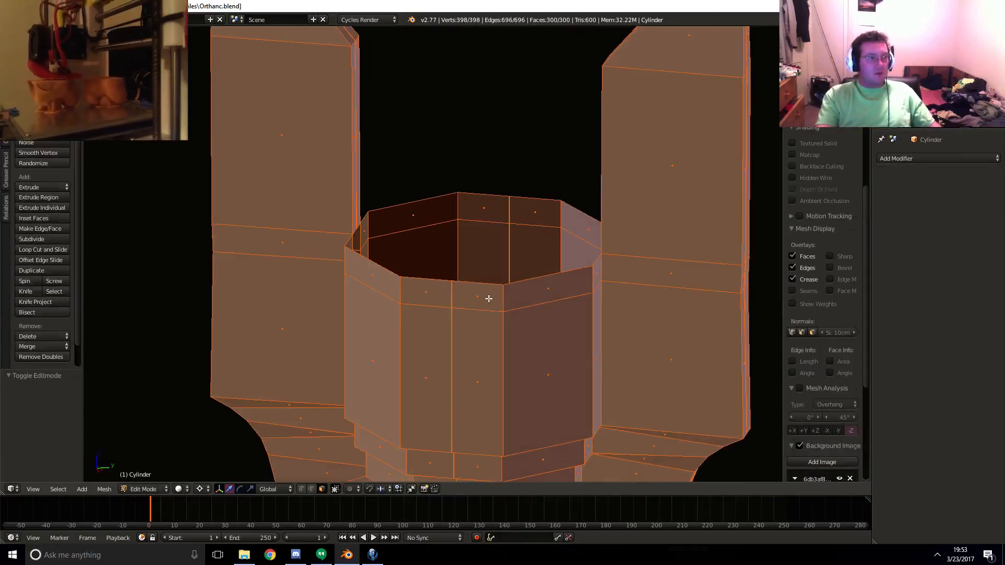
key(a)
right_click(503, 300)
key(ctrl+z)
key(ctrl+z)
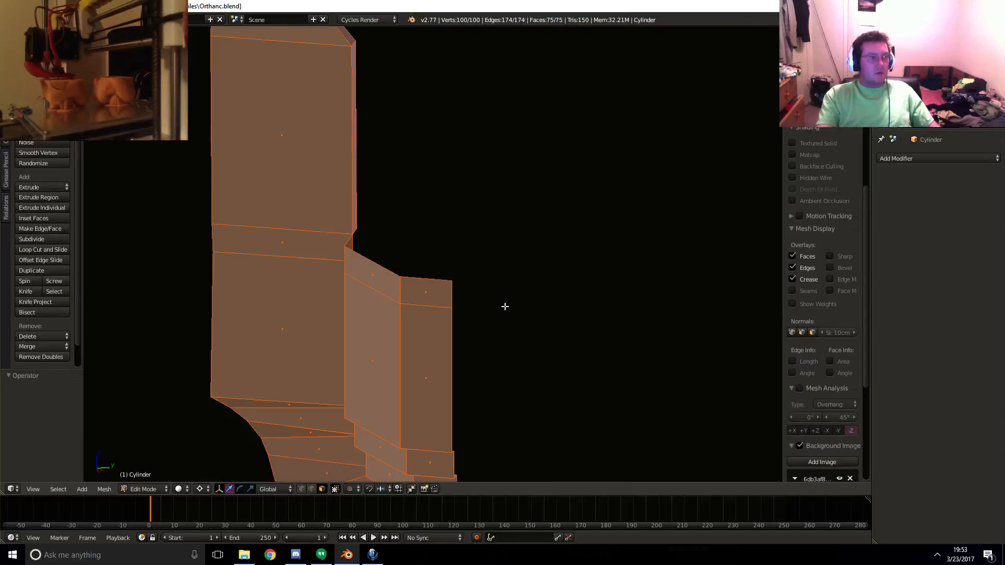
- Undo the earlier edits until the full octagonal column is restored
mouse_move(505, 305)
middle_down()
mouse_move(510, 297)
mouse_move(480, 302)
mouse_move(494, 288)
middle_up()
key(KP_7)
key(z)
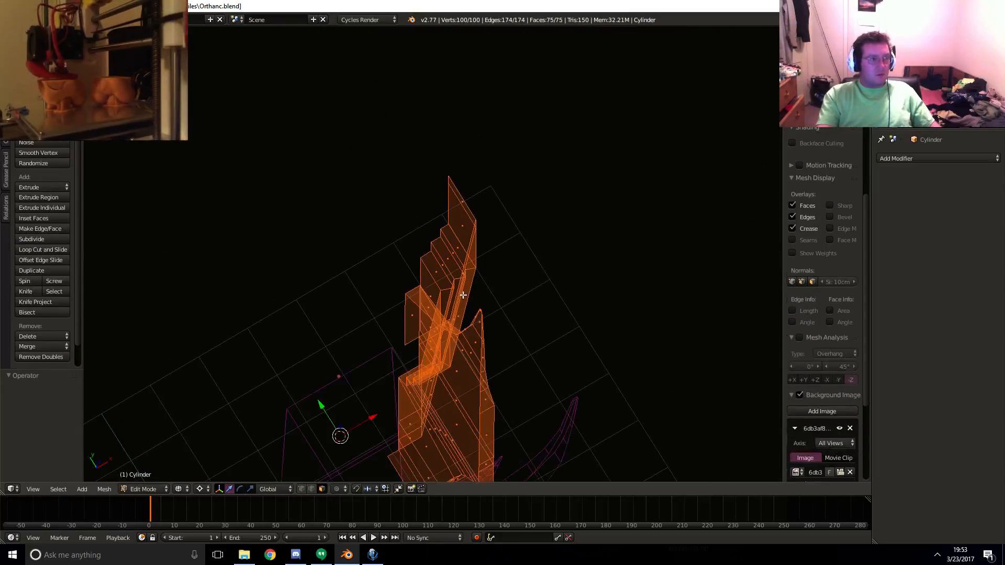
key(KP_7)
key(z)
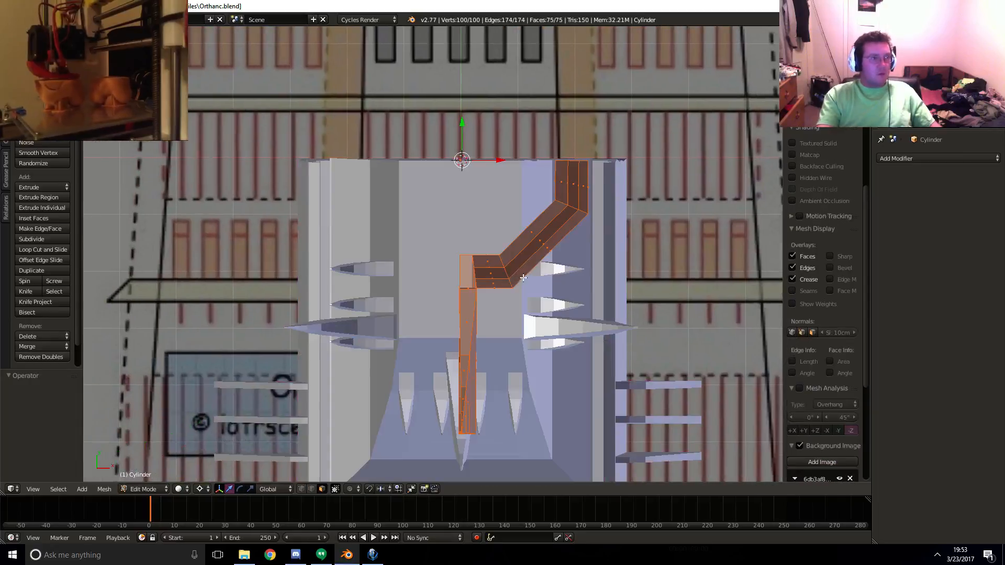
scroll(518, 277, up, 3)
key(ctrl+z)
key(ctrl+z)
key(ctrl+z)
key(ctrl+z)
key(ctrl+z)
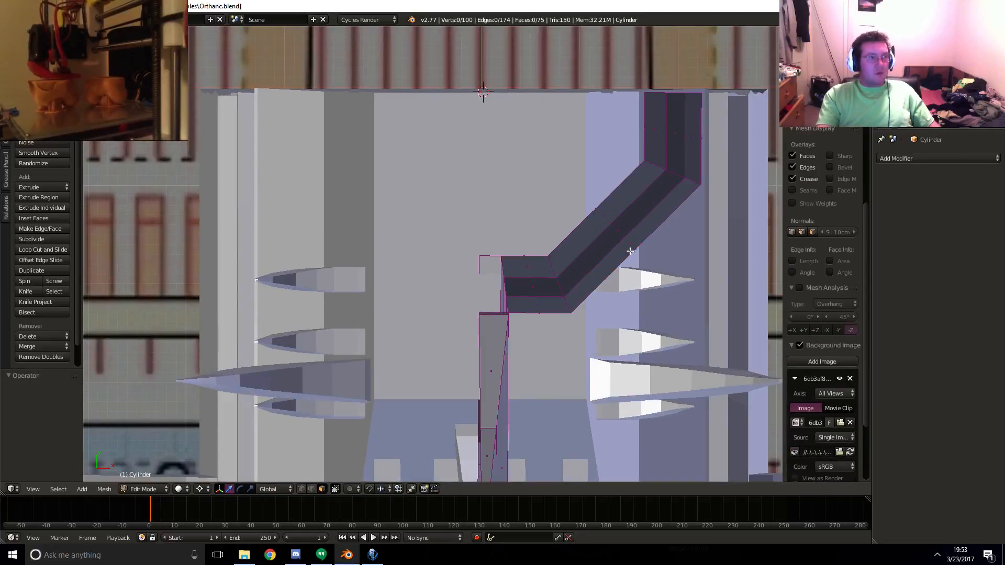
key(Tab)
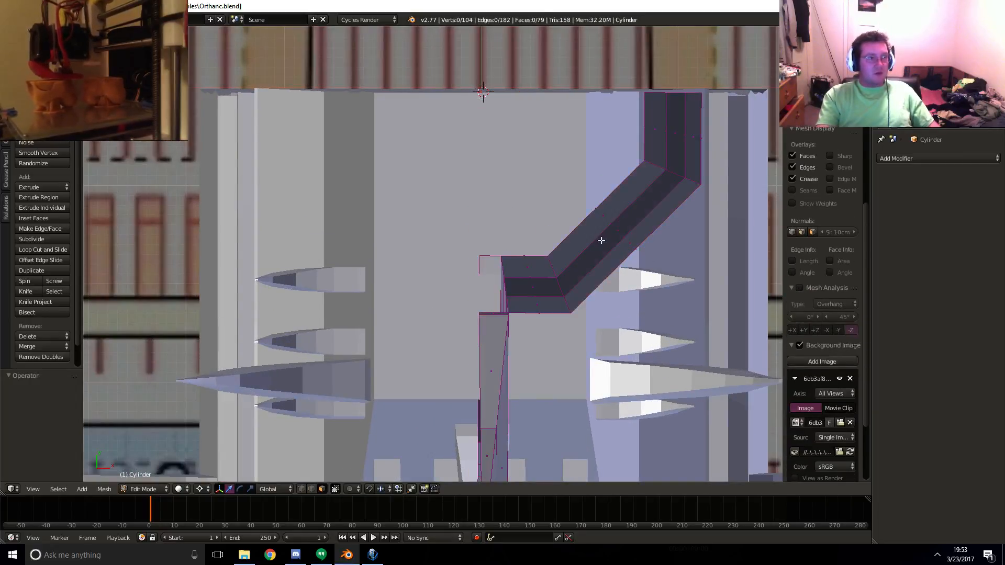
key(ctrl+z)
key(ctrl+z)
key(Tab)
middle_drag(579, 278, 489, 253)
key(ctrl+z)
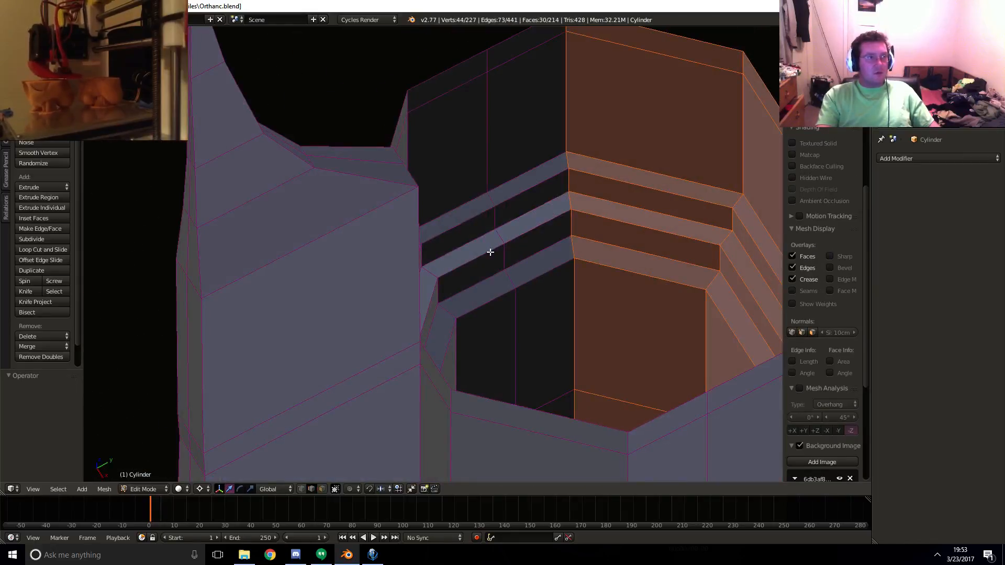
- Clear the selection and try a centered vertical loop cut through one side of the octagonal column
scroll(602, 237, down, 4)
shift+middle_drag(603, 236, 459, 234)
middle_drag(460, 233, 447, 211)
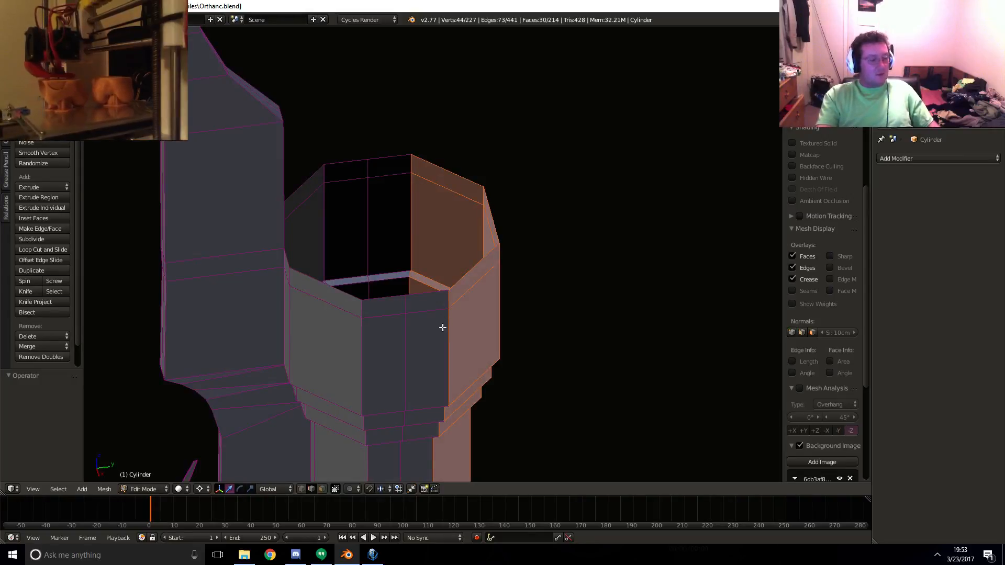
key(a)
middle_drag(439, 328, 478, 281)
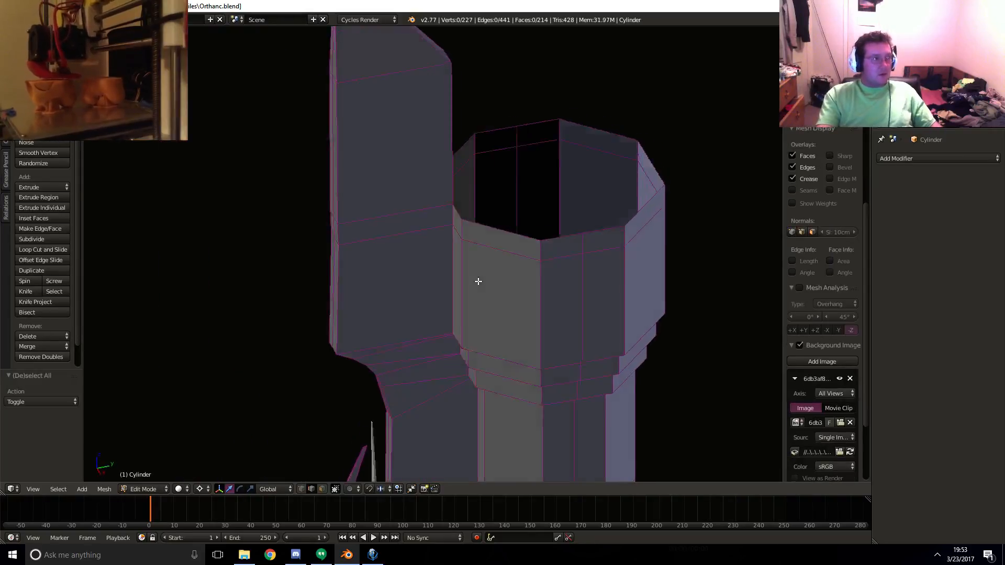
click(55, 250)
click(494, 229)
right_click(479, 234)
- Undo the trial loop cut and the deselection on the octagonal column
middle_drag(398, 246, 526, 266)
middle_drag(301, 266, 323, 260)
key(ctrl+z)
key(ctrl+z)
middle_drag(471, 261, 365, 253)
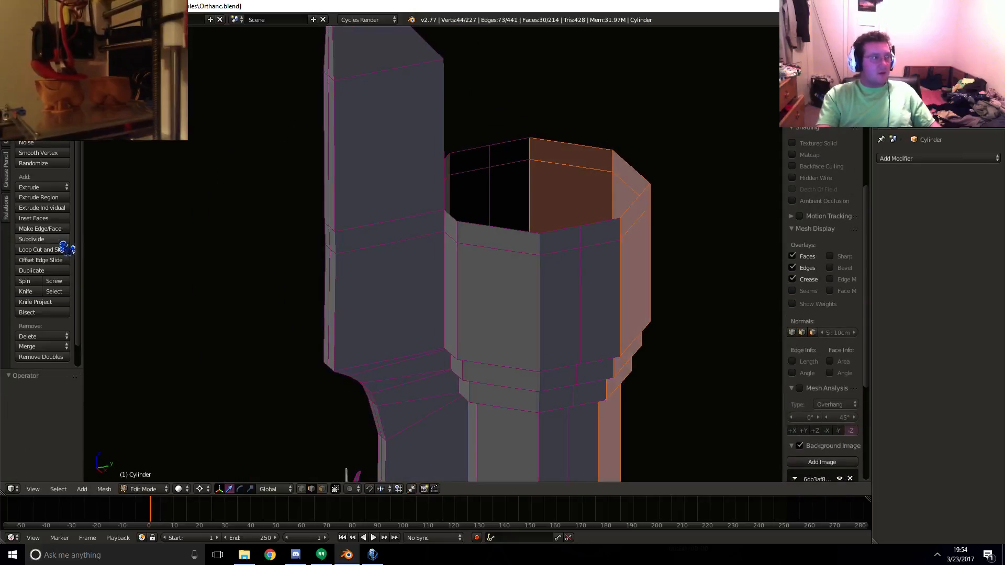
- Add centered vertical loop cuts to two side panels of the octagonal column, on either side of the tall fin
click(62, 249)
click(480, 252)
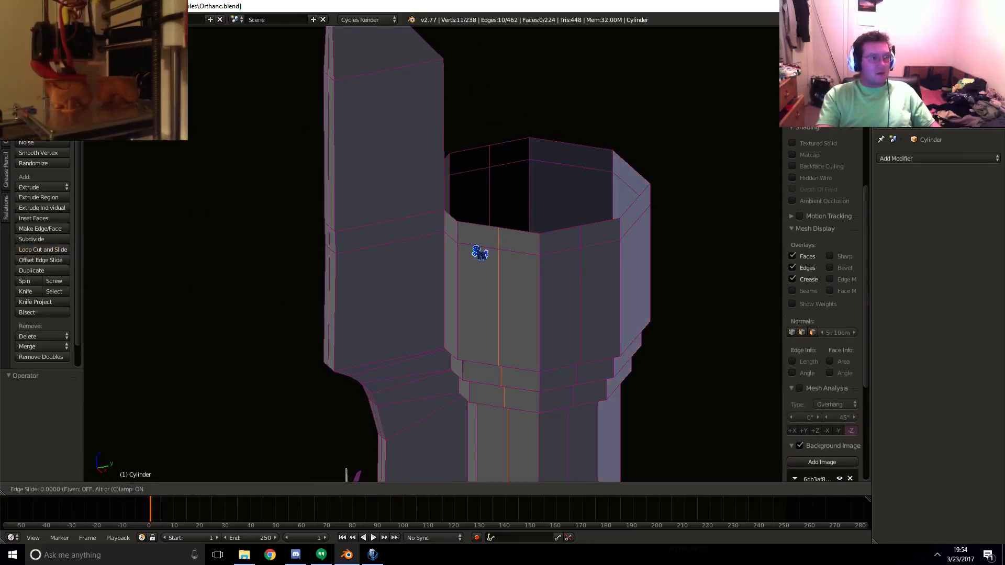
right_click(479, 251)
middle_drag(478, 252, 387, 258)
key(ctrl+r)
click(316, 254)
right_click(317, 253)
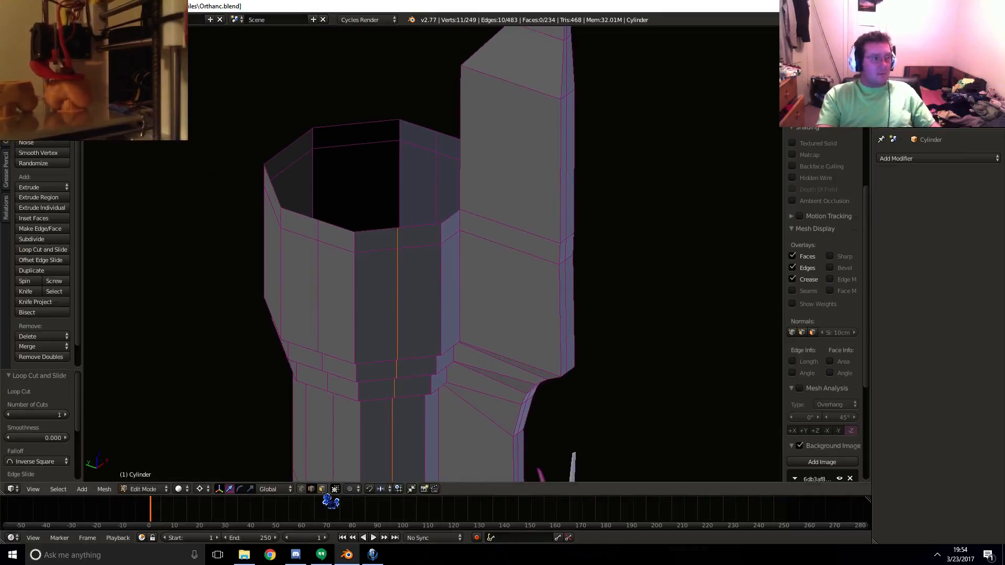
- Delete the octagonal column's faces beyond the two new cuts, keeping only the section attached to the tall fin
key(3)
right_click(380, 315)
key(g)
right_click(381, 316)
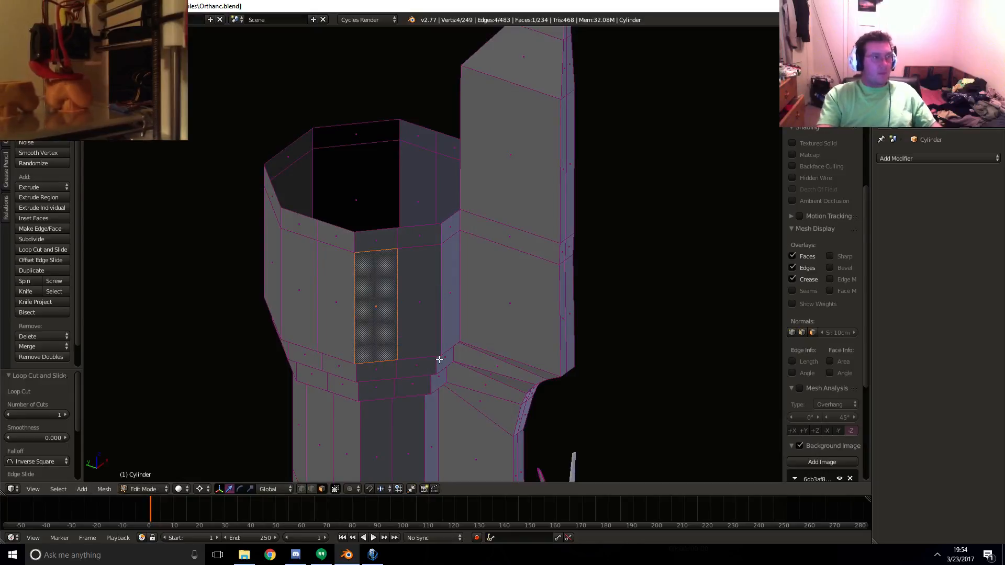
key(KP_7)
shift+middle_drag(425, 283, 418, 339)
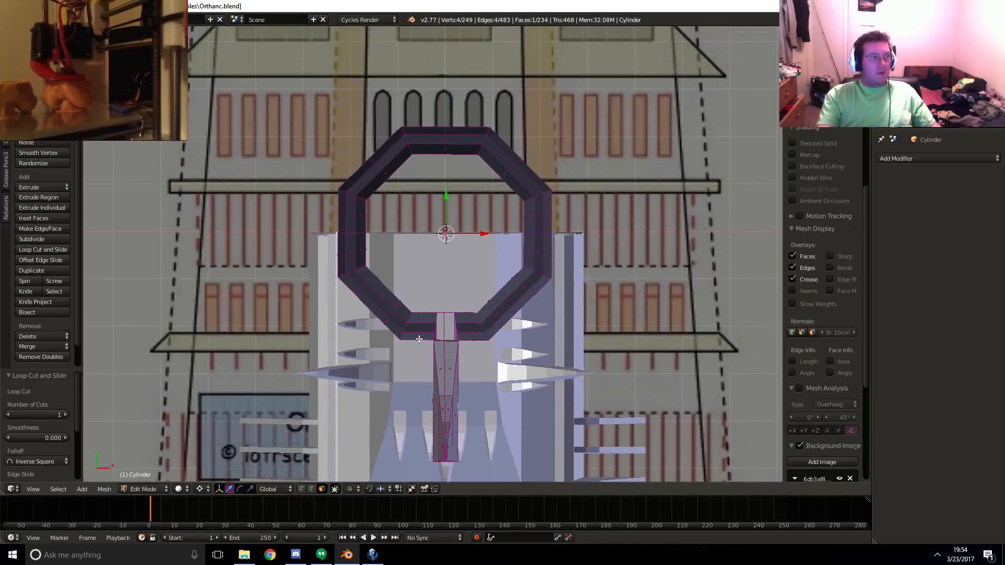
mouse_move(384, 325)
mouse_down()
mouse_move(349, 246)
mouse_move(352, 210)
mouse_move(450, 112)
mouse_move(523, 204)
mouse_move(541, 246)
mouse_move(488, 300)
mouse_up()
middle_drag(470, 296, 496, 332)
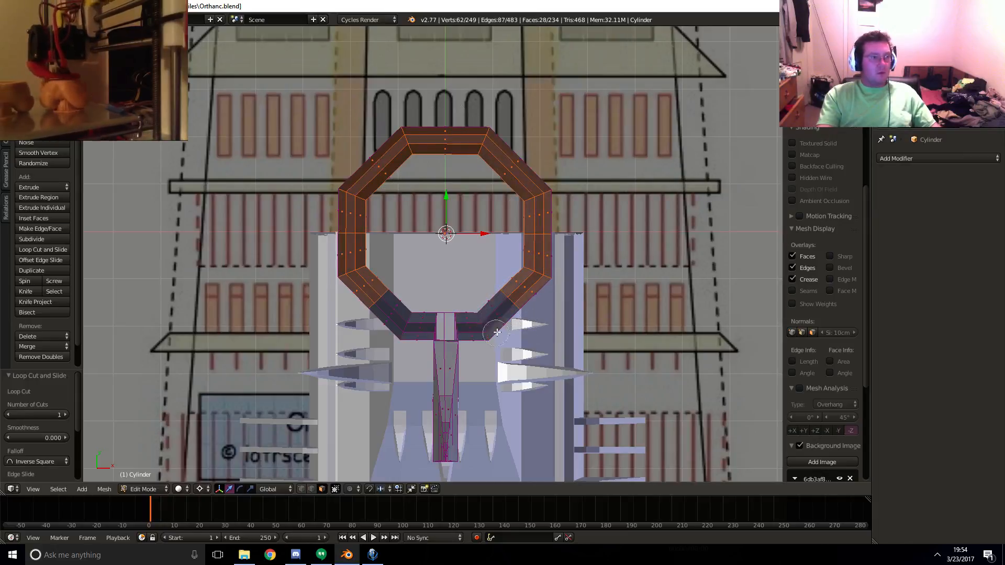
key(z)
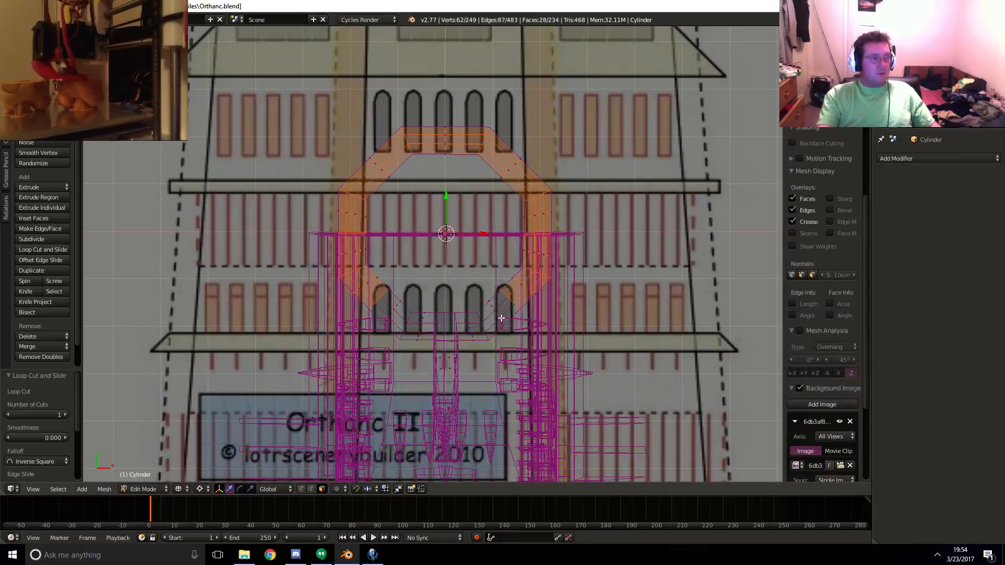
drag(558, 295, 521, 270)
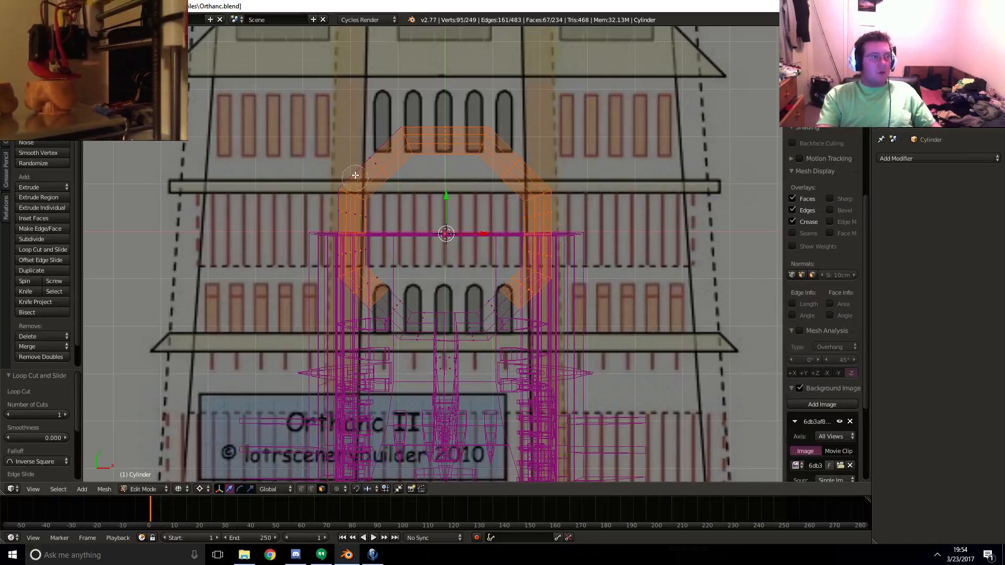
drag(355, 175, 368, 213)
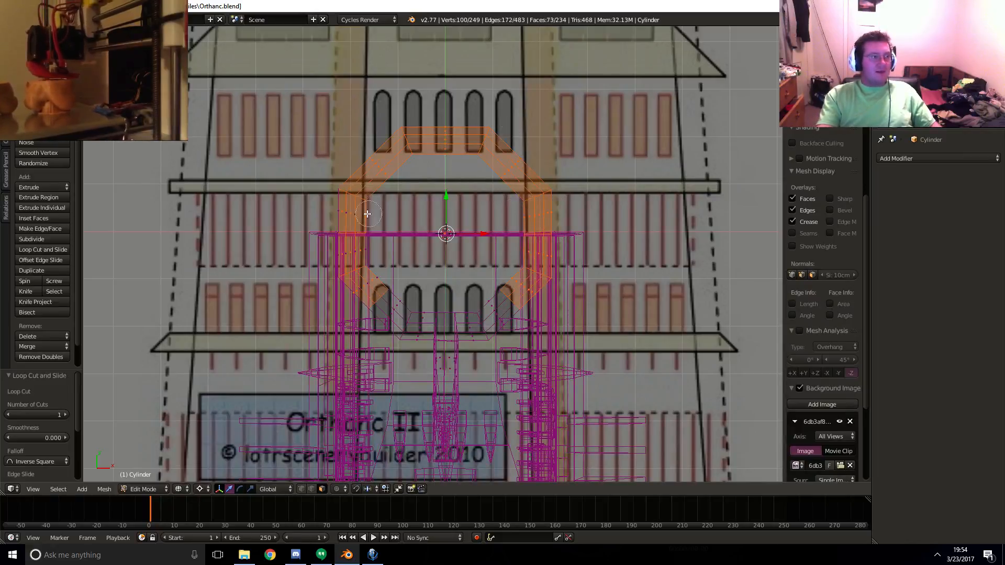
key(x)
click(373, 279)
- Add a Mirror modifier to the remaining octagonal segment and mirror it across both the X and Y axes
key(z)
middle_drag(382, 292, 554, 236)
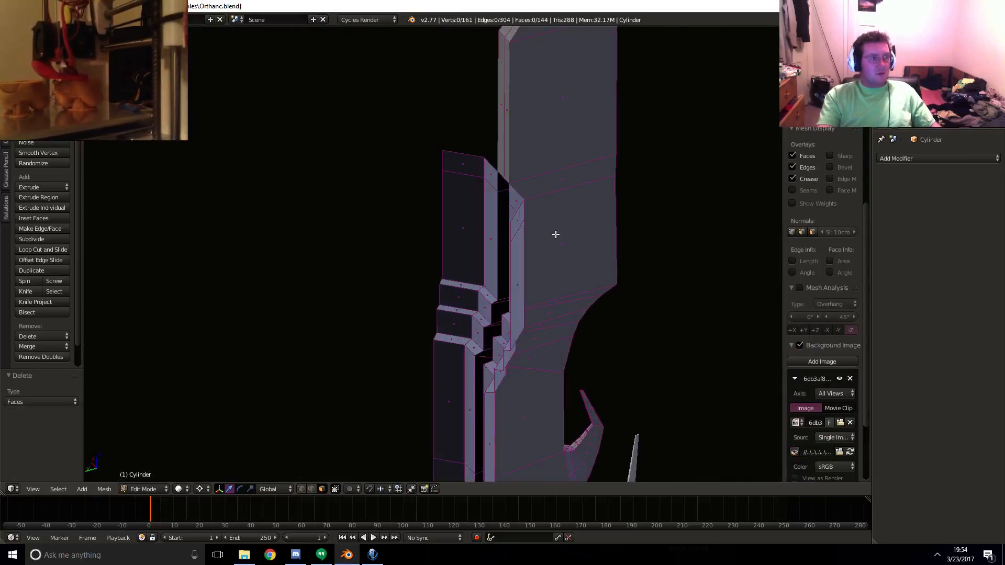
click(898, 159)
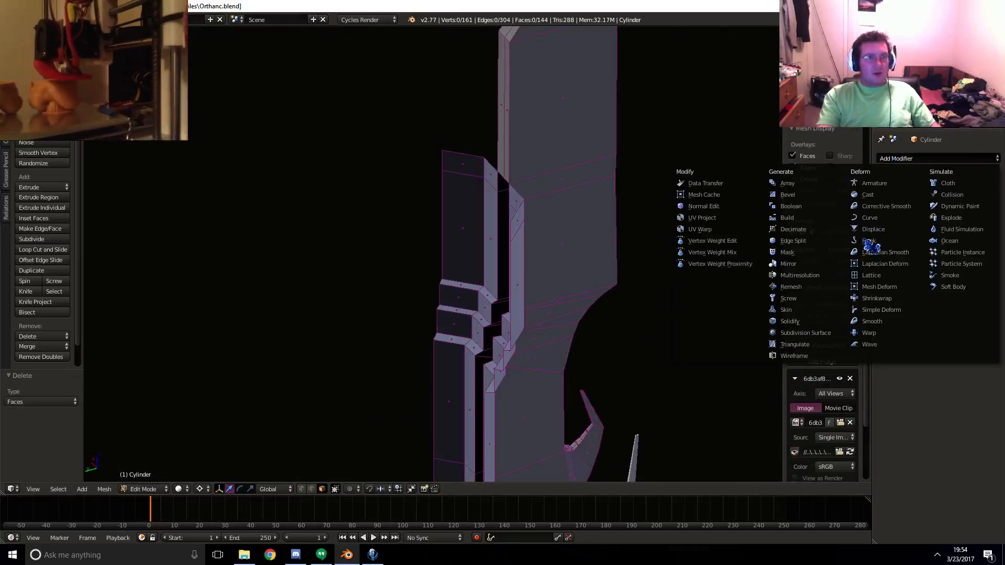
click(822, 264)
key(Tab)
middle_drag(590, 287, 460, 314)
click(885, 230)
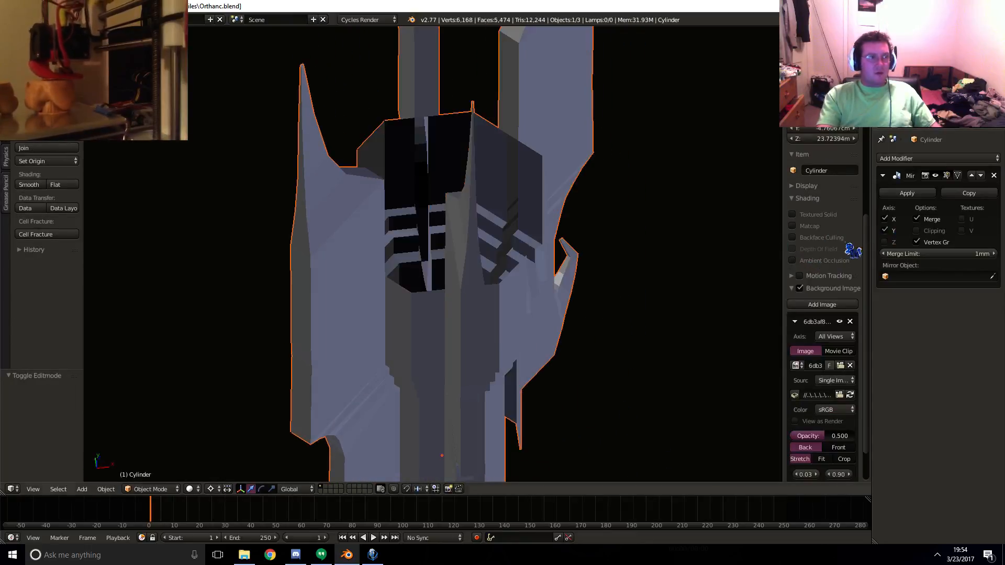
- Select the entire segment mesh and rotate it about -22.3 degrees in the top view so the mirrored copies form a ring
key(KP_7)
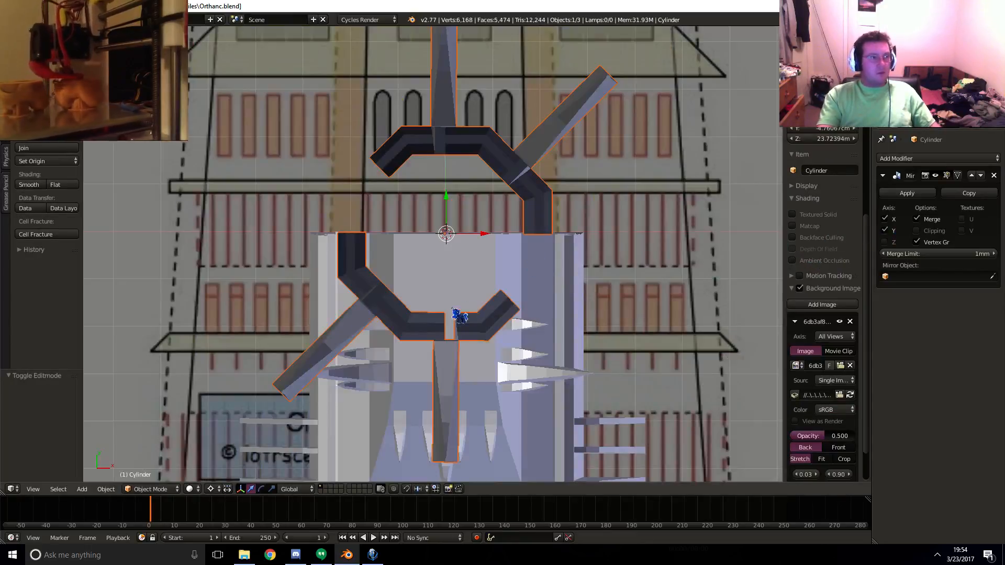
key(Tab)
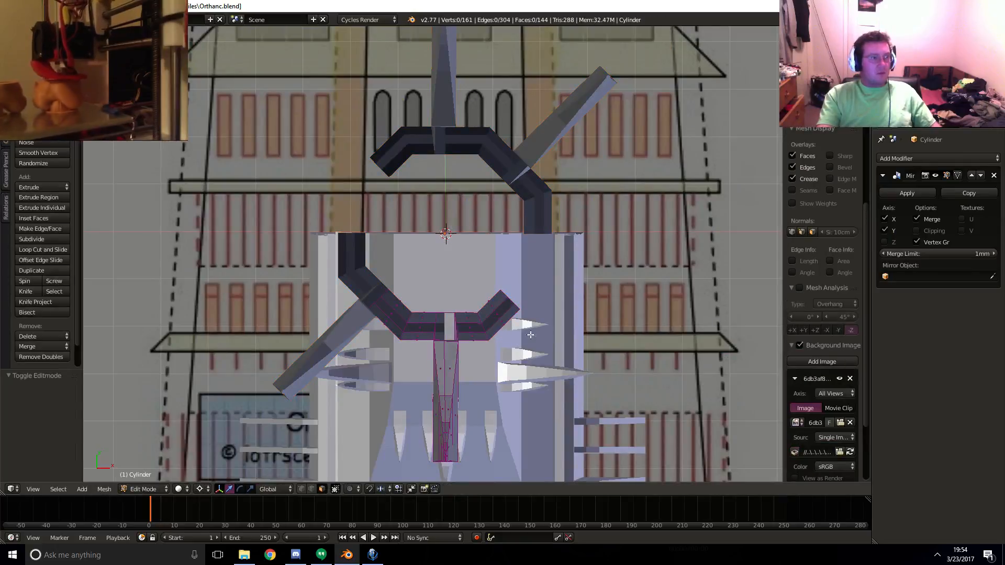
key(Tab)
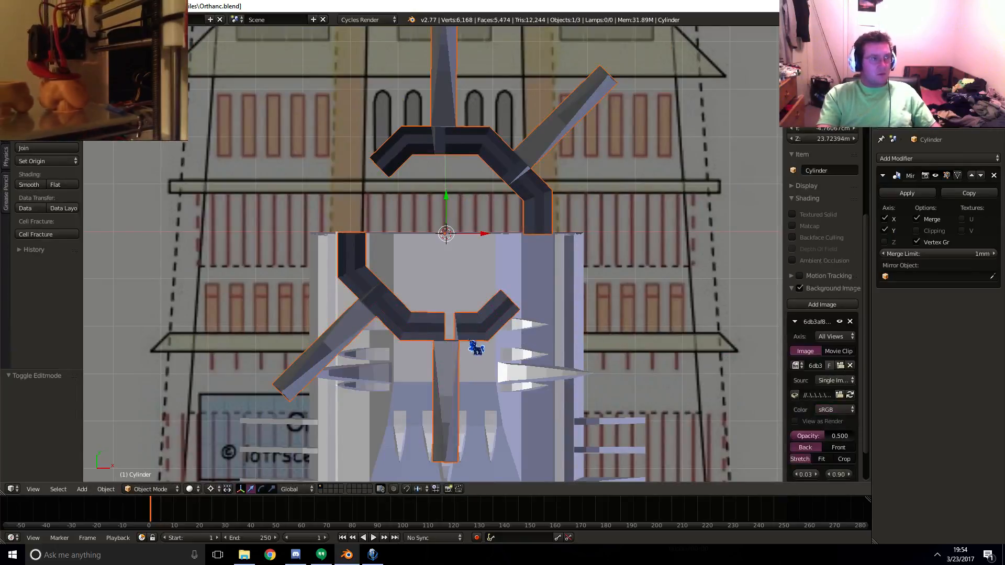
key(Tab)
key(a)
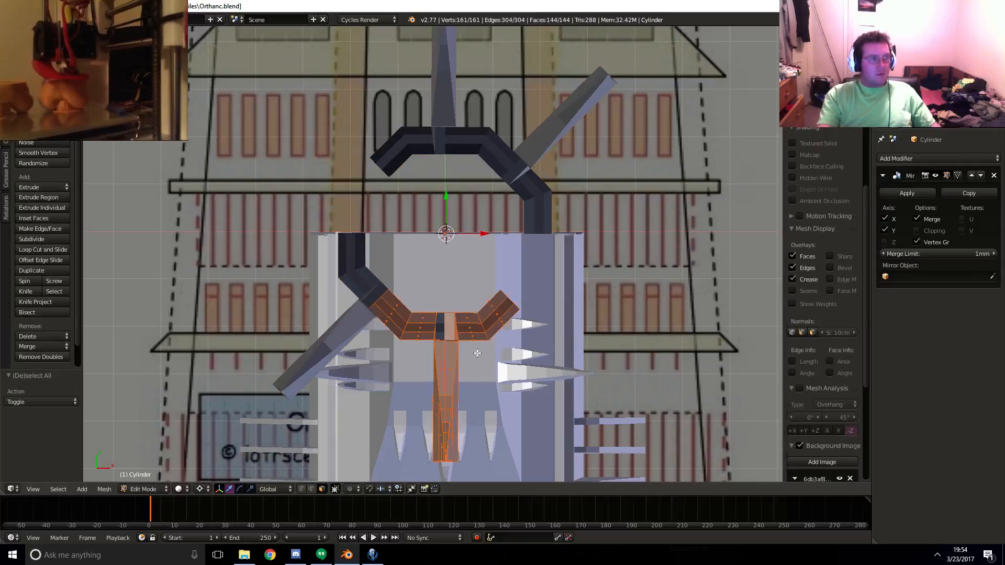
key(r)
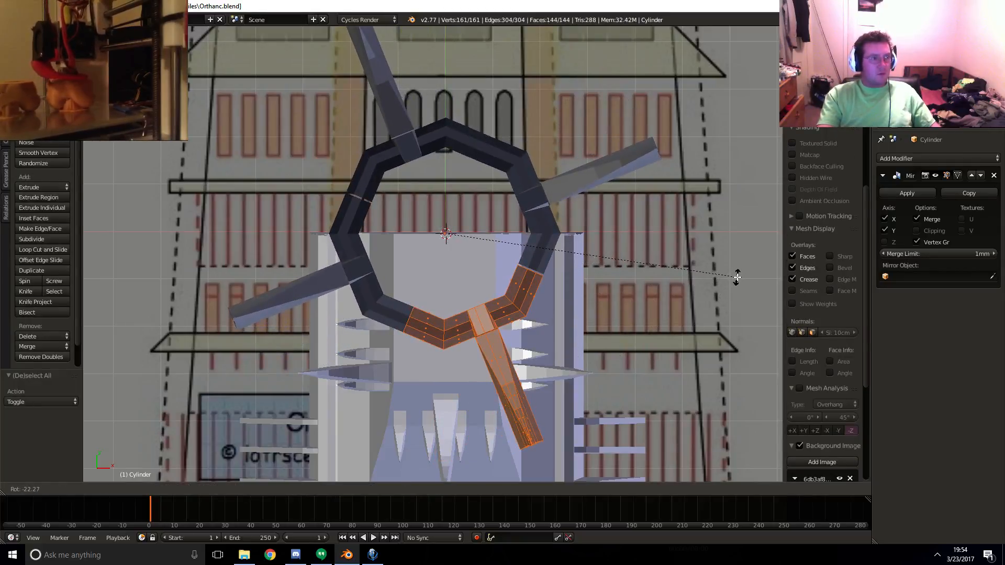
click(737, 277)
- Move the whole segment mesh about 1.07 cm in X and 2.66 cm in Y to line up the mirrored column sections
scroll(688, 297, up, 4)
key(g)
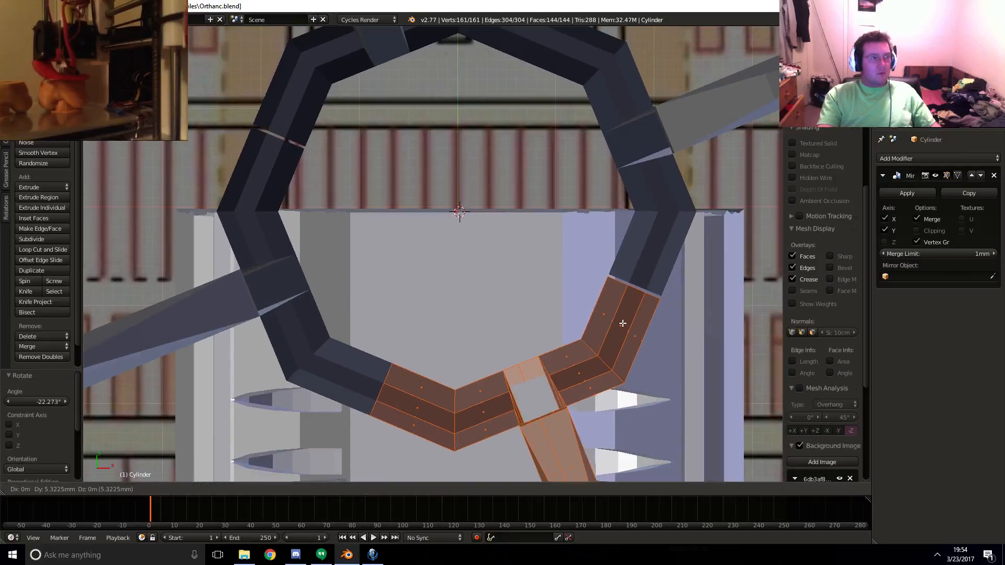
click(607, 334)
scroll(591, 345, down, 3)
key(z)
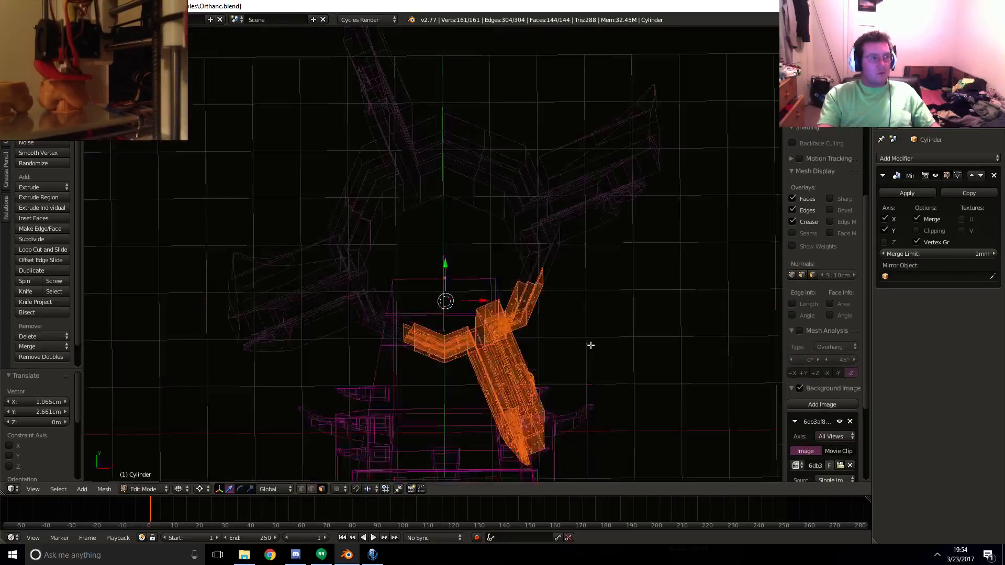
scroll(590, 345, up, 6)
key(z)
key(Tab)
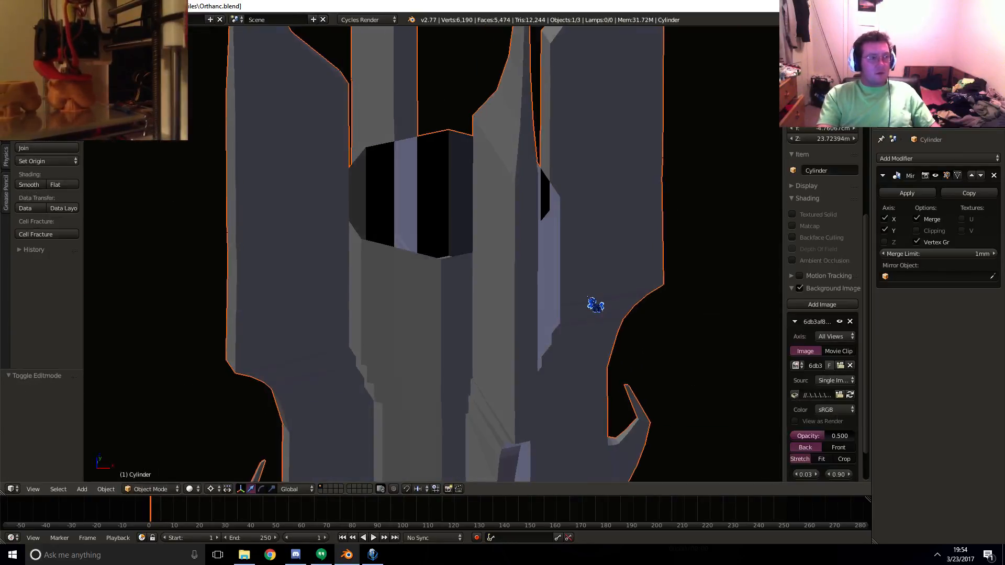
- Rotate the whole mirrored object about 21.8 degrees in the top view so its four fins align with the axes
key(KP_7)
key(r)
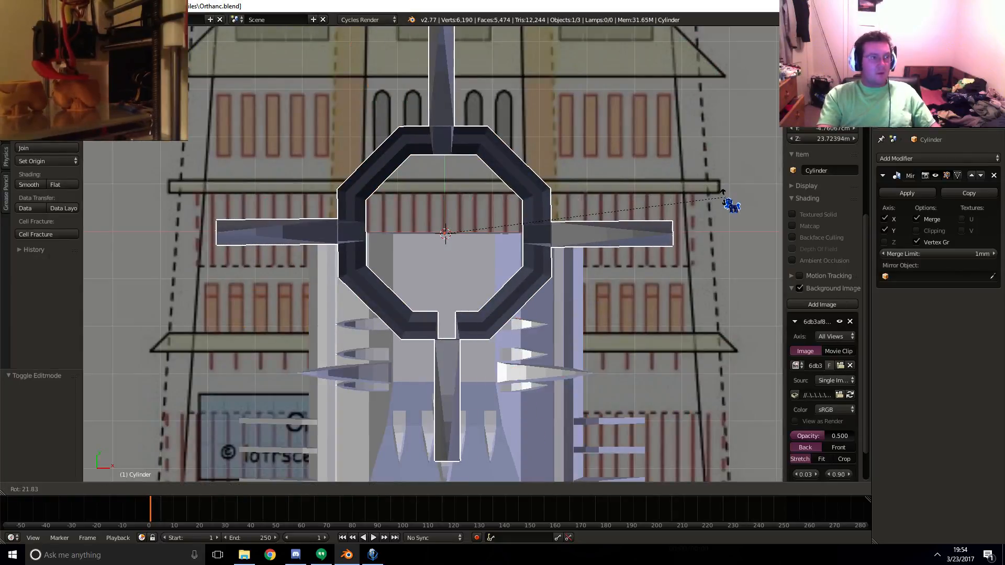
click(724, 198)
key(Tab)
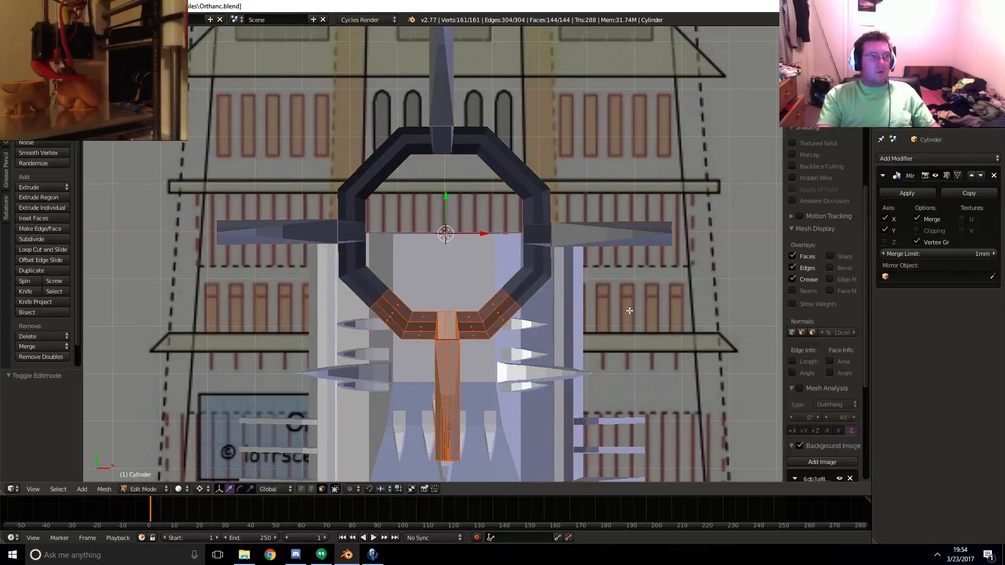
- Apply the Mirror modifier to the octagonal column
middle_drag(628, 308, 590, 270)
key(Tab)
click(912, 194)
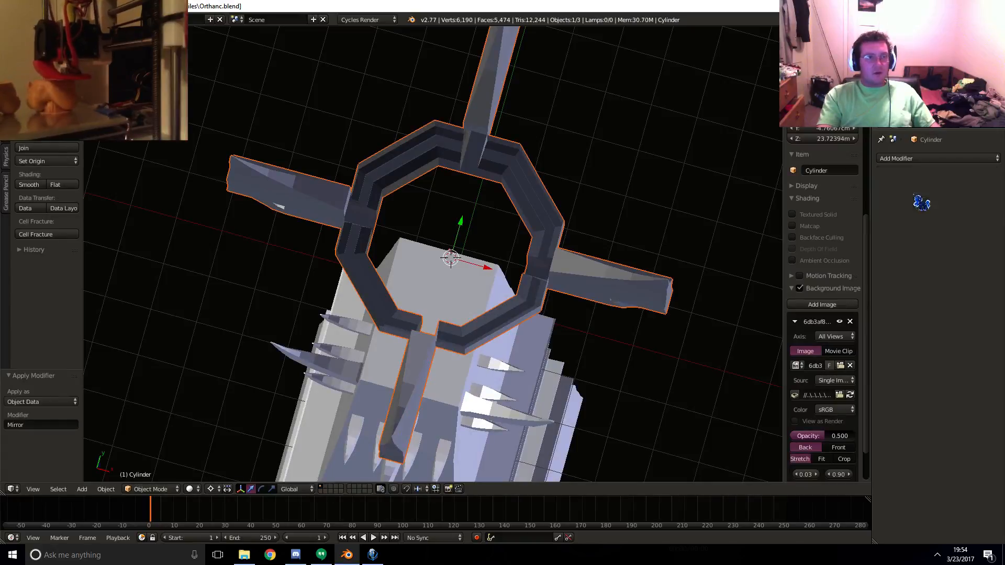
middle_drag(555, 324, 403, 272)
key(z)
key(z)
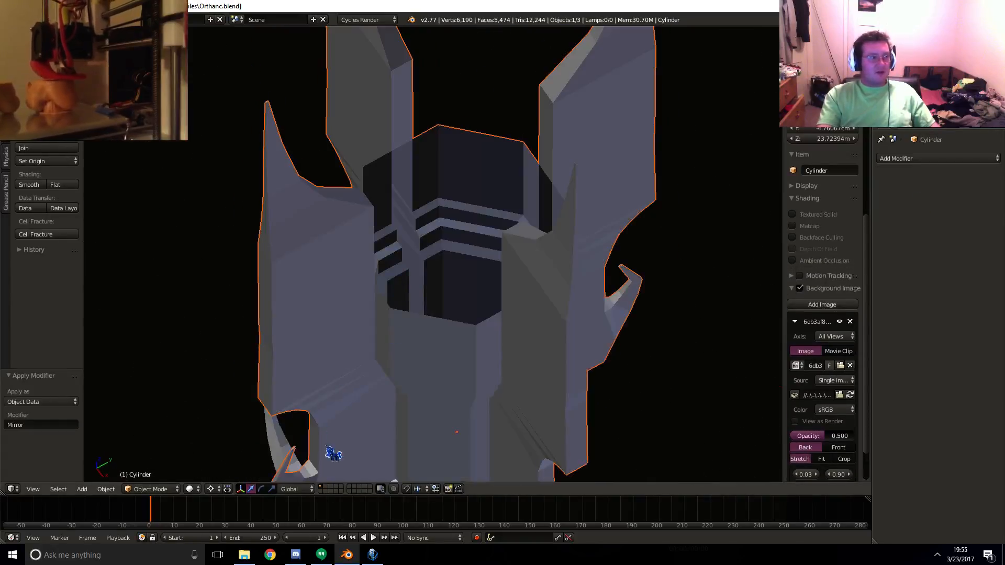
- Select the open top rim's edge loop and examine the seams between the mirrored column sections
key(Tab)
scroll(455, 356, up, 4)
right_click(387, 353)
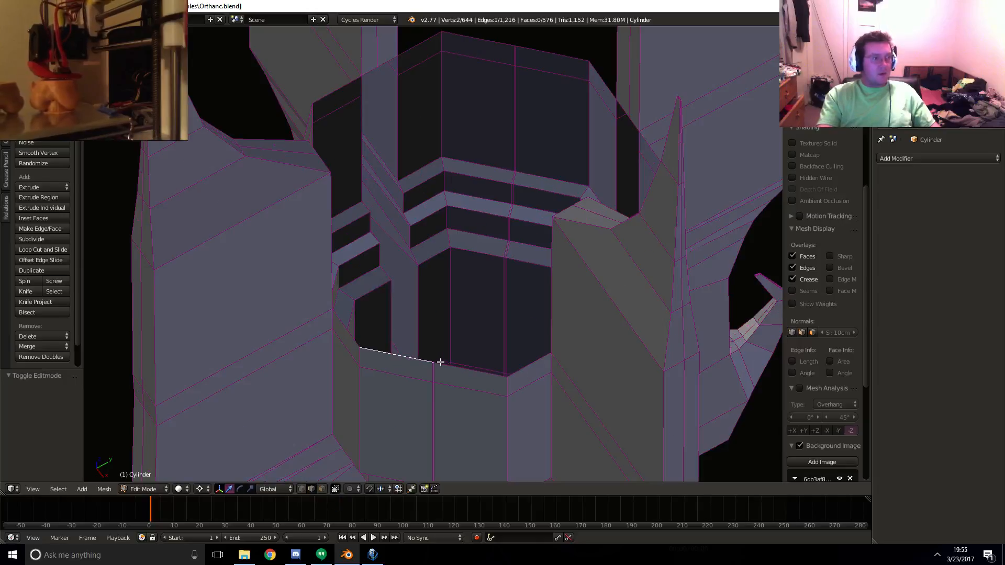
alt+shift+right_click(339, 332)
middle_drag(341, 328, 471, 140)
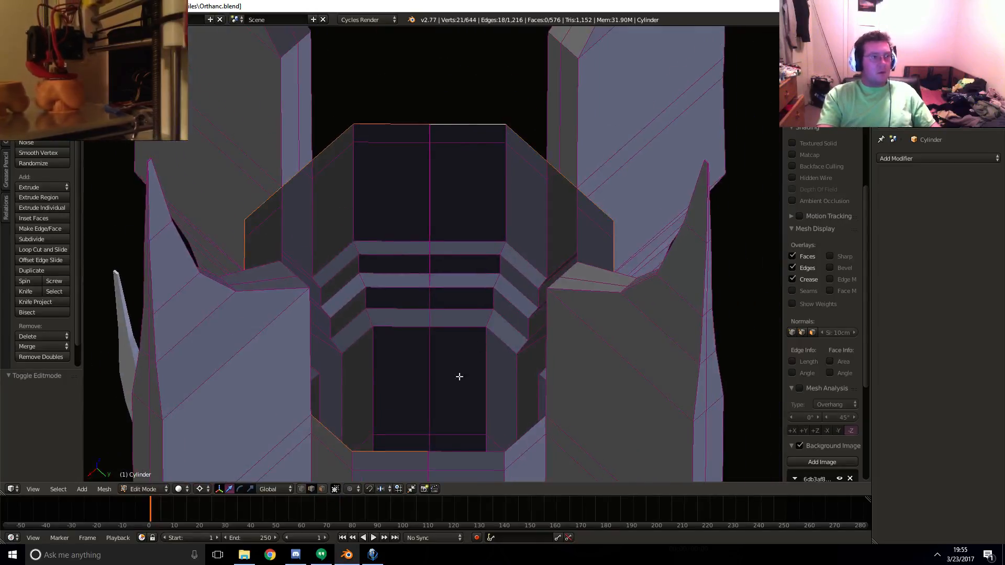
middle_drag(474, 357, 581, 336)
scroll(523, 231, up, 8)
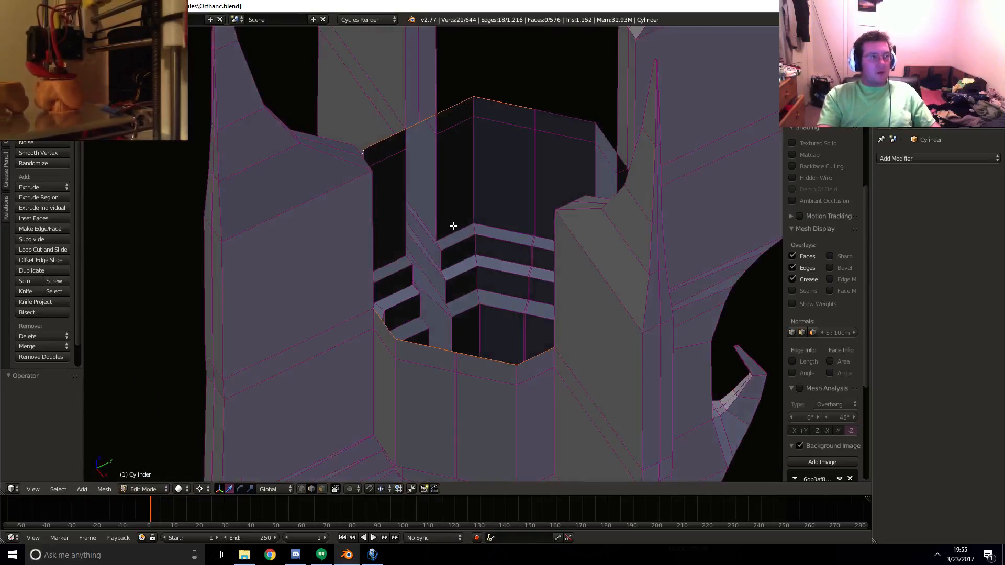
scroll(523, 278, down, 3)
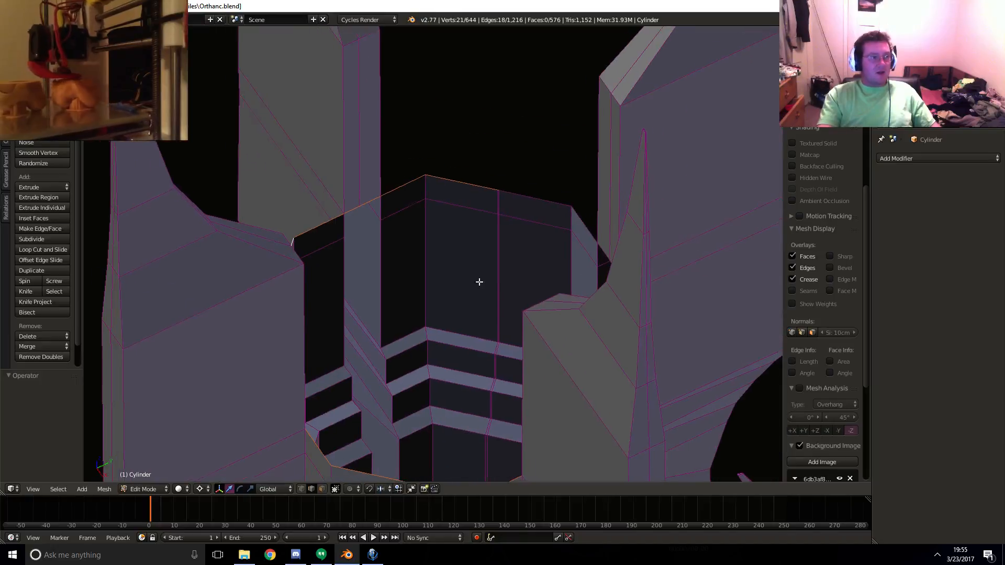
scroll(587, 249, up, 3)
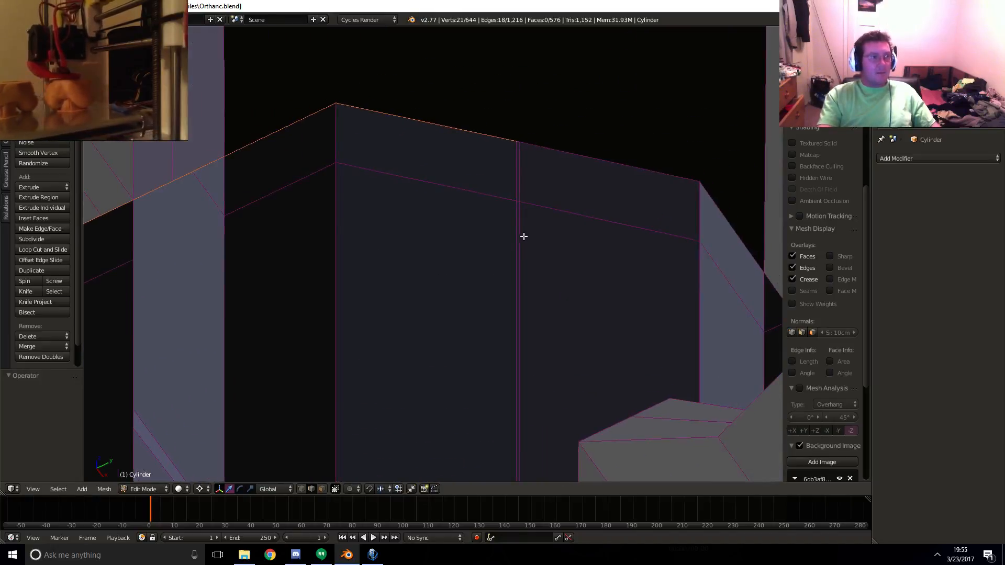
- Switch to face selection and select the narrow strip at the seam on the column's inner wall
right_click(520, 232)
click(322, 490)
scroll(505, 294, up, 5)
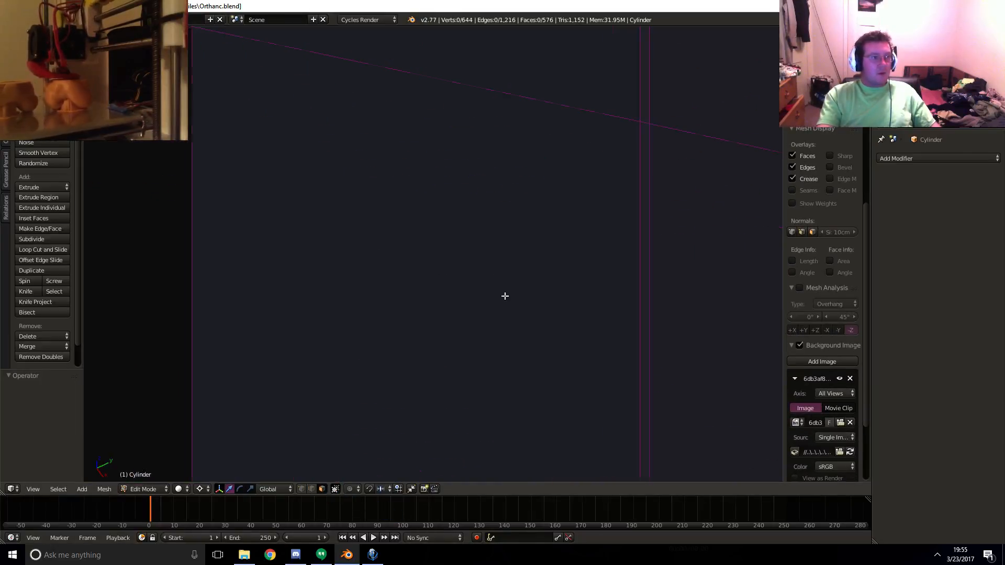
shift+middle_drag(671, 245, 618, 276)
right_click(594, 279)
scroll(597, 224, down, 5)
- Undo the seam selections and the applied mirroring, back to the single selected segment
key(ctrl+z)
key(ctrl+z)
key(ctrl+z)
key(ctrl+z)
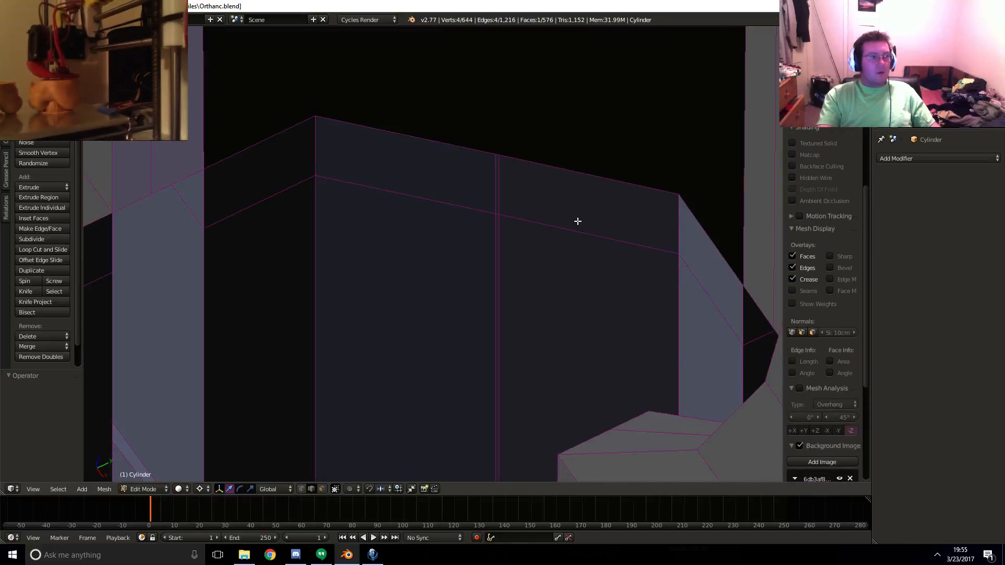
key(ctrl+z)
key(ctrl+z)
key(ctrl+z)
scroll(518, 290, down, 5)
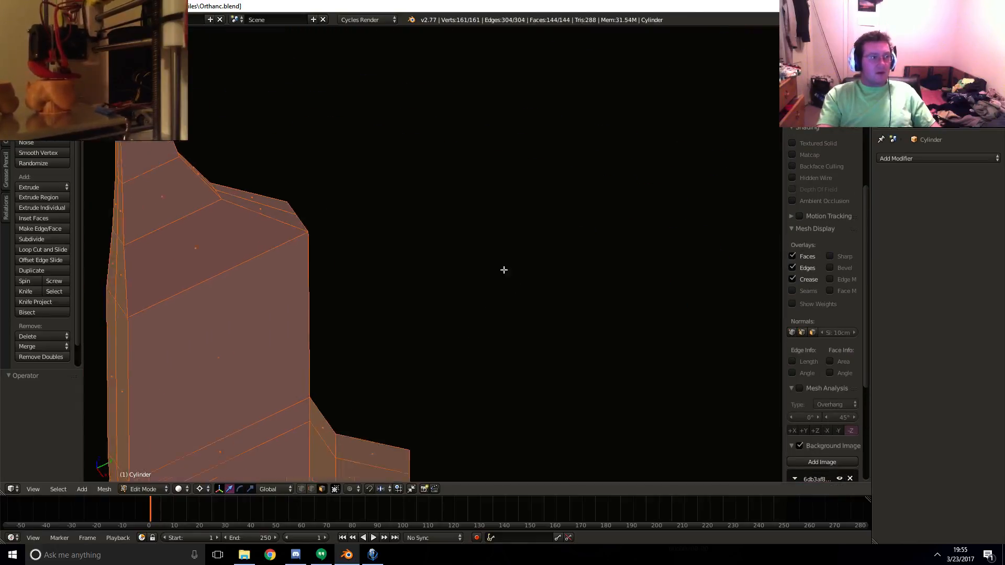
scroll(504, 270, down, 3)
- Add a new Mirror modifier to the single segment, mirroring across both the X and Y axes
middle_drag(533, 266, 497, 266)
click(896, 159)
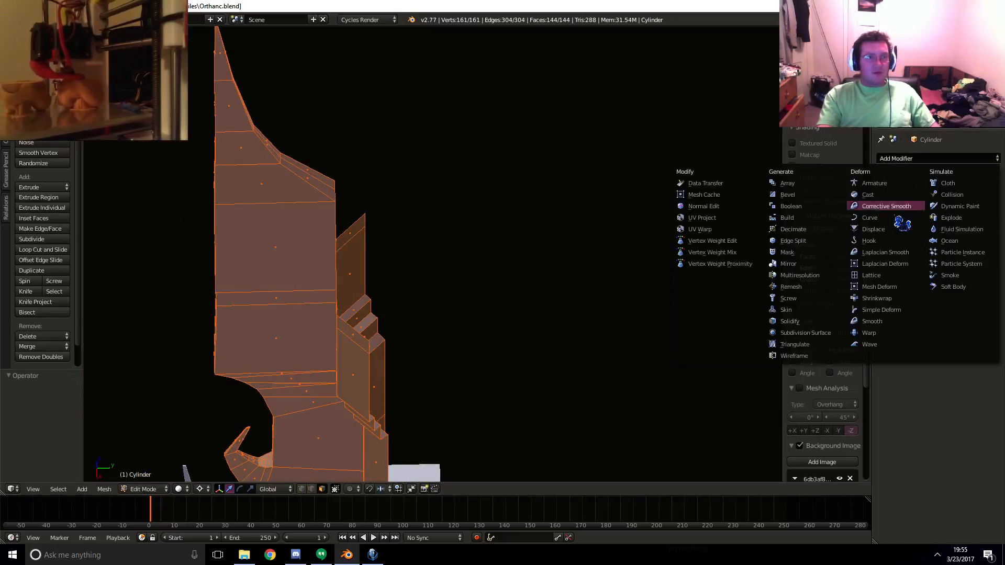
click(804, 264)
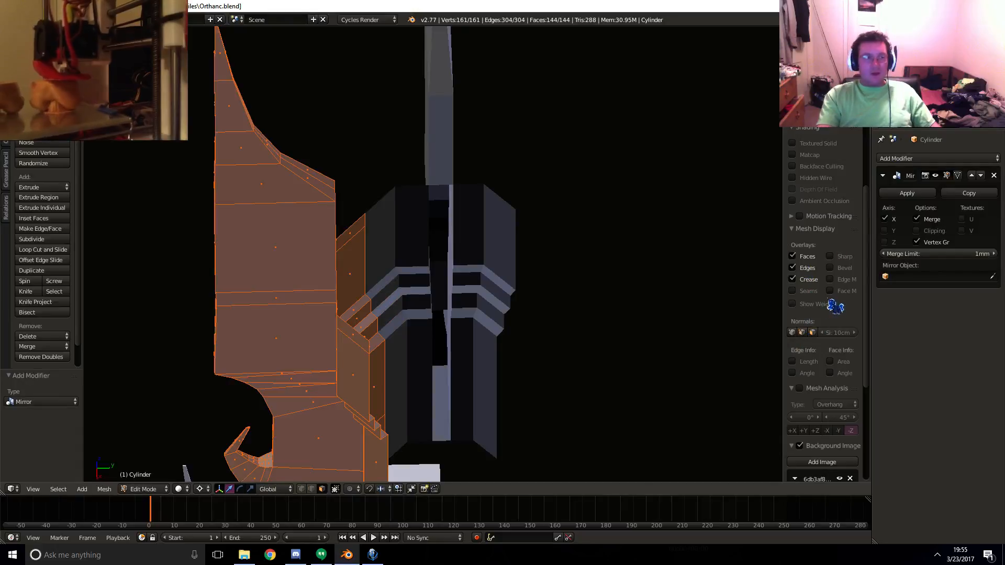
click(884, 230)
middle_drag(503, 293, 515, 283)
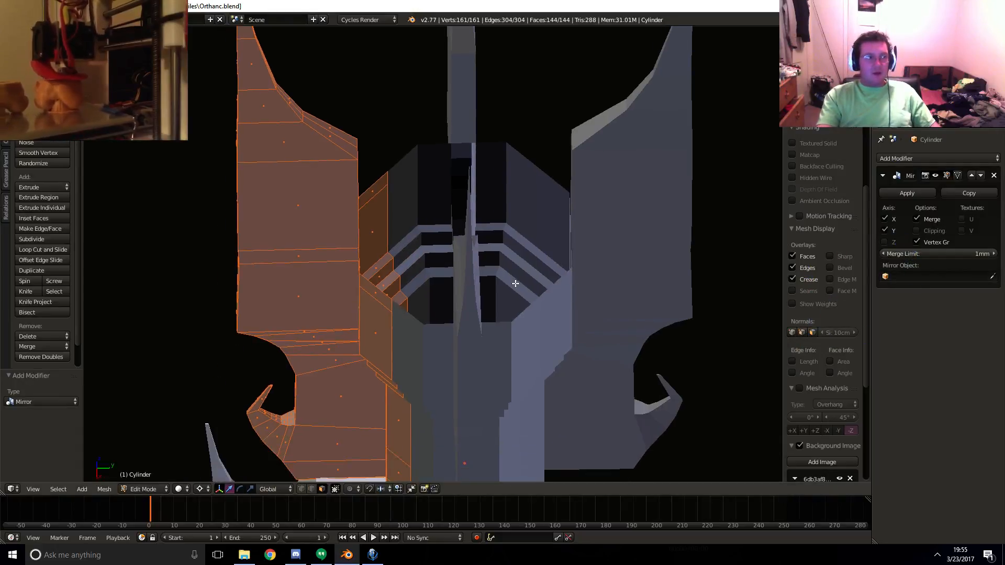
- Move the segment mesh about -3.1 mm in X and -1.14 cm in Y to align one end with its mirrored neighbour
key(KP_7)
scroll(515, 283, up, 8)
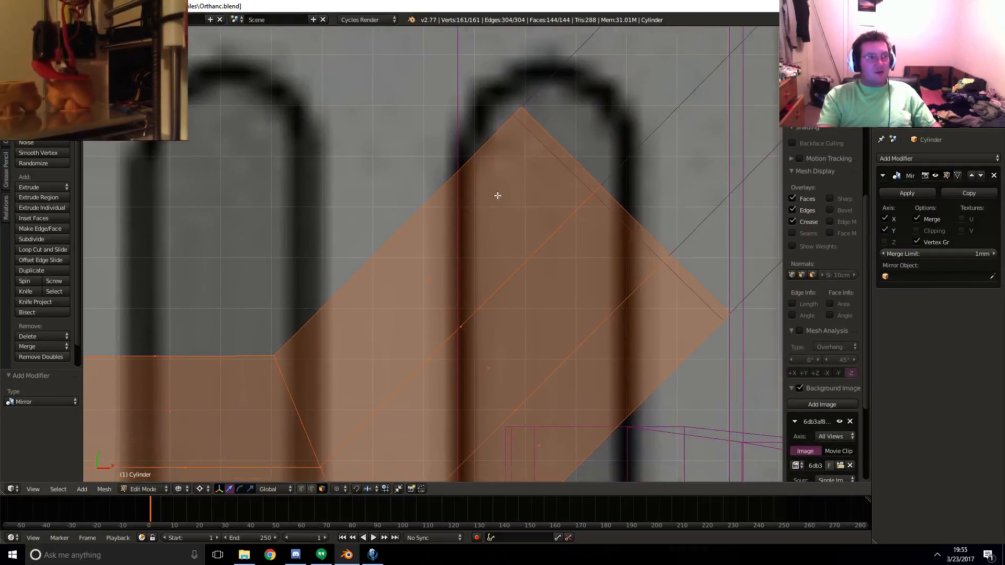
key(g)
click(578, 179)
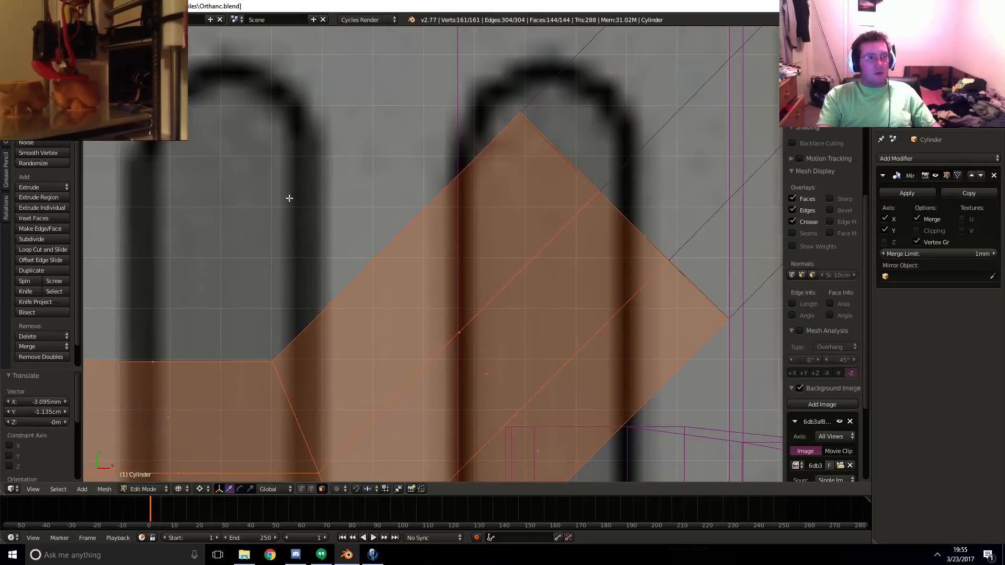
mouse_move(287, 197)
shift+middle_down()
mouse_move(533, 196)
mouse_move(779, 174)
shift+middle_up()
shift+middle_drag(319, 166, 440, 257)
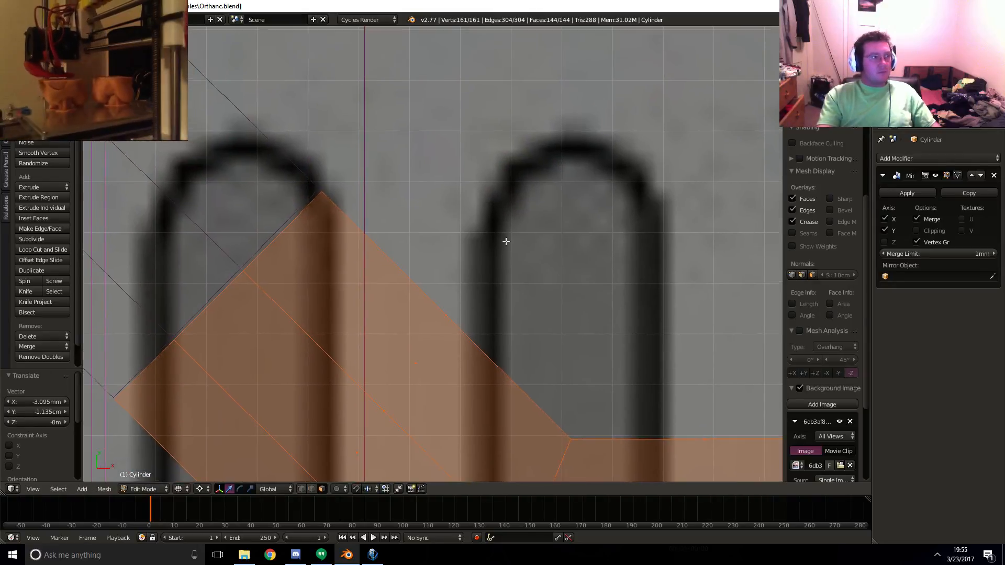
- Fine-tune the segment's position at both end seams, finishing with a shift of about 1.03 mm in X and 4.13 mm in Y
key(g)
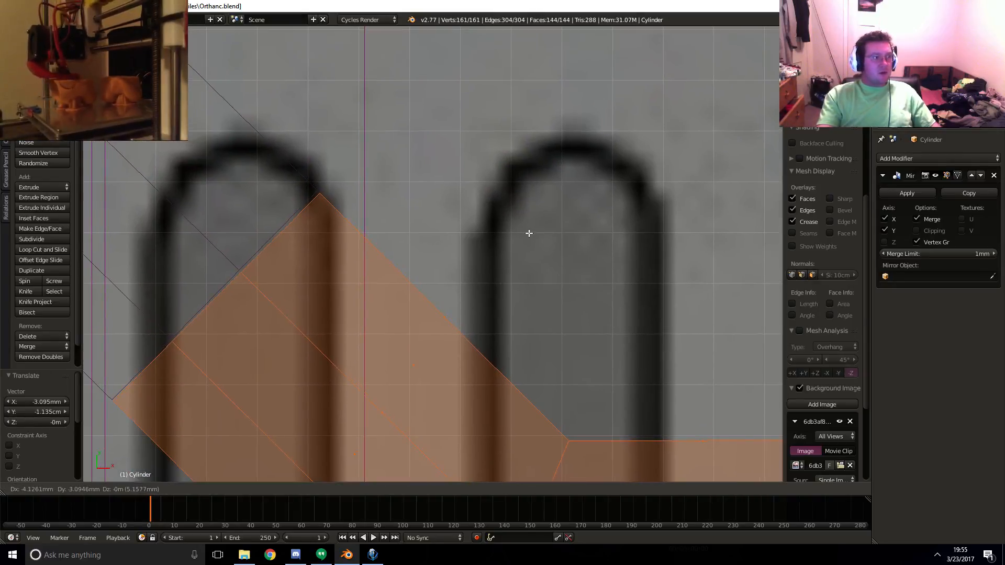
click(527, 232)
mouse_move(527, 231)
shift+middle_down()
mouse_move(379, 190)
mouse_move(484, 209)
shift+middle_up()
key(g)
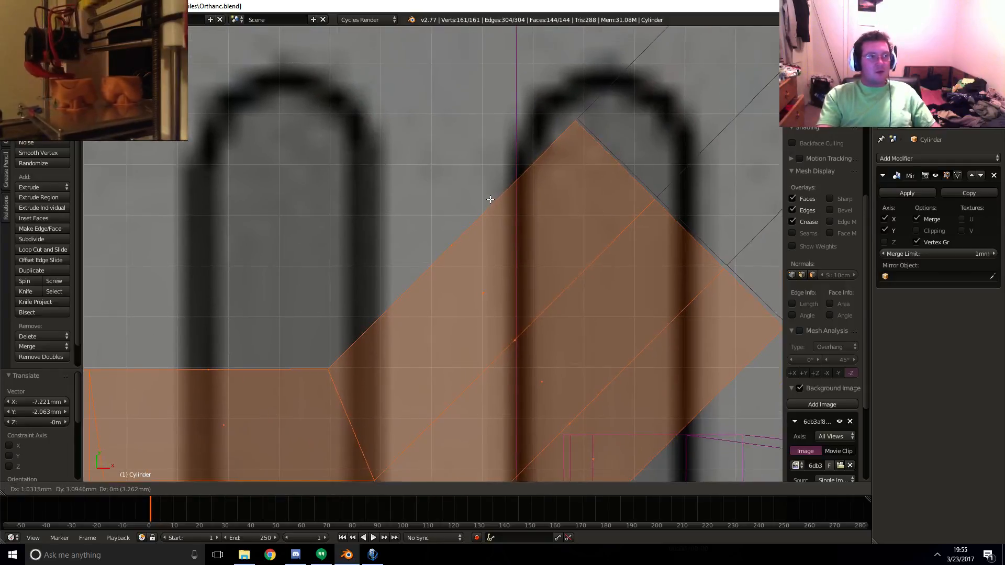
click(491, 200)
shift+middle_drag(383, 192, 389, 193)
scroll(389, 194, down, 2)
mouse_move(464, 168)
shift+middle_down()
mouse_move(664, 183)
mouse_move(595, 198)
mouse_move(511, 196)
mouse_move(538, 198)
shift+middle_up()
scroll(666, 187, down, 3)
key(z)
- Set the Mirror modifier's merge limit to 3 m and inspect the mirrored tower top
middle_drag(452, 219, 572, 226)
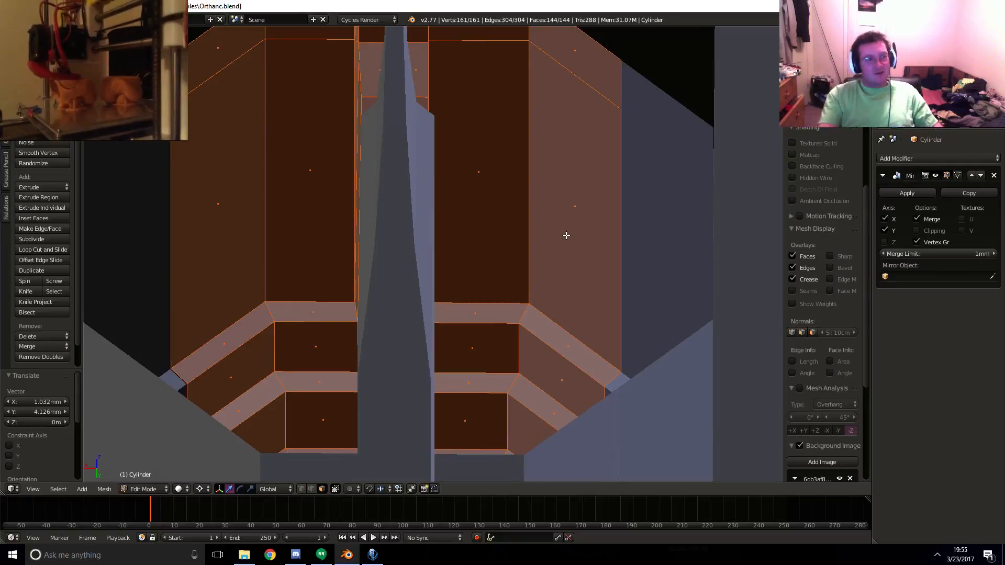
middle_drag(577, 273, 659, 269)
click(963, 256)
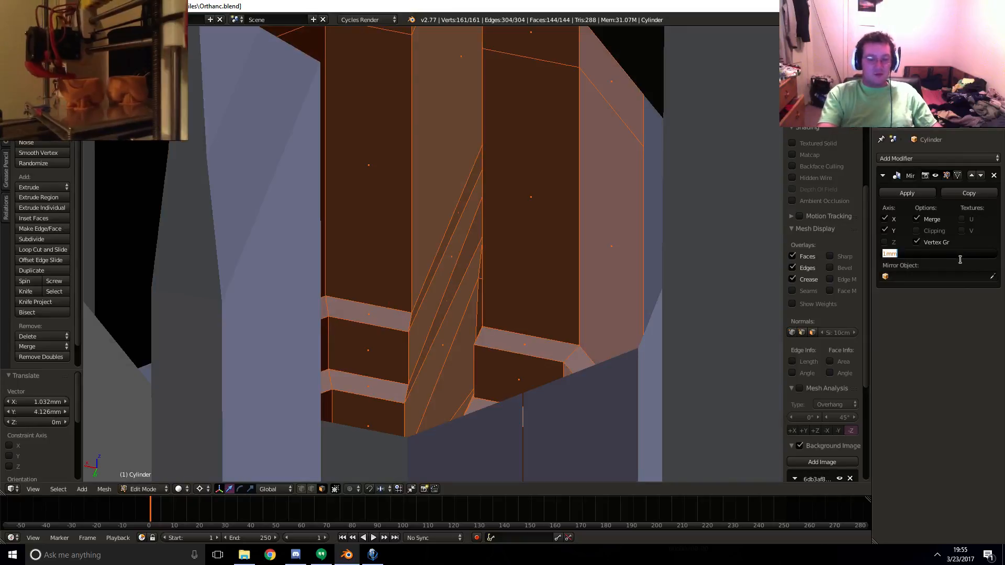
key(Return)
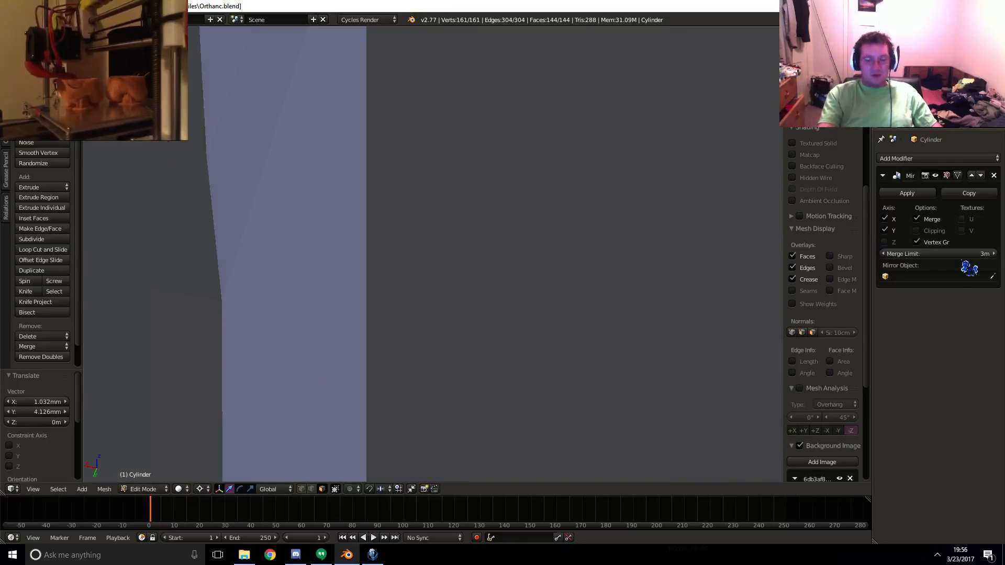
scroll(454, 231, down, 6)
middle_drag(541, 255, 433, 262)
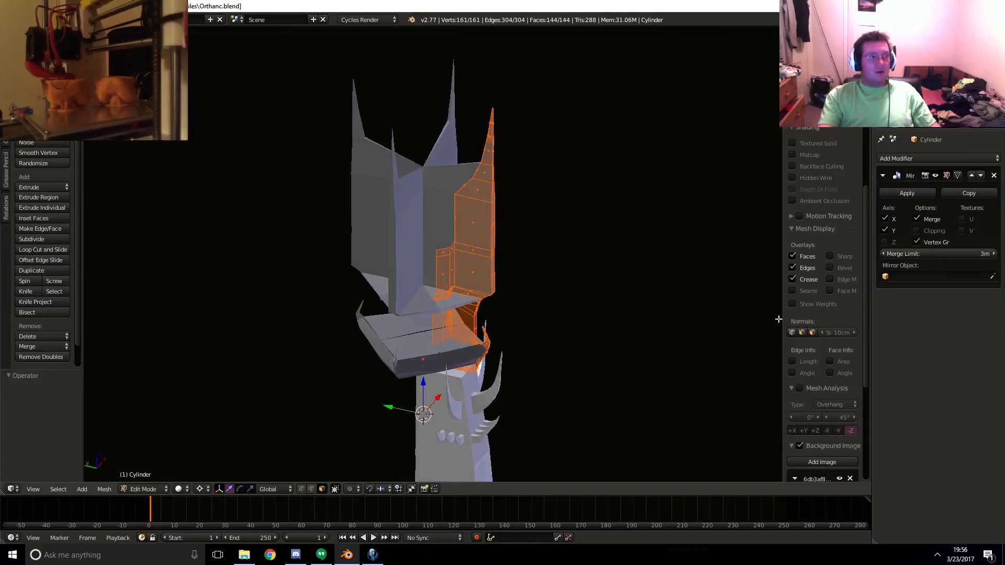
- Set the Mirror modifier's merge limit to 30 cm and inspect the mirrored tower top's seams in wireframe
click(964, 255)
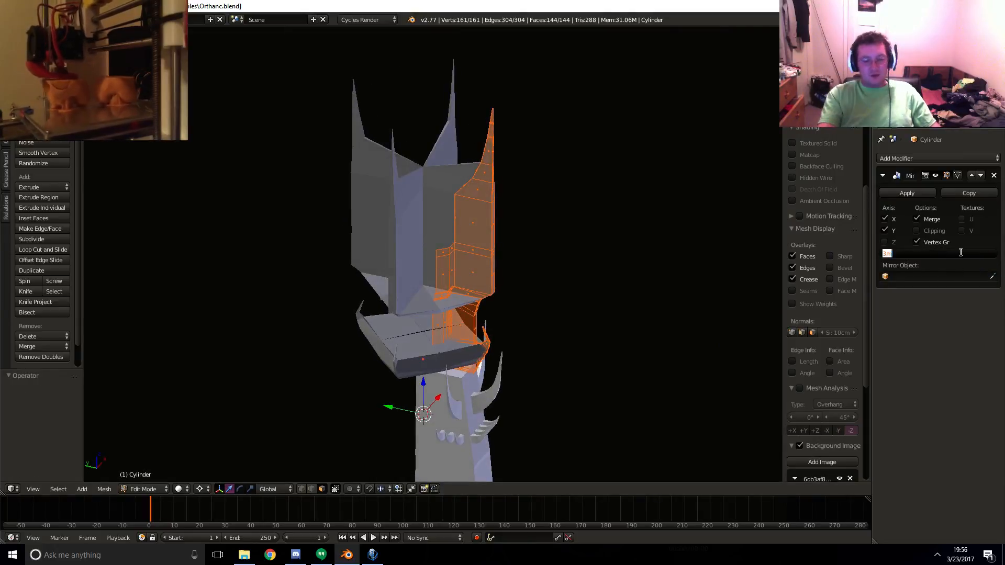
key(Return)
scroll(392, 324, up, 7)
mouse_move(543, 334)
shift+middle_down()
mouse_move(505, 315)
mouse_move(484, 341)
shift+middle_up()
scroll(505, 315, up, 5)
key(z)
mouse_move(289, 347)
shift+middle_down()
mouse_move(594, 318)
mouse_move(583, 285)
mouse_move(423, 285)
shift+middle_up()
scroll(442, 325, up, 6)
scroll(441, 325, down, 8)
key(Tab)
middle_drag(486, 332, 462, 317)
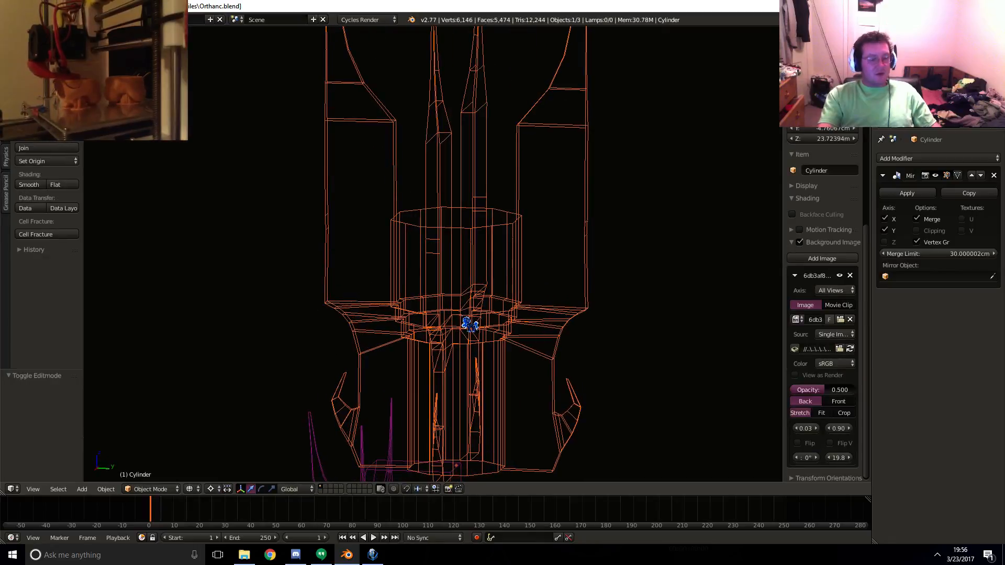
key(KP_1)
shift+middle_drag(341, 355, 452, 243)
scroll(452, 243, up, 8)
shift+middle_drag(416, 360, 432, 279)
- Move the small lower hook's tip about -70.2 cm in Y and -7.1 cm in Z to match the reference drawing
key(Tab)
key(z)
scroll(526, 247, down, 6)
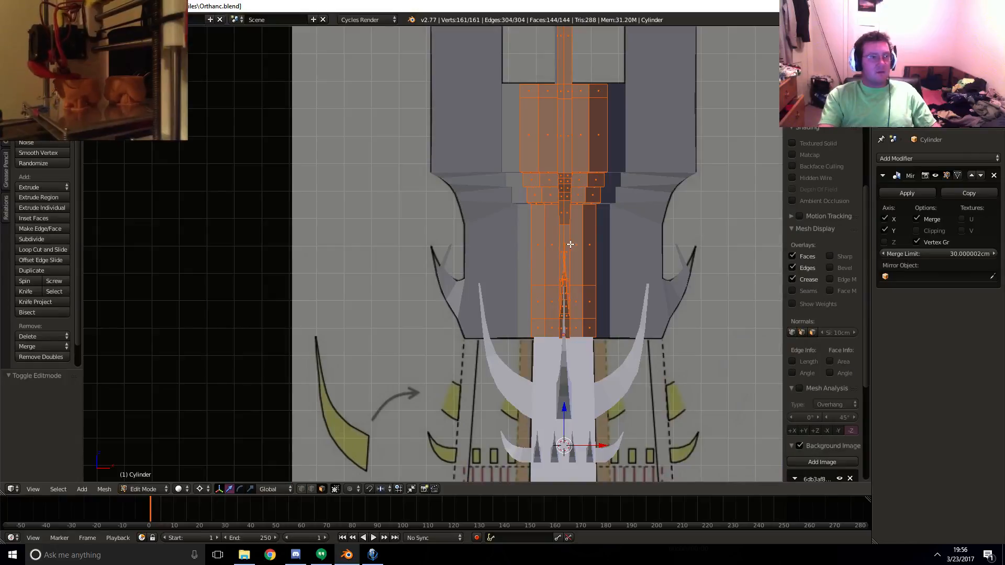
key(KP_3)
shift+middle_drag(333, 255, 429, 253)
scroll(429, 252, up, 7)
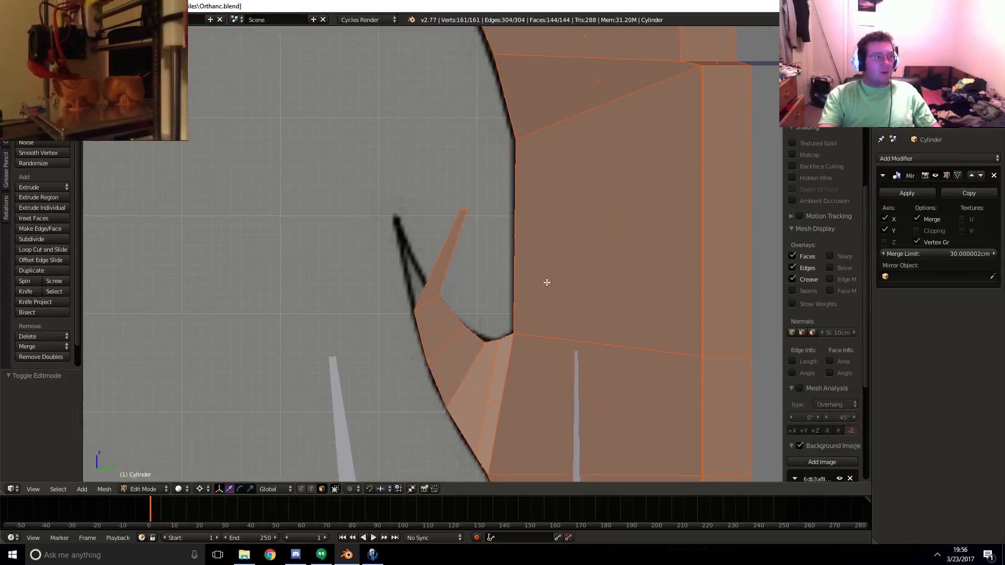
right_click(471, 216)
scroll(525, 174, up, 6)
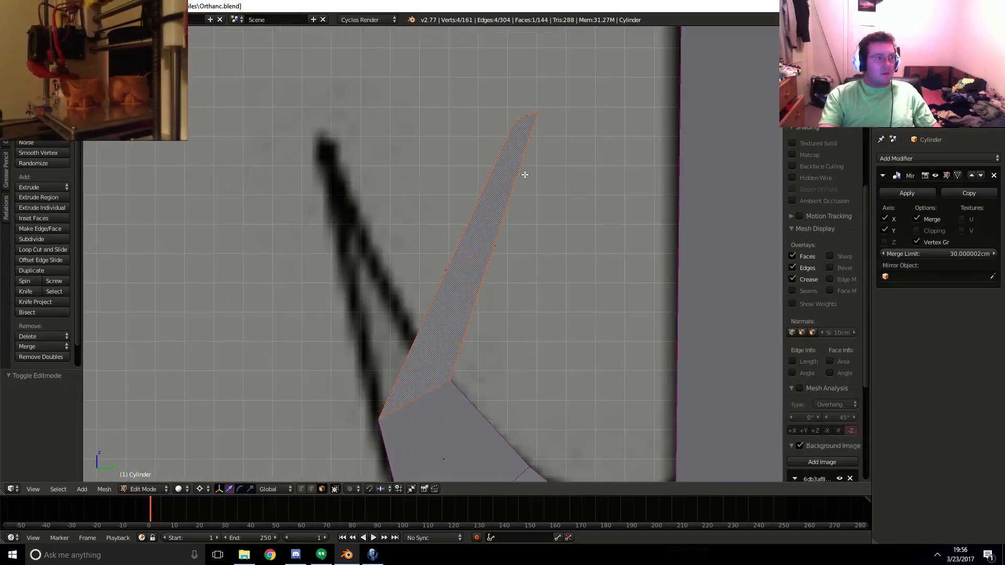
key(a)
right_click(532, 105)
key(z)
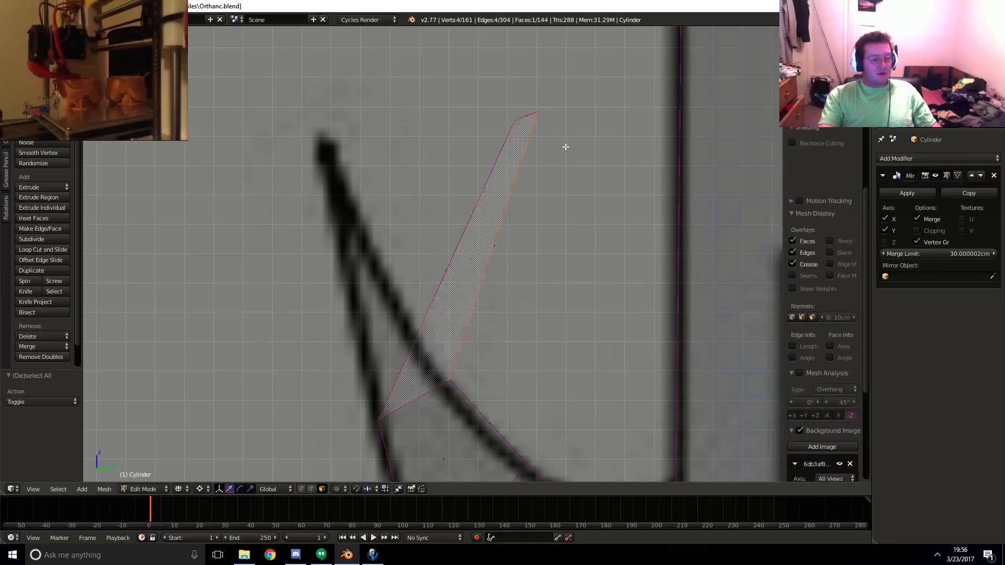
key(c)
middle_drag(469, 250, 410, 260)
right_click(574, 225)
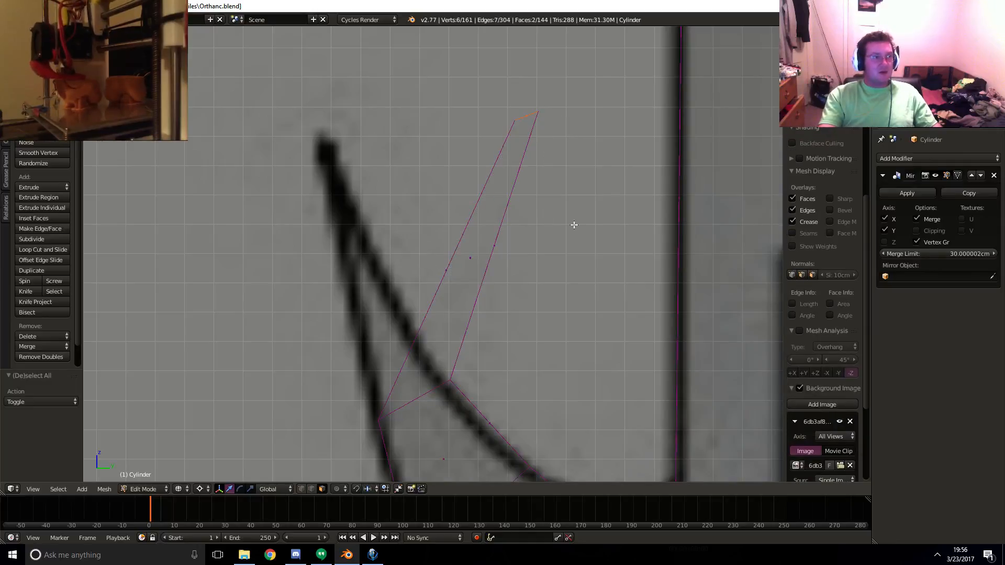
key(g)
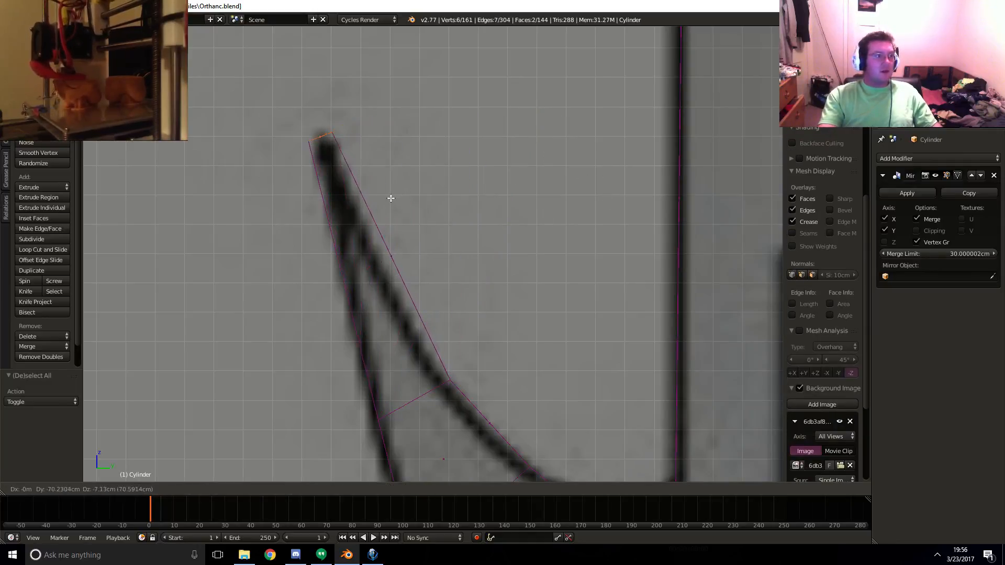
click(391, 198)
- Apply the Mirror modifier to the tower's upper section in Object Mode
scroll(497, 223, down, 3)
scroll(498, 224, down, 7)
key(Tab)
key(z)
middle_drag(509, 252, 711, 294)
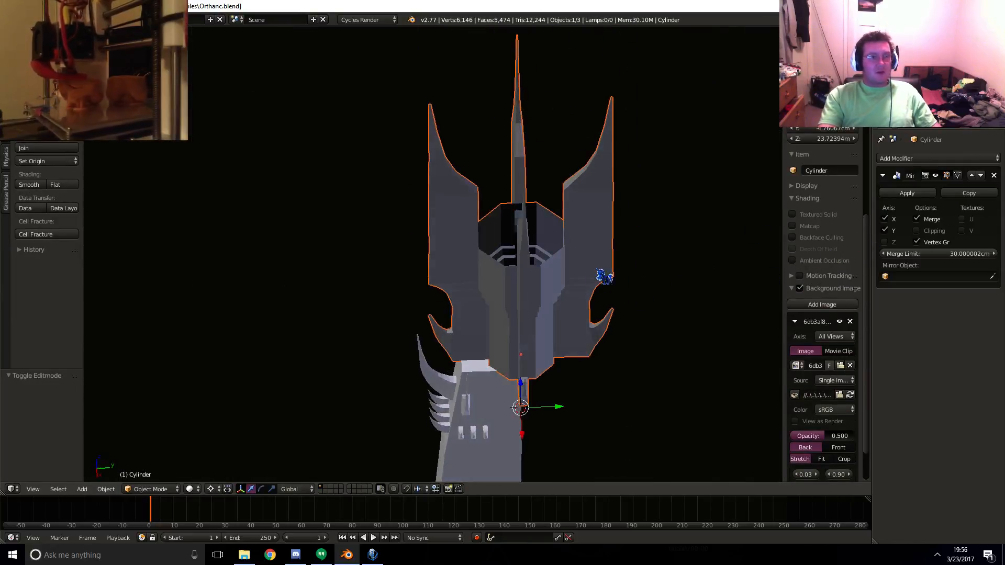
click(907, 193)
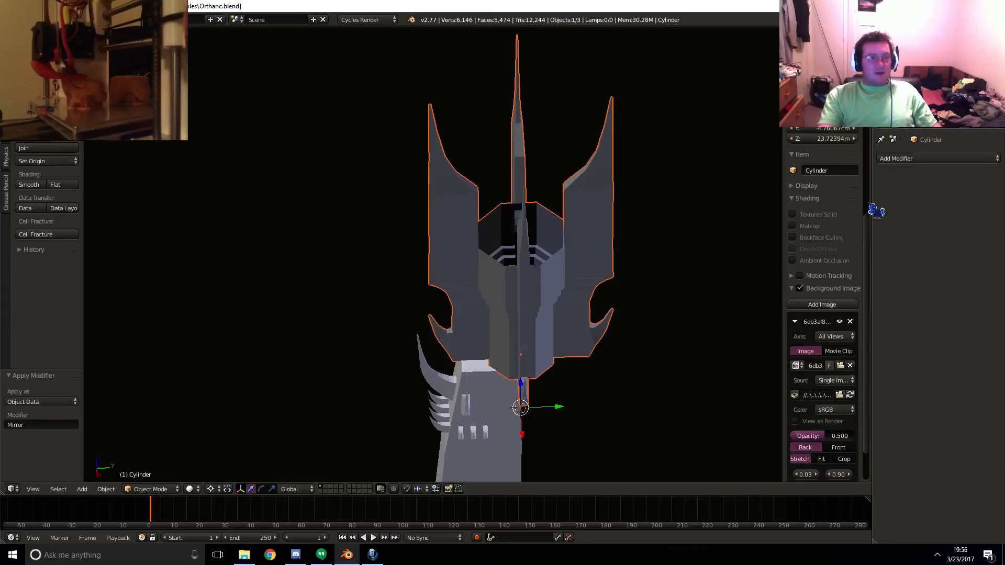
- Close the open top of the central octagonal shaft with a single face across its rim edge loop
middle_drag(573, 285, 584, 283)
scroll(602, 280, up, 5)
key(Tab)
scroll(473, 281, up, 3)
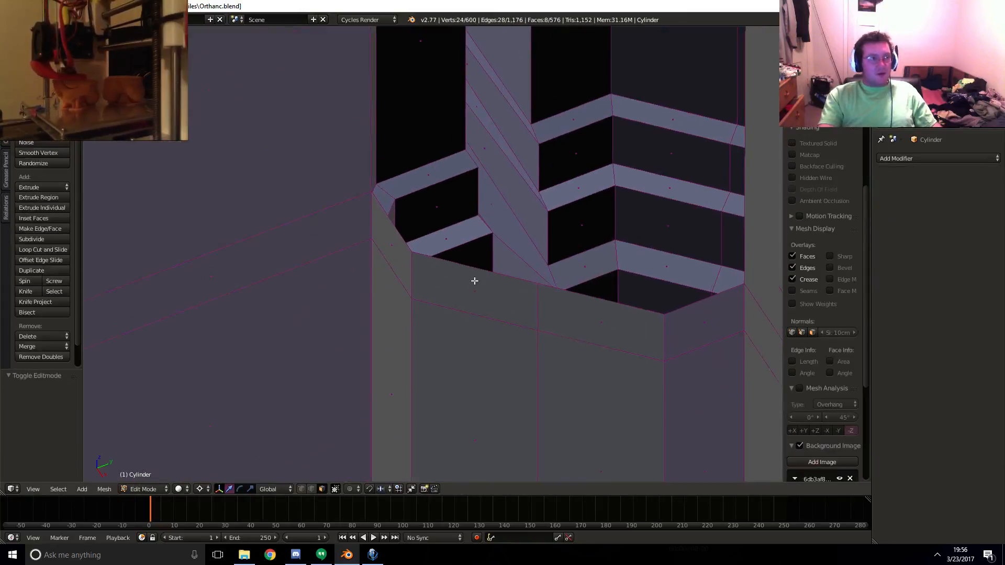
right_click(489, 270)
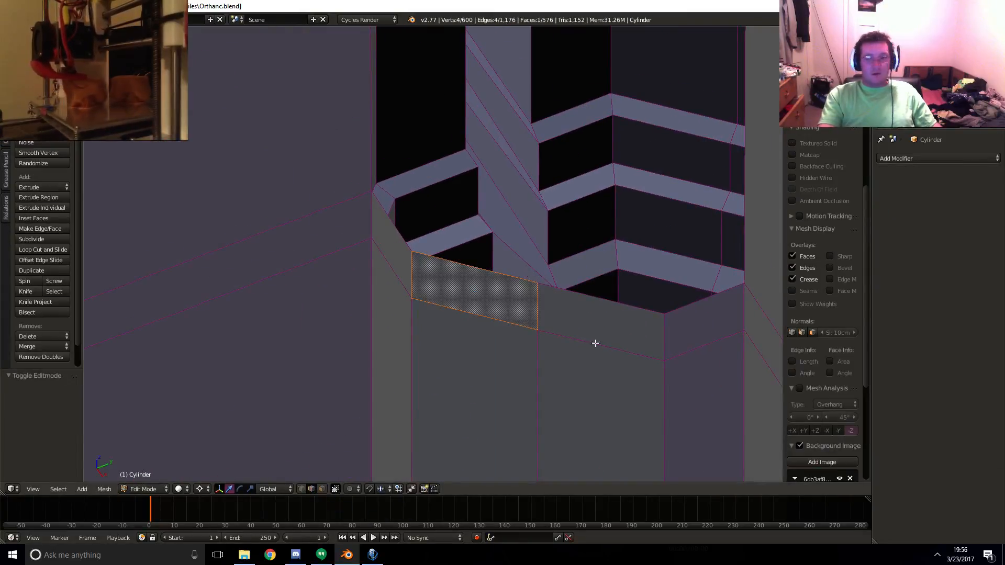
right_click(529, 280)
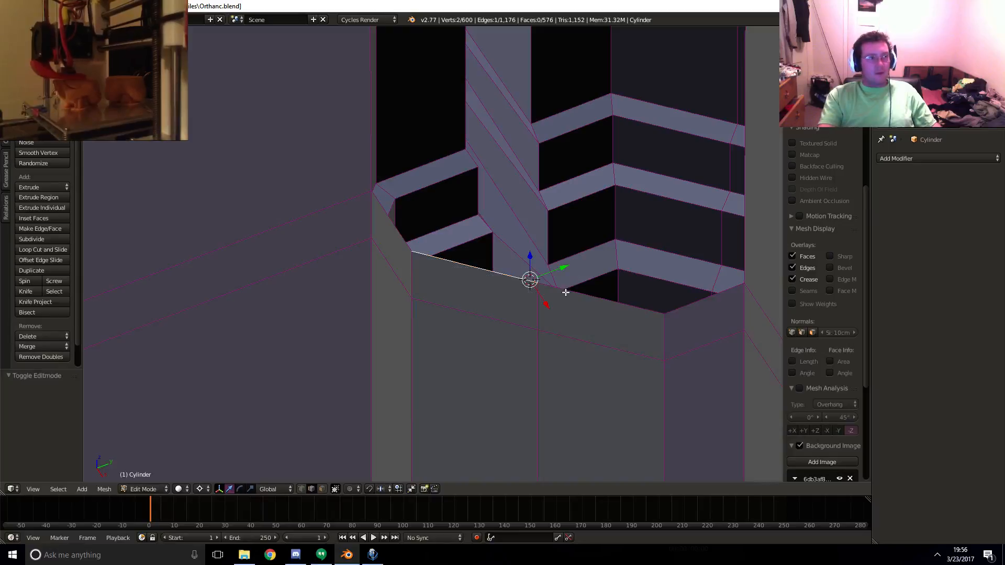
alt+right_click(569, 291)
scroll(571, 287, down, 6)
key(f)
shift+middle_drag(585, 207, 539, 213)
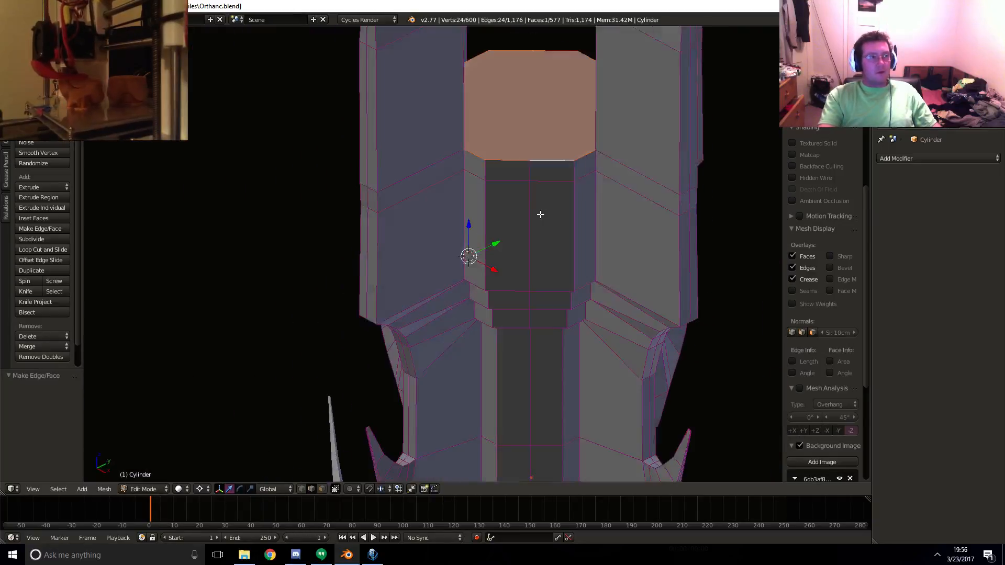
- Fill the opening at the underside of the upper section with a face from its bottom edge loop
scroll(539, 213, down, 1)
shift+middle_drag(552, 419, 503, 249)
scroll(493, 294, up, 4)
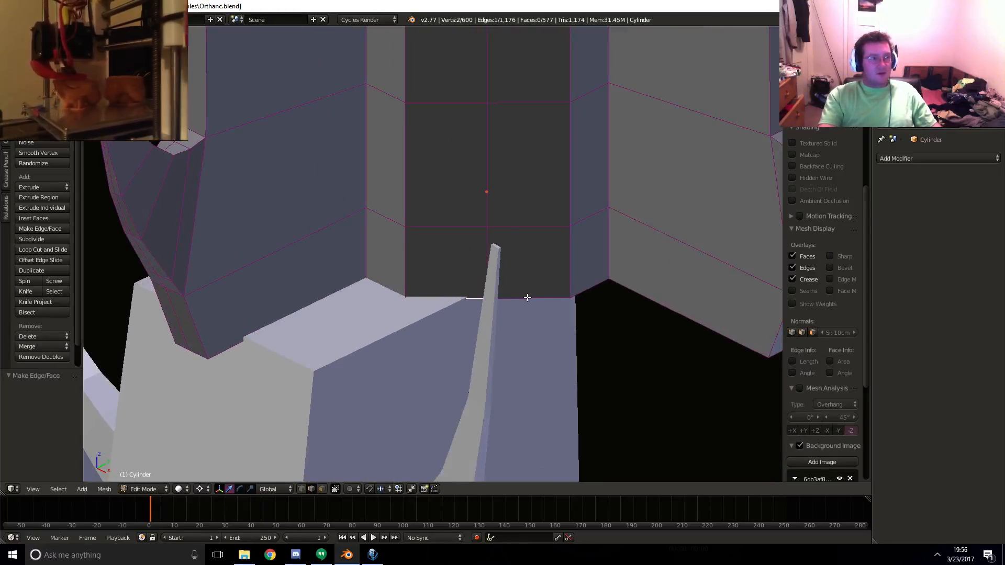
key(f)
key(z)
scroll(526, 298, down, 6)
key(z)
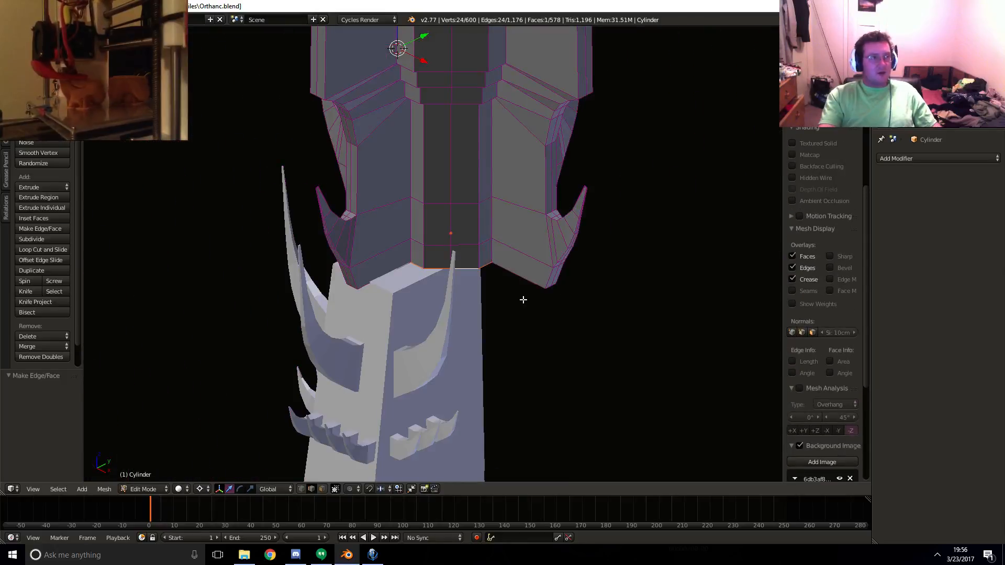
- Raise the whole upper section about 1.9 cm in Z against the side reference drawing
key(KP_3)
scroll(492, 255, up, 4)
key(z)
shift+middle_drag(371, 229, 469, 314)
scroll(444, 275, down, 6)
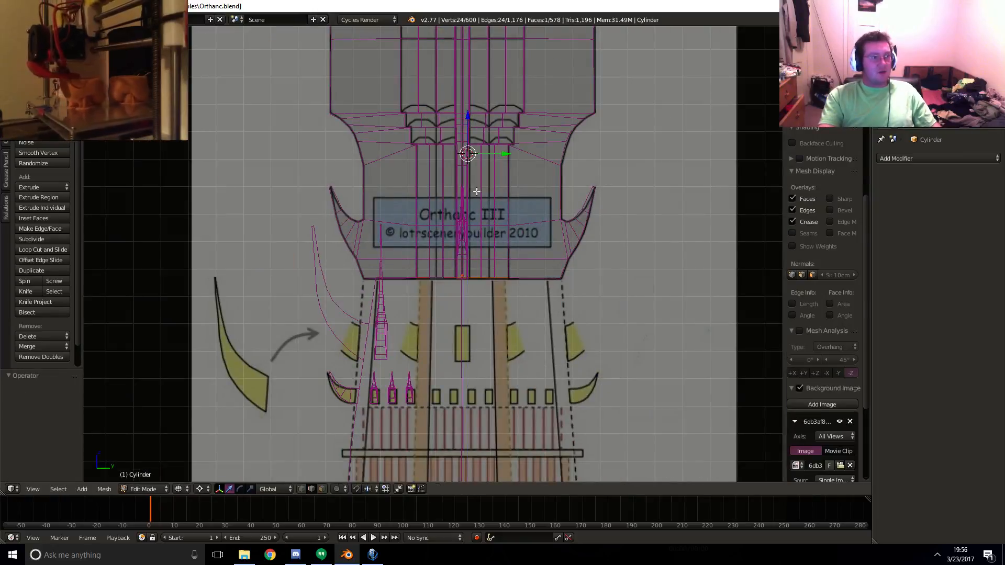
key(Tab)
drag(467, 123, 466, 123)
shift+middle_drag(470, 76, 539, 274)
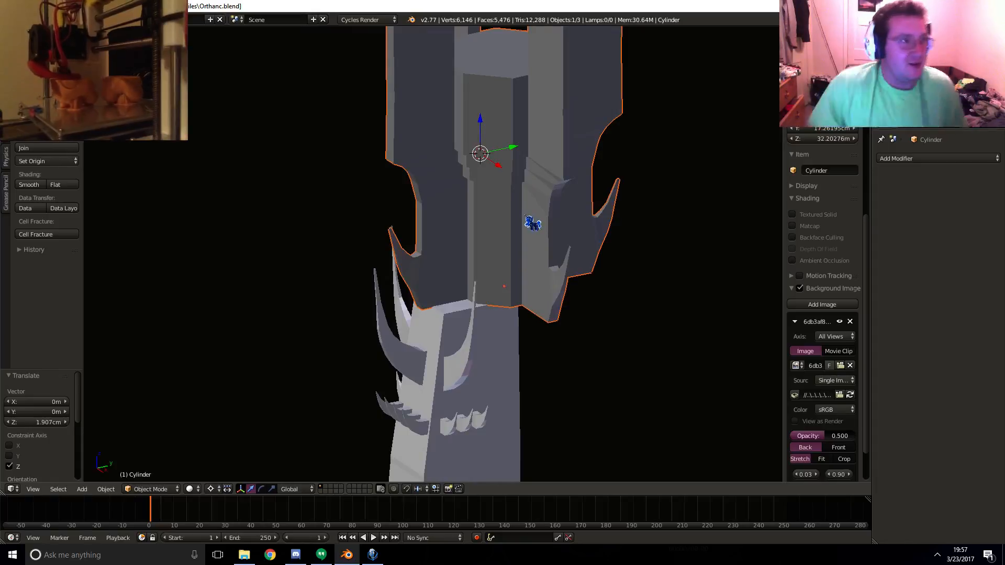
- Duplicate the detailed lower tower side in place from the top view
right_click(509, 407)
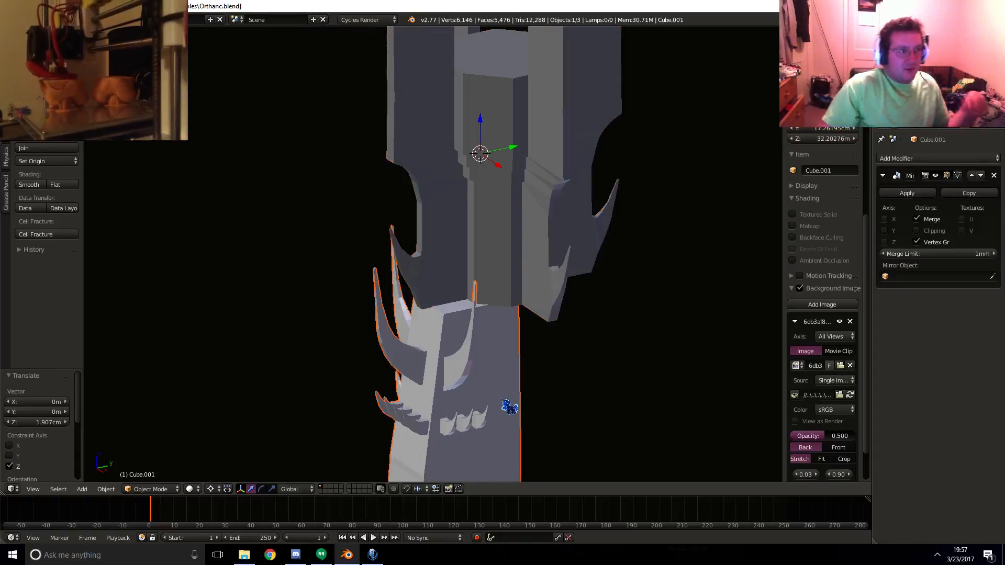
key(KP_7)
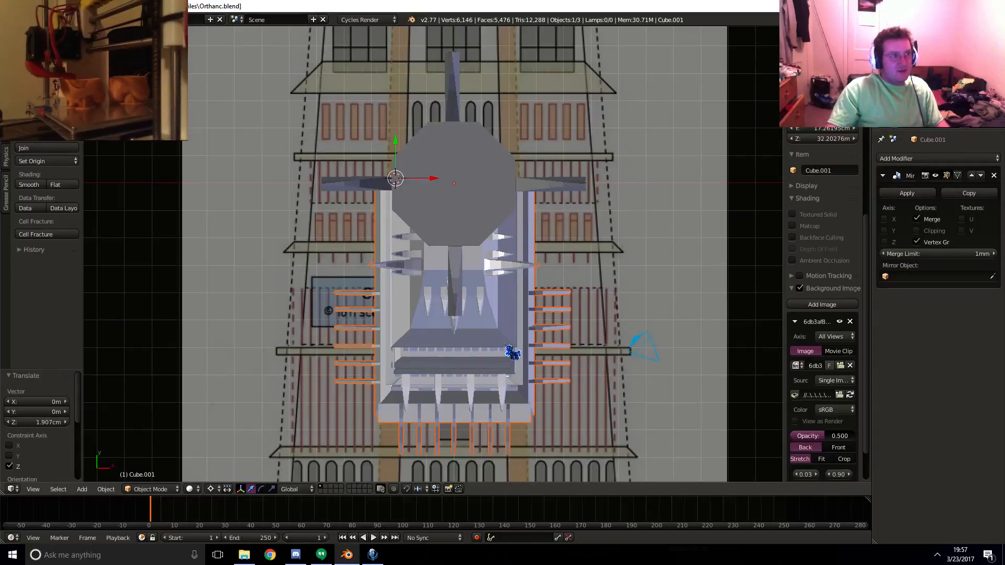
key(shift+d)
key(Escape)
text(r90)
key(Return)
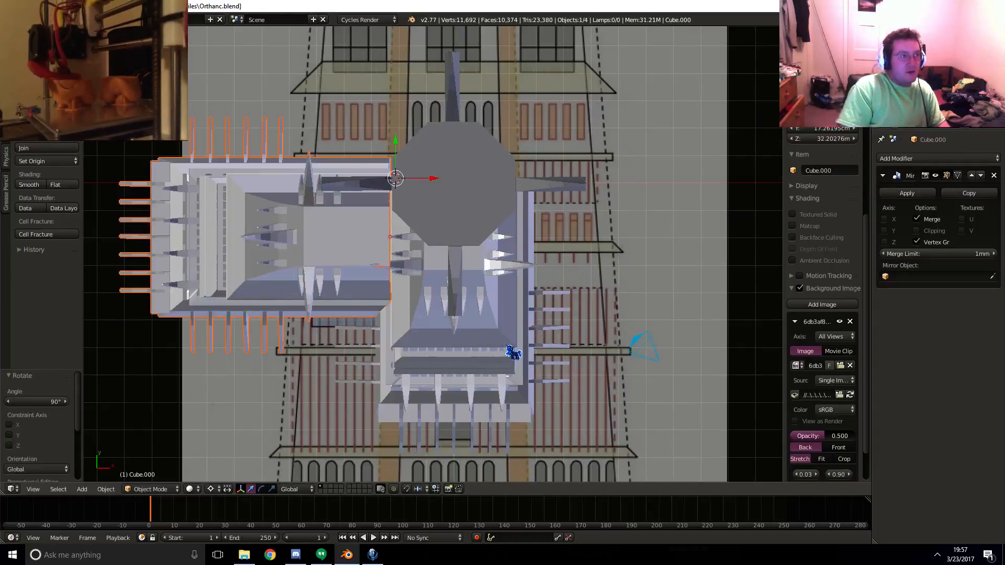
key(ctrl+z)
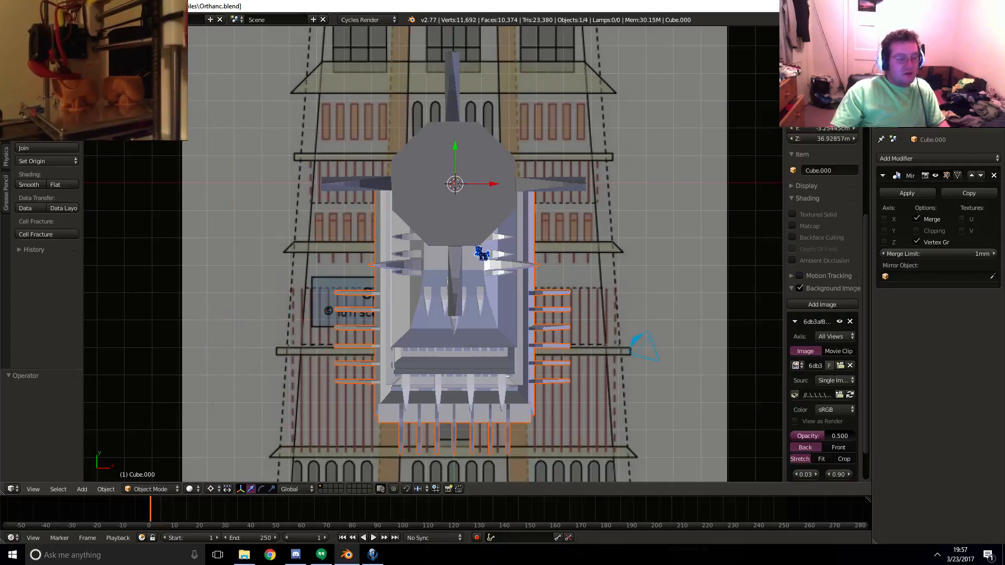
- Centre the 3D cursor, paste a copy of the lower tower side and rotate it 90° in the top view
key(ctrl+c)
key(shift+c)
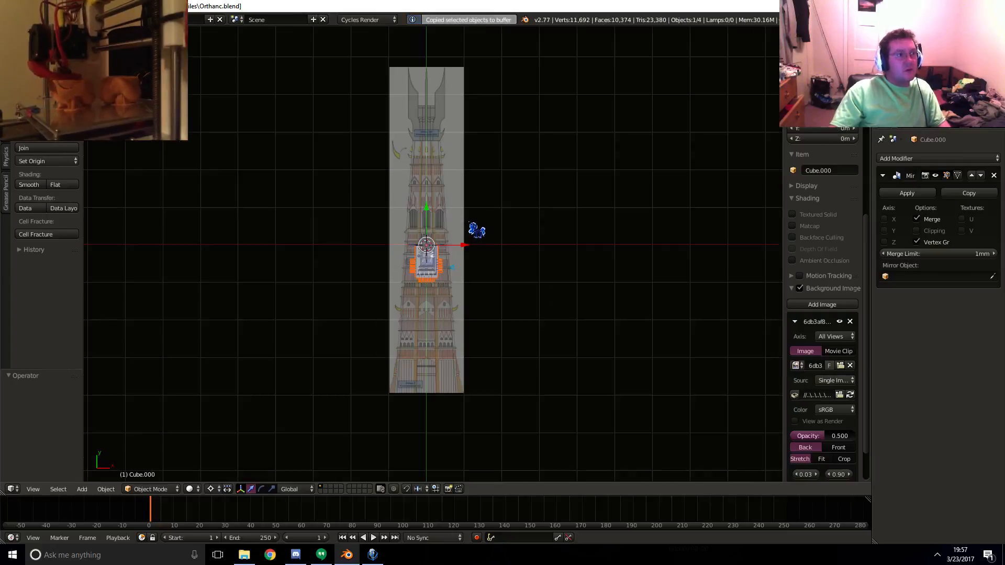
scroll(469, 230, up, 14)
shift+middle_drag(327, 246, 482, 252)
key(ctrl+v)
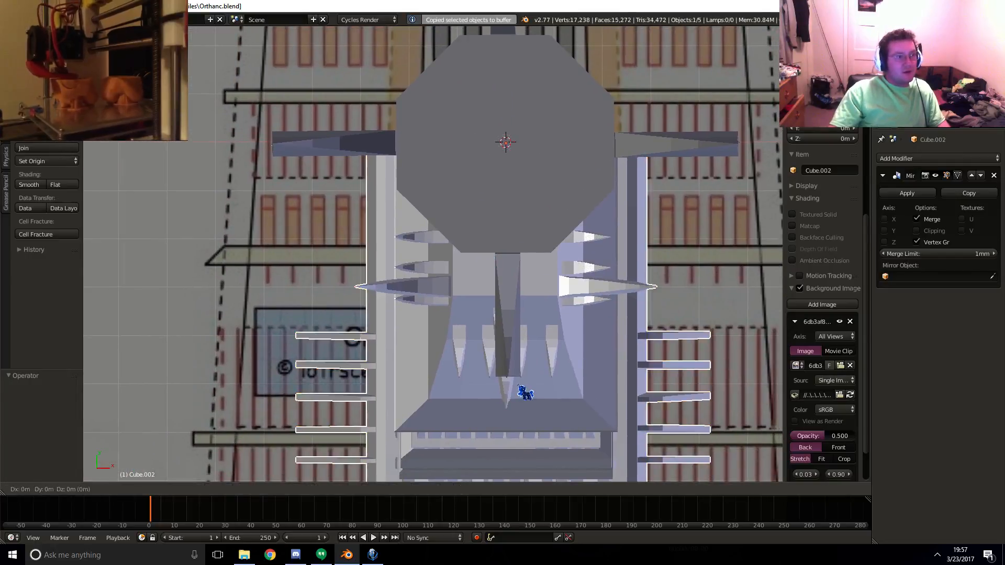
text(r90)
key(Return)
- Duplicate the two perpendicular tower sides together and rotate the duplicates by 90° twice to complete all four sides
shift+right_click(518, 385)
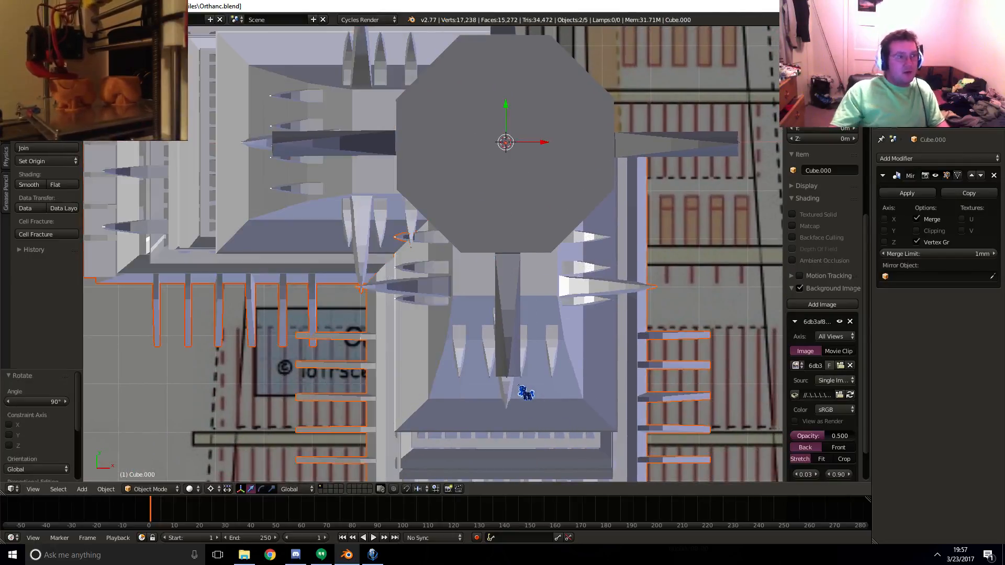
key(shift+d)
text(90)
key(Return)
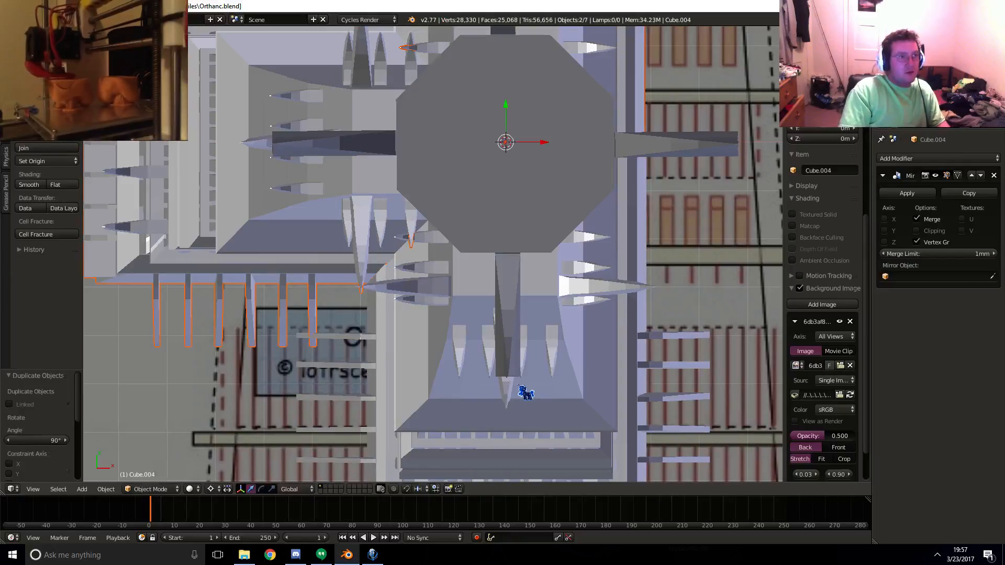
text(r90)
key(Return)
- Assign the existing material named Material to the tower's upper section
middle_drag(518, 386, 393, 286)
scroll(550, 233, down, 10)
key(Tab)
scroll(453, 251, down, 3)
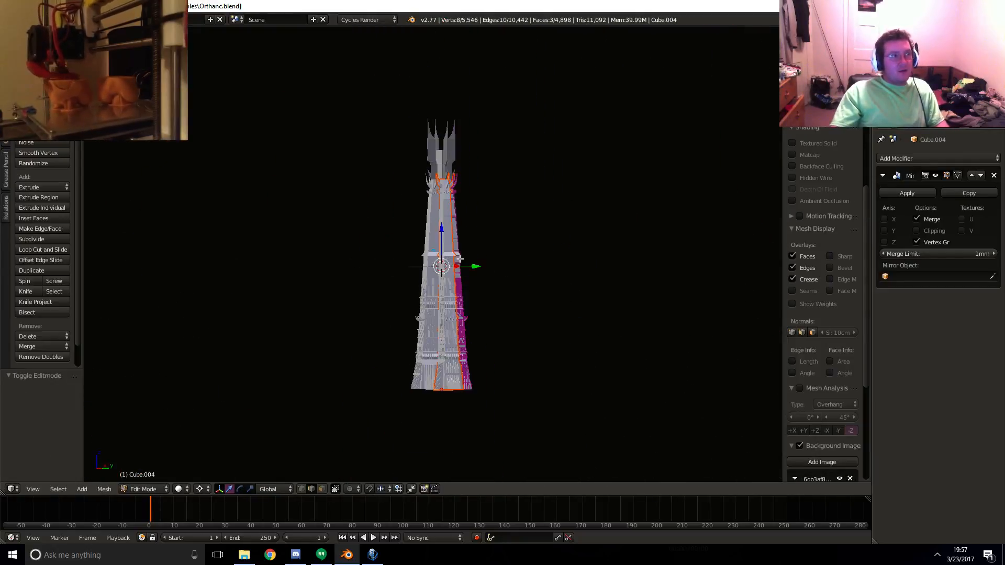
key(Tab)
right_click(446, 166)
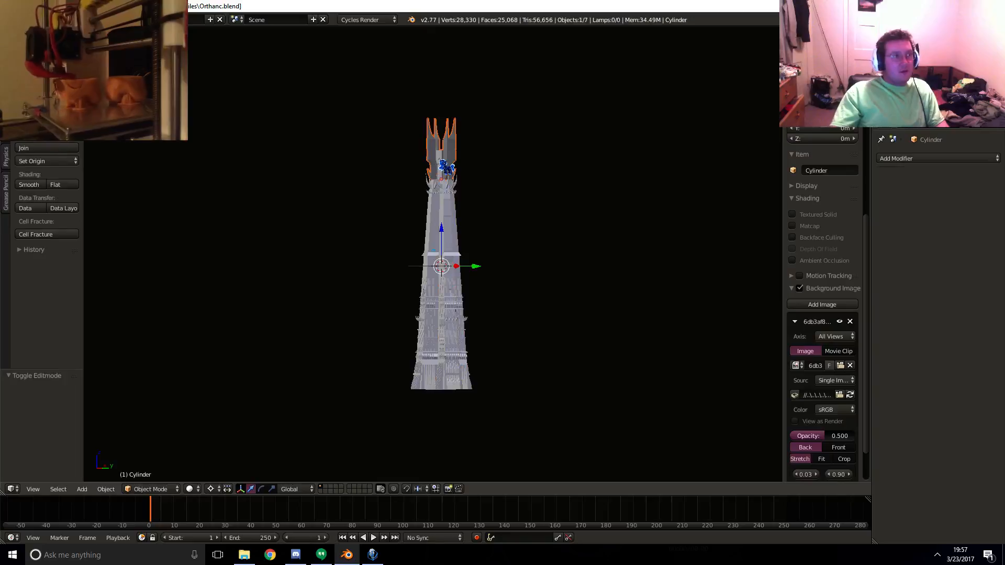
click(991, 132)
click(888, 193)
click(861, 211)
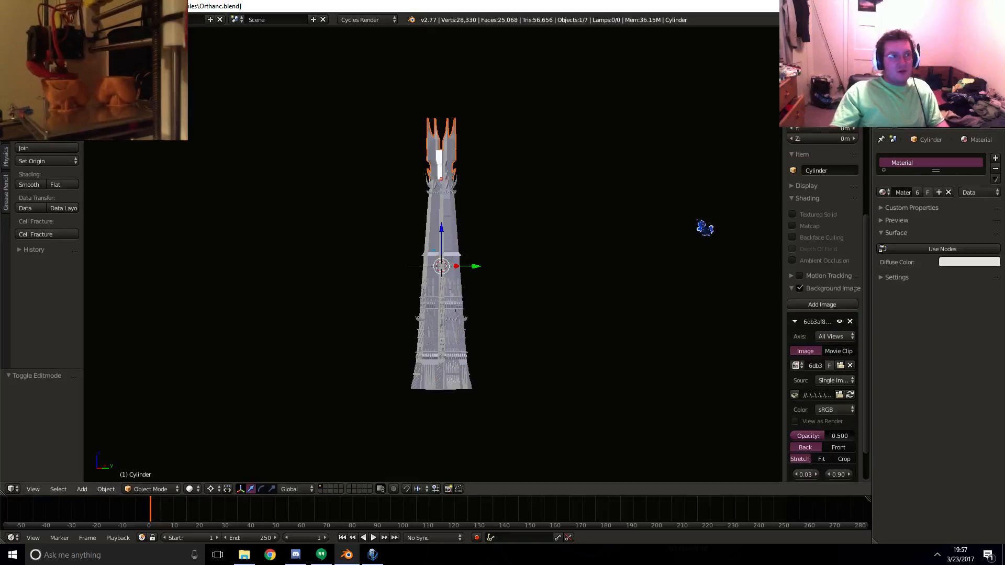
key(Tab)
key(Tab)
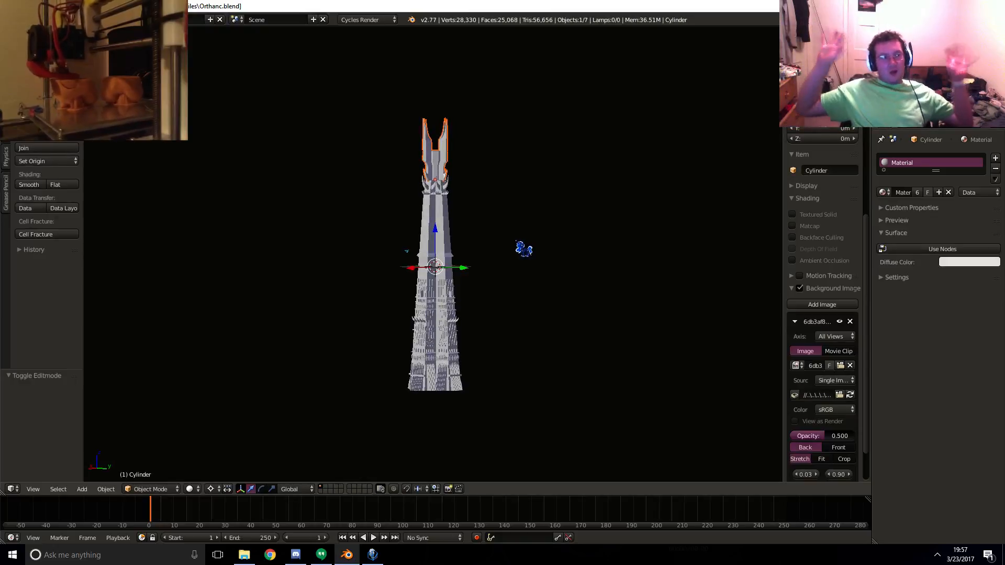
- Examine the assembled four-sided tower from several angles, covering the base, the shaft and the joint below the horned top
scroll(497, 217, up, 2)
shift+middle_drag(513, 215, 427, 241)
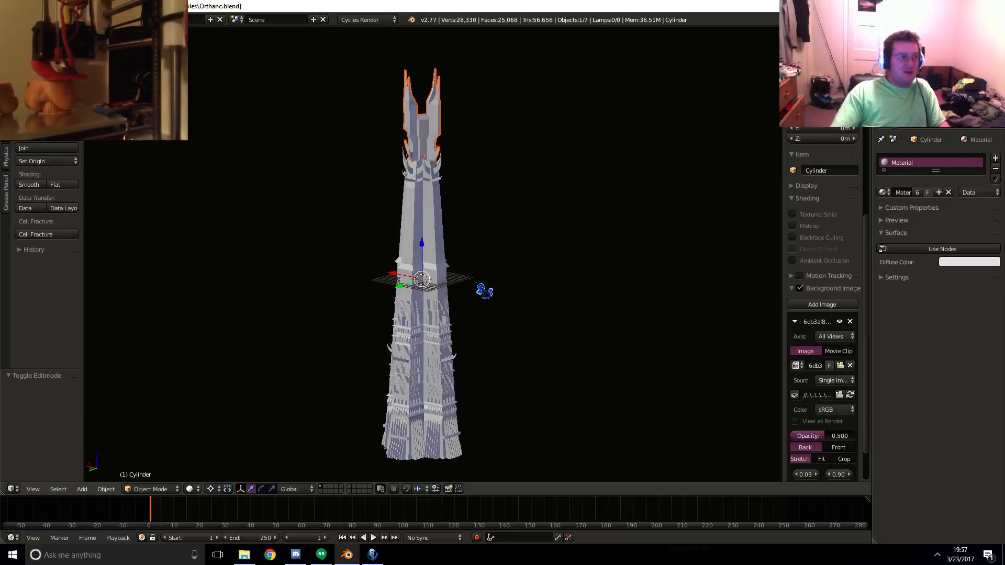
shift+middle_drag(495, 290, 543, 225)
scroll(607, 285, up, 8)
shift+middle_drag(634, 291, 761, 270)
scroll(527, 126, down, 4)
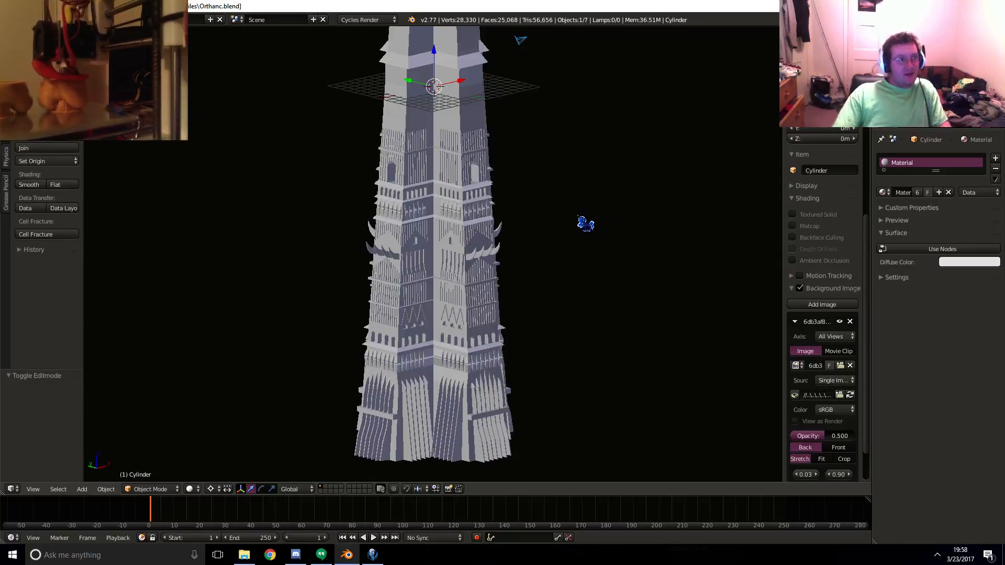
shift+middle_drag(578, 216, 583, 341)
shift+middle_drag(532, 173, 544, 398)
mouse_move(528, 198)
shift+middle_down()
mouse_move(543, 353)
mouse_move(444, 273)
shift+middle_up()
scroll(543, 353, up, 6)
scroll(446, 274, down, 4)
middle_drag(509, 268, 426, 274)
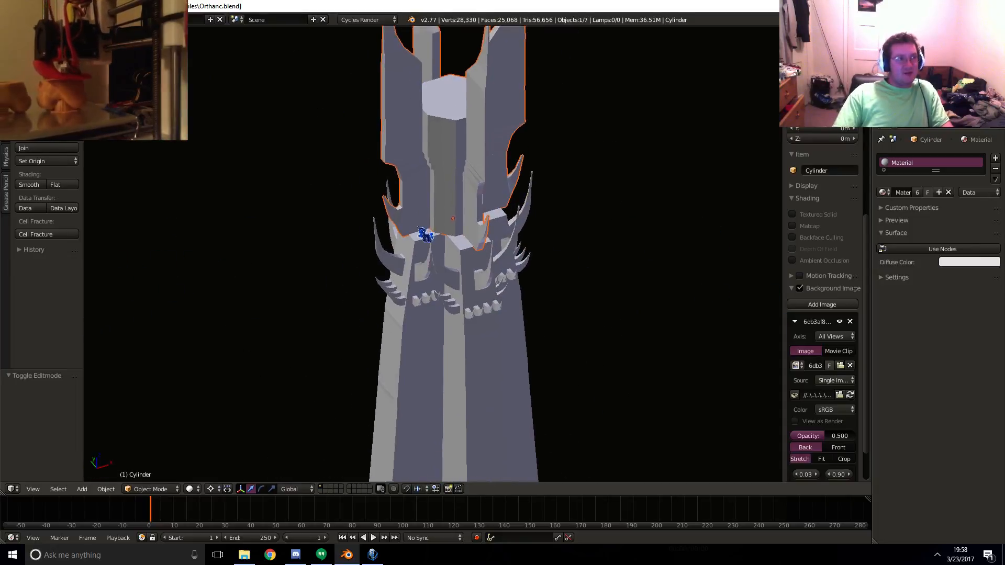
shift+middle_drag(419, 228, 362, 271)
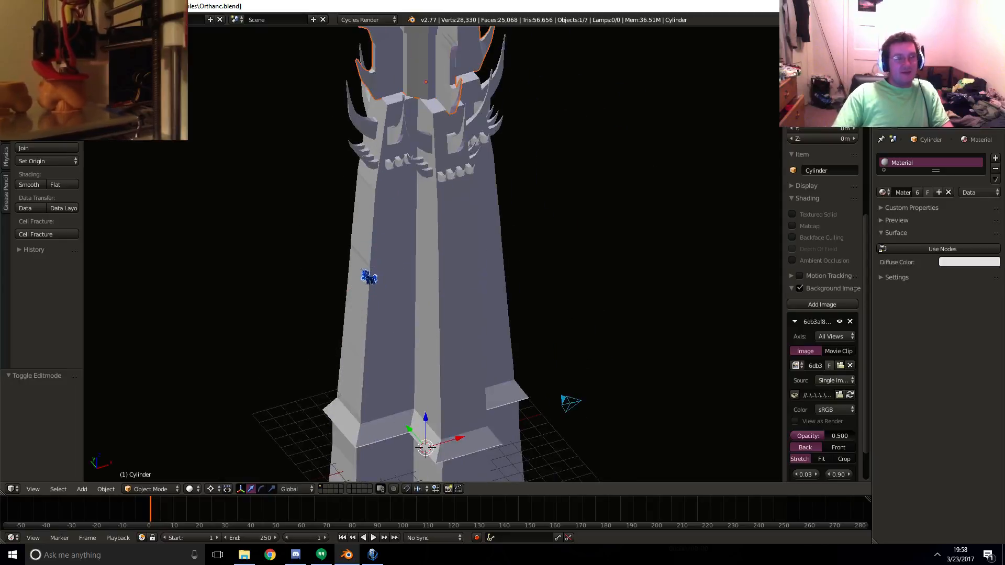
shift+middle_drag(358, 339, 377, 268)
shift+middle_drag(436, 293, 451, 232)
shift+middle_drag(473, 323, 453, 172)
mouse_move(455, 258)
shift+middle_down()
mouse_move(452, 151)
mouse_move(437, 148)
shift+middle_up()
shift+middle_drag(450, 238, 446, 161)
scroll(447, 161, down, 1)
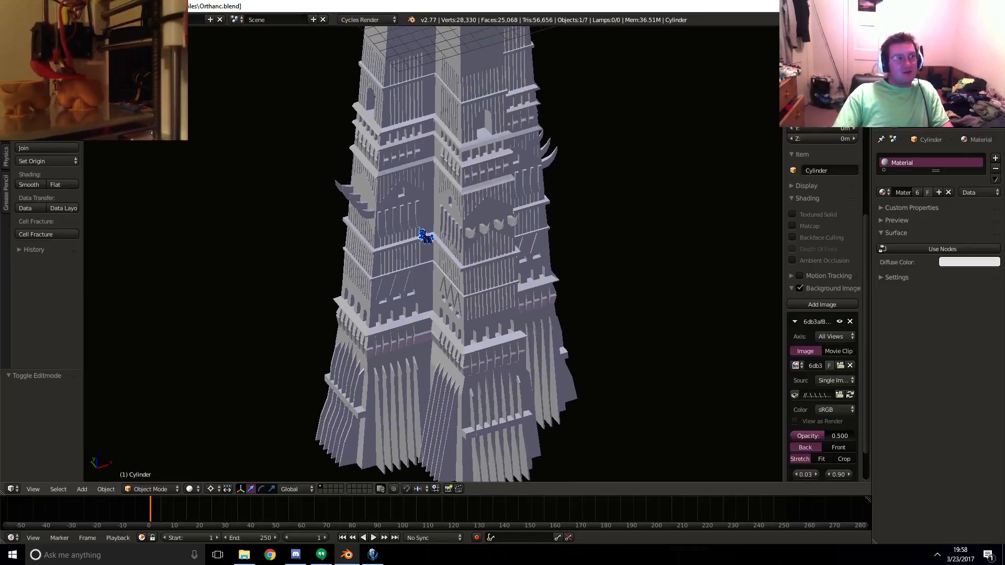
- Examine the tower's facade up close, then compare the full model in front wireframe view against the background reference image
middle_drag(419, 228, 435, 203)
shift+middle_drag(403, 293, 530, 122)
scroll(414, 114, up, 4)
mouse_move(246, 142)
shift+middle_down()
mouse_move(446, 108)
mouse_move(461, 203)
mouse_move(509, 328)
shift+middle_up()
mouse_move(469, 139)
shift+middle_down()
mouse_move(507, 225)
mouse_move(522, 356)
shift+middle_up()
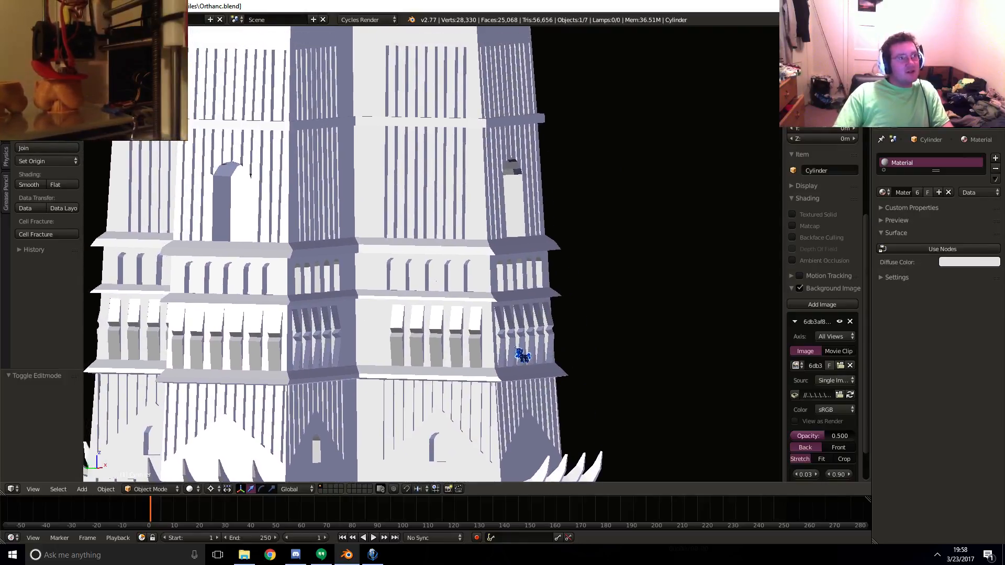
middle_drag(523, 224, 480, 221)
mouse_move(618, 167)
shift+middle_down()
mouse_move(549, 215)
mouse_move(448, 255)
mouse_move(231, 298)
mouse_move(325, 265)
mouse_move(410, 246)
mouse_move(416, 254)
shift+middle_up()
key(KP_1)
scroll(417, 254, down, 7)
key(z)
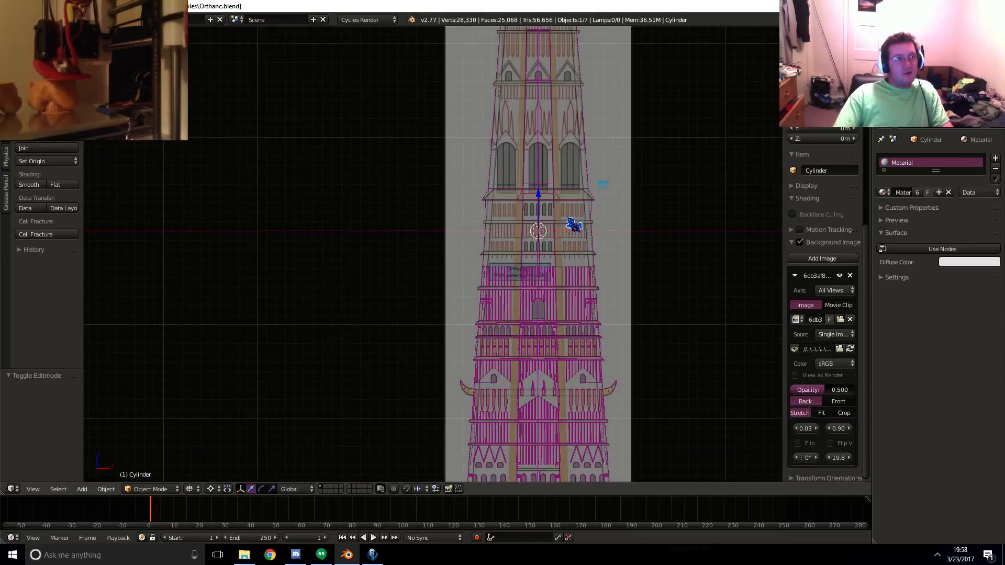
shift+middle_drag(574, 225, 496, 296)
scroll(344, 347, up, 2)
scroll(507, 307, down, 6)
scroll(496, 297, up, 1)
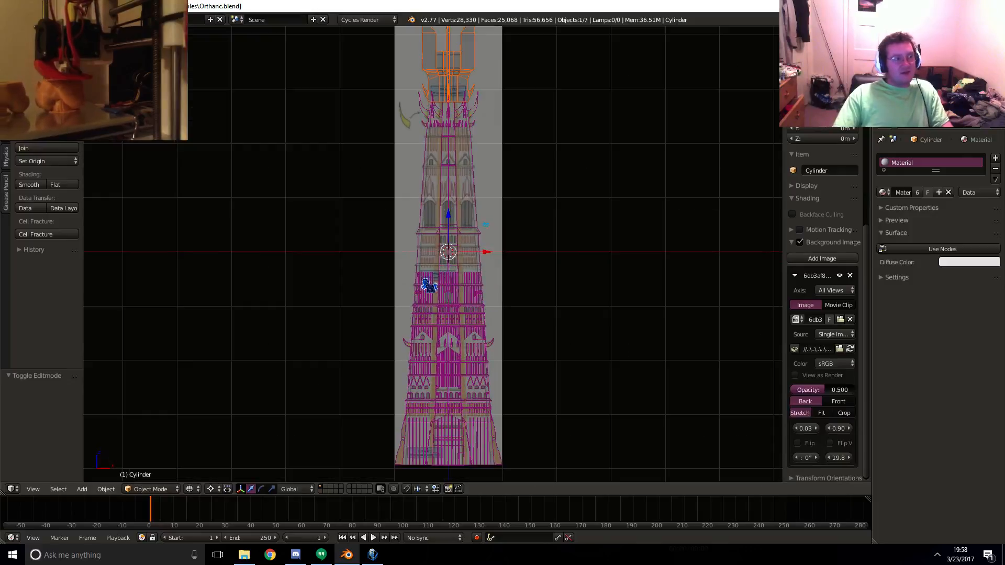
- Place the 3D cursor beside the tower, set the pivot point to the bounding box centre and return the viewport to solid shading
click(377, 267)
scroll(534, 280, up, 7)
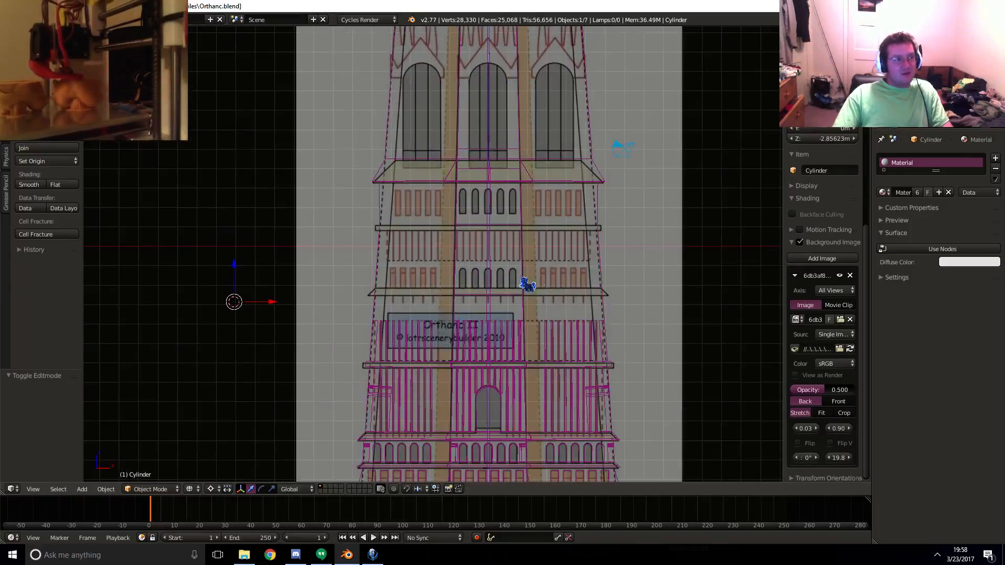
click(313, 314)
click(313, 315)
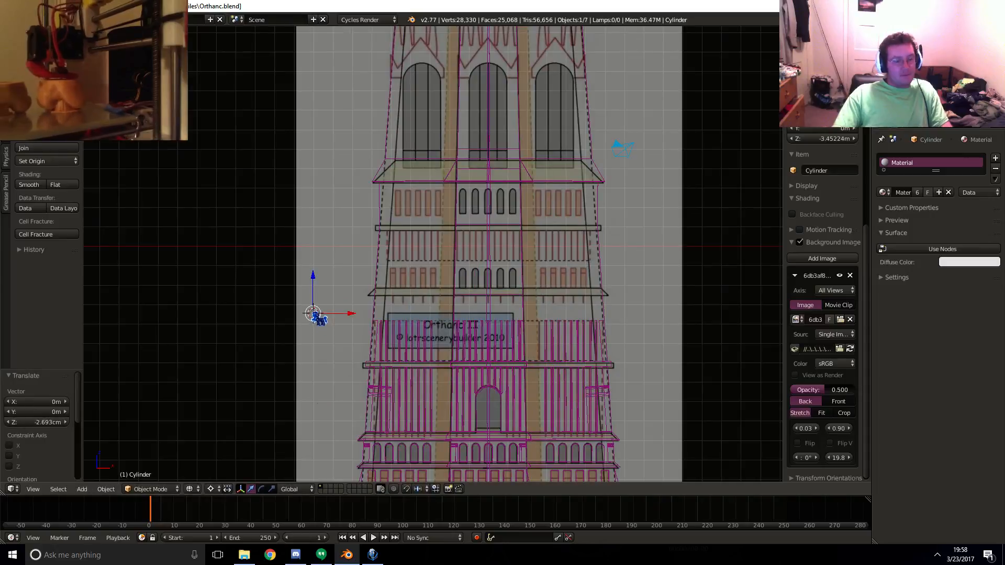
key(comma)
shift+middle_drag(471, 272, 404, 323)
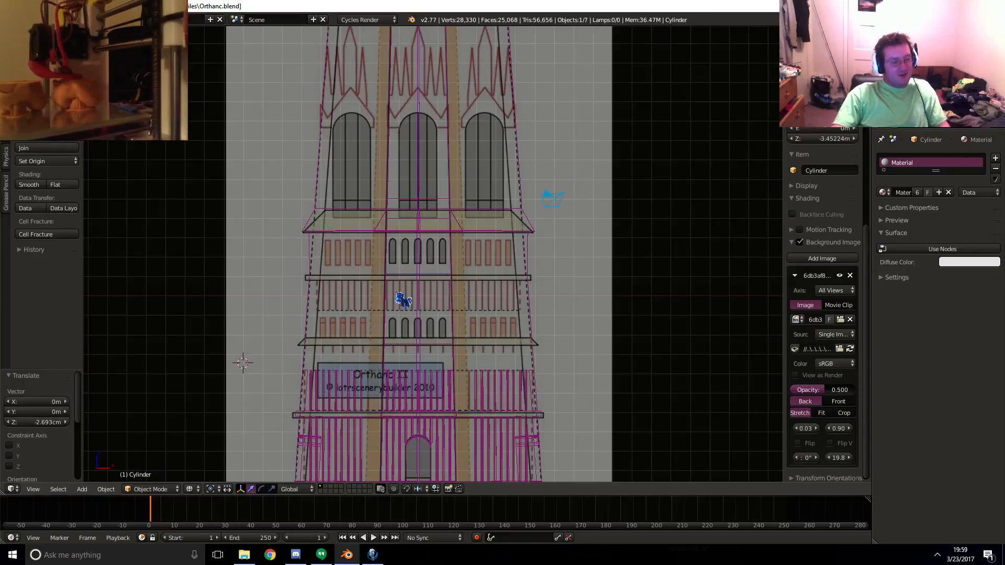
mouse_move(397, 132)
shift+middle_down()
mouse_move(392, 337)
mouse_move(403, 429)
shift+middle_up()
shift+middle_drag(396, 95, 421, 306)
key(z)
mouse_move(425, 250)
middle_down()
mouse_move(433, 254)
mouse_move(413, 226)
middle_up()
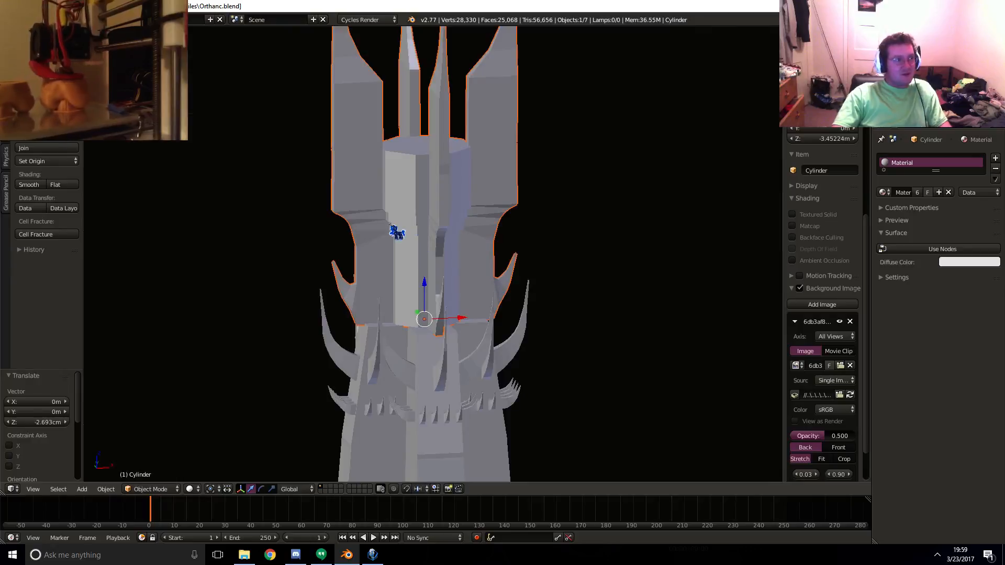
- Export the tower as an STL into a new folder named Ortanac inside the STL files folder
click(31, 19)
mouse_move(82, 219)
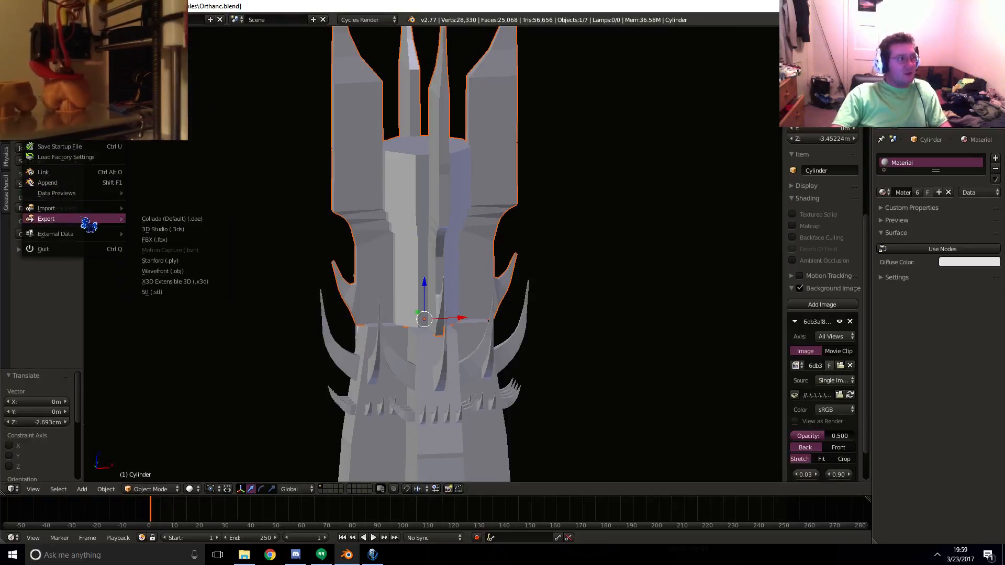
click(193, 293)
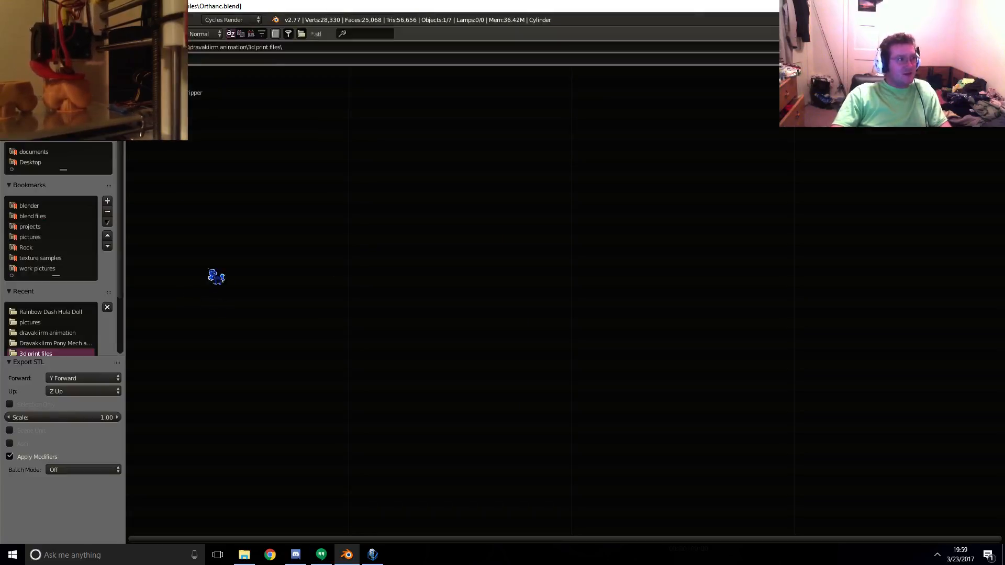
scroll(75, 317, down, 4)
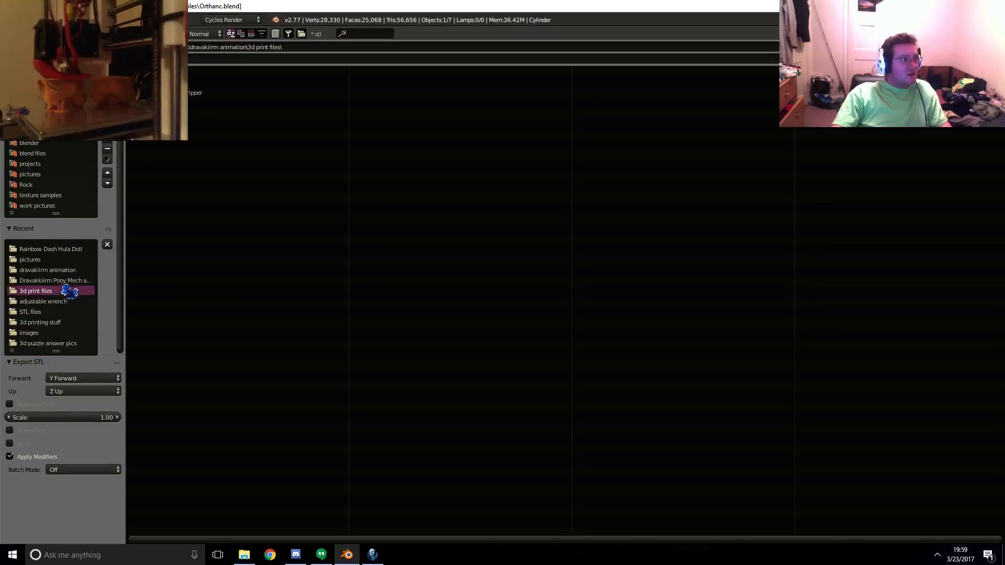
click(68, 312)
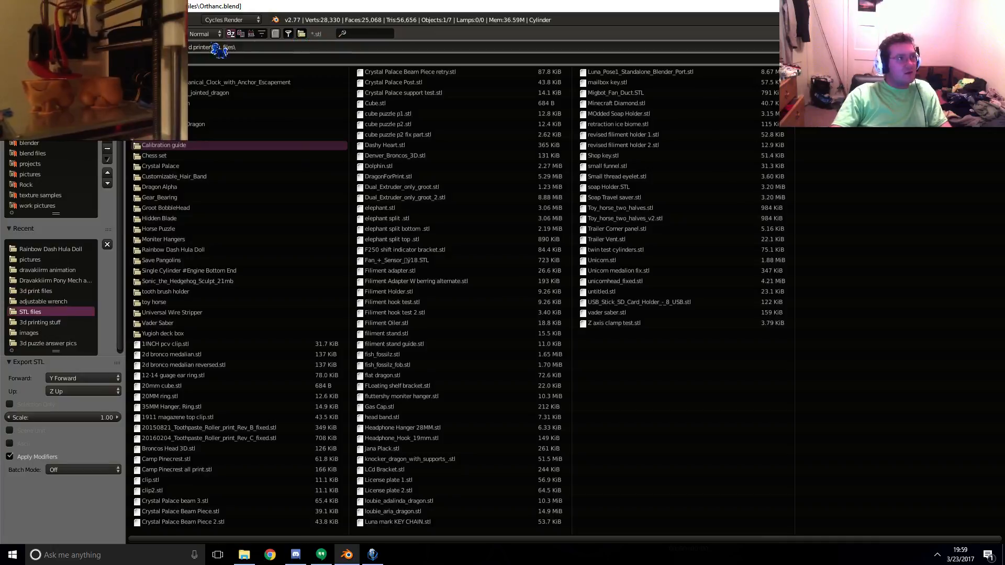
click(100, 33)
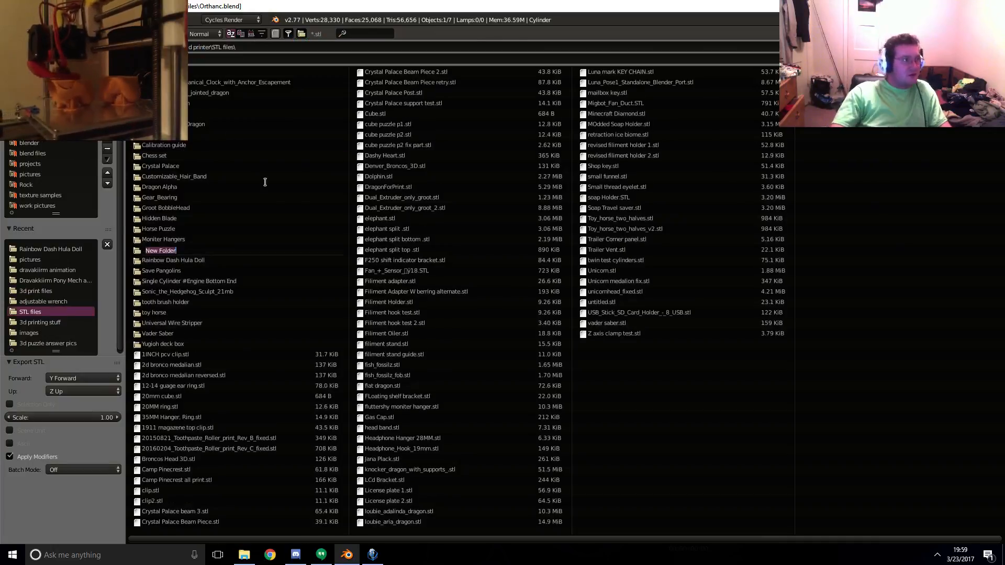
text(Ortanac)
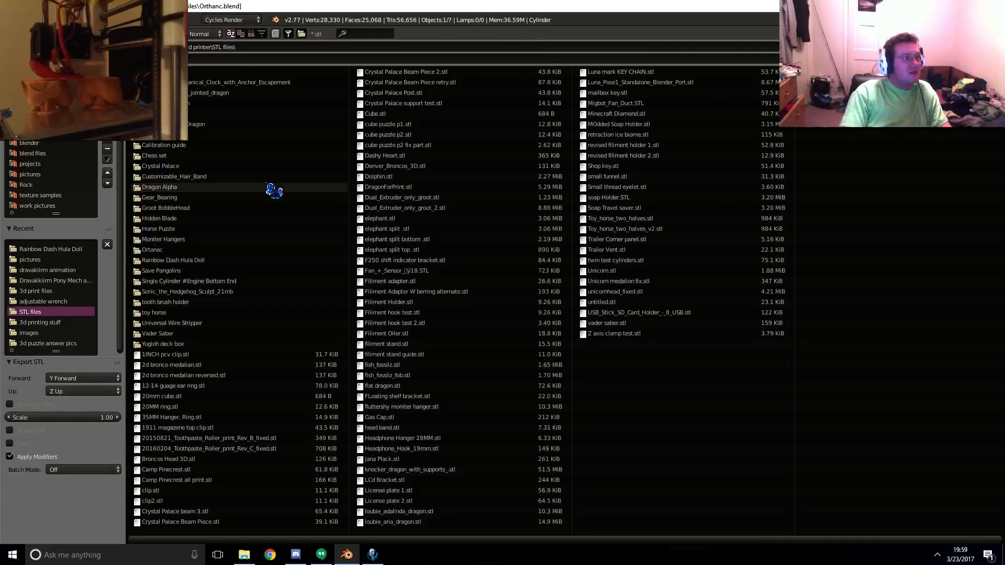
click(160, 249)
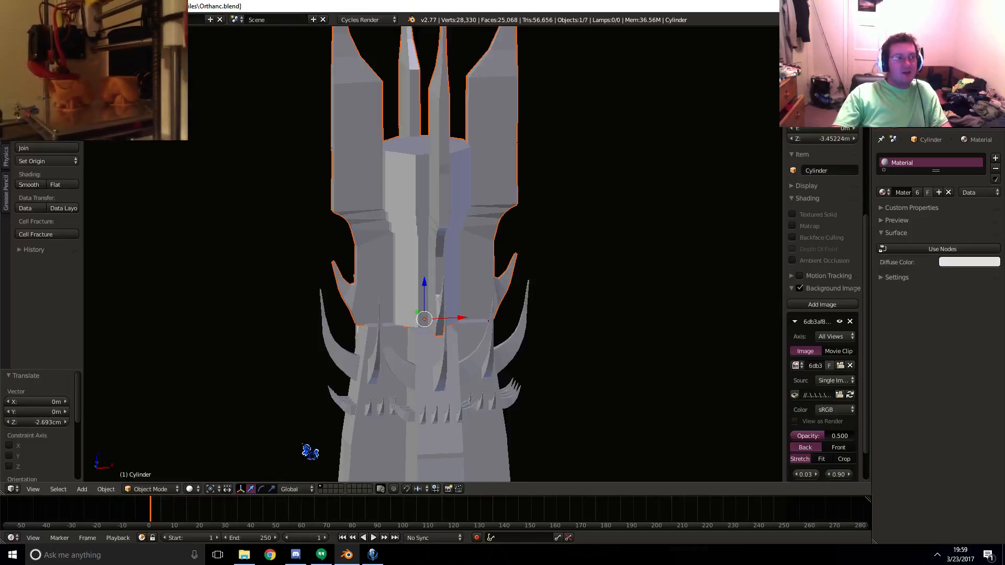
- Launch the CraftWare slicer and open its object placement view
click(163, 557)
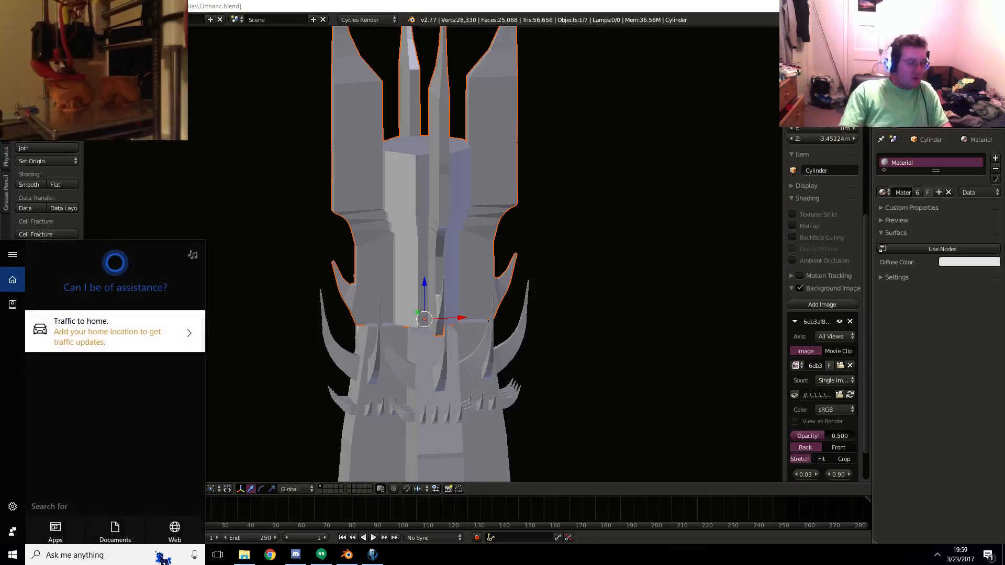
text(craft)
key(Return)
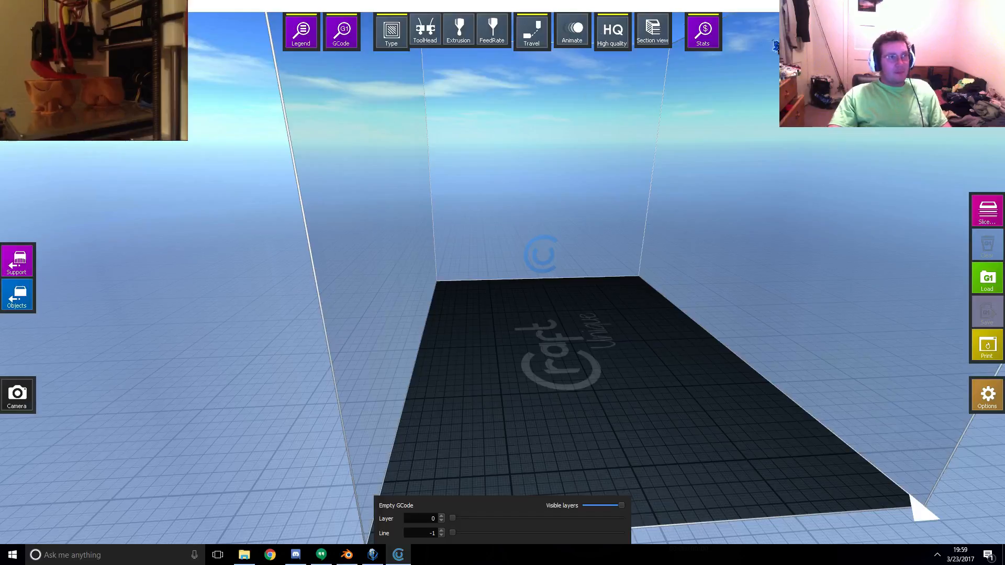
click(21, 300)
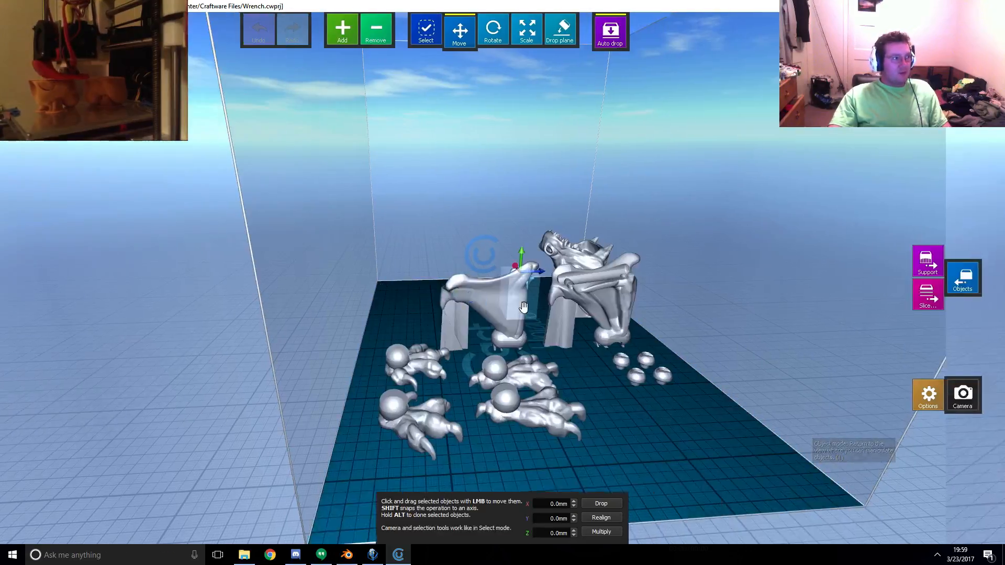
- Delete all the existing models from the Wrench project's print bed
key(Delete)
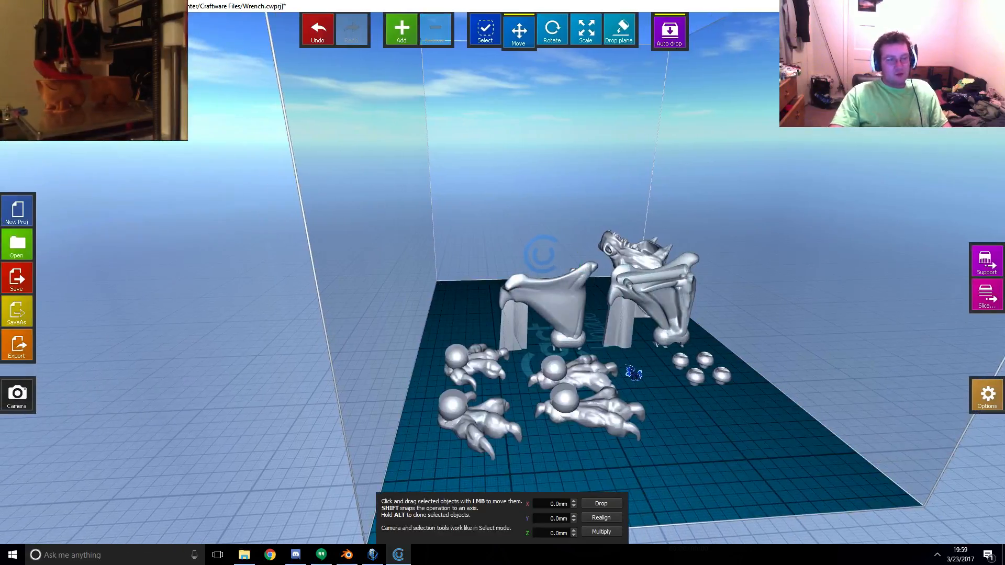
click(691, 366)
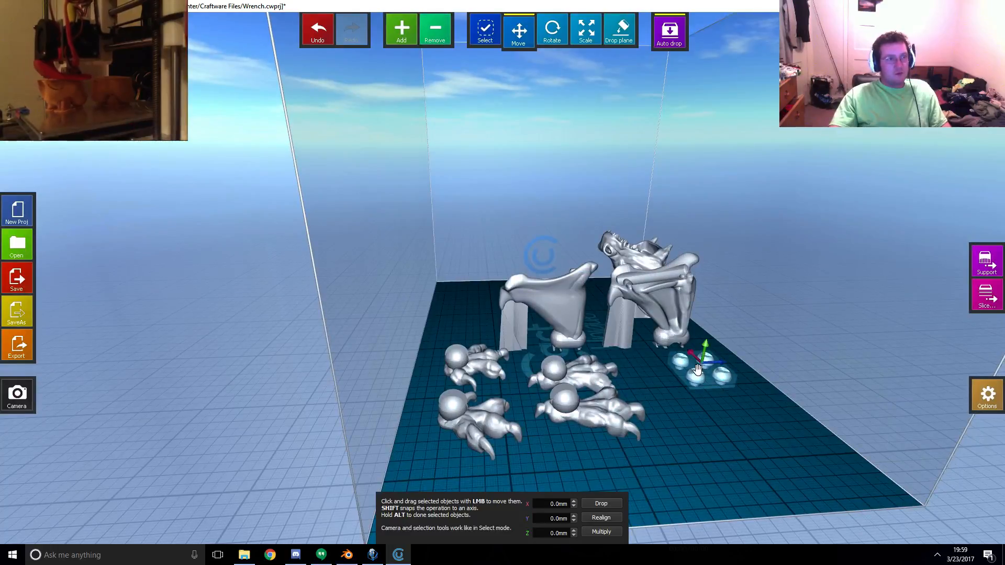
ctrl+click(571, 309)
ctrl+click(581, 374)
ctrl+click(634, 255)
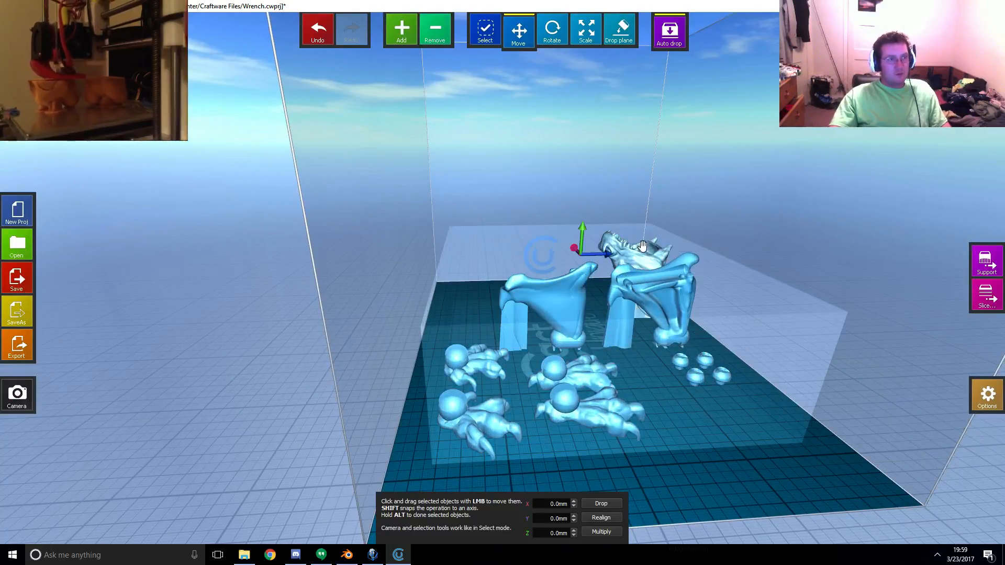
right_drag(641, 264, 516, 336)
key(Delete)
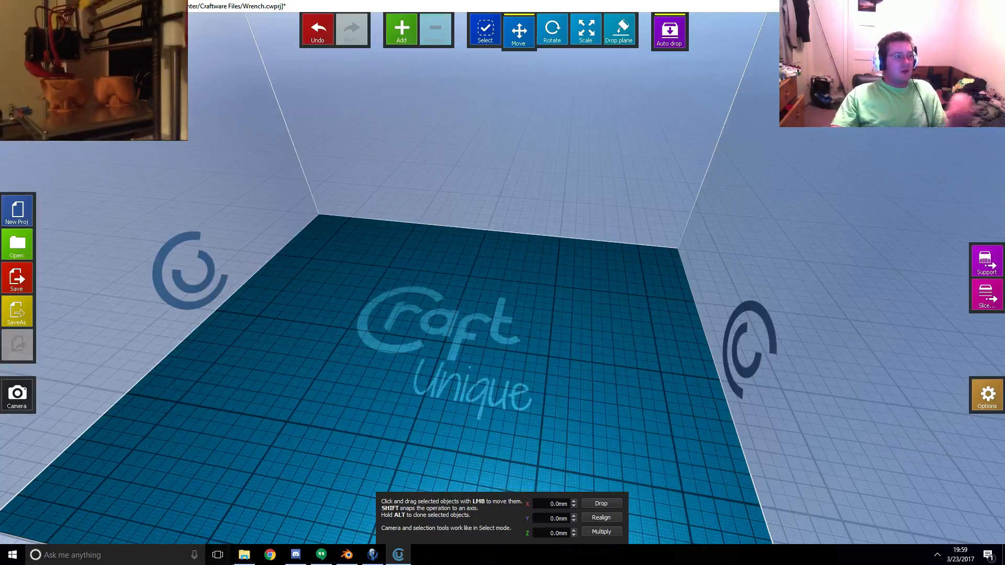
- Add the exported full tower STL from the Ortanac folder to the print bed and check its size
click(402, 31)
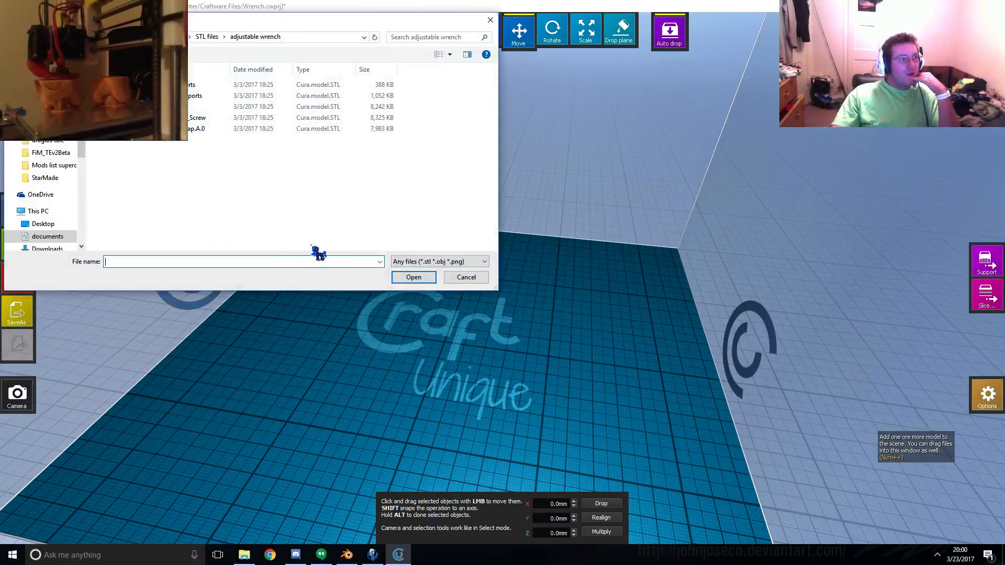
click(207, 37)
scroll(205, 138, down, 10)
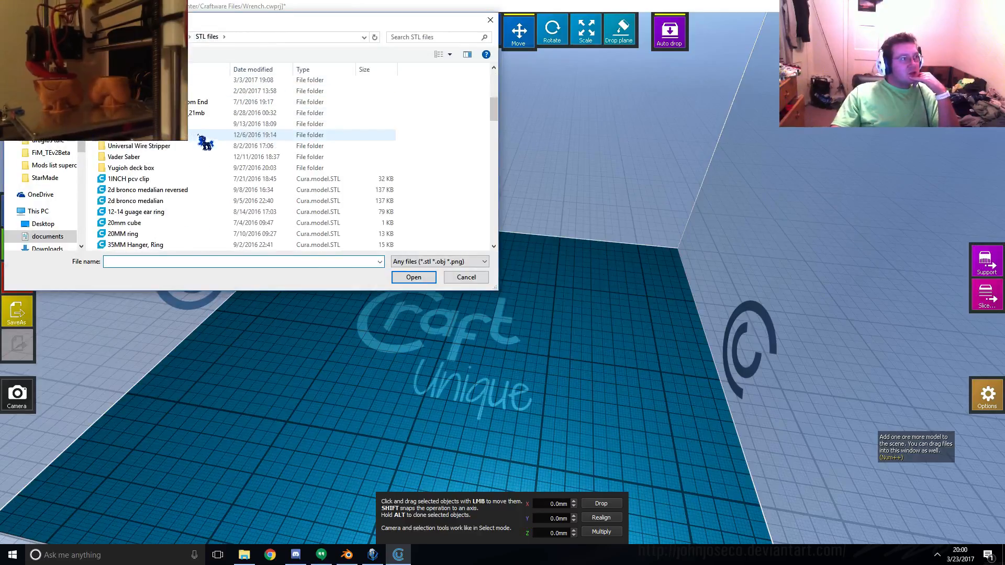
double_click(187, 93)
double_click(188, 81)
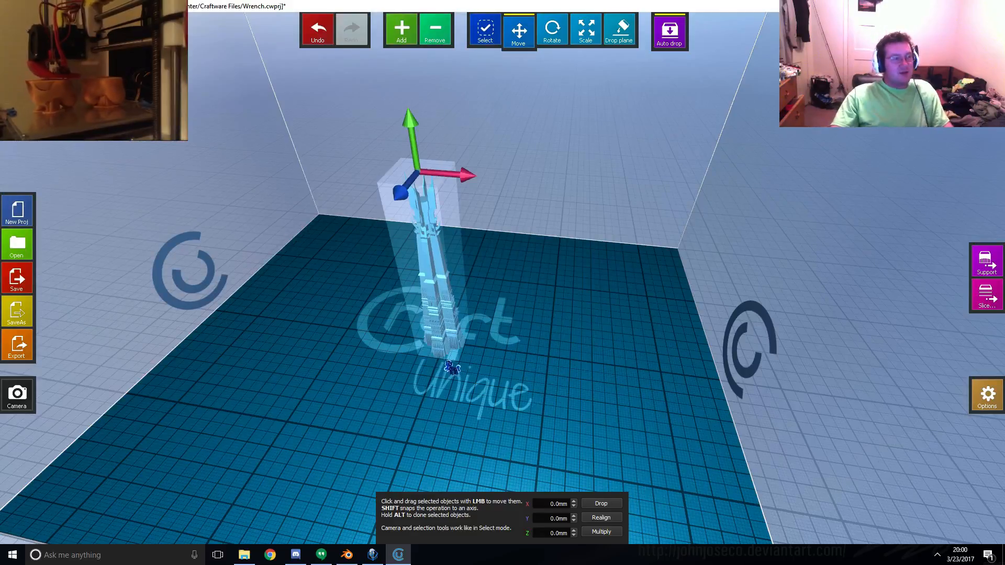
scroll(445, 360, up, 5)
scroll(442, 298, down, 6)
scroll(442, 298, up, 1)
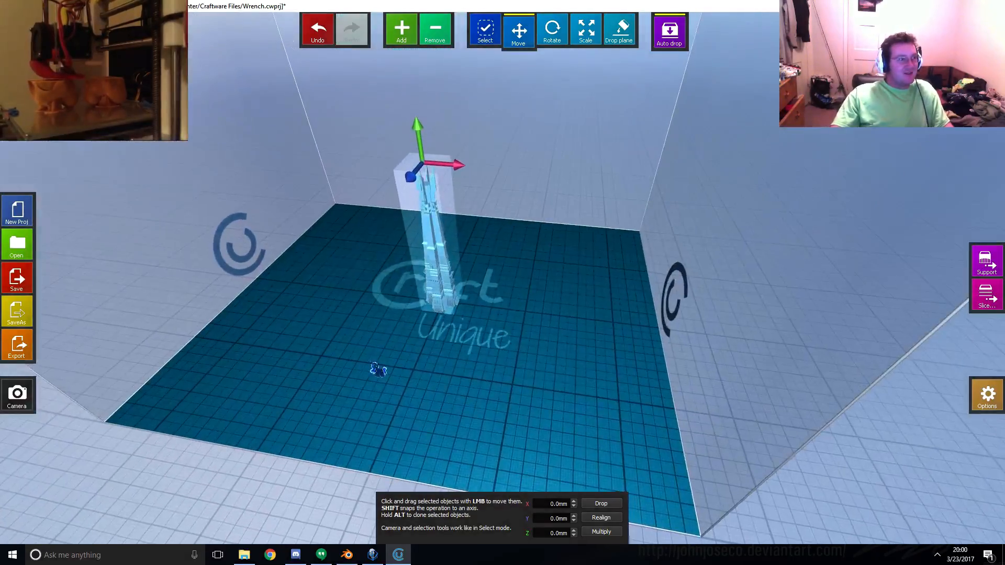
- Switch back to Blender and export only the selected horned top section as an STL
click(396, 555)
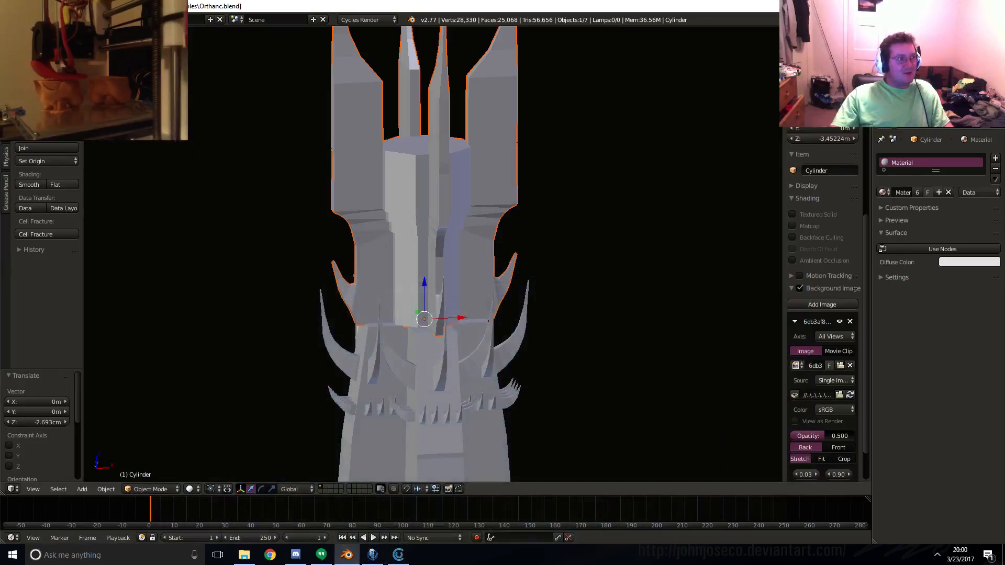
click(25, 19)
mouse_move(79, 218)
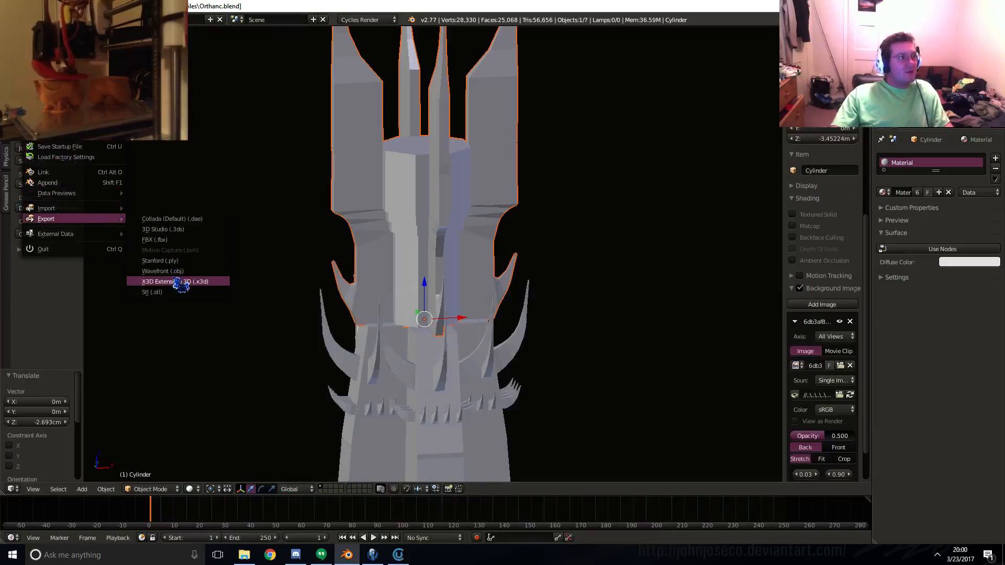
click(157, 292)
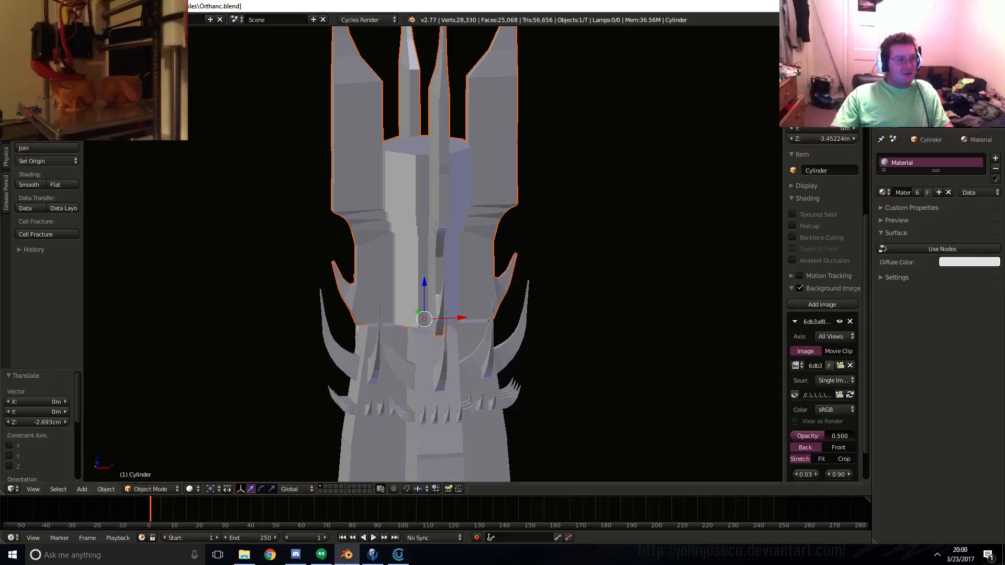
- Switch to CraftWare and replace the full tower on the print bed with the exported horned top STL
click(404, 559)
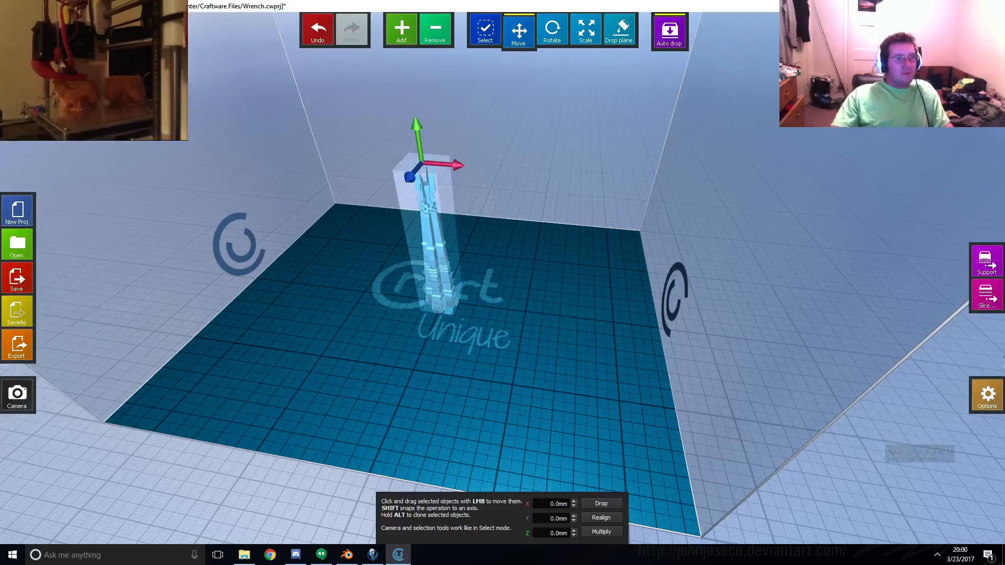
key(Delete)
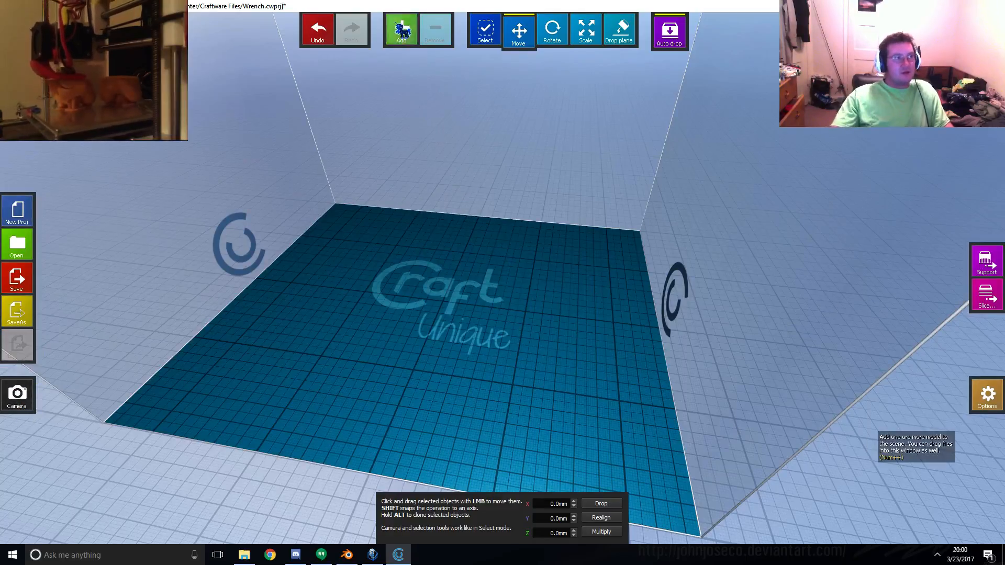
click(401, 28)
double_click(262, 84)
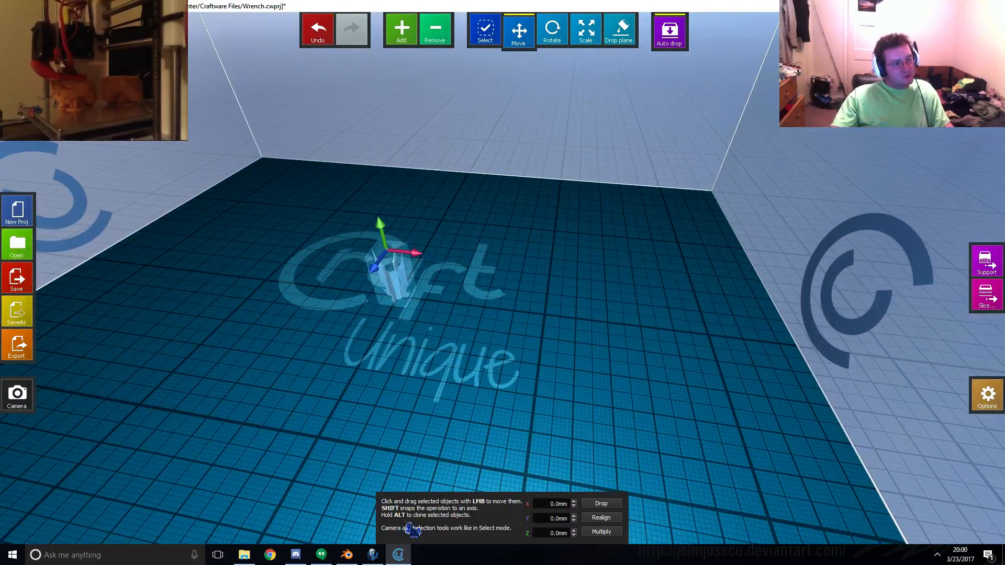
- Scale the horned top uniformly to 1000% and view it within the whole build volume
click(585, 28)
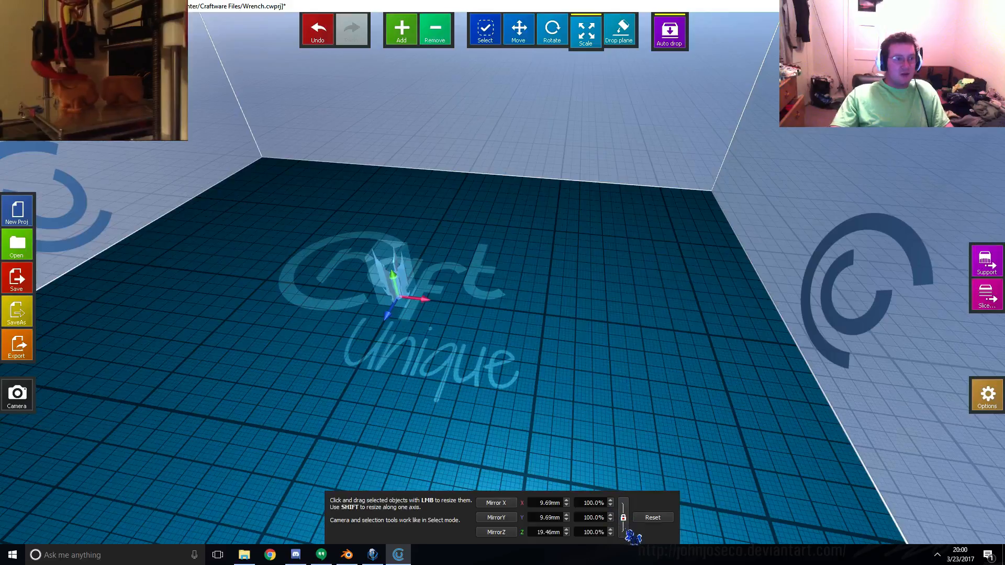
double_click(585, 503)
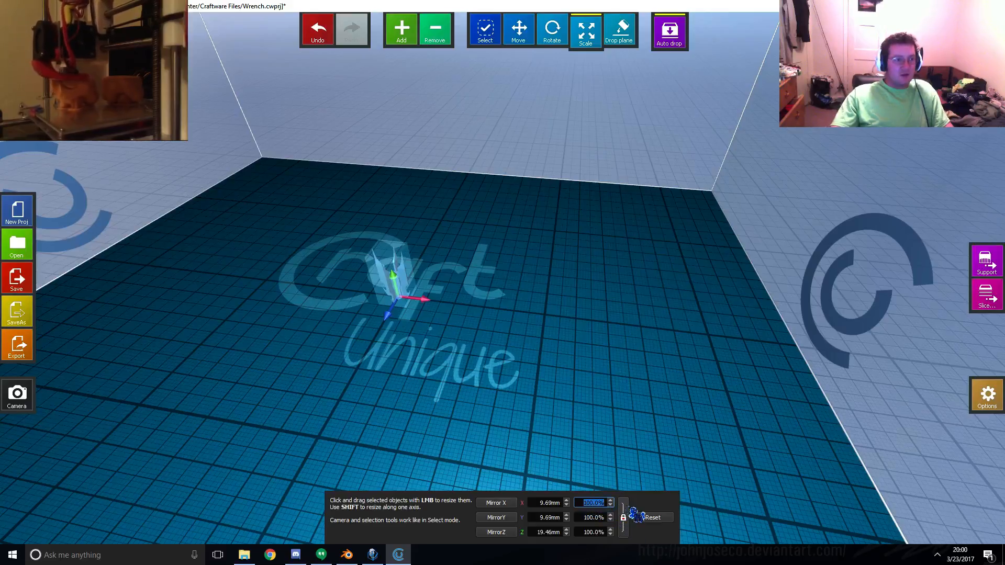
text(1000)
key(Return)
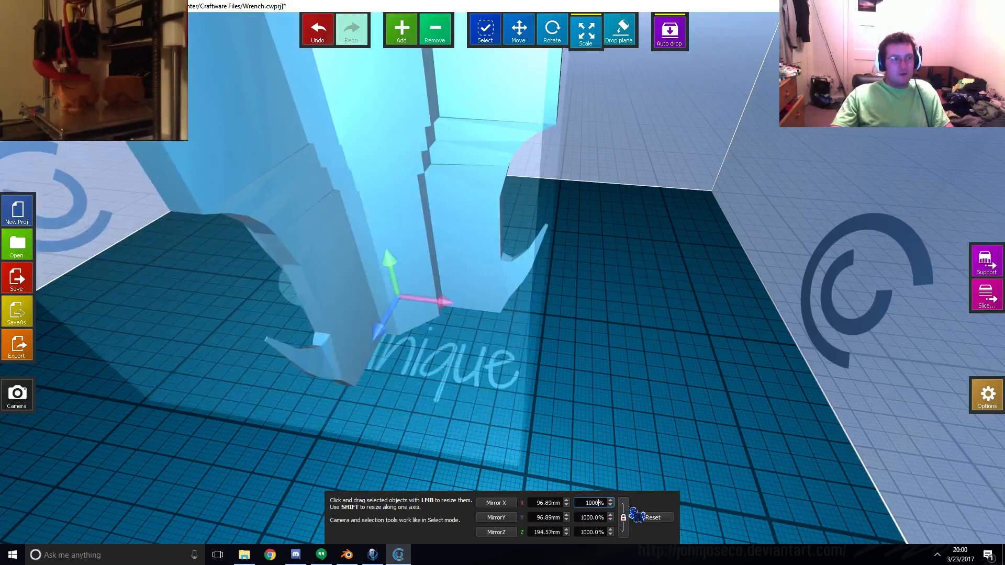
scroll(591, 330, down, 10)
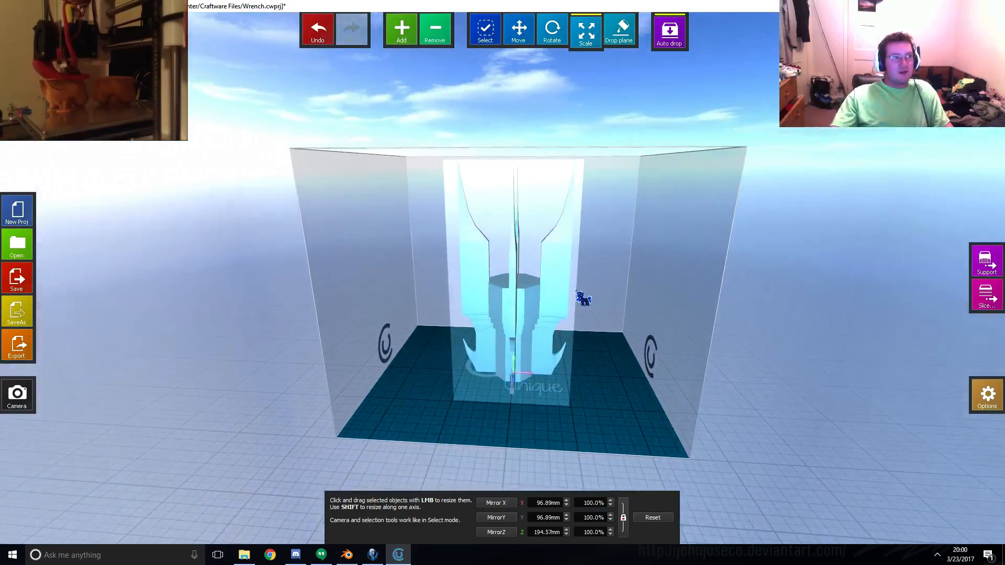
- Set the printer's build volume to 200 mm wide and 160 mm high in the printer options
click(986, 395)
click(467, 133)
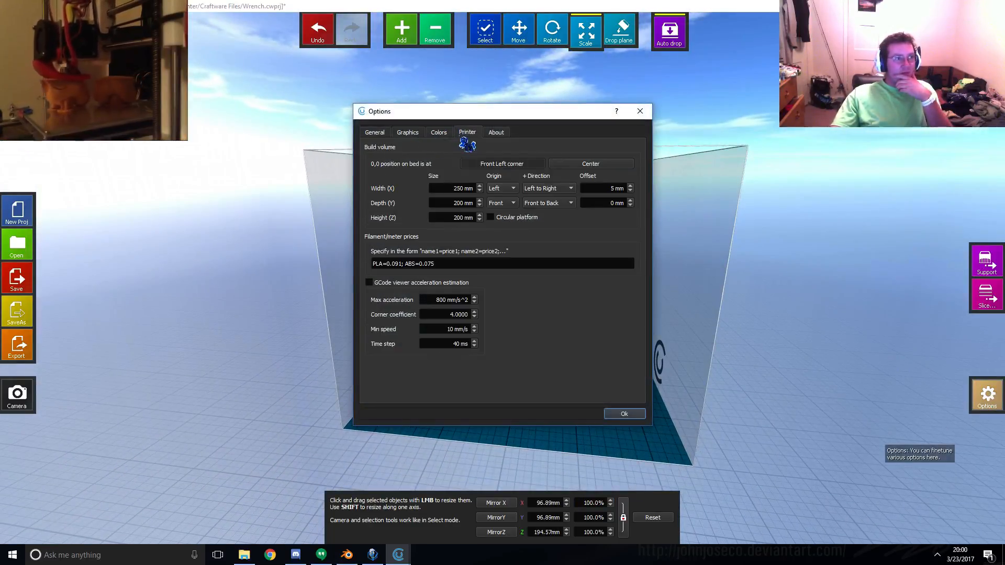
drag(449, 186, 495, 196)
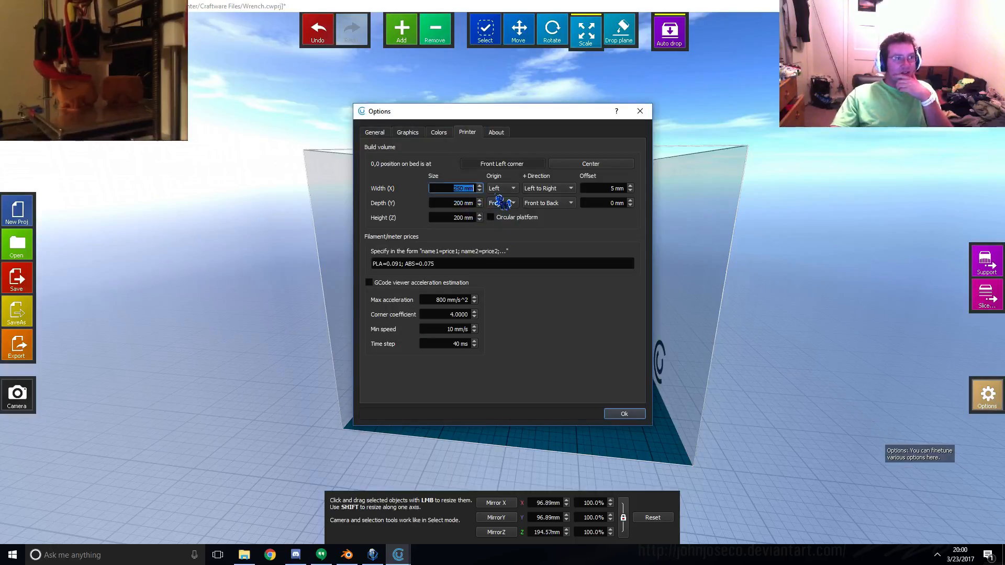
text(200)
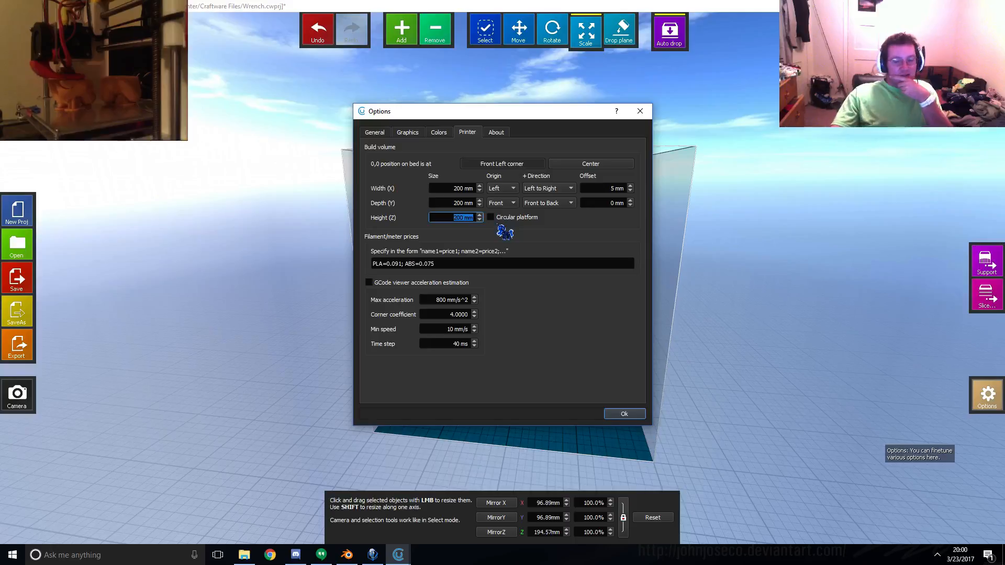
text(160)
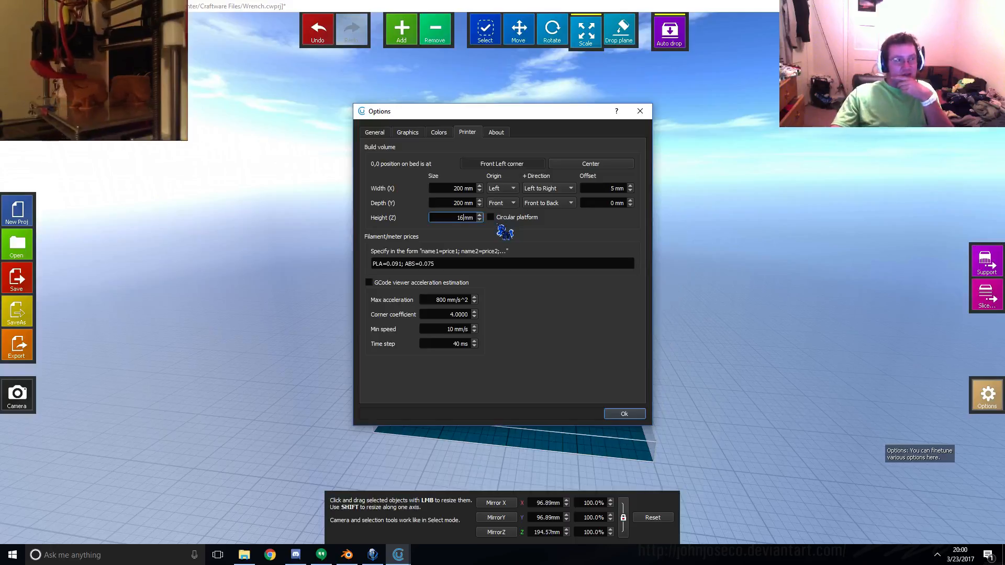
click(632, 412)
right_drag(630, 336, 600, 278)
- Set the build volume height to 200 mm in the printer options
click(990, 400)
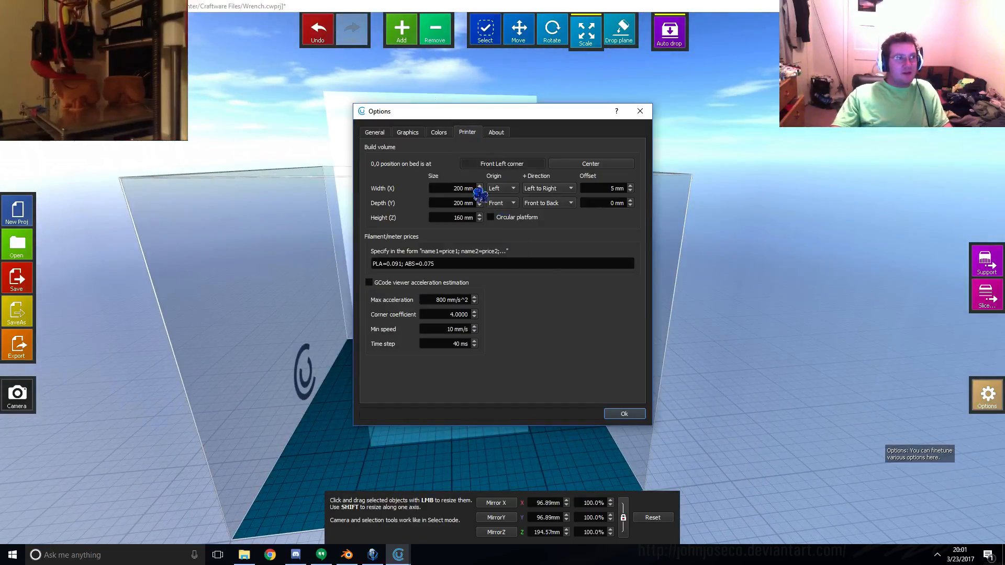
text(200)
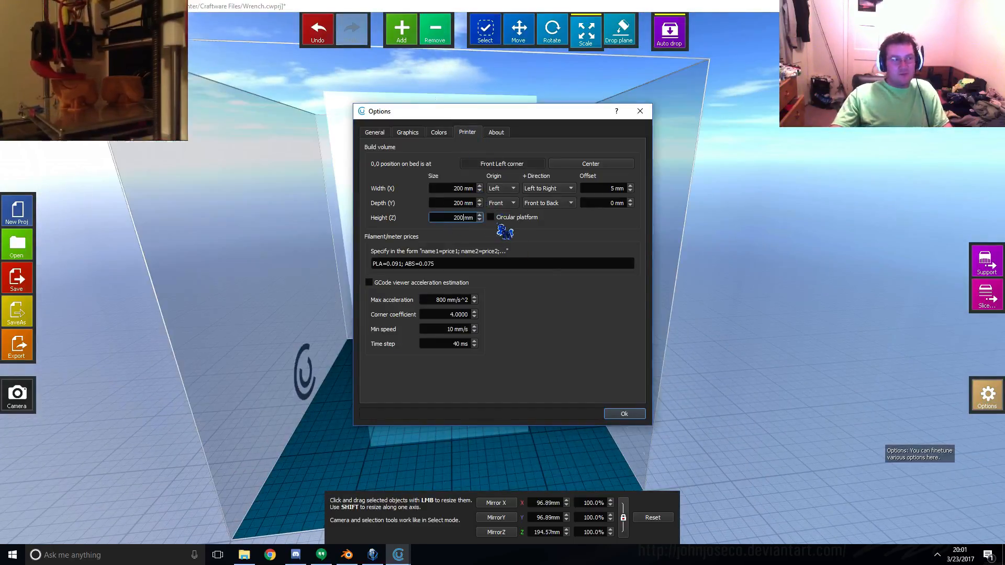
key(Return)
- Switch to support editing and generate support bars for the horned top
right_drag(339, 204, 789, 274)
click(988, 265)
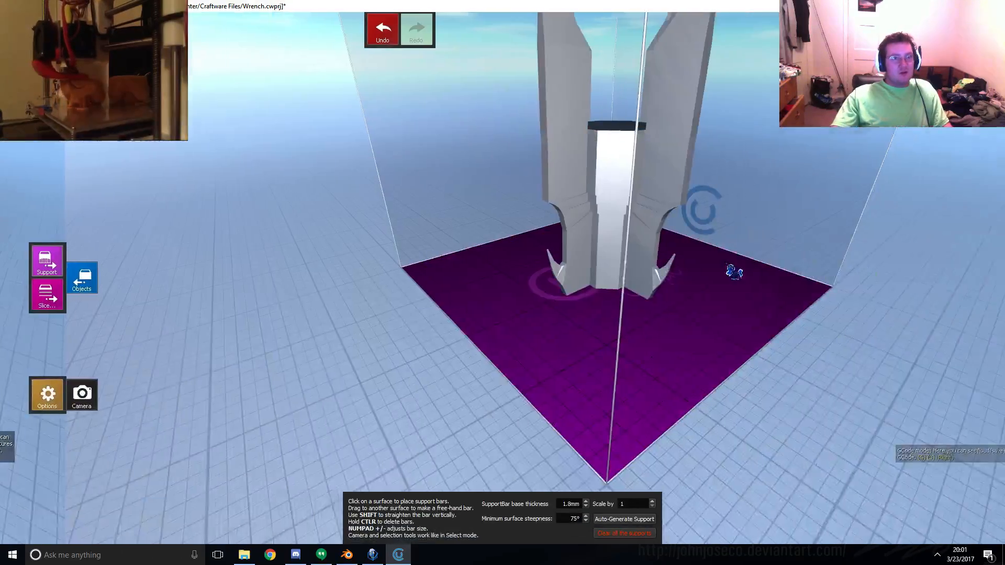
right_drag(612, 246, 543, 284)
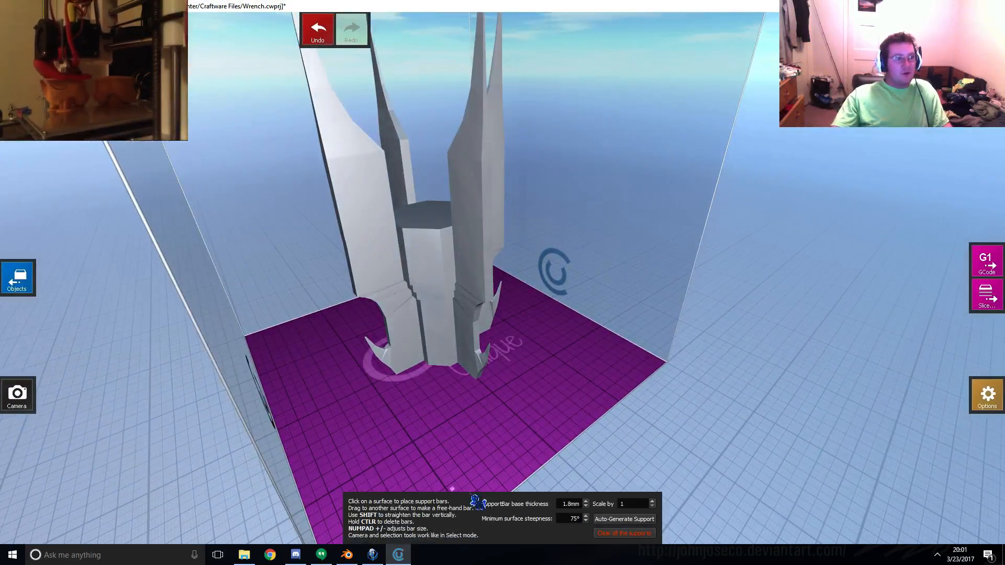
right_drag(492, 406, 457, 358)
scroll(457, 358, up, 3)
right_drag(363, 382, 872, 313)
- Replace the raft with a skirt in the foundation settings and slice the horned top
click(985, 296)
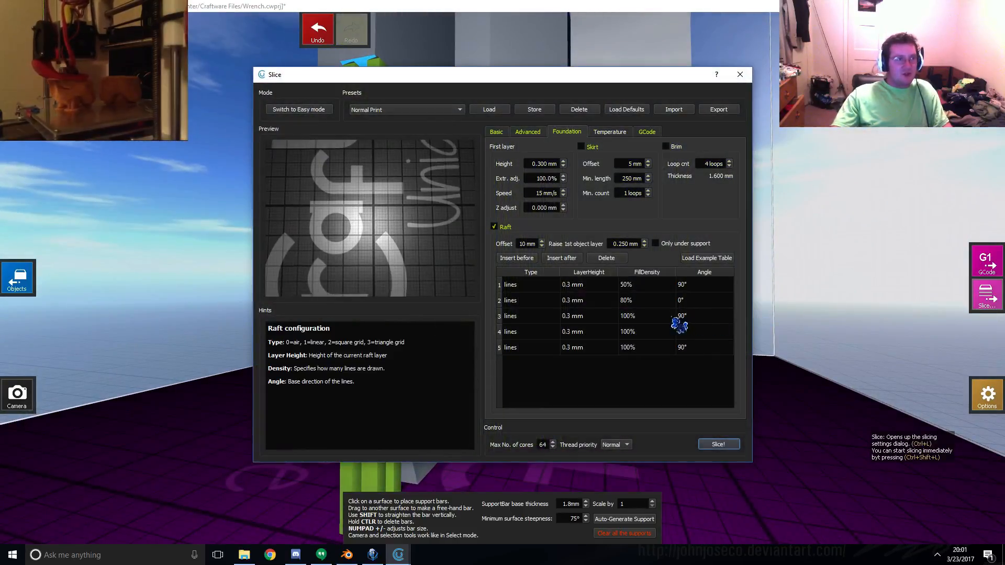
click(591, 148)
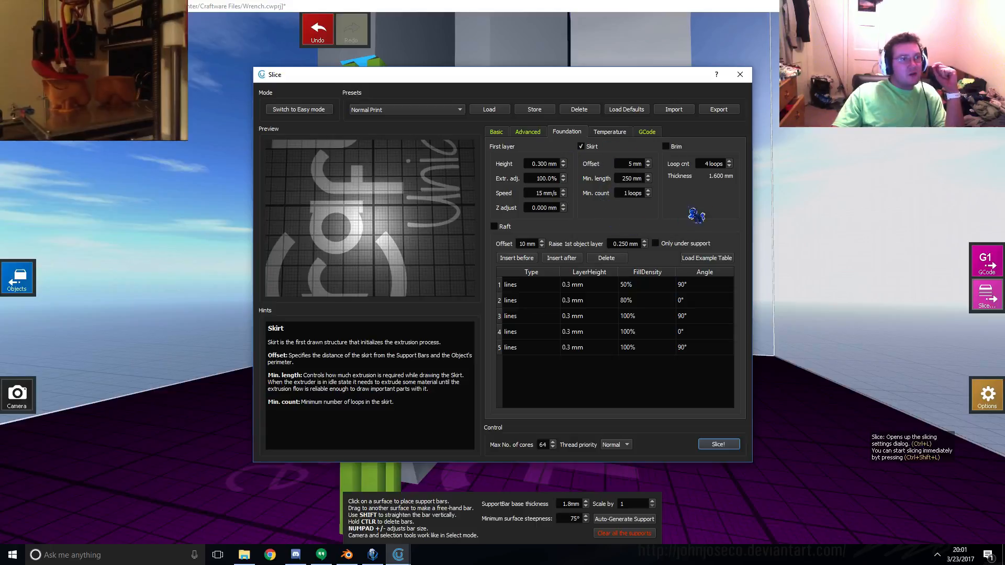
click(500, 132)
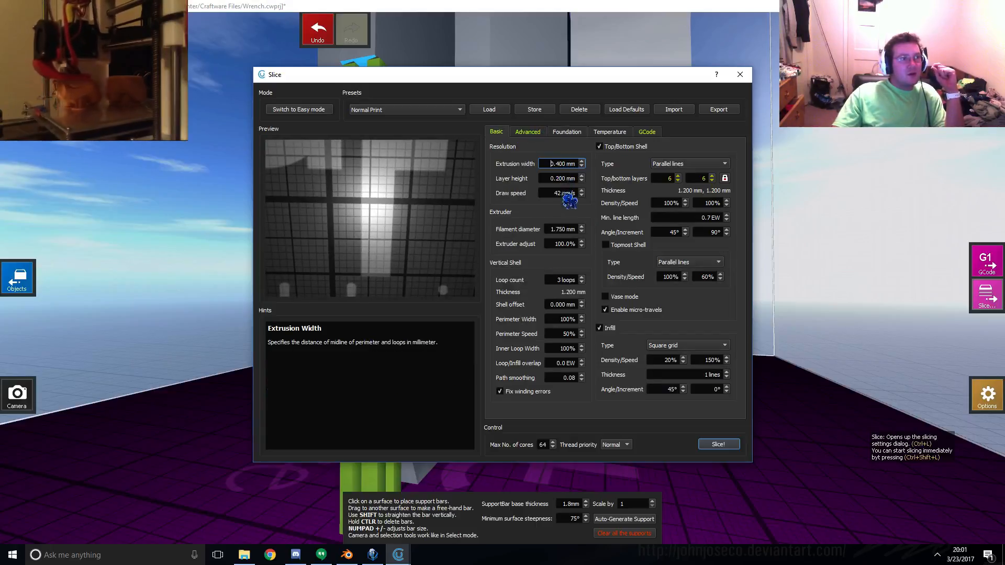
click(647, 132)
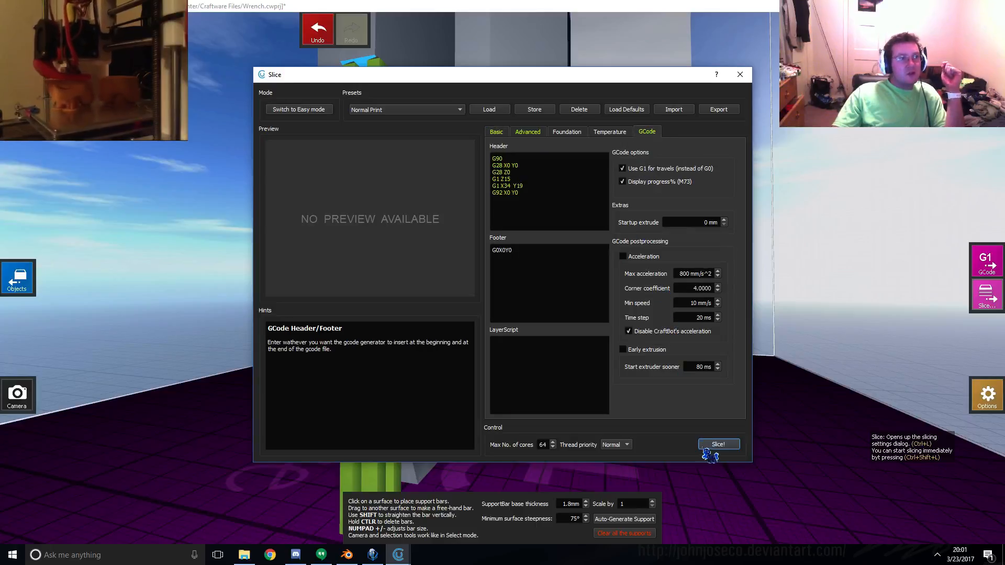
click(718, 444)
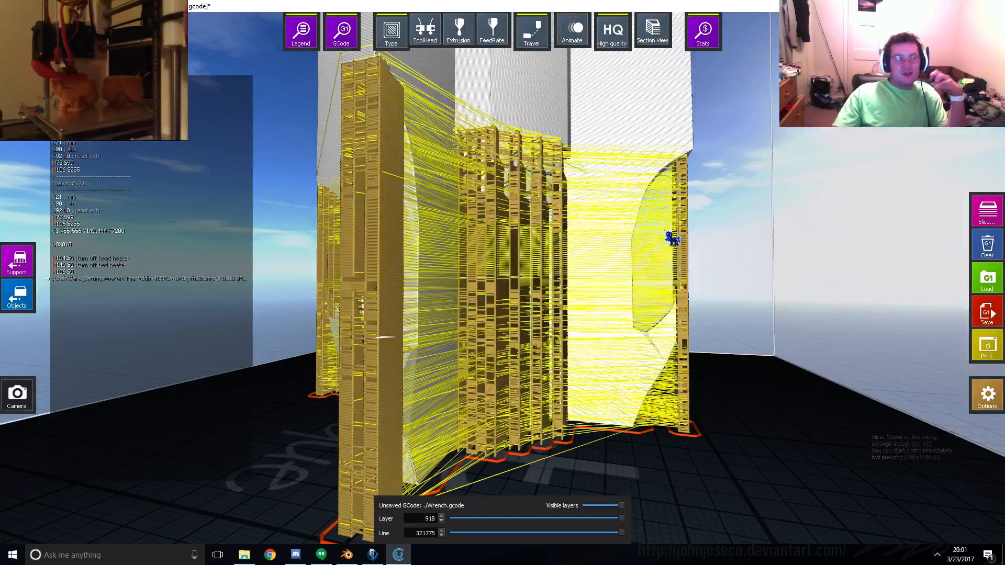
- Inspect the sliced toolpaths and set the far-travel retract length and prime length to 14 mm each
right_drag(663, 229, 623, 287)
scroll(628, 293, down, 5)
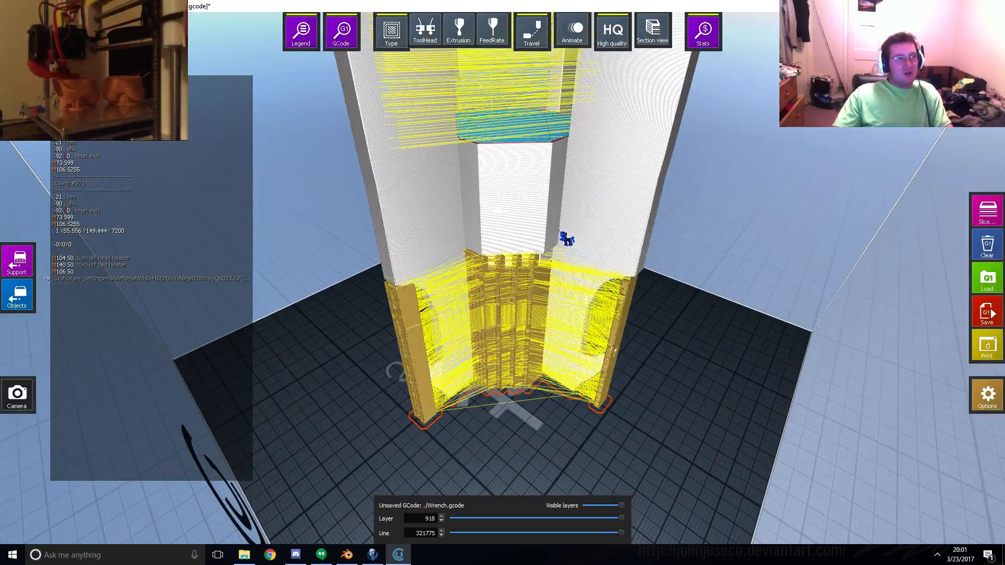
scroll(566, 240, up, 10)
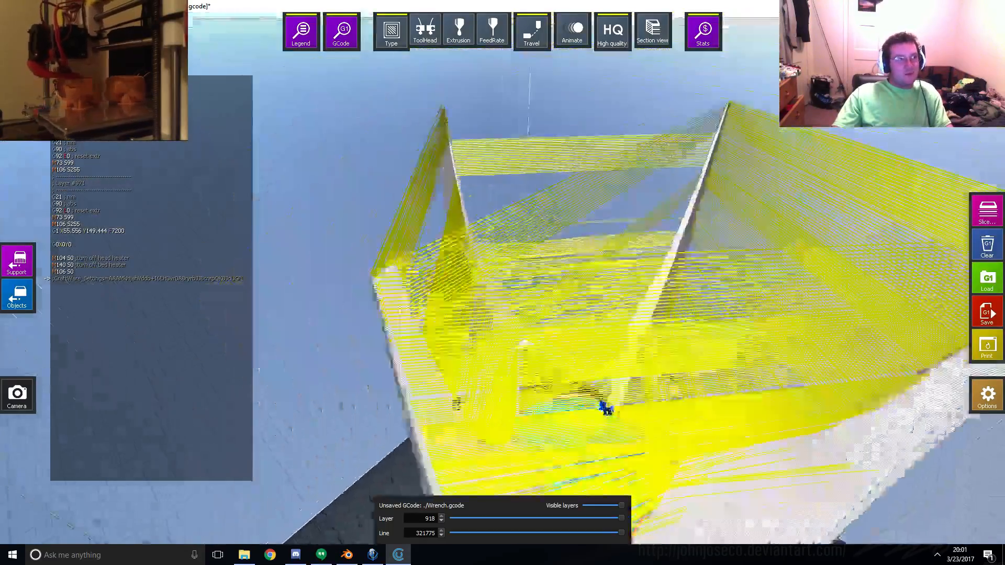
scroll(606, 408, up, 5)
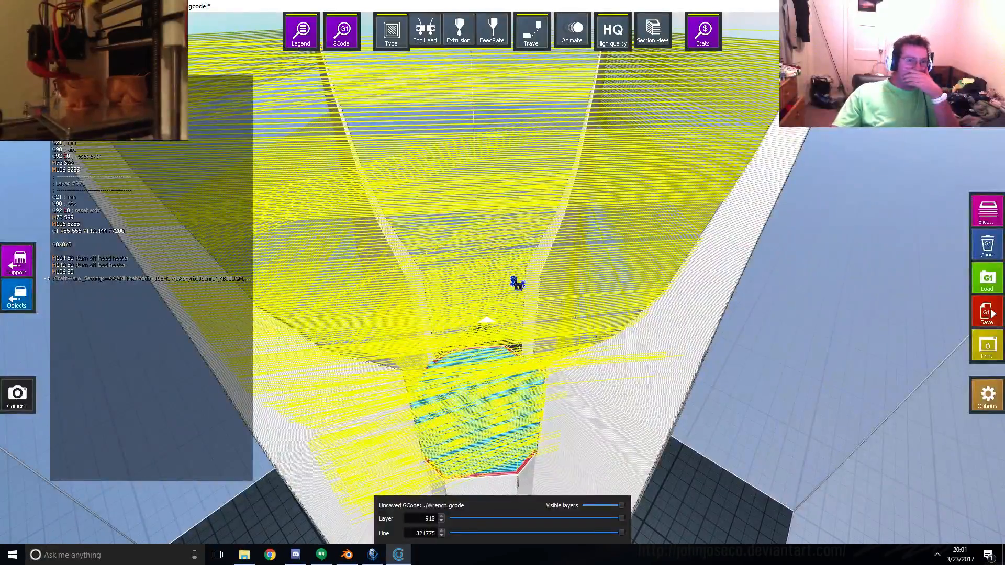
click(987, 212)
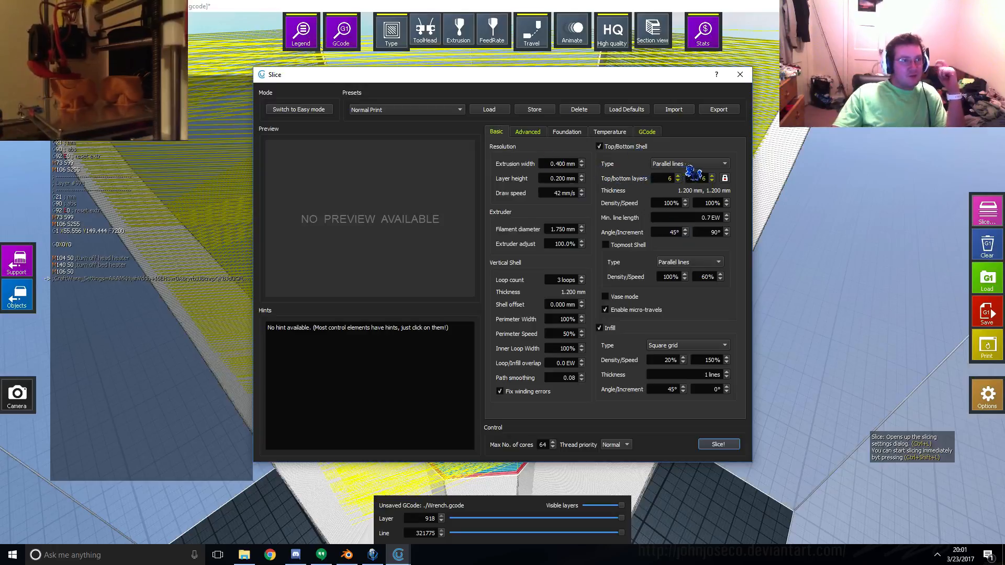
click(712, 166)
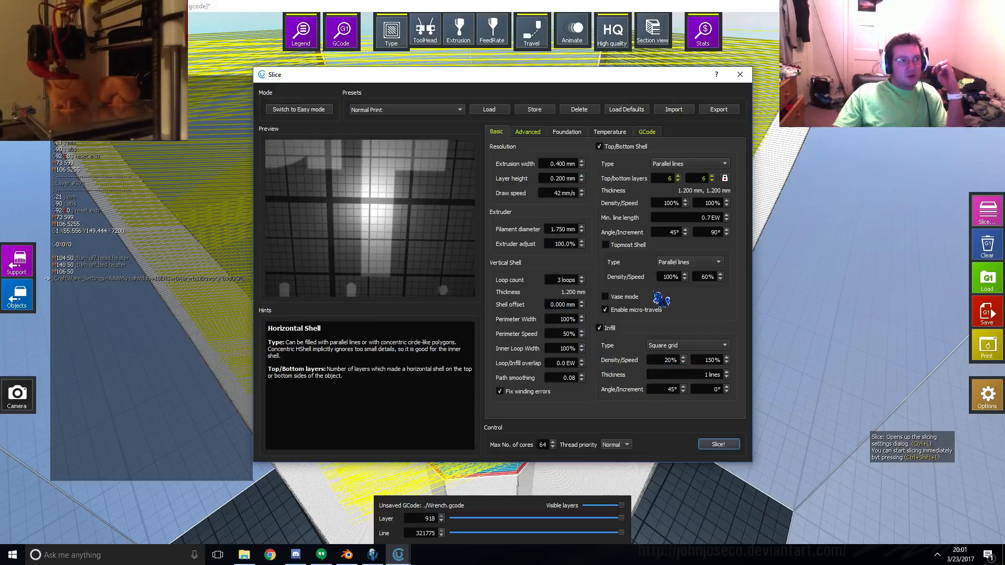
click(530, 134)
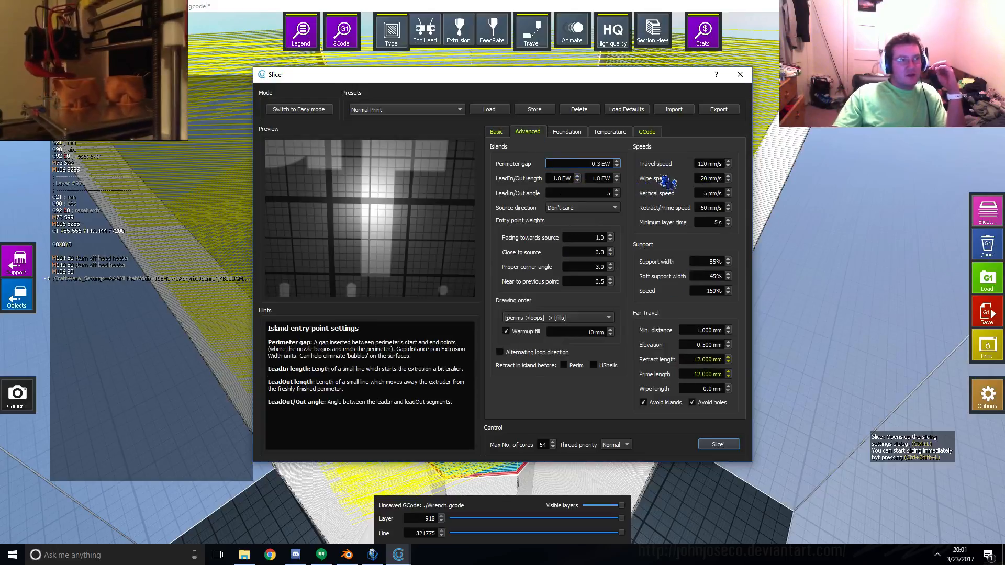
click(694, 362)
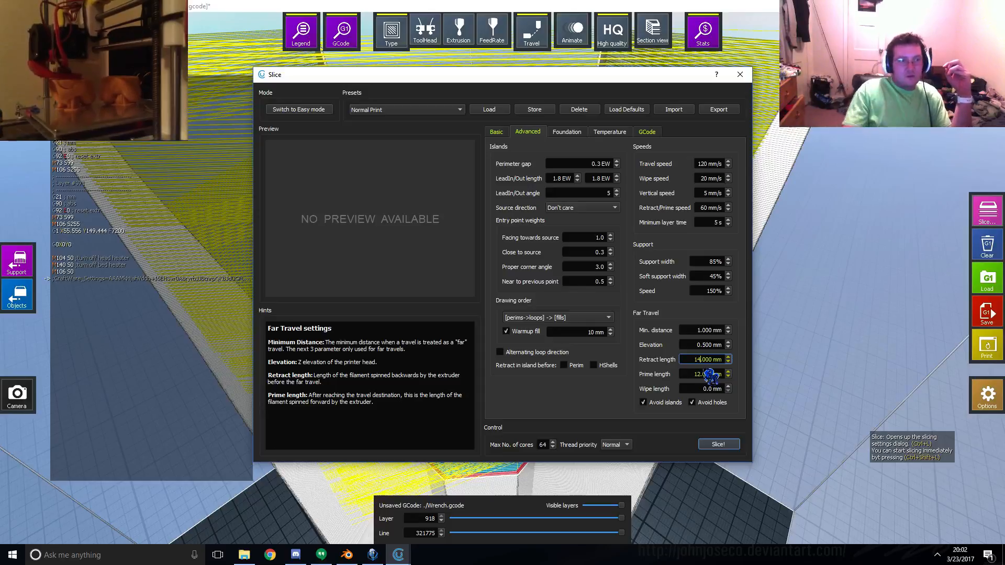
click(699, 374)
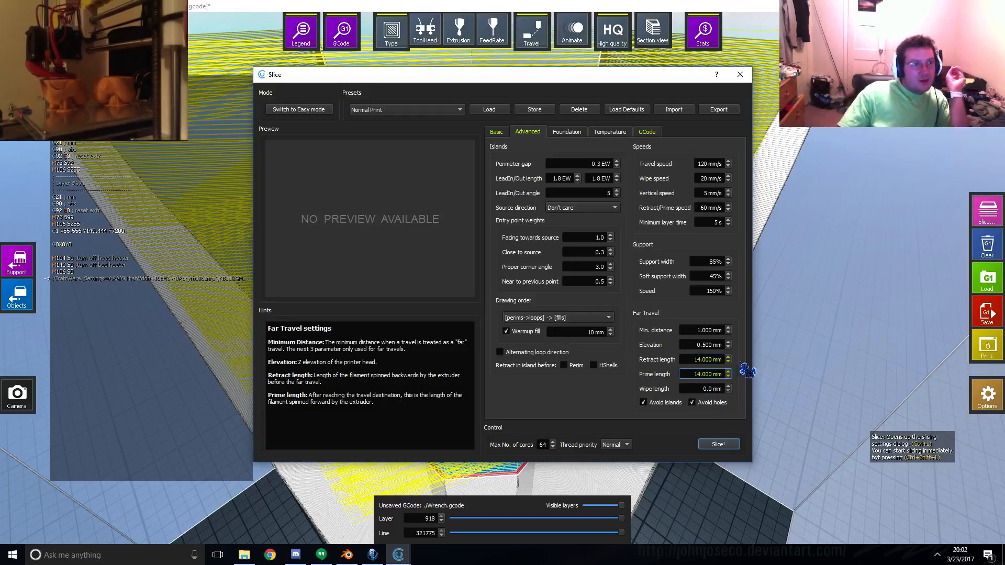
- Set the support speed to 100% and the travel speed to 60 mm/s
double_click(707, 291)
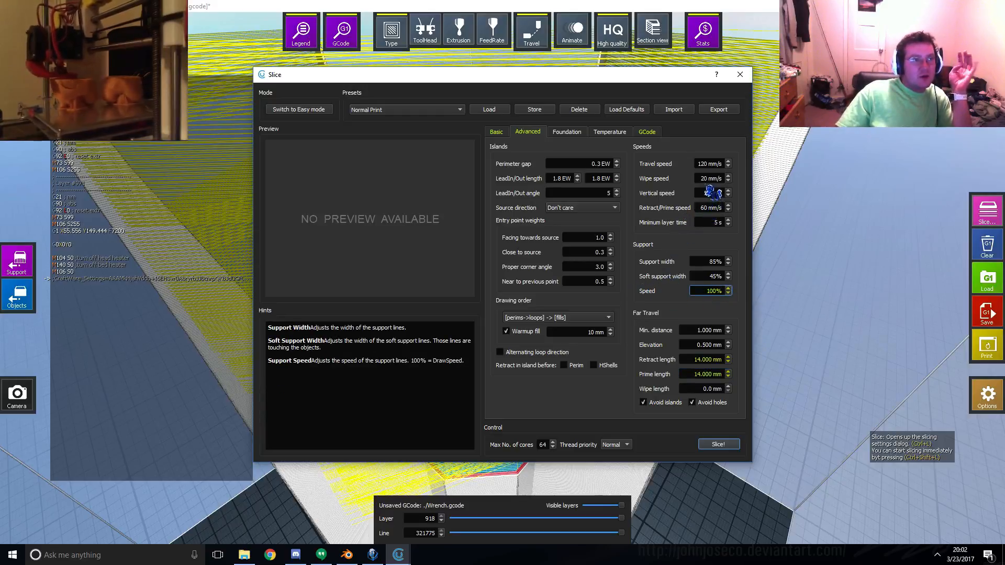
double_click(706, 164)
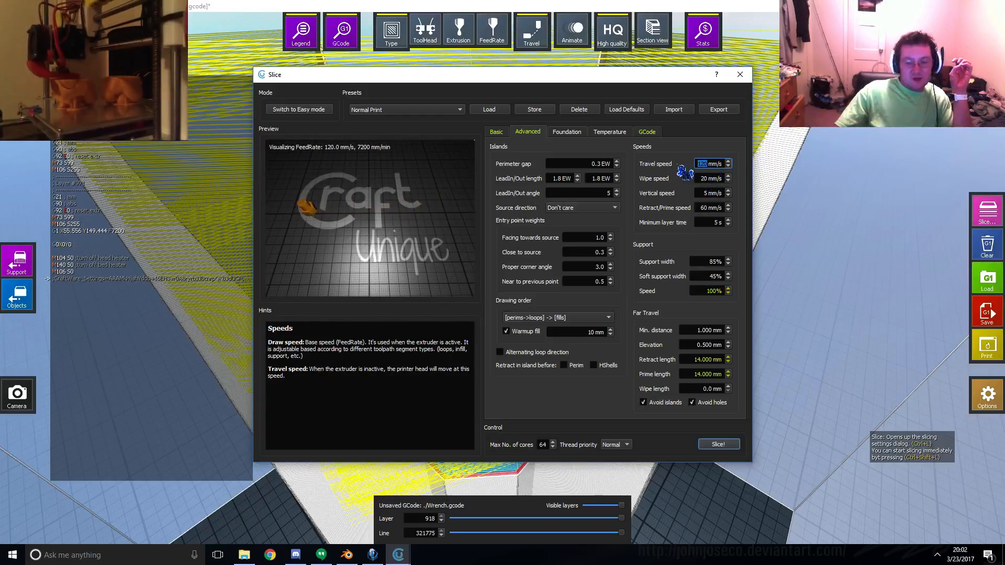
text(60)
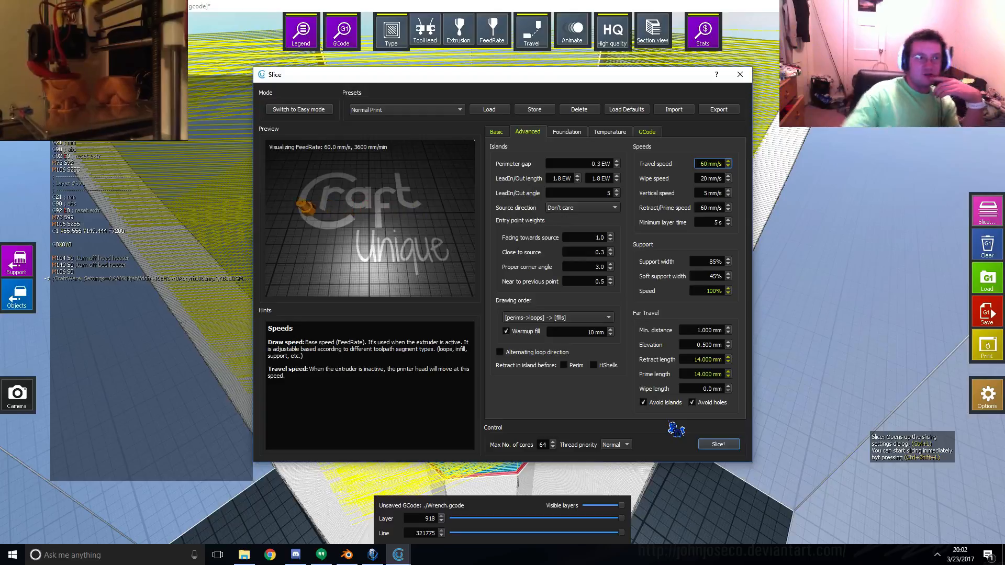
- Set the draw speed to 40 mm/s and reslice the horned top
click(498, 132)
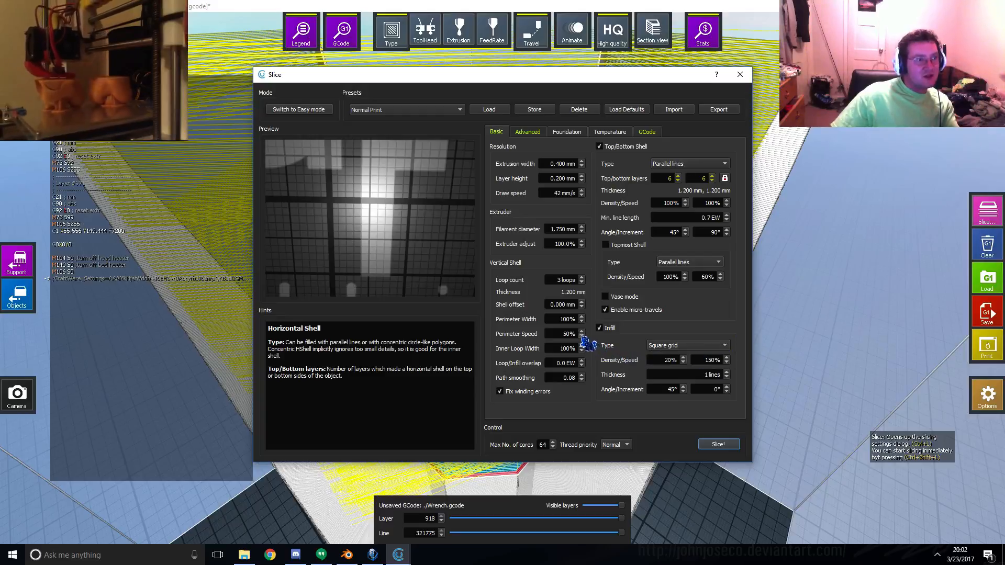
click(559, 194)
key(BackSpace)
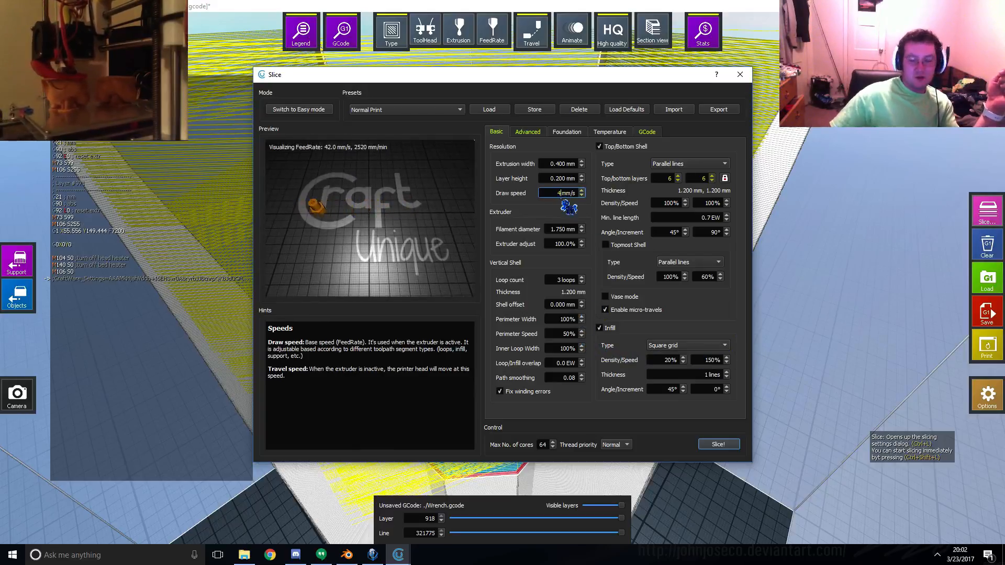
click(718, 444)
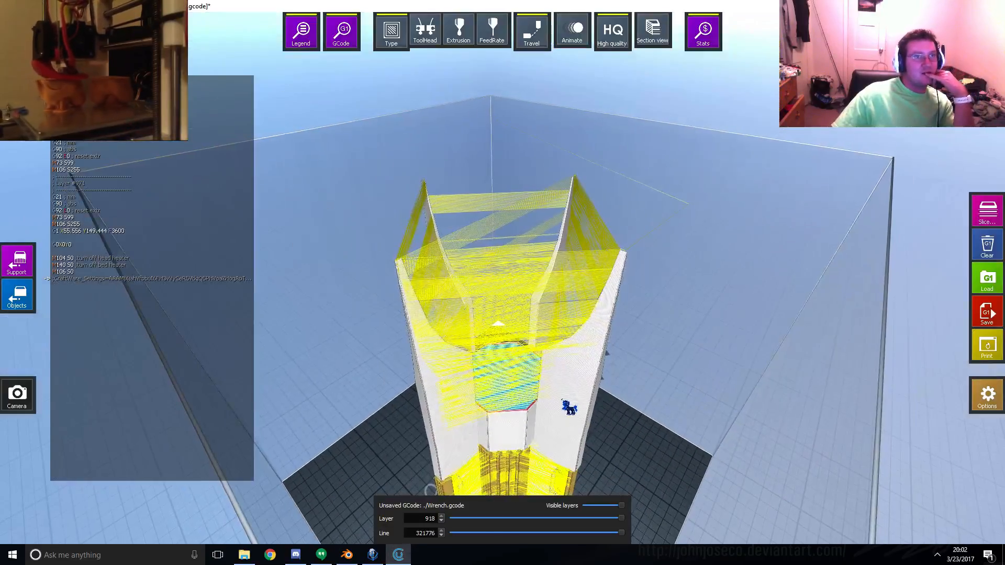
- Examine the resliced toolpaths and reduce the displayed layers down to layer 0
right_drag(554, 372, 537, 231)
drag(537, 230, 603, 484)
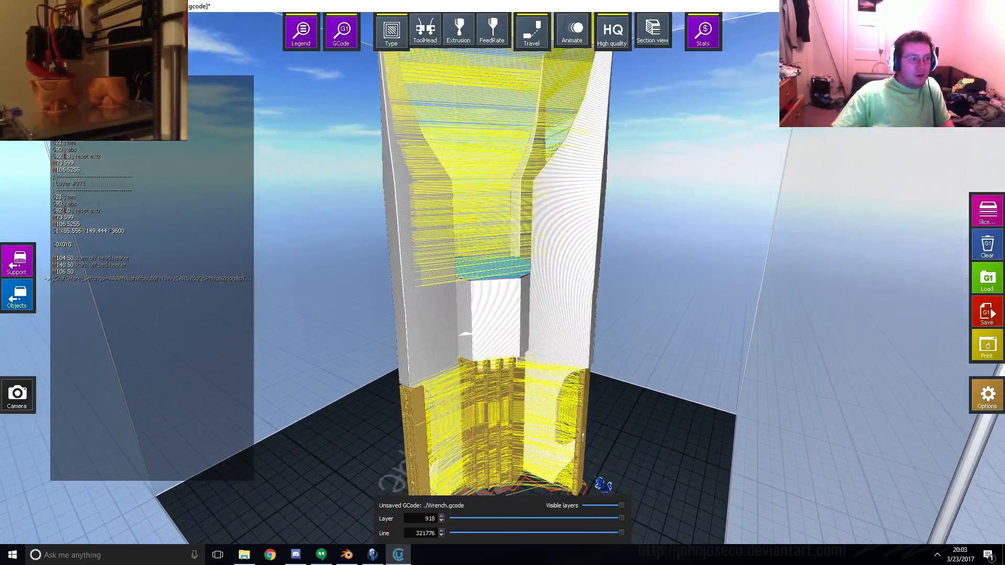
drag(622, 525, 467, 517)
right_drag(492, 478, 538, 376)
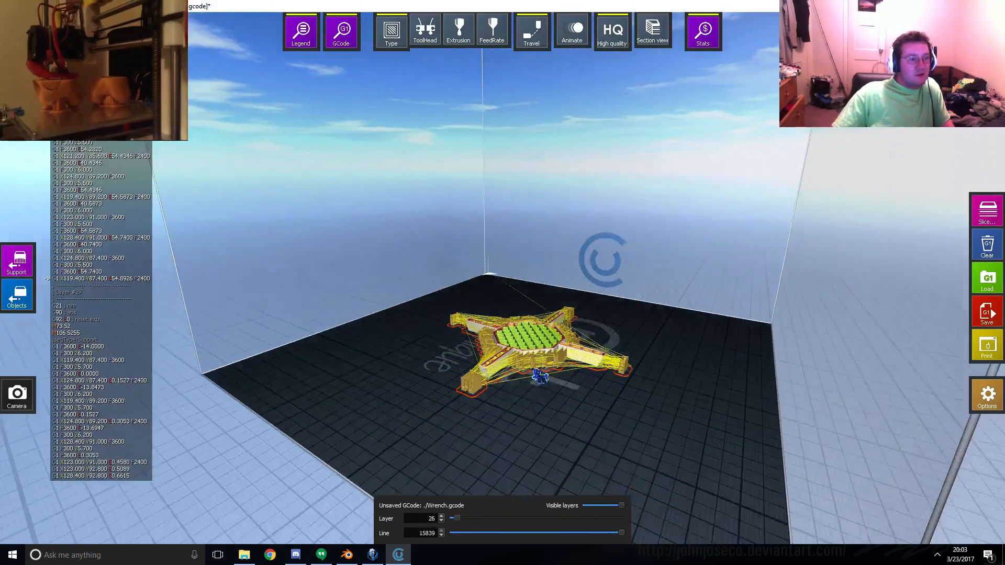
scroll(544, 375, up, 6)
right_drag(606, 369, 576, 414)
drag(457, 518, 442, 518)
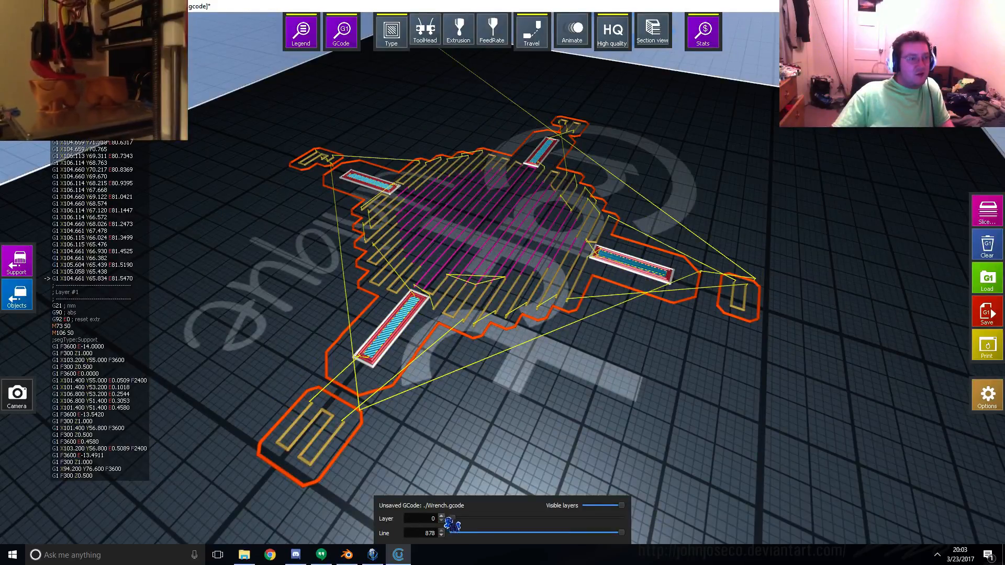
click(442, 516)
click(441, 521)
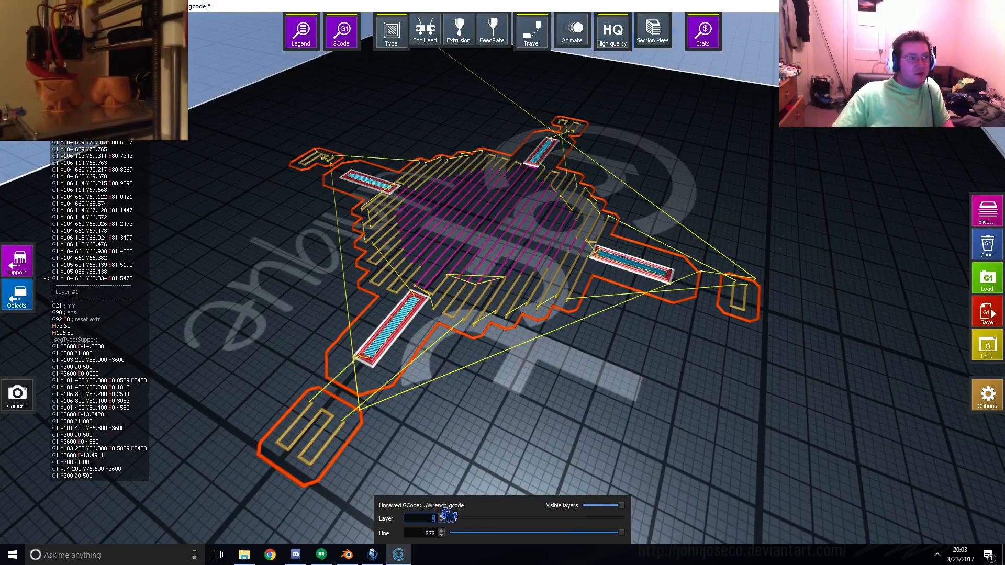
- Examine the first layer's skirt and support lines up close, and raise the preview to layer 102
right_drag(575, 317, 560, 361)
right_drag(585, 313, 536, 364)
scroll(447, 400, down, 5)
scroll(538, 369, up, 3)
scroll(538, 368, up, 1)
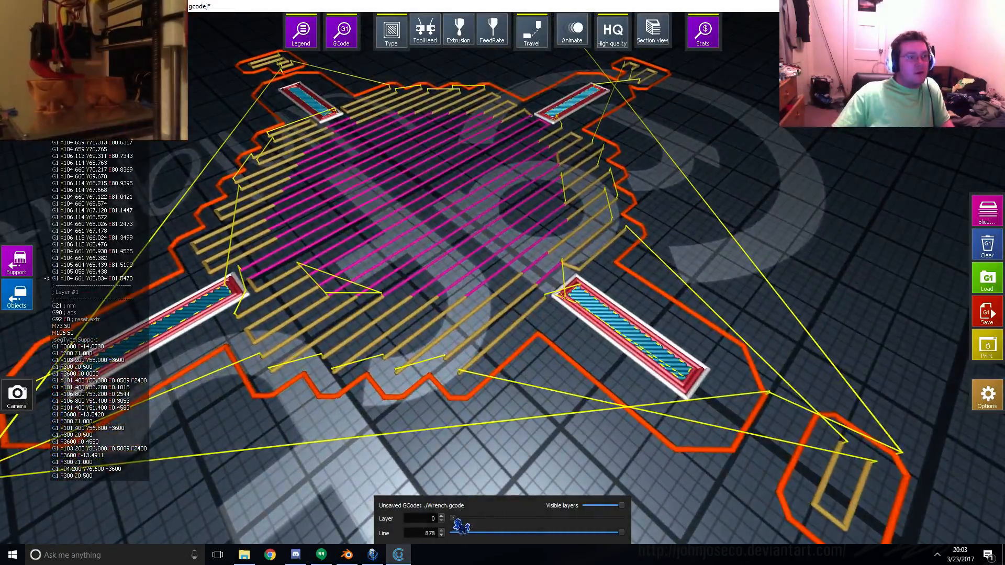
drag(453, 518, 473, 518)
scroll(491, 303, down, 4)
right_drag(491, 302, 500, 312)
scroll(500, 312, up, 1)
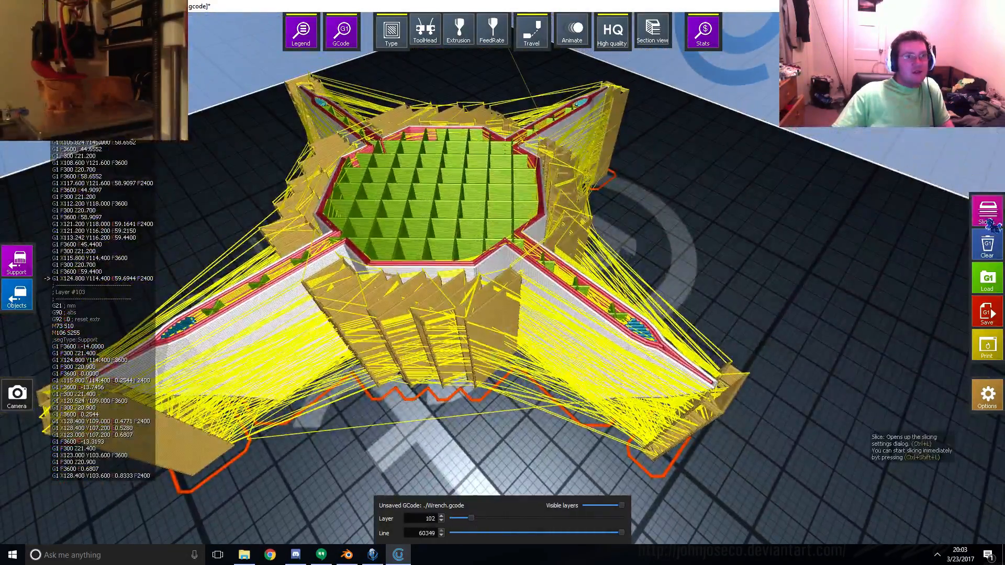
- Open the slicing settings, review the advanced parameters, and set the infill speed to 100%
click(989, 224)
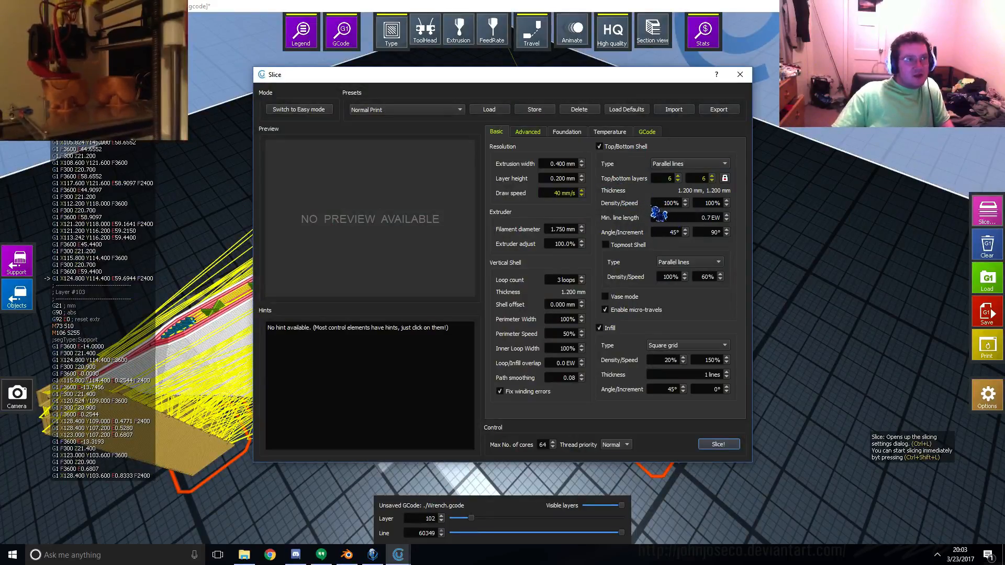
click(529, 135)
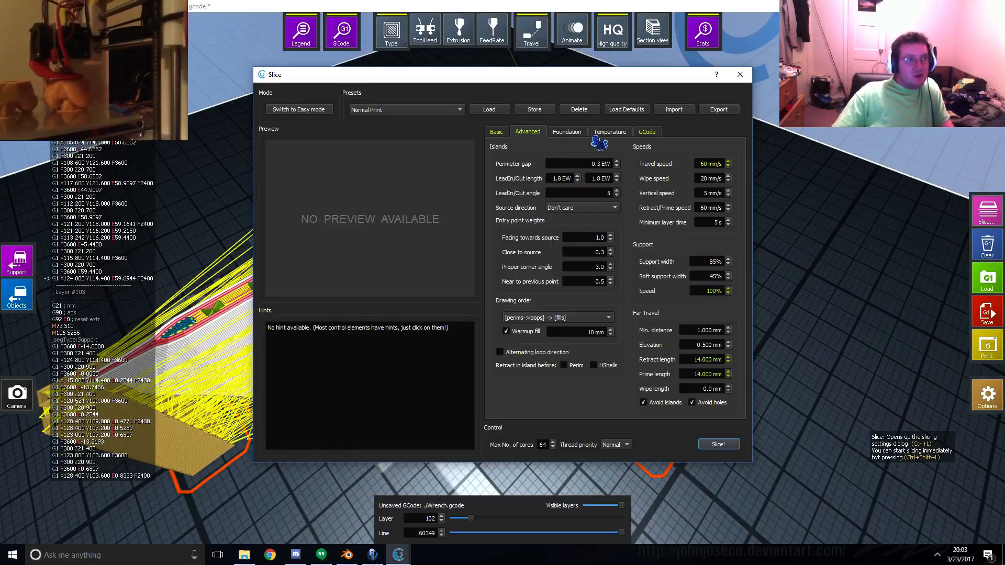
click(504, 133)
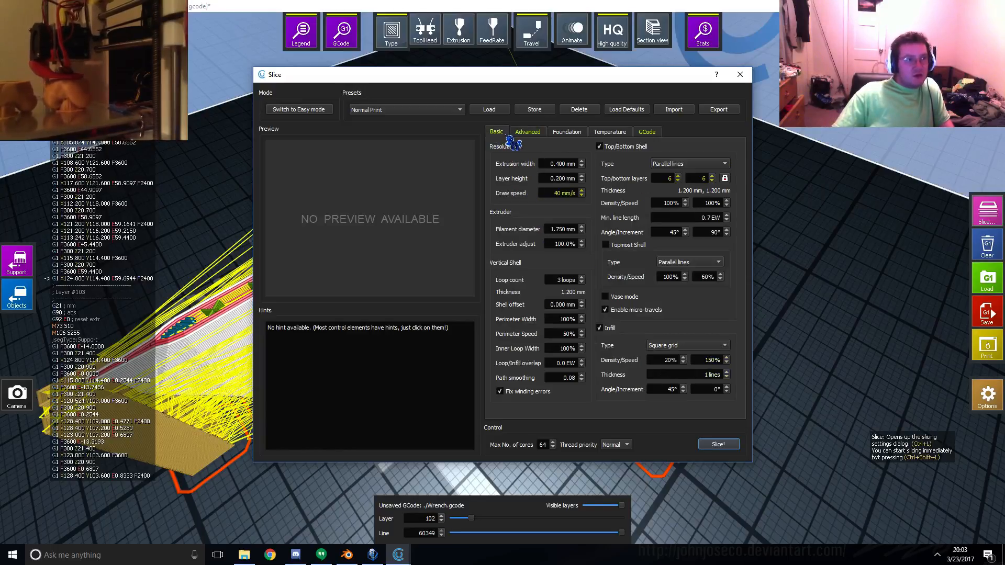
click(668, 367)
double_click(712, 360)
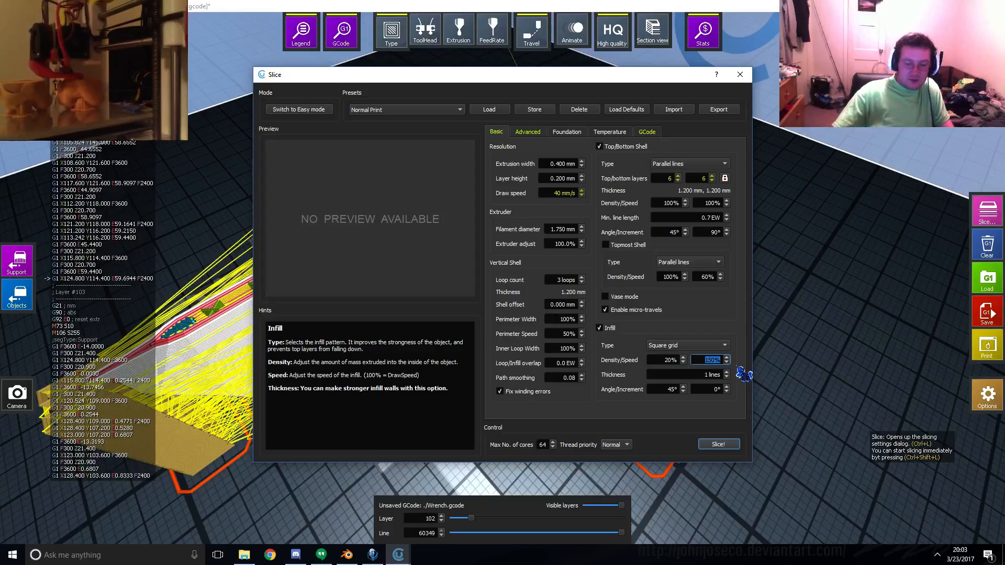
text(100)
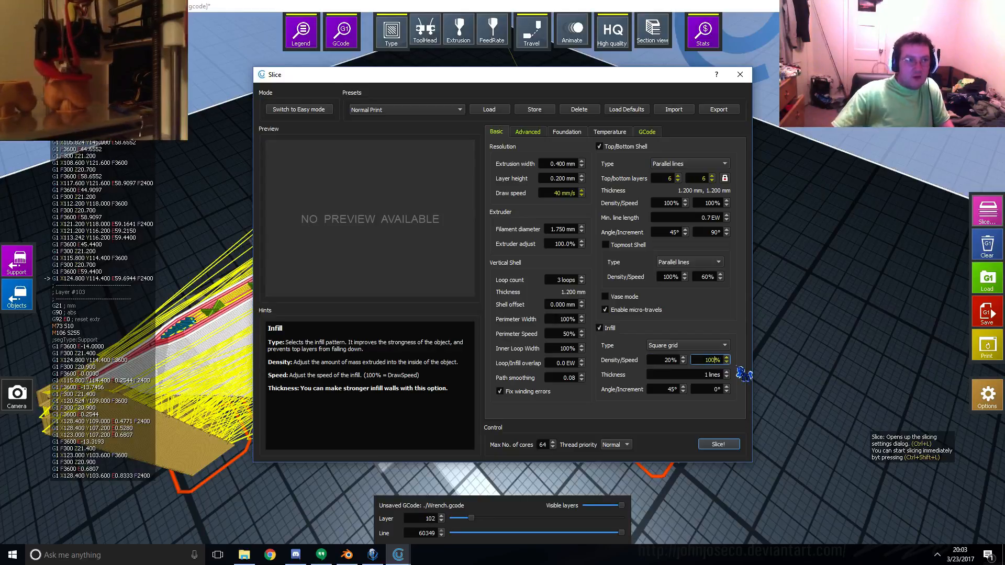
click(704, 327)
- Try an infill density of 10% and settle on 12%
double_click(669, 361)
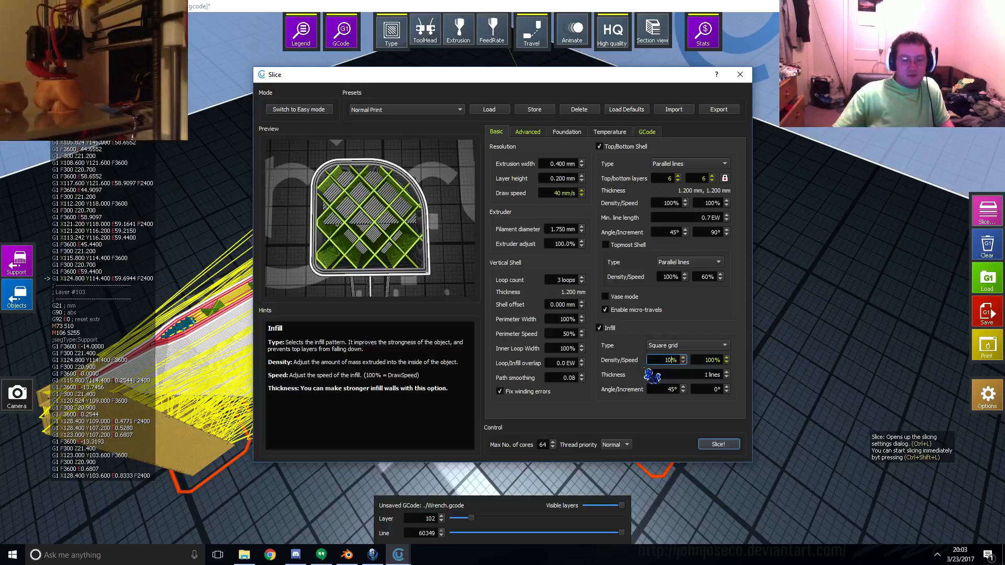
click(629, 368)
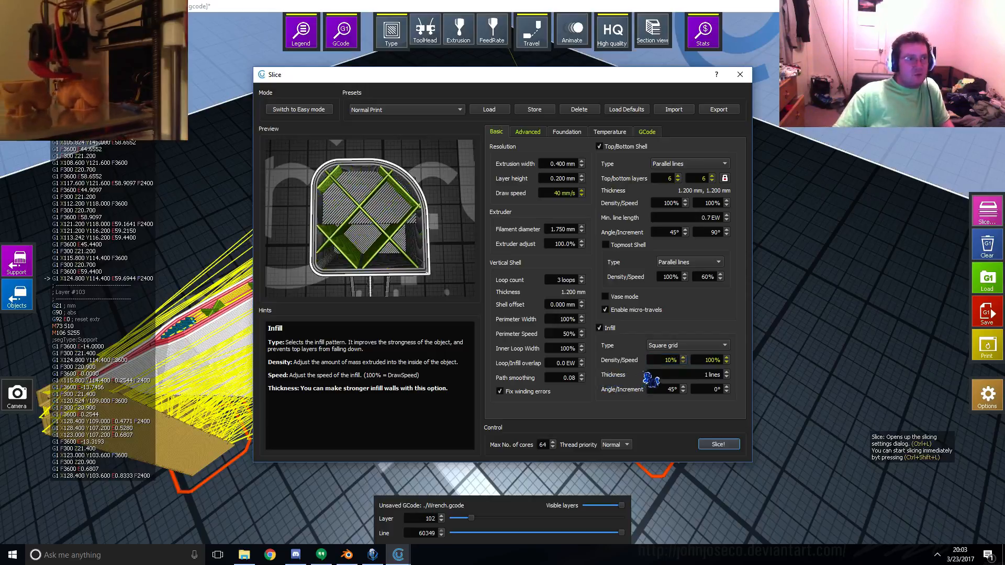
double_click(667, 359)
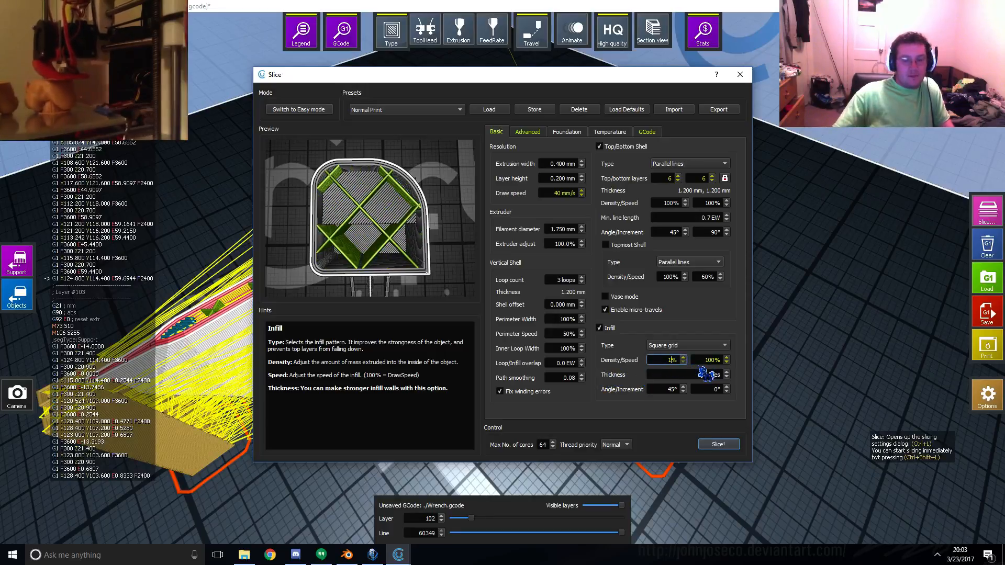
text(12)
key(Return)
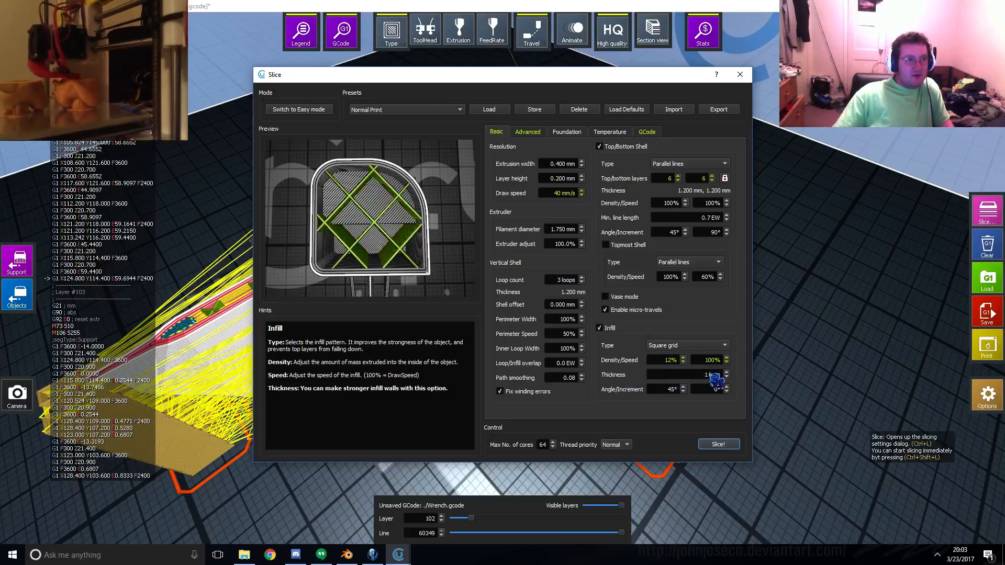
- Compare the Triangle grid, Parallel lines, 36 degree and other infill patterns in the preview, and return to Square grid
click(693, 346)
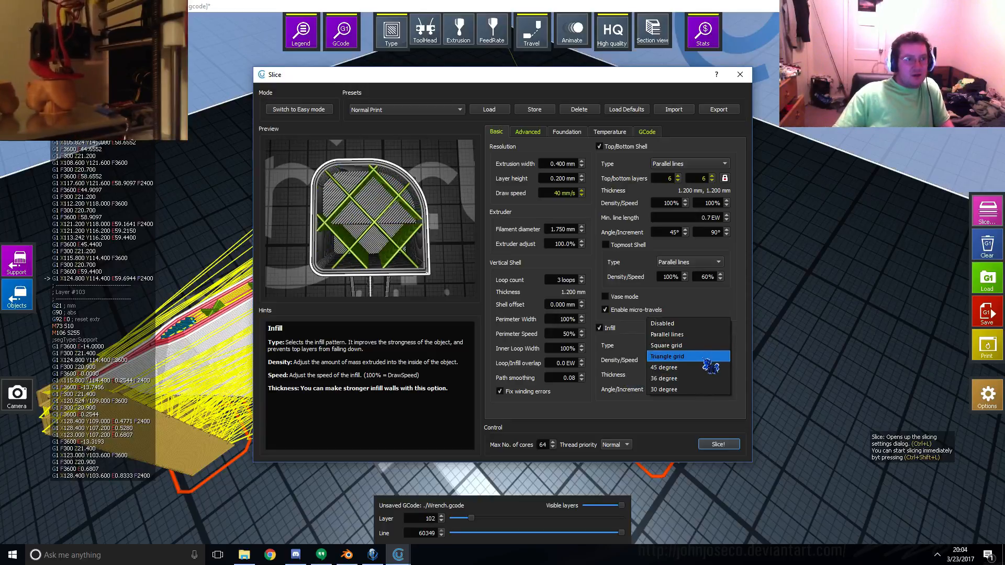
click(704, 357)
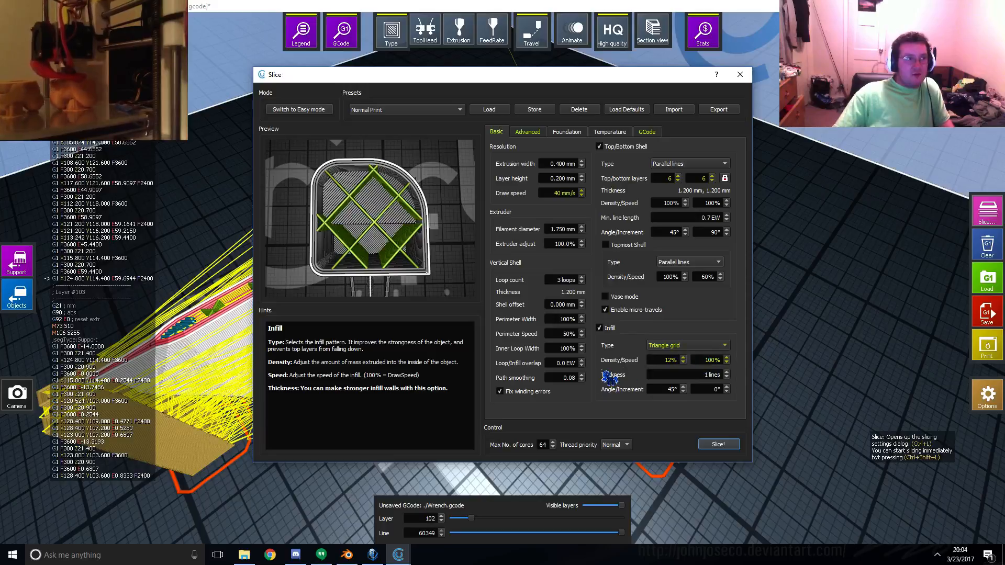
click(677, 345)
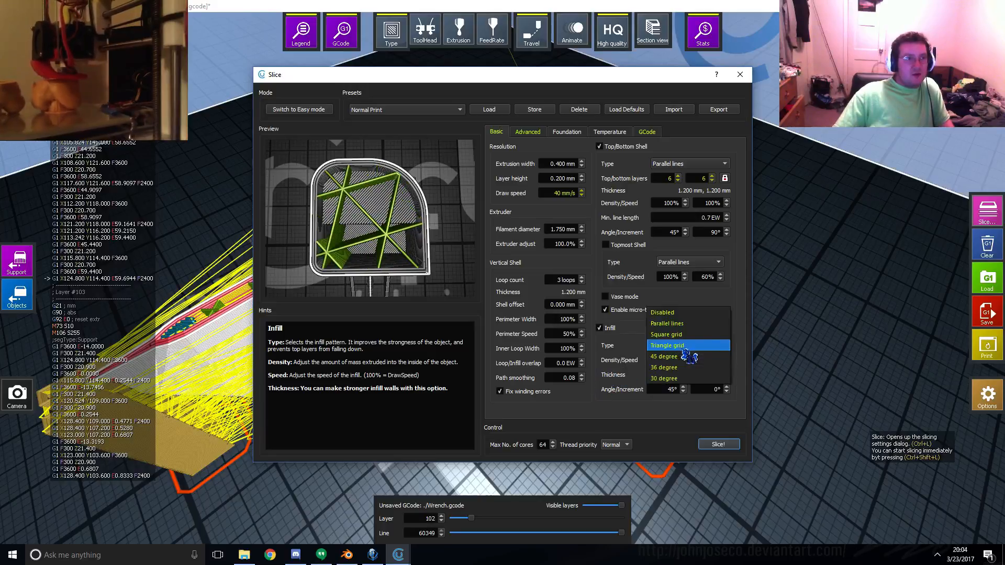
click(710, 324)
click(682, 350)
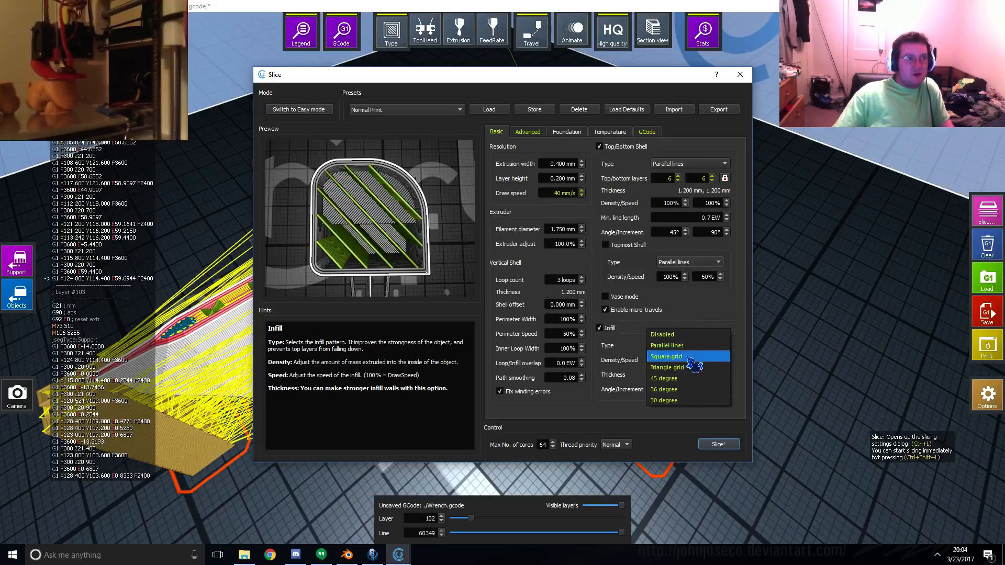
click(682, 356)
click(682, 355)
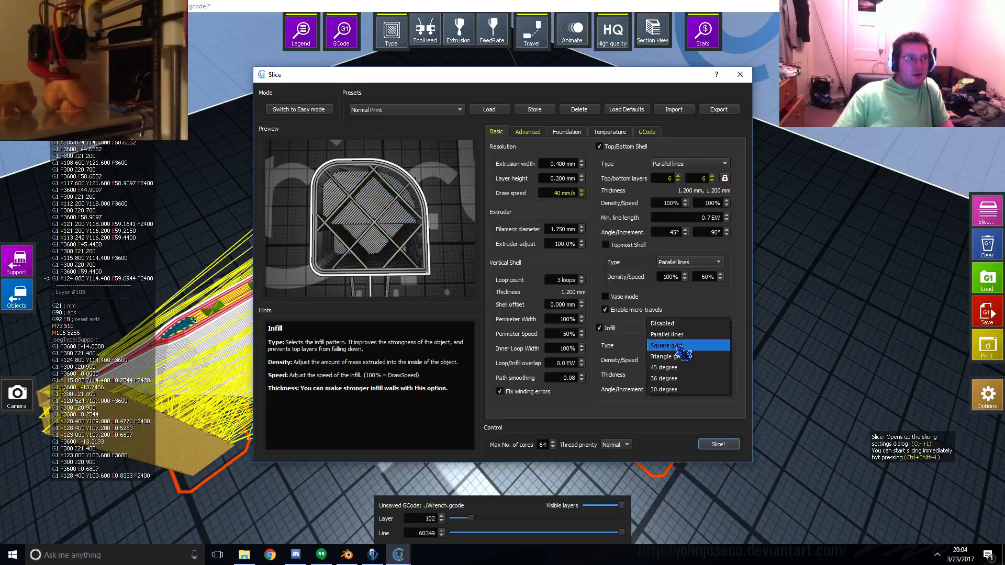
click(676, 378)
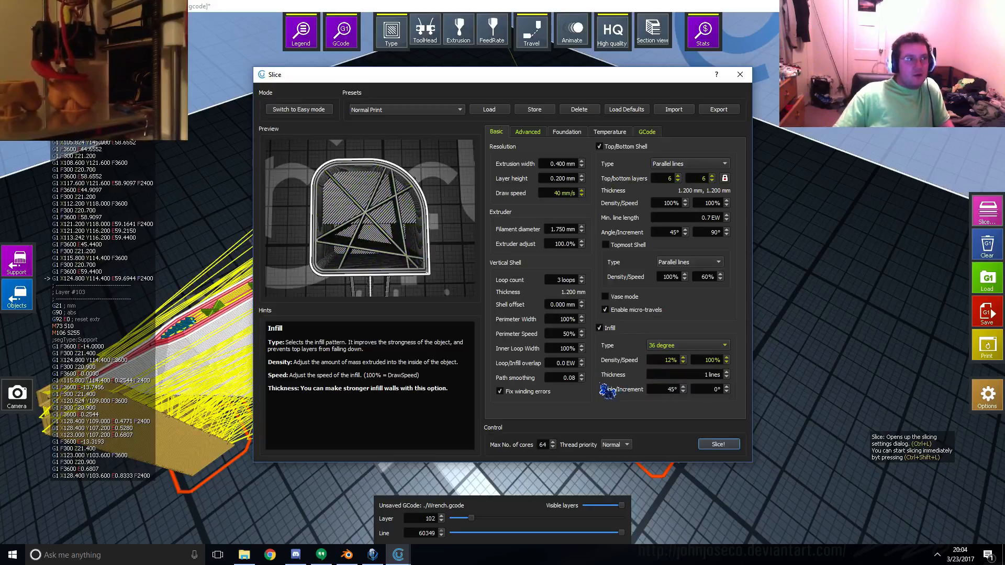
click(680, 348)
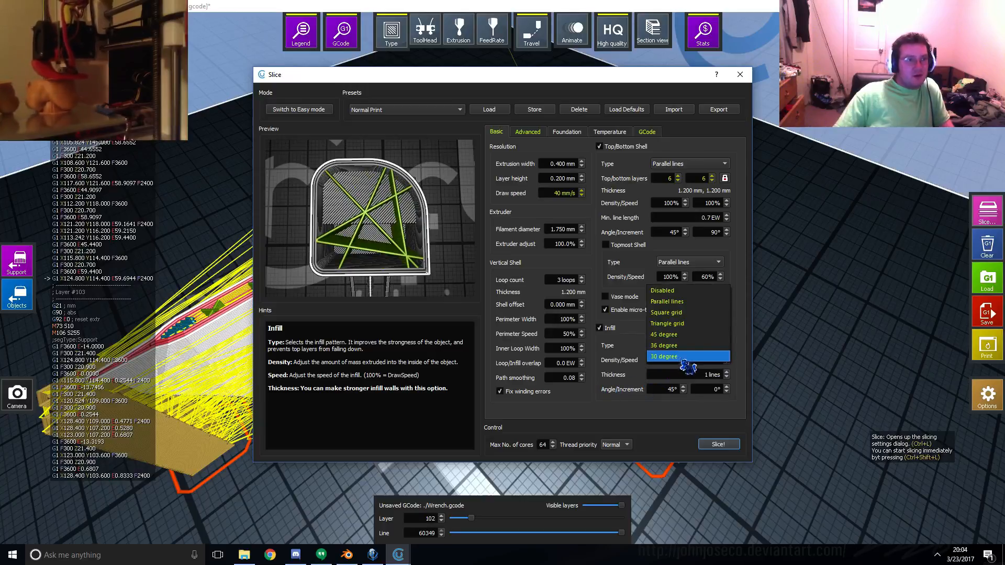
click(669, 369)
click(689, 347)
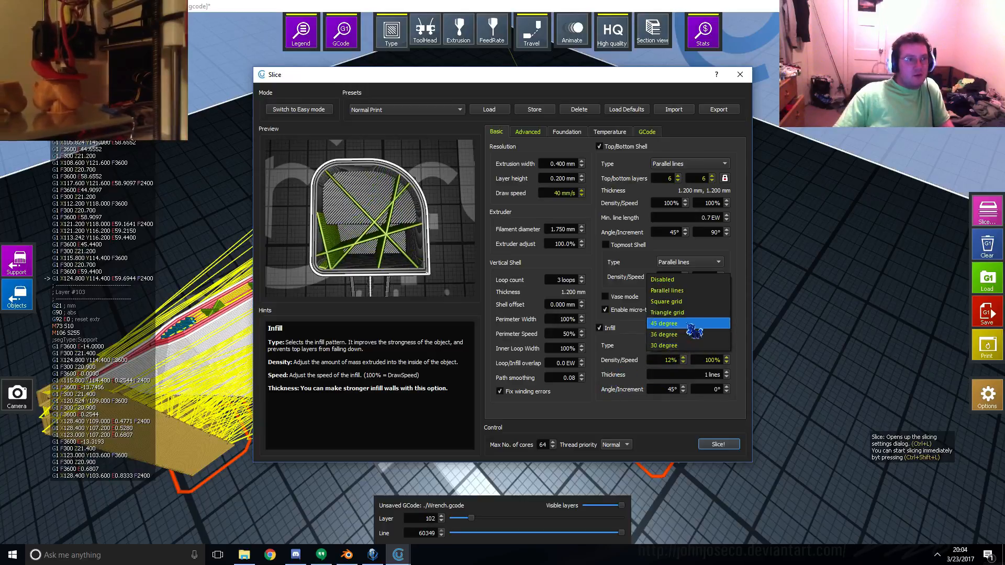
click(679, 302)
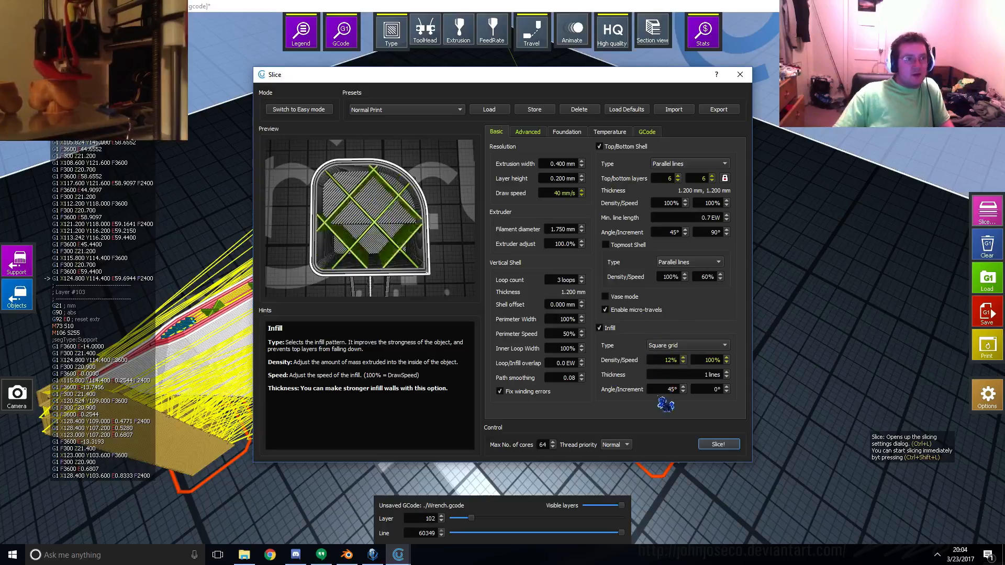
- Reslice the horned top with the new infill settings and inspect the toolpaths with the display lowered to layer 908
click(719, 445)
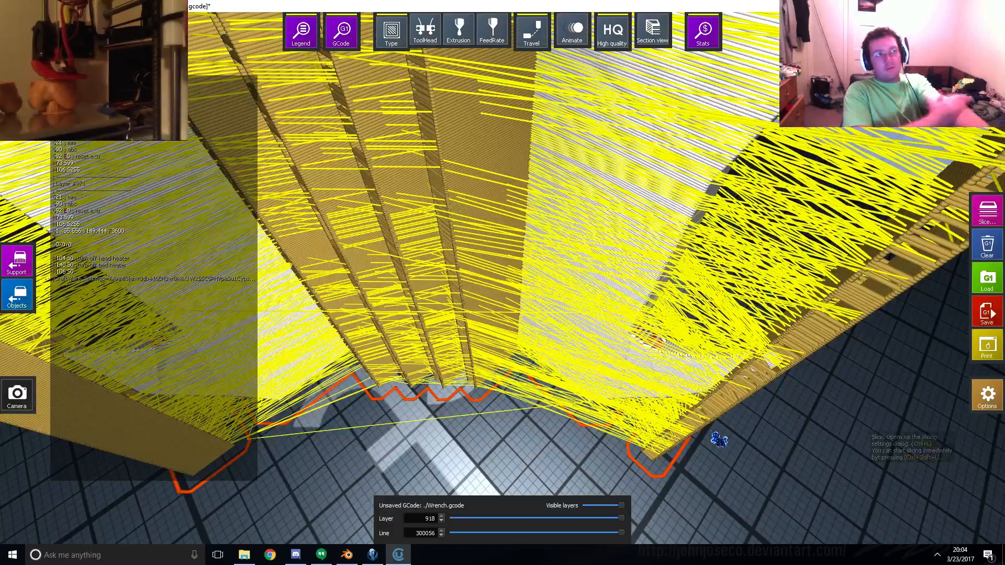
scroll(574, 288, down, 5)
scroll(577, 283, up, 3)
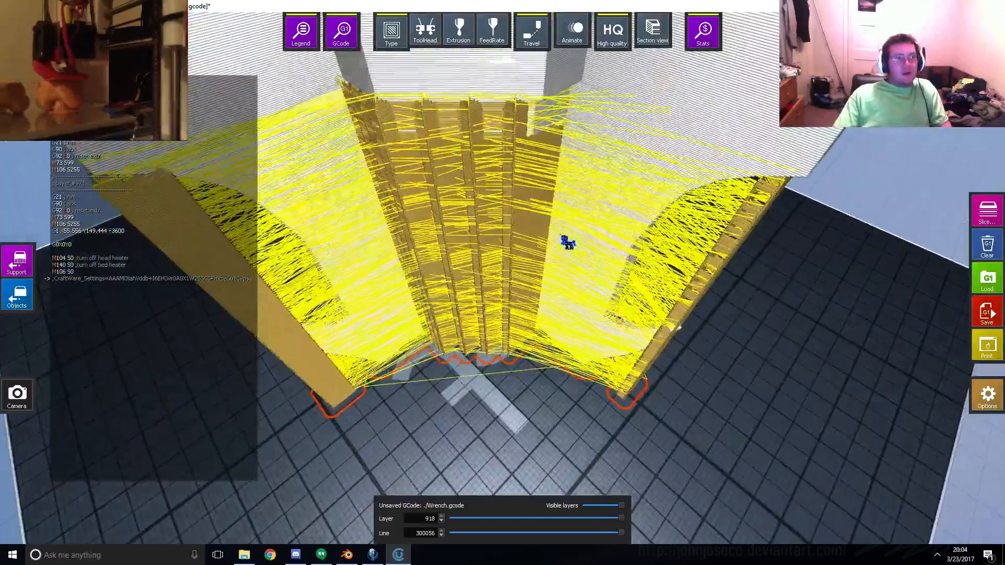
right_drag(561, 236, 663, 327)
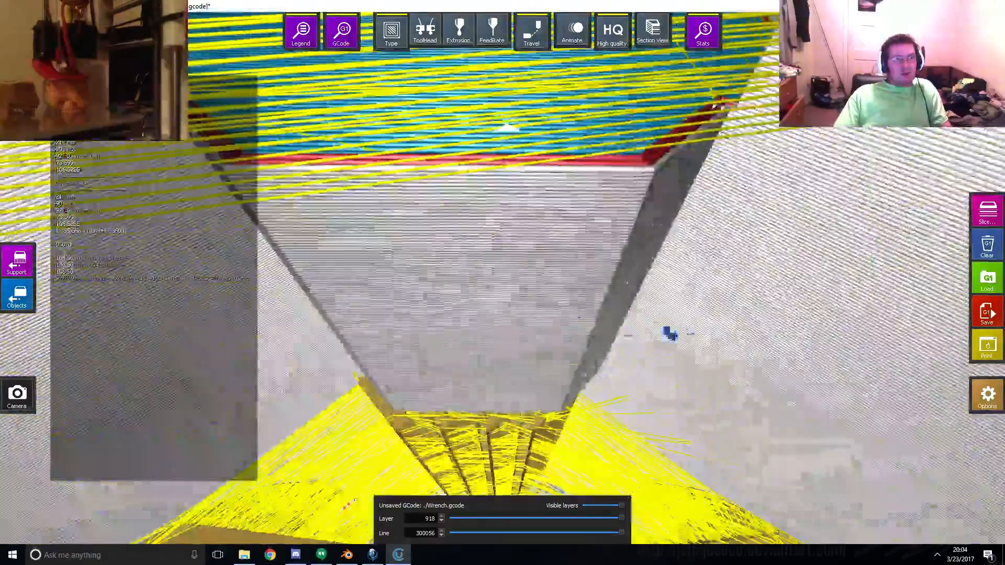
click(512, 519)
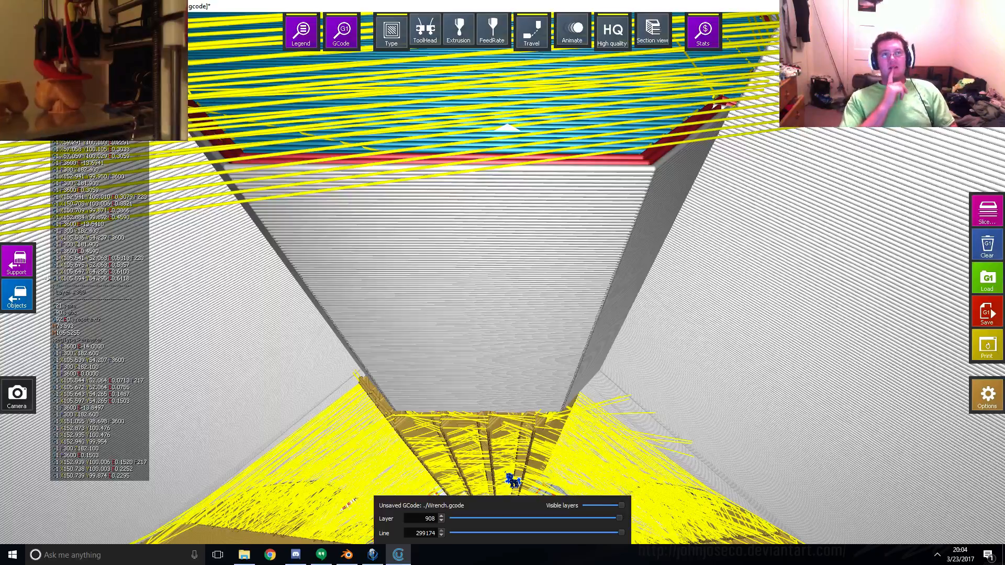
scroll(507, 225, down, 8)
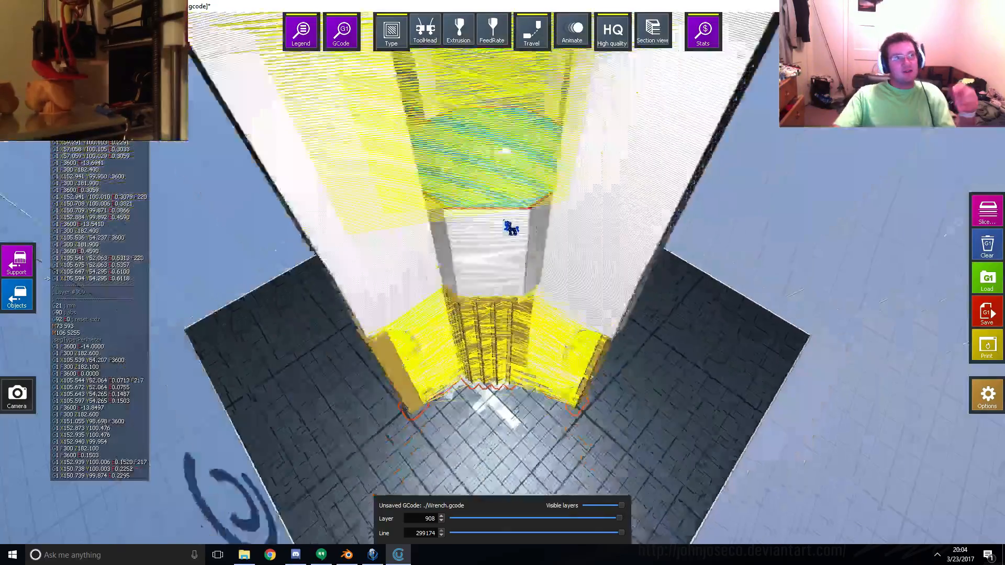
drag(494, 310, 498, 295)
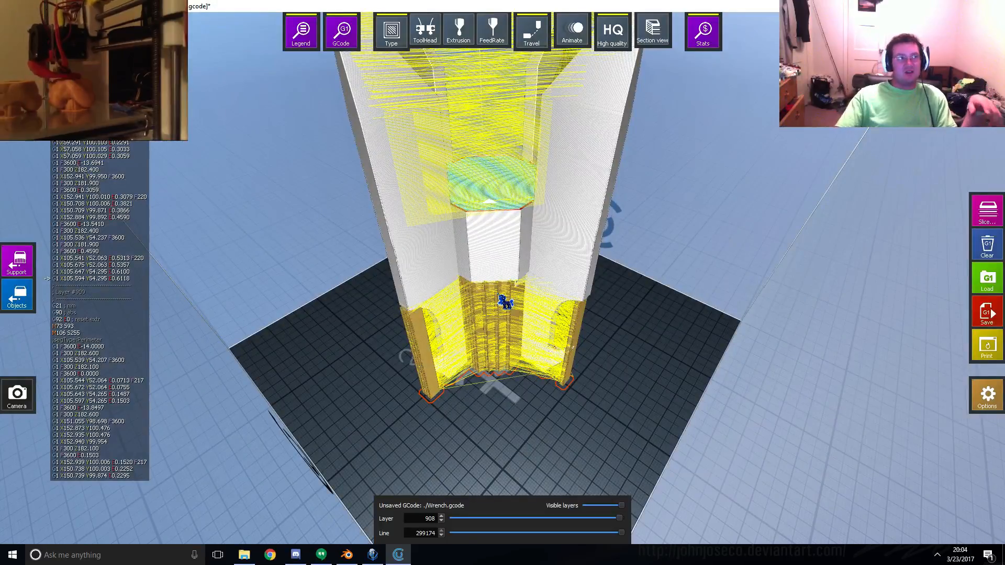
drag(533, 273, 553, 202)
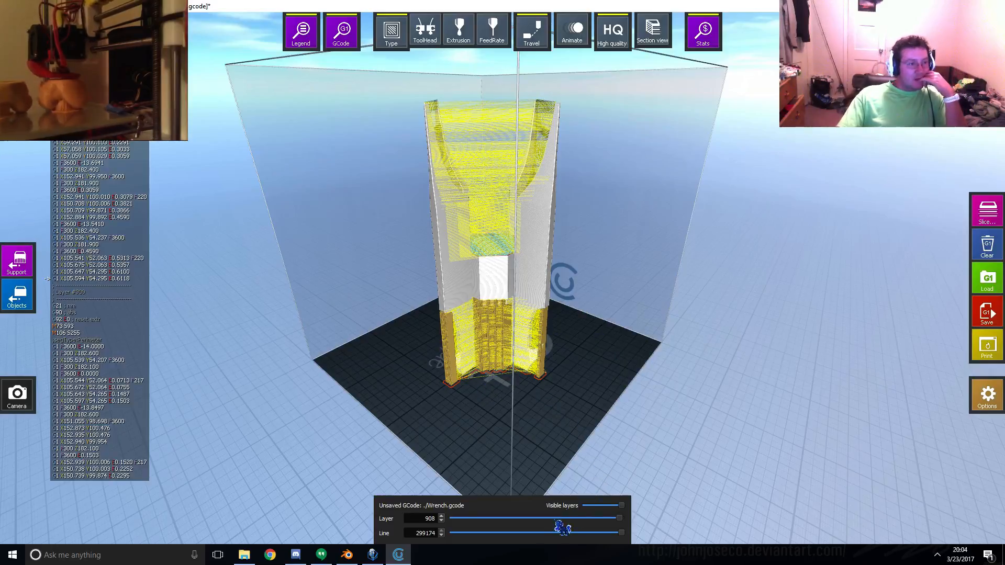
- Lower the displayed layers to layer 0 and examine the first layer's skirt, support and horn base lines up close
drag(626, 521, 448, 523)
scroll(533, 406, up, 10)
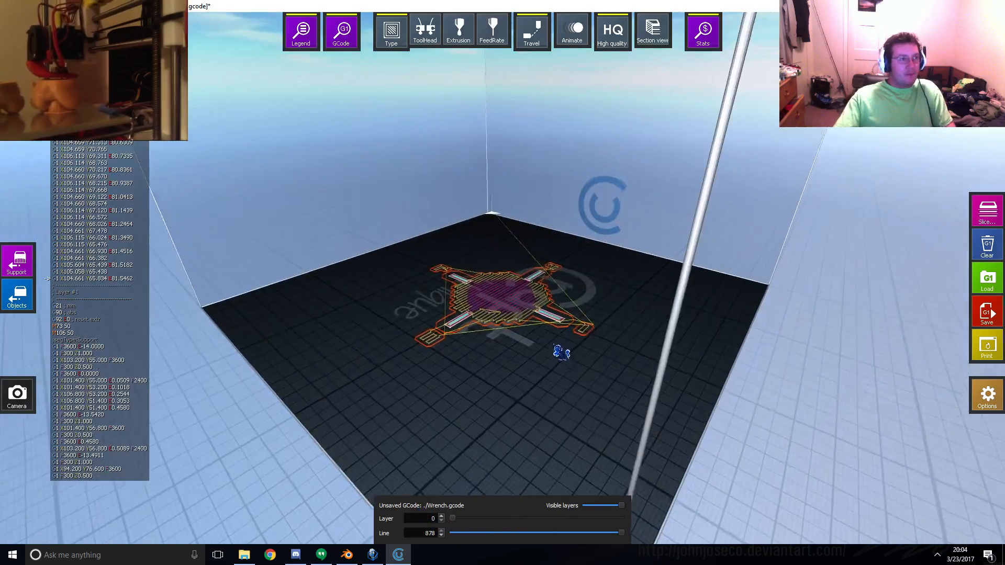
scroll(538, 396, down, 5)
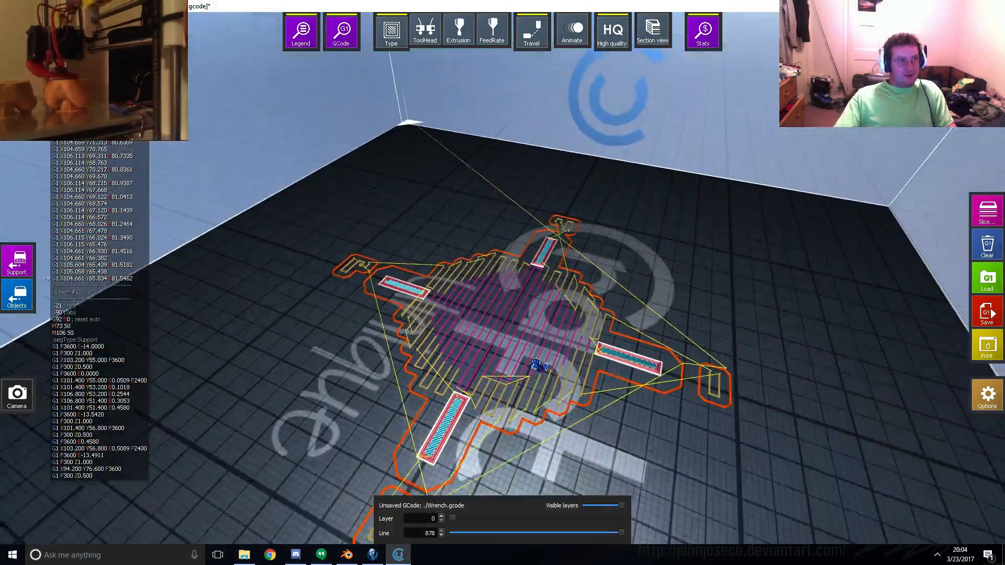
scroll(534, 366, up, 4)
mouse_move(527, 350)
middle_down()
mouse_move(559, 330)
mouse_move(534, 340)
middle_up()
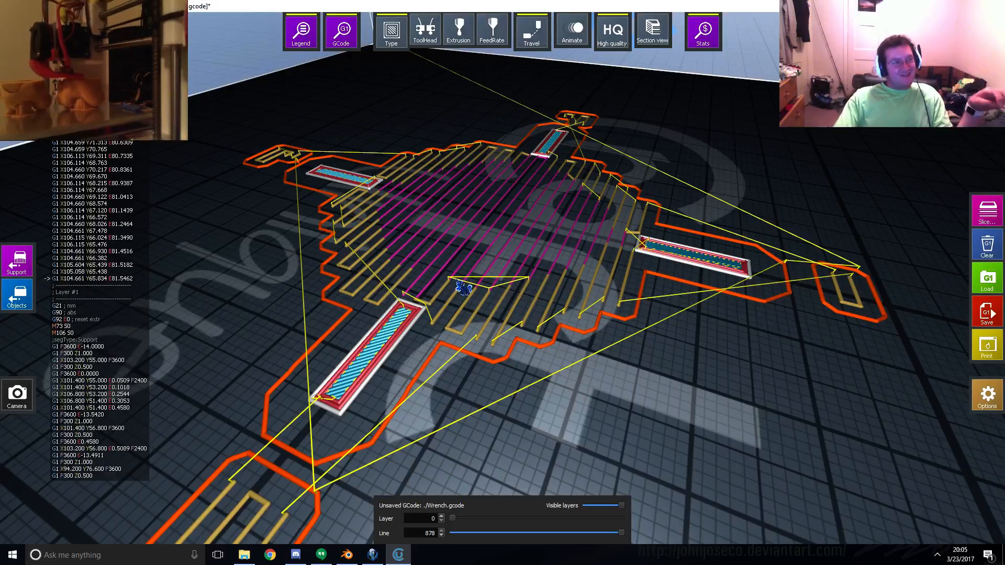
- Switch to Blender and export the selected horned tower top as an STL into the Ortanac folder, overwriting the existing file
click(347, 555)
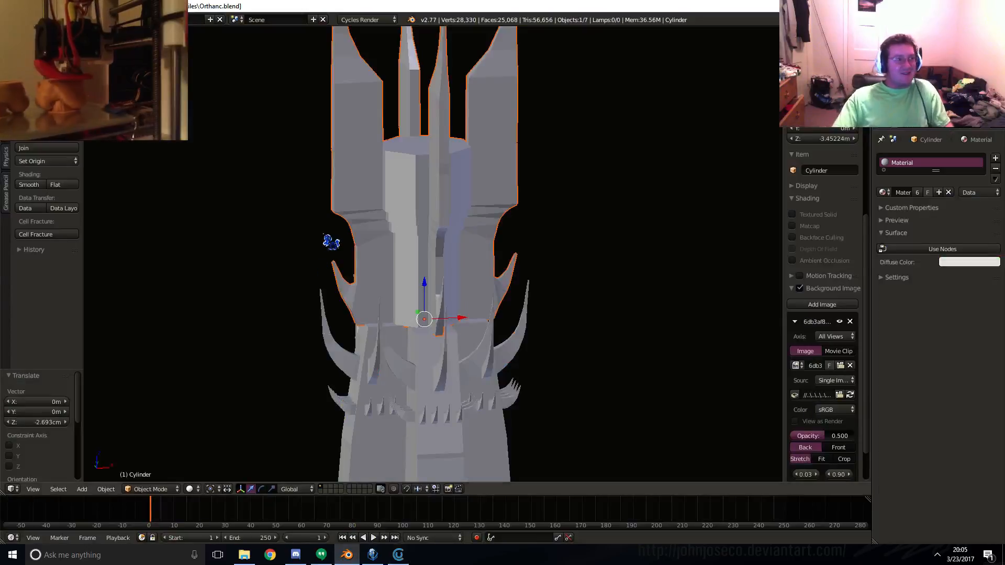
click(29, 19)
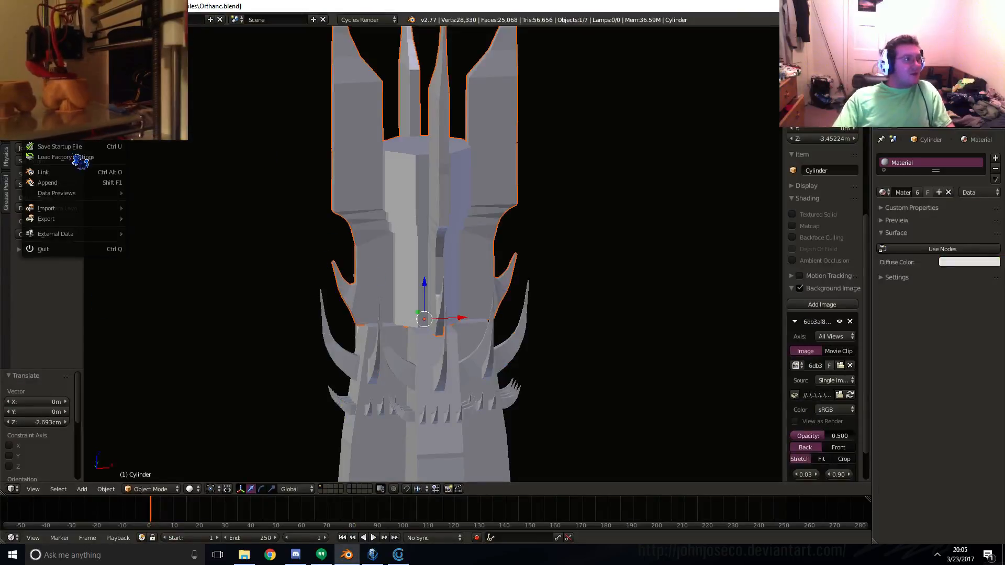
mouse_move(76, 220)
click(152, 291)
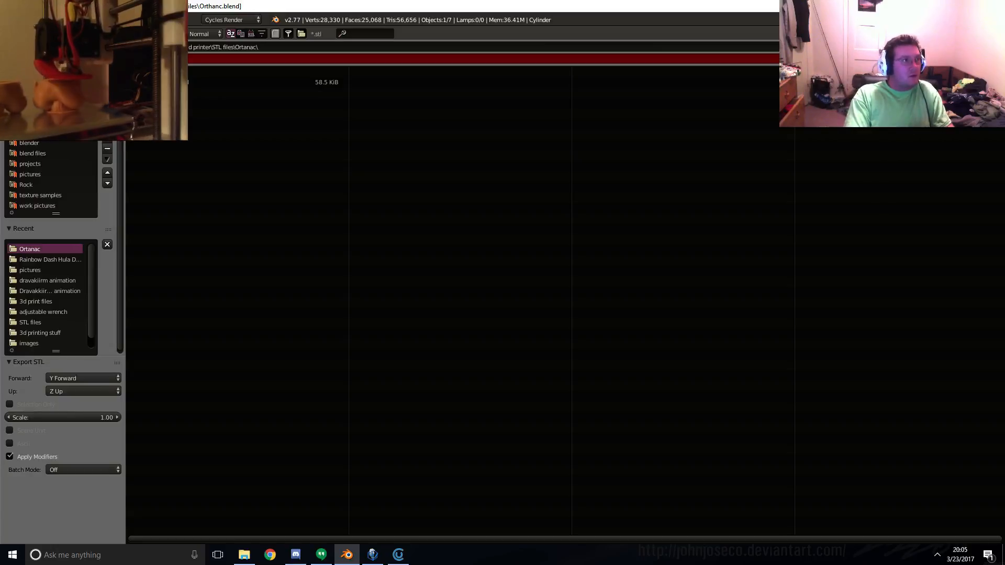
key(Return)
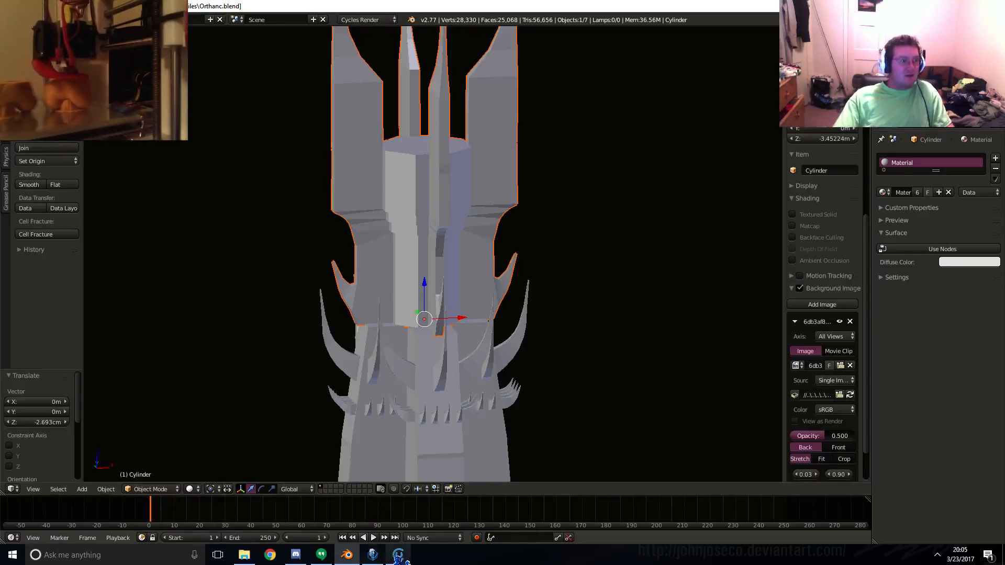
- Switch back to CraftWare, return to the object layout, and delete the old horned top model from the build plate
click(399, 554)
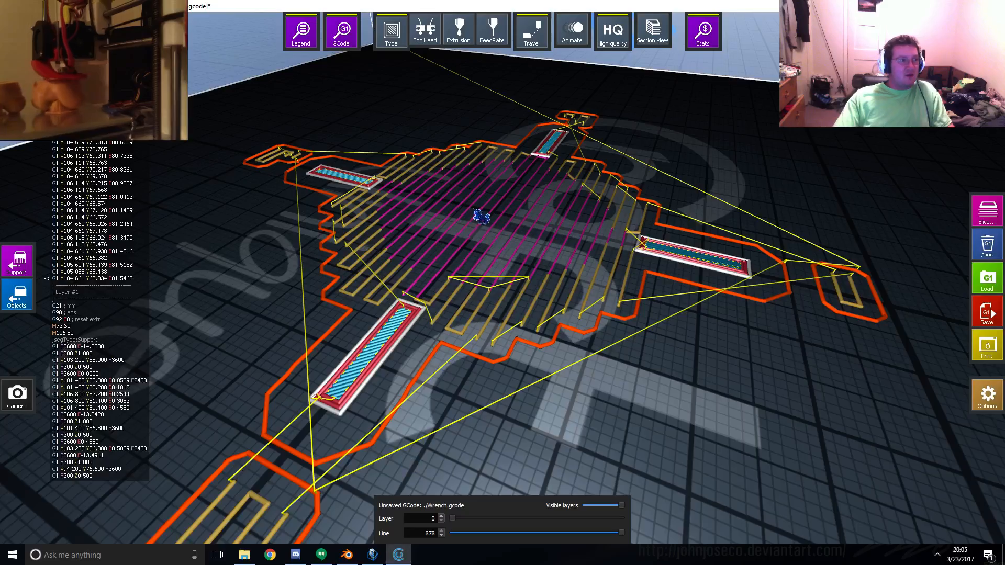
scroll(474, 210, down, 8)
click(16, 295)
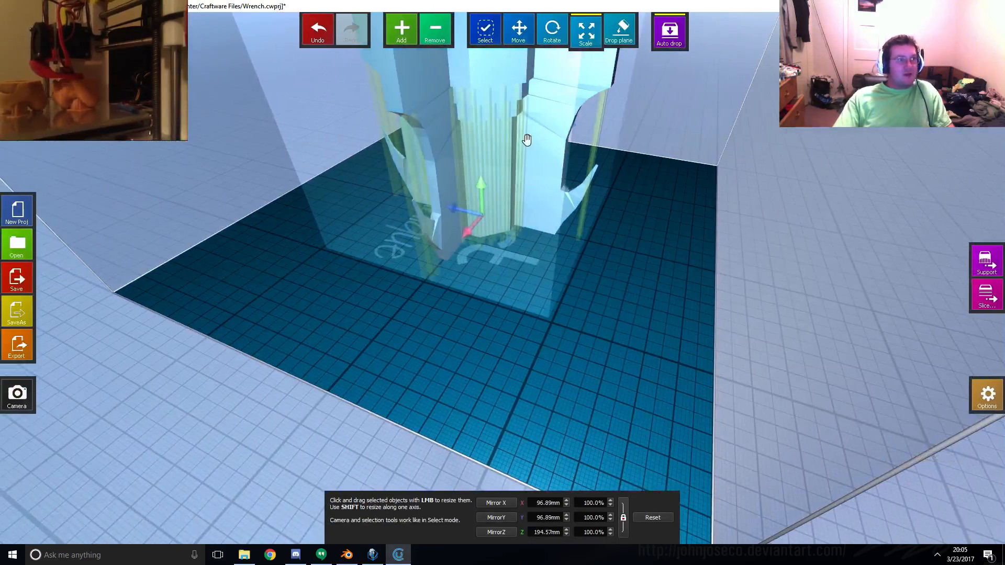
middle_drag(515, 147, 547, 224)
key(Delete)
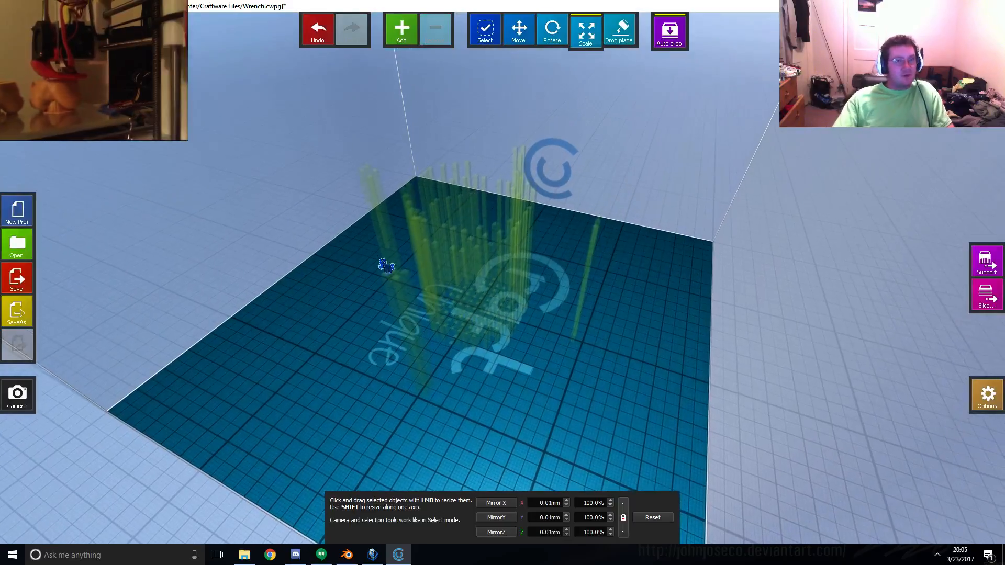
- Add the newly exported tower STL from the Ortanac folder to the build plate and scale it uniformly to 1000%
click(401, 29)
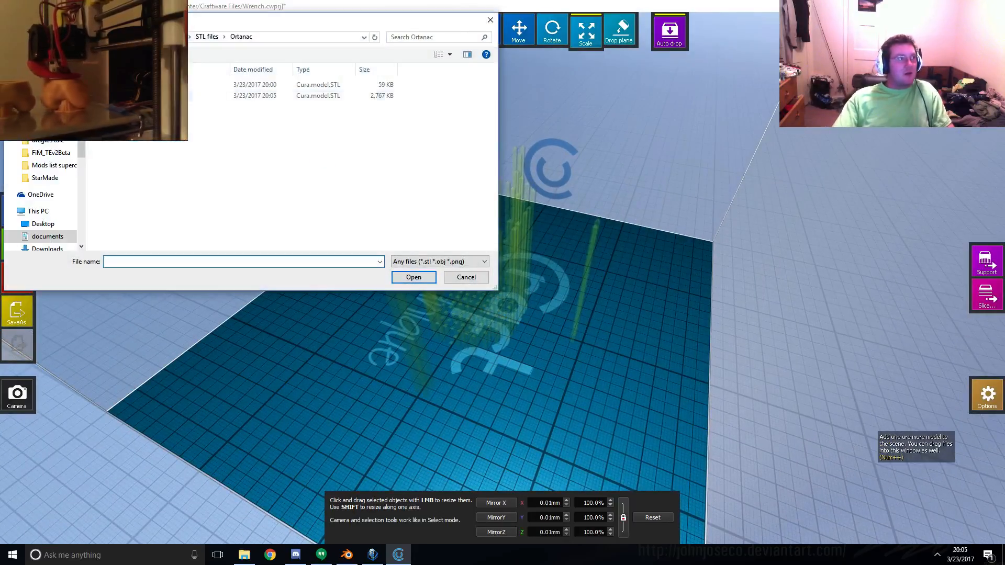
double_click(262, 95)
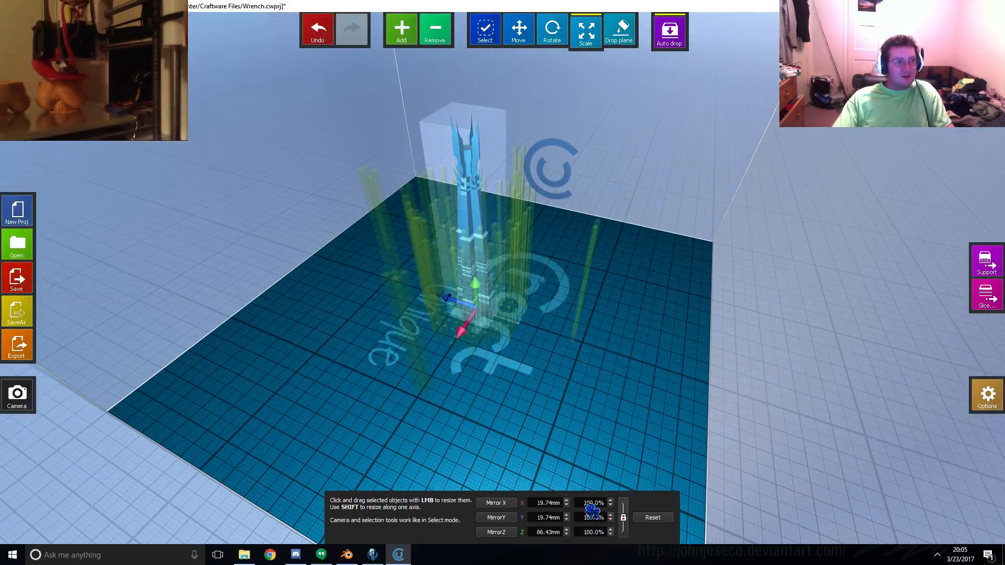
double_click(591, 503)
text(1000)
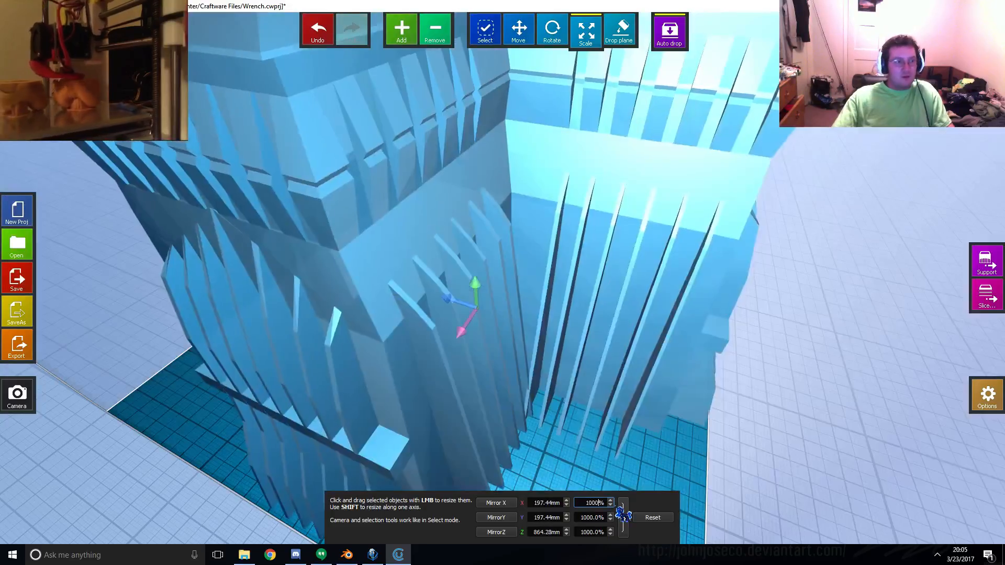
key(Return)
- Increase the printer's build volume height in the options to make room for the enlarged tower
scroll(668, 487, down, 10)
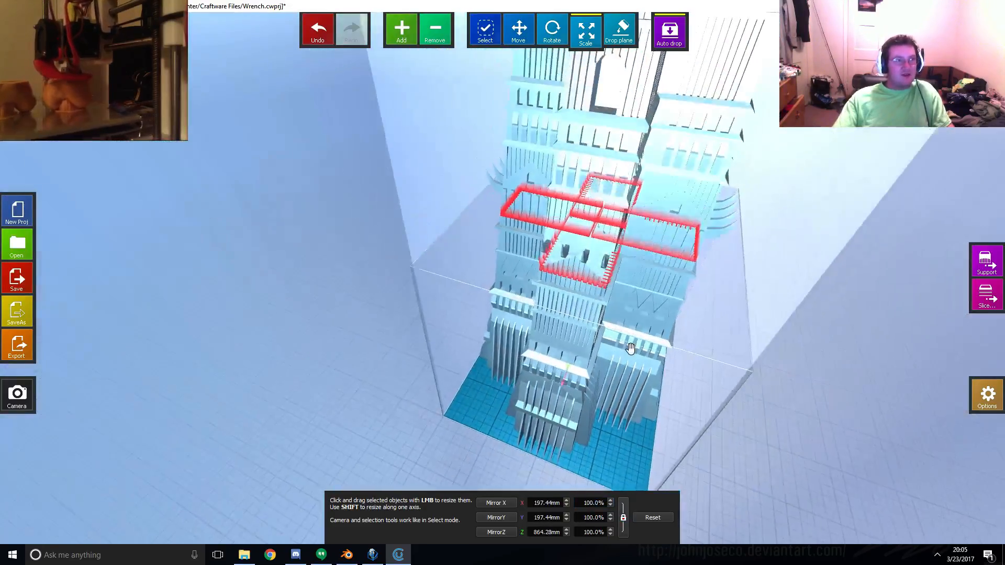
drag(698, 351, 722, 186)
right_drag(722, 186, 641, 367)
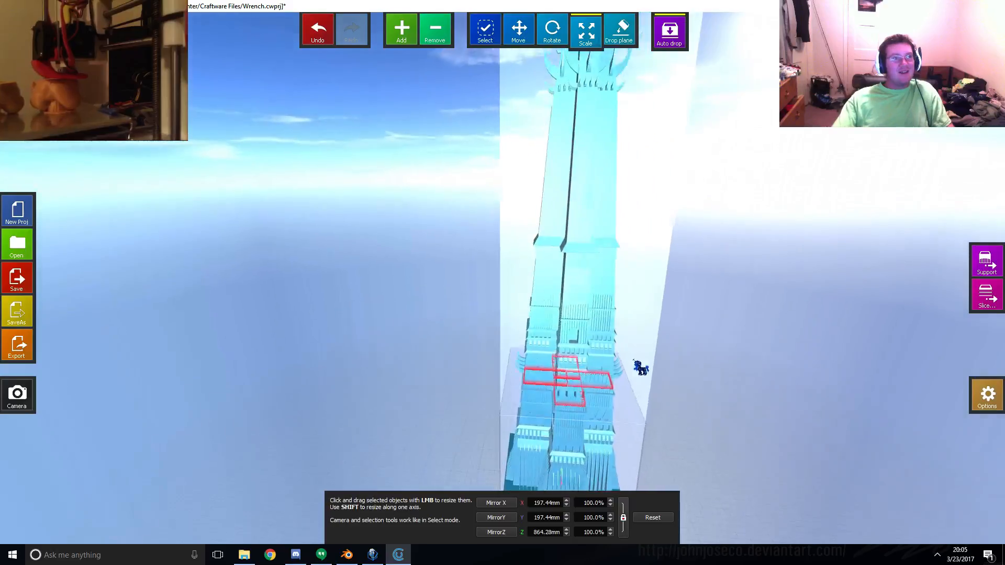
drag(640, 367, 666, 283)
click(991, 400)
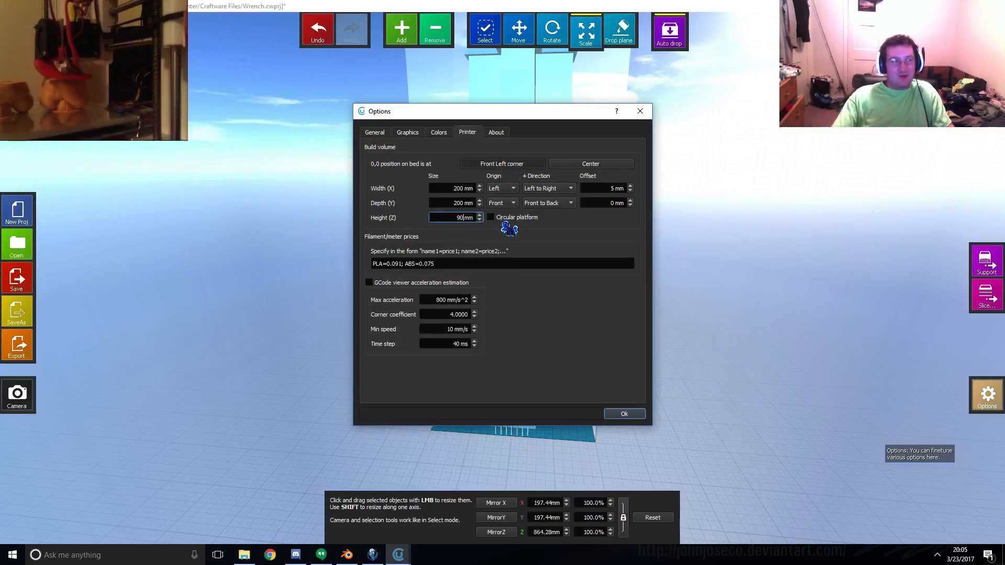
key(Return)
- Examine how the enlarged tower fits the build volume, from its upper shaft down to the ribbed base on the plate
scroll(515, 189, up, 3)
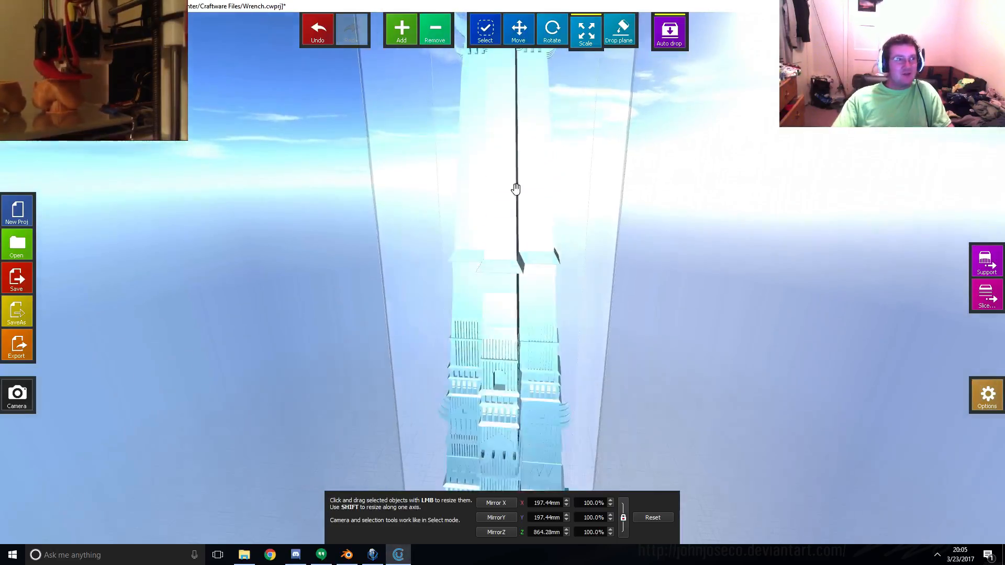
right_drag(515, 188, 518, 424)
right_drag(521, 335, 478, 9)
right_drag(487, 238, 481, 28)
scroll(537, 317, up, 3)
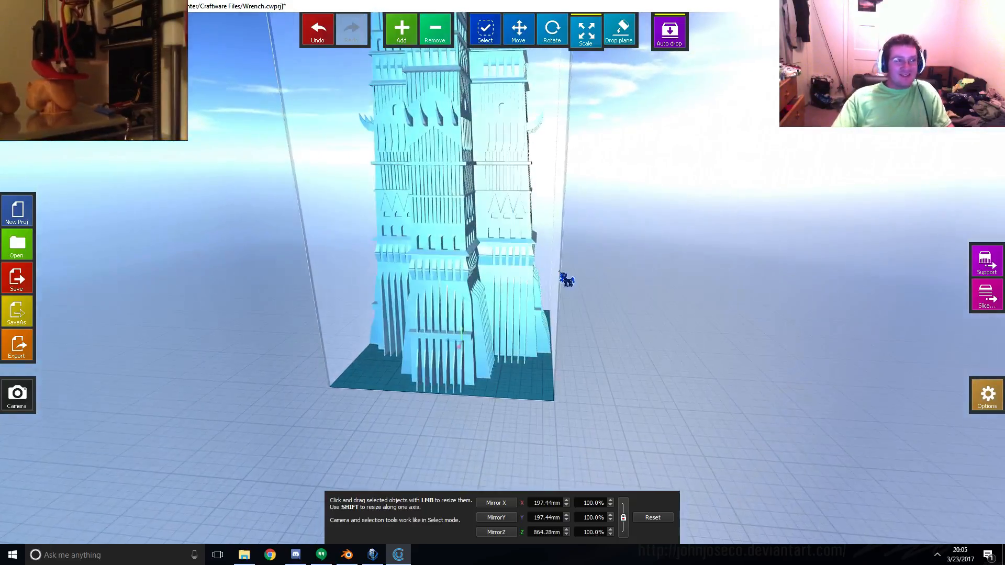
drag(560, 272, 485, 329)
right_drag(486, 329, 557, 269)
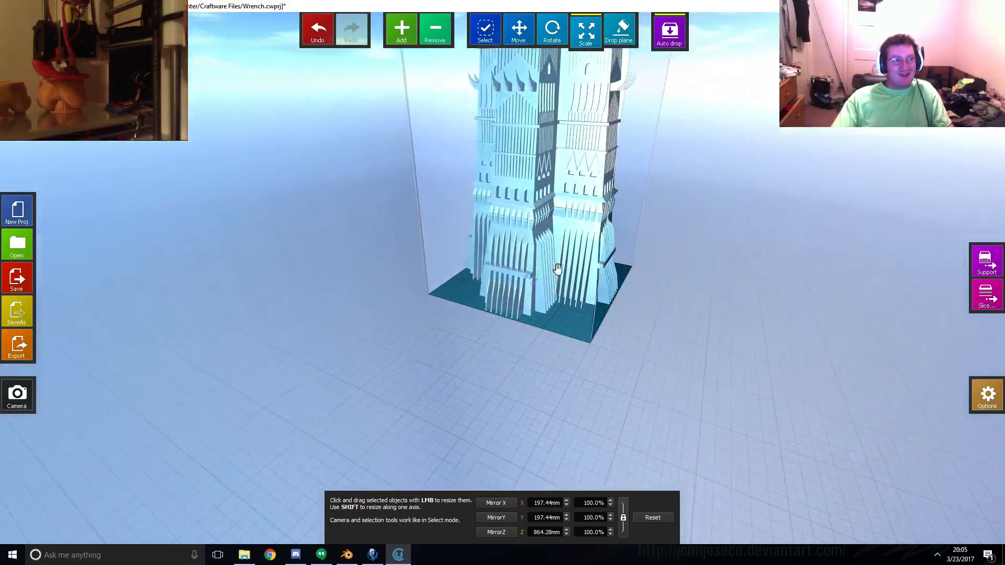
scroll(557, 268, up, 6)
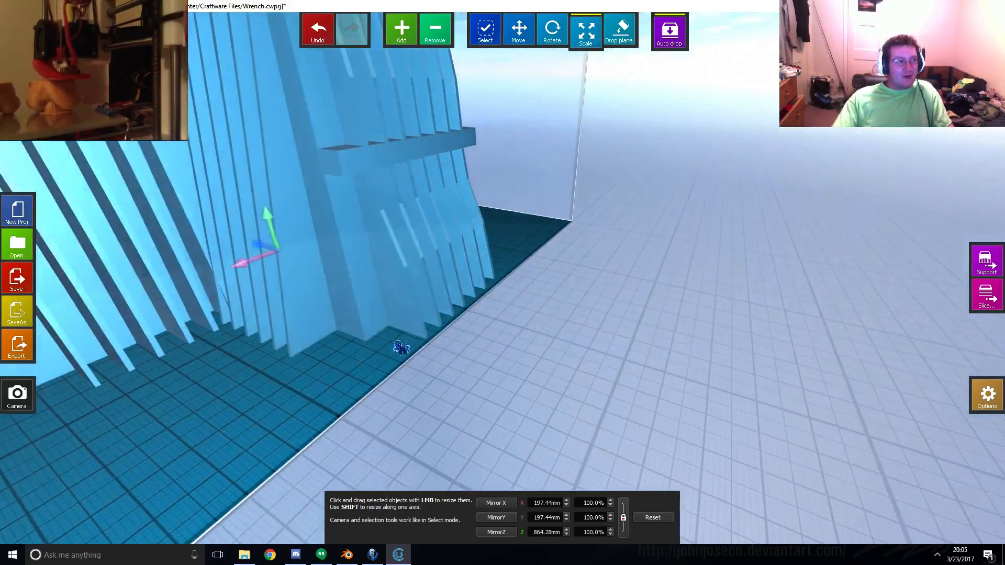
drag(394, 340, 482, 368)
scroll(482, 367, down, 4)
right_drag(573, 262, 618, 328)
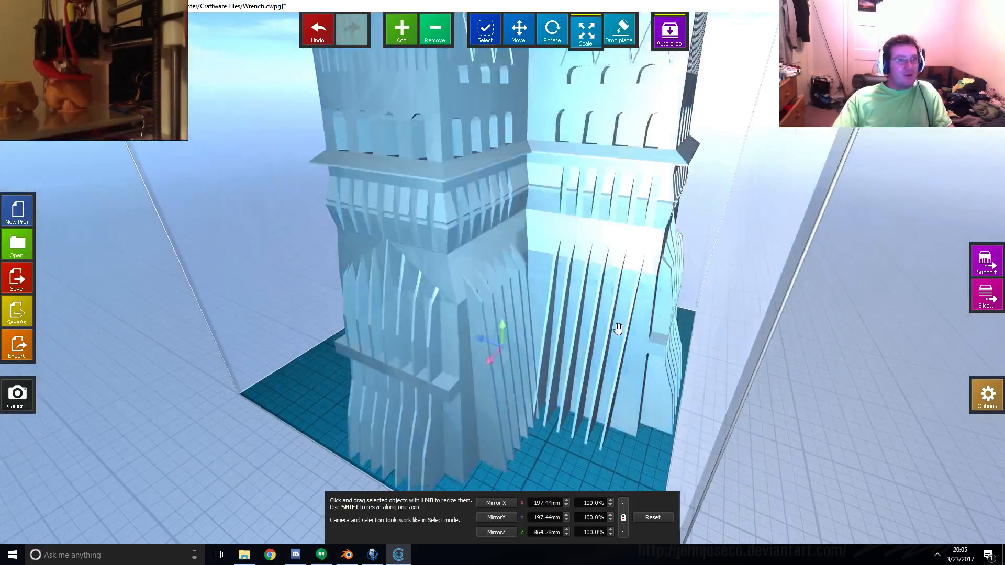
- Auto-generate support bars for the whole tower in support editing
click(986, 261)
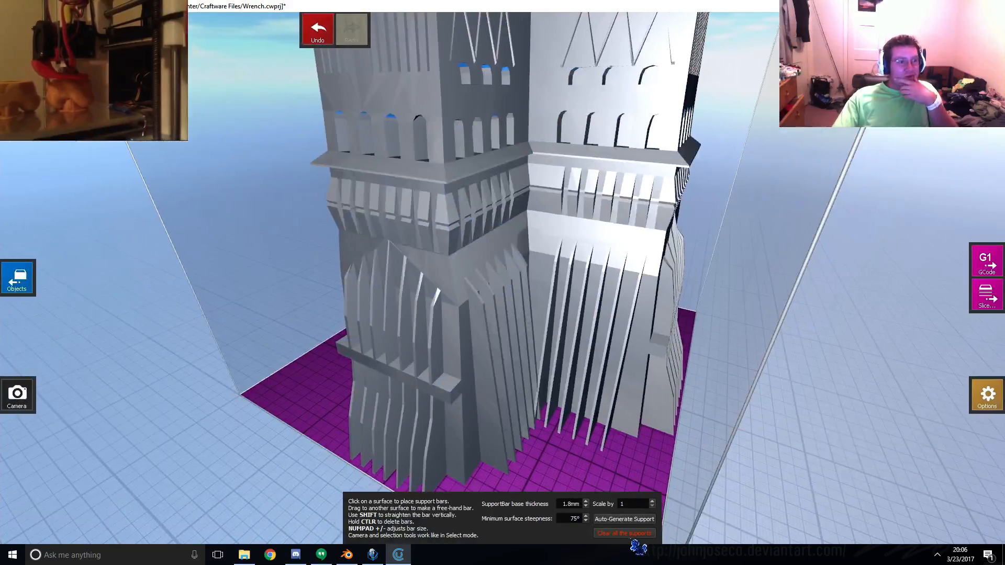
click(649, 520)
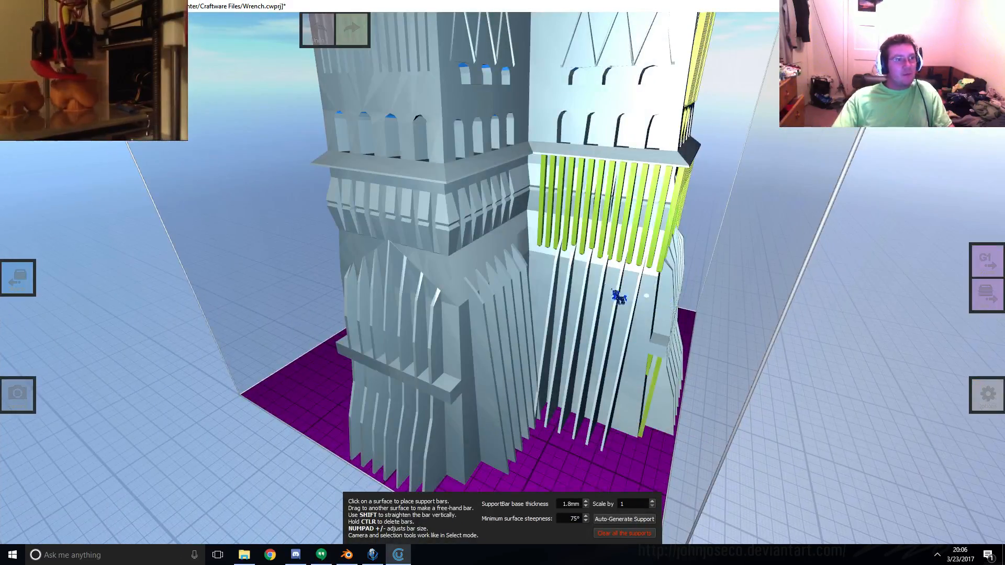
right_drag(612, 289, 636, 361)
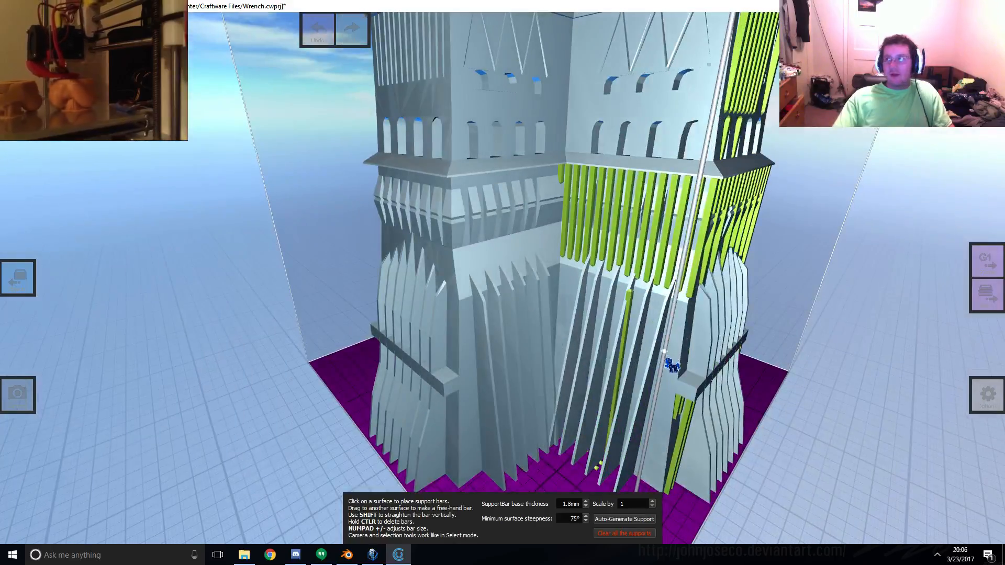
right_drag(632, 347, 434, 384)
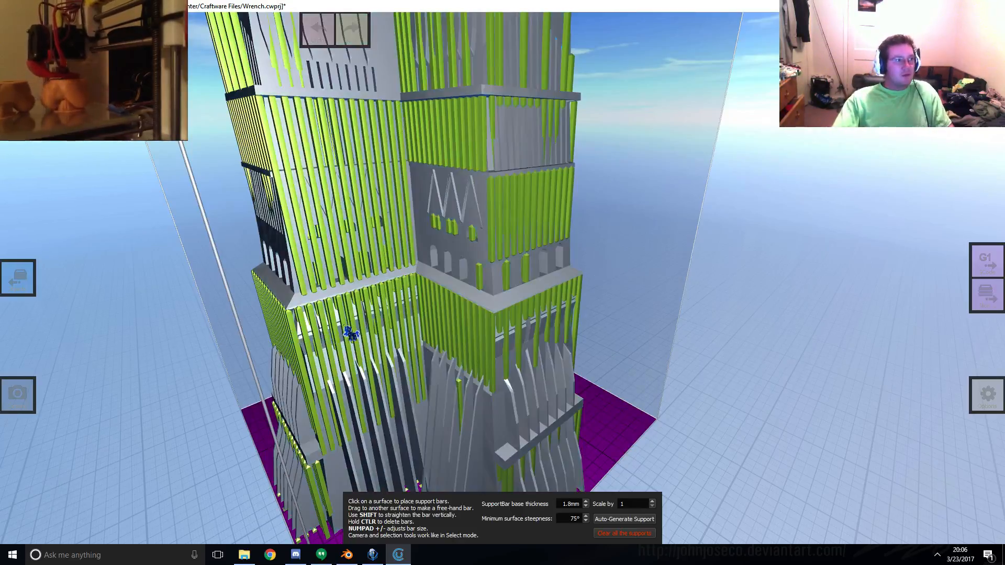
- Inspect the generated support bars from the tower's lower storeys up to the horned crown
scroll(347, 333, up, 6)
scroll(402, 365, down, 8)
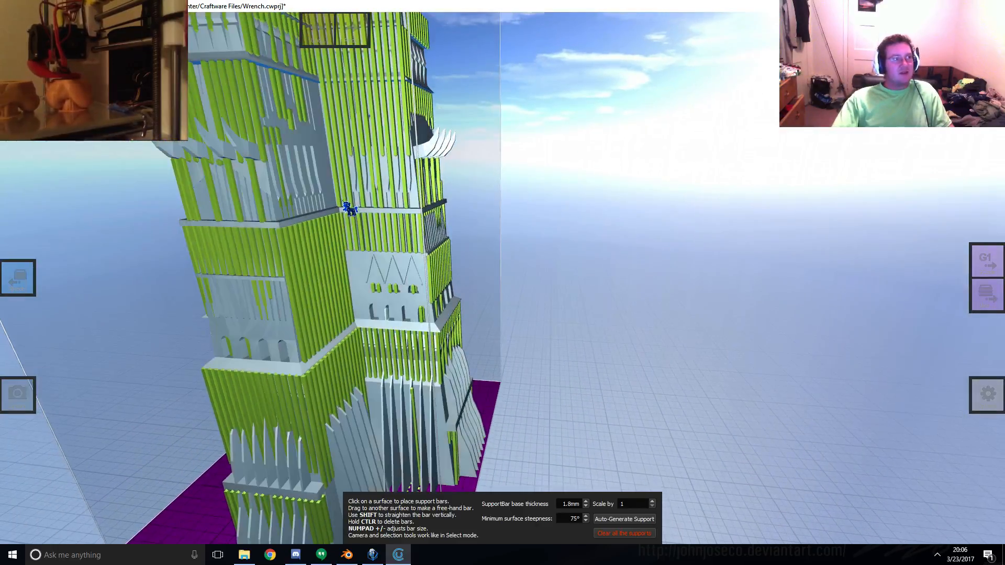
middle_drag(408, 321, 439, 303)
scroll(445, 311, down, 6)
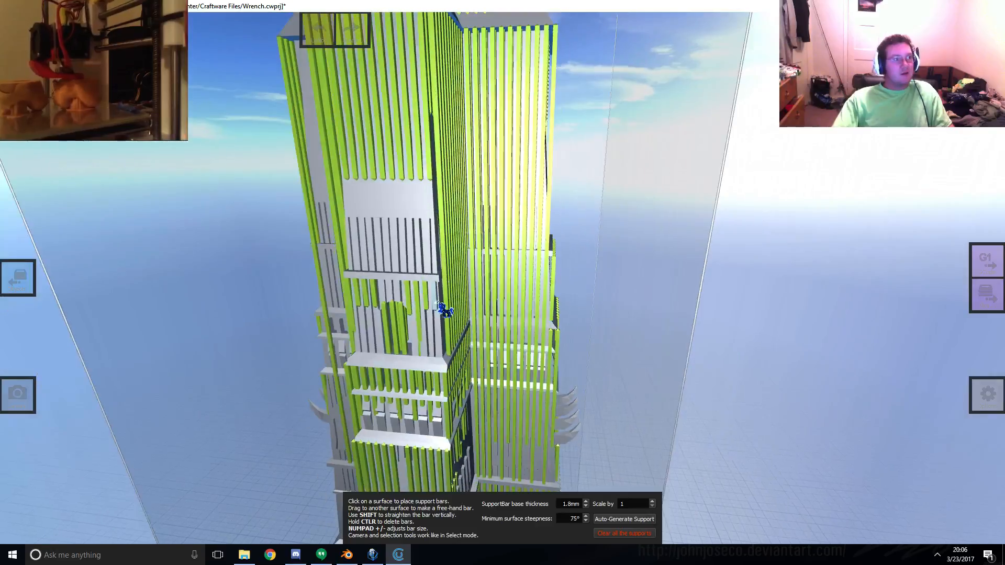
scroll(445, 310, down, 5)
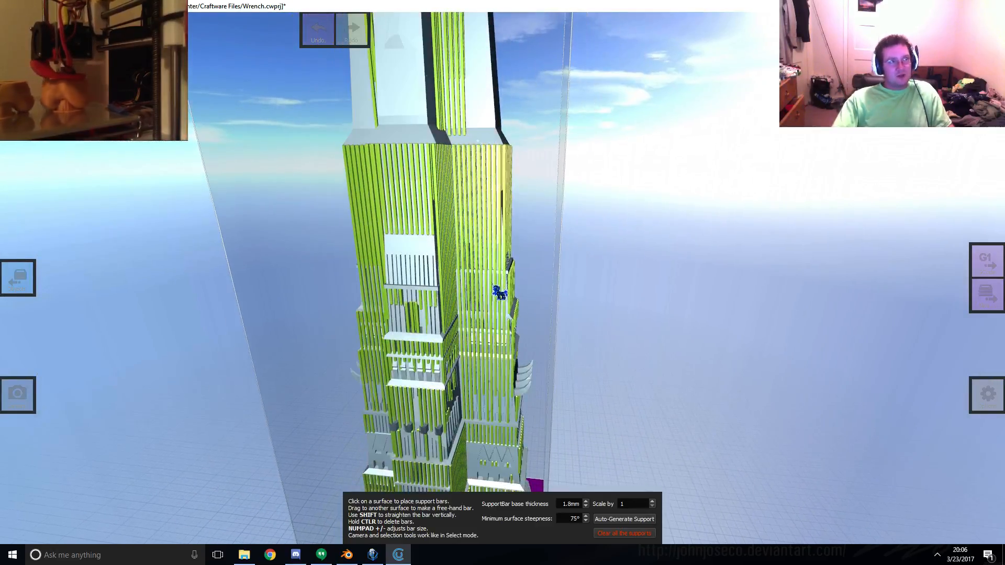
middle_drag(495, 298, 534, 439)
middle_drag(534, 173, 566, 309)
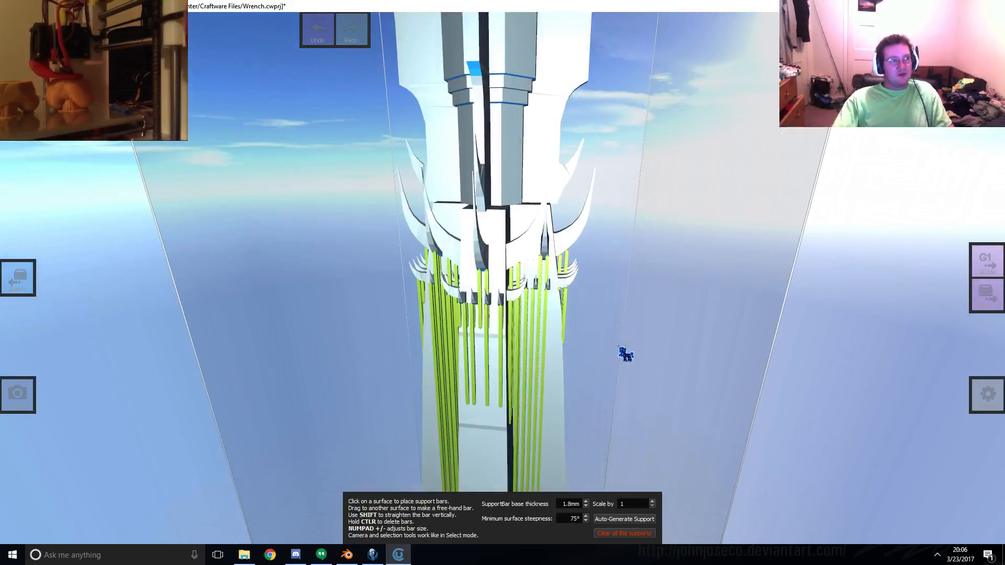
middle_drag(619, 348, 584, 310)
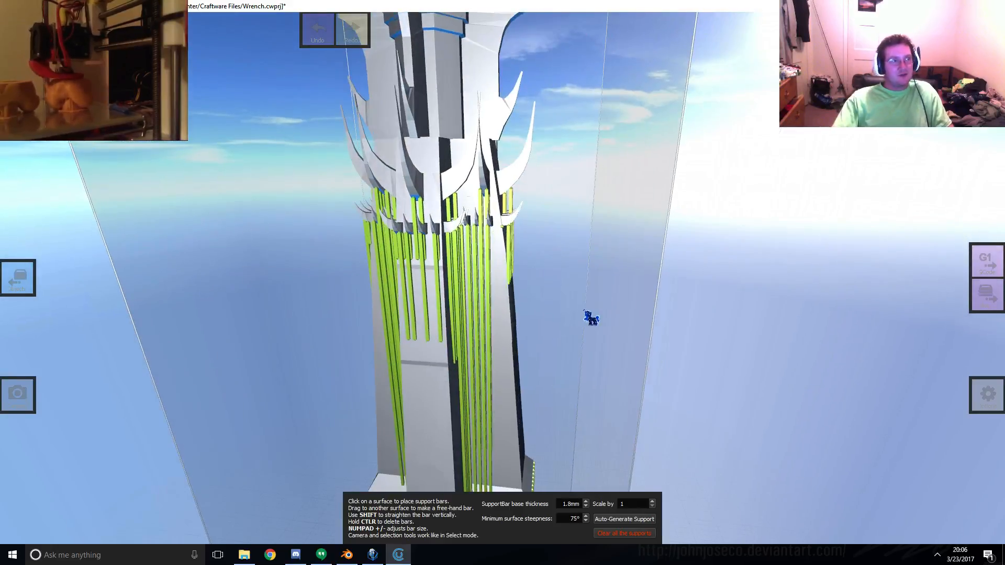
right_drag(547, 314, 530, 349)
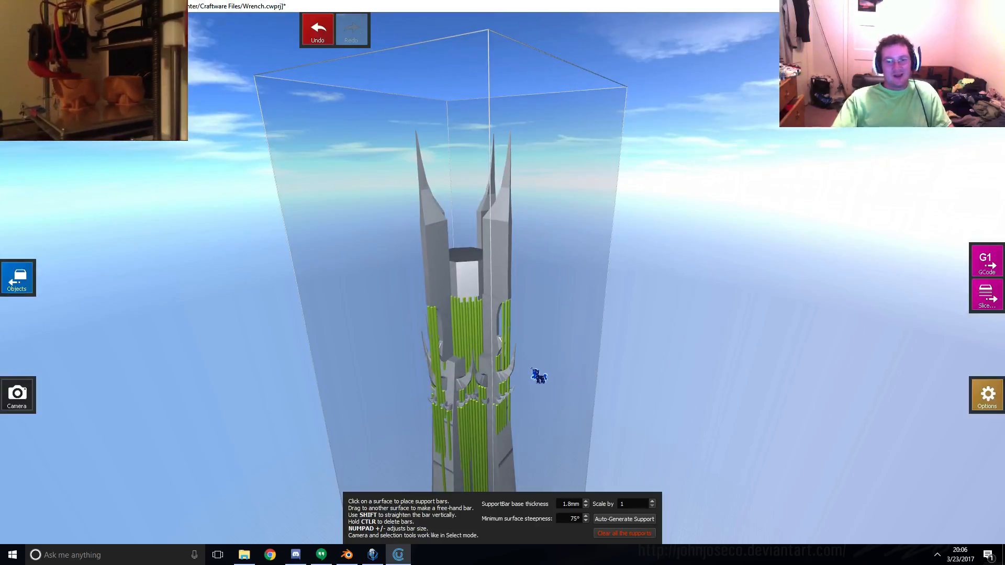
right_drag(552, 354, 464, 231)
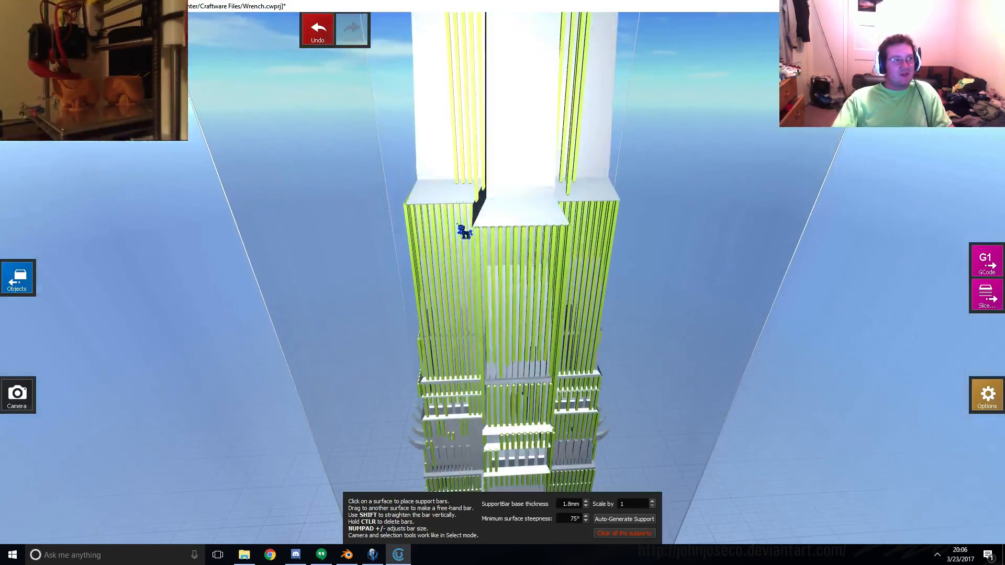
- Slice the supported tower with the current slicing settings and inspect the toolpaths of its horned top
click(987, 295)
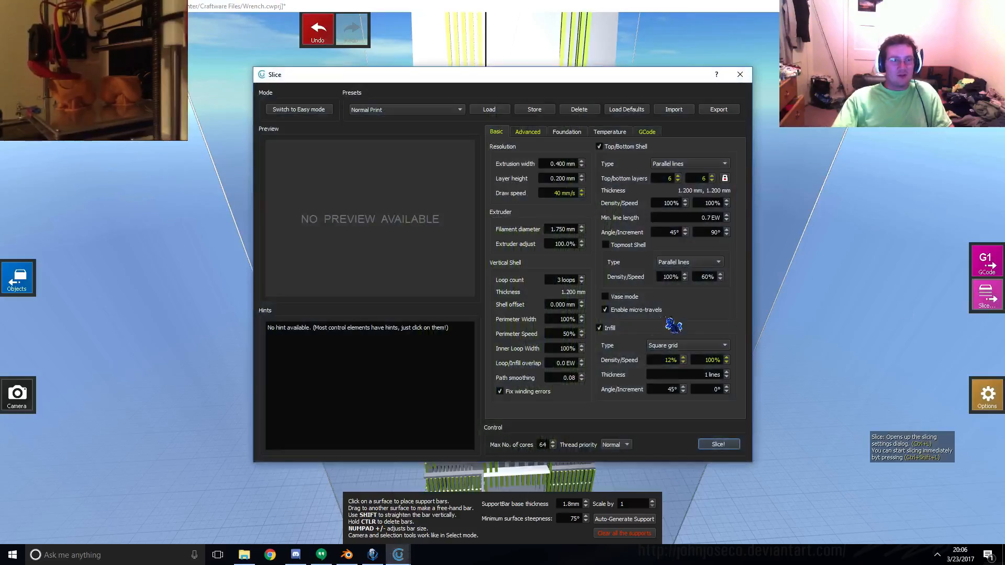
click(717, 445)
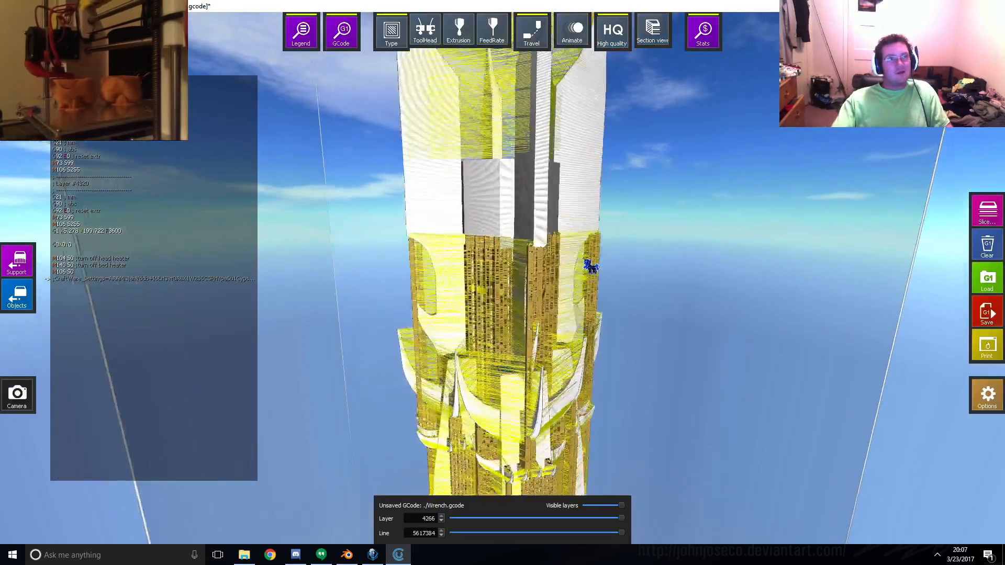
right_drag(583, 260, 596, 340)
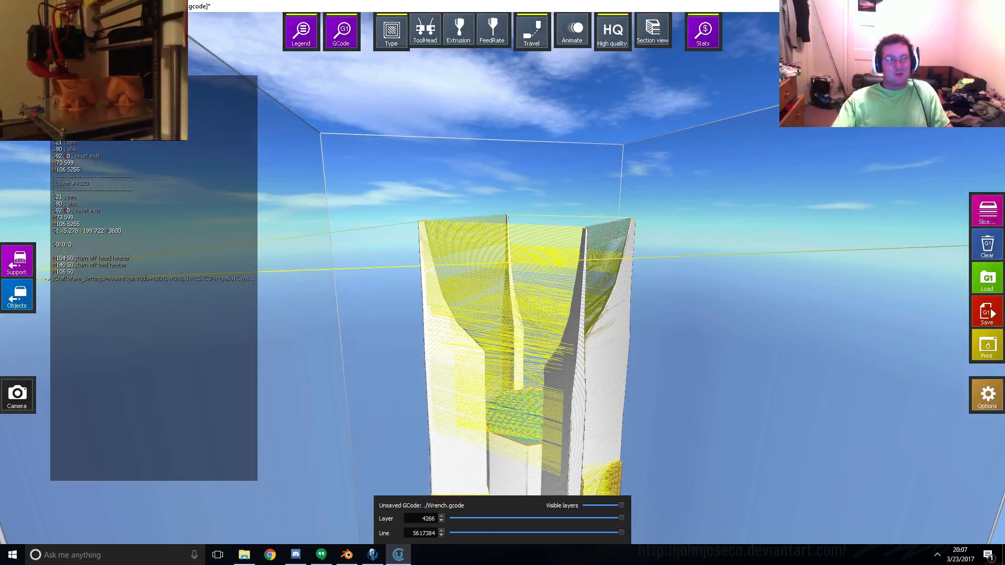
drag(873, 164, 686, 224)
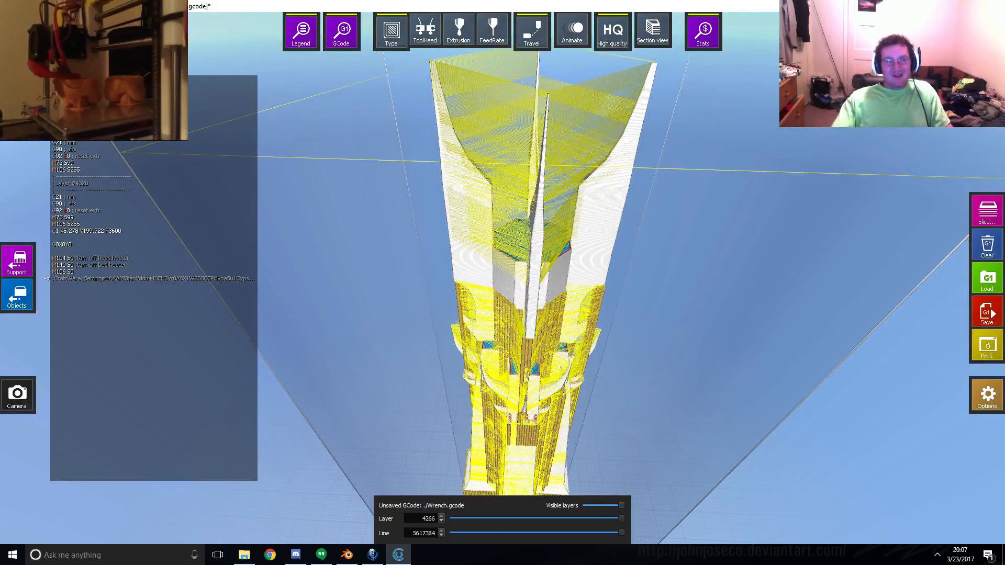
drag(804, 252, 822, 217)
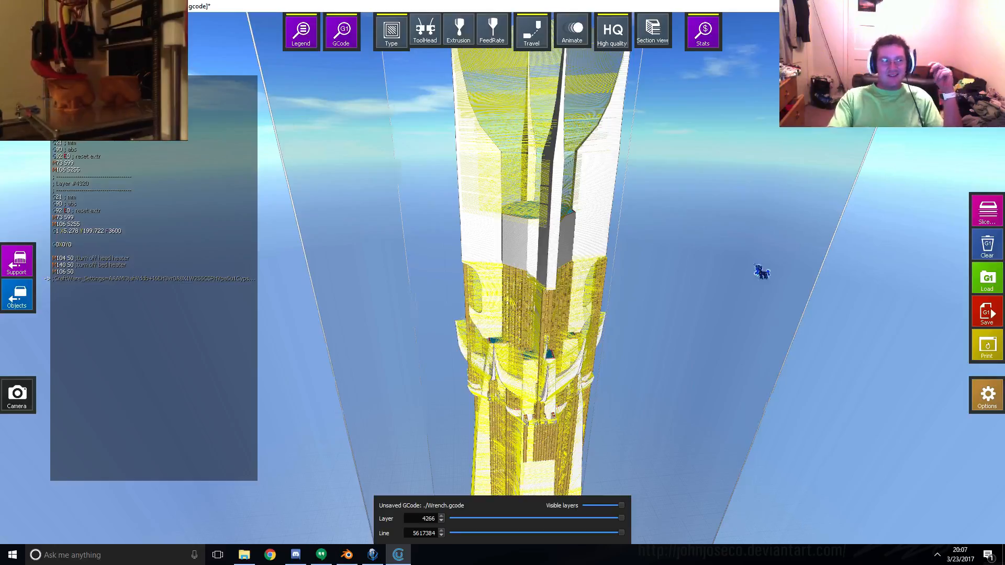
- Examine the sliced toolpaths and supports along the tower's shaft, lower storeys and crown
drag(753, 264, 613, 266)
right_drag(613, 265, 620, 104)
right_drag(624, 344, 599, 406)
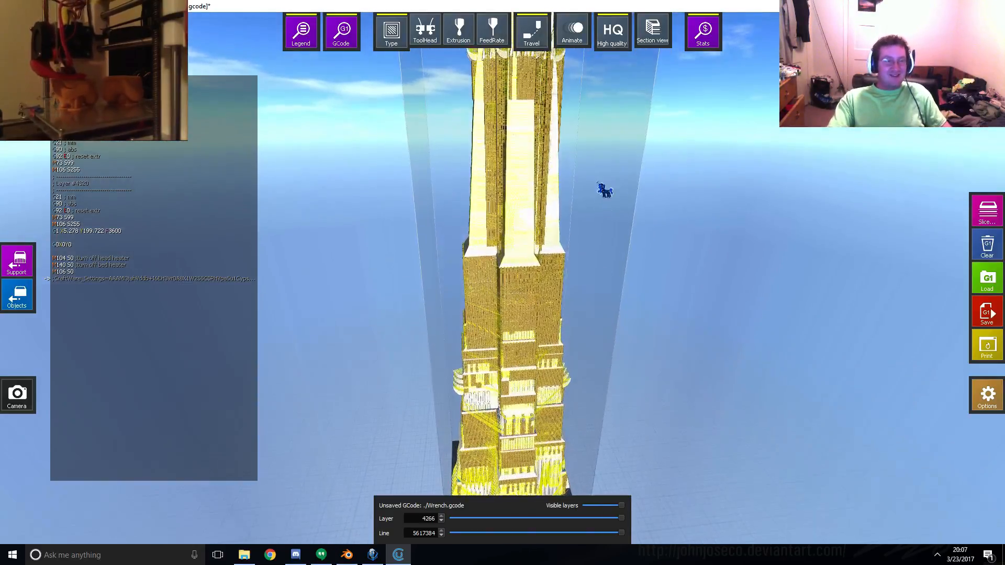
right_drag(597, 183, 585, 362)
right_drag(594, 223, 582, 313)
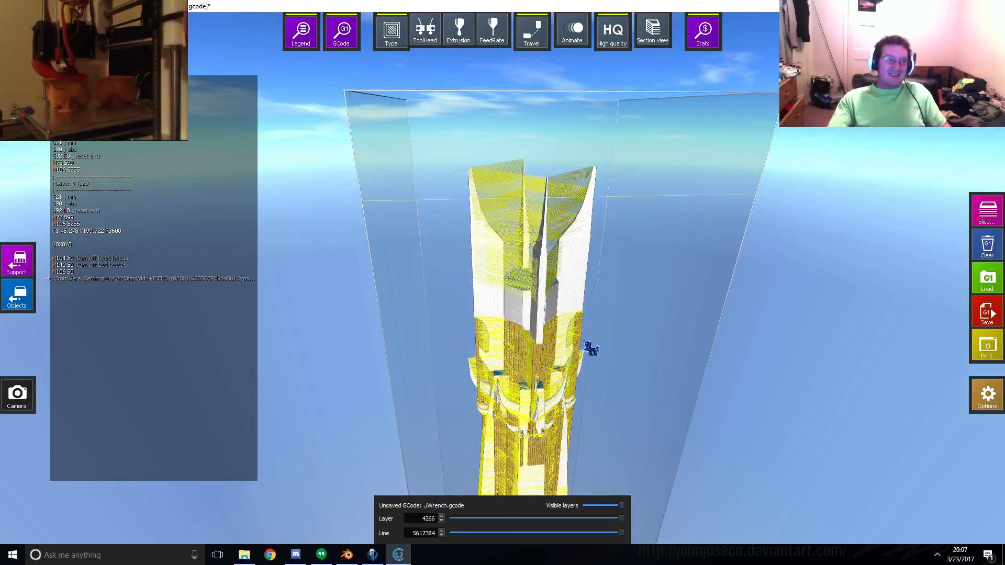
middle_drag(583, 341, 568, 122)
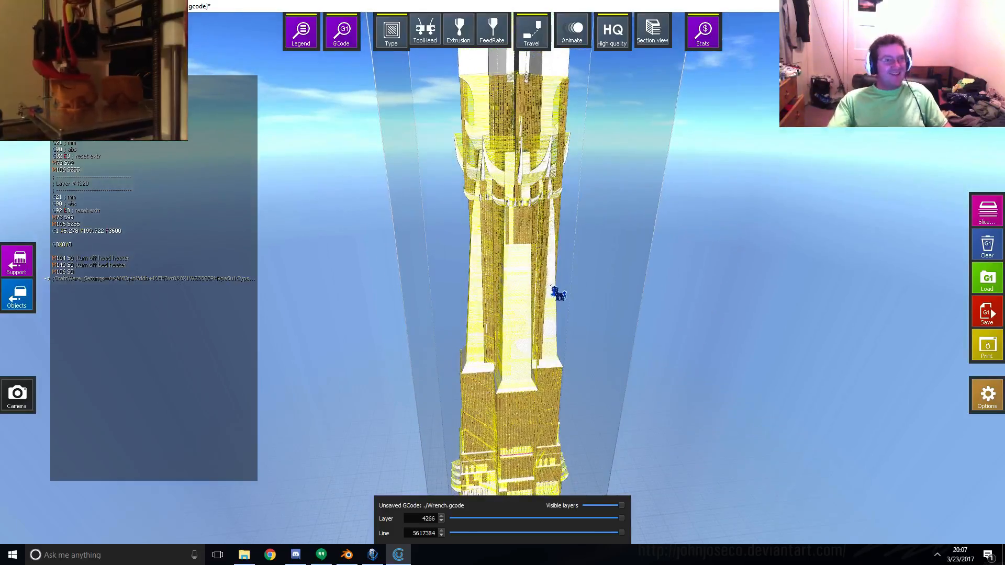
right_drag(557, 294, 728, 367)
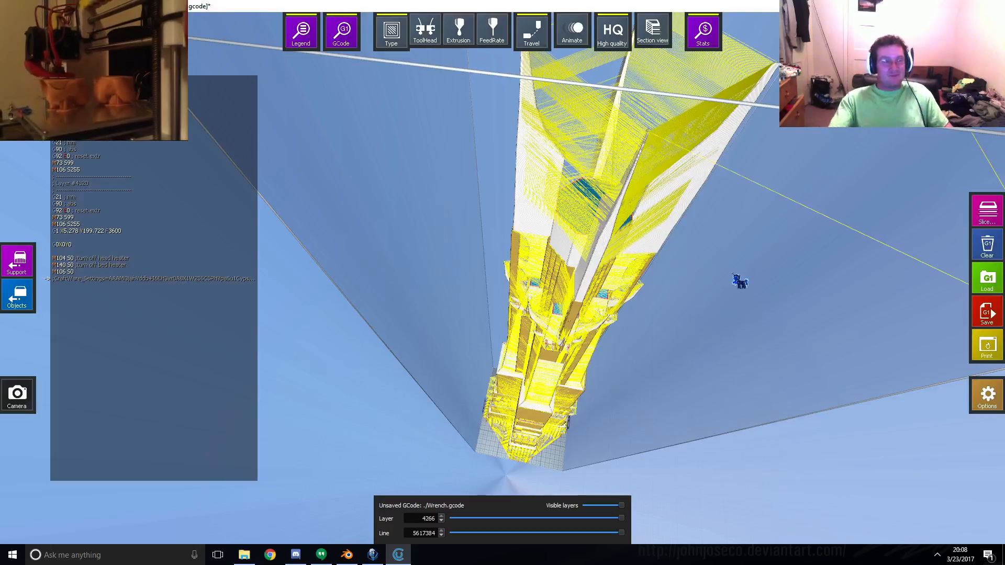
- Lower the displayed layers to layer 0 and examine the tower's first-layer base and support lines up close
middle_drag(733, 274, 665, 331)
middle_drag(572, 436, 606, 354)
scroll(594, 247, down, 3)
scroll(583, 333, up, 3)
drag(622, 519, 444, 503)
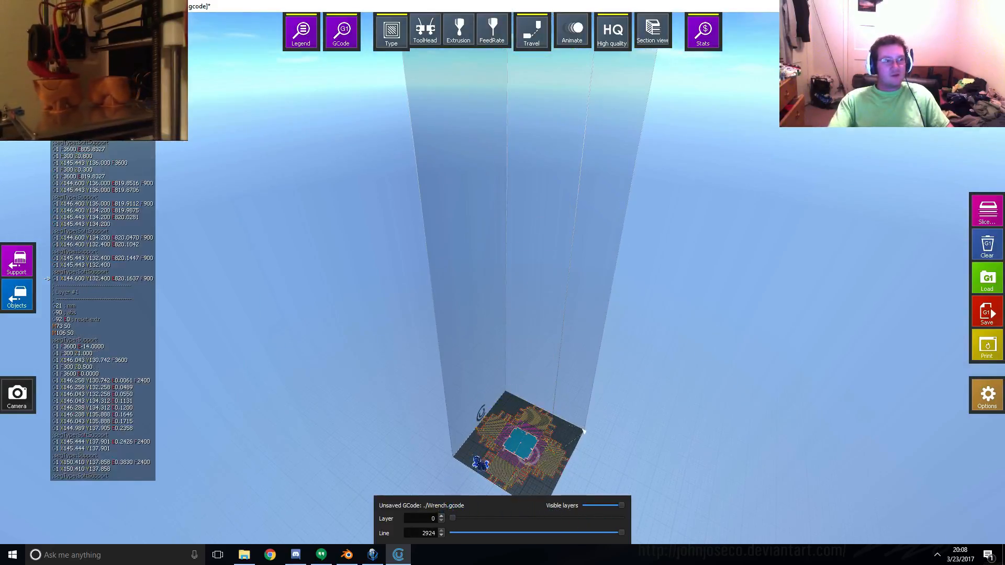
middle_drag(567, 374, 568, 339)
scroll(555, 389, up, 2)
middle_drag(575, 385, 489, 445)
scroll(607, 331, up, 10)
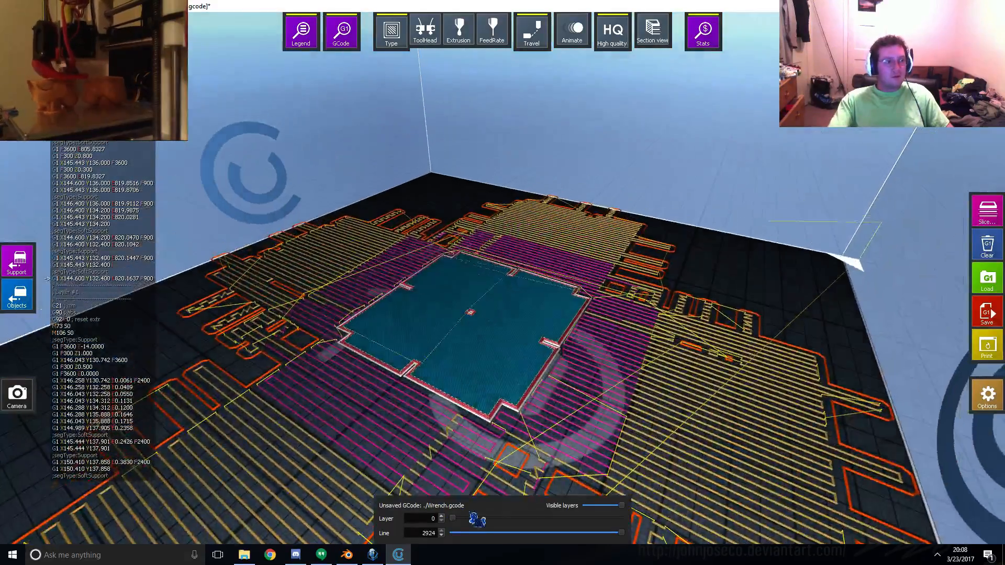
- Raise the displayed layer one at a time from layer 0 to layer 8 to inspect the base's solid layers and infill
click(441, 517)
click(441, 516)
click(441, 517)
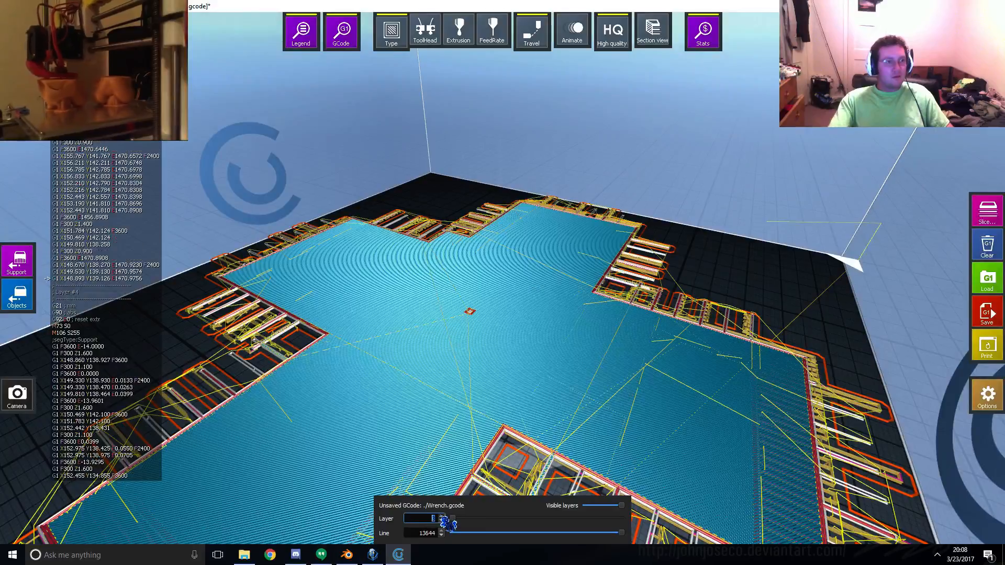
click(441, 517)
click(441, 517)
click(441, 516)
click(441, 516)
click(442, 516)
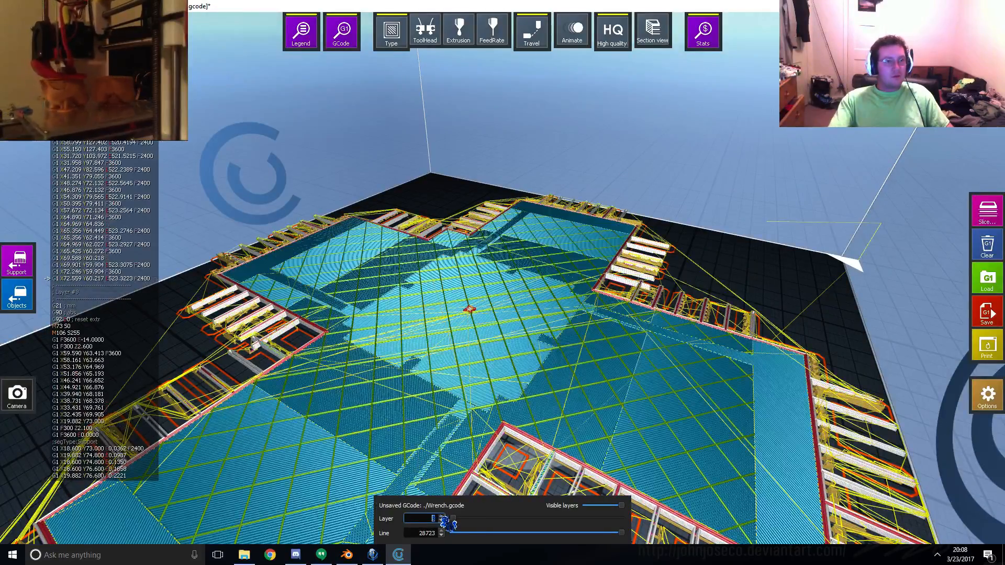
- Raise the displayed layer one at a time from layer 9 to layer 31 to inspect how the base's infill builds up
click(441, 517)
middle_drag(540, 432, 517, 422)
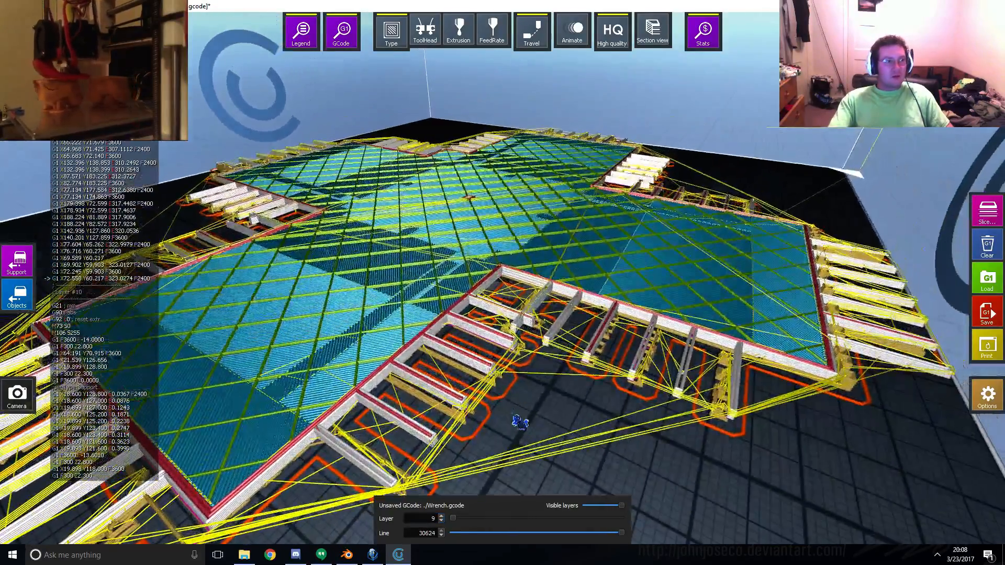
click(441, 516)
click(441, 517)
click(441, 516)
click(441, 517)
click(441, 517)
click(441, 517)
click(441, 516)
click(441, 516)
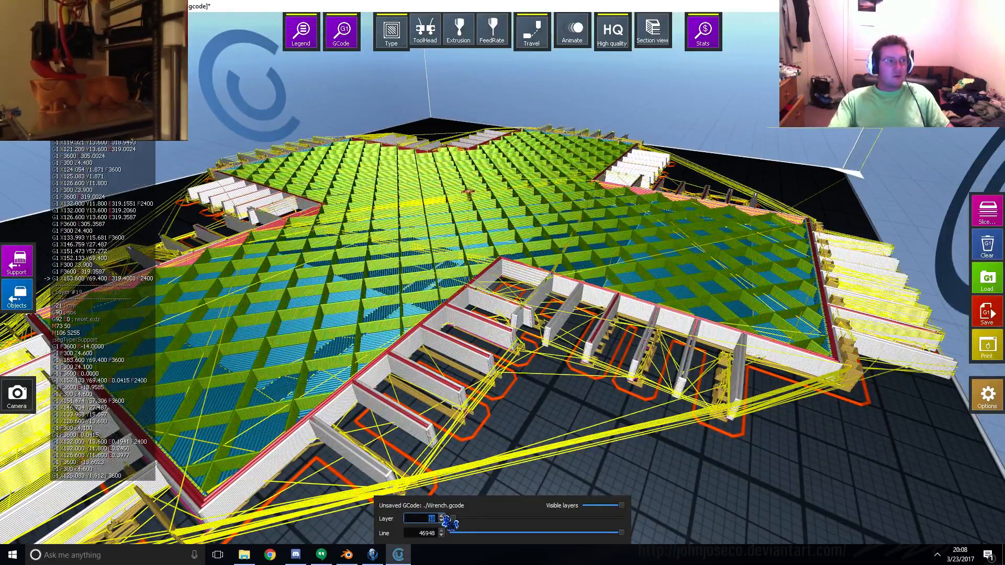
click(441, 517)
click(441, 516)
click(441, 516)
click(441, 516)
click(441, 516)
click(441, 517)
click(441, 516)
click(441, 517)
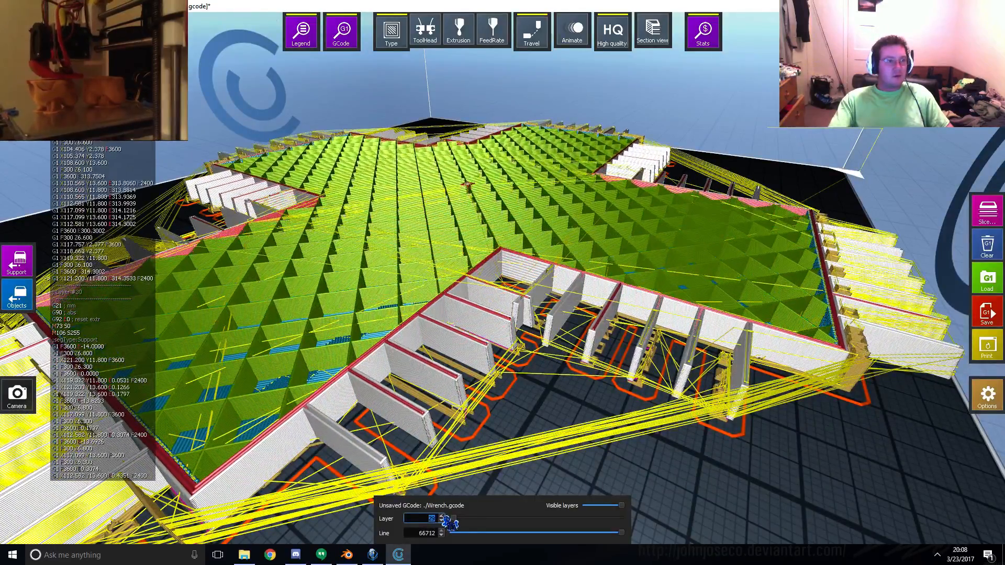
click(441, 517)
click(441, 516)
scroll(491, 416, down, 5)
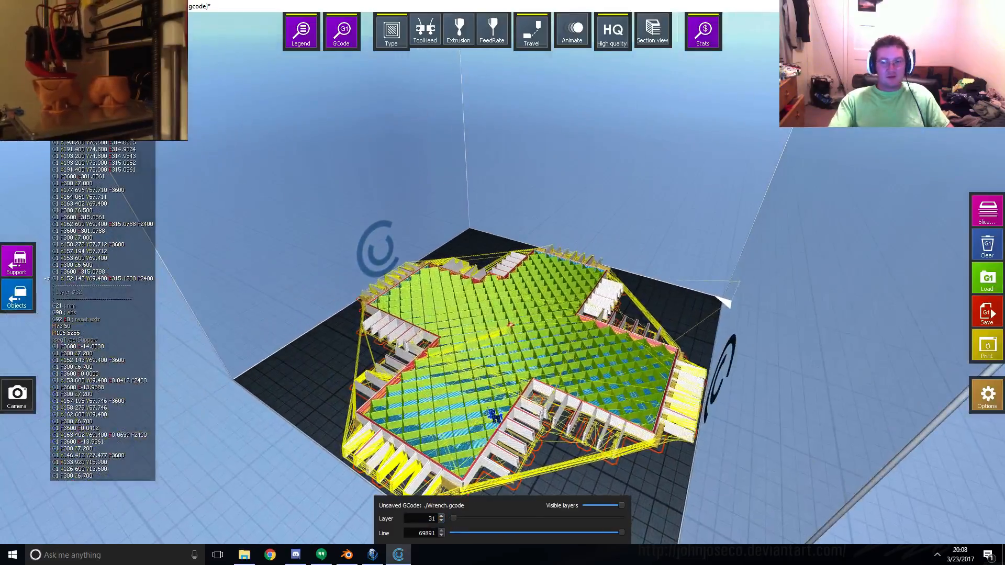
- Raise the displayed layers through 317 and 502 to 647, examining the infill, walls and central square column up close
drag(454, 520, 457, 519)
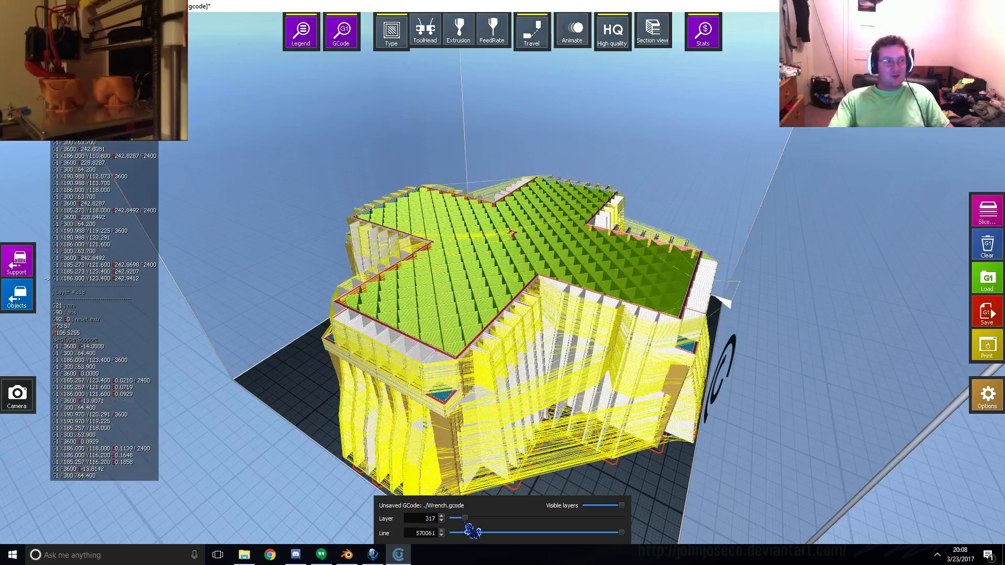
drag(474, 532, 473, 526)
drag(515, 378, 480, 392)
scroll(515, 412, up, 8)
scroll(464, 365, down, 8)
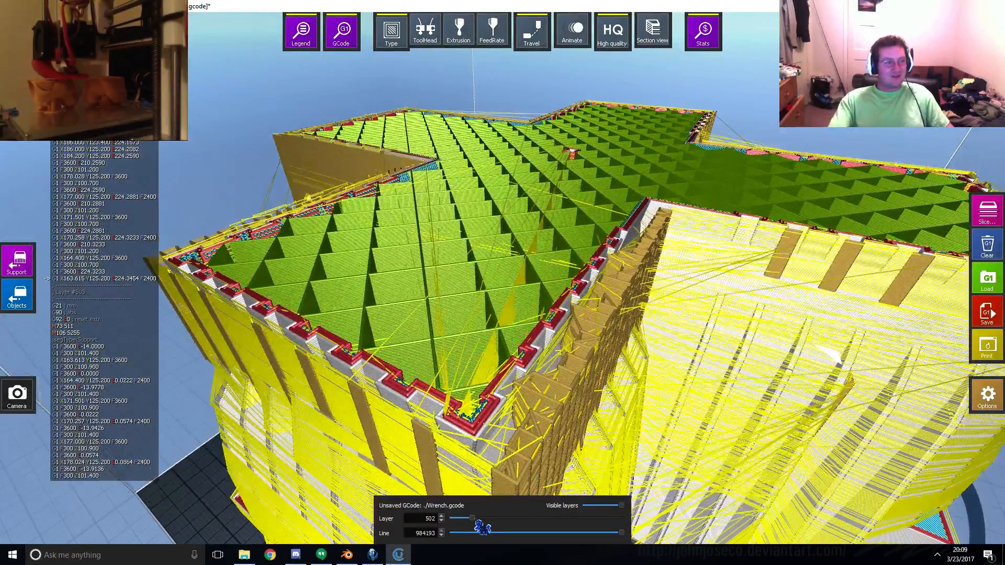
drag(480, 526, 487, 523)
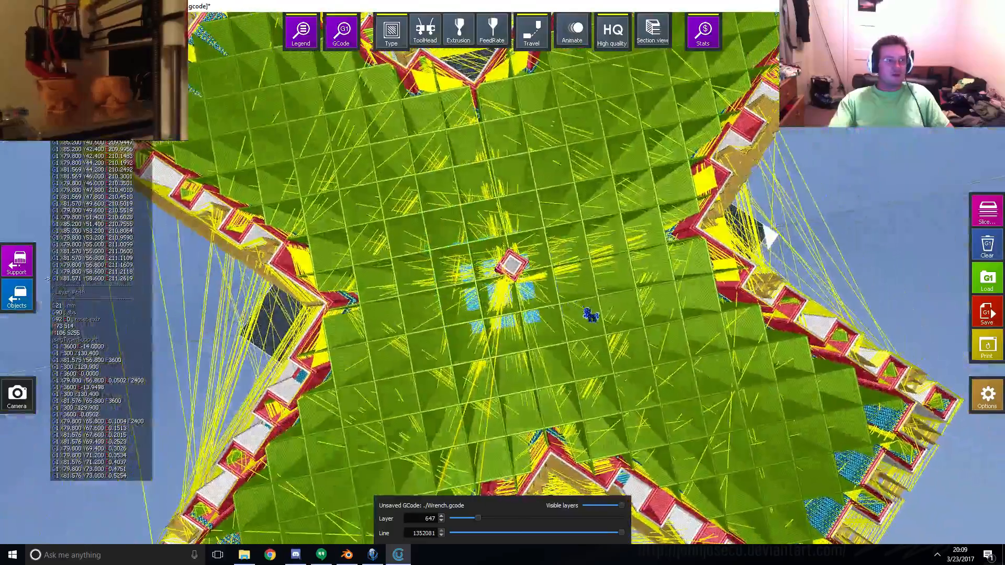
scroll(590, 314, up, 10)
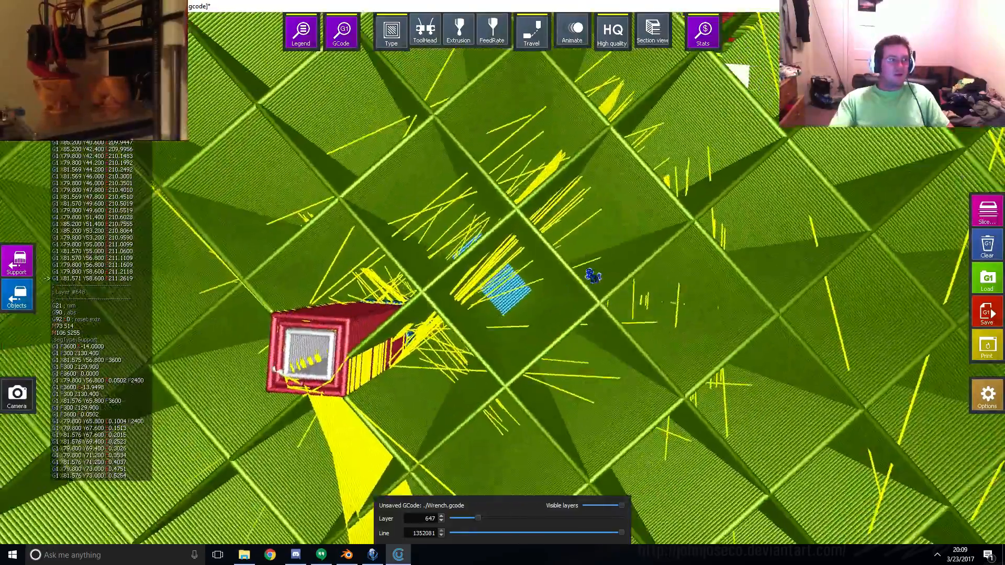
- Raise the displayed layers to 1030 and compare nearby layers up to 1057 to examine the storey's solid fill and infill
drag(586, 269, 493, 519)
scroll(631, 333, down, 10)
drag(537, 328, 544, 327)
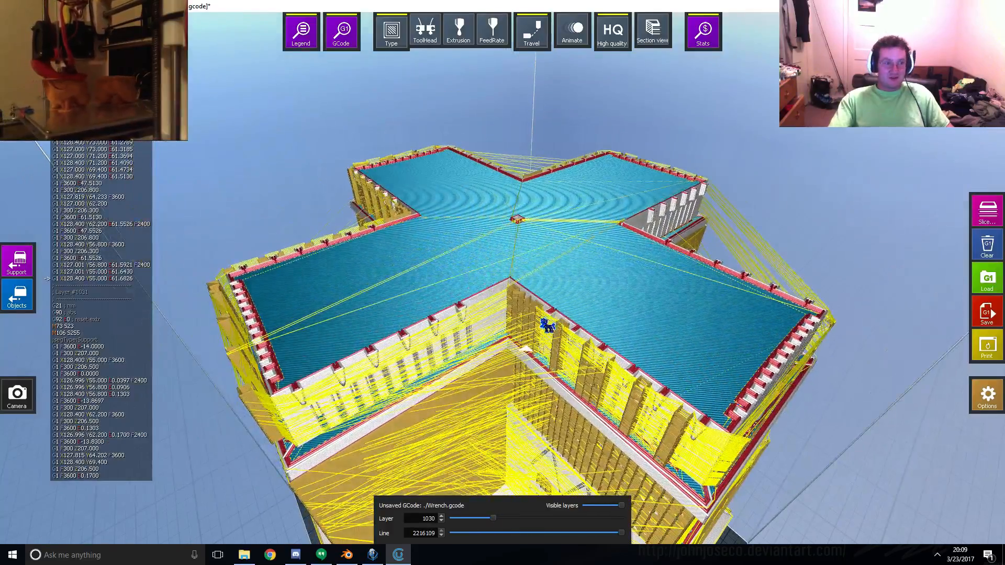
drag(500, 526, 495, 529)
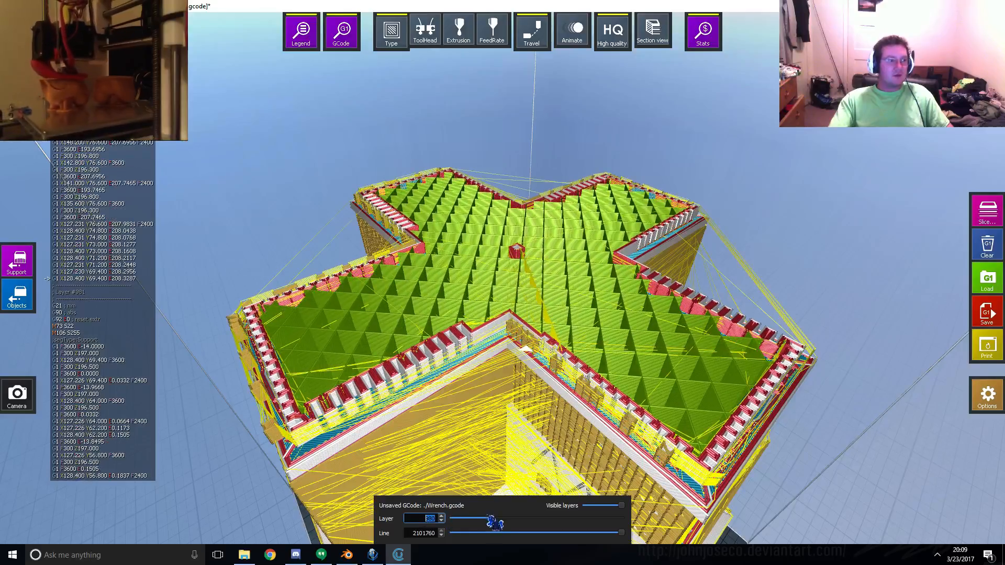
drag(493, 522, 497, 522)
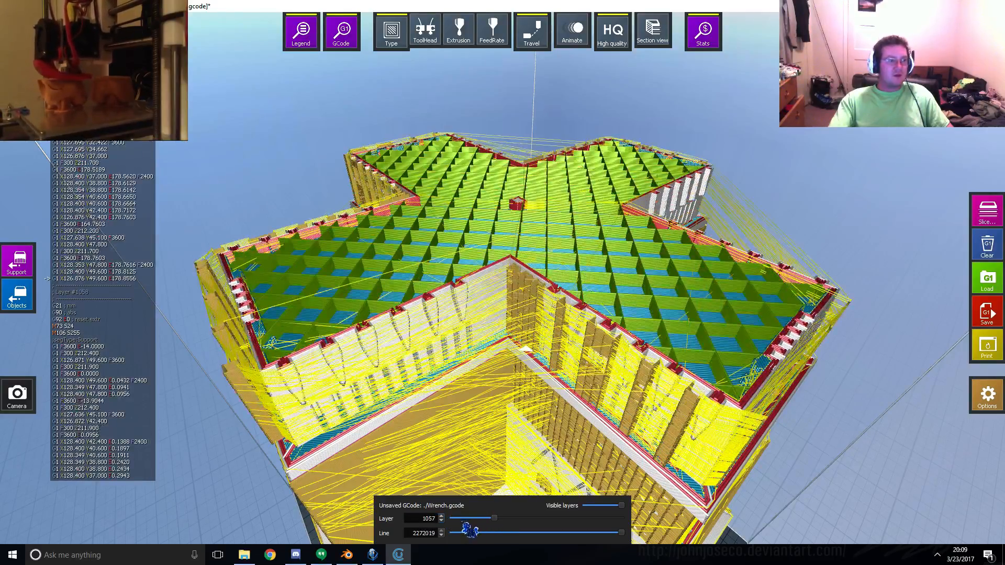
- Lower the displayed layer step by step from 1057 to 1010 to inspect the thickness of the solid floor
scroll(449, 528, down, 11)
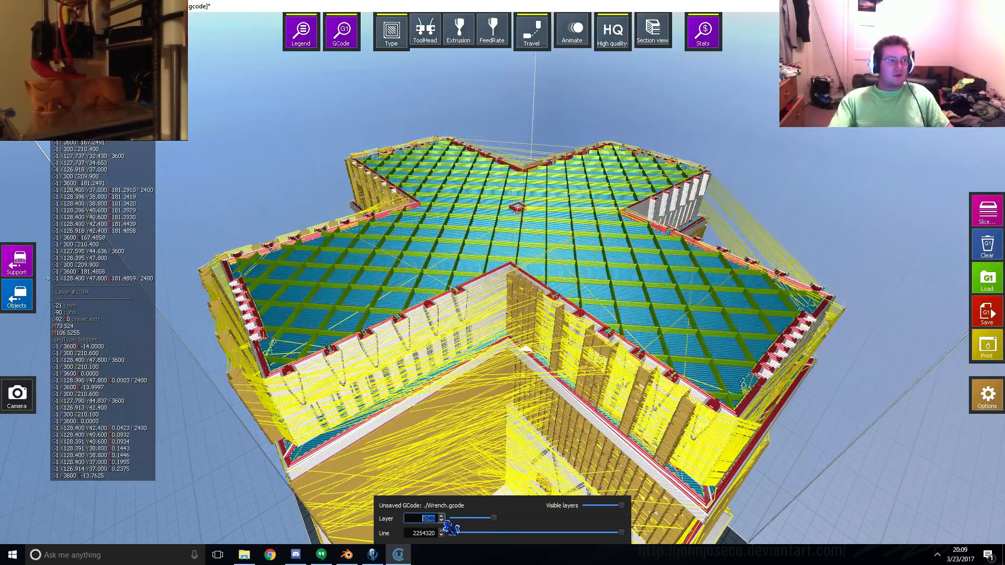
scroll(451, 528, down, 6)
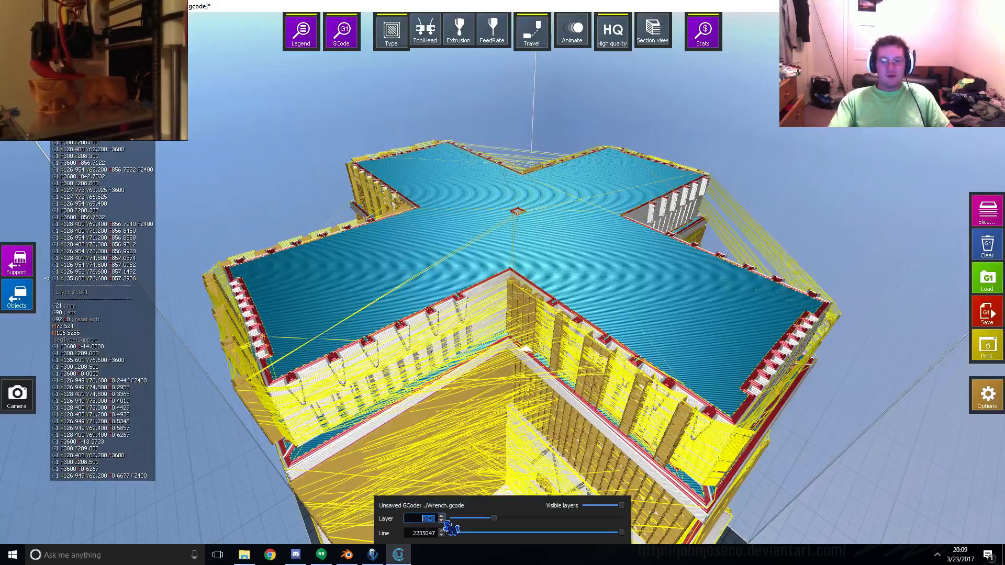
drag(499, 494, 537, 370)
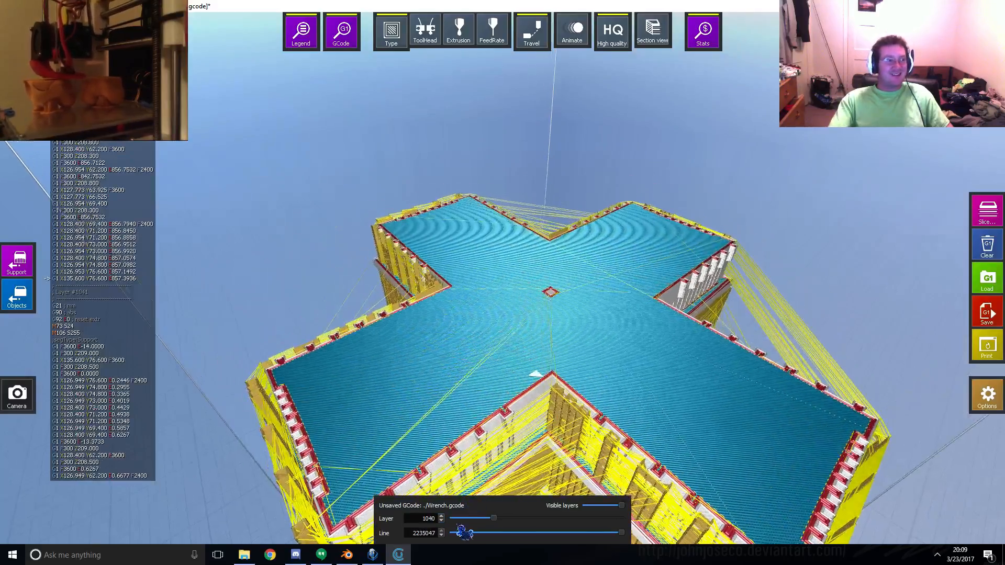
scroll(449, 531, down, 6)
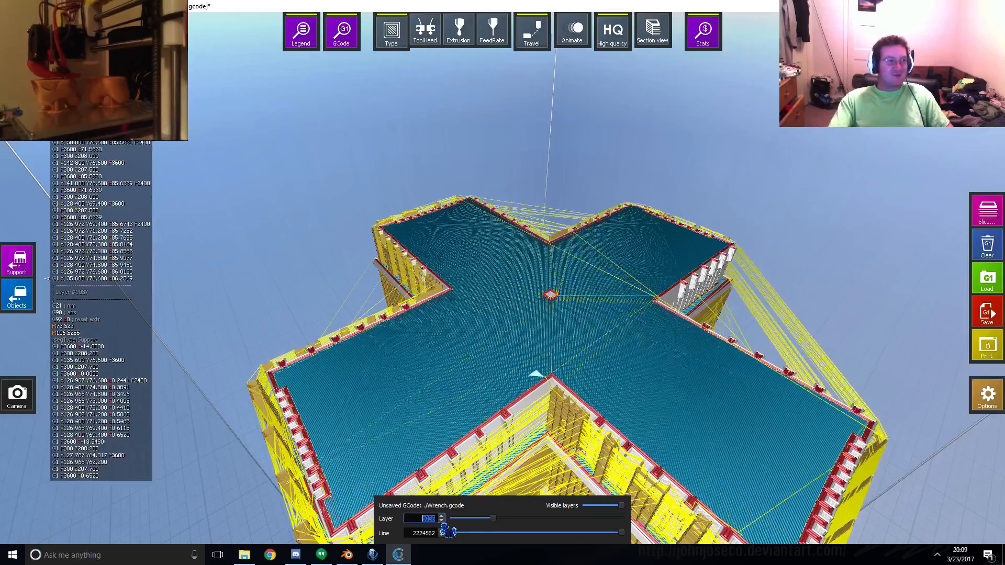
scroll(447, 531, down, 8)
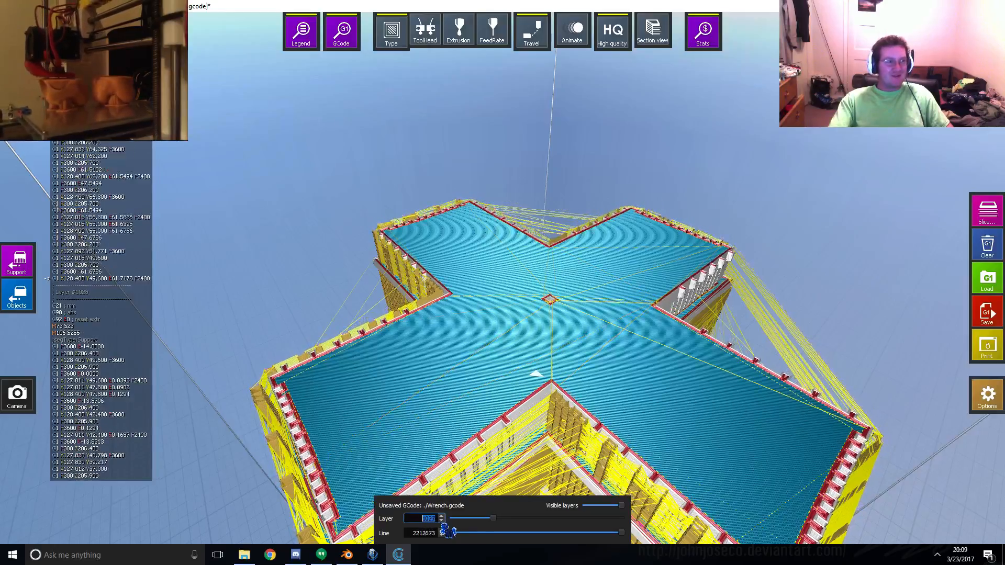
scroll(447, 531, down, 11)
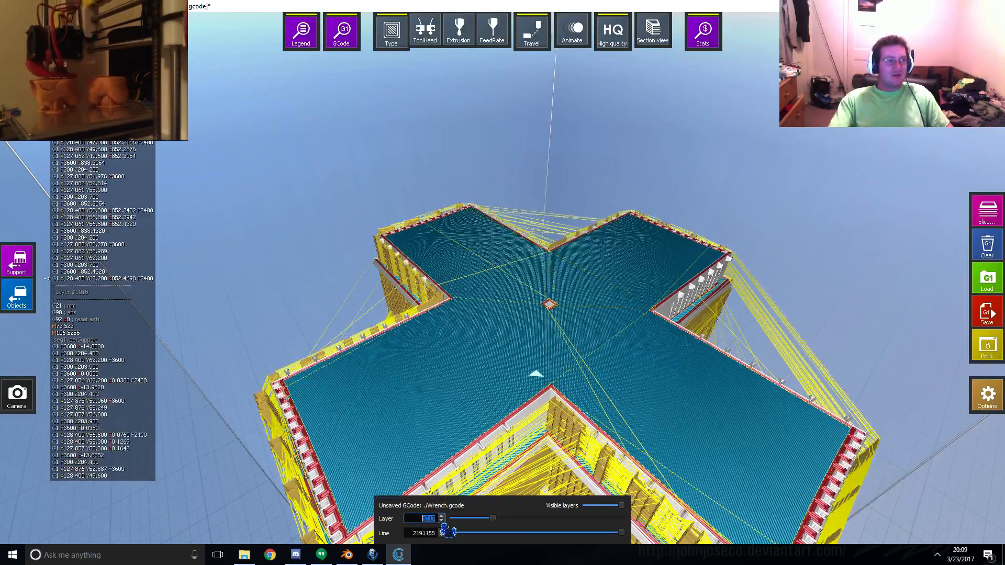
scroll(447, 530, down, 5)
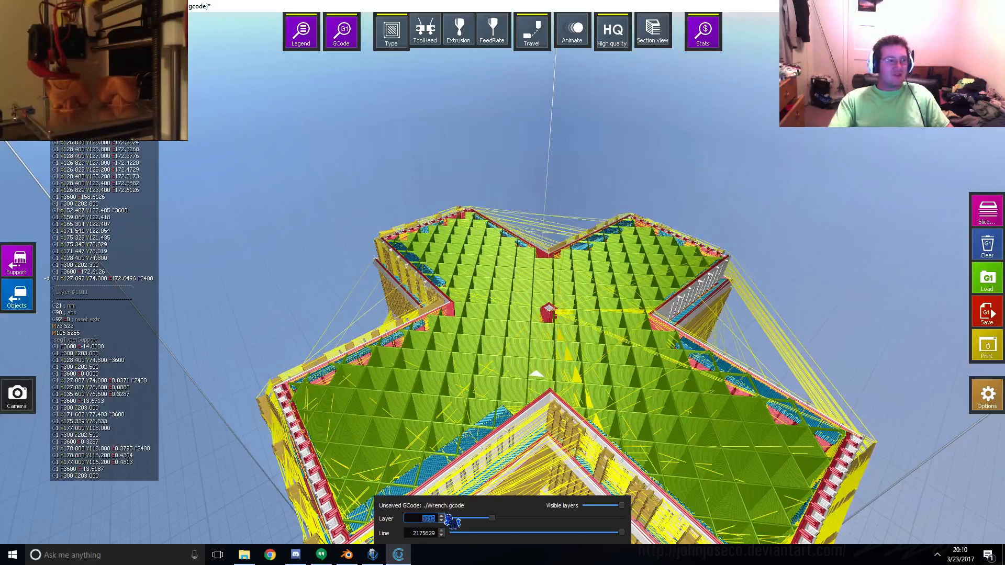
- Raise the displayed layer step by step from 1010 to 1036 to recheck the solid floor layers
scroll(447, 523, up, 2)
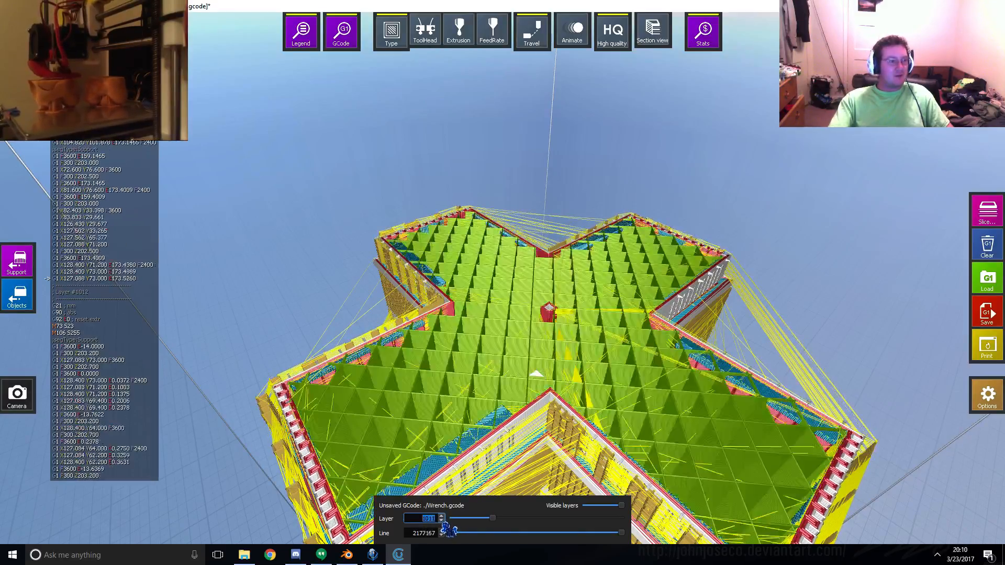
scroll(449, 527, up, 1)
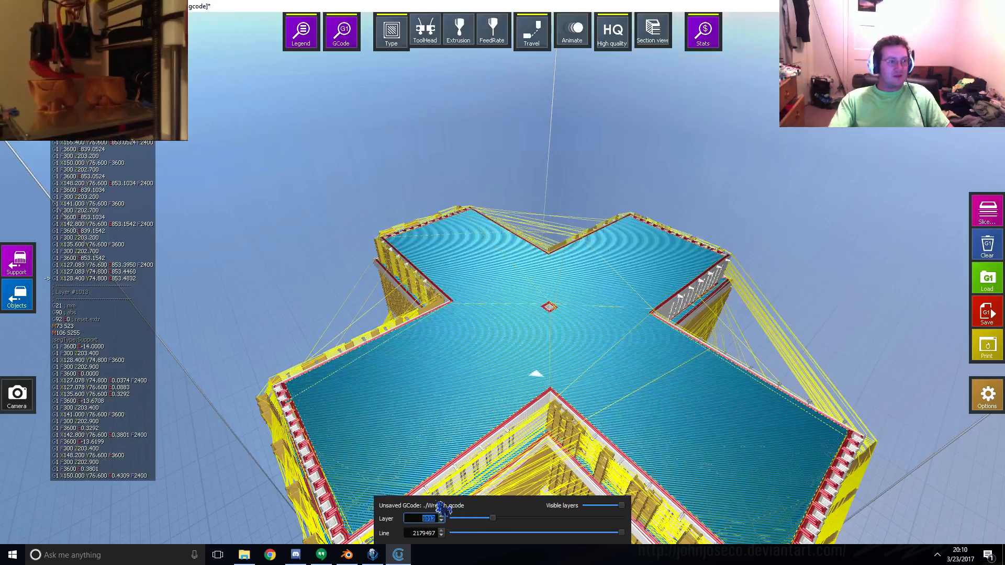
scroll(448, 521, up, 10)
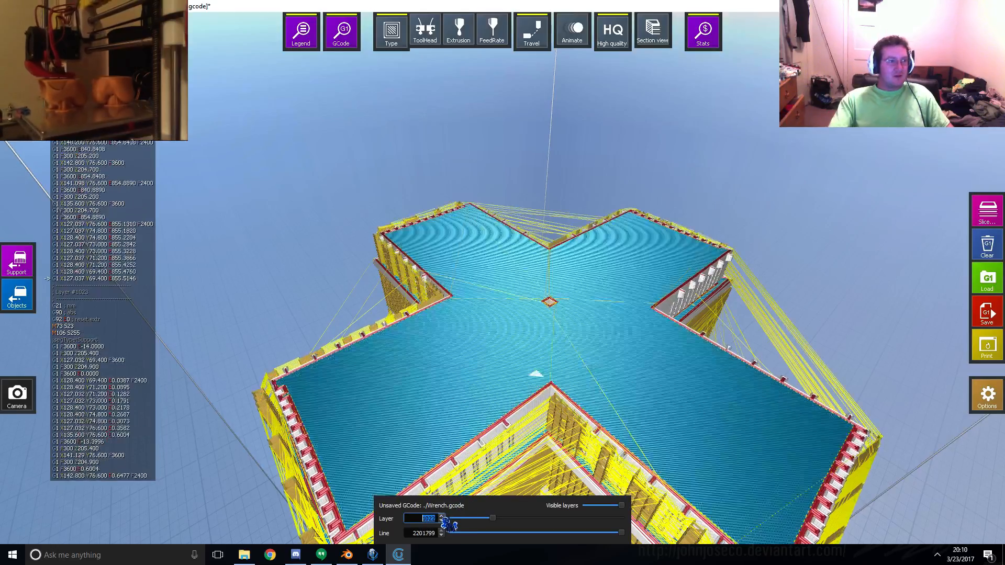
scroll(447, 523, up, 10)
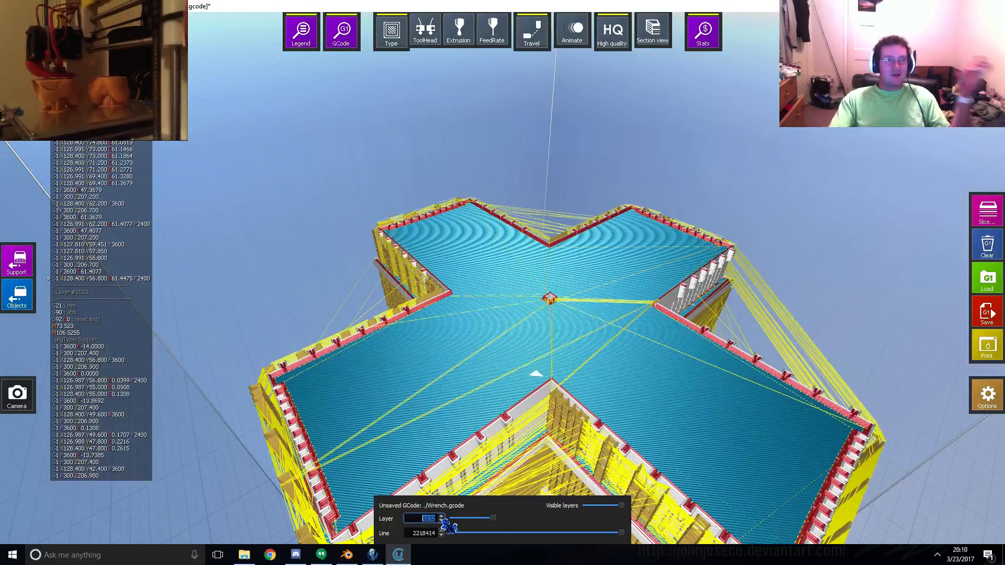
scroll(447, 523, down, 3)
scroll(448, 523, up, 7)
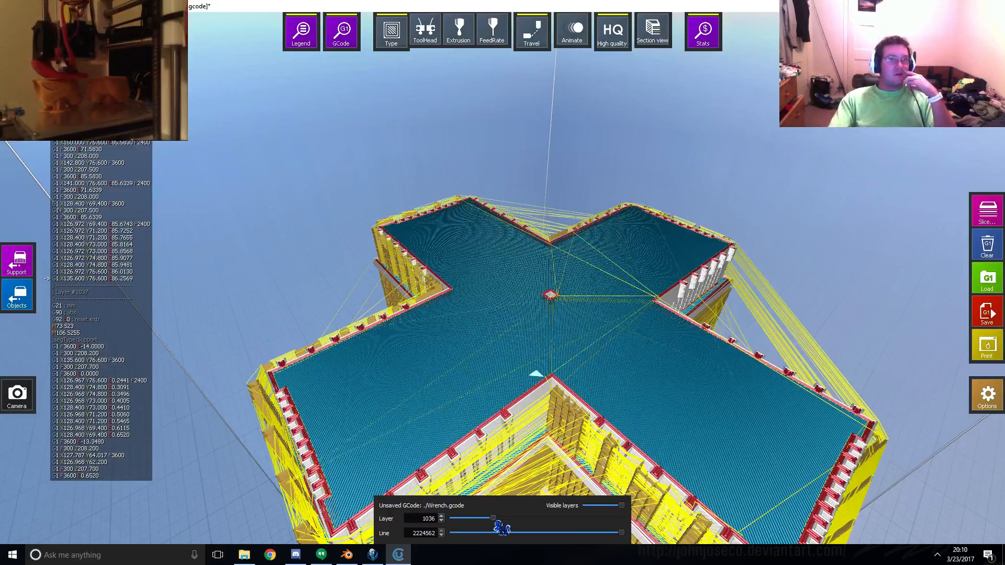
- Lower the displayed layers to layer 977 and examine the lower storeys' walls and supports from the side and above
scroll(501, 528, down, 20)
drag(494, 521, 493, 522)
drag(569, 408, 643, 262)
right_drag(644, 262, 636, 269)
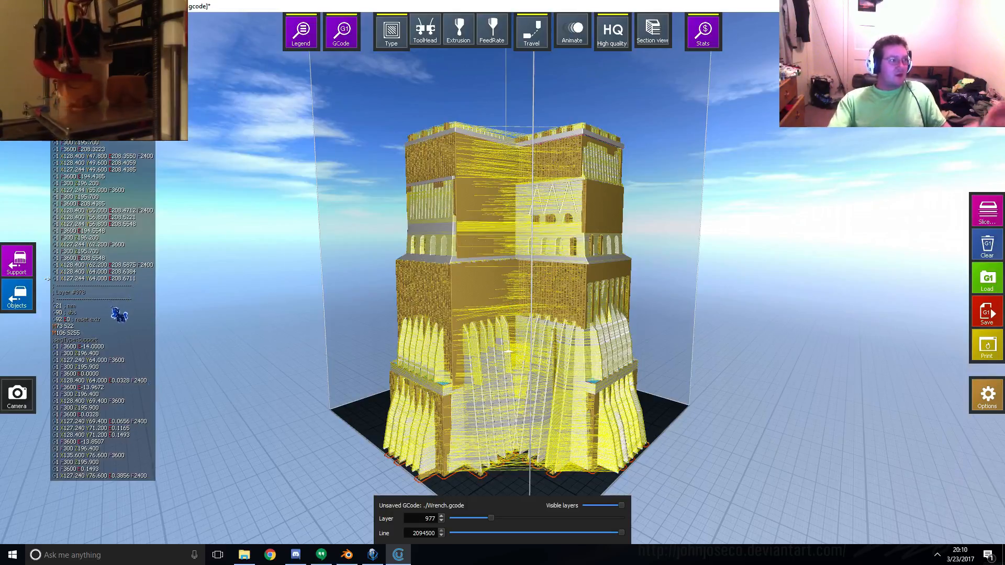
drag(498, 292, 514, 346)
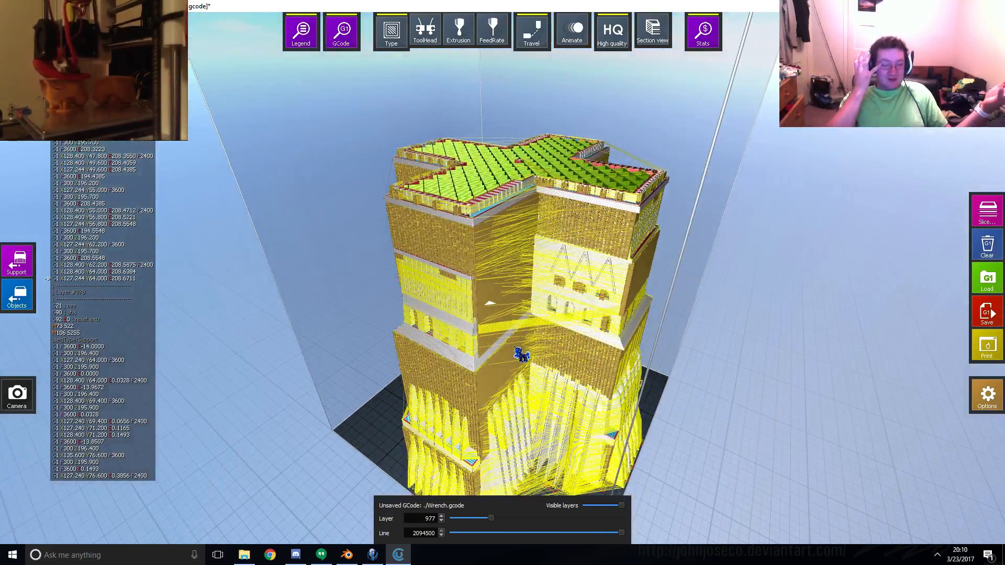
- Raise the displayed layers through 1453 and 1730 to 1994, examining the shaft's cross-section, infill and surrounding supports
drag(523, 274, 513, 521)
right_drag(519, 264, 526, 318)
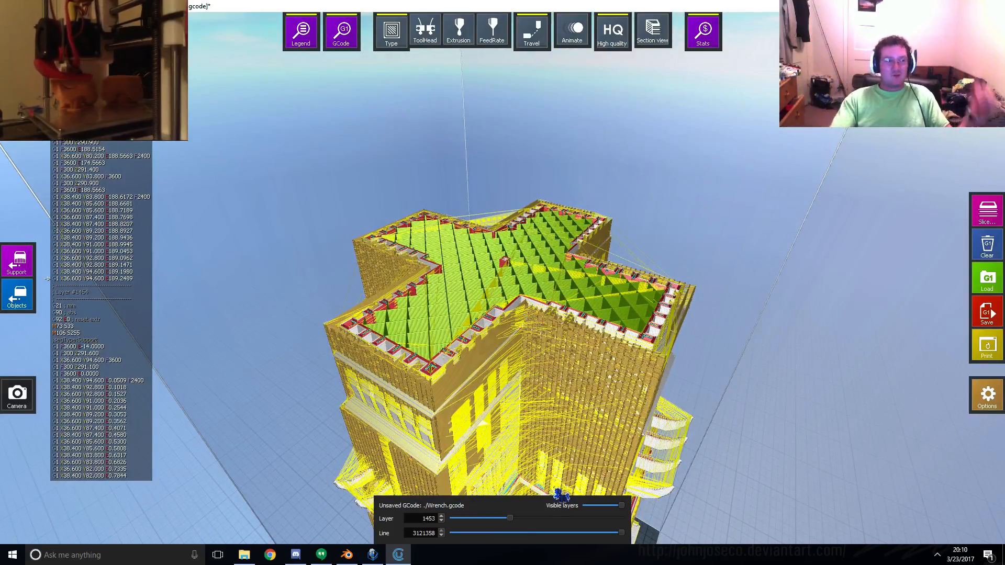
drag(509, 519, 522, 523)
right_drag(541, 335, 546, 359)
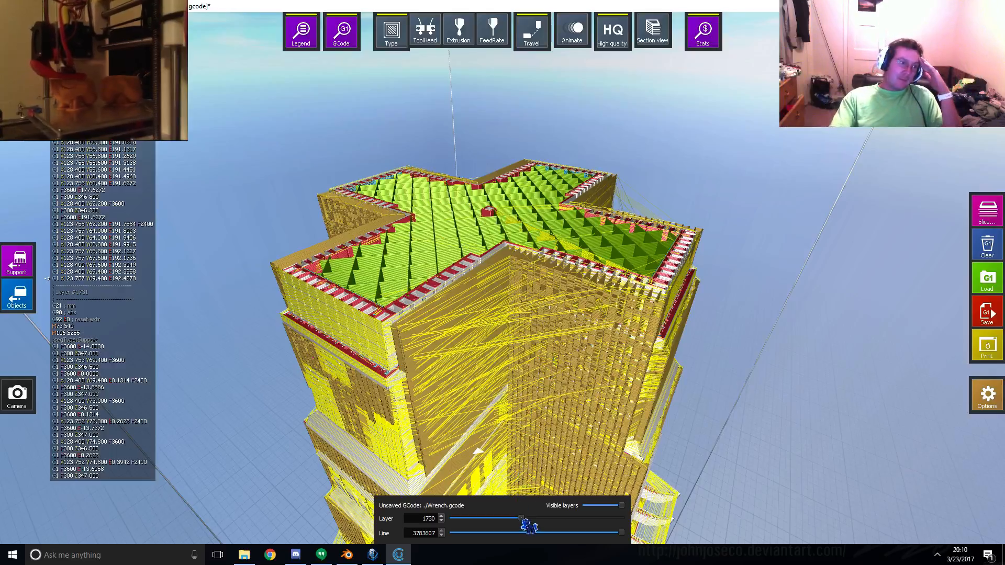
drag(522, 519, 532, 519)
middle_drag(502, 196, 503, 252)
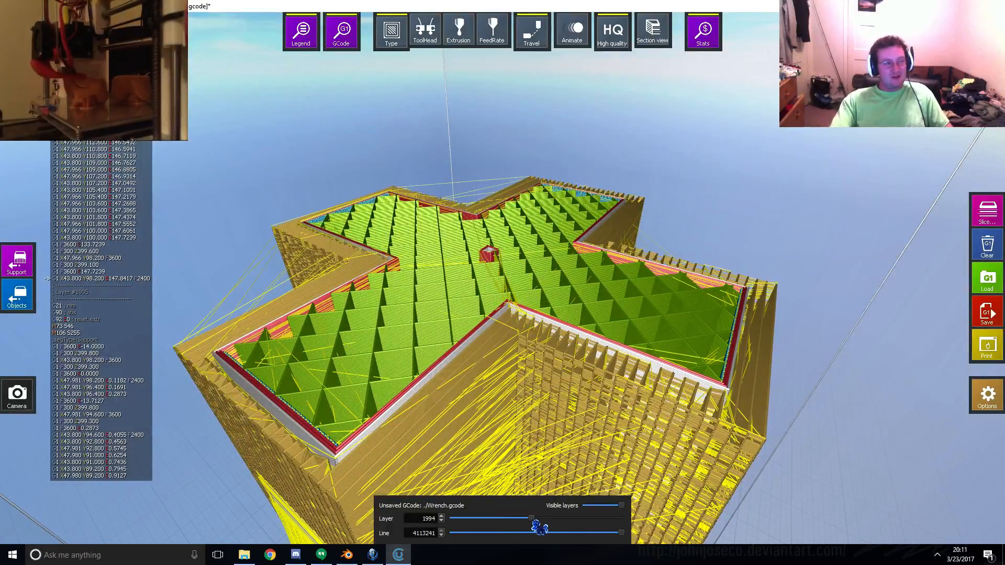
scroll(539, 526, down, 6)
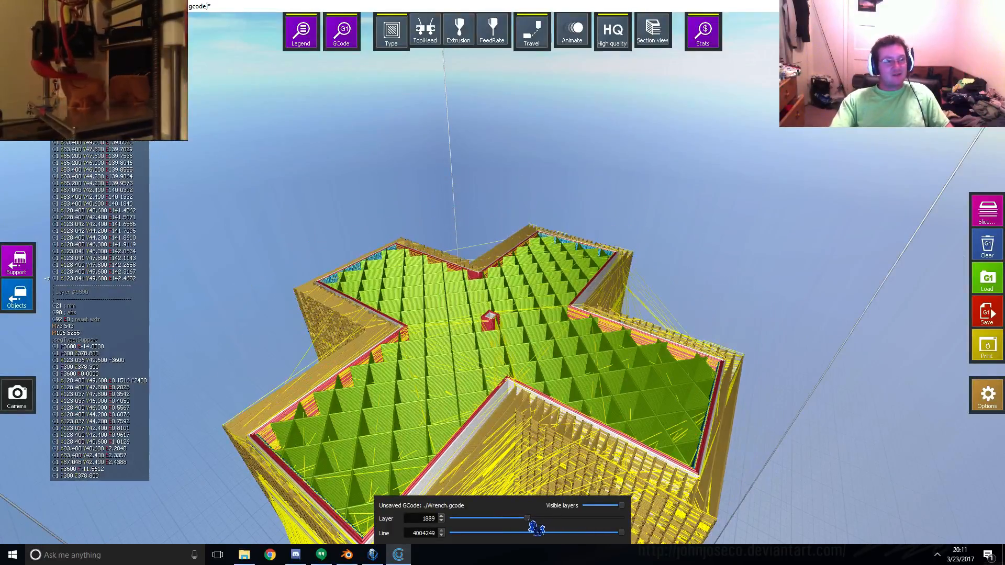
- Display all layers up to 4266 and examine the upper tower's walls, supports and travel lines up close
drag(530, 522, 653, 519)
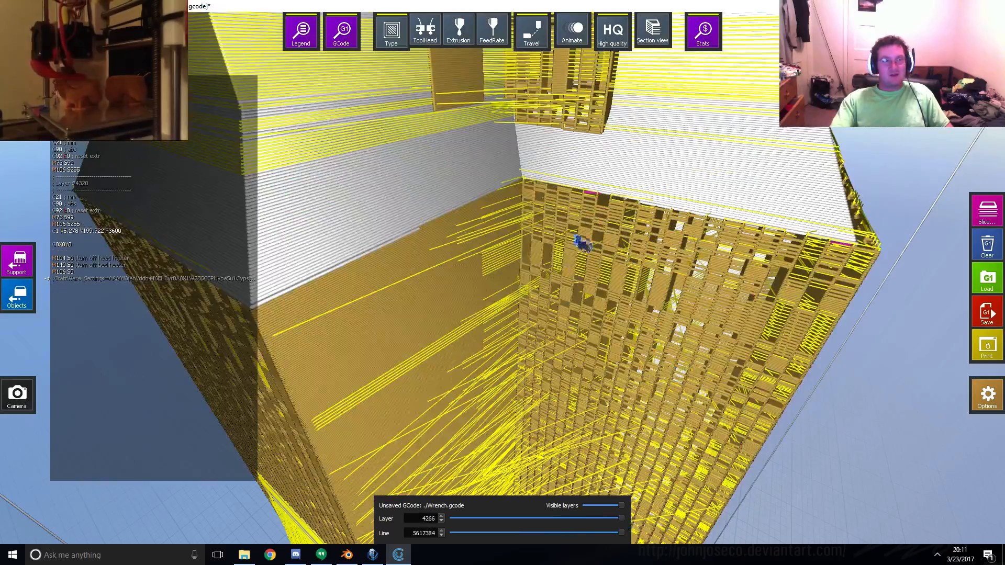
scroll(579, 269, up, 10)
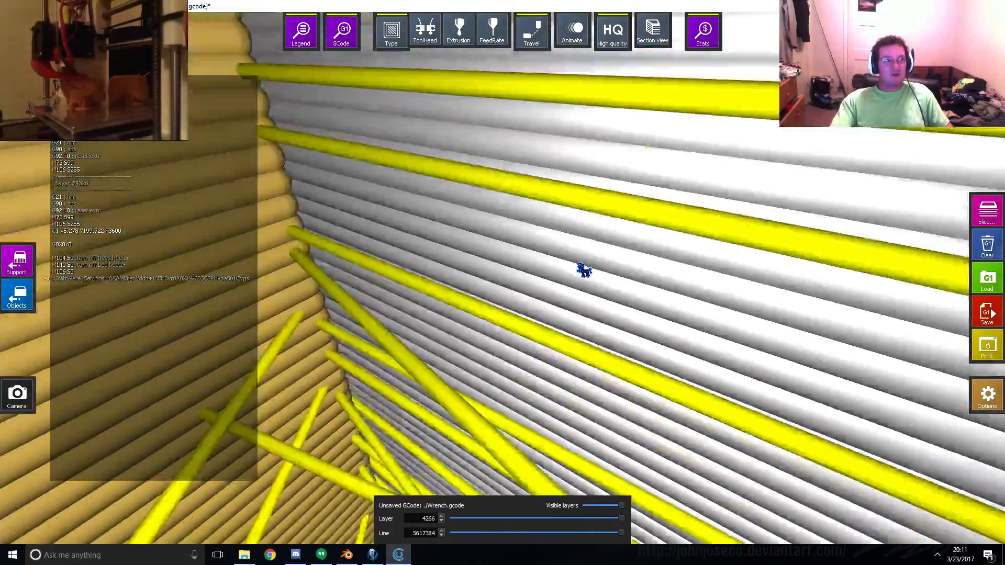
scroll(584, 269, up, 10)
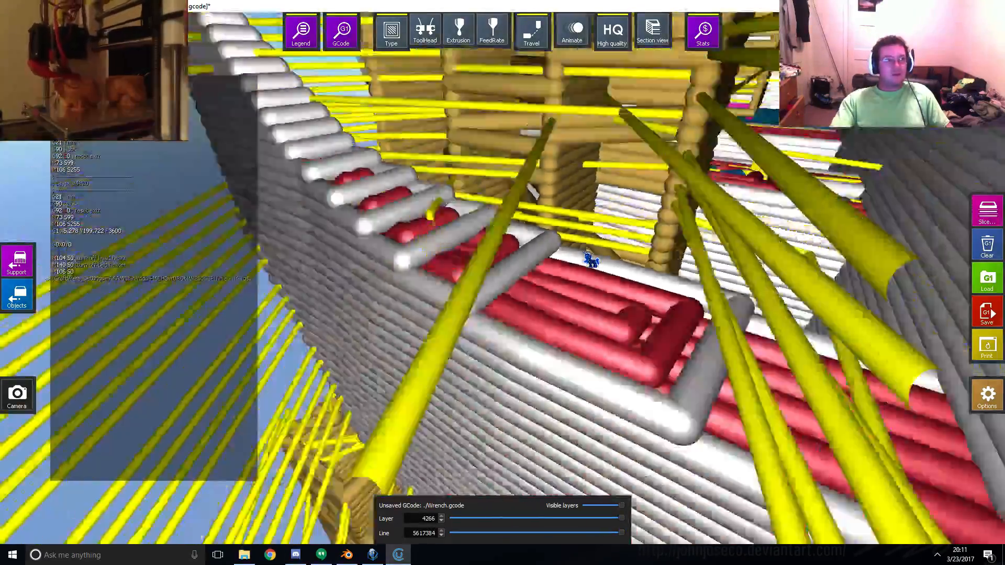
scroll(585, 254, down, 15)
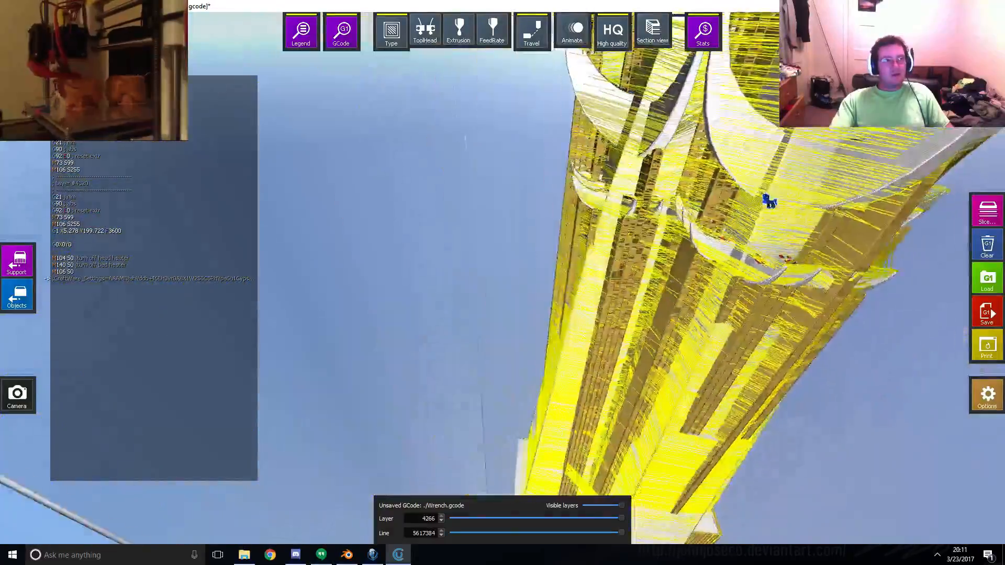
drag(763, 194, 717, 291)
scroll(641, 278, up, 3)
scroll(640, 278, down, 4)
drag(642, 268, 591, 278)
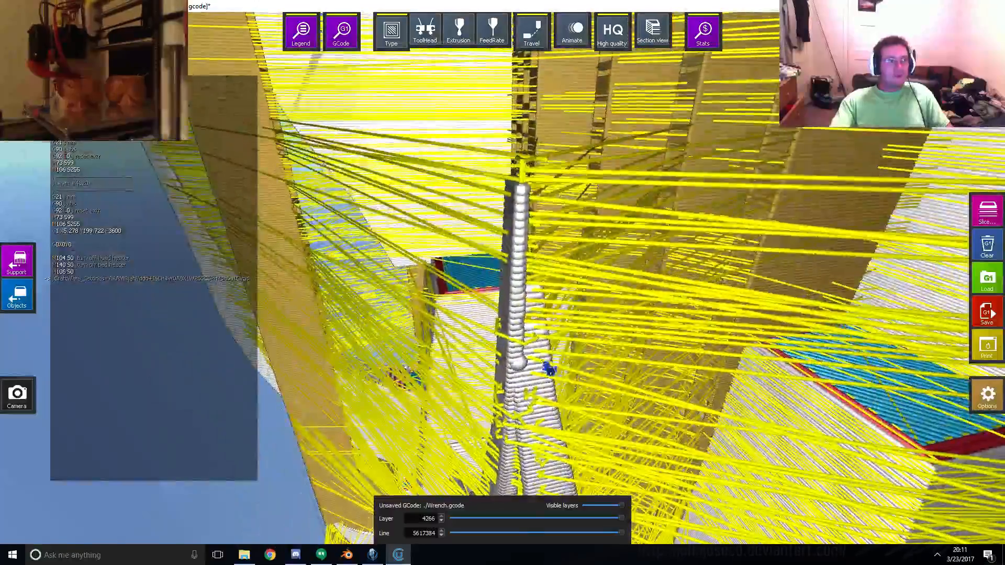
- Lower the displayed layers to layer 3368 and examine the upper tower's infill, walls and supports from the side and above
drag(623, 519, 591, 523)
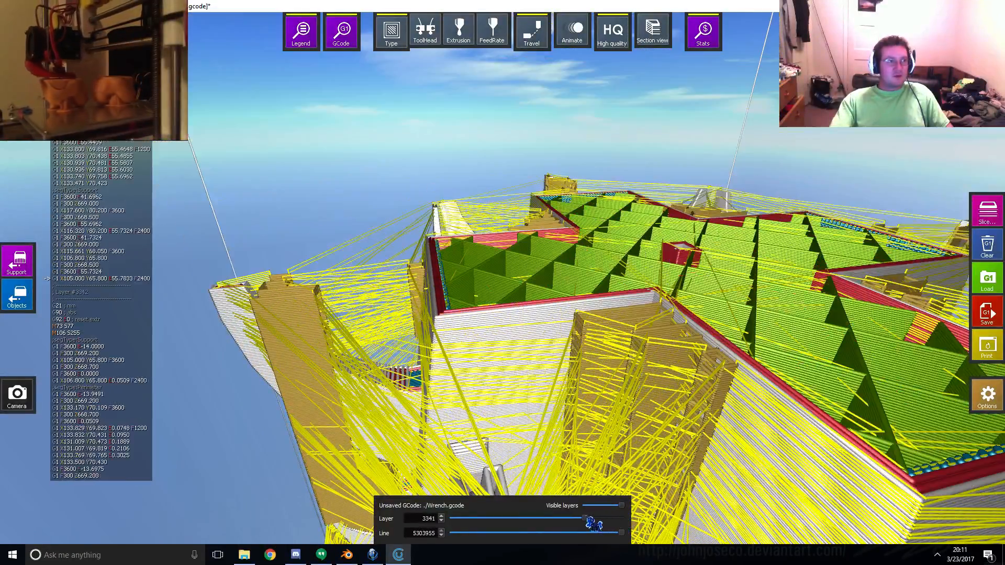
right_drag(581, 440, 591, 385)
scroll(592, 385, down, 5)
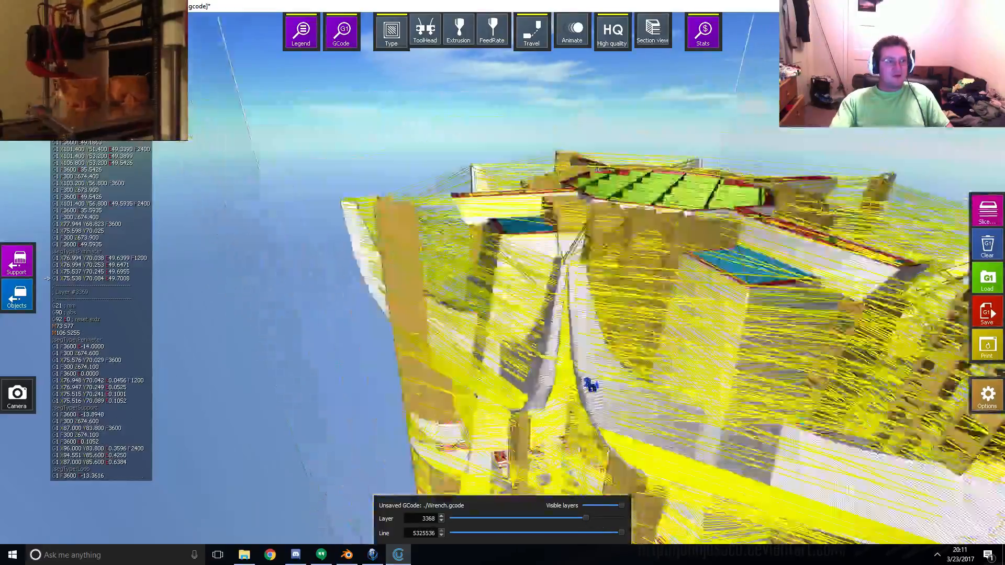
drag(654, 345, 568, 350)
scroll(609, 340, up, 5)
scroll(568, 349, down, 5)
scroll(568, 350, up, 5)
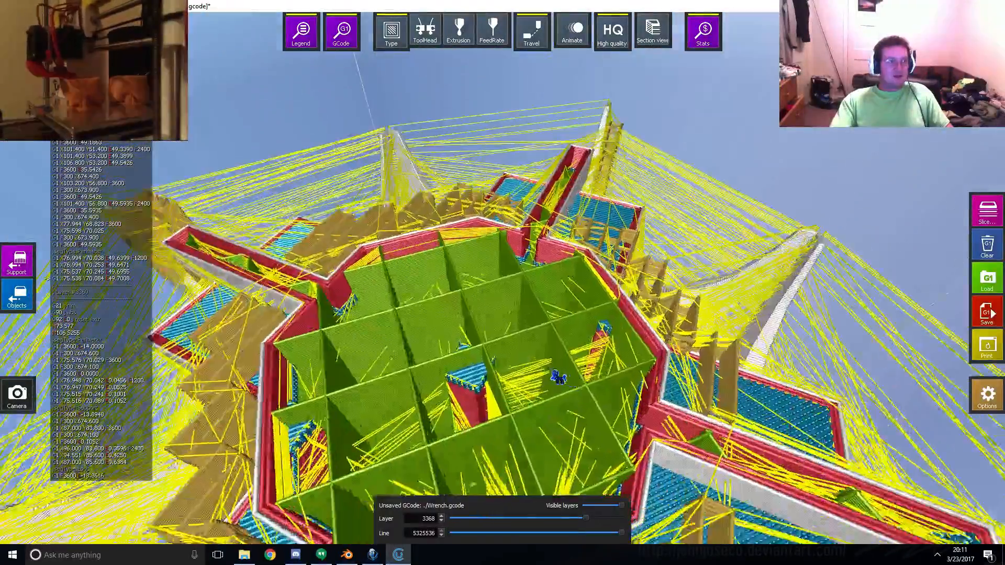
- Raise the displayed layers to layer 3434 and examine the tower head and shaft from several angles
drag(589, 524, 596, 529)
scroll(617, 439, down, 5)
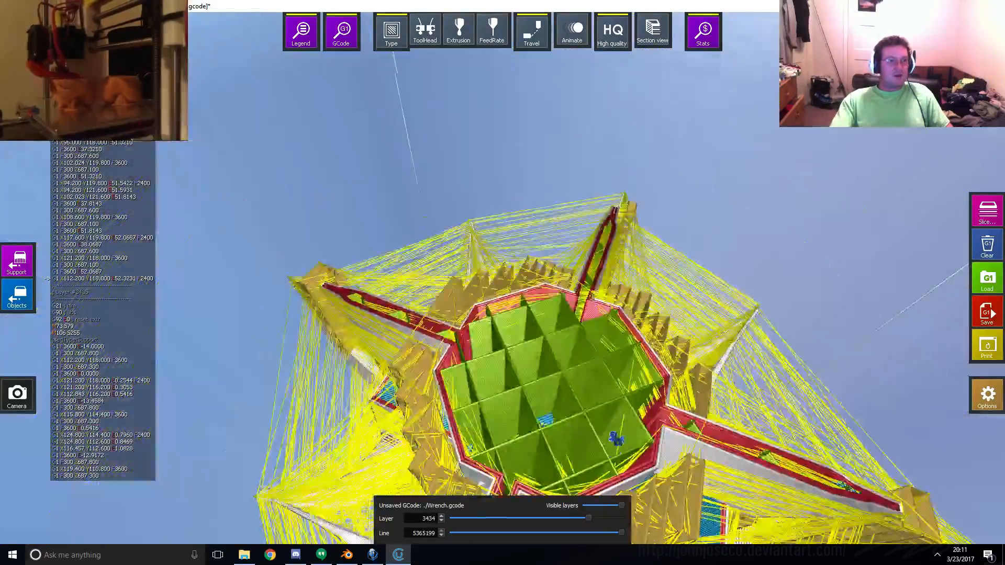
drag(616, 438, 639, 328)
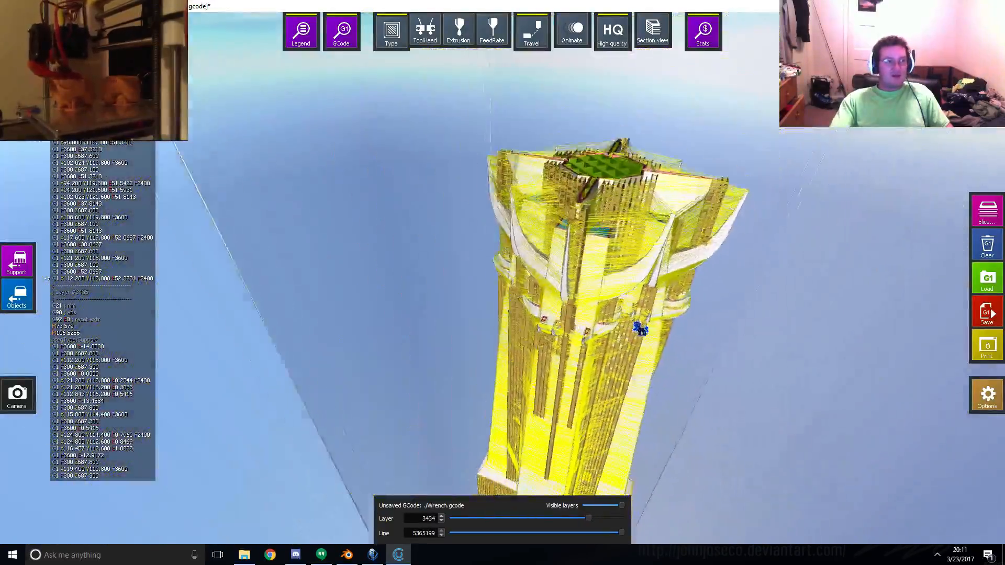
scroll(640, 328, down, 3)
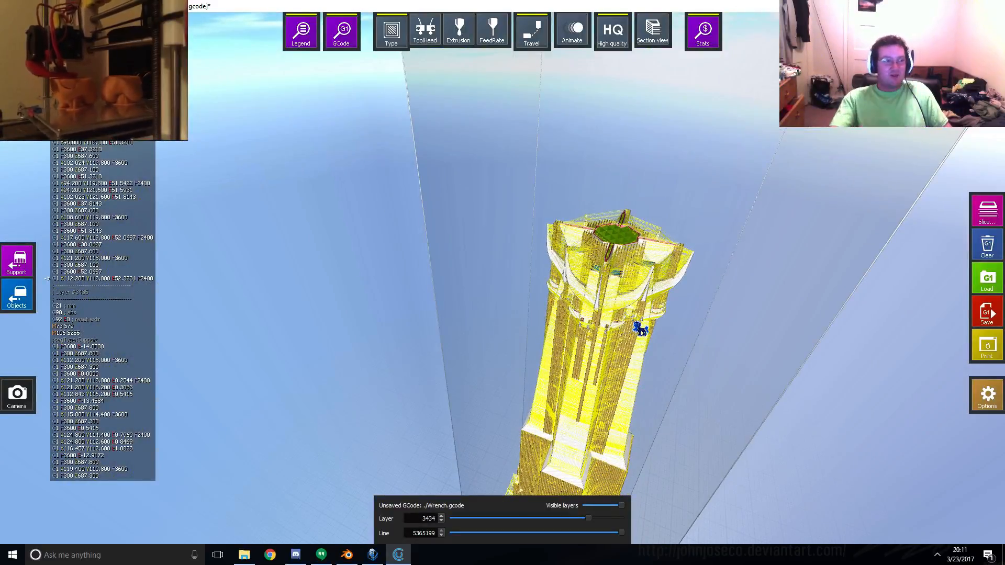
drag(654, 296, 623, 334)
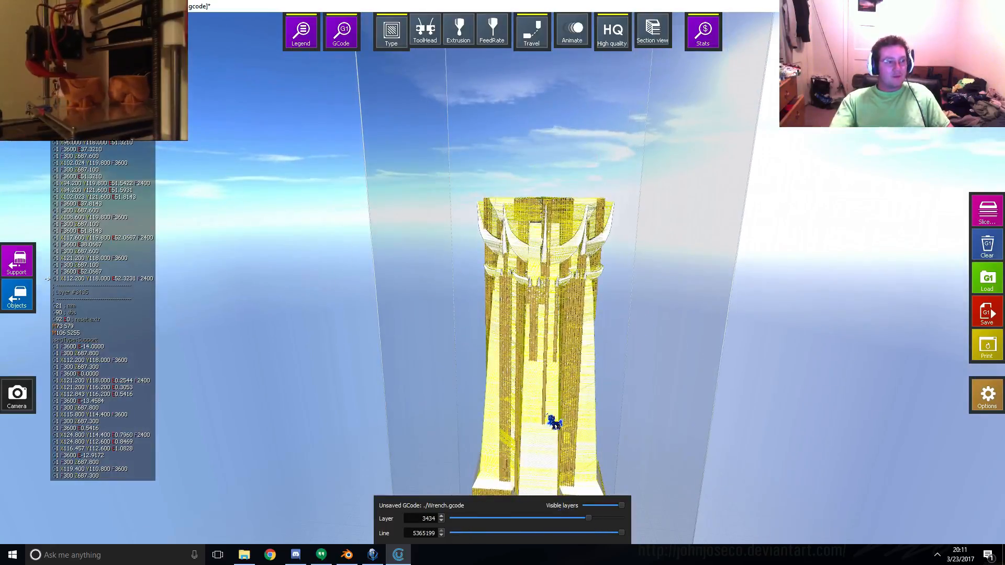
drag(606, 251, 428, 308)
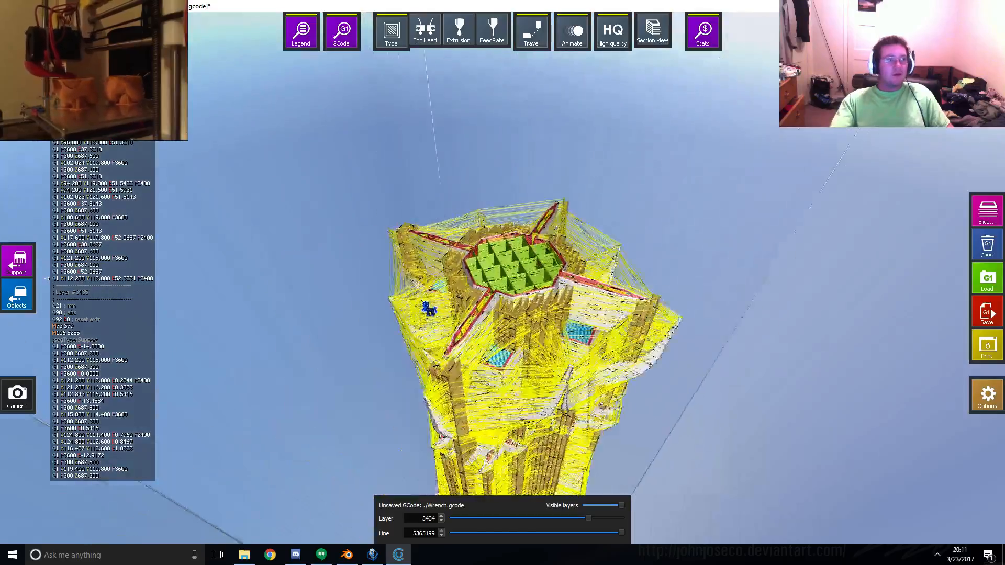
- Colour the toolpaths of the tower head by extrusion amount and by feed rate, and return to colouring by type
scroll(428, 309, up, 5)
click(574, 35)
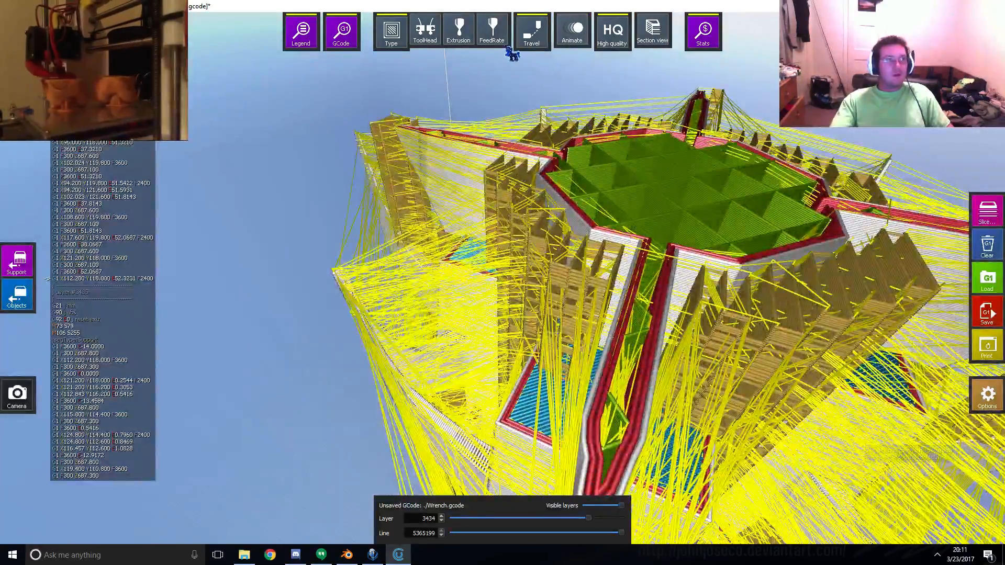
click(458, 37)
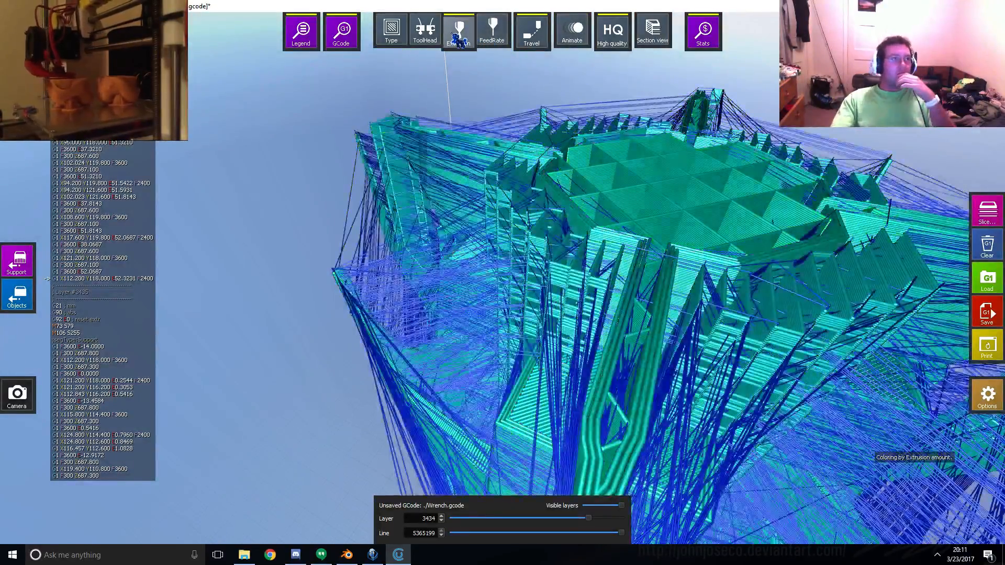
click(492, 32)
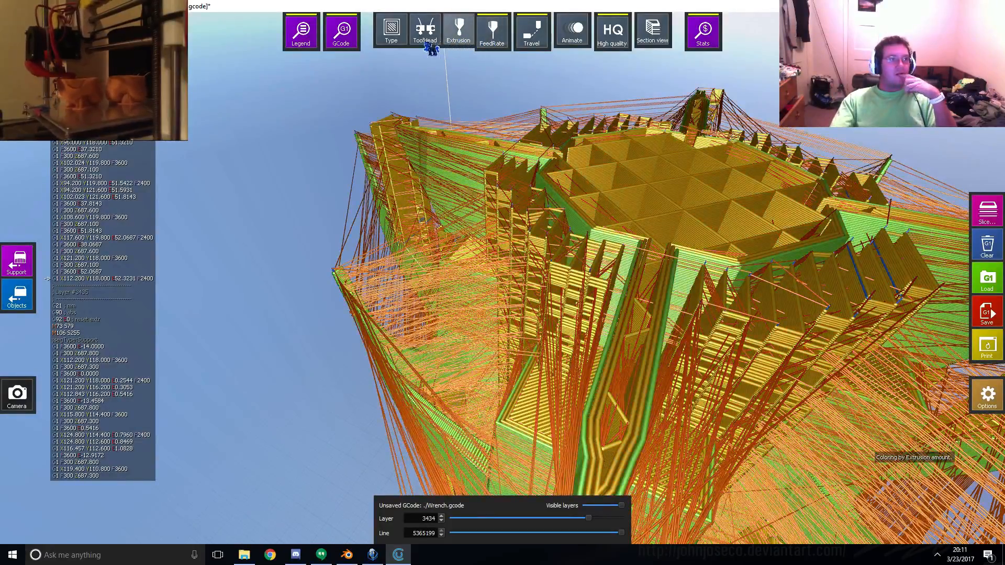
click(398, 40)
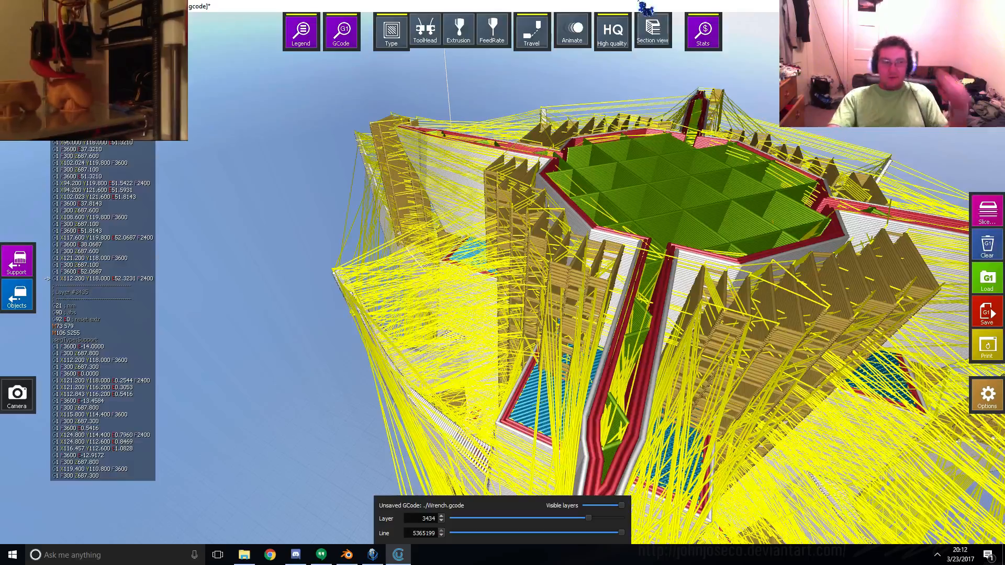
- Display all layers up to 4266 and view the upper tower from above and from the side
scroll(678, 196, down, 7)
right_drag(693, 171, 590, 237)
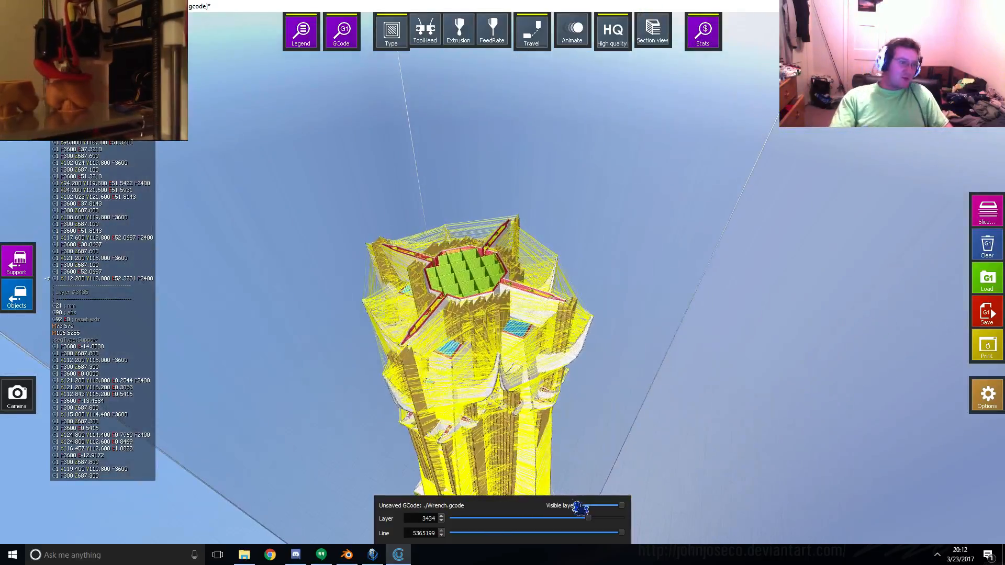
drag(589, 519, 645, 507)
scroll(647, 279, down, 4)
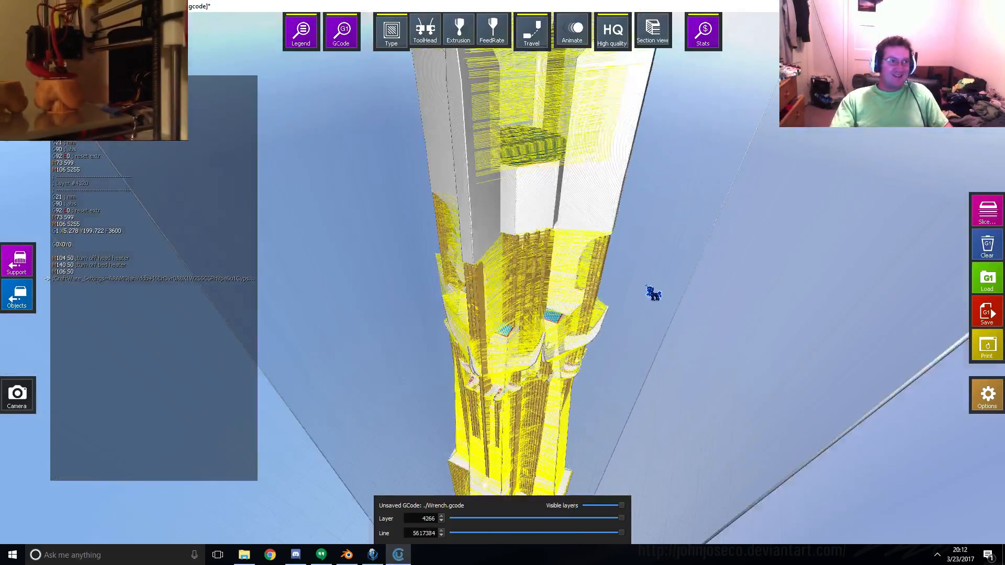
drag(647, 286, 551, 299)
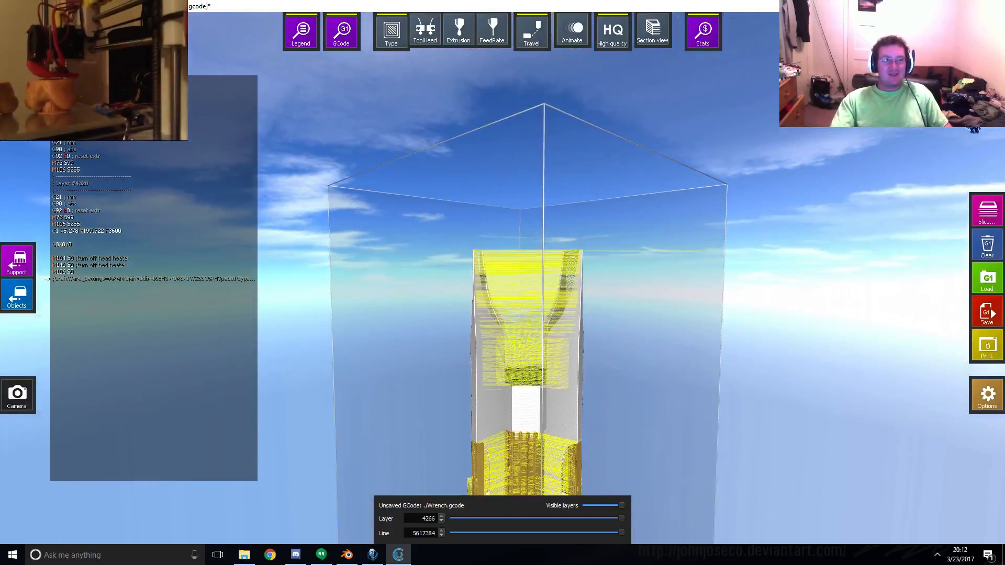
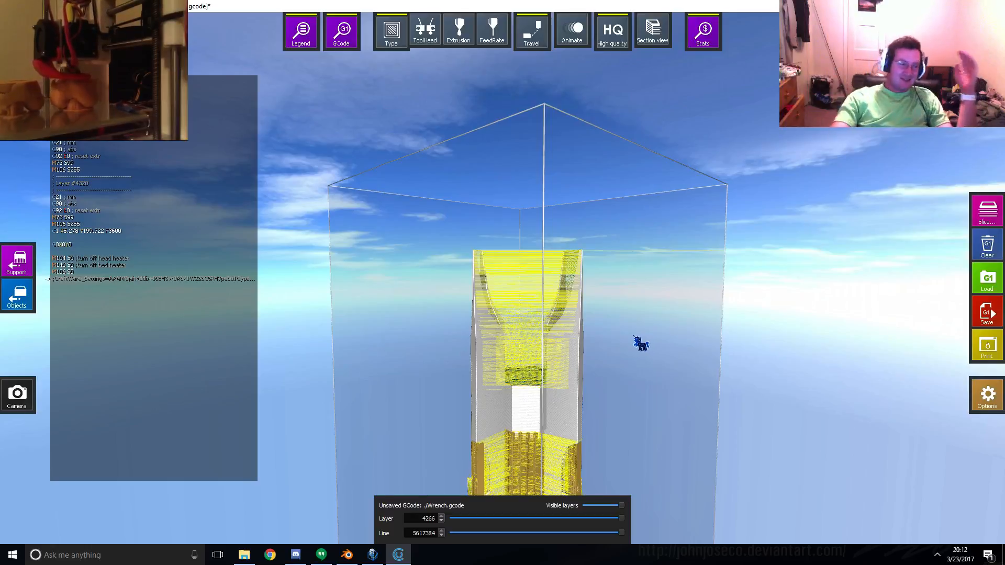
- Examine the complete toolpaths from the tower's upper shaft down to the supports and brim at its base
scroll(590, 343, down, 1)
scroll(608, 265, up, 4)
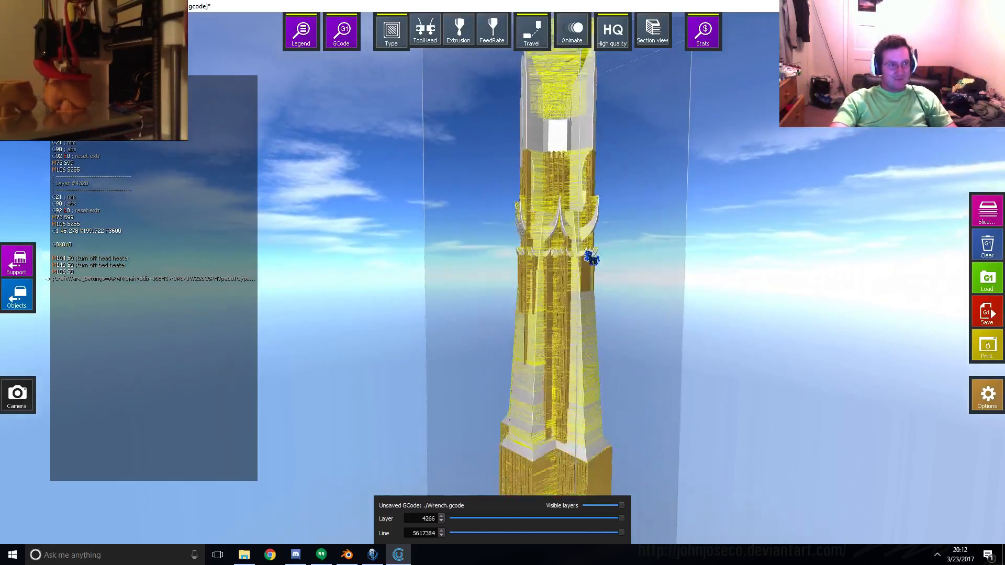
scroll(544, 330, down, 4)
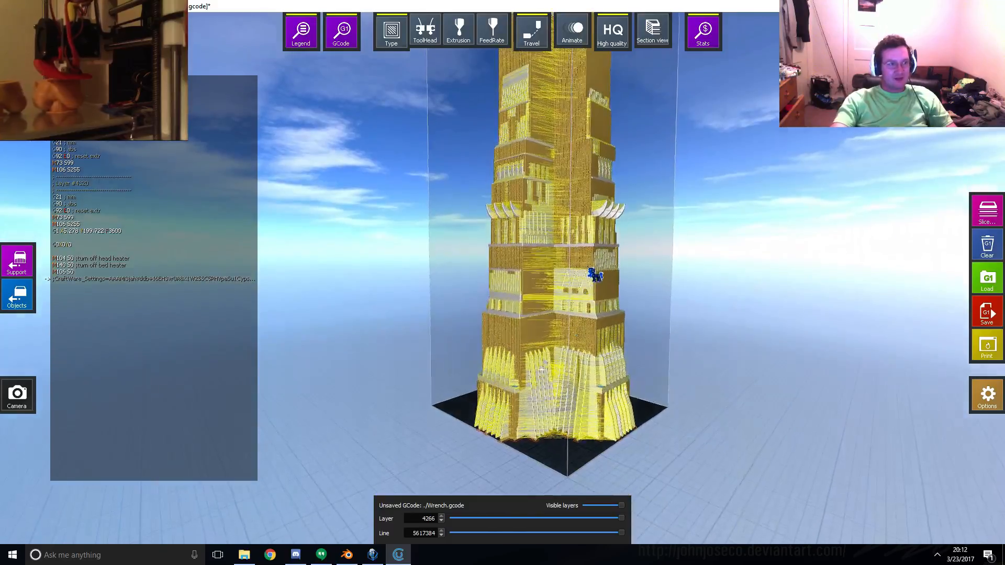
drag(560, 311, 548, 378)
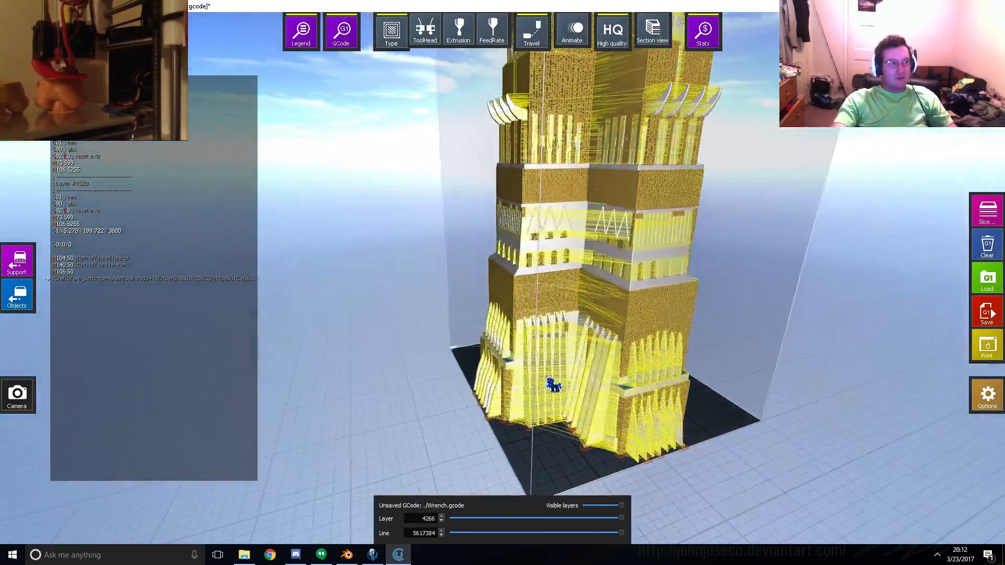
scroll(574, 358, up, 6)
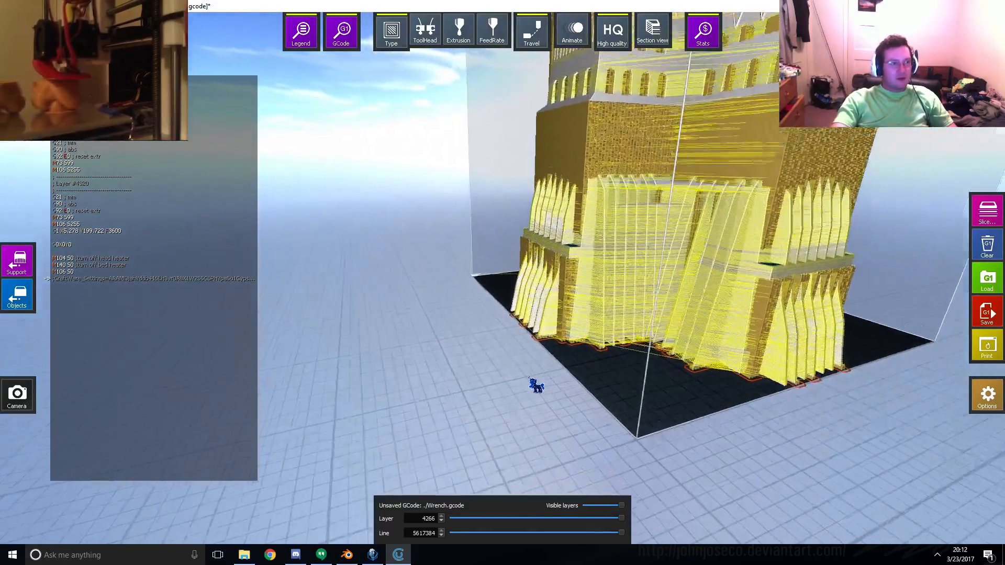
scroll(555, 319, up, 5)
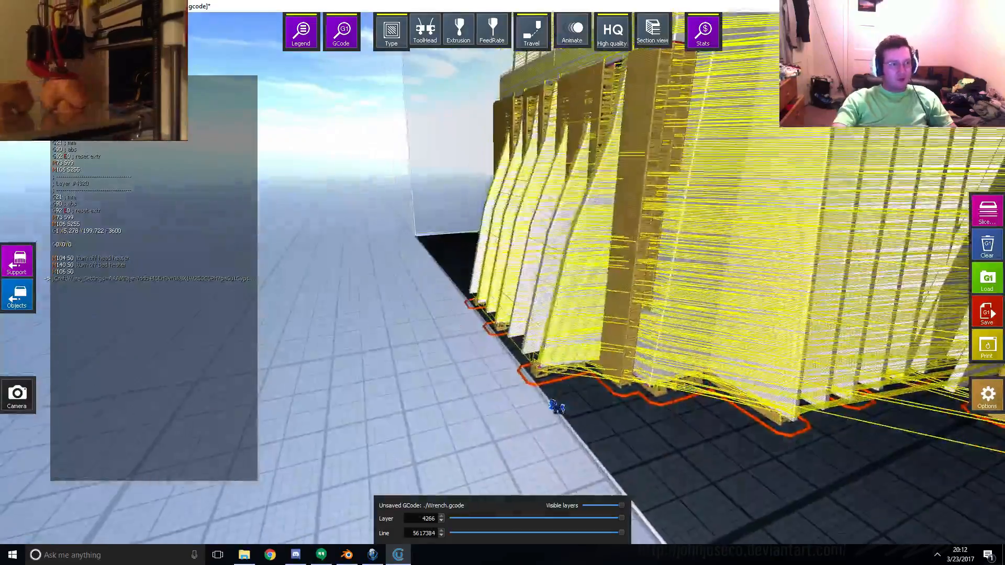
- Lower the displayed layers to layer 5 and examine the brim, supports and solid bottom layers at the tower's base
drag(581, 403, 430, 402)
drag(627, 524, 455, 523)
right_drag(378, 409, 406, 421)
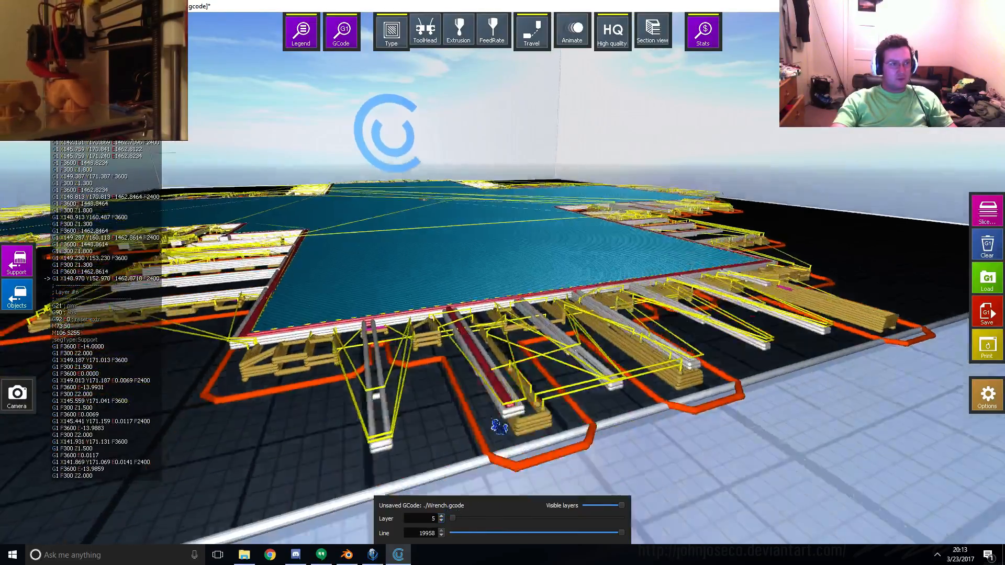
drag(487, 450, 638, 348)
scroll(637, 349, up, 2)
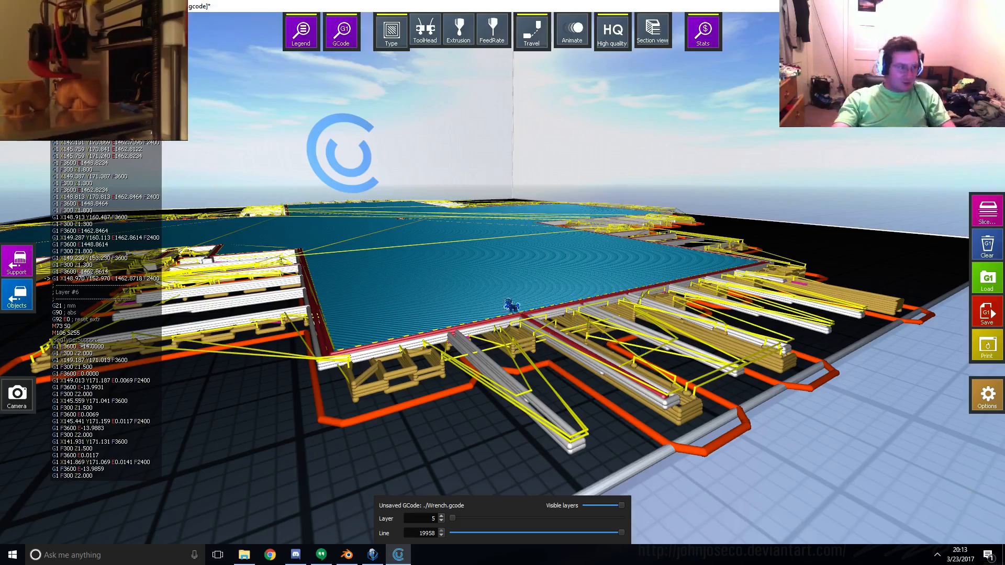
right_drag(293, 251, 456, 332)
drag(456, 332, 441, 367)
scroll(441, 367, up, 1)
right_drag(441, 367, 478, 367)
- Raise the displayed layers to layer 172 and examine the base's infill and wall recesses up close
drag(454, 519, 455, 519)
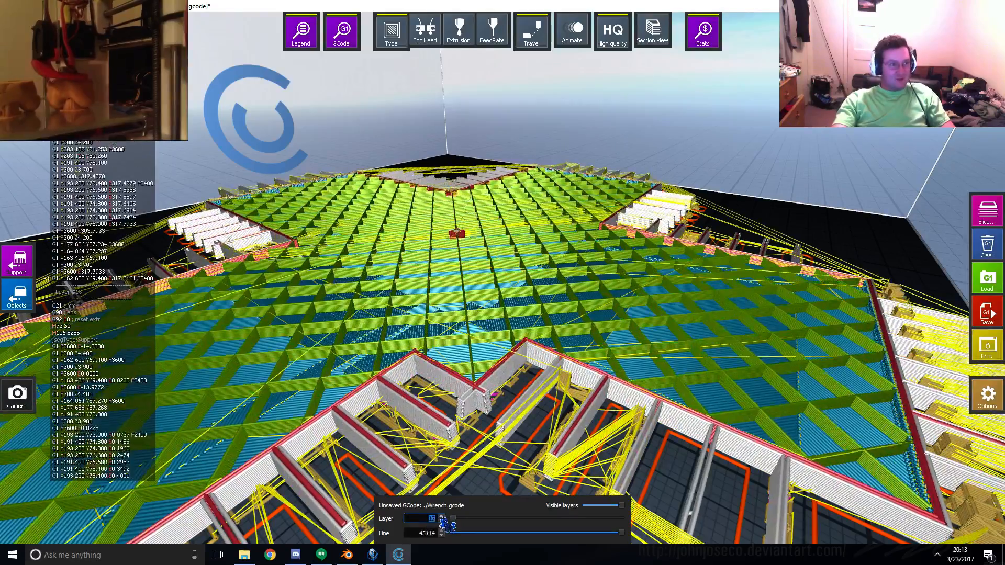
drag(458, 523, 467, 525)
drag(488, 323, 527, 418)
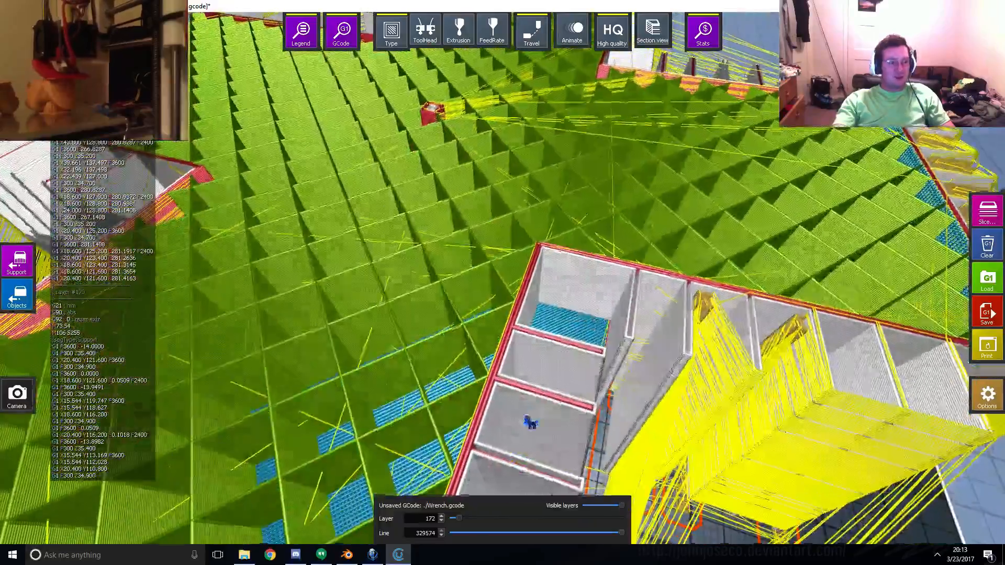
- Raise the displayed layers to layer 264 and examine the base's infill, outer walls and supports from all sides
drag(459, 518, 466, 518)
scroll(479, 459, down, 6)
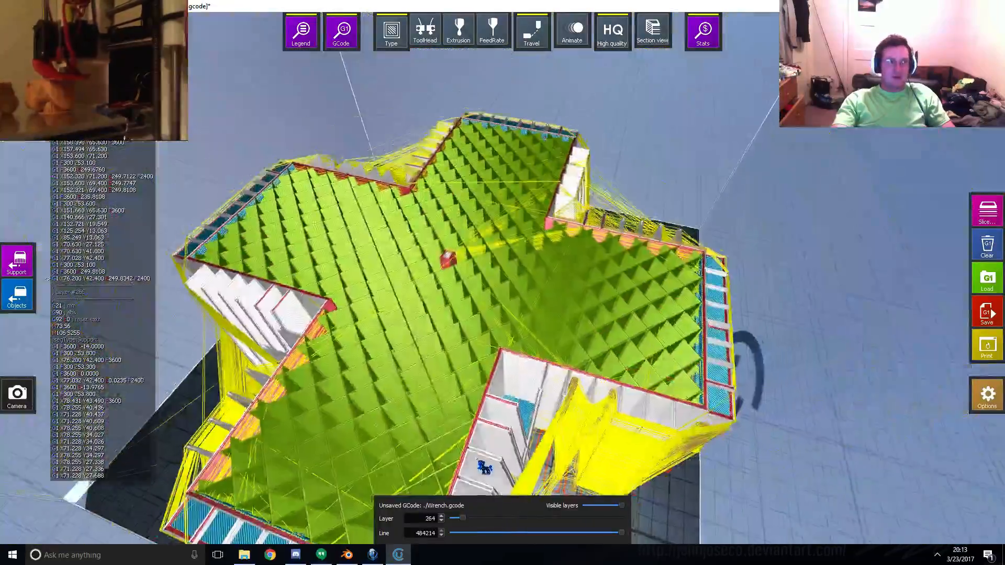
drag(479, 459, 620, 337)
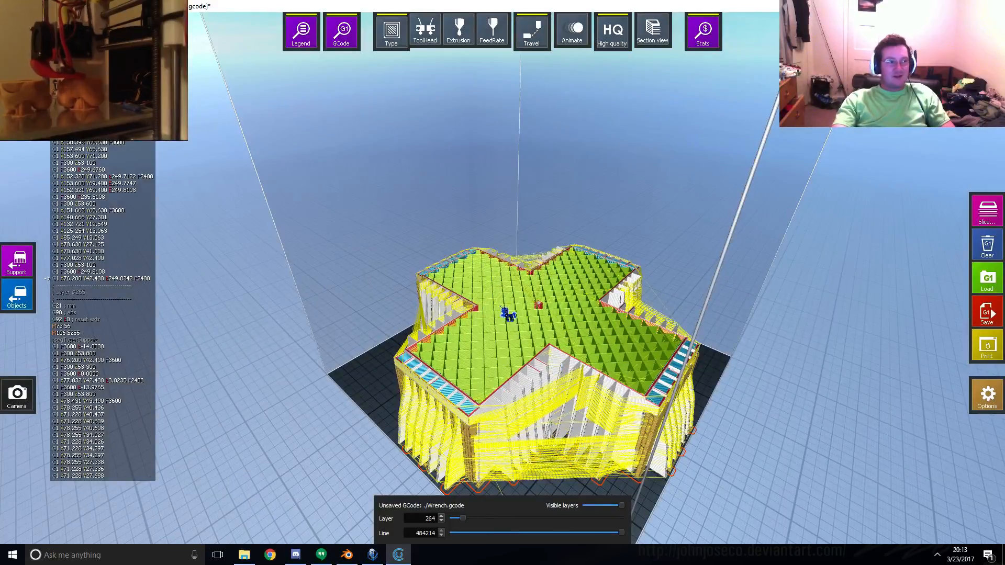
drag(585, 385, 562, 347)
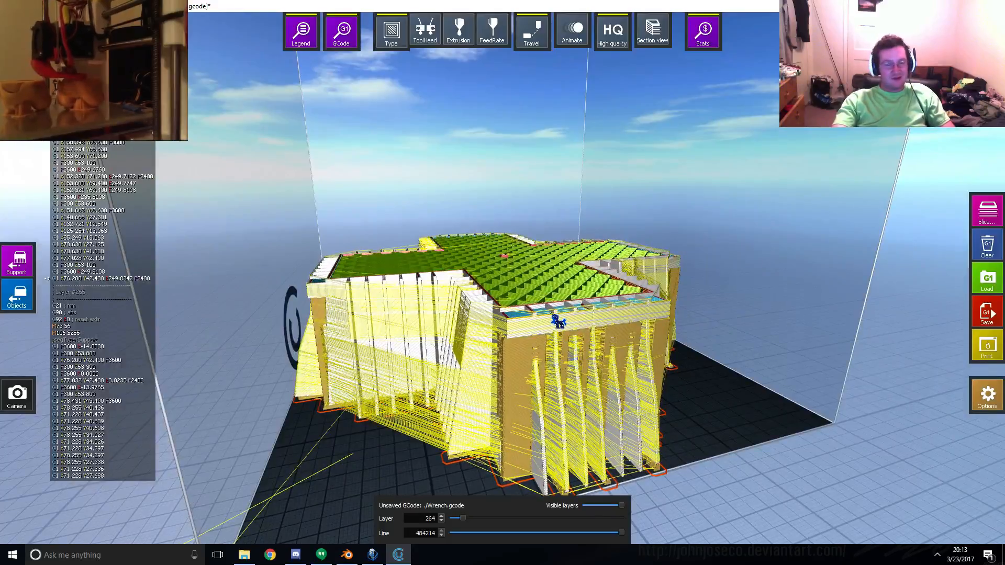
drag(505, 303, 695, 383)
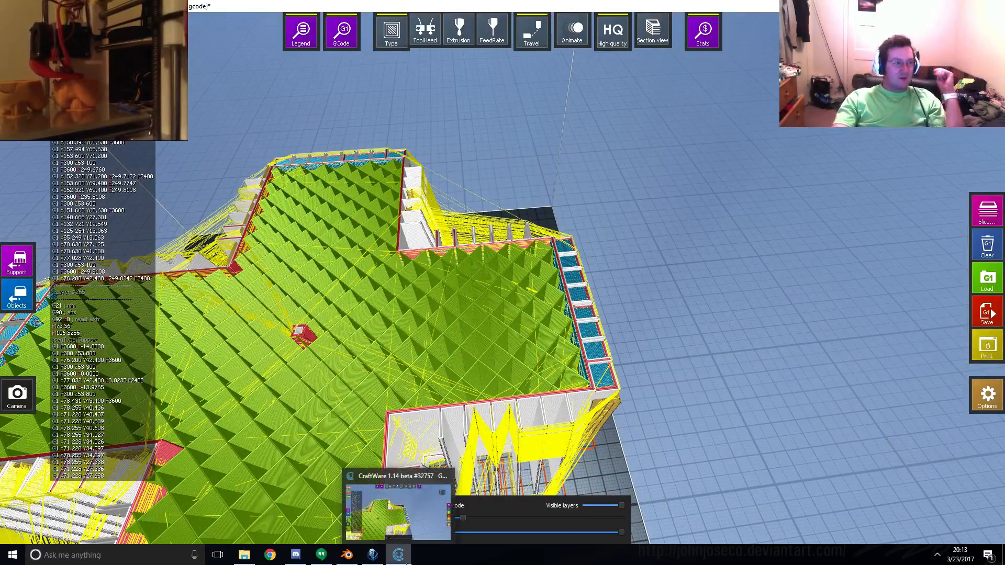
- Switch to Blender and view the whole Orthanc tower model
click(347, 555)
scroll(529, 361, down, 1)
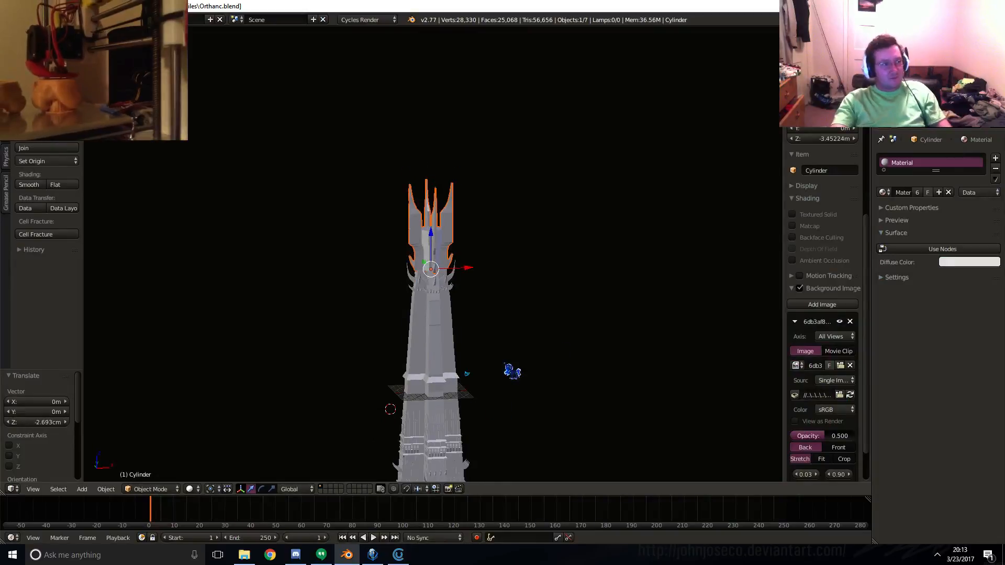
key(g)
right_click(484, 319)
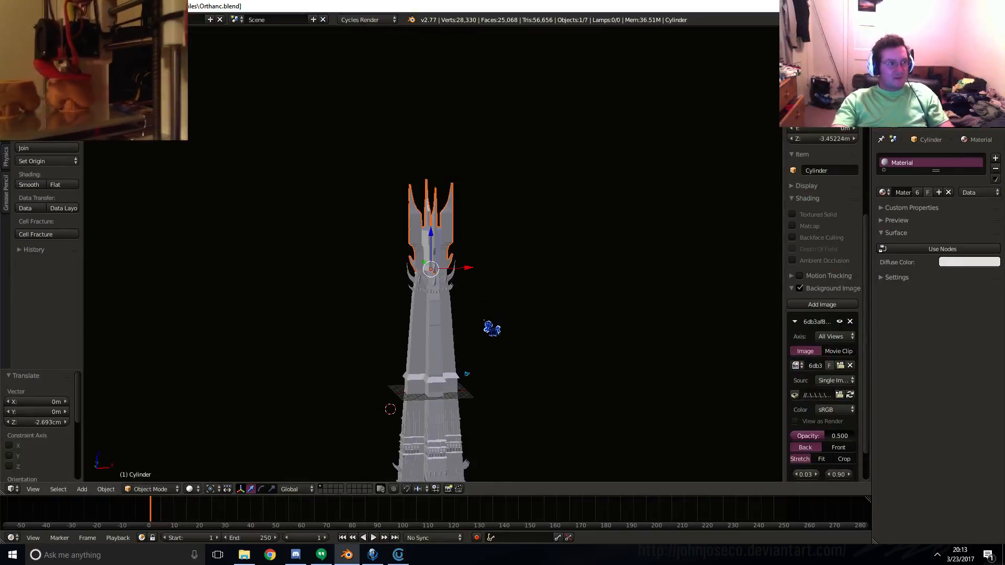
shift+middle_drag(493, 376, 607, 248)
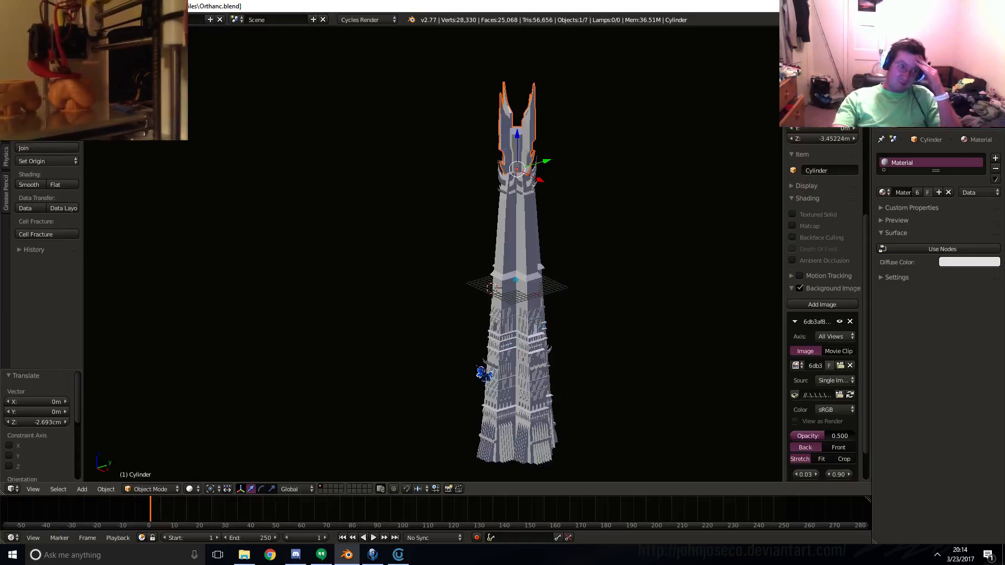
- Switch back to CraftWare, display all layers up to 4266 and view the lower storeys from above
key(alt+Tab)
scroll(515, 451, down, 3)
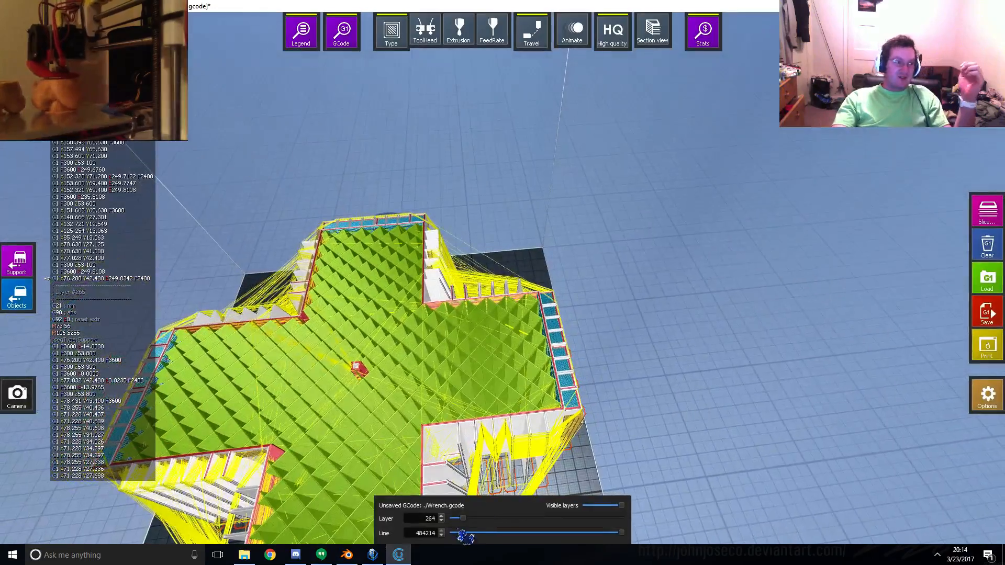
drag(471, 525, 684, 532)
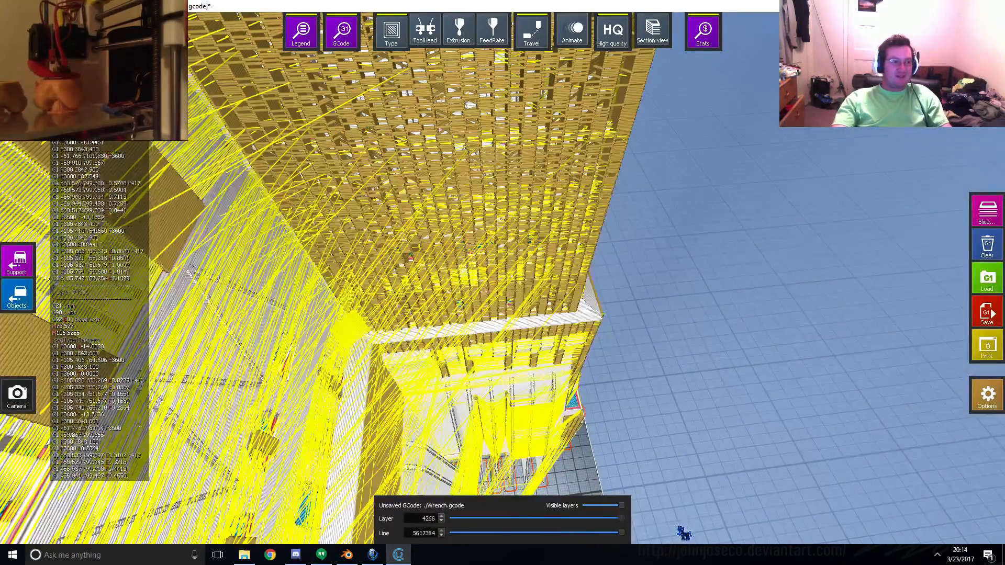
scroll(580, 330, down, 3)
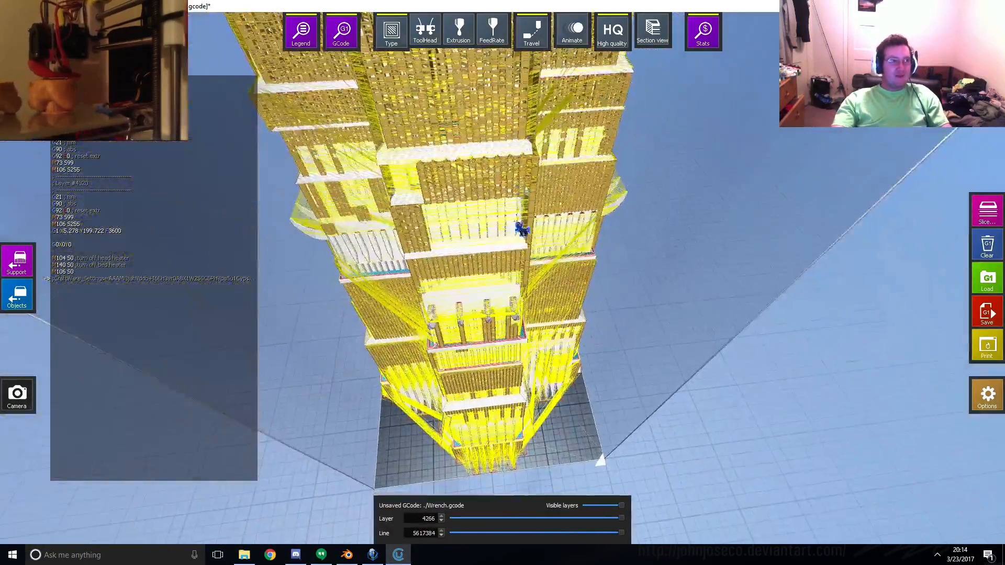
- Examine the tower's toolpaths from above, from the middle storeys up to the open pinnacles
scroll(531, 318, up, 10)
scroll(525, 309, down, 6)
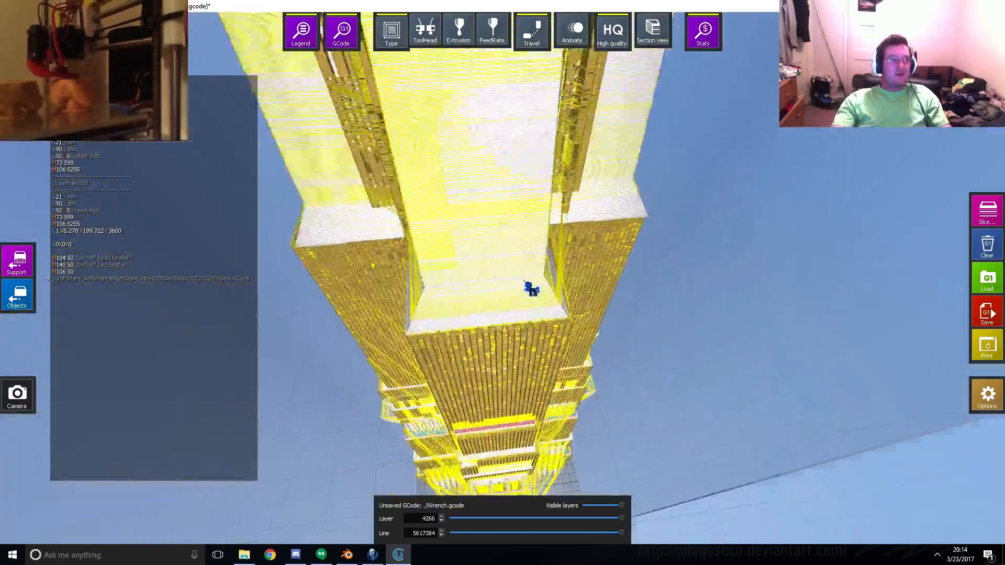
scroll(564, 209, up, 3)
middle_drag(566, 208, 550, 270)
scroll(568, 223, down, 5)
scroll(557, 277, down, 8)
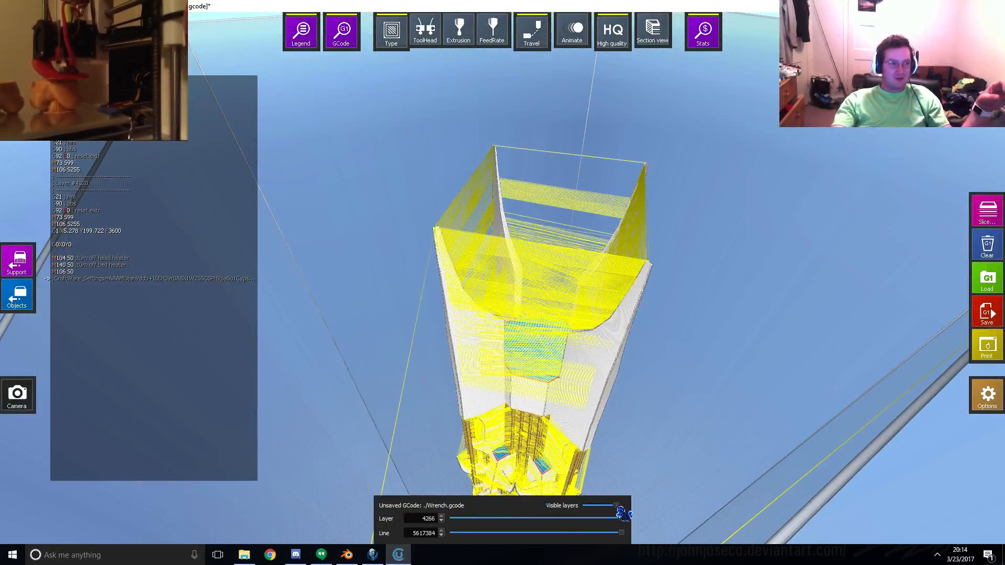
drag(616, 505, 677, 519)
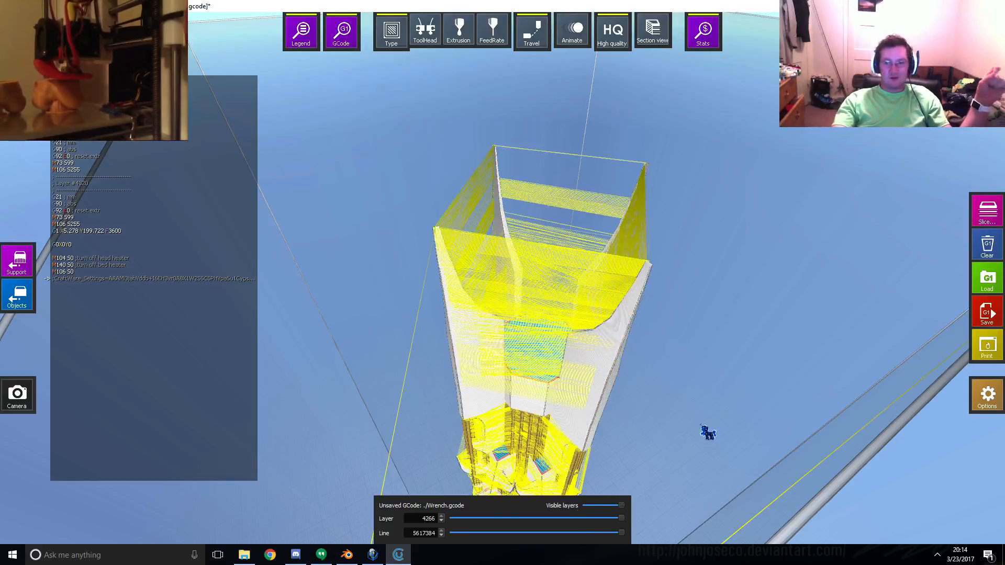
- Switch to Blender to compare the pinnacles on the tower model, and switch back to CraftWare
click(399, 553)
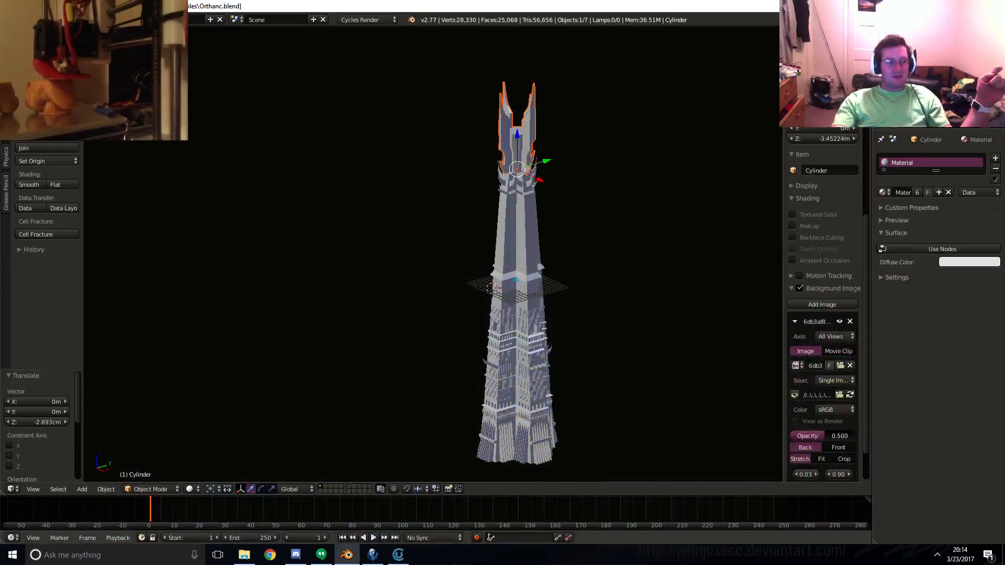
click(399, 554)
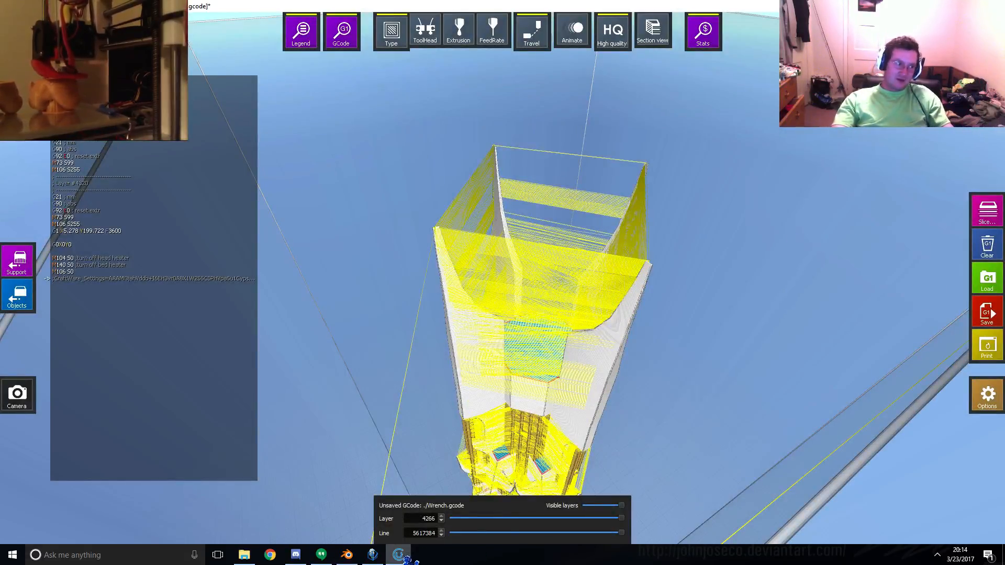
mouse_move(404, 558)
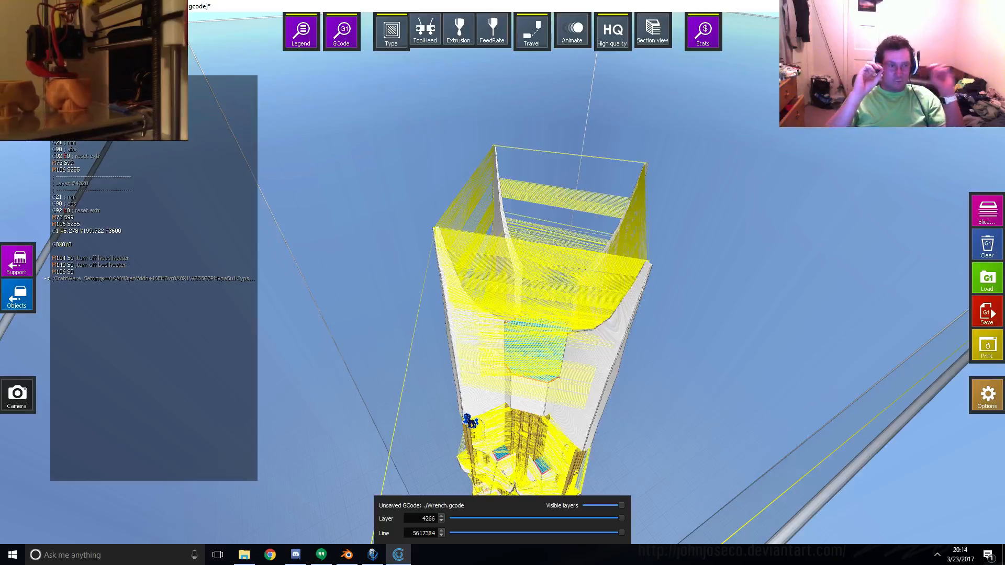
- Lower the displayed layers to layer 1519 and examine the grid infill of the exposed cross-section up close
scroll(523, 403, up, 5)
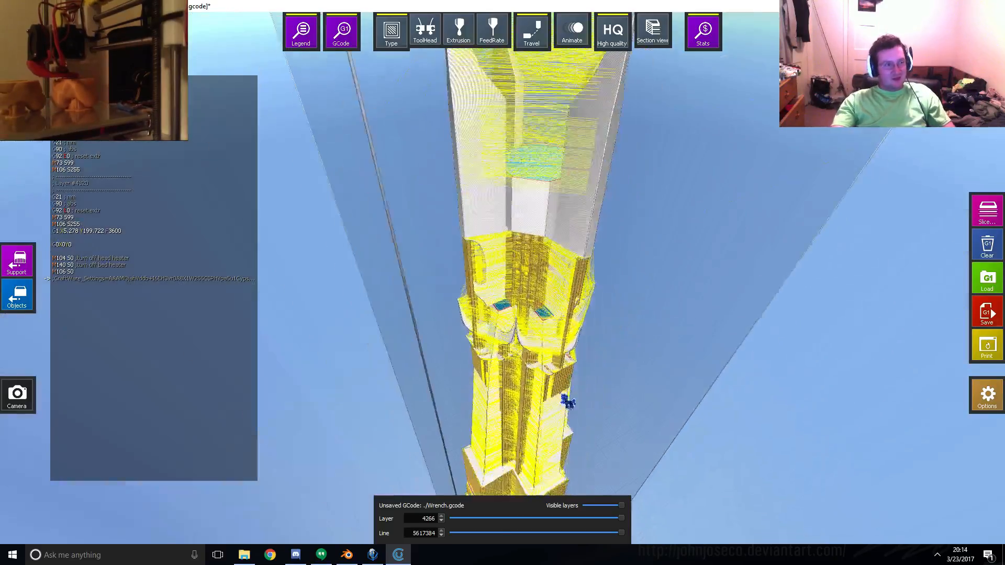
drag(621, 518, 513, 518)
middle_drag(534, 464, 527, 252)
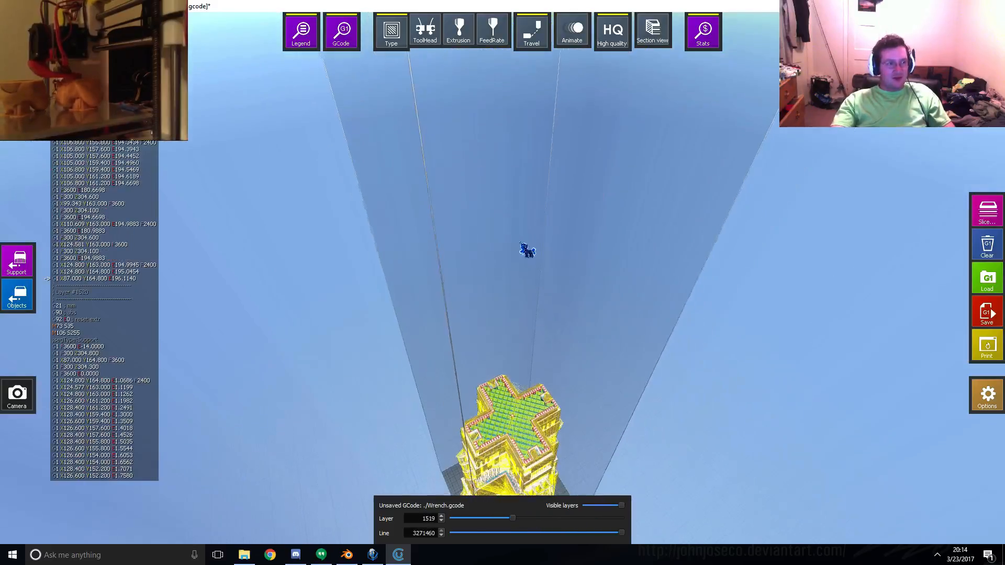
scroll(534, 456, up, 1)
middle_drag(534, 456, 537, 390)
scroll(537, 388, up, 7)
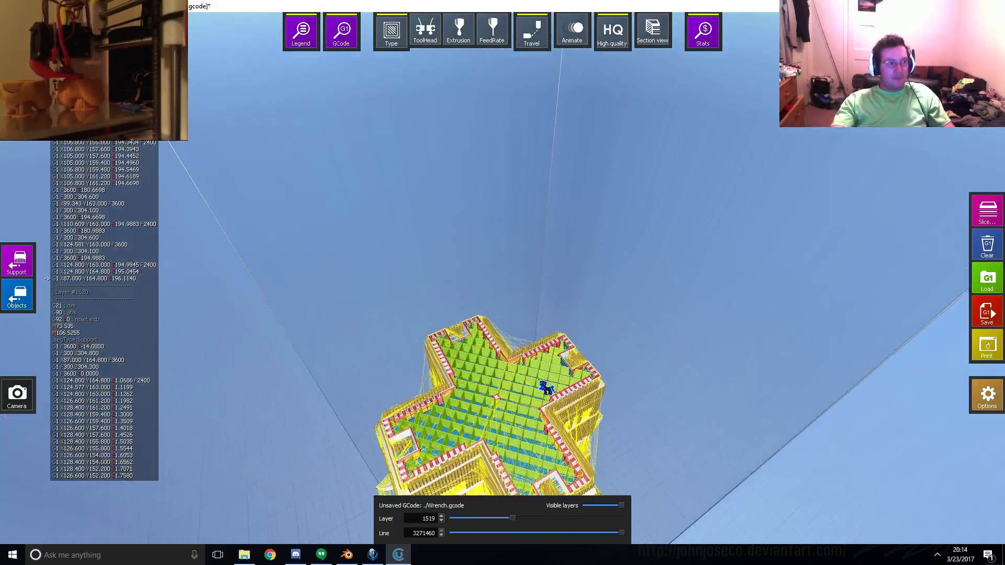
drag(538, 385, 568, 328)
scroll(569, 368, up, 10)
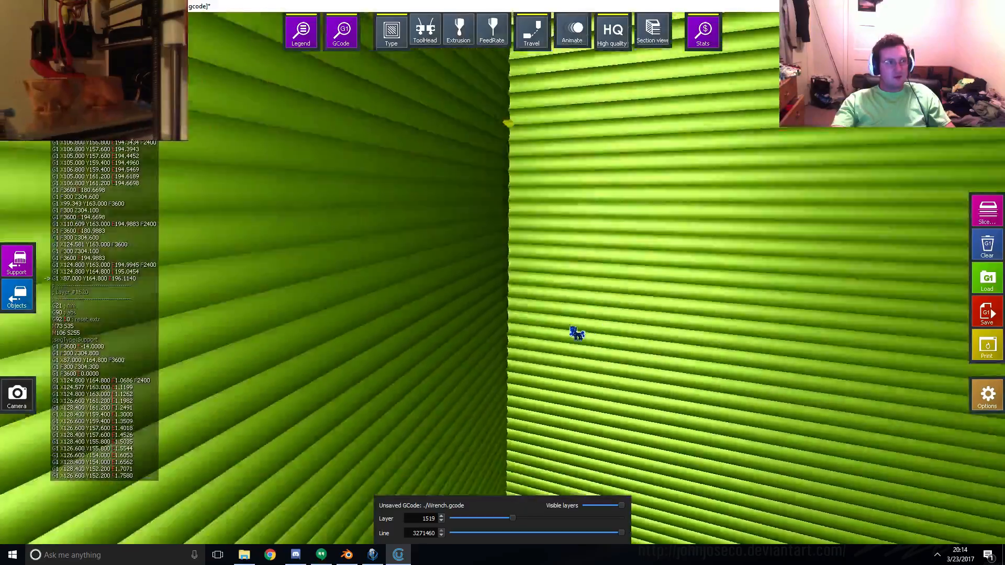
- Examine the outer walls, supports and infill of the tower cut at layer 1519 from the side and above
scroll(568, 327, up, 5)
scroll(574, 337, down, 10)
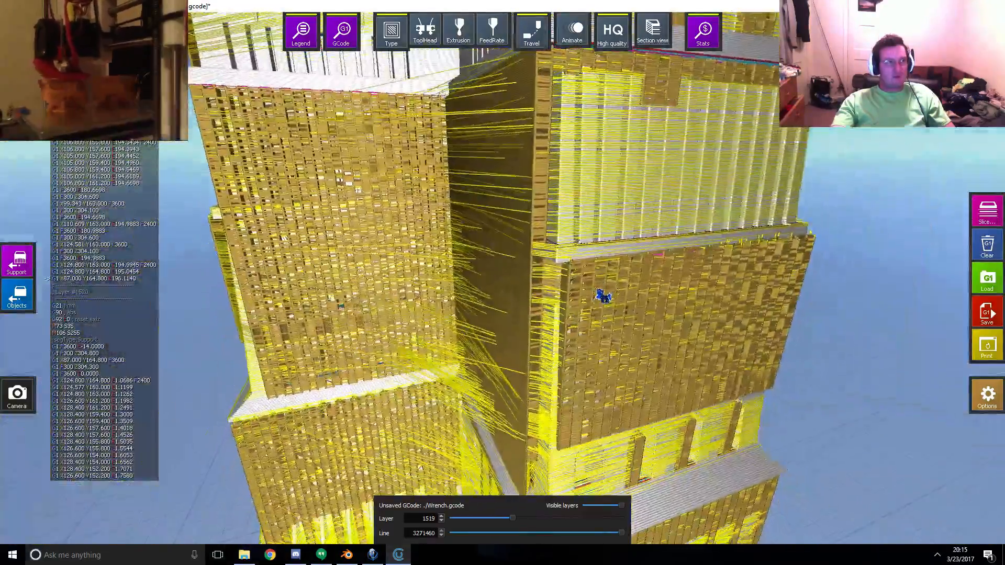
right_drag(597, 291, 572, 316)
drag(572, 316, 595, 340)
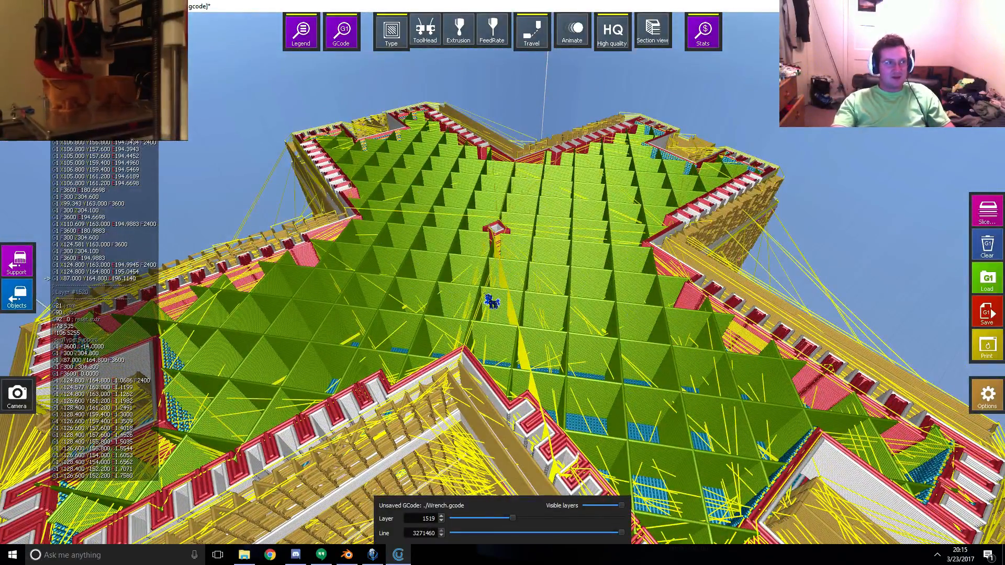
scroll(595, 340, down, 10)
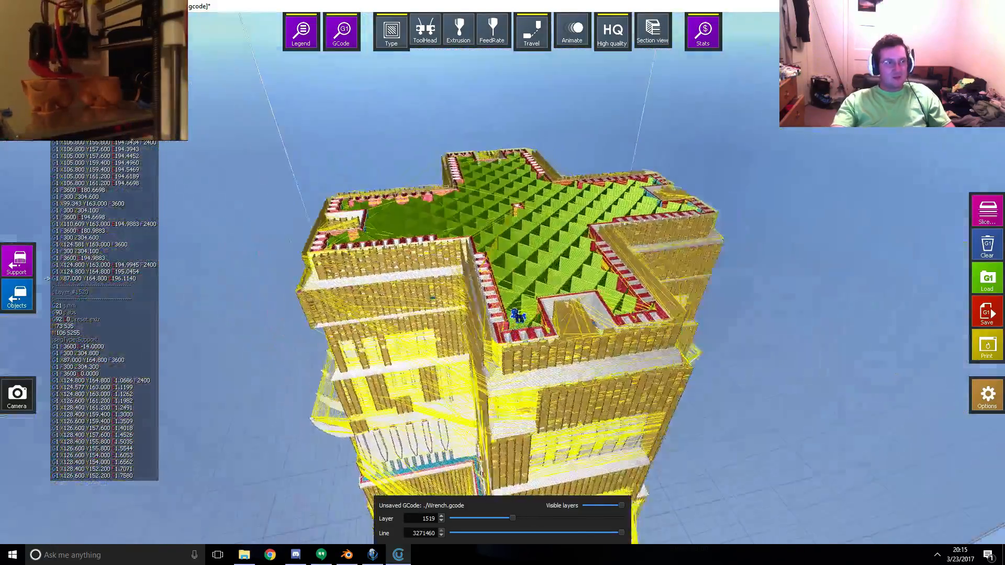
drag(513, 311, 589, 331)
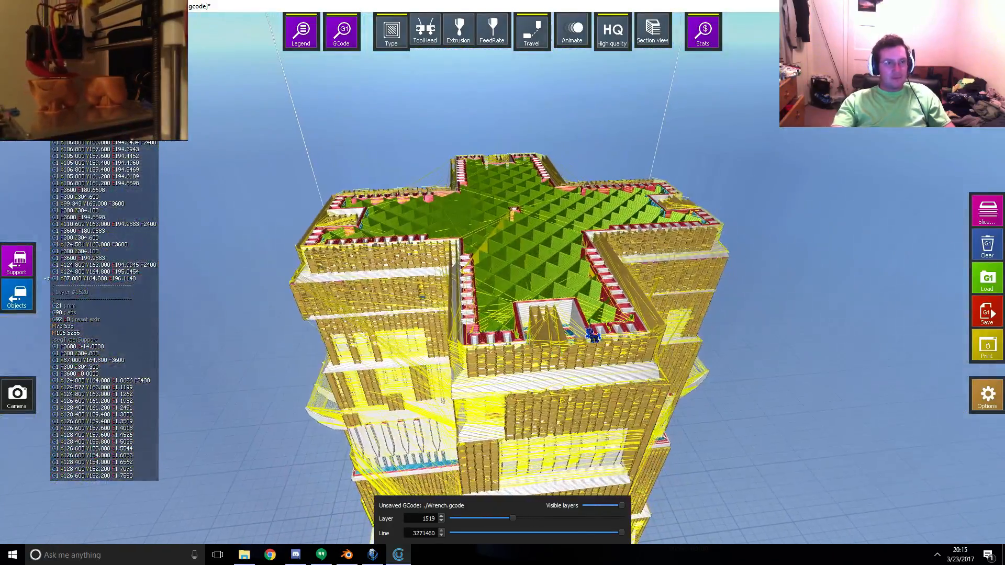
- Clear all the supports from the tower and slice it again with the Normal Print preset
click(983, 220)
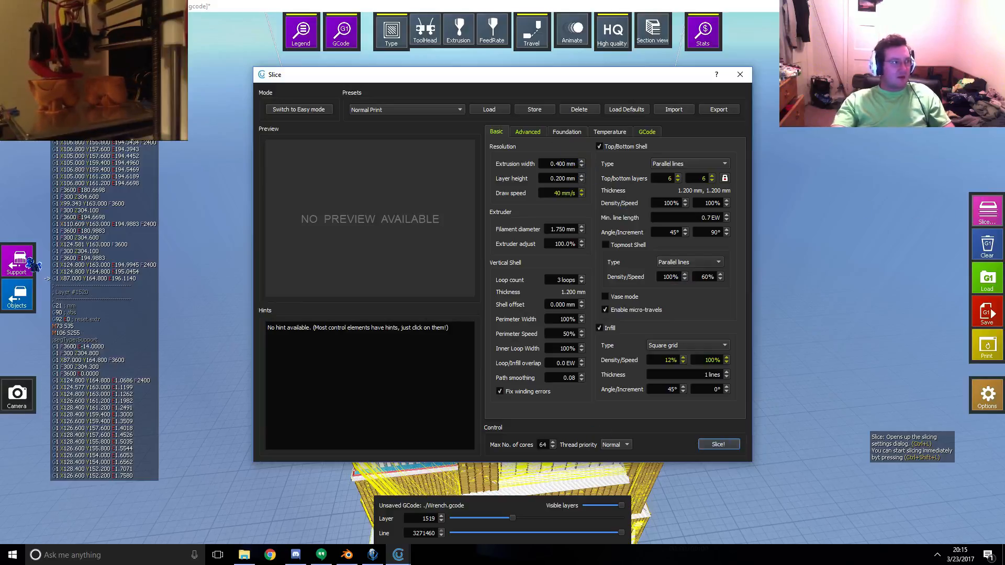
click(739, 74)
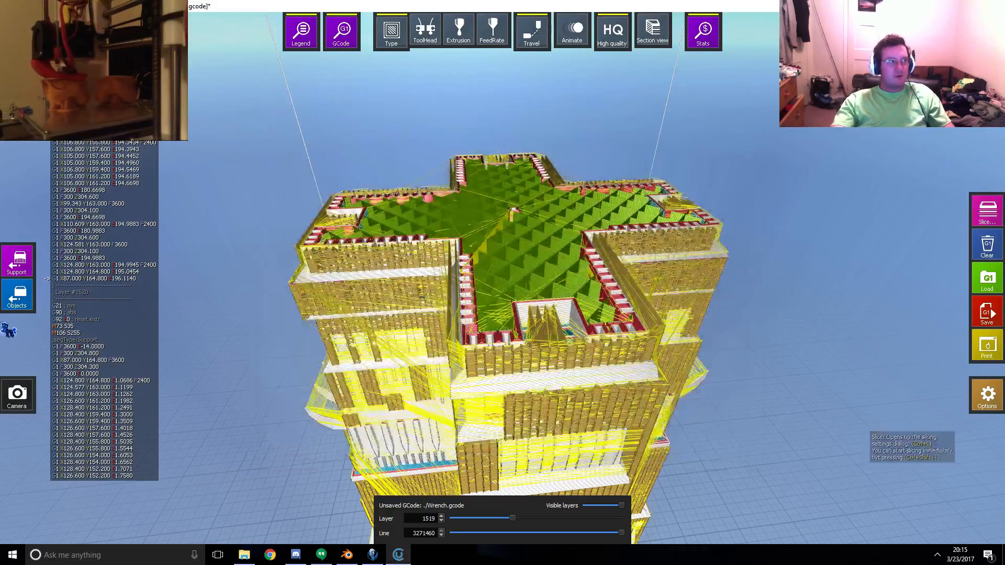
click(17, 259)
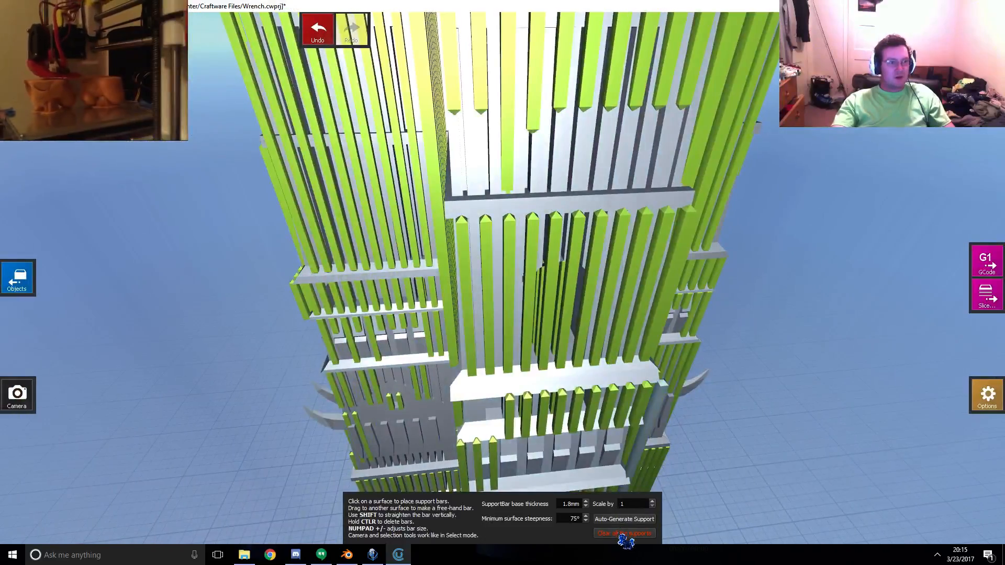
click(620, 533)
click(986, 293)
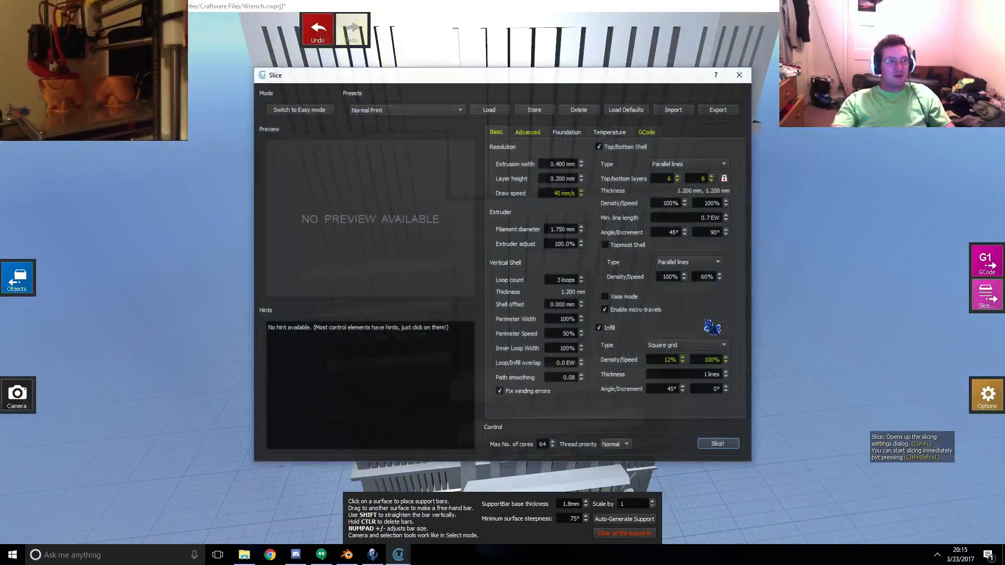
click(725, 442)
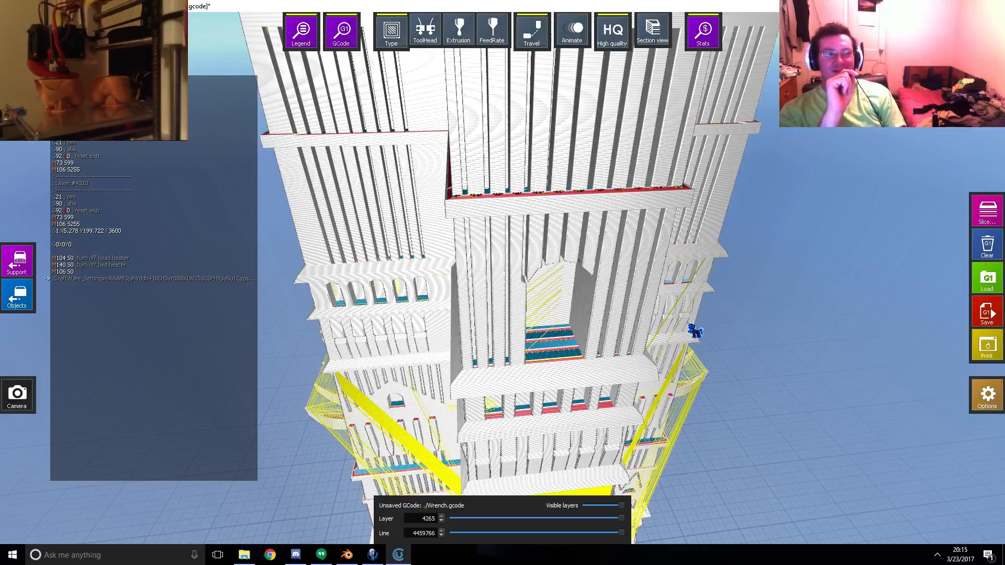
- View the unsupported tower's toolpaths from farther away, and close CraftWare, discarding the project changes
scroll(663, 270, down, 9)
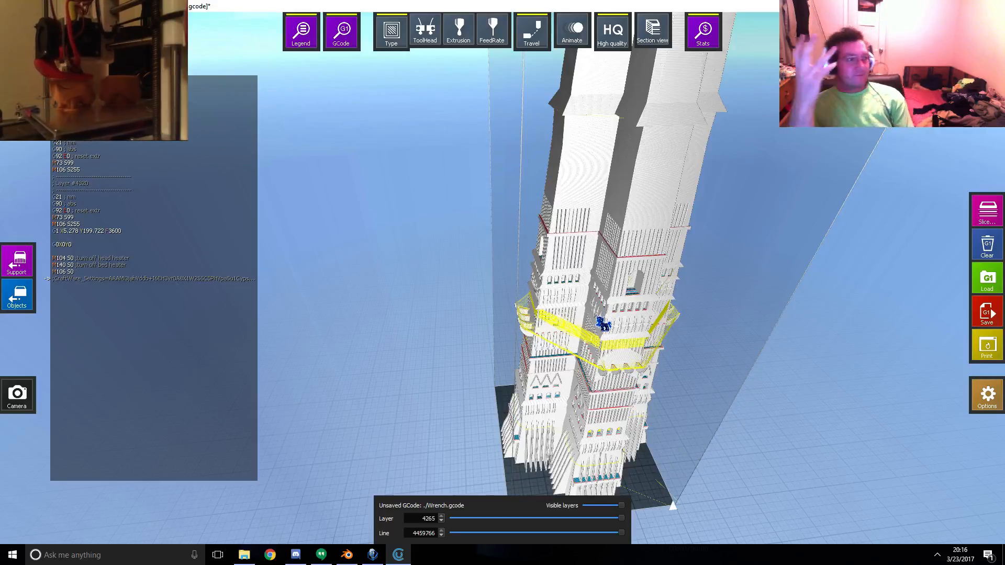
scroll(558, 258, down, 2)
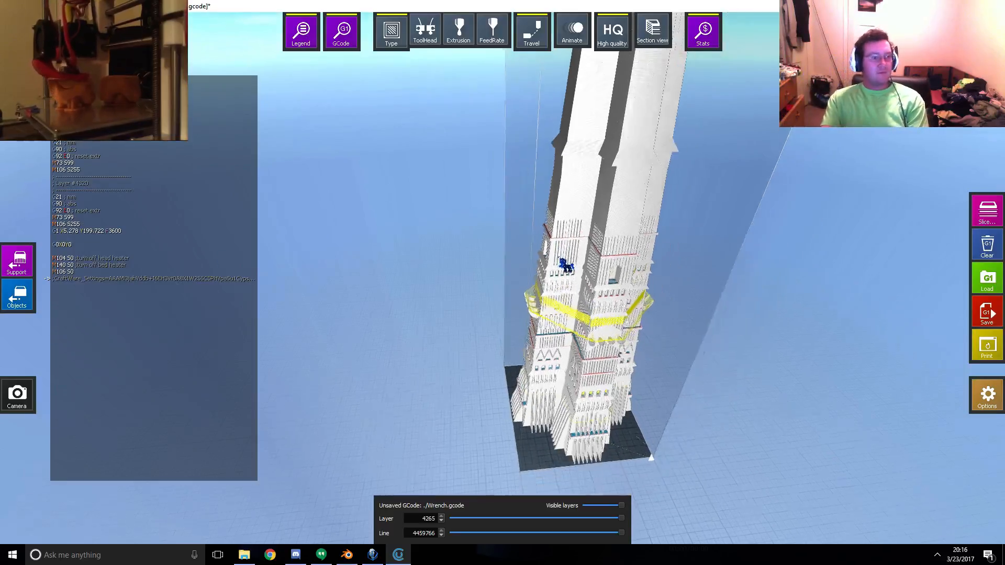
scroll(564, 256, down, 2)
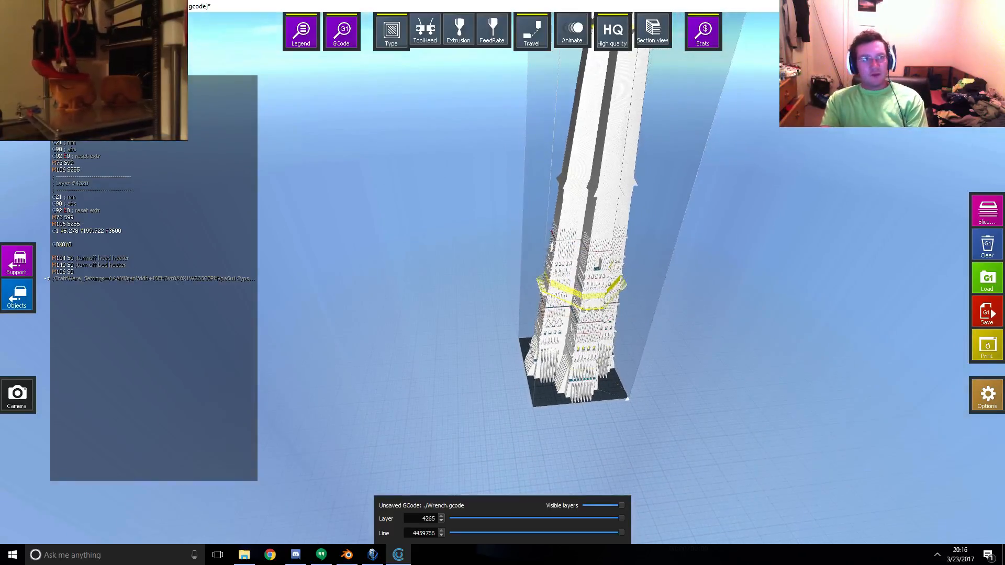
click(992, 6)
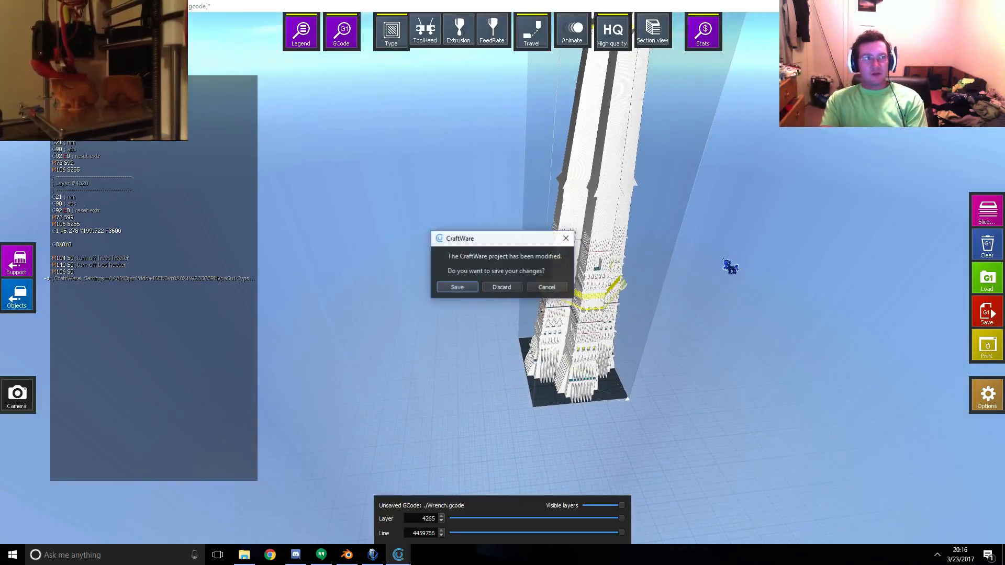
click(500, 288)
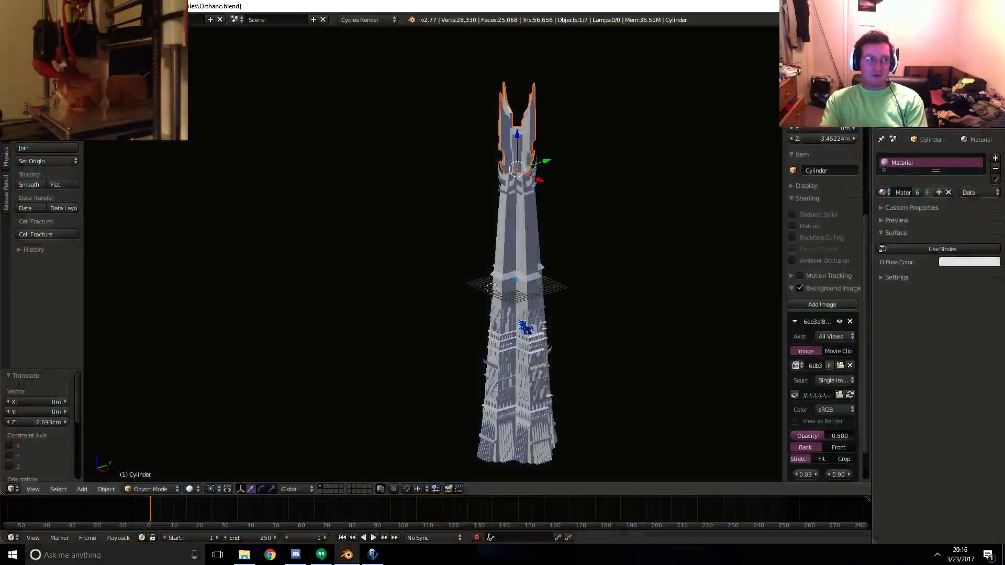
- Save over the Orthanc.blend file in Blender and add the tower's main body to the selection
key(ctrl+s)
click(501, 306)
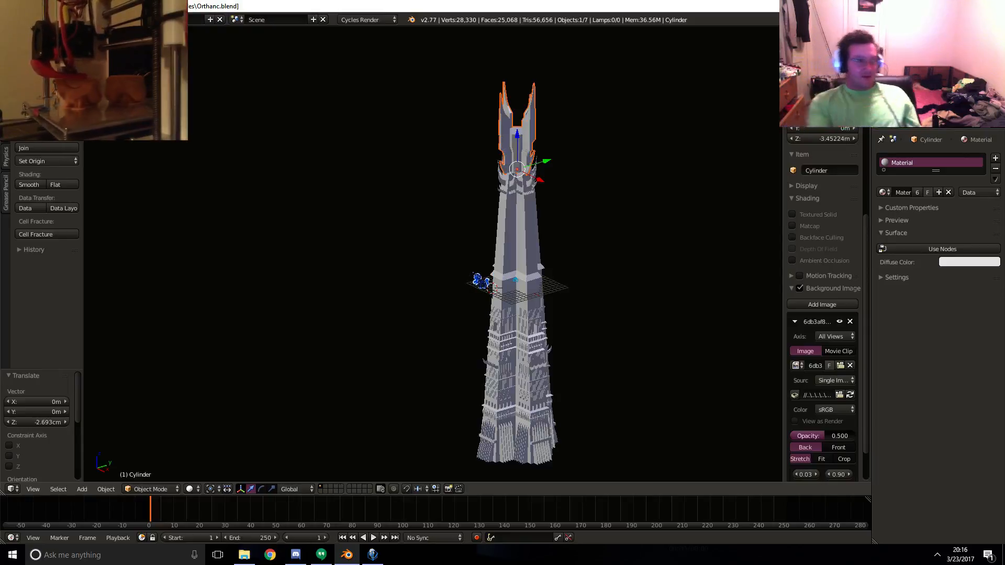
shift+right_click(526, 357)
scroll(560, 367, up, 8)
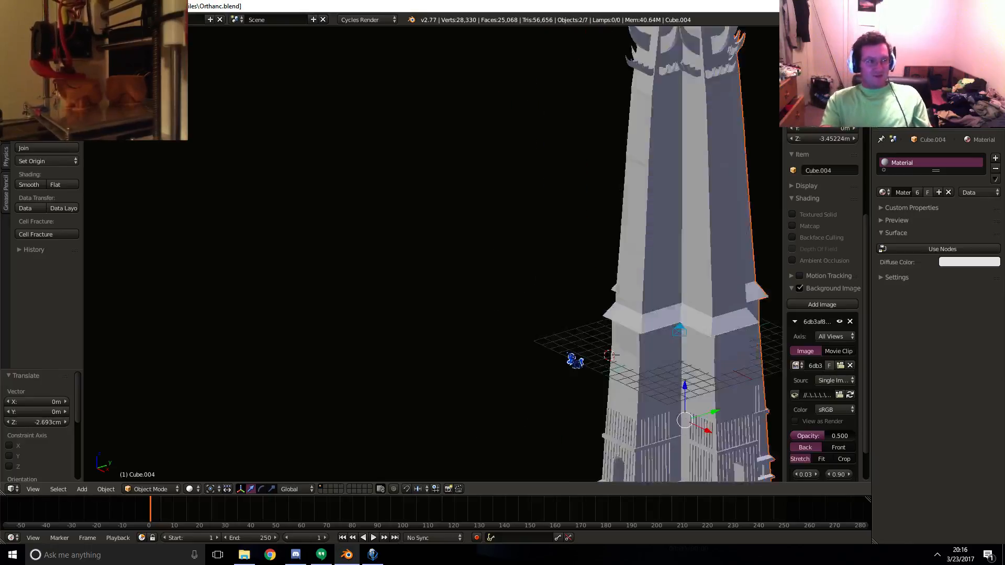
shift+middle_drag(620, 360, 294, 188)
shift+middle_drag(450, 217, 448, 219)
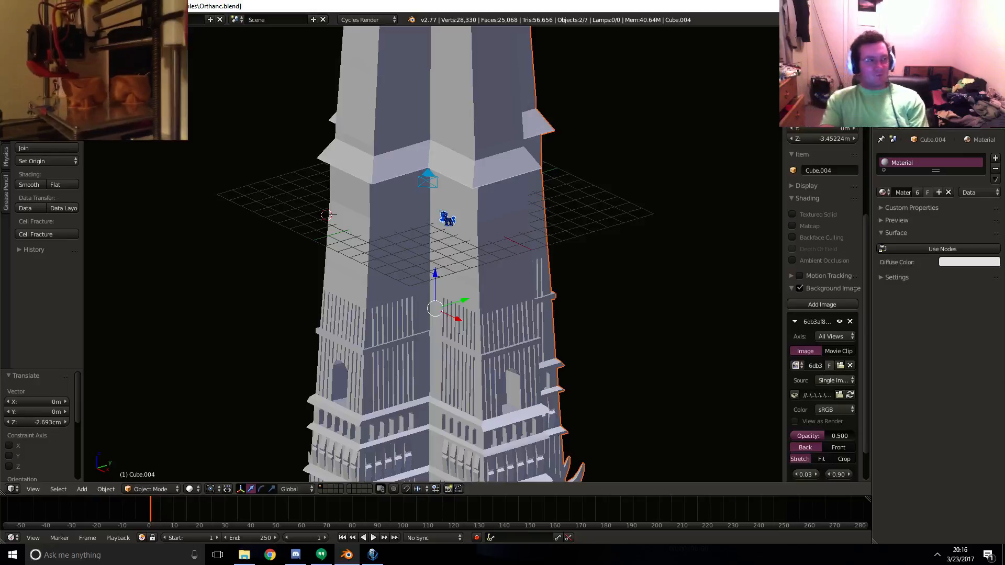
- Find and start CraftWare again, and check its general options without changing them
click(118, 557)
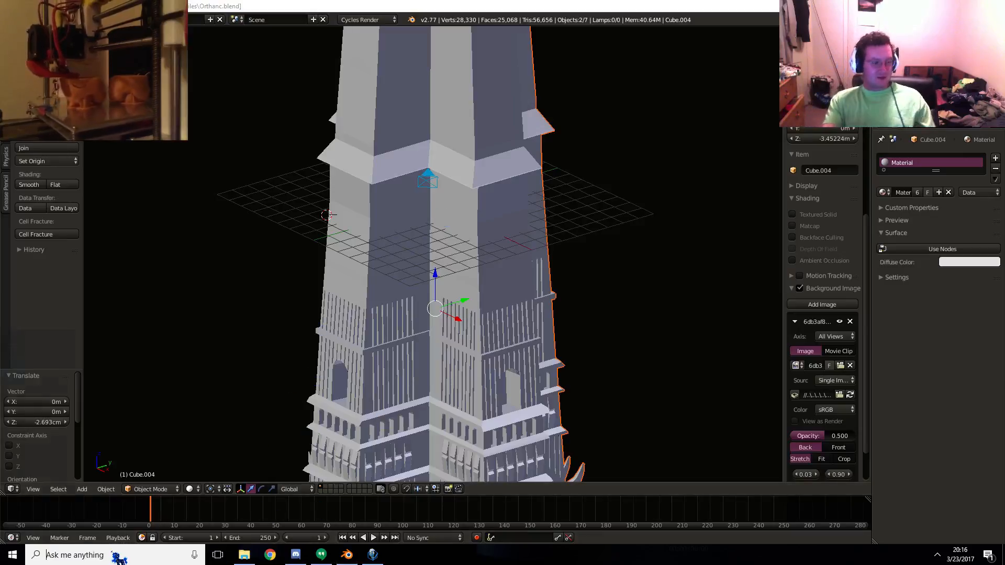
text(craft)
key(Return)
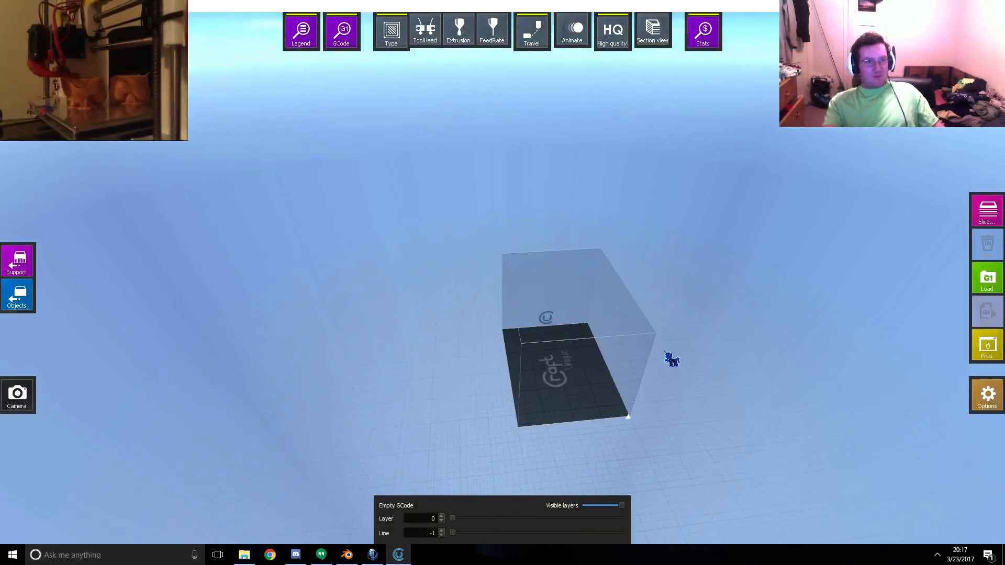
click(989, 399)
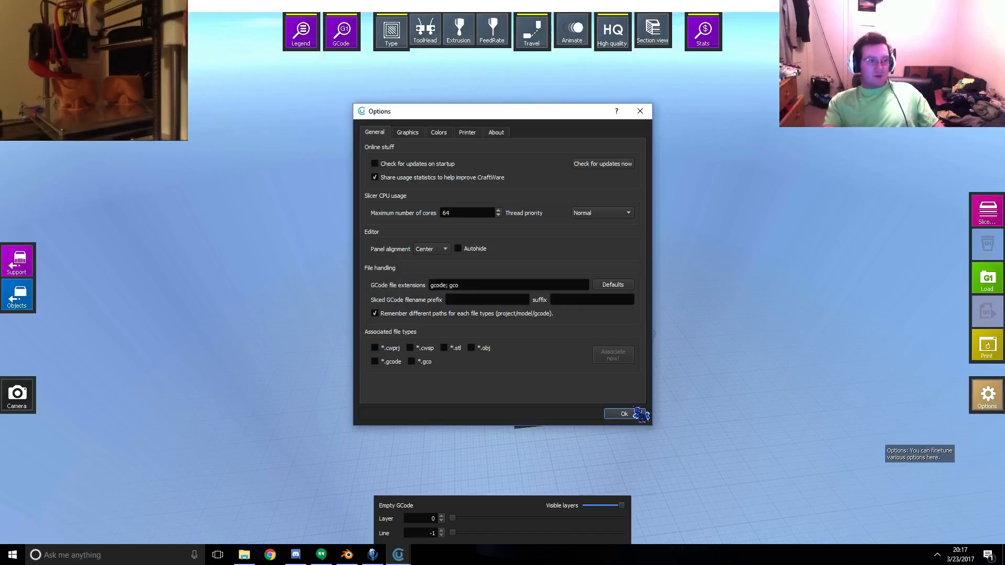
click(624, 414)
- Show the project's objects and remove all the existing models from the build plate
click(17, 295)
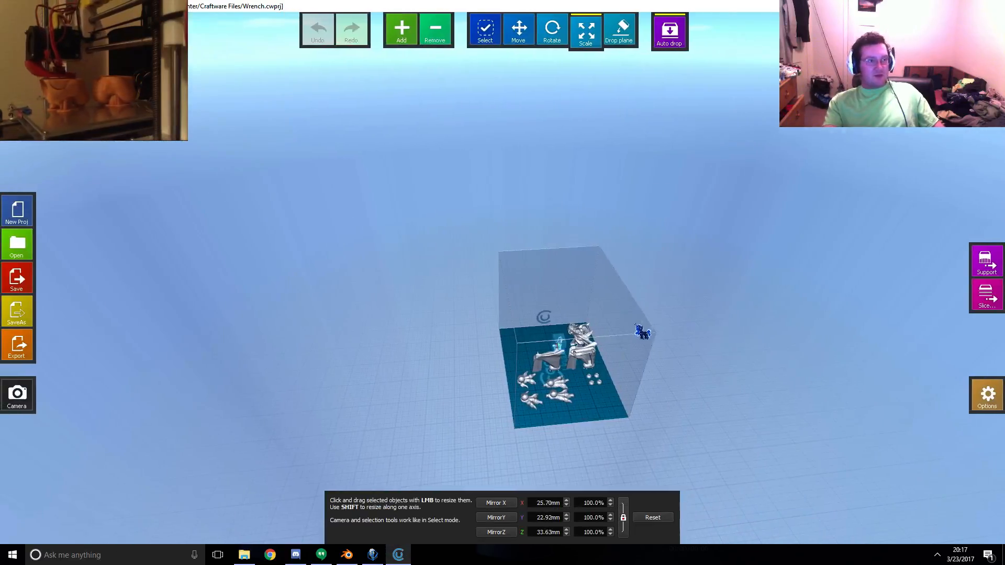
scroll(645, 341, up, 5)
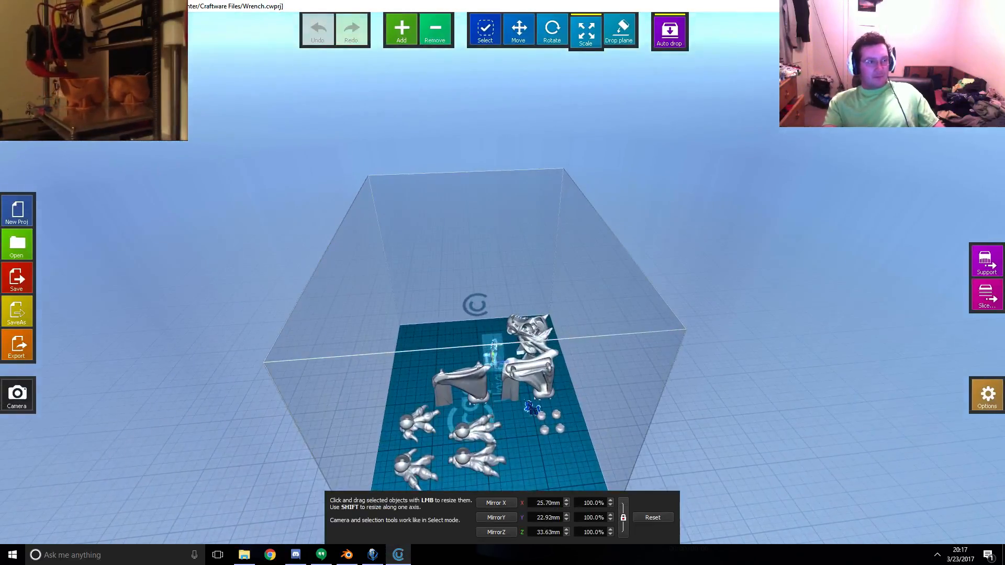
drag(427, 469, 438, 337)
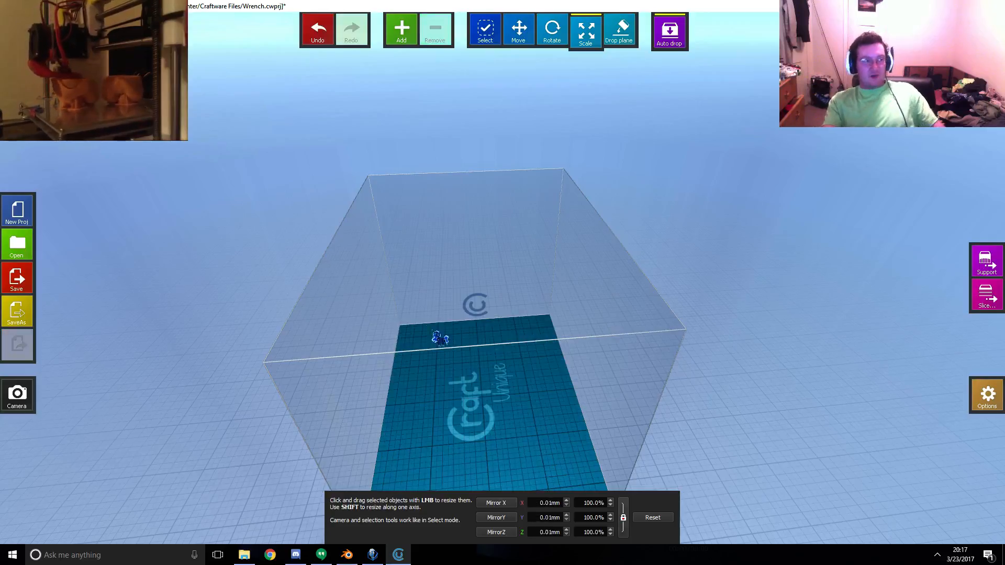
- Add the 2,767 KB tower STL file from the Ortanac folder to the empty build plate
click(402, 28)
click(262, 95)
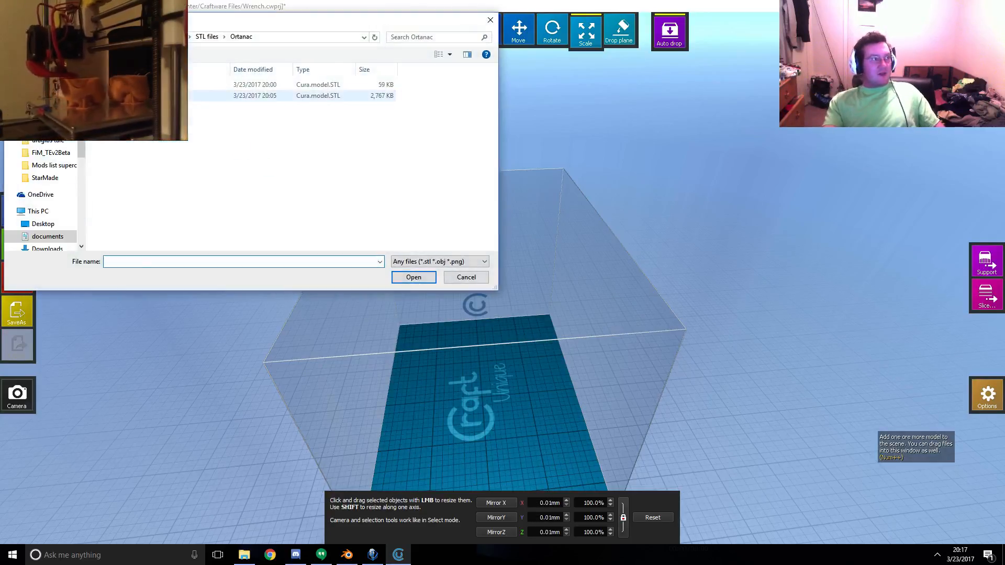
click(410, 277)
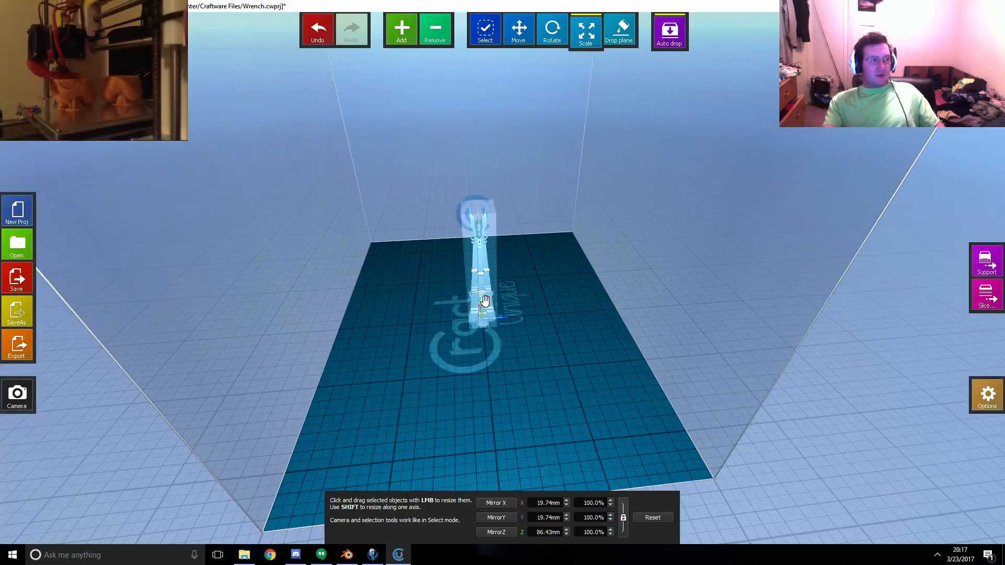
- Scale the tower up to about 54.4 mm wide, and reduce only its height to about 199.8 mm to fit the build volume
drag(481, 301, 485, 175)
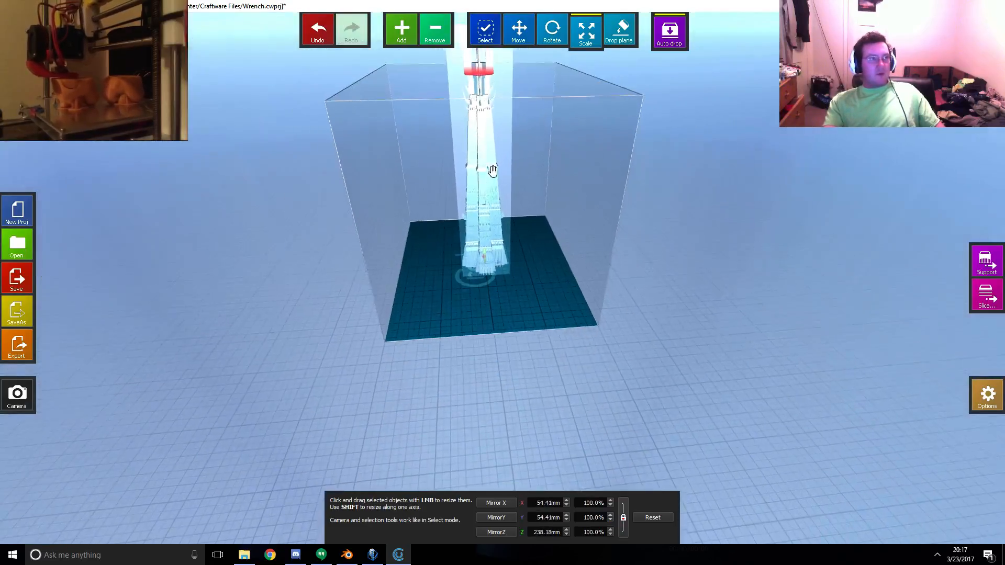
scroll(502, 249, up, 3)
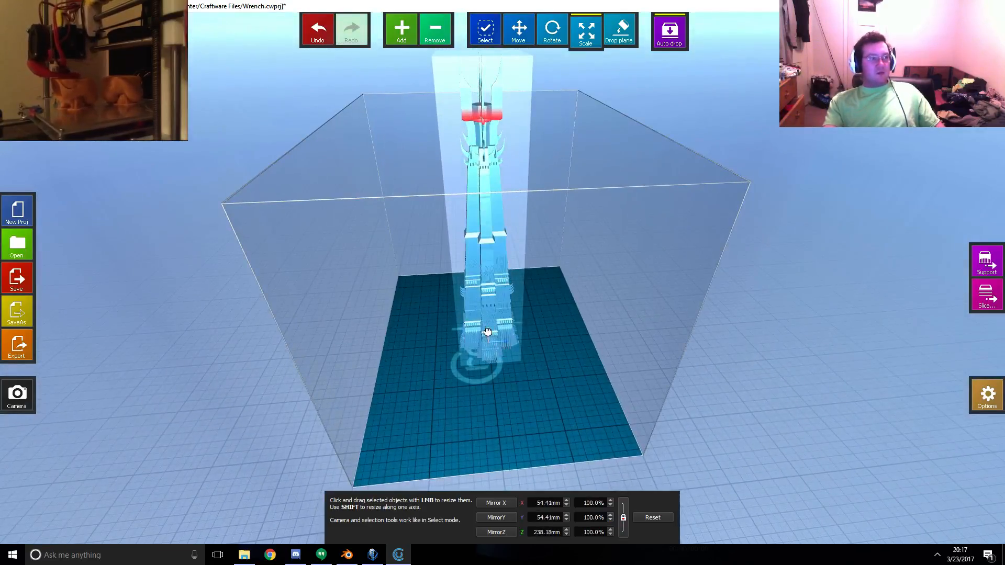
drag(488, 331, 490, 341)
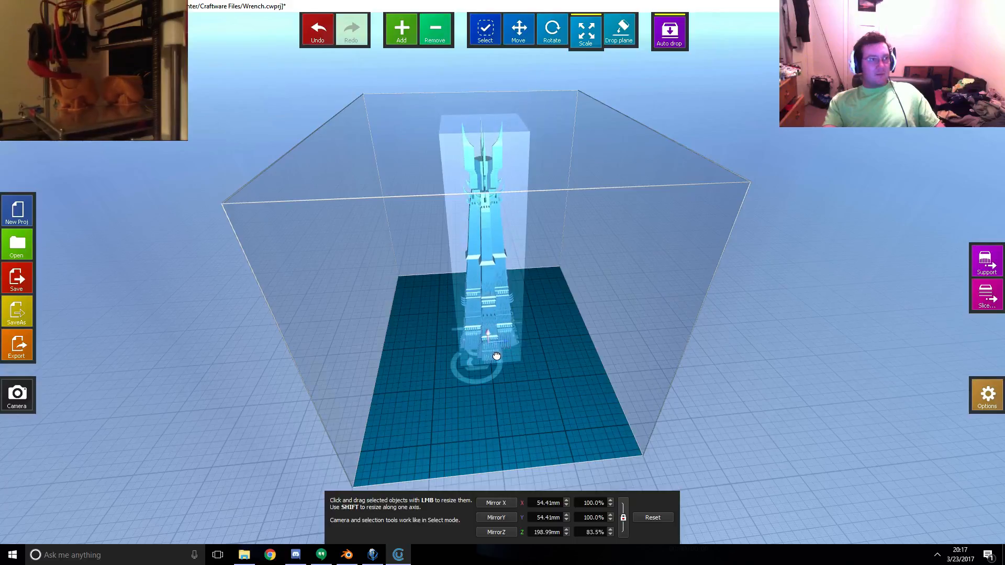
drag(495, 388, 579, 368)
- Slice the scaled tower with the existing slicing settings
scroll(576, 348, up, 3)
right_drag(577, 348, 707, 324)
scroll(551, 366, up, 3)
scroll(707, 324, down, 3)
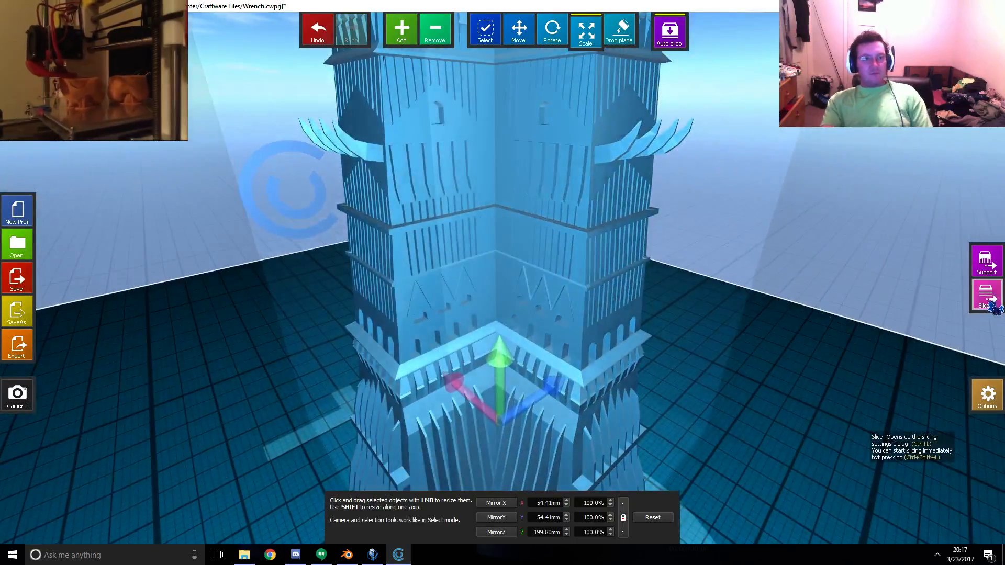
click(986, 294)
click(718, 444)
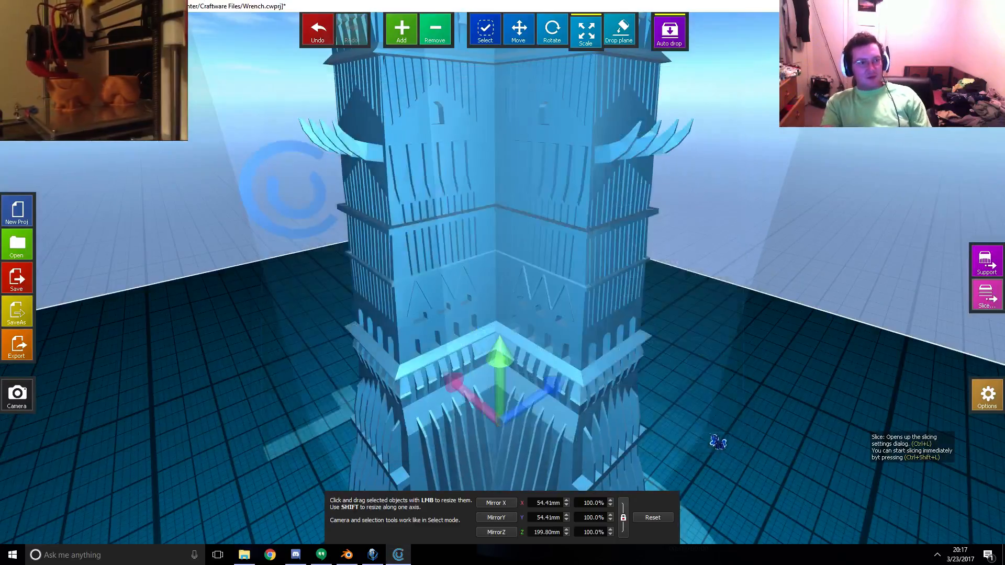
- Examine the sliced toolpaths on the tower's lower facades, arched windows, ledges and upper shaft
scroll(631, 276, down, 5)
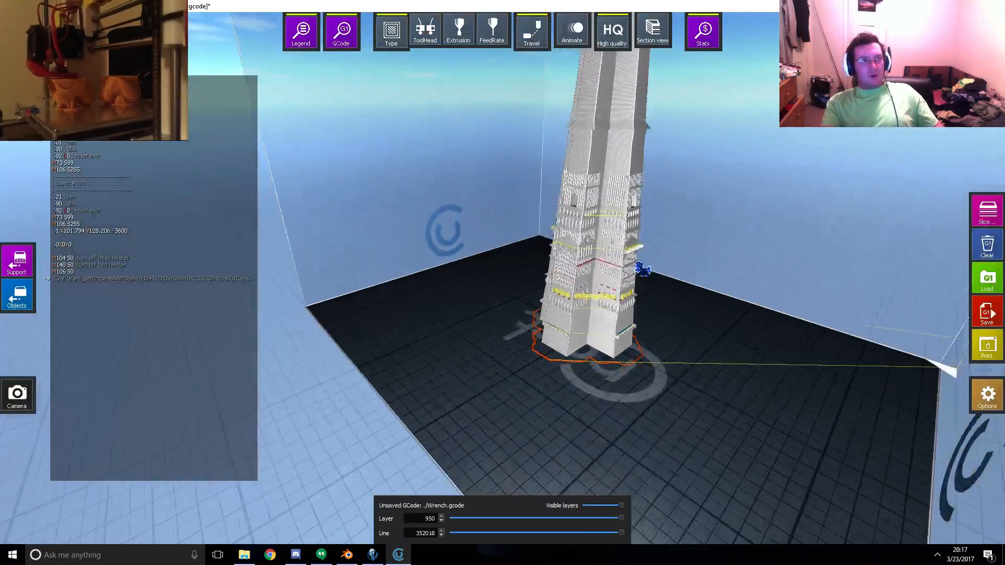
right_drag(691, 200, 657, 280)
scroll(657, 279, up, 2)
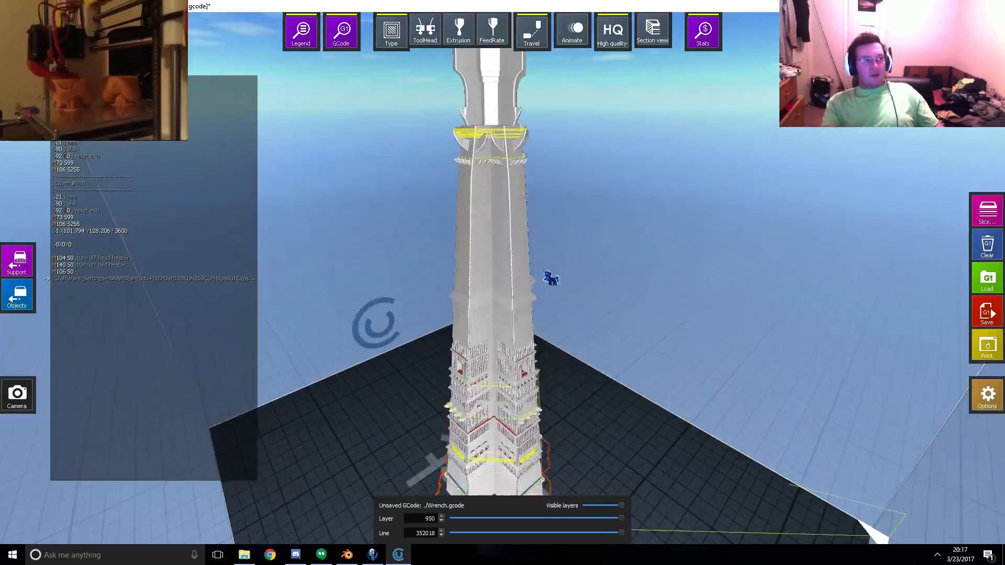
right_drag(531, 455, 605, 289)
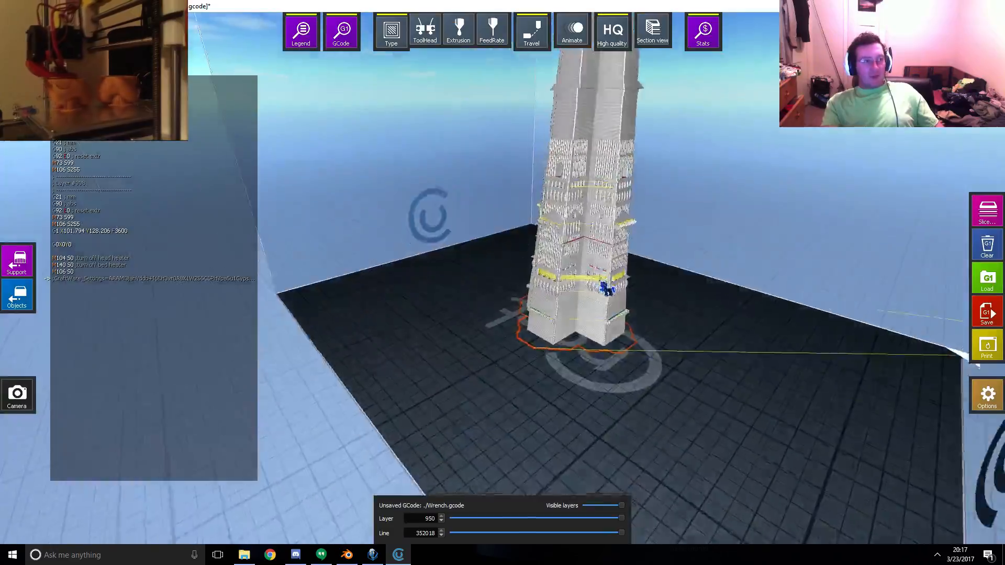
scroll(607, 287, up, 6)
right_drag(621, 213, 604, 225)
scroll(605, 225, down, 6)
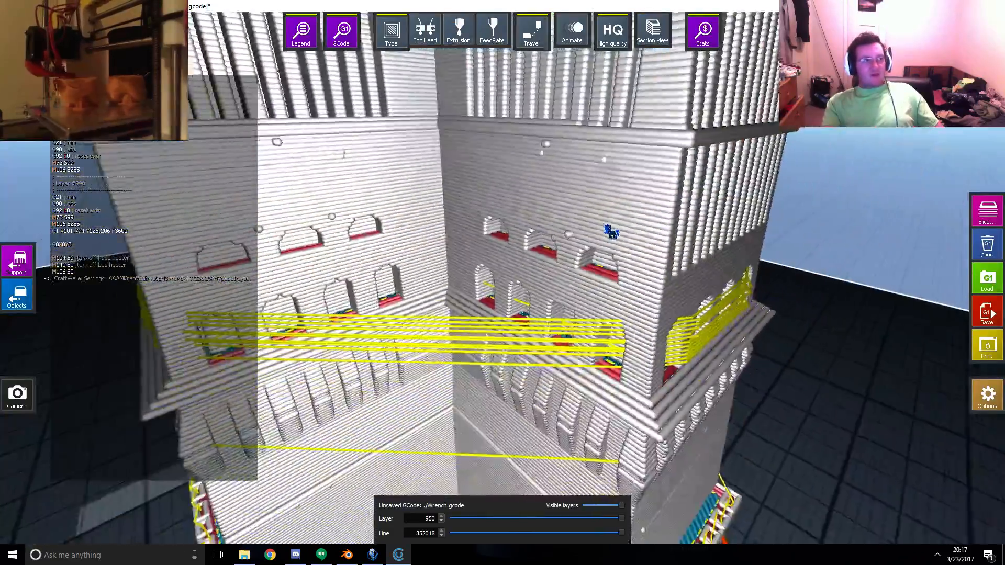
drag(602, 225, 858, 276)
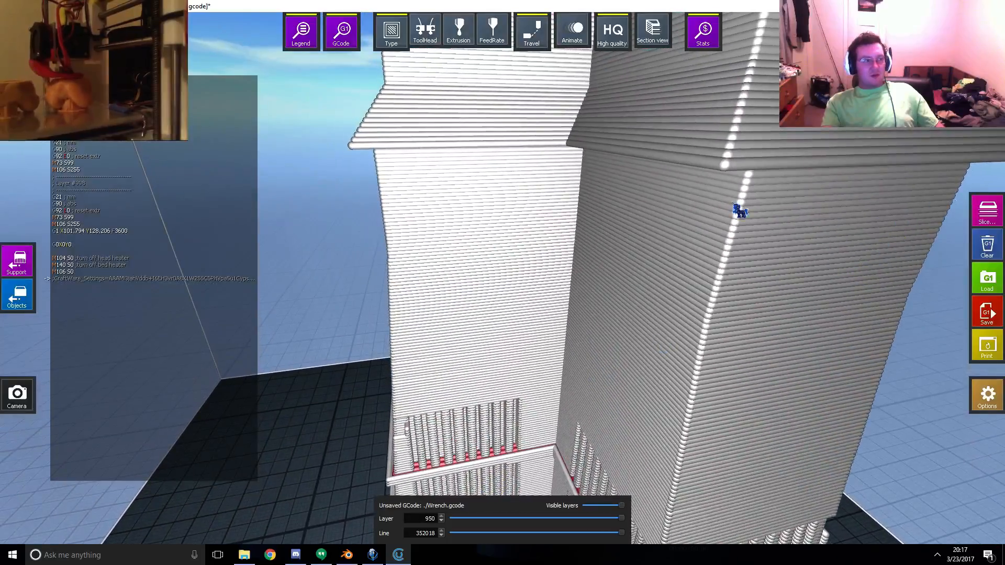
- Halve the layer height in the slicing settings and slice the tower again
click(987, 211)
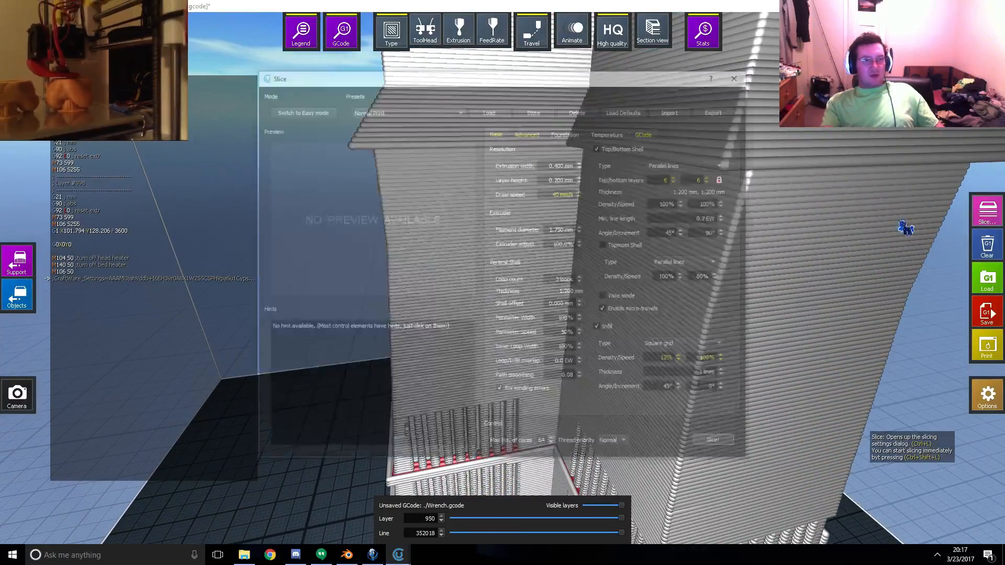
click(560, 179)
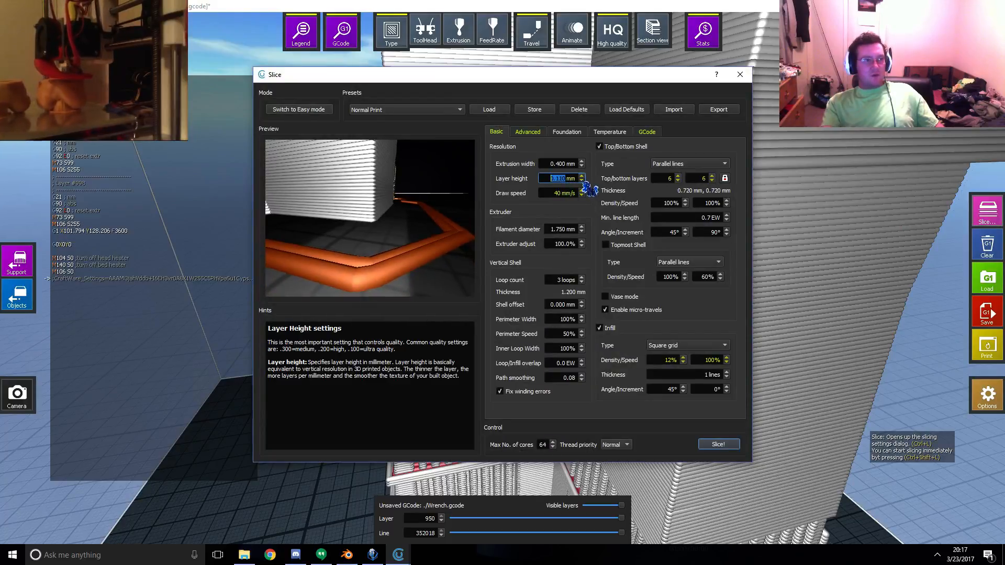
click(719, 444)
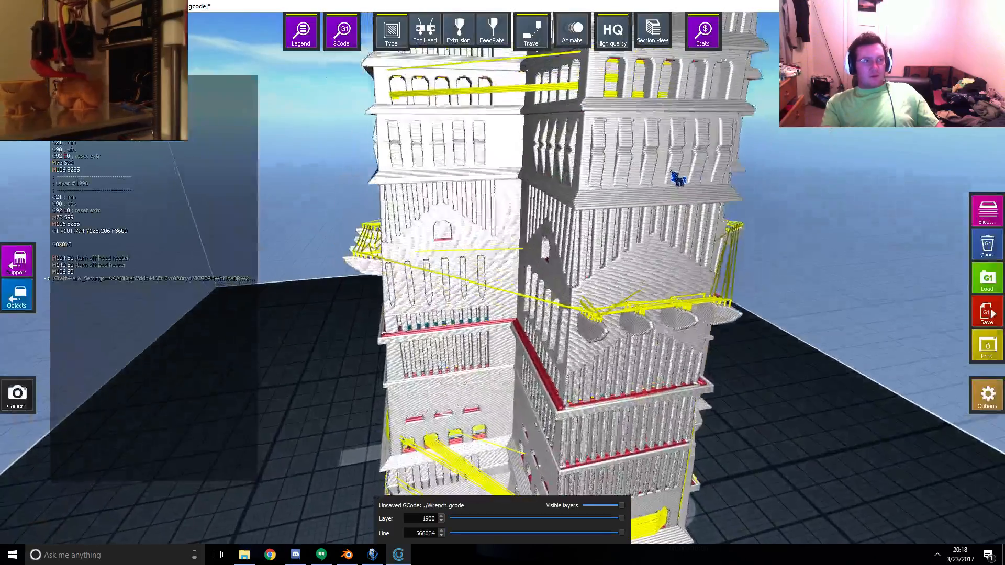
- Check the re-sliced toolpaths from the tower's base to its crown, and close CraftWare, discarding the project changes
mouse_move(672, 172)
middle_down()
mouse_move(674, 181)
mouse_move(698, 160)
mouse_move(709, 129)
mouse_move(678, 65)
middle_up()
mouse_move(622, 267)
middle_down()
mouse_move(679, 143)
mouse_move(677, 174)
middle_up()
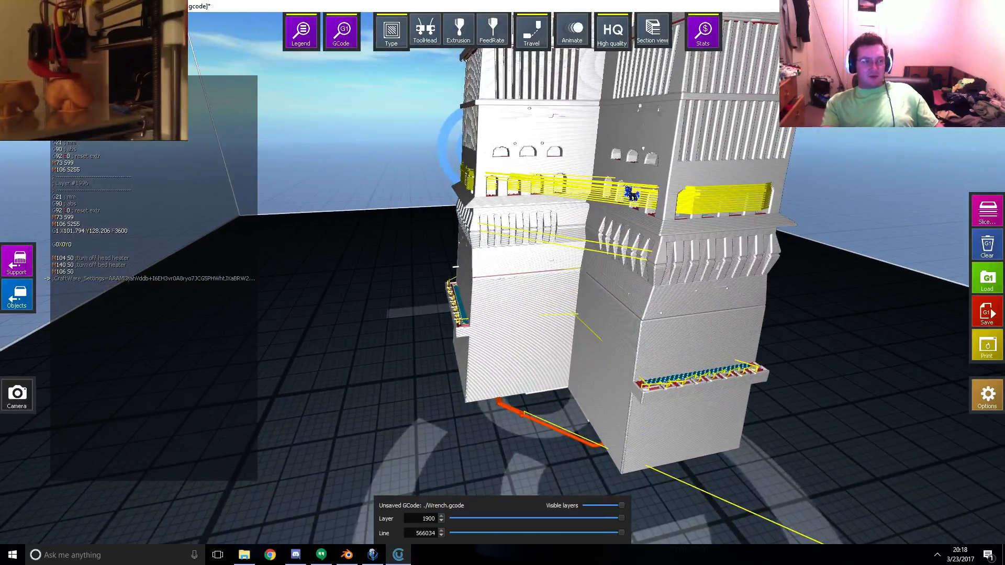
scroll(598, 263, up, 10)
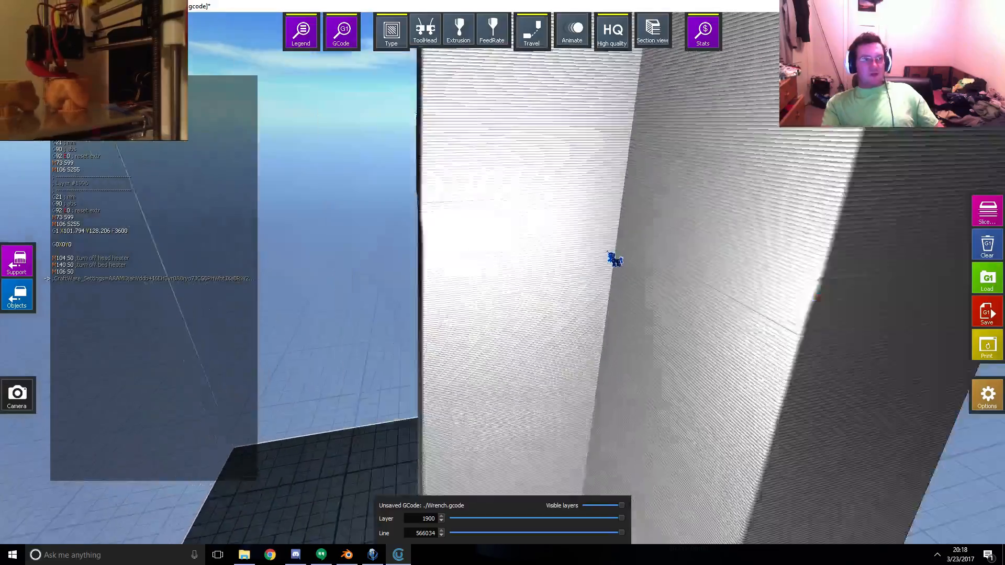
scroll(606, 253, down, 6)
middle_drag(630, 214, 597, 361)
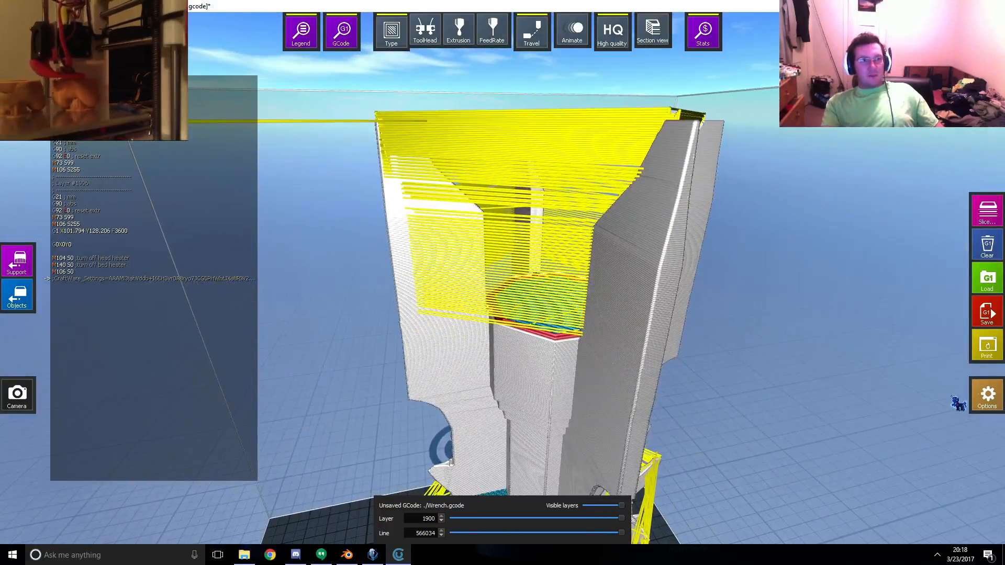
click(993, 6)
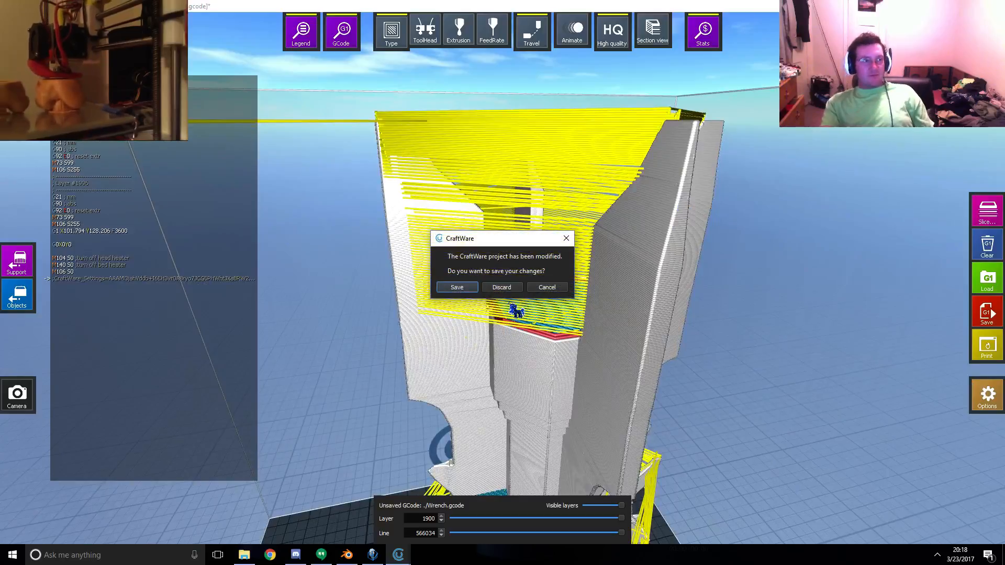
click(501, 287)
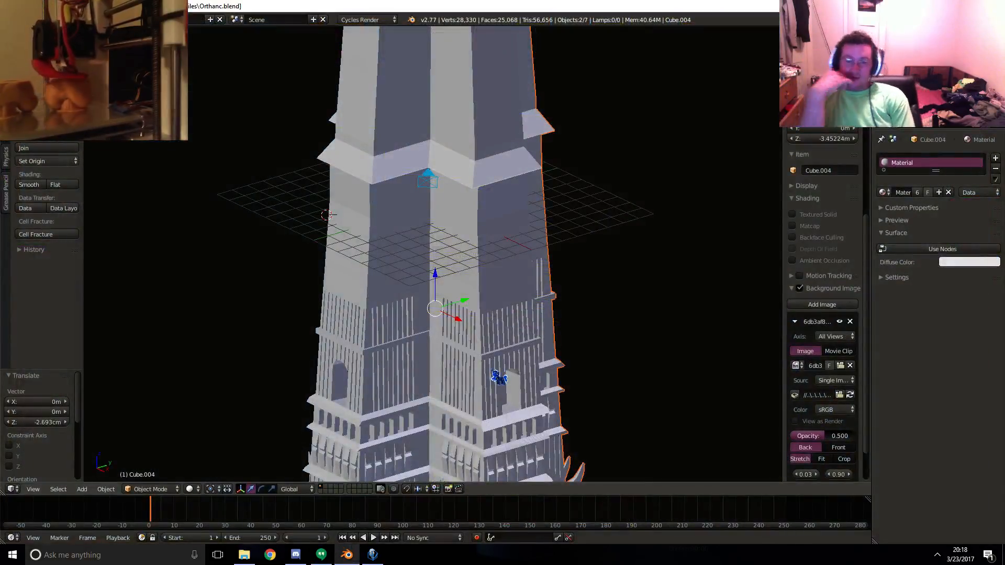